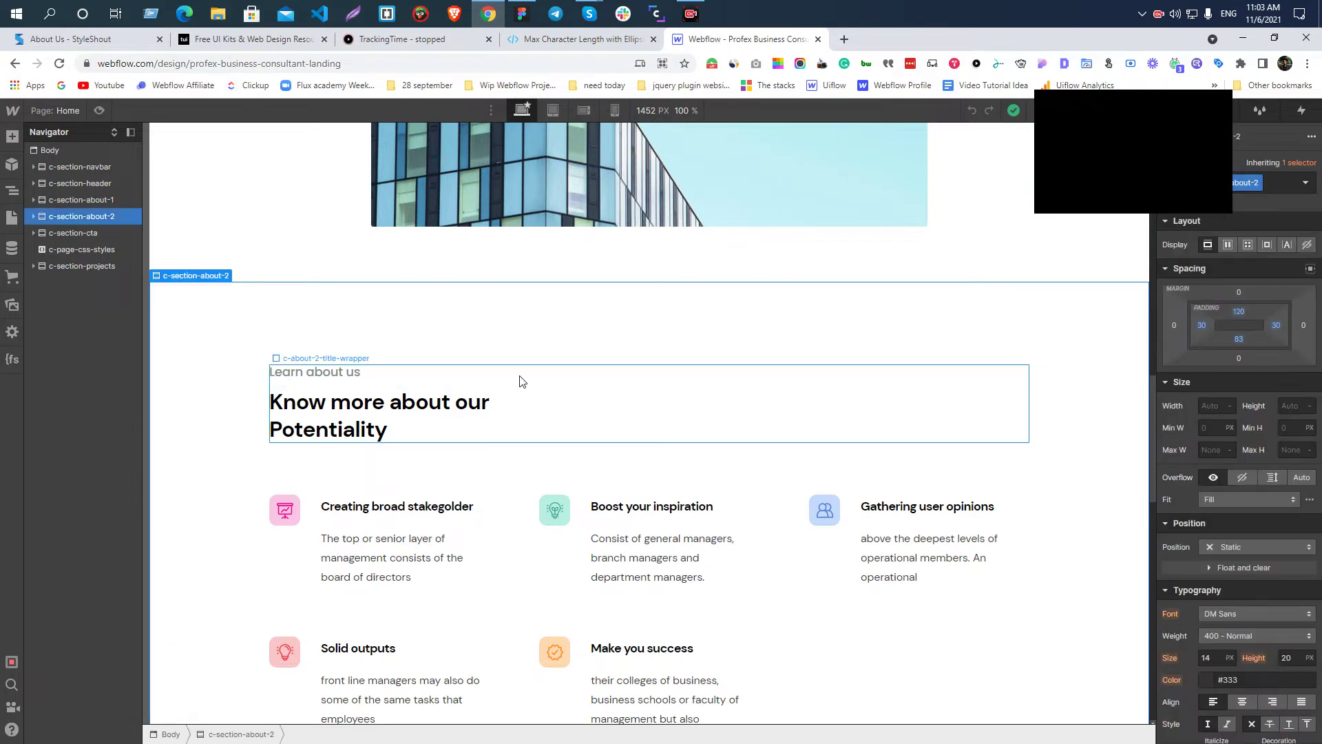
- Select the empty grid inside the first tab pane of the projects section
scroll(475, 327, "down", 1)
scroll(475, 326, "down", 8)
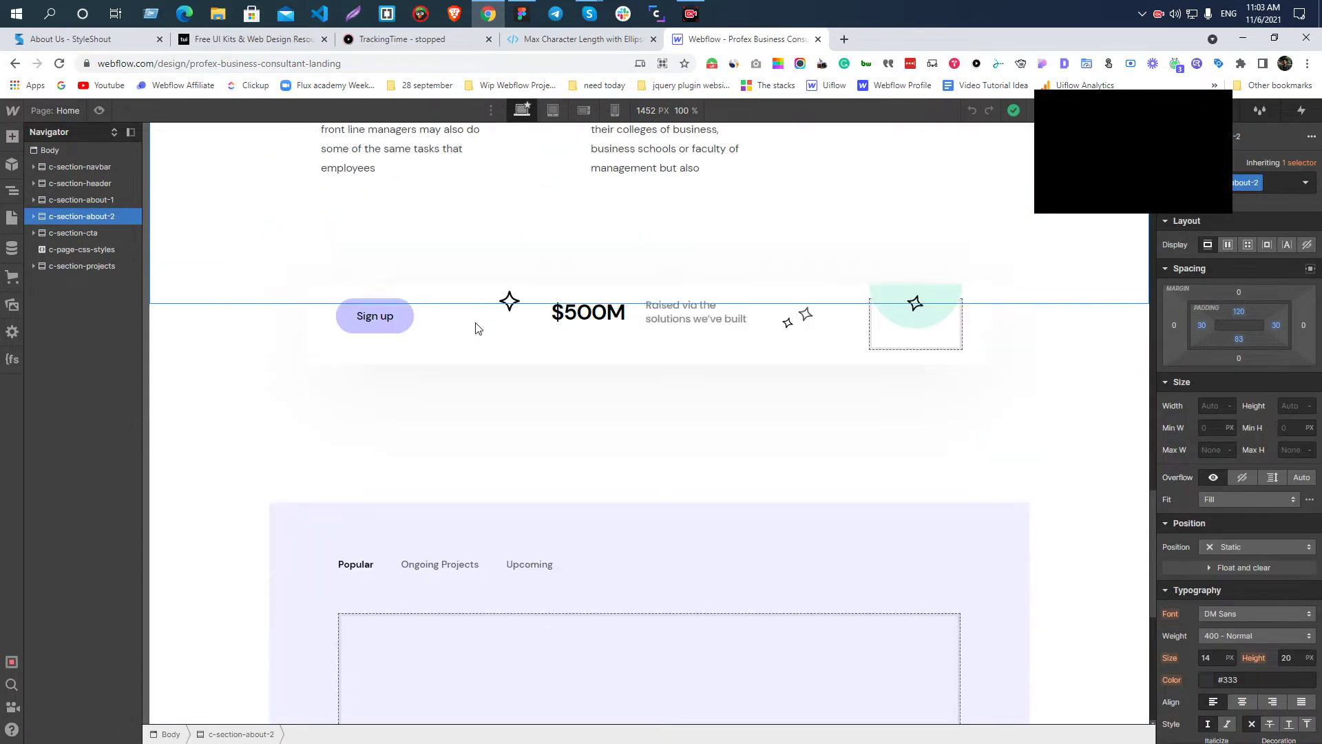
left_click(283, 323)
scroll(296, 330, "down", 3)
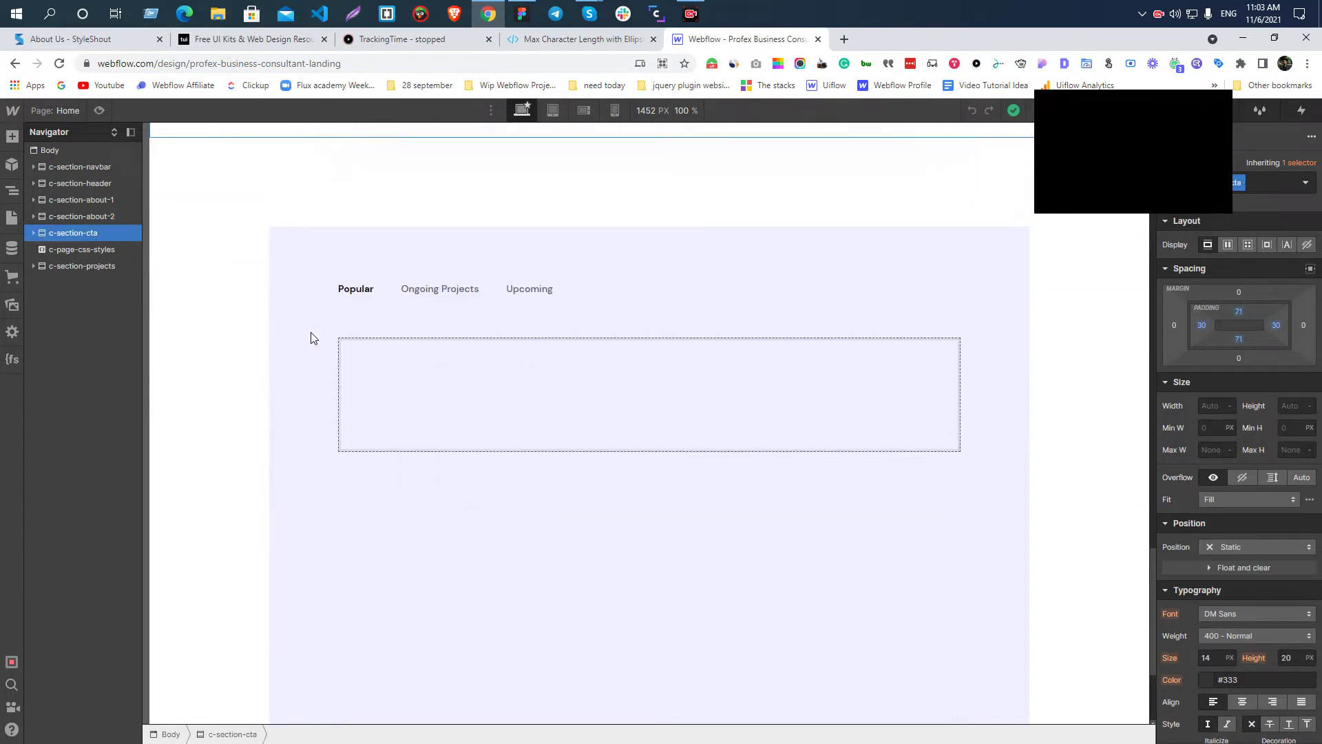
left_click(230, 311)
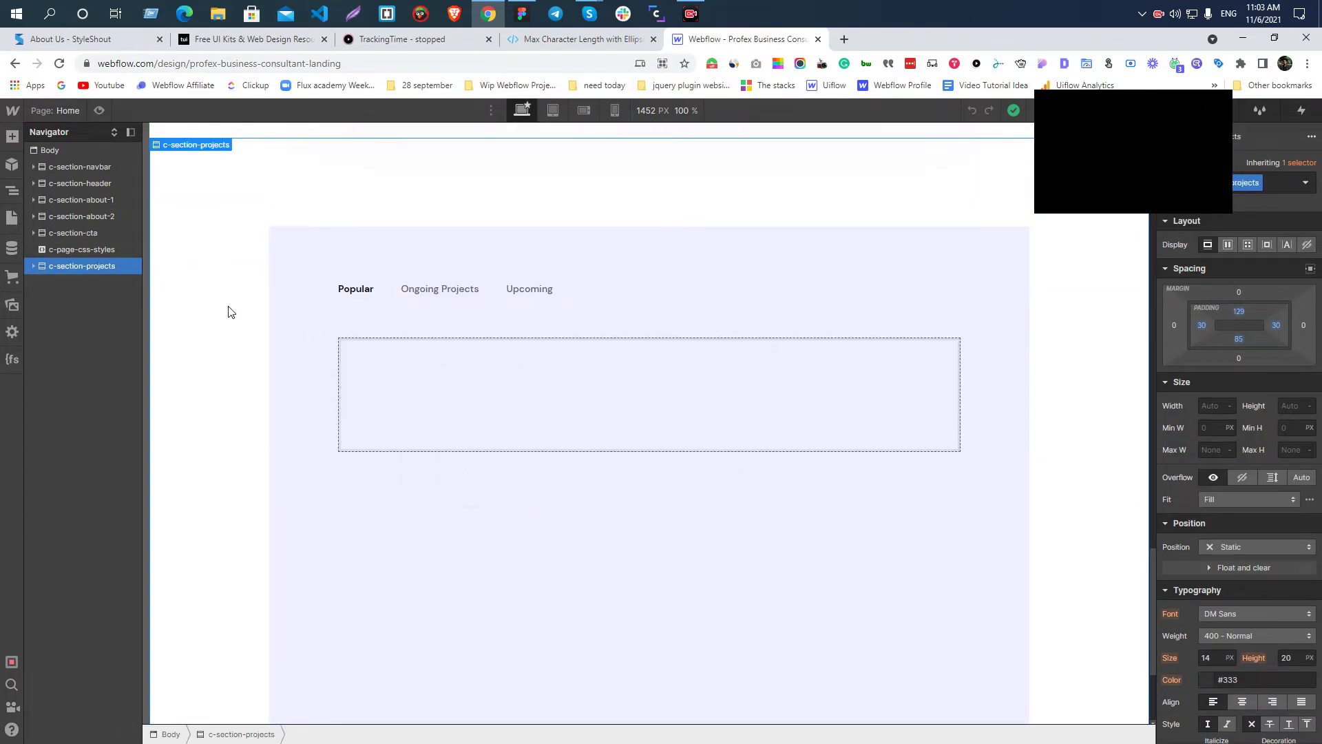
left_click(377, 263)
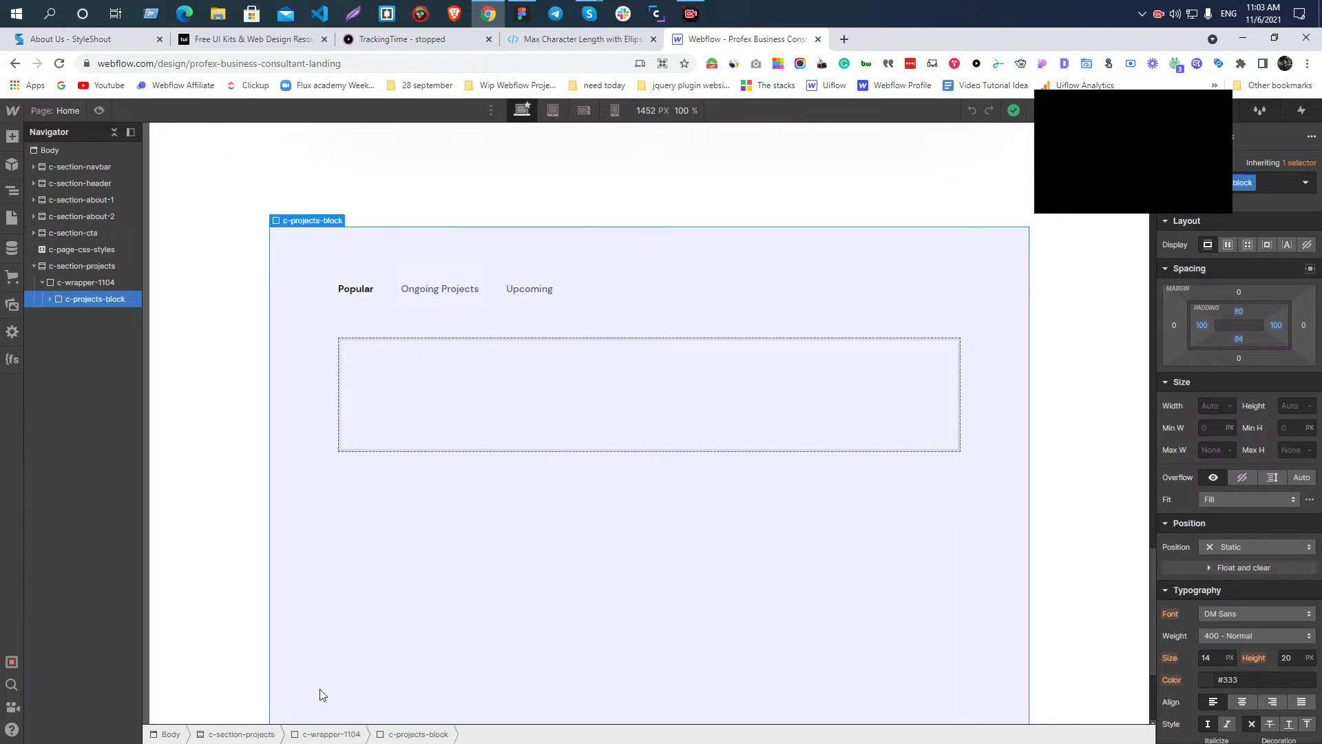
left_click(458, 389)
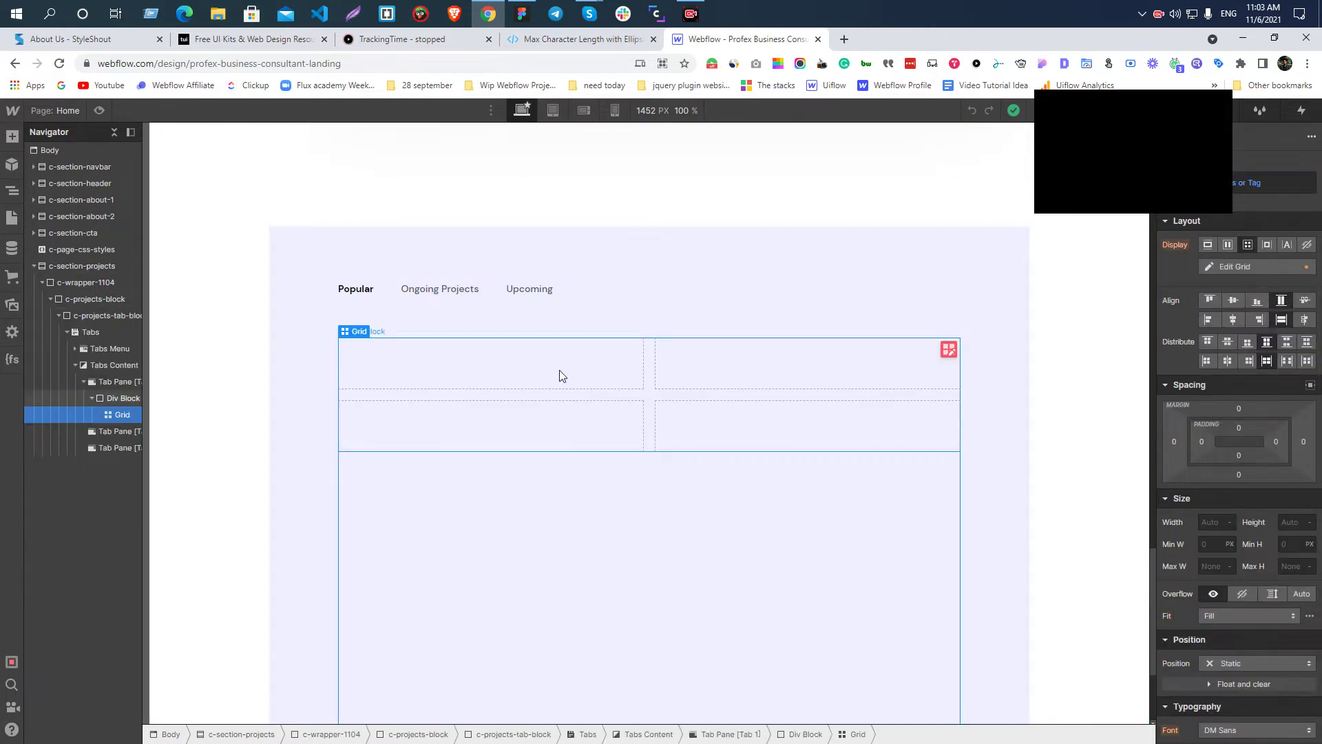
- Switch to the Figma design and examine the projects section's Popular, Ongoing Projects and Upcoming labels and the See all Projects link
left_click(519, 13)
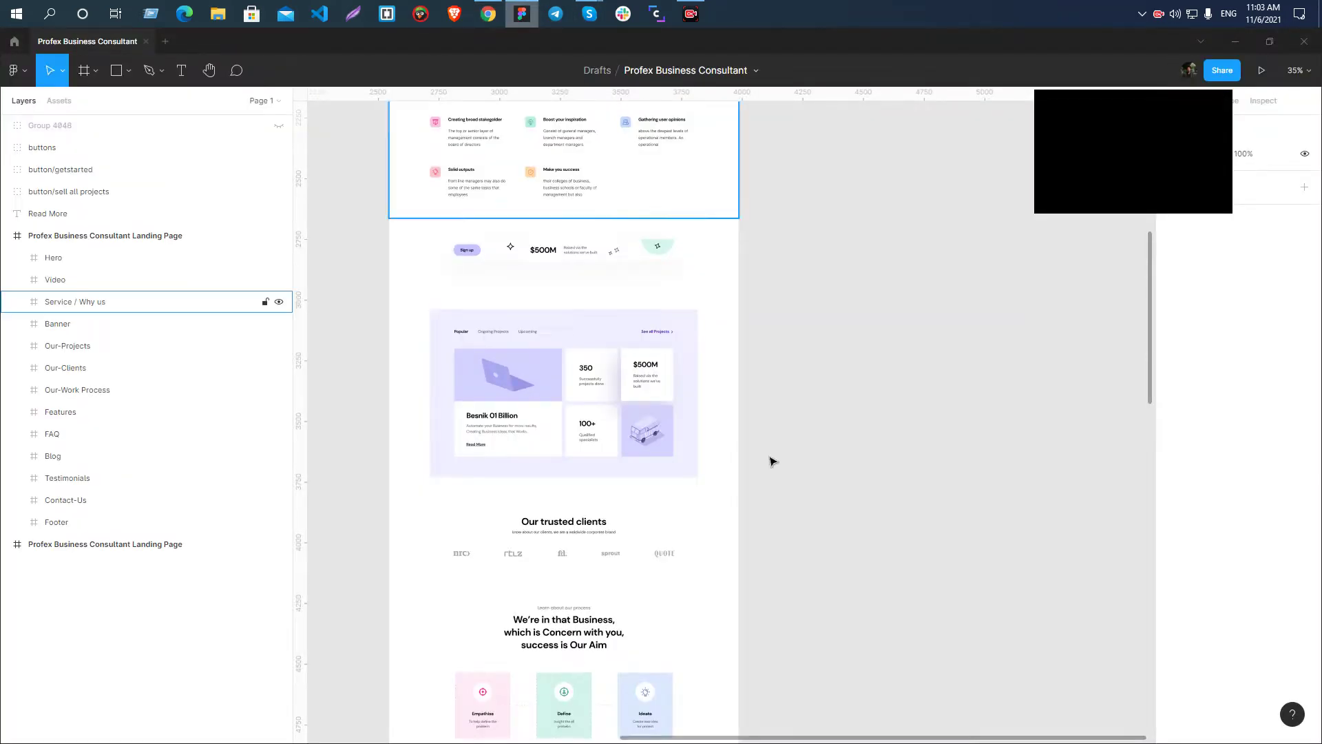
scroll(437, 445, "up", 5)
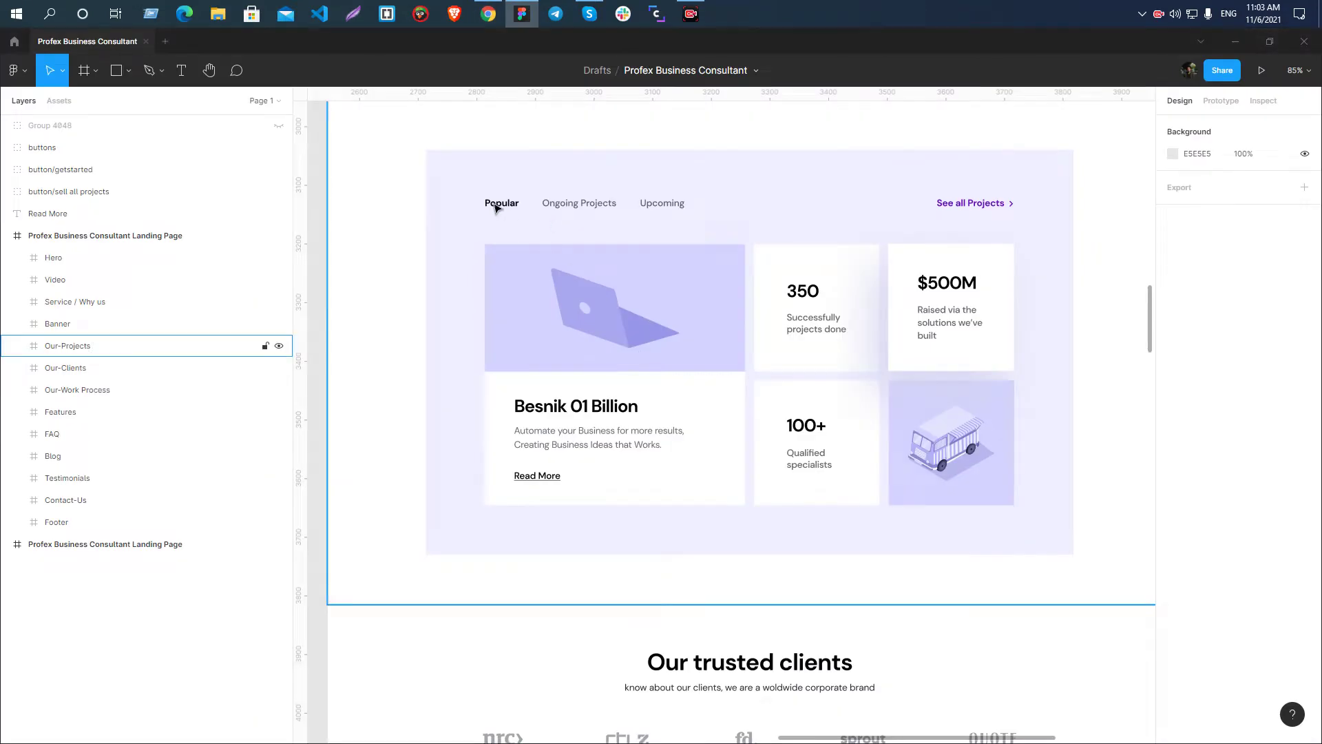
left_click(501, 204)
left_click(579, 204)
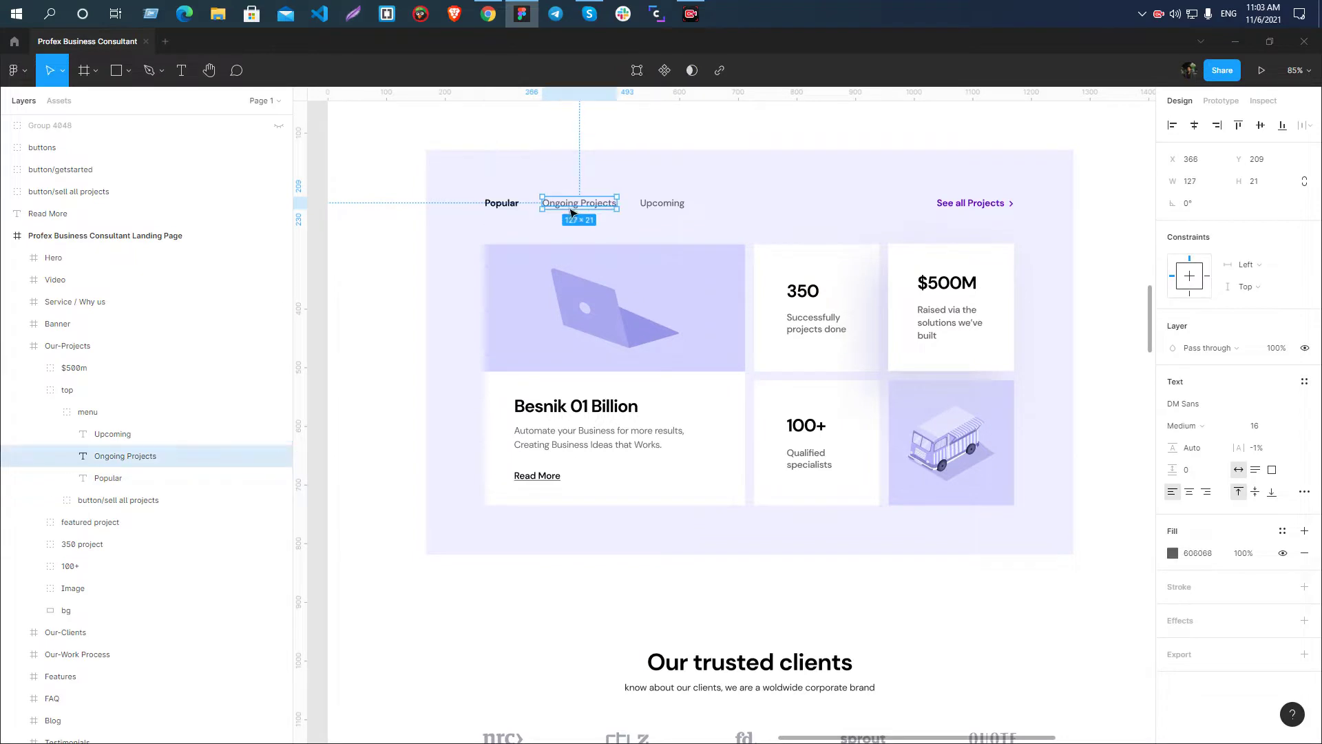
left_click(663, 203)
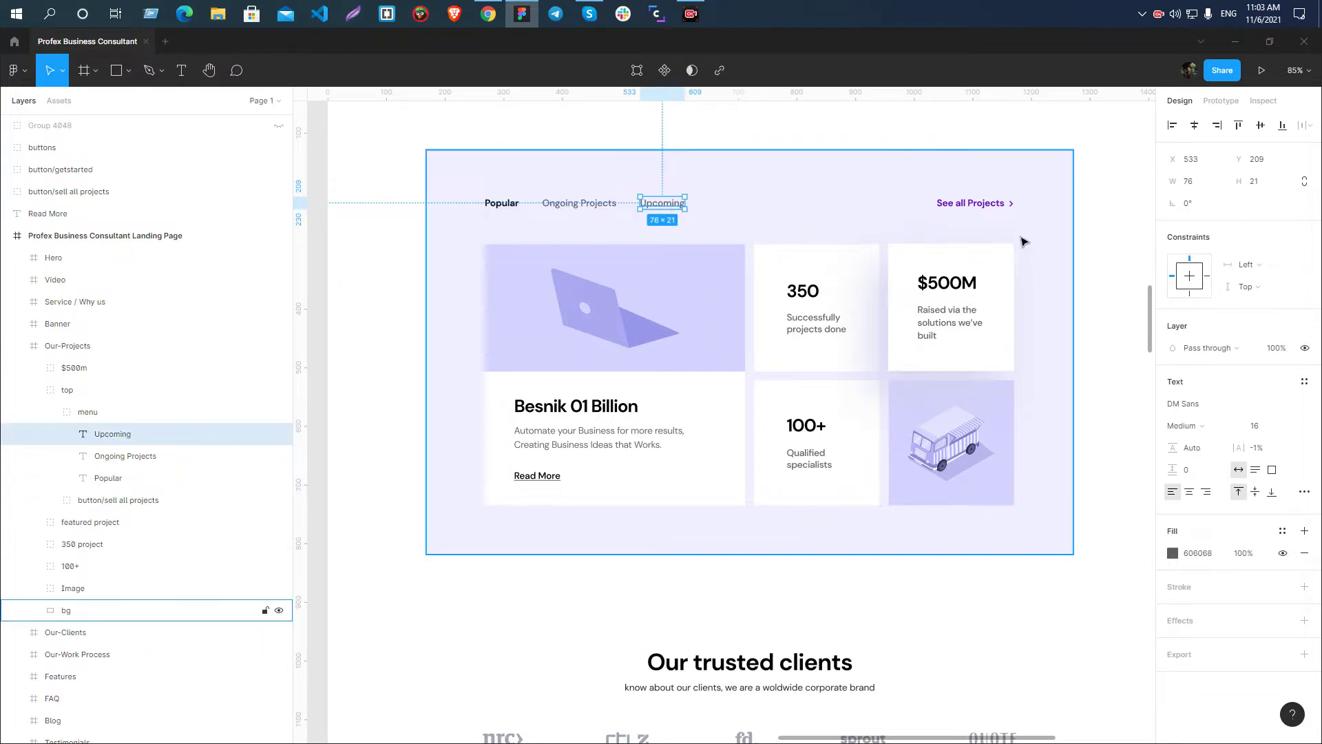
left_click(982, 206)
left_click(1086, 233)
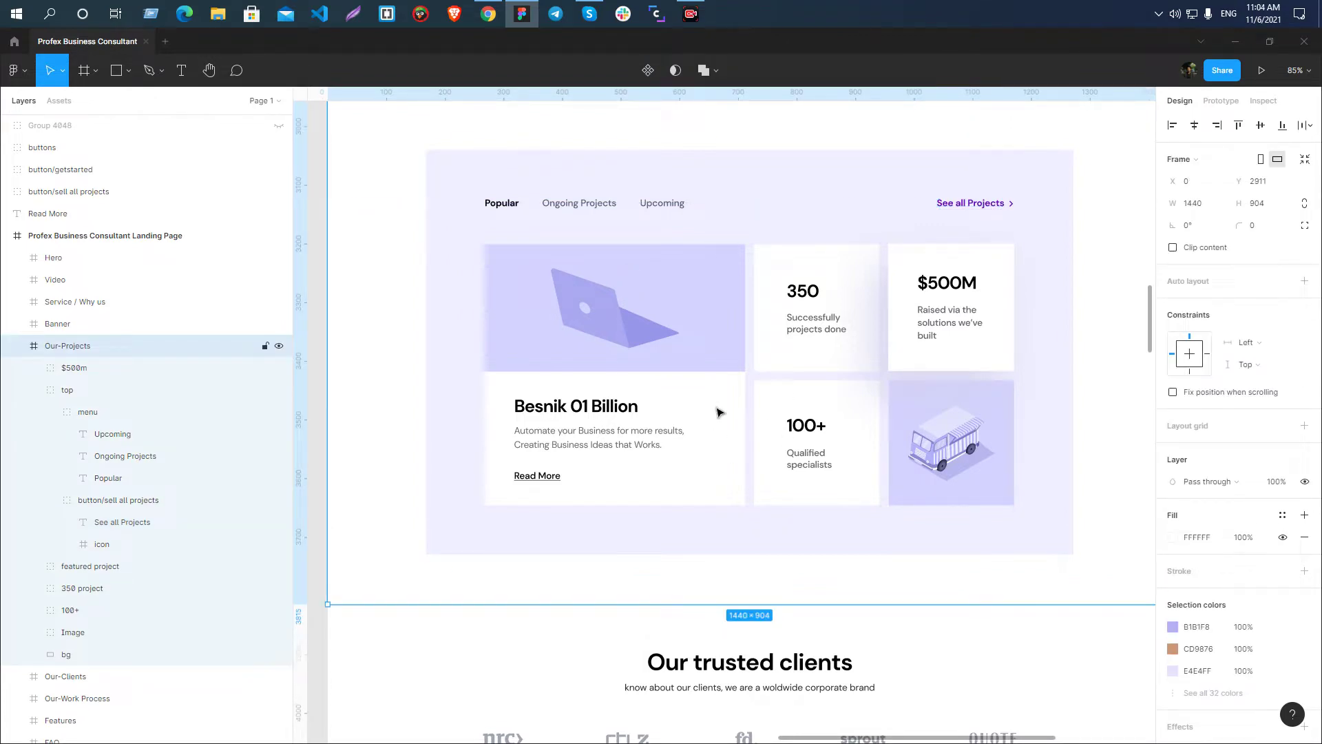
key("alt+Tab")
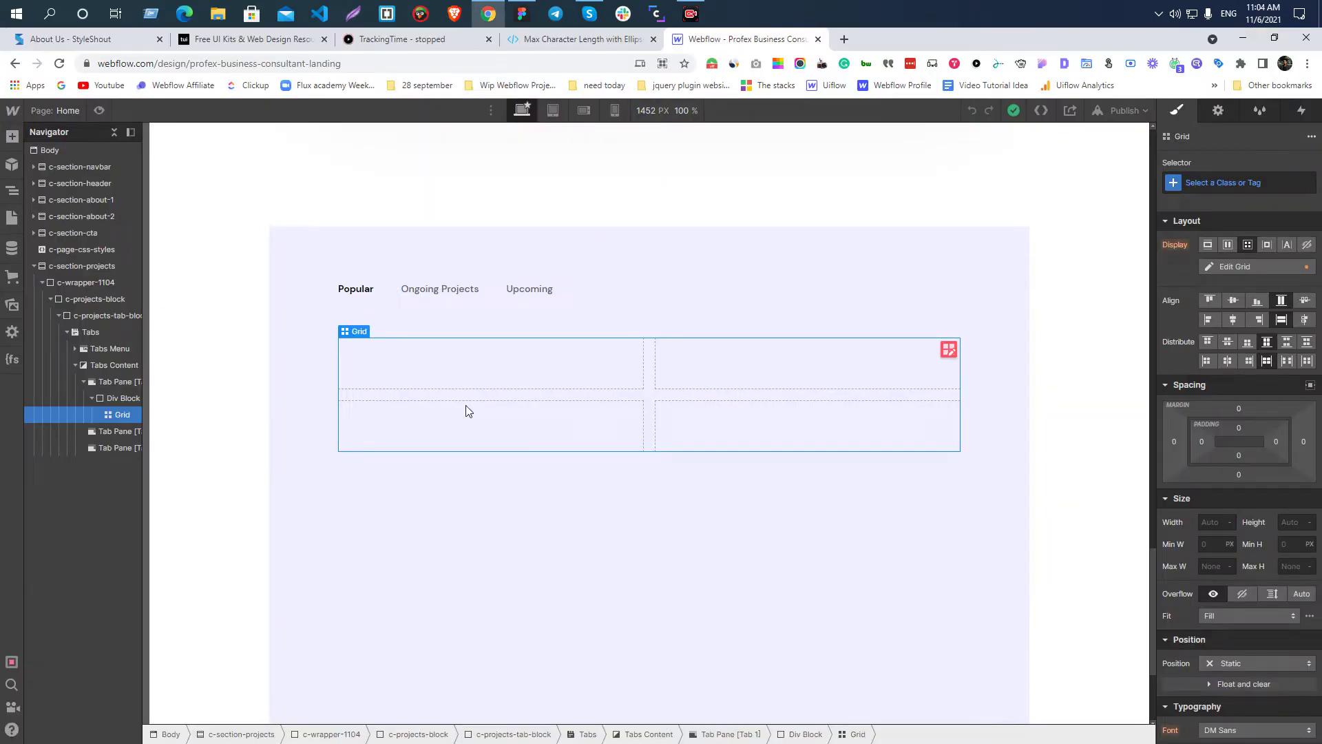
key("alt+Tab")
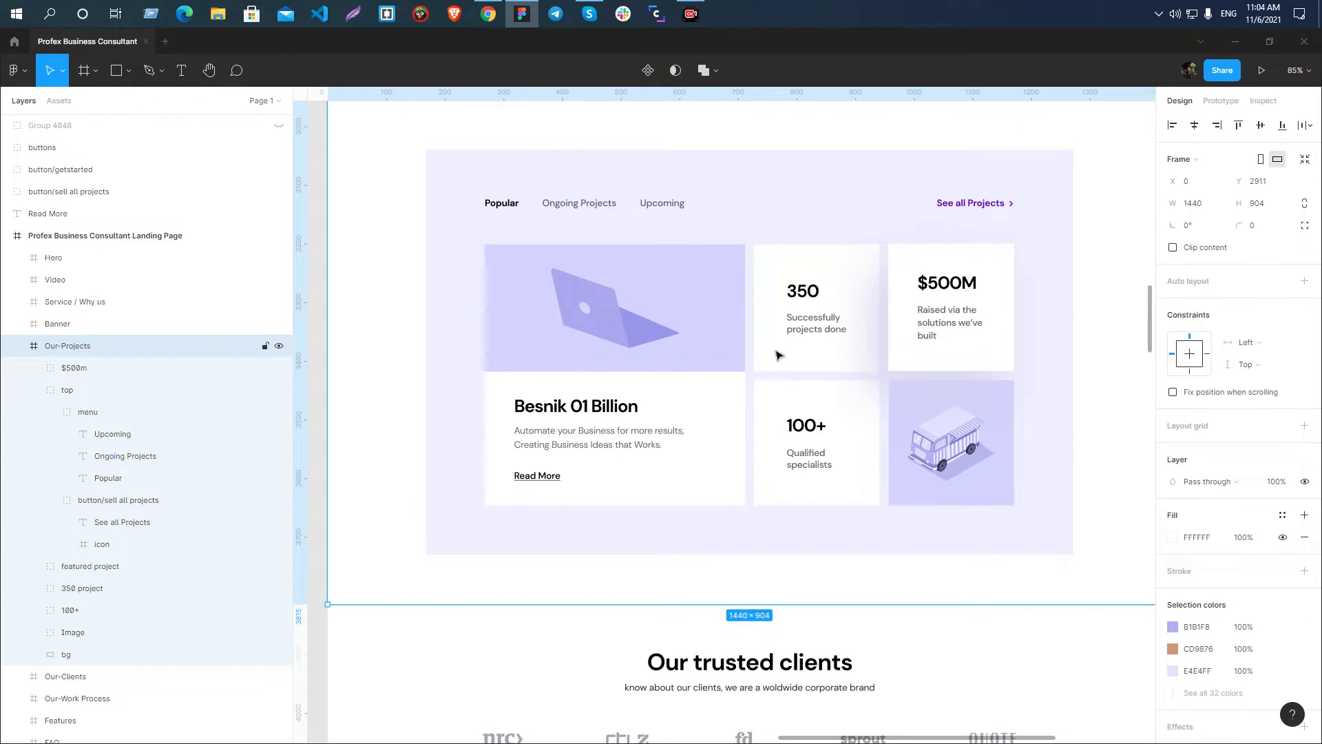
- Group the 350 and 100+ cards of the projects section in the Figma design
left_click(324, 596)
left_click(862, 343)
left_click(863, 342)
left_click(844, 457)
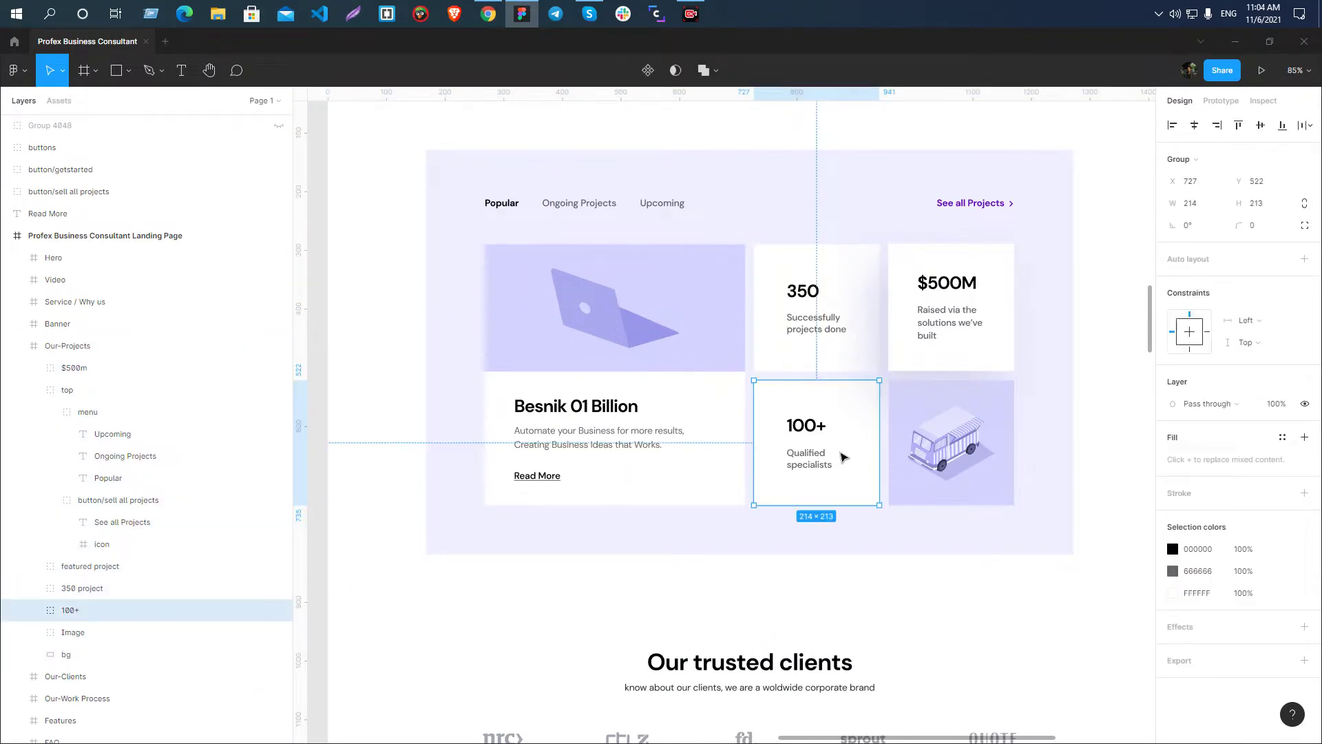
left_click(859, 298)
left_click(838, 453, "shift")
key("ctrl+g")
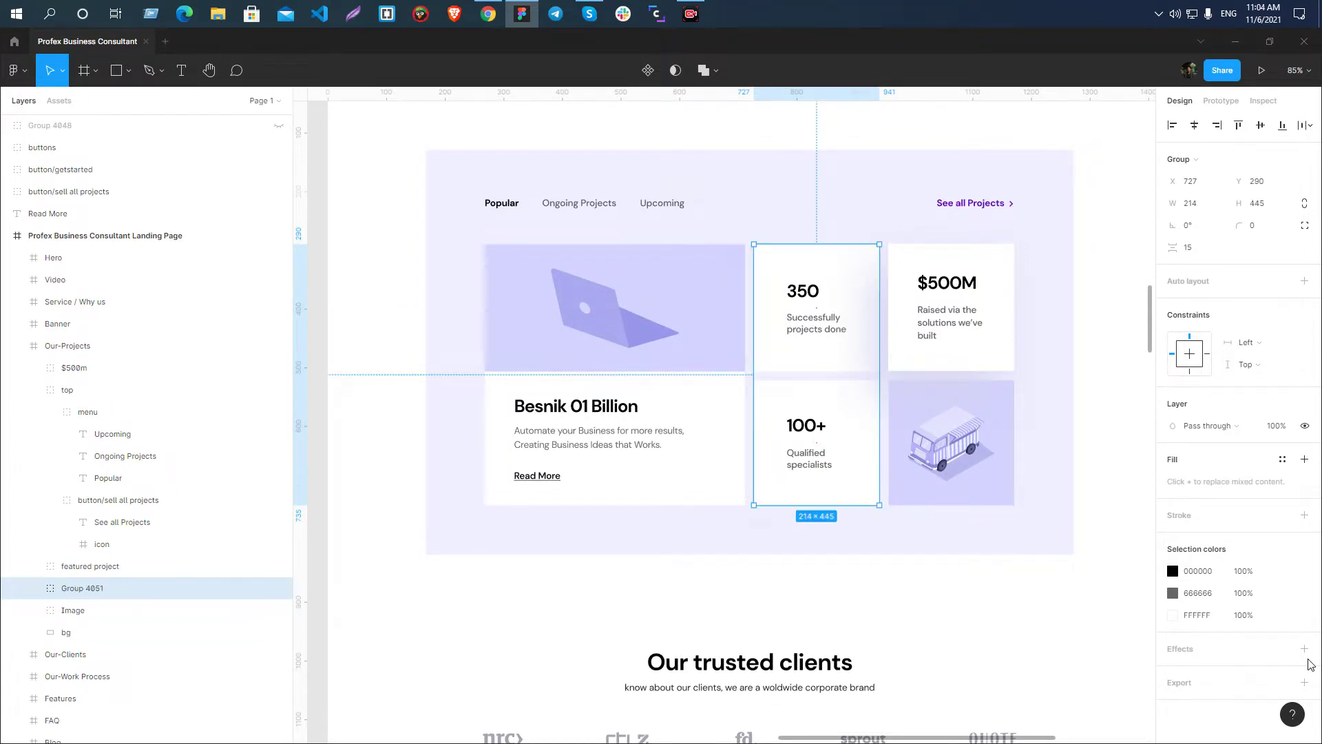
- Switch back to Webflow and set the projects grid's minimum height to 445 px
key("alt+Tab")
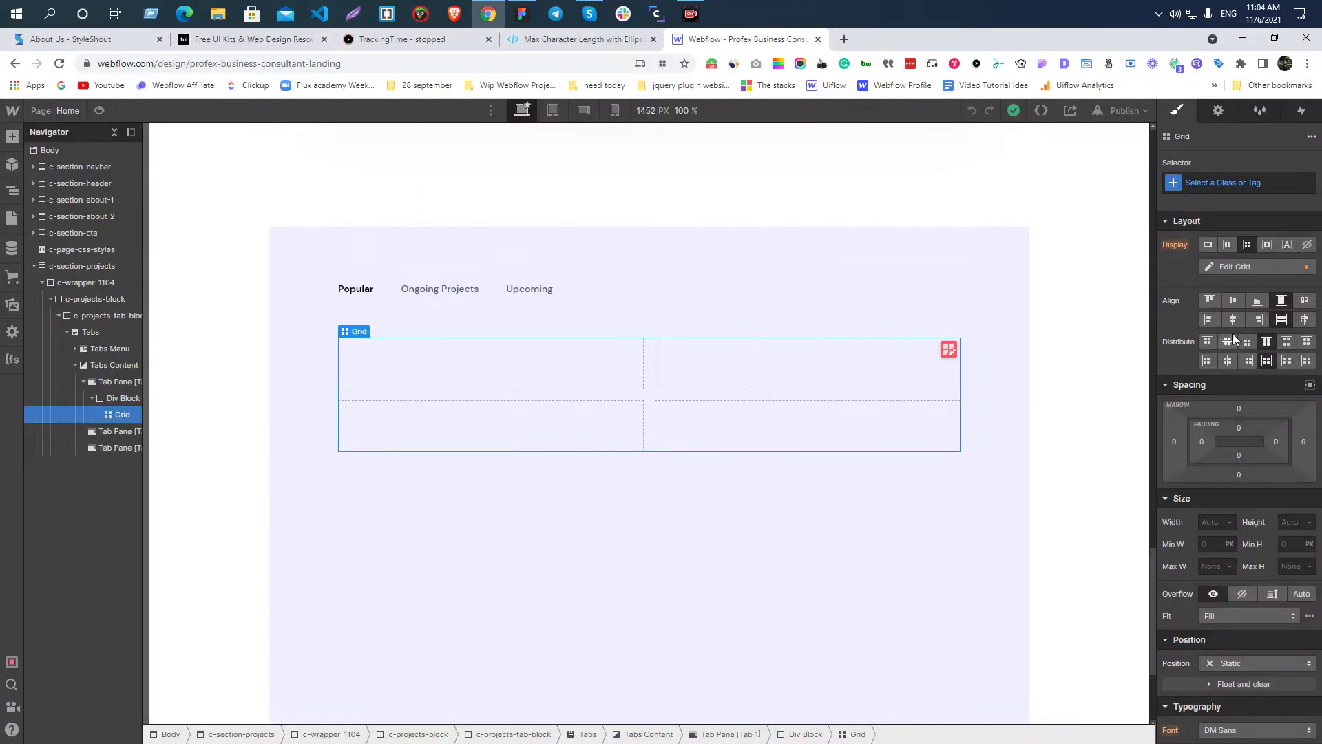
left_click_drag(1282, 549, 1294, 567)
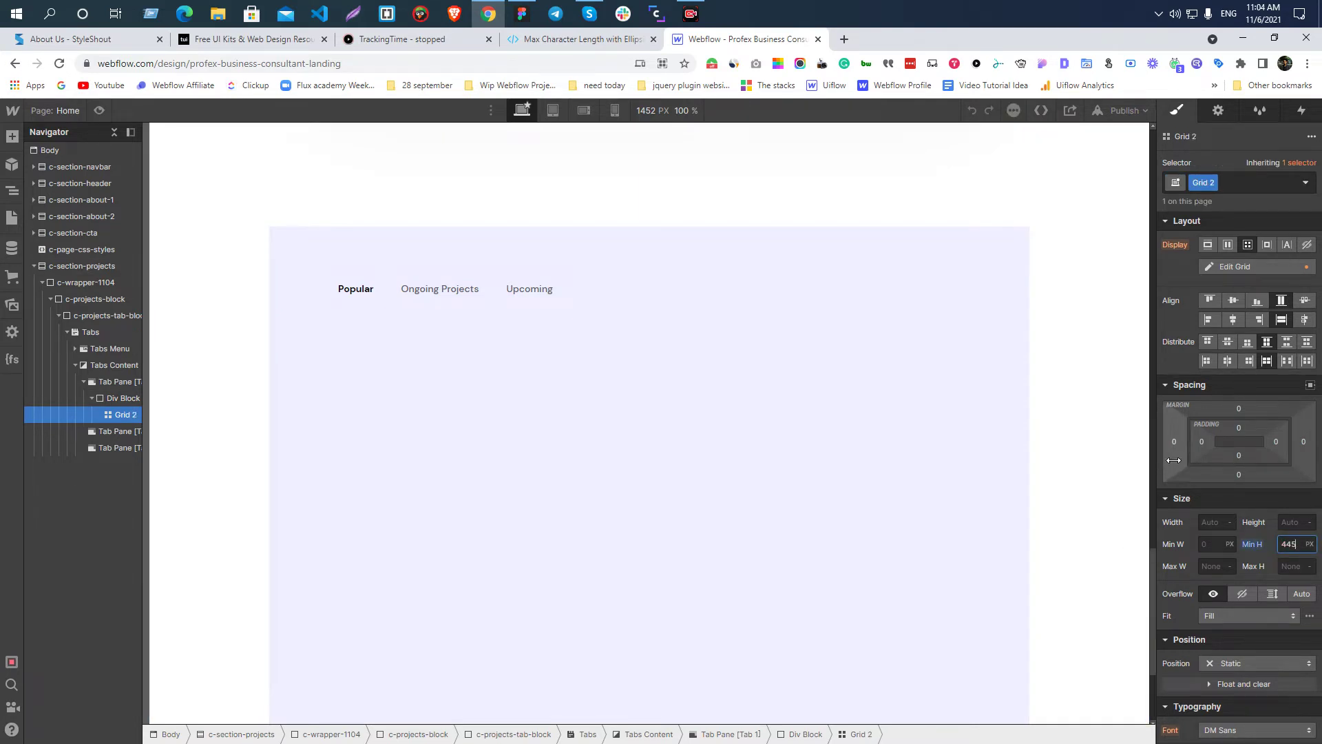
scroll(1177, 459, "down", 3)
scroll(1186, 458, "down", 4)
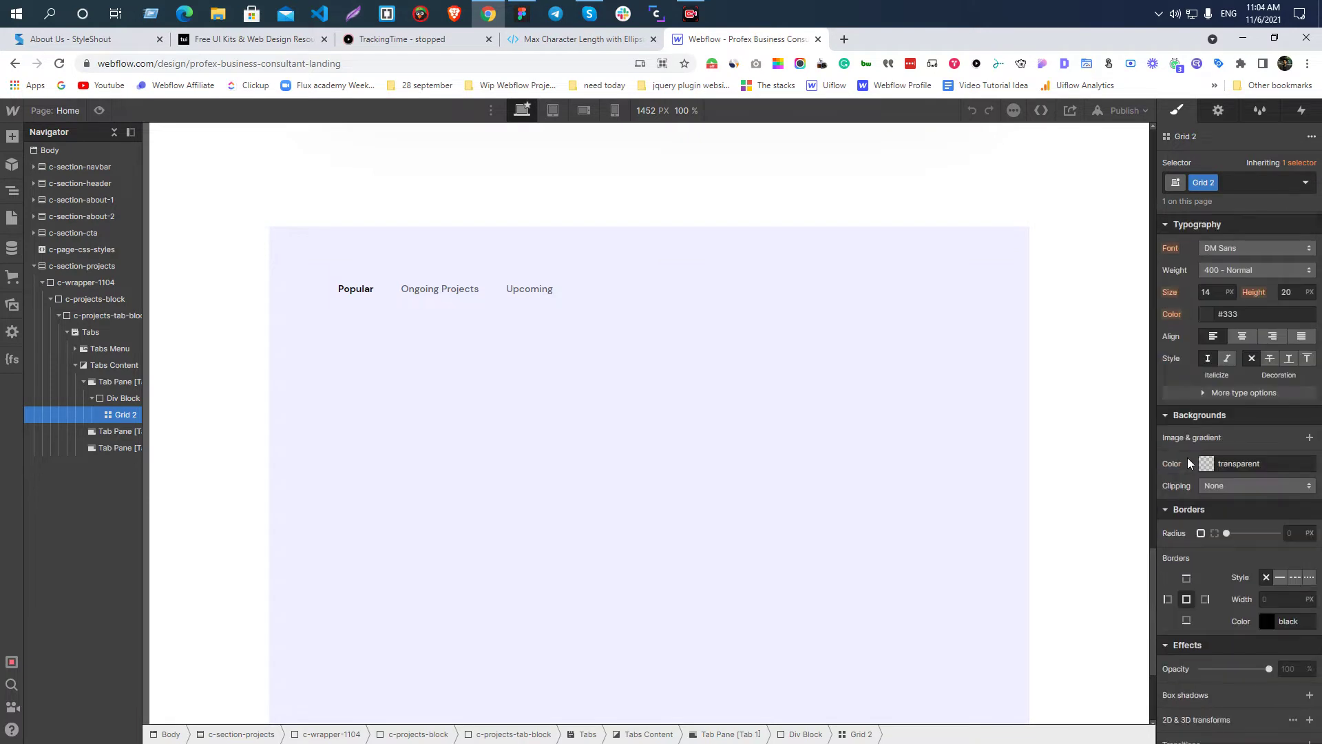
- Give the projects grid a grey #c9c9c9 background color
key("alt+Tab")
key("alt+Tab")
scroll(1233, 507, "down", 1)
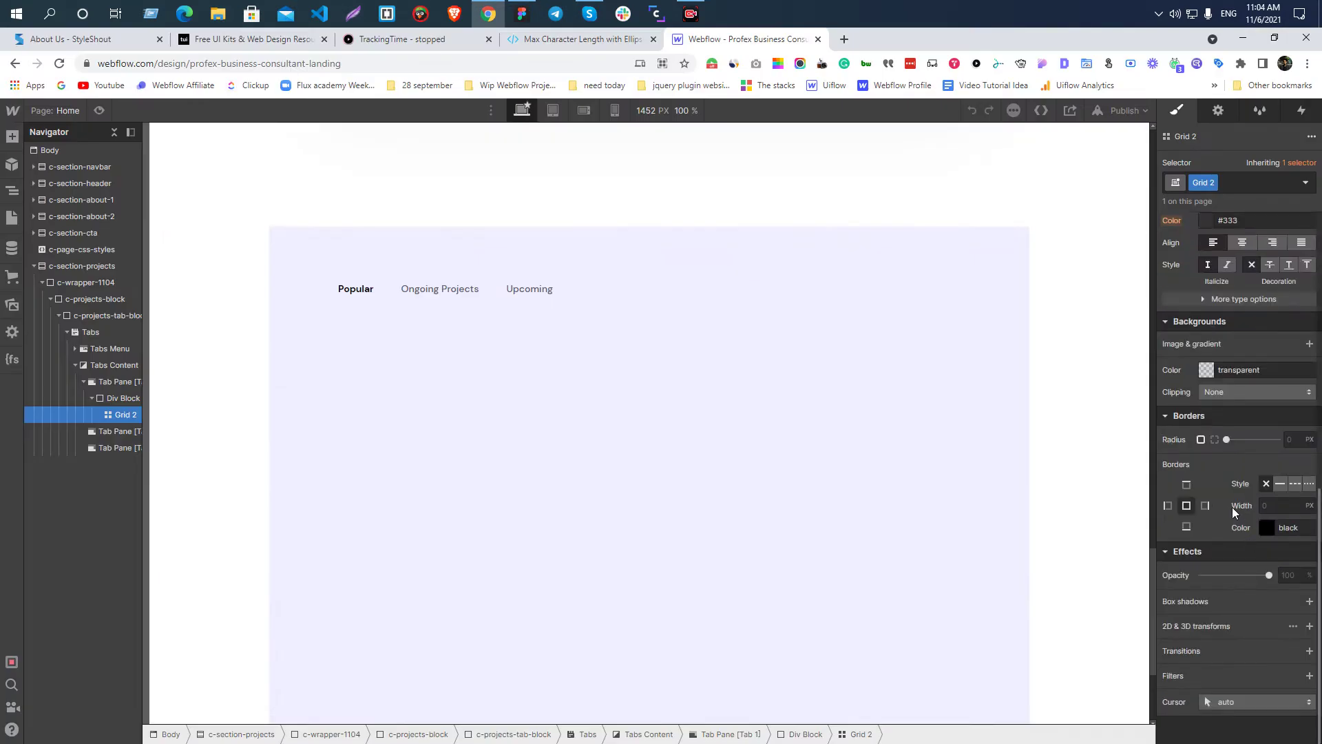
scroll(1226, 516, "up", 3)
left_click(1207, 579)
left_click_drag(1172, 398, 1163, 377)
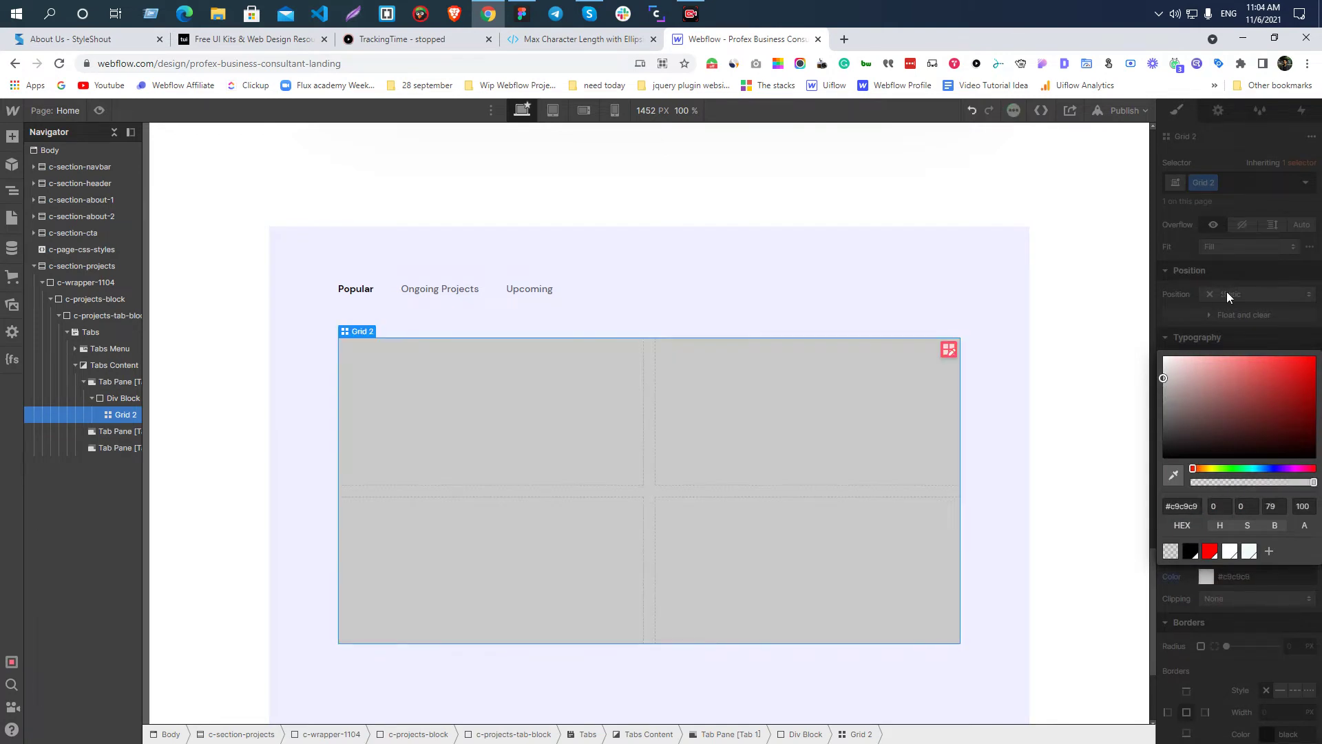
left_click(1225, 291)
- Switch to Figma and examine how the featured project, the stacked number cards, the $500M card and the image are arranged in columns
key("alt+Tab")
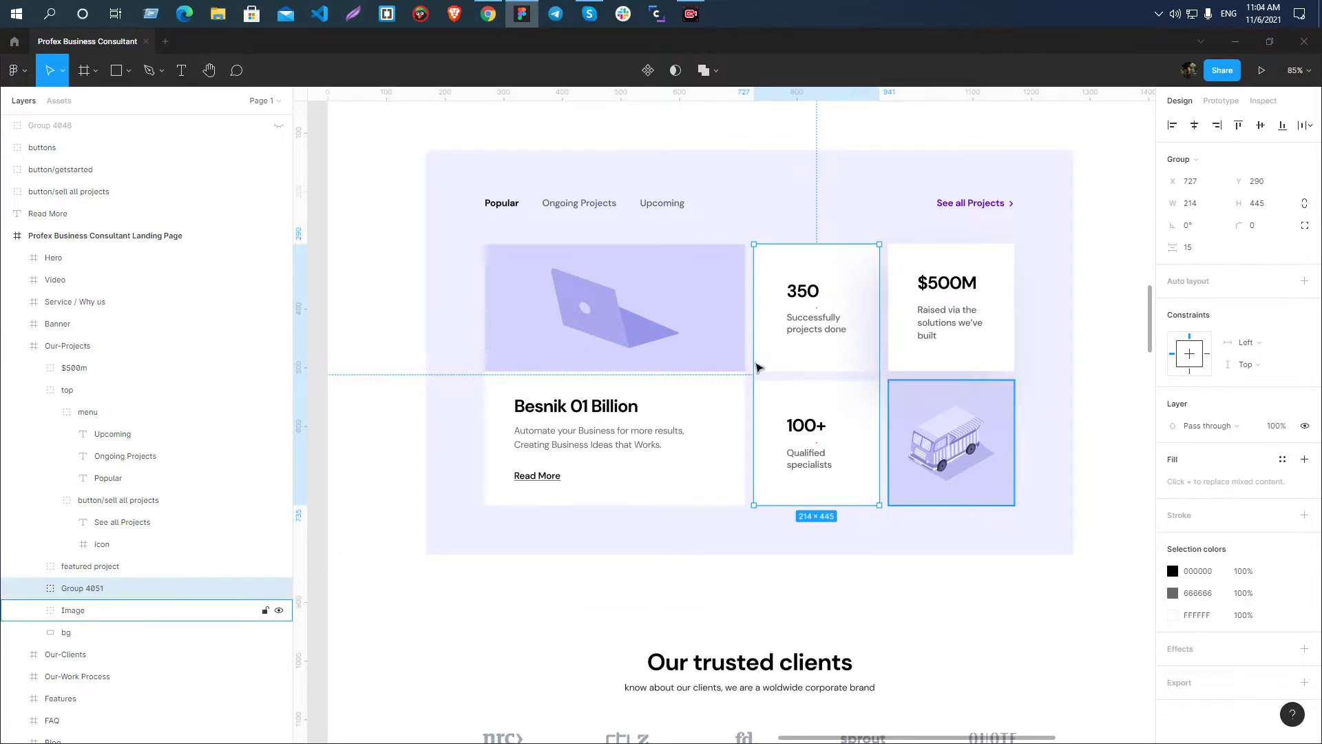
left_click(738, 407)
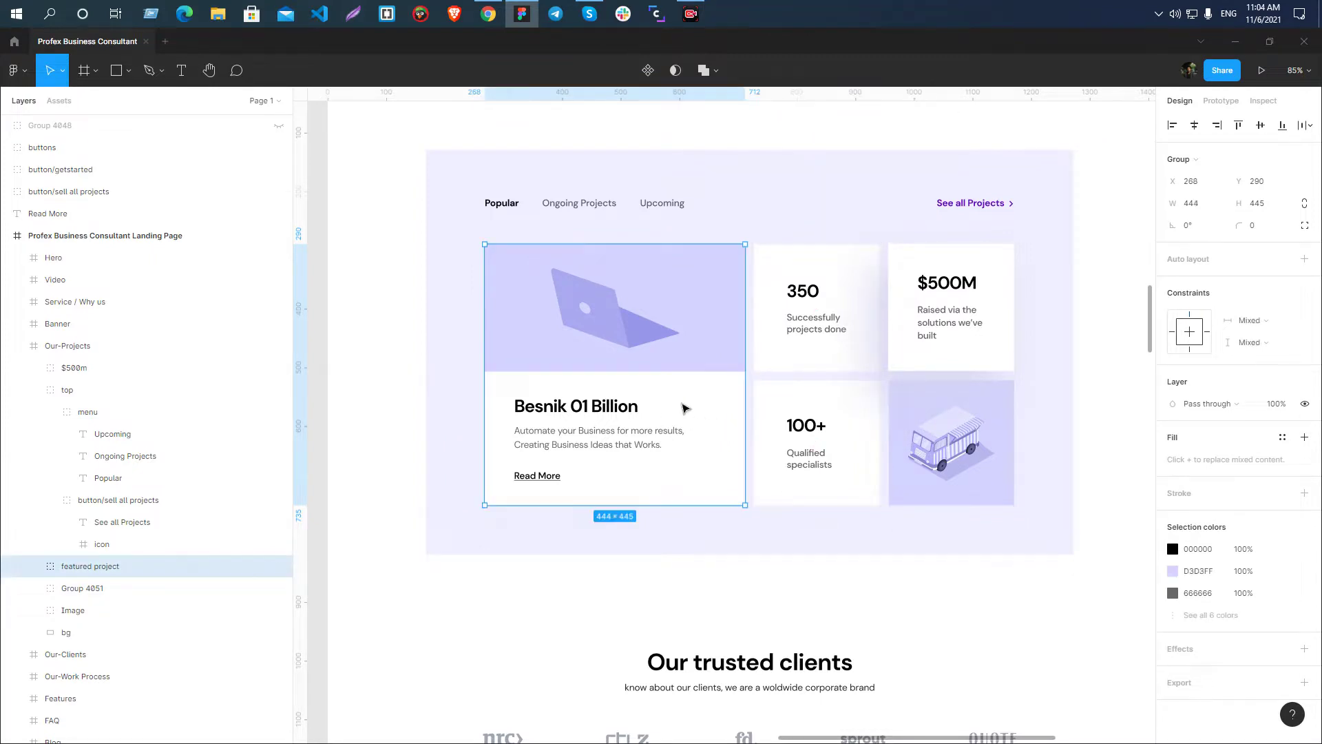
left_click(957, 391)
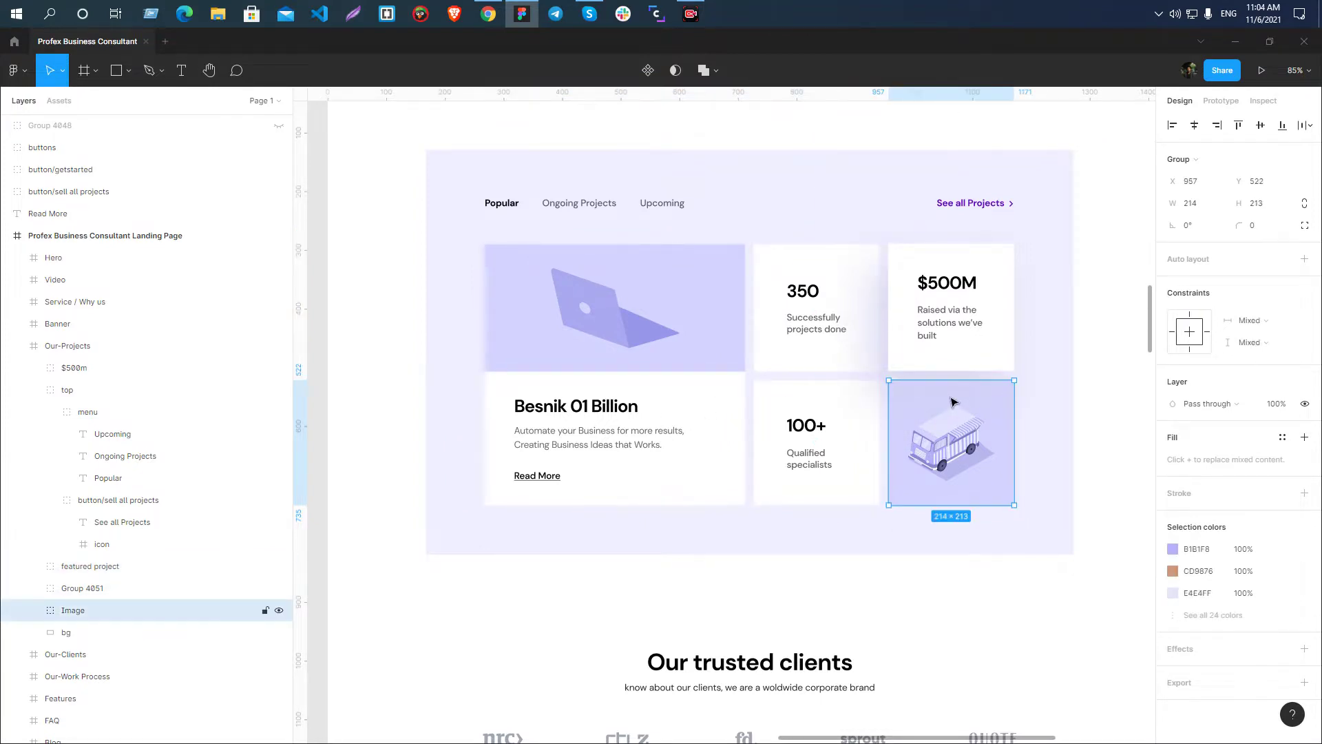
left_click(716, 399)
left_click(816, 375)
left_click(709, 399)
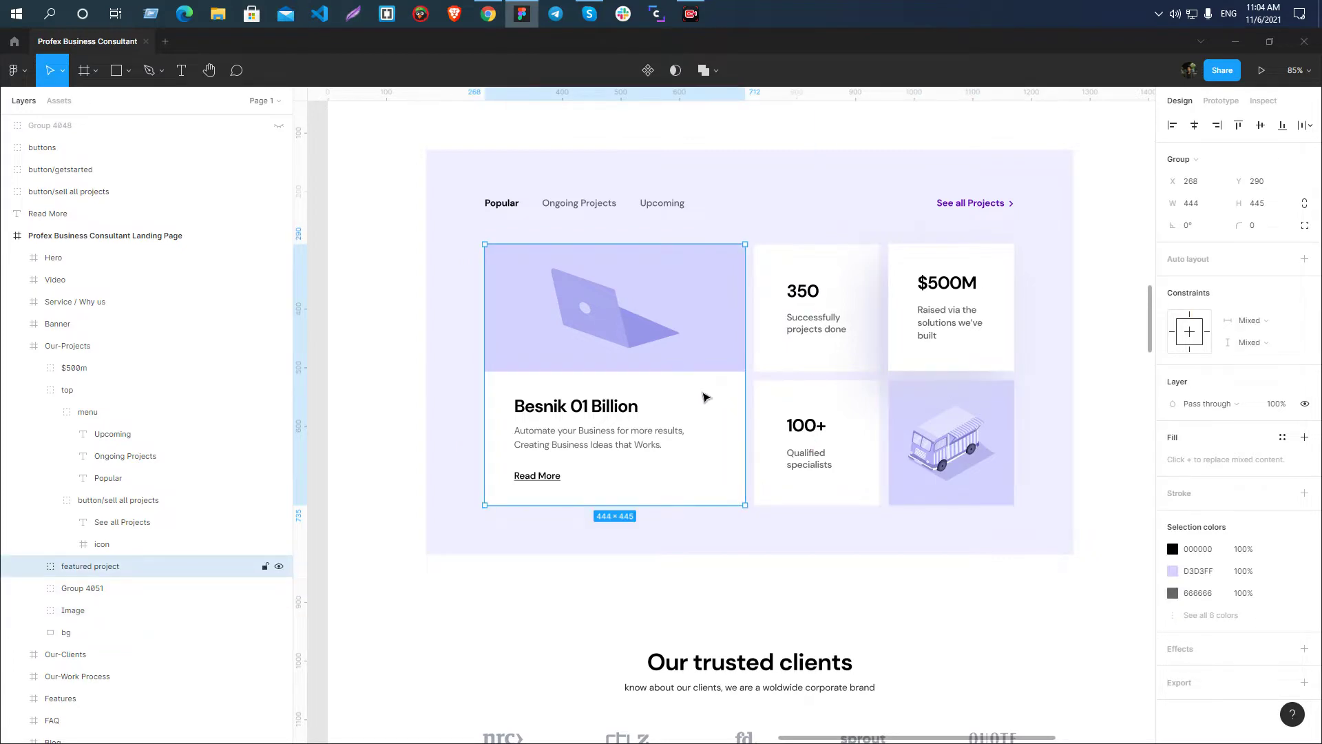
left_click(820, 385)
left_click(935, 367)
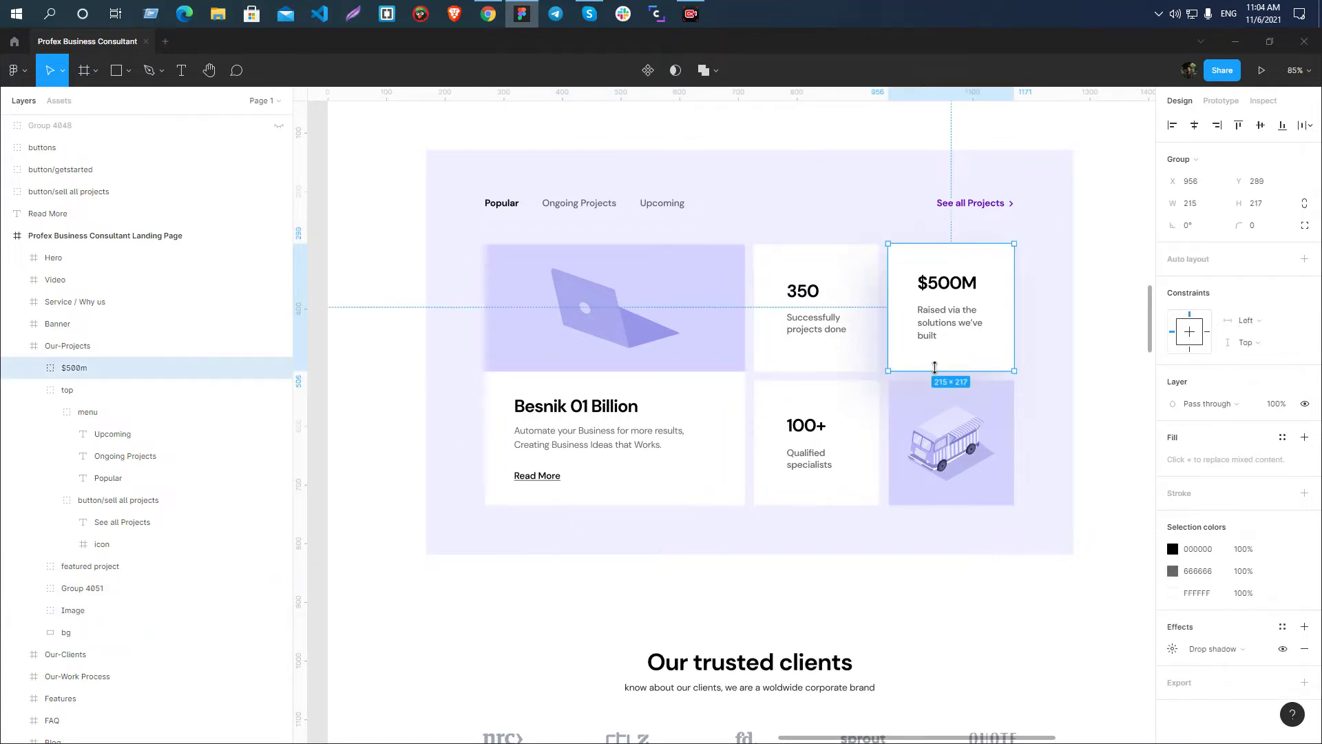
left_click(855, 375)
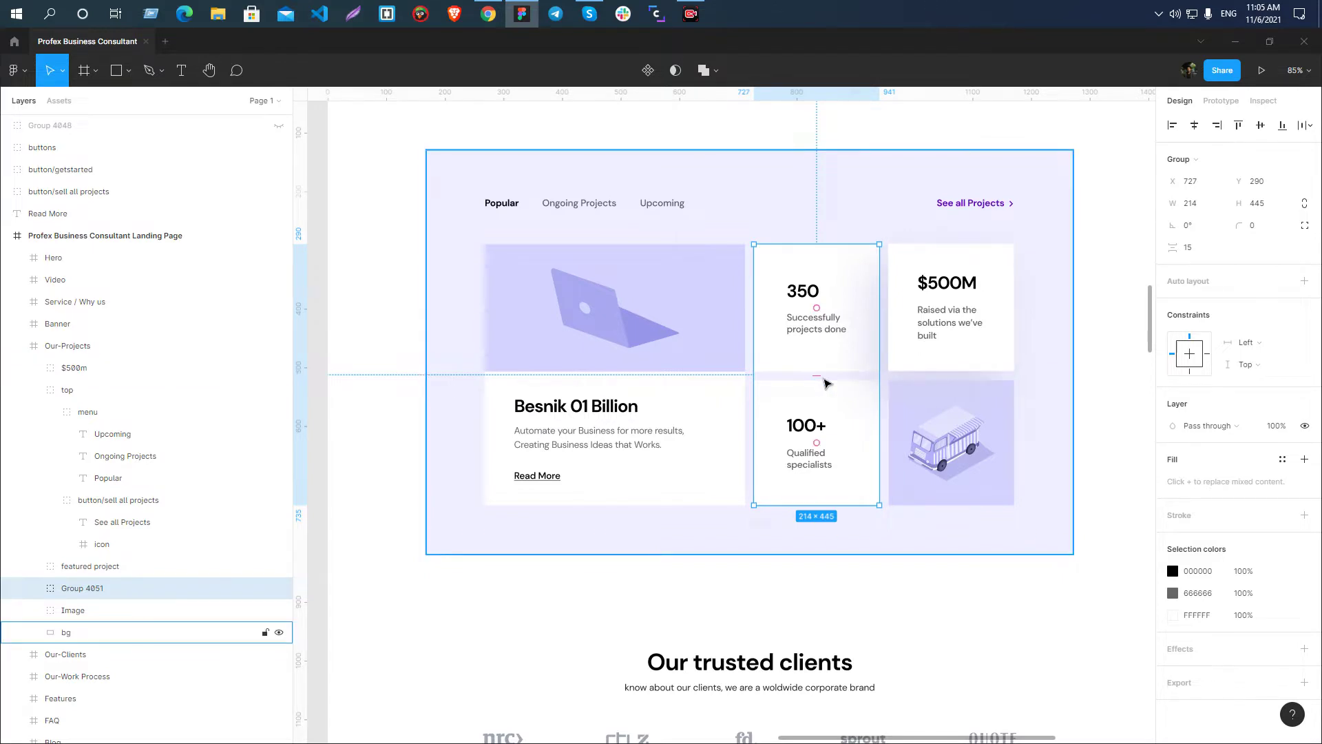
key("alt")
- Switch back to Webflow and add a third 1fr column to the projects grid
key("alt+Tab")
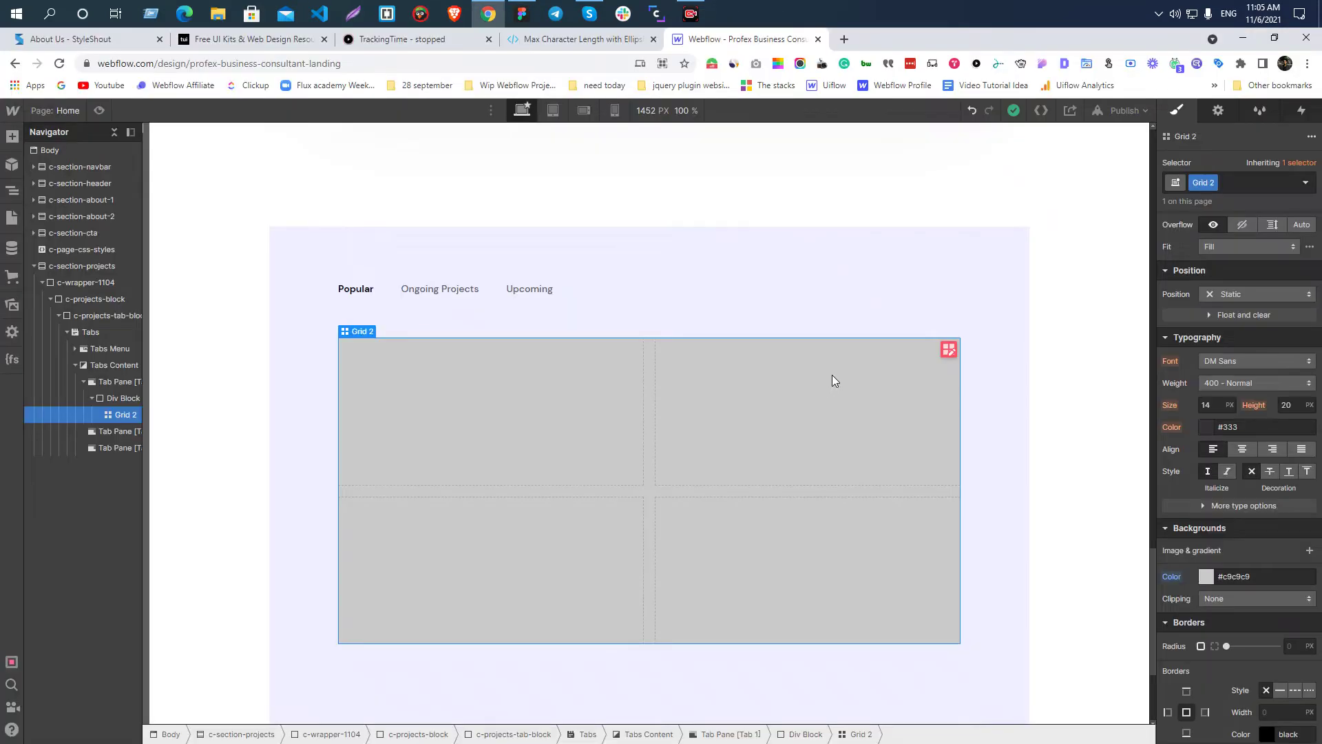
left_click(949, 350)
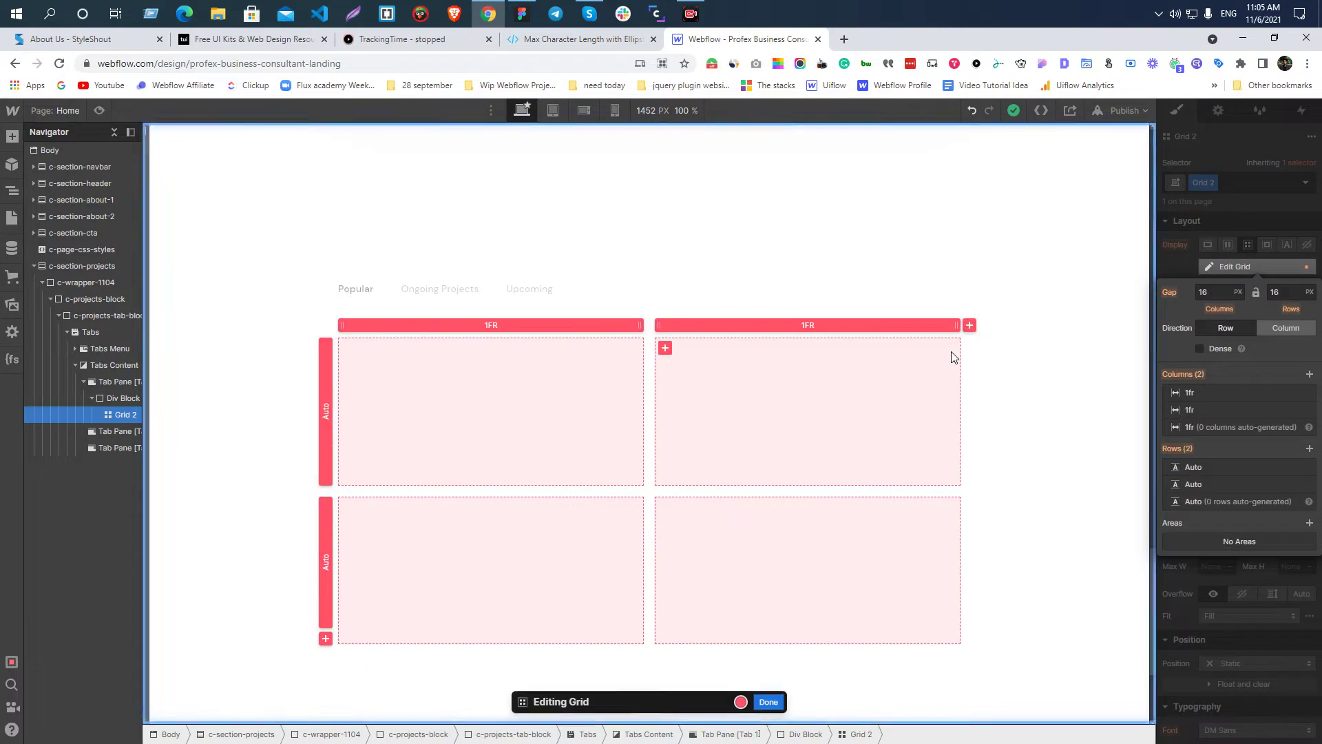
left_click(970, 324)
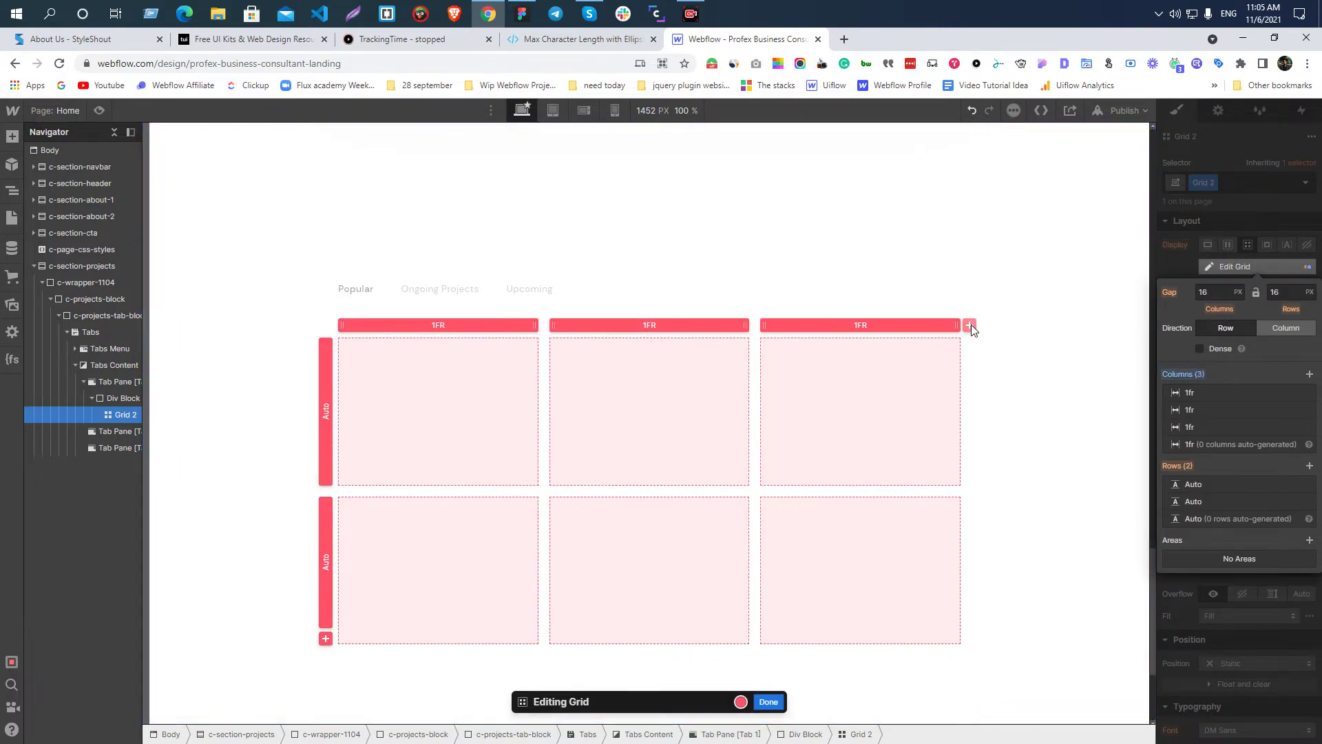
key("Escape")
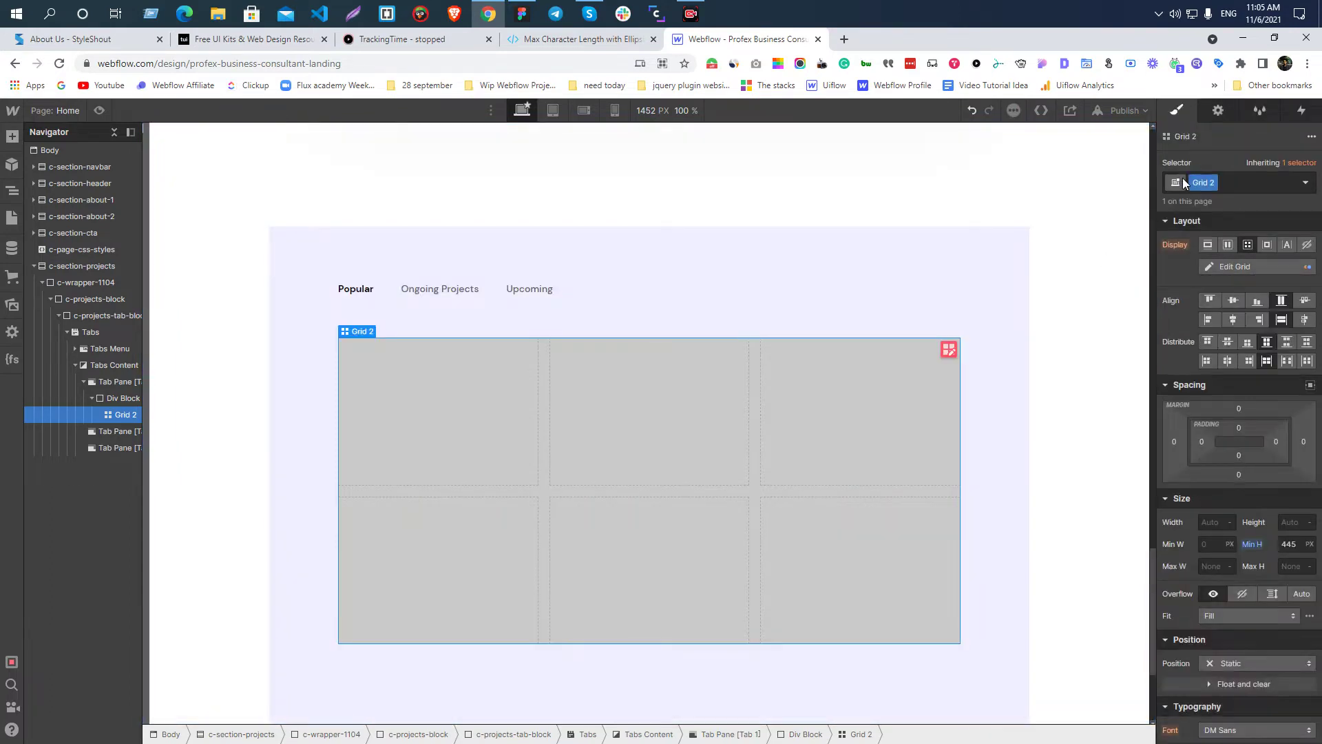
- Measure the vertical gap between the $500M card and the image in Figma, and open the Webflow grid's row gap for editing
key("alt+Tab")
left_click(963, 368, "ctrl")
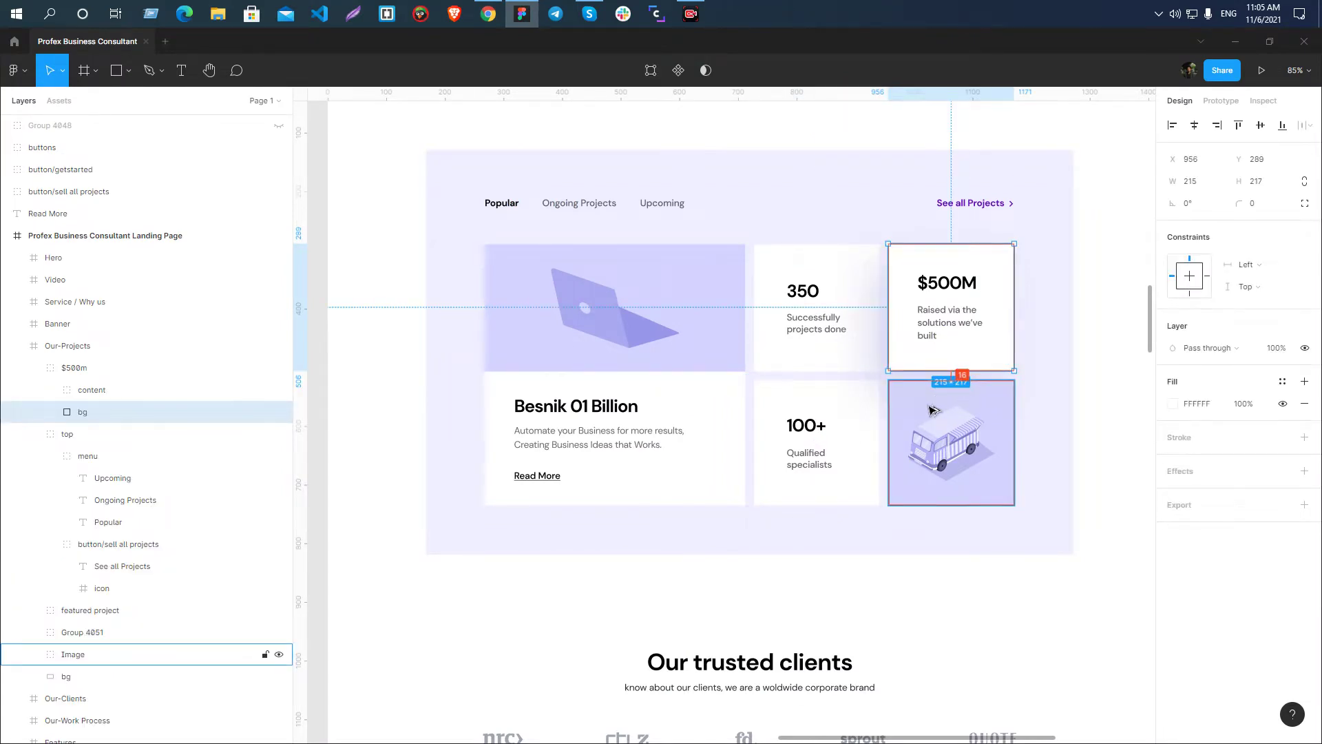
key("alt+Tab")
left_click(951, 349)
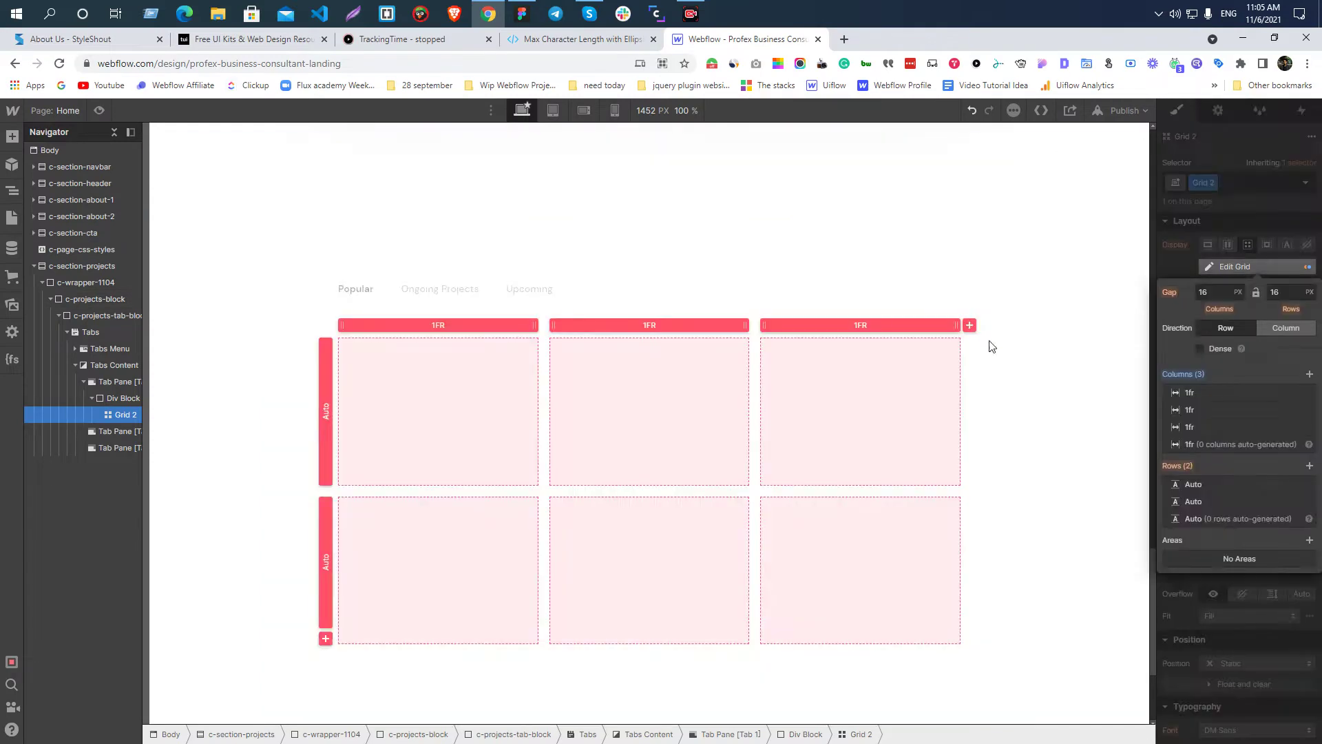
left_click(1279, 291)
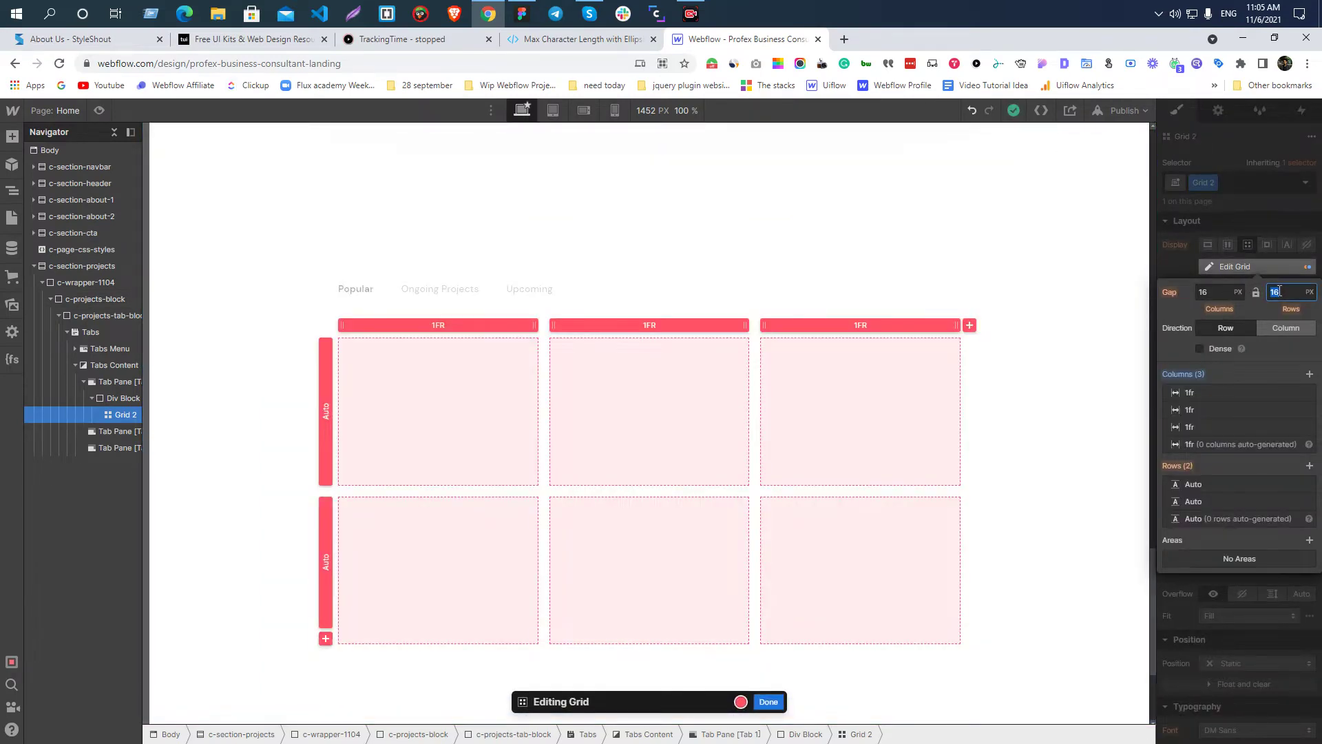
- Check the spacing beside the featured project card in Figma, and set the Webflow grid's column gap to 15 px
key("alt+Tab")
left_click(732, 338)
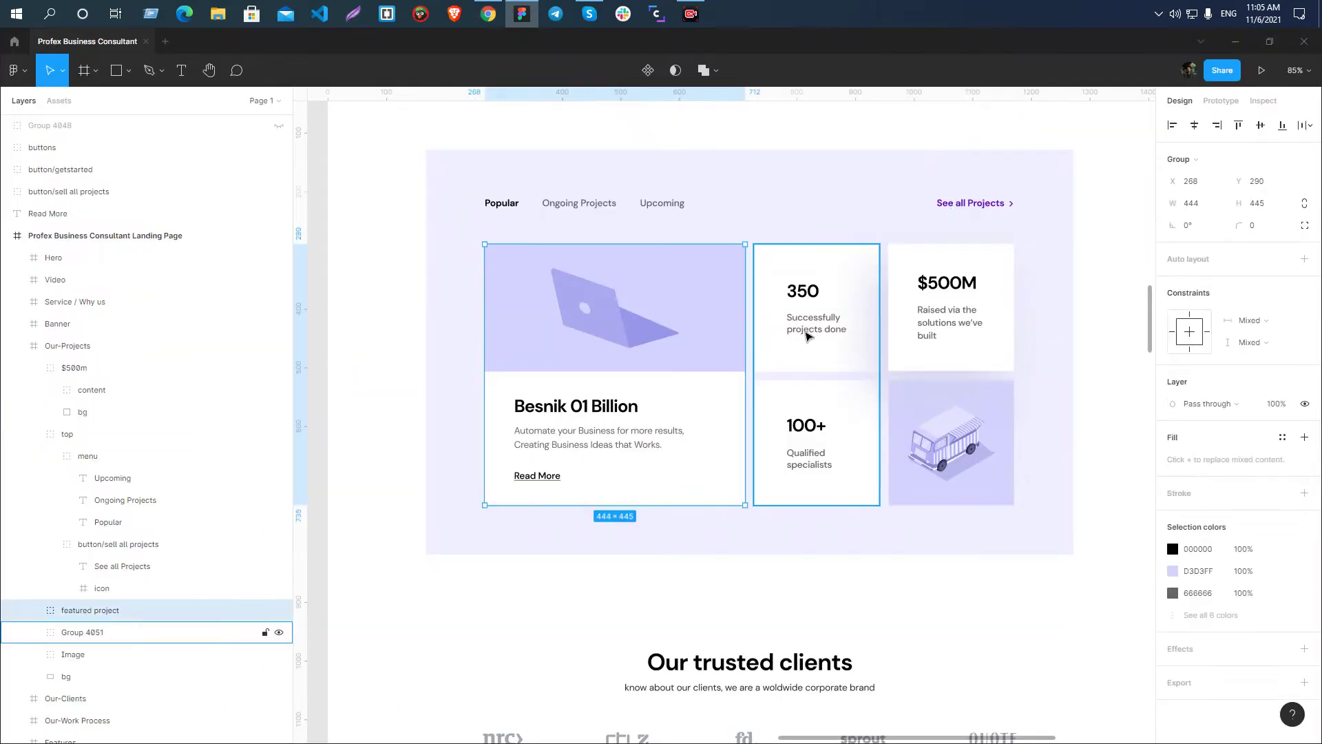
key("alt+Tab")
key("shift+Tab")
type("181")
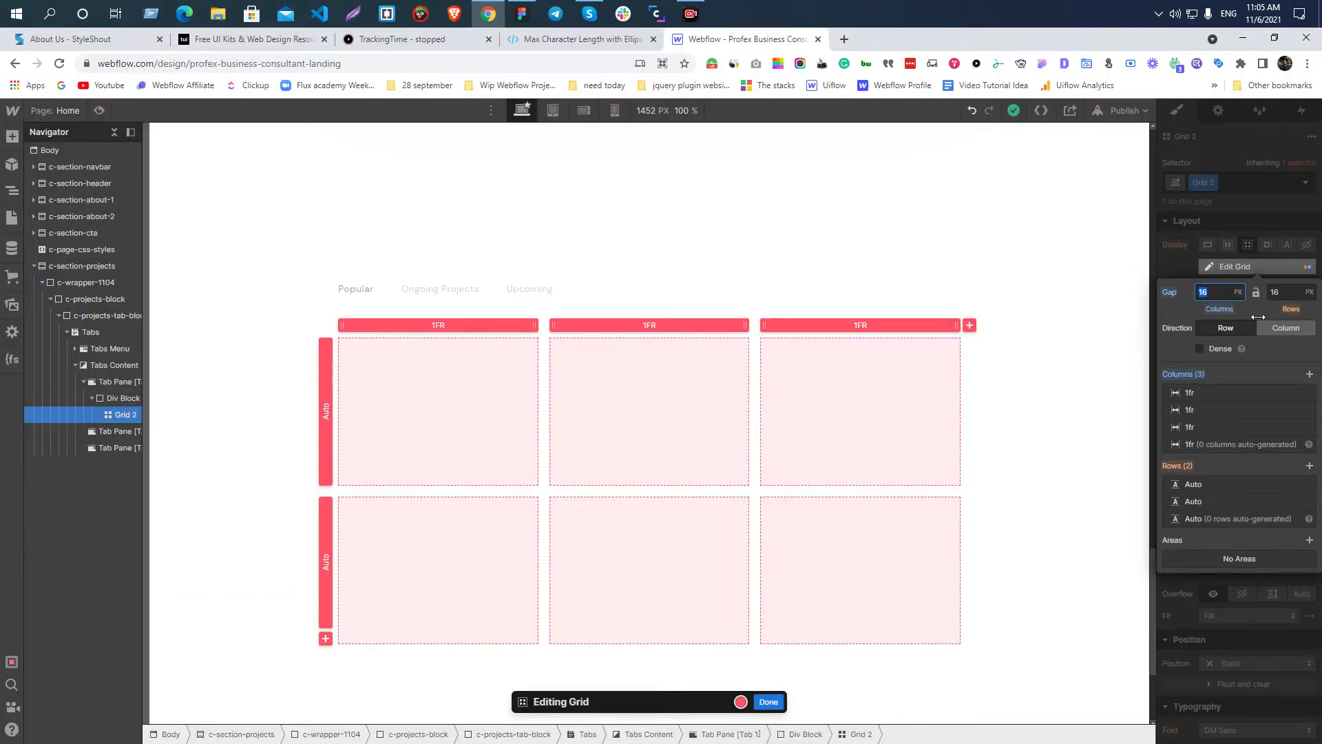
key("BackSpace")
key("BackSpace")
type("5")
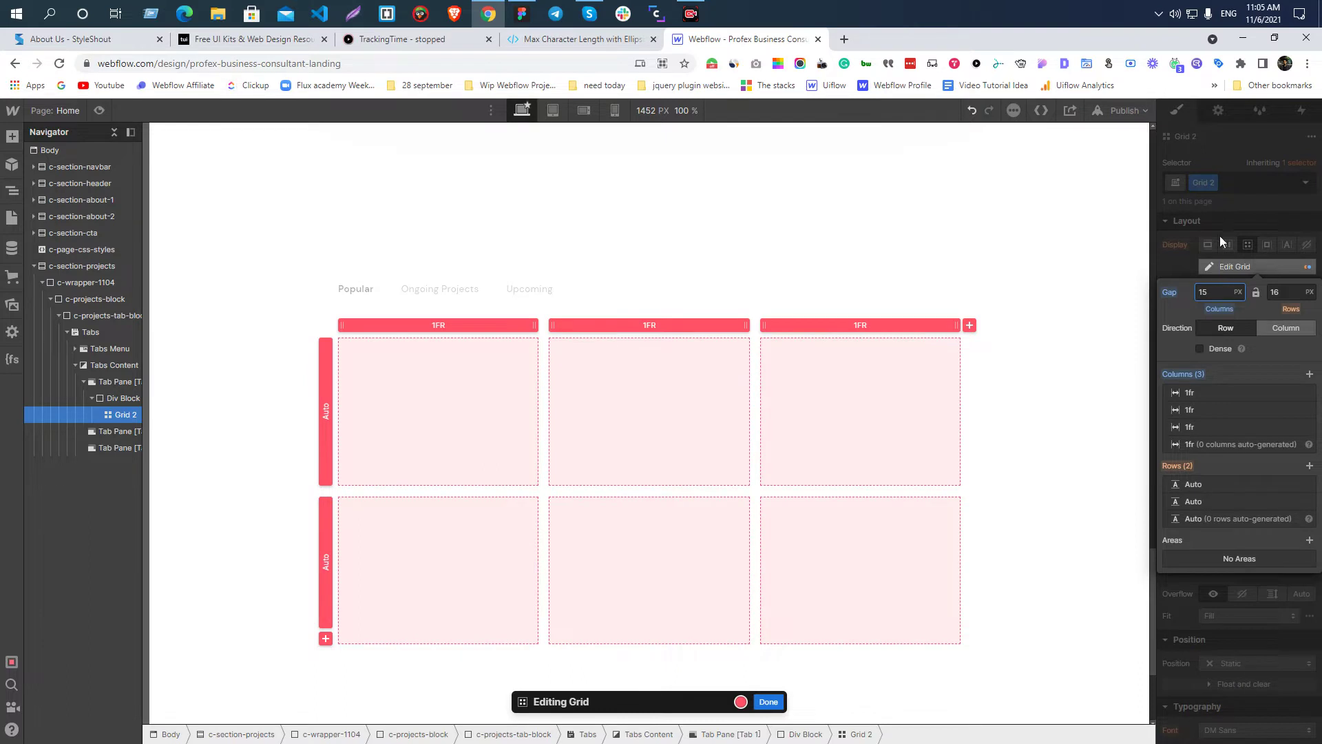
- Close the grid settings and rename the grid's class to c-projects-block-content-grid
key("Escape")
left_click(334, 244)
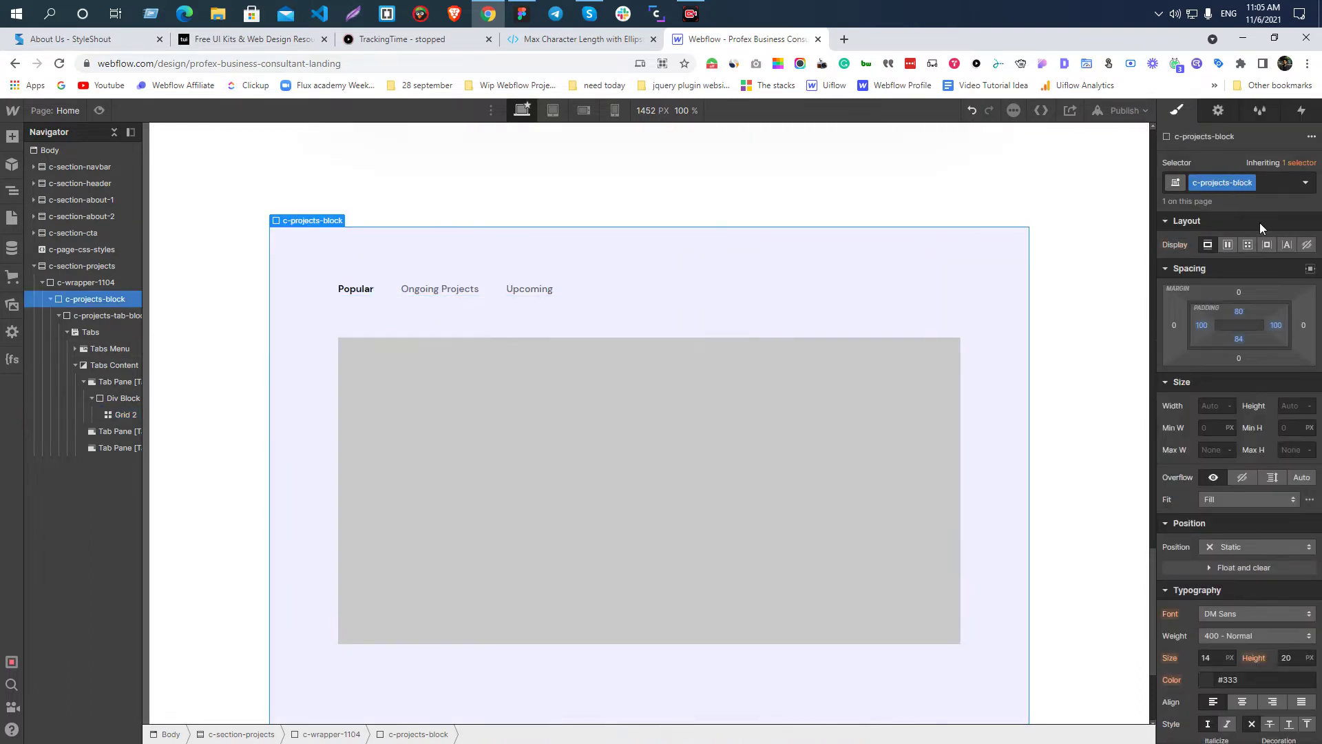
left_click(460, 375)
left_click(298, 236)
left_click(478, 407)
double_click(1200, 183)
type("c-projects-block")
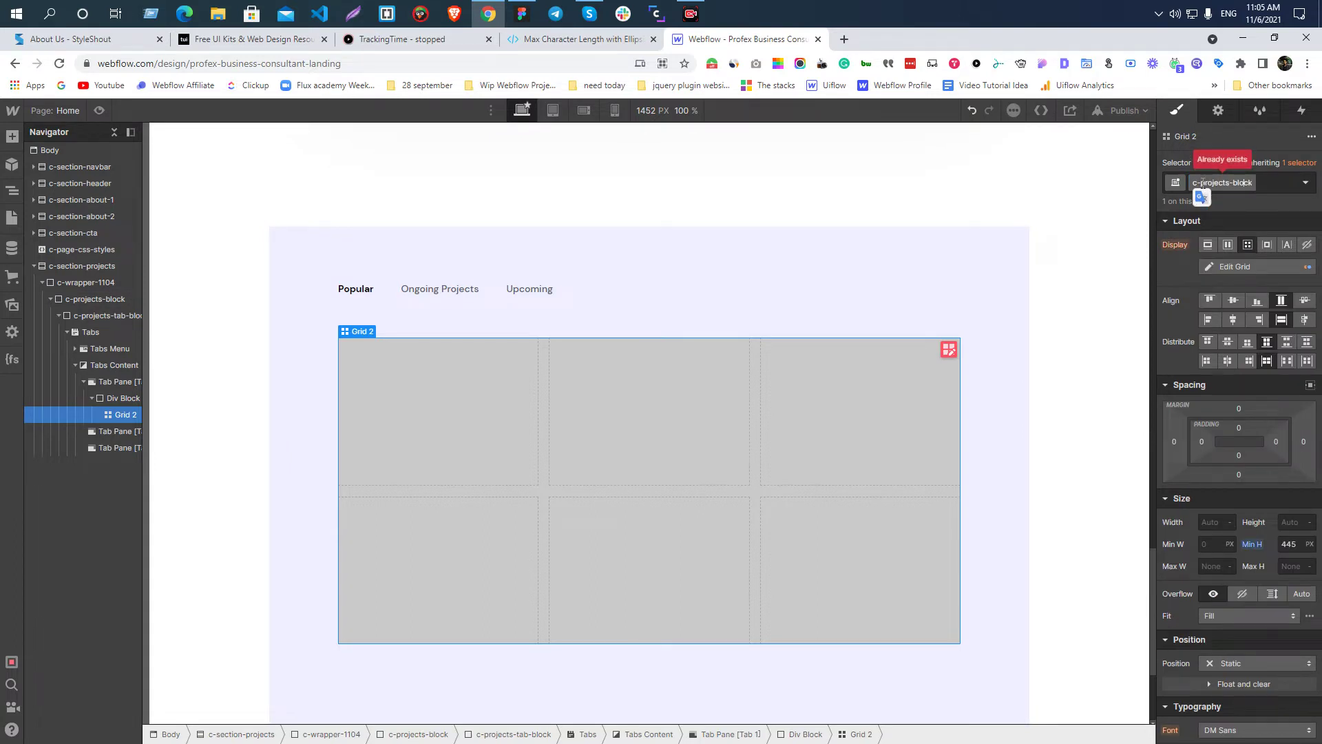
type("-grid")
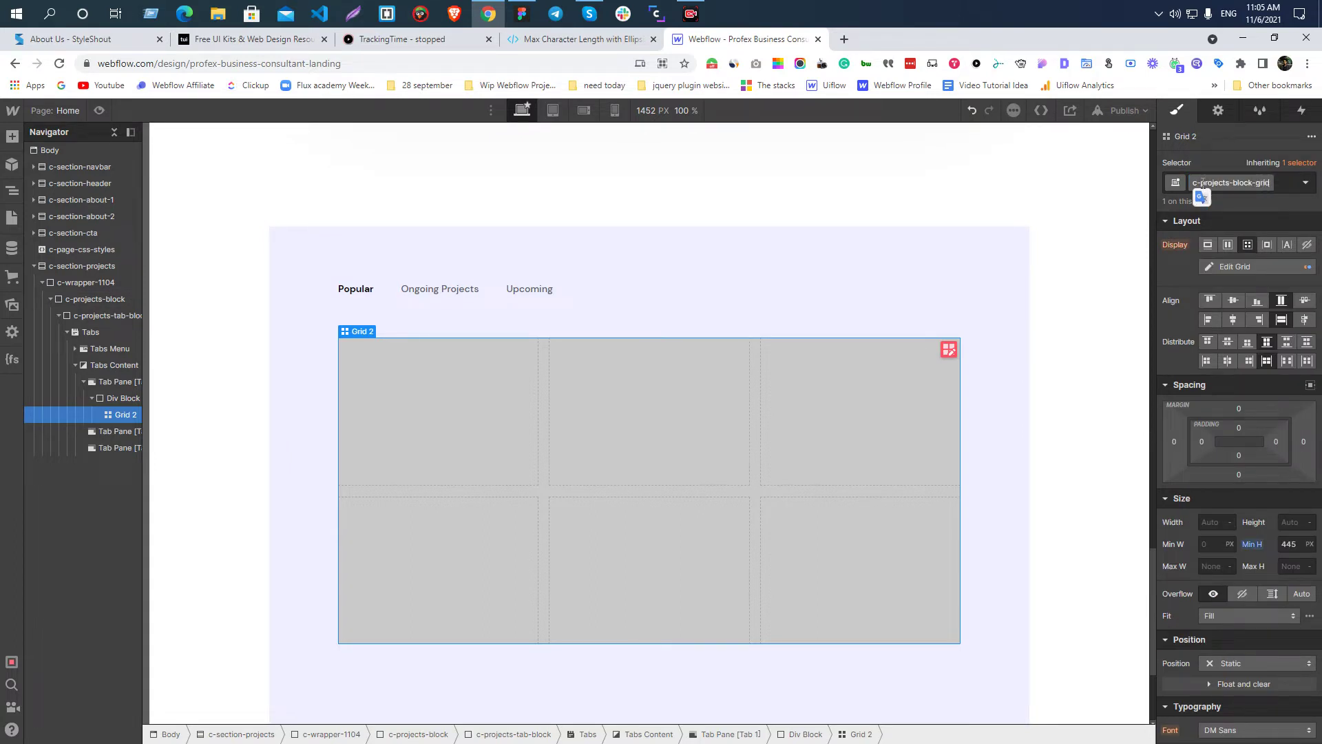
type("content-")
key("Return")
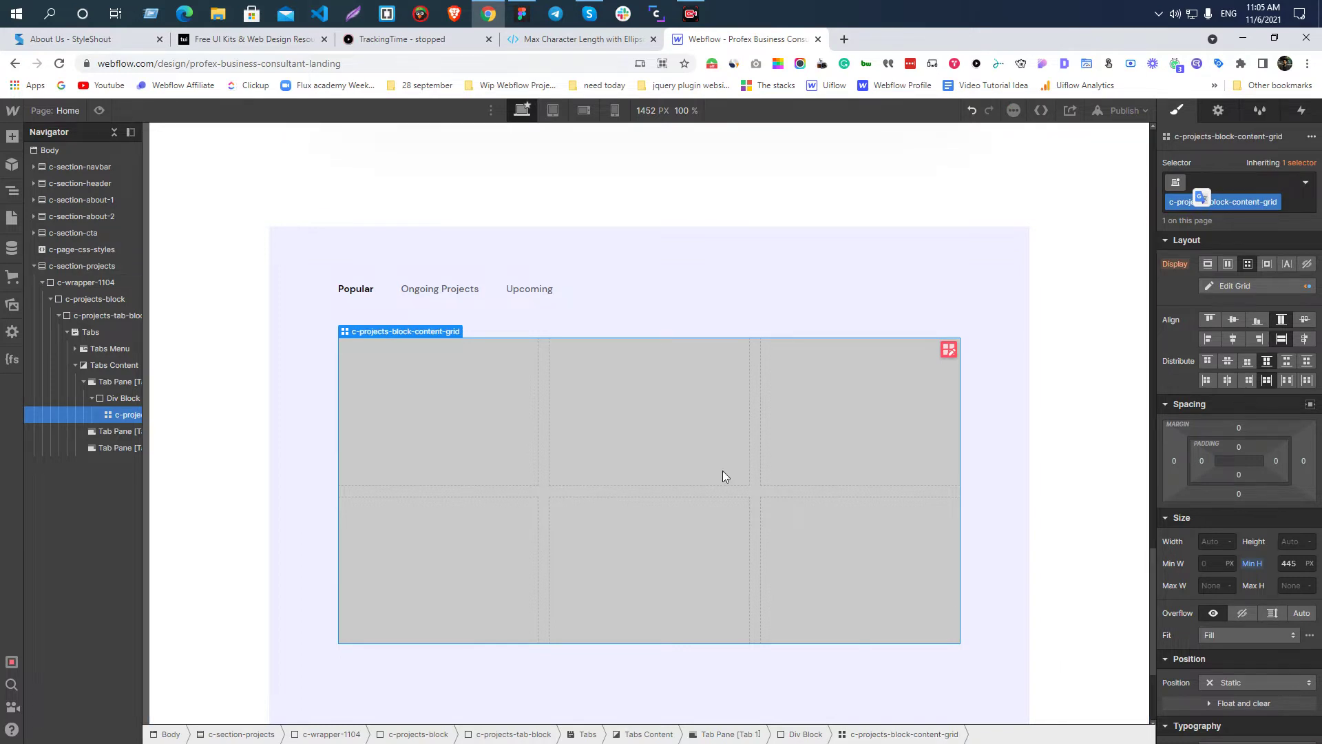
- Switch to Figma, group the stacked number cards with the $500M card, and compare the group's size with the featured project card
left_click(522, 13)
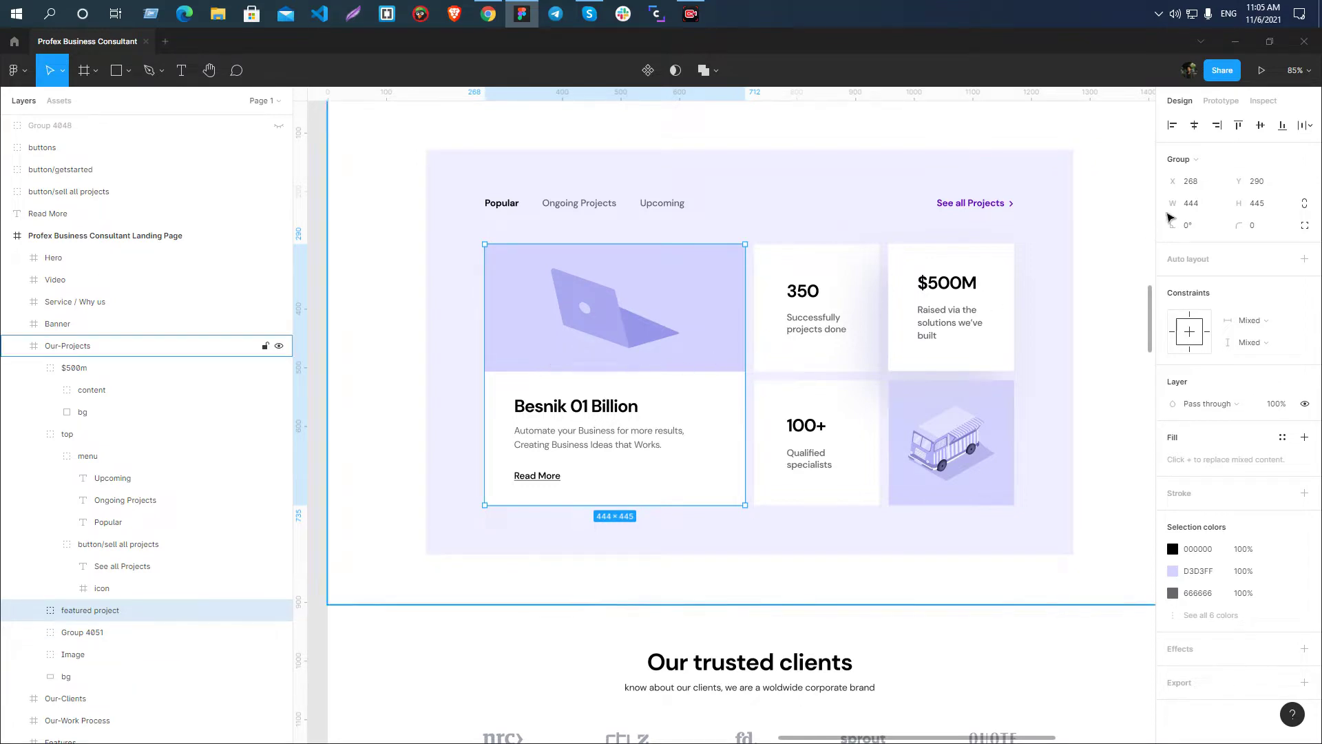
left_click(841, 338)
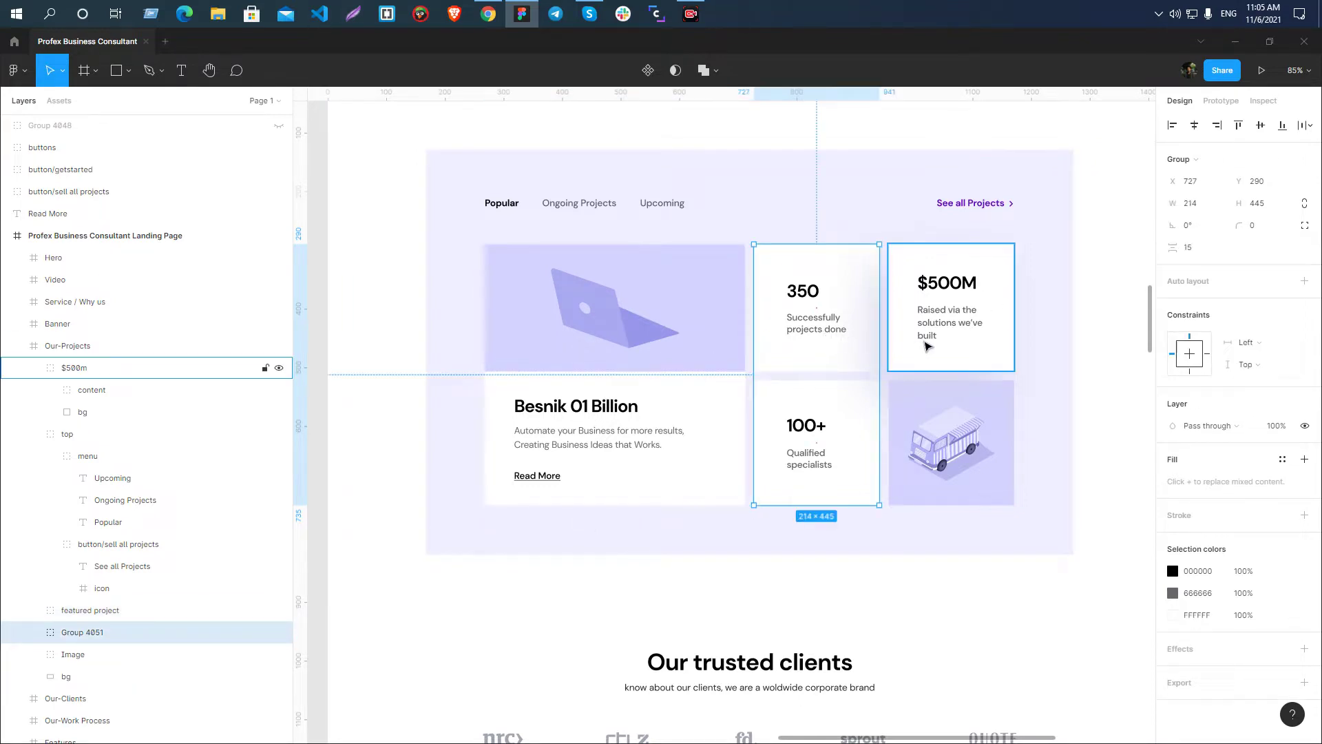
left_click(929, 349, "shift")
key("ctrl+g")
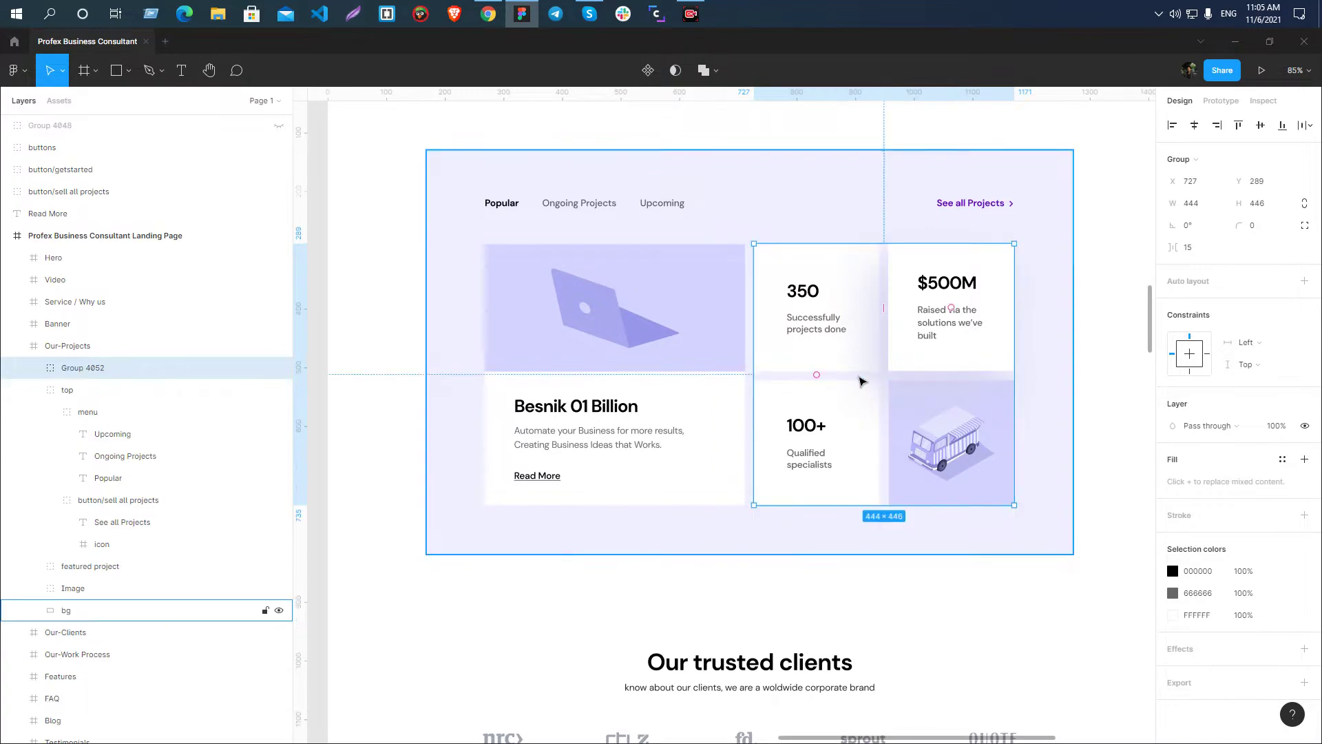
left_click(655, 354)
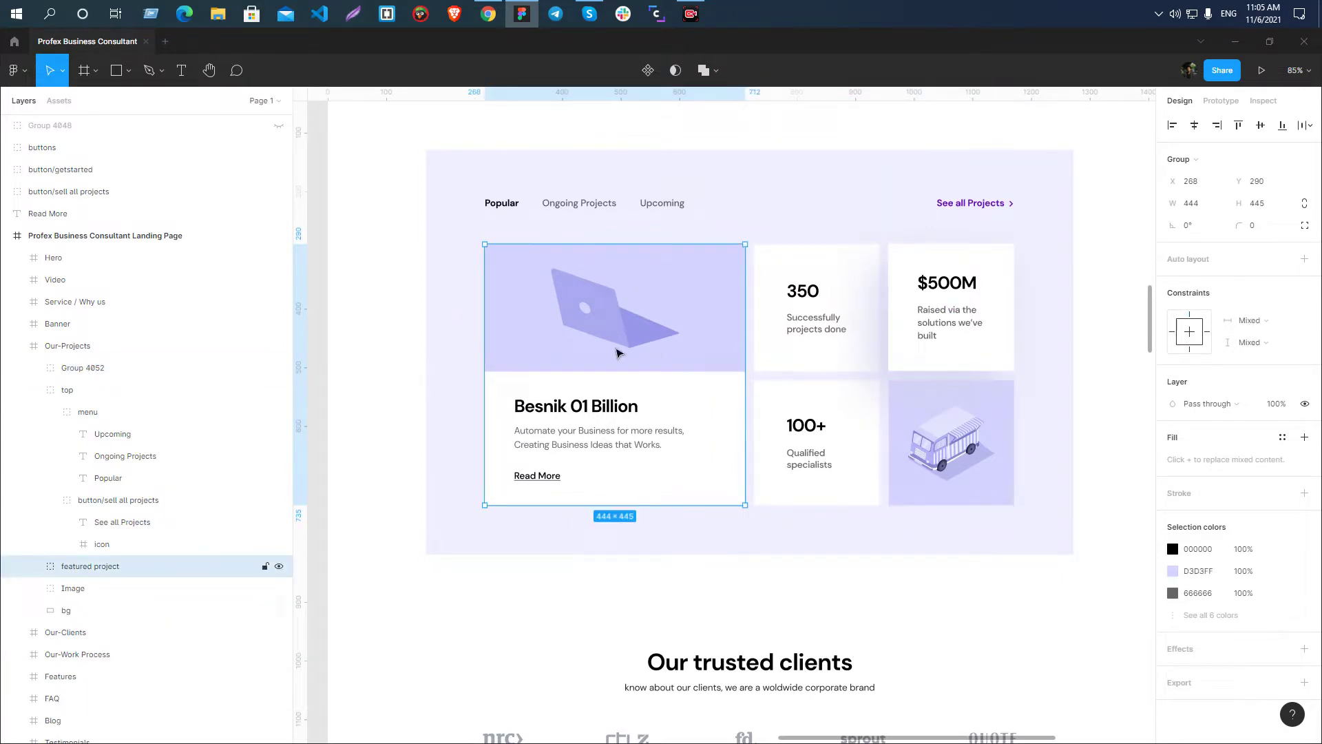
left_click(835, 400)
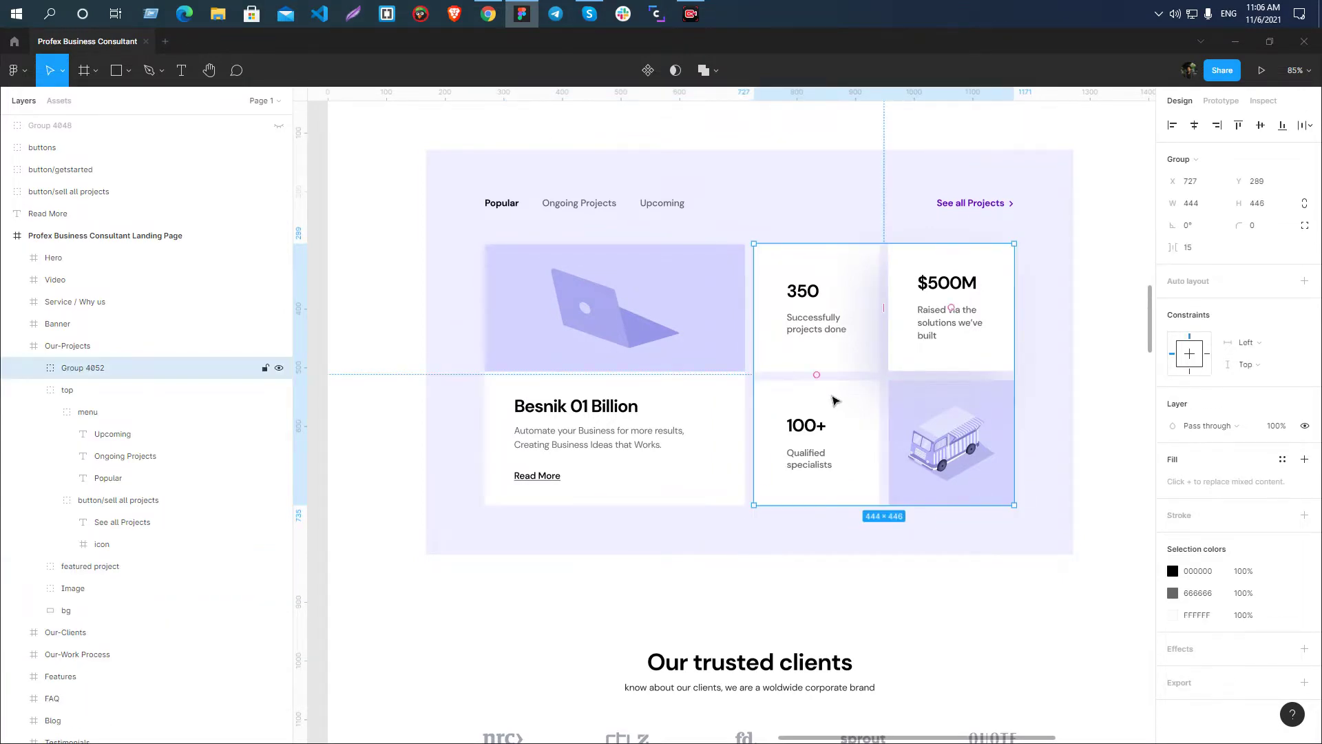
- Switch back to Webflow and add a fourth 1fr column to the projects content grid
key("alt+Tab")
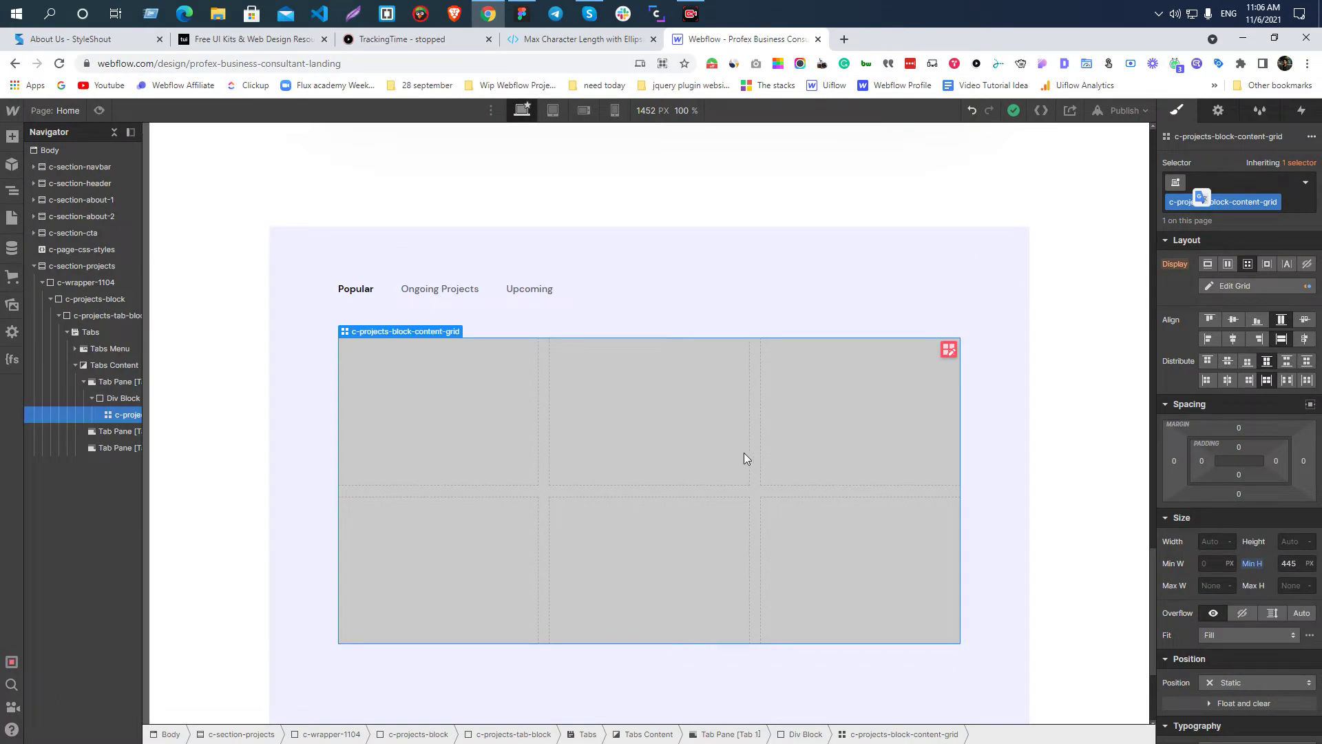
key("alt+Tab")
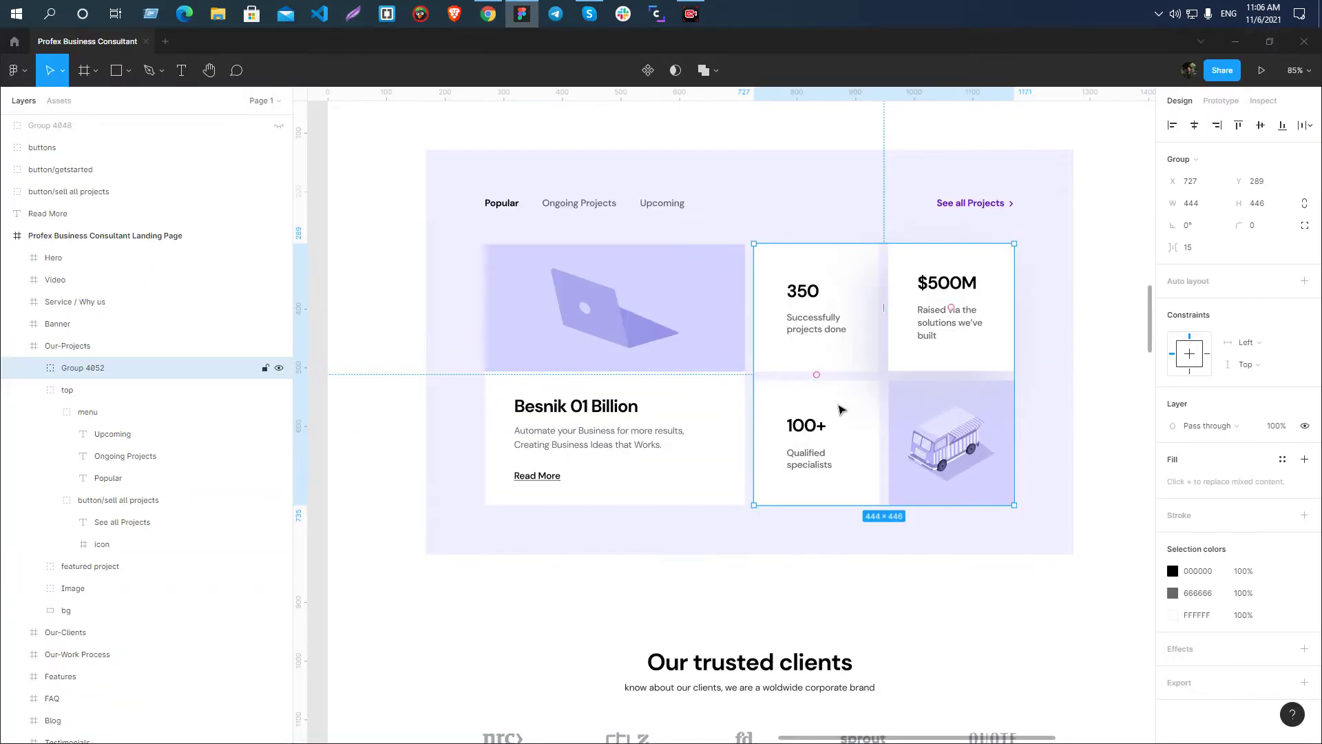
key("alt+Tab")
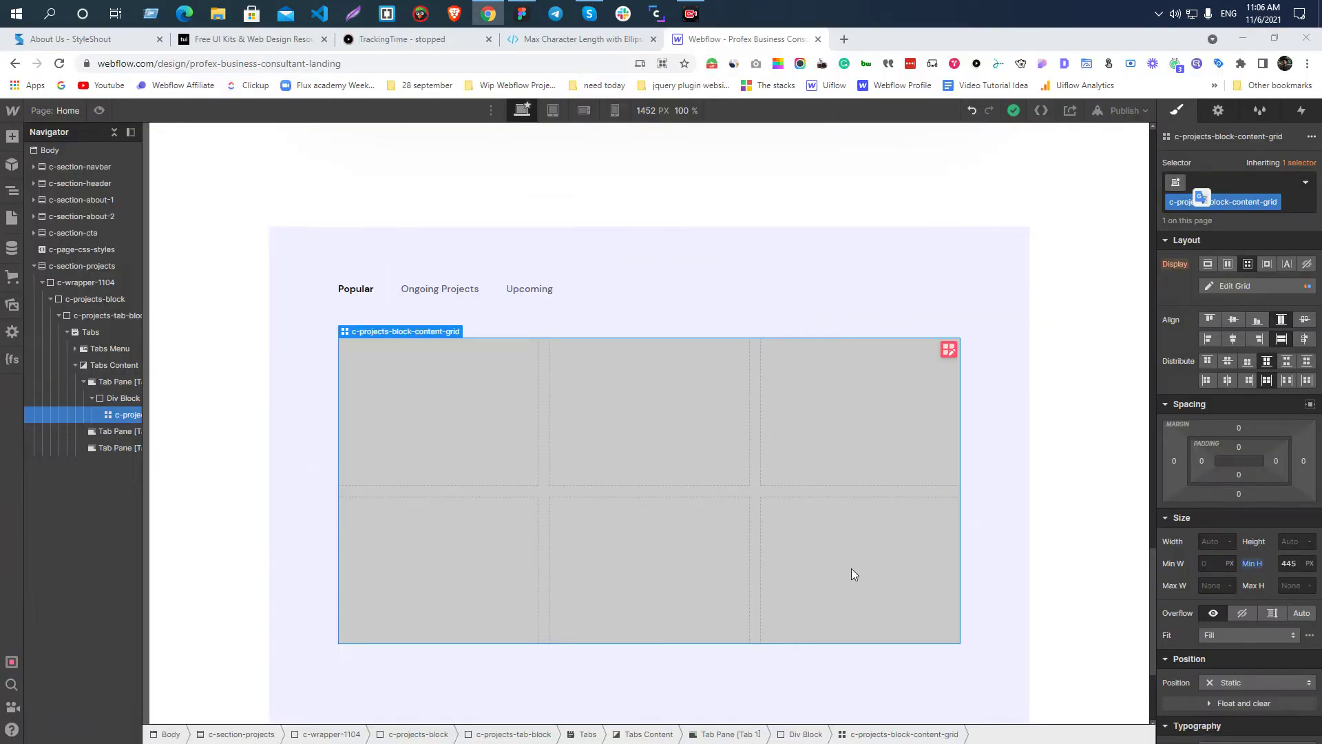
left_click(947, 353)
left_click(969, 324)
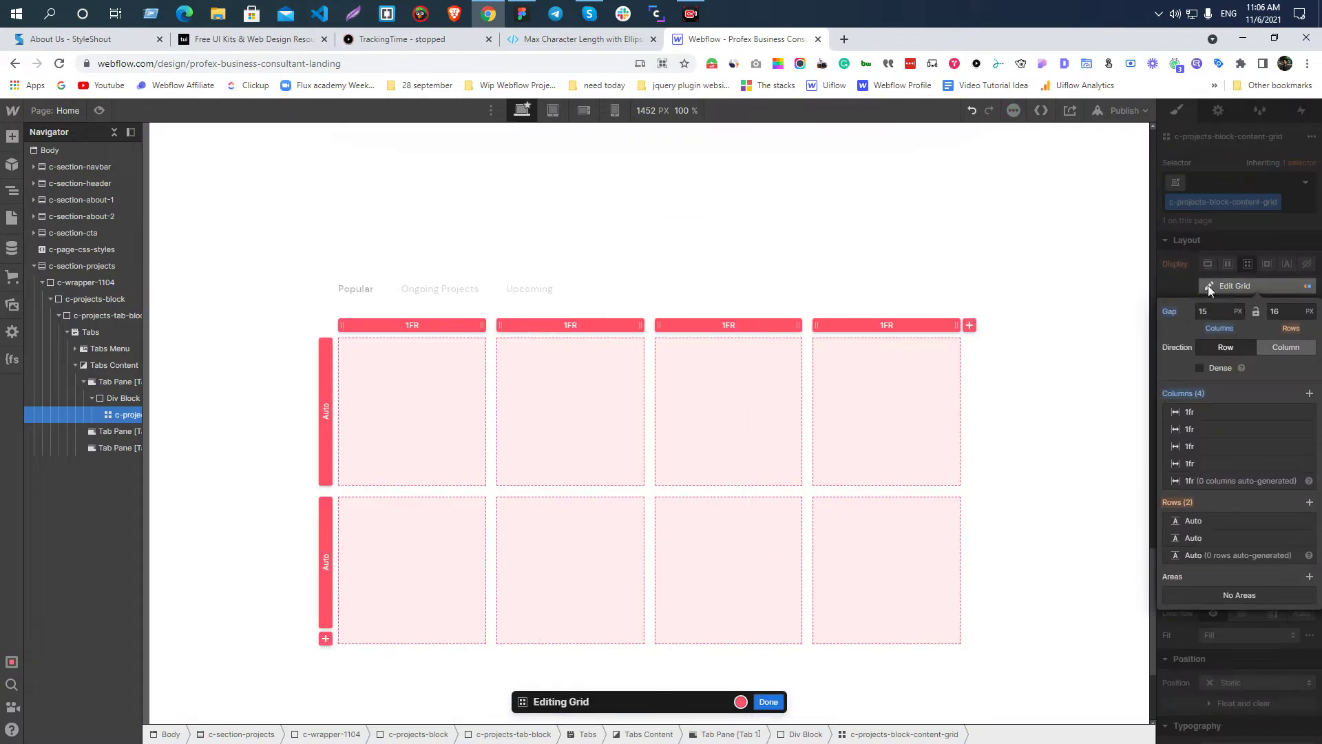
key("Escape")
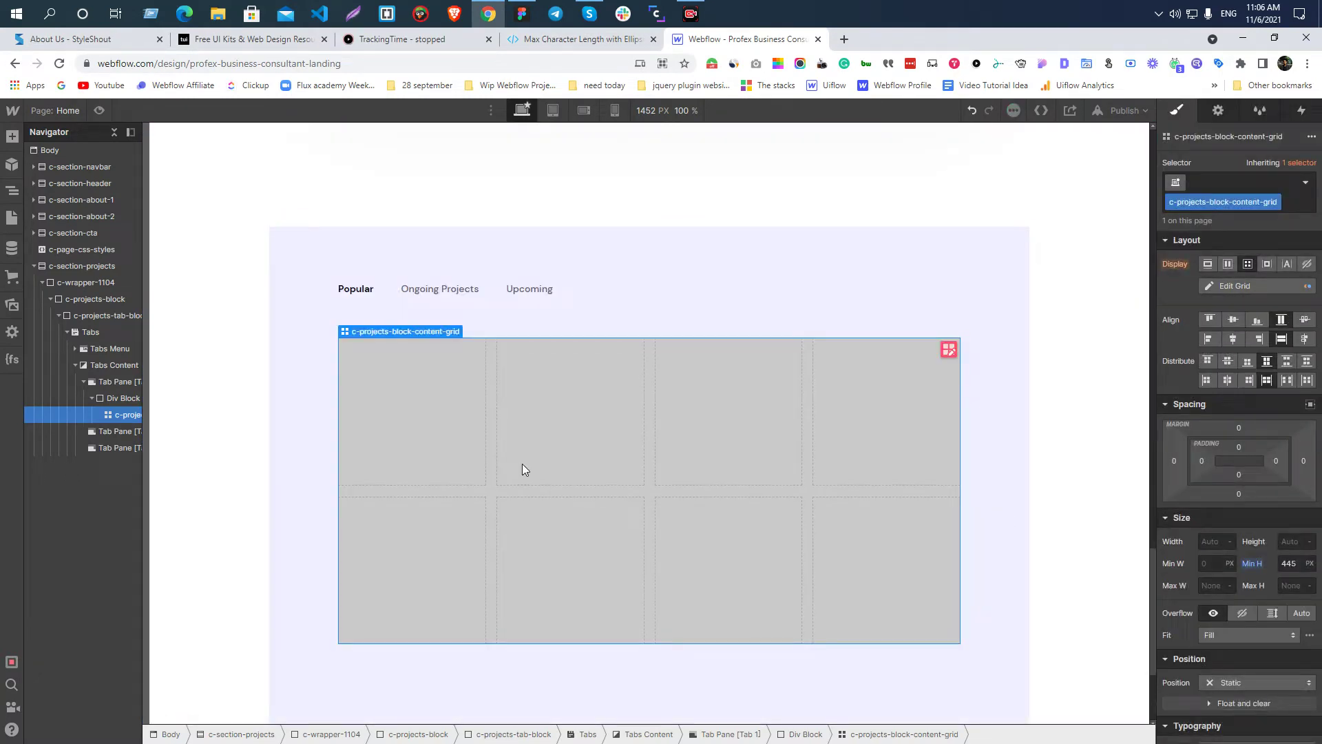
- Insert a Div Block into the first cell of the projects content grid
key("ctrl+e")
type("D")
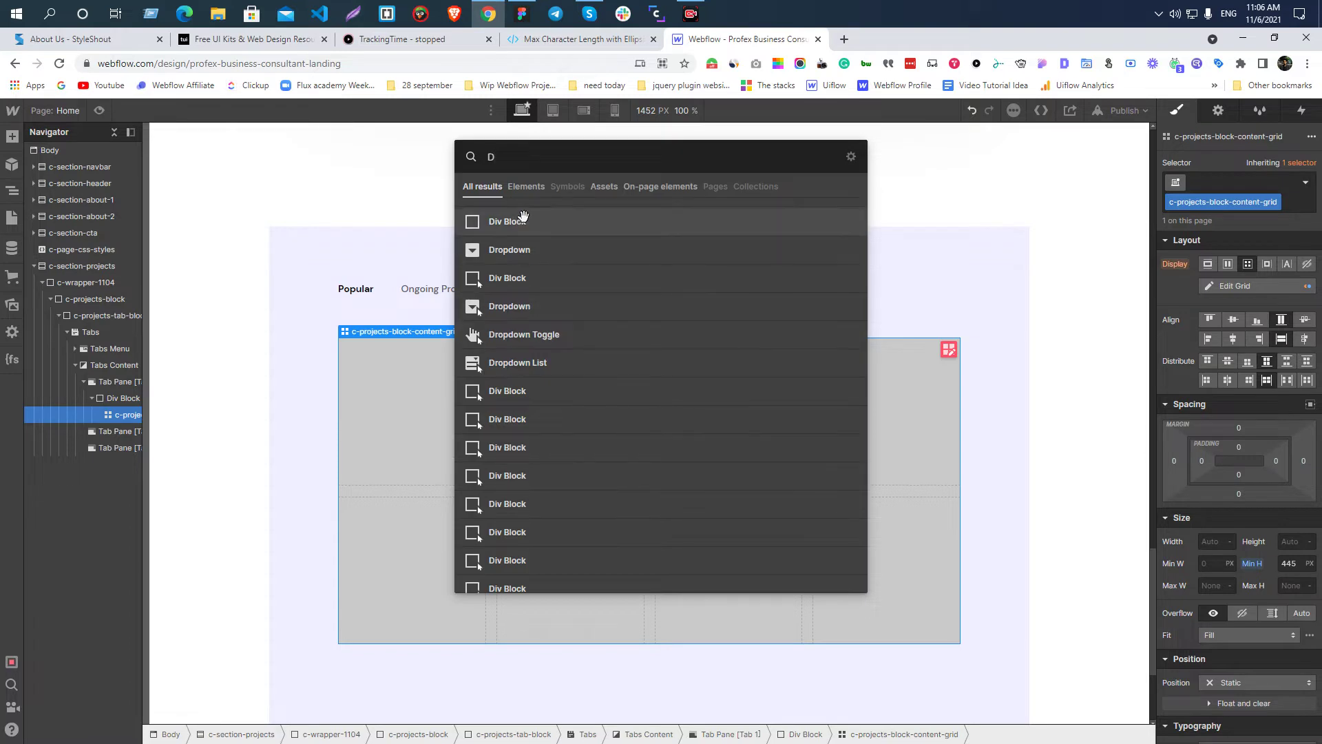
left_click(524, 221)
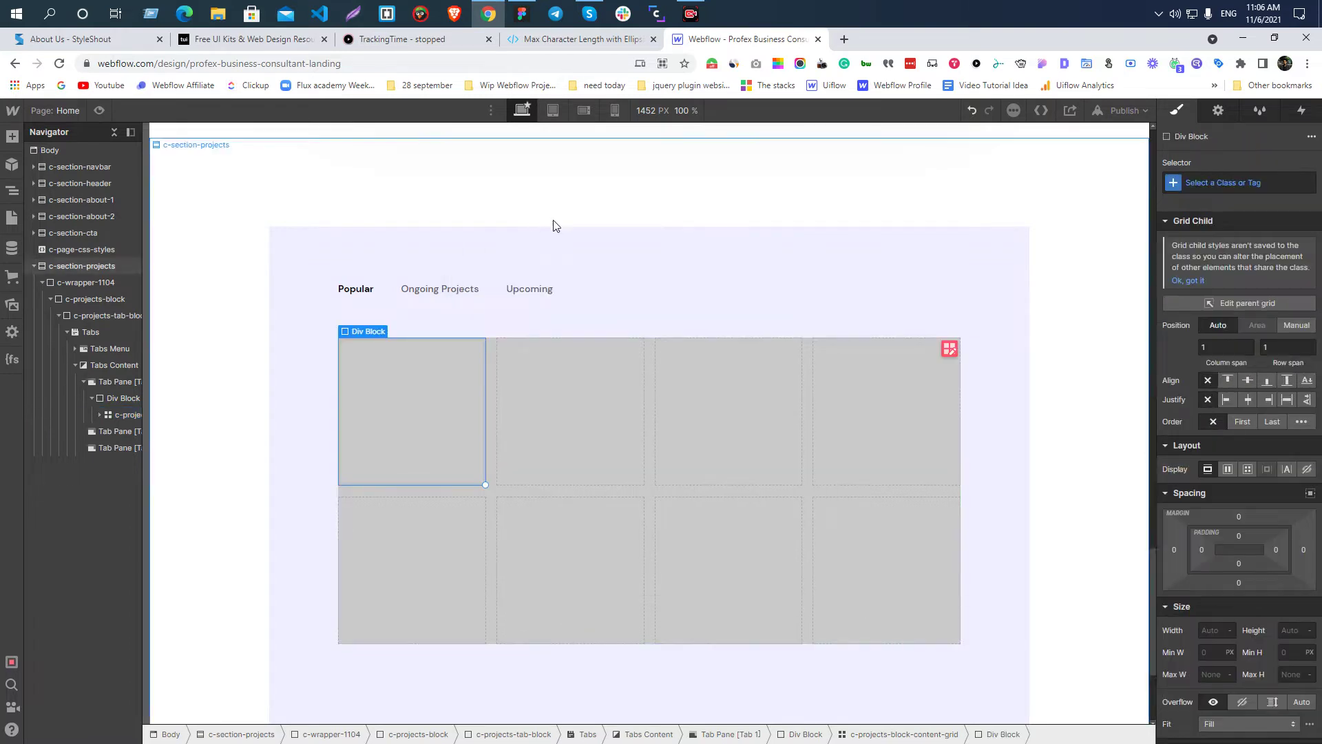
- Make the Div Block span two columns and two rows, matching the featured project card in Figma
key("alt+Tab")
key("alt+Tab")
left_click(440, 387)
left_click_drag(487, 393, 565, 395)
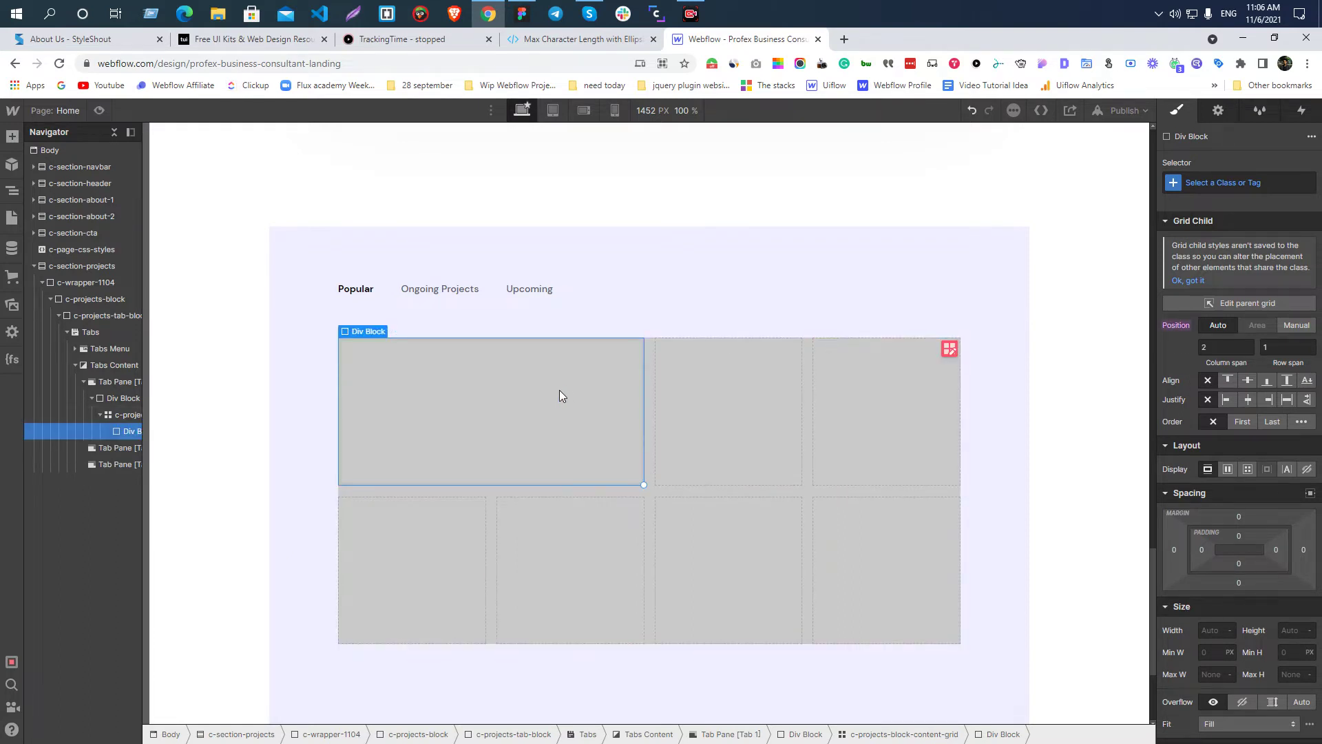
key("alt+Tab")
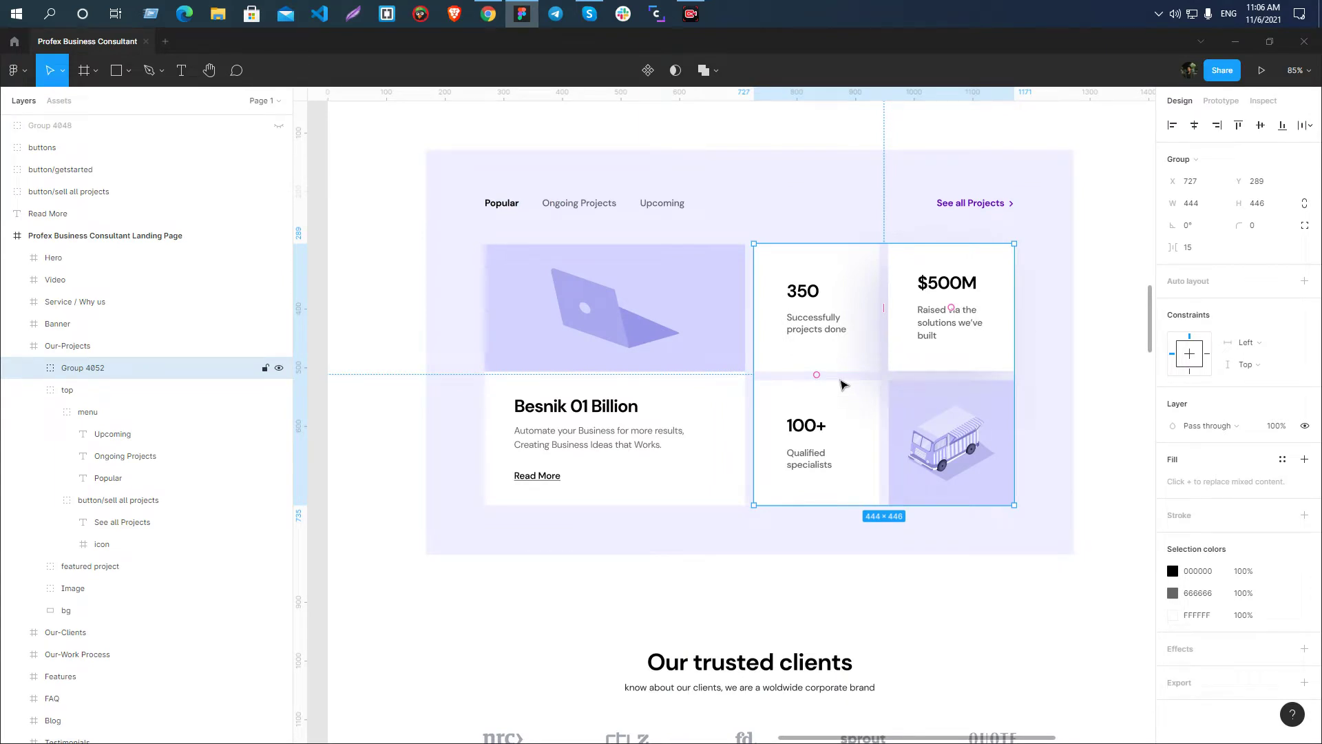
key("alt+Tab")
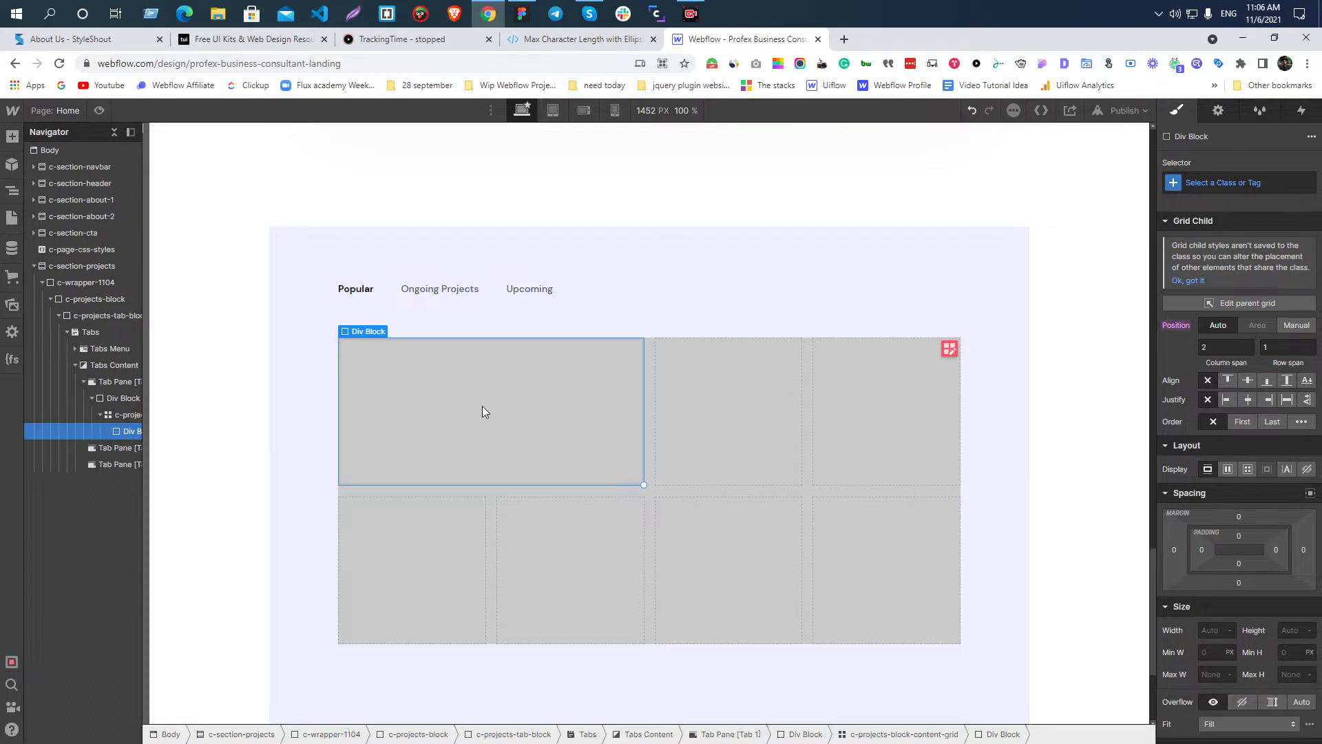
left_click_drag(558, 493, 548, 523)
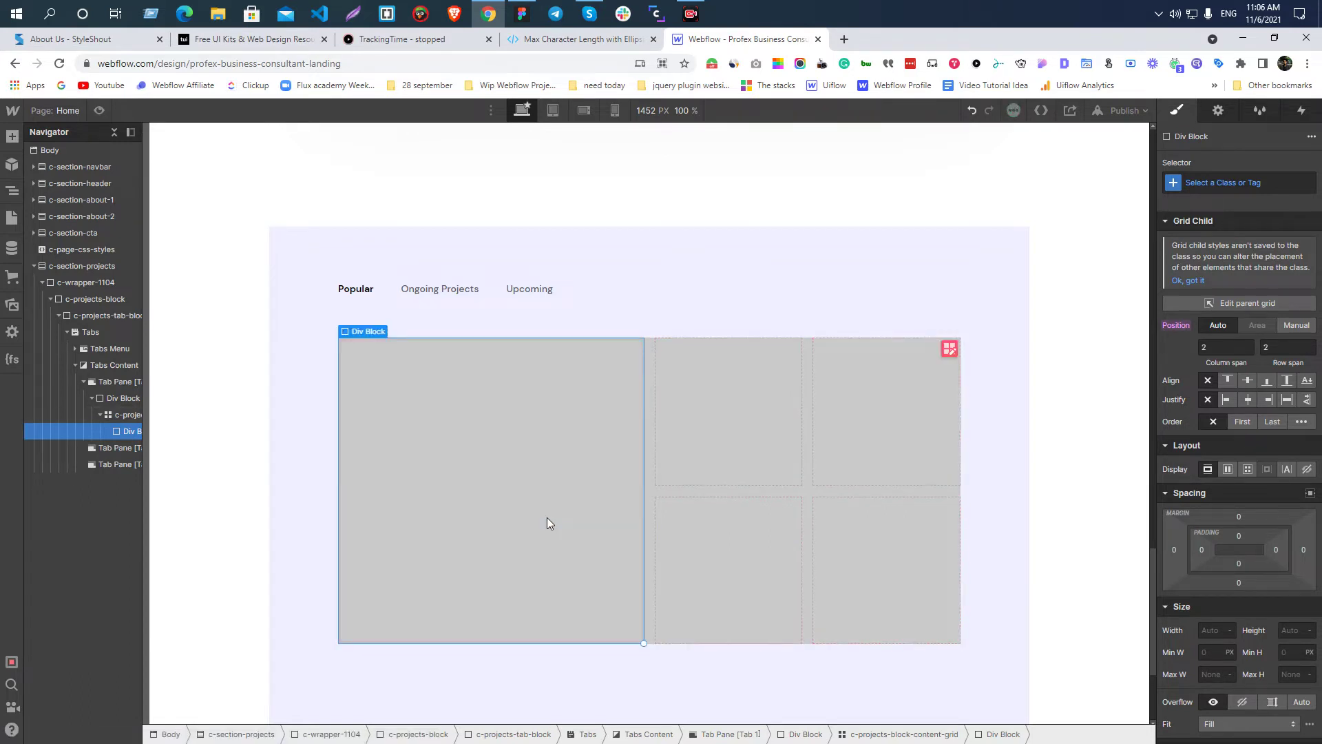
- Check the card layout in Figma, duplicate the large Div Block in Webflow, and shrink the copy to one column by one row
key("alt+Tab")
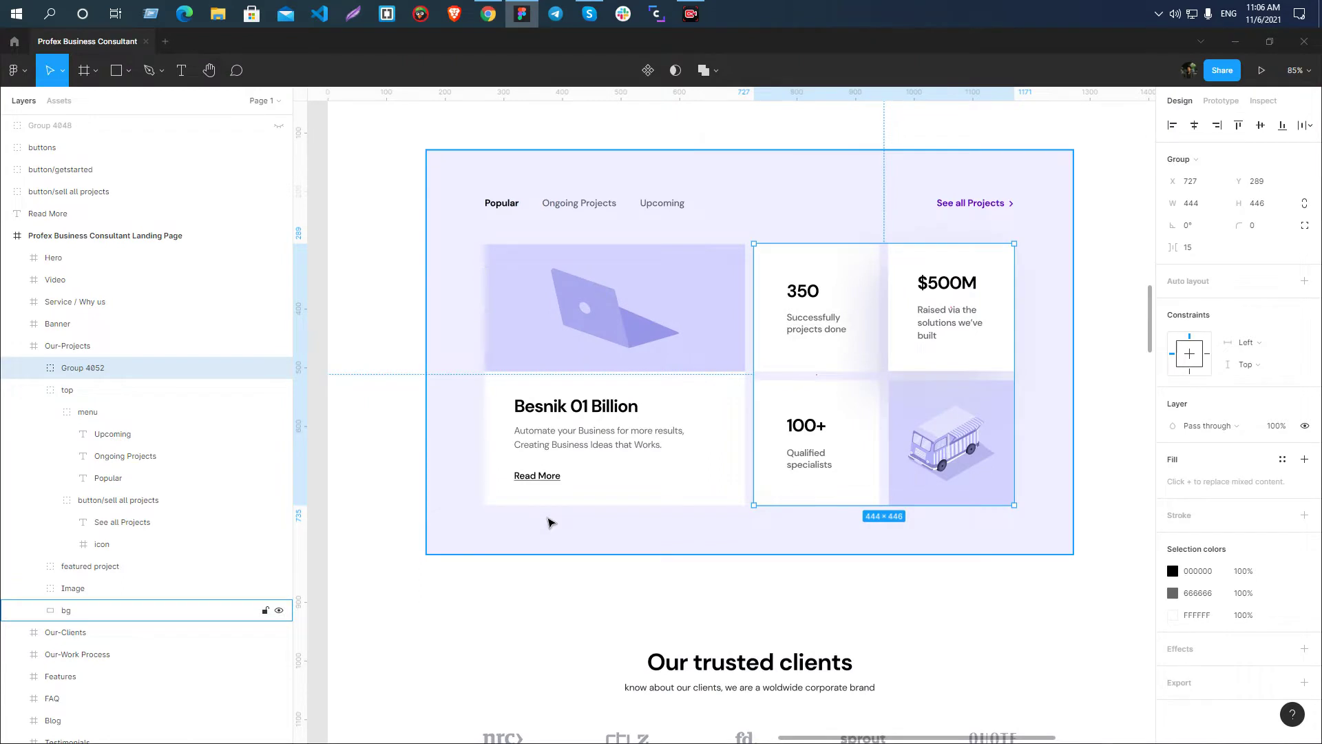
key("alt+Tab")
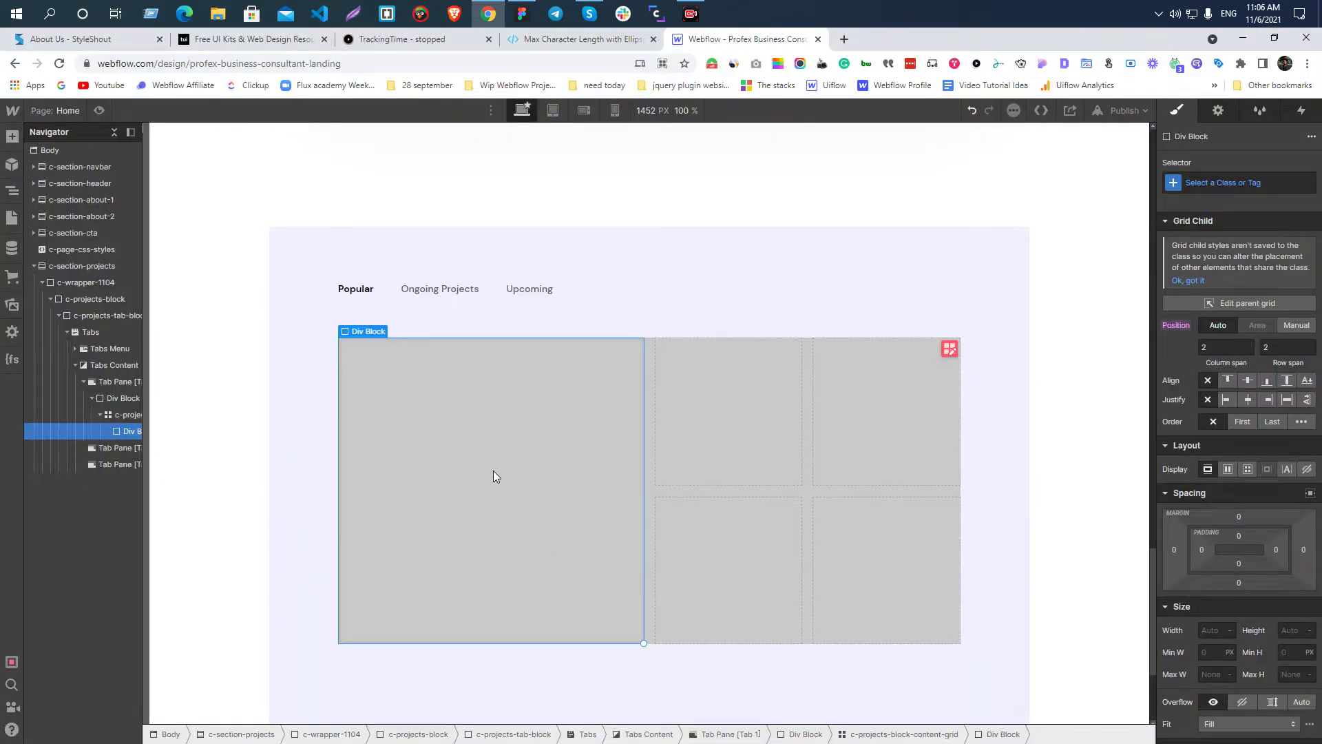
key("ctrl+d")
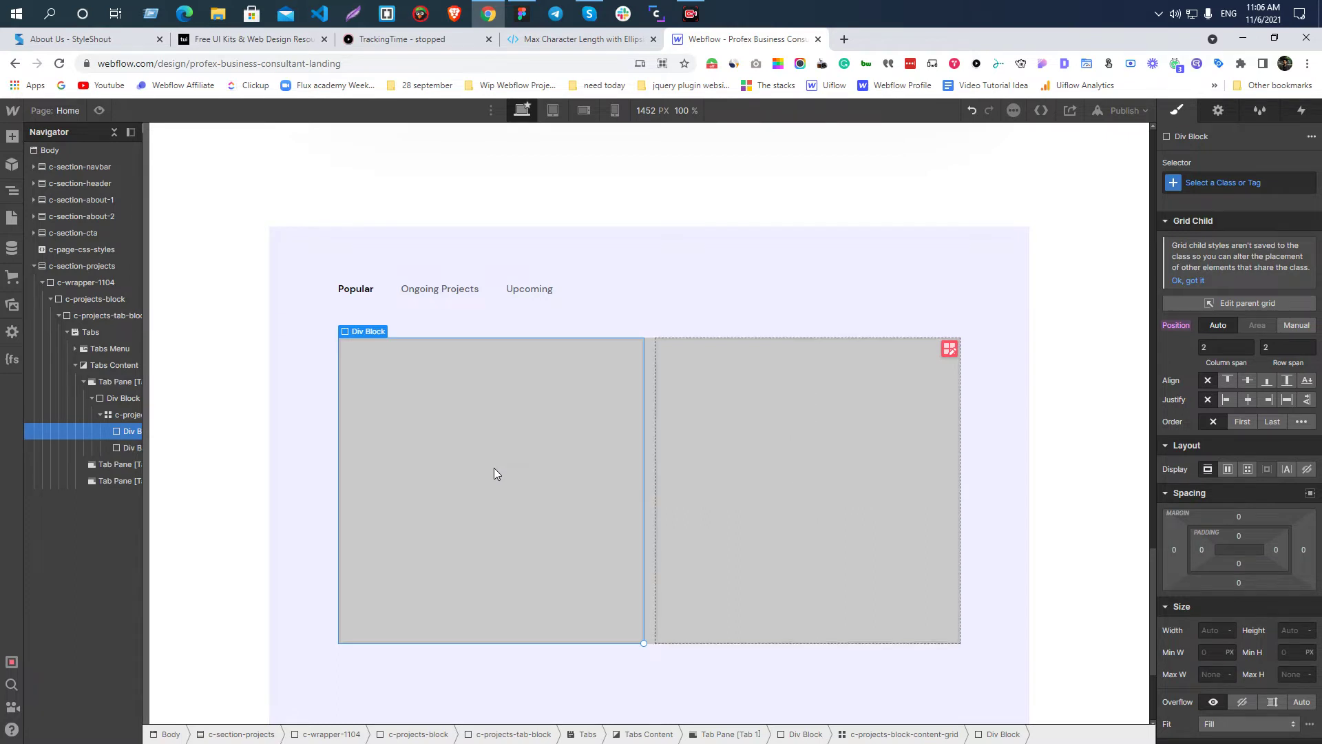
left_click(824, 494)
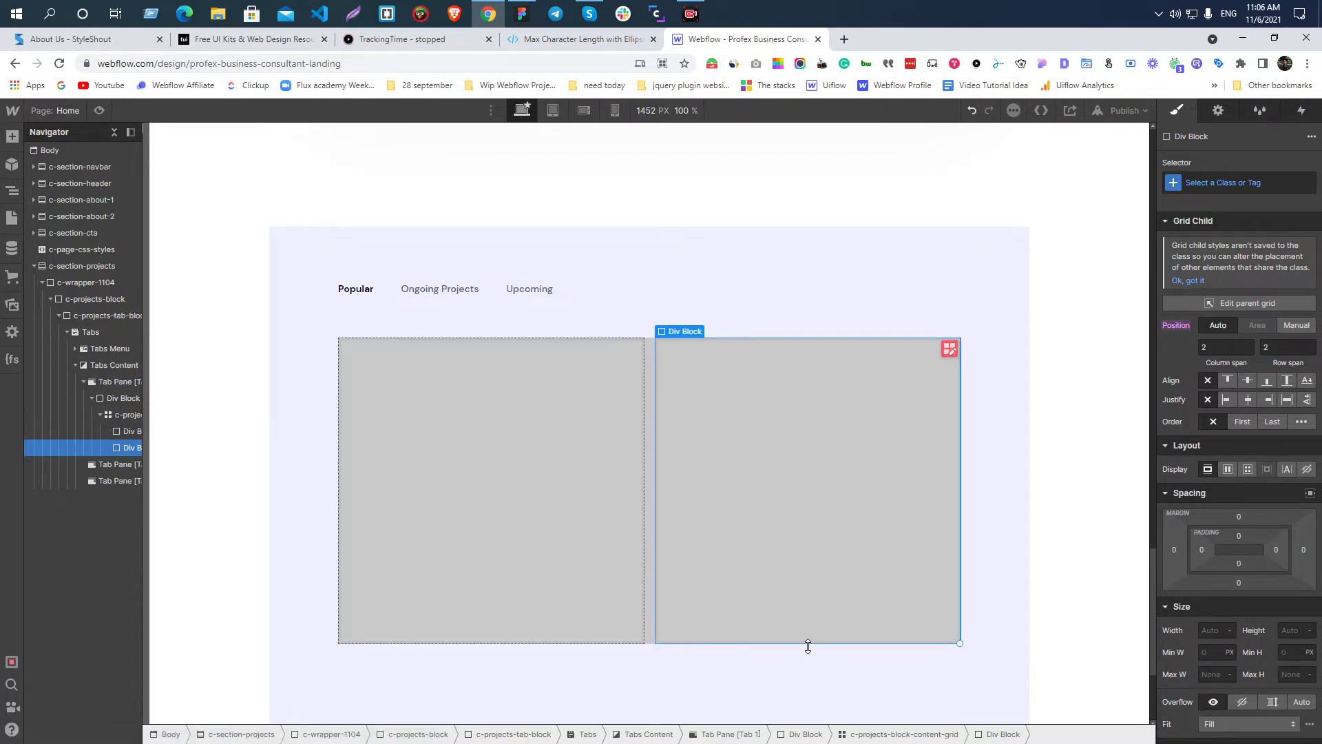
left_click_drag(810, 651, 841, 479)
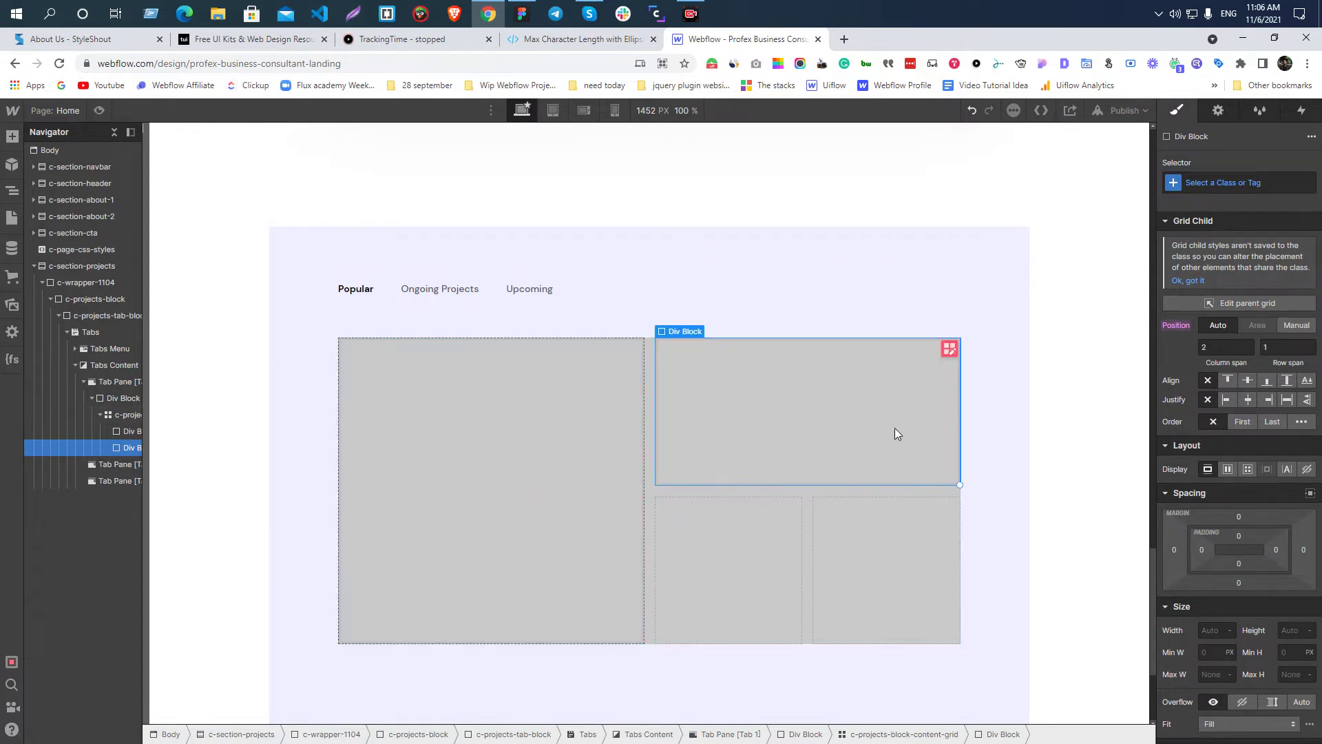
left_click_drag(962, 405, 762, 405)
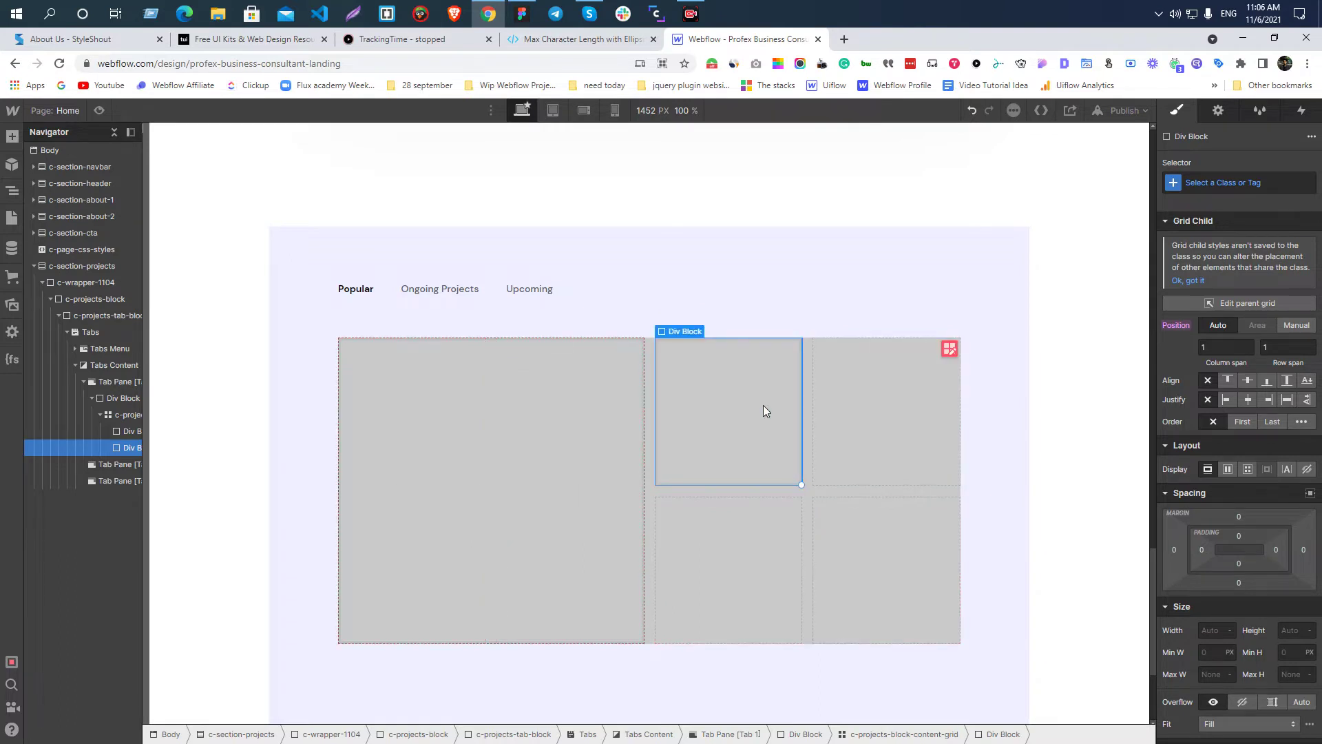
left_click(123, 414)
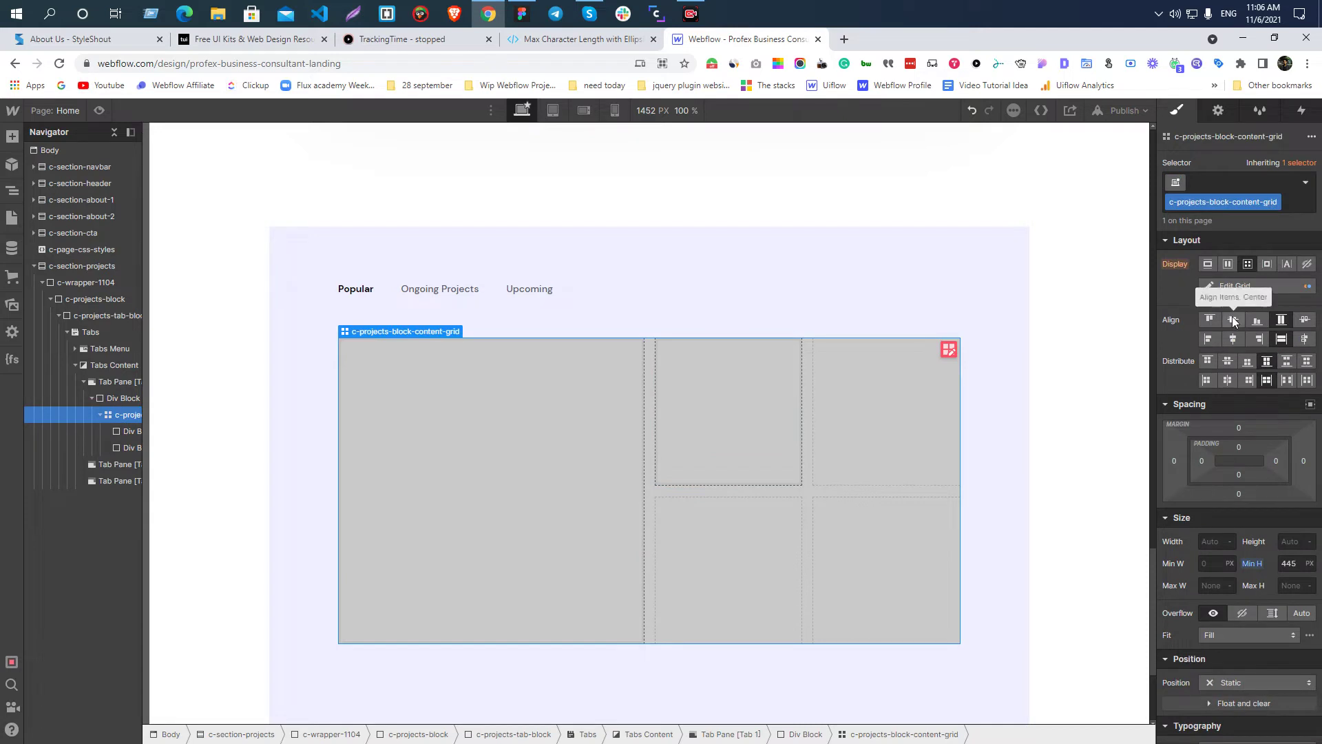
left_click(1238, 284)
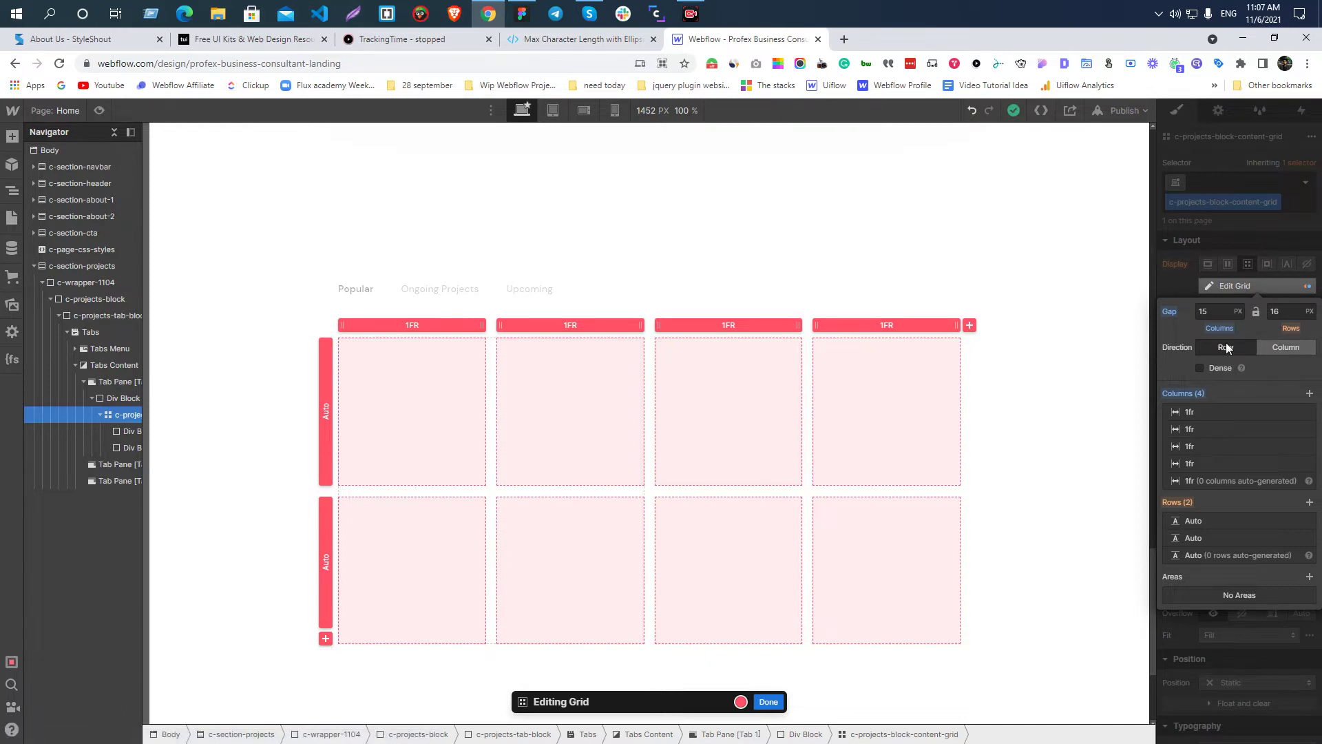
left_click(1241, 246)
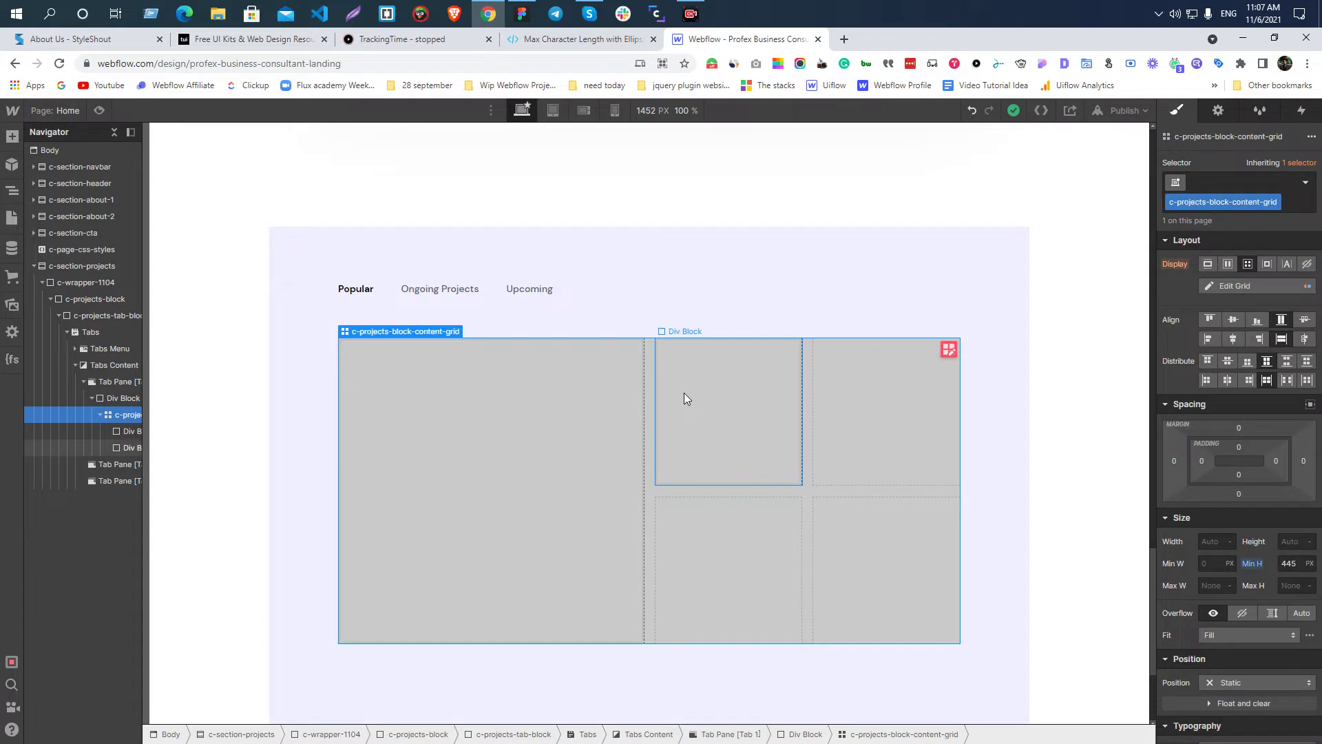
- Try duplicating the one-cell Div Block beside the original, and delete the copy
left_click(686, 393)
key("ctrl+d")
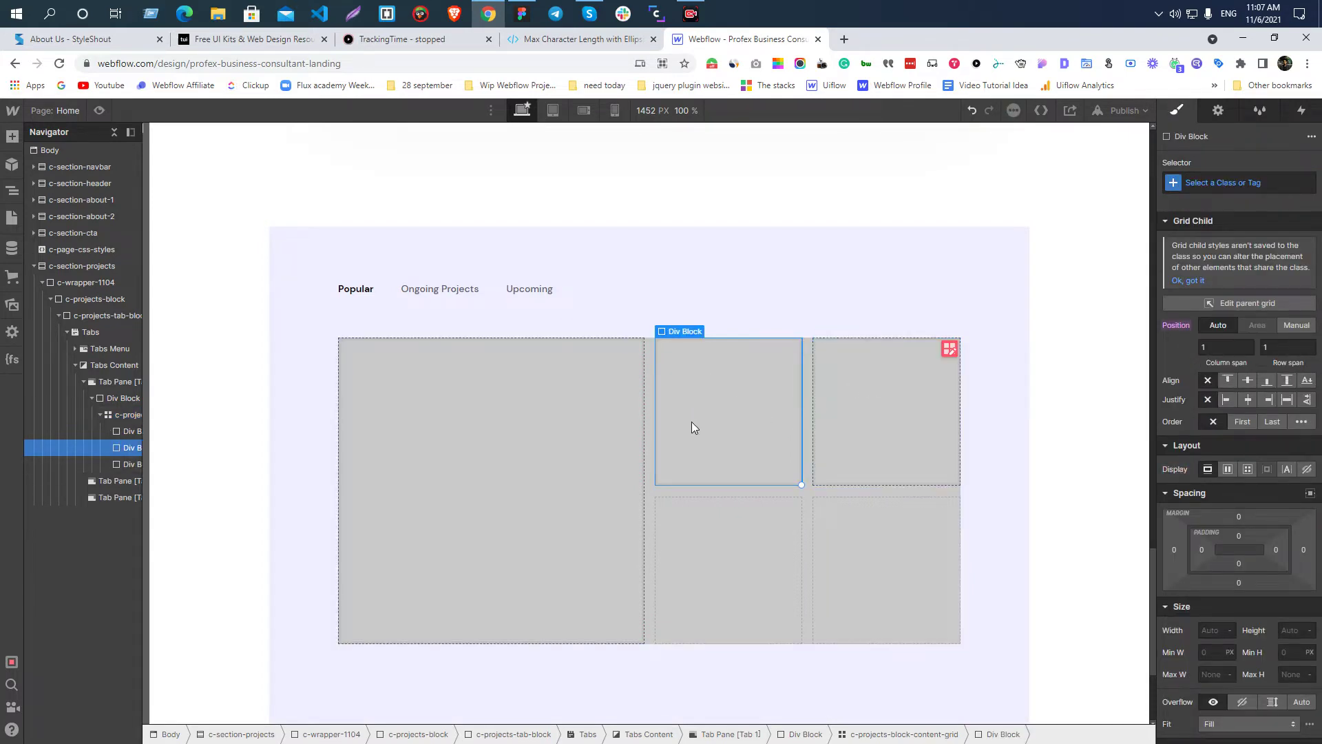
left_click(937, 431)
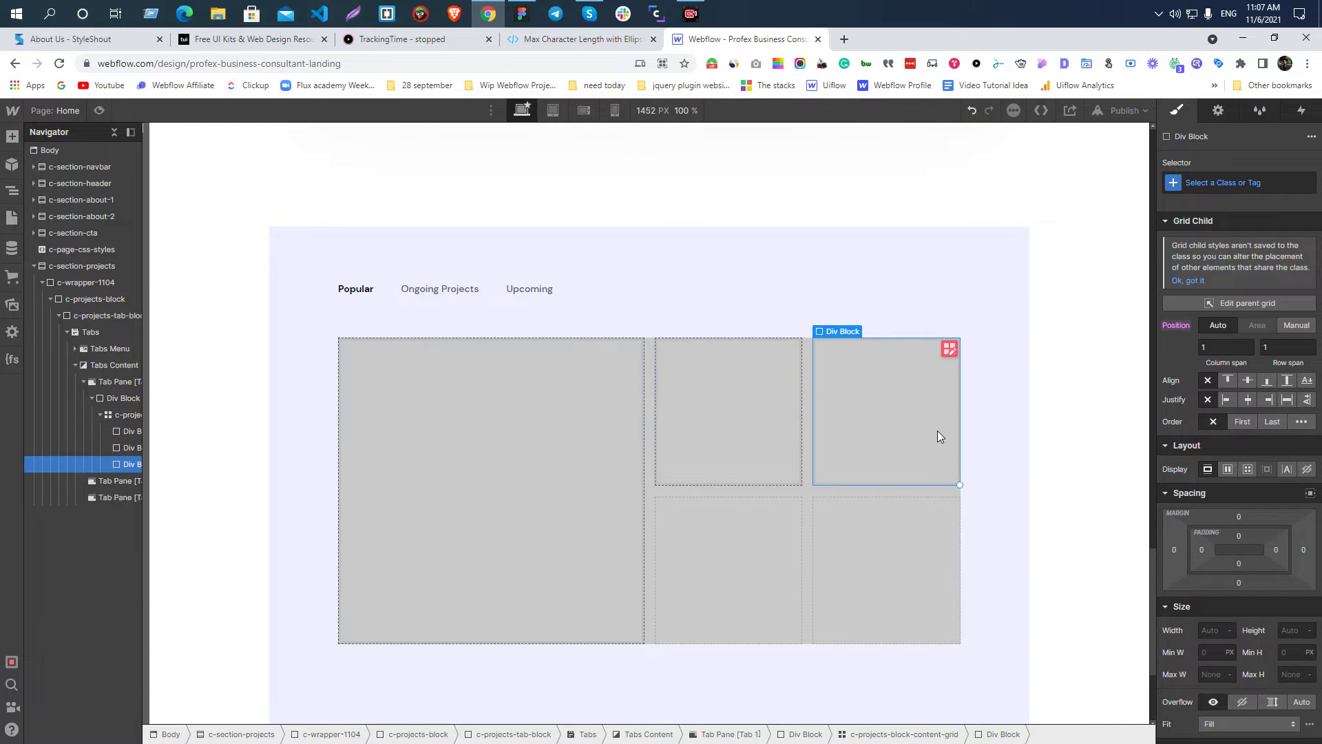
key("Delete")
- Check the card stacking order in Figma, and set the Webflow content grid's direction to Column
key("alt+Tab")
key("alt+Tab")
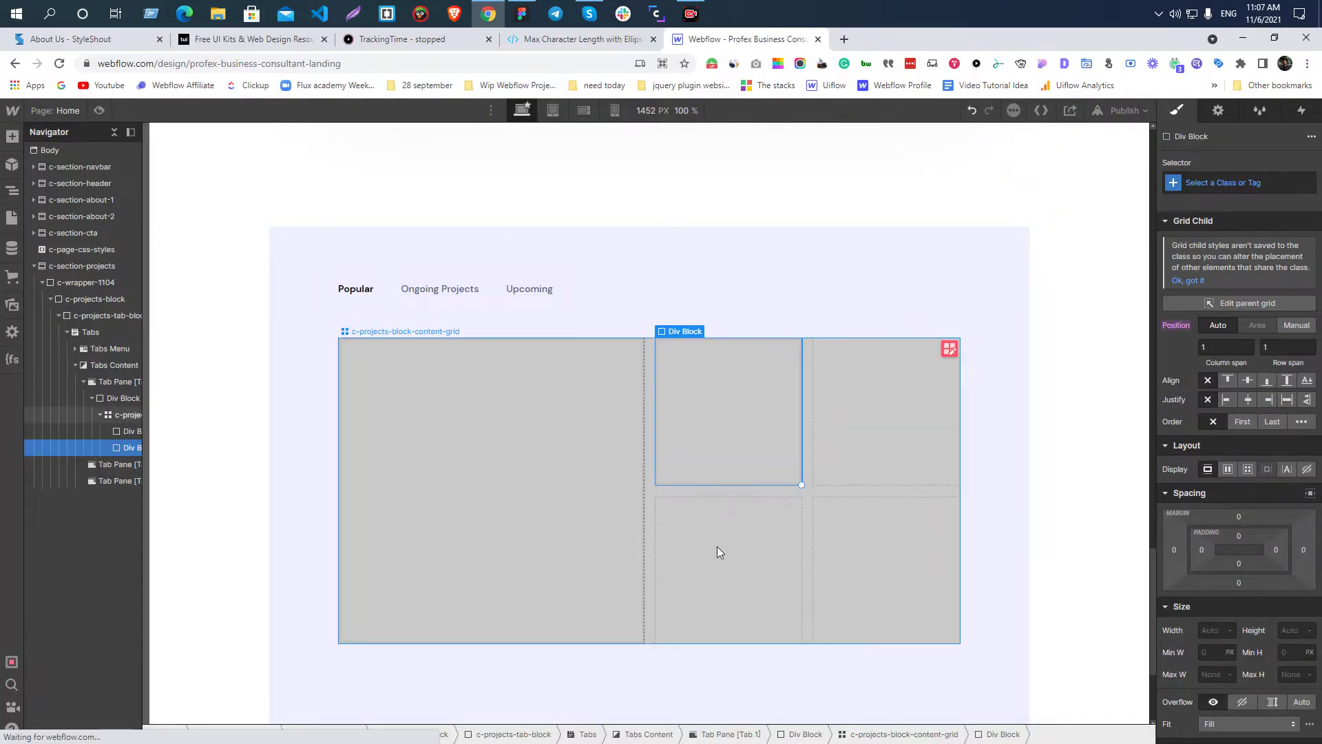
key("alt+Tab")
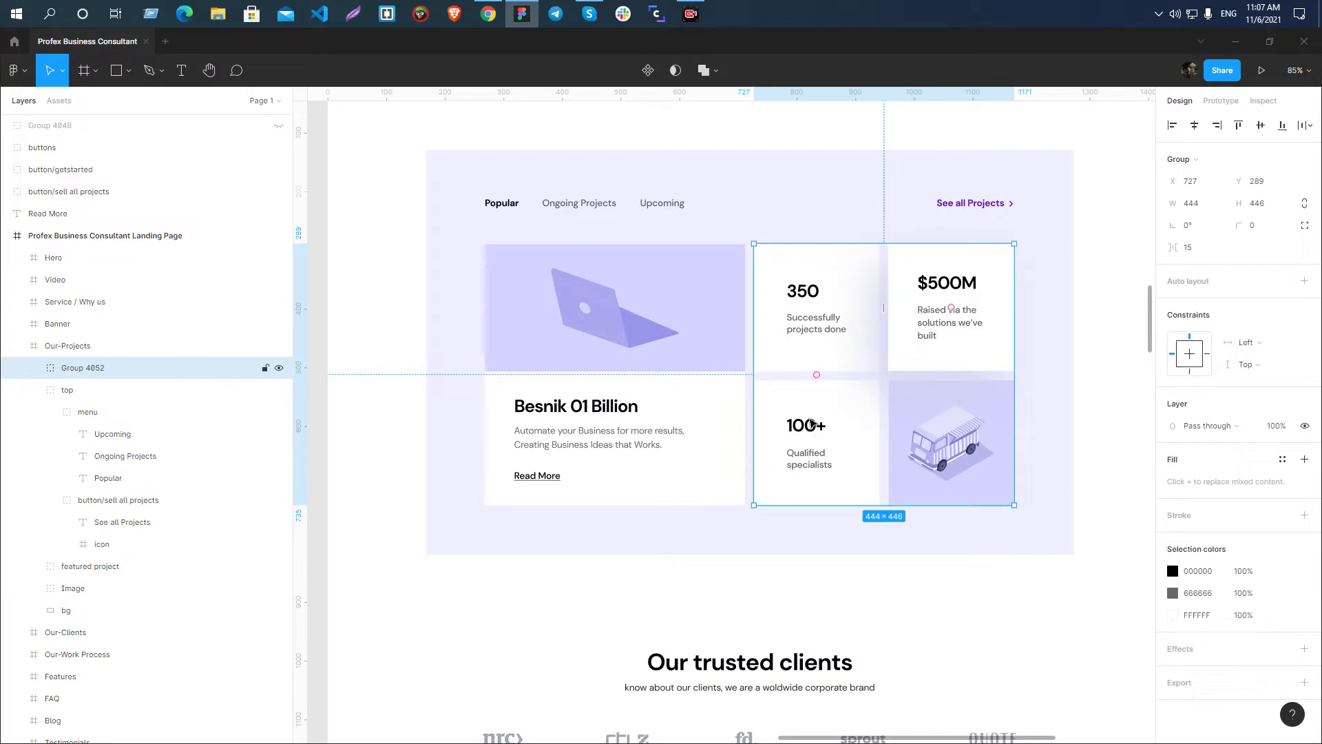
key("alt+Tab")
left_click(610, 511)
left_click(1247, 303)
left_click(1239, 286)
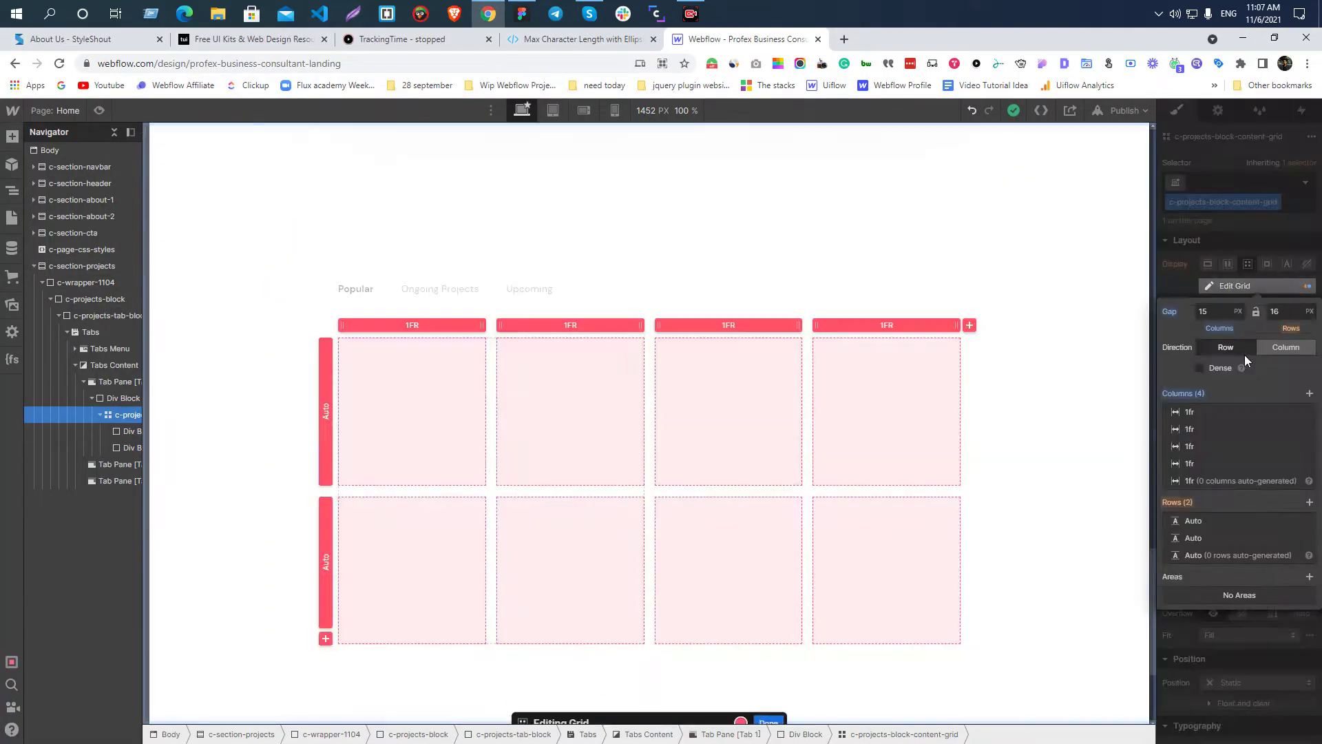
left_click(1295, 348)
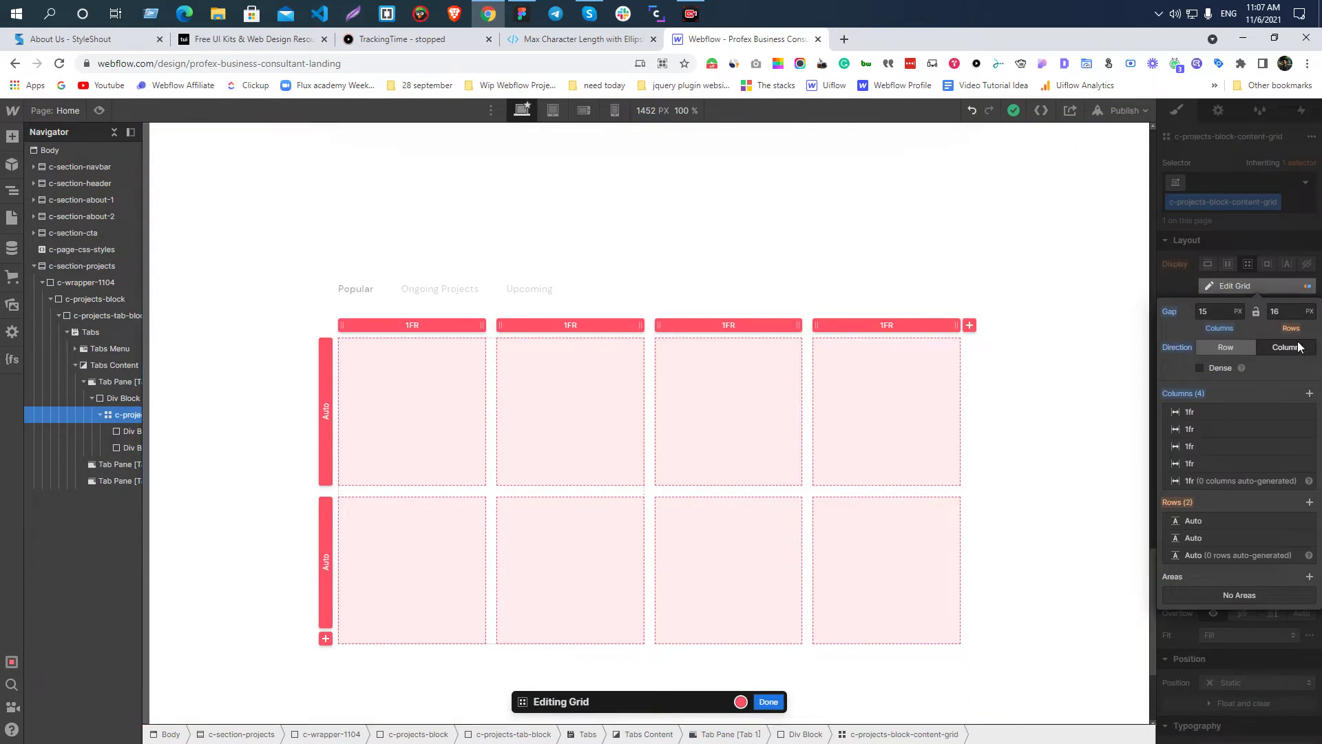
- Duplicate the one-cell Div Block and check how the two copies stack in the column-direction grid
left_click(1276, 225)
left_click(769, 383)
key("ctrl+d")
left_click(737, 536)
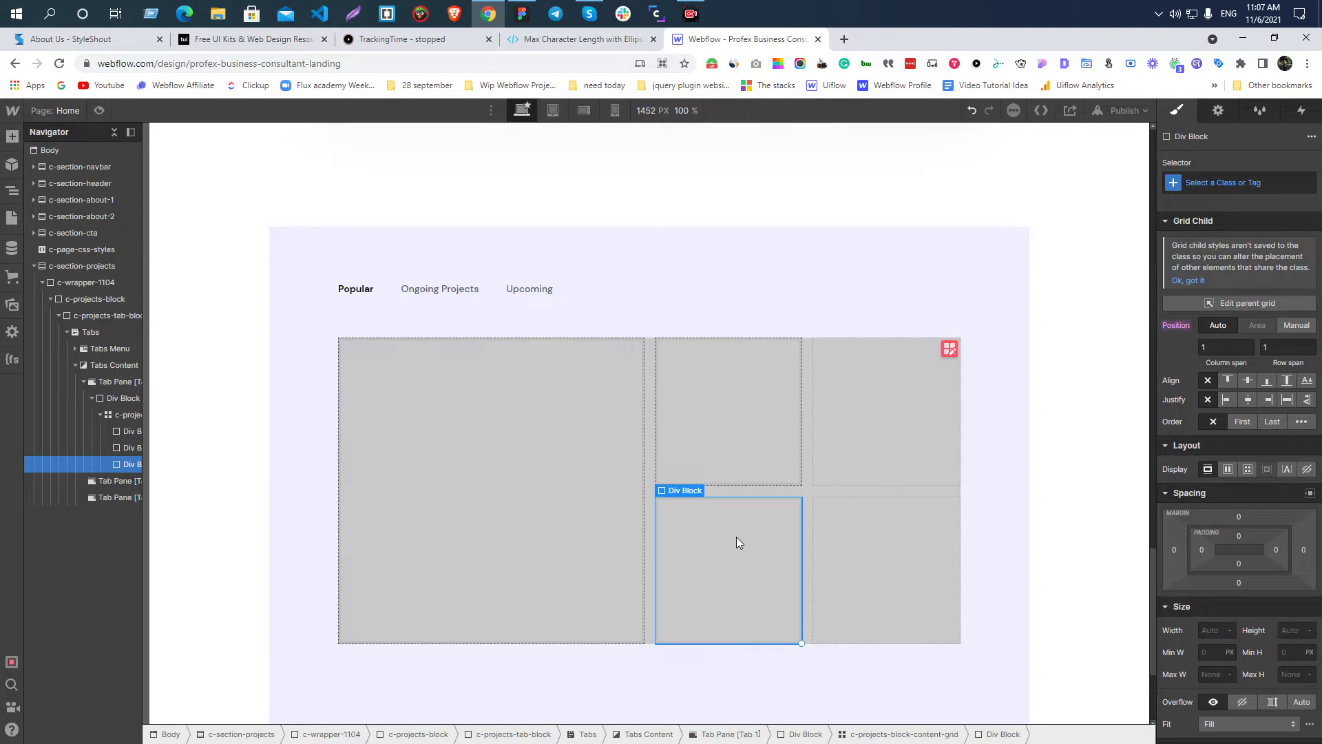
left_click(726, 402)
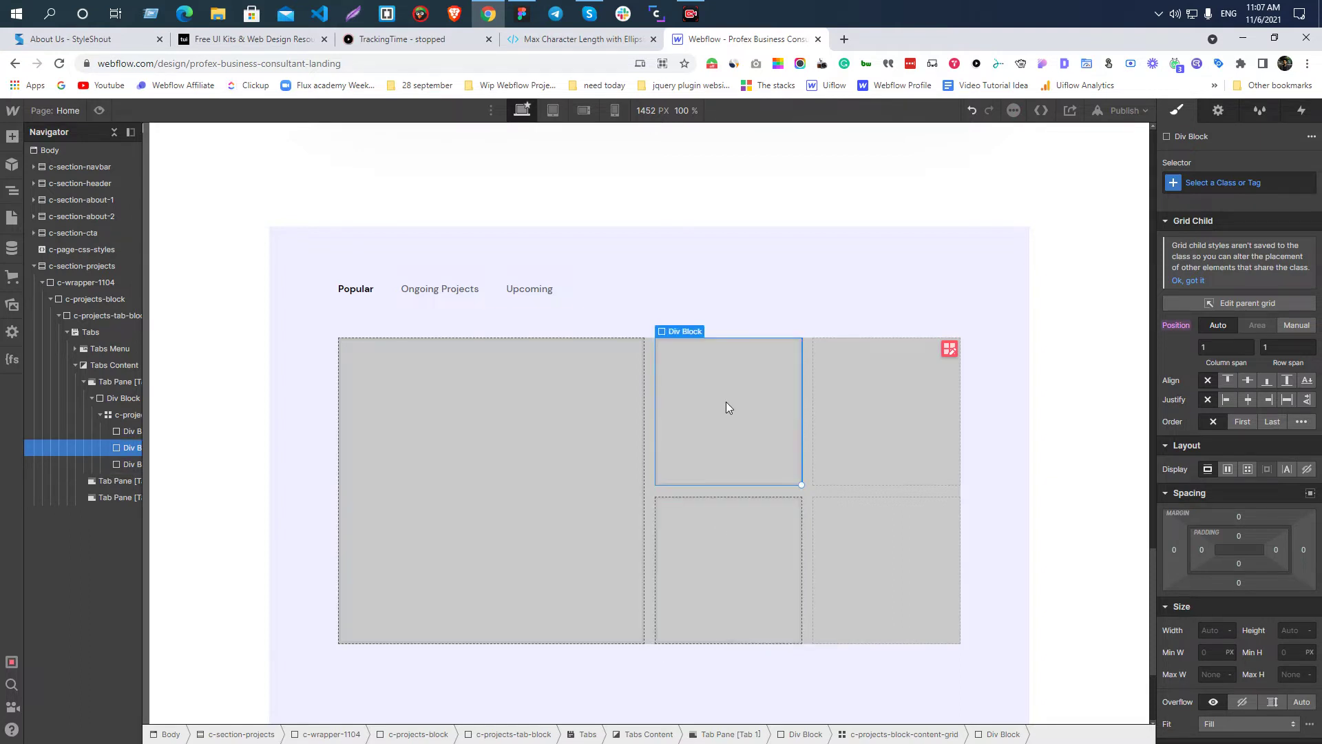
left_click(731, 518)
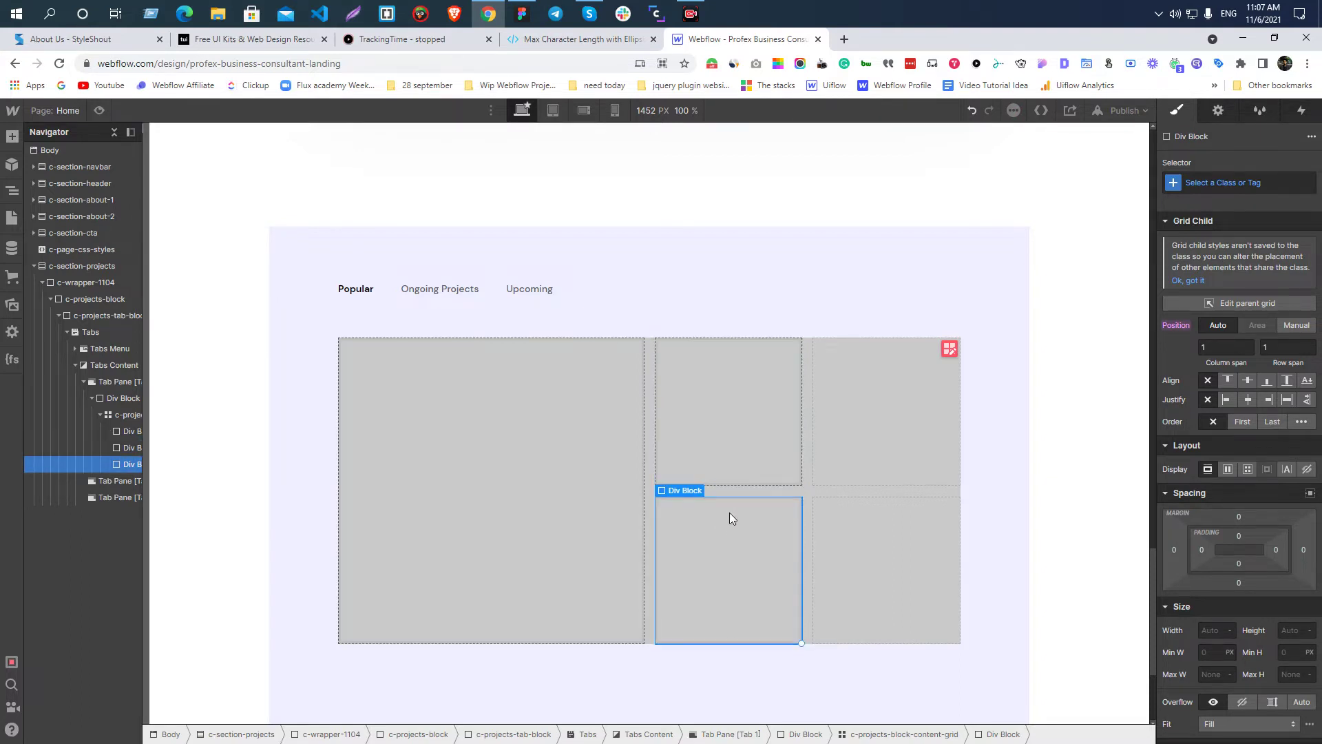
left_click(652, 464)
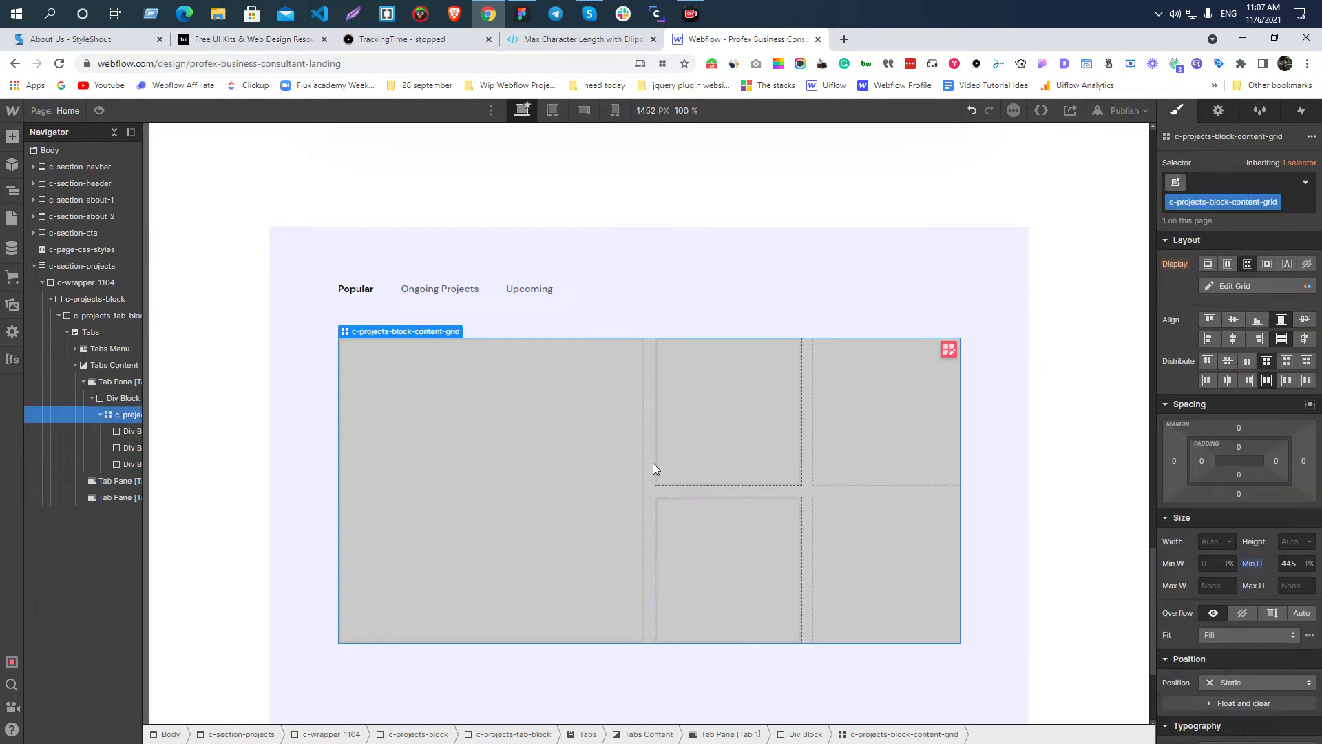
left_click(716, 409)
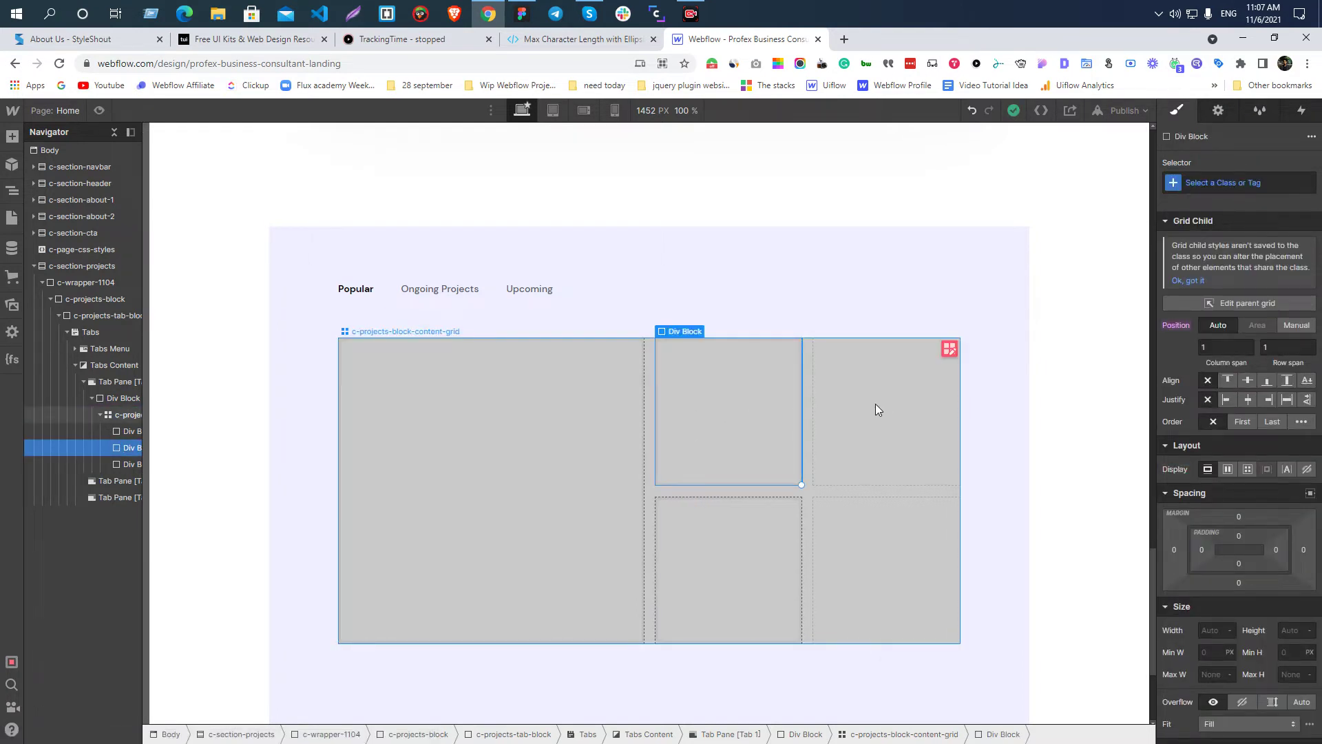
- Set the content grid's direction to Row, duplicate the one-cell Div Block, and check the resulting block order
left_click(1245, 301)
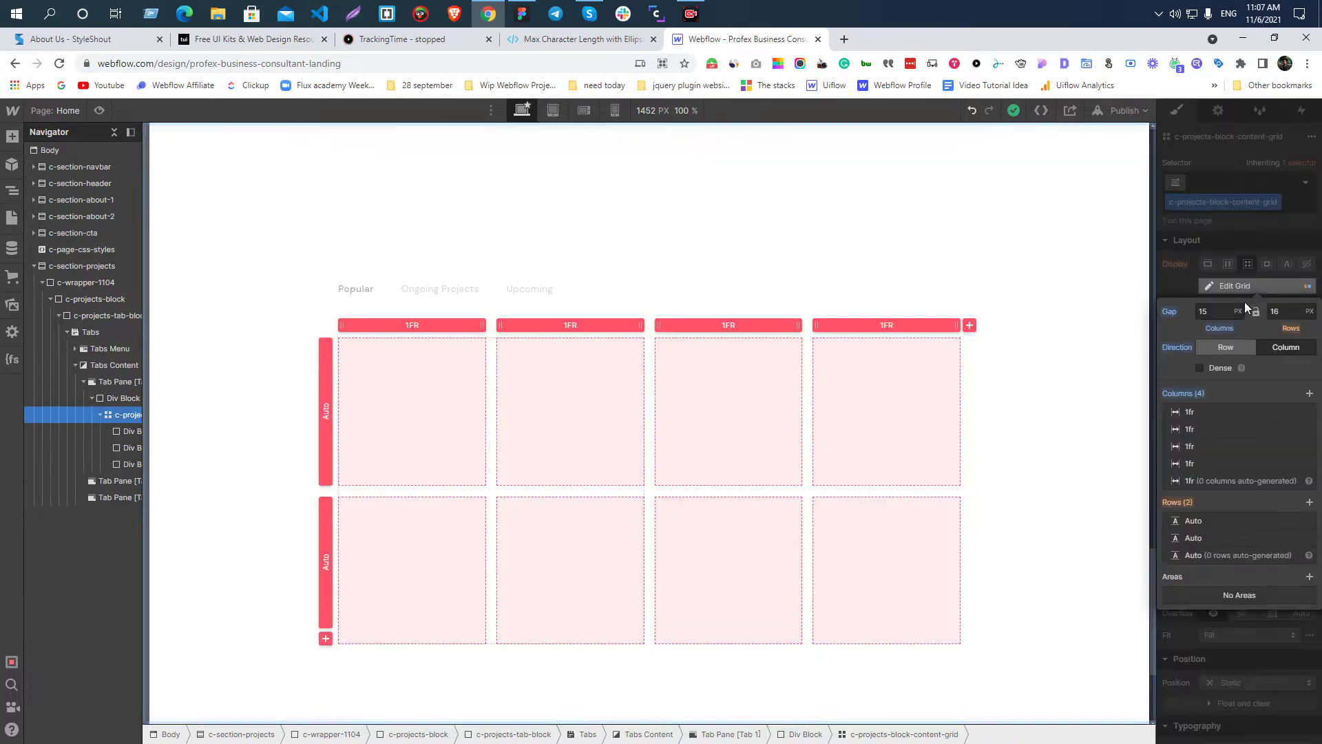
left_click(1233, 350)
left_click(708, 413)
left_click(708, 413)
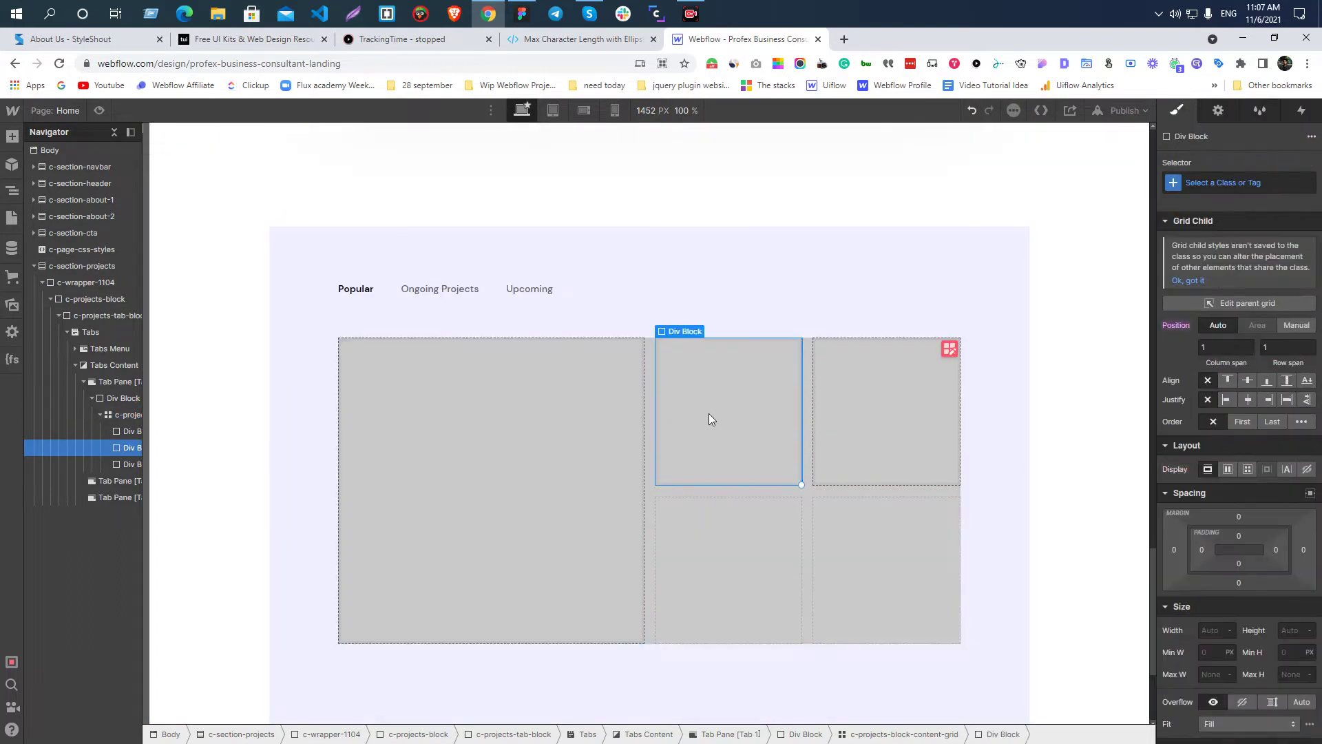
key("ctrl+d")
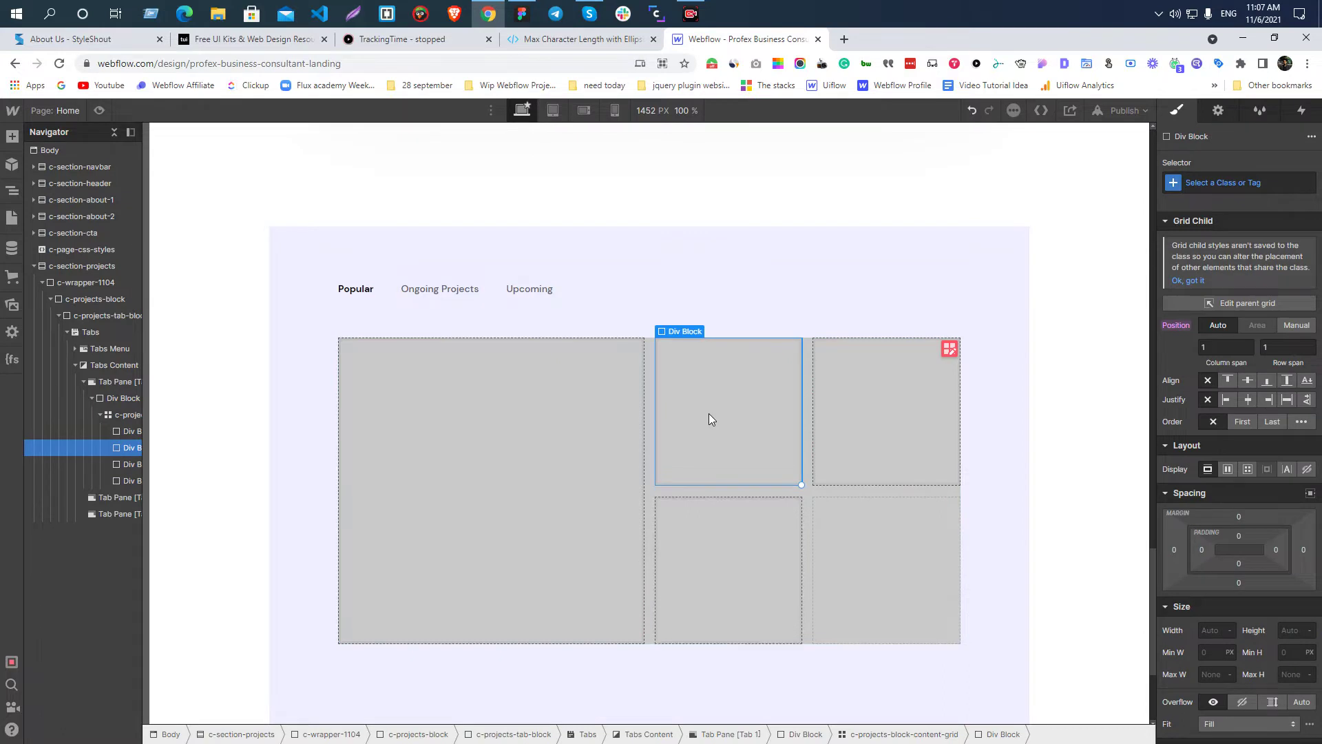
left_click(778, 537)
left_click(121, 463)
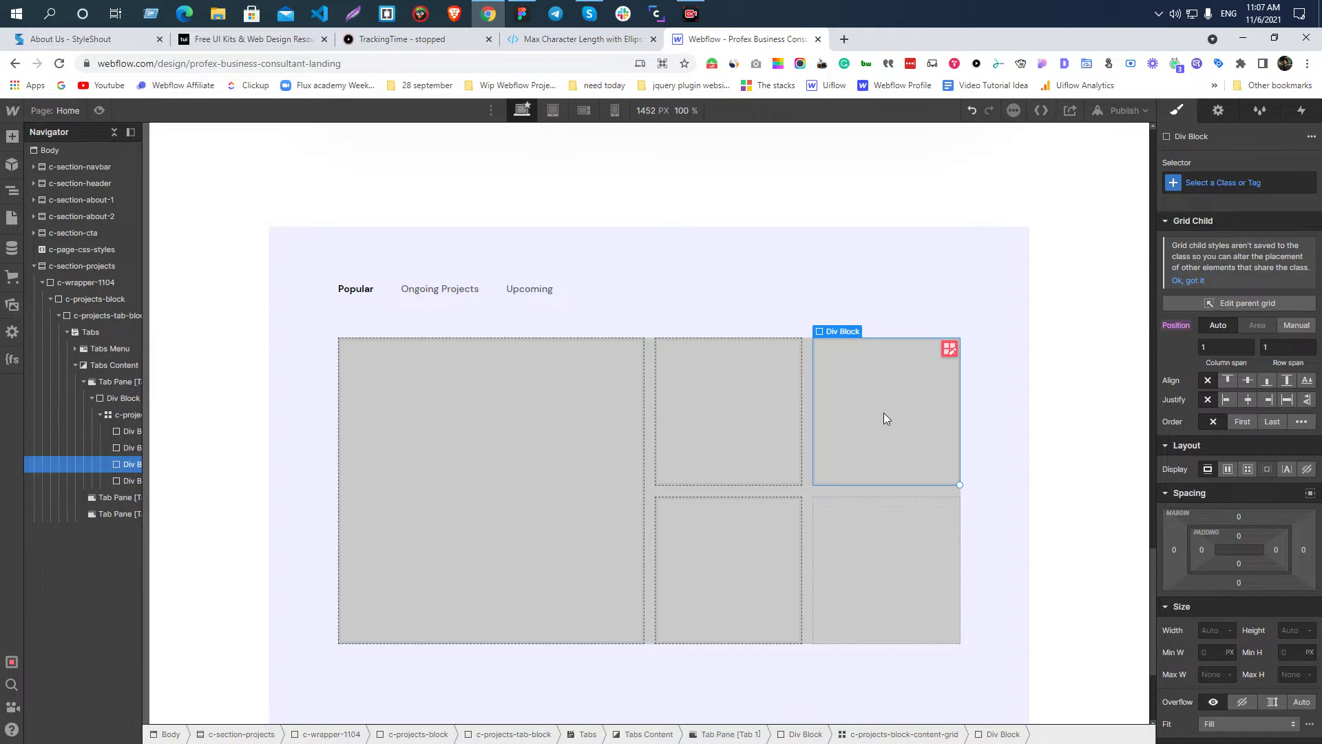
- Set the content grid's direction back to Column and duplicate a one-cell Div Block to fill the remaining lower cell
left_click(125, 414)
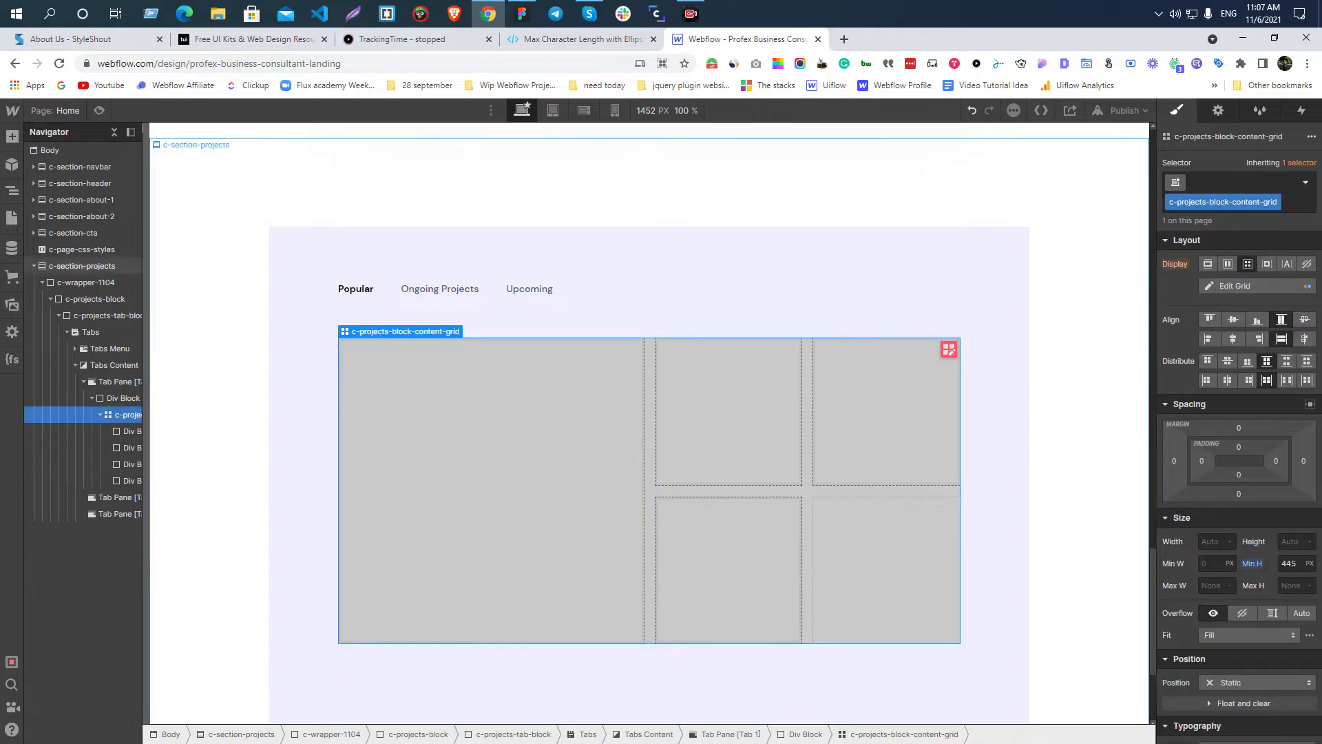
left_click(1259, 286)
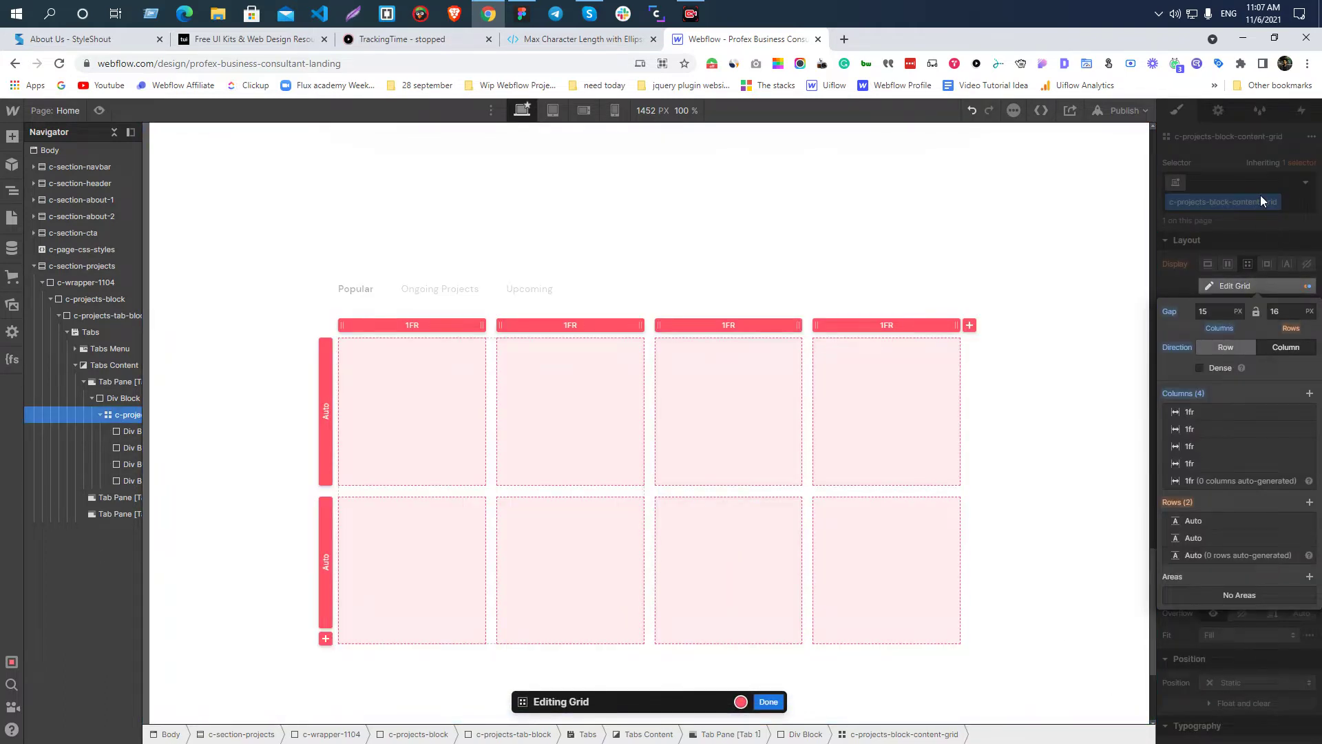
left_click(833, 406)
left_click(836, 406)
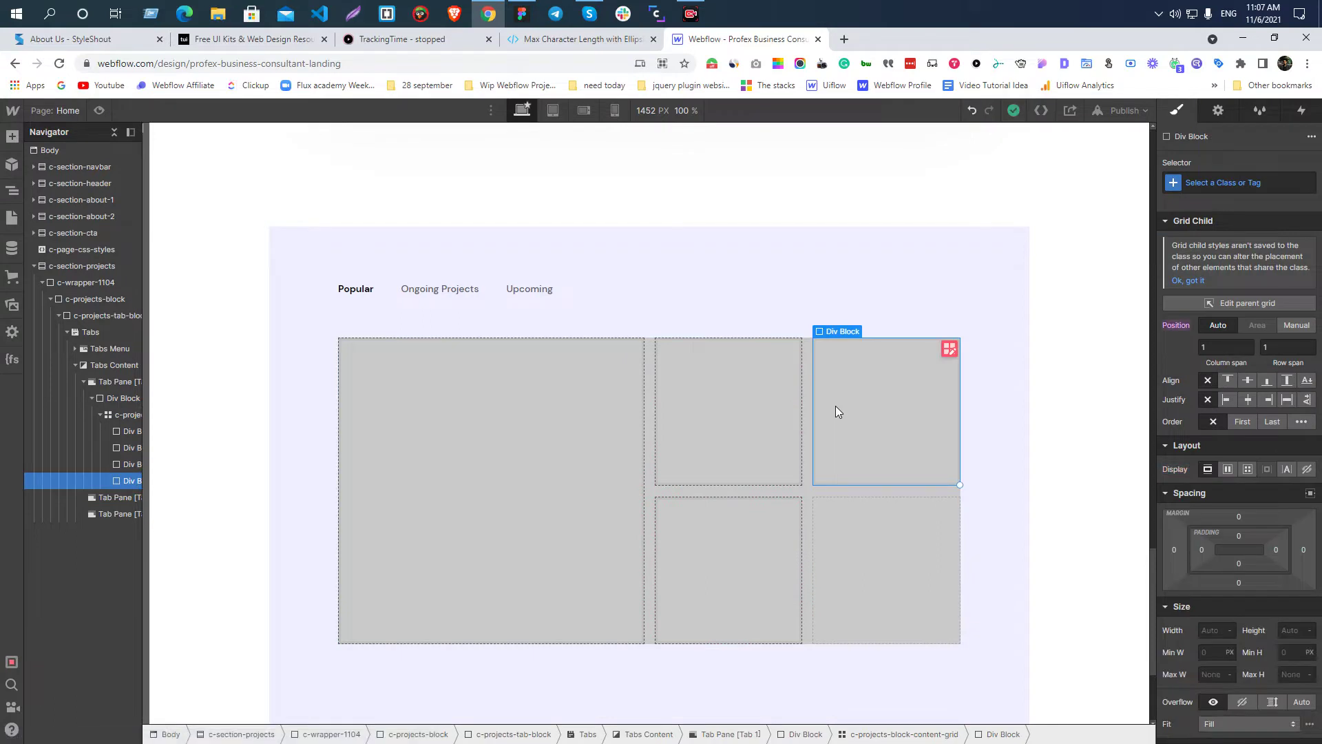
left_click(849, 541)
- Compare the large block and the four small blocks in Webflow with the featured project and stat cards in Figma
key("alt+Tab")
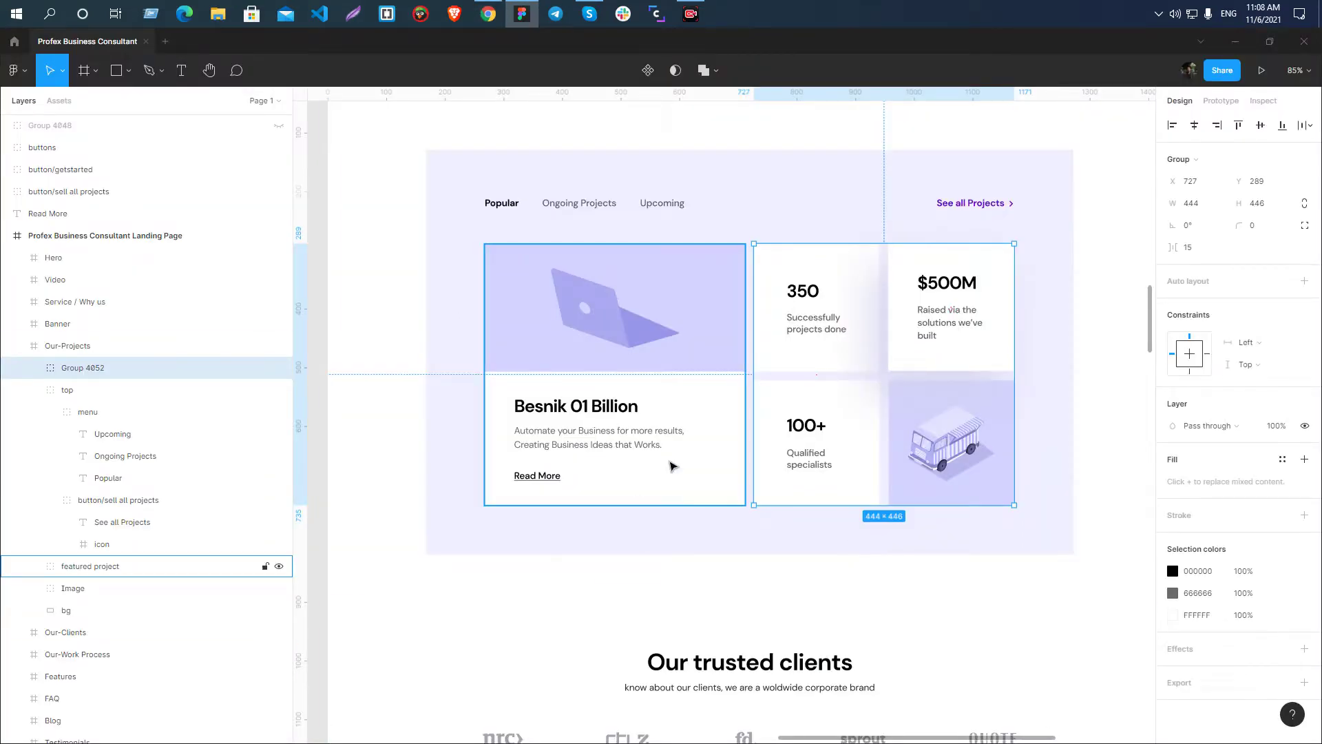
left_click(673, 345)
key("alt+Tab")
left_click(504, 465)
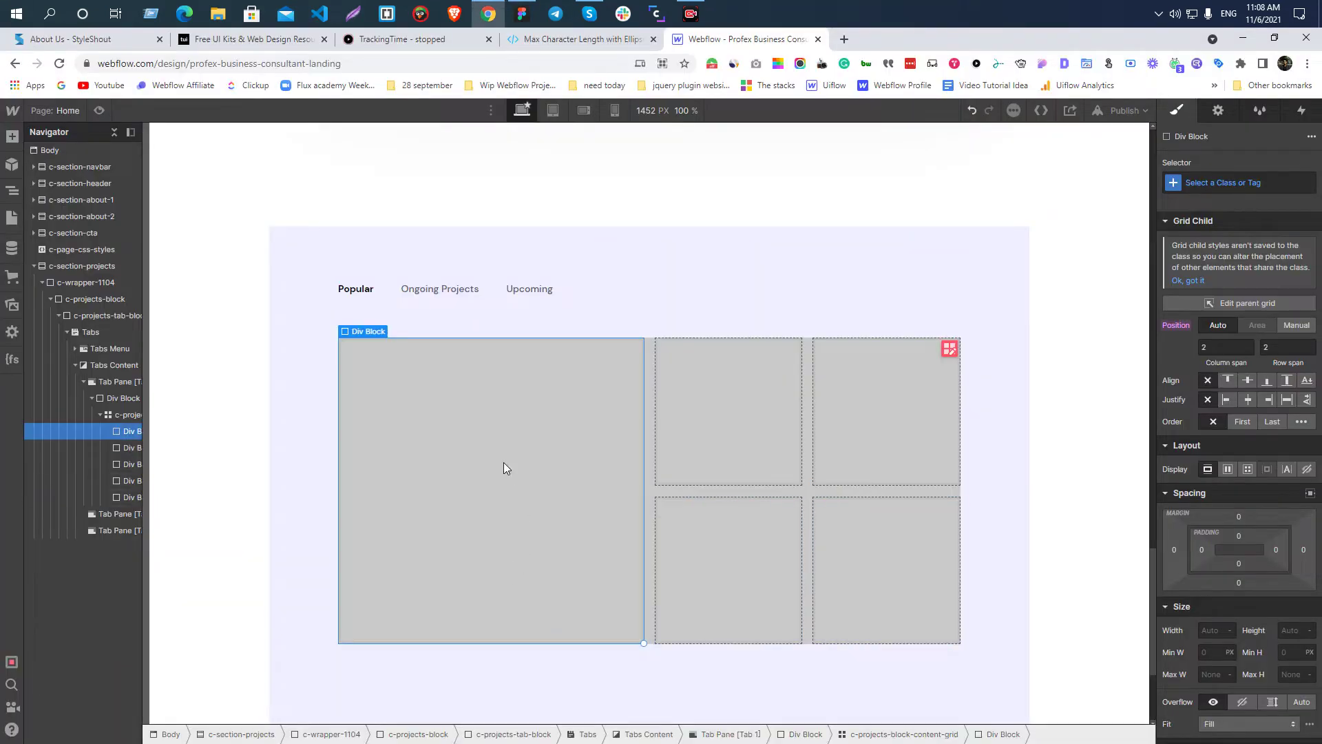
left_click(758, 442)
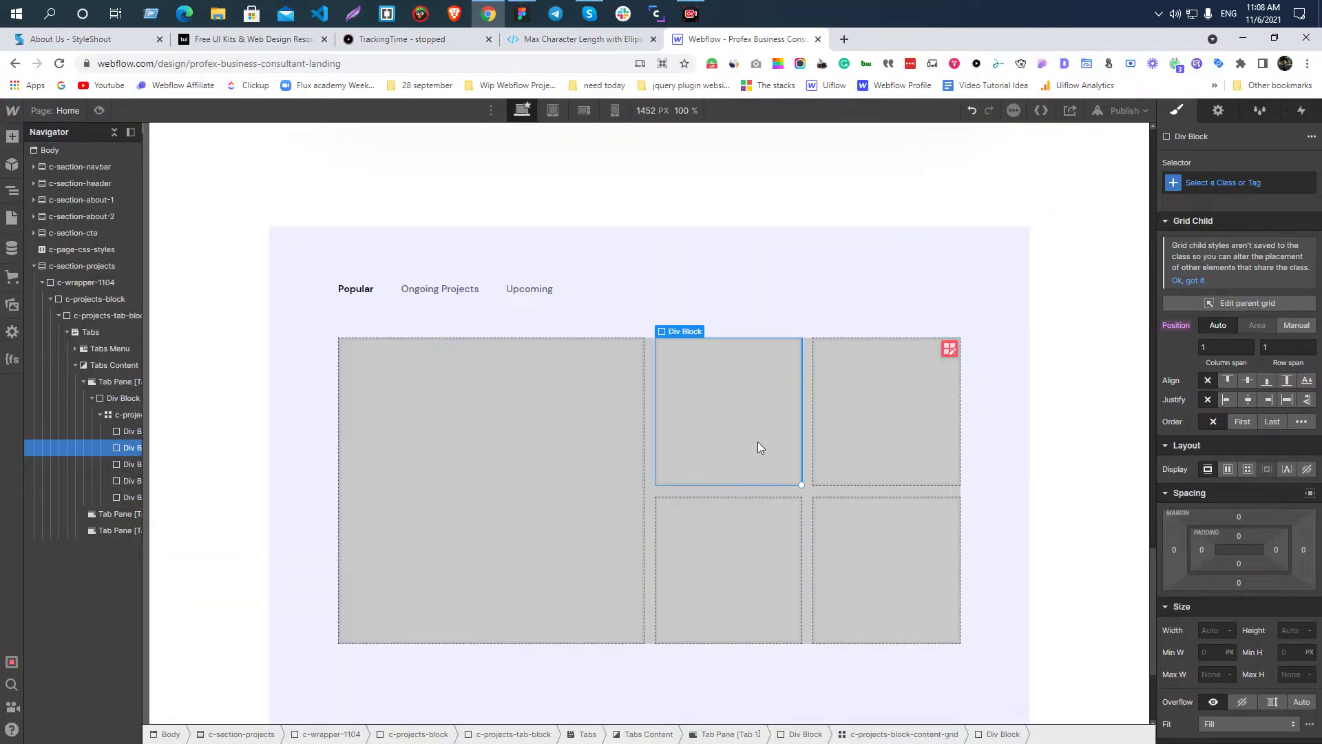
left_click(895, 428)
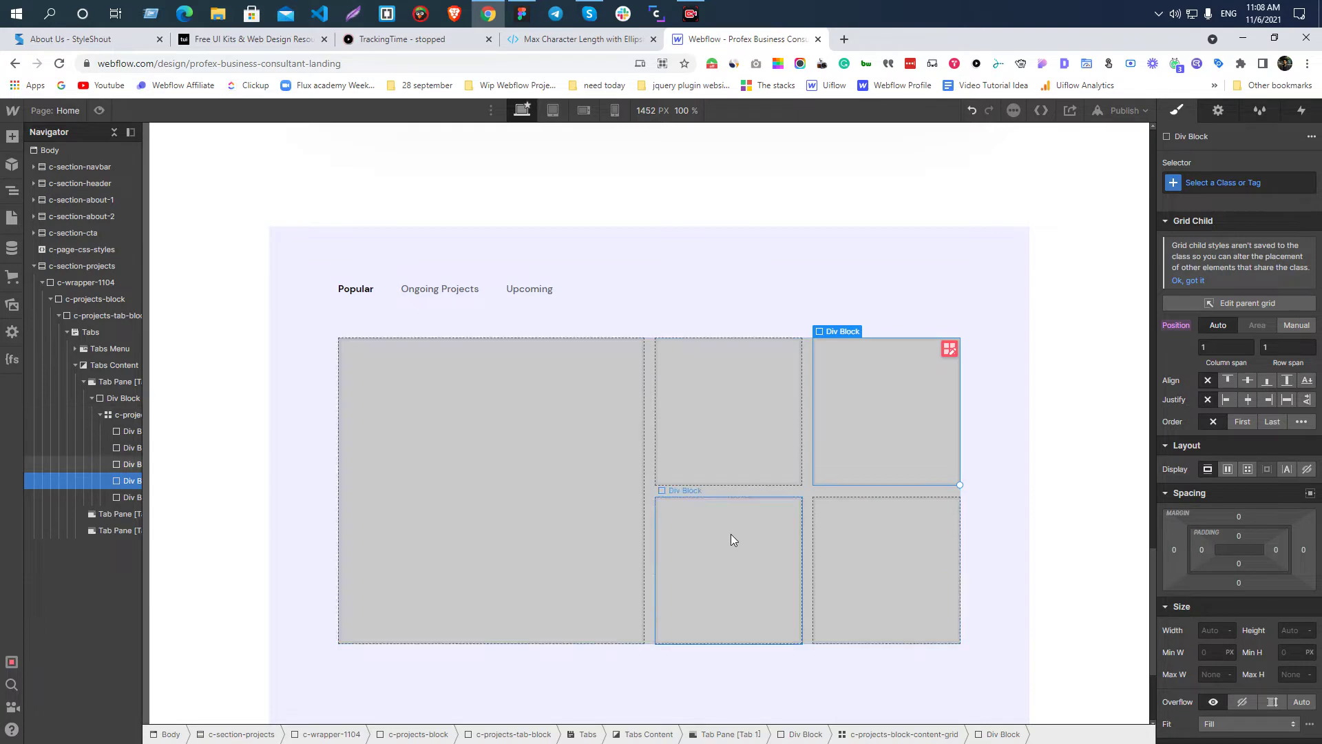
left_click(856, 536)
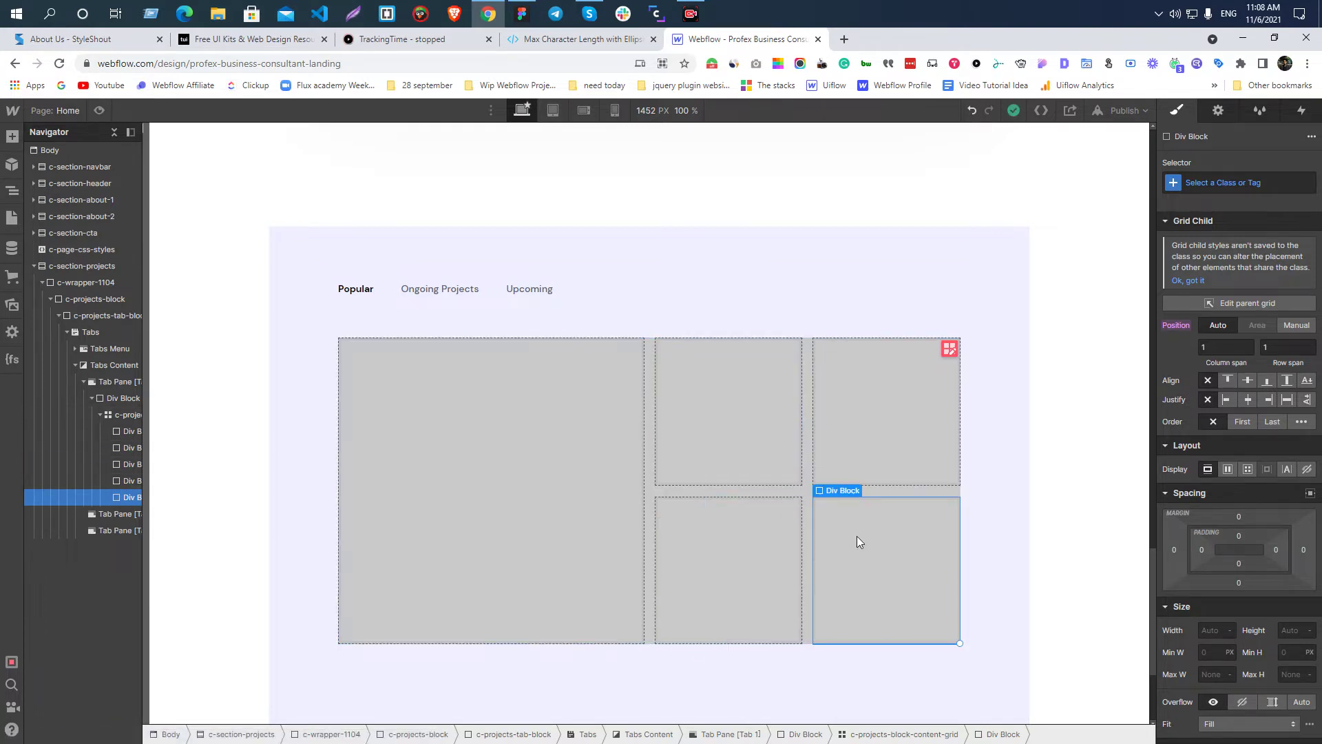
key("alt+Tab")
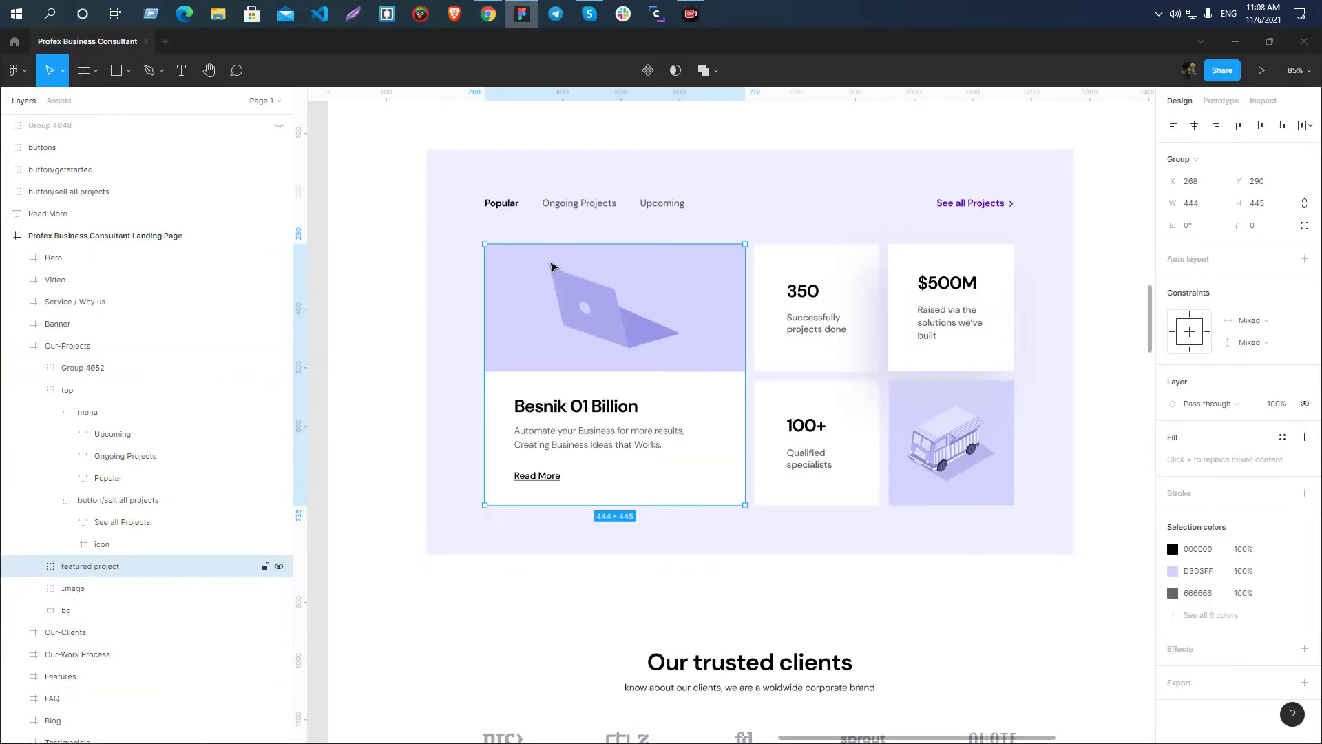
key("alt+Tab")
- Take the fill color of the featured project's image background from Figma and set the large Webflow Div Block's background to #d3d3ff
left_click(517, 469)
key("alt+Tab")
left_click(549, 322, "ctrl")
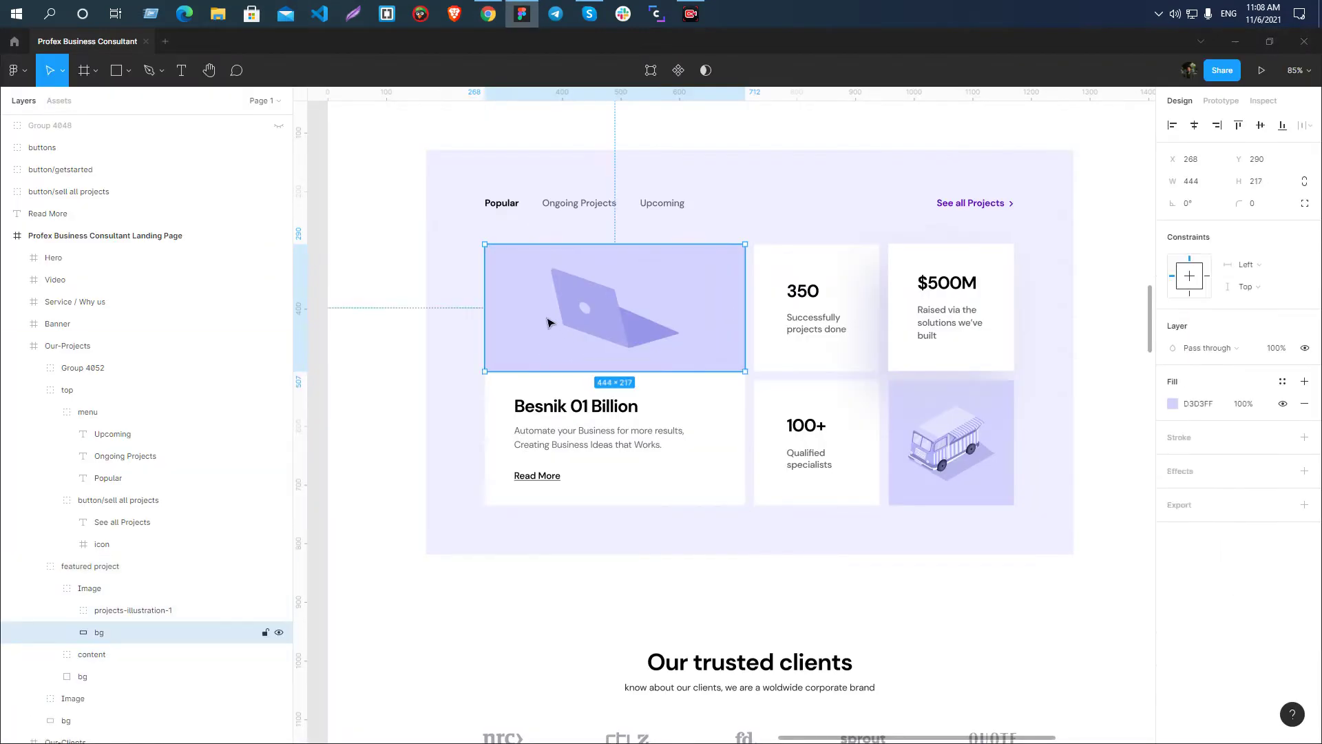
left_click(1198, 405)
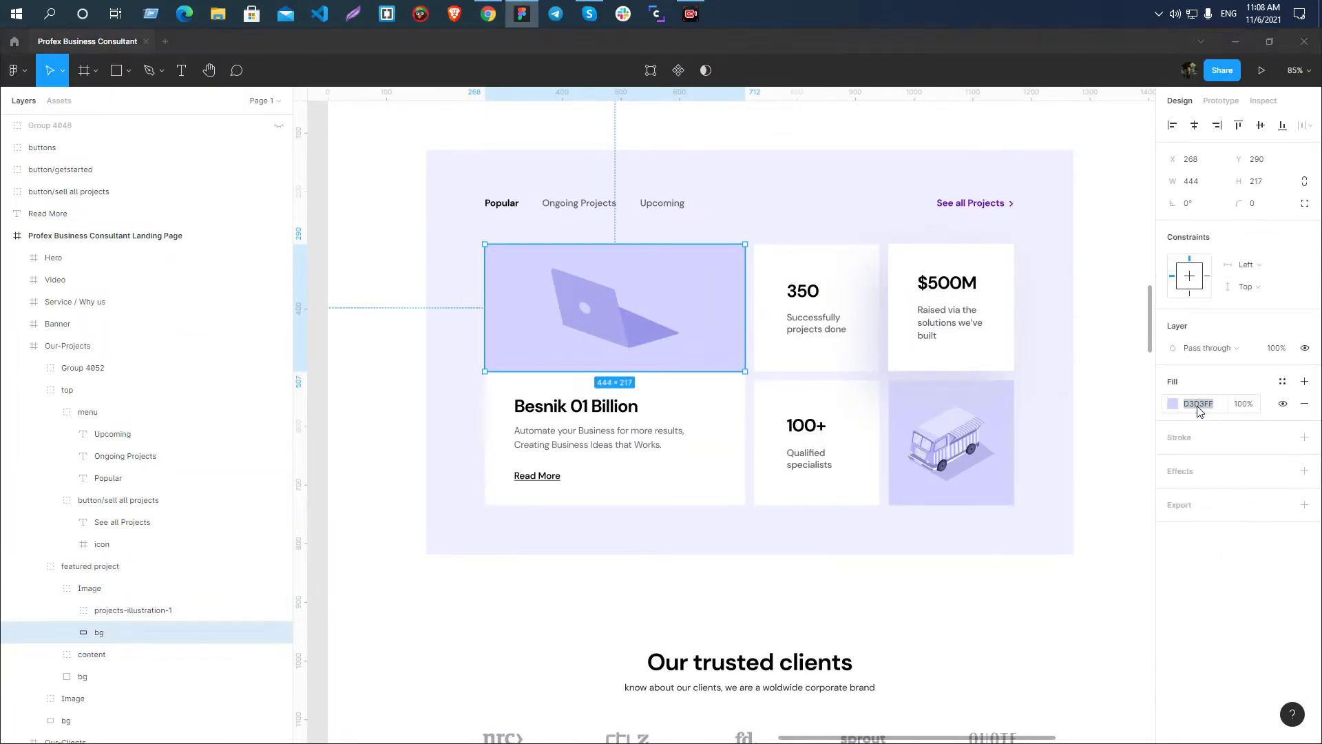
key("alt+Tab")
scroll(1239, 551, "down", 5)
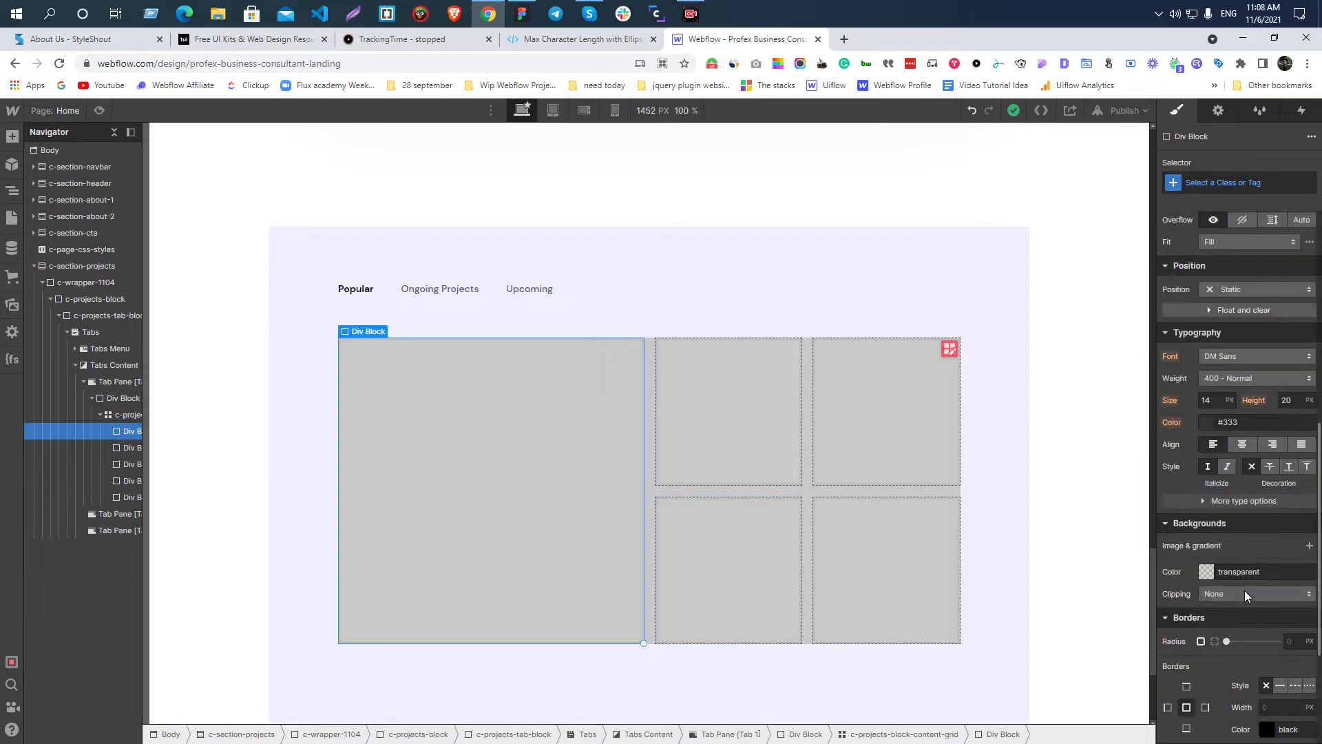
left_click(1254, 572)
type("#d3d3ff")
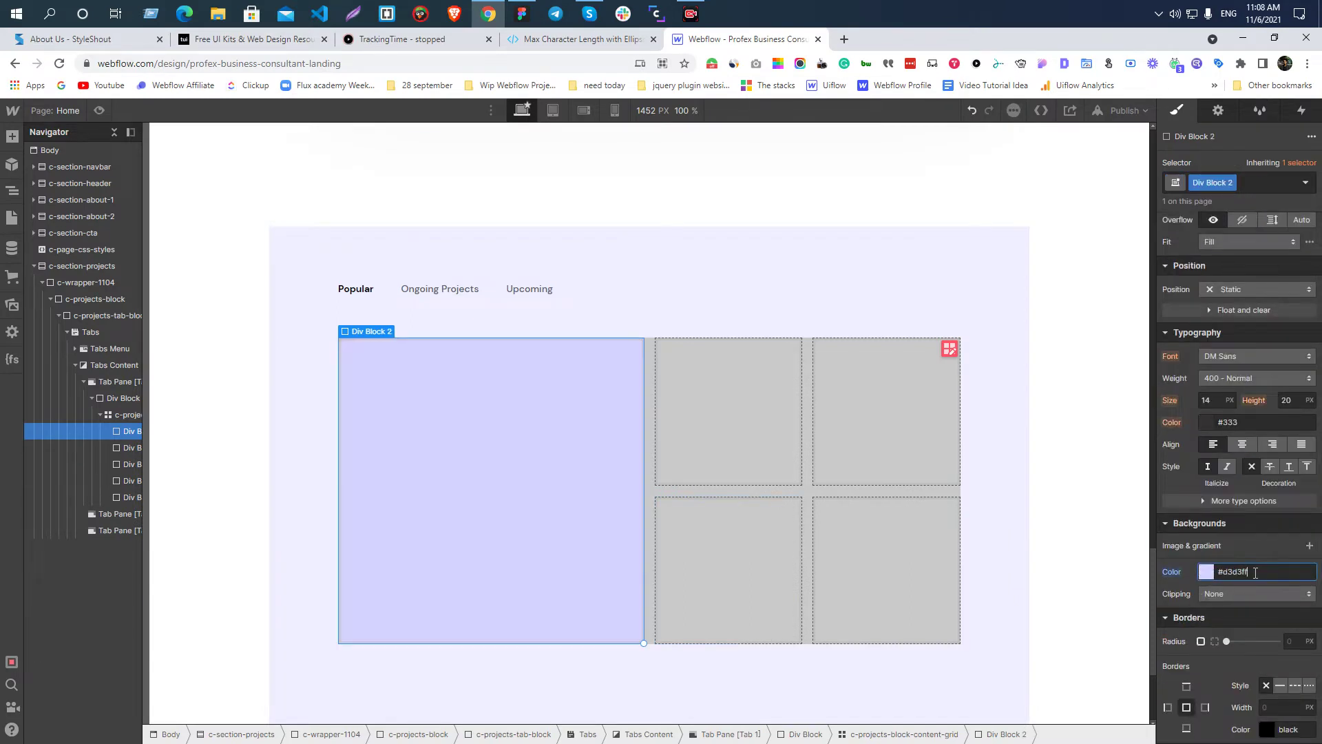
- Check the 350 card's fill in Figma, and set the matching one-cell Div Block's background to white (#ffffff) in Webflow
key("alt+Tab")
left_click(821, 367)
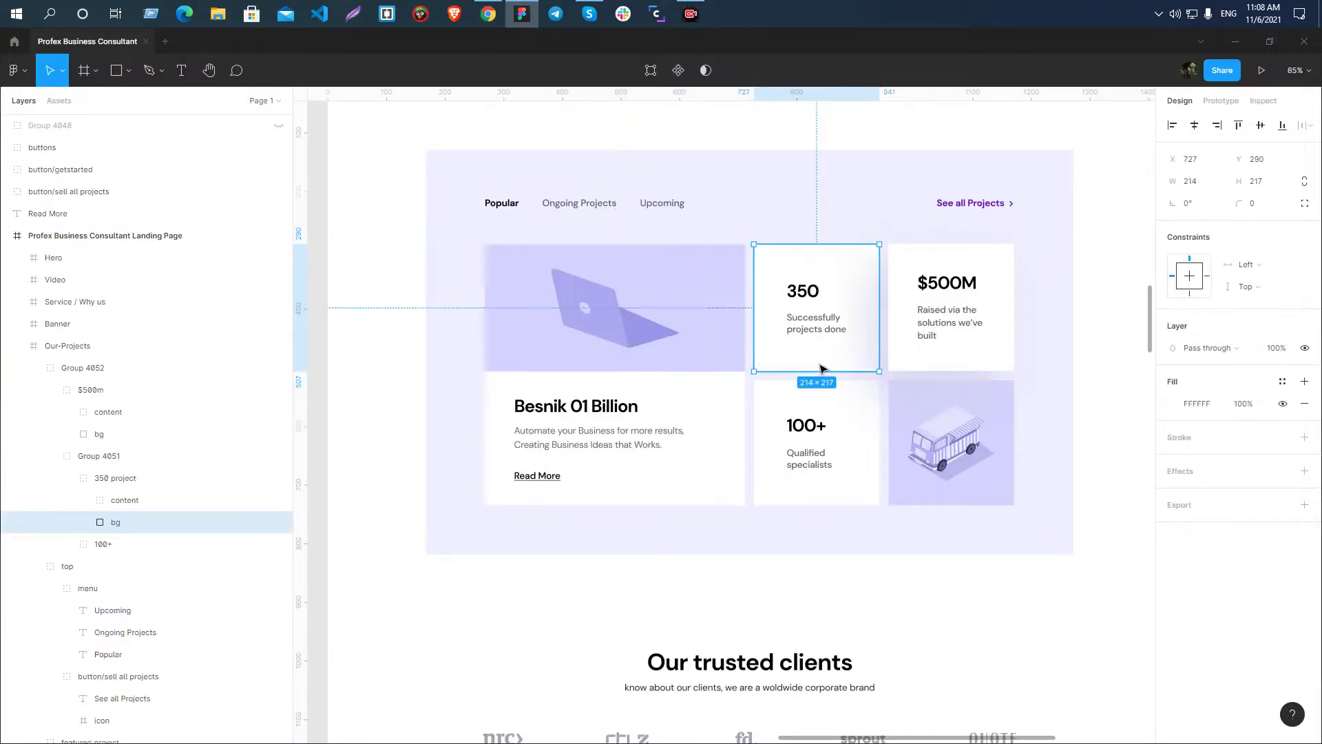
key("alt+Tab")
left_click(705, 447)
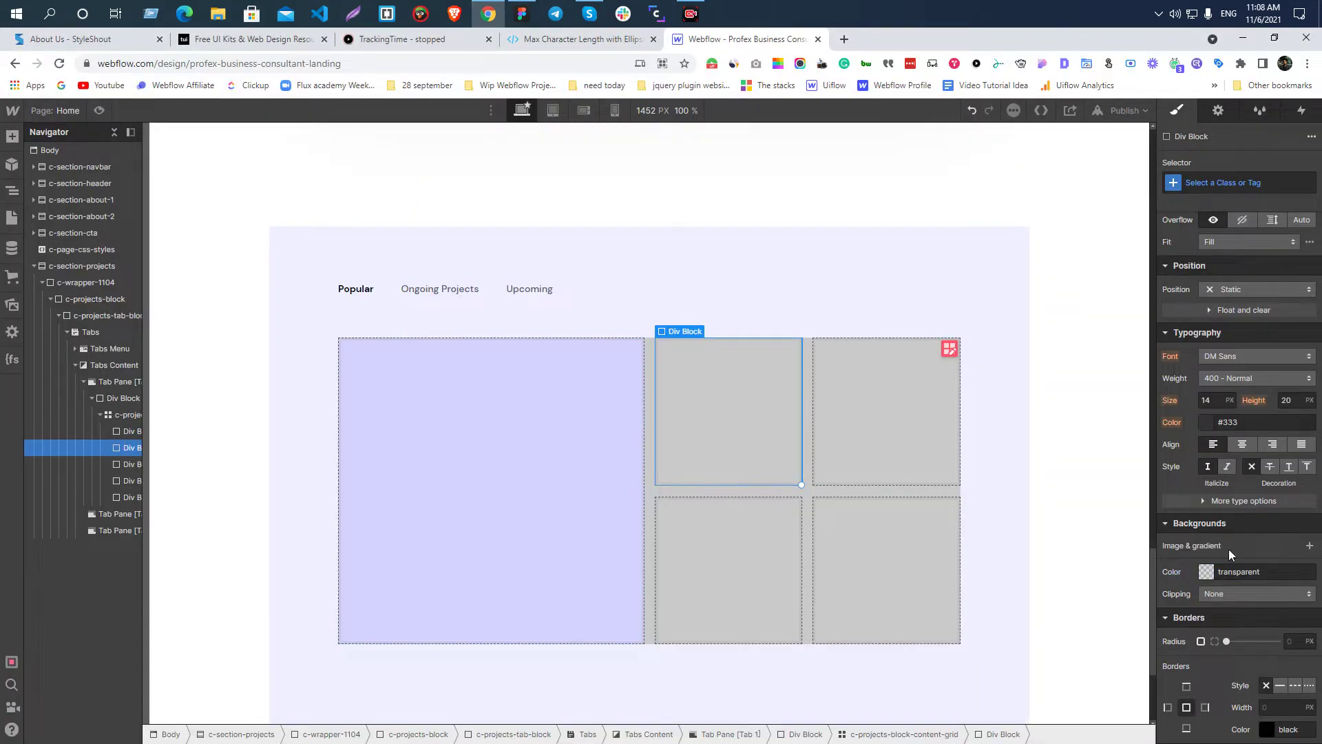
left_click(1207, 572)
left_click_drag(1172, 365, 1162, 352)
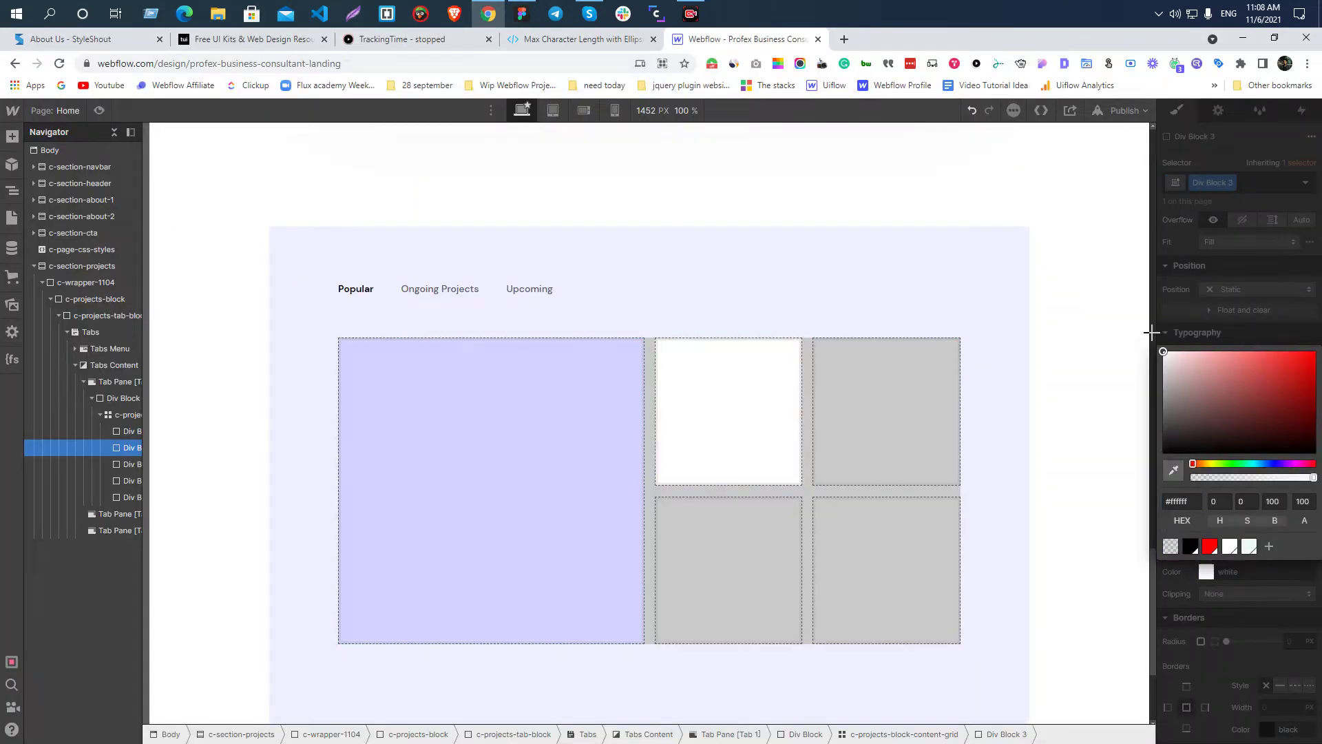
left_click(1216, 292)
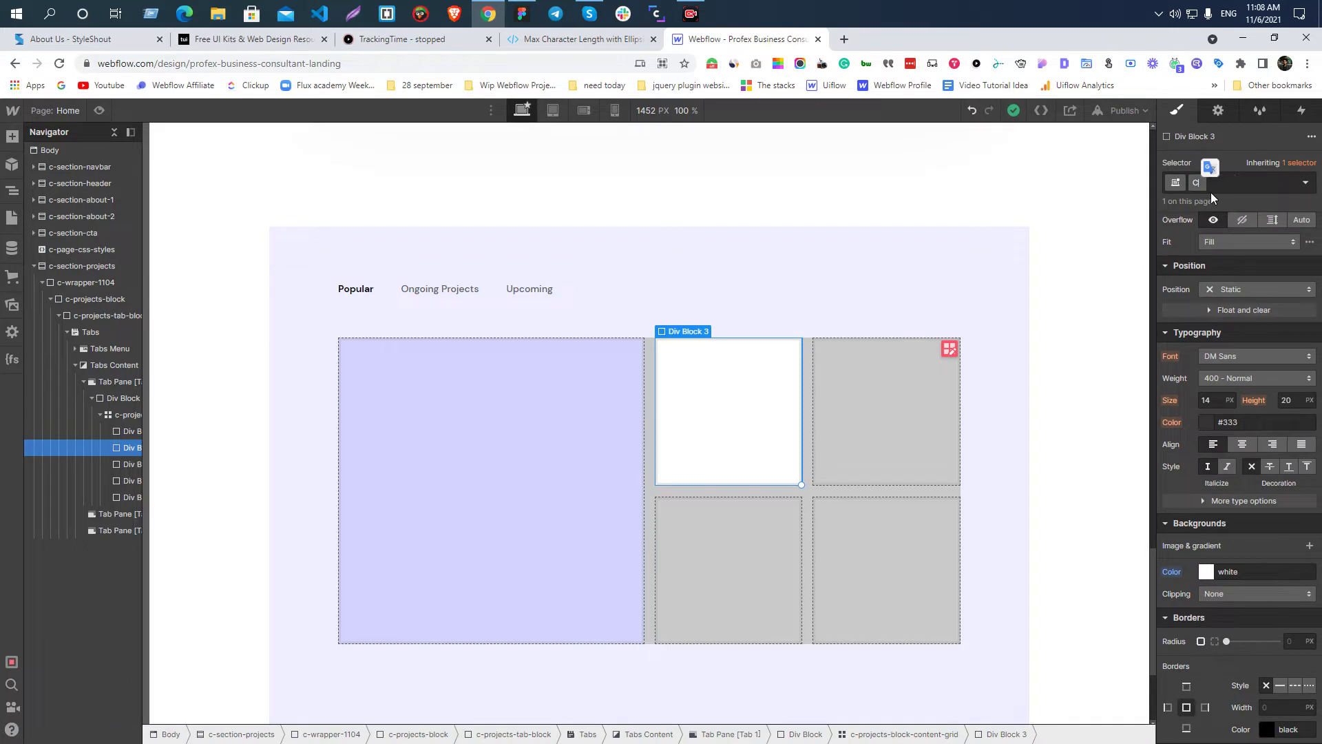
- Rename the white block's class to c-project-box
key("BackSpace")
key("BackSpace")
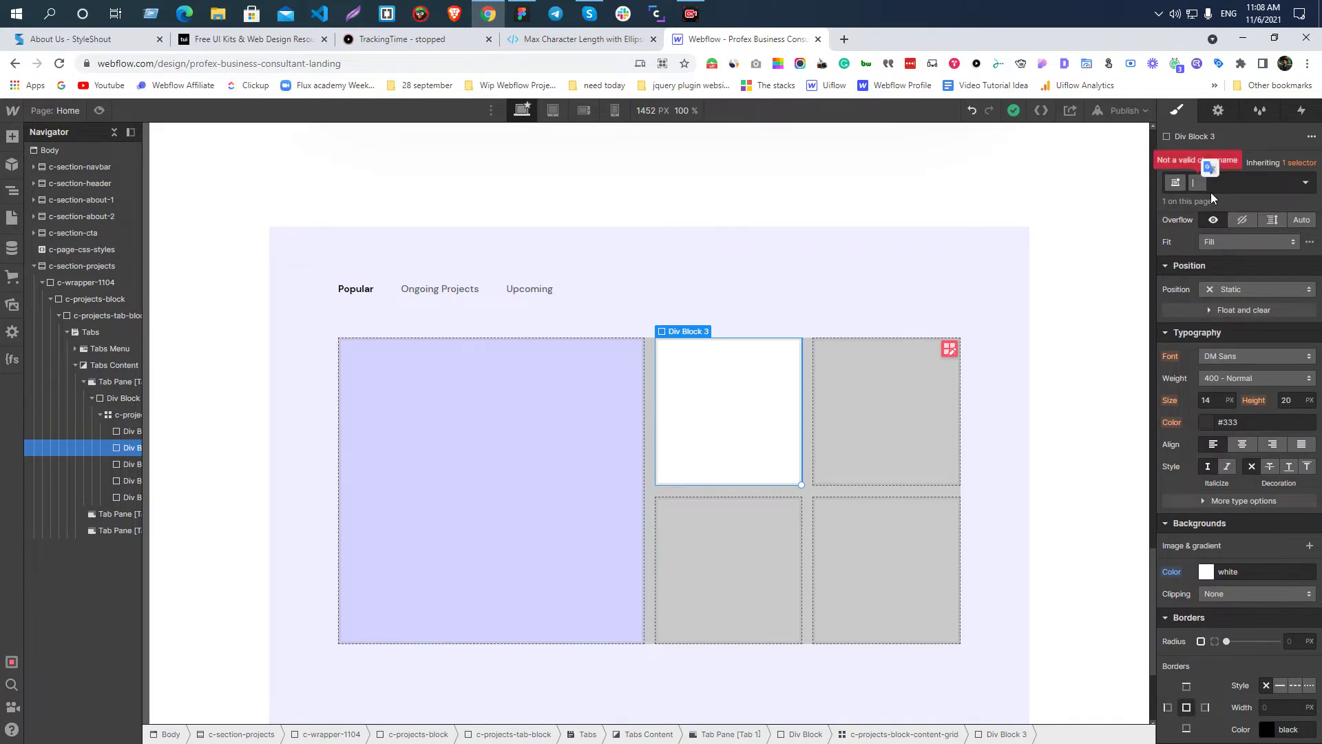
type("c-project-box")
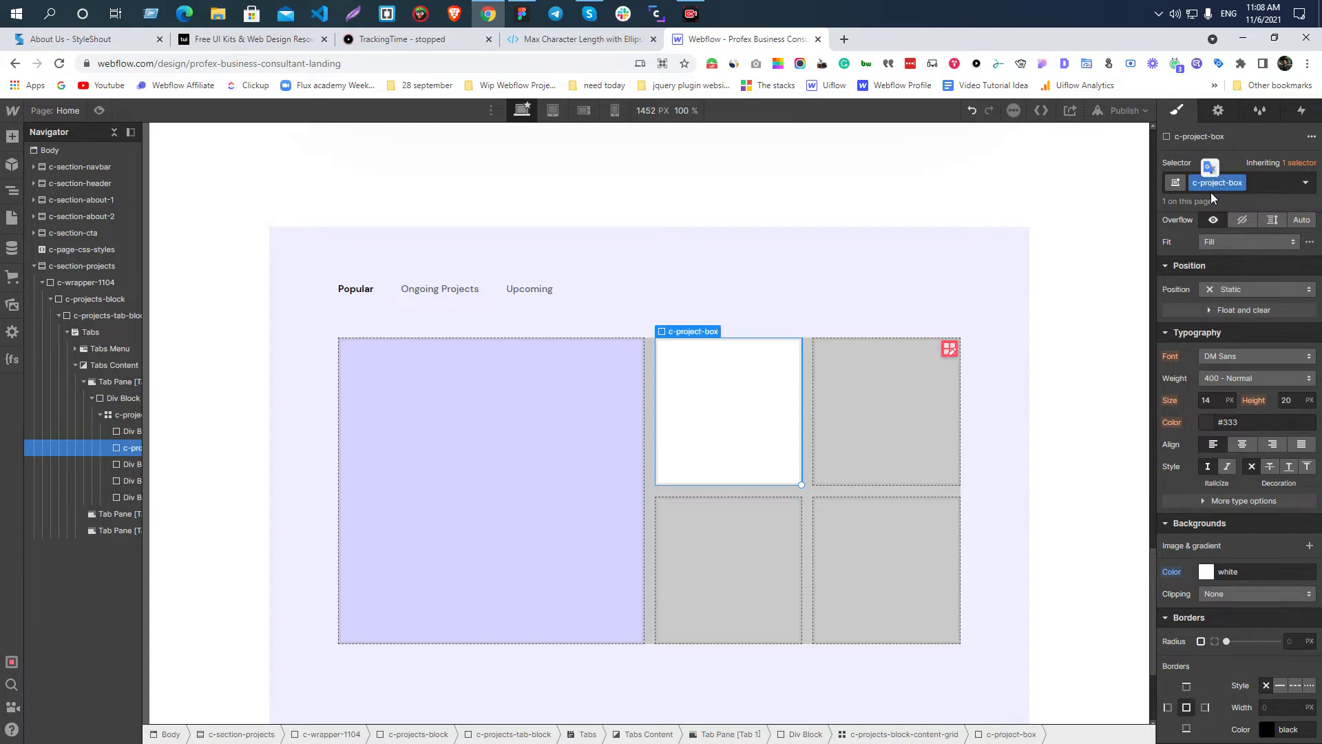
- Compare the 350, 100+ and $500M stat cards in Figma with the small blocks in the Webflow grid
key("alt+Tab")
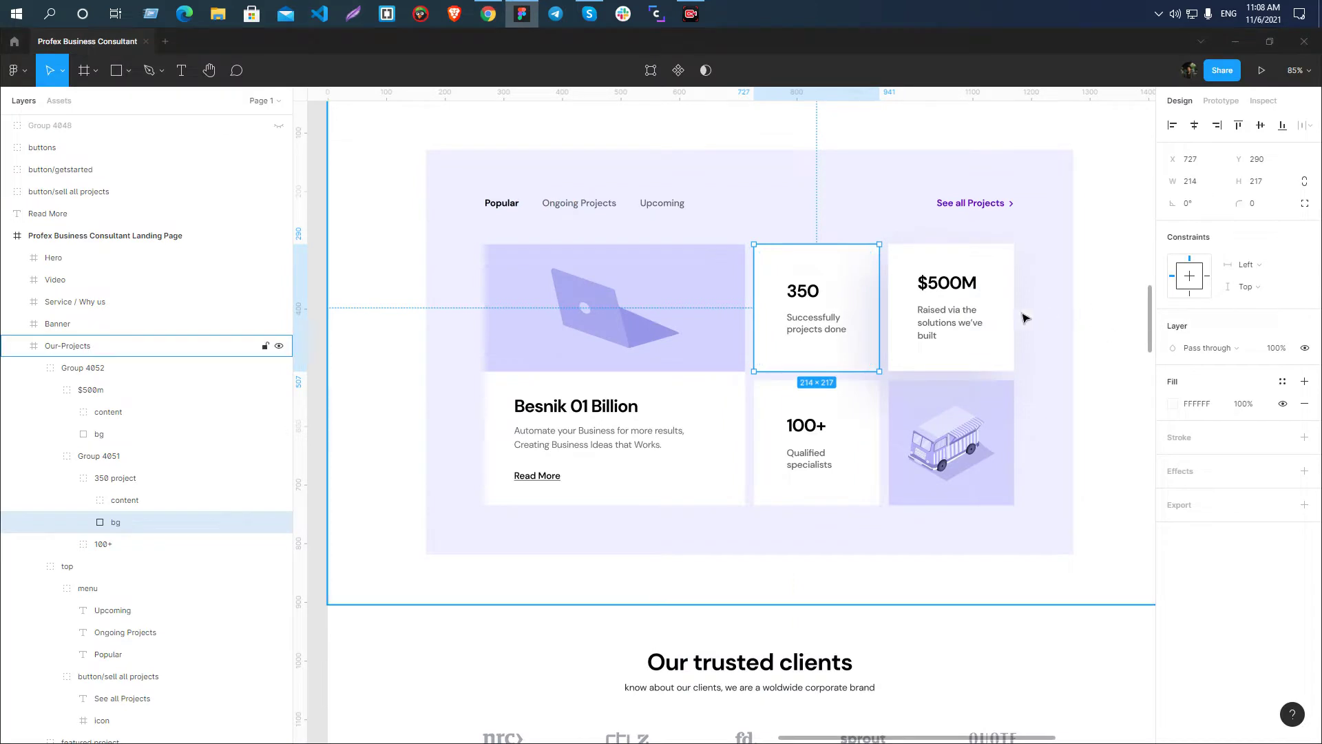
left_click(974, 327)
left_click(811, 424)
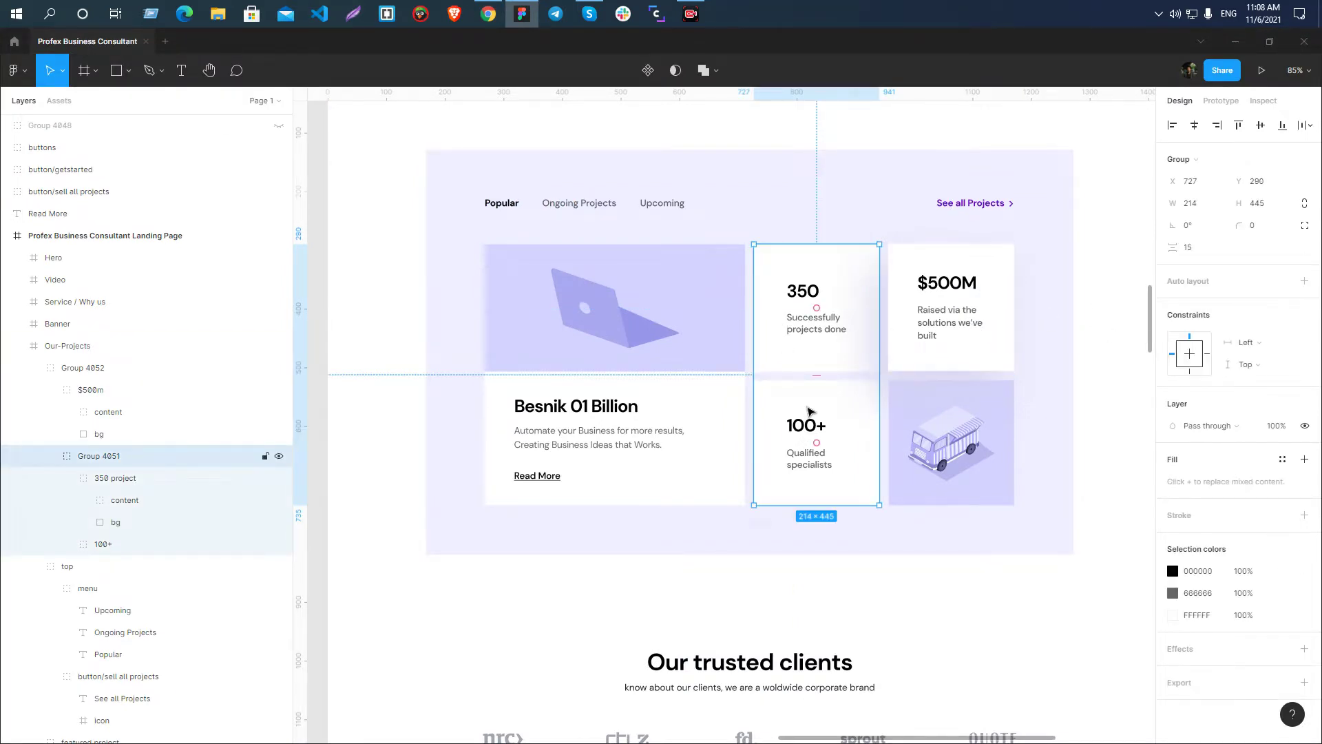
key("alt+Tab")
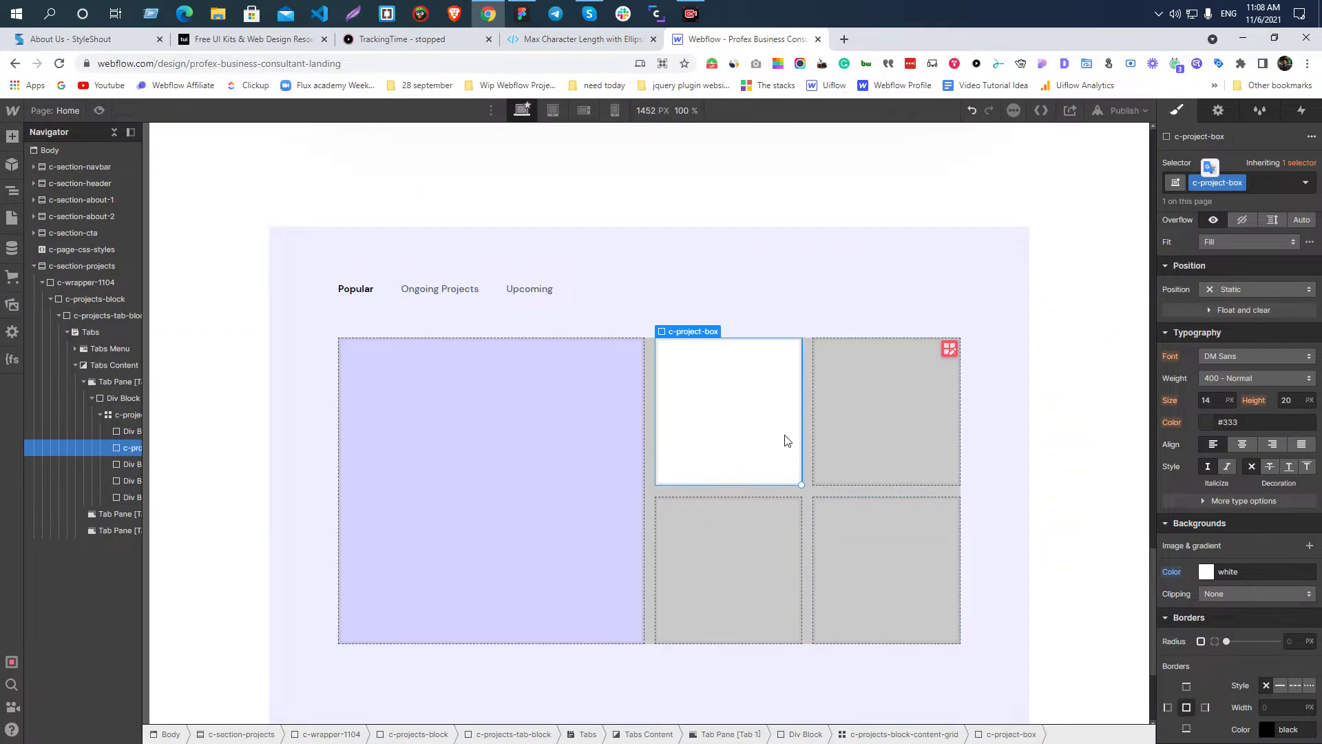
key("alt+Tab")
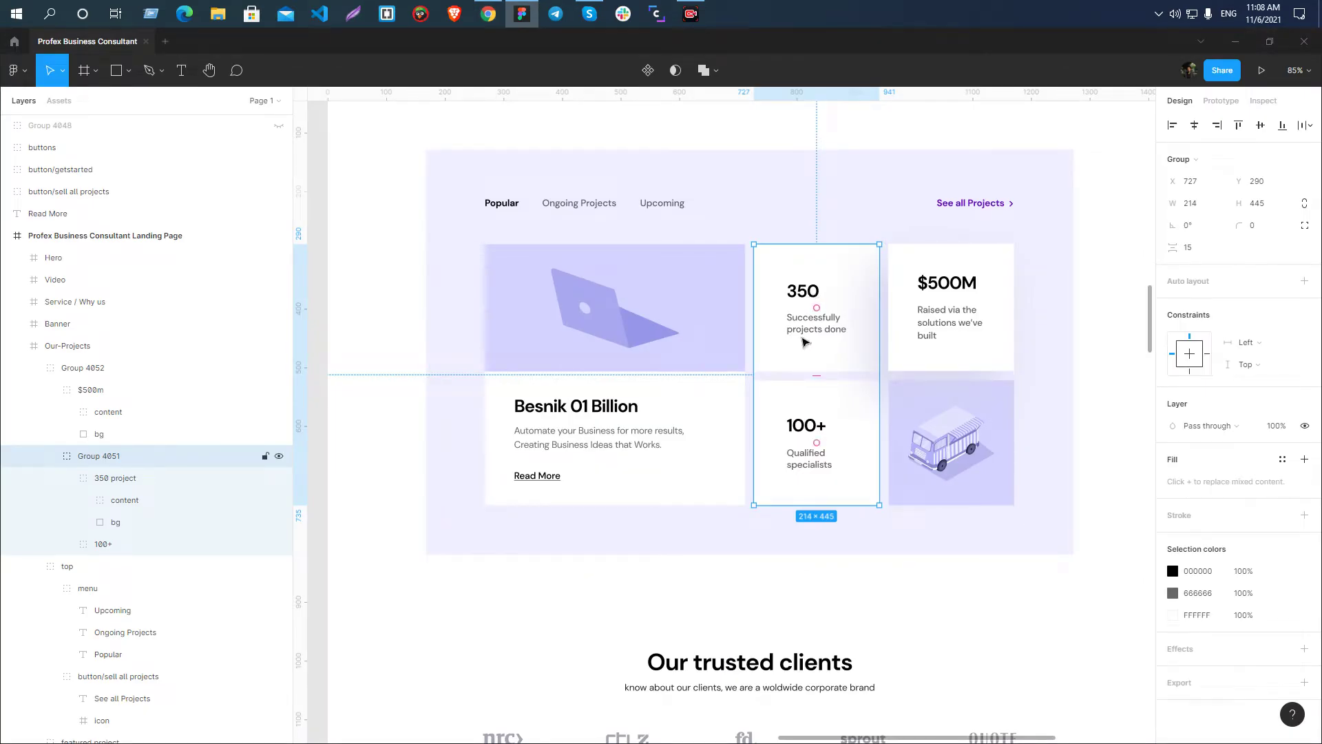
key("alt+Tab")
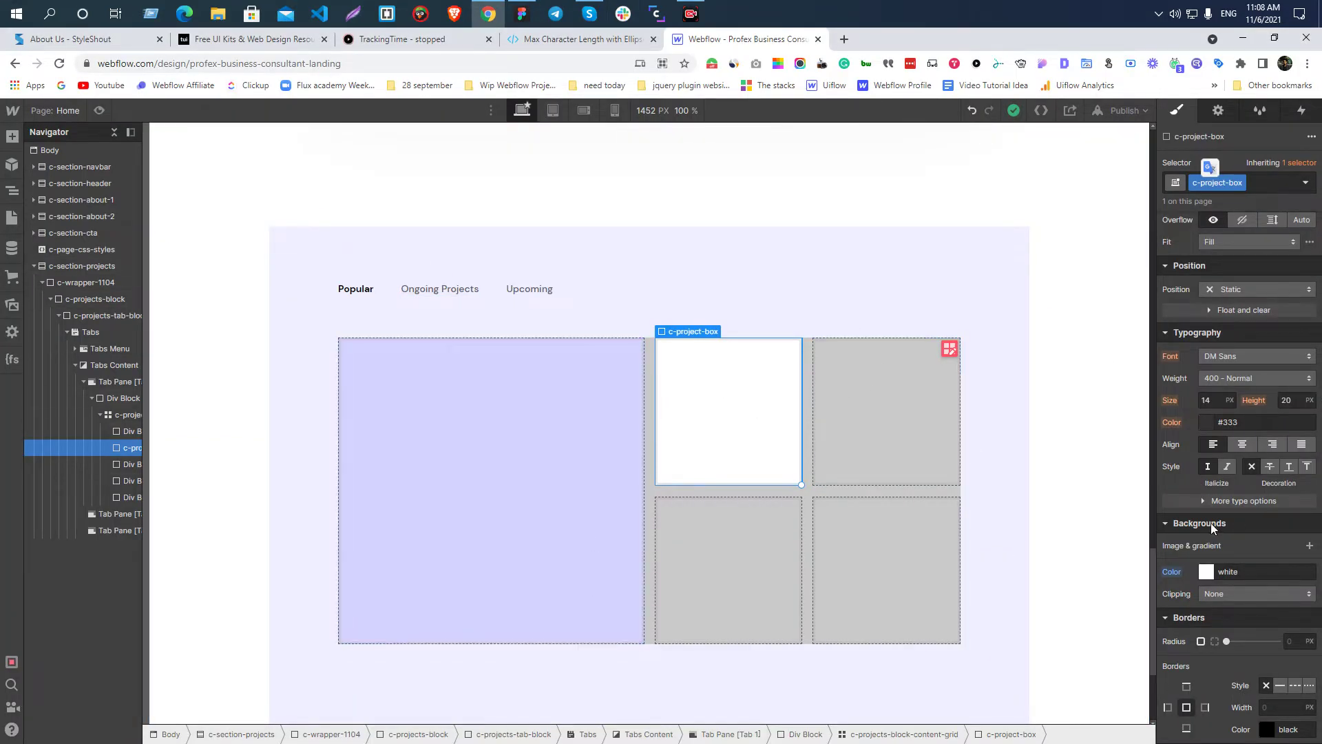
- Apply the c-project-box class to the upper-right and lower-left small Div Blocks of the card grid
double_click(1205, 183)
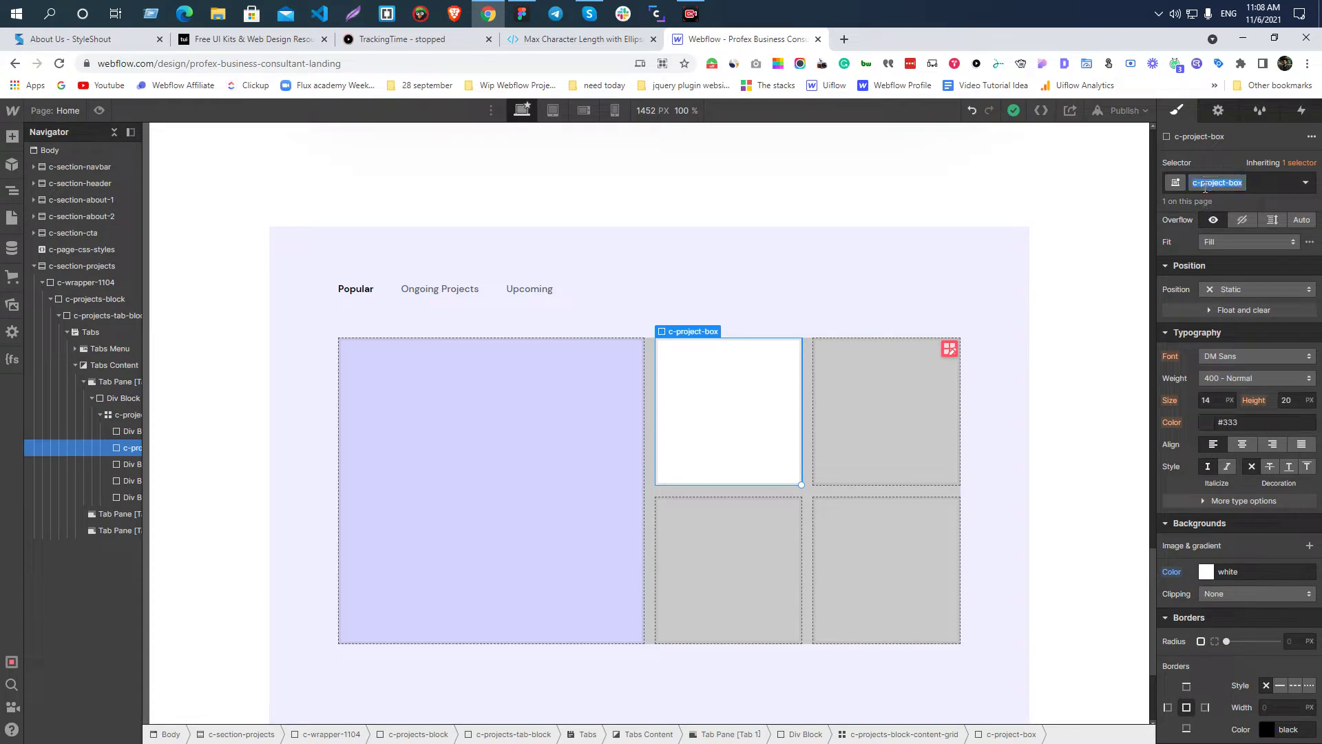
left_click(948, 439)
left_click(1227, 182)
type("c-project-box")
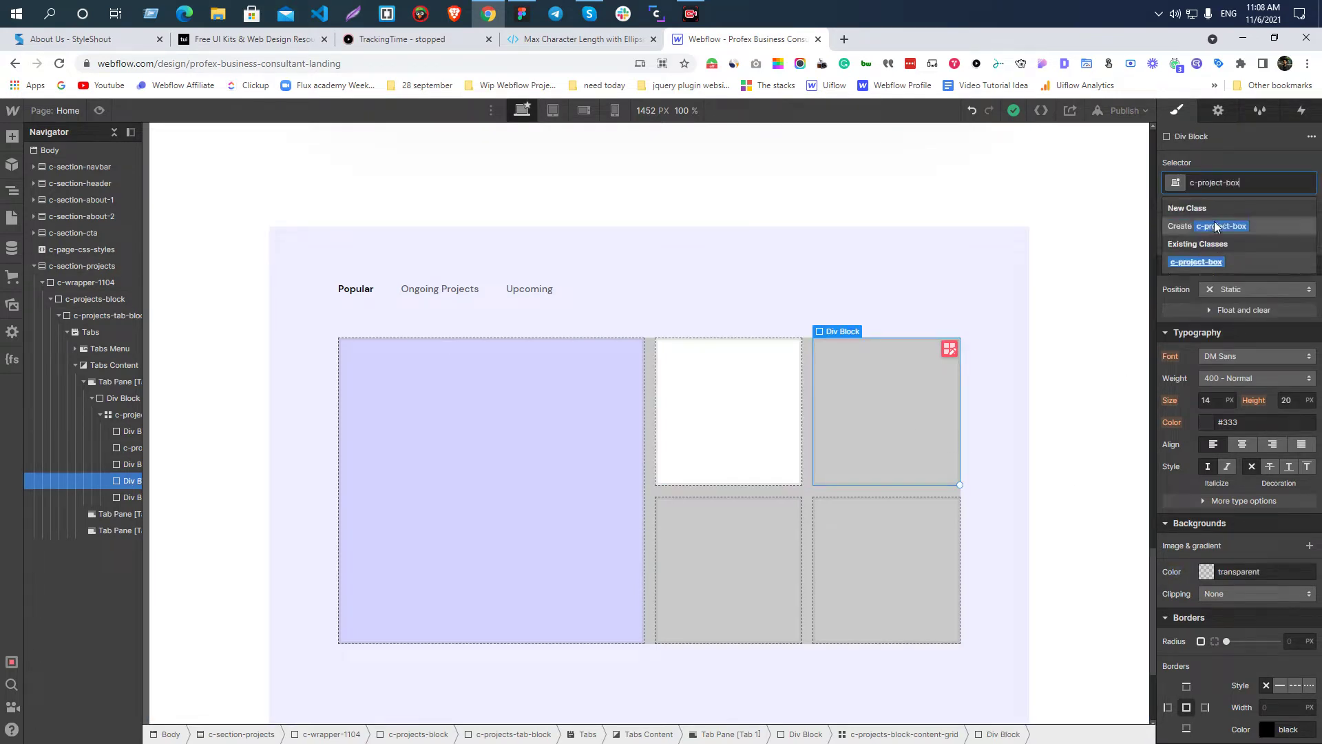
key("Return")
left_click(692, 547)
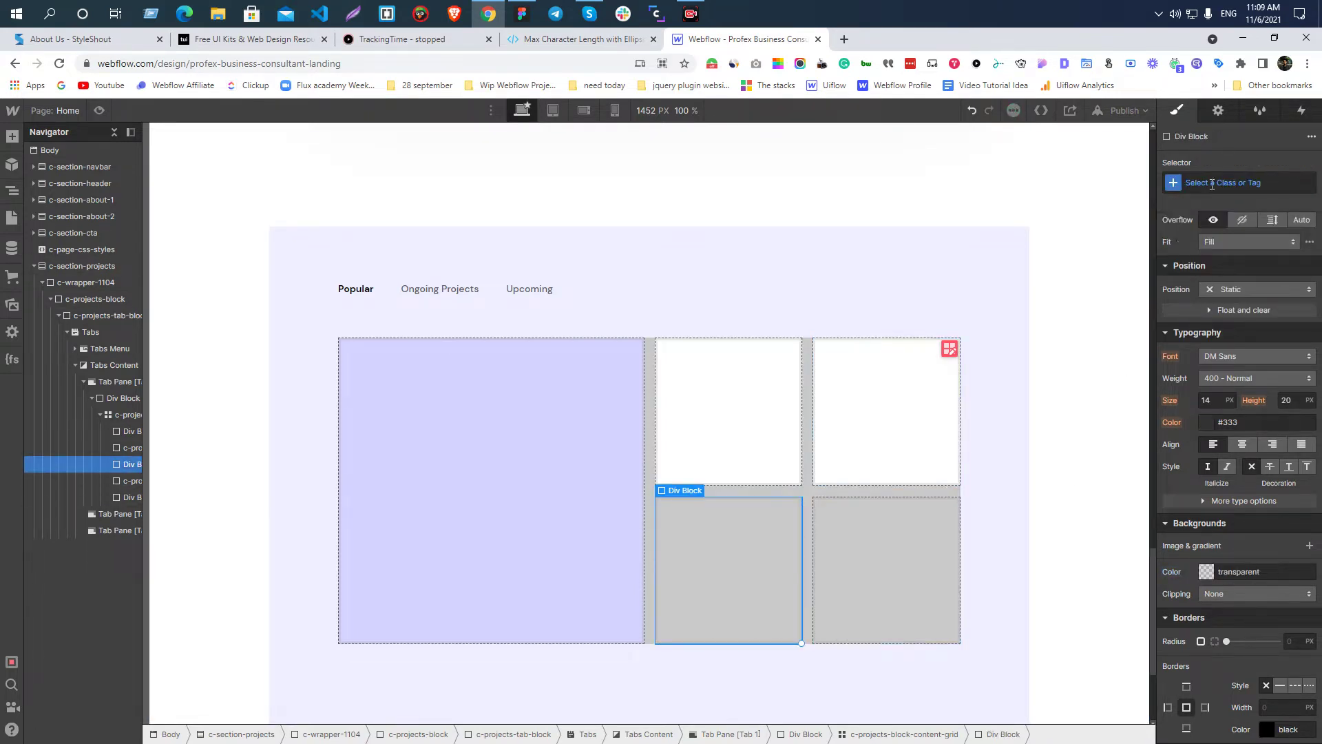
left_click(1228, 182)
type("c-project-box")
left_click(1194, 261)
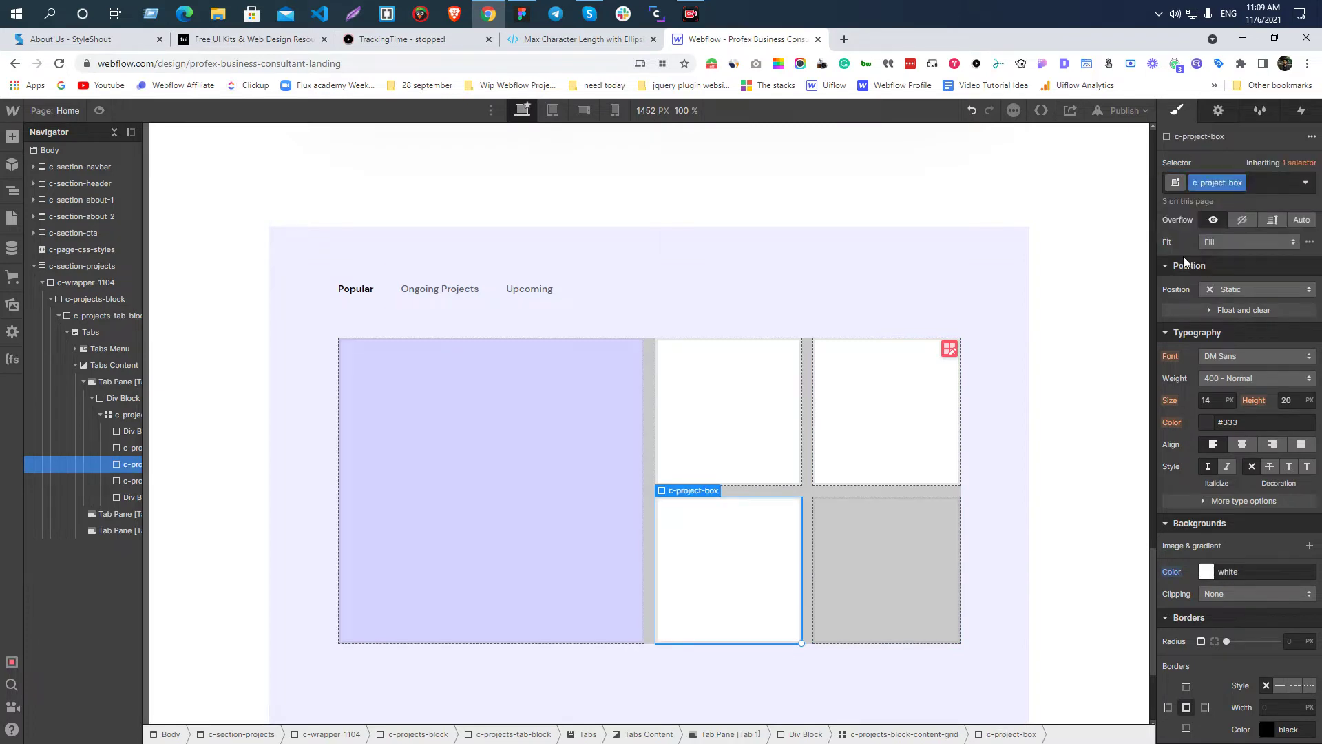
- Set the c-project-box padding to 20 px on all sides and check it against the Figma cards
left_click(866, 451)
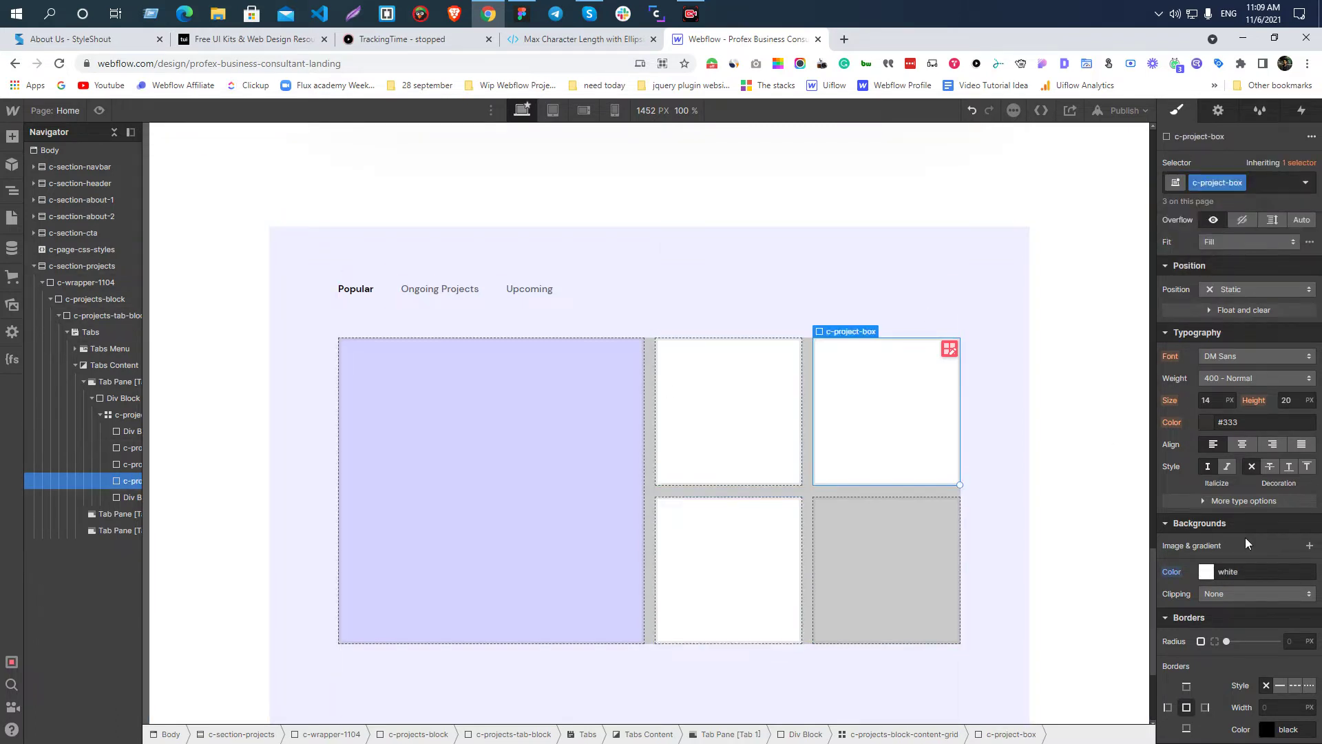
left_click_drag(1193, 558, 1208, 570)
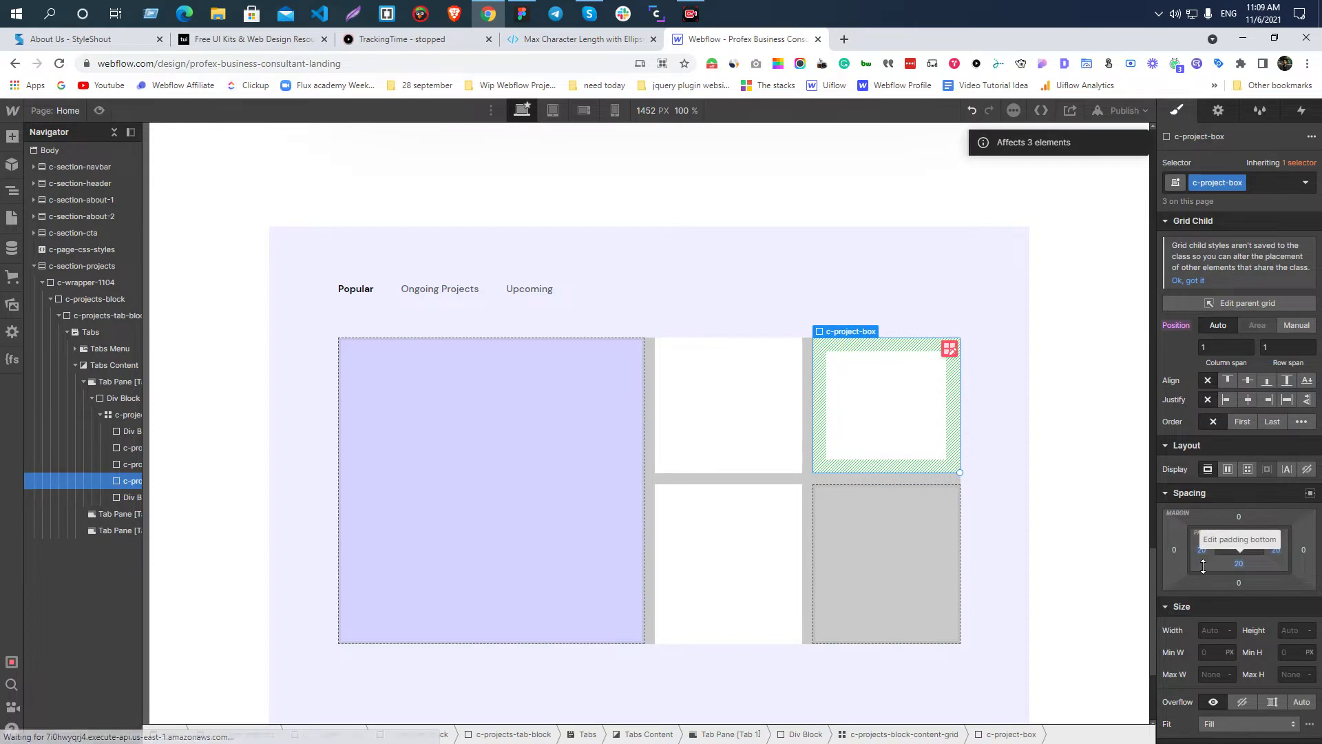
key("alt+Tab")
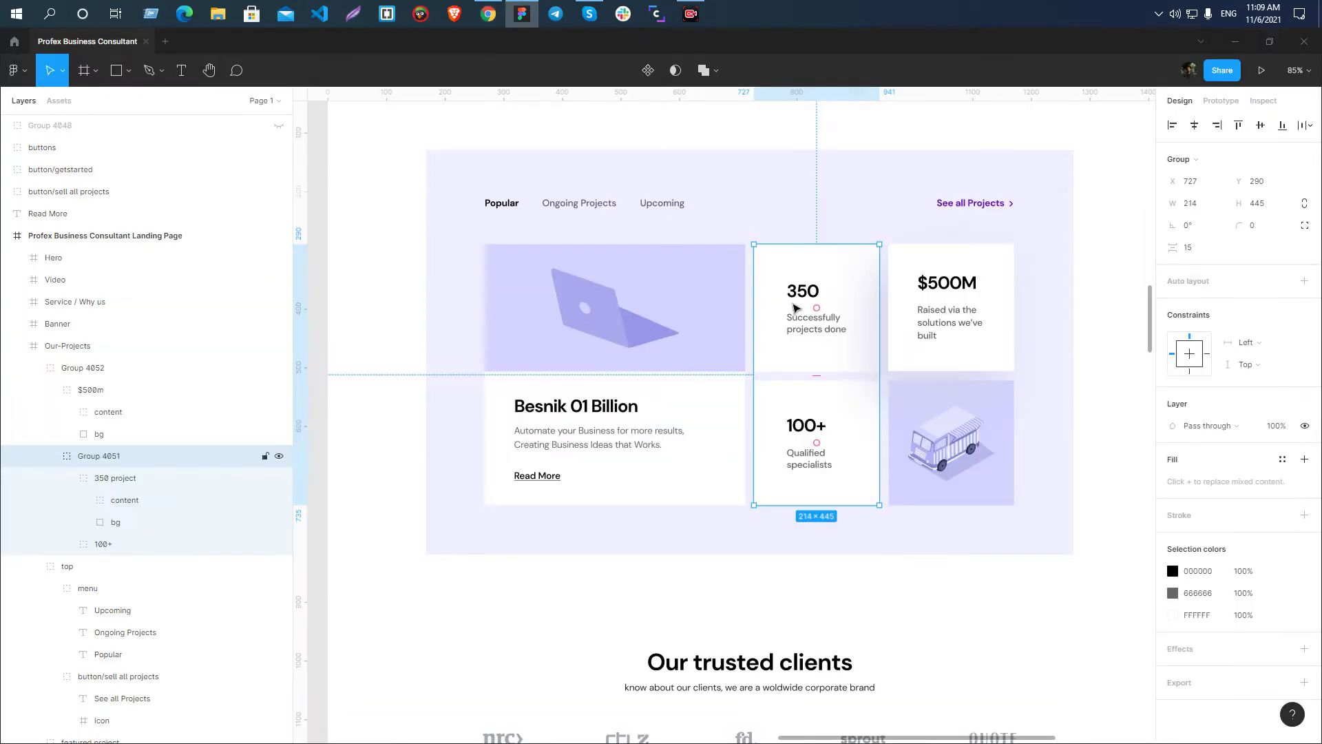
key("alt+Tab")
- Make c-project-box a horizontal flex container with its children centered in both align and justify
scroll(1257, 406, "down", 3)
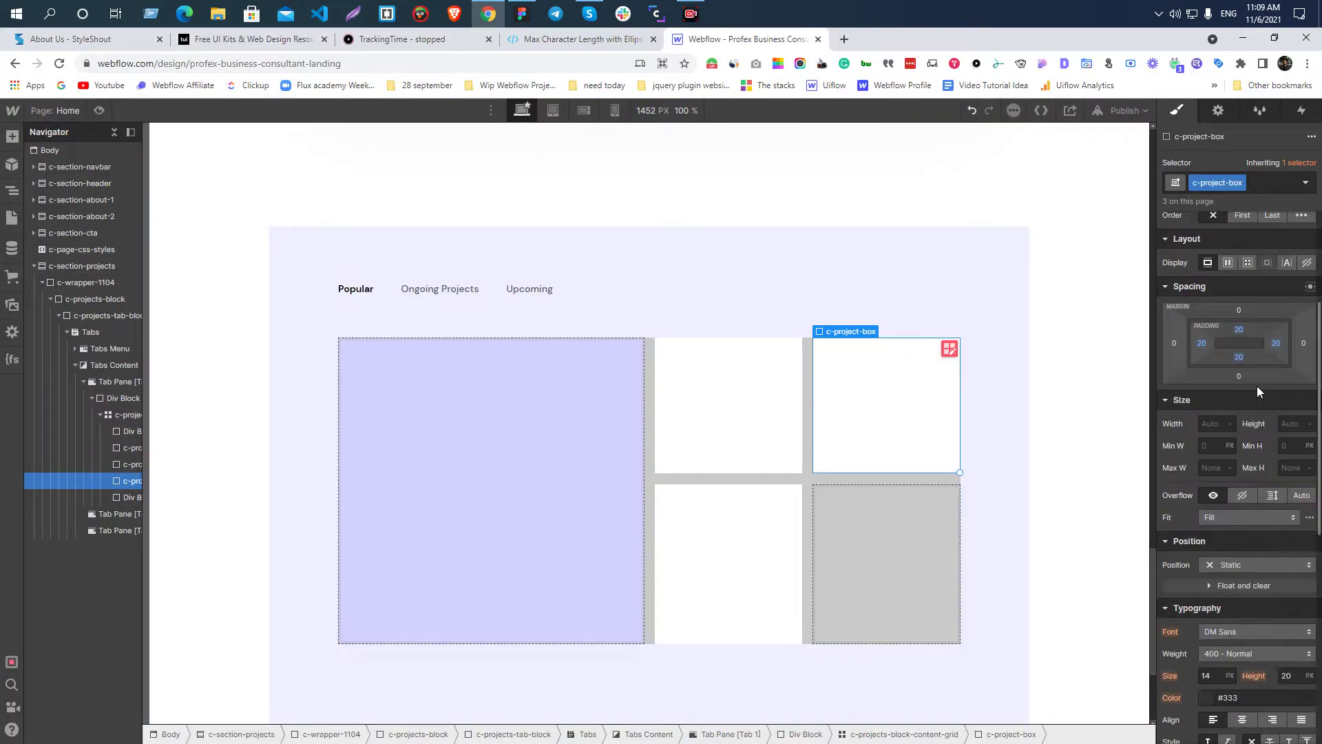
left_click(1228, 263)
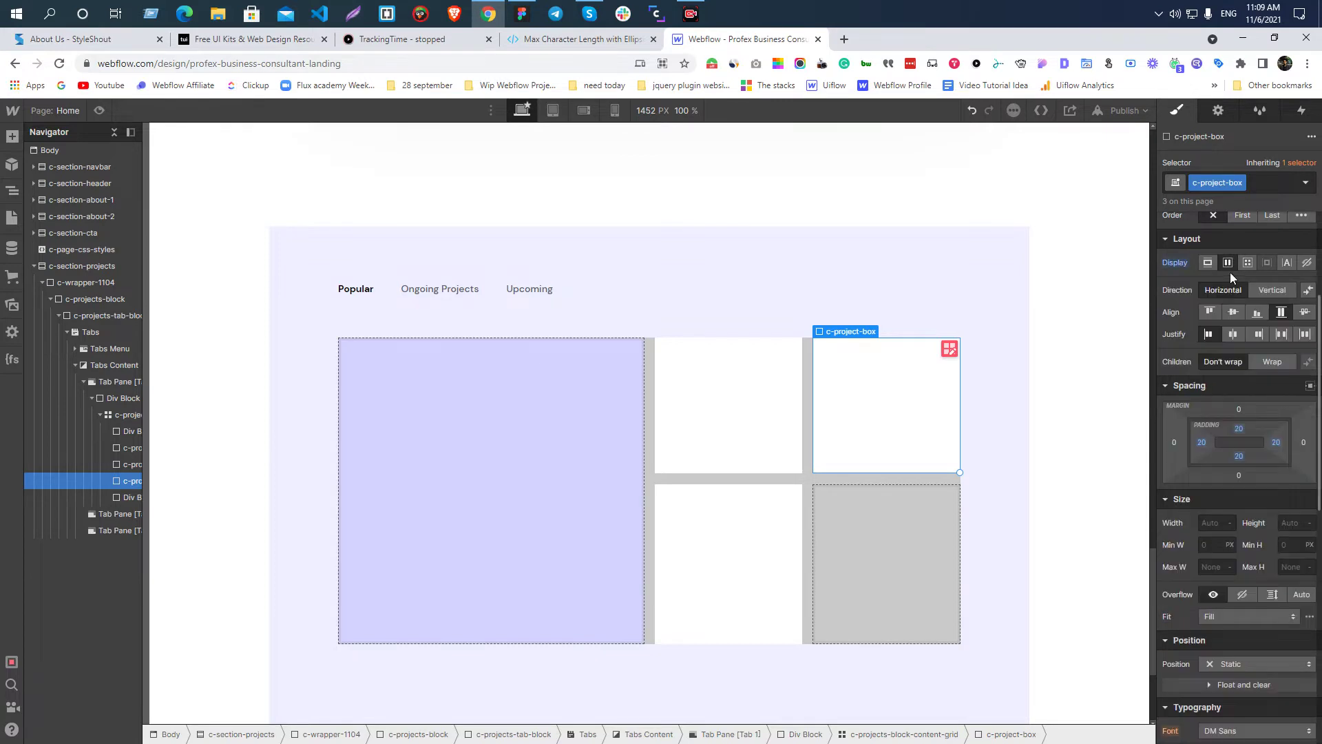
left_click(1233, 312)
key("alt+Tab")
key("alt+Tab")
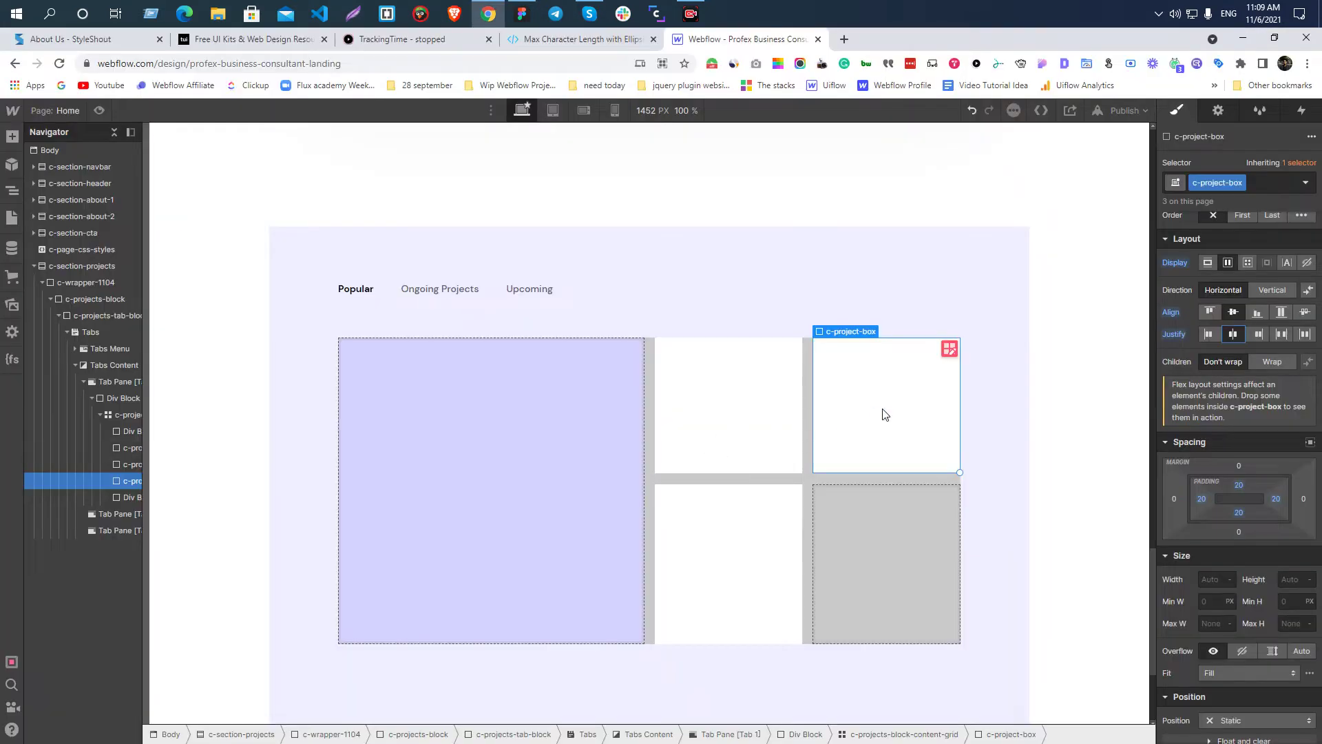
- Add a Div Block inside the upper-right c-project-box
key("ctrl+e")
type("d")
left_click(487, 218)
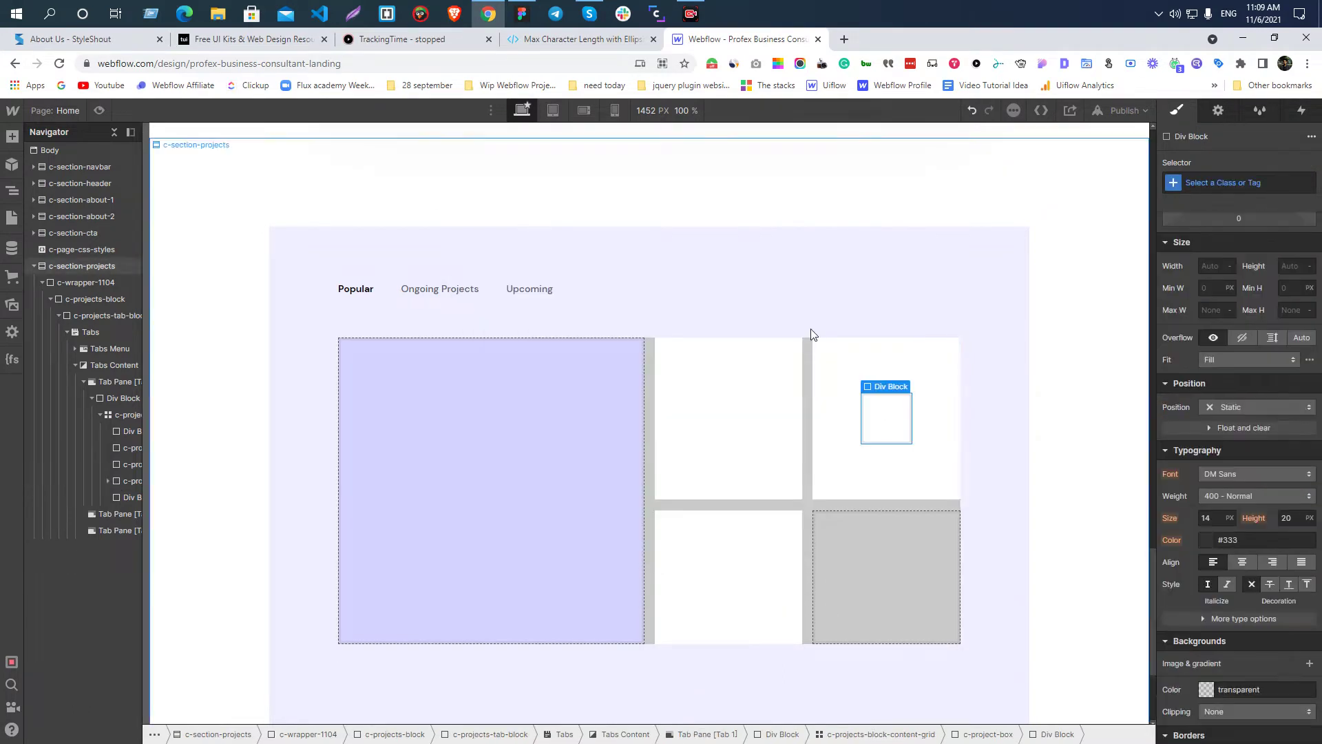
- Take the $500M figure from the Figma card, add it as a text block, and nest it inside the new Div Block
key("alt+Tab")
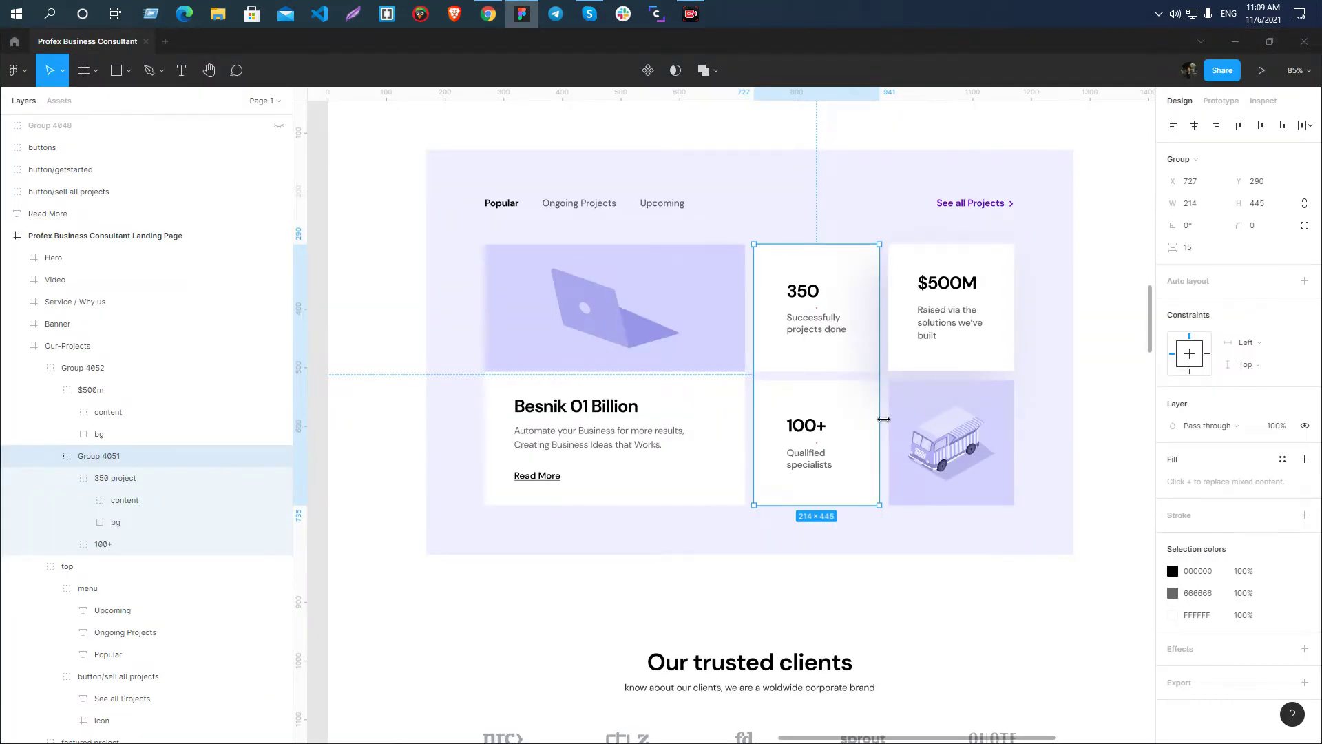
left_click(967, 279, "ctrl")
key("alt+Tab")
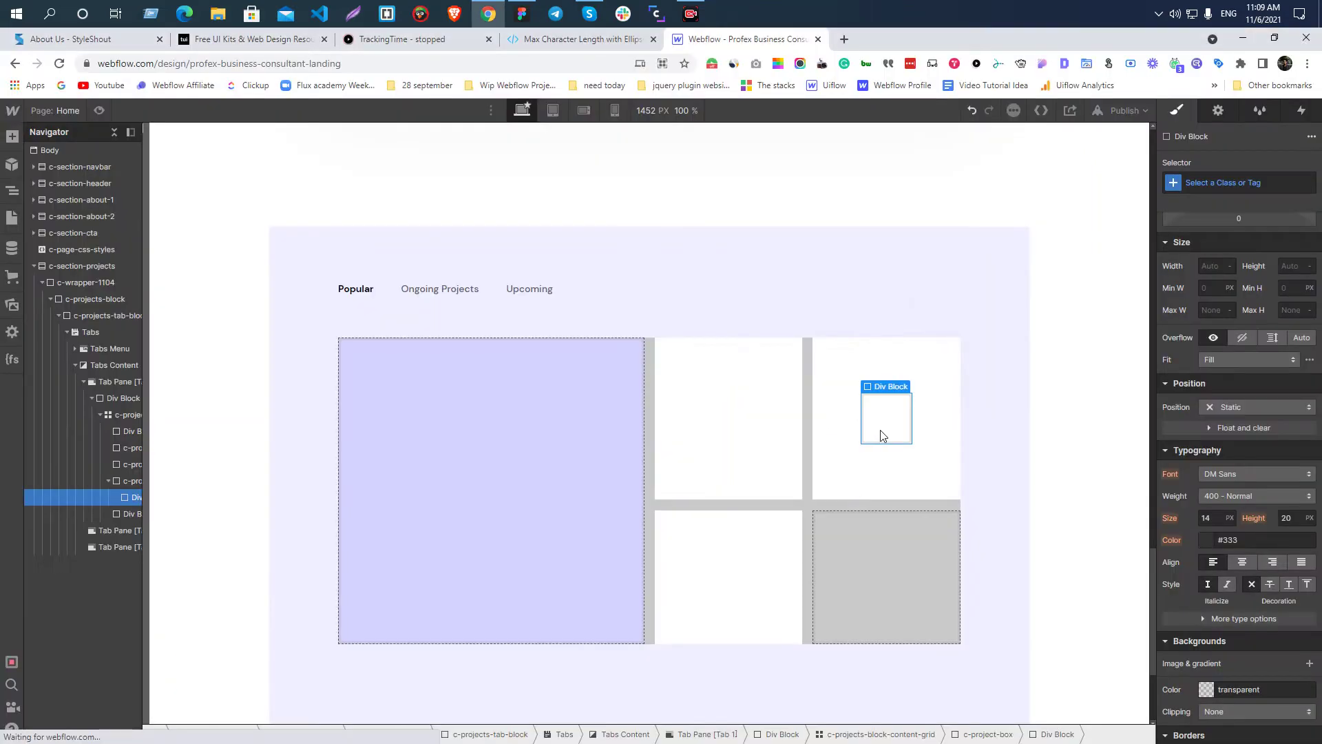
key("ctrl+e")
type("text")
key("Down")
key("Return")
double_click(889, 415)
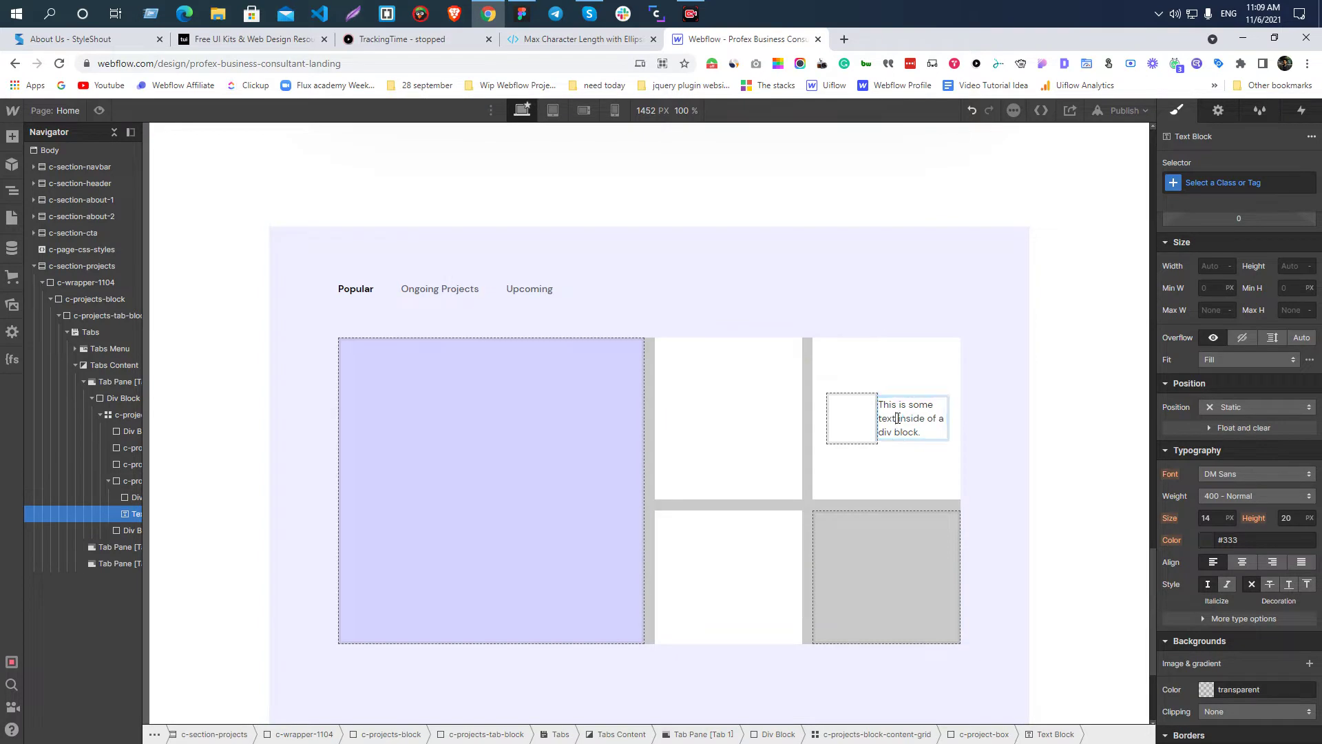
key("ctrl+a")
type("$500M")
key("Escape")
left_click(132, 513)
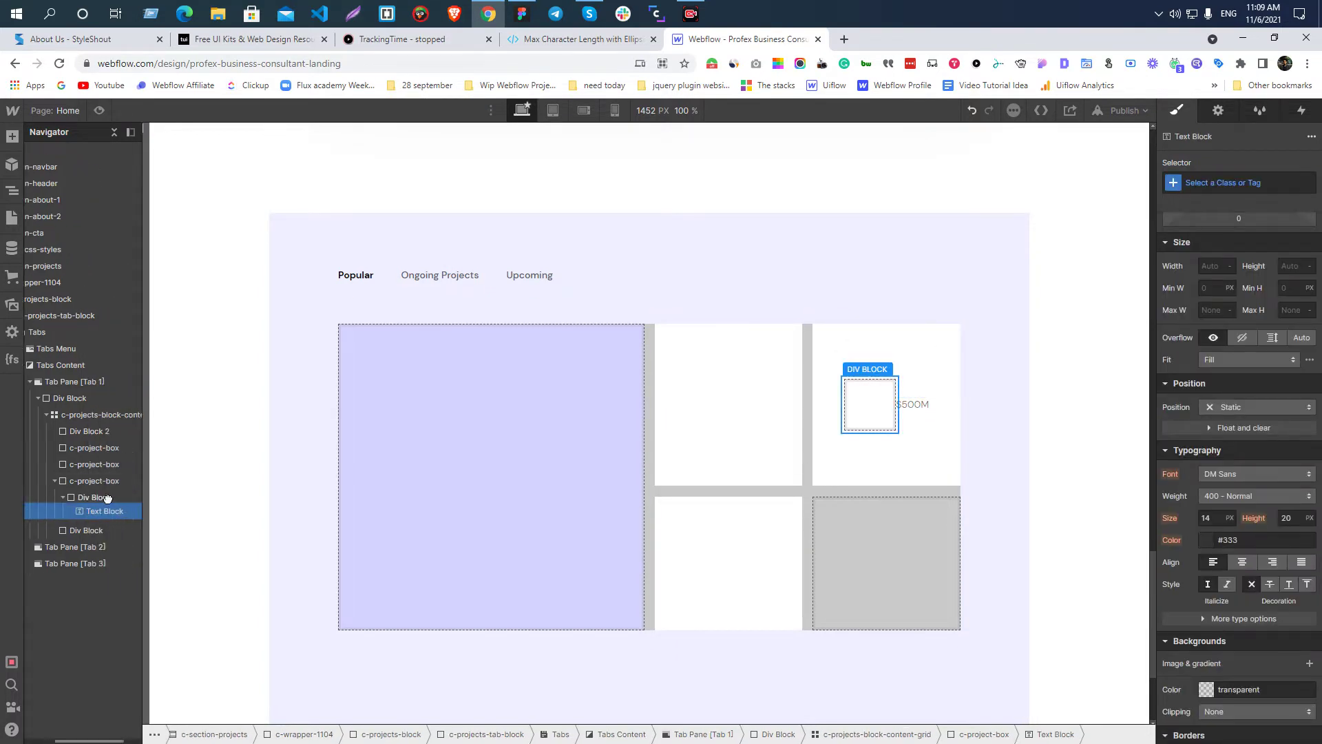
left_click(101, 485)
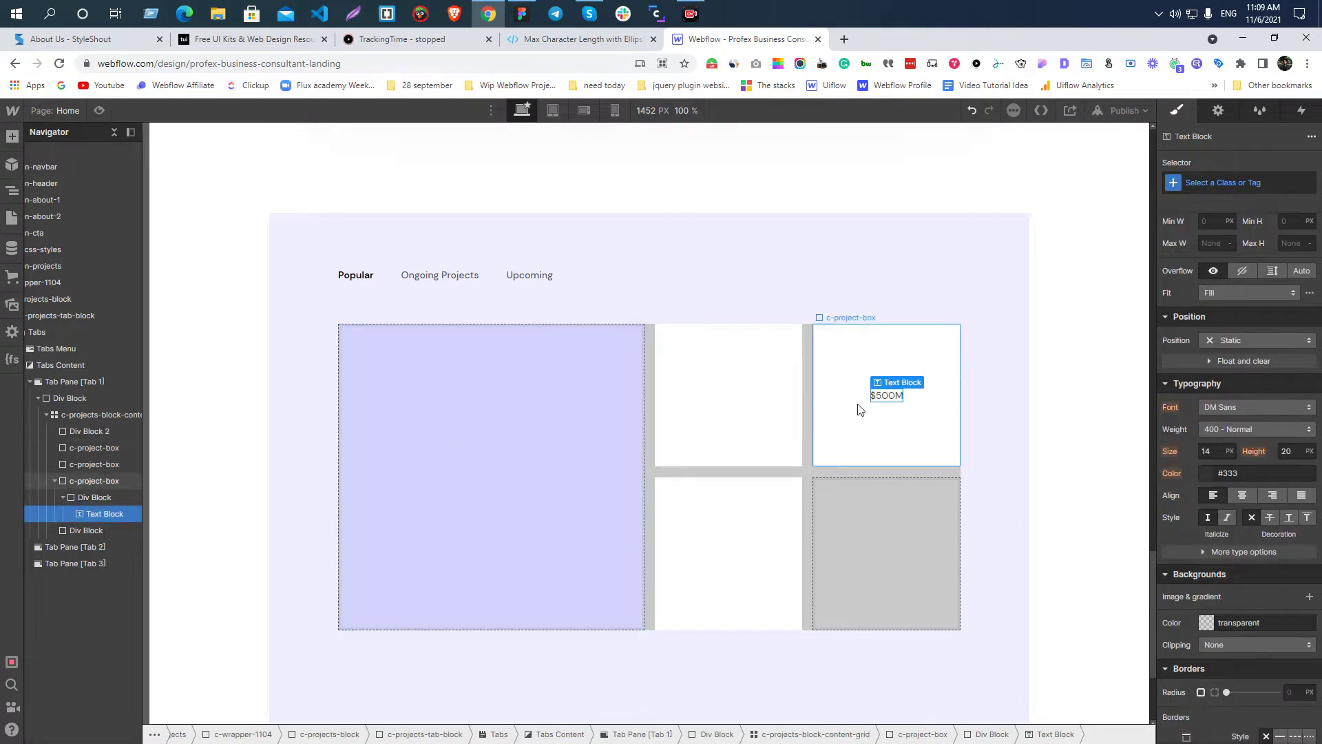
- Copy the $500M card's description from Figma and add it below the figure as a paragraph: "Raised via the solutions we've built"
key("alt+Tab")
left_click(926, 335)
double_click(926, 335)
key("ctrl+c")
key("alt+Tab")
left_click(888, 396)
double_click(888, 397)
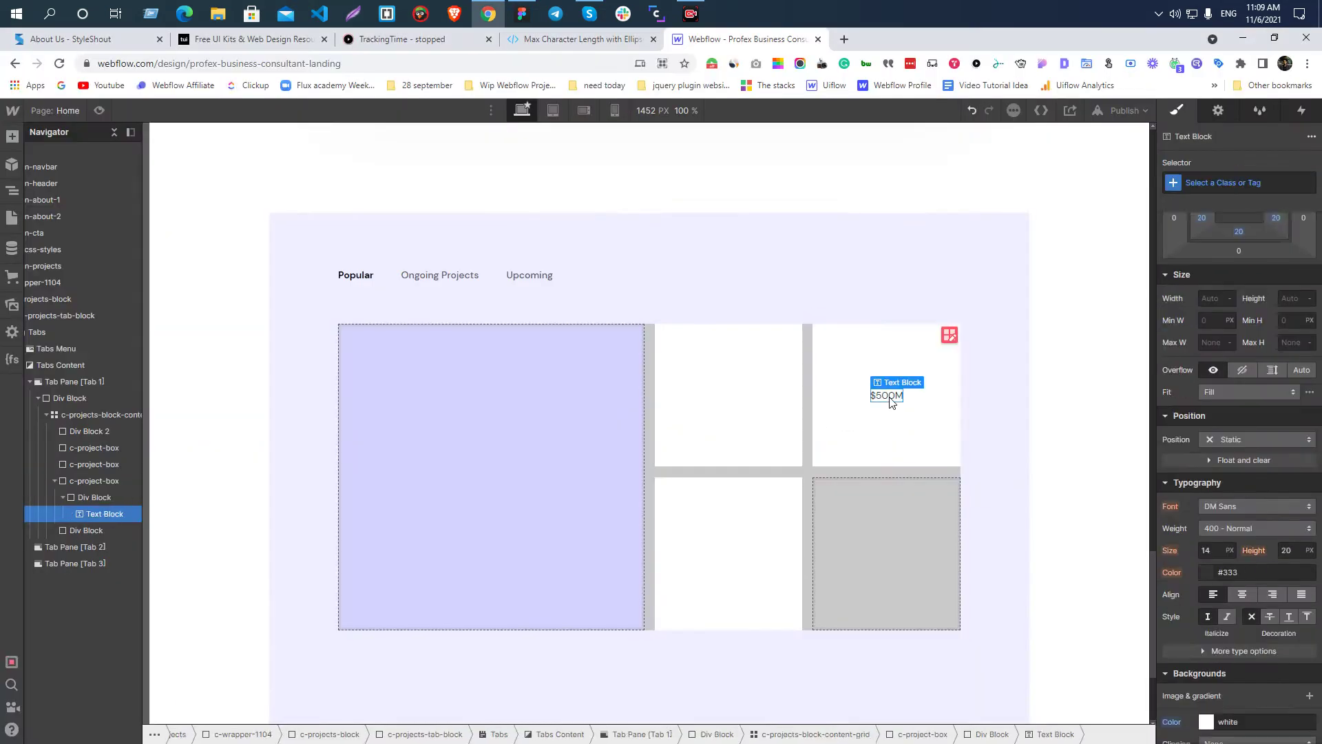
key("ctrl+e")
type("p")
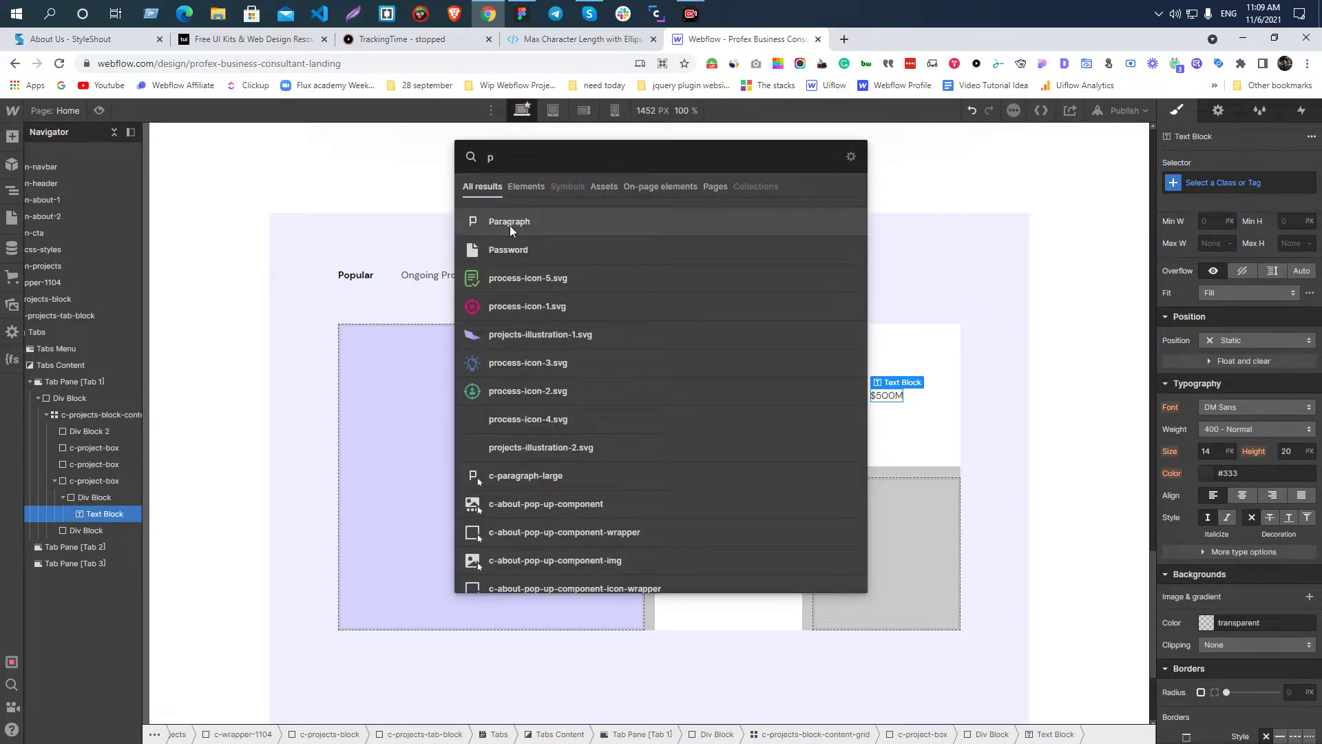
left_click(507, 221)
key("ctrl+v")
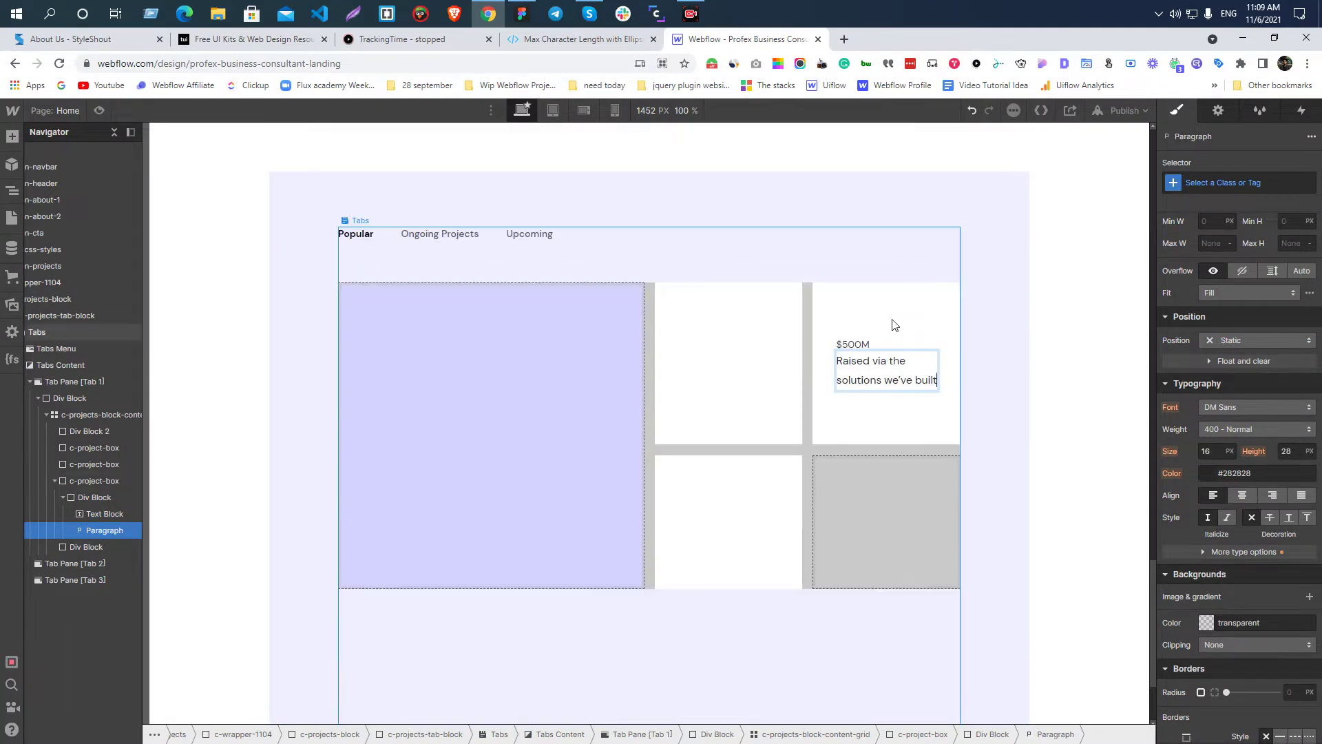
- Check the description's width in Figma and set the Webflow paragraph's max width to 115 px
key("alt+Tab")
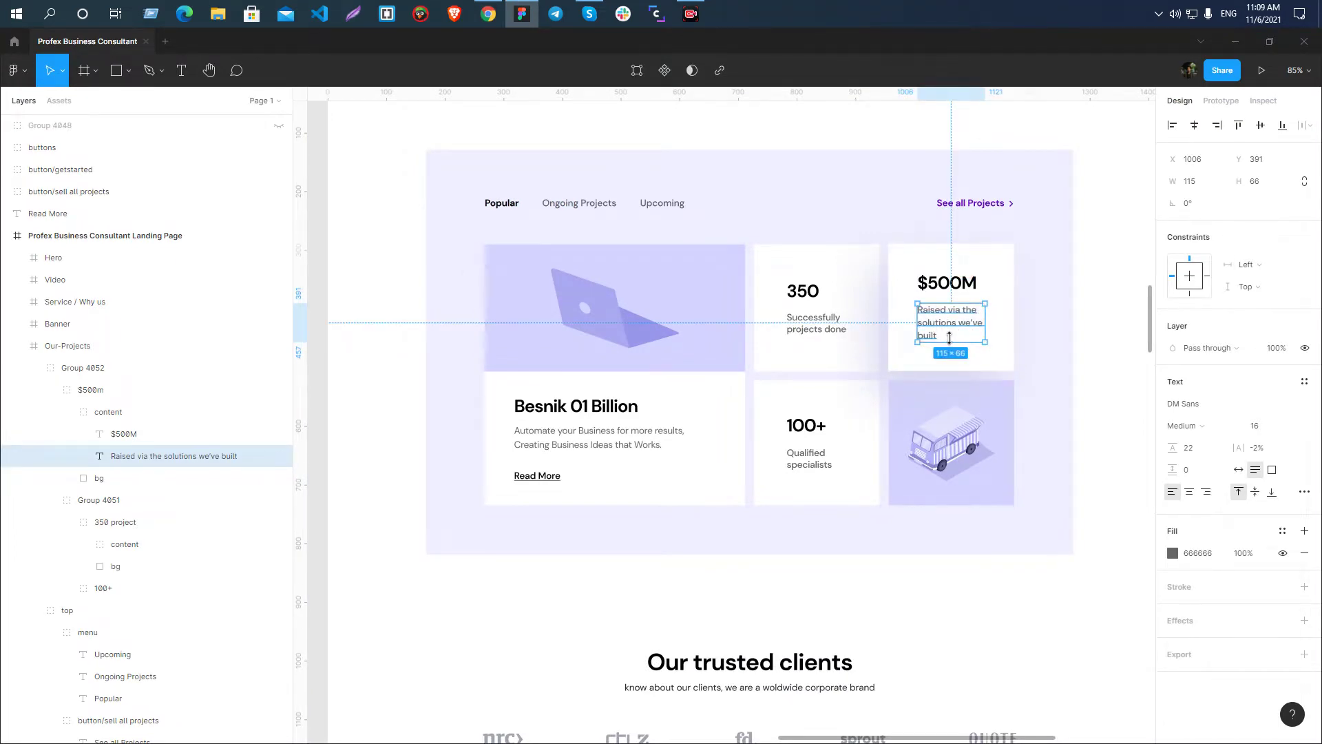
key("alt+Tab")
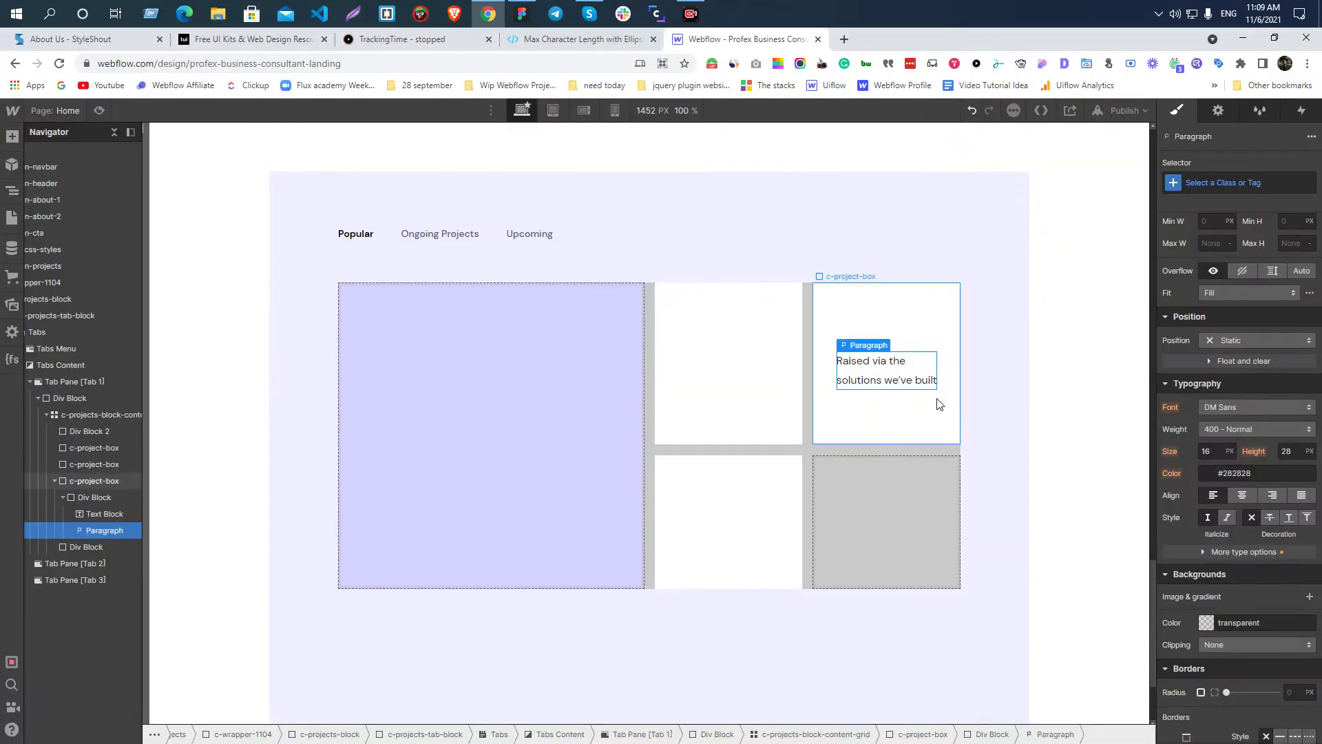
key("alt+Tab")
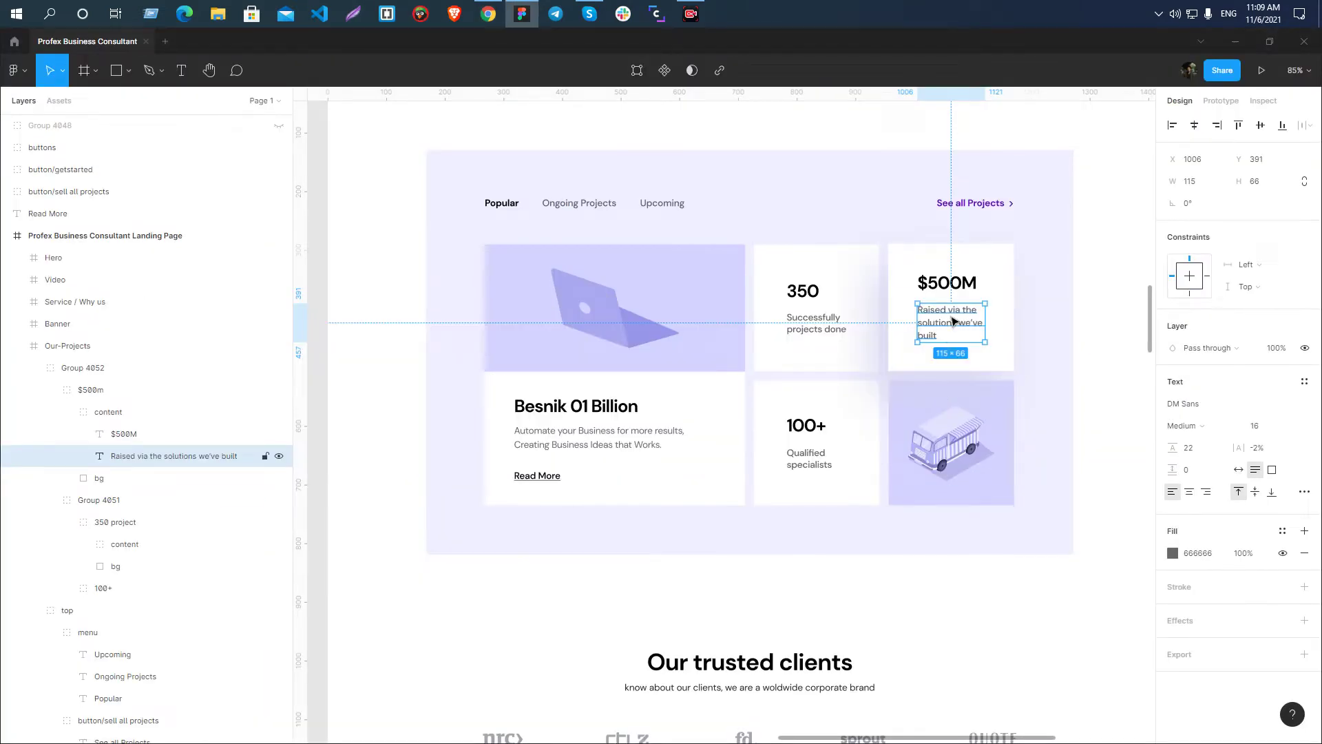
key("alt+Tab")
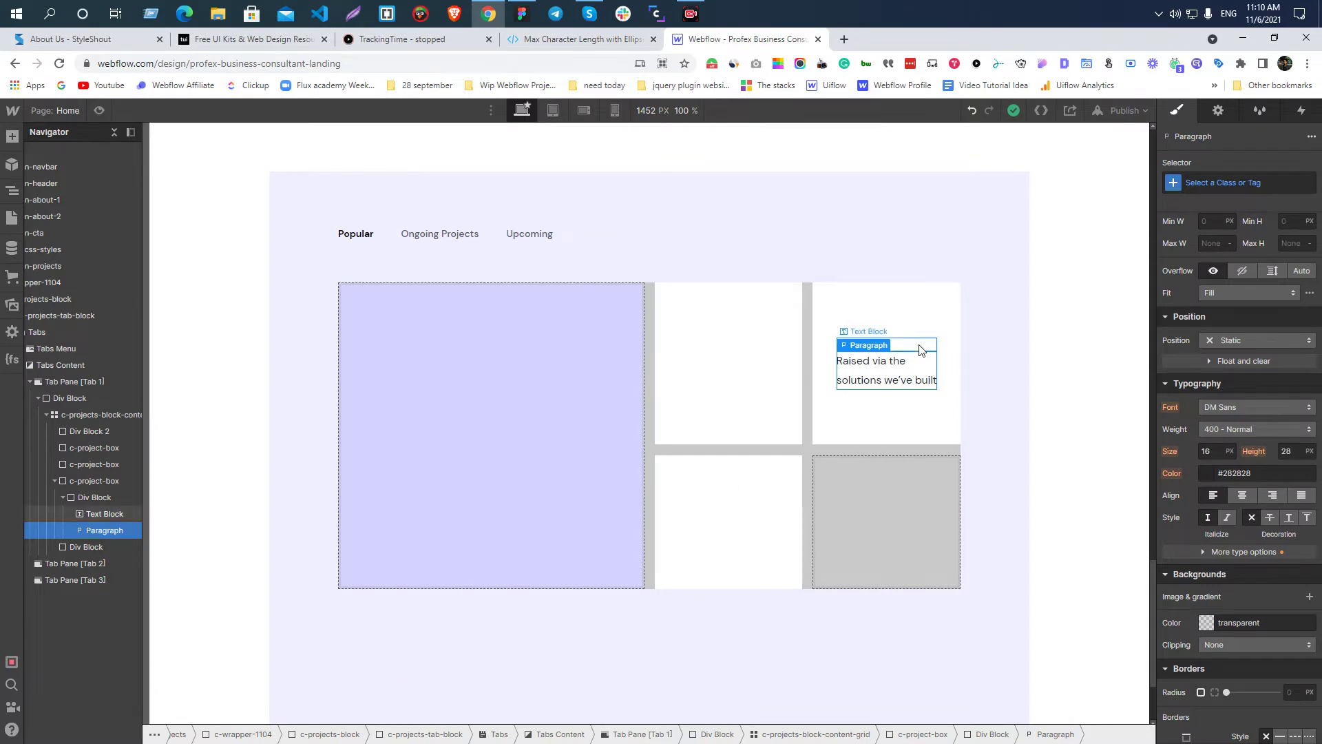
key("alt+Tab")
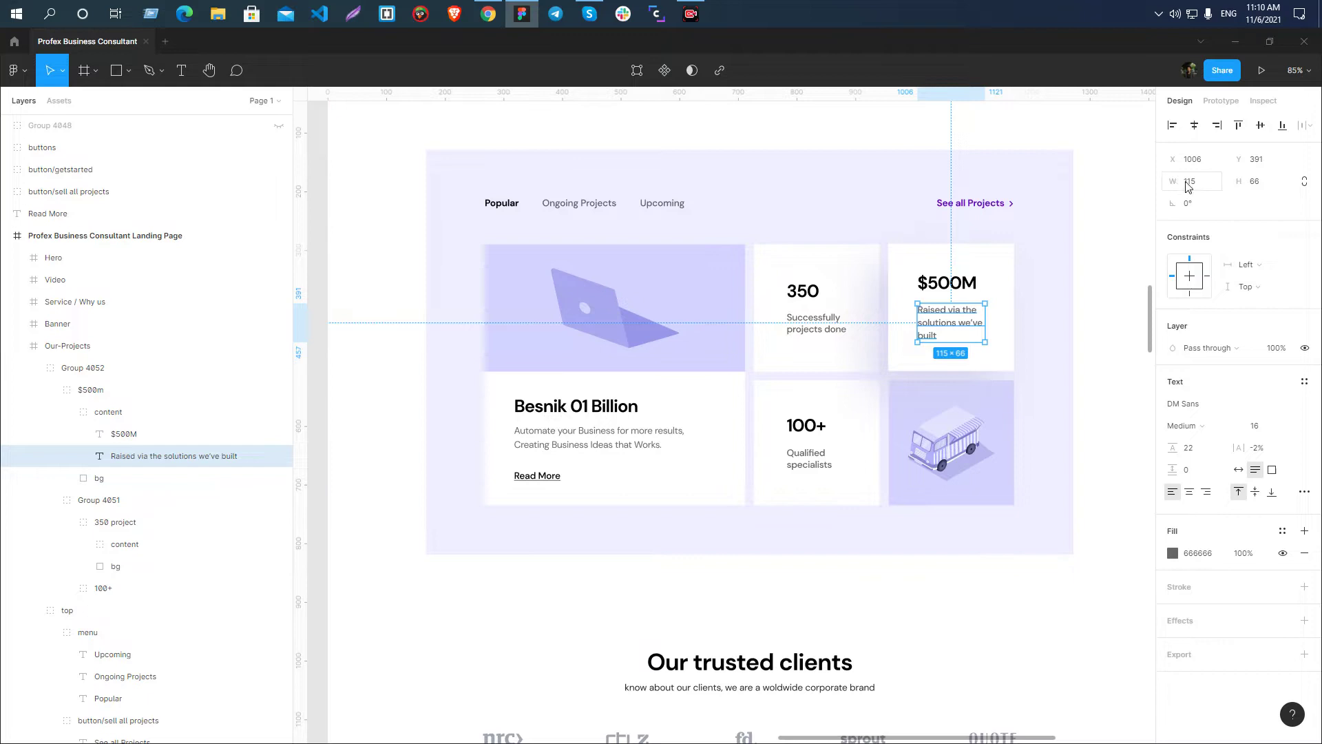
key("alt+Tab")
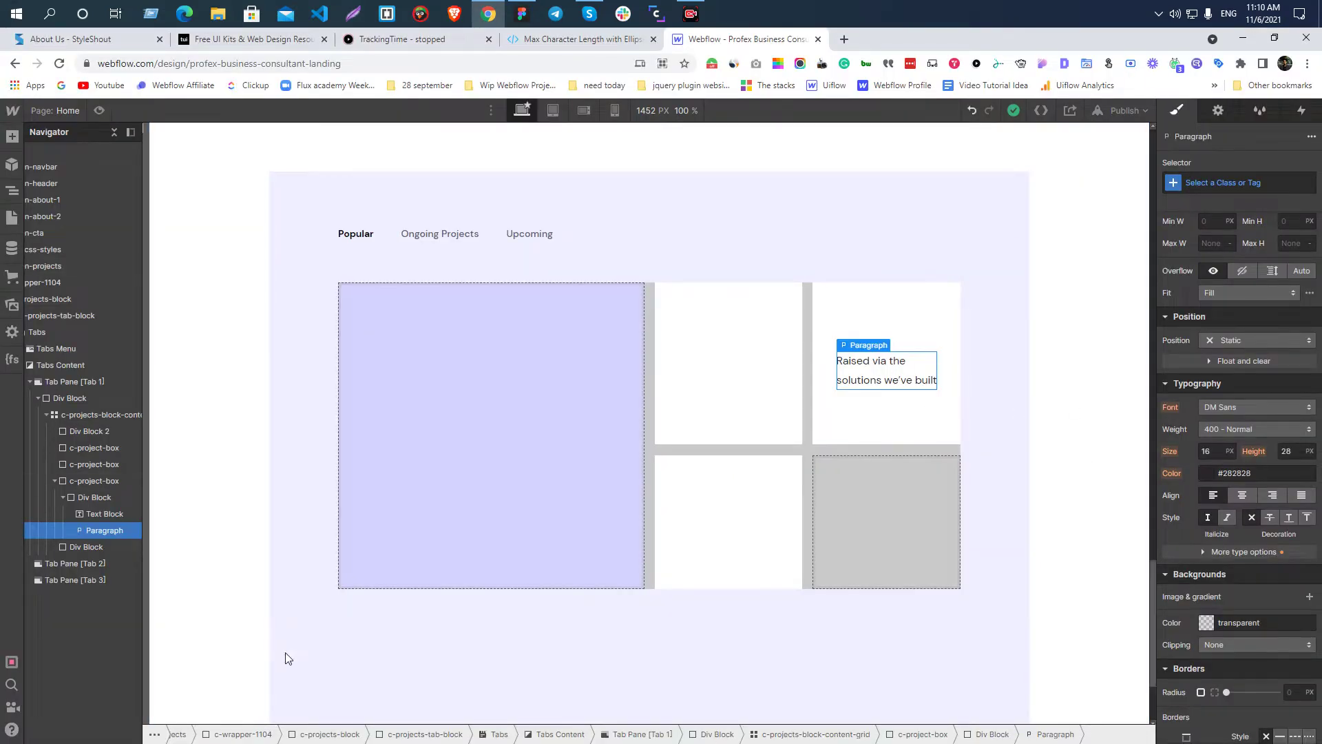
scroll(1225, 507, "up", 3)
left_click_drag(1210, 451, 1270, 506)
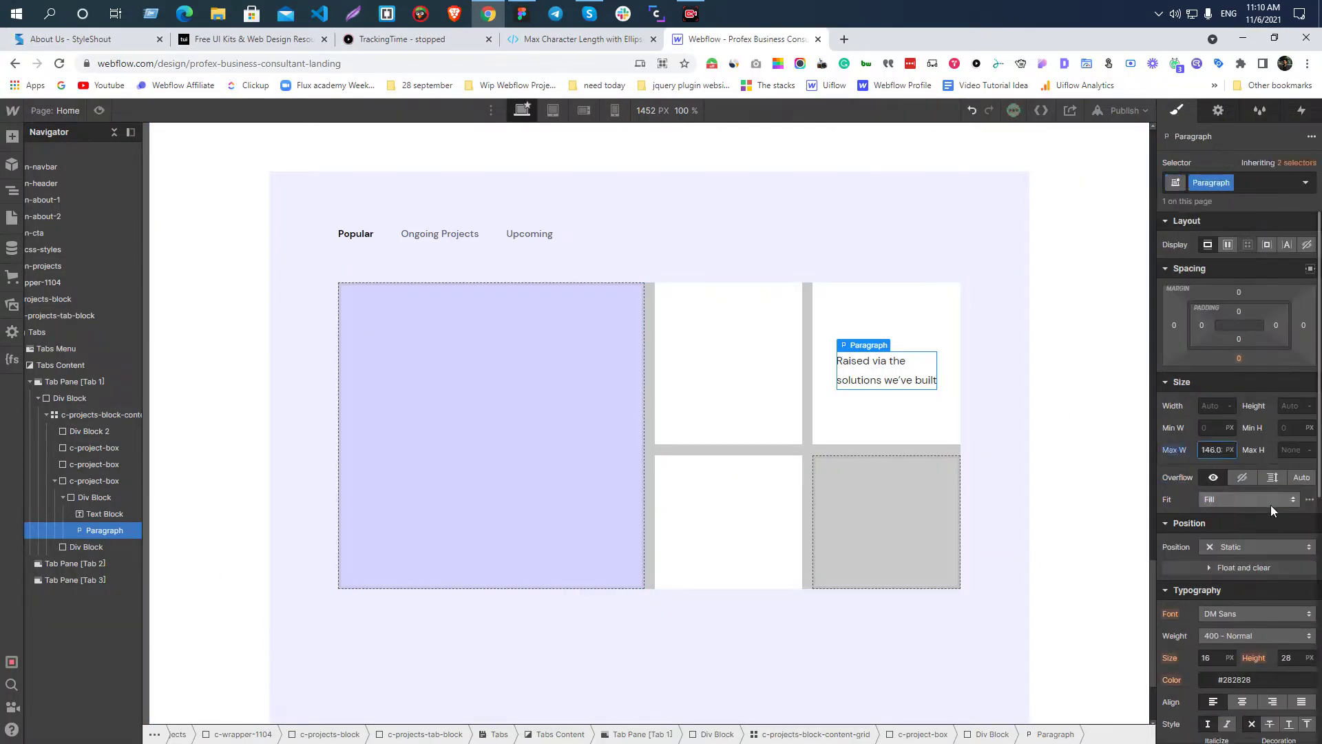
key("Return")
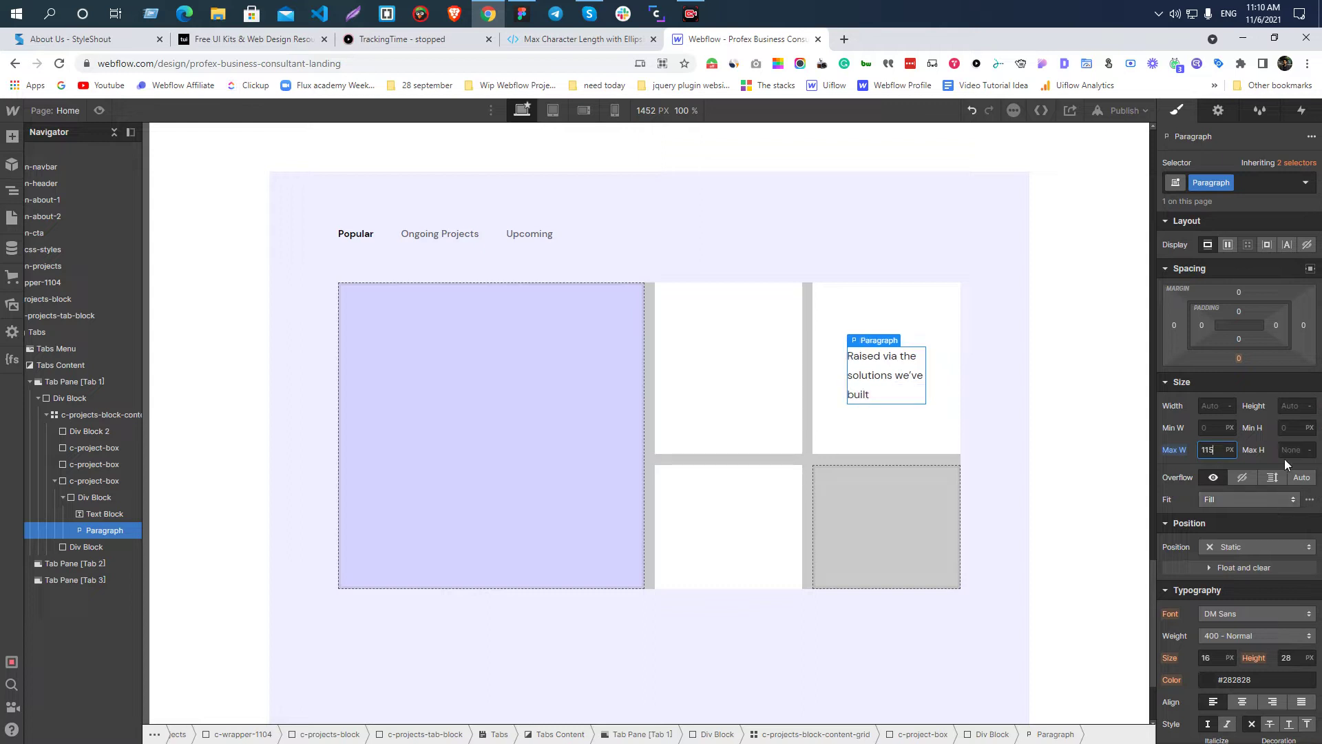
left_click(870, 285)
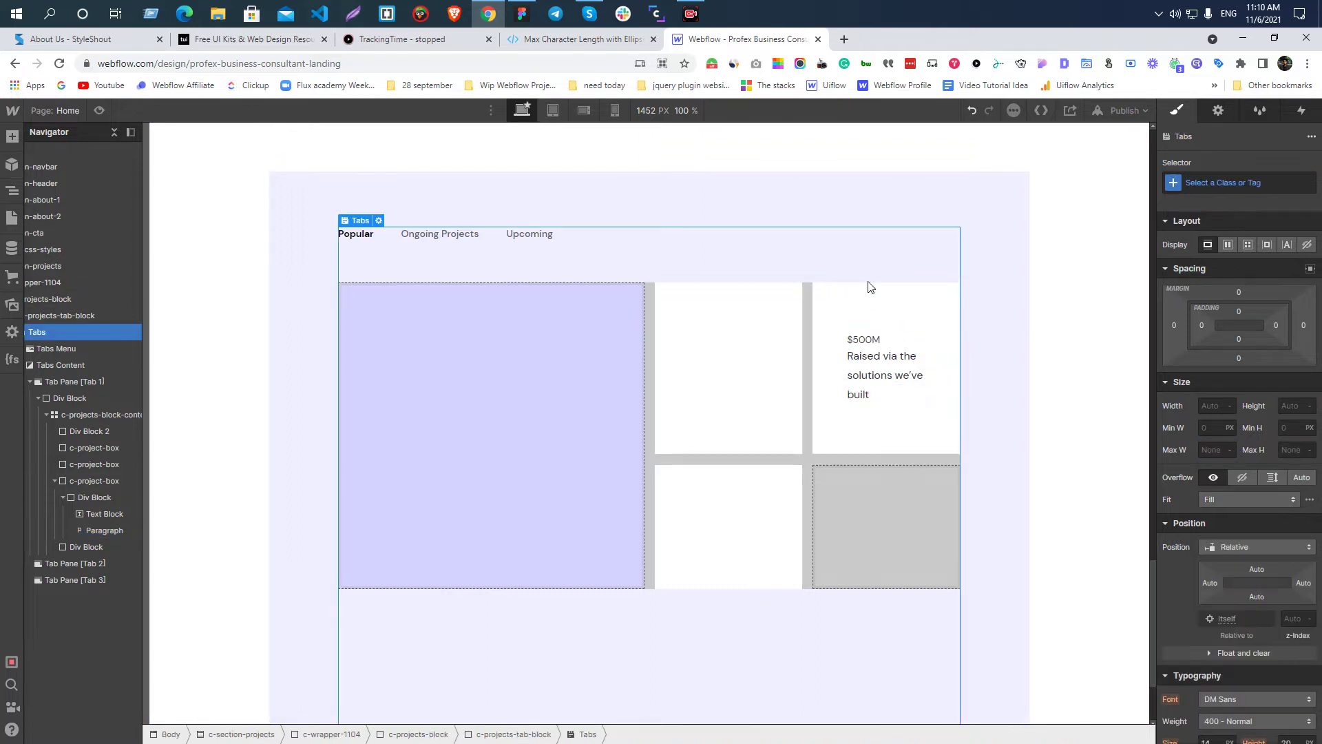
- Check the $500M figure's typography in Figma and set the Webflow text block to 30 px size with a 34 px line height
key("alt+Tab")
left_click(947, 282)
left_click(1198, 553)
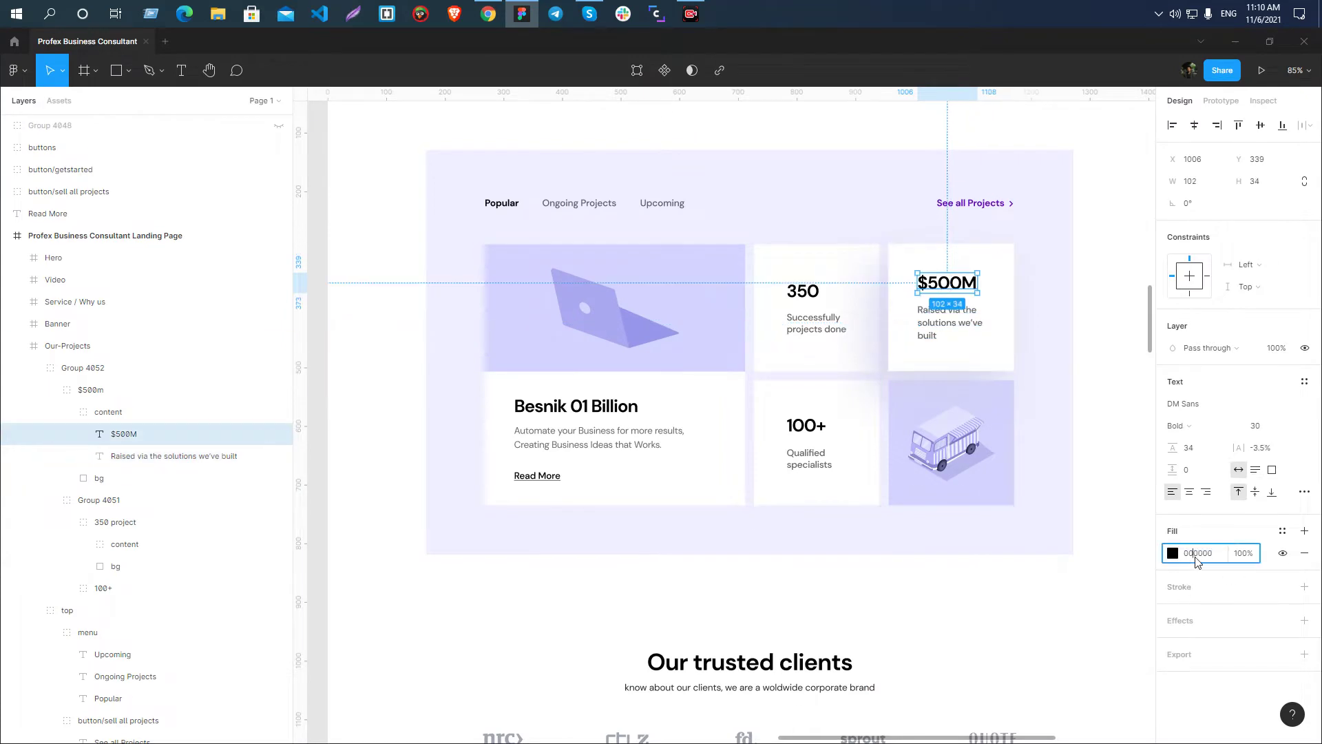
left_click(1263, 101)
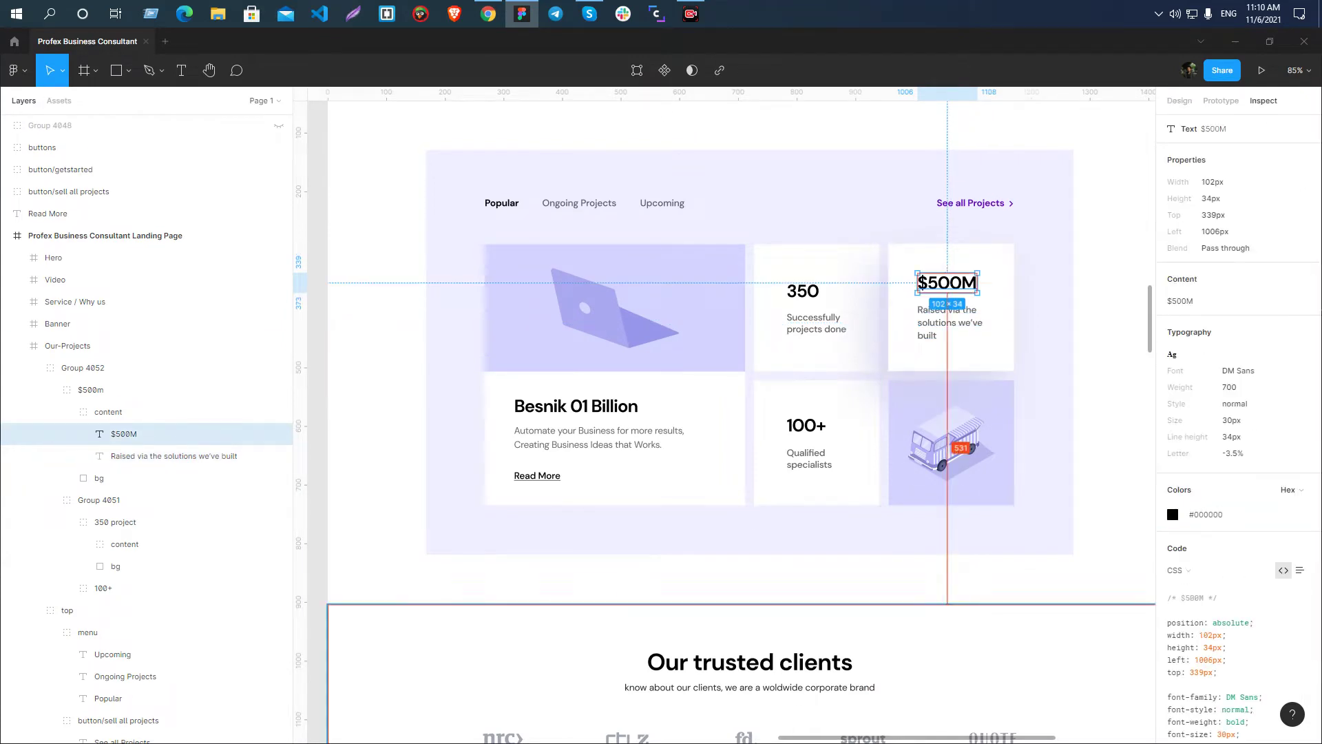
key("alt+Tab")
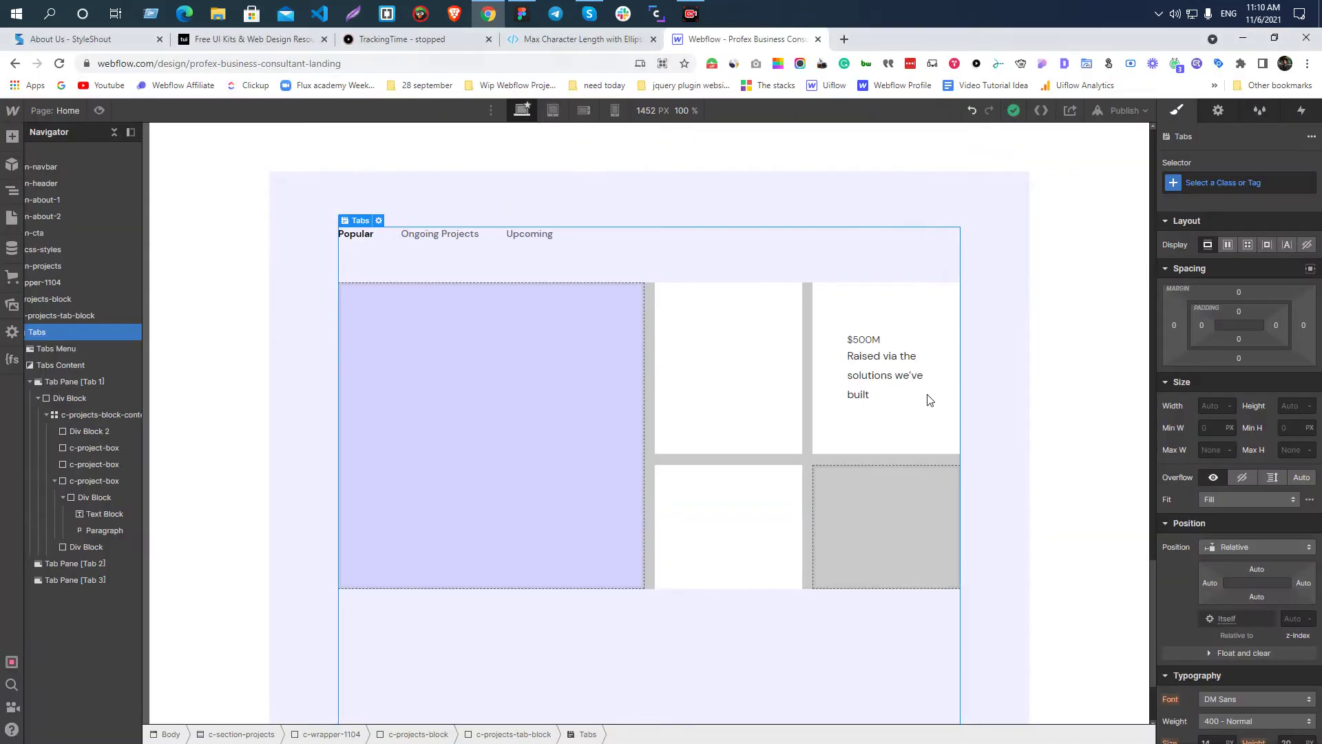
left_click(884, 333)
left_click(869, 344)
left_click(868, 344)
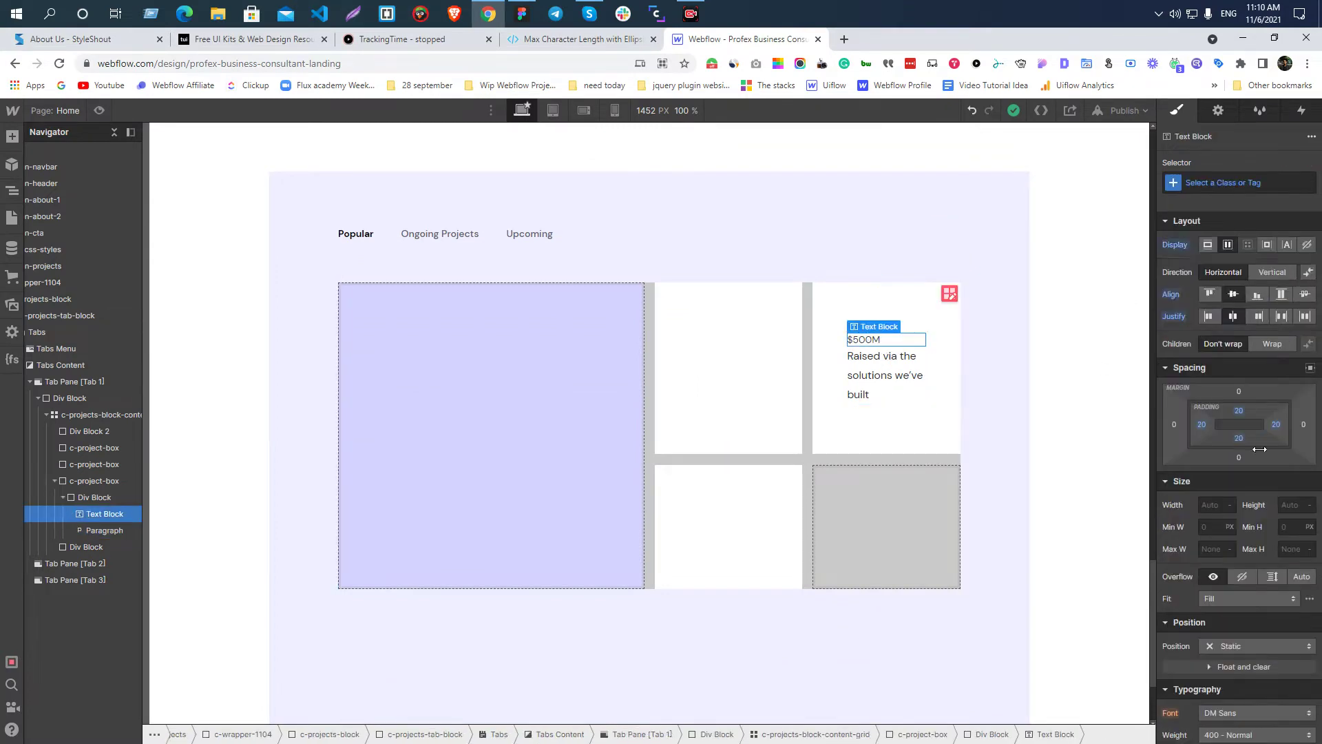
left_click(1209, 657)
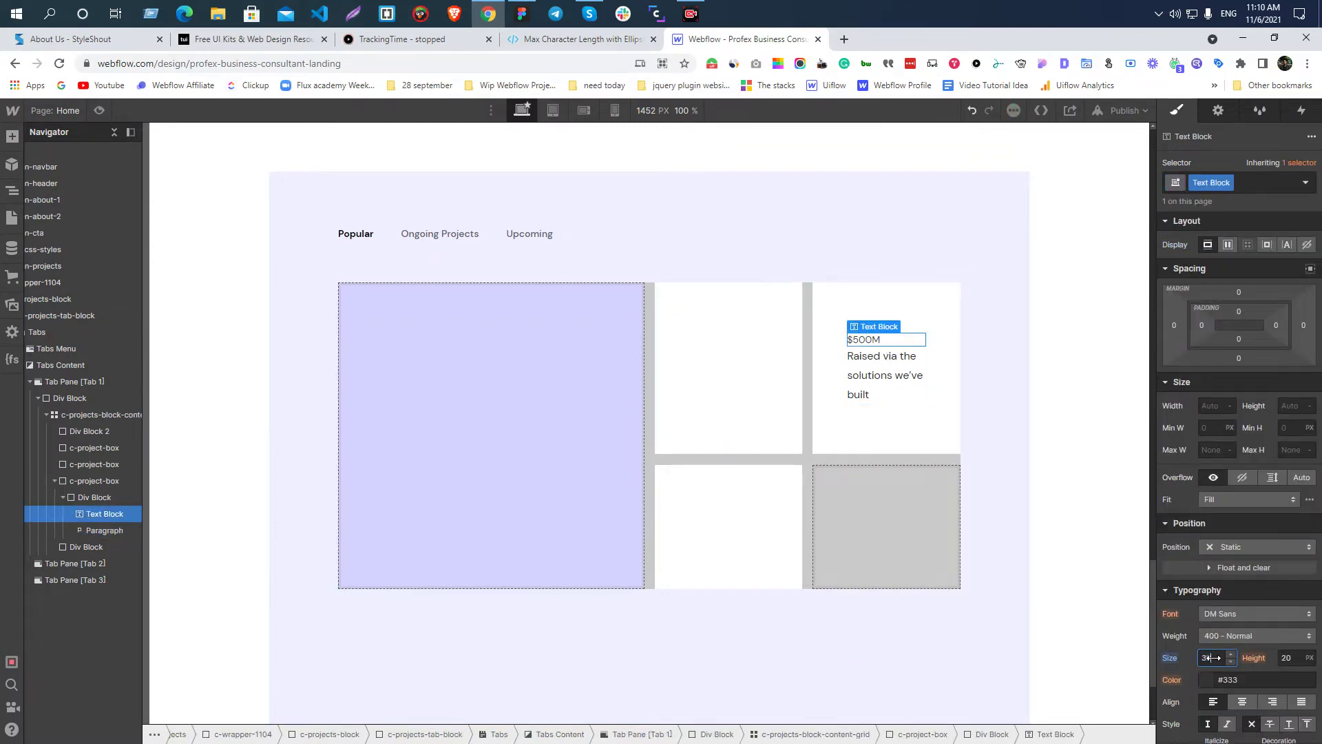
type("30")
key("Return")
left_click(1285, 657)
type("34")
key("Return")
- Take the $500M figure's letter spacing from the Figma code and set the text block's letter spacing to -0.035 em
key("alt+Tab")
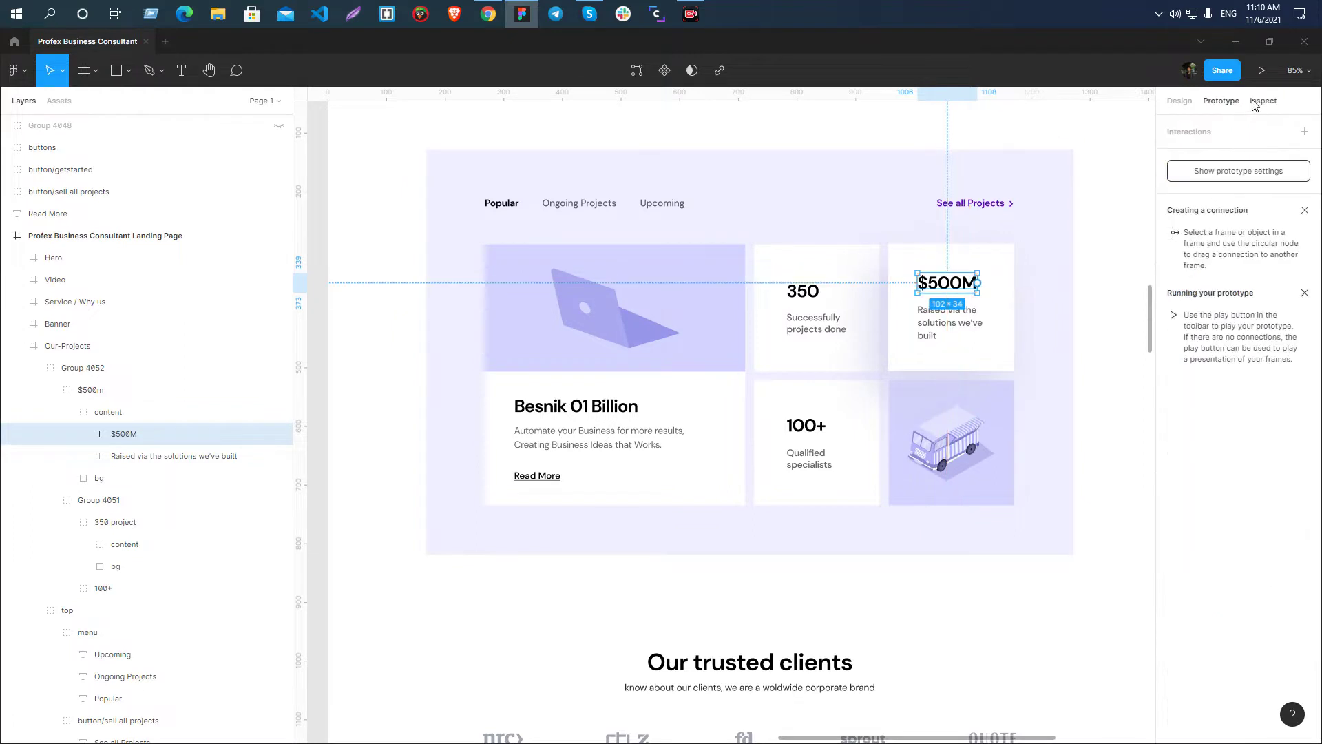
scroll(1280, 729, "down", 3)
left_click_drag(1277, 659, 1244, 658)
key("alt+Tab")
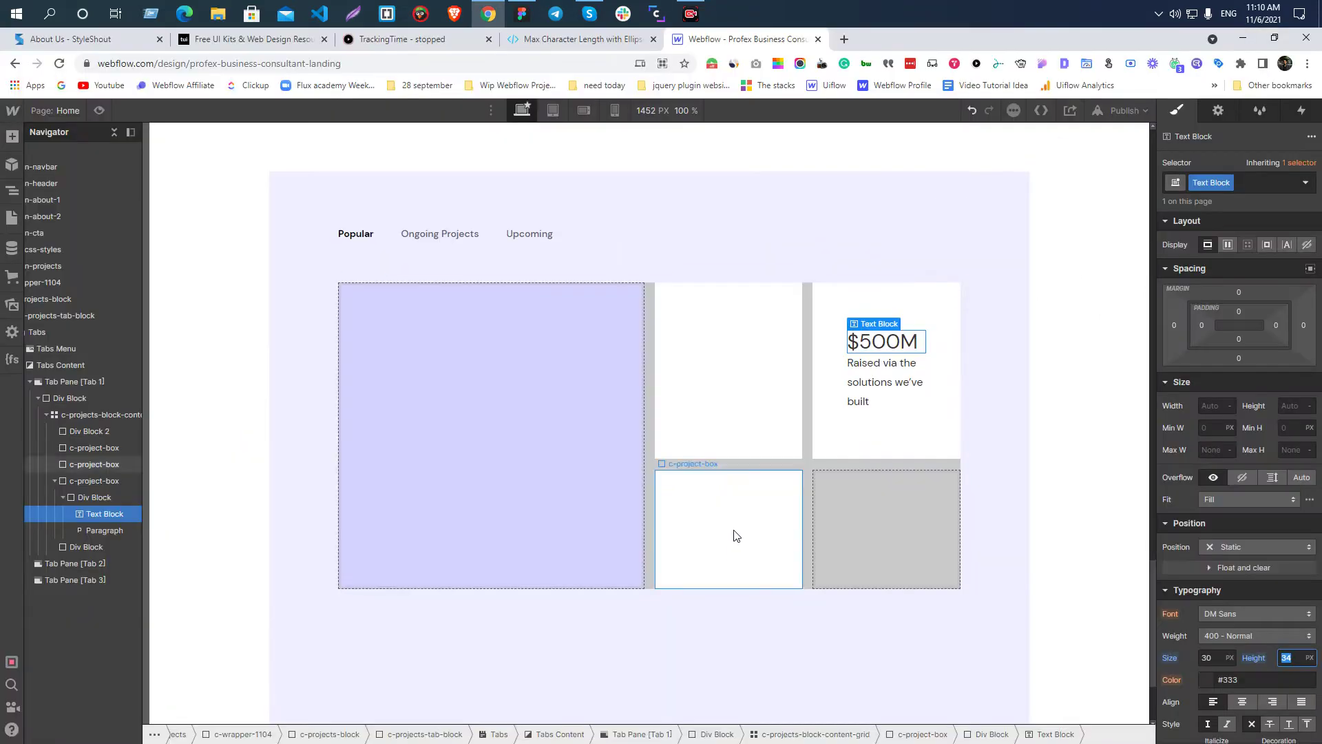
scroll(1257, 558, "down", 3)
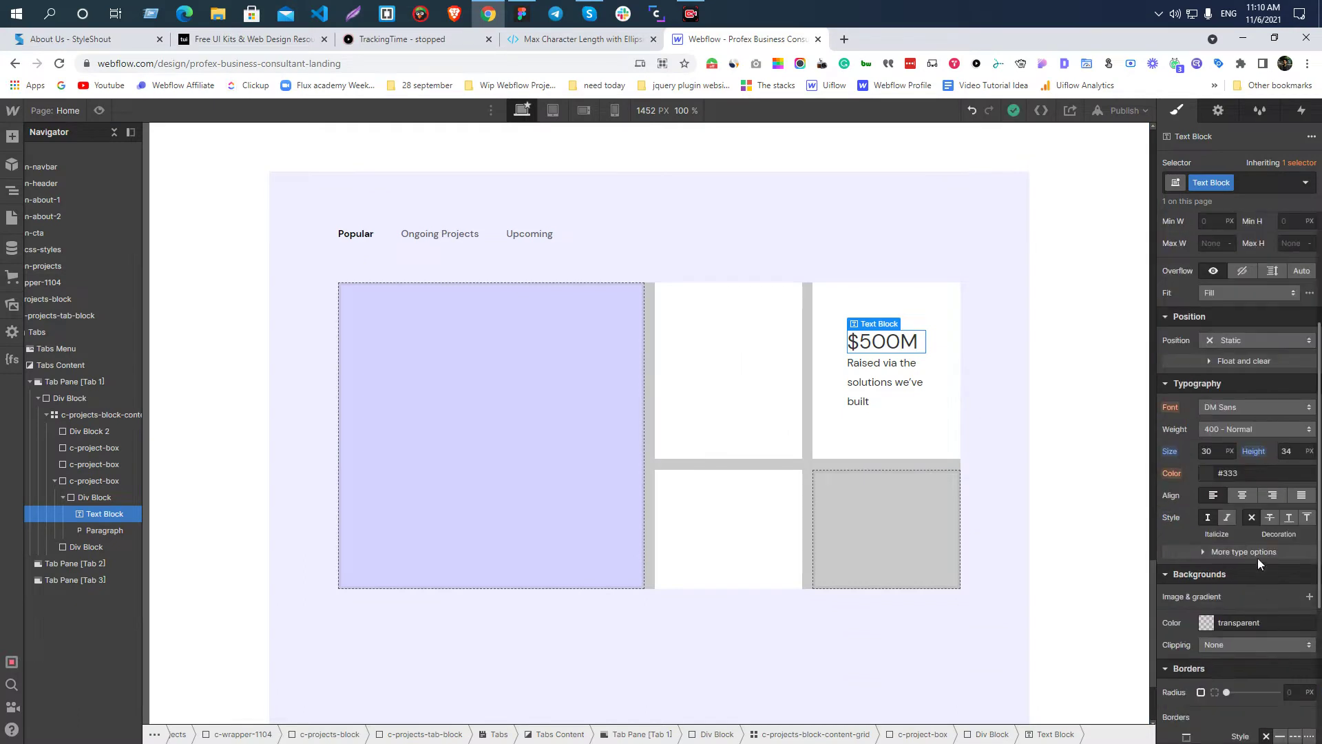
left_click(1217, 551)
left_click(1173, 574)
type("-0.035em")
key("Return")
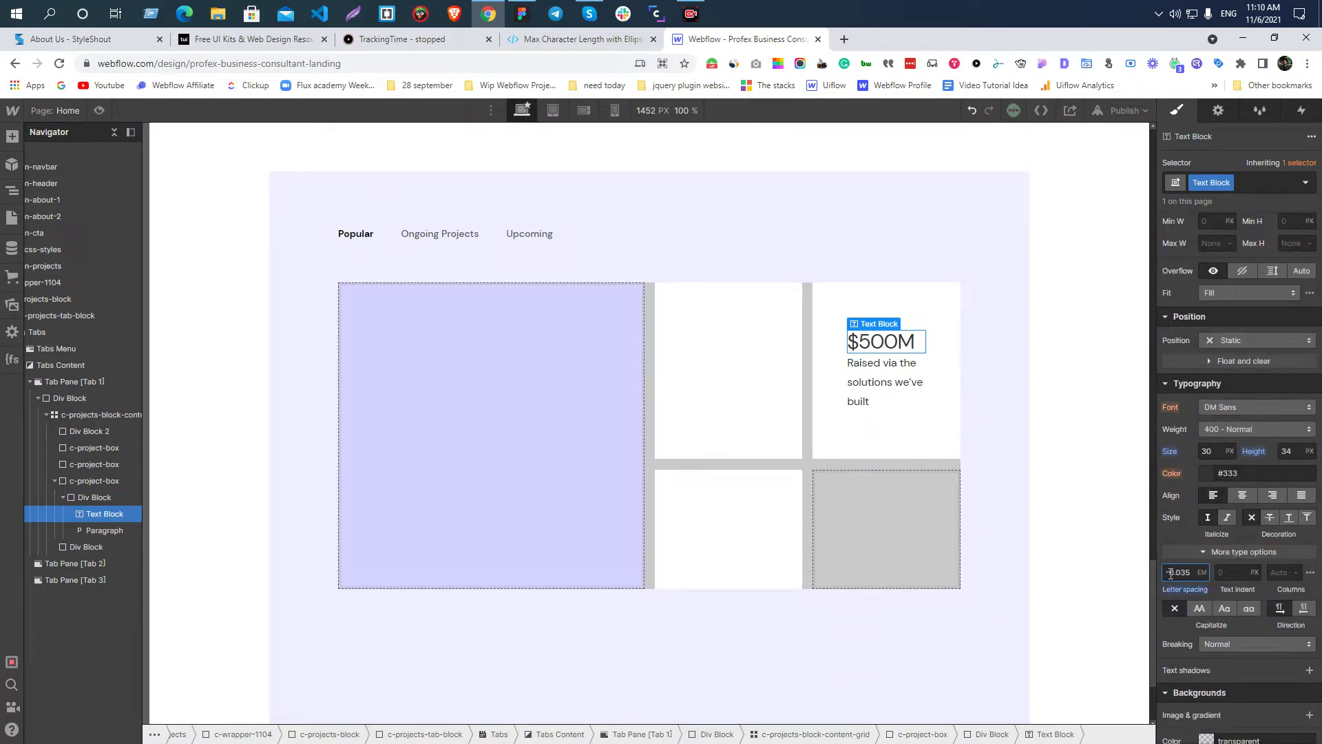
- Set the $500M text block's weight to 700 - Bold and its bottom margin to 18 px
left_click(1223, 423)
left_click(1230, 474)
key("alt+Tab")
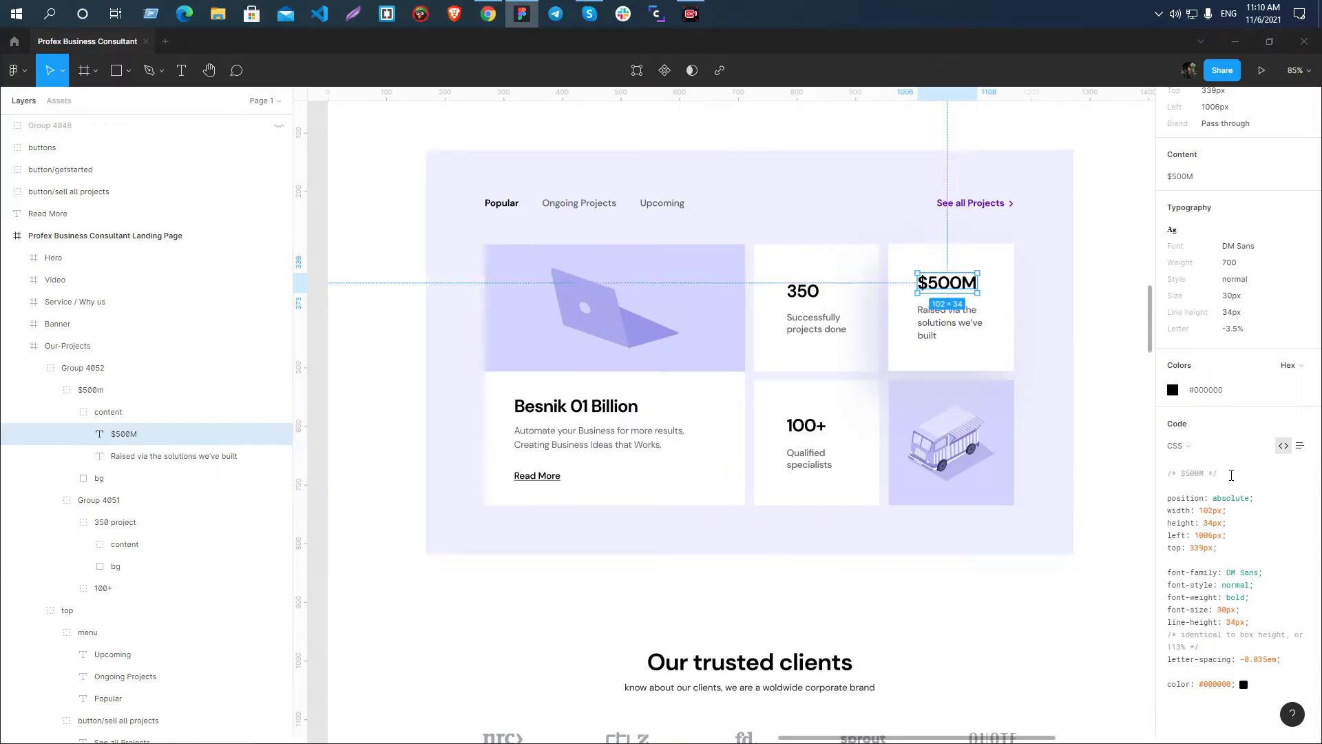
key("alt+Tab")
scroll(1236, 375, "up", 3)
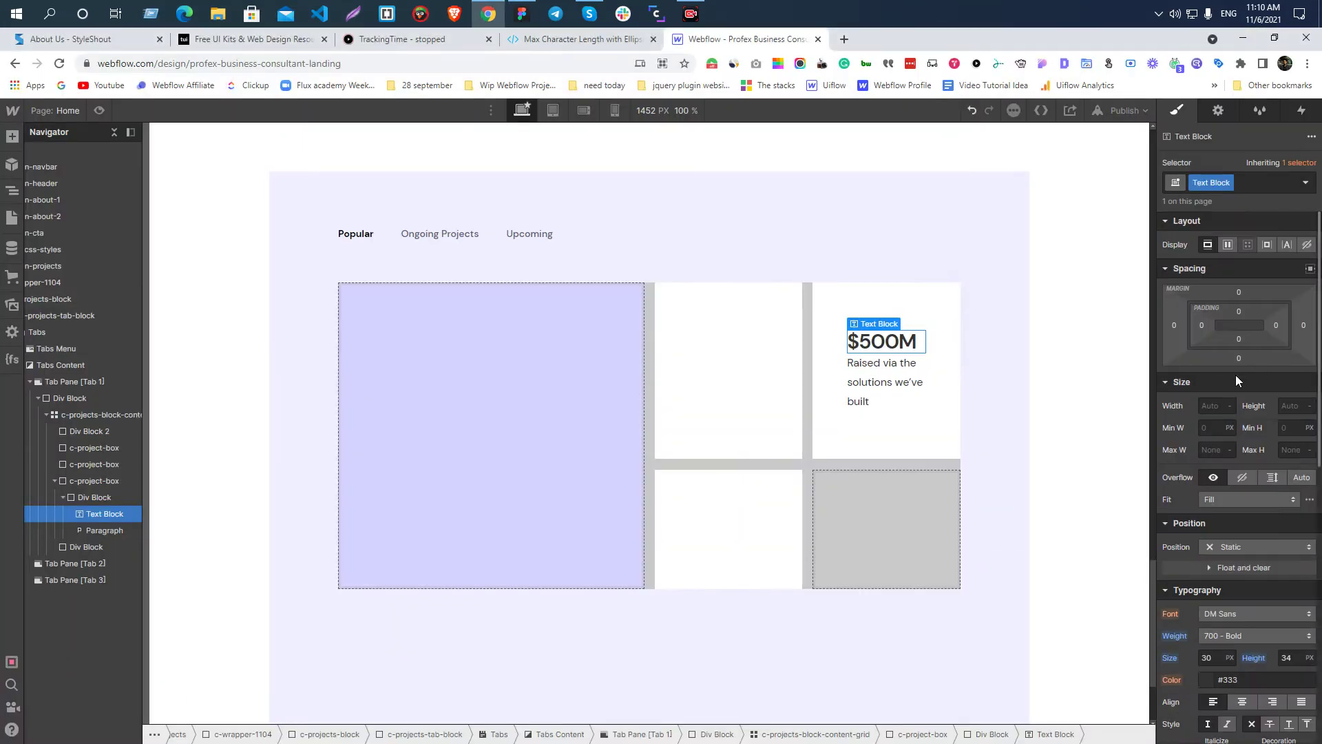
left_click(1238, 357)
type("18")
key("Return")
- Check the description's style in Figma and replace the Webflow paragraph's Paragraph class with the existing c-text-label class
key("alt+Tab")
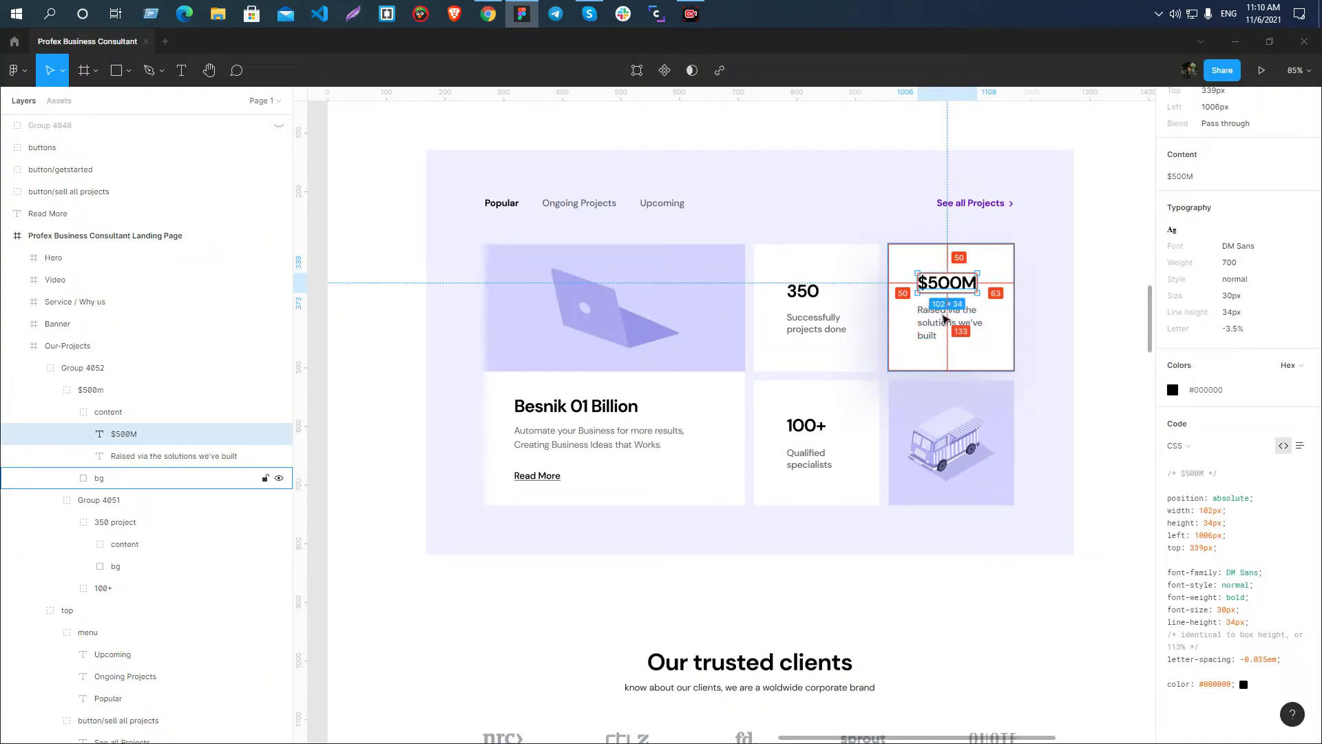
left_click(947, 317)
key("alt+Tab")
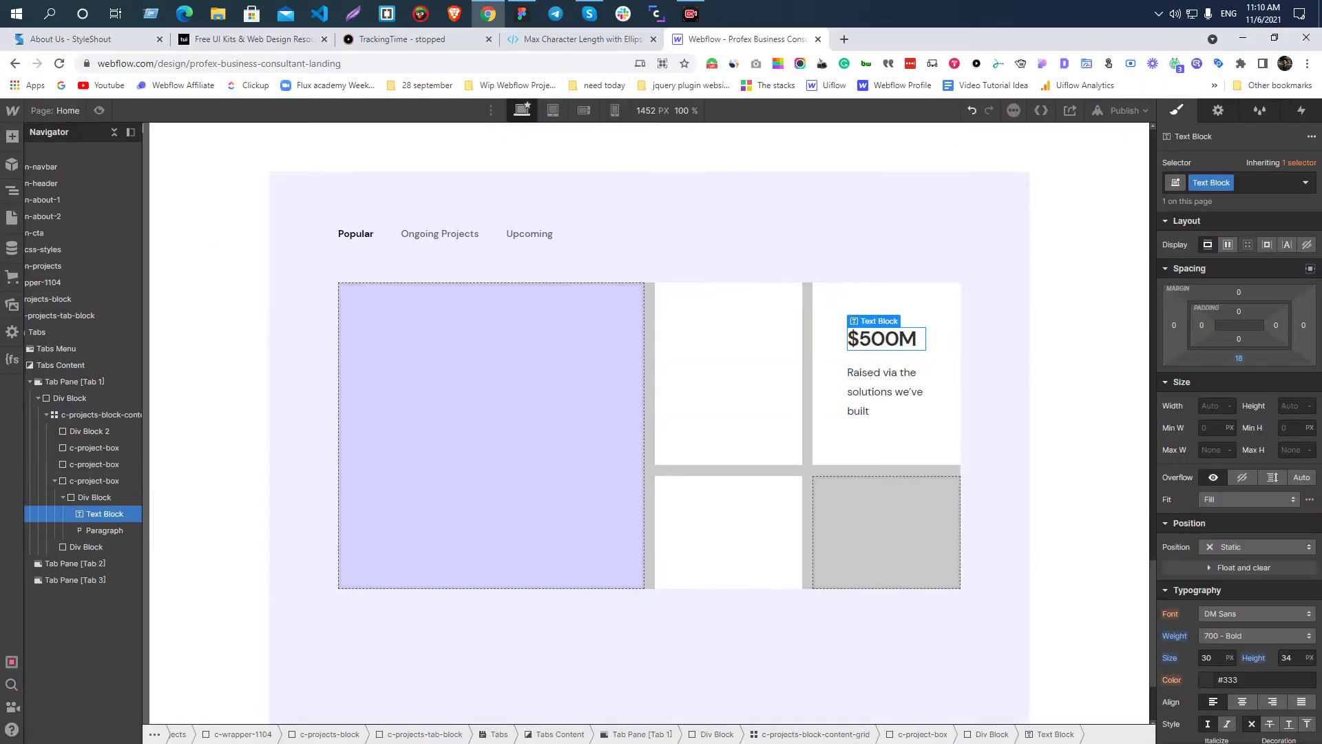
left_click(893, 382)
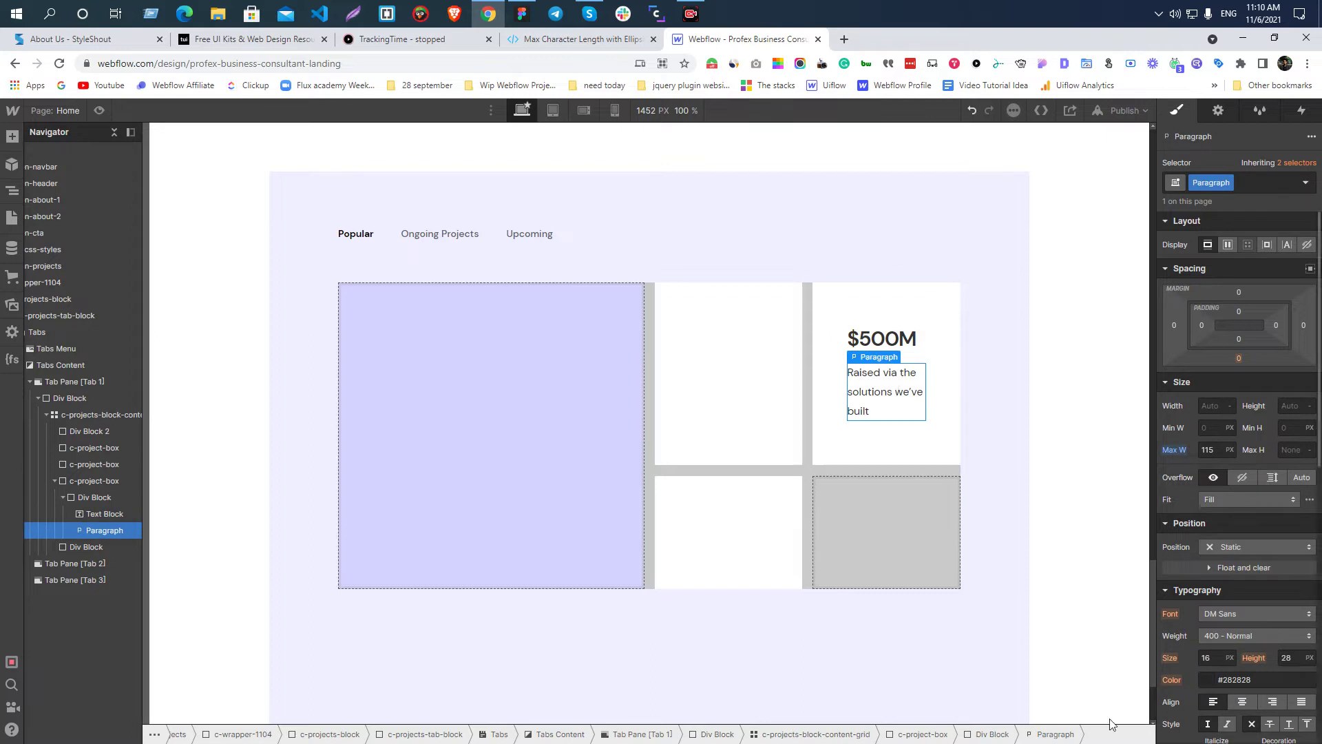
key("alt+Tab")
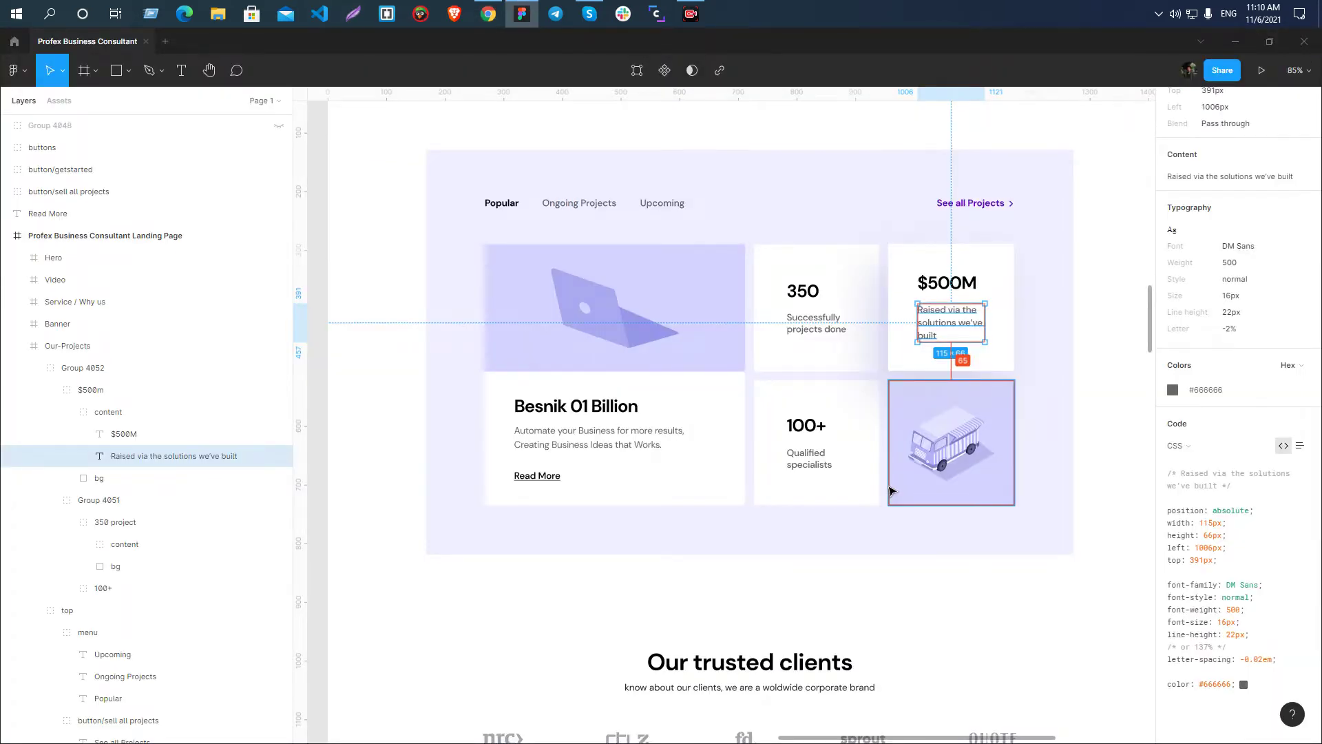
key("alt+Tab")
left_click(1211, 235)
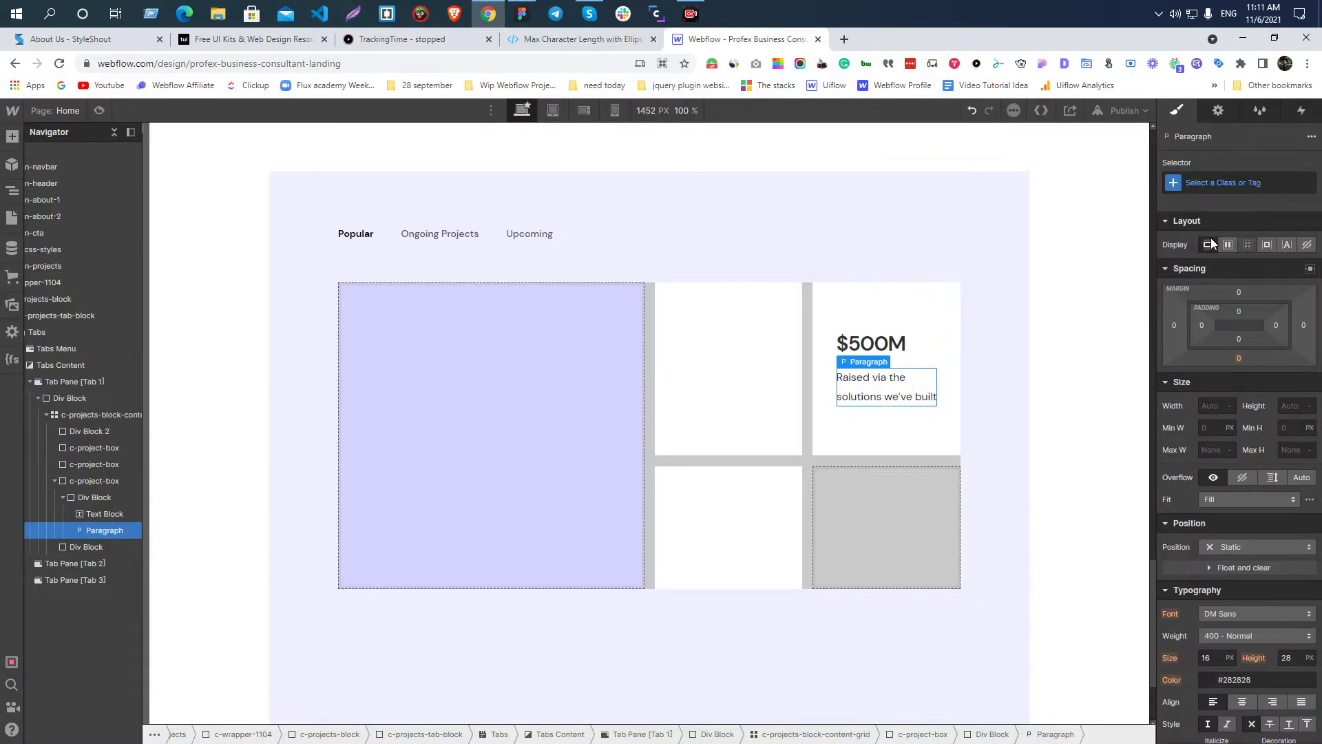
left_click(1212, 184)
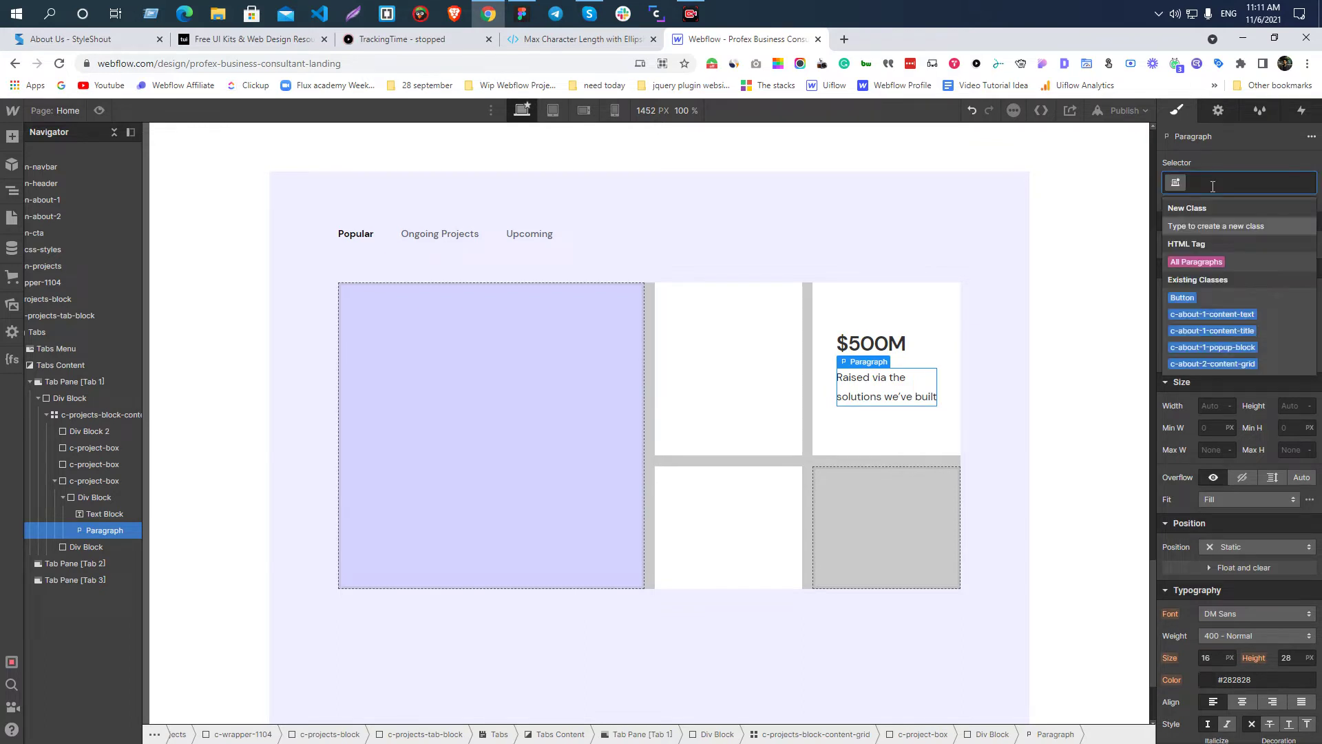
type("c-")
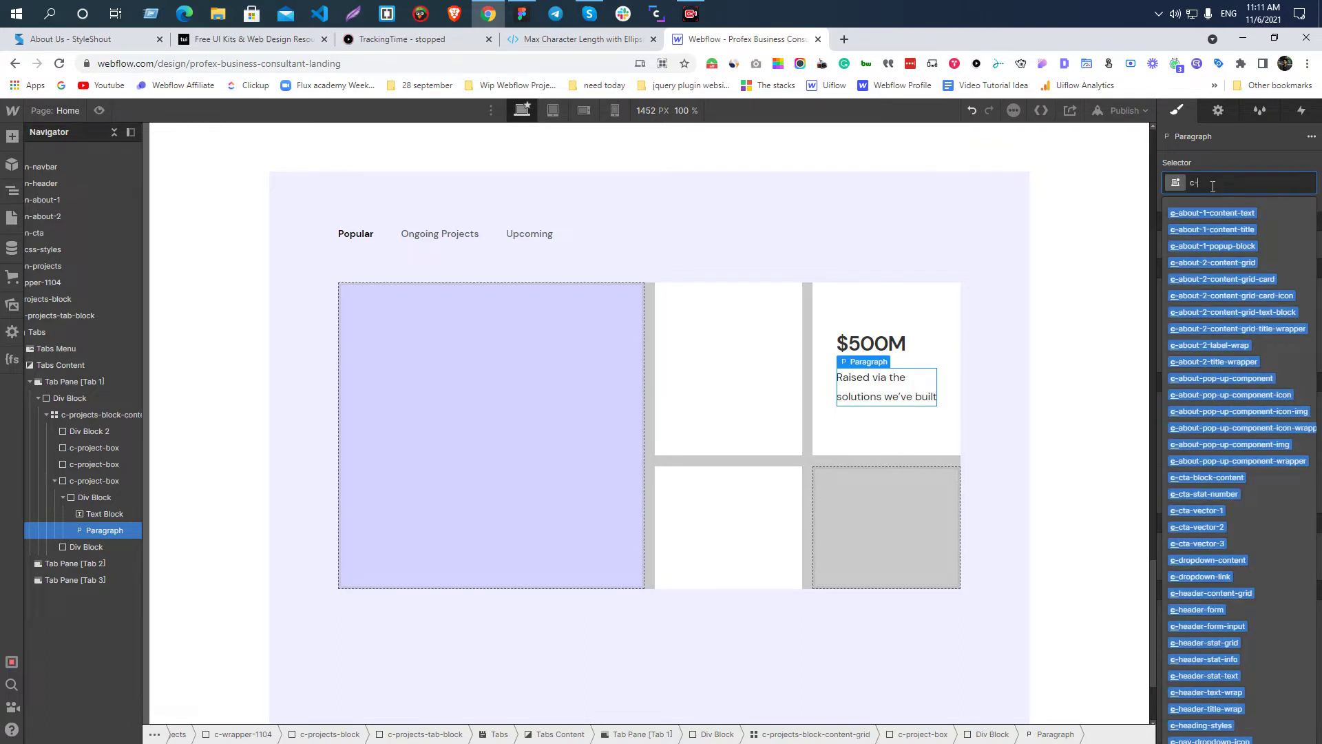
type("la")
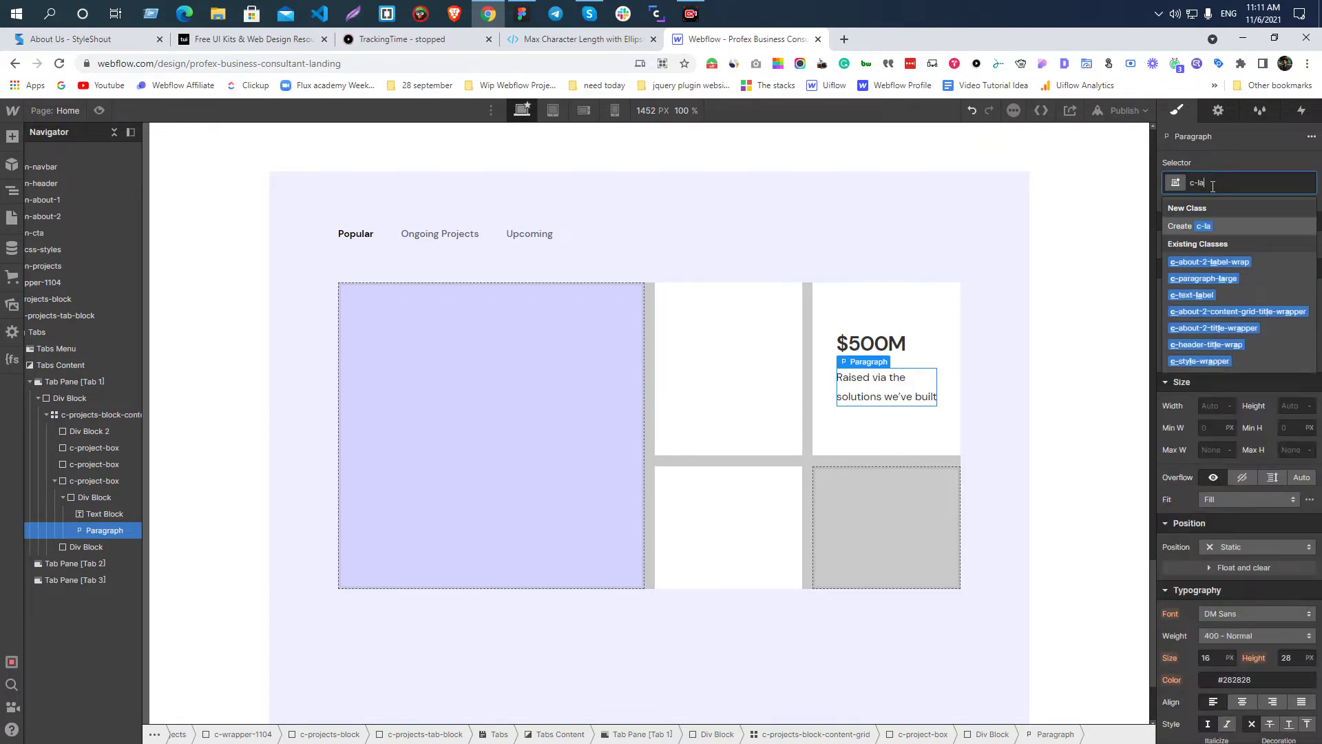
left_click(1190, 293)
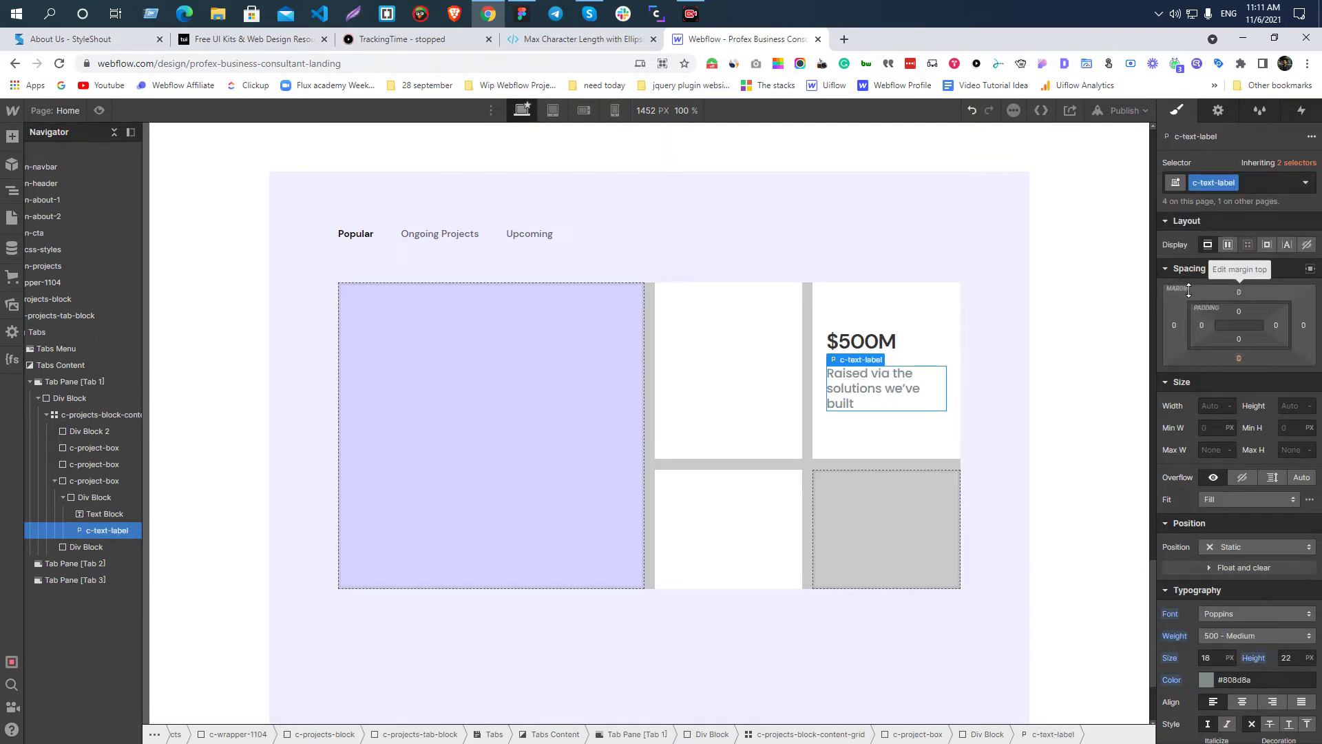
- Compare the description's typography with Figma and add the combo class c-project-box-text to the Webflow paragraph
key("alt+Tab")
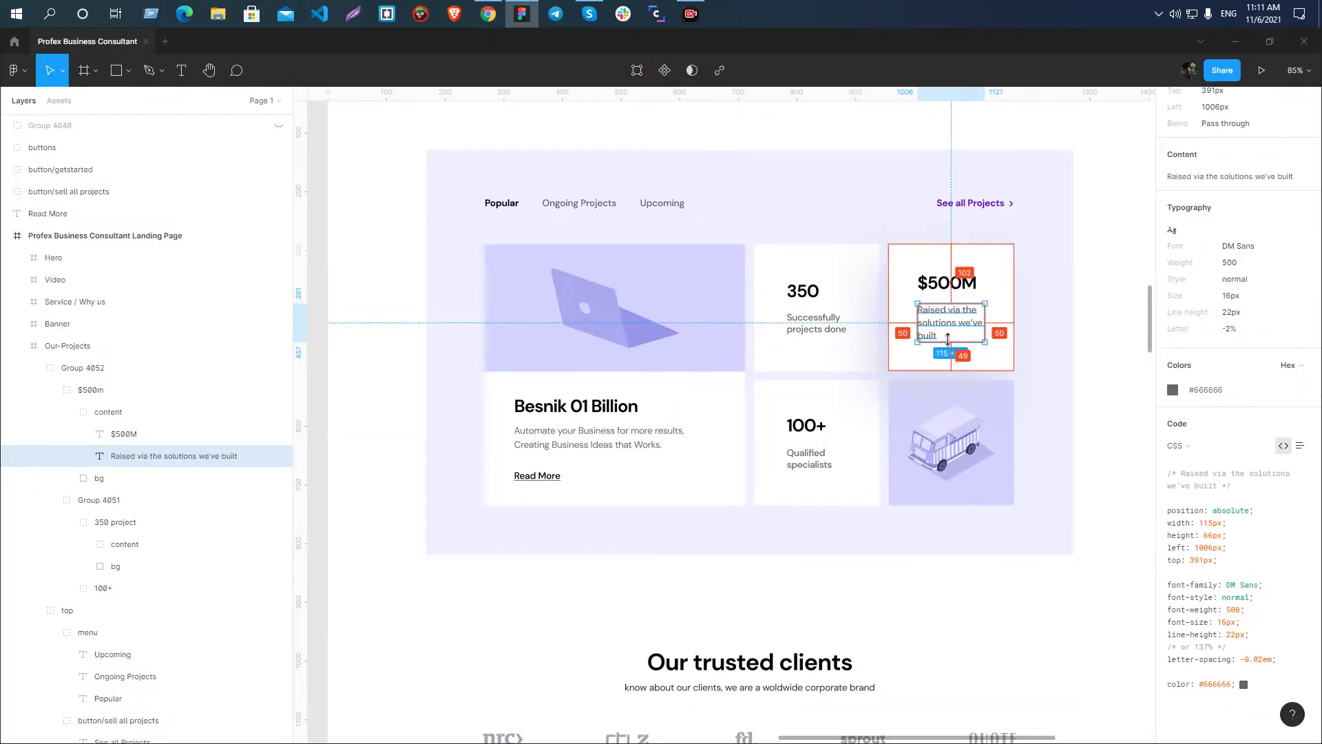
key("alt+Tab")
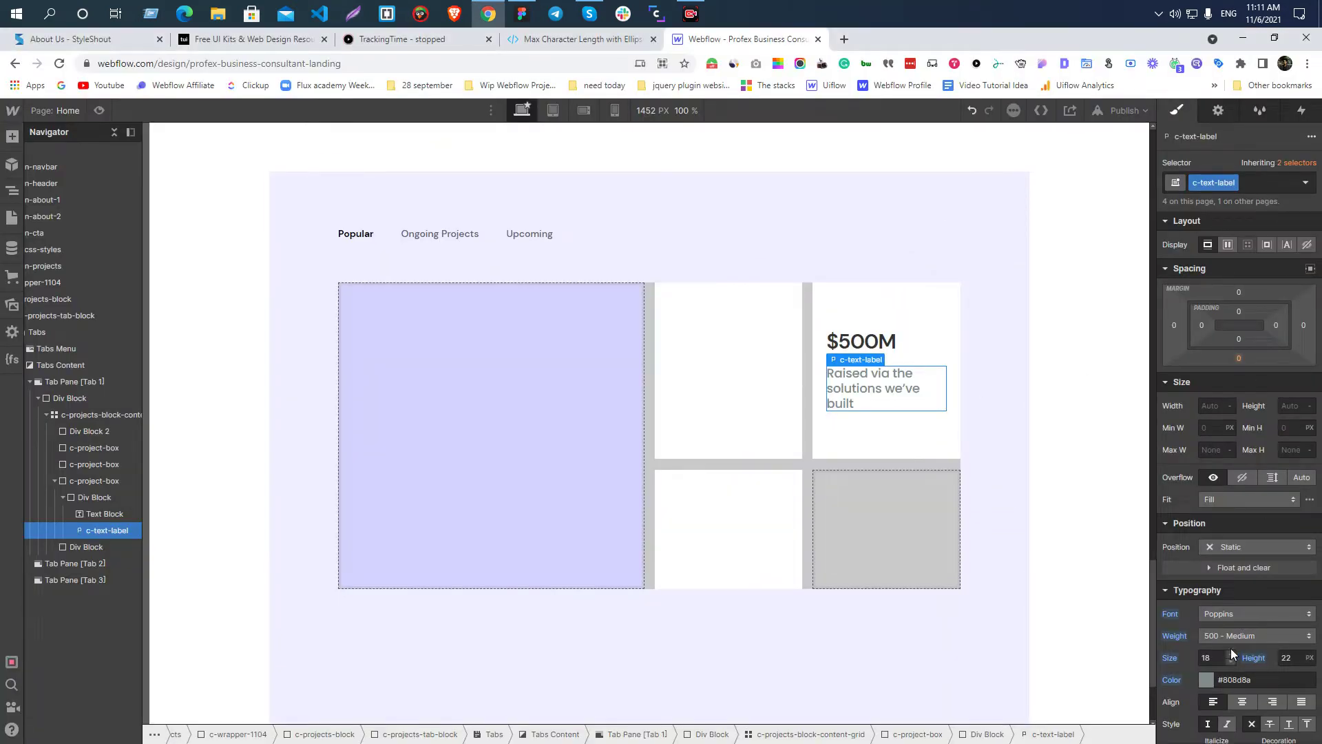
key("alt+Tab")
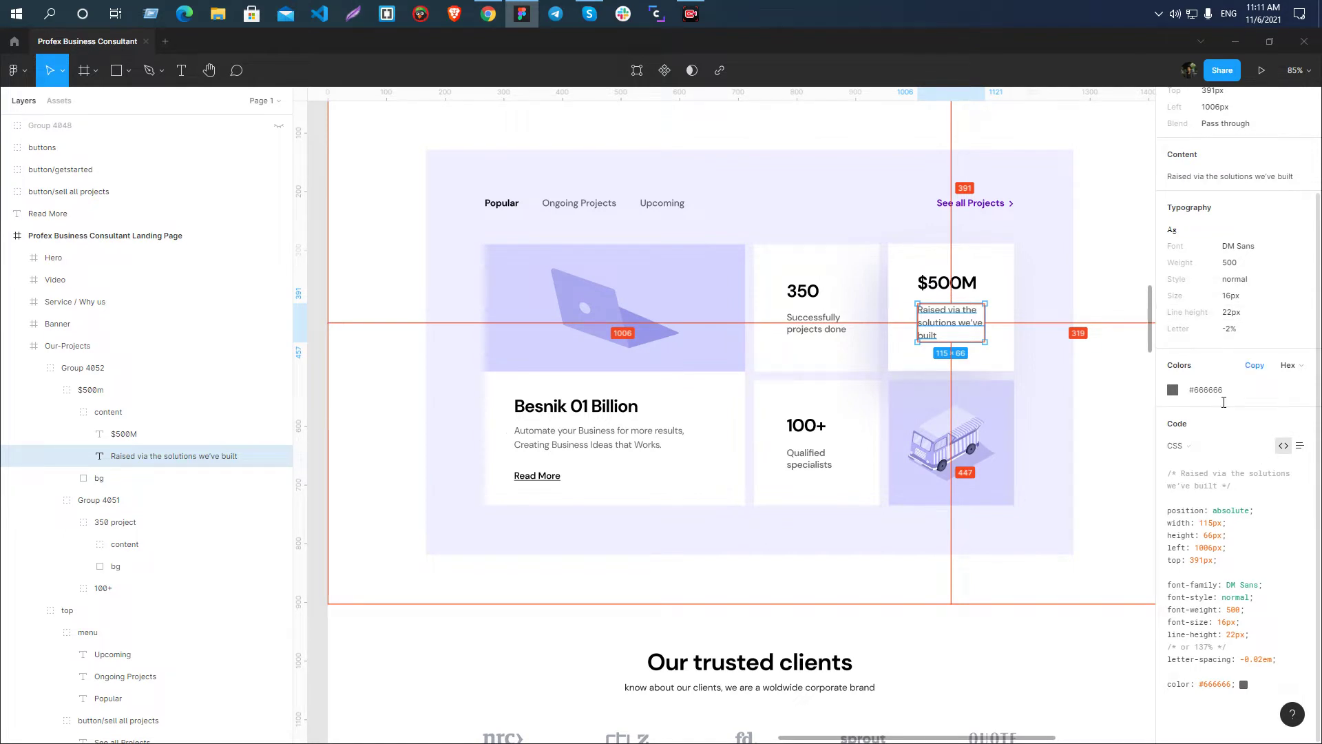
key("alt+Tab")
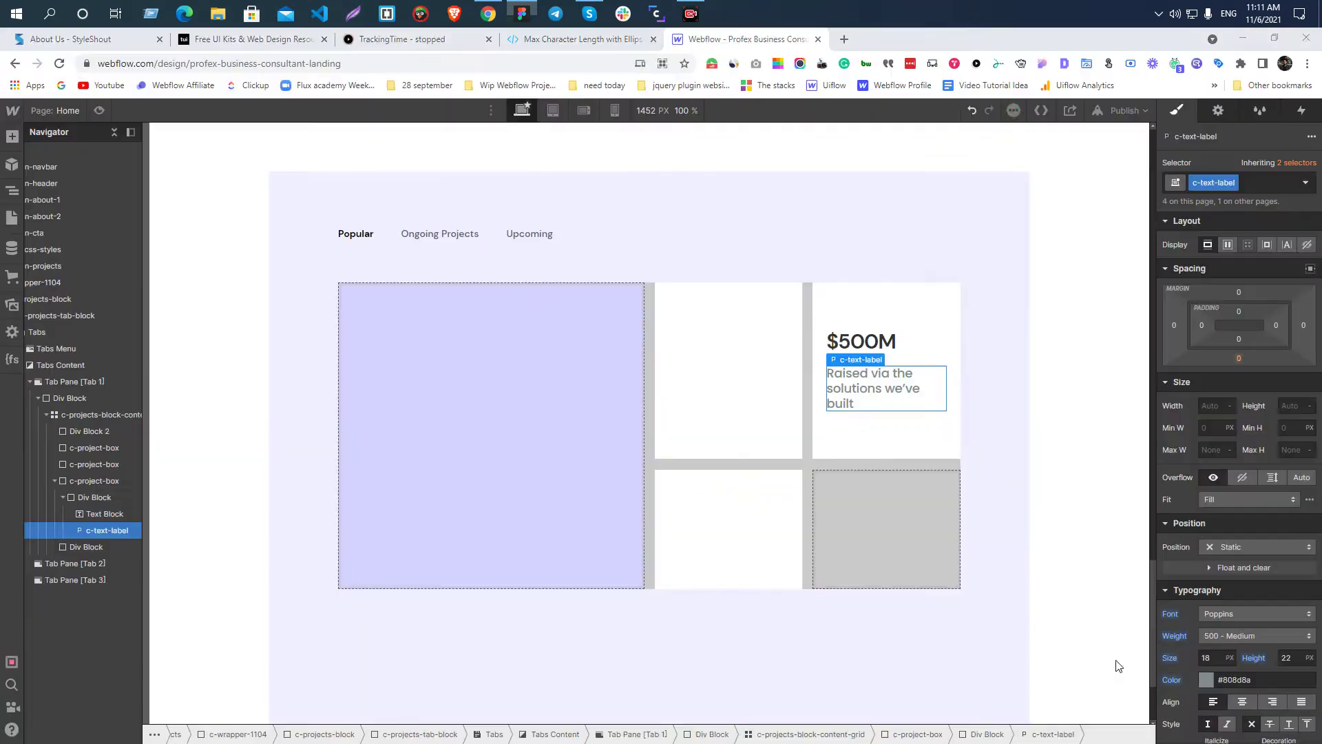
left_click(1261, 183)
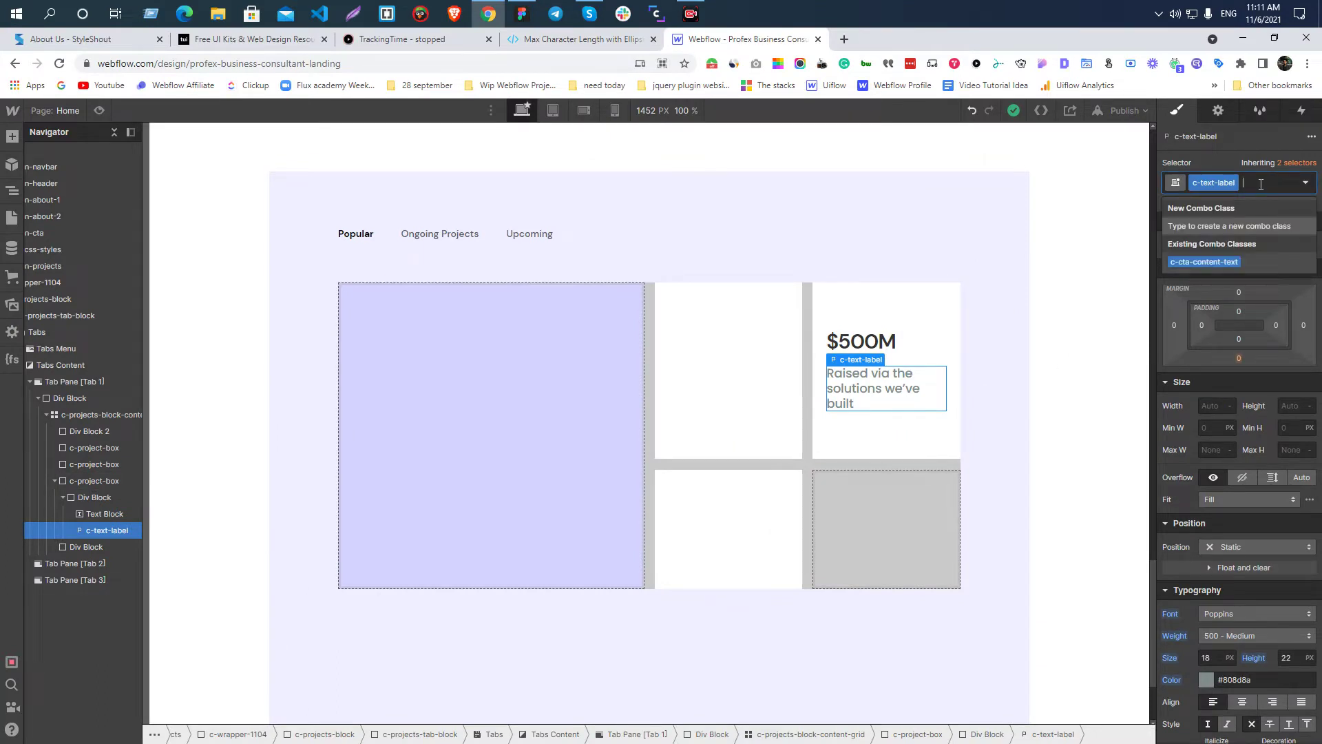
type("c-projec")
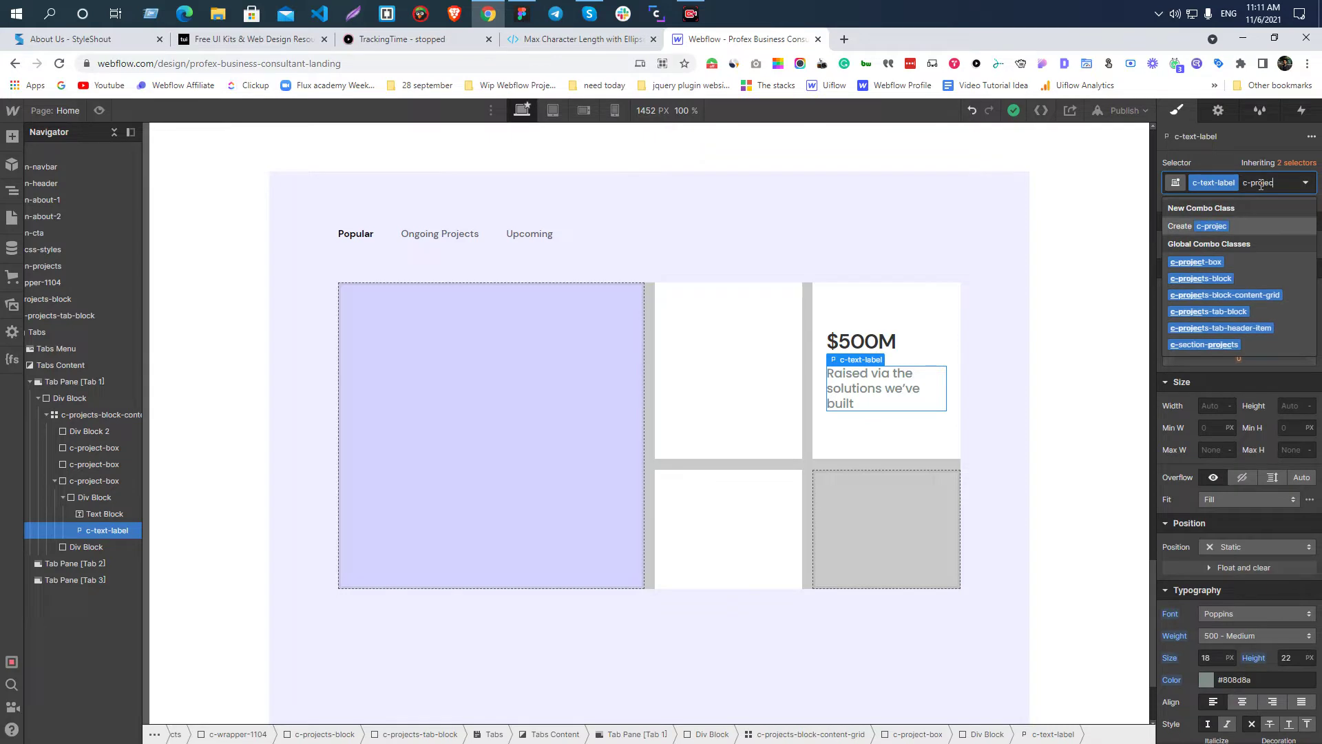
type("t-box-text")
key("Return")
- Match the description to Figma with a font size of 16 px and a max width of 115 px
key("alt+Tab")
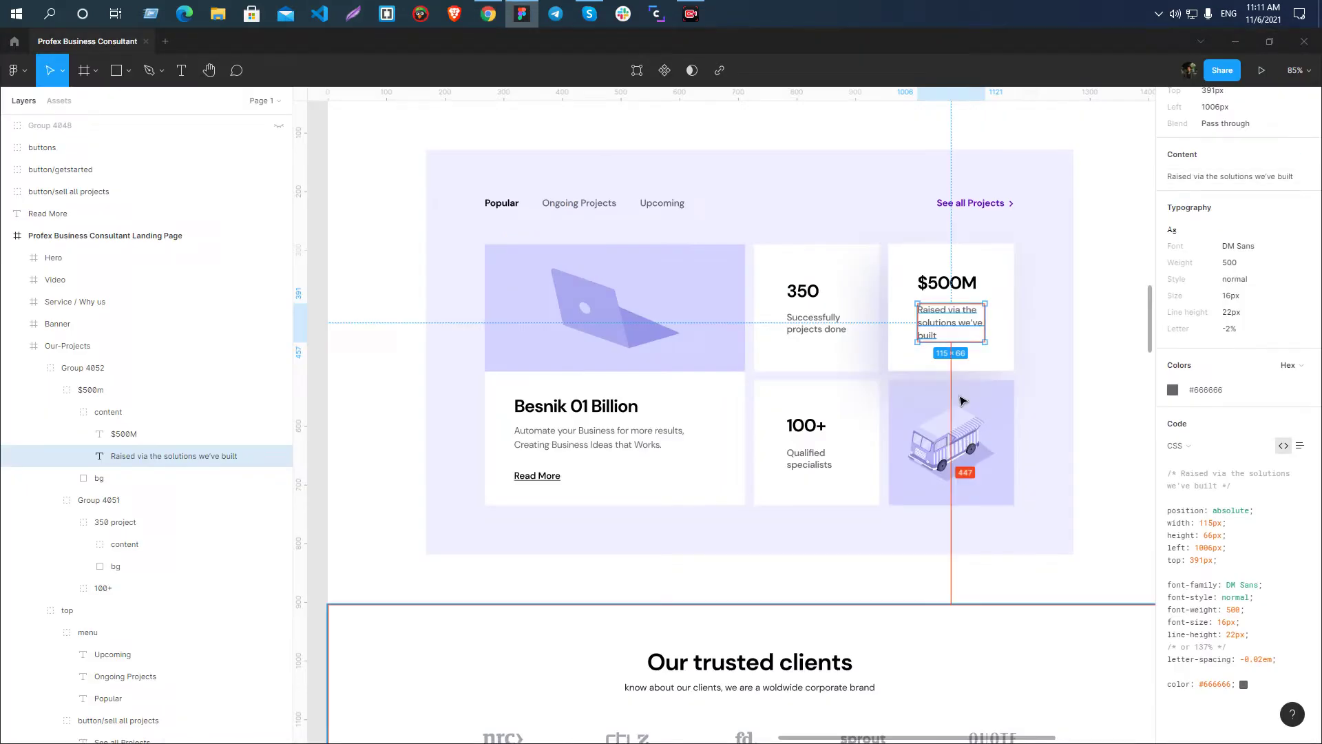
key("alt")
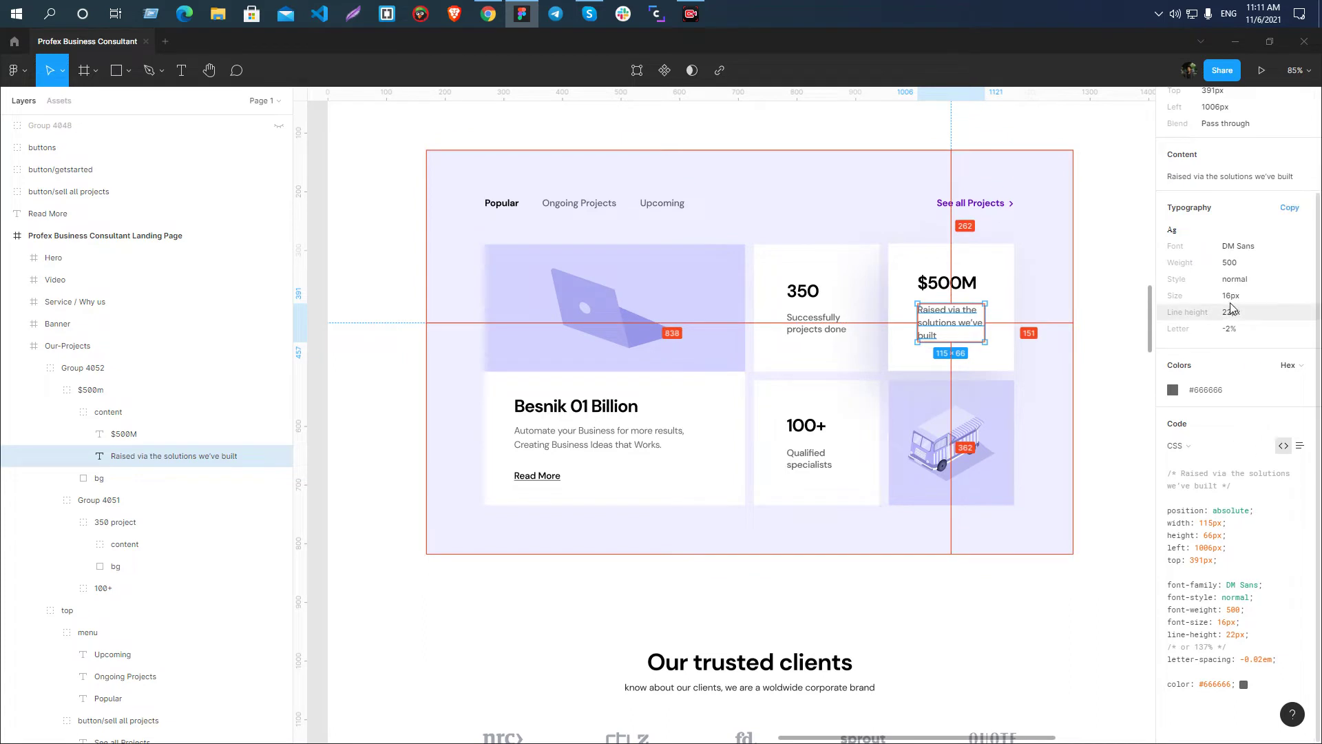
key("alt+Tab")
left_click(1206, 677)
type("16")
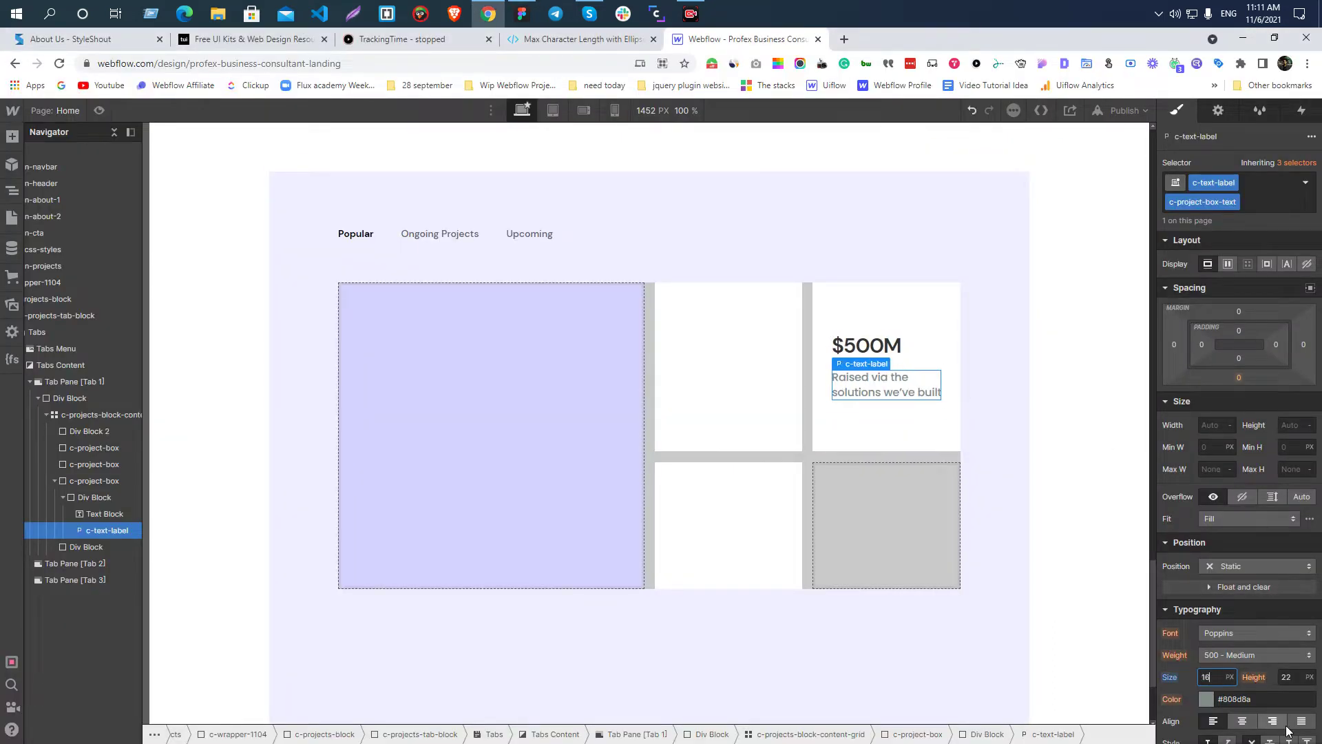
key("alt+Tab")
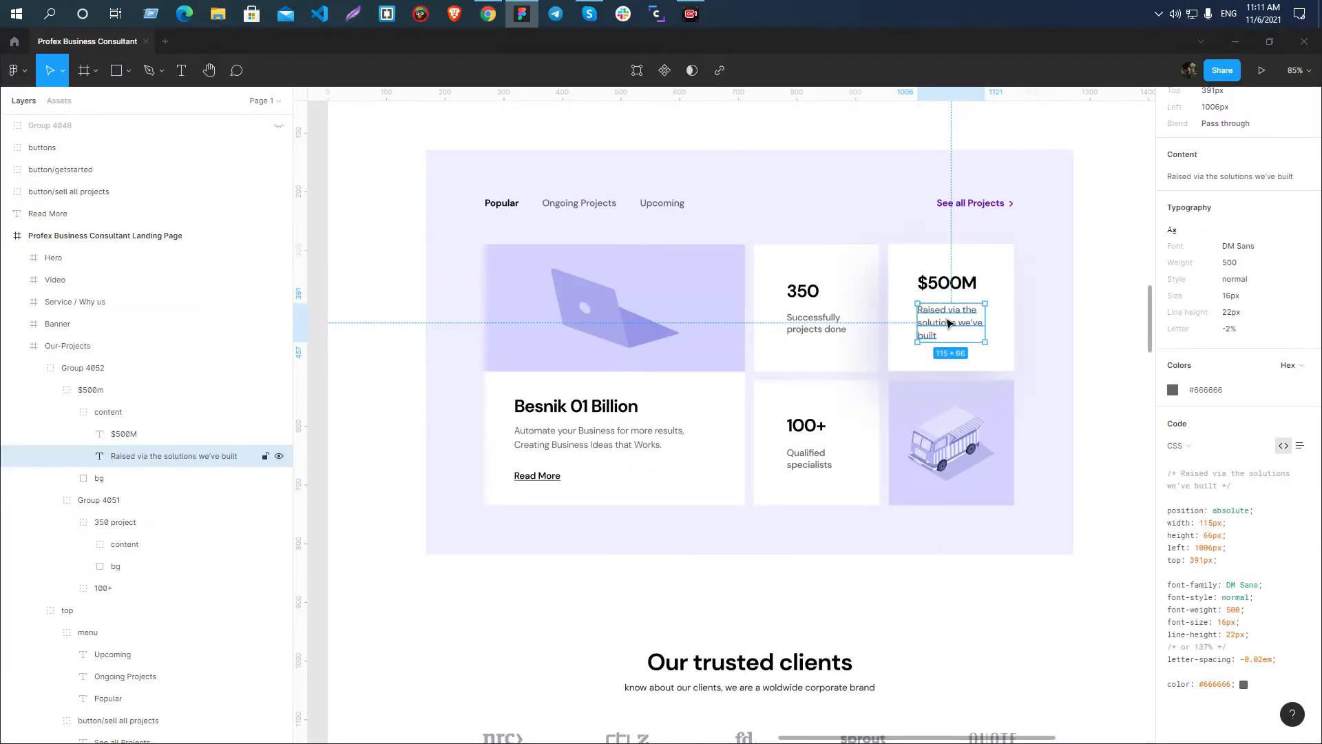
key("alt+Tab")
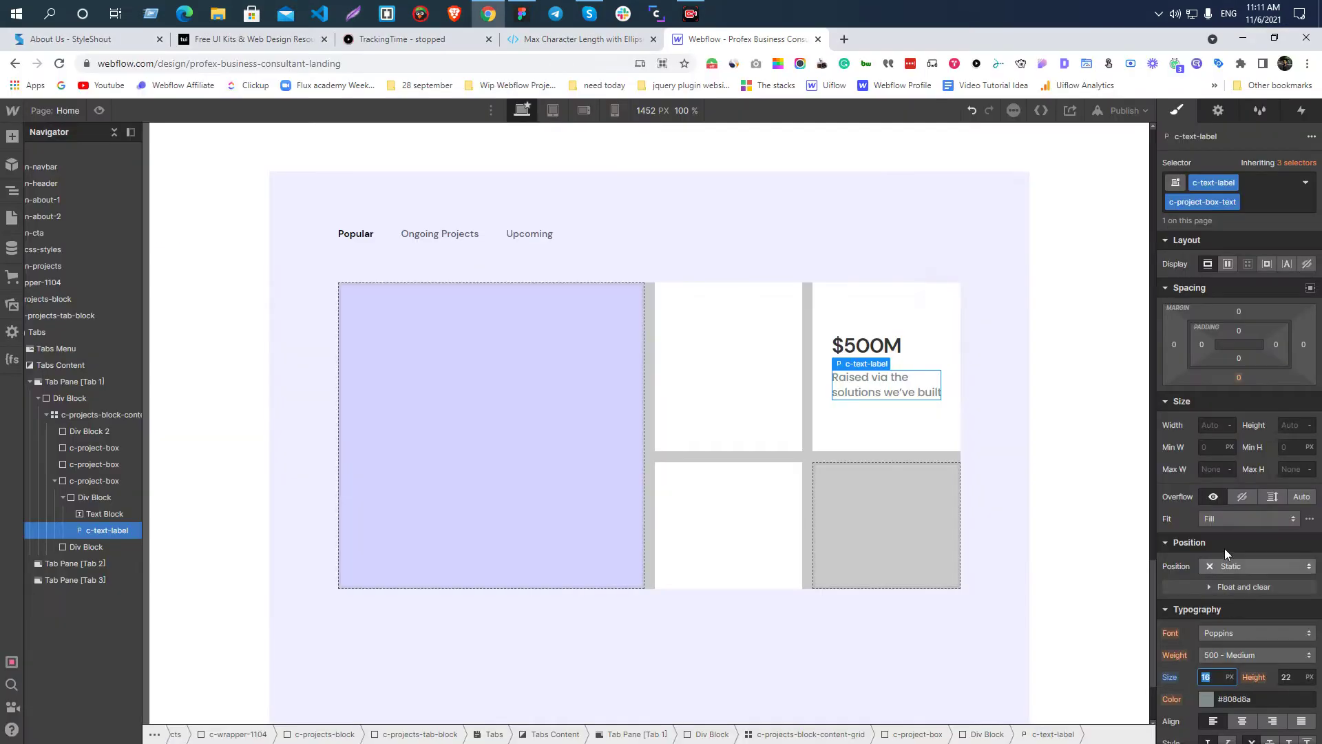
left_click(1208, 475)
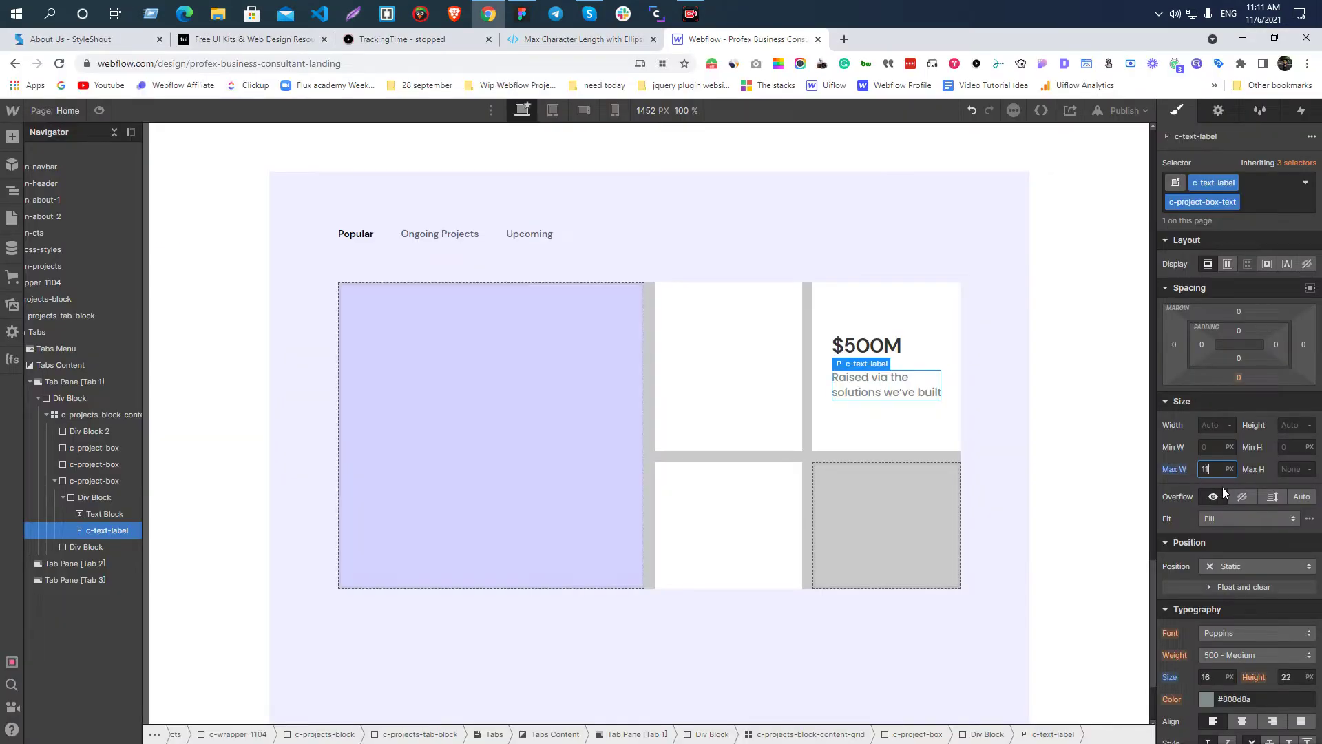
key("Return")
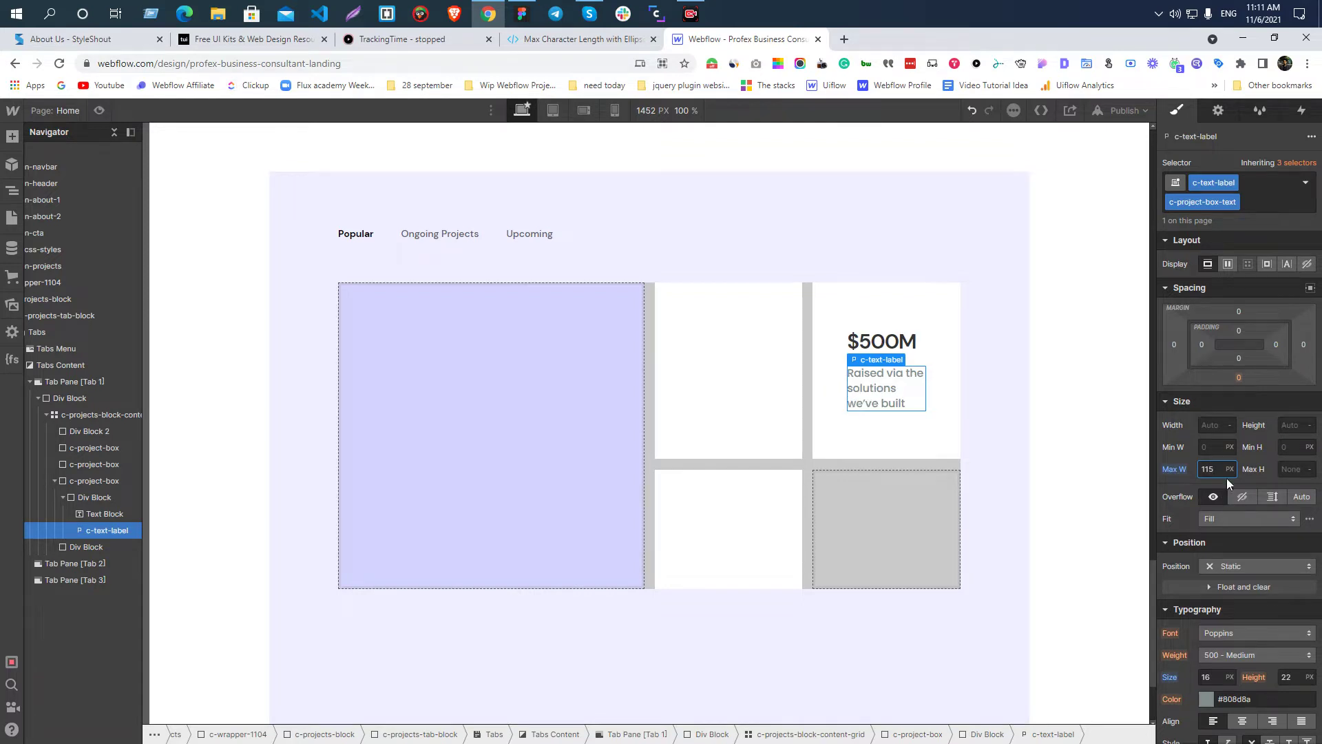
- Rename the $500M text block's class from Text Block to c-project-box-stat-text
left_click(866, 444)
left_click(883, 342)
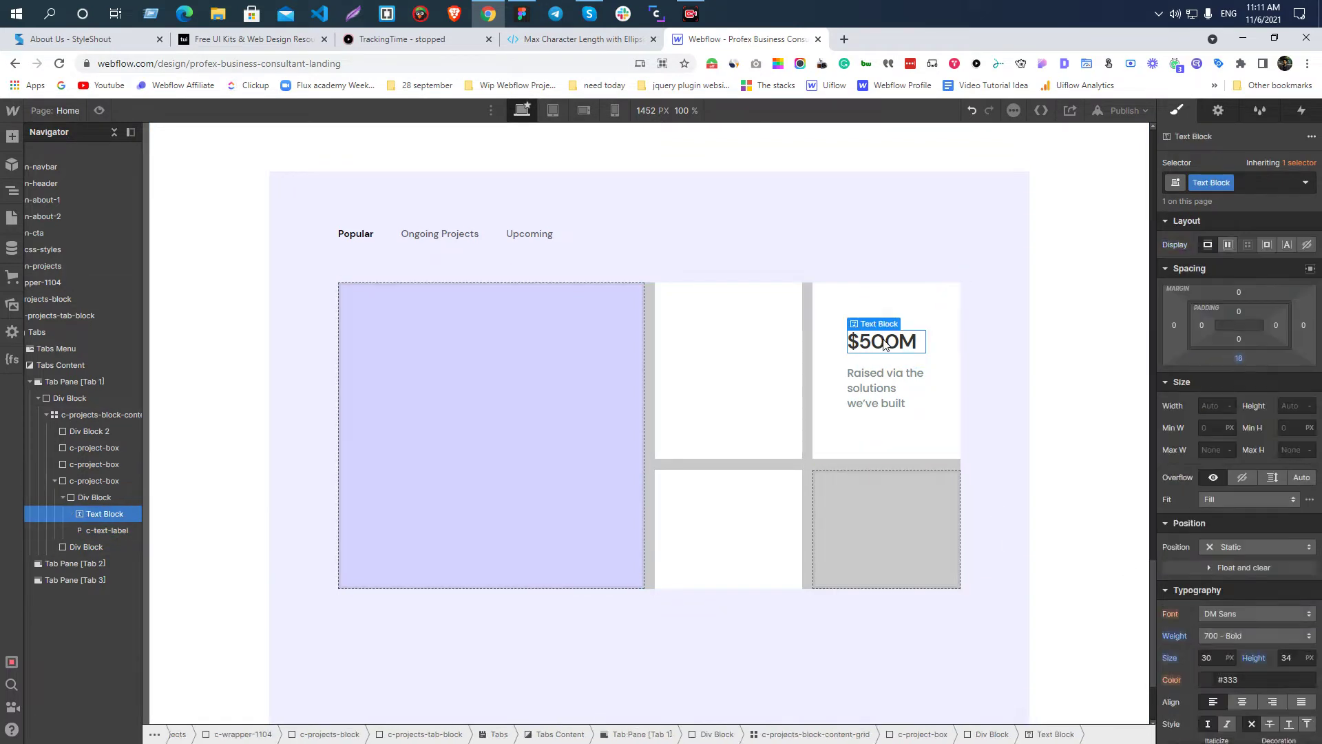
left_click(1217, 184)
type("c-projec")
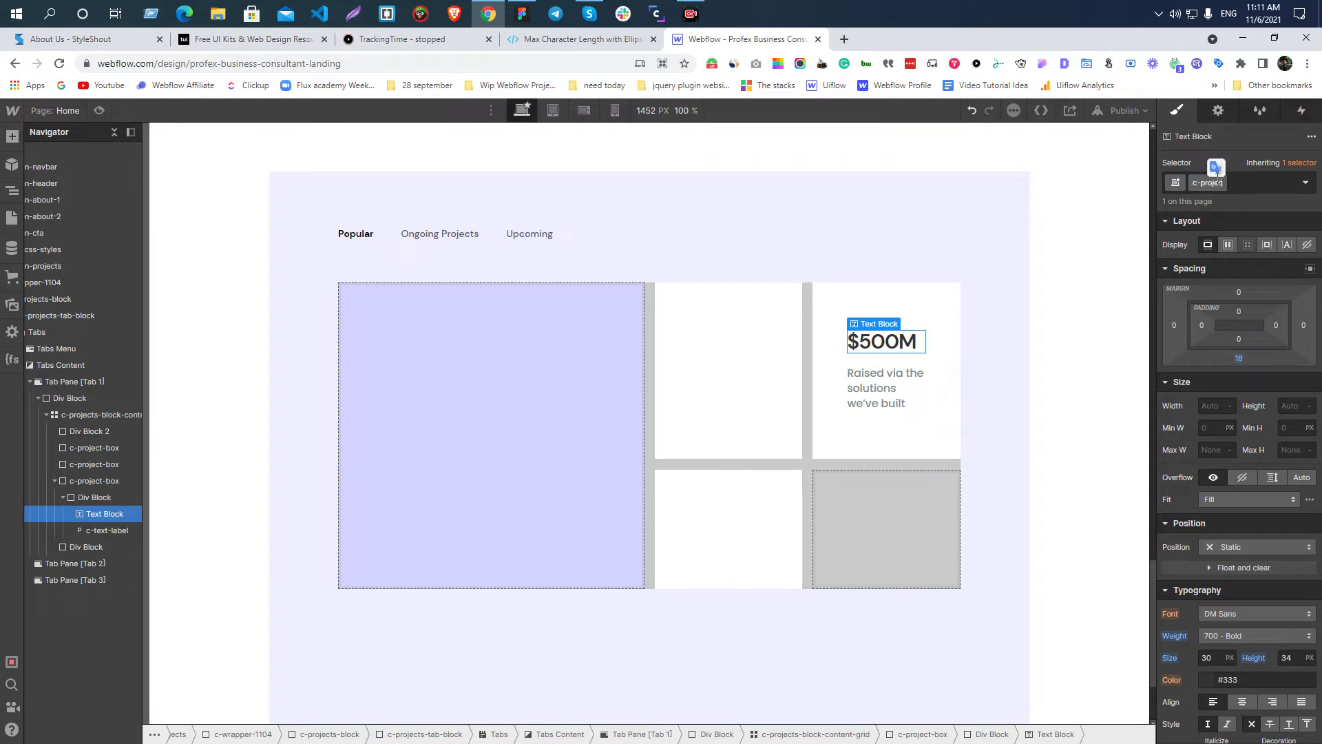
type("t-box-")
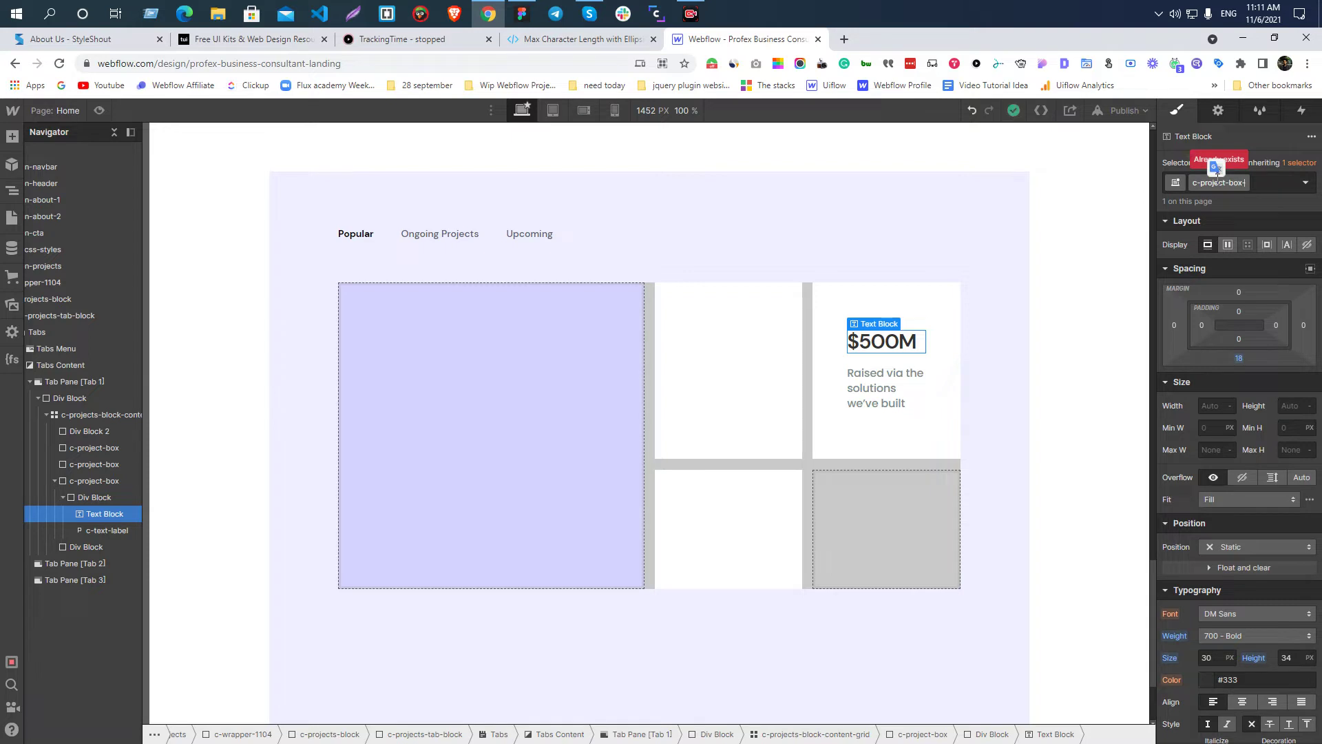
type("stat")
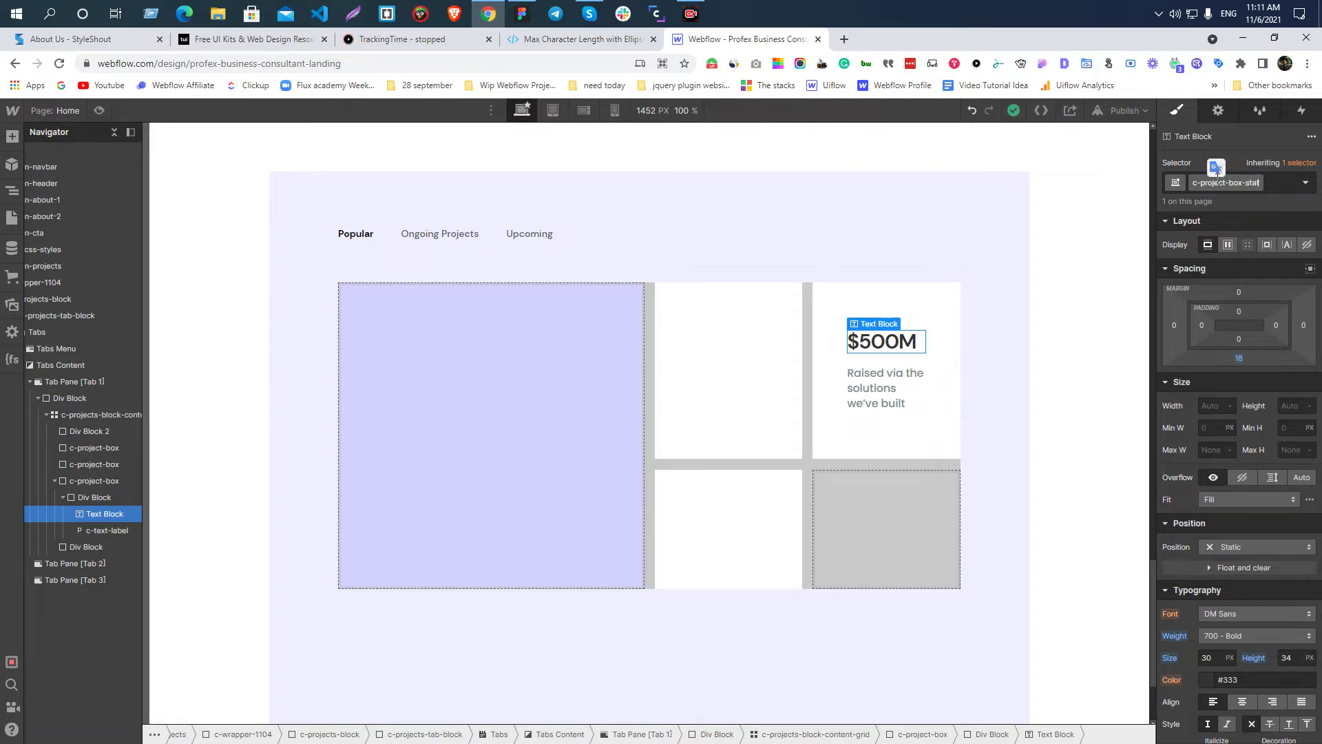
type("-text")
key("Return")
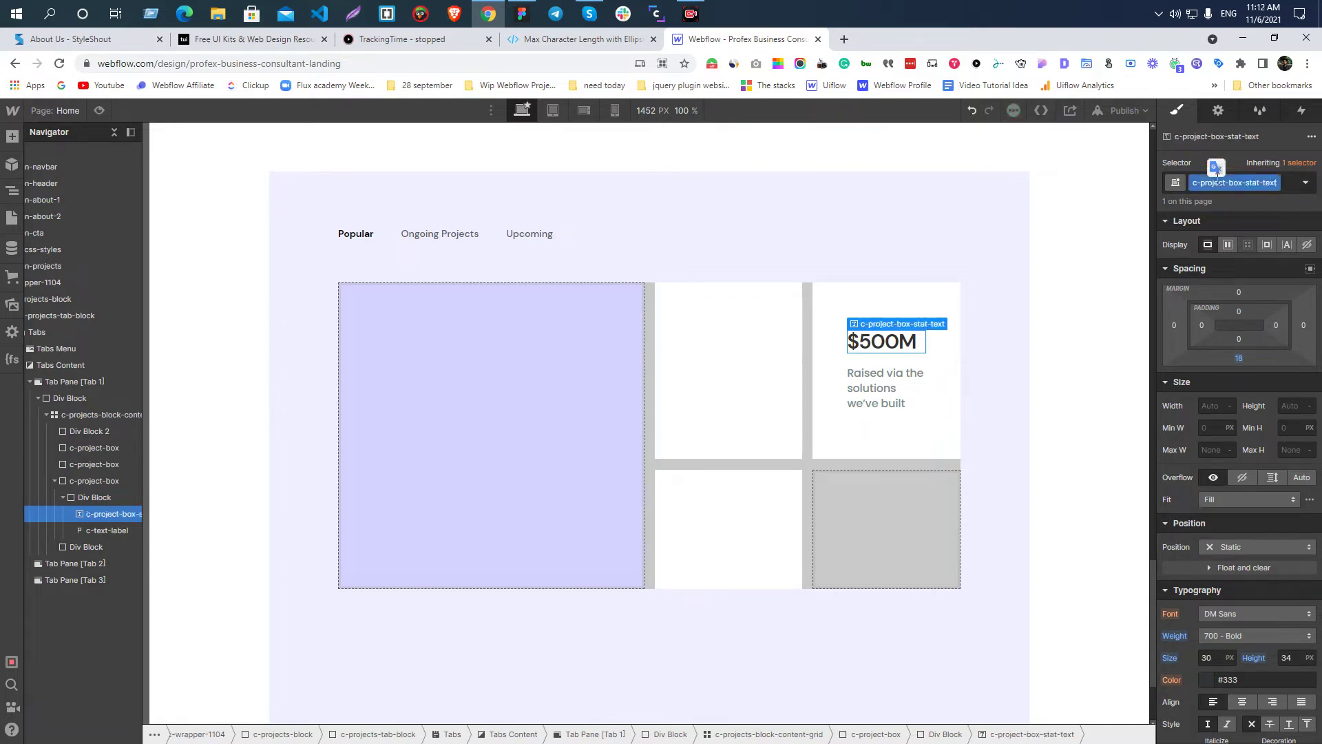
- Copy the $500M stat's div block into the two empty c-project-box cards in the middle column, checking the layout against Figma
key("alt+Tab")
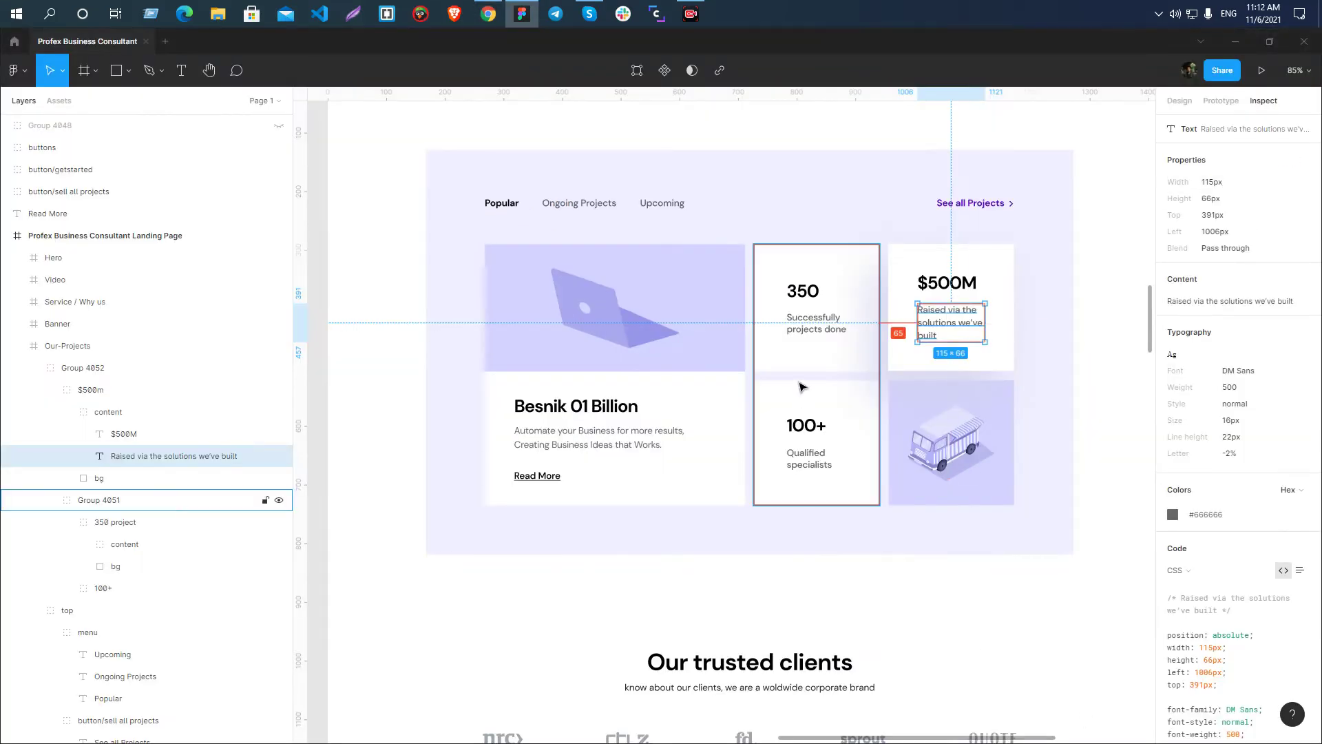
key("alt+Tab")
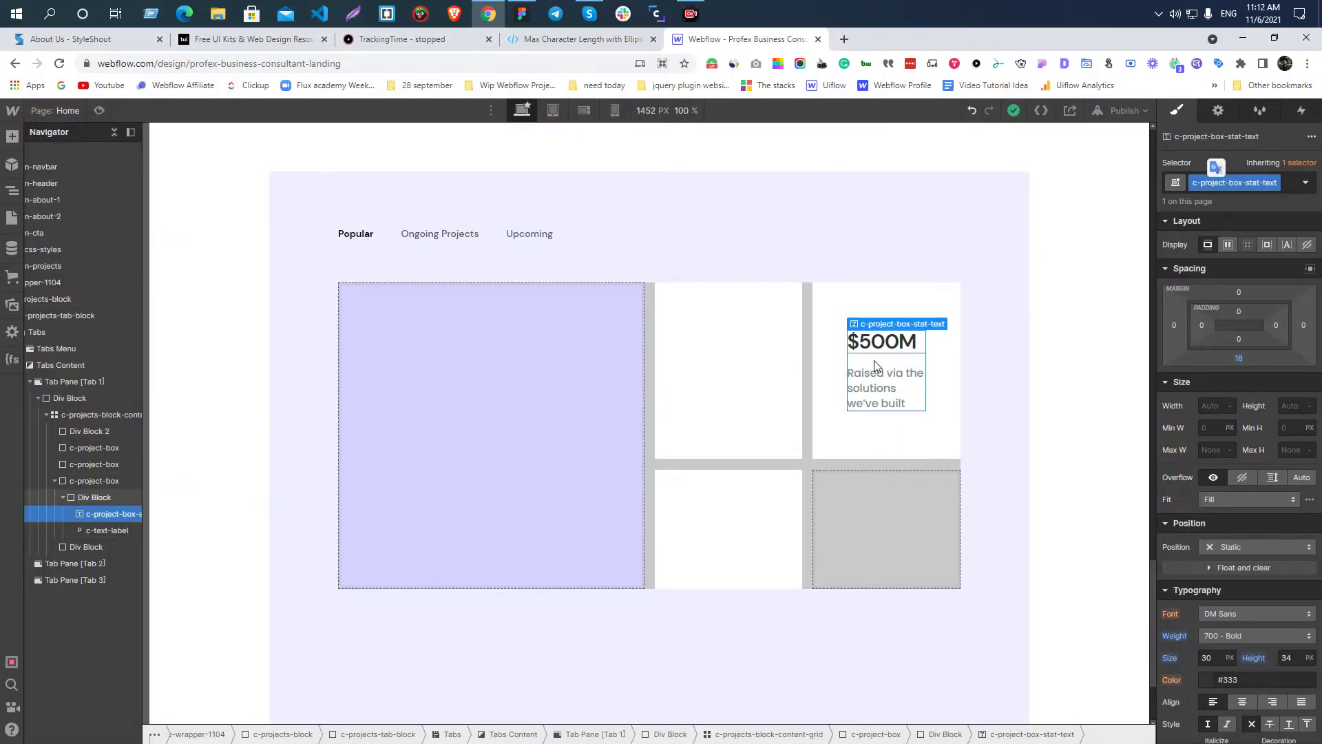
left_click(67, 502)
left_click(65, 499)
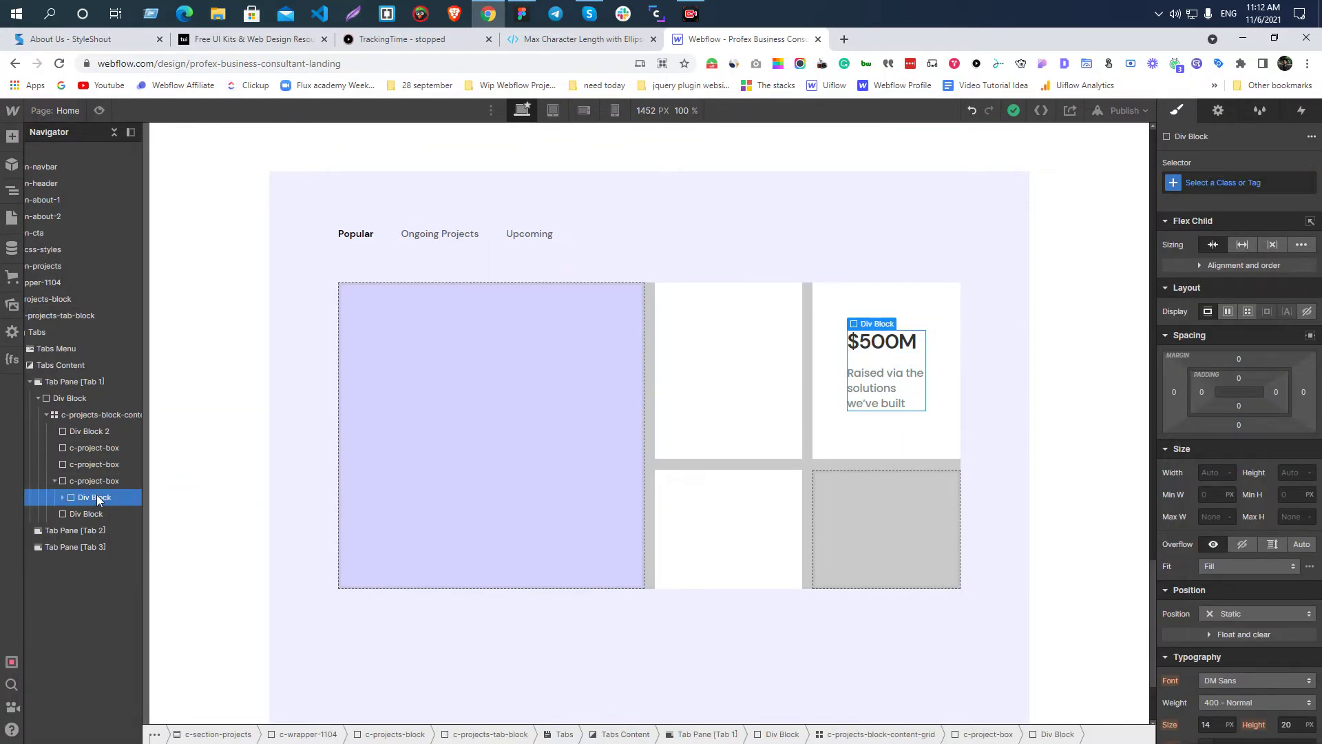
left_click(699, 398)
key("ctrl+v")
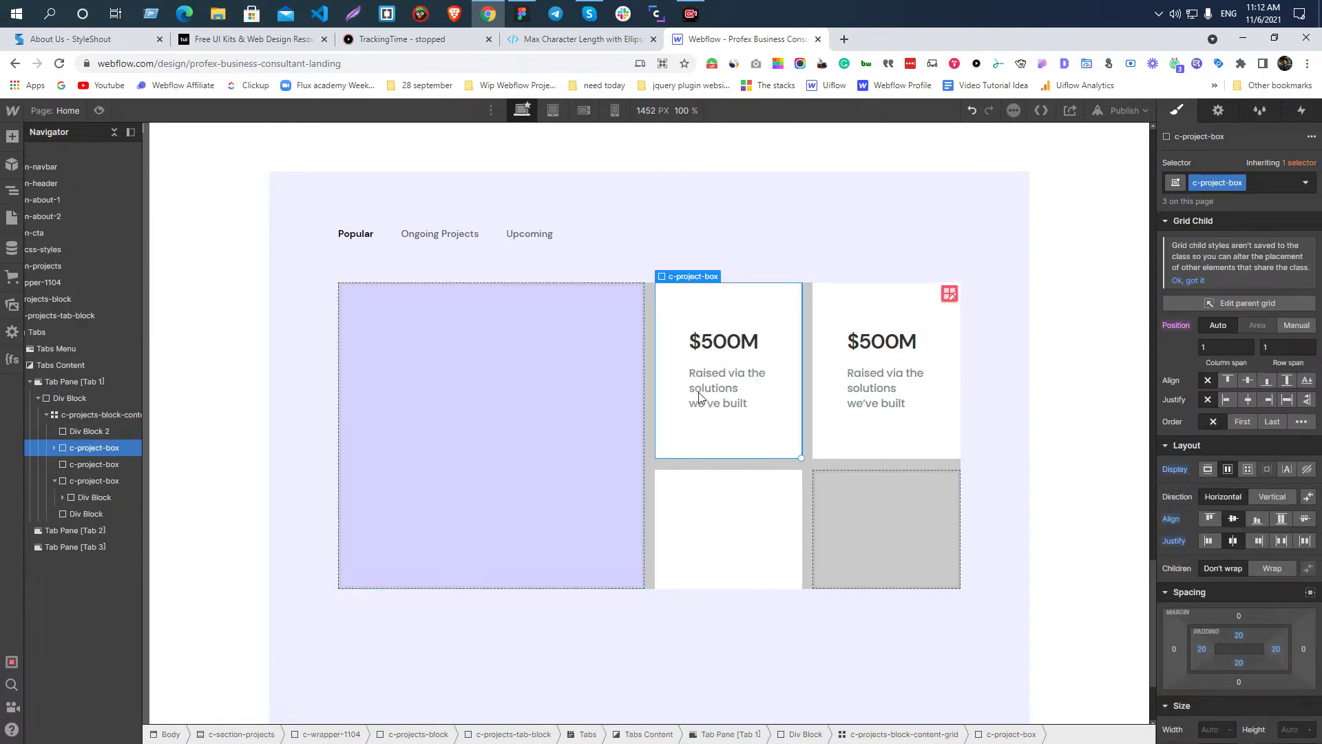
key("alt+Tab")
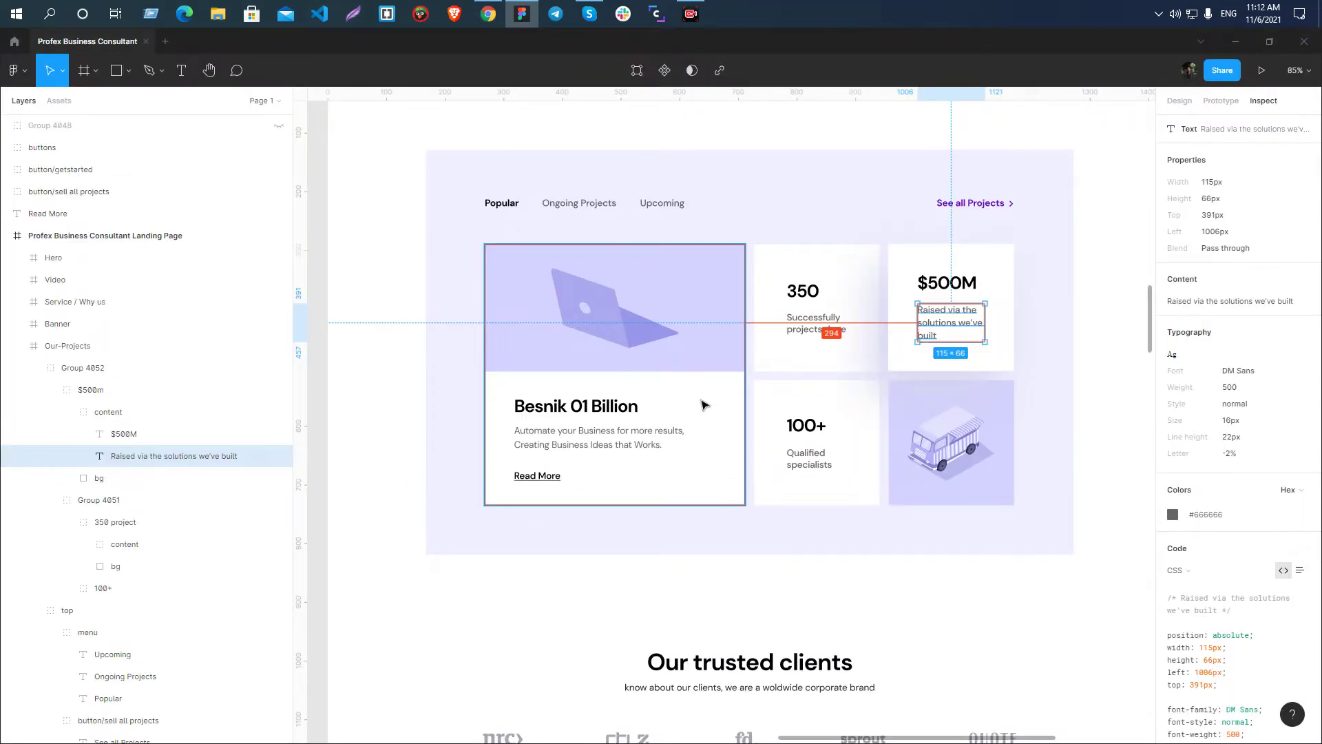
key("alt+Tab")
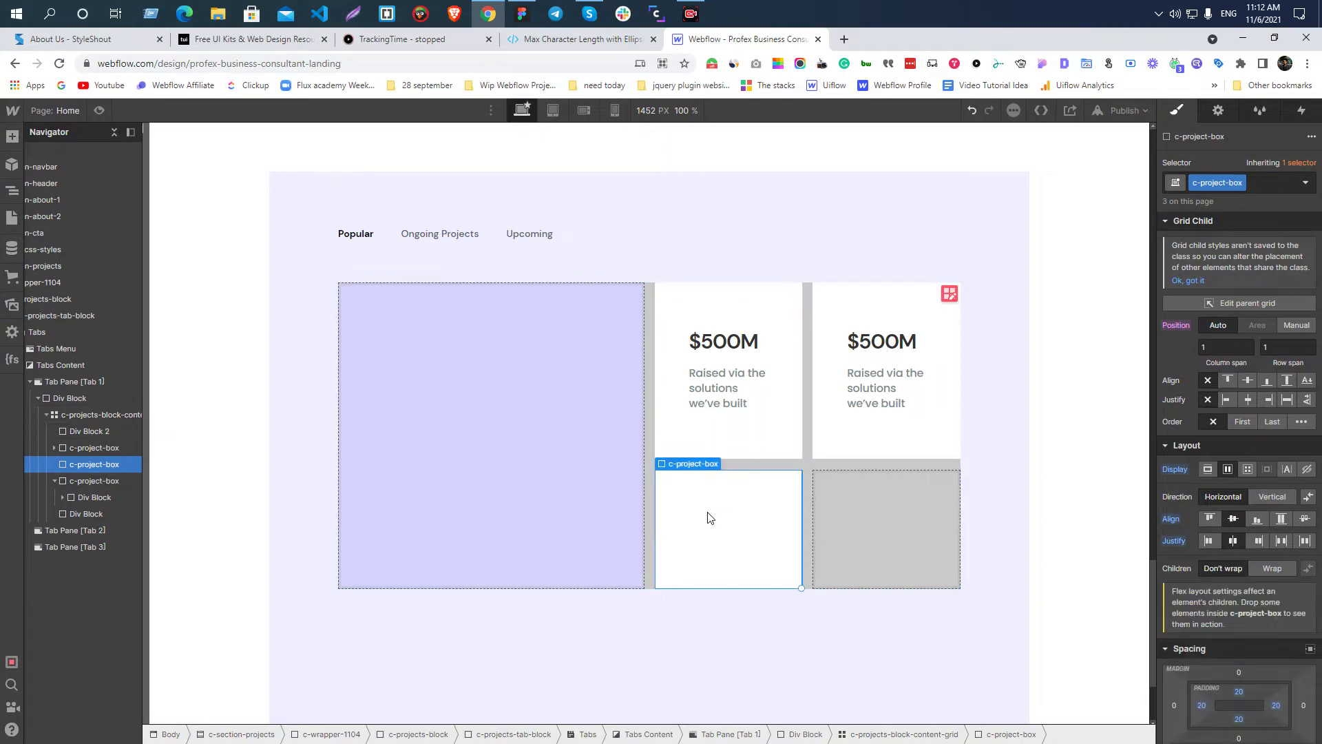
key("ctrl+v")
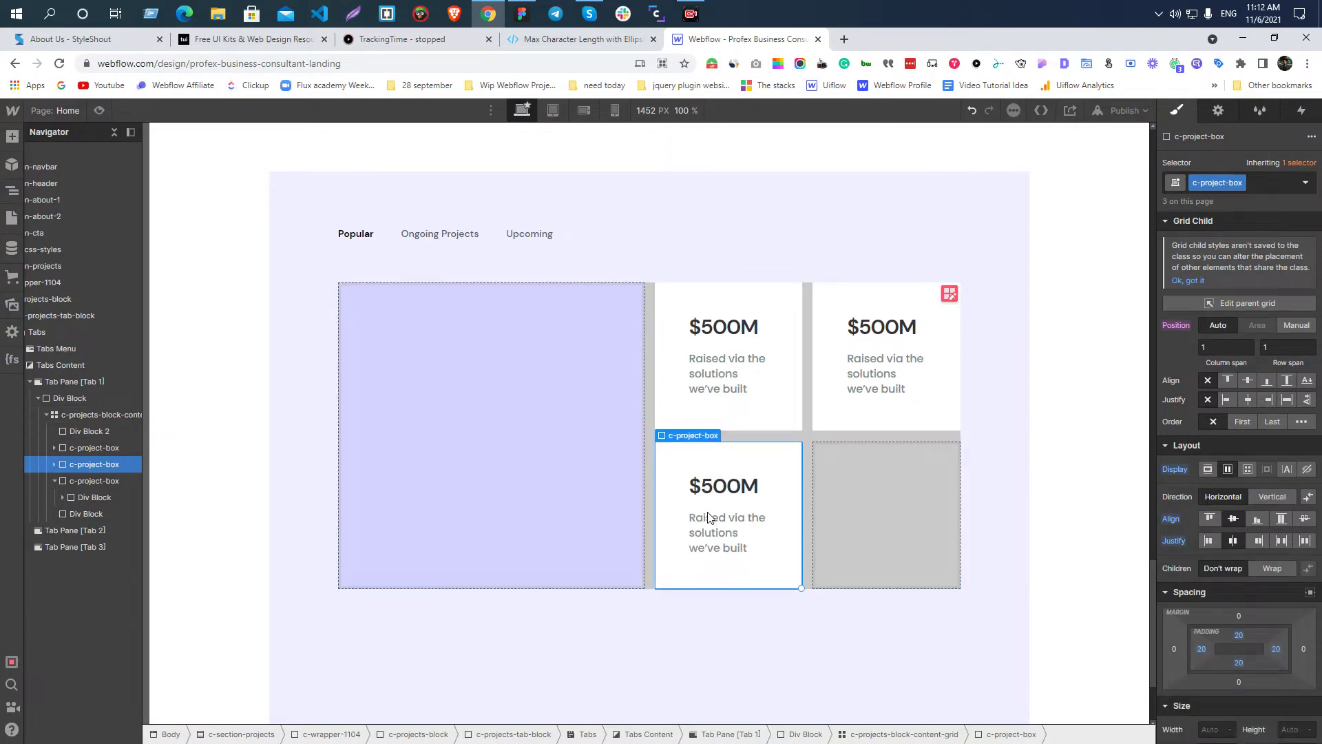
- Try duplicating the lower stat card in the projects grid, and undo the duplication
left_click(919, 502)
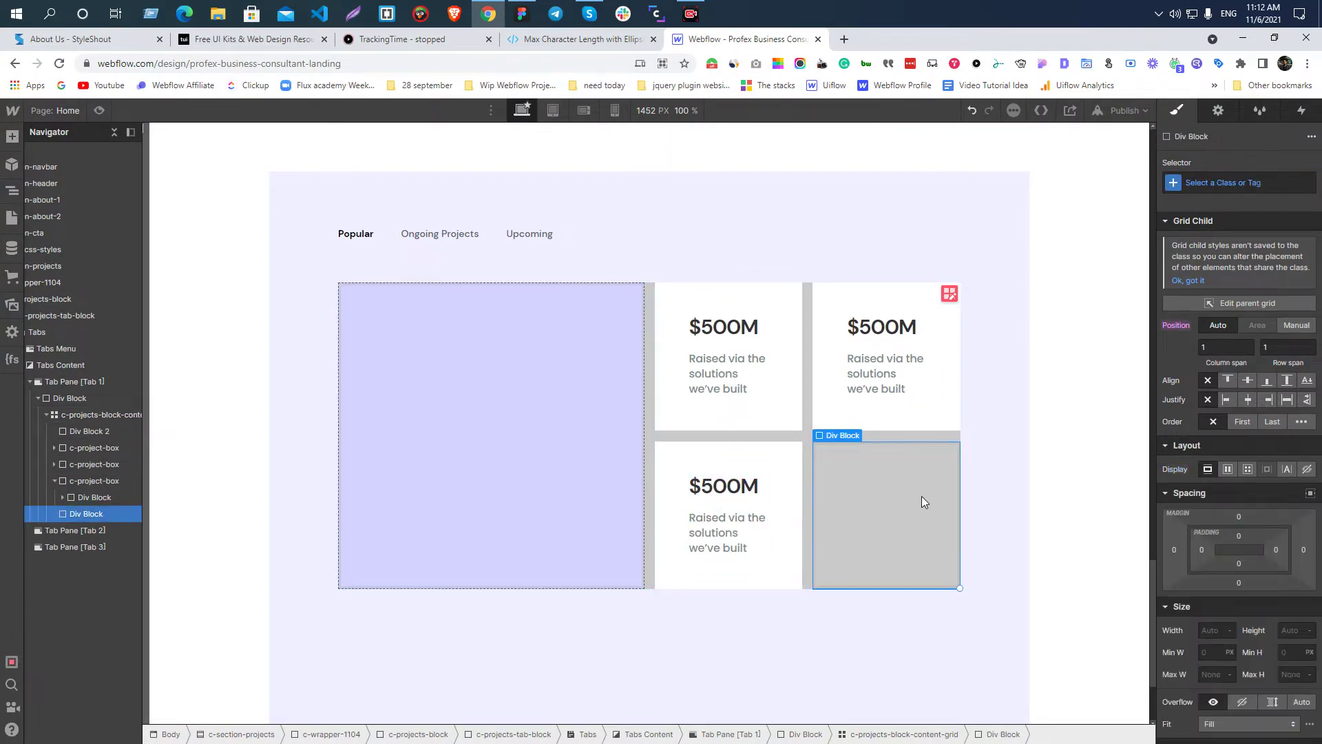
left_click(761, 486)
left_click(776, 463)
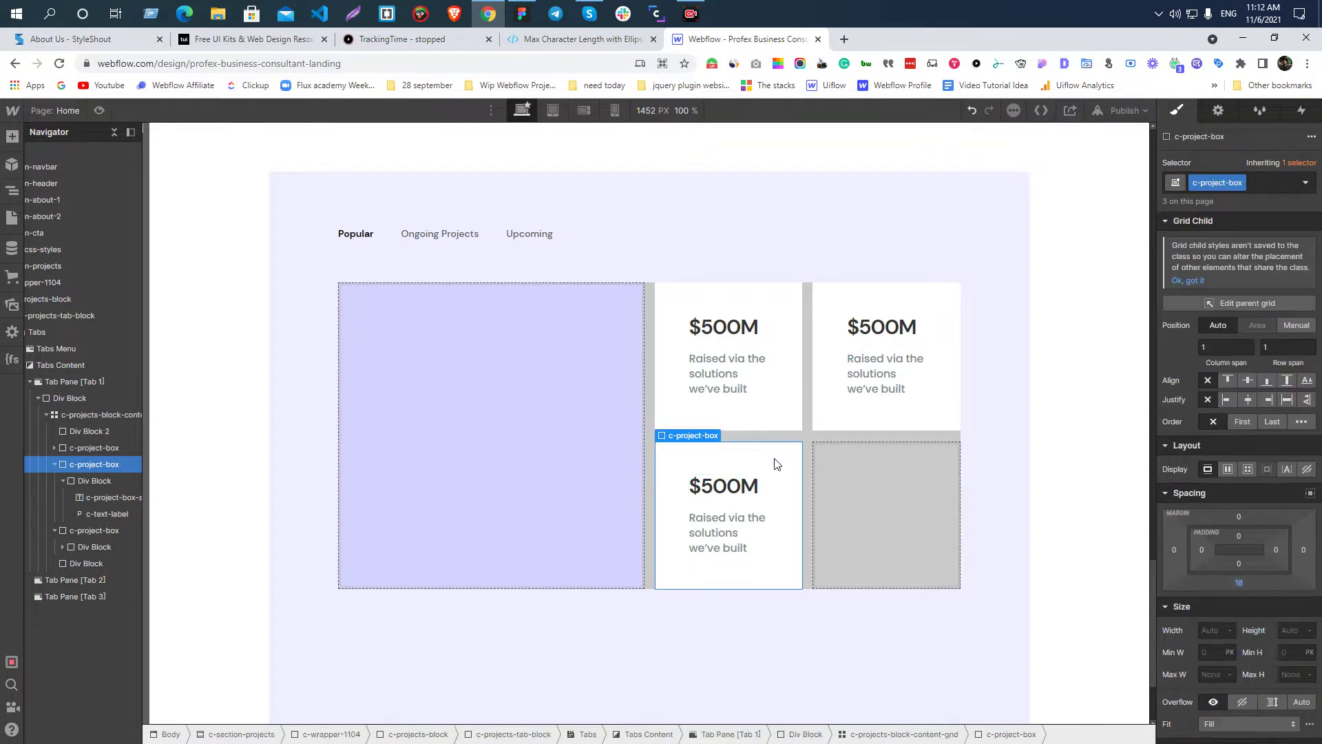
key("alt+Tab")
key("alt+Tab")
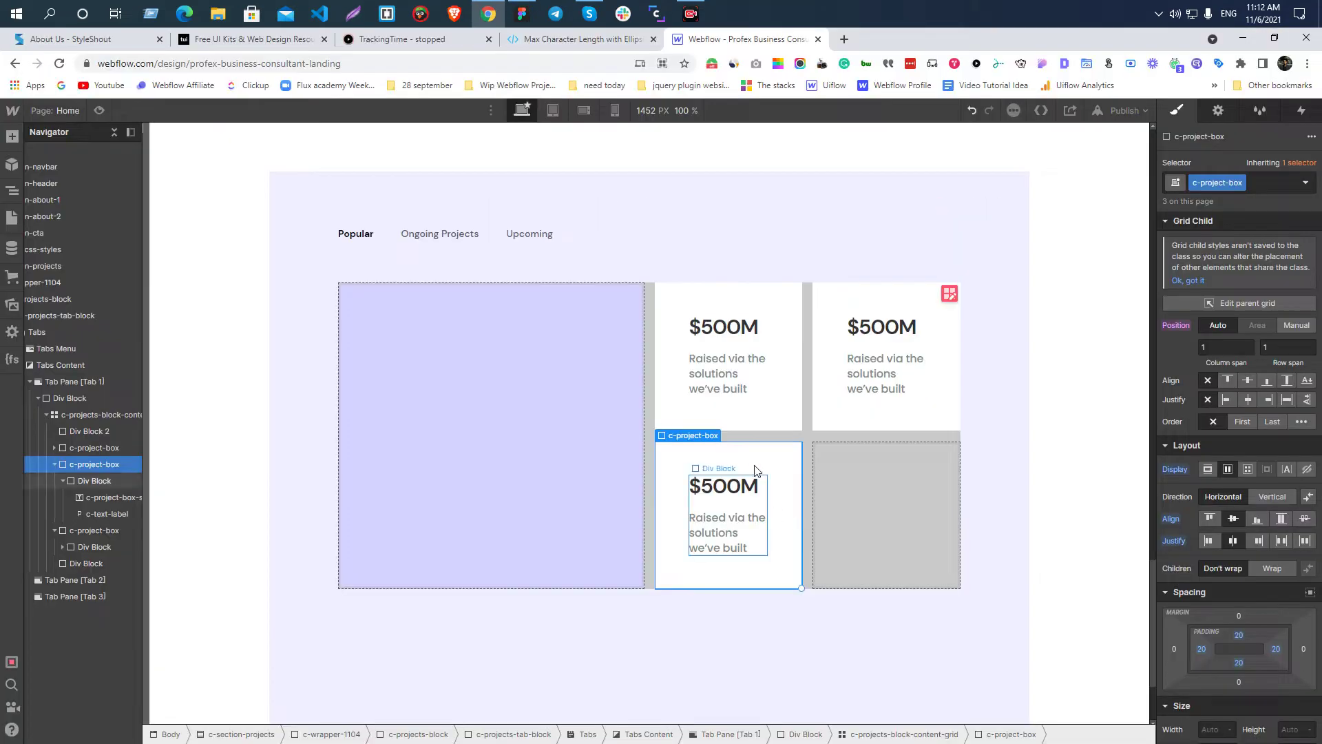
key("ctrl+d")
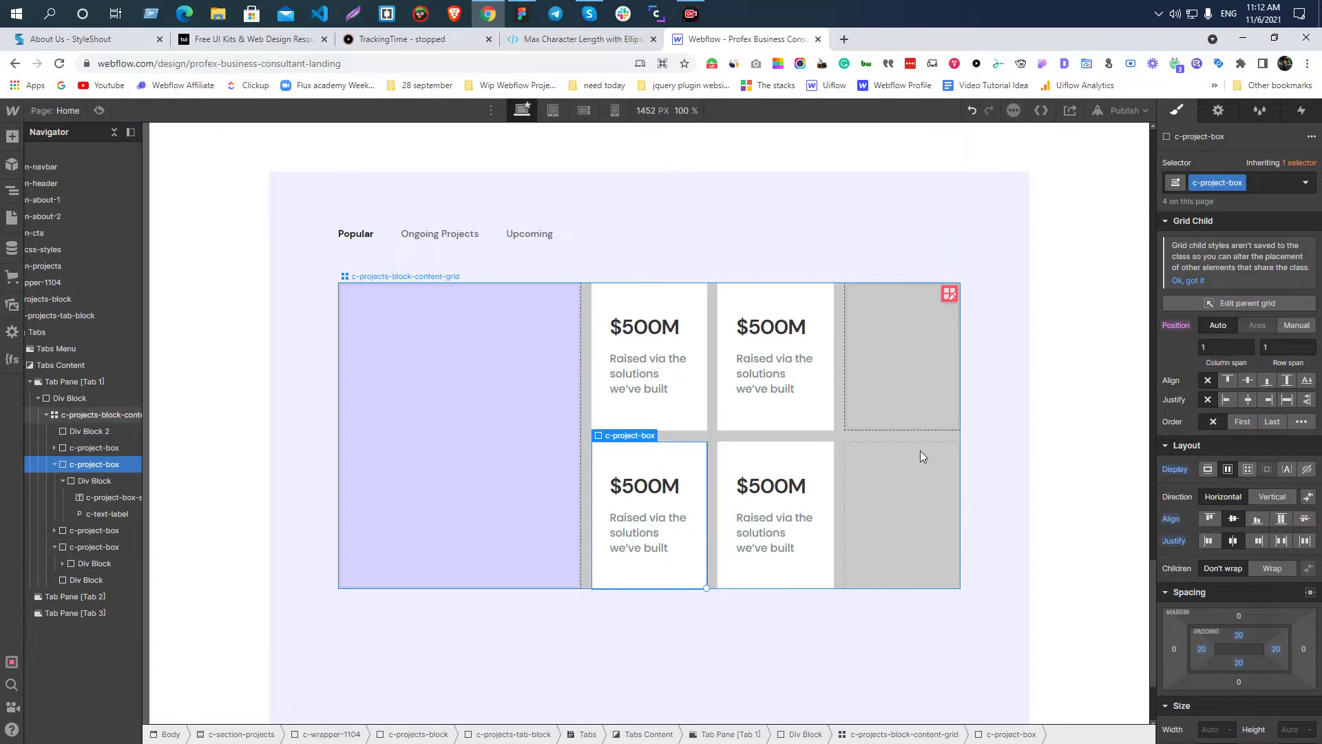
left_click(786, 463)
key("ctrl+z")
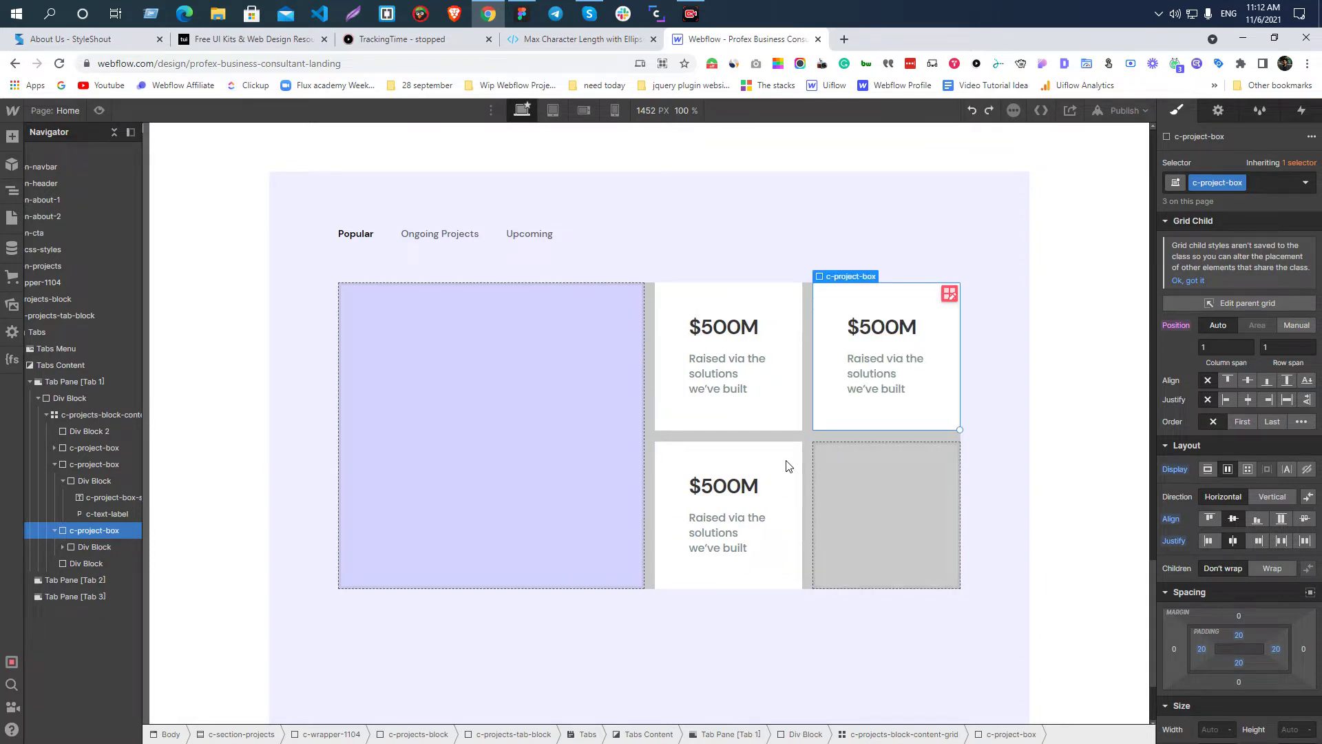
- Apply the existing c-project-box class to the empty div block in the grid's last cell
left_click(840, 469)
left_click(1228, 185)
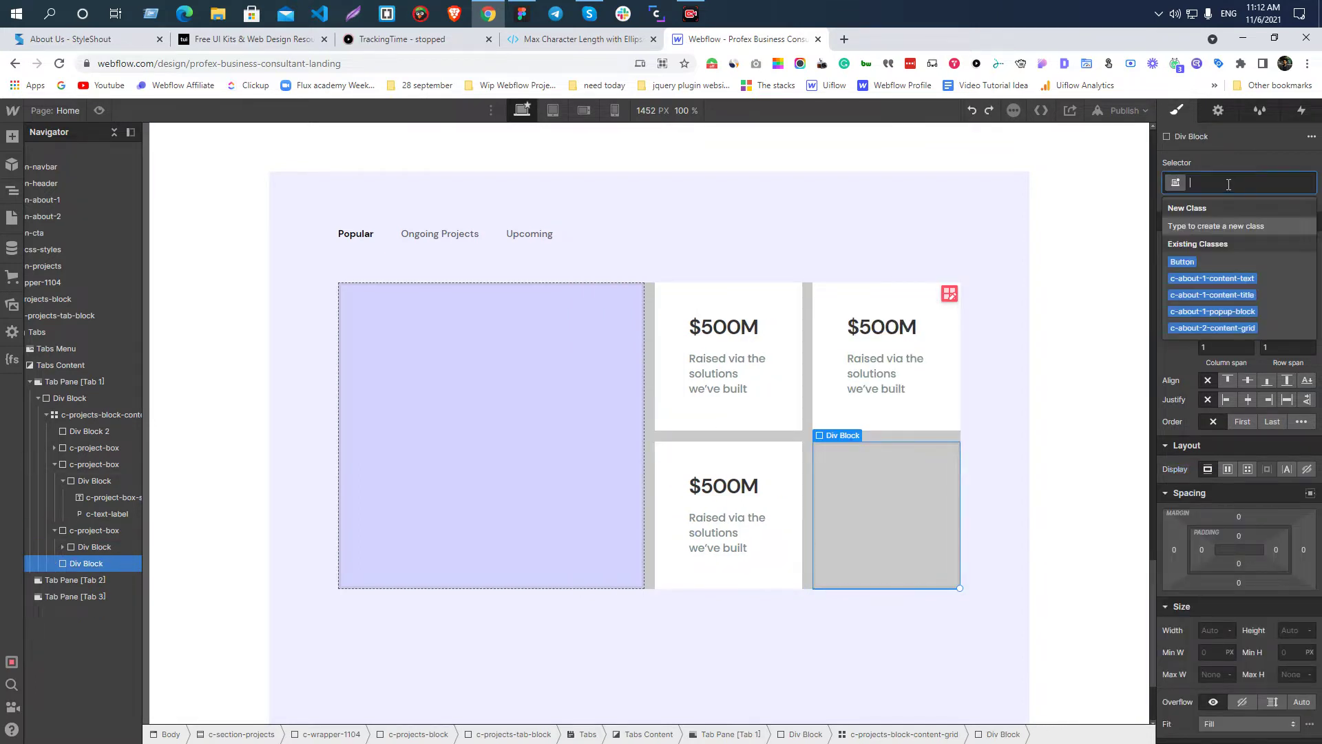
type("c-pro")
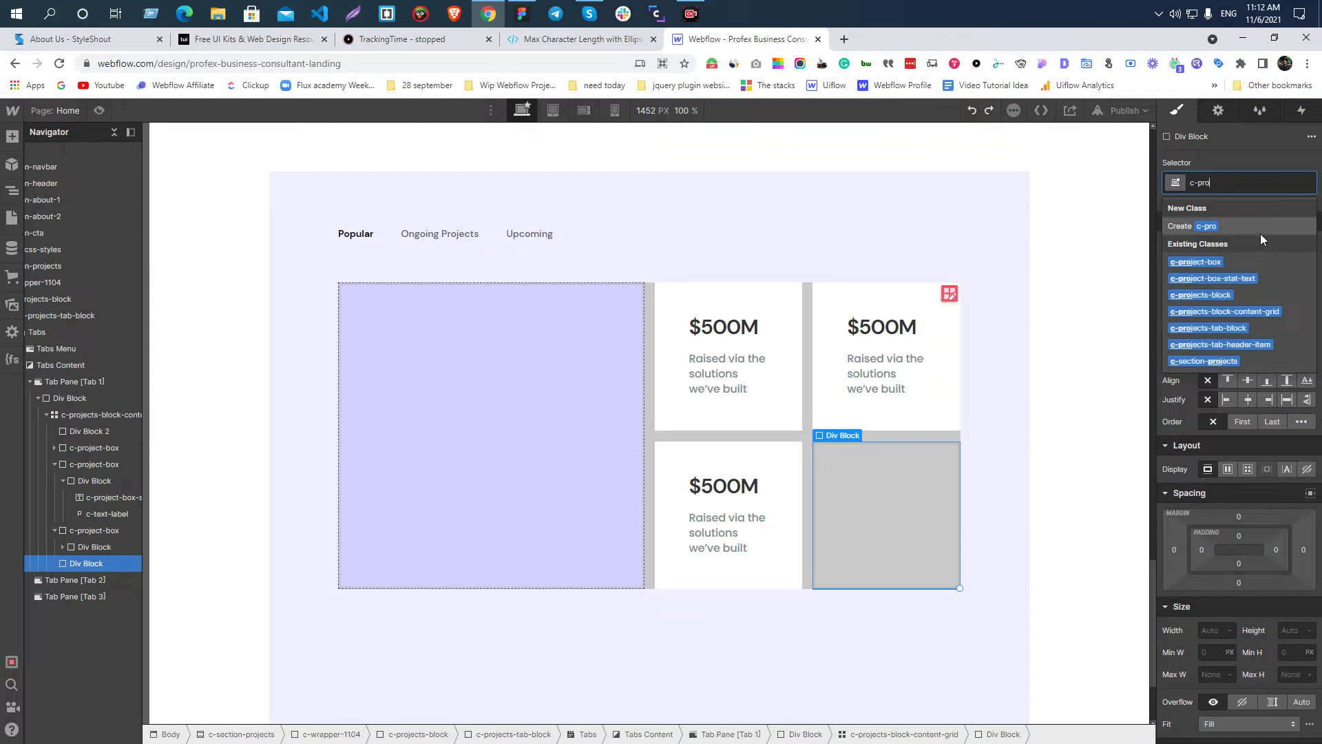
left_click(1208, 260)
- Check the truck card in Figma and add an image element with projects-illustration-2.svg to the last project box in Webflow
key("alt+Tab")
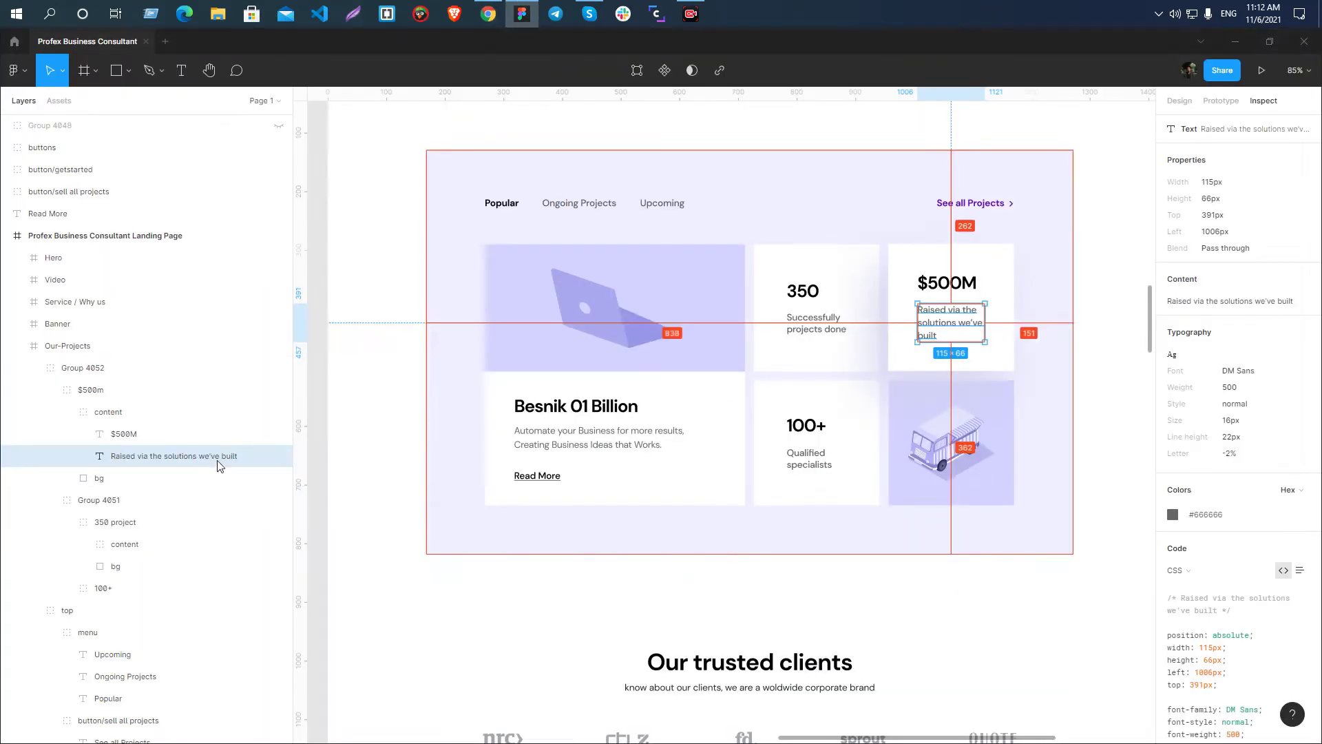
left_click(938, 439)
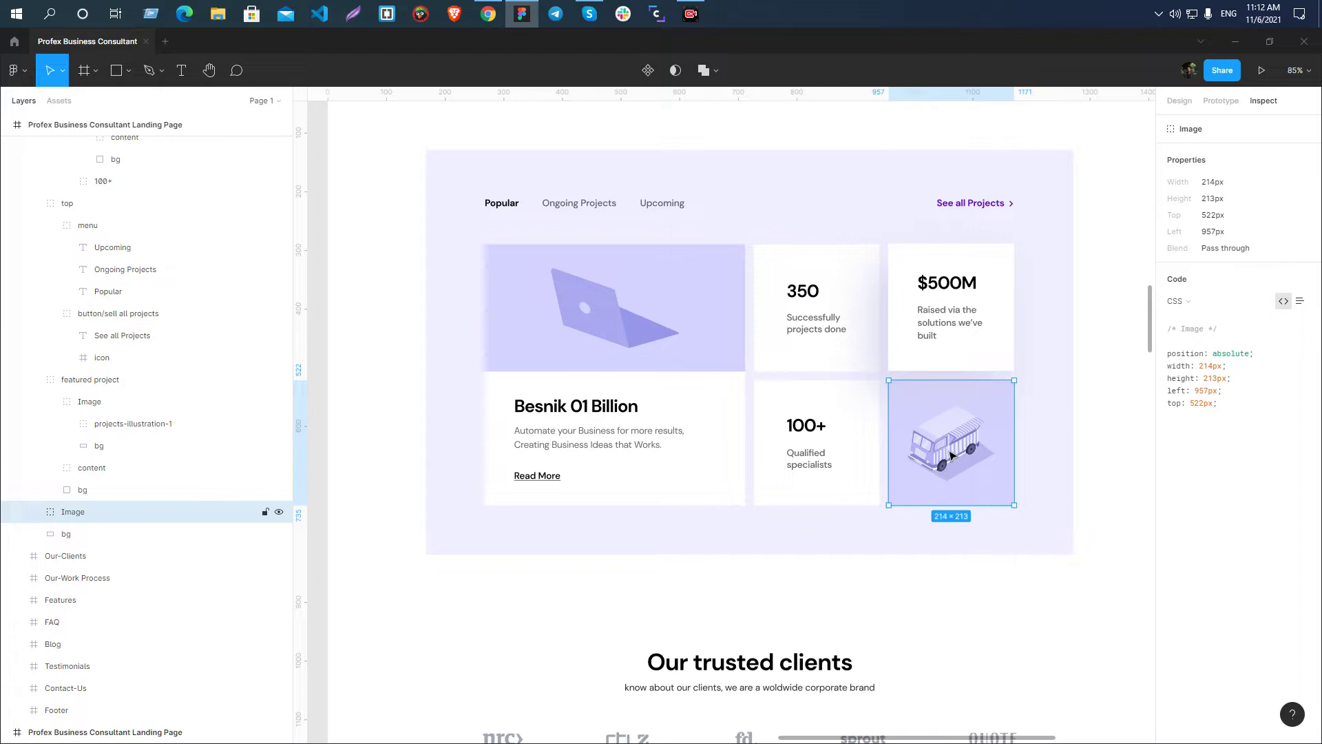
key("alt+Tab")
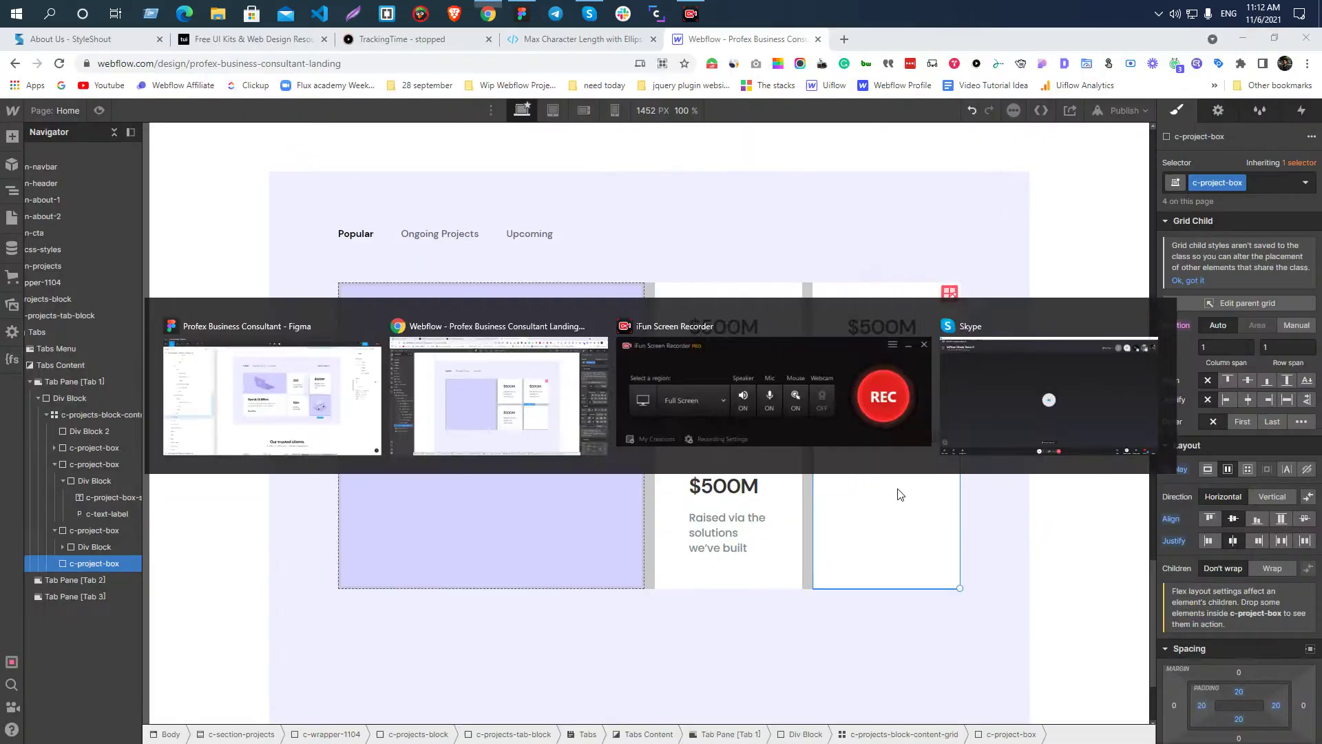
key("ctrl+e")
type("ima")
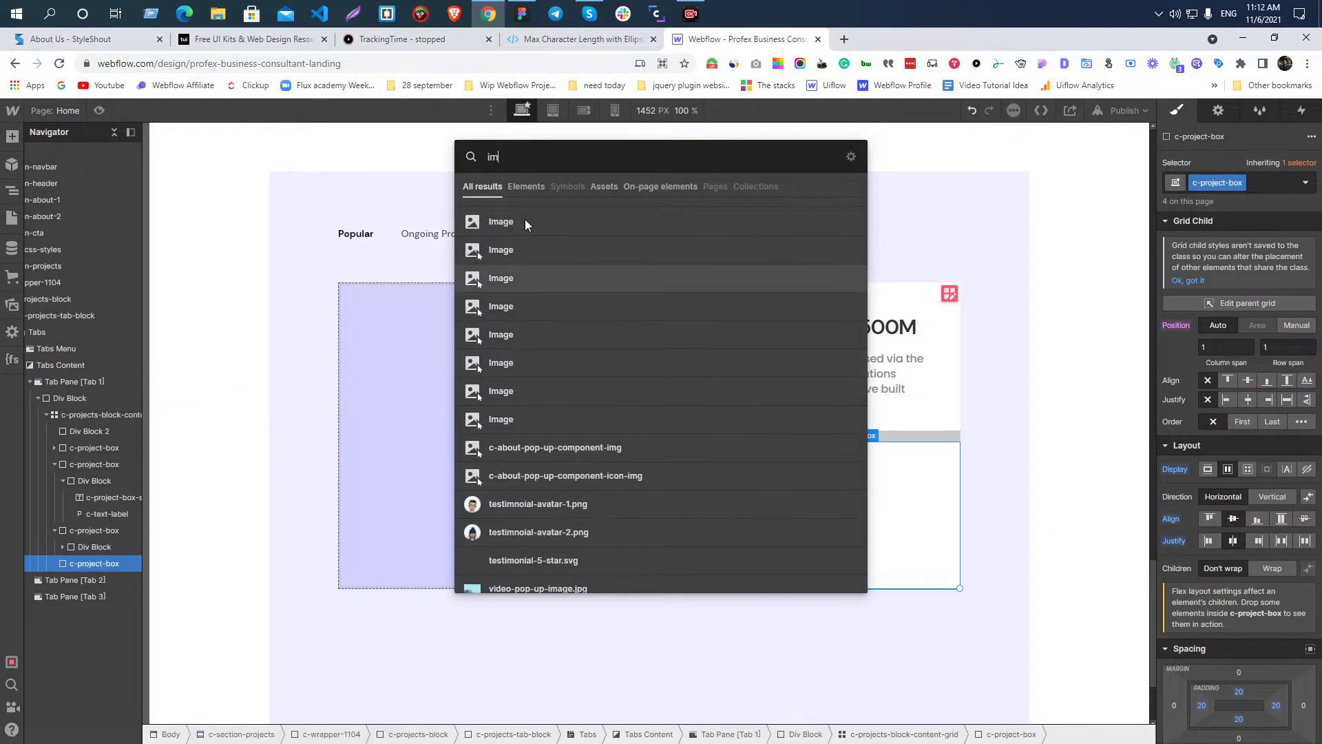
left_click(525, 218)
left_click(932, 290)
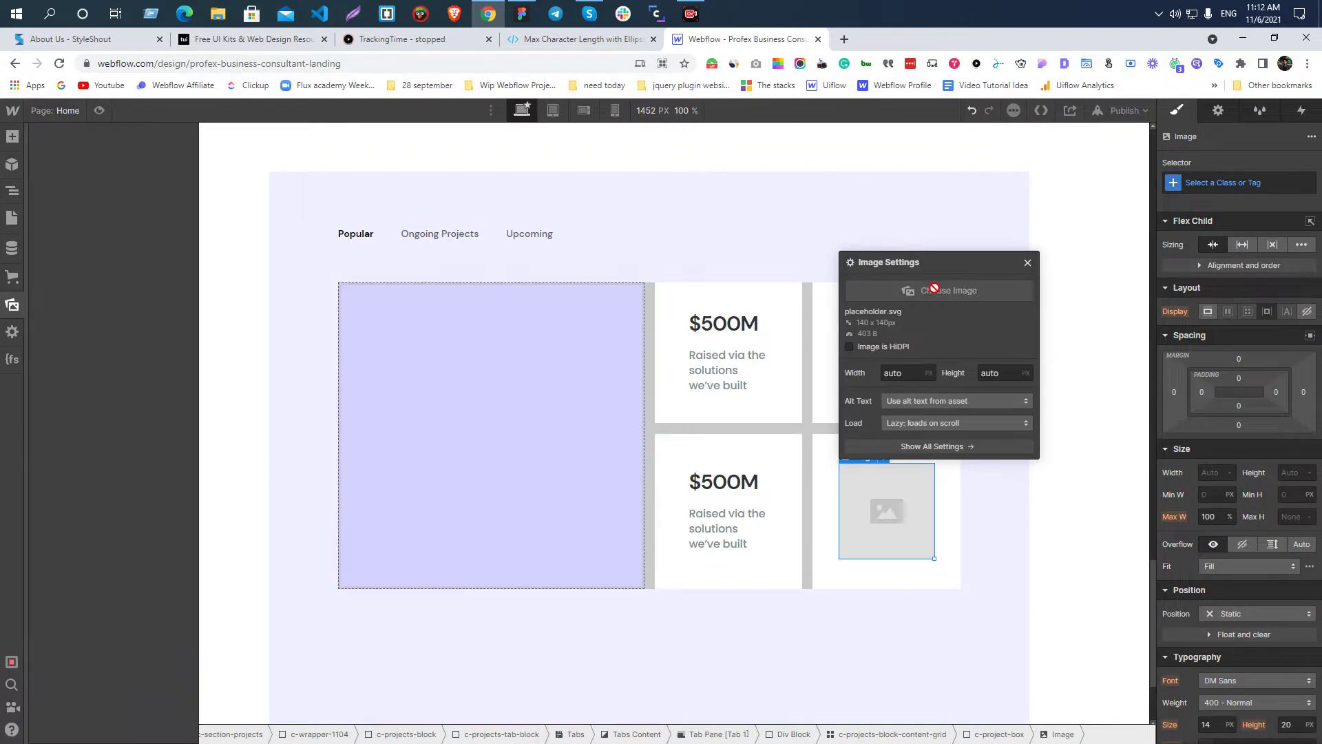
left_click(166, 490)
left_click(102, 488)
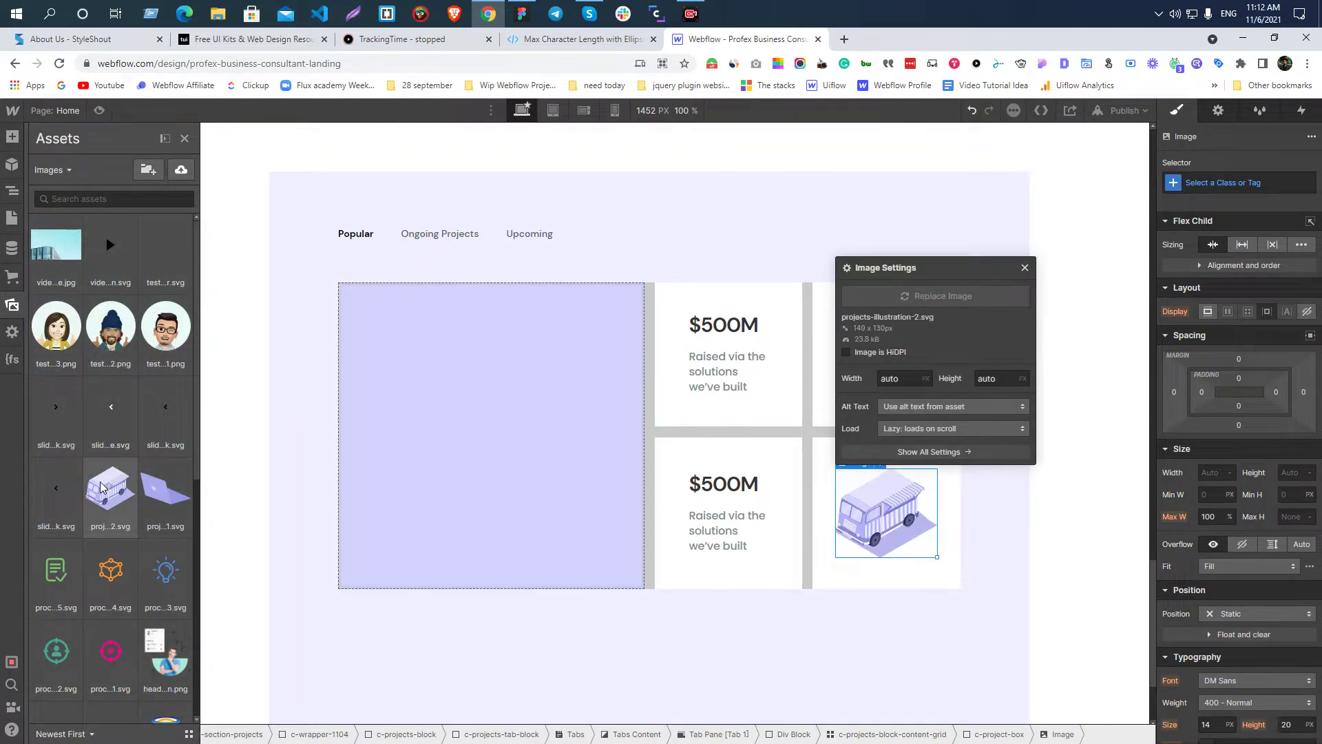
key("z")
- Compare the truck card with Figma and add the combo class c-project-image-wrapper to its project box in Webflow
left_click(930, 591)
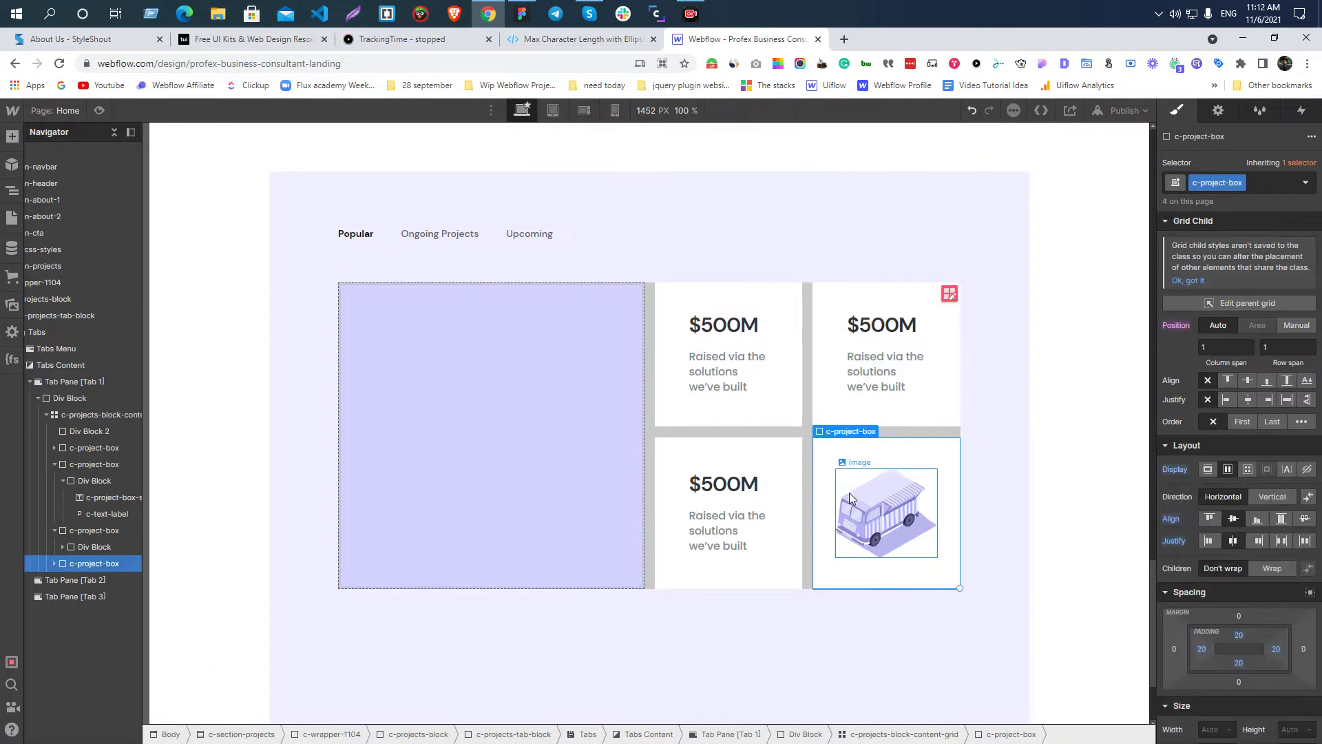
key("alt+Tab")
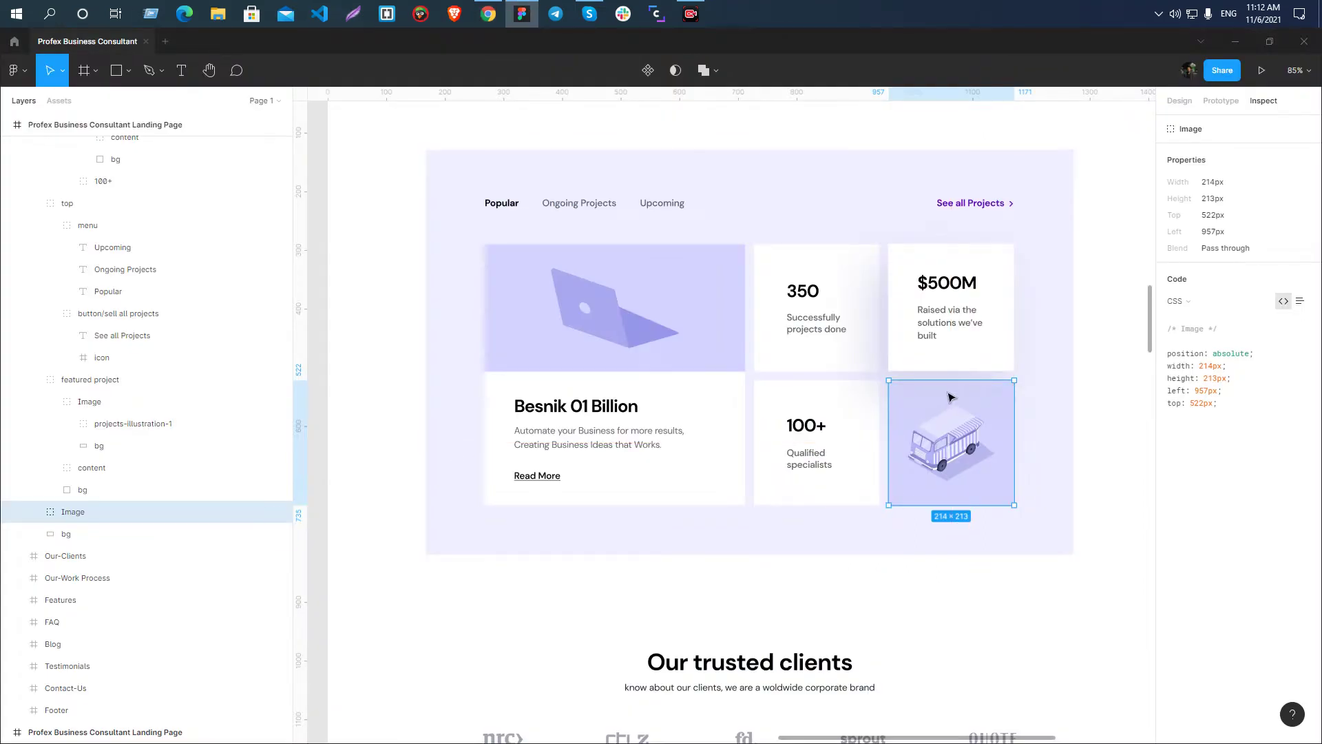
key("alt+Tab")
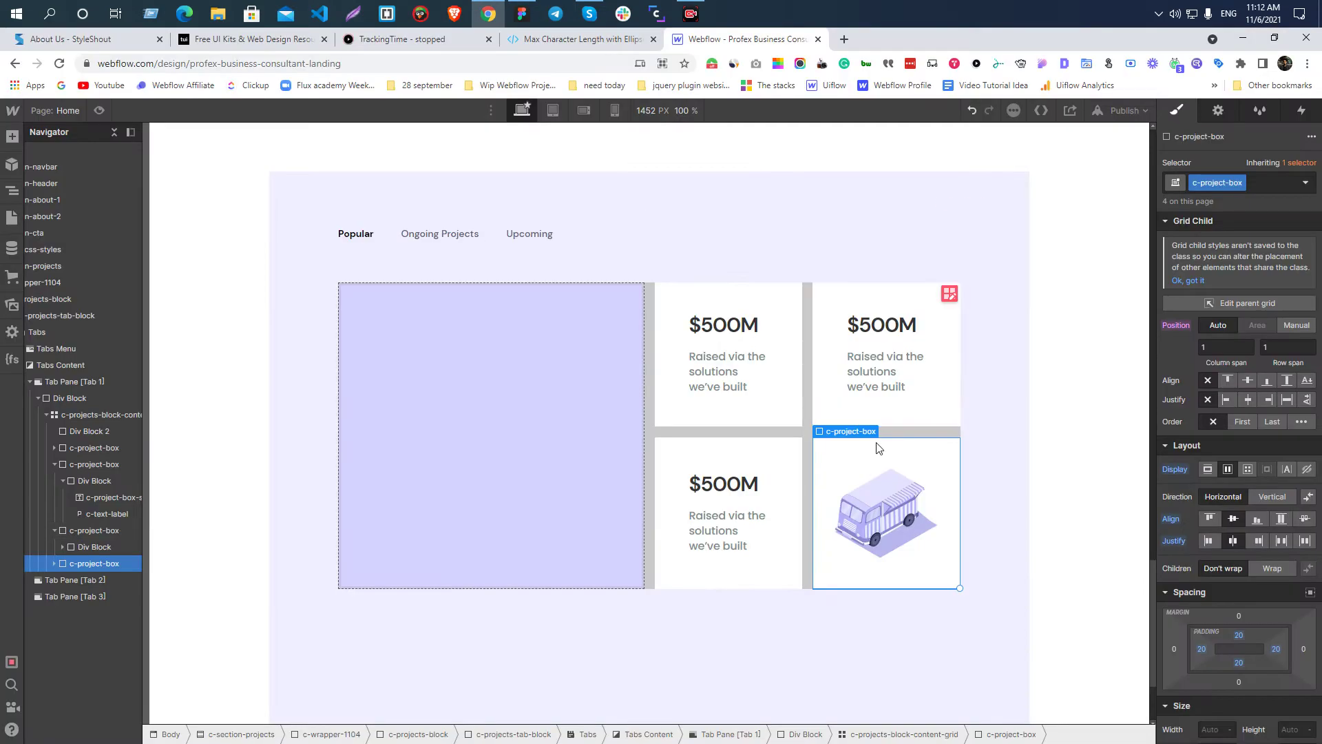
left_click(1253, 184)
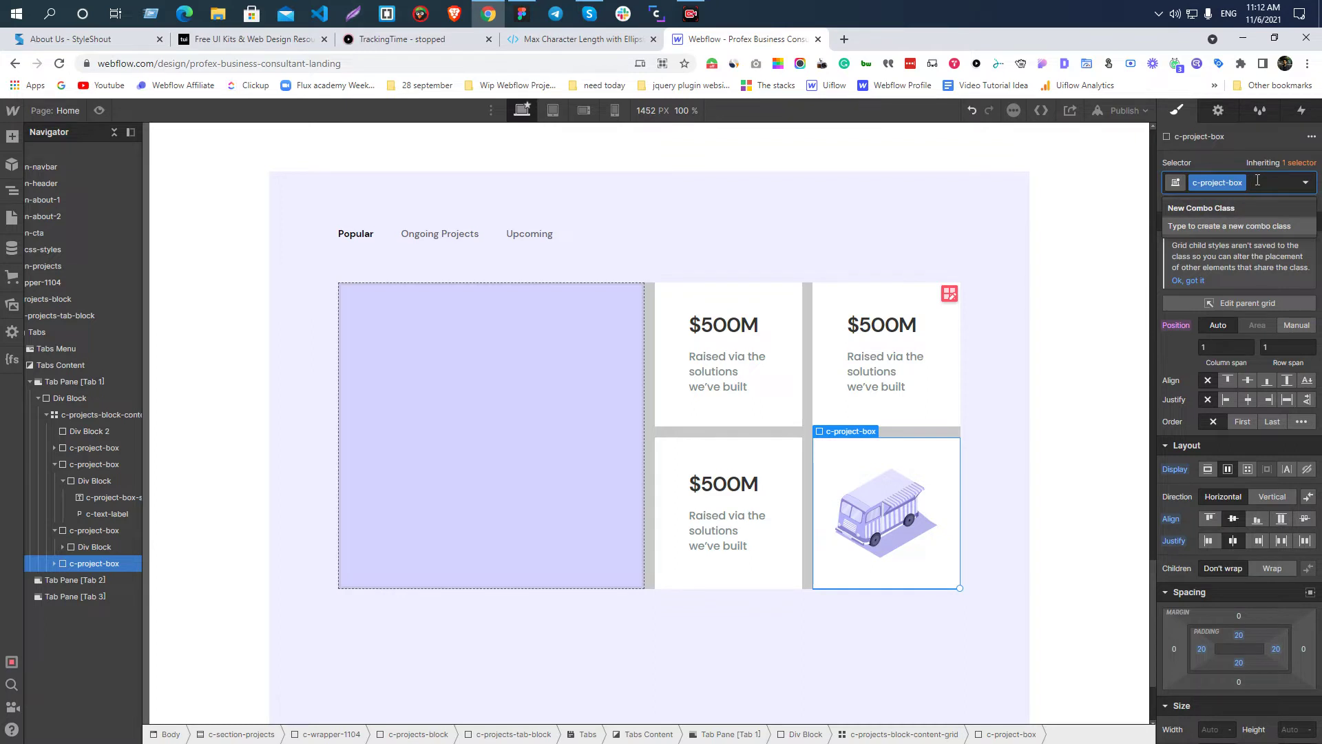
type("c-proj")
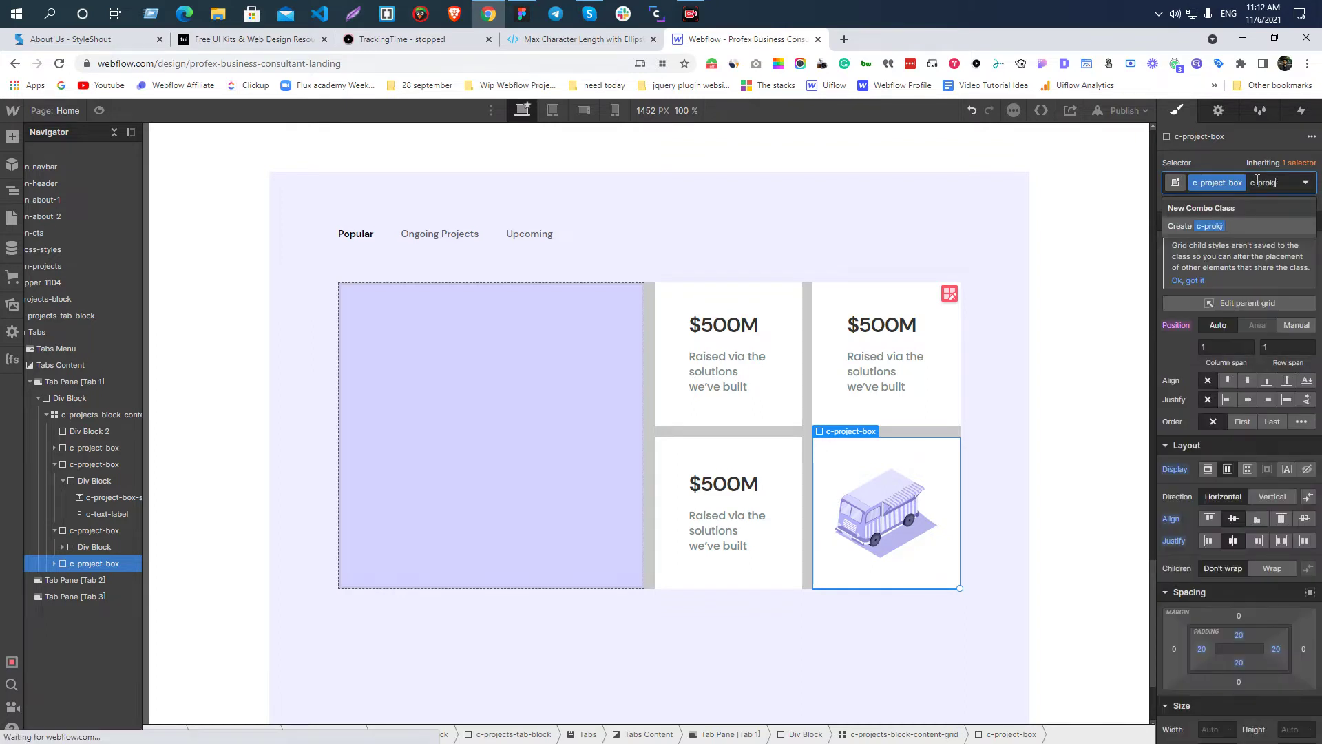
type("ect-ima-")
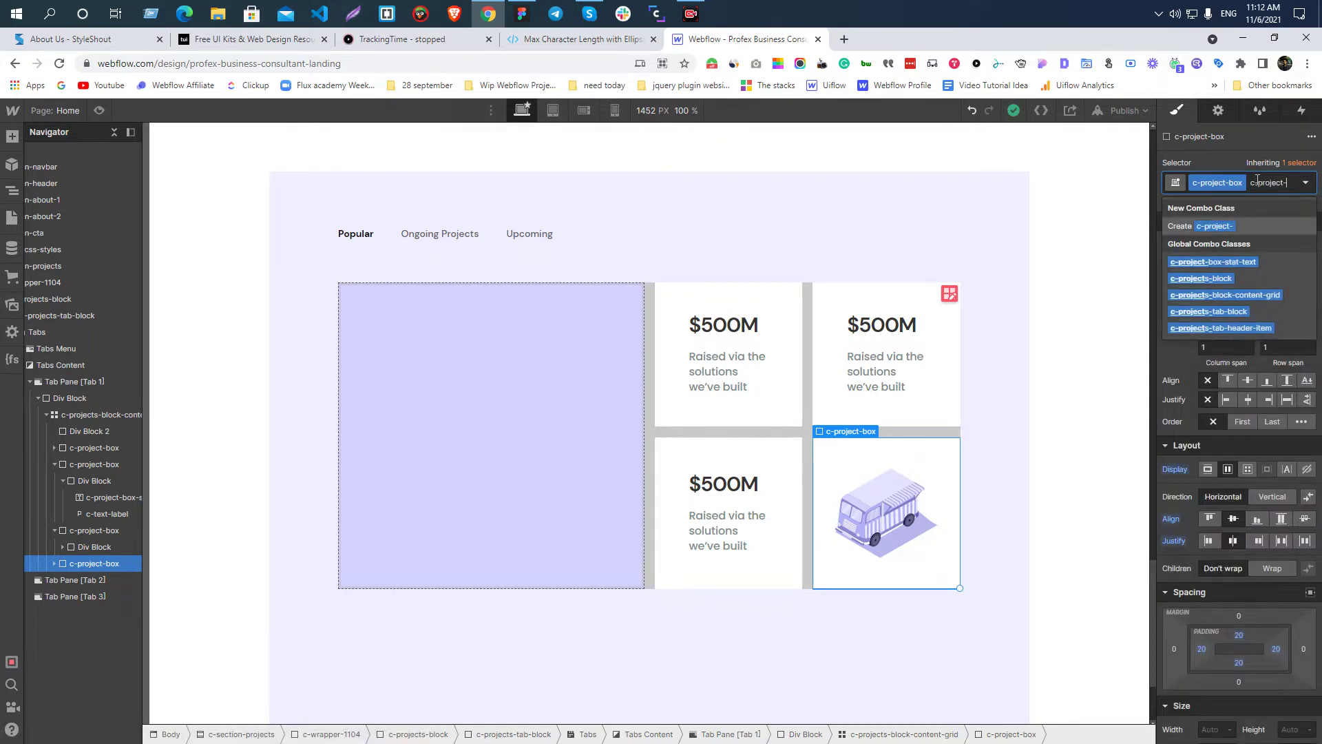
key("BackSpace")
key("BackSpace")
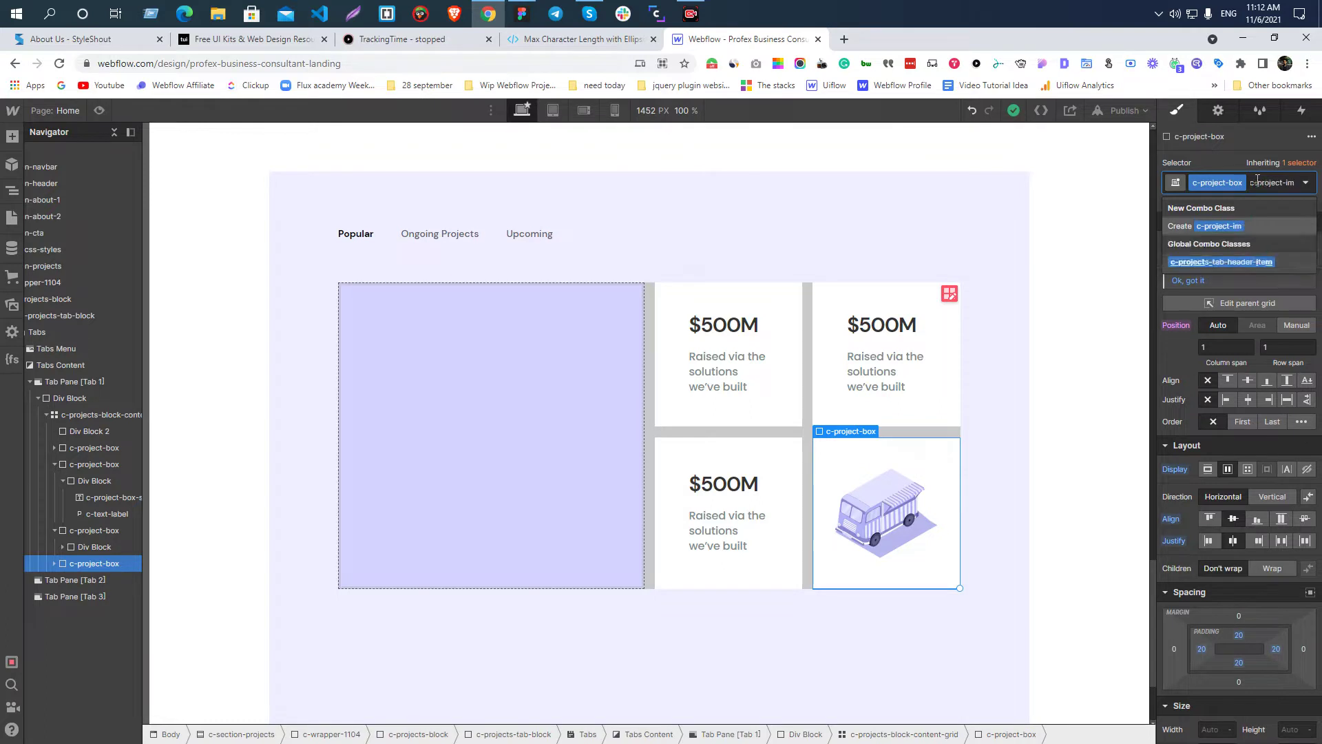
type("age-wrapper")
key("Return")
- Copy the truck card's background color #D3D3FF from Figma and set it as the Webflow image card's background color
key("alt+Tab")
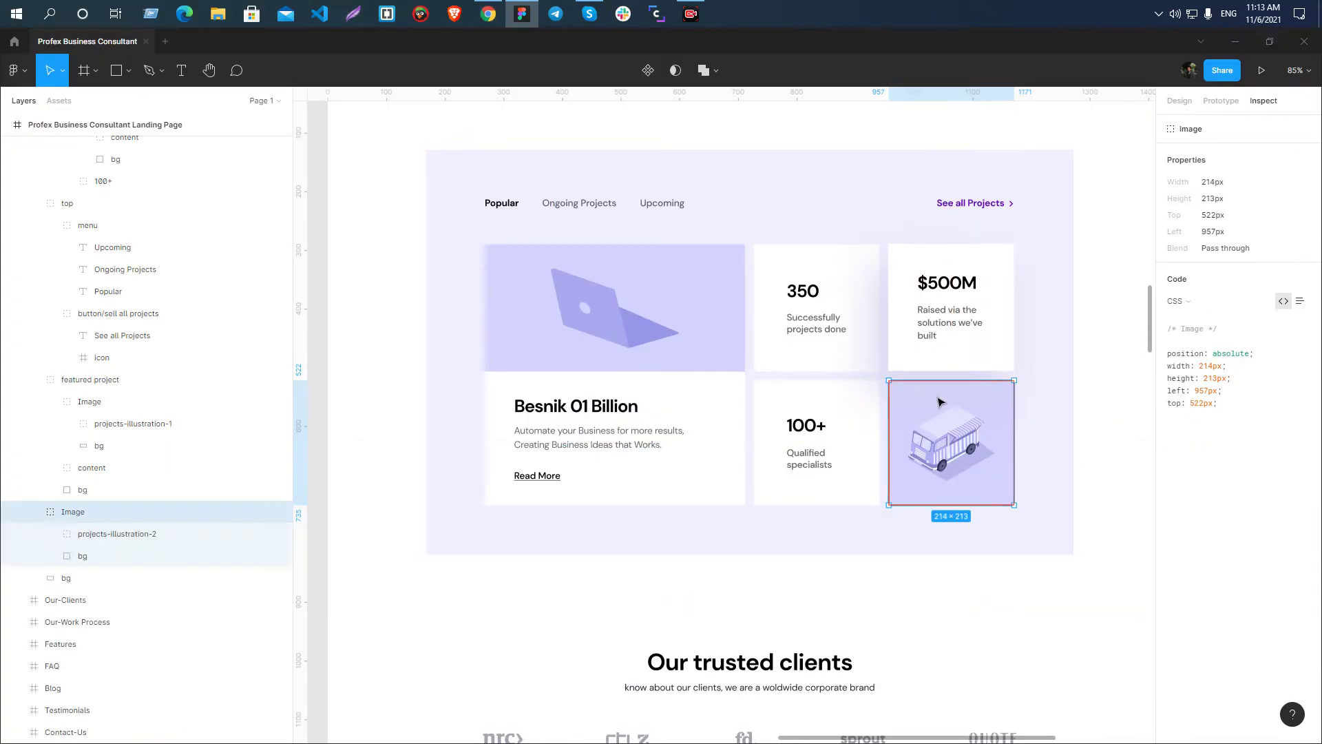
double_click(940, 402)
left_click_drag(1193, 304, 1229, 308)
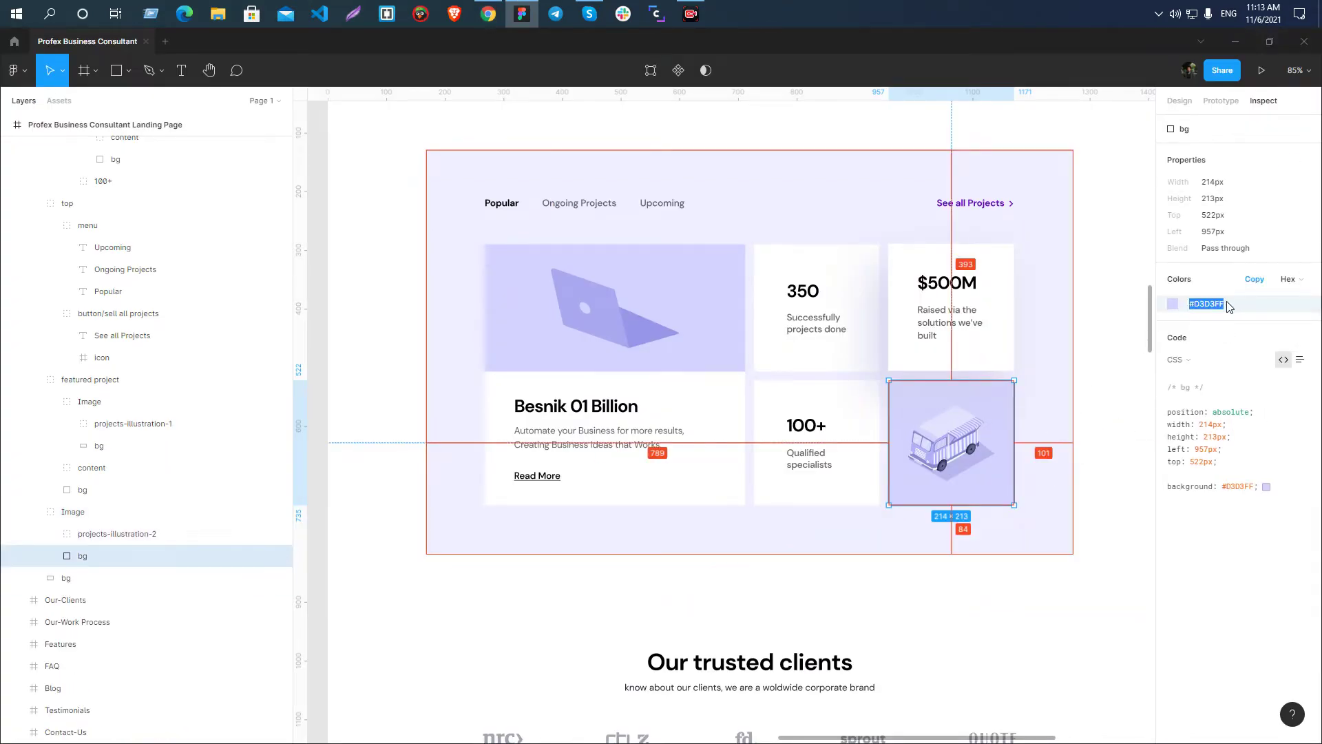
key("ctrl+c")
key("alt+Tab")
scroll(1239, 413, "down", 5)
left_click(1241, 541)
scroll(1253, 594, "down", 4)
double_click(1242, 532)
key("ctrl+v")
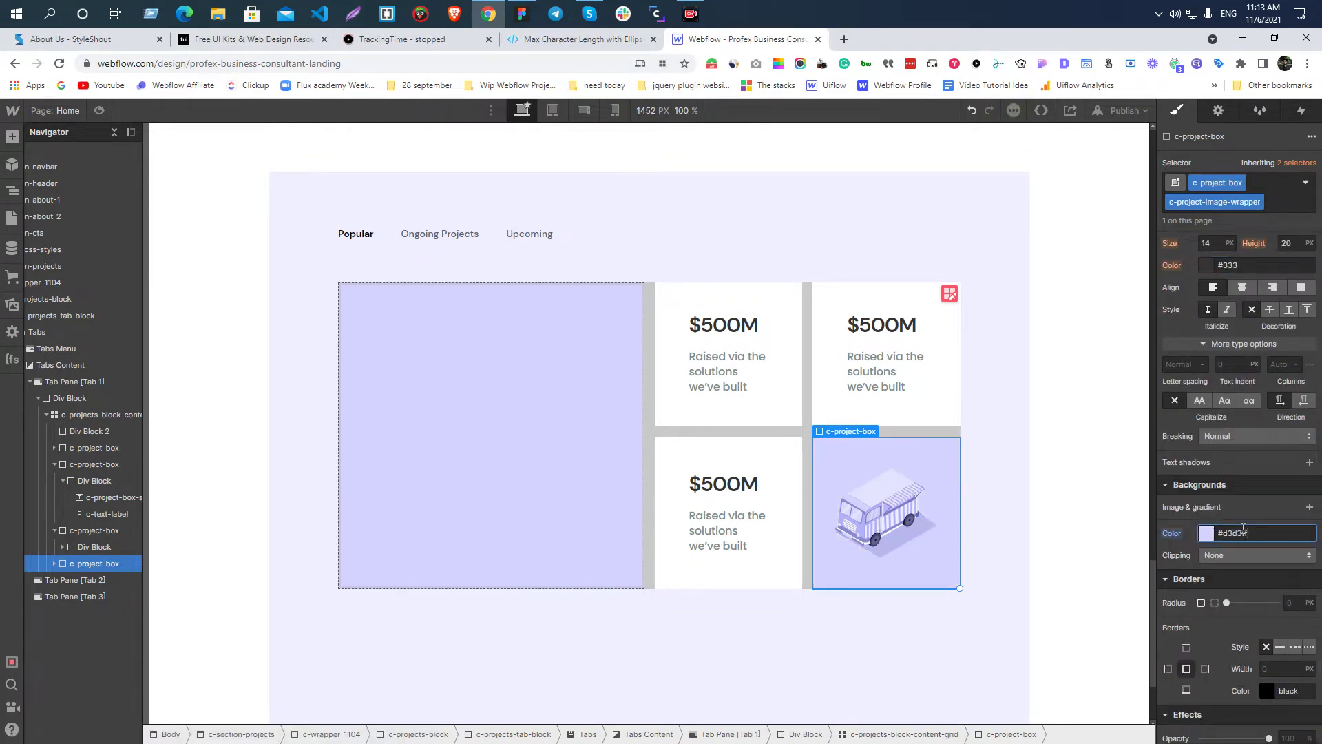
- Compare the truck illustration's size and spacing inside its image card in Webflow with the Figma design
left_click(870, 526)
key("alt+Tab")
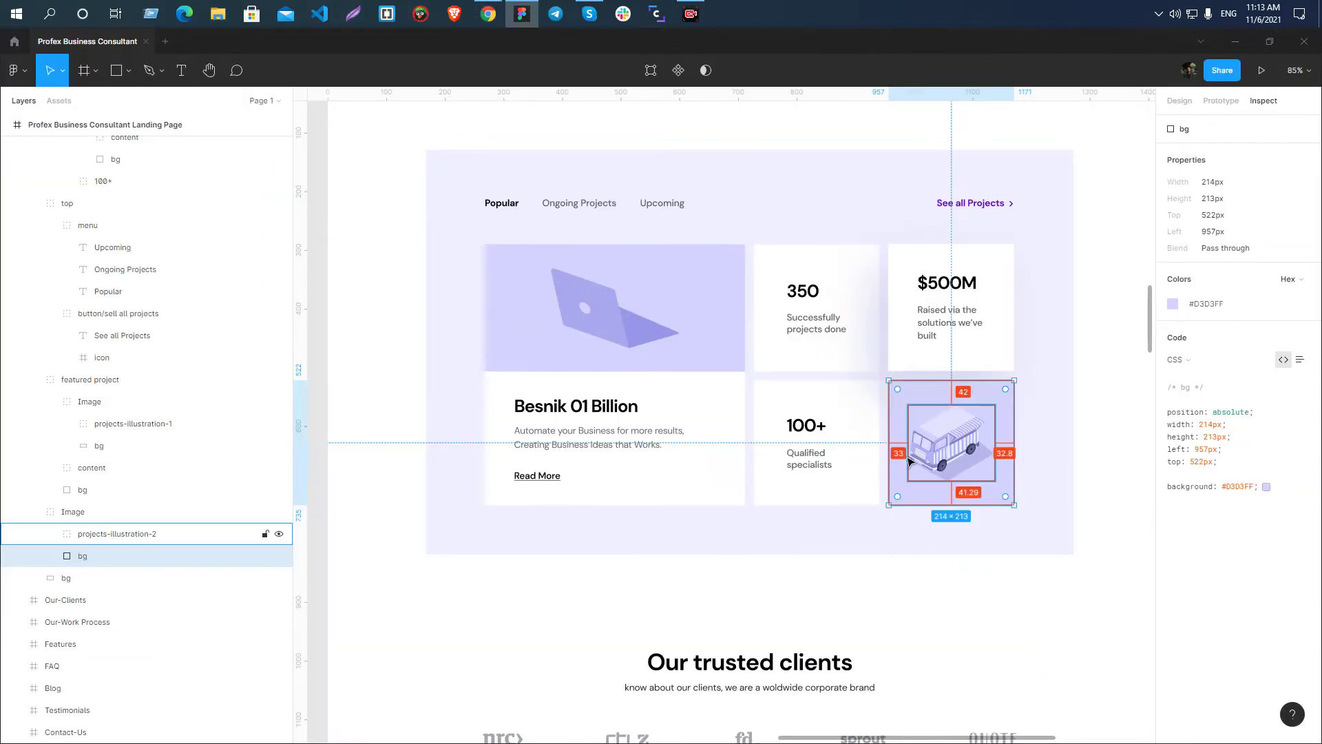
key("alt+Tab")
left_click(845, 452)
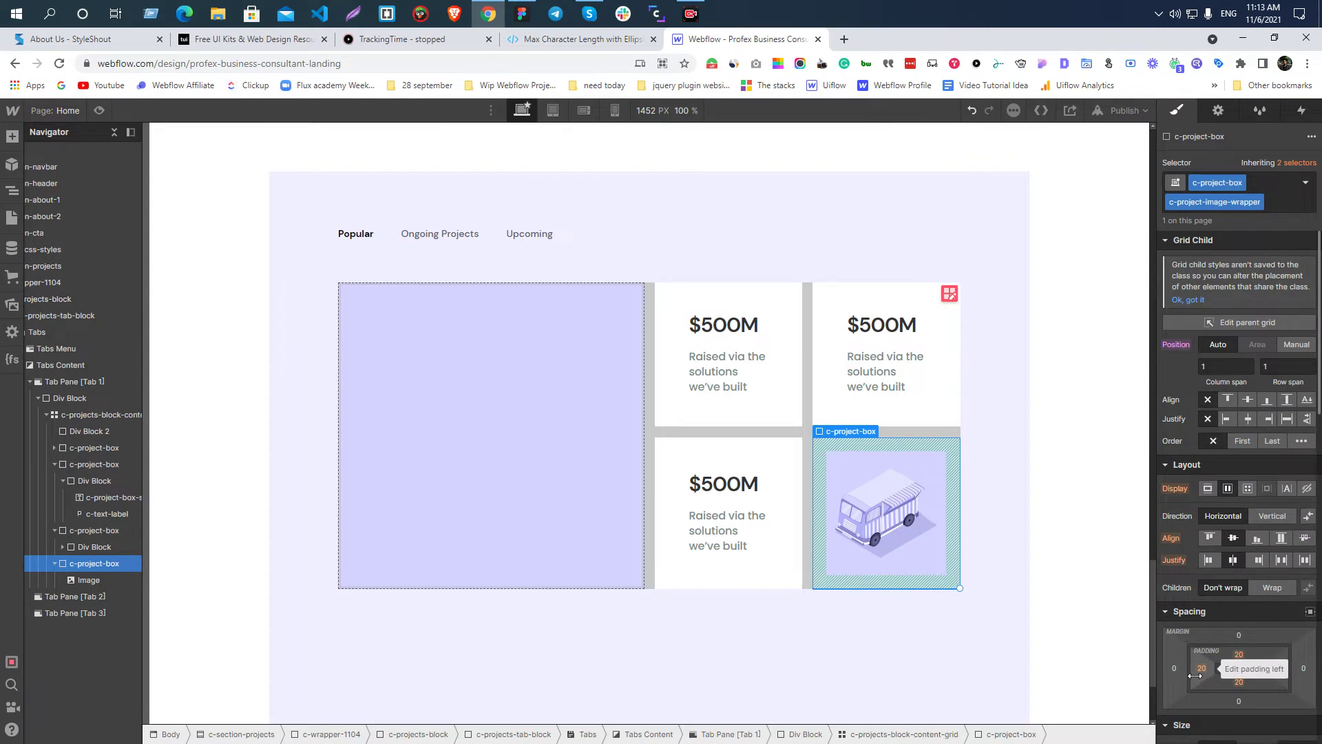
key("alt+Tab")
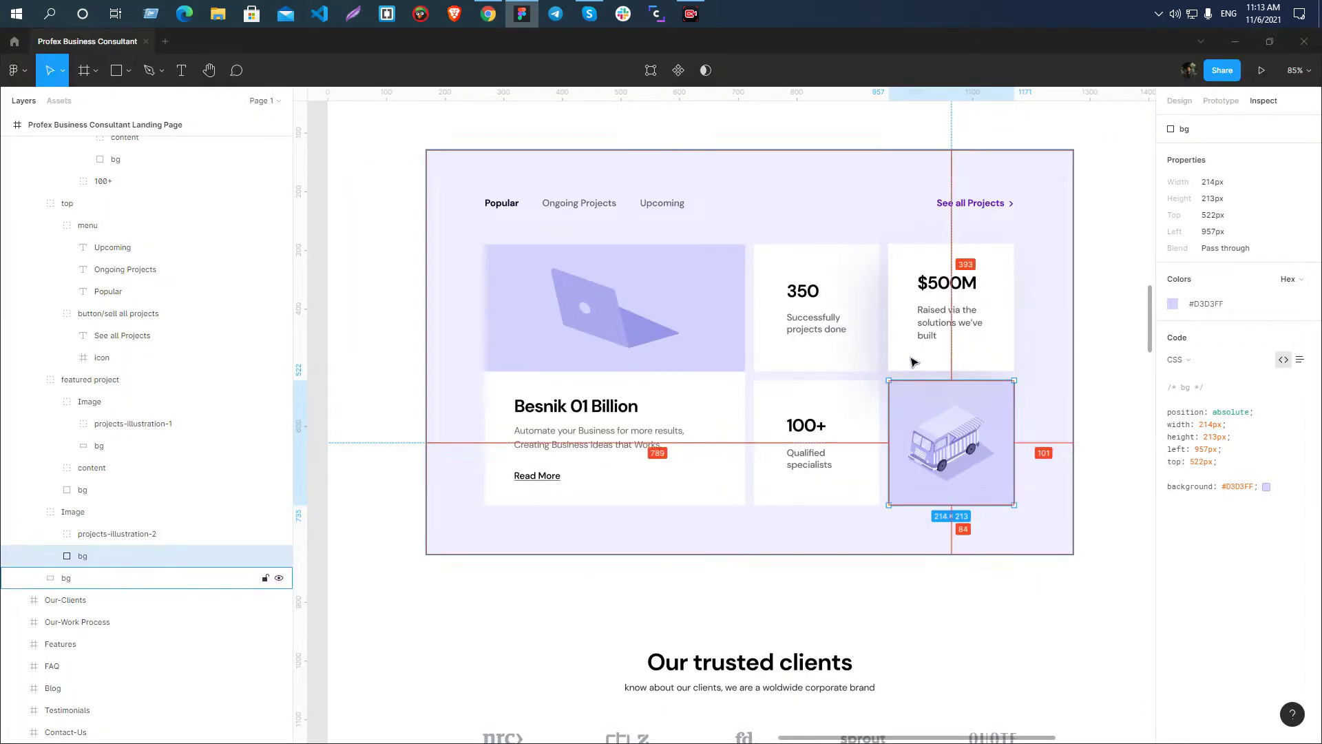
- Check the first stat card in Figma and change its Webflow heading to 350
left_click(802, 290)
key("alt+Tab")
left_click(730, 325)
double_click(730, 324)
type("350")
- Copy the first stat card's description from Figma and replace its Webflow text with "Successfully projects done"
key("alt+Tab")
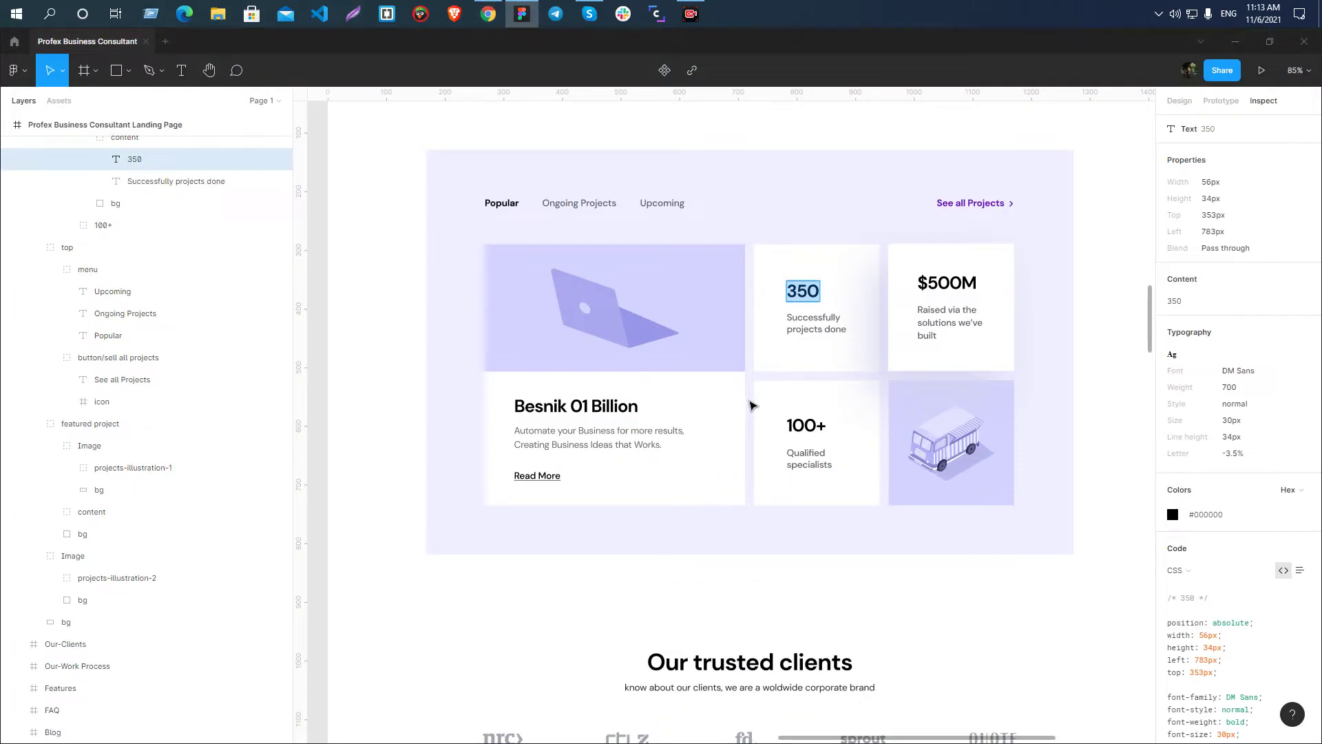
left_click(822, 324)
key("alt+Tab")
left_click(734, 372)
double_click(736, 372)
- Check the lower stat card in Figma and change its Webflow heading to 100+
key("alt+Tab")
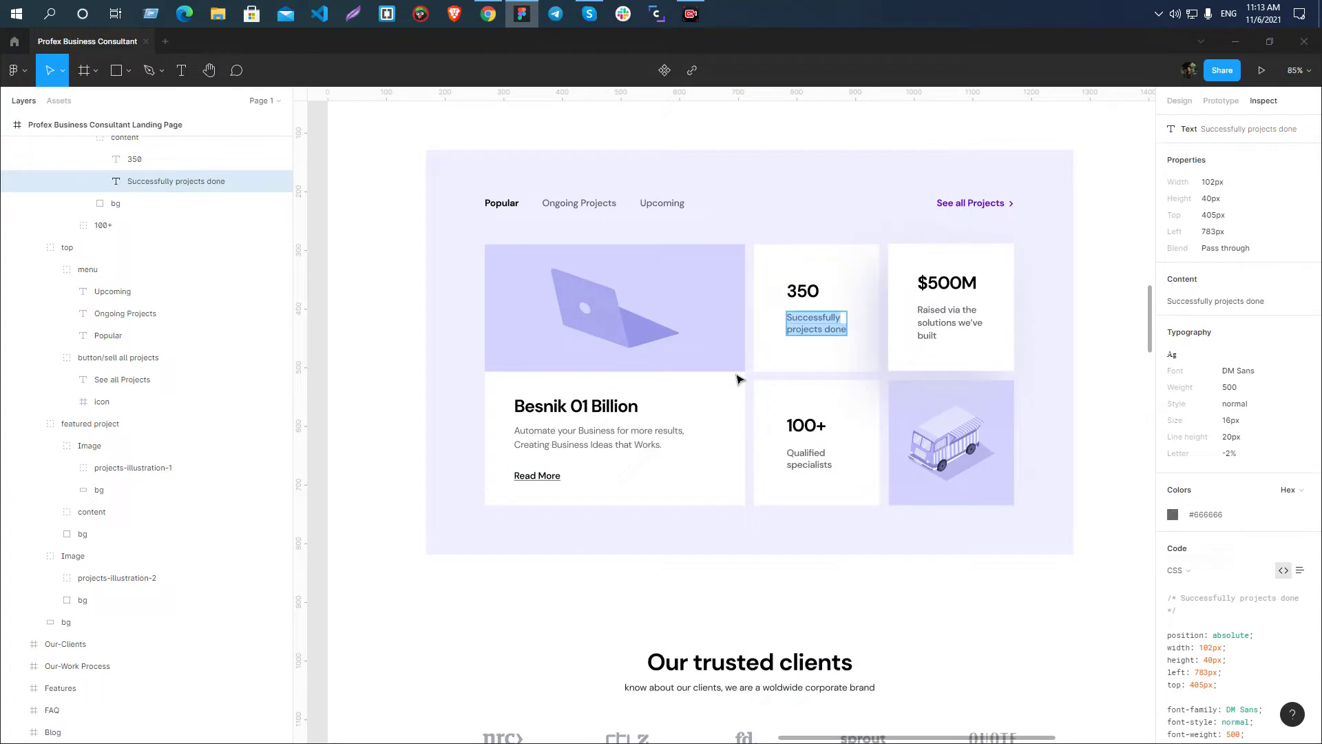
left_click(804, 432)
key("alt+Tab")
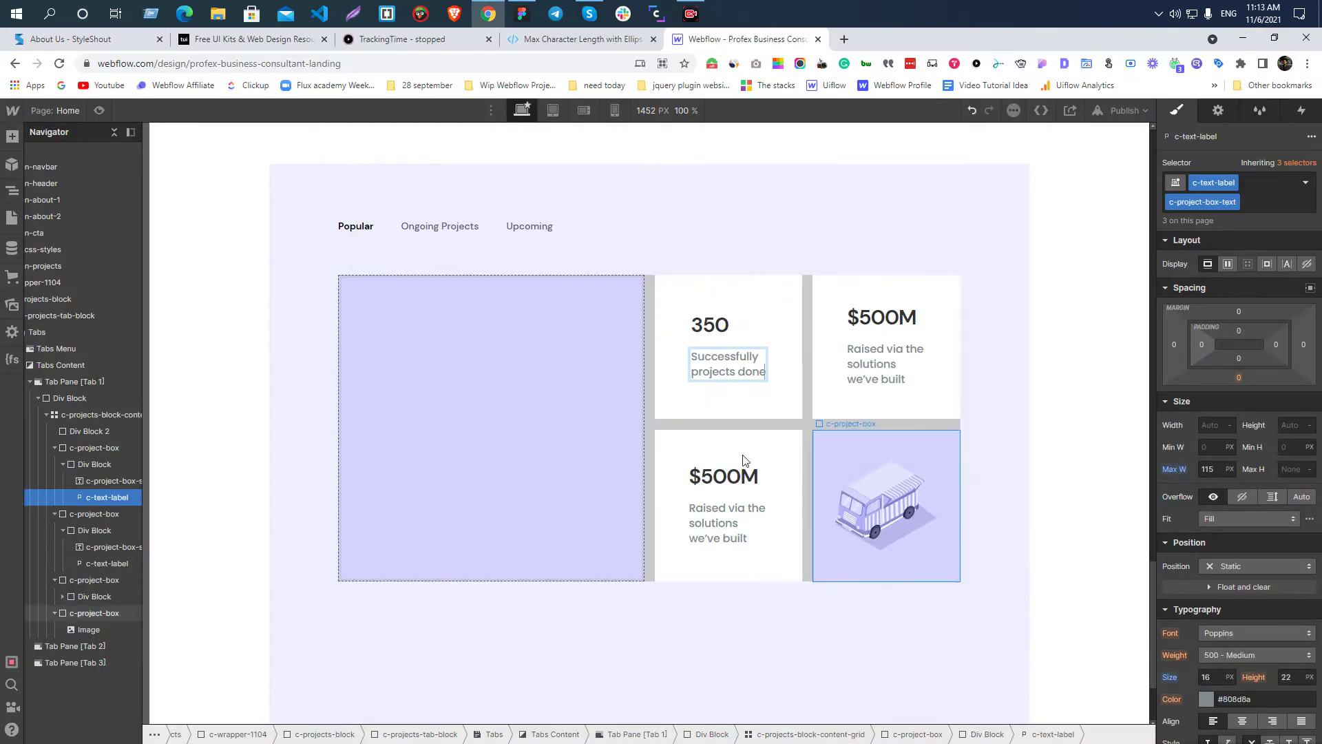
left_click(741, 475)
double_click(742, 476)
type("100+")
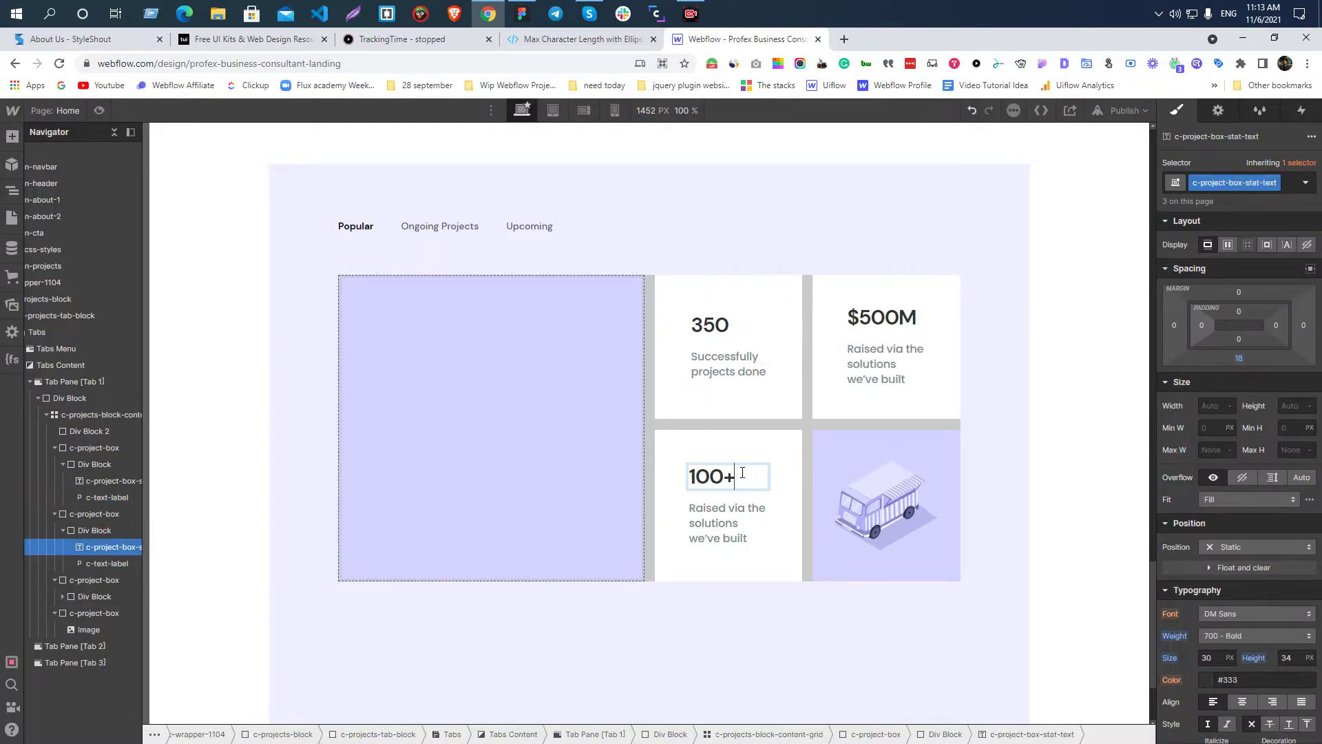
- Copy the lower stat card's description from Figma and replace its Webflow text with "Qualified specialists"
key("alt+Tab")
left_click(809, 459)
double_click(813, 464)
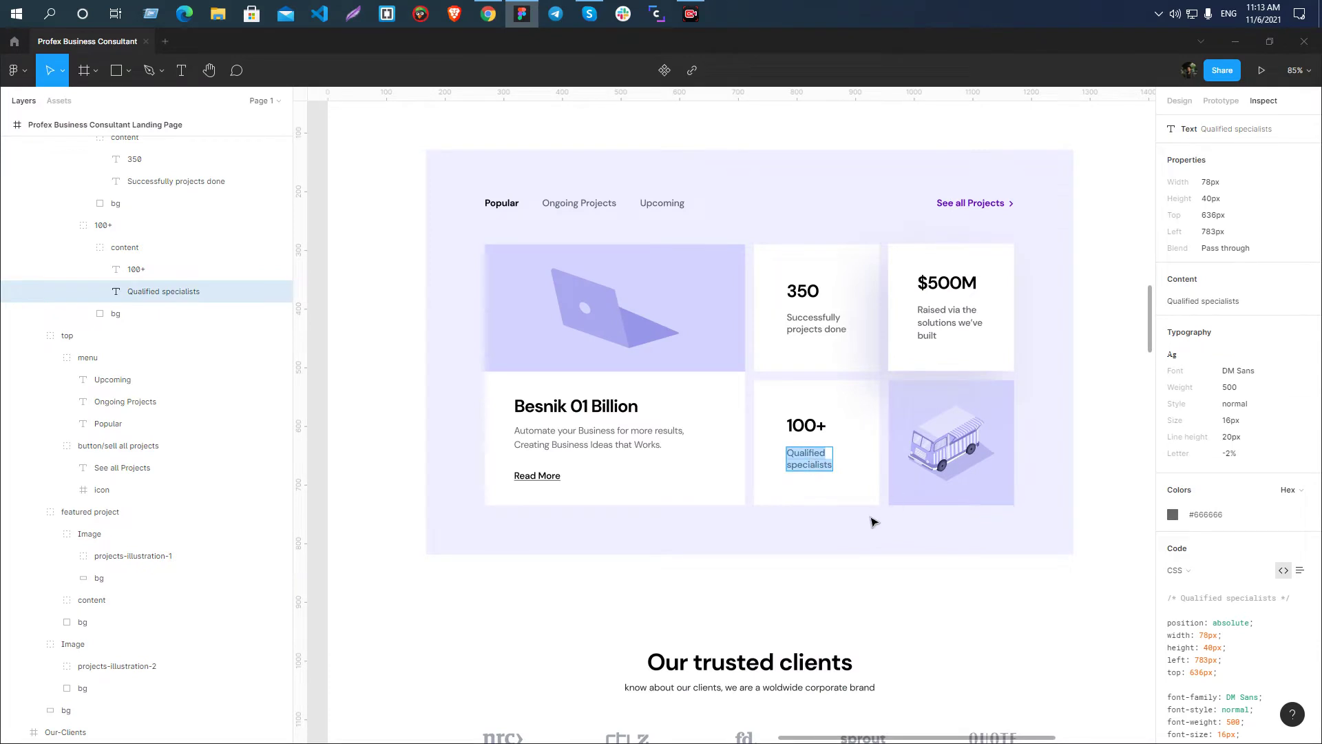
key("alt+Tab")
left_click(731, 538)
double_click(730, 538)
key("ctrl+v")
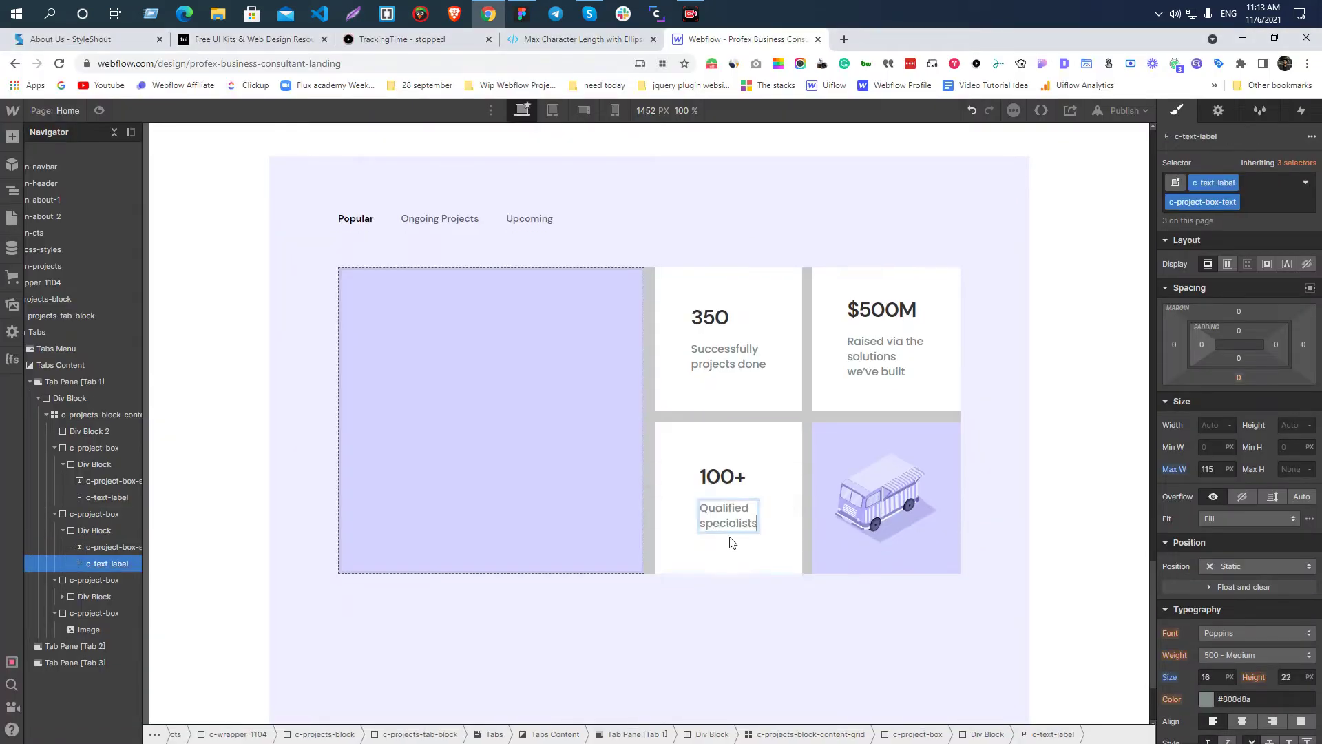
- Reset the background color of c-projects-block-content-grid so the gaps between the cards are transparent
left_click(727, 554)
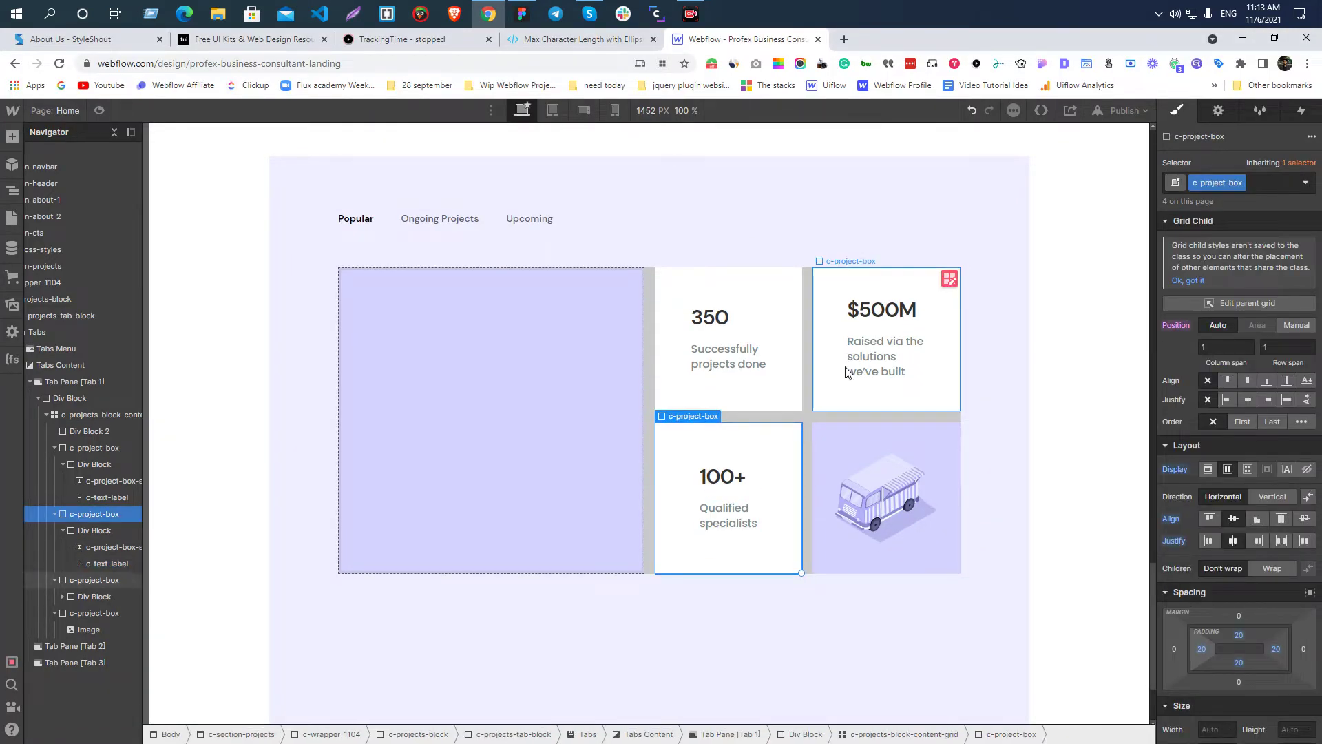
left_click(888, 155)
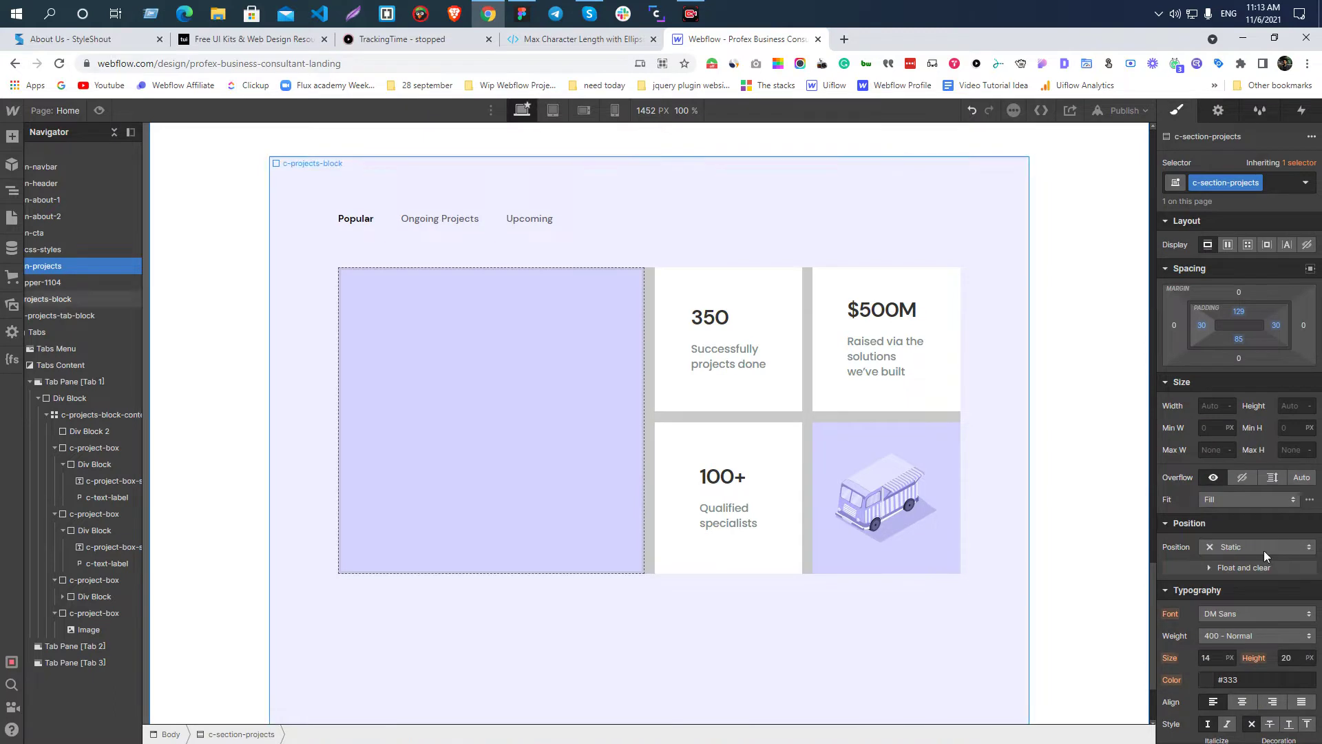
left_click(647, 394)
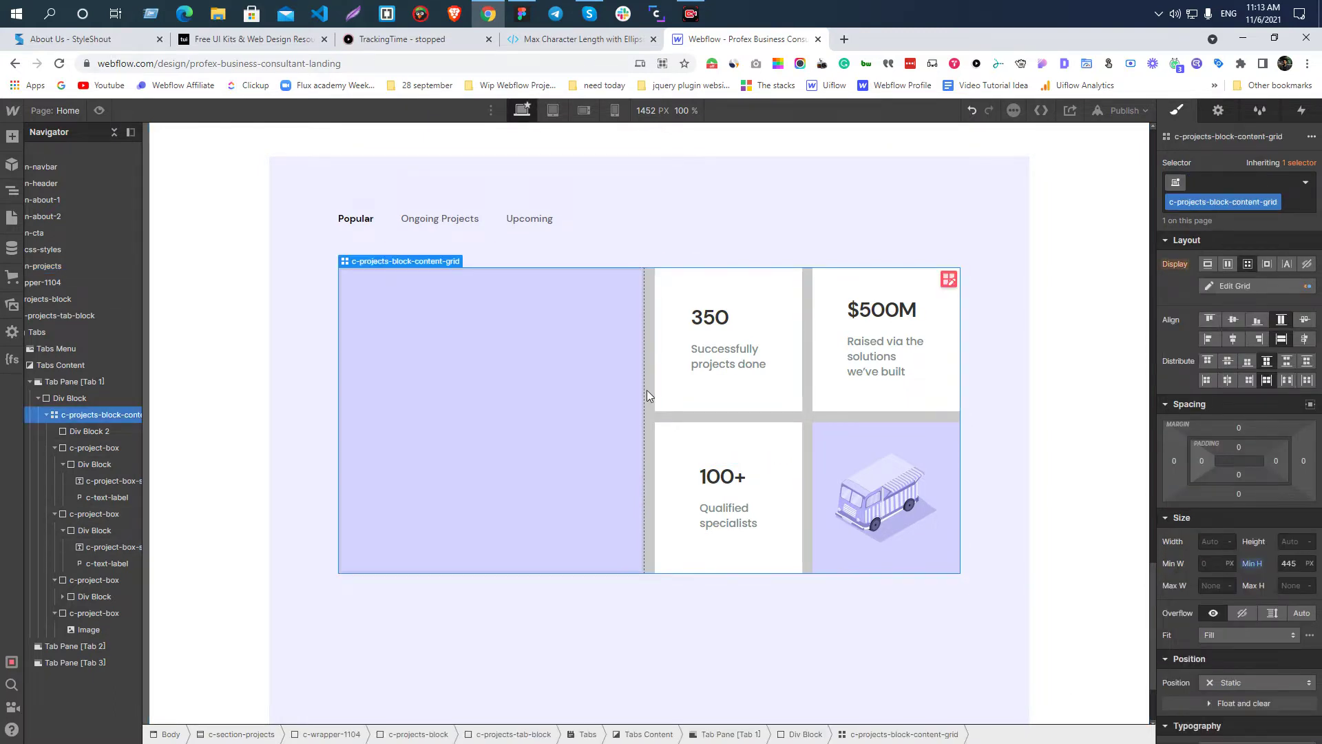
scroll(1211, 531, "down", 7)
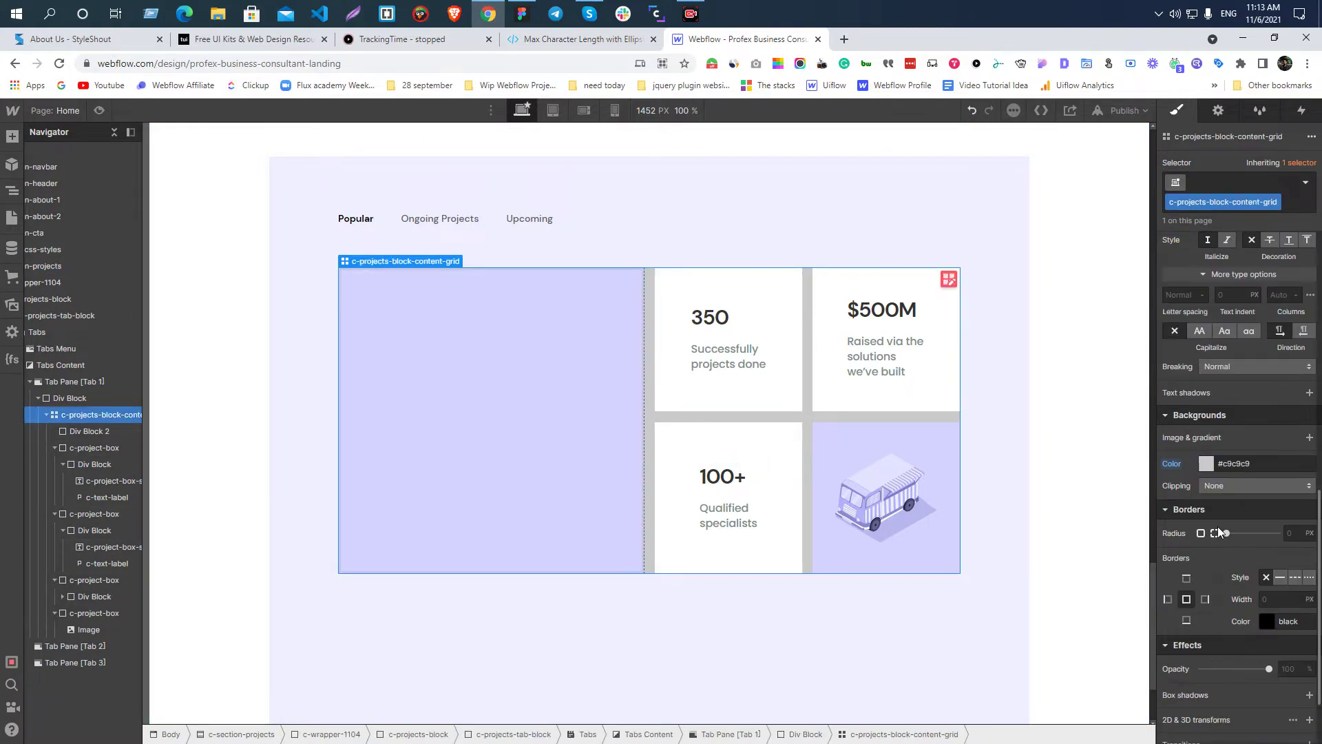
left_click(1172, 467)
left_click(1195, 487)
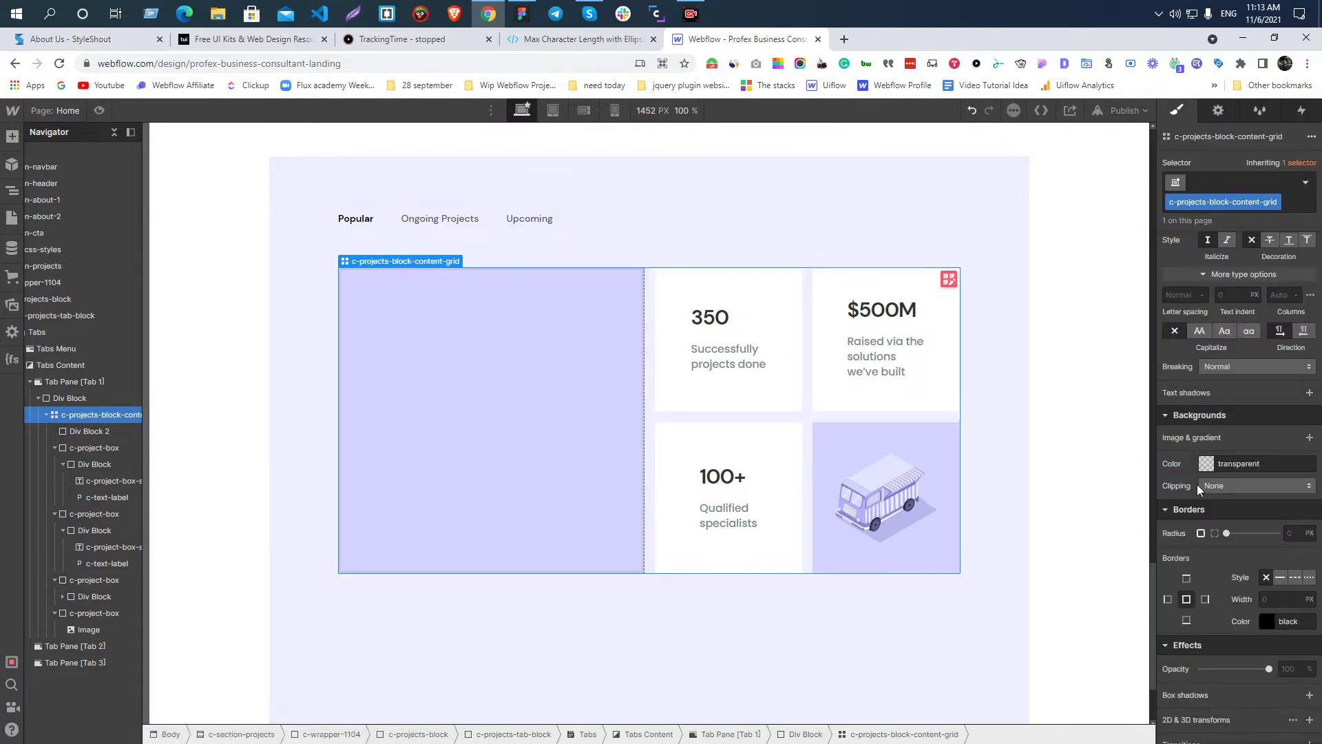
- Compare the featured project card with Figma and add a div block inside the large two-by-two grid cell in Webflow
key("alt+Tab")
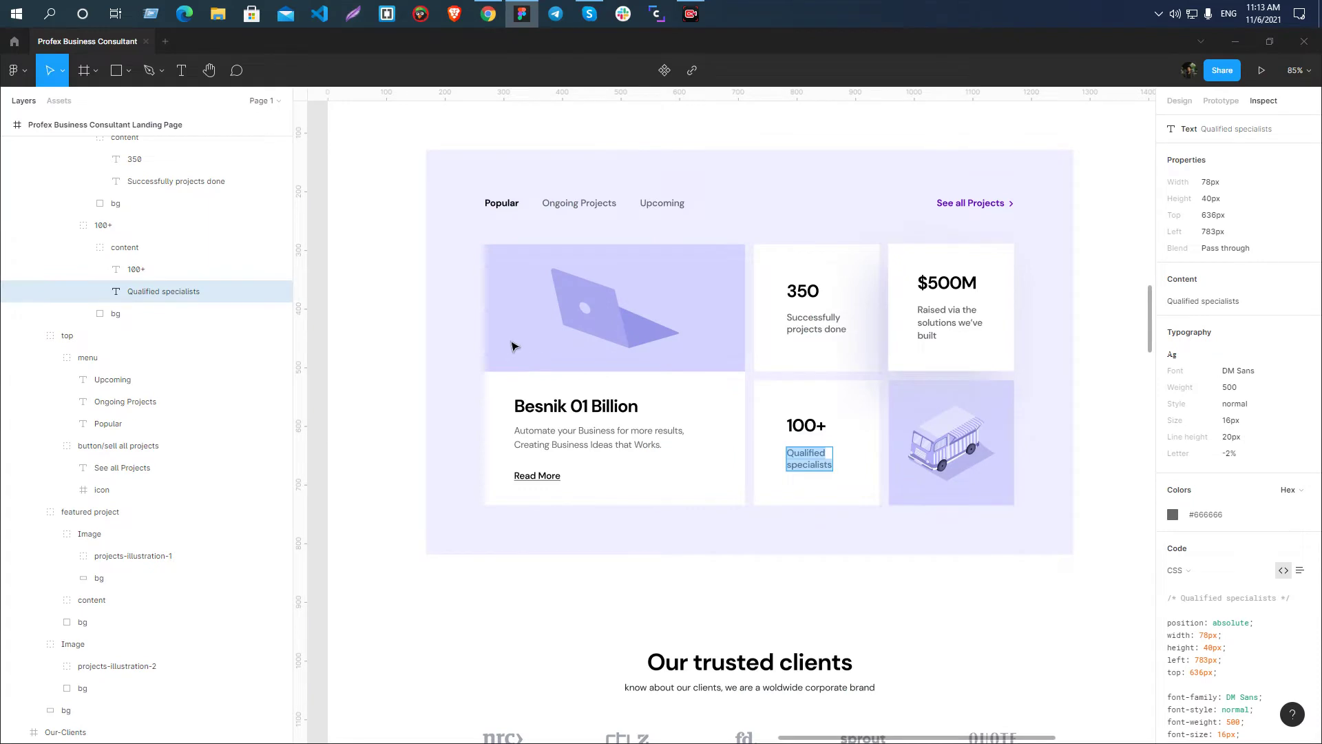
key("alt+Tab")
key("alt+Tab")
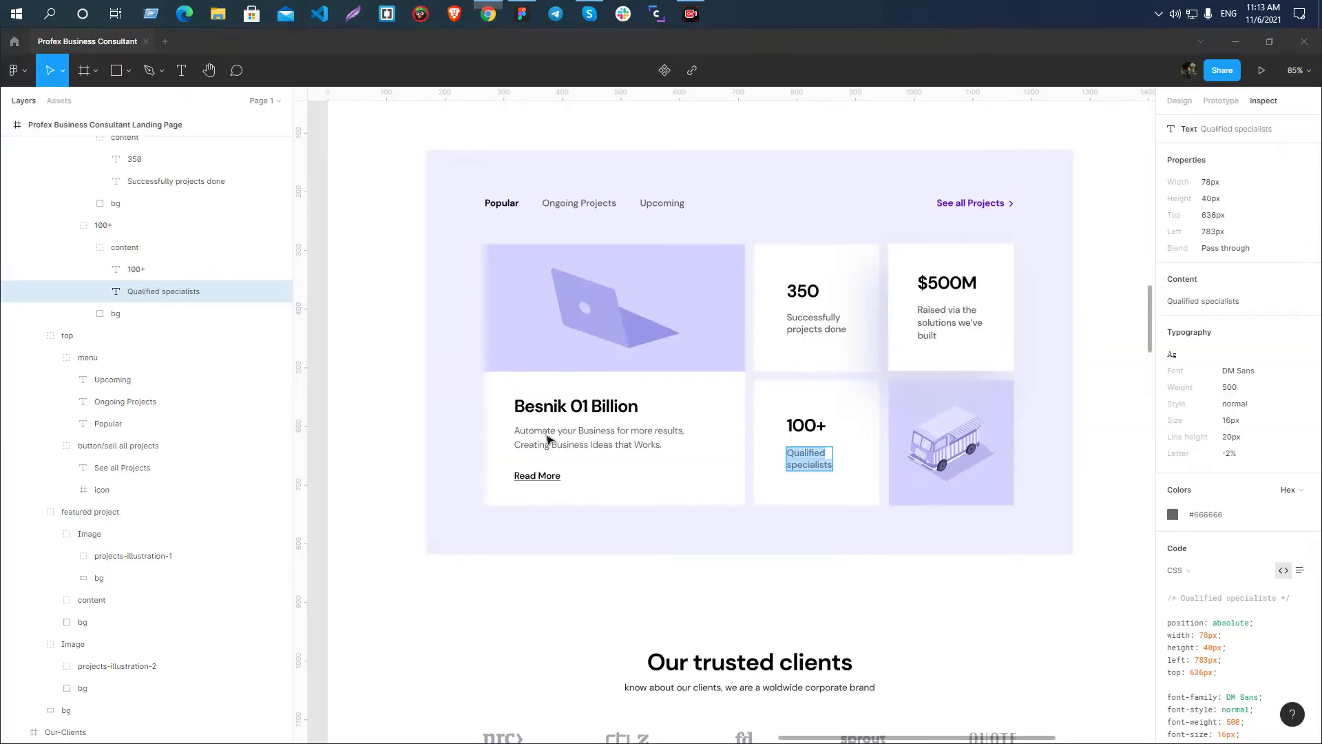
key("alt+Tab")
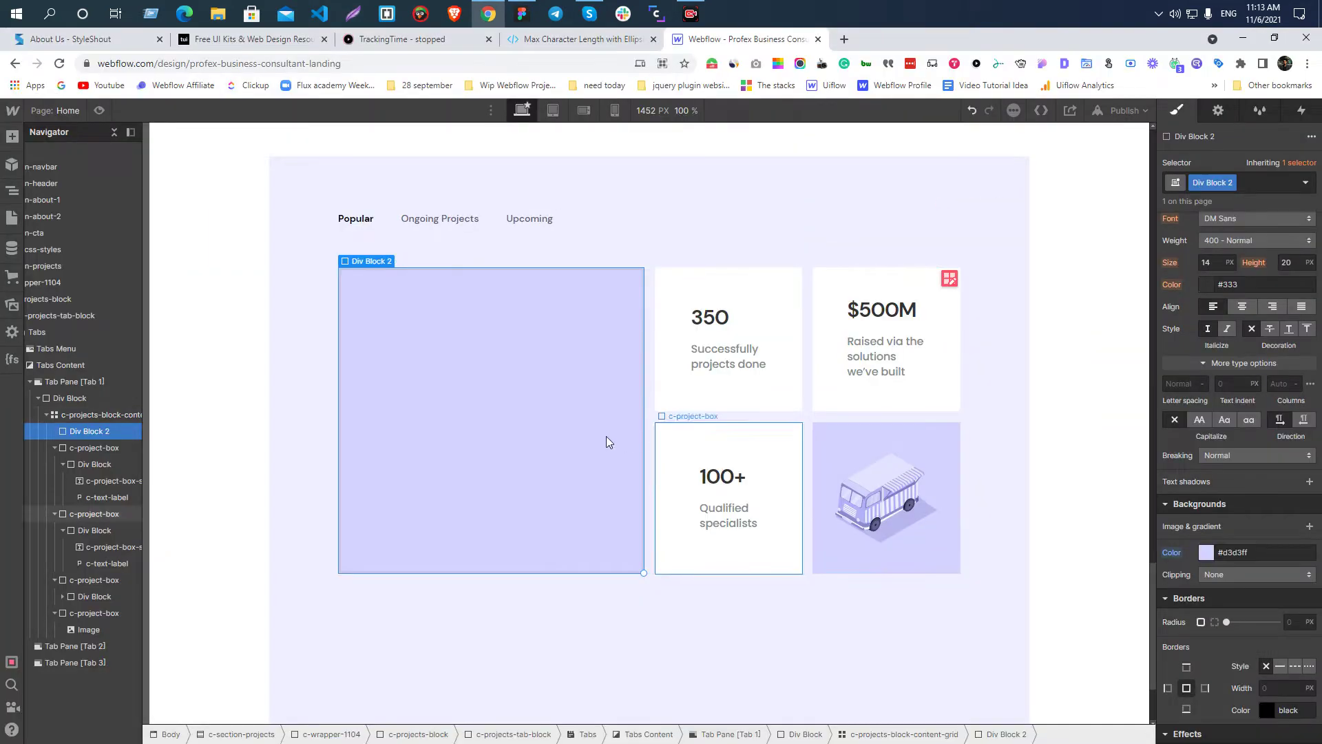
key("alt+Tab")
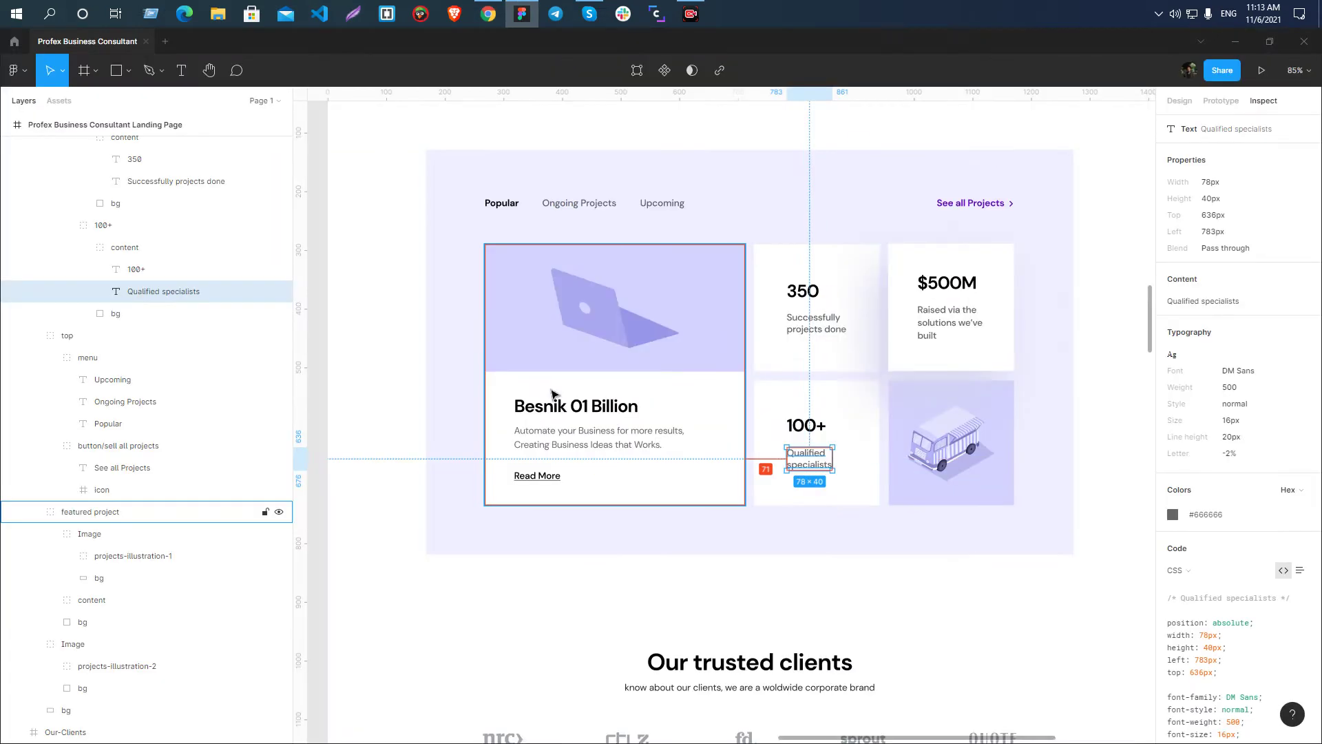
key("alt+Tab")
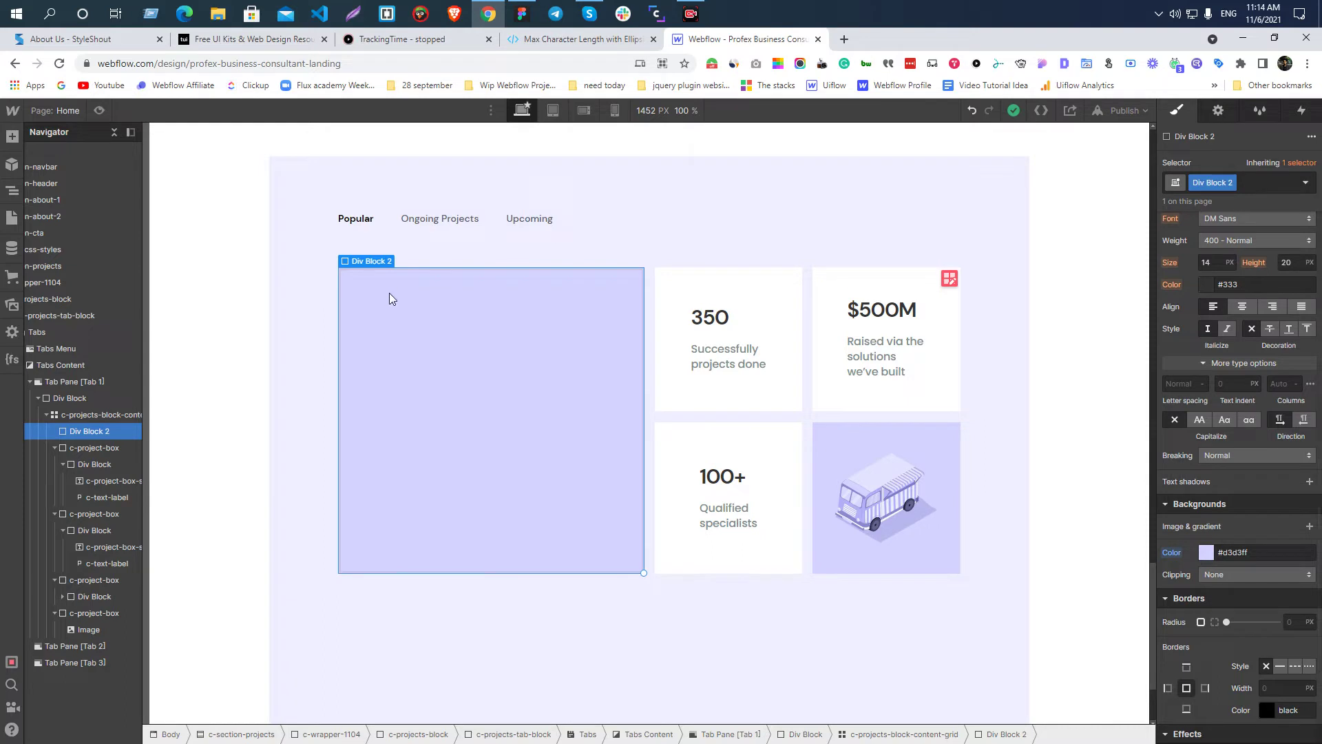
key("ctrl+e")
type("d")
left_click(552, 218)
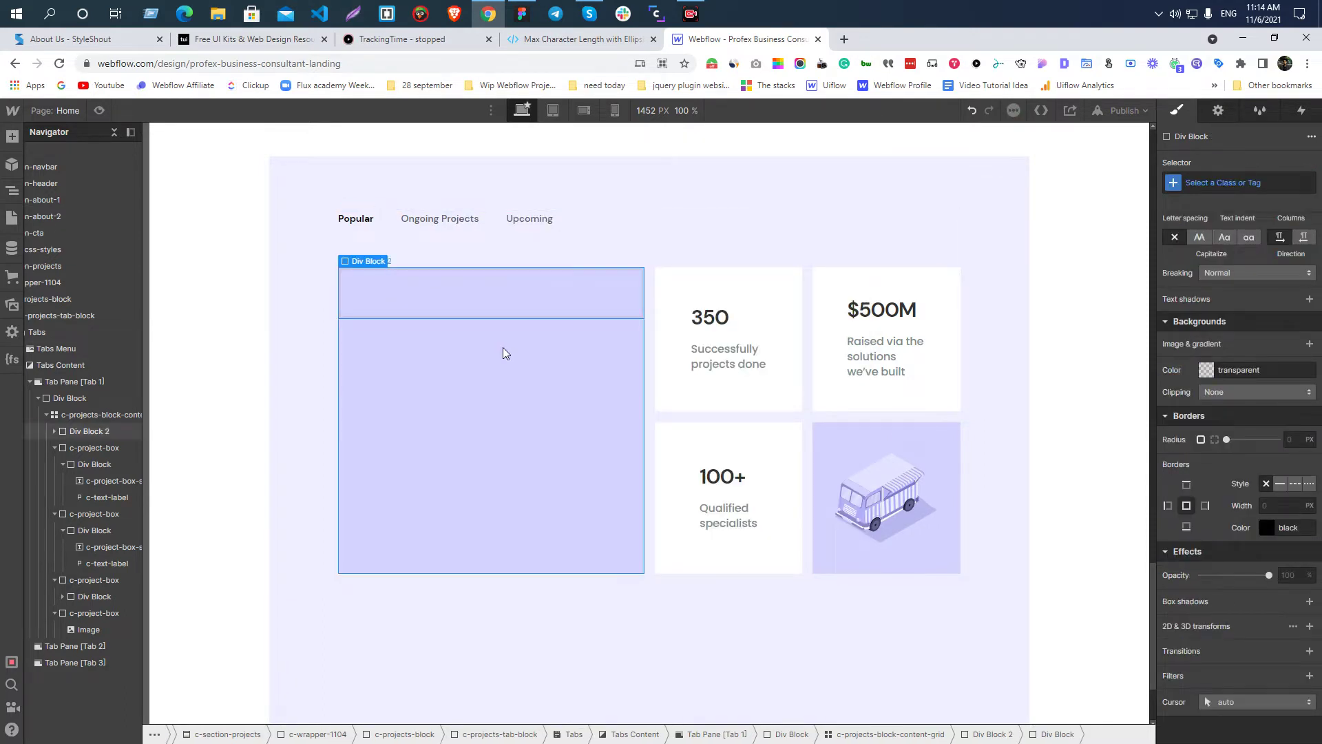
- Set the new inner div block's height to 50%, checking the proportions of the featured card in Figma
scroll(1192, 538, "up", 5)
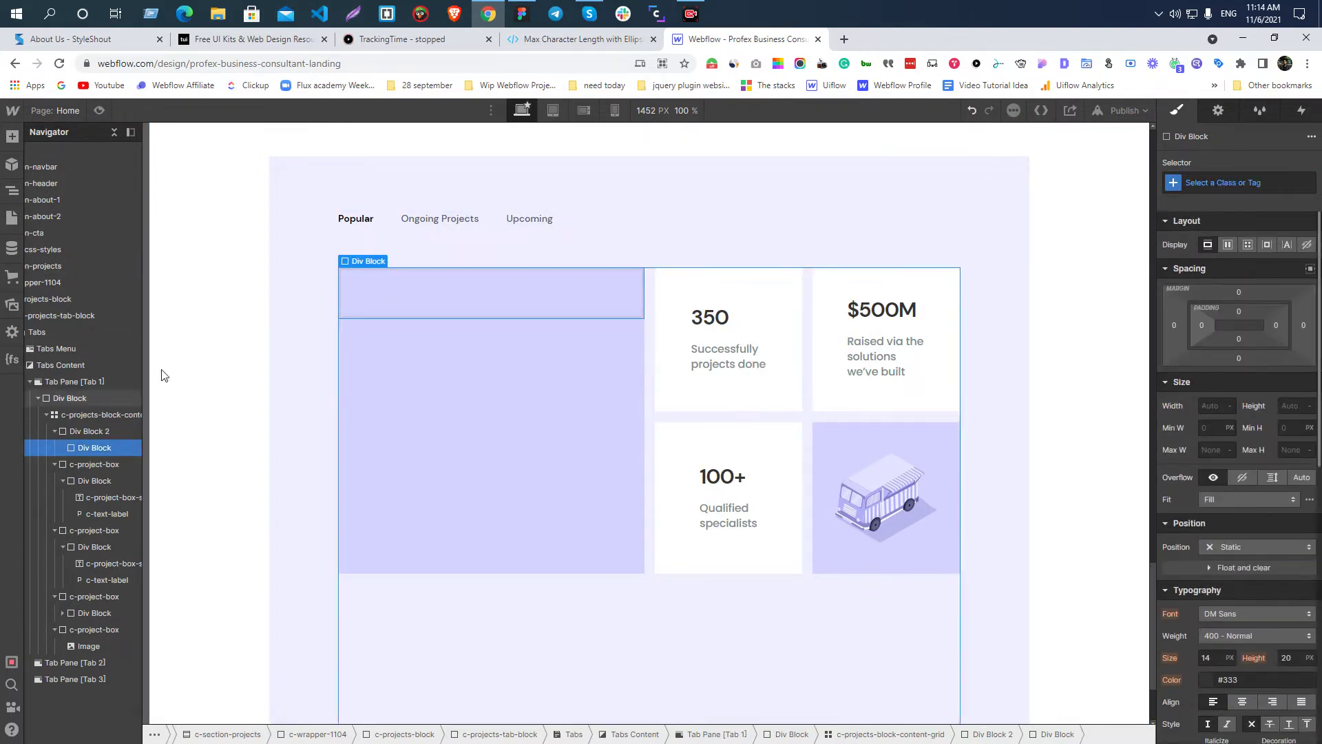
left_click(1288, 406)
type("40%")
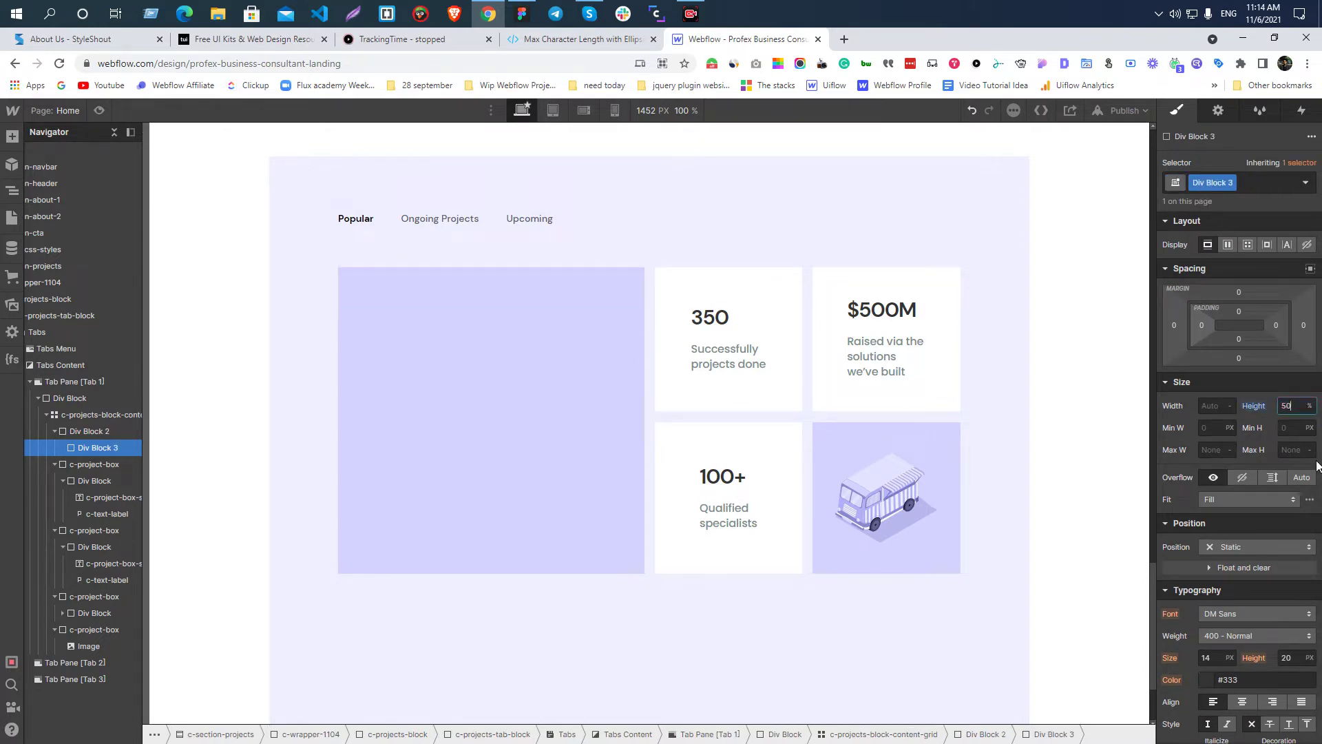
key("alt+Tab")
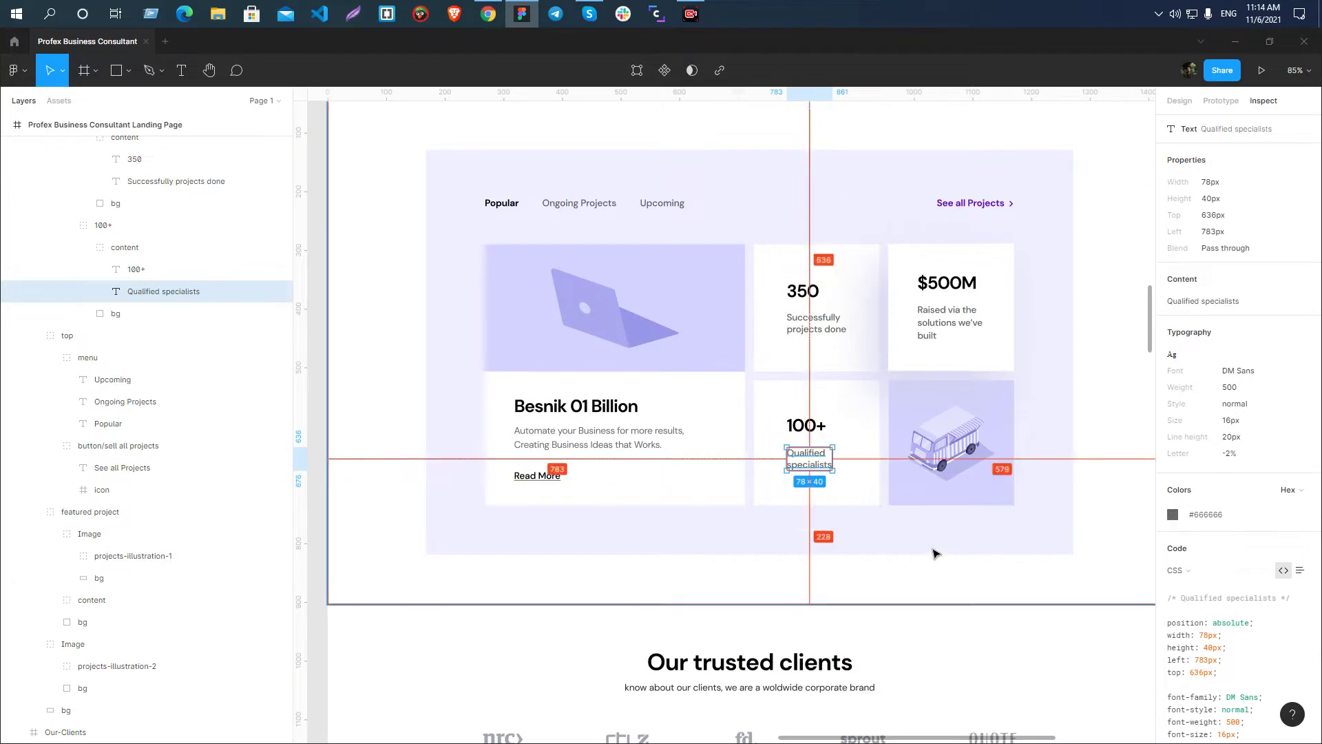
key("alt+Tab")
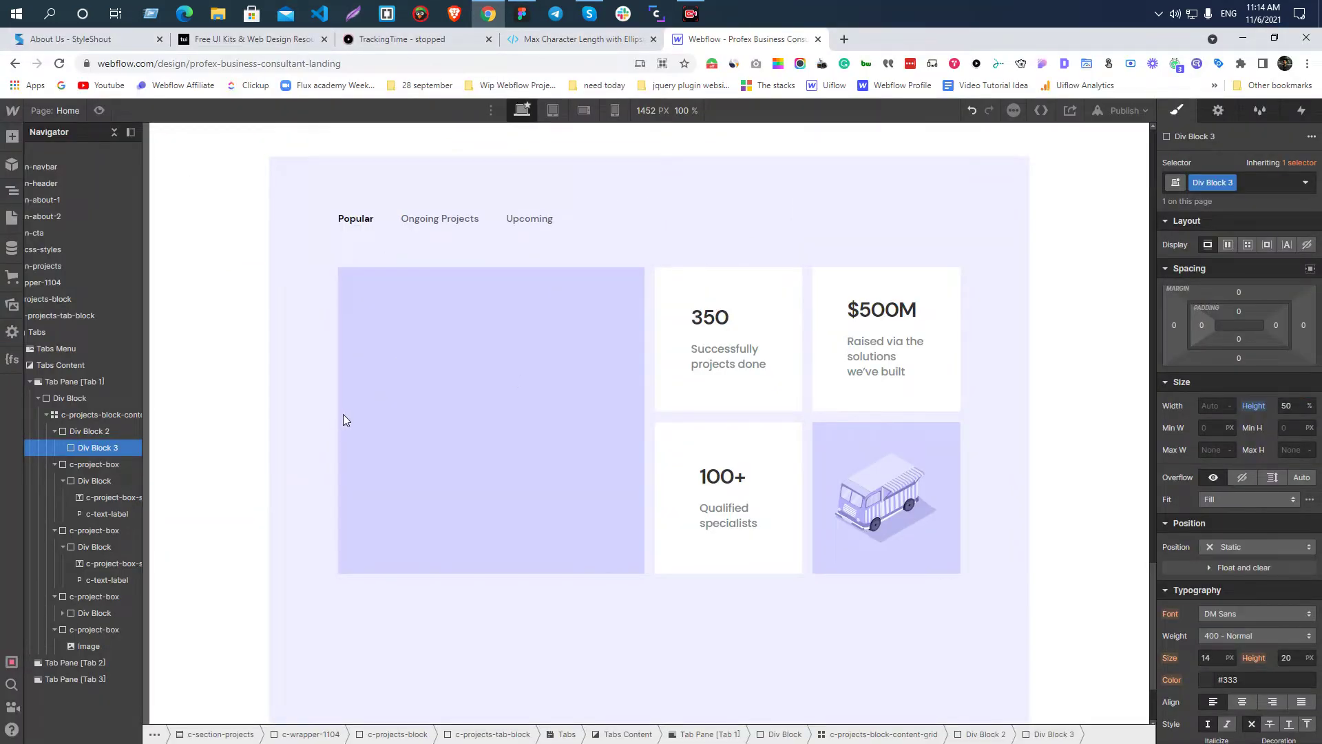
left_click(1295, 405)
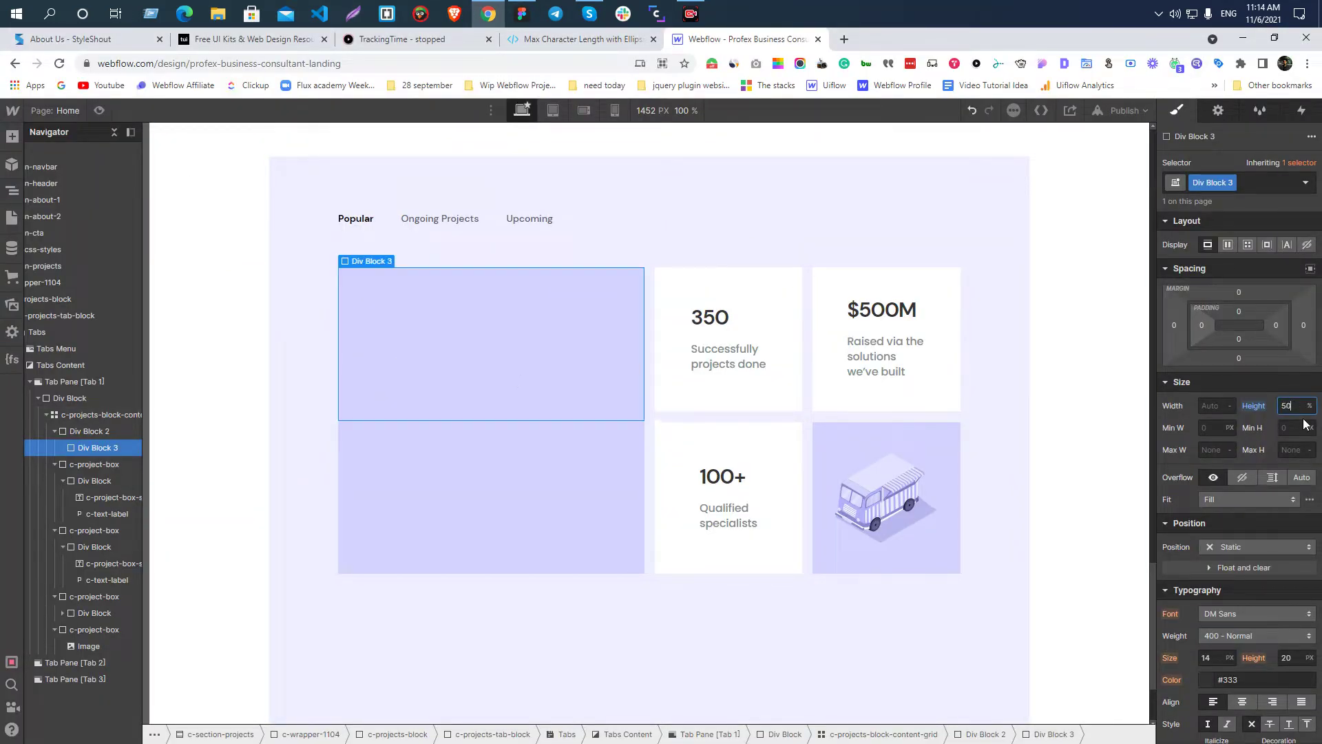
- Duplicate the half-height div block to fill the lower half of the large grid cell
left_click(487, 352)
key("ctrl+d")
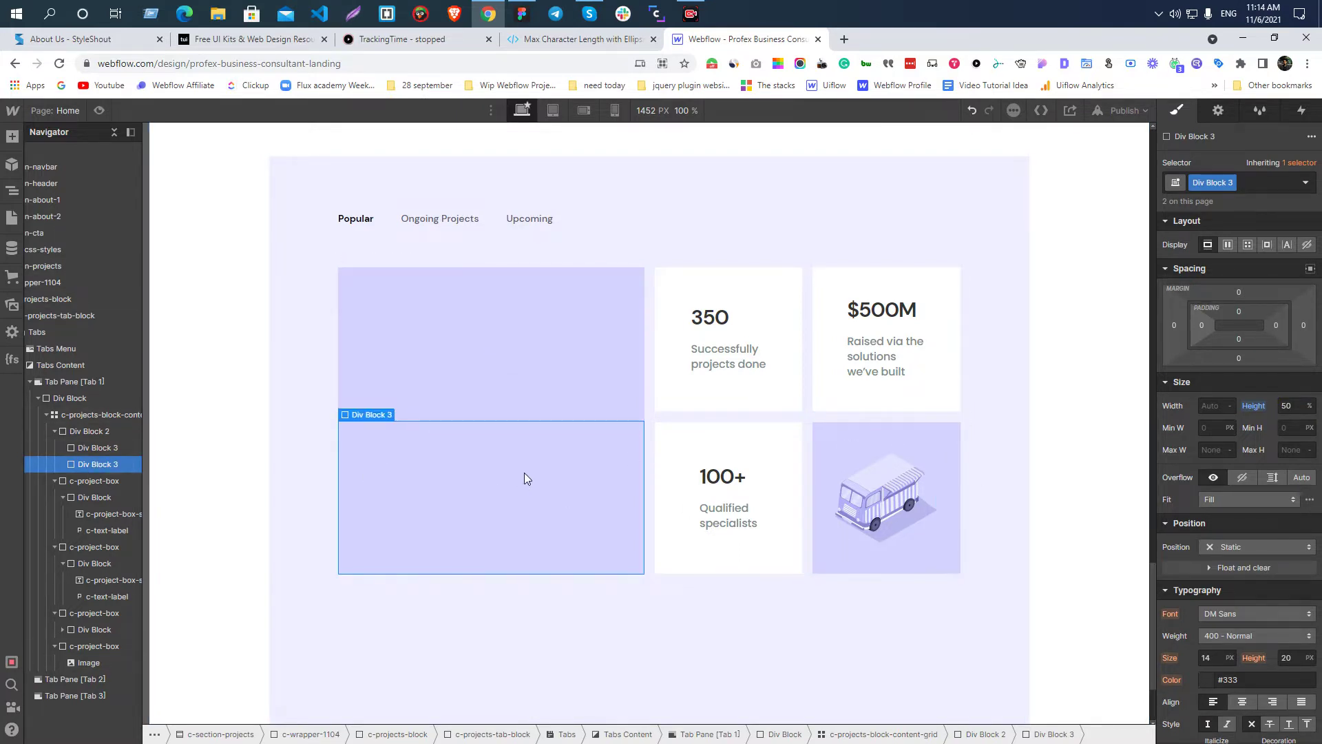
left_click(473, 328)
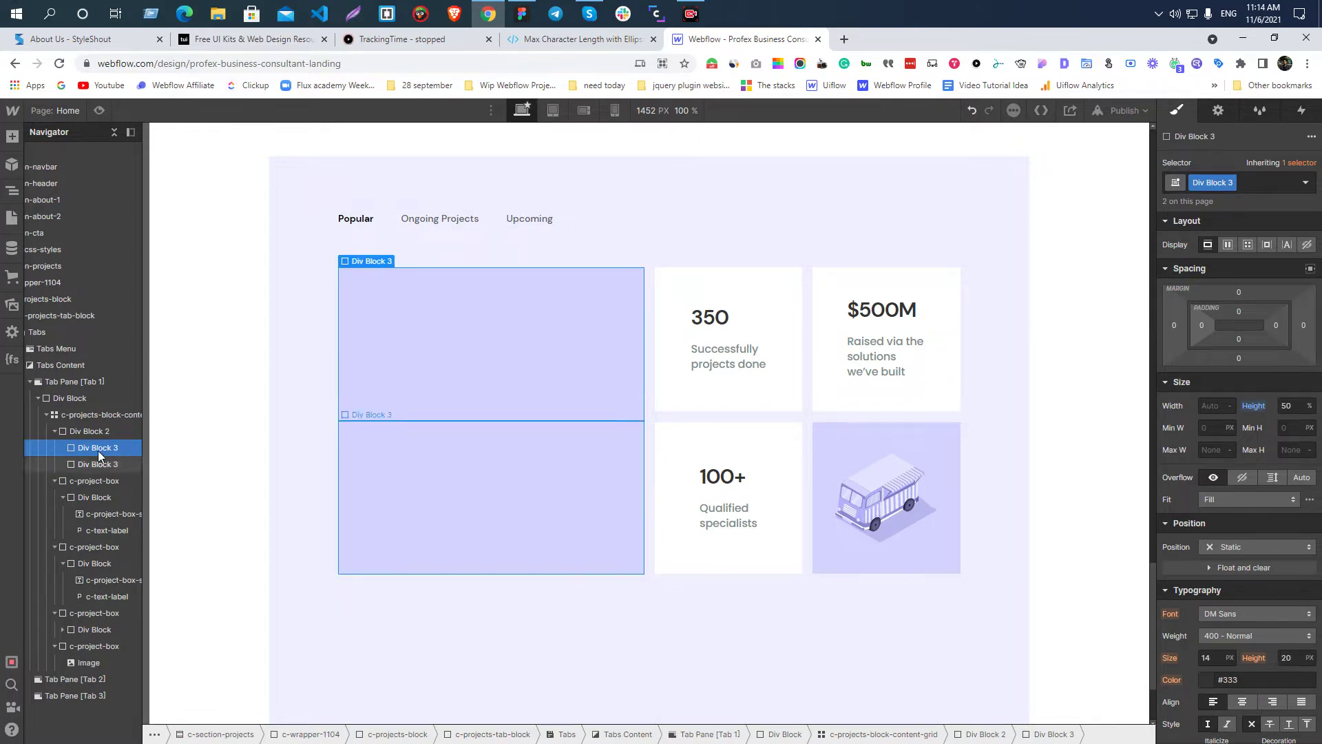
- Rename the class of the large grid cell's parent div block to c-project-left-infos
left_click(62, 434)
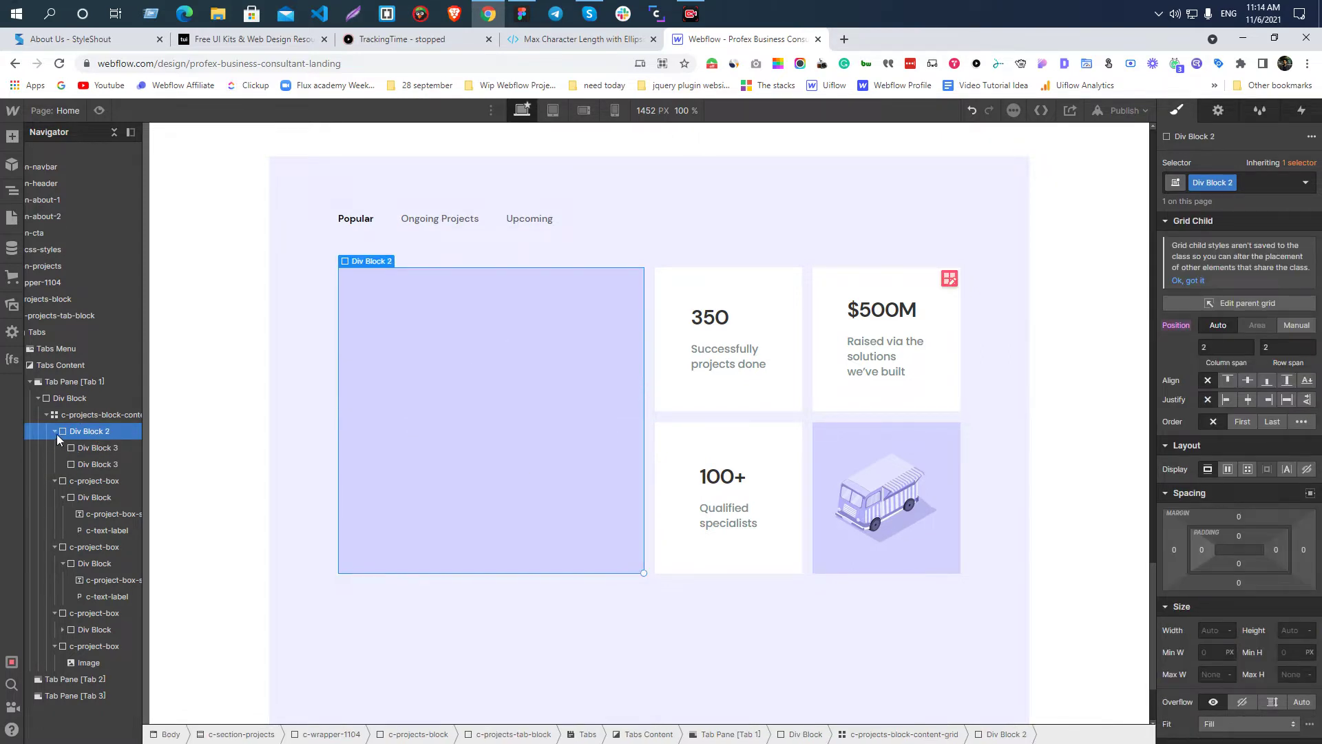
left_click(55, 432)
double_click(1212, 182)
type("c-project-left-infos")
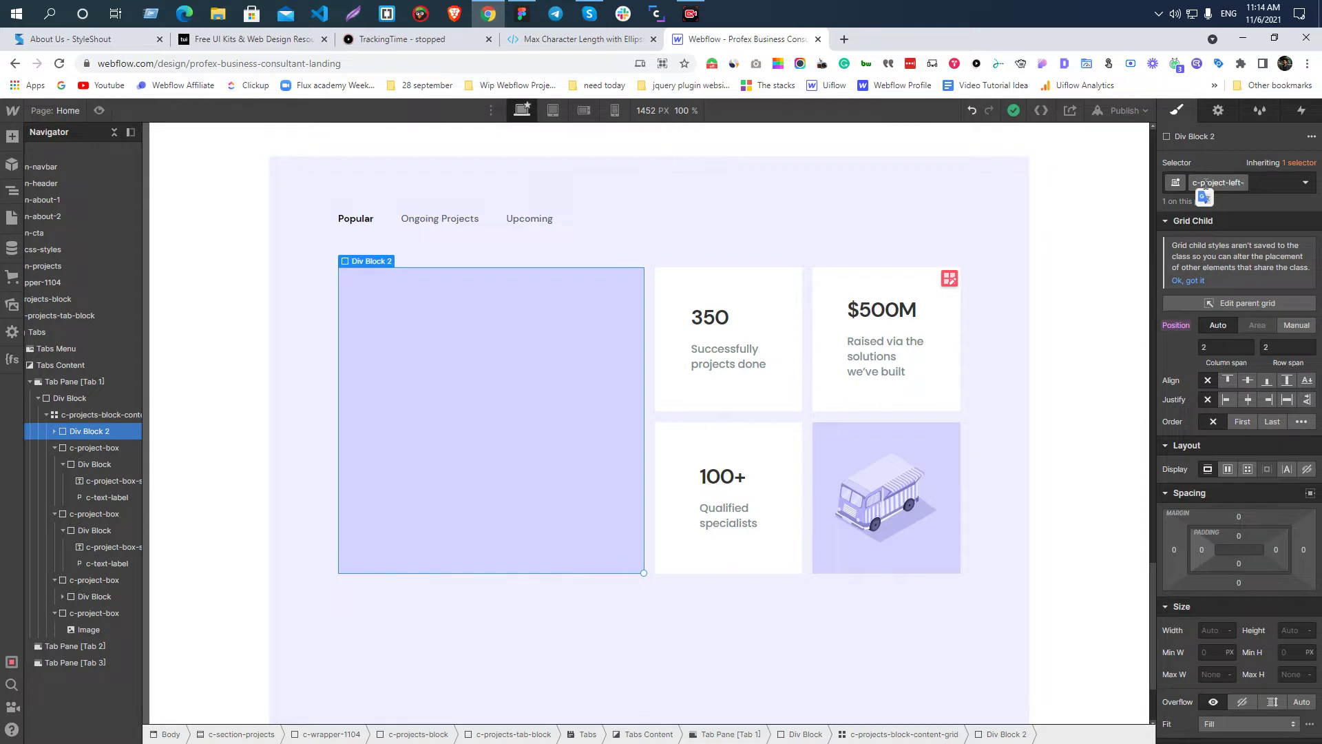
key("Return")
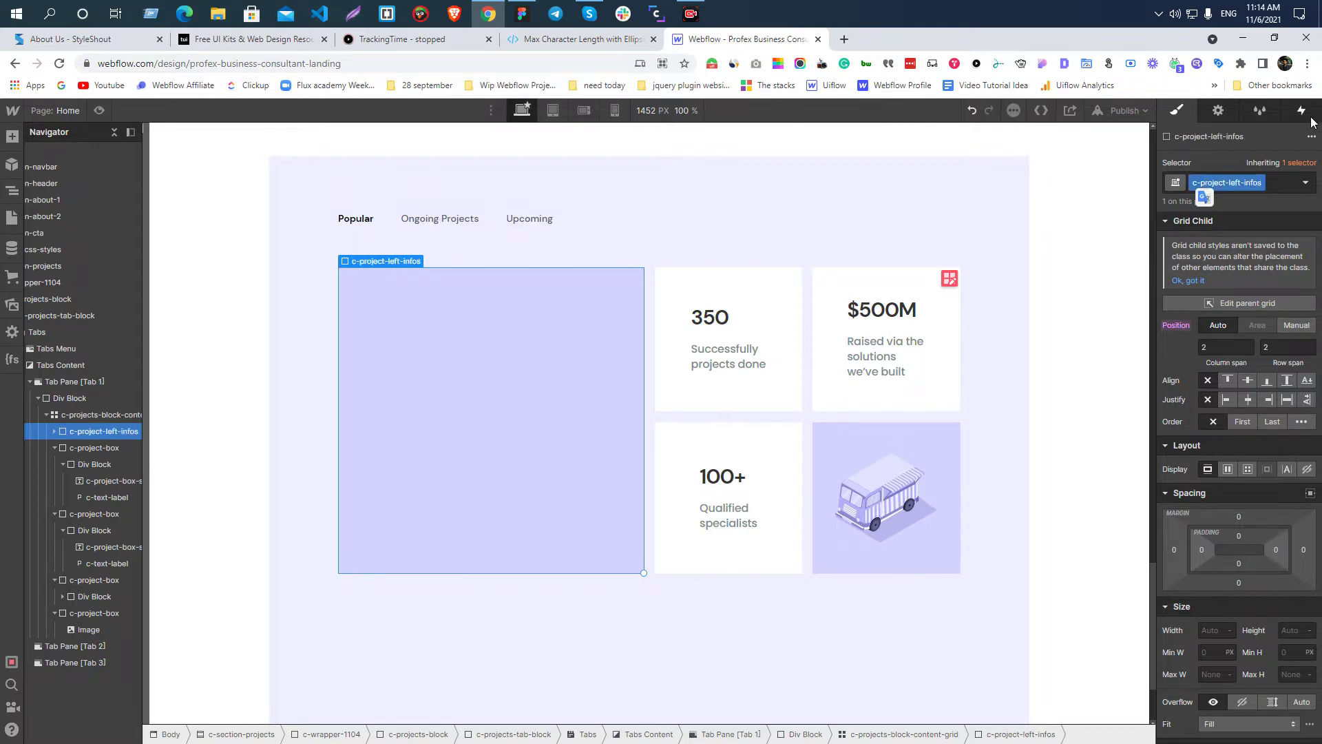
- Rename the class of the upper half-height div block in the featured card to c-project-left-img-wrapper
key("alt+Tab")
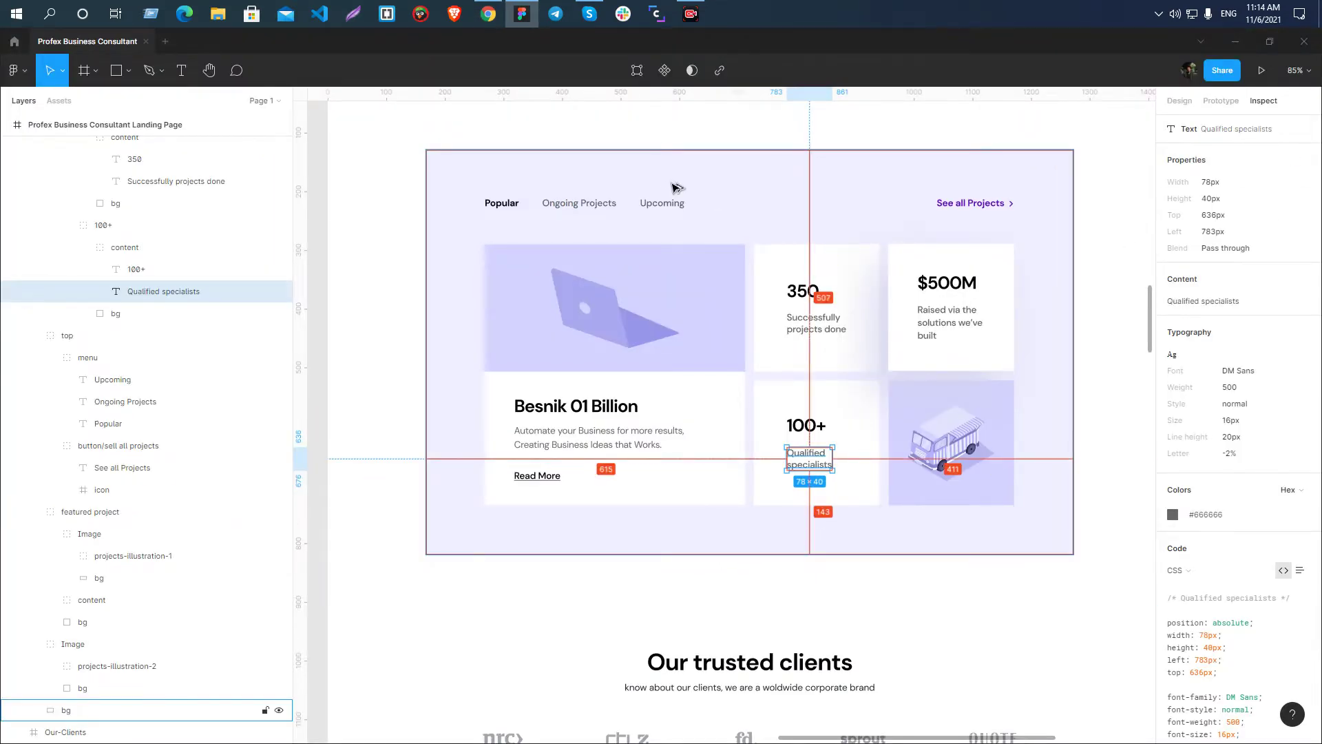
key("alt+Tab")
key("ctrl+v")
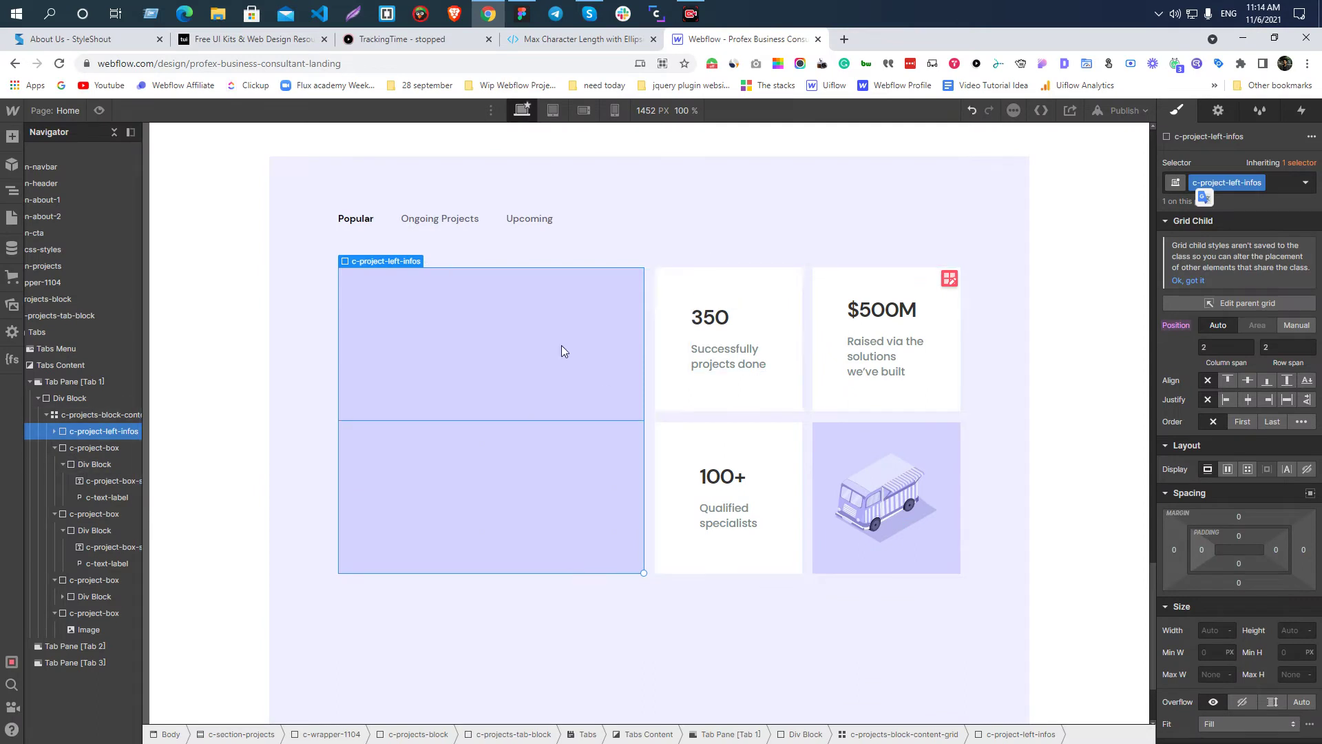
left_click(561, 345)
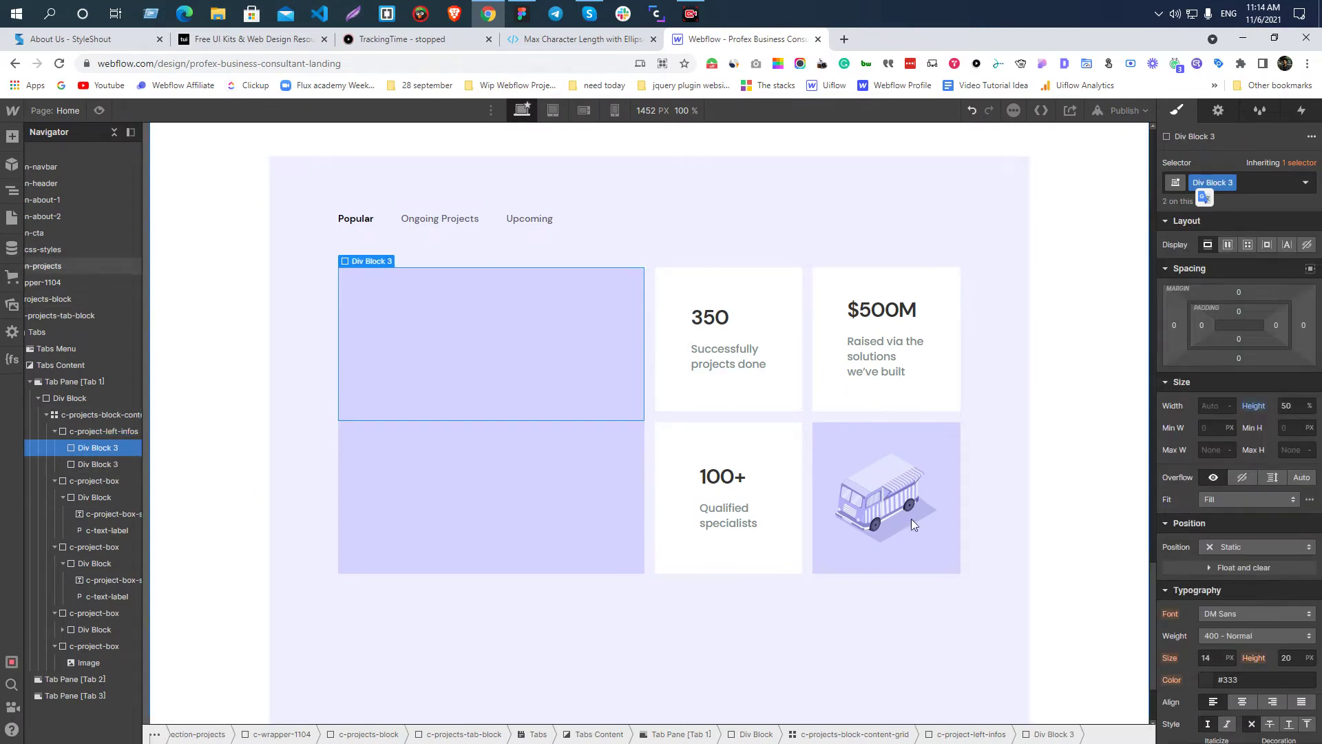
left_click(88, 468)
left_click(532, 337)
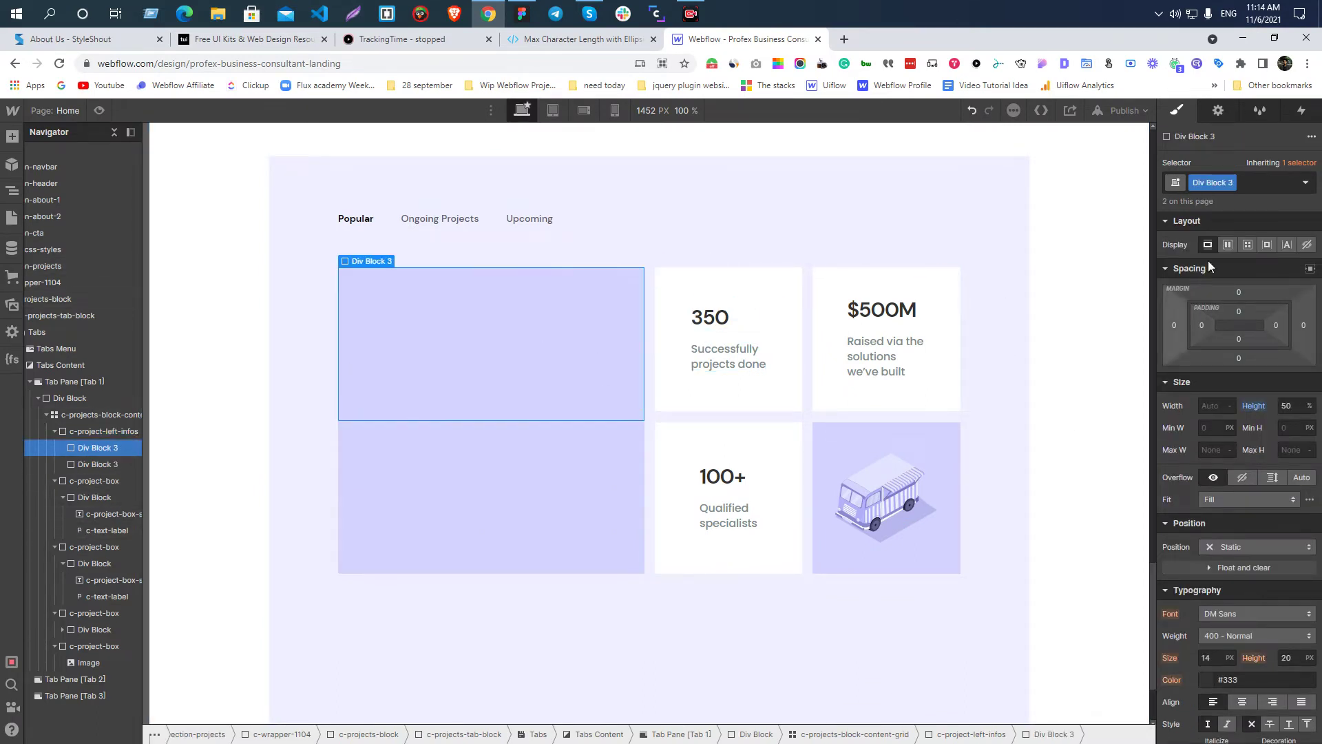
double_click(1211, 182)
type("c-project-")
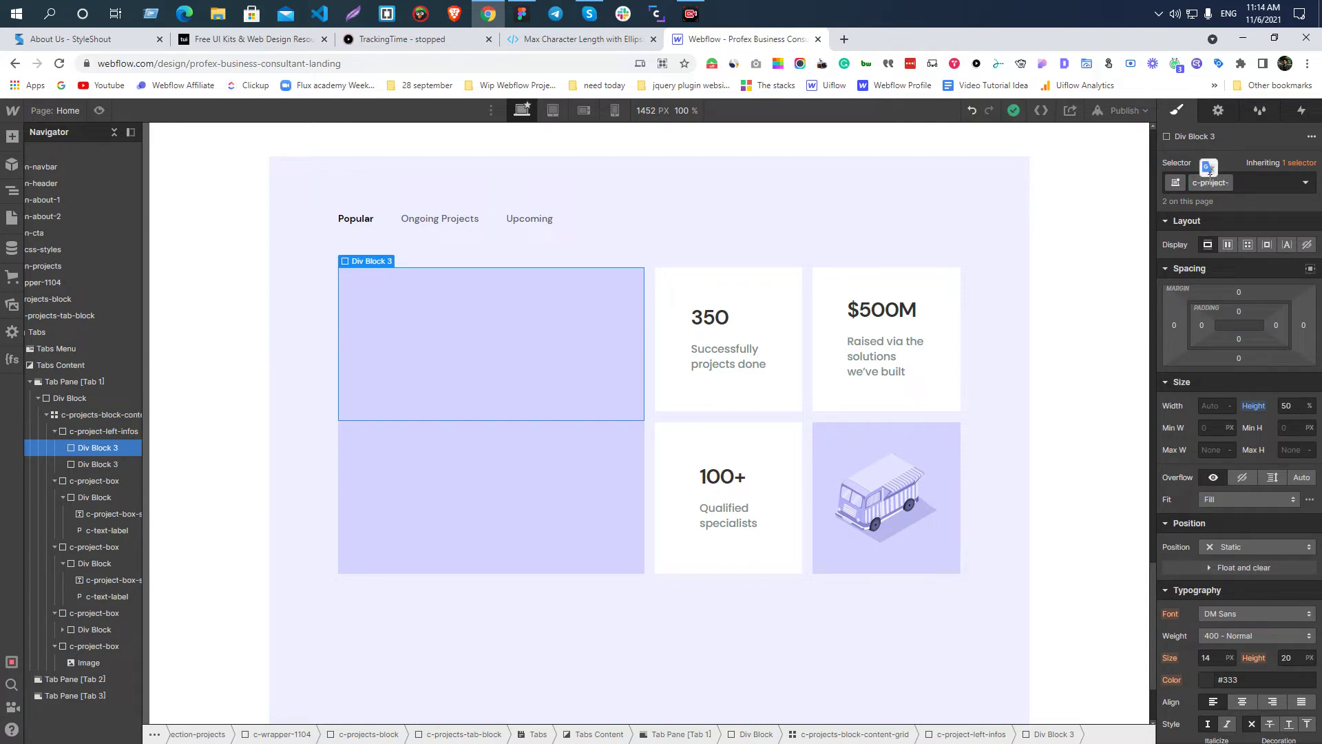
type("left-img-wrapper")
key("Return")
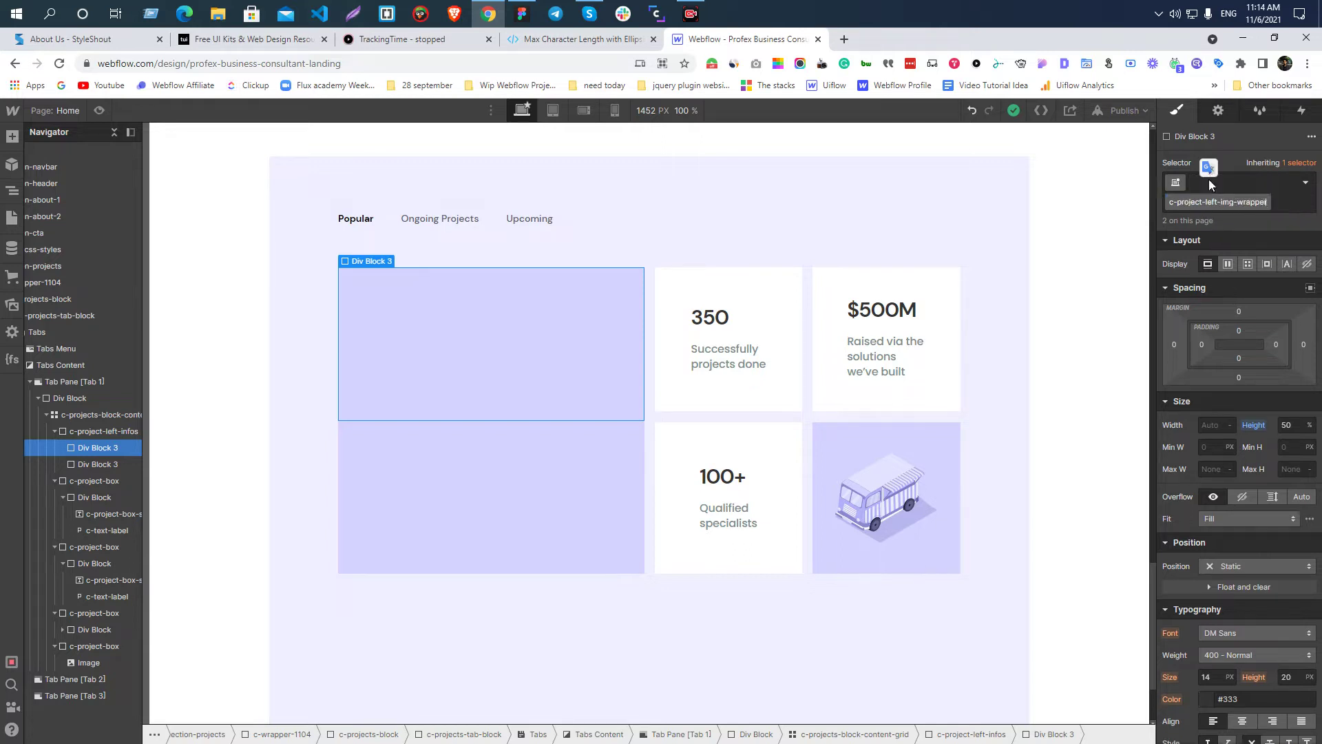
- Check the featured project card in Figma and insert the projects-illustration-1.svg image into the upper half block in Webflow
key("alt+Tab")
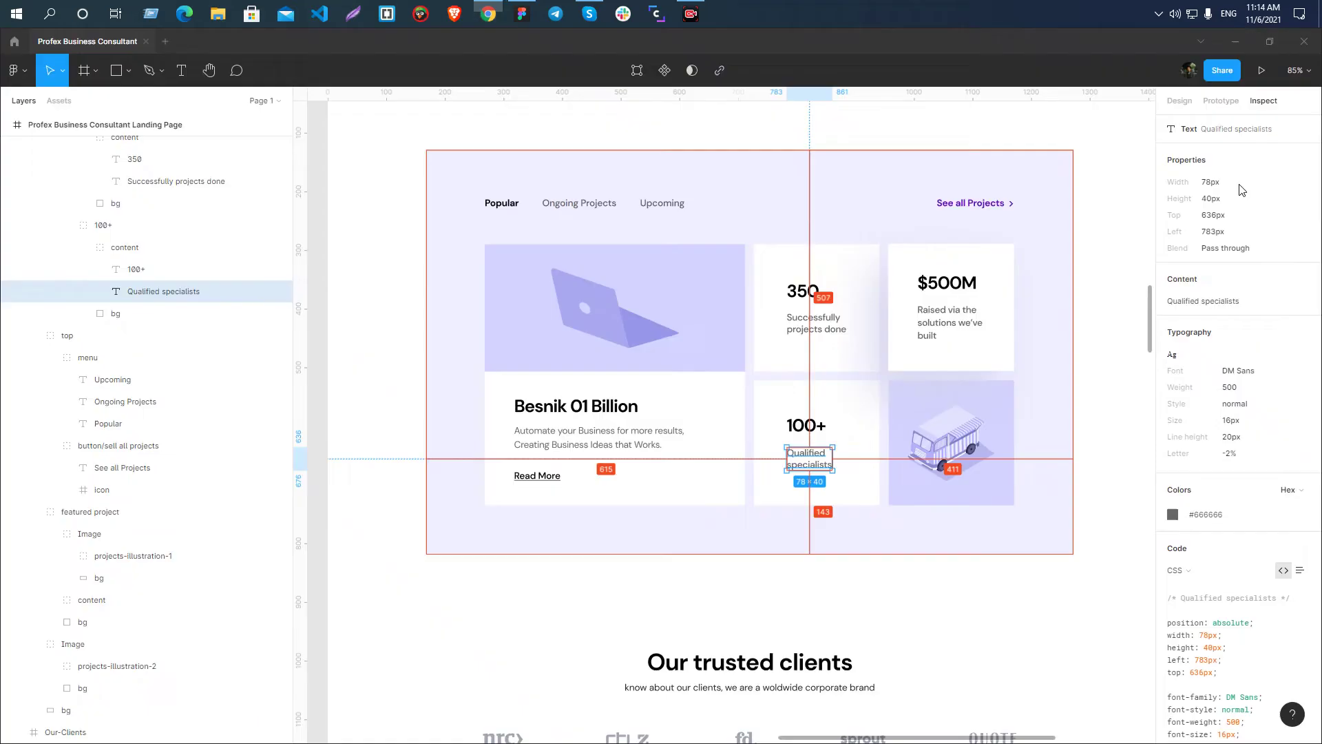
left_click(598, 315)
key("alt+Tab")
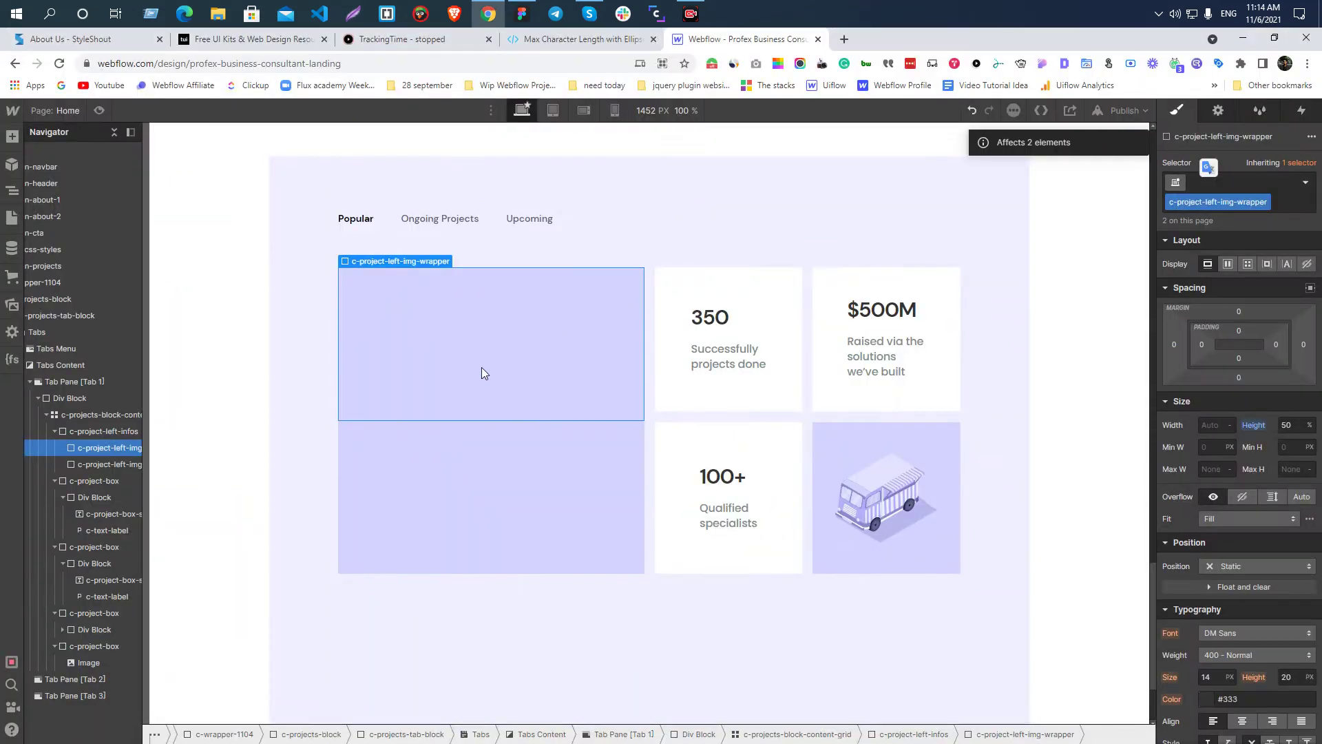
key("ctrl+k")
type("im")
left_click(541, 223)
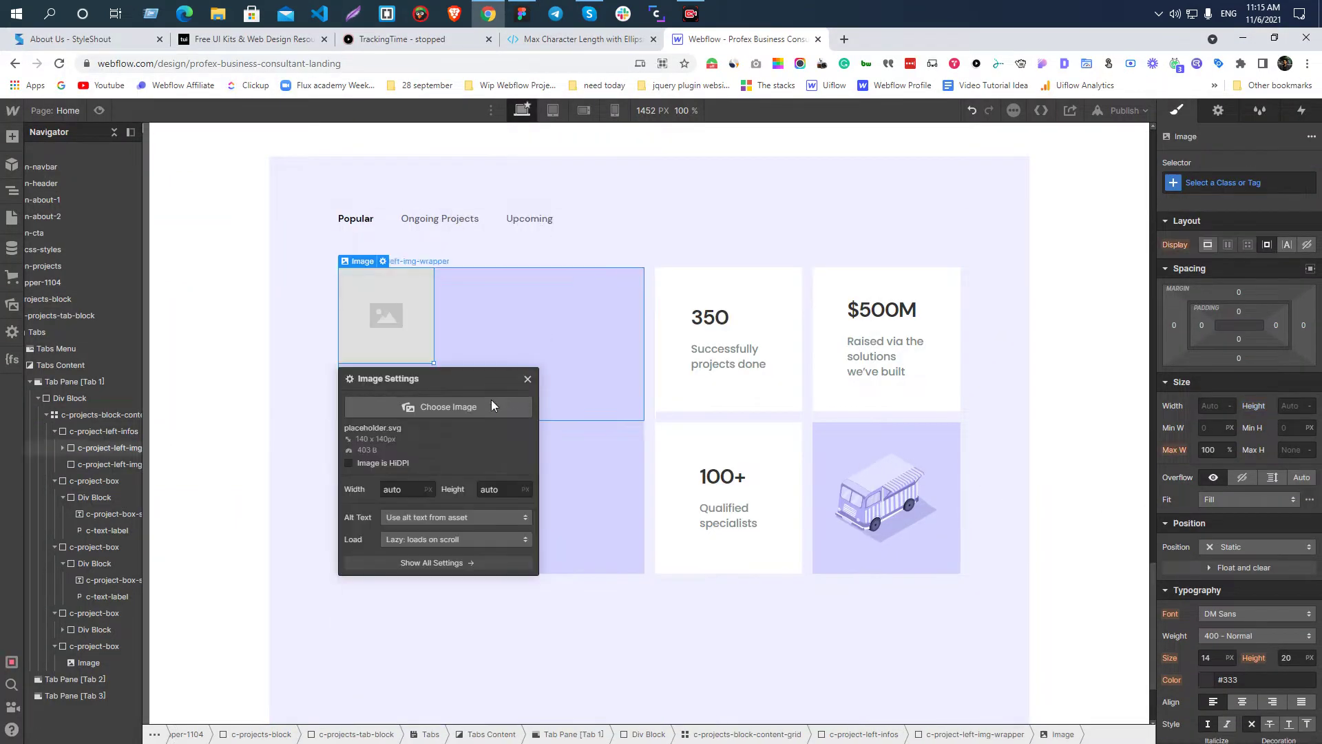
left_click(453, 412)
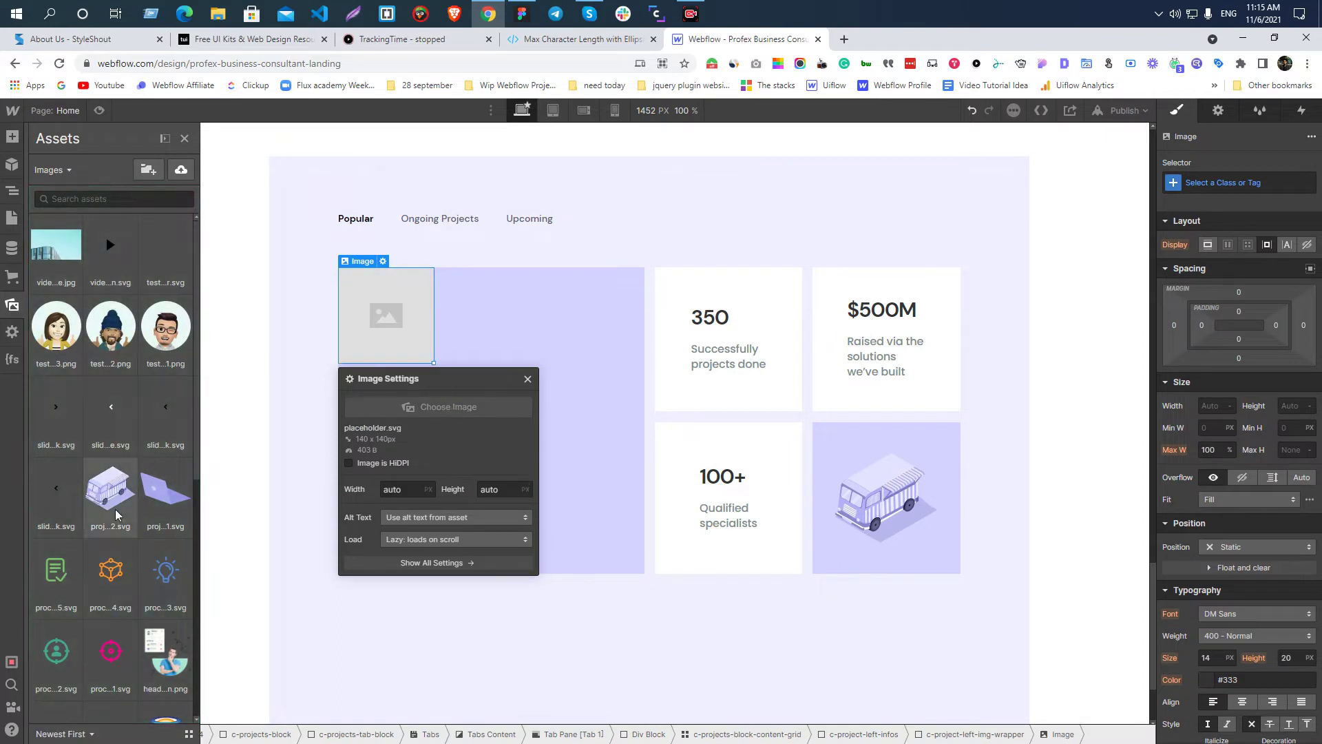
left_click(164, 502)
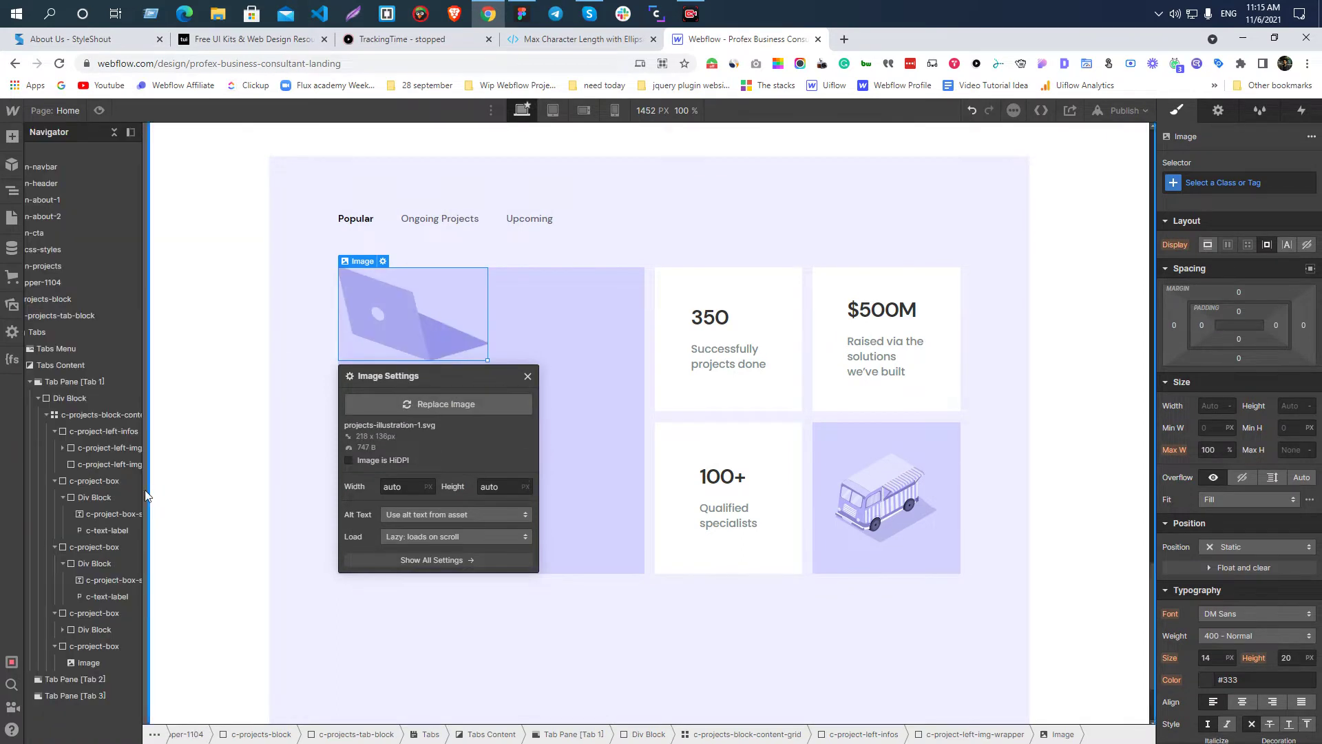
- Make c-project-left-img-wrapper a horizontal flex container that centers the laptop image on both axes
left_click(560, 309)
left_click(399, 351)
left_click(537, 358)
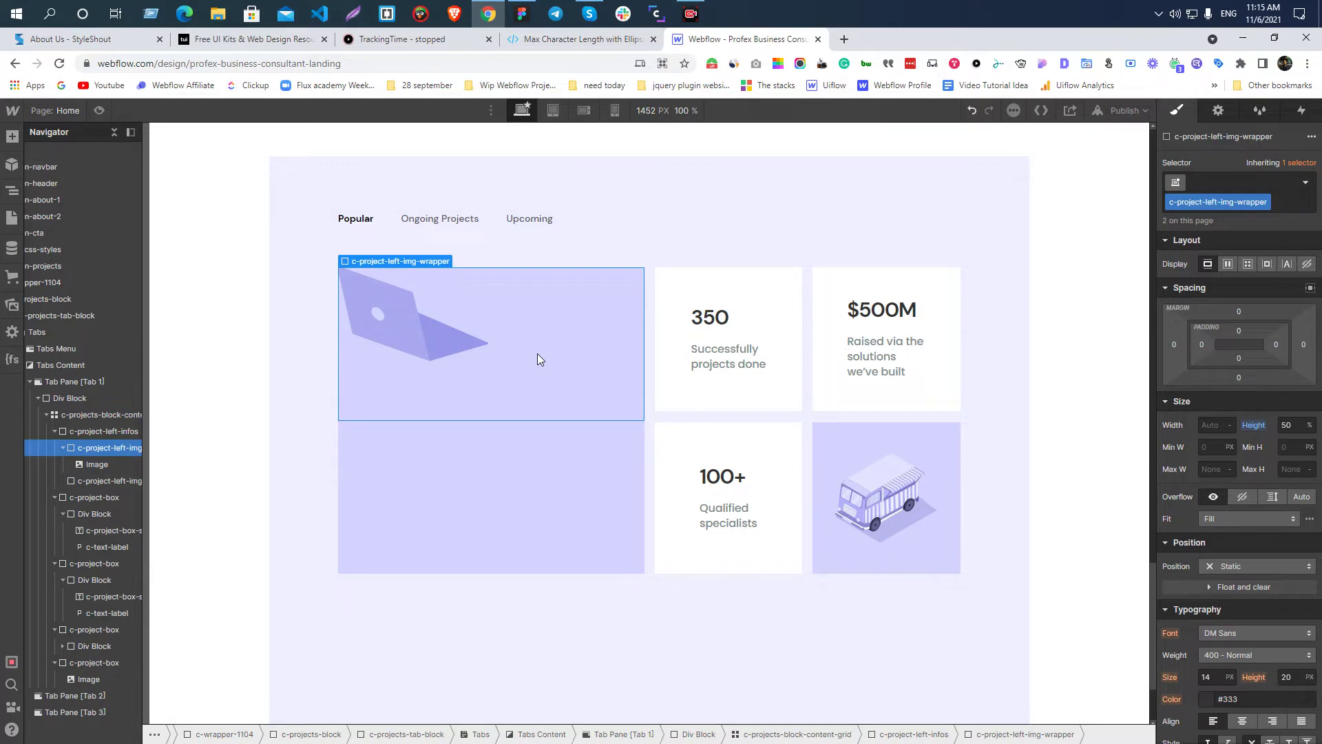
left_click(1227, 265)
left_click(1234, 313)
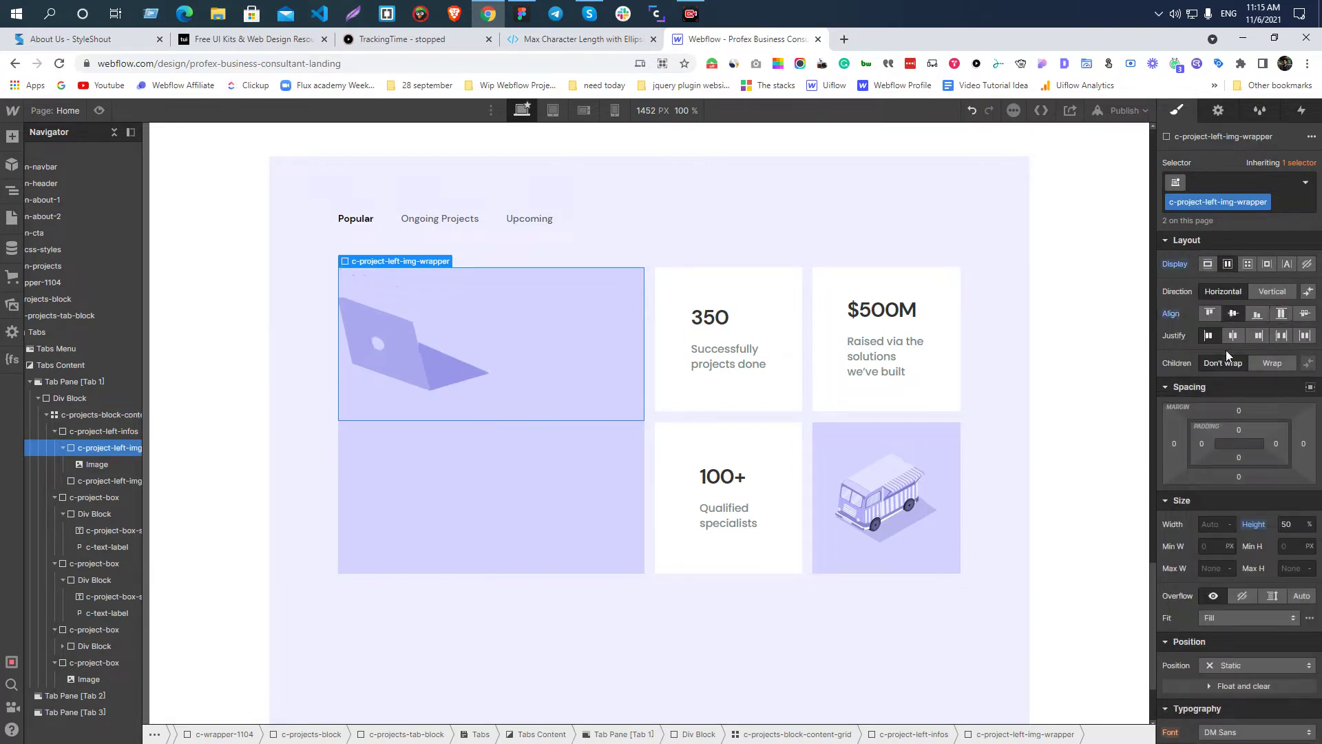
left_click(1233, 336)
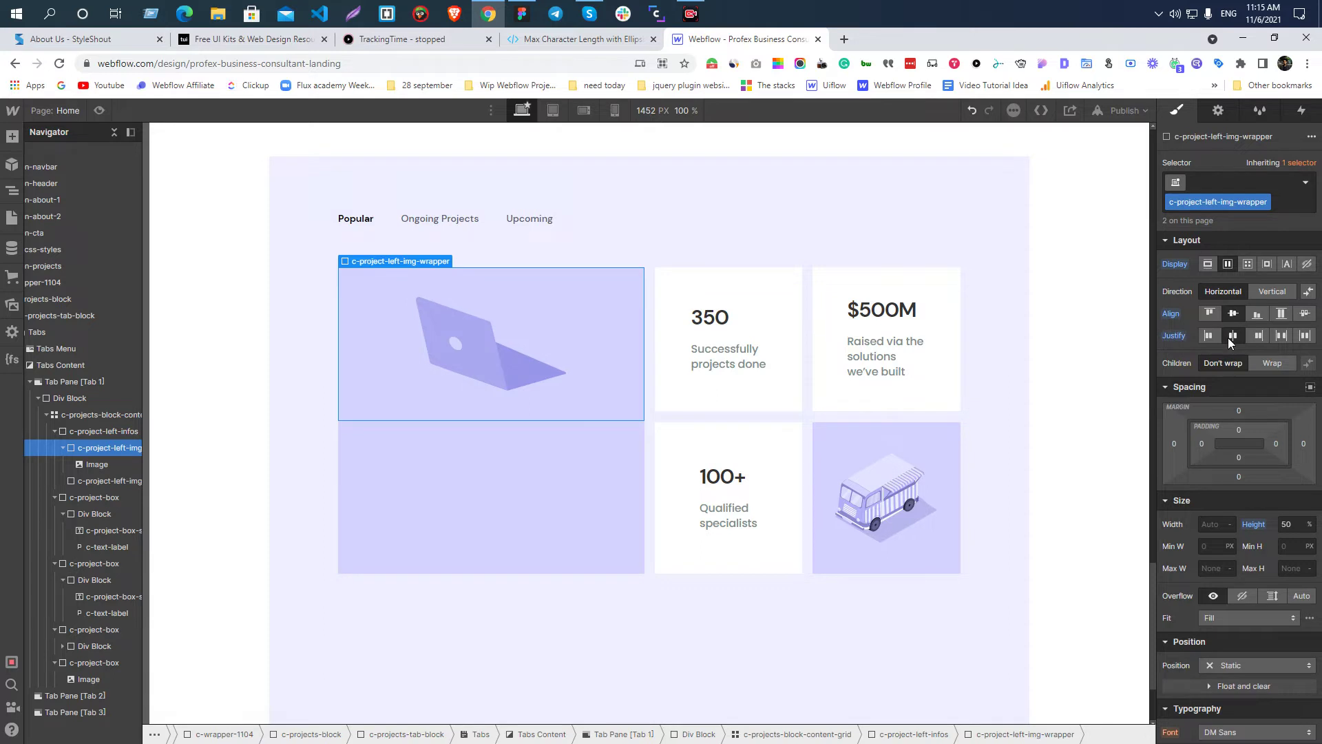
- Inspect the featured card's "Besnik 01 Billion" heading in Figma and return to Webflow
key("alt+Tab")
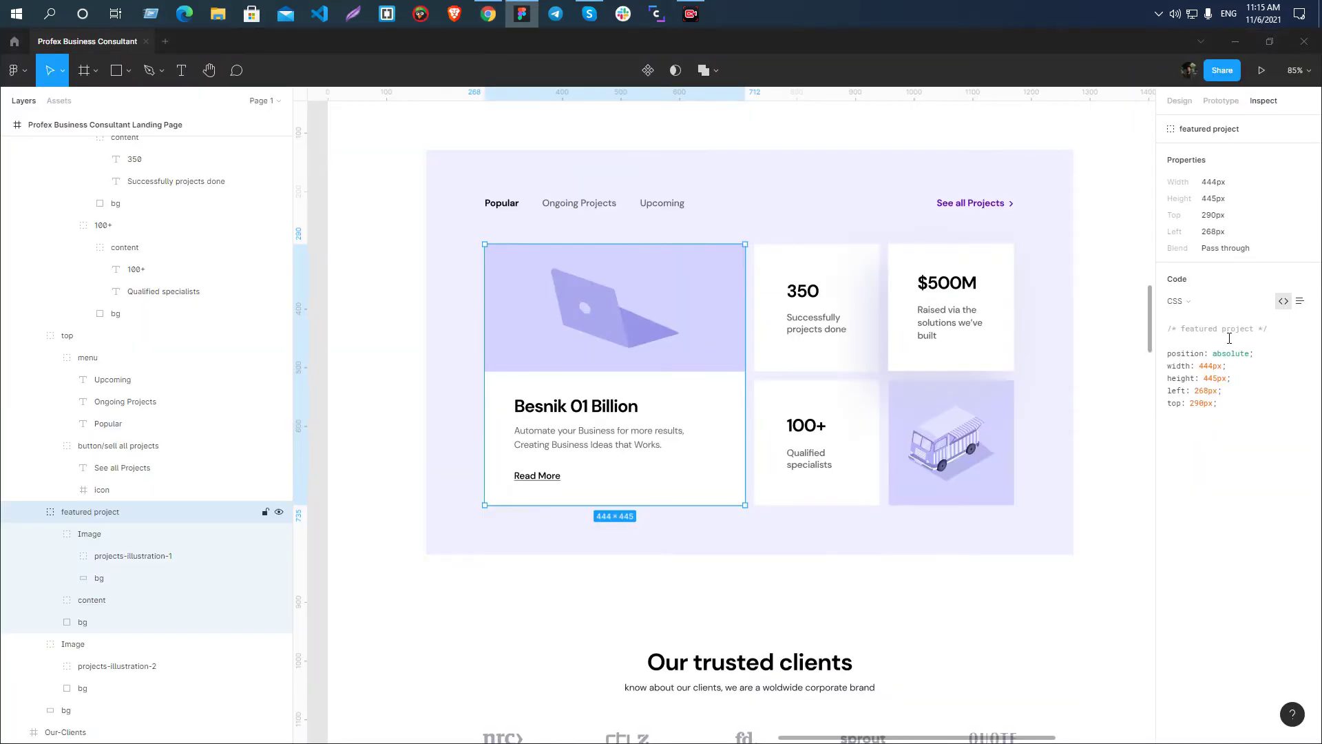
left_click(577, 403)
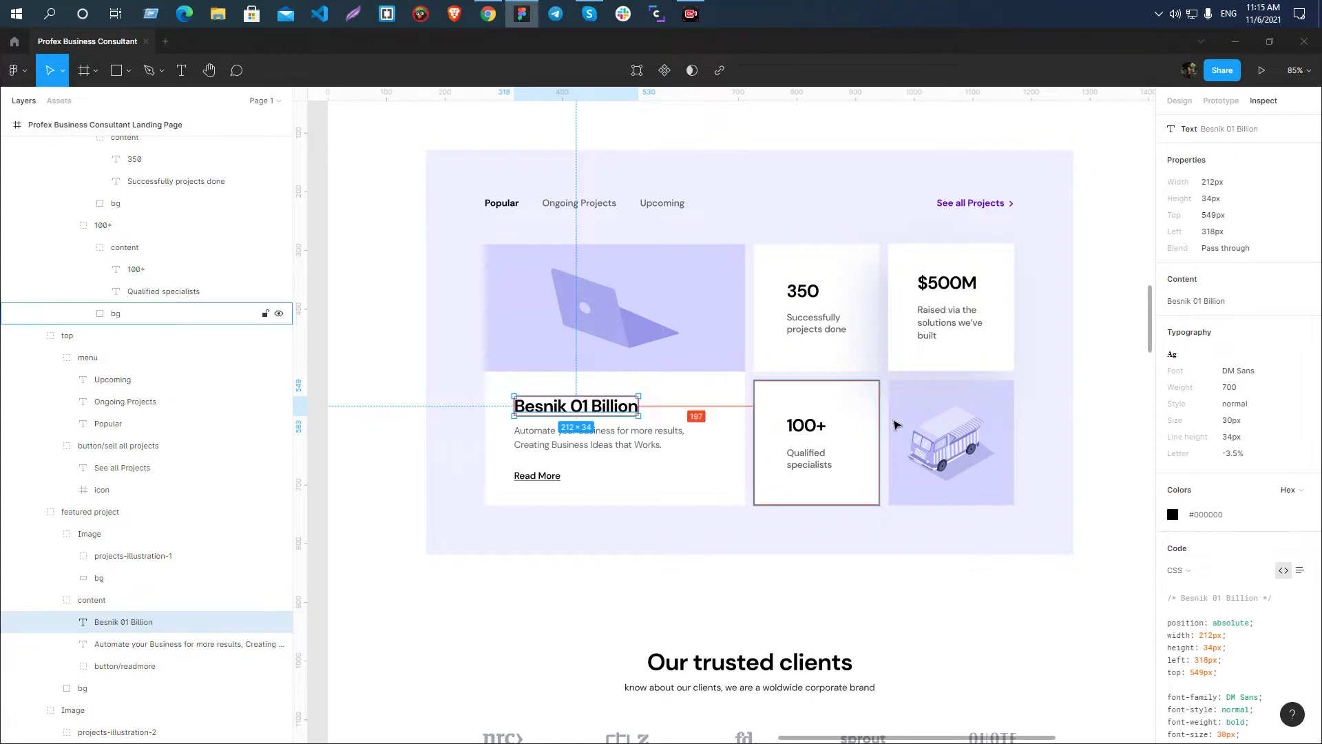
left_click(818, 429)
left_click(564, 411)
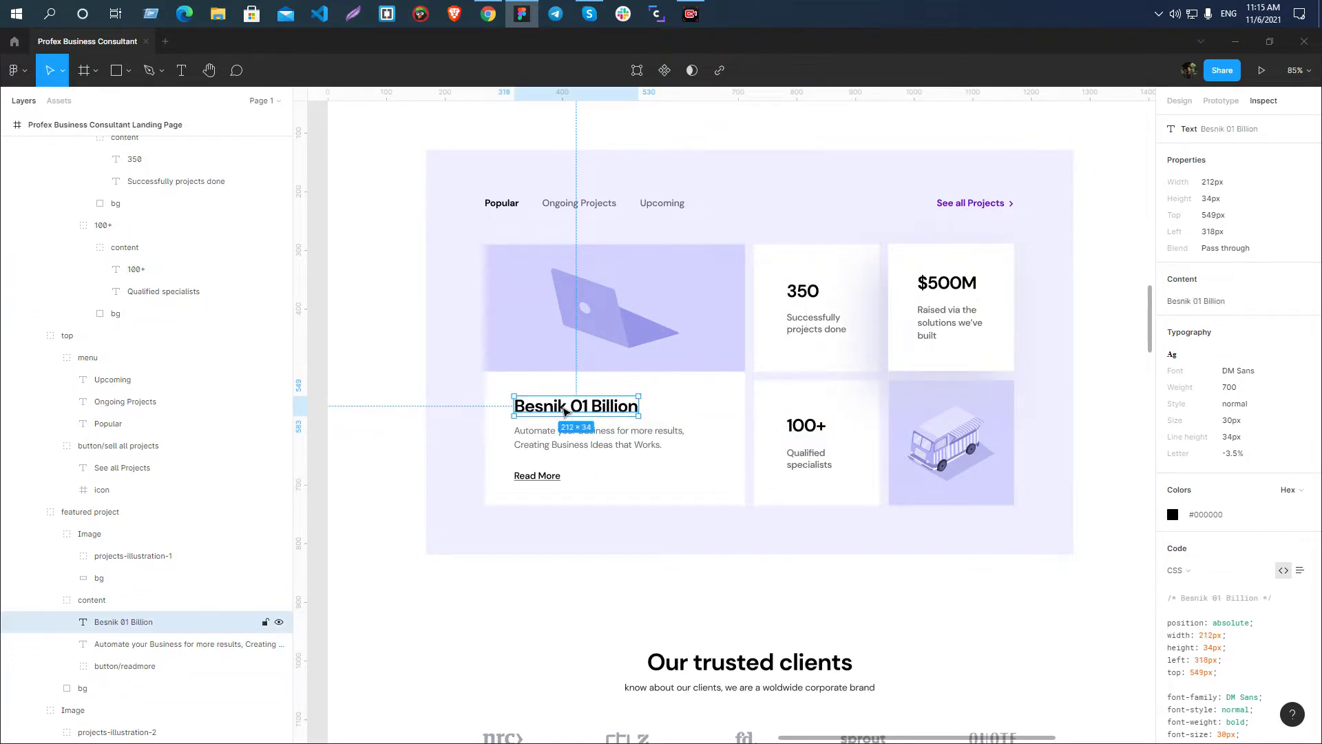
key("alt+Tab")
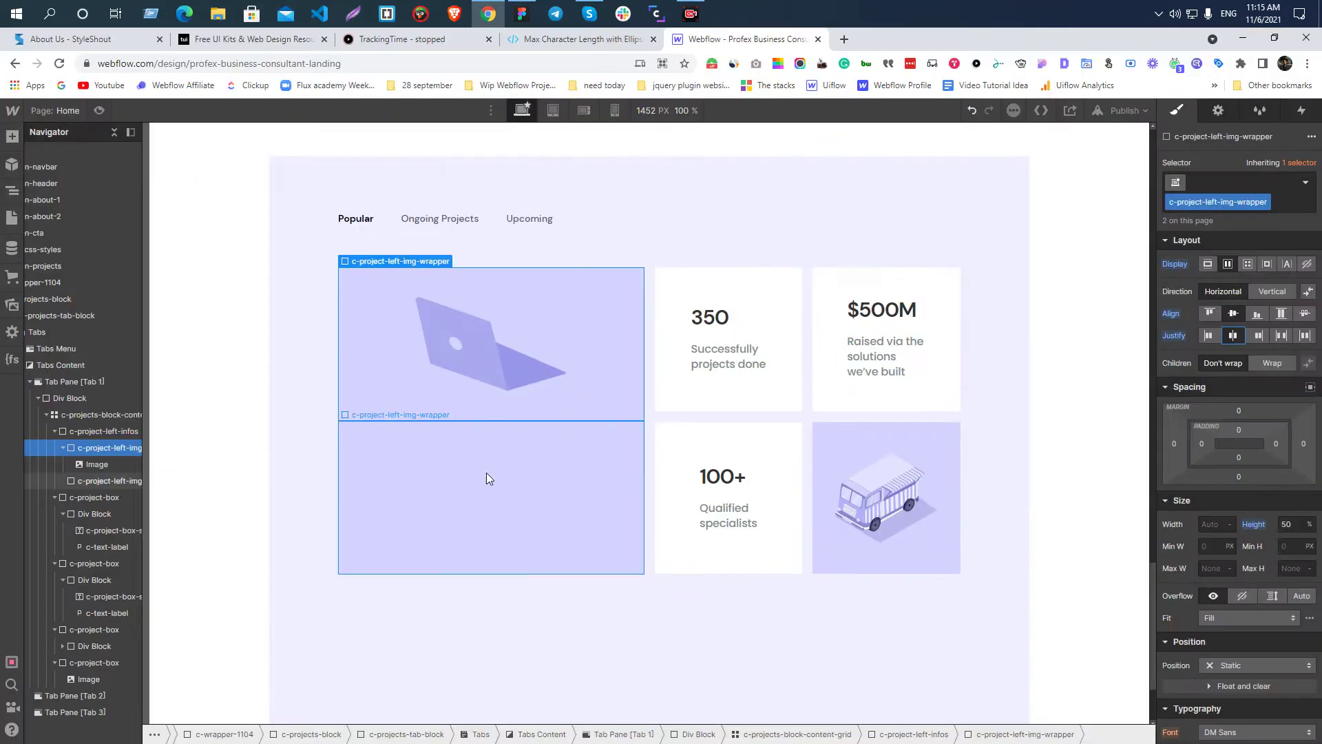
- Duplicate the c-project-left-img-wrapper class on the lower half block of the featured card
left_click(730, 328)
left_click(428, 484)
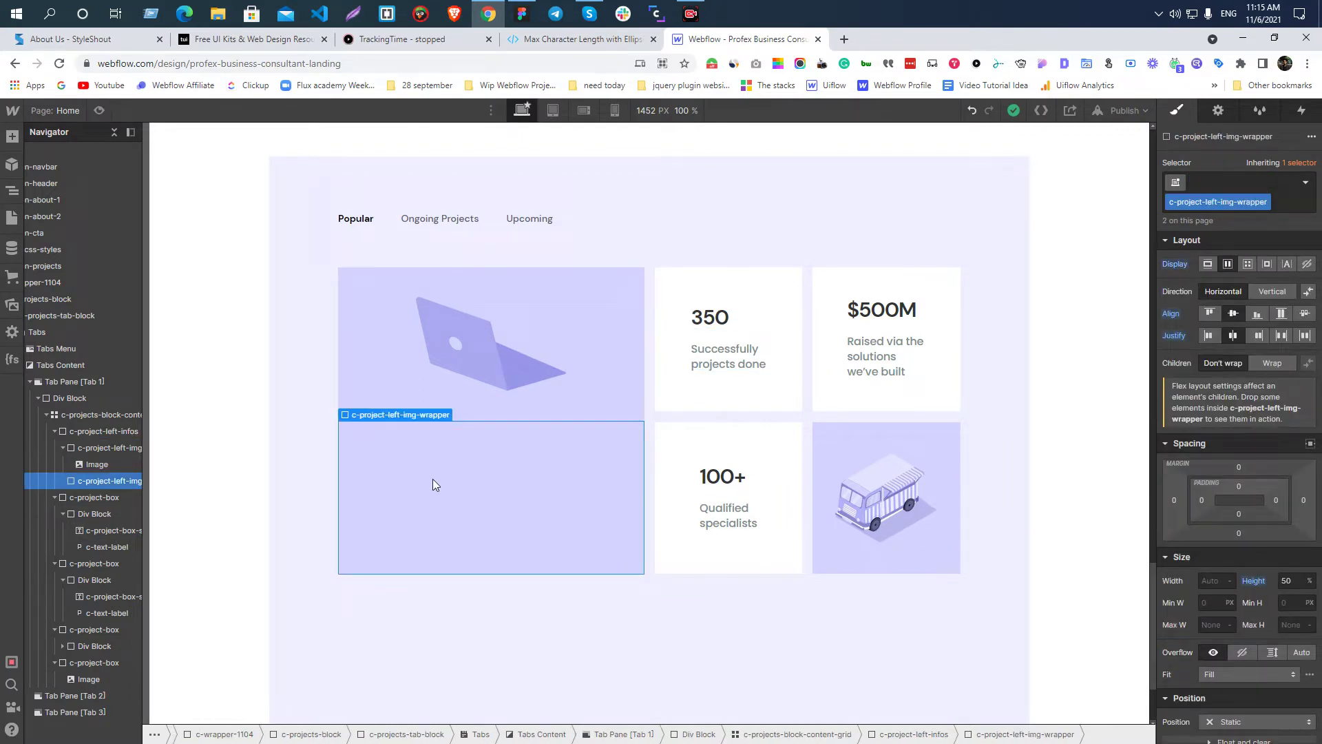
left_click(410, 299)
left_click(395, 477)
left_click(1266, 205)
left_click(1241, 238)
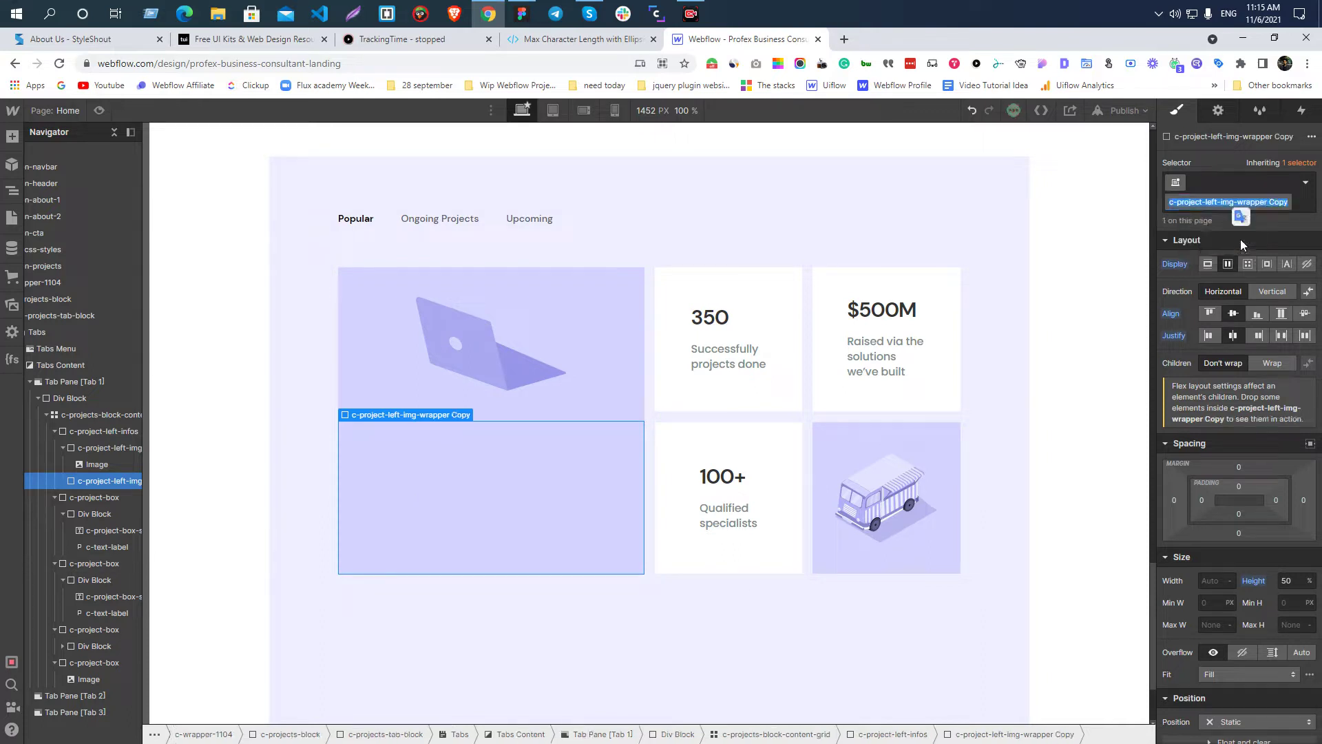
- Rename the lower half block's duplicated class to c-project-left-info-block
key("Right")
key("BackSpace")
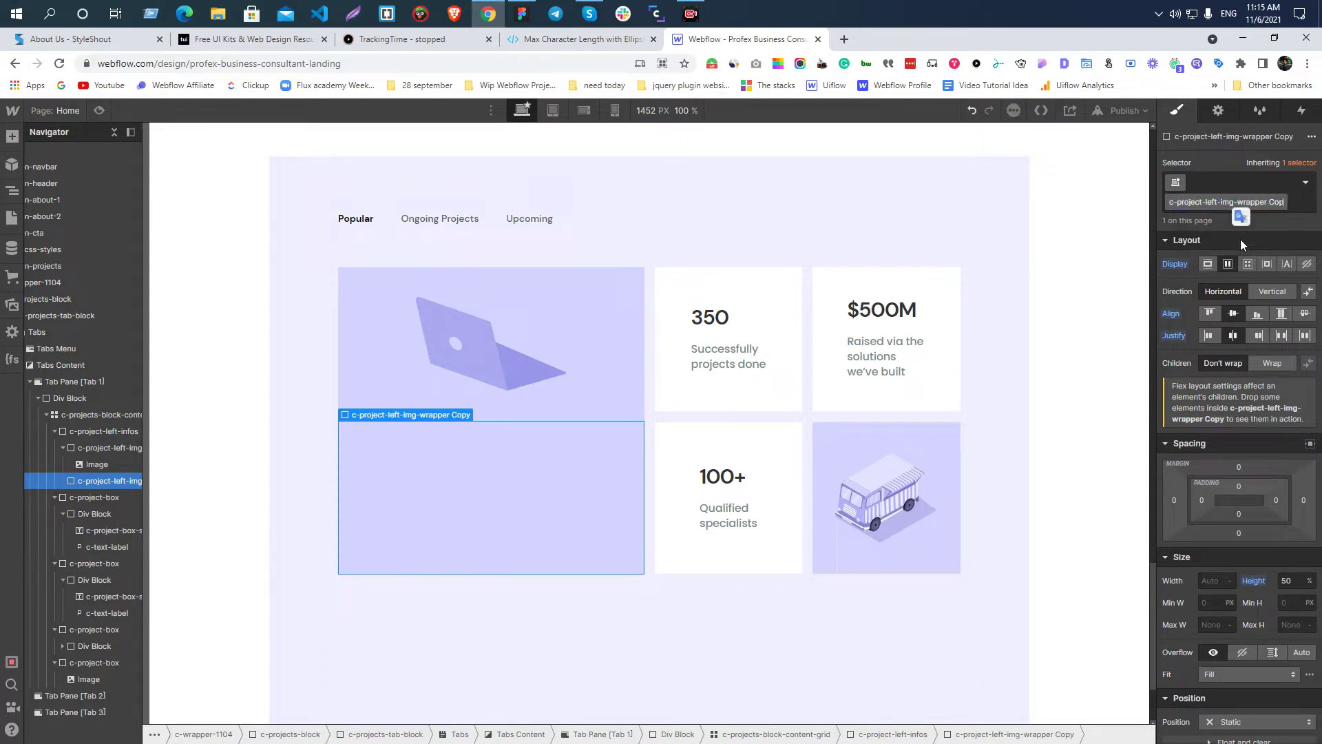
key("BackSpace")
key("BackSpace")
key("BackSpace")
key("BackSpace")
key("BackSpace")
key("BackSpace")
key("BackSpace")
key("BackSpace")
key("BackSpace")
key("BackSpace")
key("BackSpace")
key("BackSpace")
key("BackSpace")
key("BackSpace")
key("BackSpace")
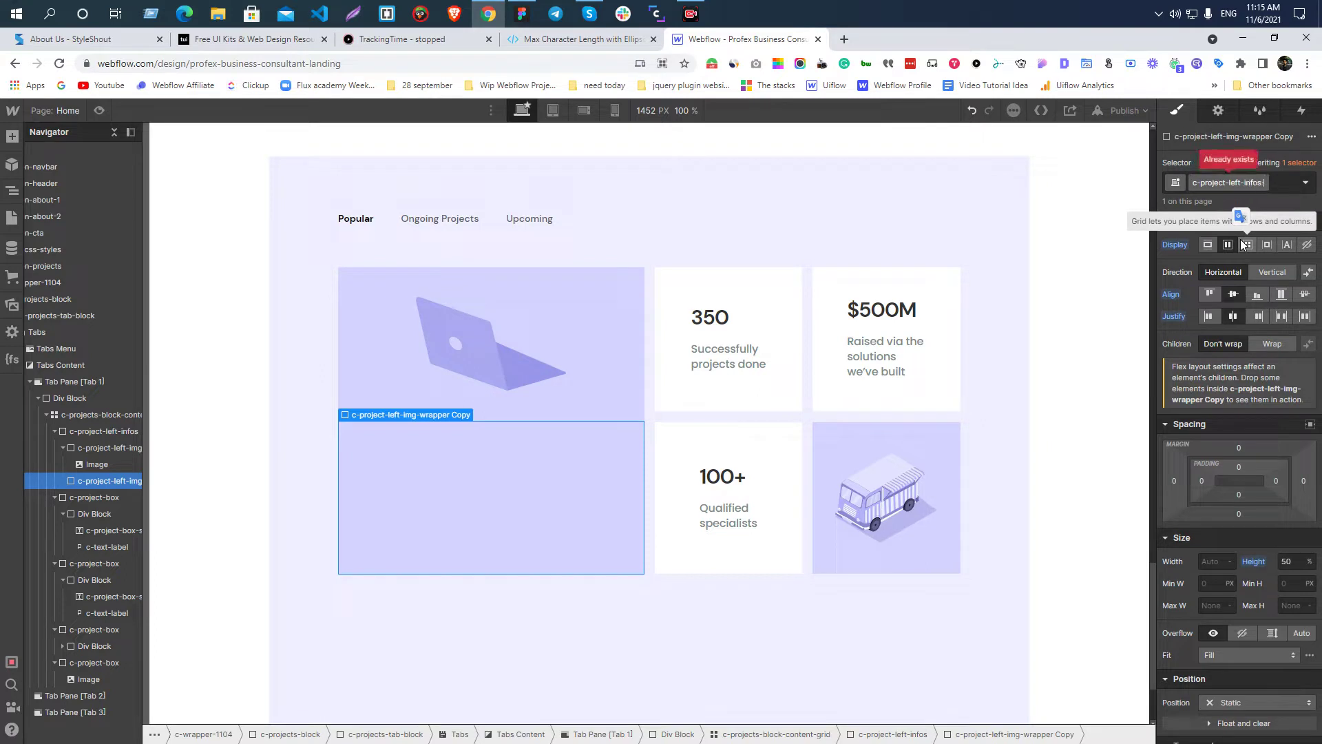
type("info-wrapper")
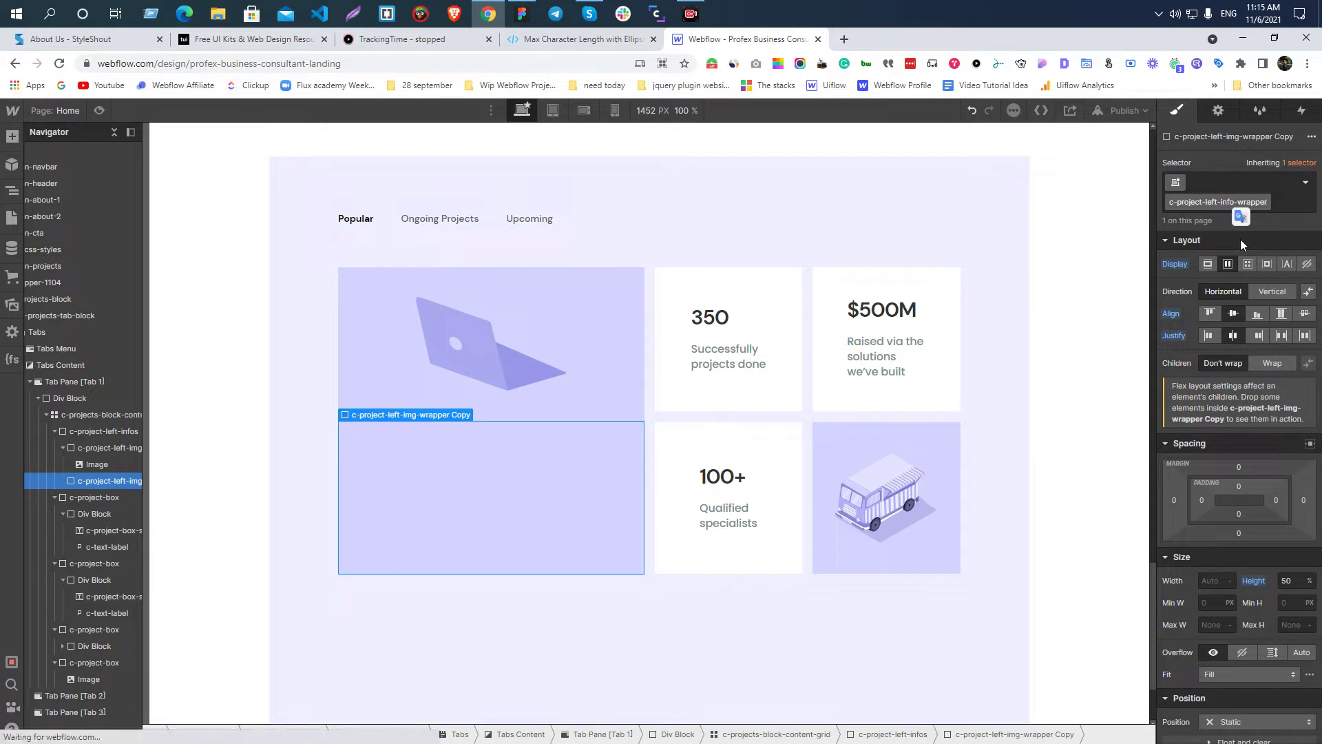
key("BackSpace")
key("BackSpace")
key("BackSpace")
key("BackSpace")
key("BackSpace")
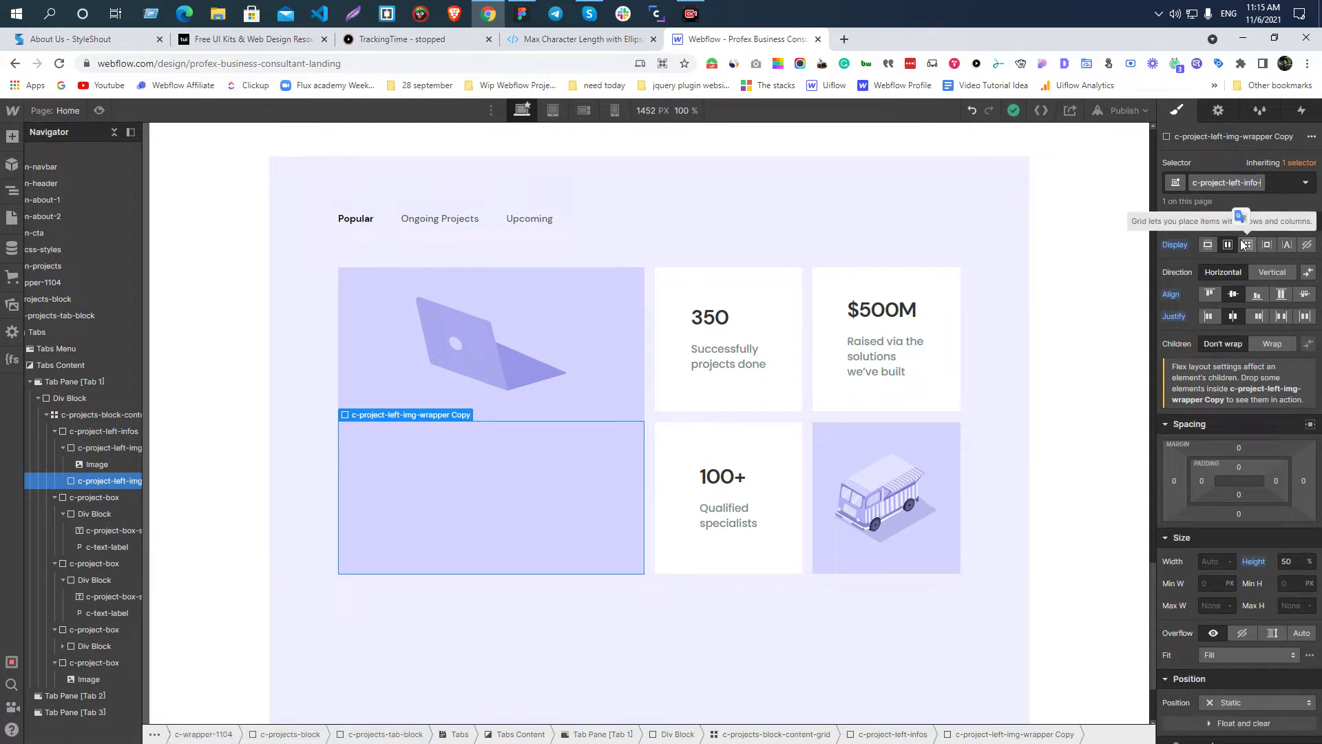
type("block")
key("Return")
- Set the background color of c-project-left-info-block to white
key("alt+Tab")
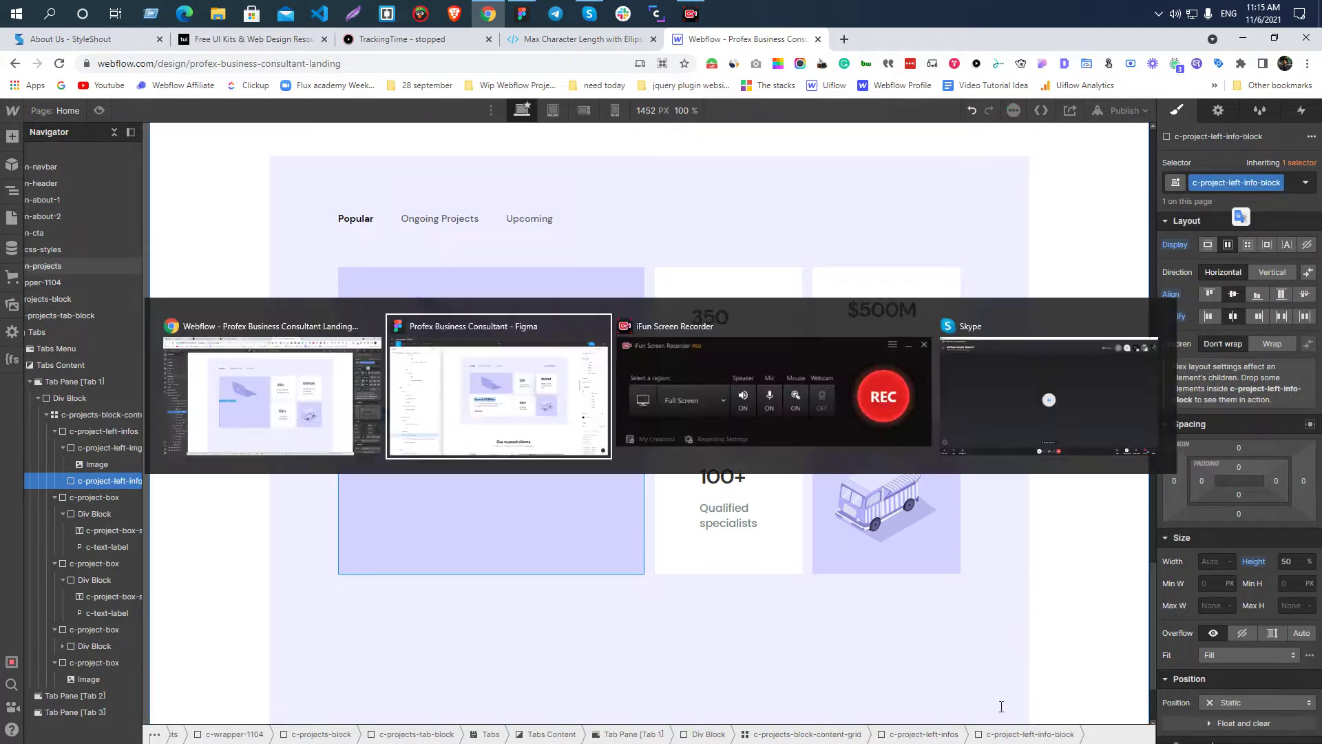
key("alt+Tab")
scroll(1240, 531, "down", 6)
left_click(1206, 621)
left_click_drag(1212, 441, 1167, 391)
left_click(1224, 319)
- Add a div block inside the white lower half of the featured card
key("alt+Tab")
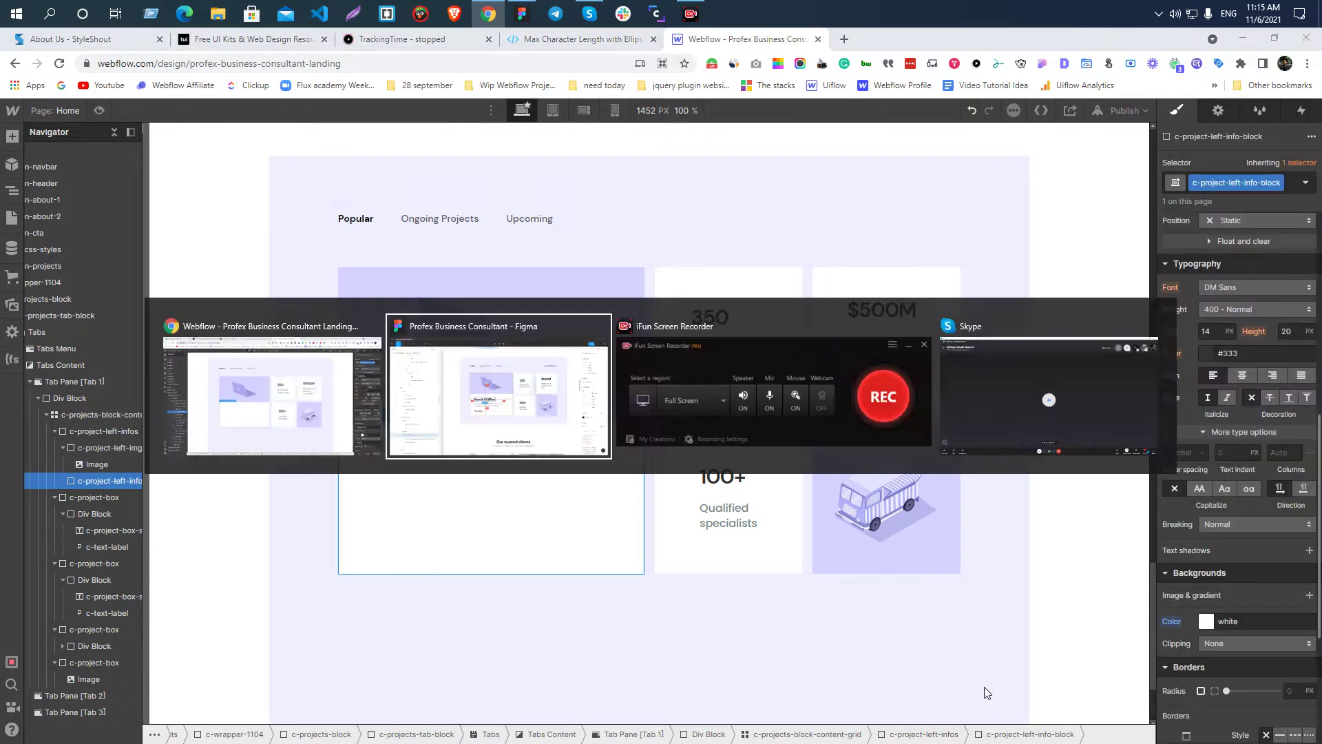
key("alt+Tab")
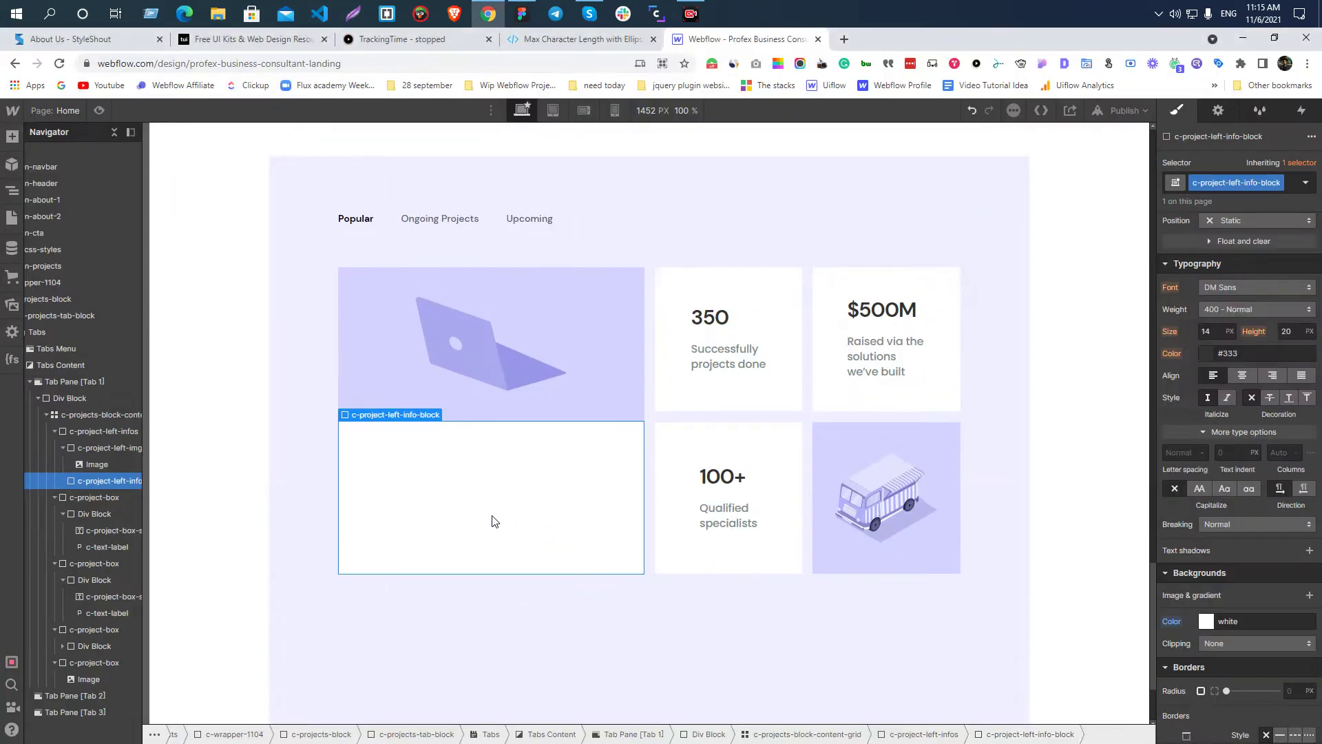
key("ctrl+e")
left_click(523, 216)
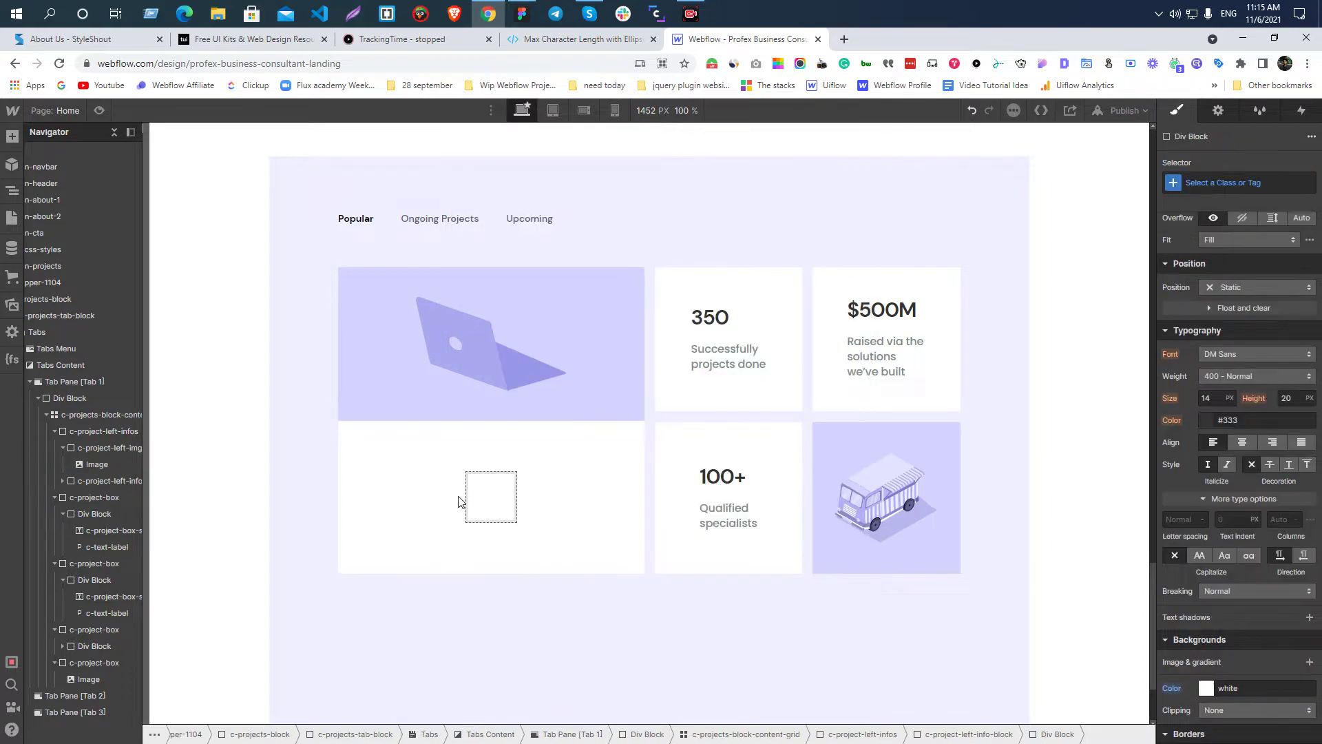
key("ctrl+e")
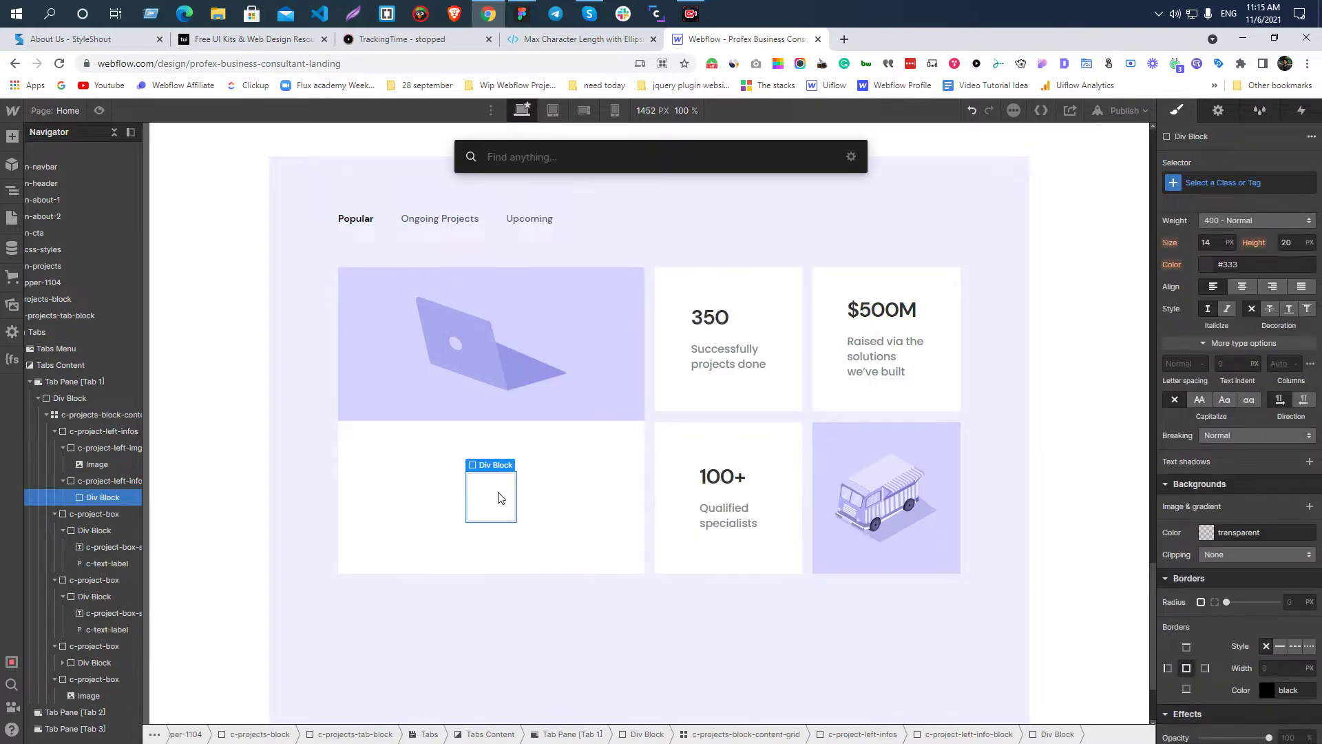
key("Escape")
- Copy the "350" stat heading into the new div block in the featured card's lower half
left_click(728, 320)
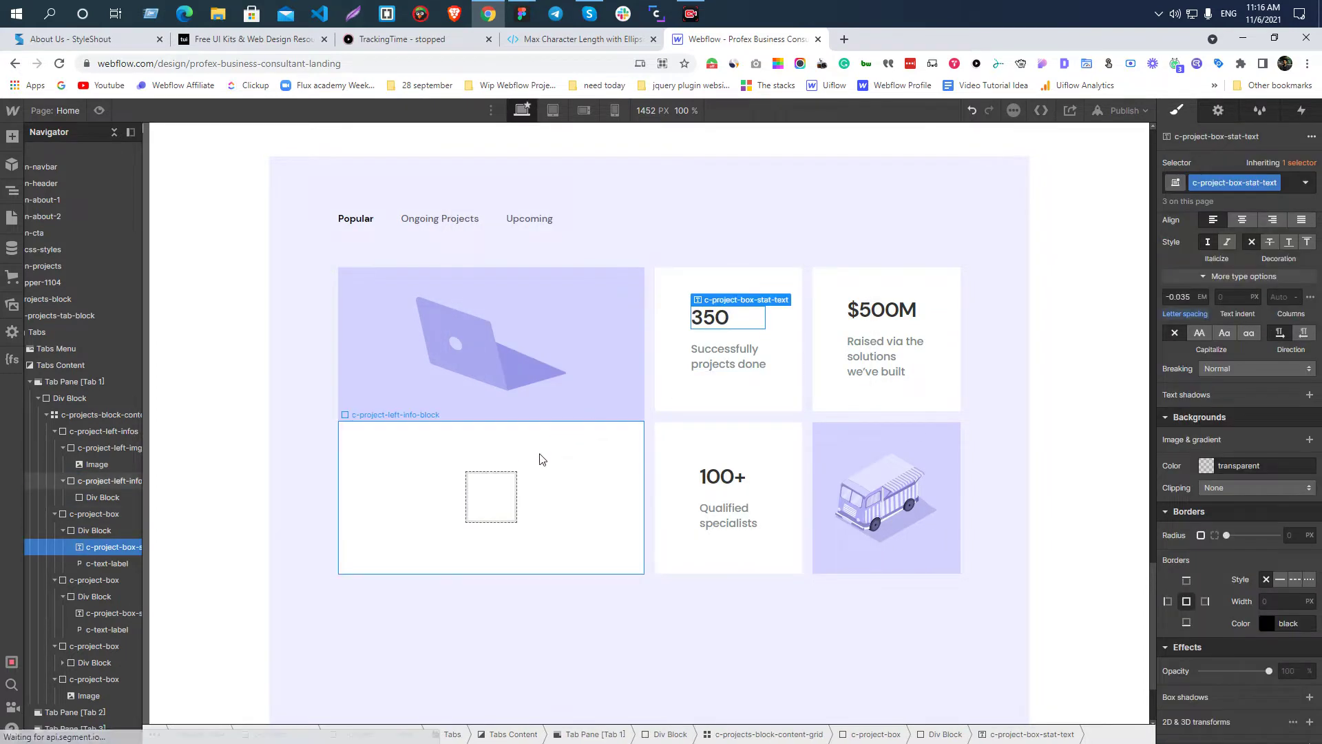
left_click(461, 501)
left_click(491, 495)
key("ctrl+v")
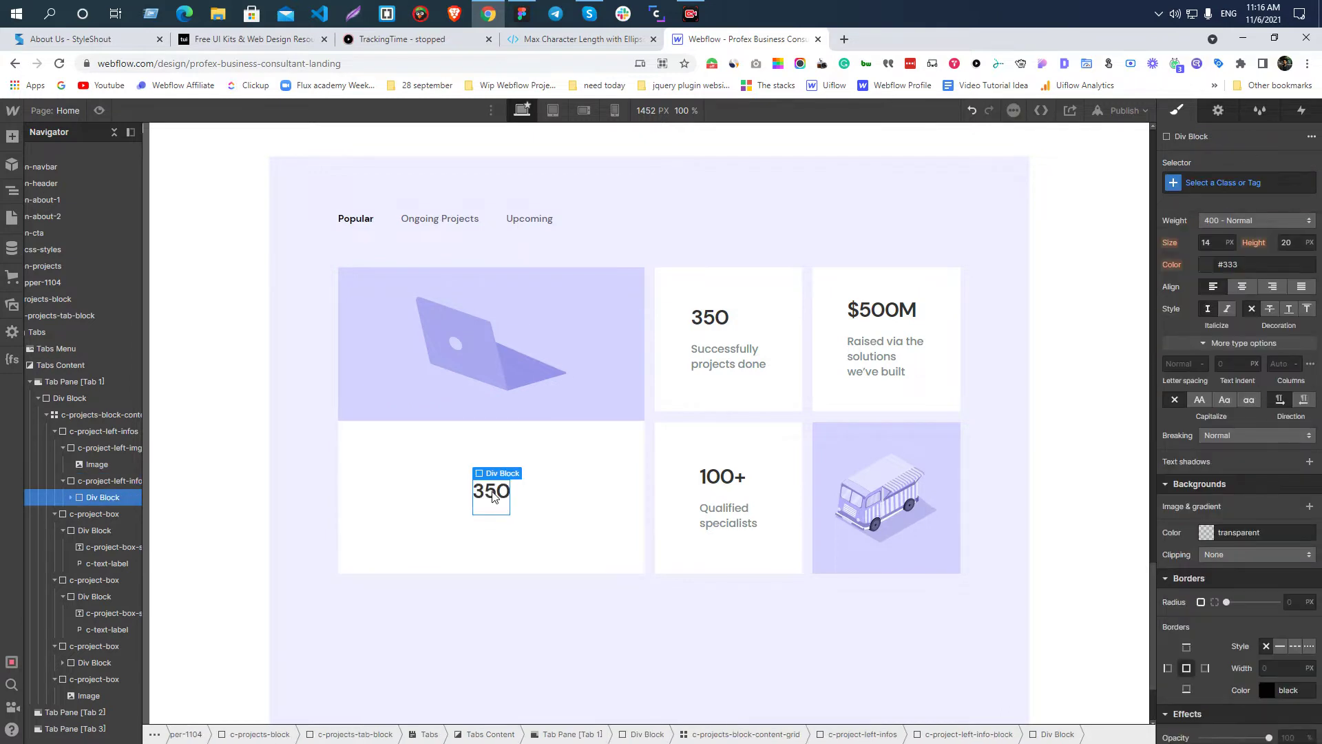
- Copy the featured card's description from Figma and add it as a paragraph below the copied heading in Webflow, rechecking the Figma design
key("alt+Tab")
left_click(597, 444)
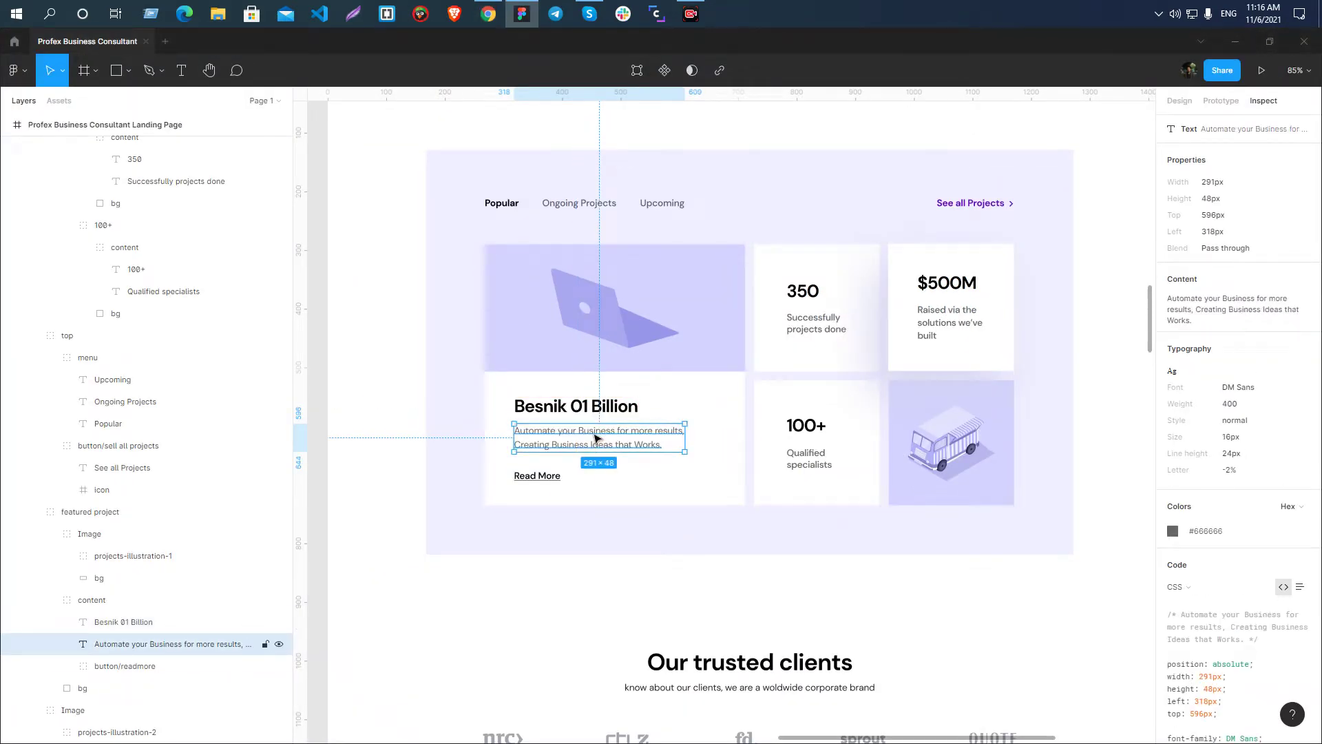
double_click(594, 433)
key("ctrl+c")
key("alt+Tab")
left_click(510, 482)
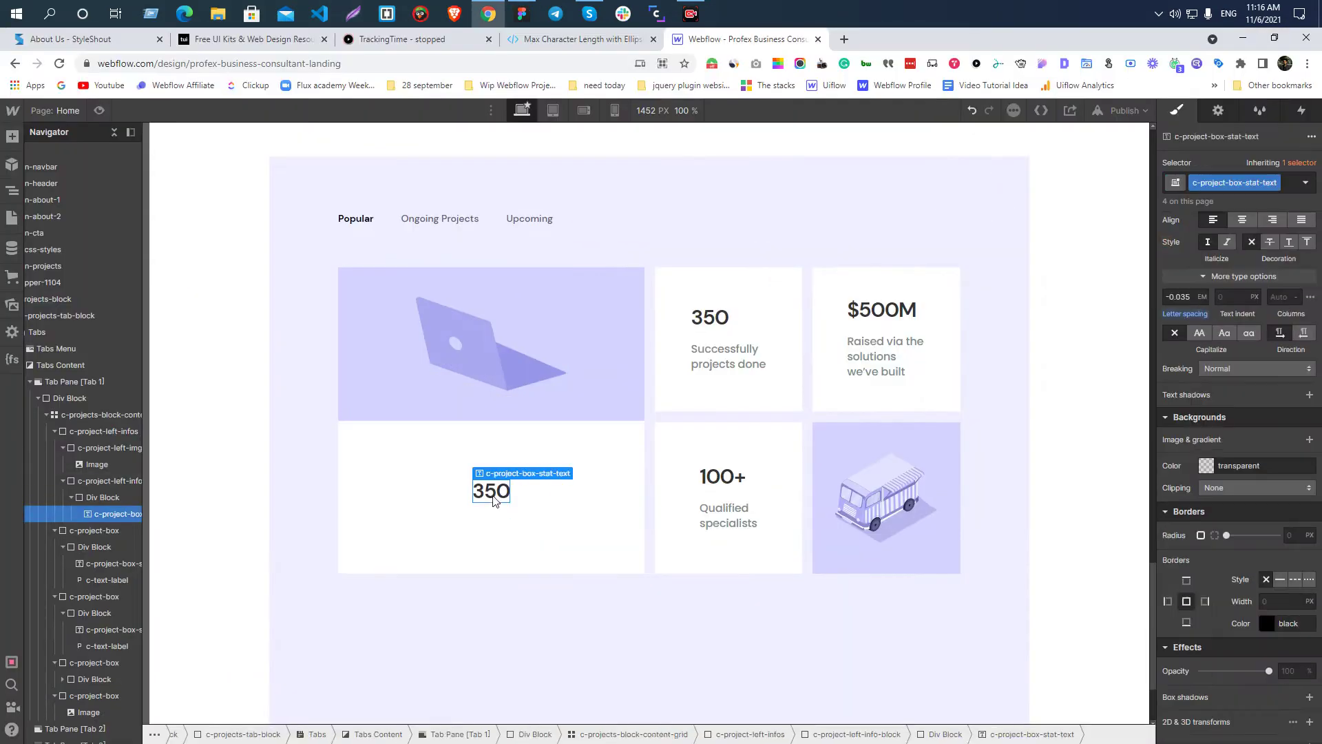
key("ctrl+k")
type("p")
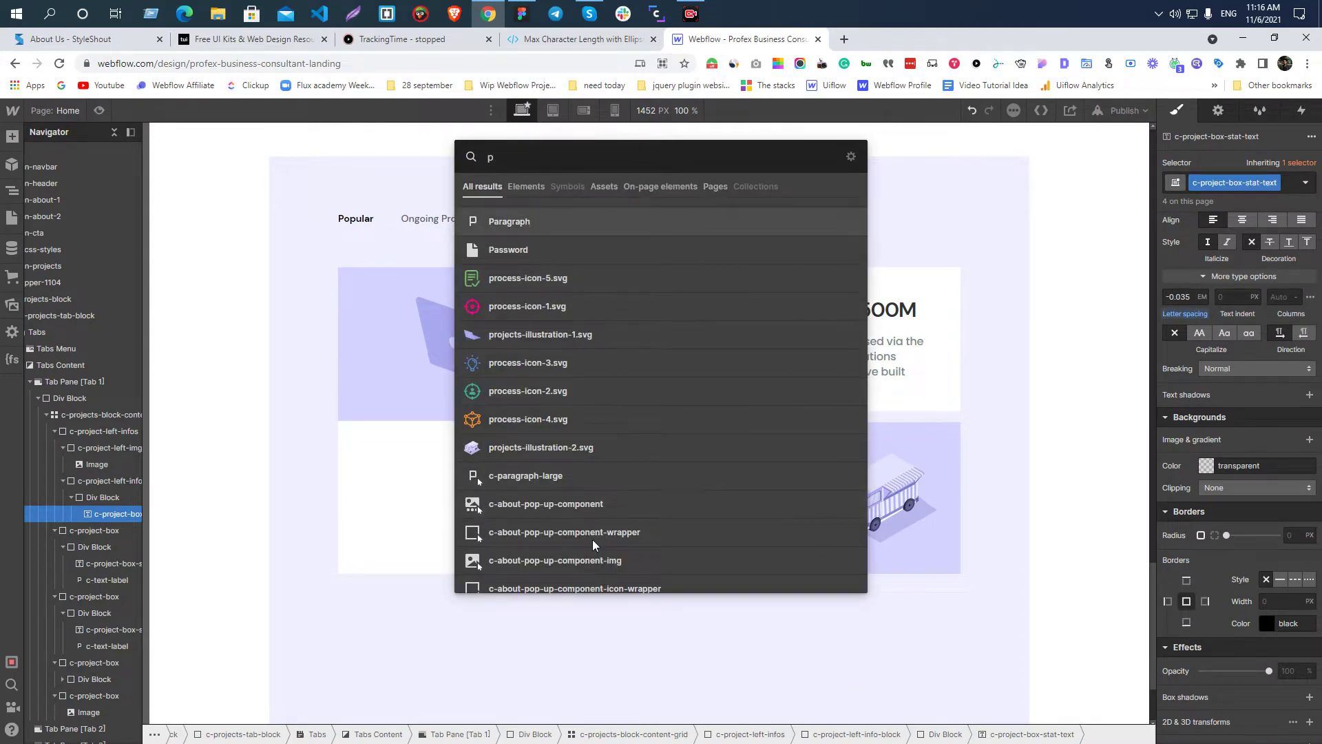
key("Return")
key("Return")
key("ctrl+v")
key("alt+Tab")
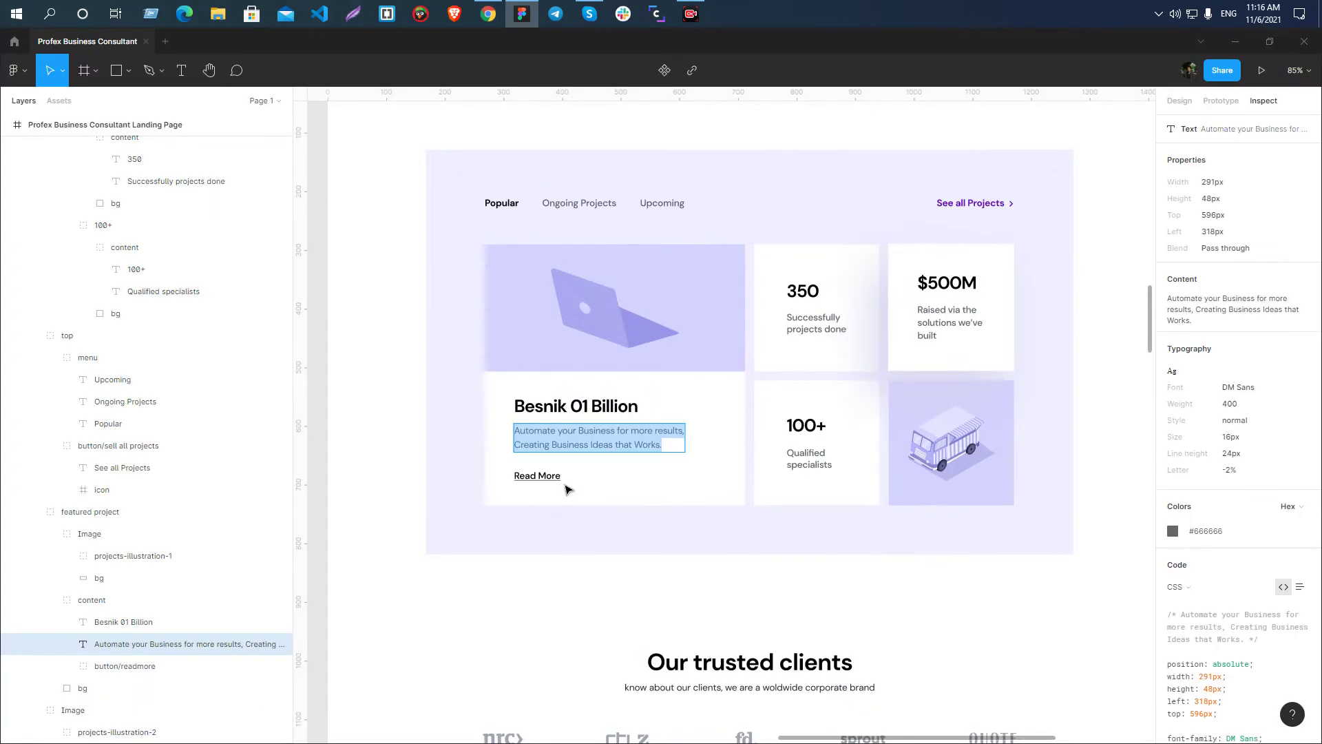
- Add a text link below the featured card's description paragraph in Webflow
key("alt+Tab")
left_click(492, 510)
left_click(484, 495)
key("ctrl+e")
type("te")
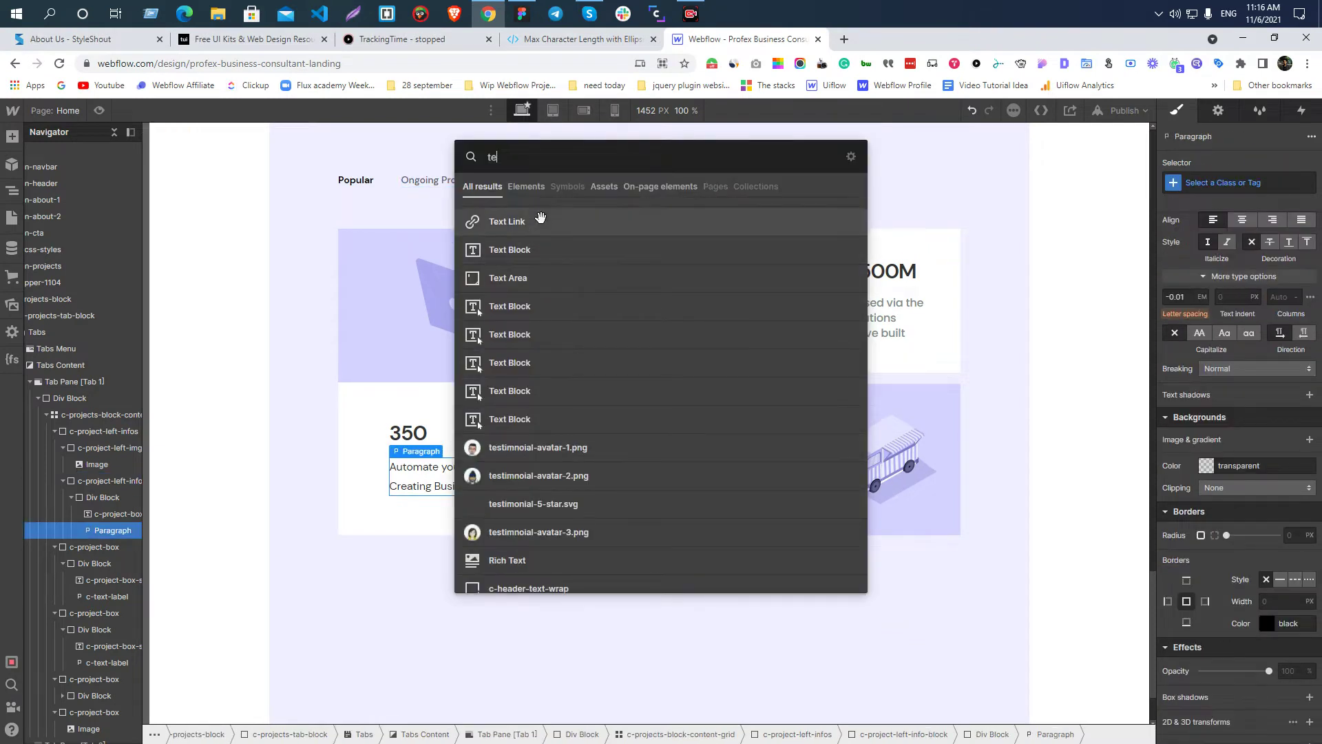
left_click(541, 218)
- Copy the "Read More" label from the featured card in Figma and use it as the new link's text in Webflow
key("alt+Tab")
left_click(572, 546)
left_click(555, 479)
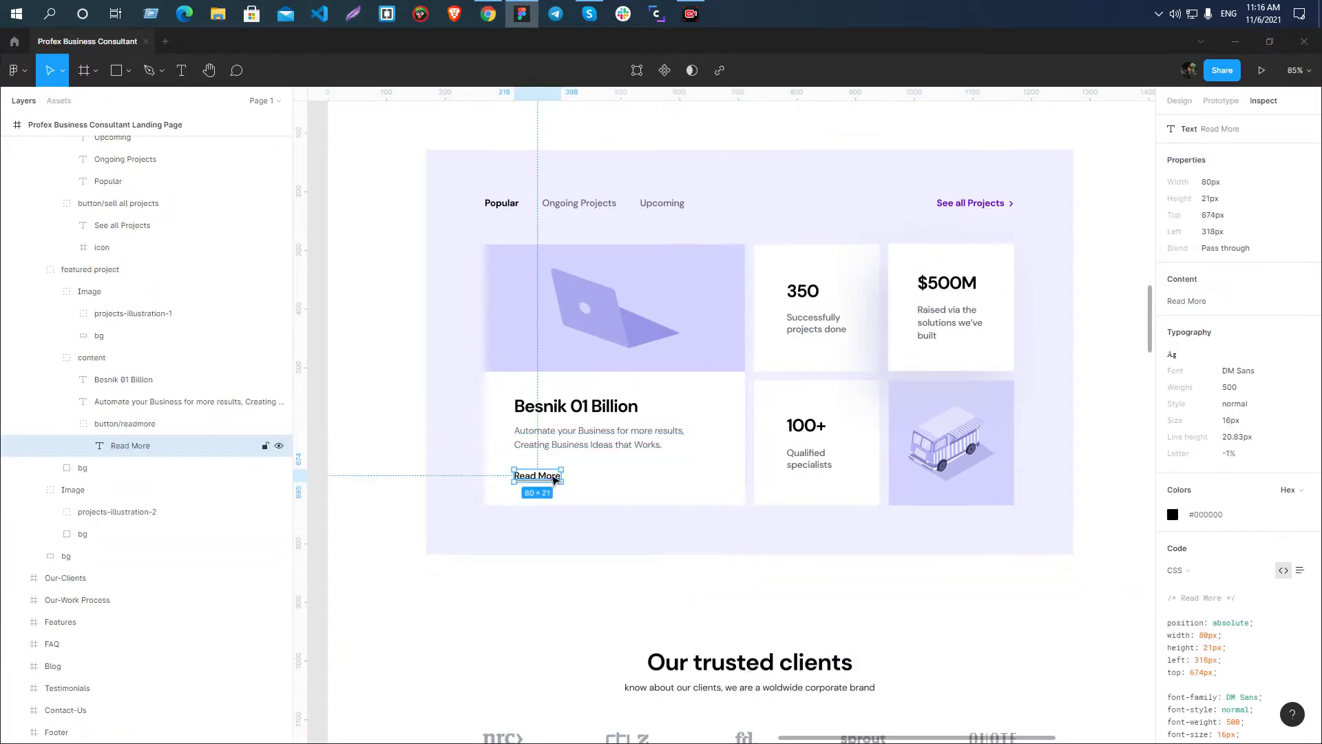
double_click(555, 479)
key("ctrl+c")
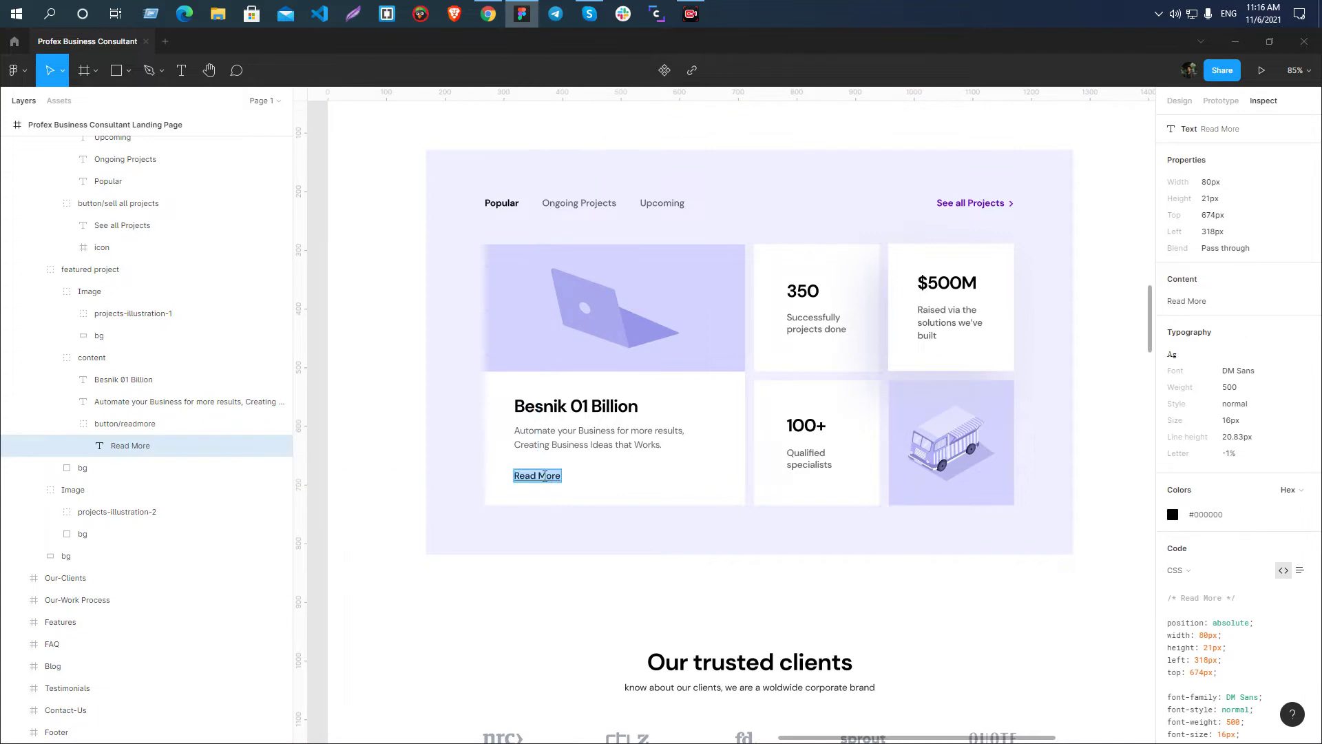
key("alt+Tab")
double_click(408, 496)
key("ctrl+v")
left_click(318, 495)
left_click(413, 496)
- Copy the featured card's title from Figma and replace the copied "350" heading in Webflow with "Besnik 01 Billion"
left_click(451, 459)
key("alt+Tab")
left_click(620, 441)
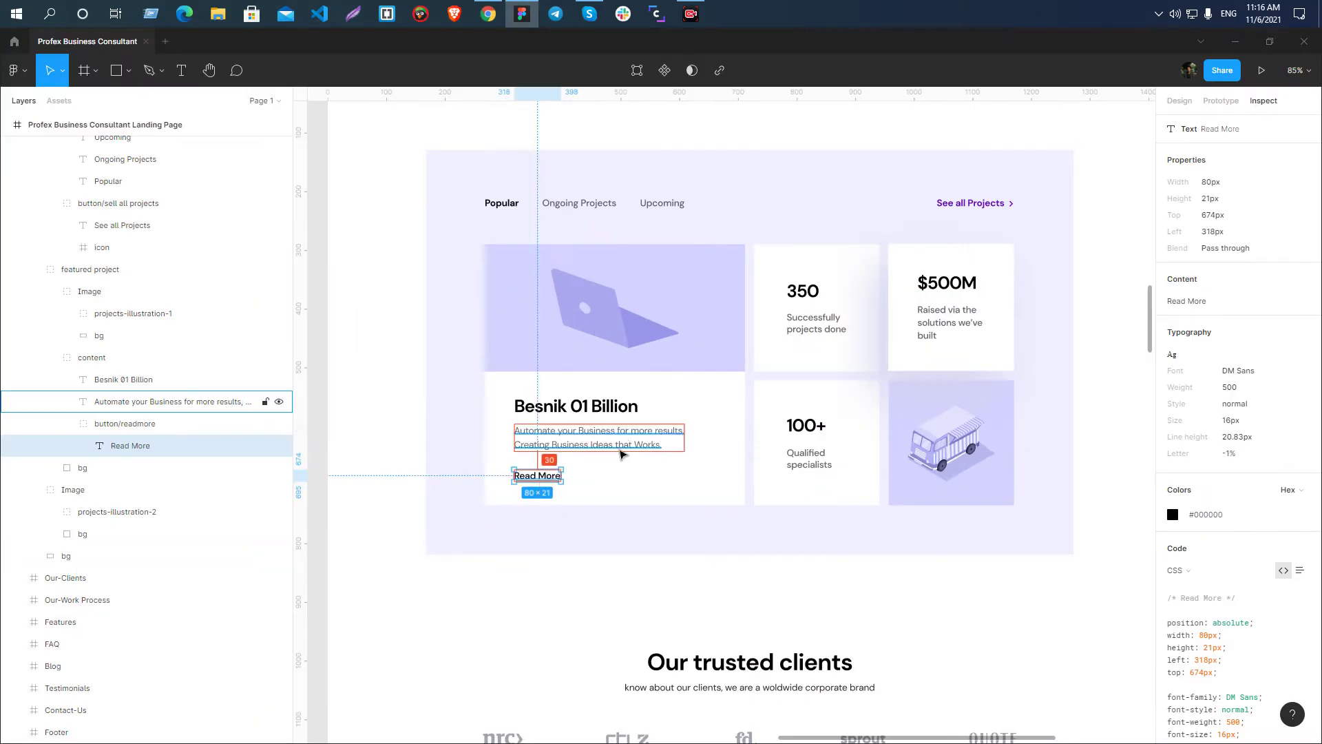
double_click(615, 405)
key("ctrl+c")
key("alt+Tab")
left_click(441, 425)
double_click(440, 426)
key("ctrl+a")
key("ctrl+v")
- Copy the featured card's description in Figma again and compare it with the paragraph in Webflow
key("alt+Tab")
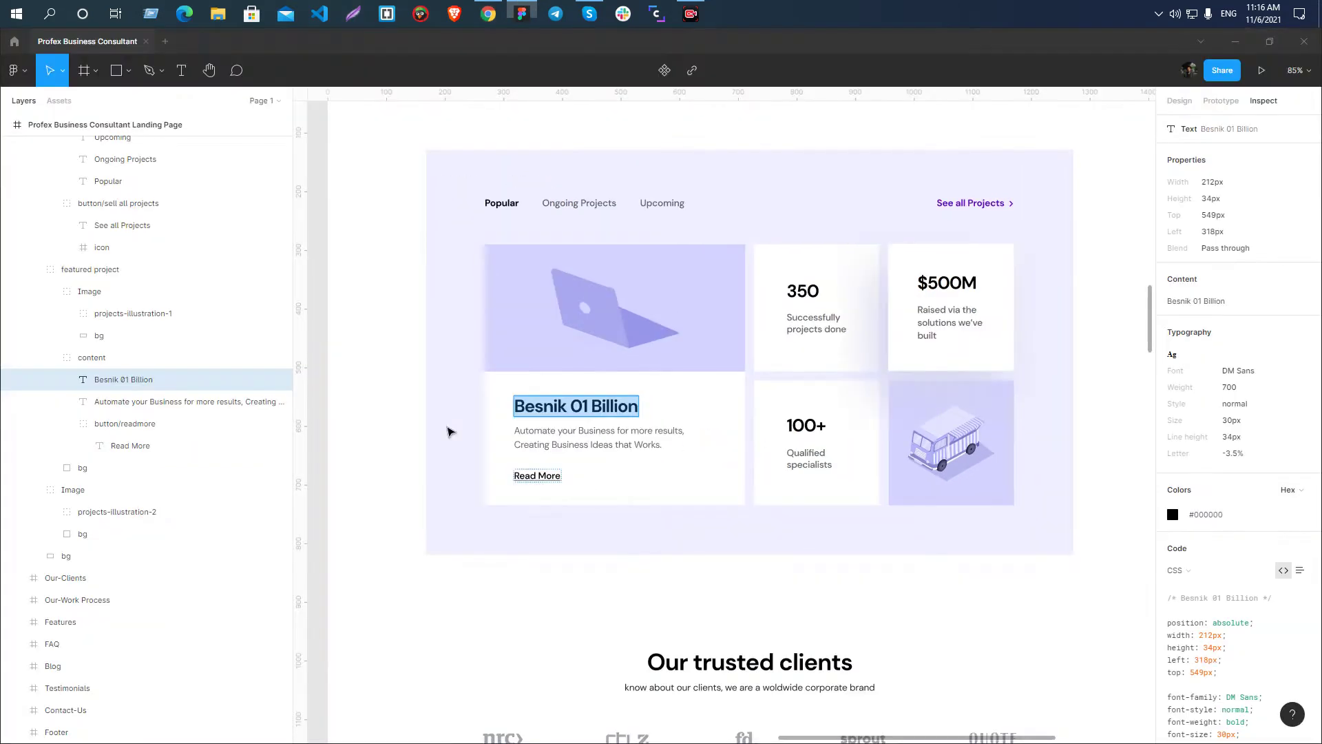
left_click(603, 440)
double_click(603, 441)
key("ctrl+c")
key("alt+Tab")
left_click(452, 484)
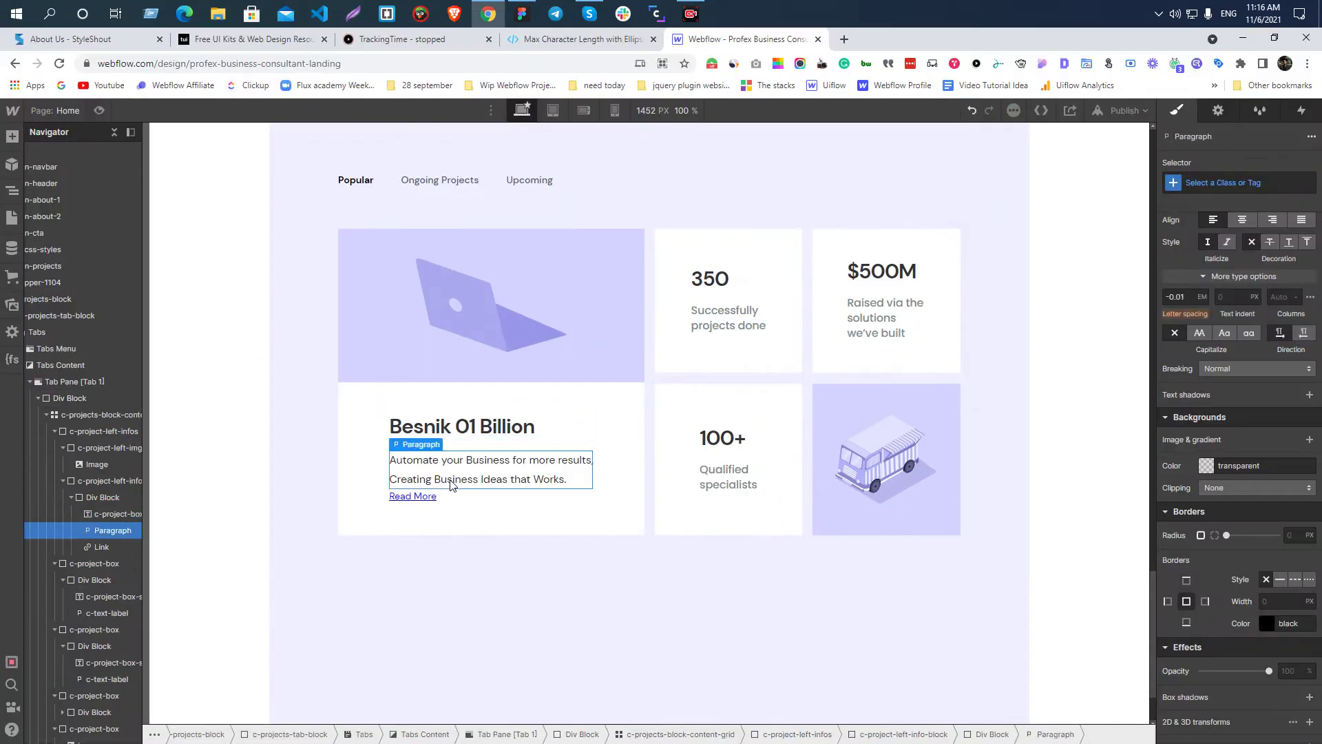
key("alt+Tab")
key("Escape")
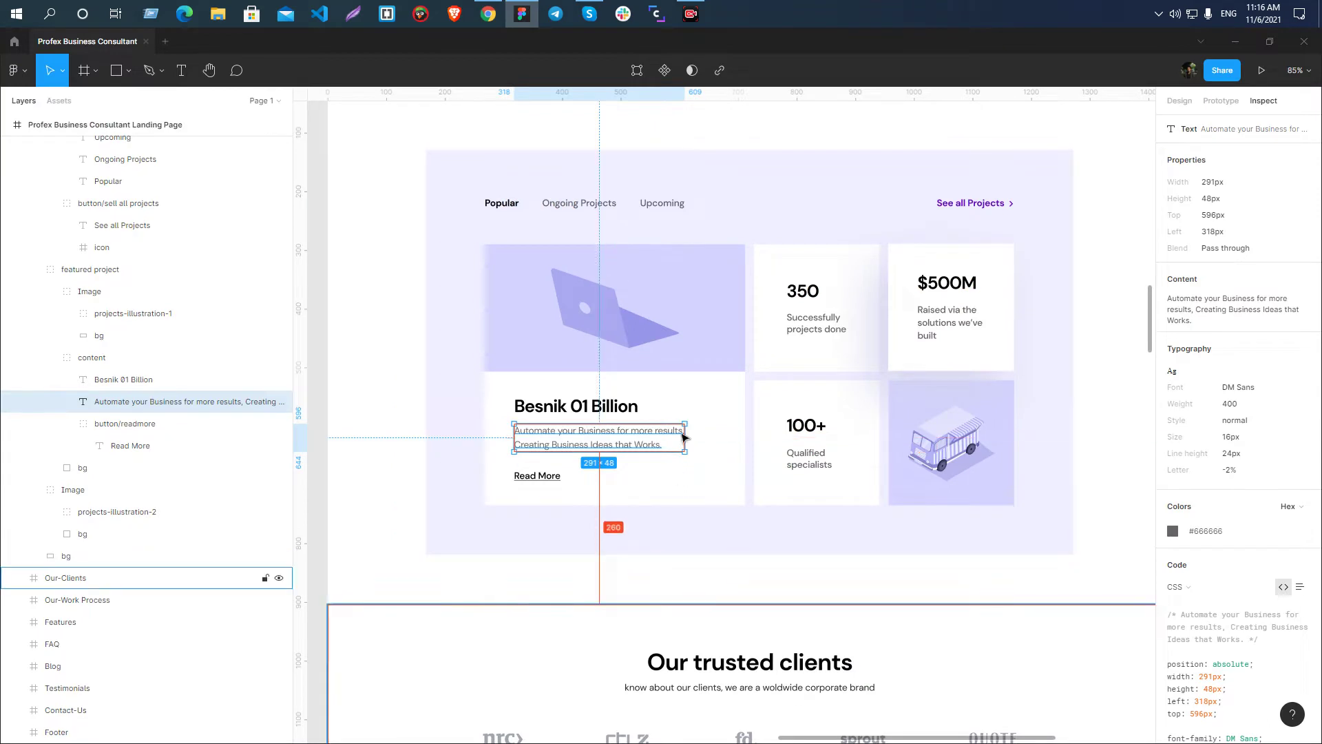
- Compare the heading-to-text spacing of the featured and "100+" cards in Figma, and select the "Besnik 01 Billion" heading in Webflow
left_click(483, 407)
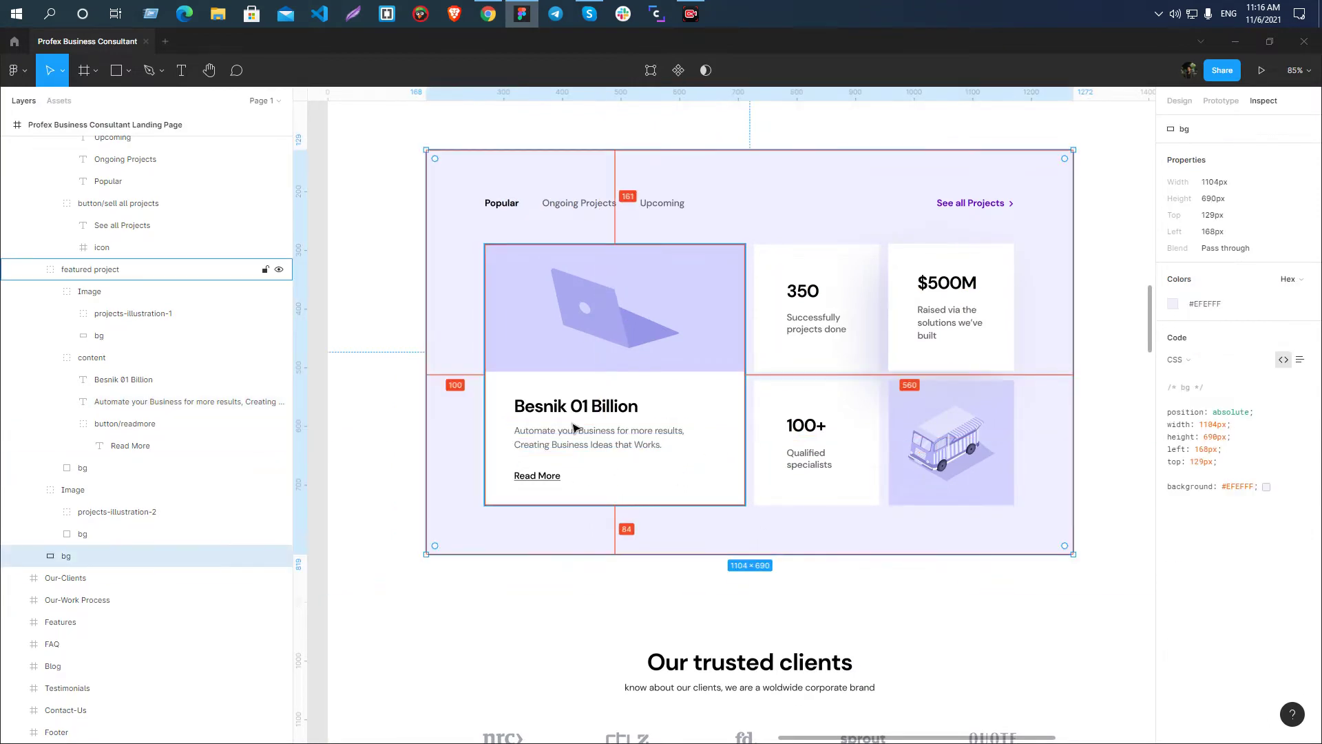
key("alt+Tab")
left_click(555, 398)
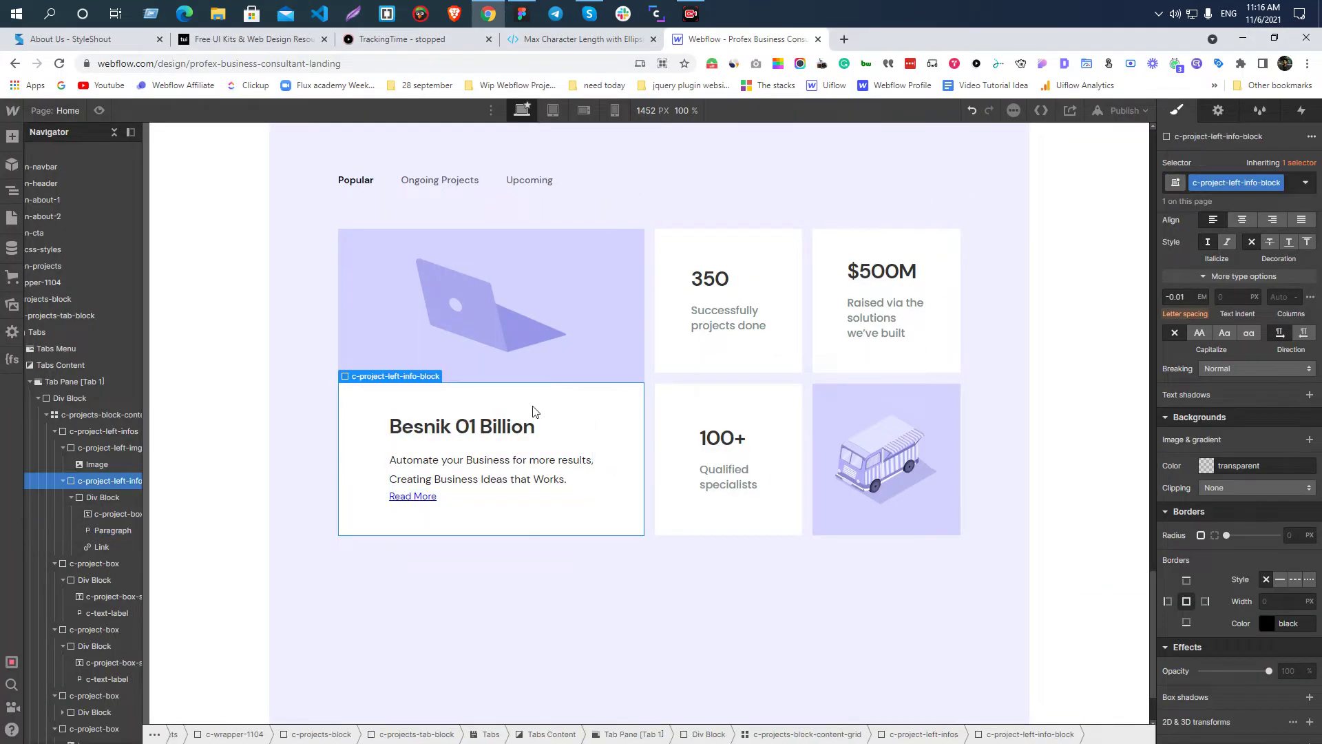
key("alt+Tab")
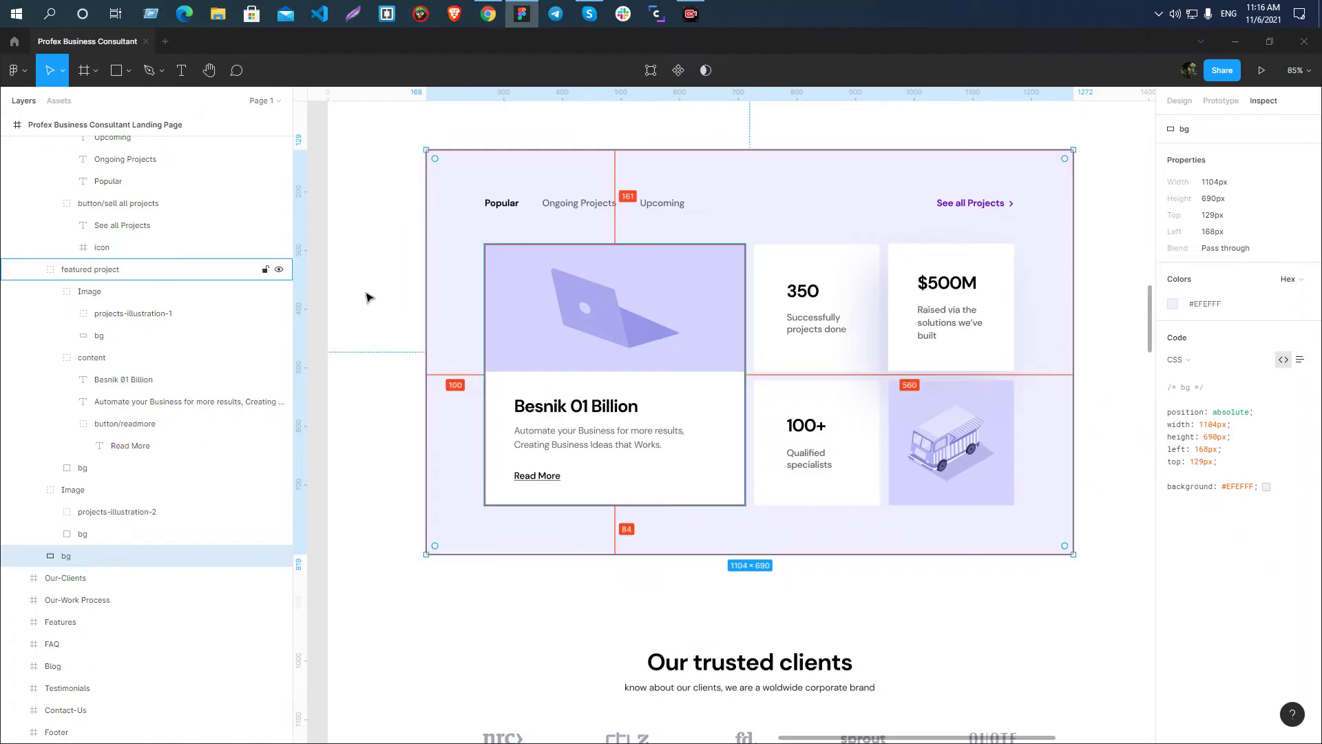
left_click(582, 411)
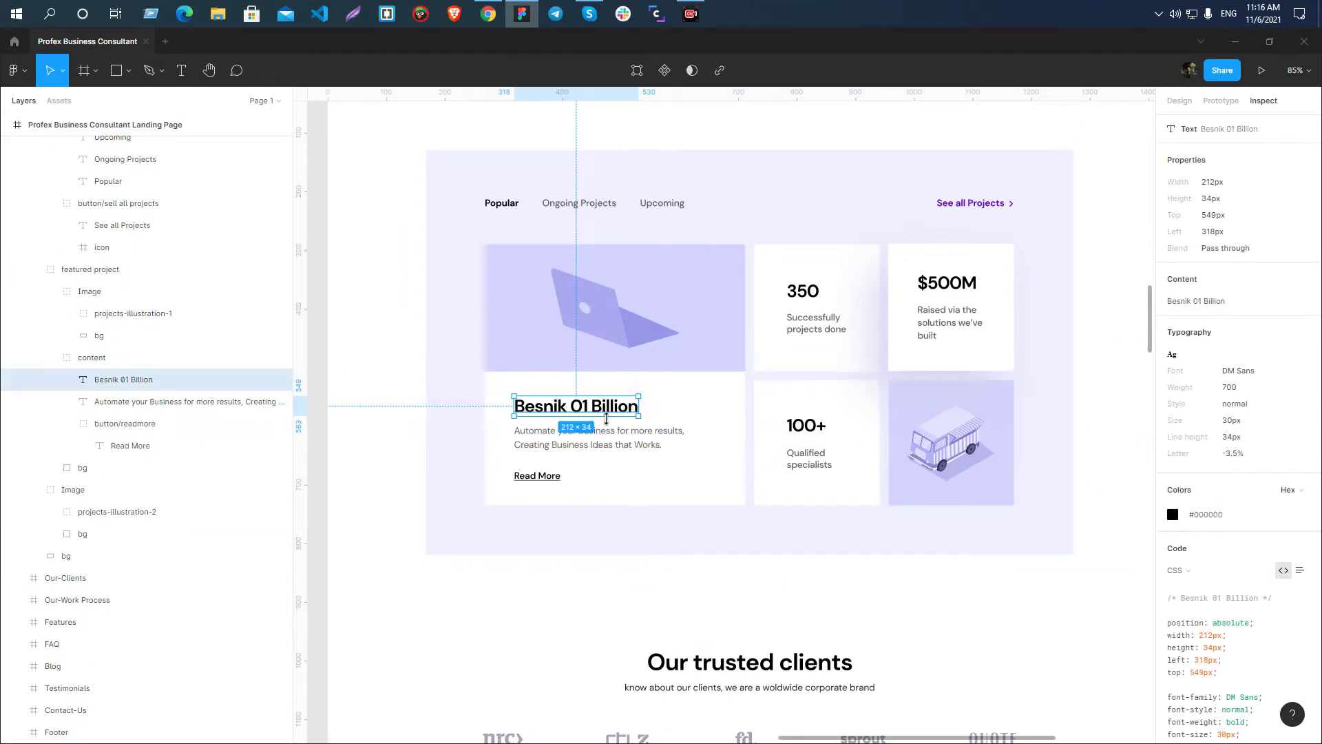
left_click(796, 427)
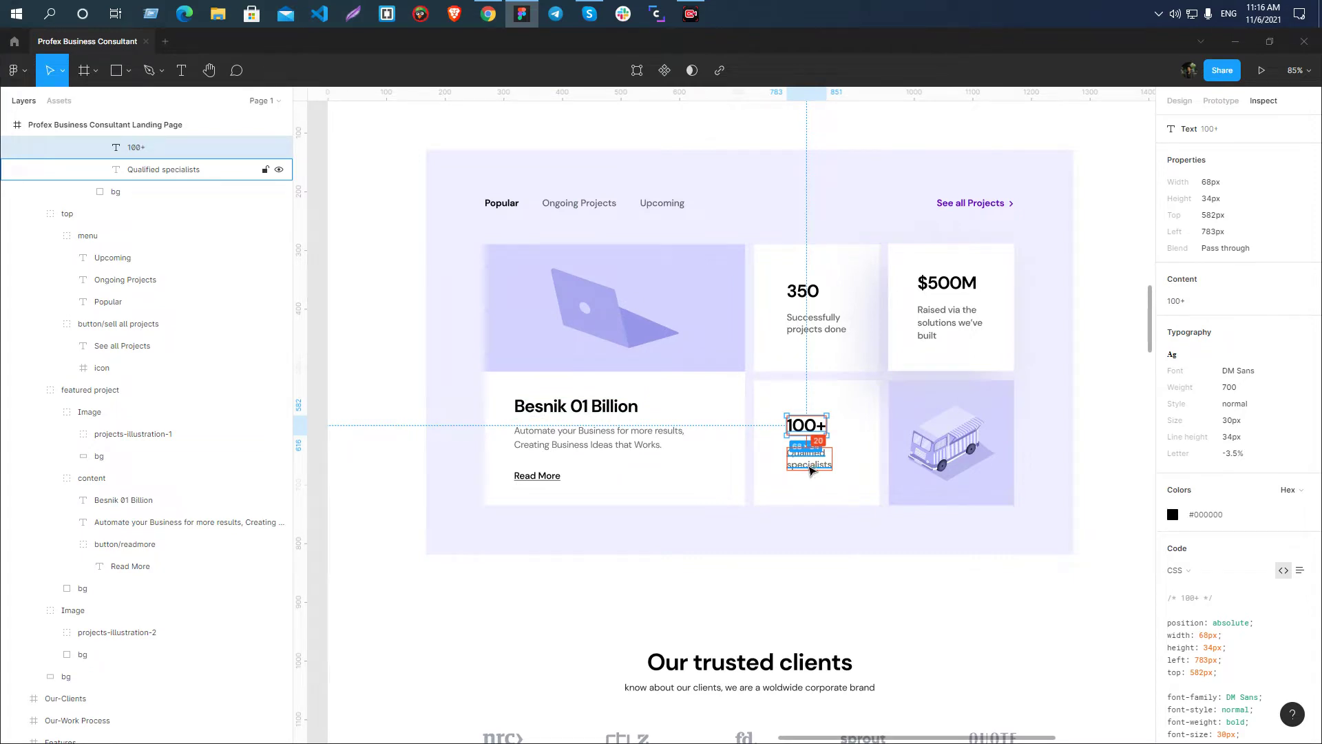
left_click(550, 399)
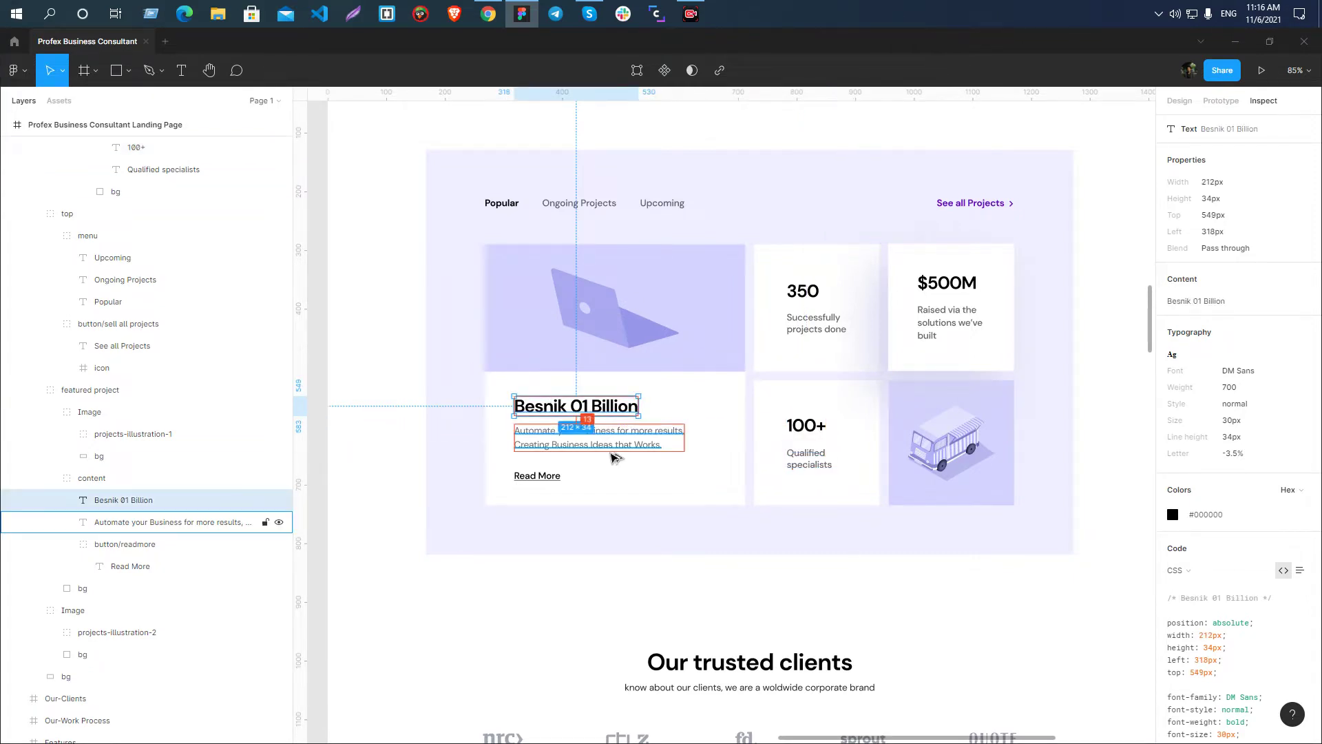
key("alt+Tab")
left_click(515, 428)
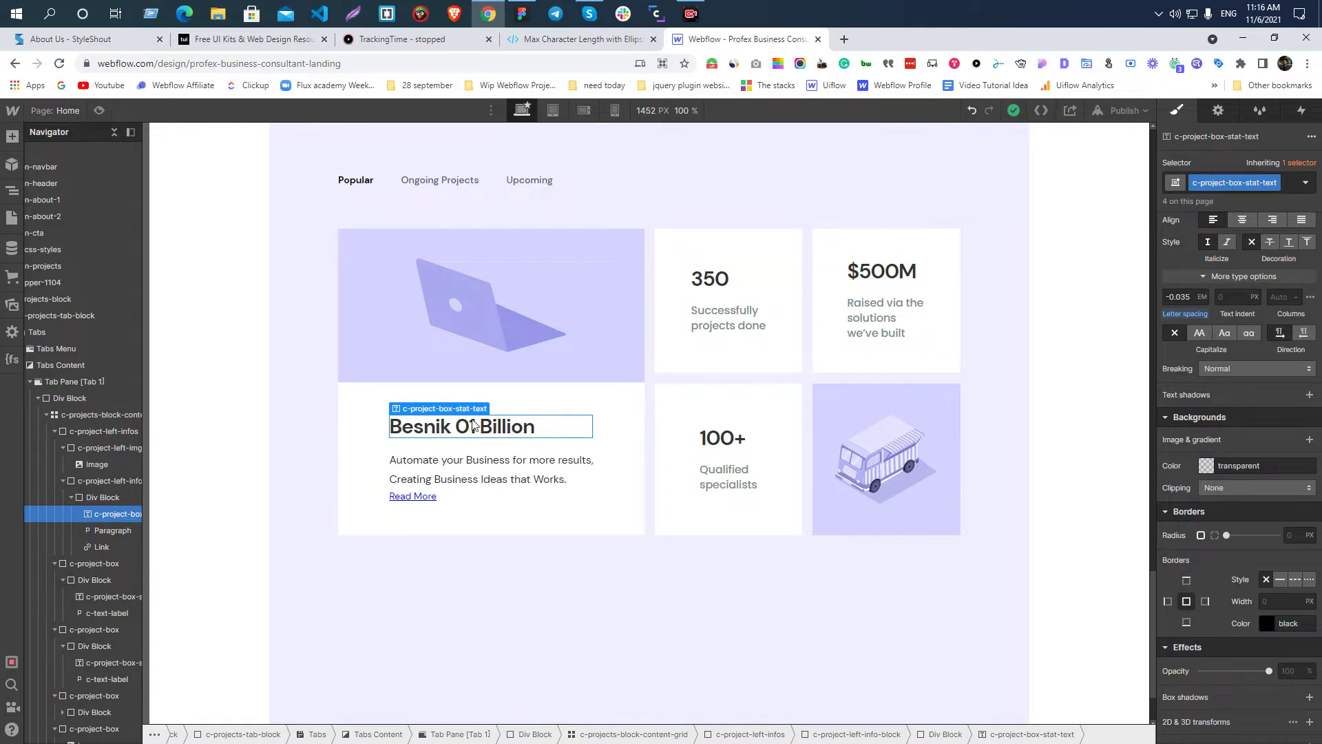
left_click(1290, 187)
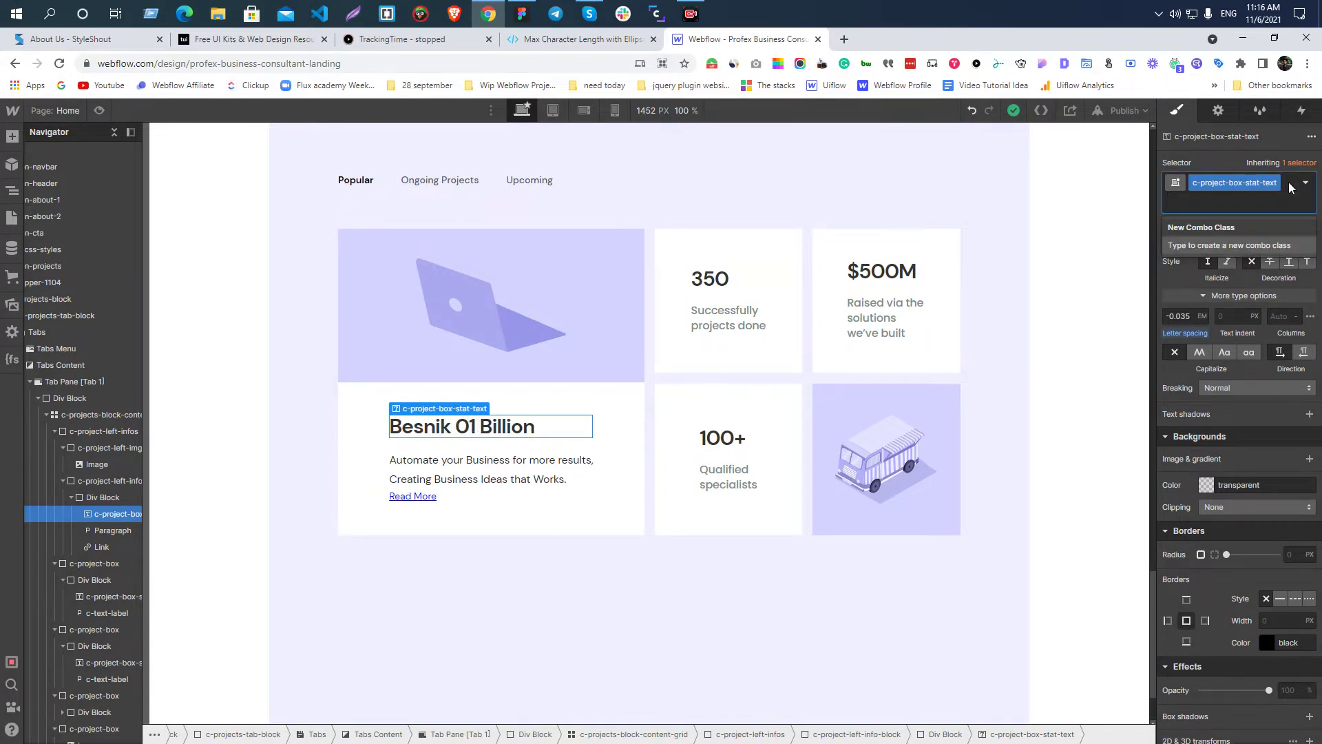
type("c-prp")
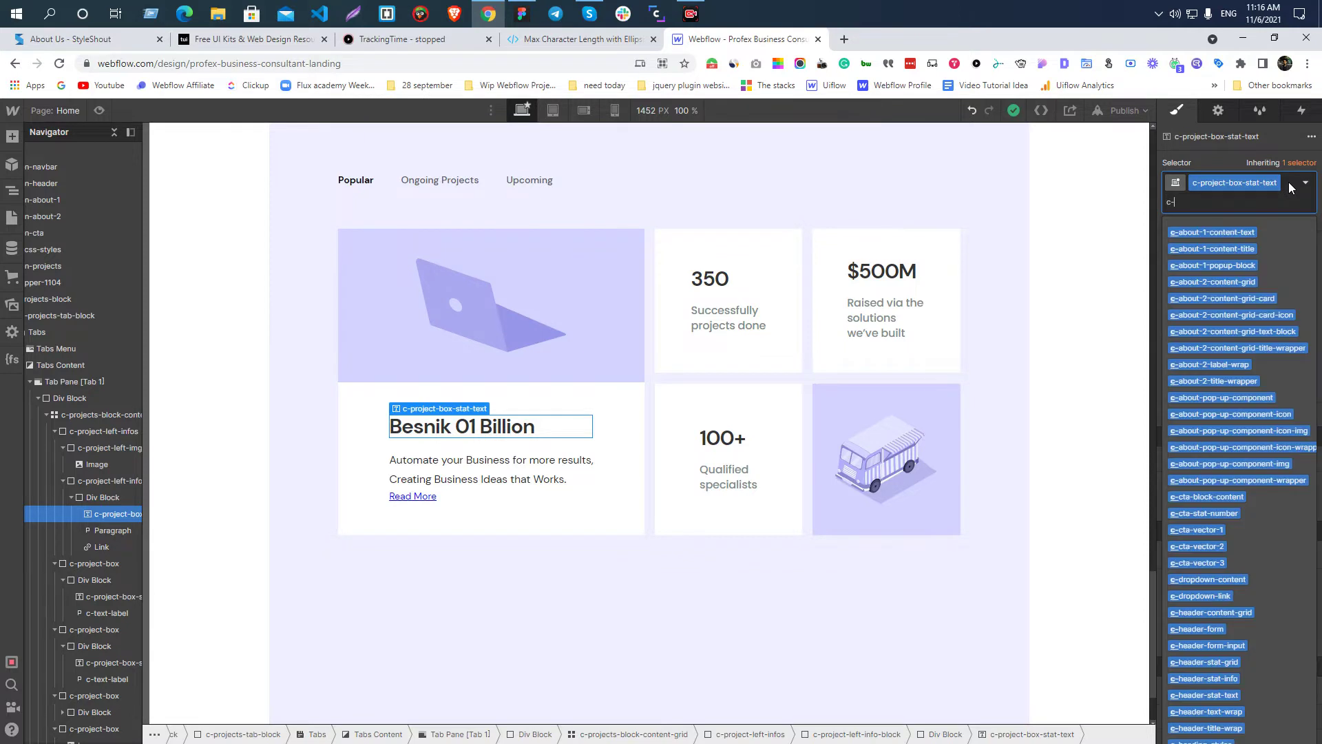
key("BackSpace")
key("BackSpace")
type("roject-left")
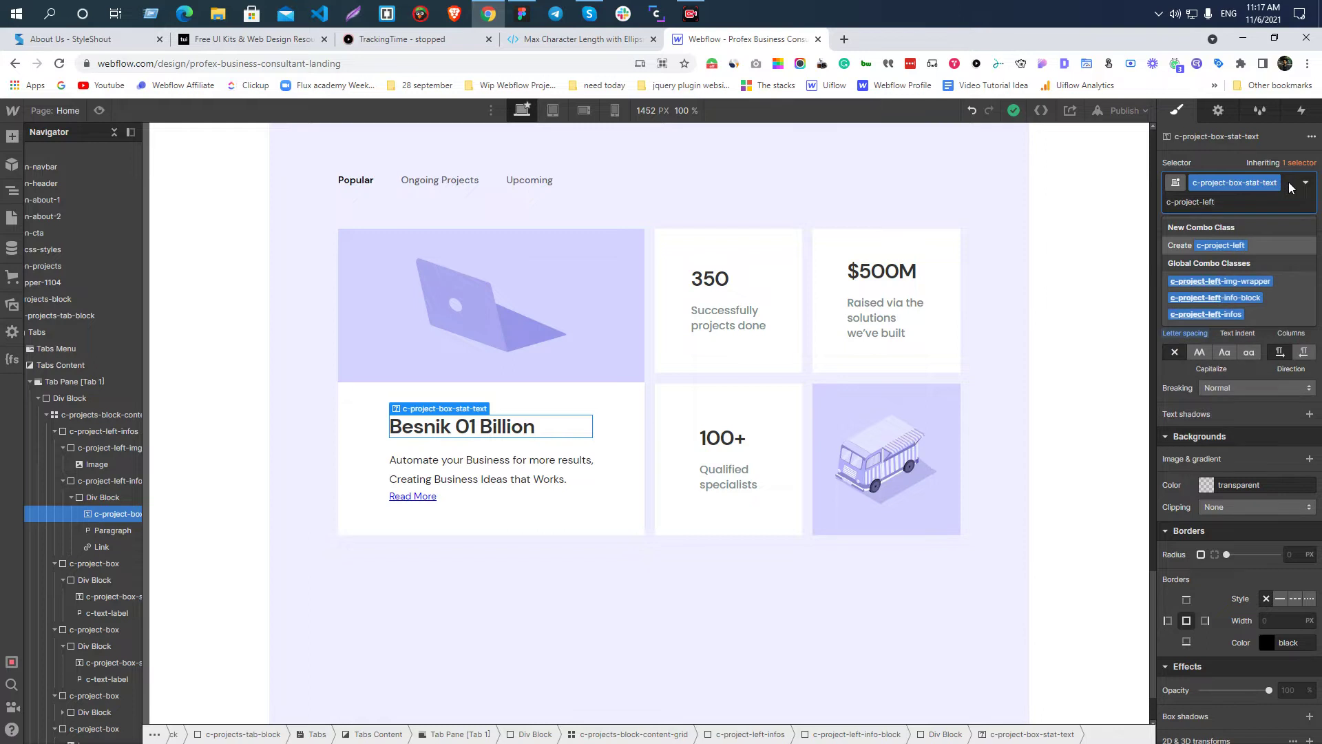
left_click(1200, 166)
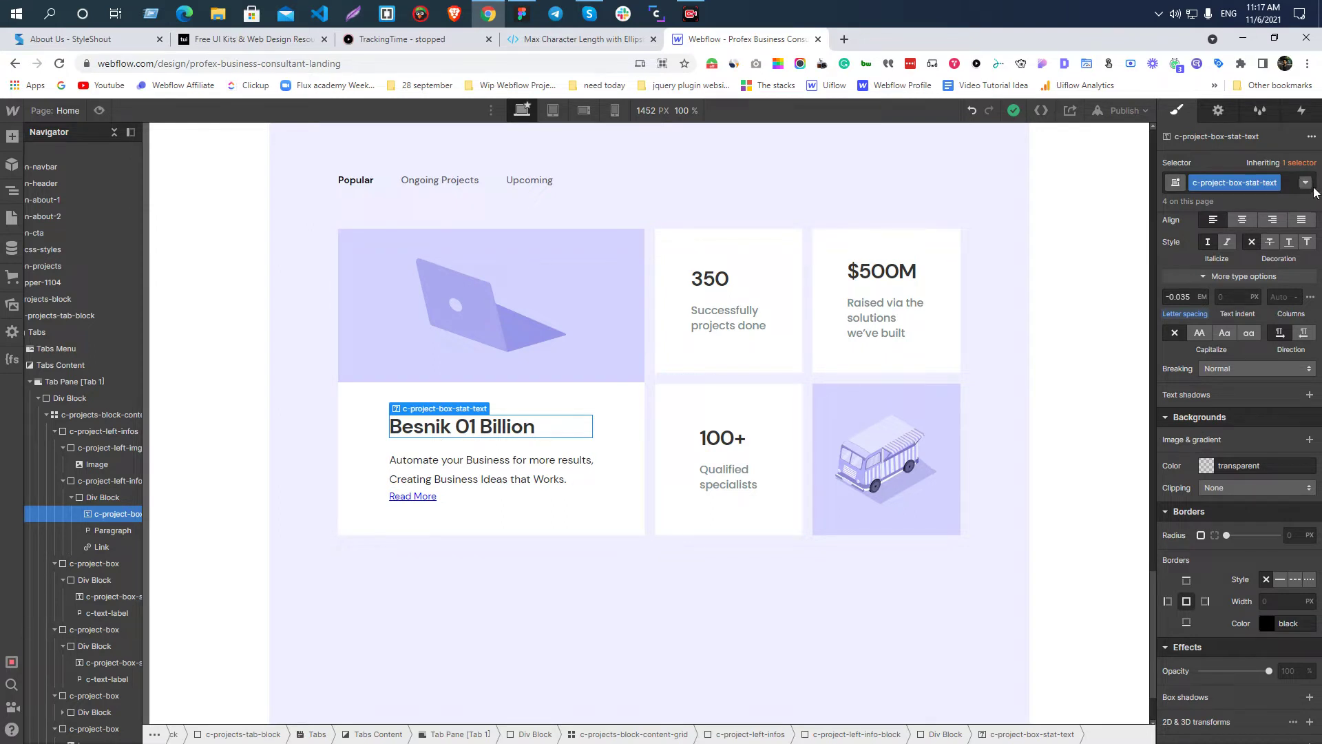
- Add a combo class named c-left-side-stat-text to the "Besnik 01 Billion" heading
left_click(1290, 189)
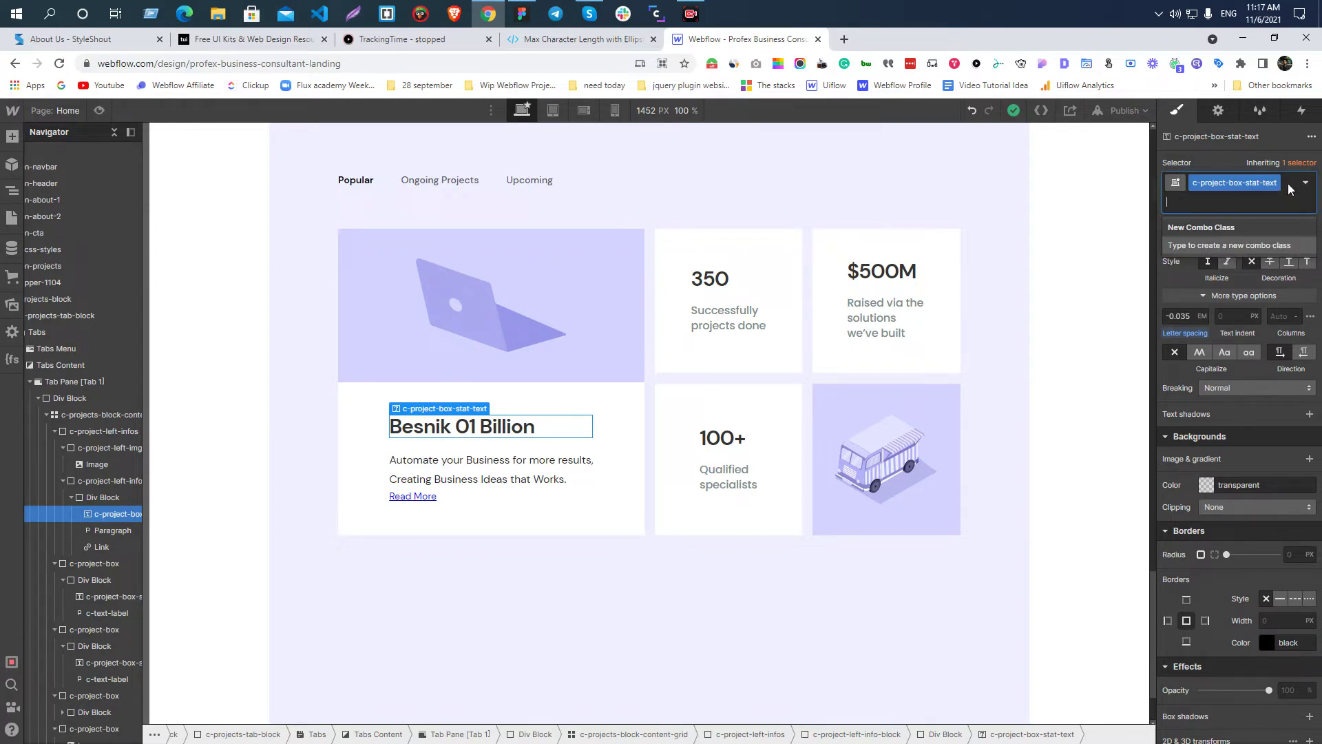
type("c-left")
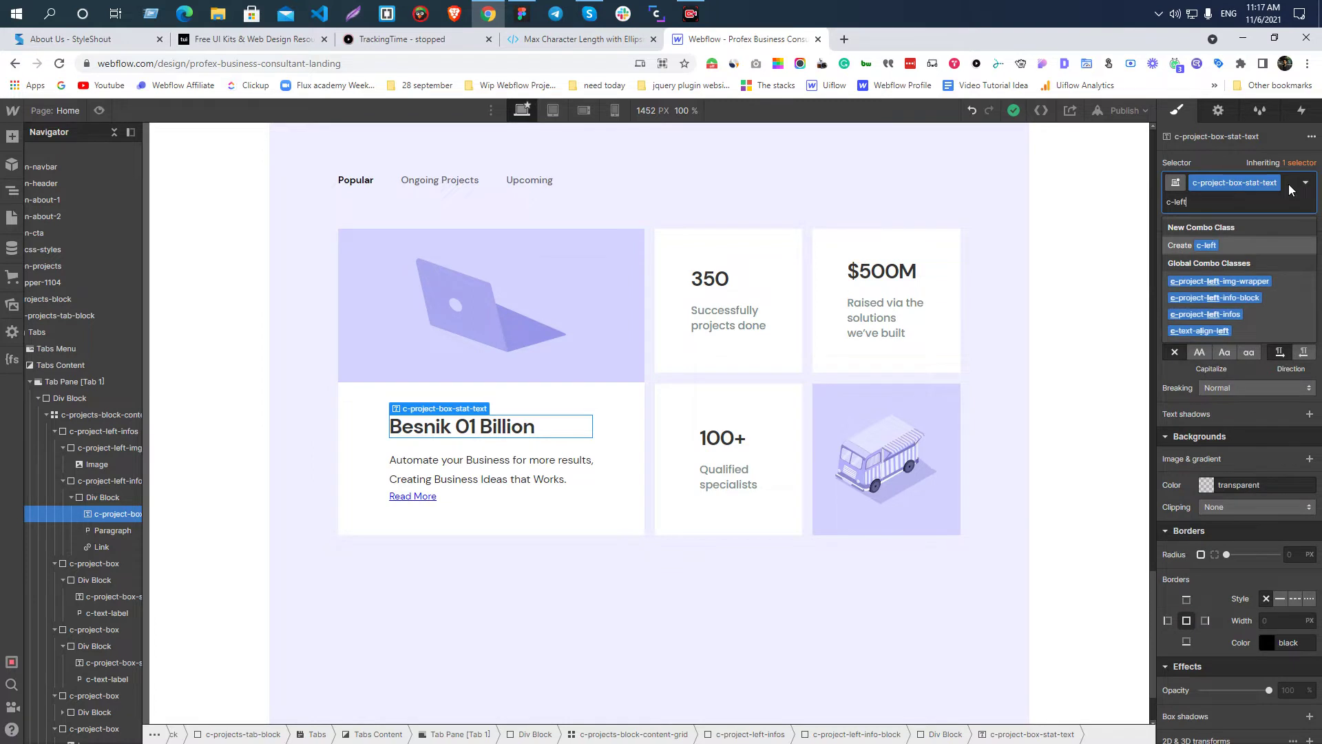
type("-side-")
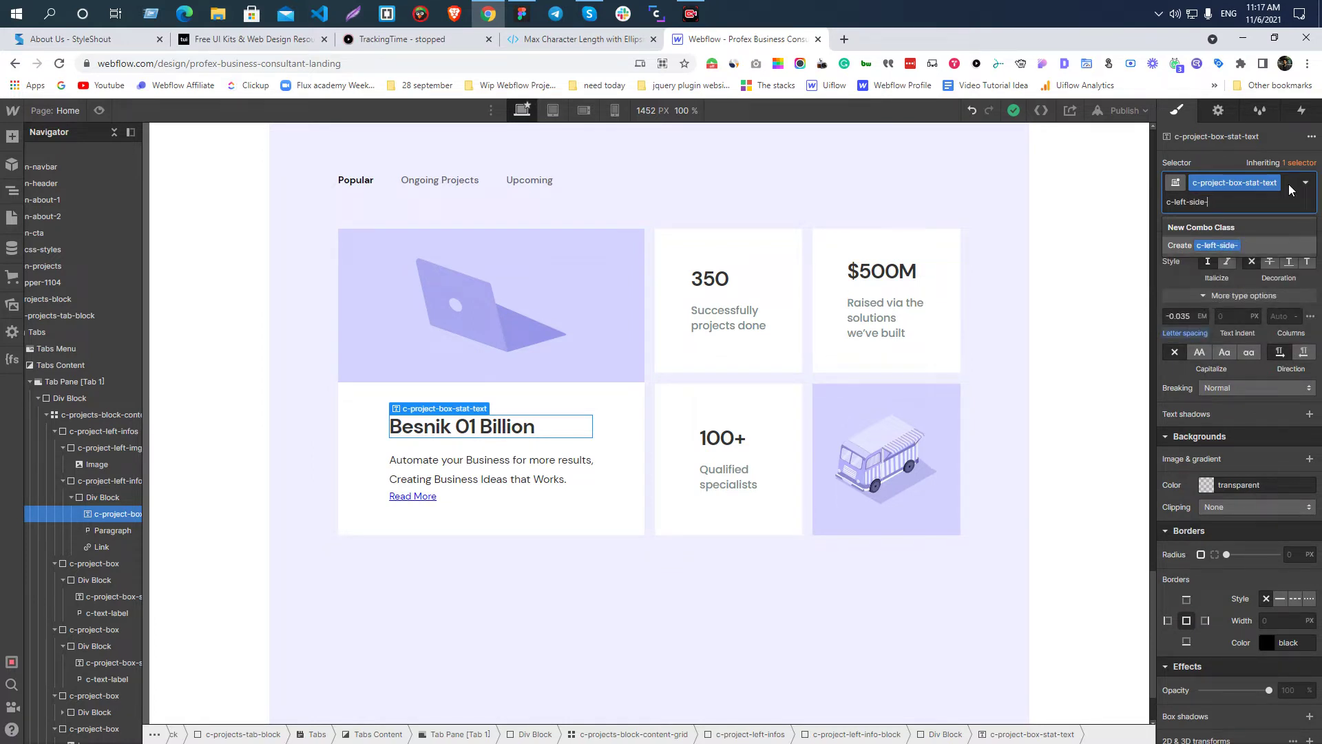
type("star")
key("Return")
double_click(1235, 201)
left_click(1233, 202)
key("BackSpace")
key("BackSpace")
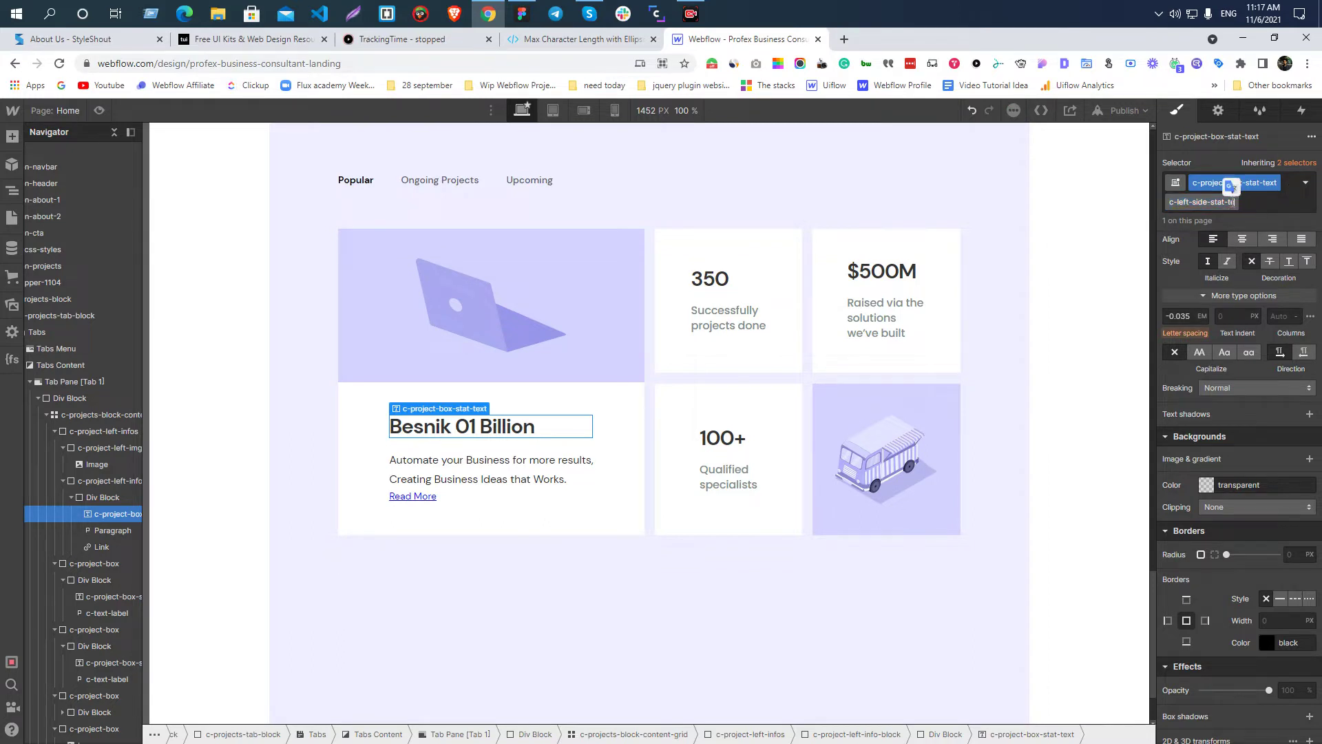
type("xt")
key("Return")
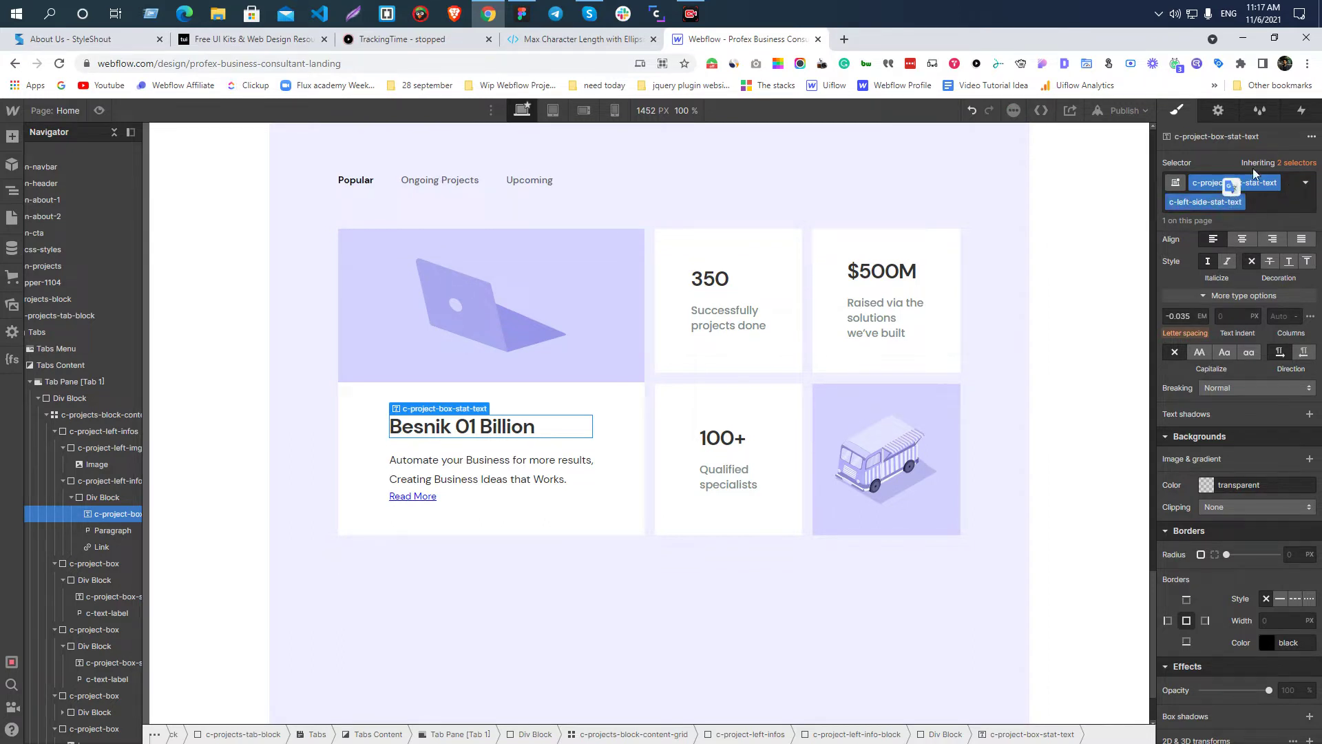
- Check the description's text style in Figma, and set the Webflow paragraph's color to #666 and line height to 24 px
left_click(521, 13)
left_click(596, 446)
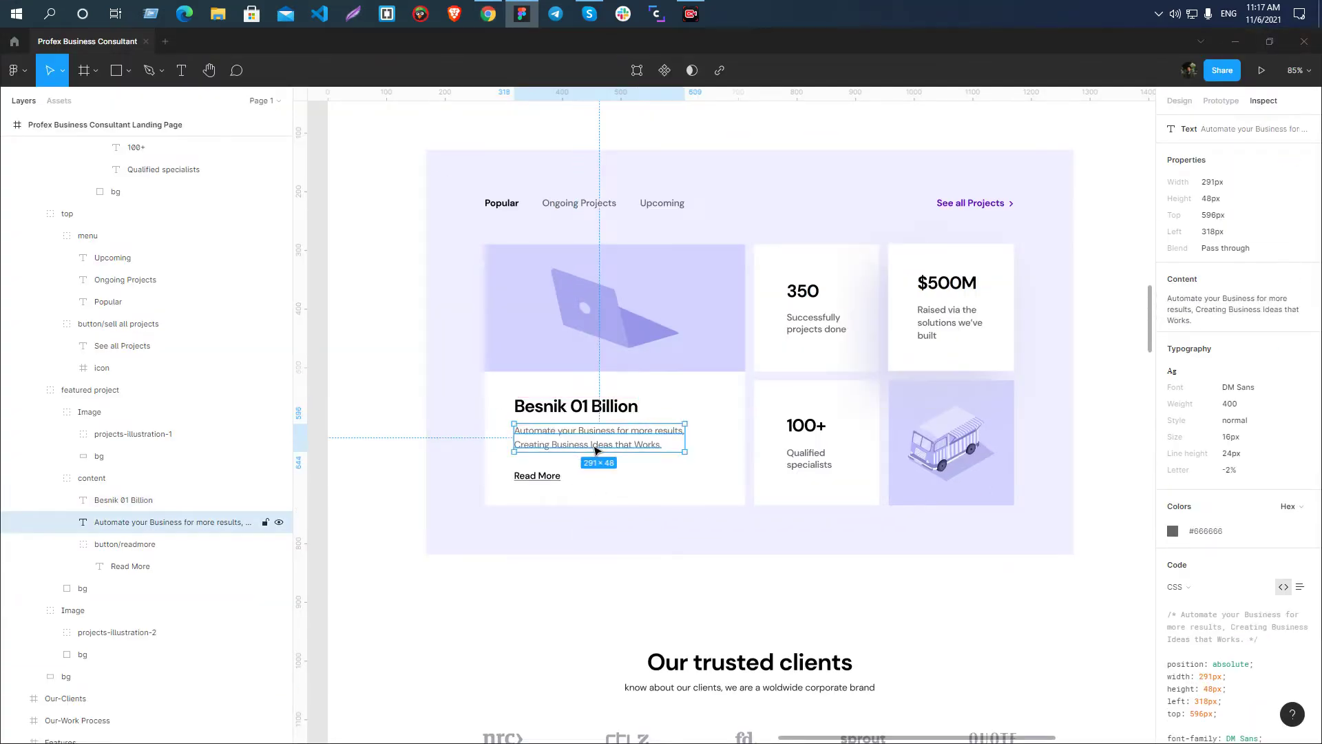
left_click(1182, 541)
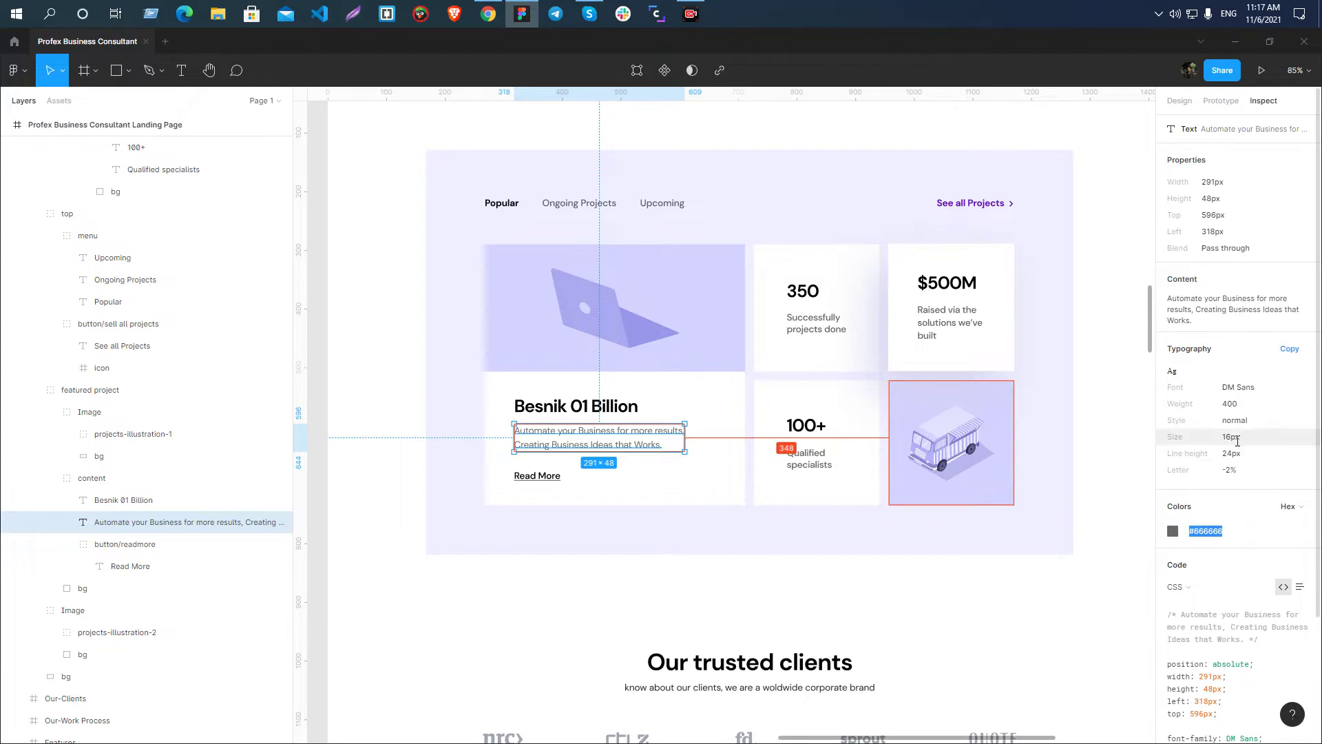
key("alt+Tab")
left_click(473, 468)
scroll(1233, 449, "up", 4)
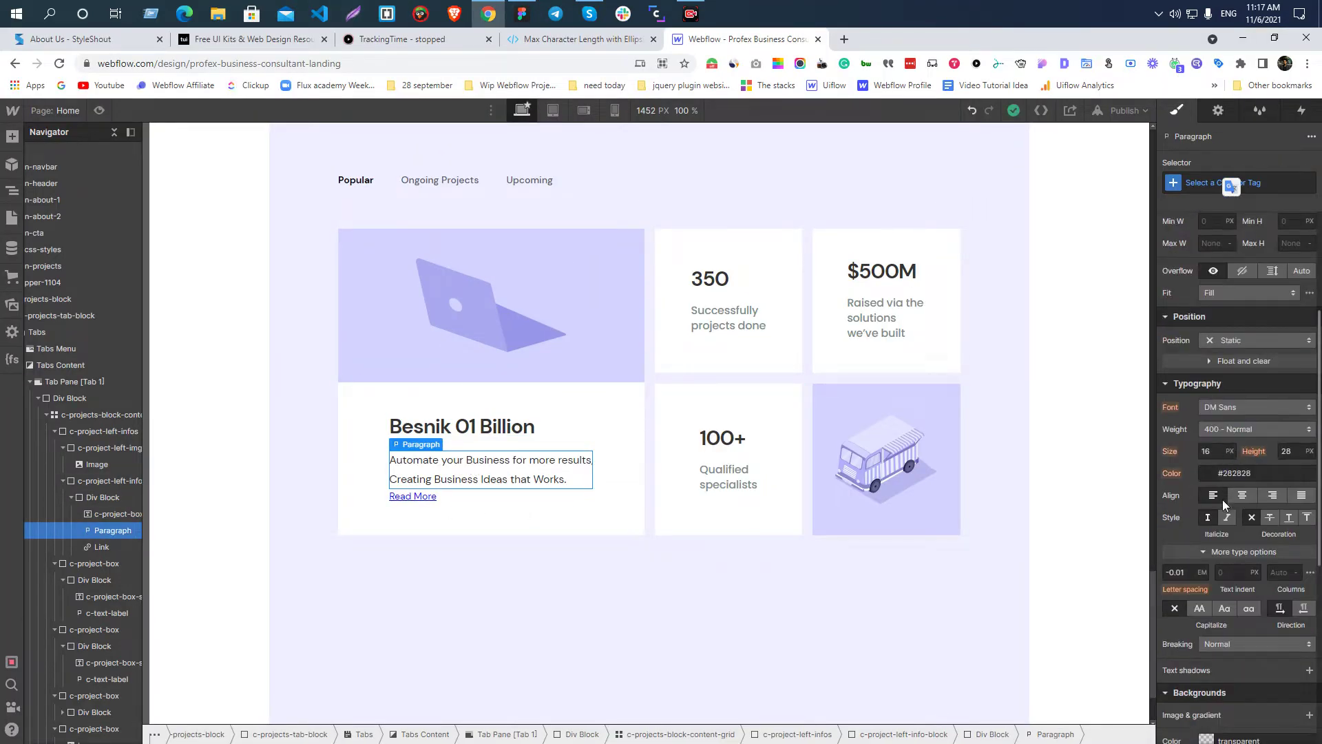
left_click(1257, 473)
type("#666")
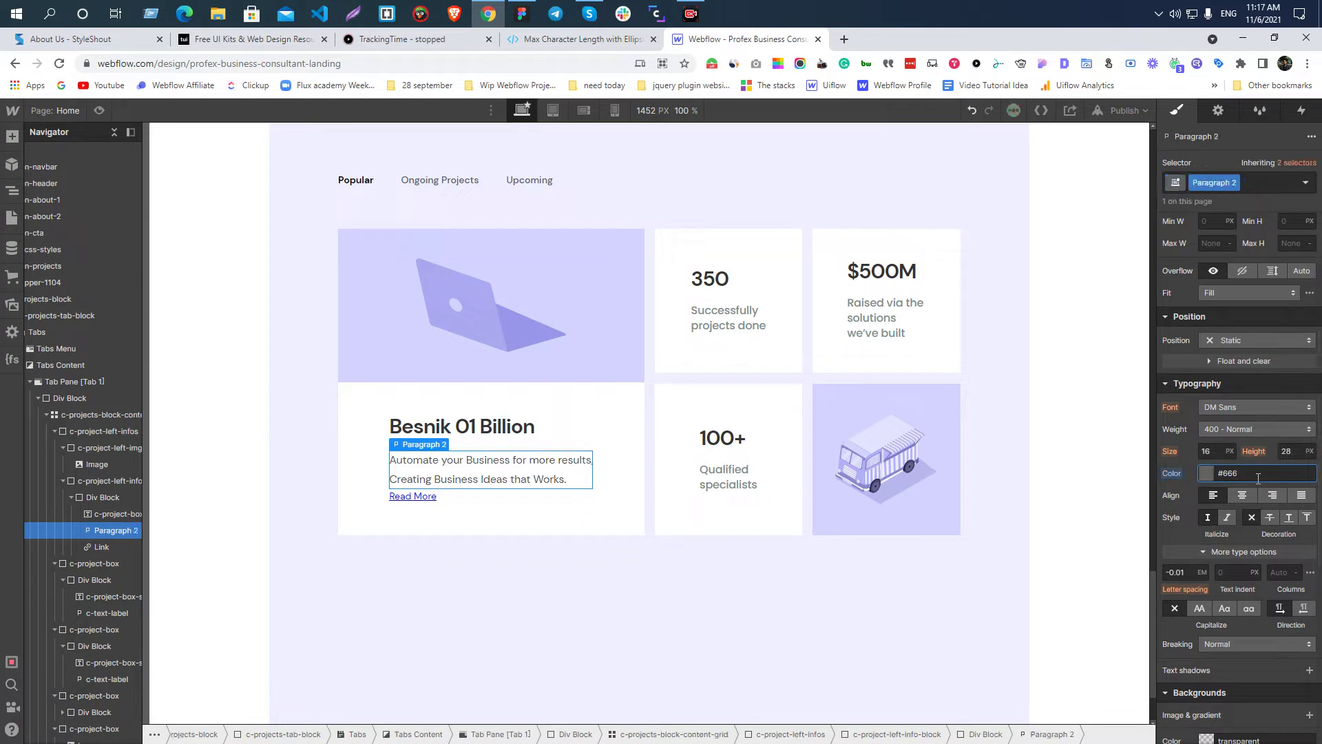
left_click(1286, 451)
type("25")
key("Down")
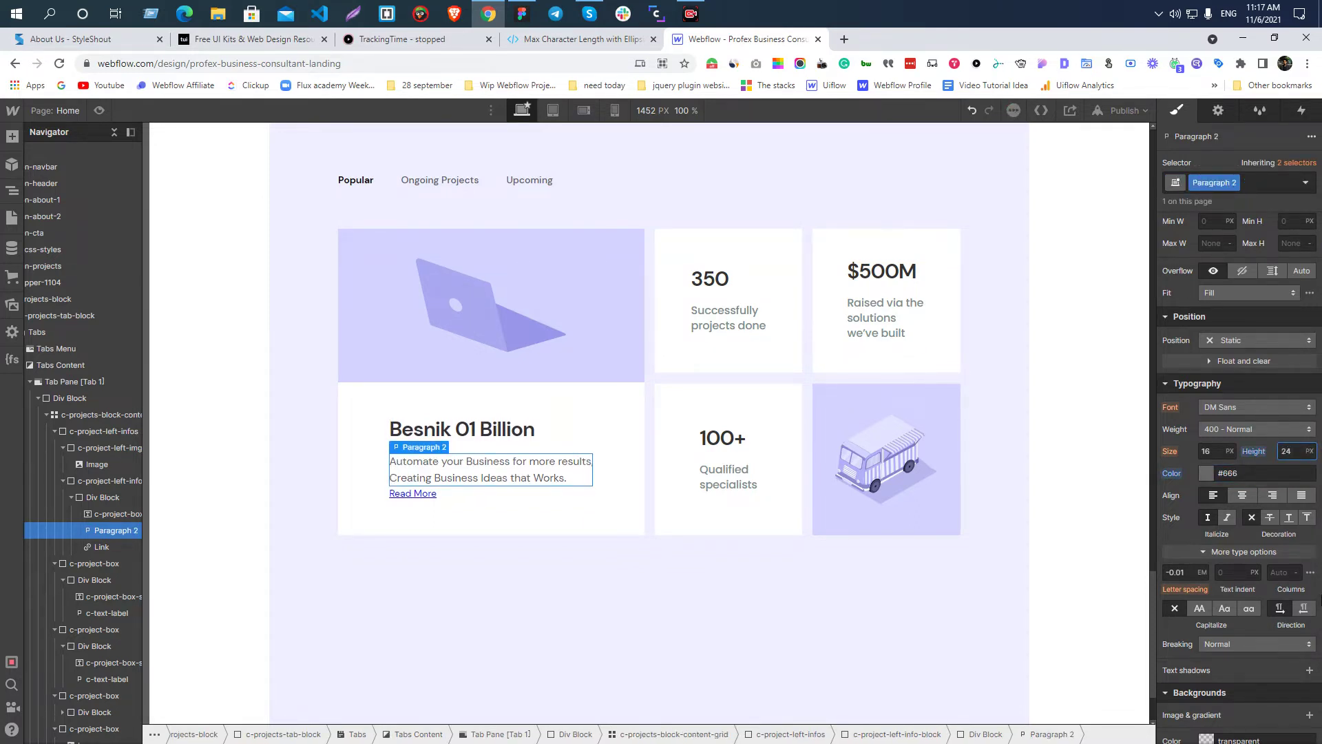
- Check the gap below the description in Figma and give the Webflow paragraph a 30 px bottom margin
key("alt+Tab")
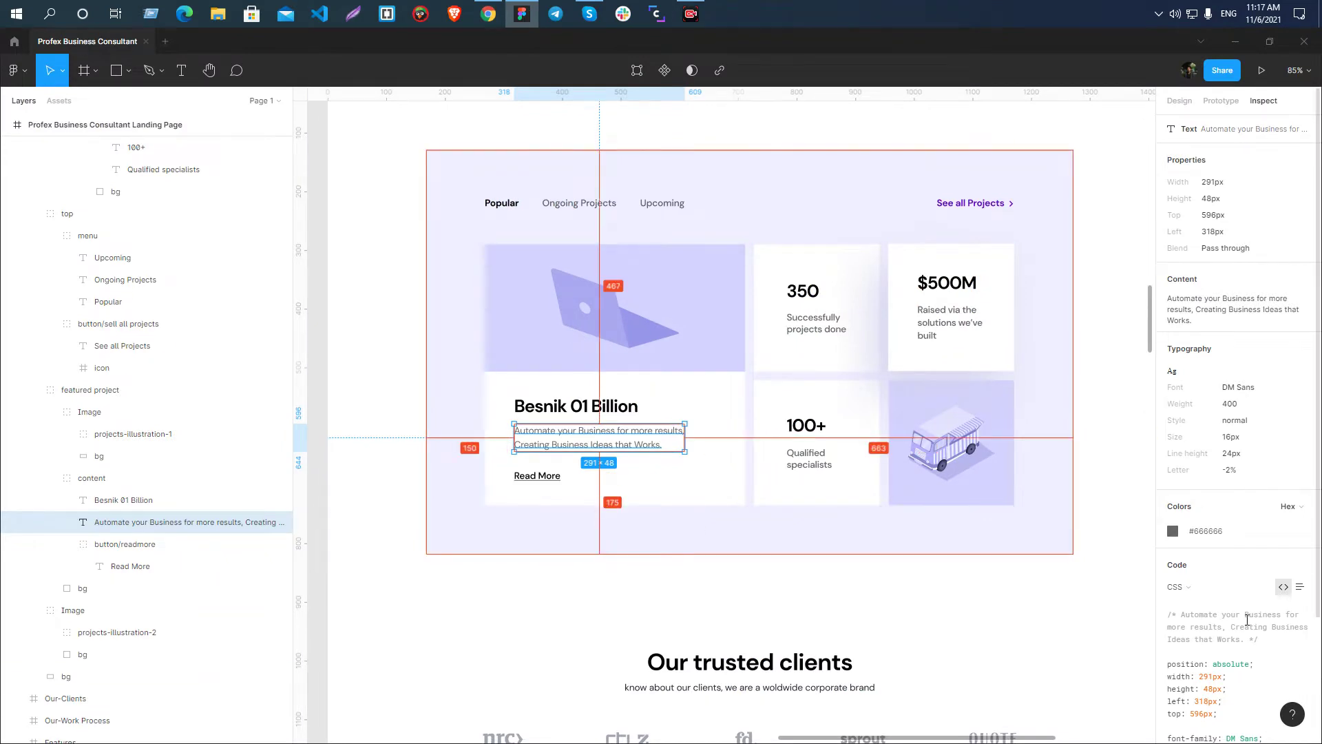
key("alt+Tab")
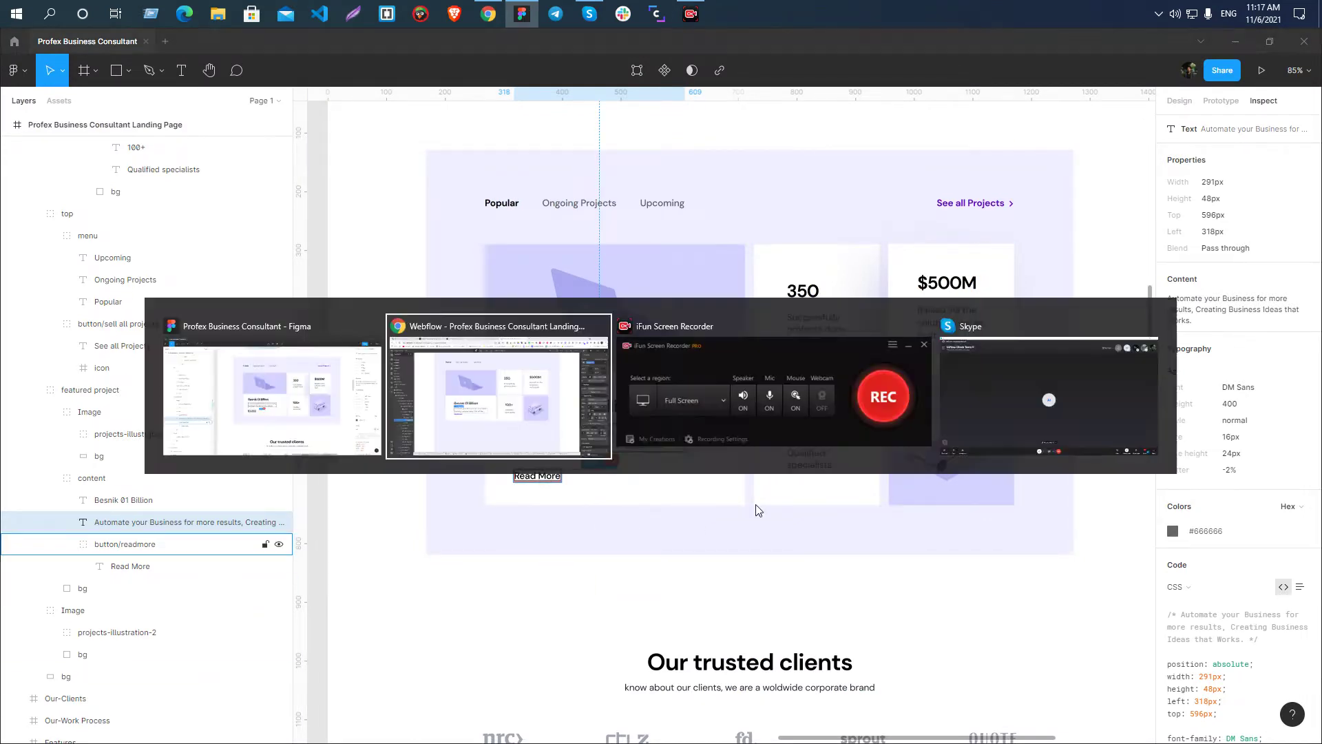
scroll(1227, 429, "up", 5)
left_click(1237, 358)
type("30")
key("Return")
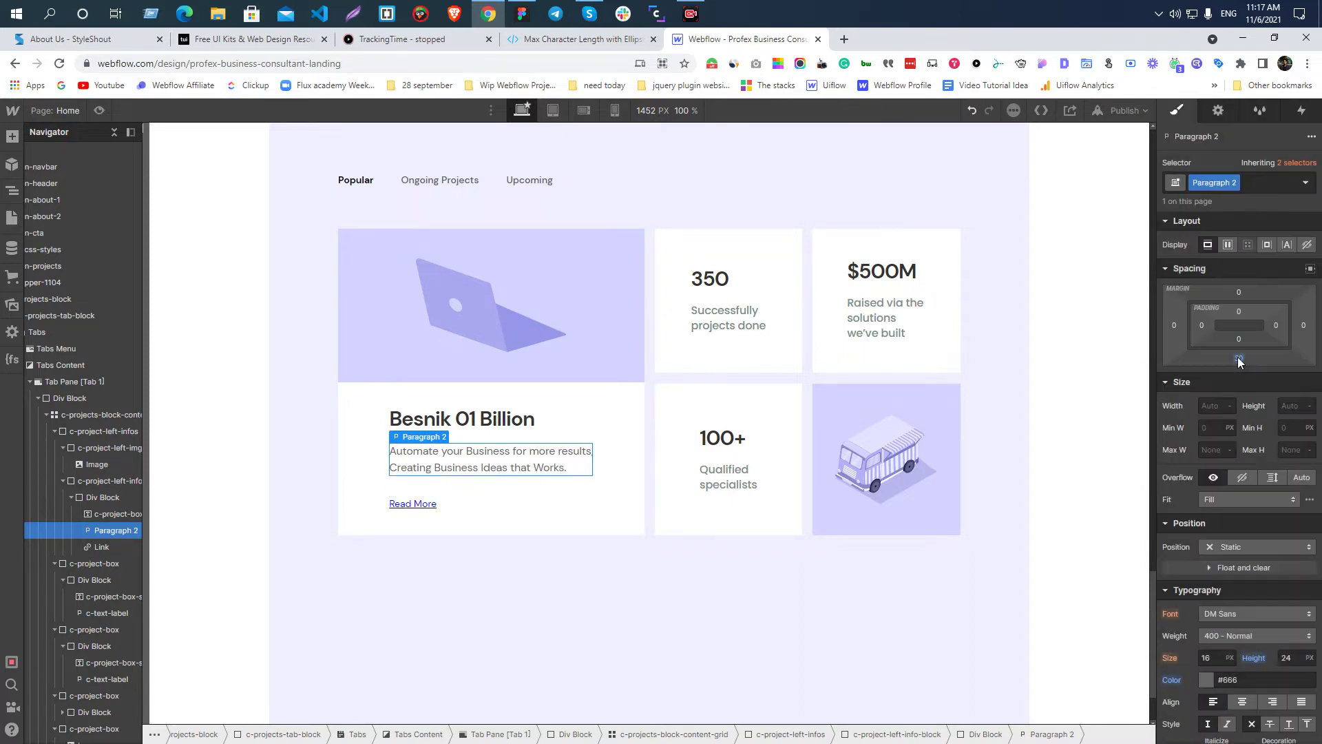
- Inspect the featured card's Read More text in Figma for its weight, size, line height and color
key("alt+Tab")
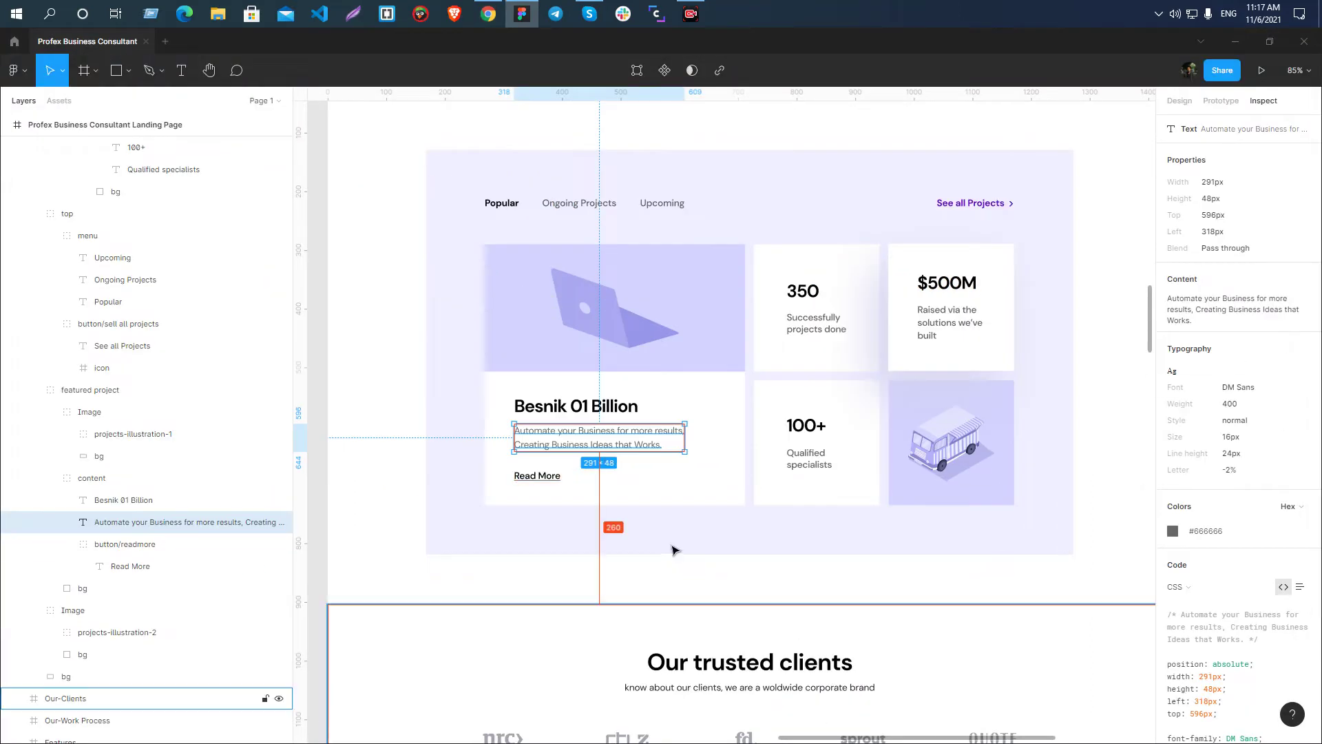
left_click(542, 480)
double_click(542, 482)
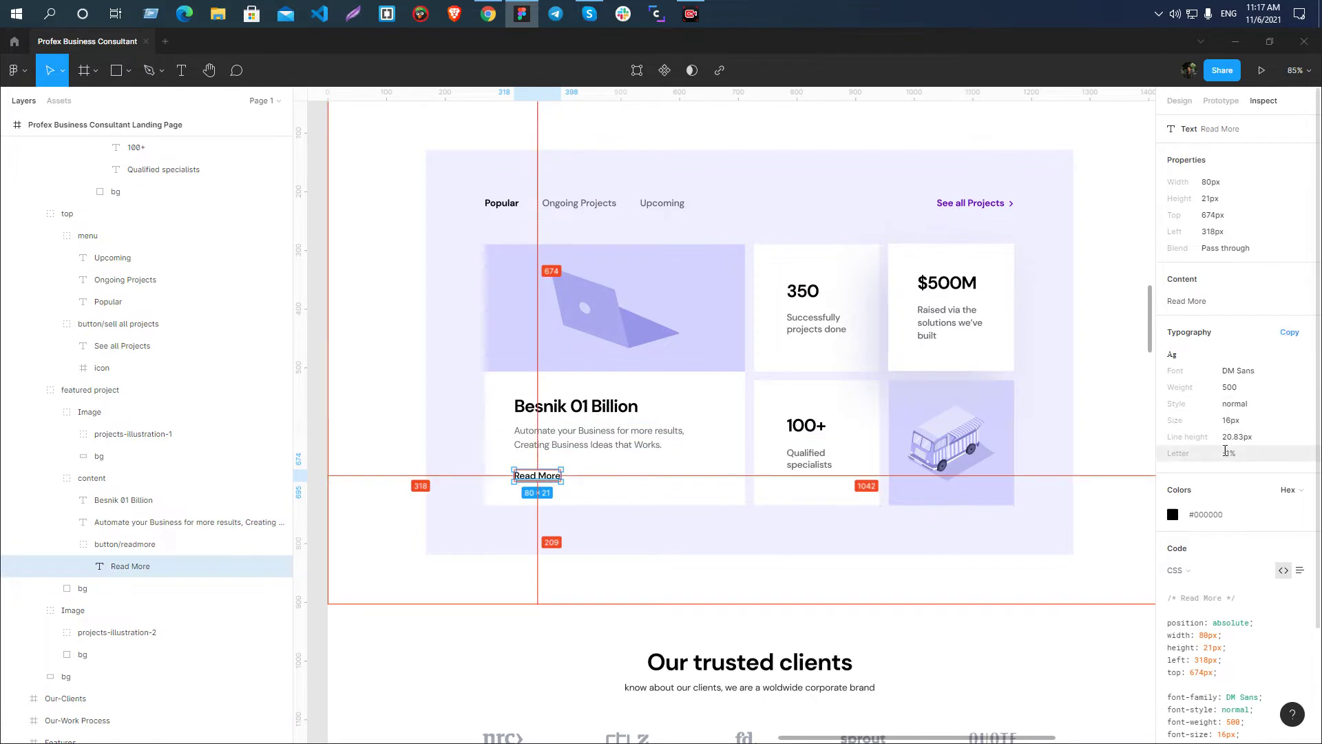
left_click_drag(1189, 514, 1226, 521)
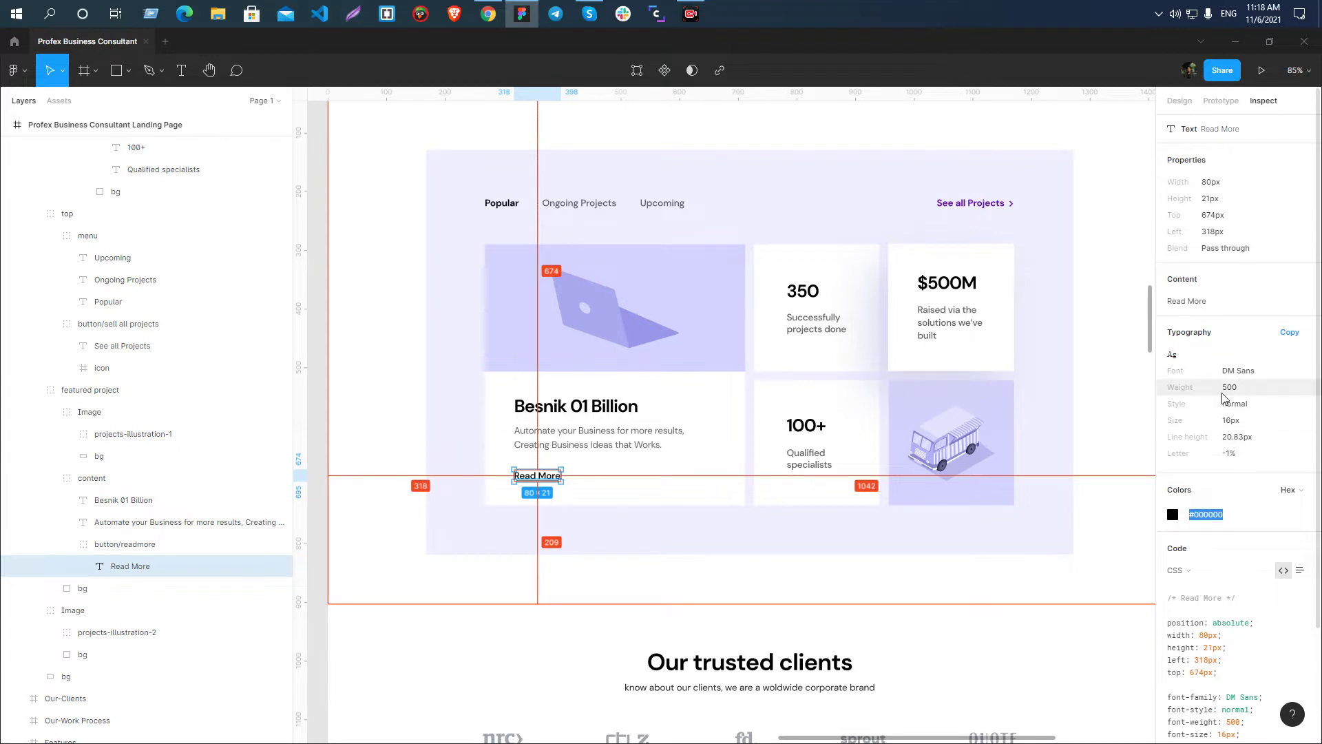
- Style the Read More link in Webflow with 16 px size, 21 px line height, black color and 500 - Medium weight
key("alt+Tab")
left_click(411, 503)
left_click(1209, 657)
type("16")
left_click(1289, 657)
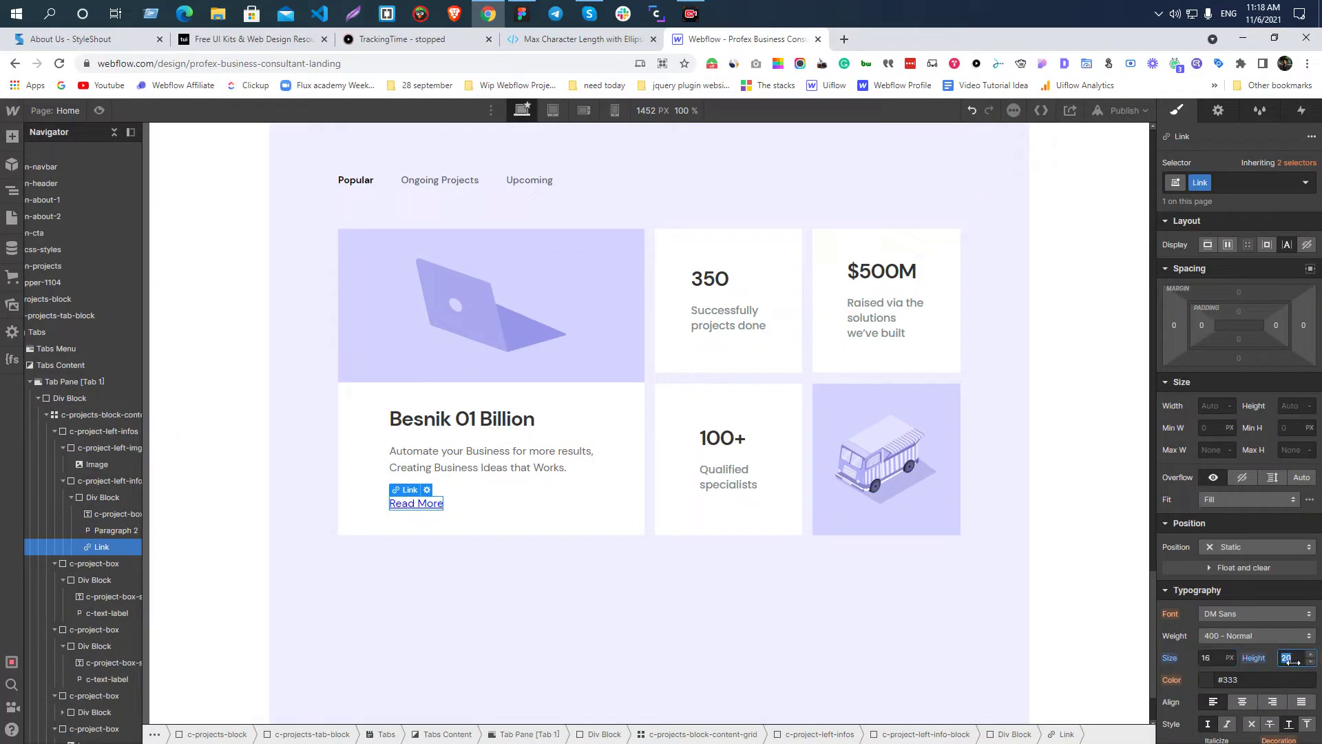
left_click_drag(1293, 662, 1298, 663)
left_click(1260, 679)
type("black")
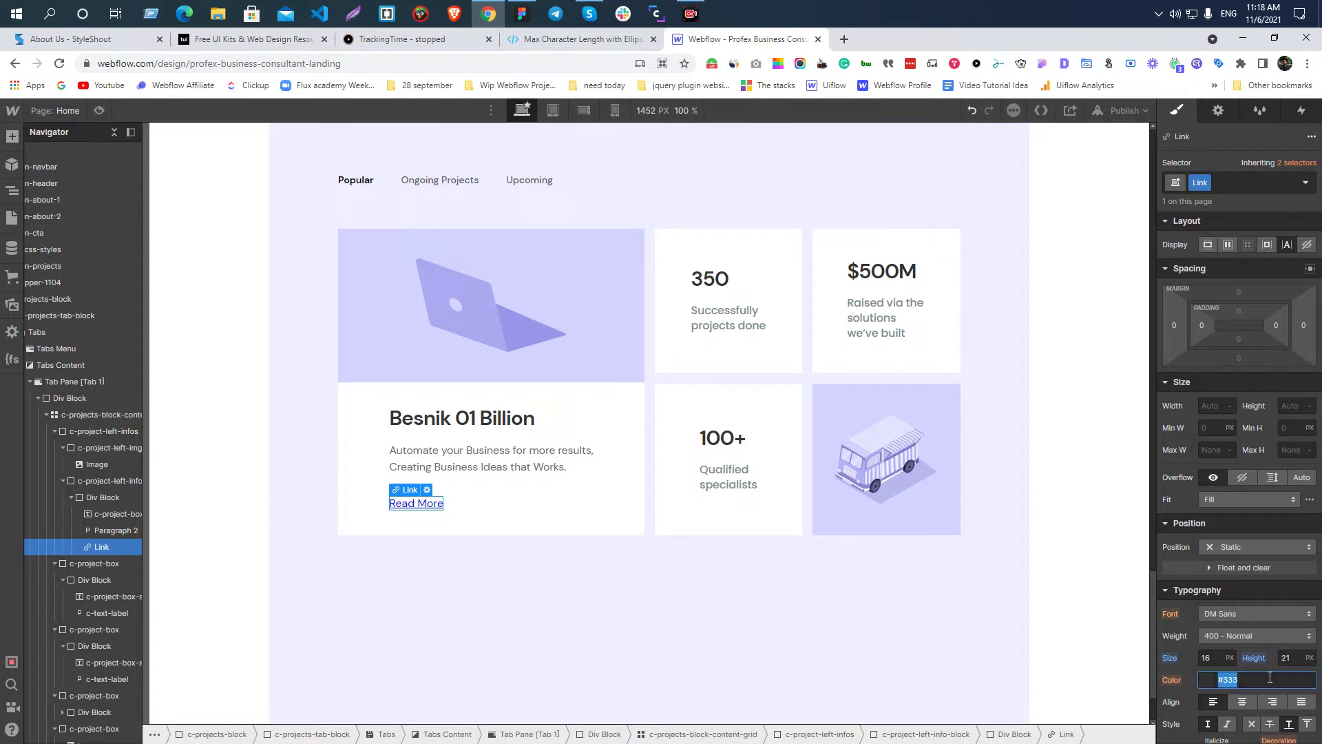
left_click(1228, 635)
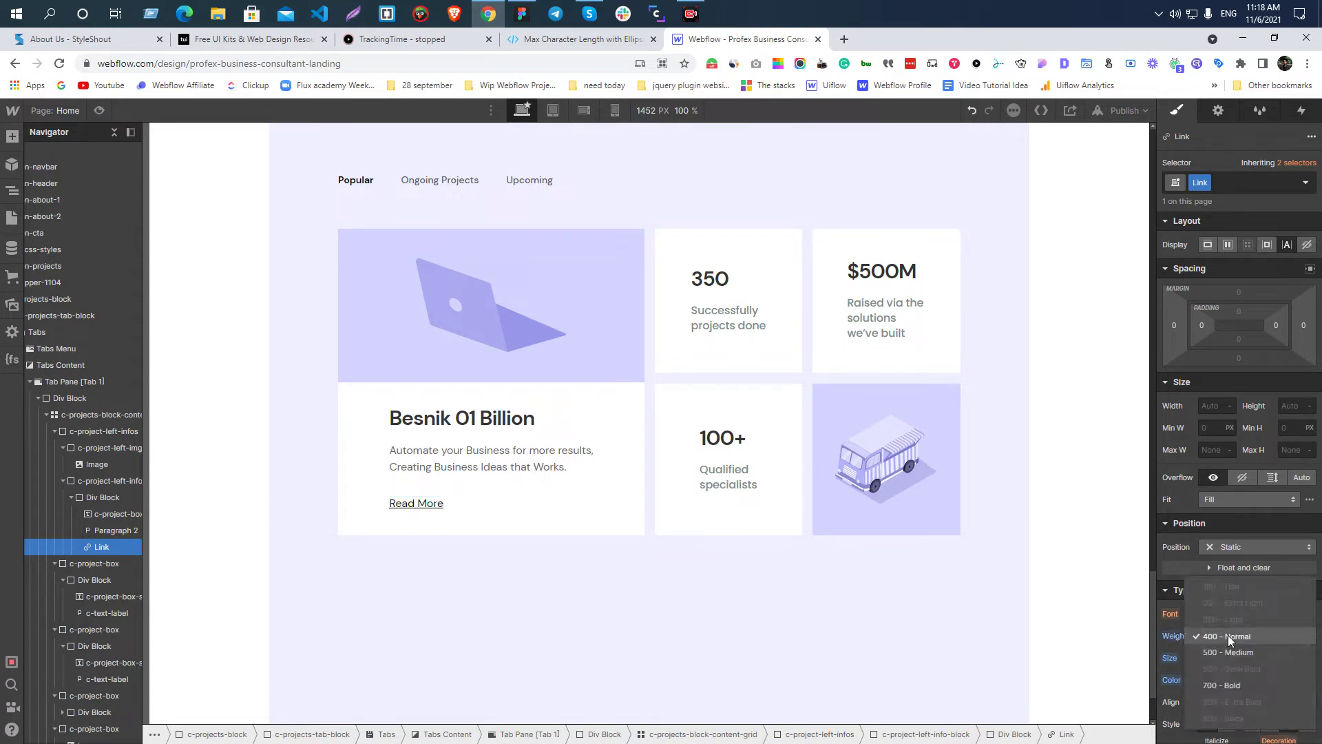
left_click(1225, 650)
- Check the description's letter spacing in Figma and set the Webflow paragraph's letter spacing to -0.02 em
key("alt+Tab")
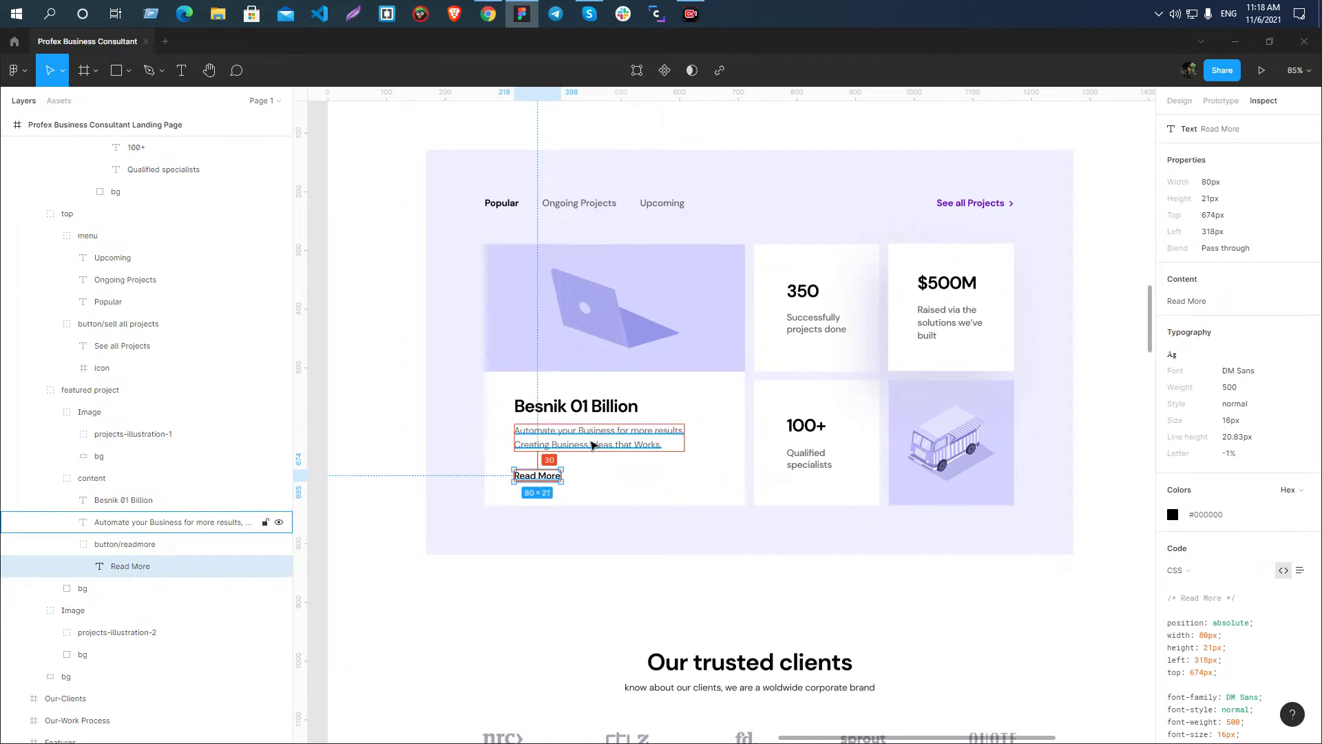
left_click(594, 444)
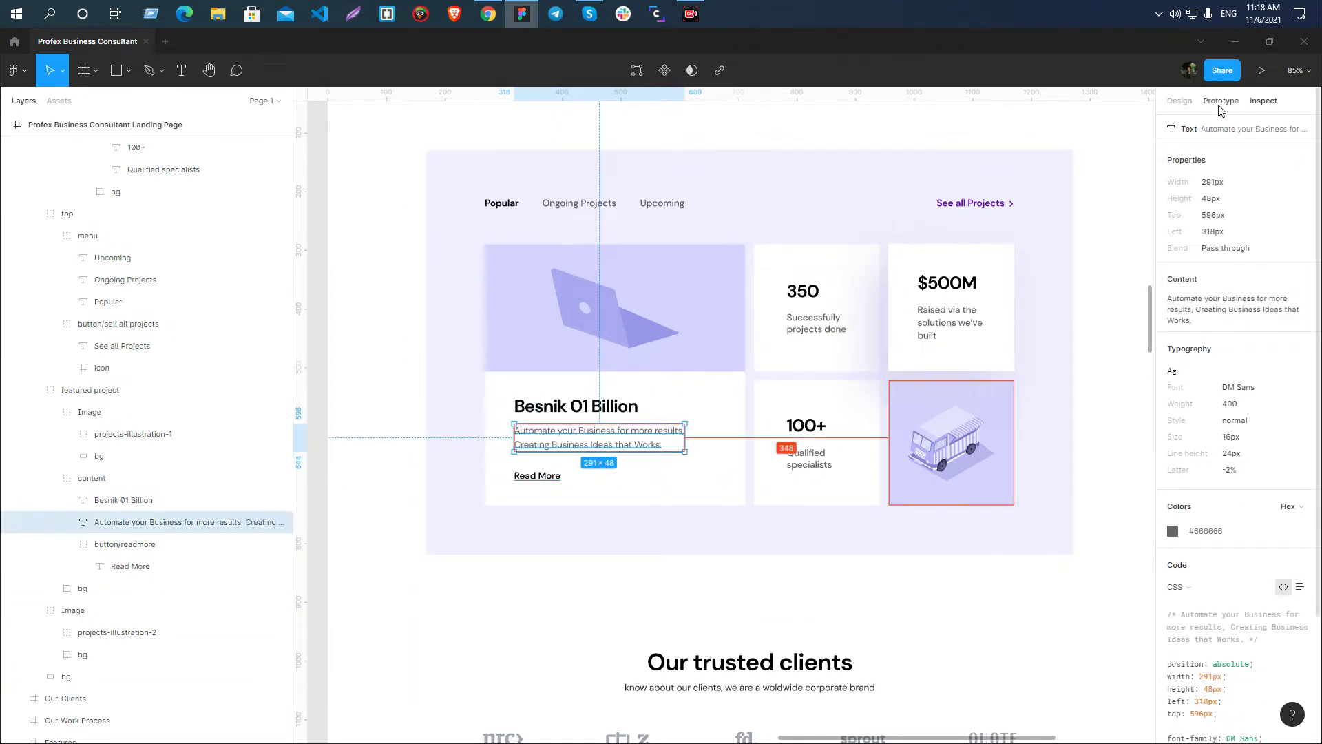
scroll(1241, 572, "down", 2)
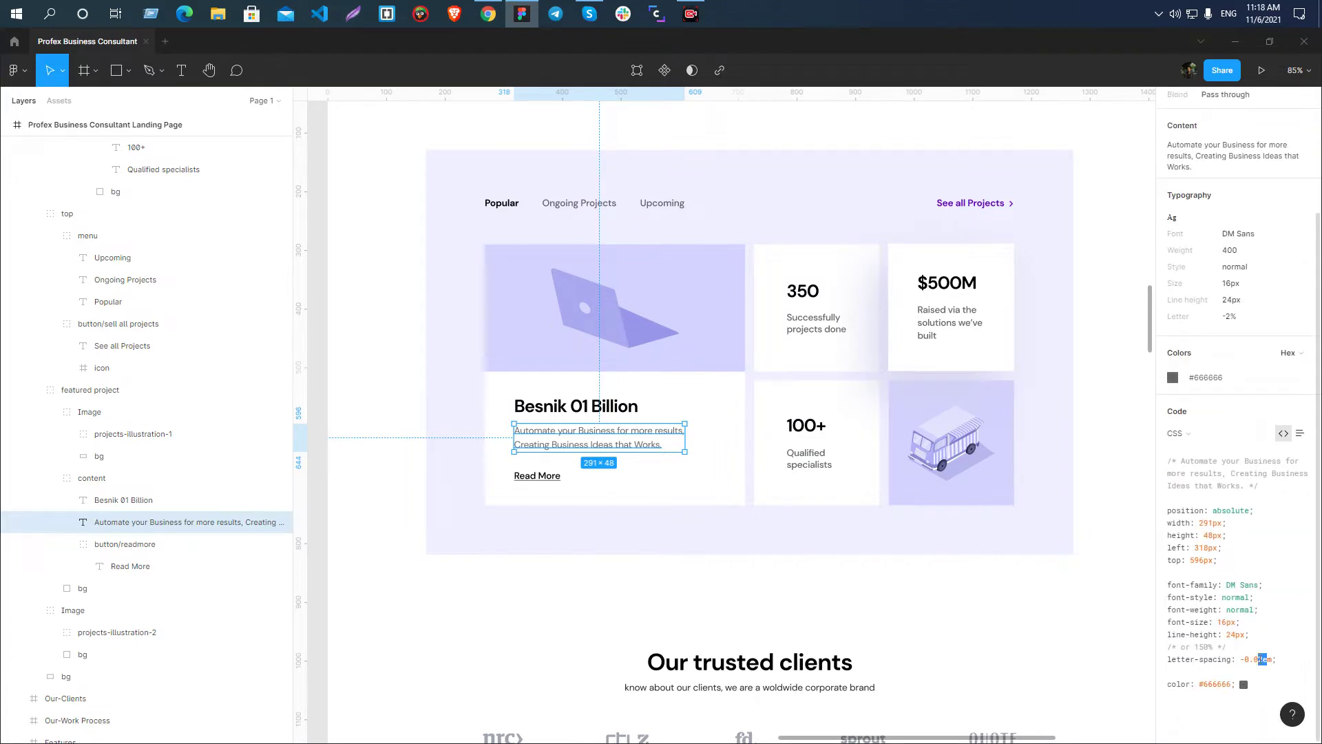
left_click_drag(1272, 659, 1246, 657)
key("alt+Tab")
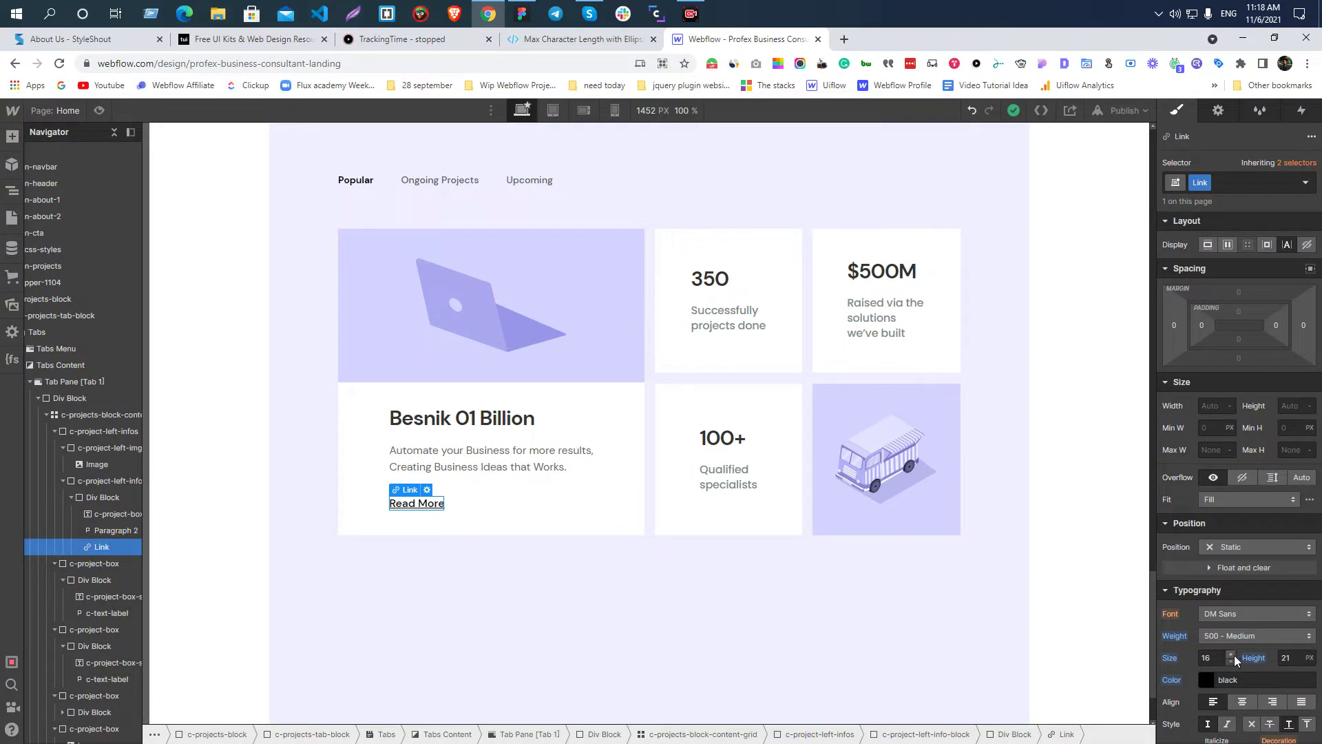
left_click(484, 469)
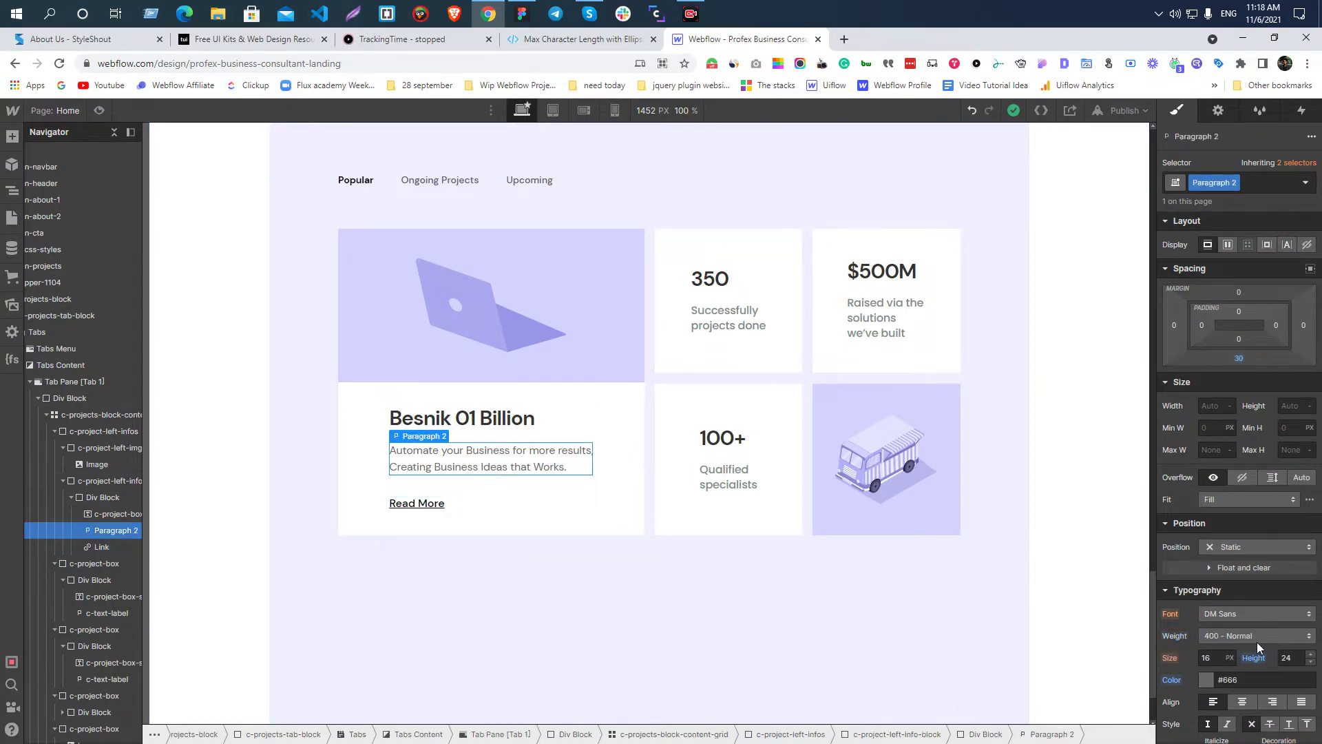
scroll(1252, 638, "down", 5)
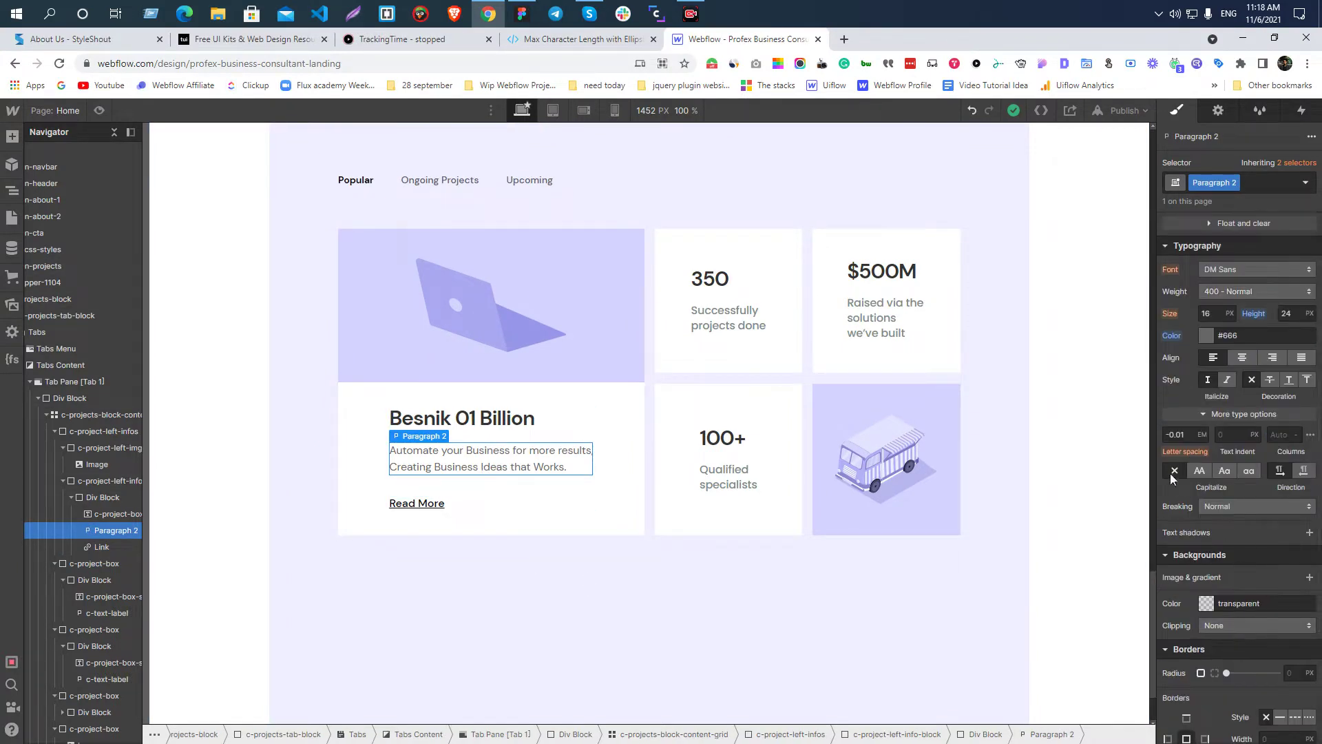
left_click(1187, 432)
key("Down")
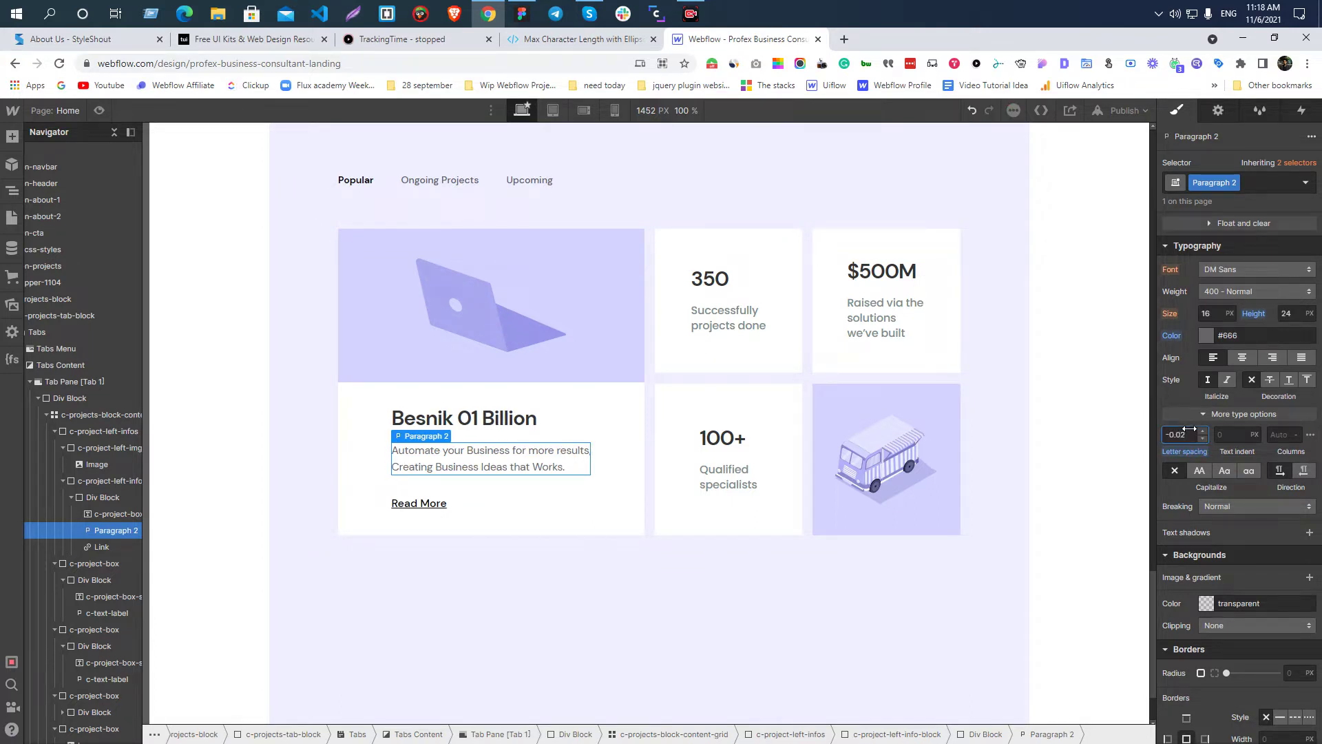
- Check the Read More text's letter spacing in Figma and set the Webflow link's letter spacing to -0.01 em
key("alt+Tab")
left_click(534, 490)
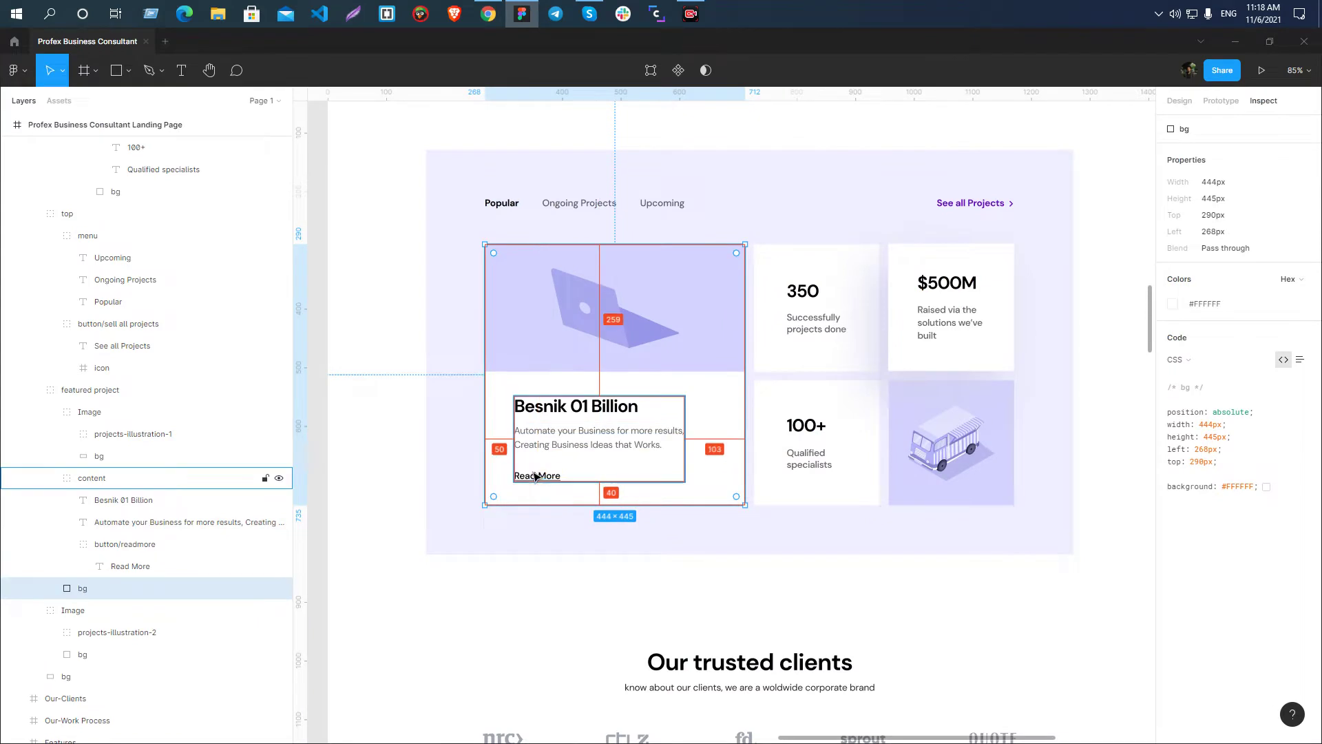
left_click(541, 482)
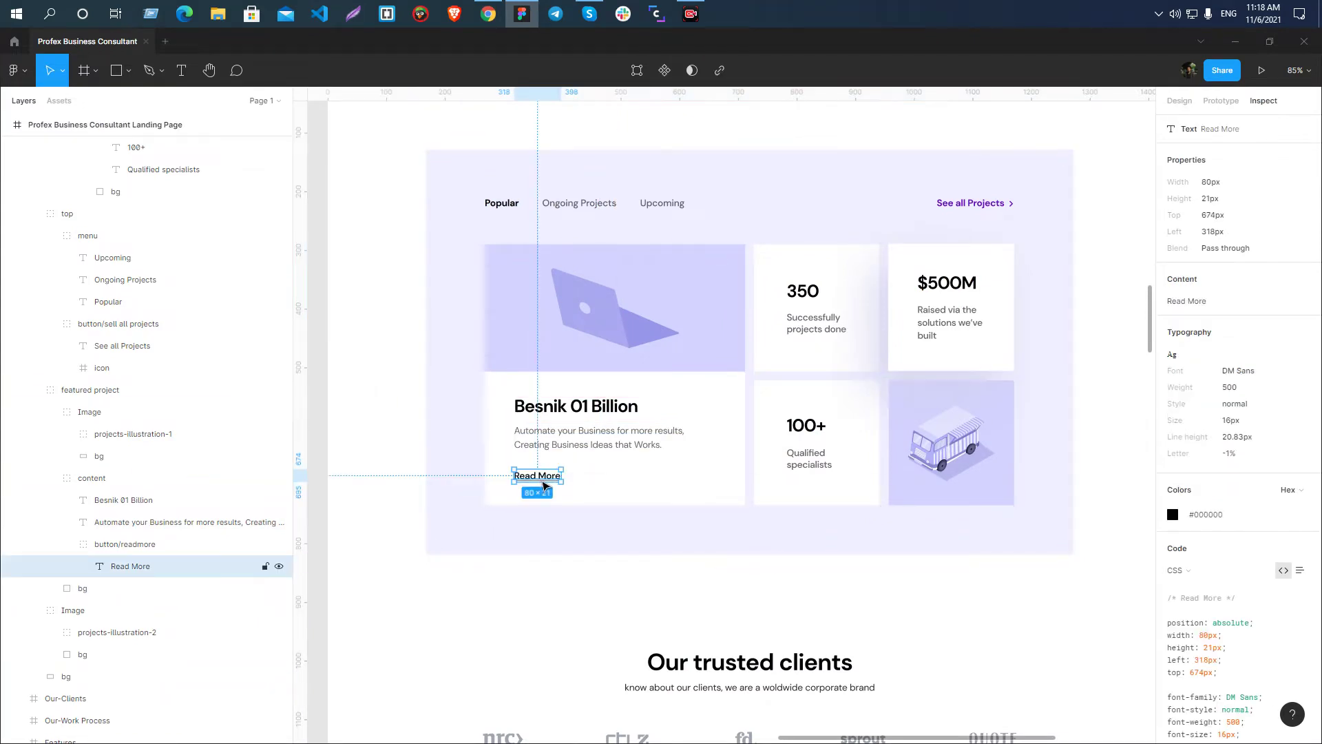
scroll(1243, 436, "down", 2)
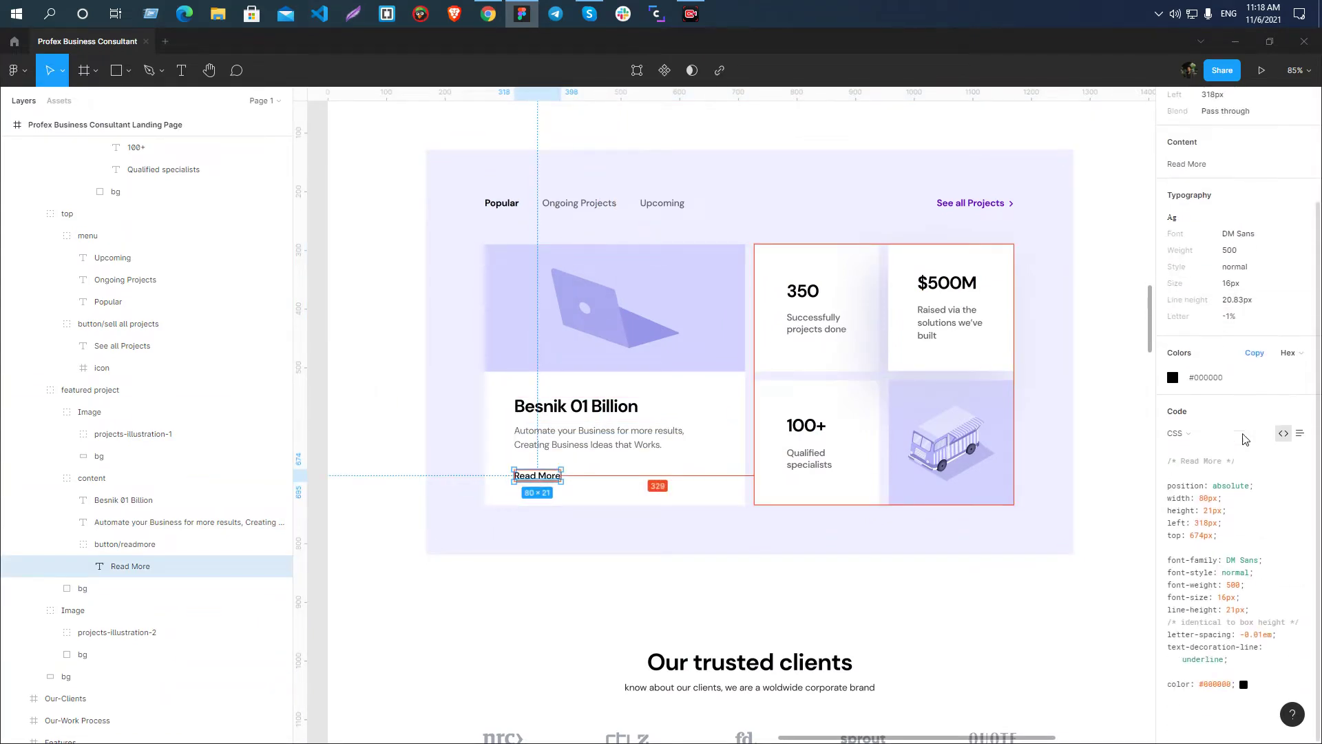
left_click_drag(1275, 634, 1239, 636)
key("alt+Tab")
left_click(424, 503)
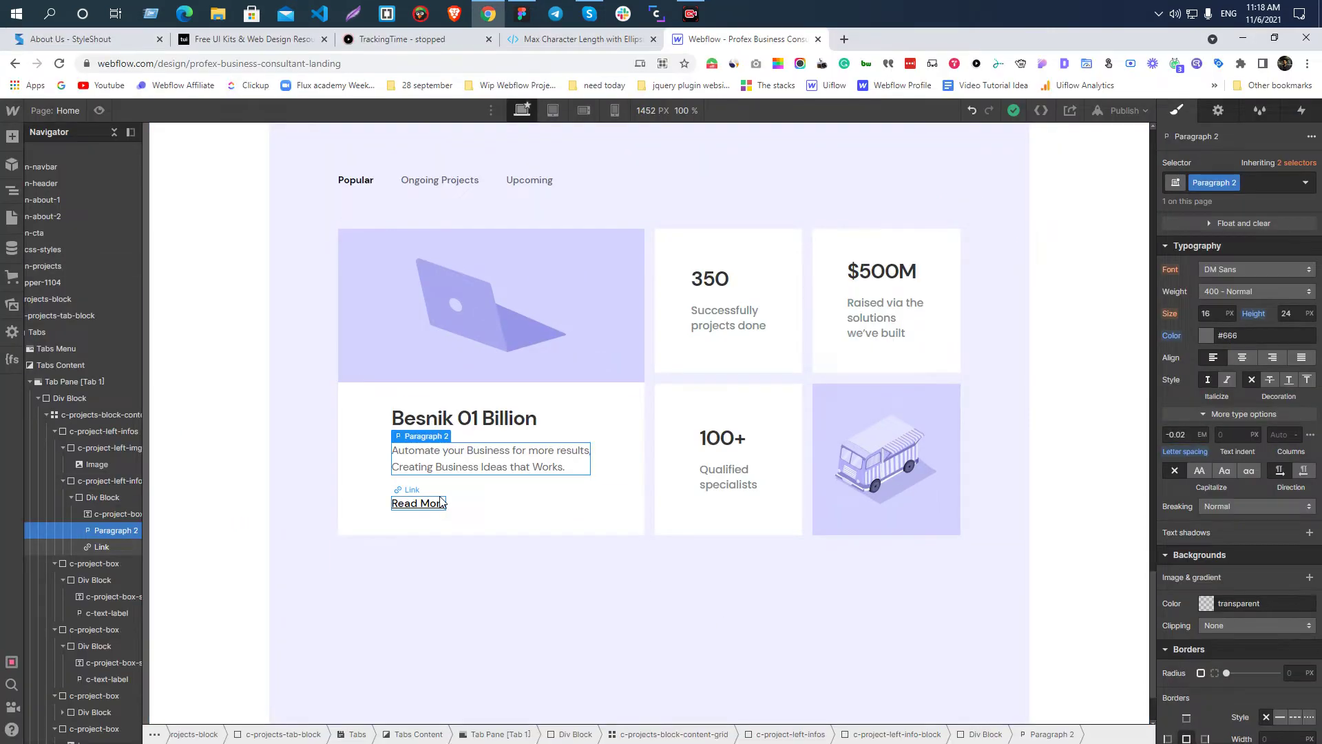
scroll(1275, 664, "up", 2)
left_click(1183, 572)
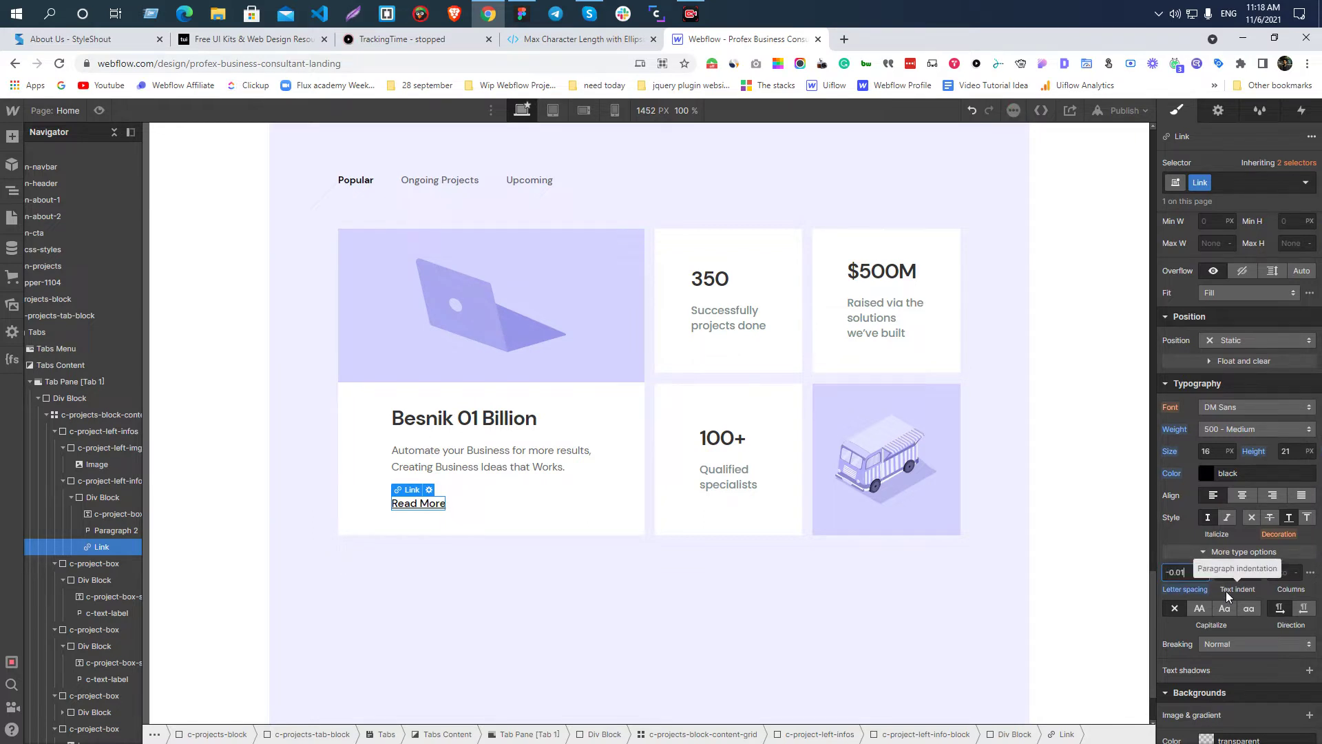
- Compare the Read More link's style and the featured card's background in Figma with the corresponding Webflow elements
key("alt+Tab")
key("alt")
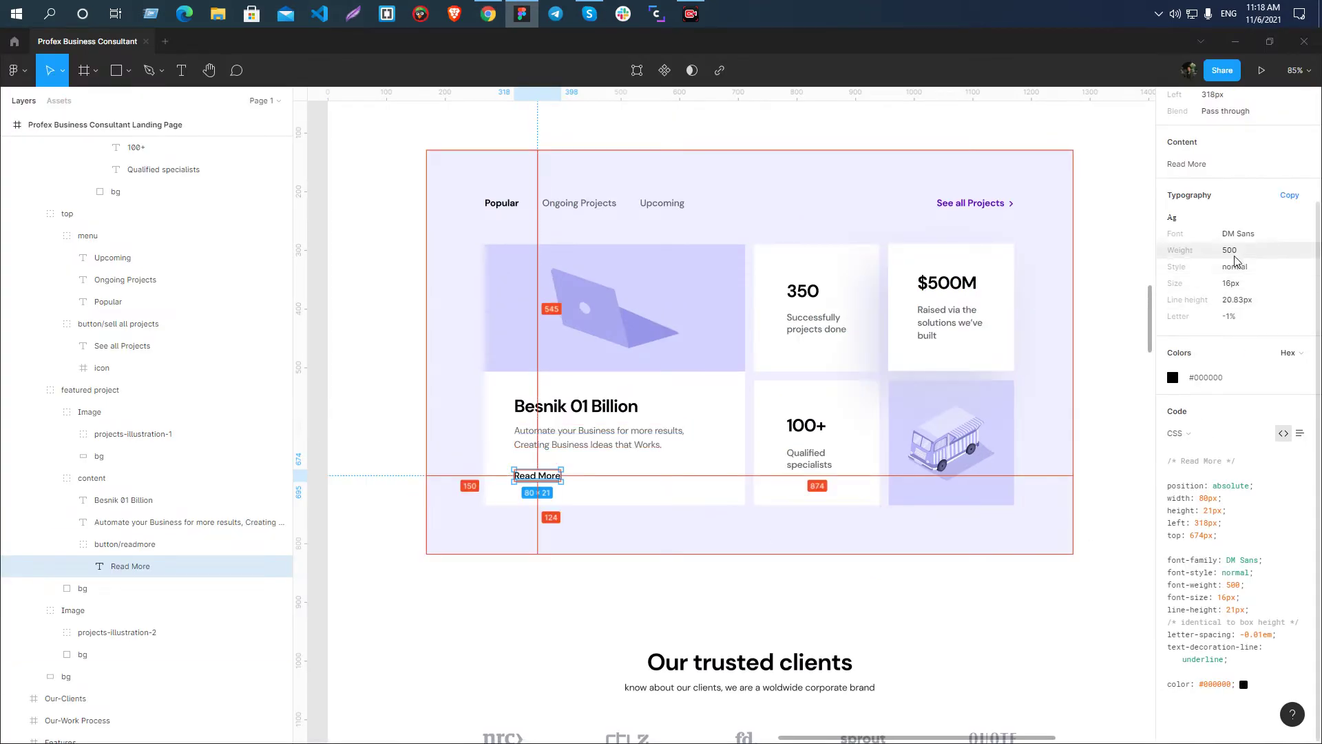
left_click(1191, 378)
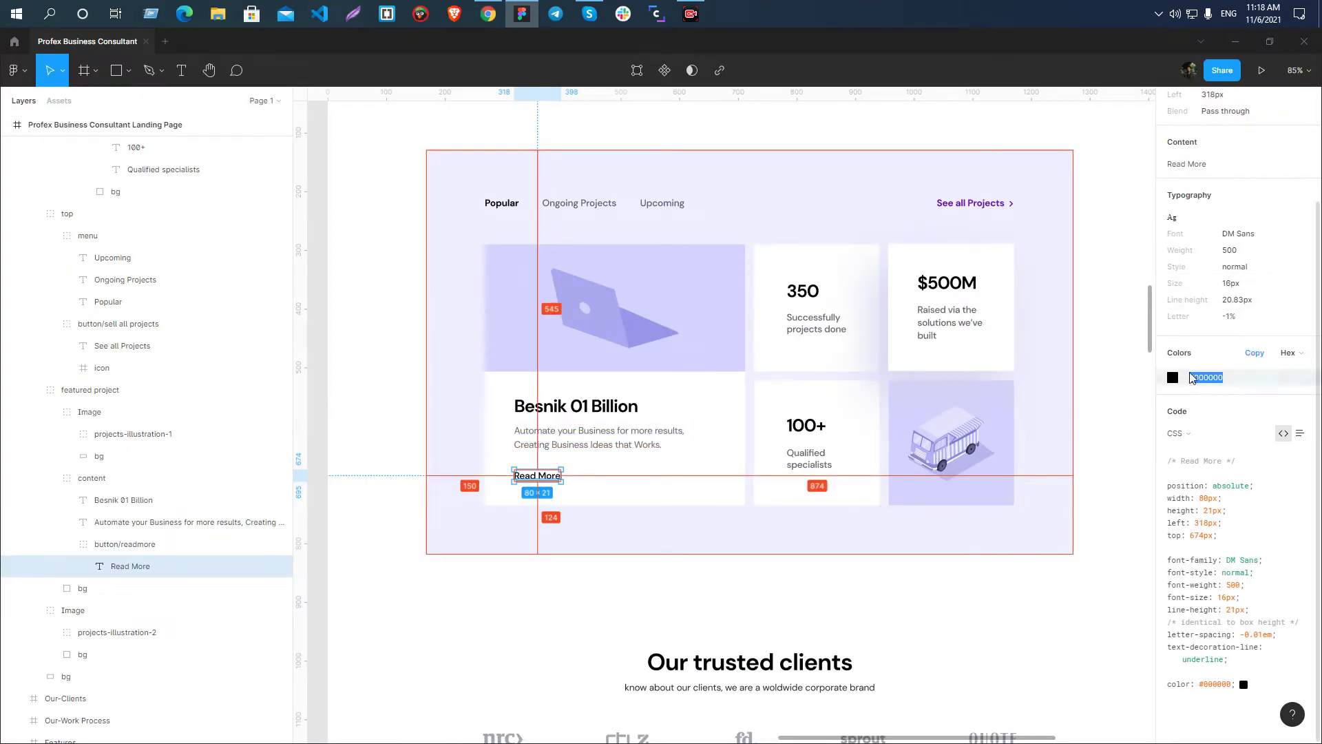
key("alt+Tab")
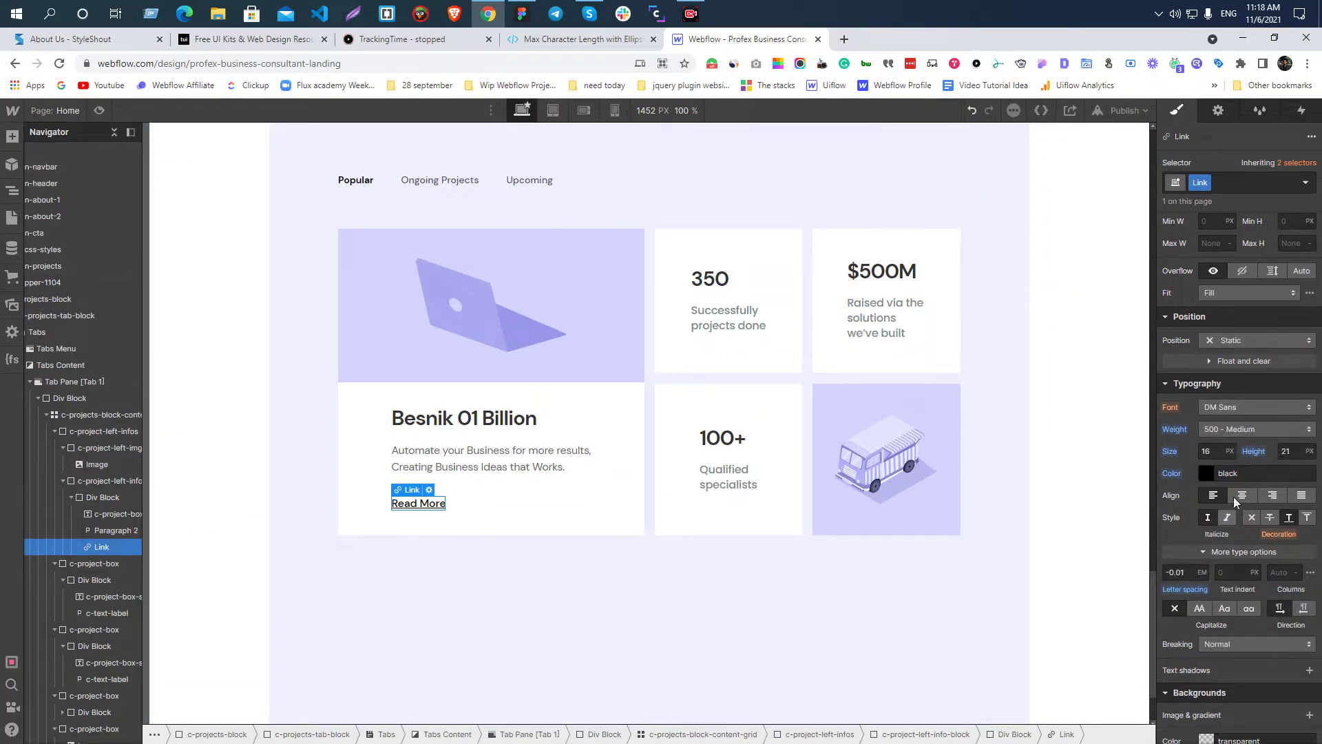
key("alt+Tab")
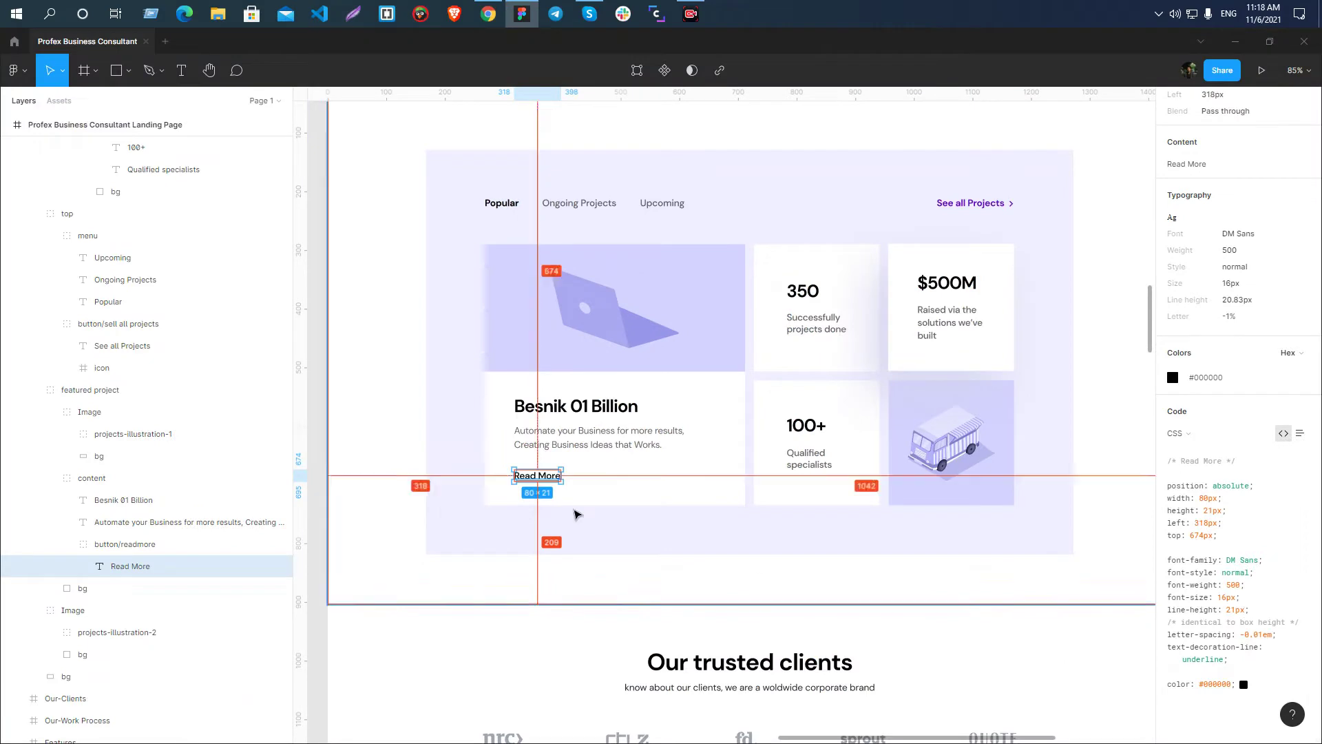
left_click(570, 506)
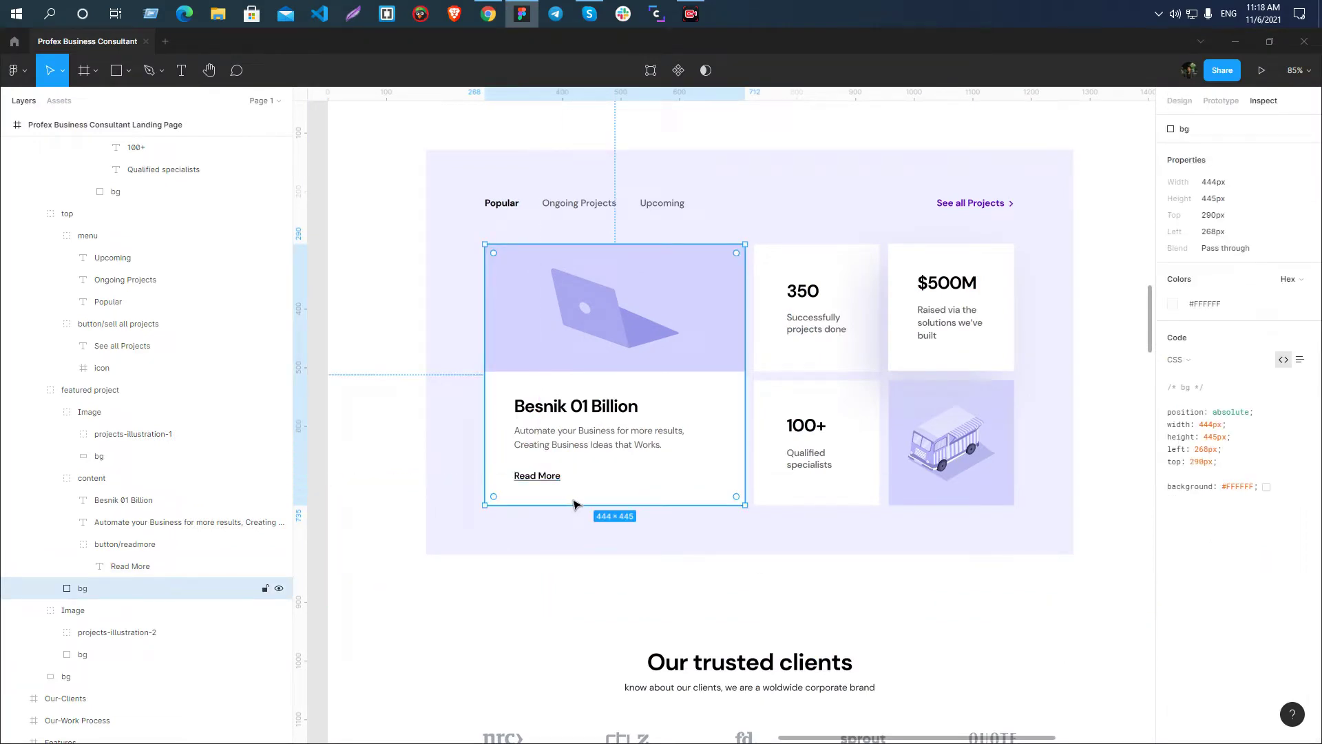
key("alt+Tab")
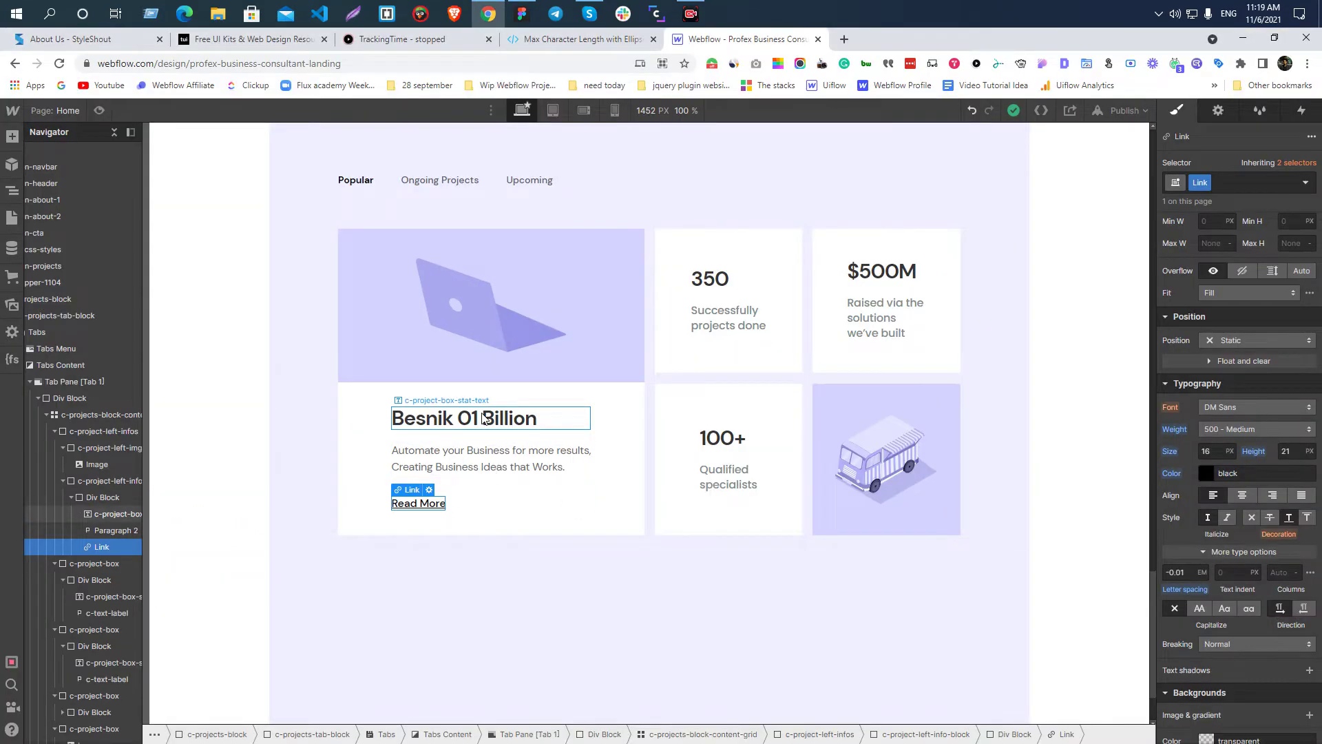
left_click(526, 391)
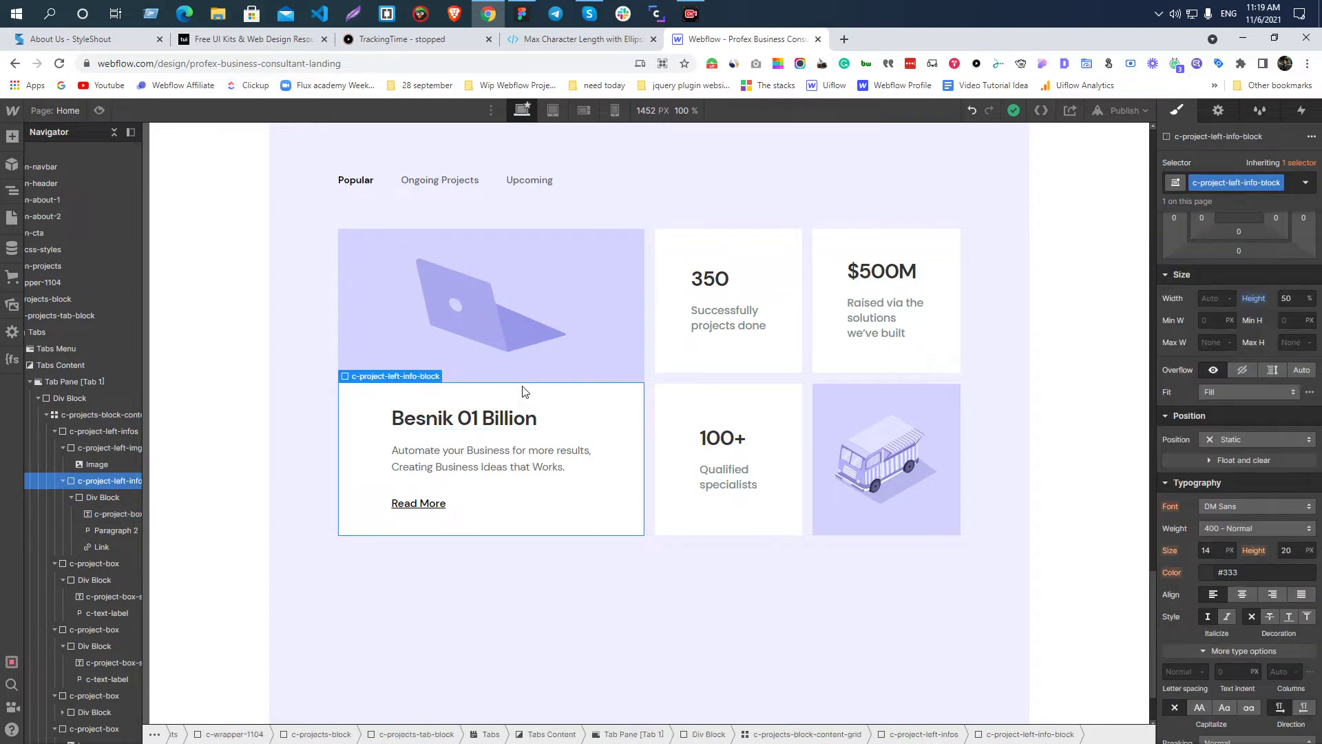
left_click(426, 505)
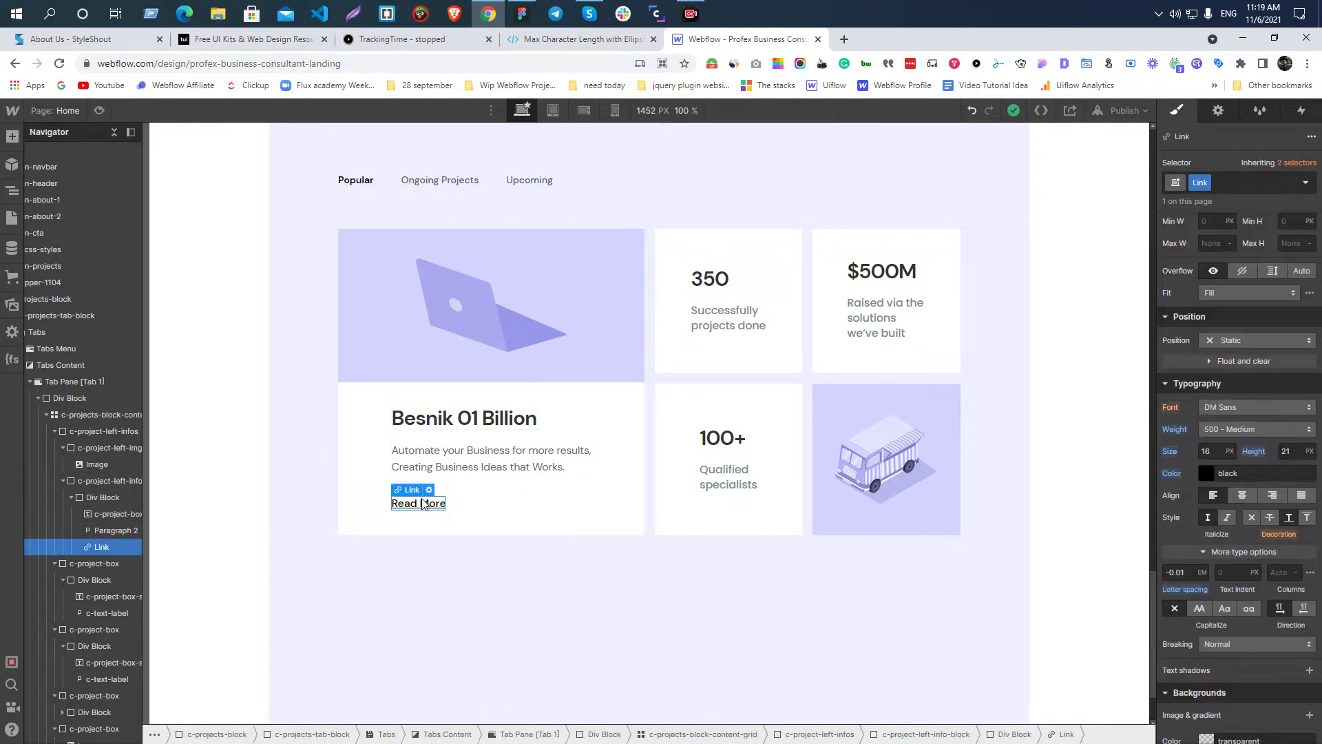
left_click(495, 431)
left_click(451, 458)
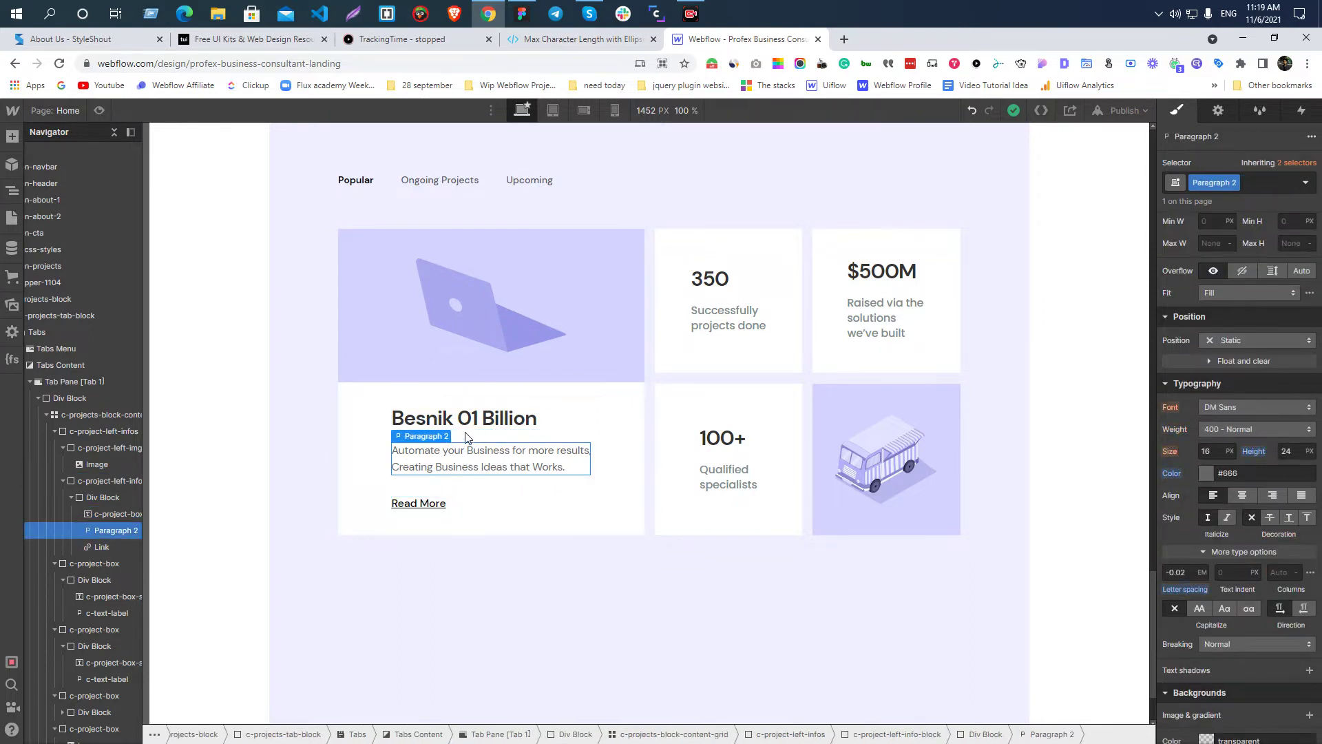
- Rename the description paragraph's class to c-project-left-info-block-text, based on the copied class name of its parent block
left_click(370, 462)
key("ctrl+Return")
key("ctrl+c")
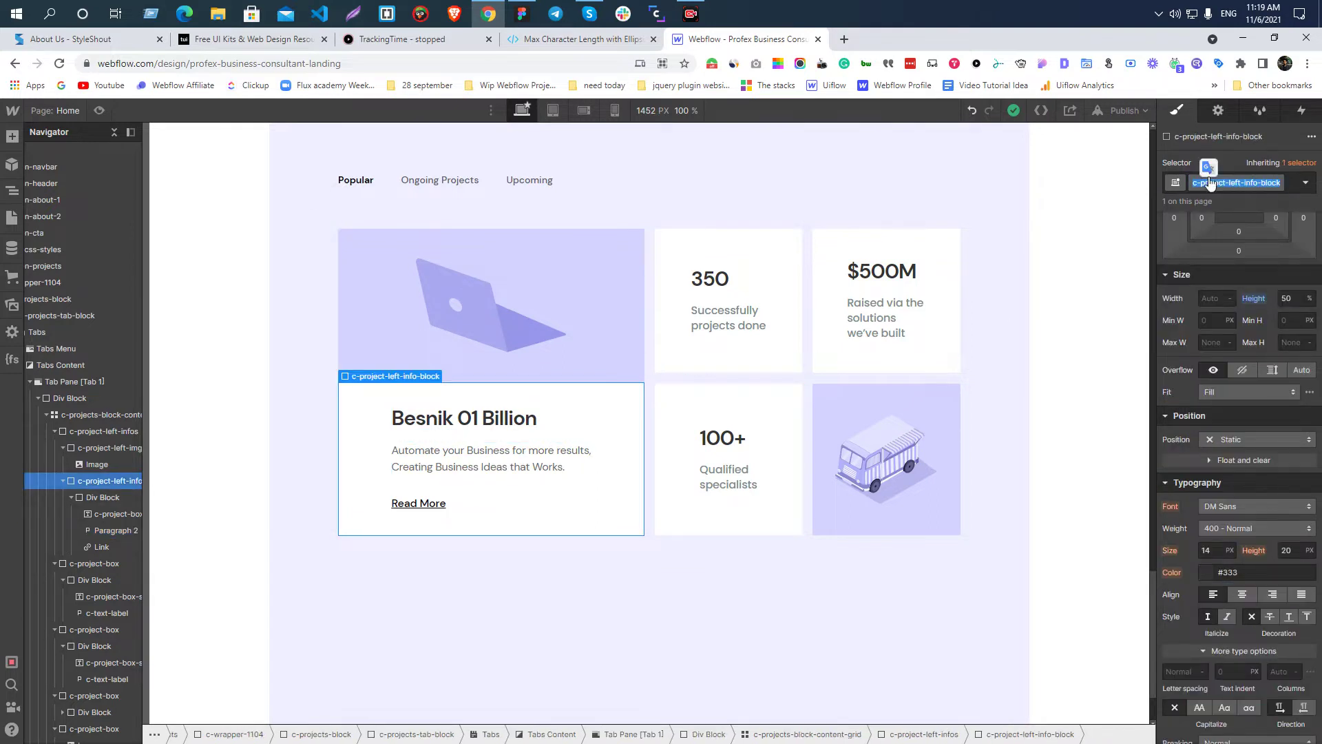
left_click(556, 451)
left_click(1207, 183)
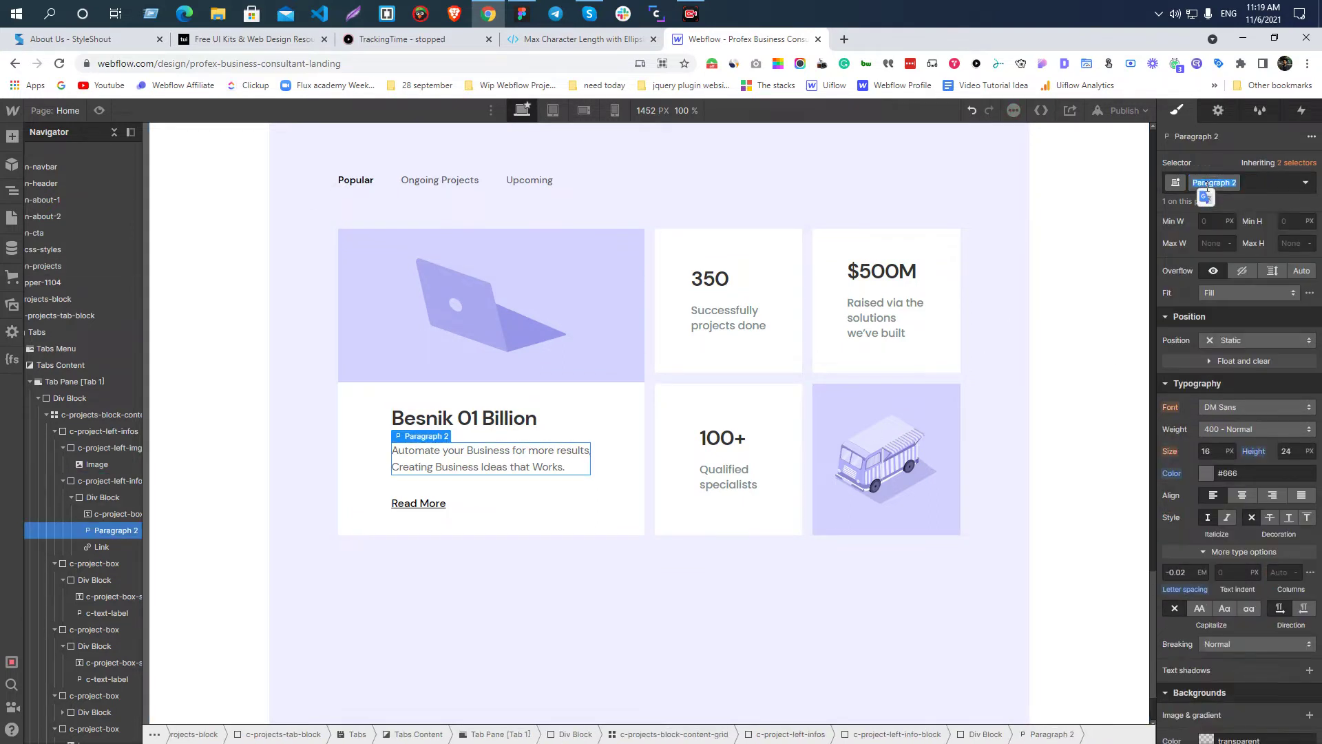
key("ctrl+v")
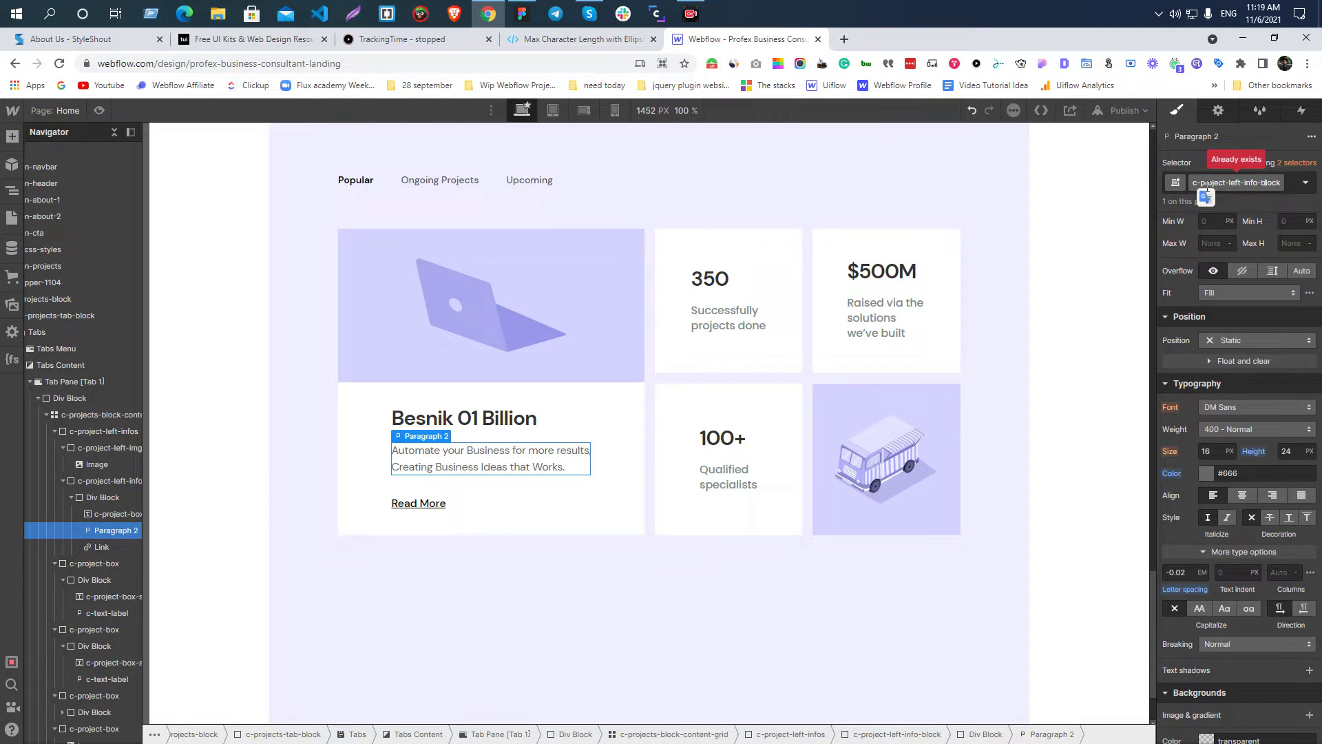
type("-text")
key("Return")
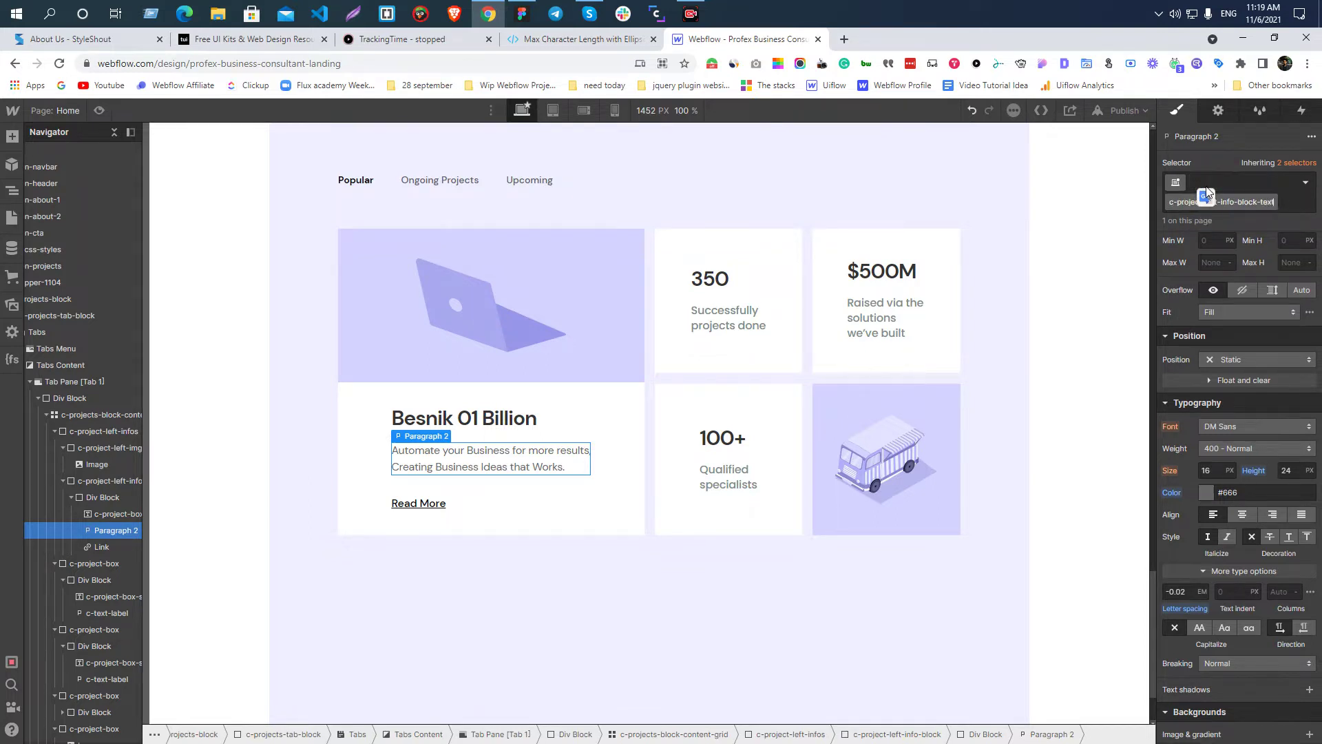
- Rename the Read More link's class to c-project-left-info-block-link
left_click(418, 504)
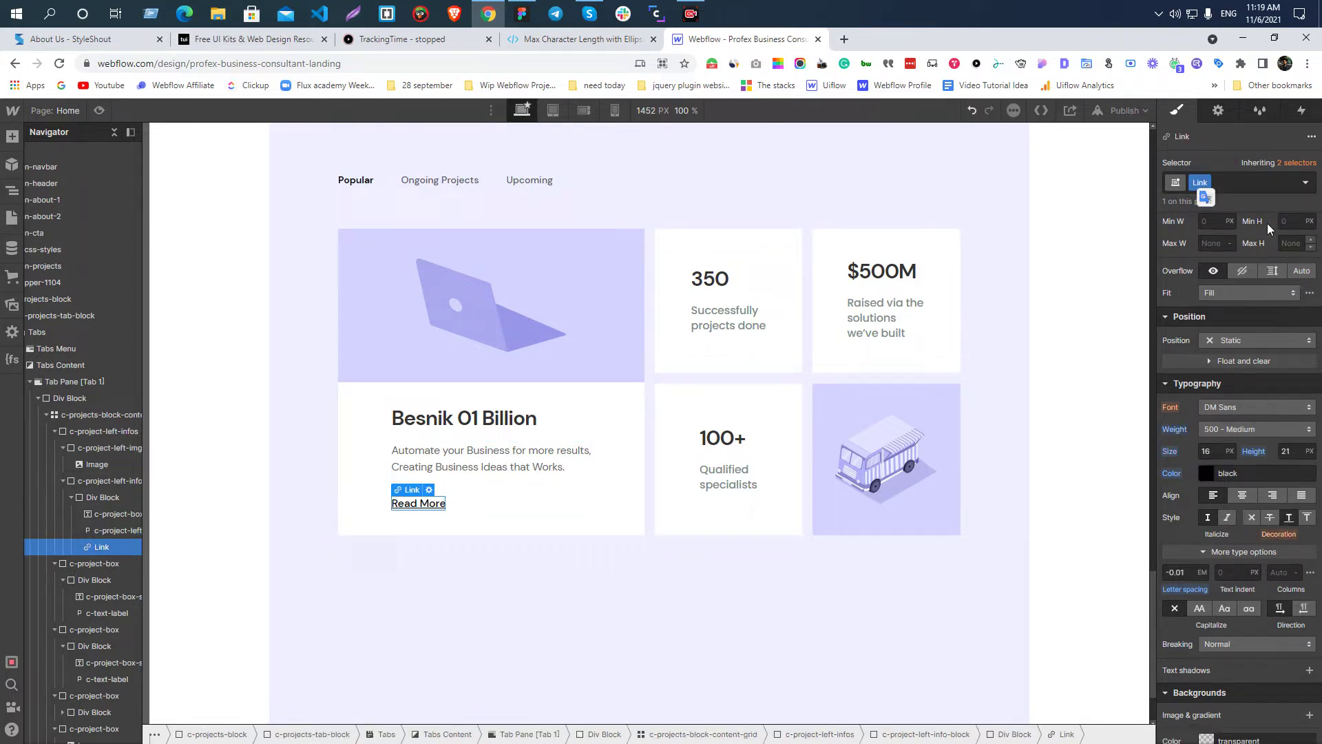
key("ctrl+v")
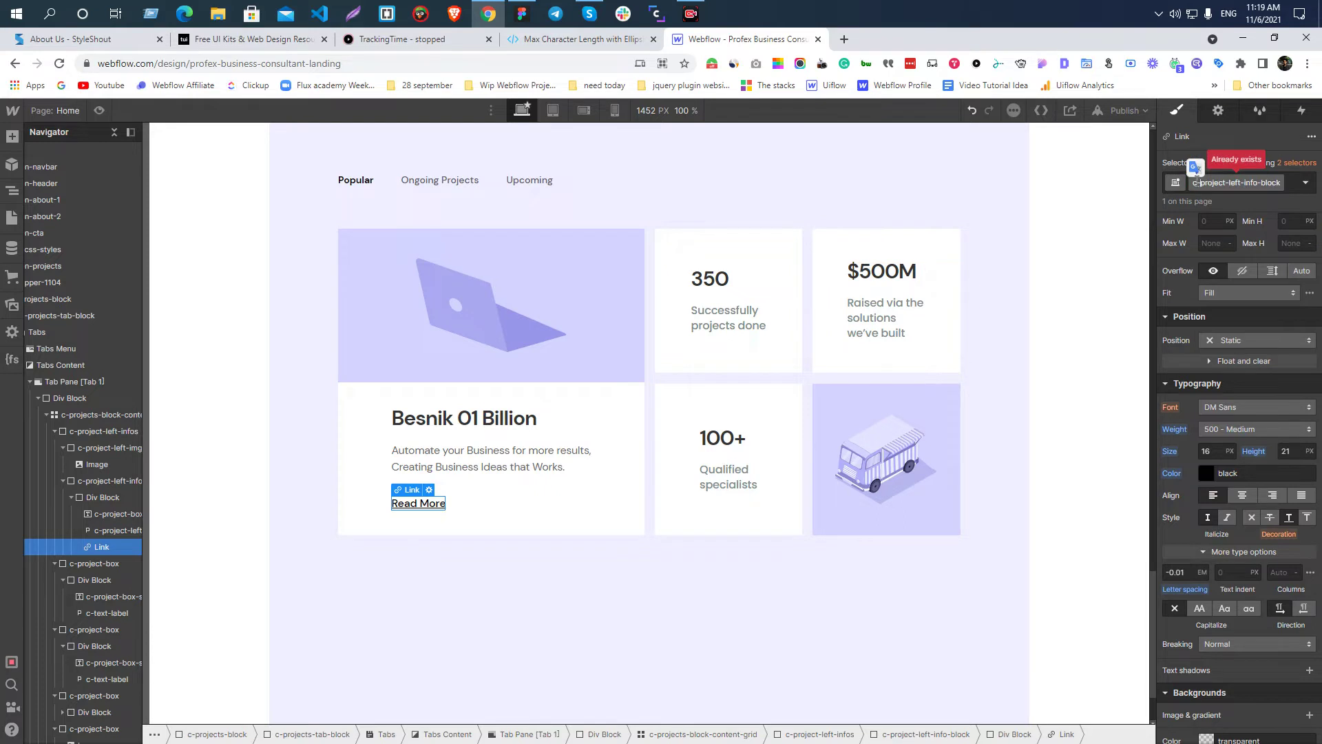
type("-link")
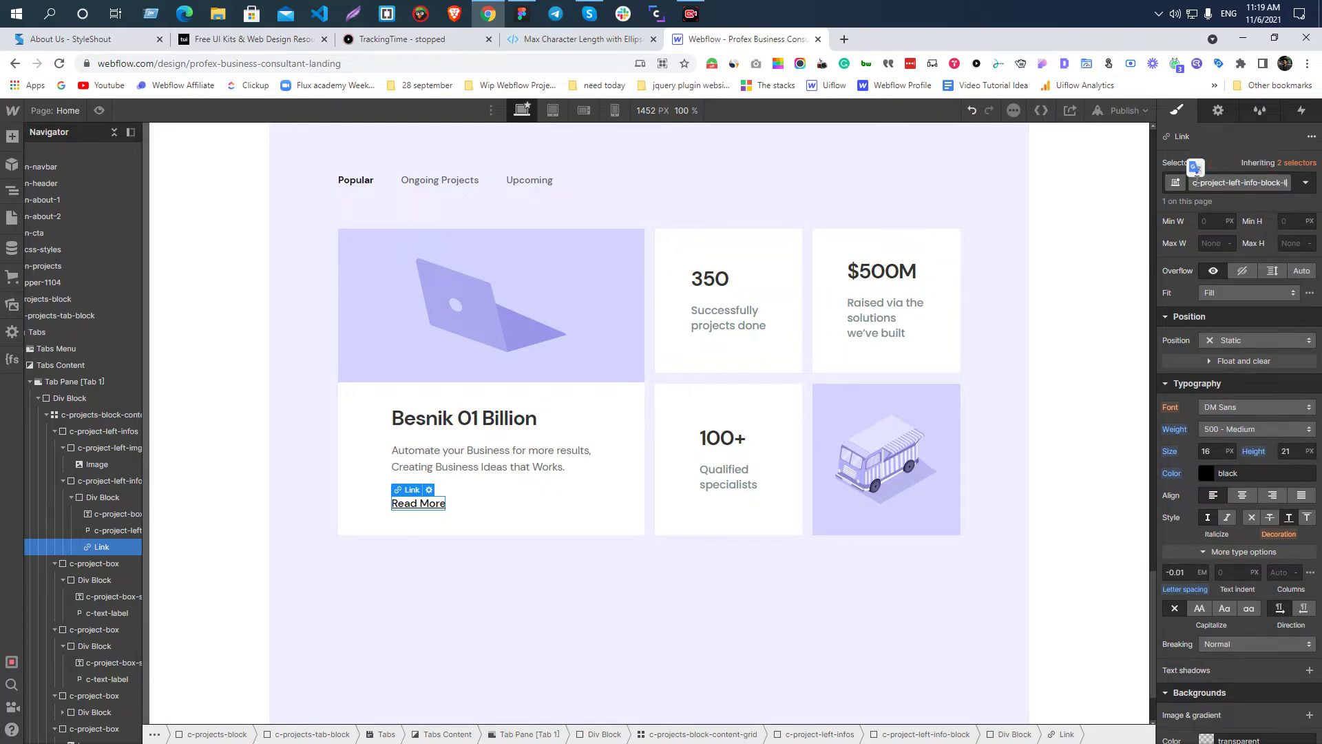
key("Return")
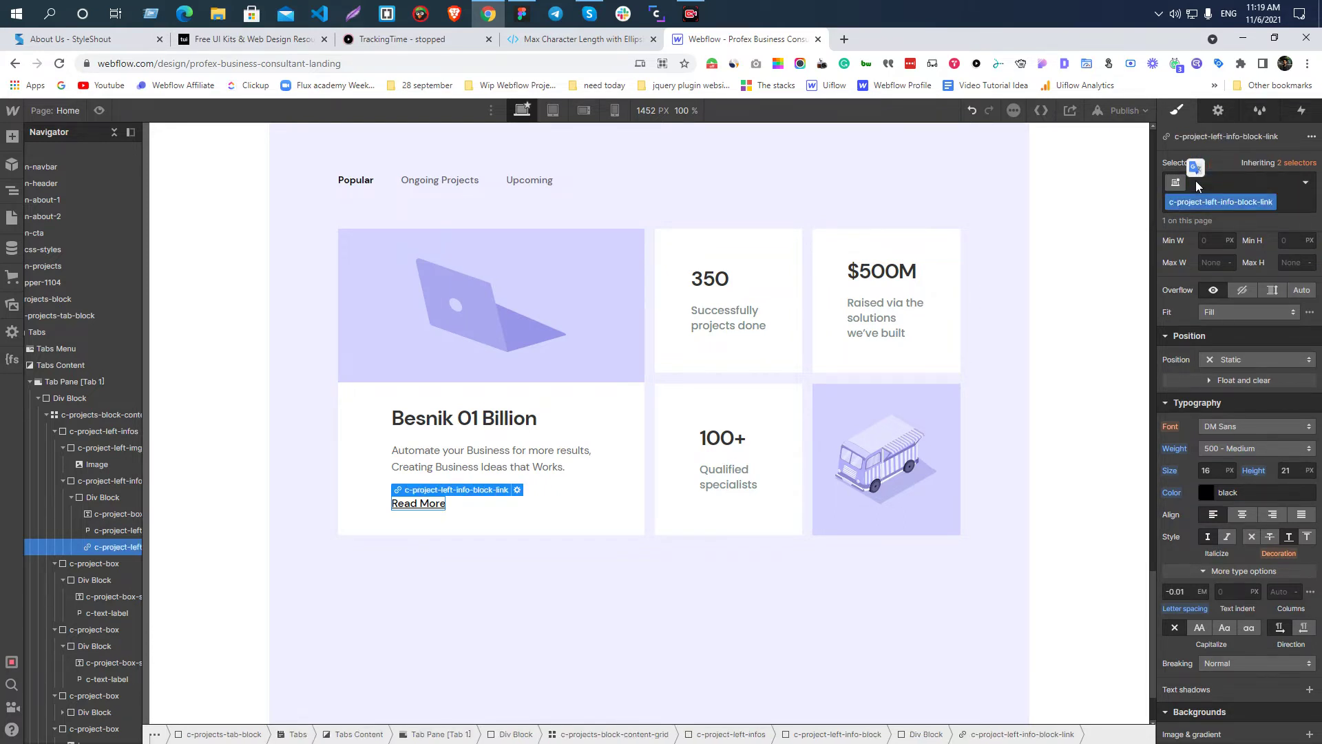
- Compare the featured card with Figma, review the projects section in Webflow and select its c-projects-block container
key("alt+Tab")
double_click(597, 414)
key("alt+Tab")
left_click(581, 243)
left_click(964, 375)
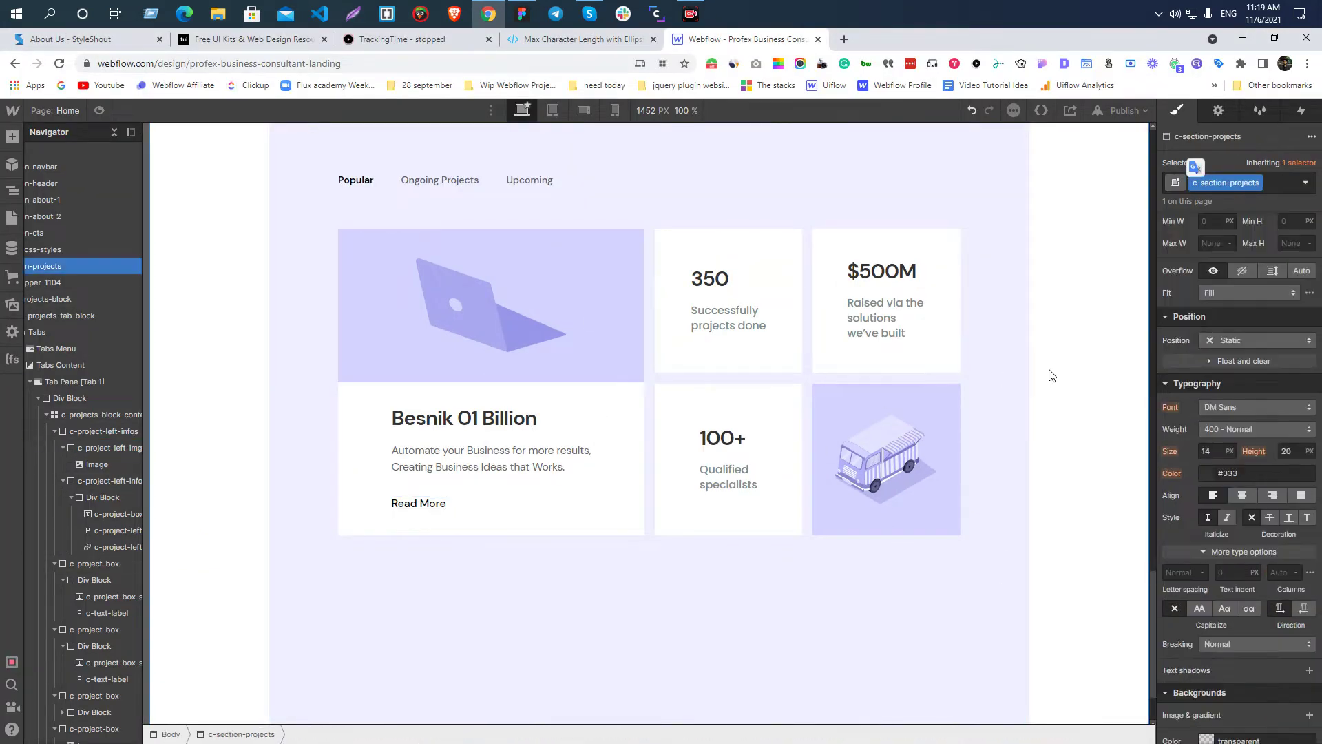
scroll(581, 393, "up", 2)
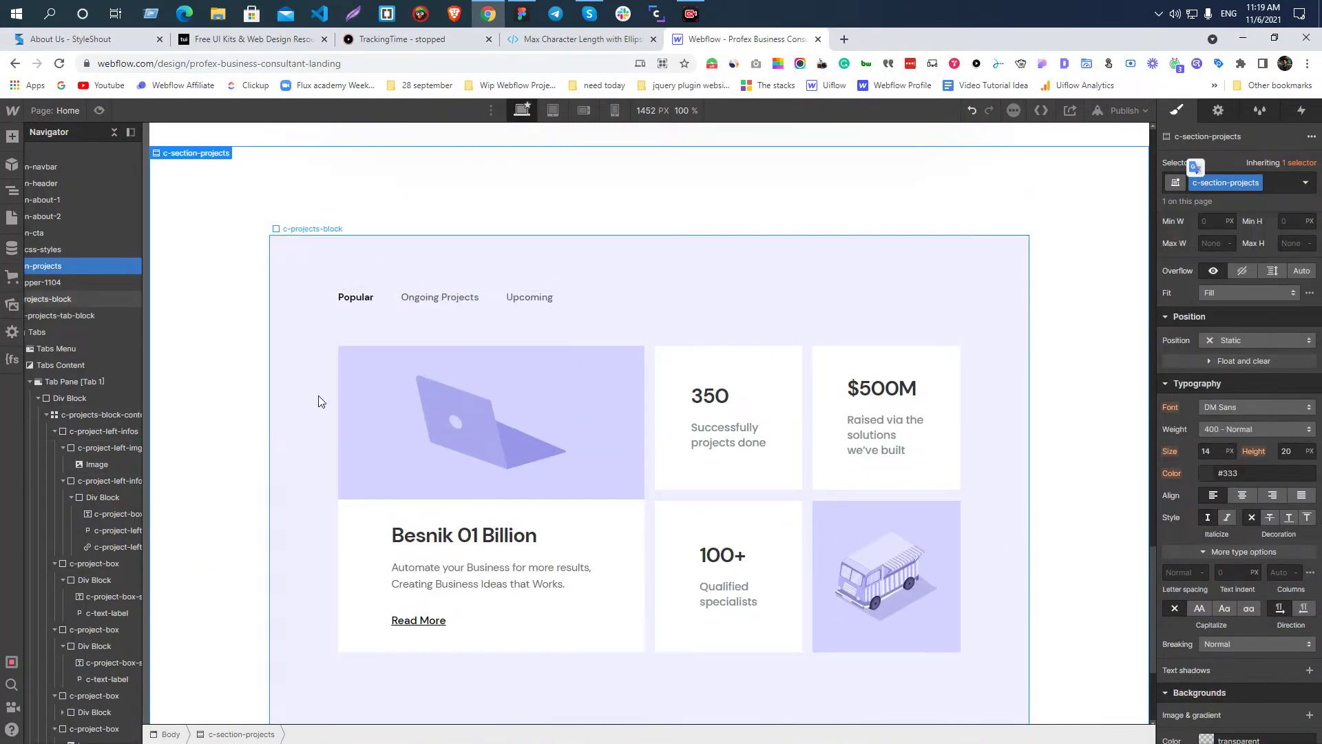
scroll(317, 398, "down", 3)
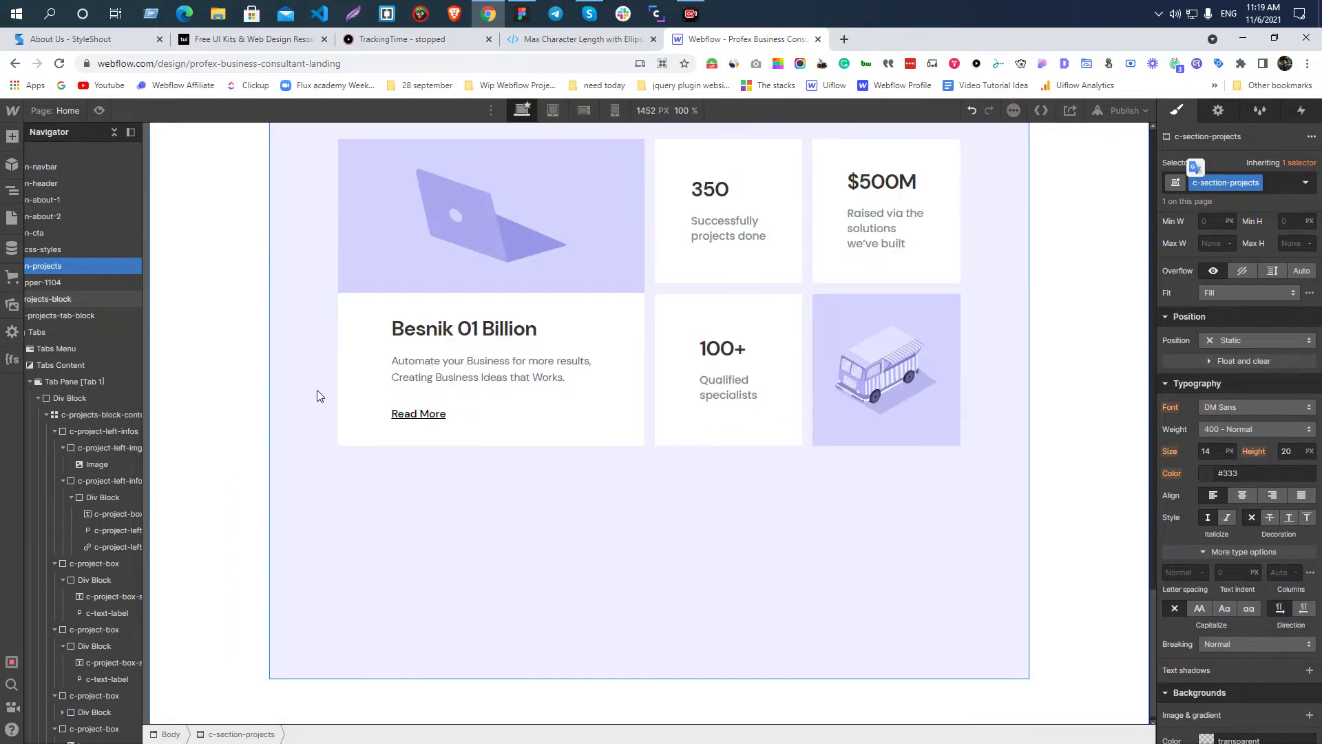
left_click(319, 393)
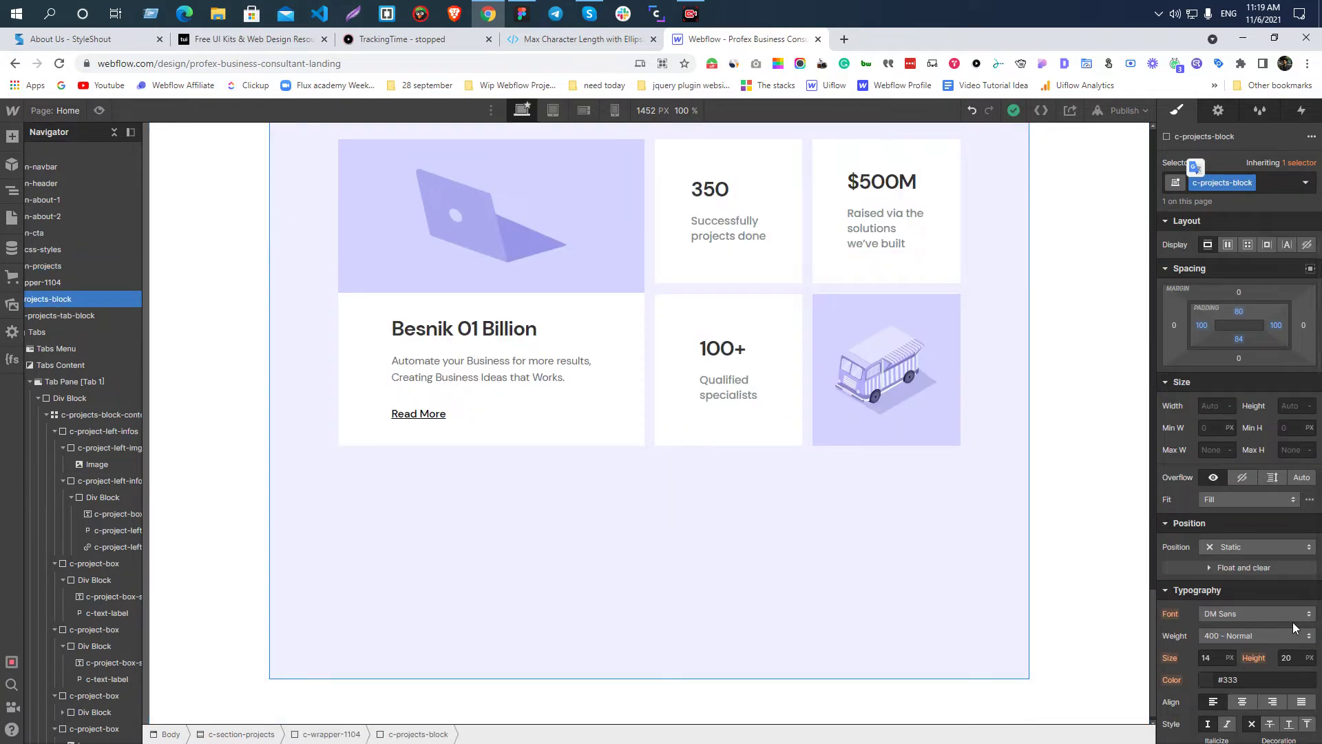
- Switch to Figma and inspect the backgrounds of the stat cards in the Our-Projects section
left_click(791, 427)
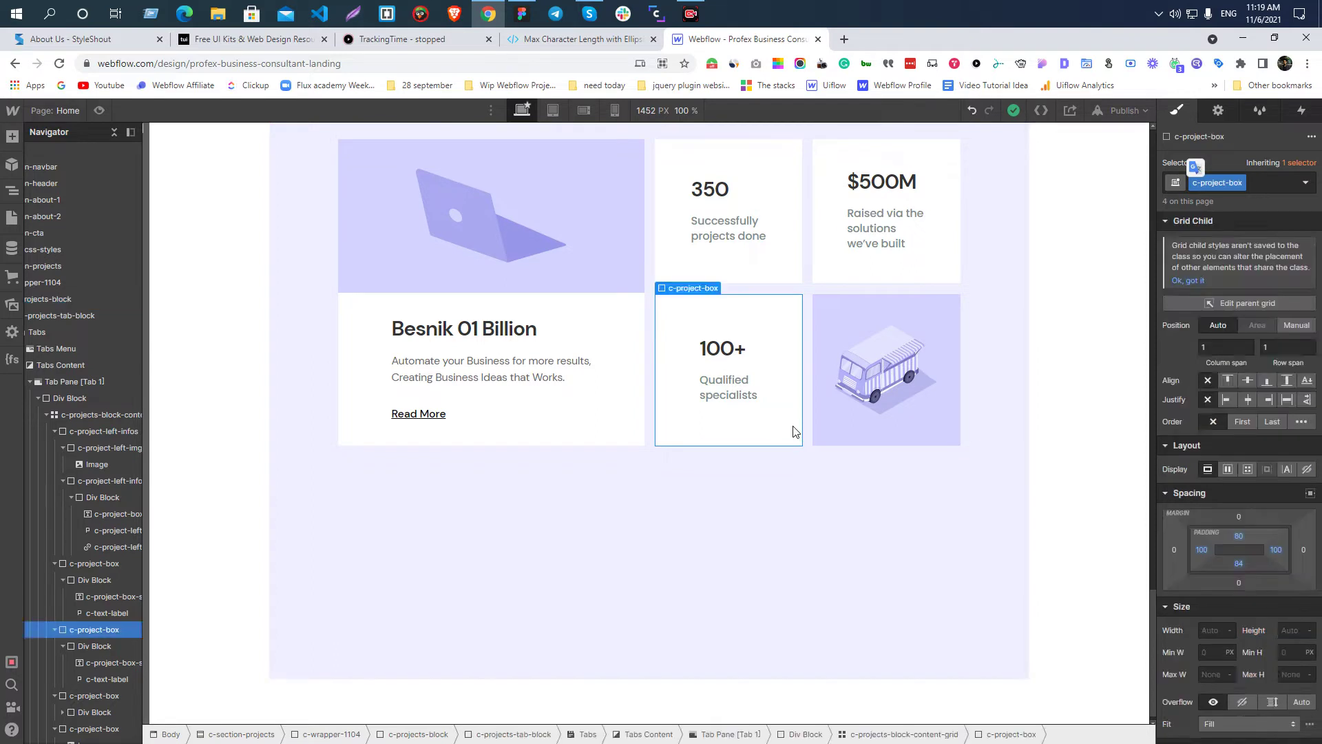
key("alt+Tab")
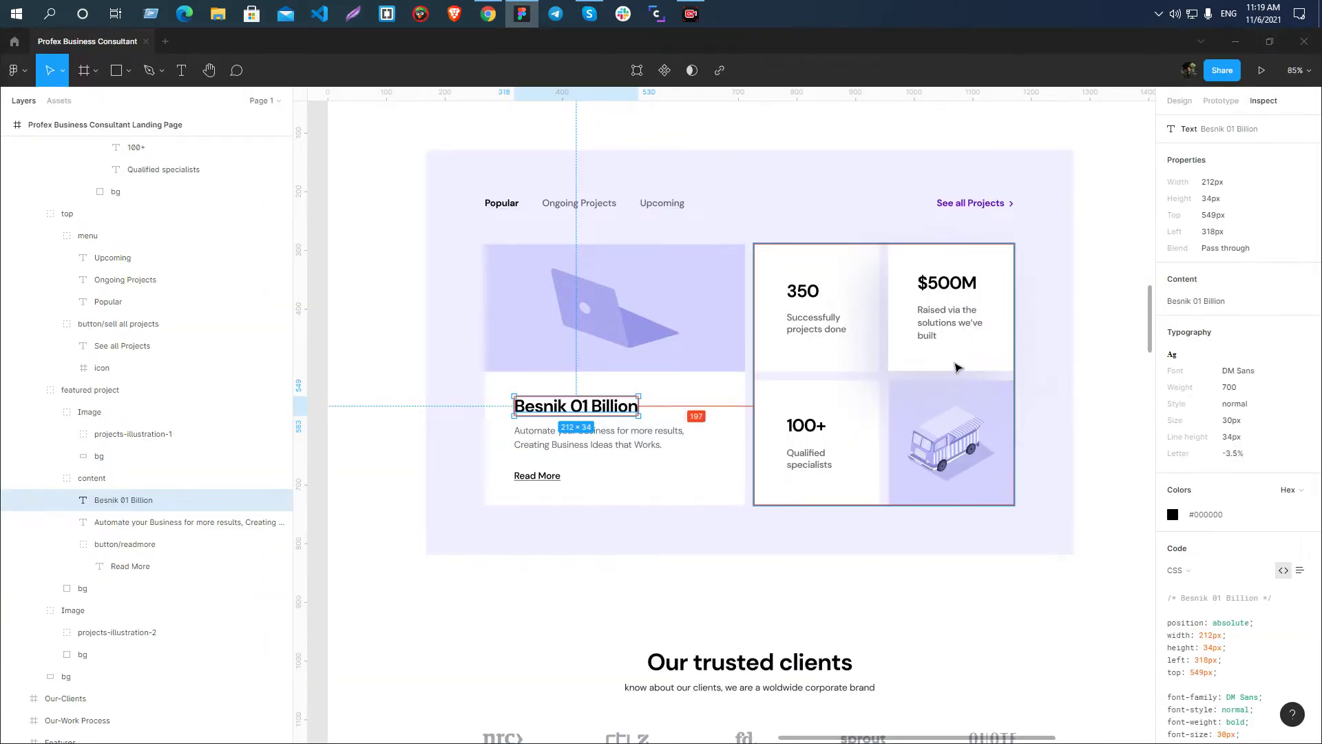
left_click(984, 370)
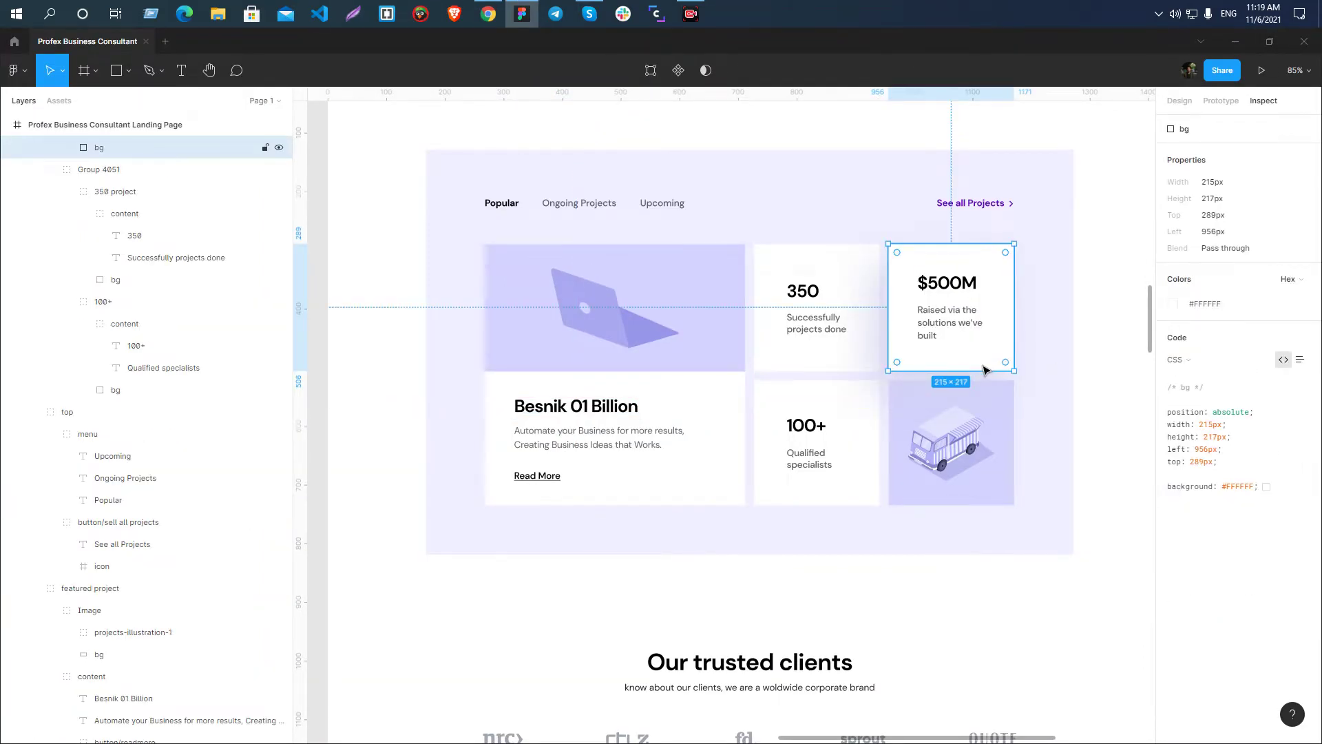
left_click(875, 365)
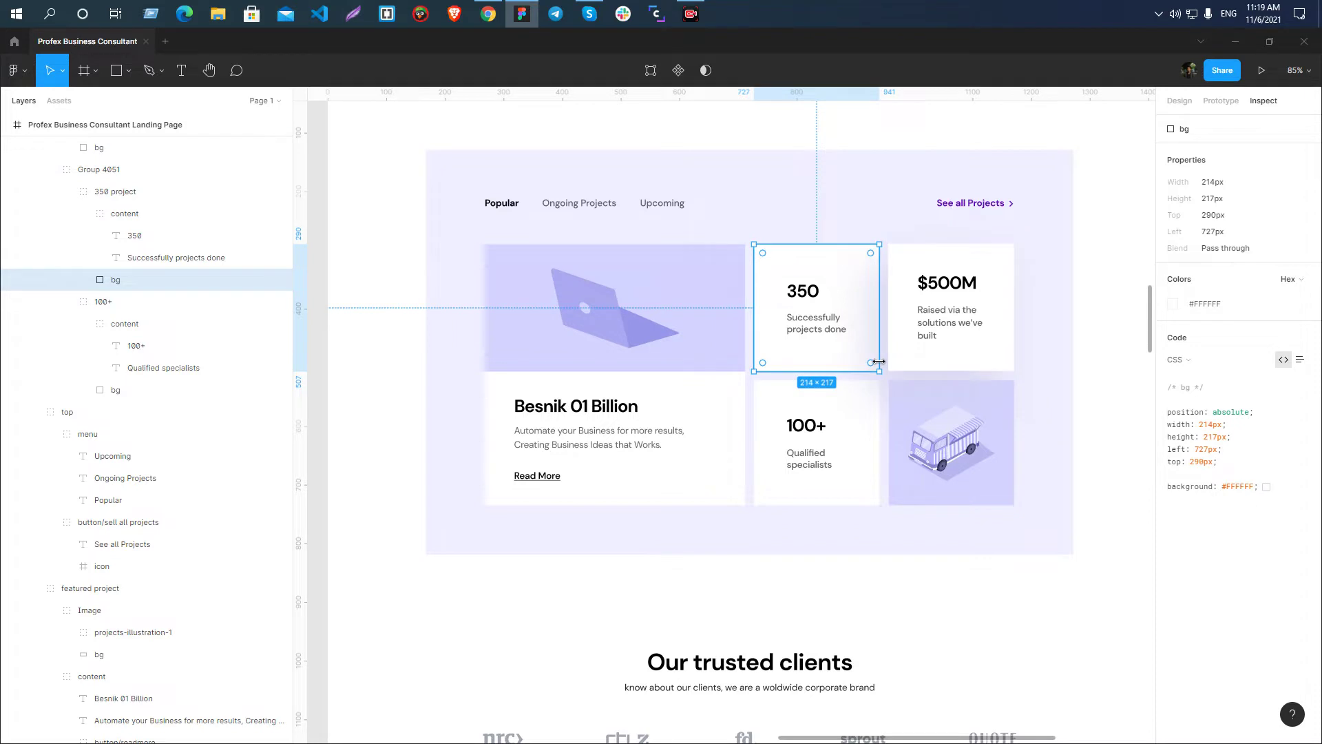
left_click(926, 366)
scroll(1060, 462, "up", 5)
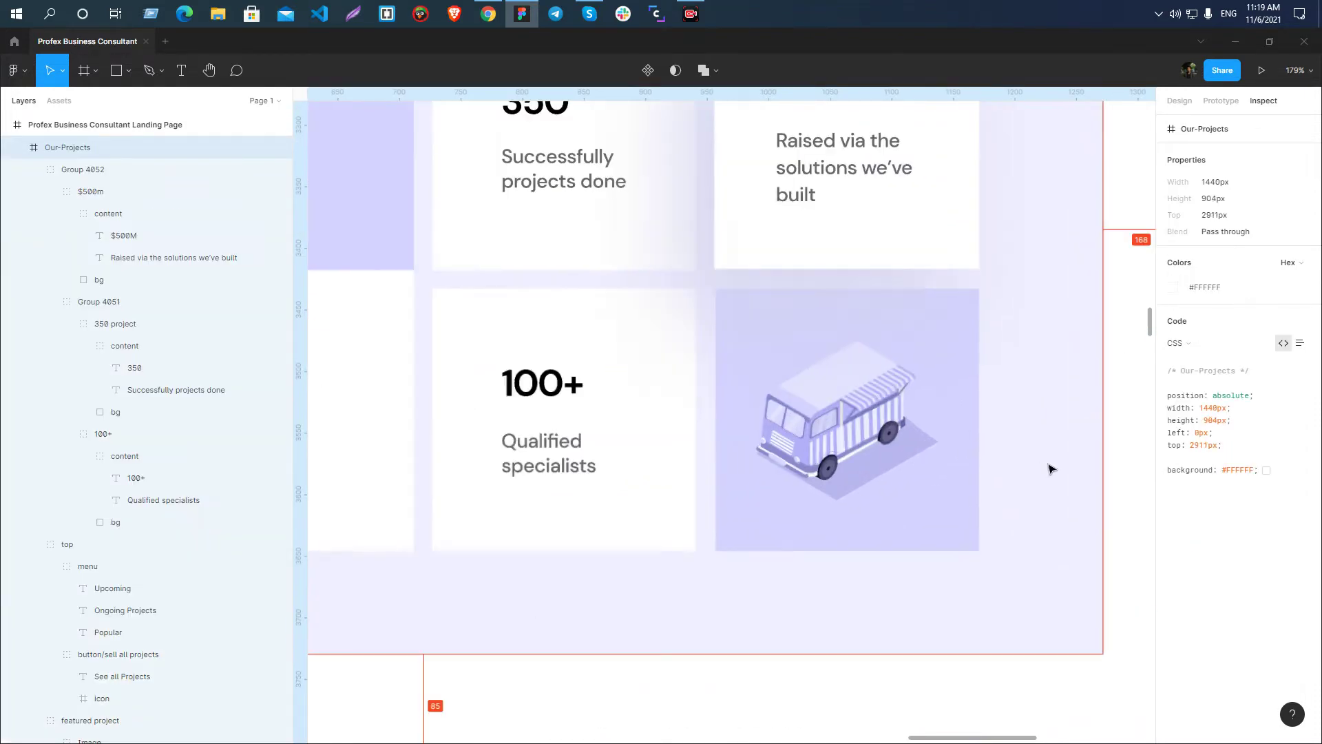
left_click(811, 346)
scroll(811, 344, "down", 5)
left_click(1084, 376)
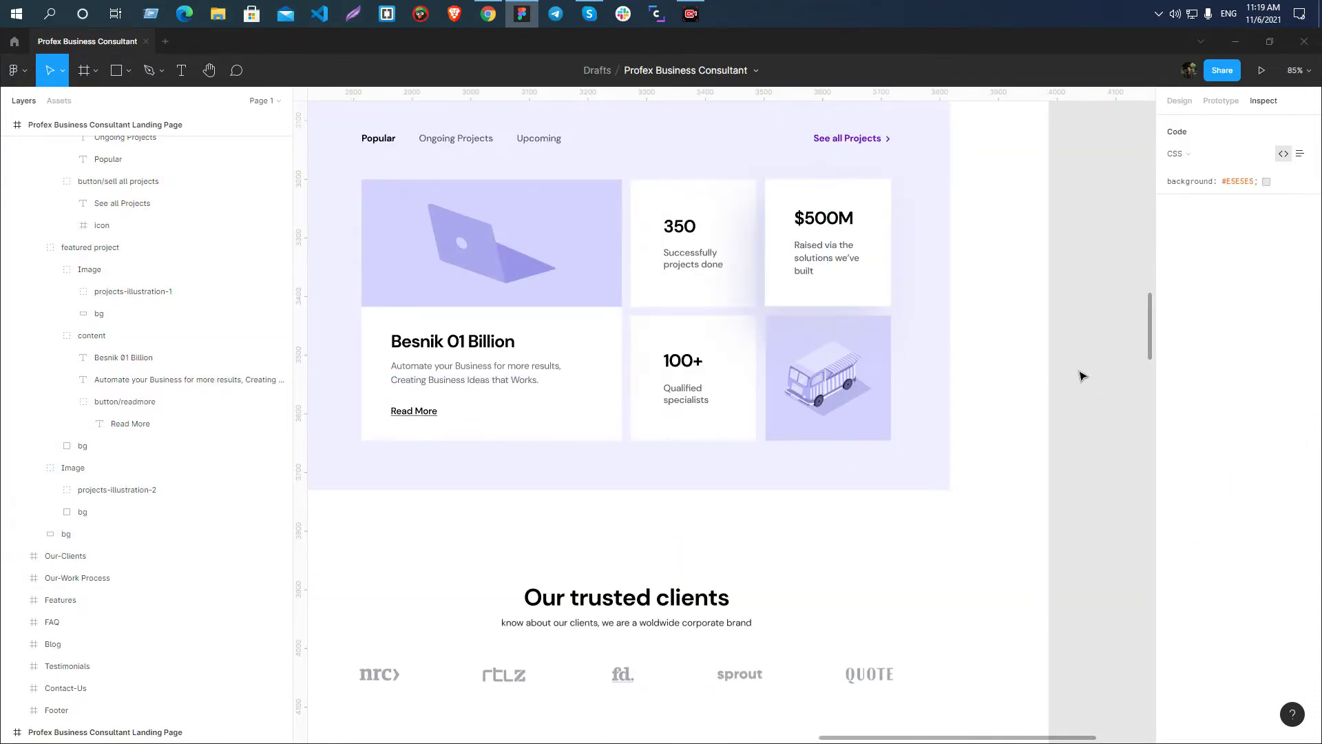
- Check the spacing between the 350 and $500M cards in the Figma design
left_click(753, 296)
left_click(978, 336)
left_click(753, 295)
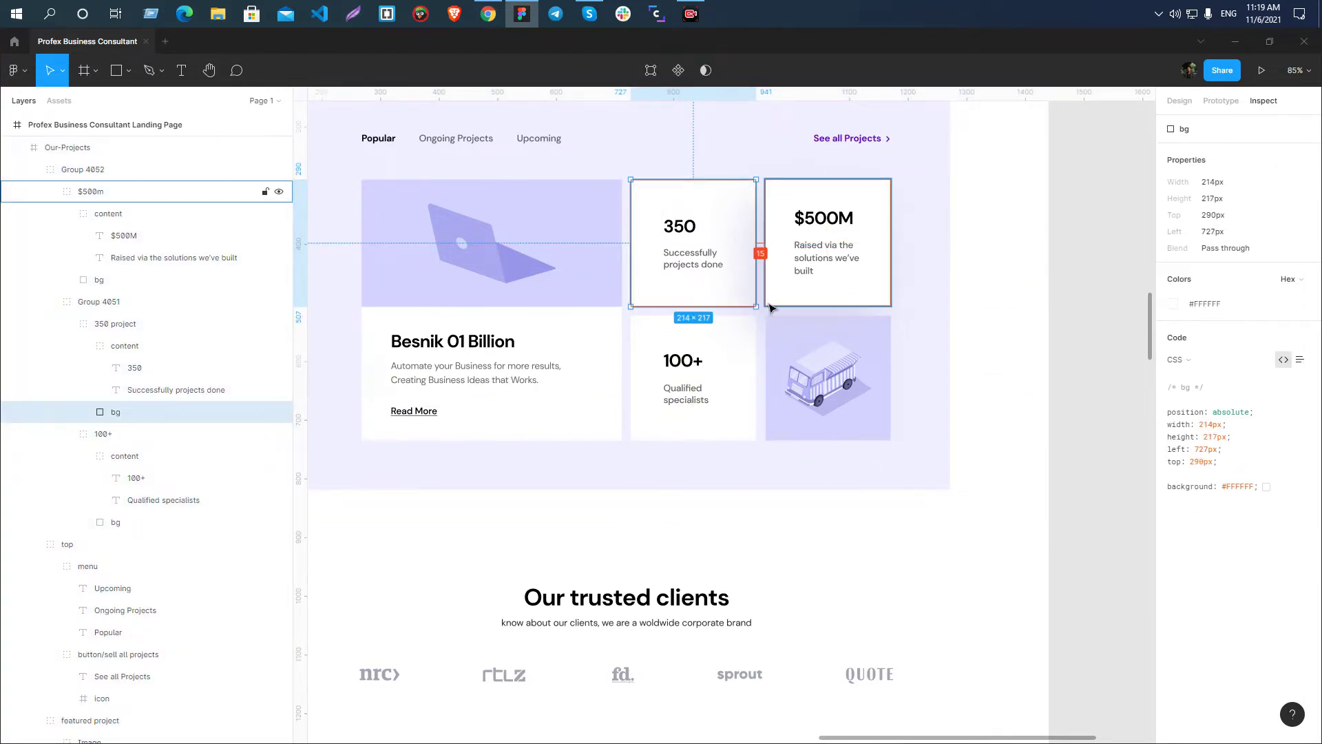
left_click(770, 306)
left_click(998, 337)
scroll(795, 378, "down", 3)
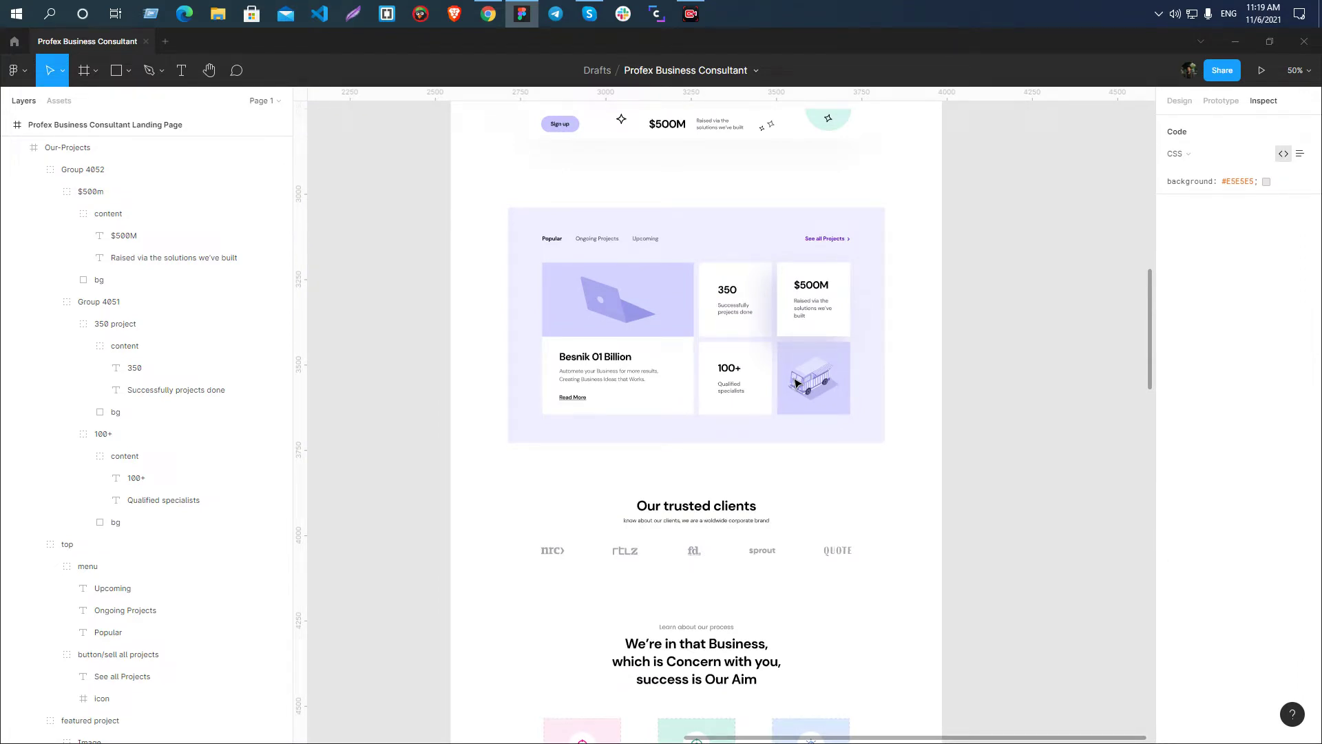
scroll(909, 472, "up", 3)
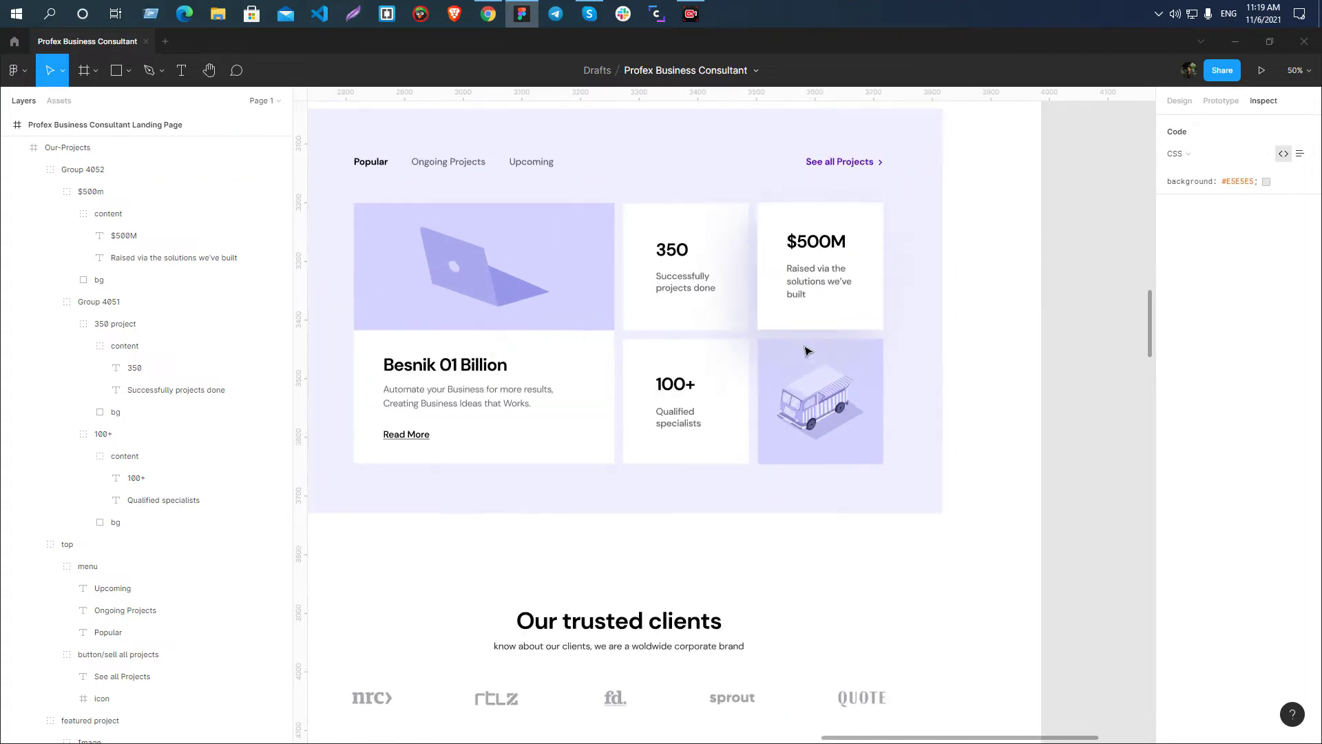
- Inspect the 350 and $500M card layers to find the drop-shadow styling on the $500m group
left_click(795, 330)
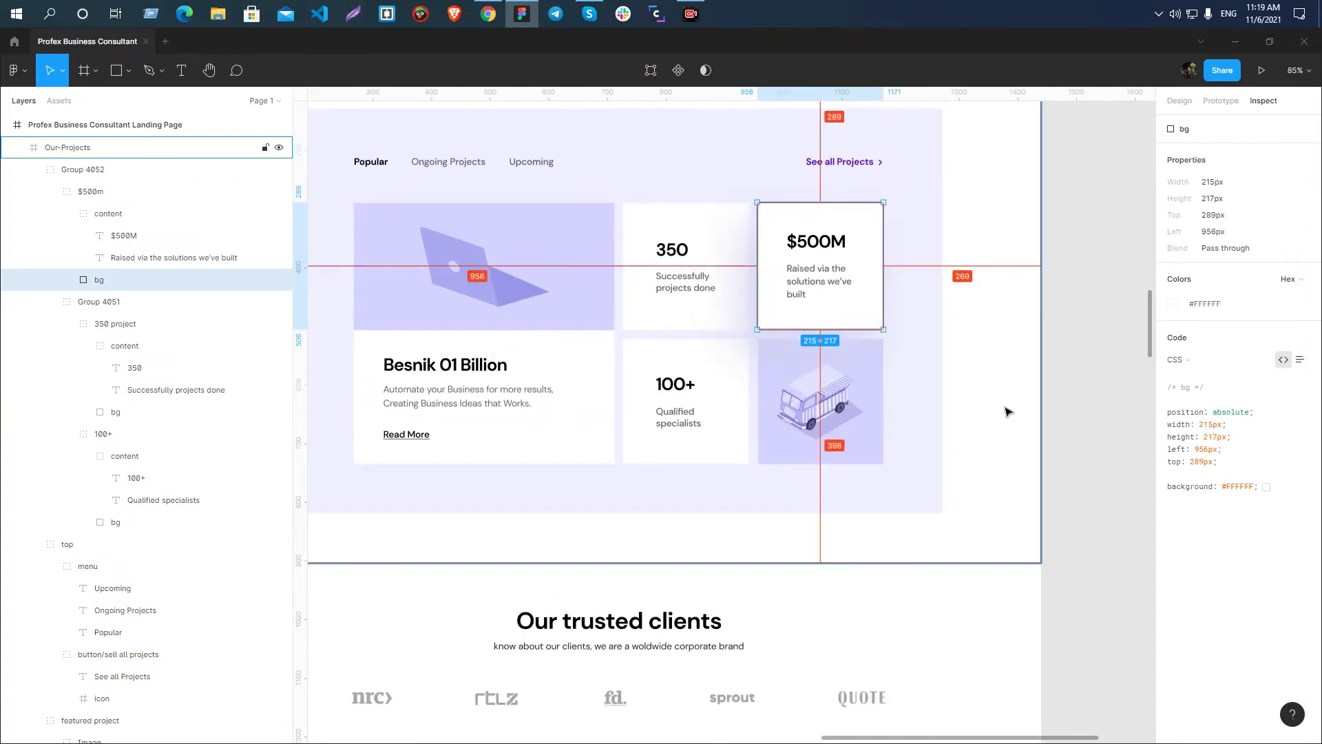
left_click(747, 328)
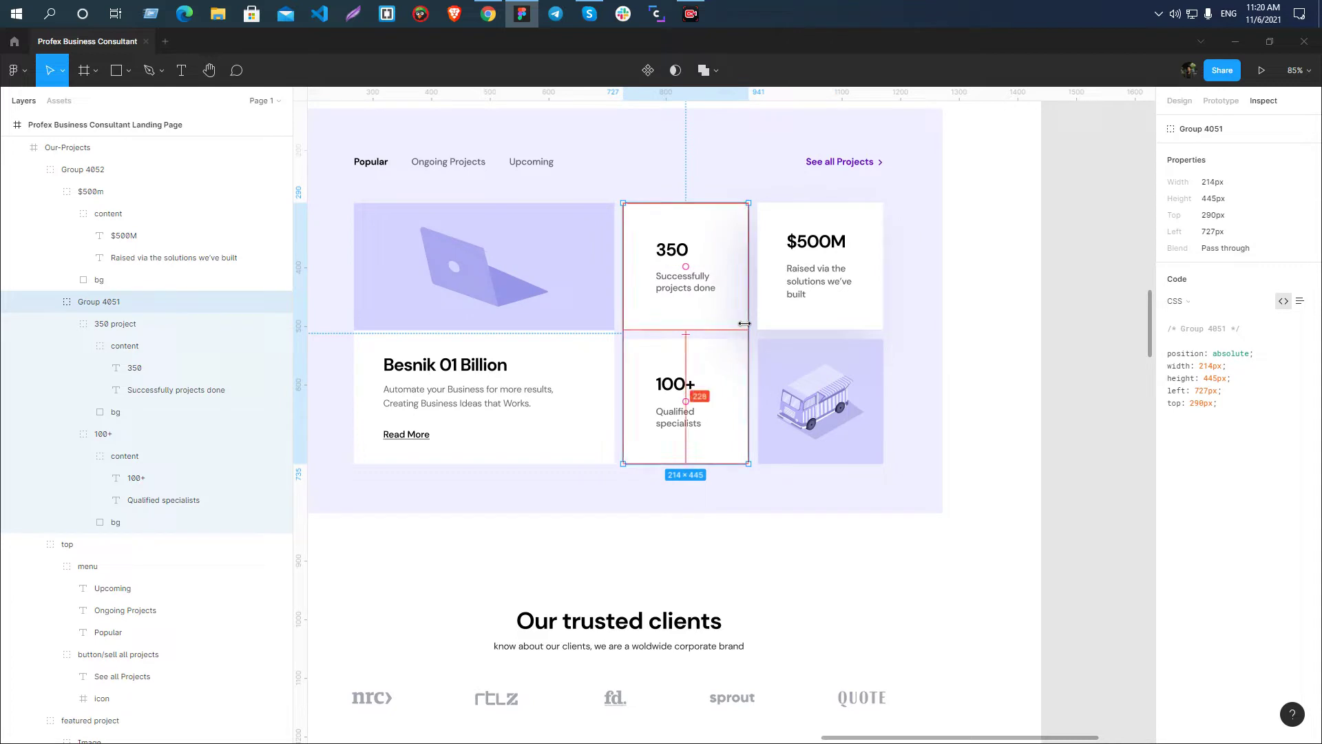
left_click(780, 327)
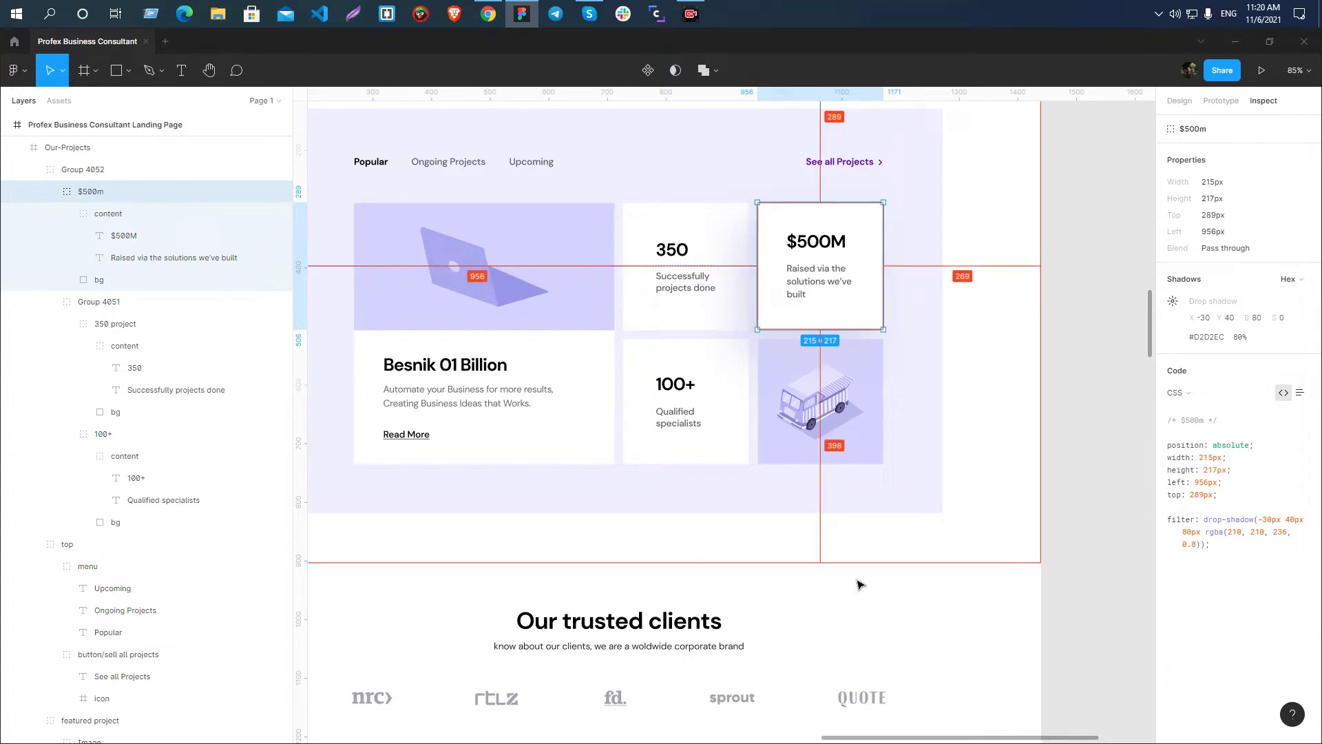
- Switch to Webflow, pick out the $500M card's c-project-box class name, and recheck the shadow code in Figma
key("alt+Tab")
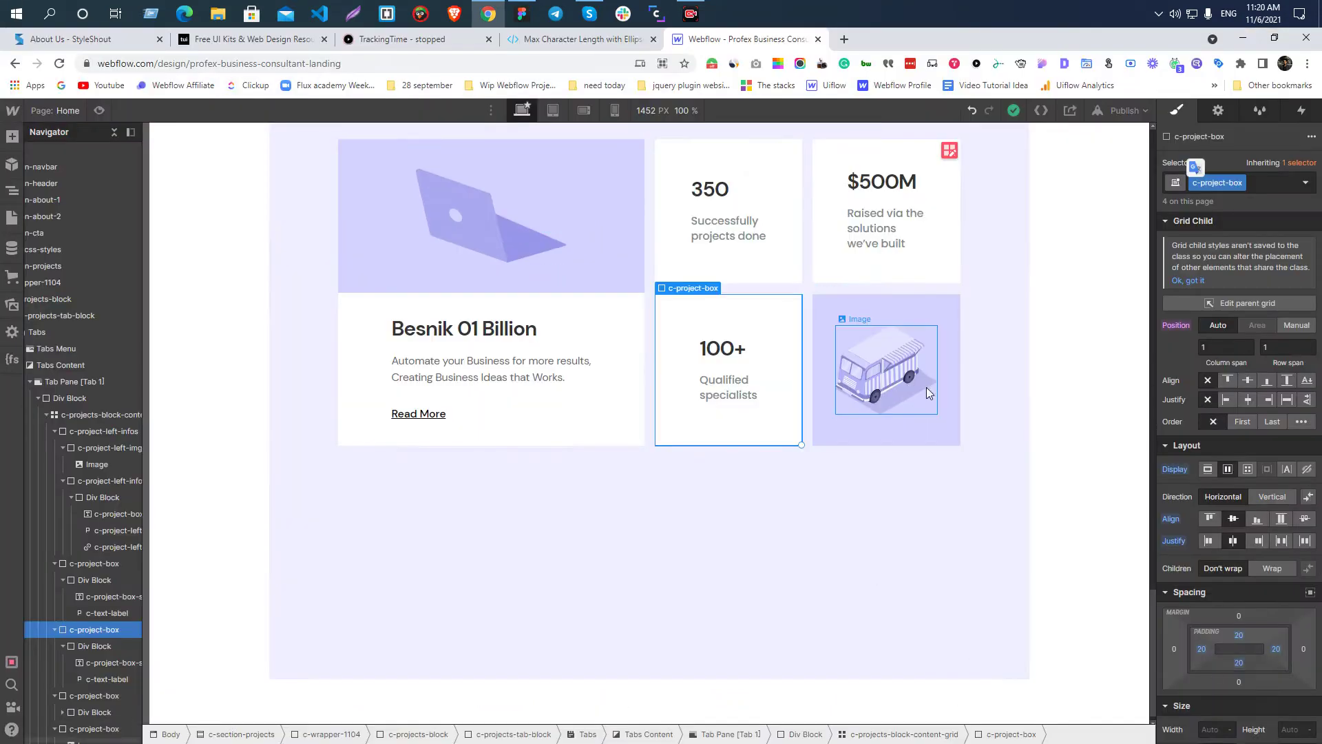
scroll(926, 387, "up", 2)
left_click(826, 391)
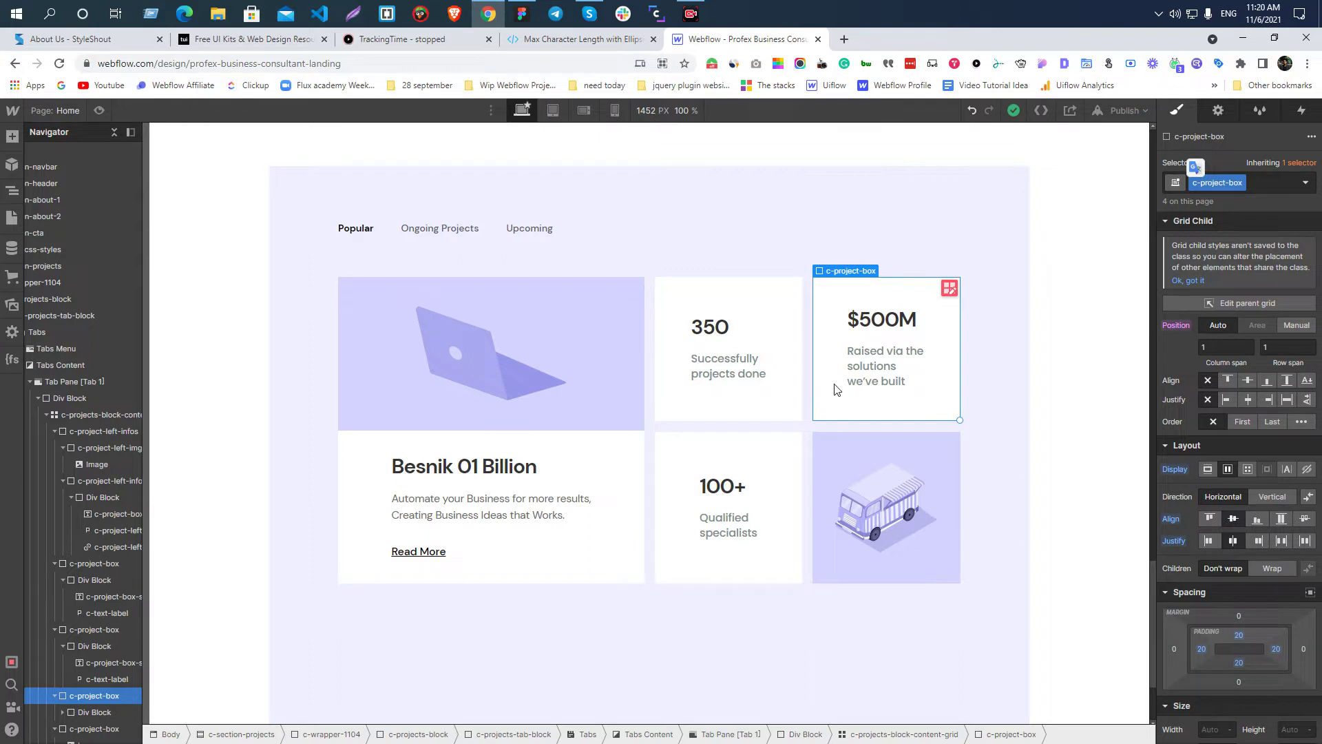
double_click(1217, 183)
key("alt+Tab")
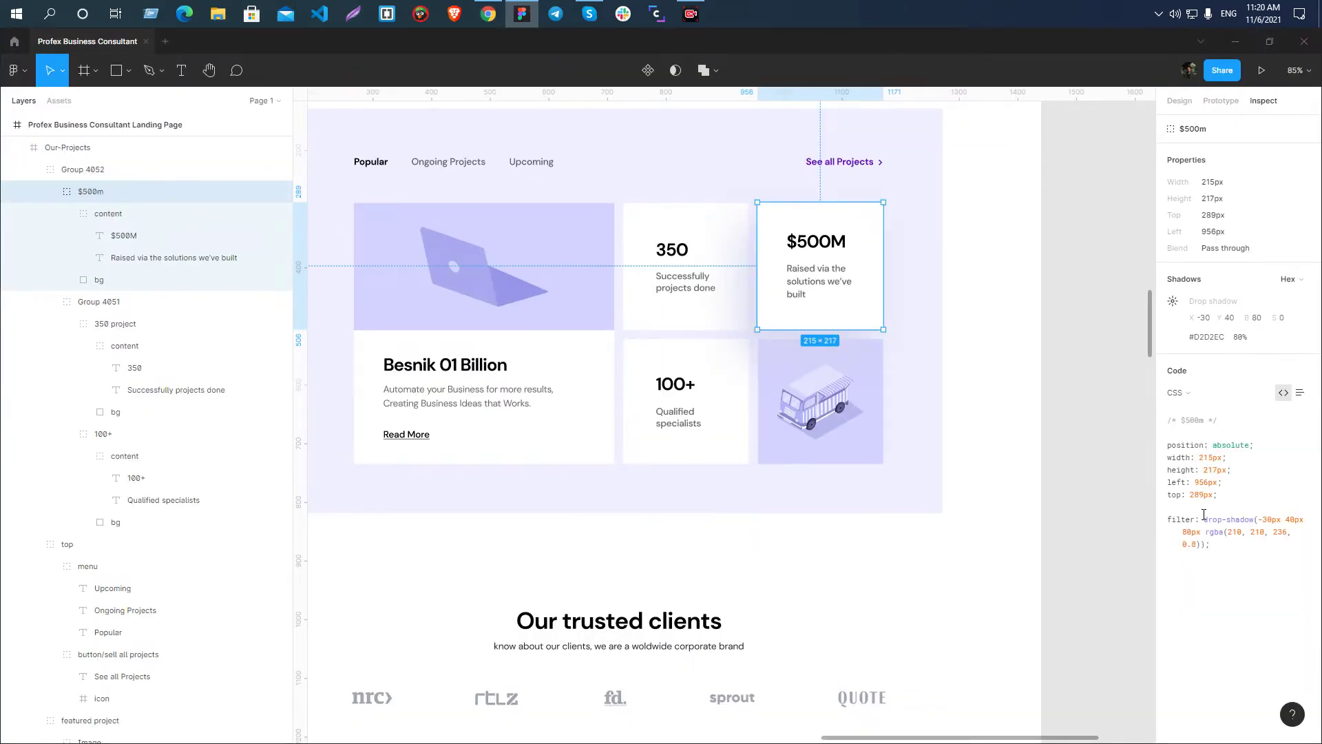
key("alt+Tab")
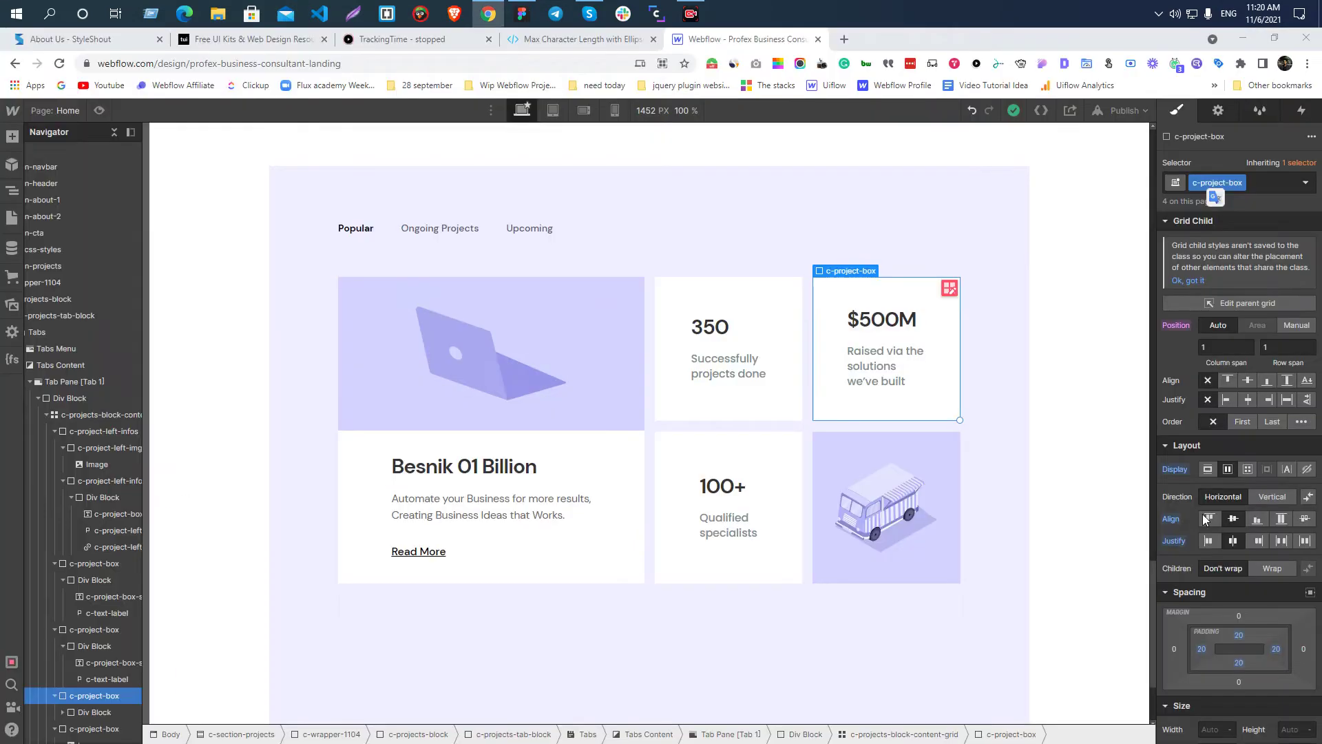
- Collapse the Tabs element in the element tree and add an HTML Embed inside c-projects-tab-block
left_click(607, 237)
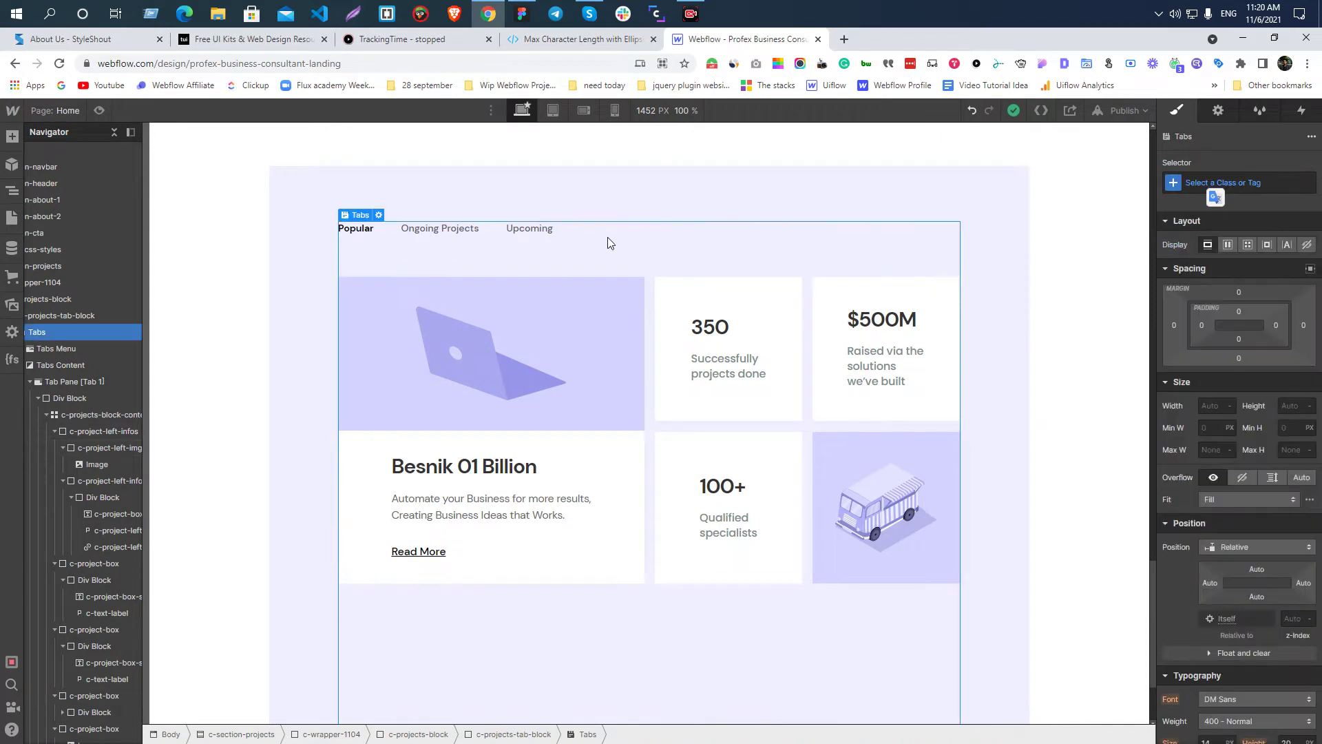
left_click(115, 131)
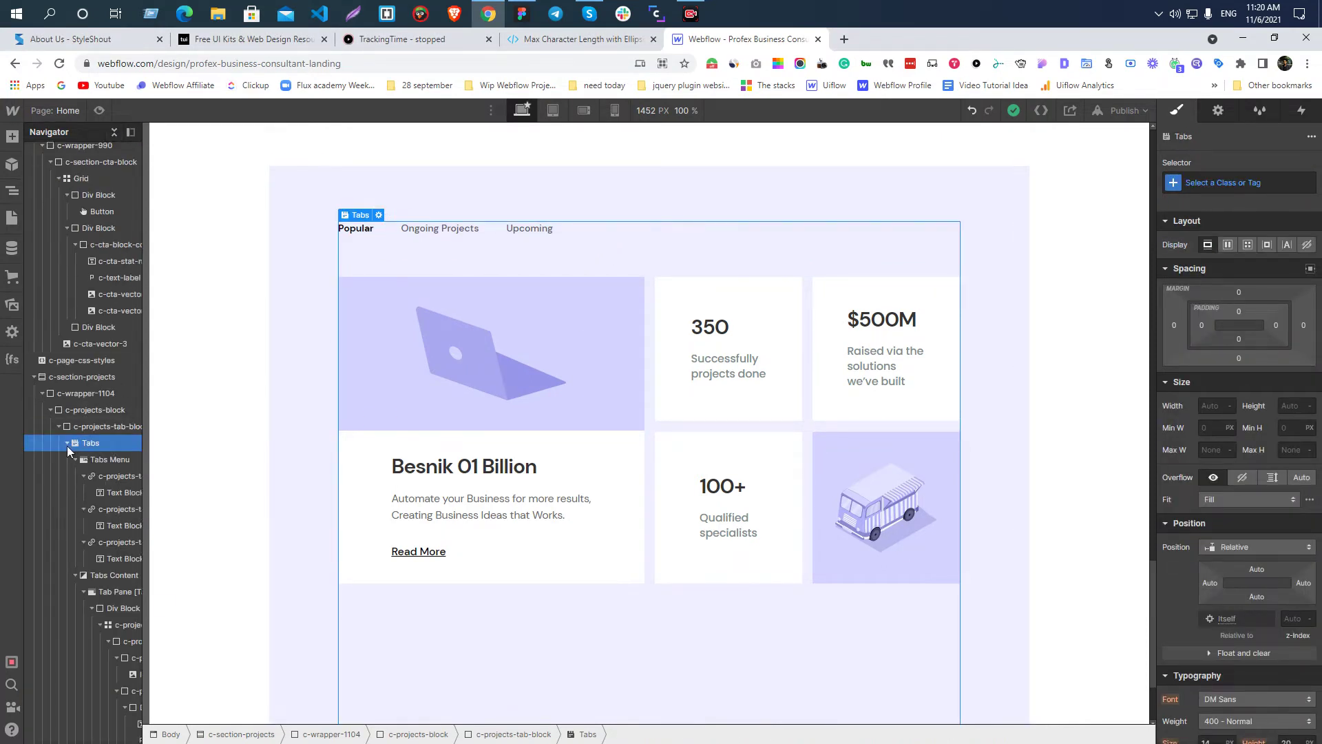
left_click(68, 445)
left_click(98, 412)
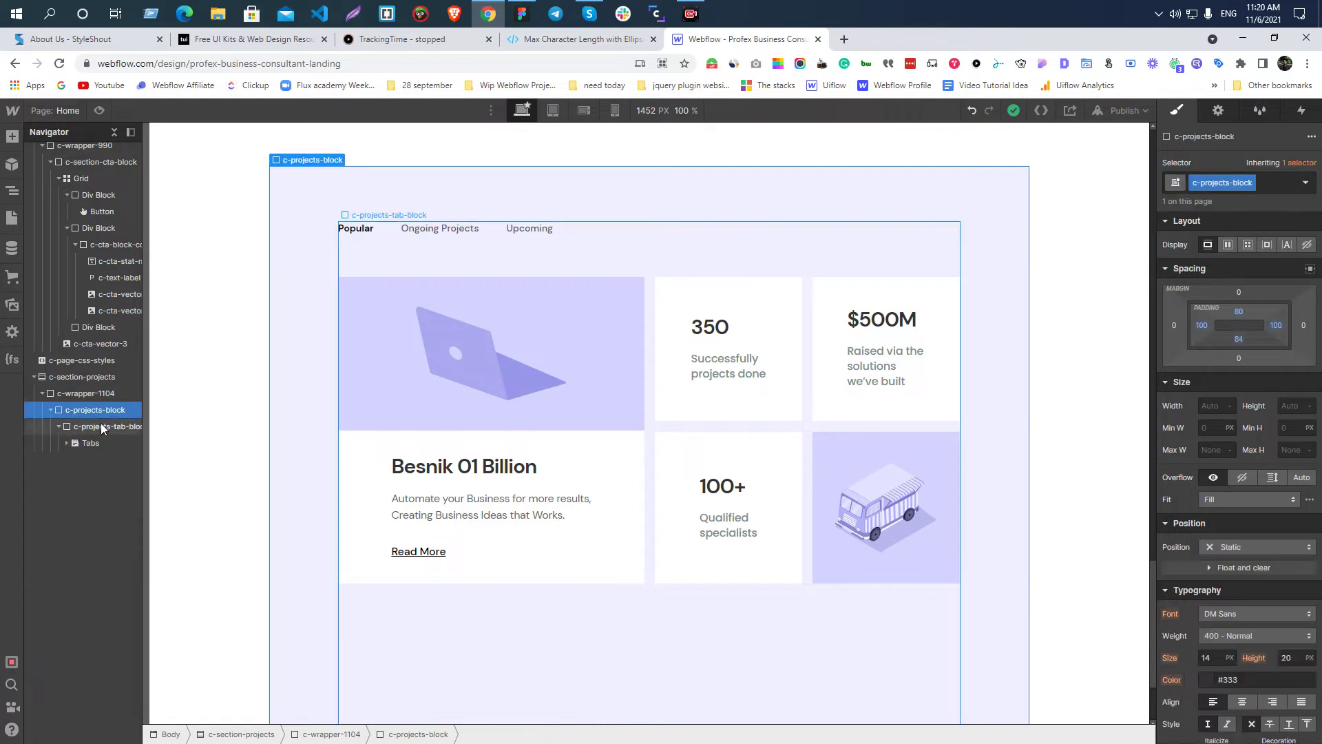
left_click(100, 426)
key("ctrl+e")
type("e")
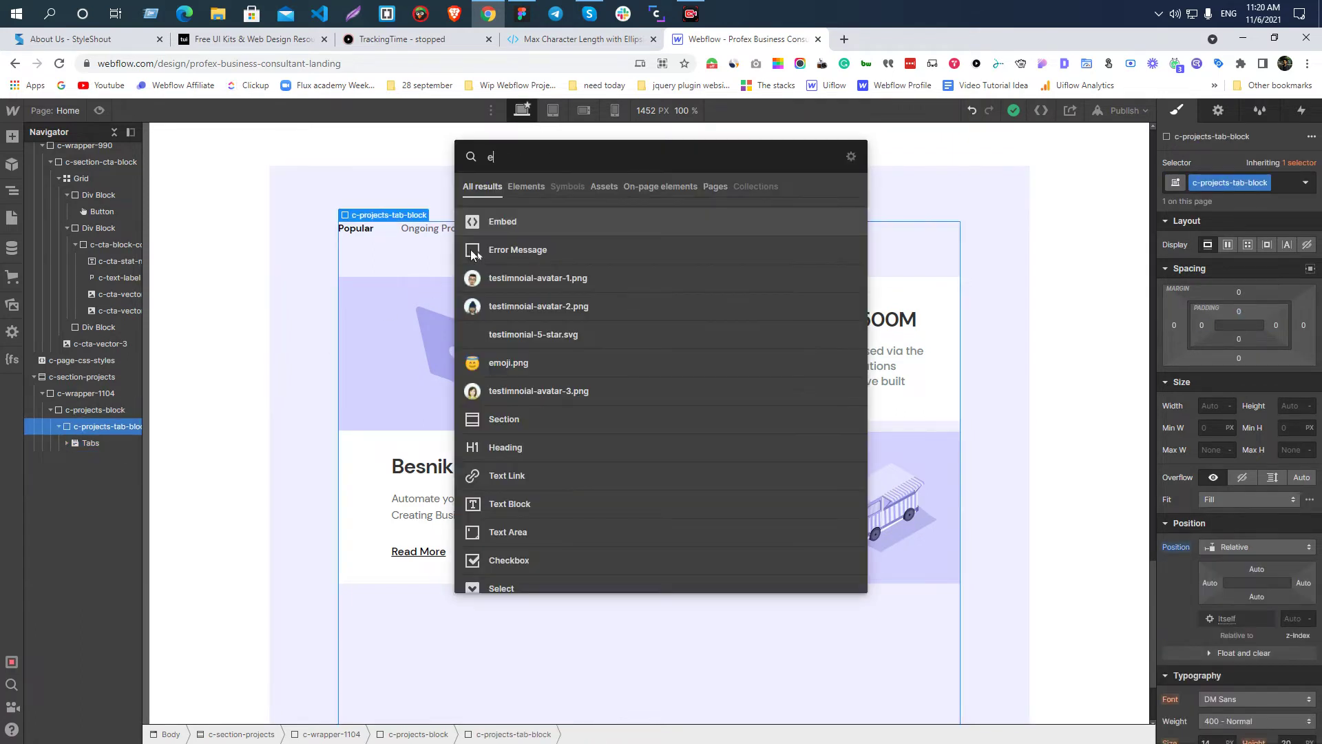
left_click(502, 222)
- Write opening and closing style tags in the embed code, with an empty line between them
type("<>")
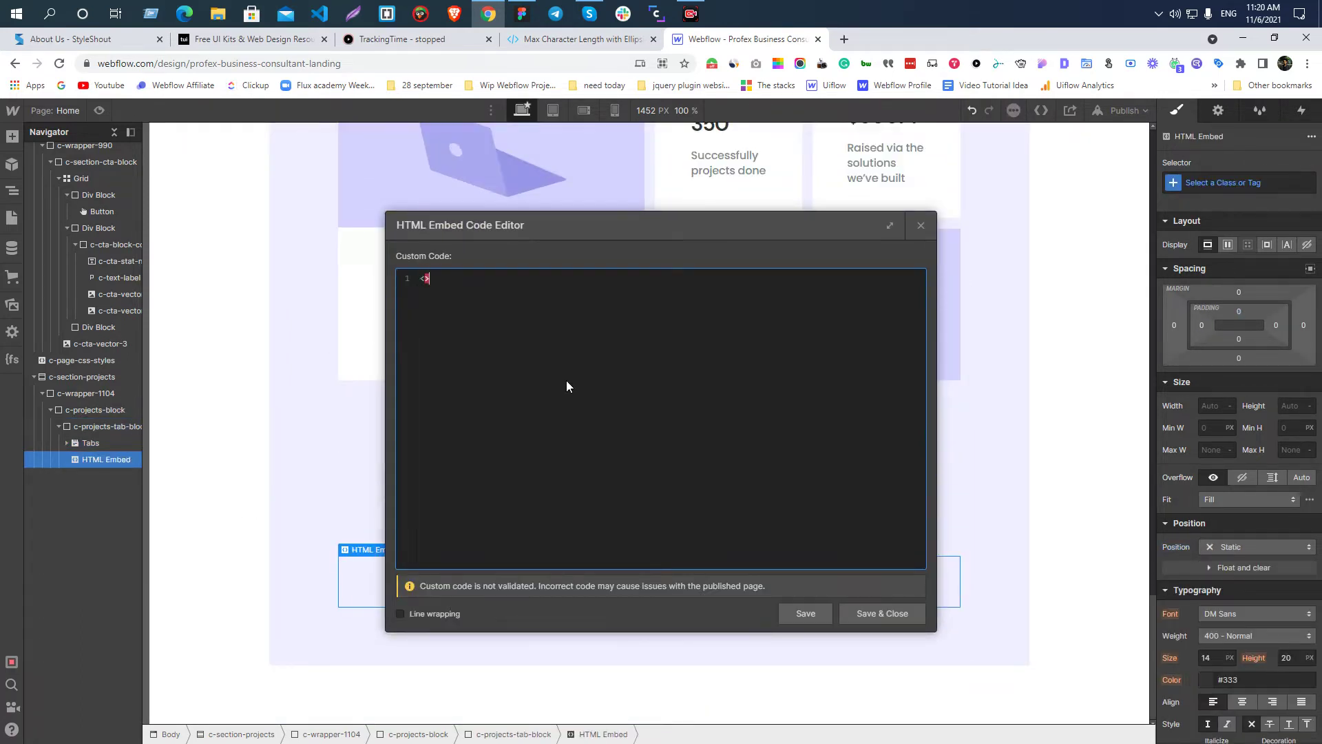
type("<>")
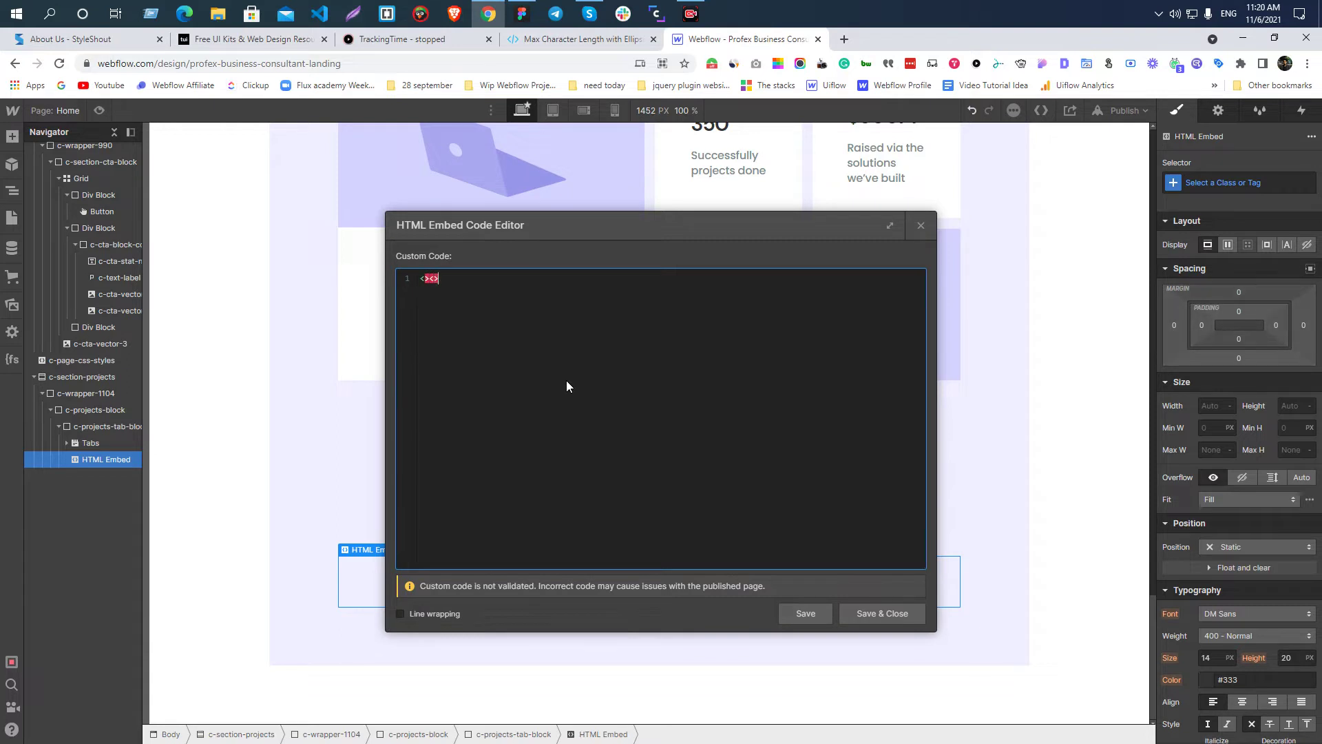
type("style")
key("Right")
type("/style")
key("Left")
key("Return")
key("Return")
key("Up")
- Add an empty .c-project-box:hover rule inside the style tags
type("c-project-box")
key("BackSpace")
key("BackSpace")
key("BackSpace")
key("BackSpace")
key("BackSpace")
key("BackSpace")
key("BackSpace")
key("BackSpace")
key("BackSpace")
key("BackSpace")
key("BackSpace")
key("BackSpace")
key("BackSpace")
type(".c-project-box:hover {")
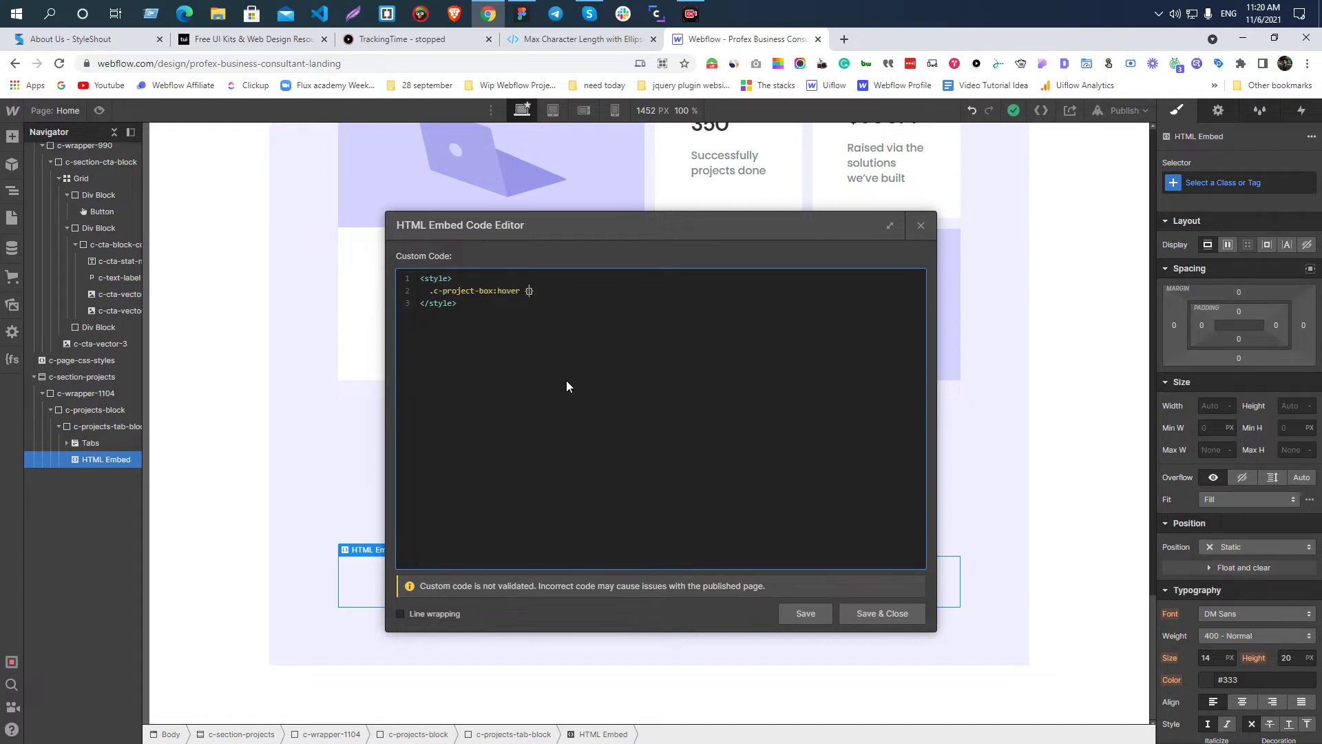
key("Return")
- Copy the $500M card's filter from Figma into the hover rule as drop-shadow(-30px 40px 80px rgba(210, 210, 236, 0.8)), and save the embed
key("alt+Tab")
left_click_drag(1229, 549, 1168, 524)
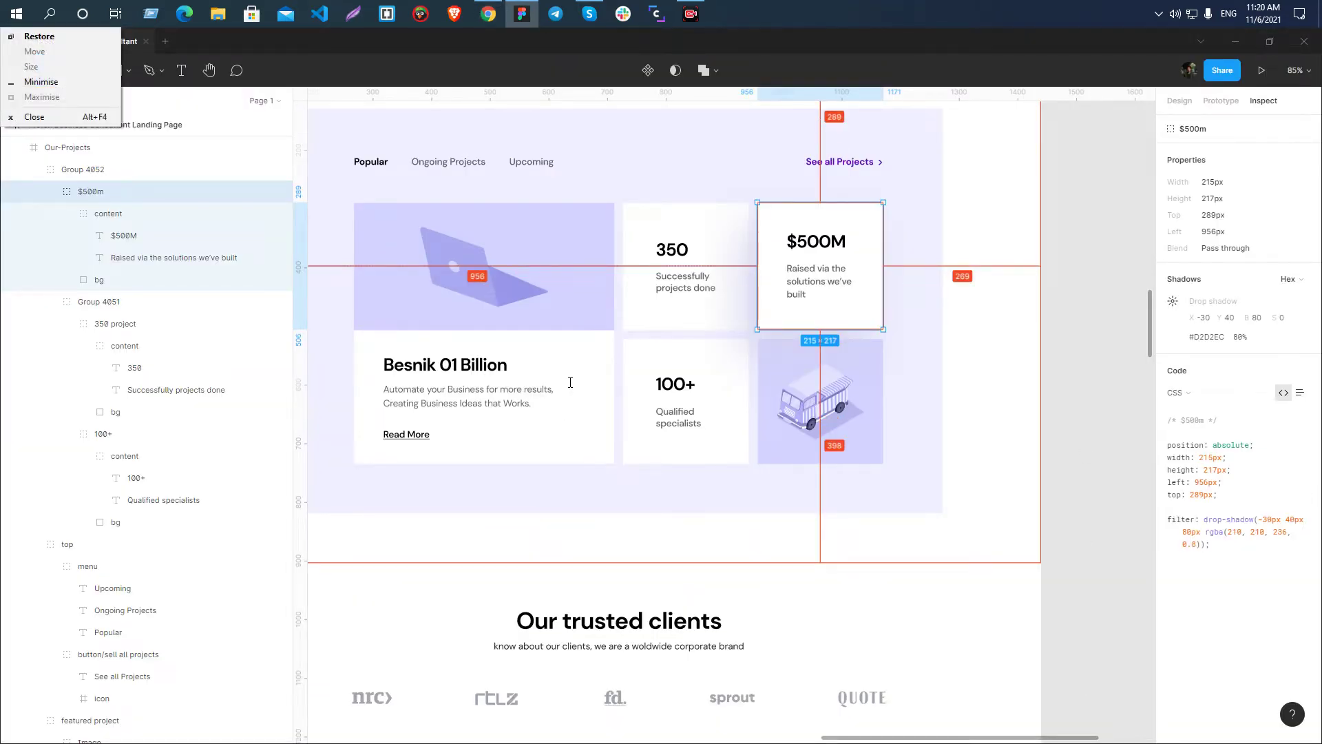
key("alt+Tab")
type("filter: drop-shadow(0px 20px 30px rgba(0, 0, 0, 0.1));")
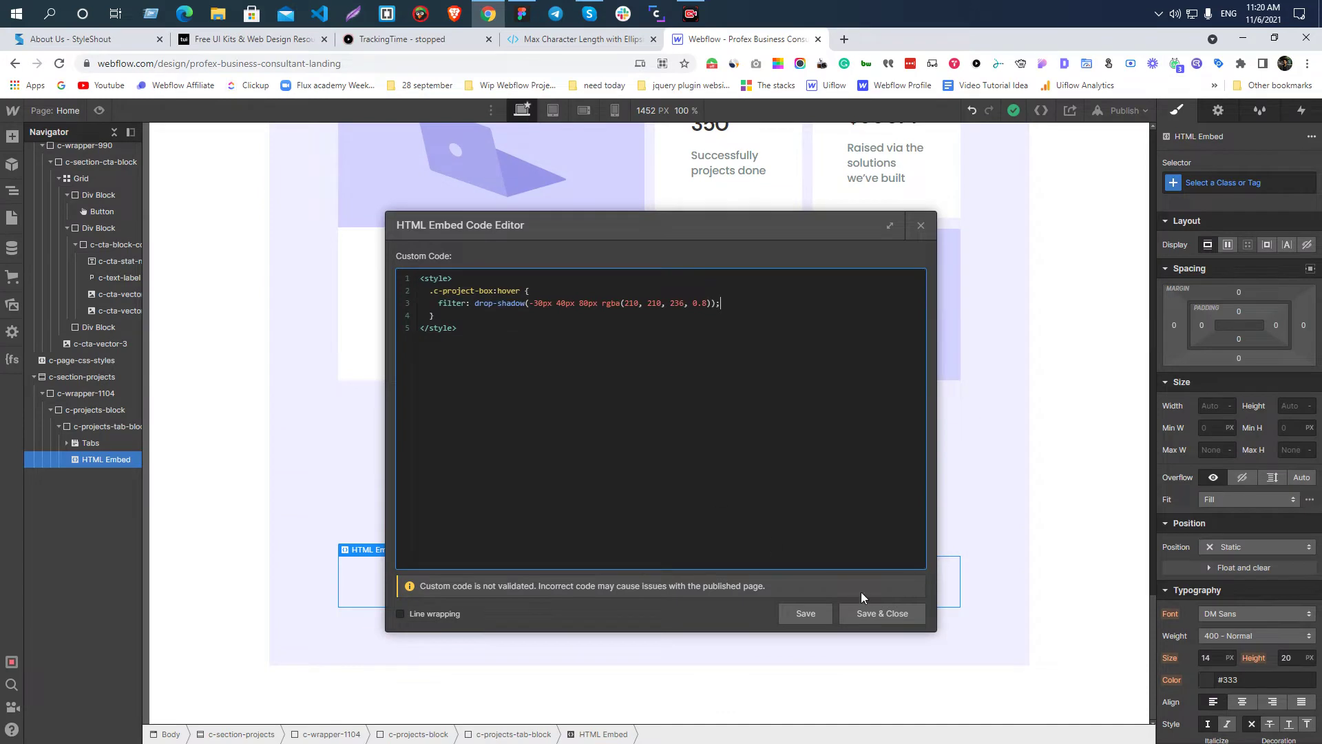
left_click(872, 610)
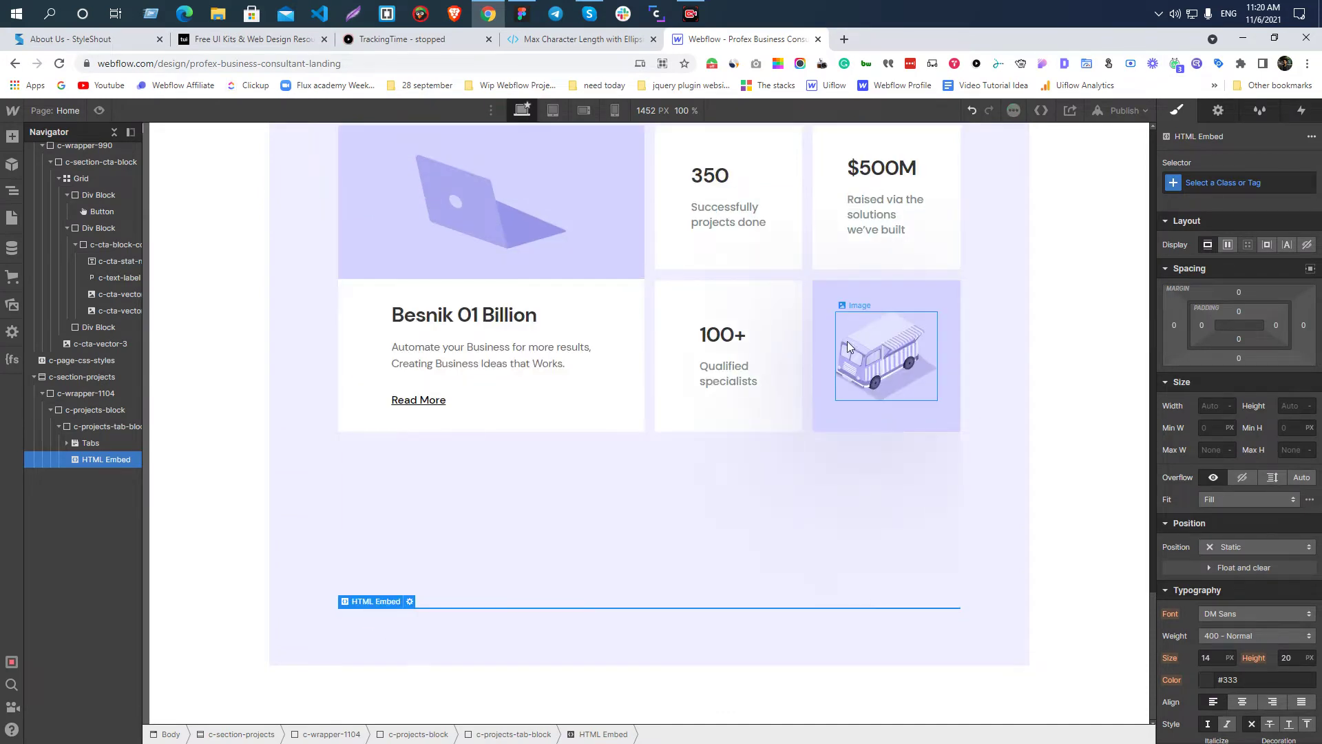
- Preview the projects section to check the hover shadow on the cards, and return to the designer
left_click(99, 110)
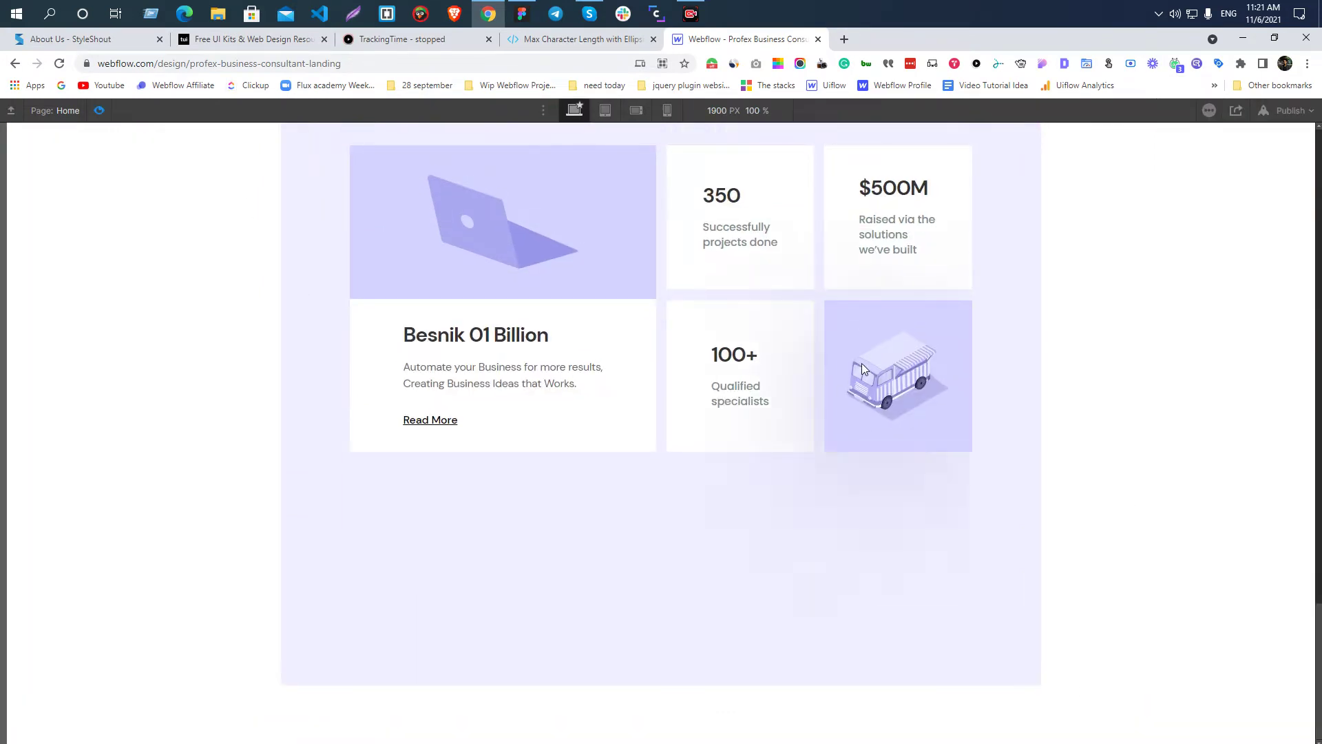
scroll(733, 363, "up", 2)
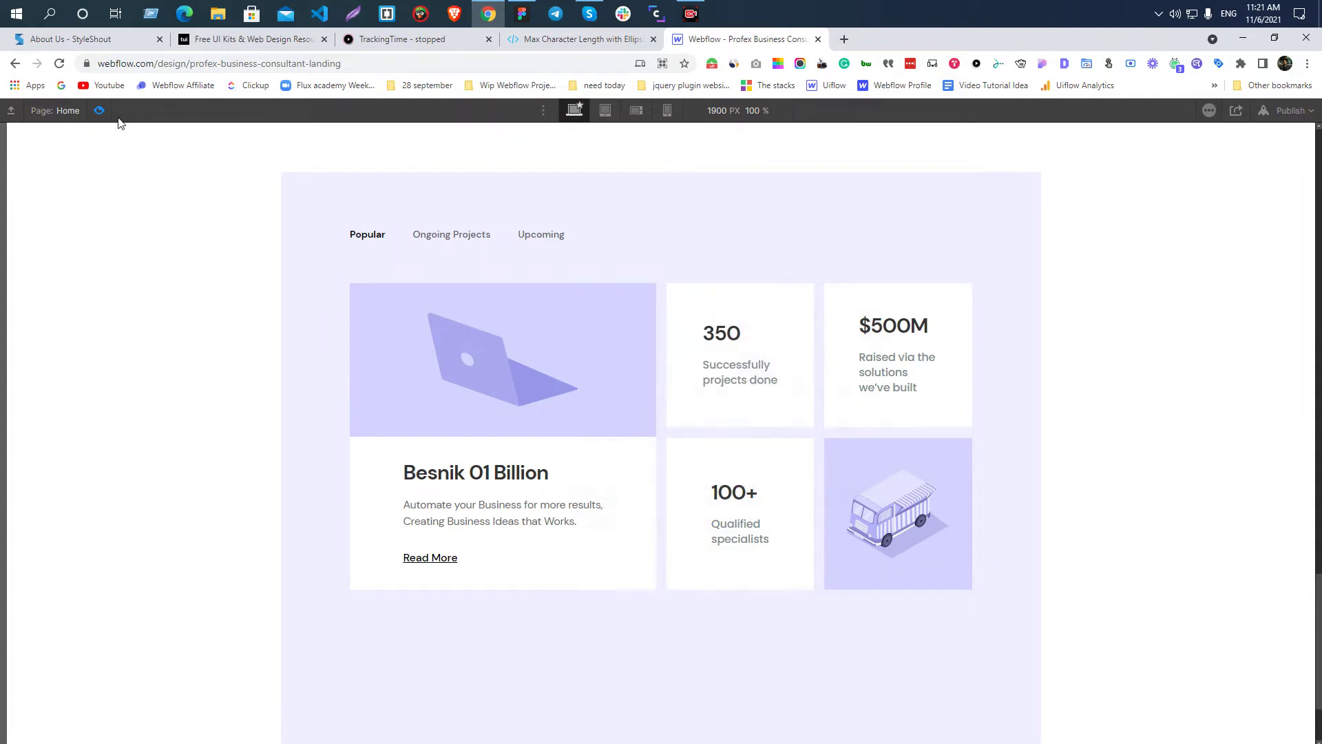
left_click(99, 110)
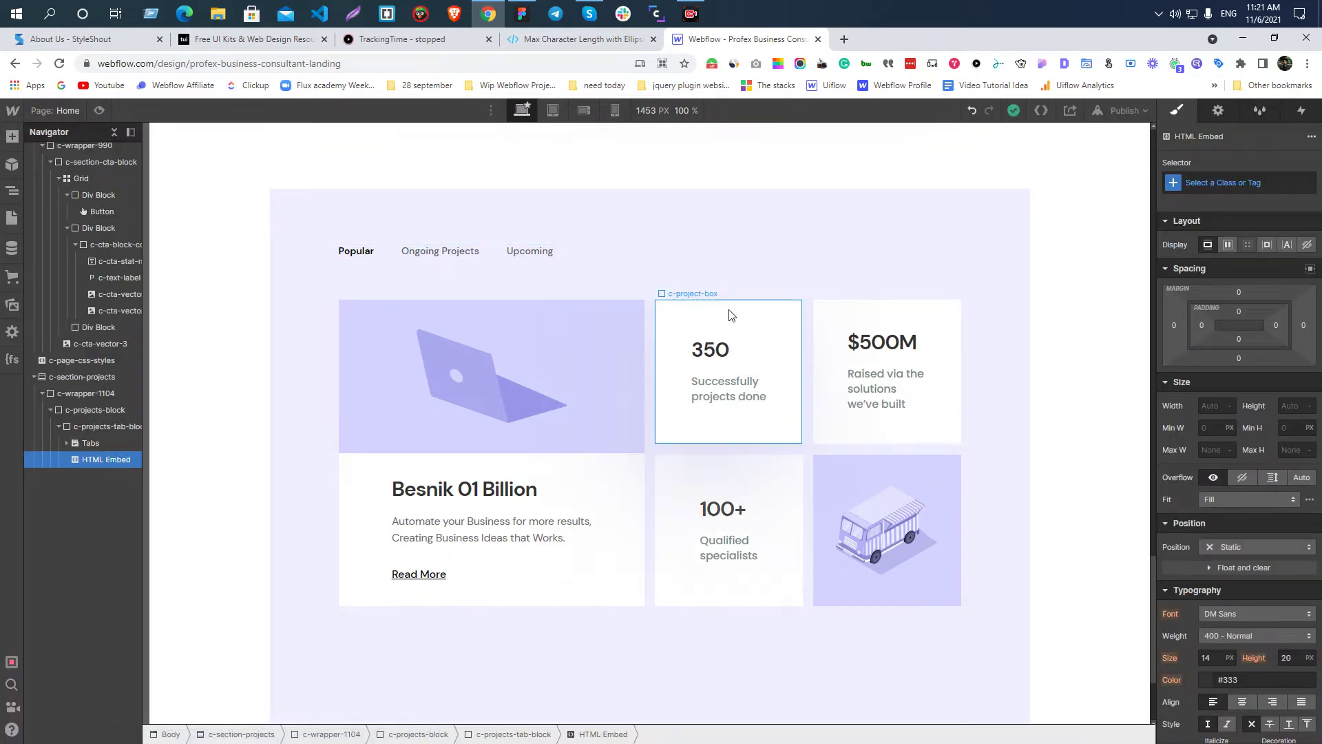
- Check the class name applied to the 350 project card in the projects section
left_click(731, 314)
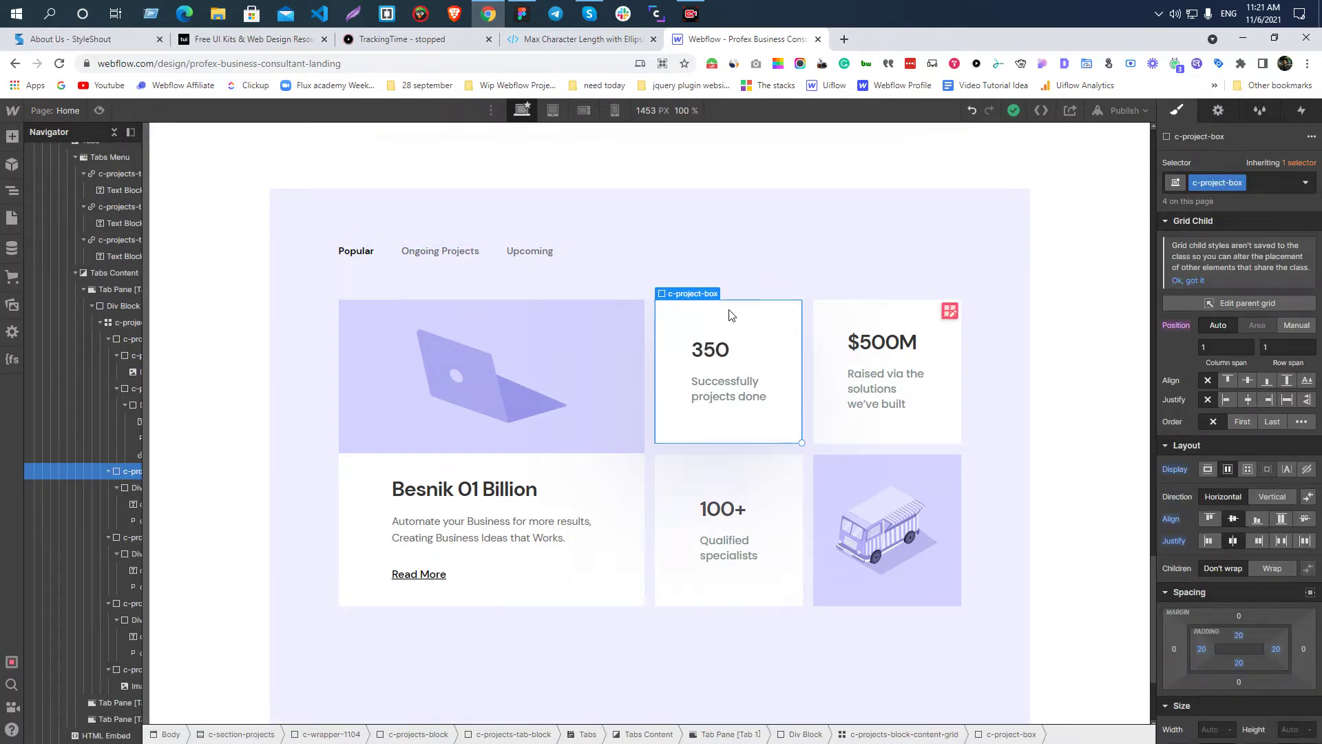
double_click(1216, 181)
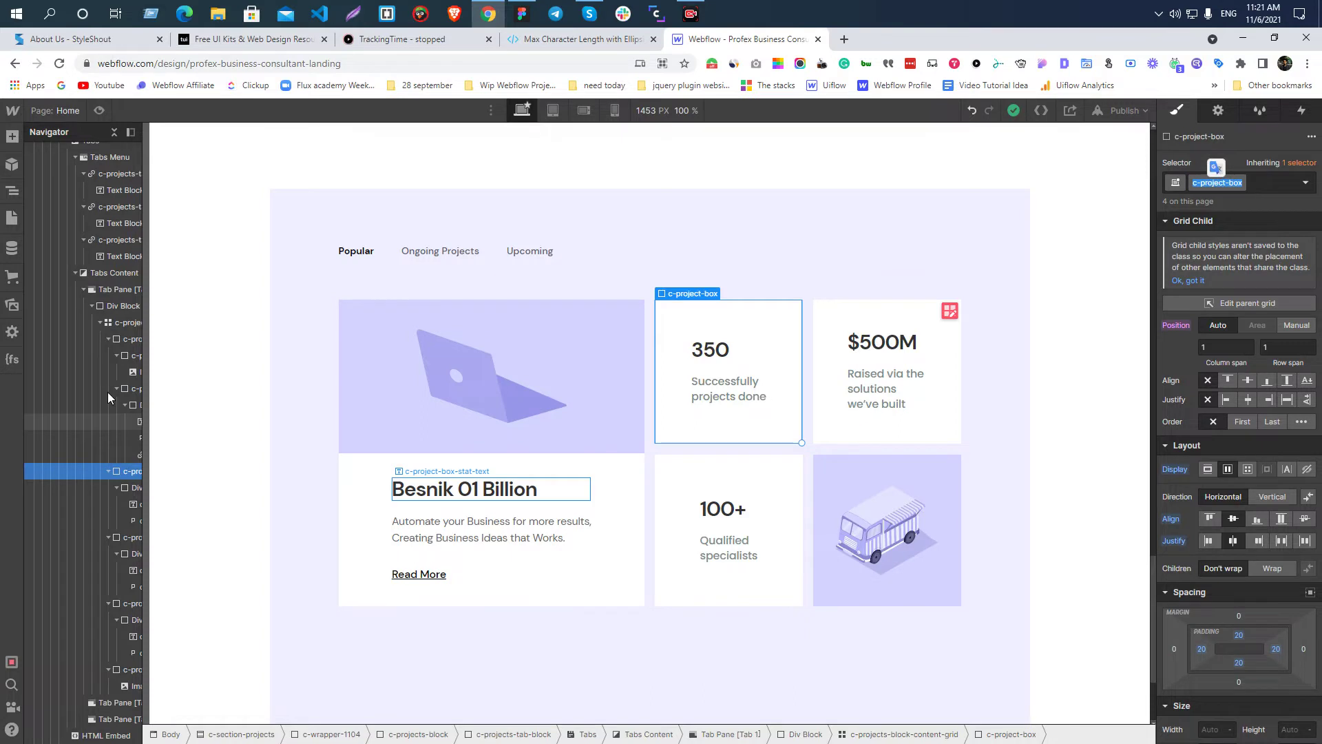
left_click(100, 322)
scroll(79, 289, "up", 7)
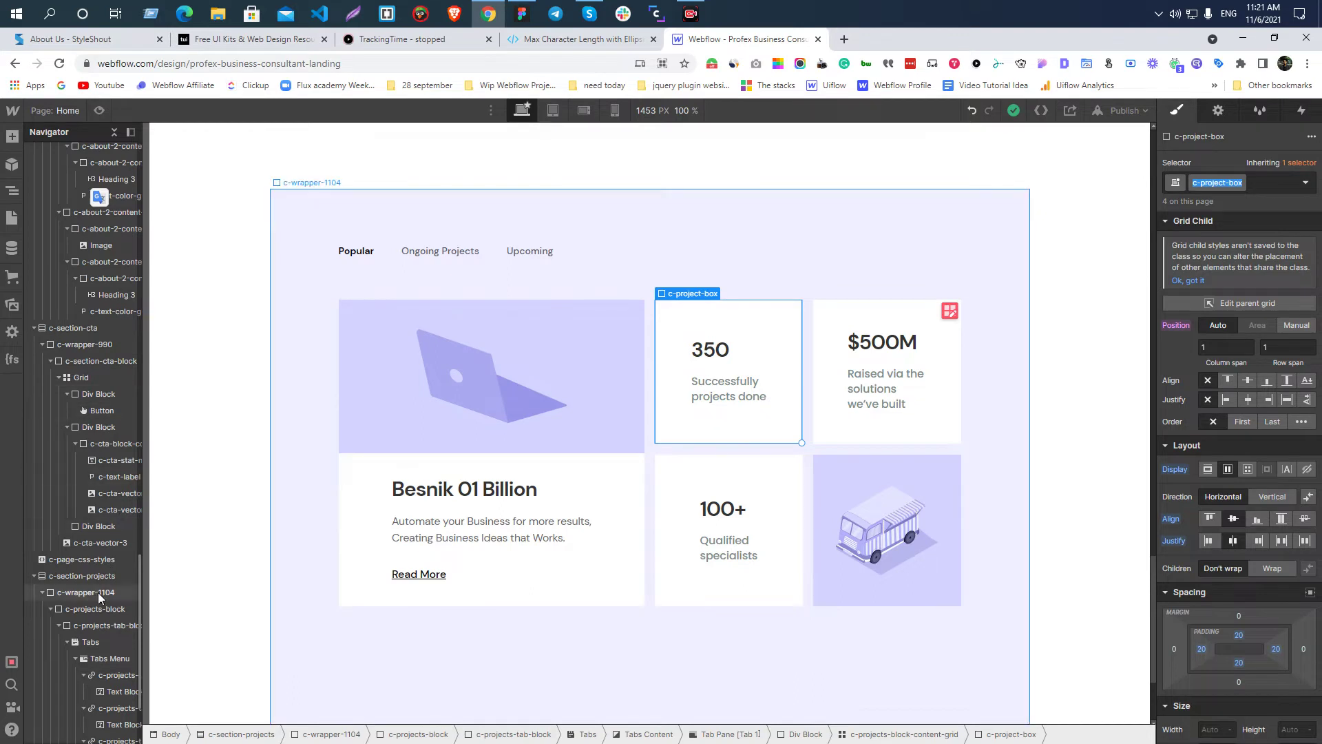
- Reopen the projects section's HTML embed, review the drop-shadow filter in the hover rule, and close the code editor
left_click(463, 218)
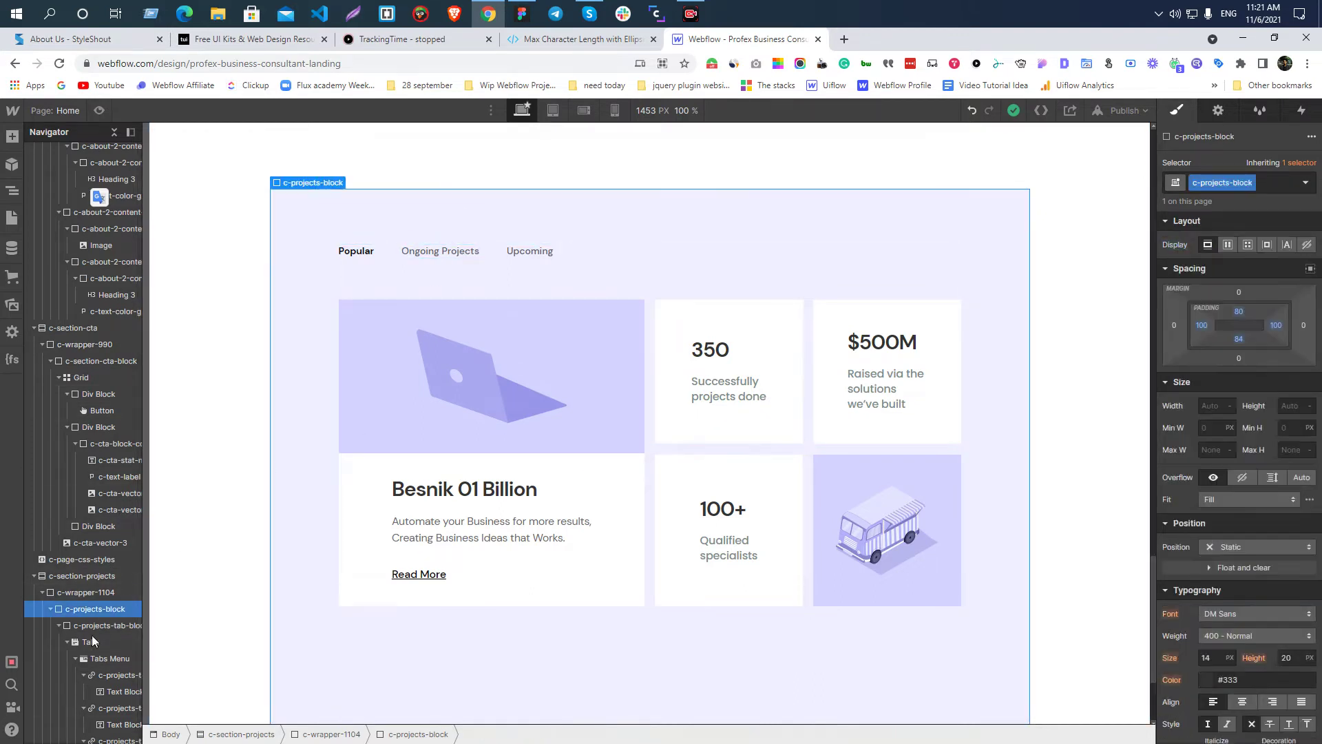
left_click(66, 642)
left_click(104, 658)
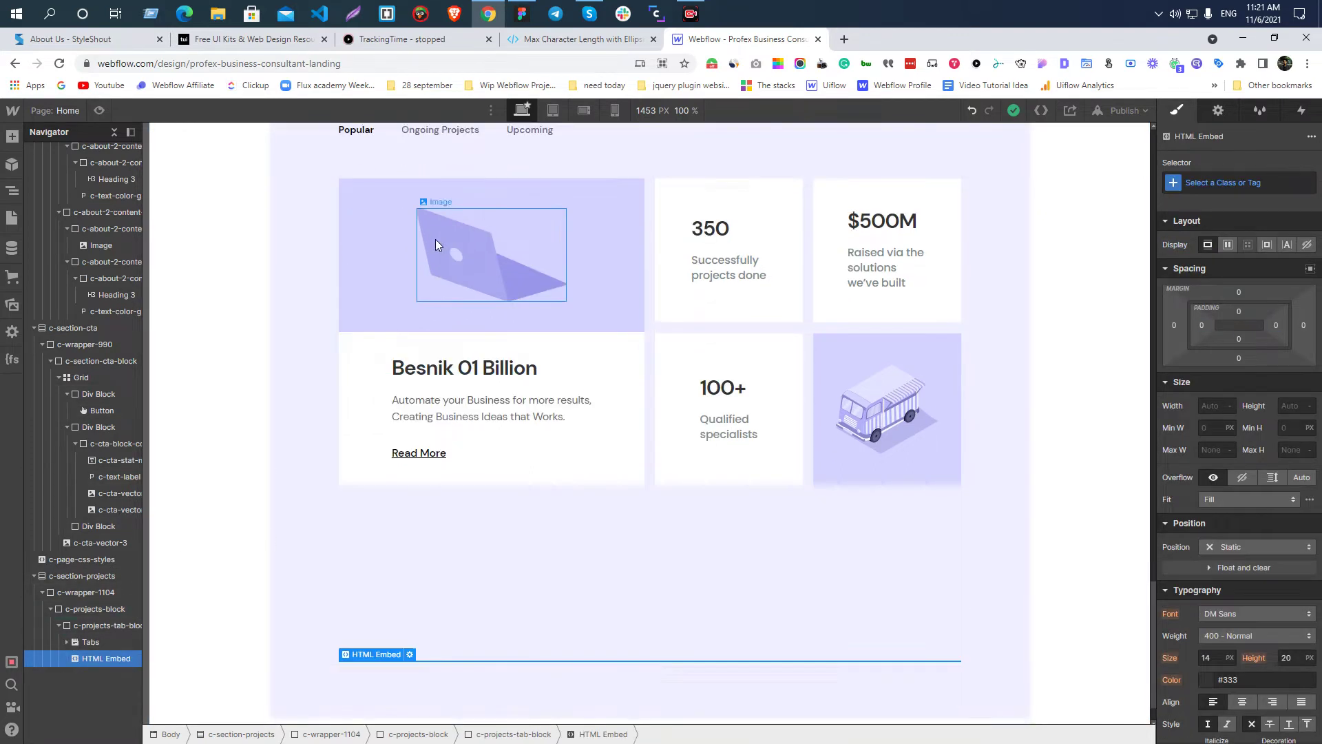
left_click(410, 599)
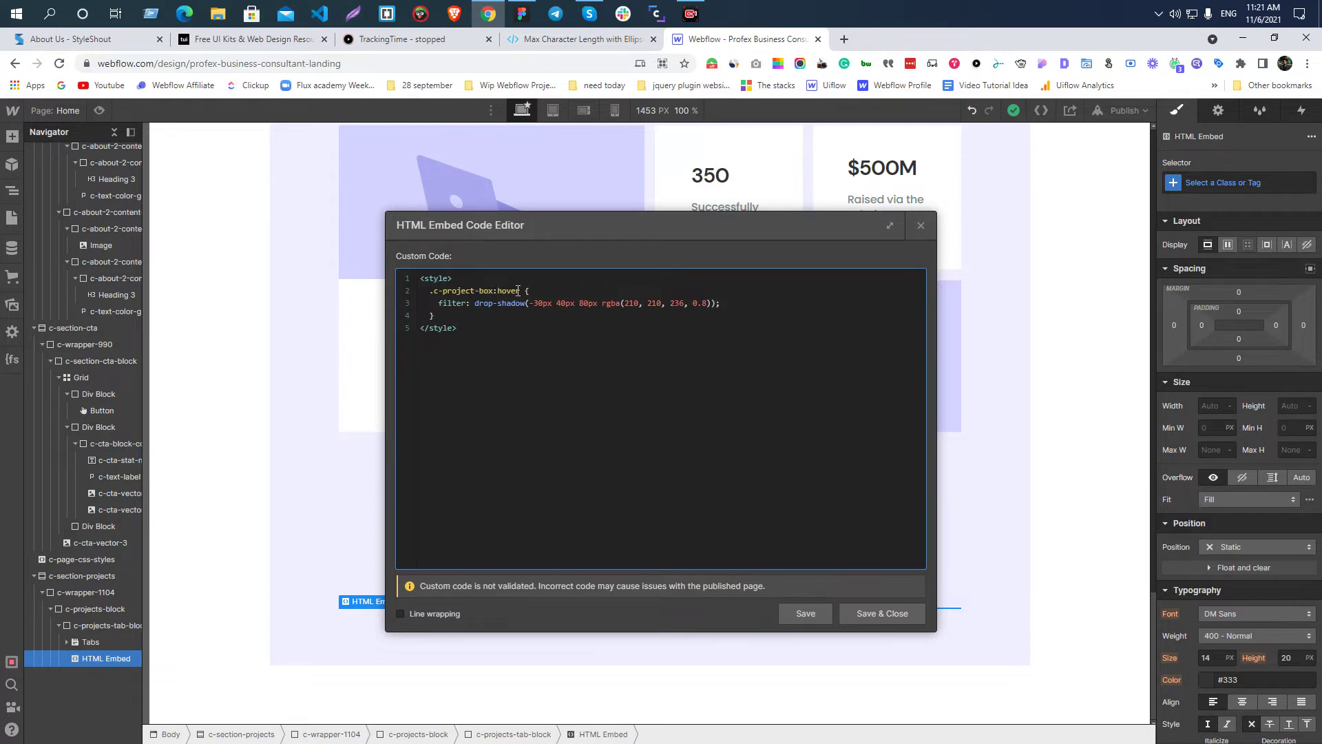
left_click_drag(436, 303, 763, 303)
left_click(770, 592)
left_click(865, 611)
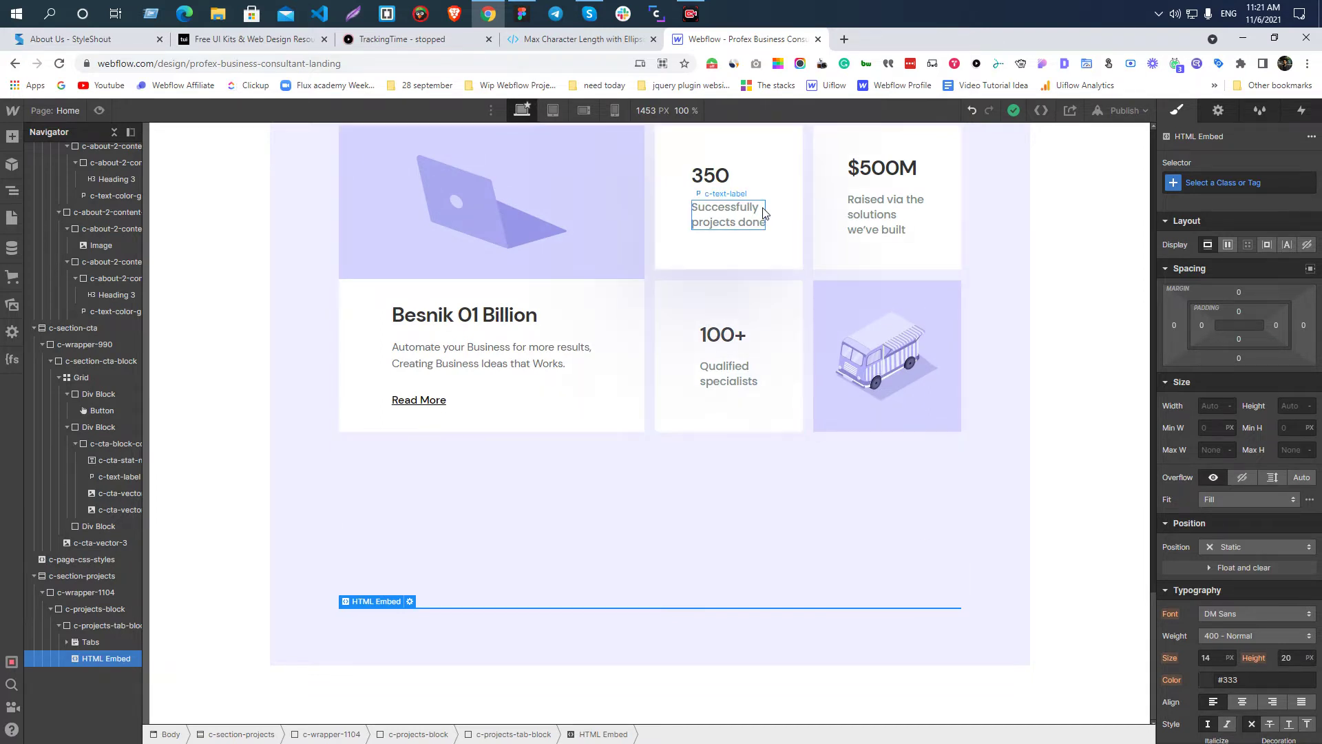
- Switch to Figma to review the $500M card's drop-shadow filter code, and return to Webflow
scroll(763, 212, "up", 2)
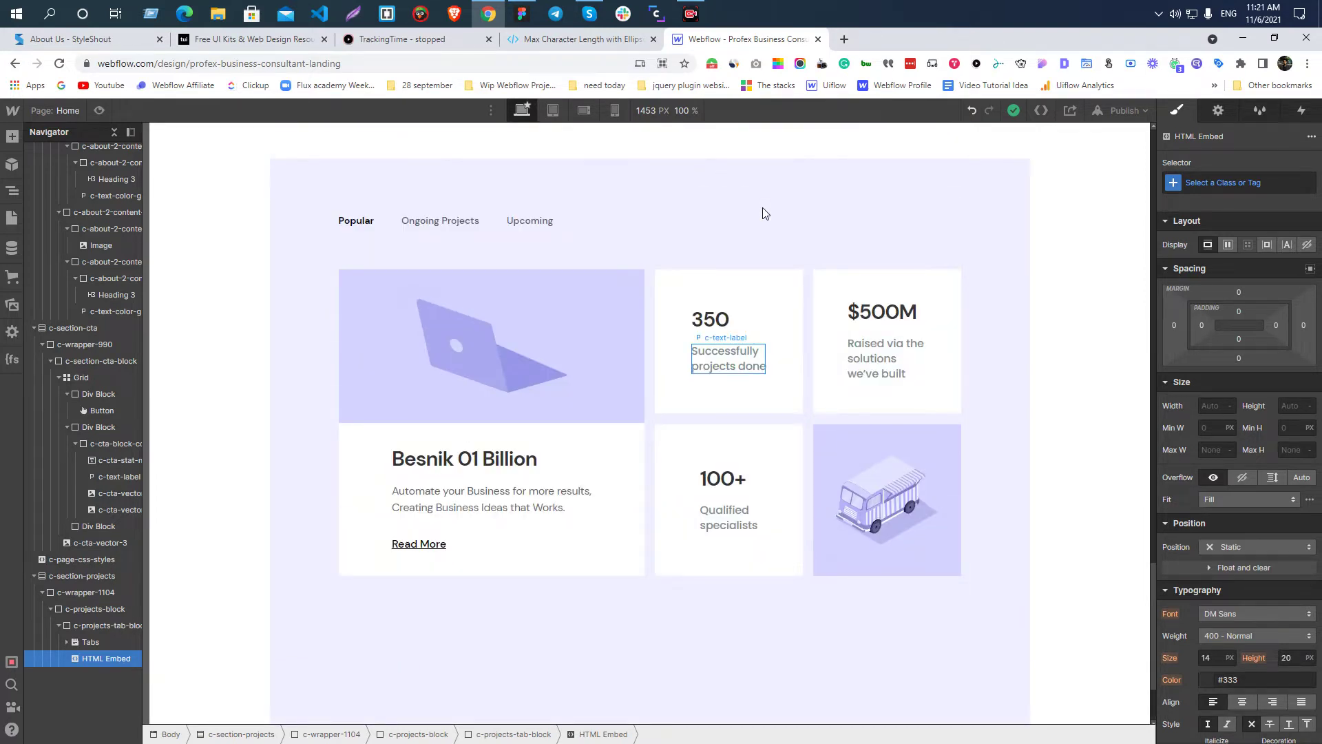
key("alt+Tab")
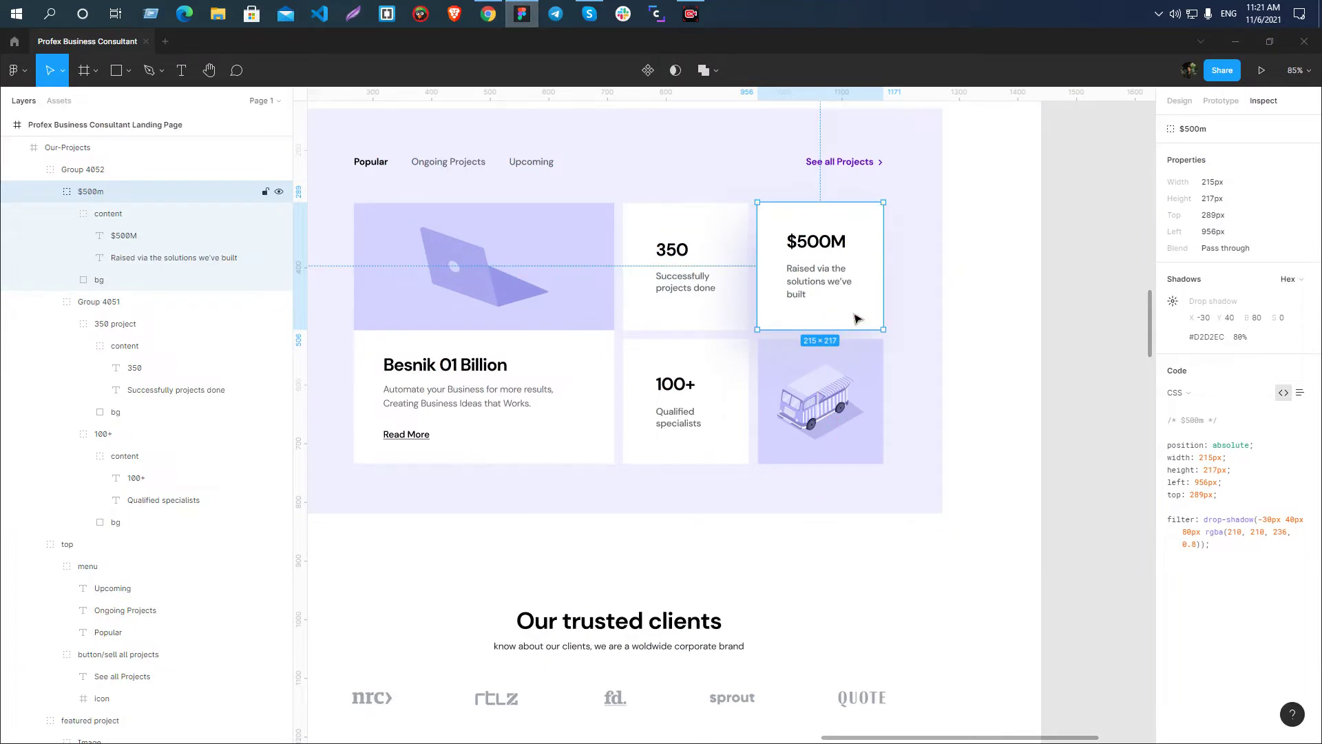
left_click_drag(1232, 552, 1166, 518)
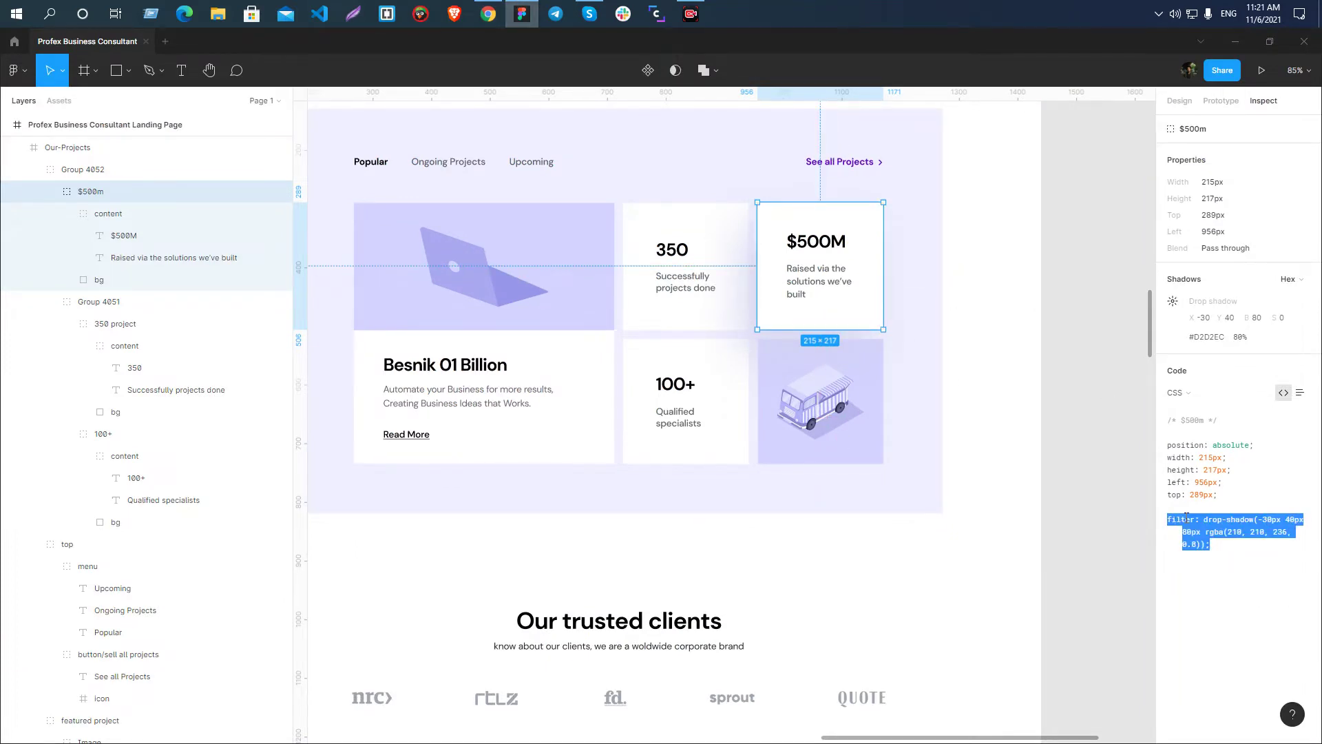
key("alt+Tab")
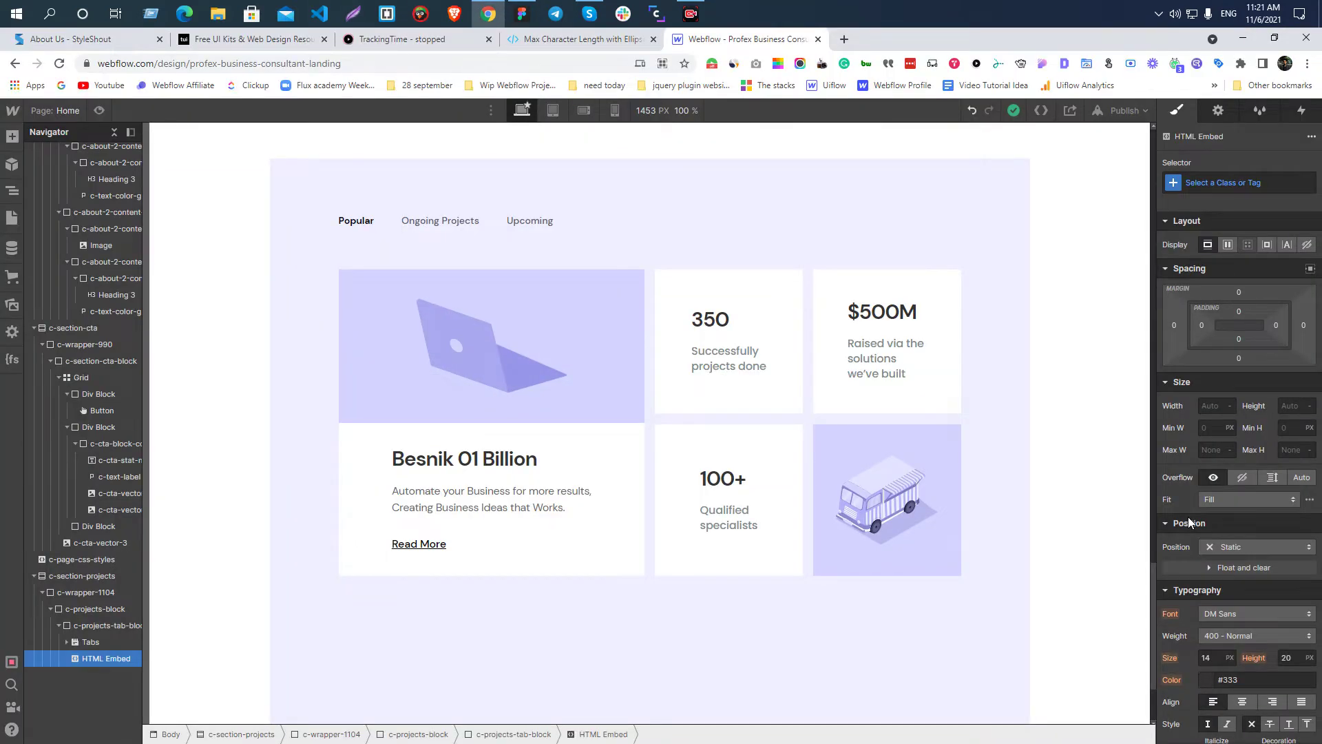
- Measure the gap between the laptop image and the heading below it in Webflow with a screen-capture selection
left_click(400, 437)
key("alt+Tab")
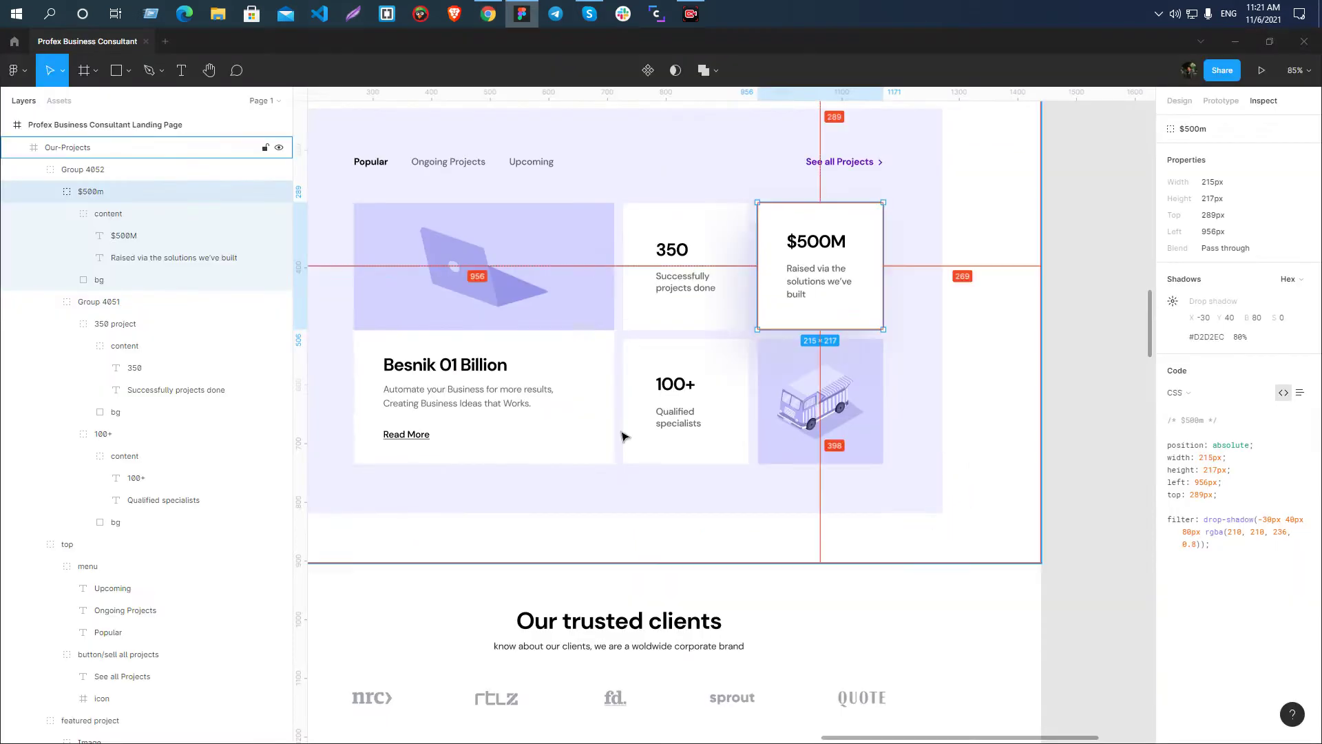
left_click(453, 370, "ctrl")
key("alt+Tab")
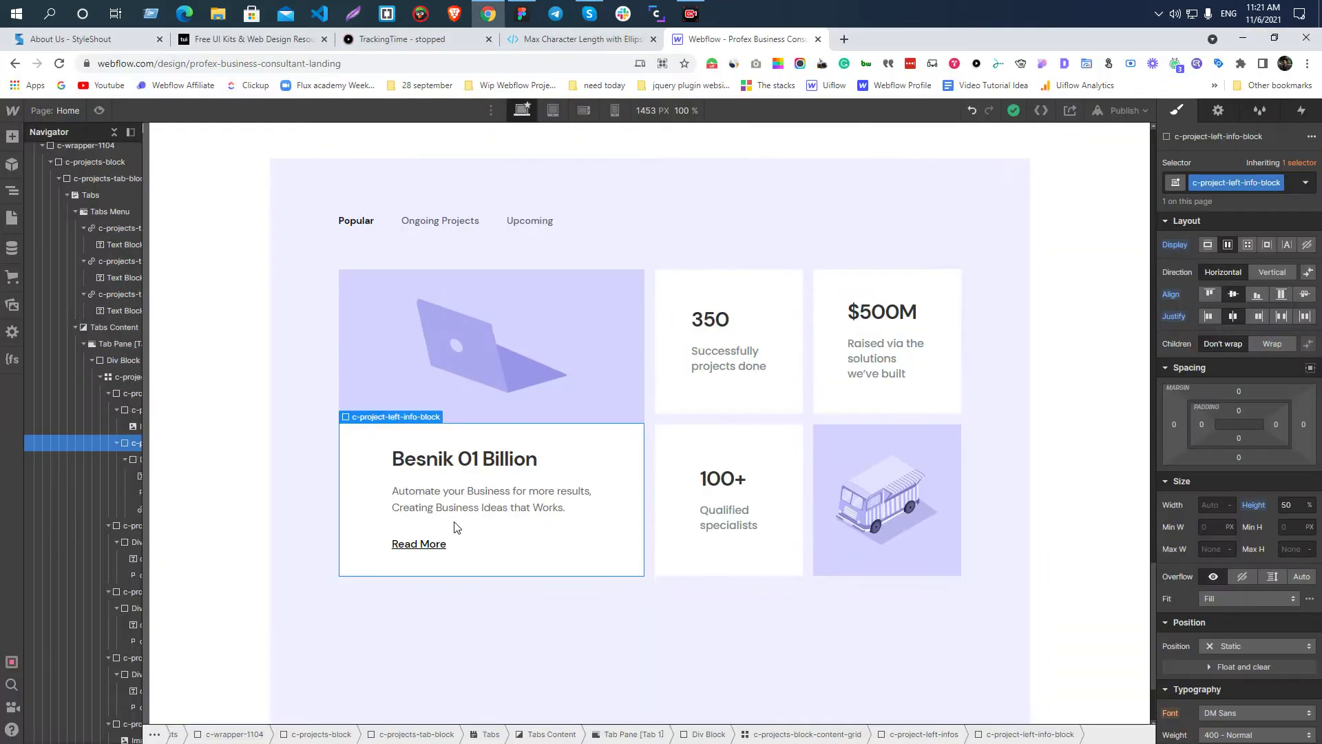
left_click(455, 469)
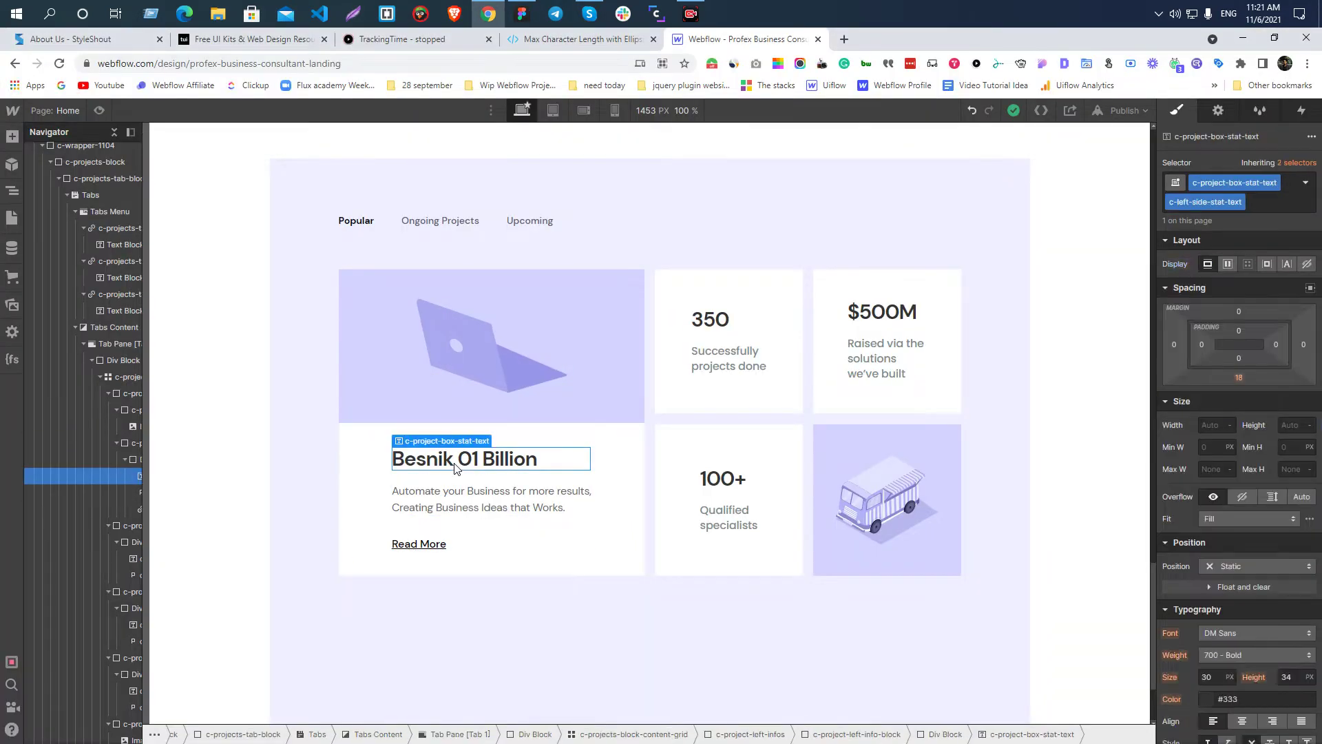
key("super+shift+s")
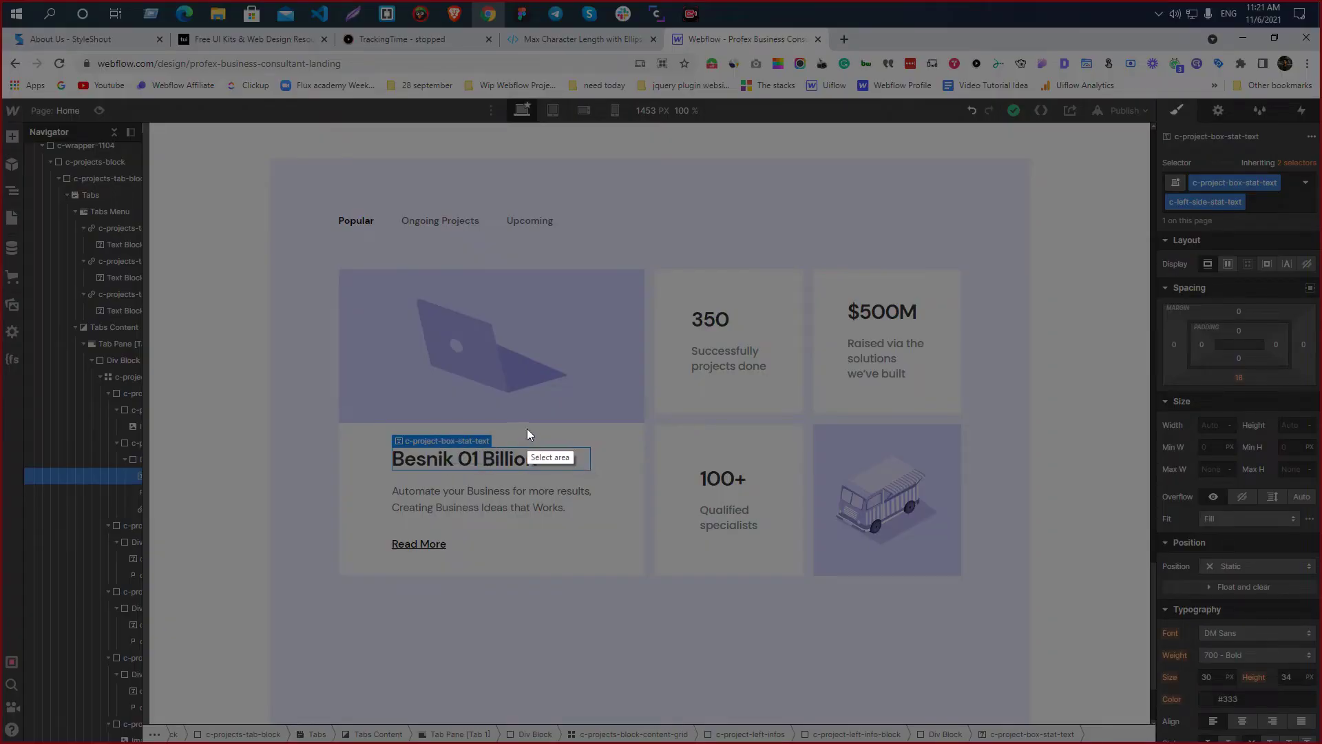
left_click_drag(525, 423, 592, 447)
left_click(585, 460)
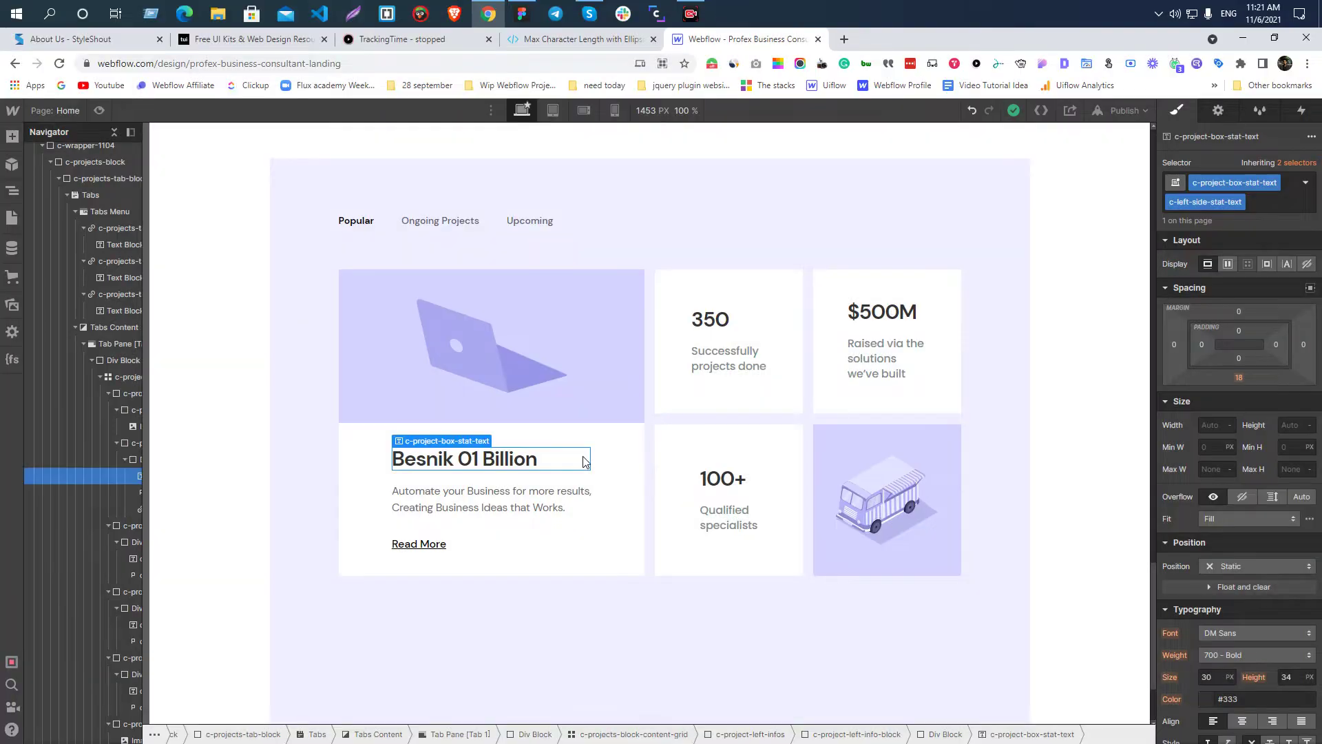
- Compare the heading's typography and its distance from the laptop image in Figma with the left info block in Webflow
key("alt+Tab")
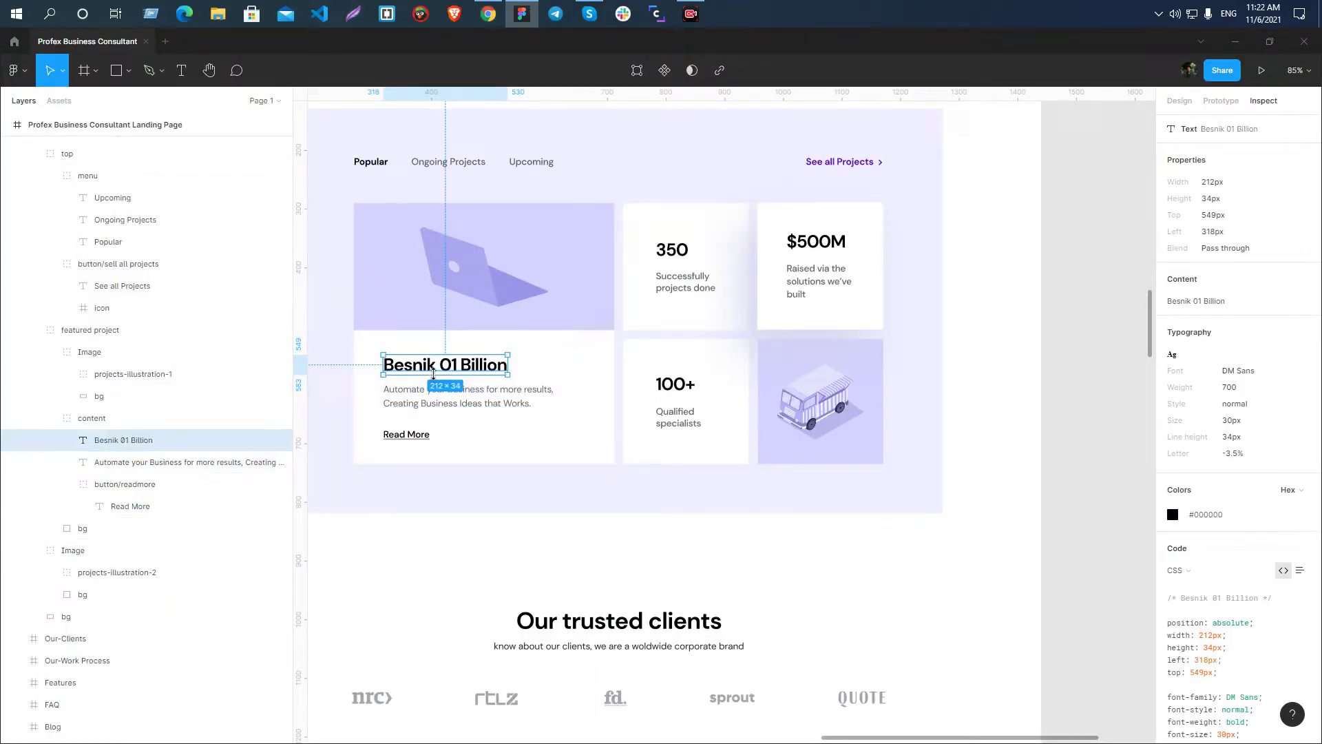
key("alt+Tab")
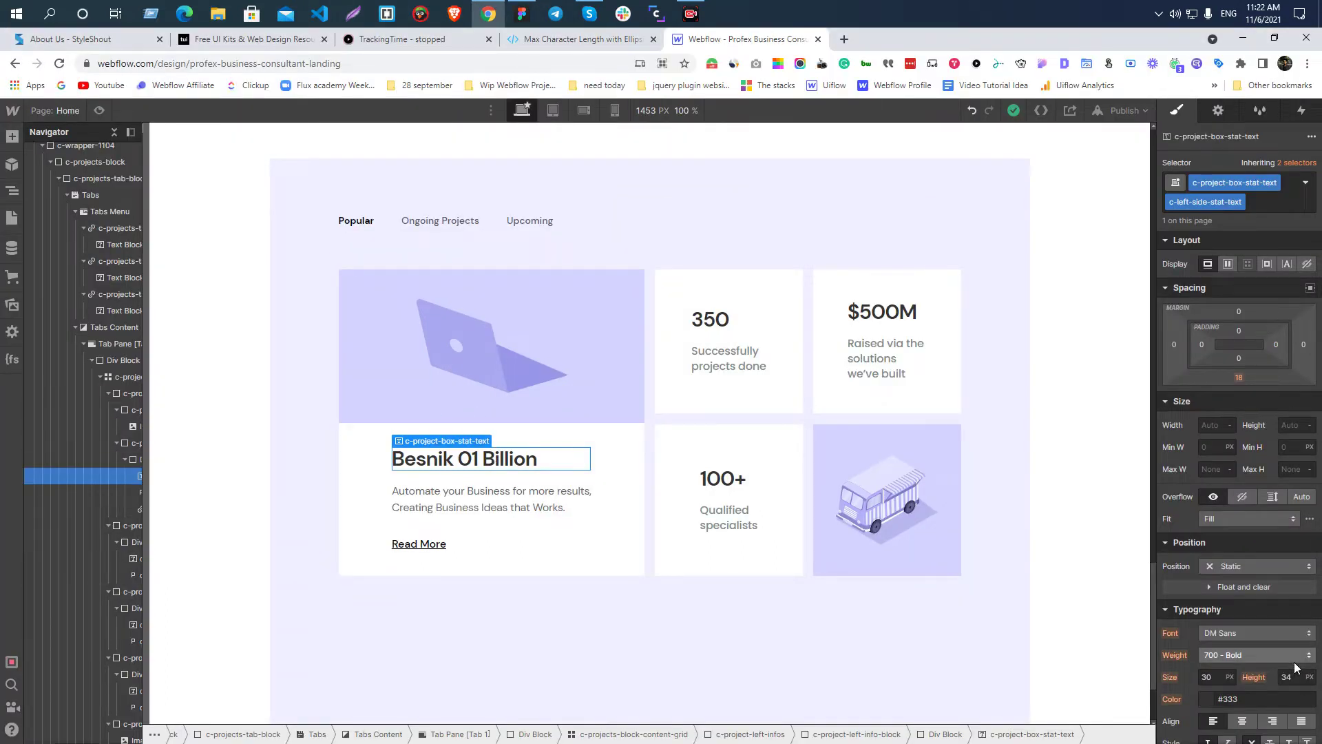
key("alt+Tab")
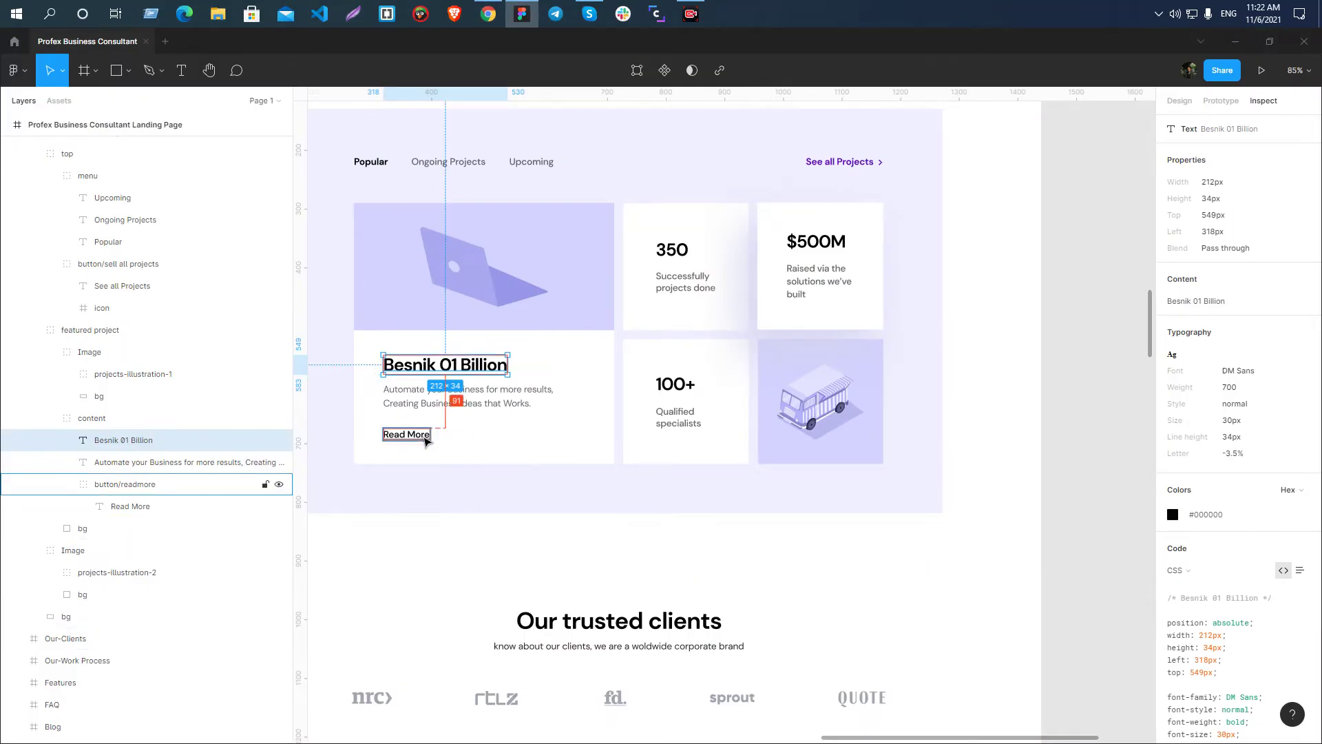
left_click(448, 323)
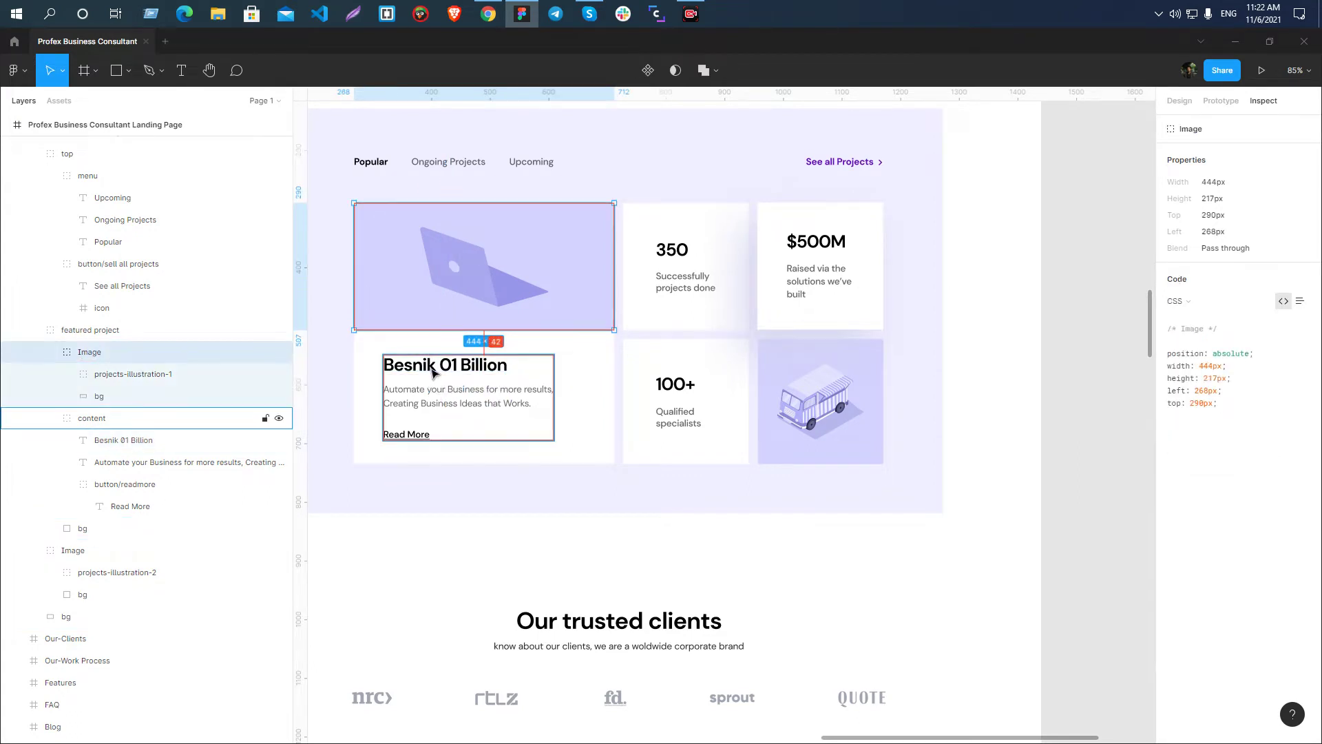
key("alt+Tab")
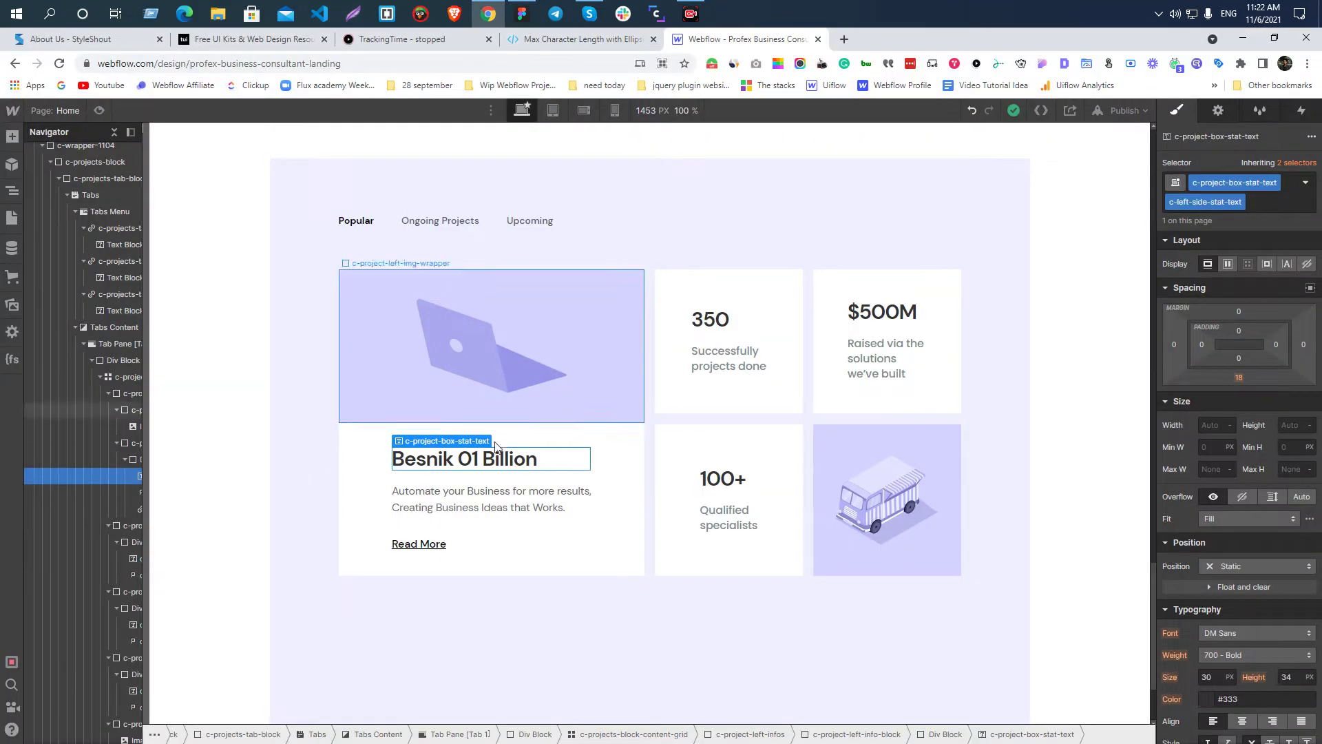
left_click(348, 458)
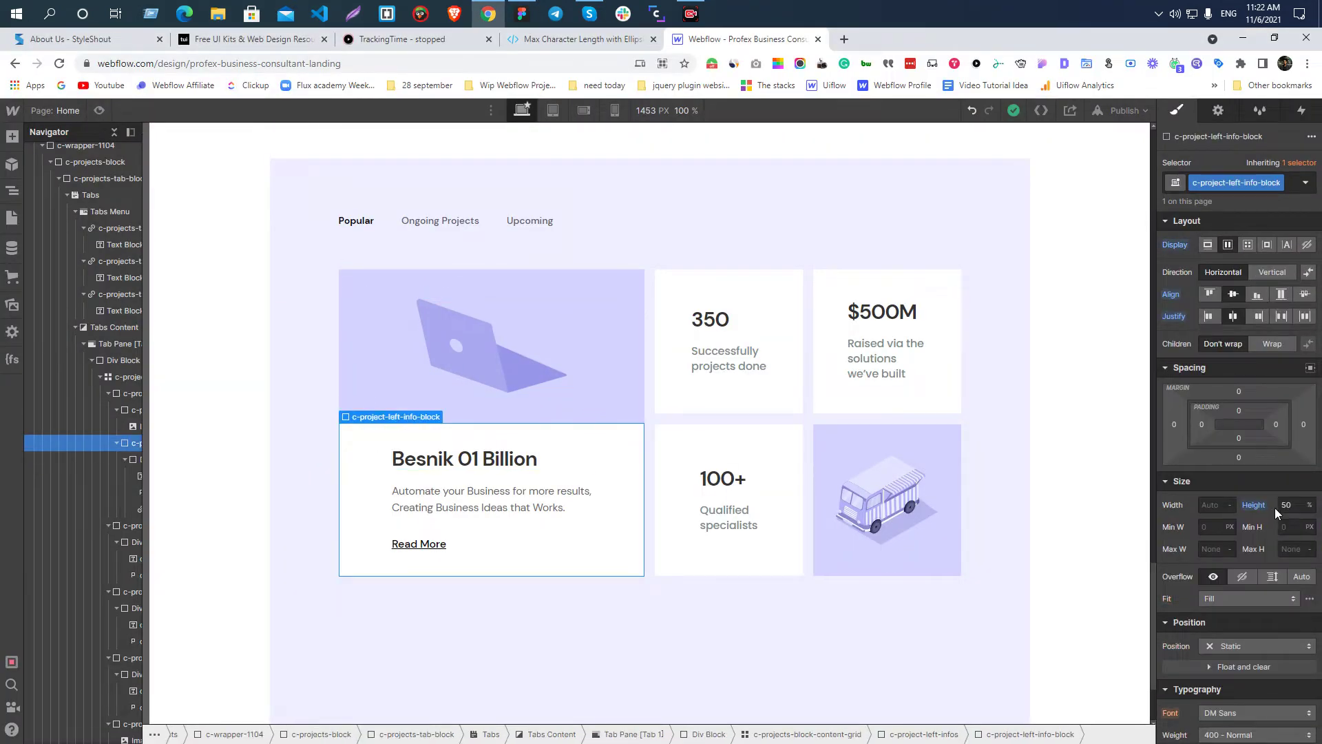
- Check the heading-to-paragraph gap in Figma and set the Webflow heading's bottom margin to 13 px
key("alt+Tab")
left_click(476, 371)
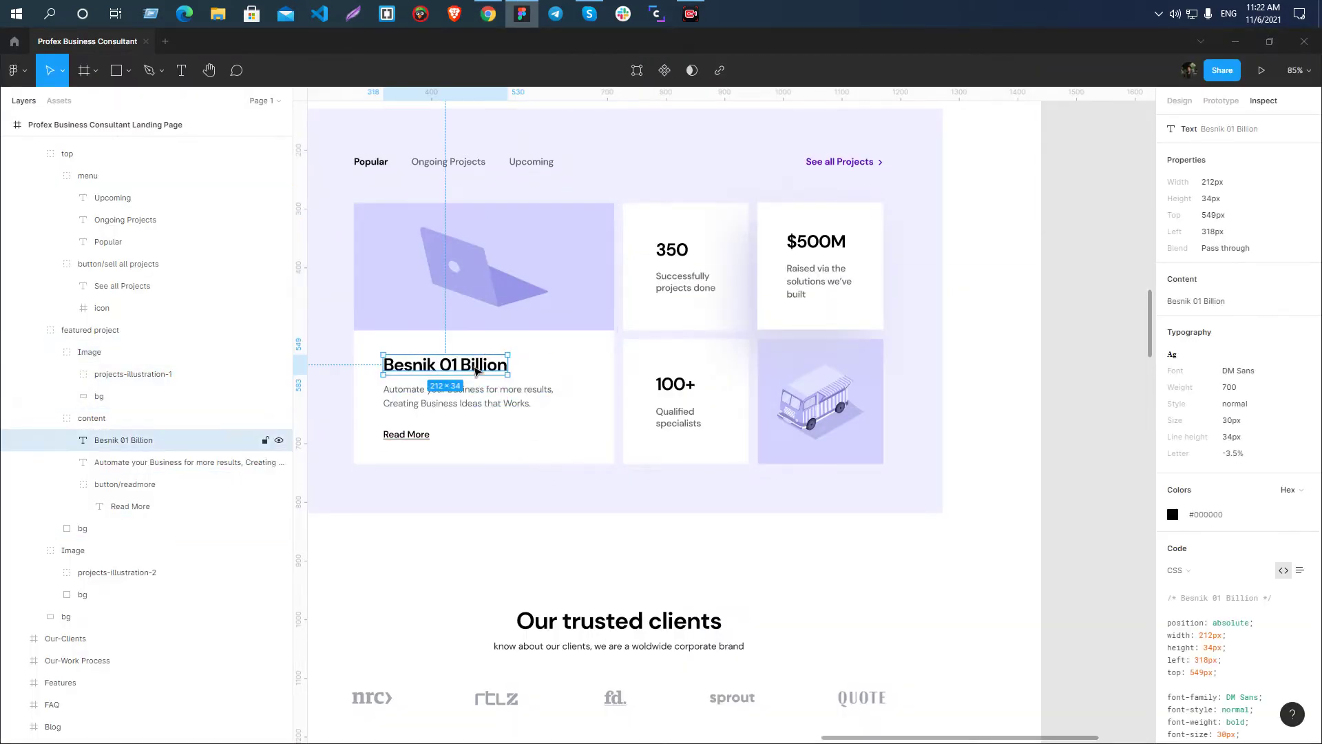
mouse_move(476, 405)
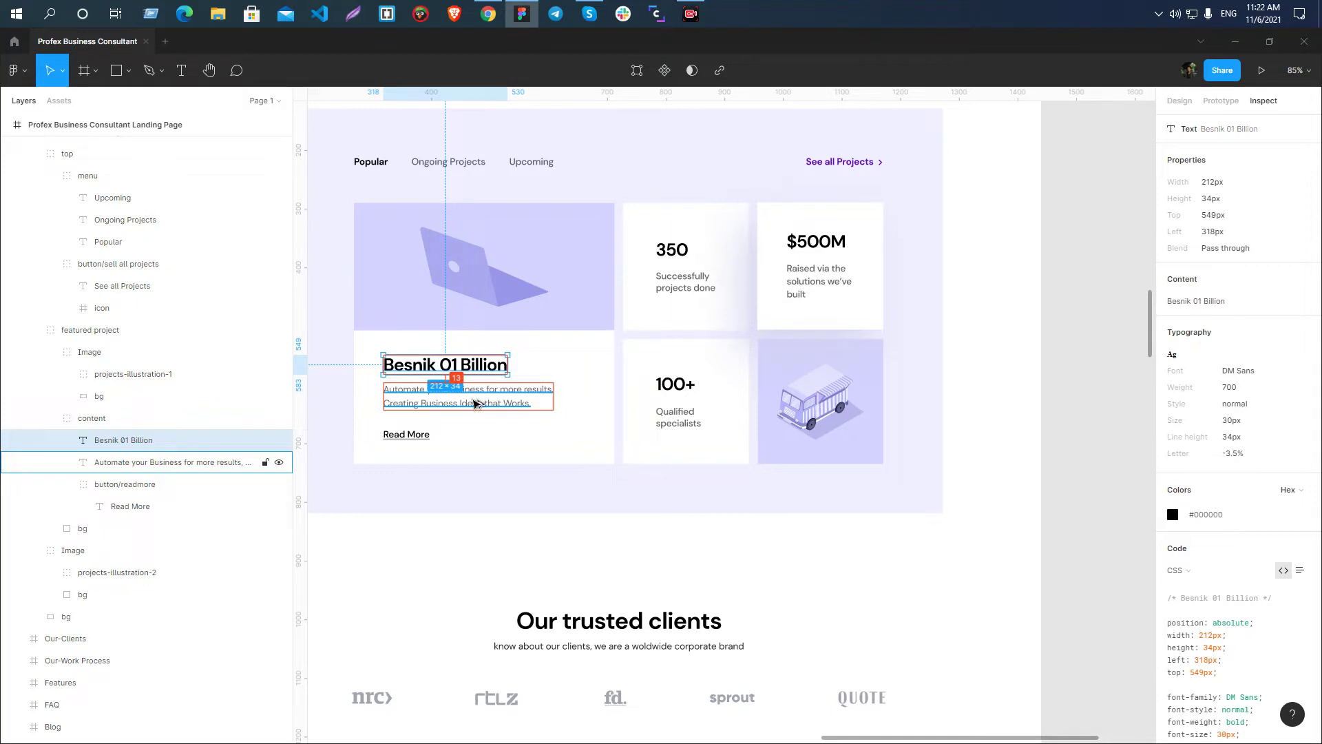
key("alt+Tab")
left_click(458, 459)
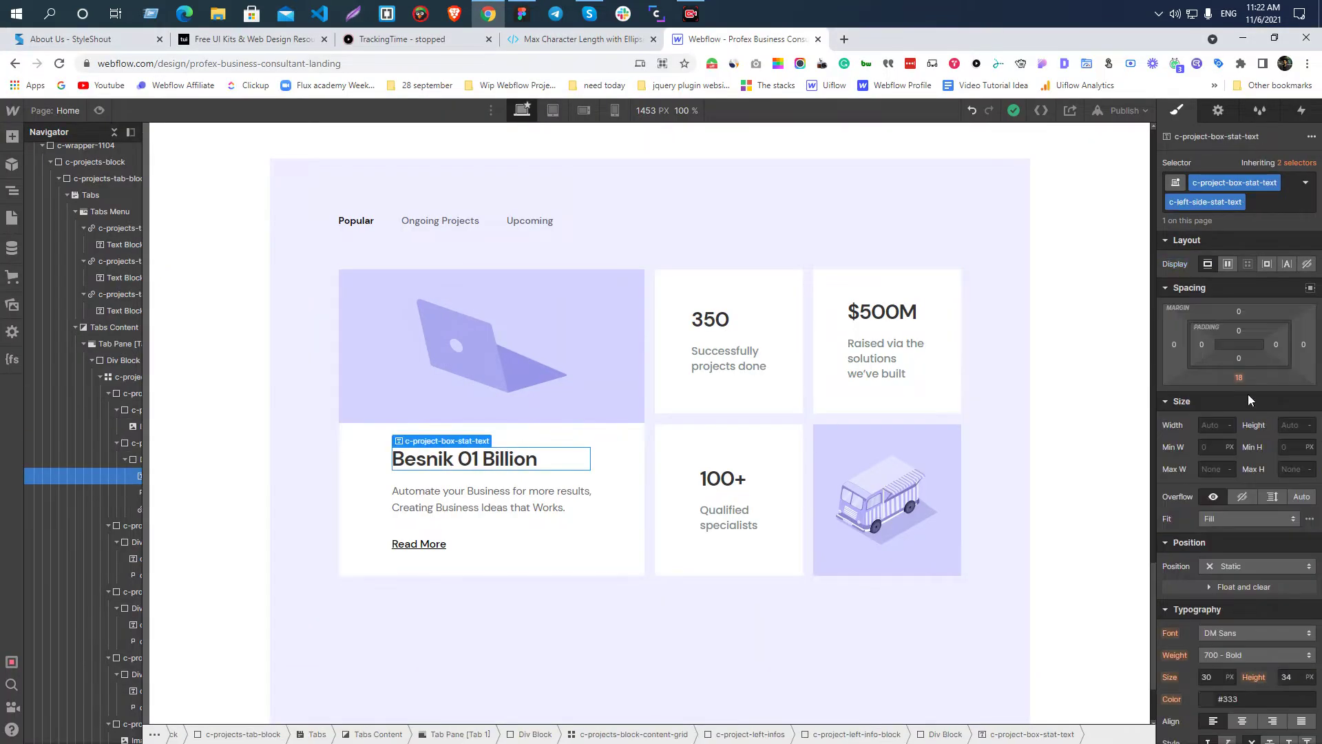
left_click_drag(1248, 380, 1248, 376)
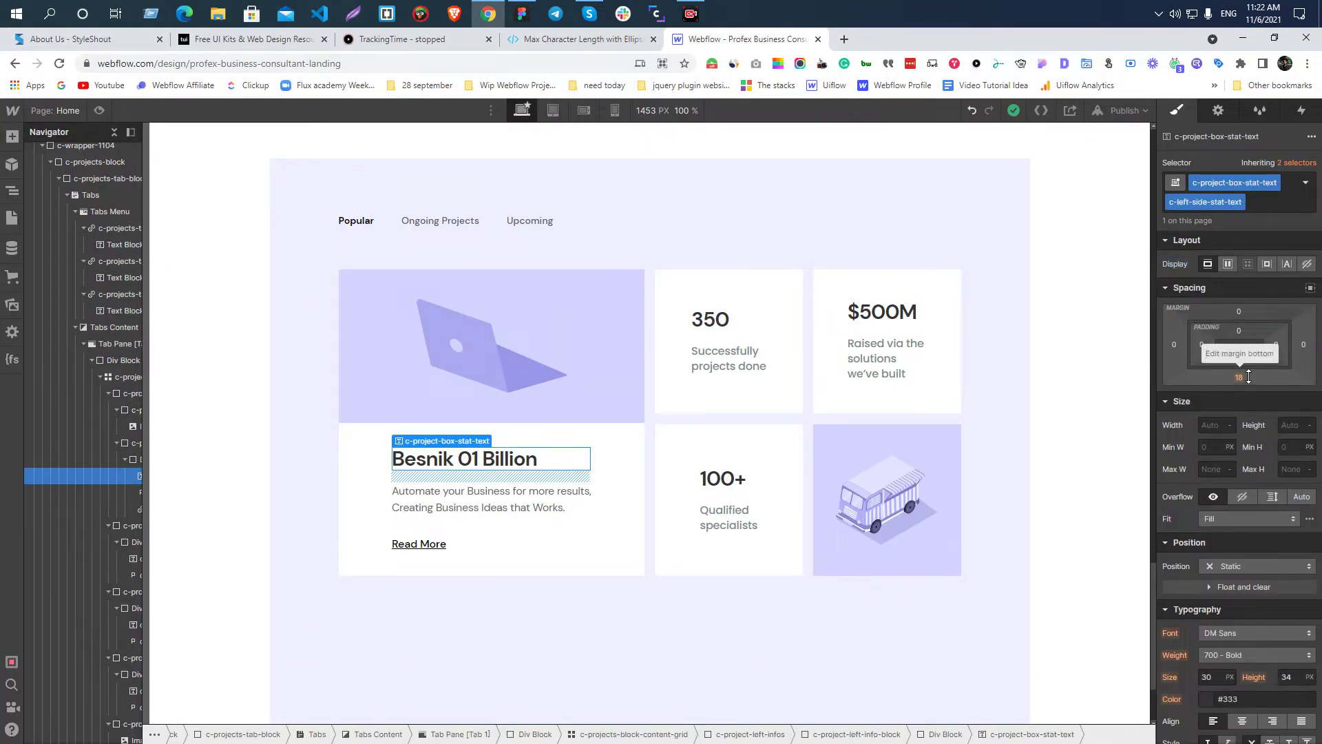
left_click(1237, 378)
type("1")
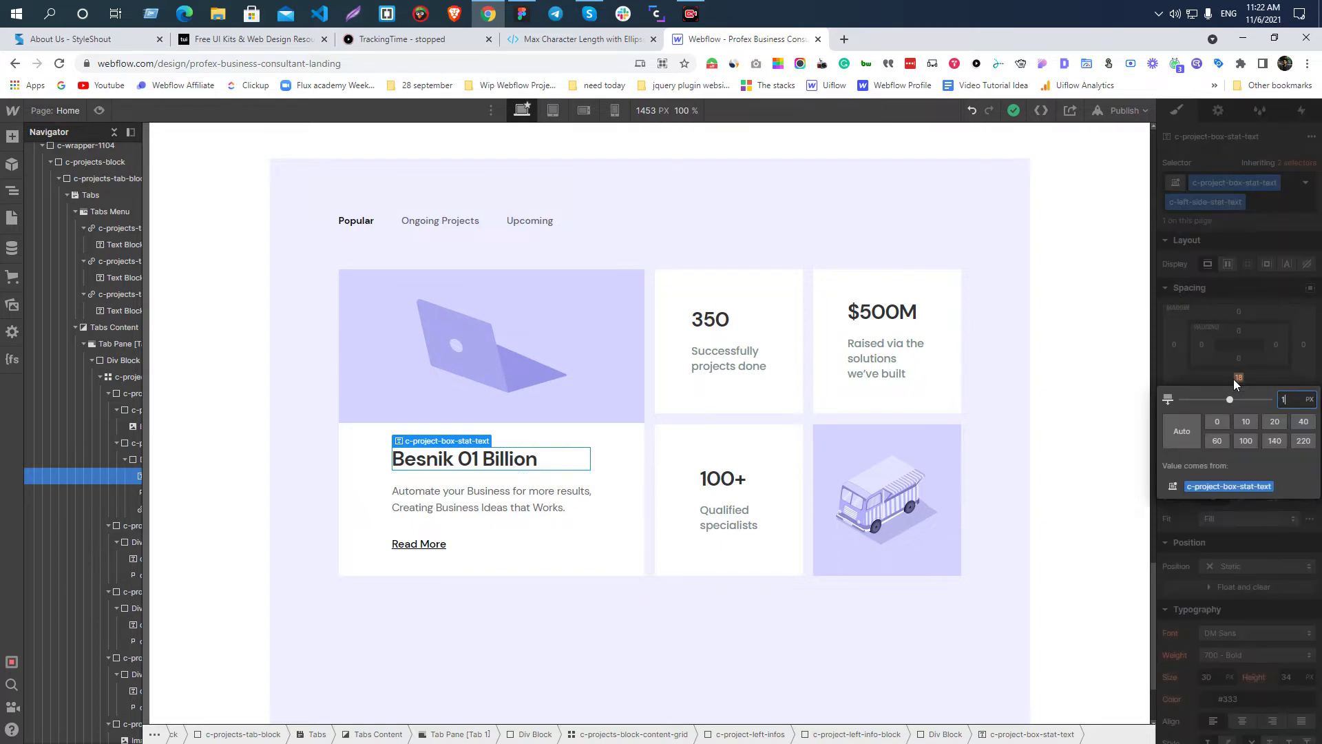
type("3")
key("Return")
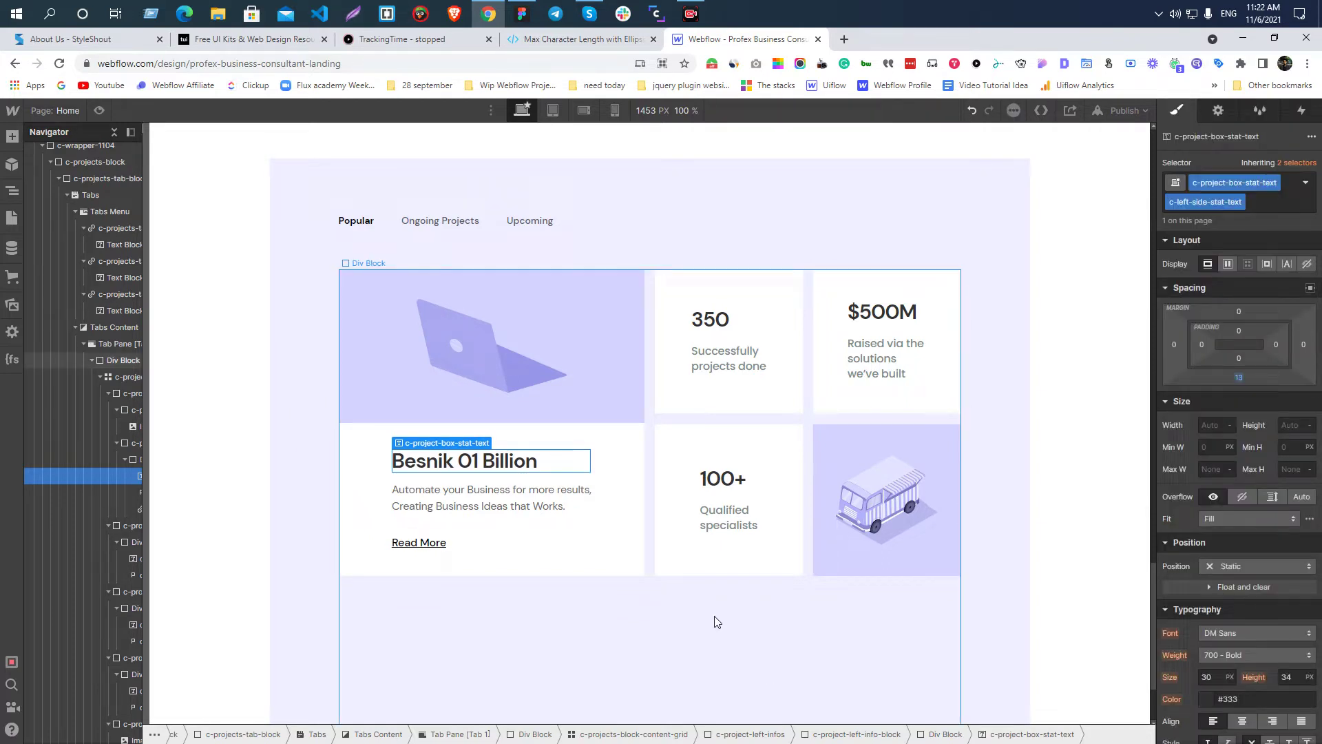
- Measure the gap above the left info block's heading again with a screen-capture selection
left_click(357, 481)
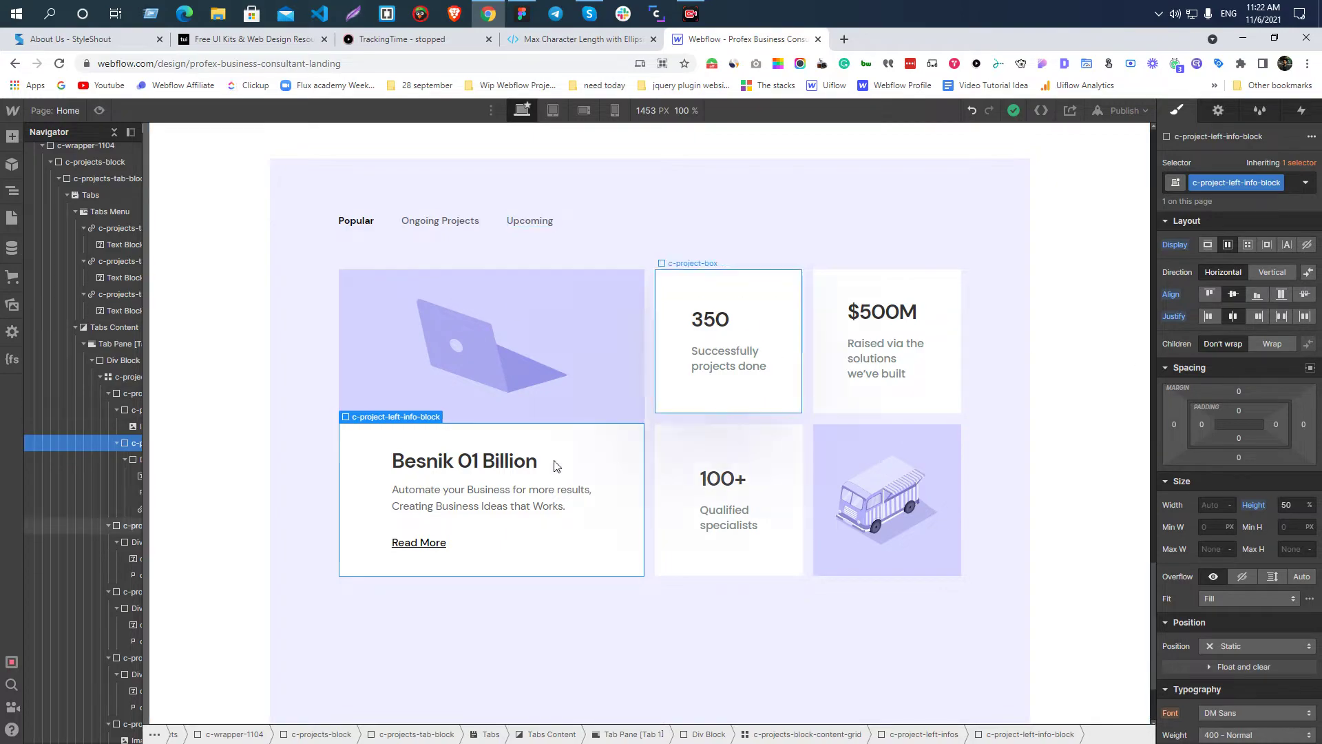
key("Print")
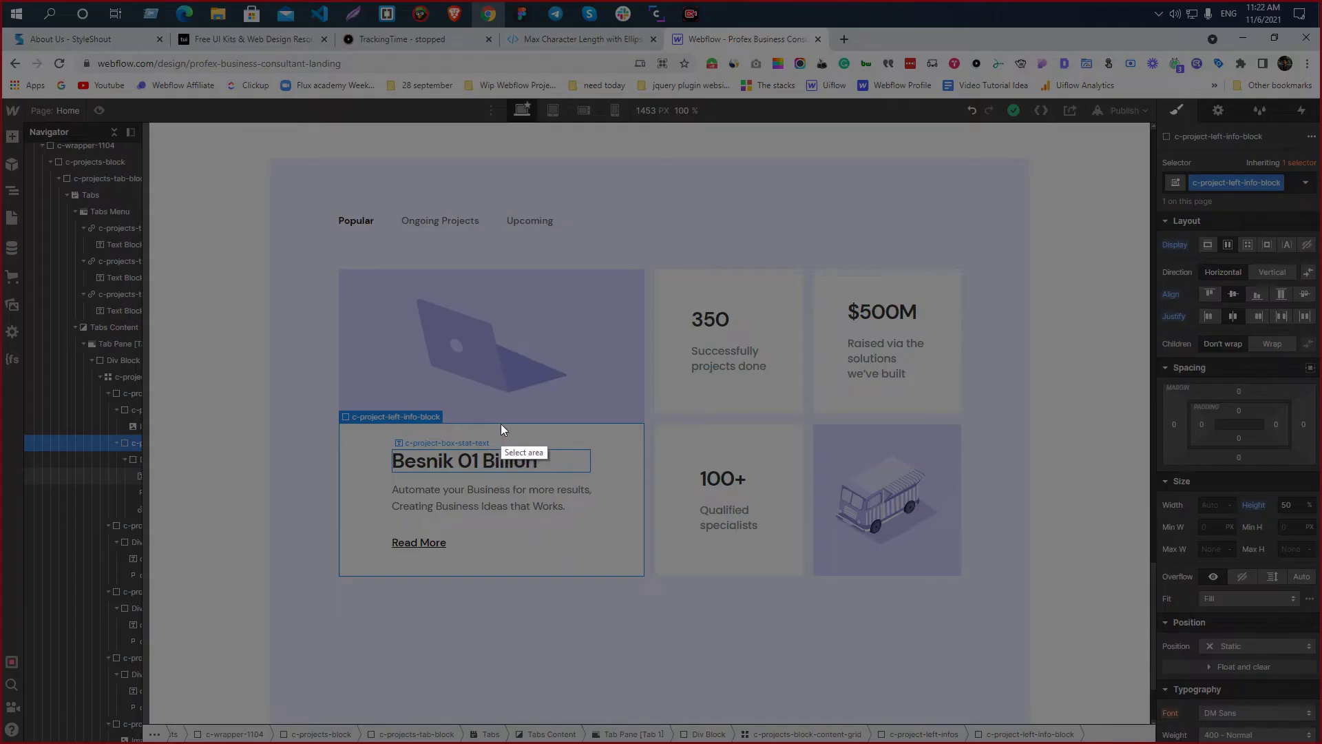
mouse_move(501, 423)
left_mouse_down()
mouse_move(548, 453)
mouse_move(522, 386)
mouse_move(522, 448)
left_mouse_up()
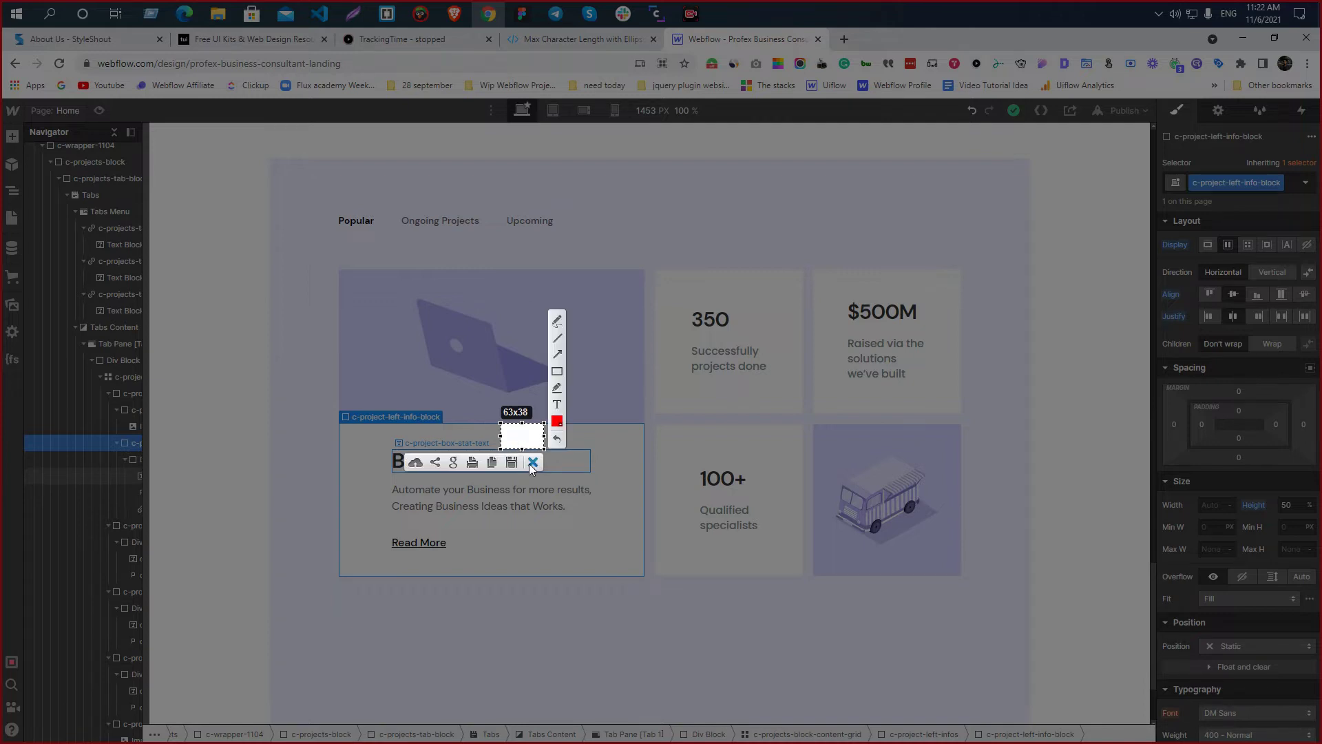
key("ctrl+c")
- Compare the spacing between the description and the Read More link in Figma with the same elements in Webflow
key("alt+Tab")
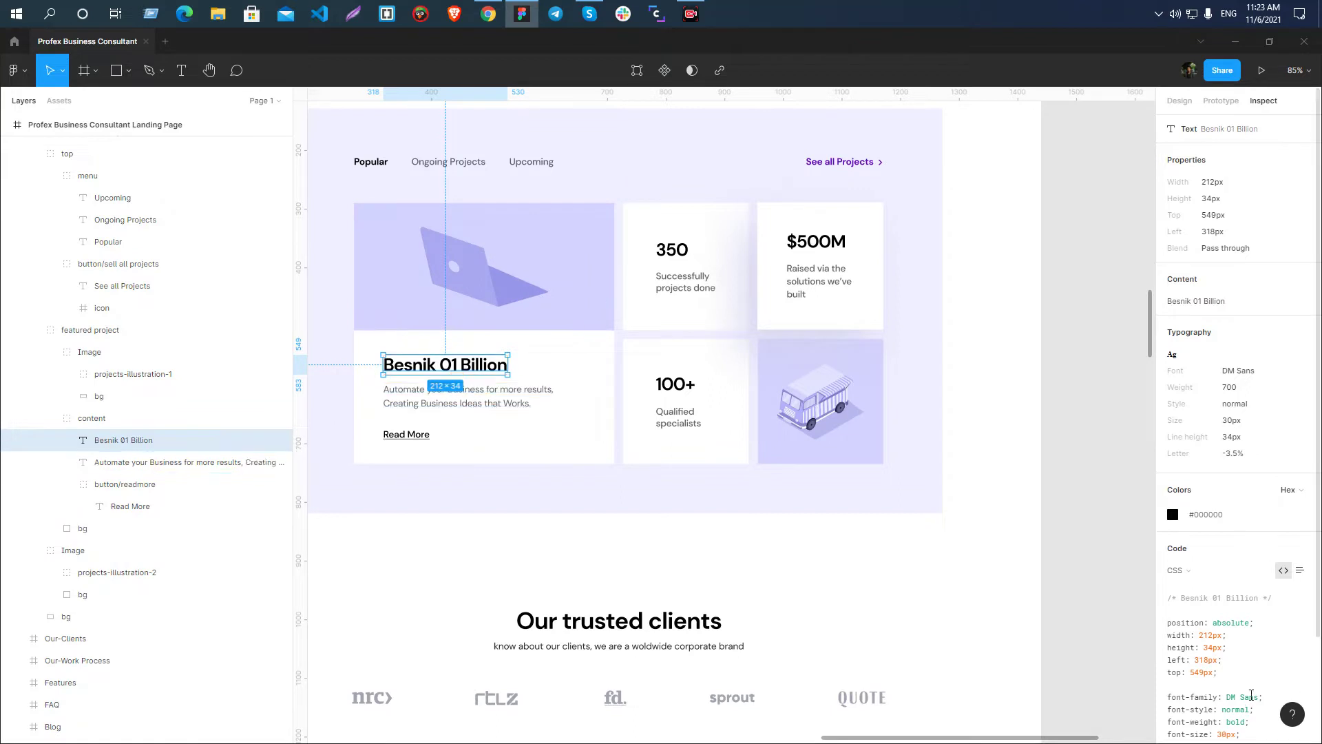
left_click(496, 400)
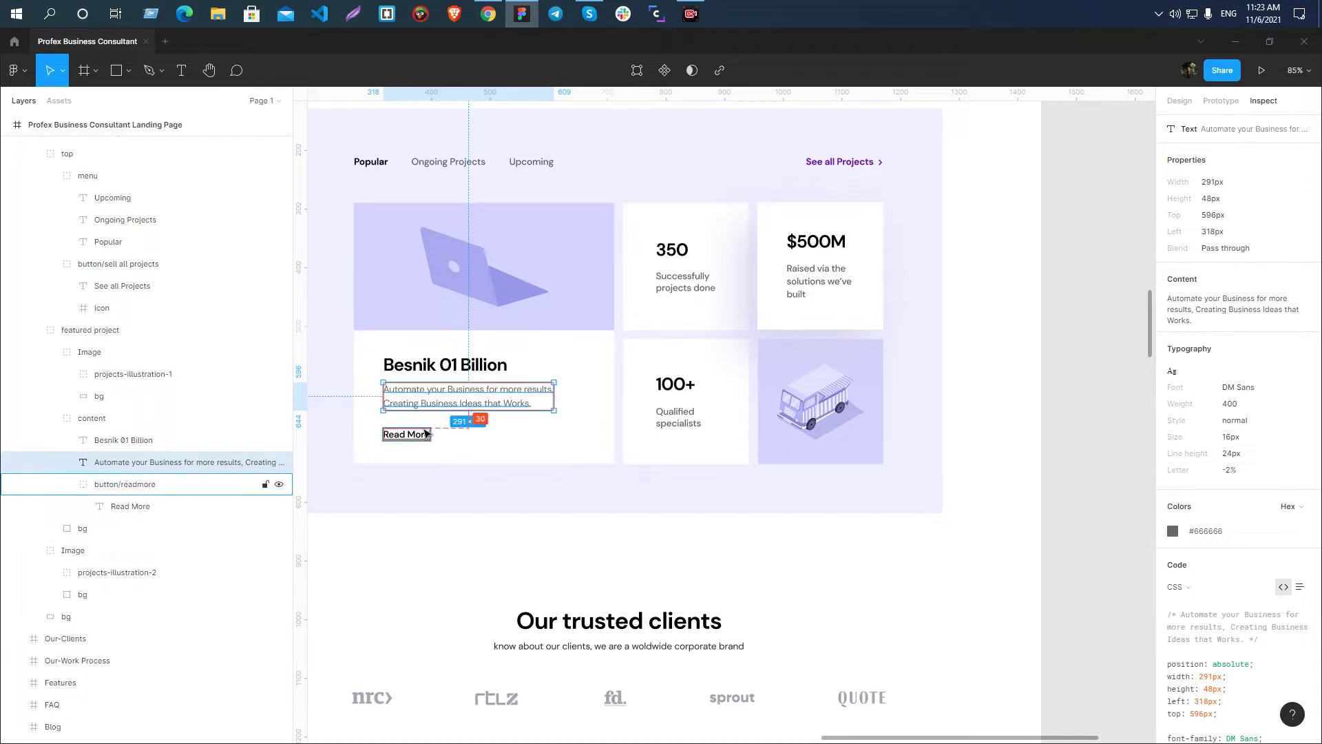
key("alt+Tab")
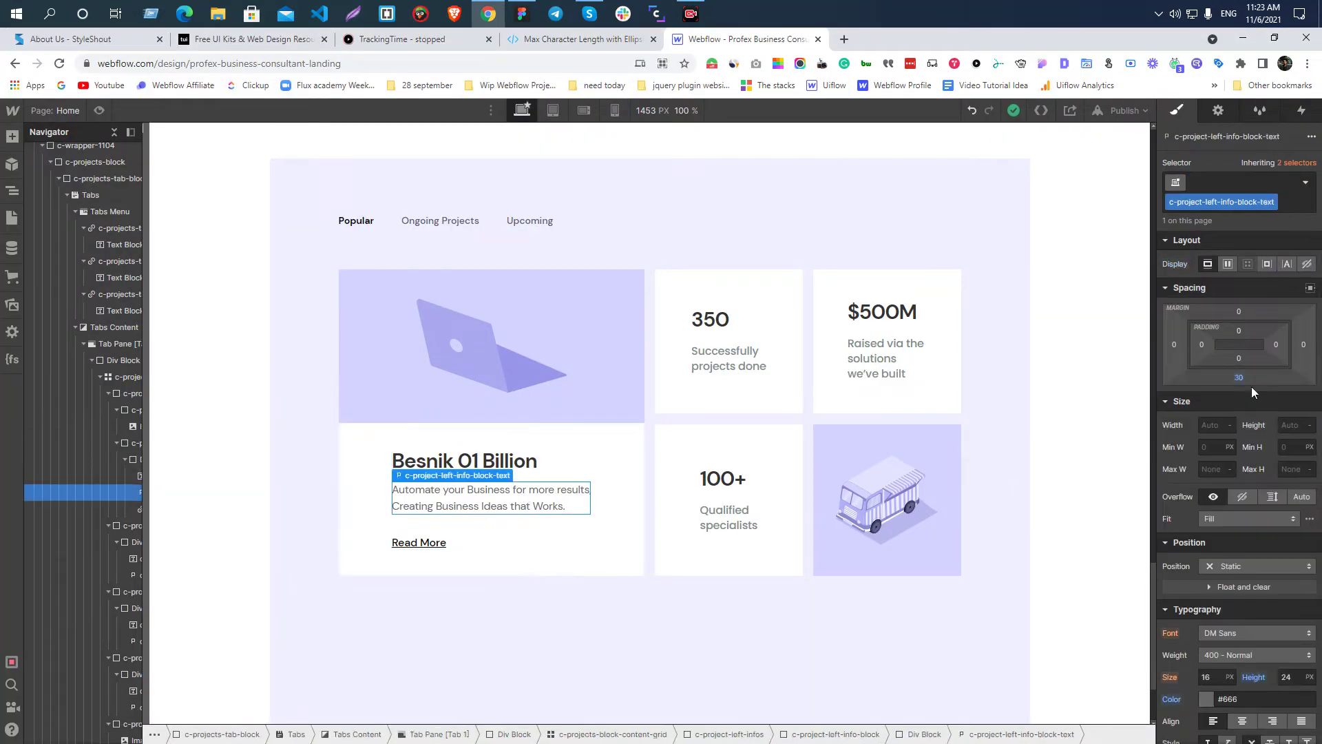
left_click(433, 545)
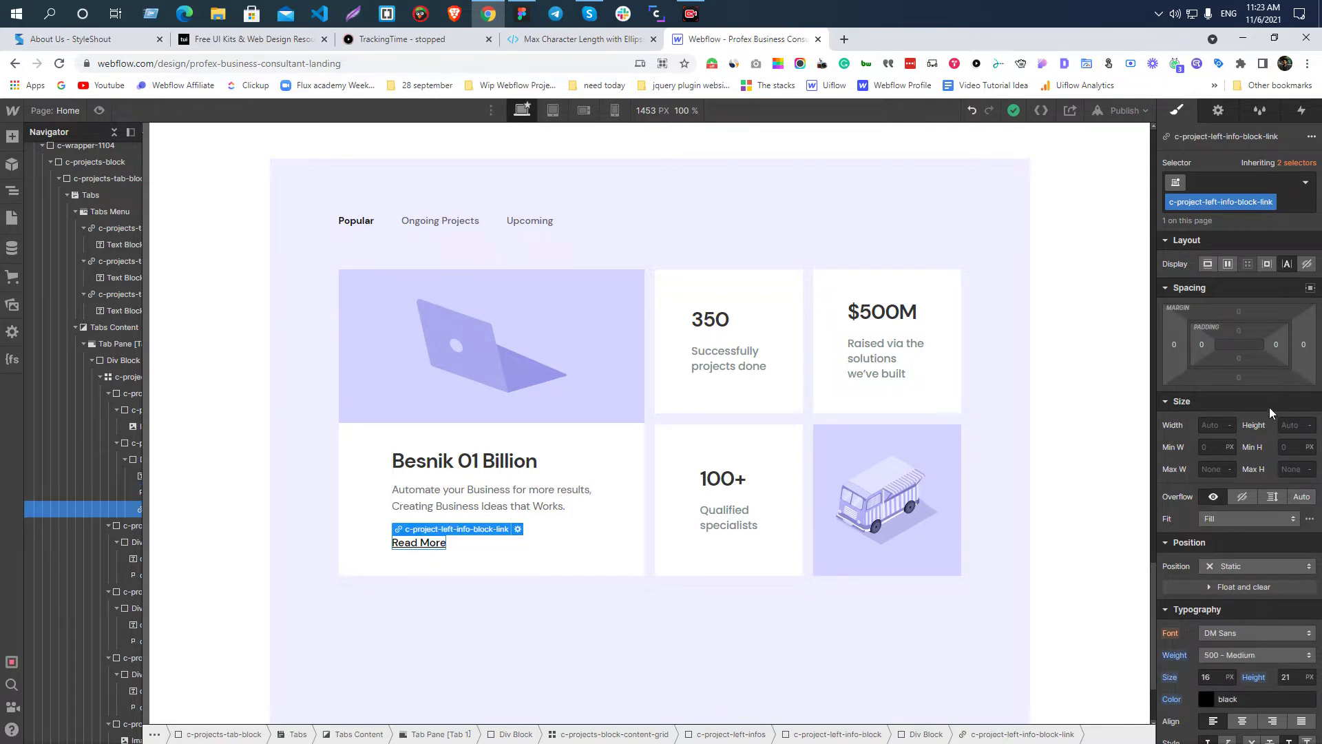
- Set the Read More link's display to inline-block and give the left info block 20 px padding on all sides
left_click(1266, 264)
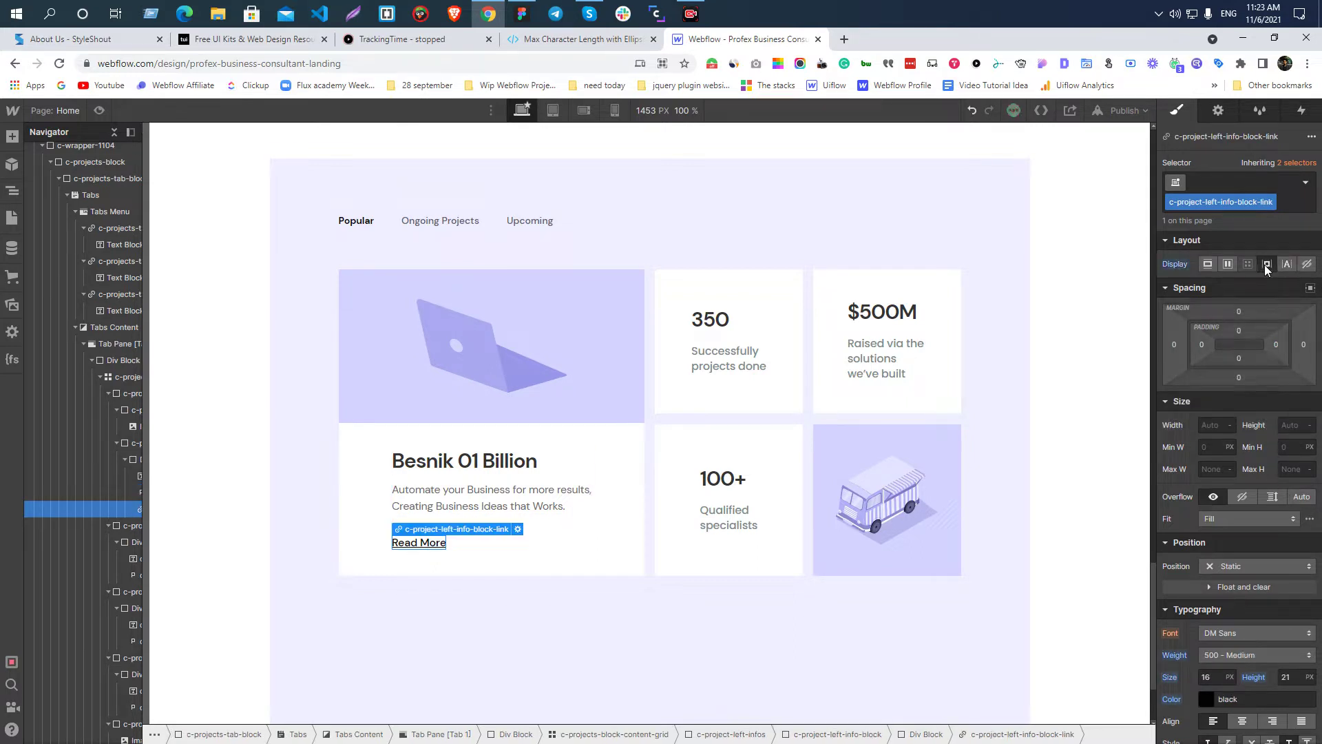
left_click(518, 544)
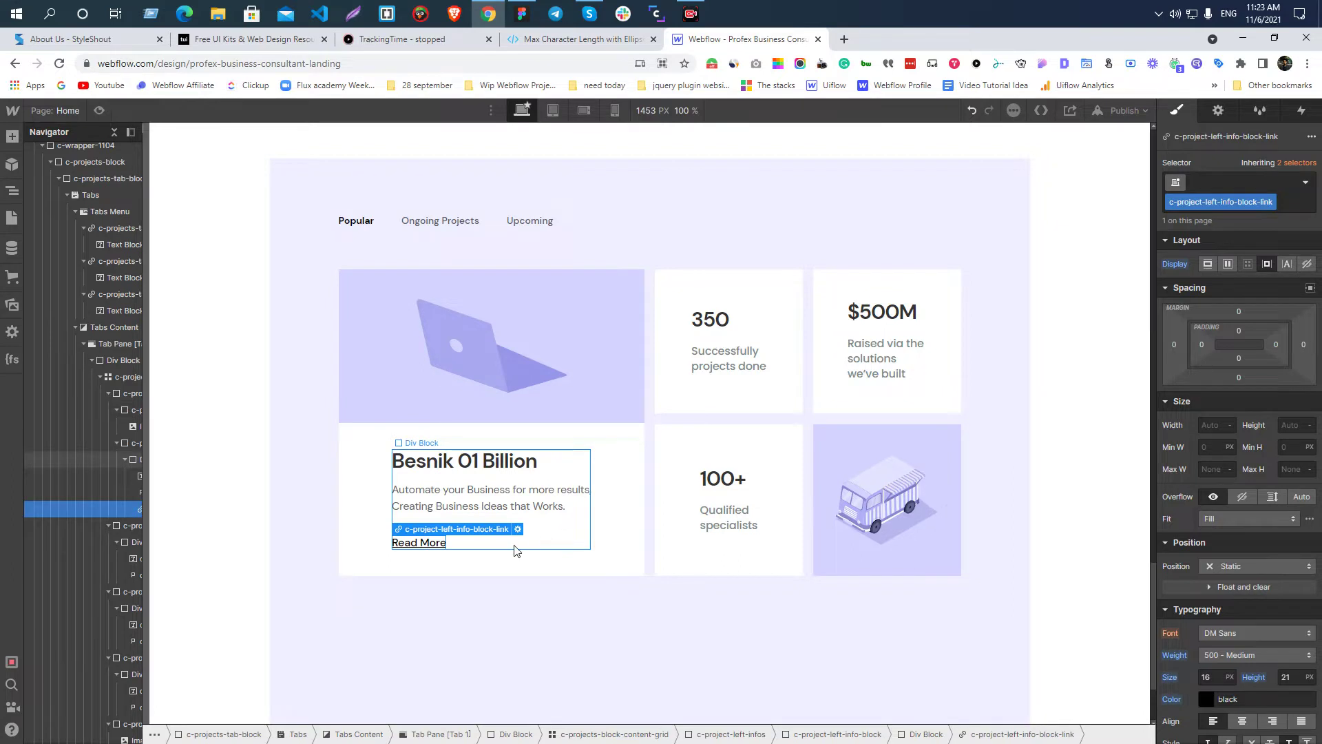
left_click(506, 564)
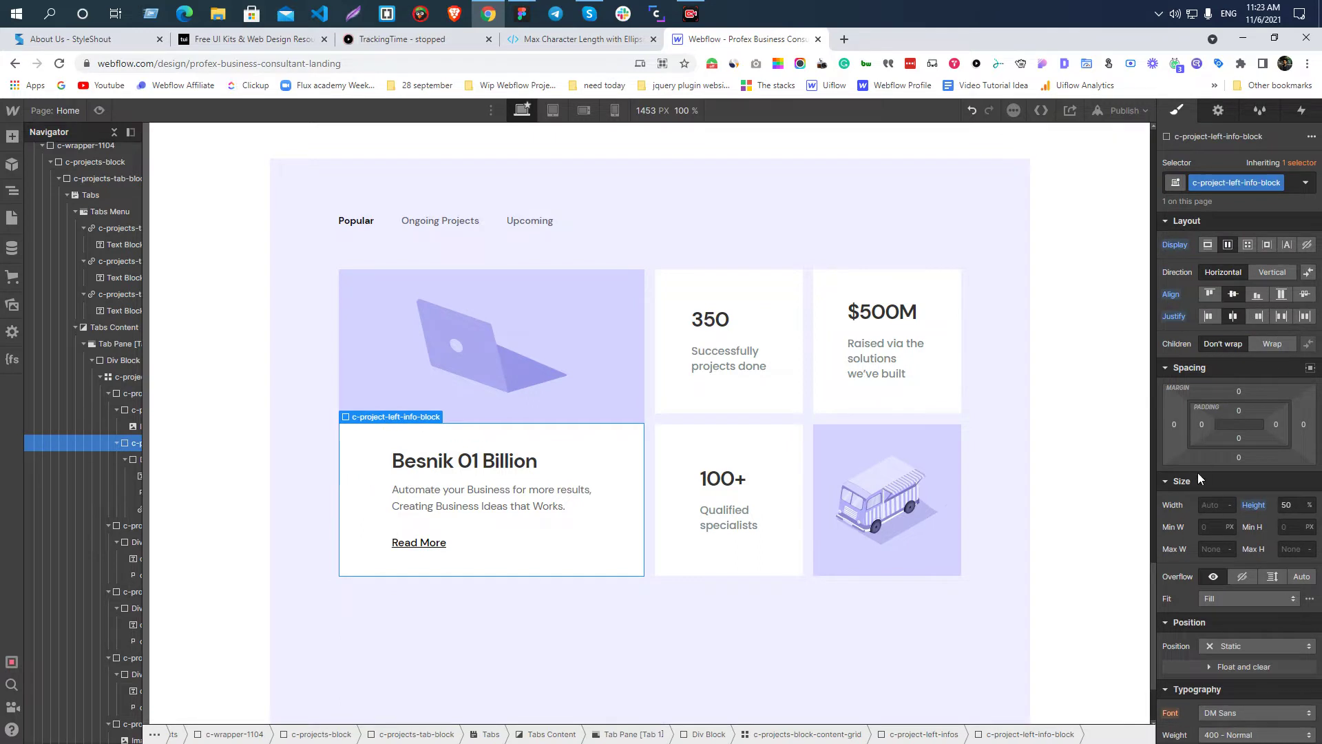
left_click_drag(1198, 443, 1209, 442)
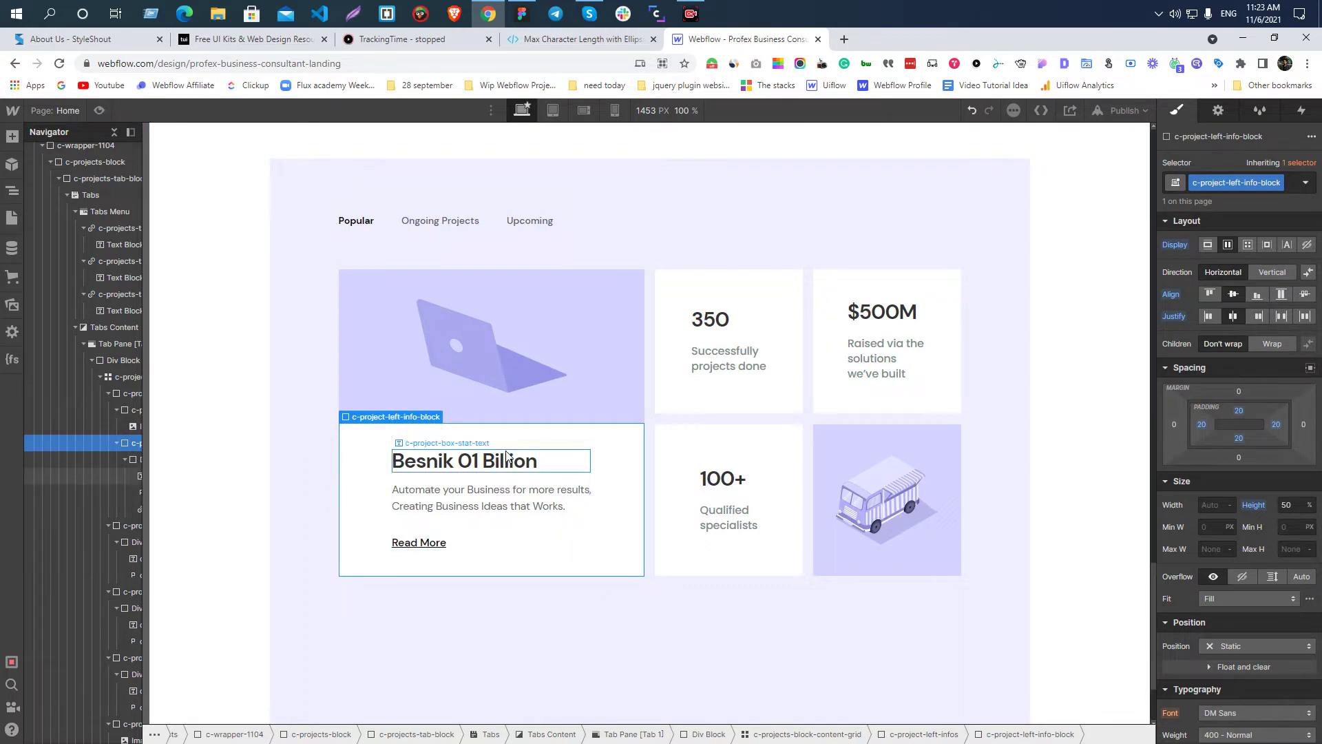
- Switch to Figma and examine how the laptop image's lower edge aligns with the neighbouring stat cards
key("alt+Tab")
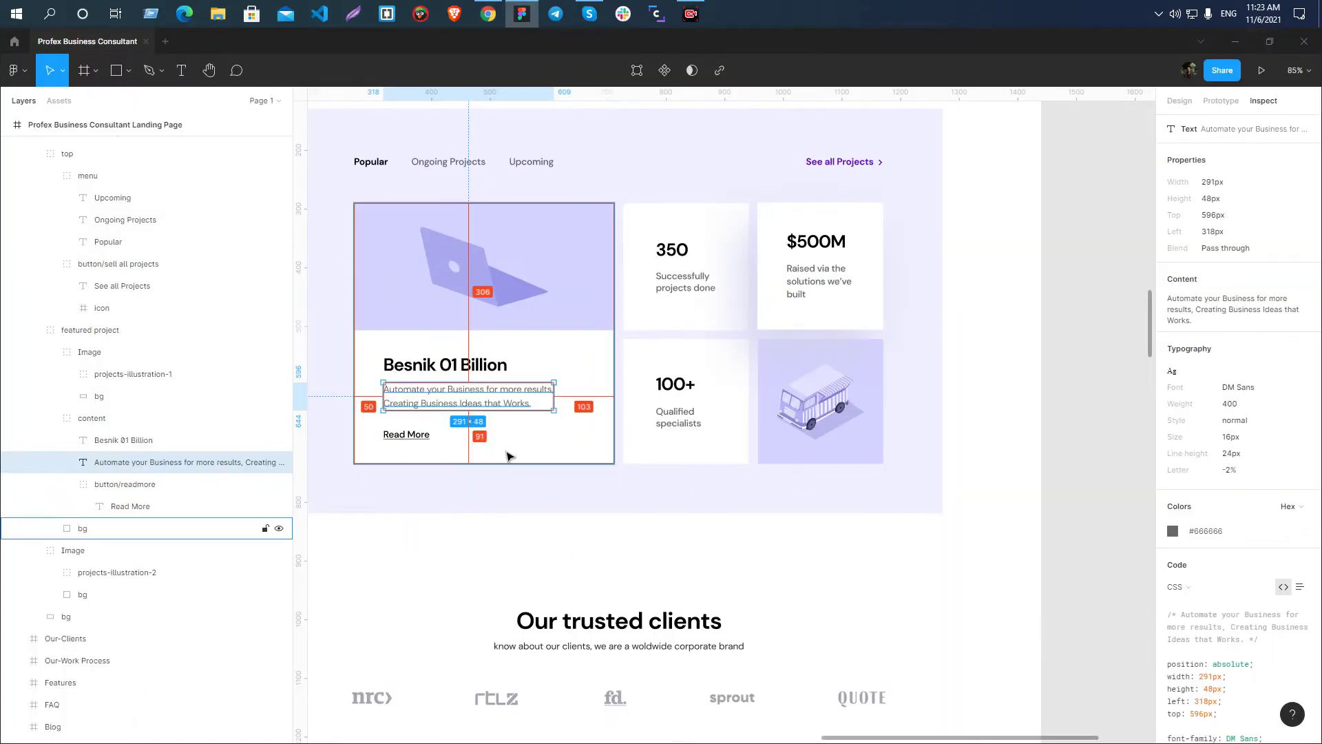
left_click(1092, 325)
scroll(1091, 324, "down", 4)
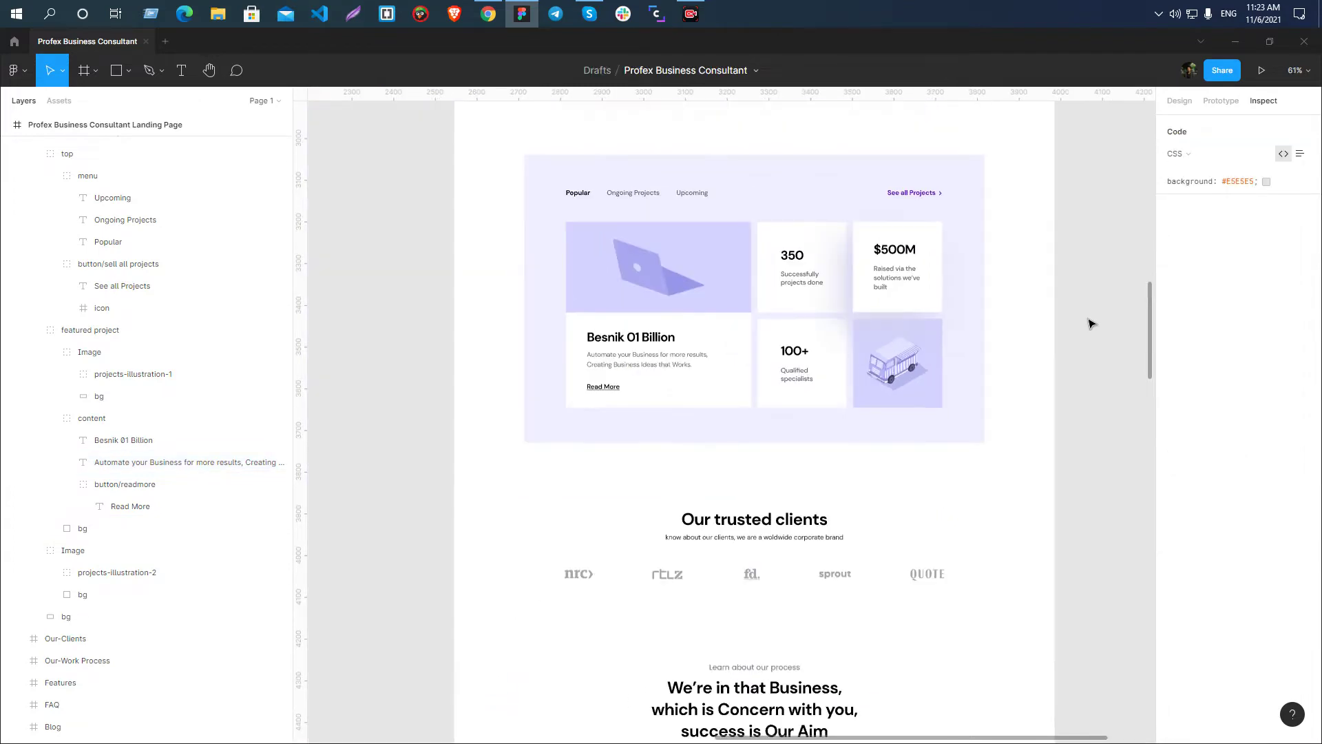
scroll(708, 347, "up", 5)
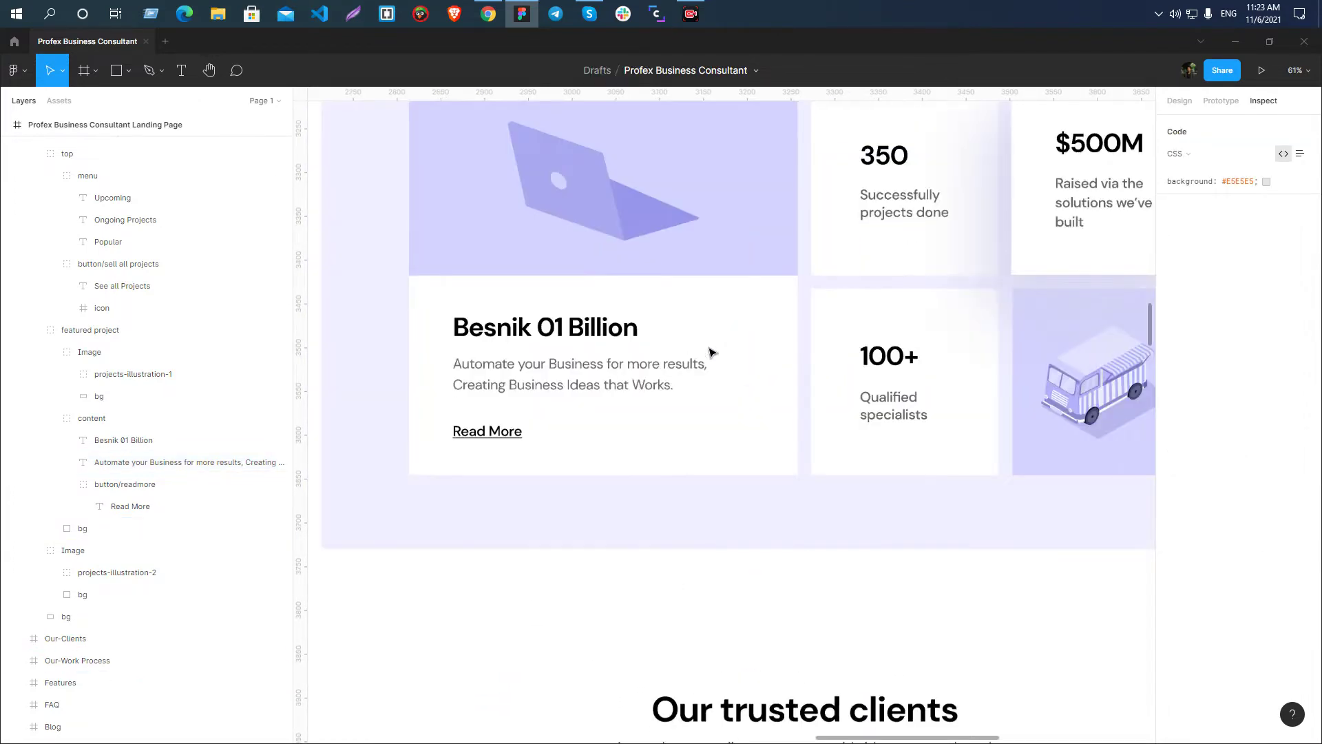
scroll(774, 268, "up", 2)
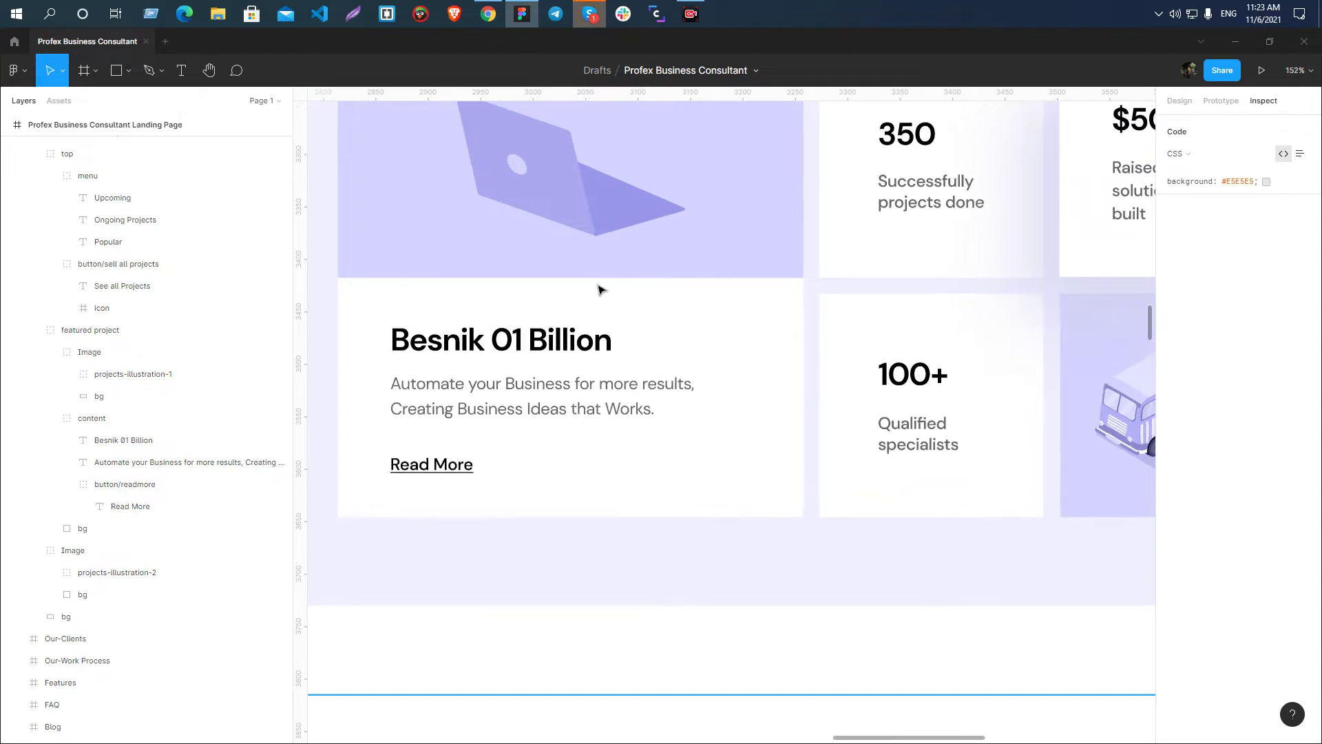
scroll(600, 289, "up", 3)
scroll(673, 289, "down", 1)
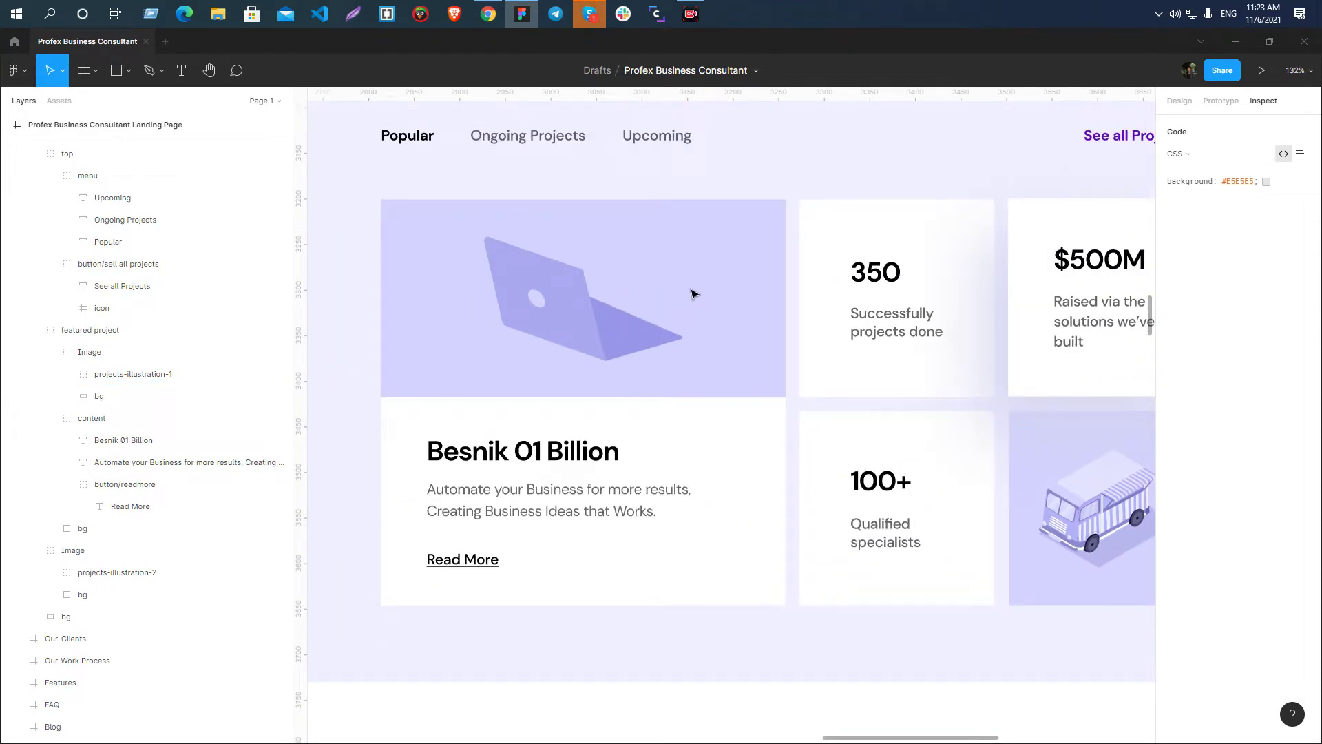
scroll(785, 425, "up", 5)
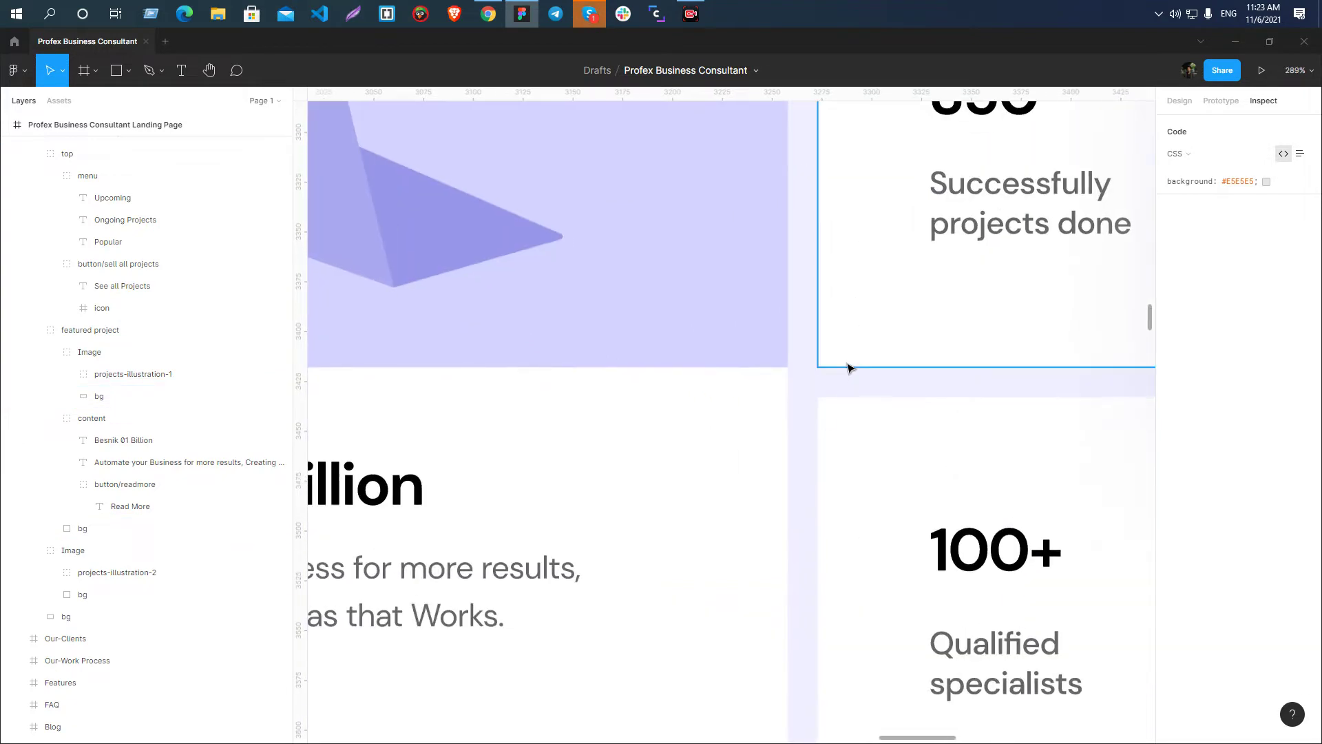
scroll(628, 369, "down", 3)
scroll(801, 396, "up", 4)
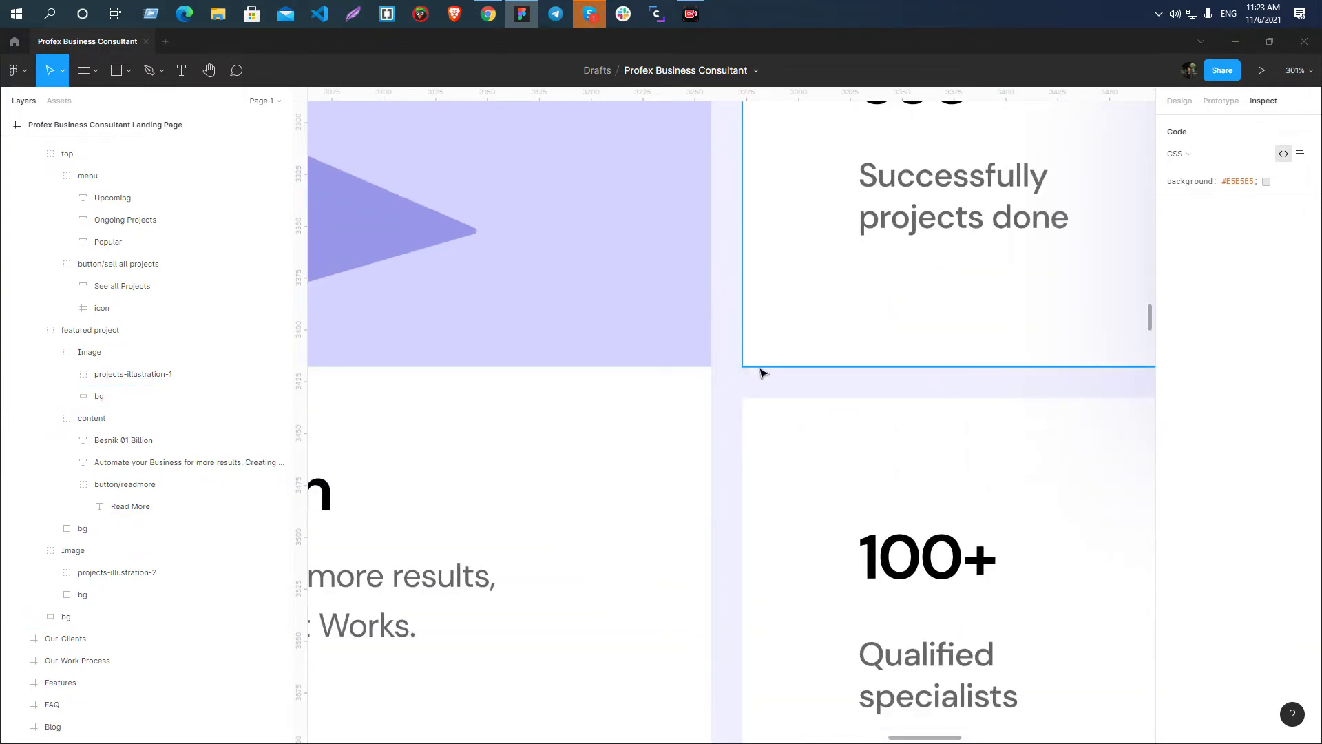
scroll(702, 360, "down", 5)
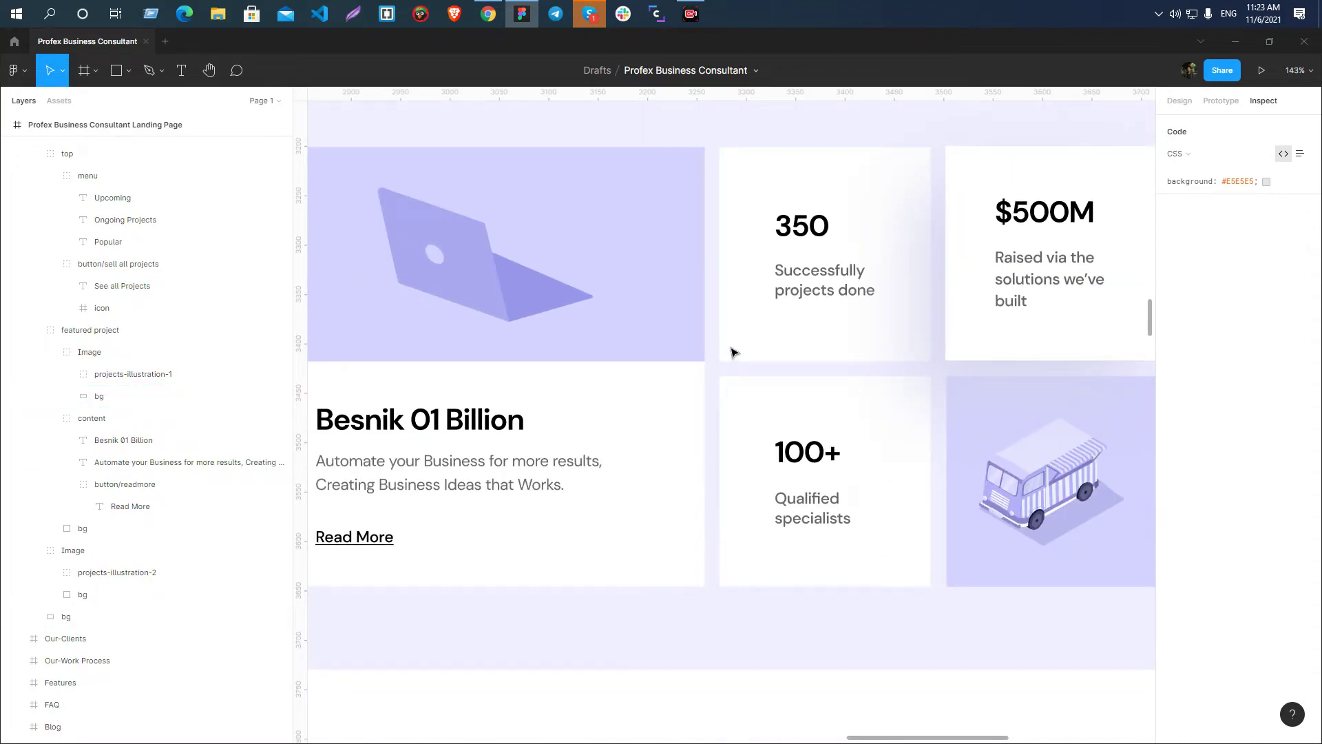
- Check the gap between the 350 and 100+ cards and try stretching the laptop image background to about 224.63 px high
left_click(767, 347)
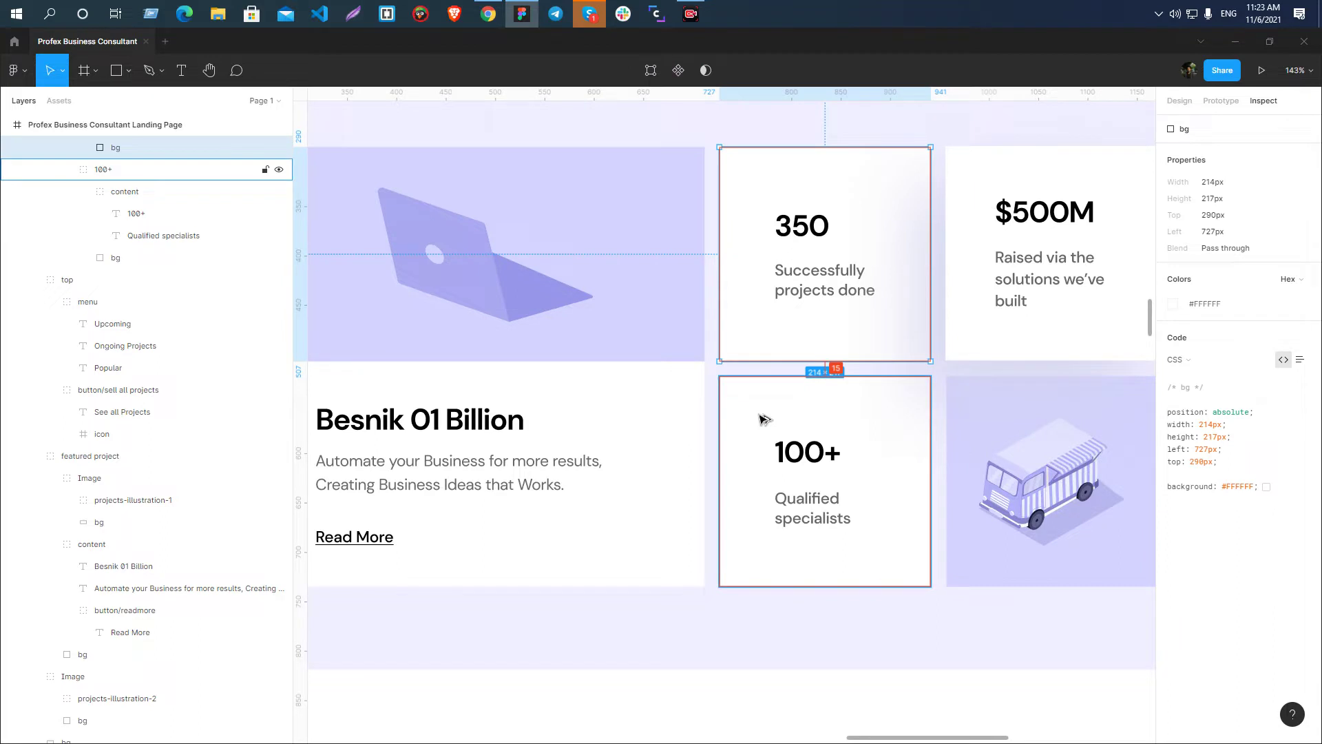
left_click(676, 332)
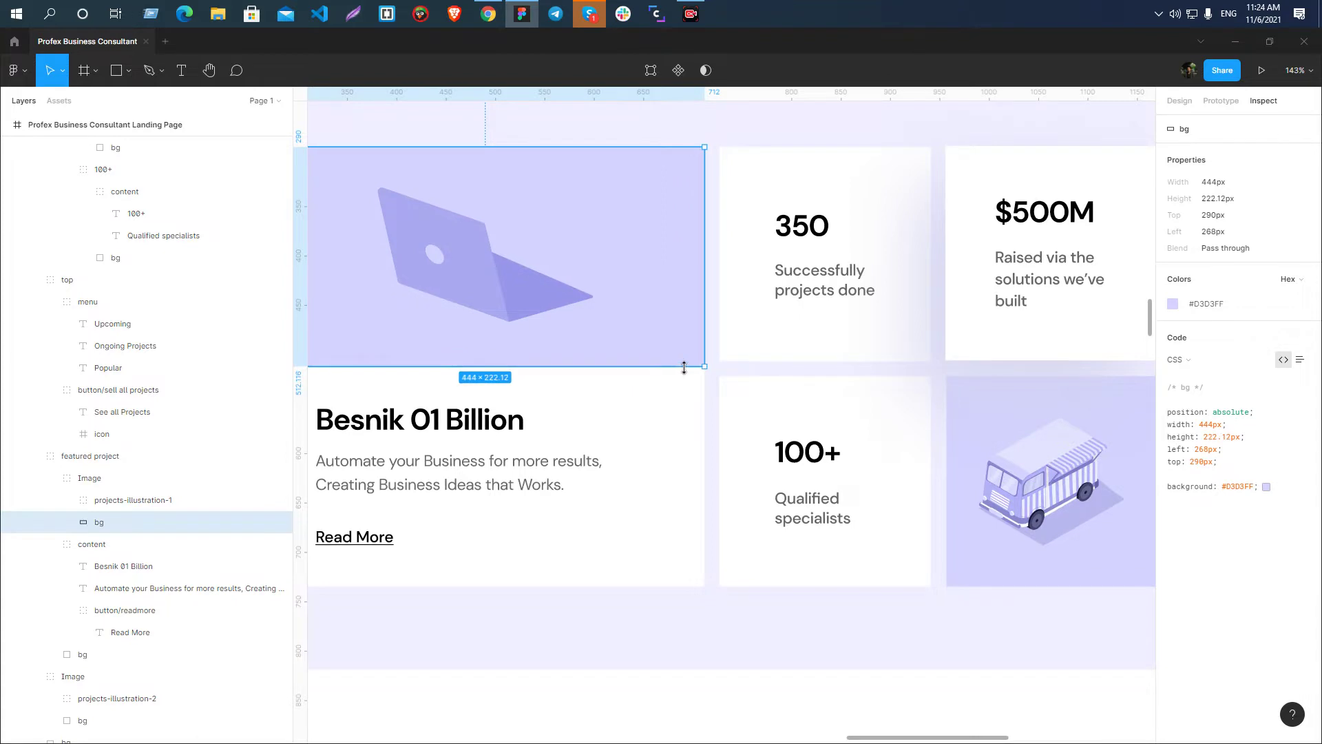
scroll(682, 365, "up", 10)
left_click_drag(750, 365, 760, 378)
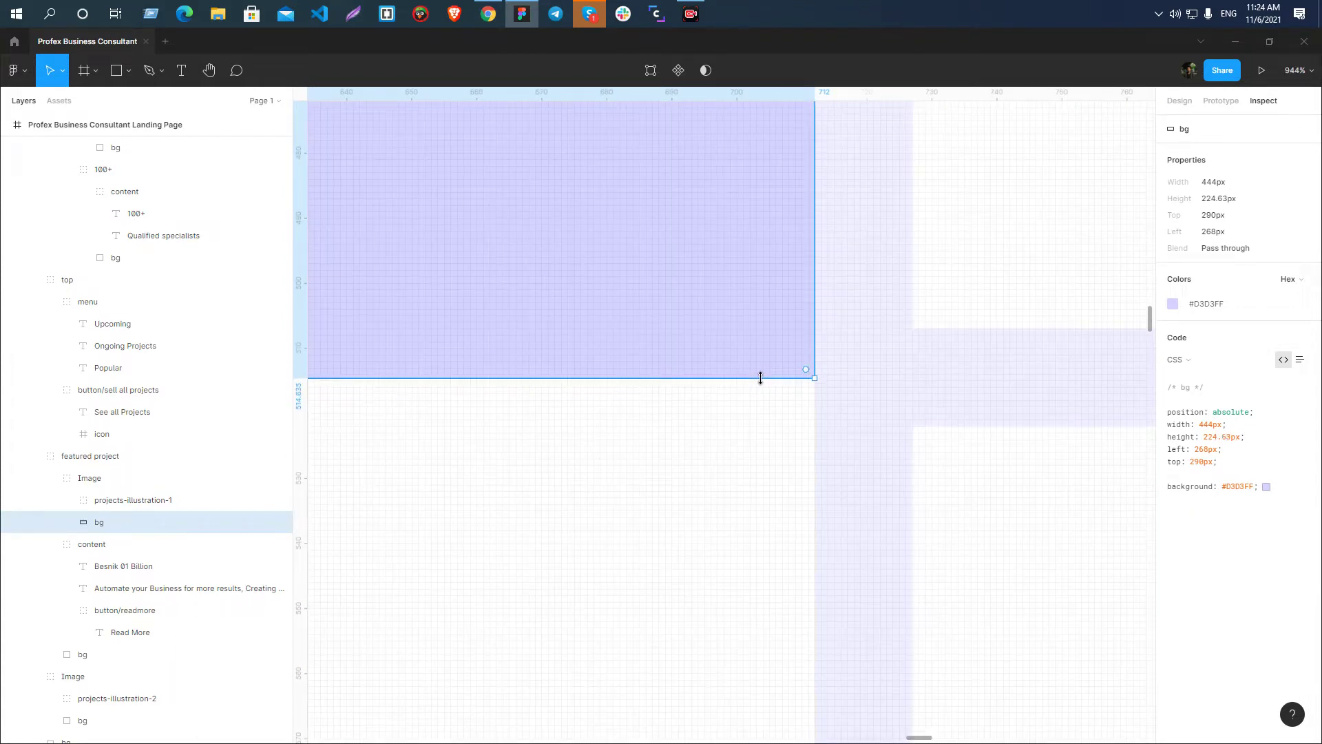
- Switch to Webflow and reduce the left image wrapper's height to 47%
key("alt+Tab")
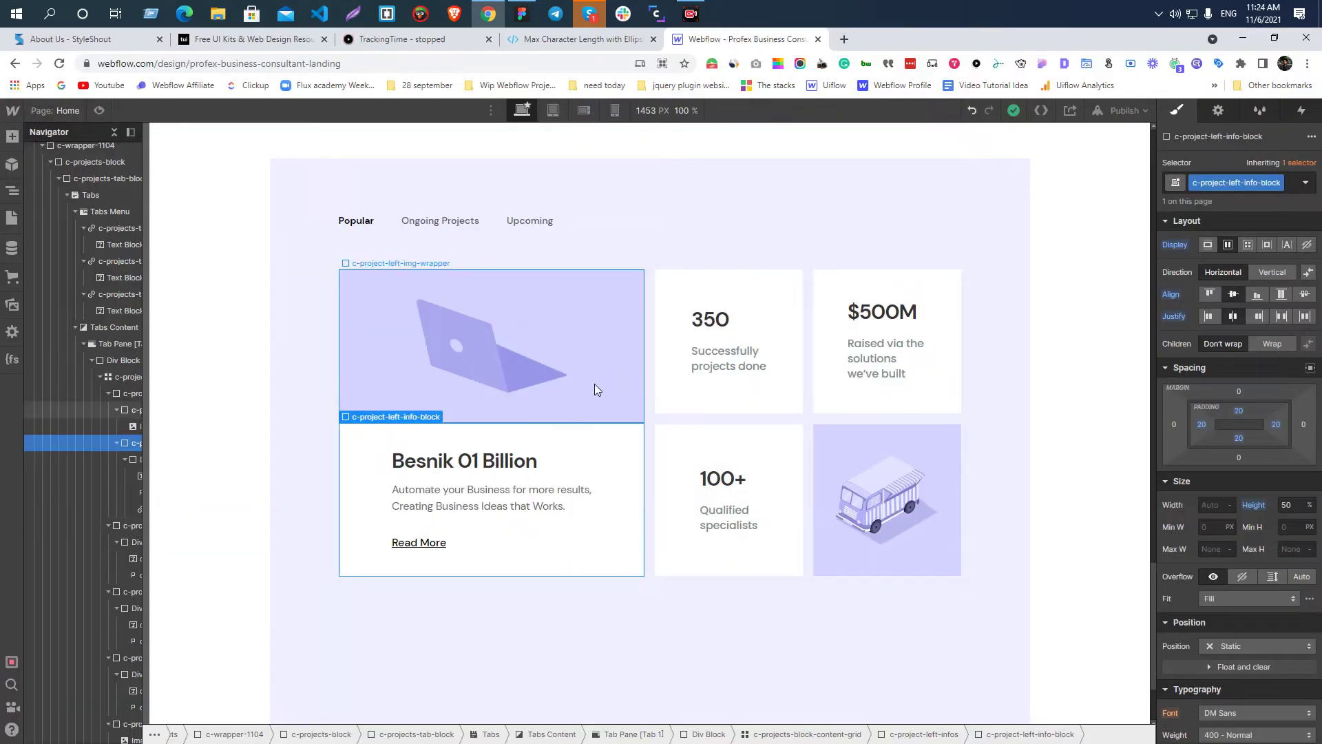
left_click(596, 389)
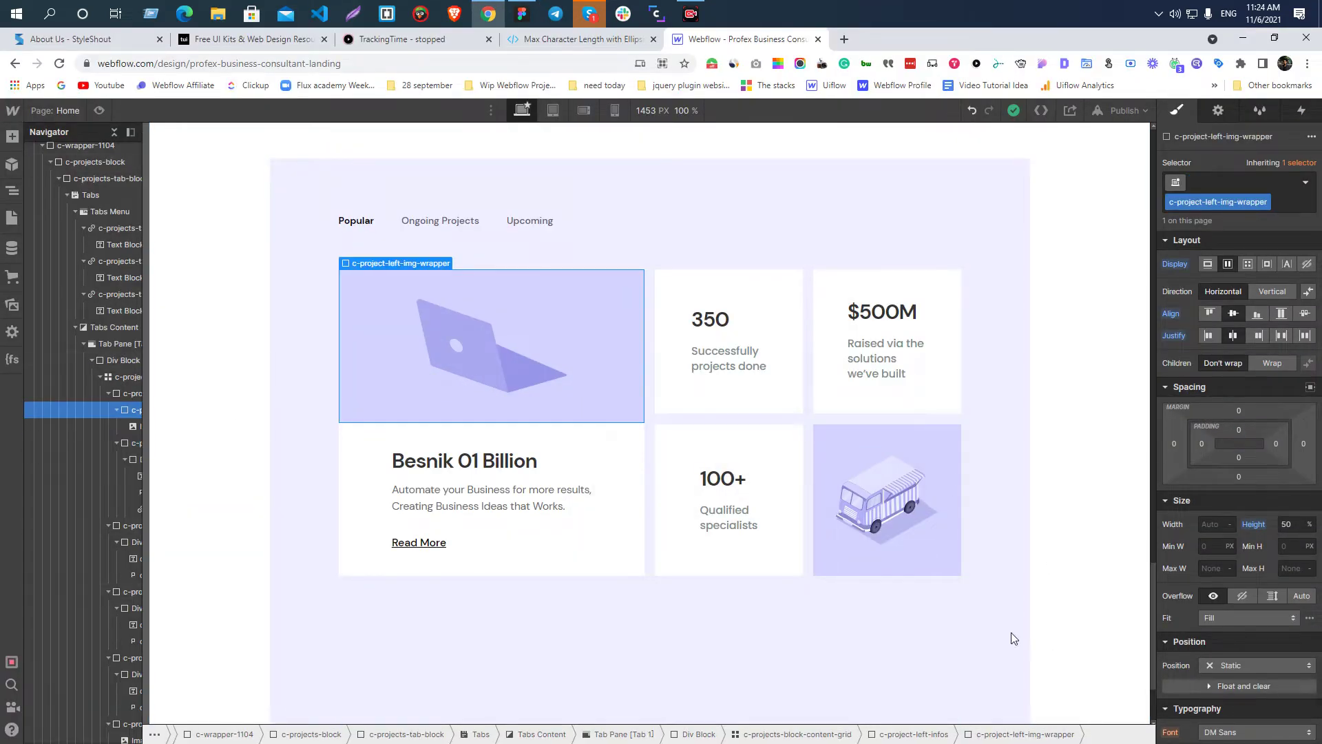
left_click(116, 410)
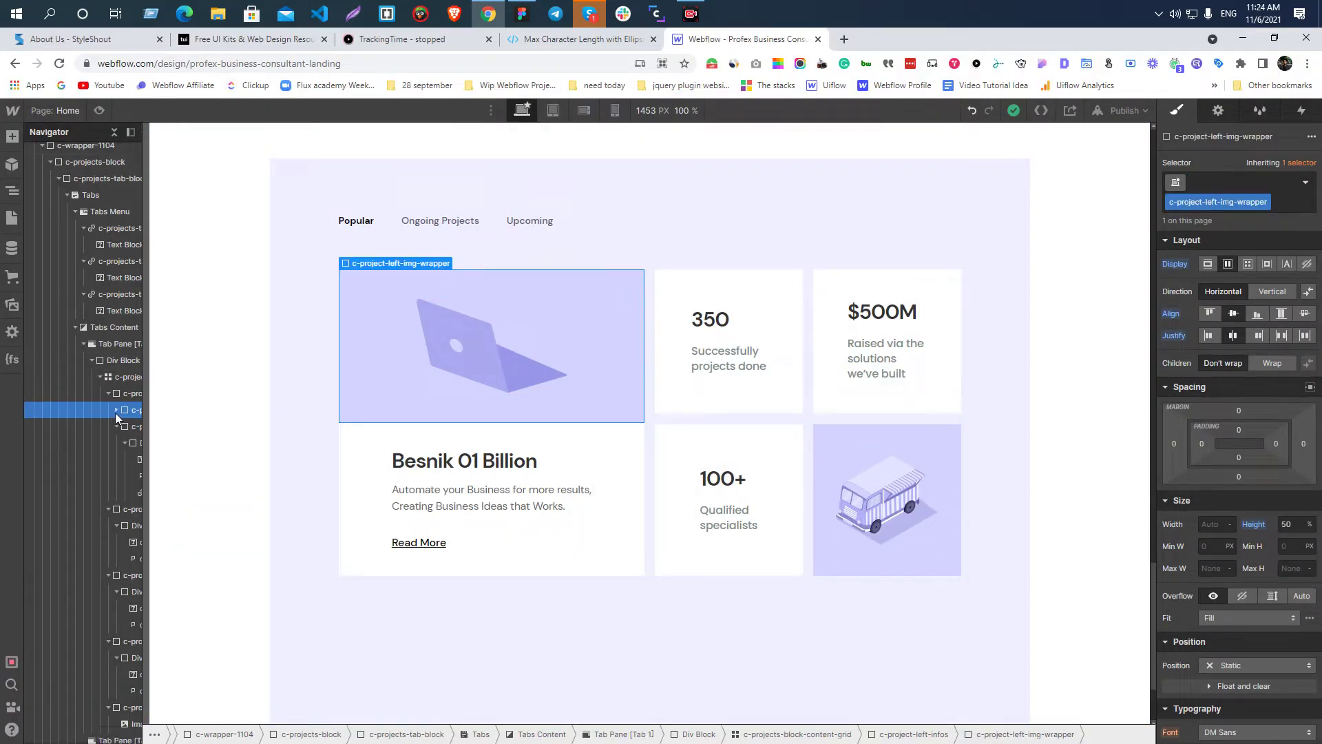
left_click(116, 427)
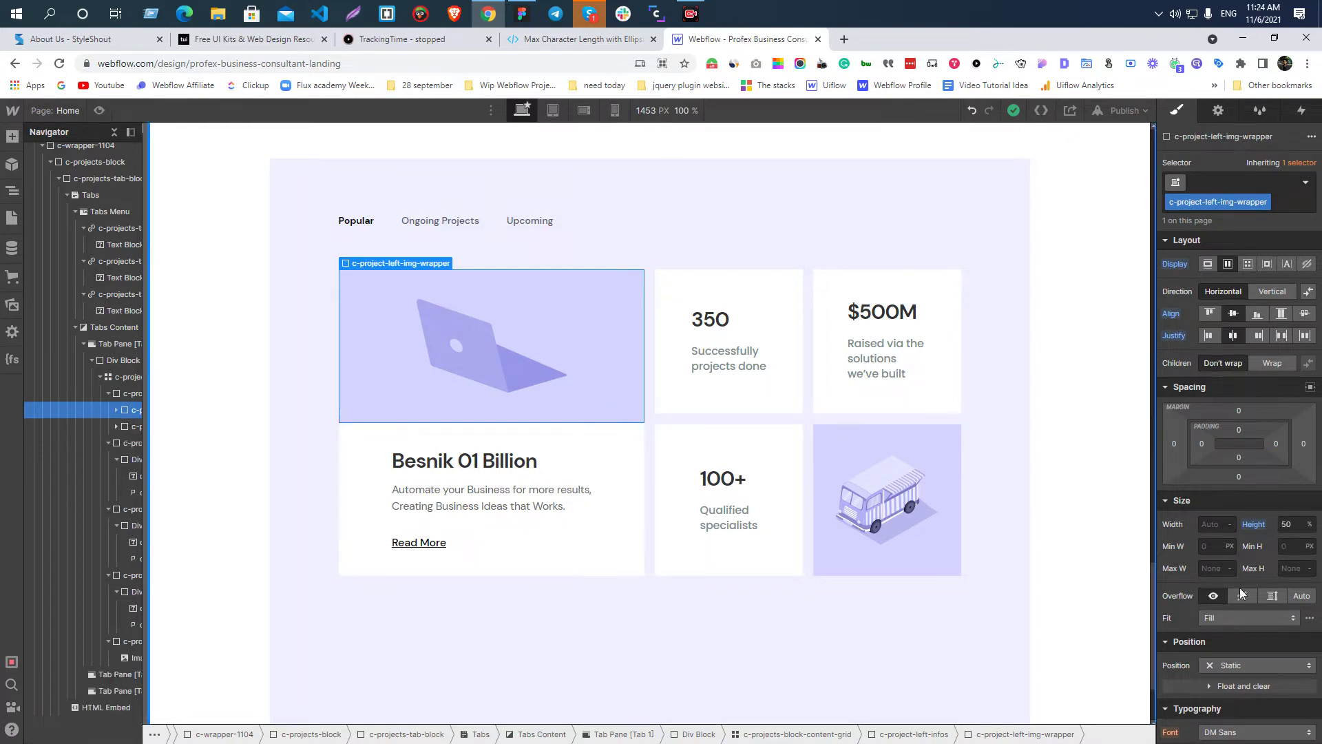
left_click(1286, 525)
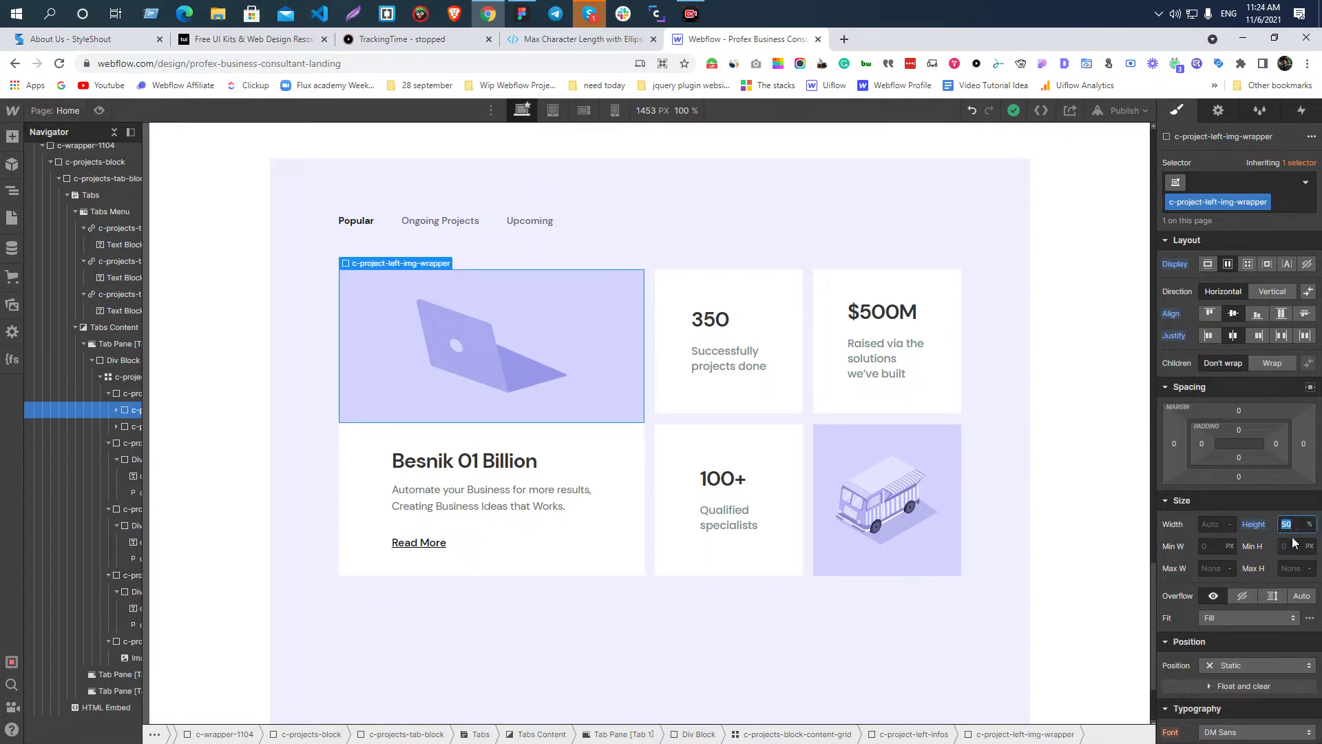
key("Down")
key("Down")
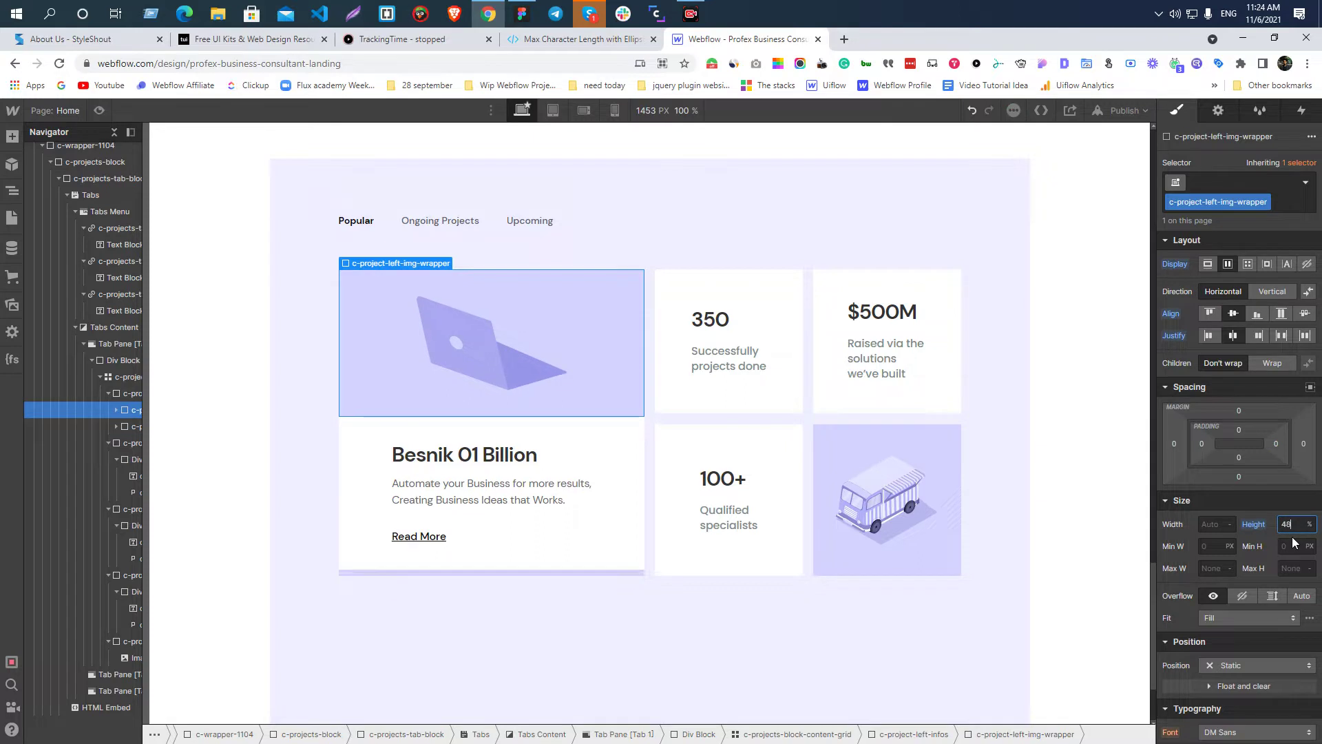
key("Down")
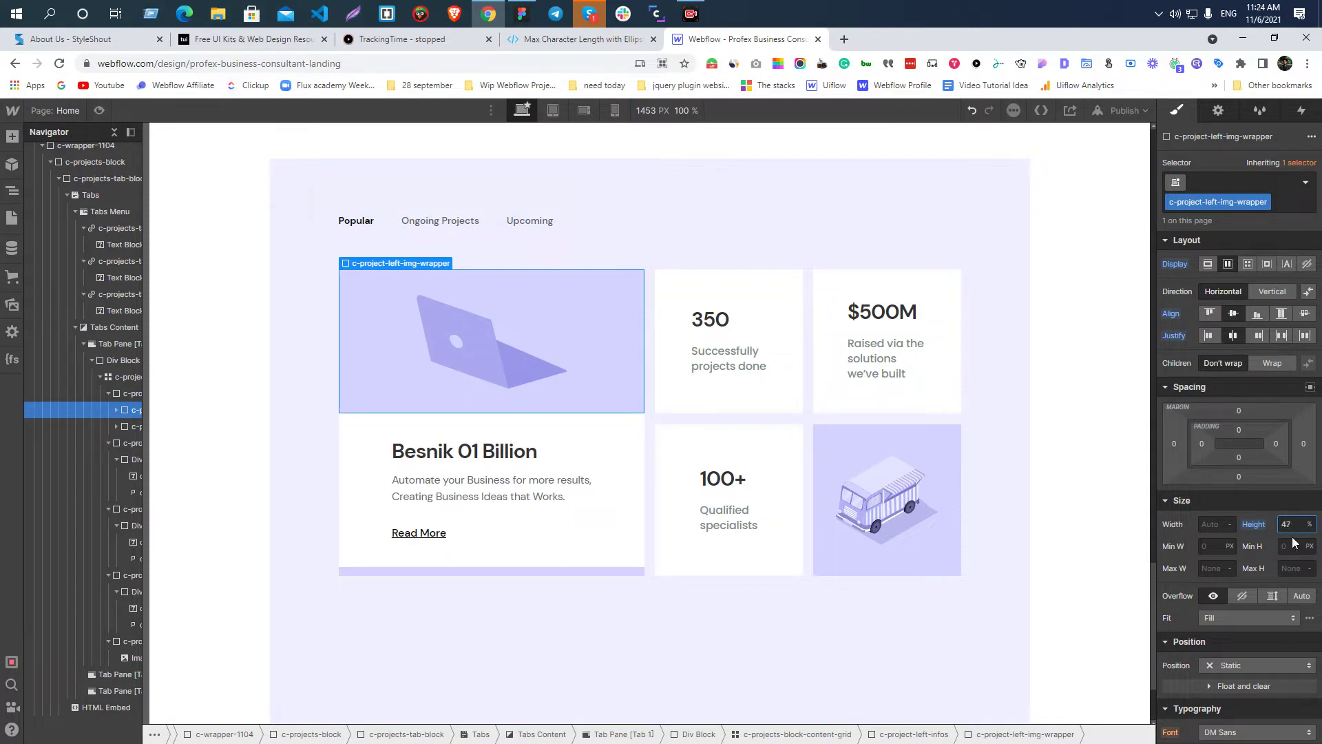
- Raise the left info block's height to 53% so it fills the card below the image
left_click(618, 437)
left_click(1286, 504)
key("Up")
key("Up")
key("Up")
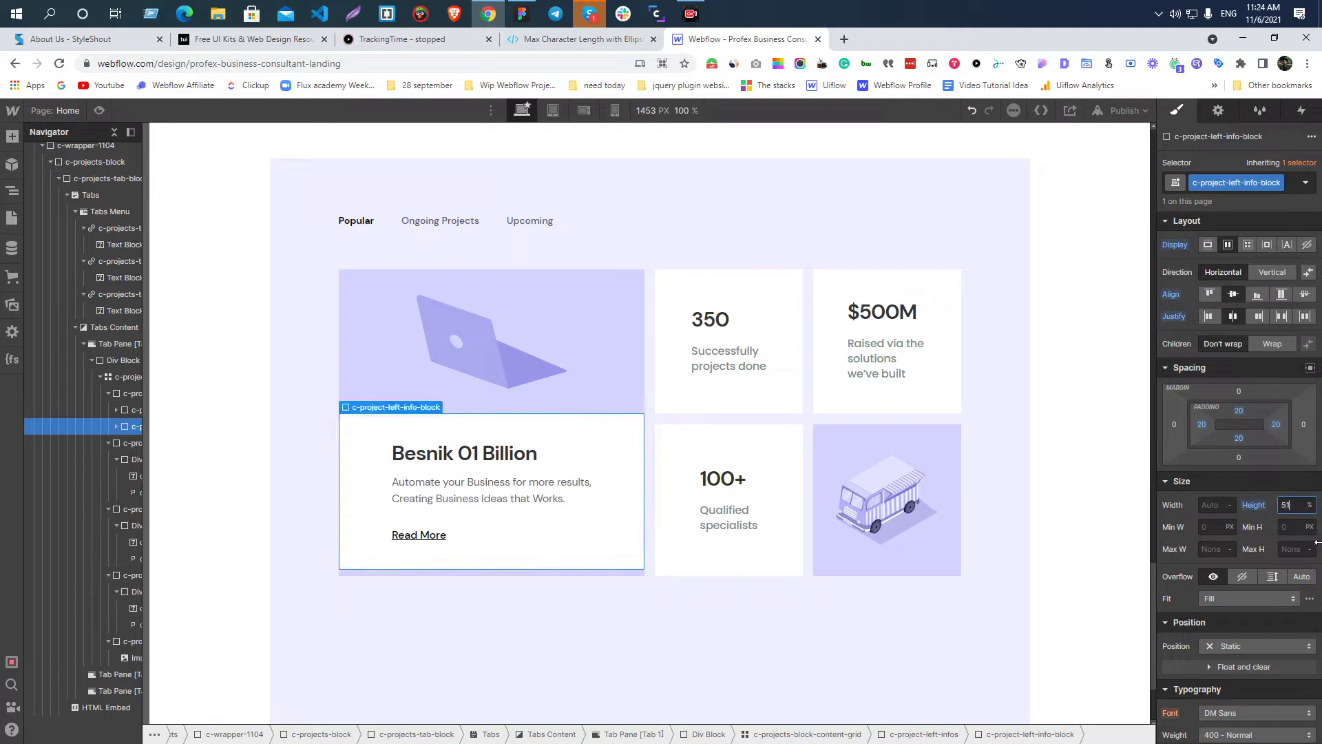
left_click(666, 209)
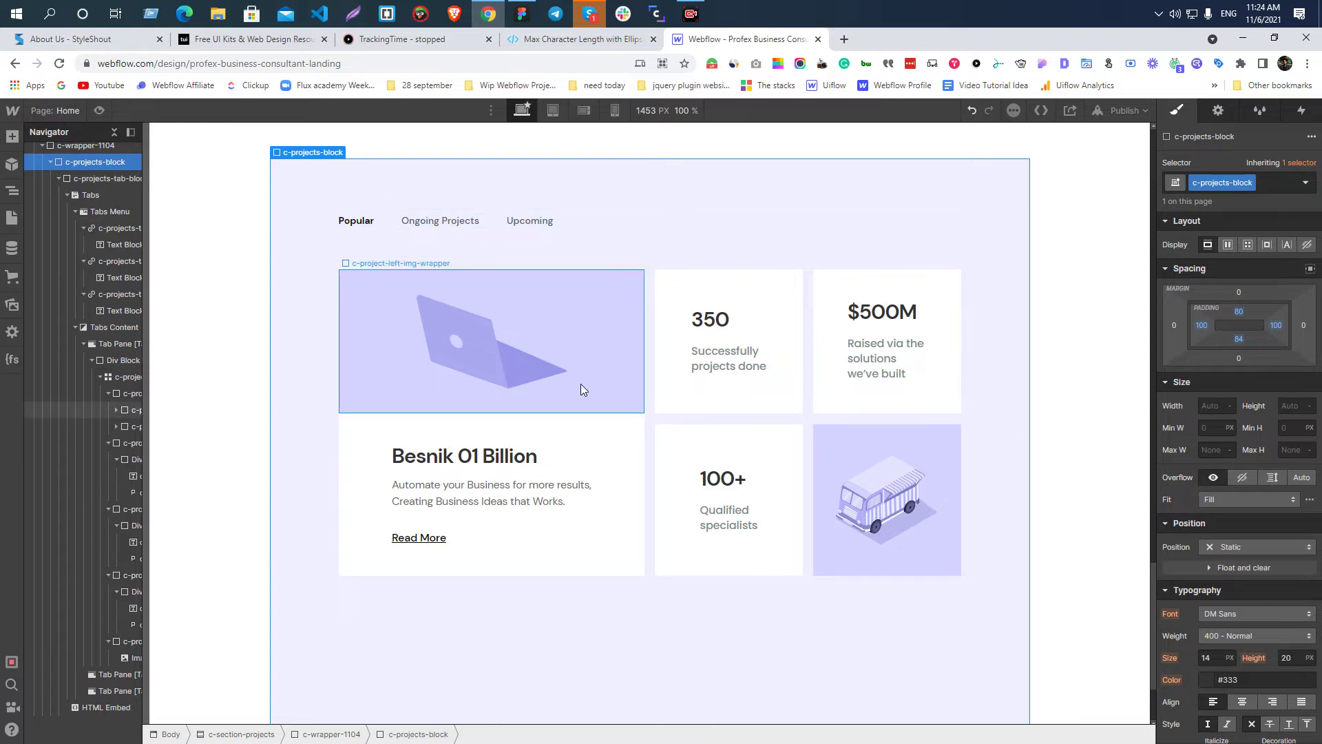
- Switch to Figma and compare the sizes of the laptop image background, the 350 card and the whole featured card
key("alt+Tab")
scroll(877, 422, "up", 5)
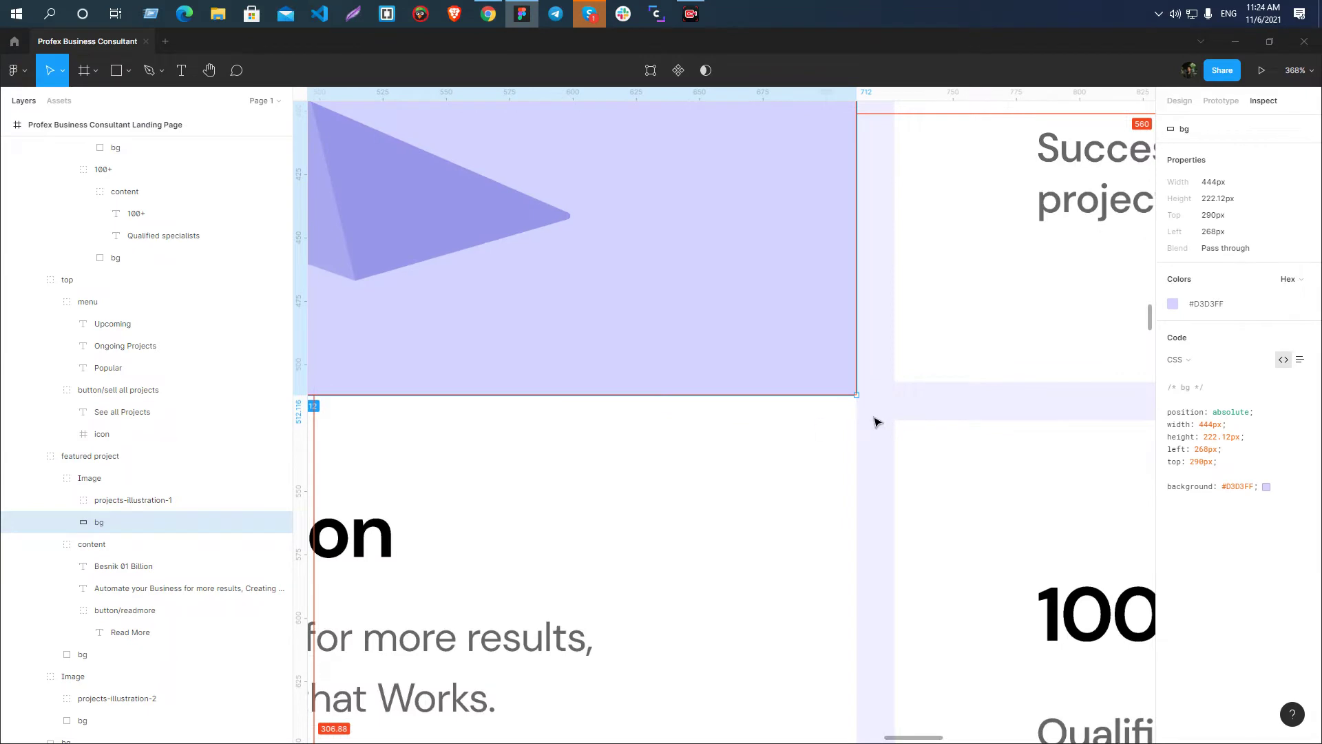
scroll(736, 392, "down", 3)
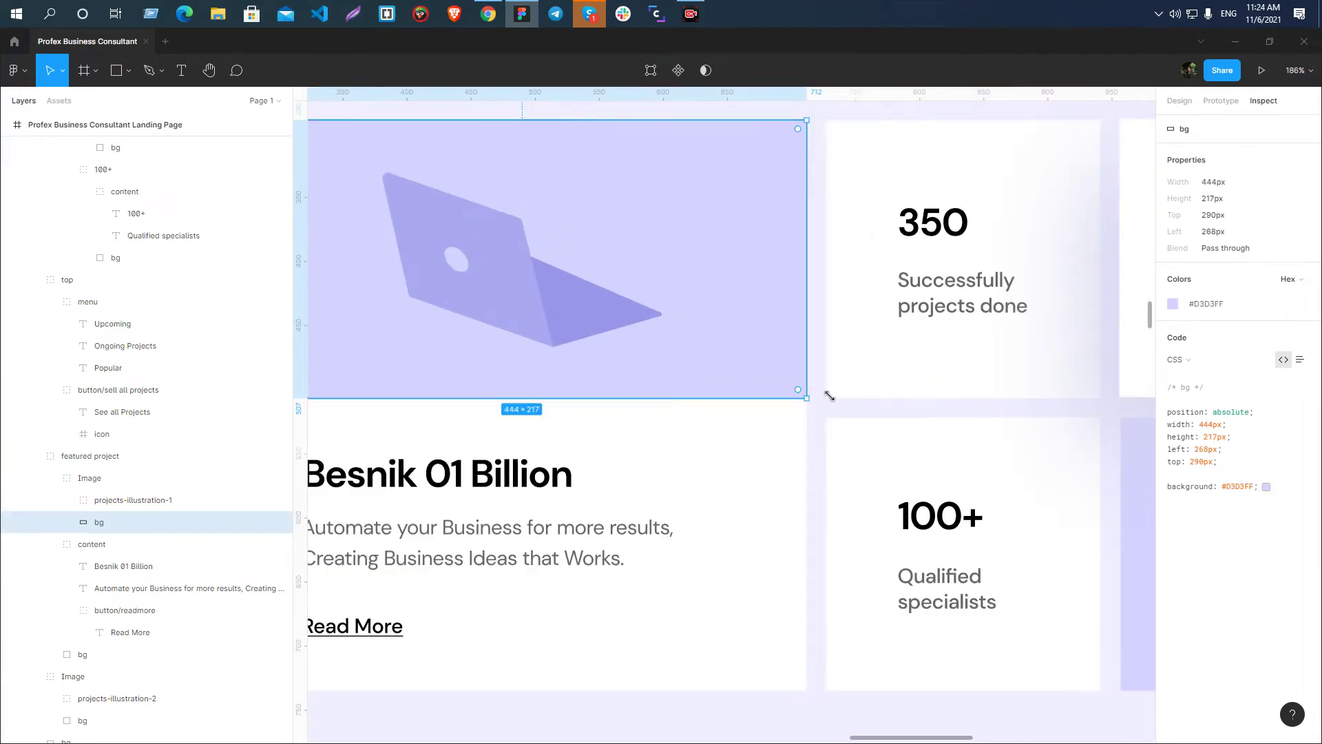
left_click(876, 389)
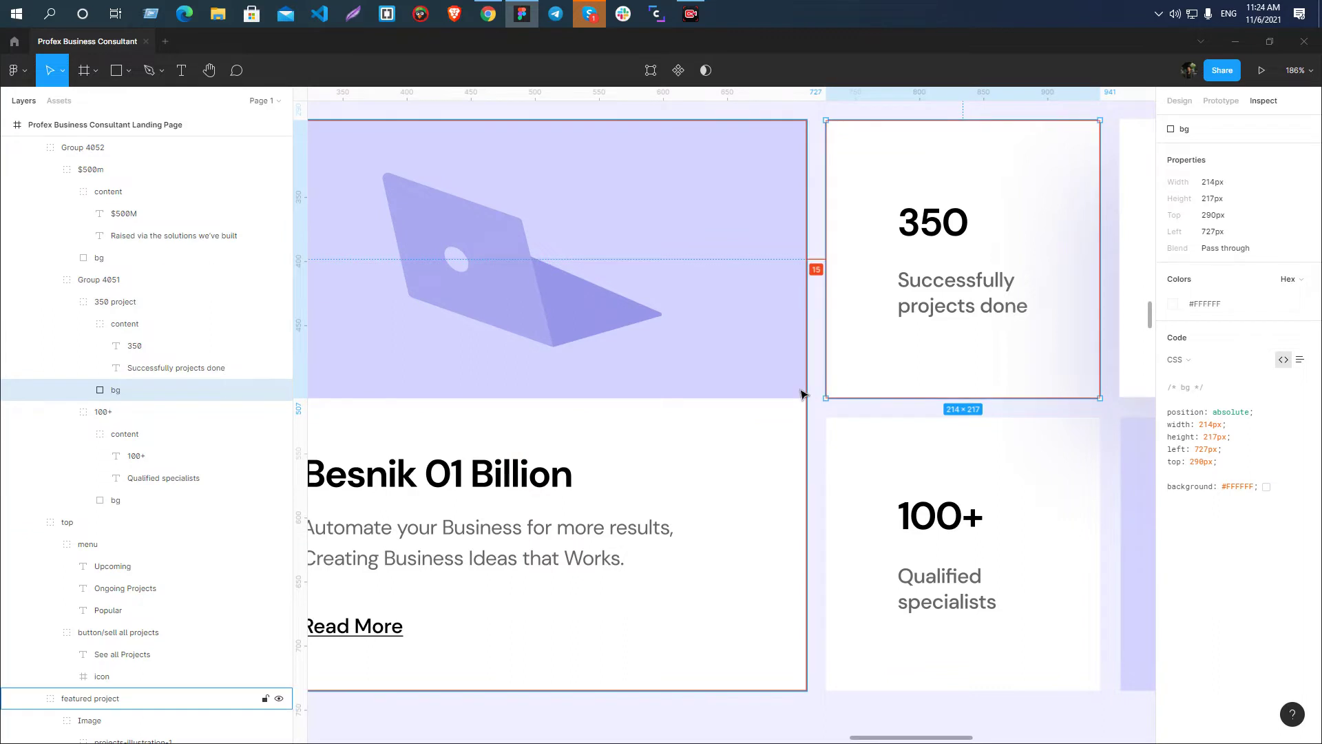
scroll(801, 394, "down", 5)
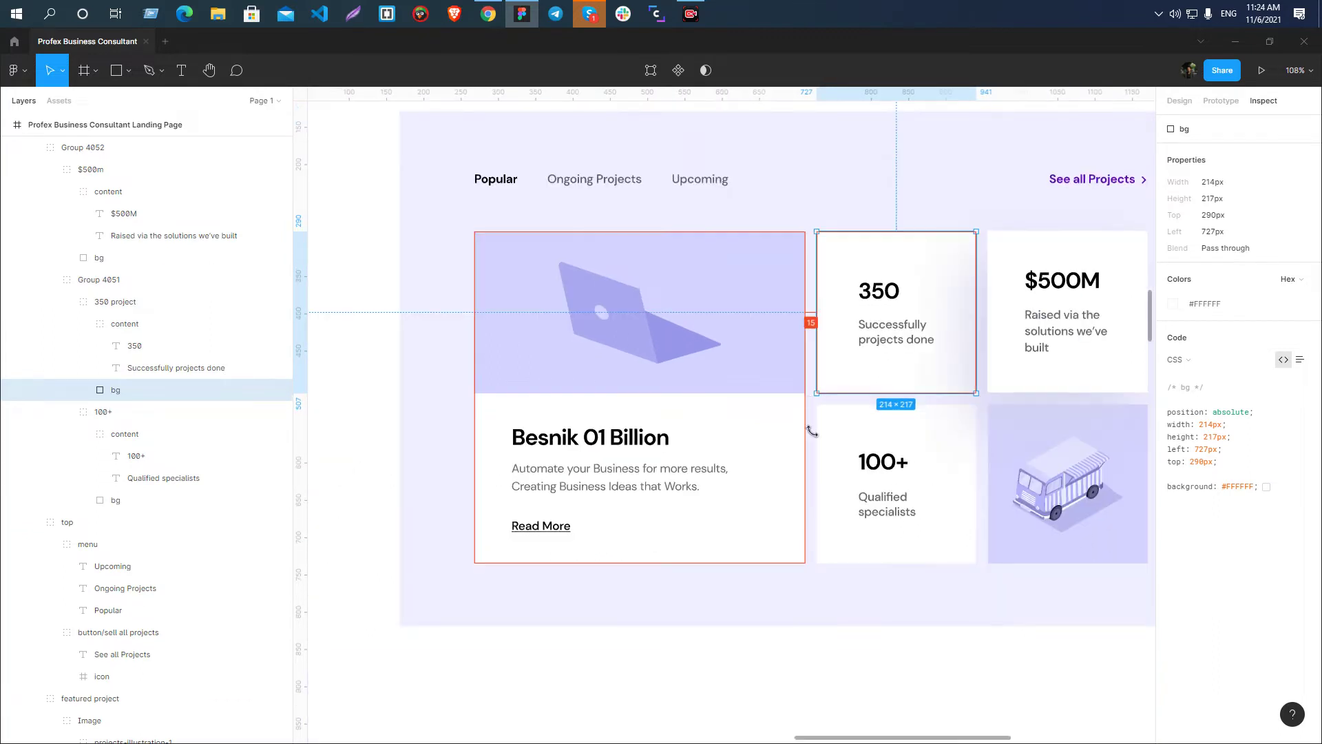
left_click(780, 368)
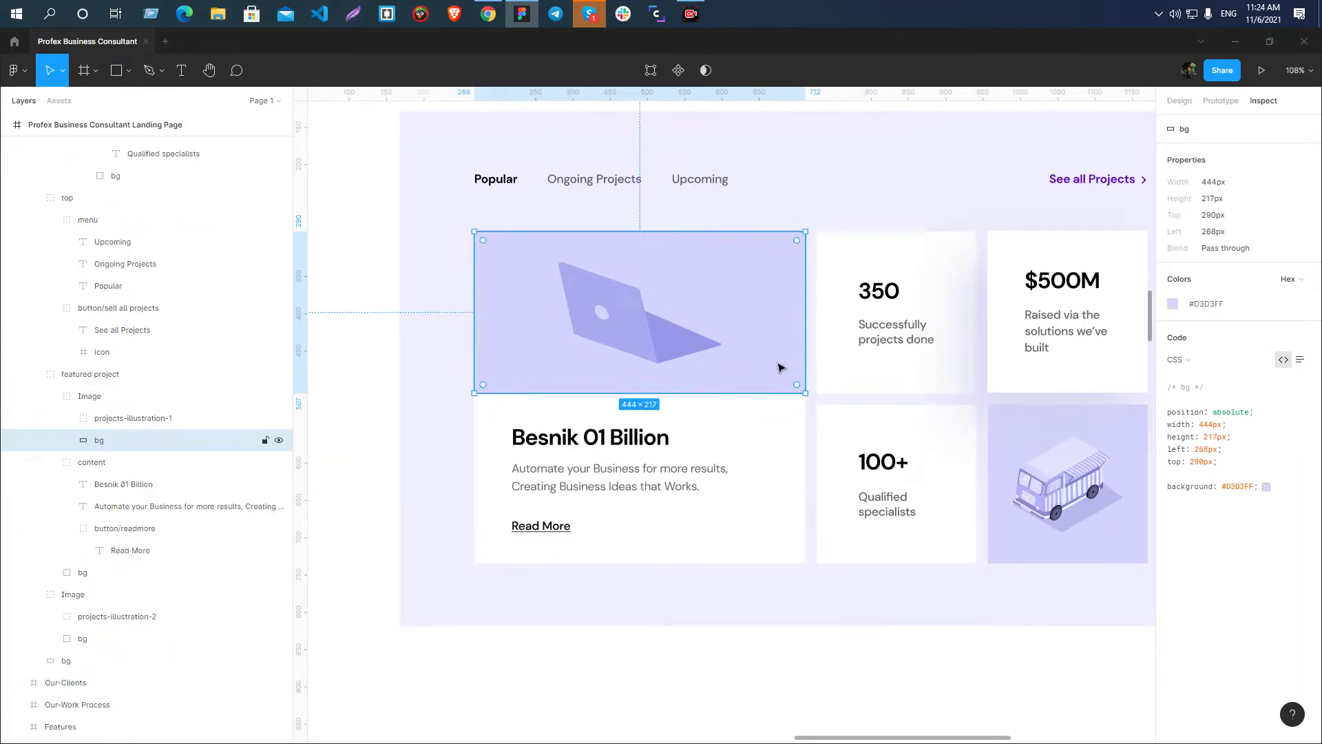
left_click(772, 448)
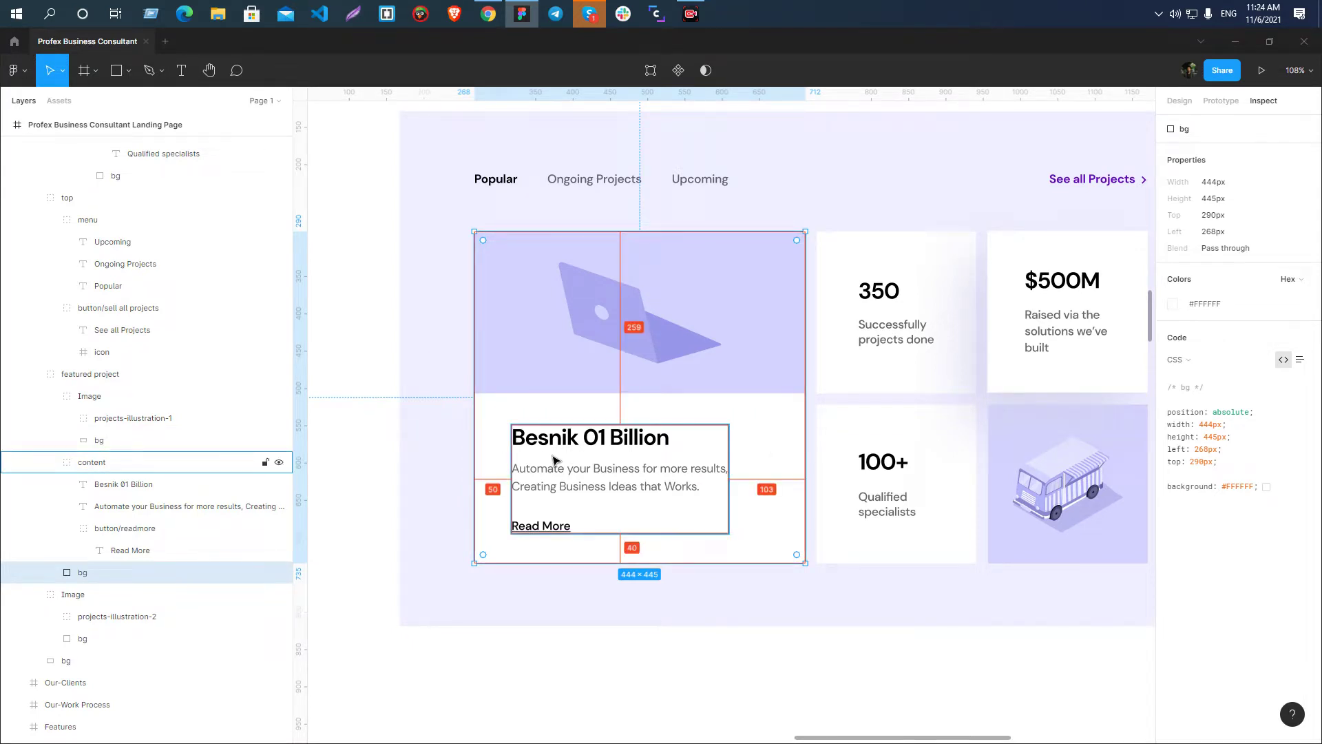
- Switch to Webflow and set both the left image wrapper's and the left info block's heights back to 50%
key("alt+Tab")
left_click(633, 403)
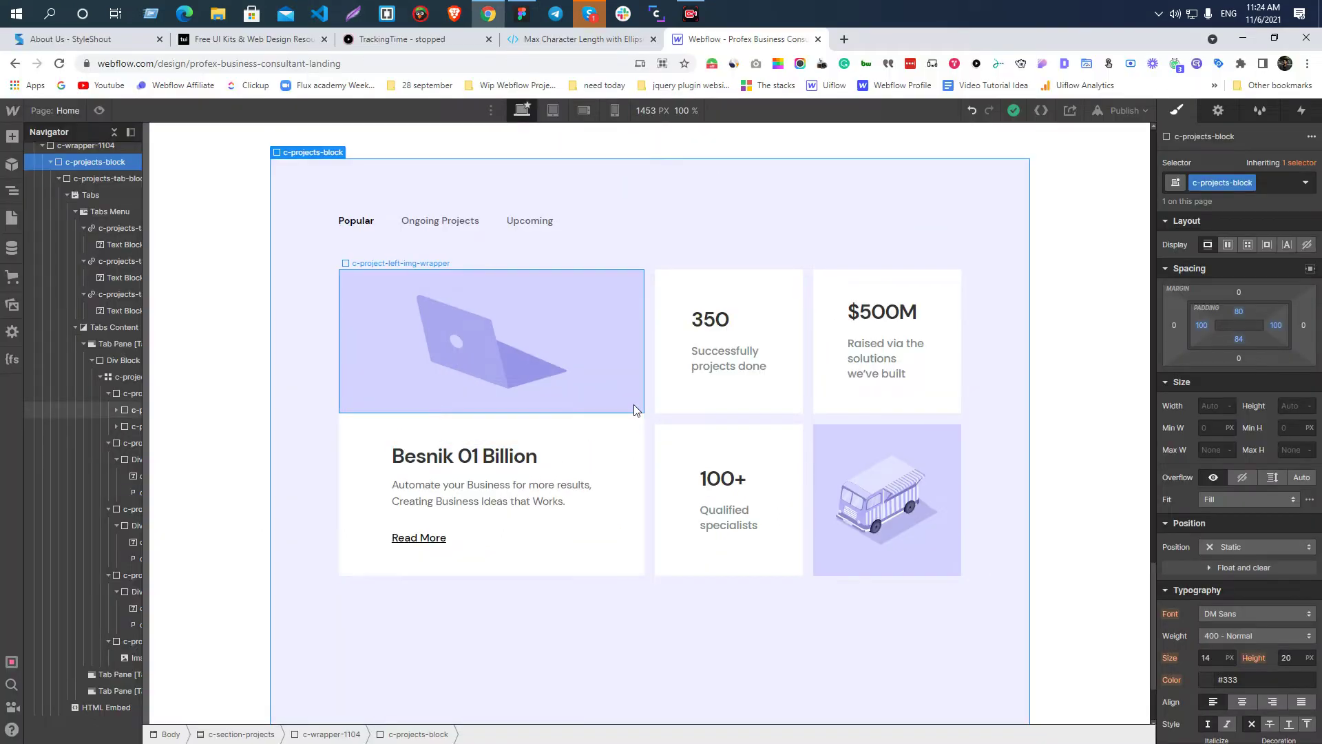
left_click(1290, 527)
type("50")
key("Return")
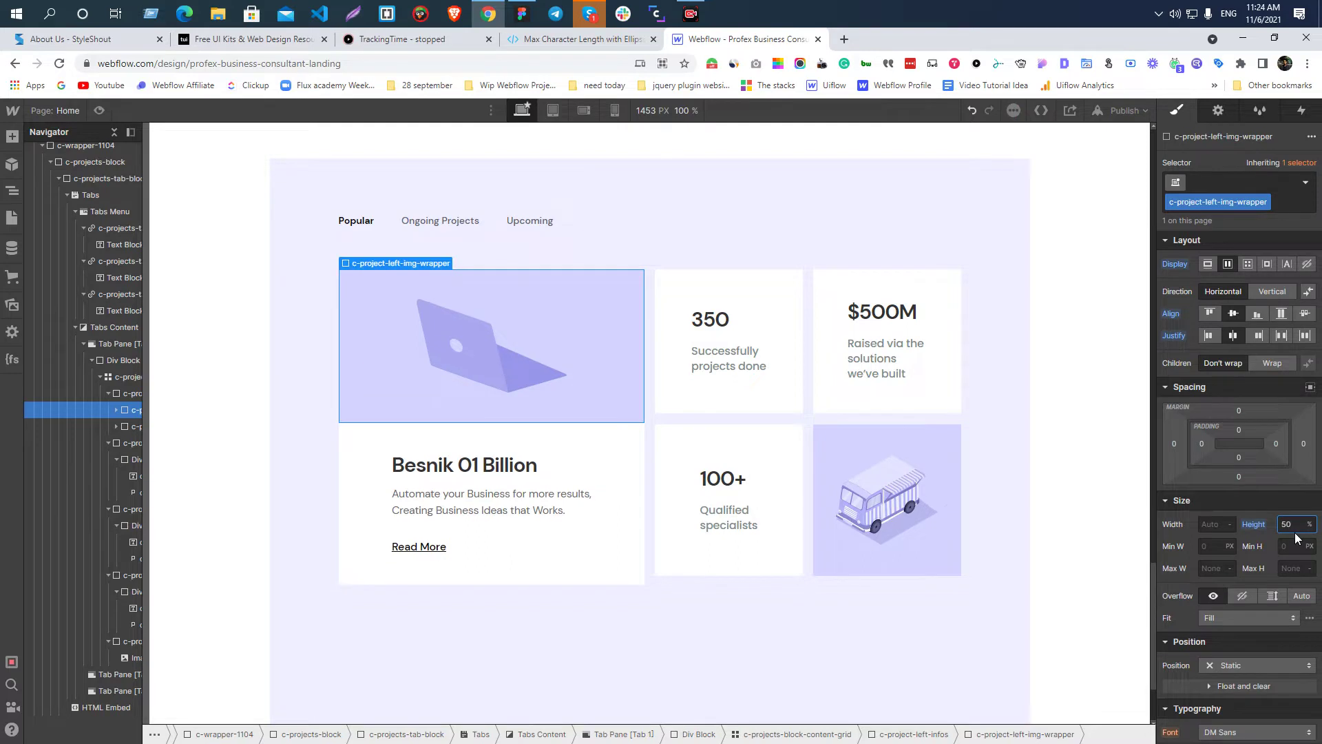
left_click(600, 447)
left_click(1289, 506)
type("50")
key("Return")
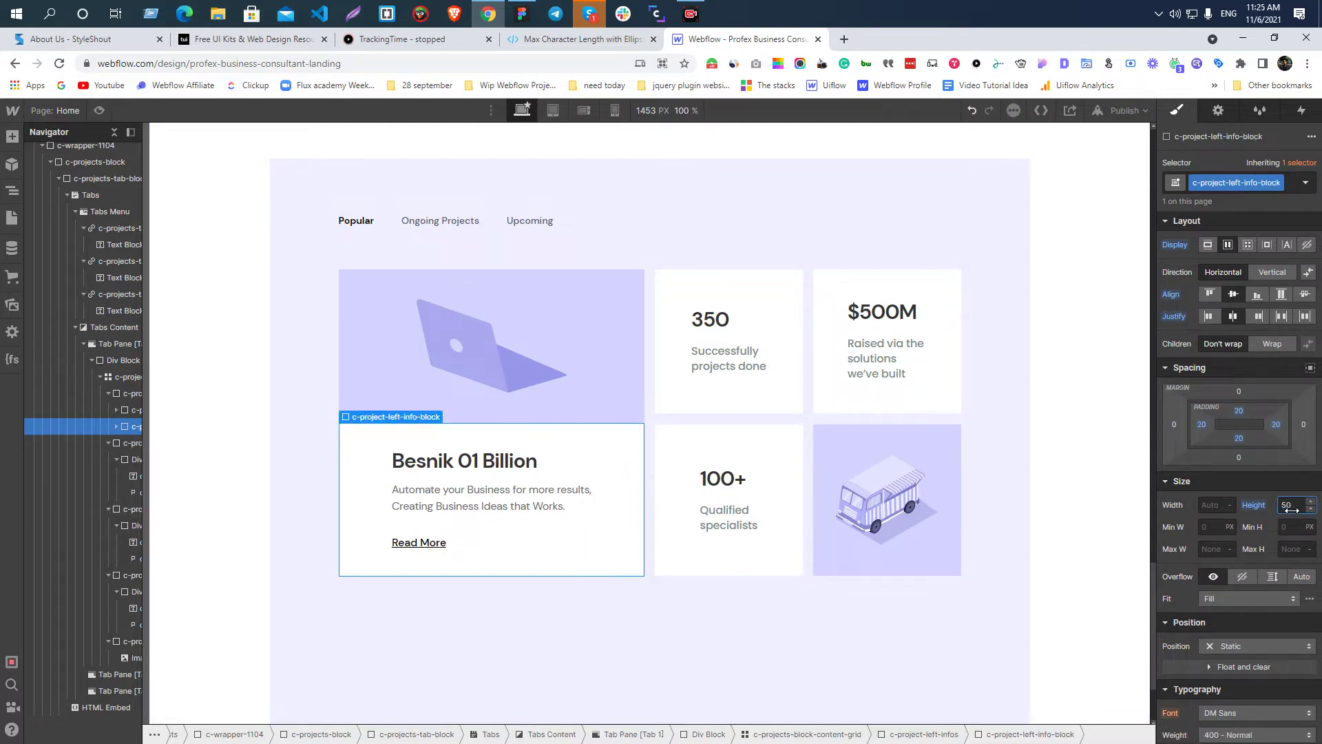
- Set the left image wrapper's height to 47% and check its lower edge against the neighbouring 350 card
left_click(623, 378)
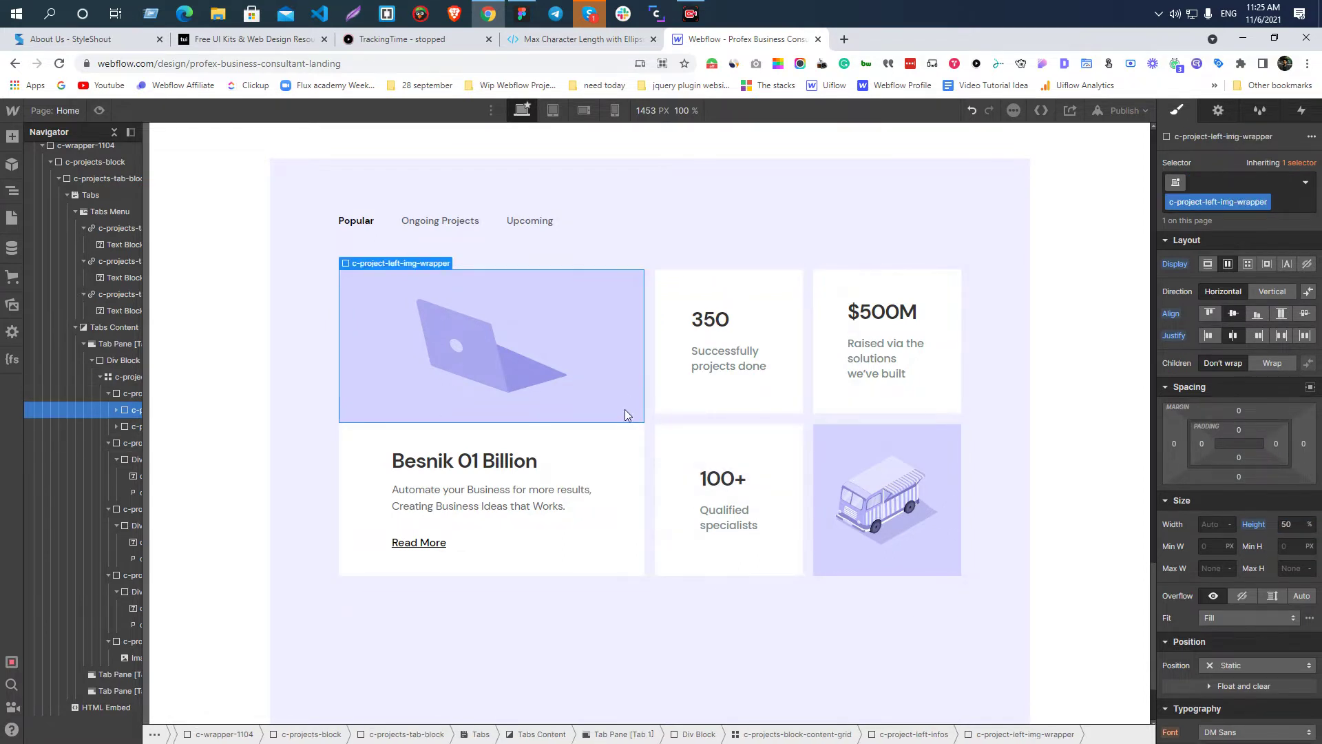
left_click(1288, 526)
key("Down")
key("Down")
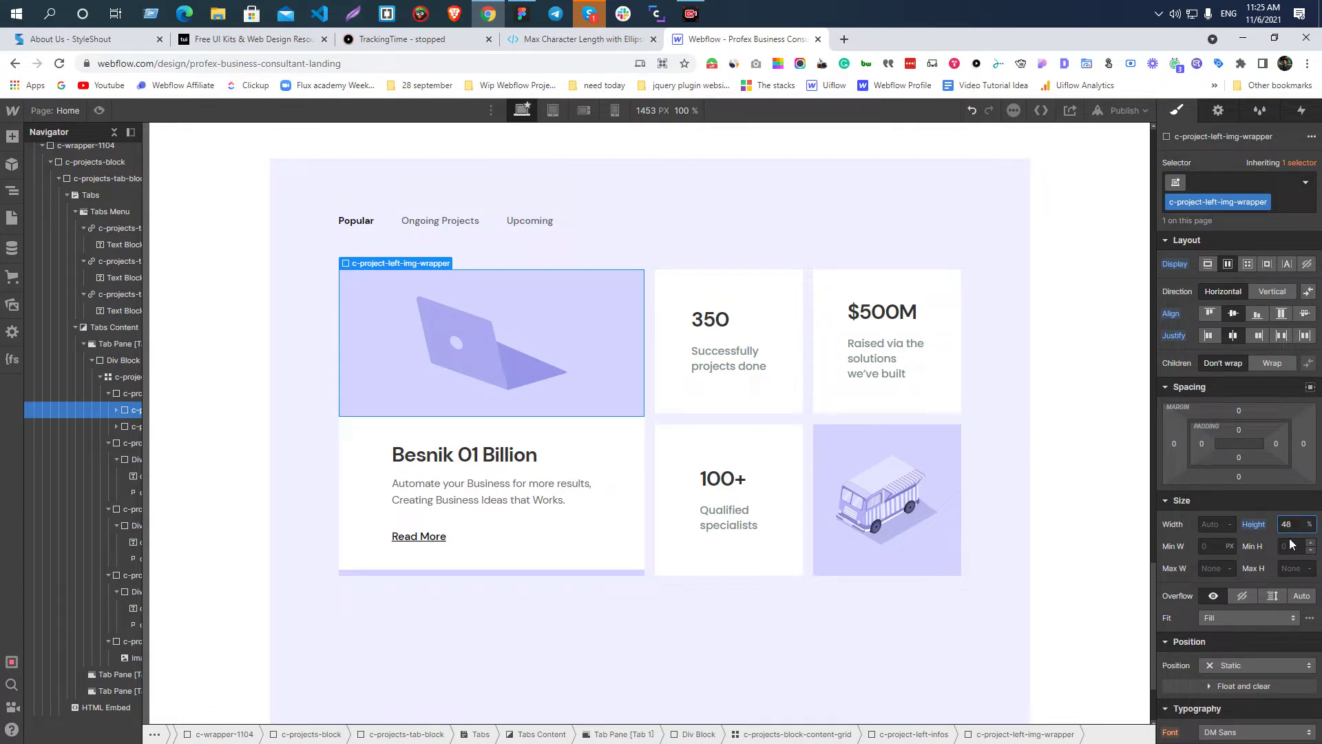
key("Down")
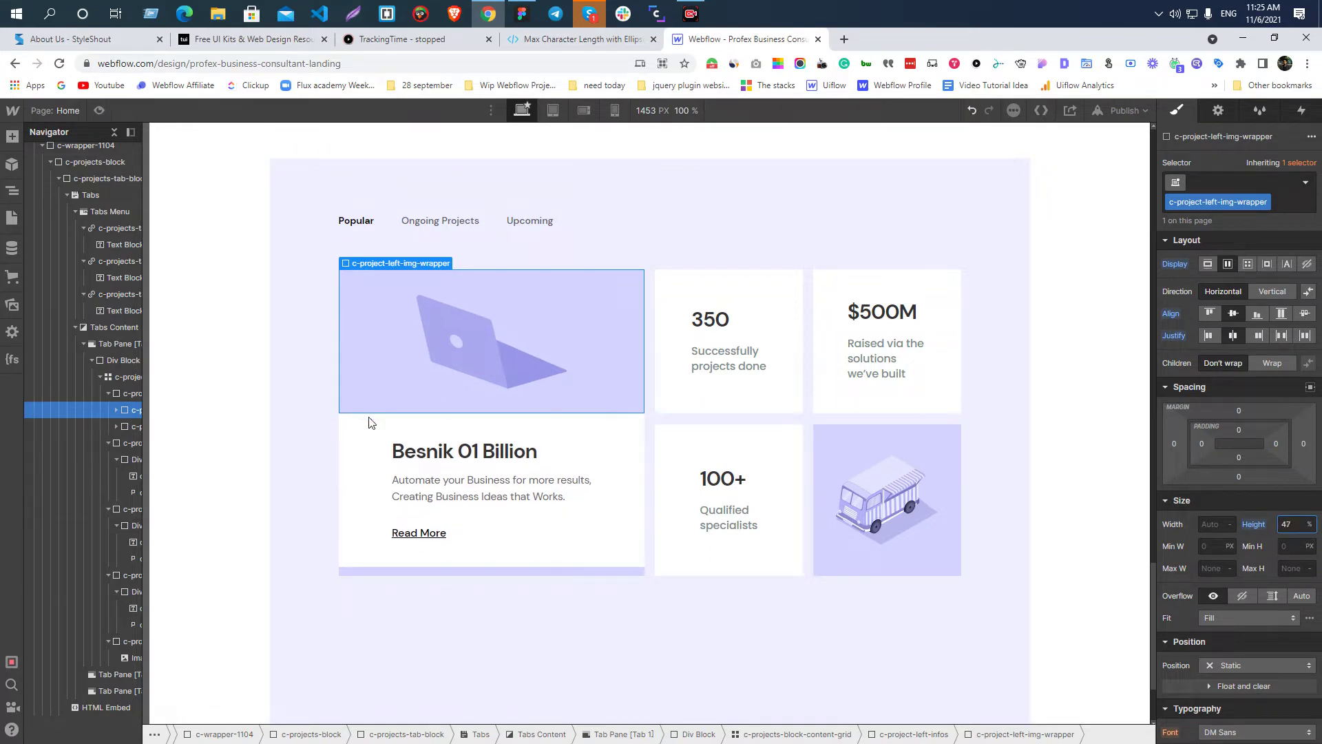
left_click(283, 419)
key("Print")
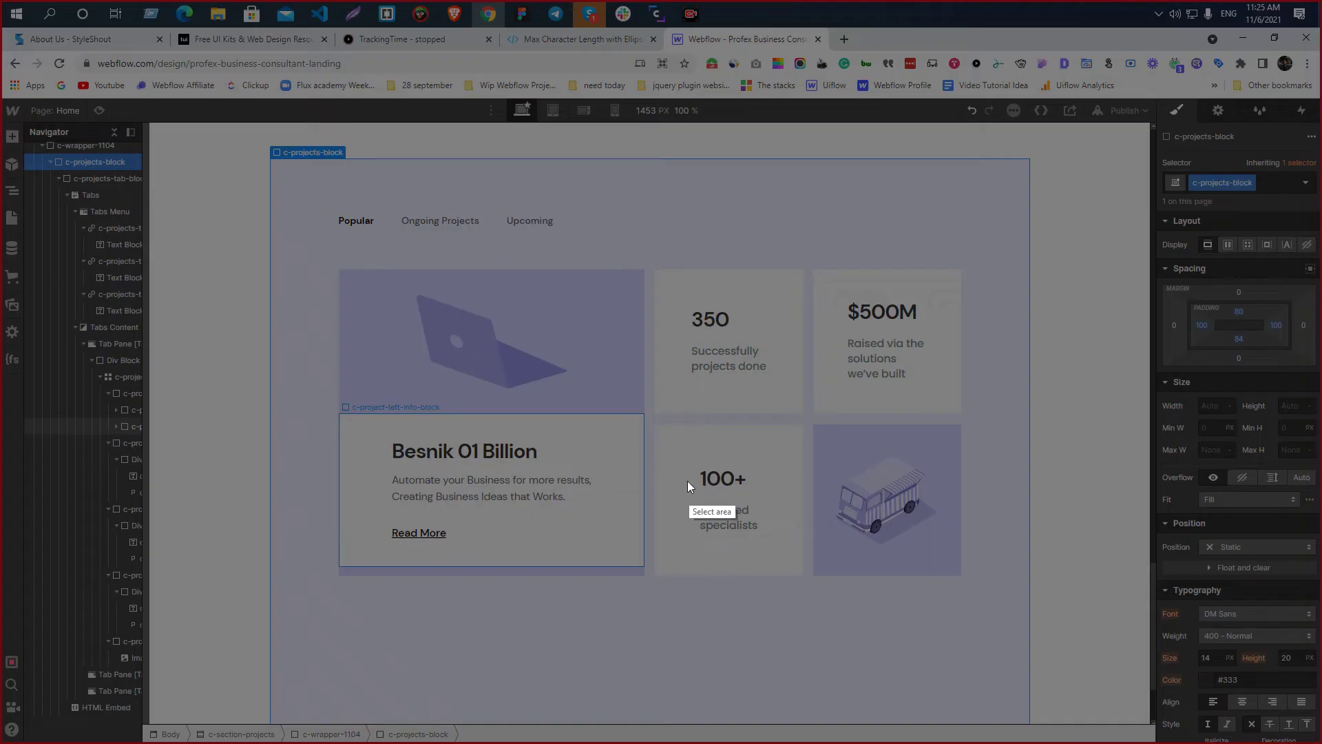
left_click_drag(642, 414, 665, 429)
key("Escape")
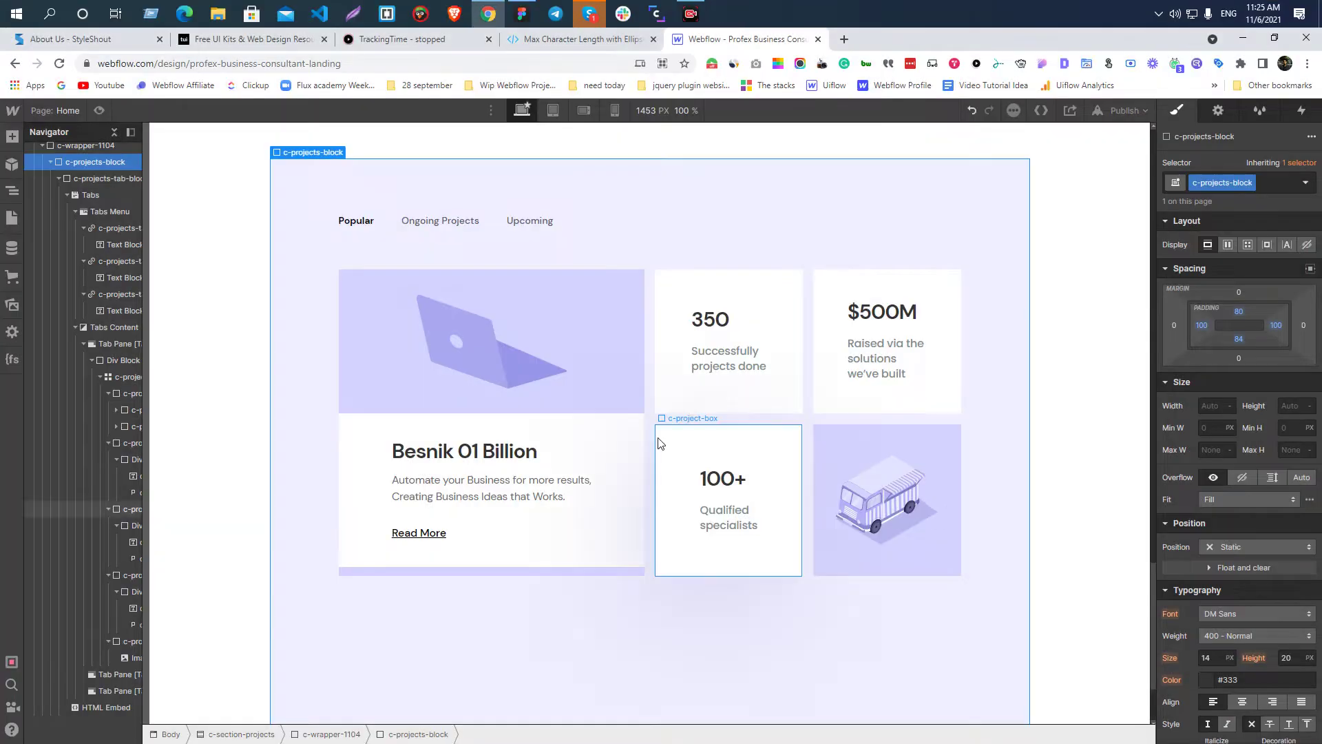
- Set the left info block's height to 53% so it fills the card below the laptop image
left_click(621, 430)
left_click(642, 351)
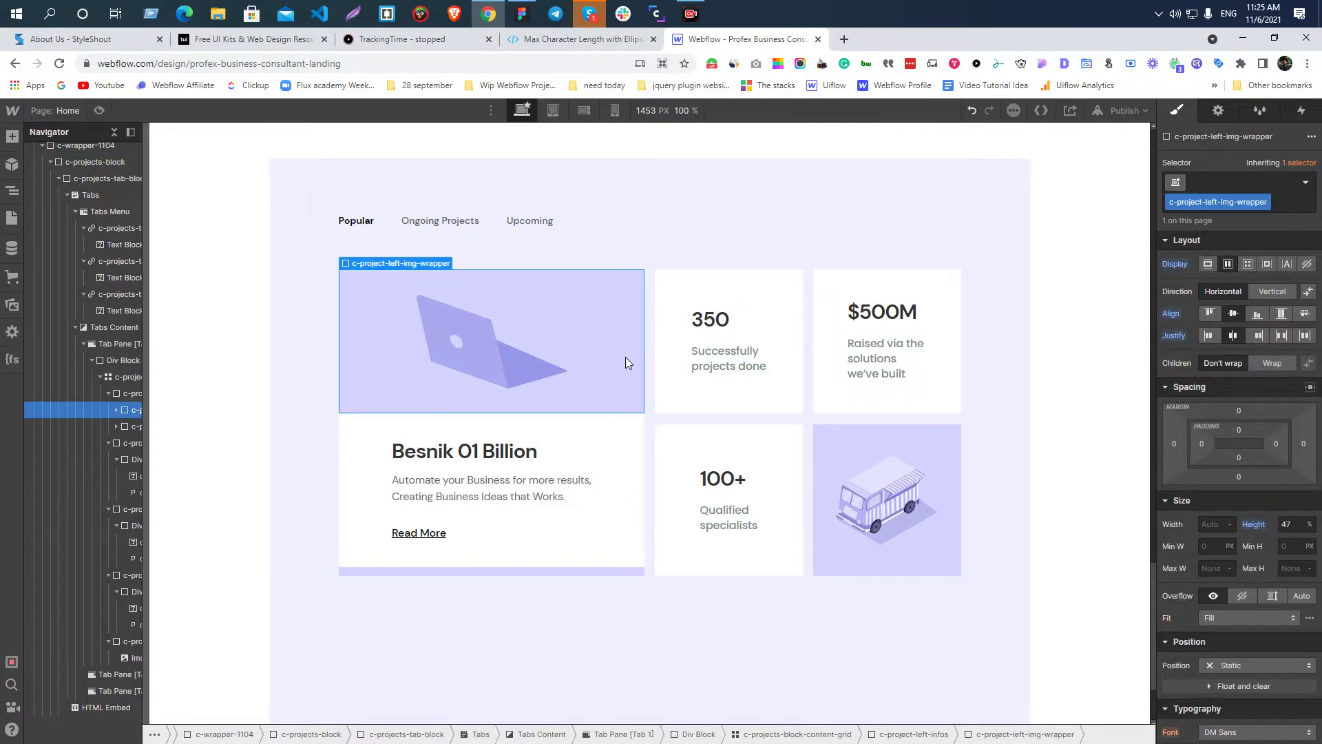
left_click(640, 446)
left_click(1286, 506)
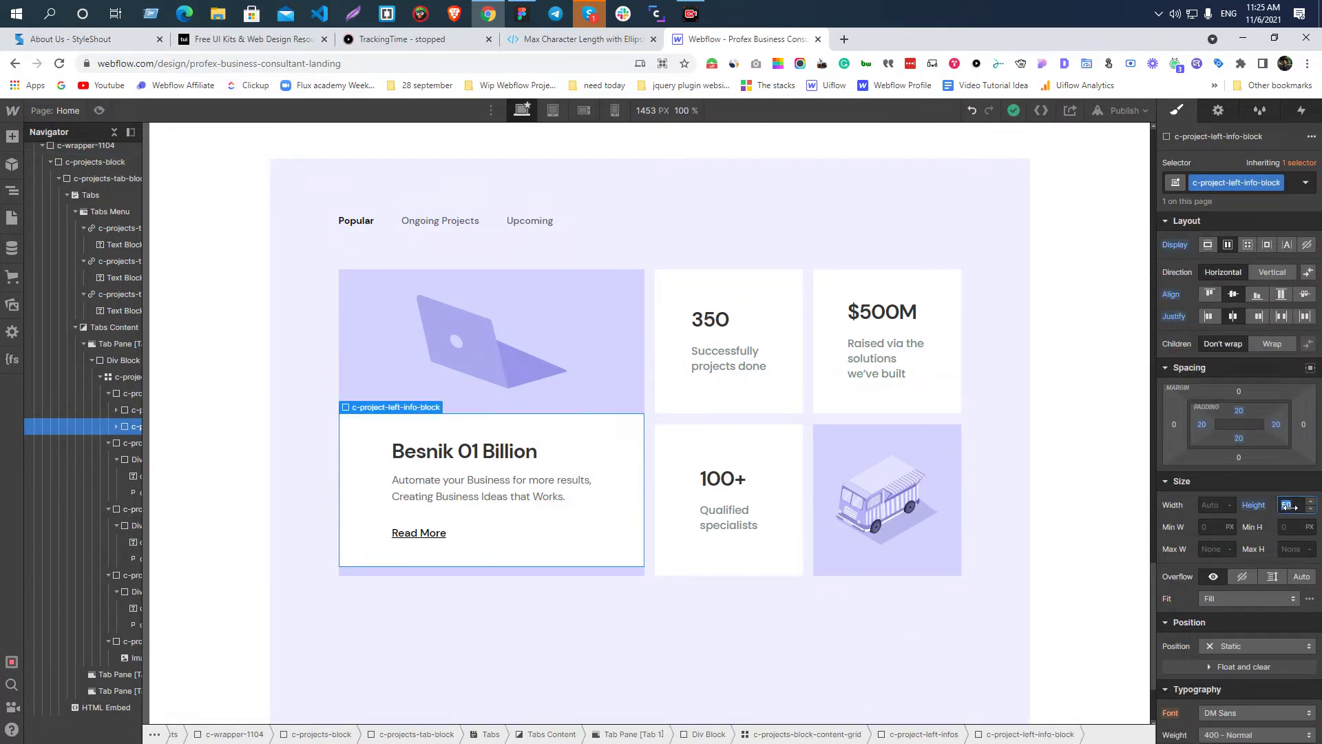
type("4")
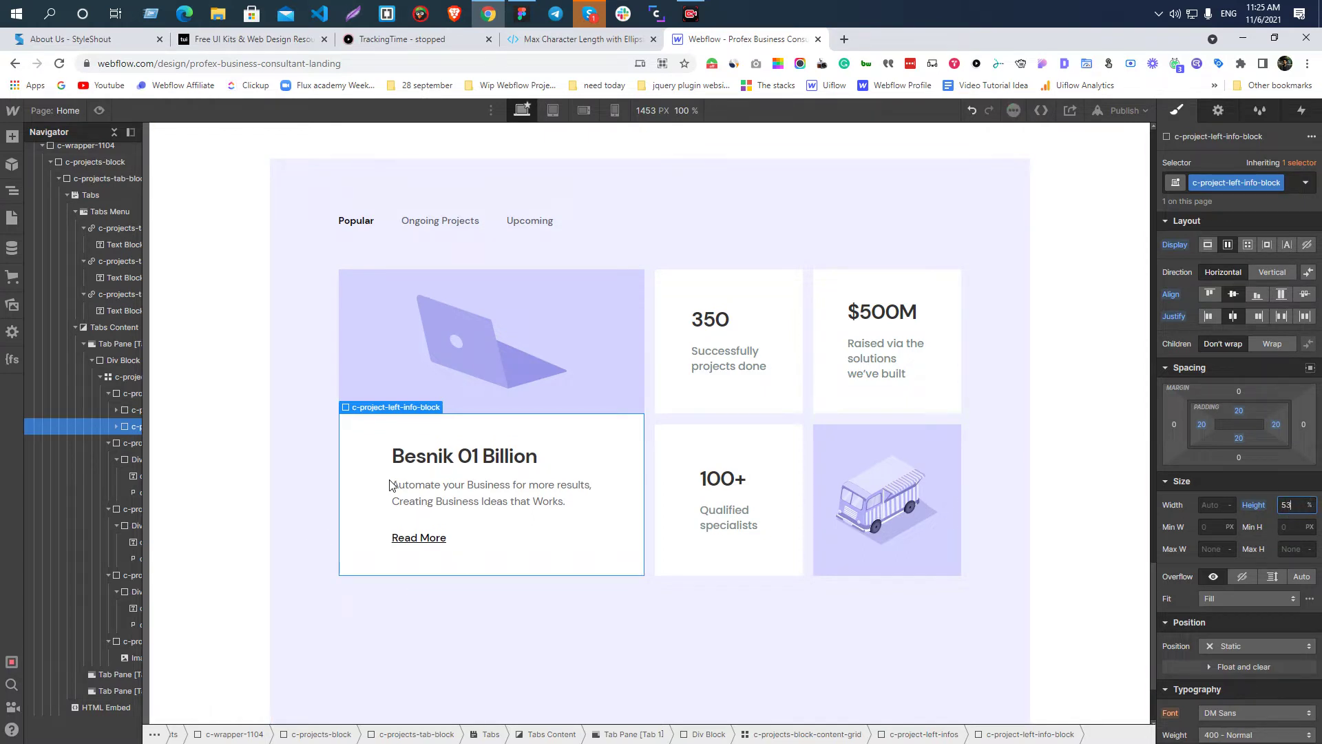
key("Print")
left_click_drag(497, 412, 513, 442)
left_click(521, 456)
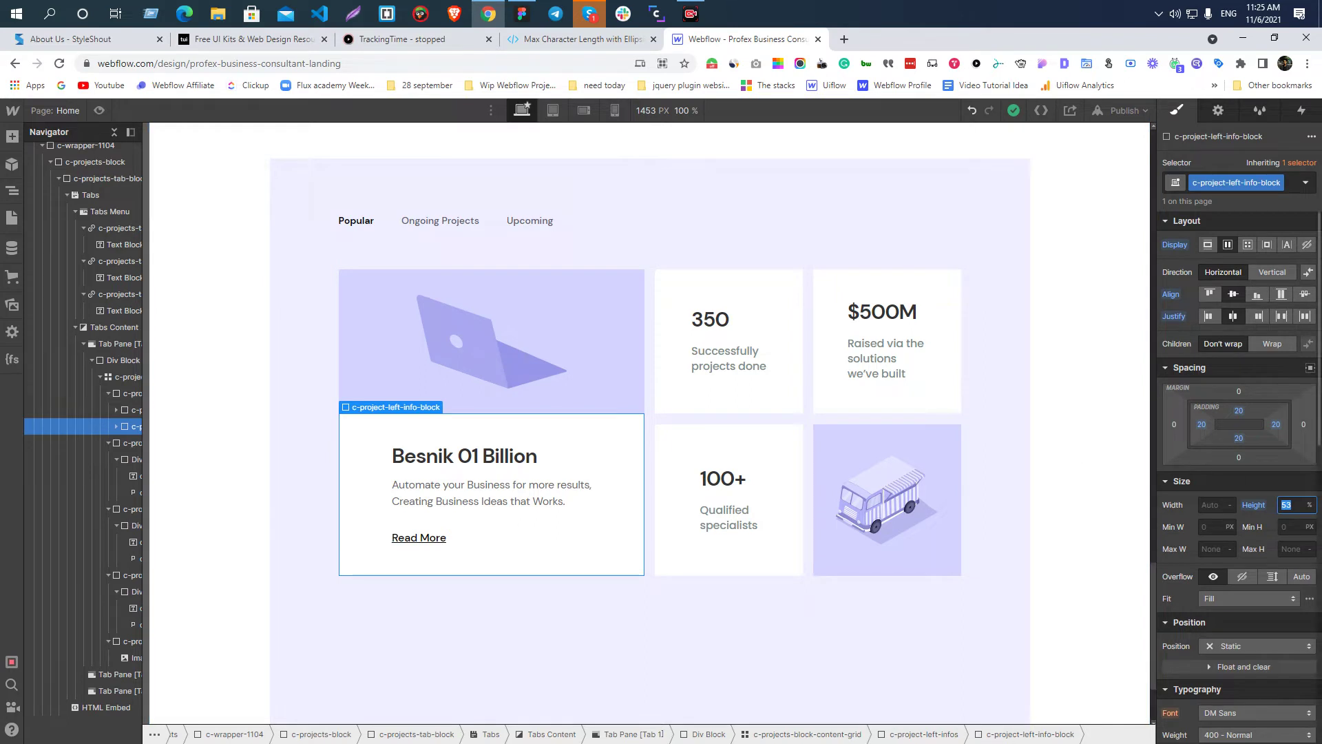
- Inspect the style settings of the left card's info block and image wrapper
left_click(273, 330)
left_click(422, 441)
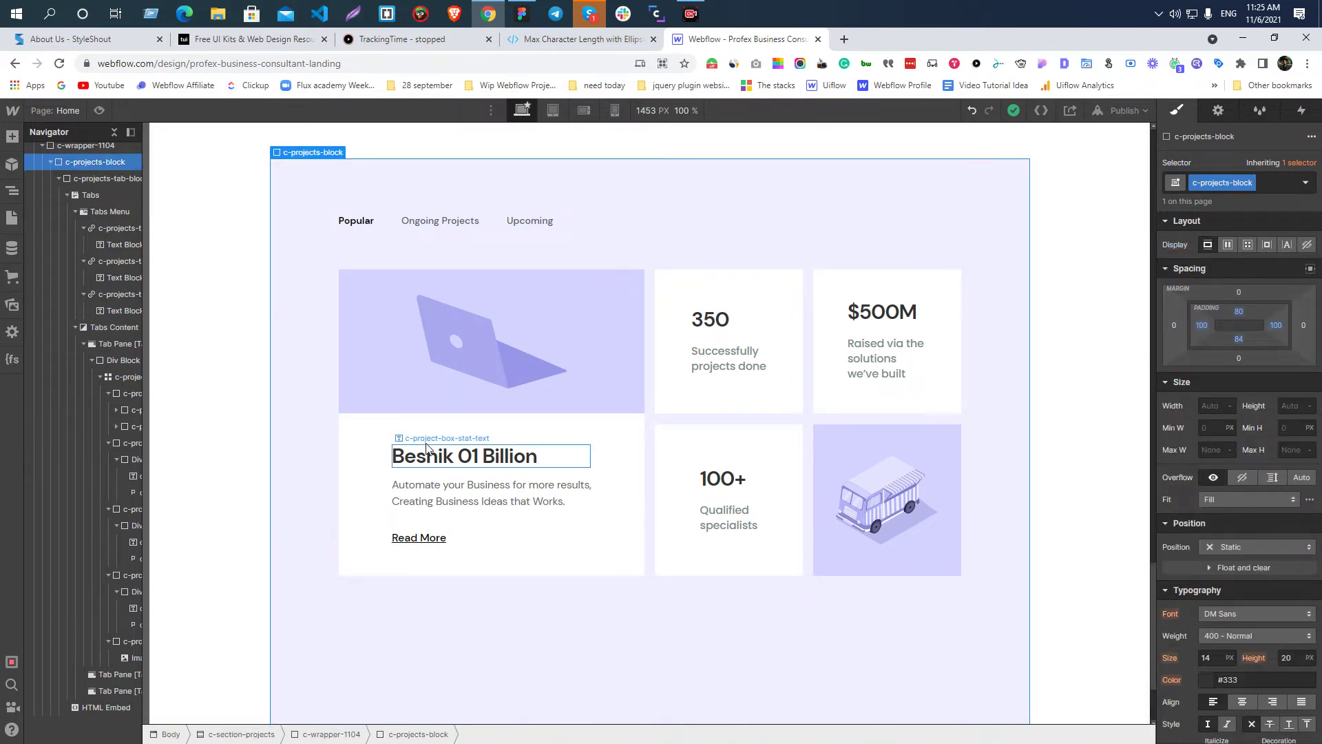
left_click(394, 432)
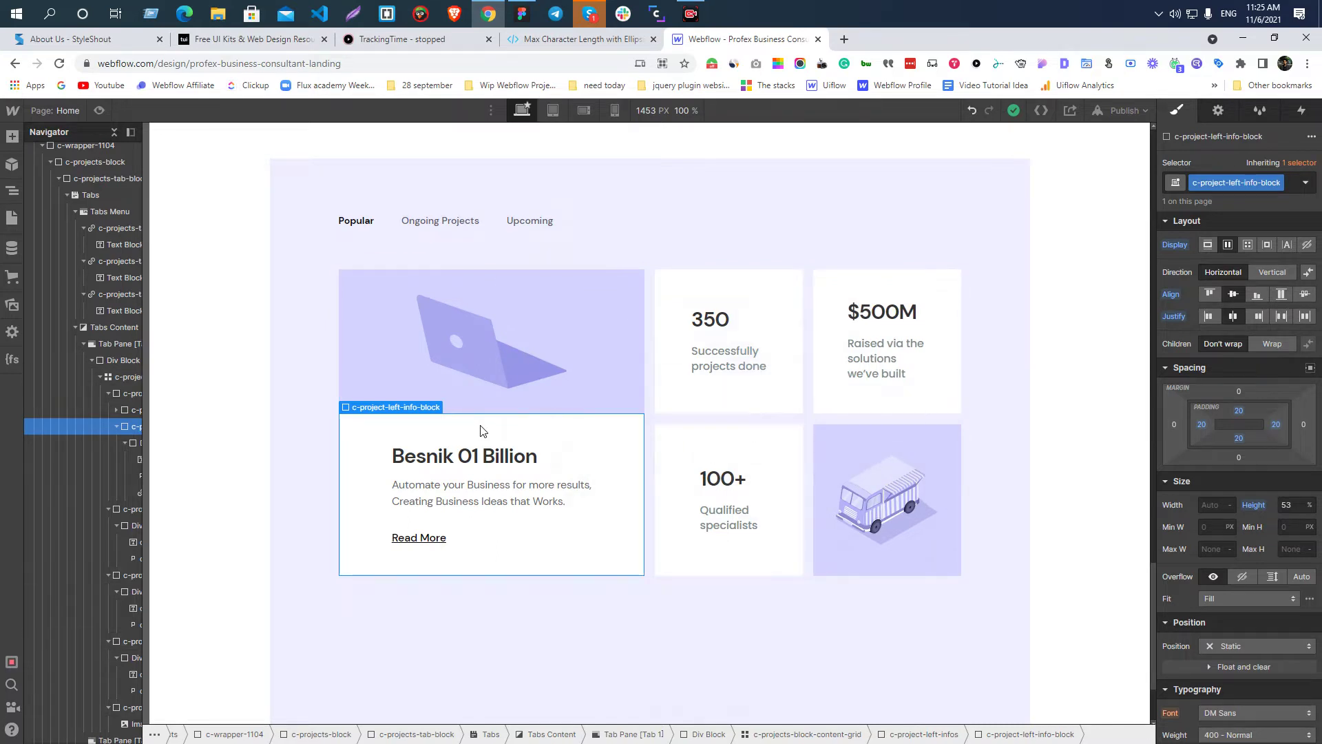
left_click(577, 400)
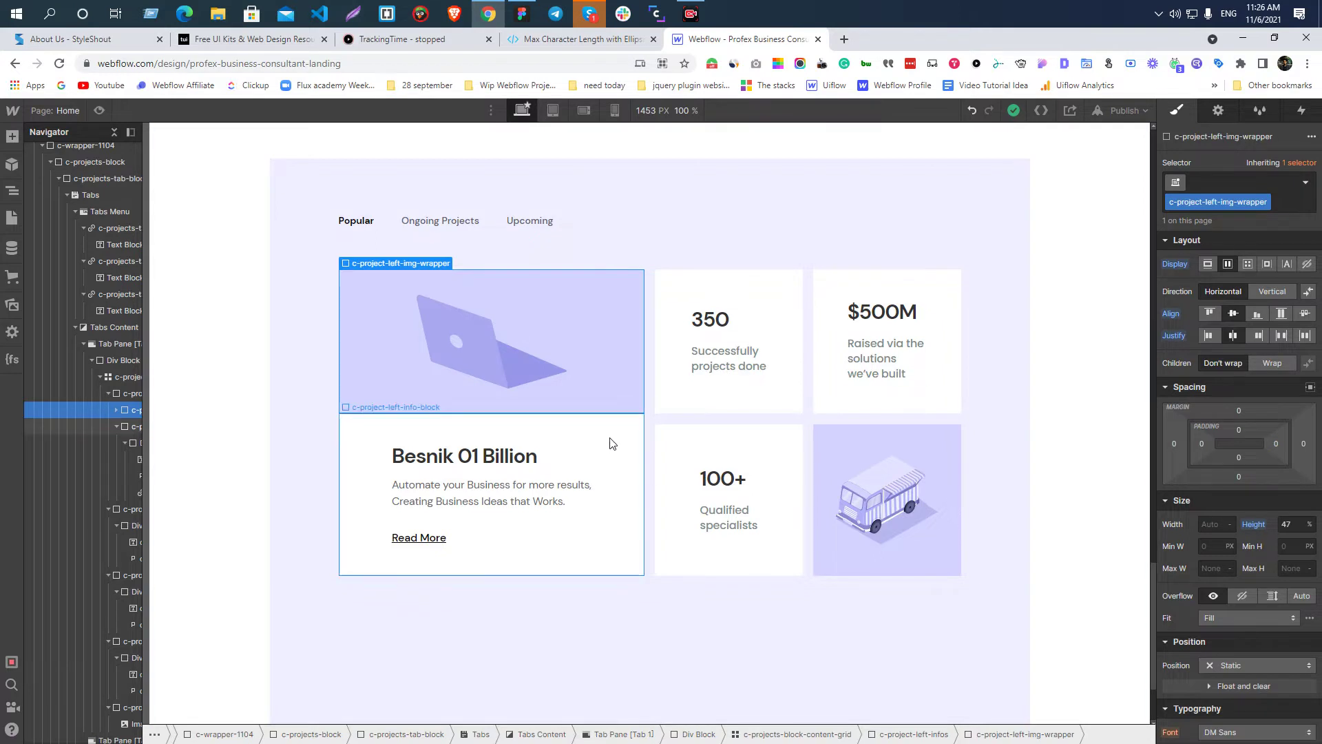
left_click(610, 443)
- Copy the left image wrapper's class name and paste it on a new line in the HTML Embed's style code
left_click(596, 383)
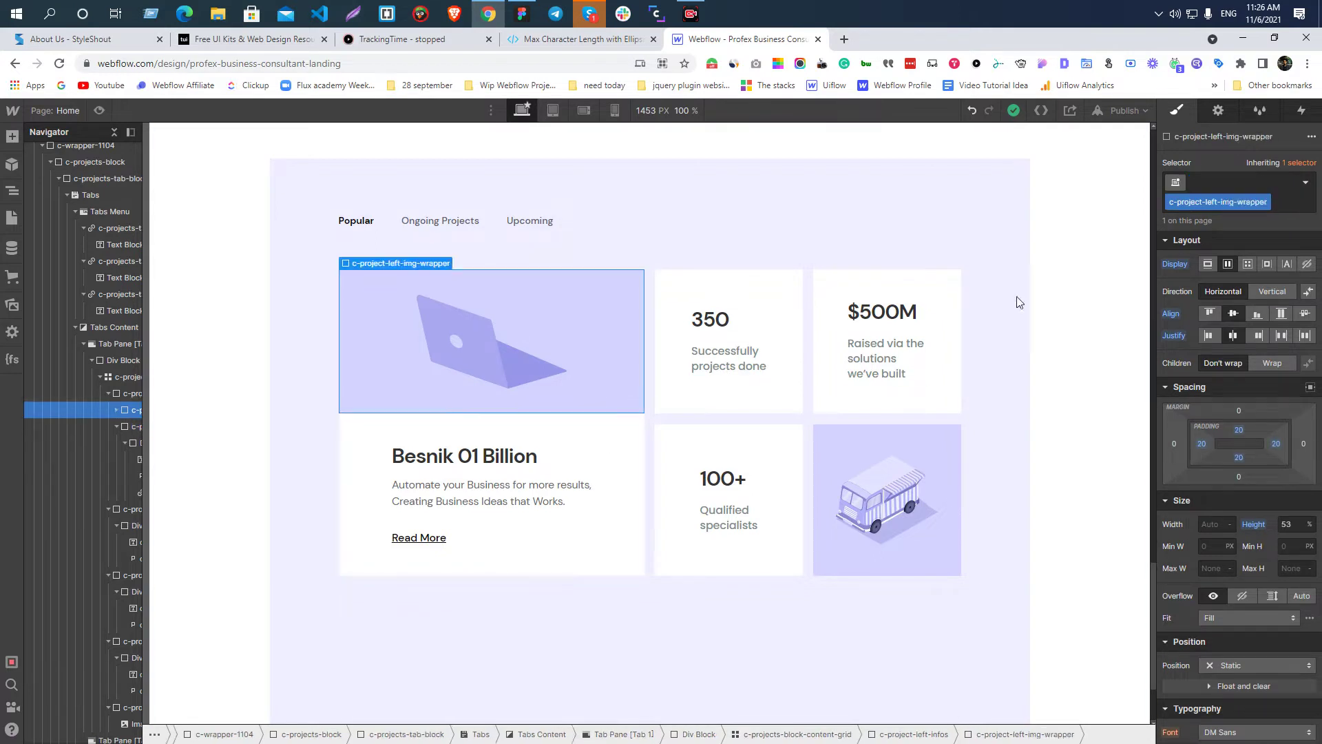
key("ctrl+shift+Return")
key("ctrl+c")
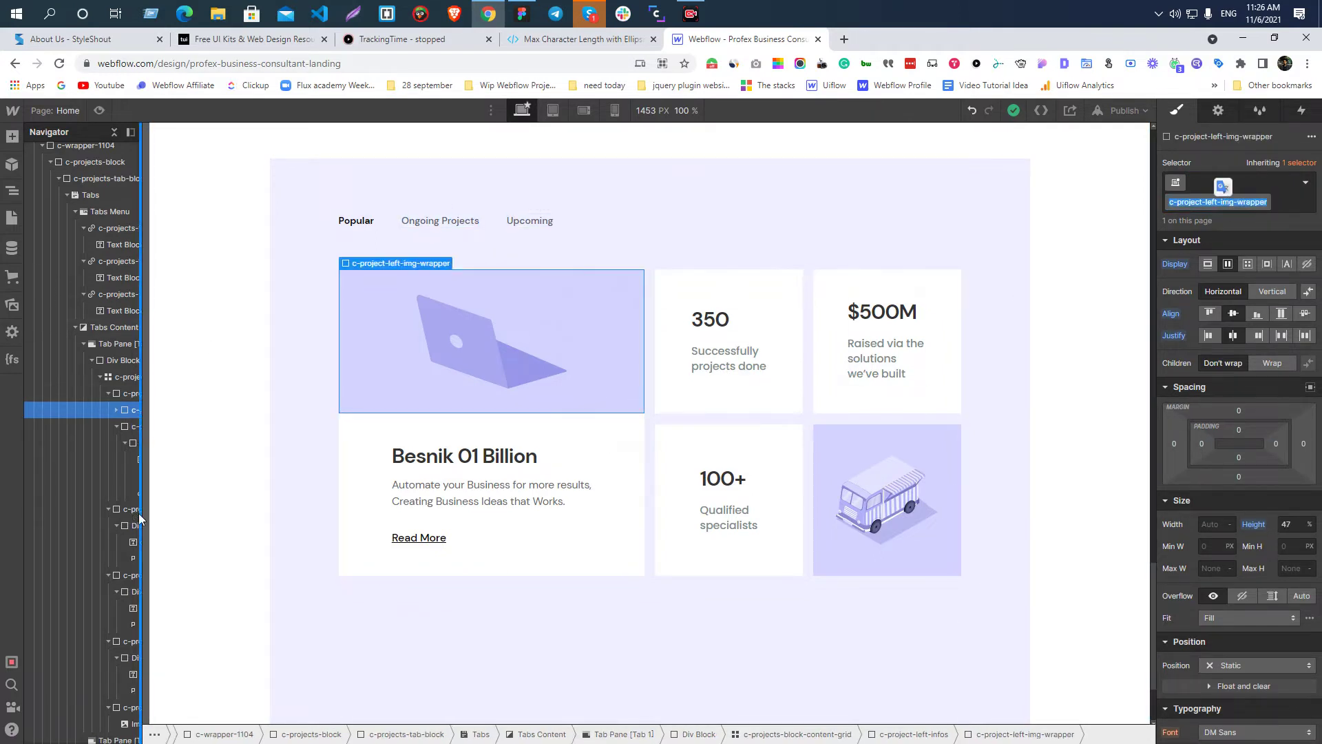
left_click(83, 344)
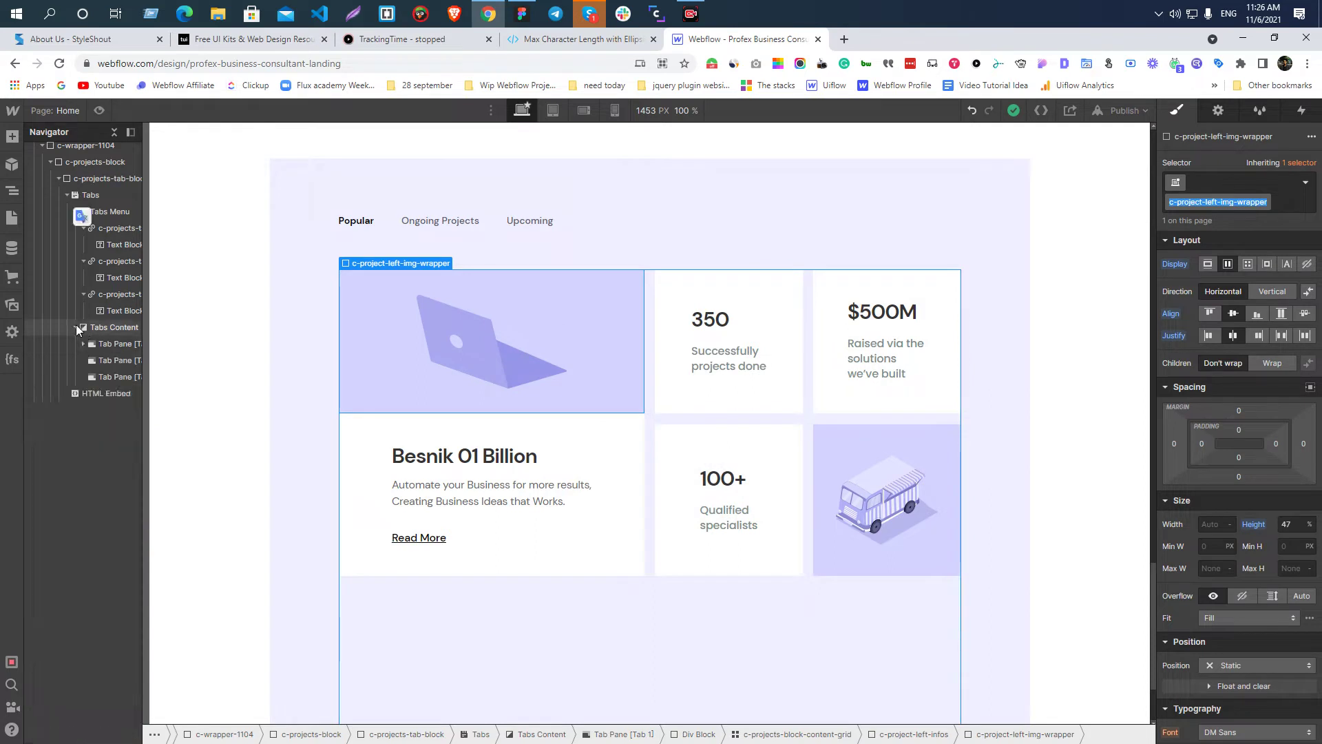
left_click(96, 391)
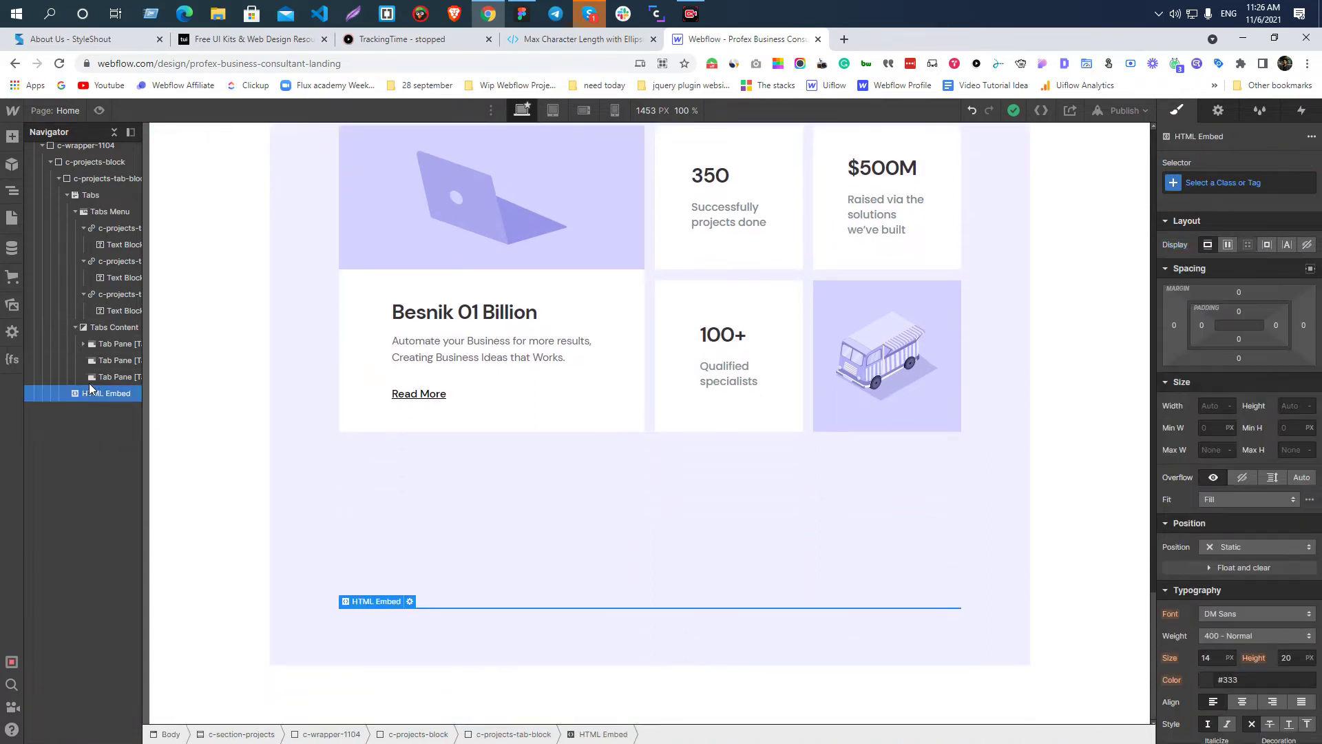
left_click(410, 602)
key("Return")
key("ctrl+v")
- Duplicate the .c-project-box:hover rule with its drop-shadow filter directly below the original
left_click_drag(453, 315, 432, 293)
key("ctrl+c")
left_click(448, 316)
key("Return")
key("ctrl+v")
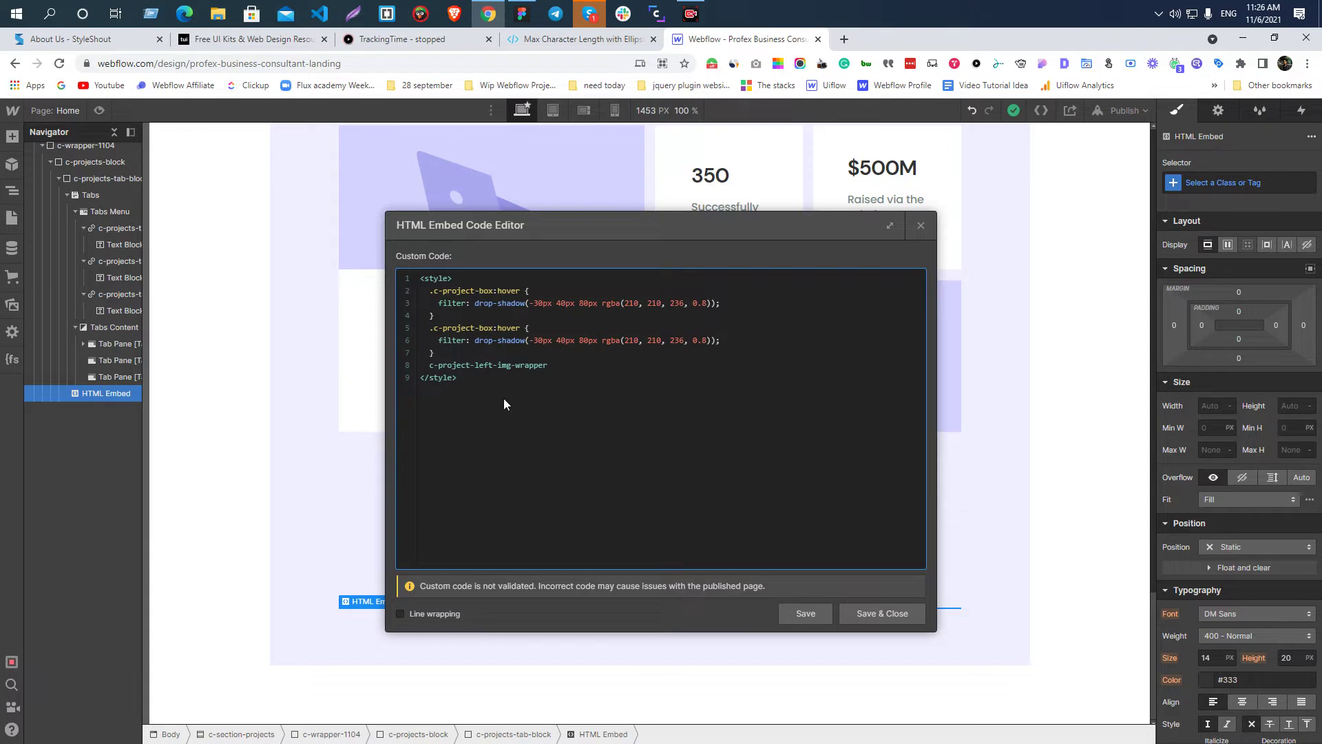
- Change the duplicated rule's selector to .c-project-left-img-wrapper:hover, remove the loose class name line, and save and close the code
left_click_drag(556, 363, 430, 365)
key("ctrl+x")
mouse_move(435, 330)
left_mouse_down()
mouse_move(518, 330)
mouse_move(438, 329)
left_mouse_up()
left_click(522, 329)
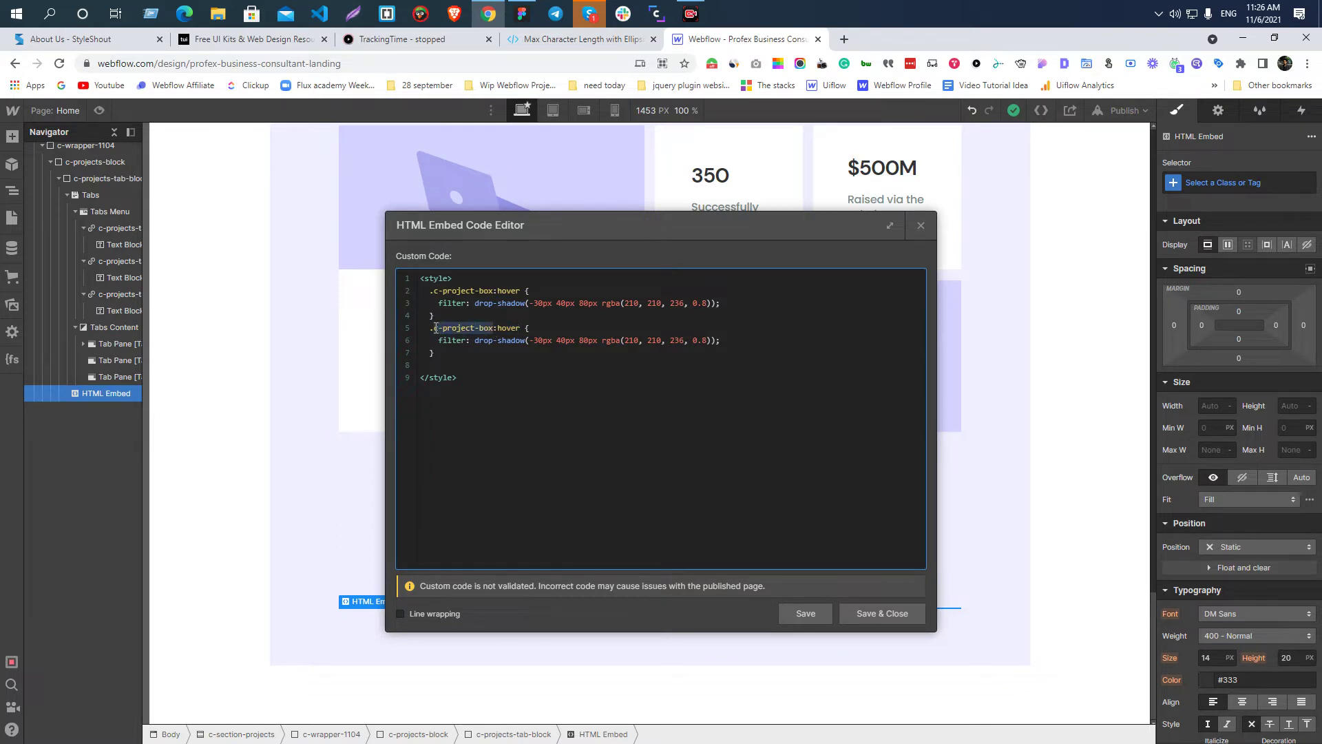
type("project-left-img-wrapper")
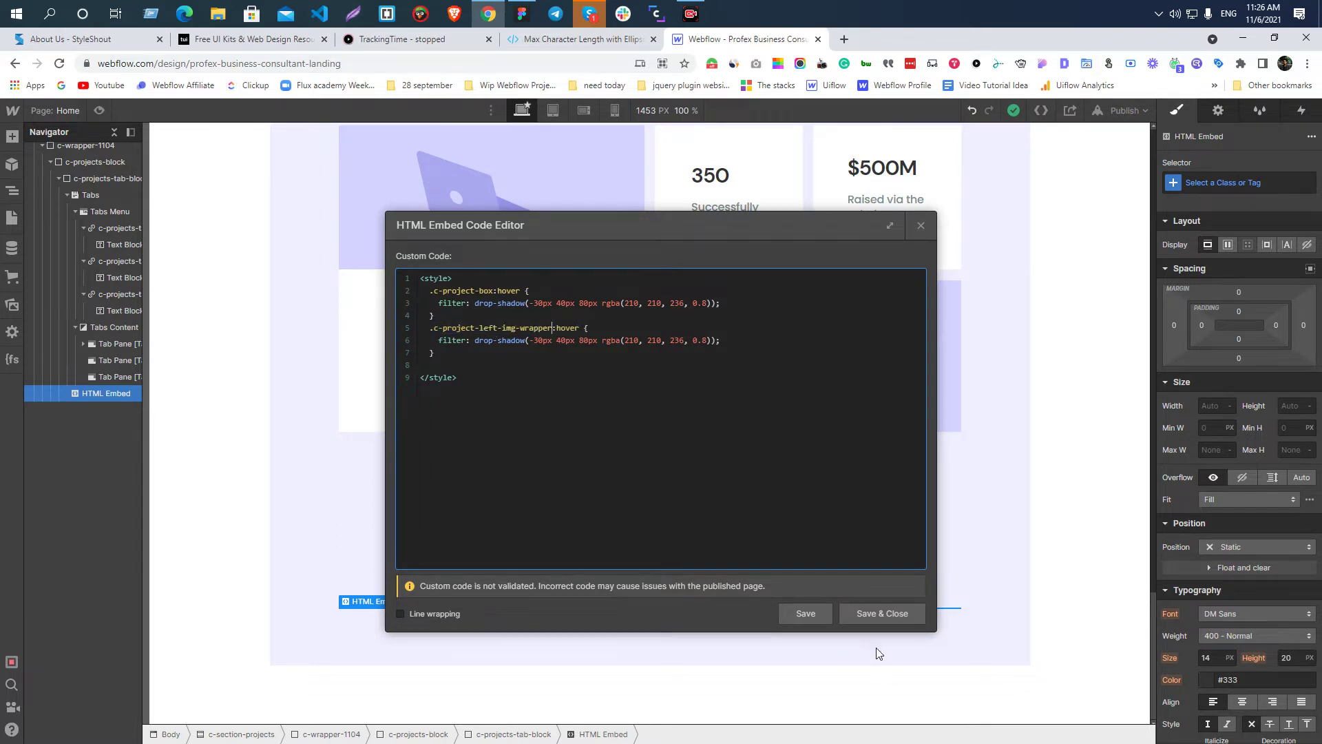
left_click(866, 613)
- Copy the left info block's class name and paste it below the hover rules in the HTML Embed's code
left_click(537, 428)
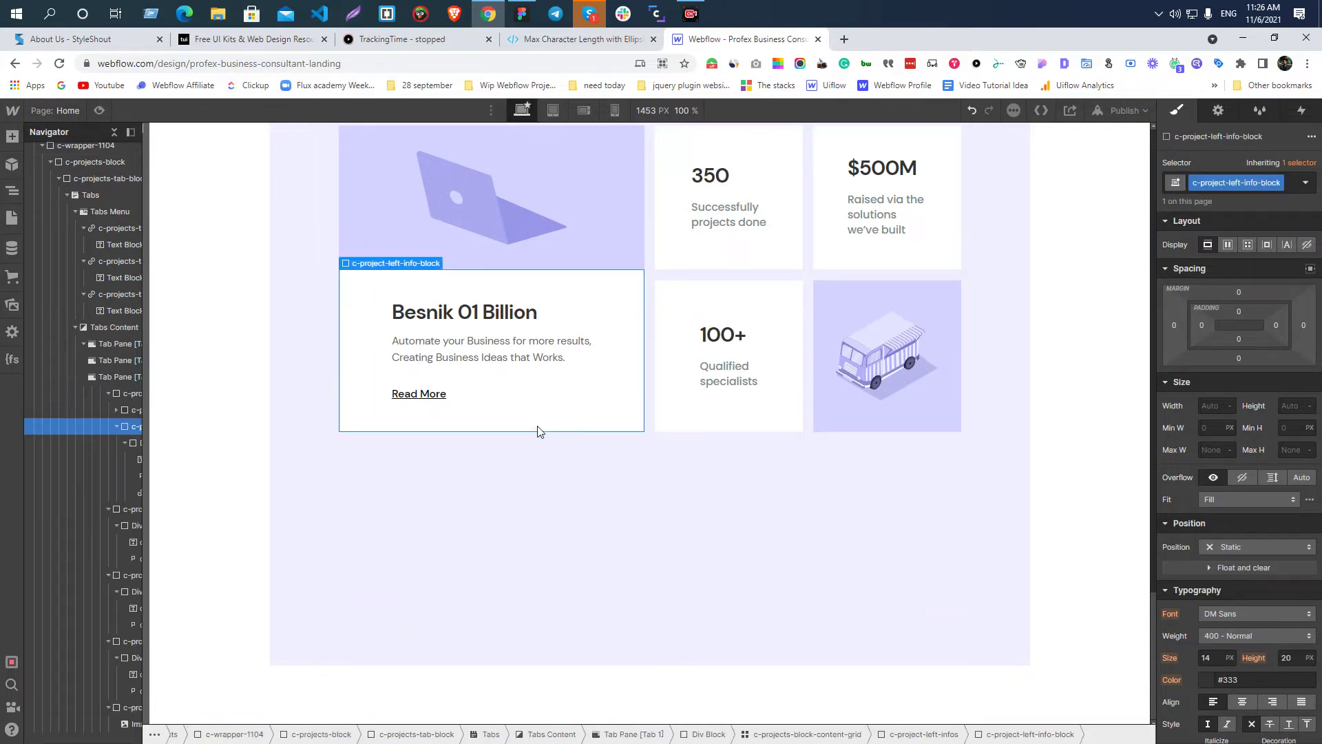
double_click(1225, 182)
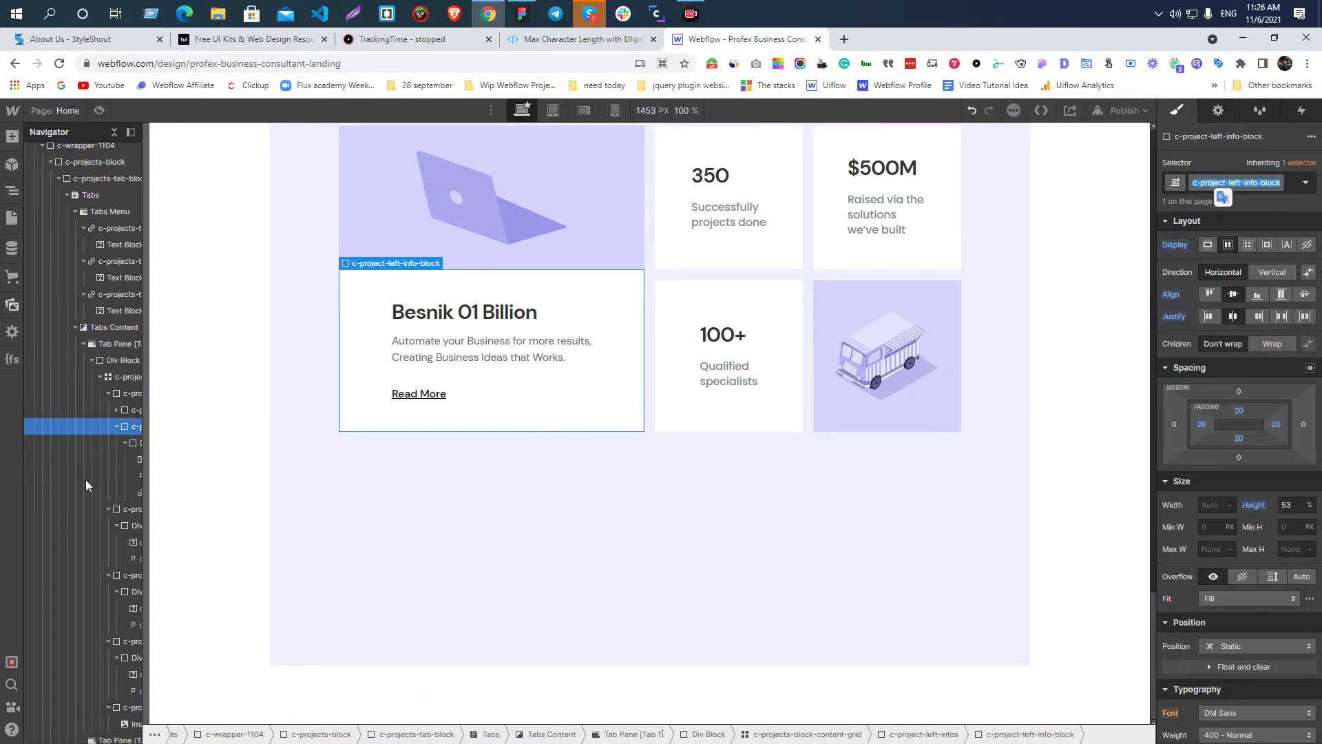
scroll(96, 623, "down", 1)
left_click(93, 734)
double_click(410, 599)
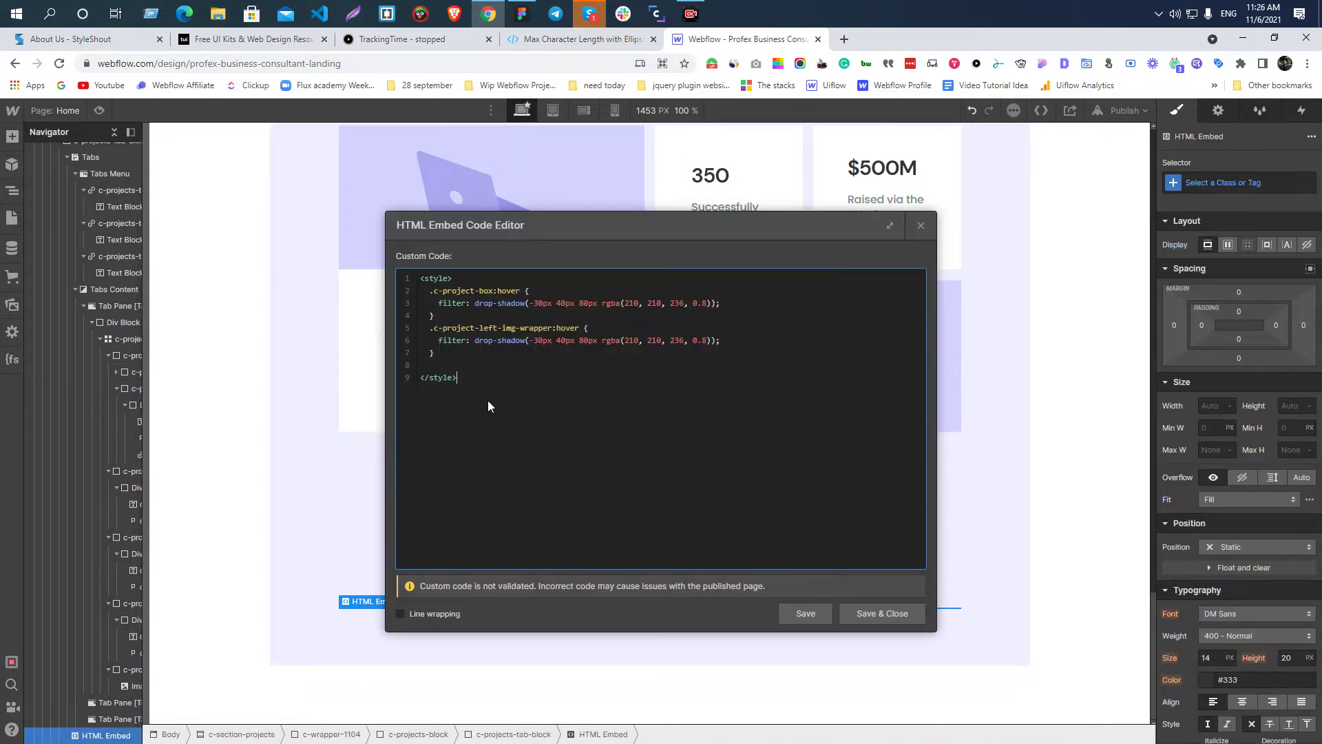
key("ctrl+v")
- Duplicate the .c-project-left-img-wrapper:hover rule below itself and cut the loose c-project-left-info-block line
left_click_drag(438, 353, 429, 328)
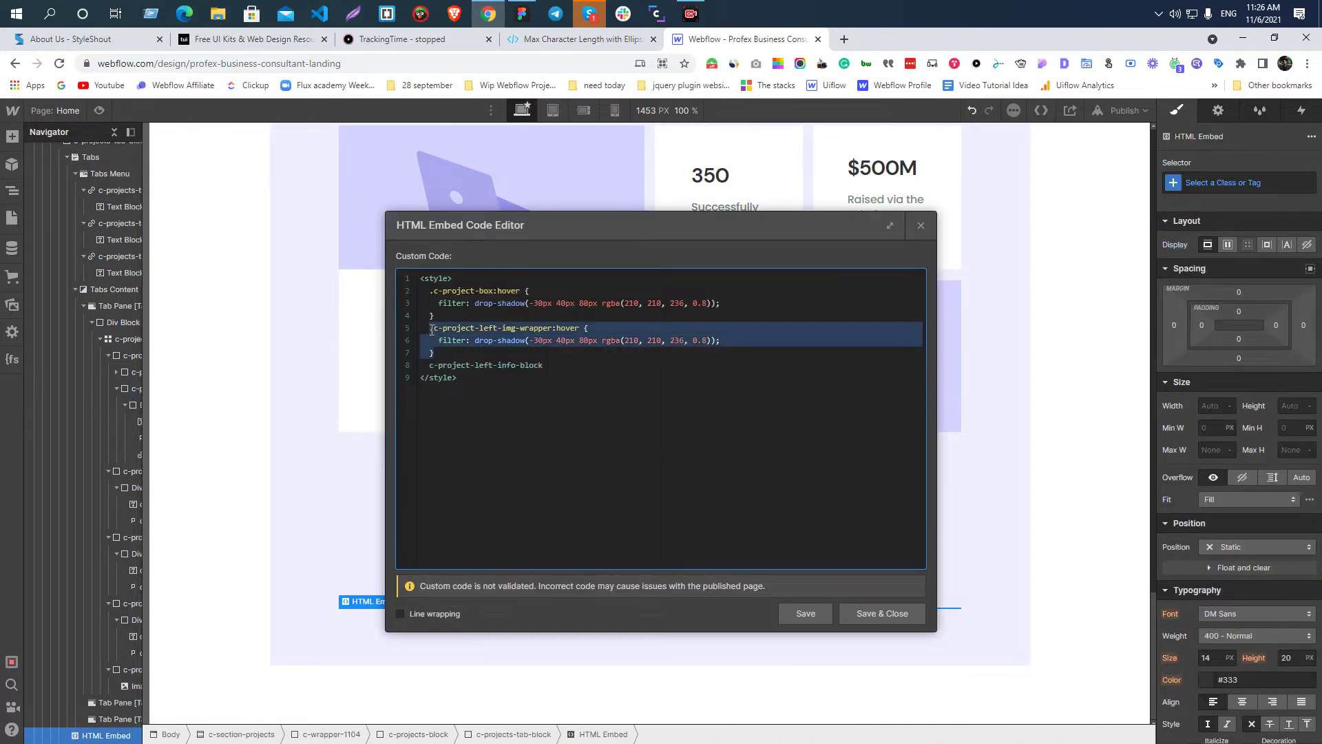
left_click(444, 352)
key("Return")
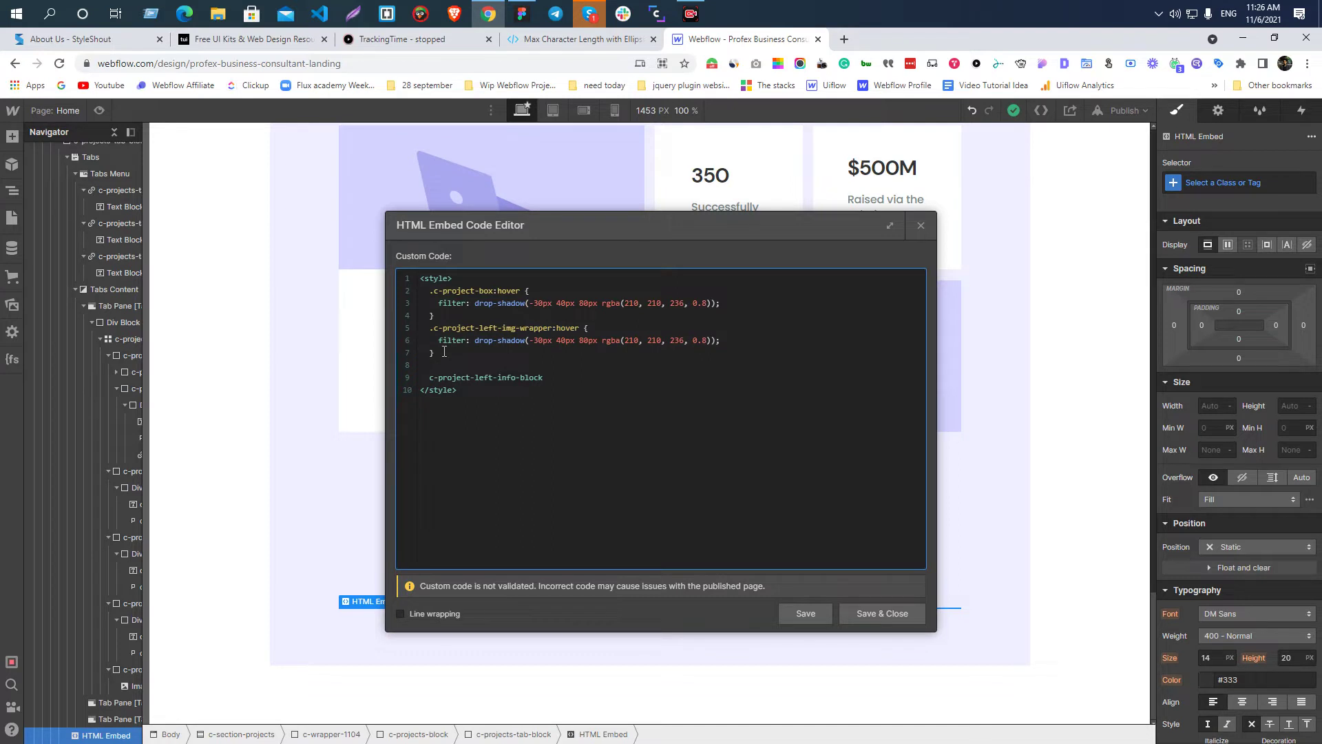
key("ctrl+v")
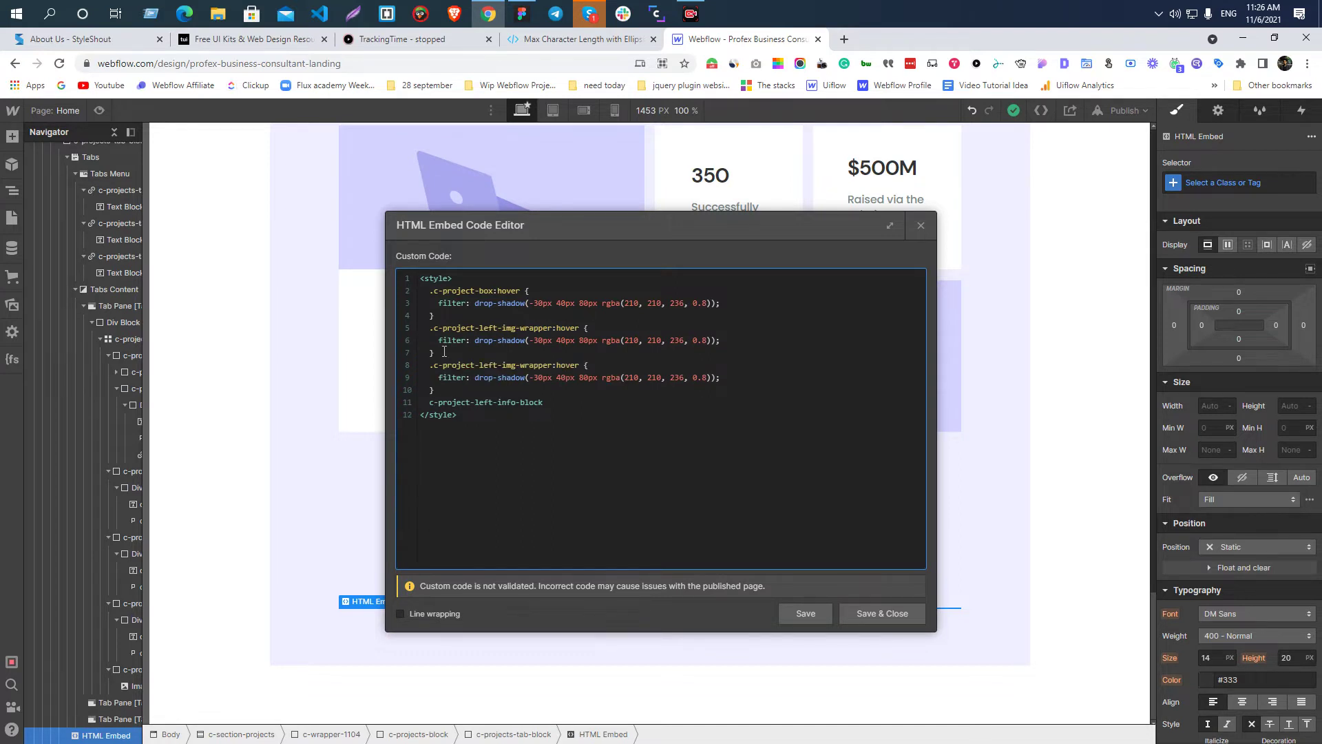
left_click_drag(544, 402, 428, 402)
key("BackSpace")
- Replace the class name in the last hover rule's selector with c-project-left-info-block
left_click_drag(433, 366, 551, 366)
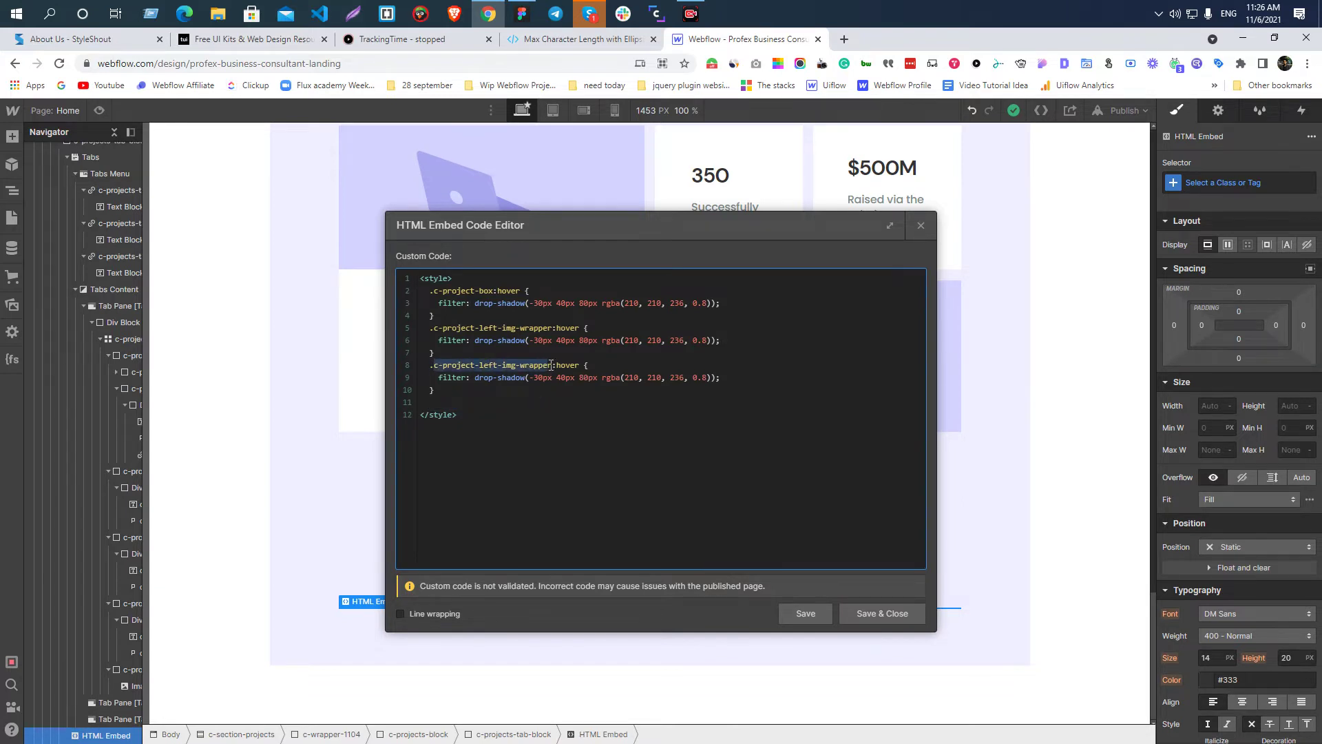
key("ctrl+v")
left_click_drag(438, 396, 431, 365)
left_click(430, 366)
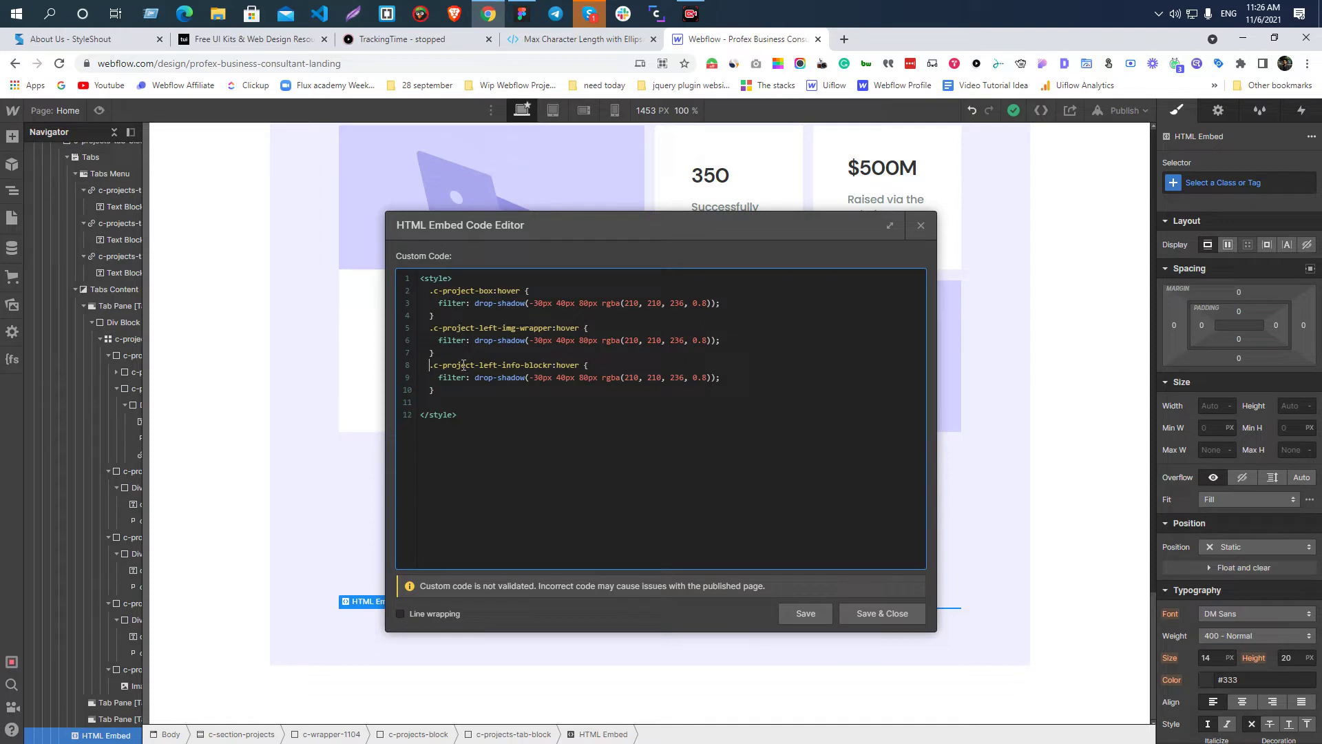
left_click_drag(433, 366, 549, 366)
left_click(556, 366)
left_click_drag(556, 366, 570, 367)
- Switch to Figma and check the drop-shadow CSS of the $500M card
key("alt+Tab")
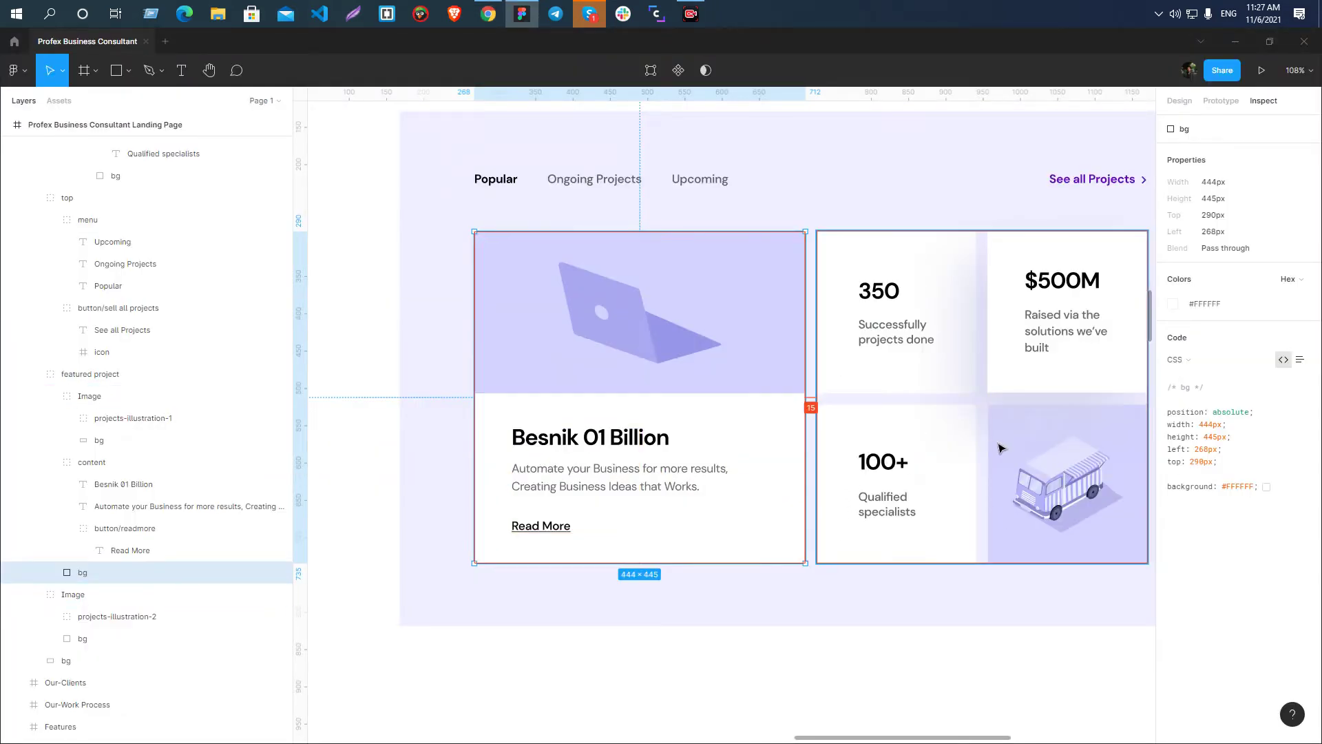
left_click(1000, 377)
left_click(957, 372)
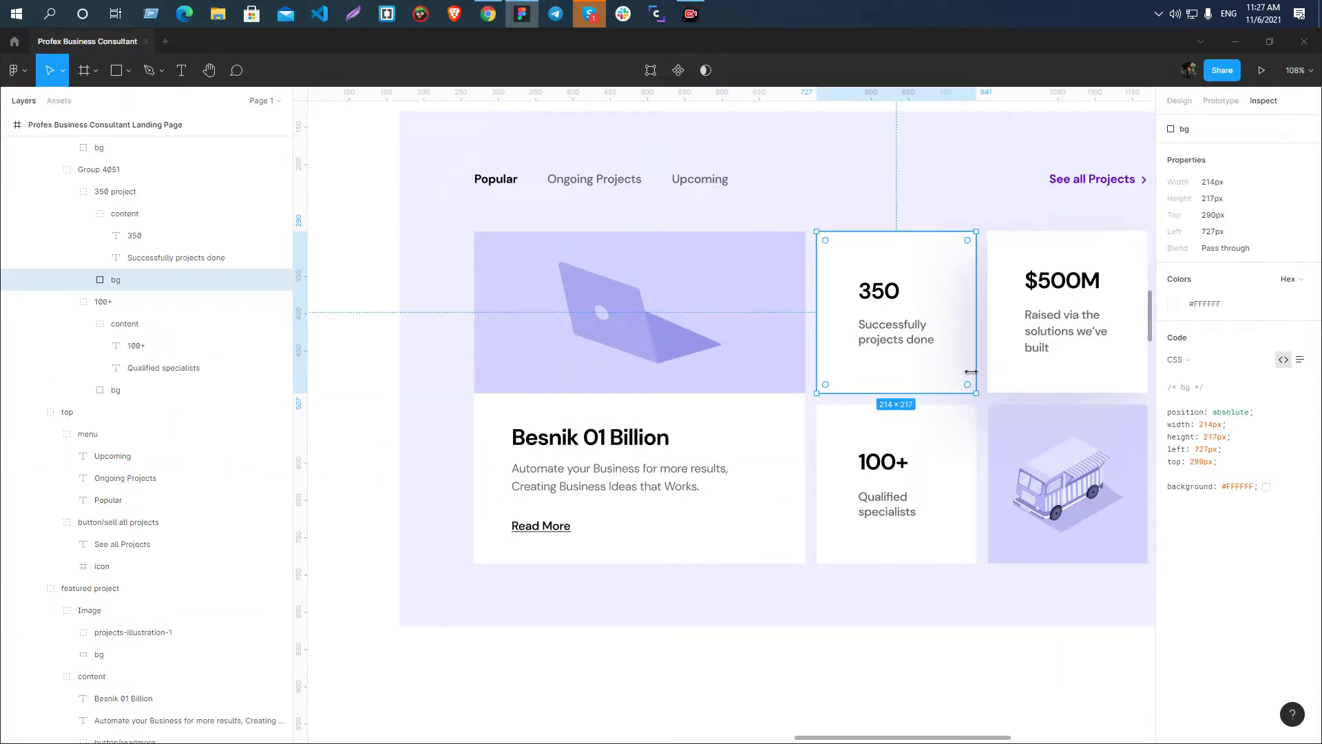
scroll(637, 463, "down", 5)
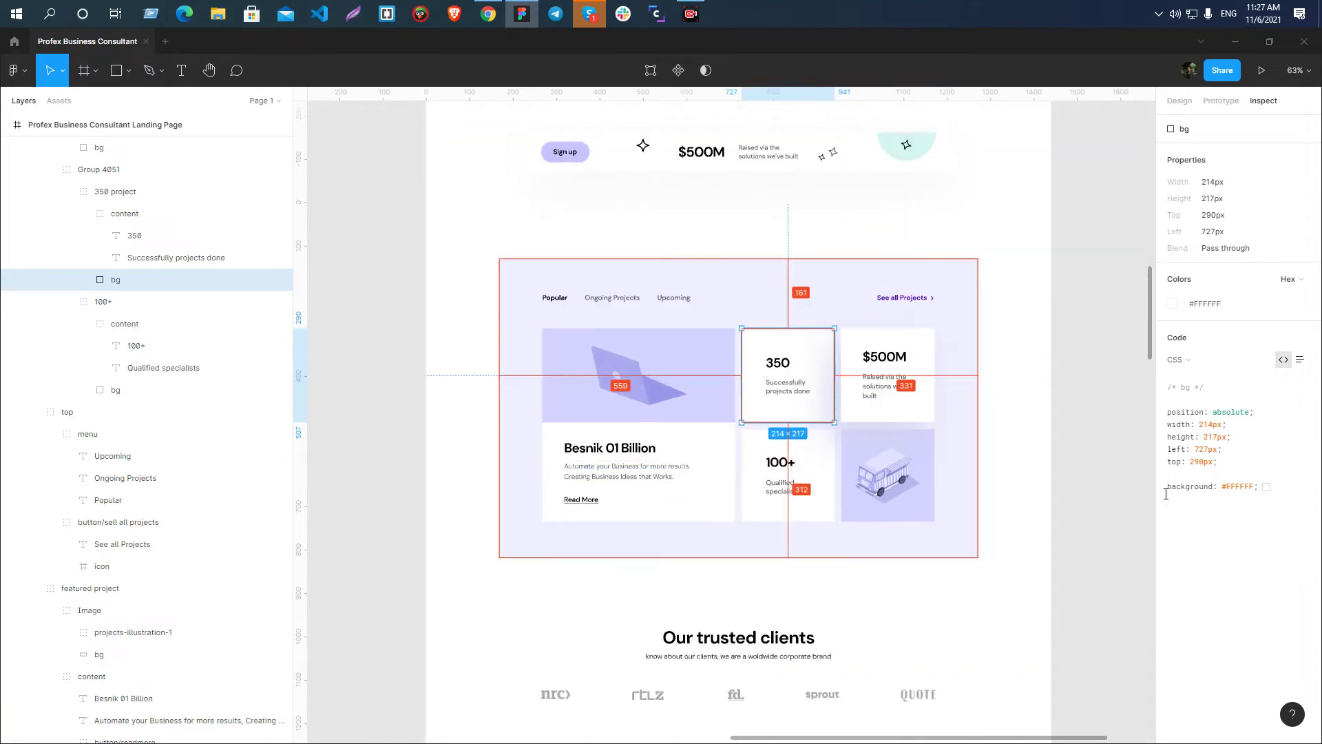
left_click(902, 407)
left_click(1216, 546)
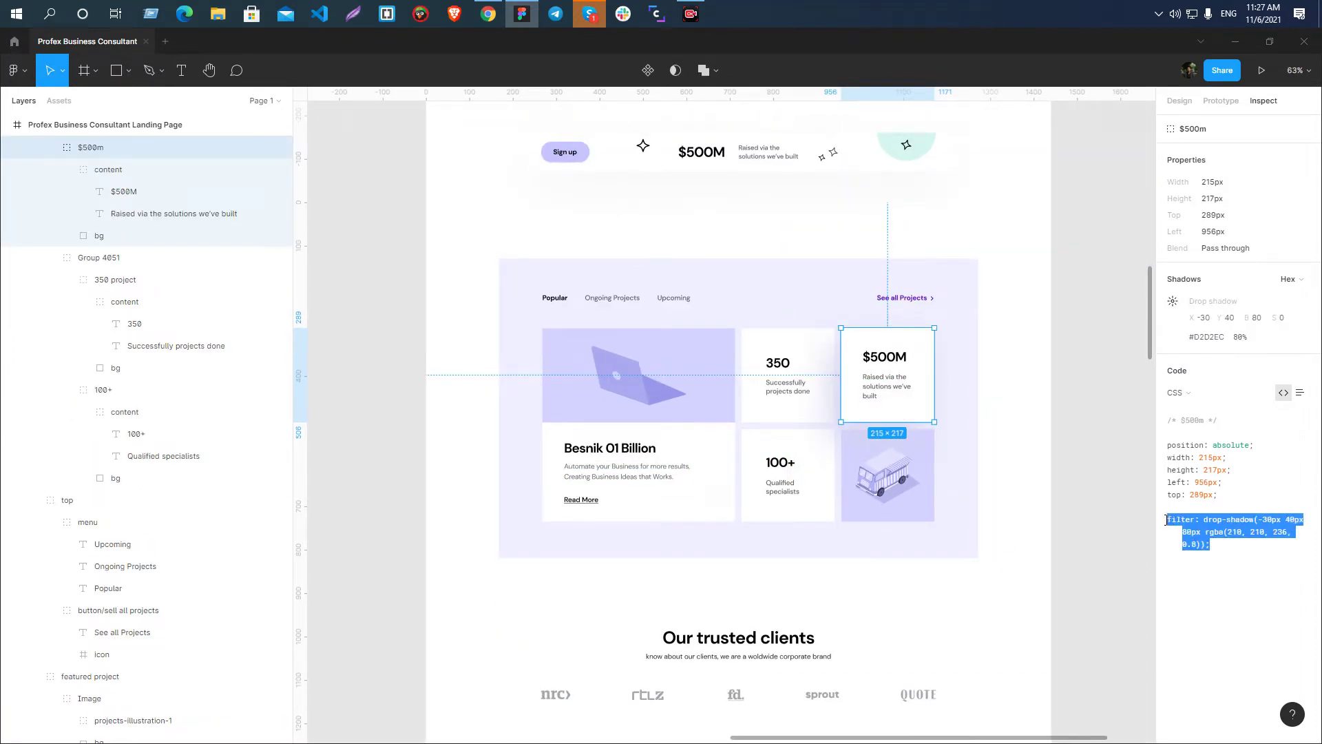
- Switch to Webflow, save and close the embed code, and select the left info block
key("alt+Tab")
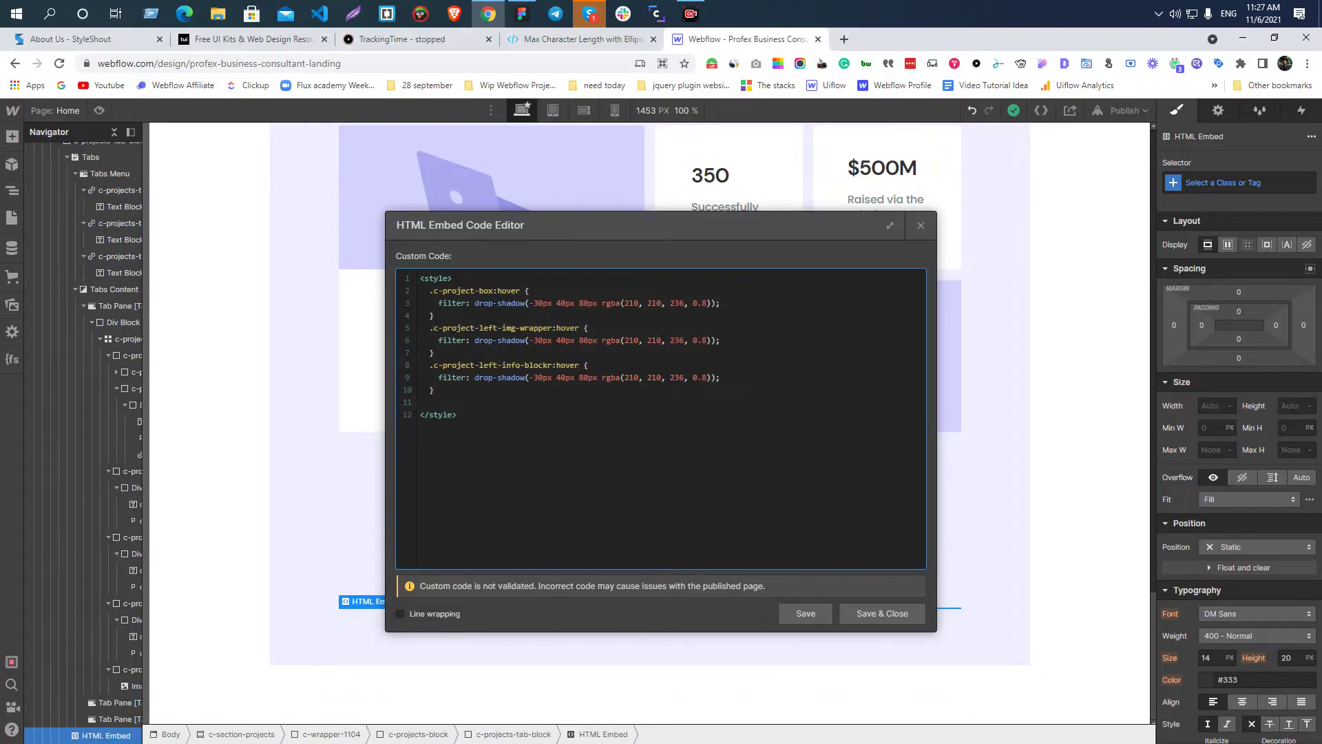
left_click(859, 609)
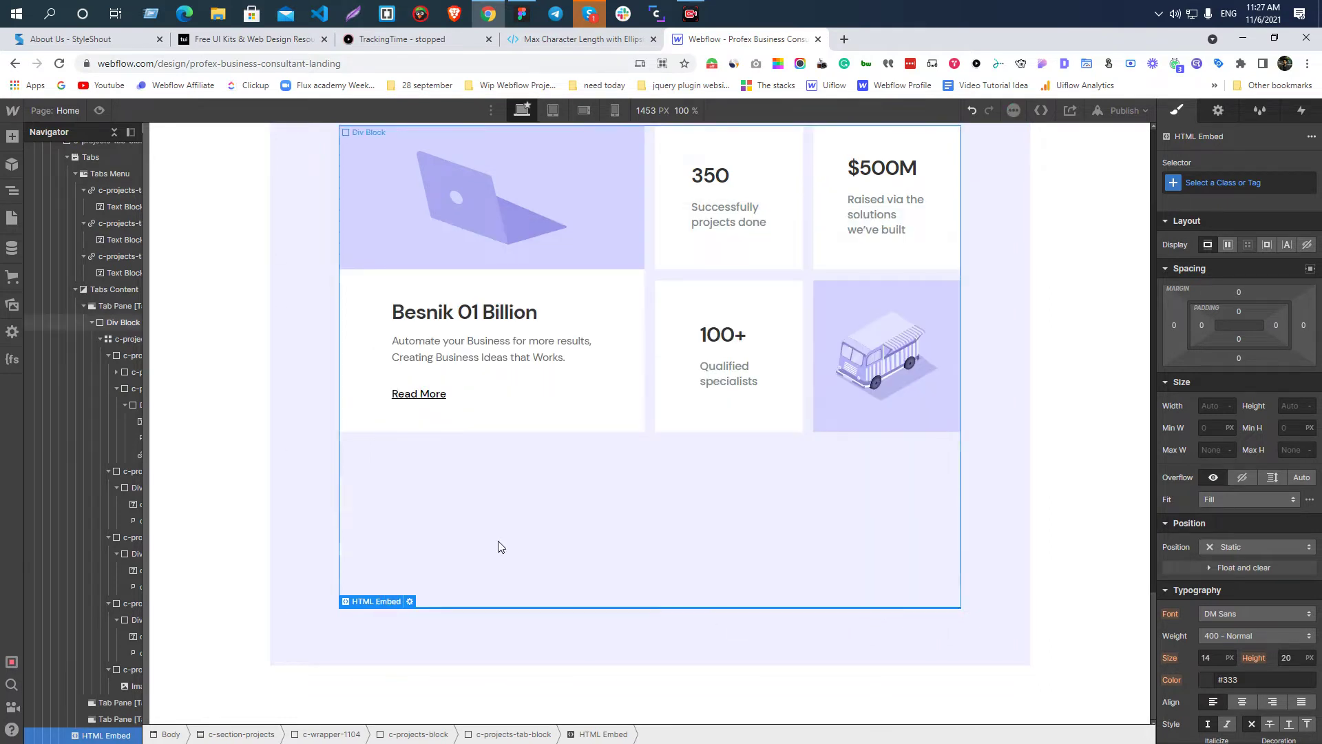
scroll(413, 548, "up", 3)
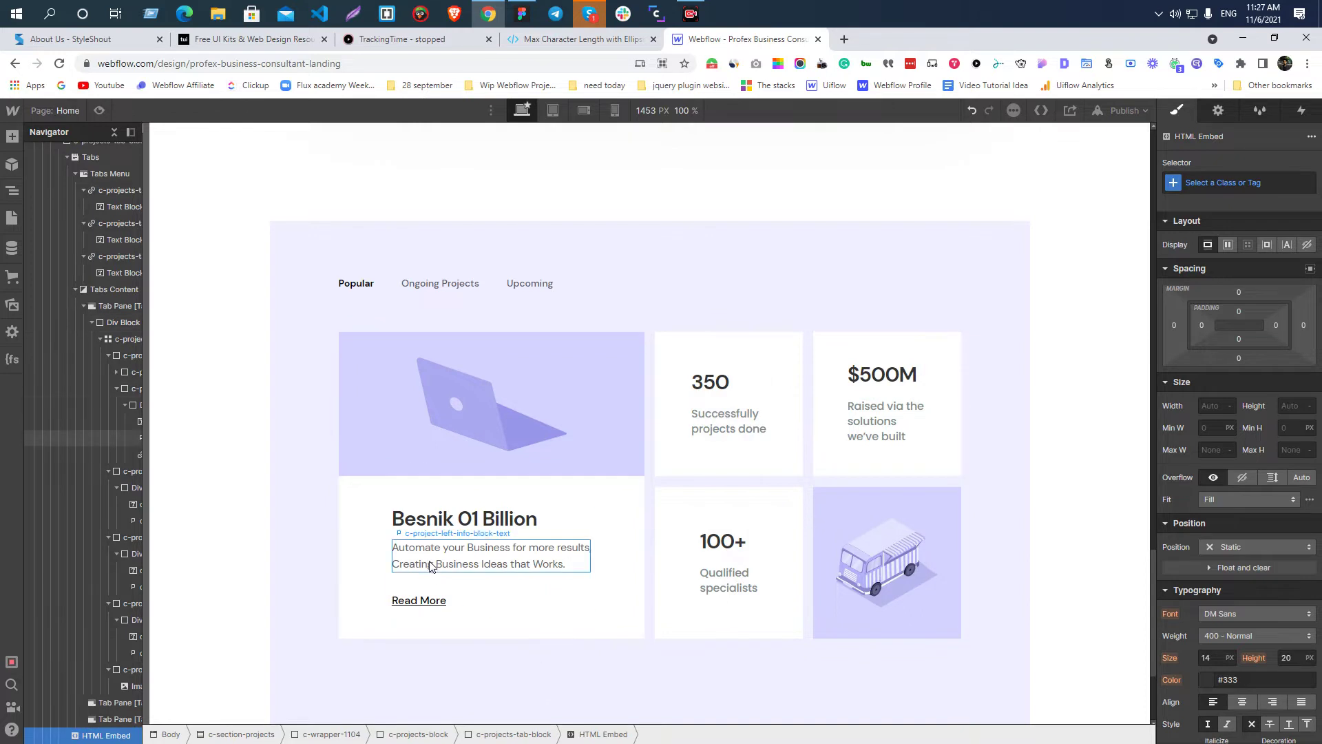
left_click(384, 517)
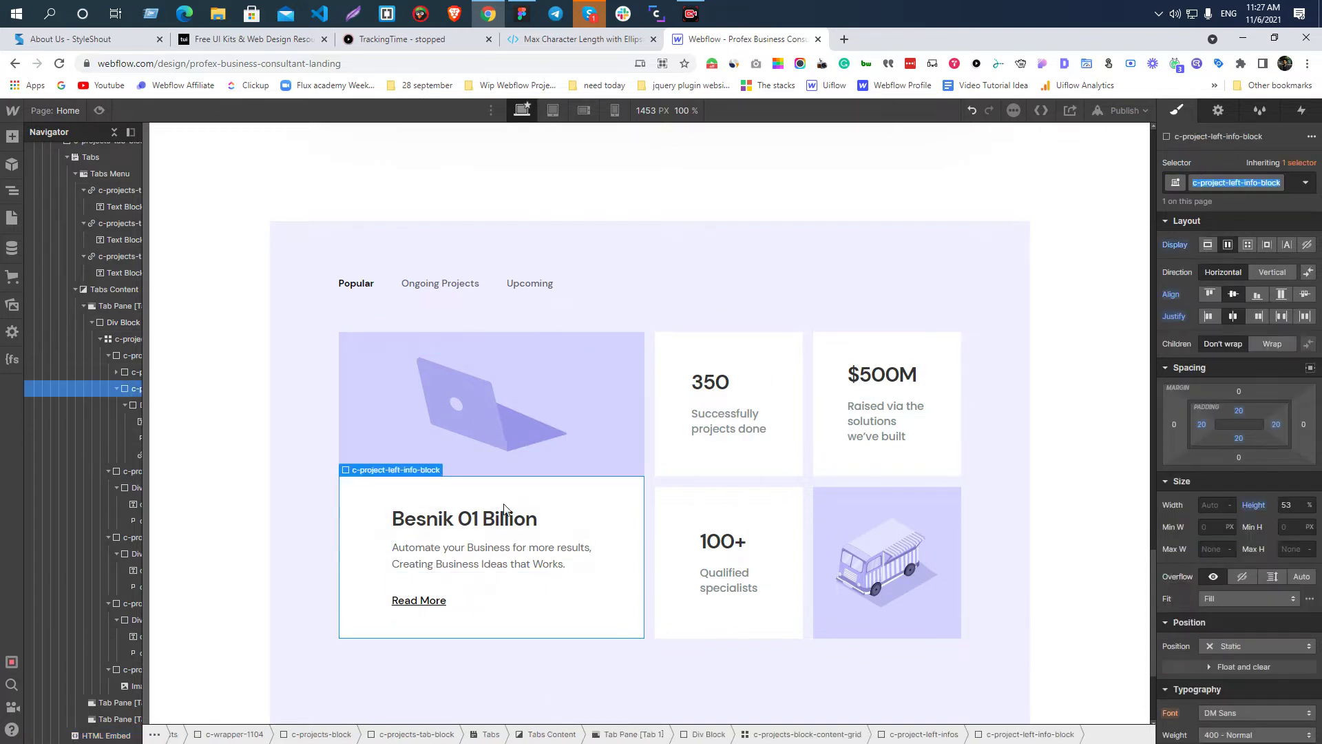
- Check the info block's hover selector in the HTML embed against the class name c-project-left-info-block, and save and close the code
double_click(1235, 182)
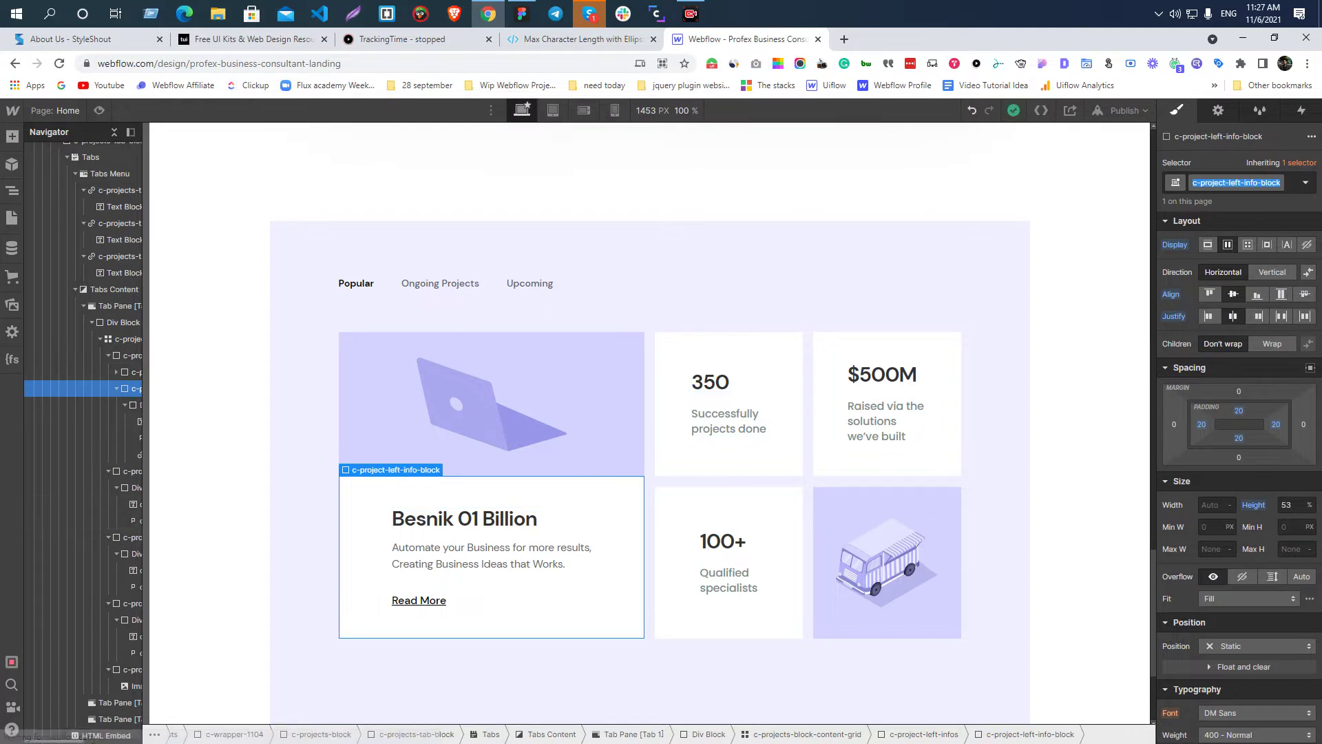
left_click(103, 735)
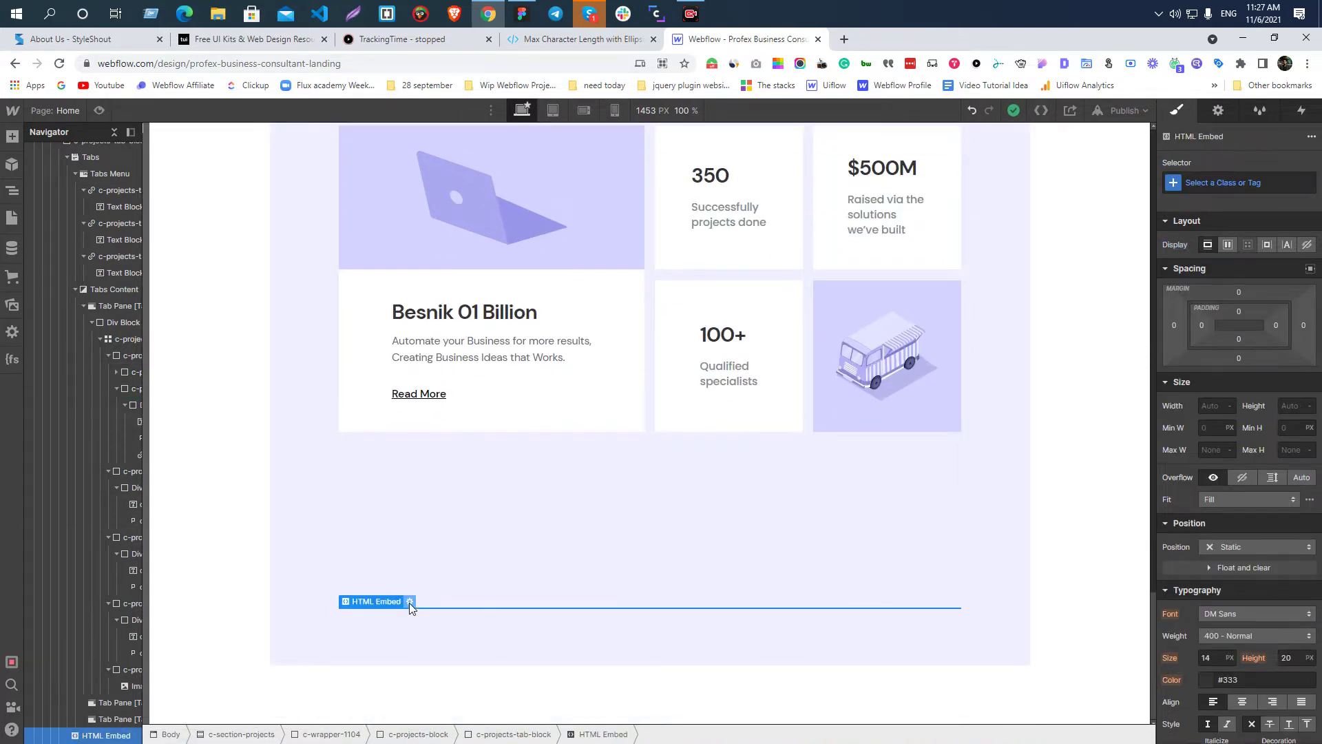
left_click(410, 601)
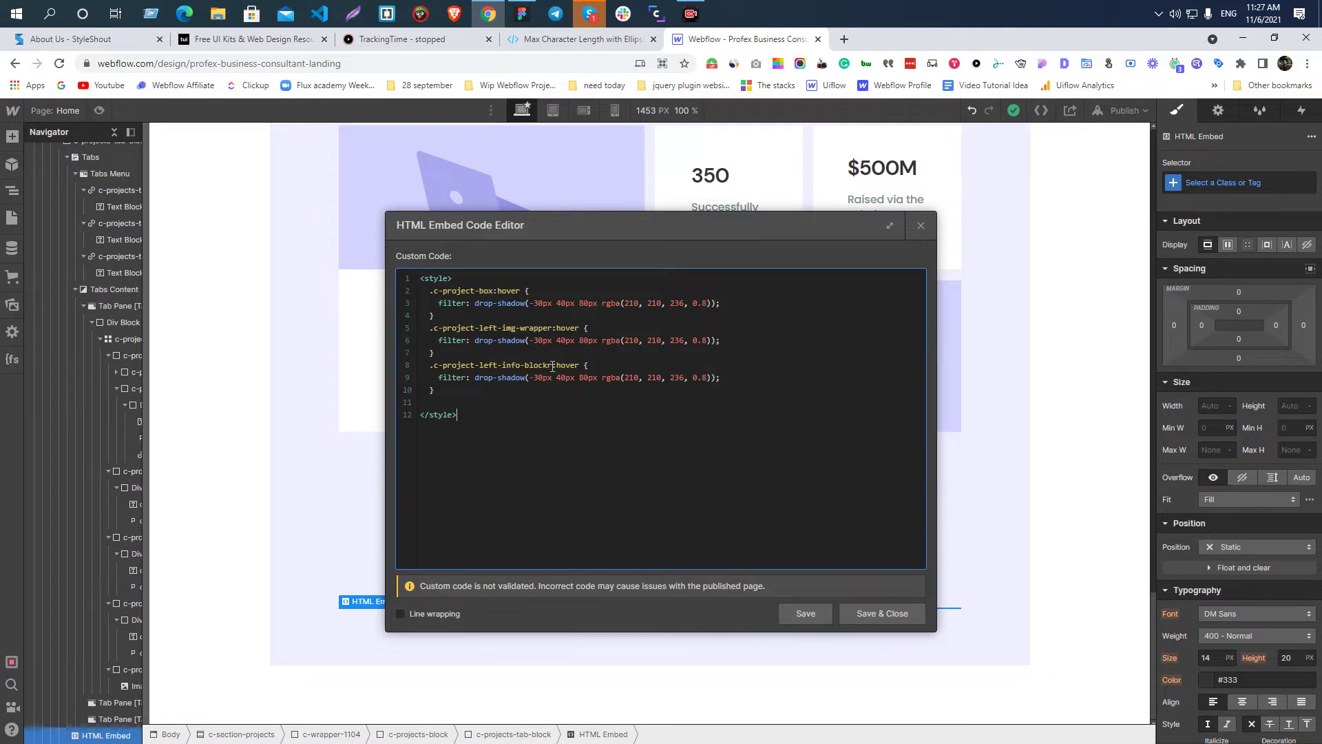
left_click(864, 612)
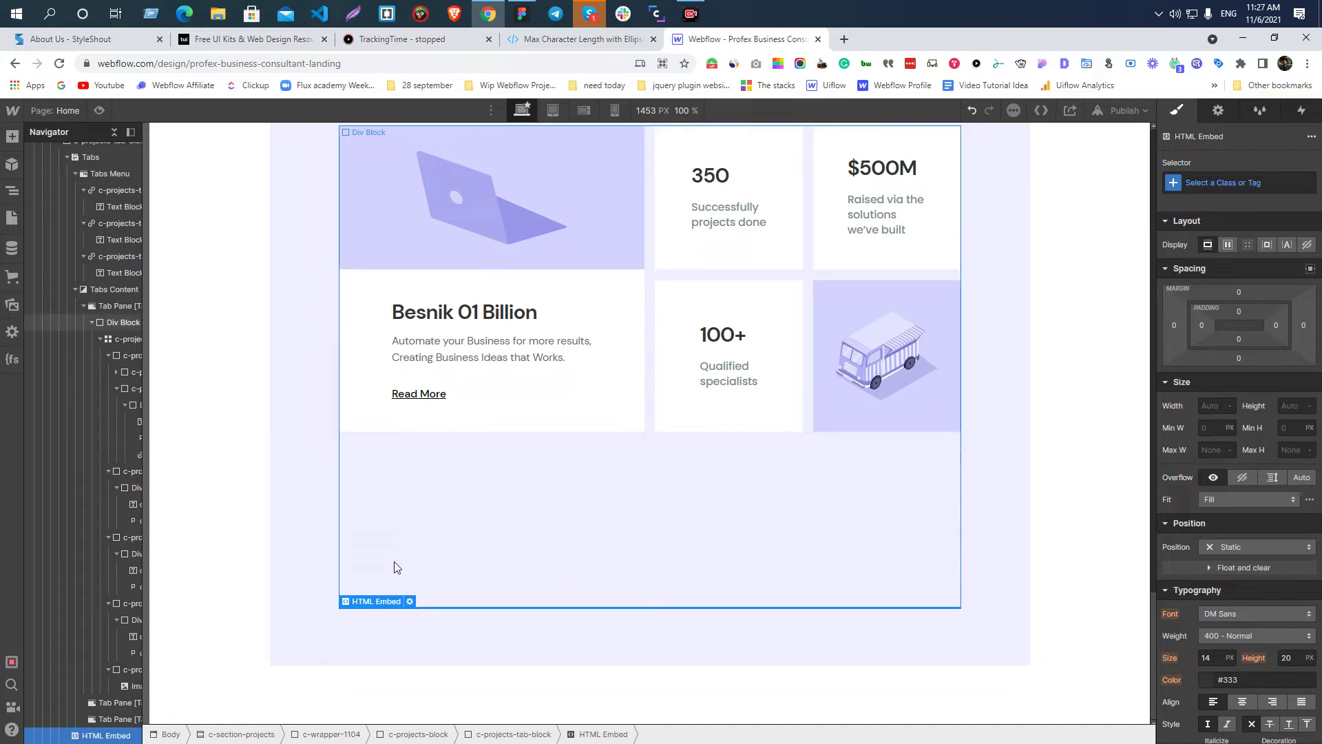
scroll(612, 598, "up", 2)
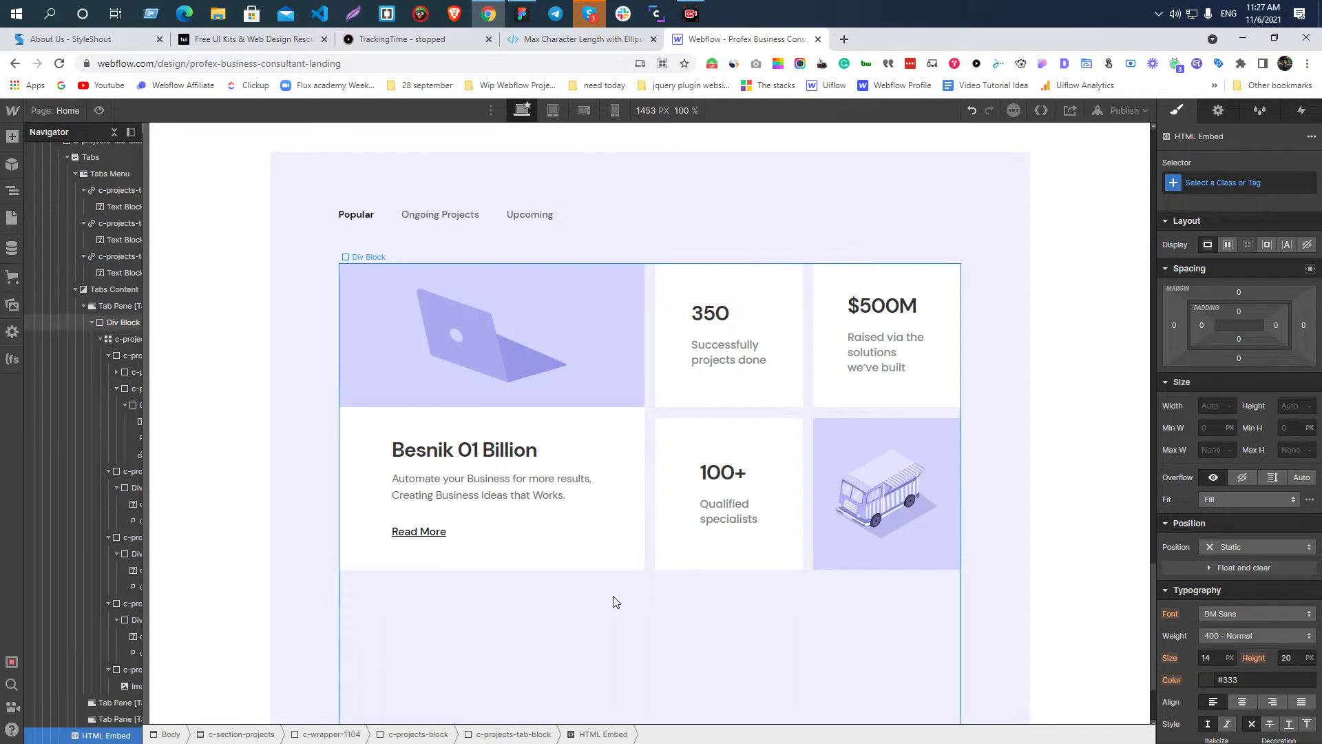
left_click(650, 421)
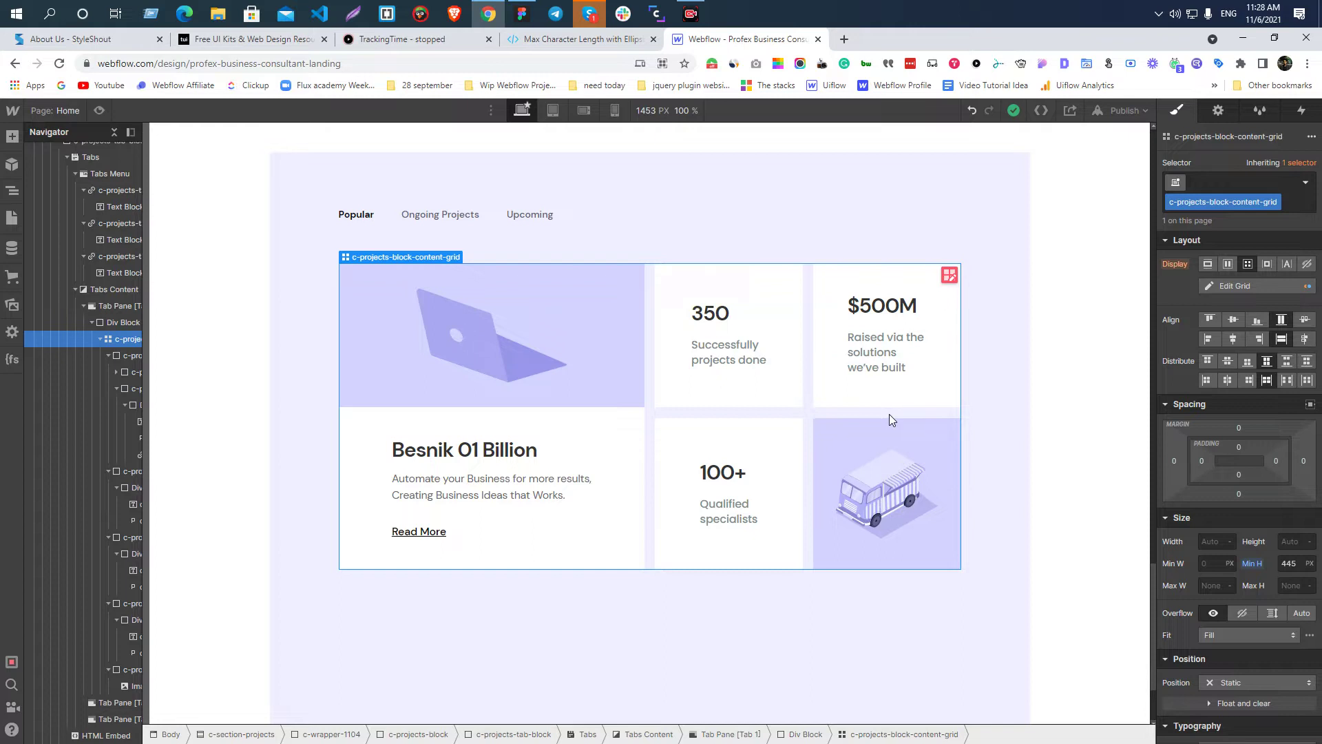
- Switch to Skype, read the team call's chat, and return to Webflow
left_click(596, 15)
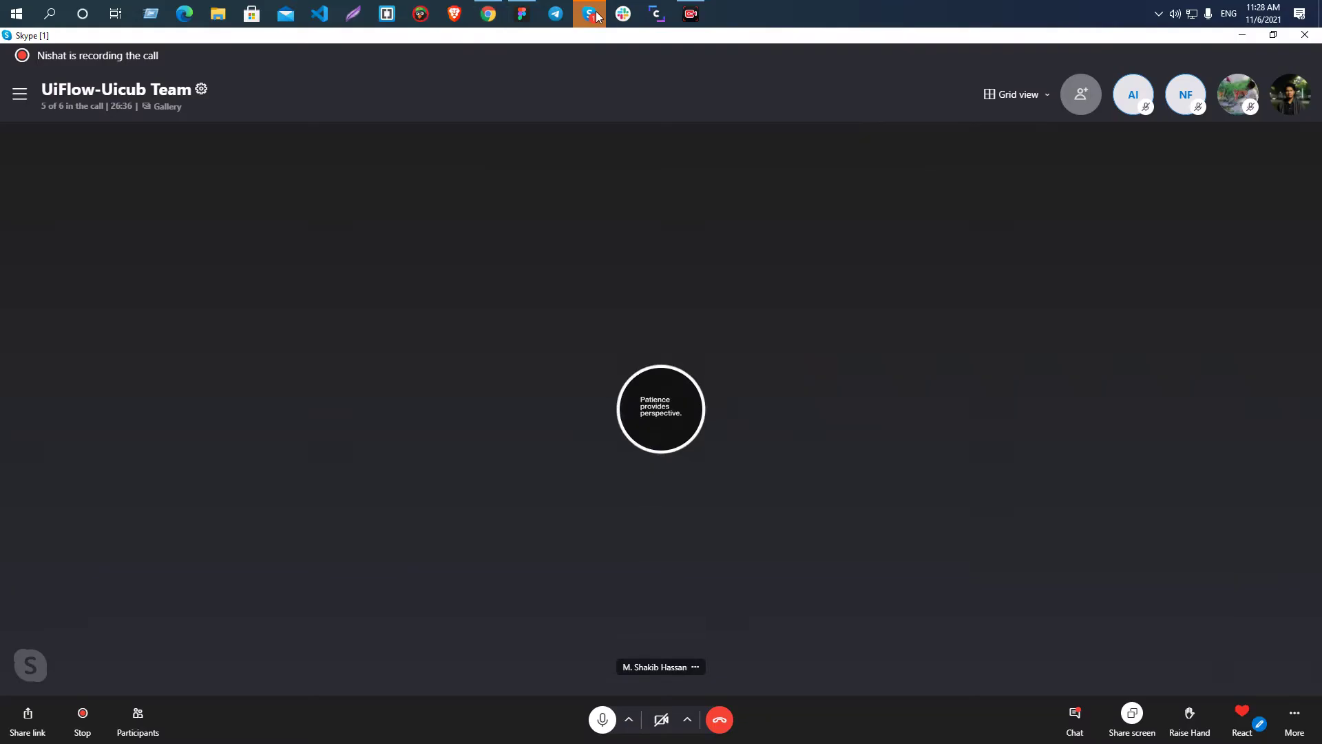
left_click(1079, 718)
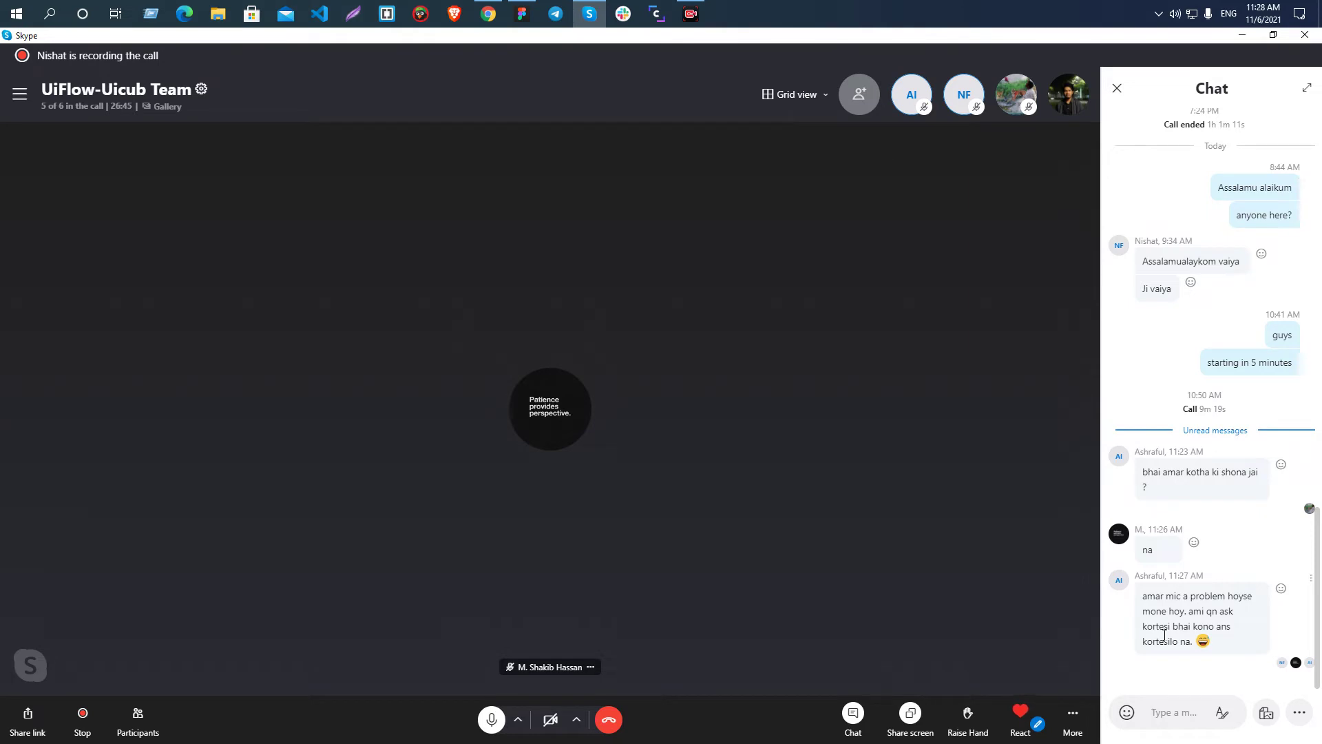
left_click(1119, 87)
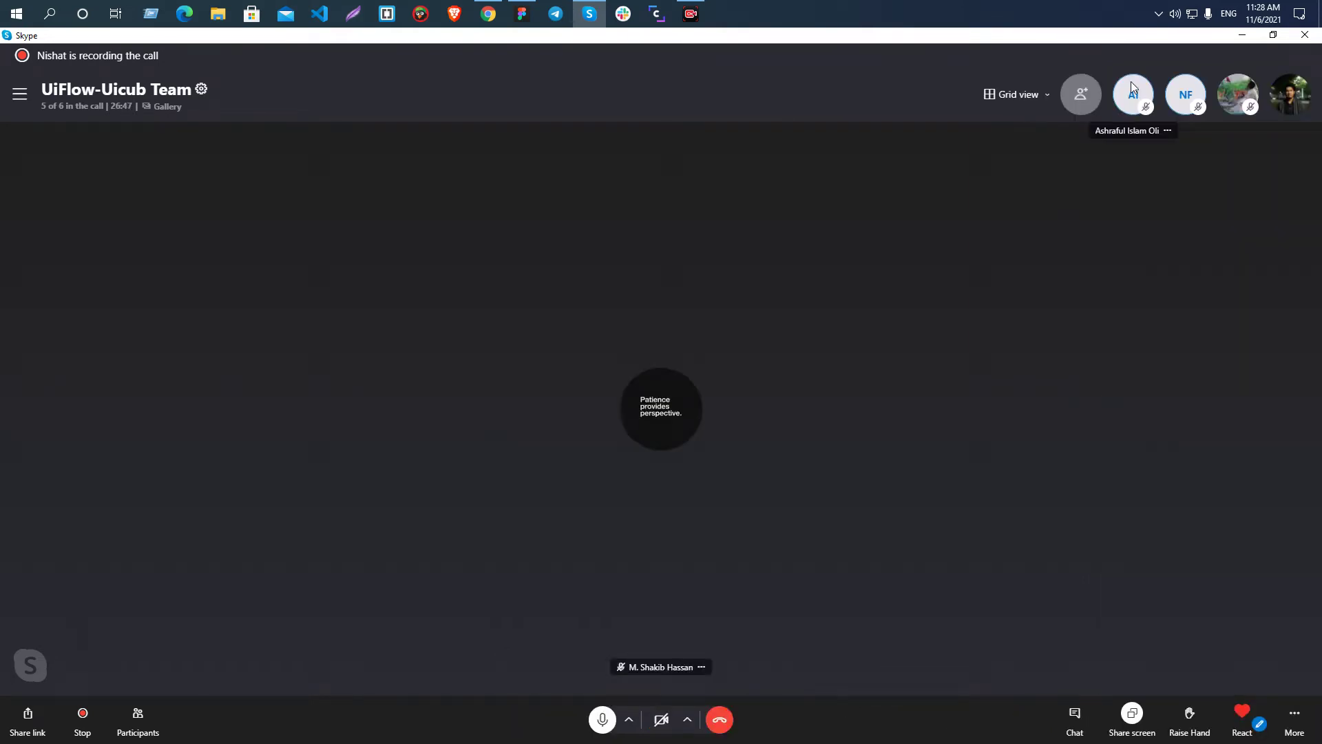
key("alt+Tab")
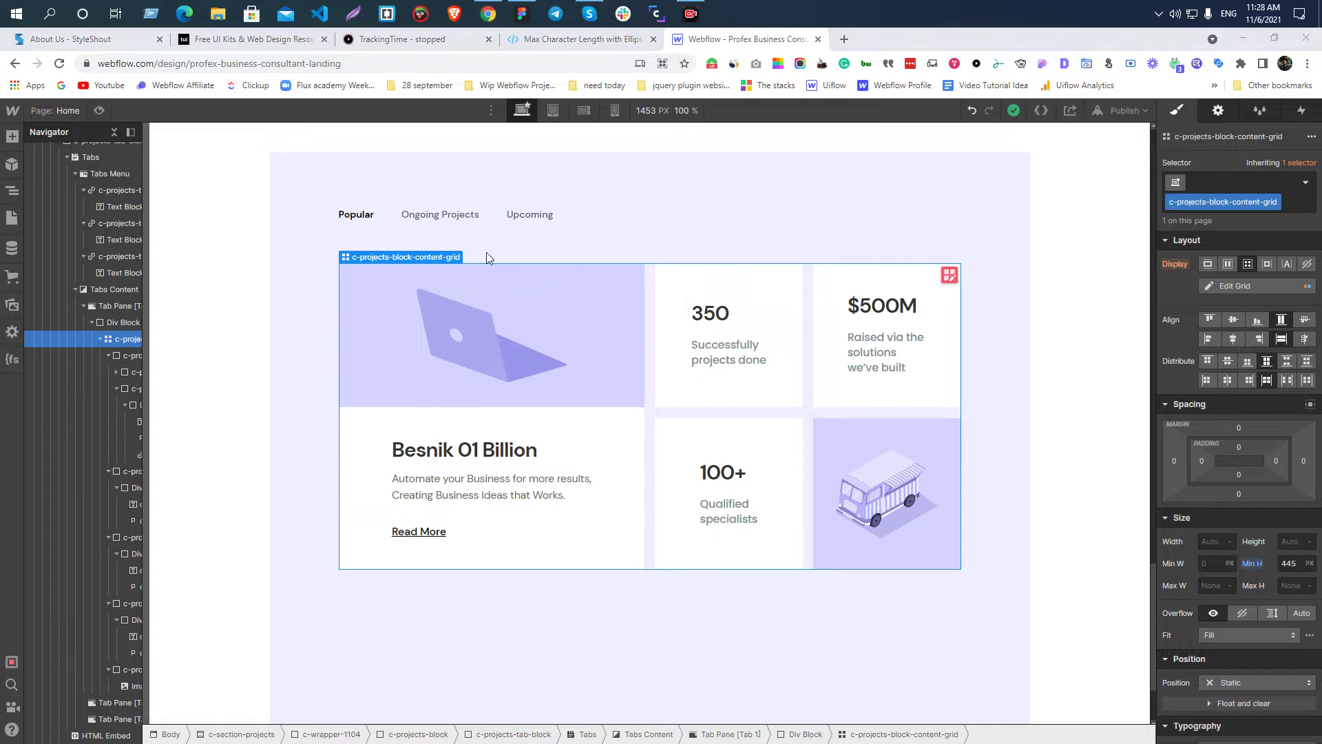
- Reset the minimum height of the div block around the project grid and of the Tabs Content
left_click(499, 606)
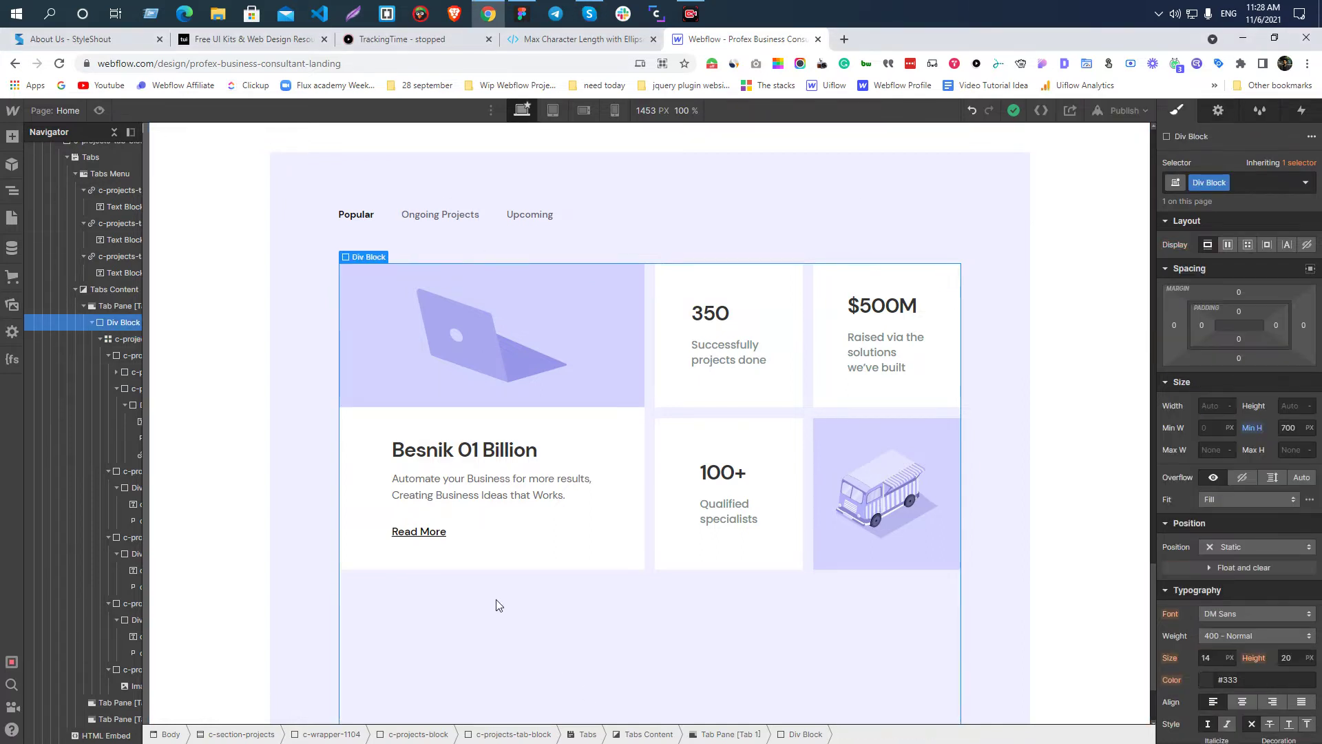
scroll(518, 398, "down", 2)
left_click(1253, 429)
left_click(1257, 451)
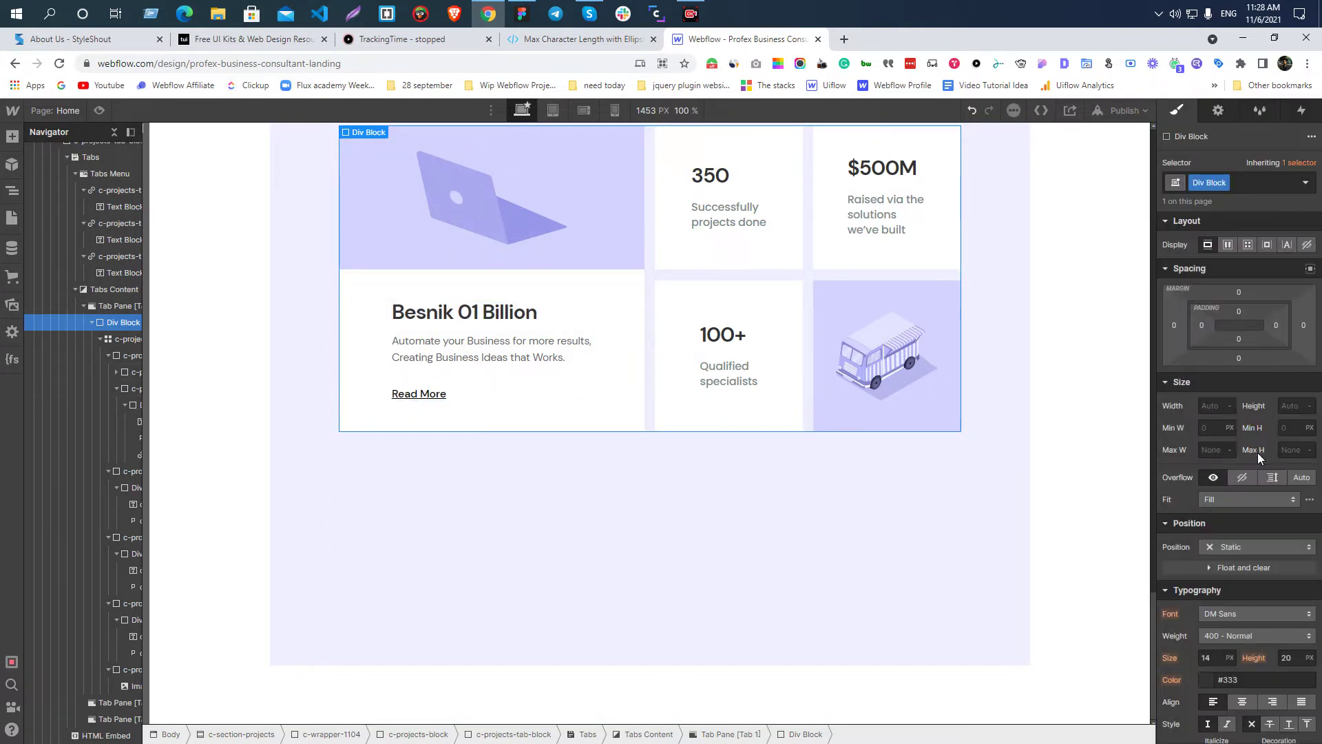
left_click(535, 508)
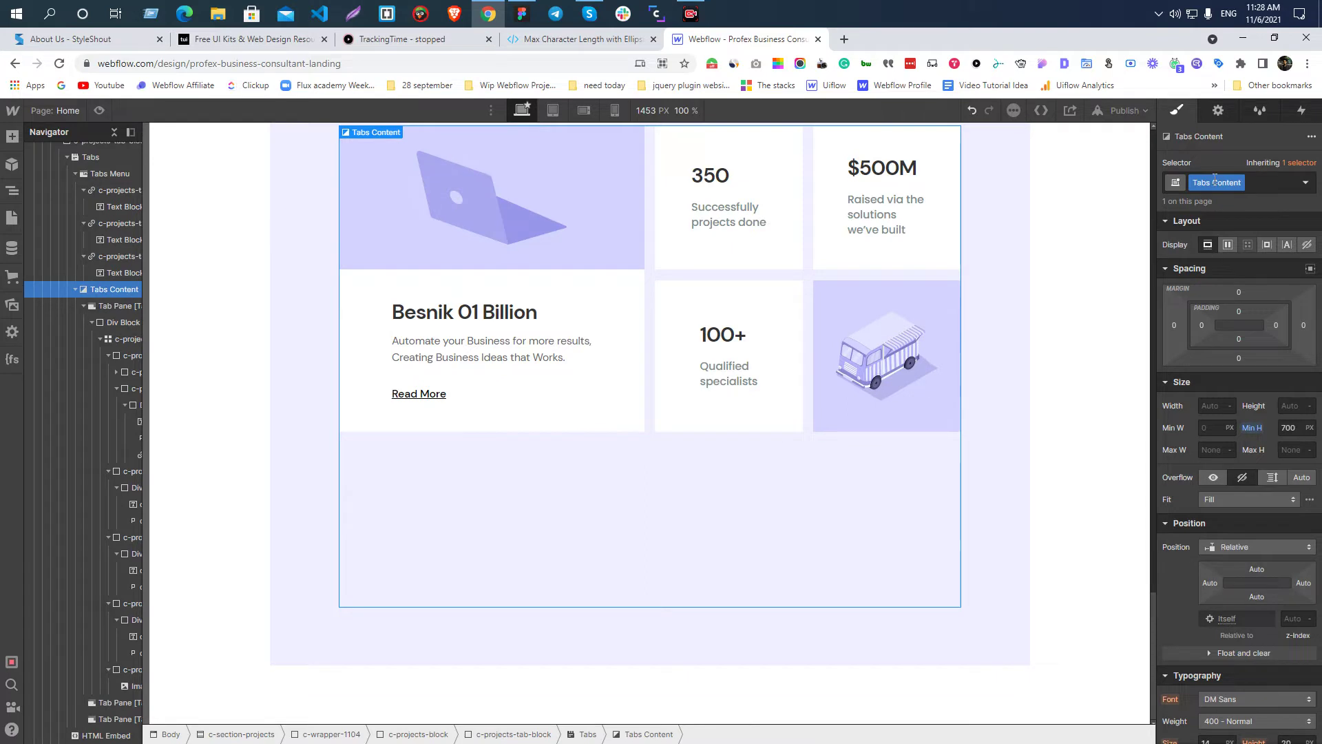
left_click(1253, 429)
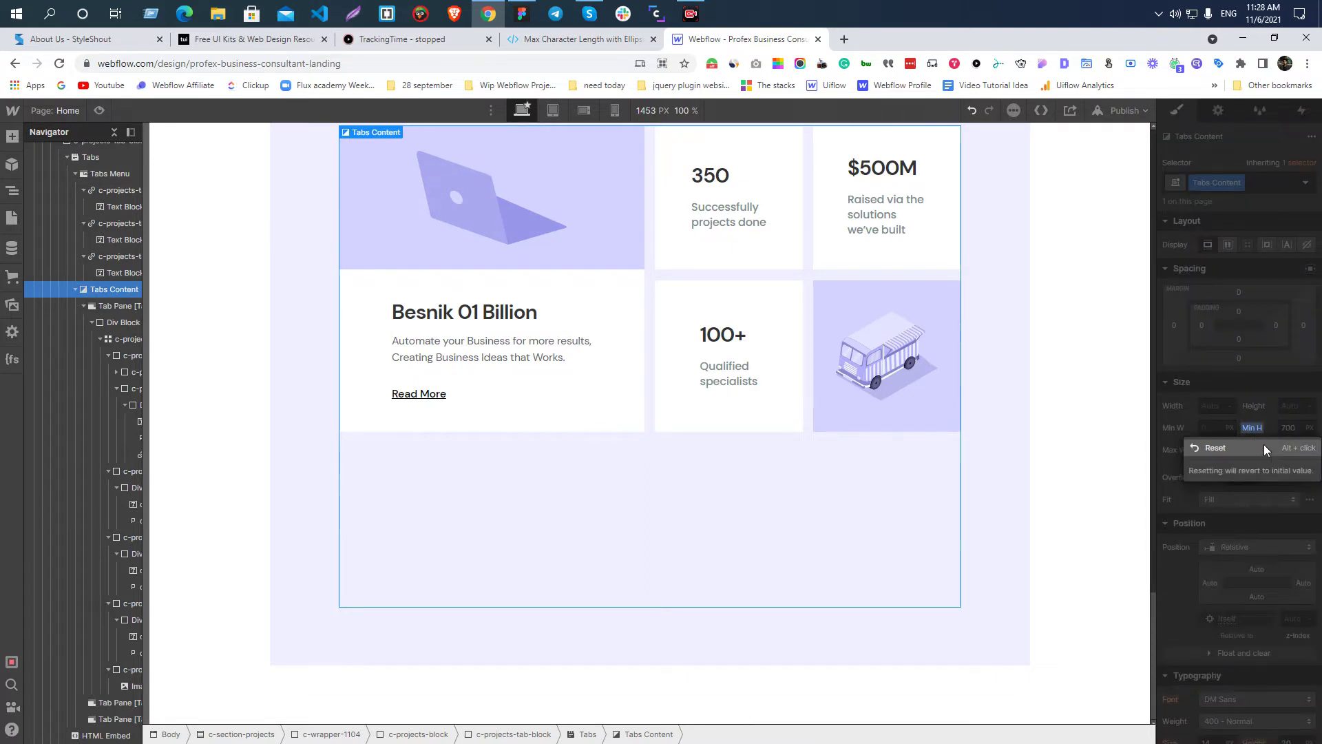
left_click(1262, 446)
left_click(289, 543)
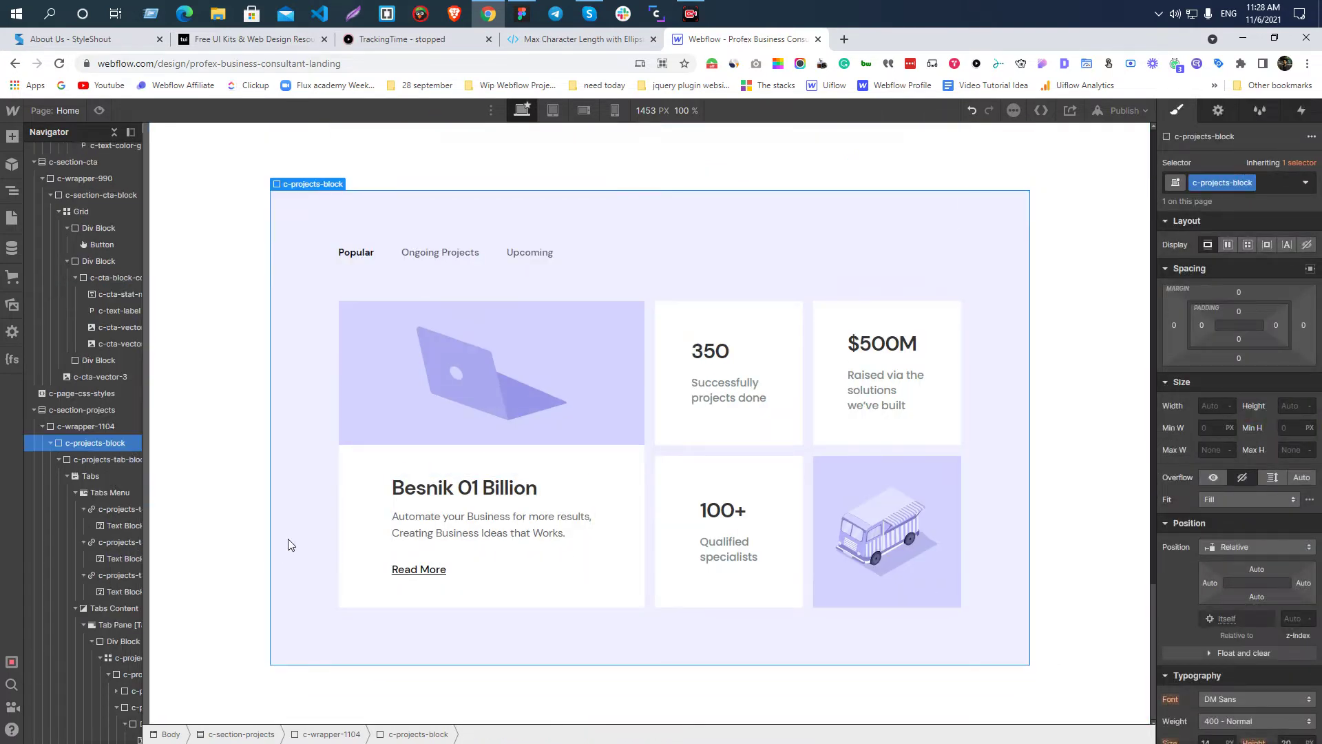
- Switch to Figma and inspect the See all Projects text in the projects section
key("alt+Tab")
key("alt+Tab")
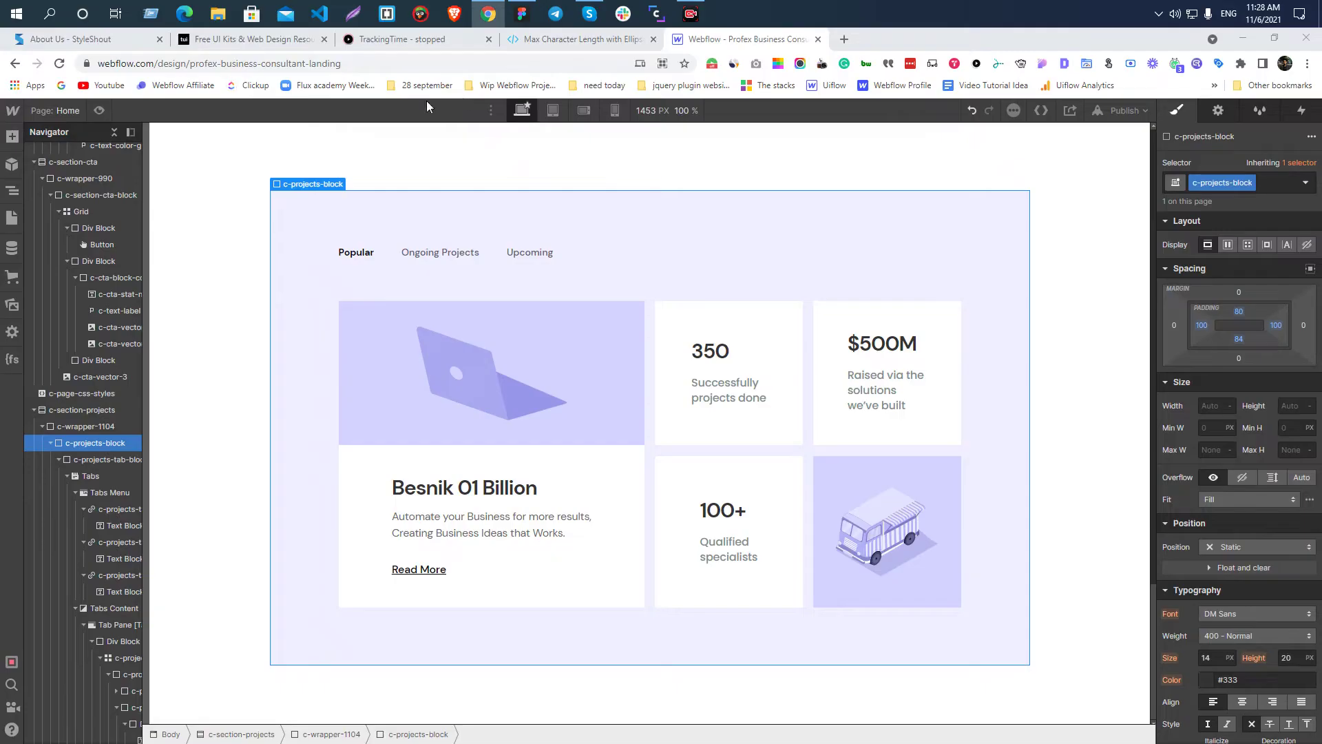
left_click(522, 13)
scroll(688, 275, "down", 5)
scroll(671, 361, "up", 3)
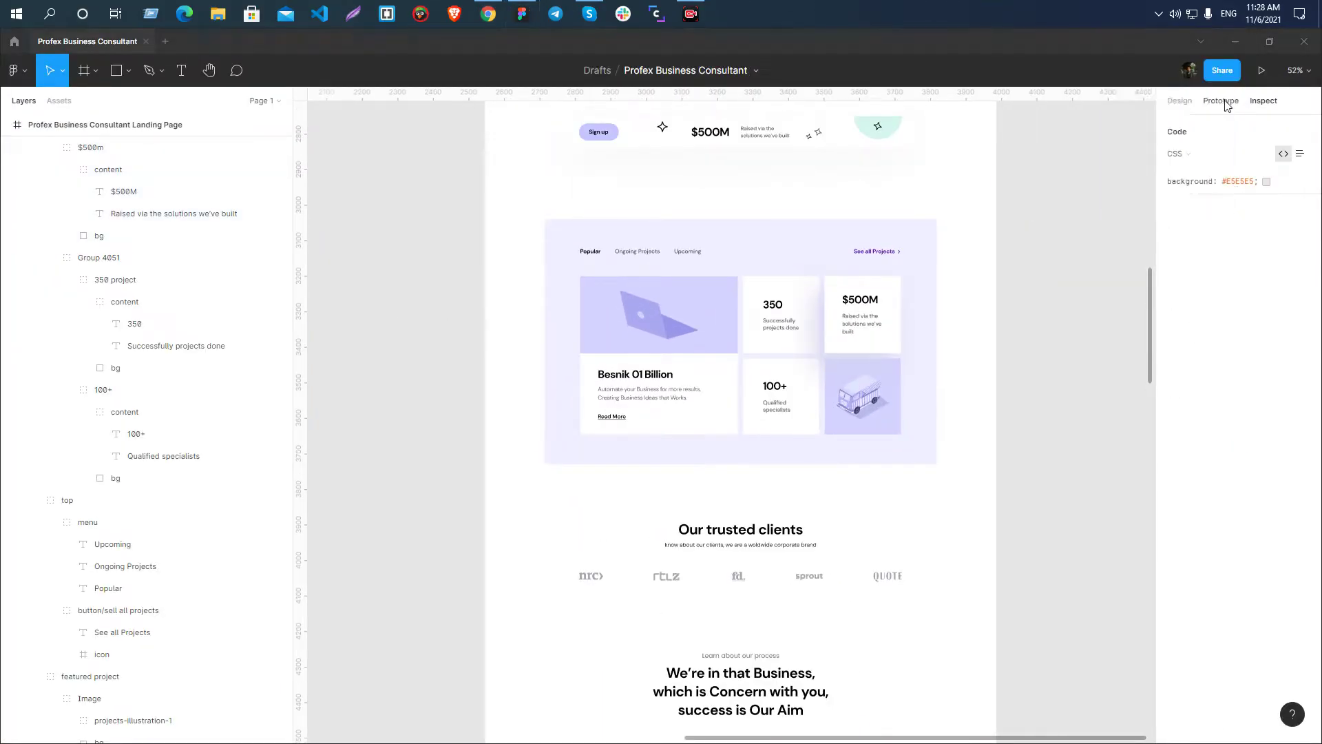
scroll(1011, 417, "up", 2)
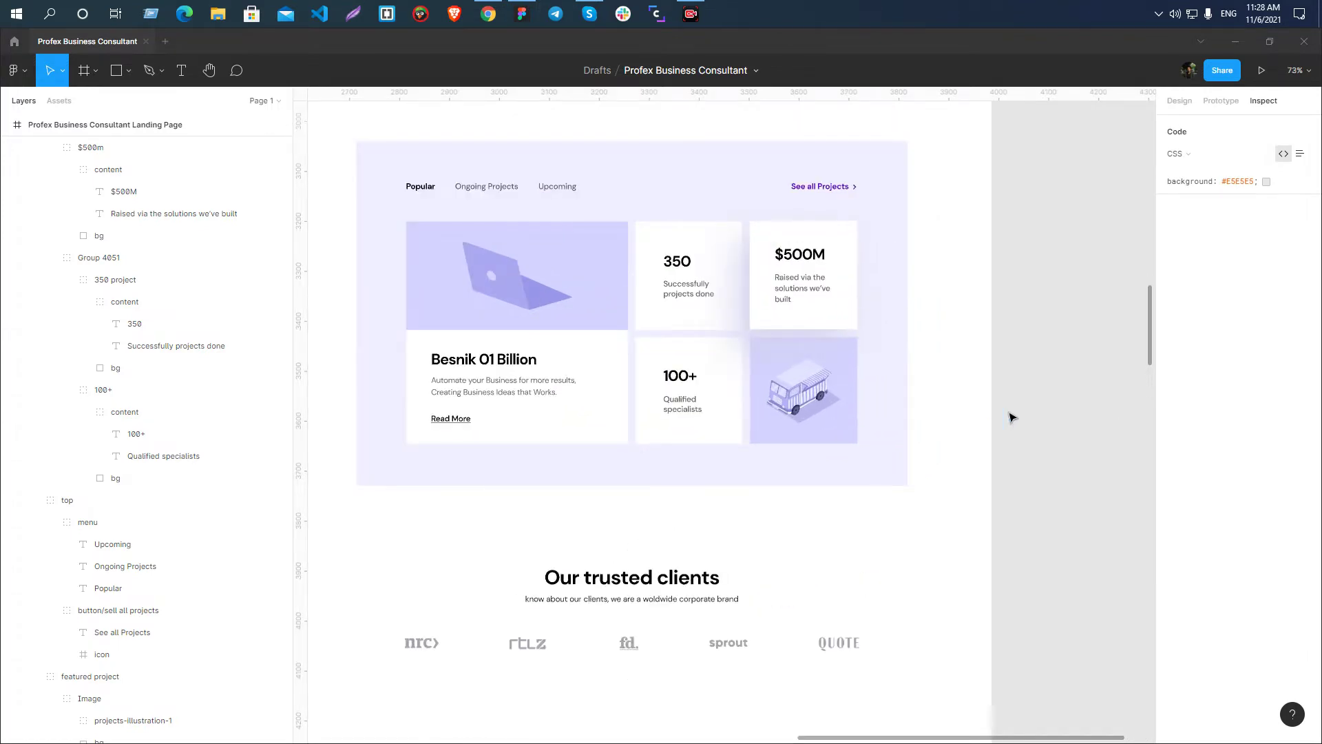
scroll(1011, 417, "down", 1)
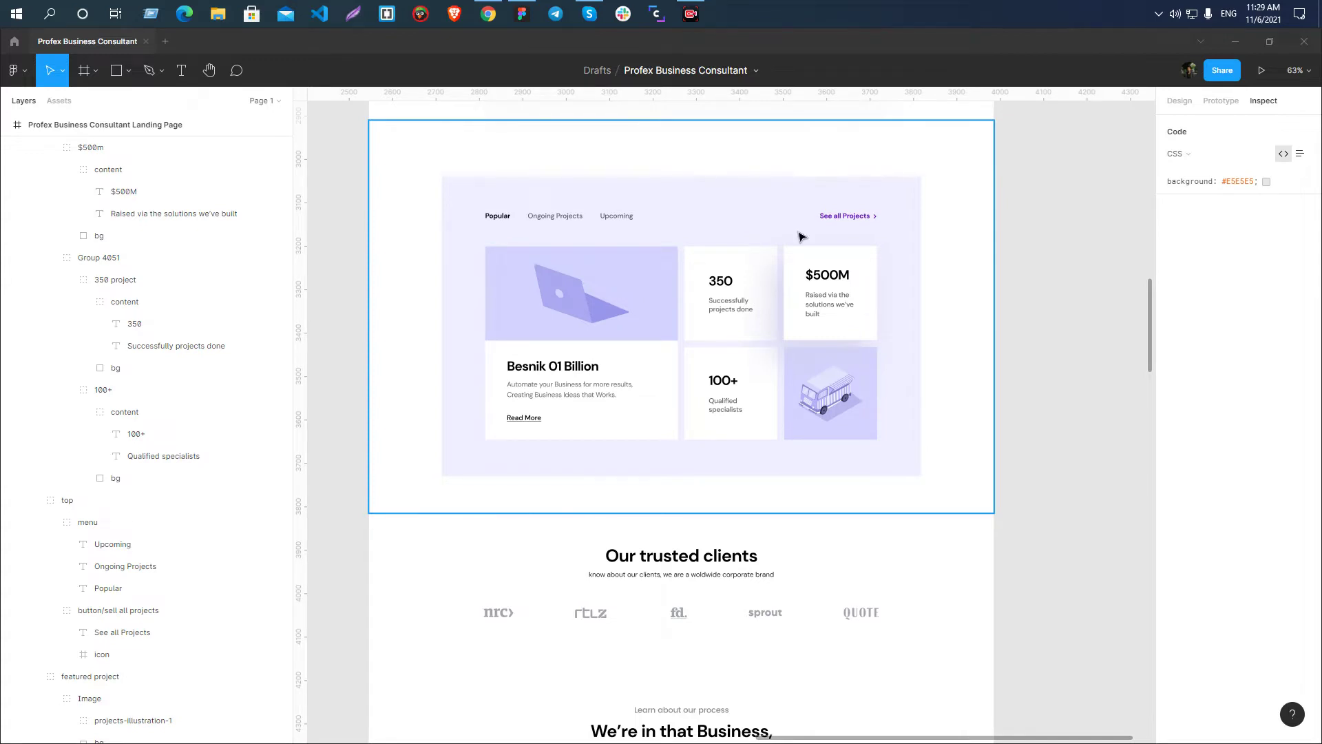
scroll(882, 303, "up", 2)
left_click(853, 205)
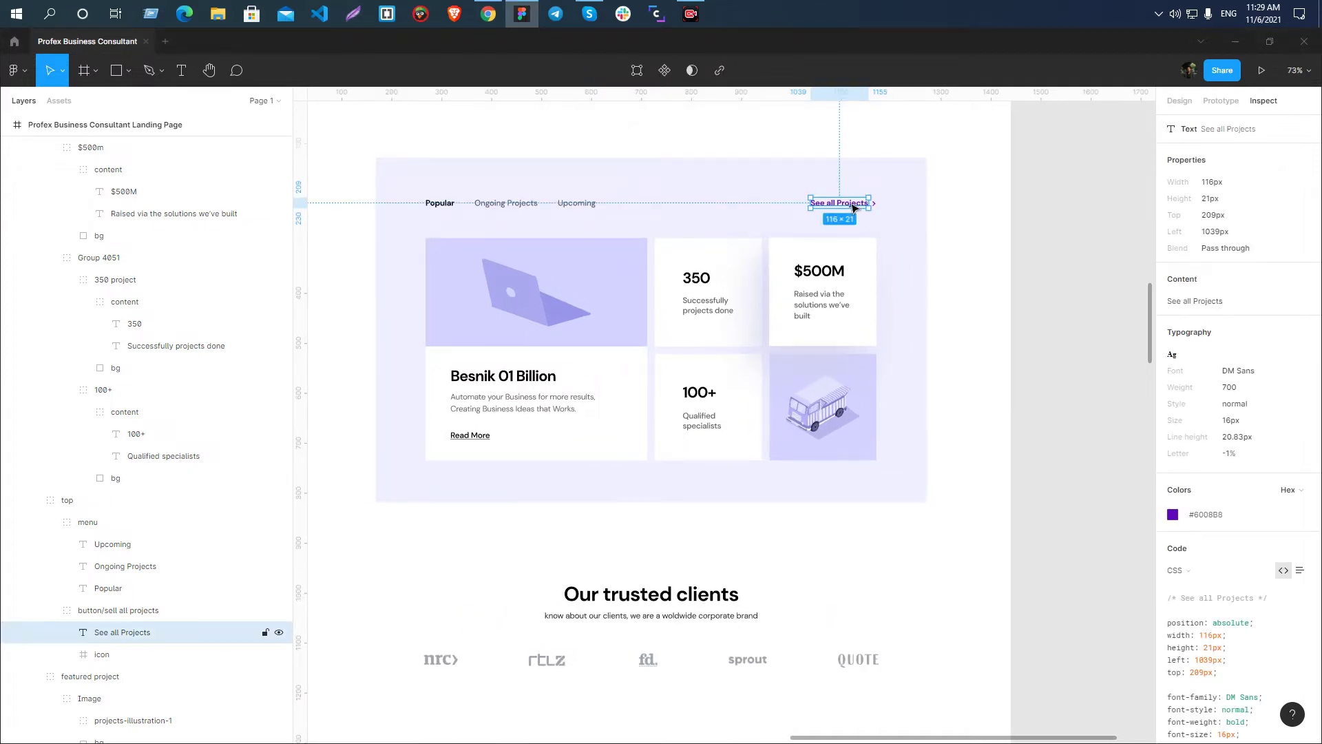
- Compare the tab header row in Webflow with the See all Projects placement in Figma
key("alt+Tab")
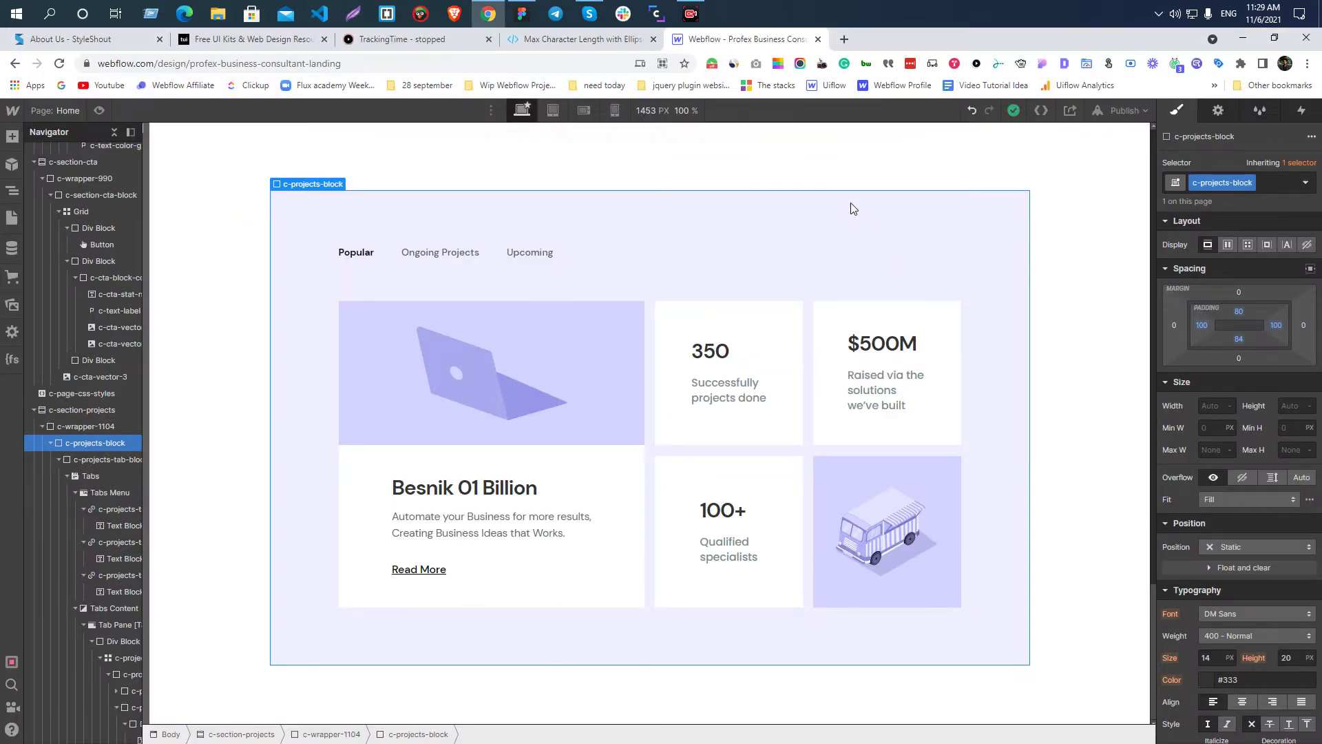
left_click(810, 276)
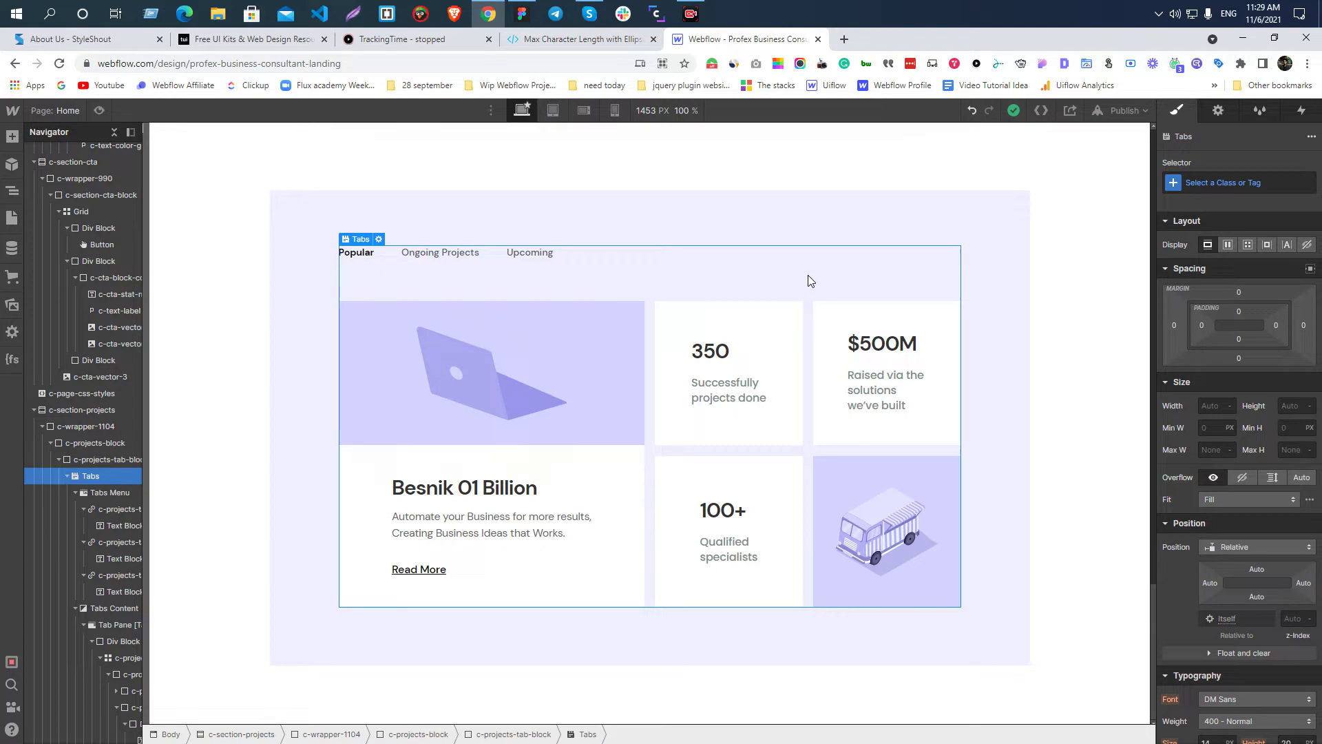
key("alt+Tab")
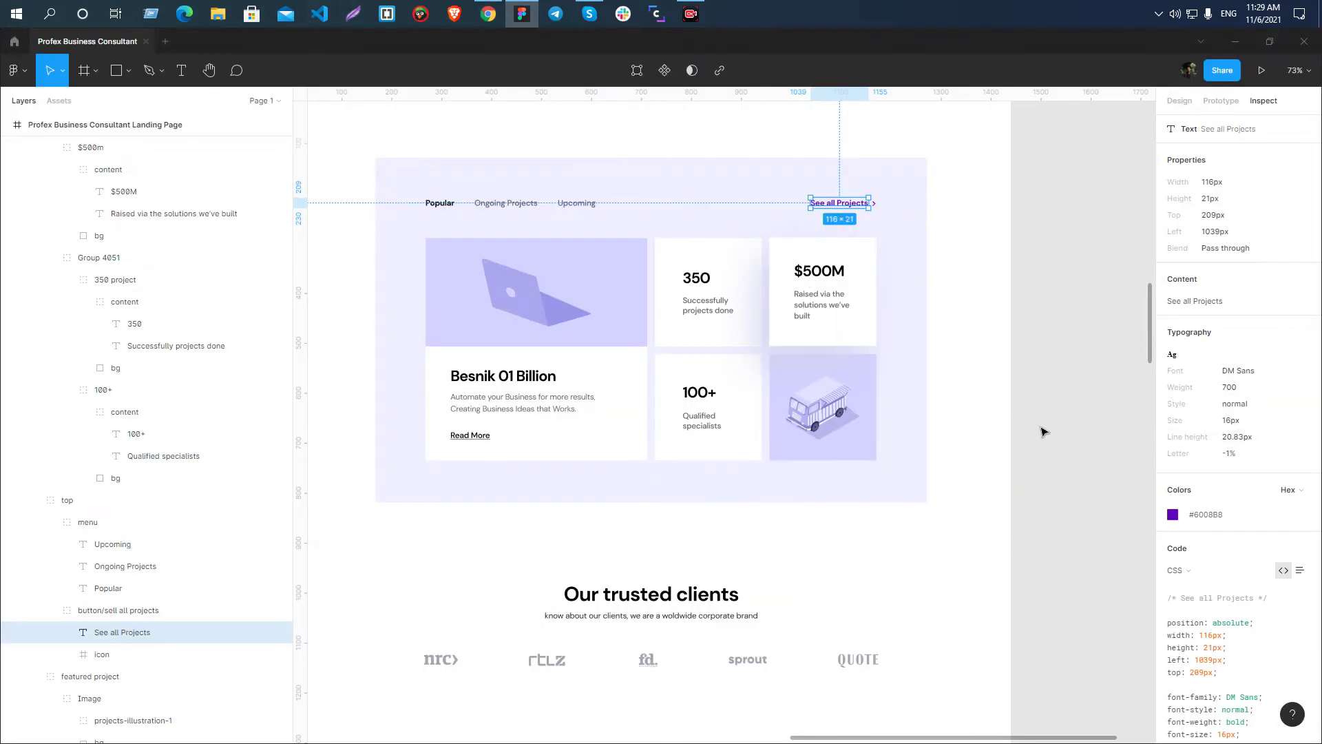
left_click(1099, 346)
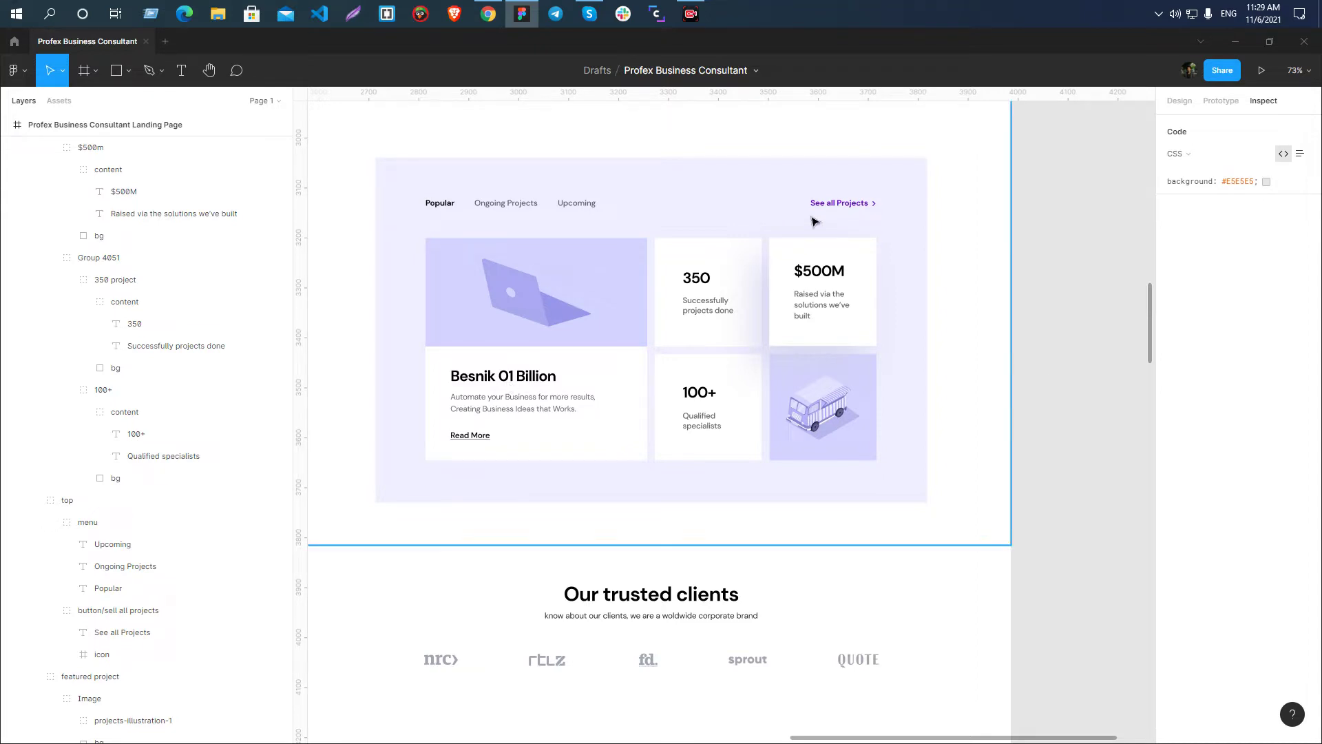
key("alt+Tab")
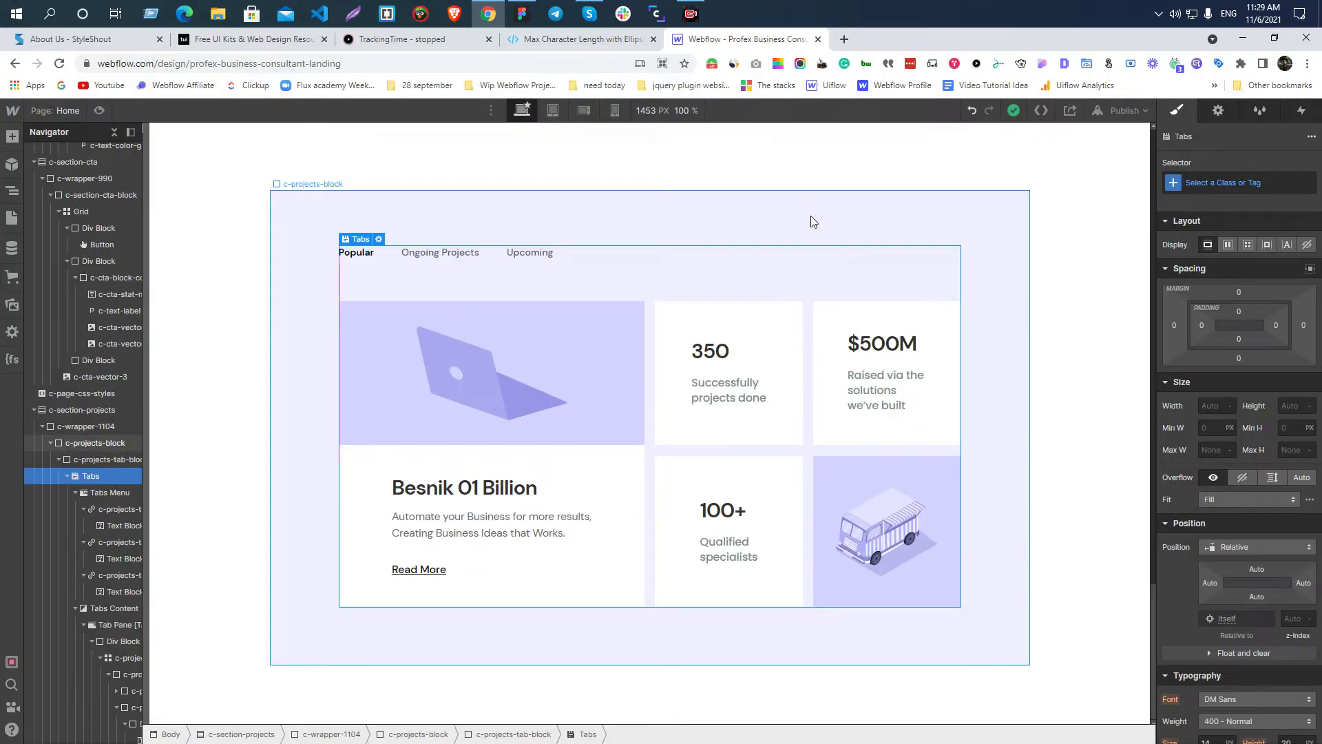
key("alt+Tab")
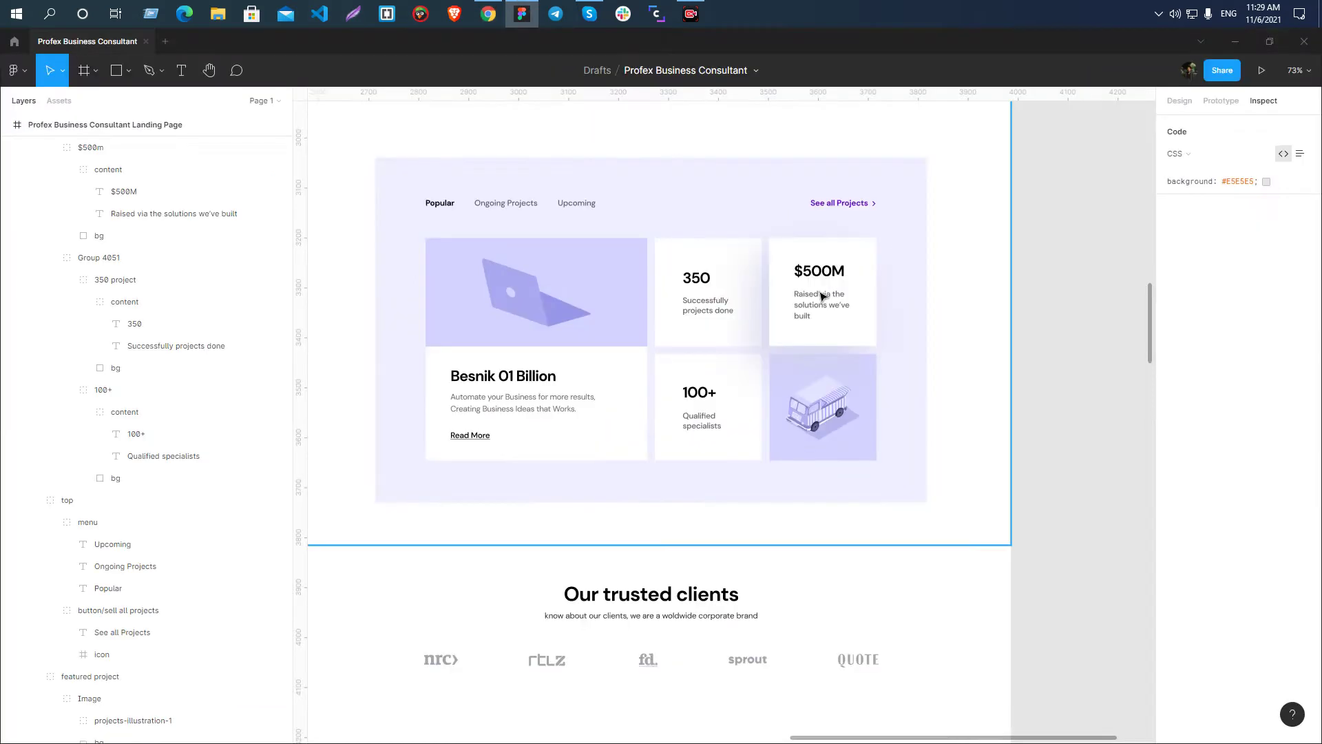
- Copy the See all Projects text in Figma, switch to Webflow, and select c-projects-tab-block with its Tabs collapsed
left_click(844, 205)
double_click(845, 205)
key("ctrl+c")
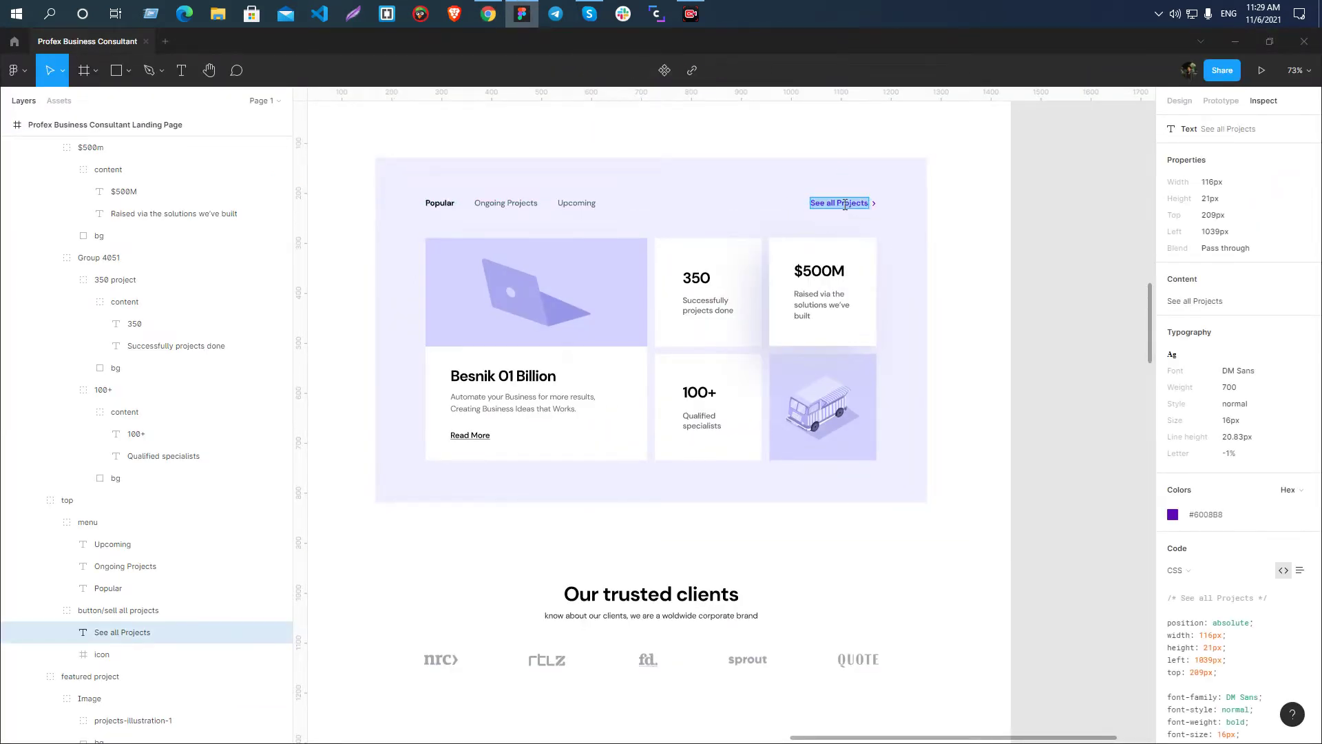
key("alt+Tab")
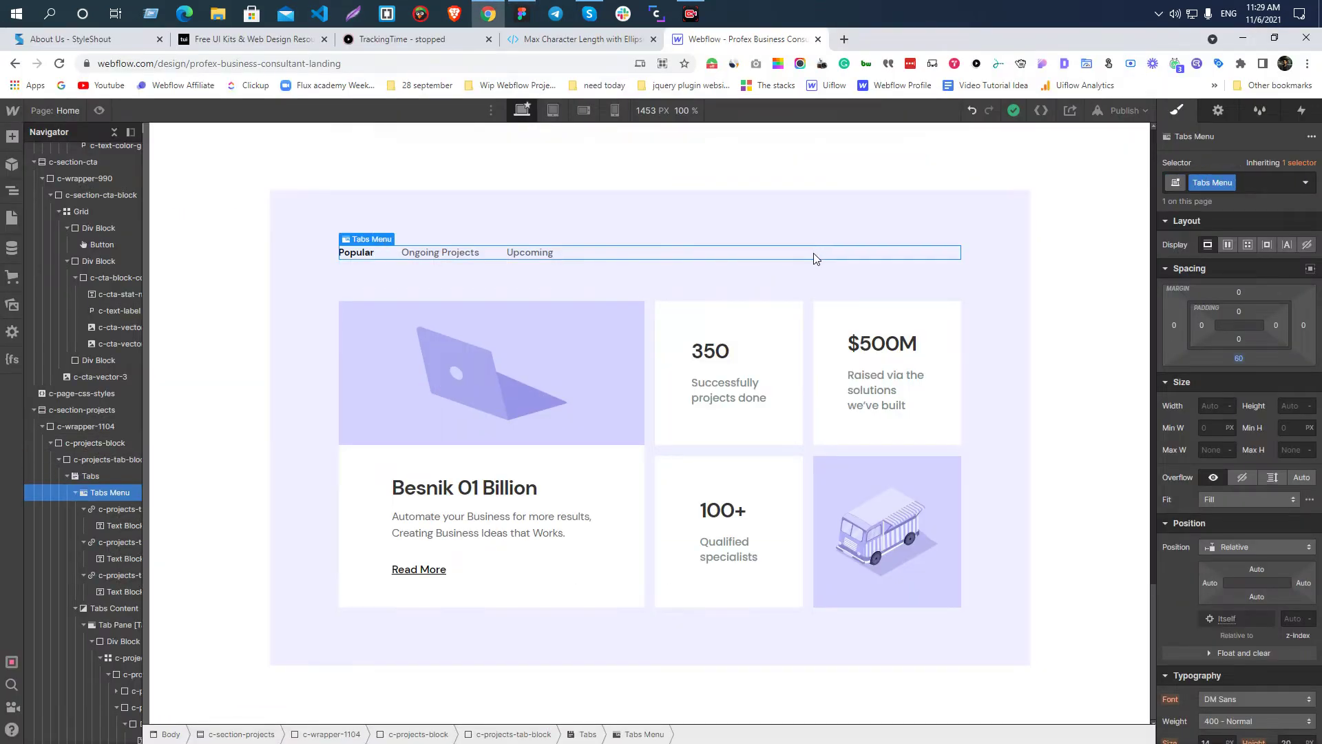
left_click(67, 475)
left_click(84, 462)
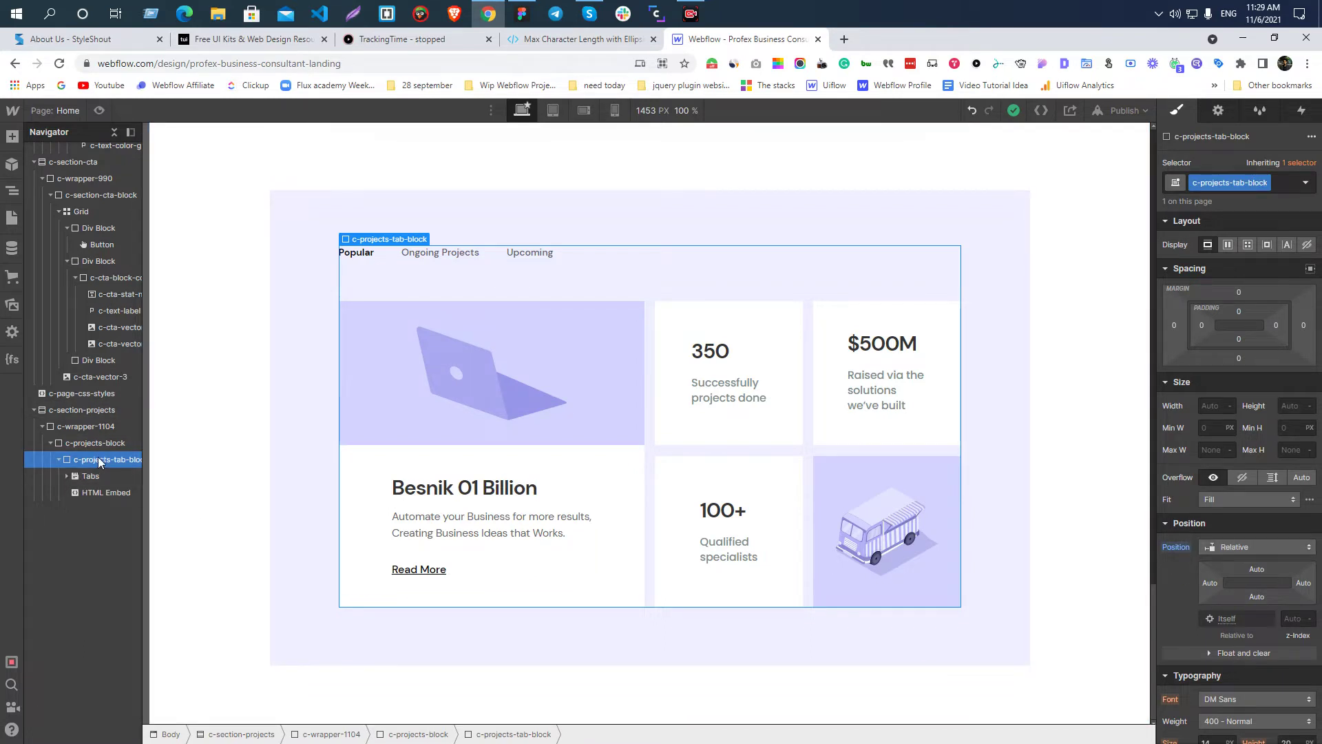
key("ctrl+k")
type("t")
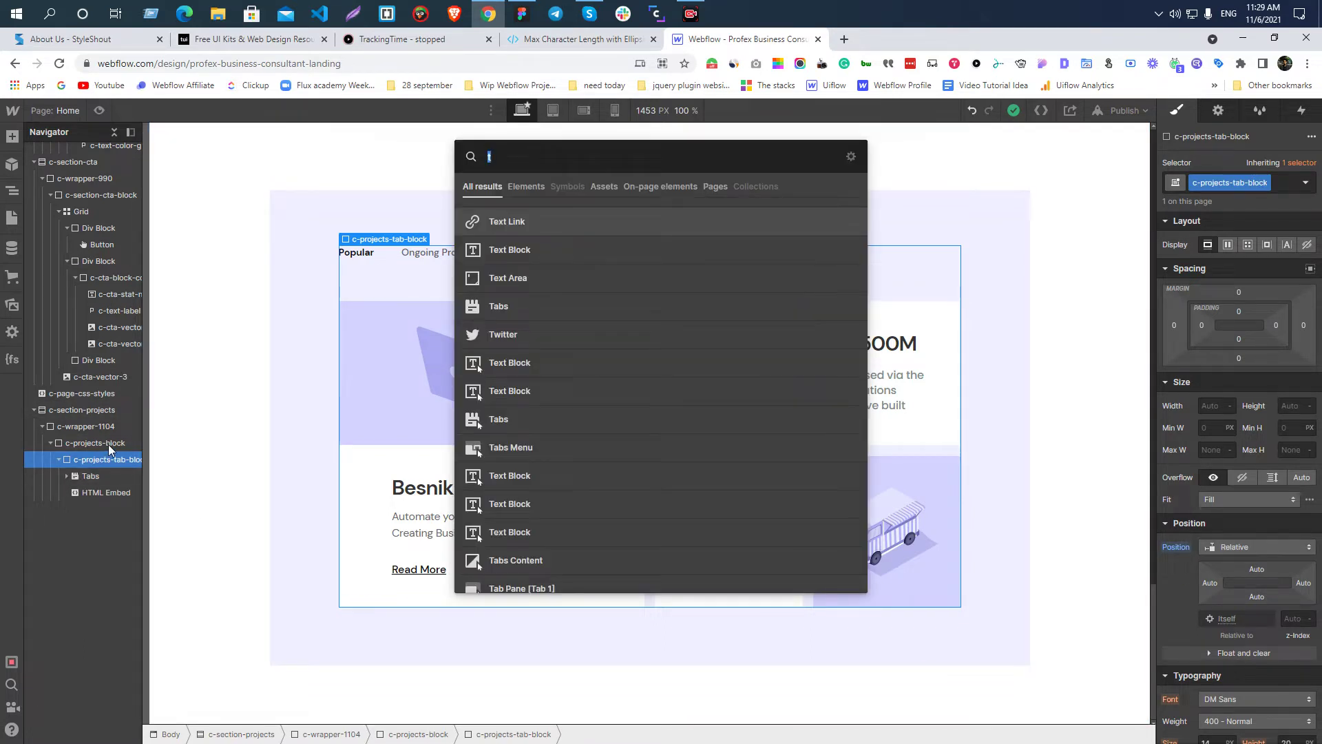
key("BackSpace")
type("li")
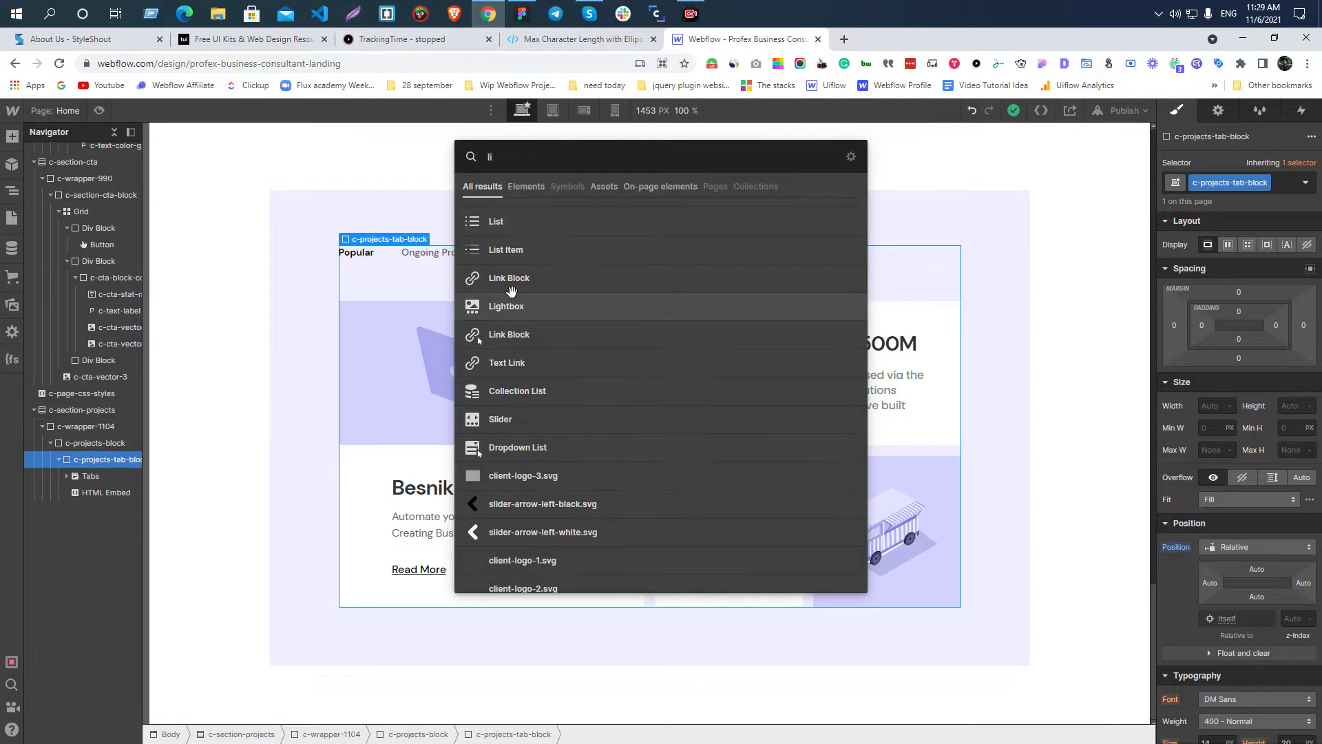
left_click(512, 296)
key("ctrl+z")
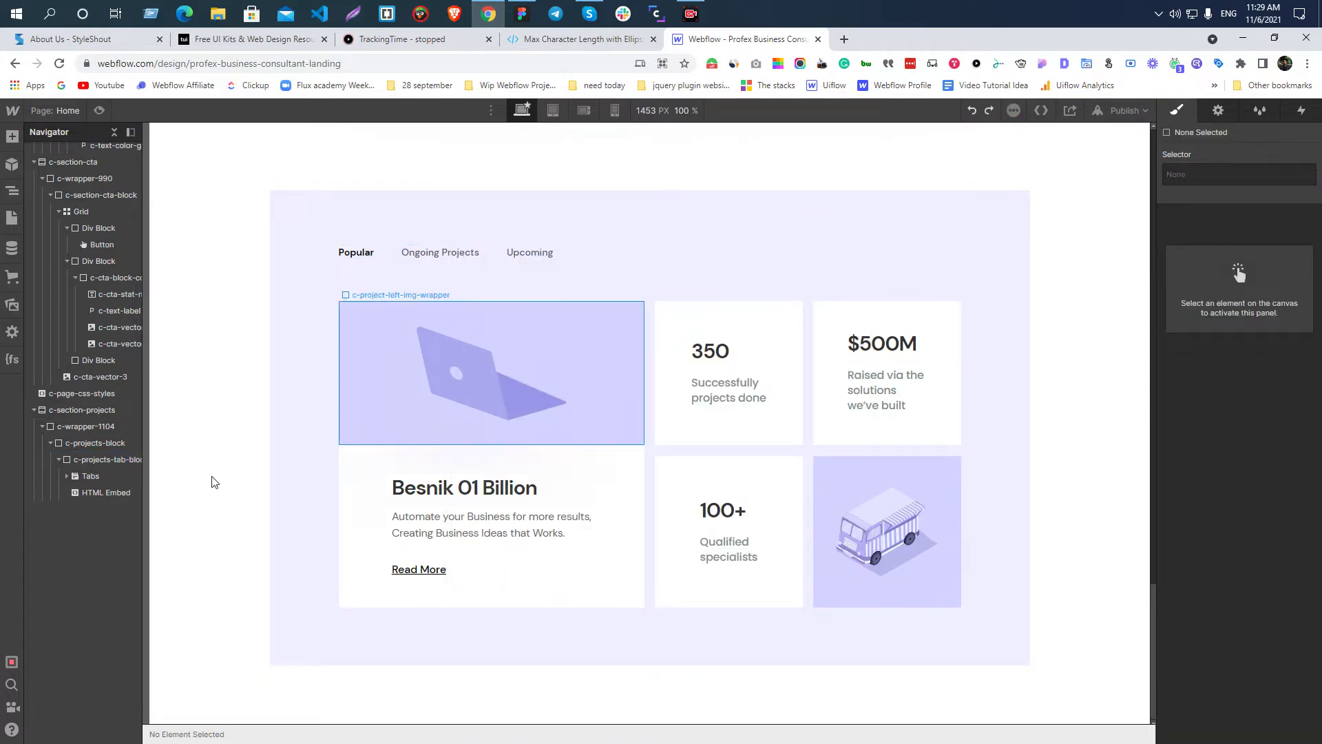
- Add a Link Block inside c-projects-tab-block
left_click(105, 457)
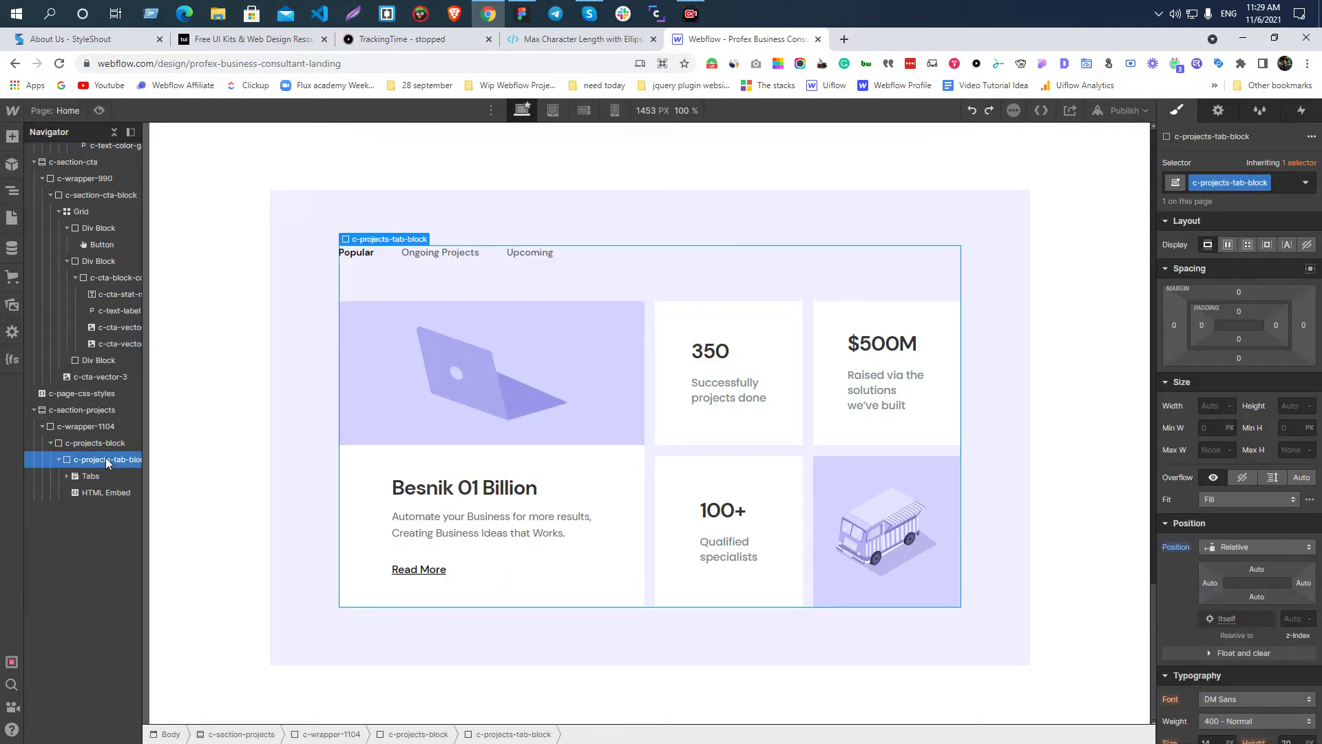
key("ctrl+e")
type("li")
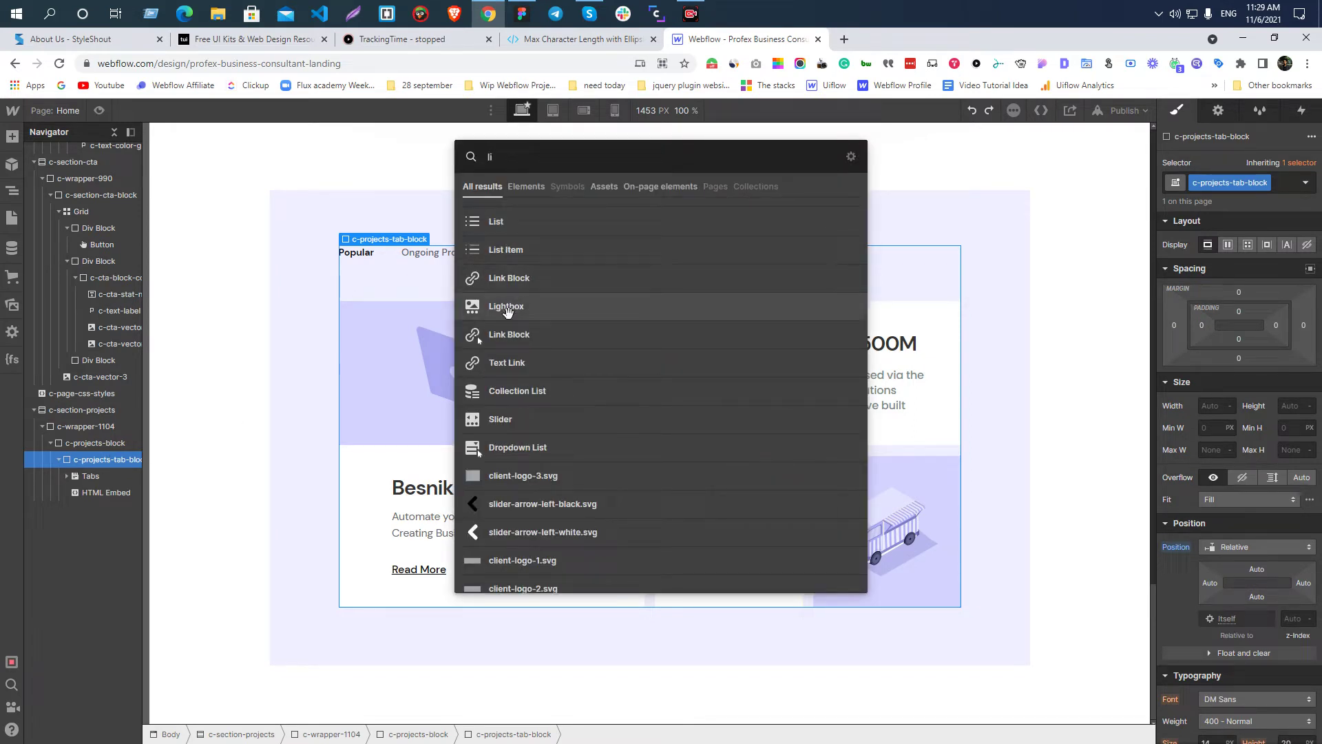
left_click(520, 274)
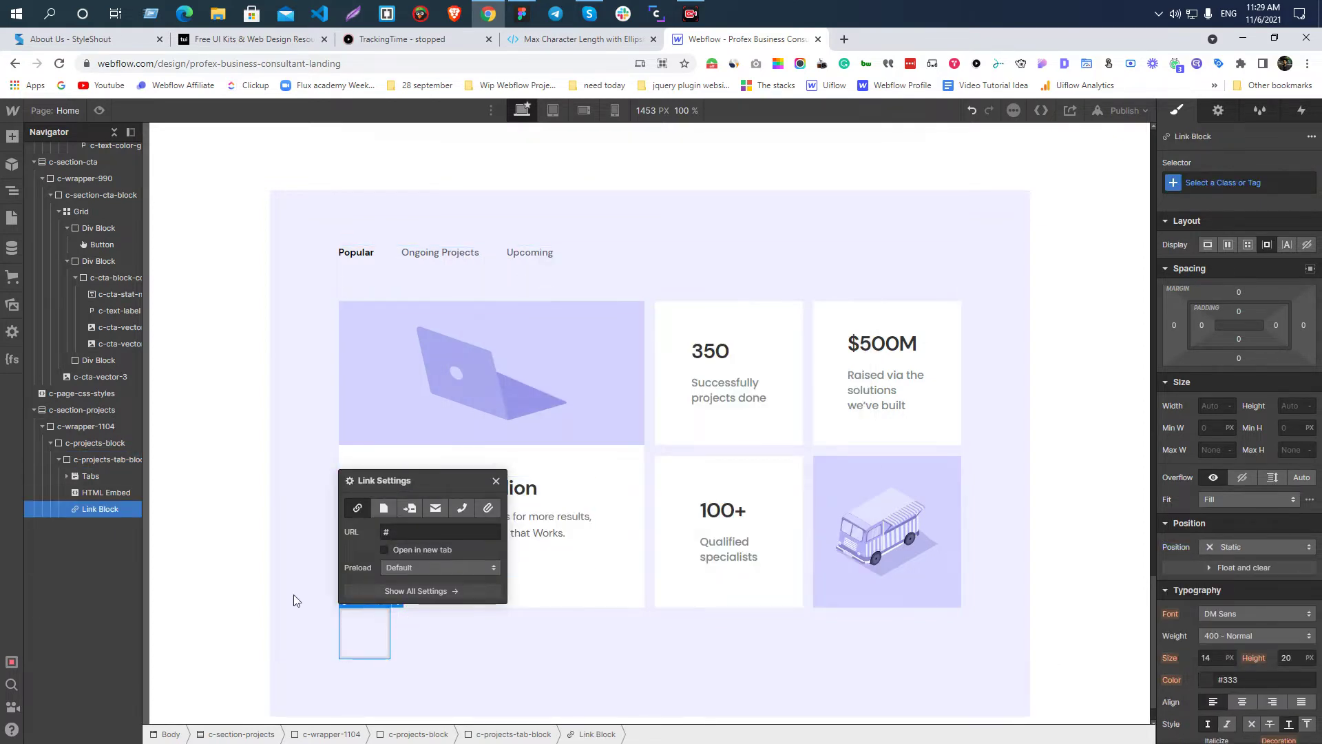
- Add a Text Block inside the Link Block and replace its text with the copied See all Projects
key("ctrl+e")
type("te")
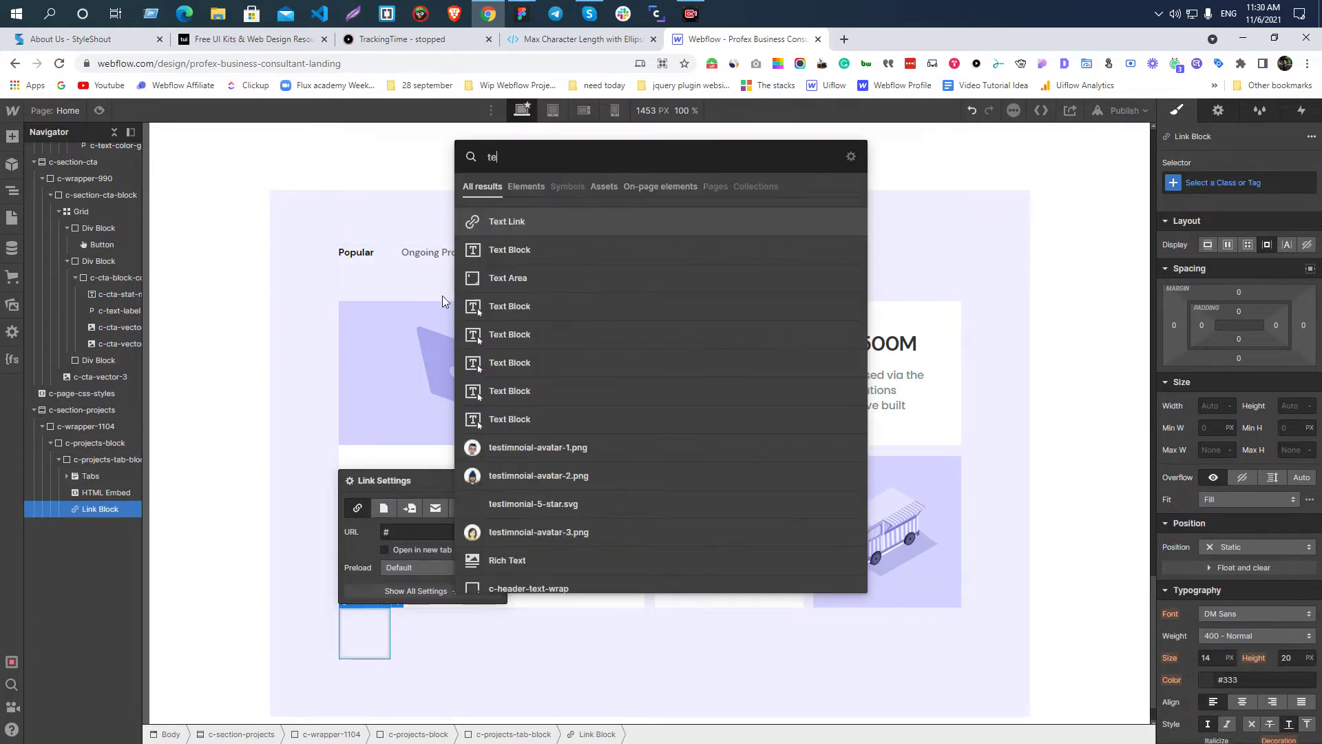
left_click(520, 253)
double_click(393, 620)
key("ctrl+v")
key("Escape")
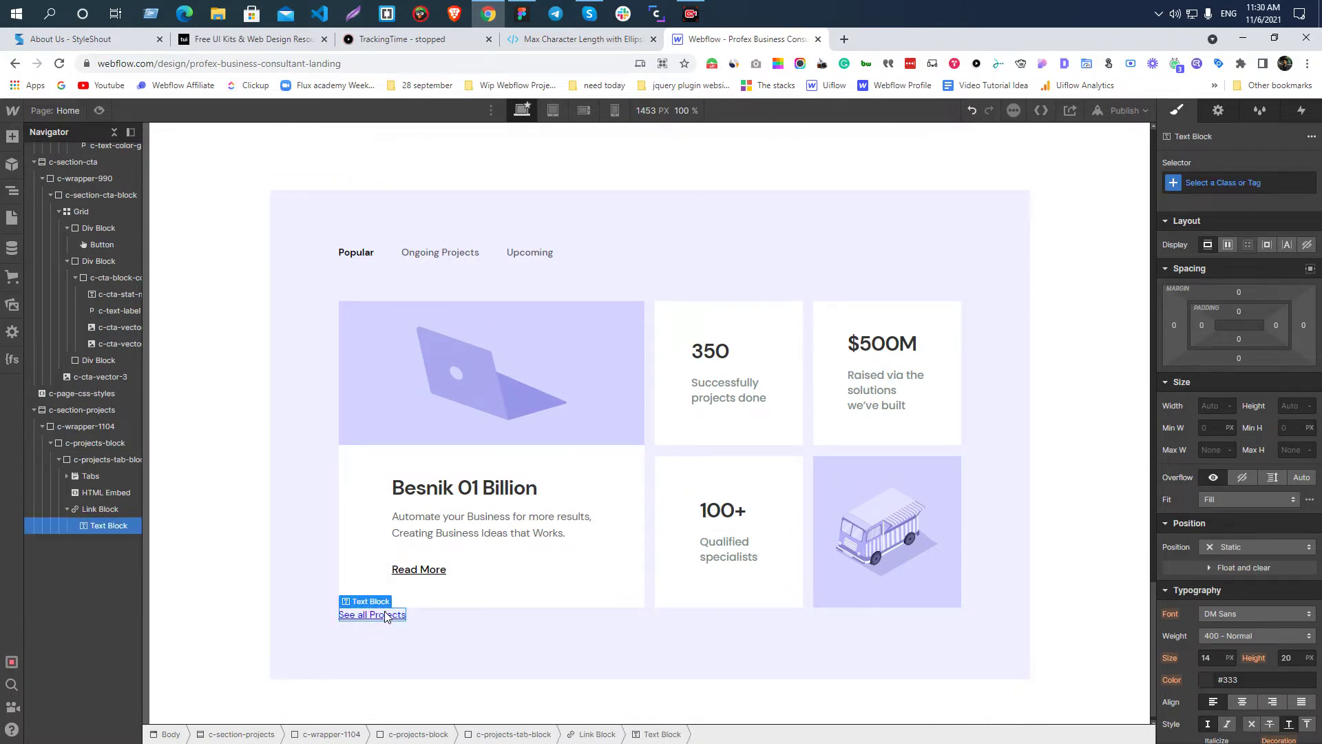
- Add an Image after the See all Projects text and assign it the purple arrow SVG found by searching assets for arr
key("ctrl+e")
type("im")
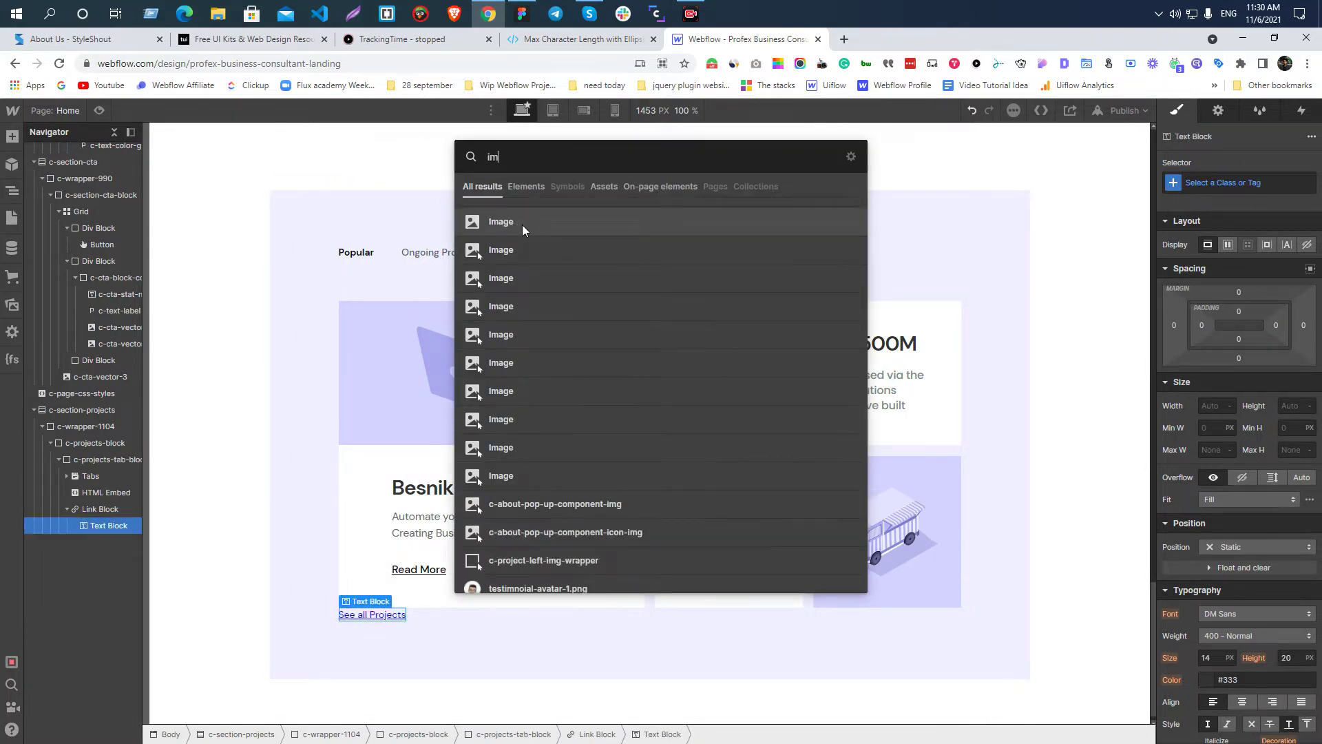
left_click(486, 221)
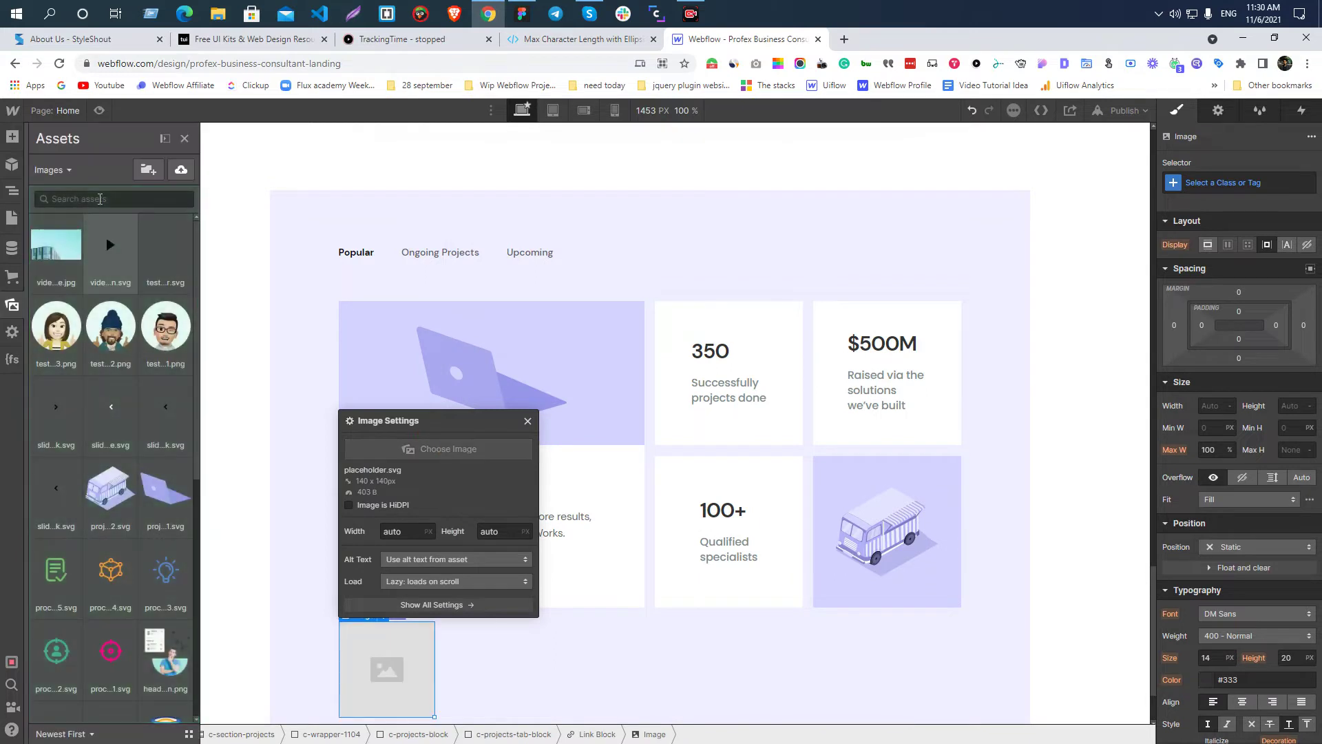
left_click(103, 198)
type("arr")
left_click(60, 246)
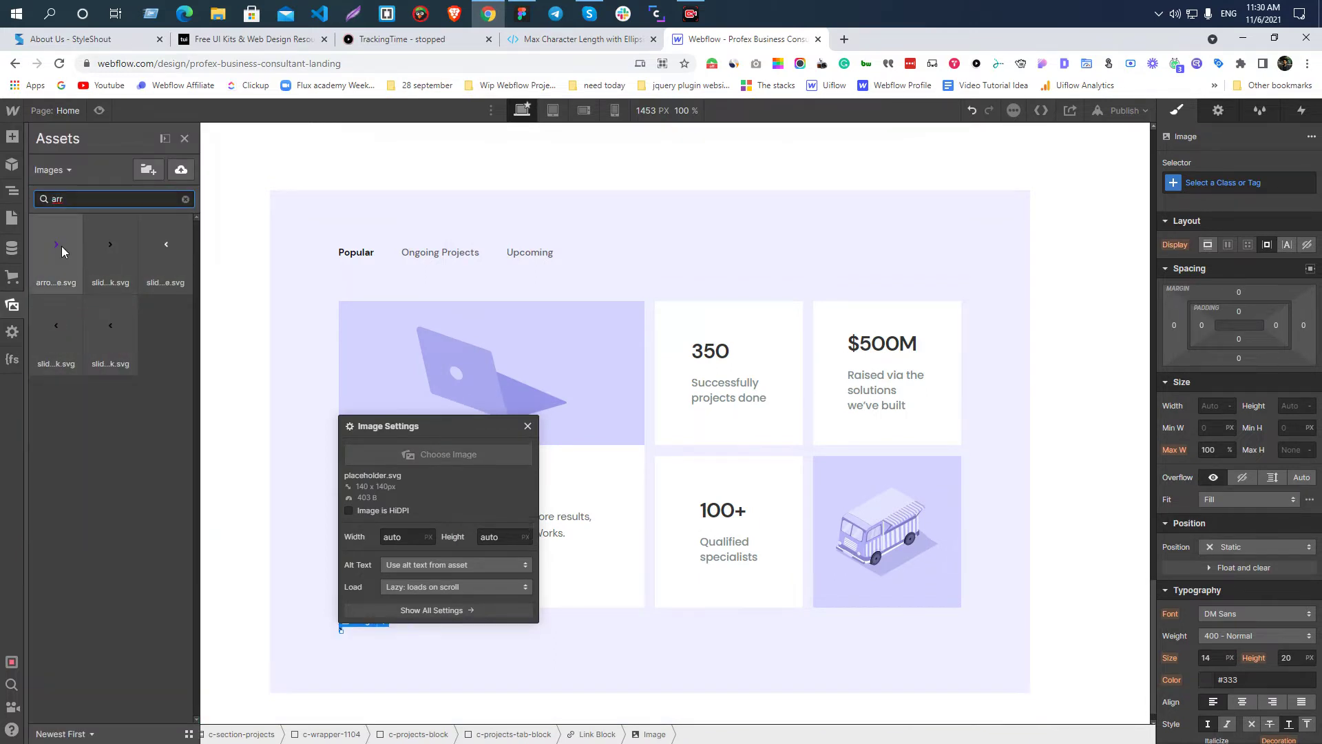
left_click(528, 426)
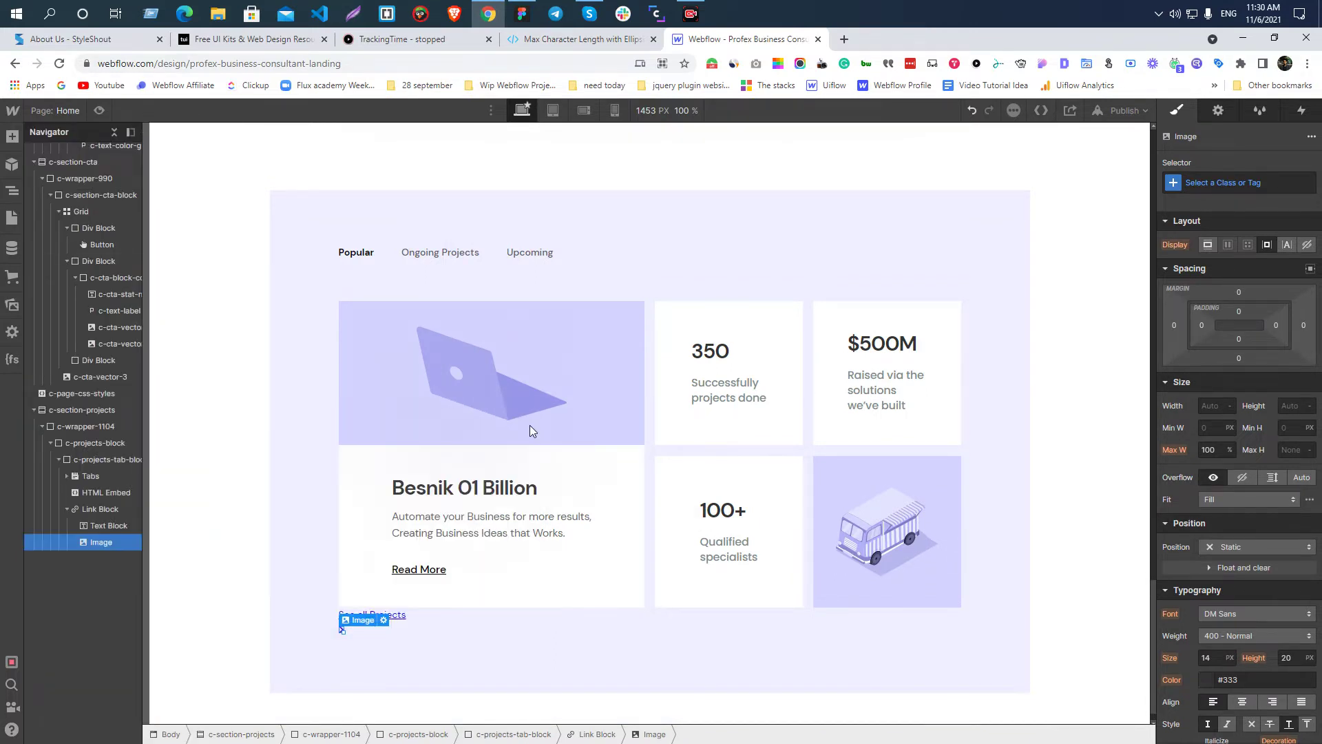
- Position the Link Block absolutely at the top right of c-projects-tab-block and give it a horizontal flex layout with centred alignment
left_click(413, 620)
left_click(402, 616)
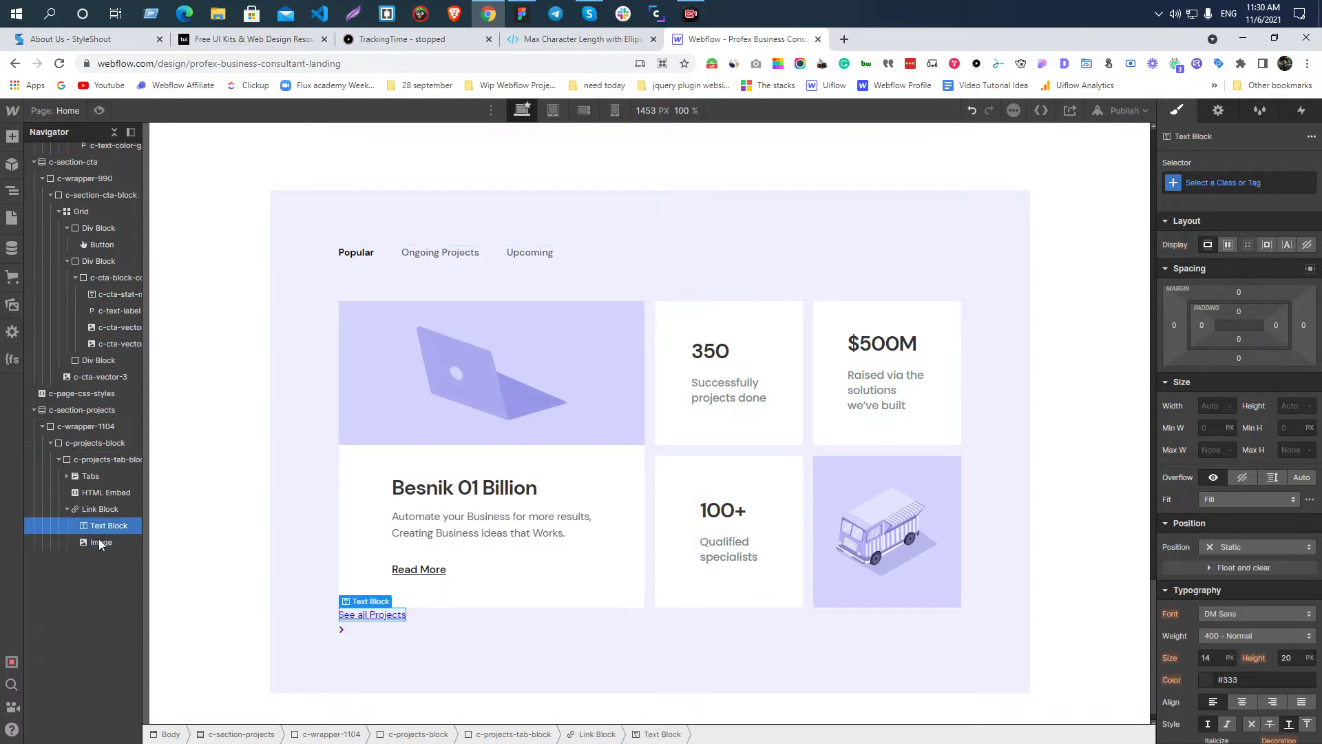
left_click(106, 514)
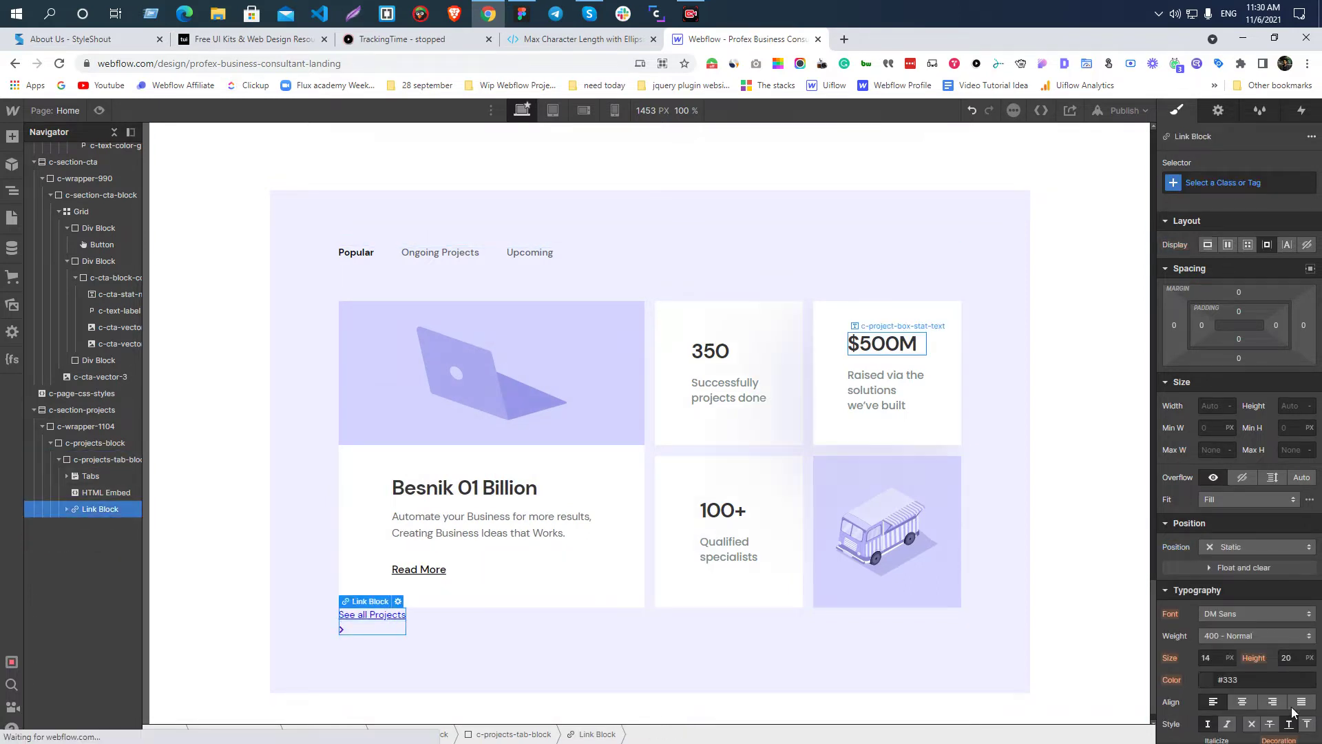
left_click(89, 461)
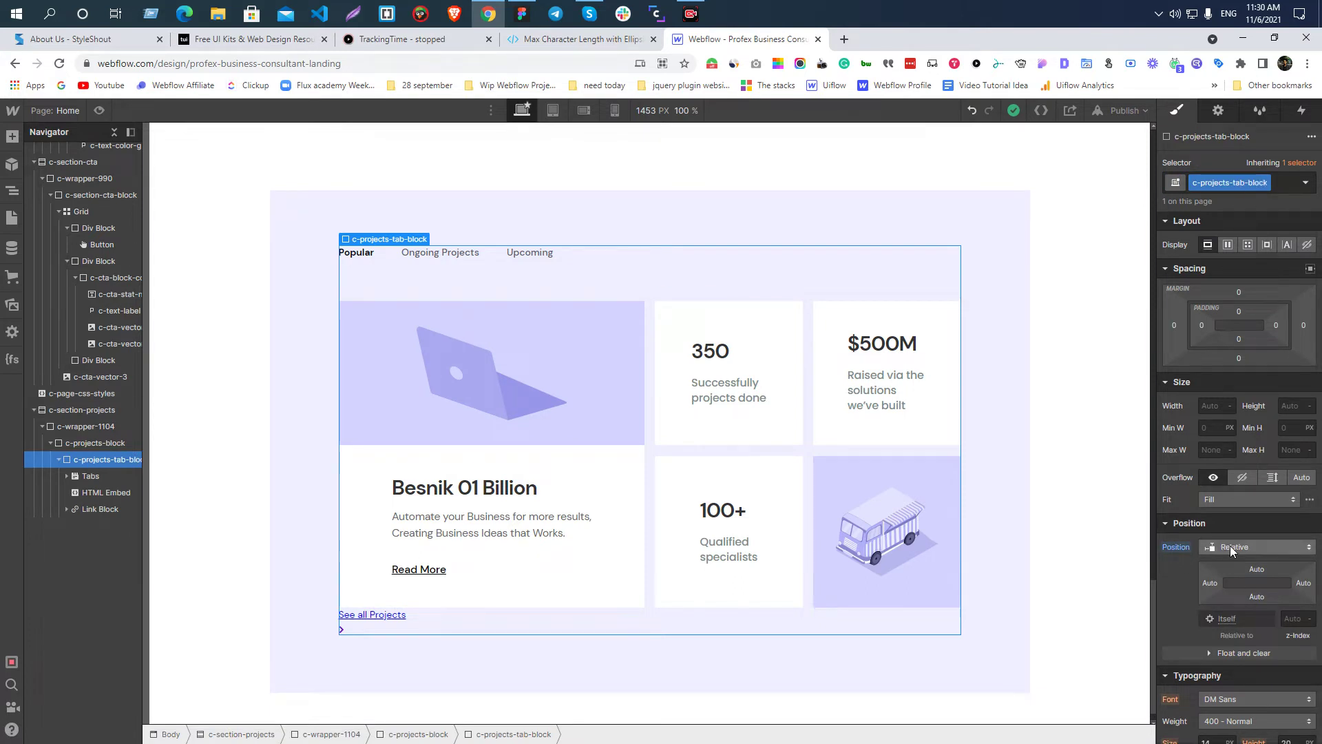
left_click(108, 514)
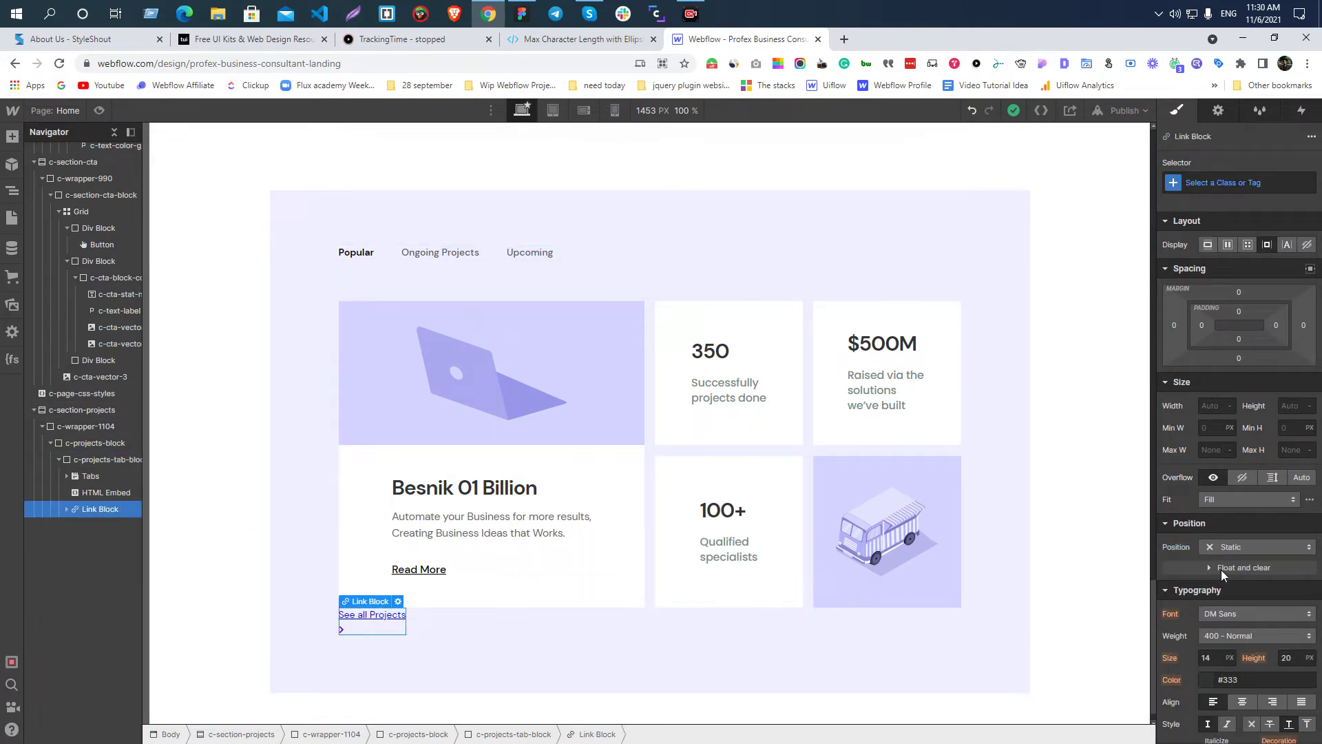
left_click(1239, 547)
left_click(1234, 583)
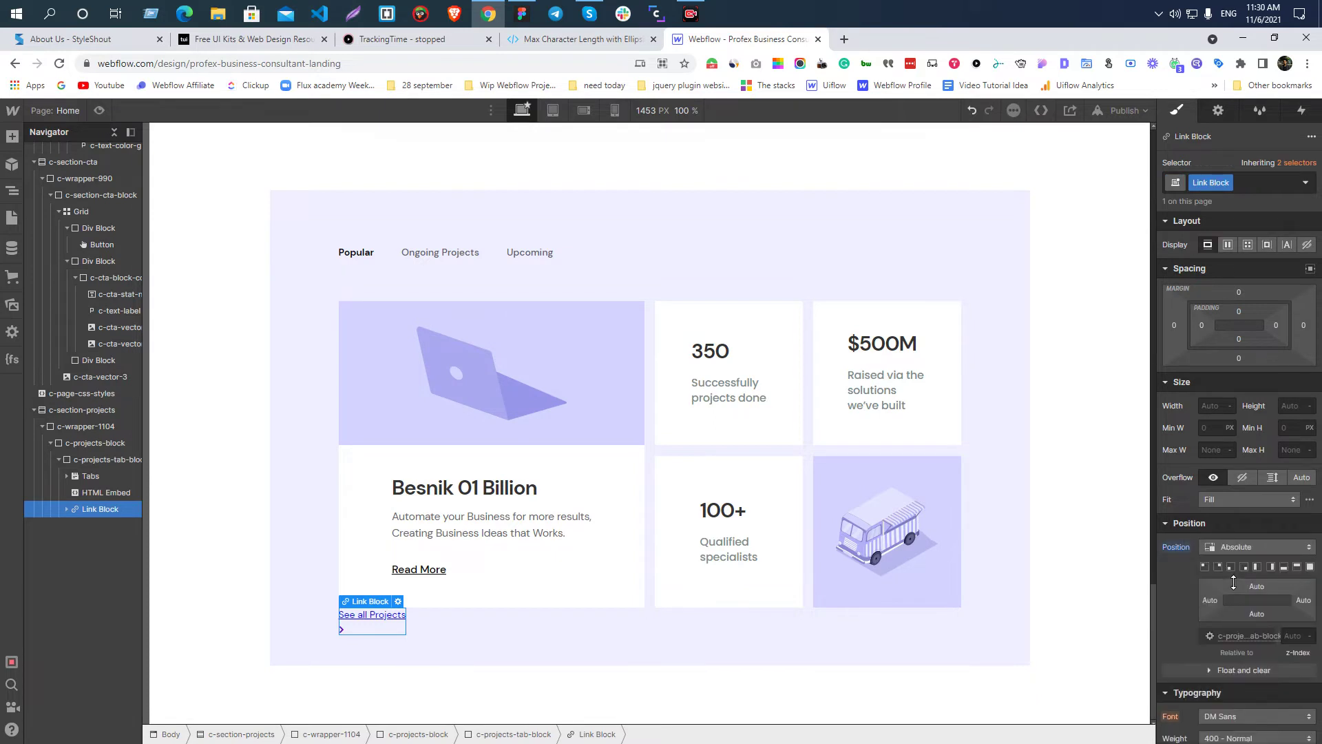
left_click(1218, 566)
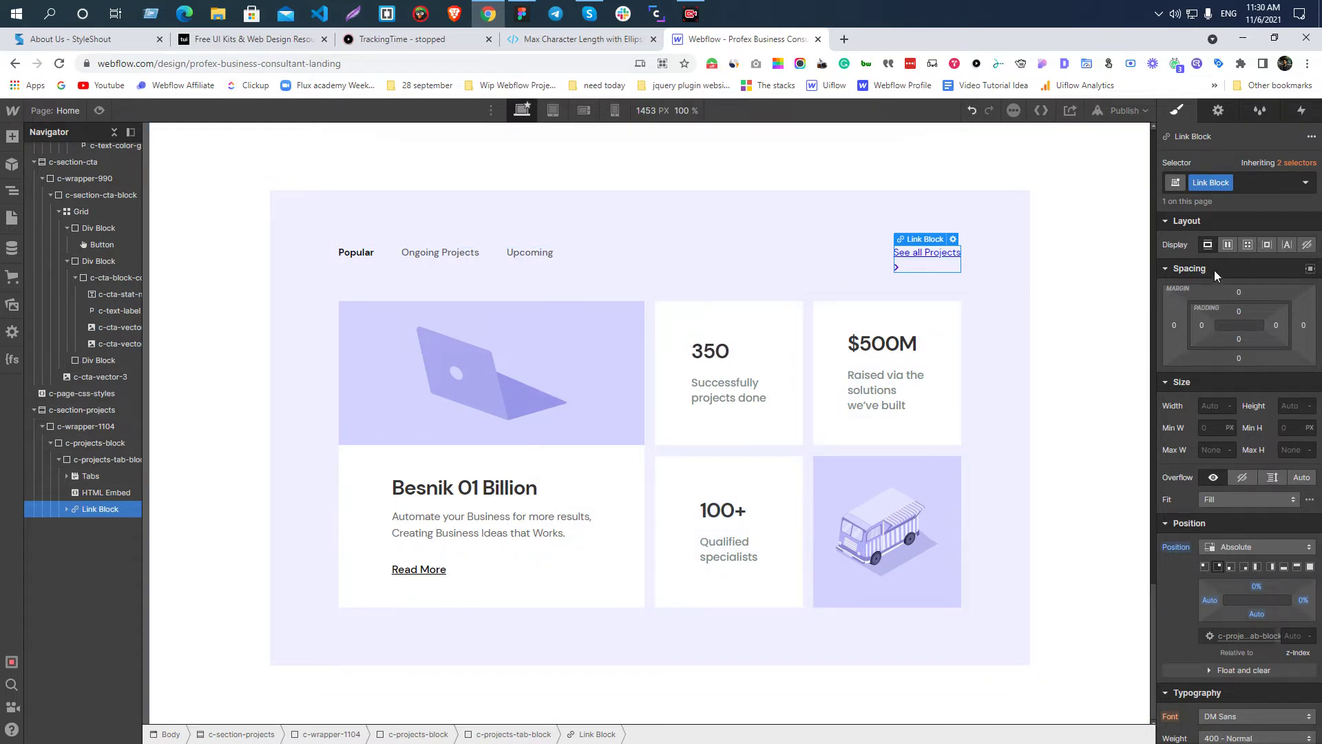
left_click(1226, 245)
left_click(1229, 295)
- Switch to Figma, copy the See all Projects text colour #6008B8, and return to Webflow
key("alt+Tab")
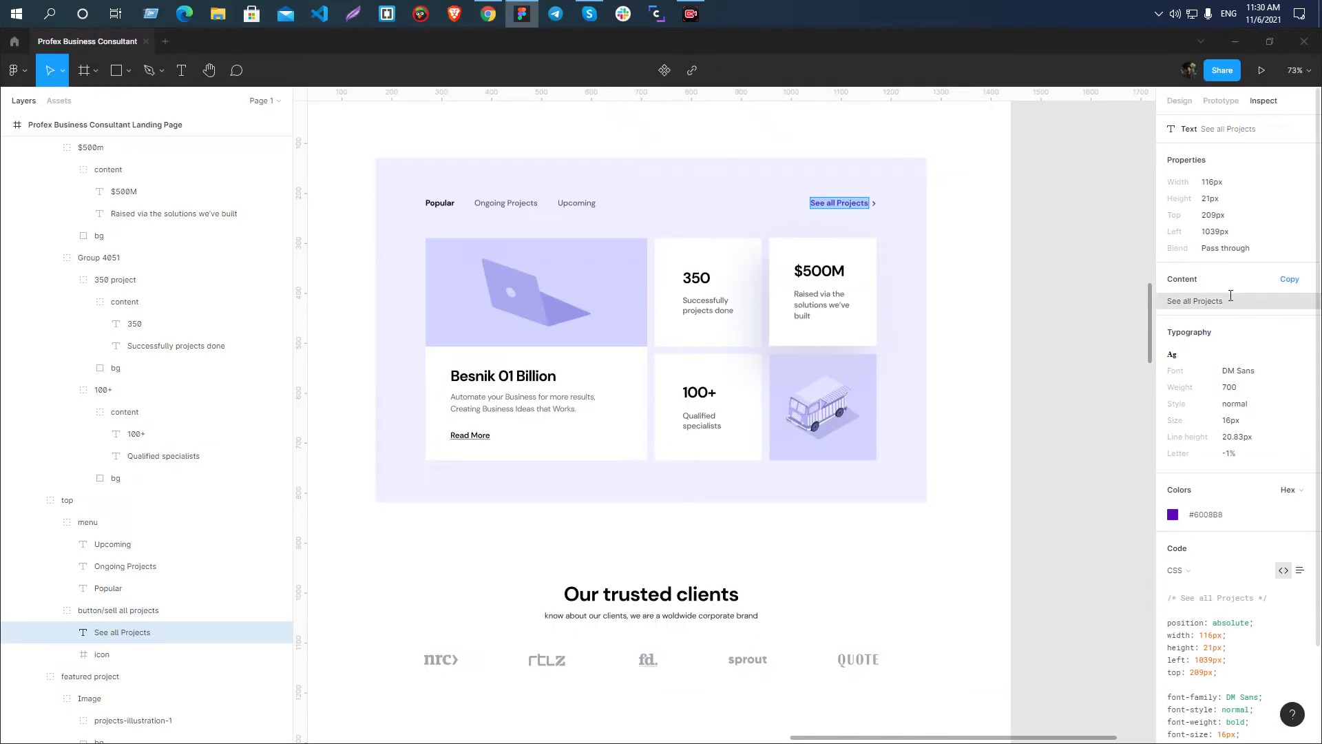
left_click(1198, 515)
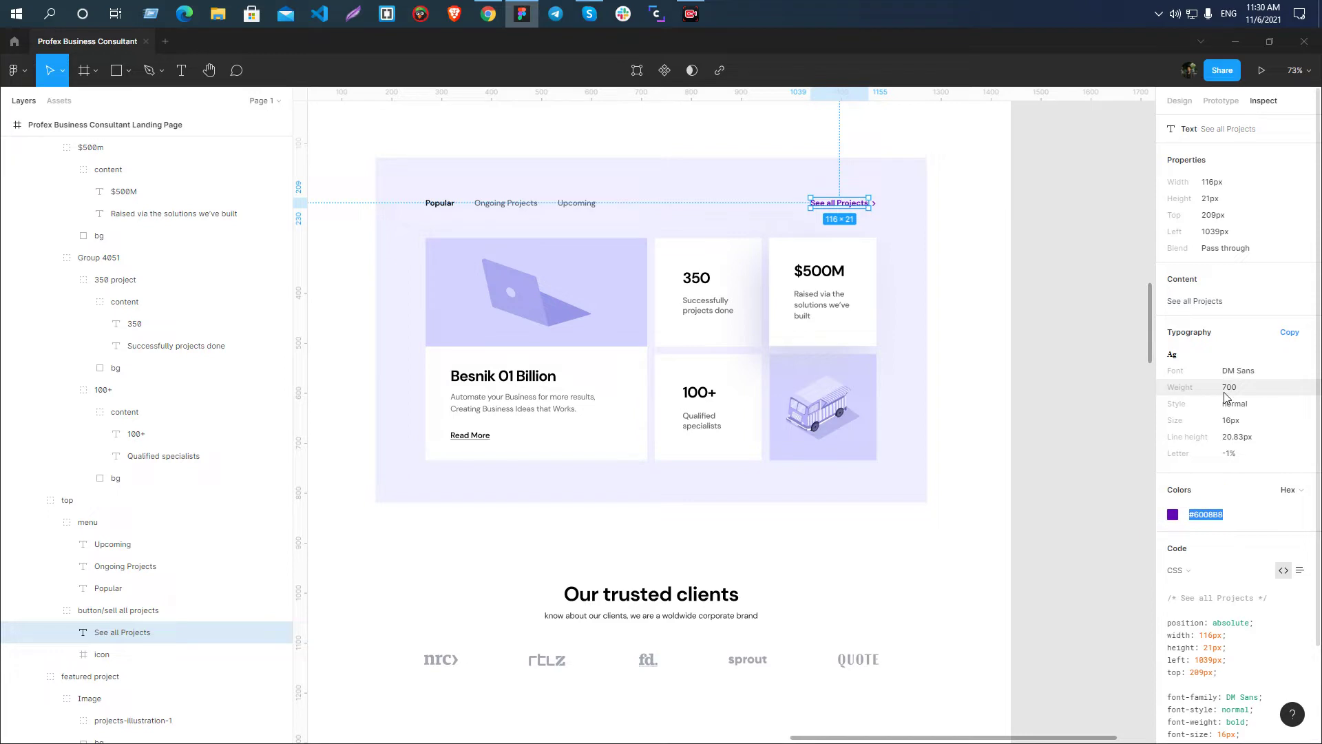
key("alt+Tab")
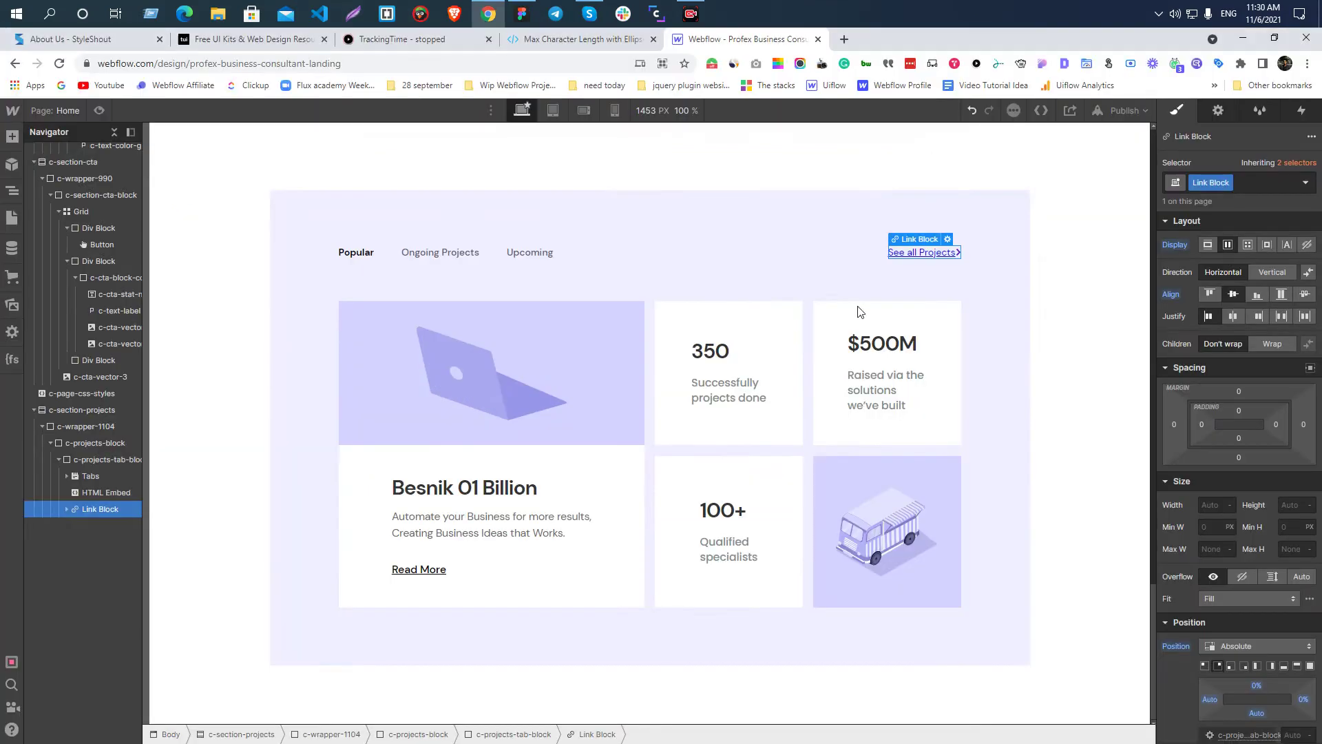
- Set the See all Projects text block's font size to 16 px and its line height to 21 px
scroll(1233, 668, "down", 5)
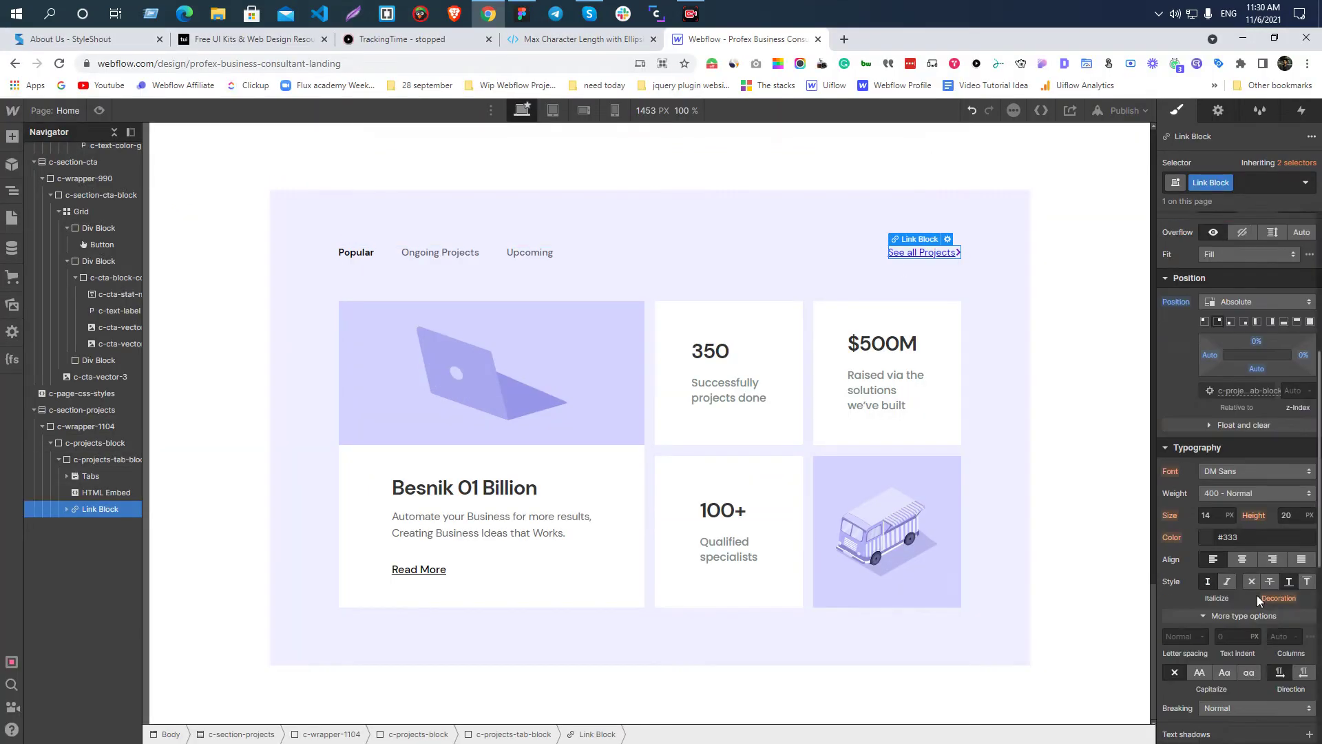
left_click(921, 252)
left_click(1206, 380)
type("16")
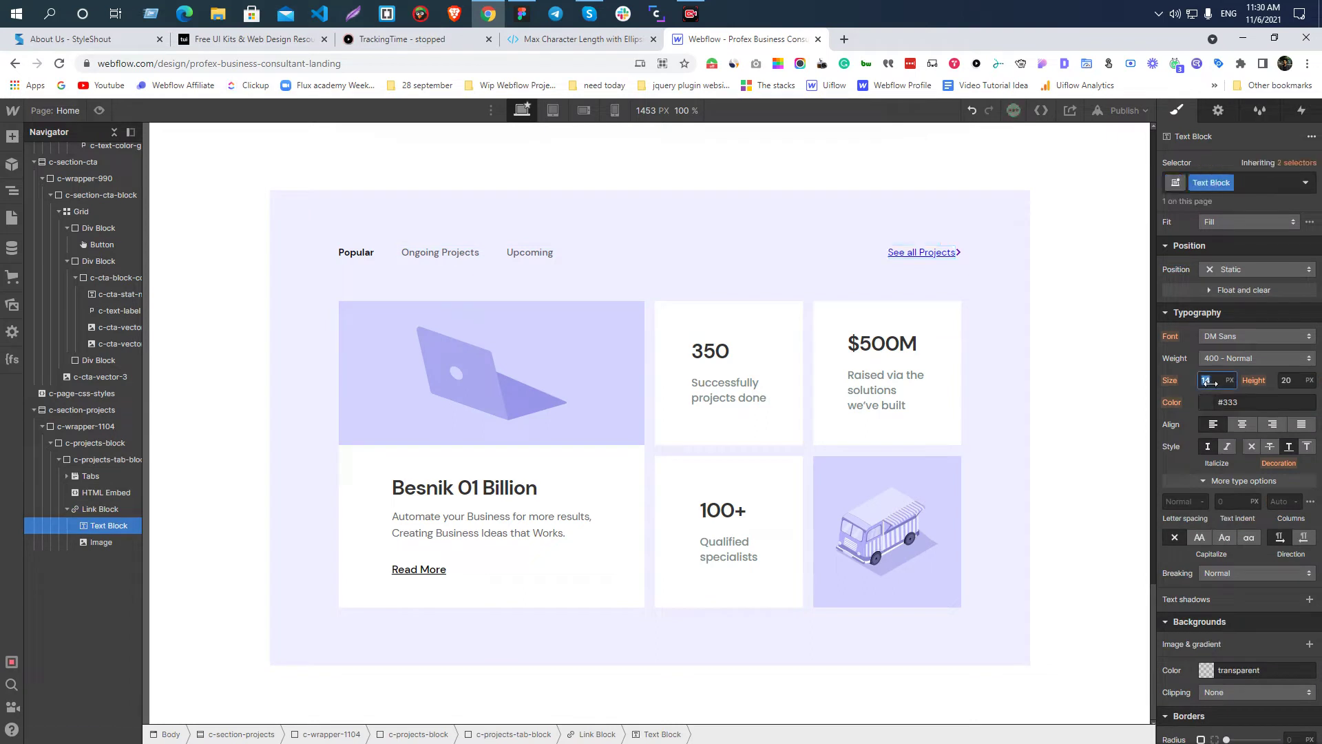
left_click(1287, 380)
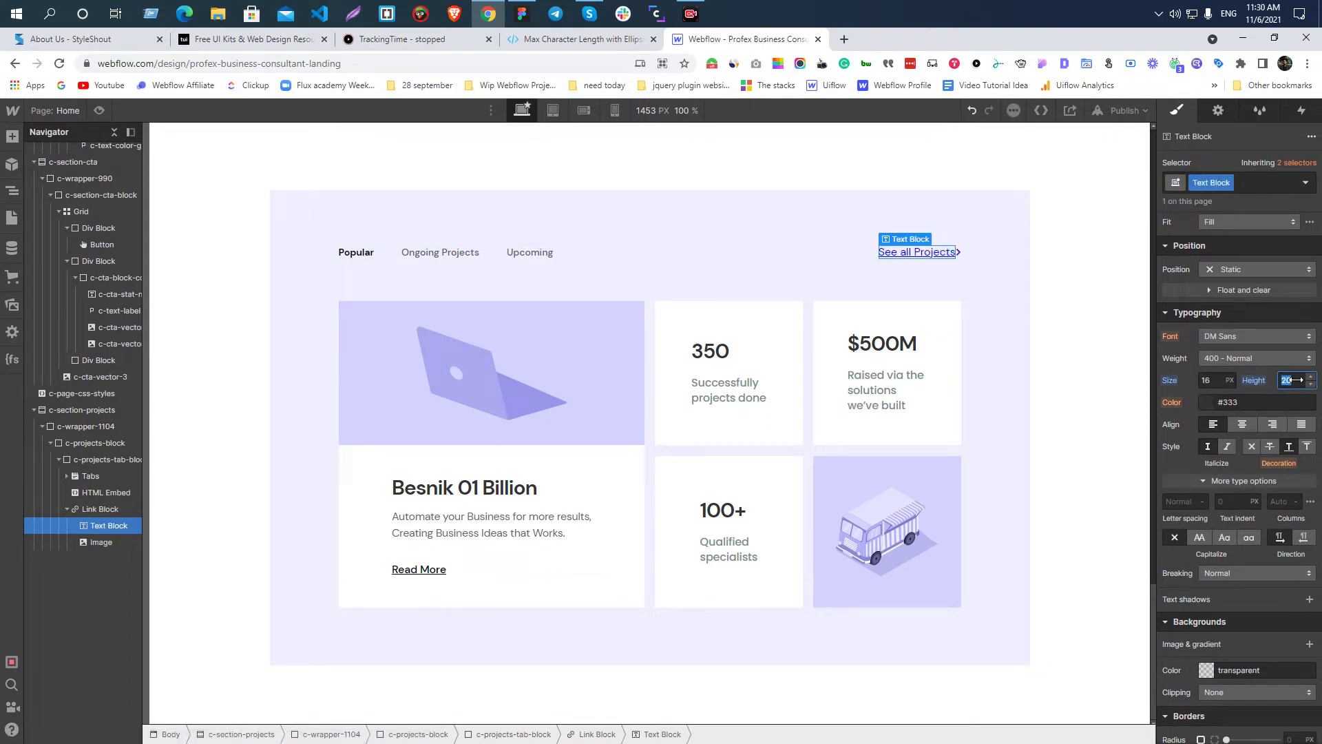
type("21")
- Set the See all Projects text block's weight to 700 - Bold and its colour to #6008b8
left_click(1234, 358)
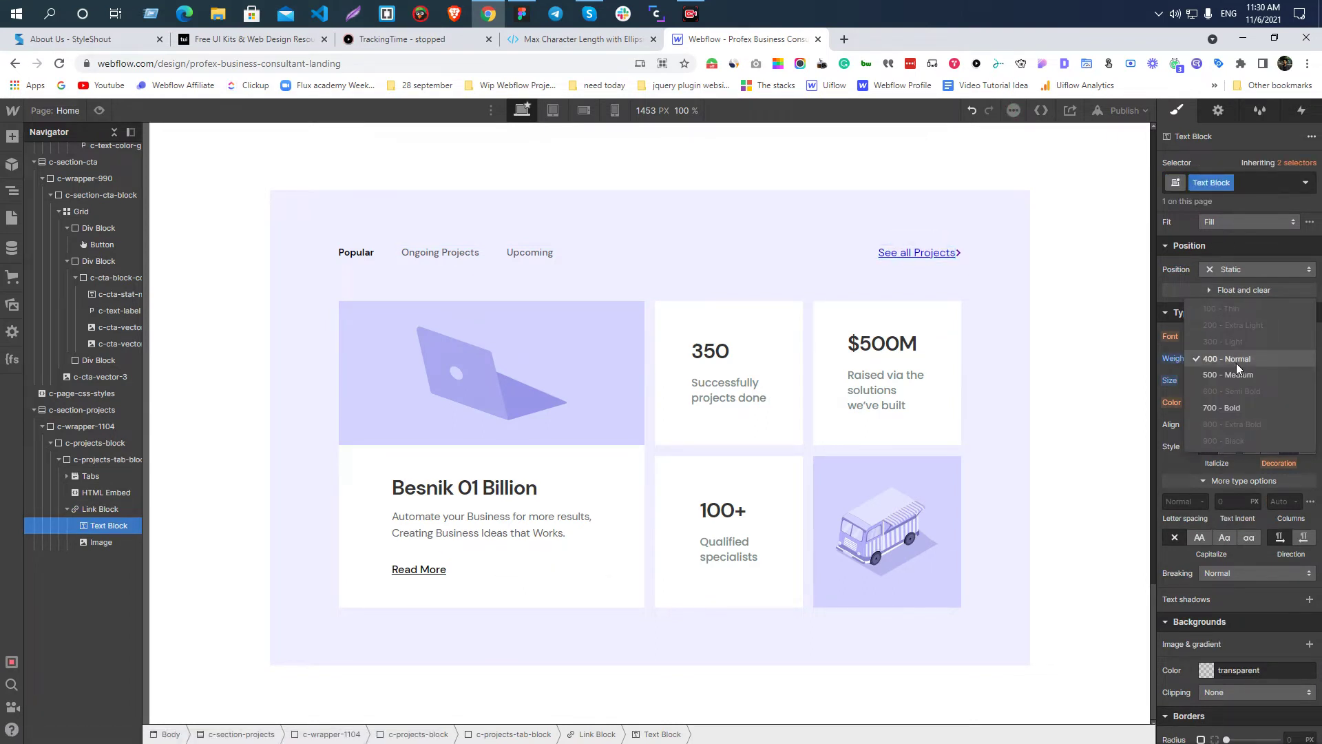
left_click(1227, 408)
left_click(1248, 402)
type("#333")
key("ctrl+a")
type("#6008B3")
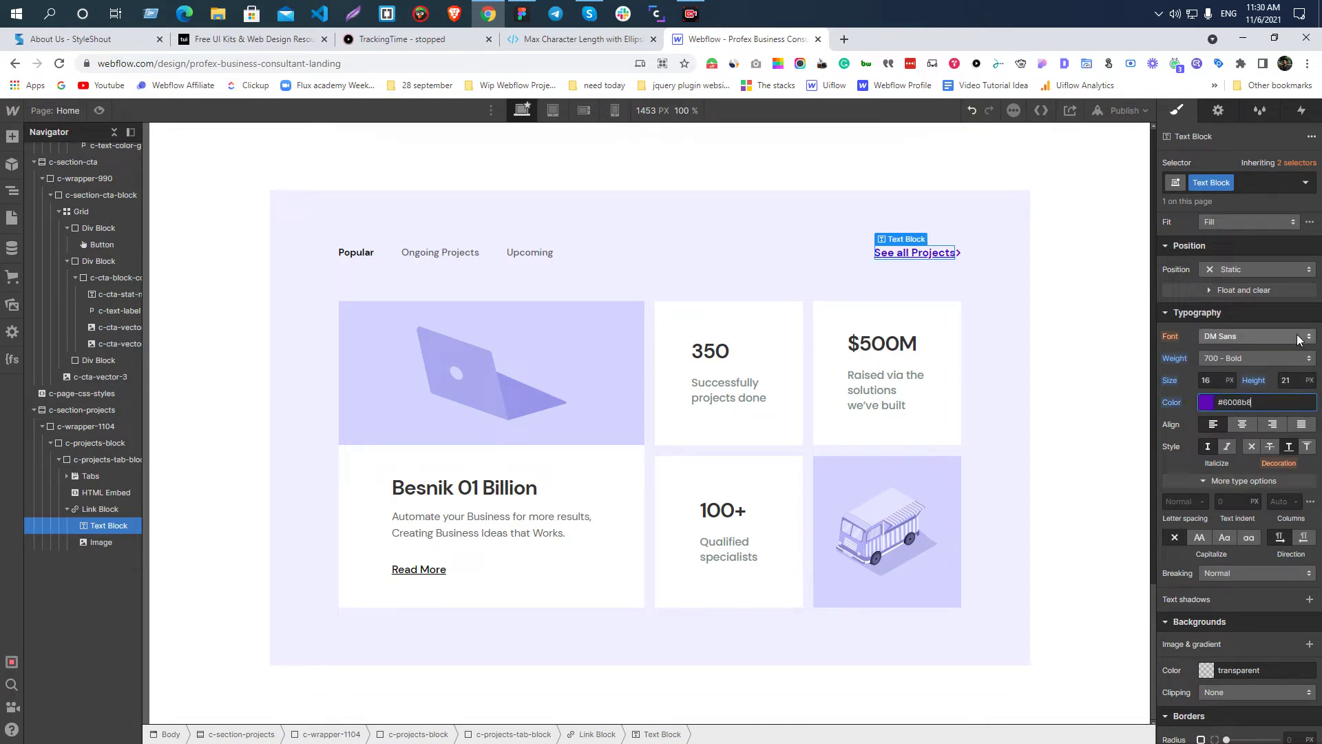
- Remove the underline decoration from the See all Projects Link Block
left_click(91, 511)
scroll(1221, 425, "down", 2)
left_click(1251, 307)
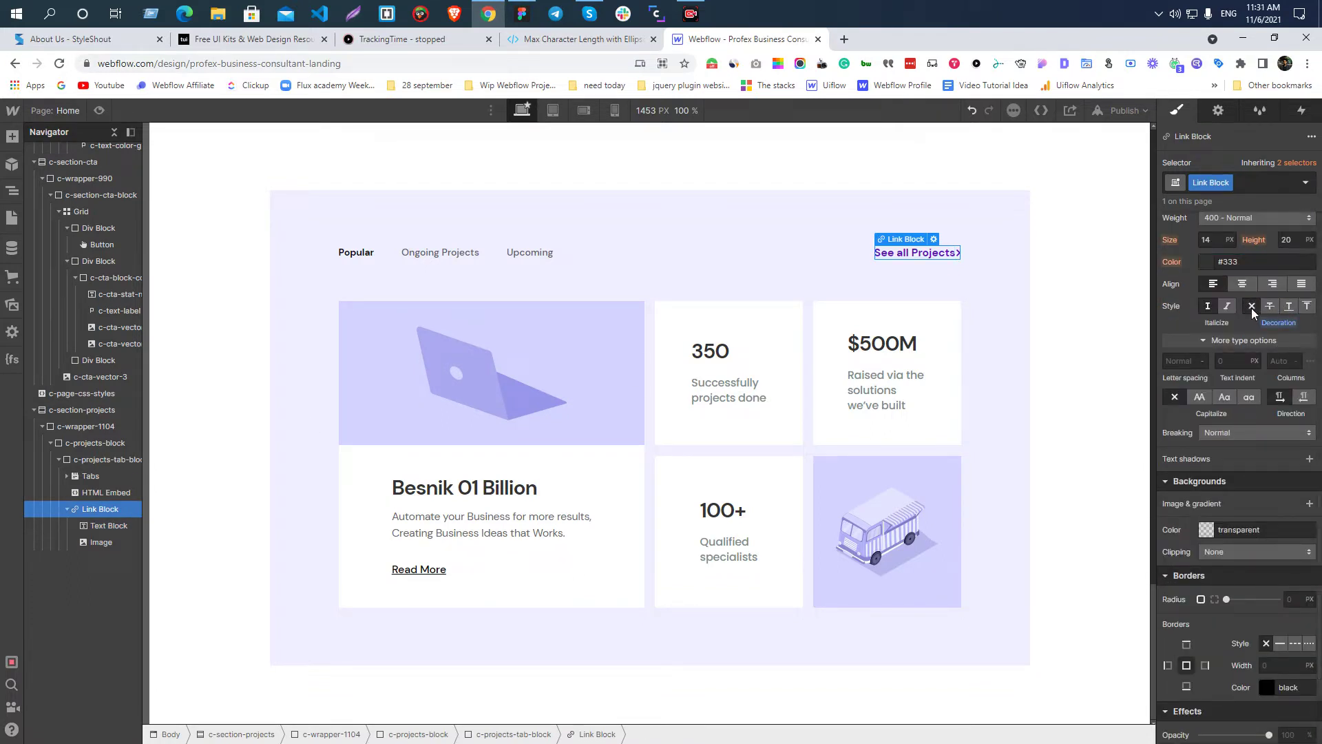
- Switch to Figma, measure the gap between the See all Projects text and its arrow, and return to Webflow
key("alt+Tab")
left_click(1001, 239)
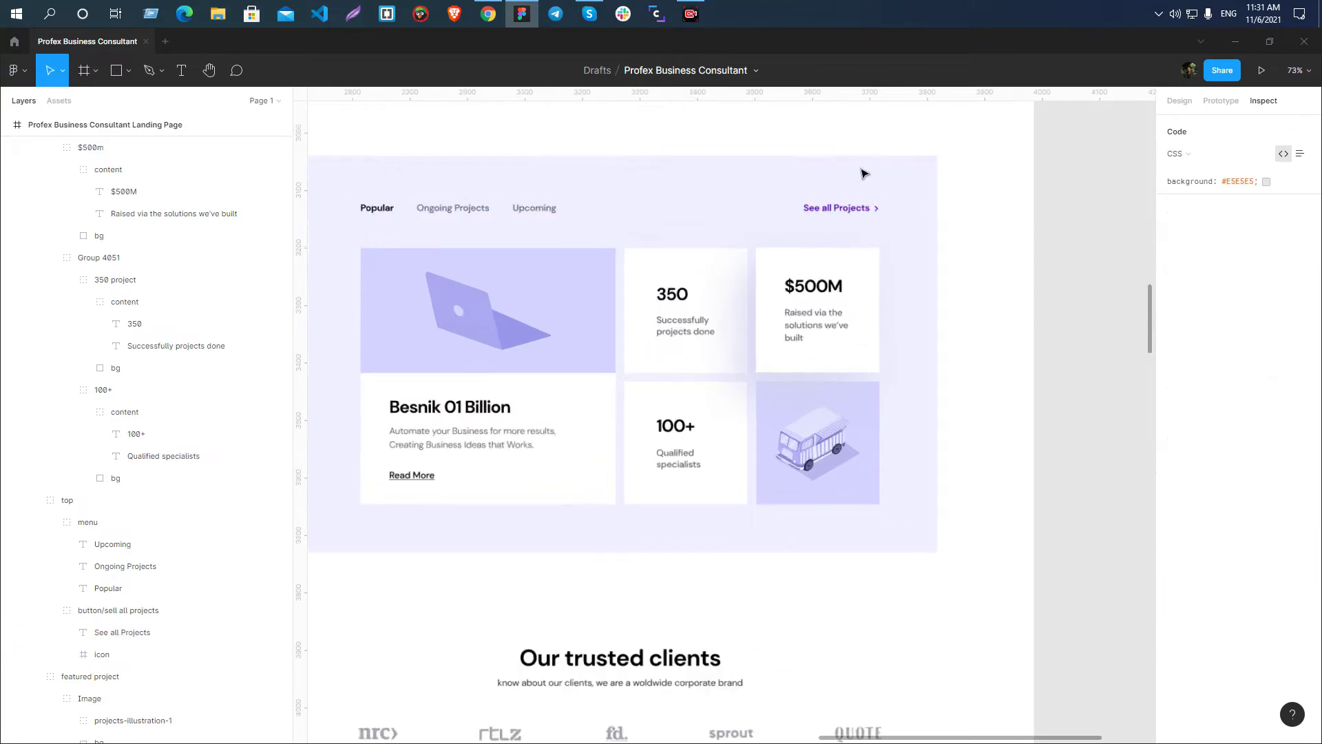
scroll(864, 173, "up", 5)
left_click(892, 259)
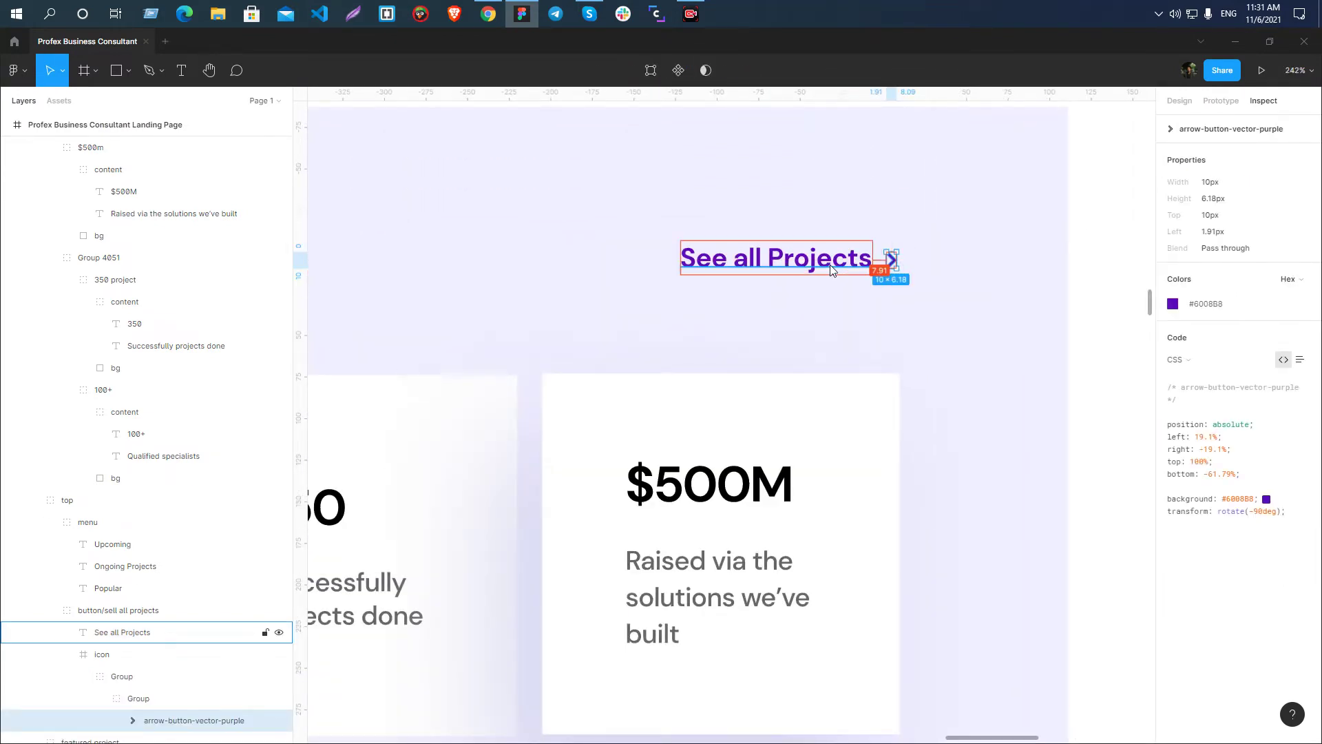
key("alt+Tab")
- Set the right margin of the See all Projects text block to 7.9 px
scroll(1291, 409, "up", 2)
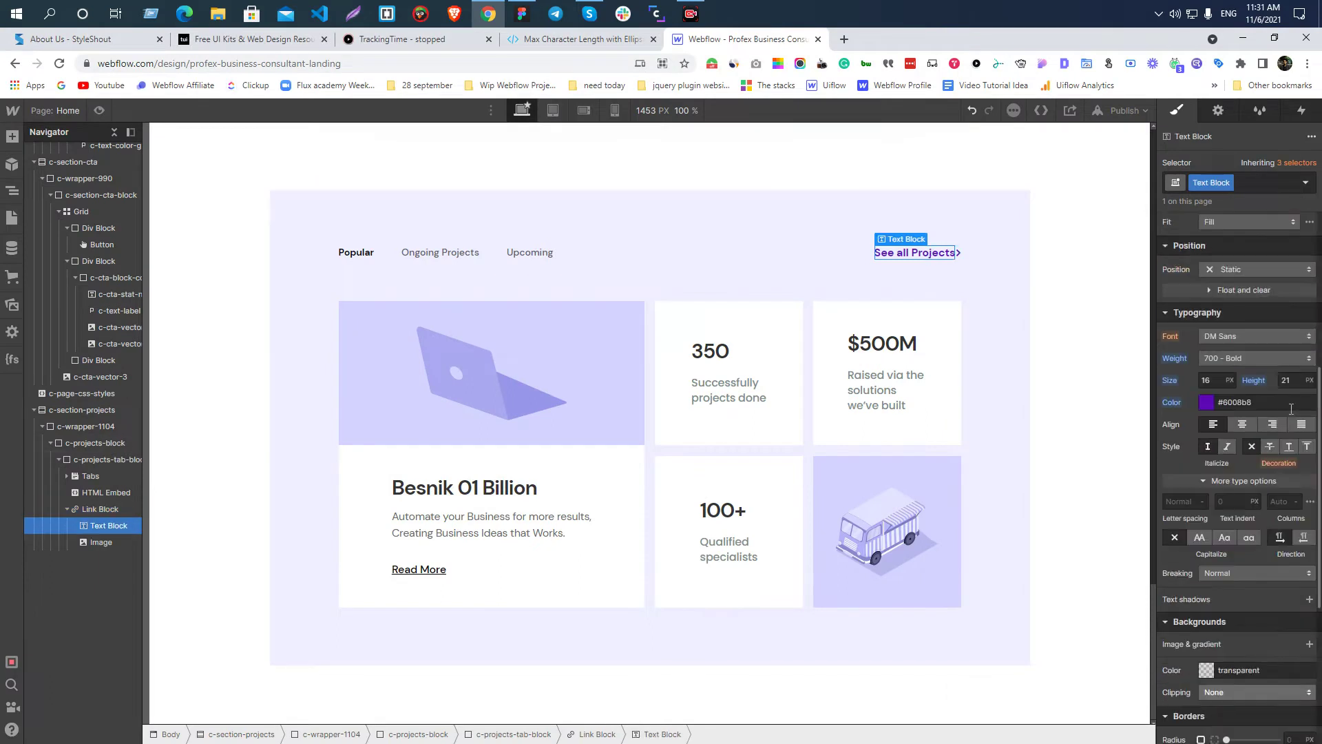
scroll(1291, 408, "up", 4)
left_click(1302, 324)
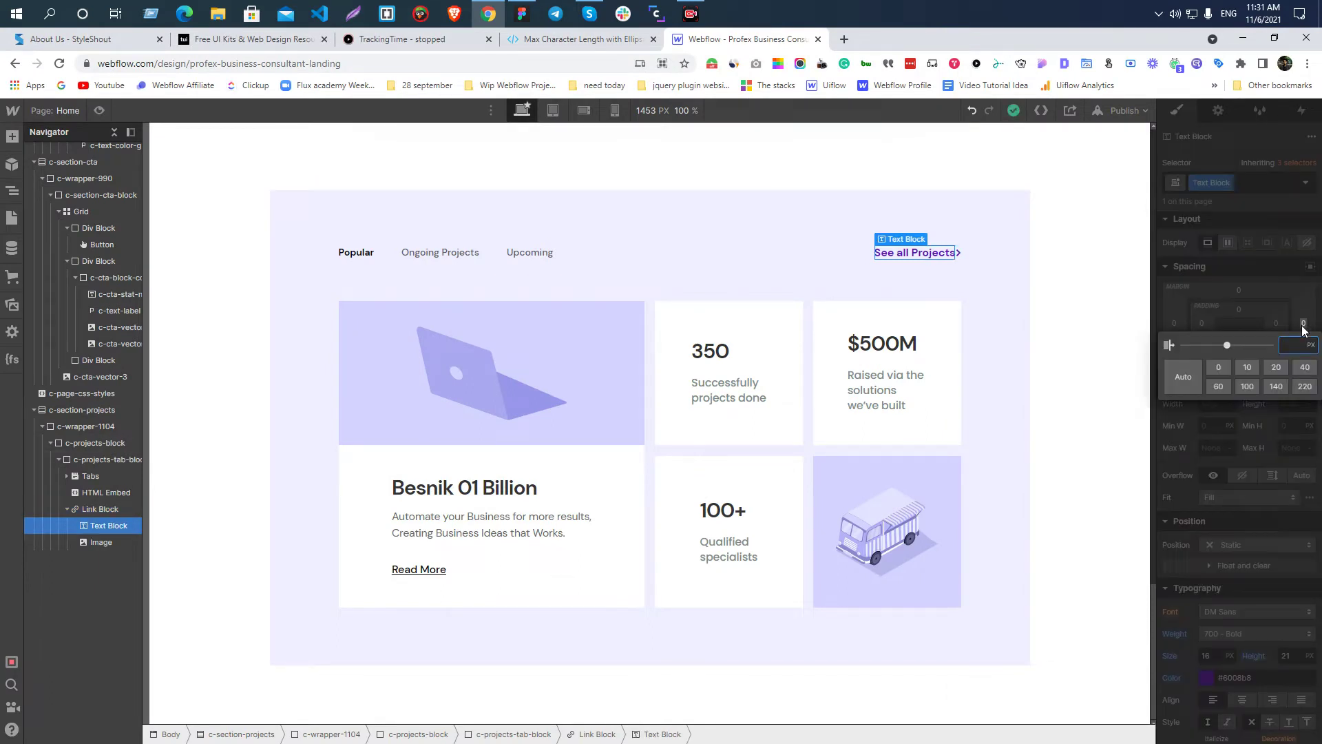
key("Return")
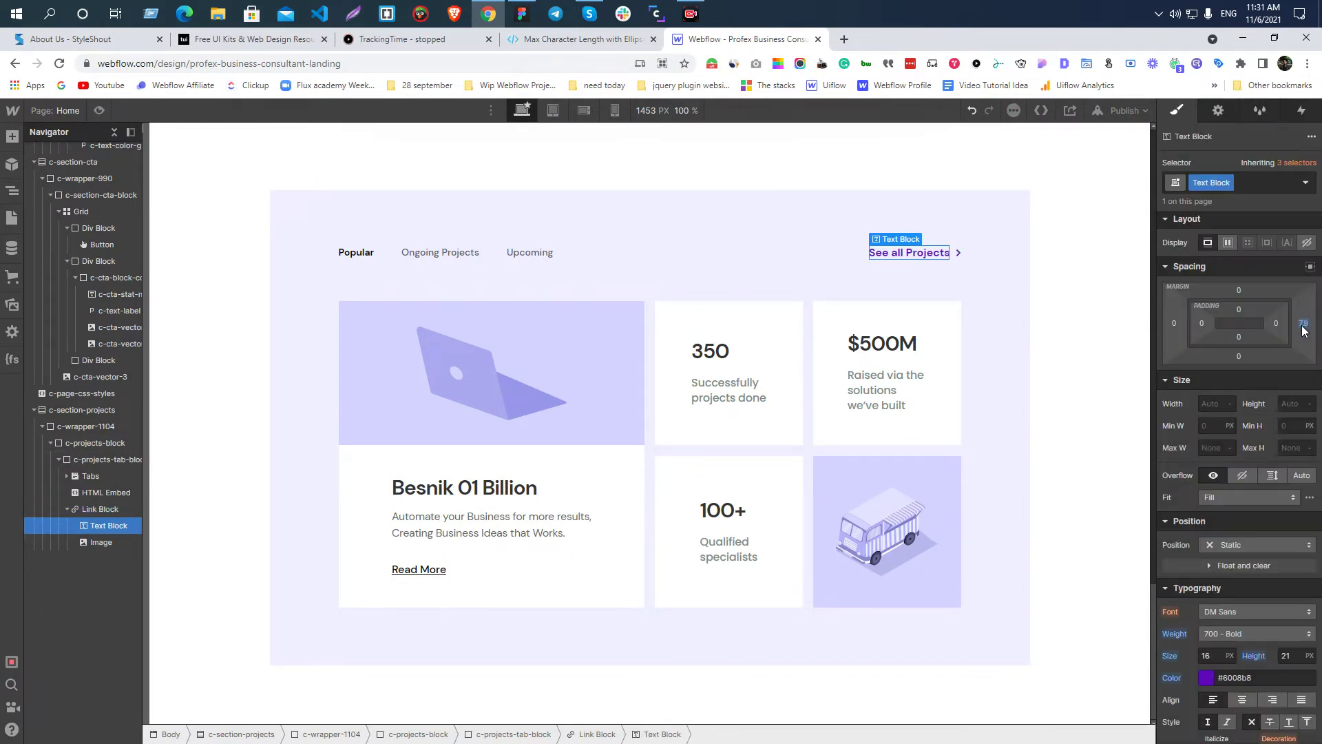
- Recheck the See all Projects text and arrow in Figma against the link in Webflow
key("alt+Tab")
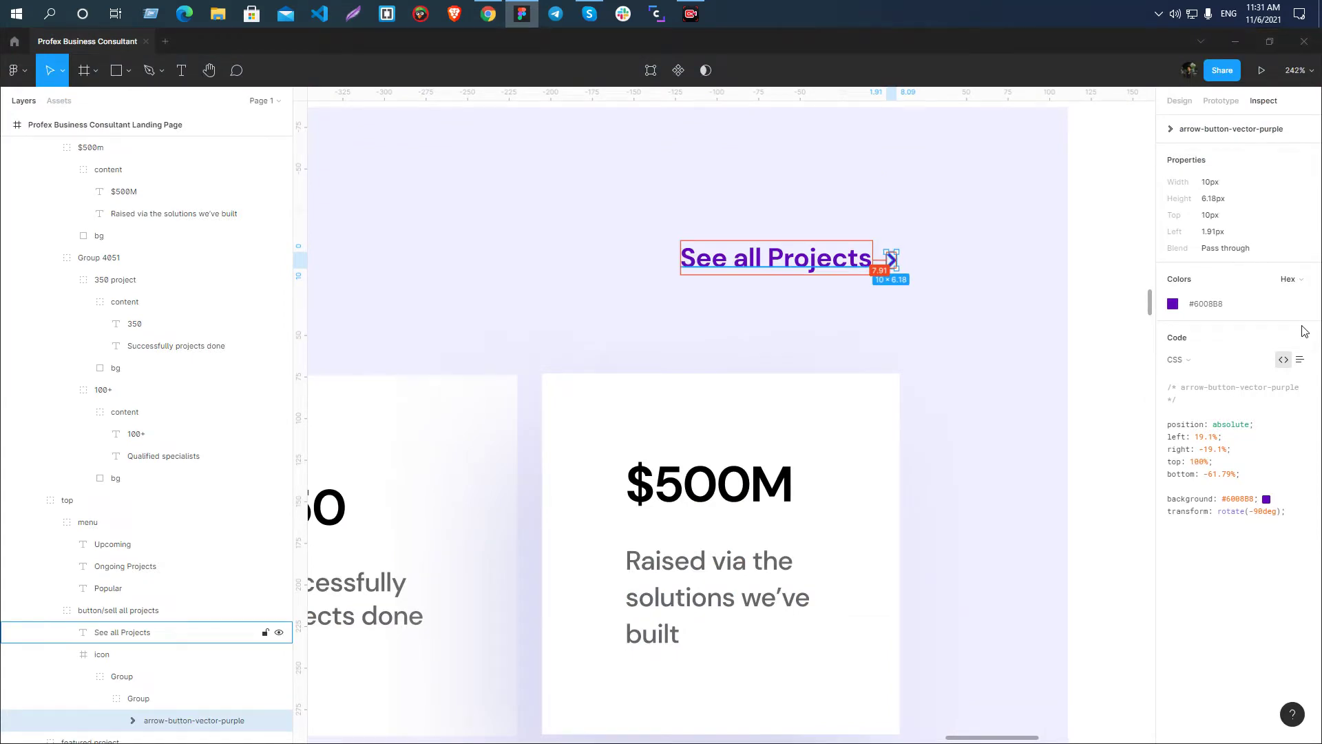
left_click(854, 261)
key("alt+Tab")
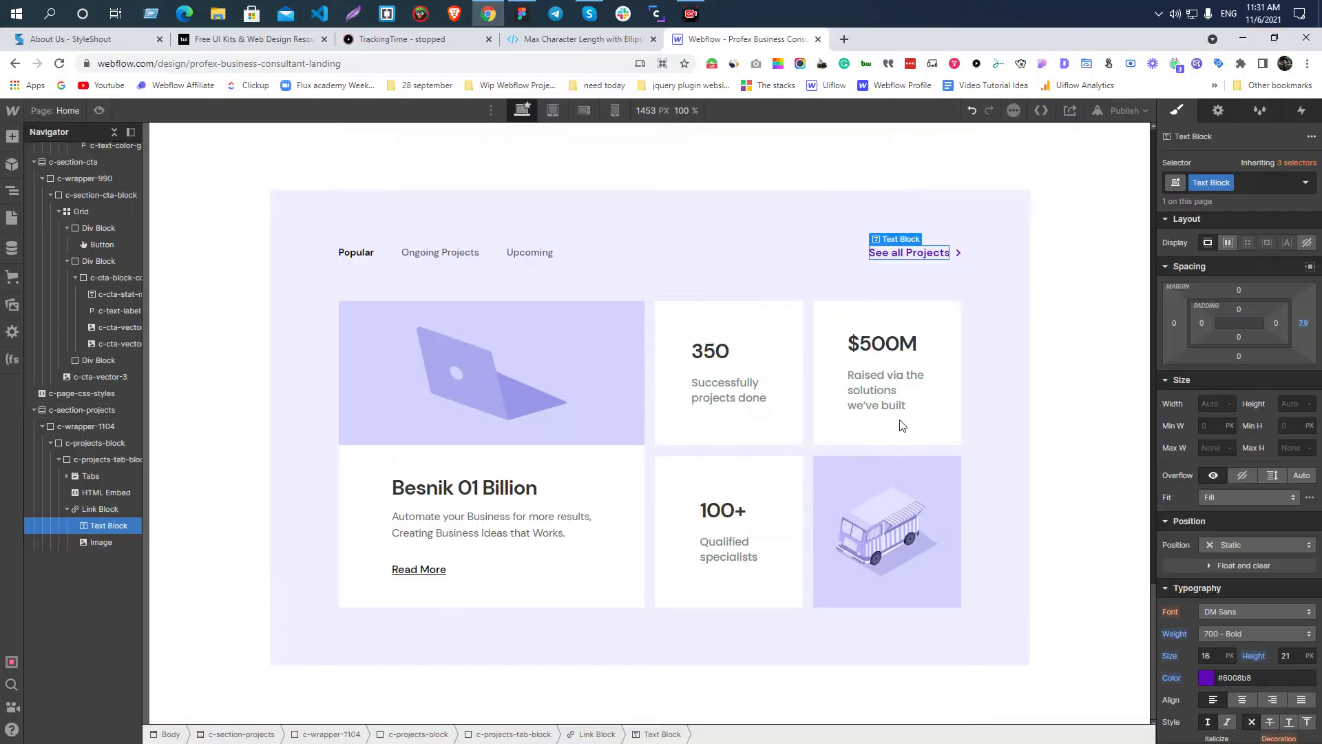
left_click(923, 342)
left_click(945, 256)
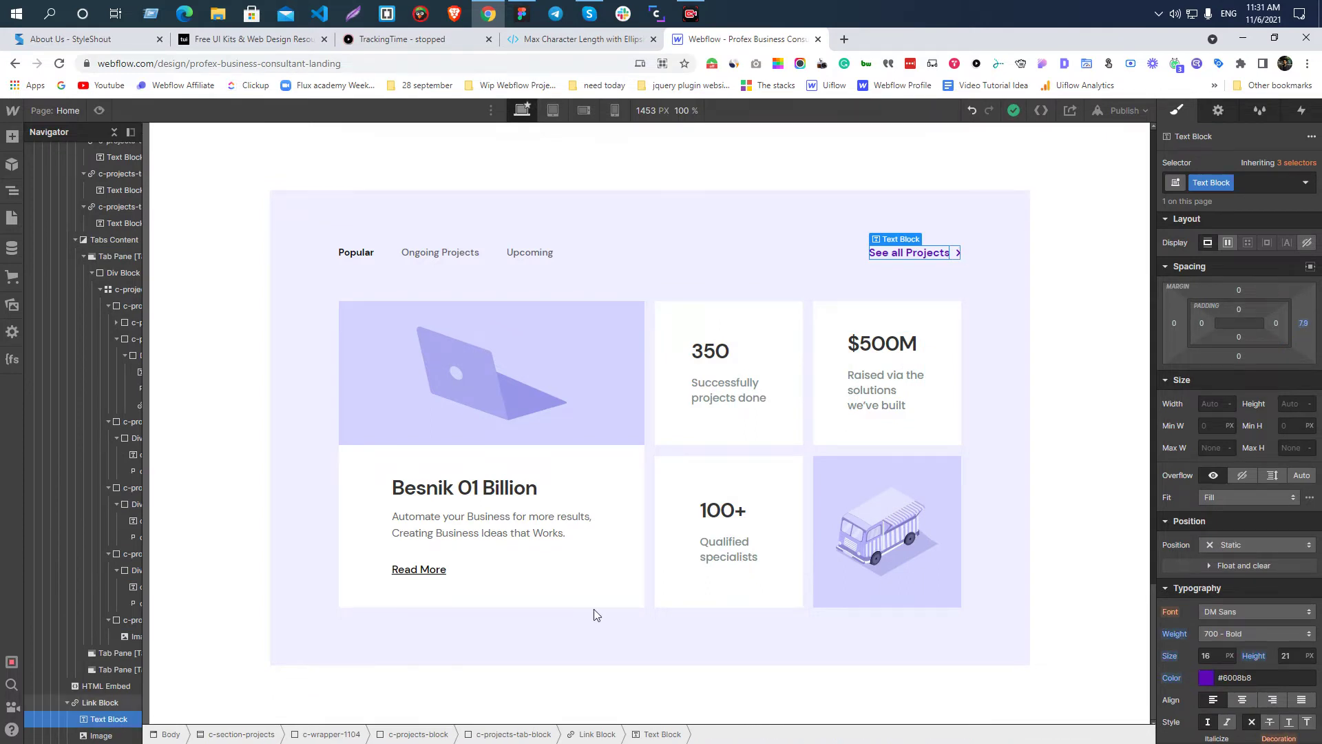
- Collapse the Link Block's contents, select c-projects-tab-block, and copy its class name
left_click(101, 705)
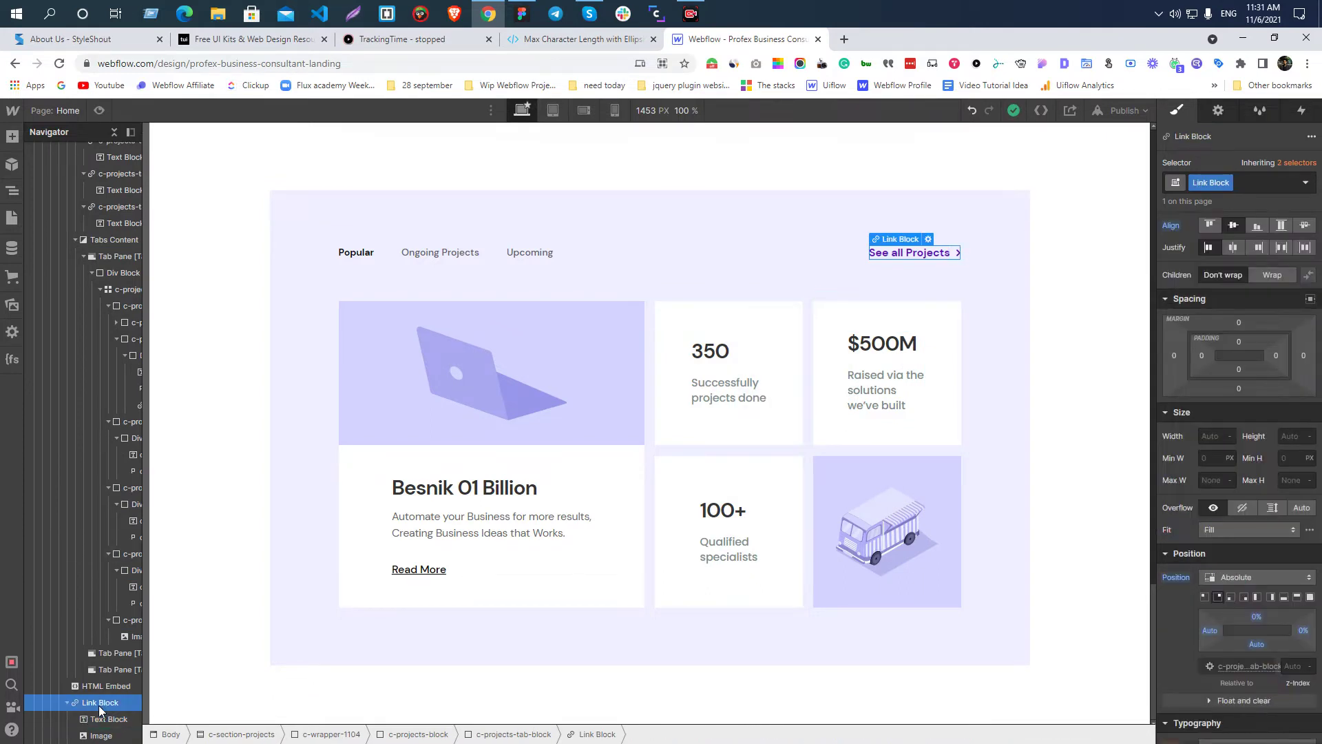
left_click(68, 700)
left_click(716, 265)
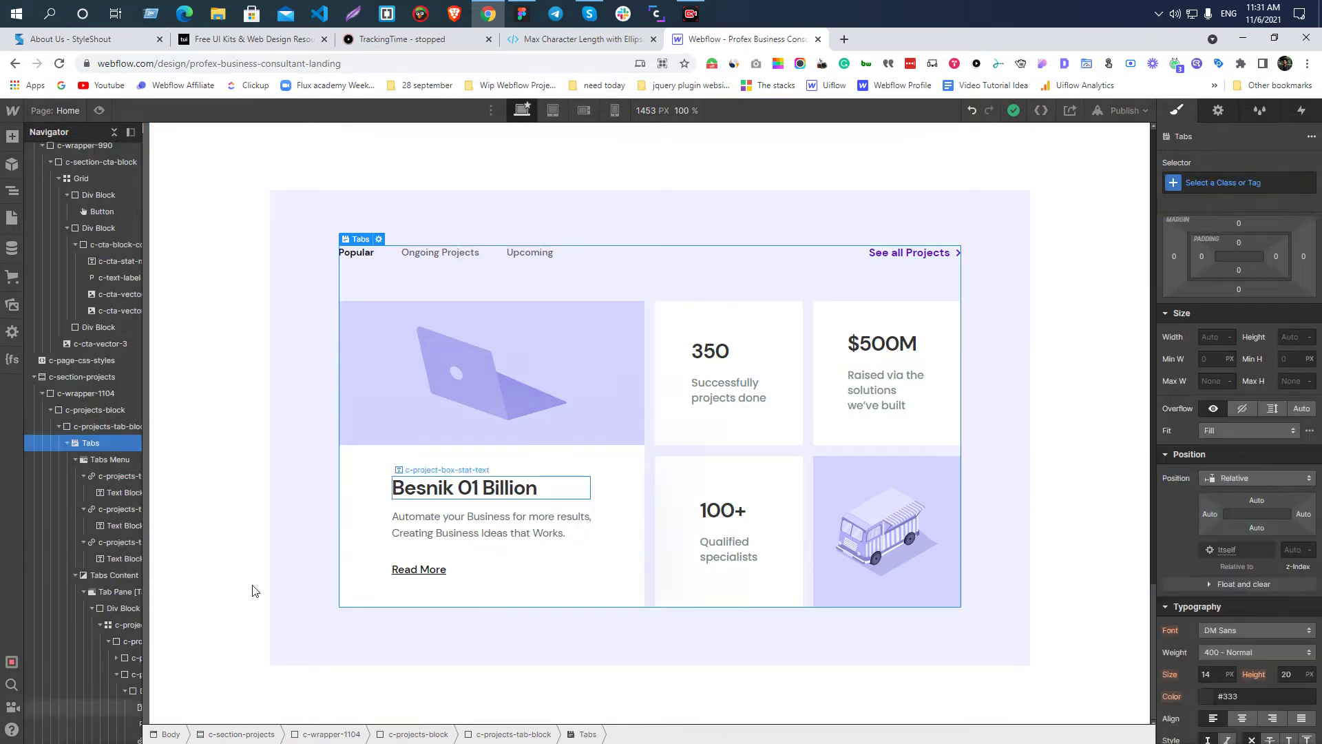
double_click(1230, 183)
key("ctrl+c")
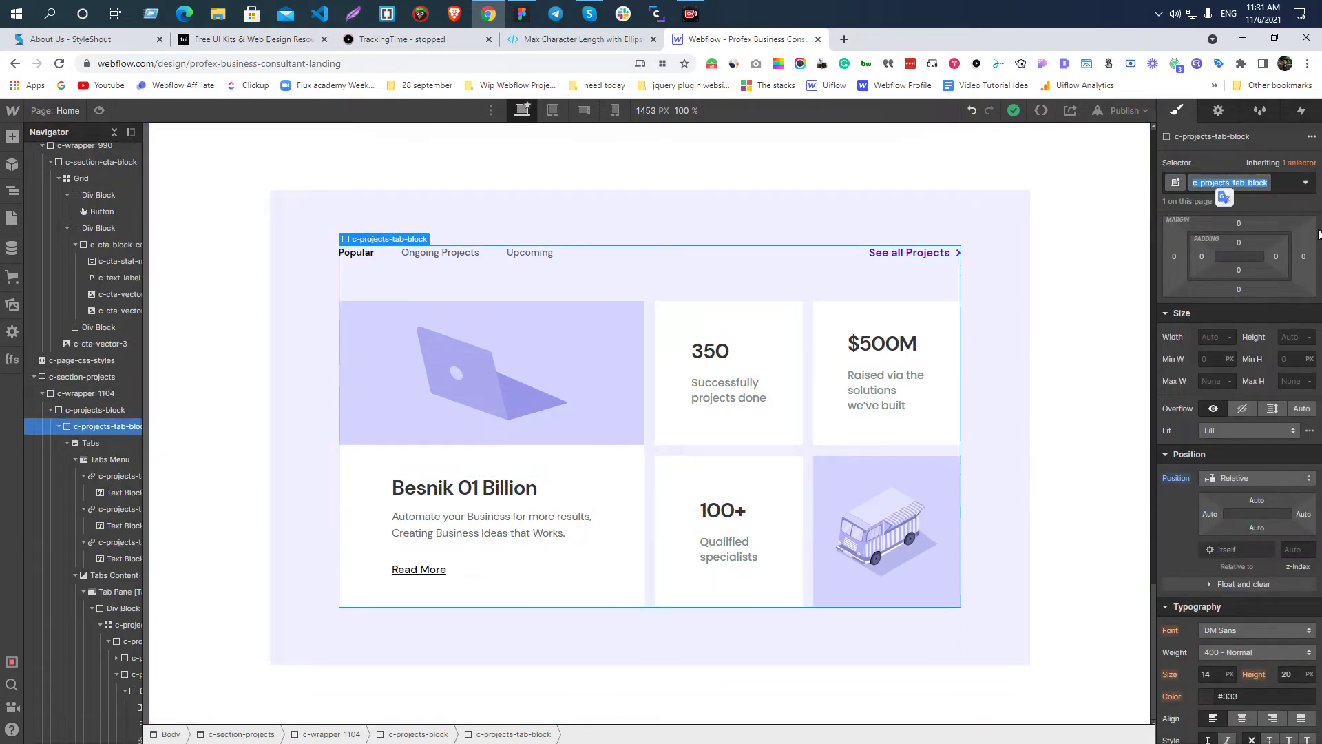
- Name the See all Projects link block's class c-projects-tab-block-all-project-link, building on the copied class name
left_click(952, 255)
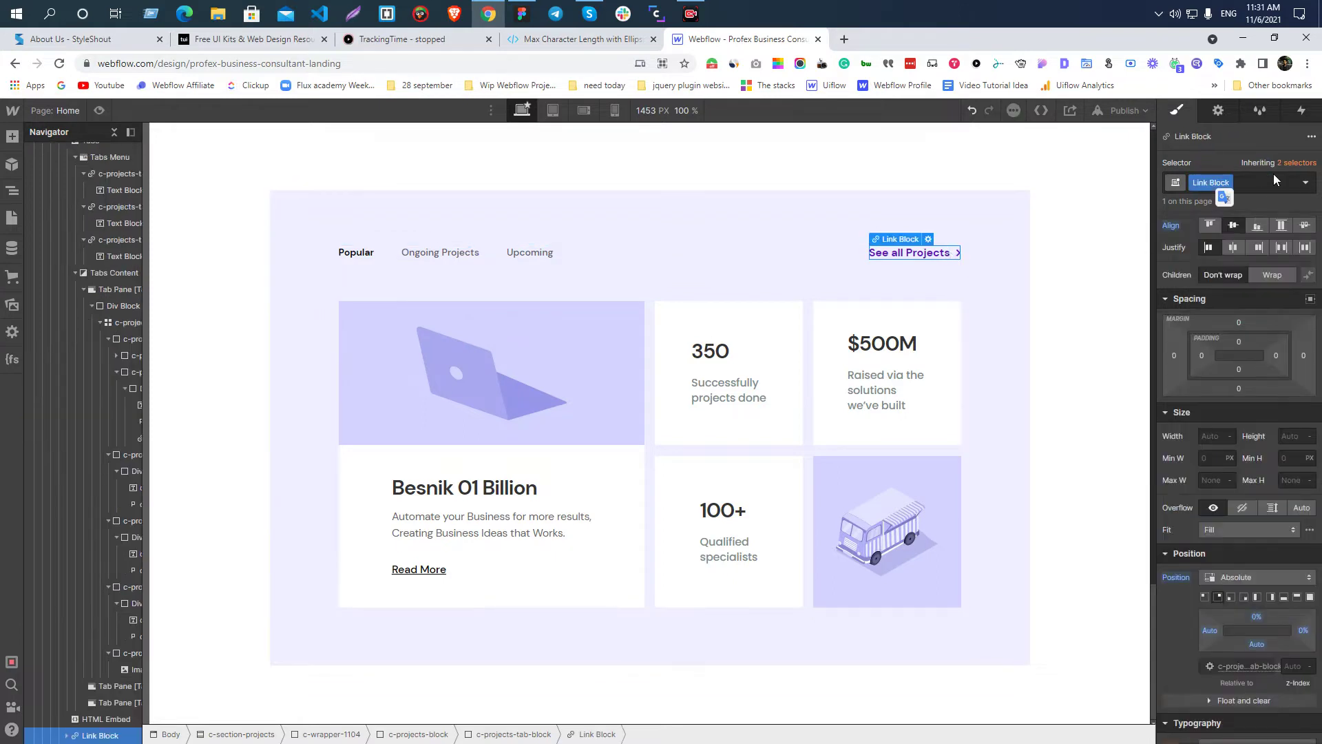
double_click(1217, 181)
key("ctrl+v")
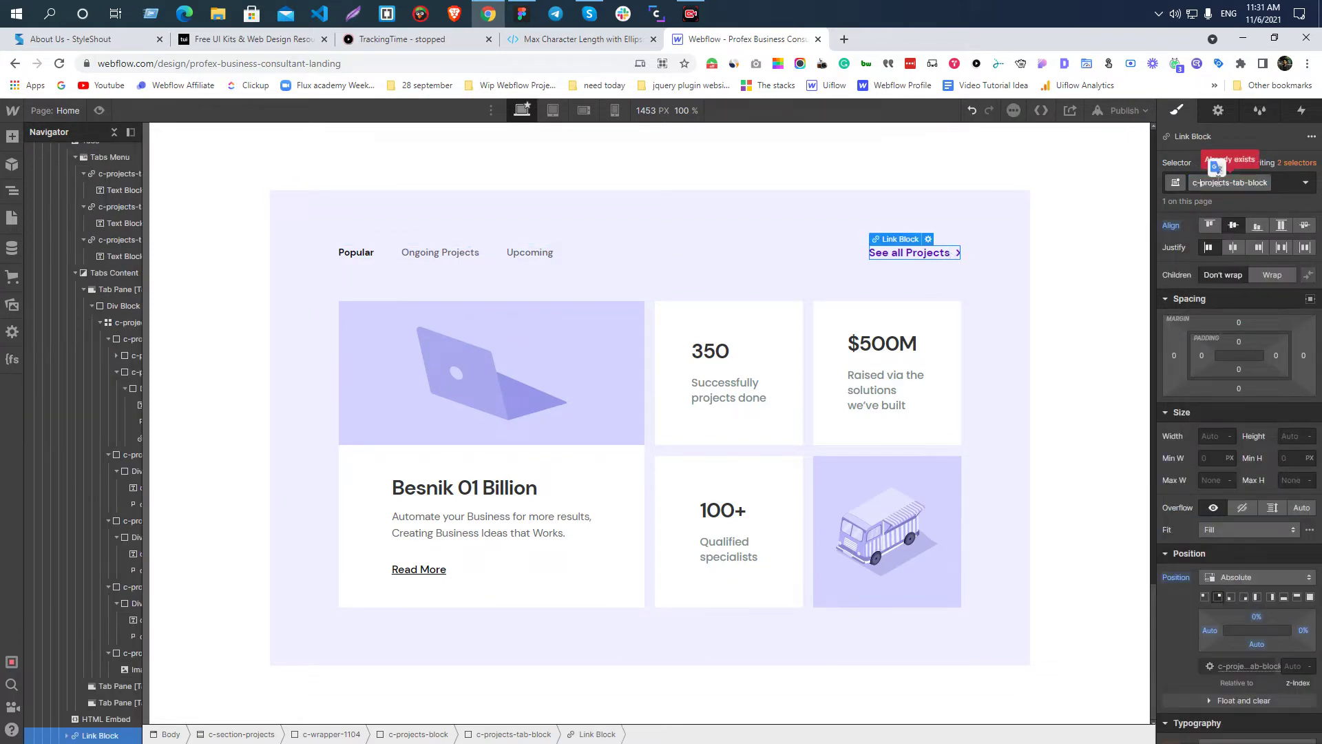
type("-a")
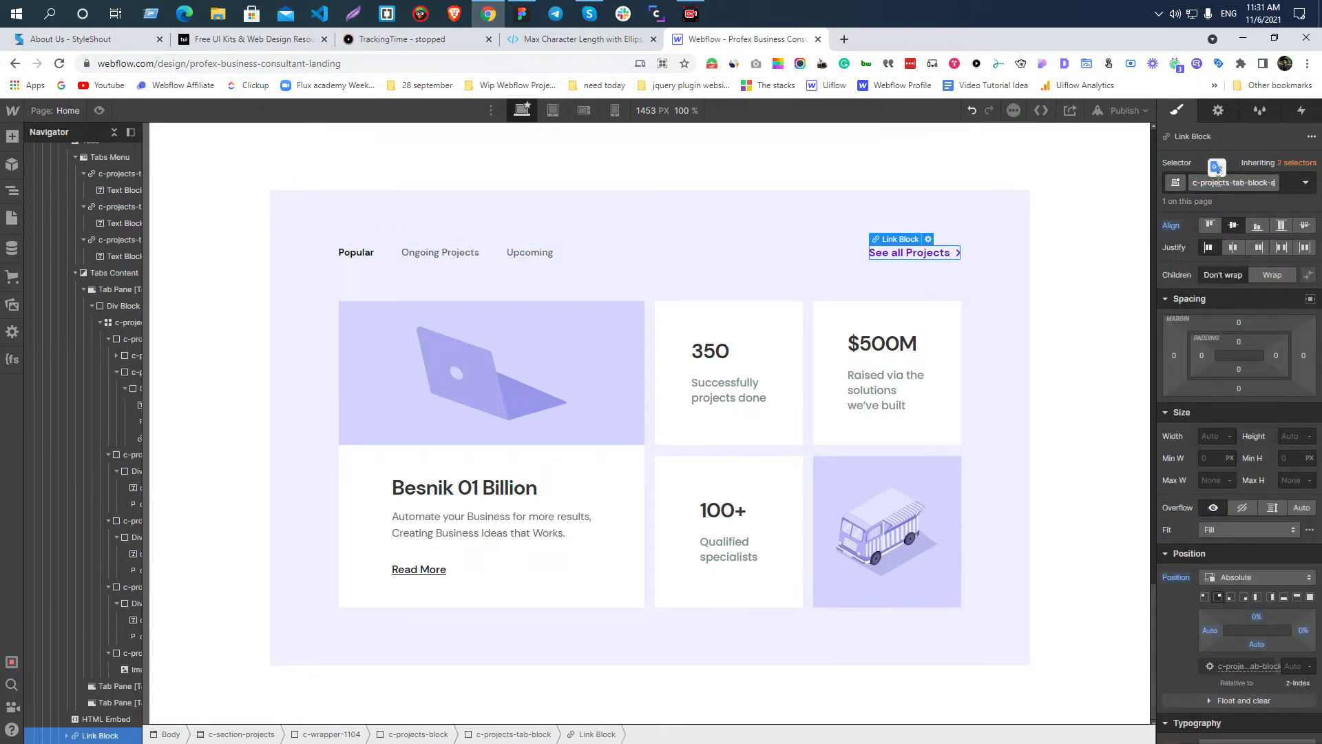
type("ll-project-link")
key("Return")
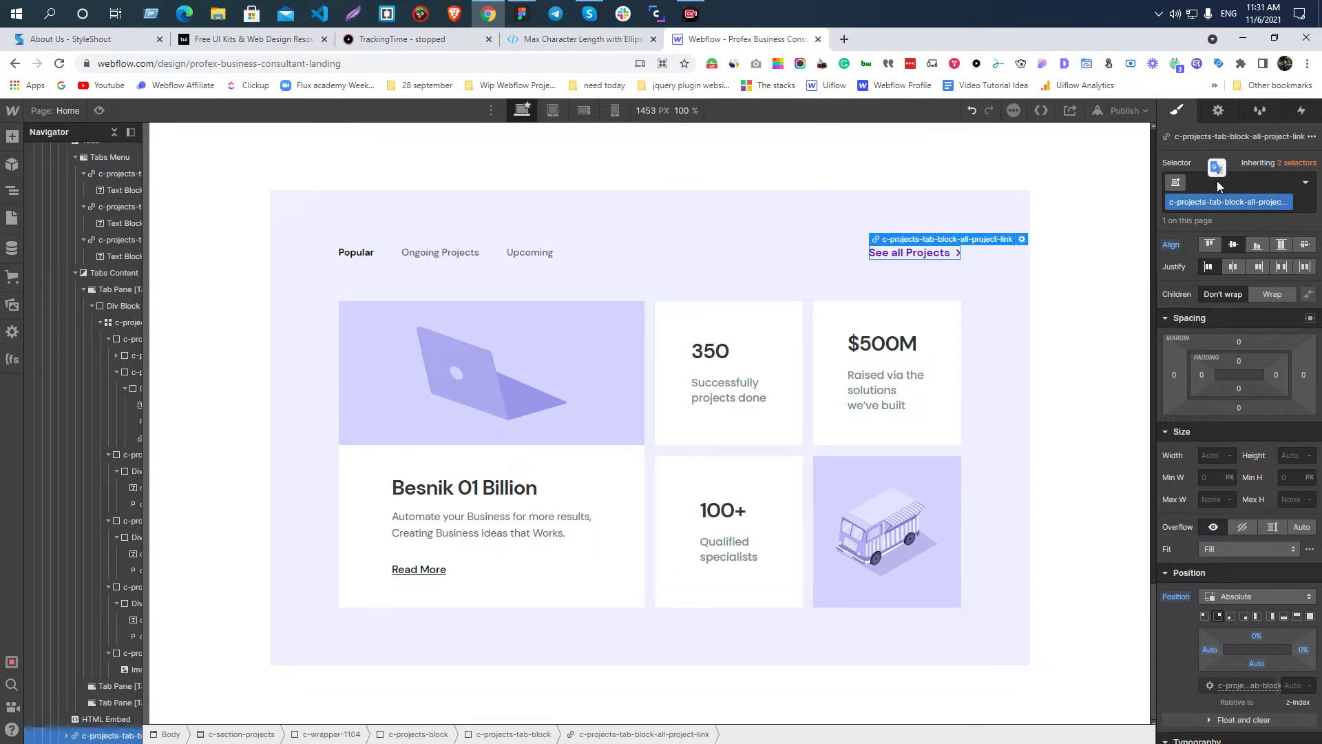
- Reuse the link's class name to name the See all Projects text block c-projects-tab-block-all-project-link-text, and deselect it
double_click(1229, 202)
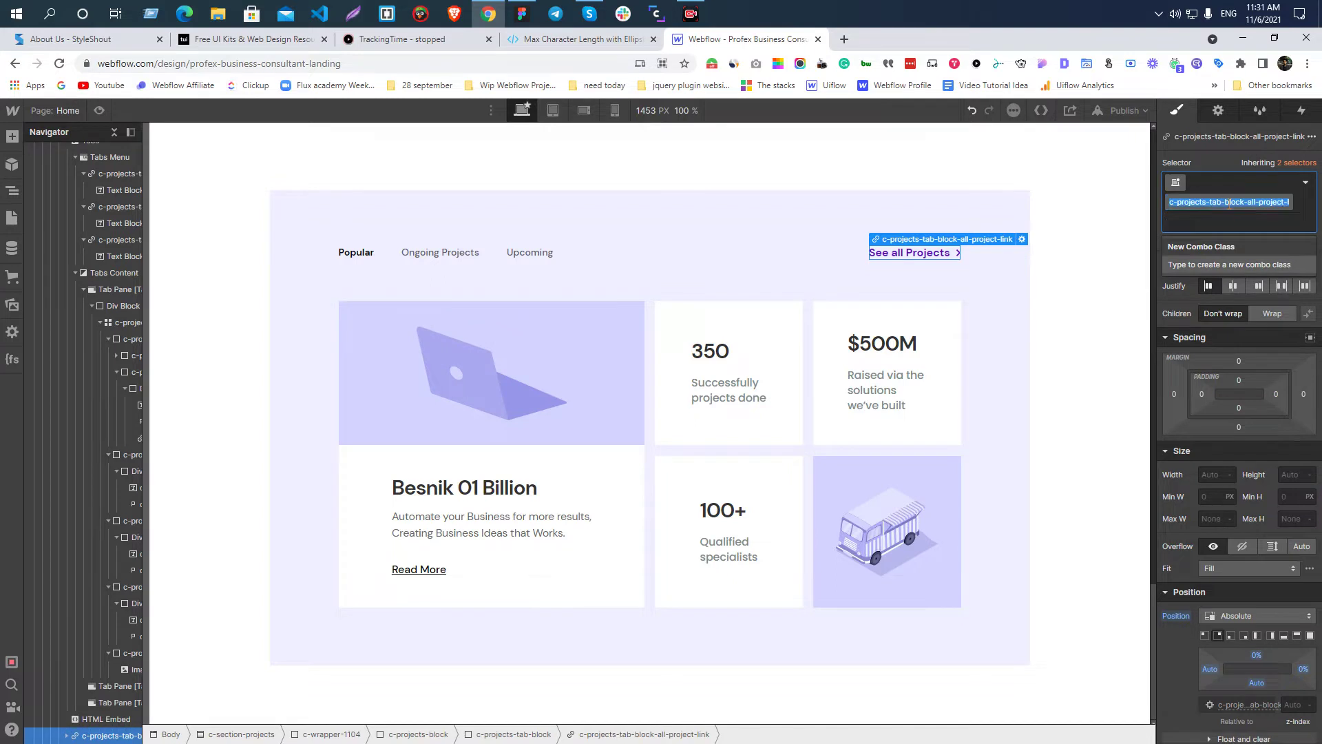
left_click(909, 253)
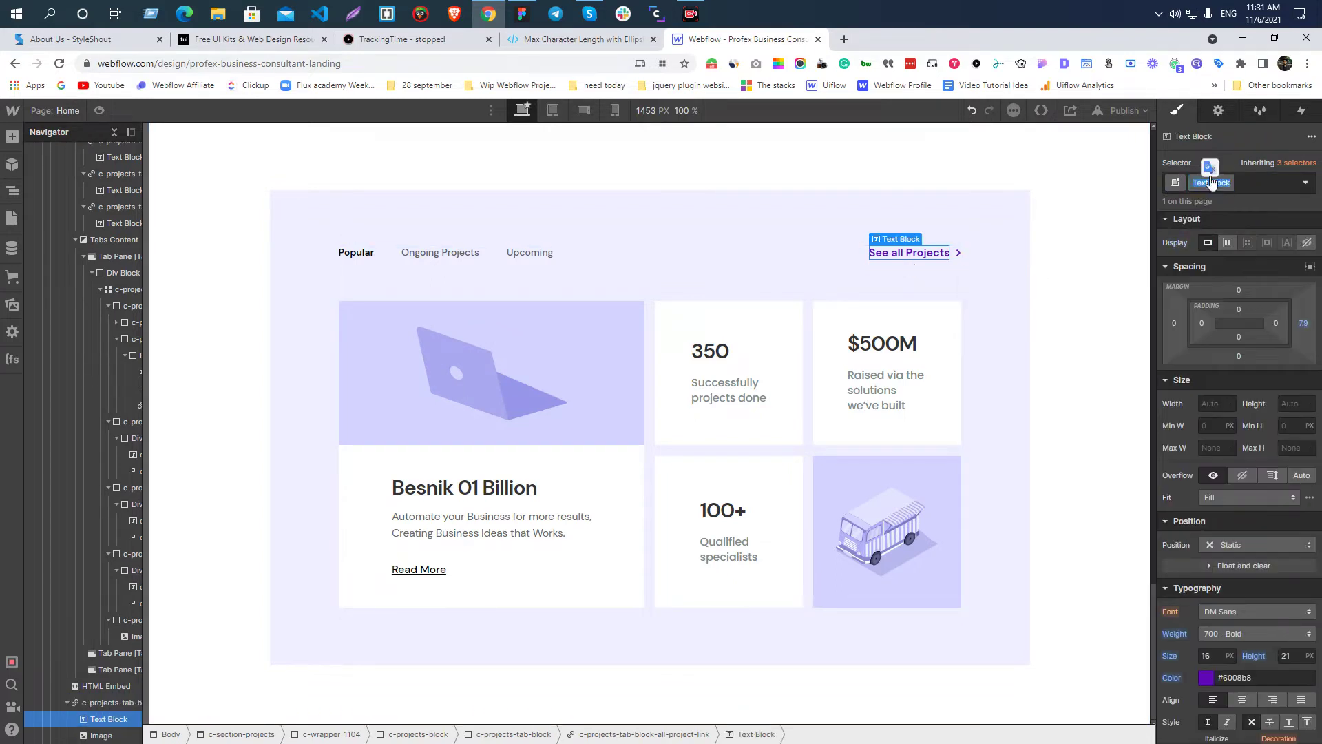
type("ink-text")
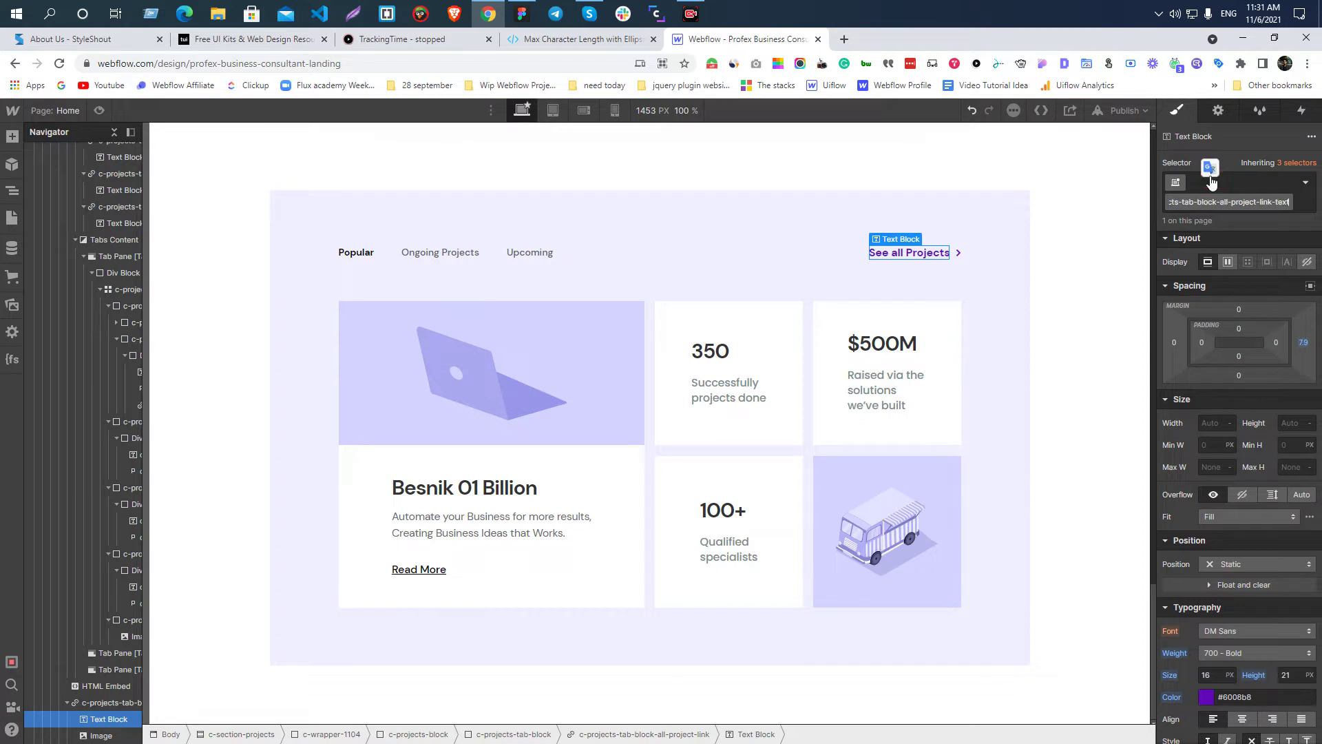
key("Return")
left_click(958, 254)
left_click(1012, 252)
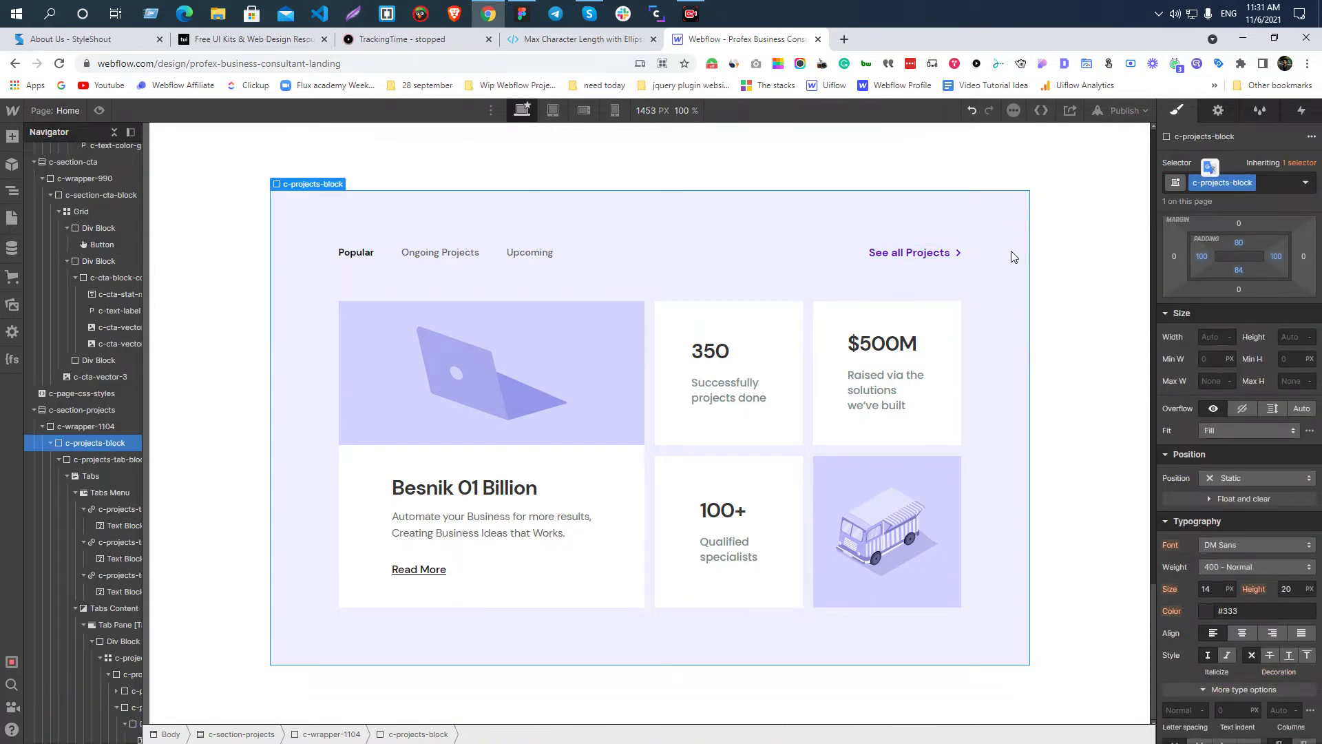
- Switch to Figma, measure the gap between the tab menu and See all Projects, and compare it with Tabs Menu in Webflow
key("alt+Tab")
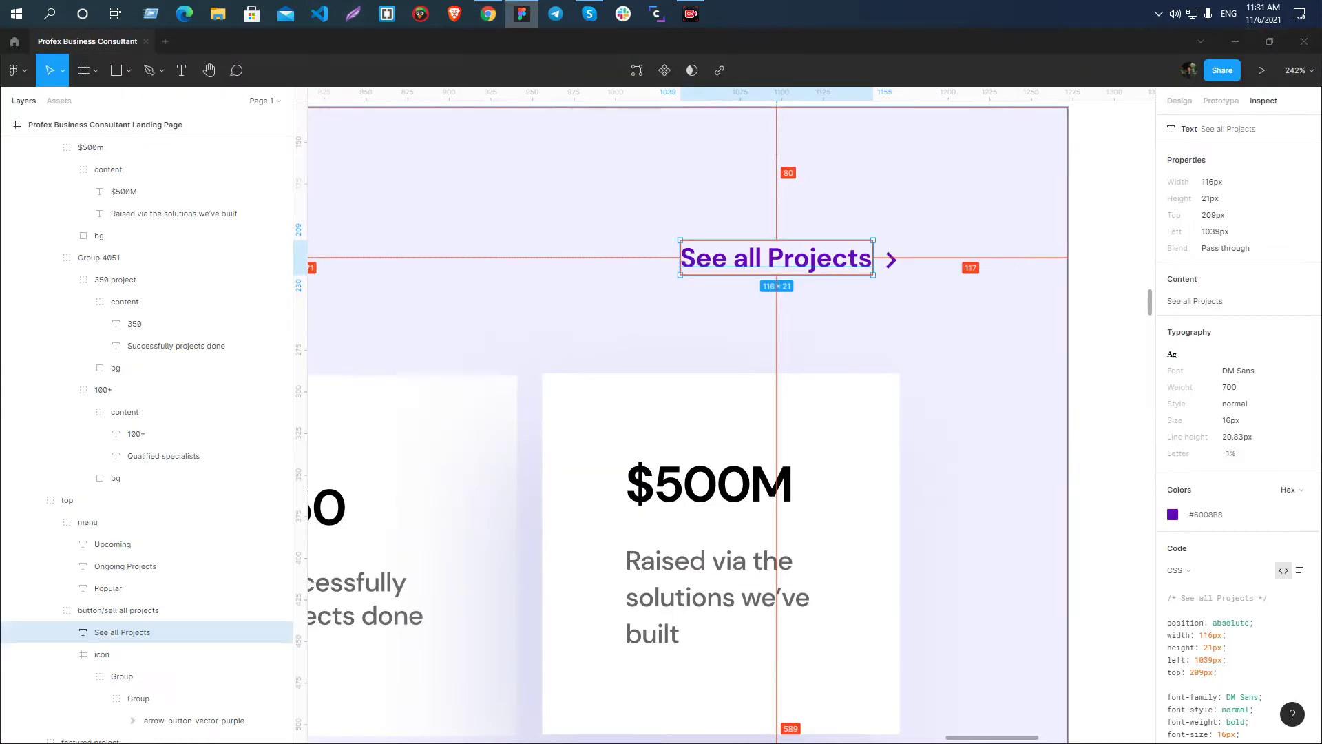
scroll(905, 358, "down", 5)
scroll(914, 359, "down", 3)
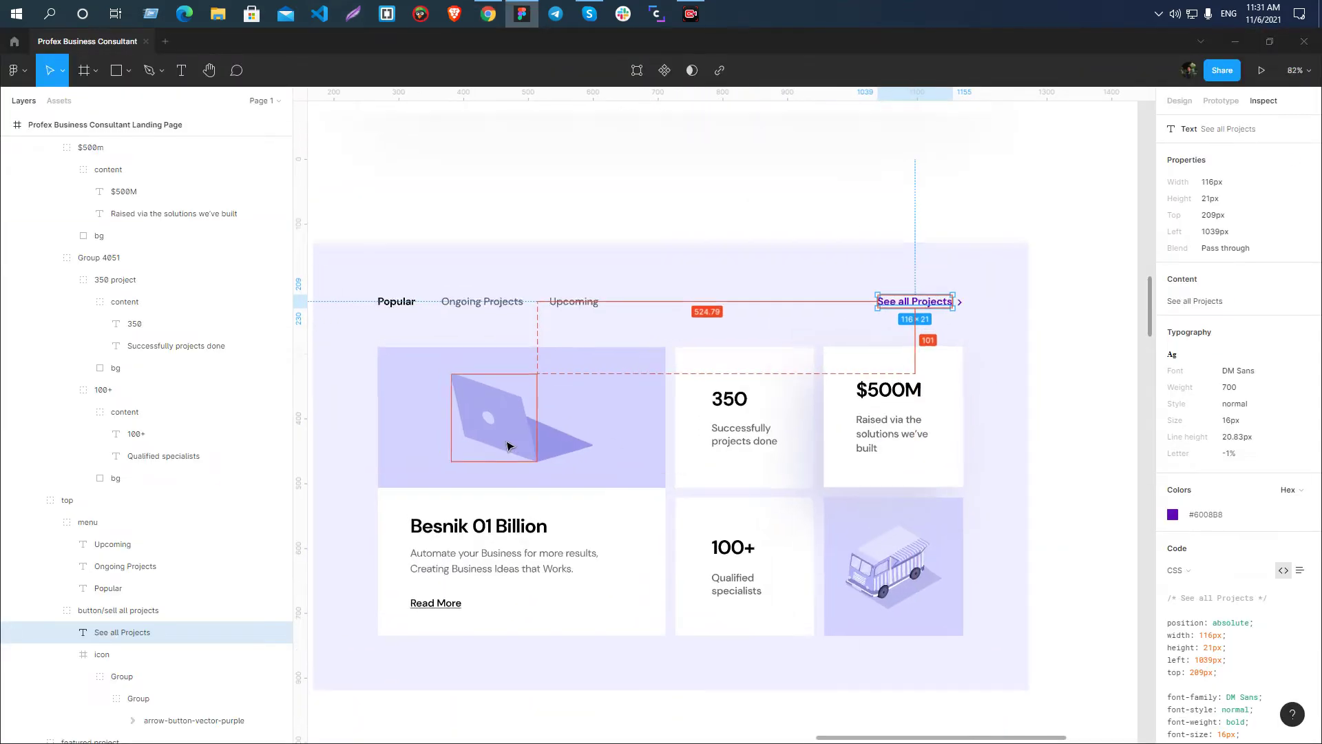
left_click(570, 307)
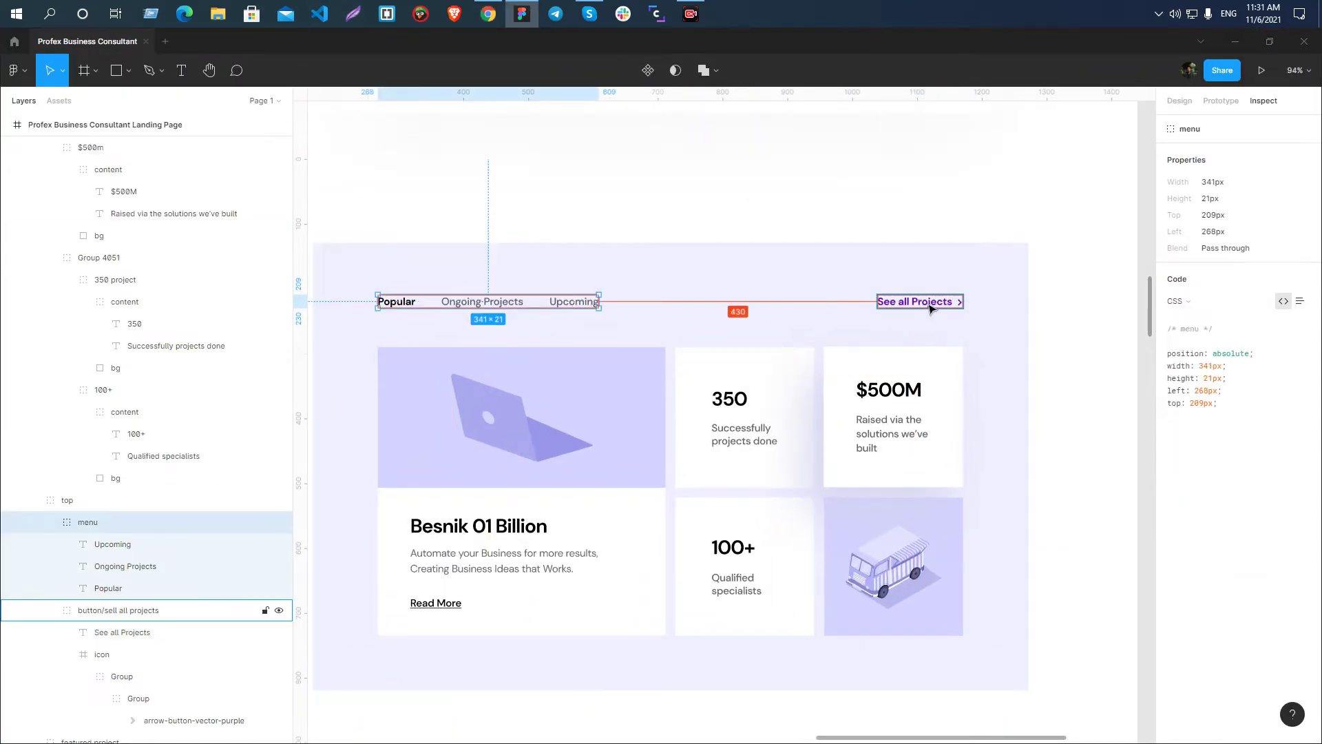
key("alt+Tab")
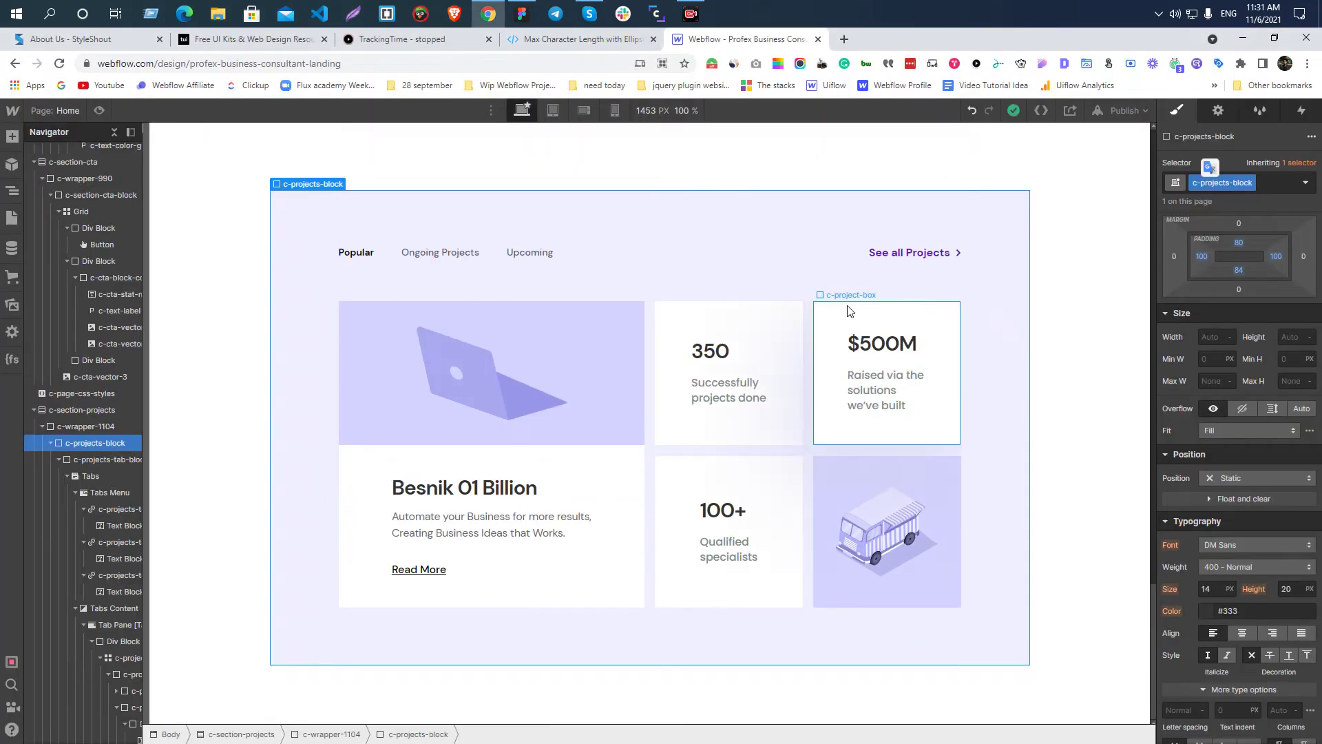
left_click(631, 253)
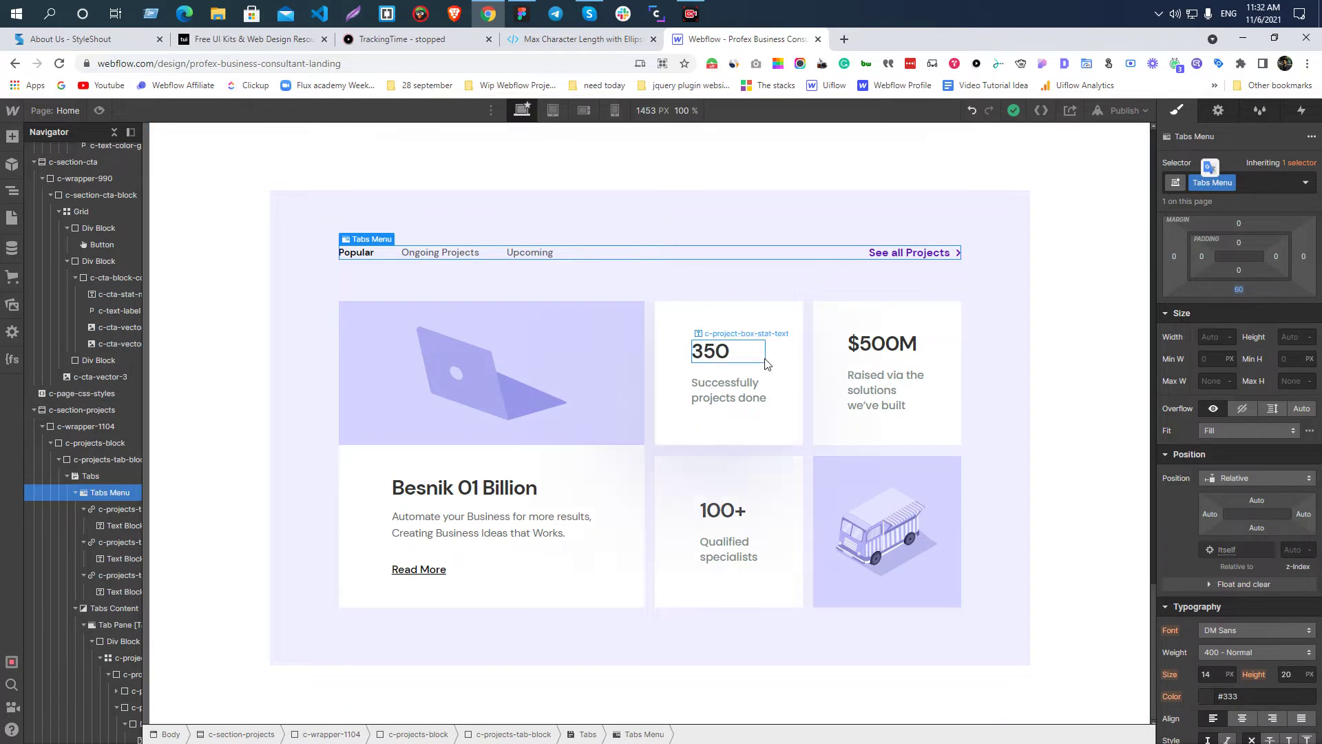
- Preview the page, try the Upcoming, Ongoing Projects and Popular tabs, and exit the preview
left_click(98, 111)
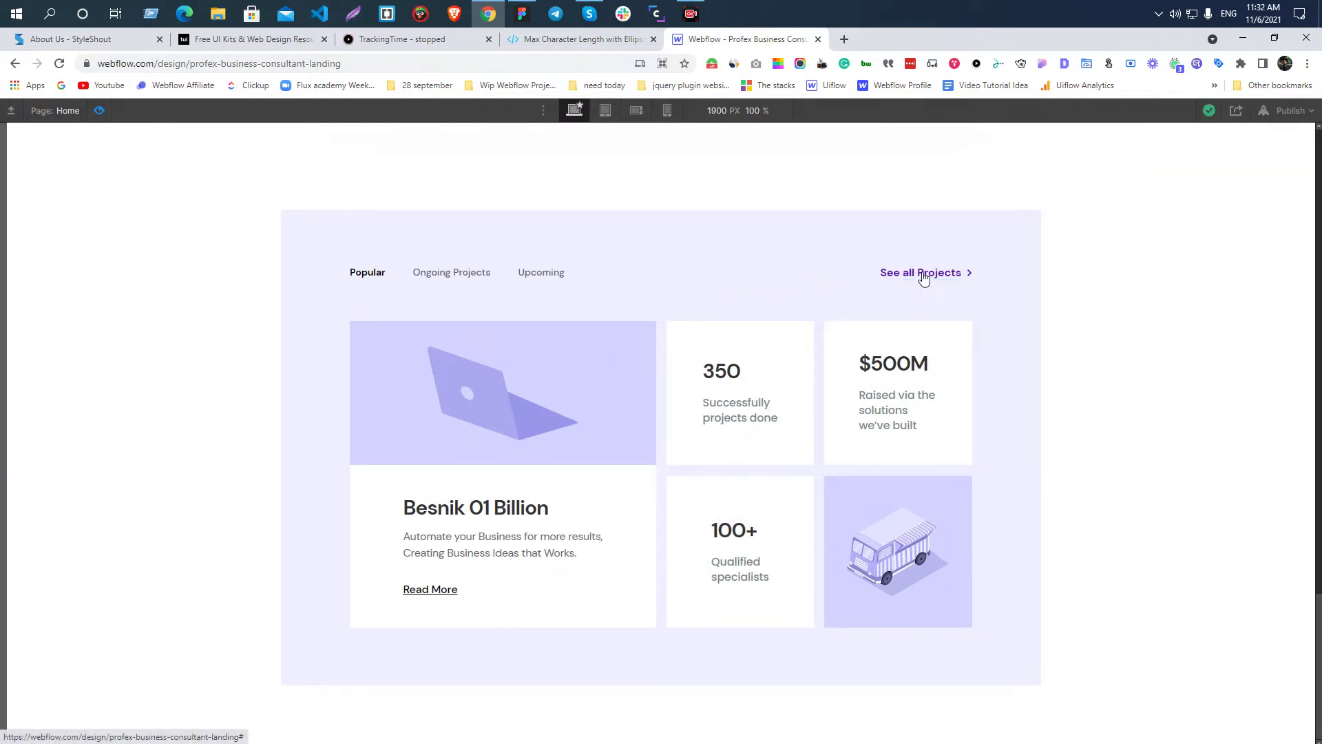
left_click(551, 278)
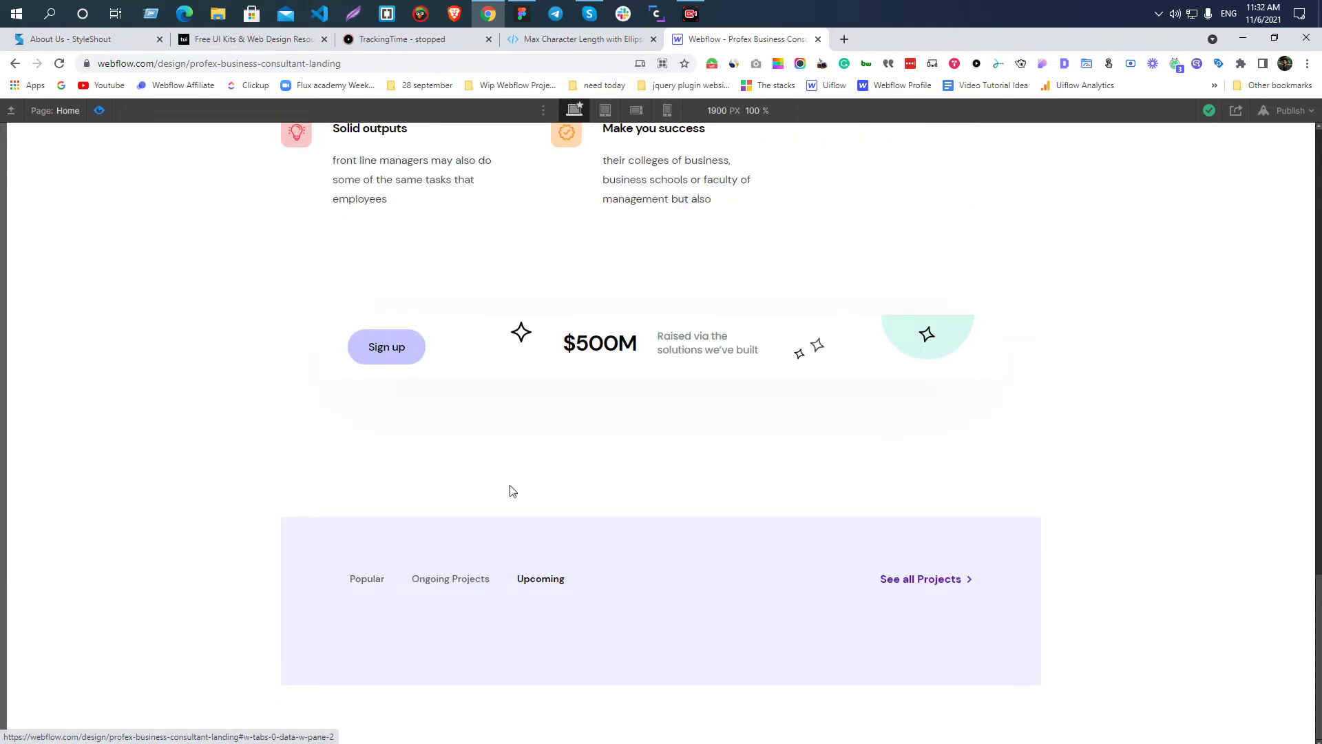
left_click(431, 586)
left_click(358, 580)
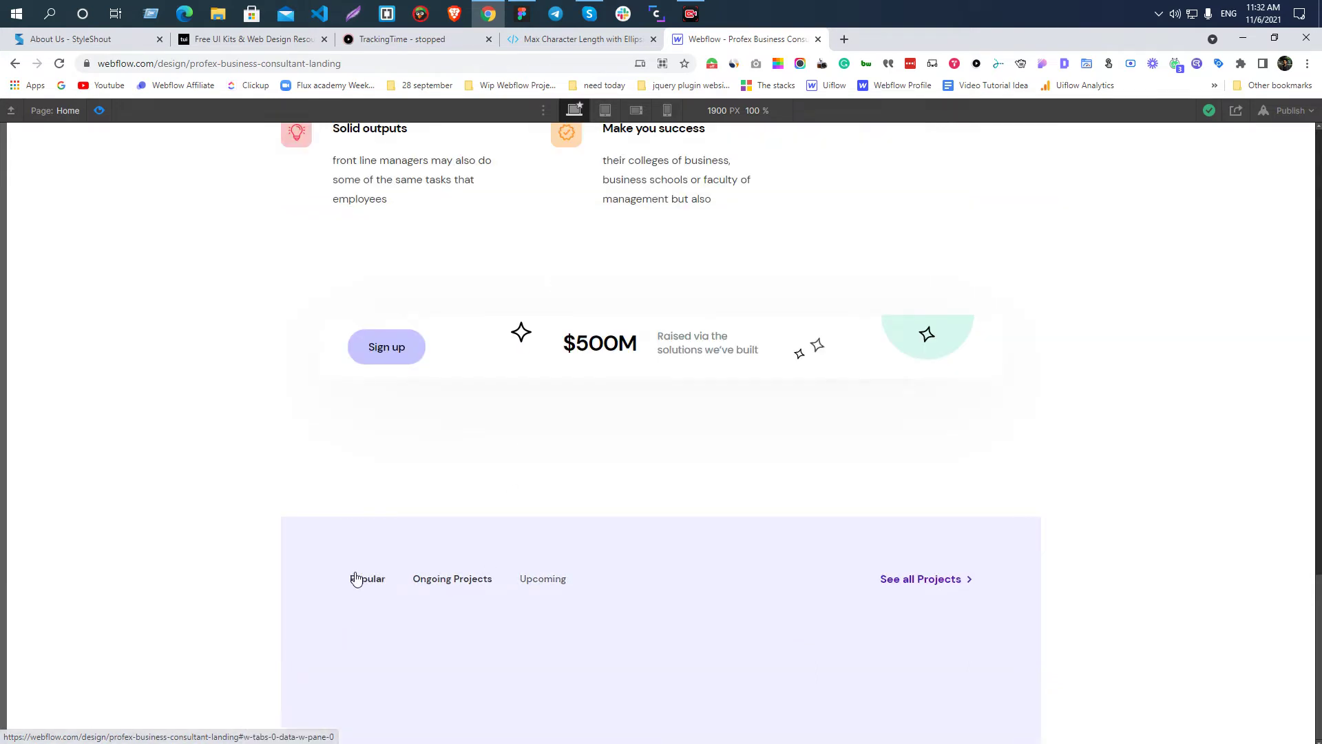
left_click(460, 586)
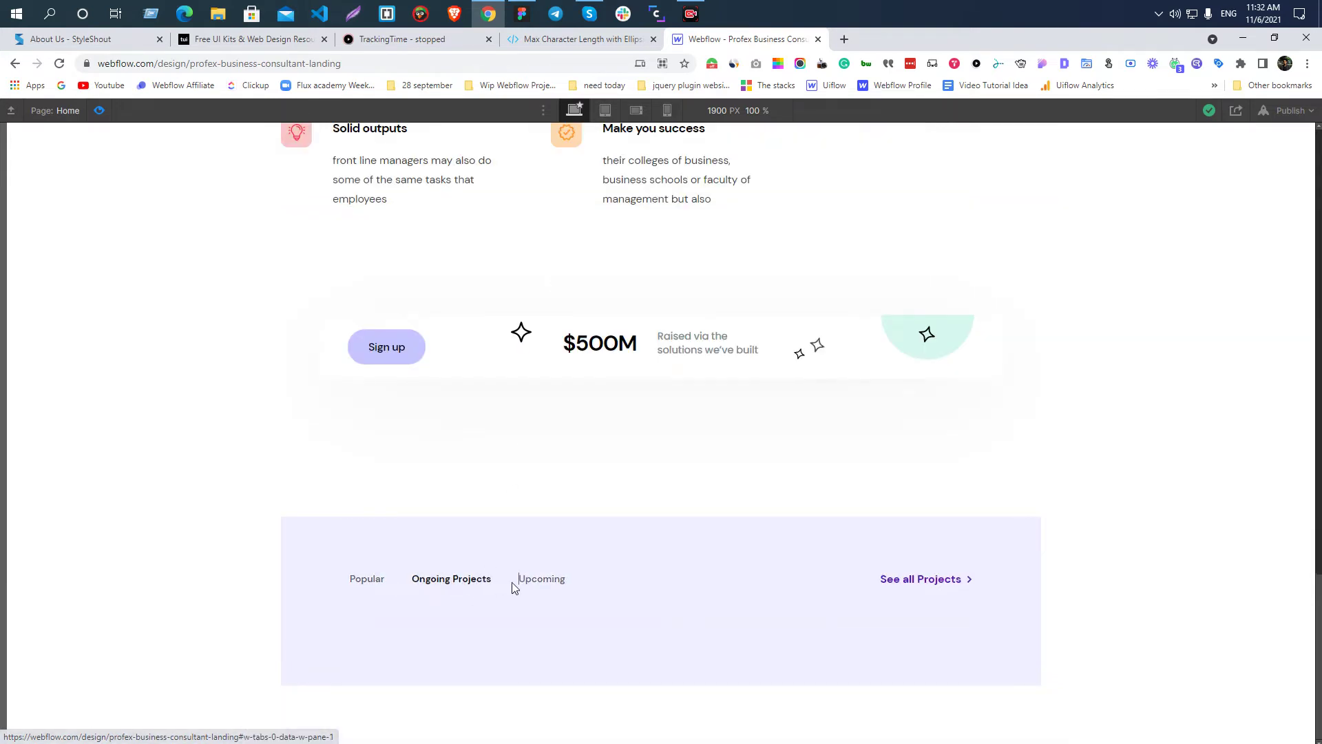
left_click(95, 112)
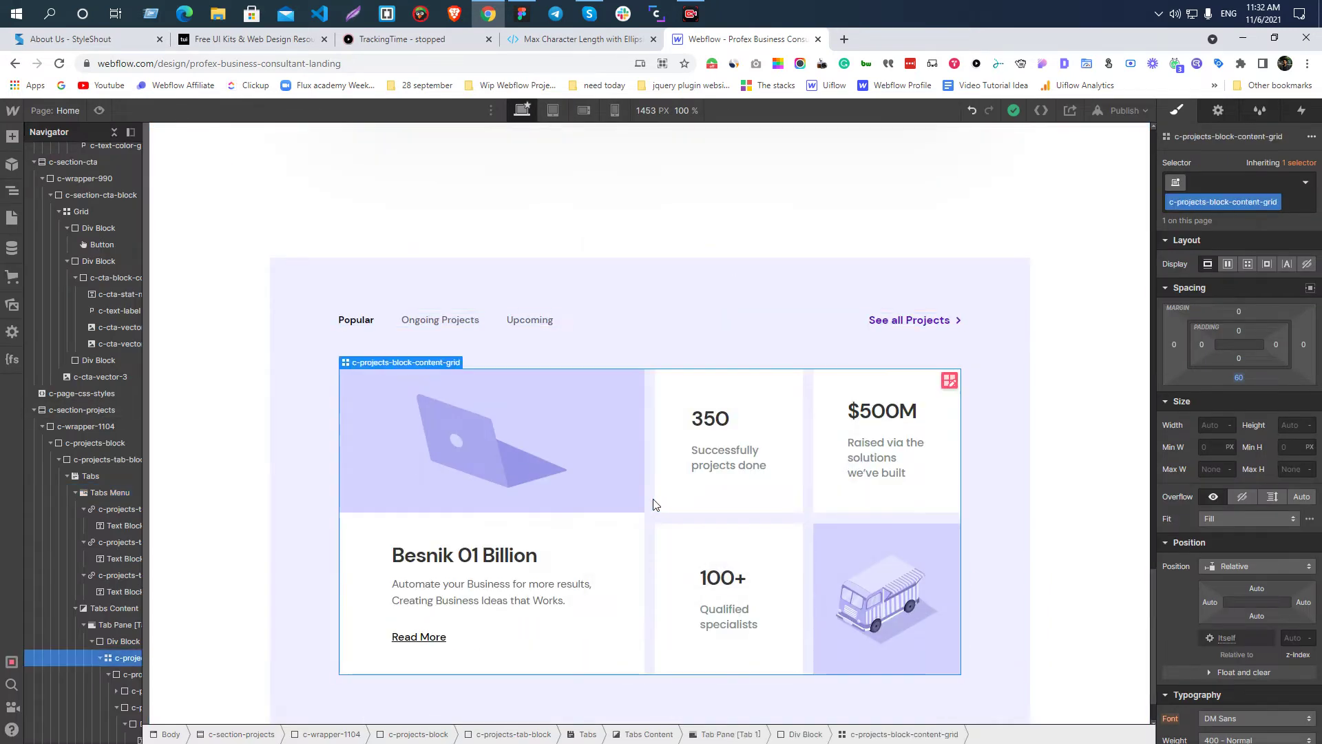
- Copy the Div Block with the projects grid from the Tab 1 pane into the Tab 2 and Tab 3 panes
left_click(91, 641)
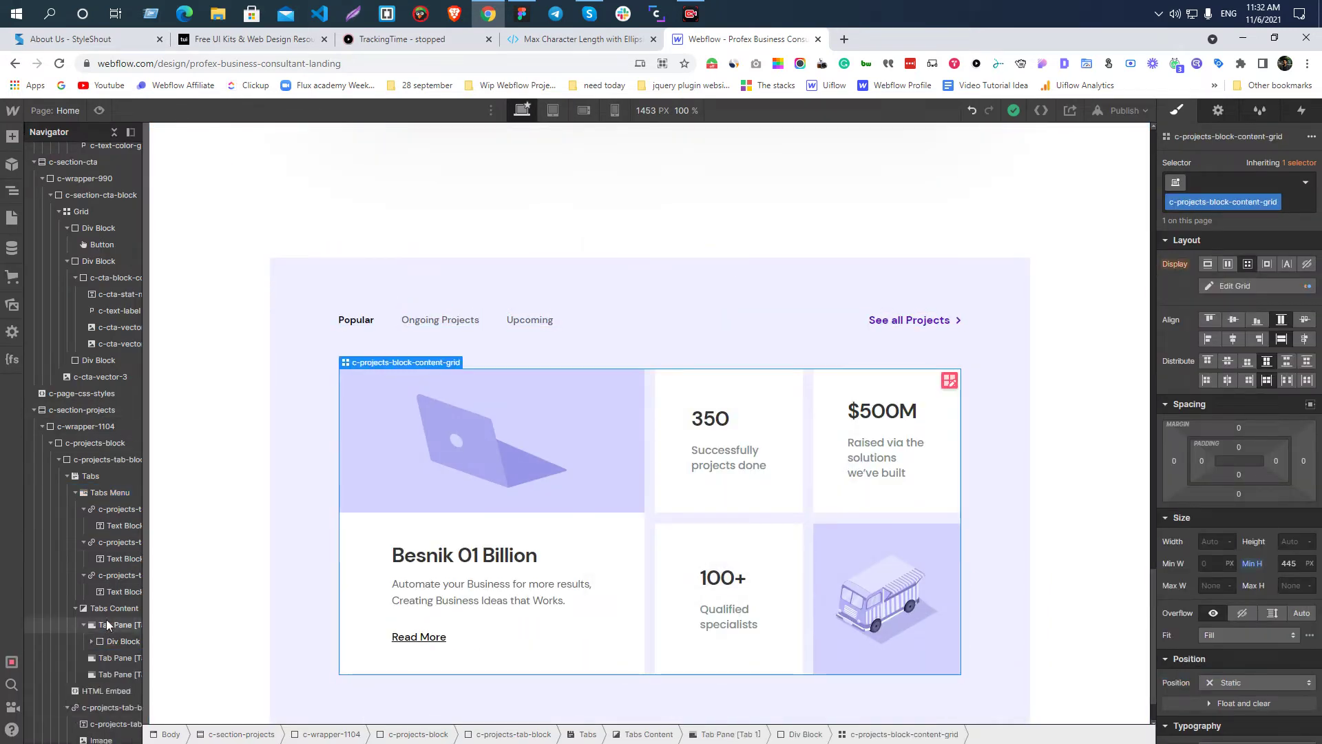
left_click(110, 641)
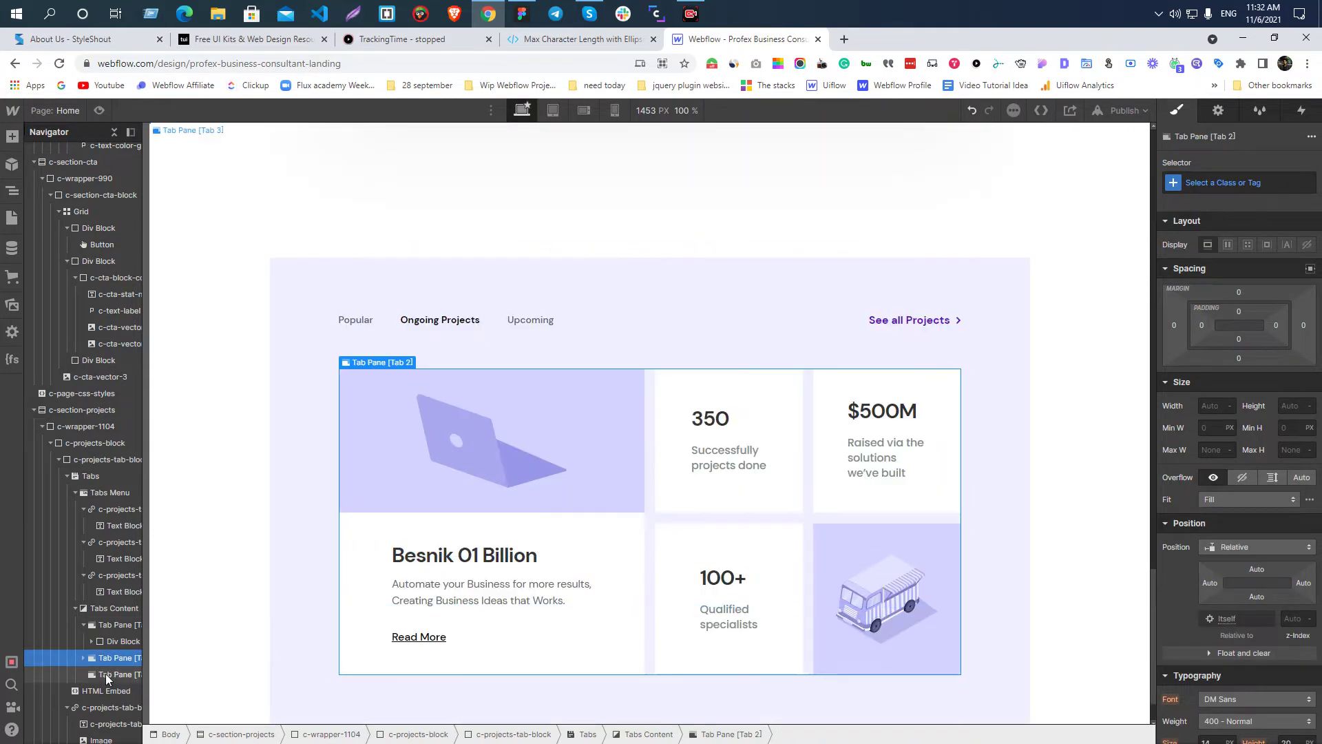
left_click(105, 674)
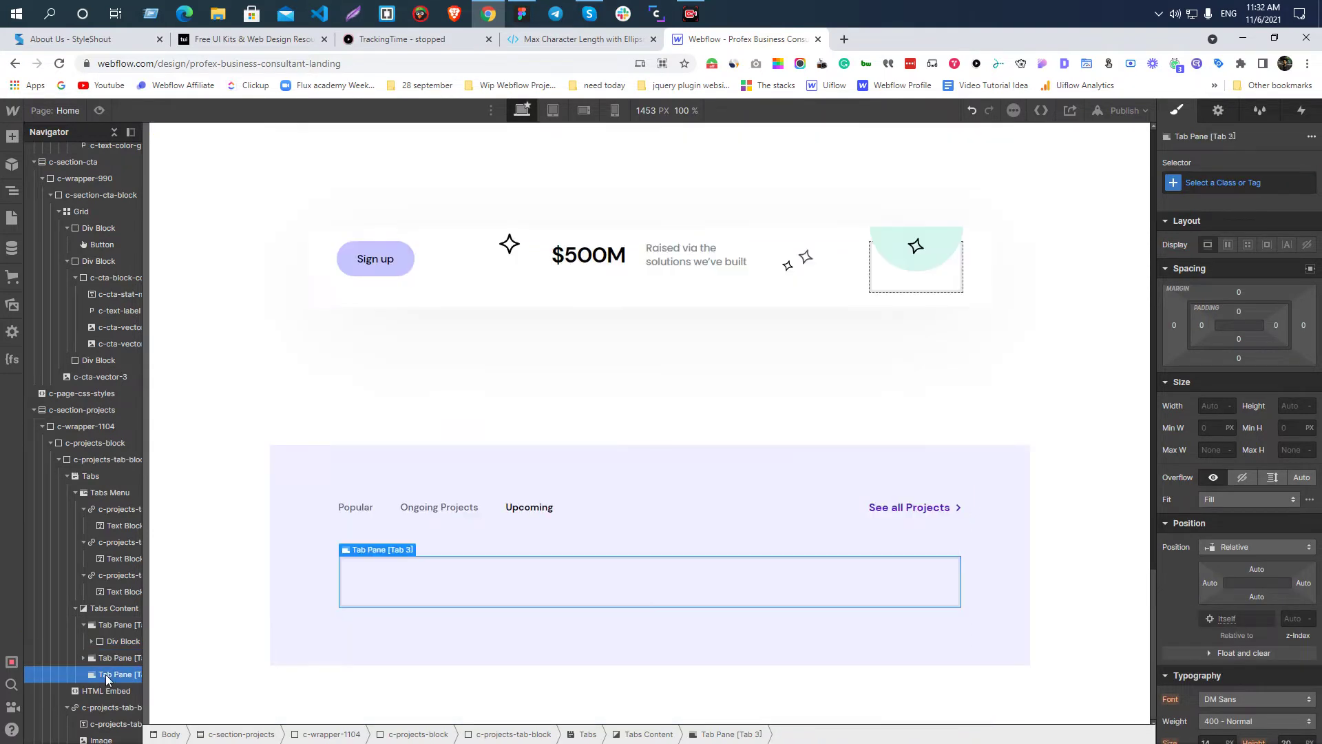
- Preview the page, cycle through the Popular, Ongoing Projects and Upcoming tabs to check their content, and exit the preview
left_click(98, 112)
left_click(369, 303)
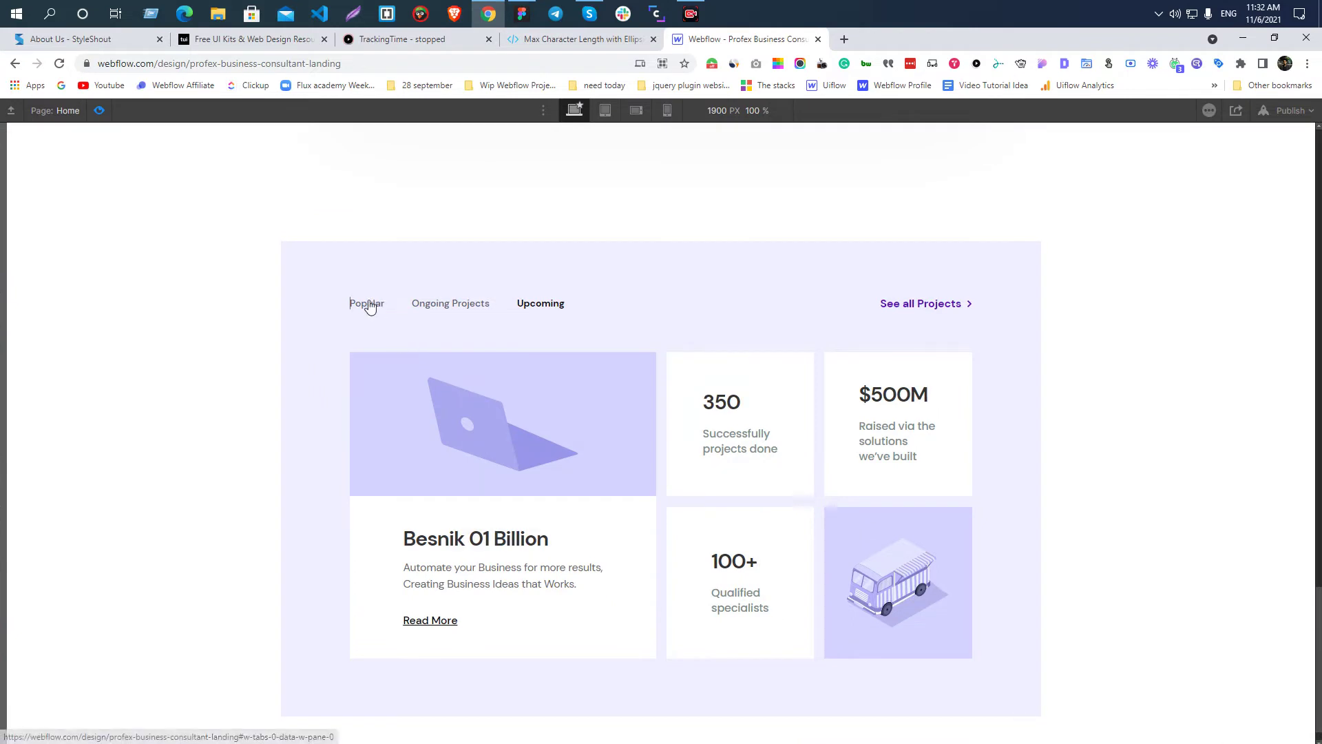
left_click(448, 304)
left_click(543, 308)
left_click(451, 305)
left_click(366, 307)
left_click(433, 310)
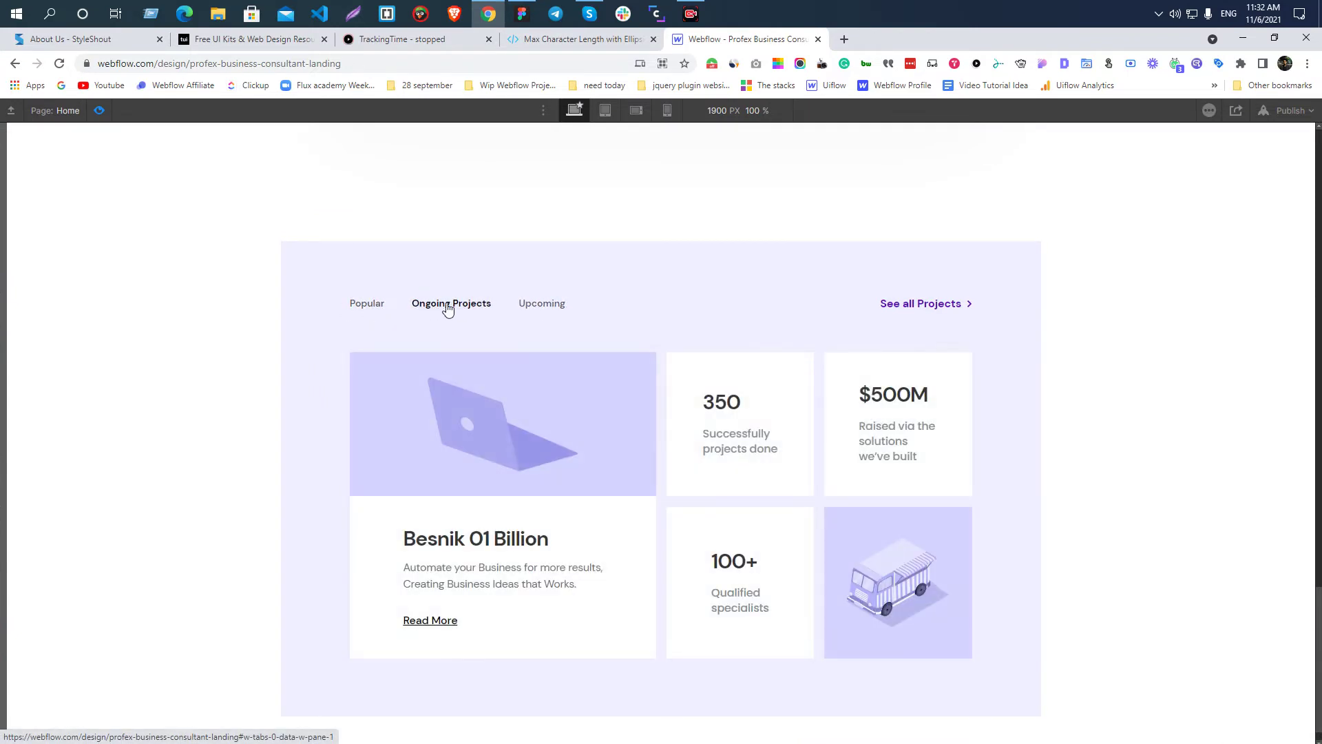
left_click(543, 307)
left_click(375, 307)
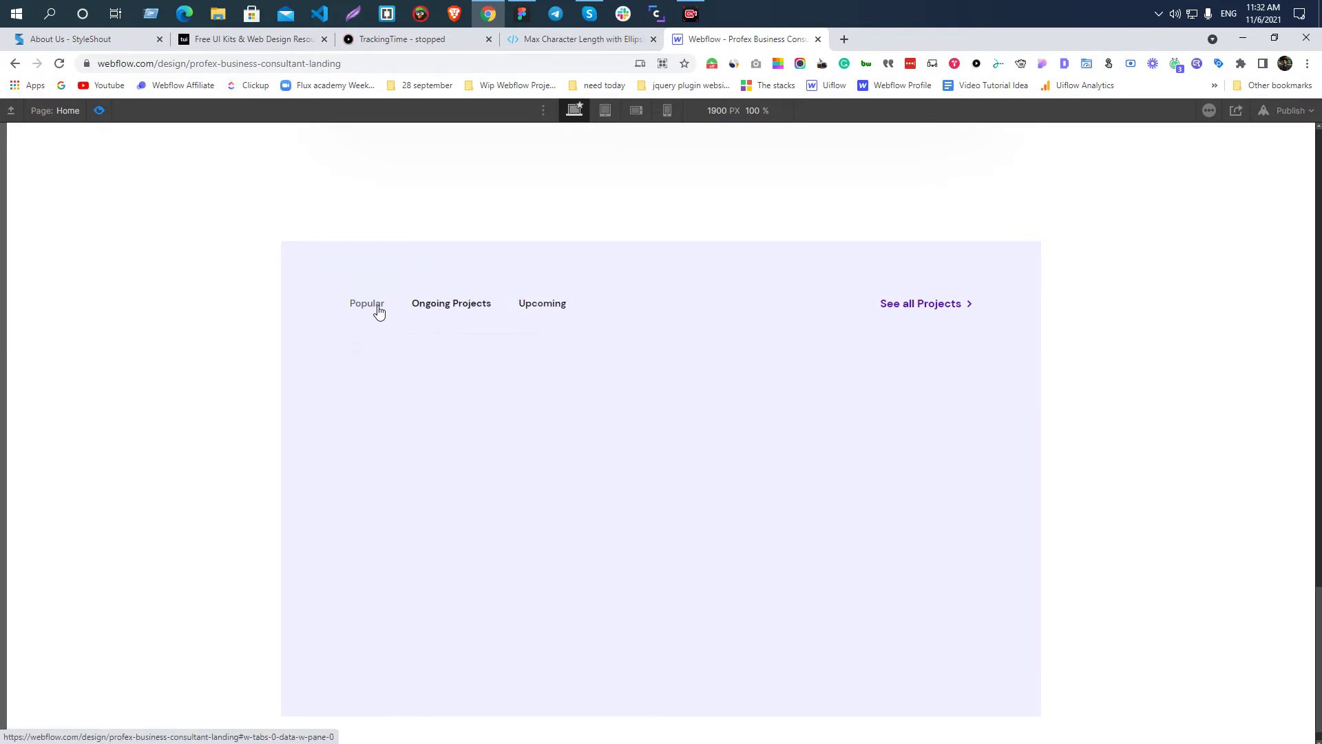
left_click(463, 311)
left_click(527, 305)
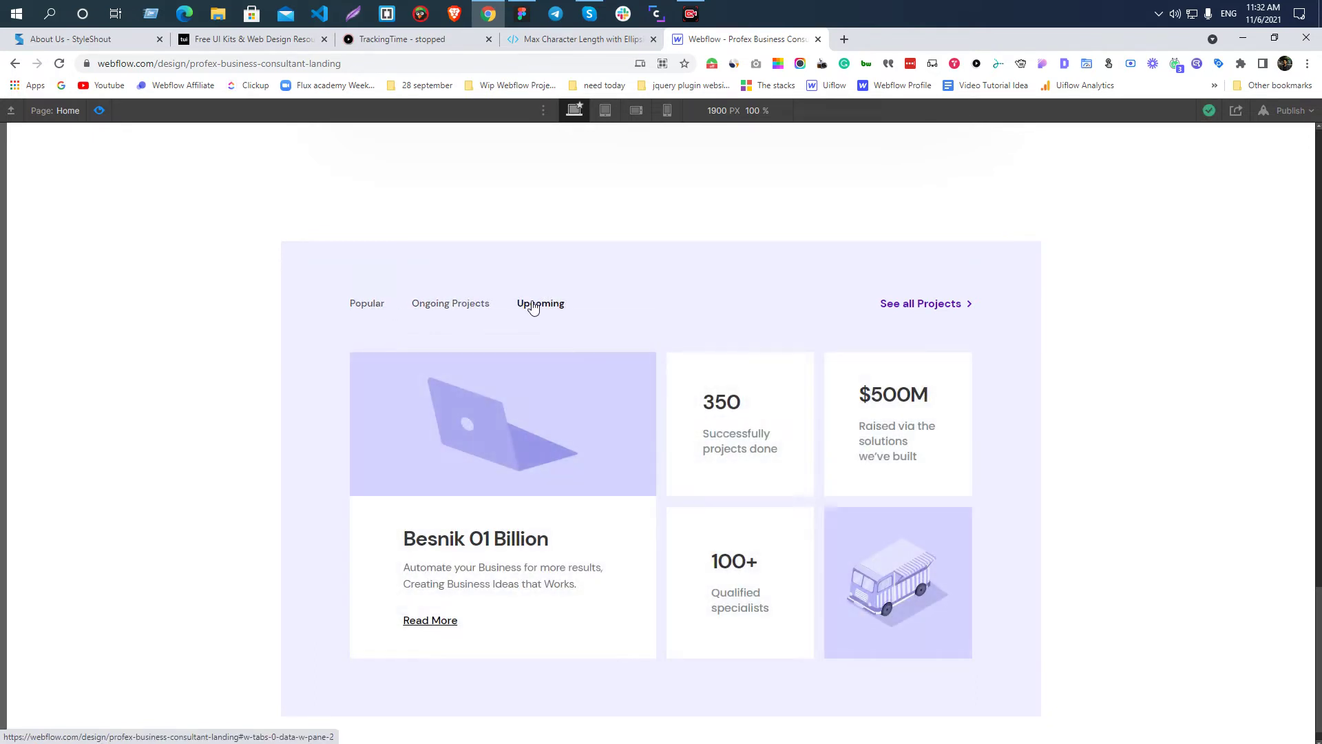
scroll(519, 296, "down", 1)
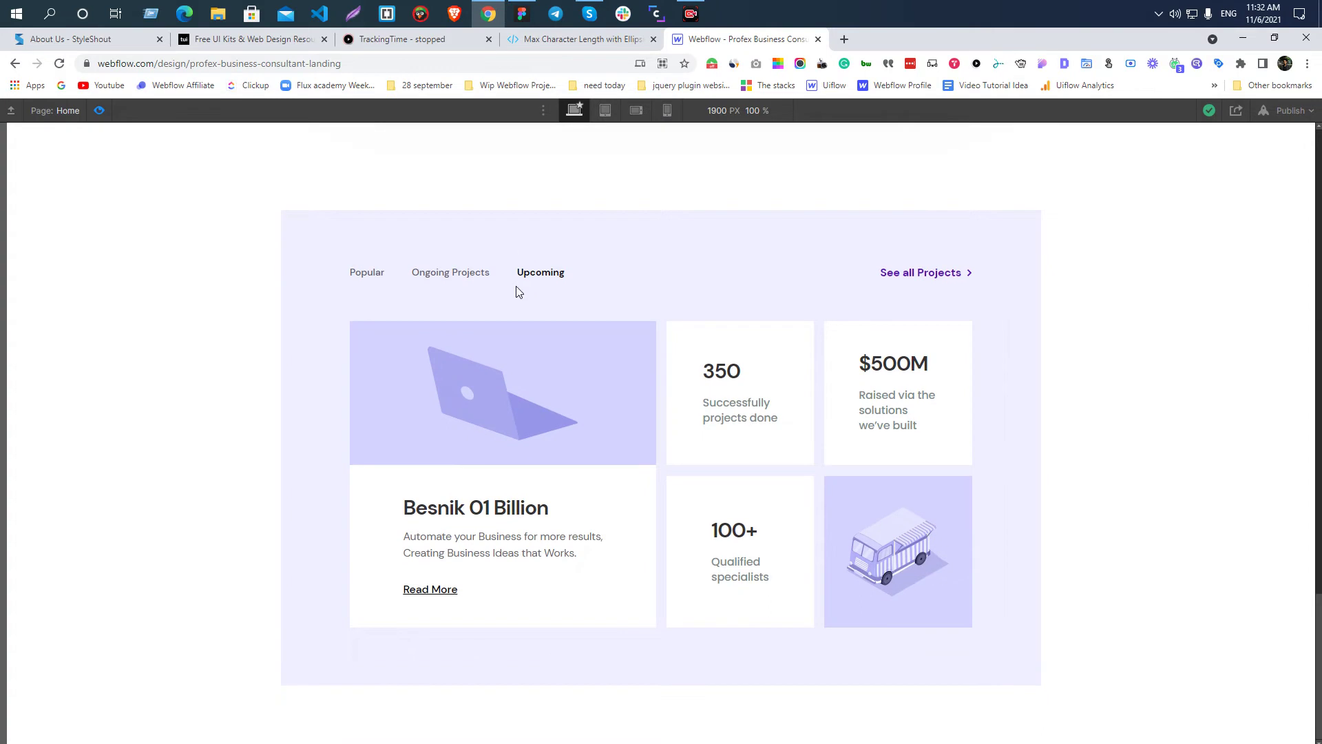
left_click(100, 112)
- Switch to Figma and review the landing page sections below the projects block, from Our trusted clients to the footer
key("alt+Tab")
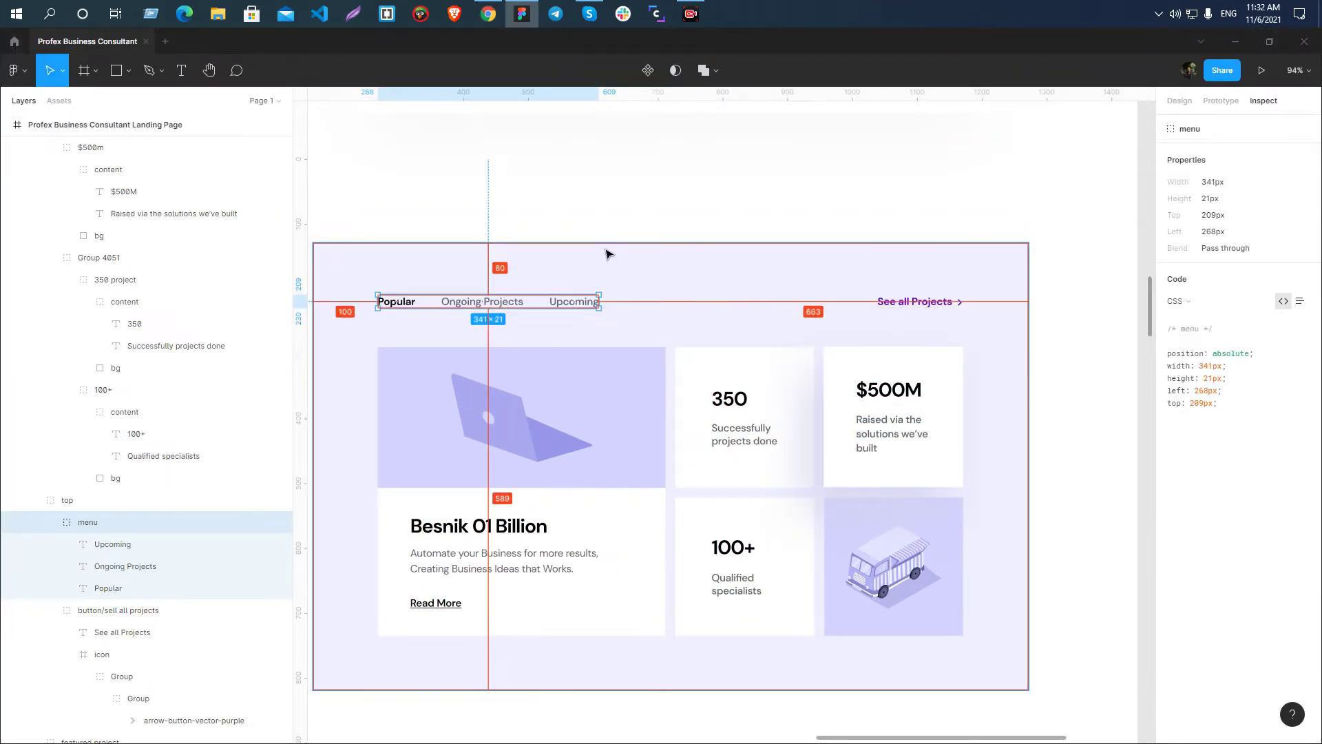
scroll(605, 255, "down", 10)
left_click(873, 306)
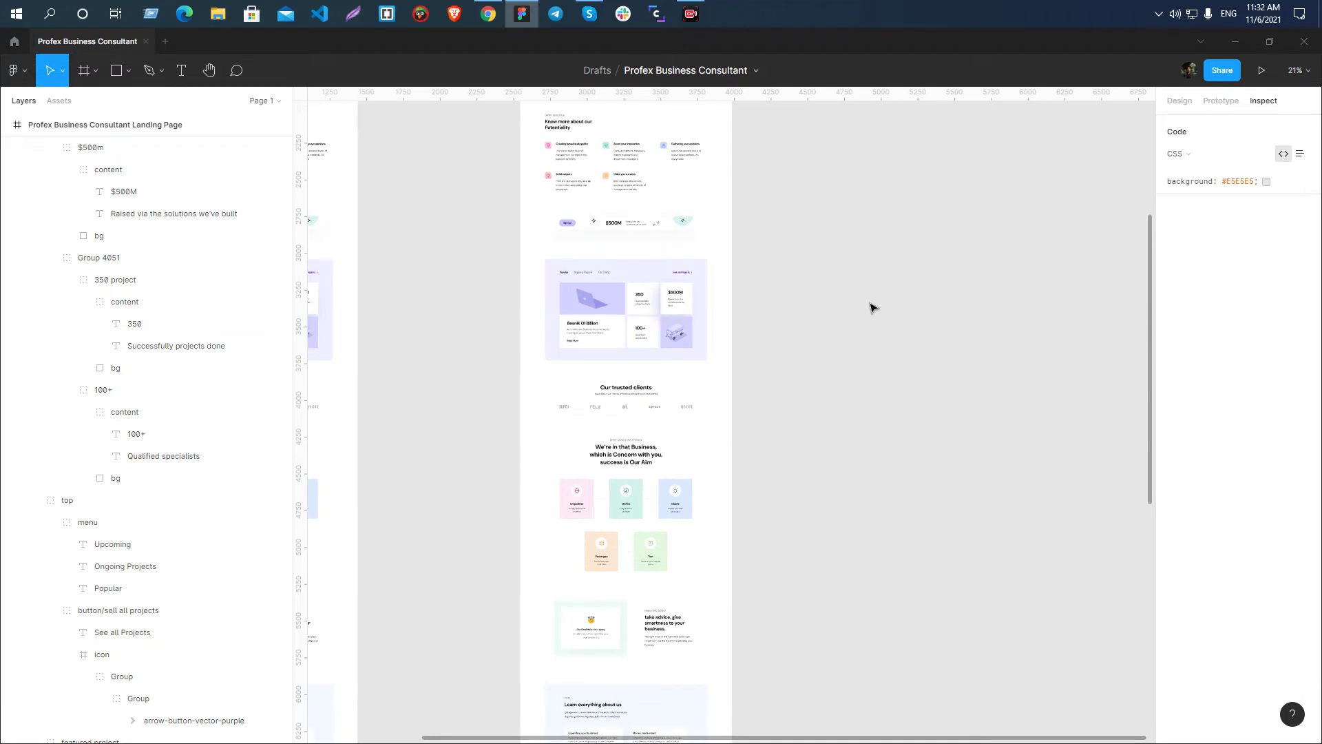
scroll(873, 305, "down", 4)
scroll(634, 280, "up", 5)
scroll(630, 281, "down", 2)
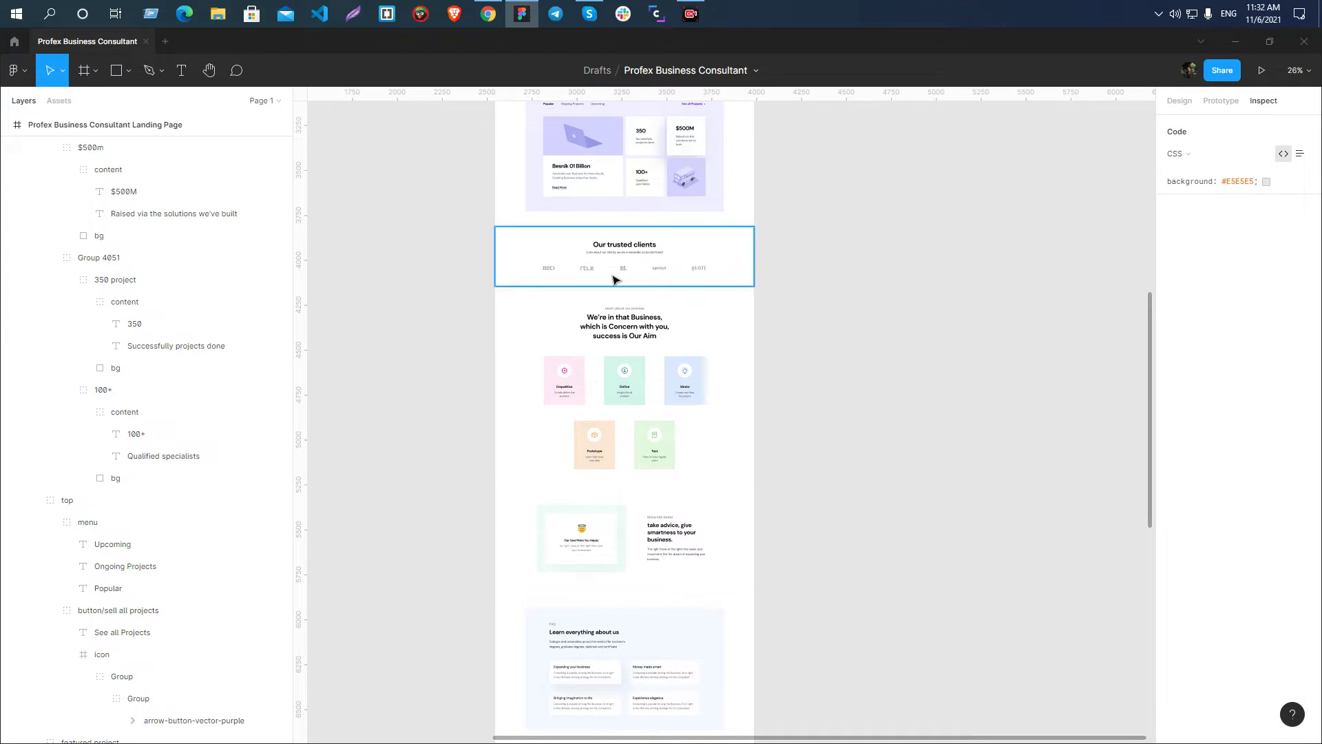
scroll(611, 279, "up", 1)
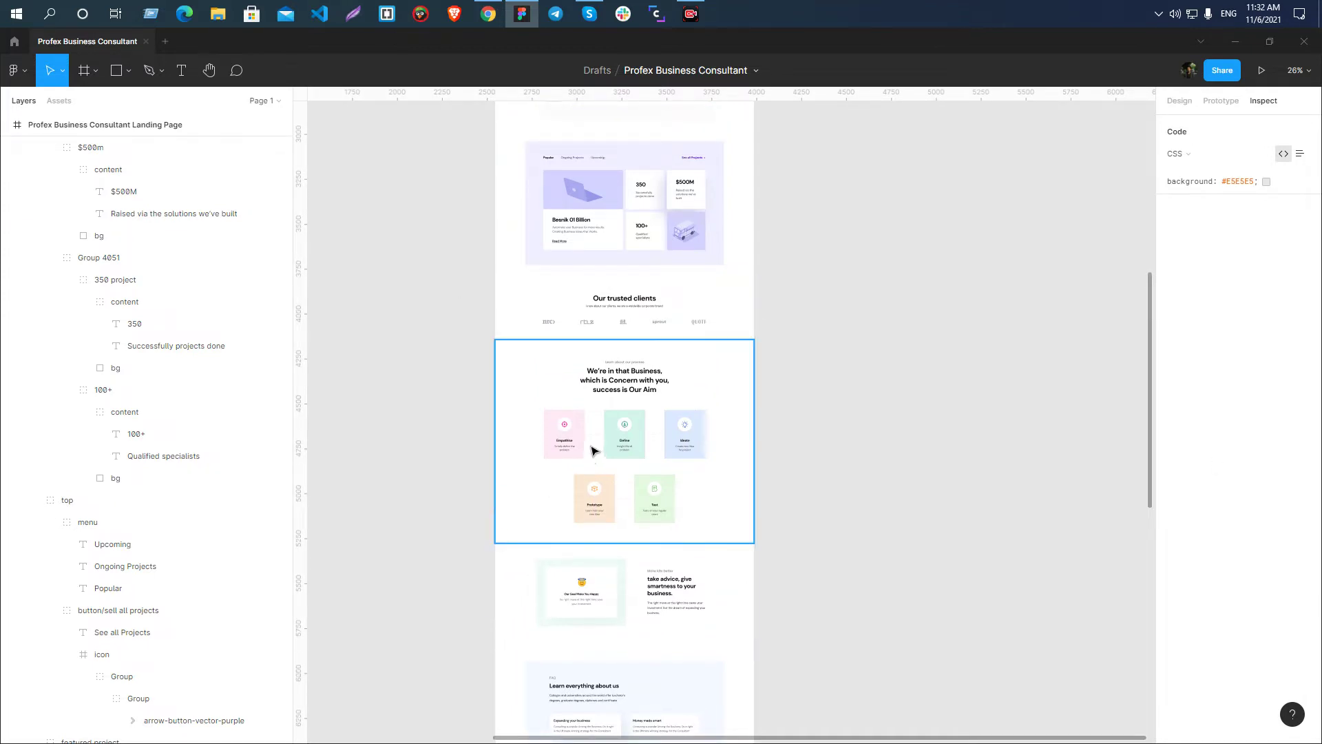
scroll(594, 451, "down", 5)
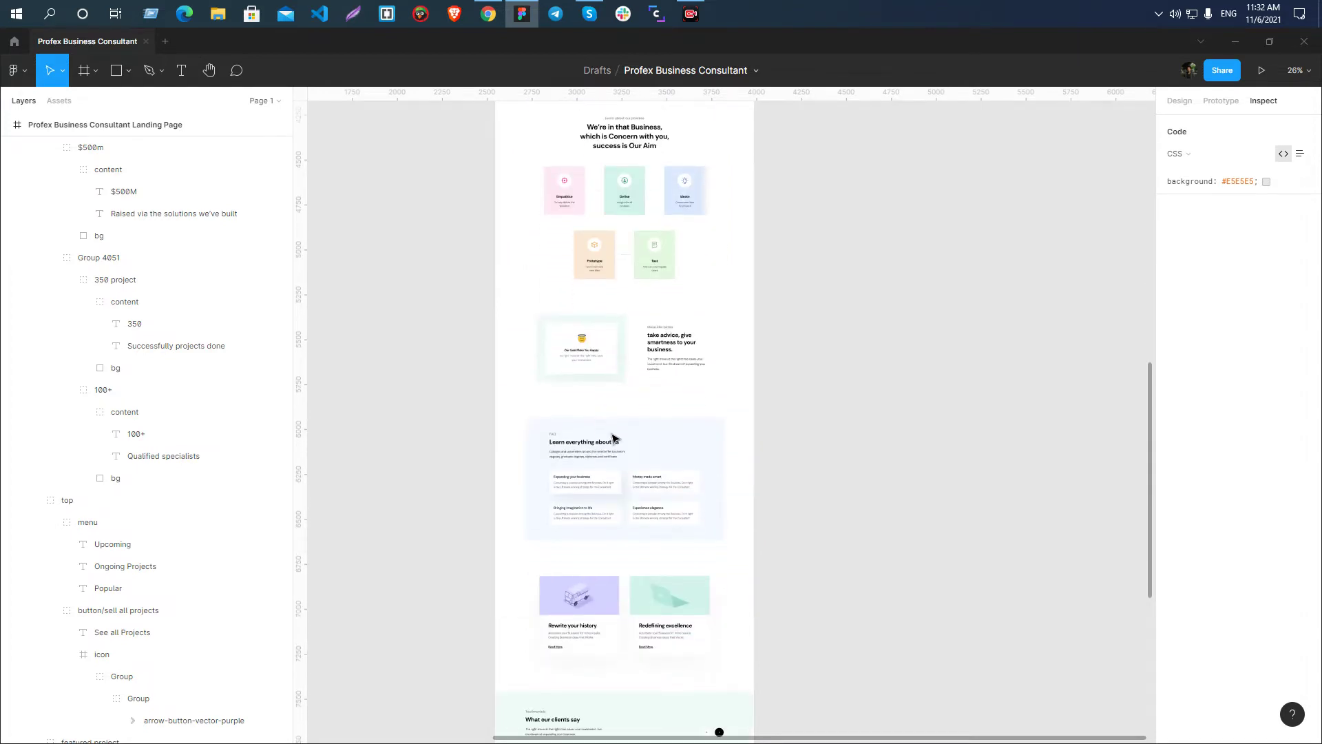
scroll(620, 438, "down", 7)
scroll(626, 440, "up", 6)
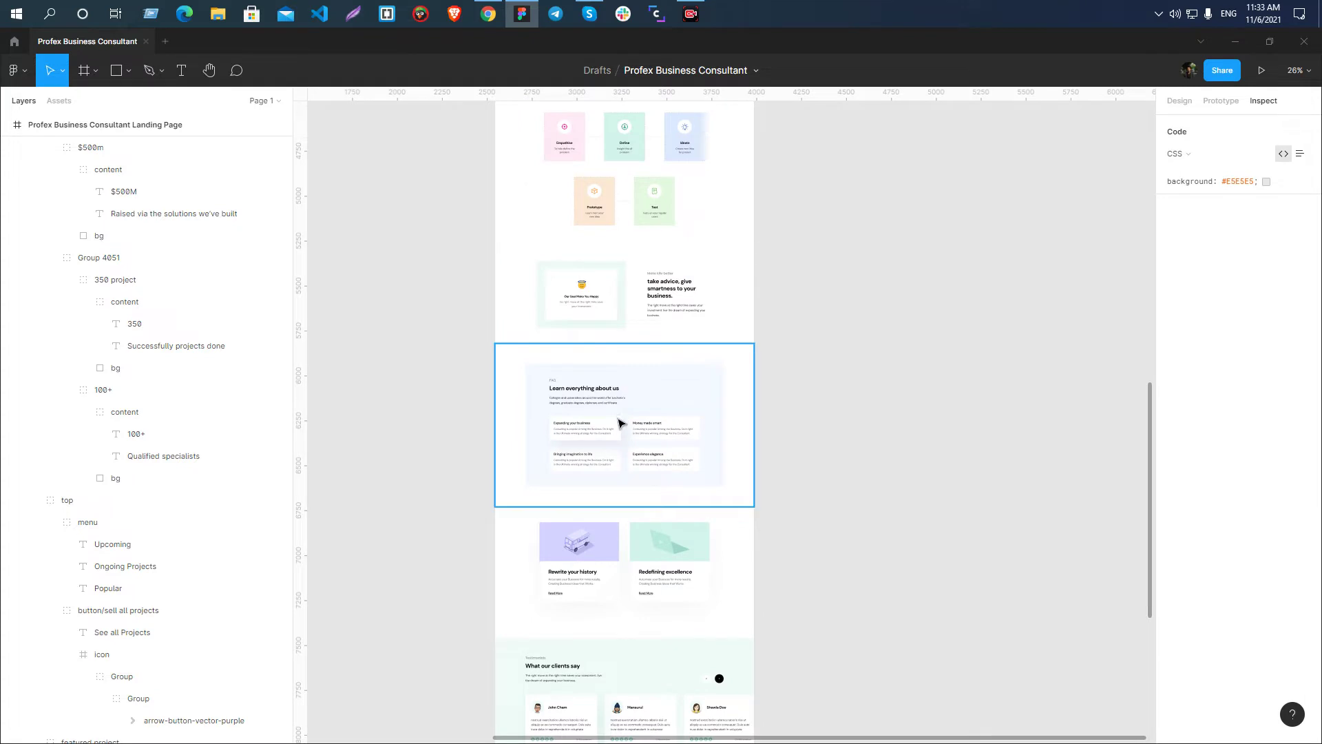
scroll(620, 421, "up", 3)
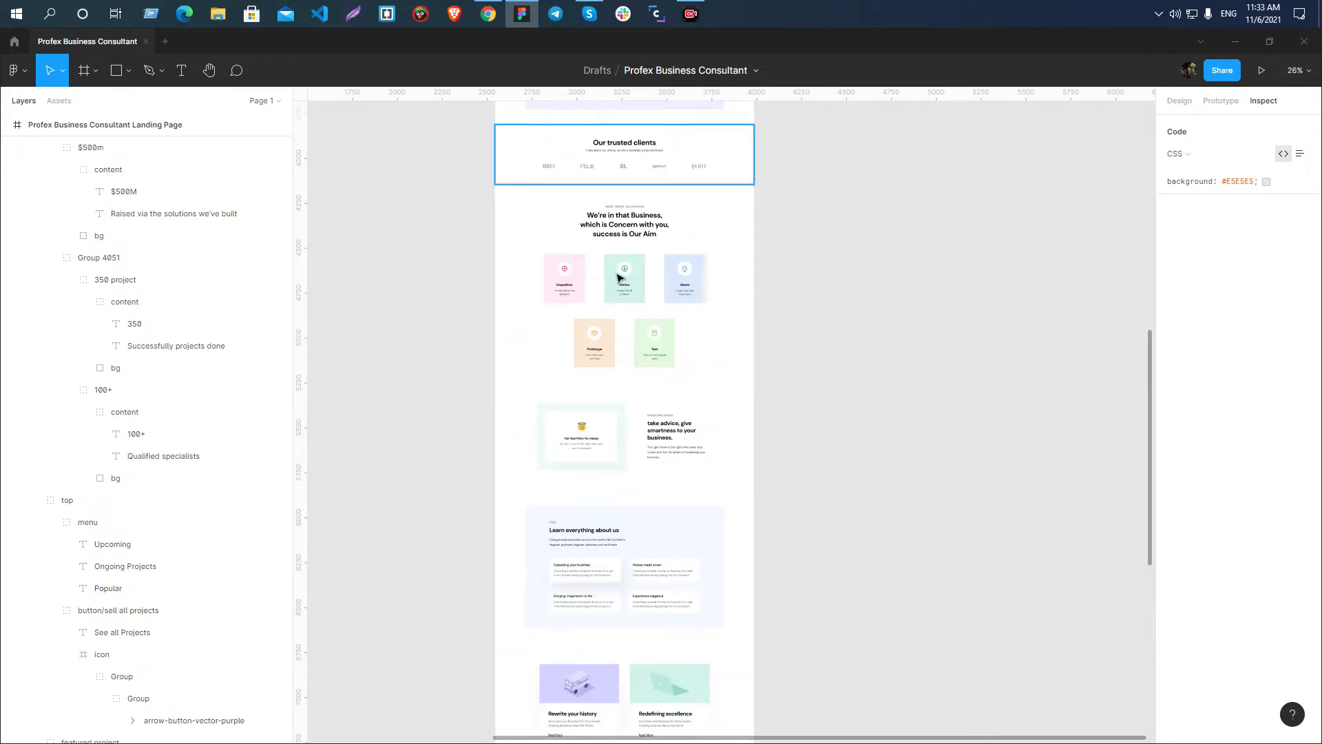
scroll(620, 413, "down", 3)
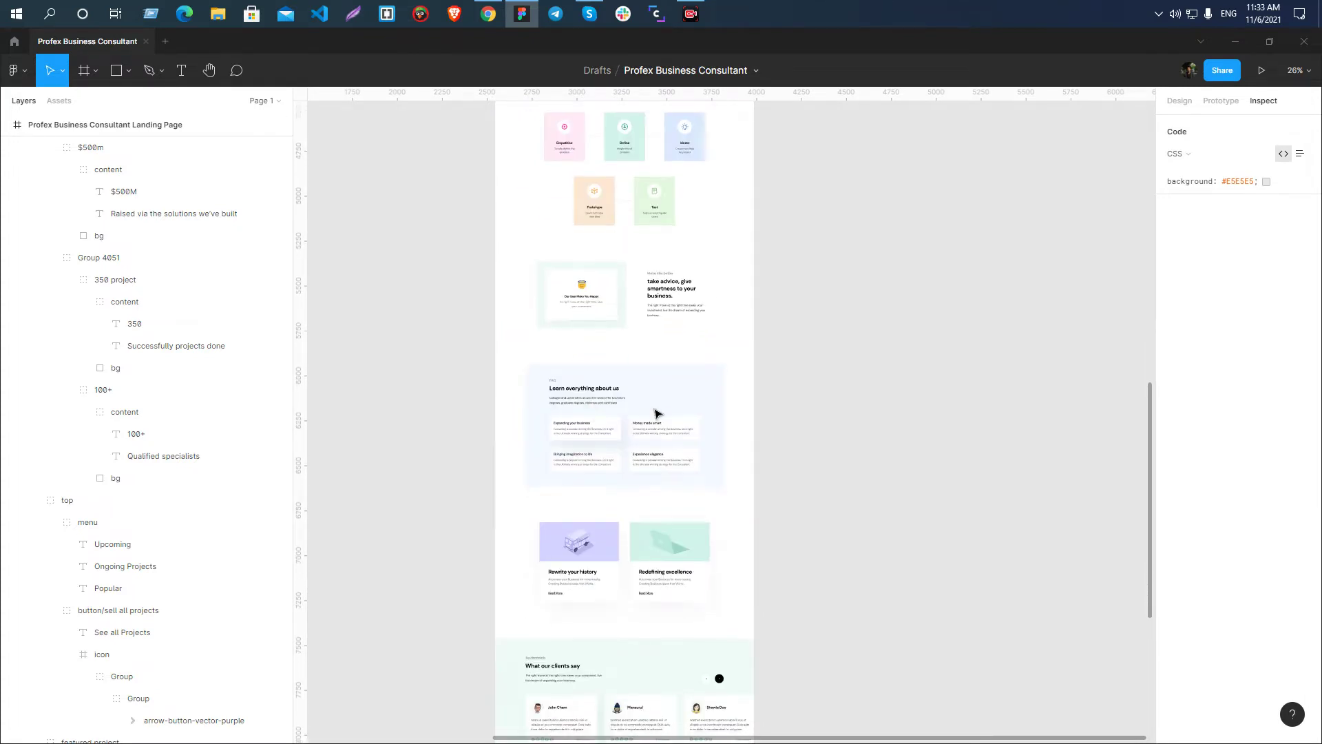
scroll(655, 413, "down", 6)
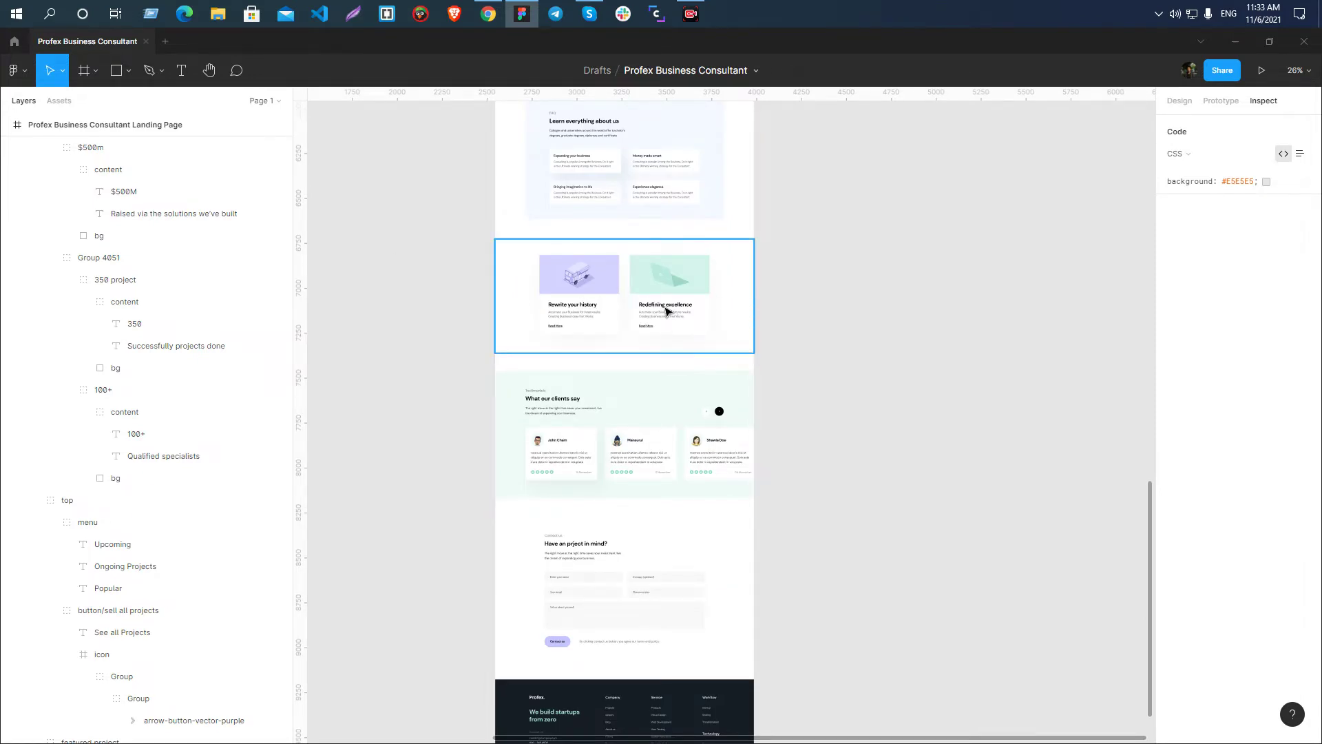
- Review the landing page sections in Figma around Our trusted clients, and check the spacing of c-section-projects in Webflow
scroll(667, 311, "down", 5)
scroll(582, 535, "up", 15)
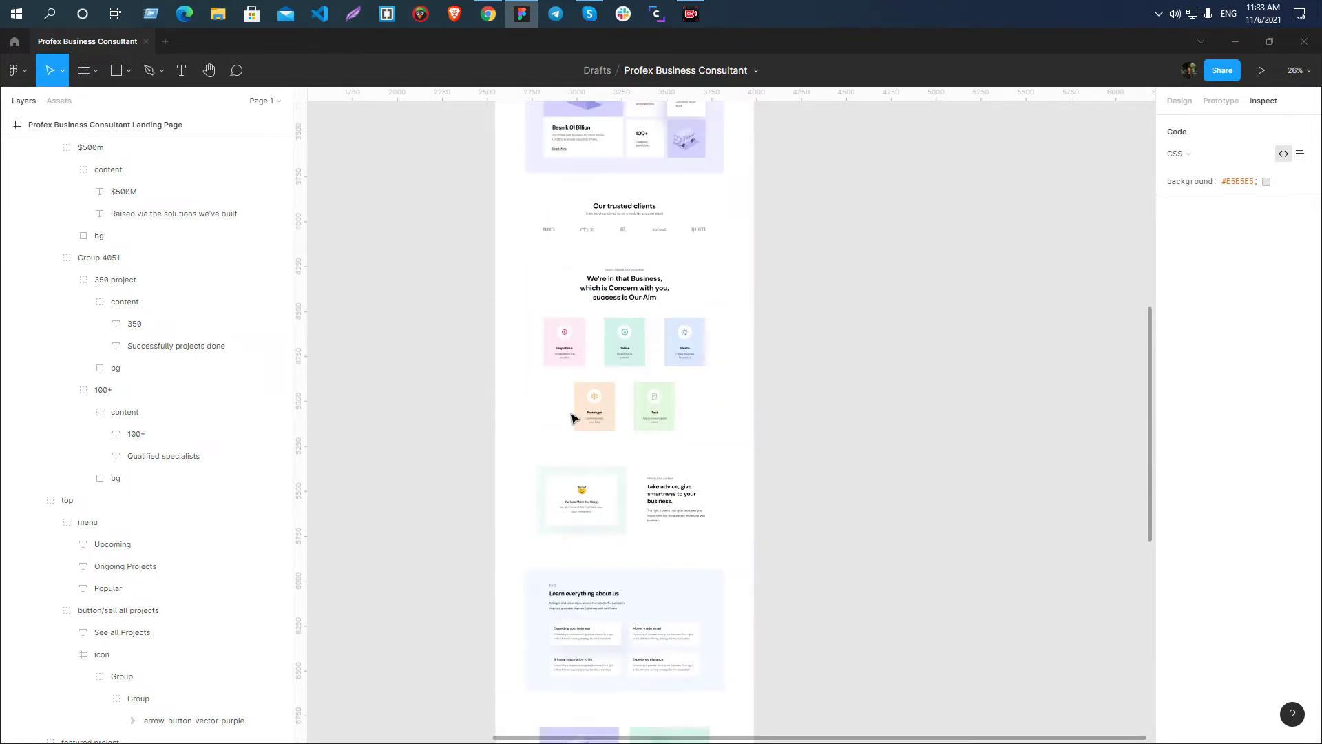
scroll(630, 246, "up", 5)
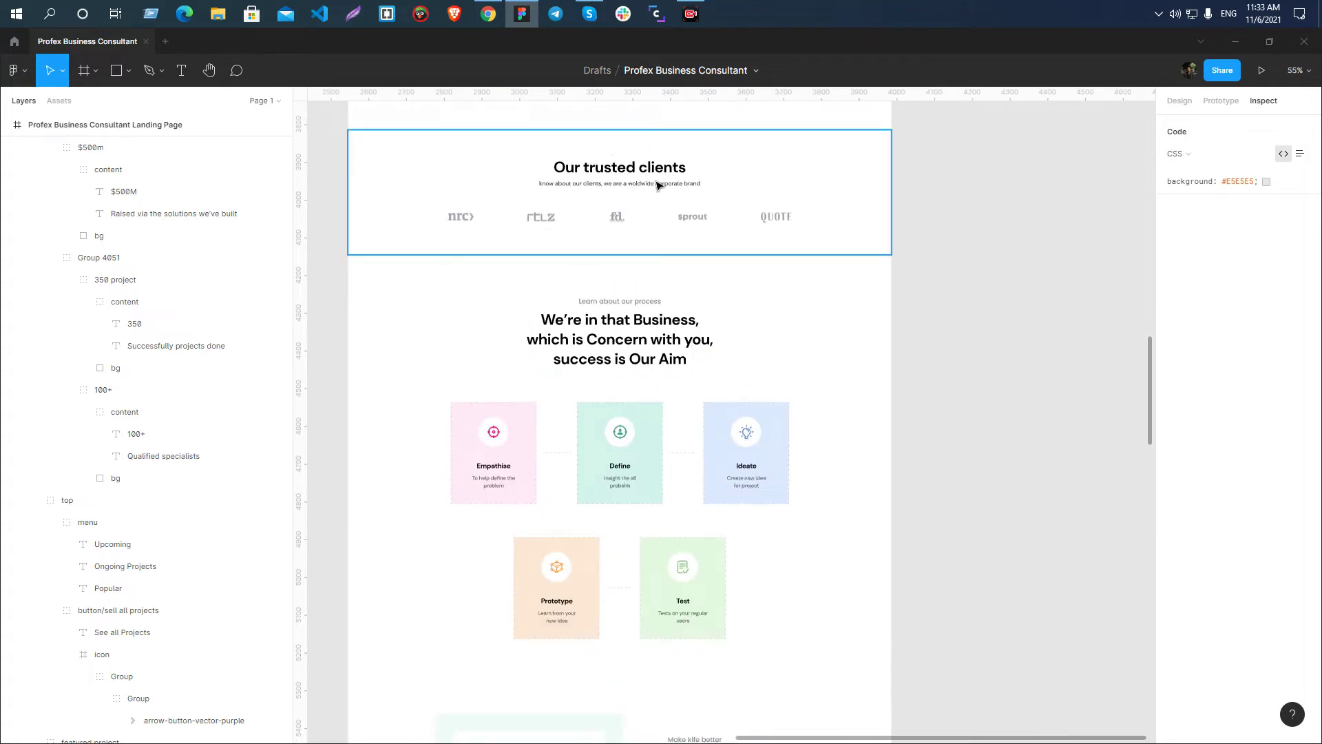
scroll(815, 314, "down", 4)
scroll(723, 272, "up", 5)
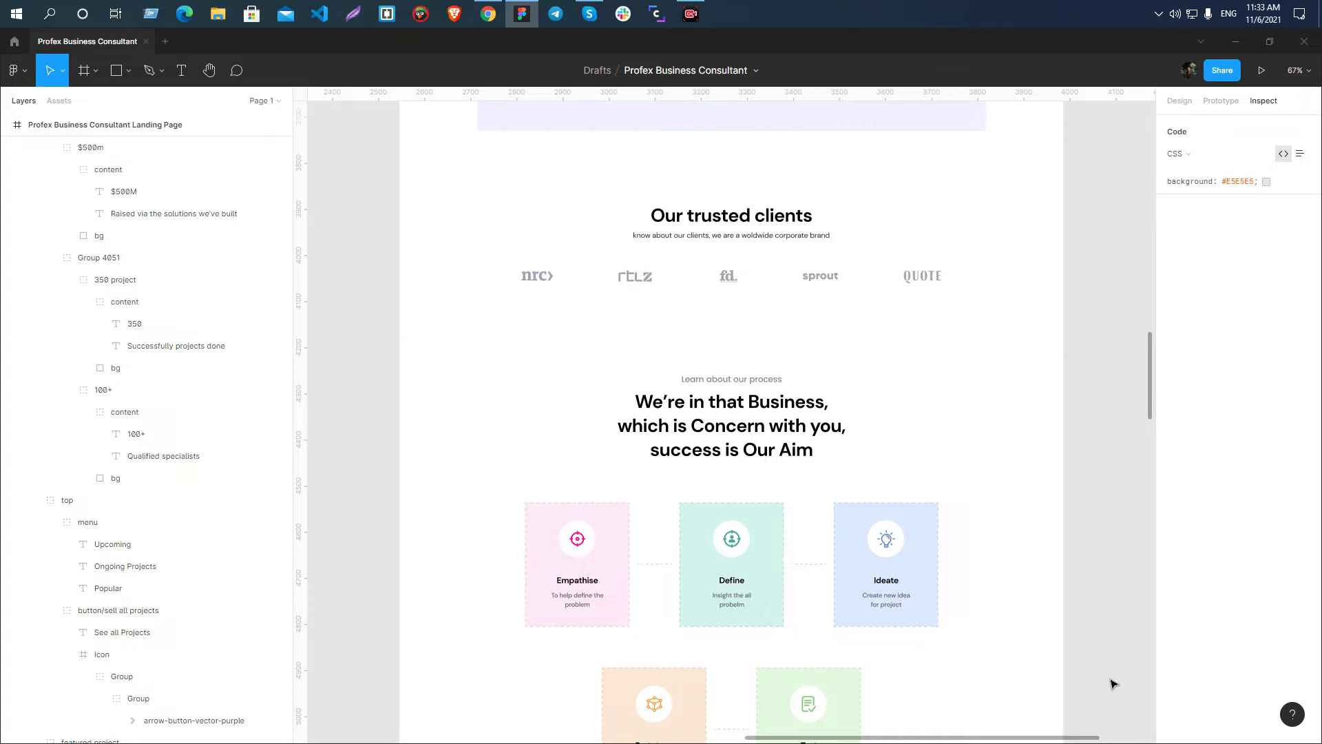
key("alt+Tab")
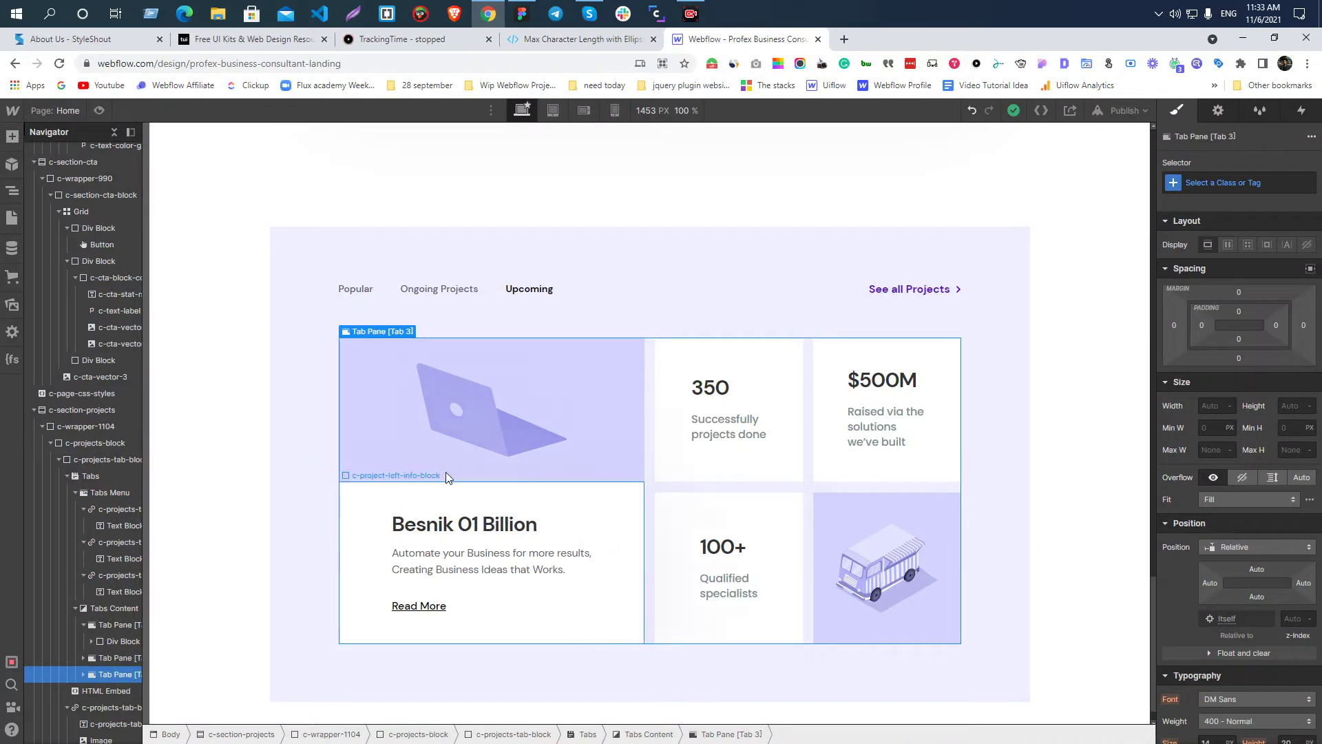
left_click(200, 402)
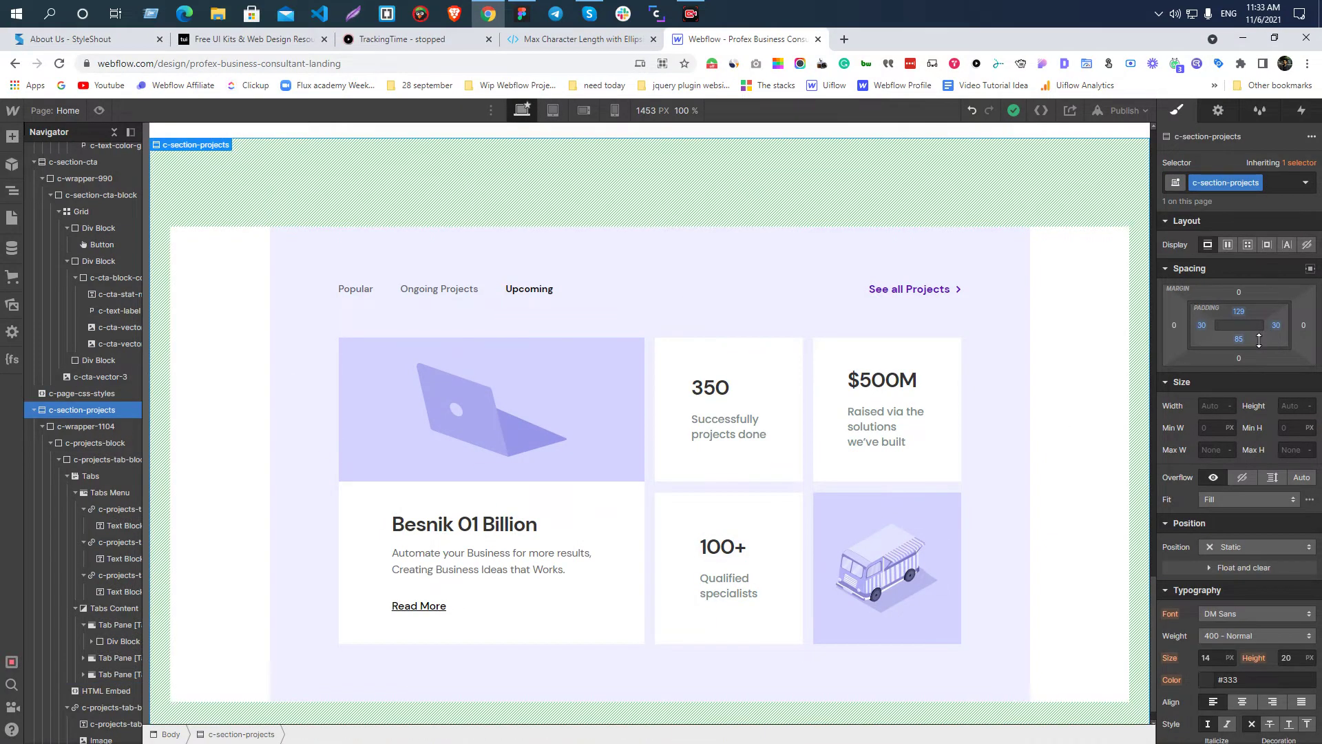
- Switch to Figma and inspect the Our-Clients frame, its heading and the logos group
key("alt+Tab")
scroll(653, 305, "up", 1)
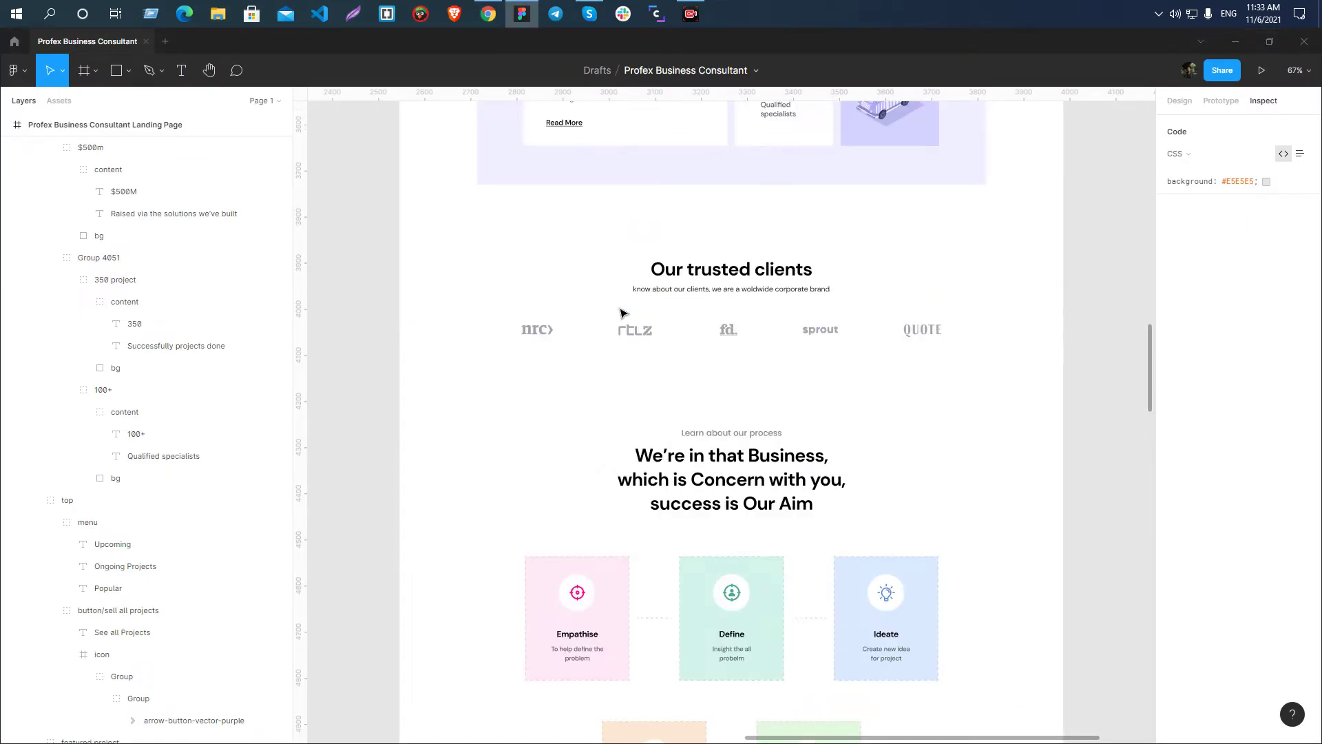
left_click(651, 289)
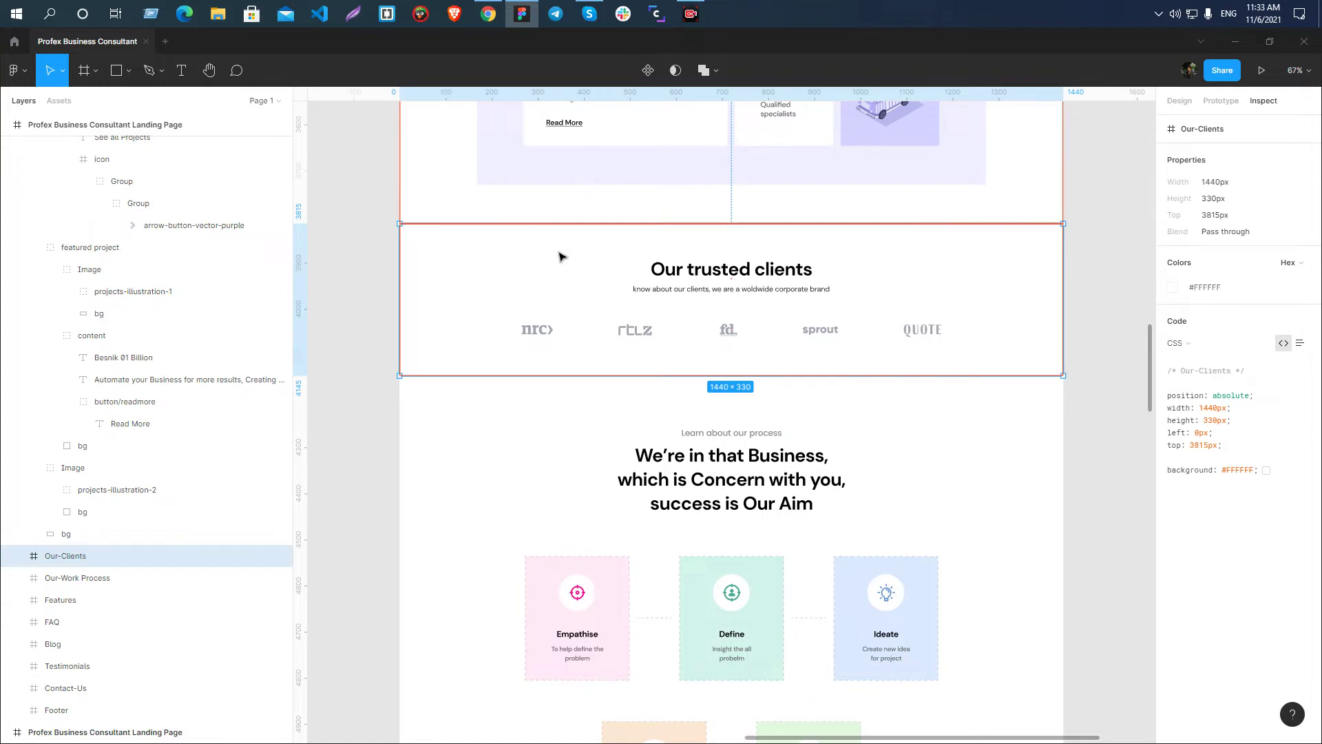
left_click(720, 268)
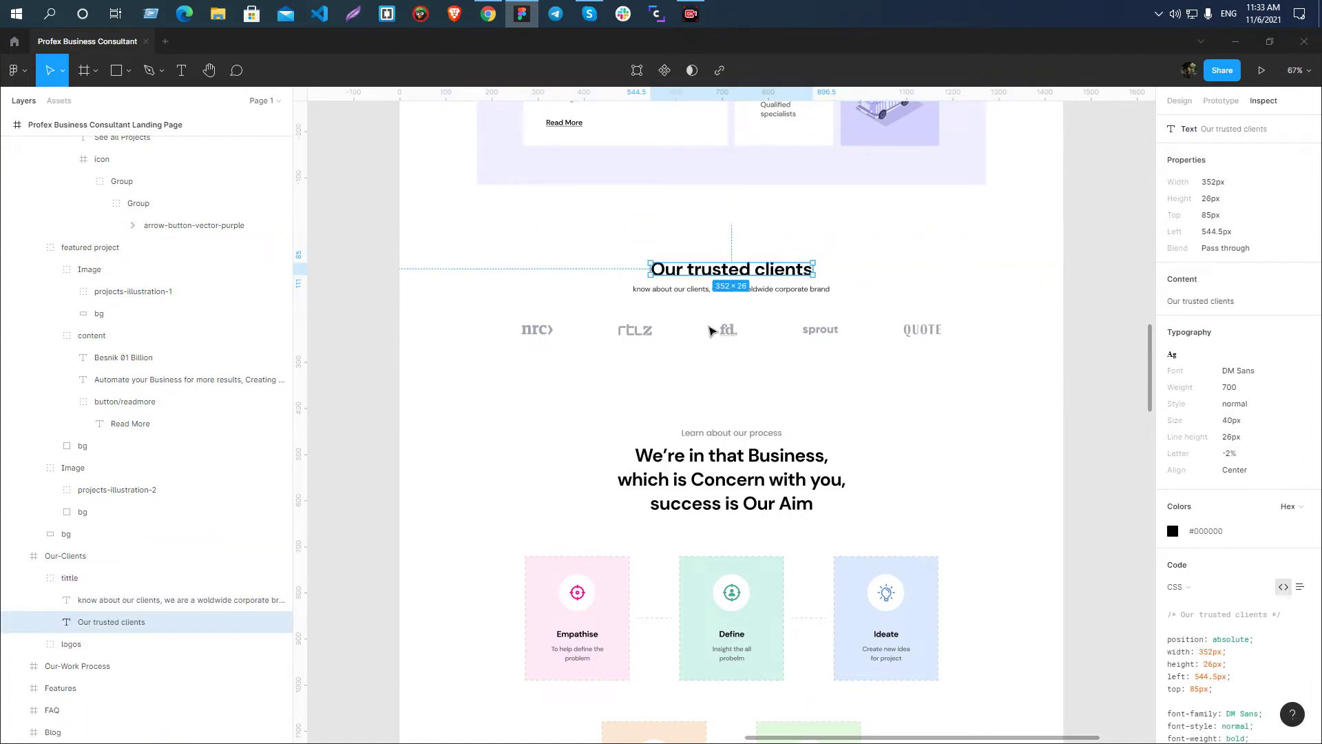
left_click(729, 334)
- In Webflow, collapse the element tree and move c-page-css-styles to the end of the Body, below c-section-projects
key("alt+Tab")
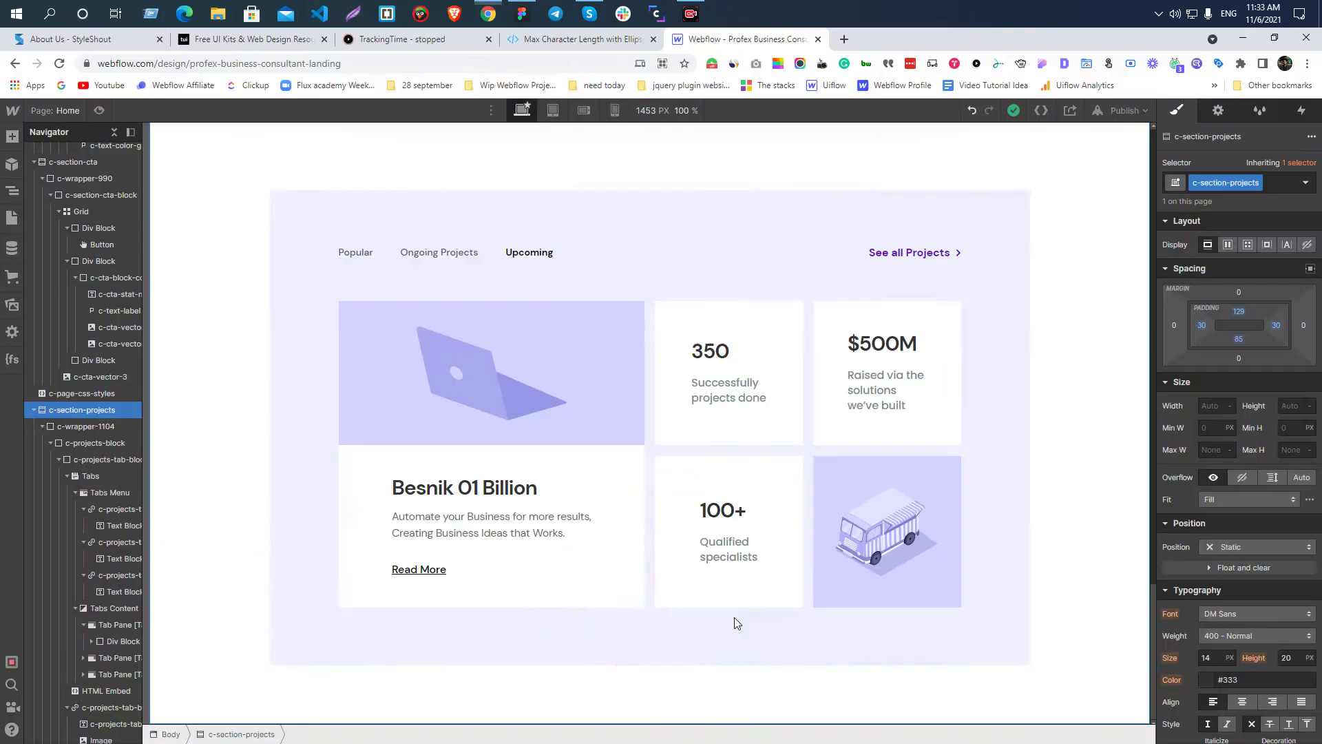
left_click(114, 132)
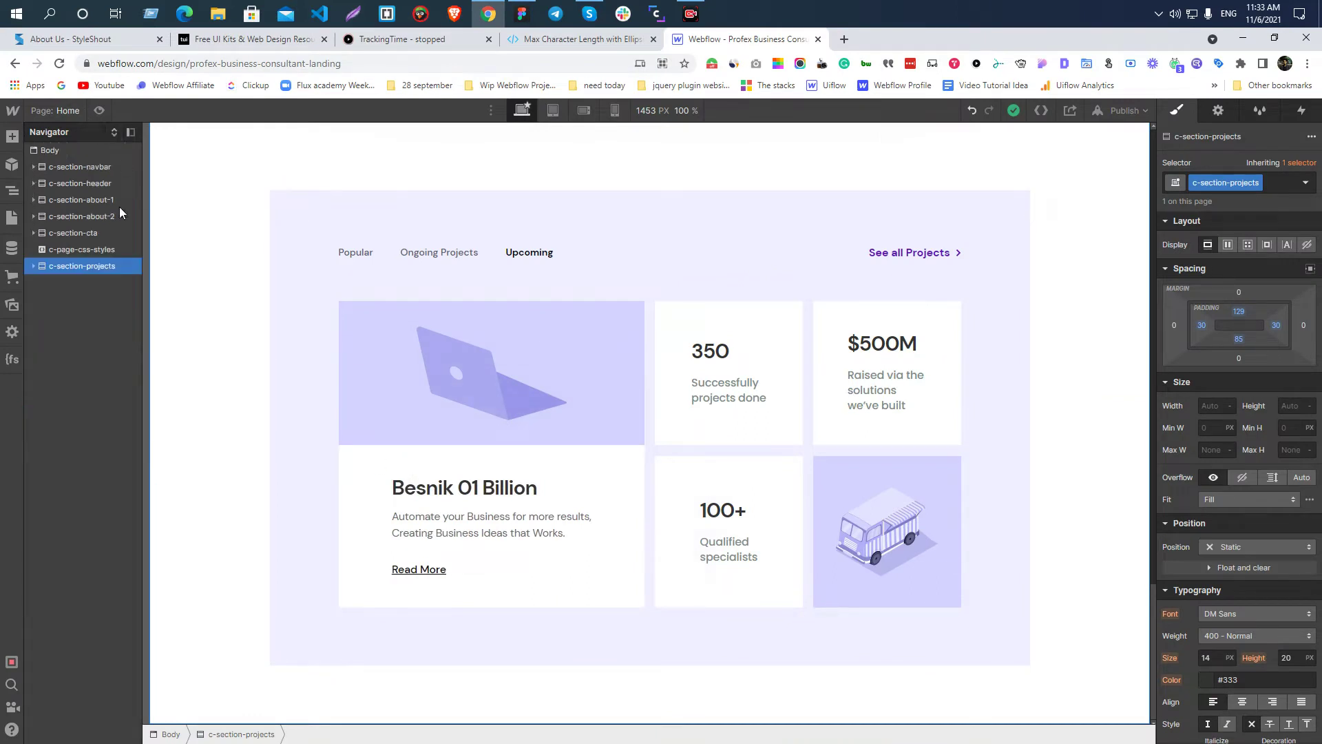
left_click(60, 150)
left_click_drag(73, 246, 81, 166)
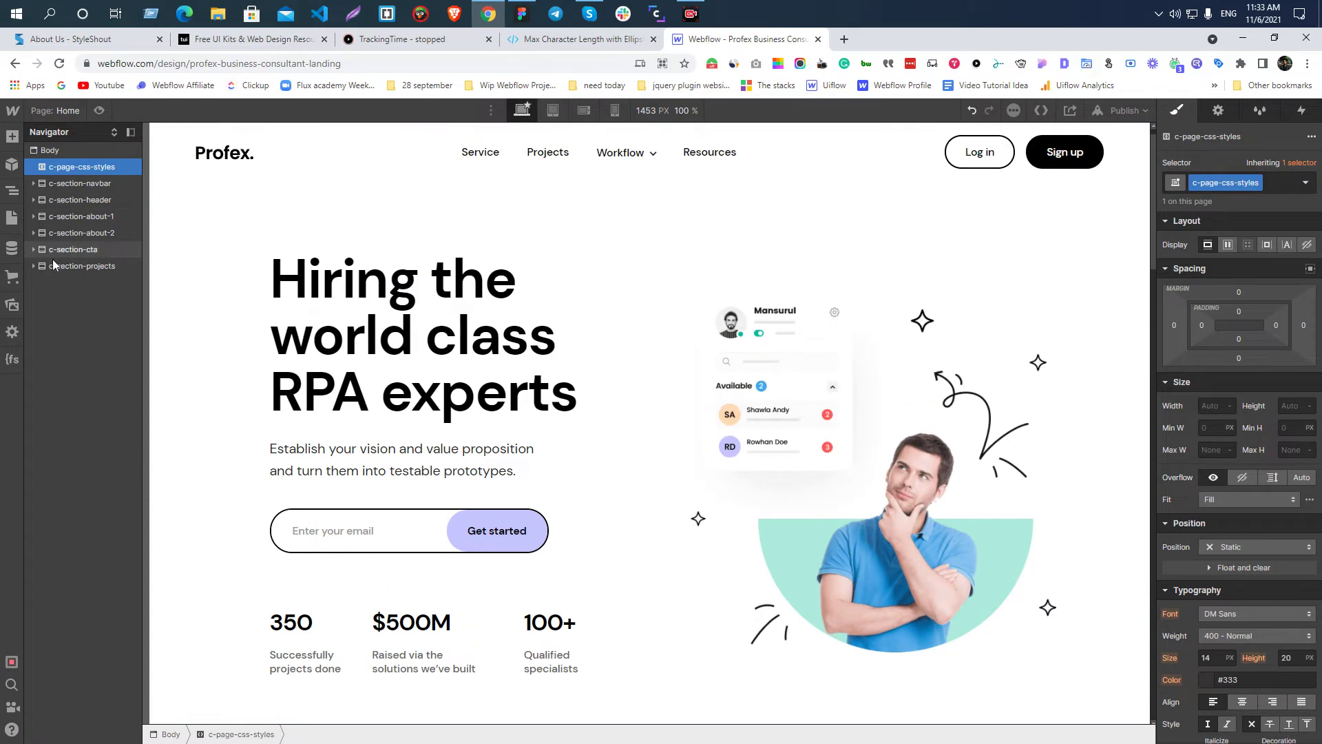
left_click_drag(83, 165, 66, 272)
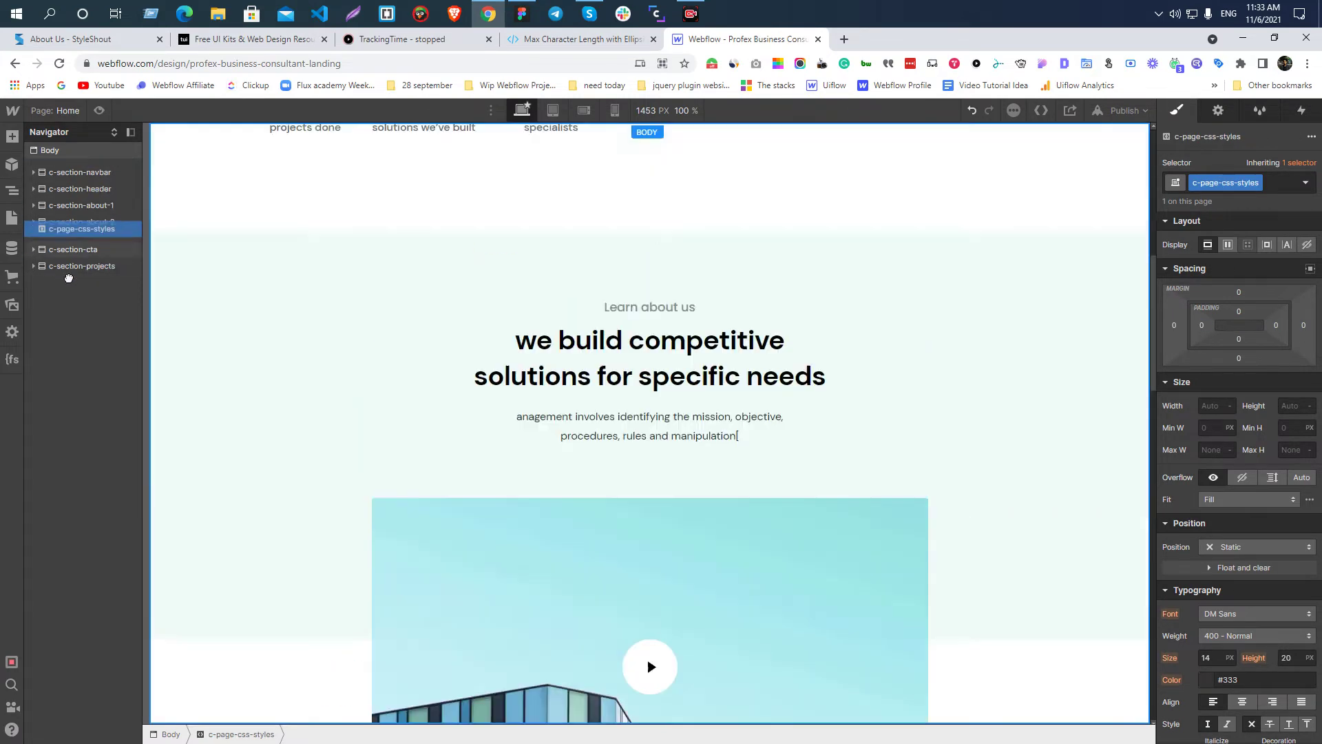
- Add a Section between c-section-projects and c-page-css-styles, and give it the class c-section-brands-logo
key("ctrl+e")
type("se")
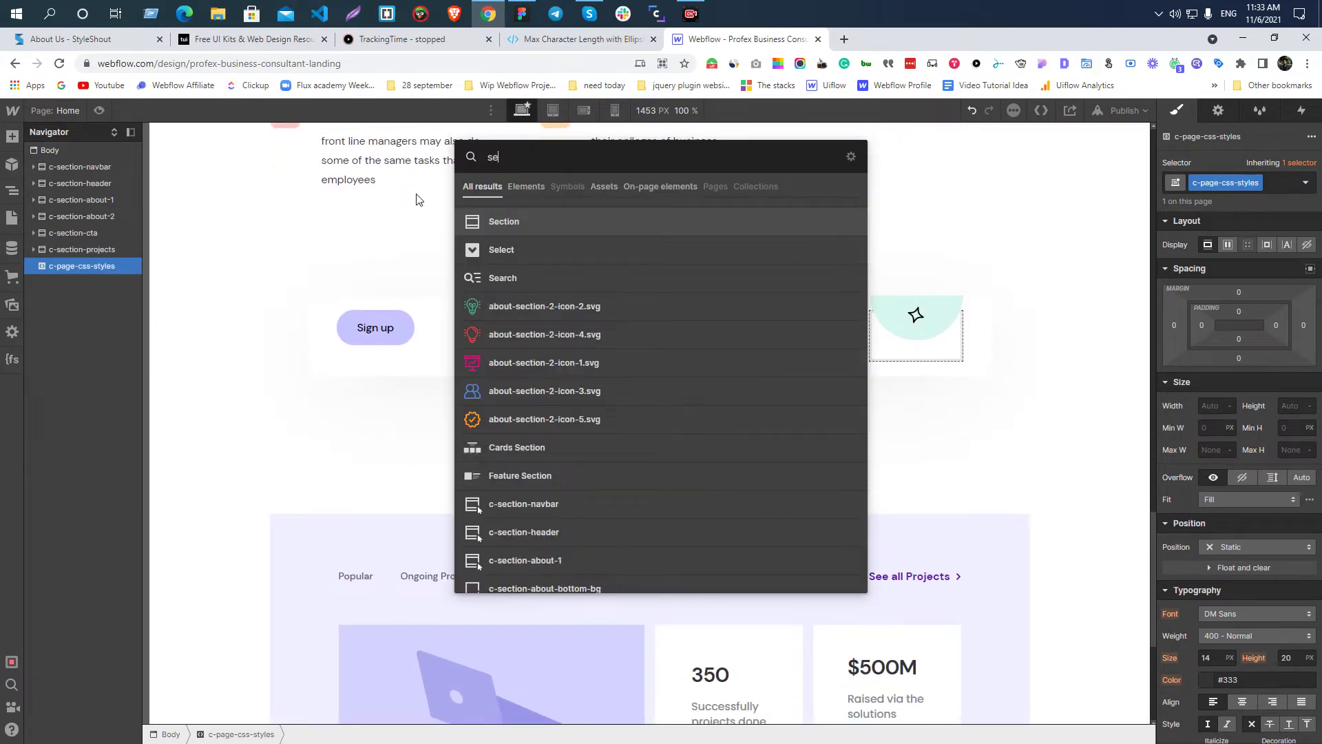
left_click(490, 225)
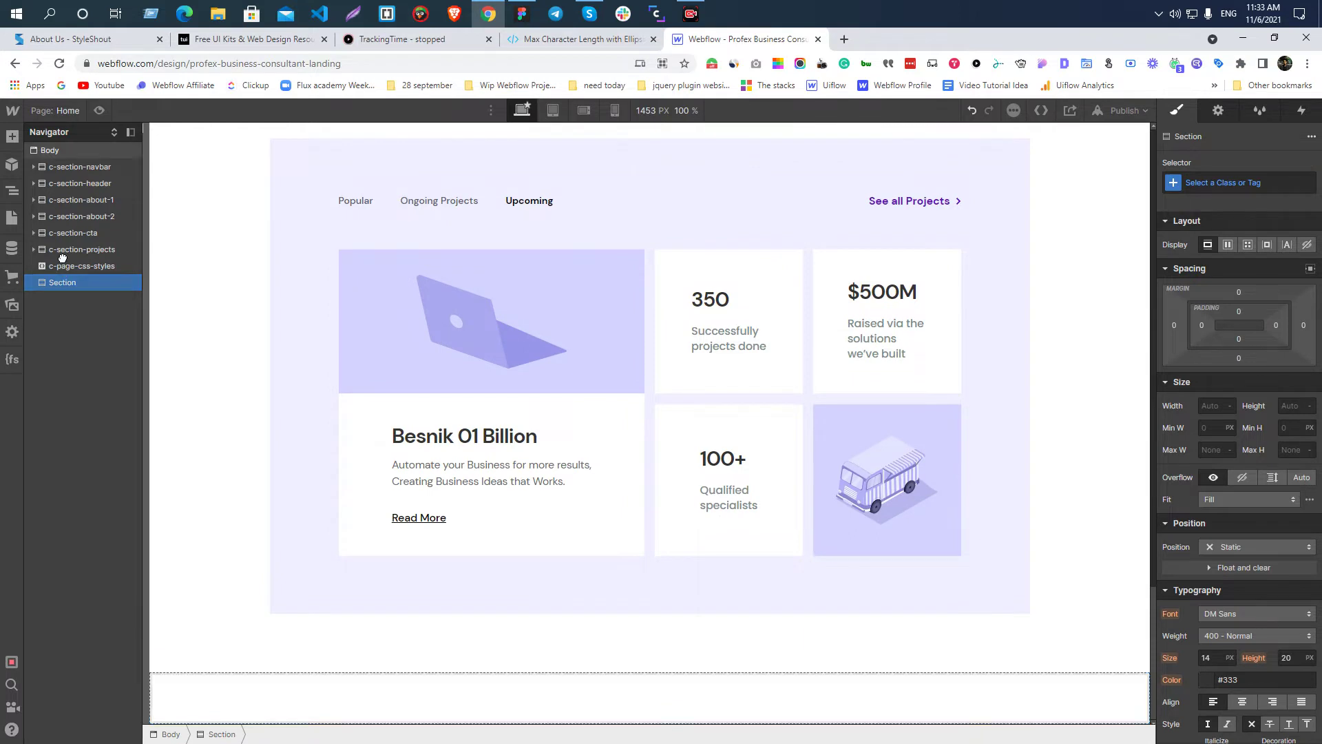
left_click(1217, 182)
type("c")
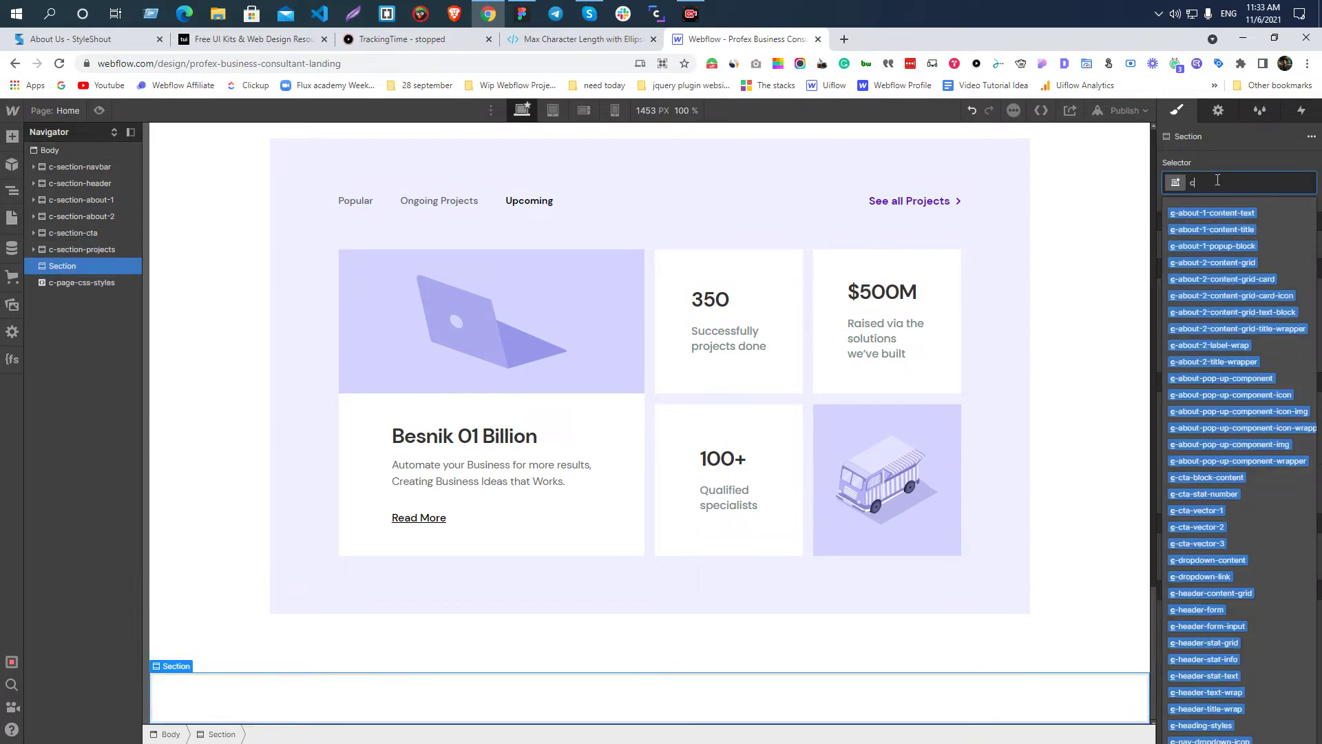
type("-section-")
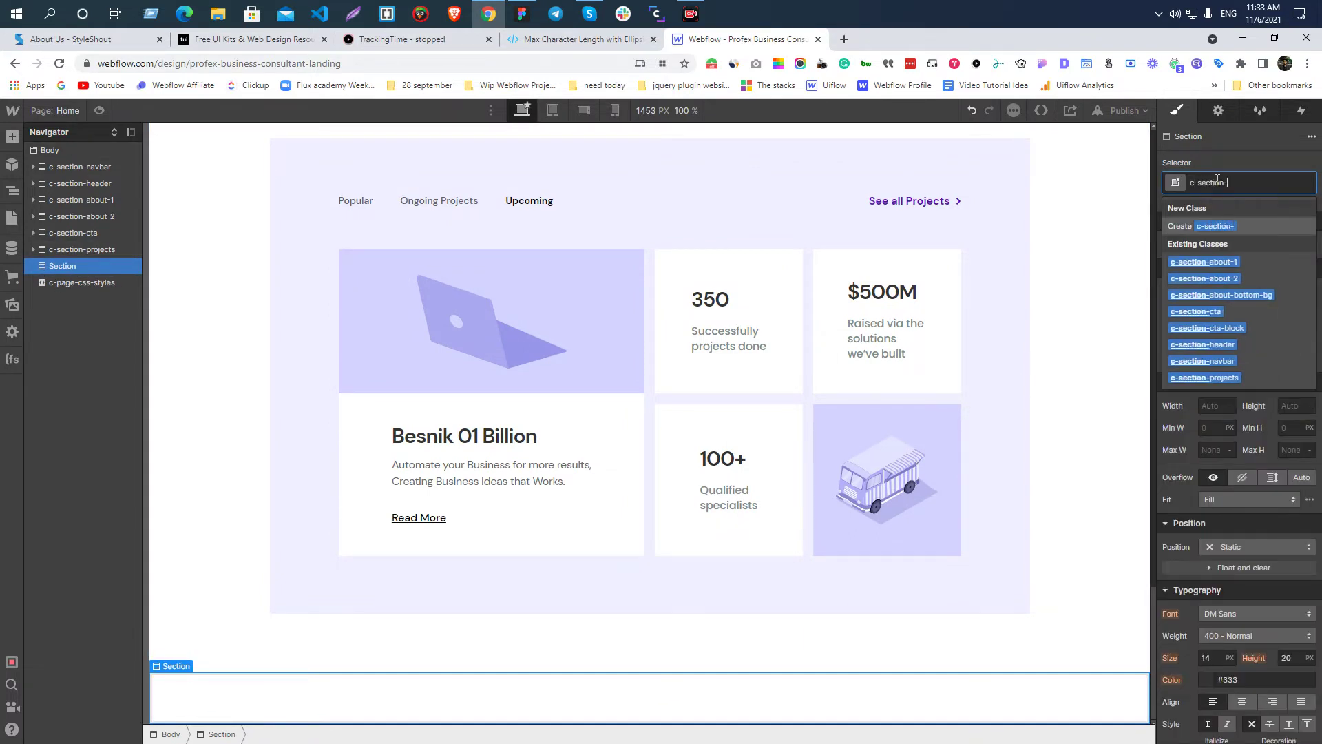
type("bran")
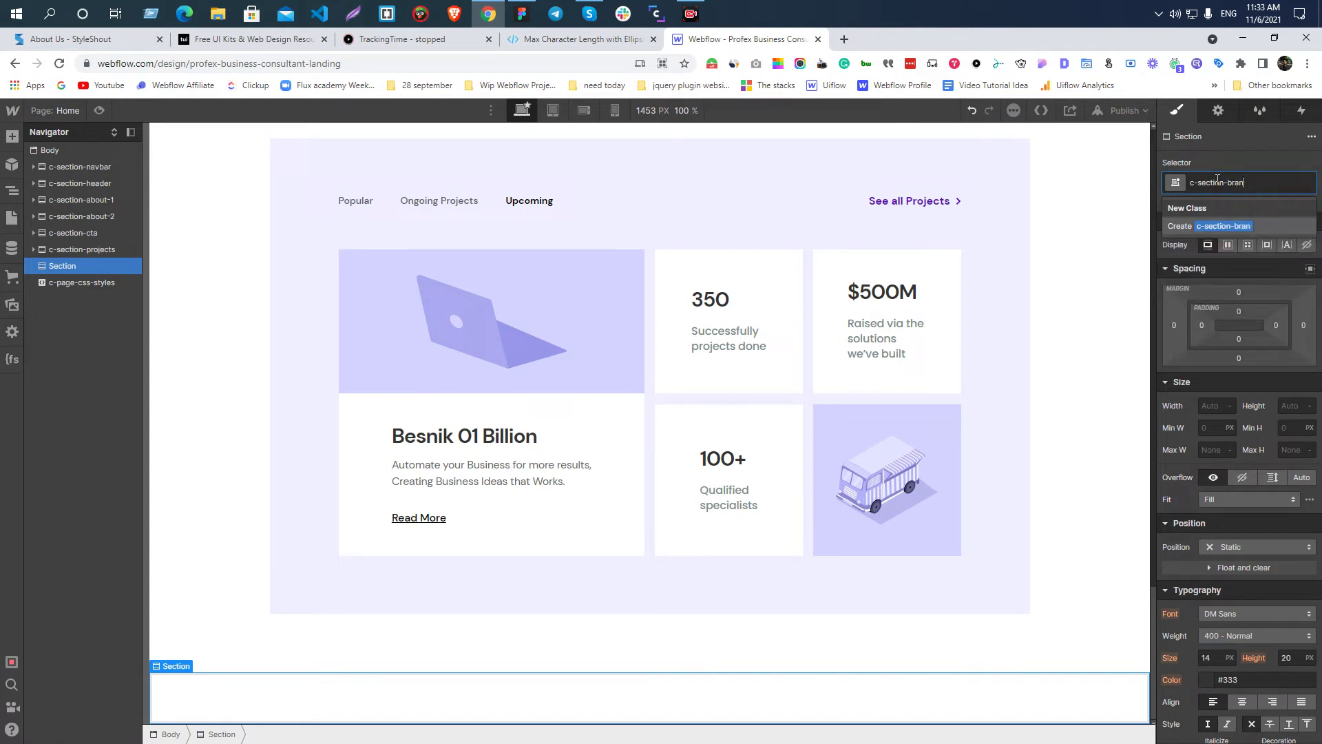
type("ds-logo")
key("Return")
- Check the Our-Clients title spacing in Figma, and set c-section-brands-logo's padding to 85 px top and 80 px bottom in Webflow
key("alt+Tab")
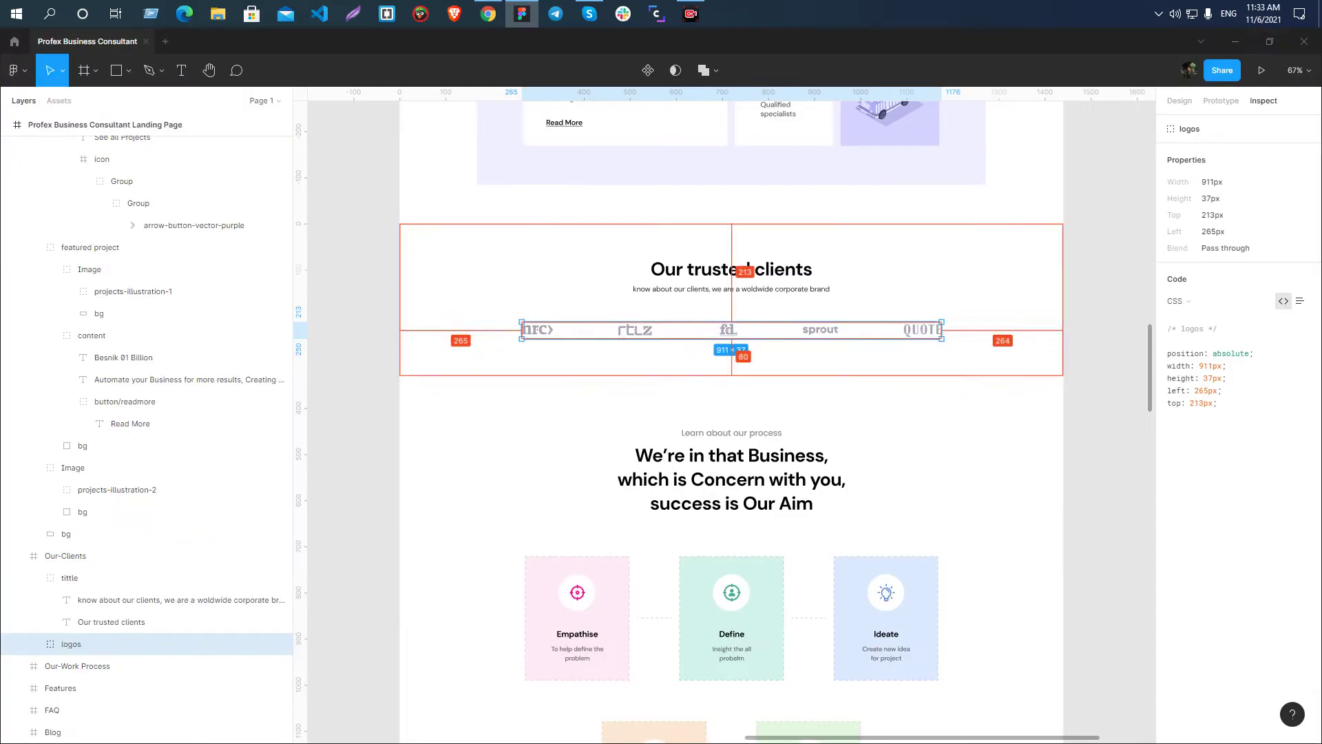
left_click(730, 270)
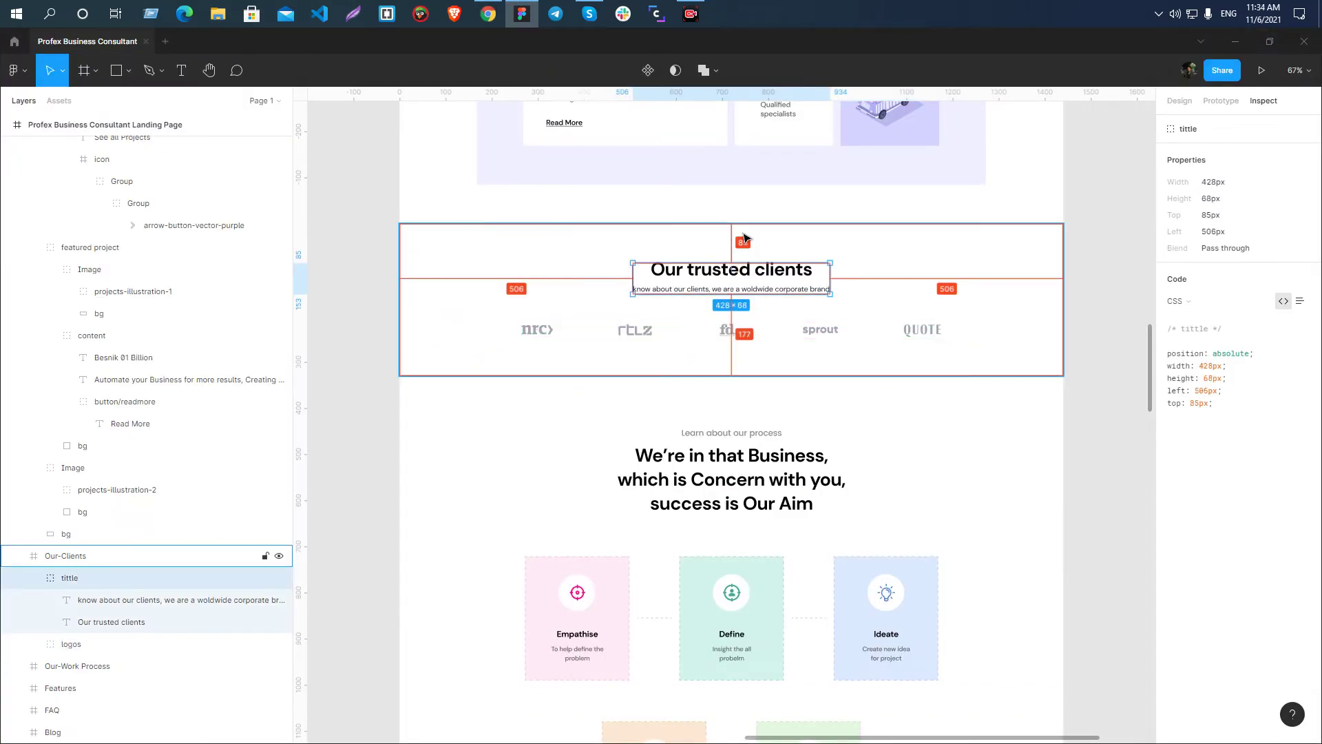
key("alt+Tab")
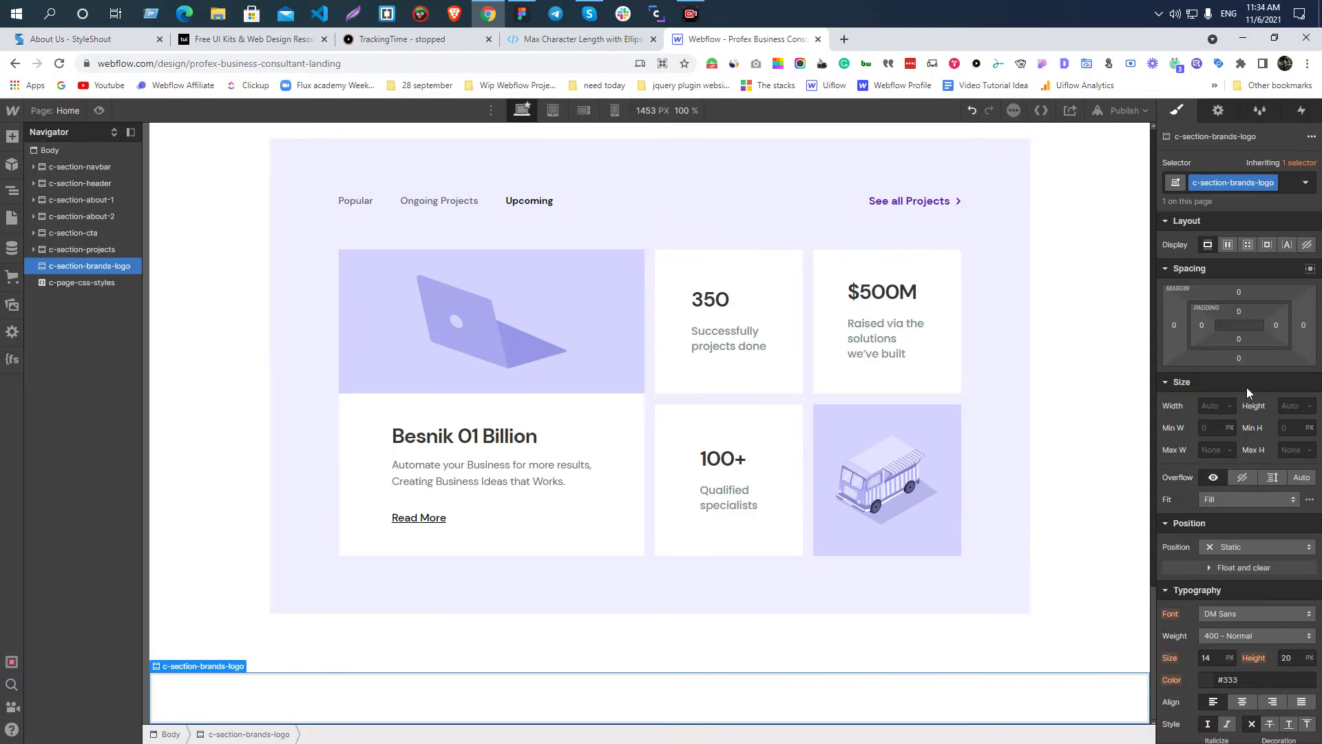
left_click(1239, 312)
type("8")
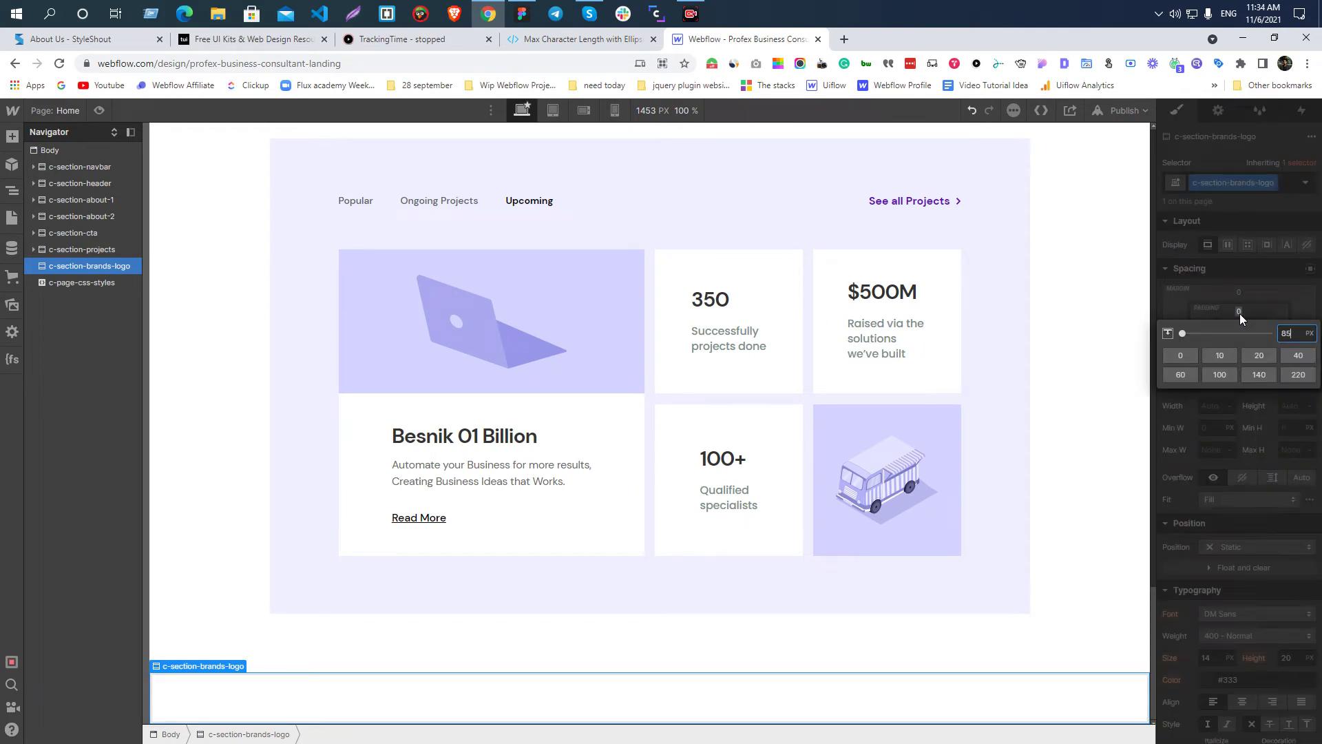
type("5")
key("Return")
left_click(1237, 338)
type("80")
key("Return")
- Set the left and right padding of c-section-brands-logo to 30 px
mouse_move(1202, 325)
left_mouse_down()
mouse_move(1218, 337)
mouse_move(1205, 332)
left_mouse_up()
left_click(1203, 325)
type("32")
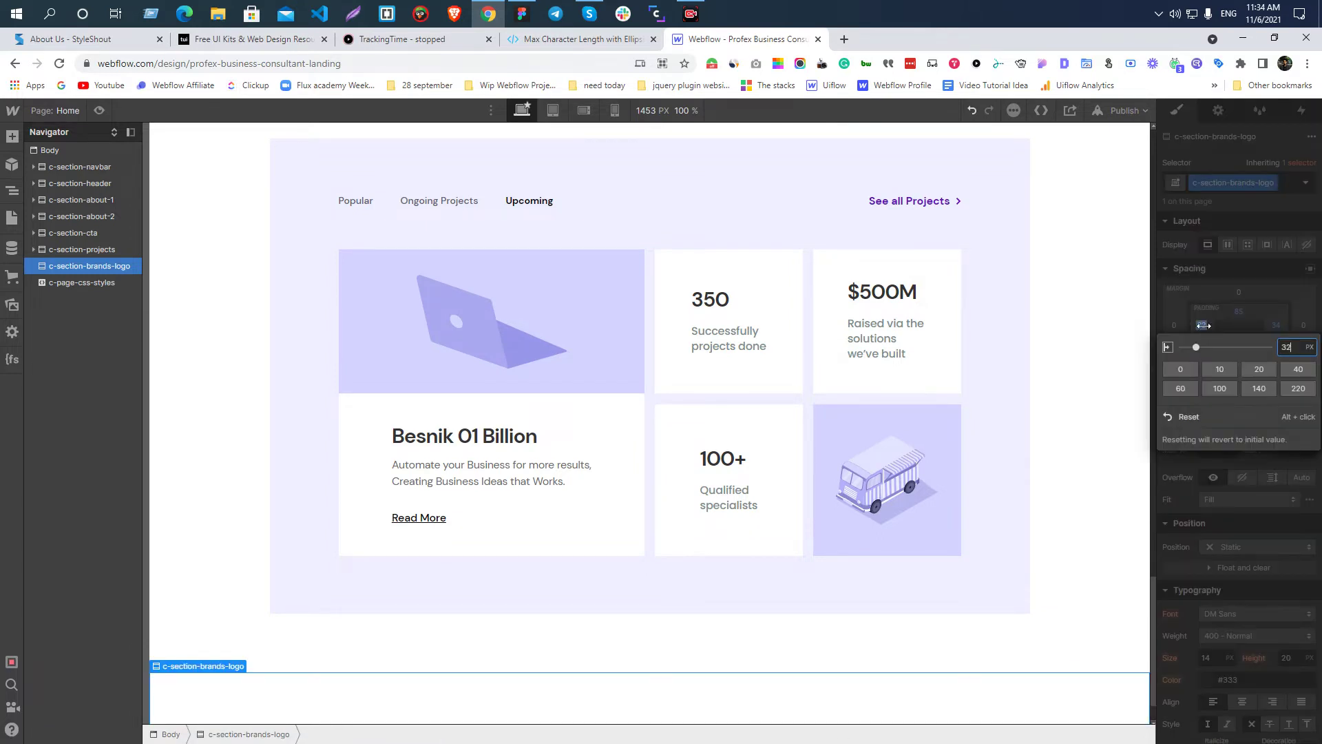
left_click(1276, 325)
type("32")
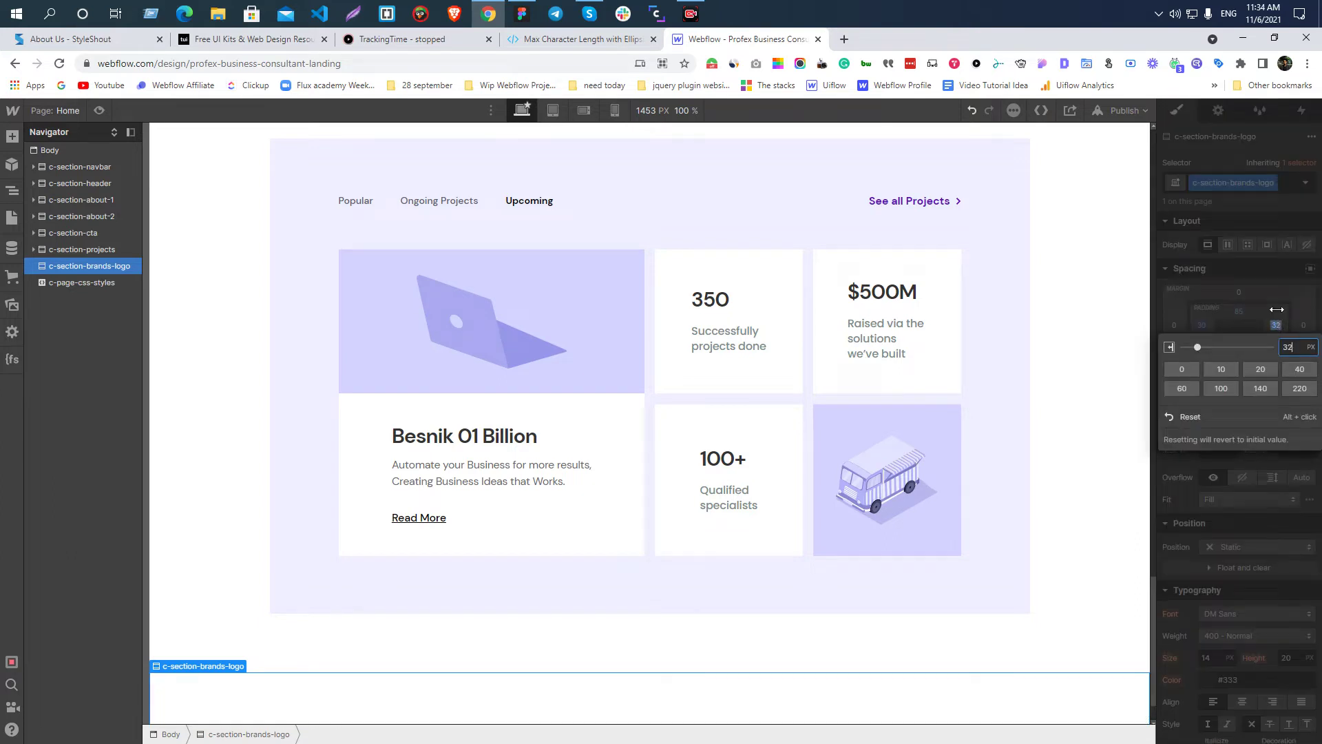
left_click(1276, 306)
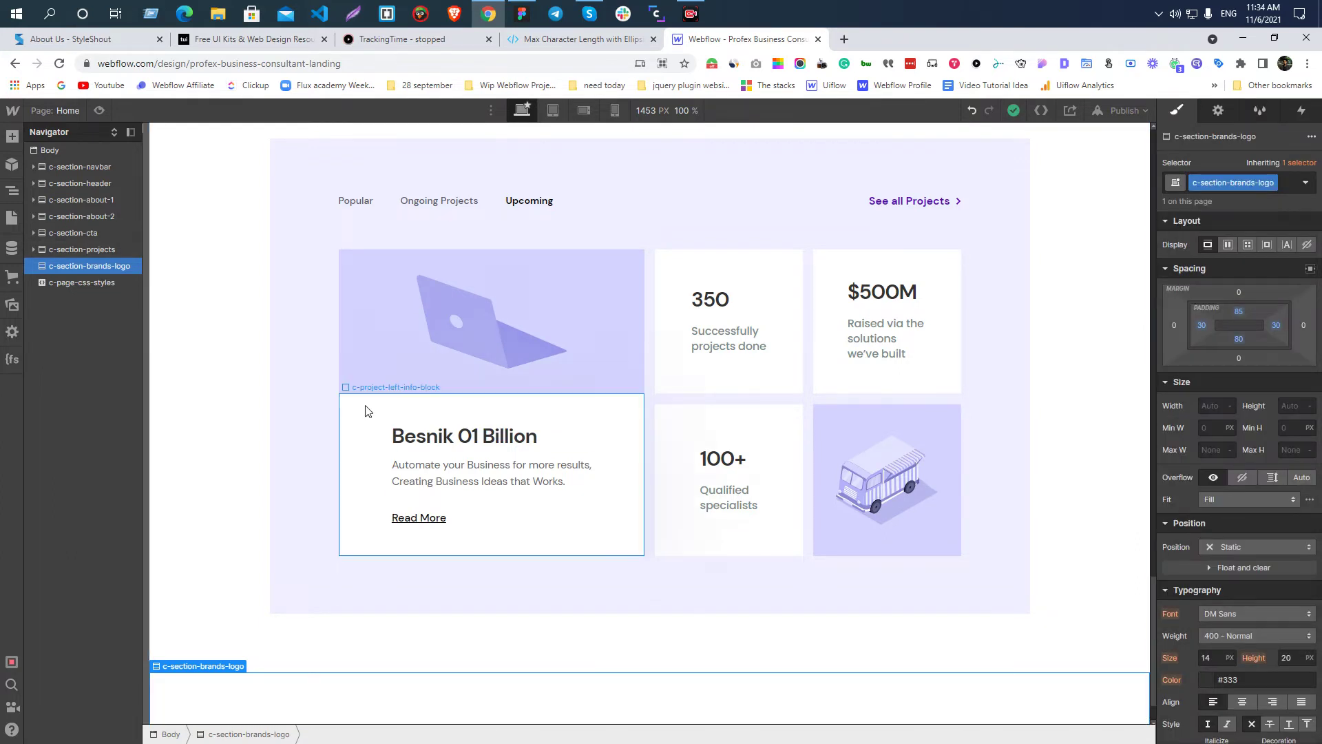
- Inspect the width of the logos group in Figma and return to Webflow
scroll(364, 405, "down", 1)
key("alt+Tab")
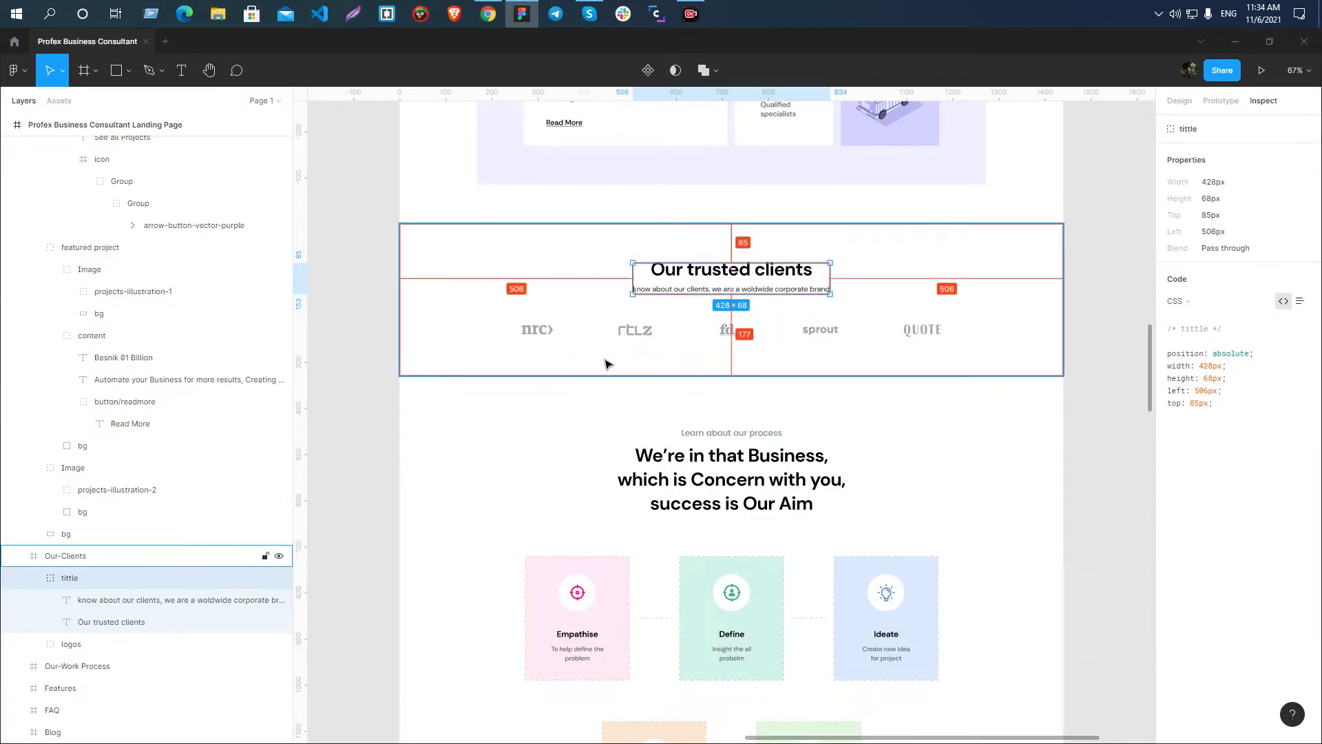
left_click(629, 329)
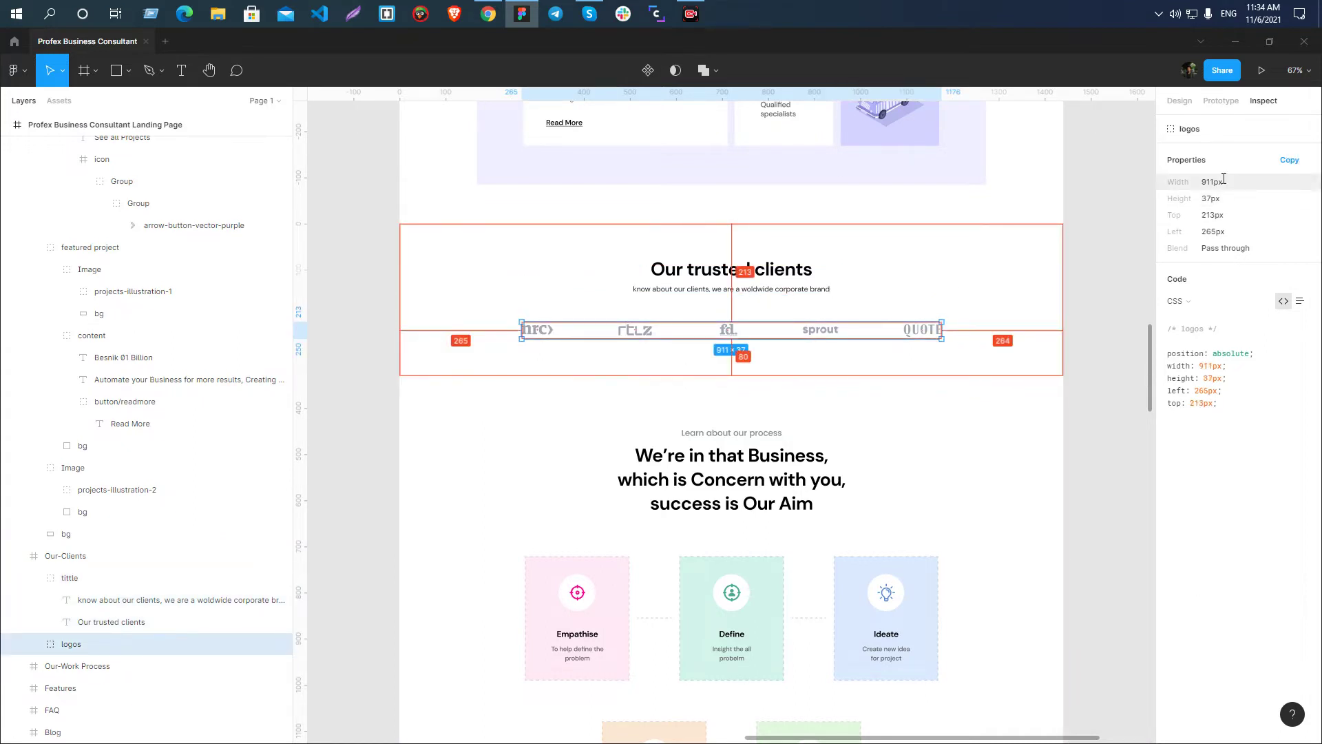
key("alt+Tab")
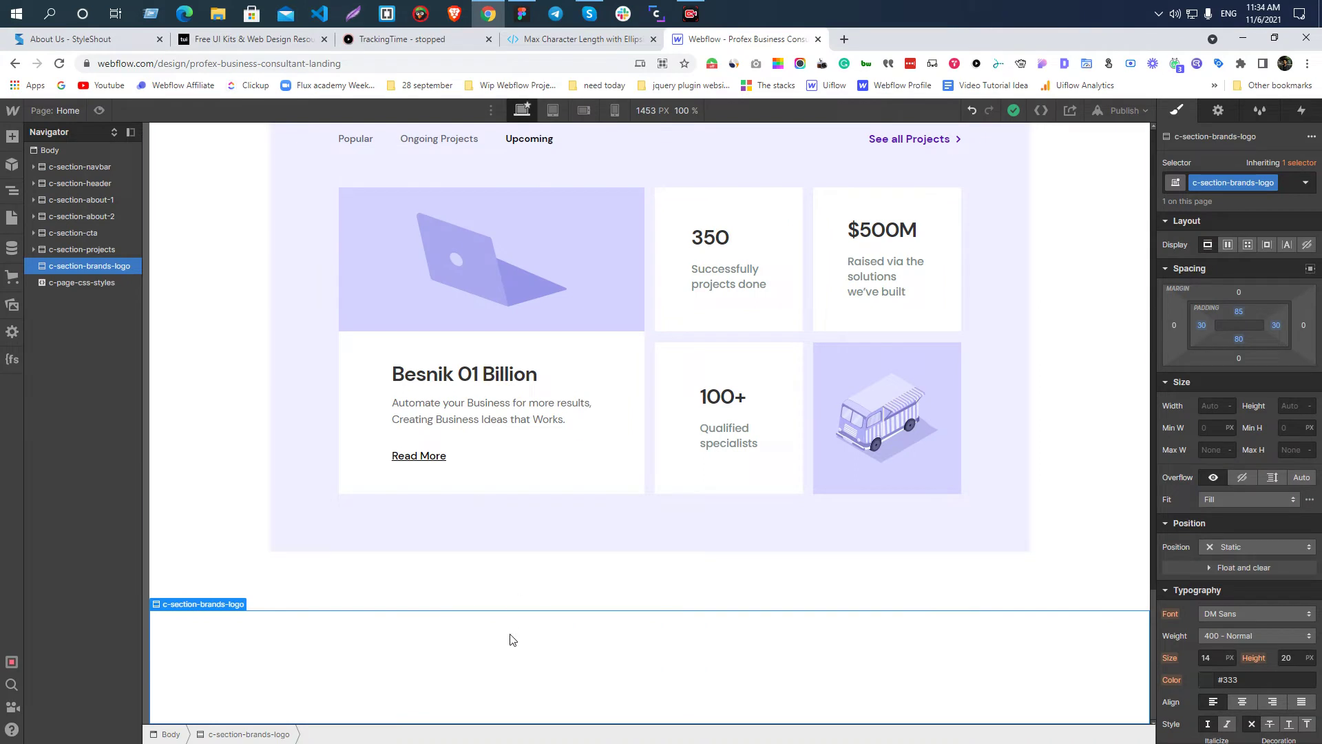
- Add a Div Block inside c-section-brands-logo and apply the existing class c-wrapper-990 to it
key("ctrl+e")
type("div")
key("Return")
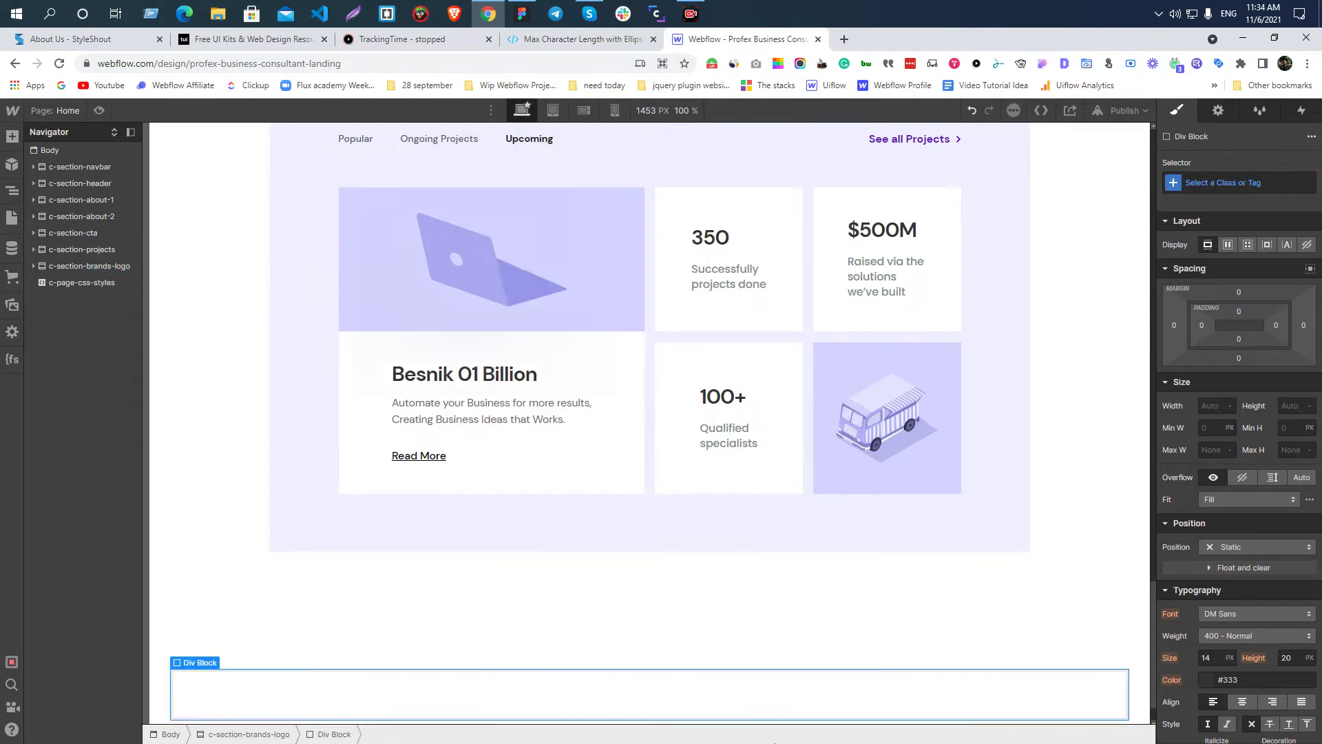
left_click(1207, 186)
type("c-wrapper-990")
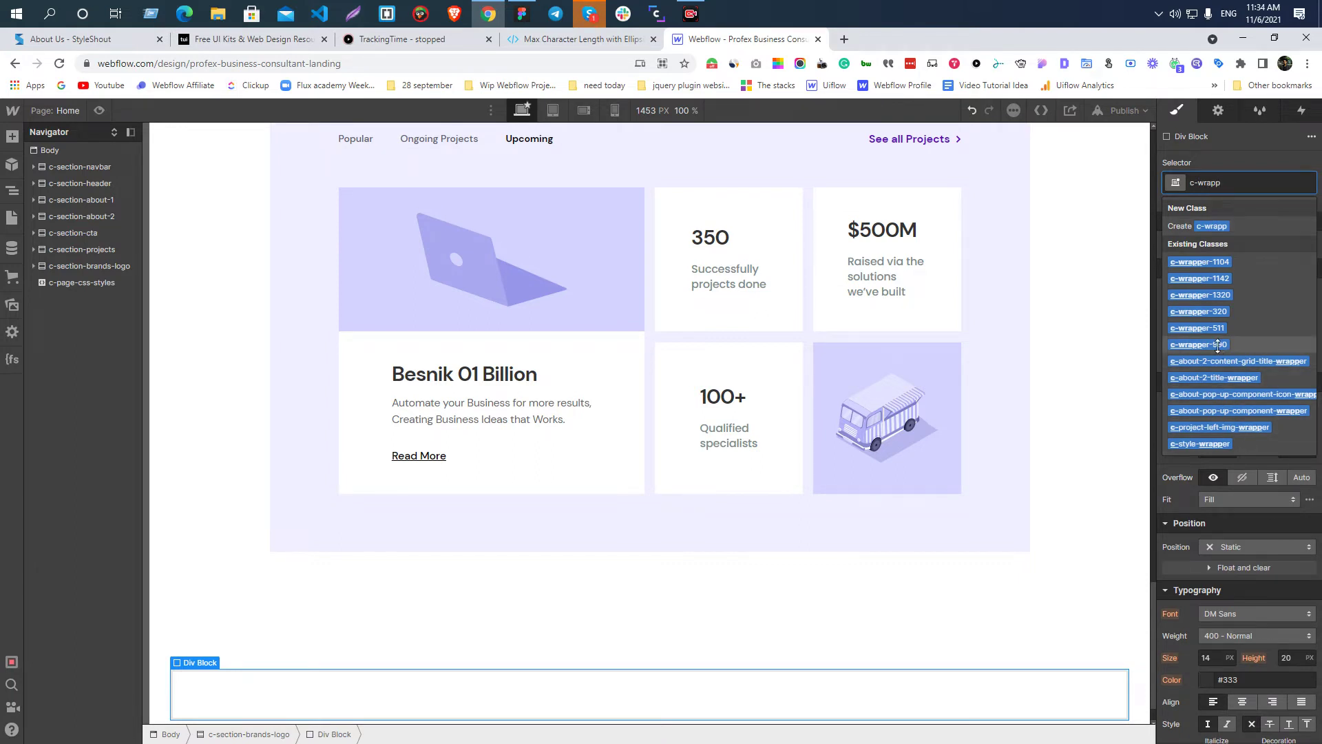
left_click(1217, 346)
scroll(393, 637, "down", 1)
left_click(245, 628)
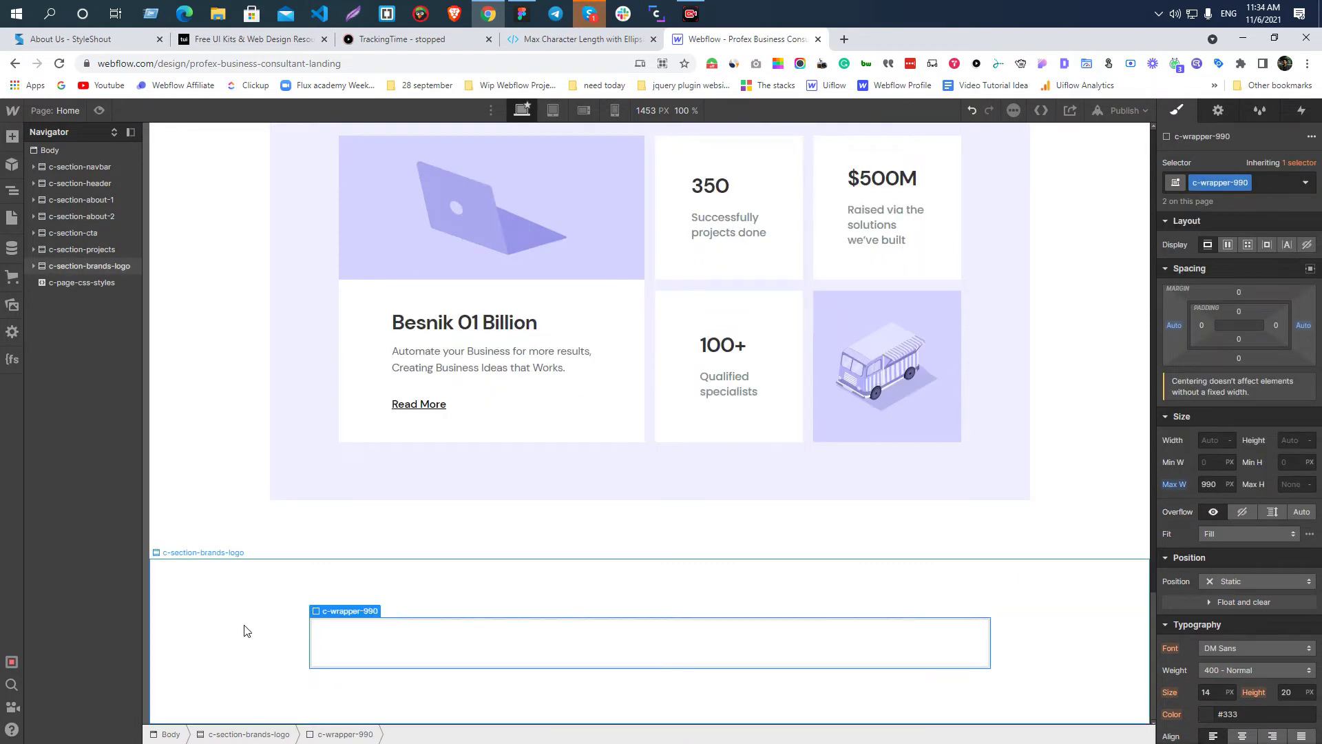
- Duplicate the wrapper's class, rename the copy c-wrapper-911, and set its max width to 911 px
left_click(406, 631)
left_click(1232, 183)
left_click(1247, 222)
key("End")
key("BackSpace")
key("BackSpace")
key("BackSpace")
key("BackSpace")
key("BackSpace")
key("BackSpace")
key("BackSpace")
key("BackSpace")
type("911")
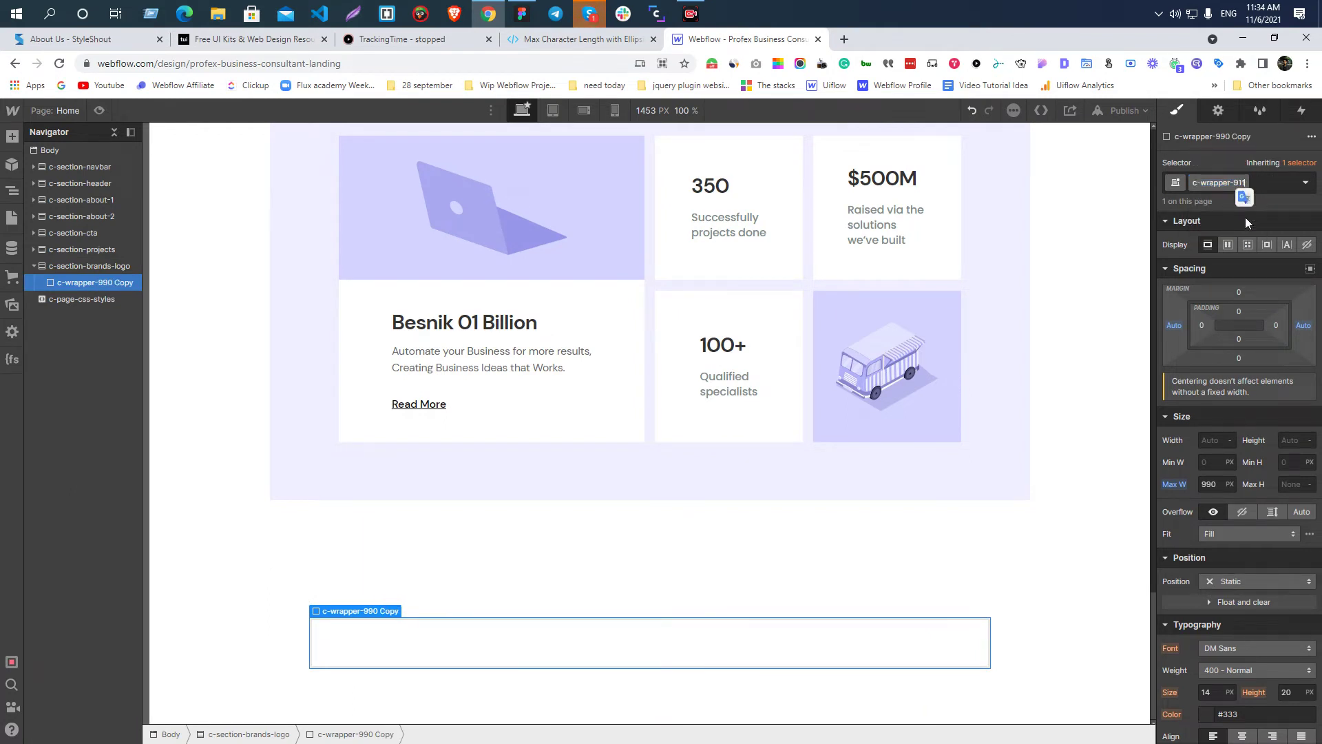
key("Return")
left_click(1210, 484)
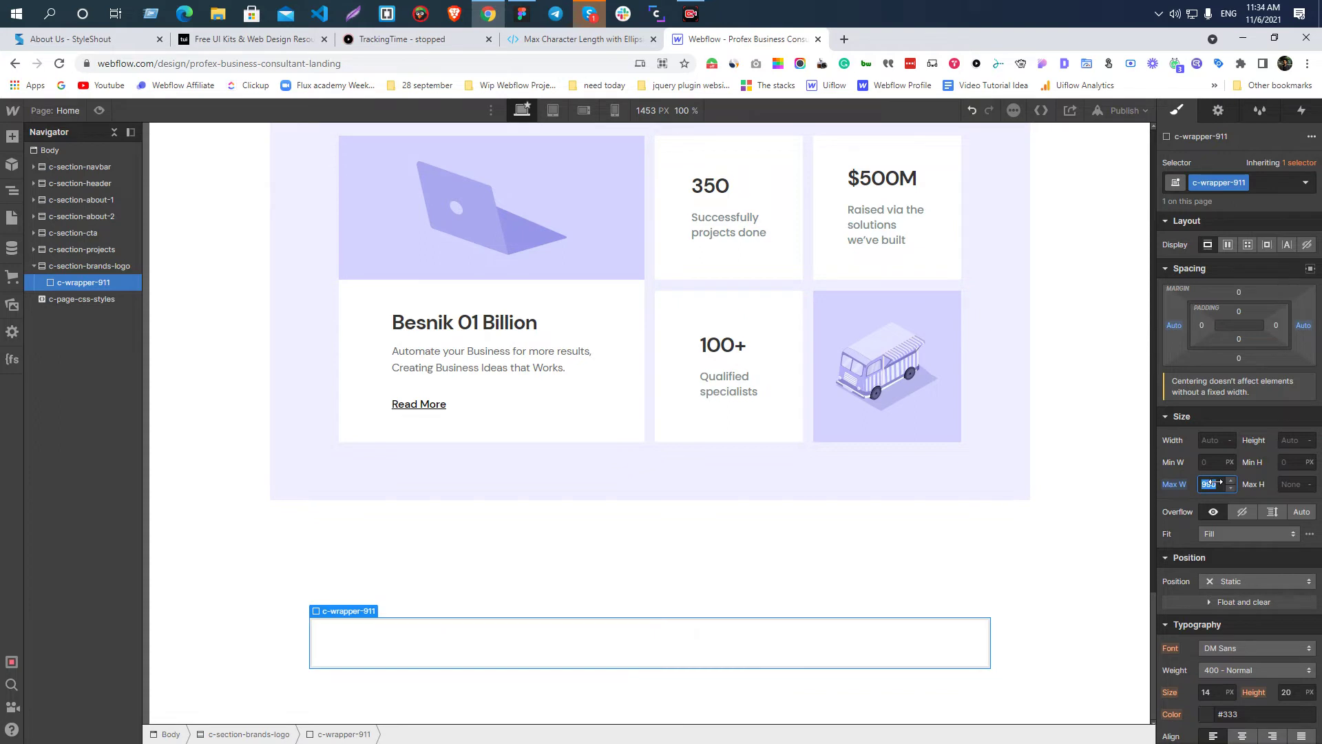
type("911")
key("Return")
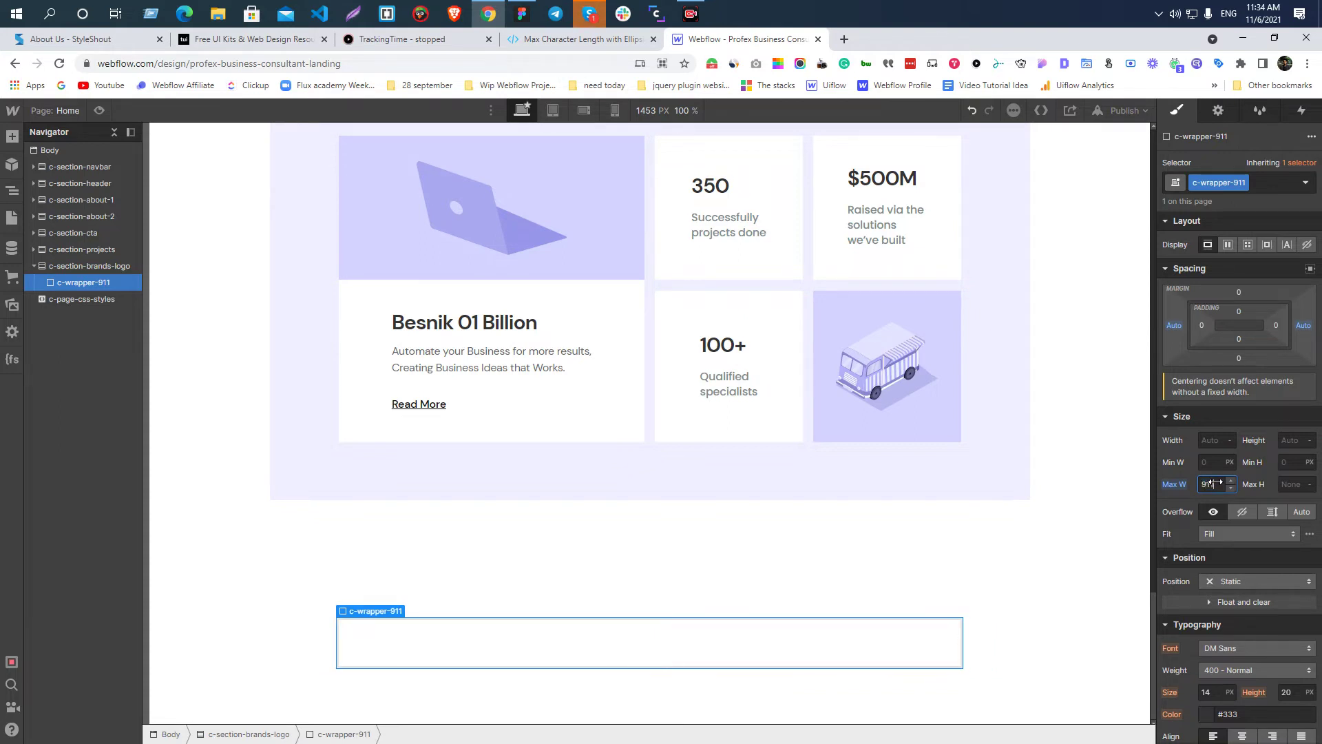
- Switch to Figma and copy the heading text Our trusted clients
key("alt+Tab")
left_click(744, 346)
double_click(775, 274)
key("ctrl+c")
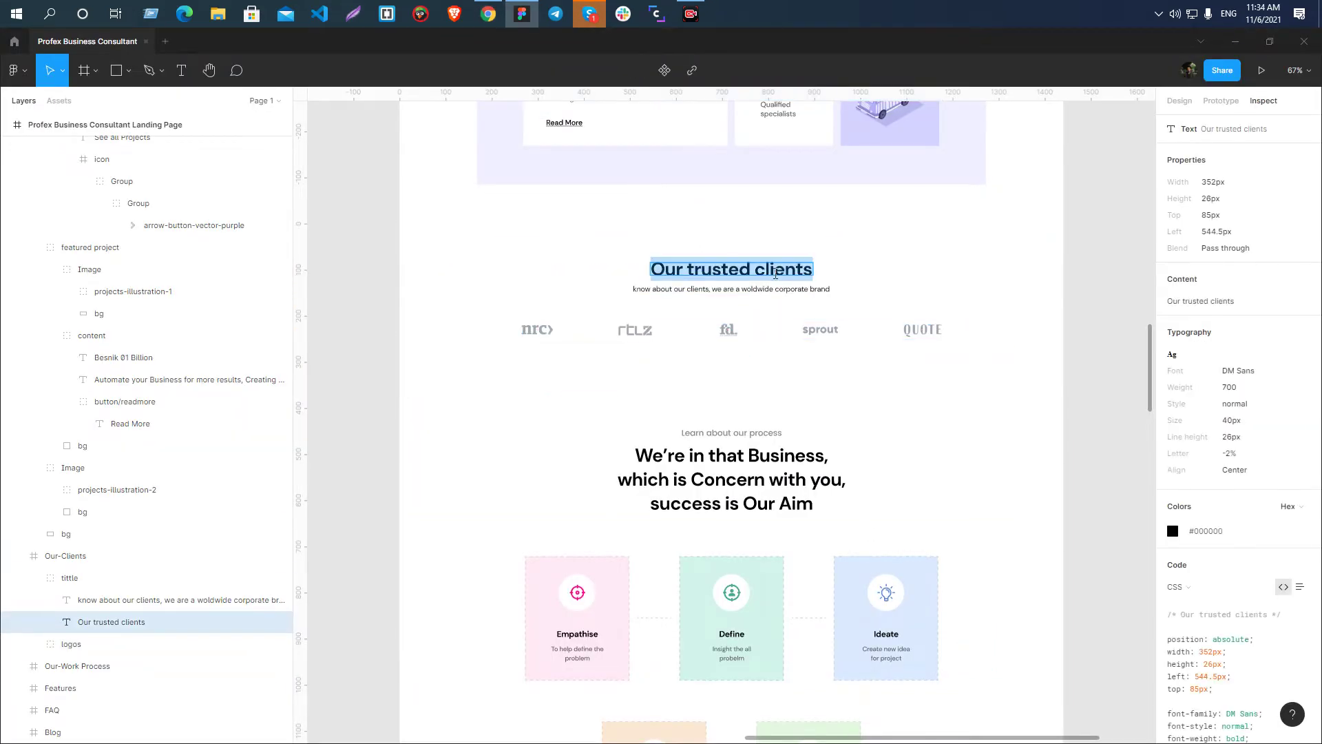
- Return to Webflow and add a Div Block inside c-wrapper-911
key("alt+Tab")
key("ctrl+e")
type("d")
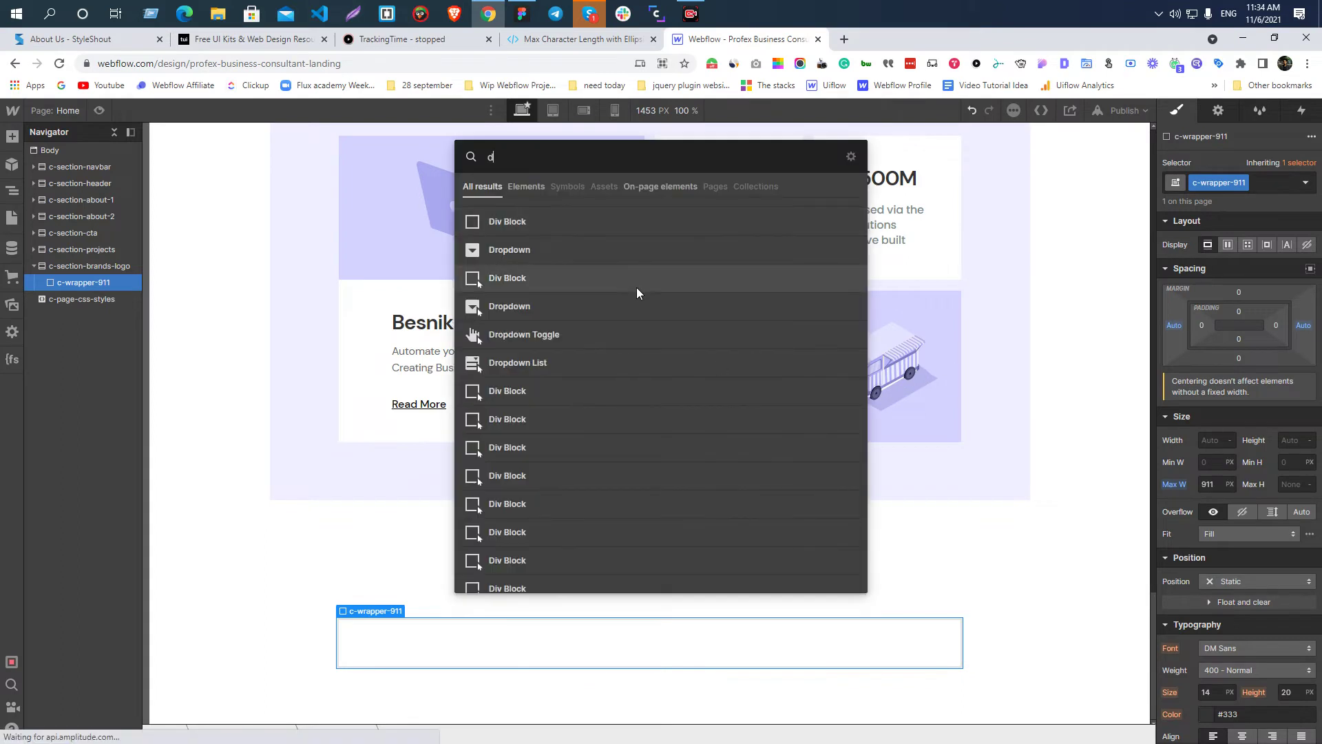
key("alt+Tab")
key("alt+Tab")
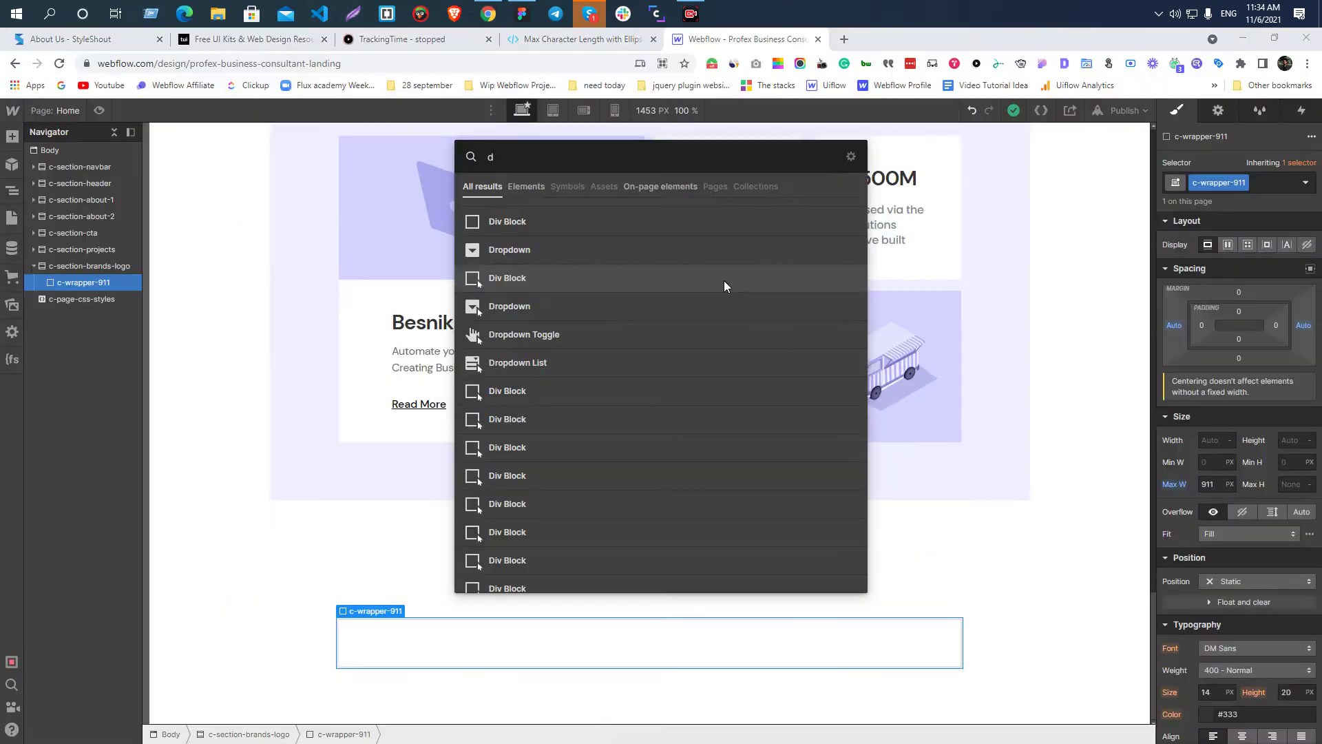
left_click(572, 234)
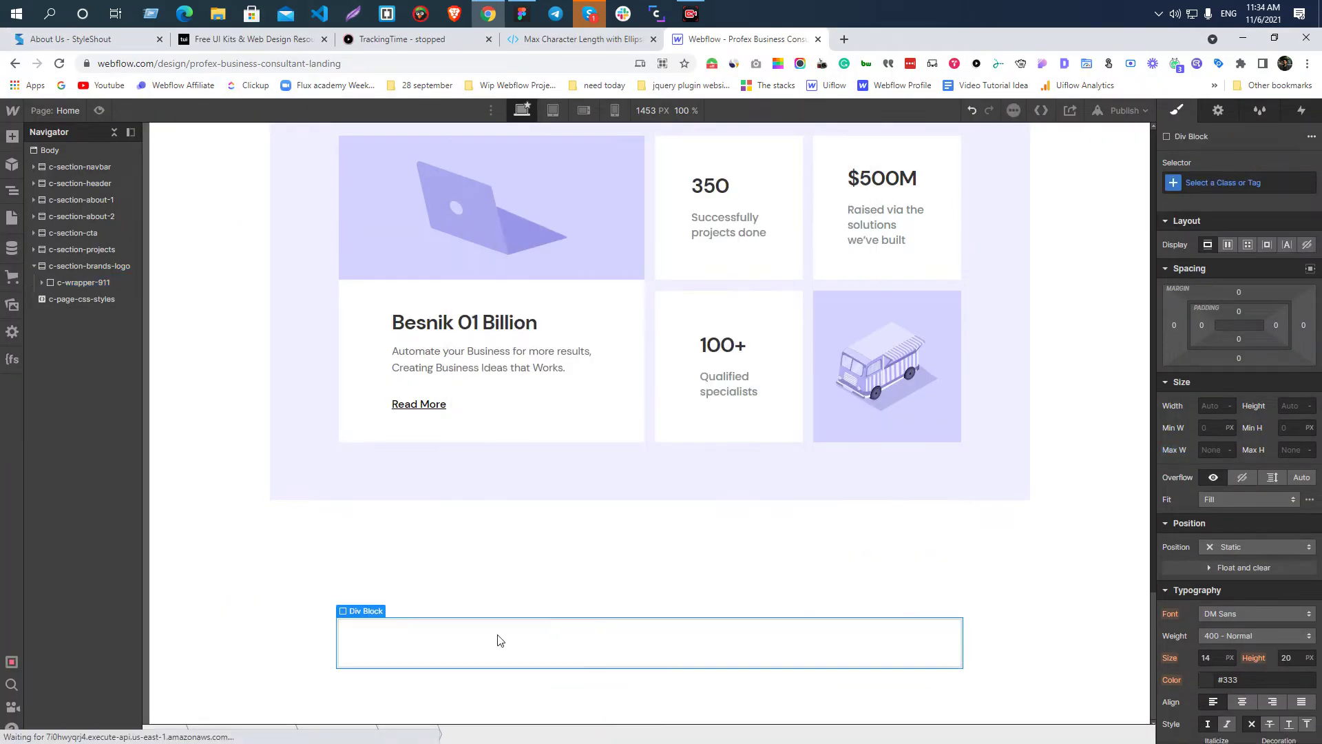
- Add an H2 heading inside the new Div Block and replace its text with the copied Our trusted clients
key("ctrl+e")
type("h")
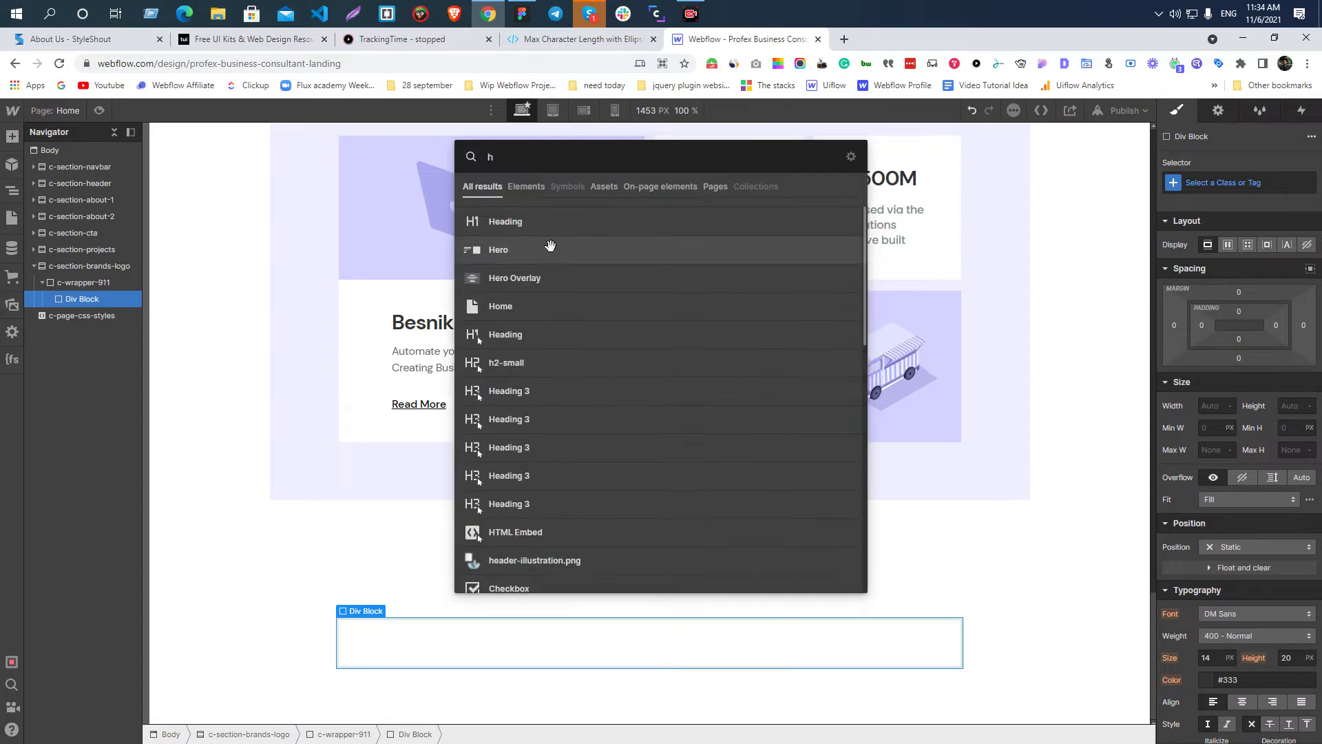
left_click(547, 214)
left_click(382, 530)
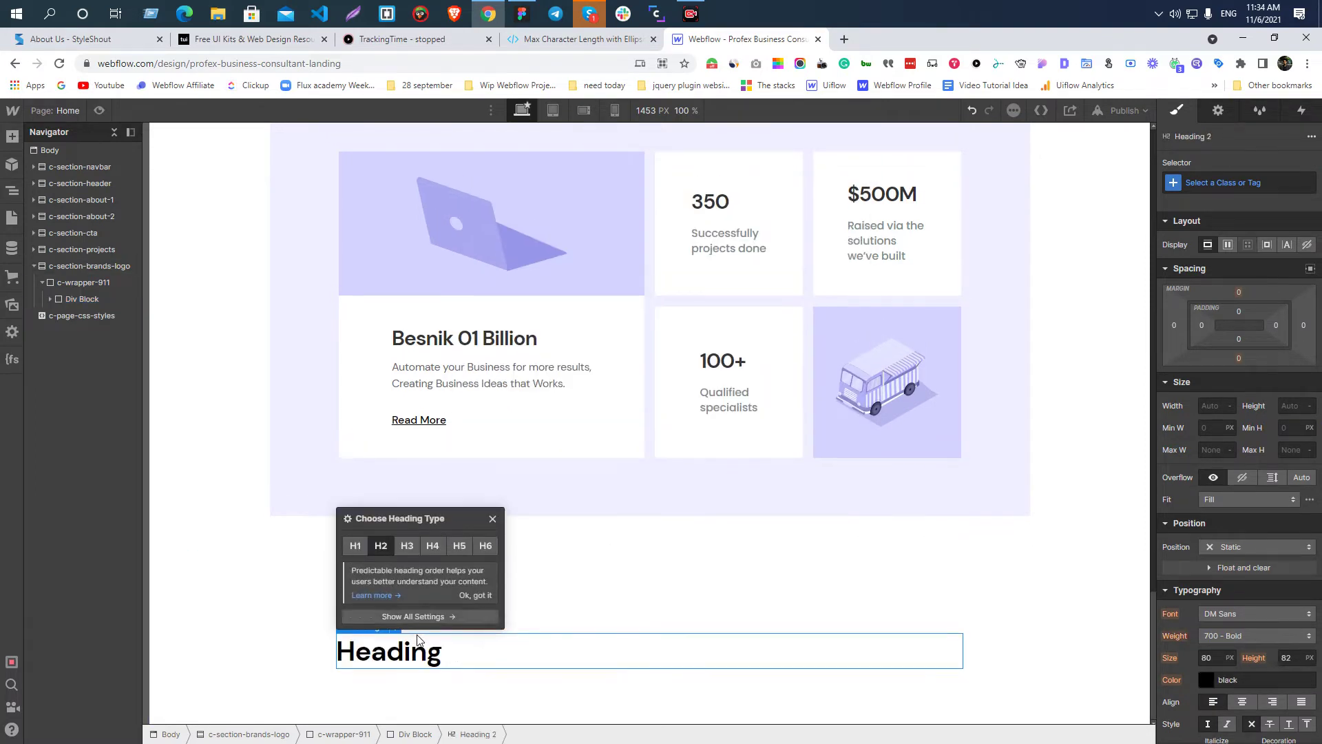
double_click(420, 650)
key("ctrl+v")
key("Escape")
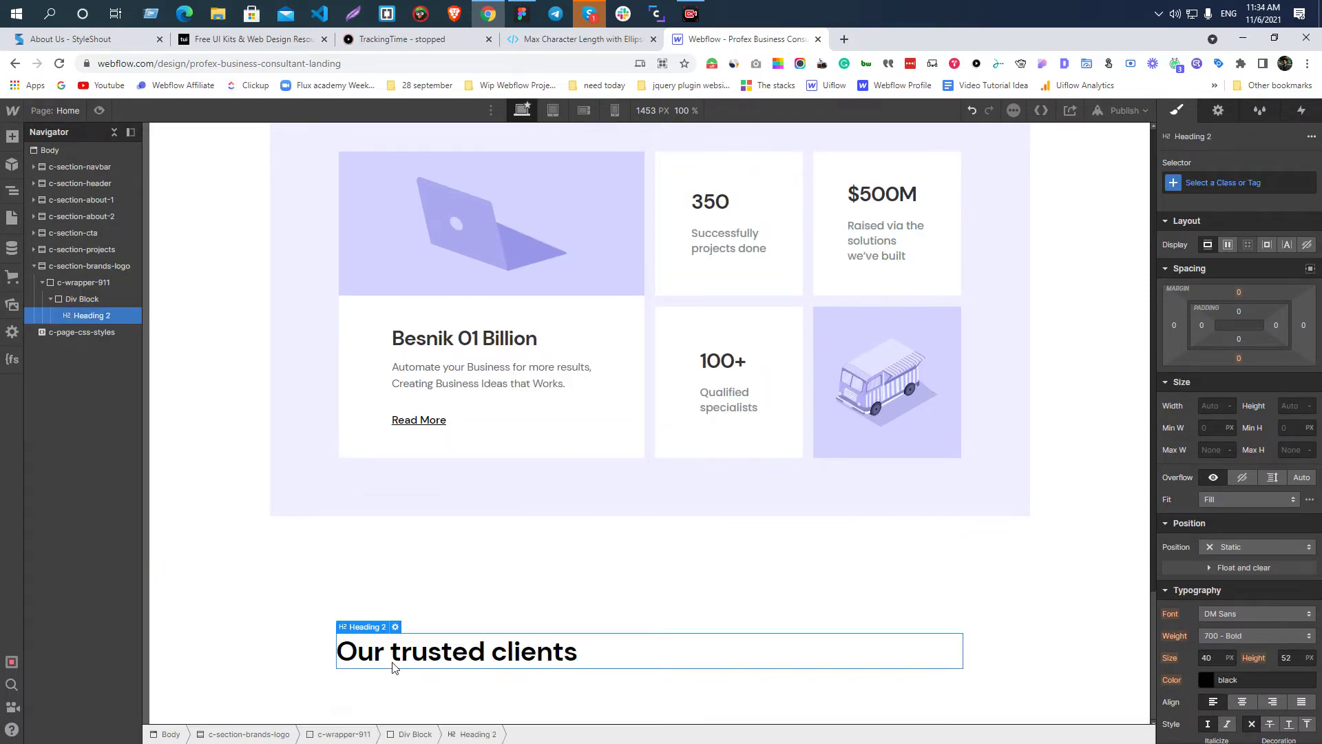
- Switch to Figma and copy the subtitle text know about our clients, we are a woldwide corporate brand
key("alt+Tab")
double_click(717, 294)
key("ctrl+c")
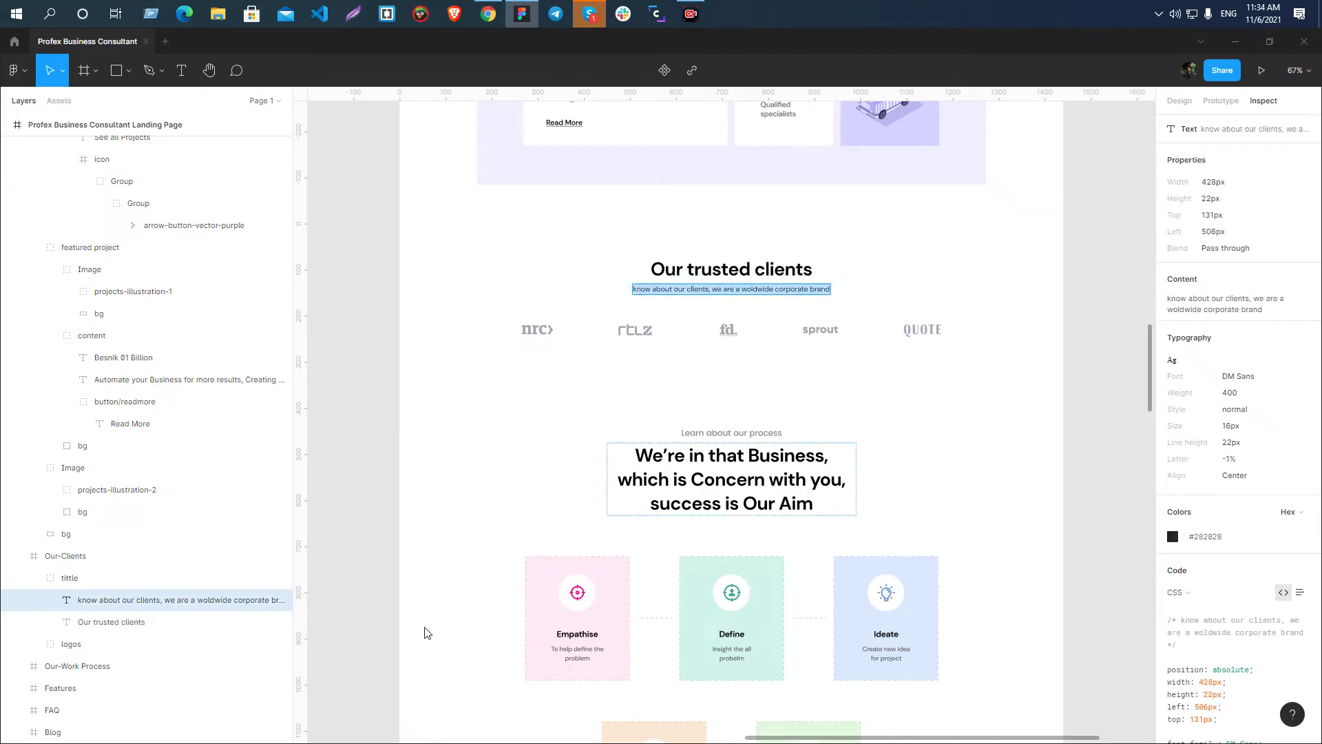
- Return to Webflow and add a Paragraph below the Our trusted clients heading, filled with the copied subtitle text
key("alt+Tab")
key("ctrl+e")
type("p")
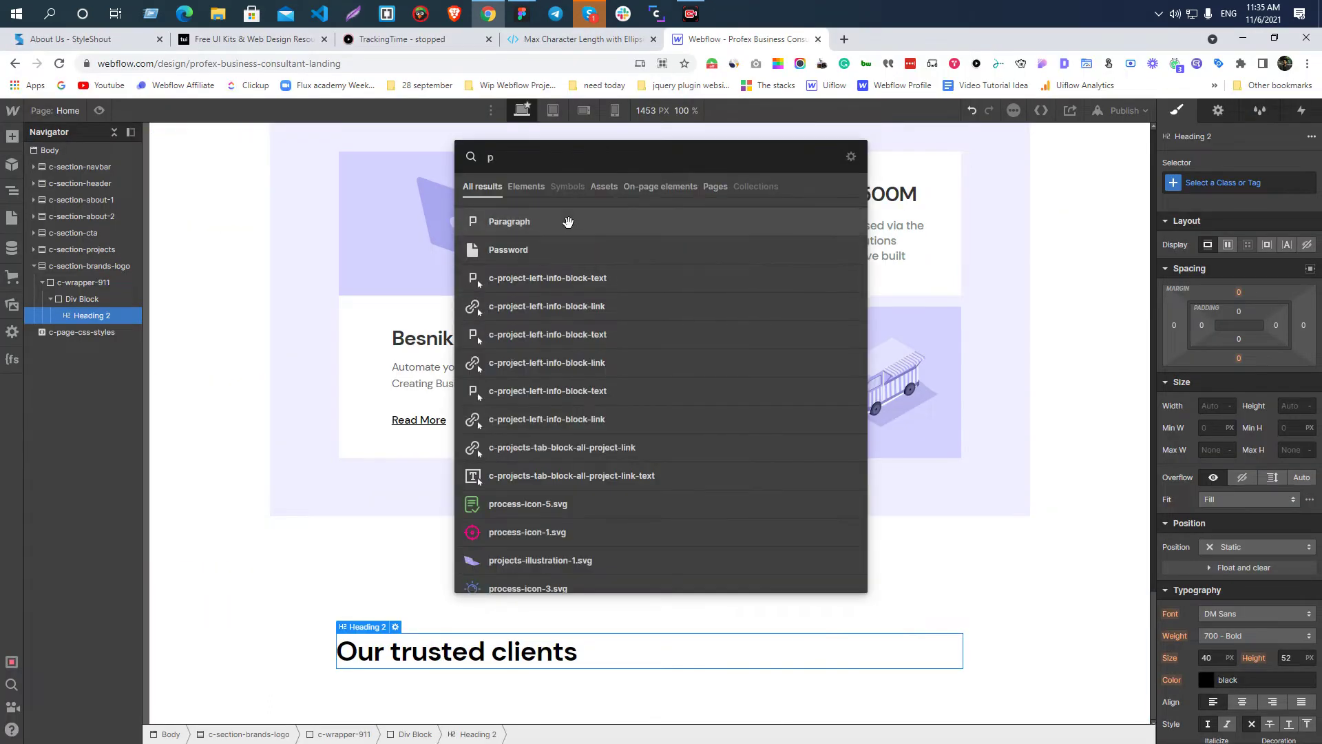
key("Return")
double_click(489, 682)
key("ctrl+v")
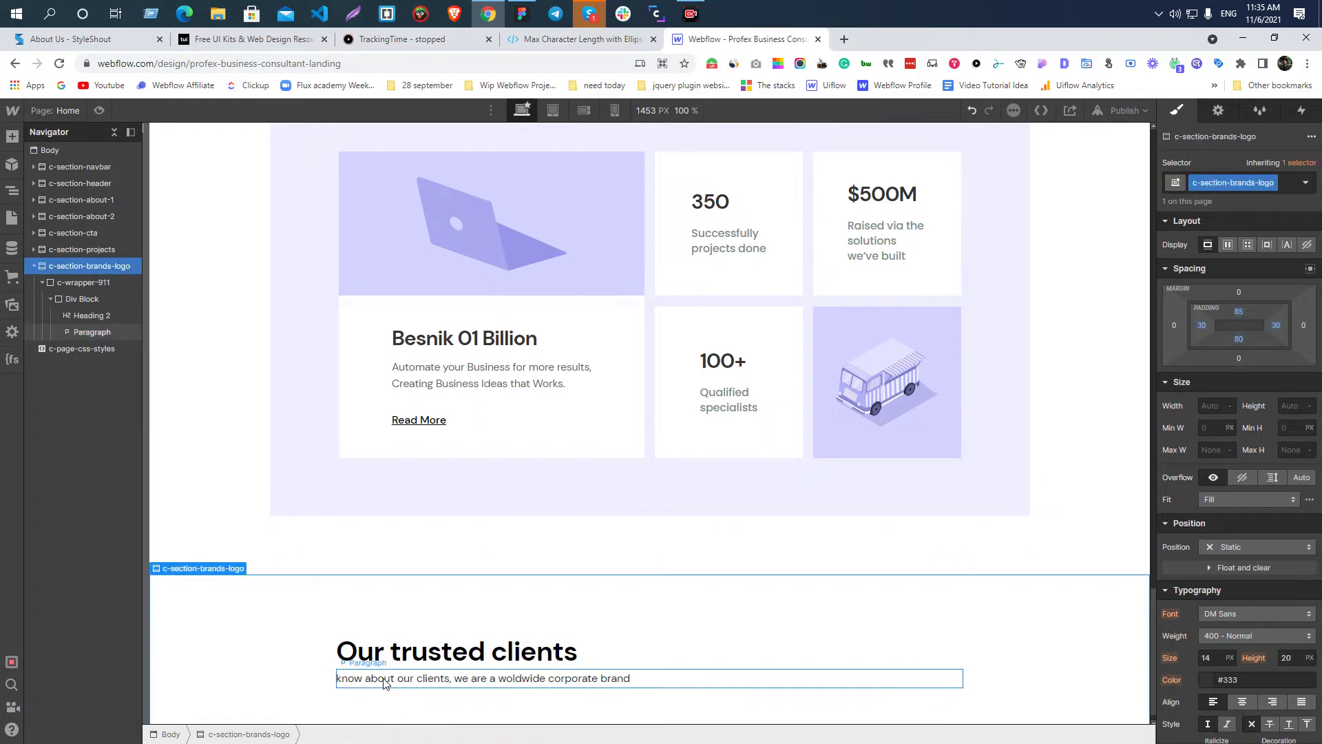
- Check the heading and subtitle alignment in Figma and apply the existing class c-text-align-center to their Div Block in Webflow
left_click(75, 298)
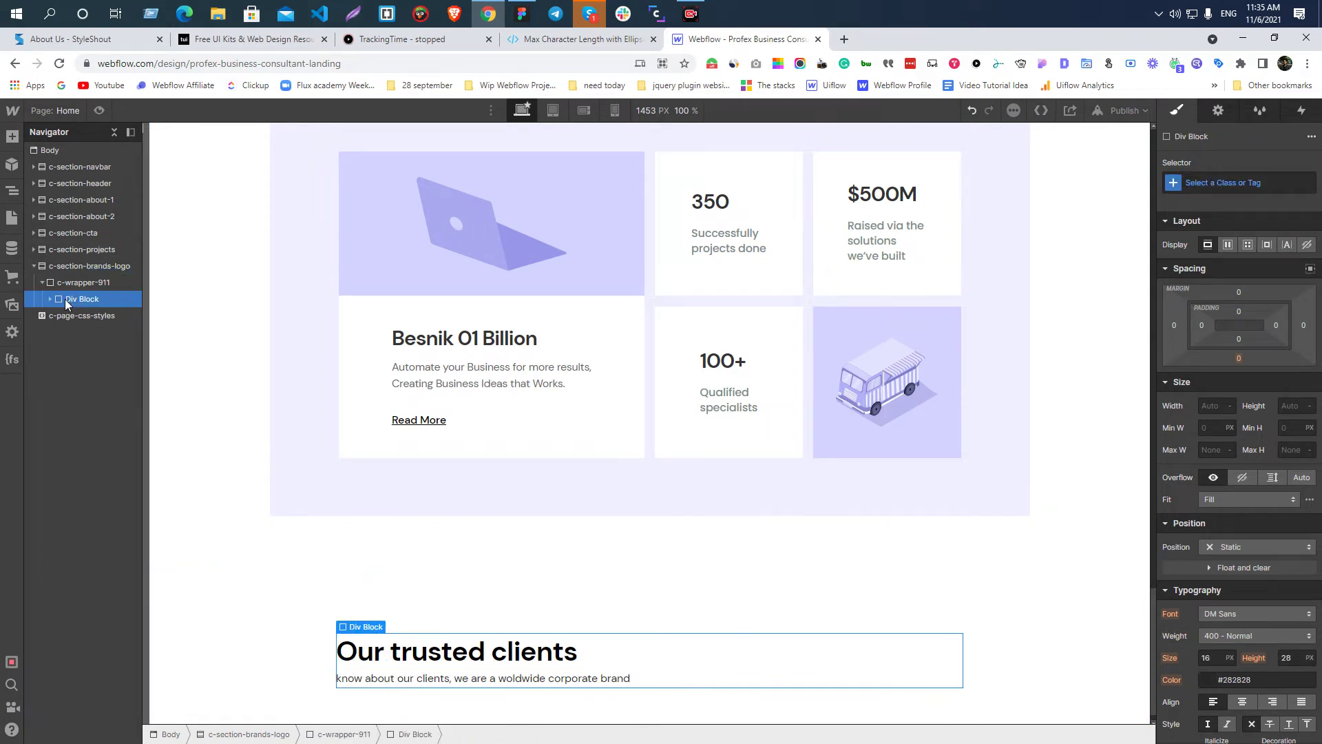
key("alt+Tab")
left_click(723, 268)
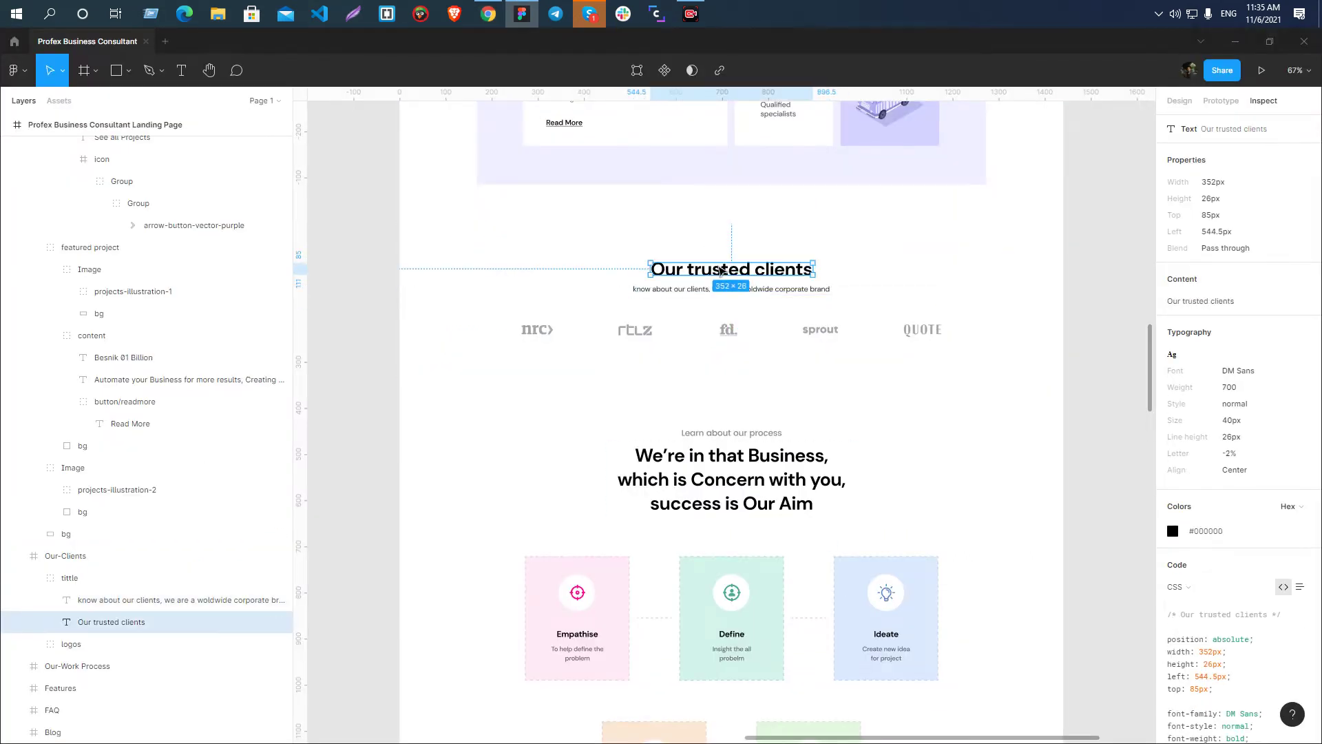
left_click(723, 292)
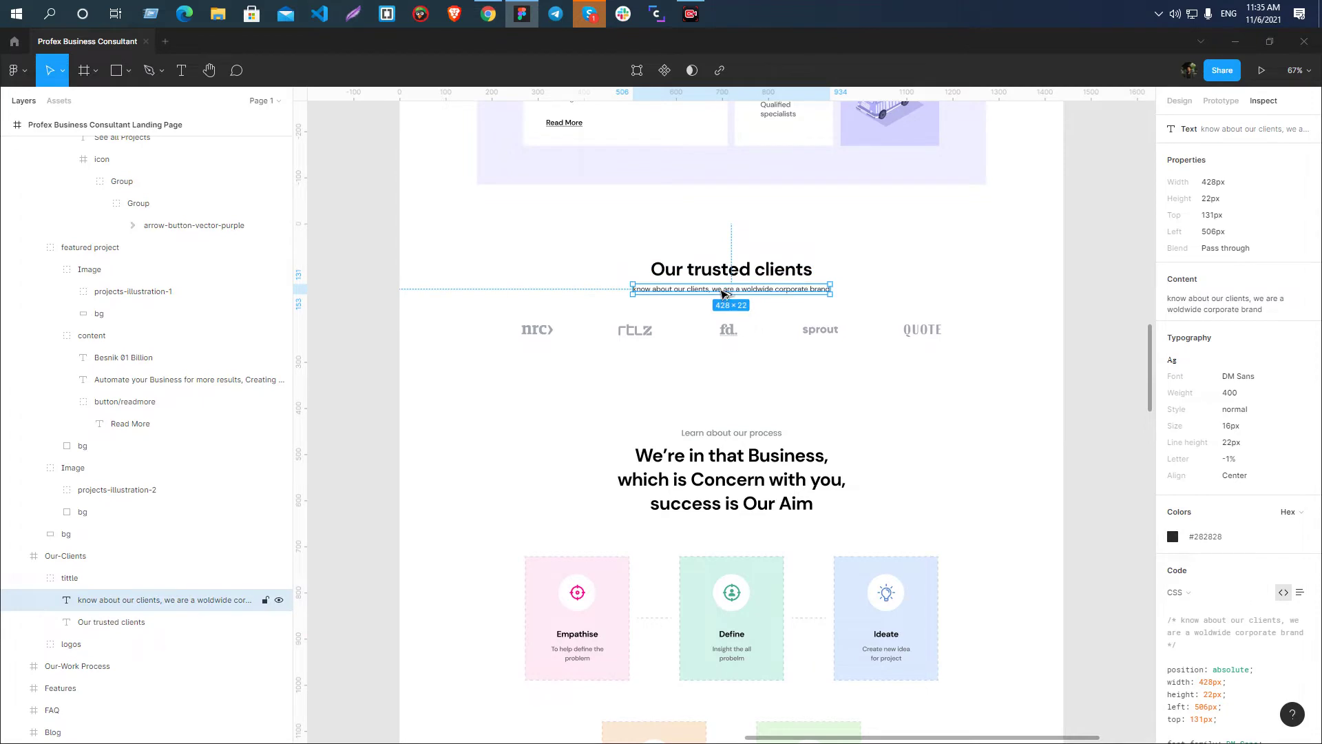
key("alt+Tab")
left_click(1227, 183)
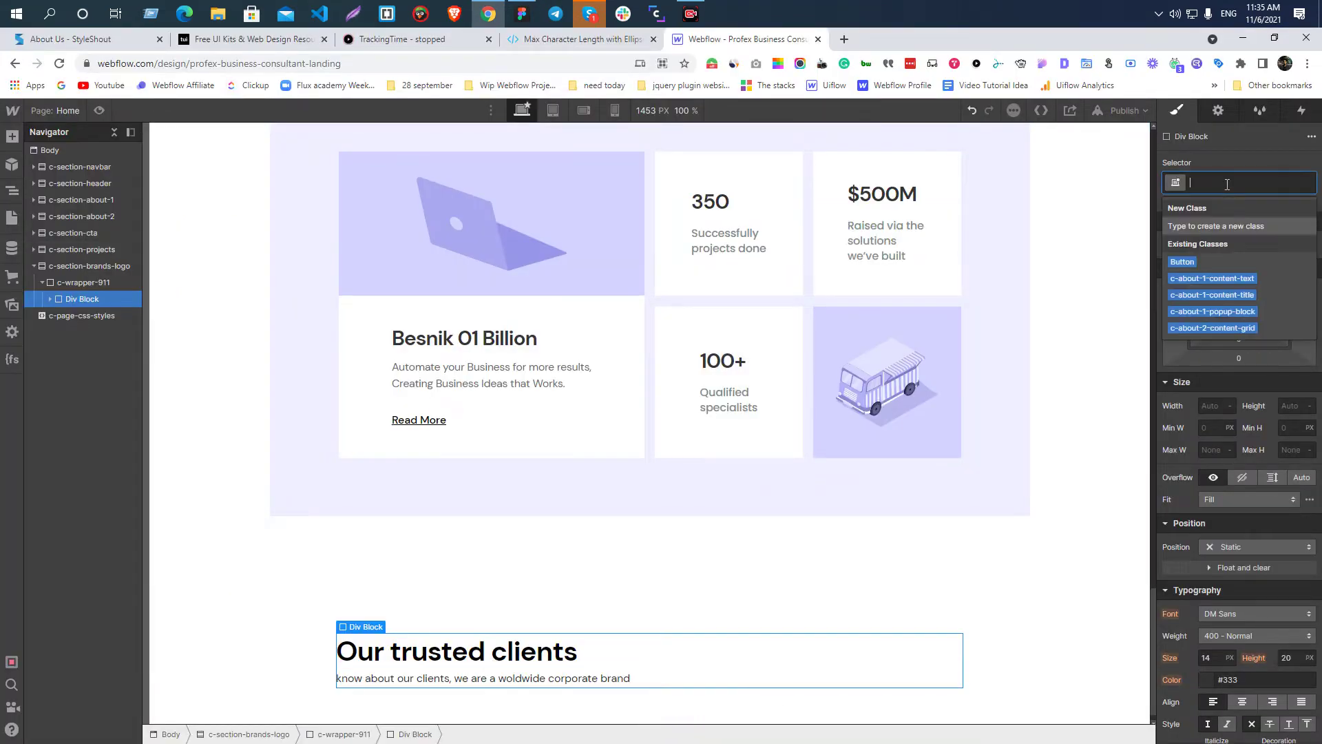
type("c-text")
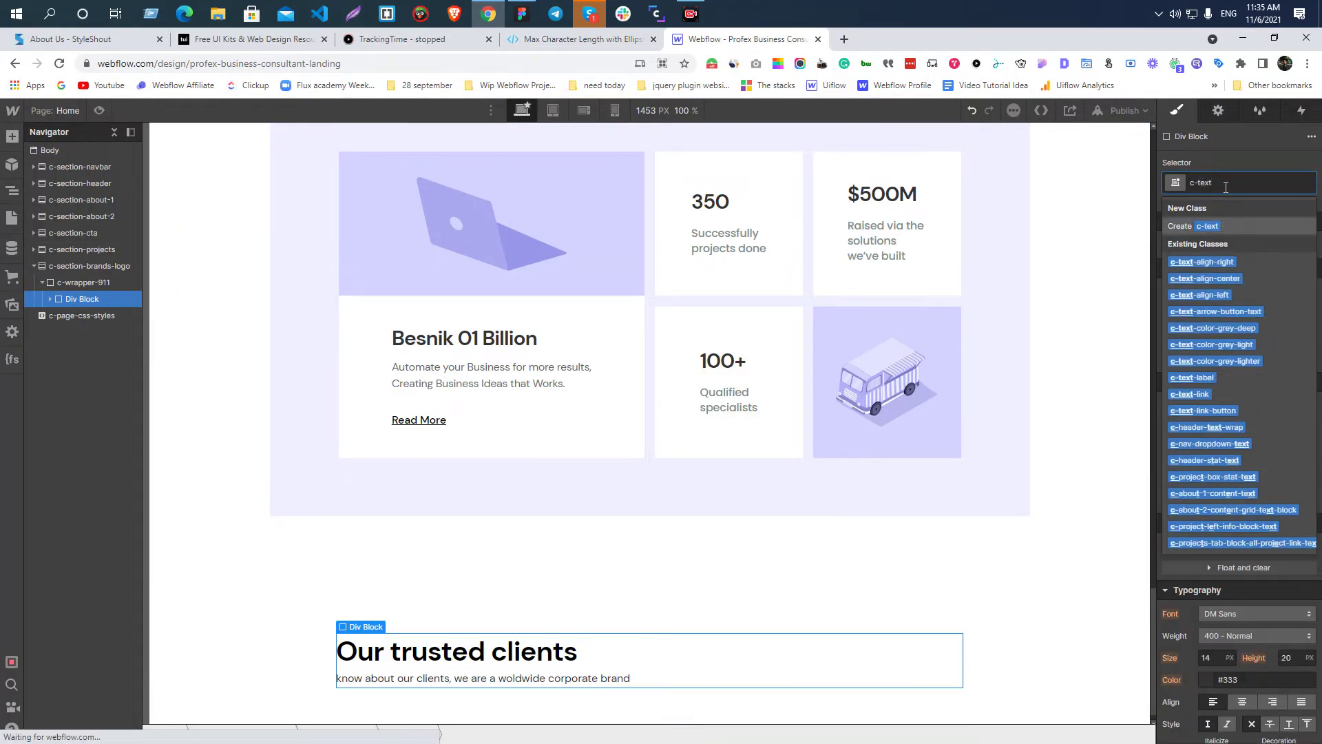
left_click(1206, 279)
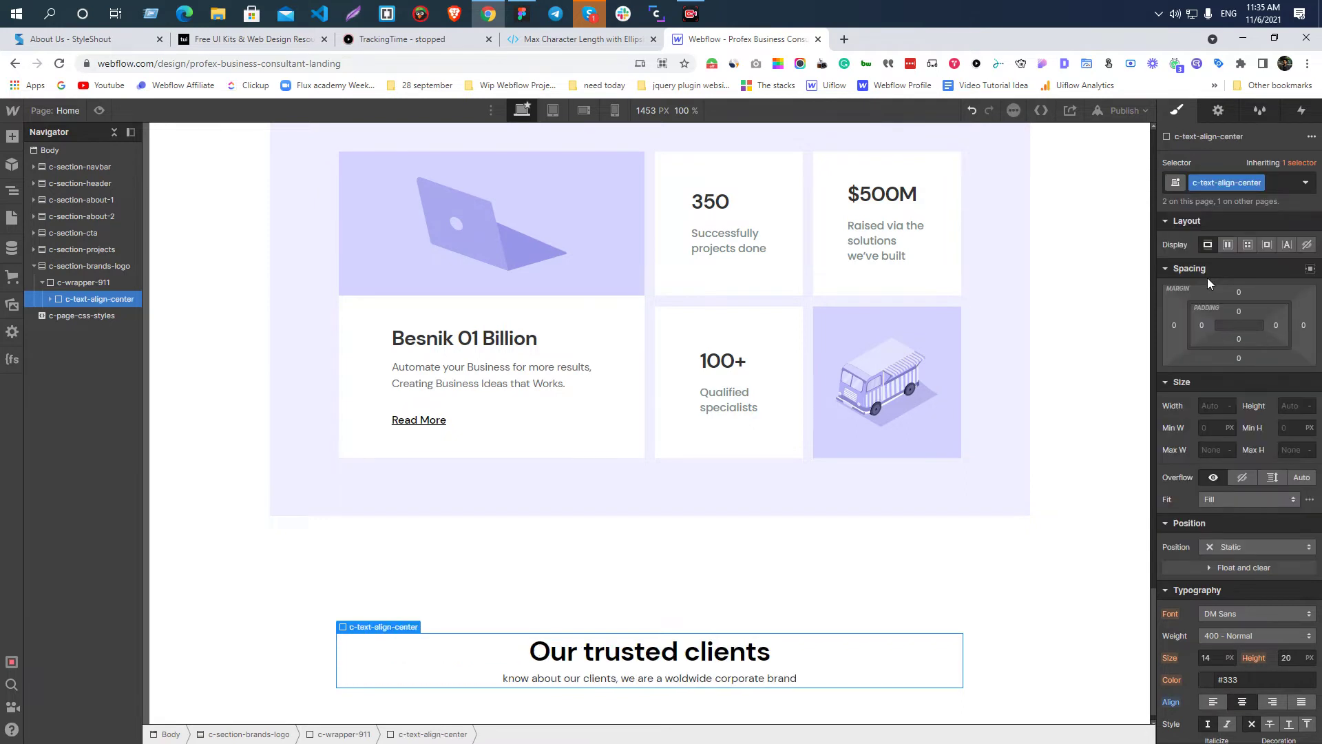
- Compare the typography and spacing of the Our trusted clients heading and its subtitle between Figma and Webflow
scroll(777, 424, "down", 1)
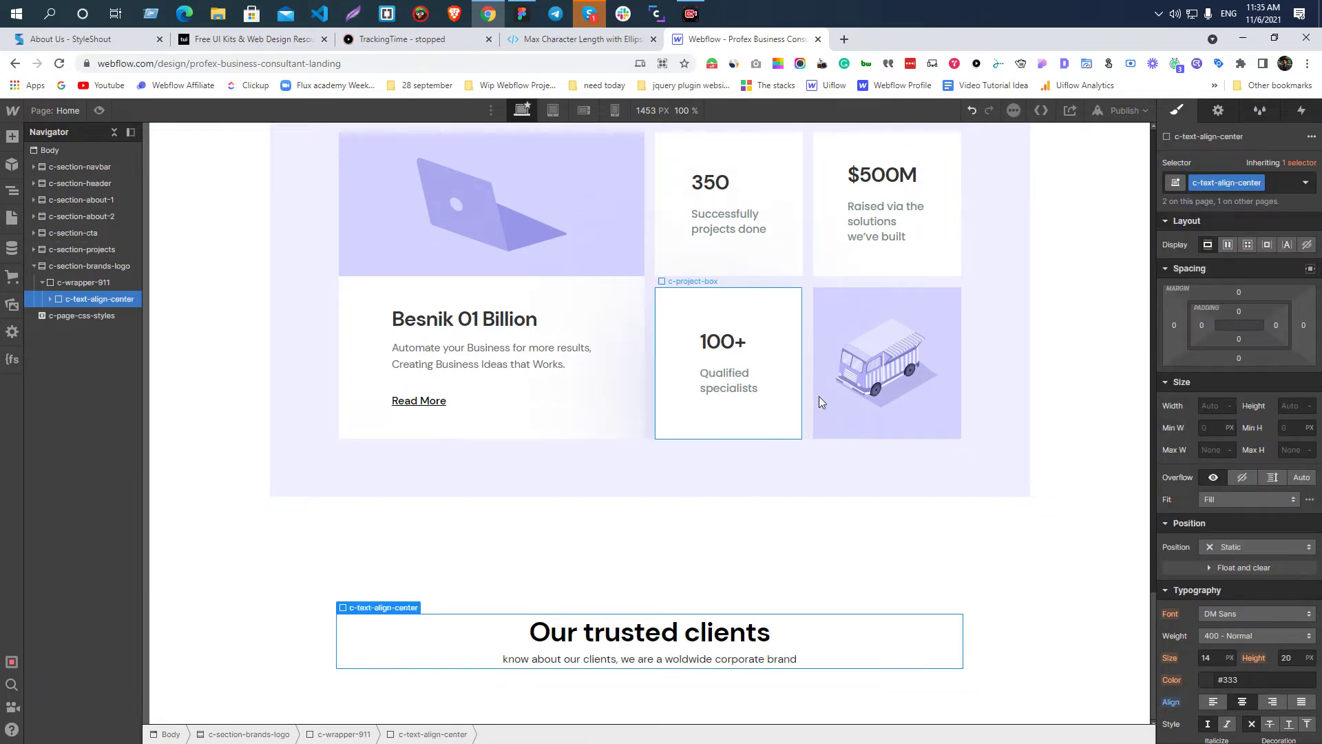
key("alt+Tab")
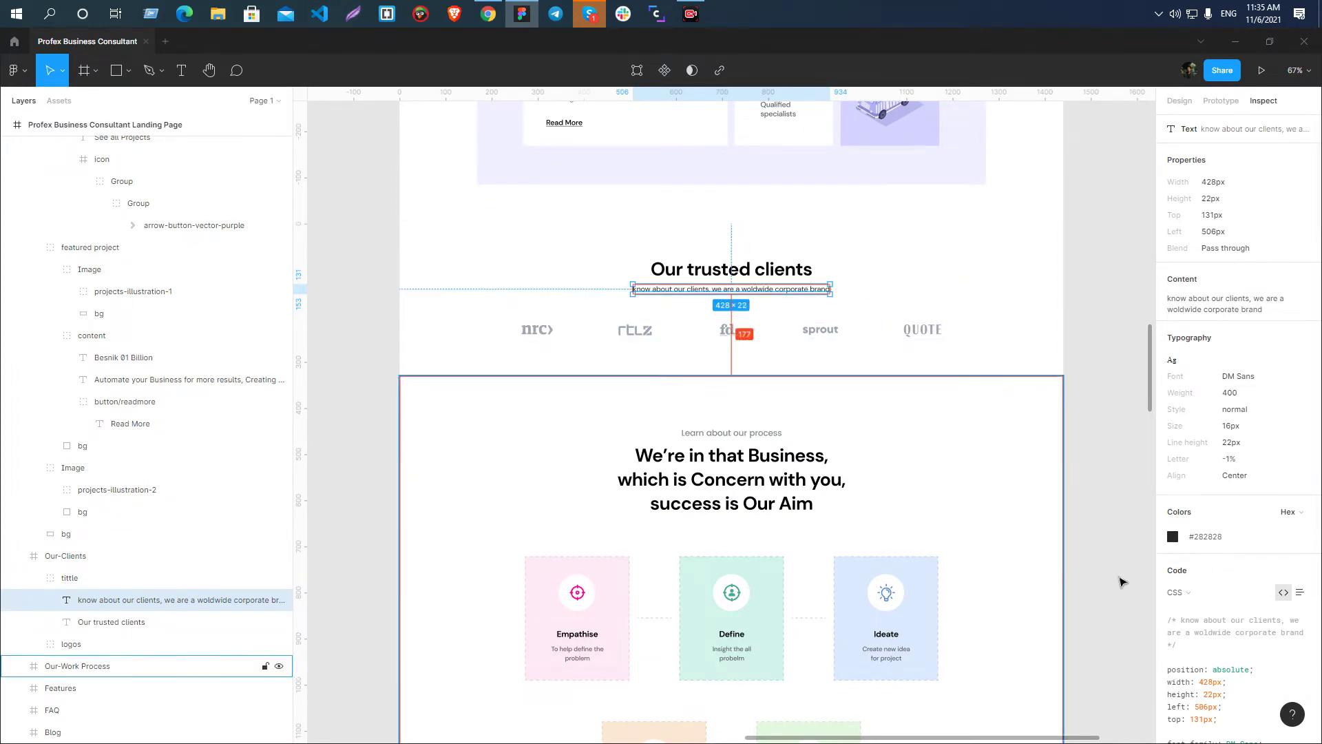
key("alt+Tab")
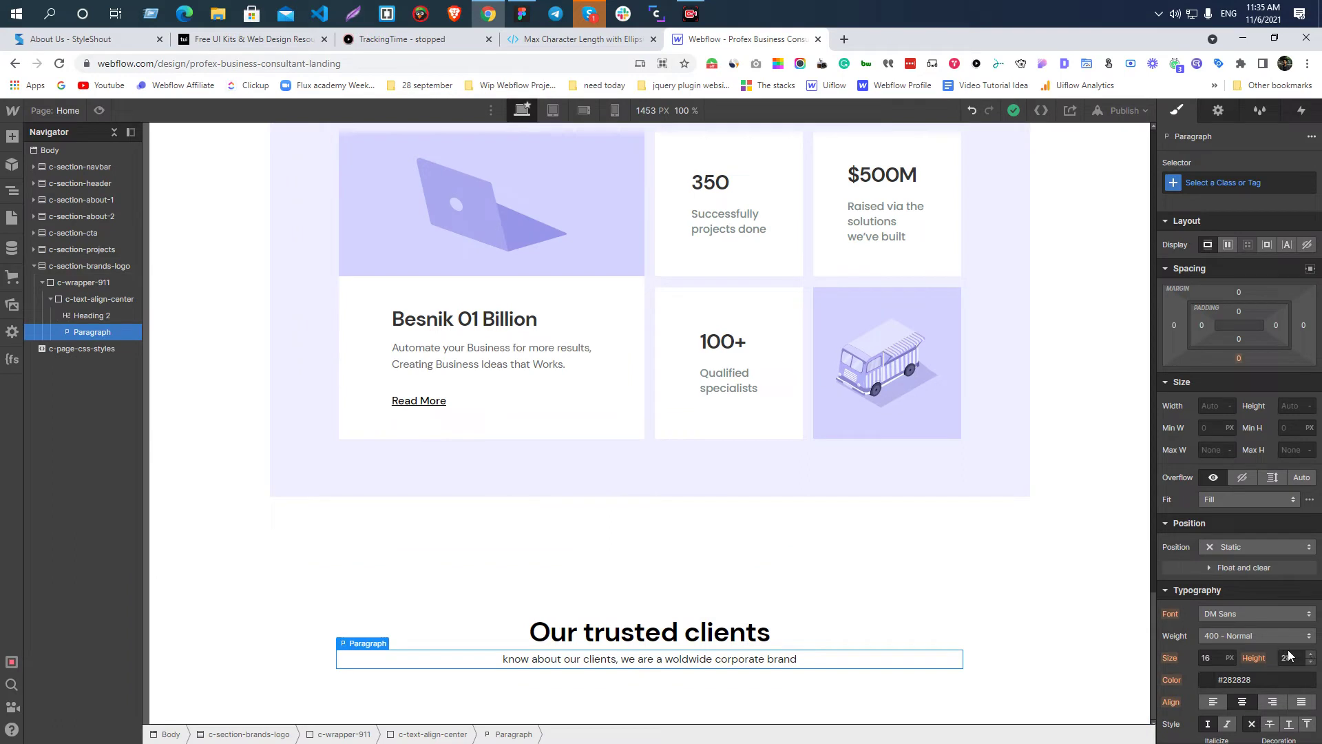
scroll(1253, 519, "down", 3)
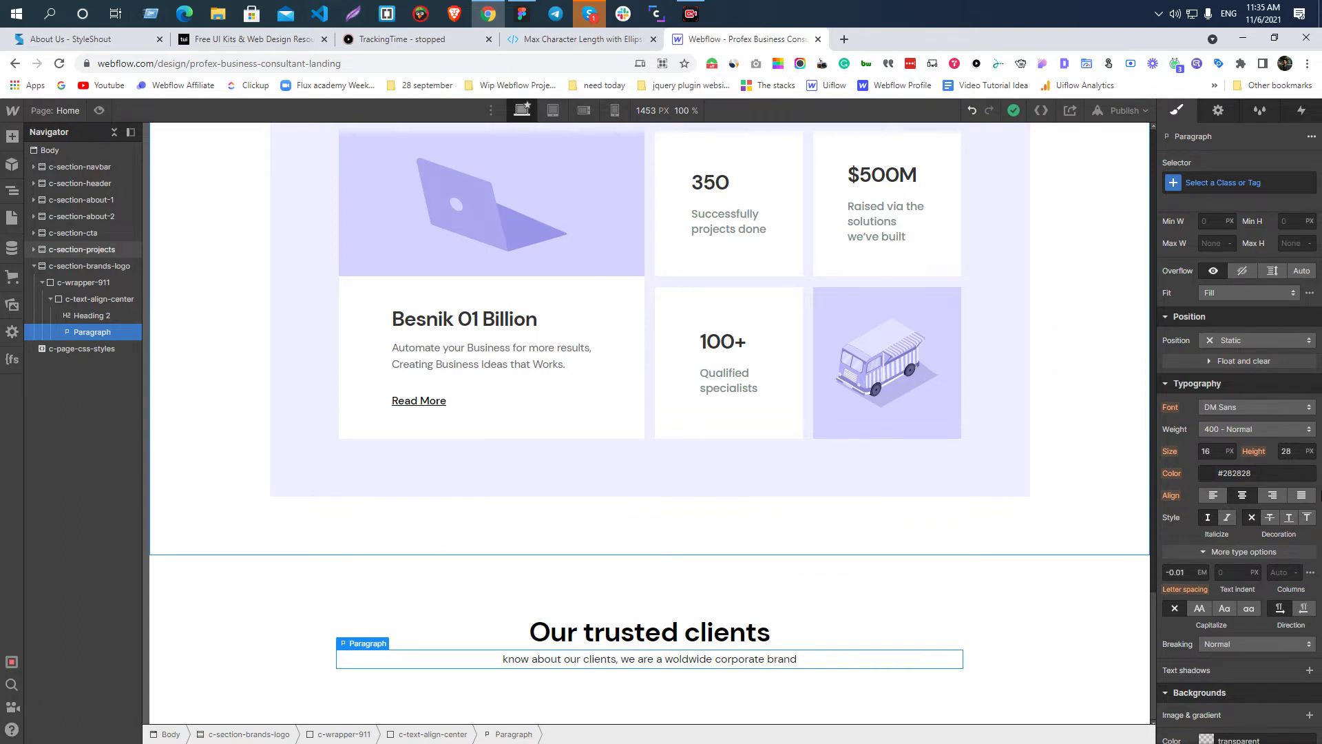
left_click(646, 634)
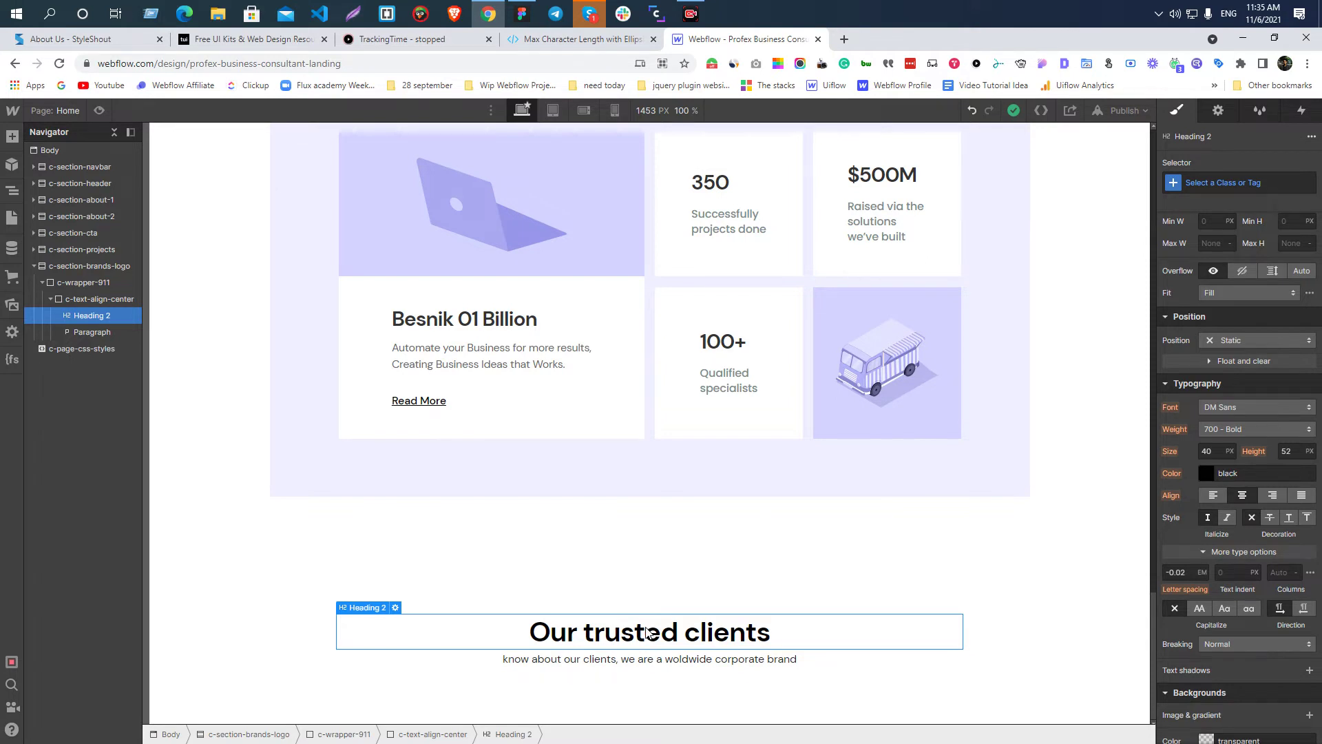
key("alt+Tab")
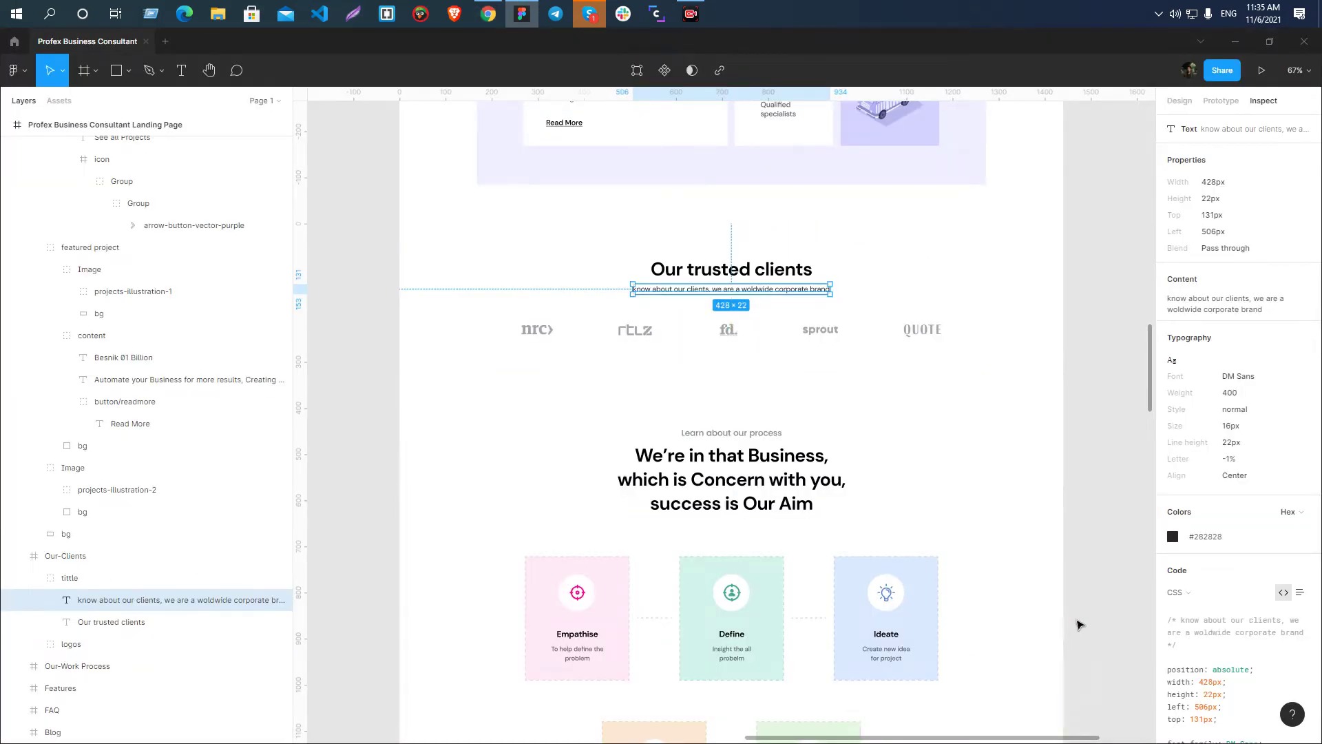
left_click(683, 271)
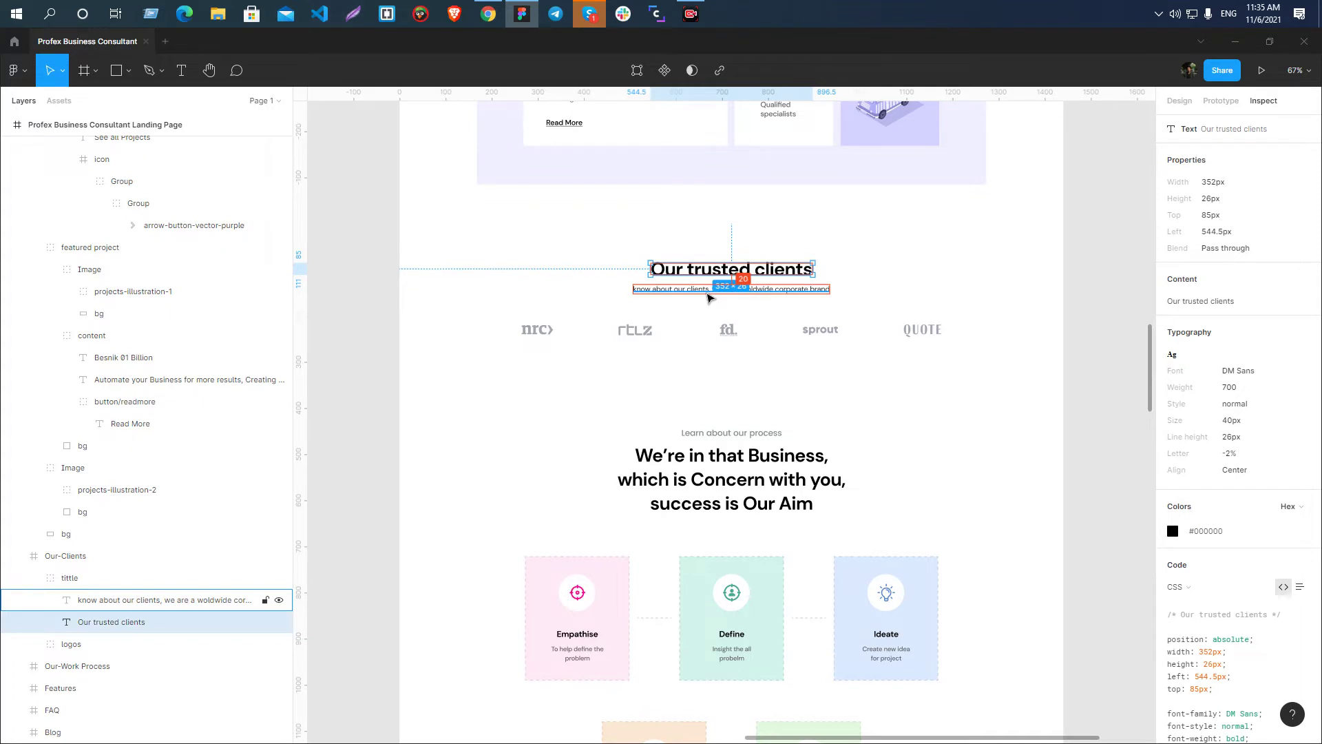
key("alt+Tab")
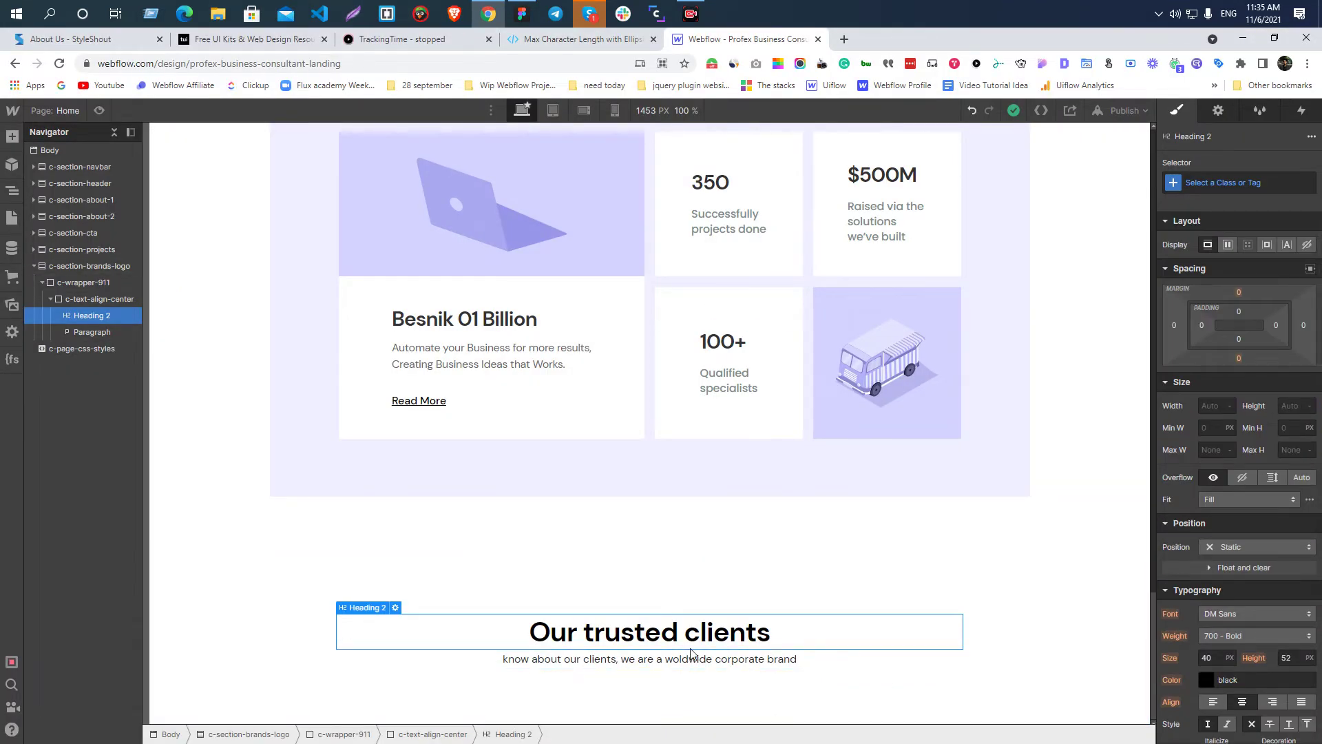
key("alt+Tab")
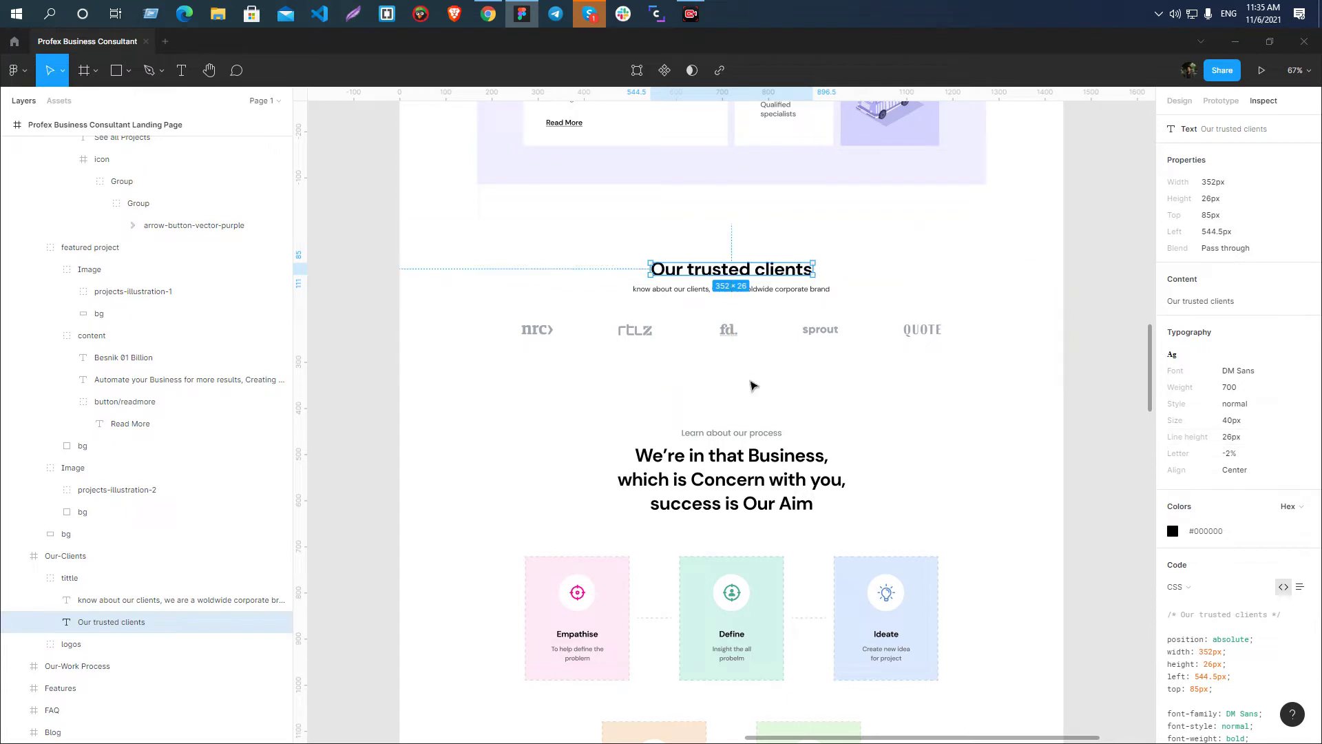
key("alt+Tab")
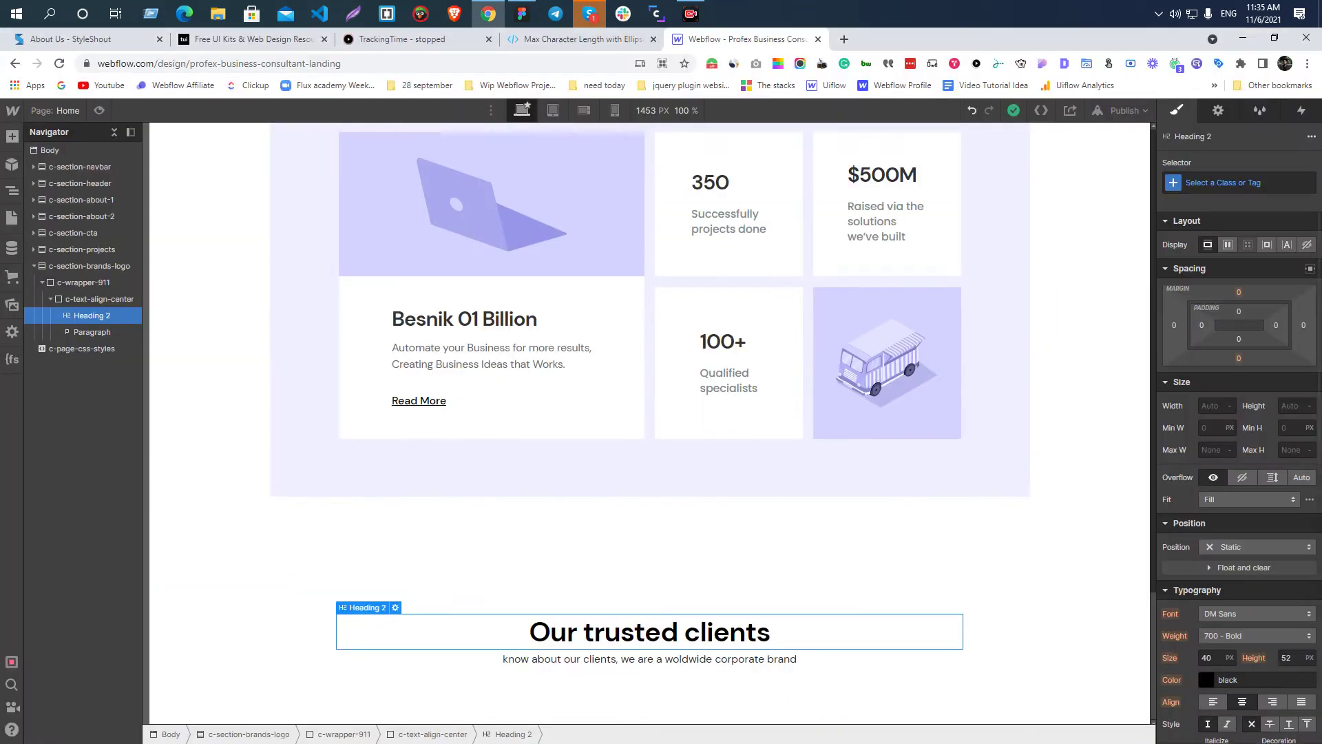
key("alt+Tab")
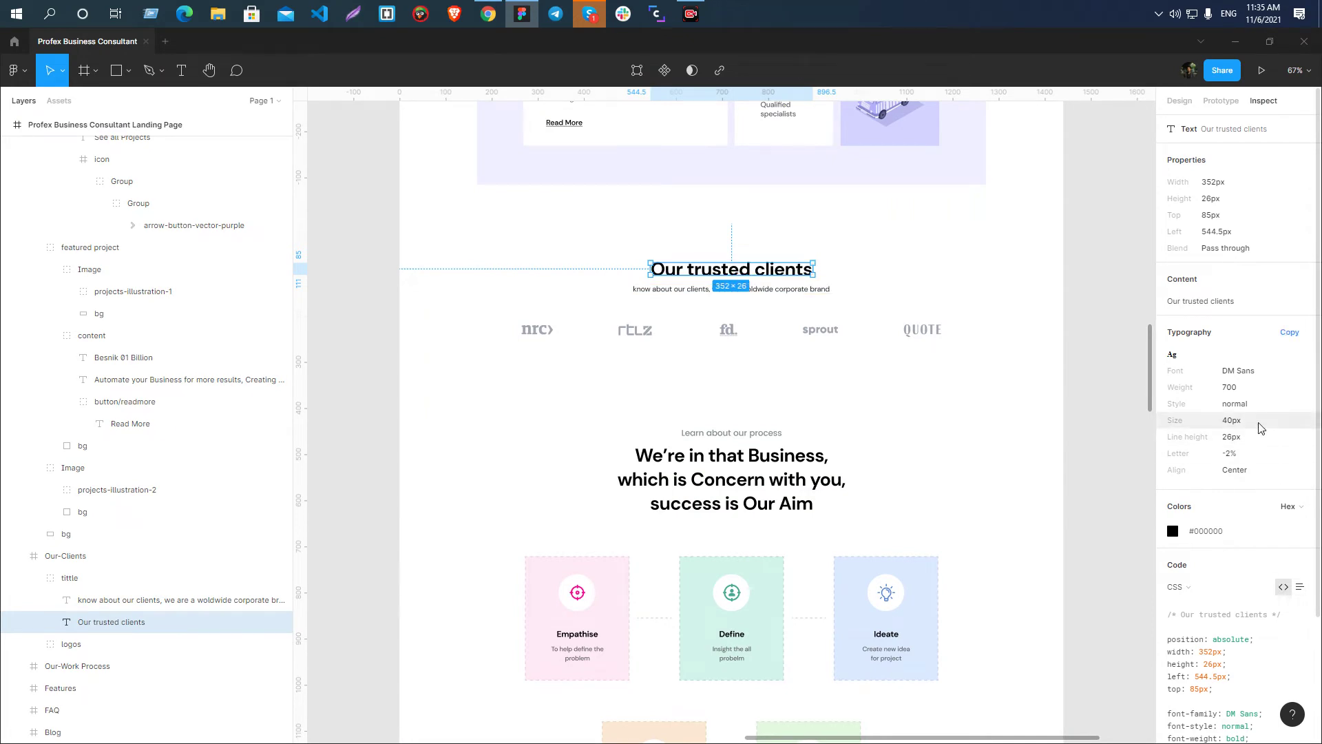
key("alt+Tab")
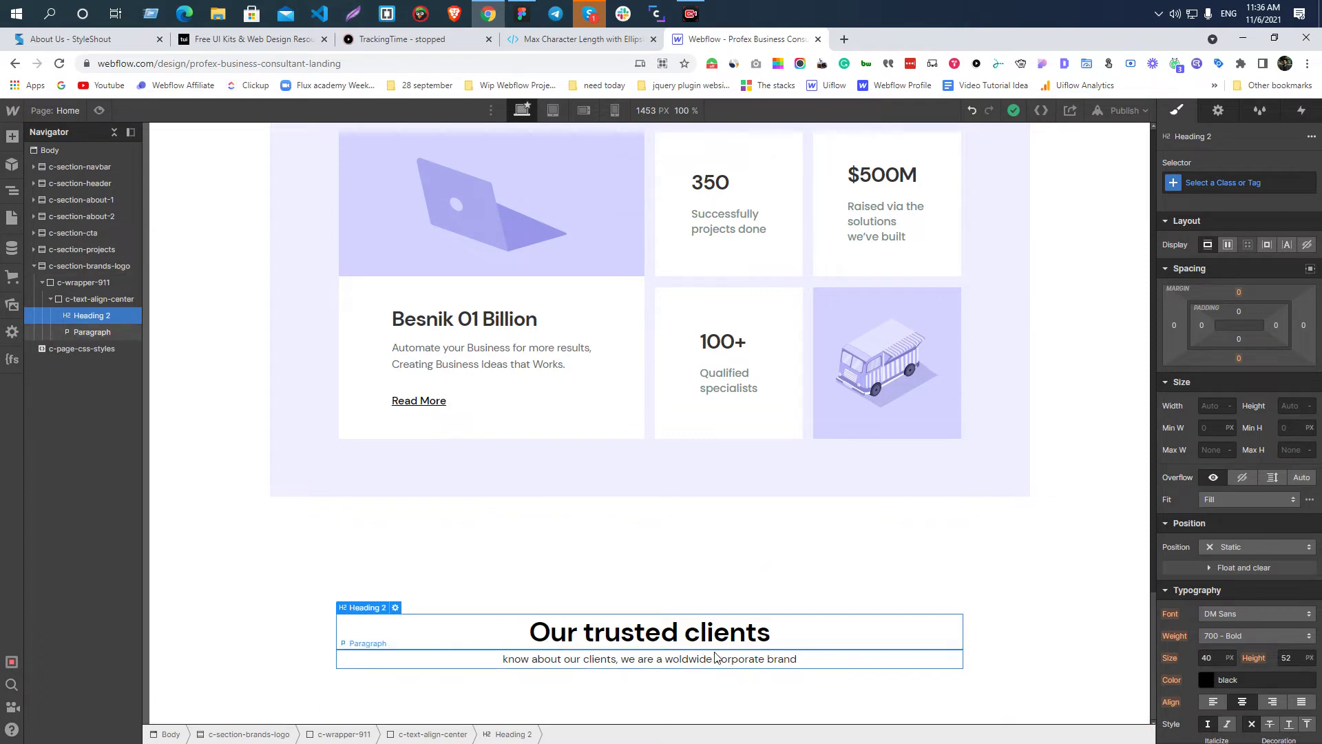
- Create the class c-brands-logo-title on the Our trusted clients heading
left_click(1230, 180)
type("c-")
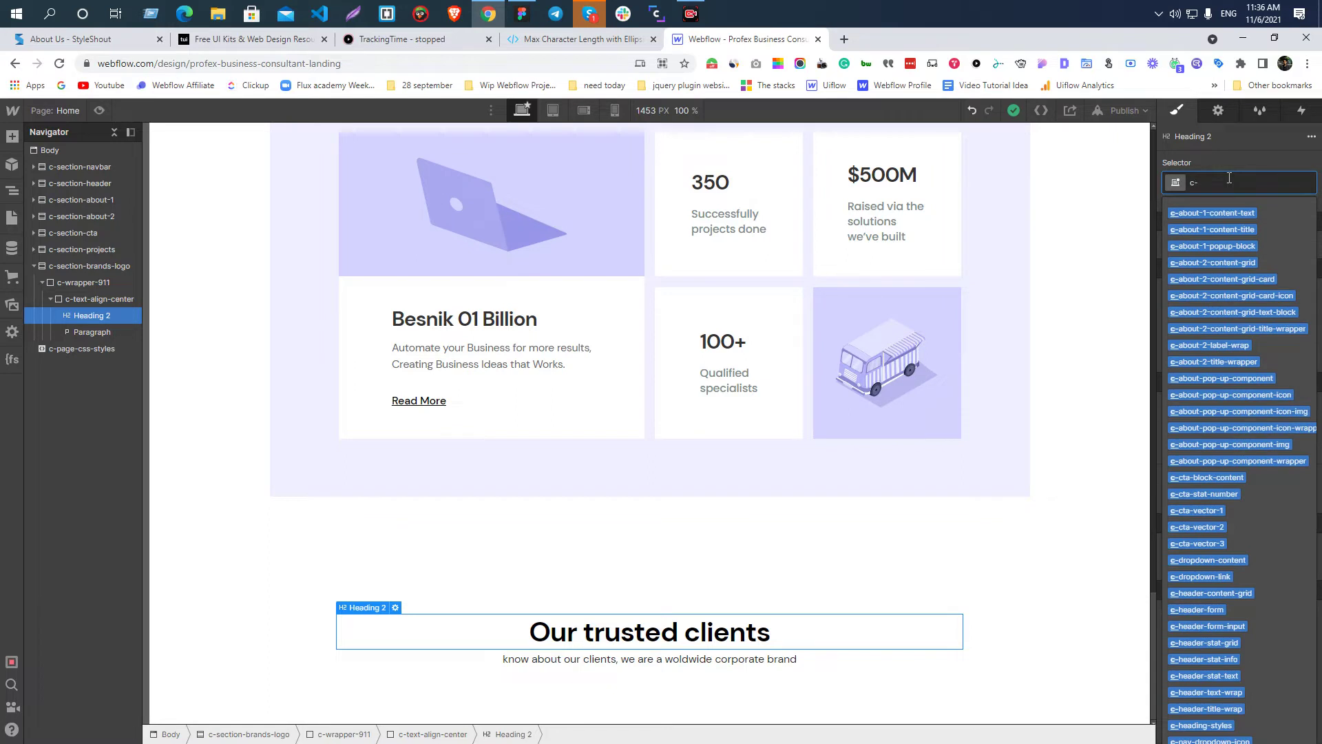
type("brands-")
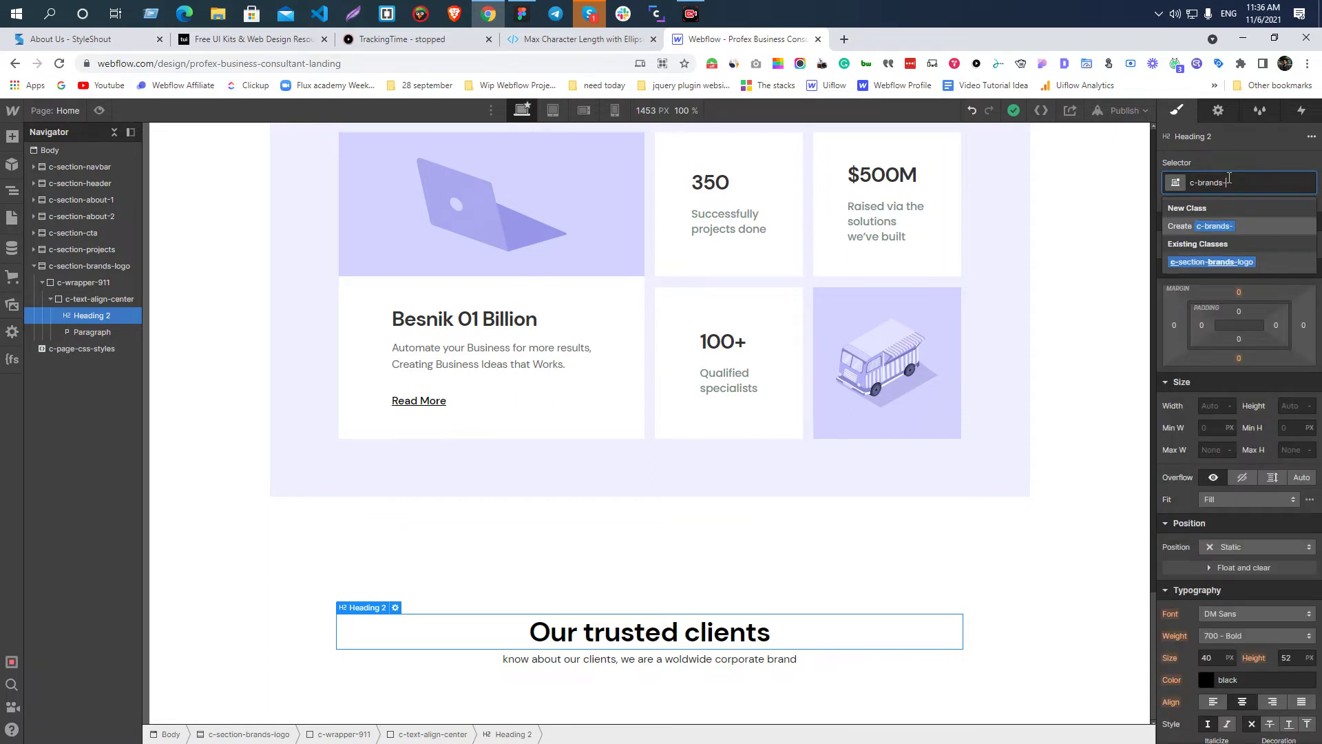
type("logo-0")
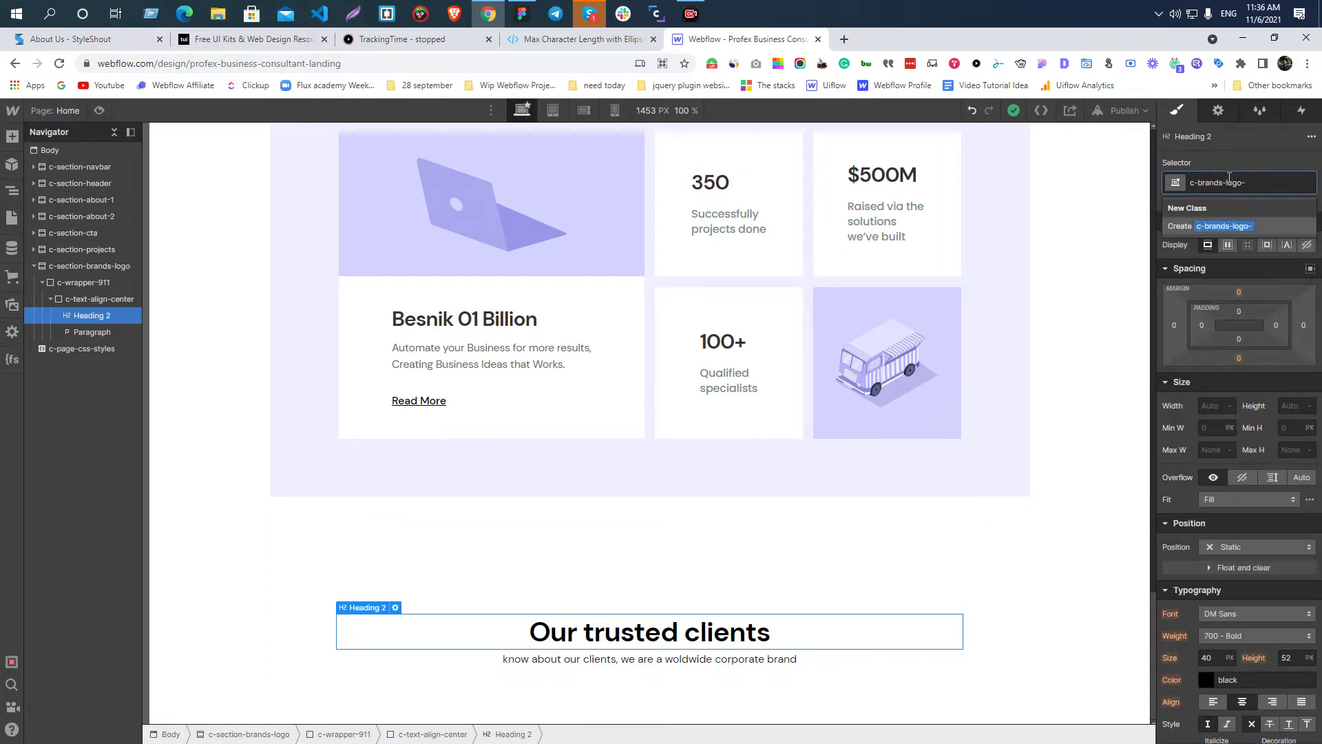
key("Return")
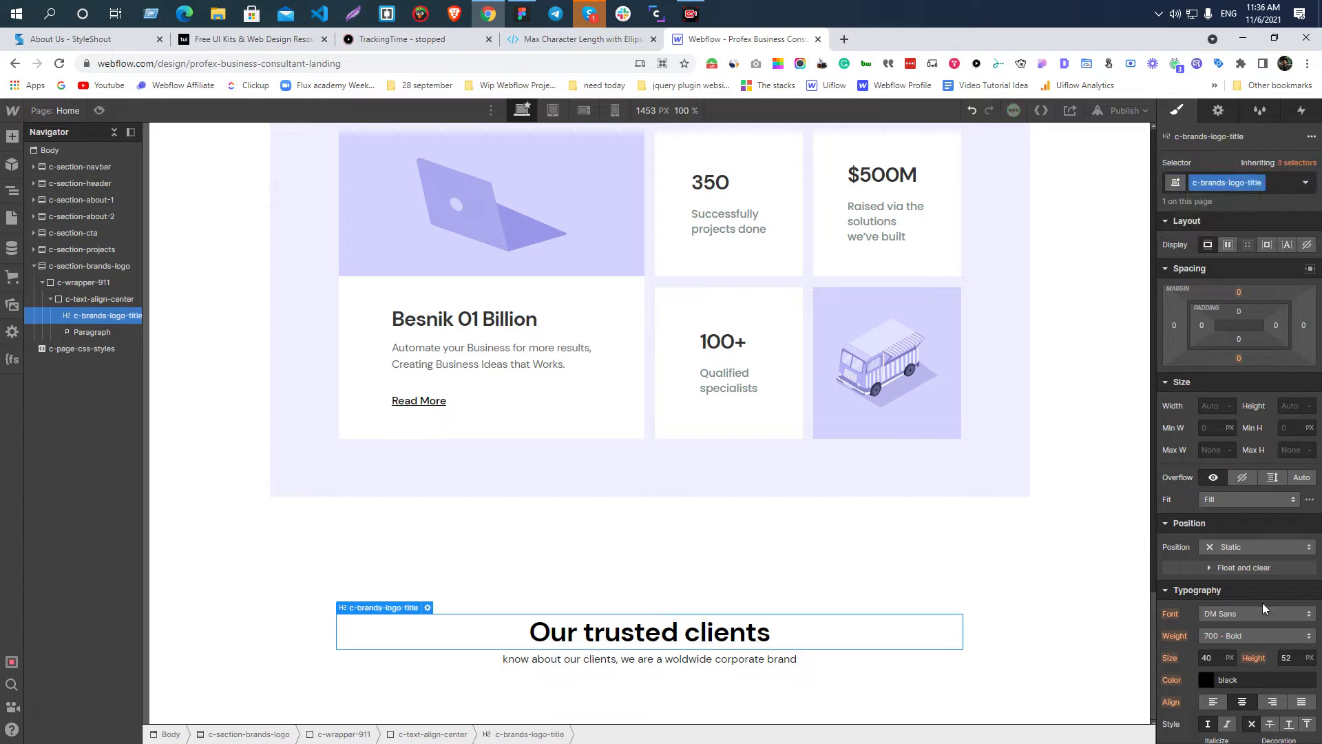
- Set the Our trusted clients heading's line height to 26 px and its bottom margin to 20 px
scroll(1263, 607, "down", 2)
left_click(1288, 521)
type("26")
key("Return")
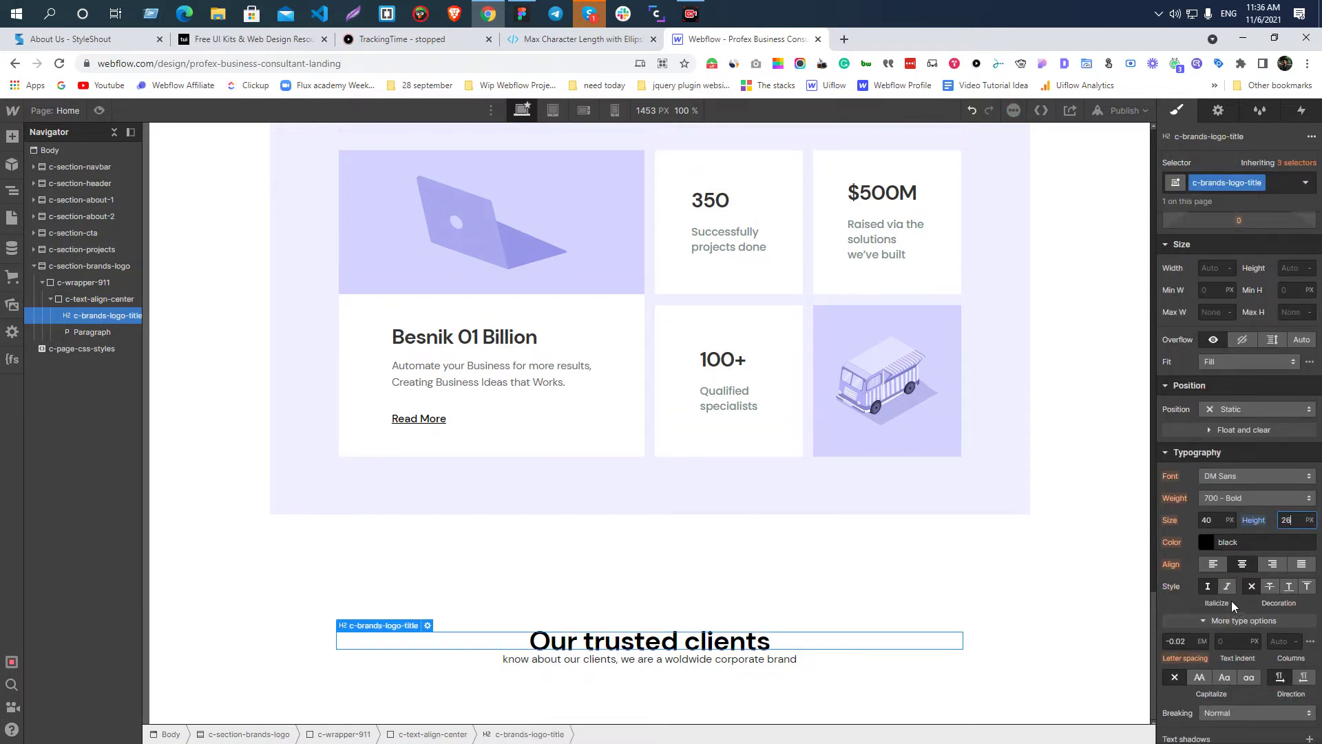
scroll(1231, 601, "up", 2)
left_click(1239, 358)
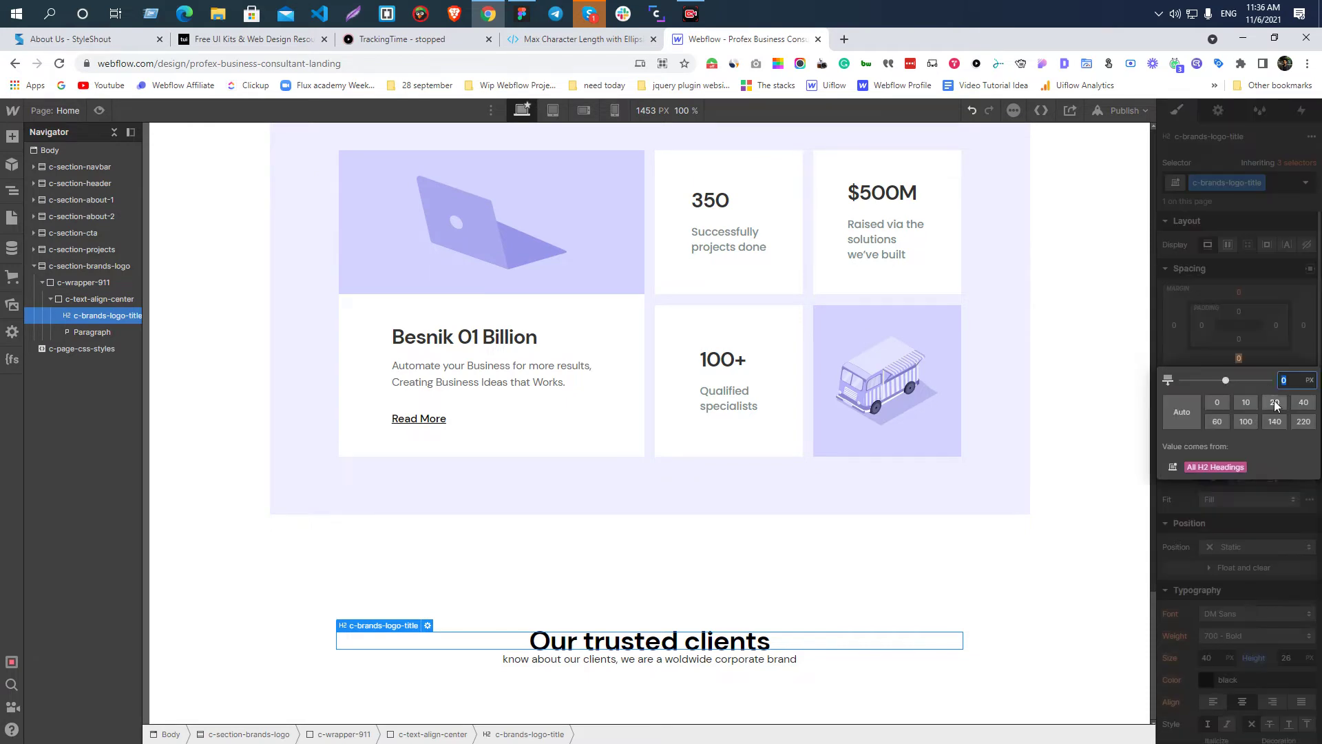
left_click(1275, 402)
left_click(1277, 320)
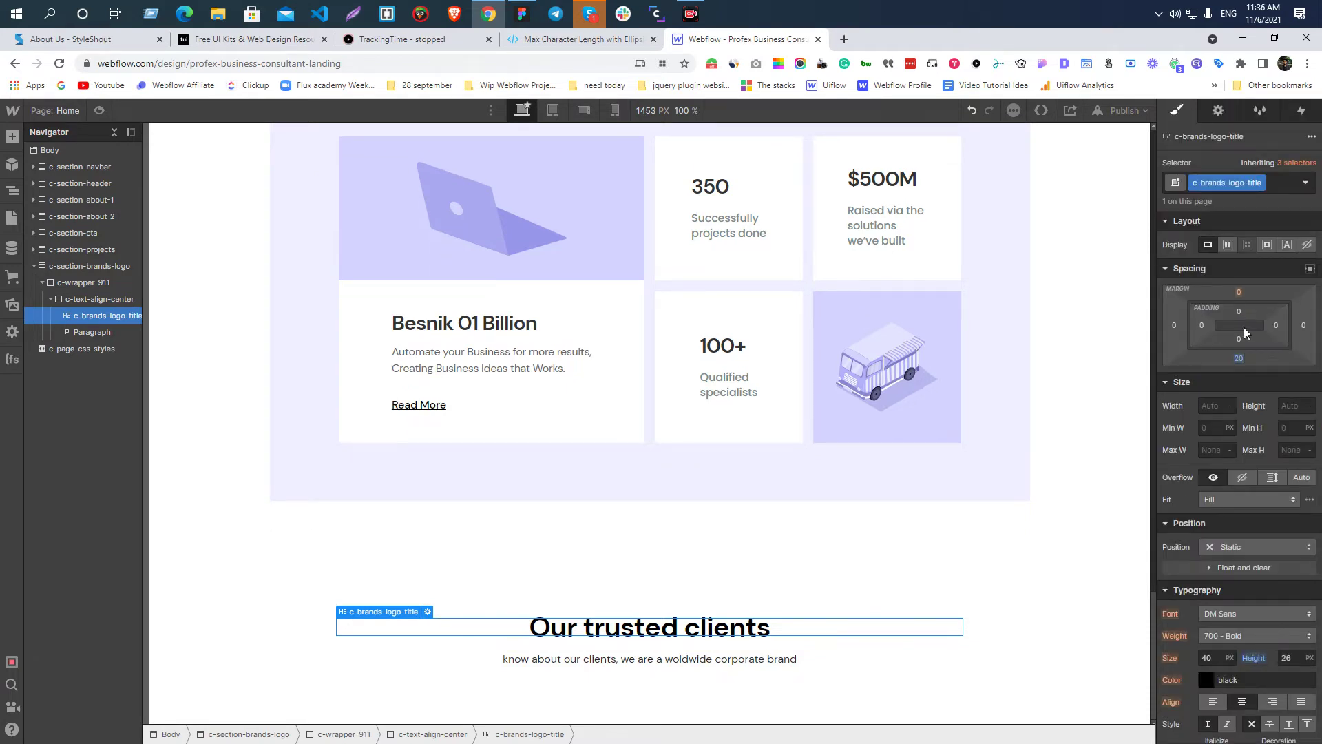
- Measure the gap between the Our trusted clients heading and its subtitle in Figma, and return to Webflow
key("alt+Tab")
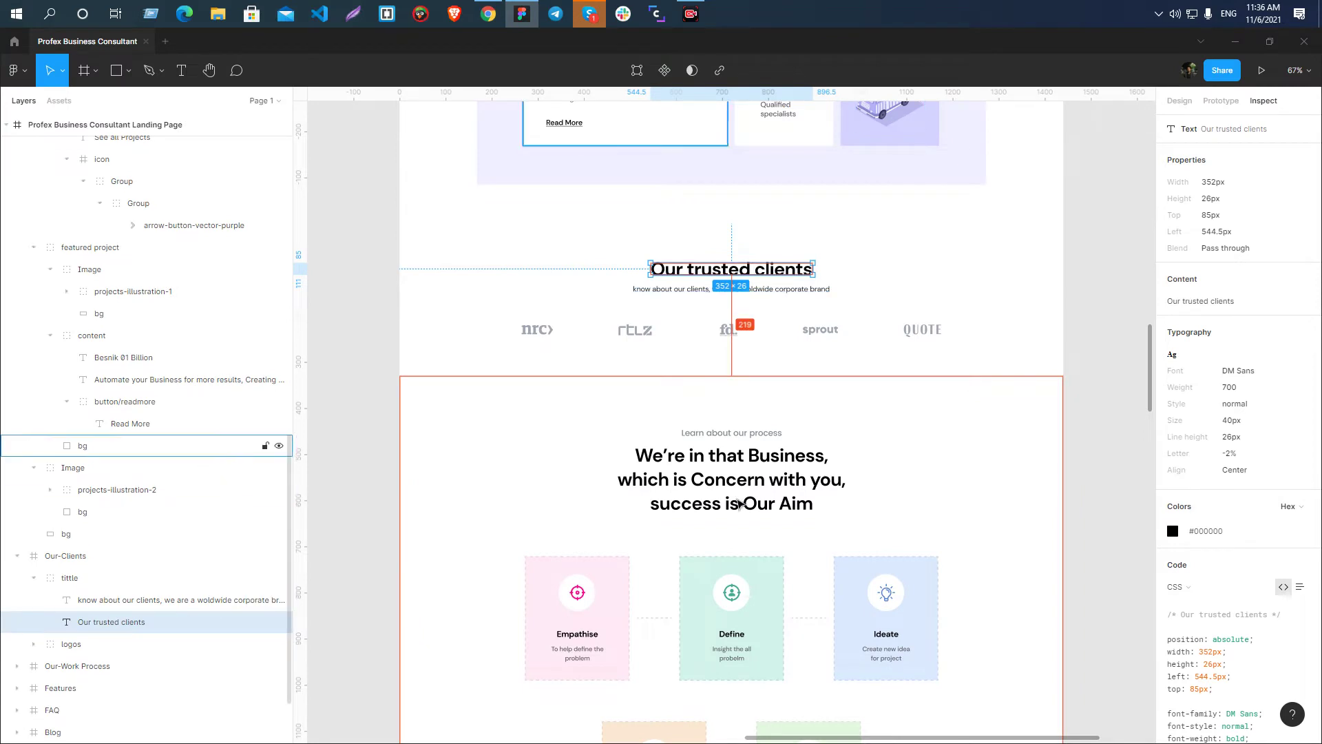
key("alt")
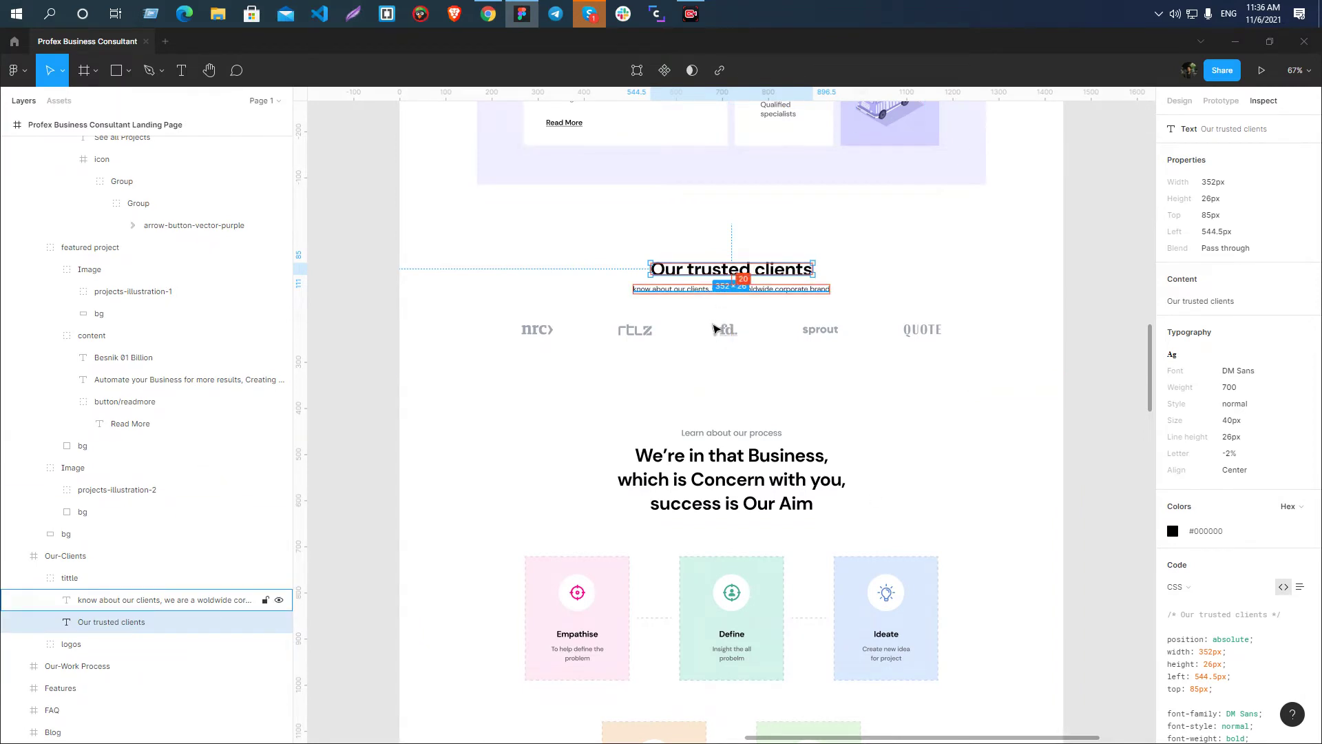
key("alt+Tab")
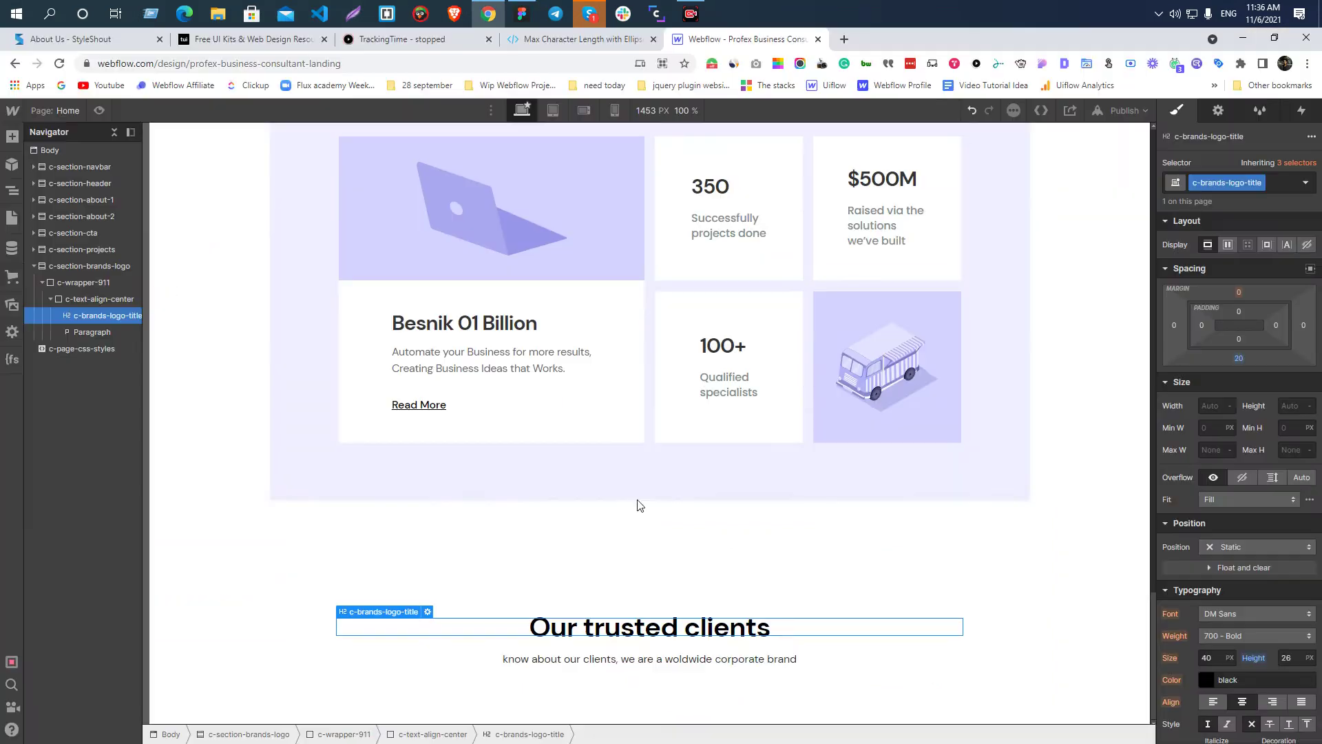
- Add a Div Block inside c-wrapper-911, below the c-text-align-center block
left_click(564, 659)
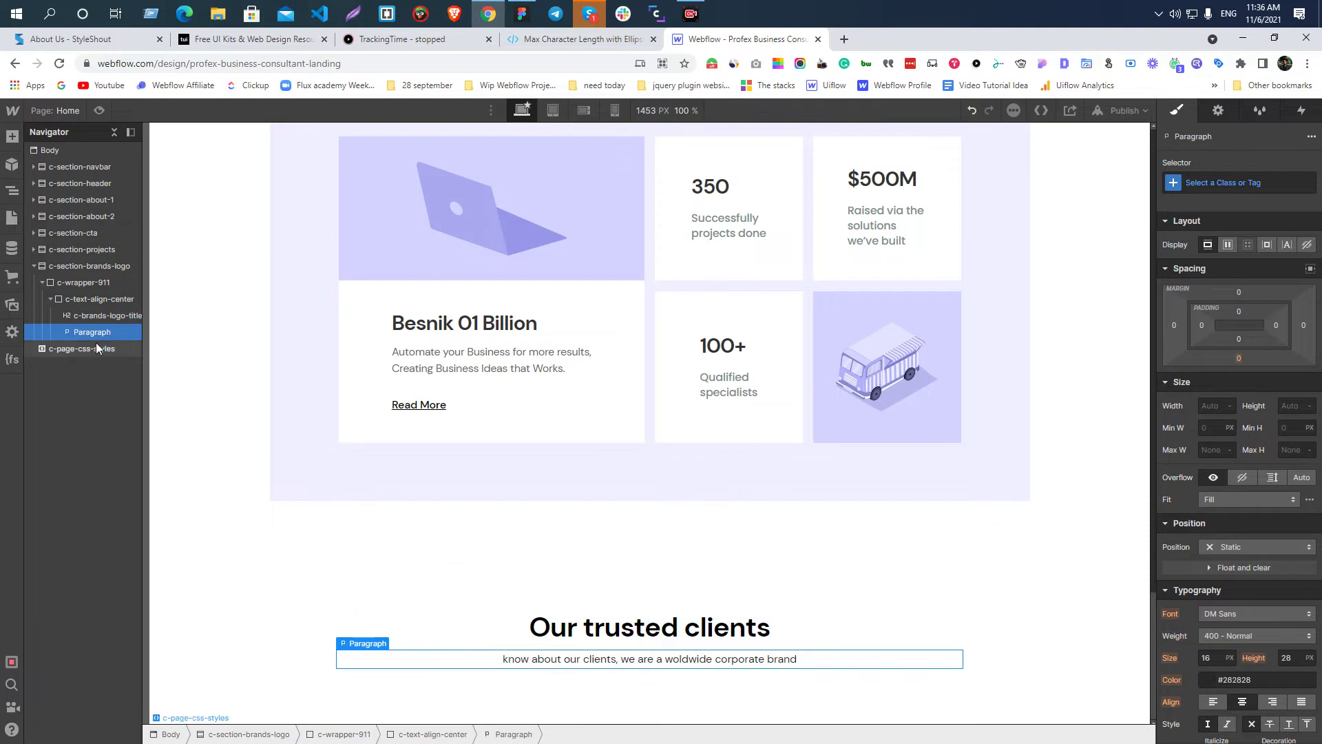
left_click(52, 303)
left_click(82, 285)
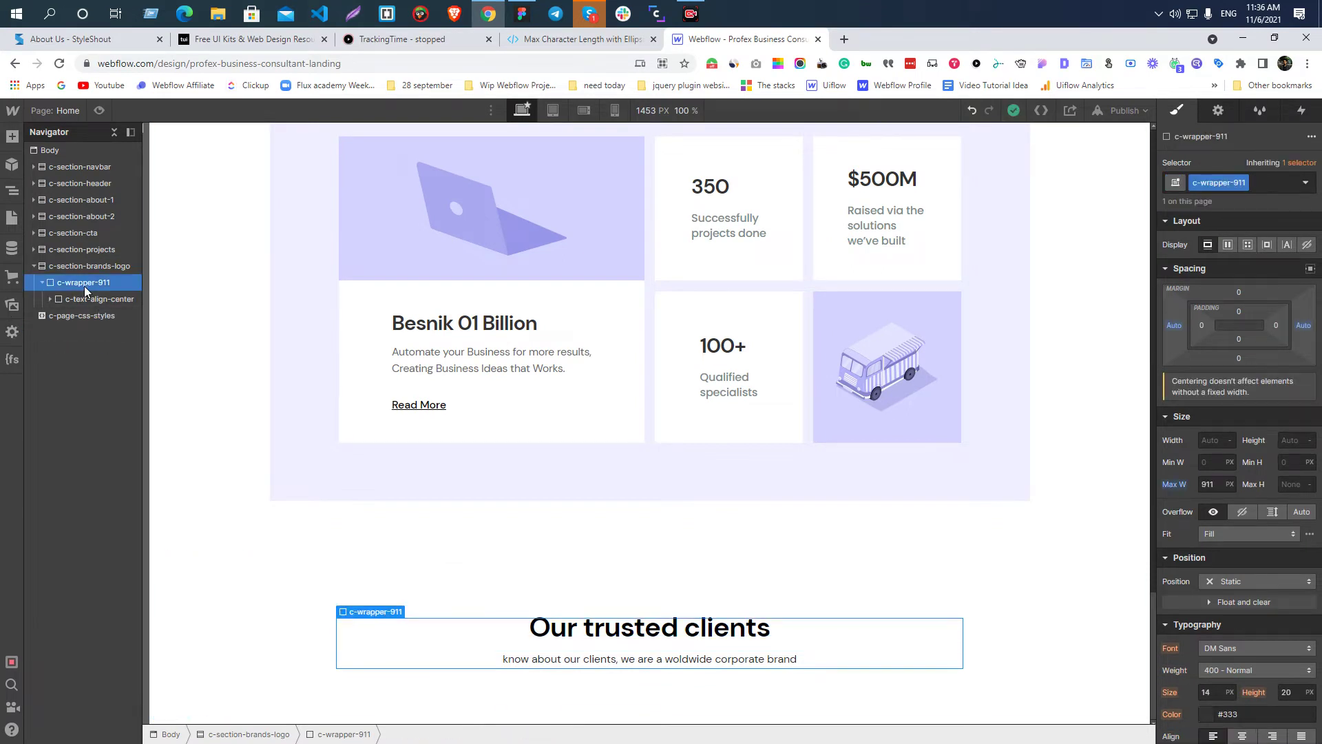
key("ctrl+e")
type("d")
left_click(515, 227)
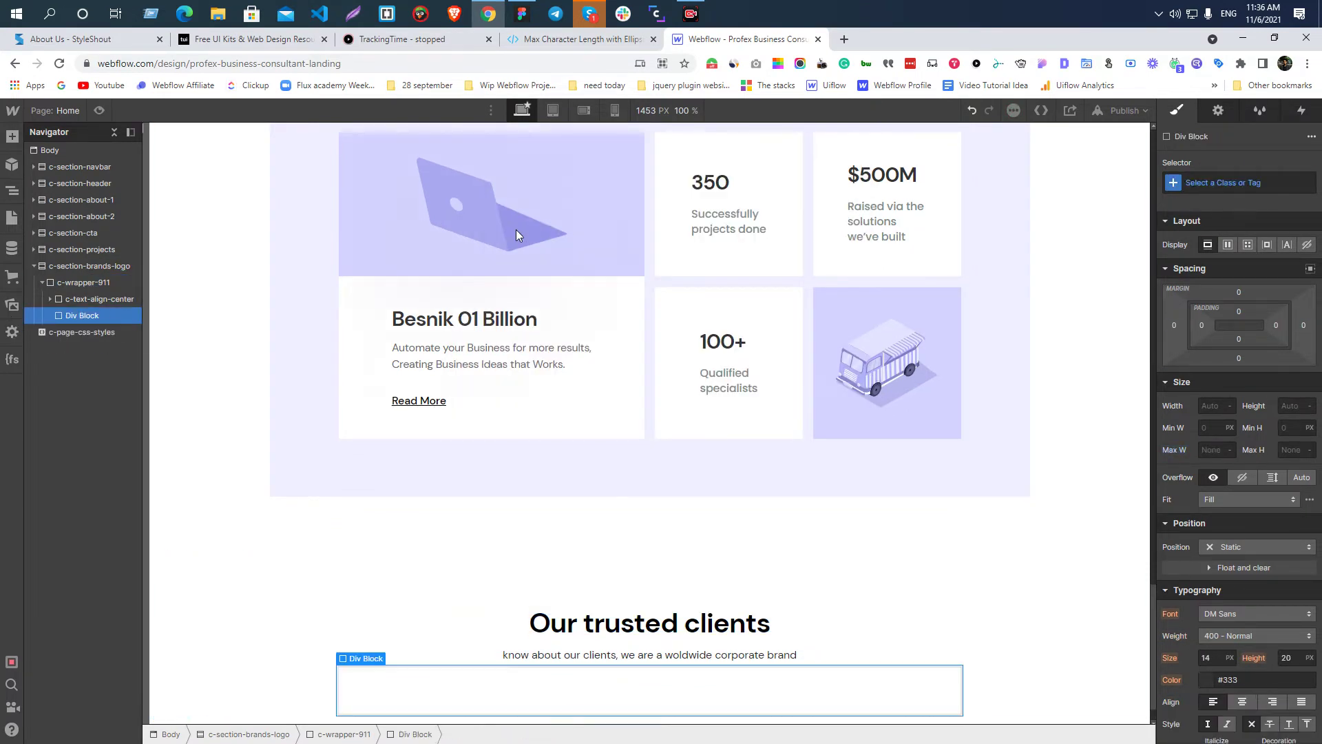
- Create the class c-brands-logo-block on the new Div Block
left_click(1202, 191)
type("c-")
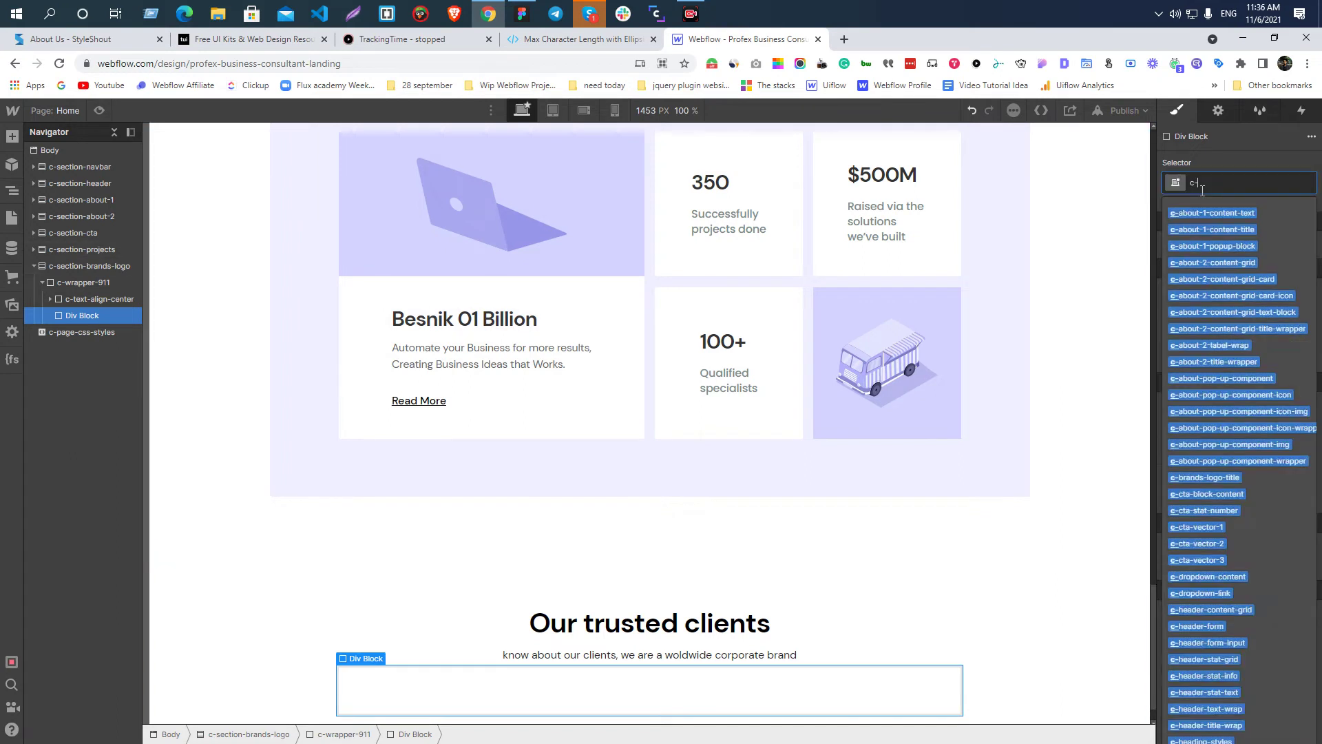
type("brand")
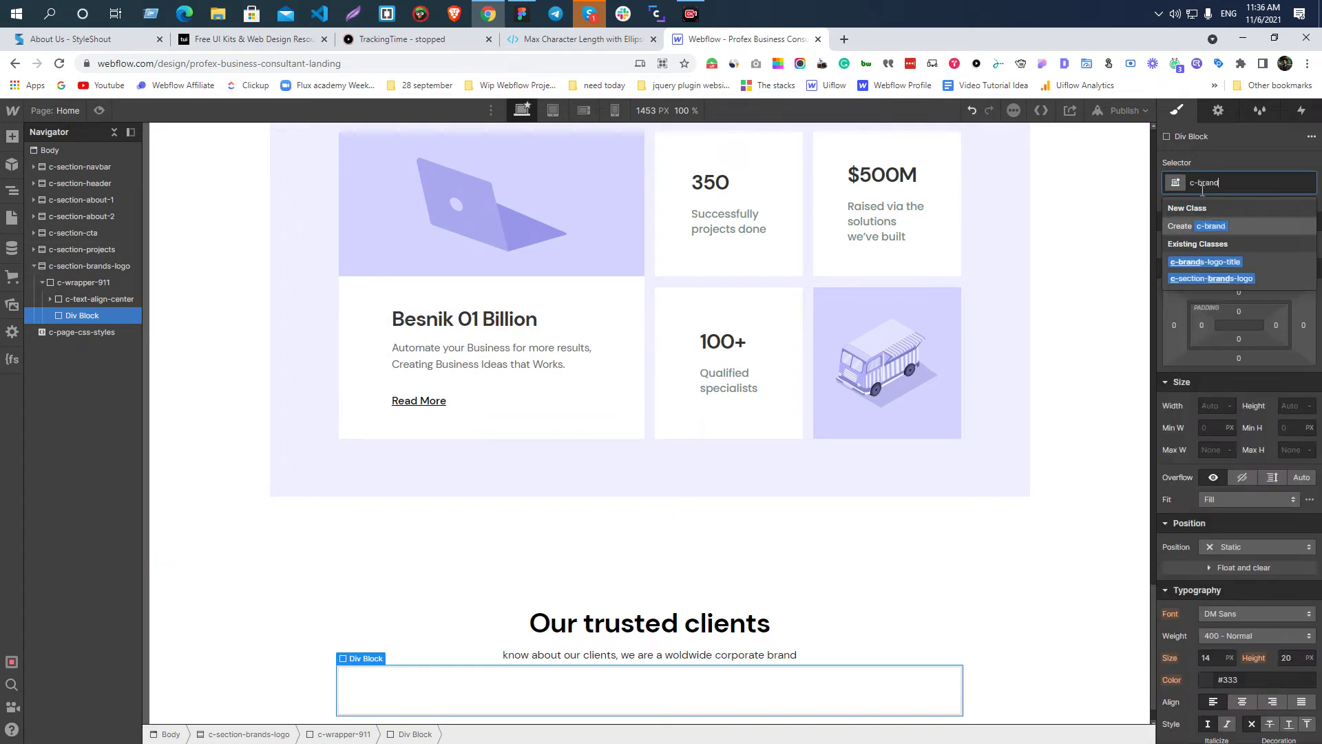
type("s-logo-")
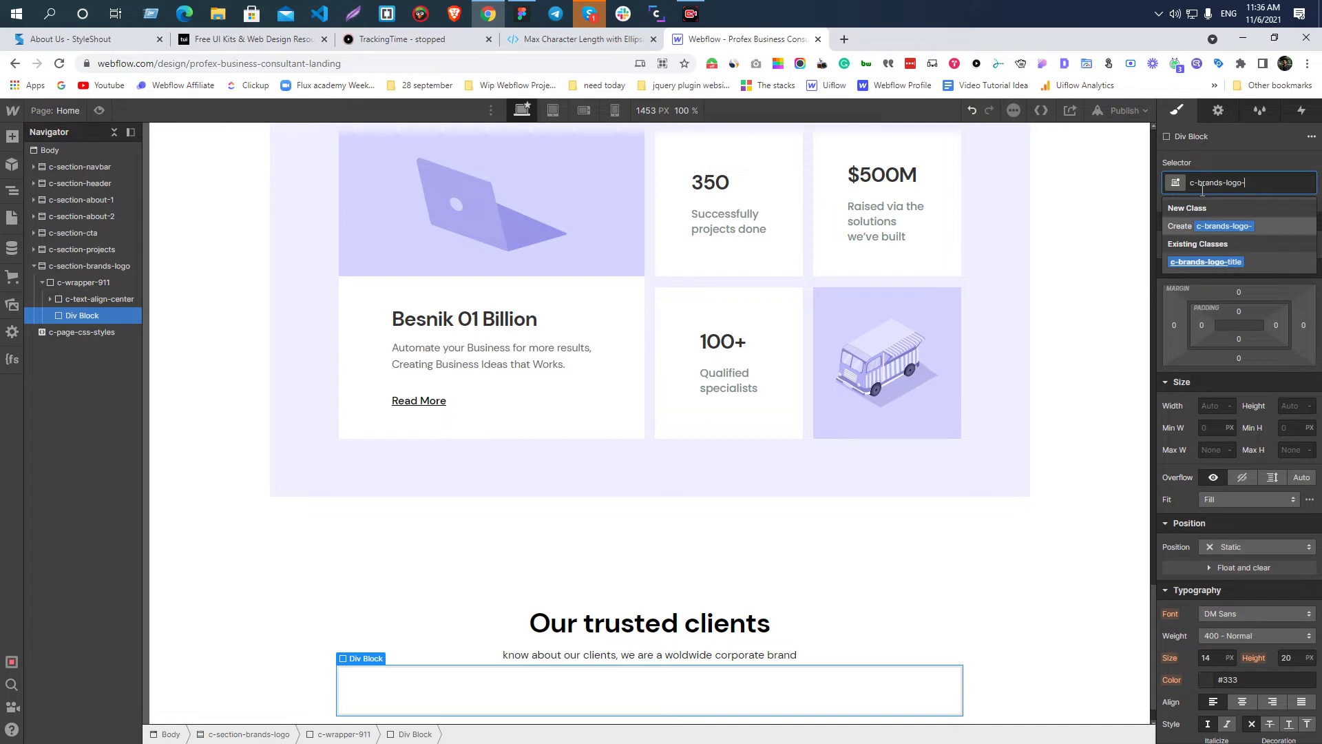
type("block")
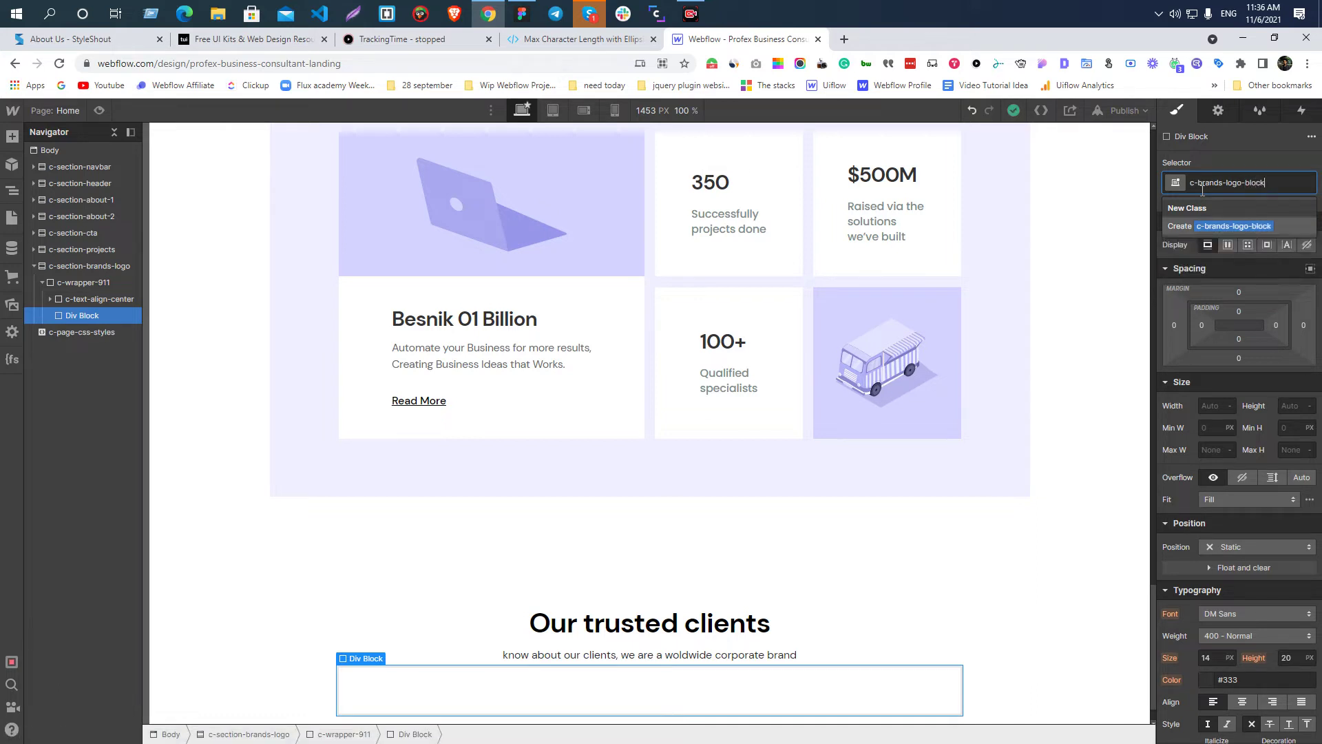
key("Return")
- Add an Image element inside the c-brands-logo-block Div Block
key("alt+Tab")
key("alt+Tab")
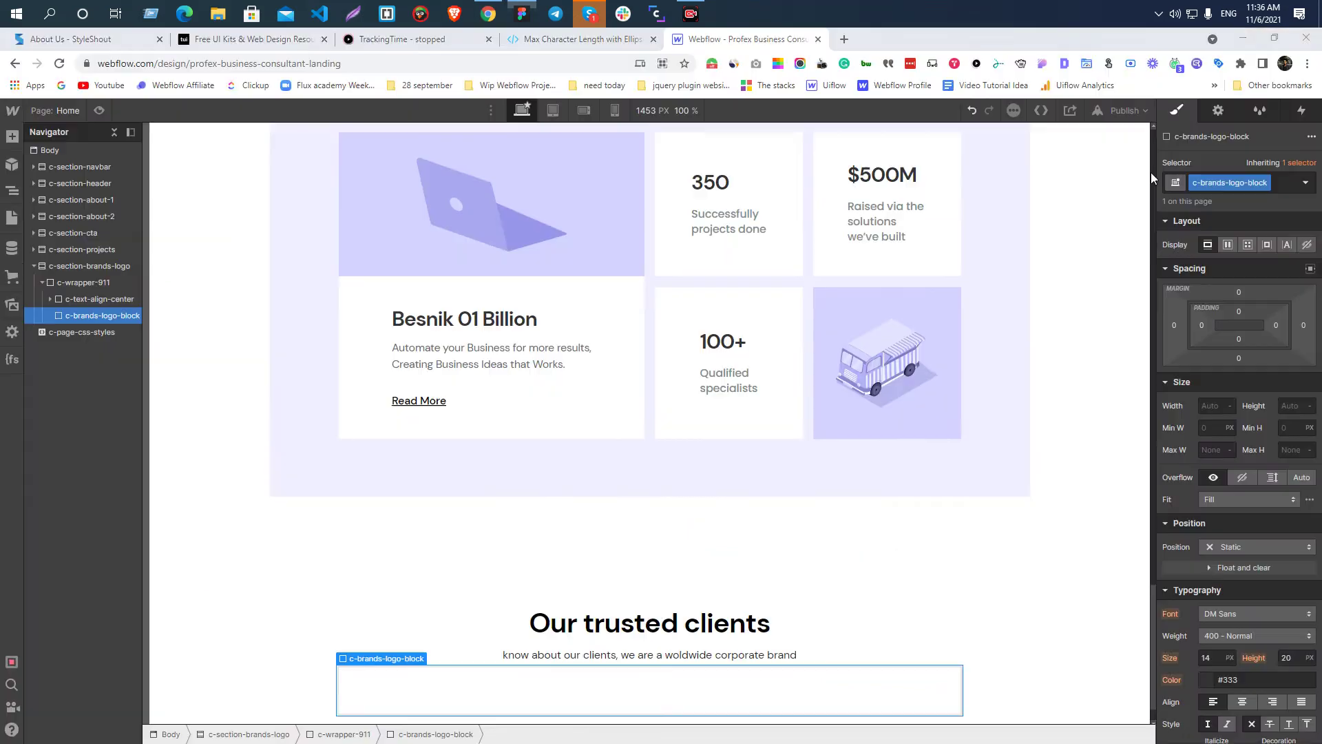
type("im")
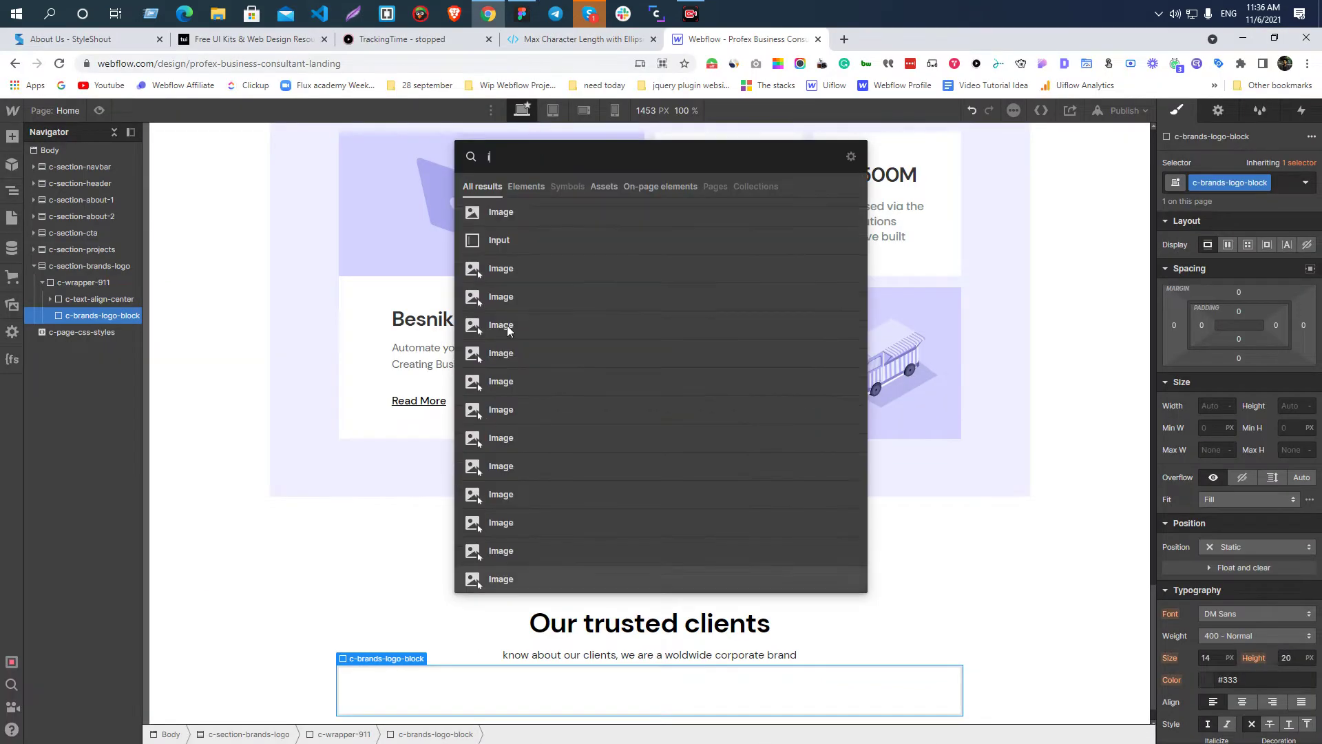
left_click(537, 219)
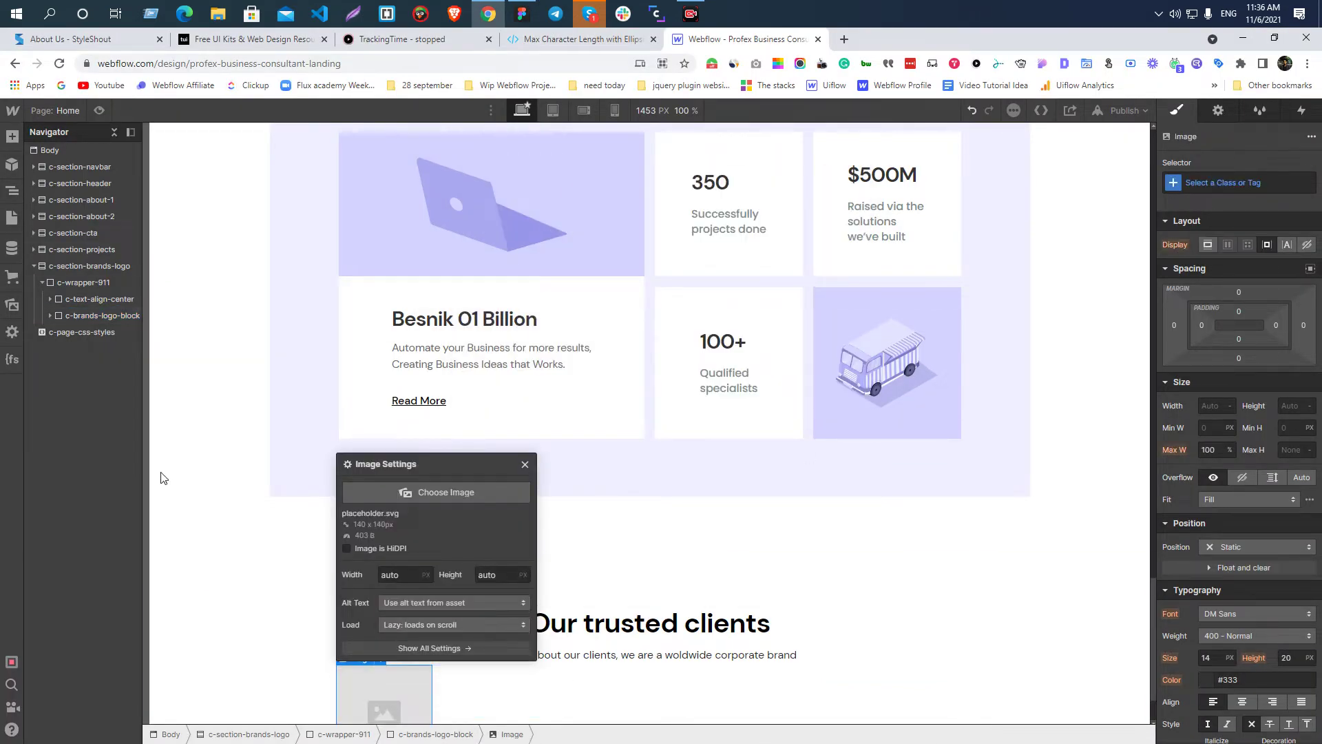
- Open the image assets for the new Image, clear the old search filter and browse for the client logos
left_click(430, 492)
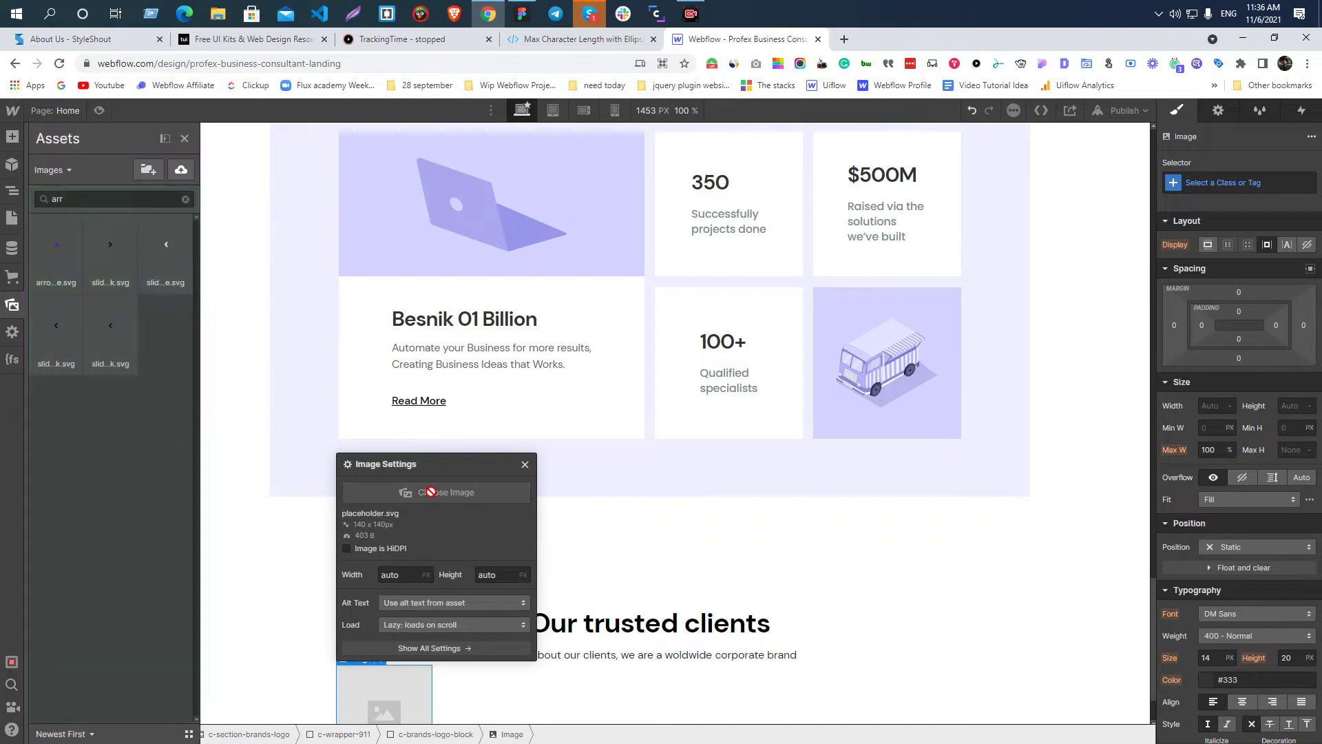
double_click(91, 198)
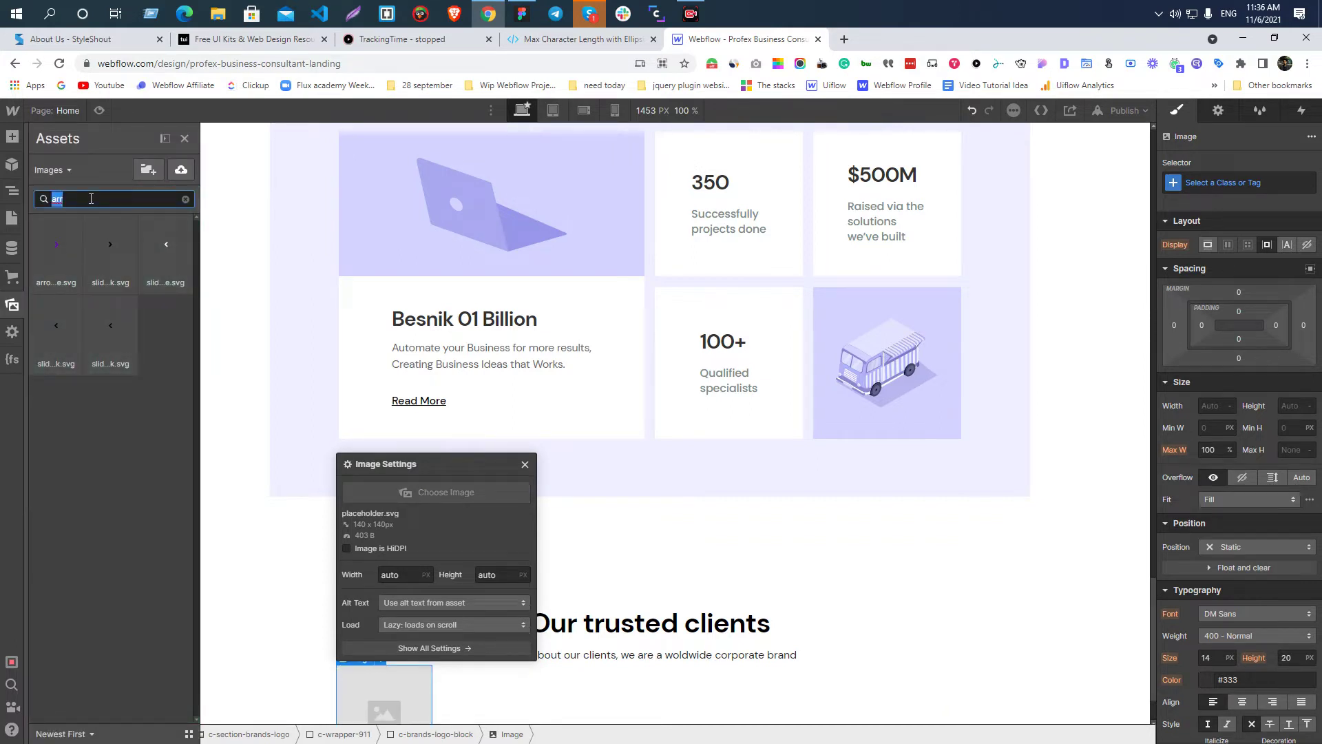
key("BackSpace")
scroll(127, 386, "down", 5)
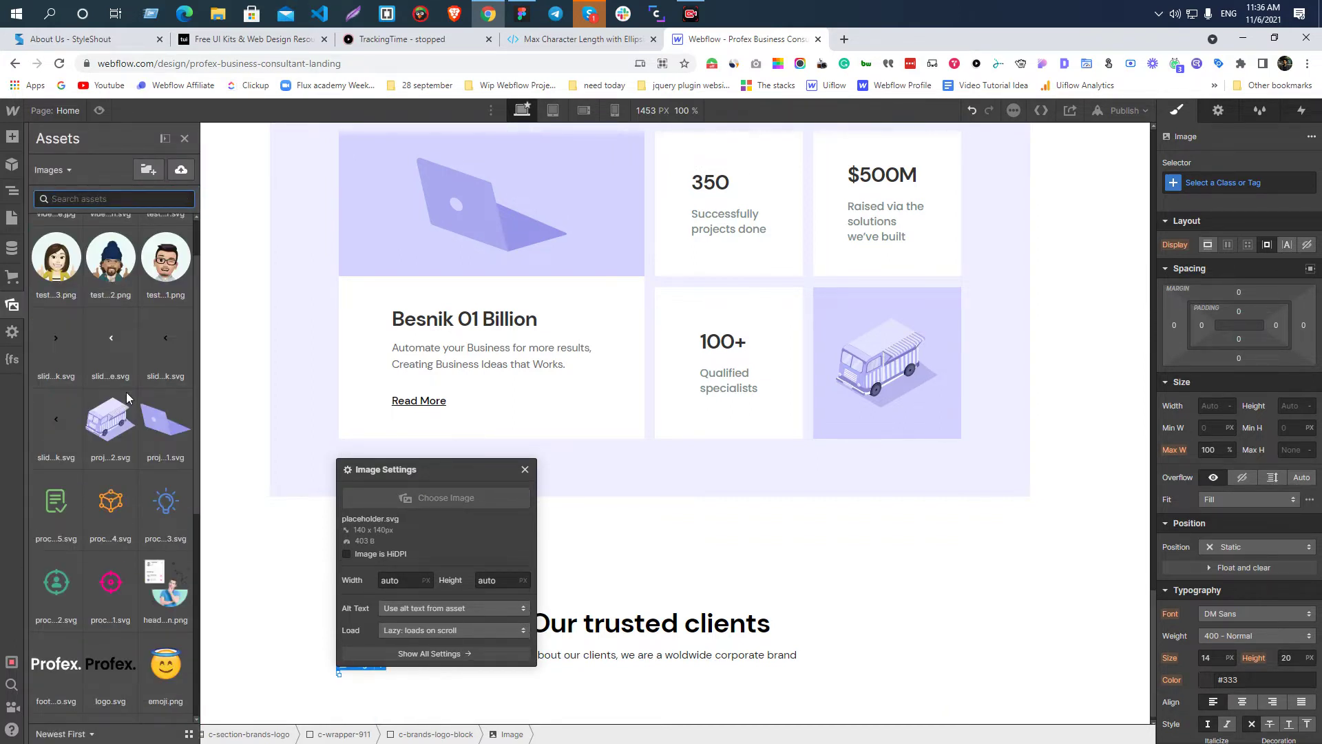
scroll(124, 379, "down", 2)
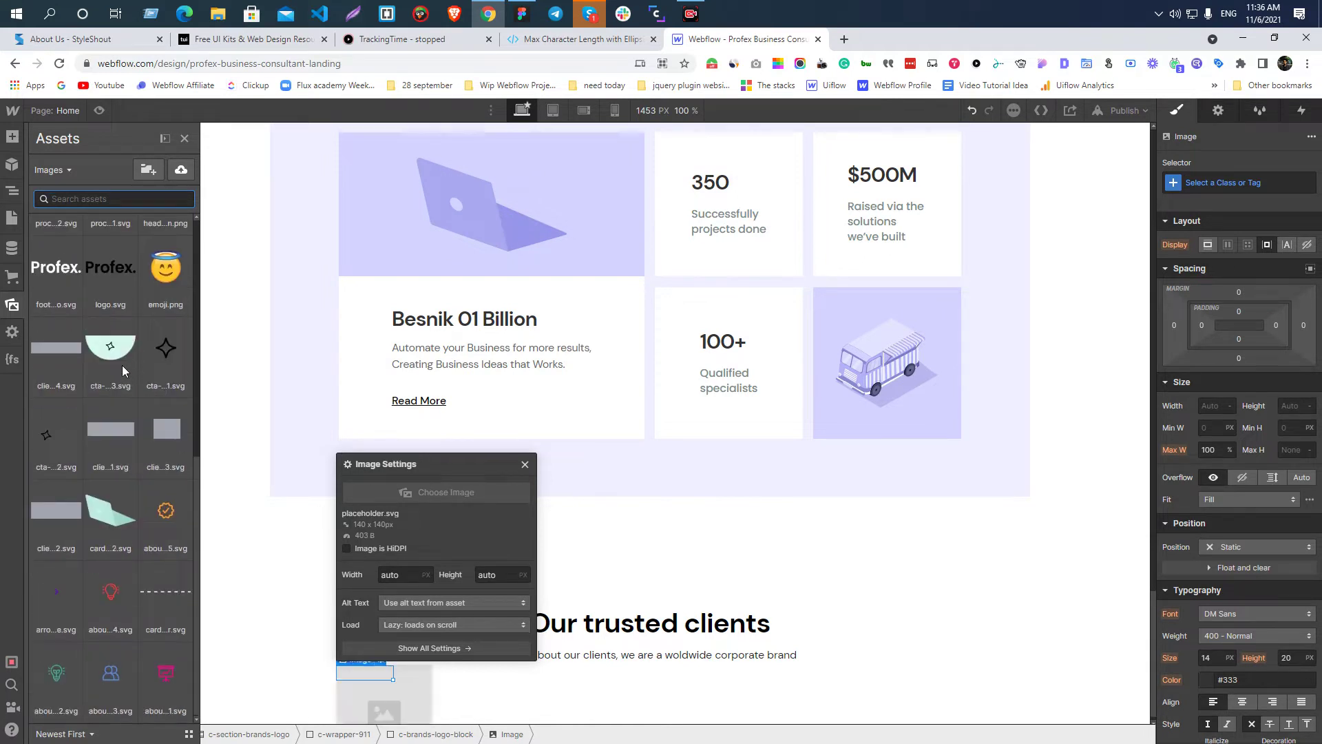
- Check the layer name of the rtlz logo in Figma's Our trusted clients section and return to Webflow
key("alt+Tab")
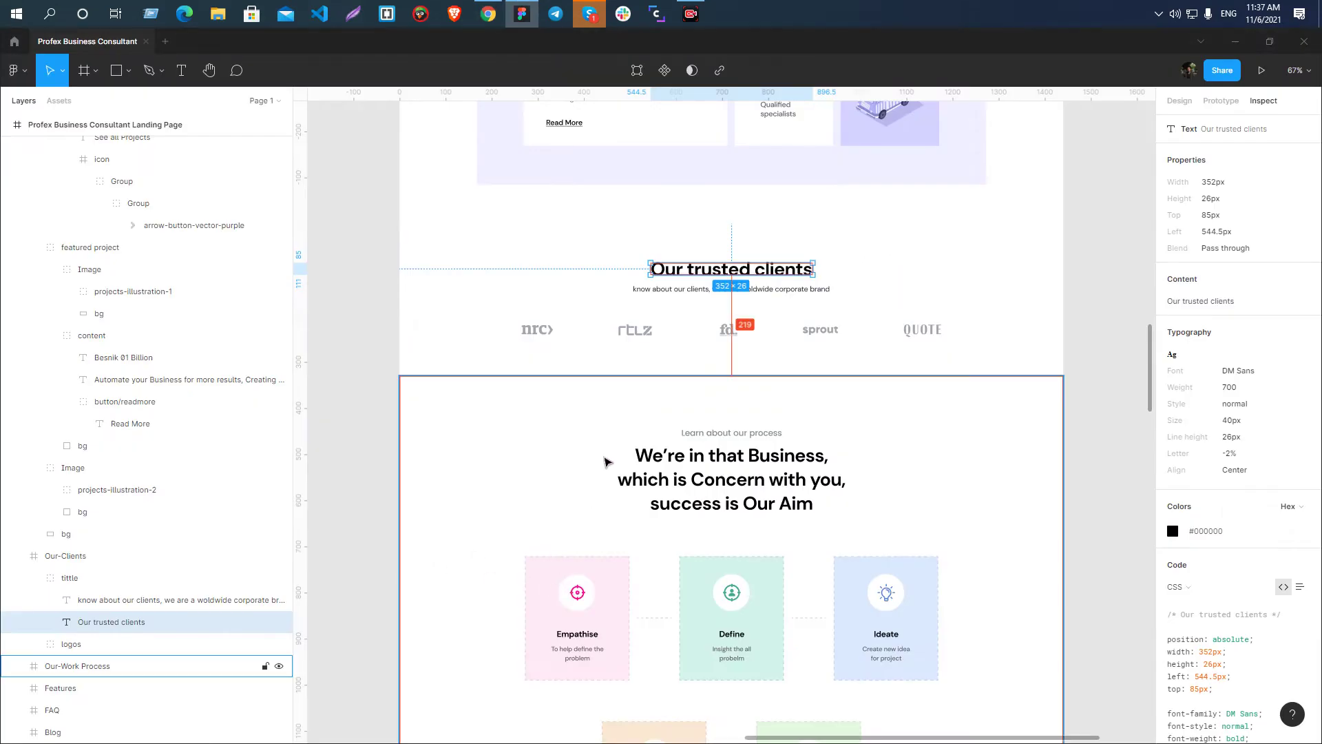
left_click(644, 336)
double_click(647, 334)
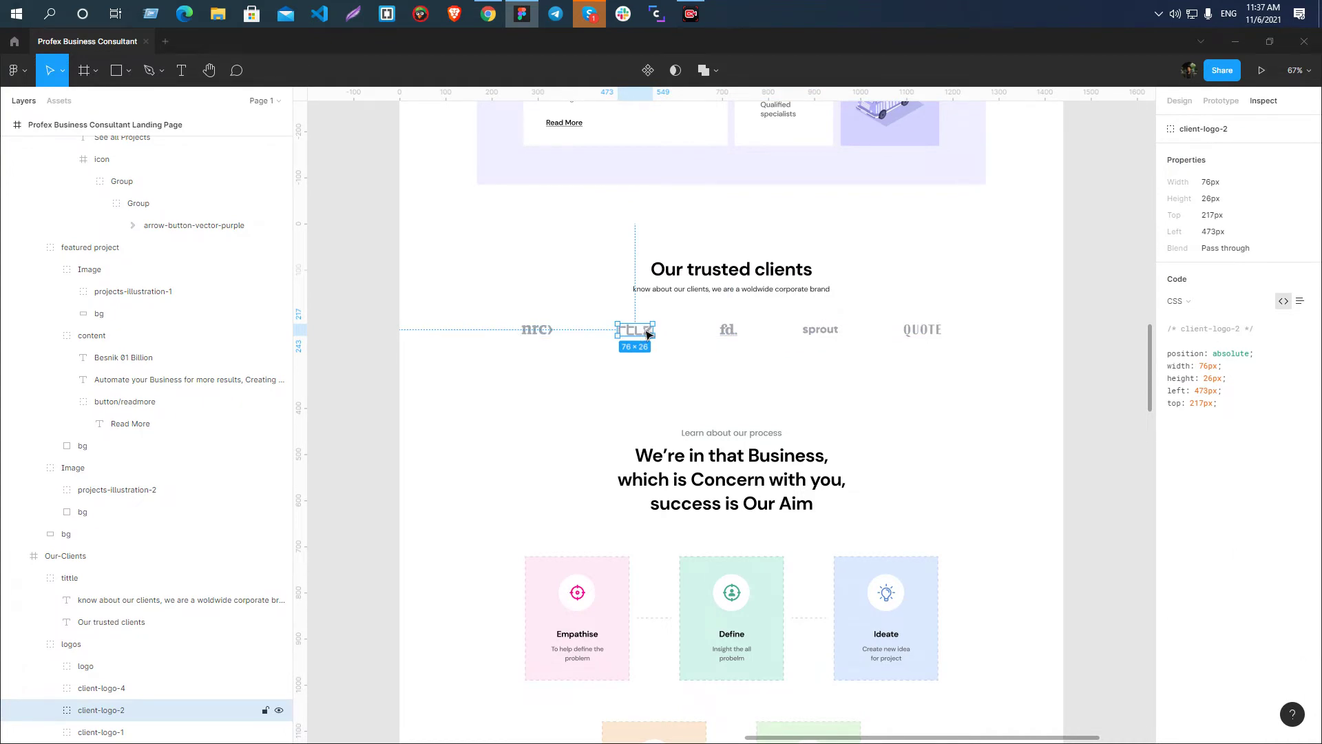
key("alt+Tab")
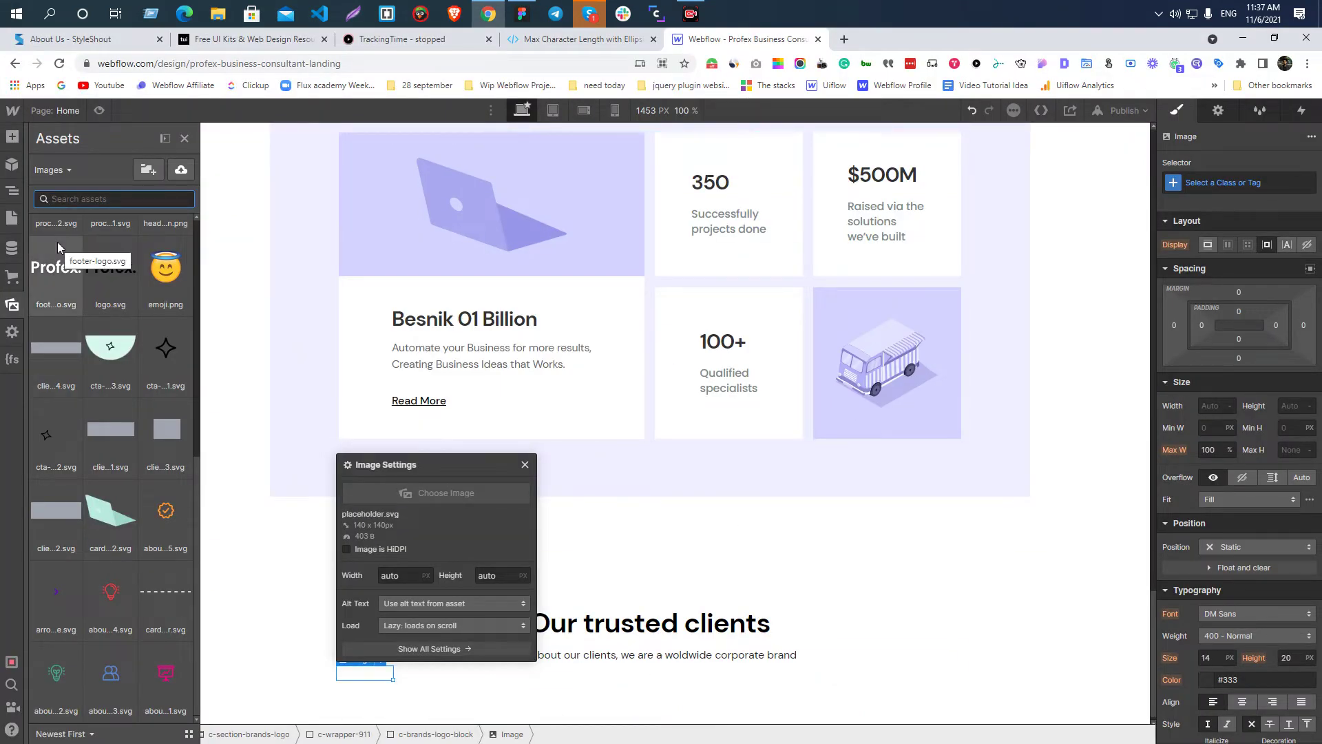
- Search the assets for "clie", assign client-logo-4.svg to the Image and close its settings
type("cliet")
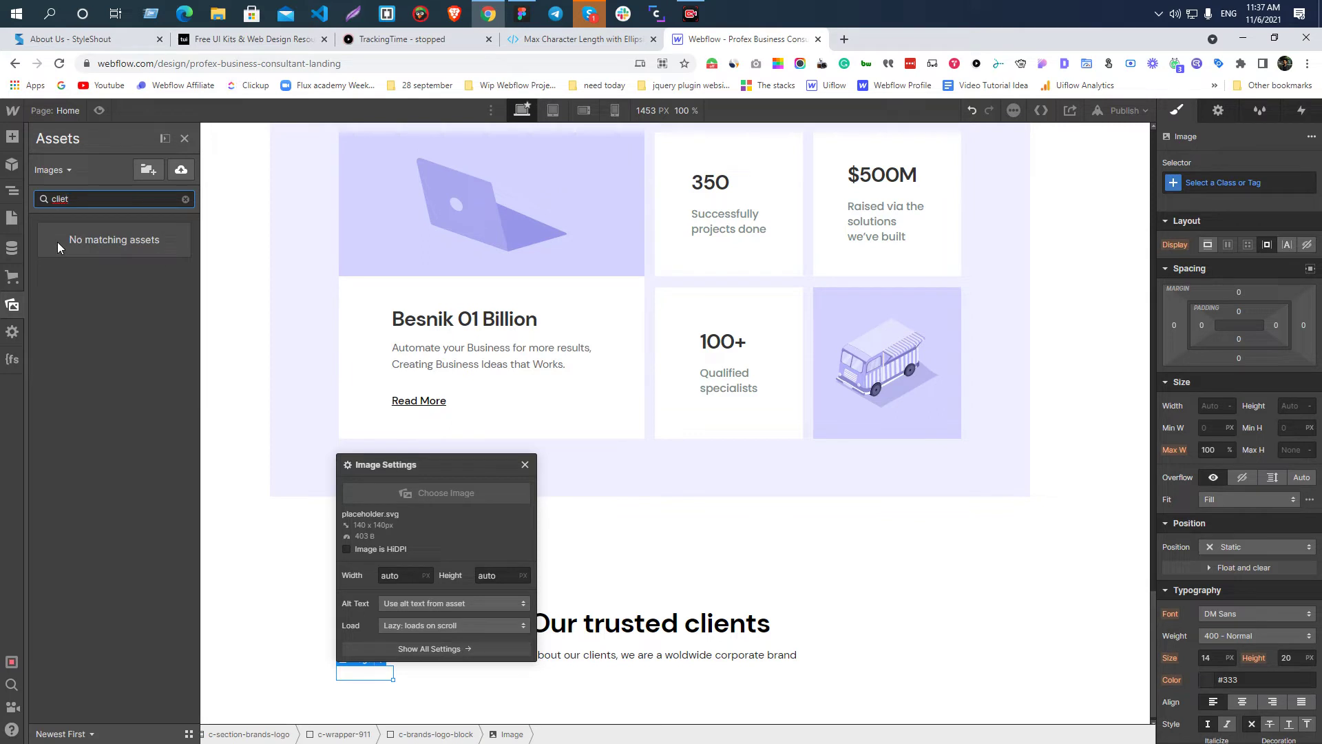
key("BackSpace")
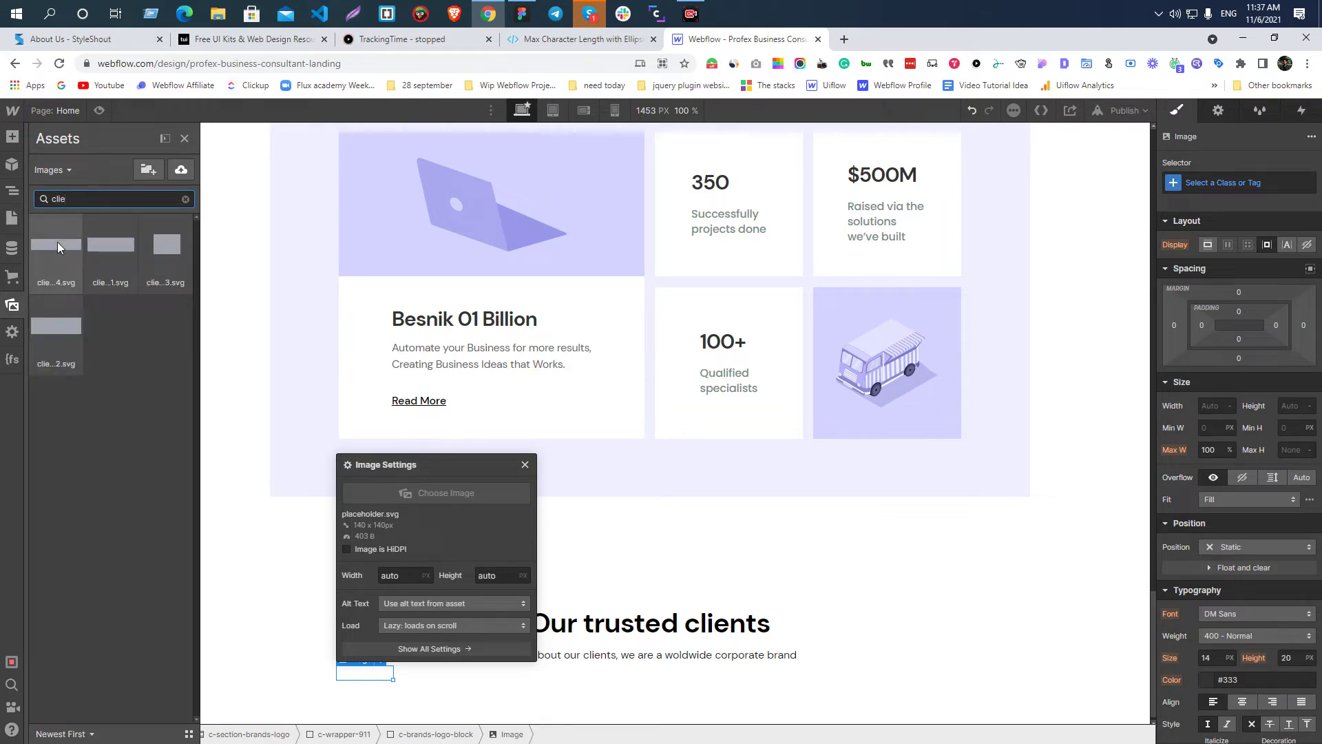
left_click(57, 244)
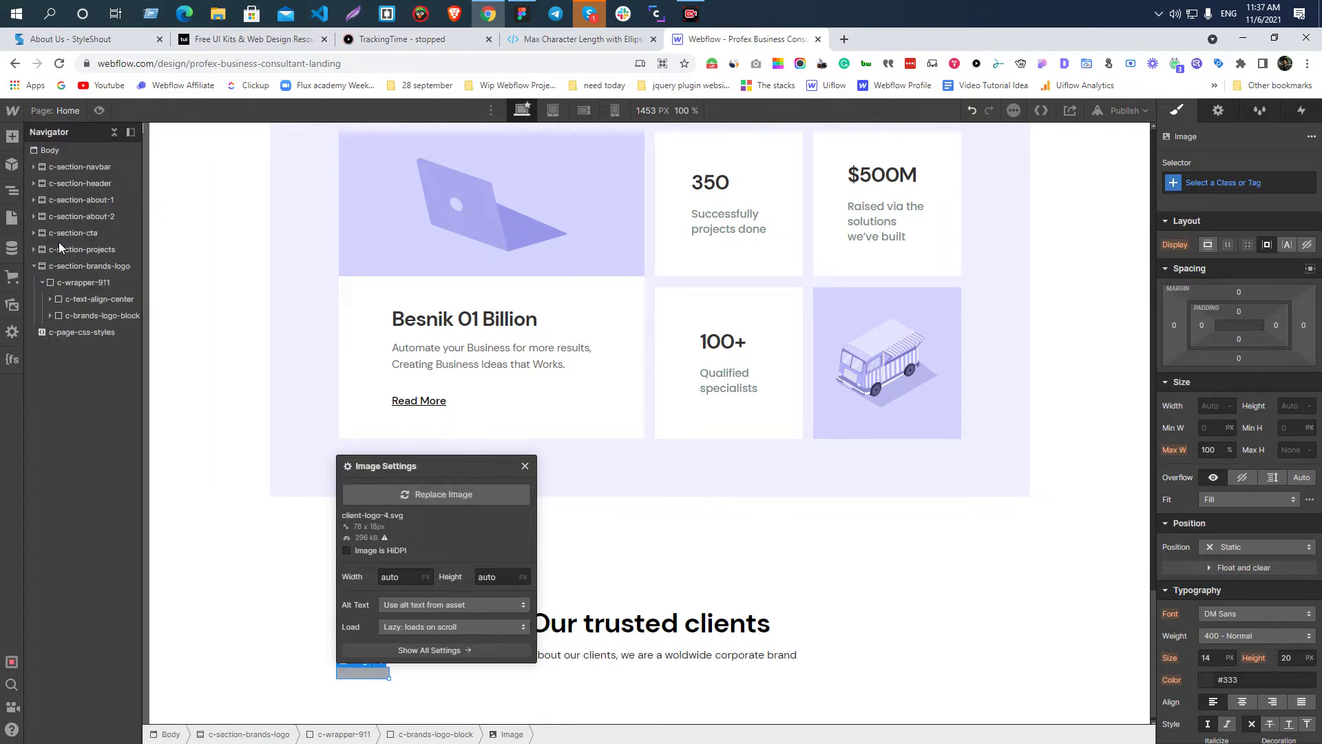
left_click(523, 467)
double_click(375, 676)
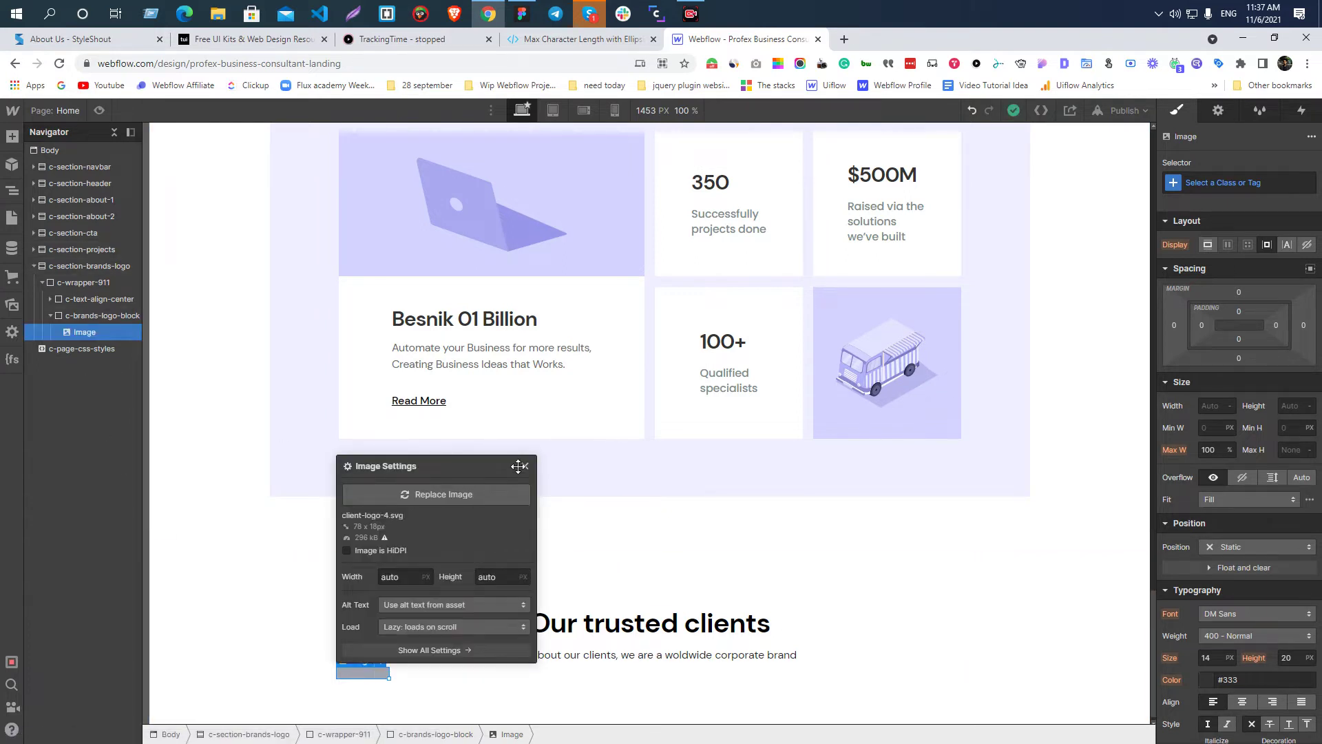
left_click(524, 466)
- Switch to Figma, select the nrc logo client-logo-1 and preview its SVG export
key("alt+Tab")
scroll(540, 376, "down", 4)
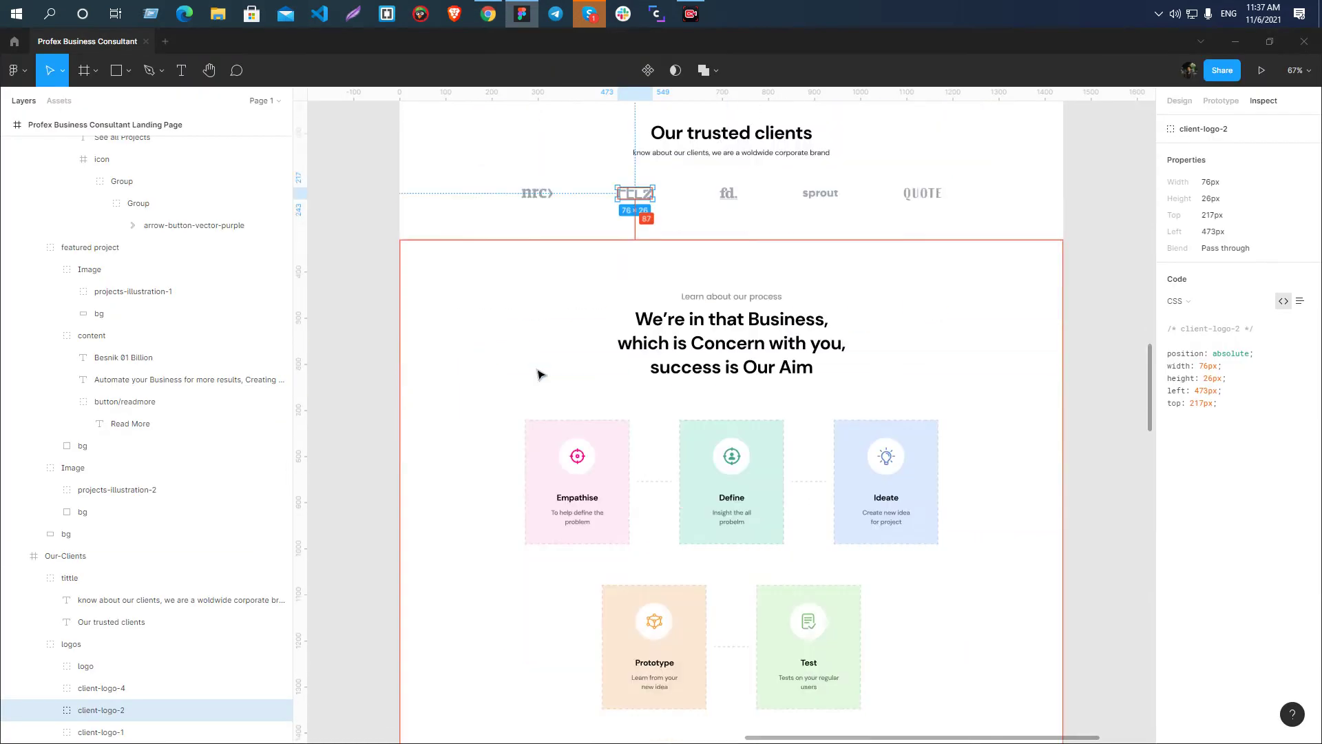
scroll(588, 422, "up", 2)
scroll(586, 423, "up", 2)
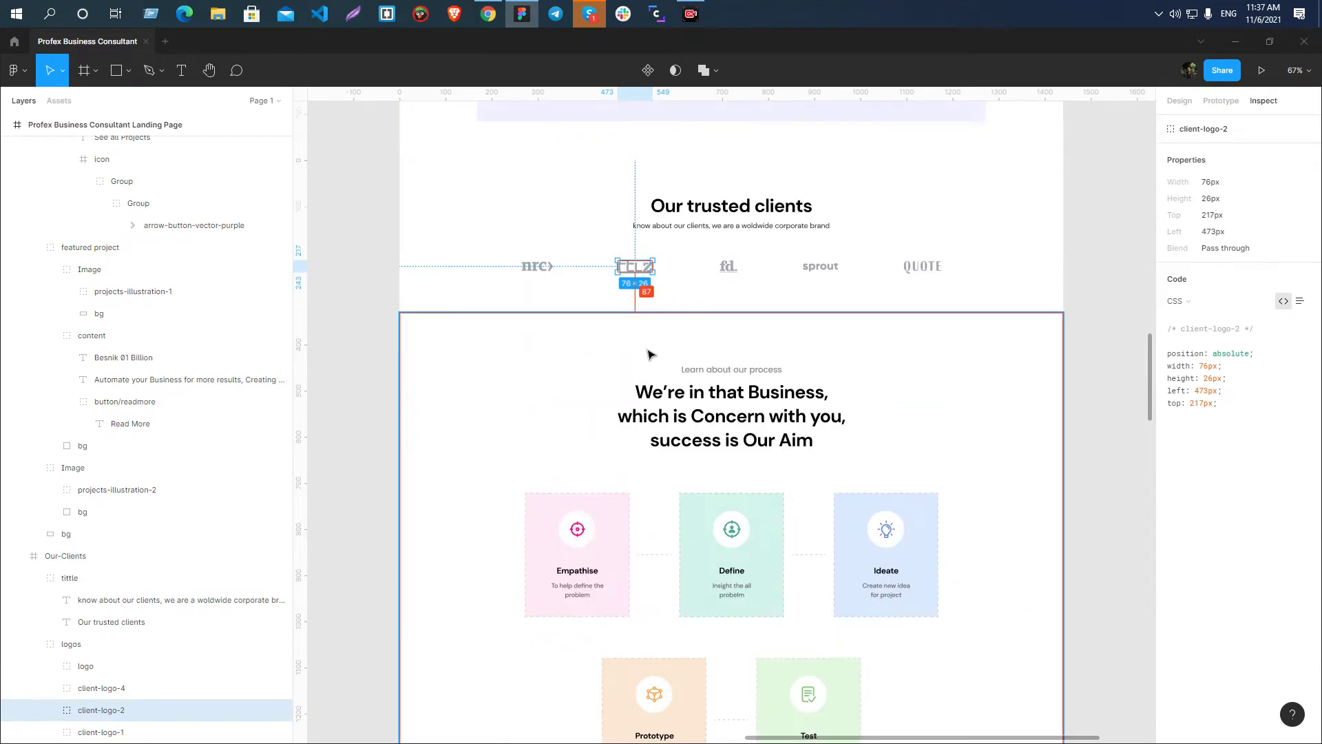
left_click(538, 270)
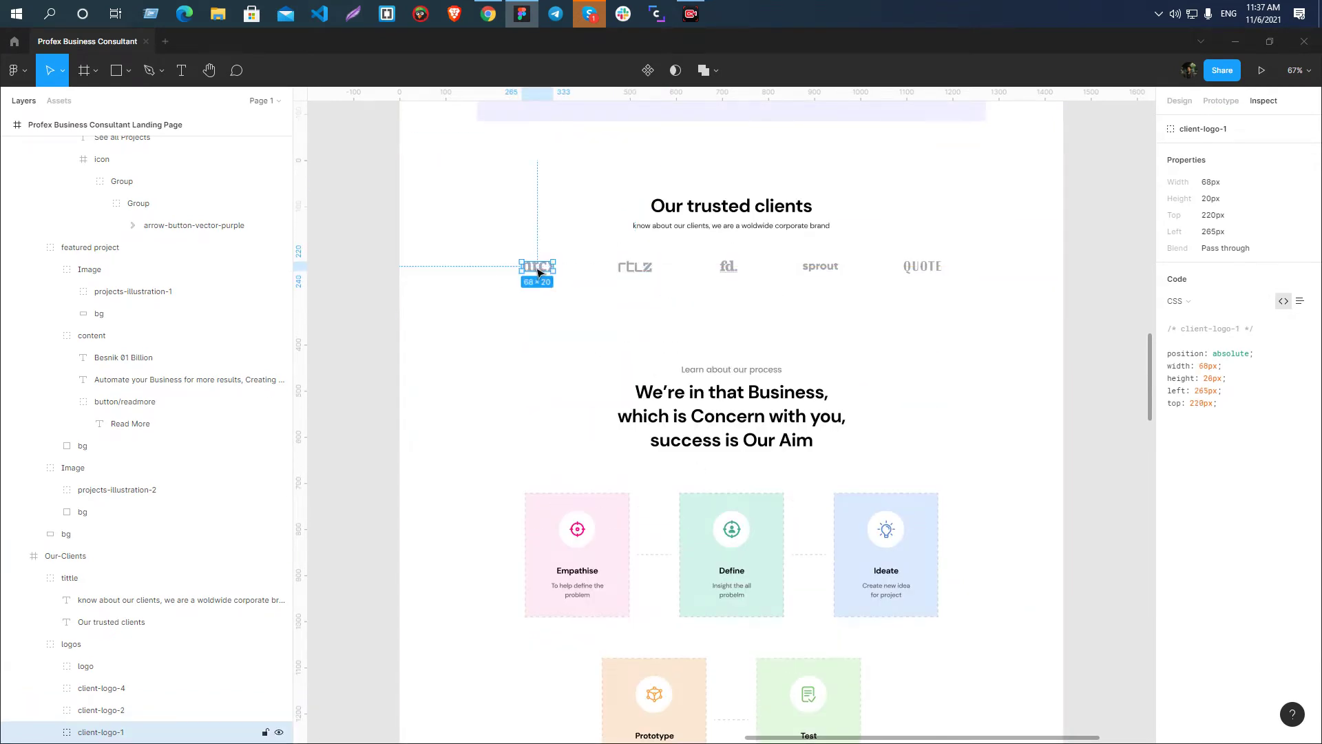
left_click(1178, 100)
scroll(1245, 681, "down", 2)
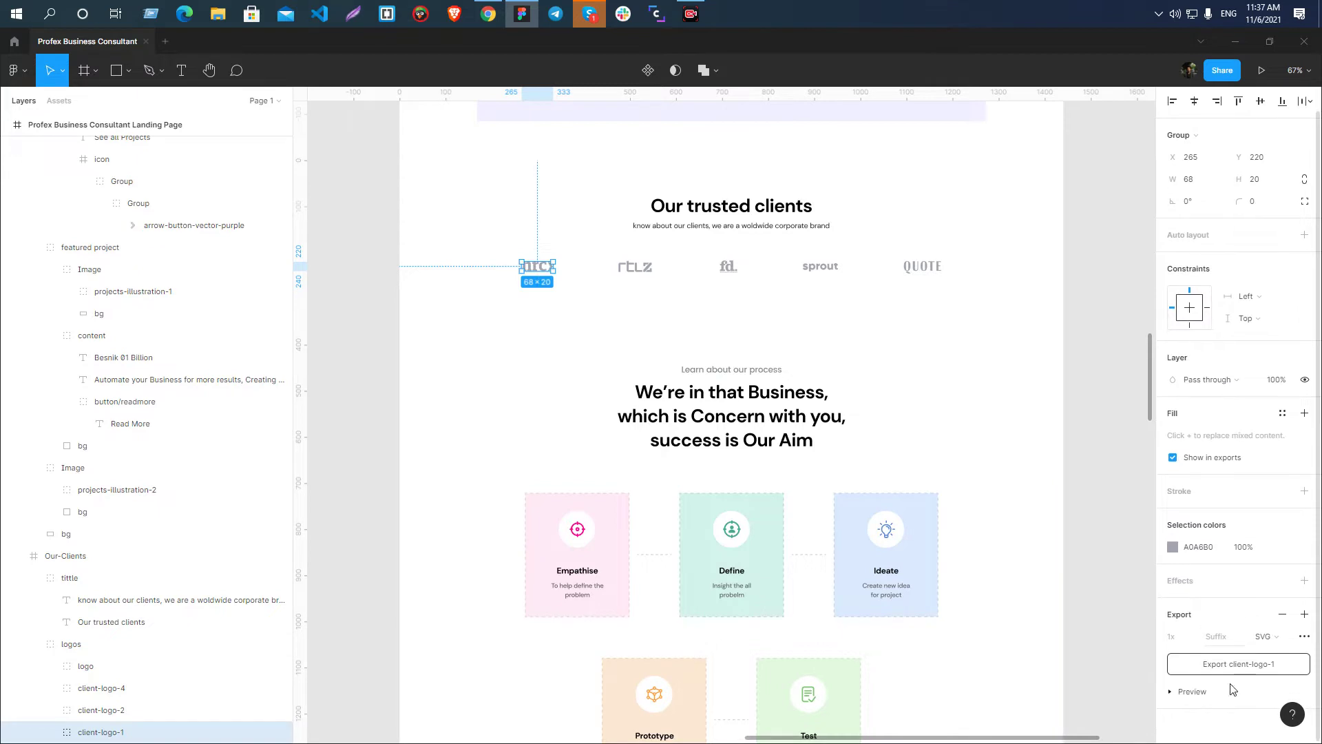
left_click(1193, 692)
scroll(1205, 661, "down", 1)
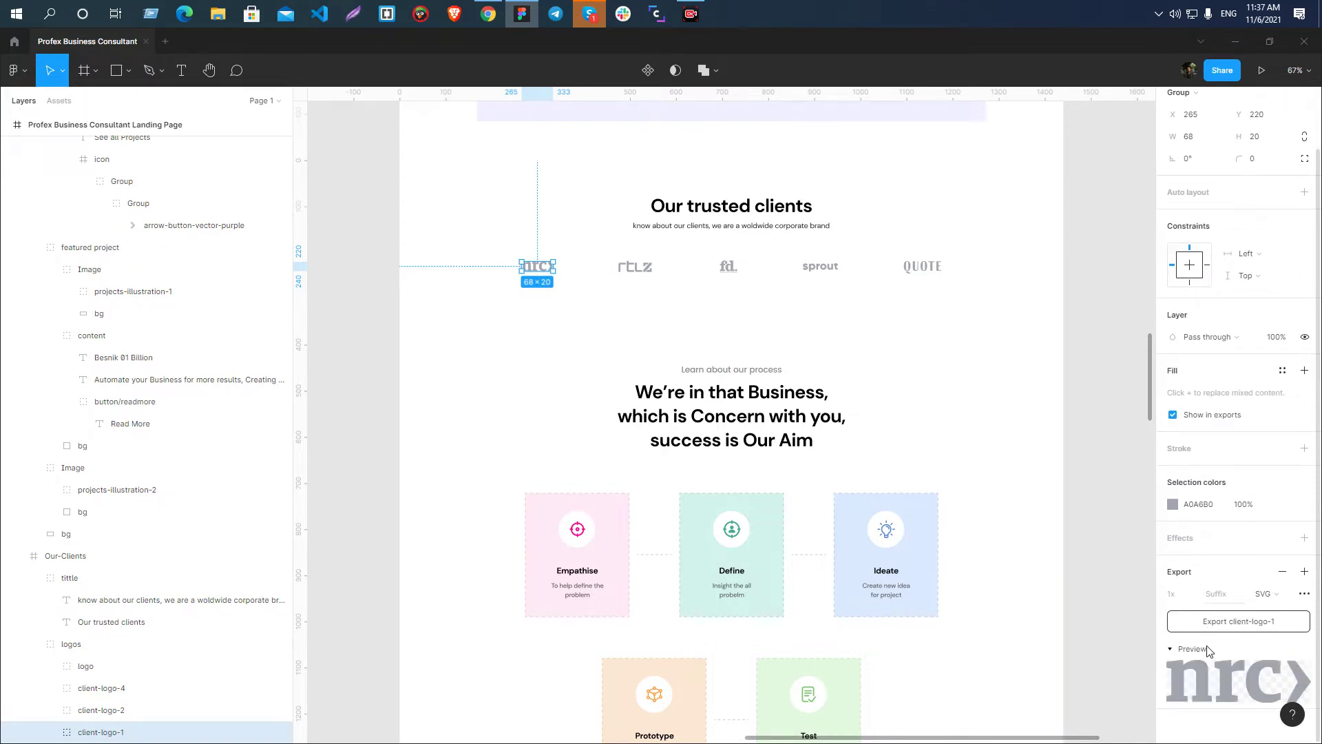
- Select client-logo-1, client-logo-2 and client-logo-3 together in Figma for export
key("Tab")
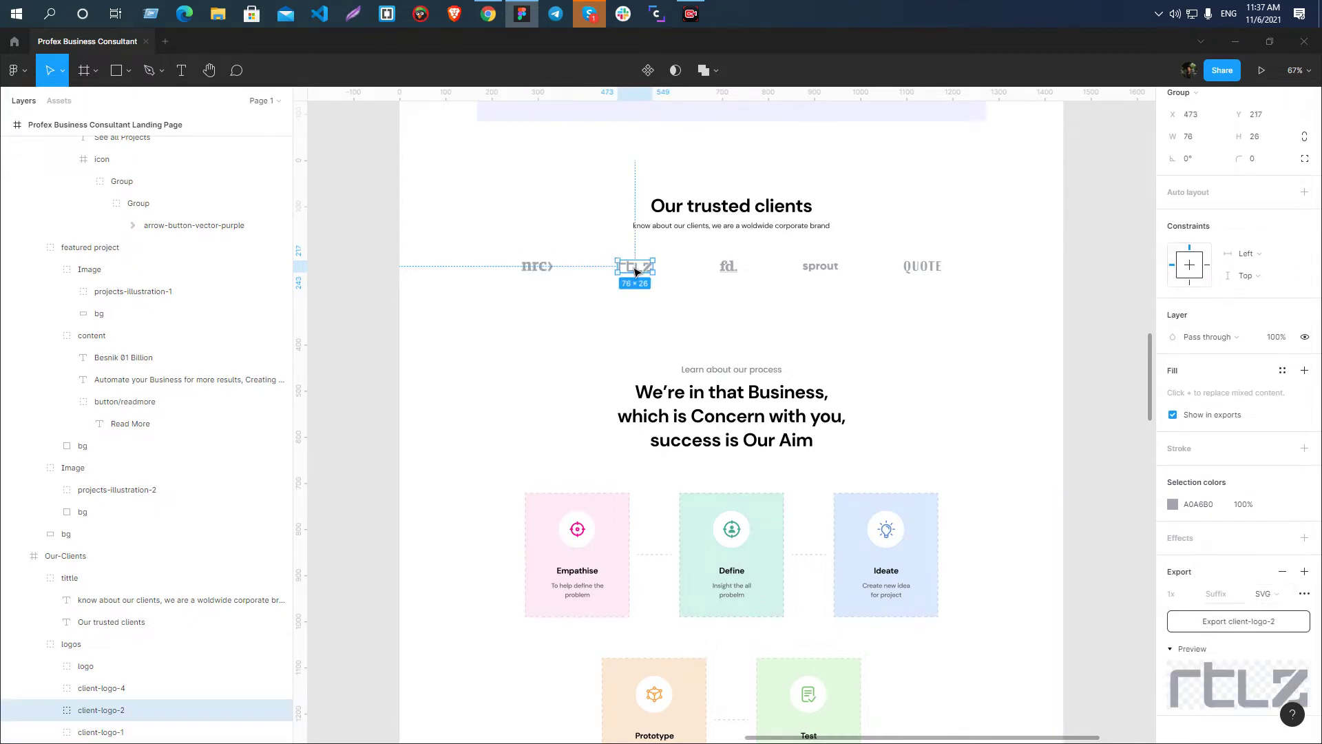
left_click(543, 270, "shift")
left_click(726, 267, "shift")
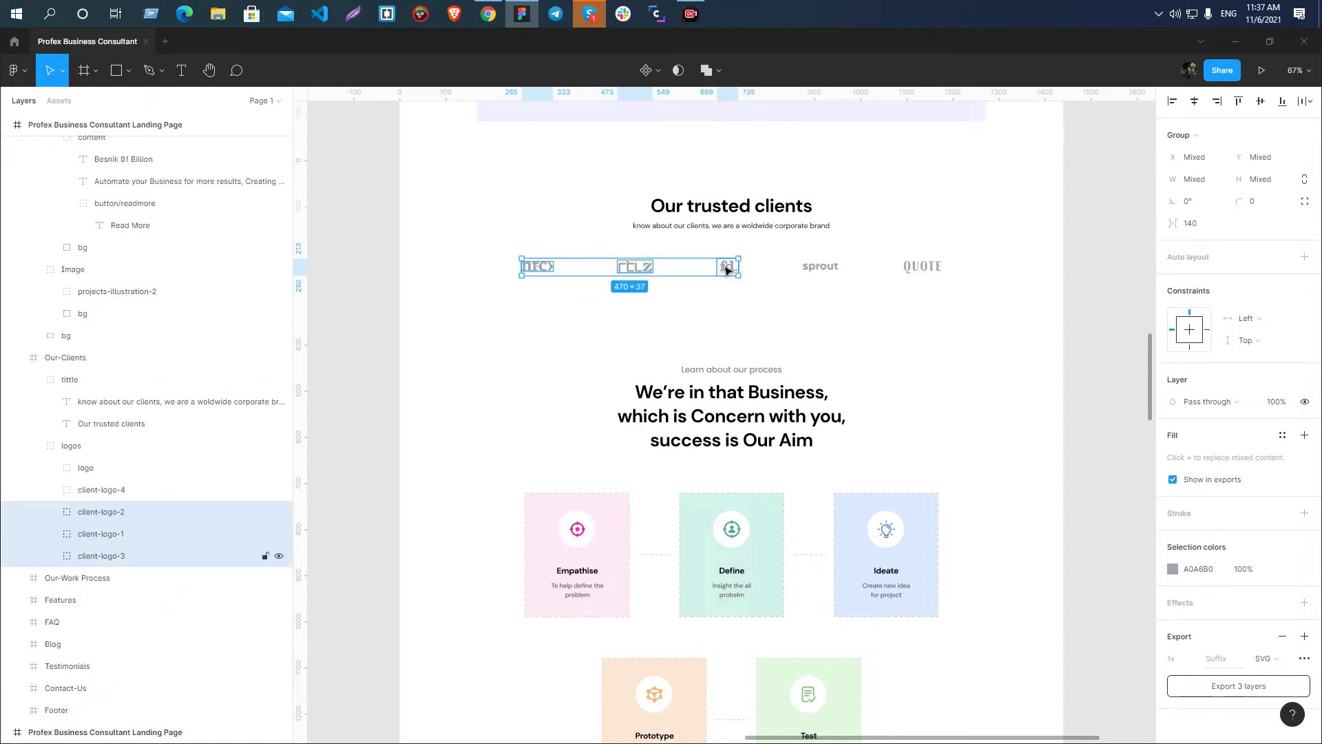
- Export the five client logos as PNG into a new folder inside Profex Business Consultant Landing
left_click(814, 270, "shift")
left_click(923, 266, "shift")
left_click(1304, 639)
left_click(1258, 684)
left_click(57, 147)
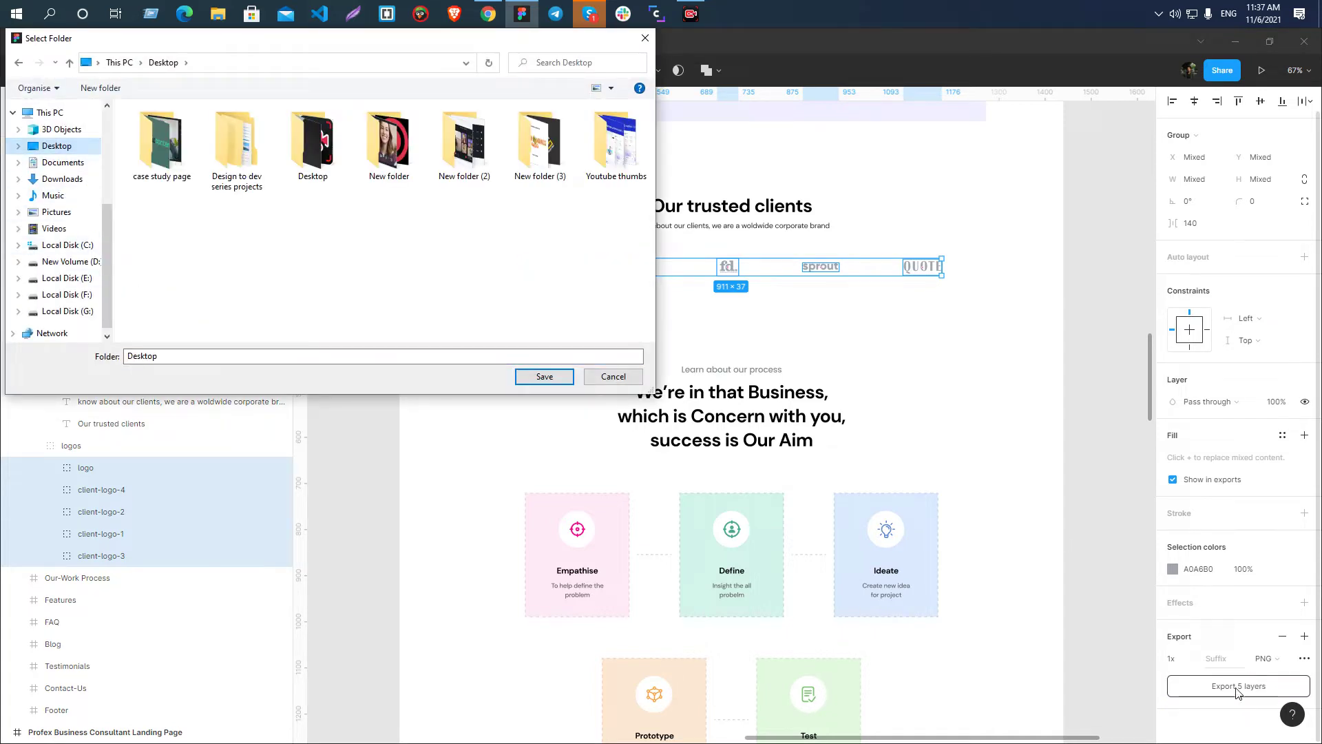
double_click(231, 159)
double_click(192, 132)
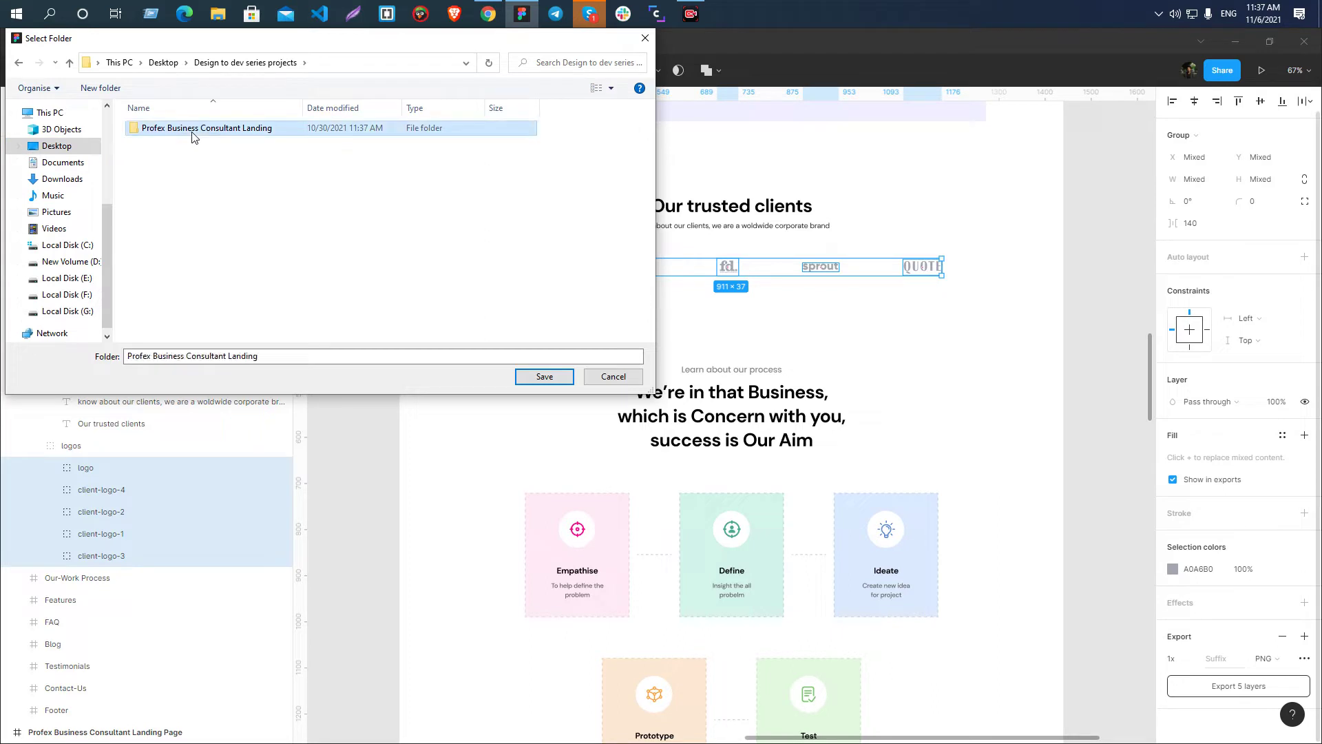
left_click(100, 87)
double_click(236, 133)
left_click(536, 377)
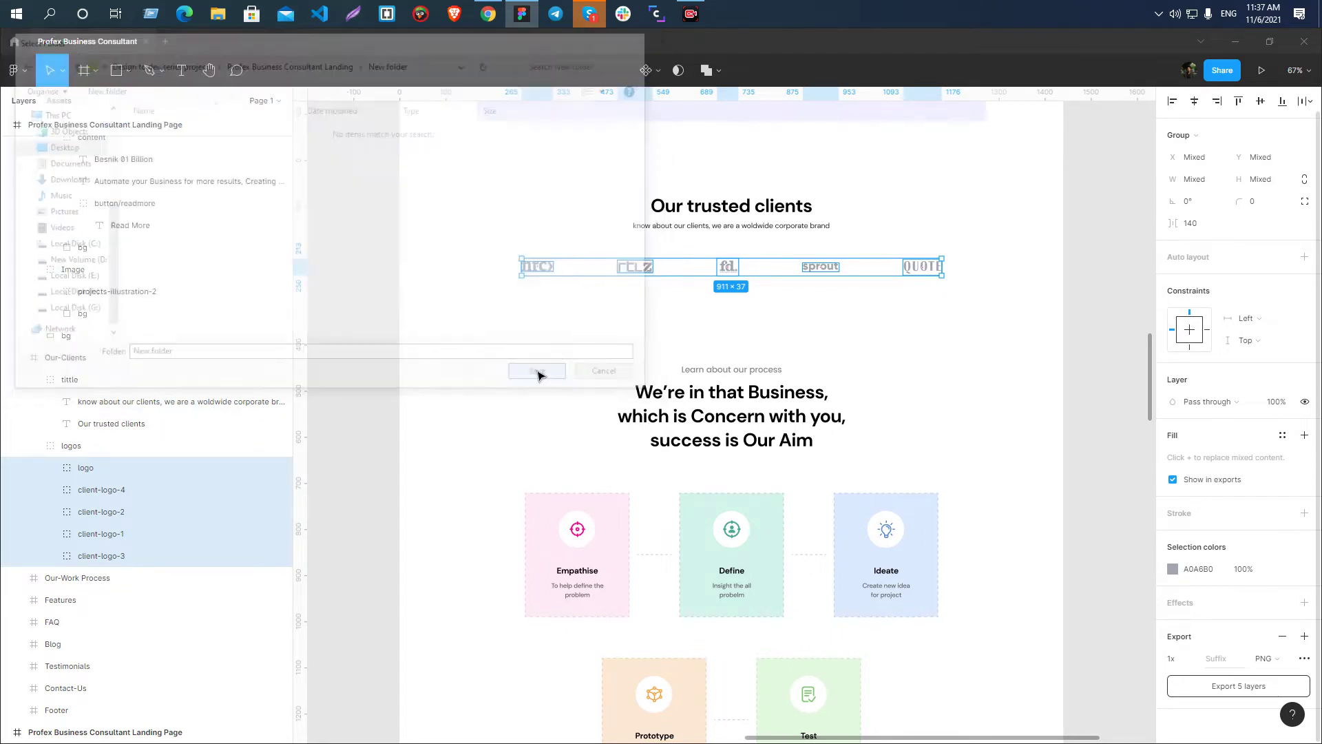
- Switch to Webflow and upload all the exported logo PNGs from New folder to the site assets
key("alt+Tab")
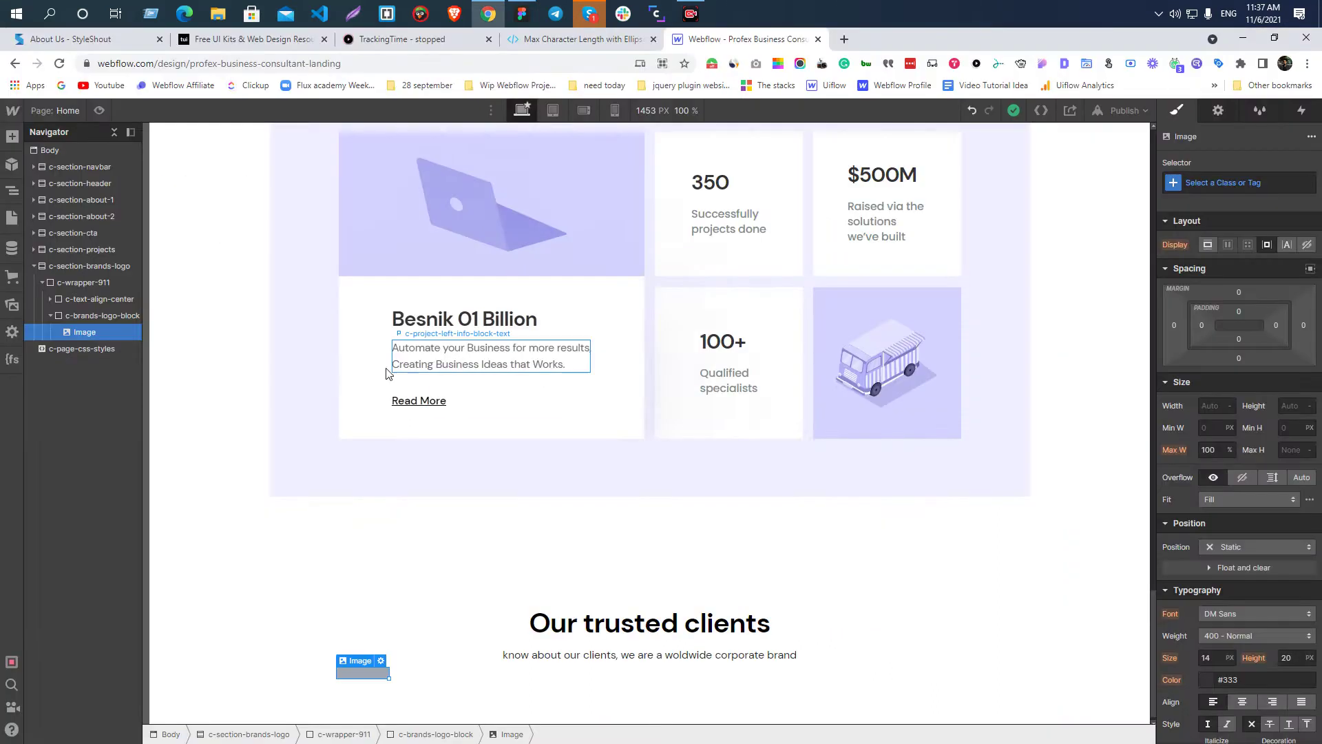
left_click(12, 305)
left_click(176, 176)
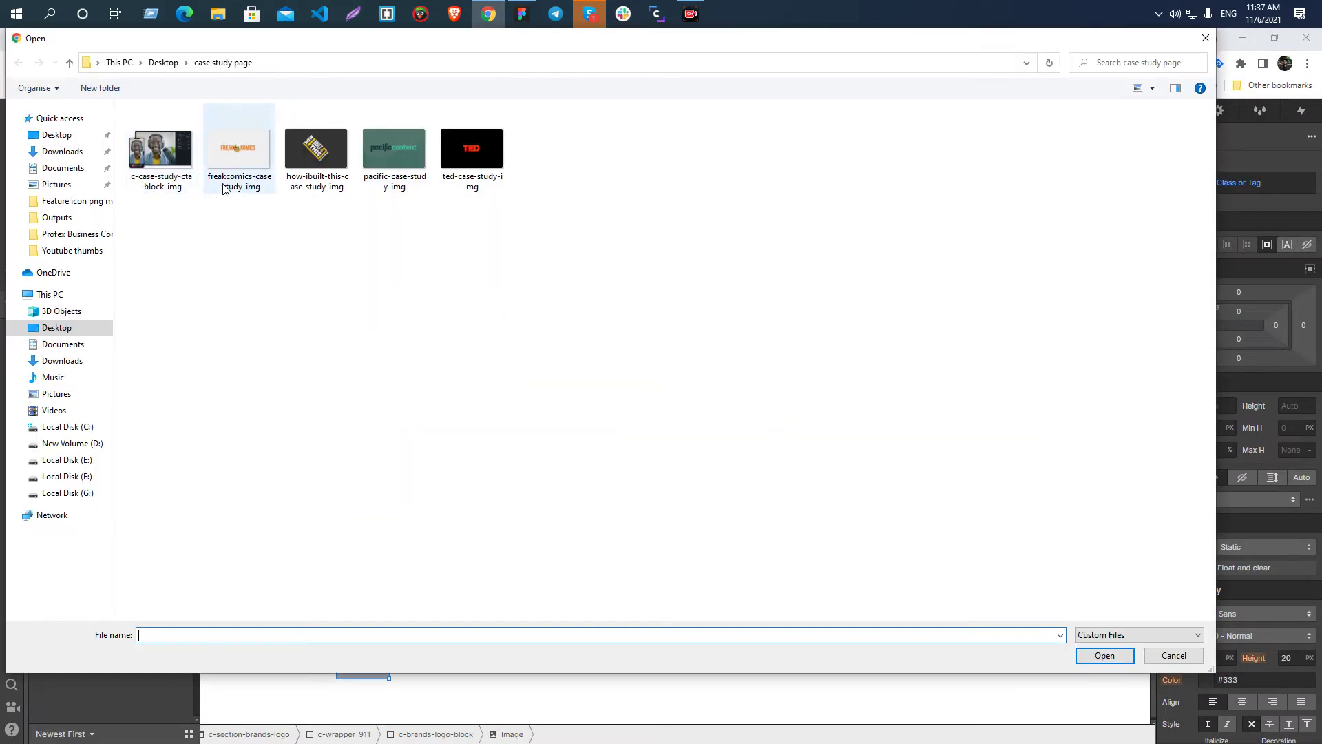
left_click(164, 62)
double_click(227, 148)
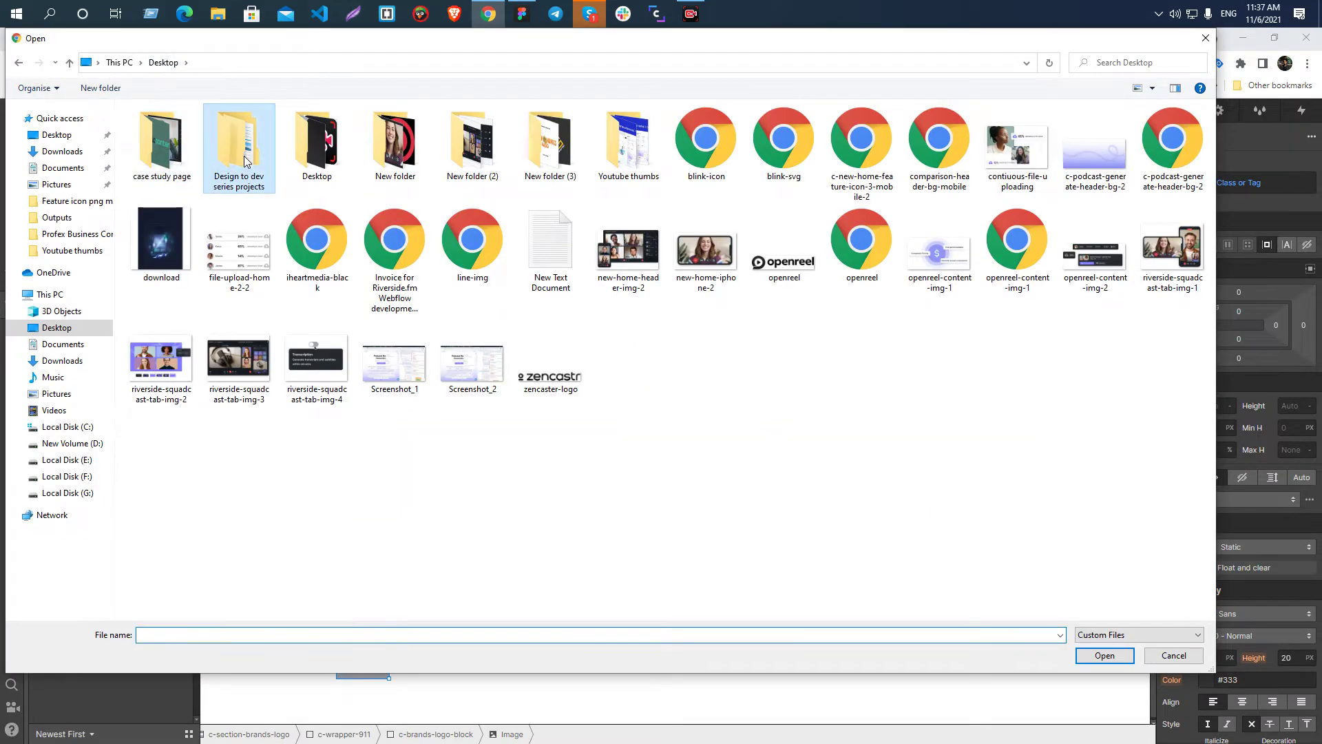
double_click(197, 128)
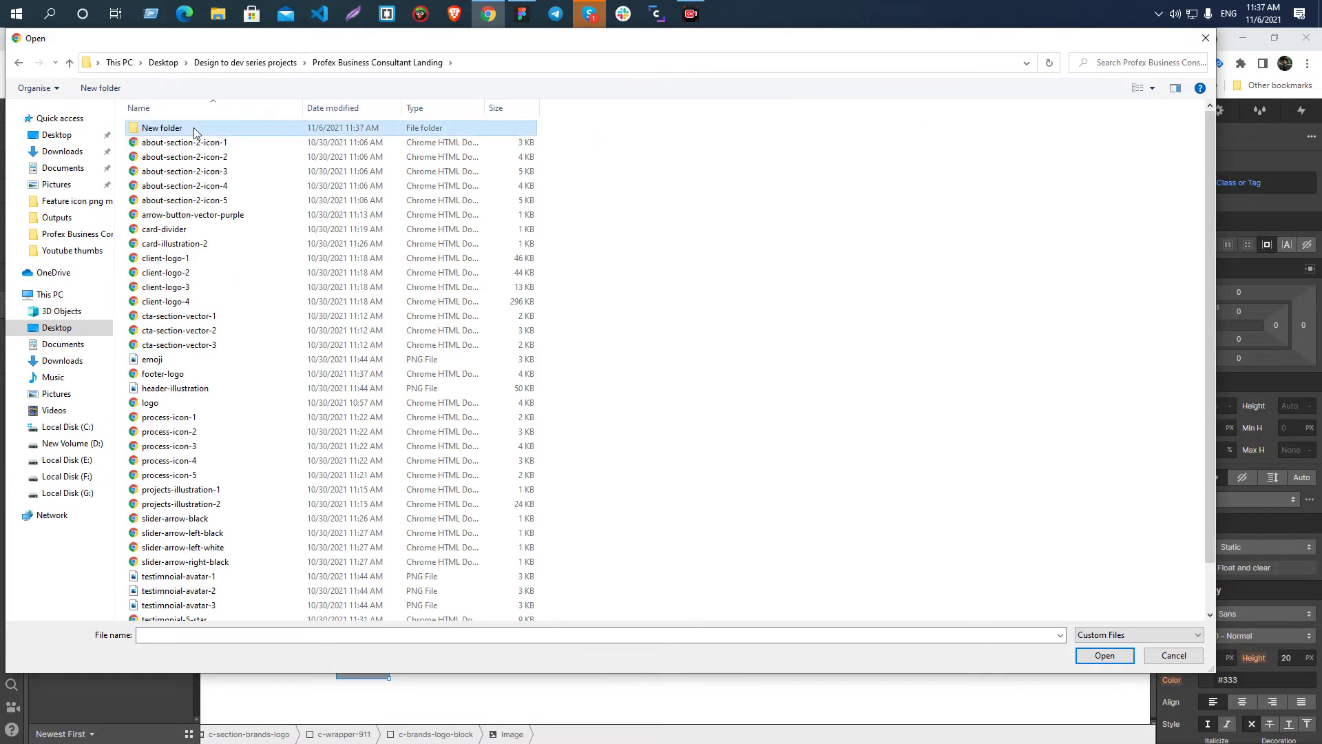
double_click(186, 128)
key("ctrl+a")
left_click(1101, 655)
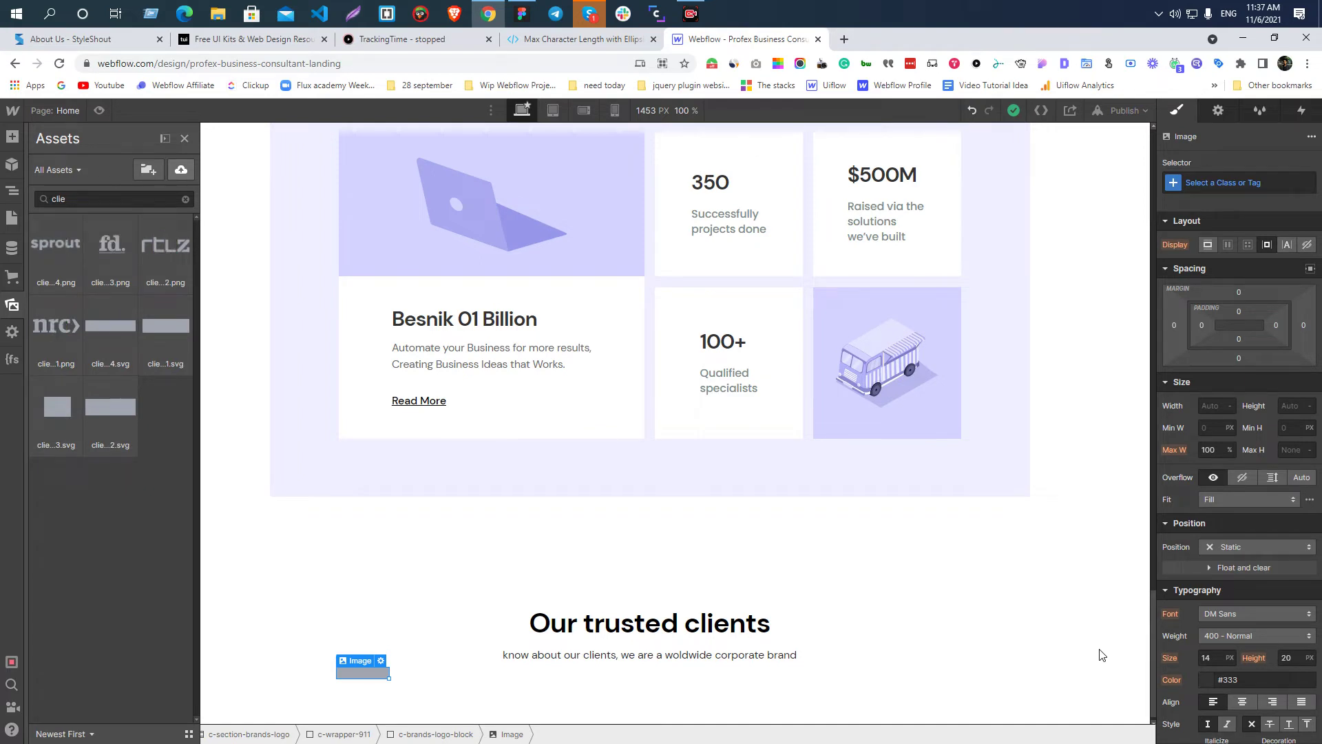
- Replace the image in c-brands-logo-block with client-logo-1.png, following the logo order in the Figma design
double_click(365, 674)
left_click(438, 496)
key("alt+Tab")
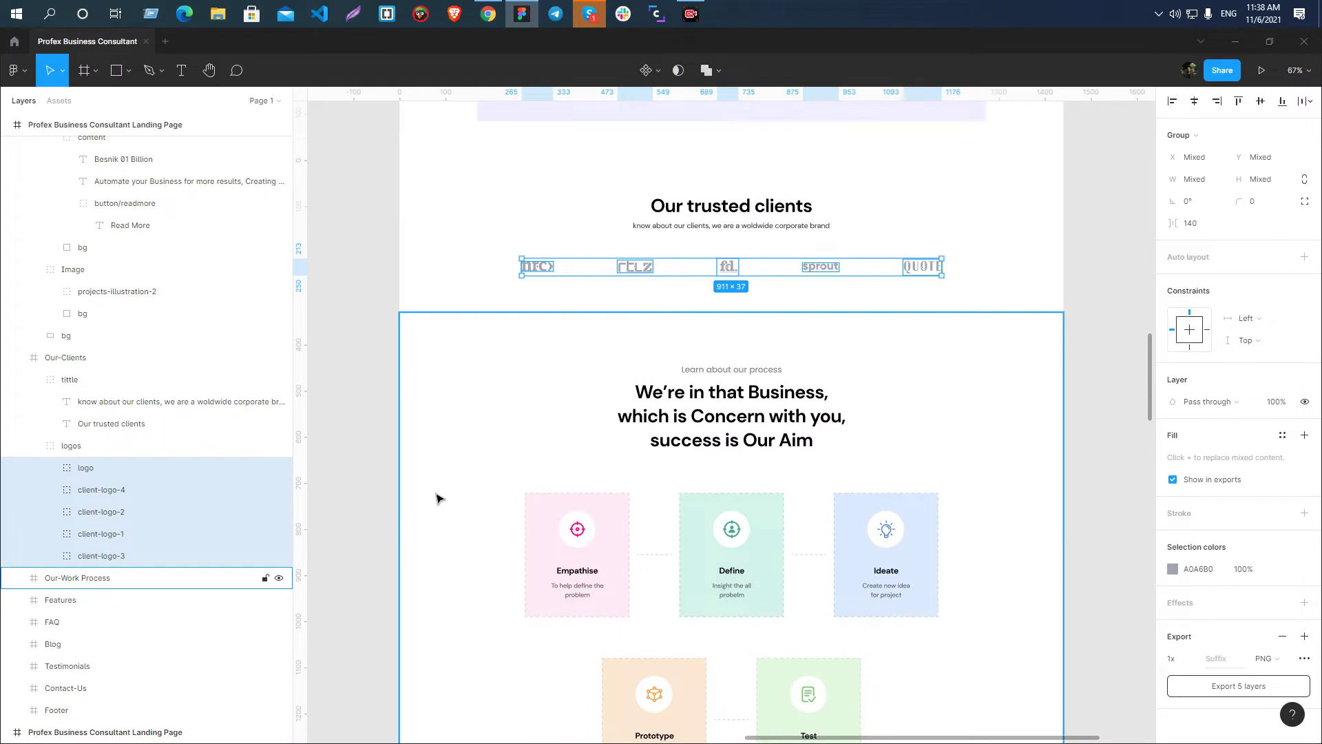
key("alt+Tab")
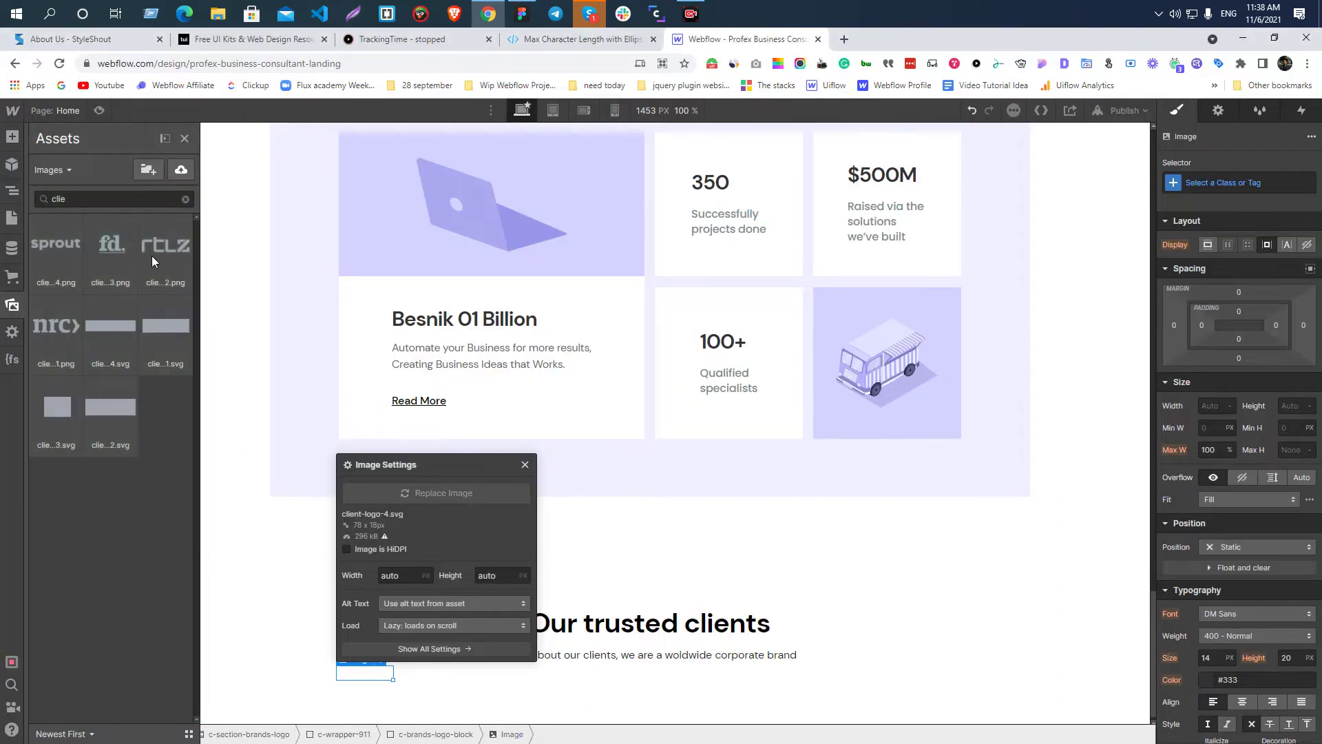
left_click(64, 326)
left_click(524, 467)
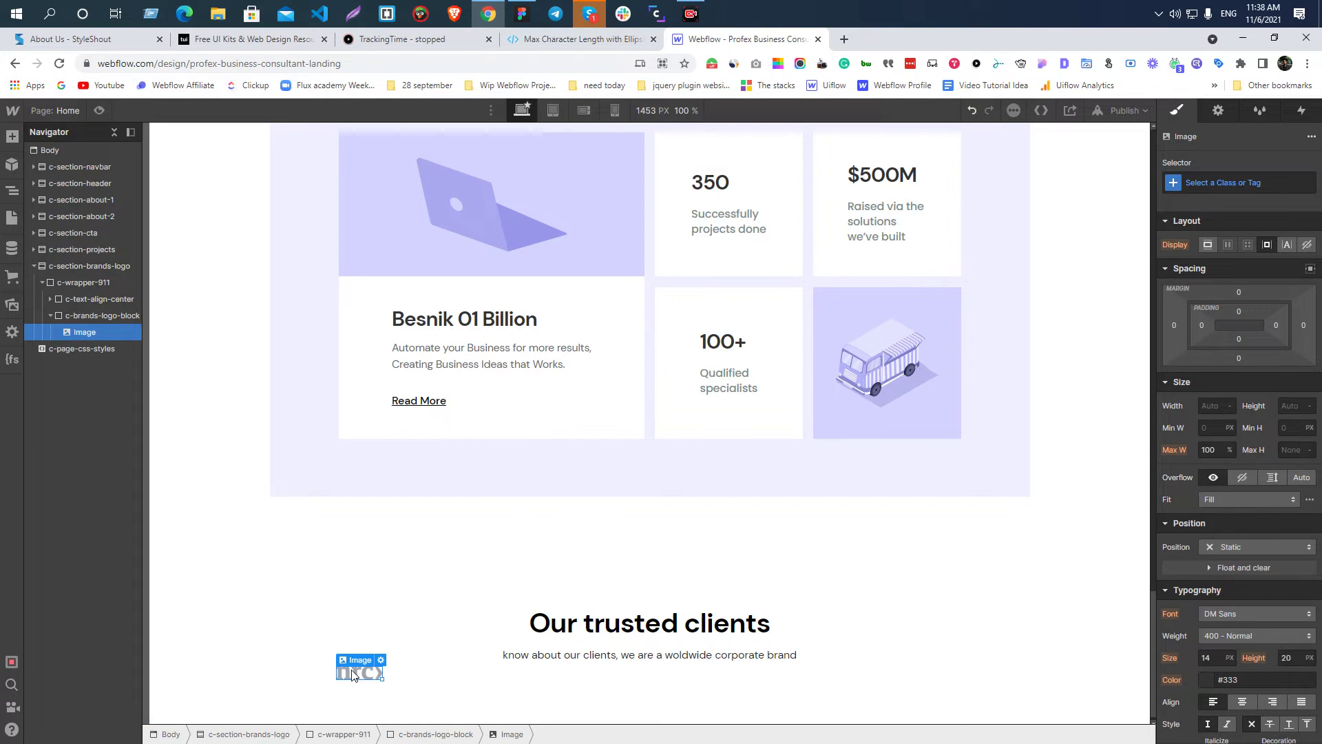
- Duplicate the nrc logo image three times and replace the second image with client-logo-2.png
key("ctrl+d")
key("ctrl+d")
key("ctrl+d")
double_click(414, 679)
left_click(490, 493)
key("alt+Tab")
key("alt+Tab")
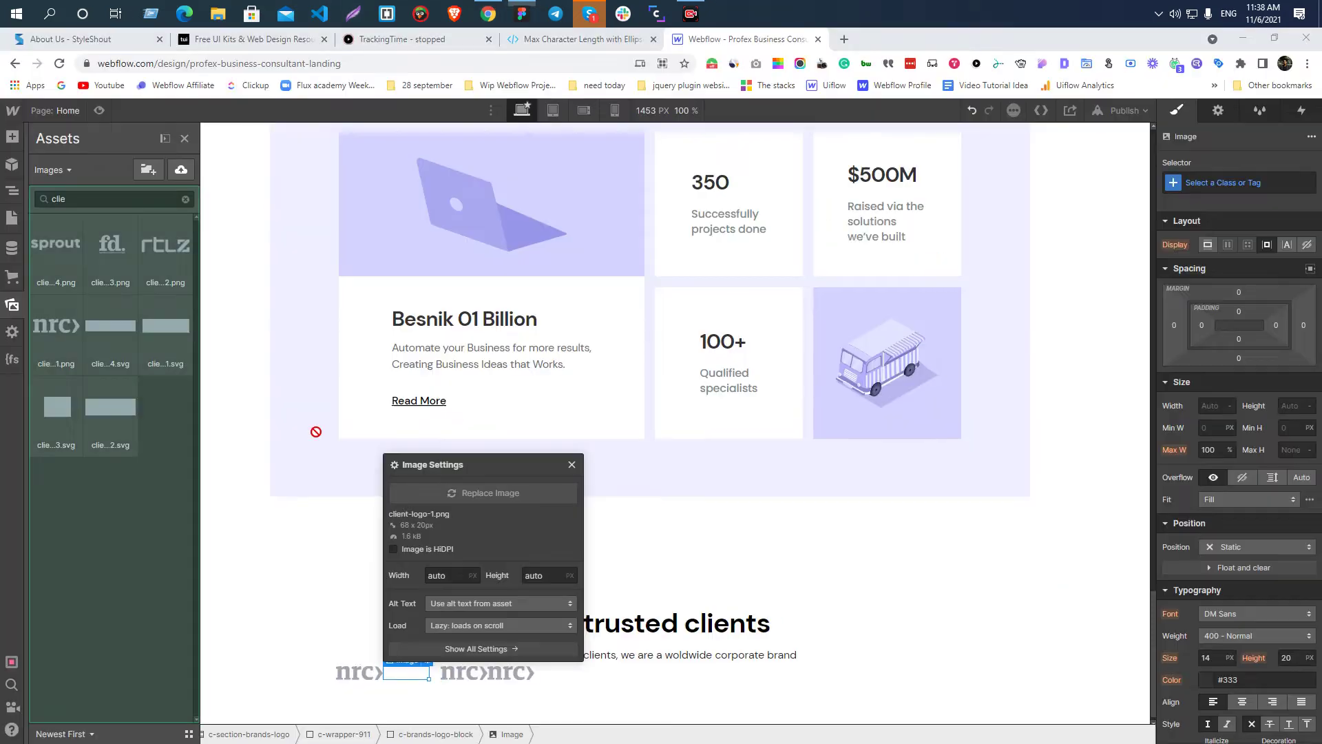
- Replace the third logo image with client-logo-3.png, checking the order against the Figma design
double_click(467, 676)
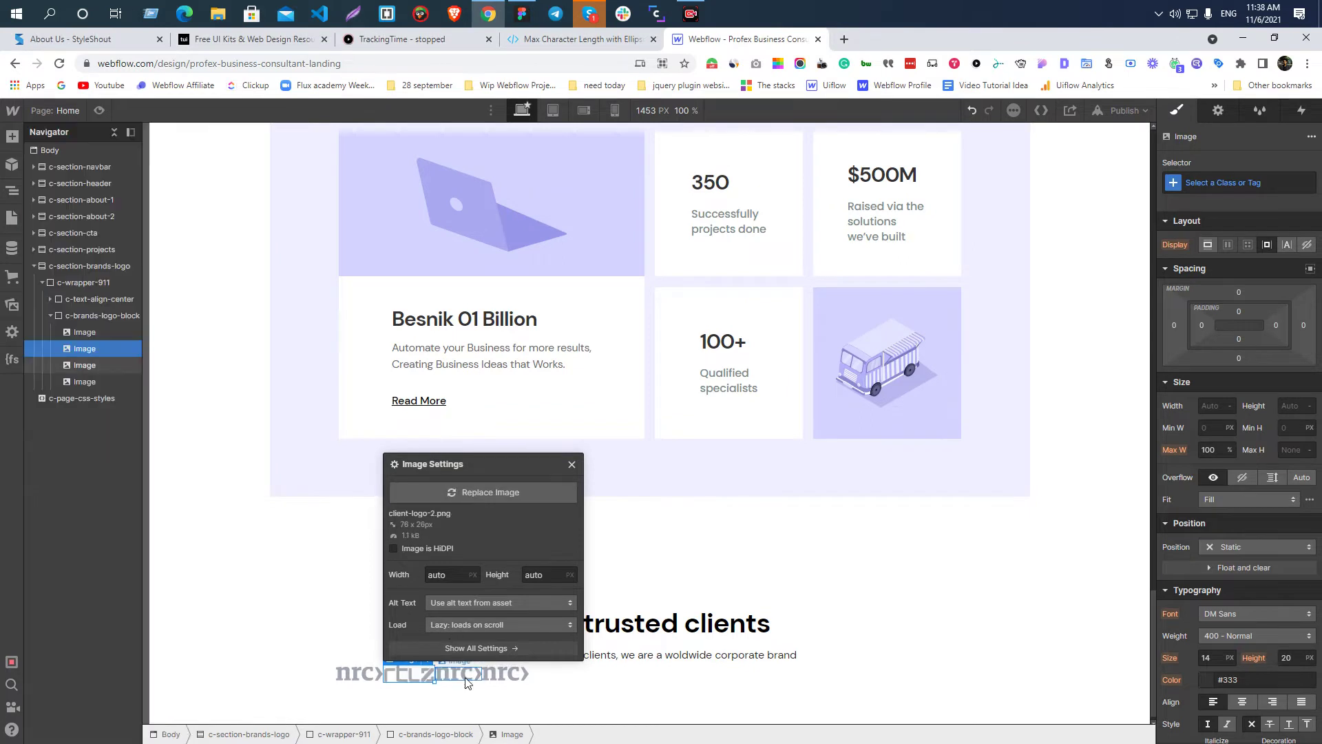
left_click(585, 493)
key("alt+Tab")
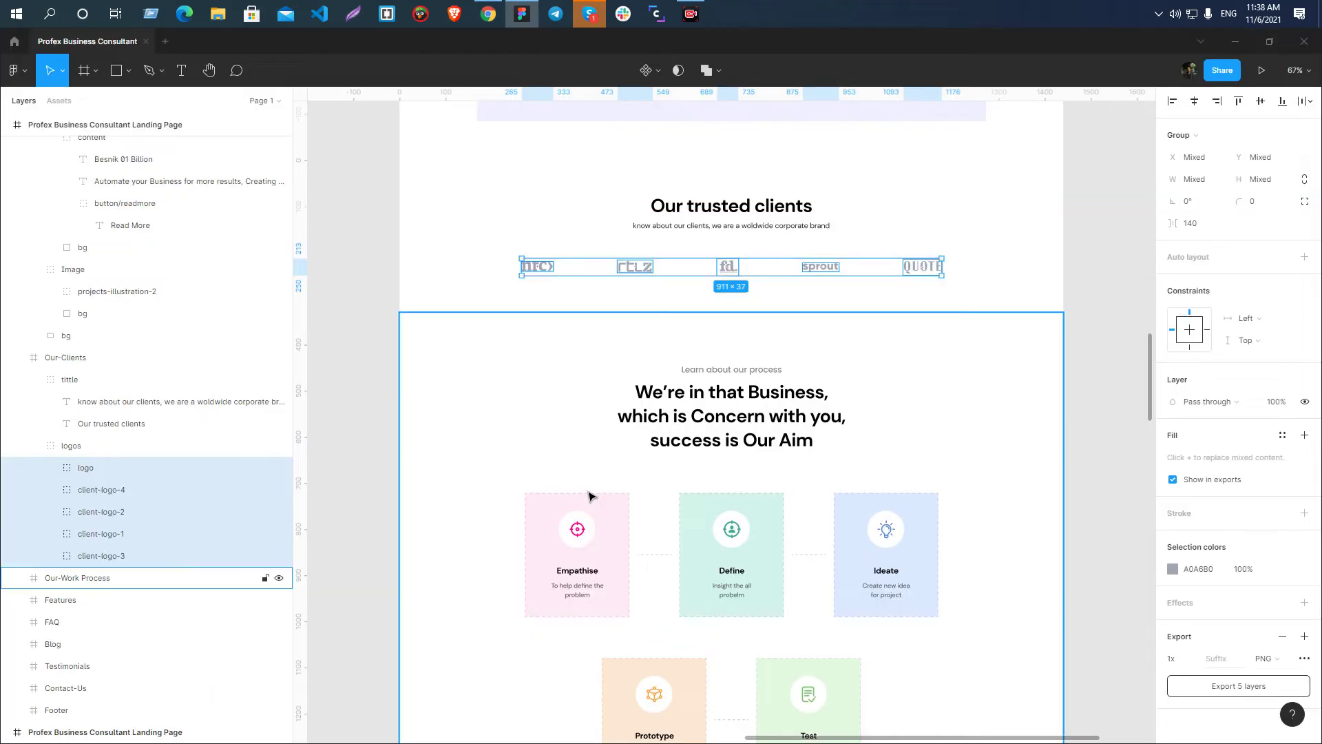
key("alt+Tab")
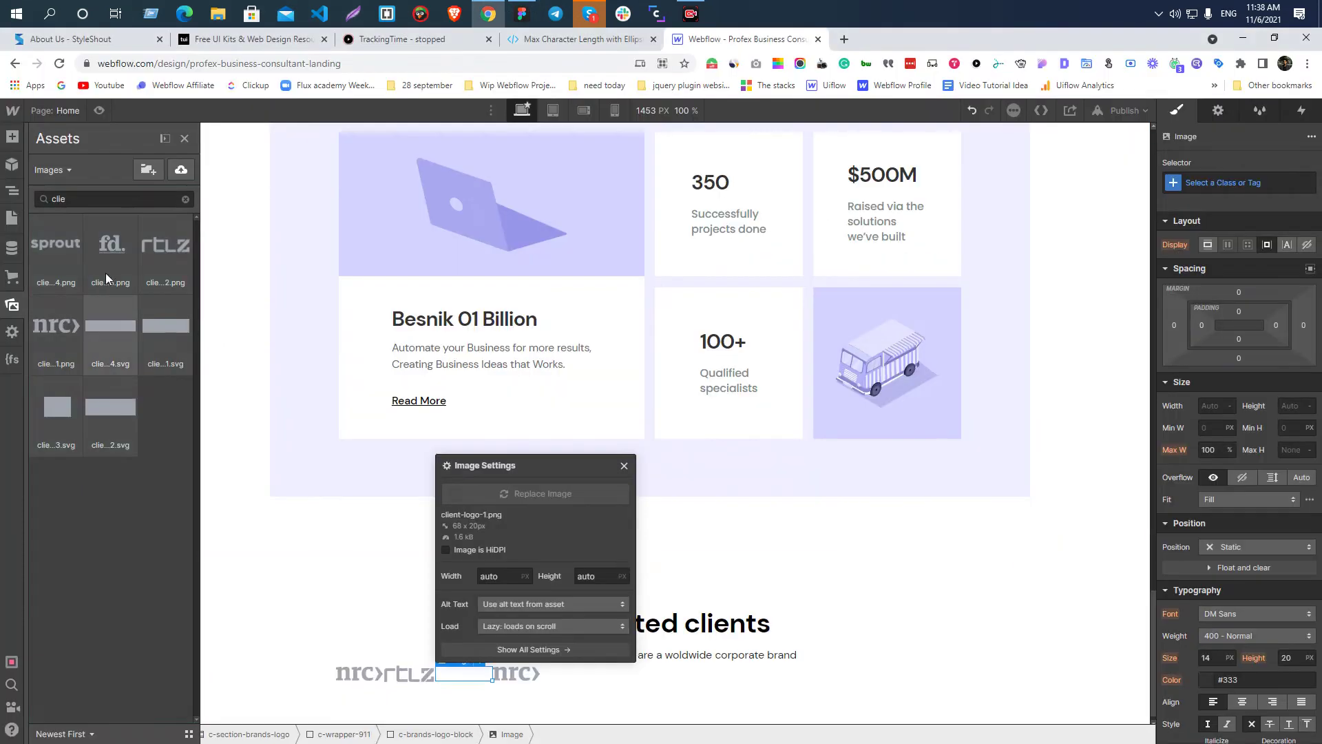
left_click(118, 256)
- Check the Figma design for the next logo and replace the fourth image in Webflow with client-logo-4.png
key("alt+Tab")
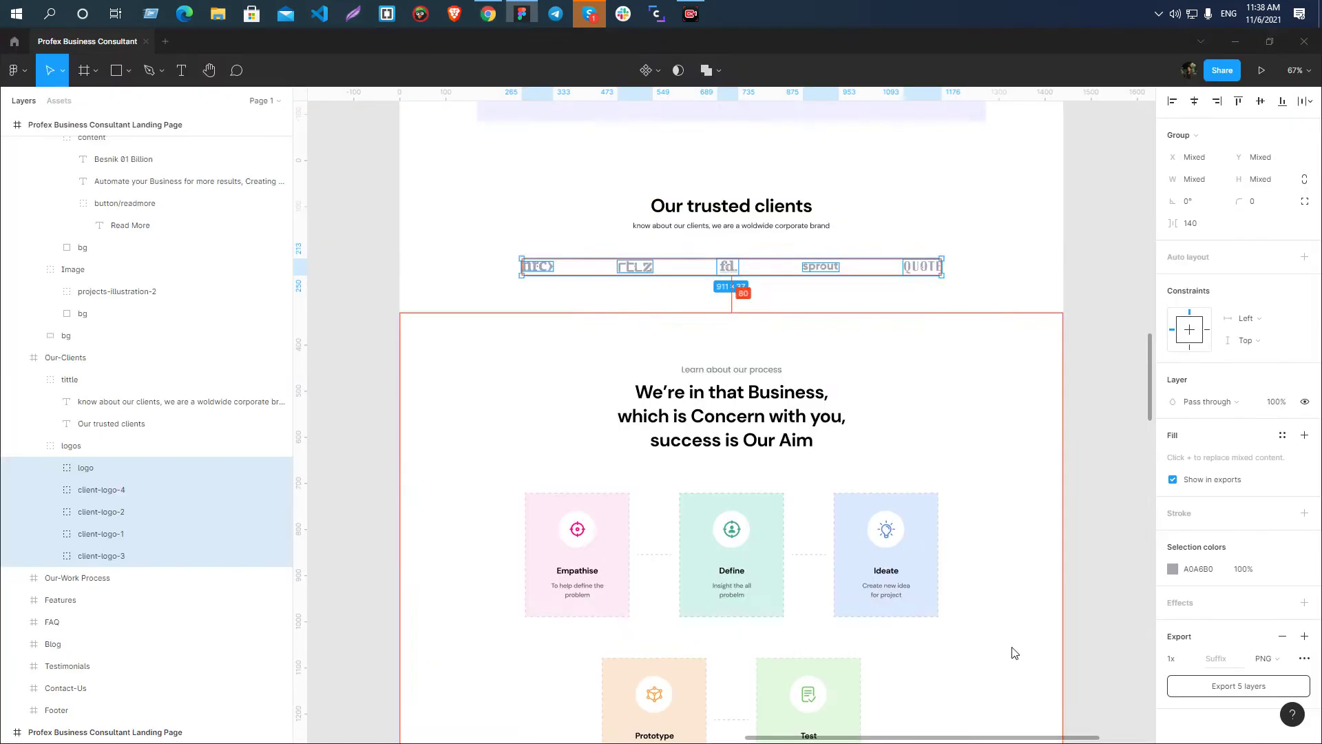
key("alt+Tab")
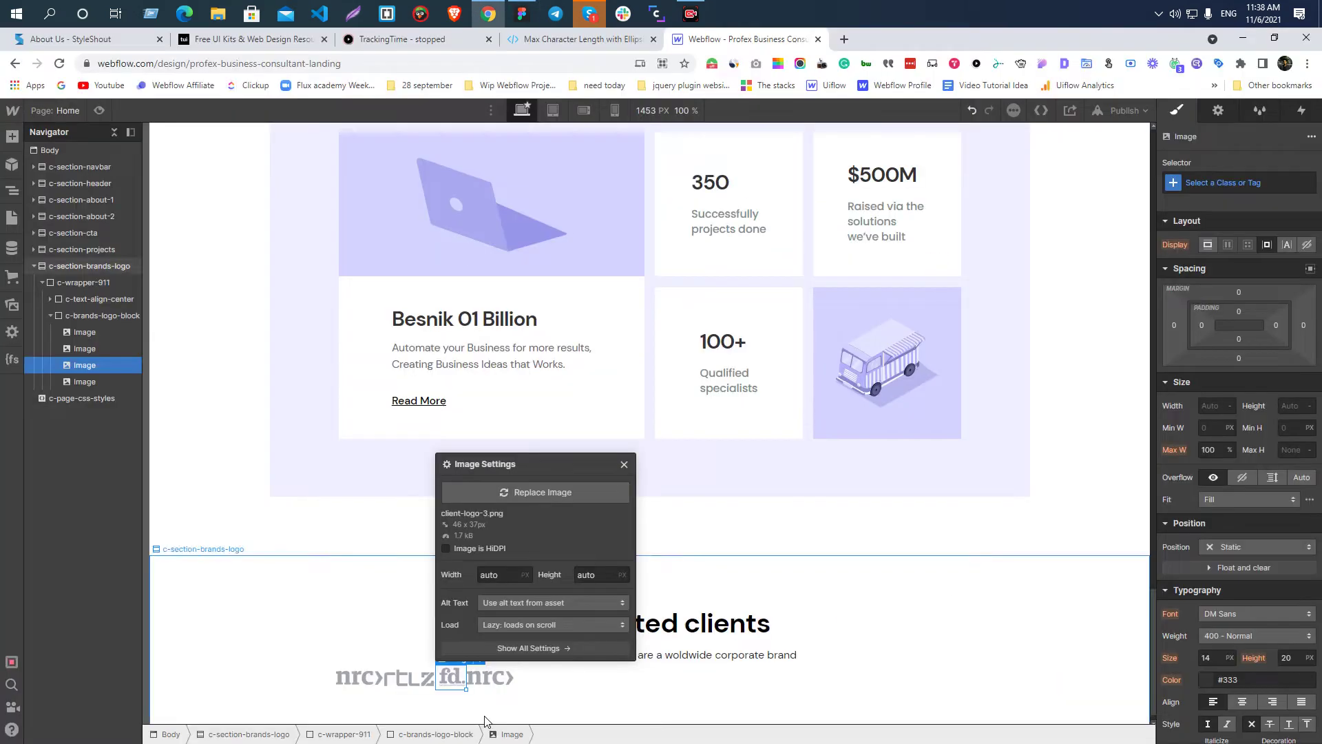
left_click(498, 678)
double_click(498, 678)
left_click(568, 497)
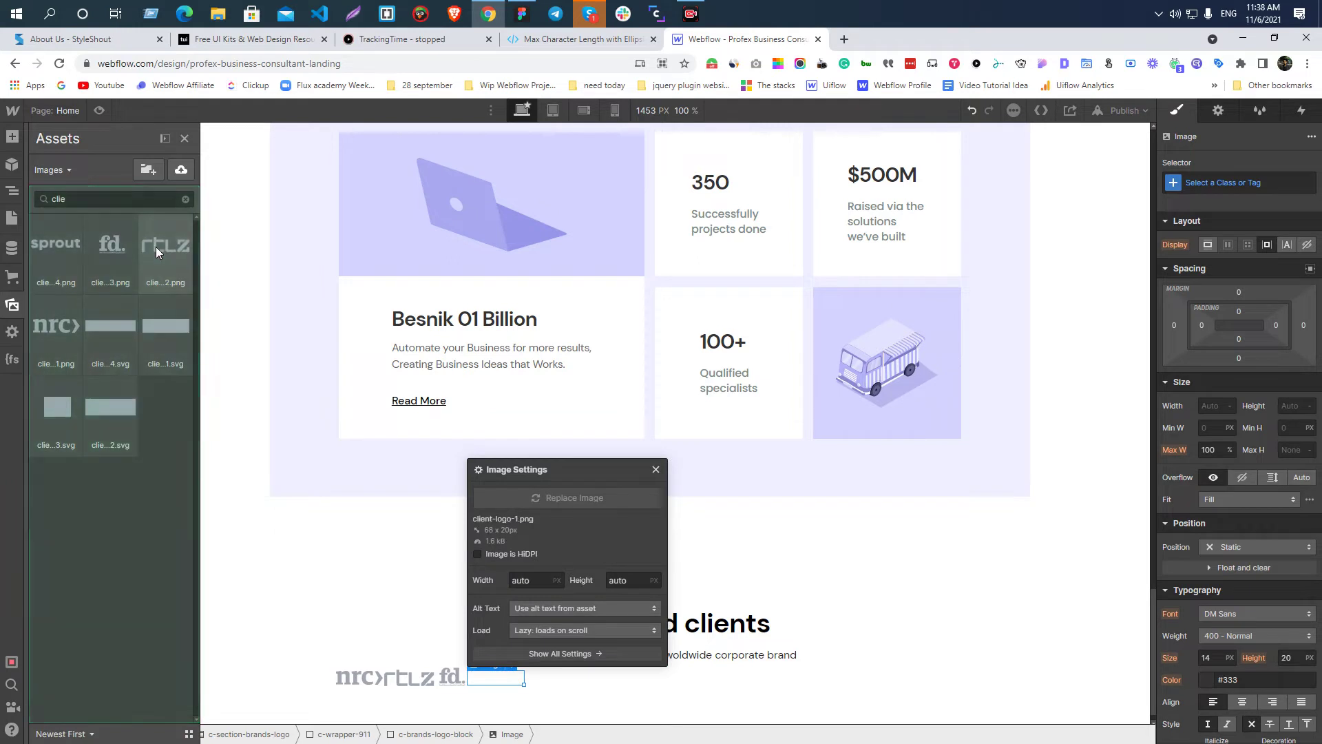
left_click(54, 252)
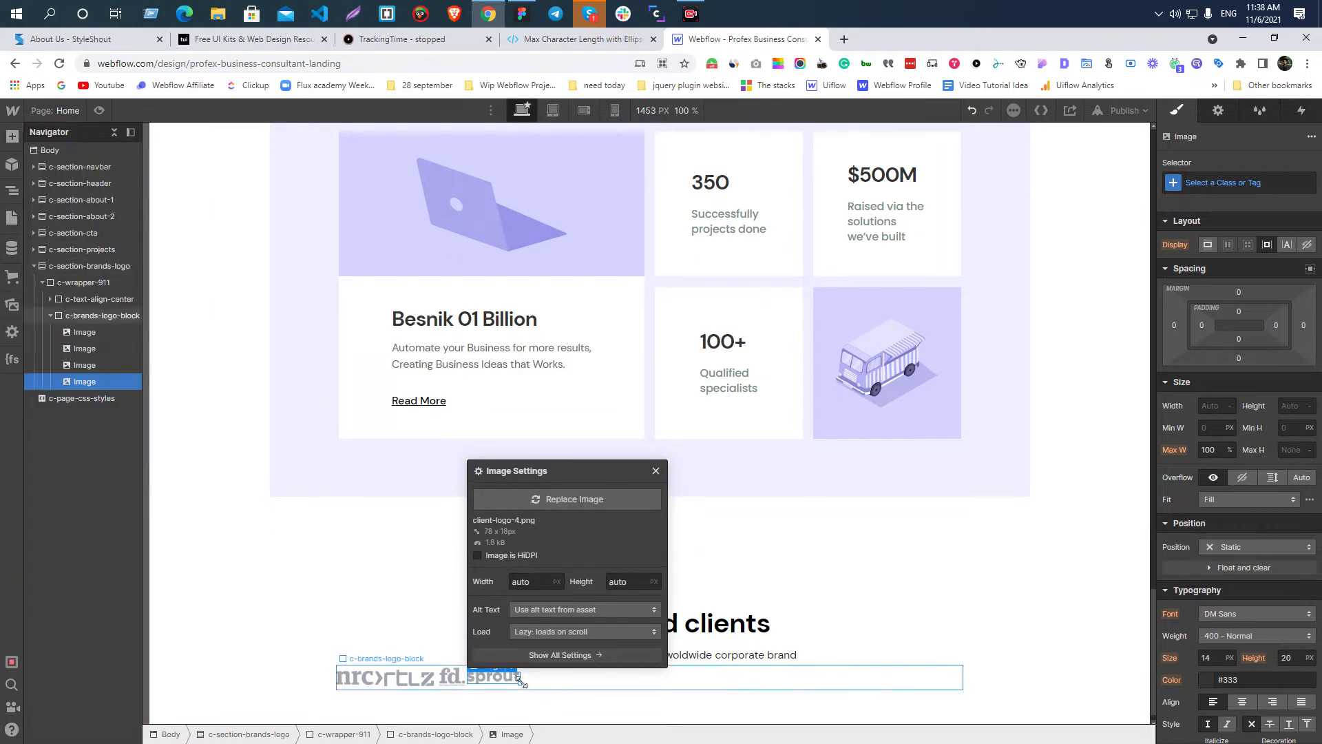
key("Escape")
- Duplicate the sprout logo image and replace the copy with the QUOTE logo, logo.png
key("alt+Tab")
key("alt+Tab")
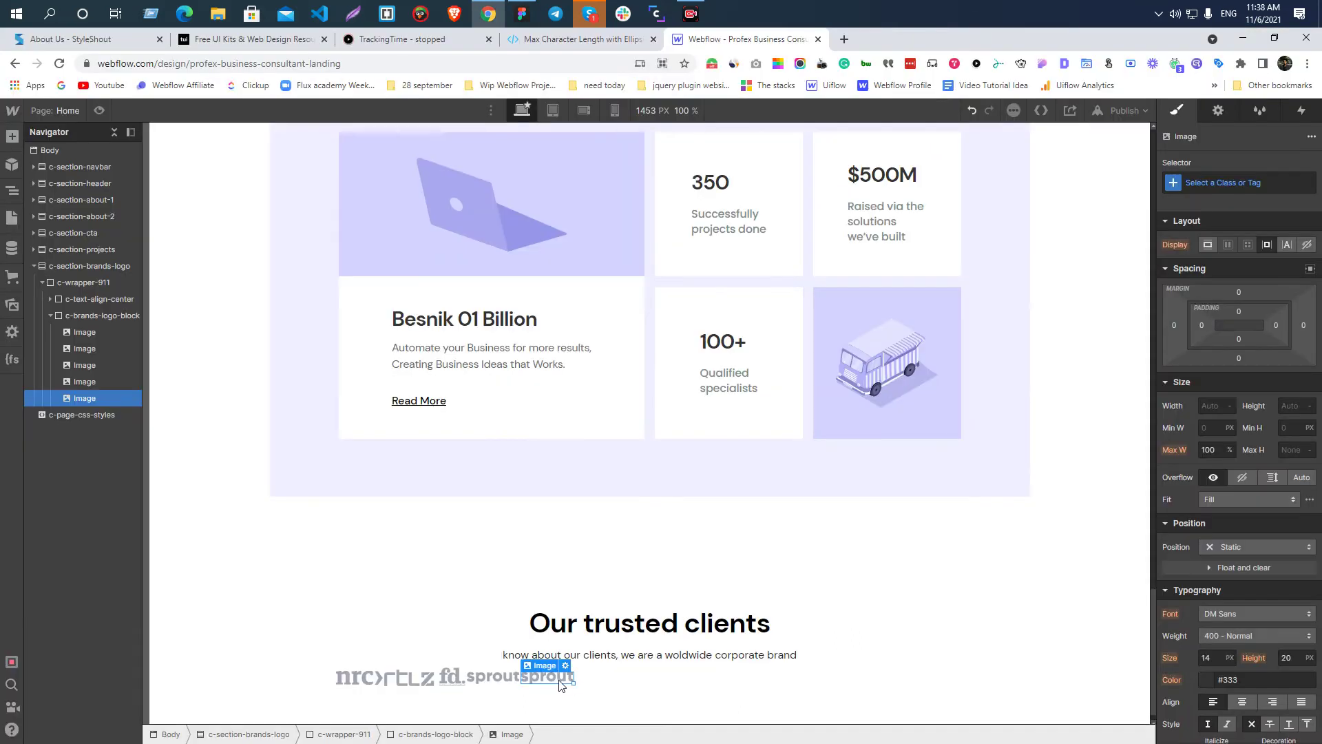
double_click(554, 678)
left_click(571, 500)
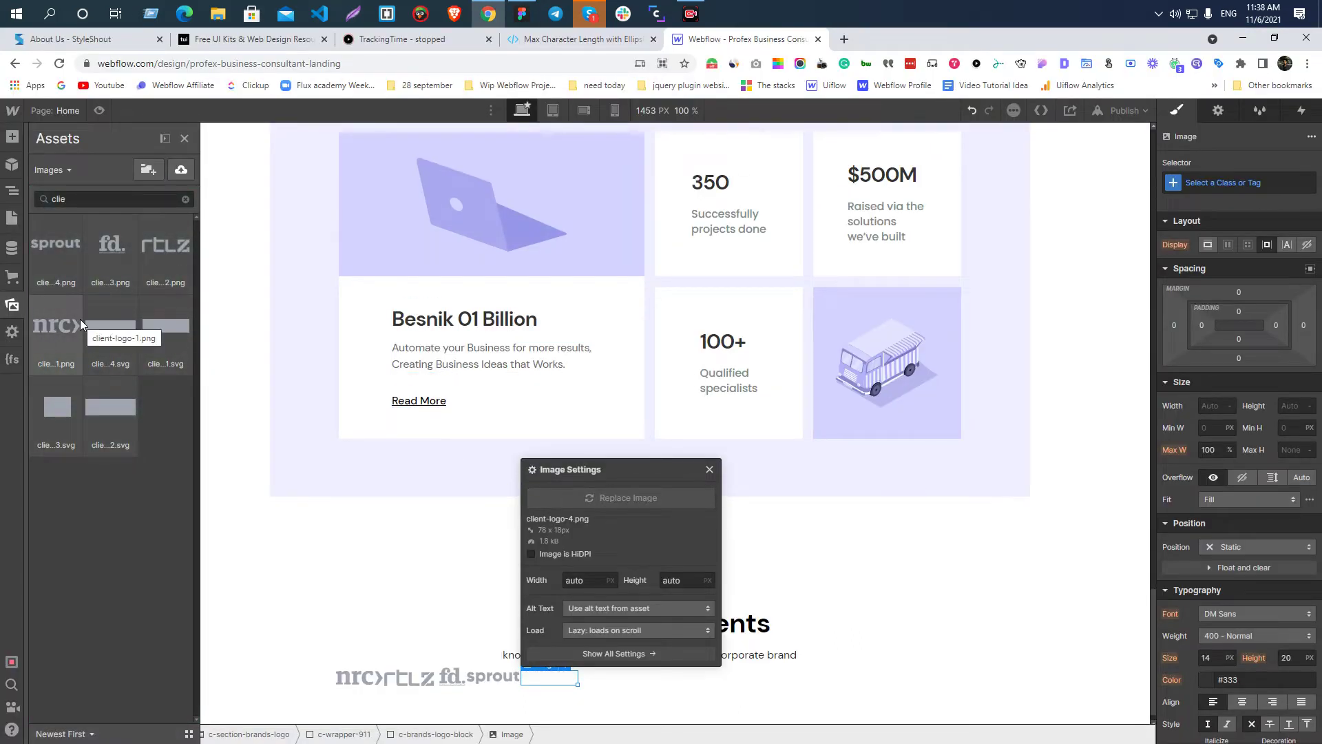
double_click(90, 192)
key("BackSpace")
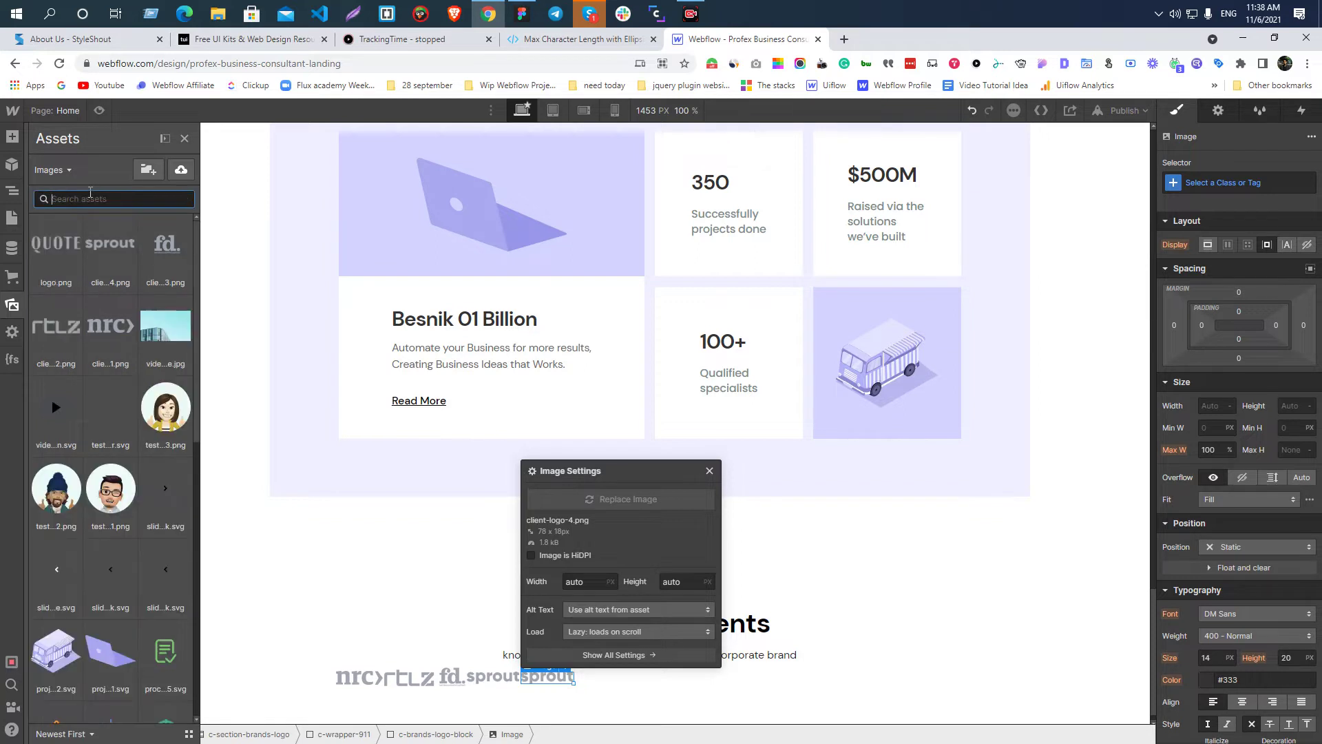
left_click(59, 239)
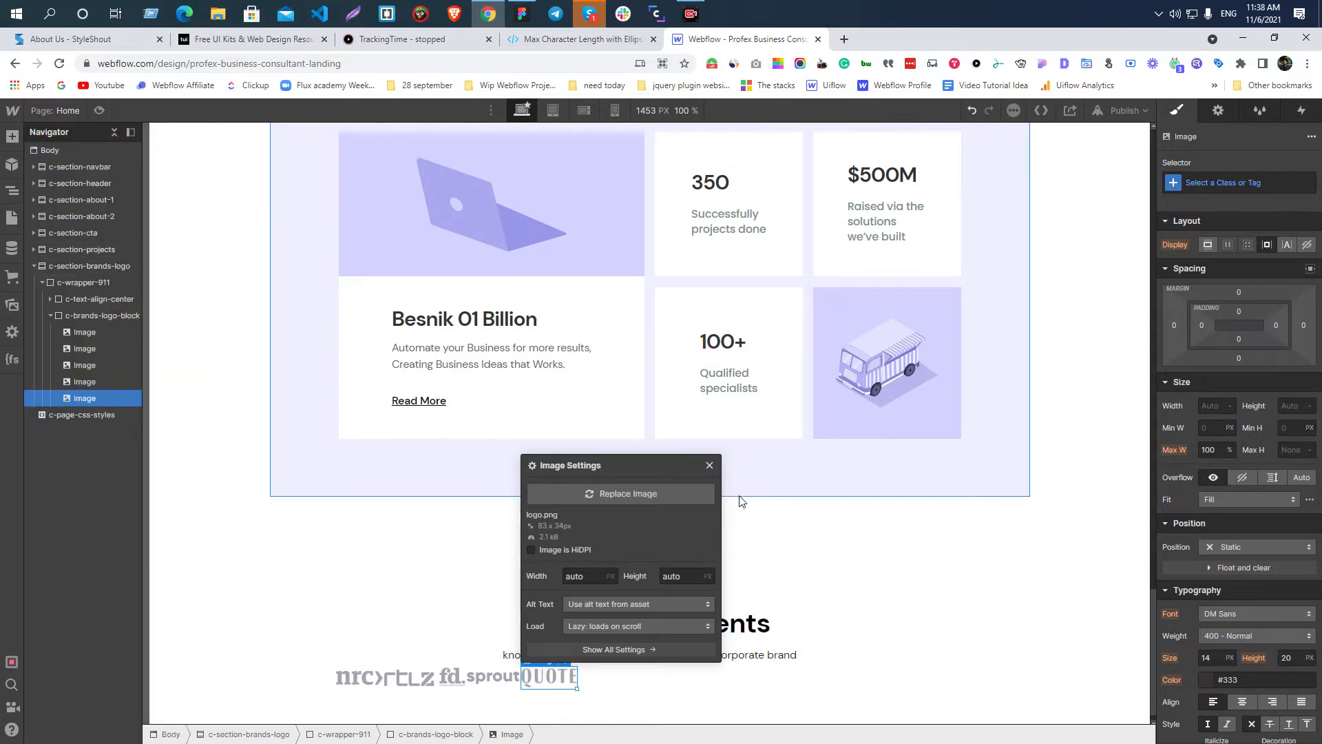
left_click(710, 465)
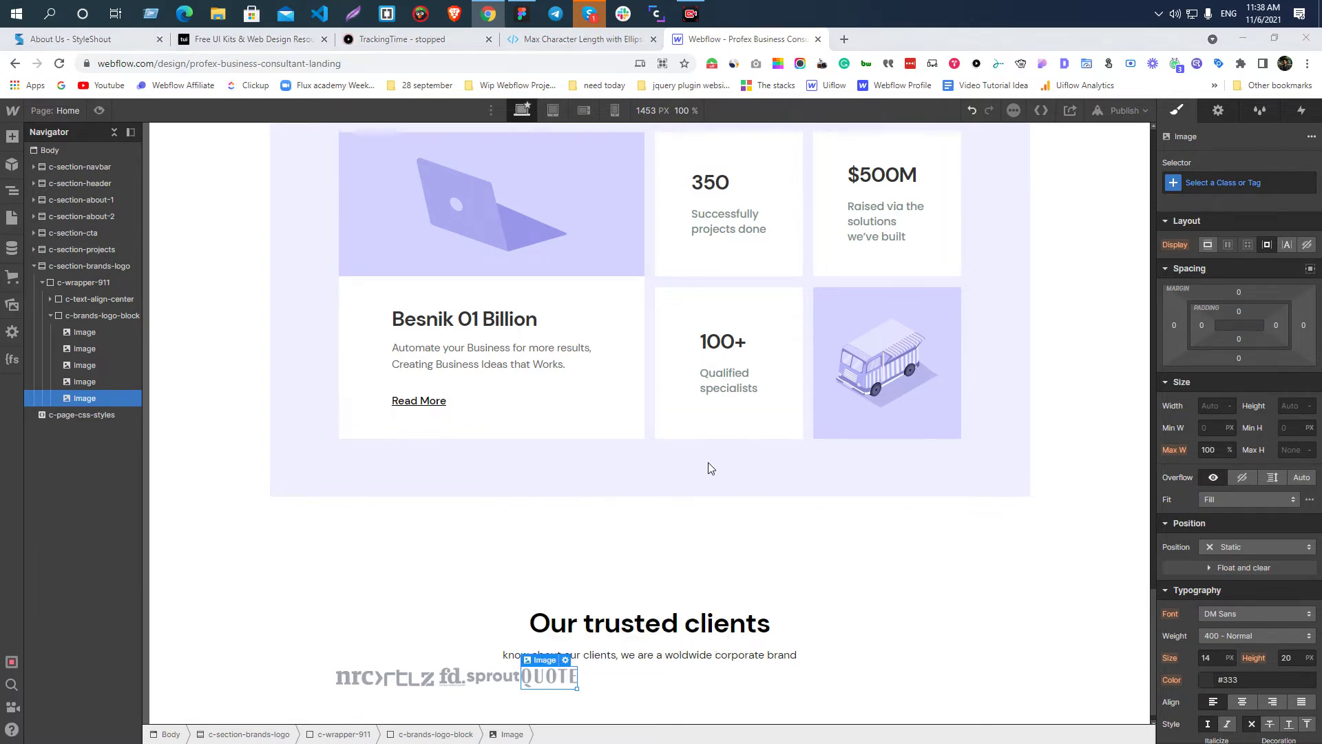
- Switch to Figma and inspect the QUOTE logo's size and the gap between the nrc and rtlz logos
key("alt+Tab")
left_click(920, 266)
left_click(917, 262)
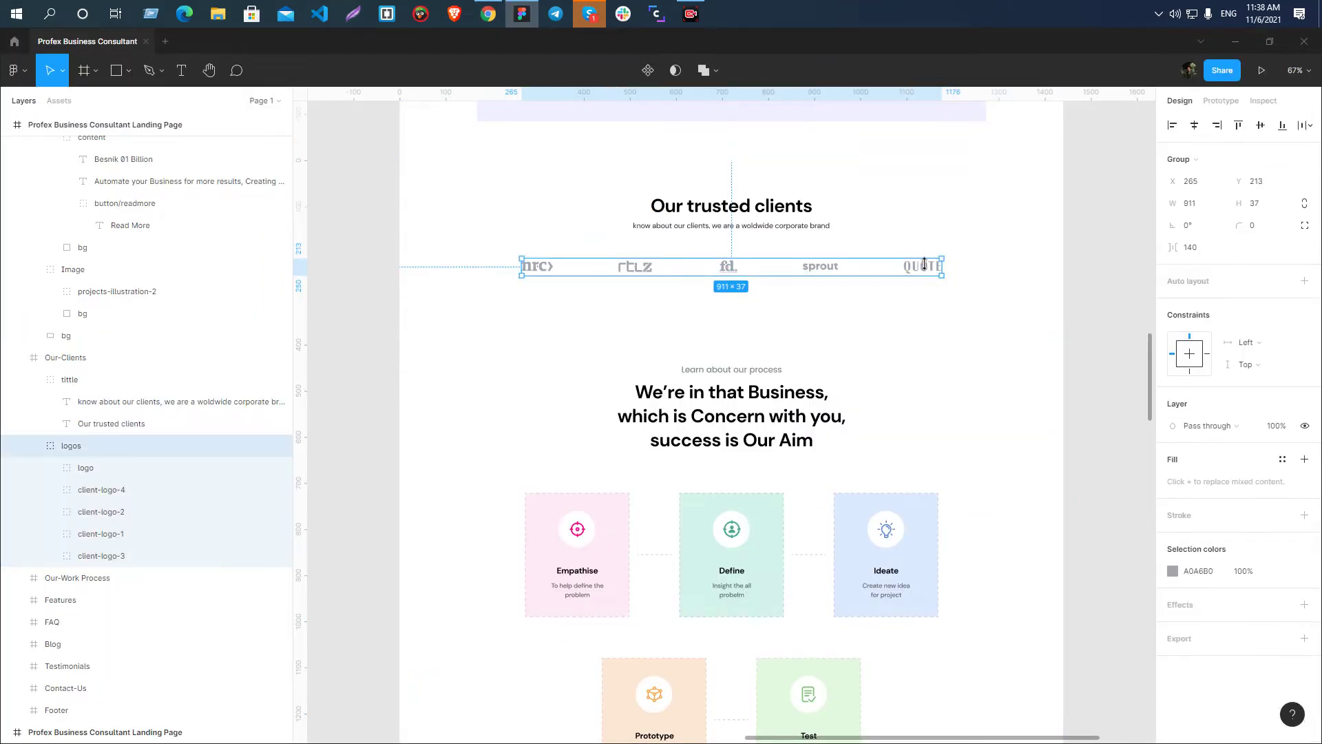
double_click(928, 270)
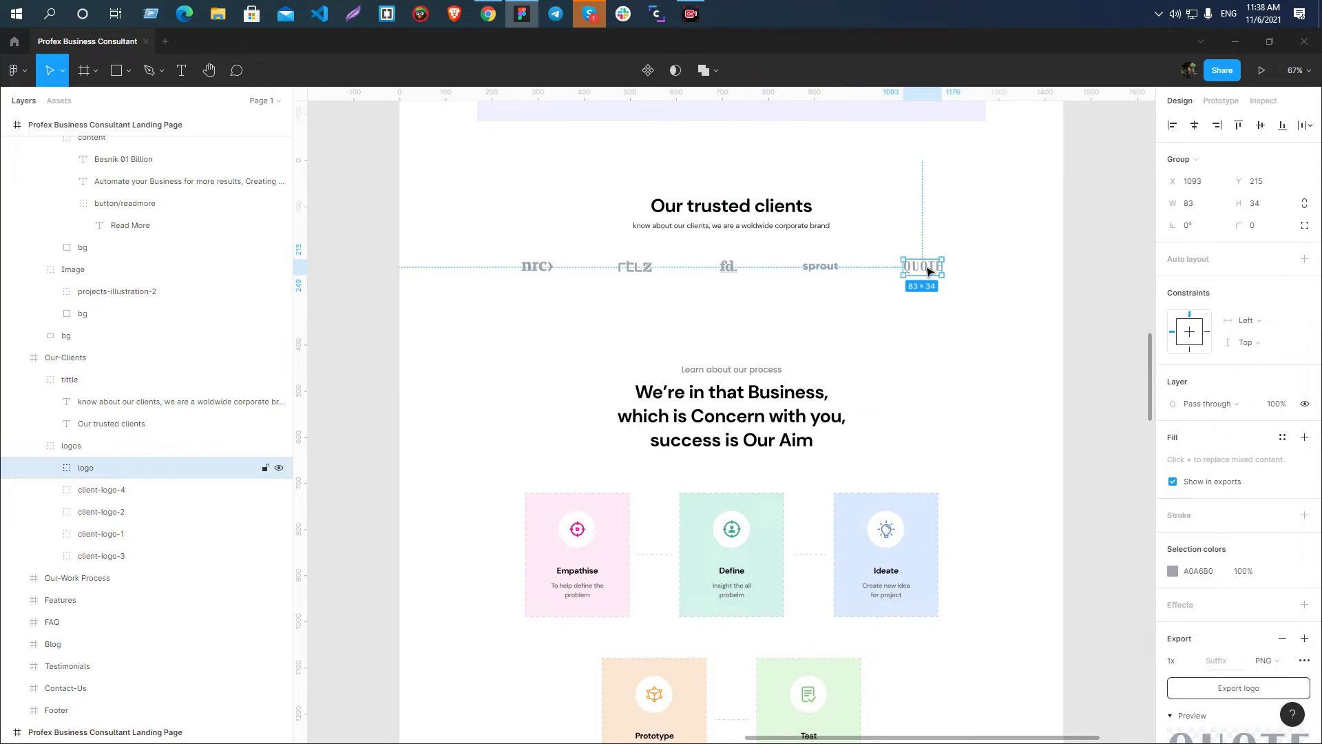
key("alt+Tab")
key("alt+Tab")
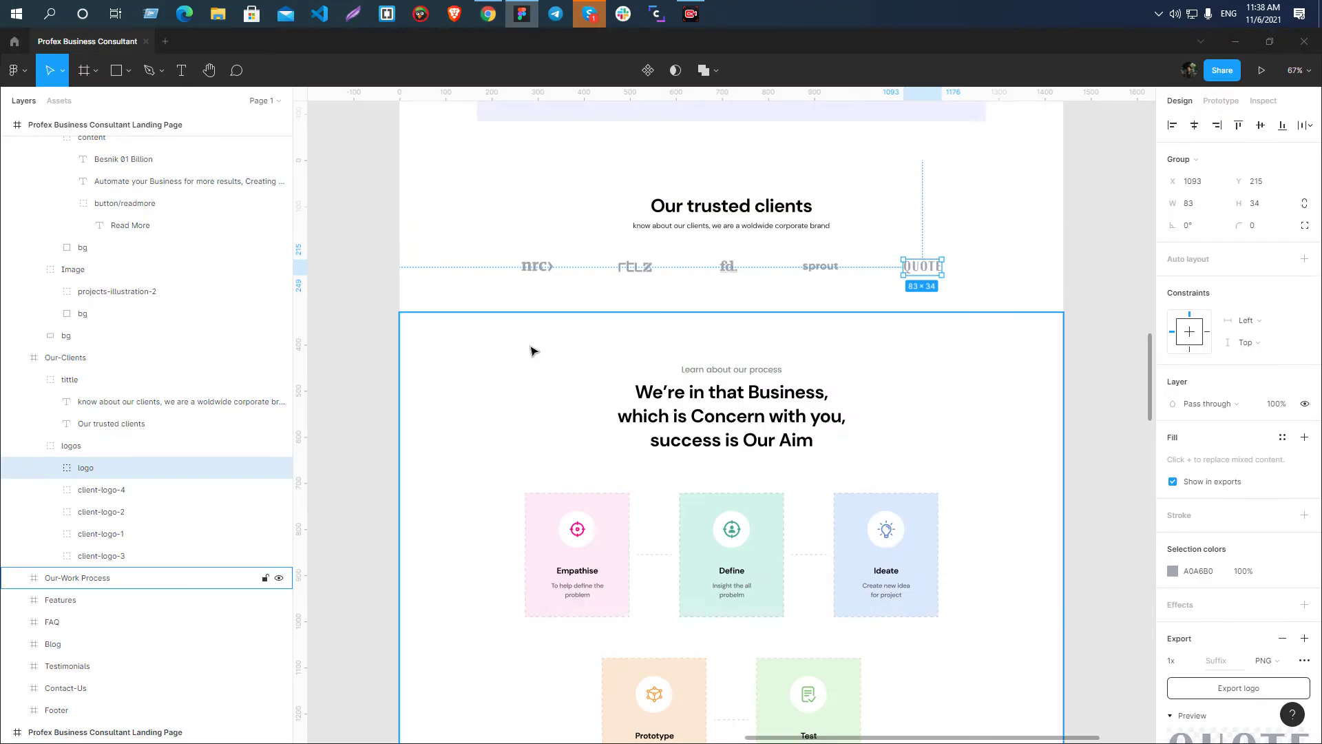
left_click(537, 267)
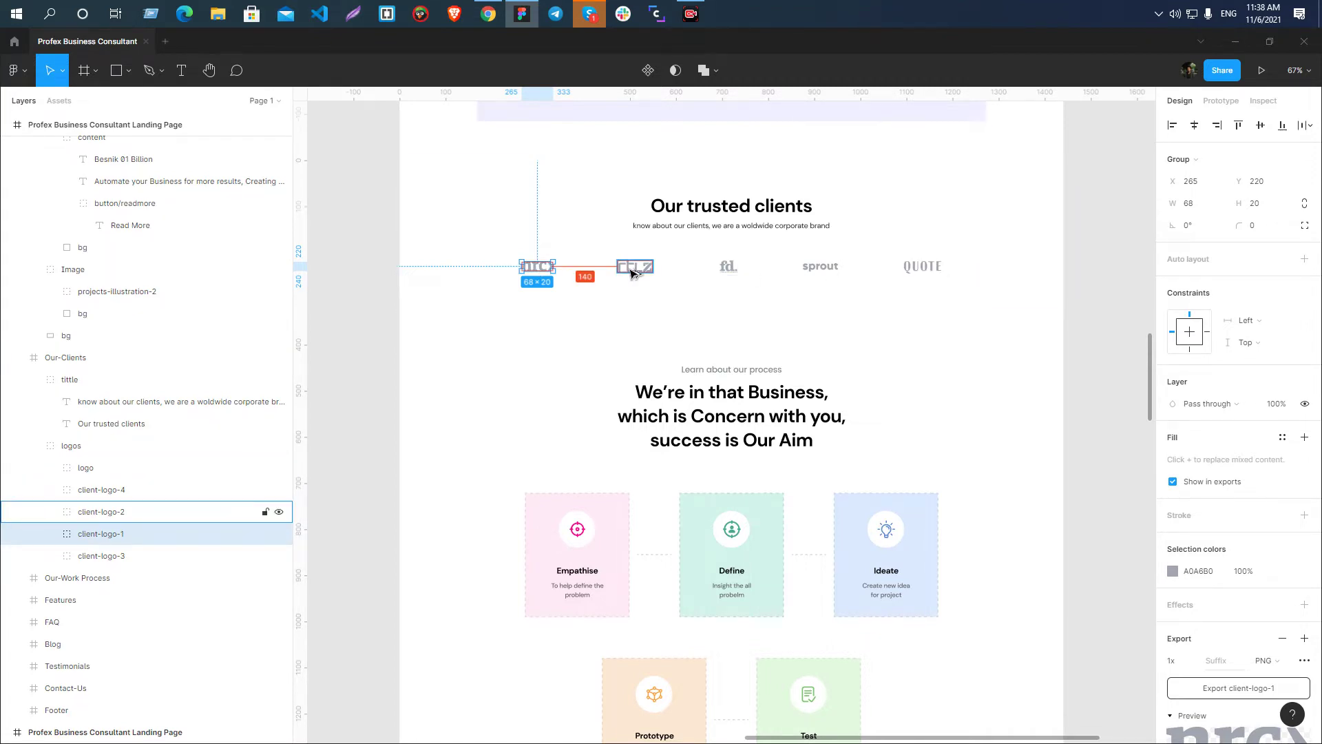
- Switch to Webflow and make c-brands-logo-block a horizontal flexbox with centered alignment and space-between justification
key("alt+Tab")
left_click(639, 688)
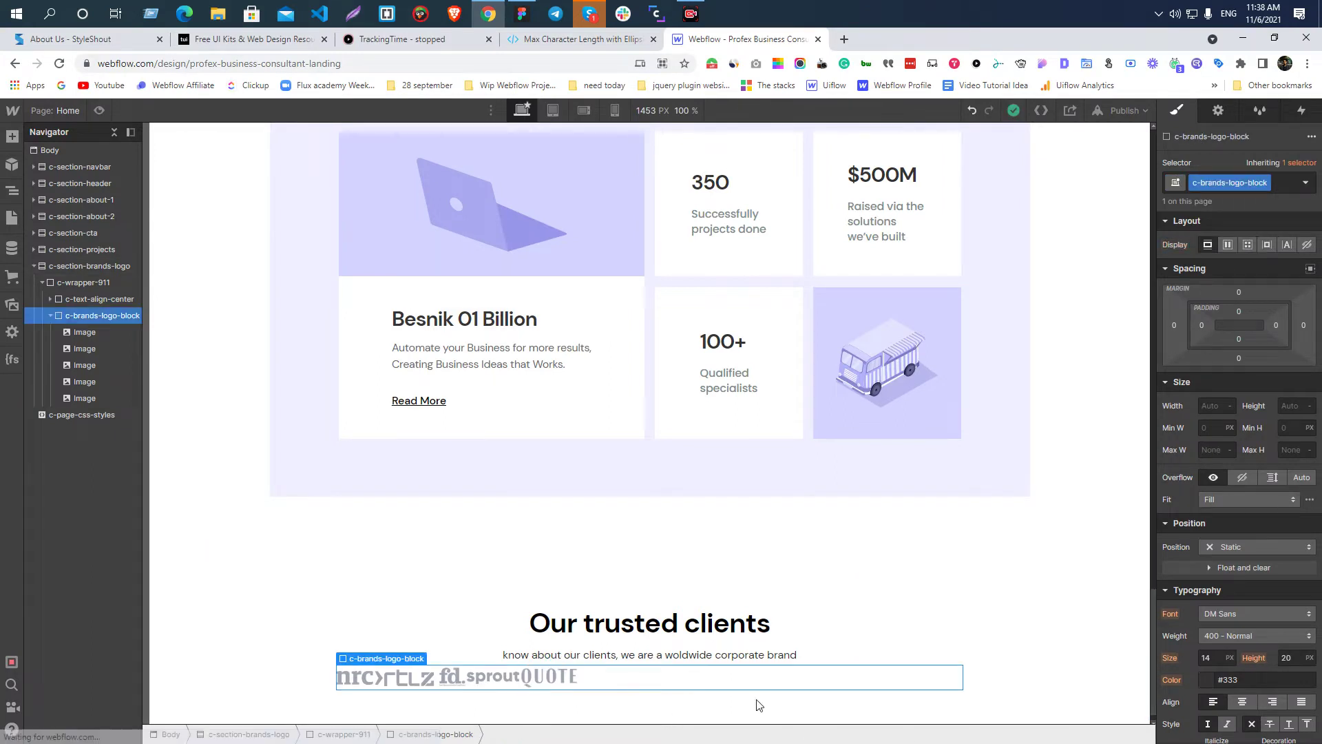
scroll(378, 551, "down", 1)
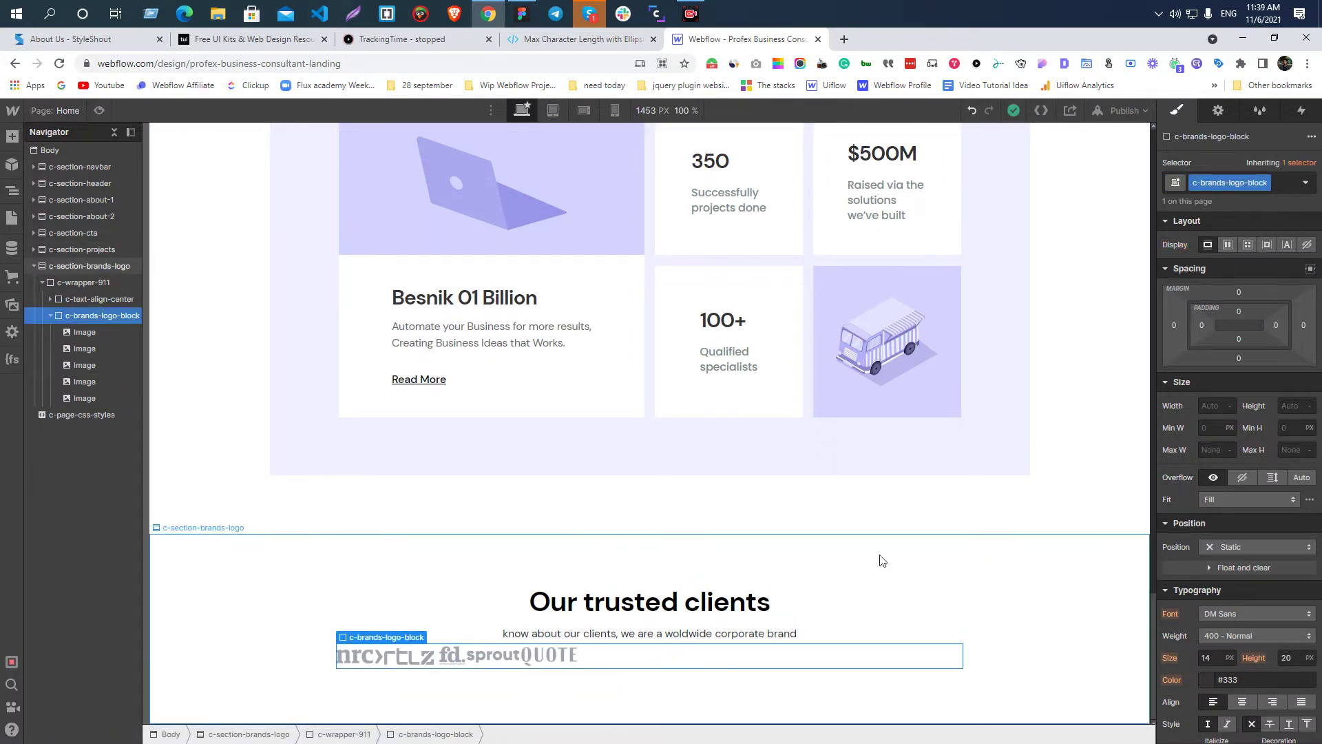
left_click(1227, 247)
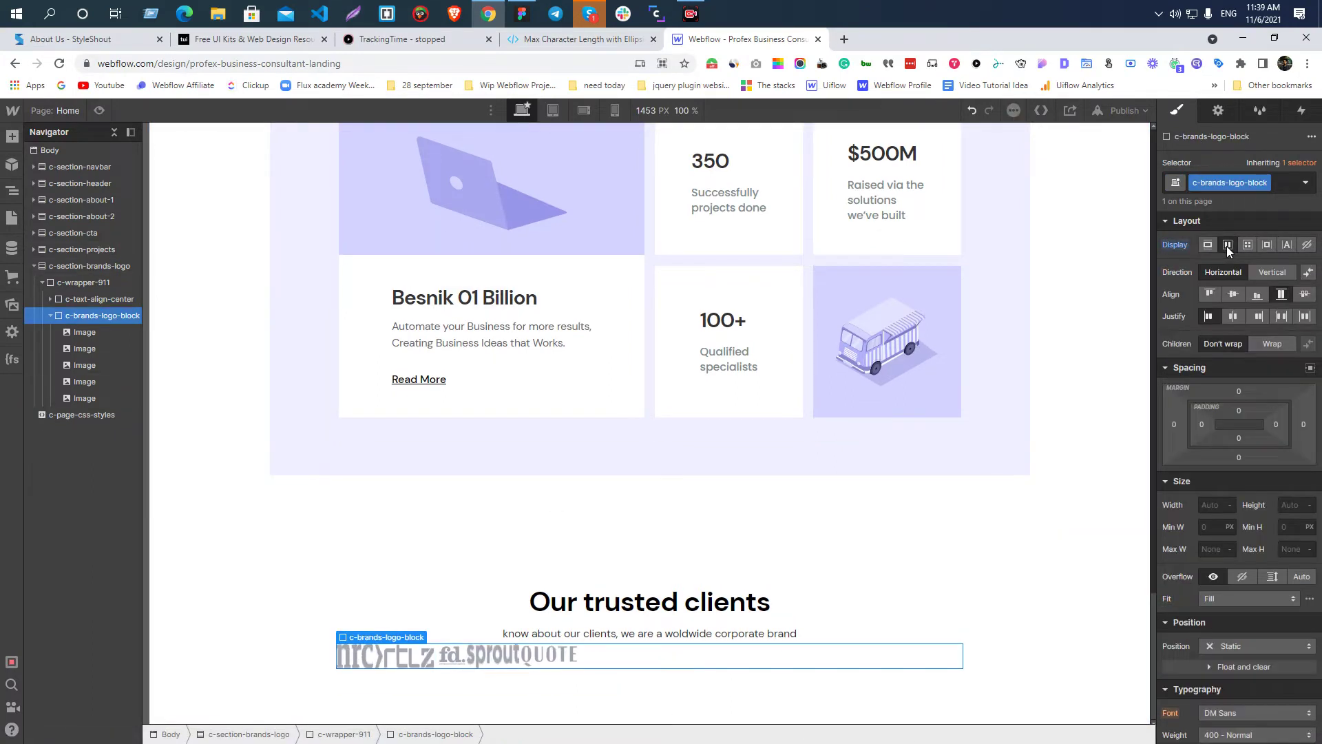
left_click(1231, 293)
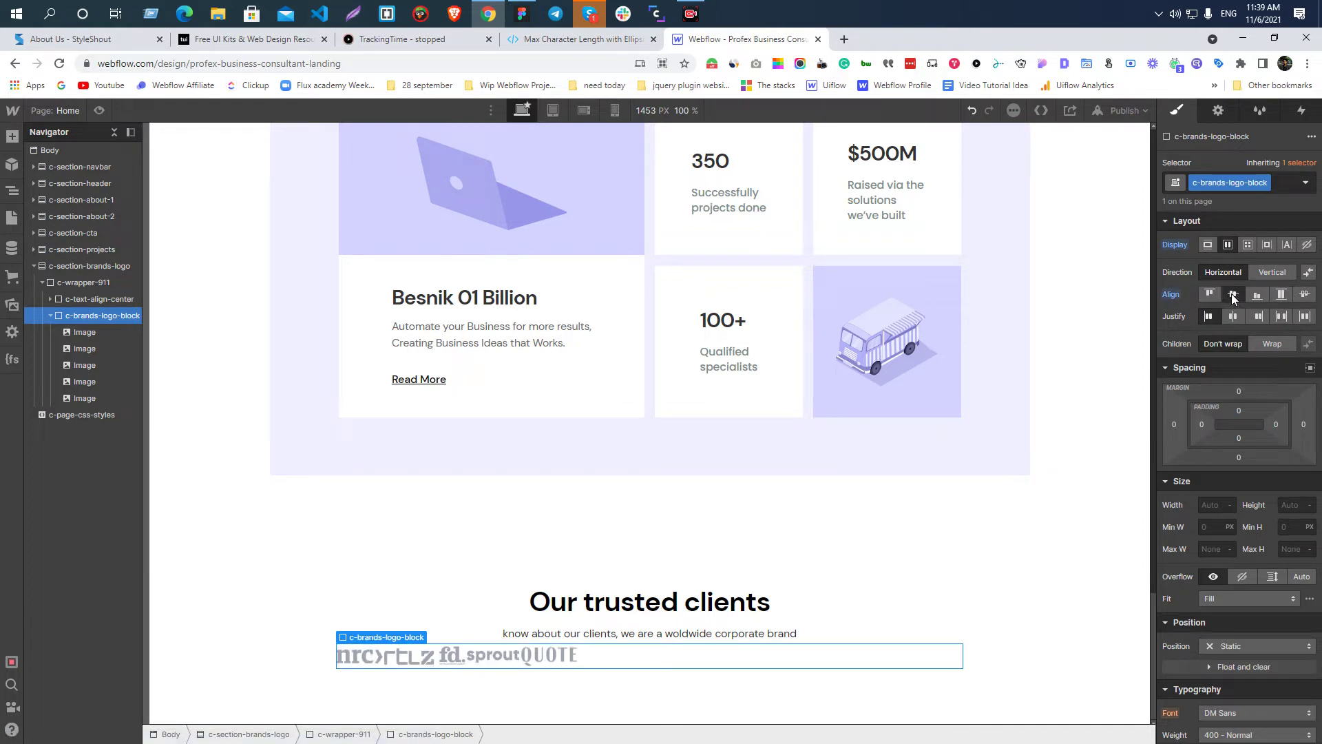
left_click(1276, 317)
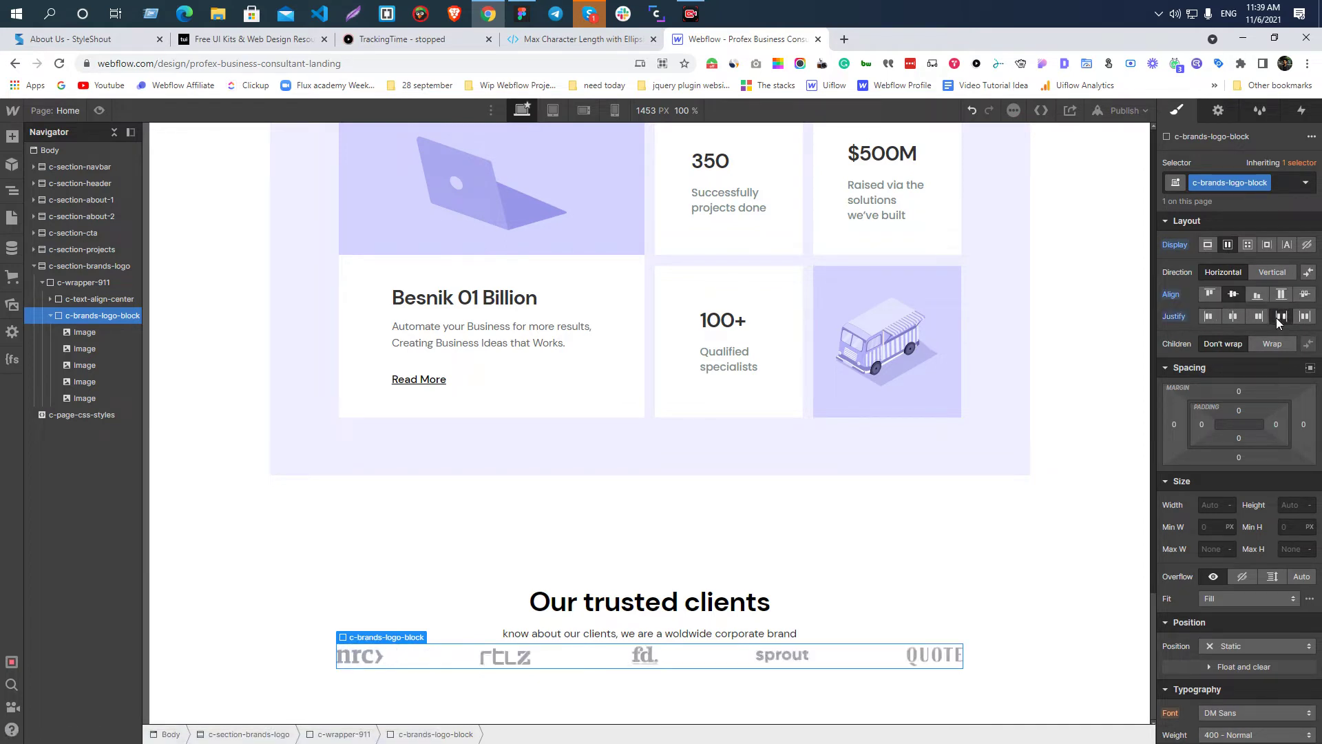
- Switch to Figma and measure the vertical gap between the rtlz logo and the title text above it
left_click(1059, 599)
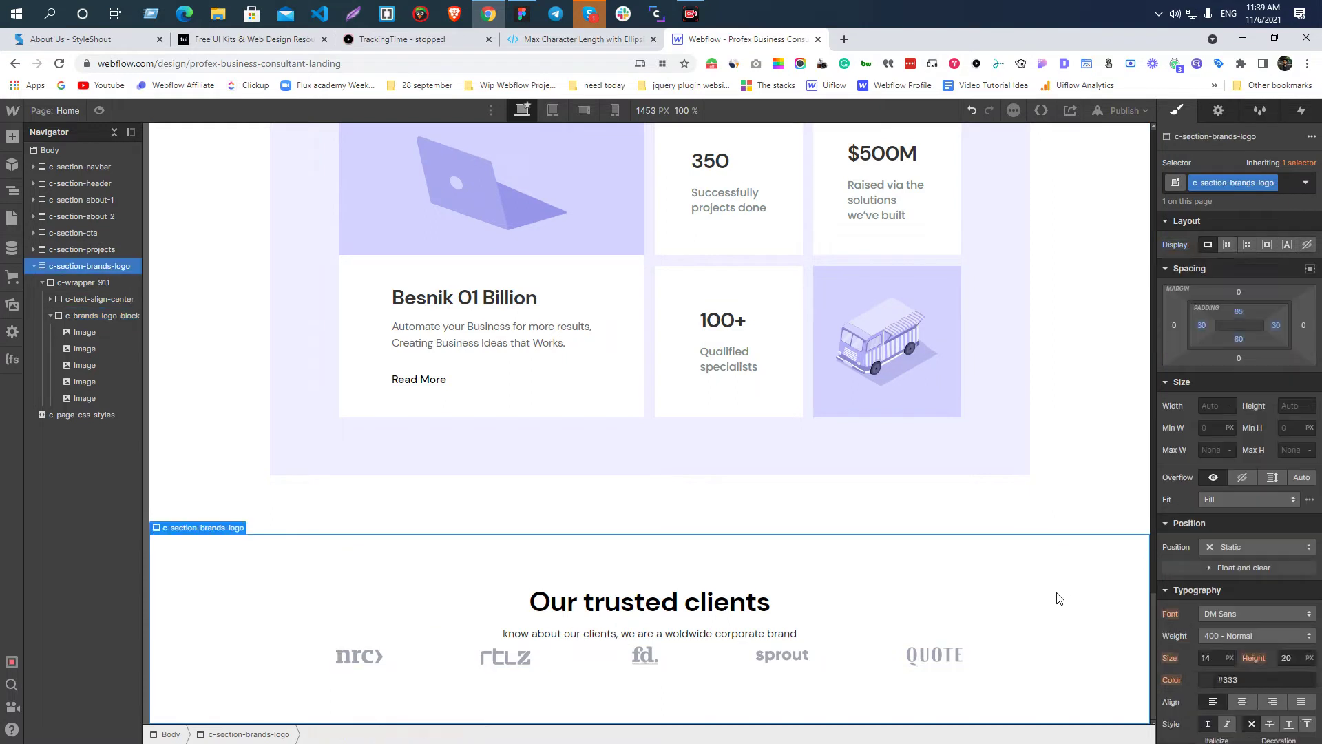
key("alt+Tab")
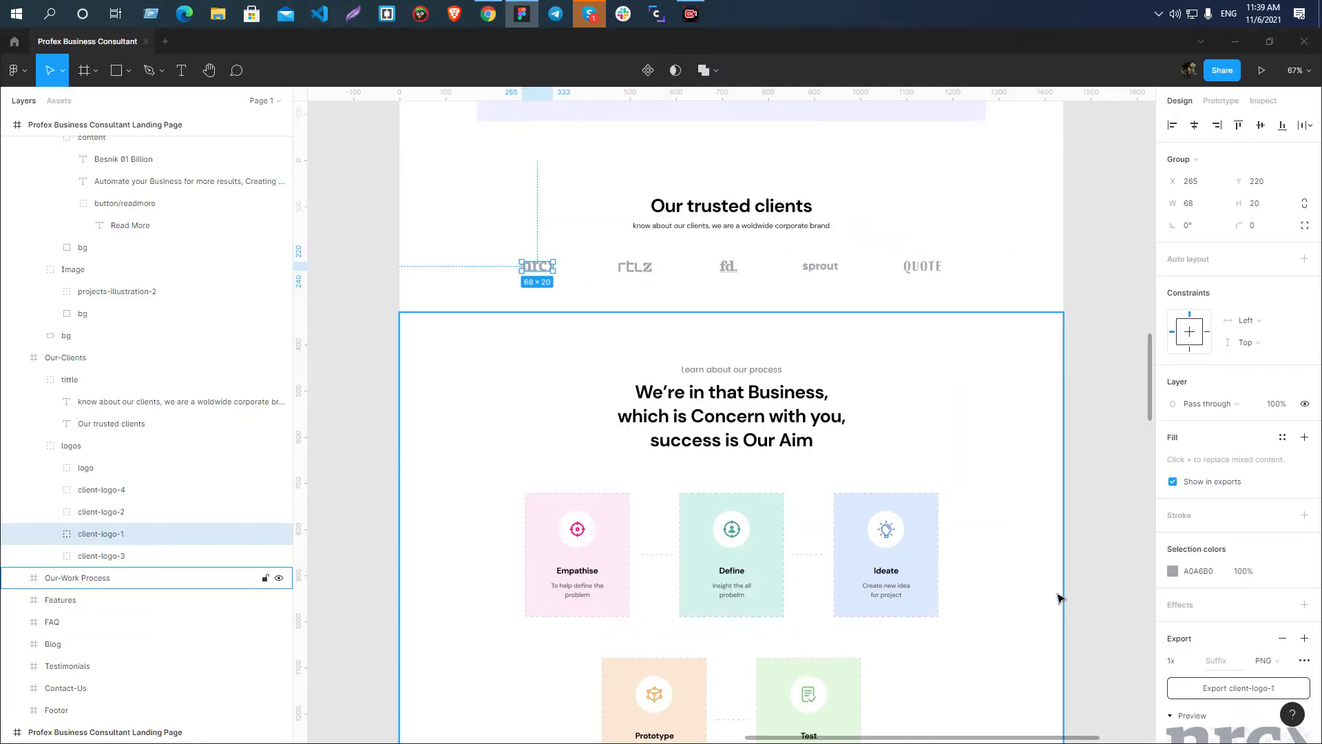
left_click(827, 269)
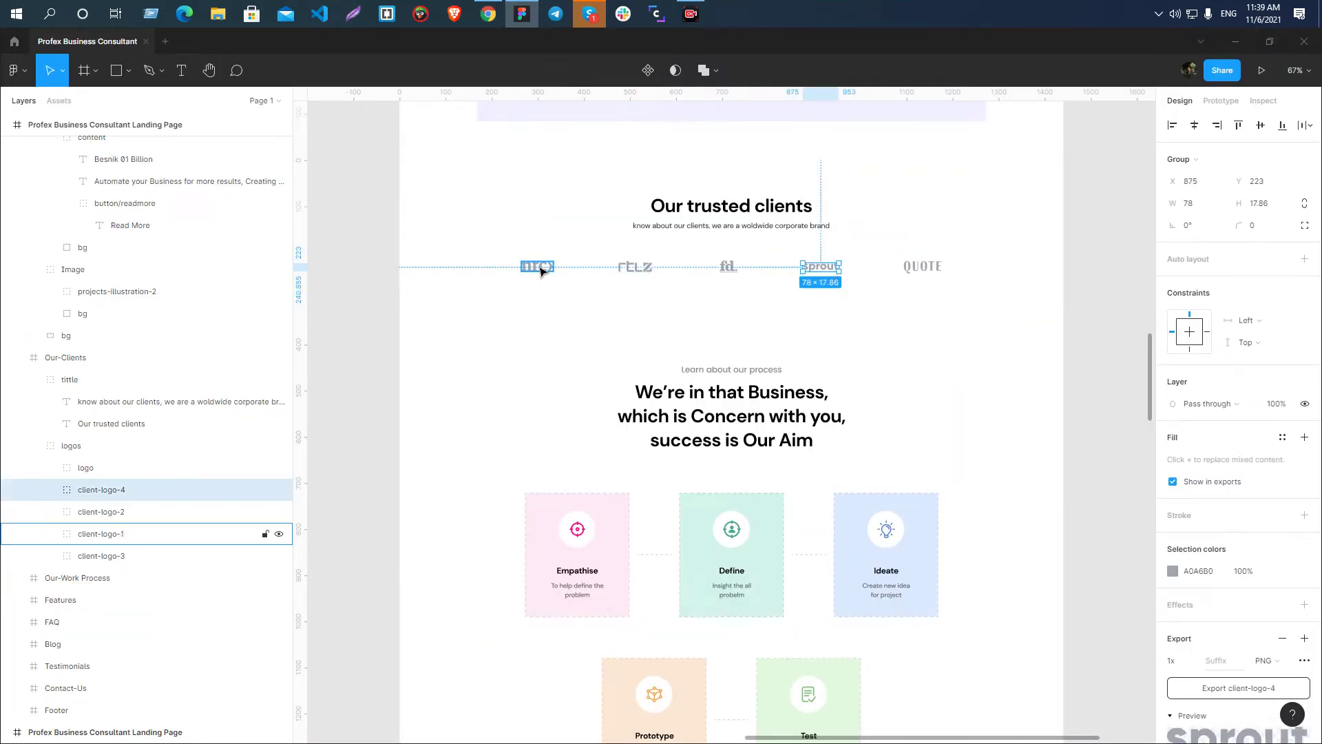
left_click(634, 267)
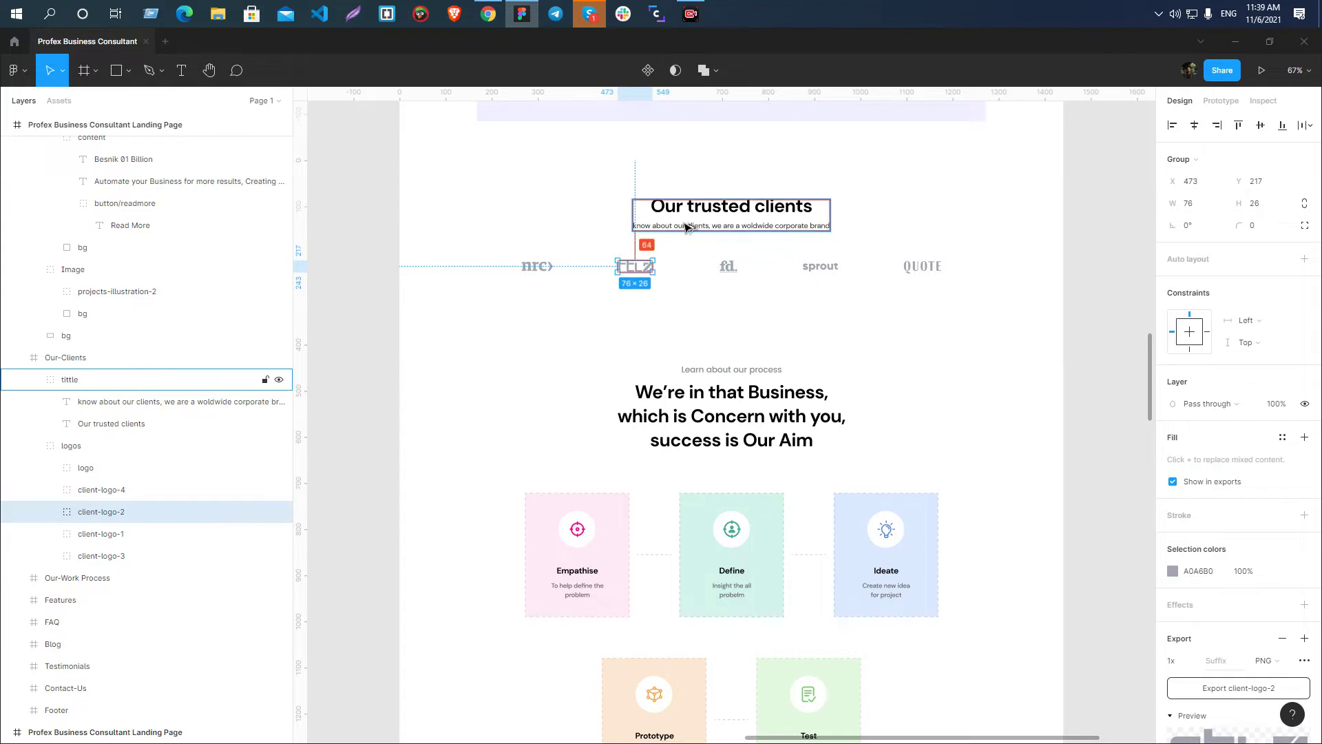
- Switch to Webflow and set the top margin of c-brands-logo-block to 64 px
key("alt+Tab")
left_click(592, 659)
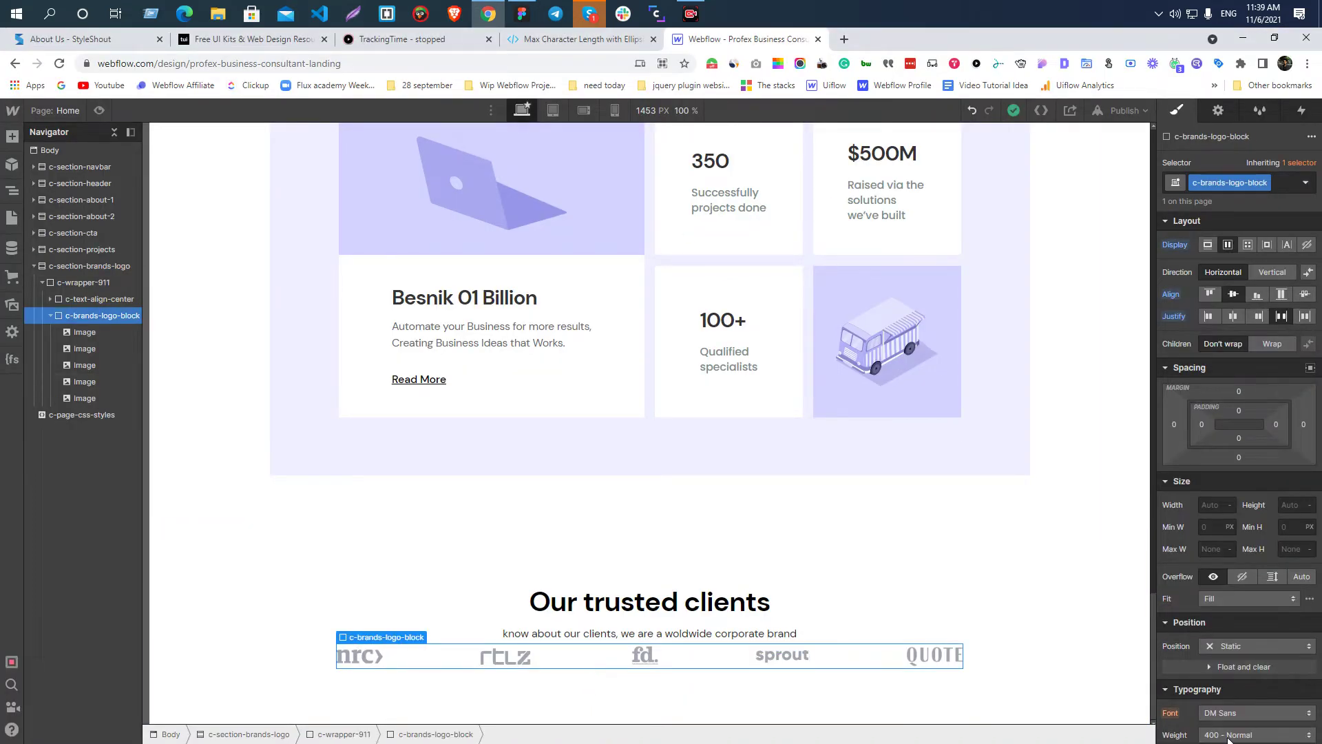
left_click(1238, 391)
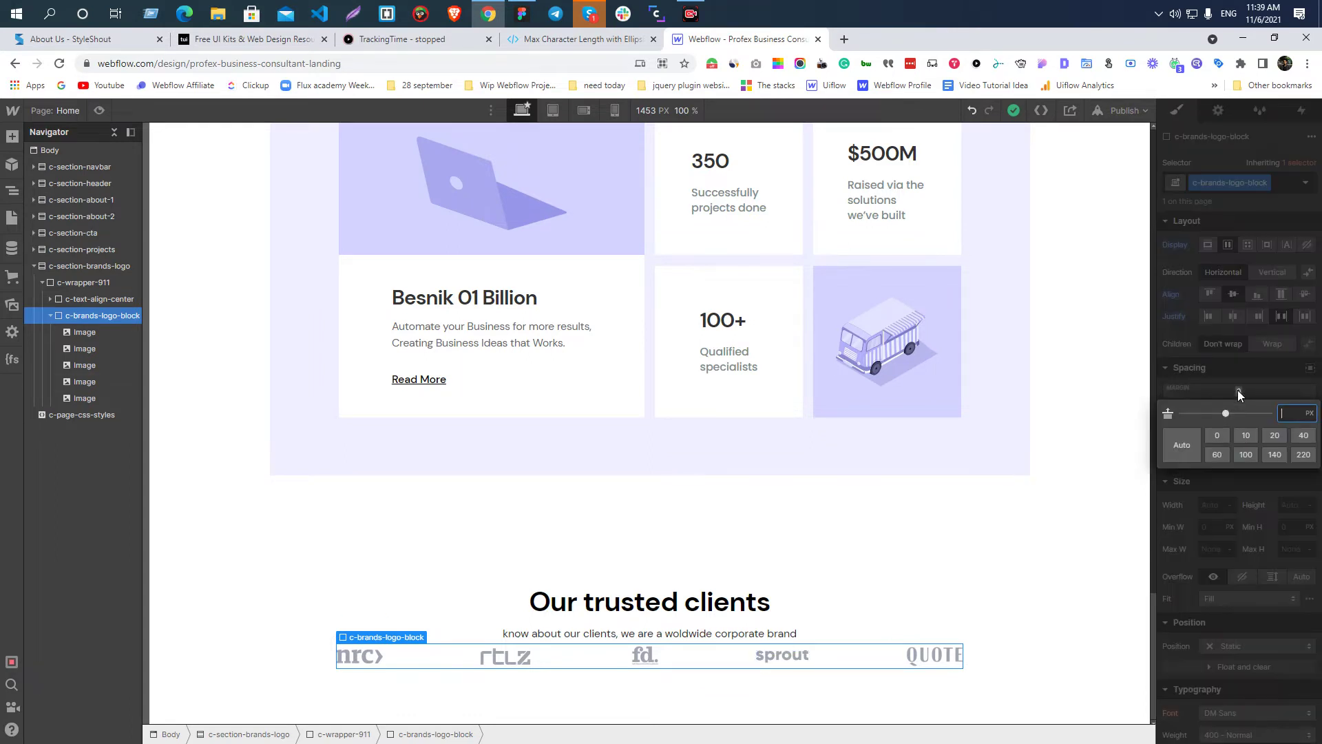
key("Return")
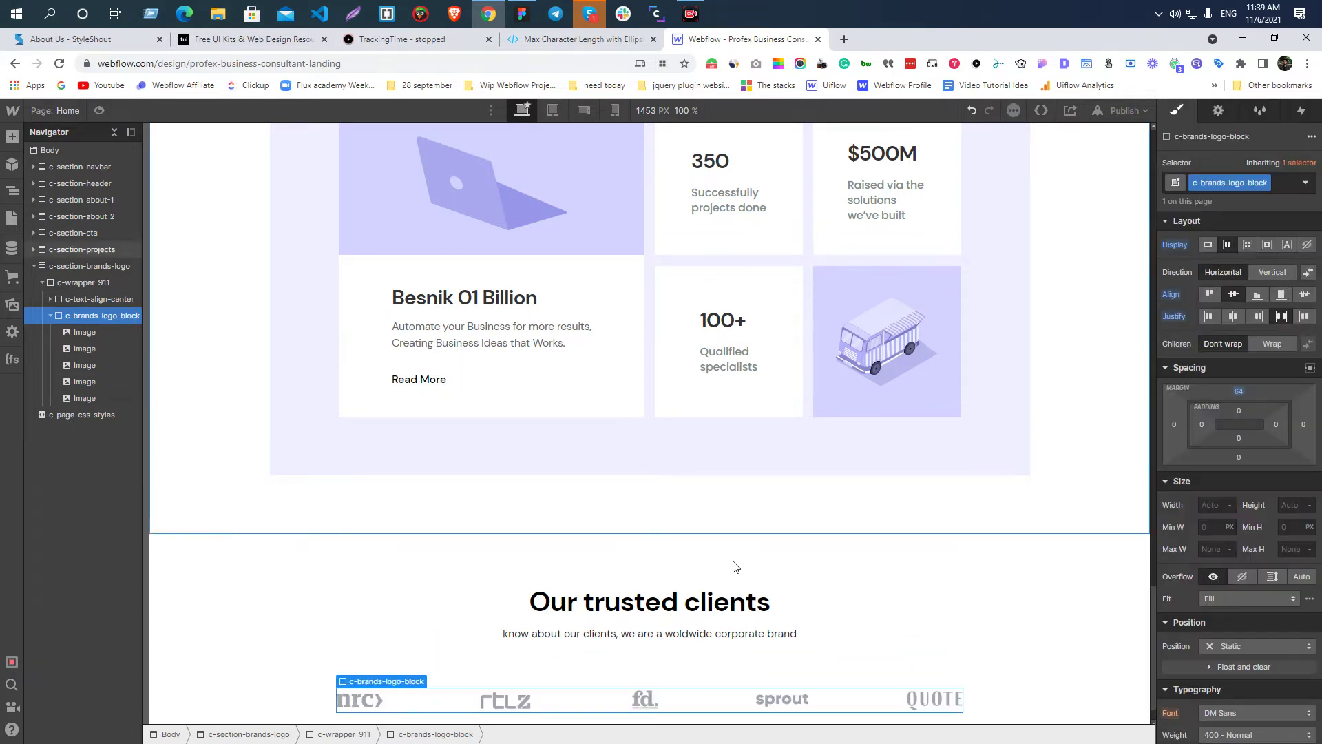
scroll(265, 537, "down", 1)
left_click(261, 538)
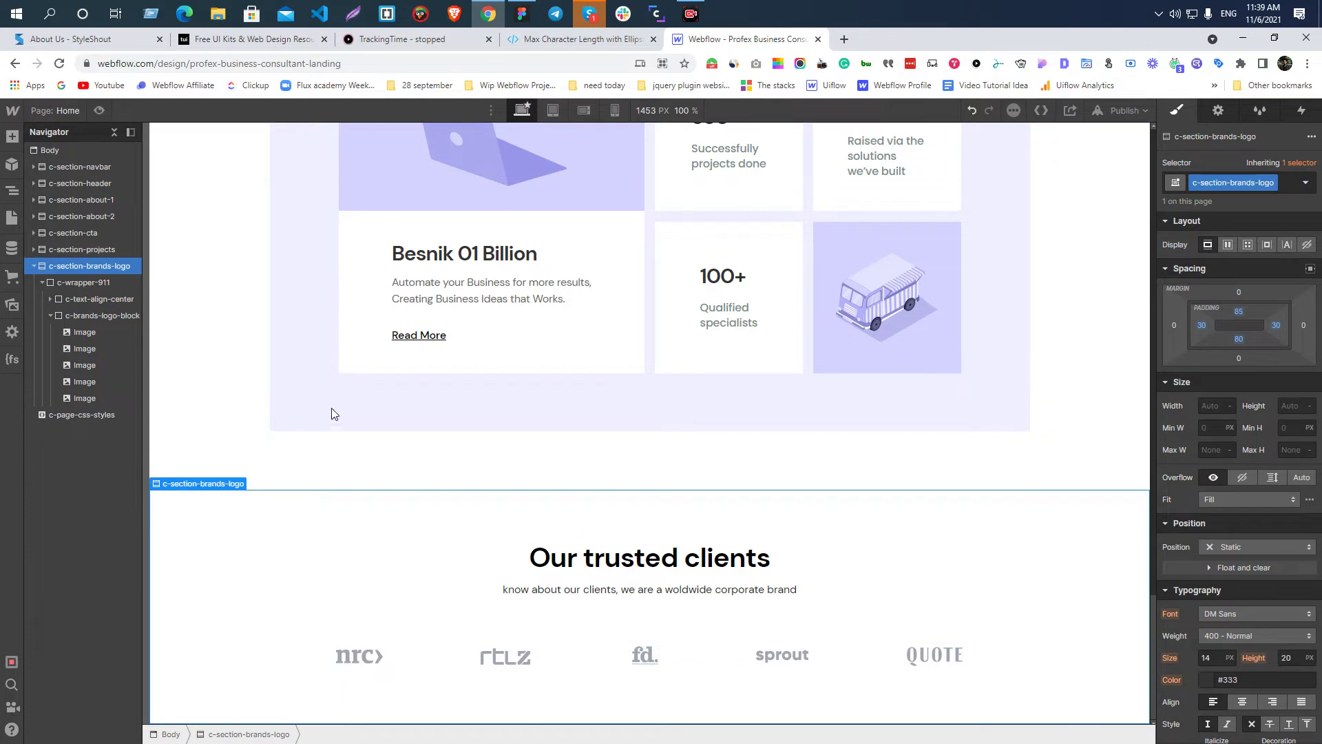
- Inspect the "Our trusted clients" heading's typography in Figma and compare it with c-brands-logo-title in Webflow
left_click(639, 562)
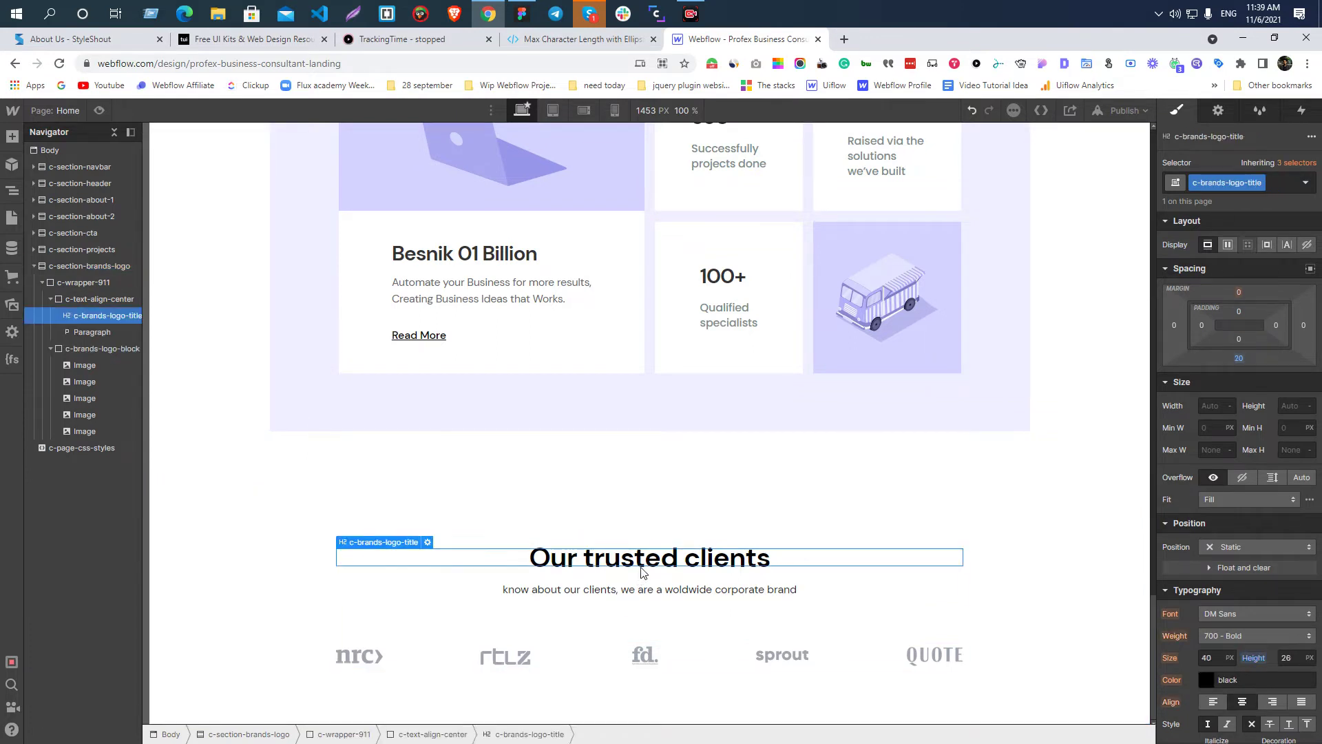
key("alt+Tab")
left_click(753, 207)
double_click(752, 207)
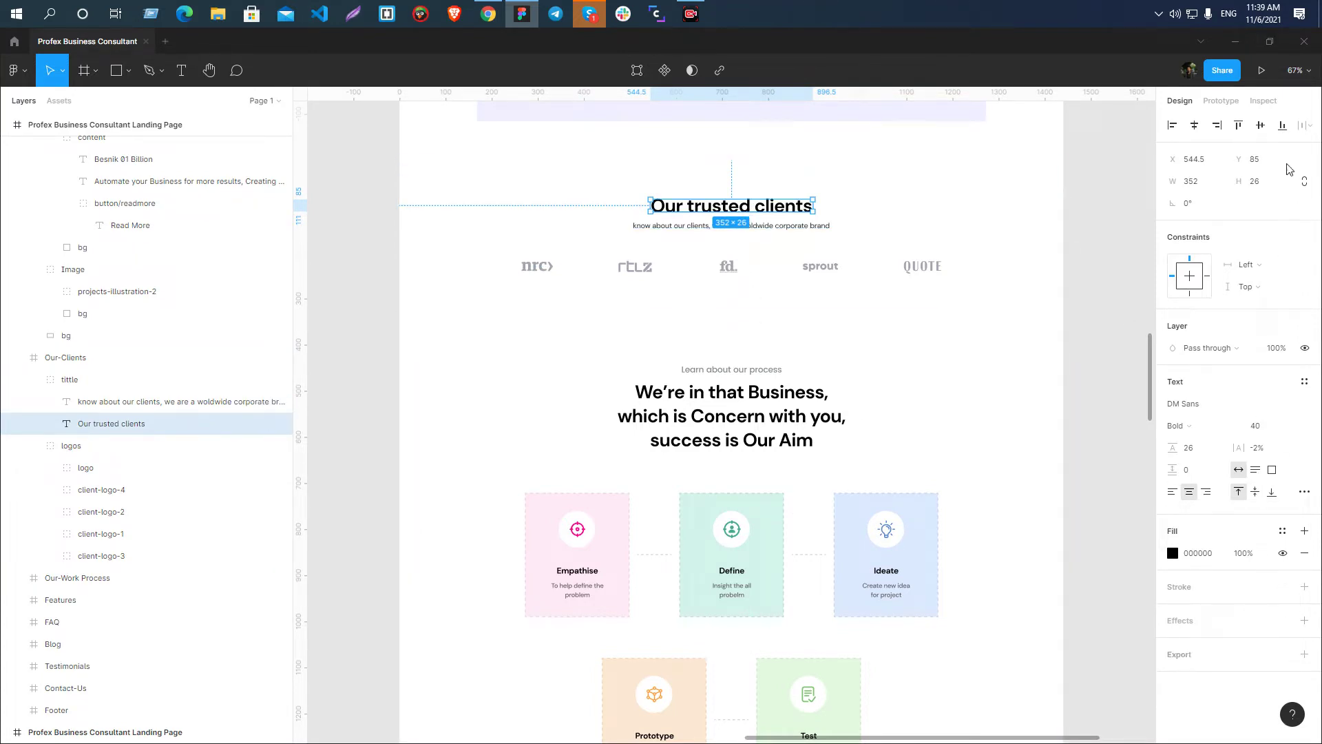
left_click(1264, 102)
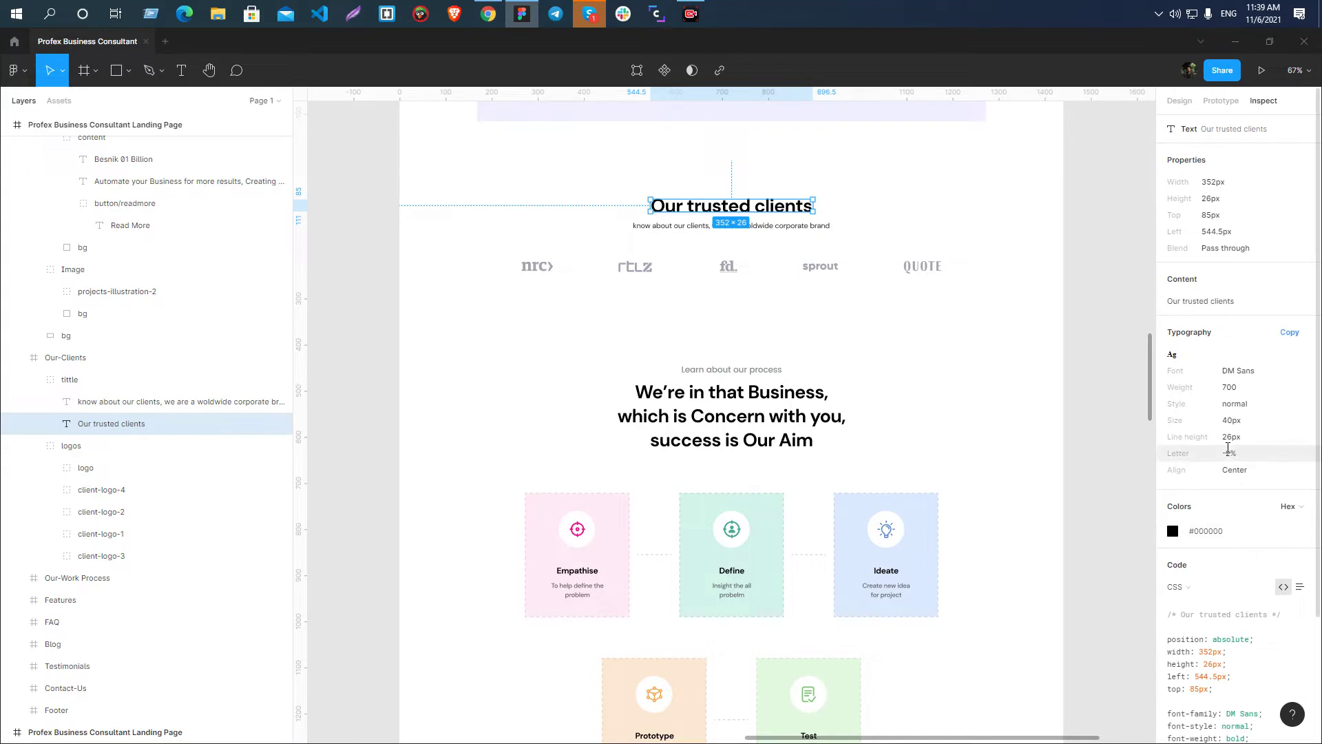
key("alt+Tab")
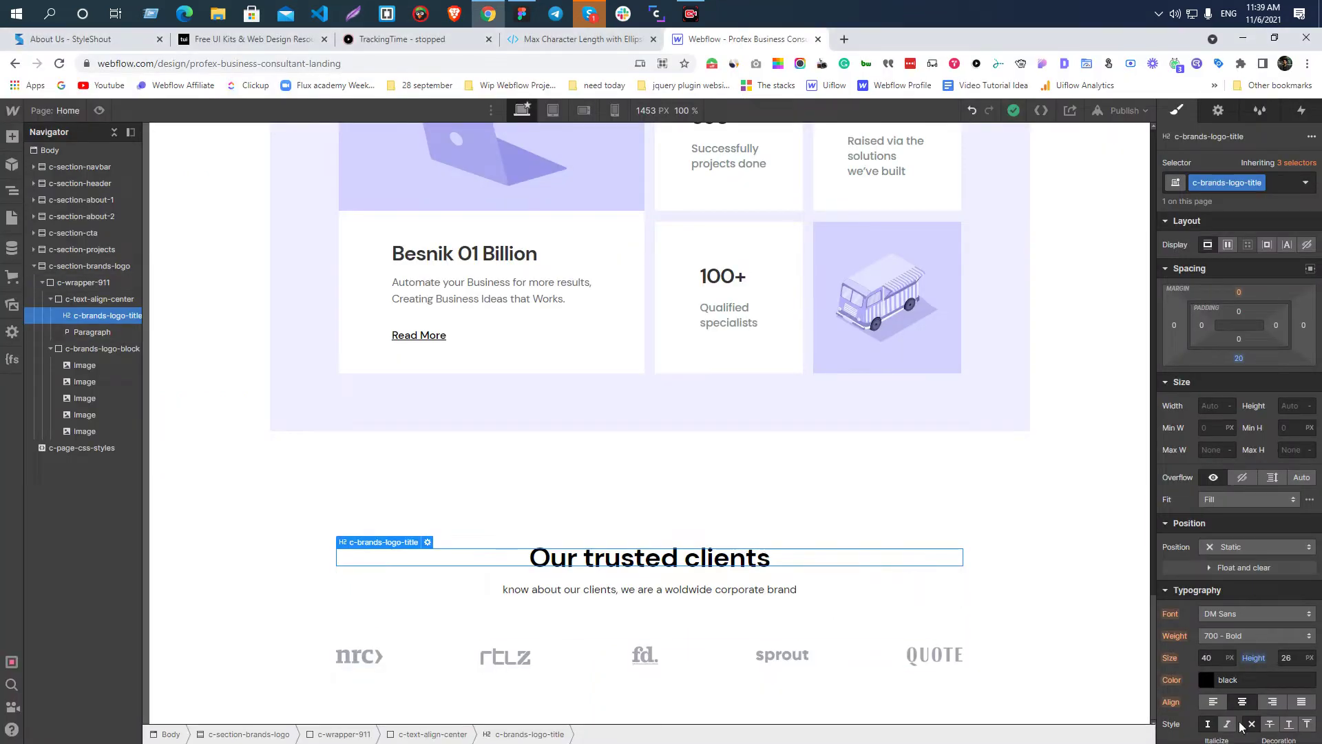
scroll(1245, 637, "down", 3)
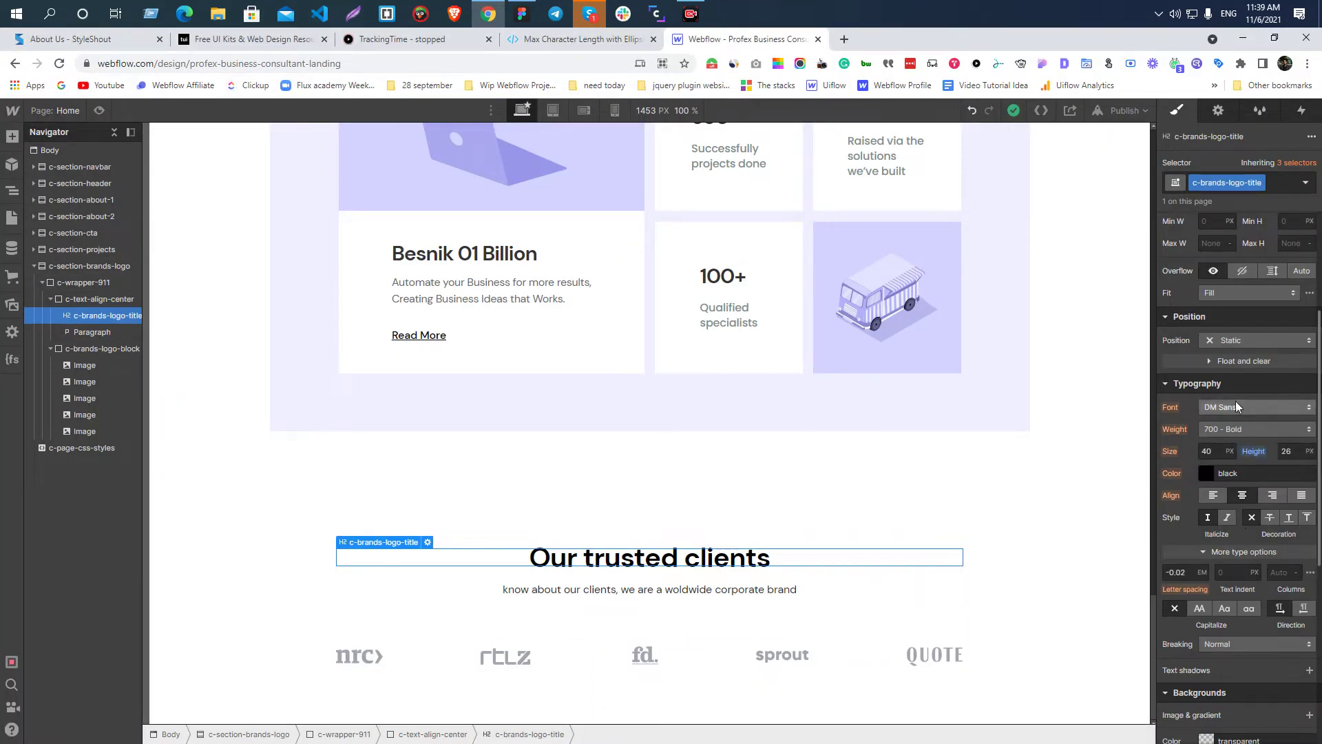
- Check the heading's letter-spacing in Figma's CSS code against the letter spacing of c-brands-logo-title in Webflow
key("alt+Tab")
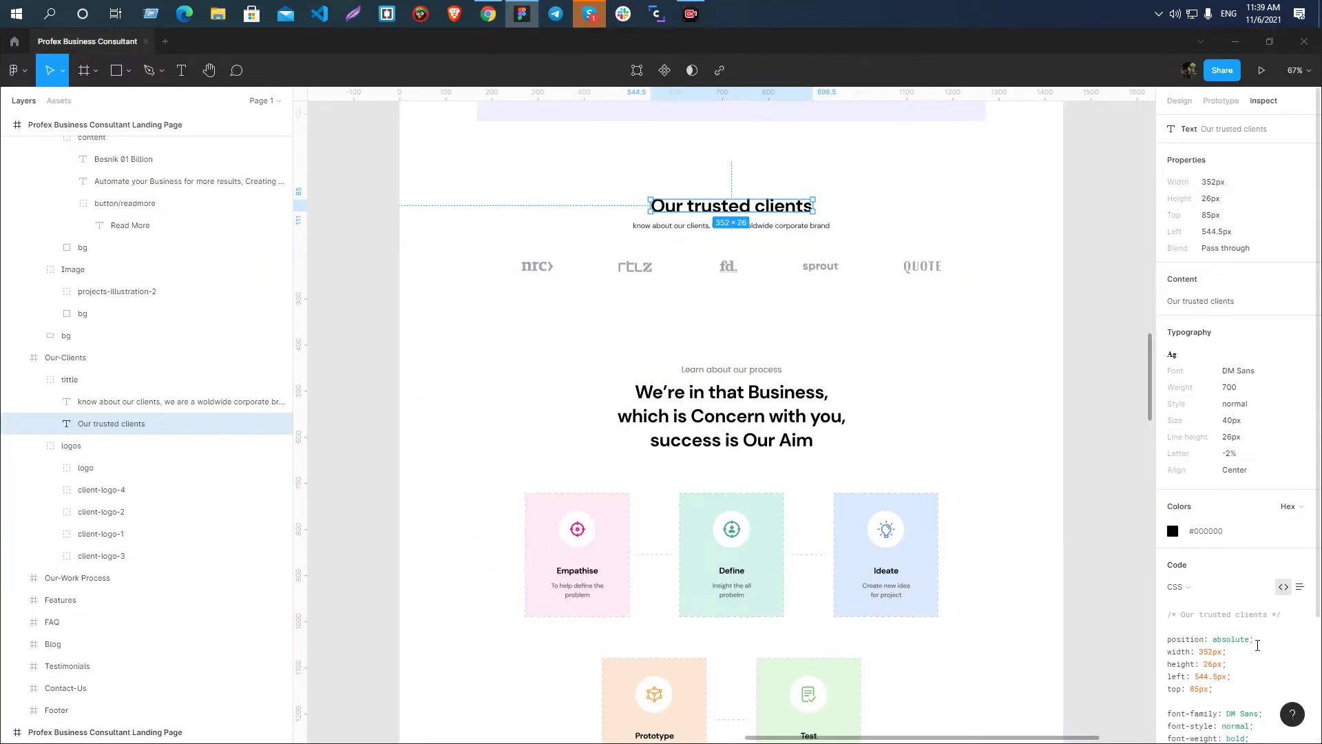
left_click(1221, 101)
left_click(1263, 101)
scroll(1248, 599, "down", 3)
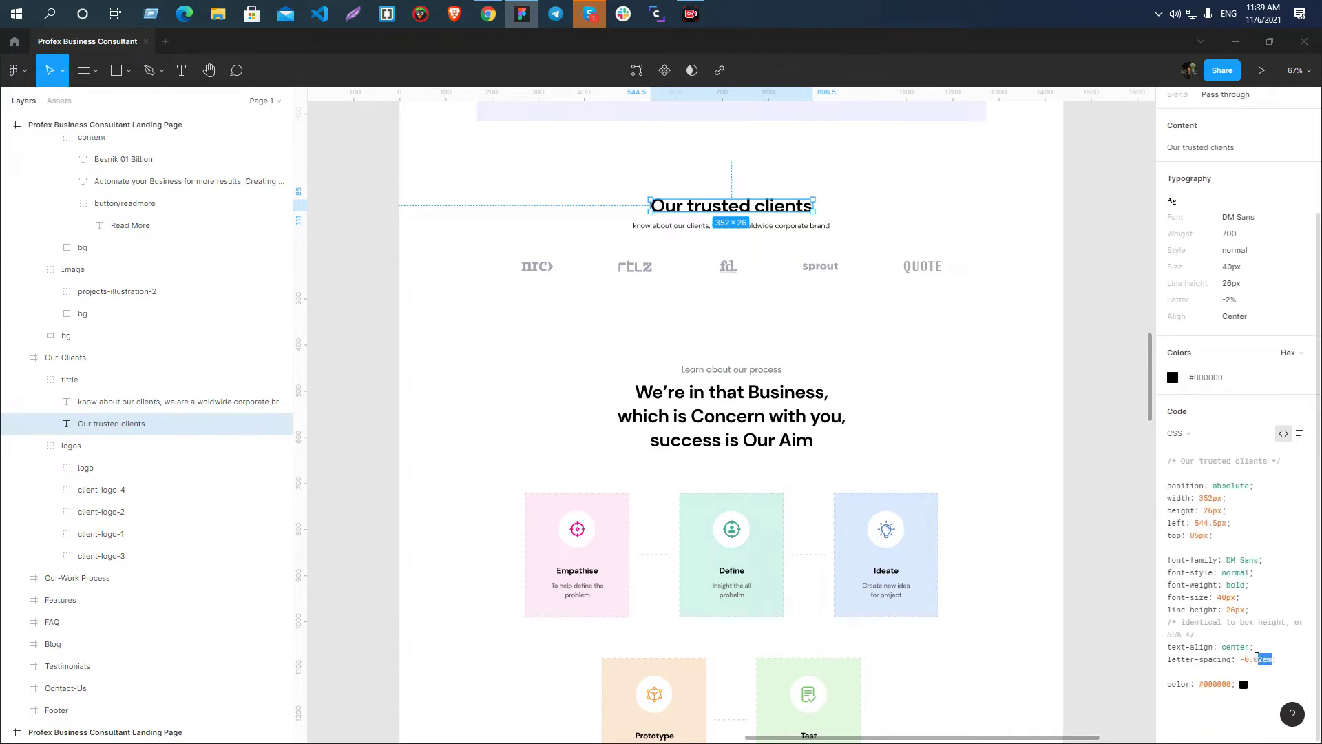
key("alt+Tab")
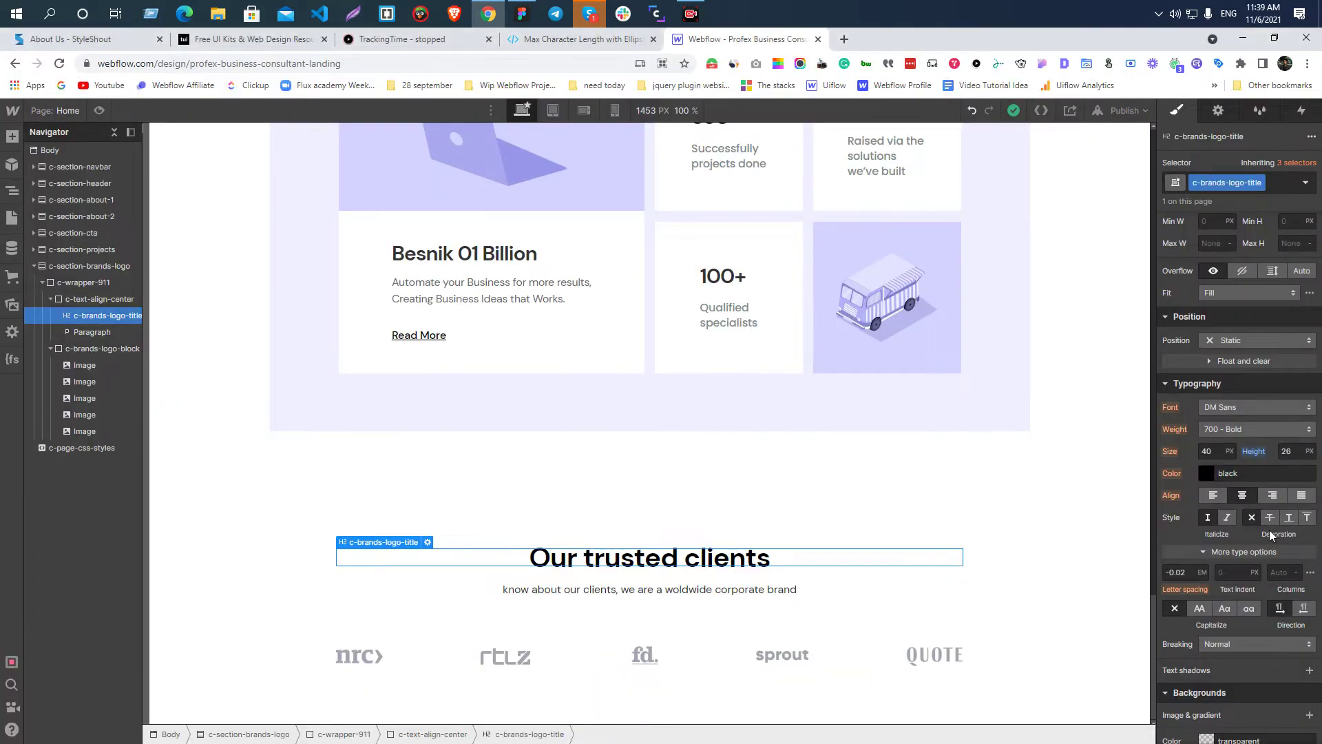
scroll(1269, 530, "down", 5)
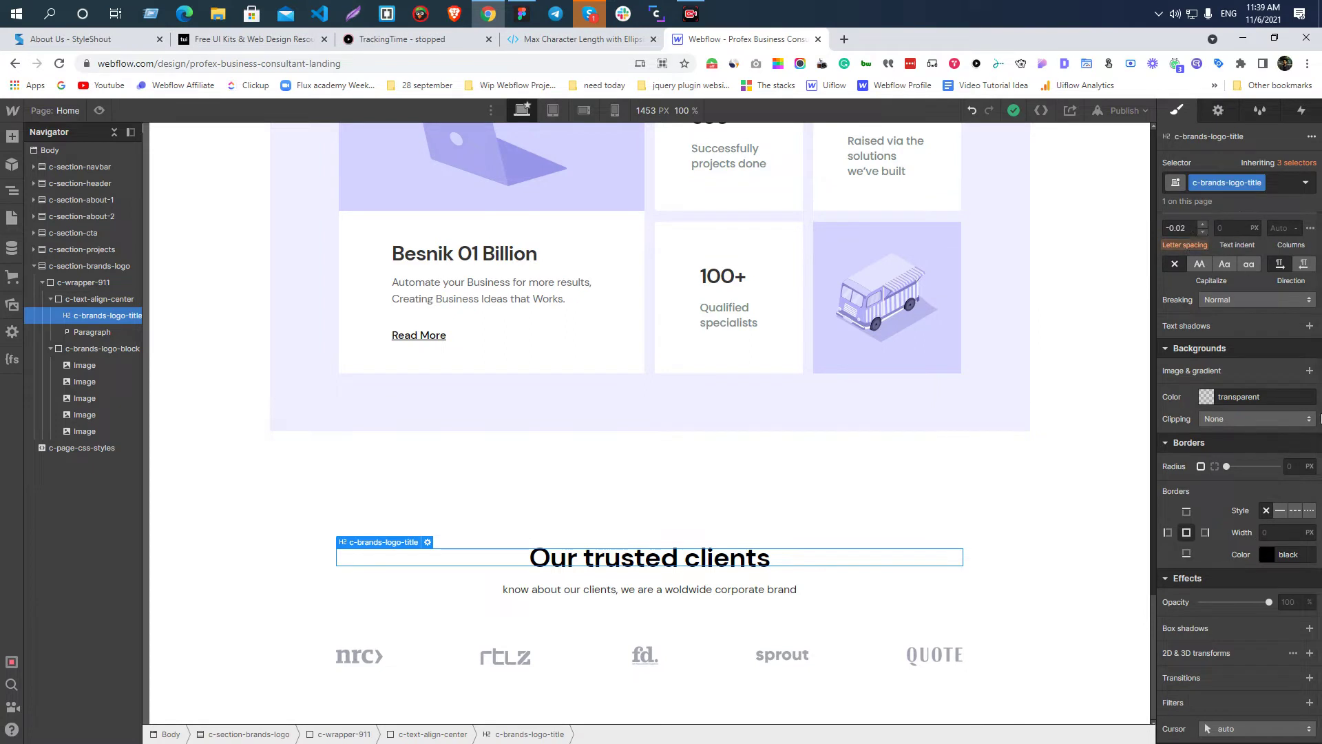
left_click(235, 590)
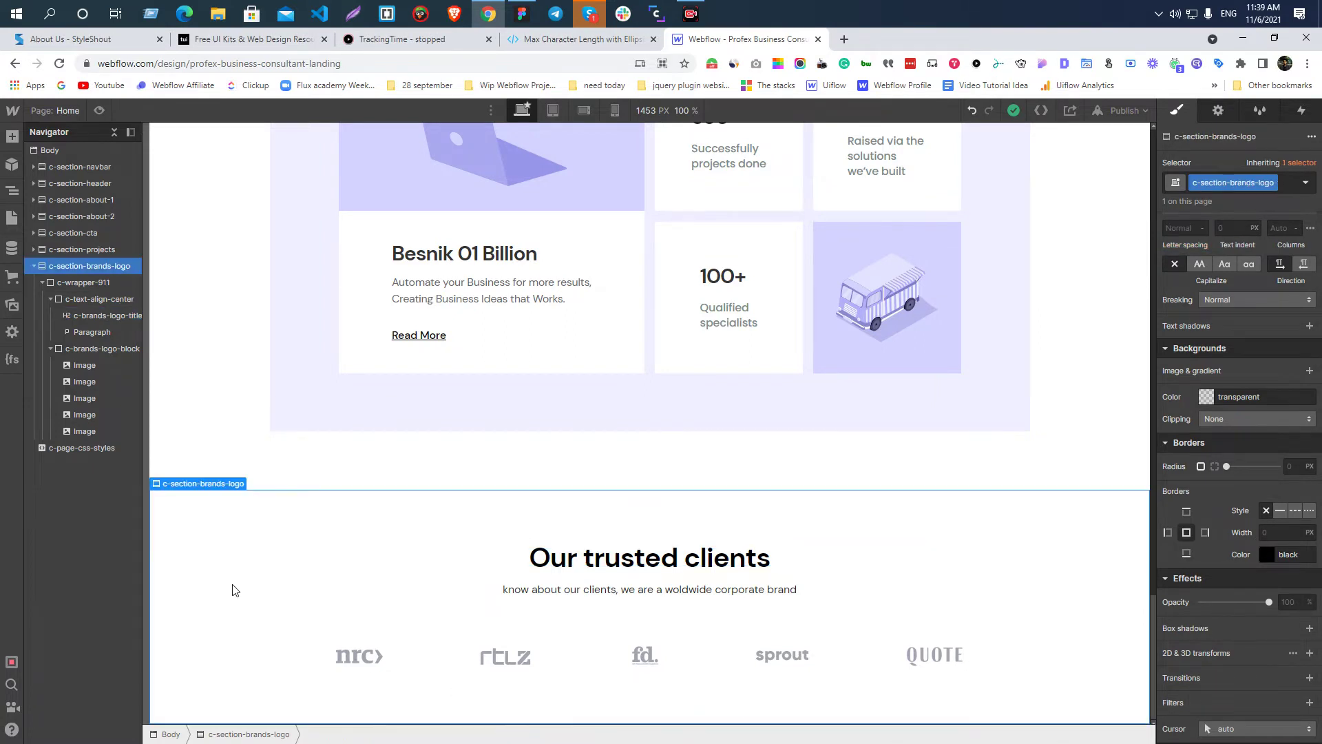
- Collapse the Navigator tree and add a Section between c-section-brands-logo and c-page-css-styles
left_click(116, 133)
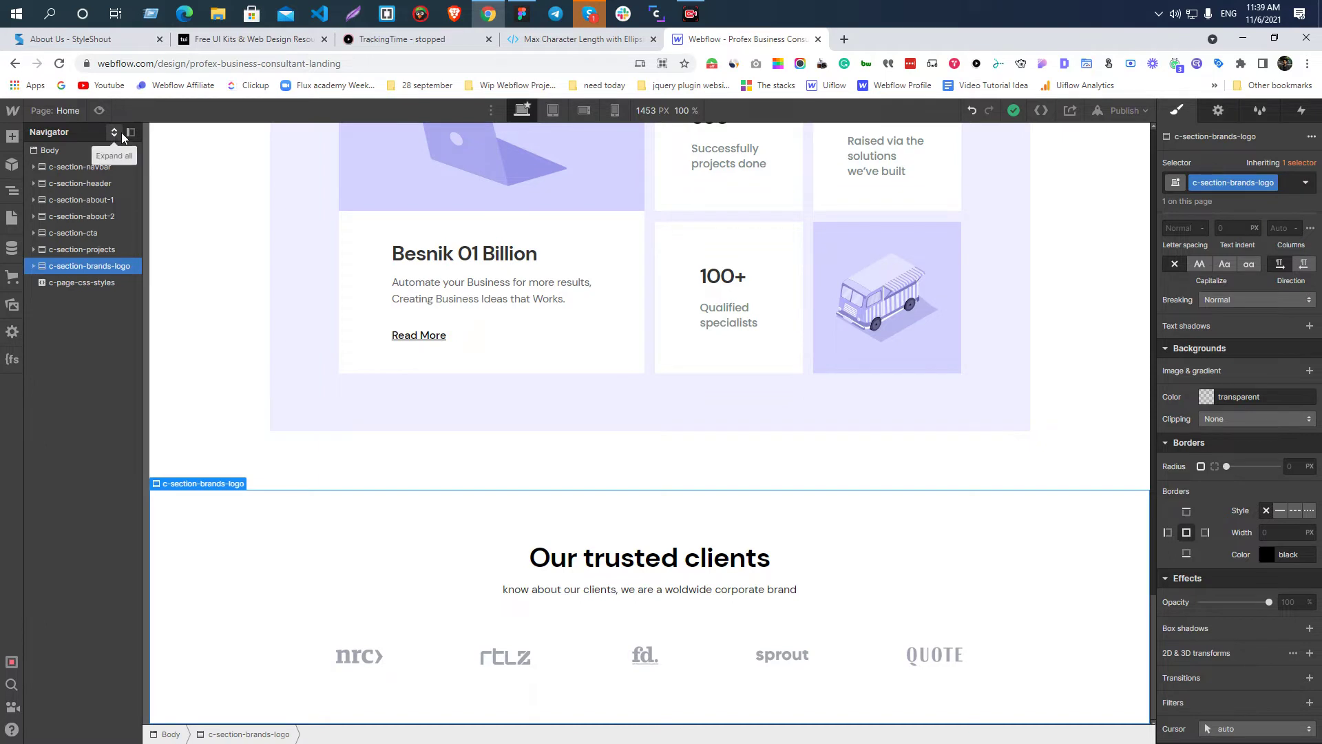
left_click(86, 283)
key("ctrl+e")
type("se")
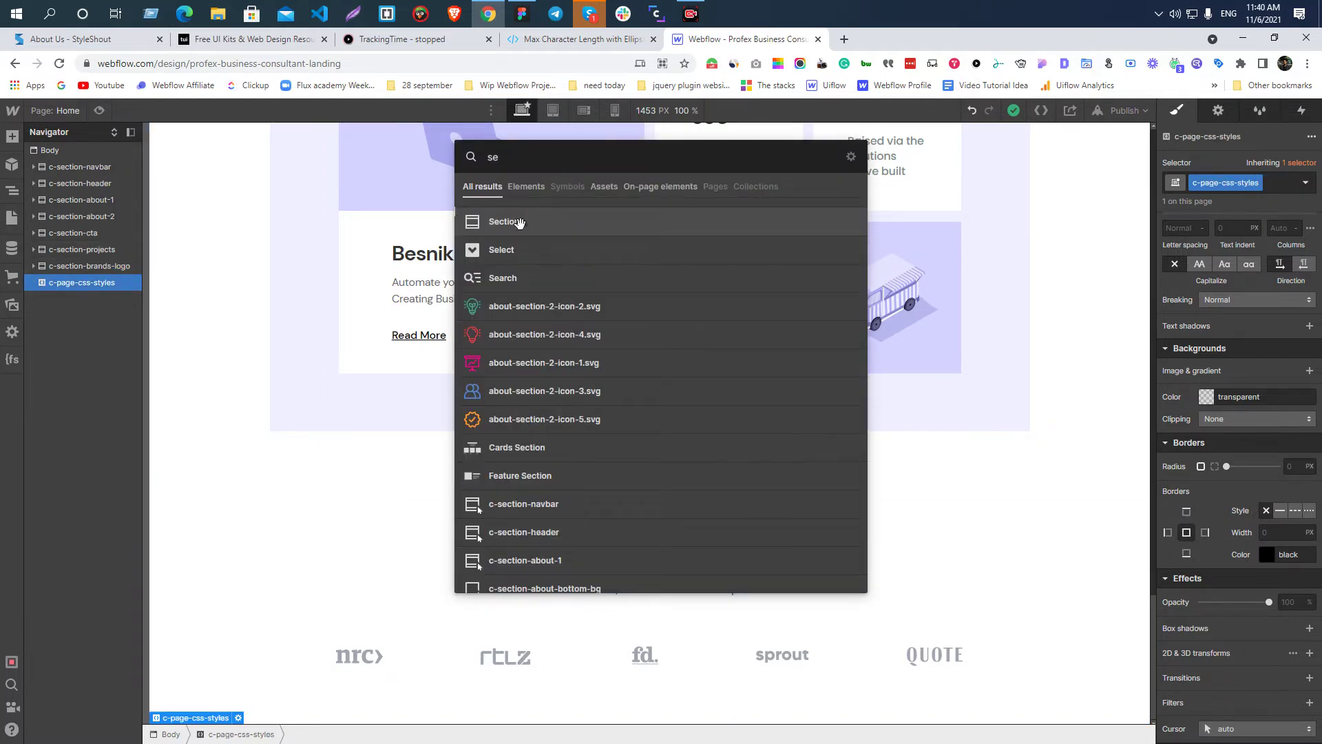
left_click(519, 223)
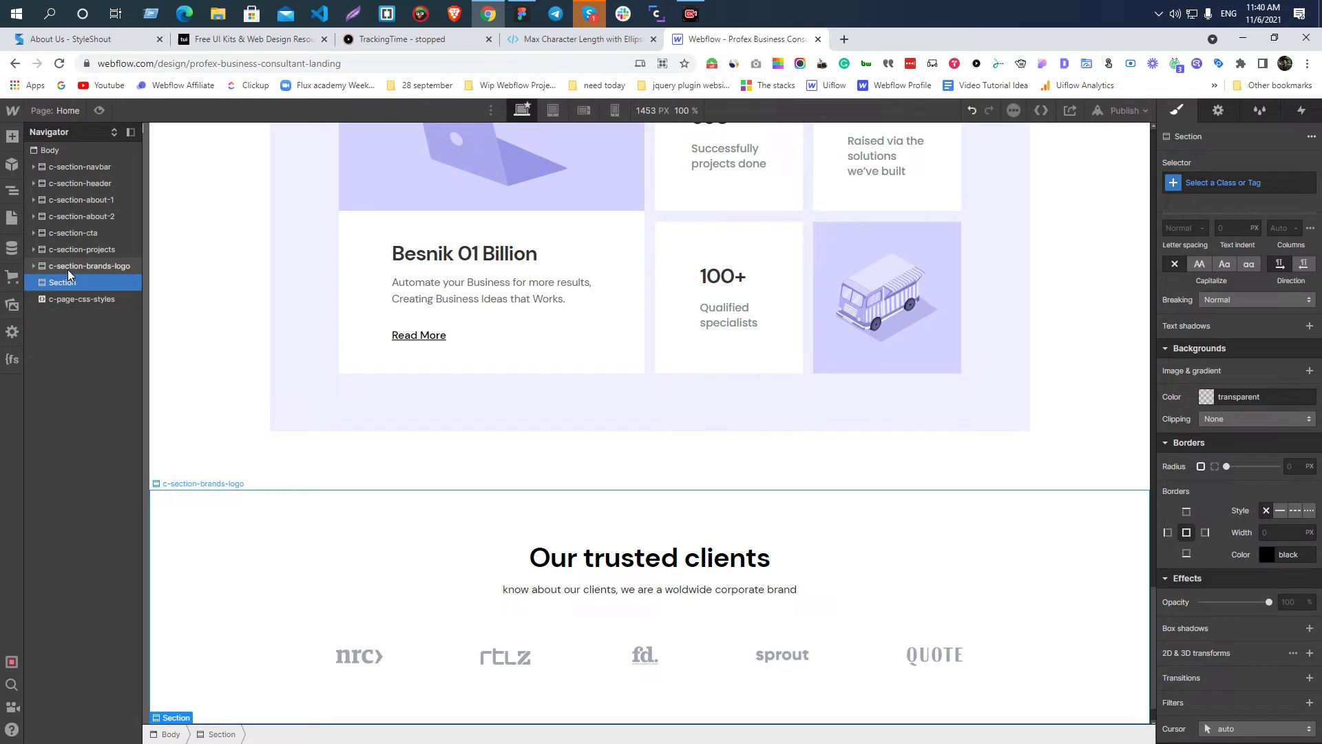
- Switch to Figma to examine the Our-Work Process section's title, step cards and dividers, and return to Webflow
key("alt+Tab")
scroll(549, 324, "down", 5)
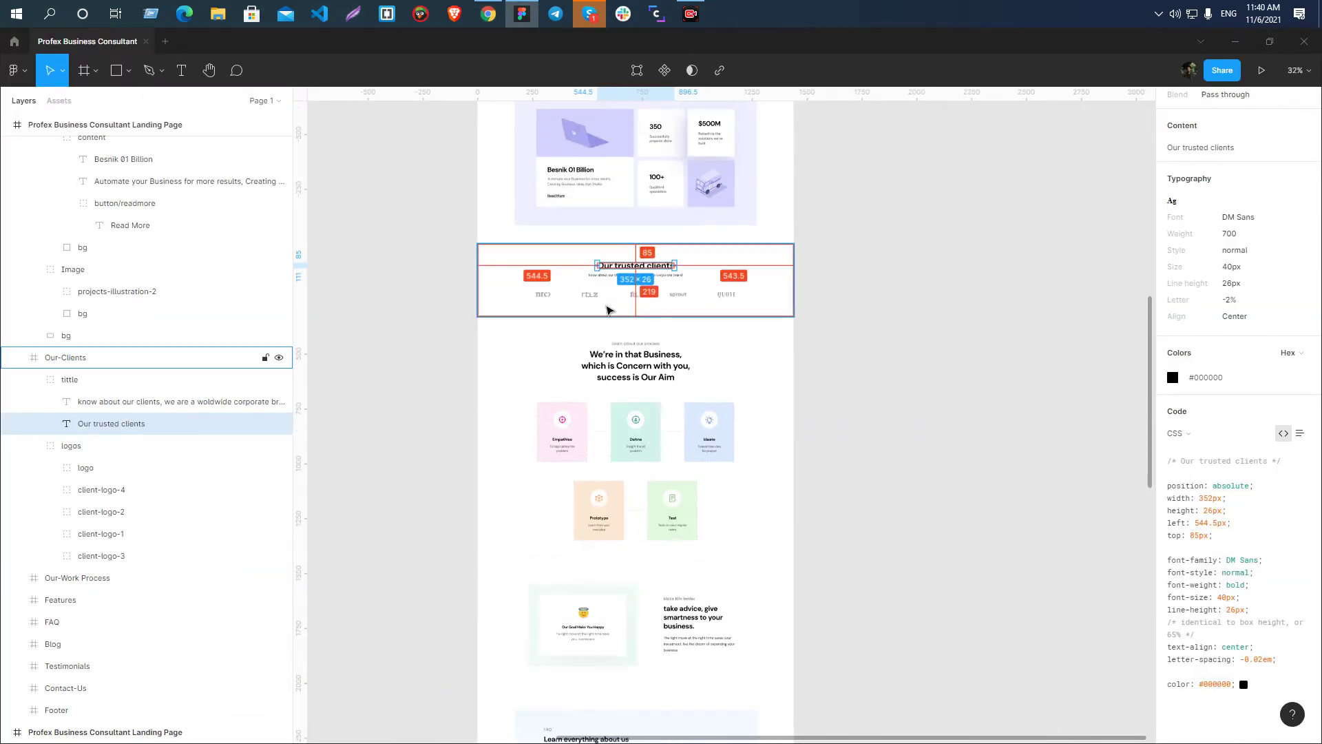
scroll(575, 434, "up", 3)
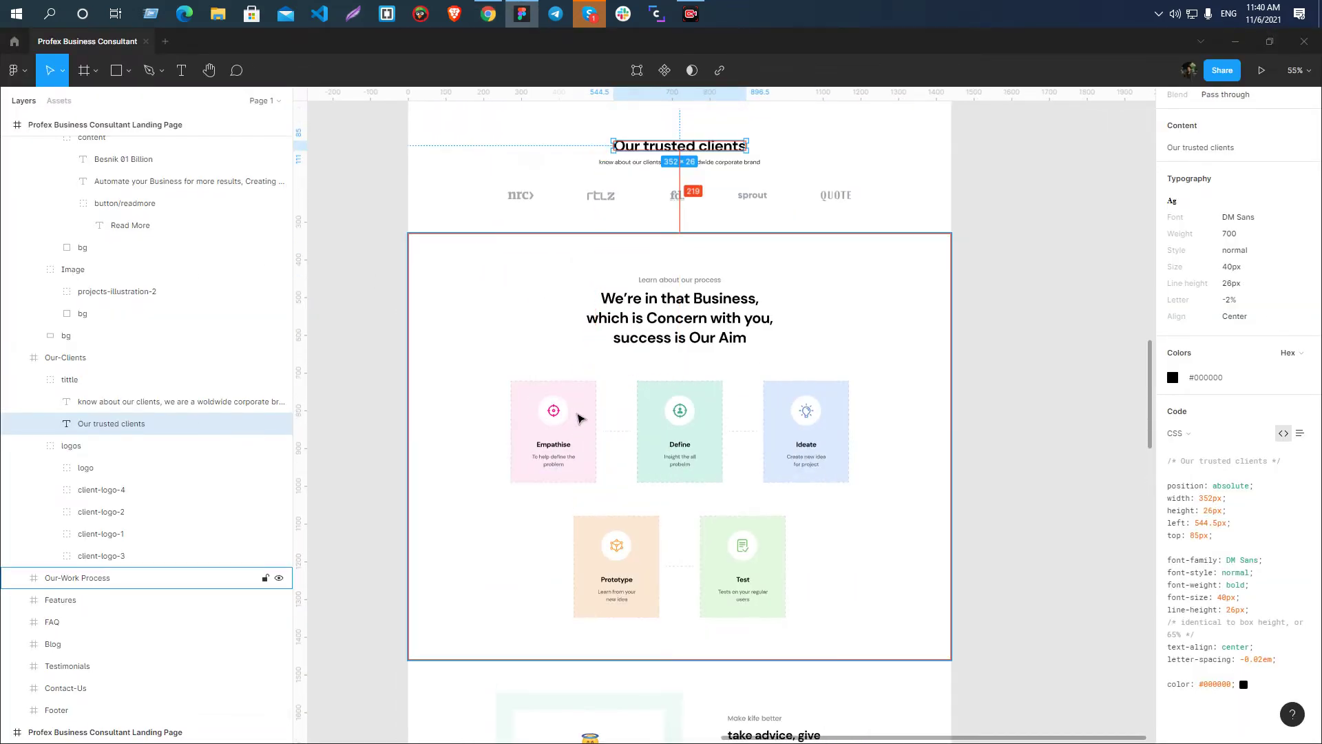
scroll(577, 418, "up", 1)
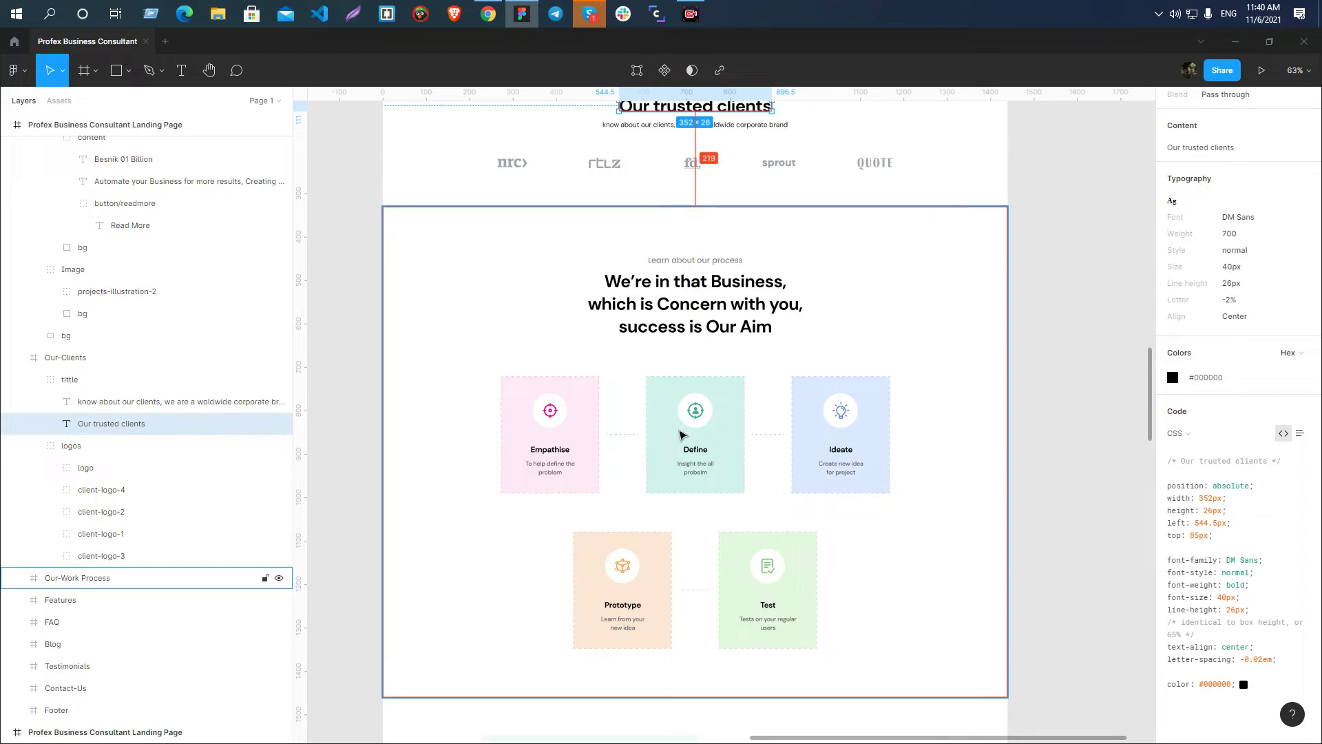
scroll(615, 447, "up", 5)
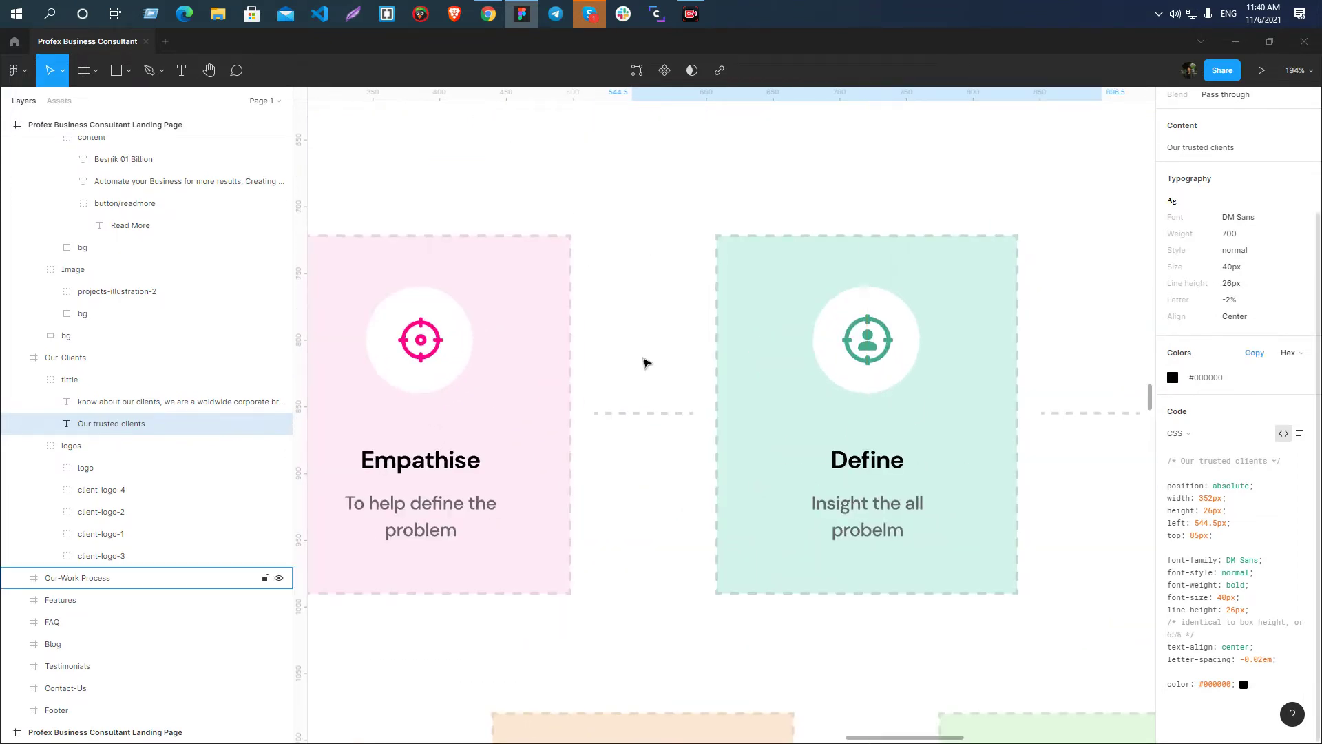
scroll(645, 362, "down", 5)
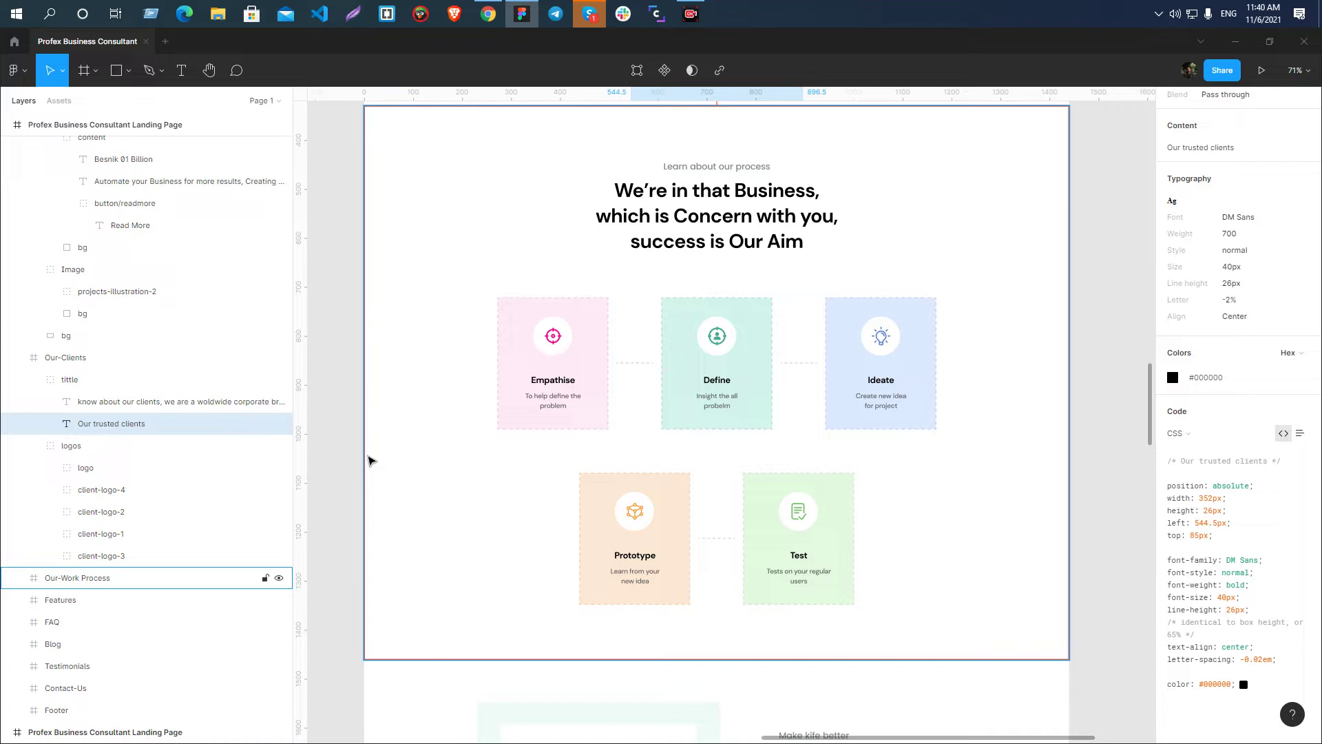
key("alt+Tab")
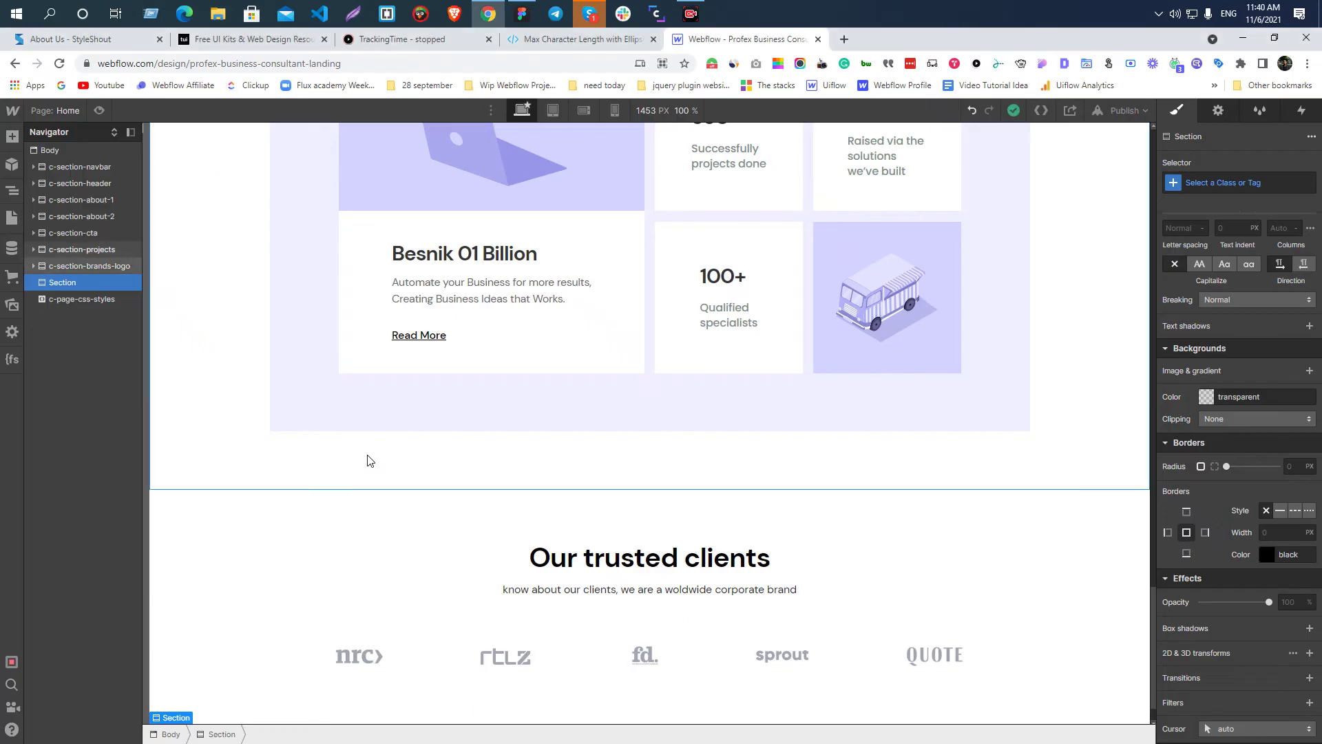
scroll(1081, 558, "down", 1)
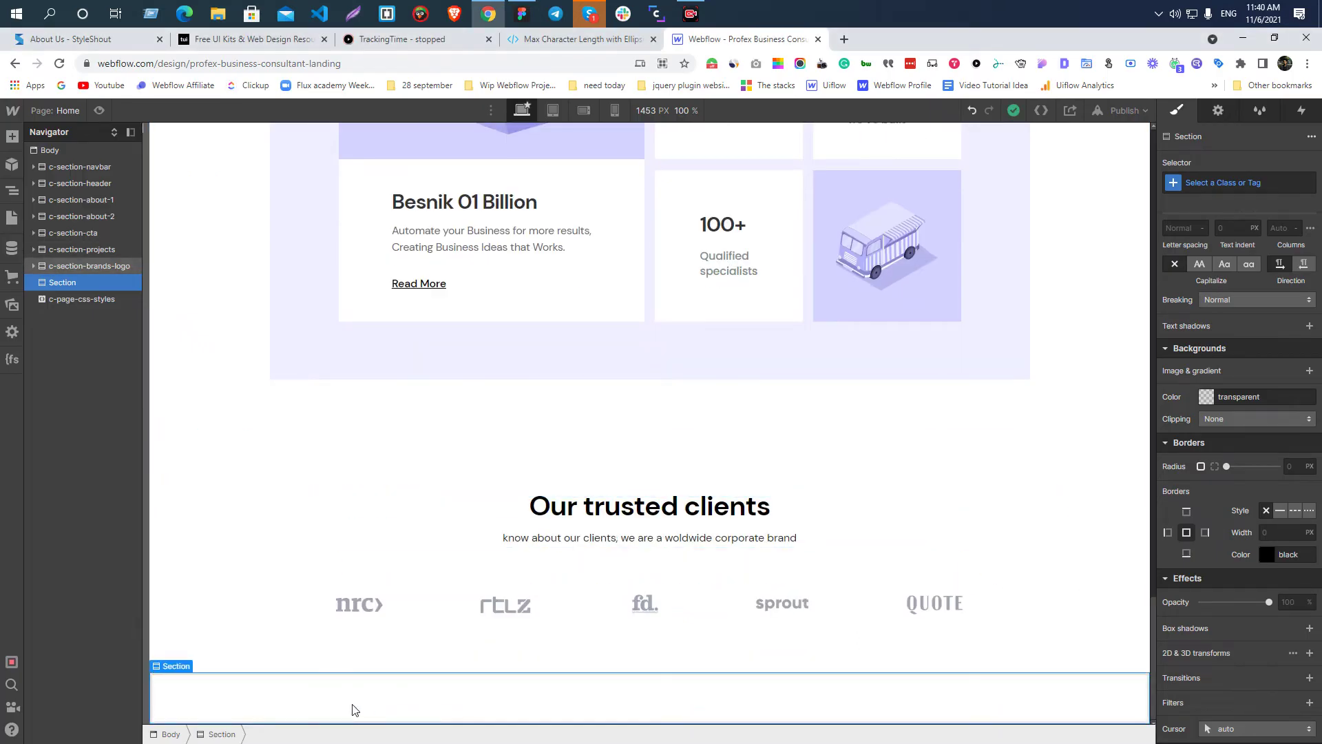
- Switch to Figma and measure the space above "Learn about our process" and below the Test card in the Our-Work Process section
key("alt+Tab")
scroll(685, 386, "up", 3)
left_click(721, 304)
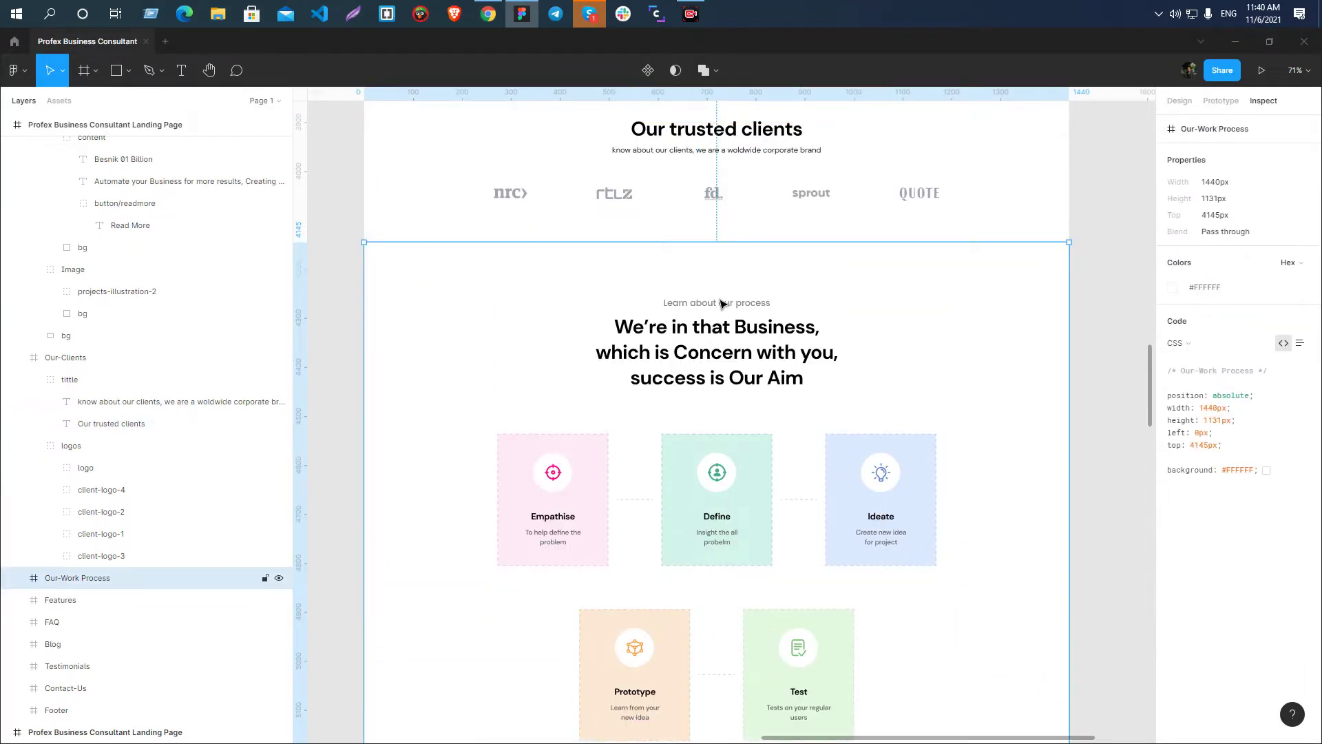
left_click(721, 304)
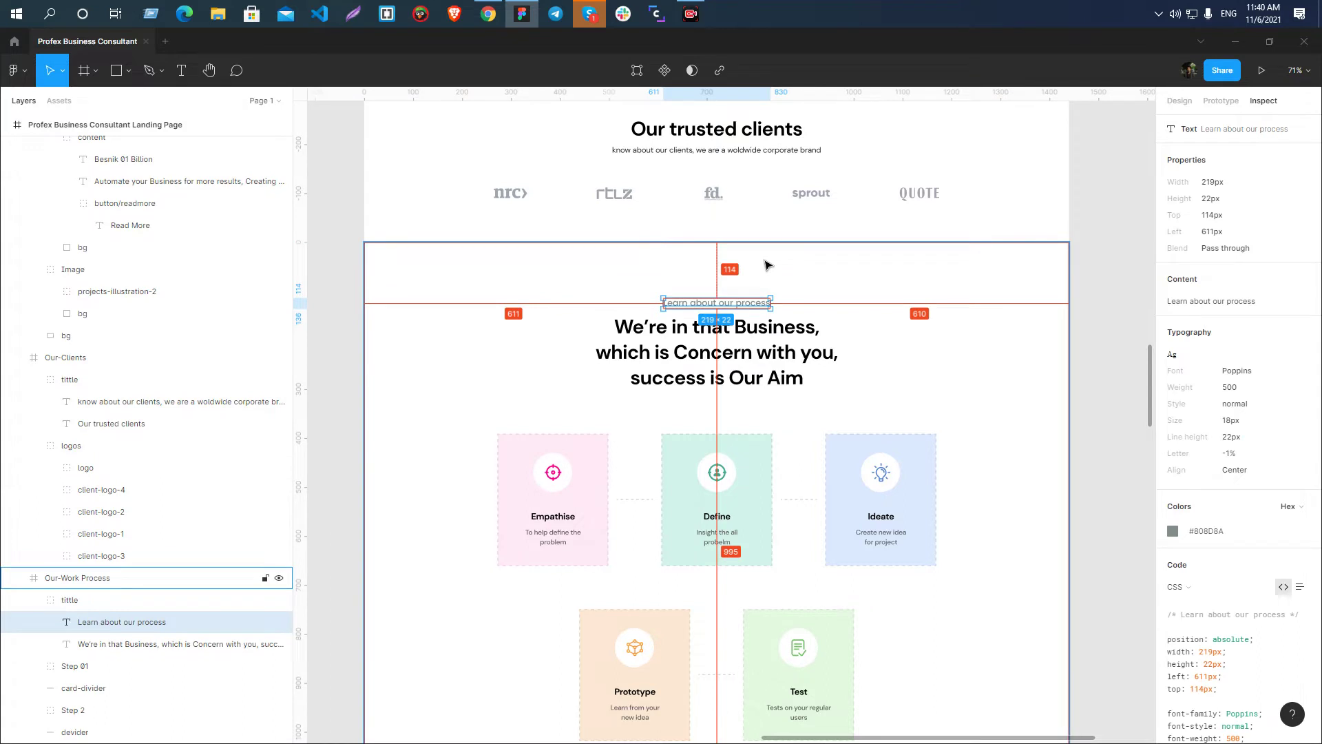
scroll(767, 264, "down", 5)
left_click(769, 413)
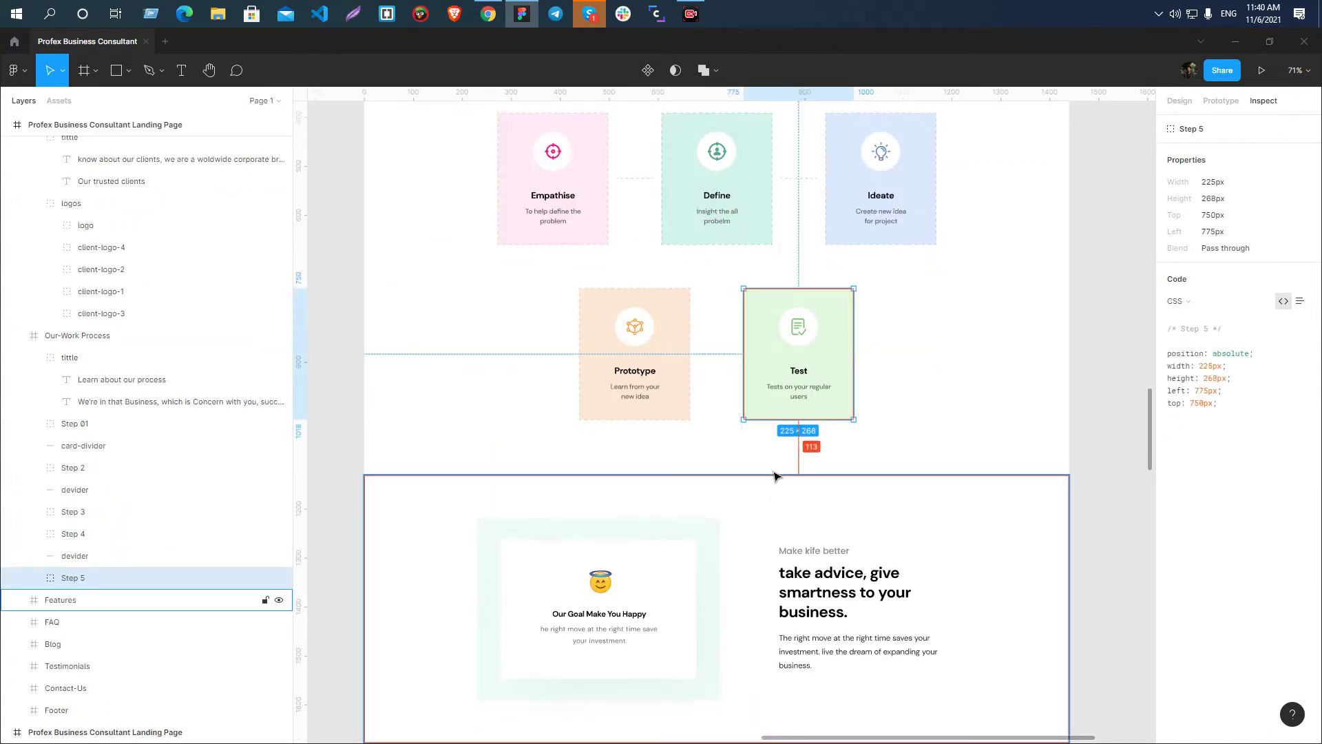
- Return to Webflow and give the new Section below c-section-brands-logo the class c-section-process
key("alt+Tab")
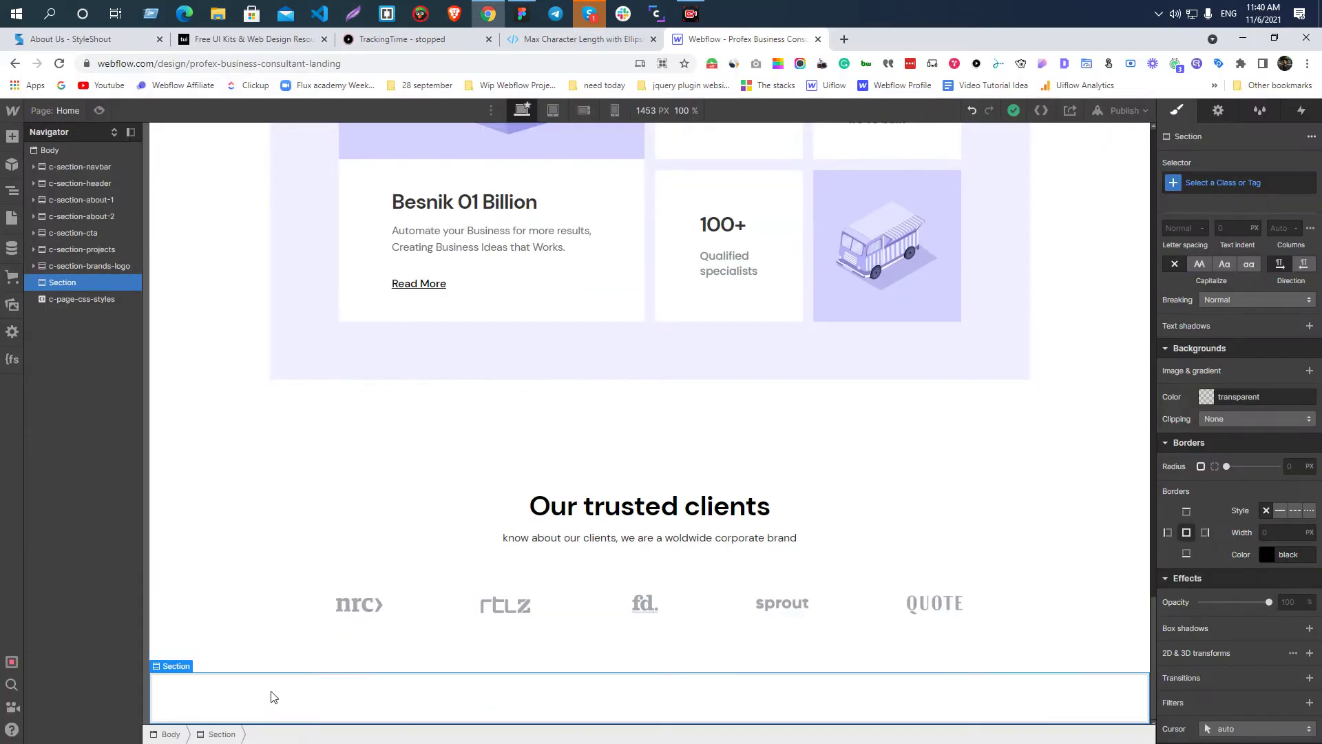
scroll(1304, 401, "up", 8)
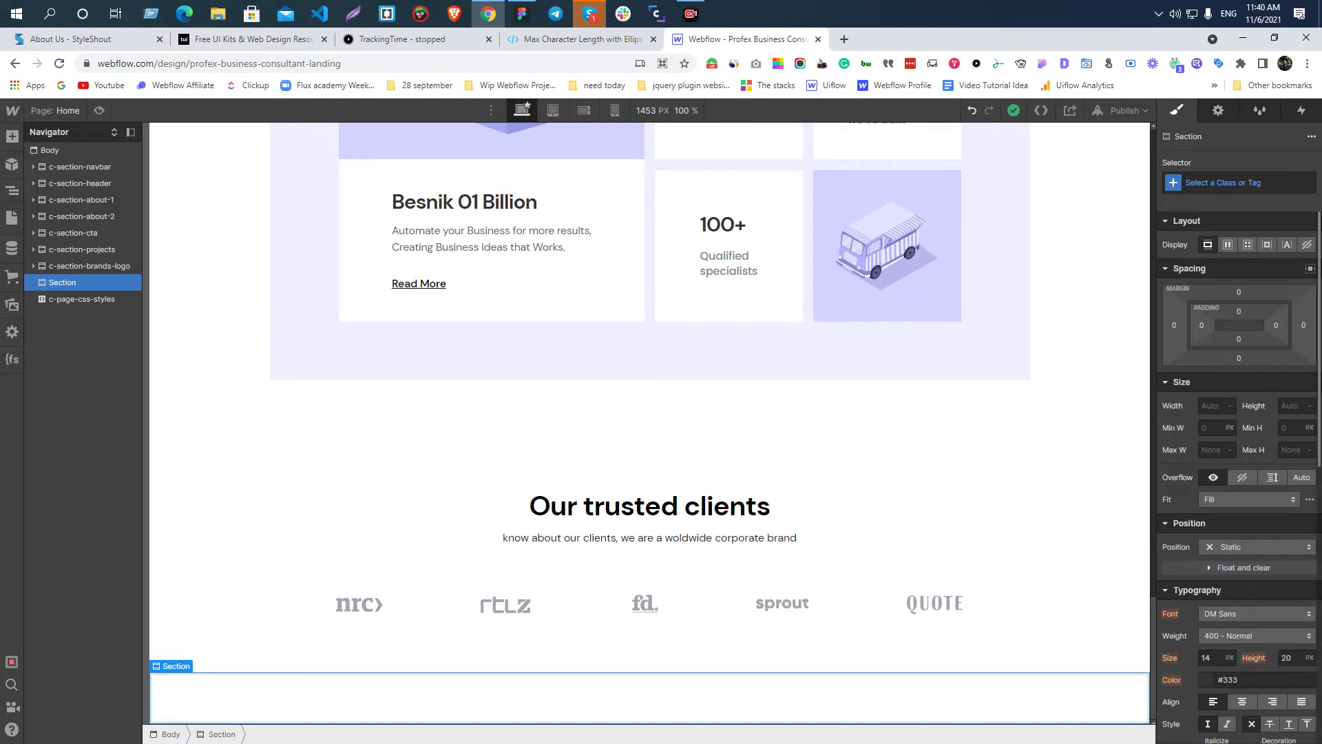
key("alt+Tab")
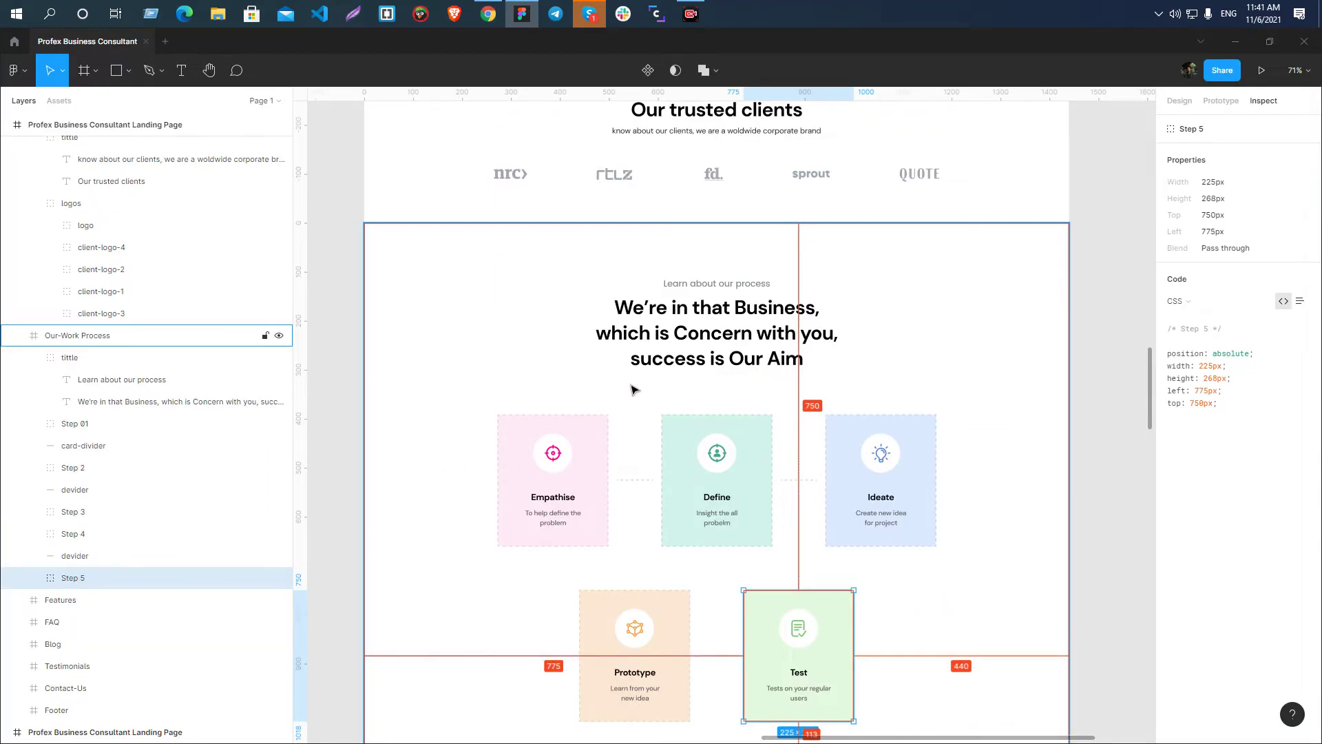
key("alt+Tab")
left_click(1203, 183)
type("c-sectio")
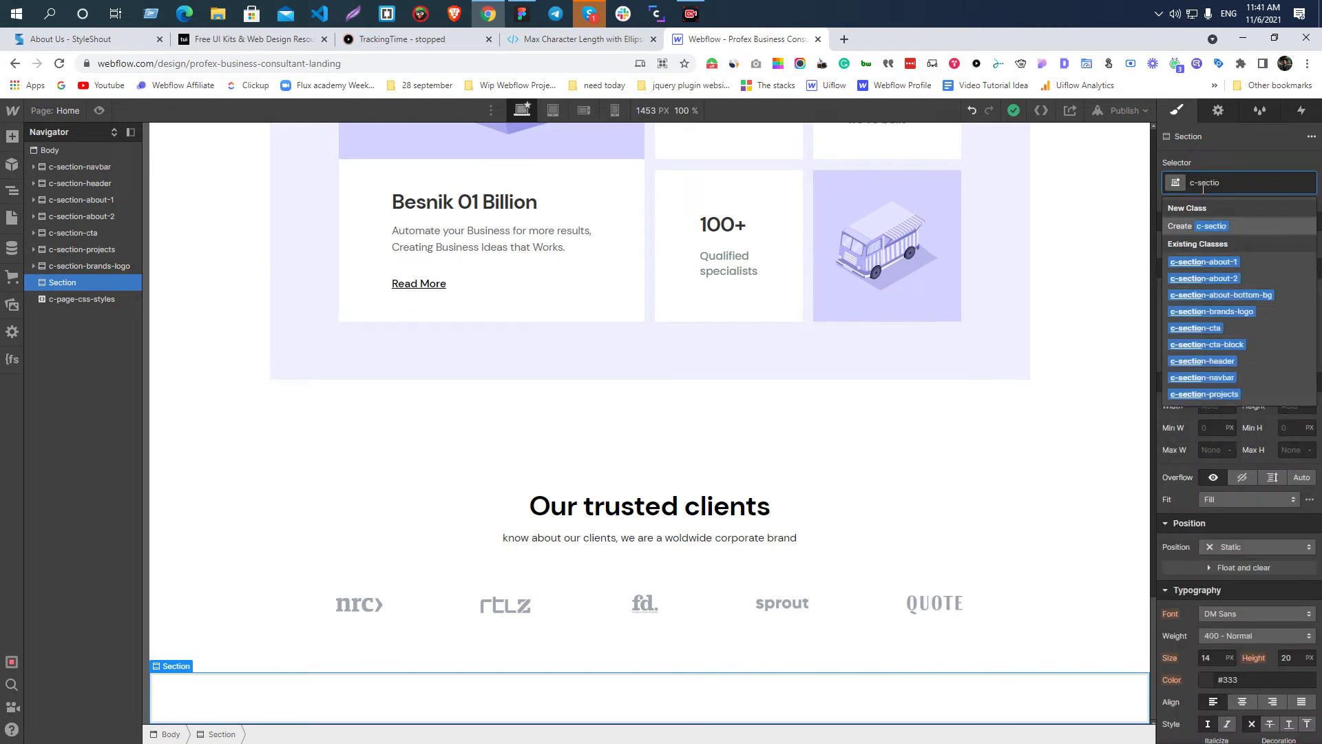
type("n-pr")
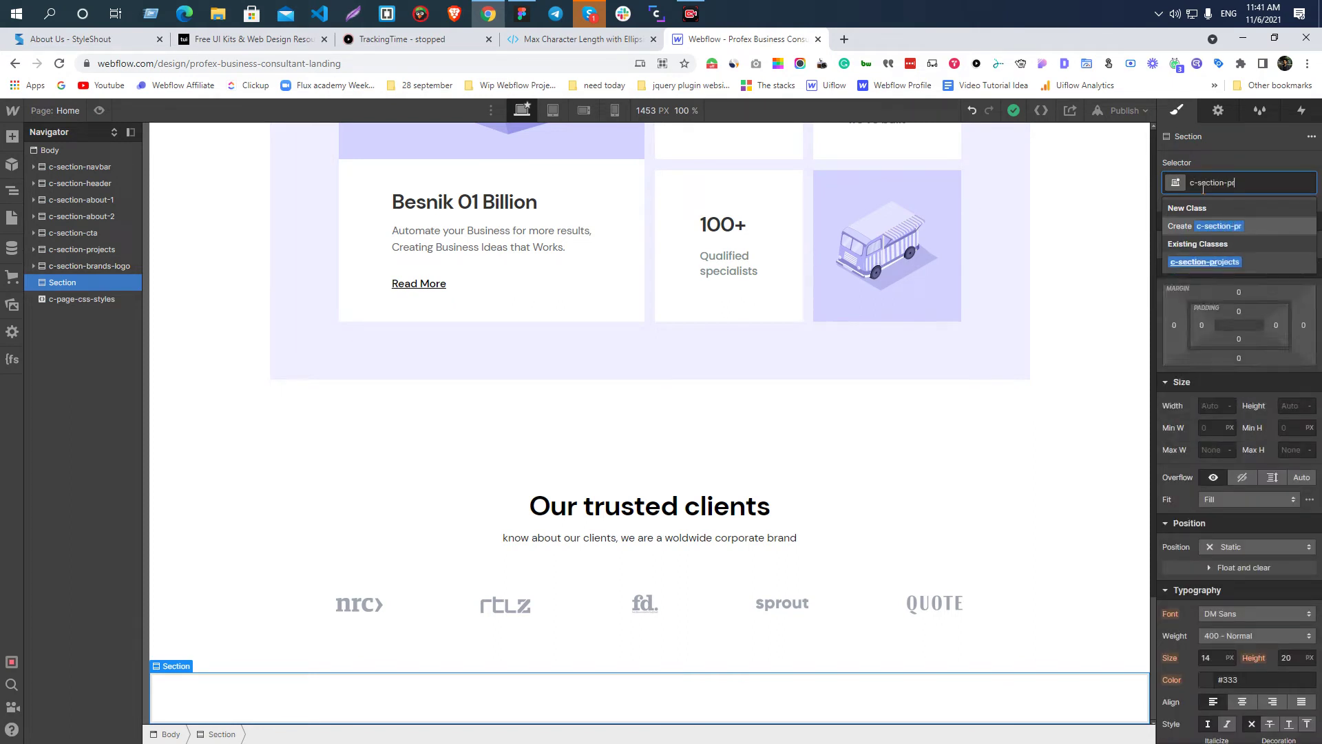
type("ocess")
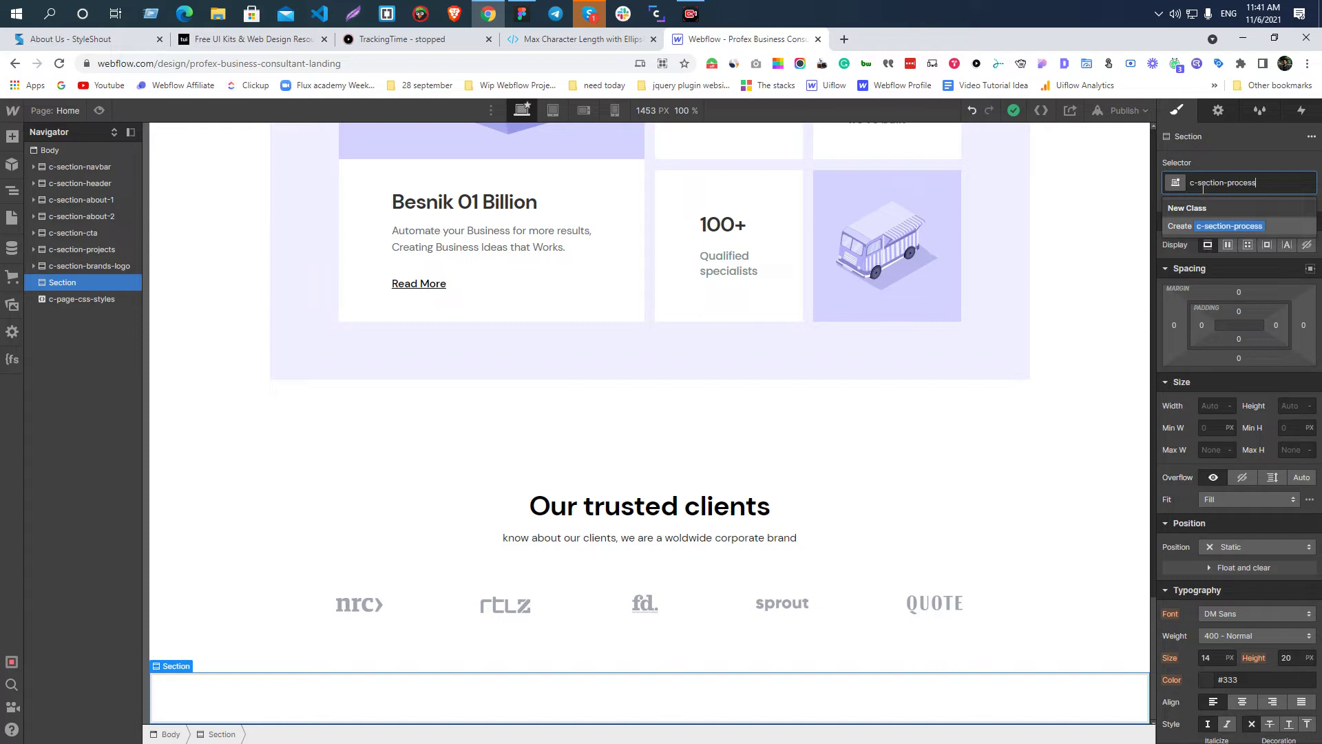
key("Return")
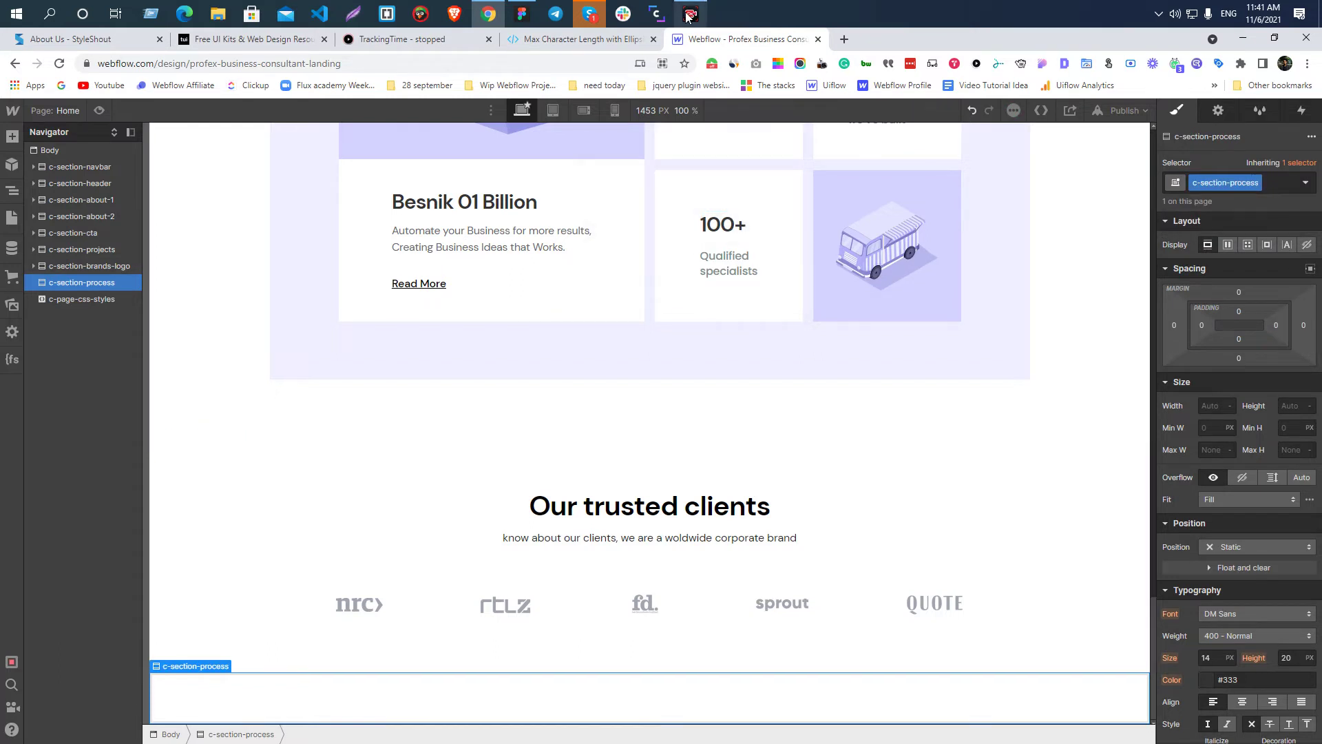
mouse_move(1151, 738)
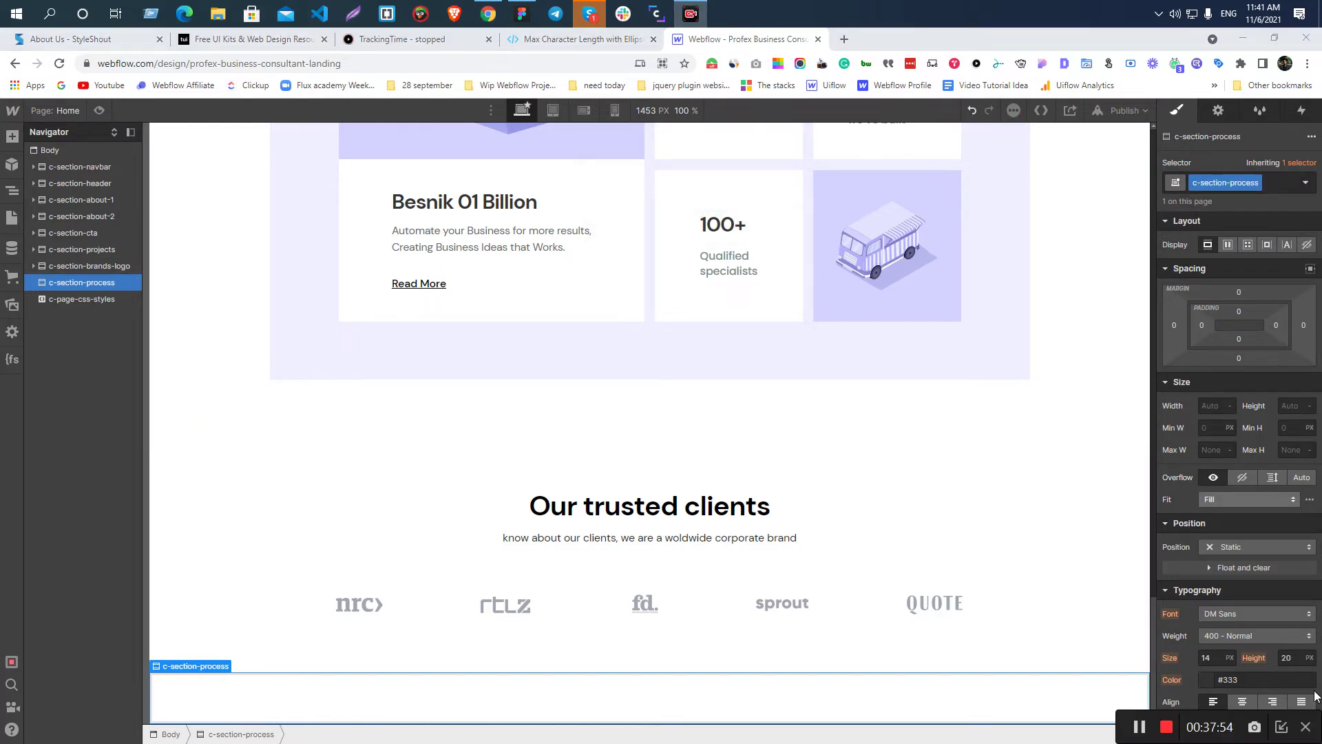
left_click(1137, 728)
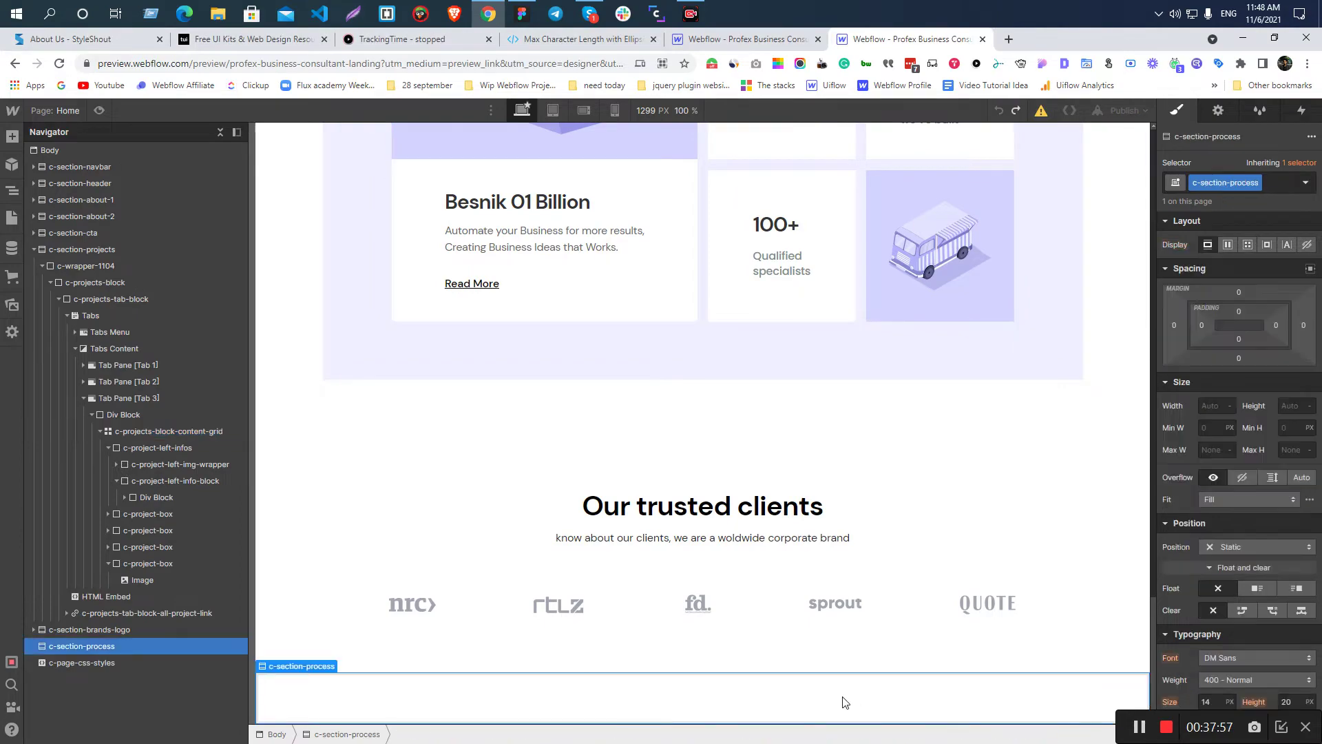
- Switch to Figma and review the title and the Test card of the Our-Work Process section
key("alt+Tab")
left_click(496, 14)
left_click(521, 14)
left_click(713, 295)
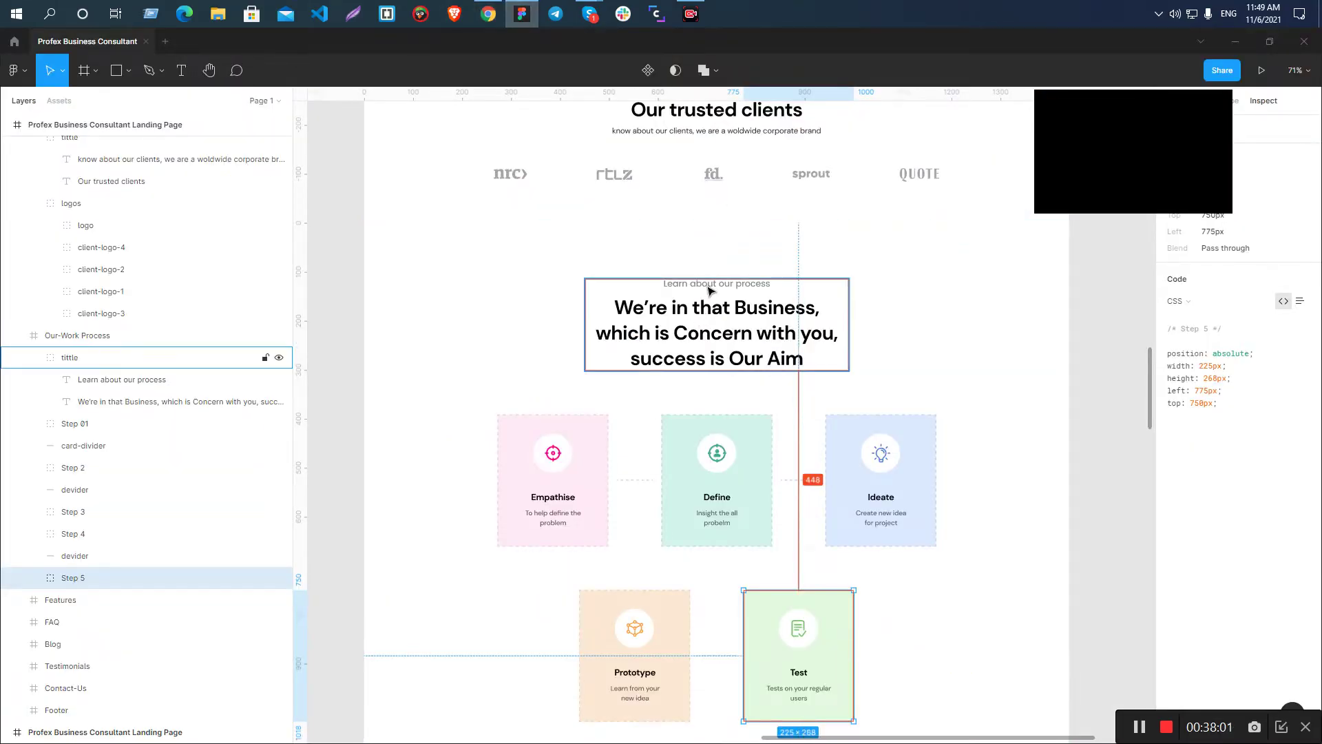
scroll(758, 254, "down", 3)
left_click(819, 488)
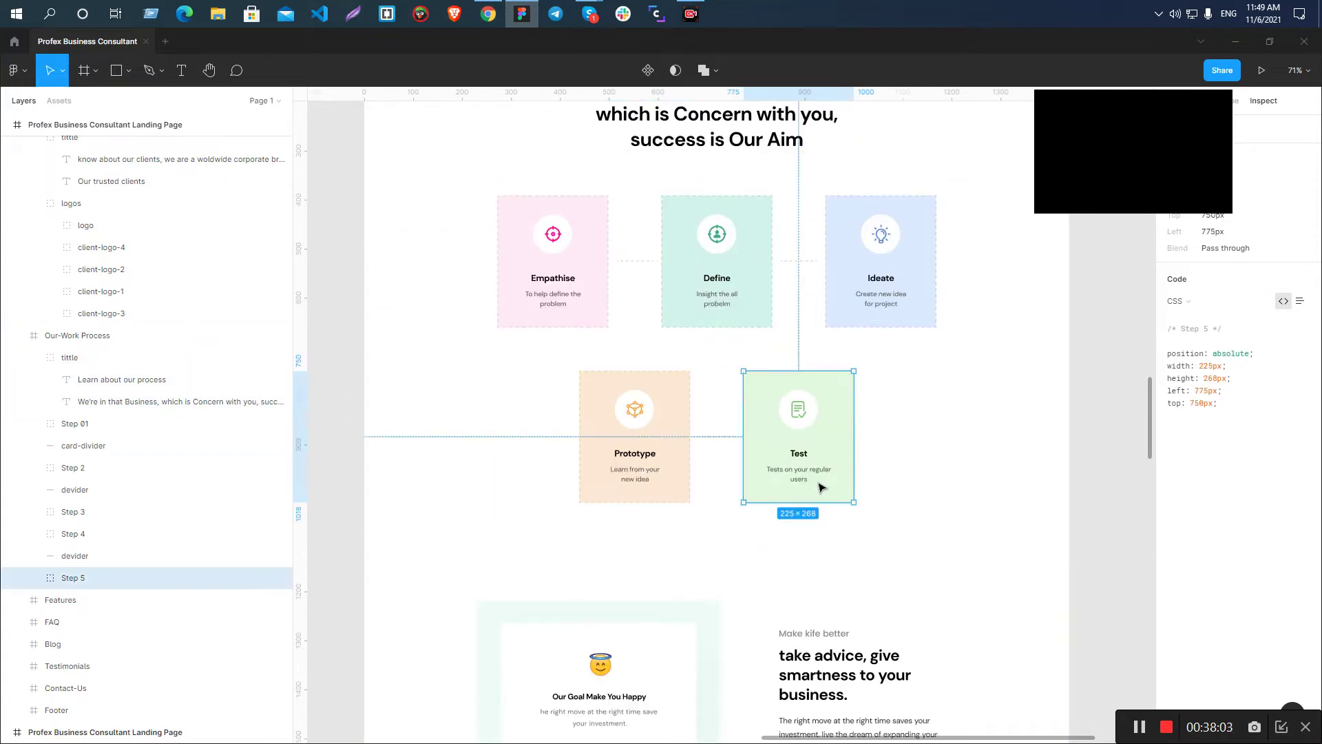
- Set the top padding of c-section-process to 114 px in Webflow, checking the title's top offset in Figma
key("alt+Tab")
scroll(703, 344, "up", 2)
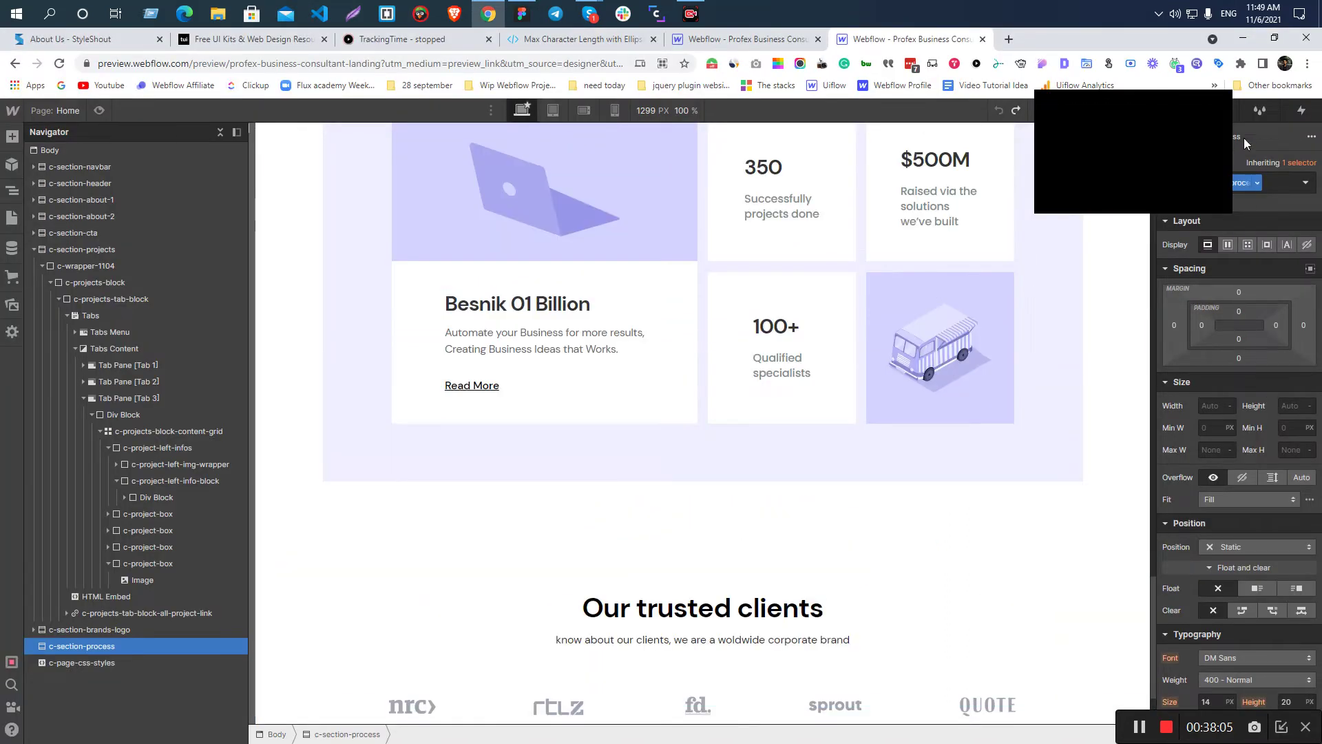
left_click(1238, 311)
type("11")
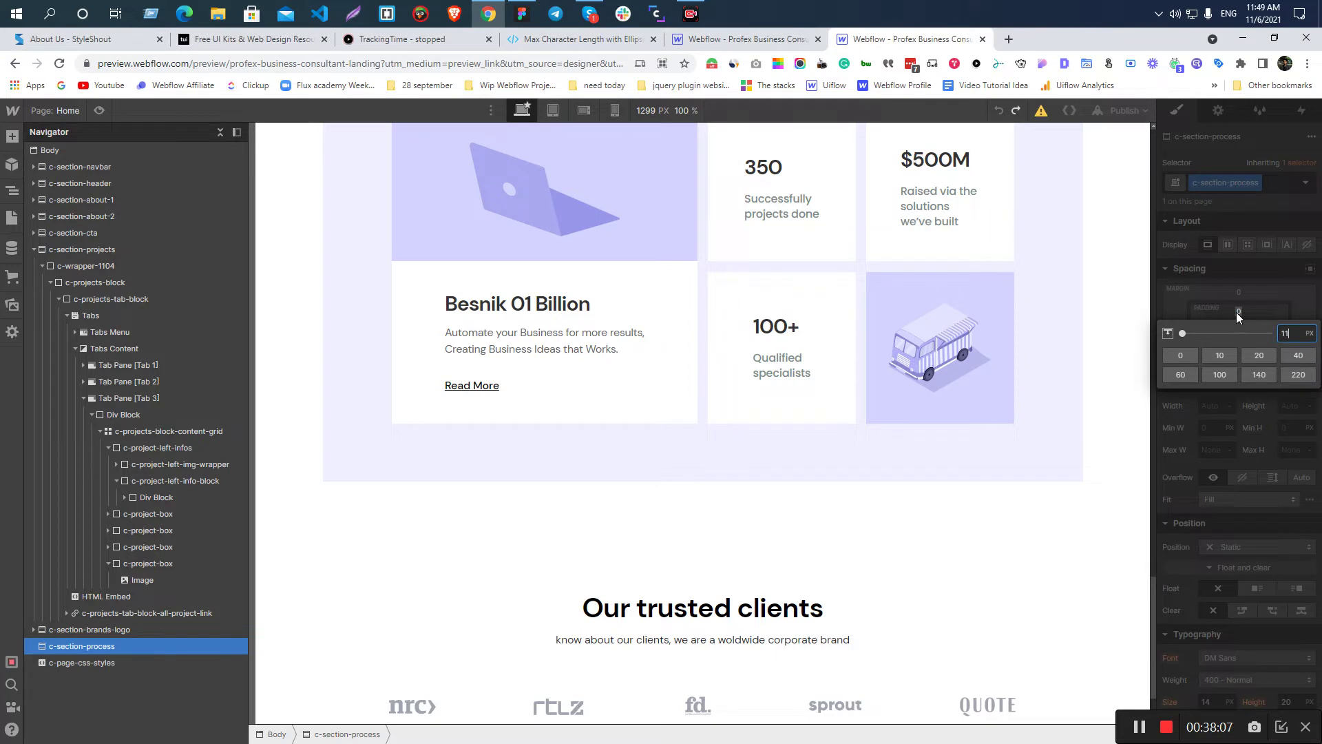
key("Return")
key("alt+Tab")
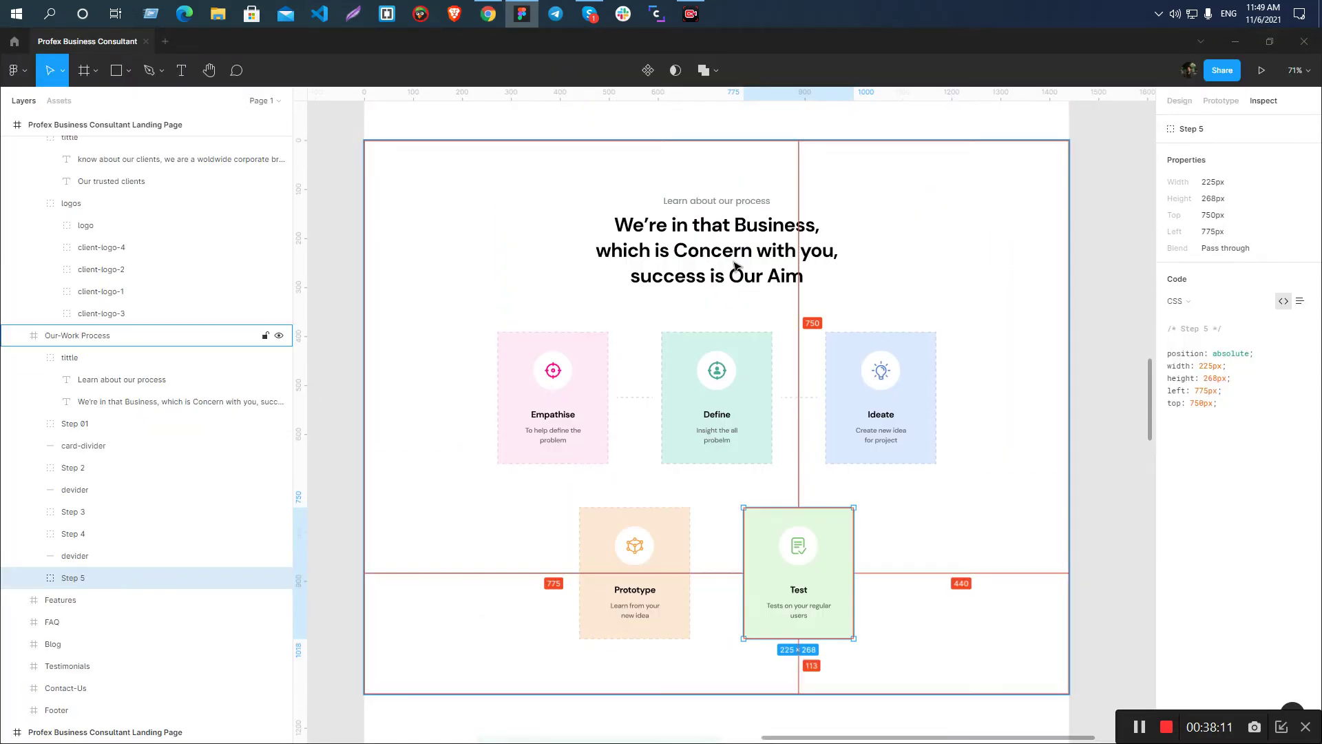
left_click(735, 266)
key("alt+Tab")
left_click(1238, 313)
key("Up")
key("Return")
- Set the bottom padding of c-section-process to 113 px
left_click(1238, 339)
type("11")
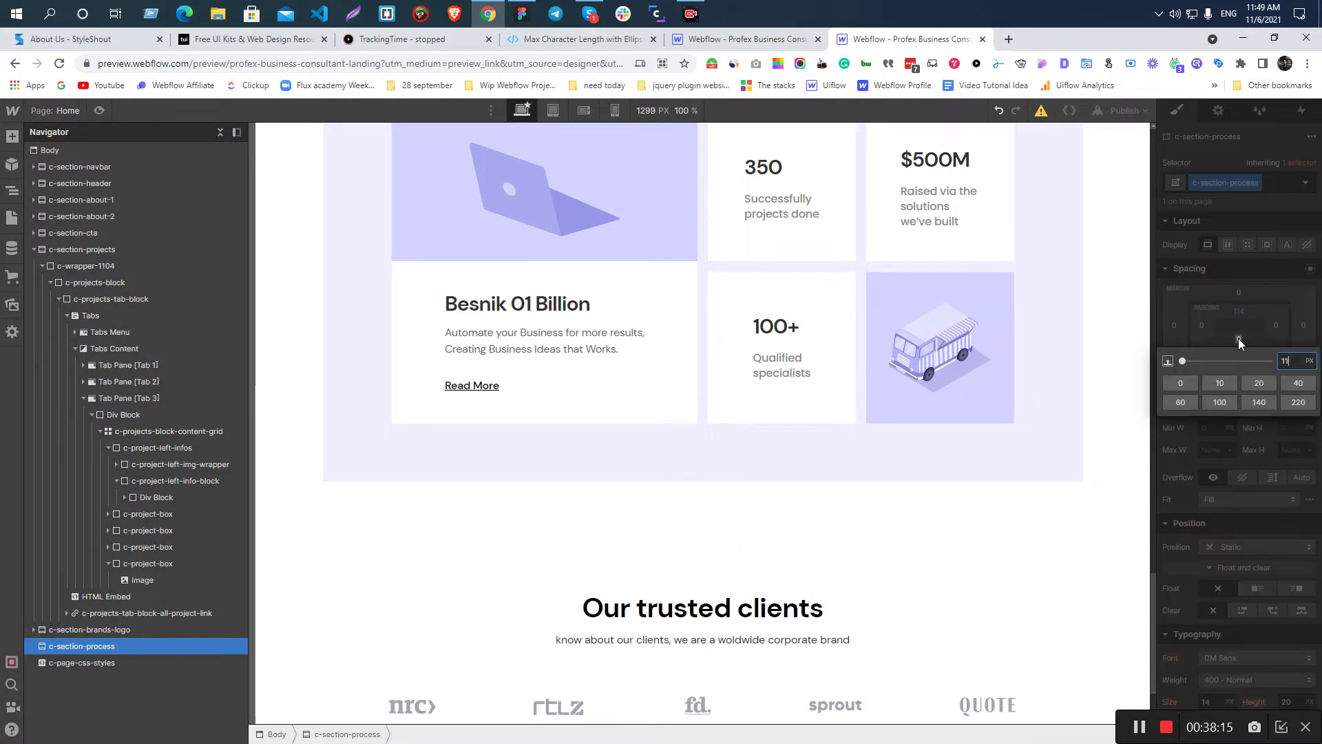
type("3")
key("Return")
- Set the left and right padding of c-section-process to 30 px each
left_click_drag(1201, 329, 1225, 334)
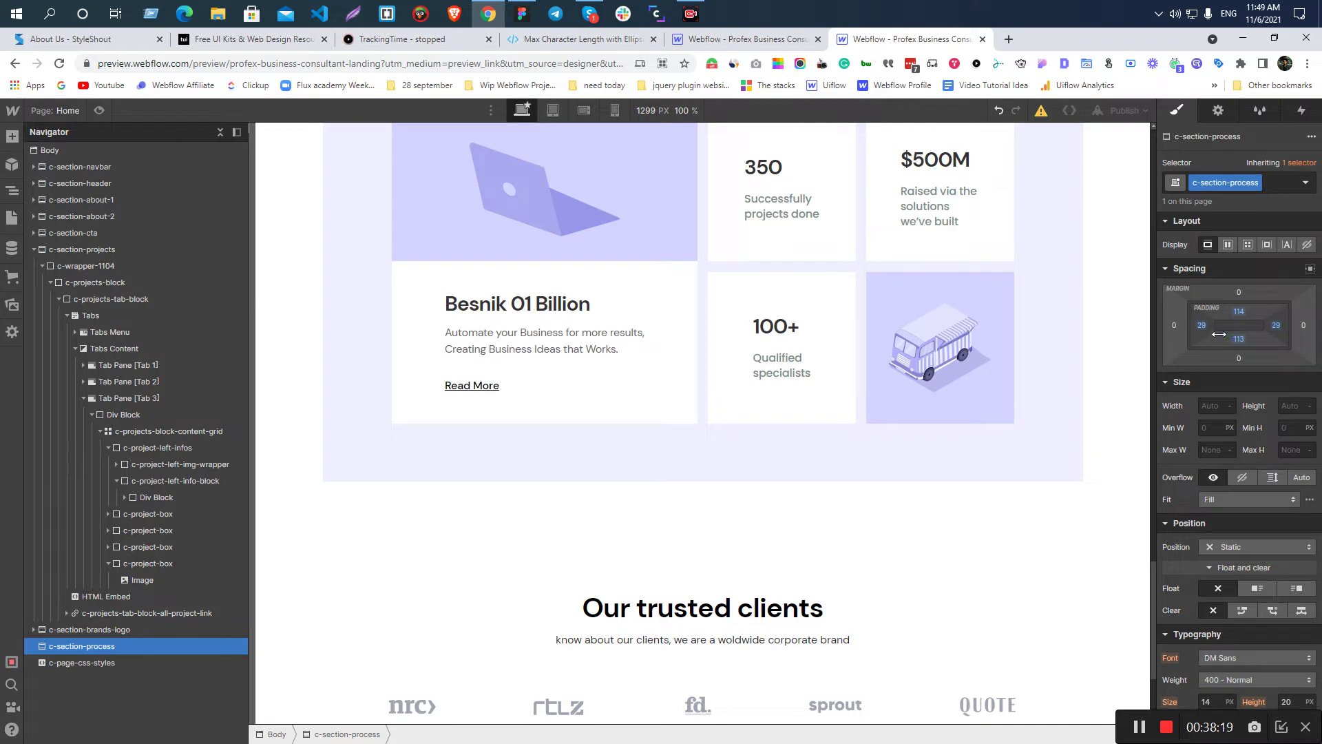
left_click(1202, 325)
type("30")
key("Return")
left_click(1276, 325)
type("30")
key("Return")
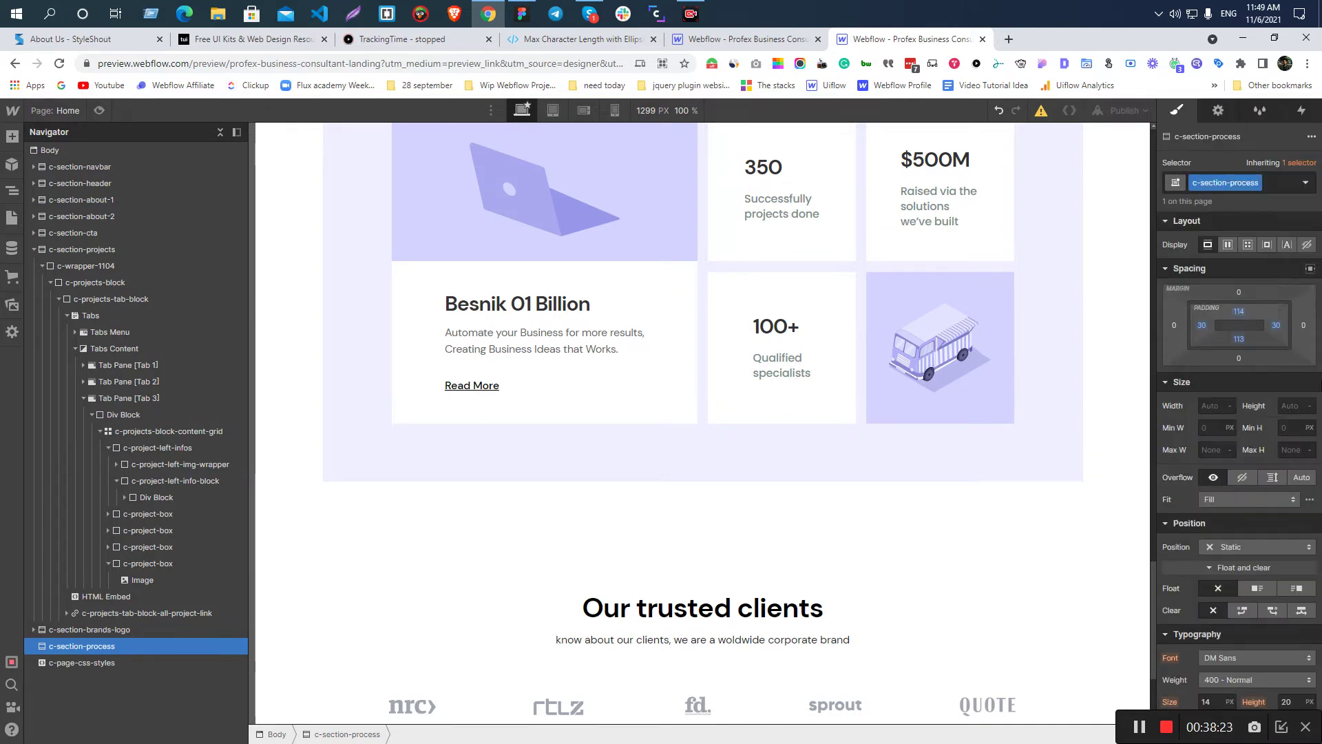
- Switch to Figma and group the Empathise, Define and Ideate cards to measure their combined width
key("alt+Tab")
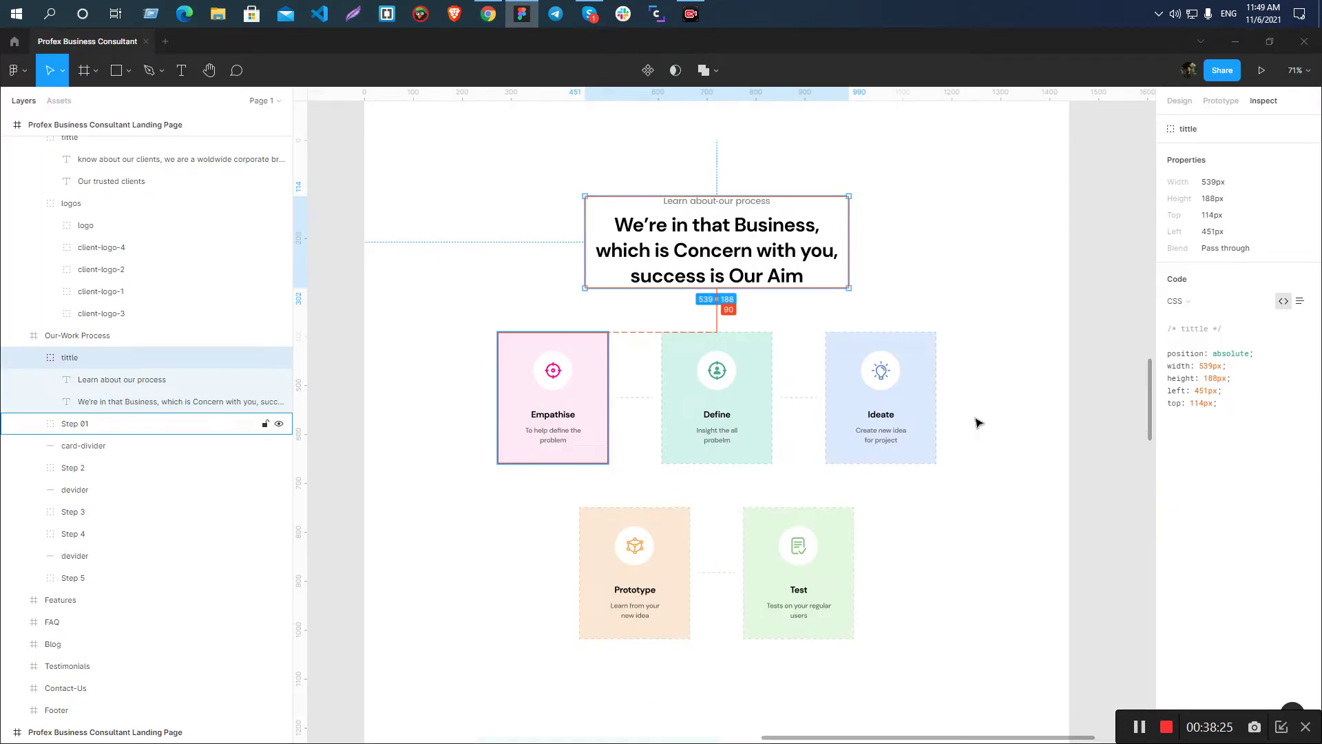
left_click(581, 411)
left_click(685, 387)
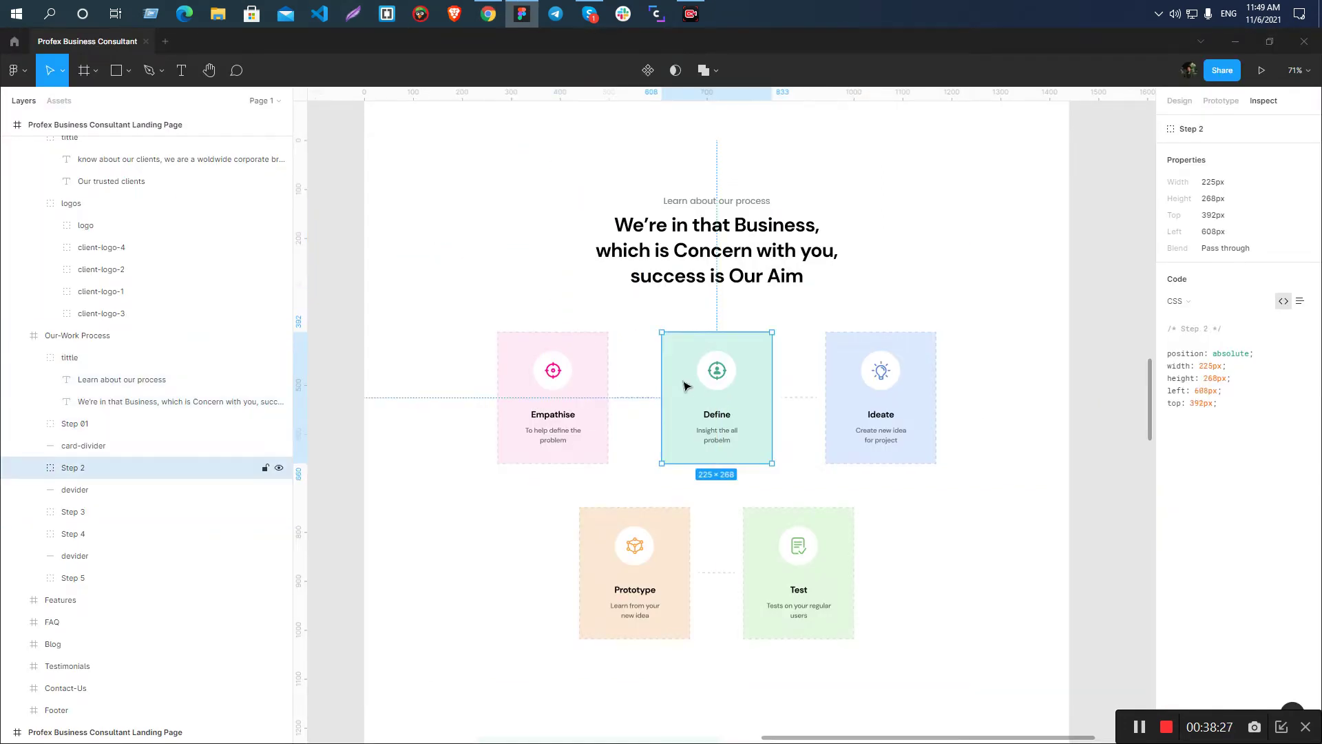
left_click(551, 392)
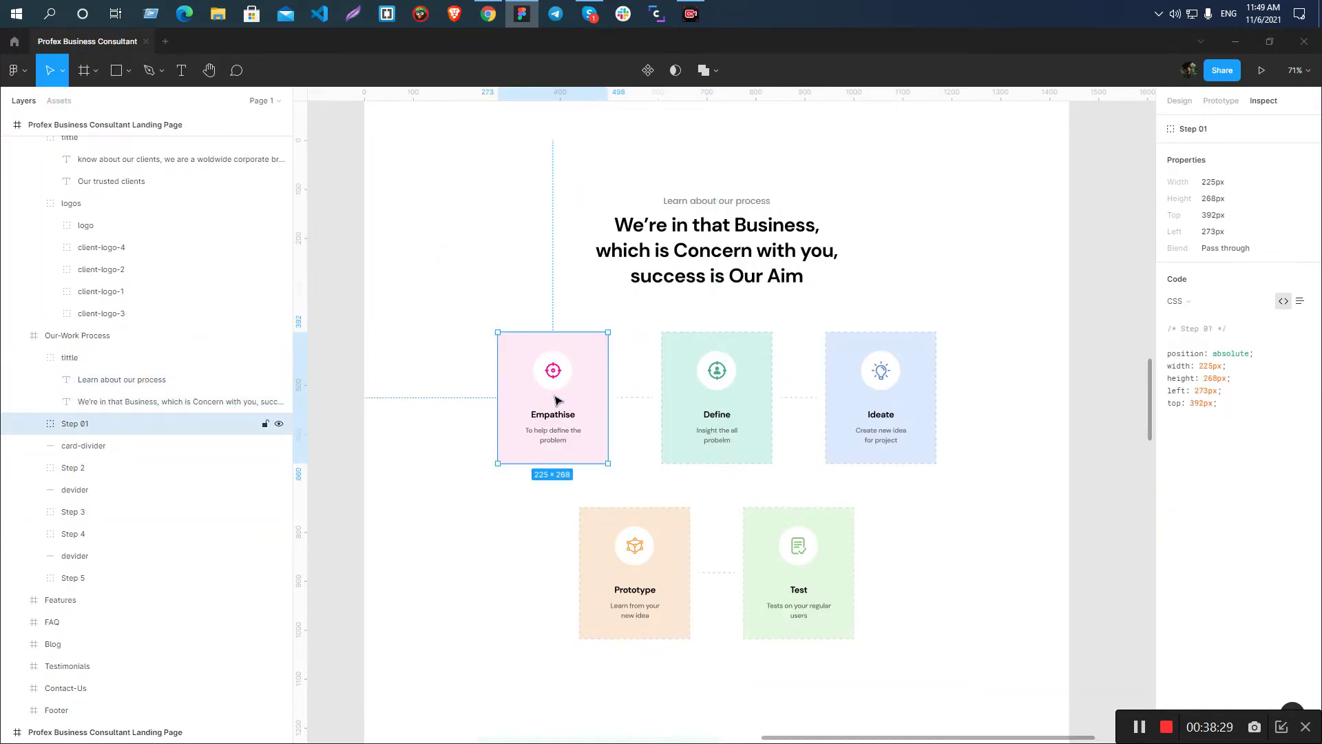
left_click(694, 389)
left_click(602, 386)
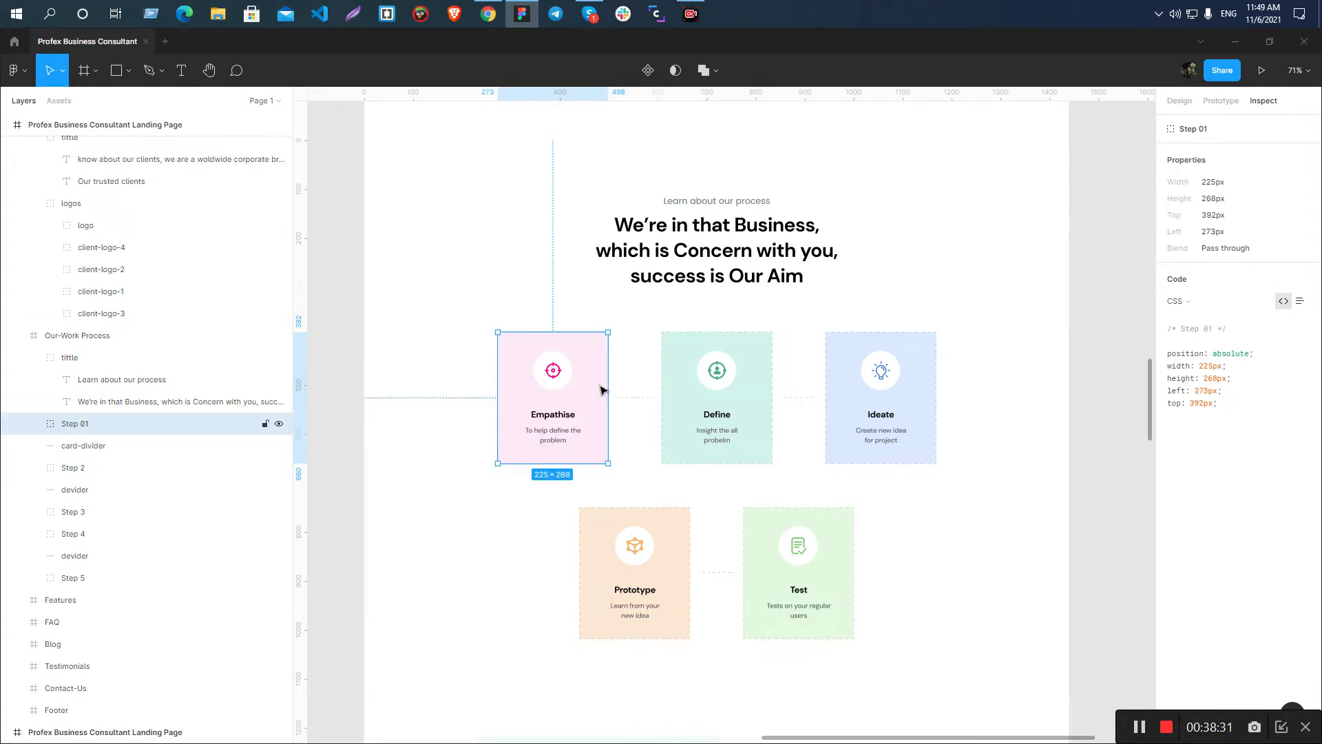
left_click(710, 392, "shift")
left_click(835, 391, "shift")
key("ctrl+g")
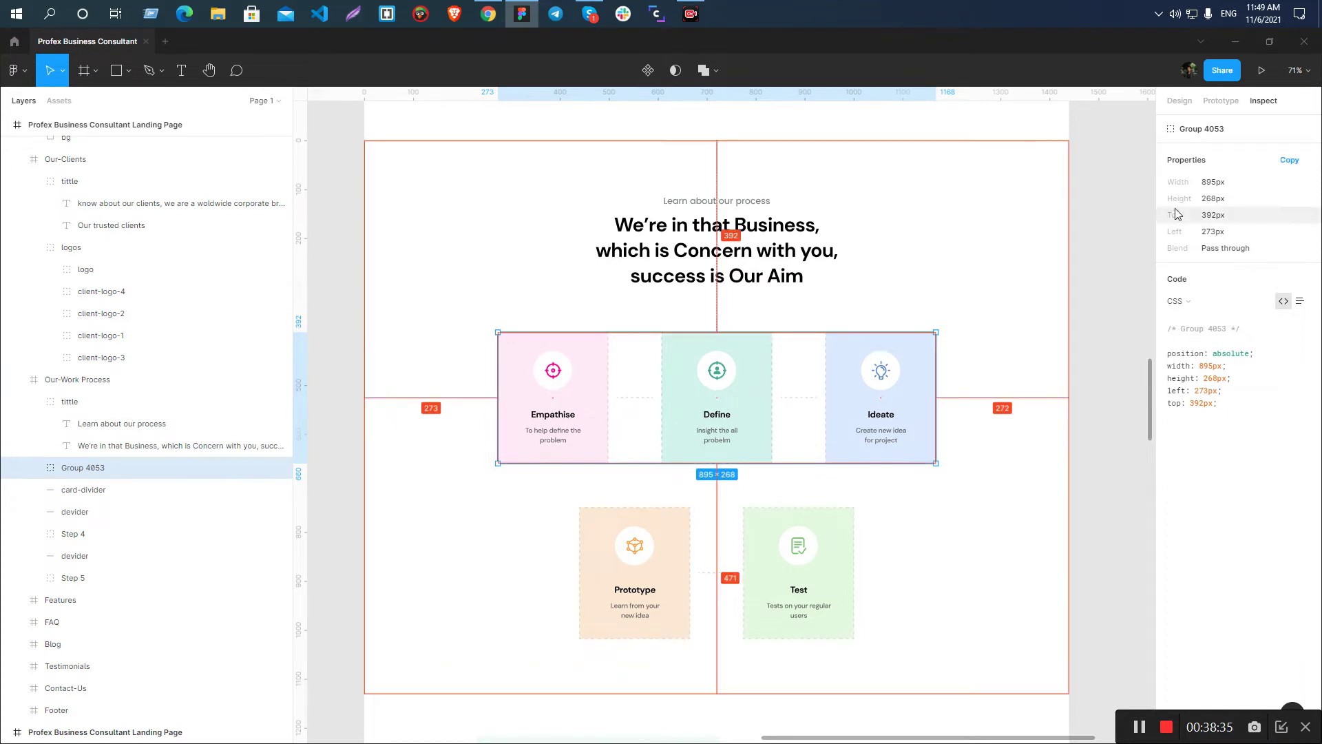
- Return to Webflow, add a Div Block inside c-section-process and assign it the existing class c-wrapper-911
key("alt+Tab")
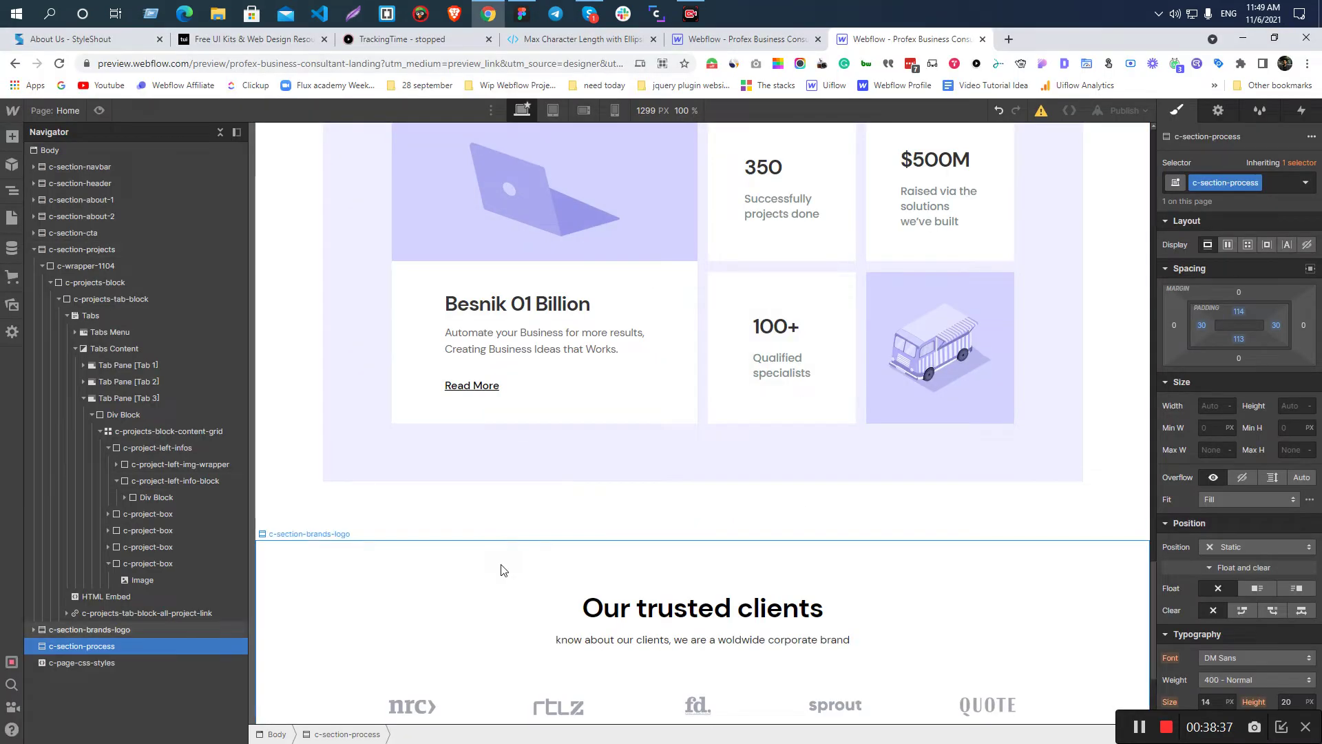
scroll(502, 569, "down", 3)
key("ctrl+e")
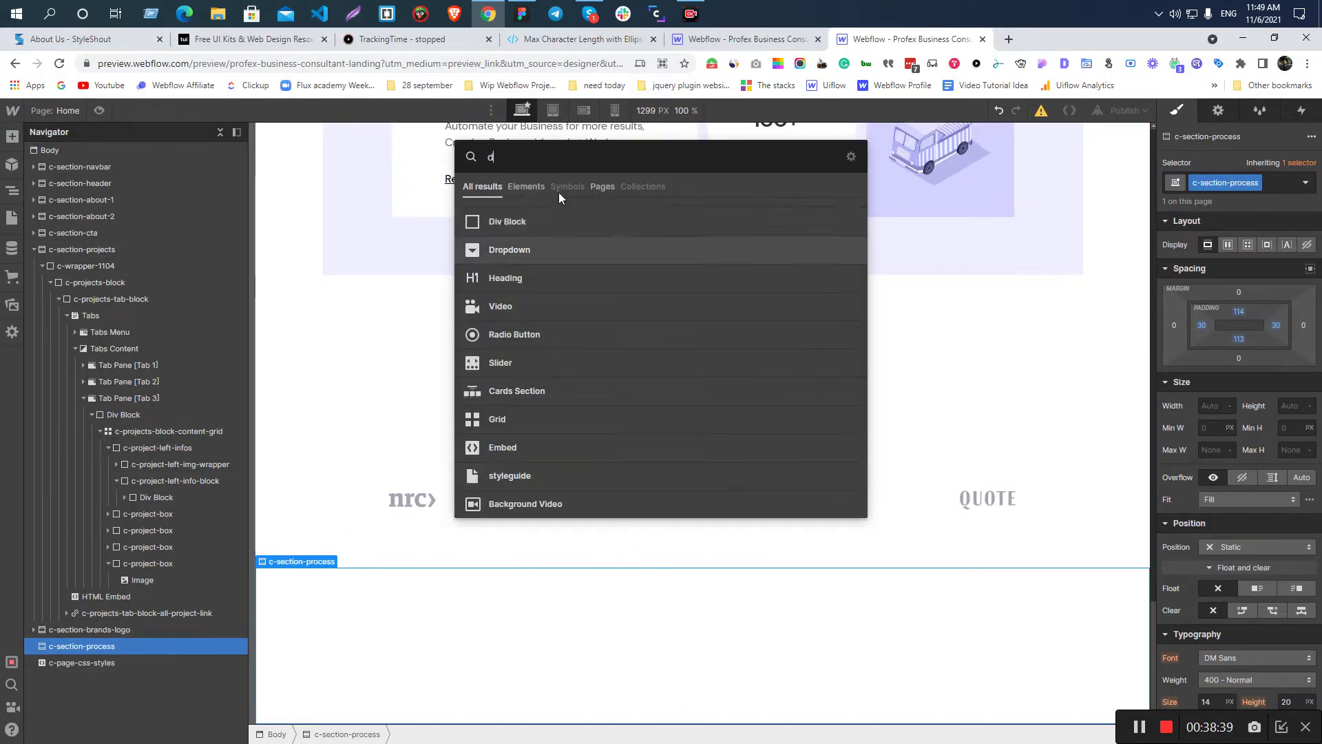
left_click(555, 219)
left_click(1239, 184)
type("c-wrappe")
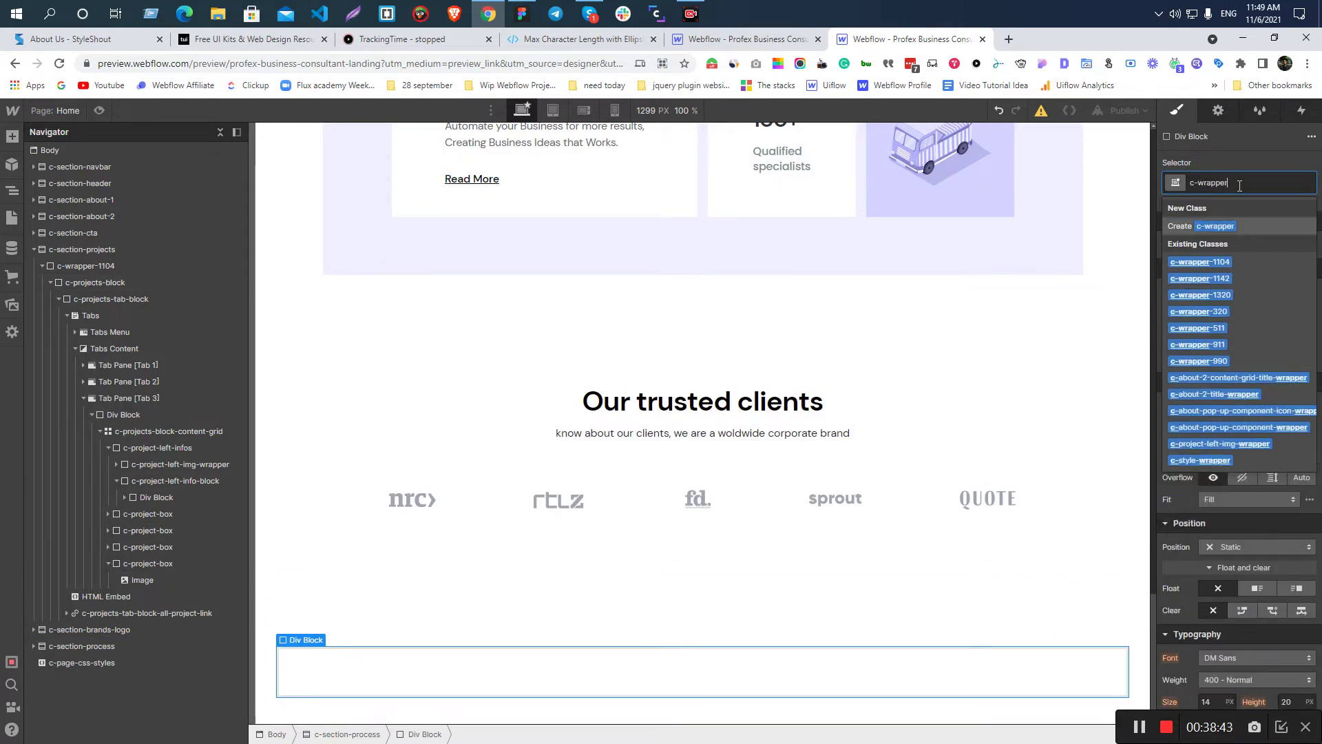
type("r")
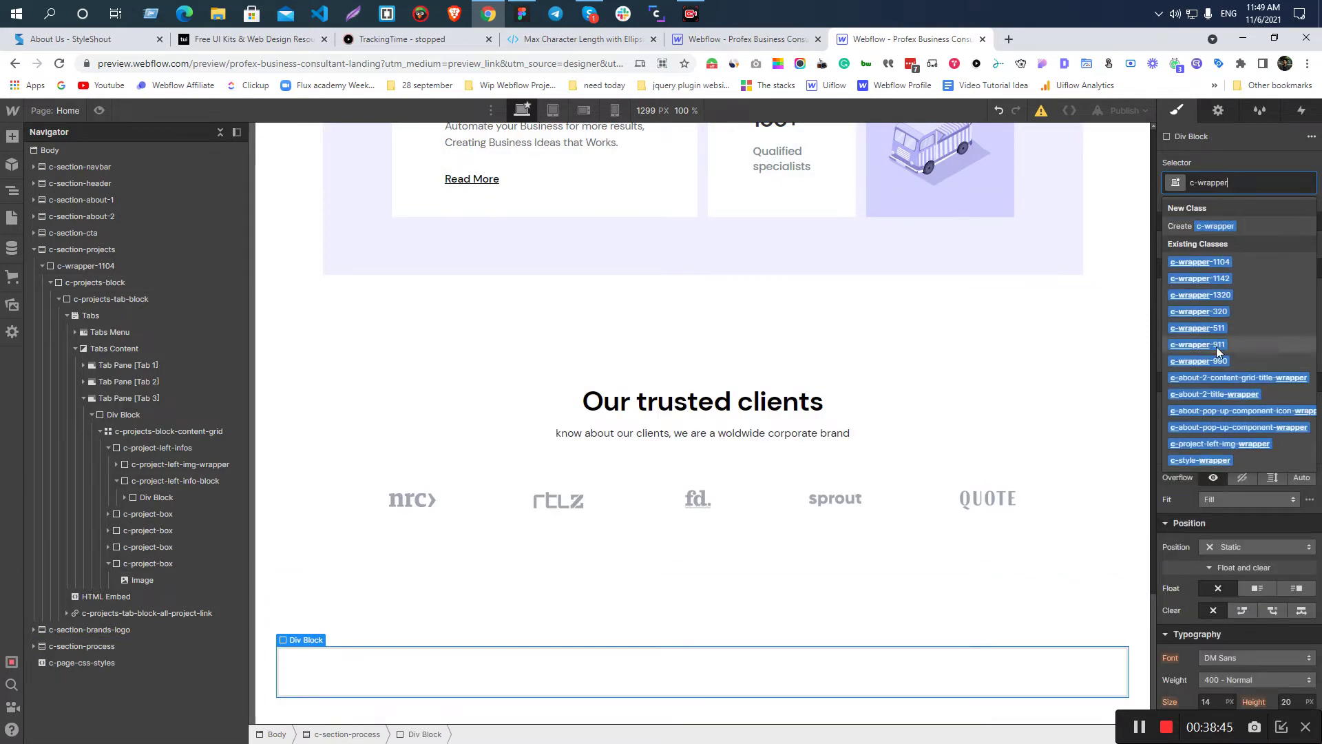
left_click(1218, 344)
- Duplicate the c-wrapper-911 class as c-wrapper-895 and set its maximum width to 895 px
left_click(1244, 183)
right_click(1225, 216)
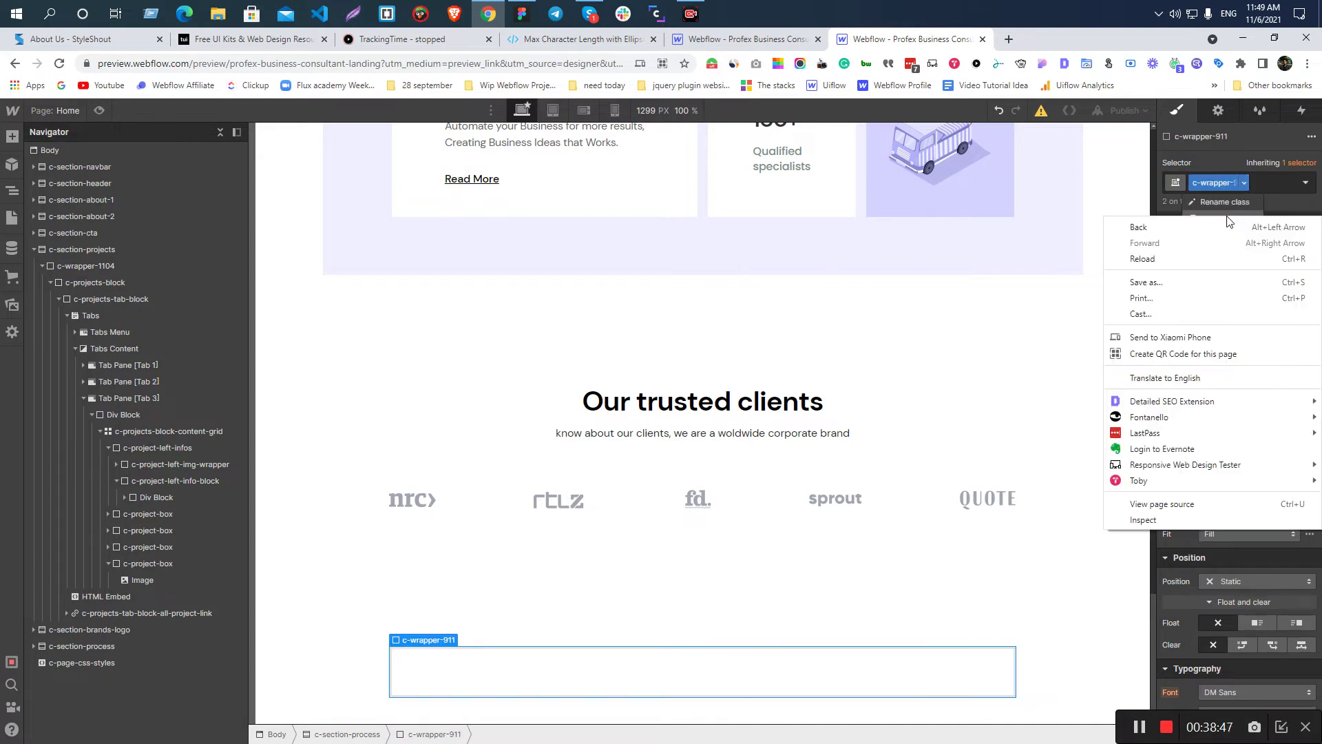
left_click(1221, 216)
left_click(1222, 216)
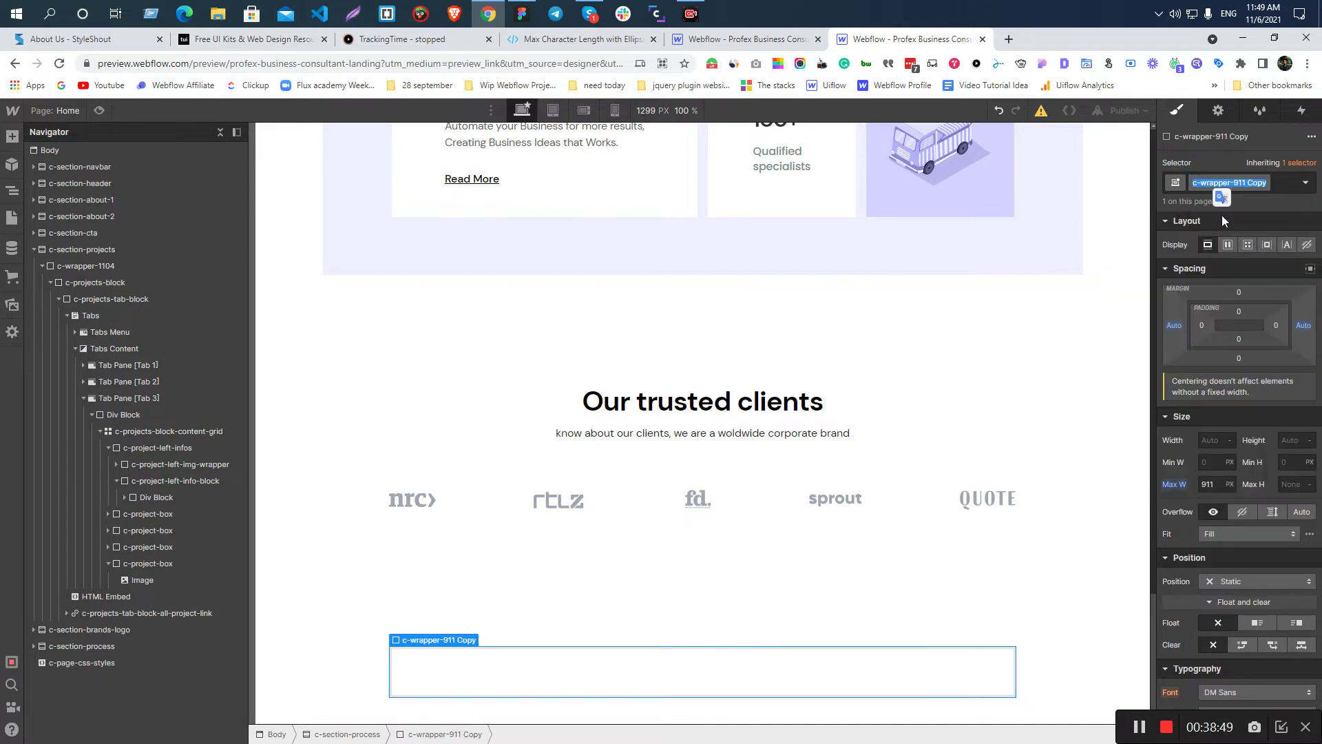
key("End")
key("BackSpace")
key("BackSpace")
key("BackSpace")
key("BackSpace")
key("BackSpace")
key("BackSpace")
key("BackSpace")
key("BackSpace")
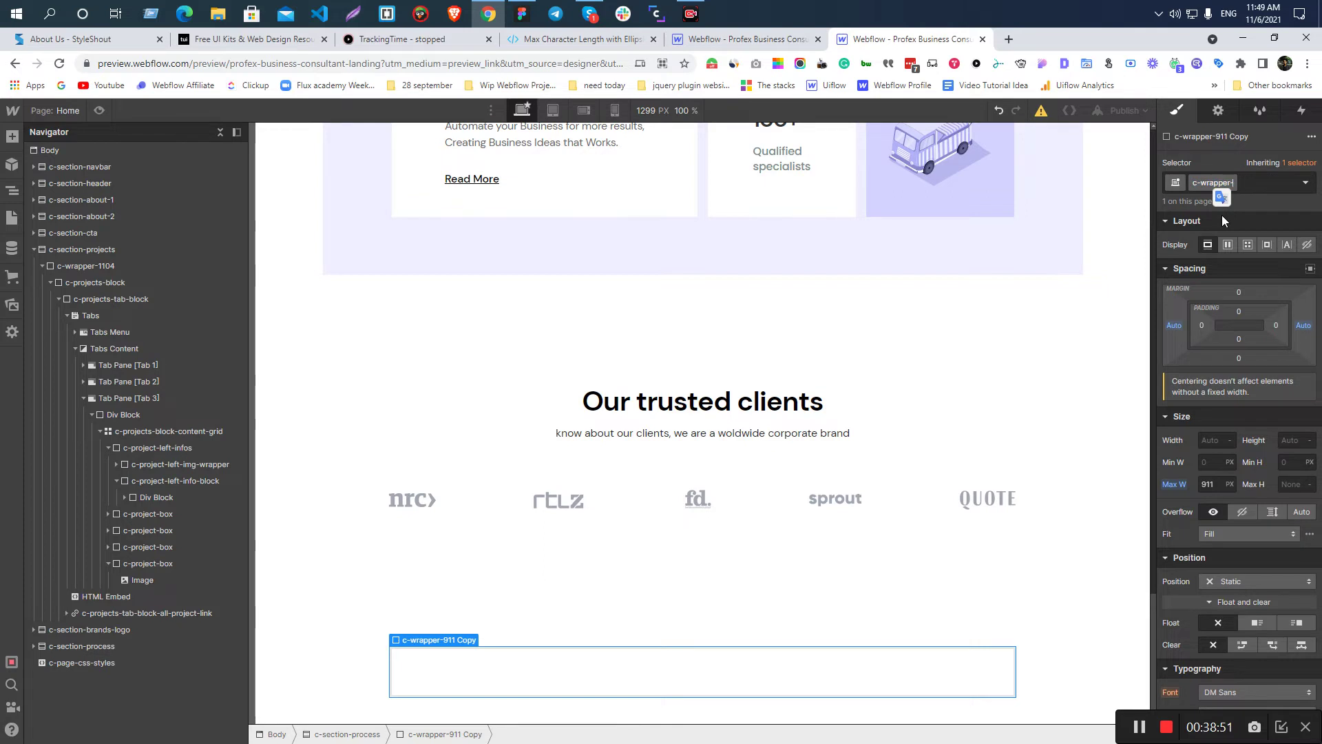
type("895")
key("Return")
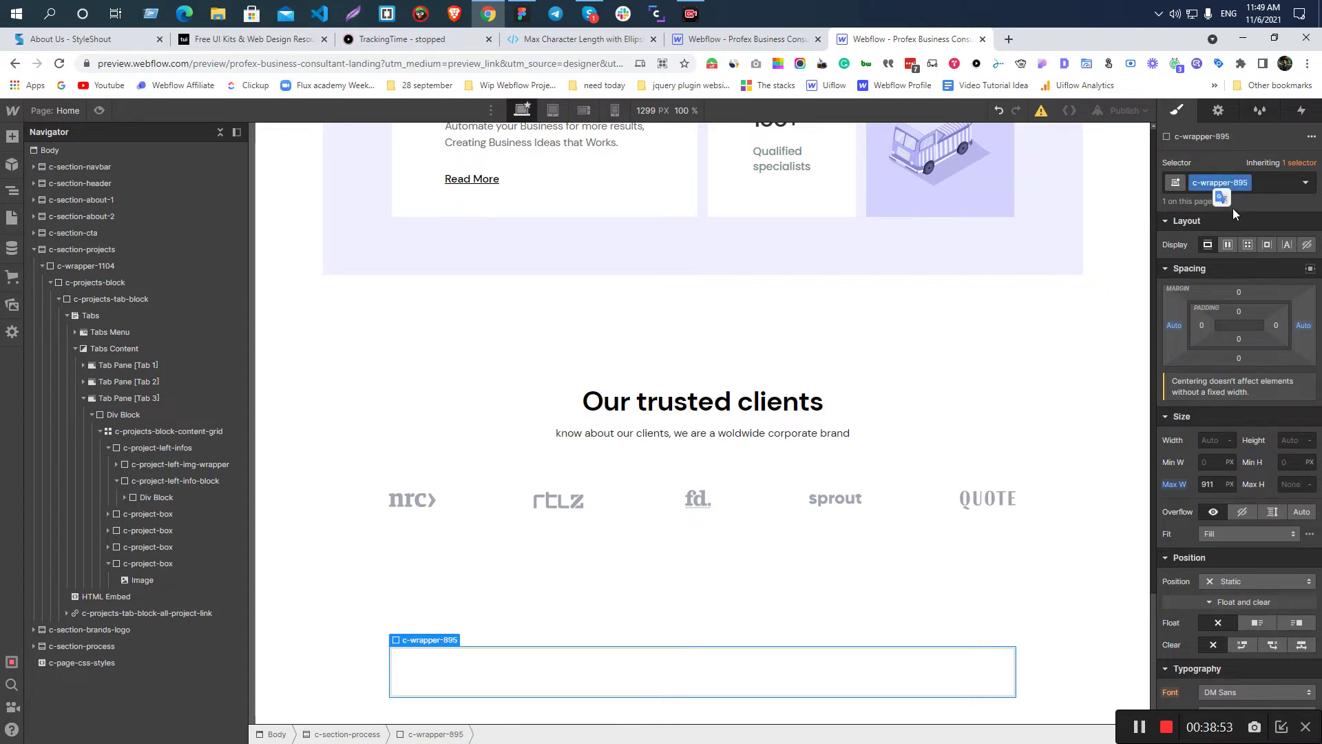
left_click(1206, 484)
type("895")
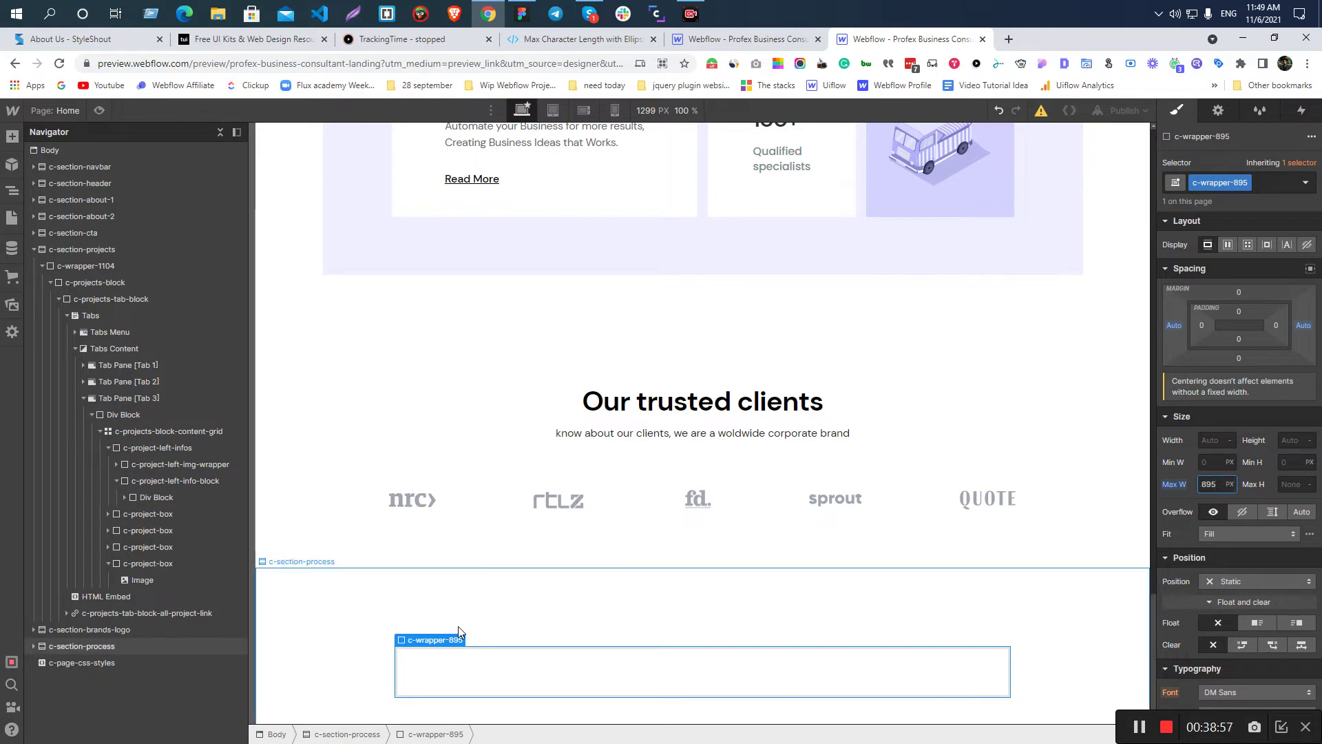
- Check the process section's title texts in Figma, and add a Div Block inside c-wrapper-895 in Webflow
key("alt+Tab")
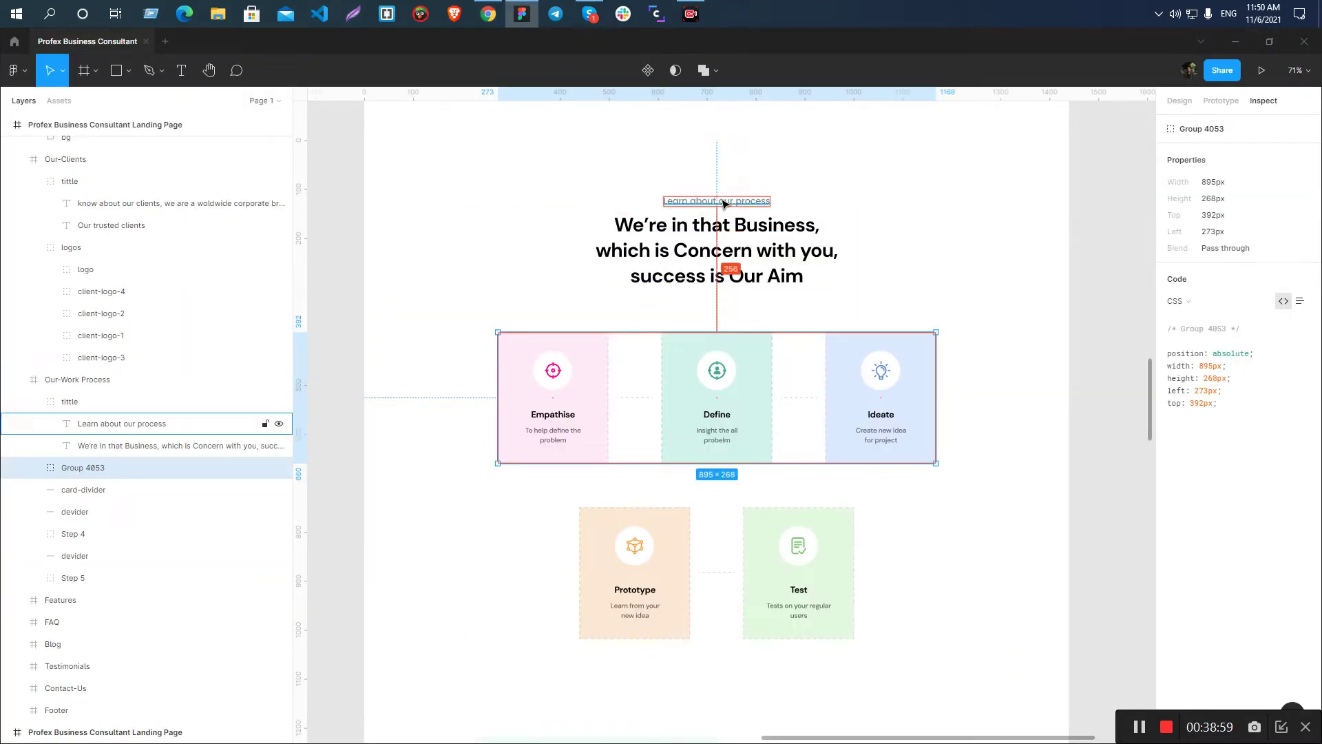
left_click(725, 204)
left_click(678, 269)
key("alt+Tab")
left_click(506, 672)
key("ctrl+e")
type("d")
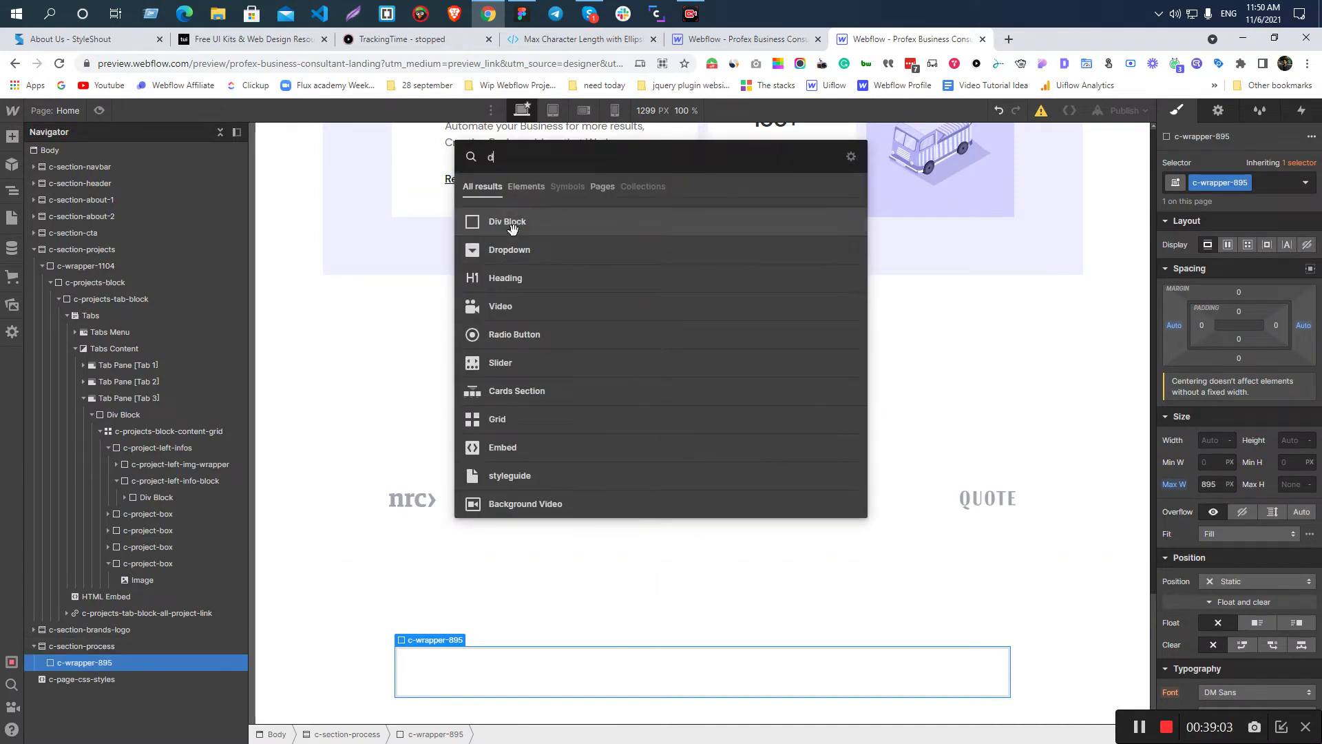
left_click(512, 221)
- Switch to Figma and copy the text "Learn about our process"
key("alt+Tab")
left_click(755, 200)
double_click(756, 199)
key("ctrl+c")
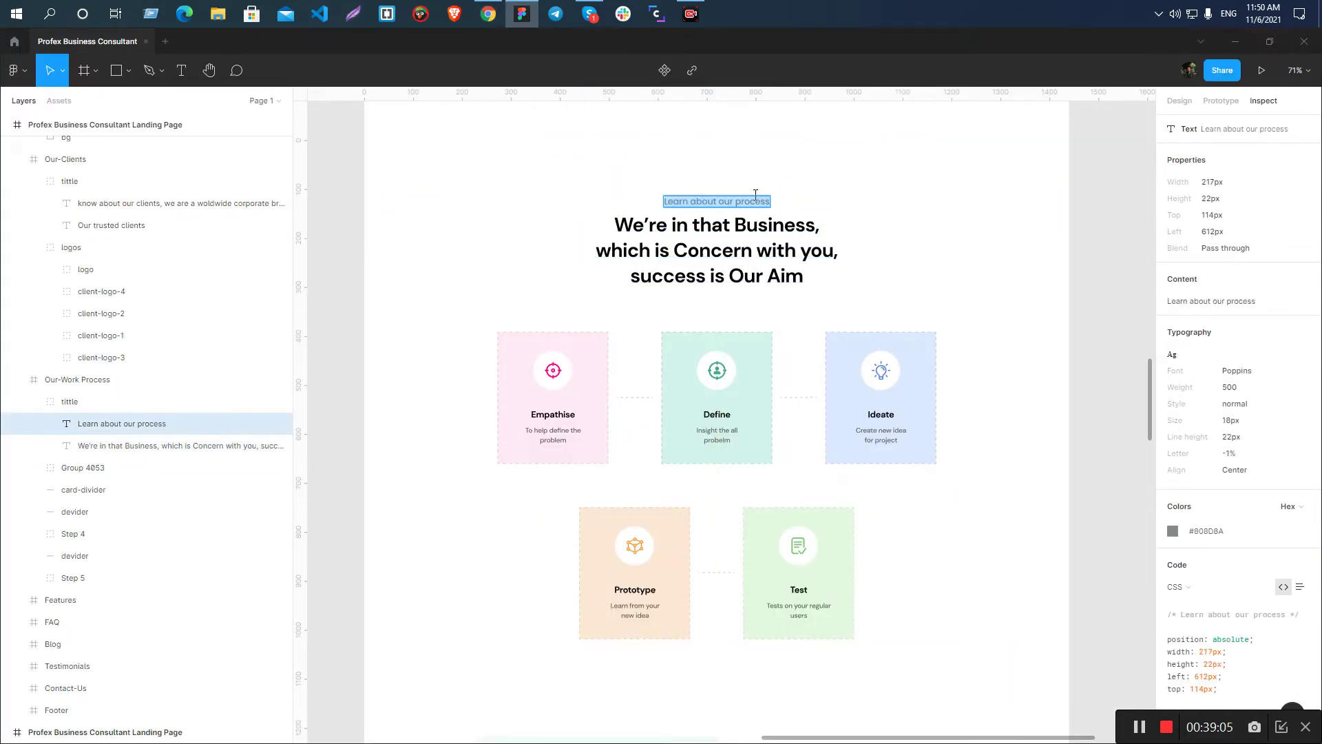
- Return to Webflow, try to add a text element inside the new Div Block, and undo the insertion
key("alt+Tab")
key("ctrl+e")
type("text")
key("Return")
key("ctrl+z")
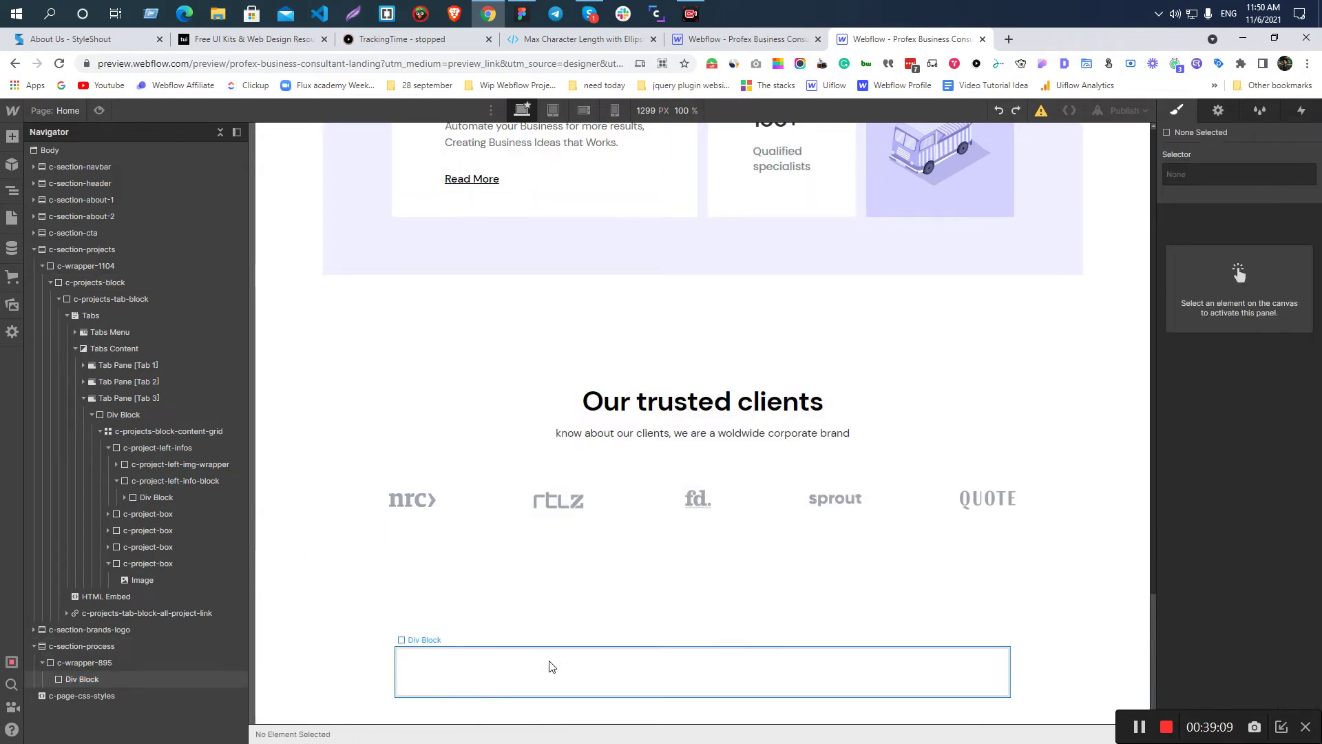
- Add a Text Block inside the process section's Div Block and set its text to "Learn about our process"
left_click(574, 665)
key("ctrl+e")
type("text")
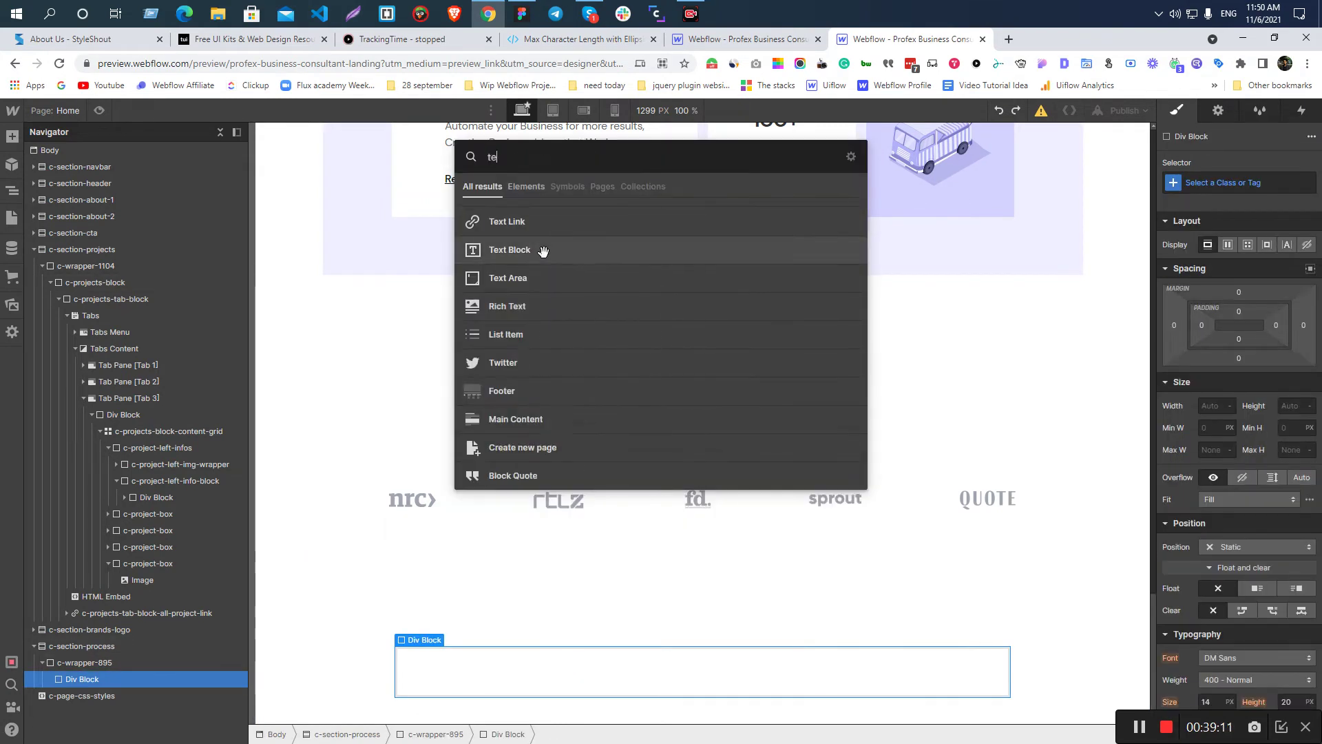
left_click(543, 251)
left_click_drag(549, 698, 502, 670)
double_click(522, 652)
key("ctrl+a")
key("ctrl+v")
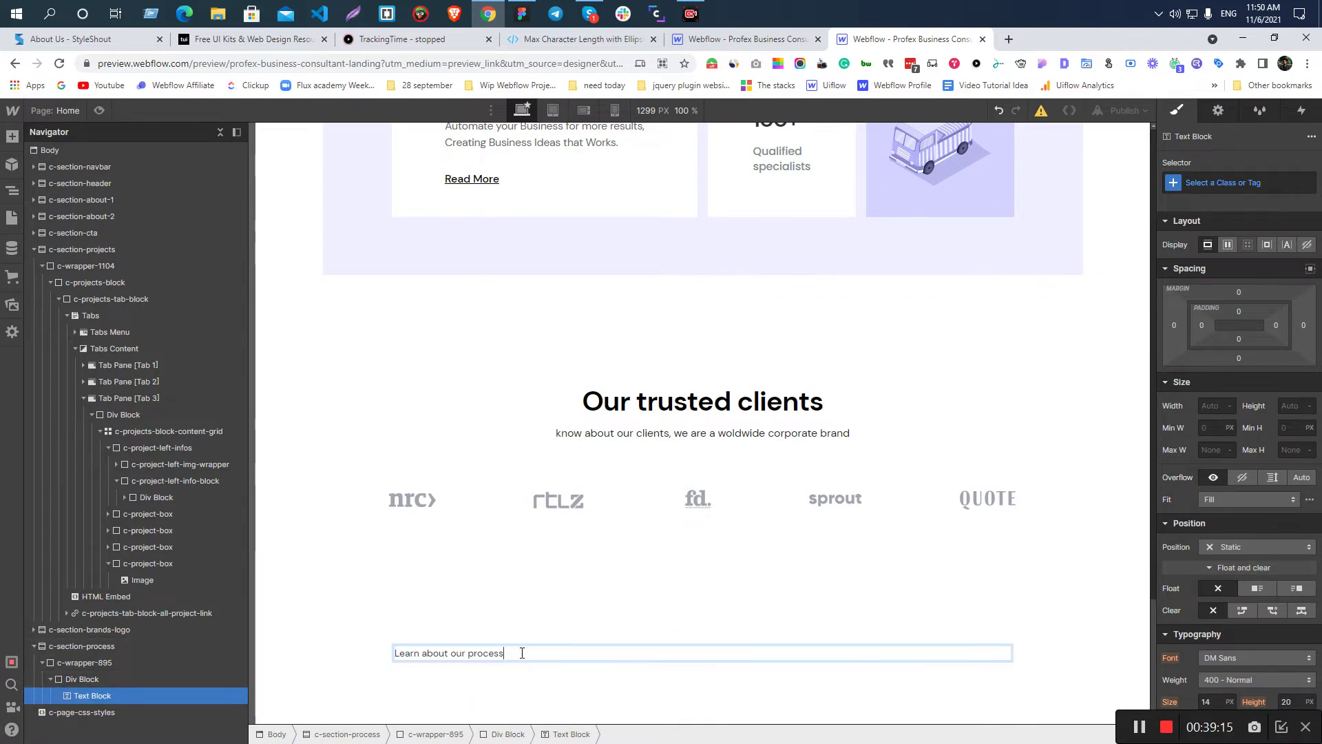
- Copy the heading text "We're in that Business, which is Concern with you, success is Our Aim" in Figma and return to Webflow
key("alt+Tab")
left_click(716, 250)
double_click(717, 250)
key("alt+Tab")
- Add an H2 heading below the Text Block and replace its placeholder with the copied "We're in that Business..." text
key("Escape")
key("ctrl+k")
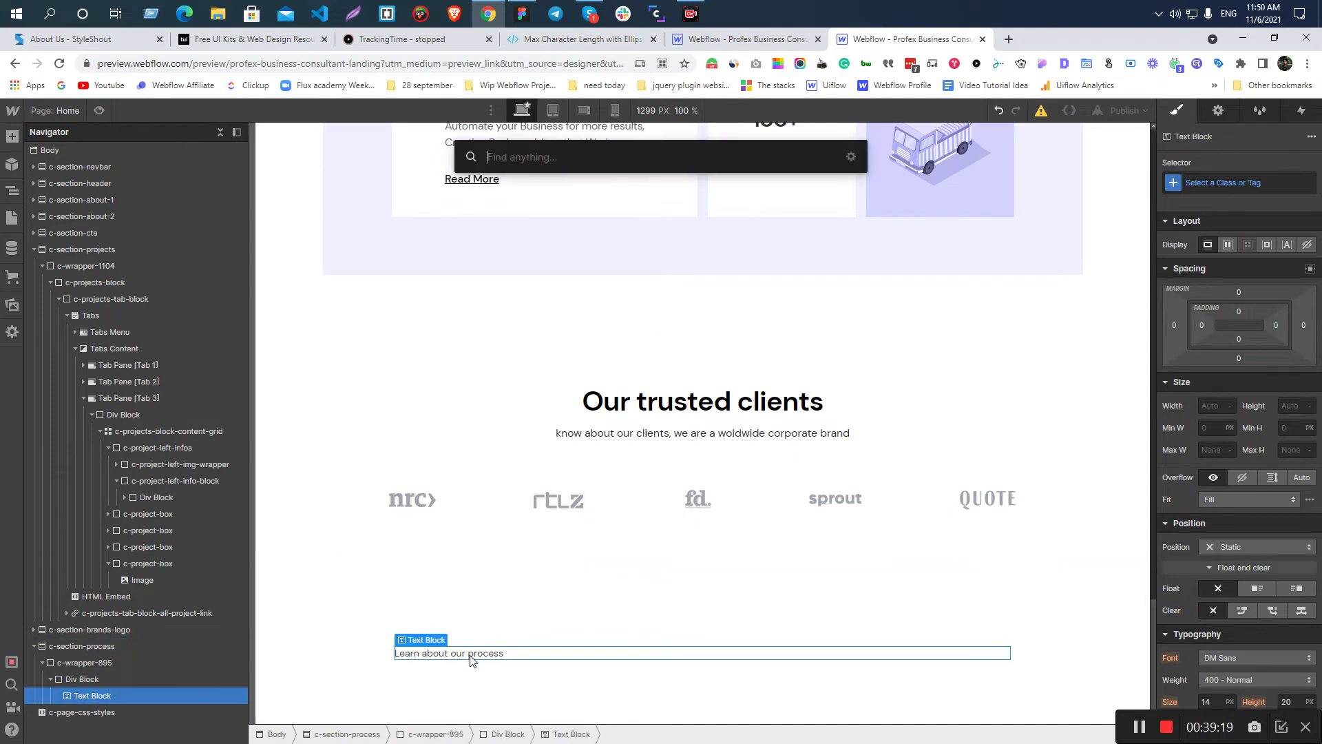
type("p")
type("h")
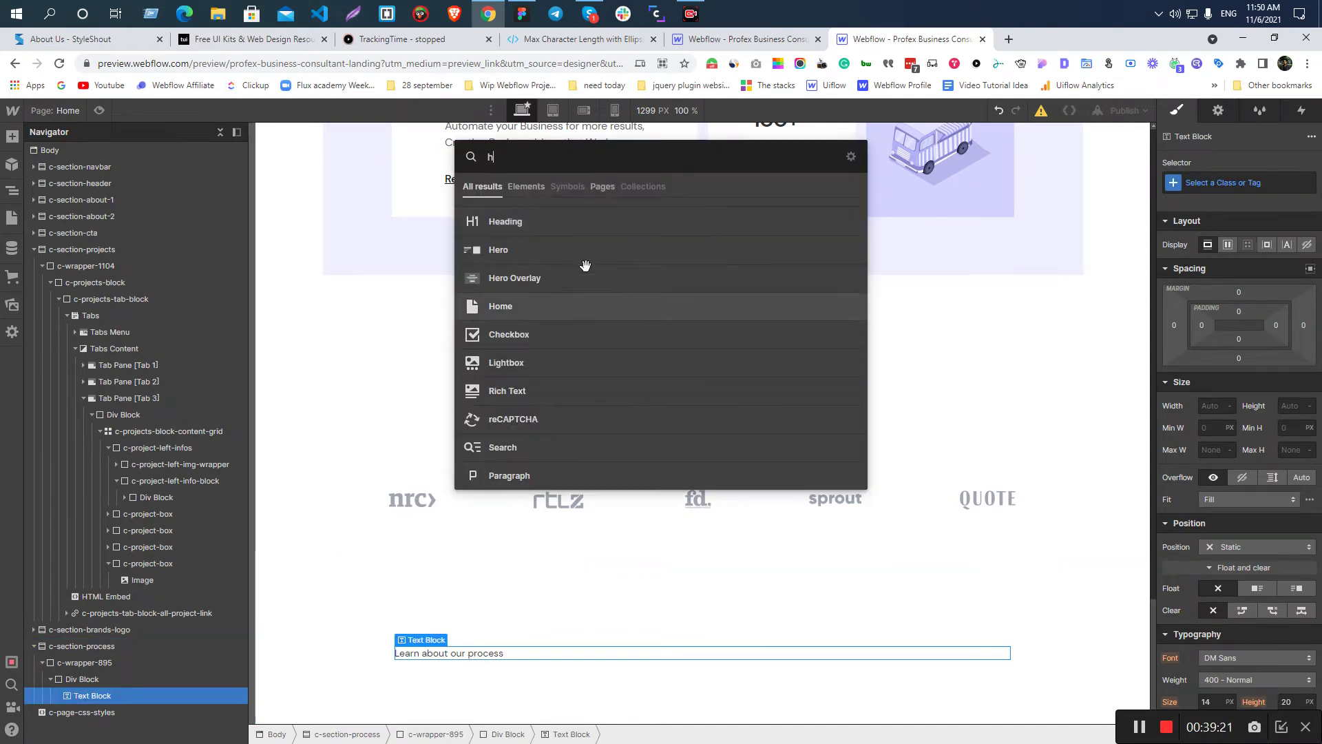
key("Return")
left_click(440, 573)
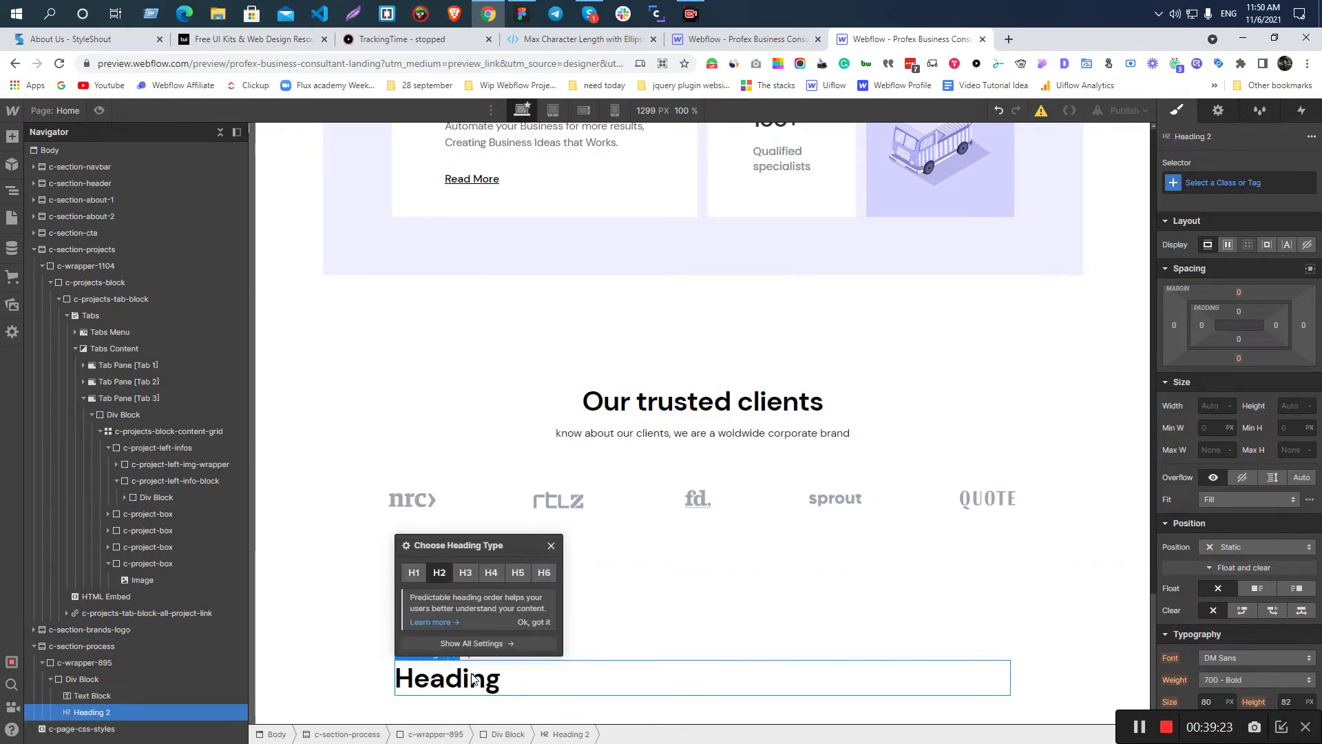
left_click(534, 581)
left_click(546, 695)
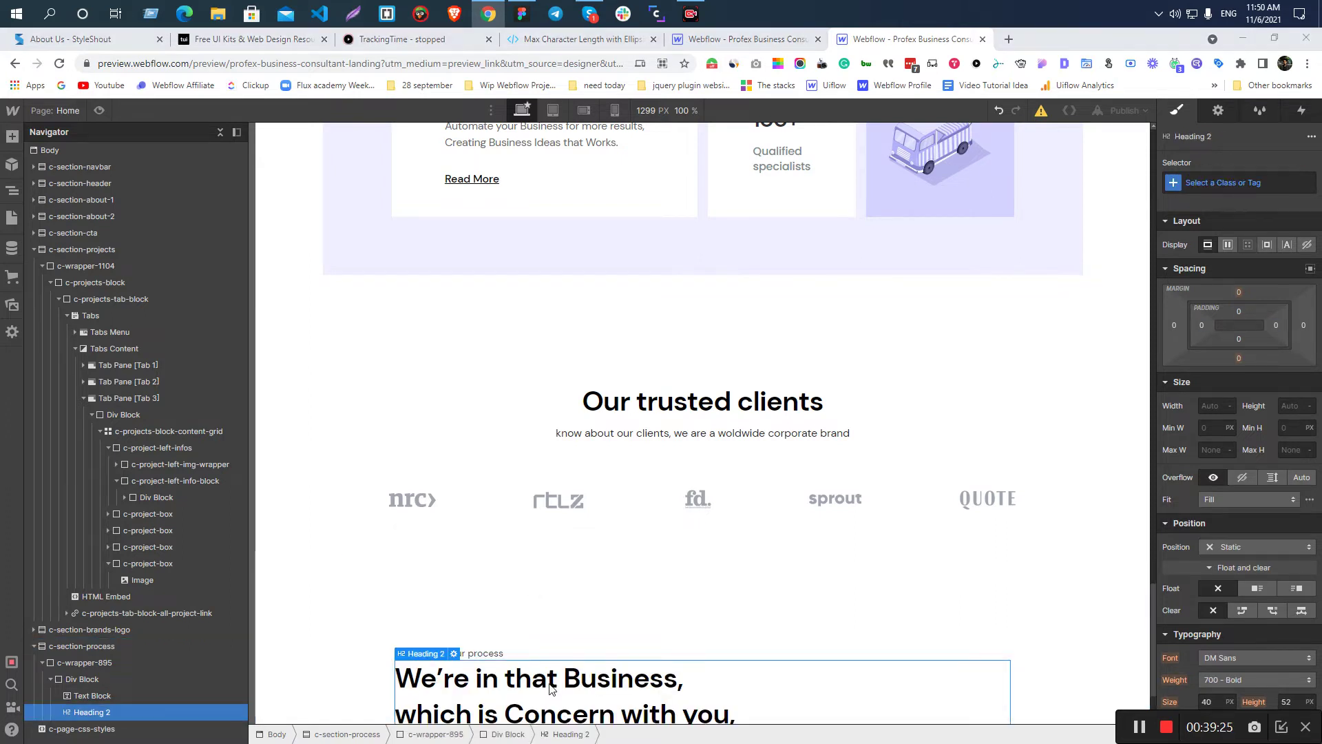
- Switch to Figma and measure the process heading's distances to the surrounding section frame
key("alt+Tab")
key("alt")
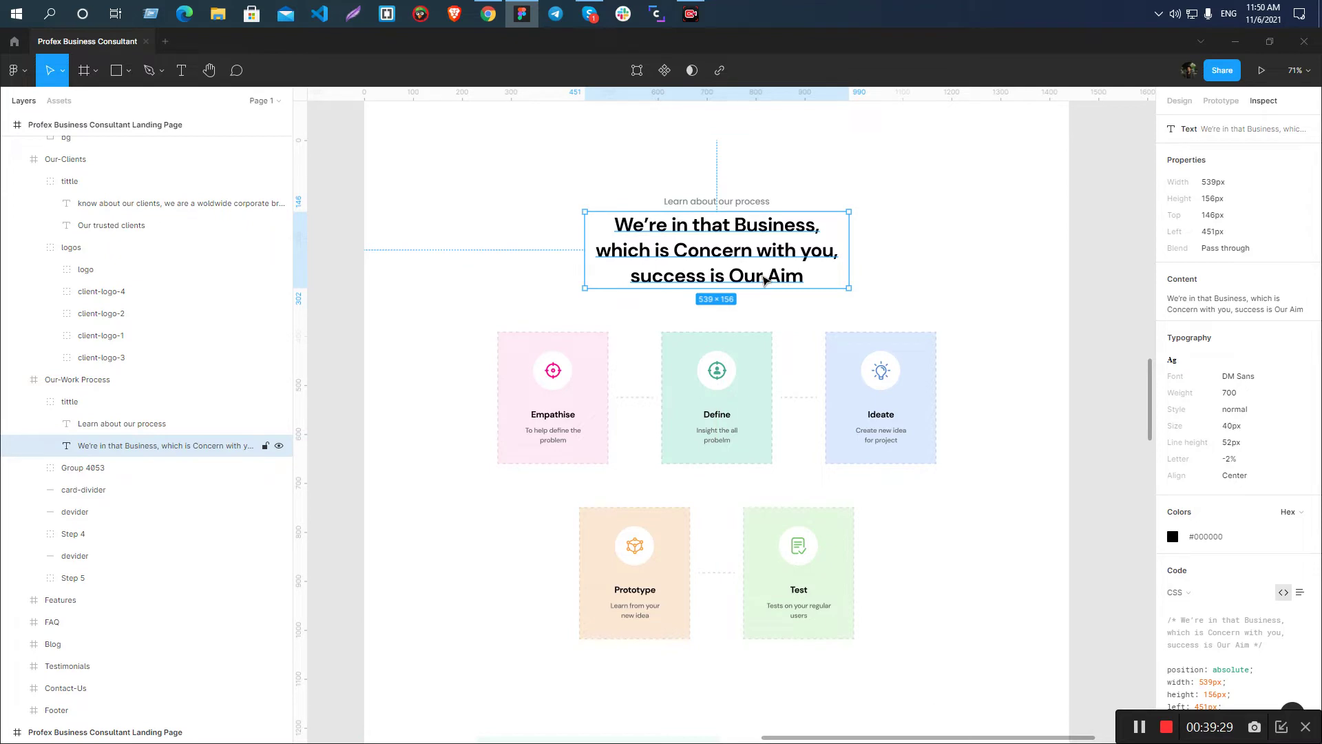
key("alt")
key("alt")
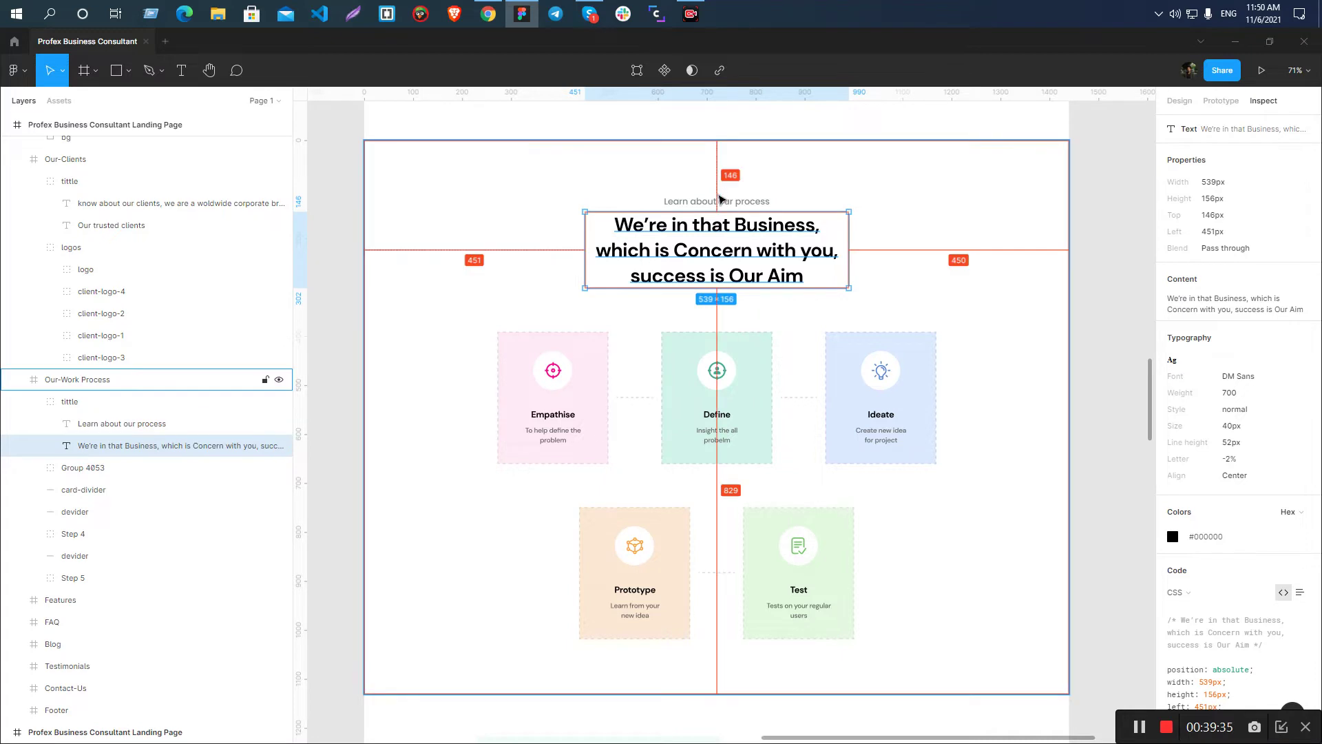
- Return to Webflow and give the Div Block holding the label and heading the new class c-process-title-wrapper
key("alt+Tab")
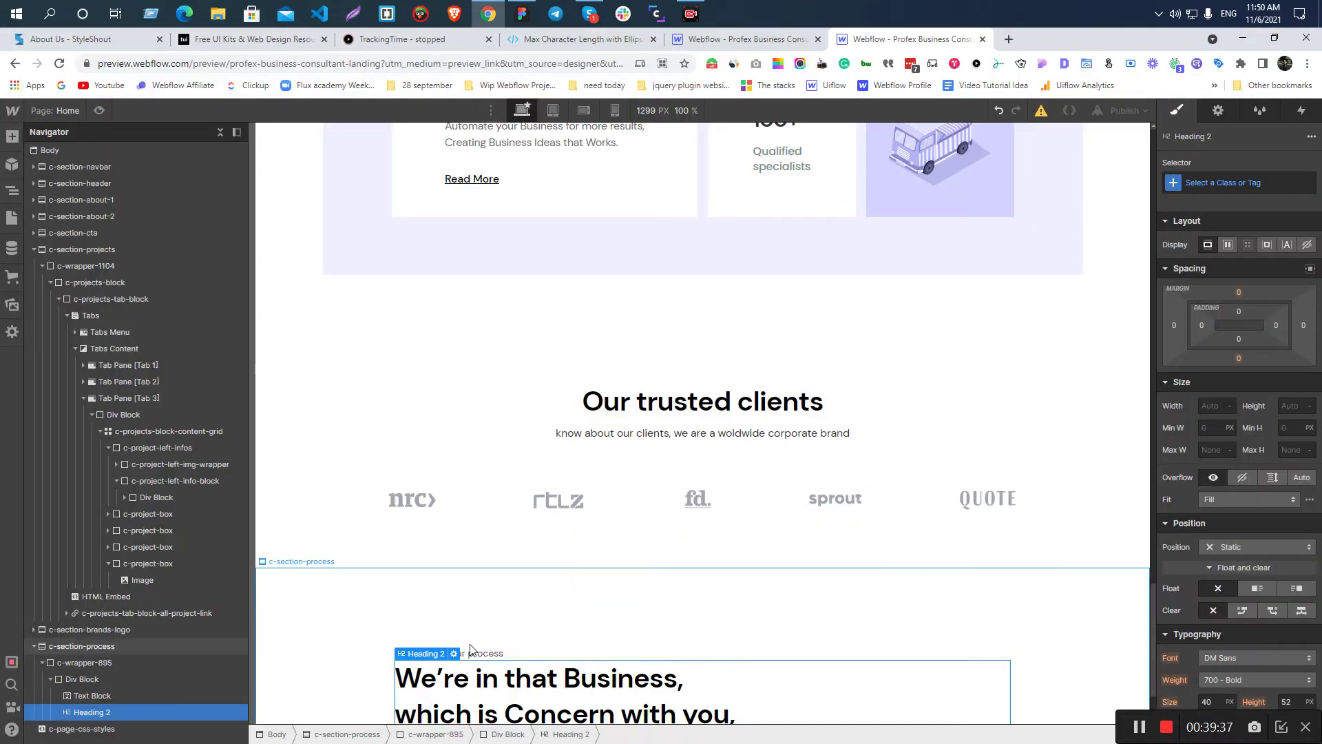
left_click(526, 651)
left_click(59, 681)
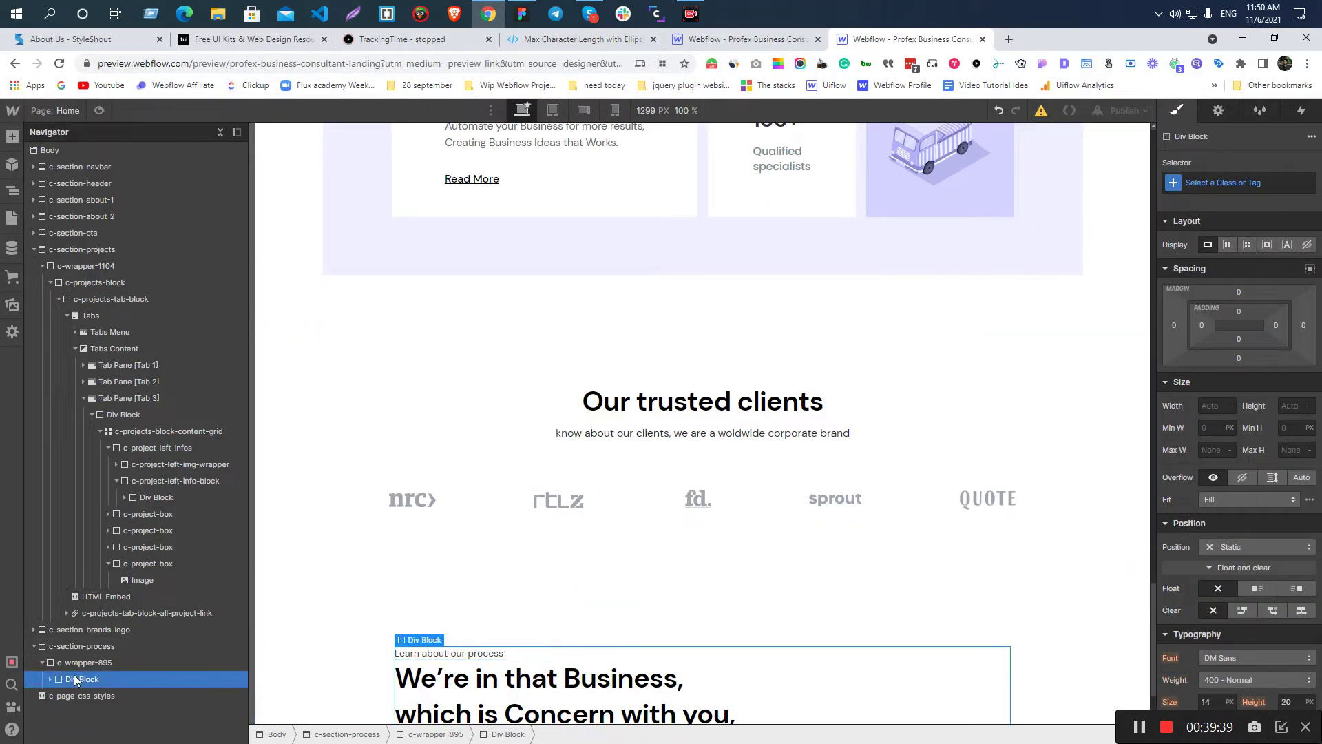
left_click(1222, 182)
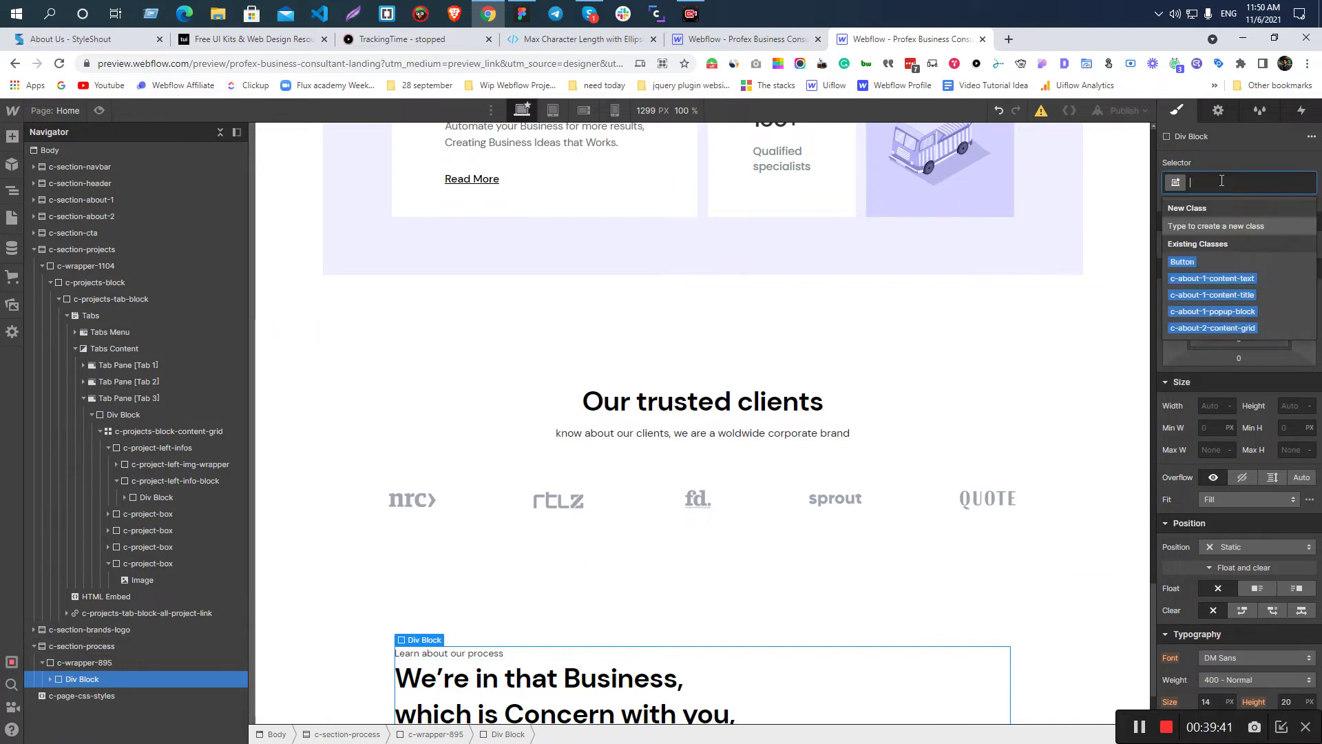
type("c-proc")
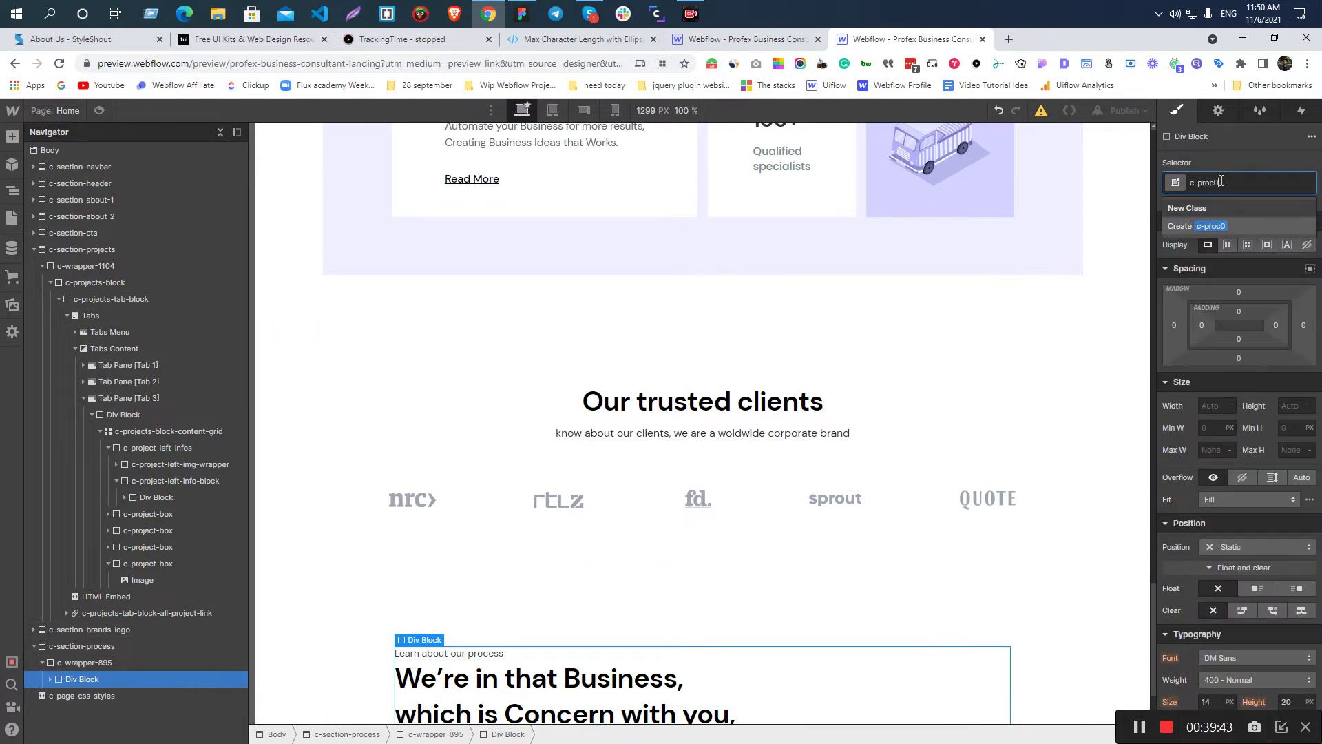
type("e")
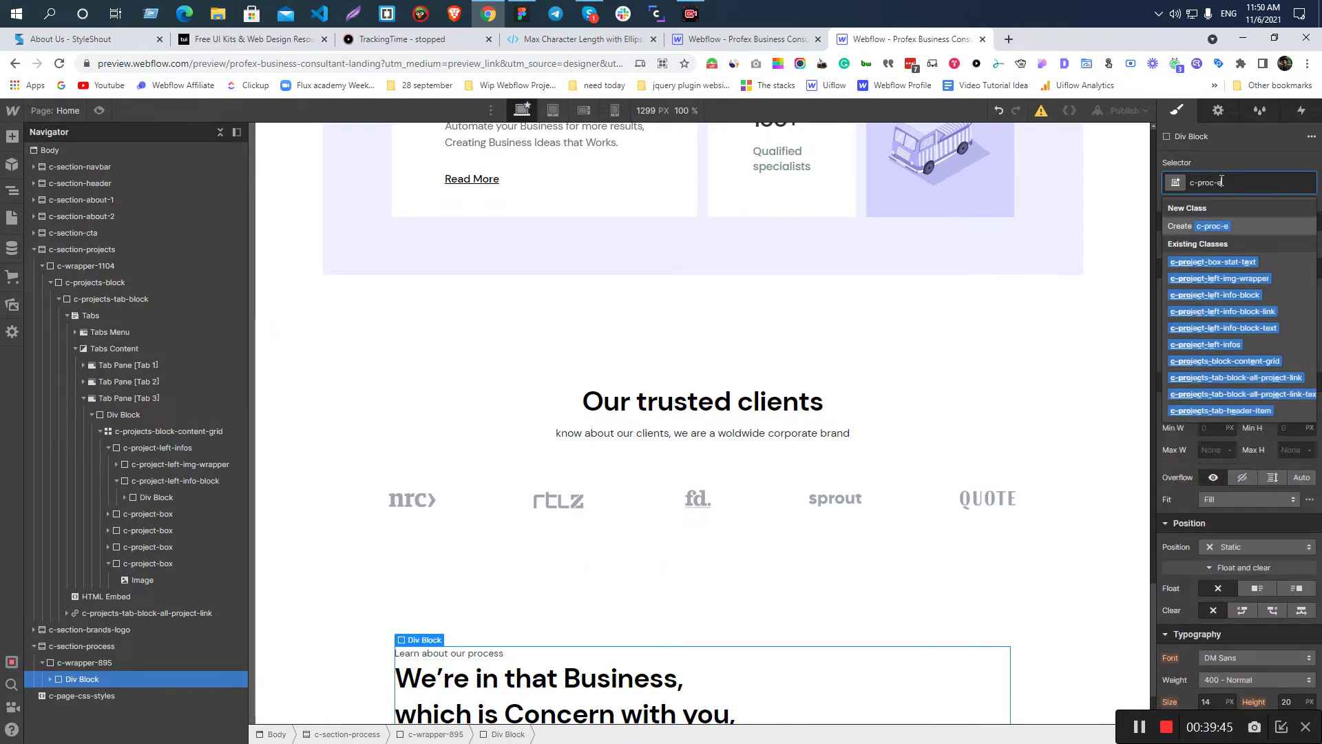
type("ss-title-wrapper")
key("Return")
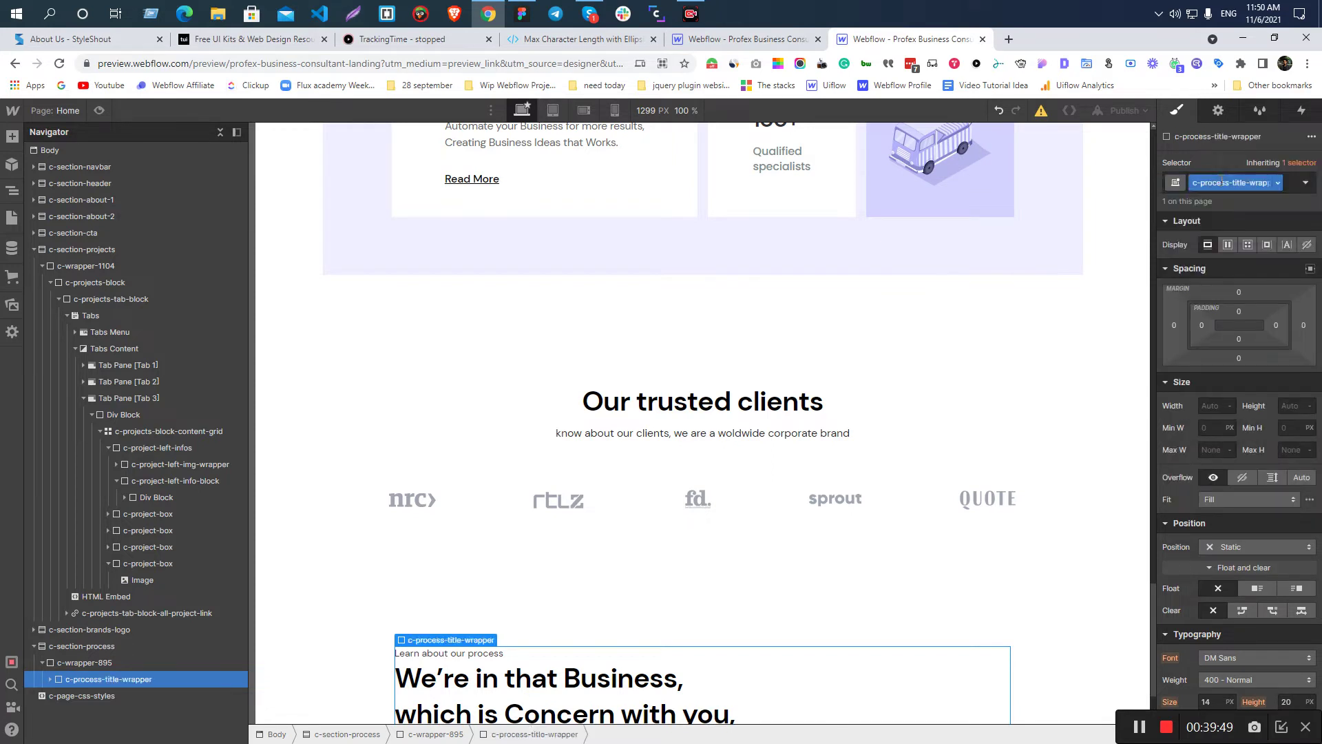
- Rename the c-process-title-wrapper class to c-process-title-block
double_click(1221, 182)
key("BackSpace")
key("BackSpace")
key("BackSpace")
key("BackSpace")
key("BackSpace")
key("BackSpace")
key("BackSpace")
type("block")
key("Return")
- Check the heading's width in Figma and set the c-process-title-block maximum width to 539 px in Webflow
key("alt+Tab")
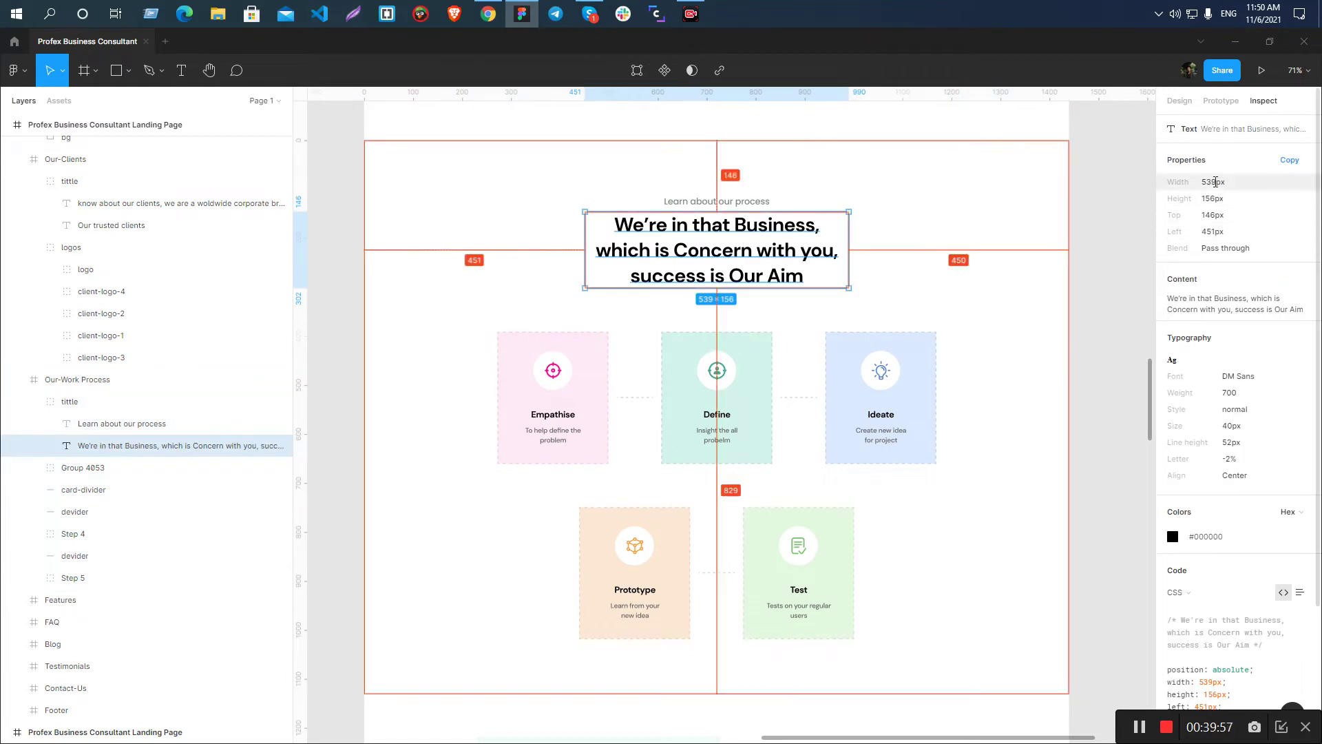
key("alt+Tab")
scroll(606, 652, "down", 2)
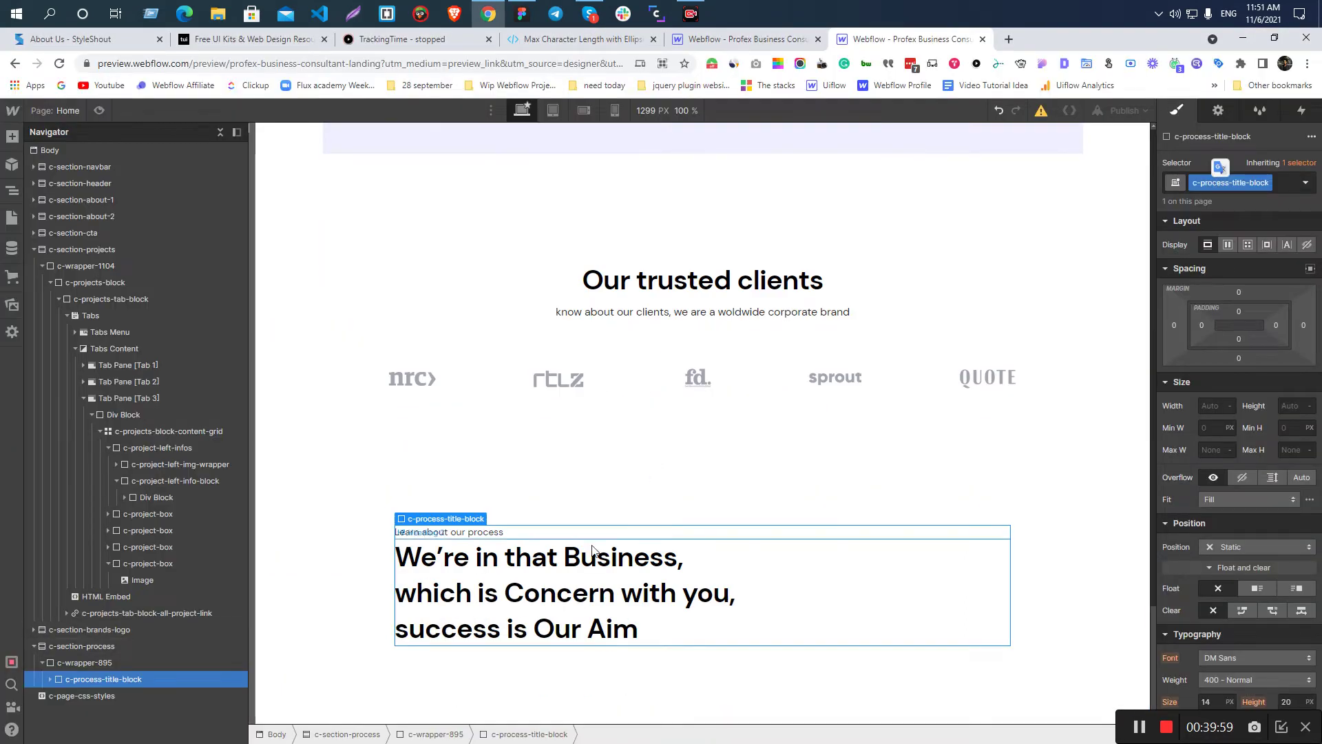
scroll(1213, 467, "down", 4)
scroll(1213, 333, "up", 4)
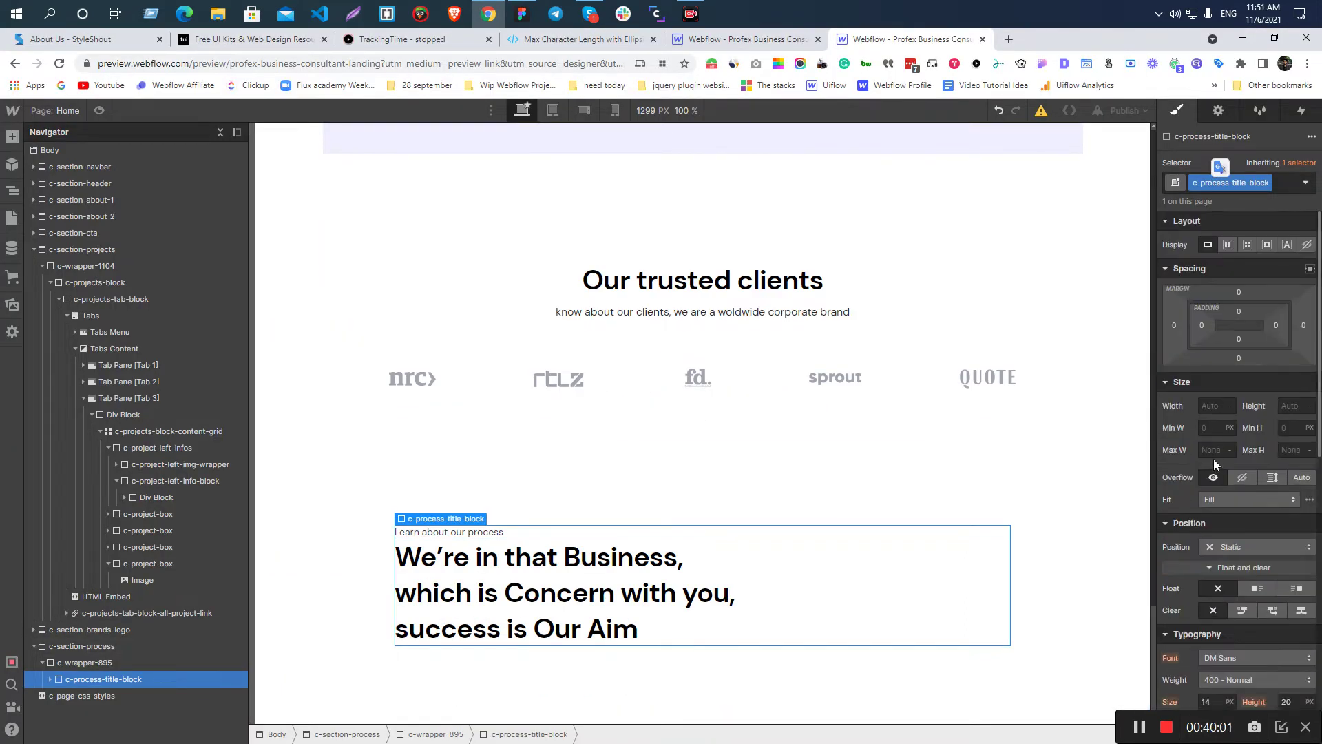
left_click(1210, 450)
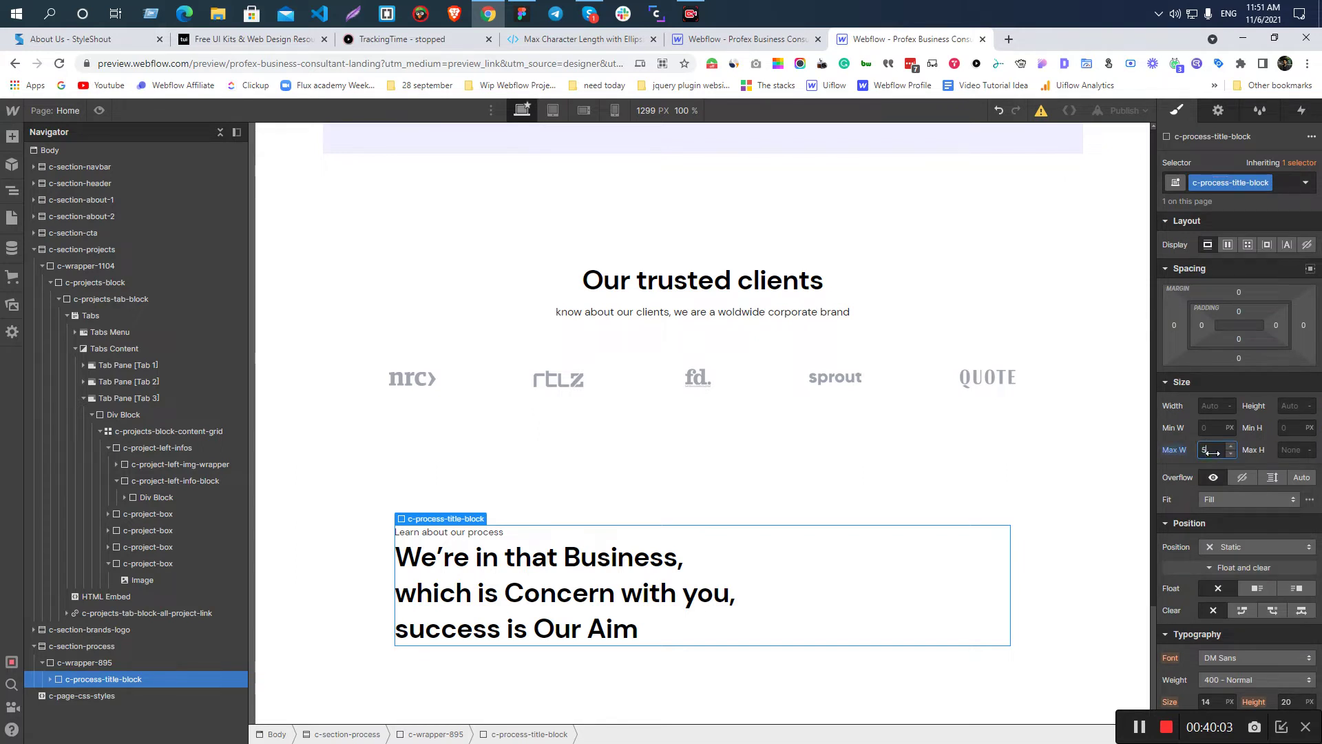
key("Return")
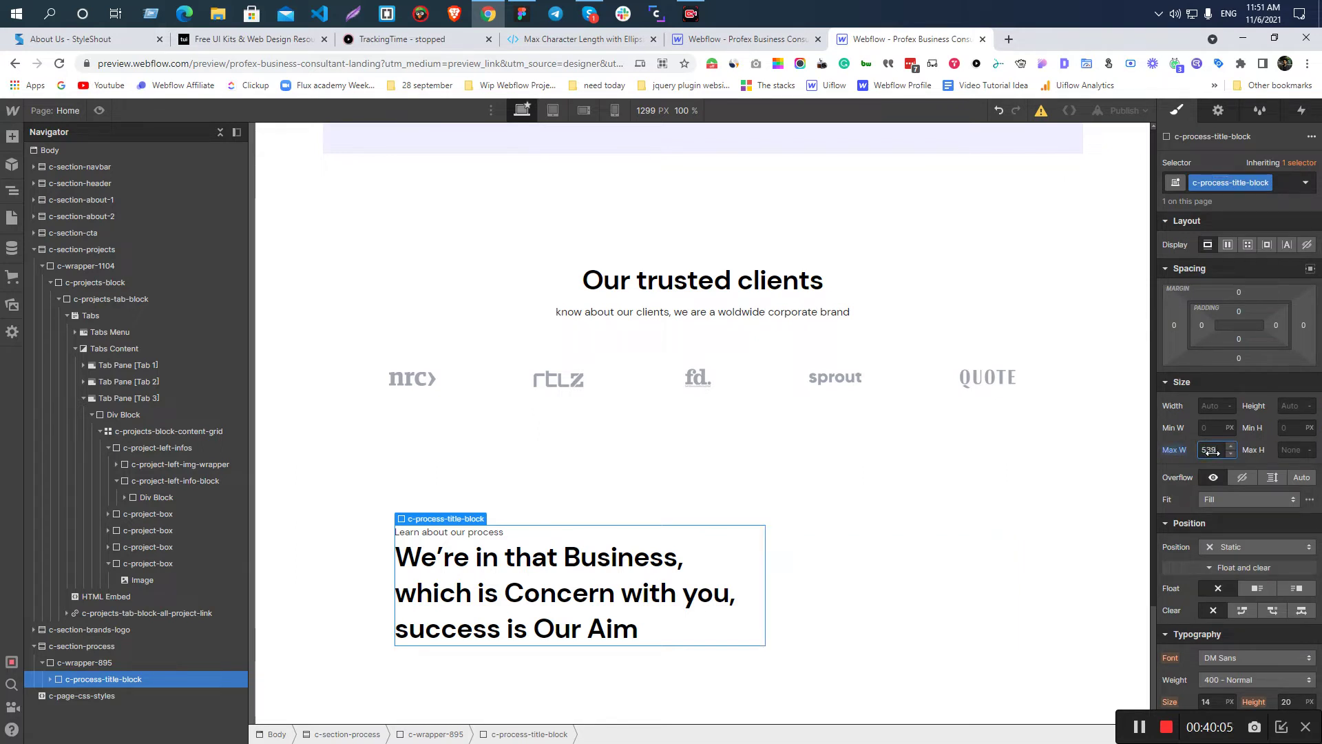
- Center c-process-title-block with automatic side margins and align its text to the center
left_click(1309, 269)
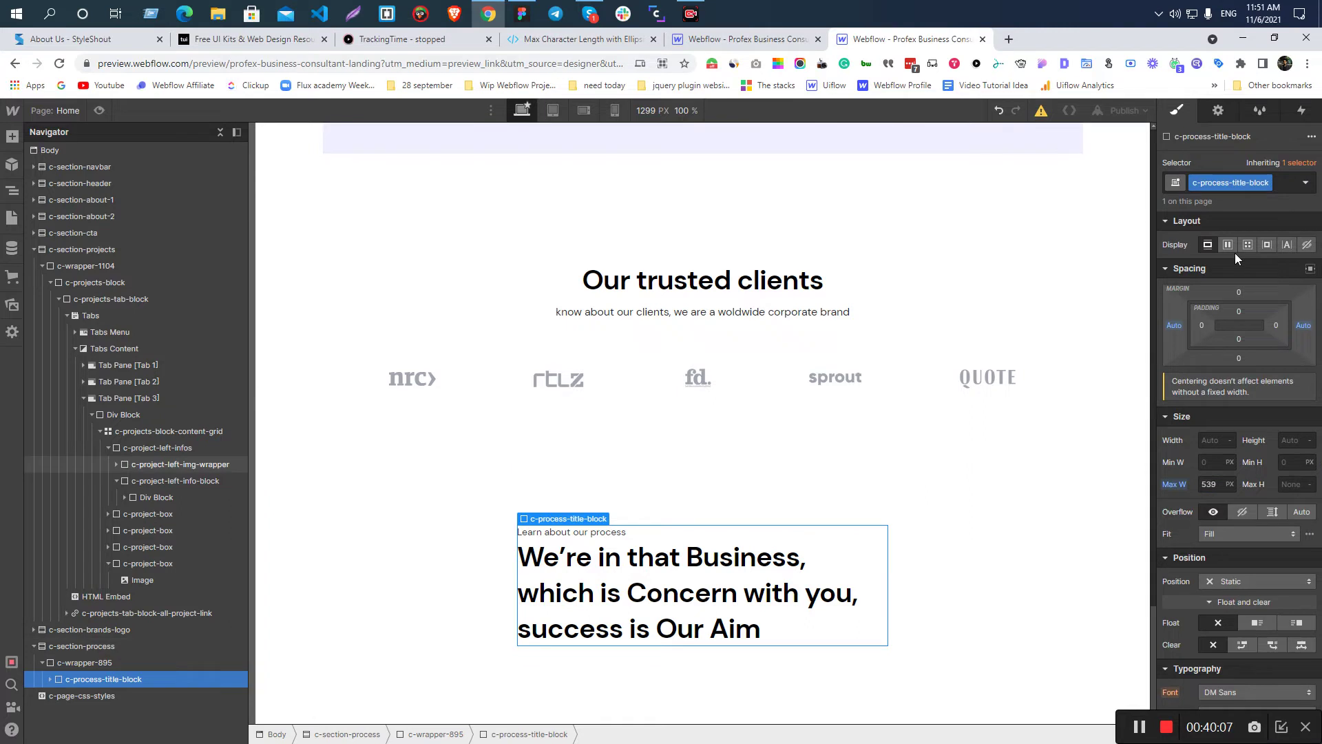
scroll(1259, 474, "down", 4)
left_click(1242, 504)
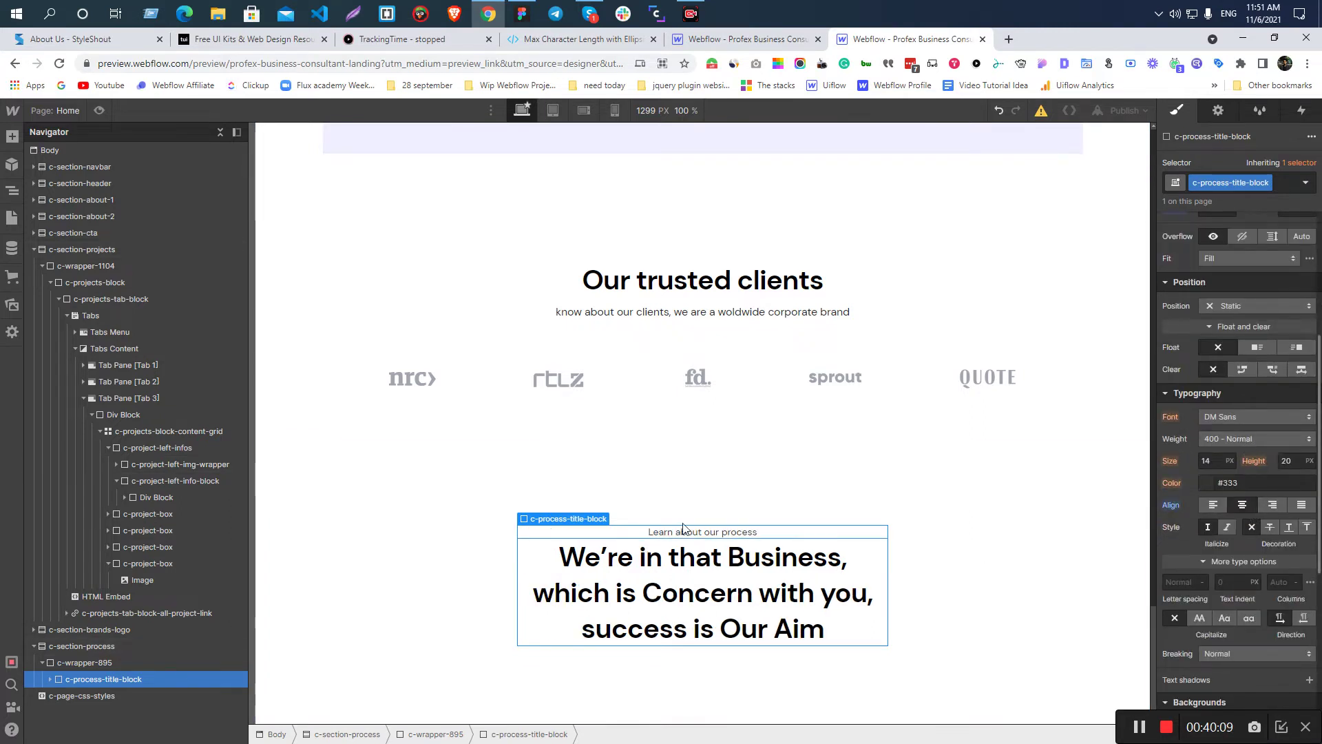
- Switch to Figma and inspect the typography of the "Learn about our process" label
left_click(685, 531)
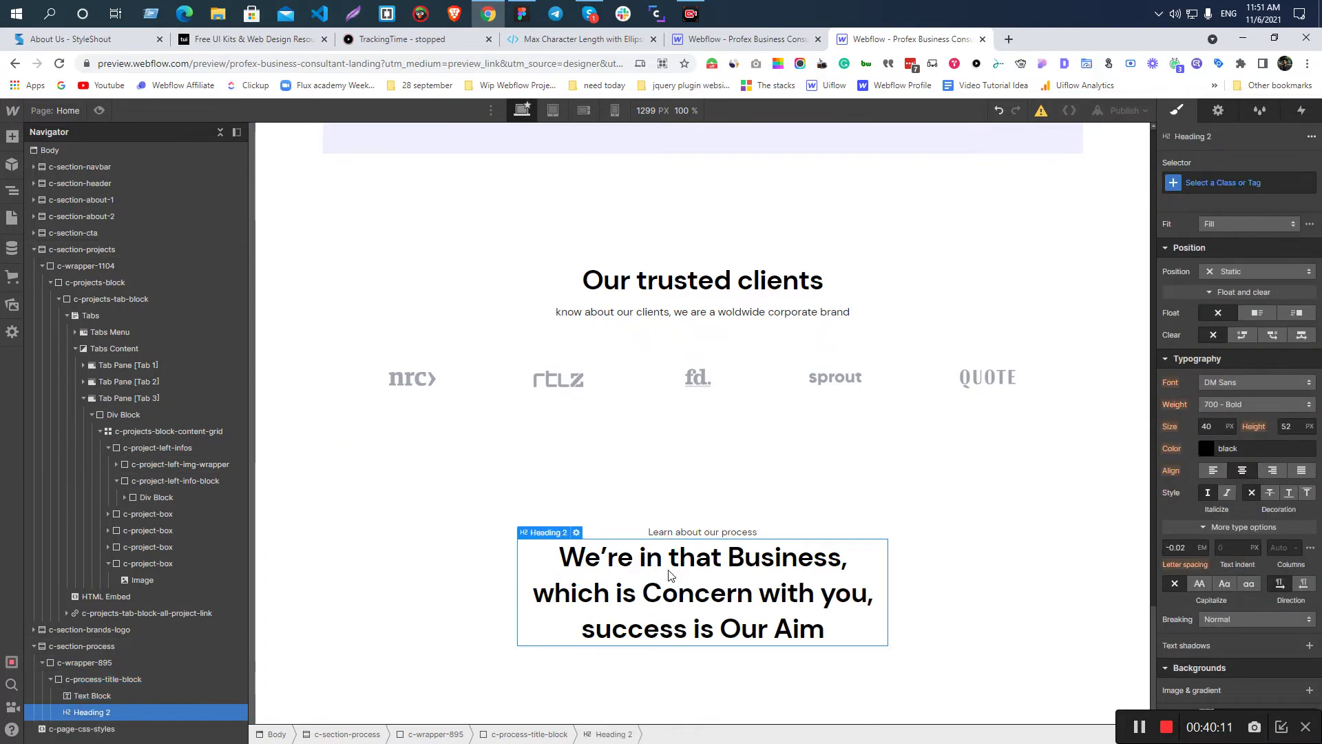
left_click(685, 493)
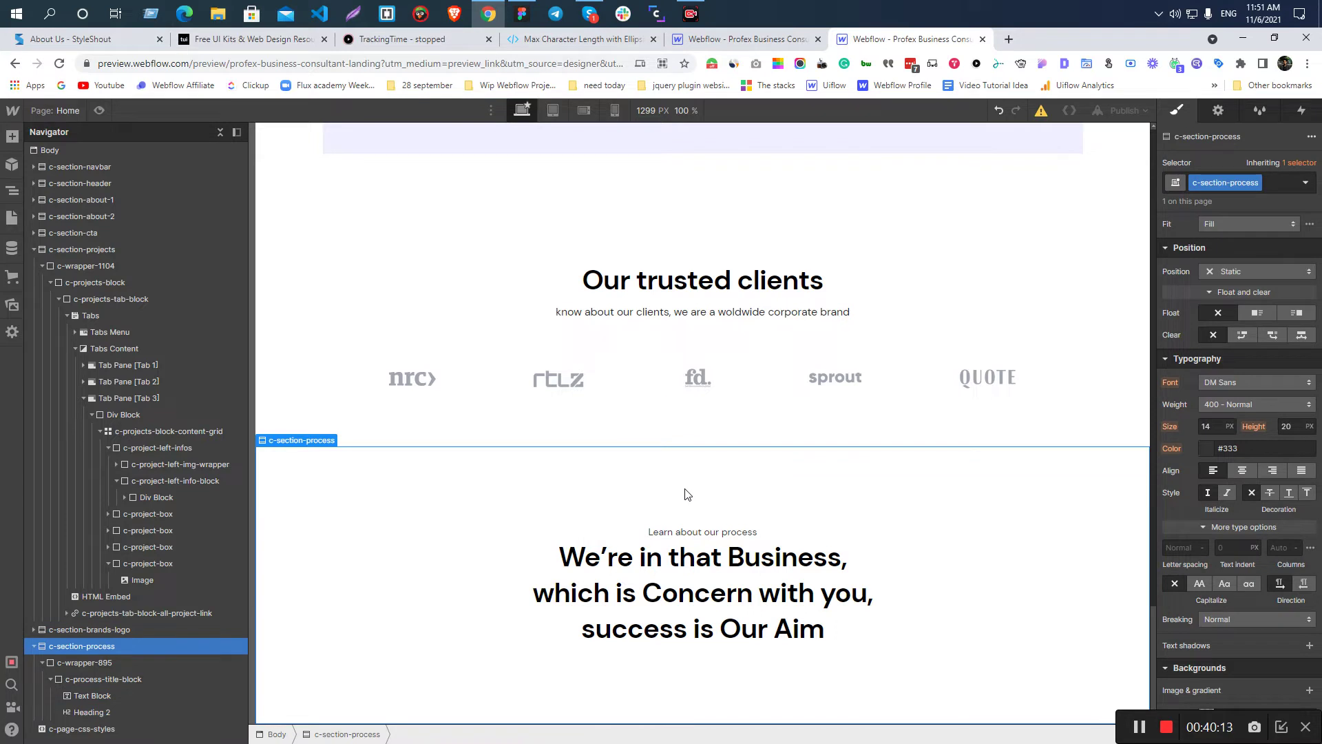
left_click(689, 581)
key("alt+Tab")
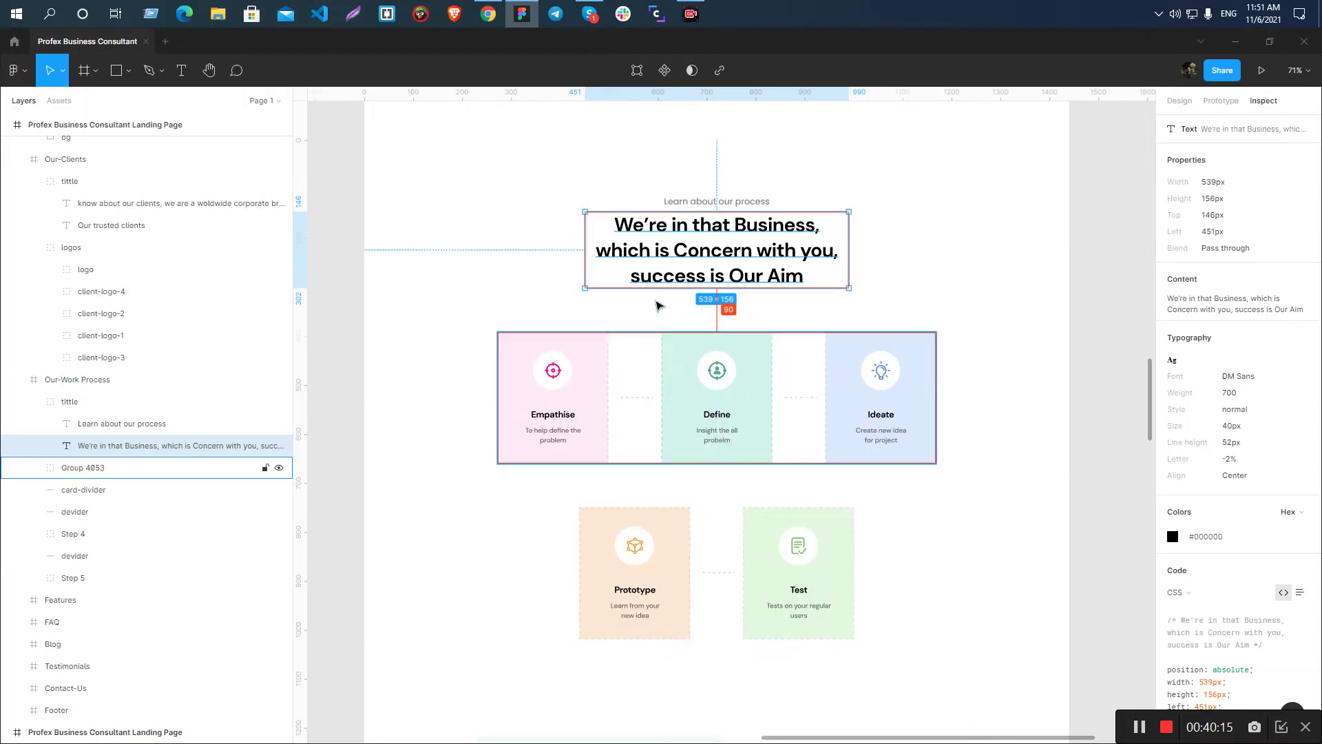
left_click(702, 204)
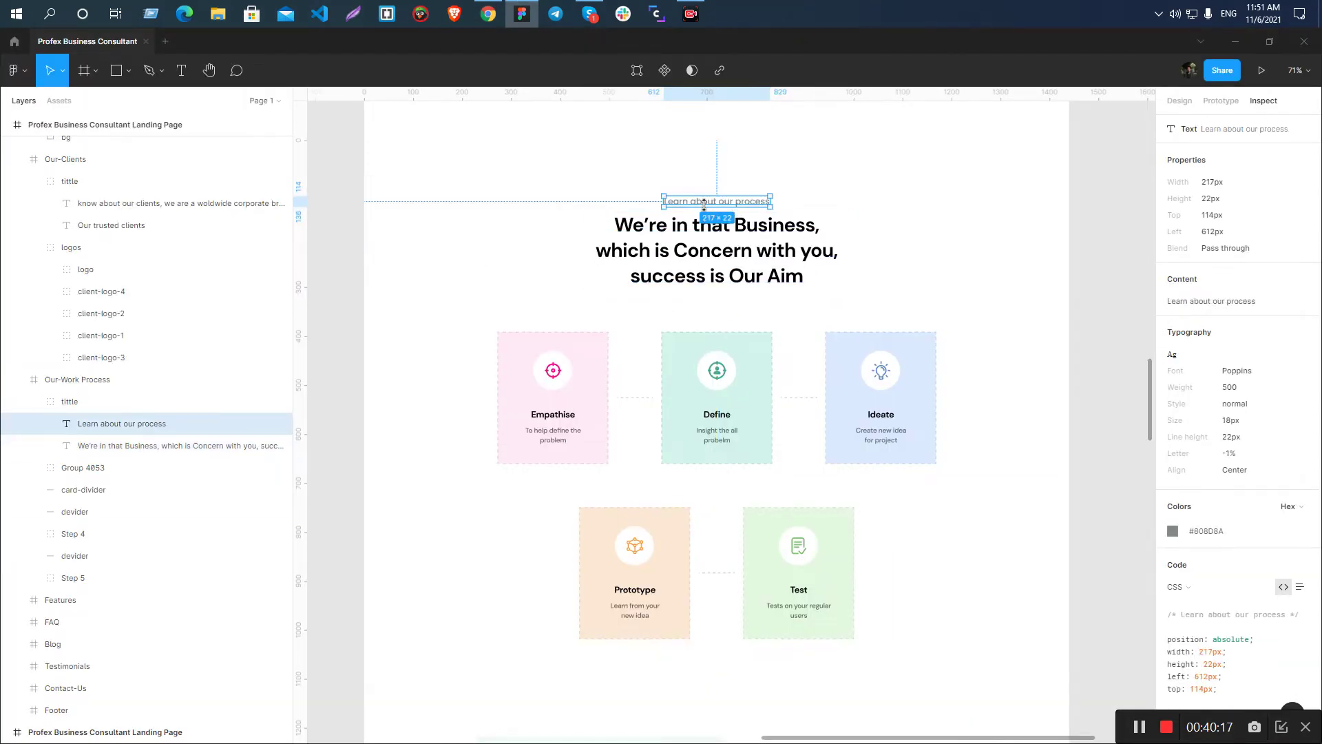
double_click(711, 205)
- Return to Webflow and apply the existing c-text-label class to the "Learn about our process" Text Block
key("alt+Tab")
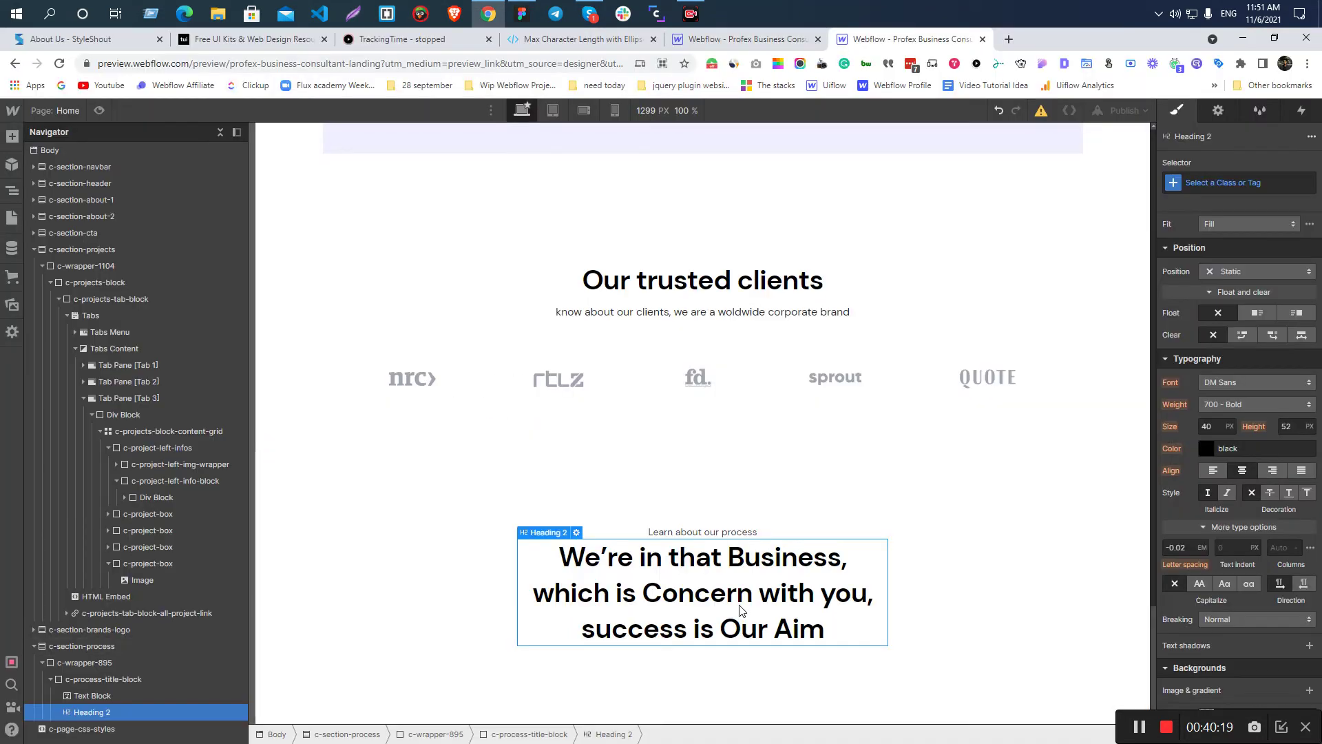
left_click(726, 534)
left_click(1206, 183)
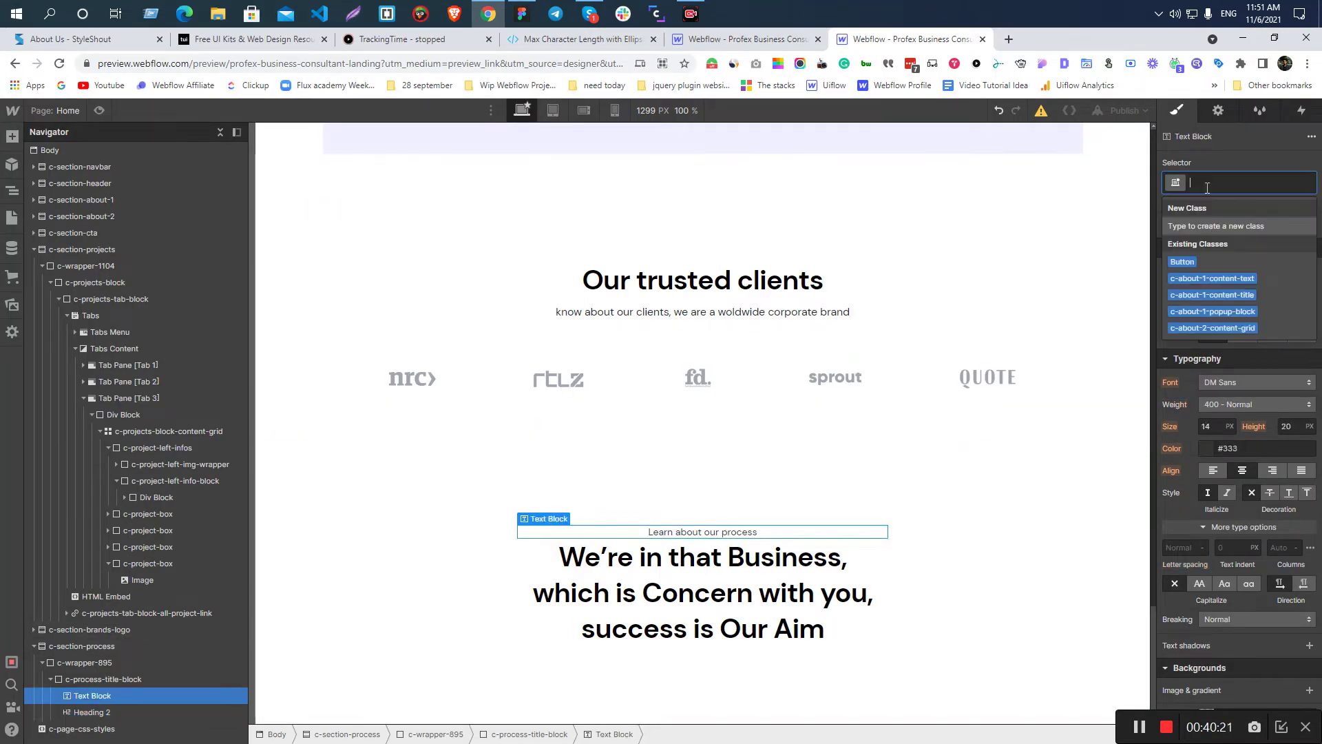
type("c-")
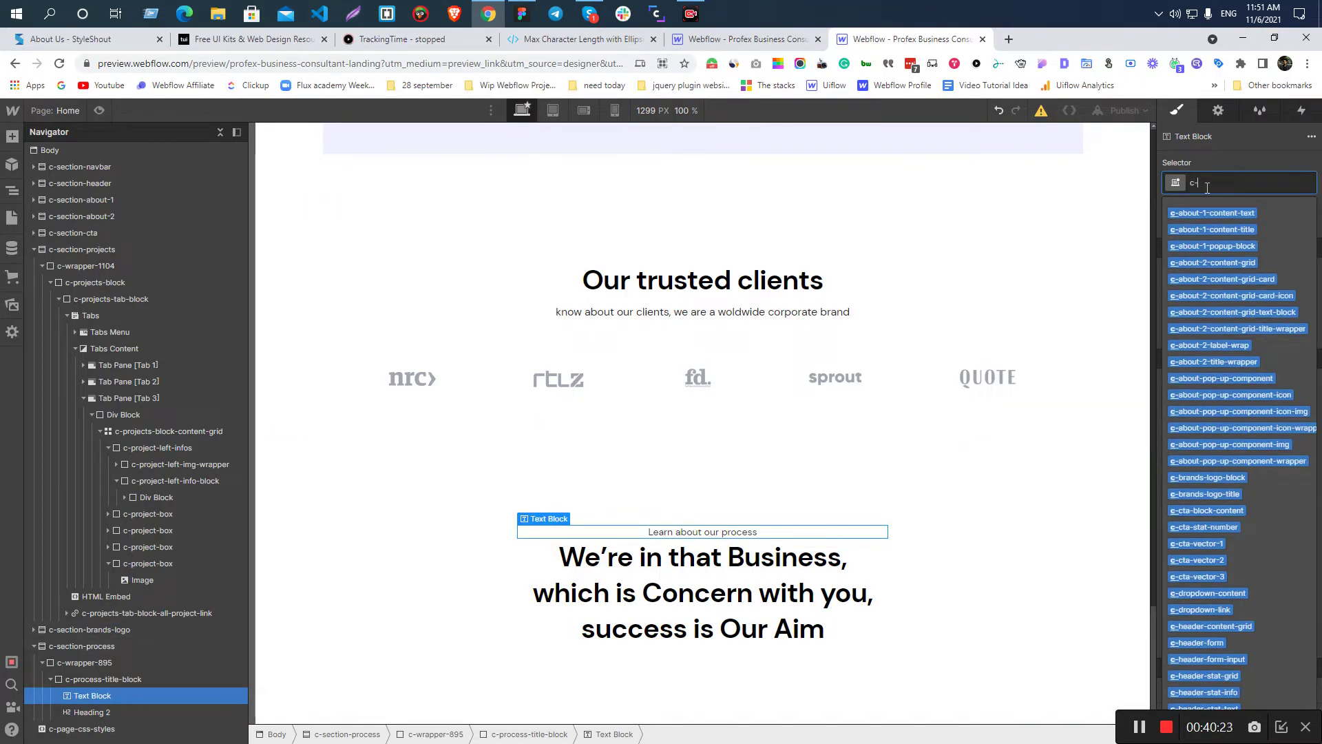
type("text")
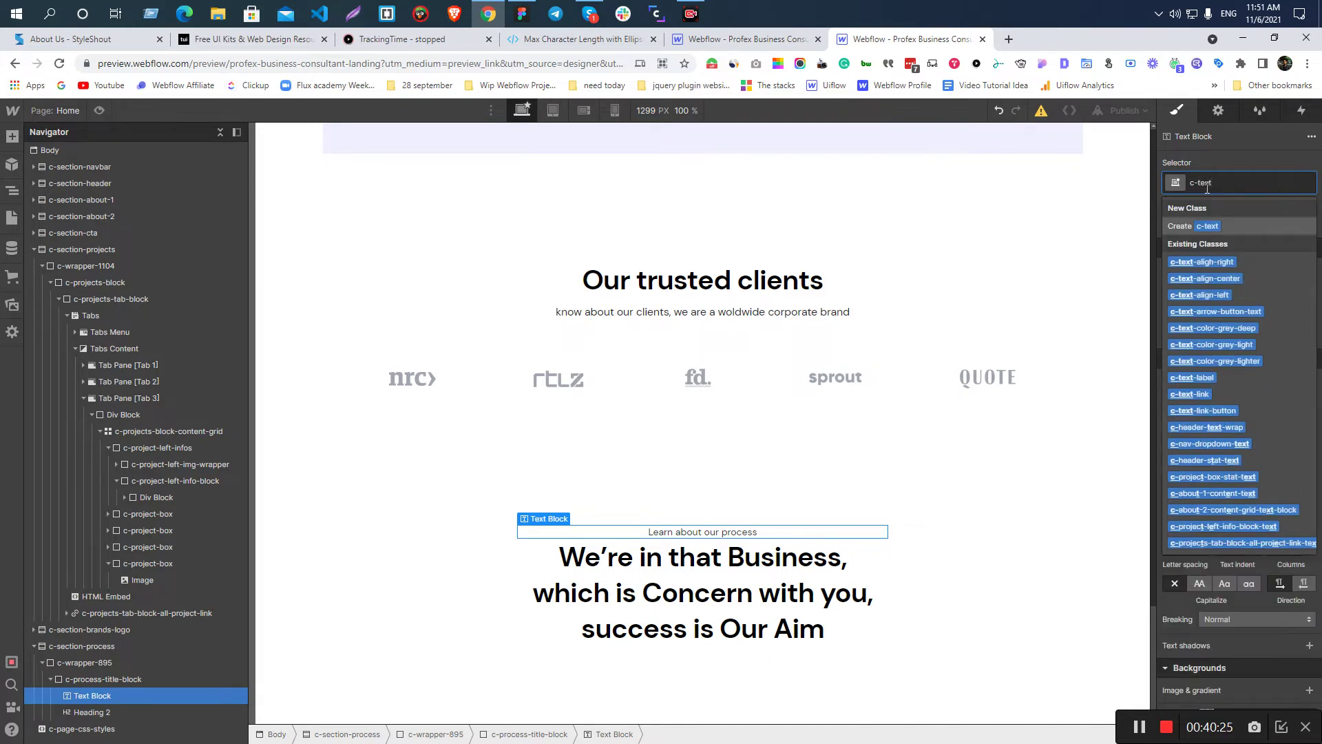
left_click(1196, 377)
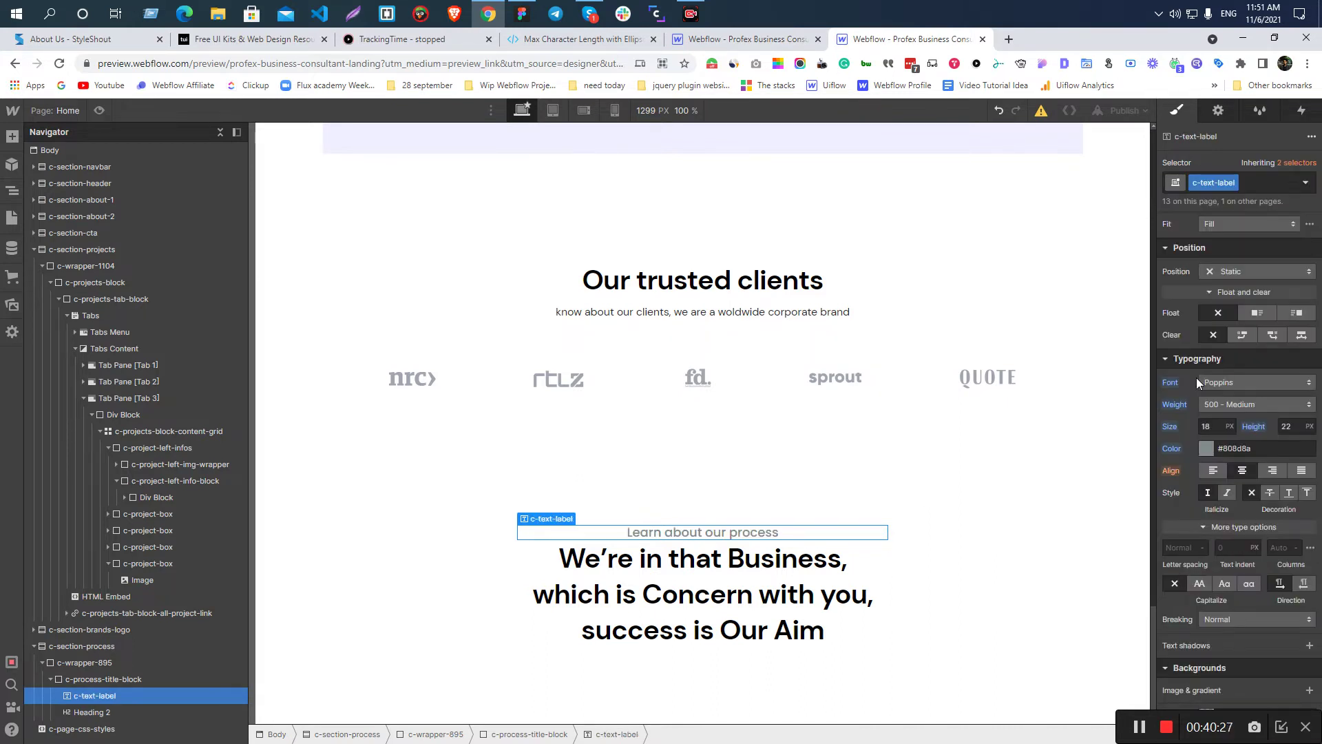
- Compare the process heading's typography in Figma with the H2 heading's settings in Webflow
key("alt+Tab")
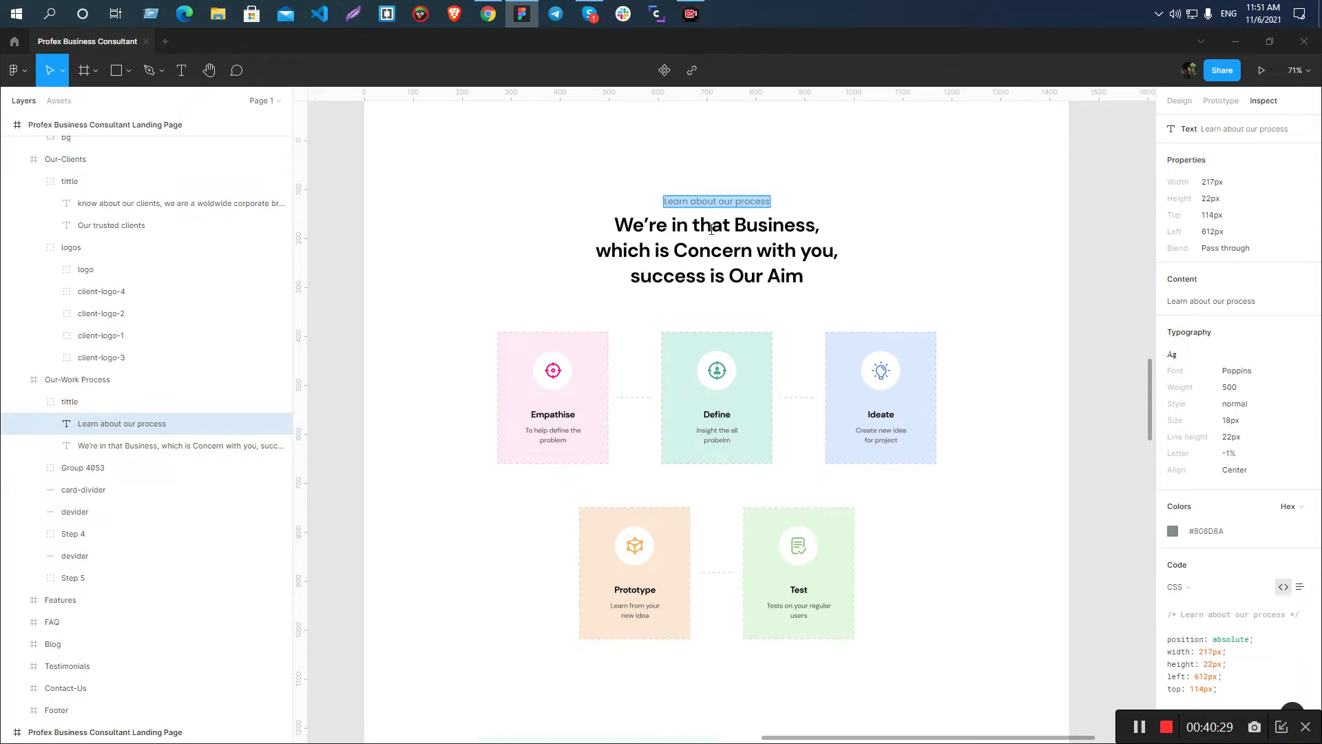
left_click(711, 229)
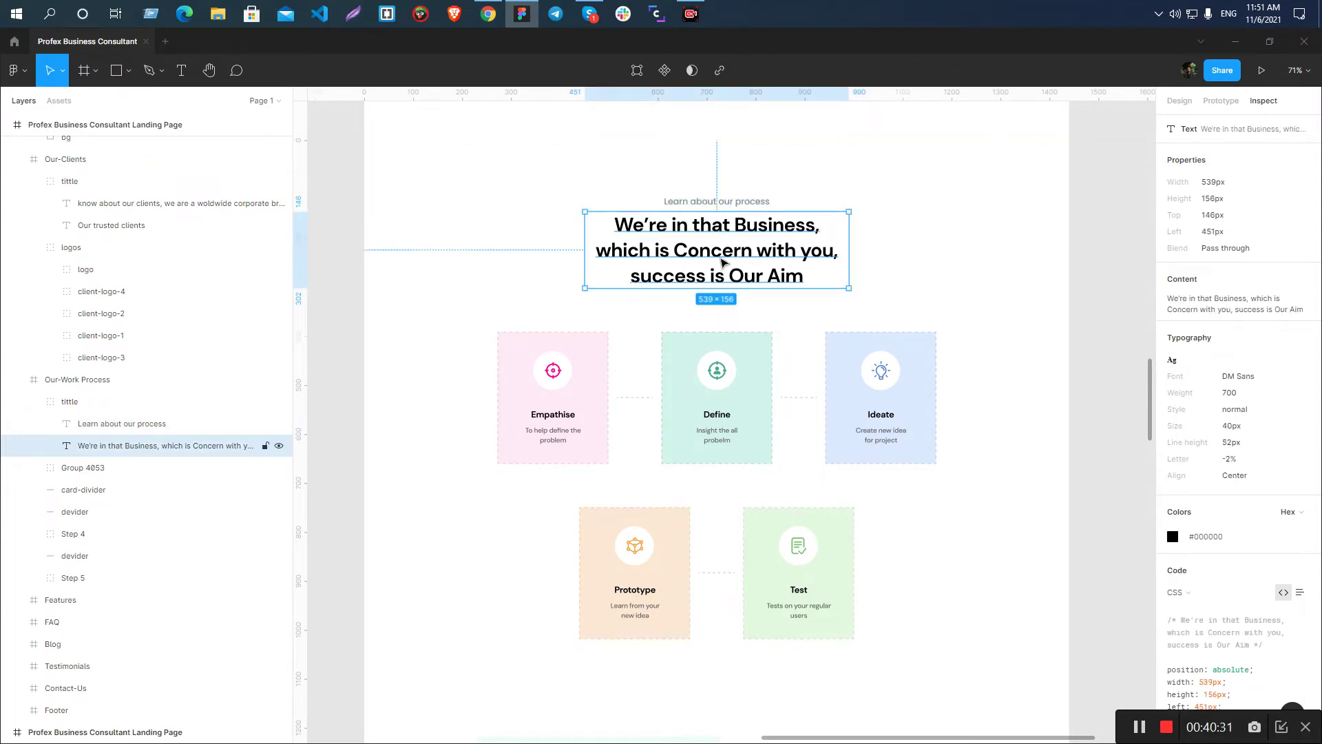
key("alt+Tab")
left_click(739, 575)
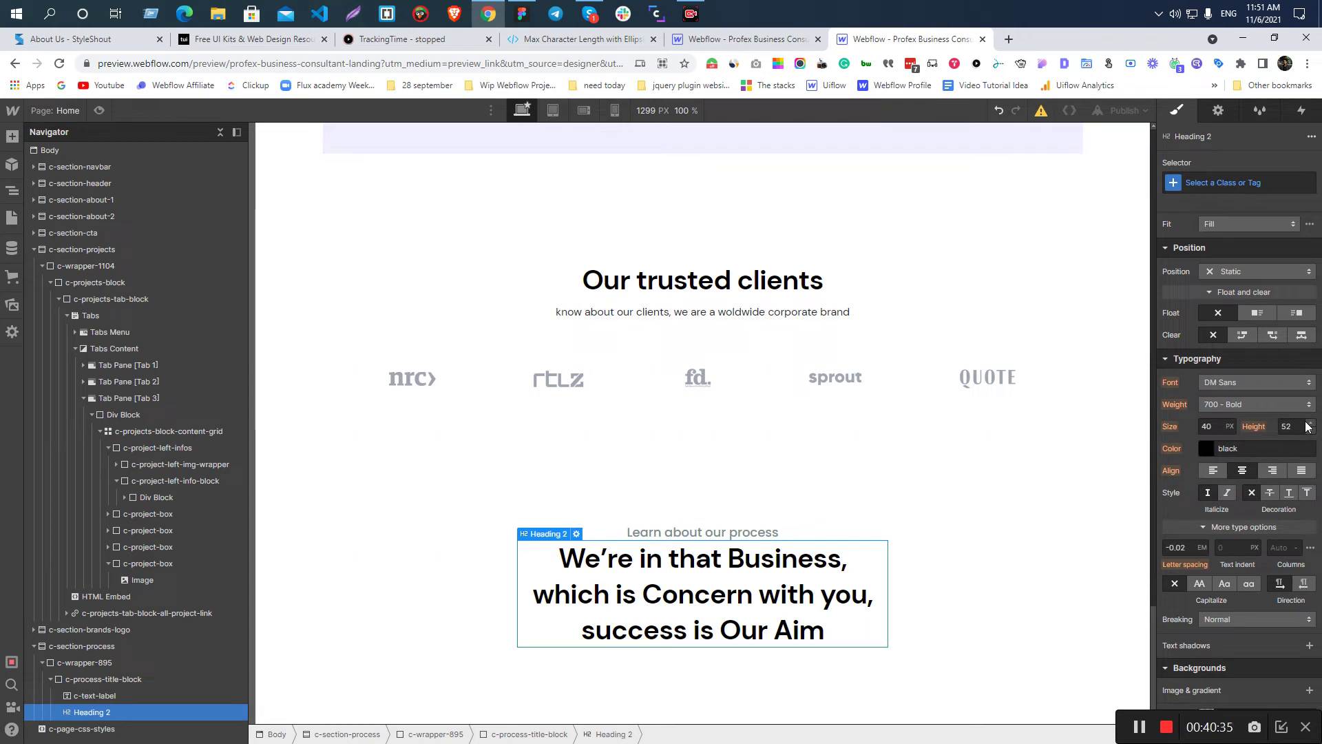
key("alt+Tab")
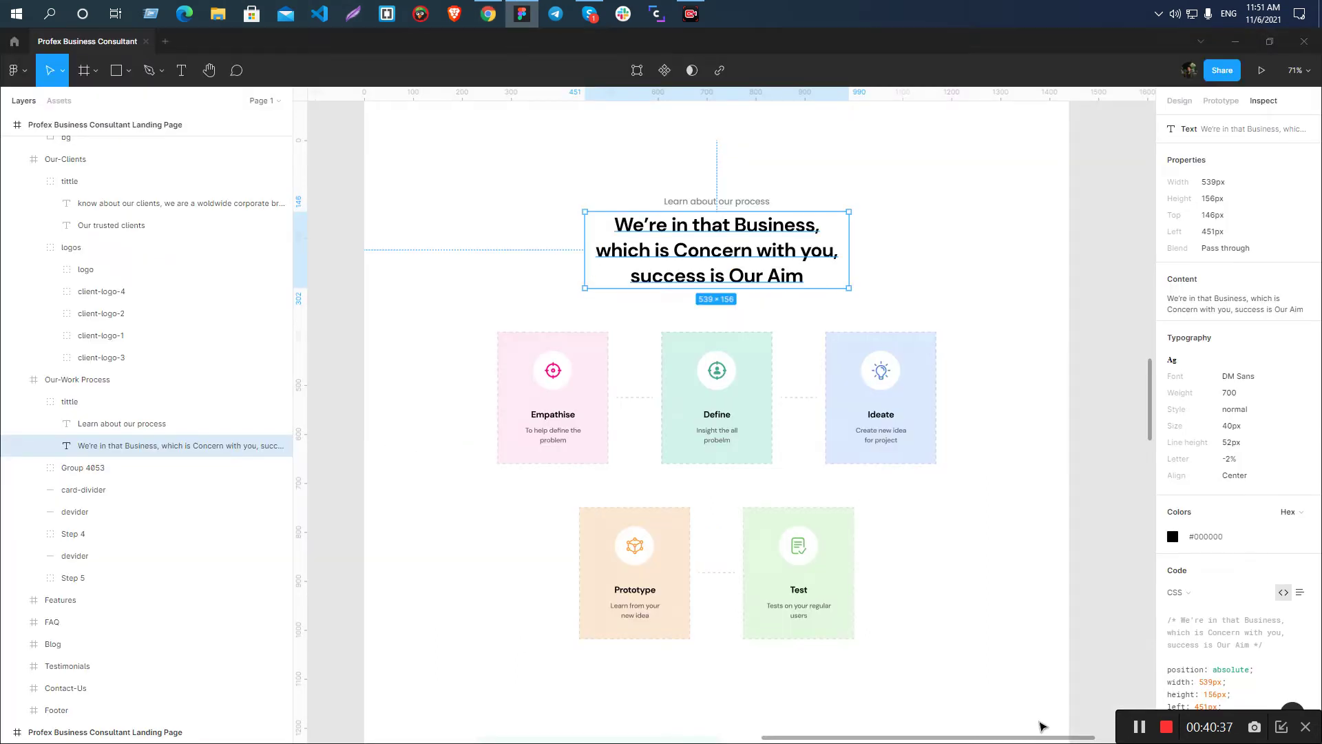
key("alt+Tab")
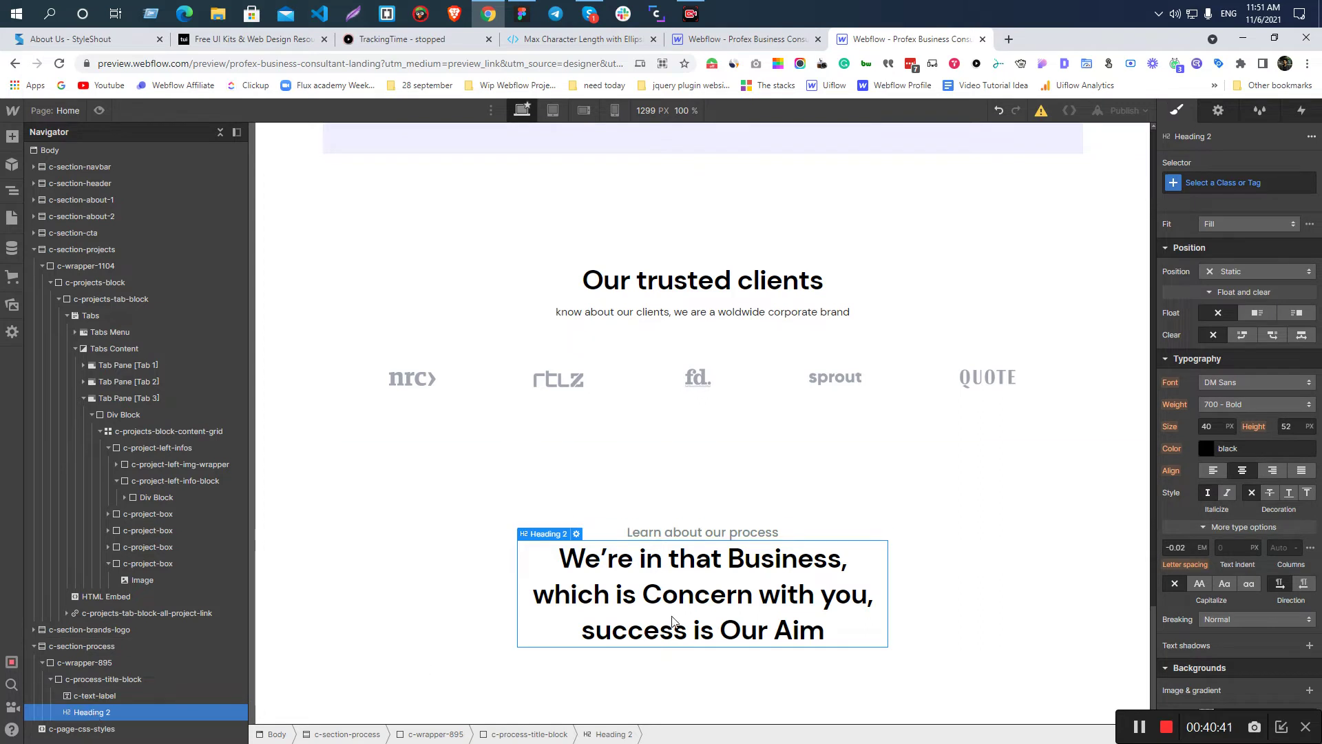
- Add a Div Block inside c-process-title-block, nest the process heading in it and start assigning it a class
key("ctrl+e")
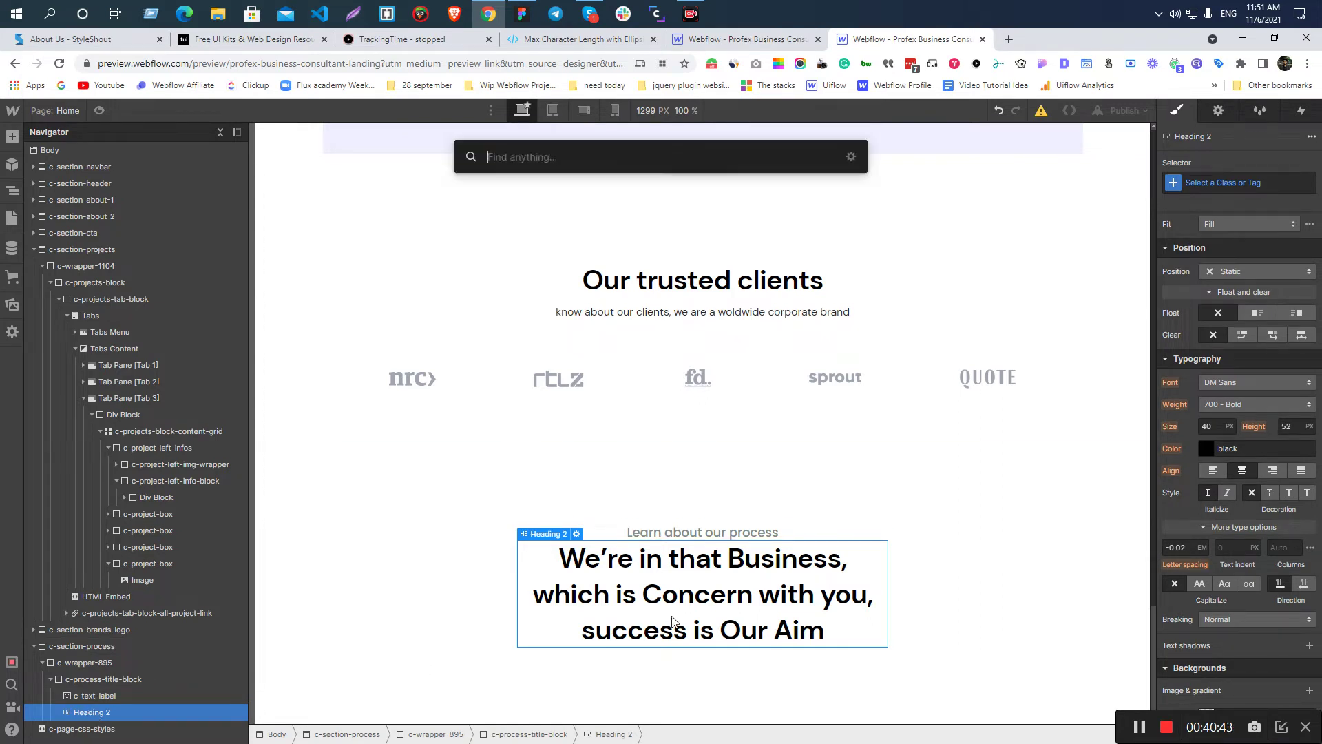
left_click(590, 217)
left_click(86, 712)
left_click(86, 728)
left_click(86, 712)
left_click_drag(81, 729, 83, 724)
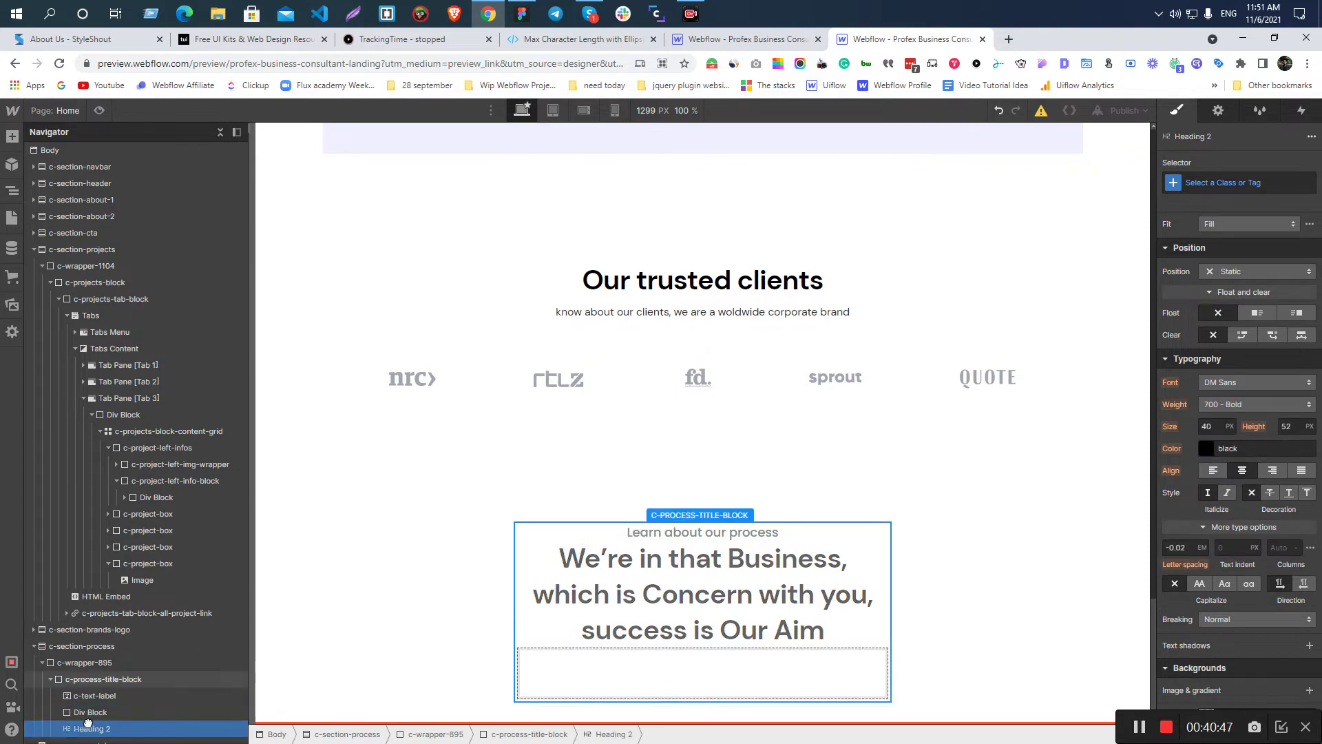
left_click(91, 712)
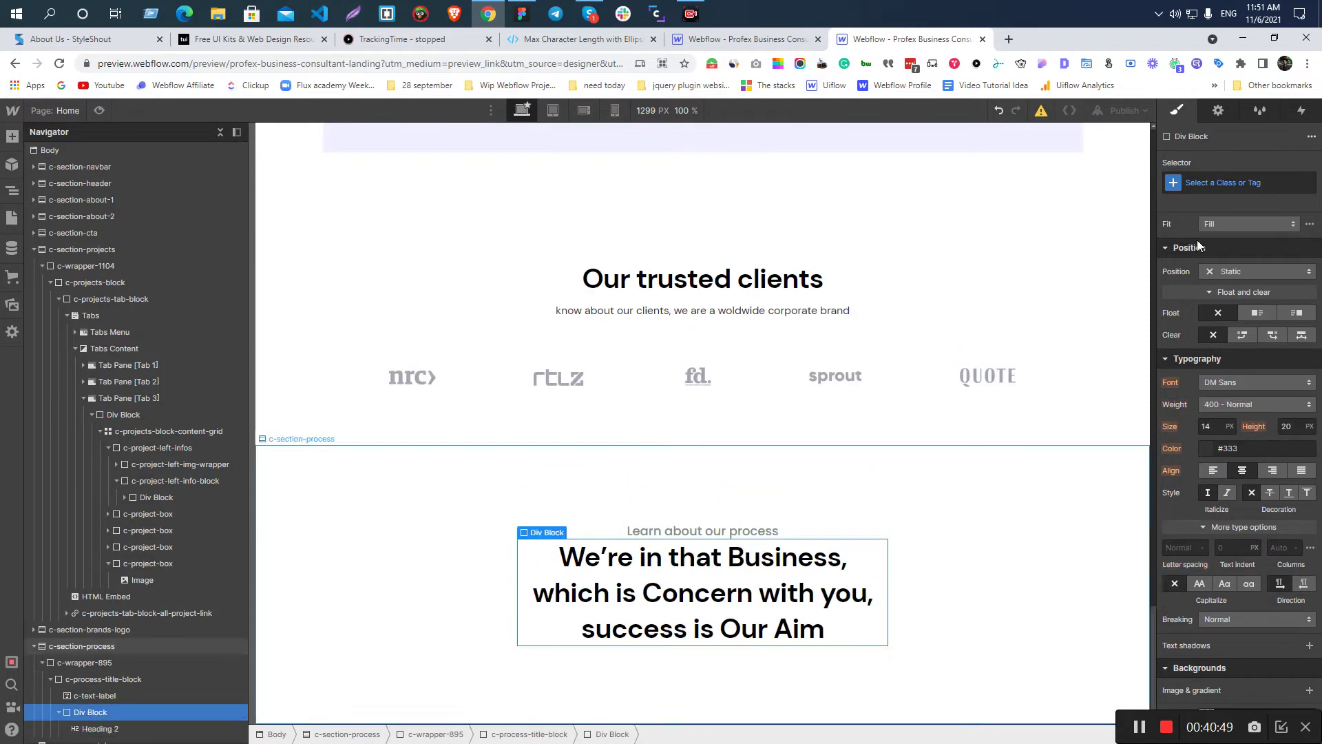
left_click(1201, 182)
type("c")
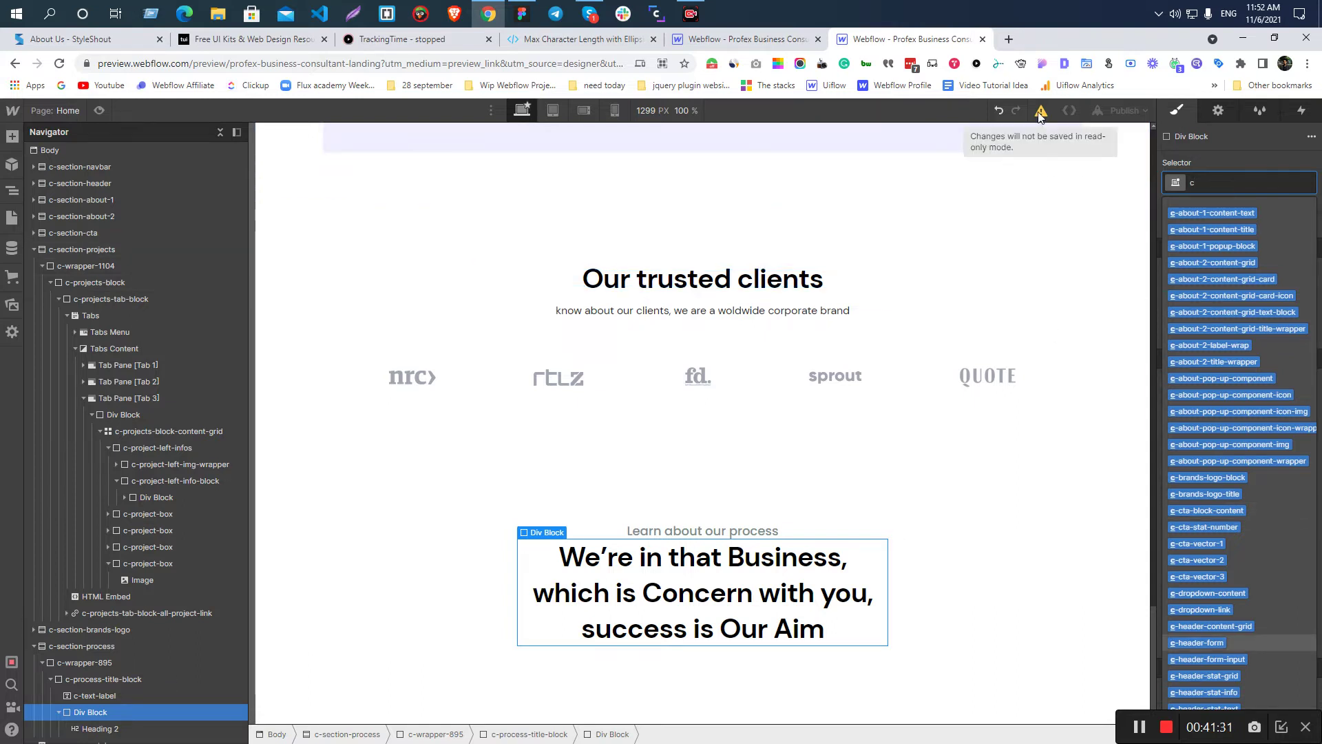
- Close the read-only preview and return to c-section-process in the editable Webflow project
left_click(982, 39)
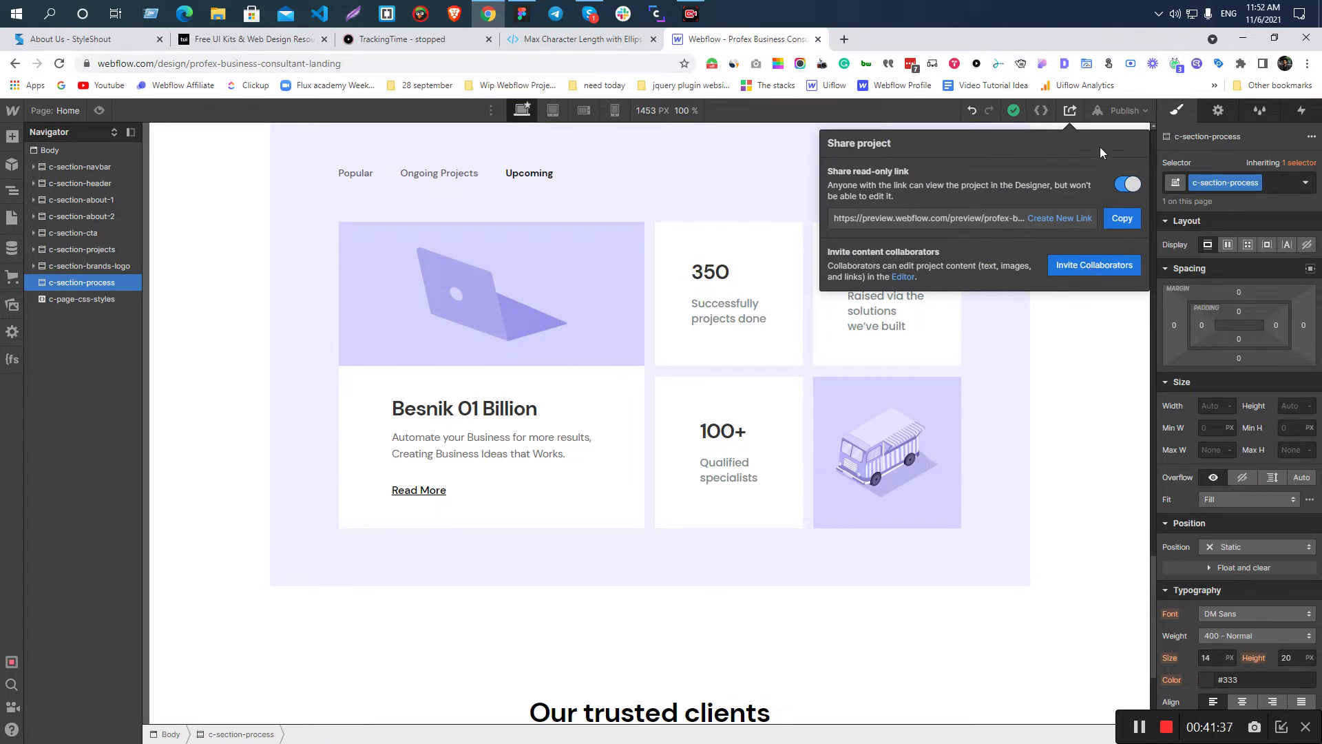
left_click(1123, 110)
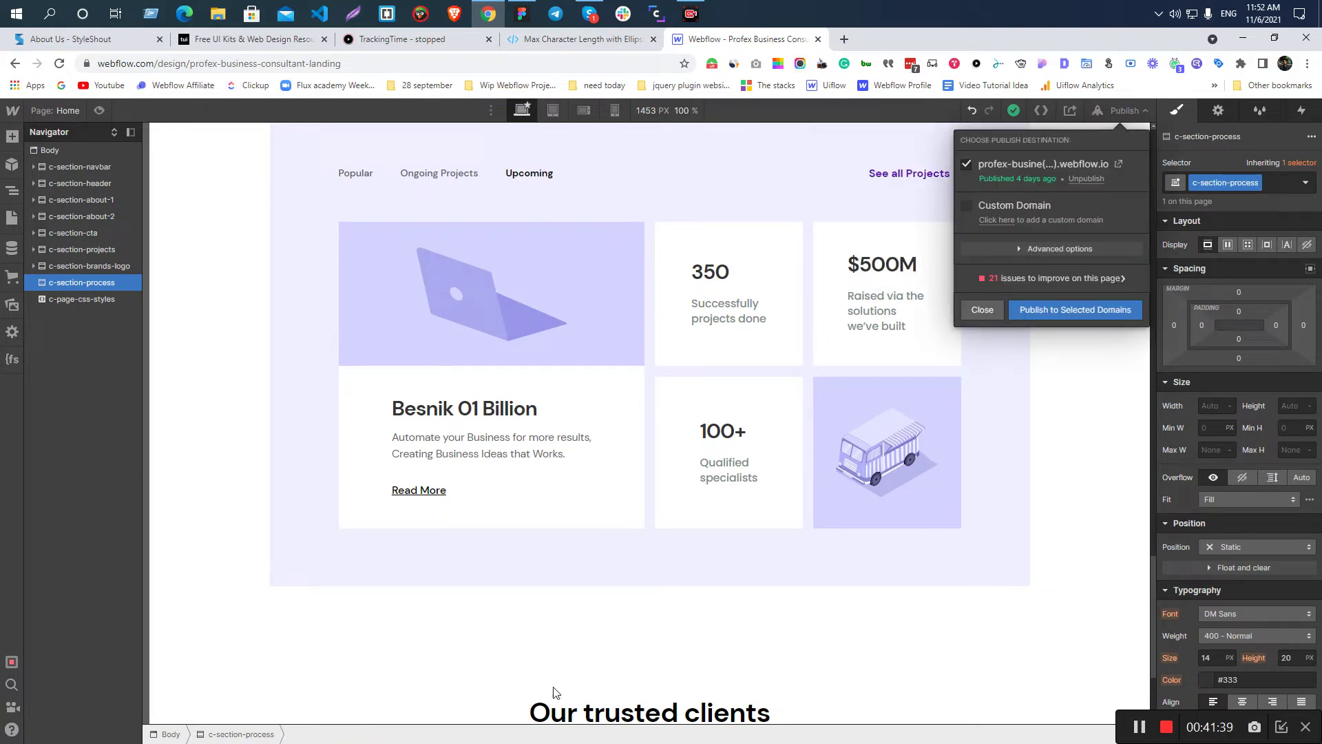
scroll(428, 684, "down", 3)
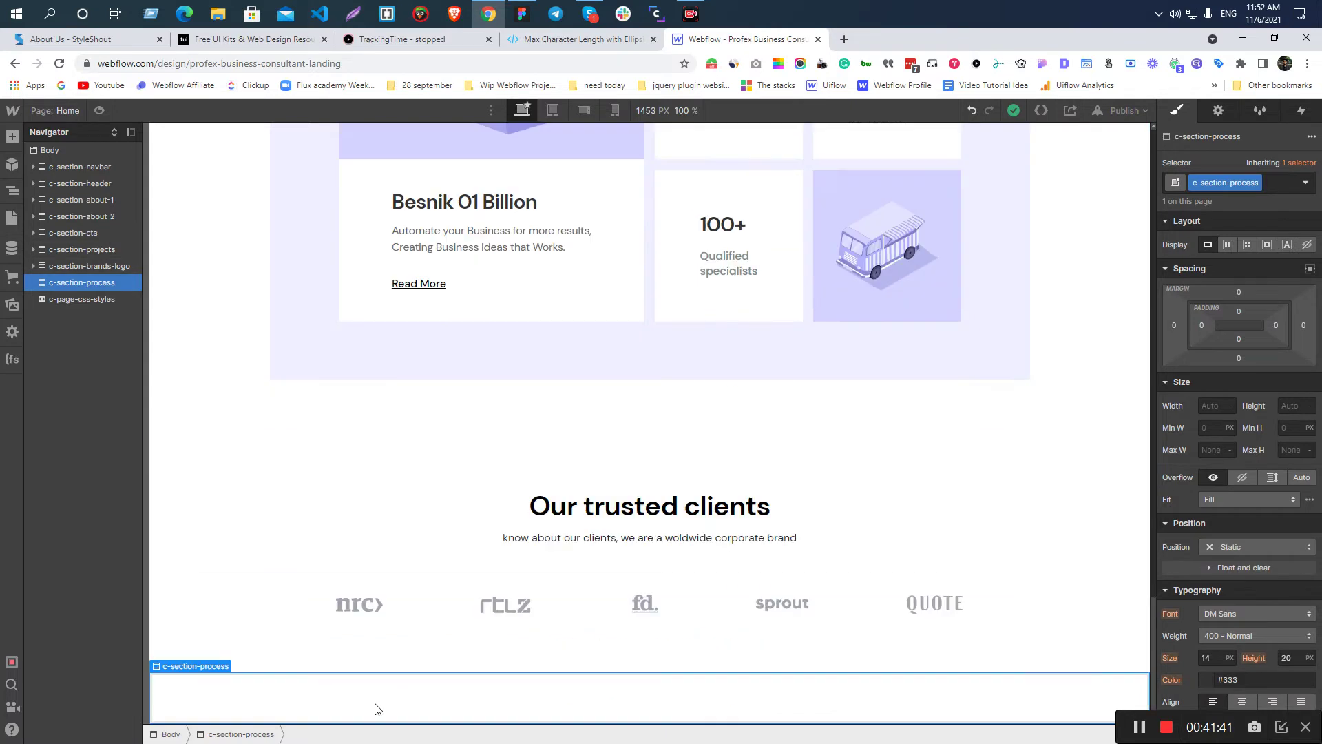
- Set c-section-process's top padding to 114 px and bottom padding to 113 px
left_click(1240, 312)
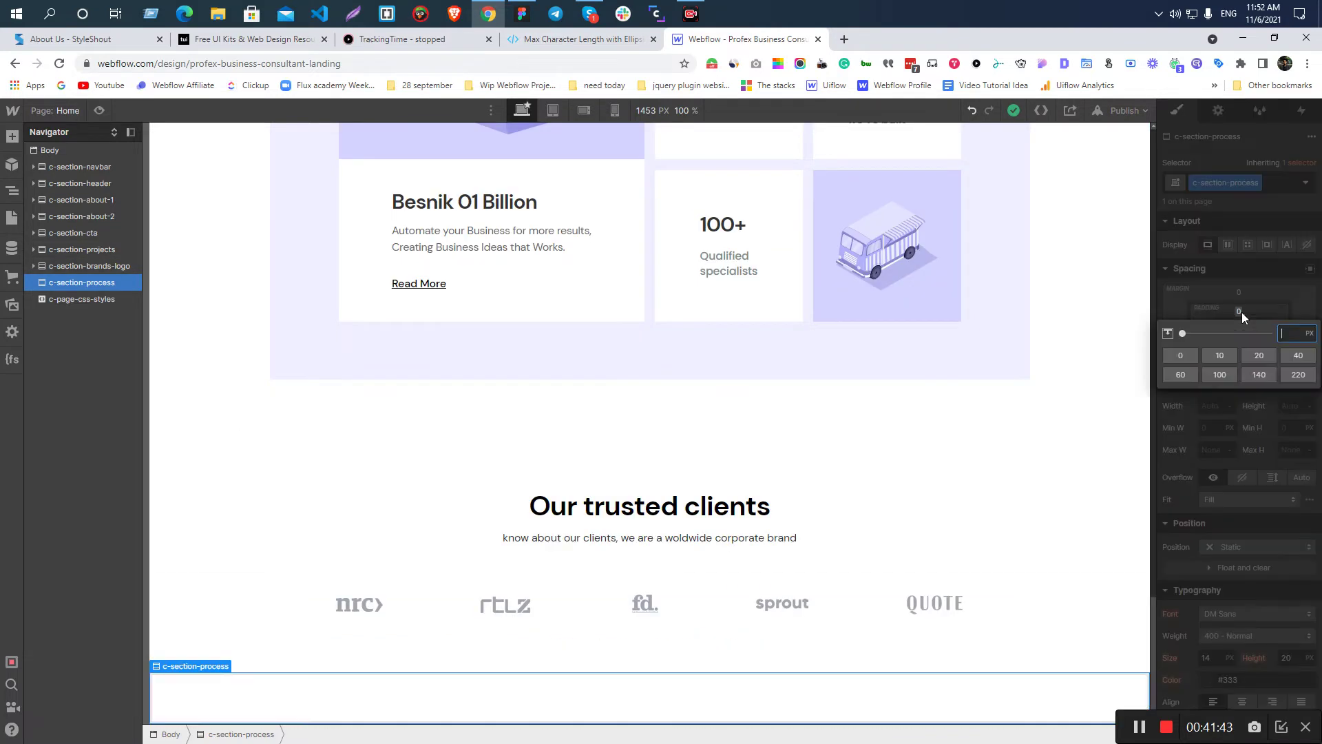
type("114")
key("Return")
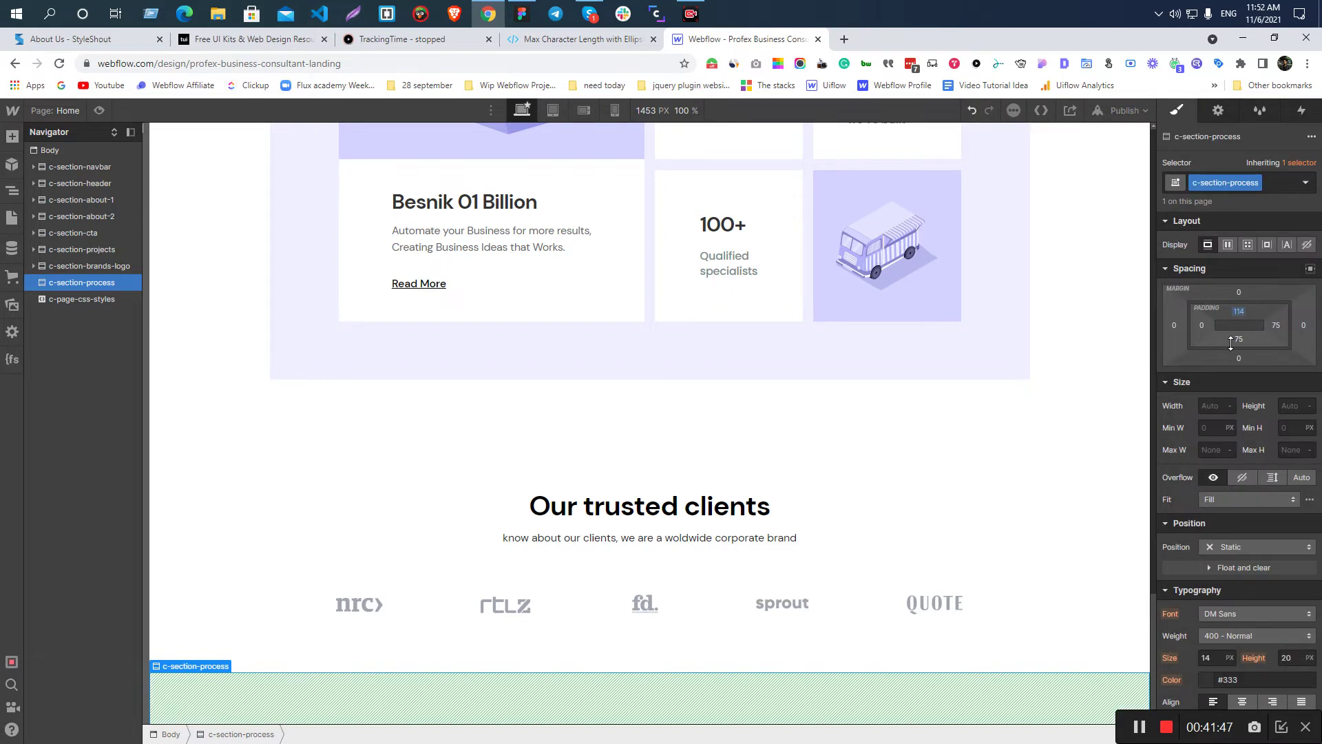
left_click(1234, 336)
type("11")
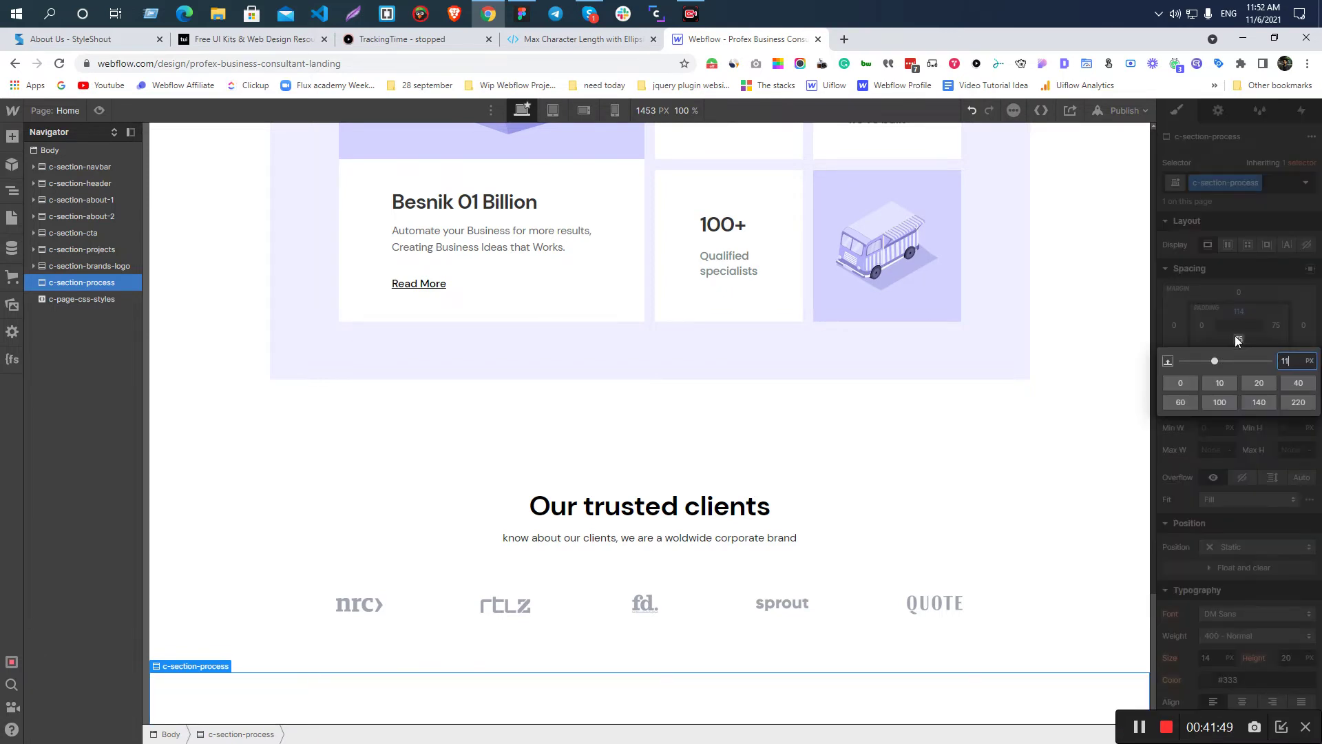
type("3")
key("Return")
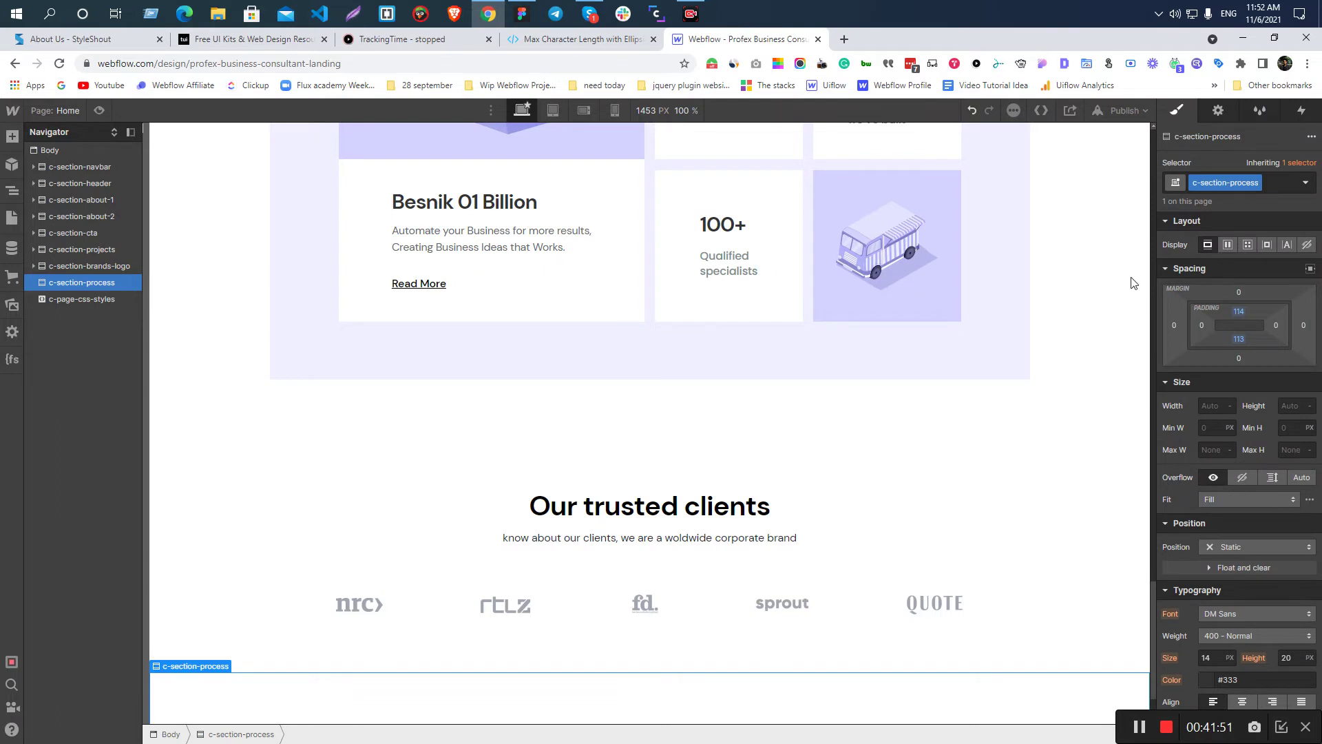
- Set the left and right padding of c-section-process to 30 px
left_click_drag(1206, 340, 1217, 341)
left_click(1200, 325)
type("30")
key("Return")
left_click(1276, 325)
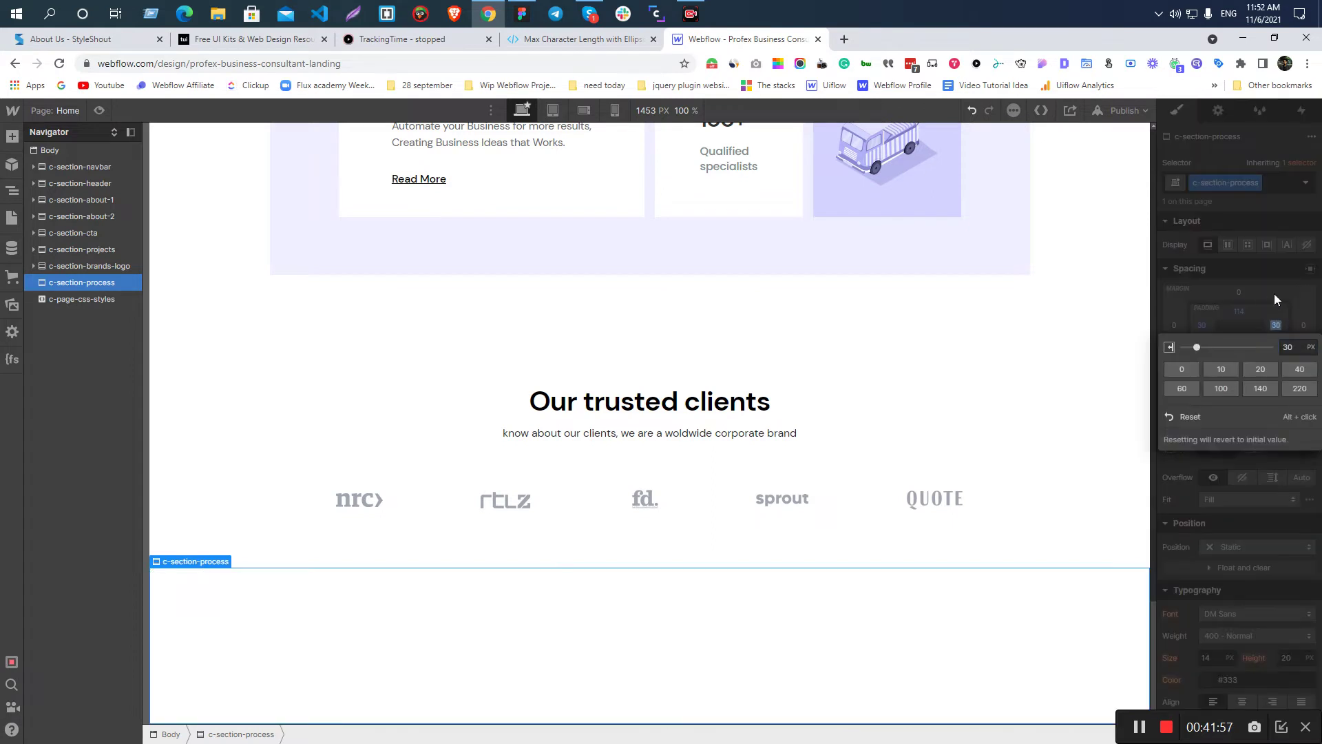
- Add a Div Block inside c-section-process and apply the existing c-wrapper-911 class to it
key("ctrl+e")
type("d")
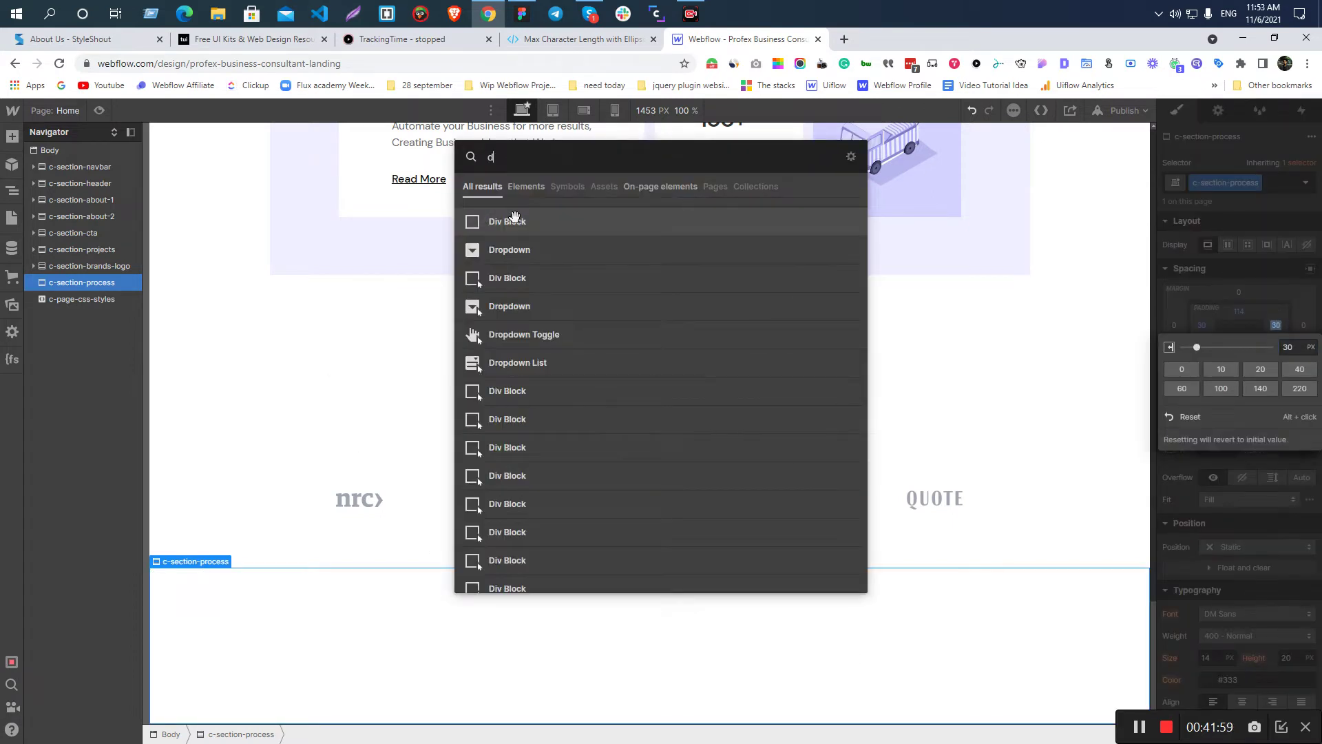
key("Return")
left_click(1231, 182)
type("c-wraooer")
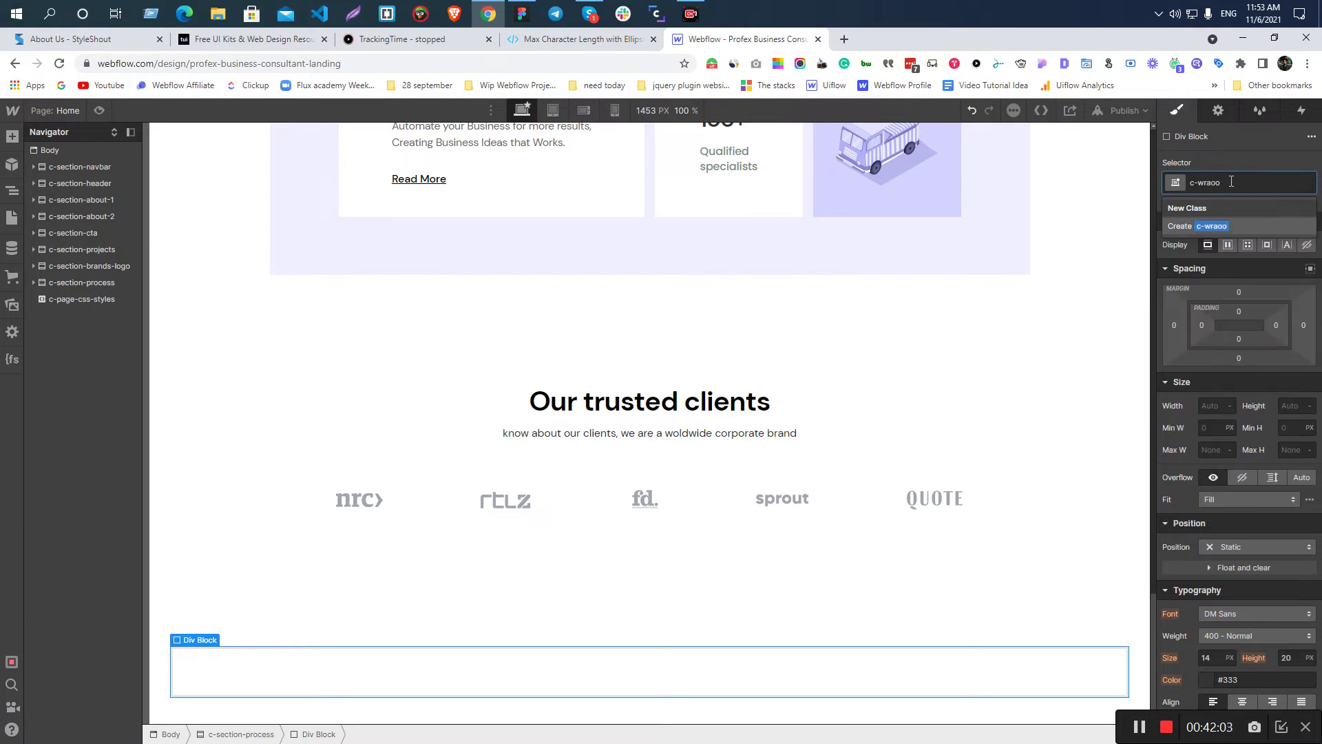
key("BackSpace")
key("BackSpace")
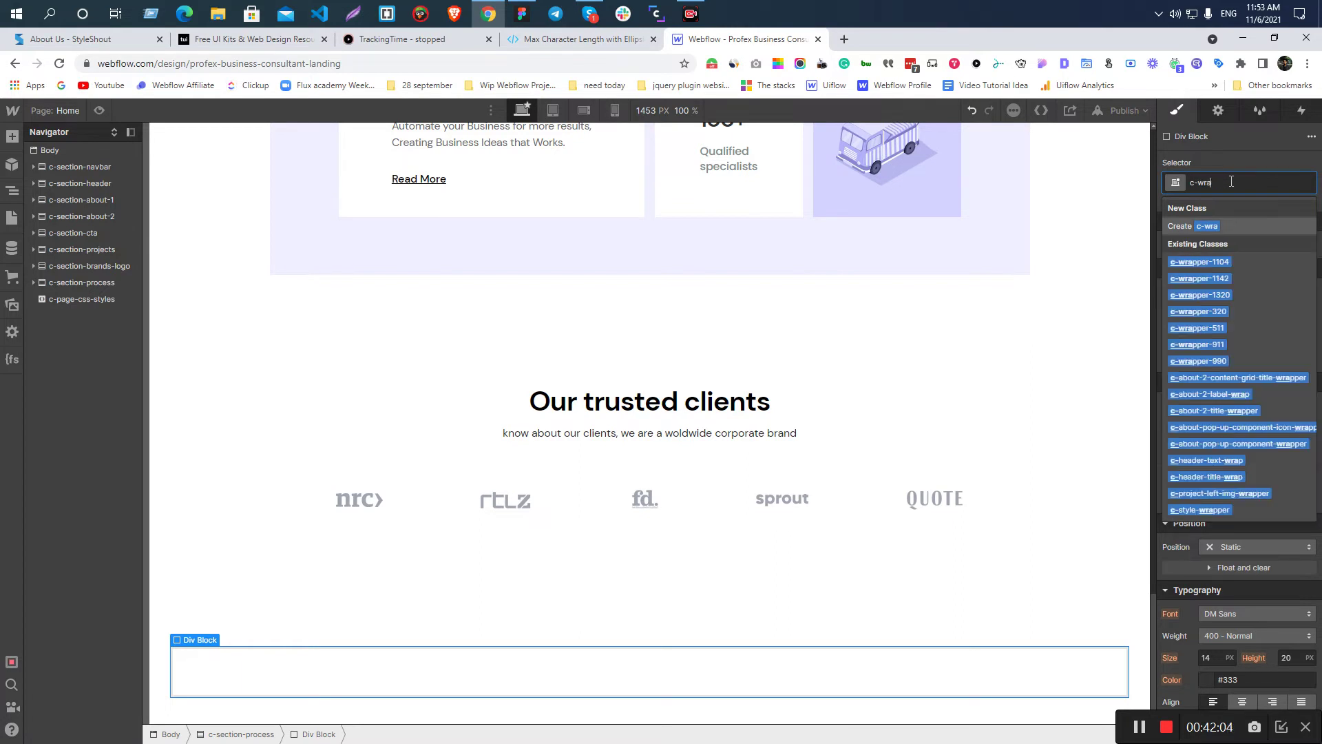
left_click(1215, 344)
- Duplicate the wrapper's class as c-wrapper-895 and set its maximum width to 895 px
left_click(1243, 182)
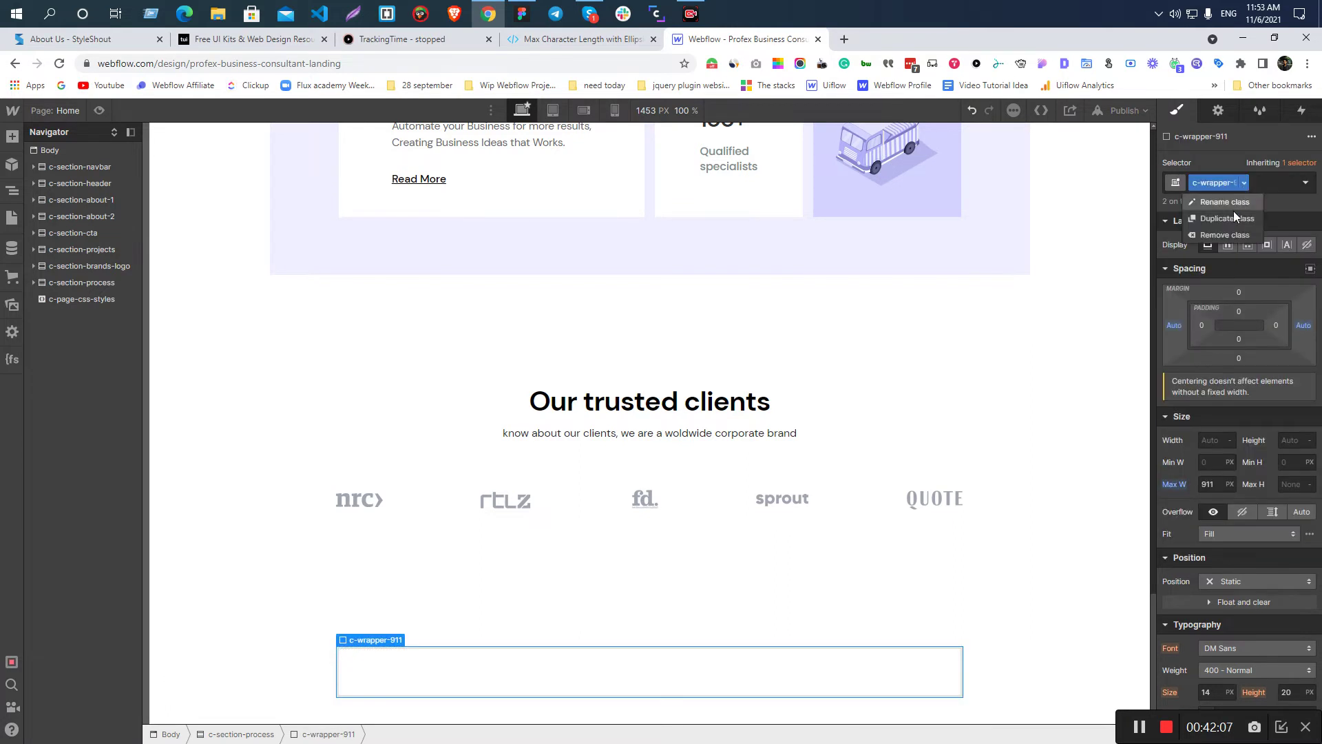
left_click(1226, 219)
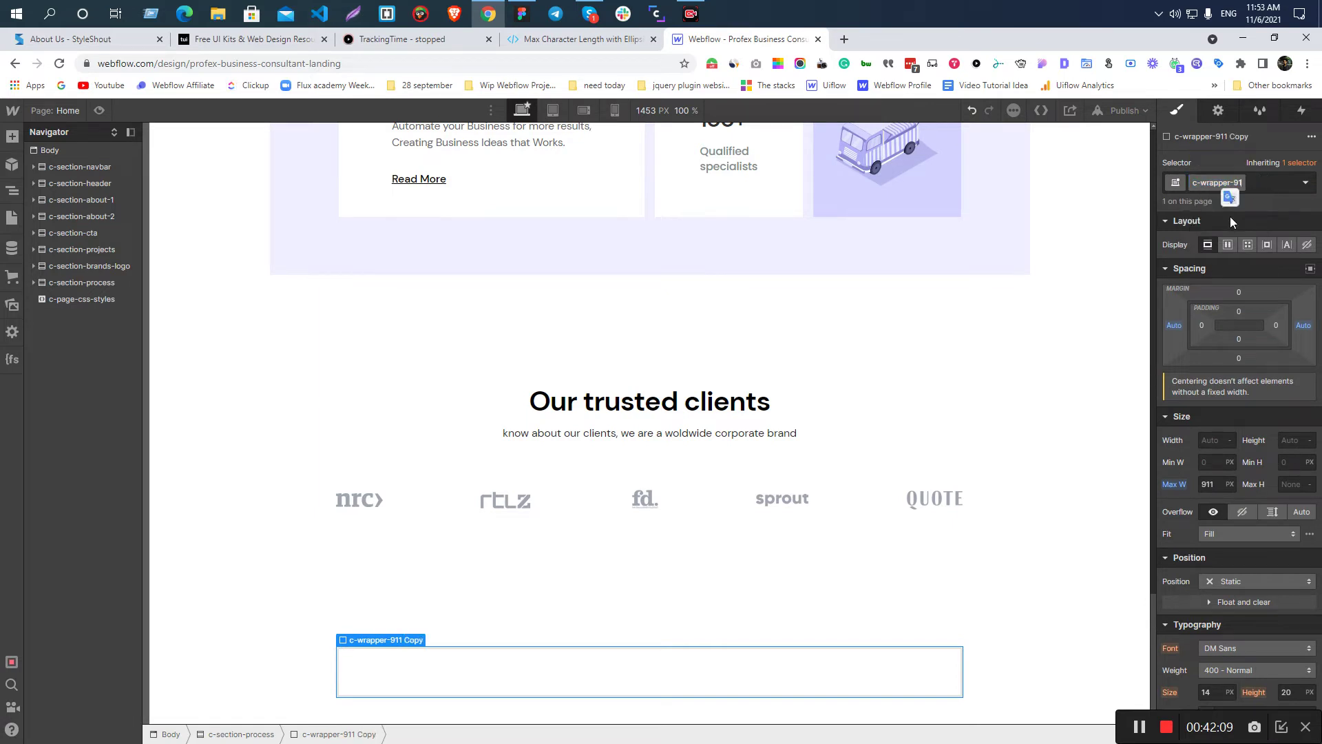
type("c-wrapper-895")
key("Return")
left_click(1210, 485)
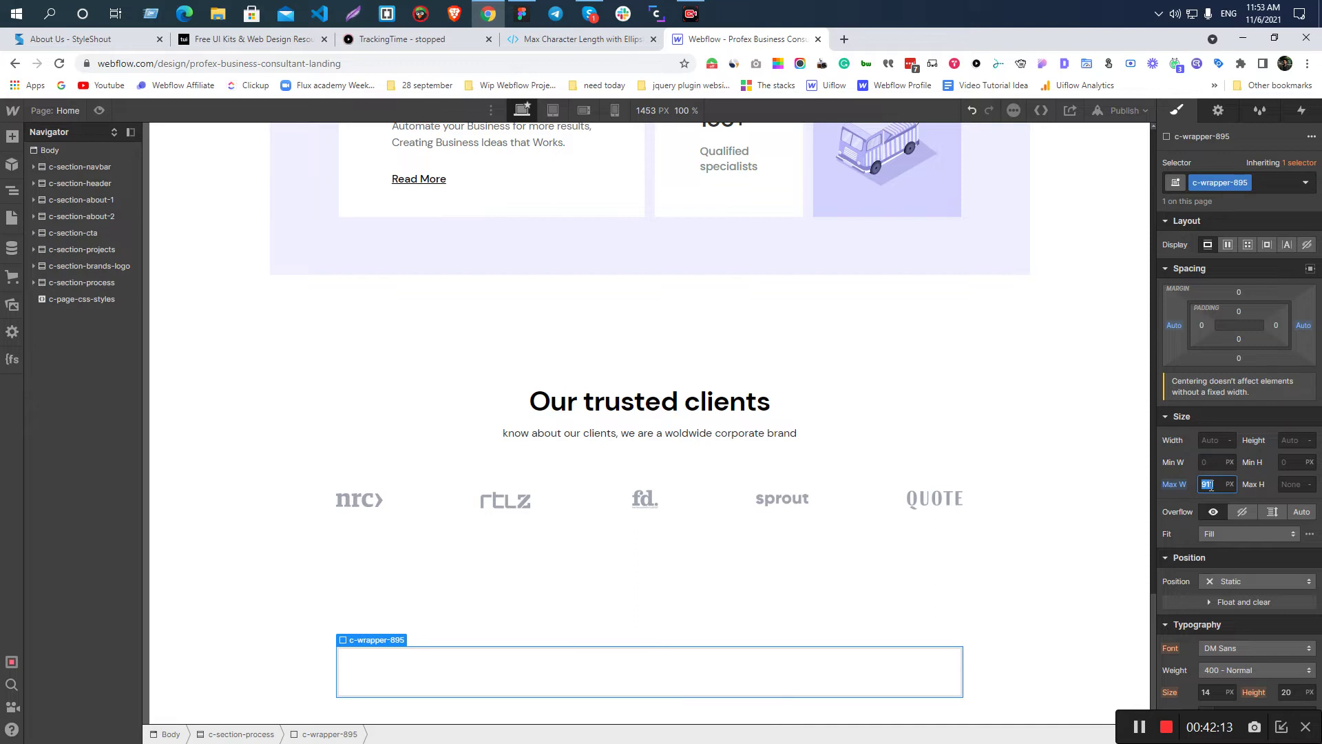
key("alt+Tab")
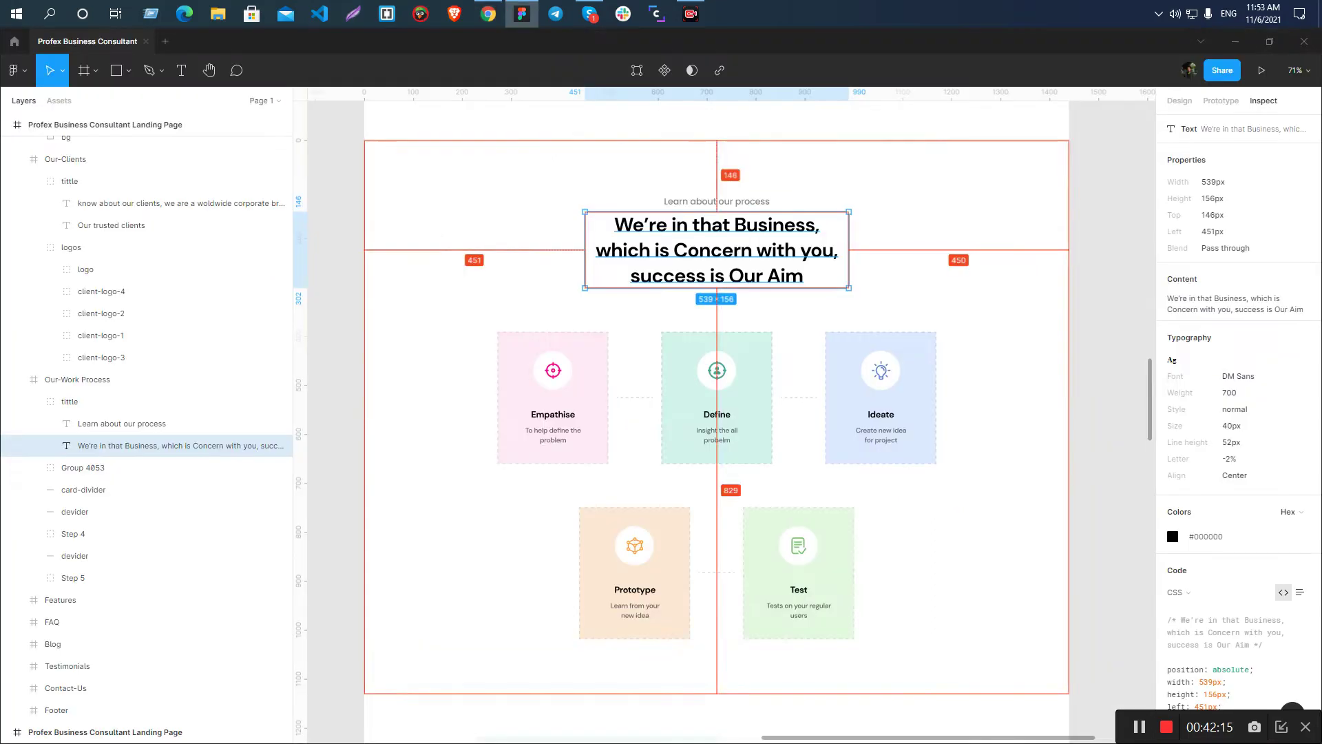
key("alt+Tab")
- Add a Div Block inside c-wrapper-895
key("ctrl+e")
type("d")
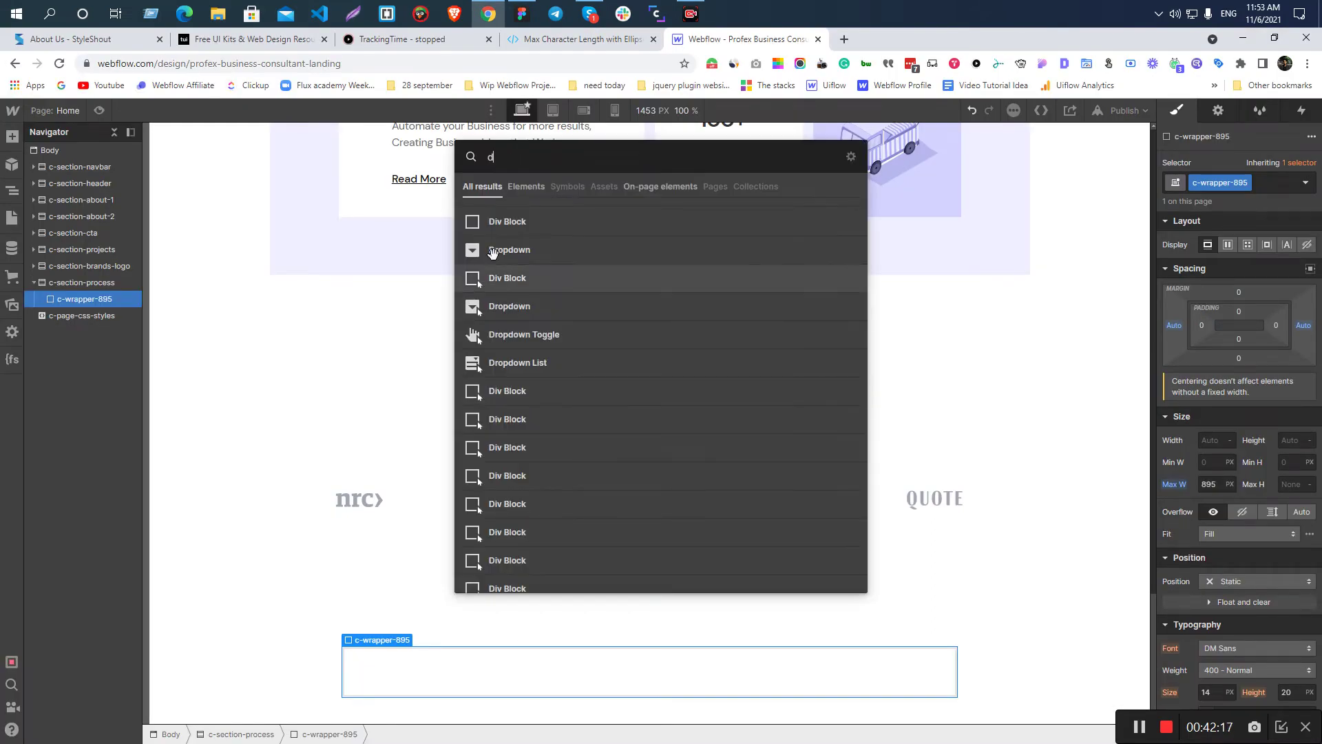
key("Escape")
- Switch to Figma, copy the "Learn about our process" label text and return to Webflow
key("alt+Tab")
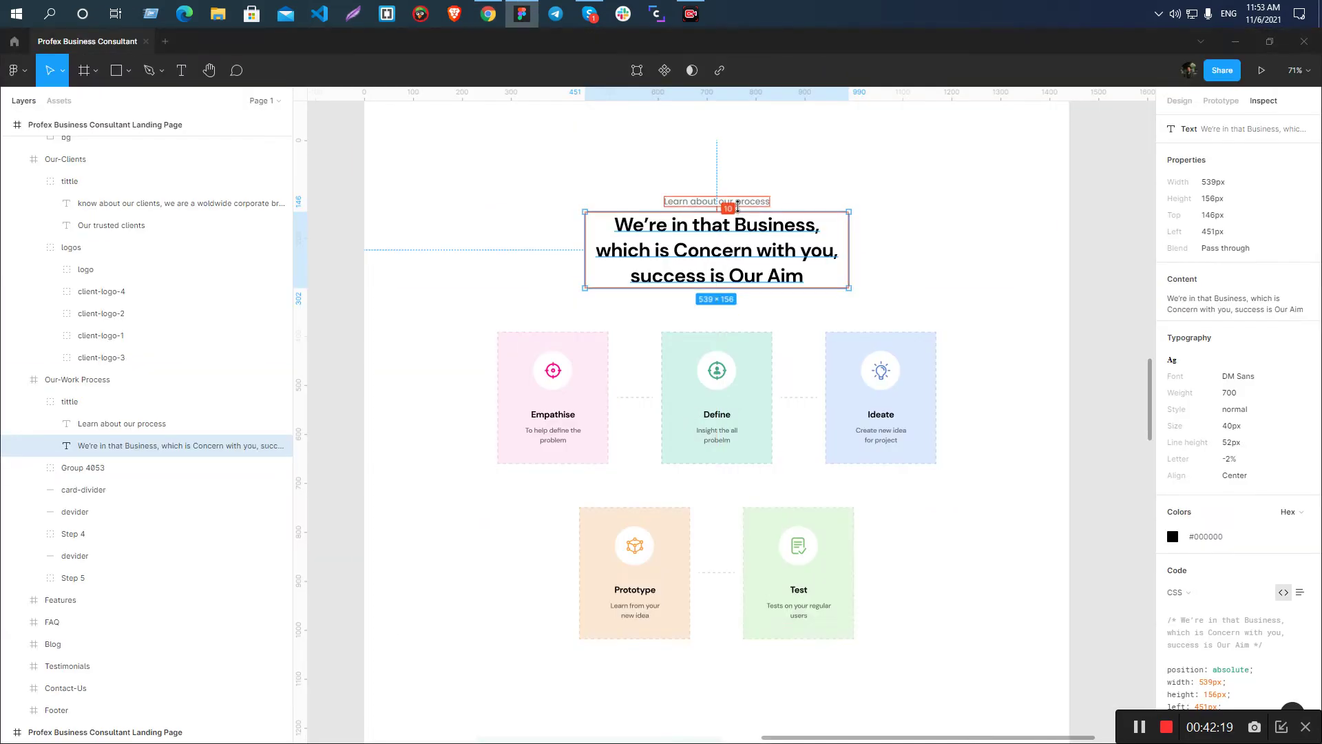
left_click(736, 201)
key("Return")
key("ctrl+c")
key("alt+Tab")
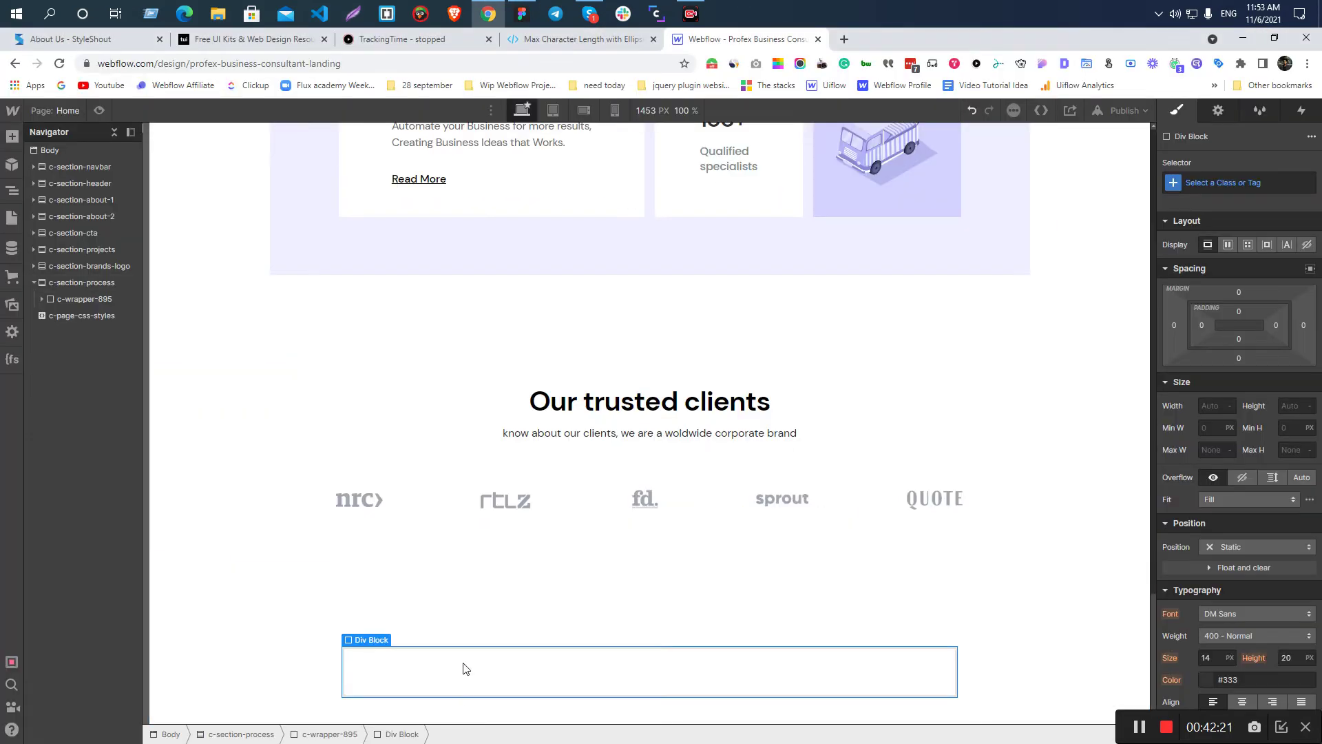
- Add a Text Block inside the new Div Block and replace its placeholder with "Learn about our process"
key("ctrl+e")
type("te")
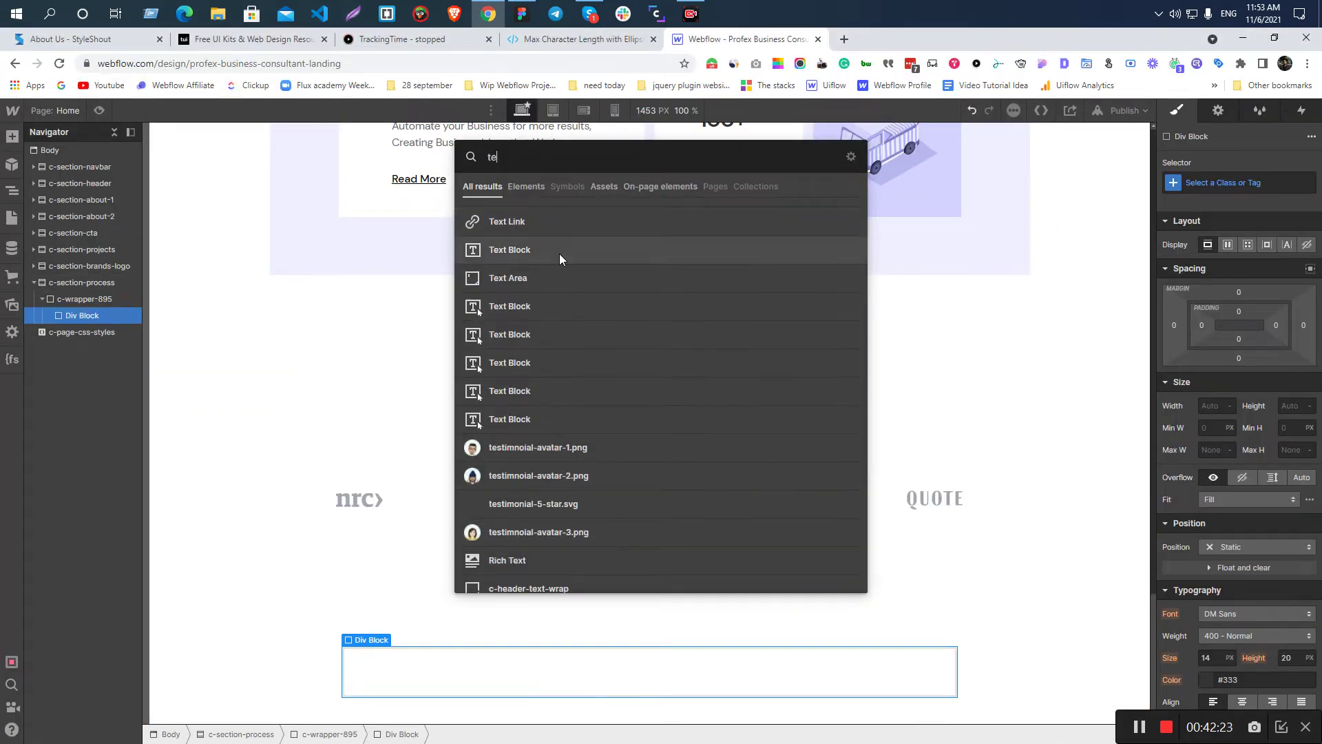
left_click(553, 250)
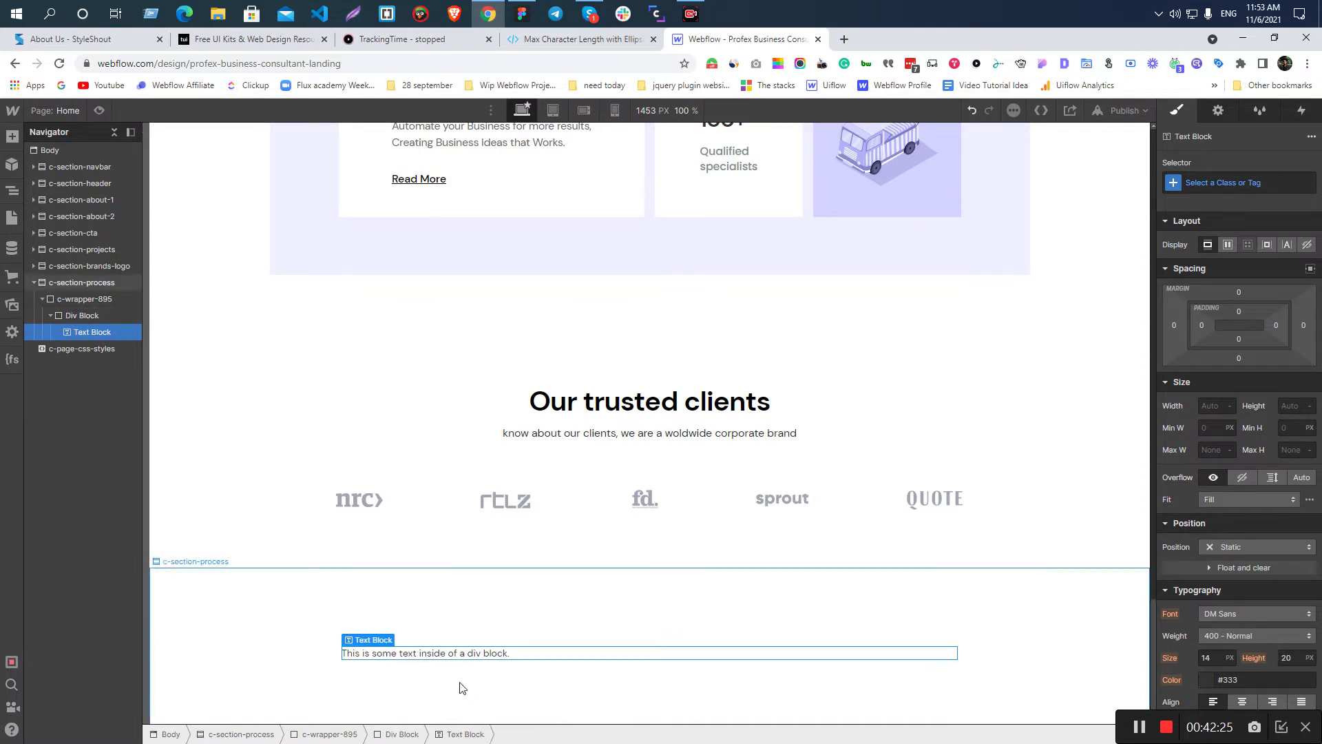
double_click(457, 653)
key("ctrl+v")
- Switch to Figma, copy the "We're in that Business, which is Concern with you, success is Our Aim" heading text and return to Webflow
key("alt+Tab")
left_click(682, 252)
key("Return")
key("ctrl+c")
key("alt+Tab")
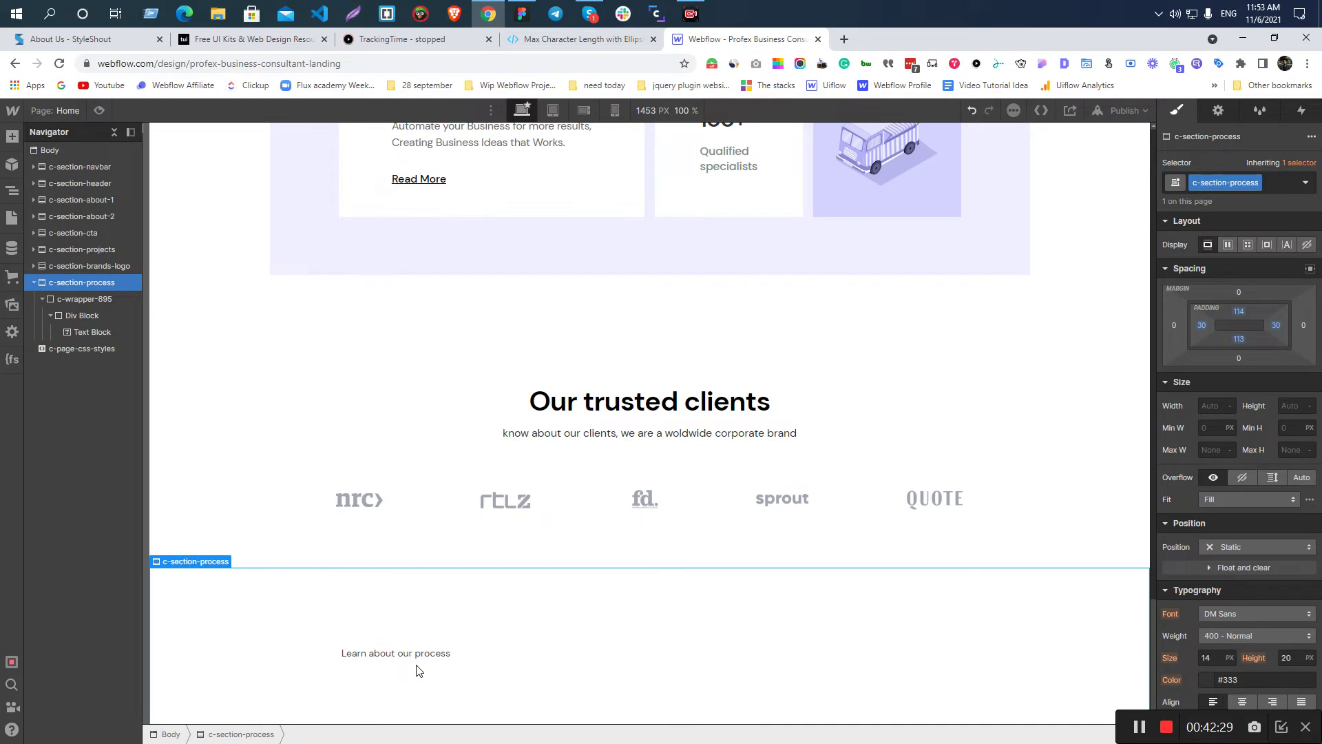
- Add an H2 heading below the label Text Block and fill it with the copied process heading text
left_click(421, 661)
key("ctrl+e")
type("h")
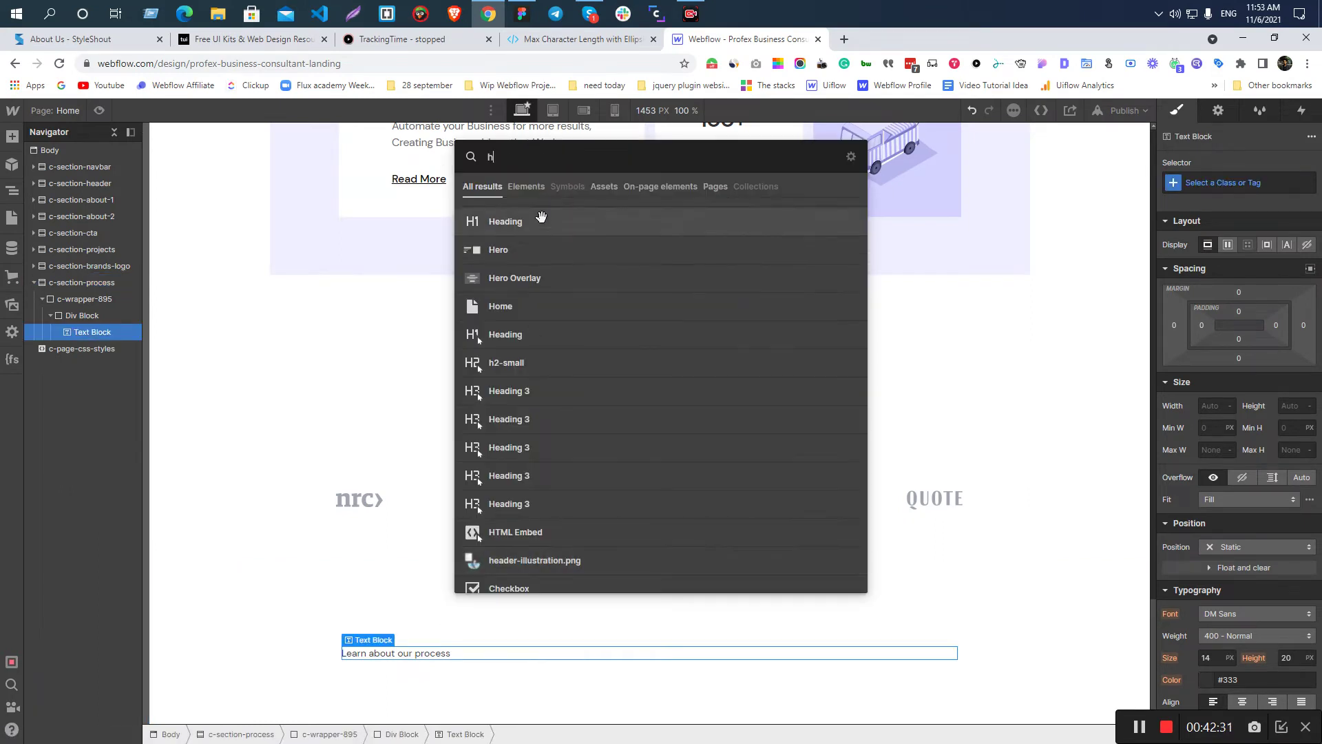
key("Return")
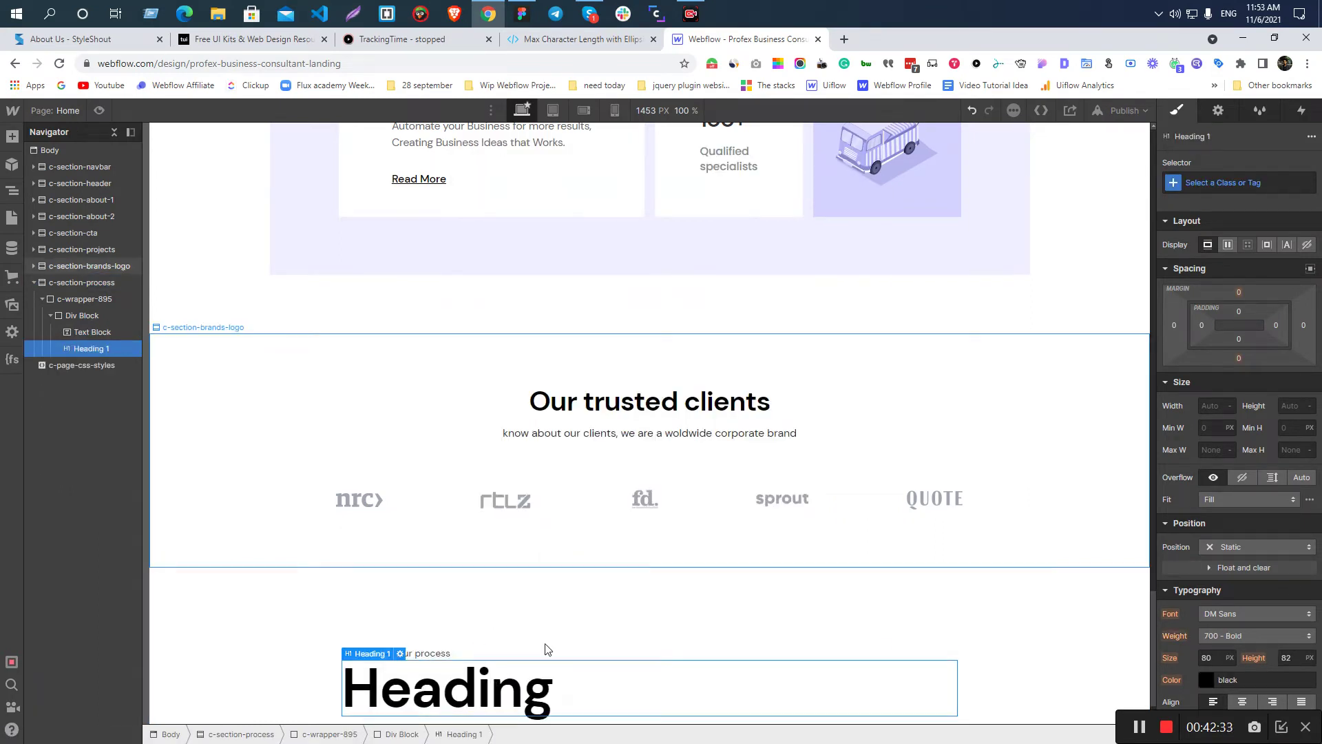
double_click(402, 660)
key("Escape")
left_click(404, 654)
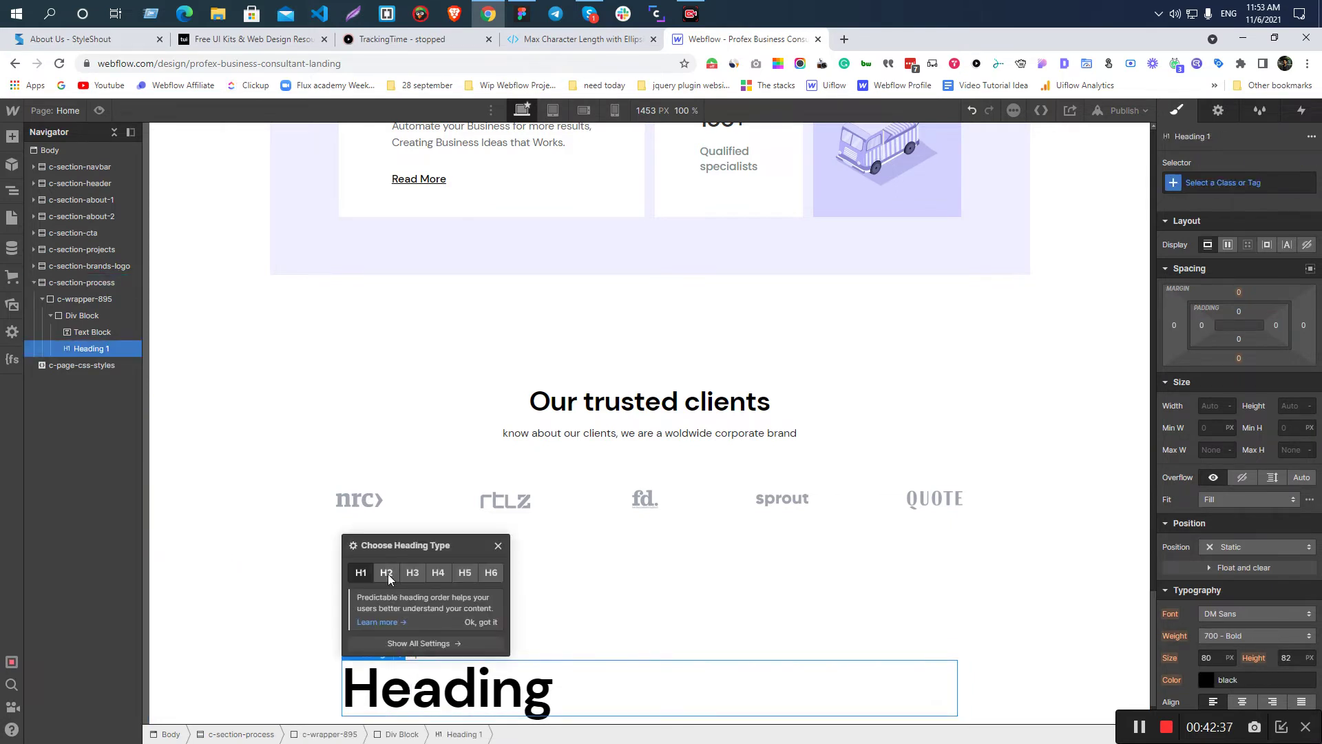
left_click(389, 577)
double_click(428, 672)
key("ctrl+v")
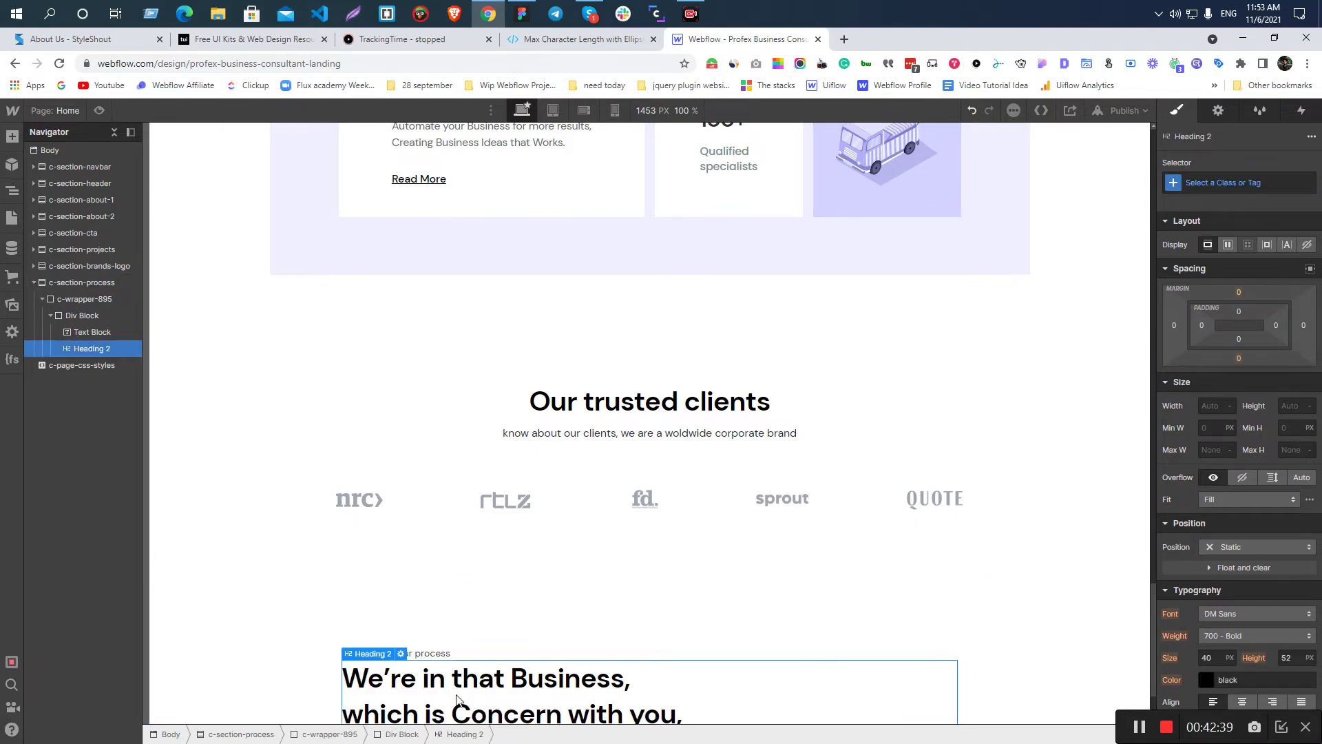
- Switch to Figma, inspect the process heading's width and return to Webflow
key("alt+Tab")
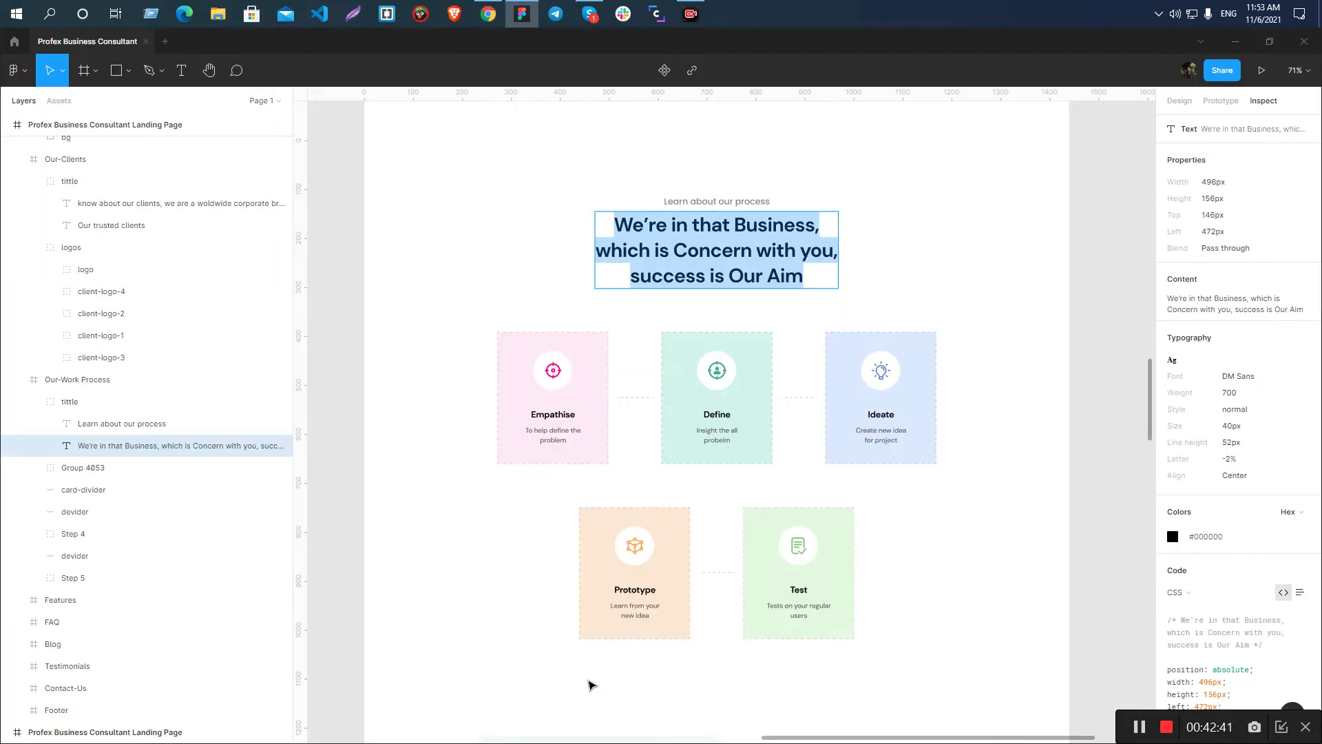
key("alt+Tab")
left_click(413, 653)
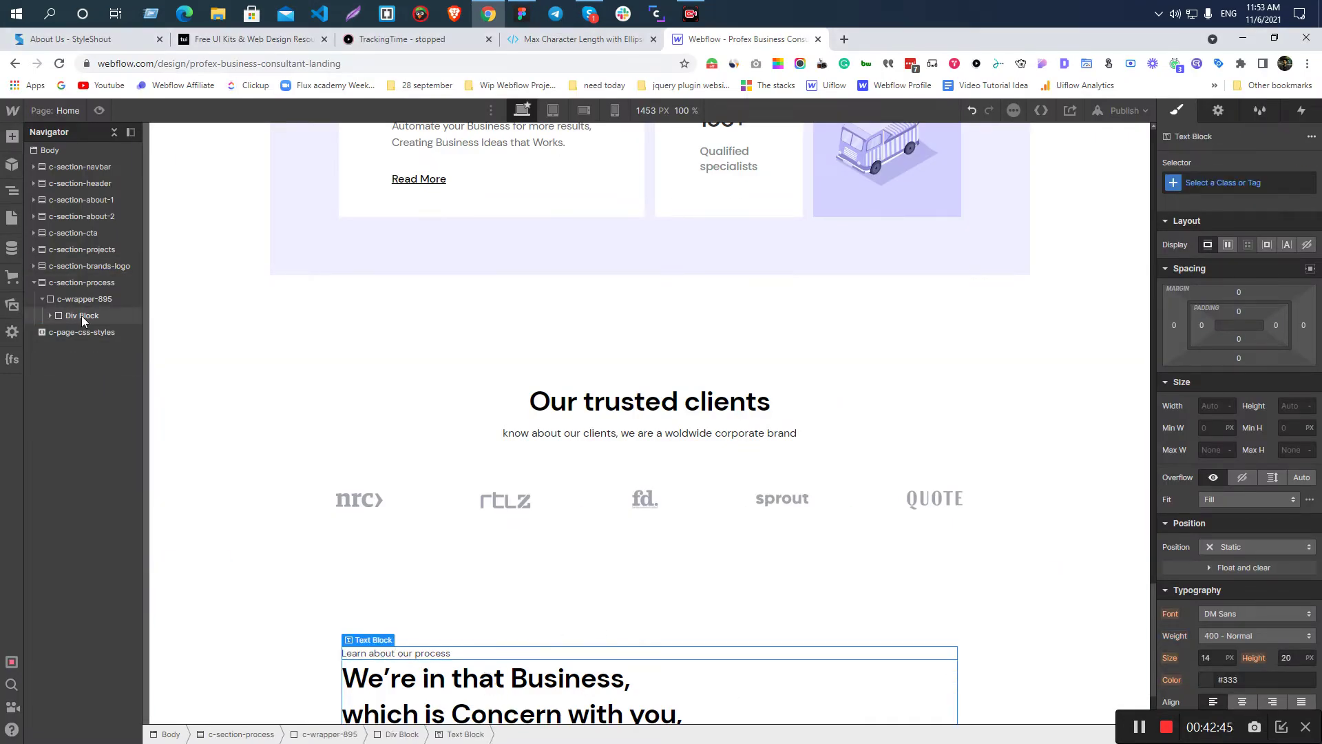
key("alt+Tab")
key("Escape")
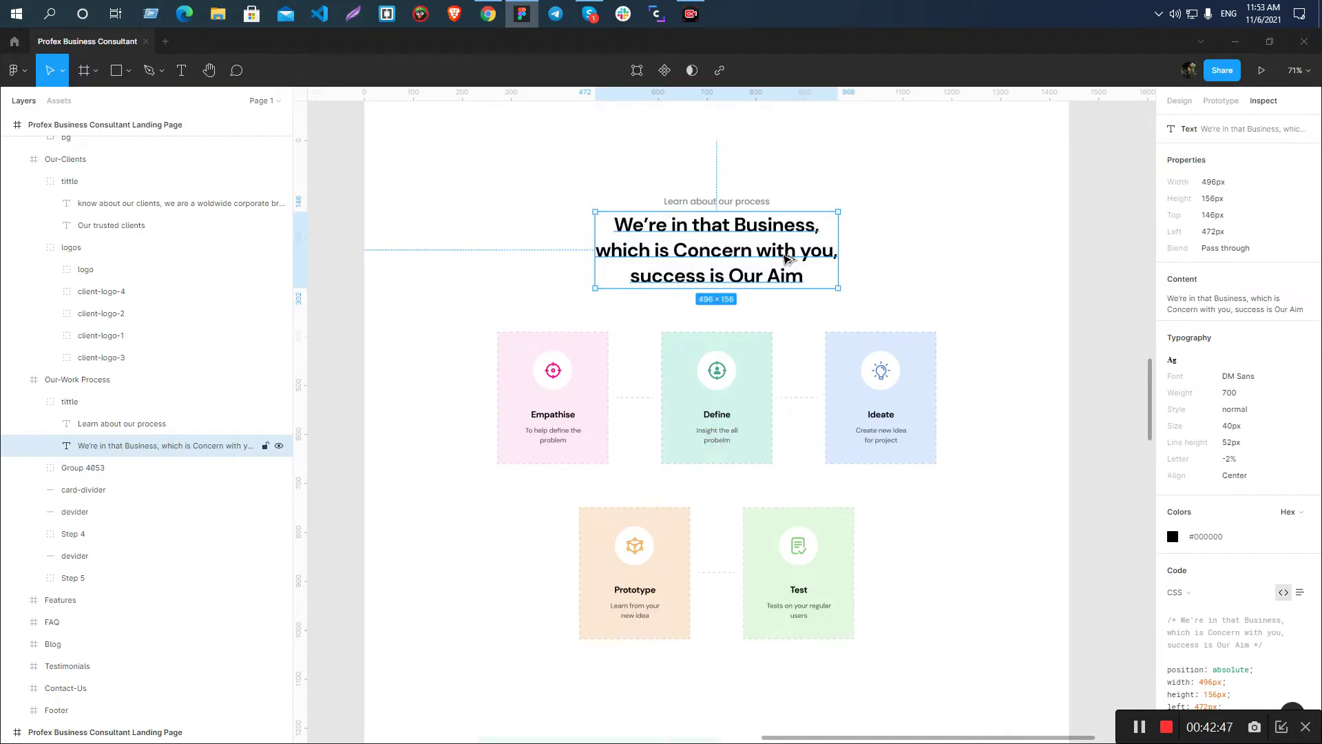
key("alt+Tab")
- Set the maximum width of the Div Block holding the process label and heading to 496 px
left_click(1213, 478)
left_click(1215, 450)
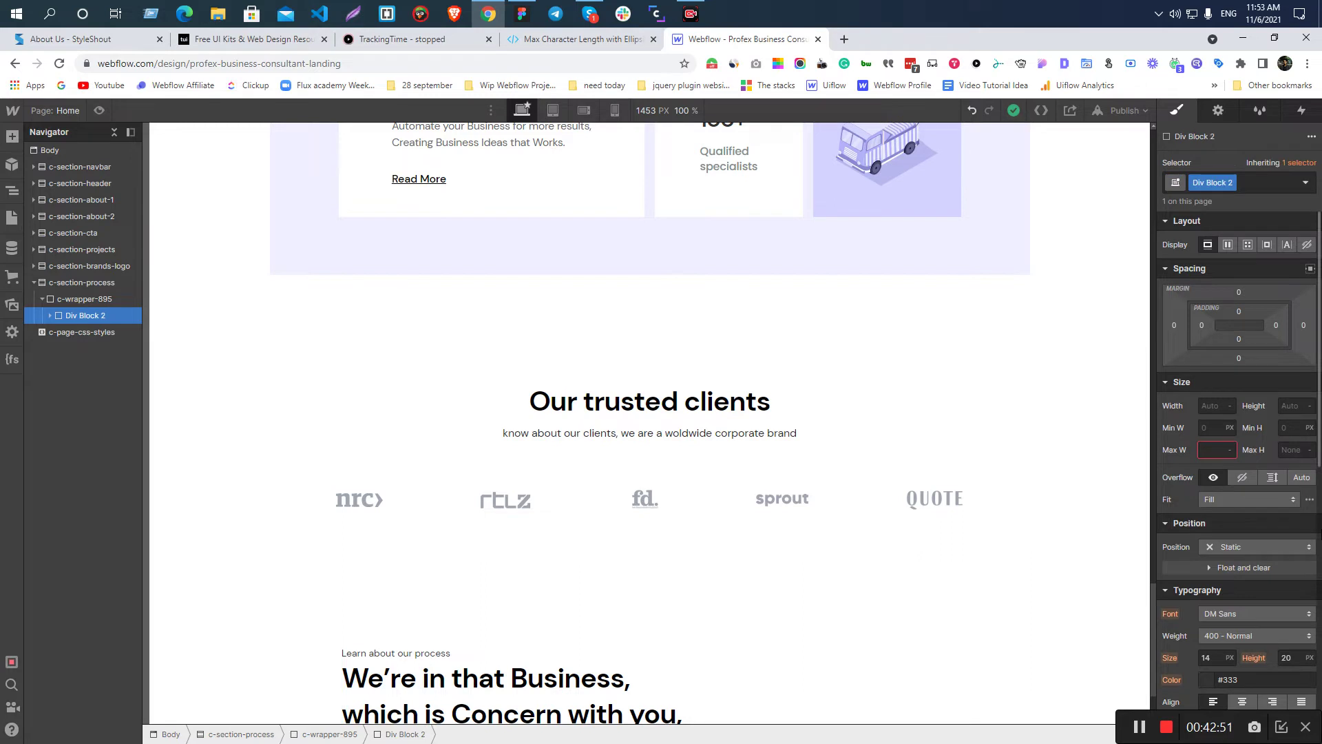
key("Return")
- Center the process title's Div Block with automatic side margins and align its text to the center
left_click(1310, 267)
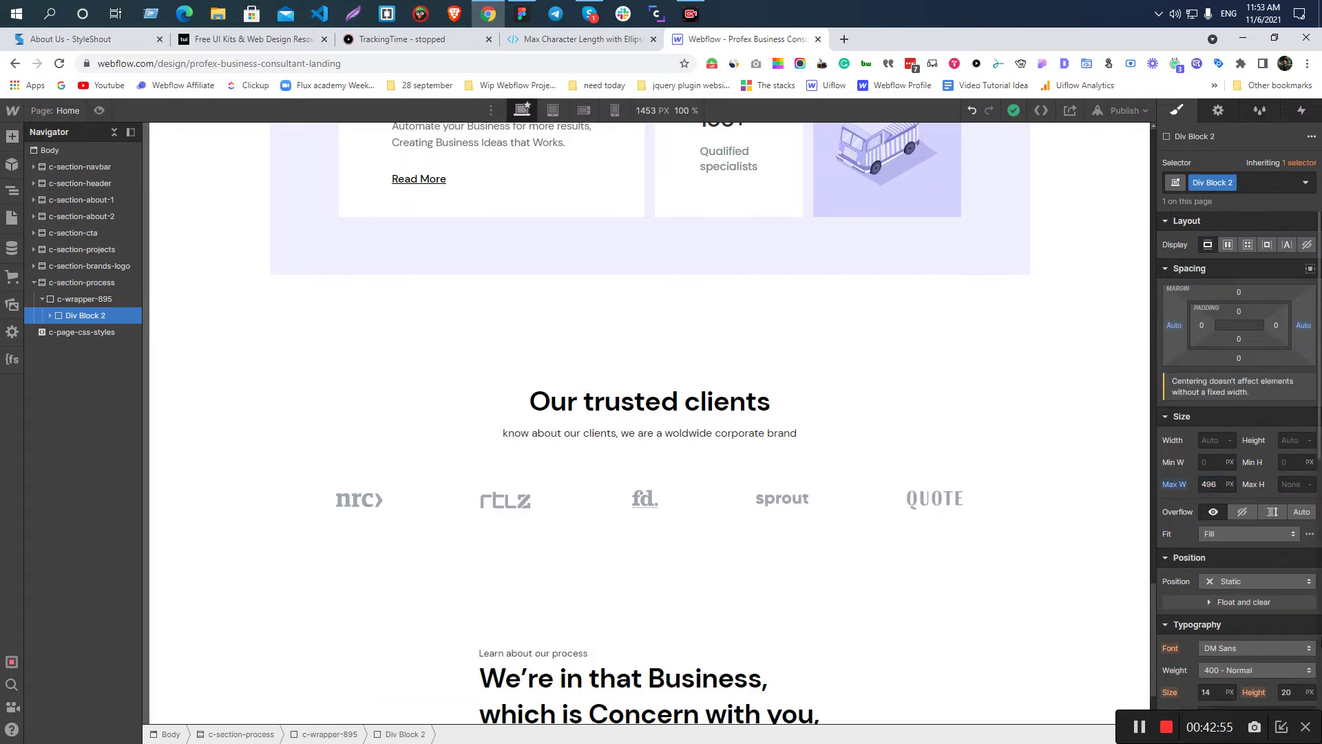
left_click(1090, 564)
left_click(1235, 522)
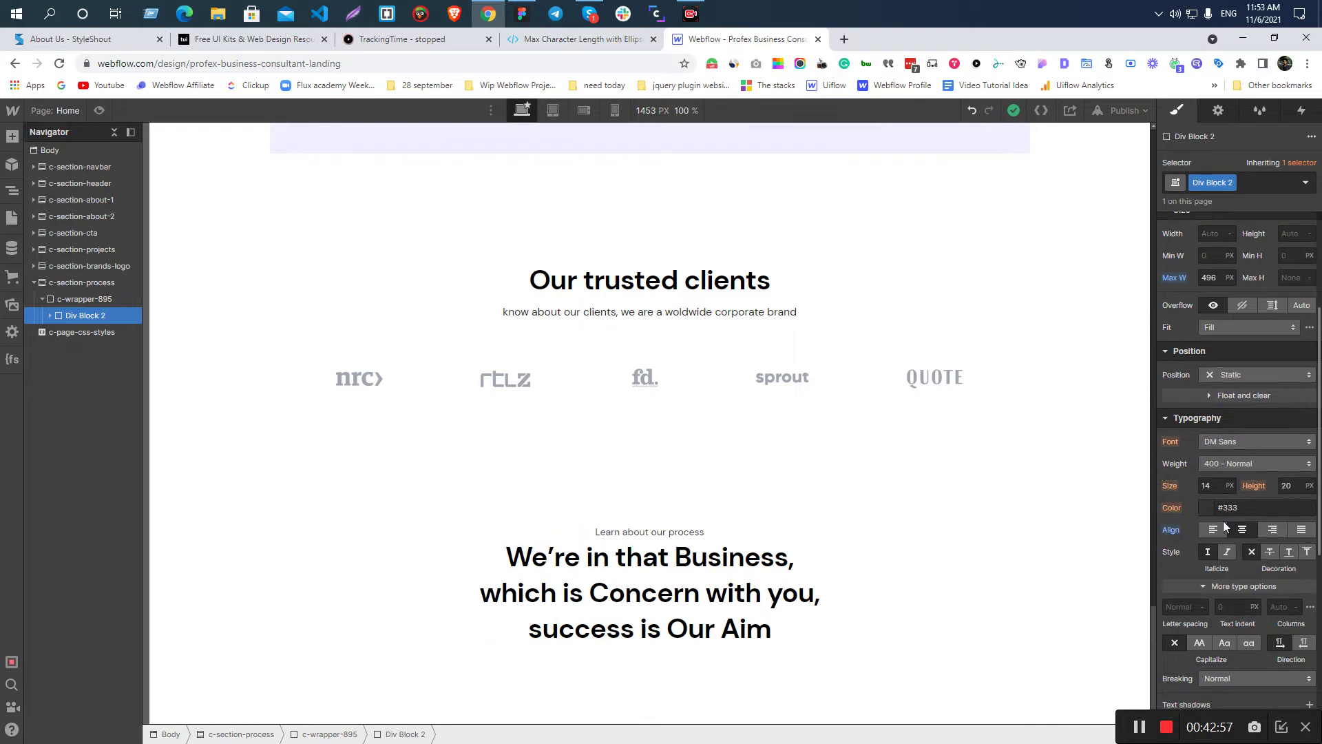
left_click(579, 603)
scroll(1248, 504, "up", 5)
key("ctrl+Up")
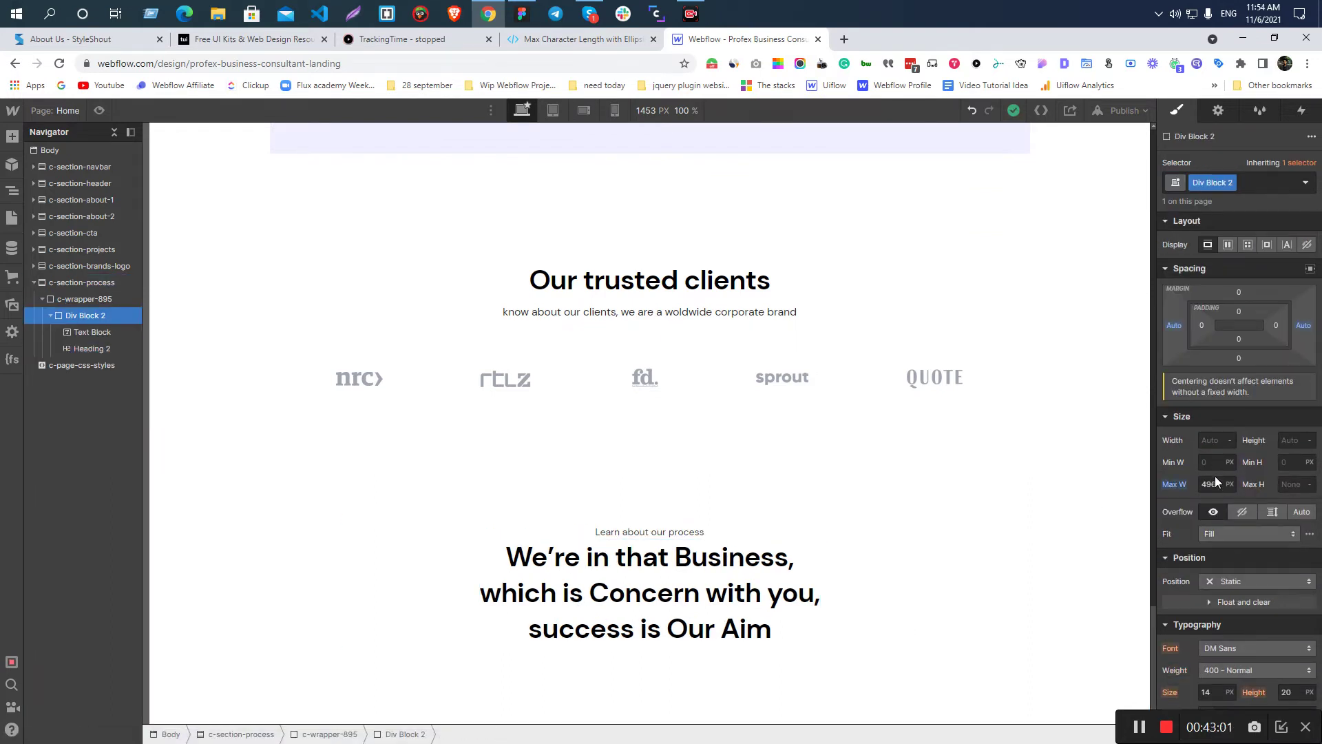
left_click(1214, 482)
key("Down")
key("Up")
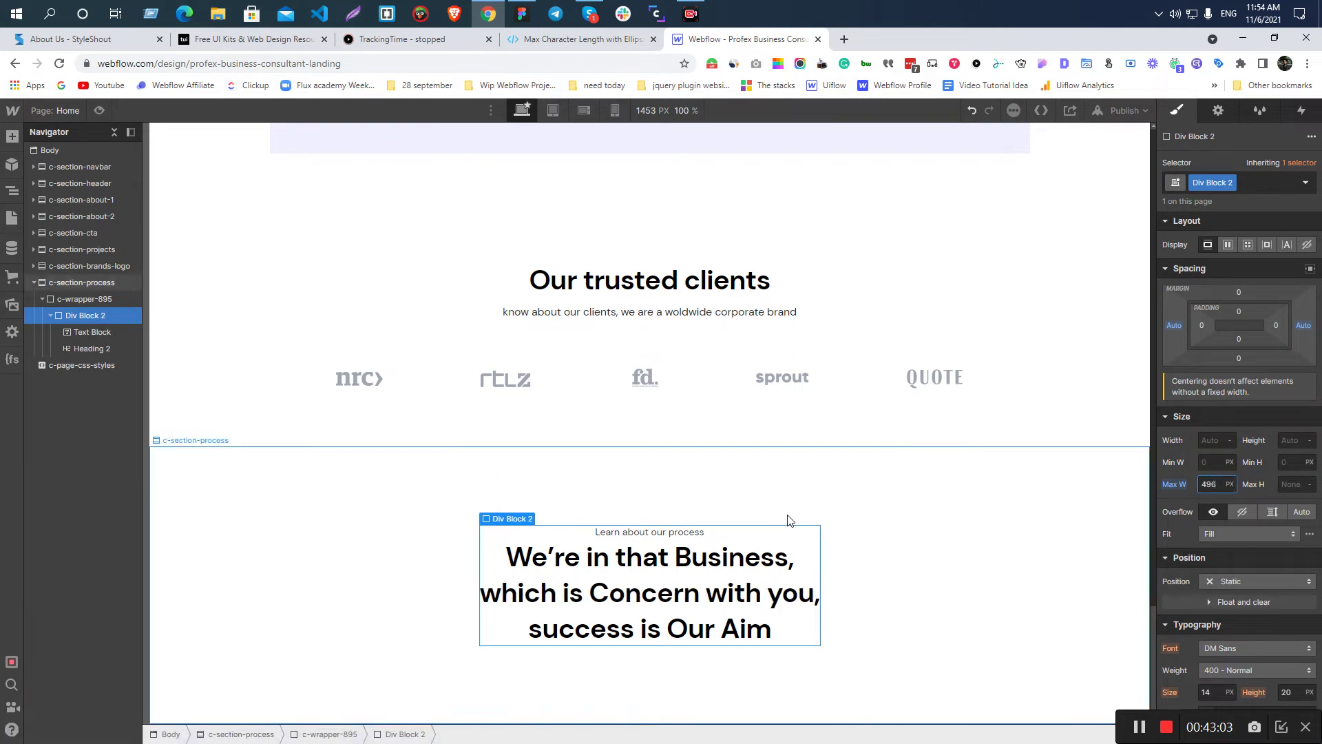
left_click(674, 559)
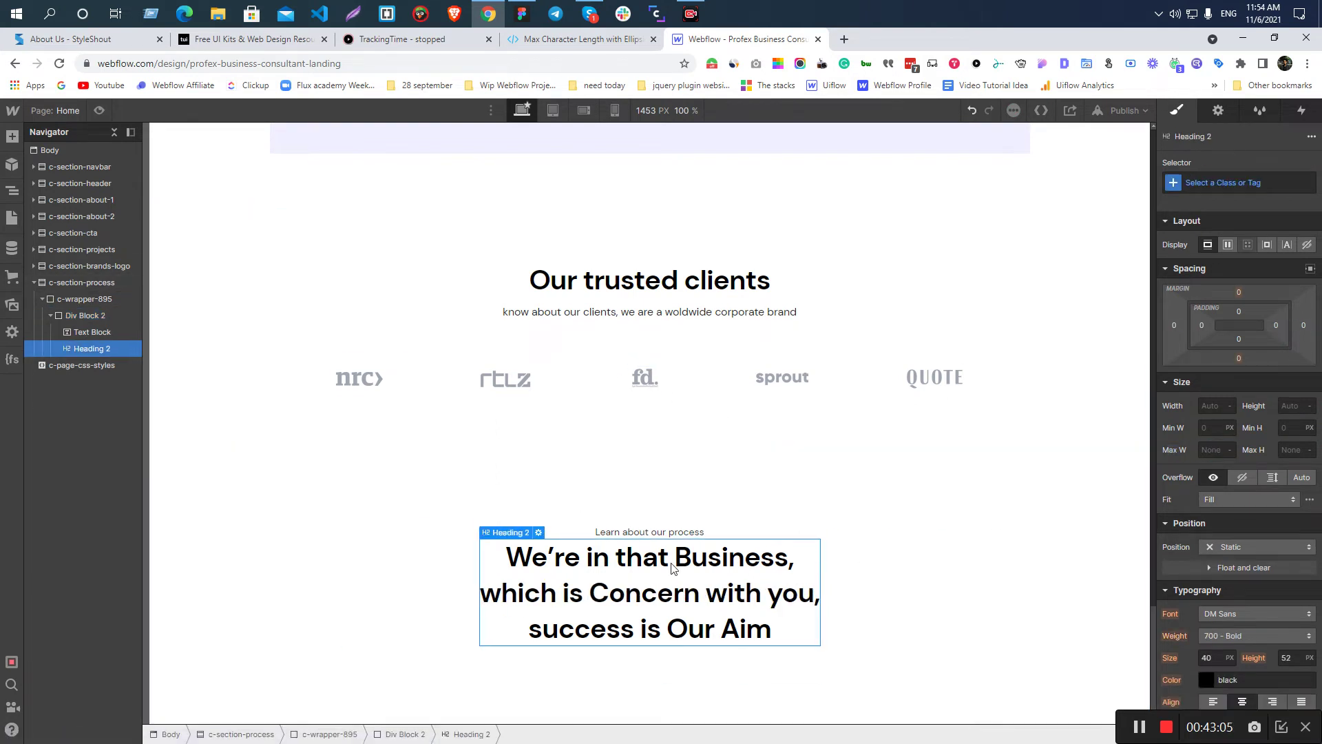
- Switch to Figma, inspect the position and text properties of the "Learn about our process" label, and return to Webflow
key("alt+Tab")
left_click(998, 234)
left_click(716, 201)
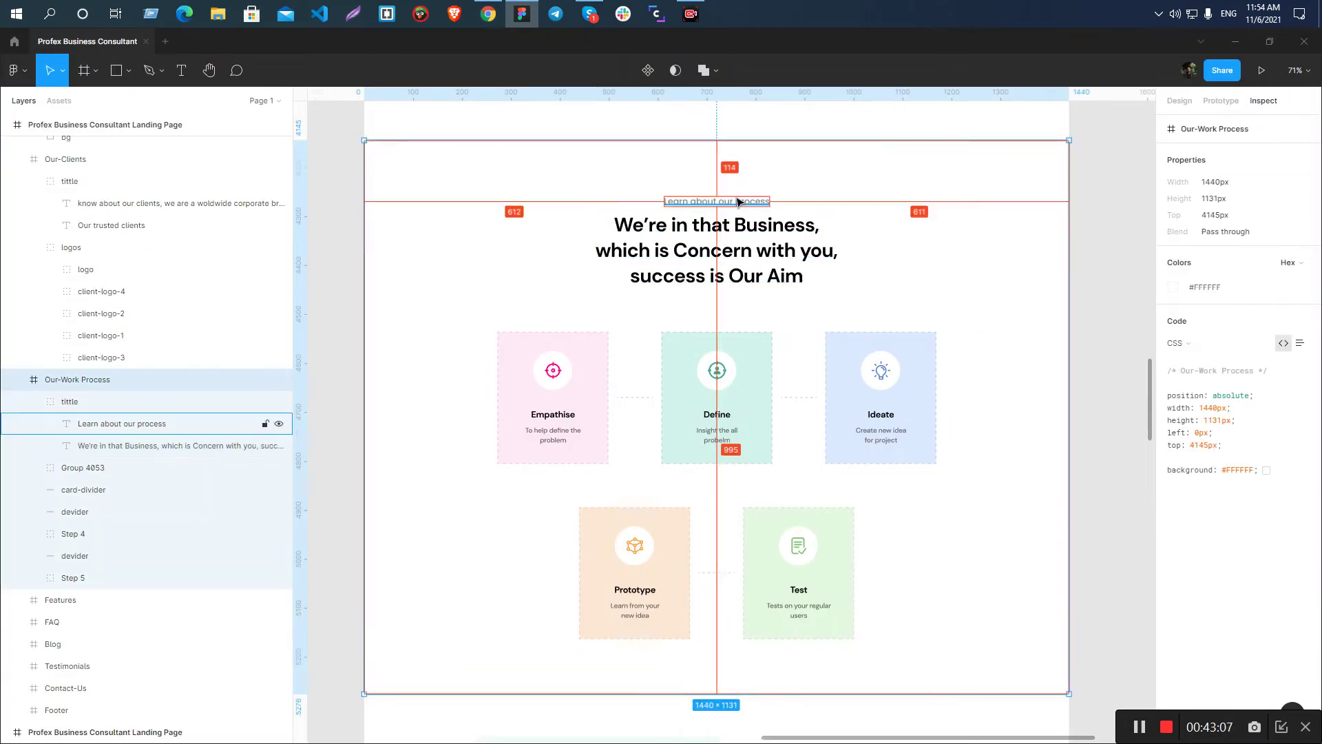
key("alt+Tab")
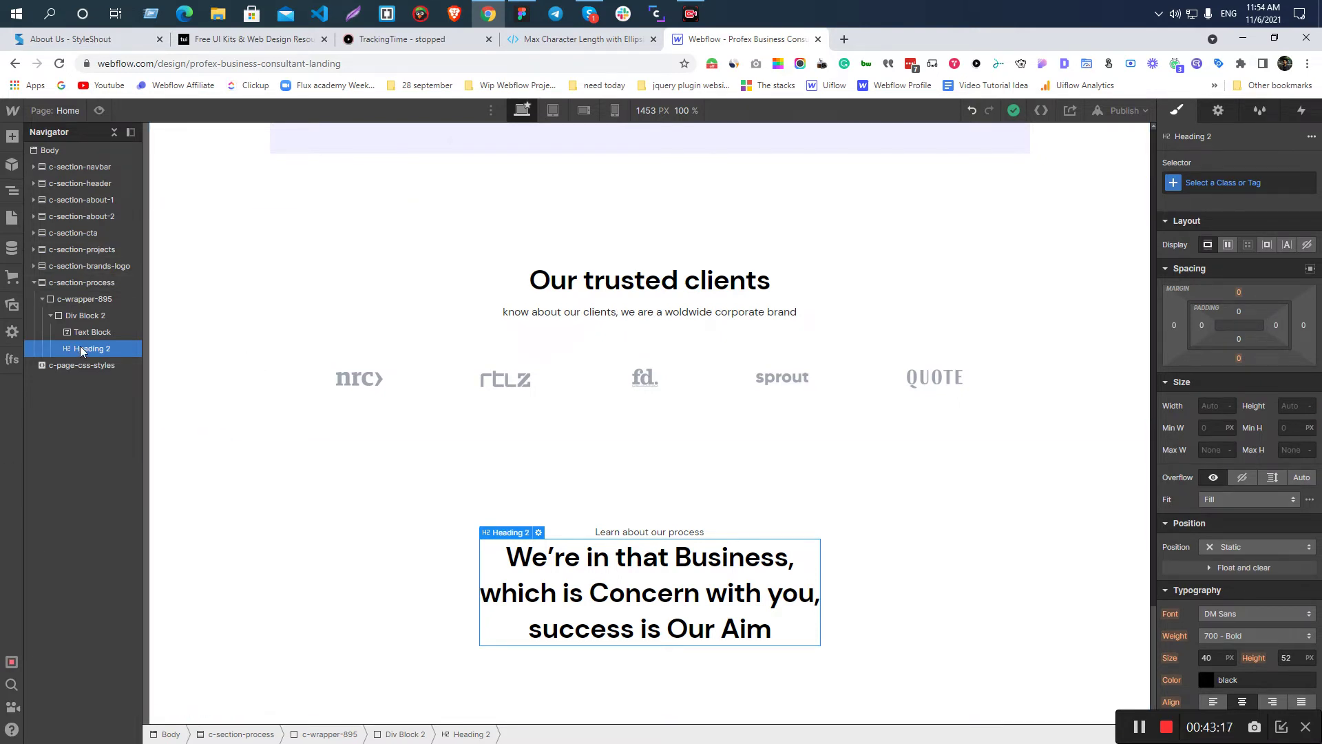
- Wrap the process section's H2 heading in a new Div Block below the label text
key("ctrl+e")
type("d")
key("Return")
mouse_move(76, 348)
left_mouse_down()
mouse_move(81, 369)
mouse_move(97, 351)
left_mouse_up()
left_click(96, 352)
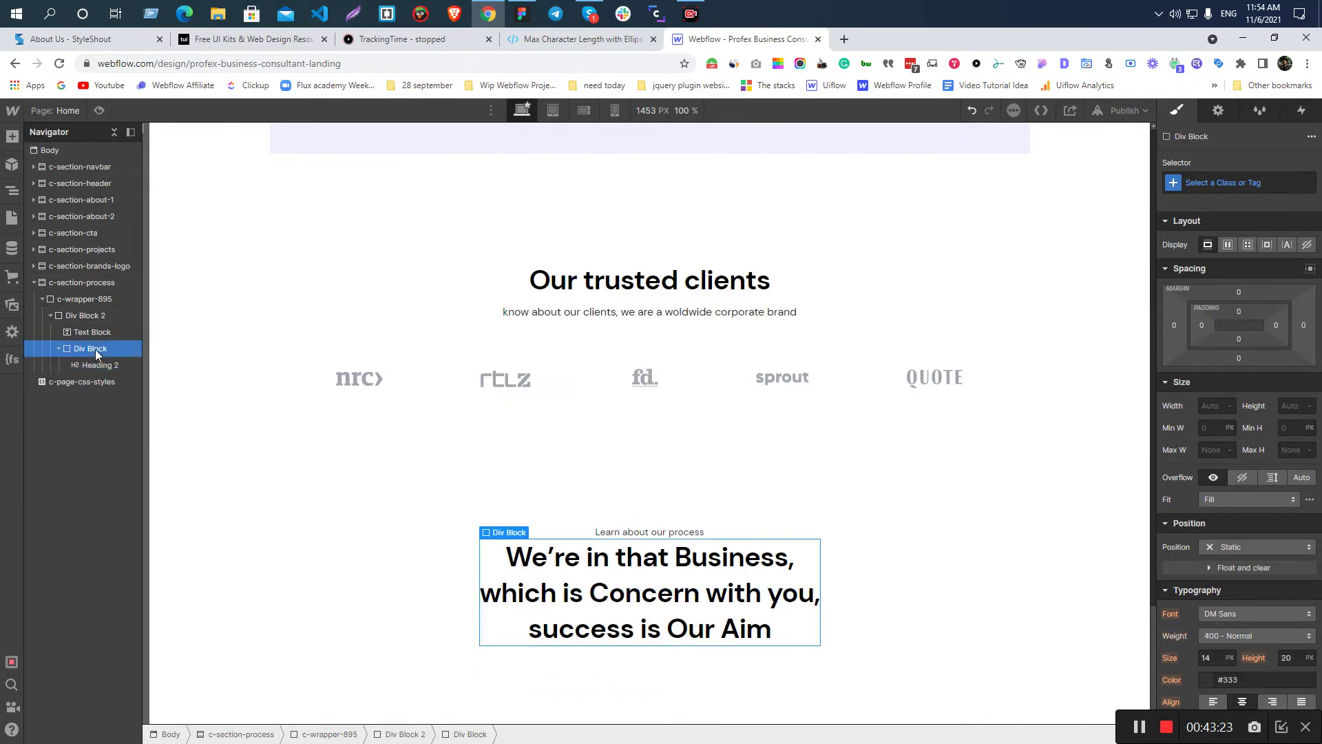
- Give the heading's Div Block the class c-process-title and set its top margin to 10 px
left_click(1232, 183)
type("c")
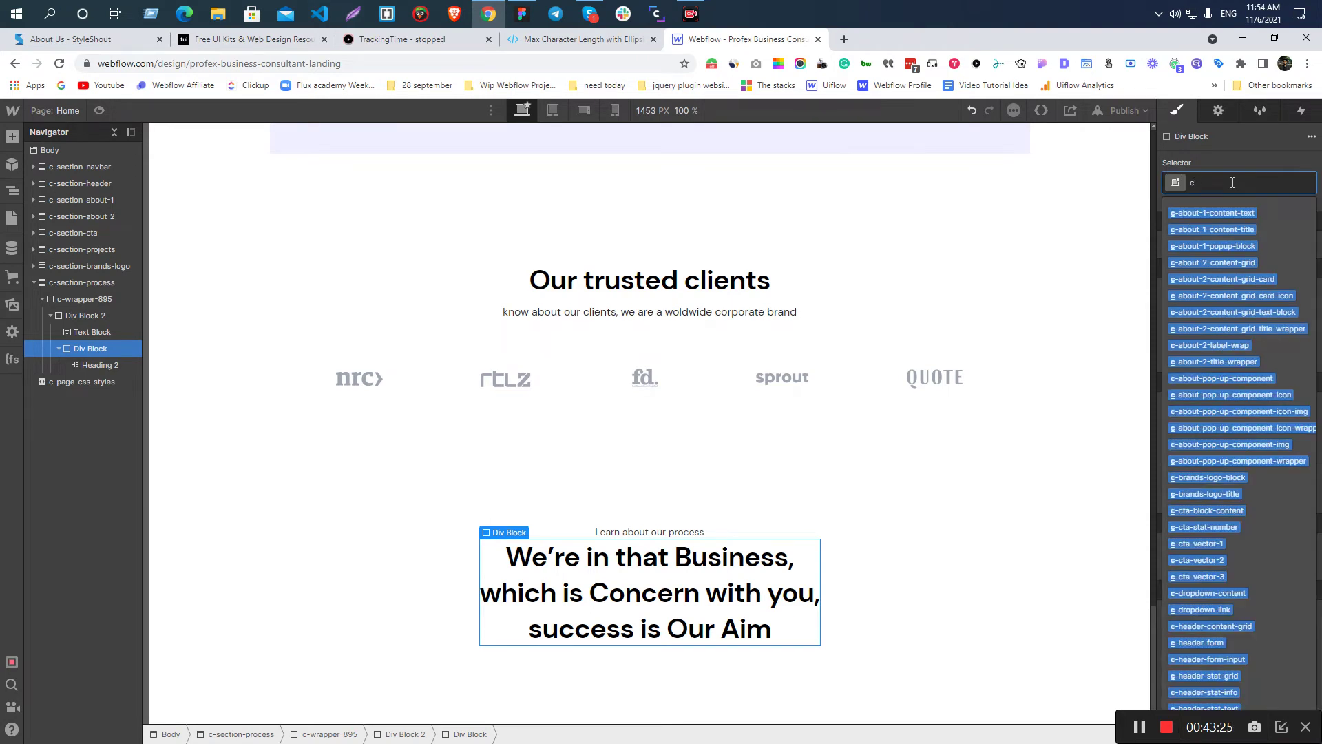
type("-process")
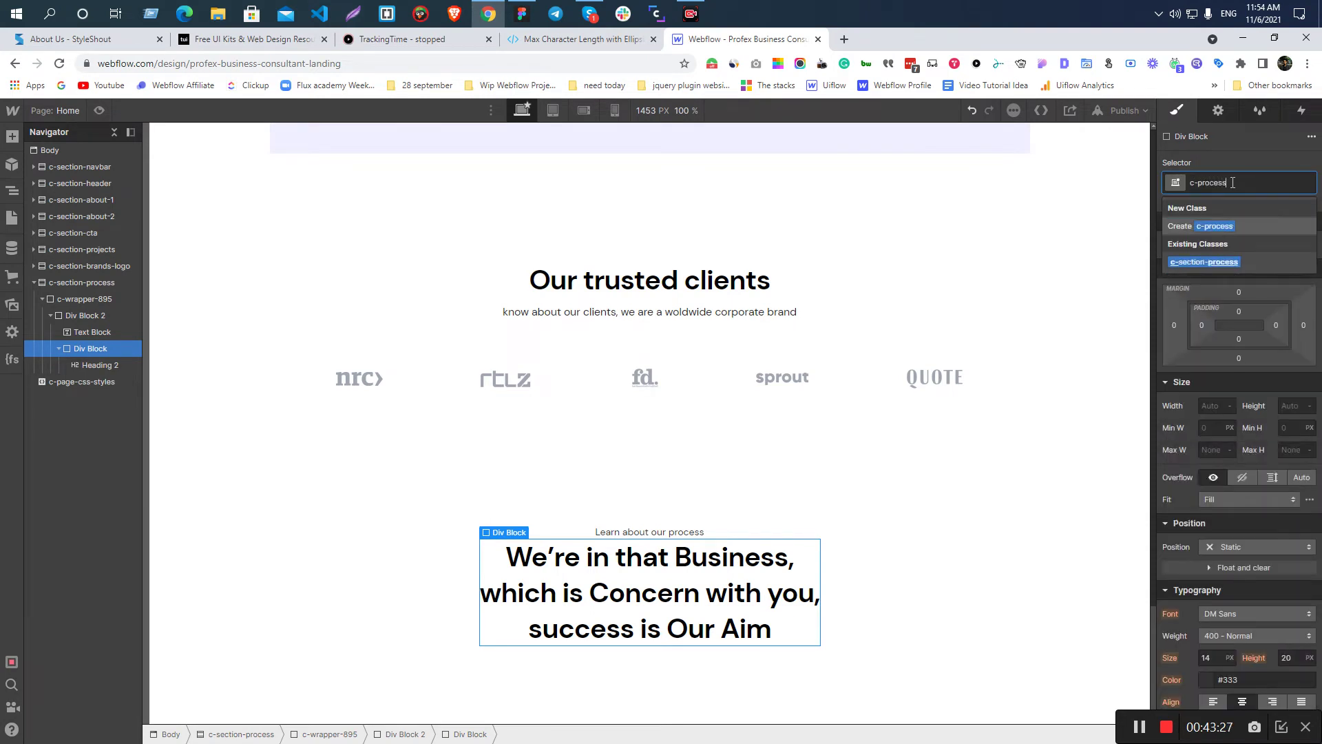
type("-title-")
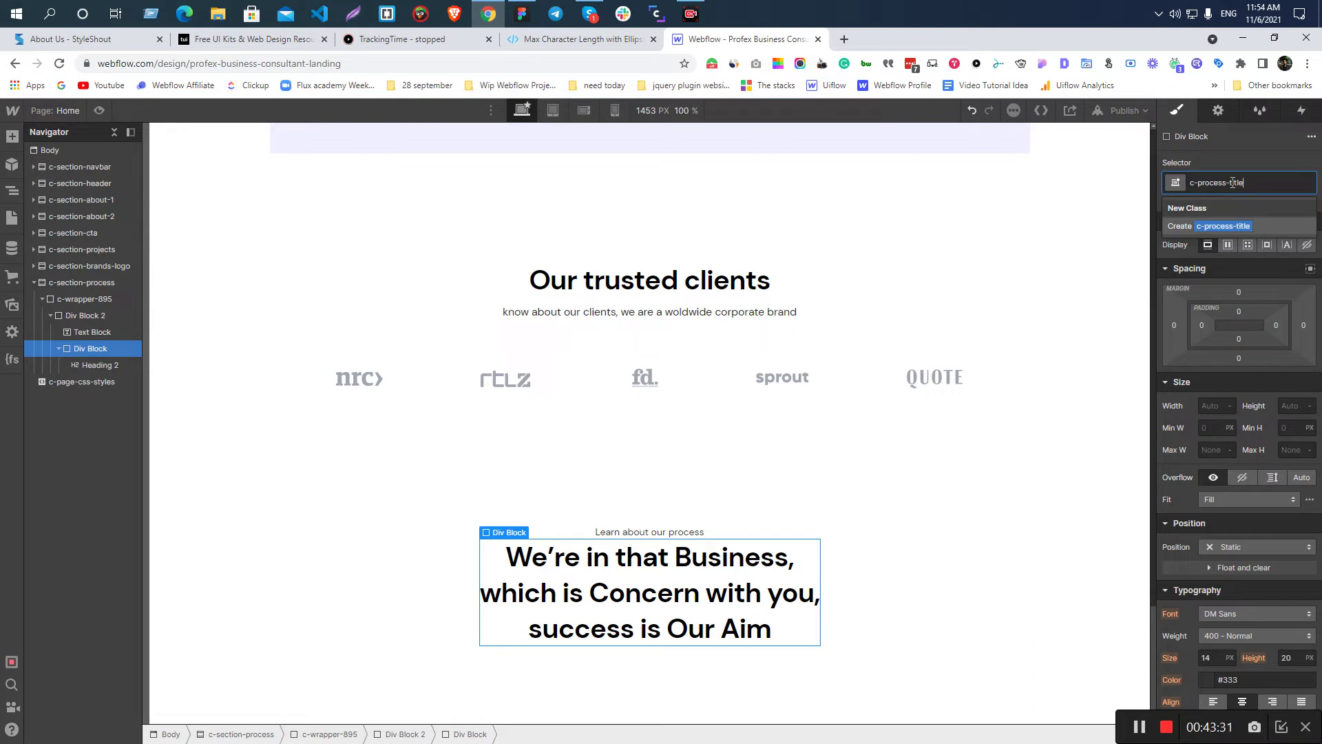
key("Return")
left_click(1238, 292)
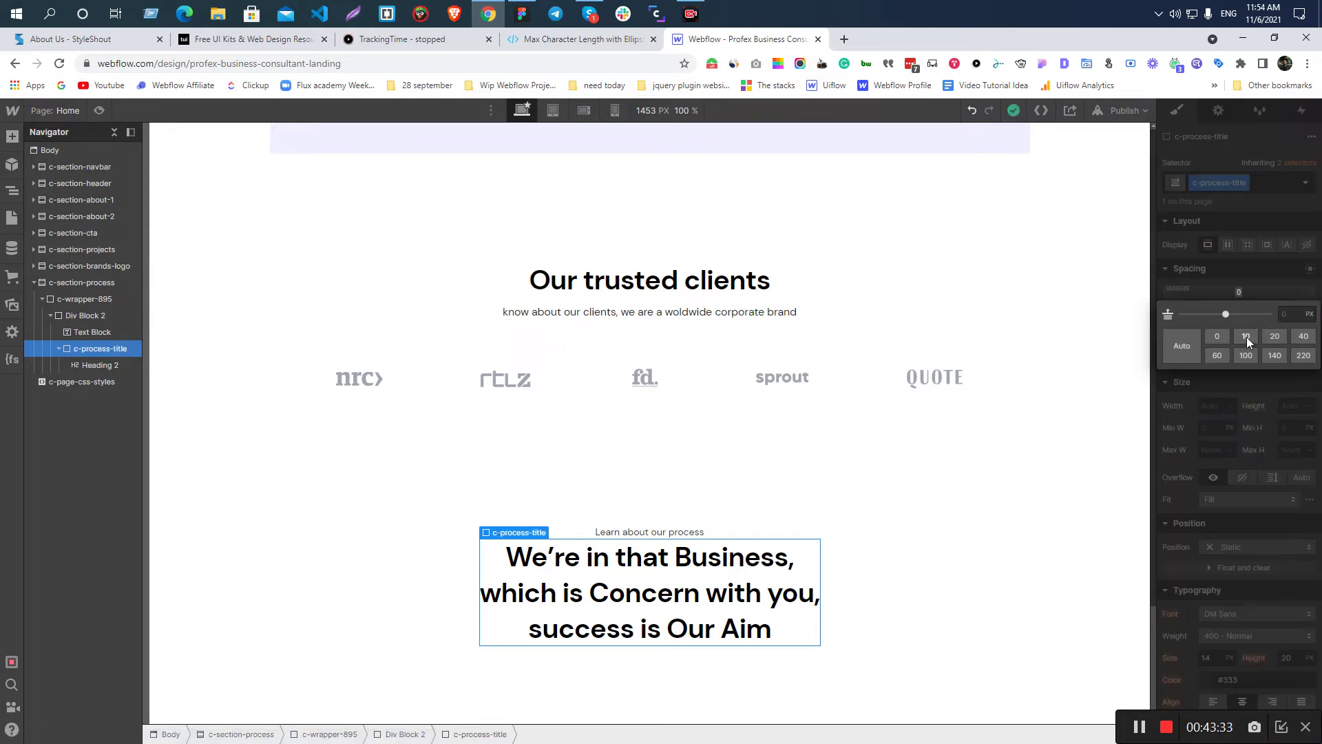
left_click(1246, 336)
- Switch to Figma, review the work process section's overall layout, and return to Webflow
key("alt+Tab")
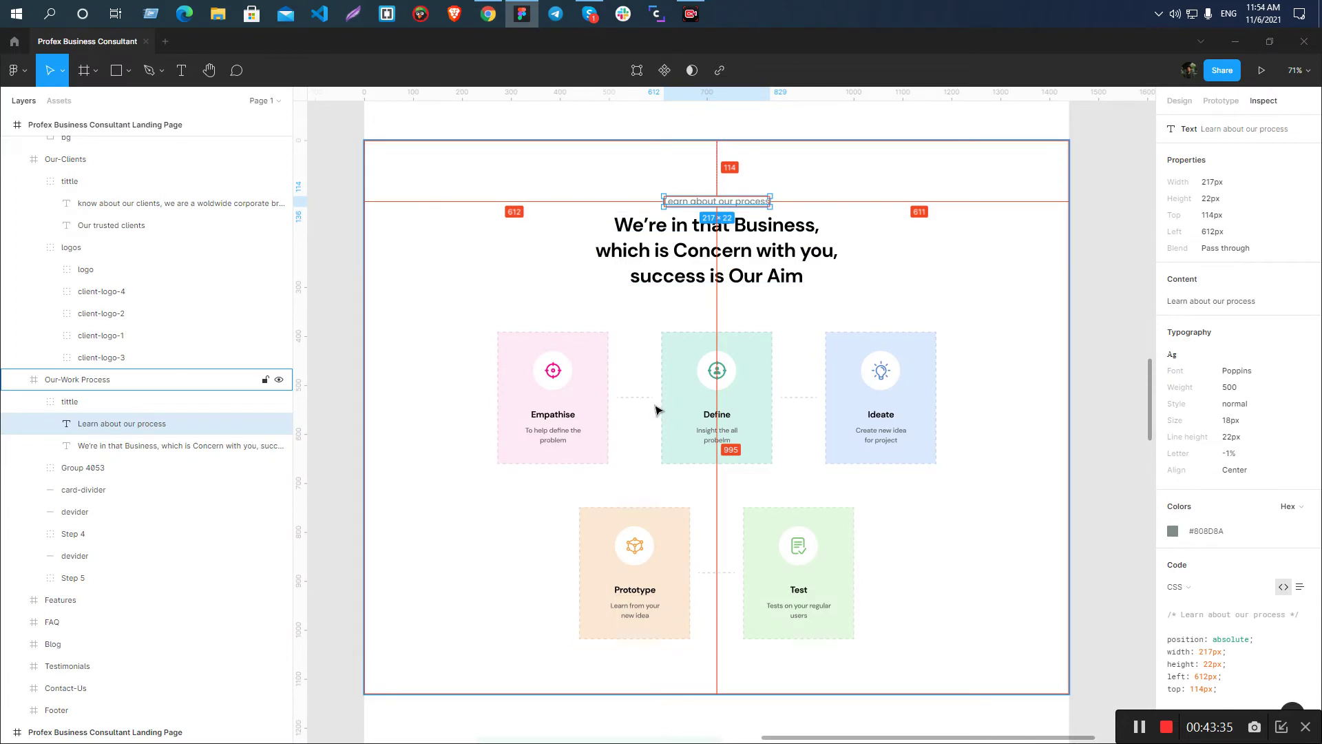
scroll(520, 319, "down", 3)
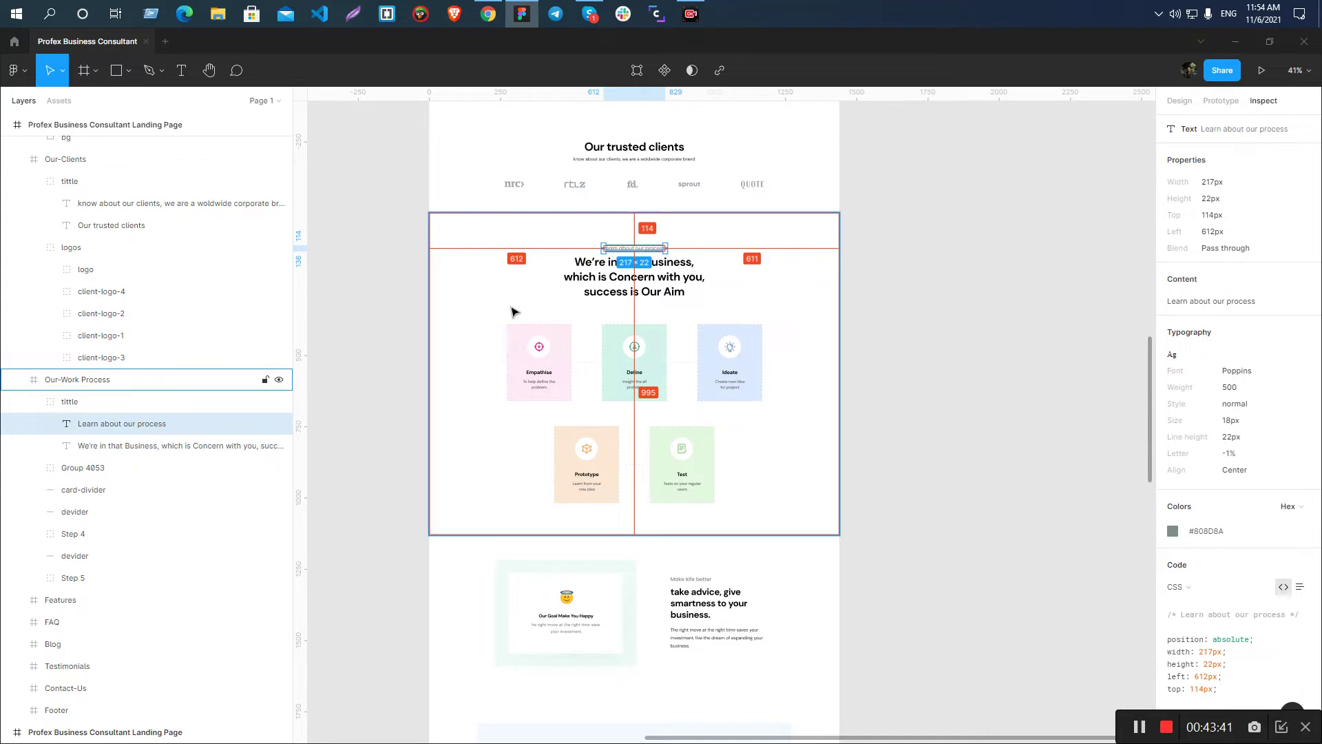
key("alt+Tab")
key("alt+Tab")
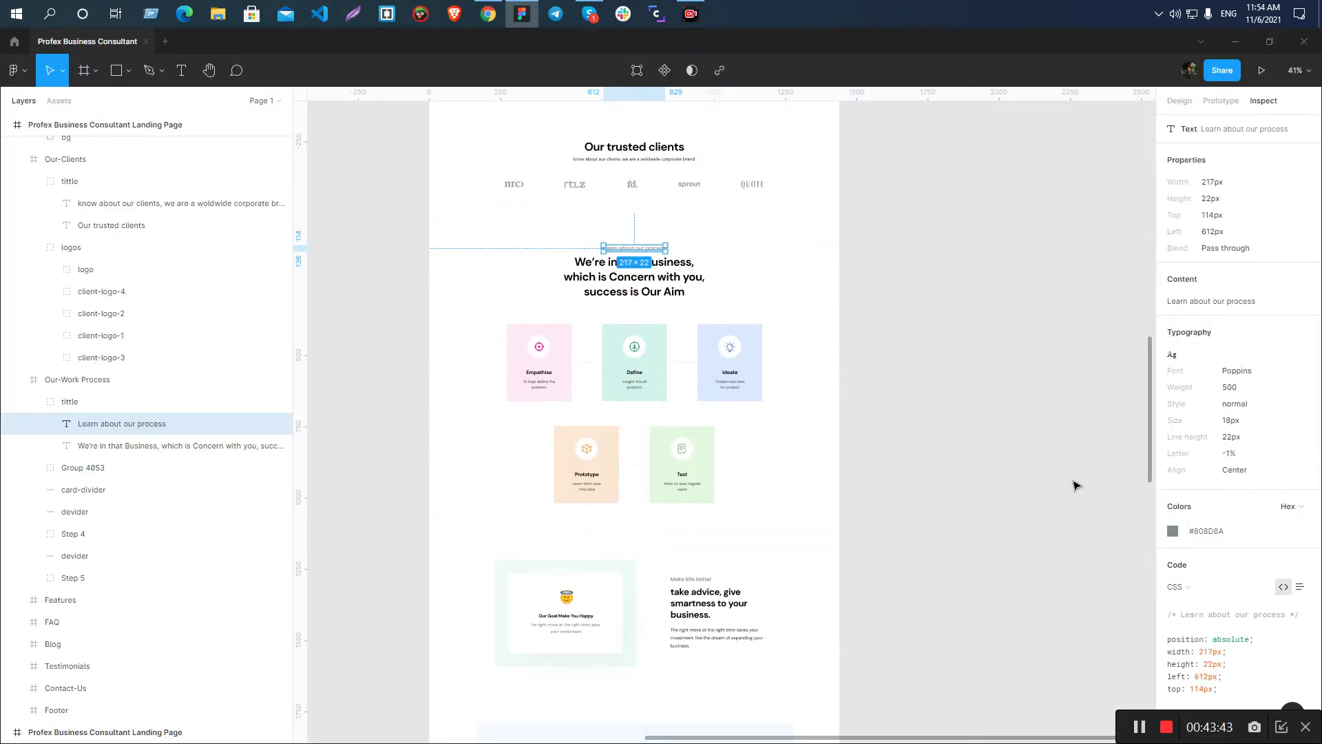
key("alt+Tab")
- Review the site's page list and the process heading's type setting without changing them
left_click(589, 575)
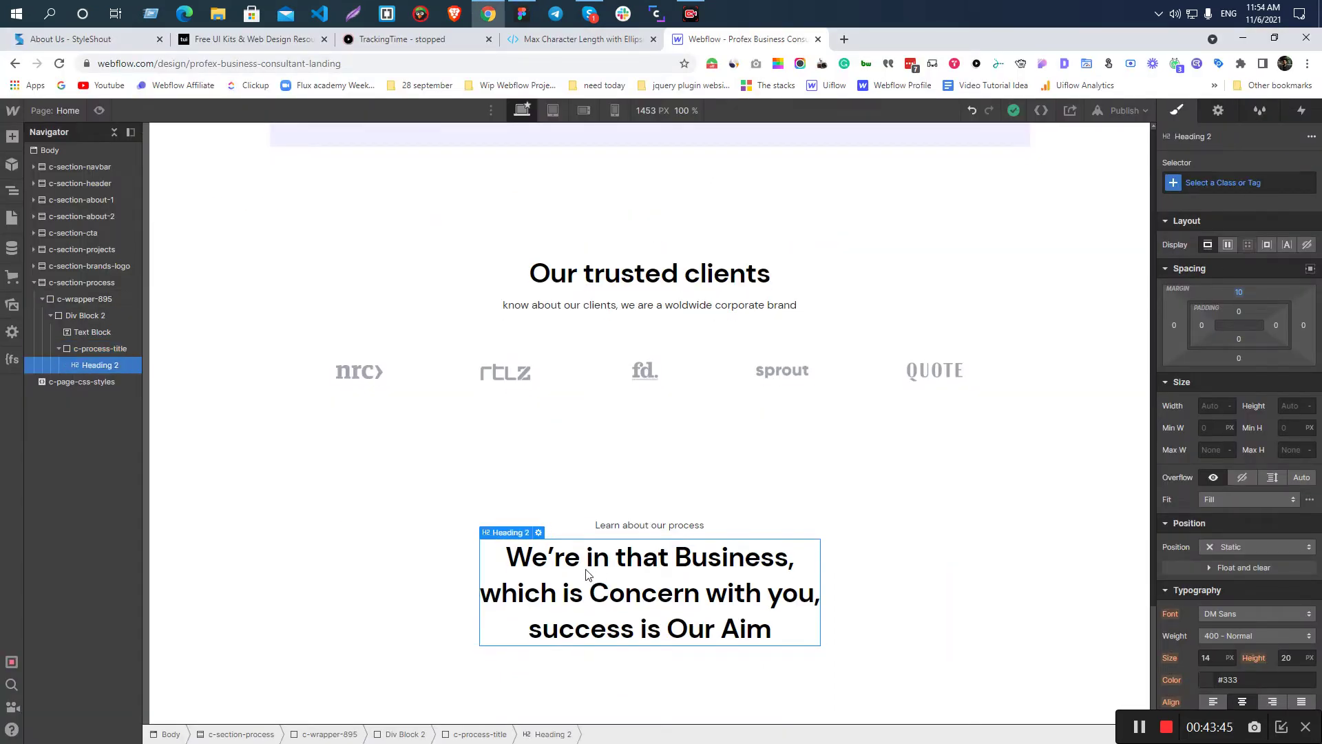
left_click(12, 217)
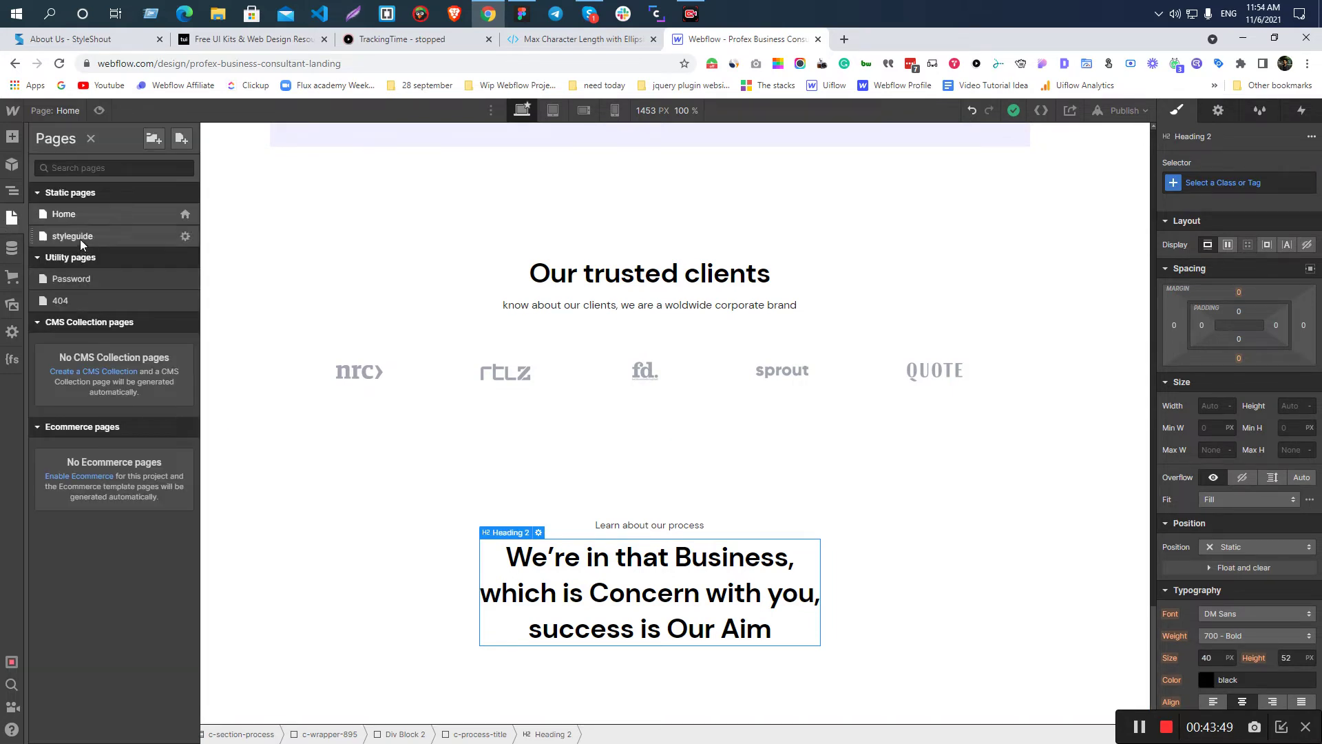
left_click(536, 488)
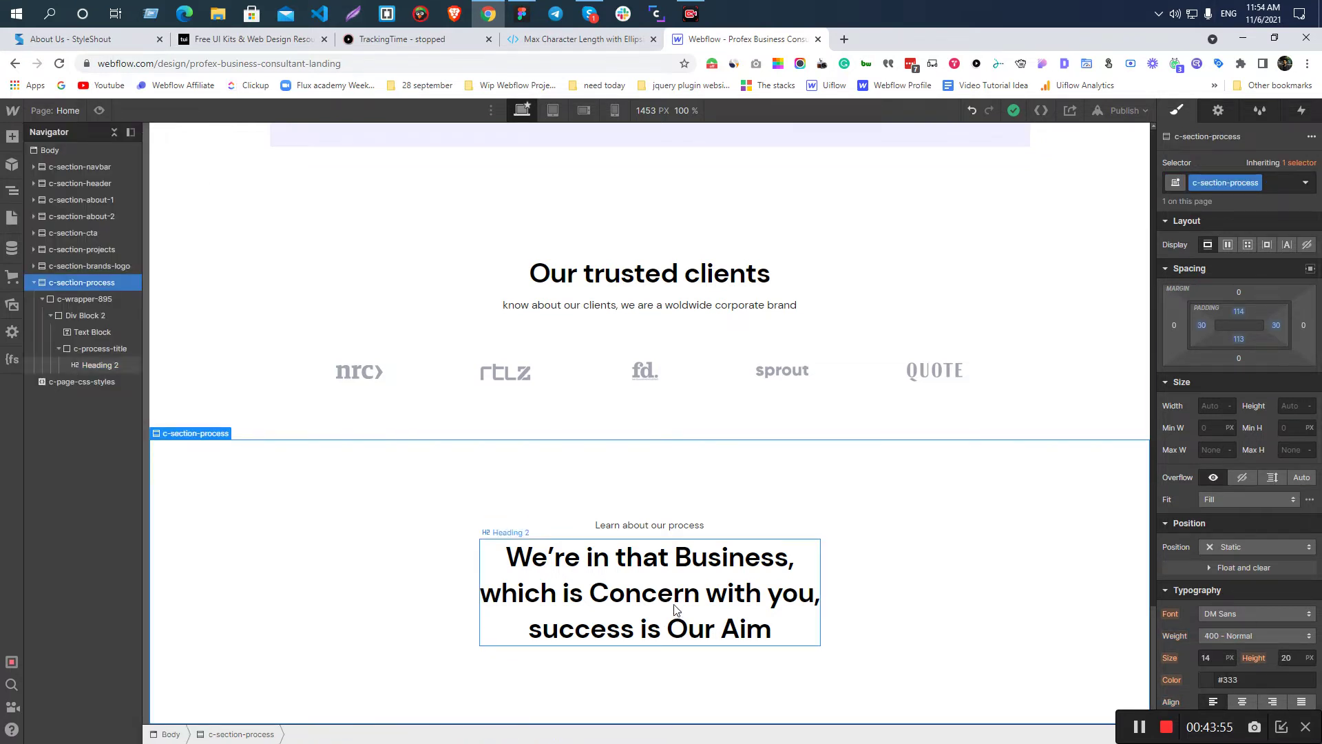
left_click(492, 541)
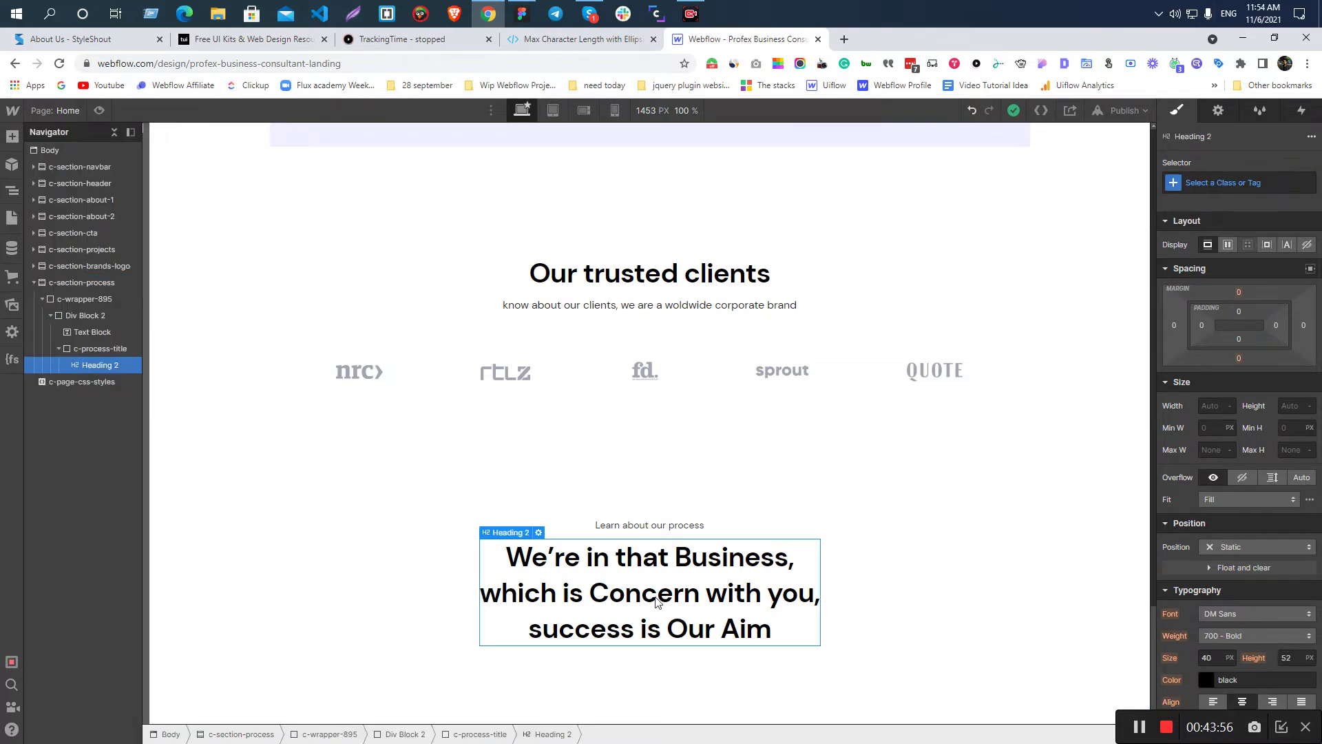
left_click(538, 533)
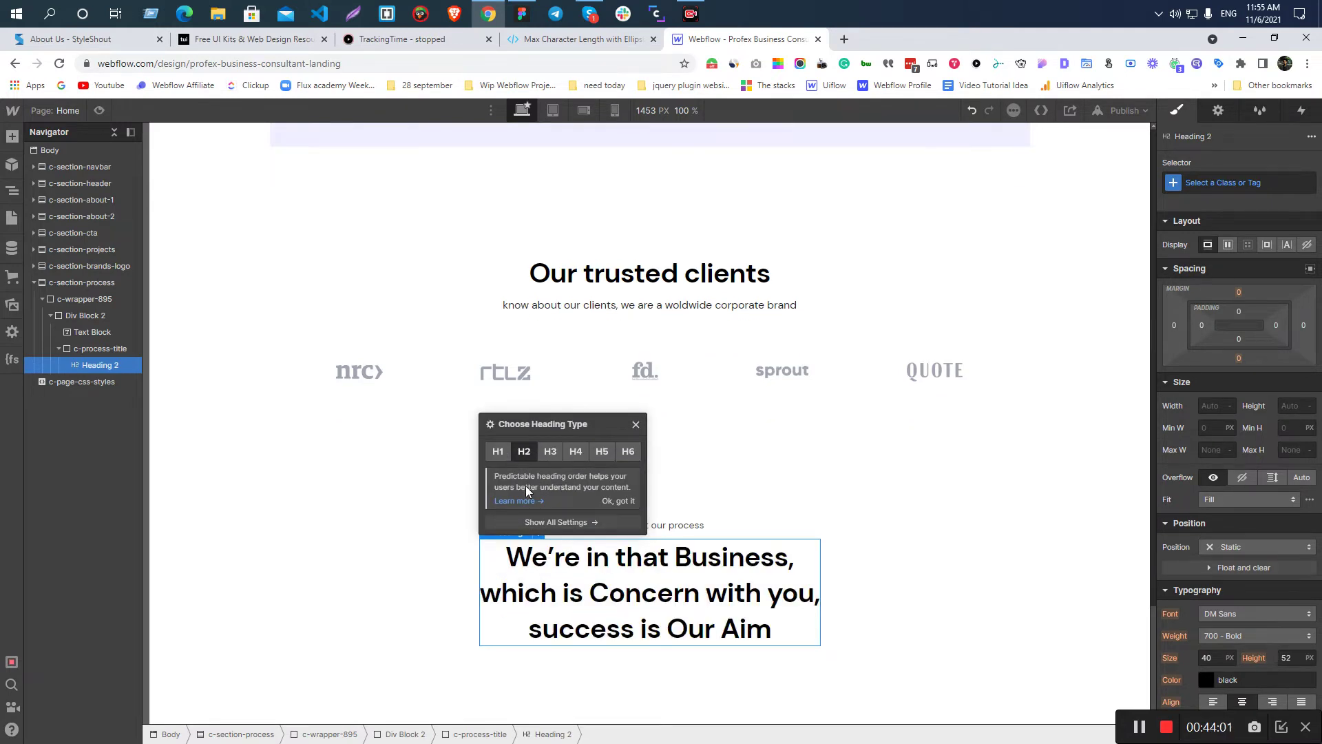
left_click(900, 448)
left_click(601, 561)
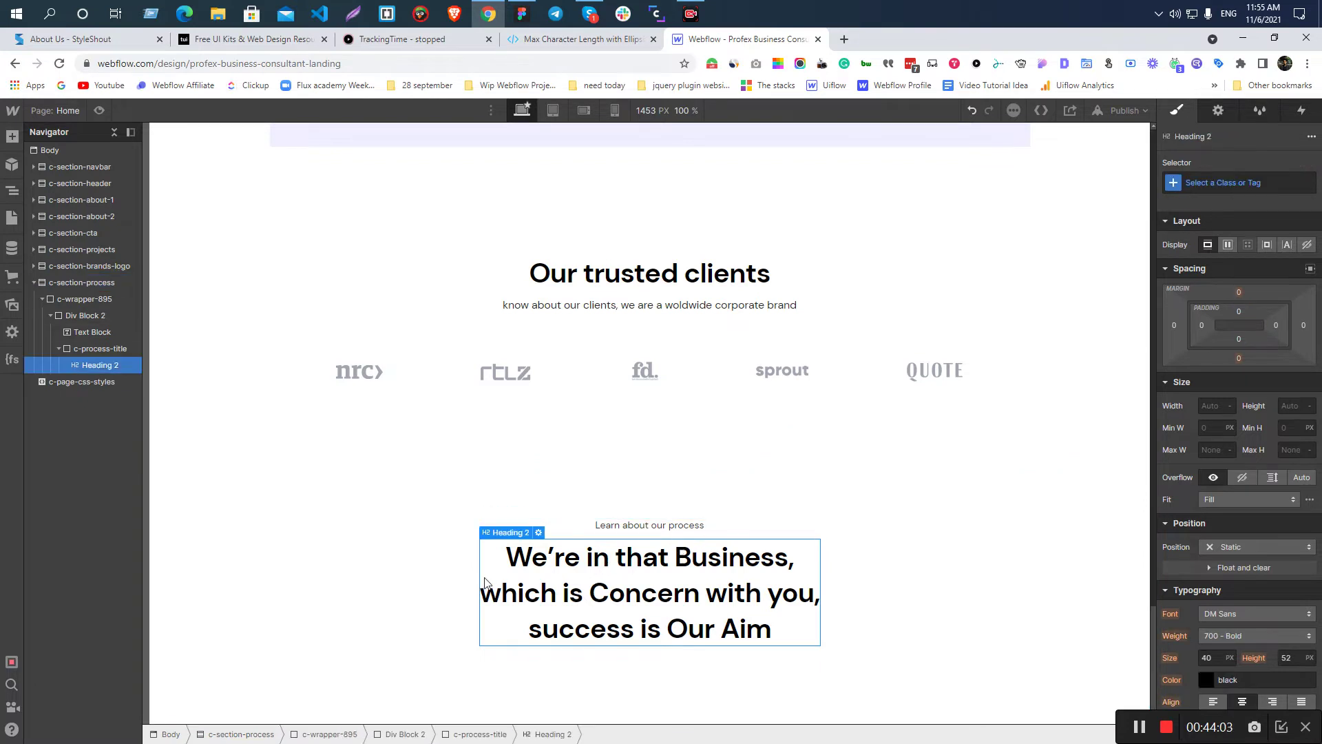
left_click(646, 534)
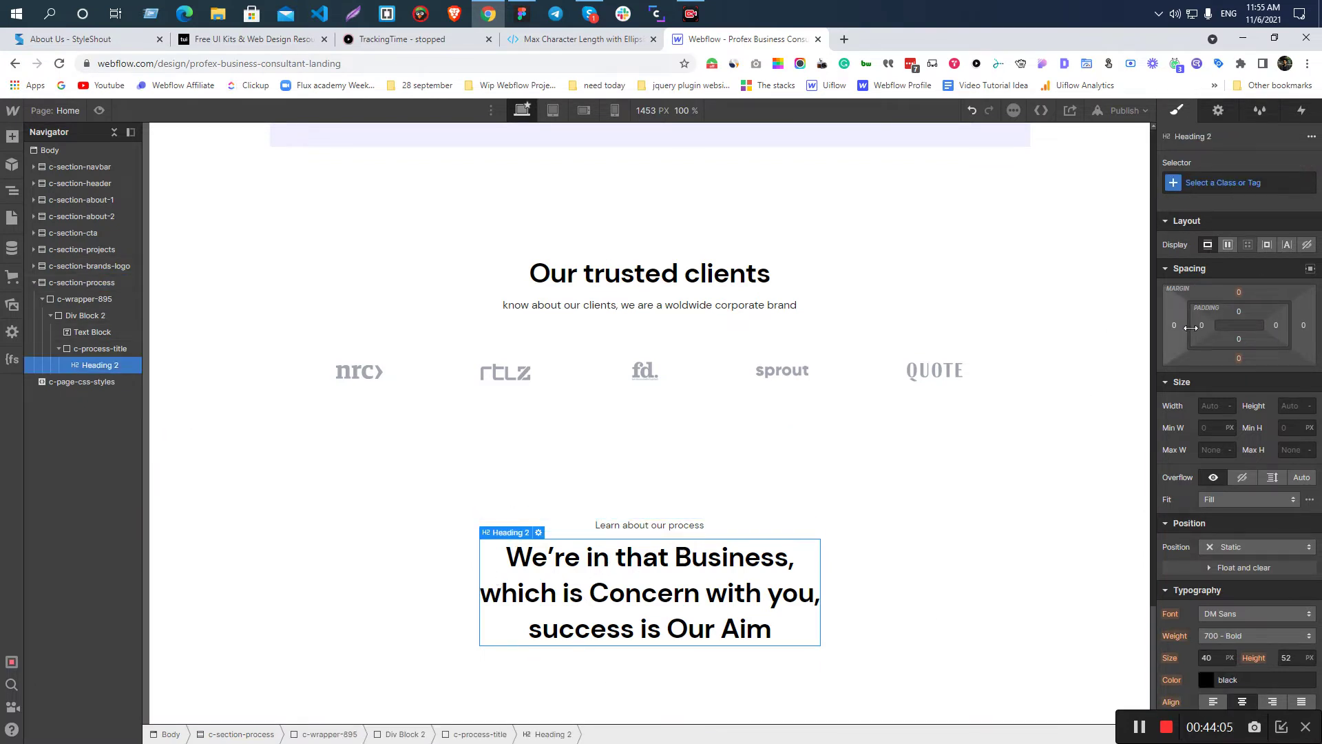
- Check the process heading's text properties and its spacing from the label in Figma, and return to Webflow
key("alt+Tab")
left_click(658, 263)
scroll(658, 263, "up", 5)
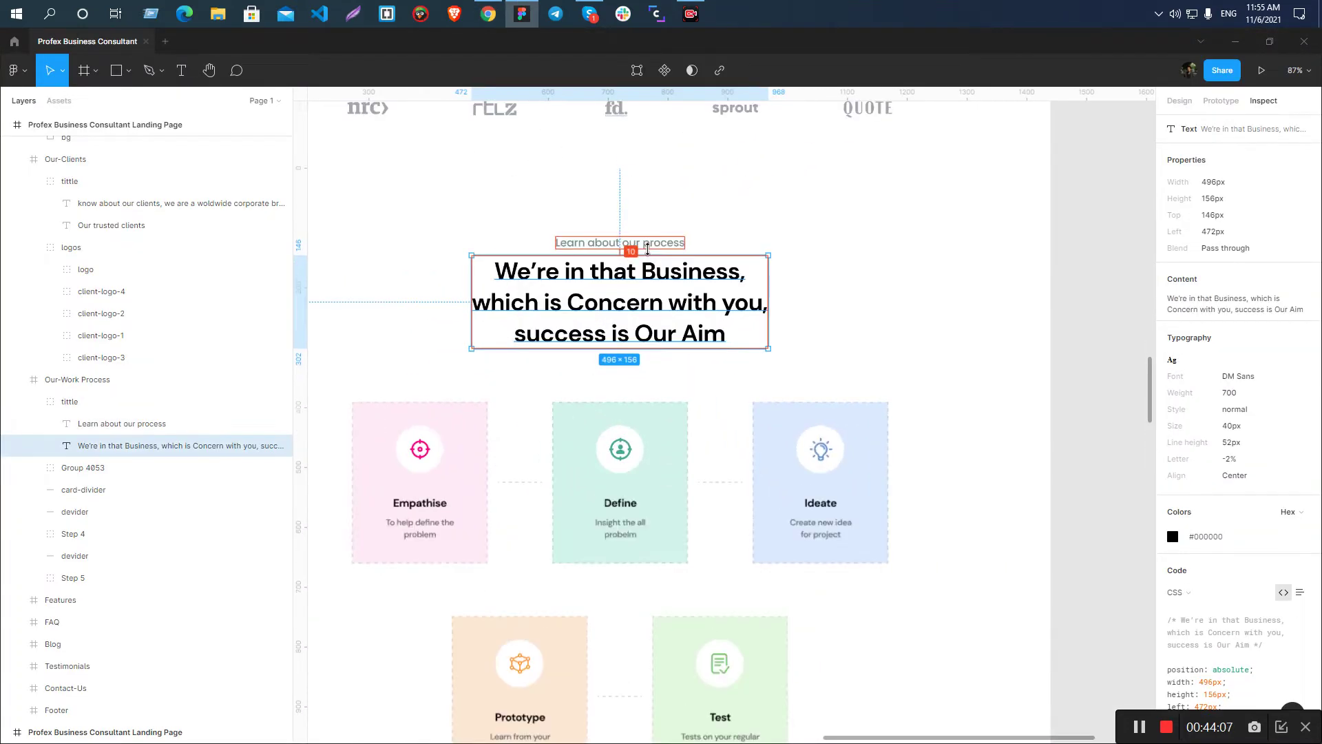
key("alt+Tab")
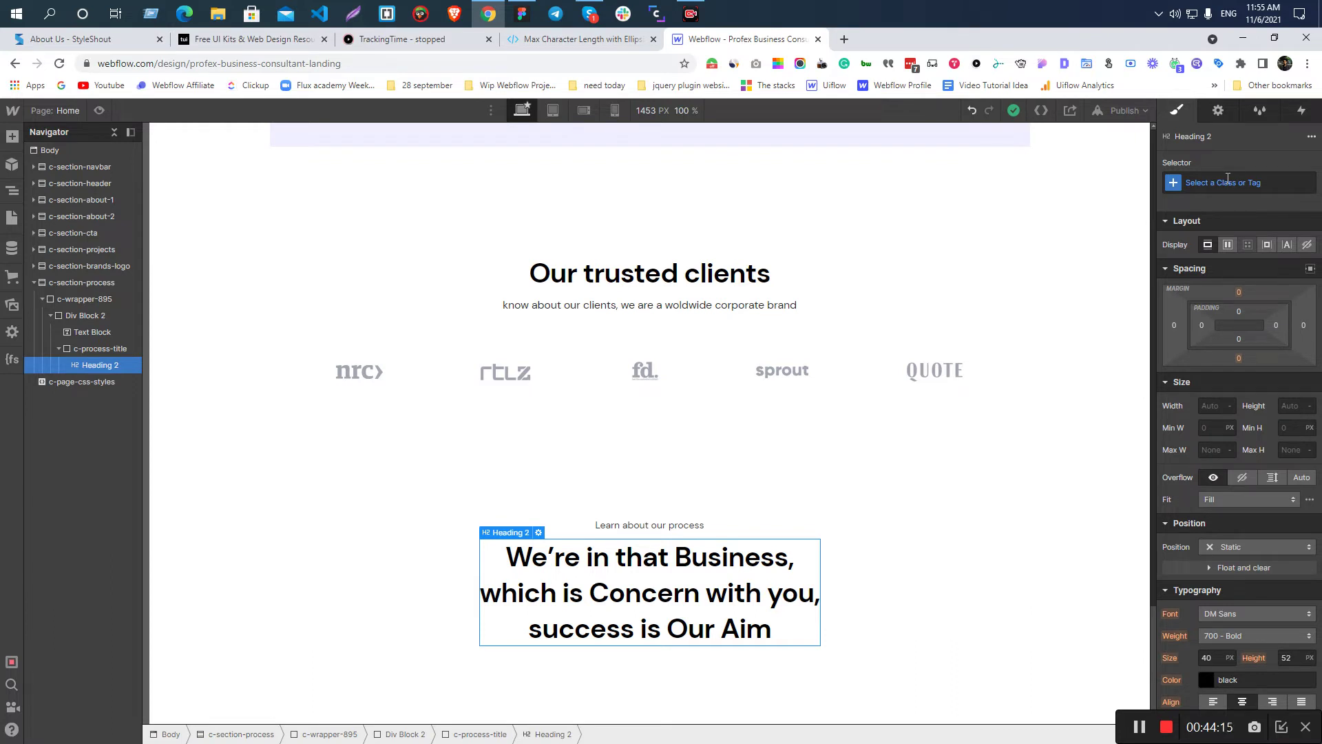
- Rename the class of the Div Block holding the process label and heading to c-process-title-block
left_click(86, 349)
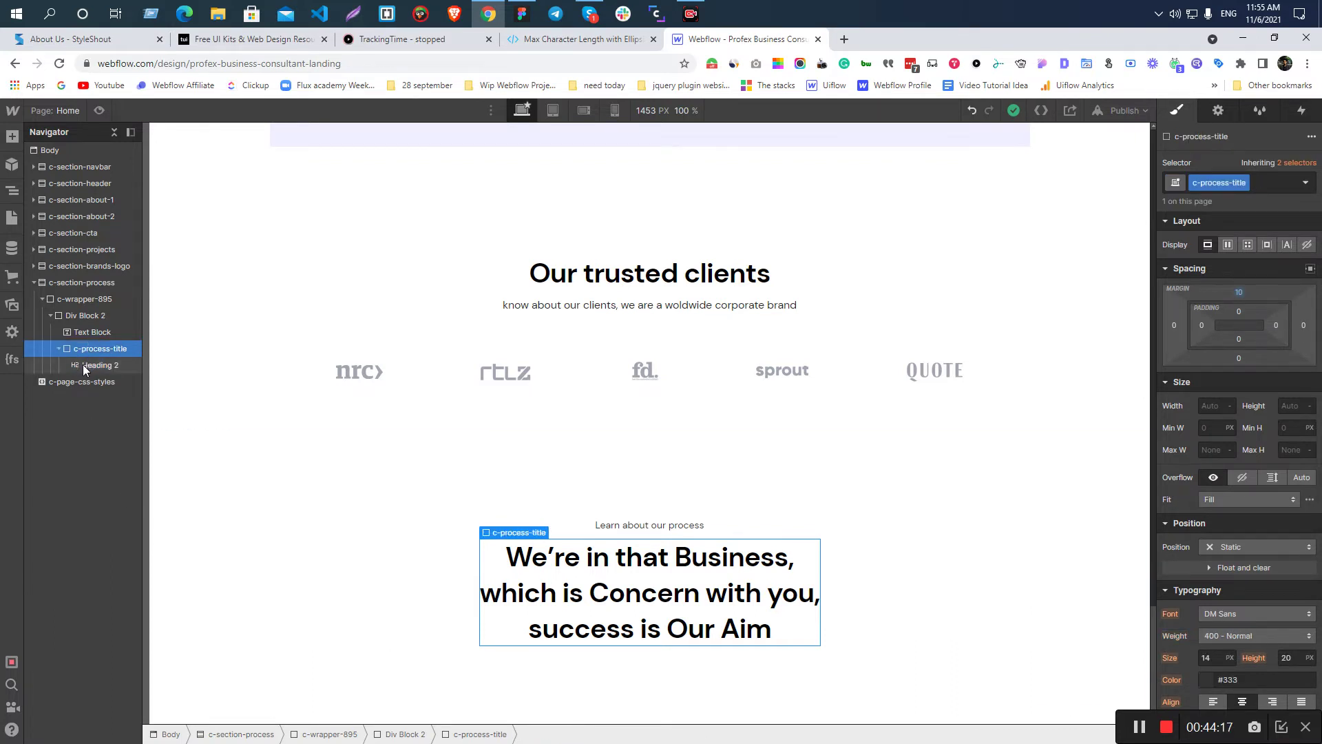
left_click(82, 365)
left_click(86, 349)
left_click(50, 315)
left_click(80, 316)
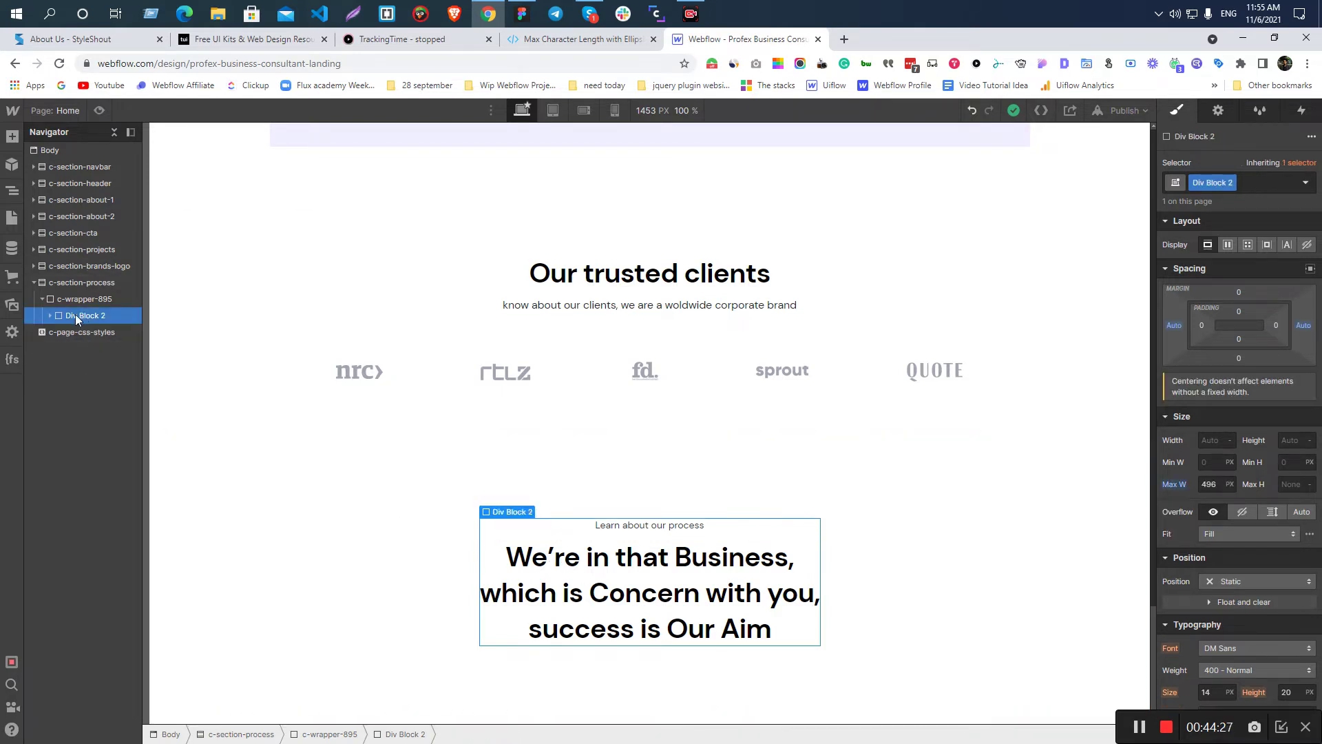
double_click(1208, 183)
type("C-PROC")
key("BackSpace")
key("BackSpace")
key("BackSpace")
key("BackSpace")
key("BackSpace")
key("BackSpace")
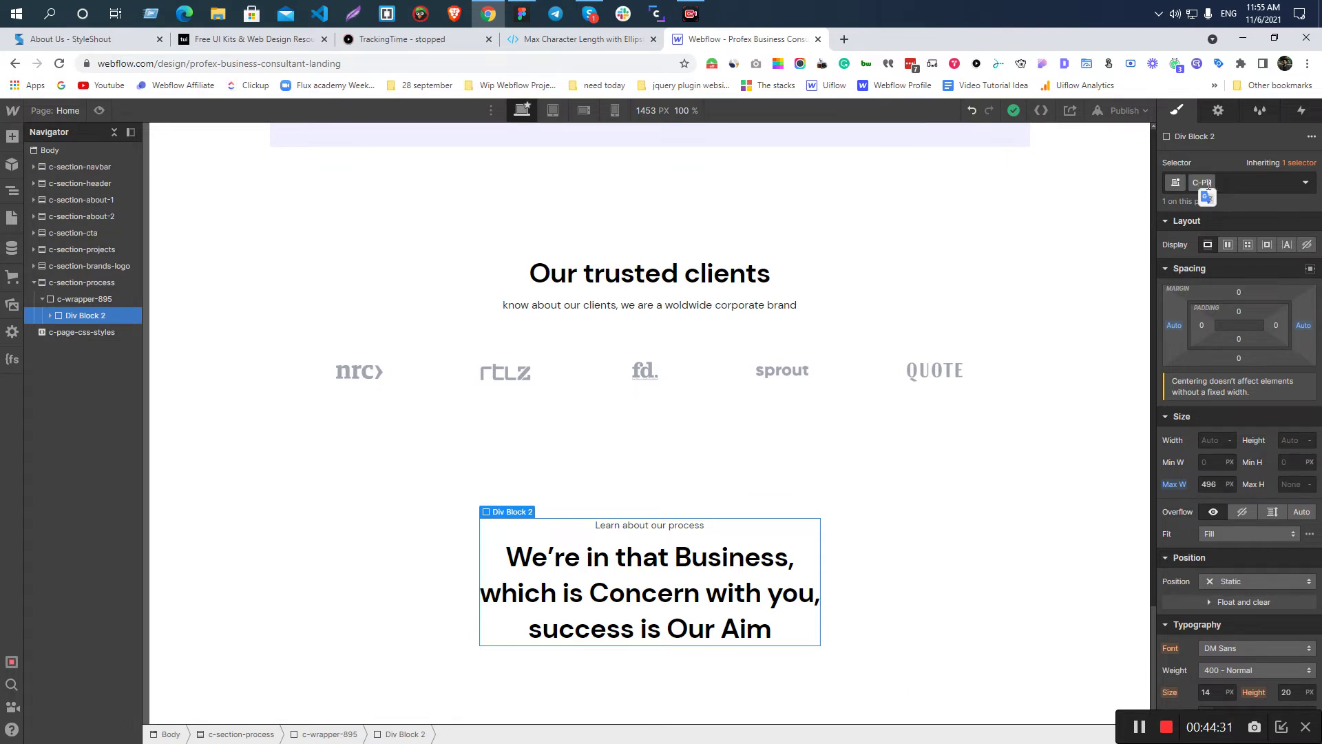
type("c-process-titl")
key("BackSpace")
key("BackSpace")
key("BackSpace")
type("le-block")
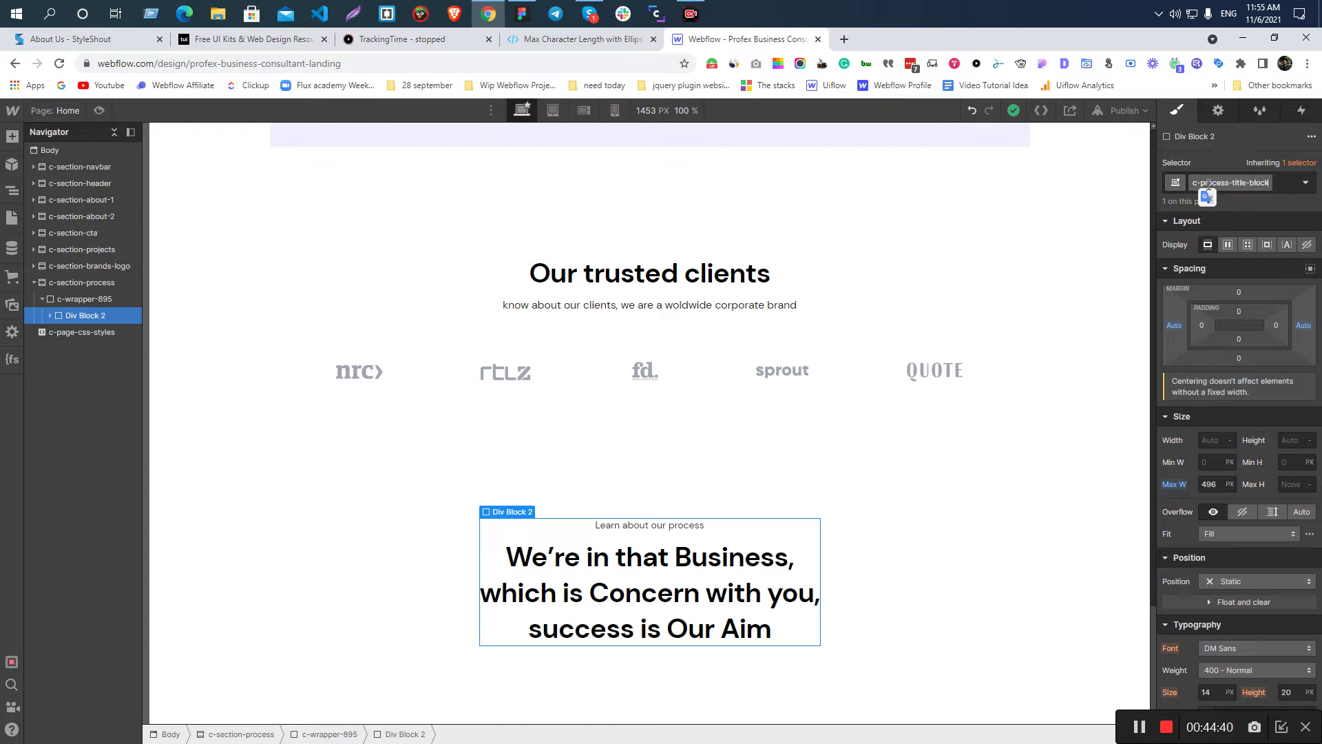
key("Return")
- Check the first card row's offset in Figma and set the c-process-title-block's bottom margin in Webflow to match
key("alt+Tab")
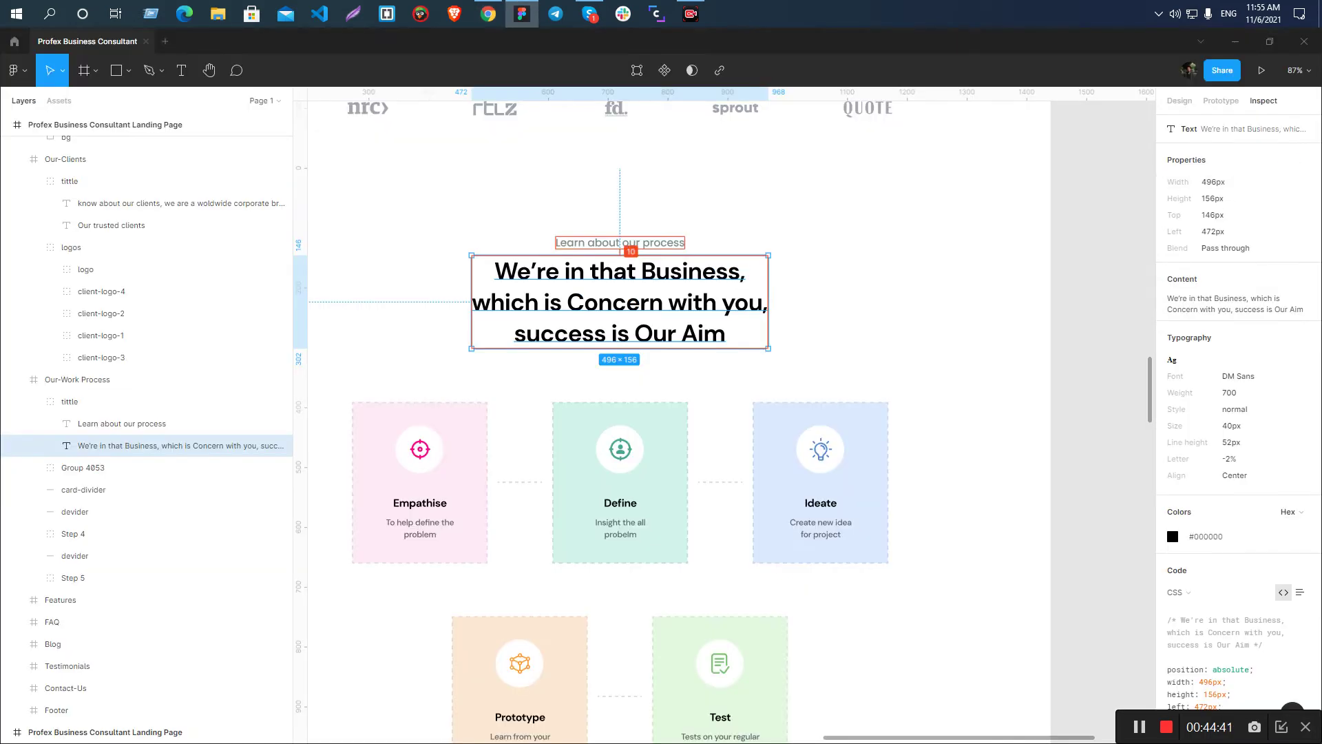
left_click(602, 415)
key("alt+Tab")
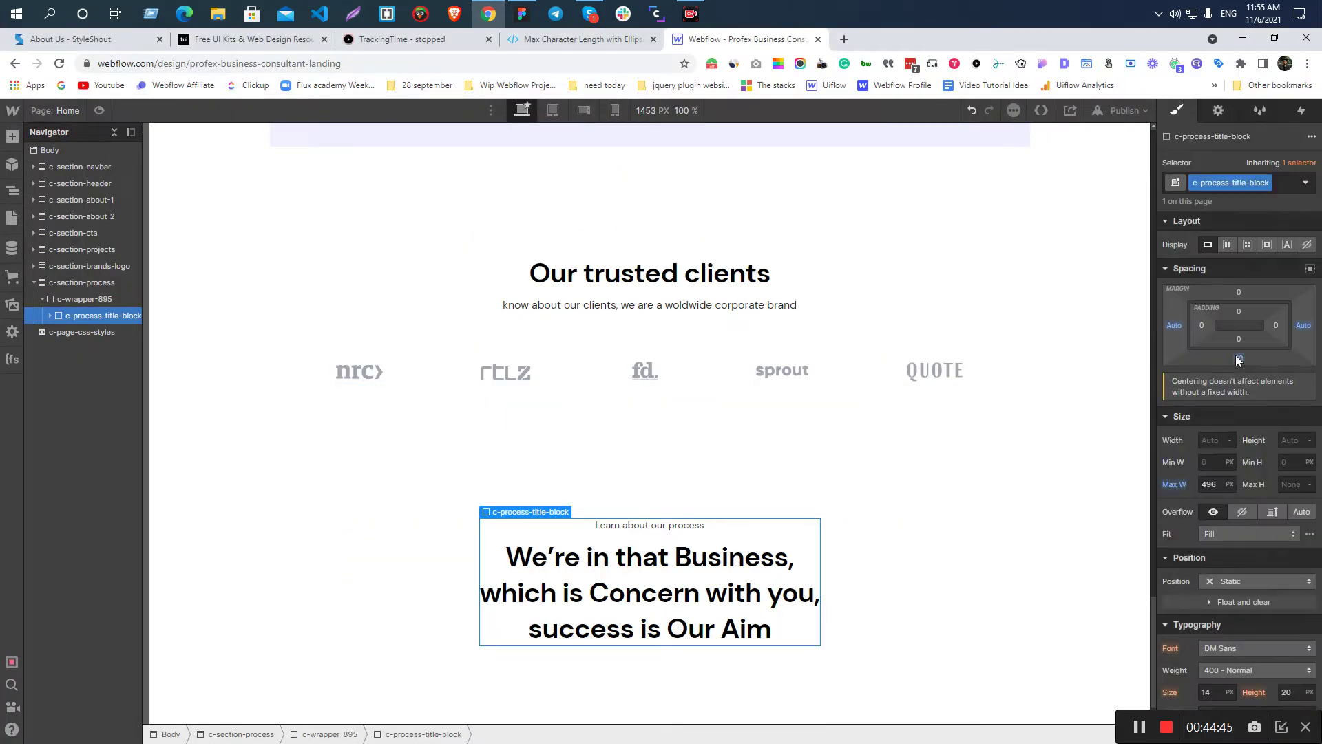
- Switch to Figma and examine the first card row's size and its distances to the edges of the work process section
key("alt+Tab")
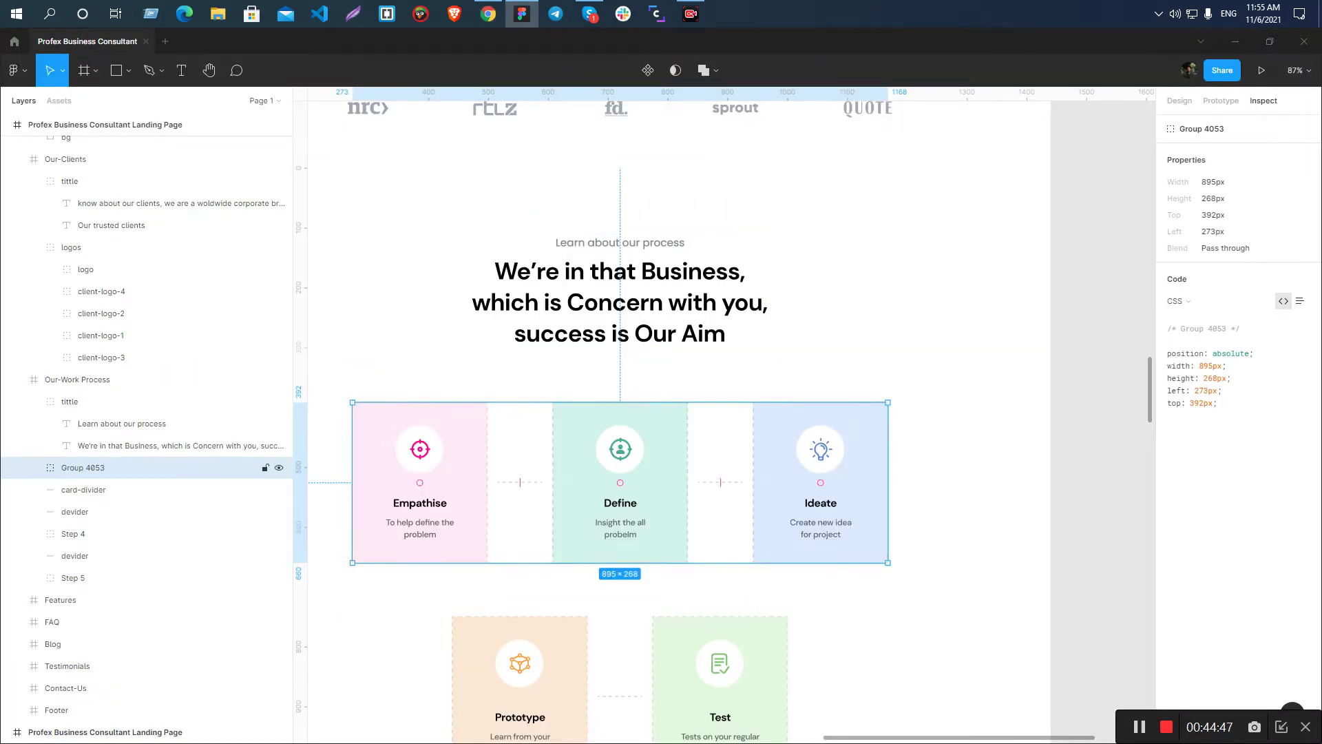
scroll(856, 620, "down", 5)
scroll(856, 616, "up", 3)
scroll(855, 620, "down", 2)
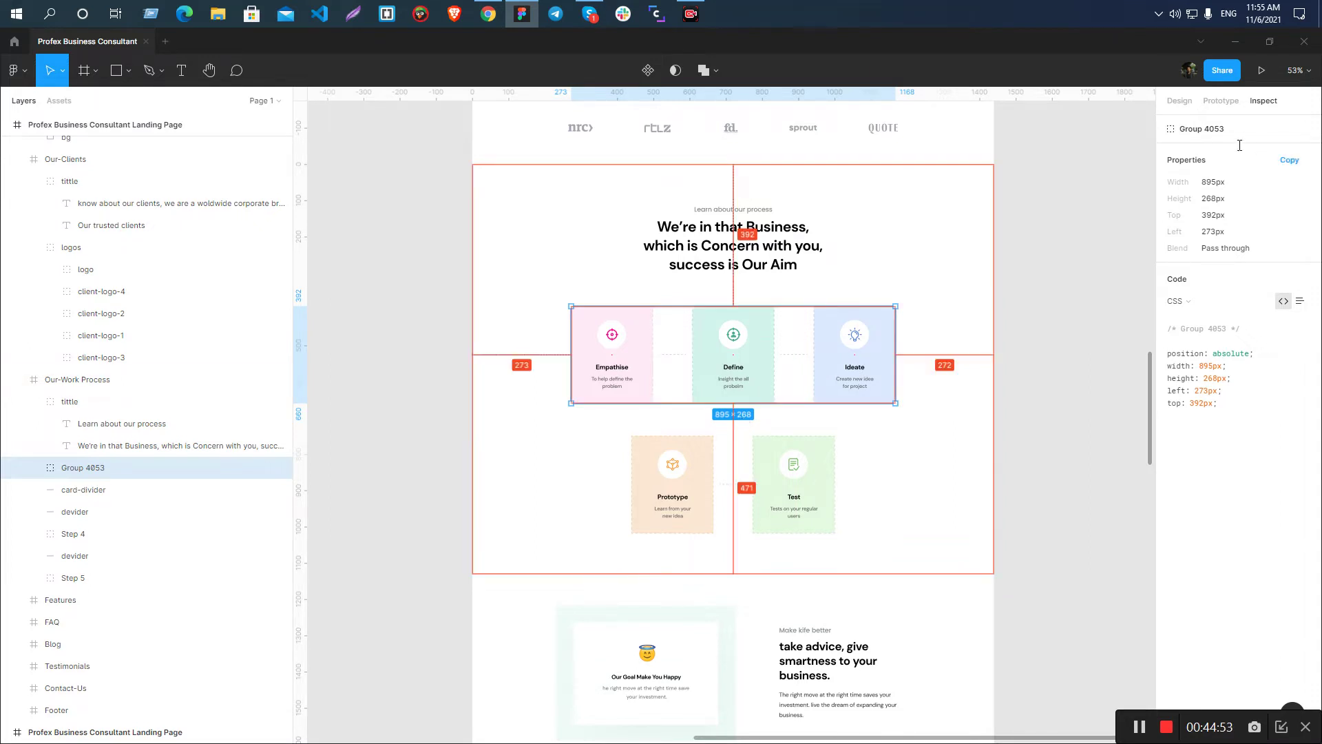
left_click(1091, 373)
scroll(1054, 389, "up", 4)
scroll(1053, 389, "down", 2)
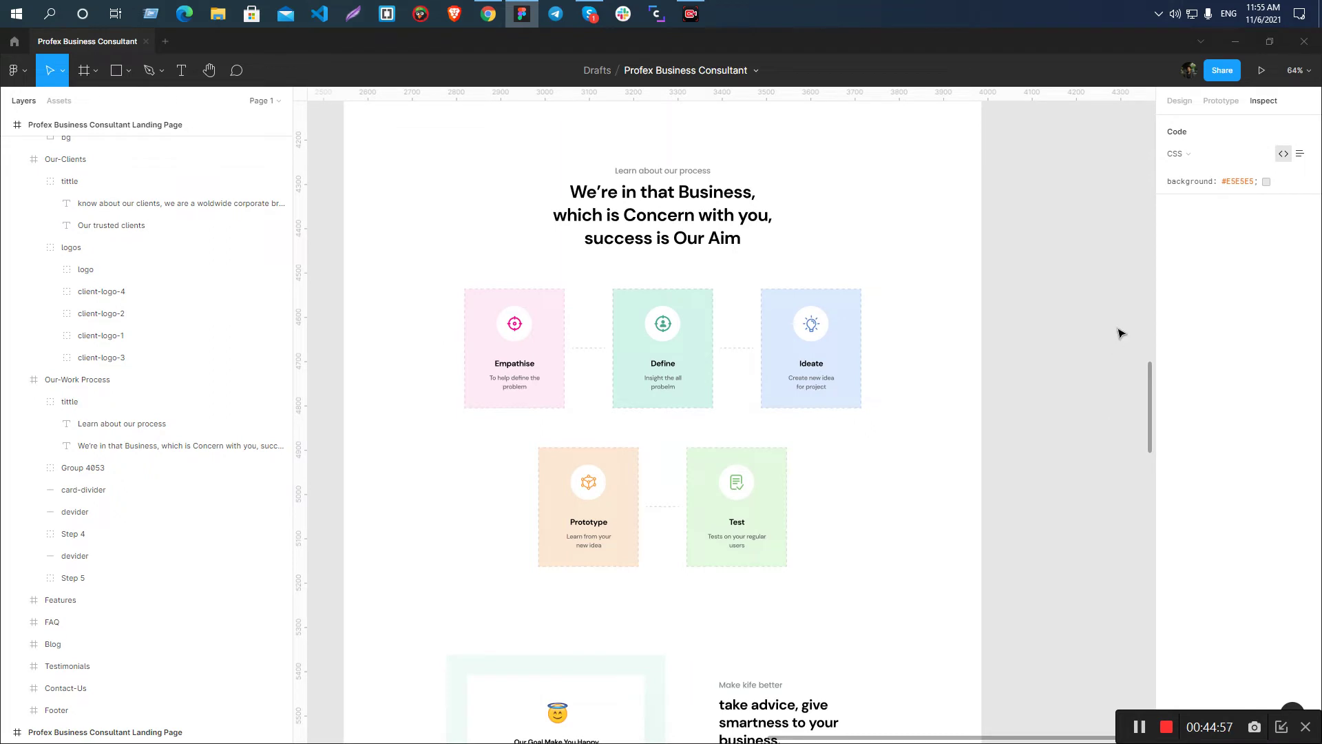
- Inspect the dimensions, background and border of the process step cards, including the Test card and the upper card group
left_click(546, 341, "ctrl")
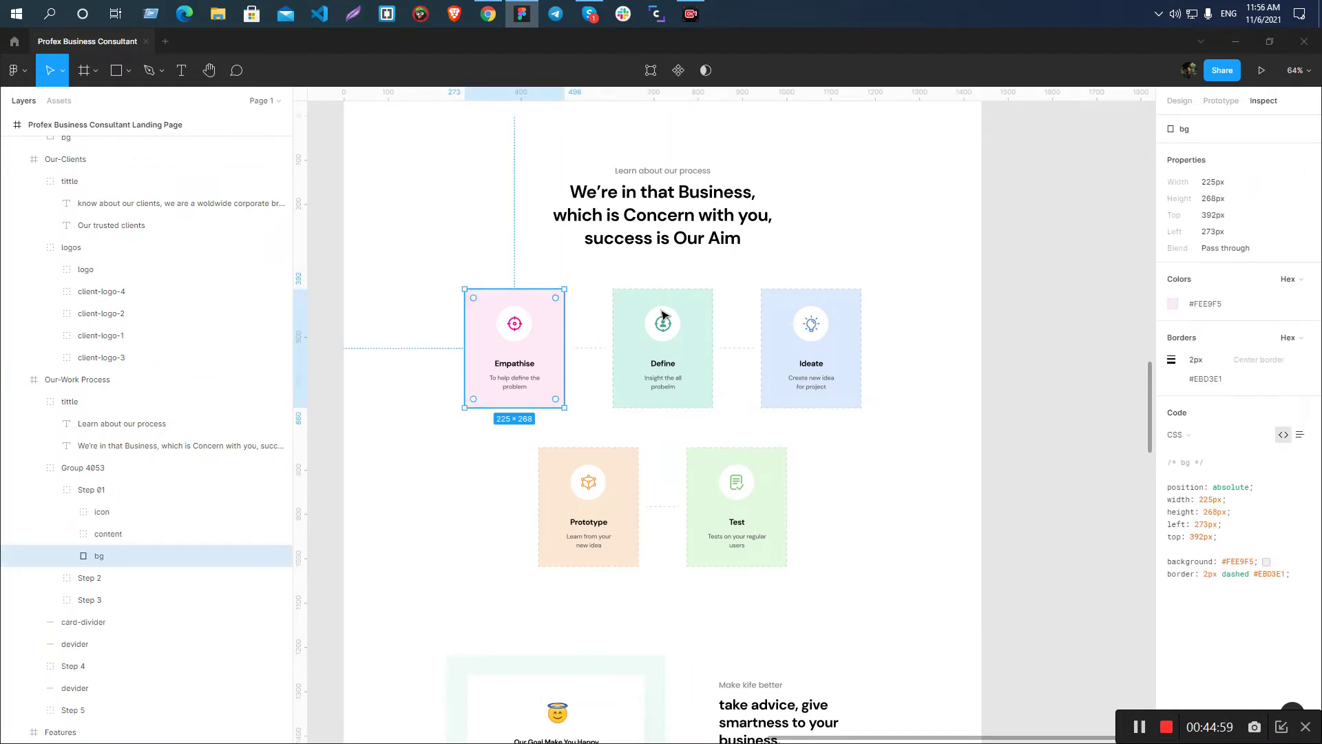
left_click(653, 305, "ctrl")
left_click(487, 305, "ctrl")
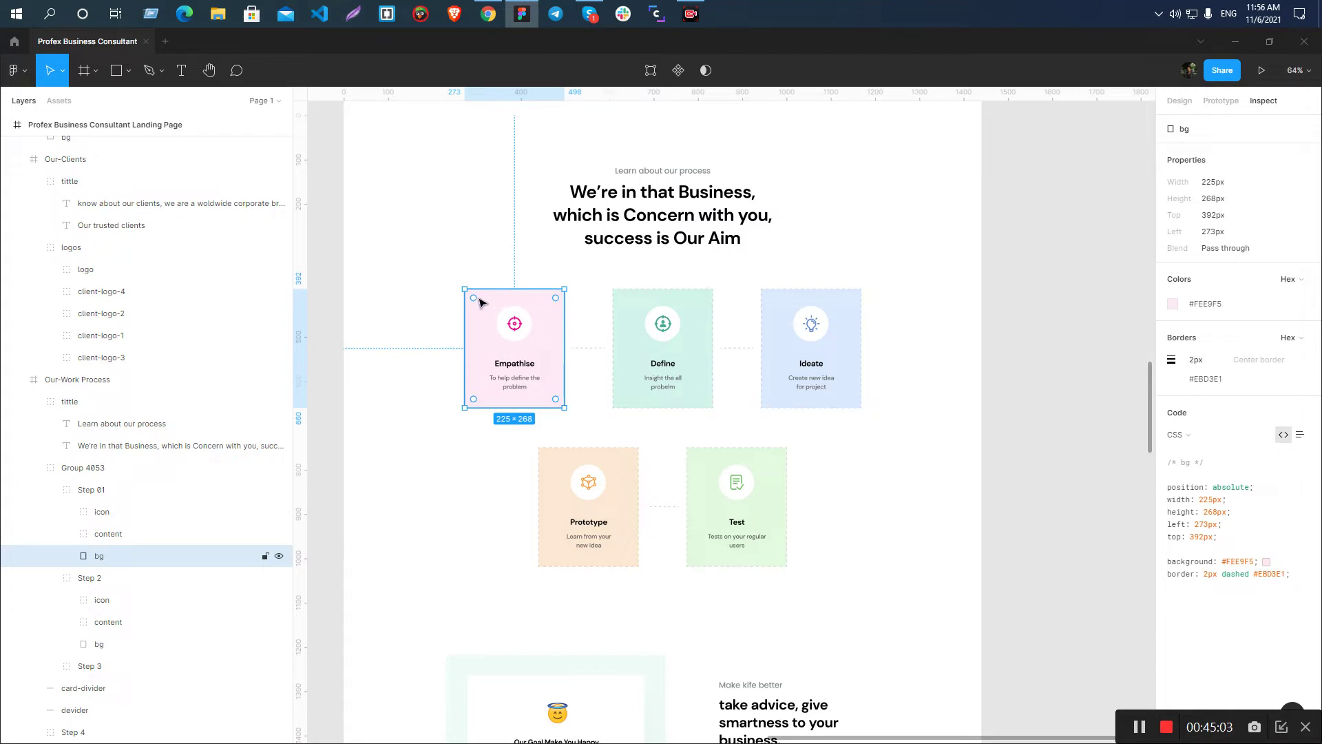
left_click(709, 475)
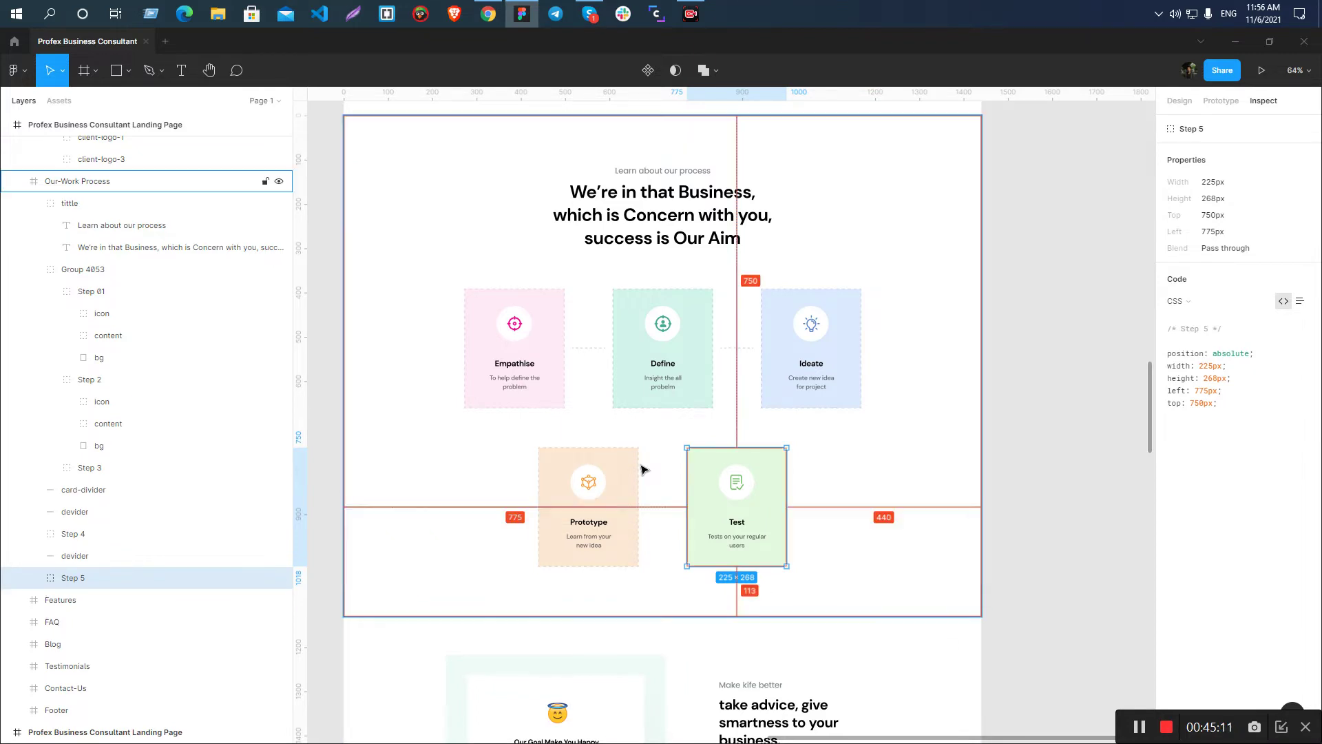
left_click(544, 342)
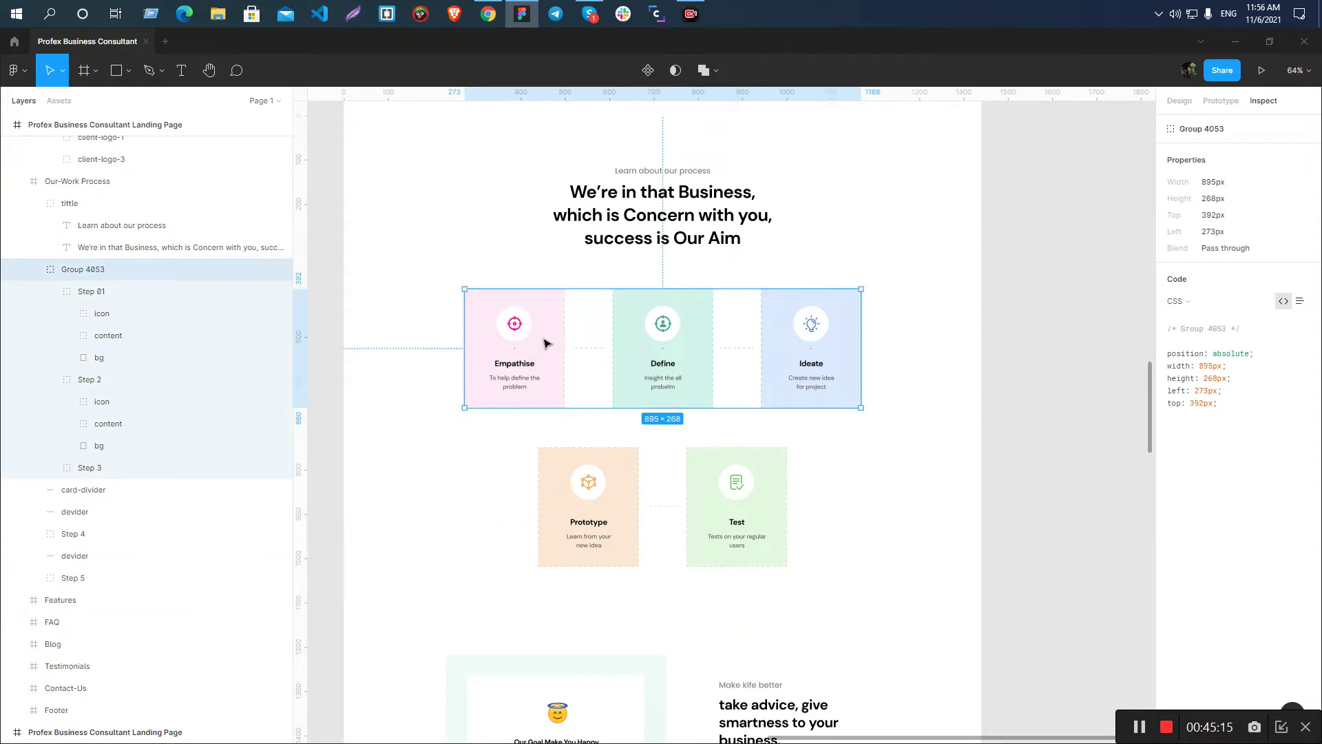
- Inspect the Empathise card's size, colours and border in Figma, and the dashed divider between it and the Define card
left_click(544, 343, "ctrl")
scroll(578, 350, "up", 5)
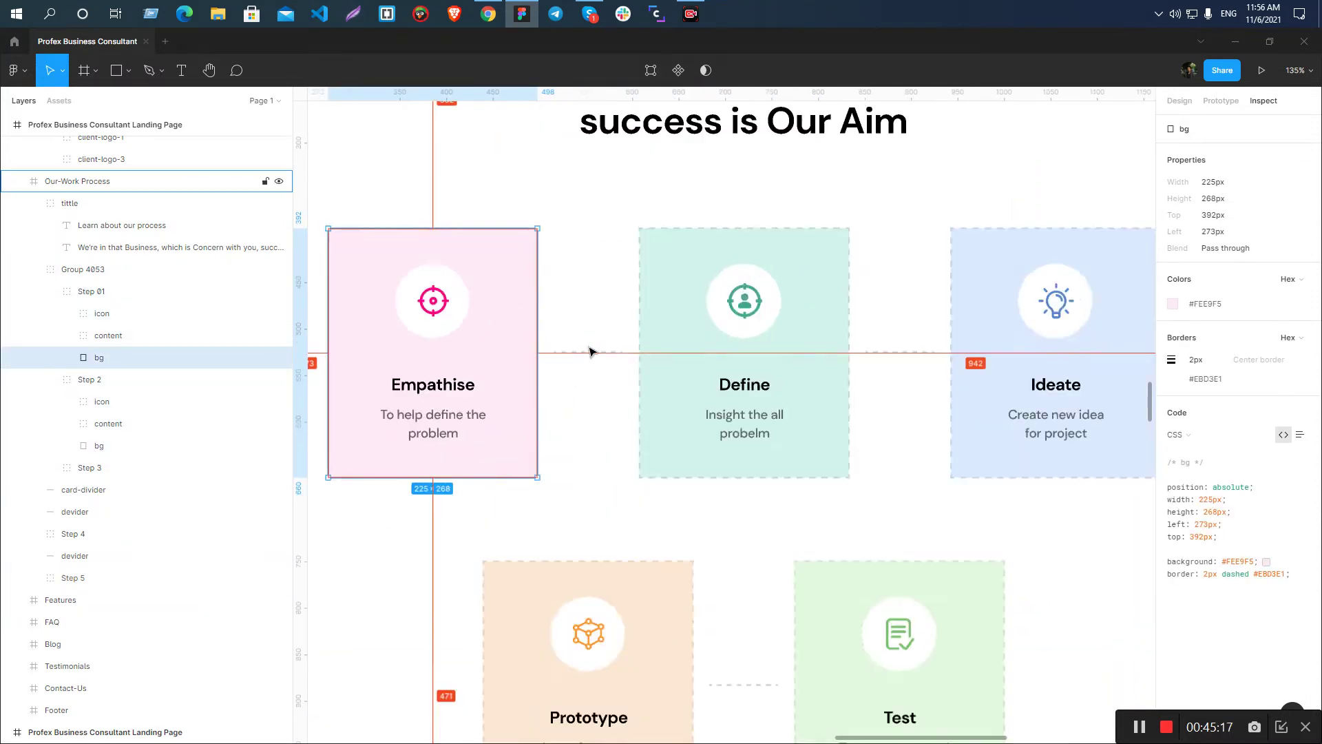
scroll(582, 355, "up", 3)
left_click(590, 357)
scroll(595, 357, "down", 4)
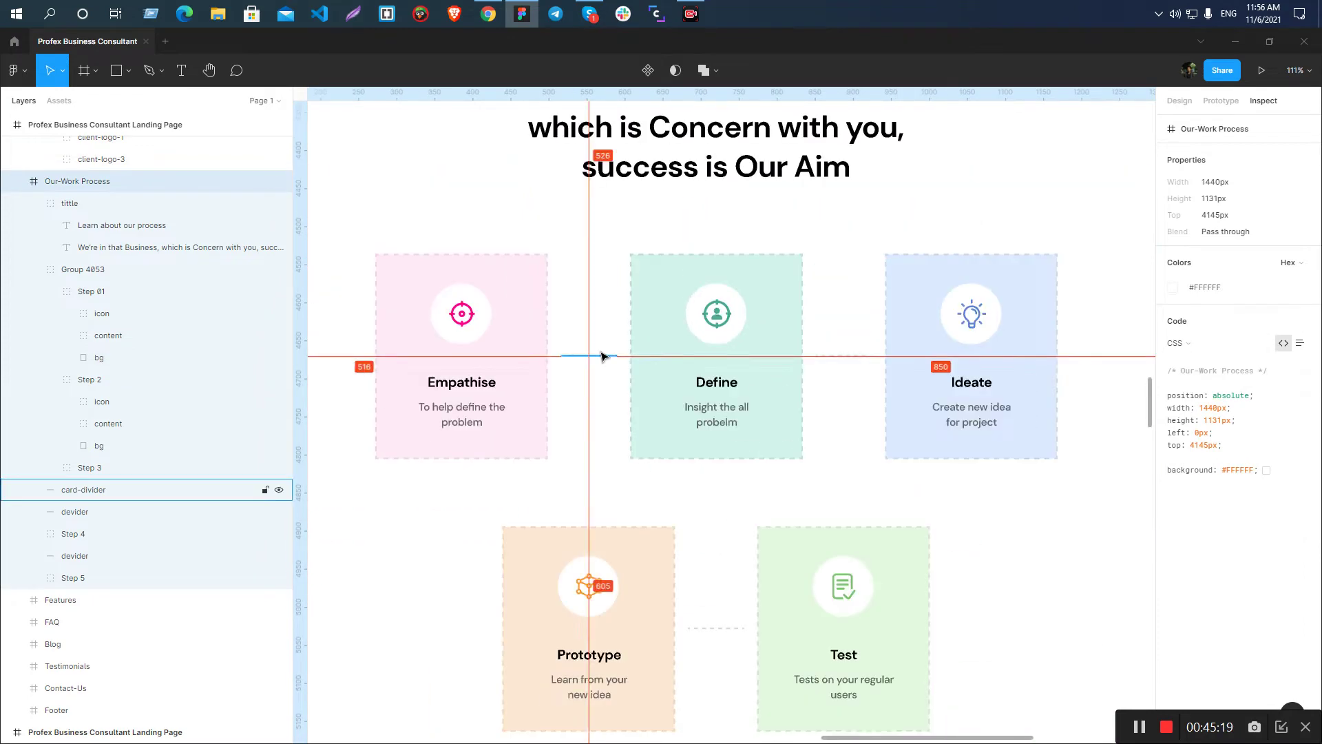
left_click(509, 308, "ctrl")
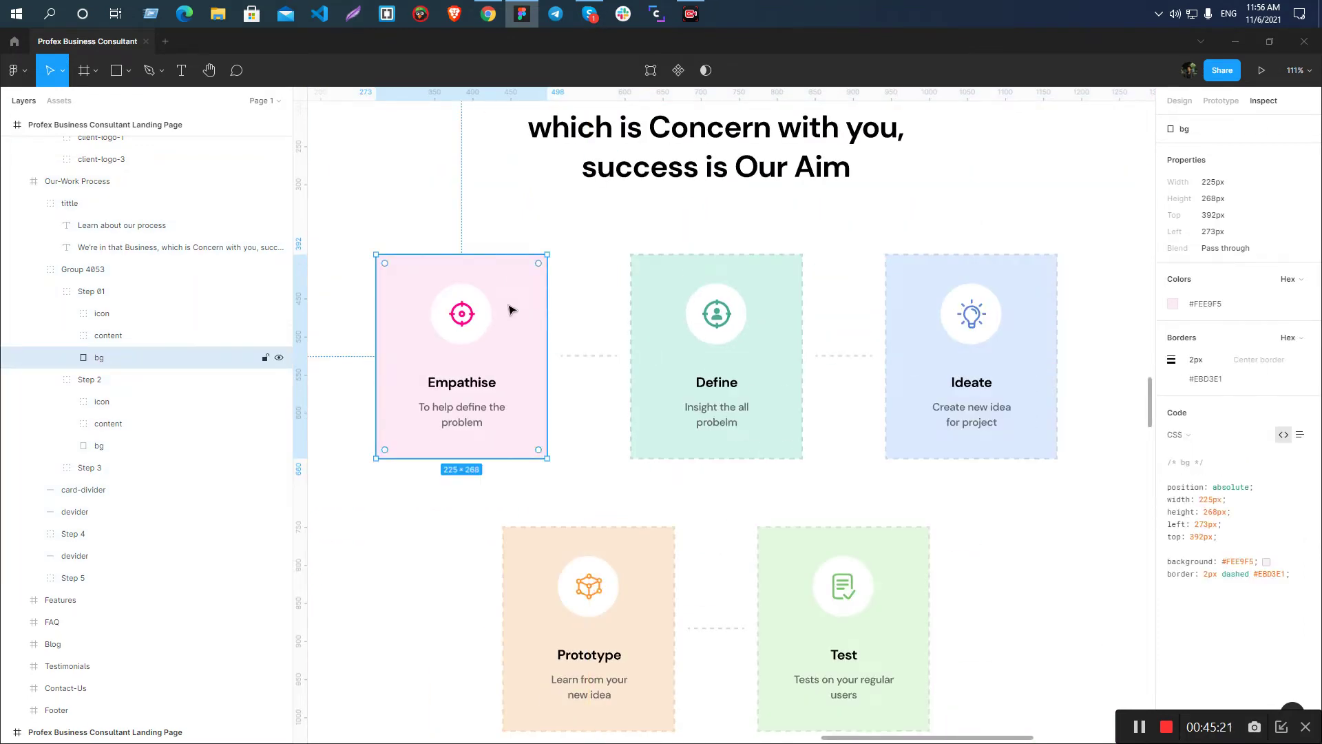
mouse_move(601, 353)
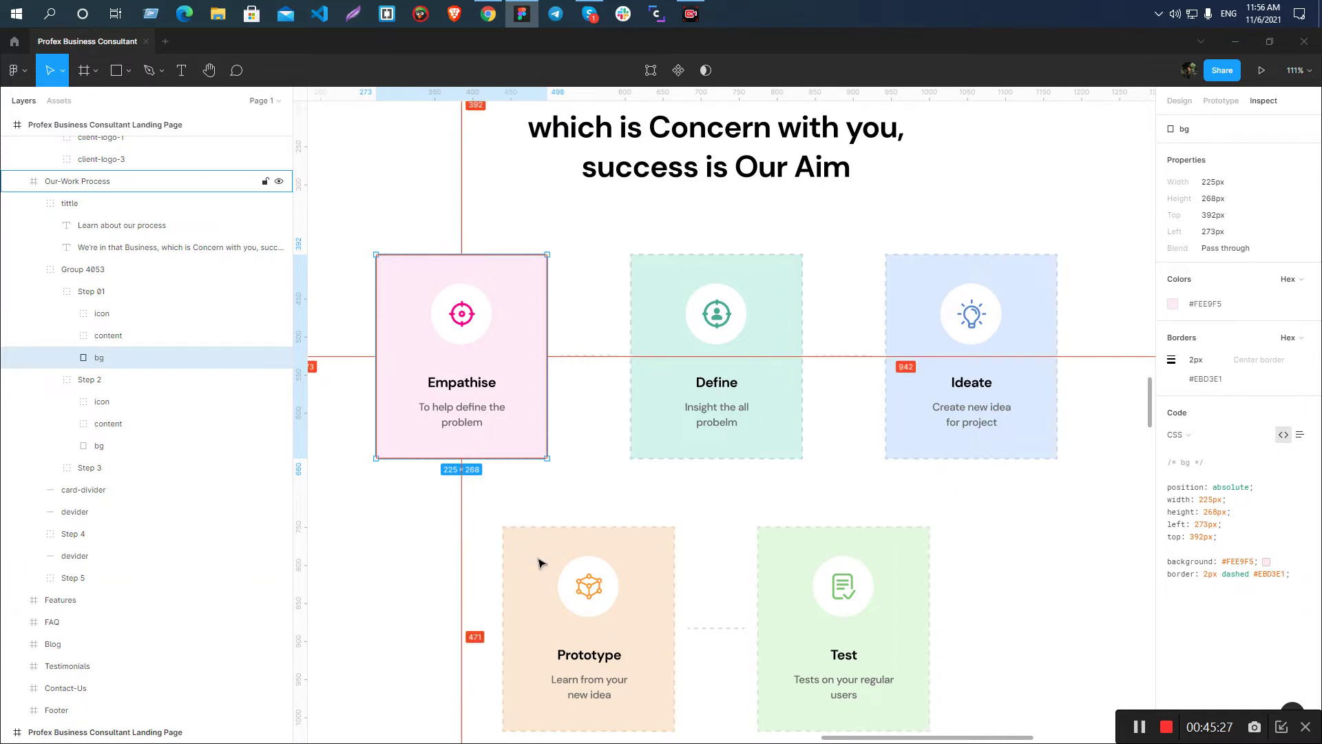
scroll(537, 518, "down", 3)
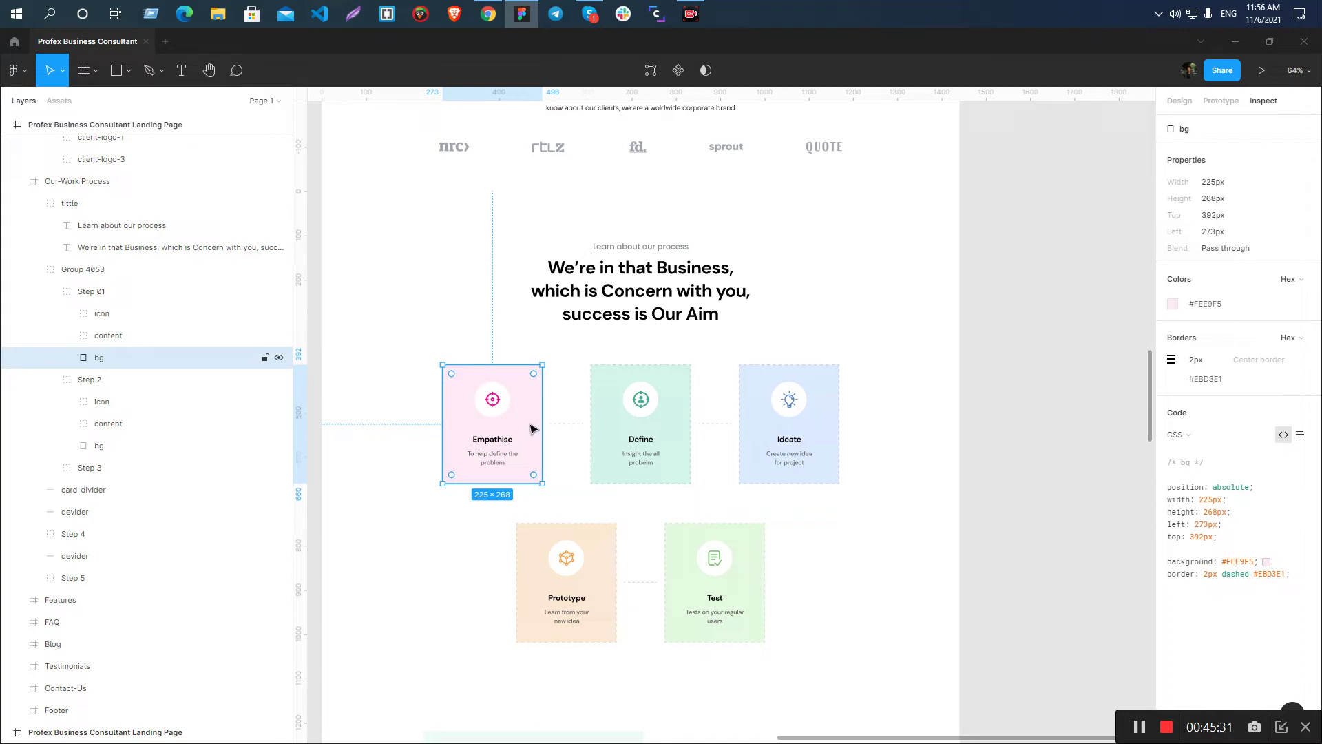
- Switch to Webflow and add a Div Block inside c-wrapper-895, below the process title block
key("alt+Tab")
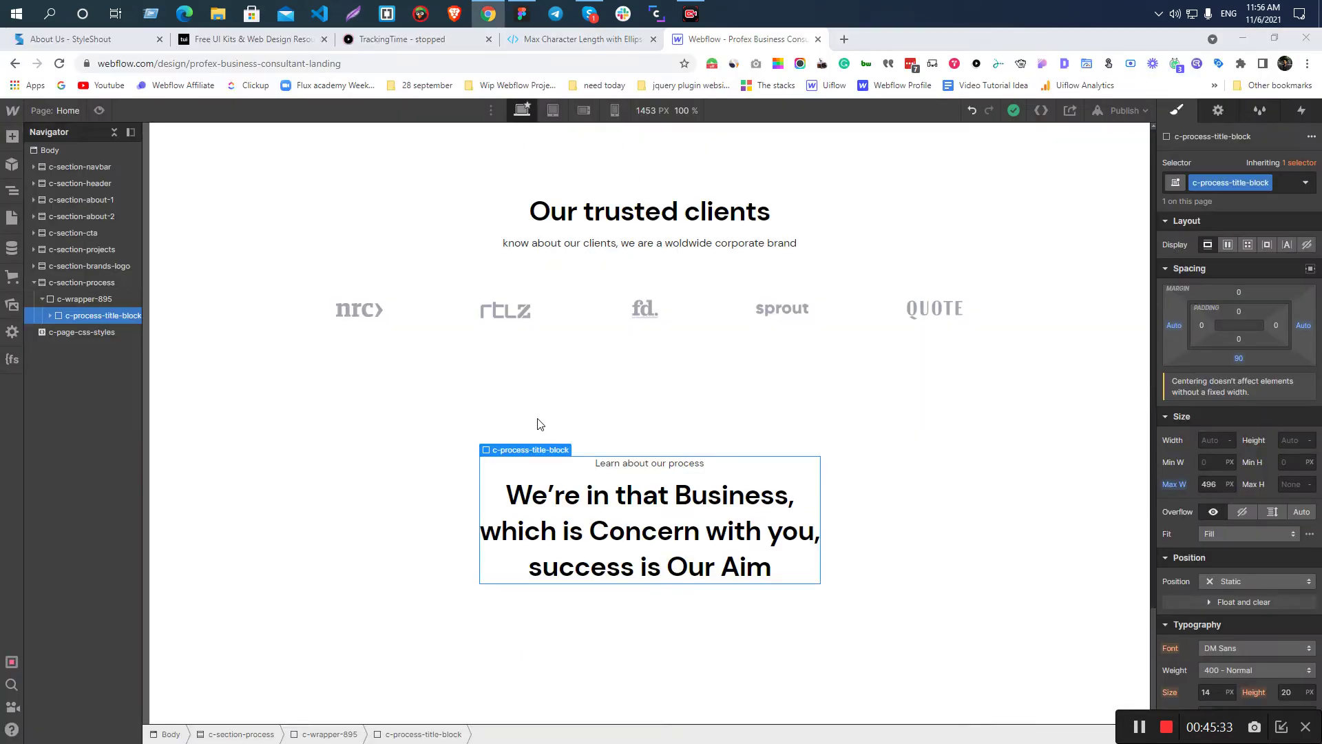
left_click(451, 537)
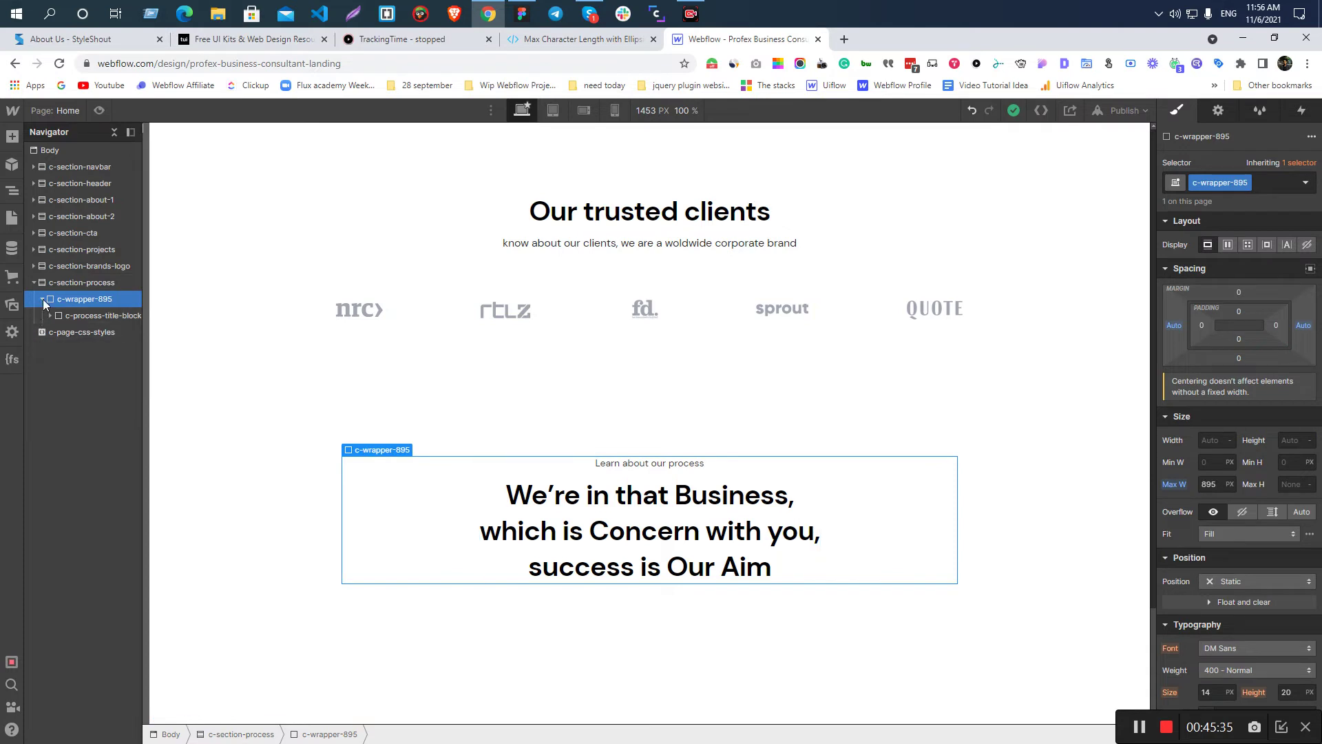
key("ctrl+e")
key("ctrl+d")
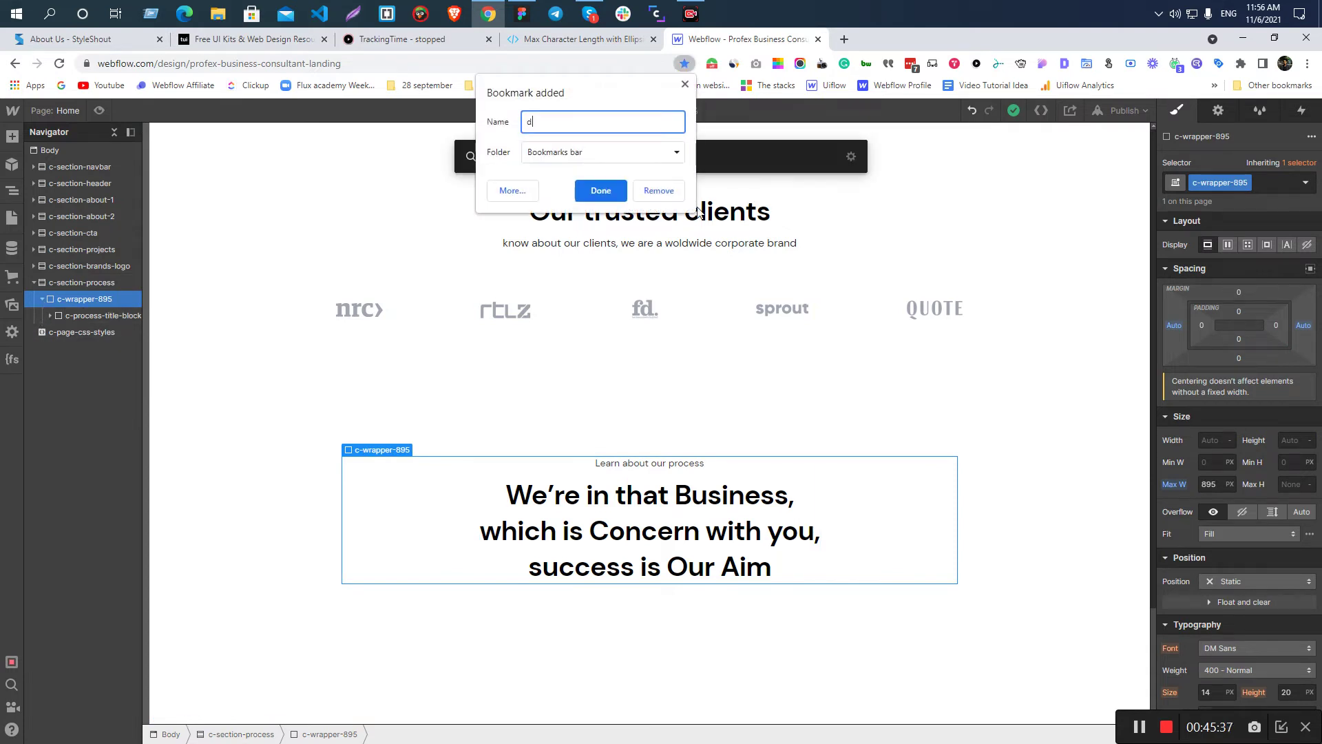
left_click(673, 188)
type("div")
key("Return")
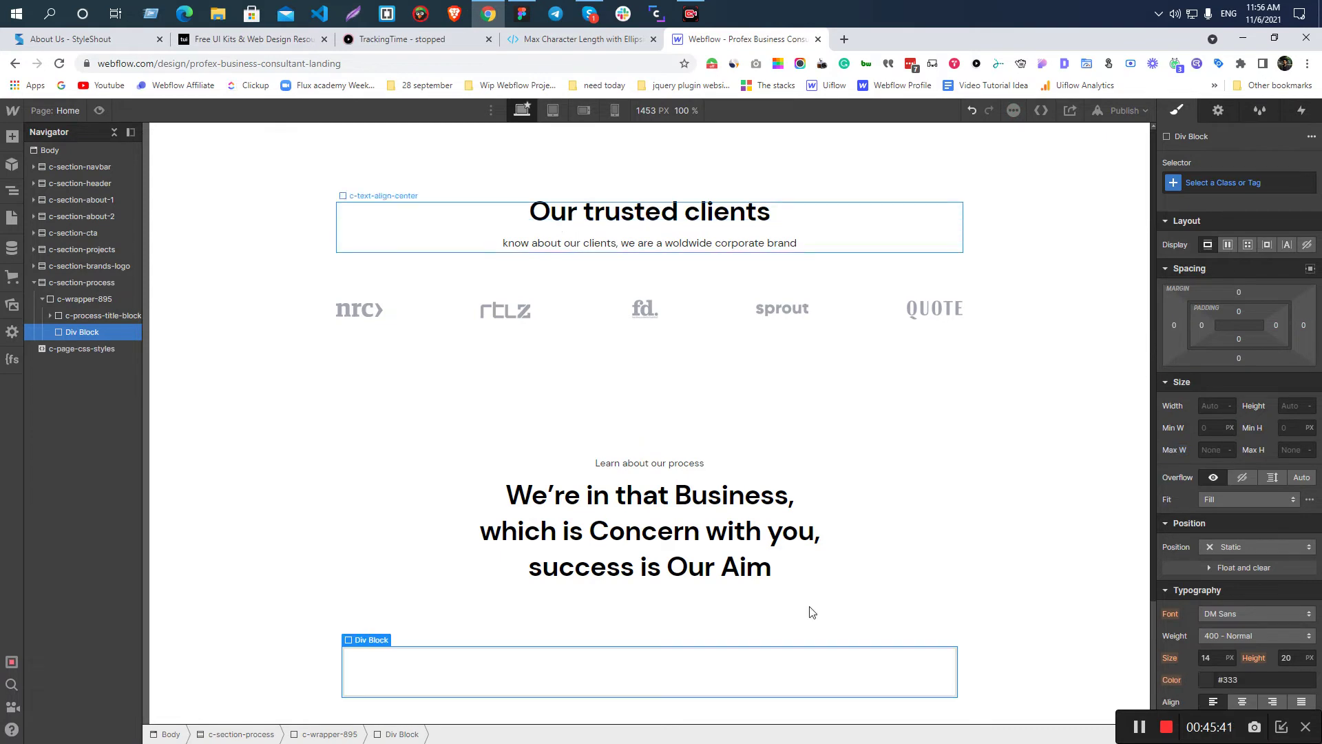
- Give the new Div Block the class c-process-cards-block and a horizontal flex layout with wrapping children
scroll(286, 570, "down", 1)
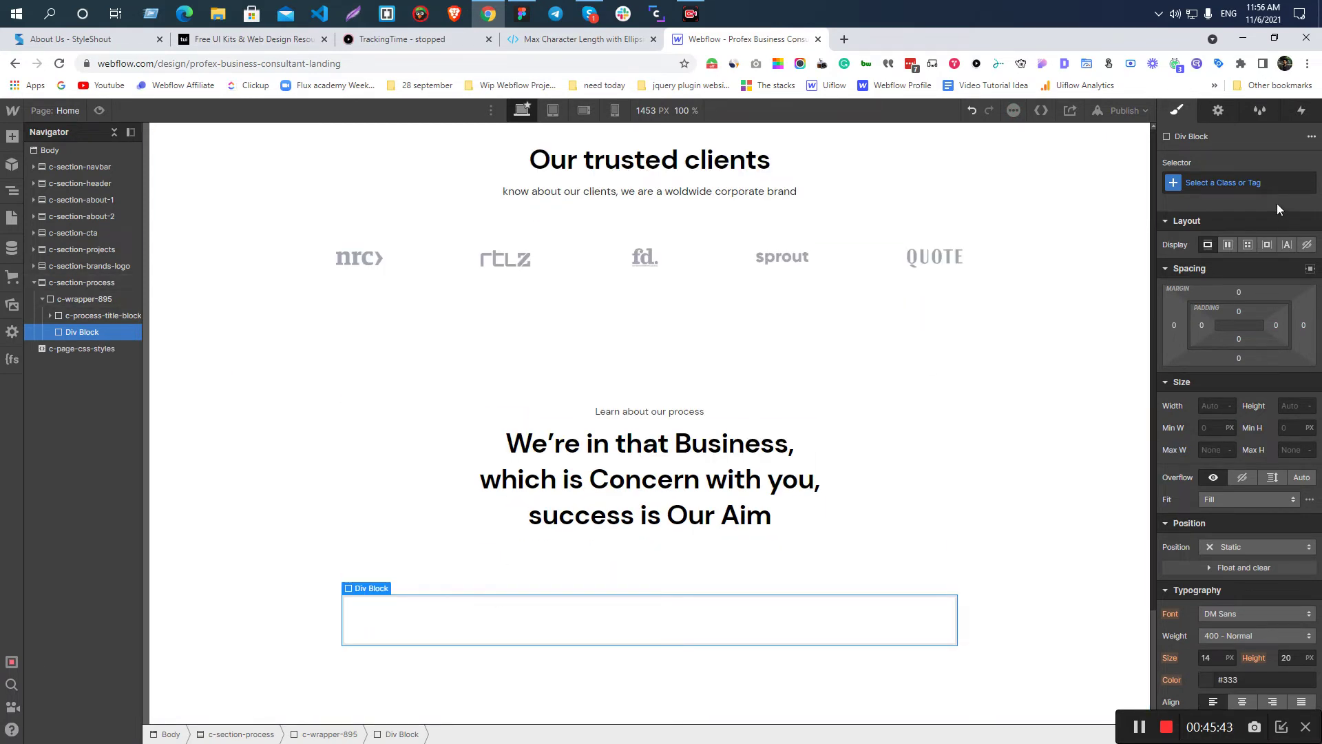
left_click(1239, 183)
type("c-pro")
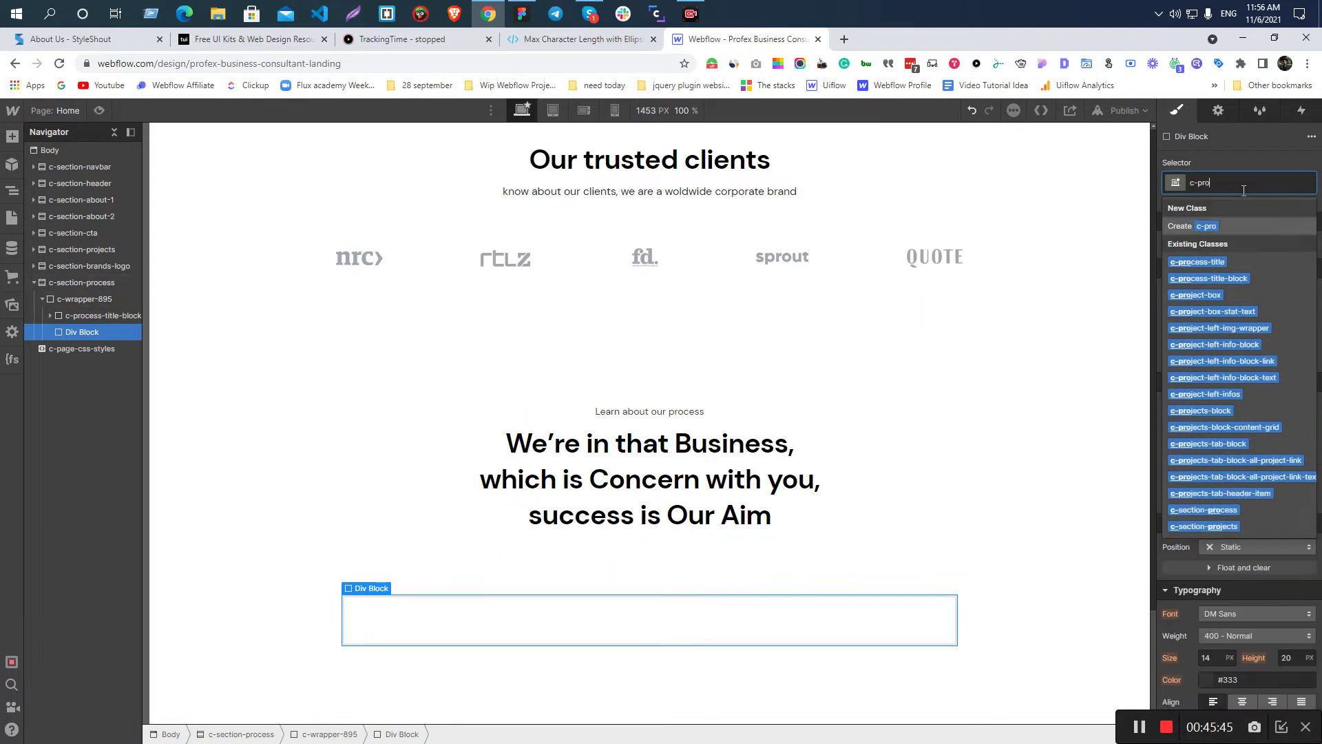
type("cess-cards-block")
key("Return")
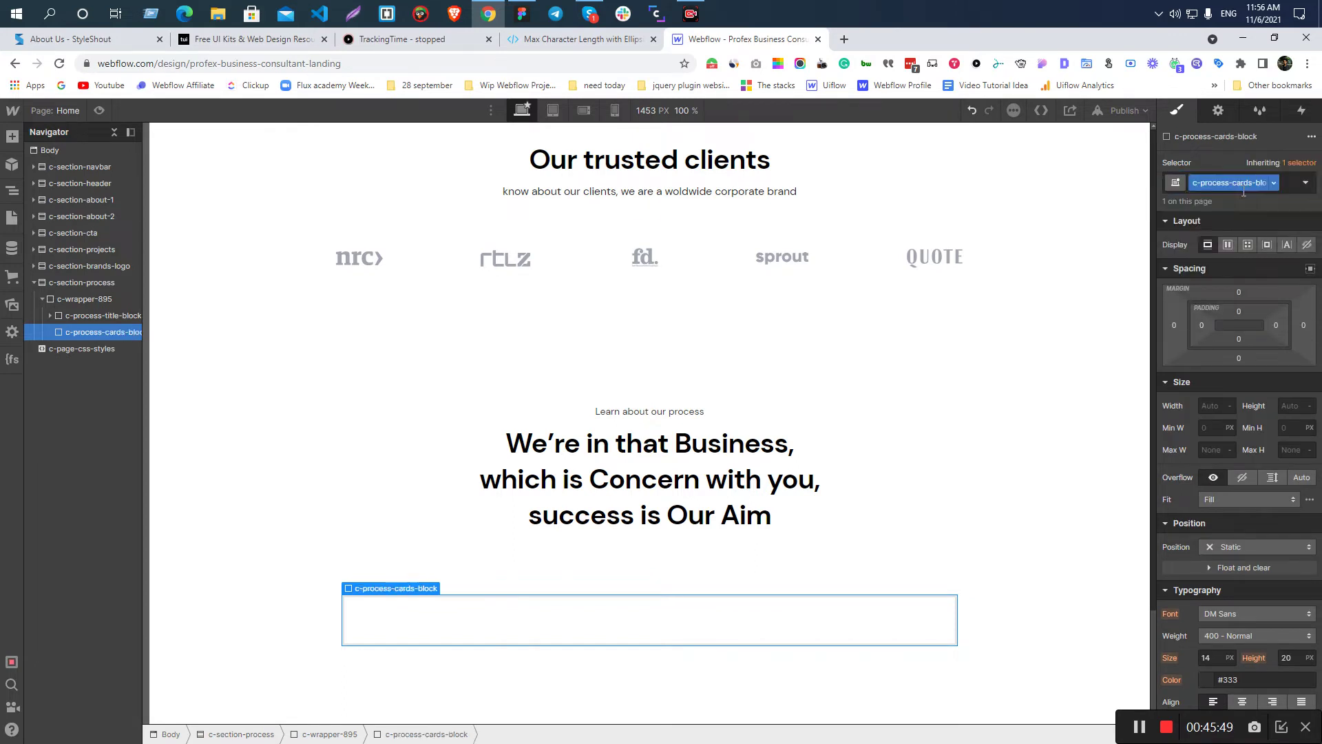
left_click(1225, 246)
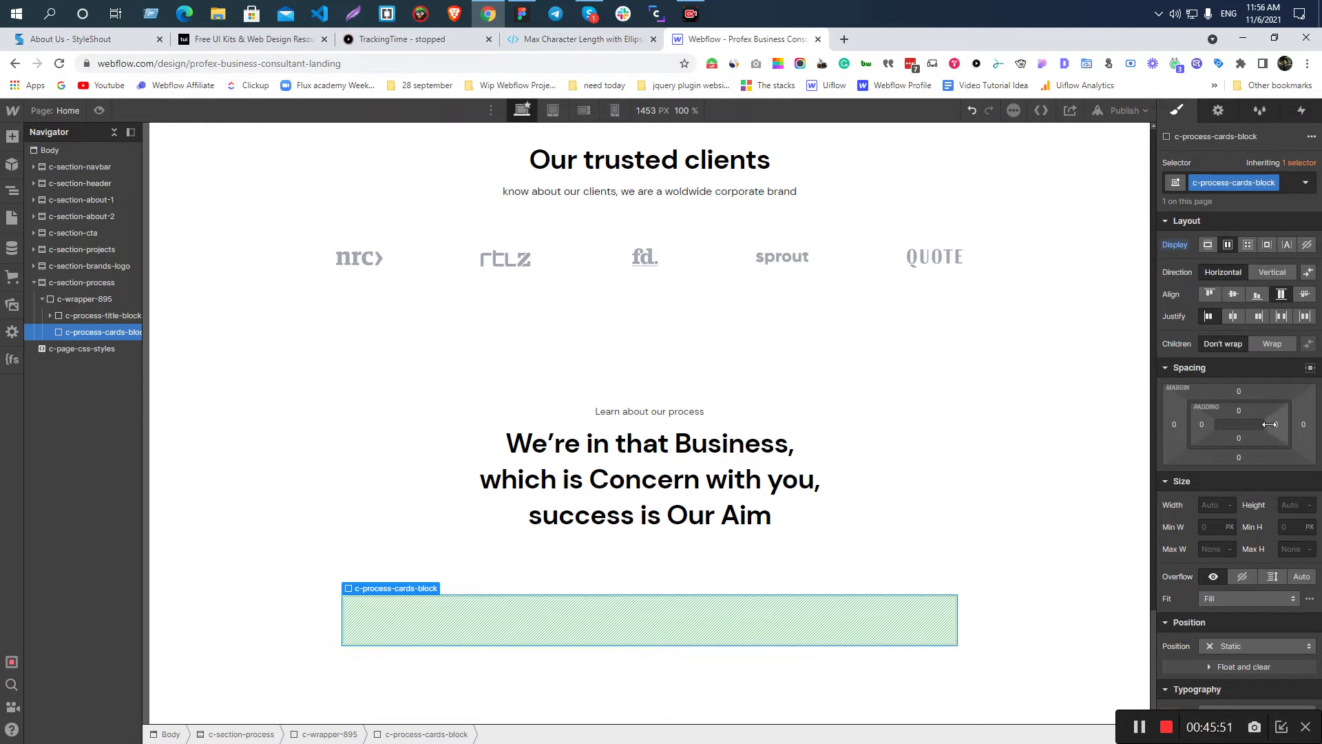
left_click(1264, 339)
- Add a Div Block inside c-process-cards-block and give it the class c-process-cards-block-card
key("ctrl+e")
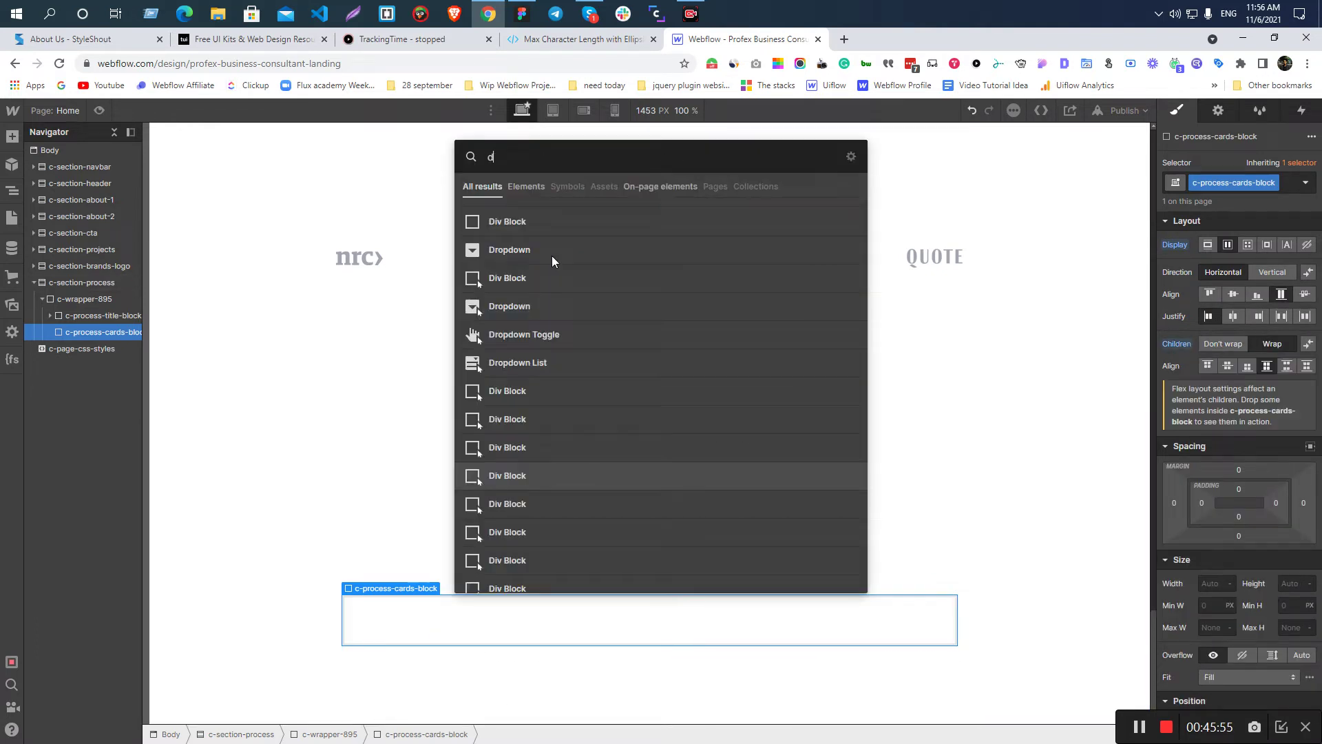
left_click(535, 222)
left_click(97, 332)
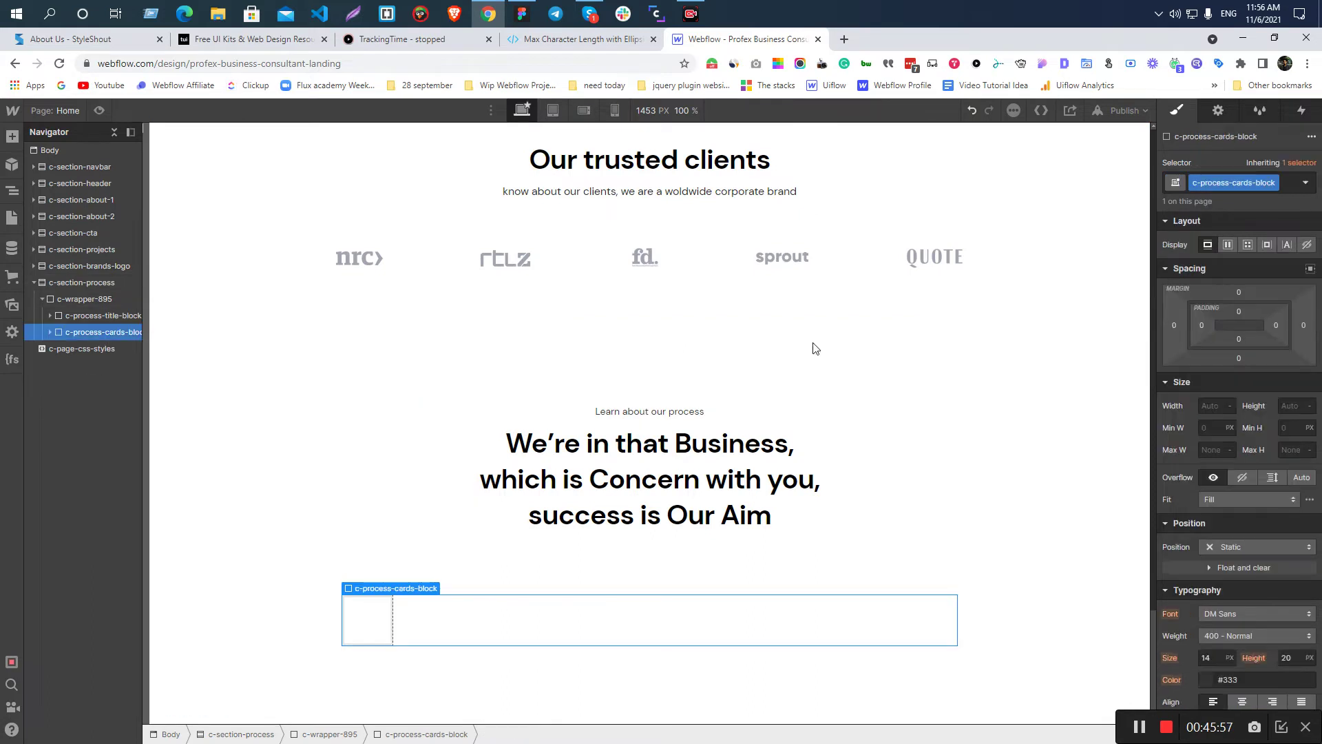
left_click(357, 619)
left_click(1224, 182)
type("c-process-cards-block")
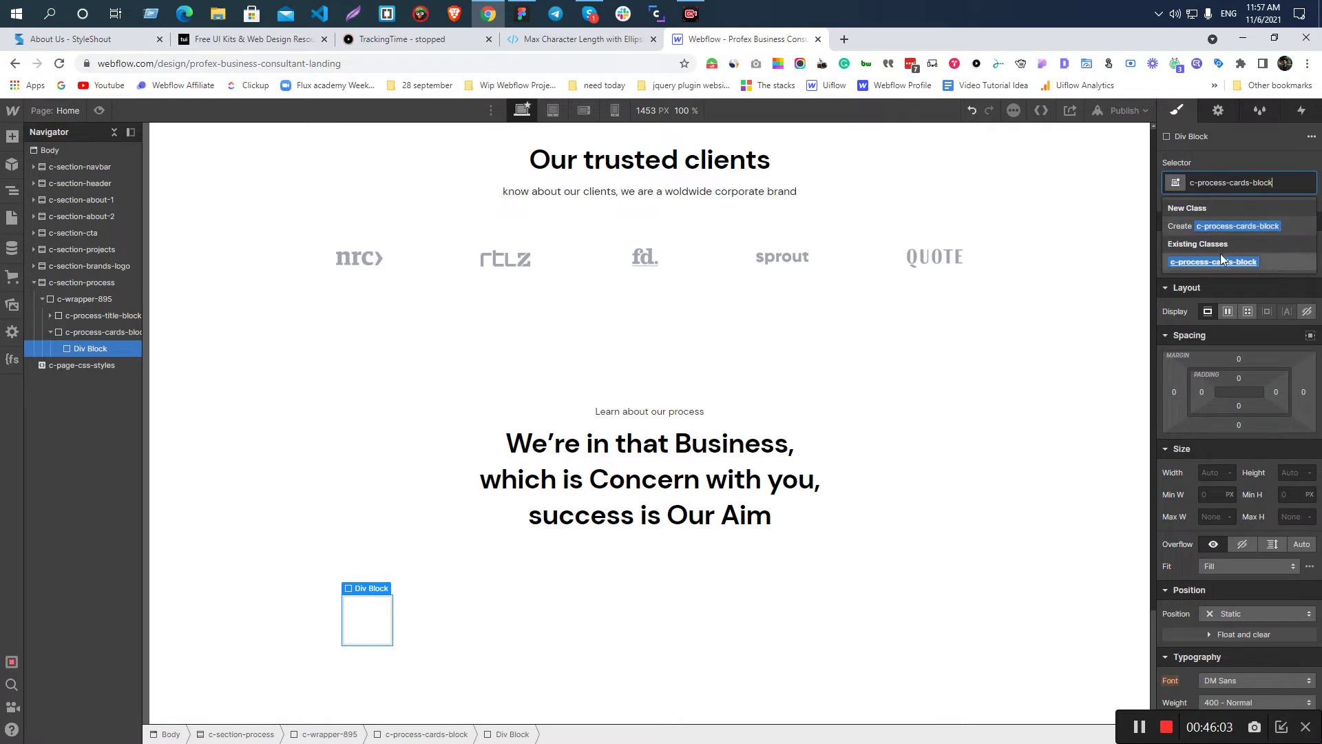
type("-card")
key("Return")
- Check the Empathise card's width in Figma and set the Webflow card's minimum width to 225 px
key("alt+Tab")
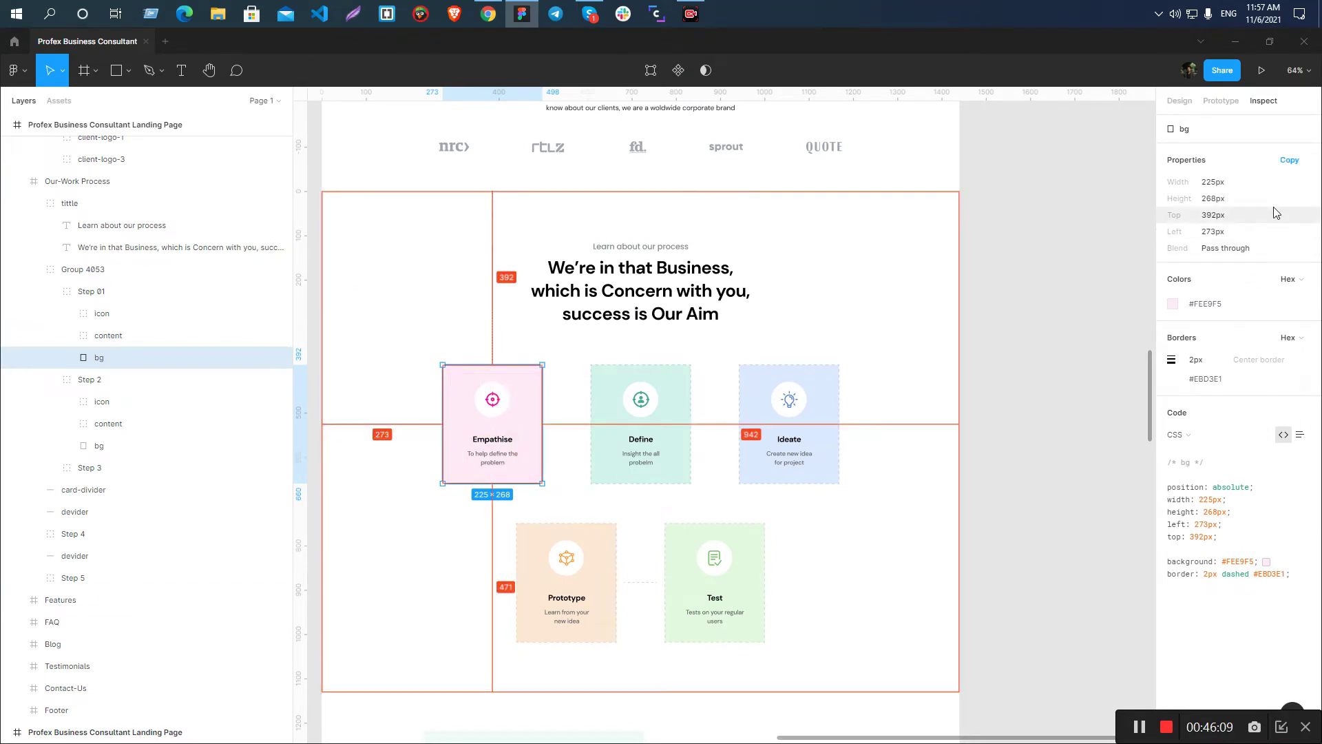
key("alt+Tab")
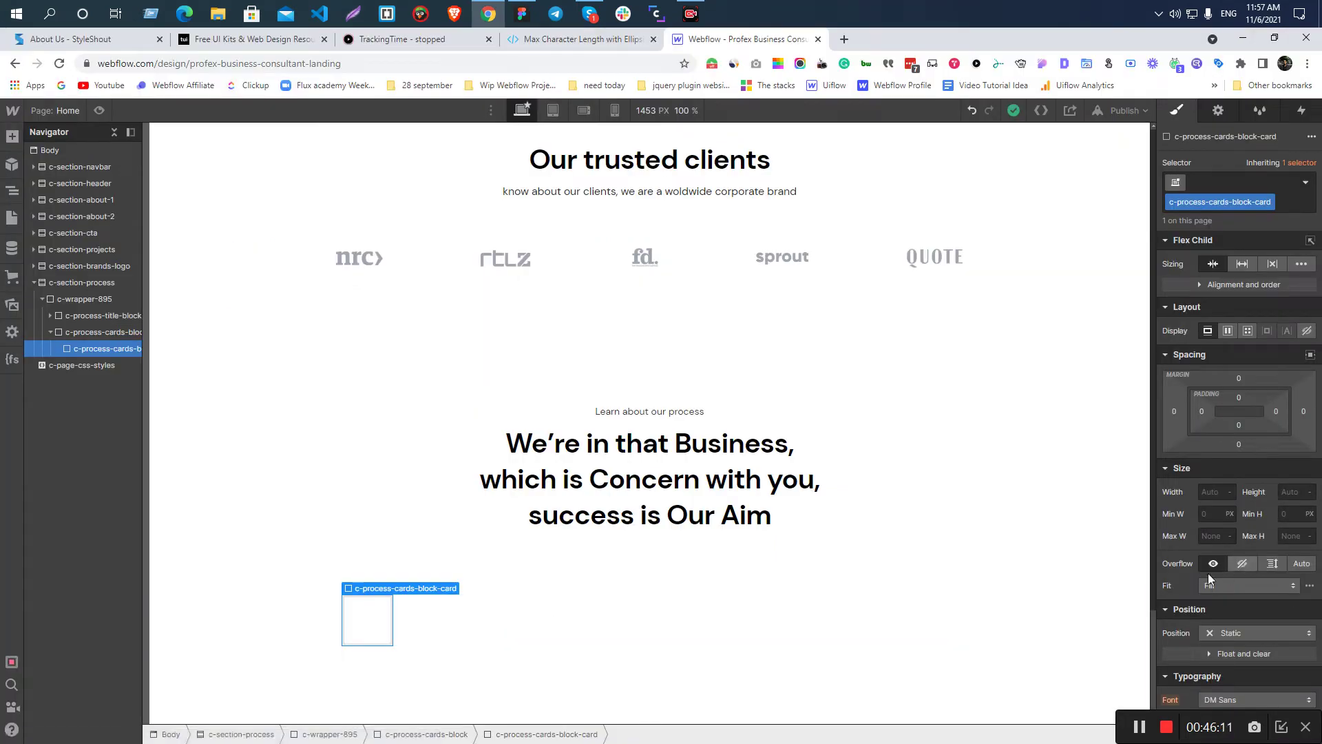
left_click(1206, 514)
type("225")
key("Return")
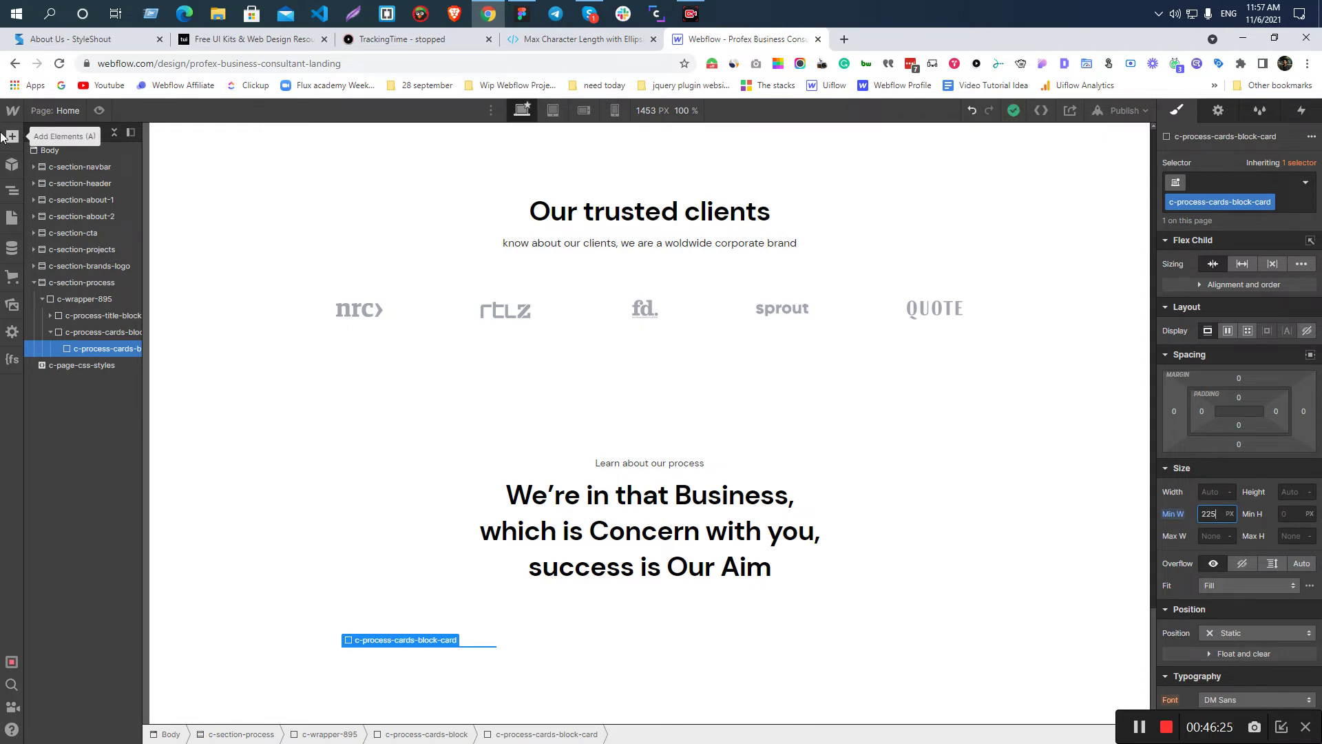
- Copy the Empathise card's background colour #FEE9F5 from Figma and apply it as the Webflow card's background colour
key("alt+Tab")
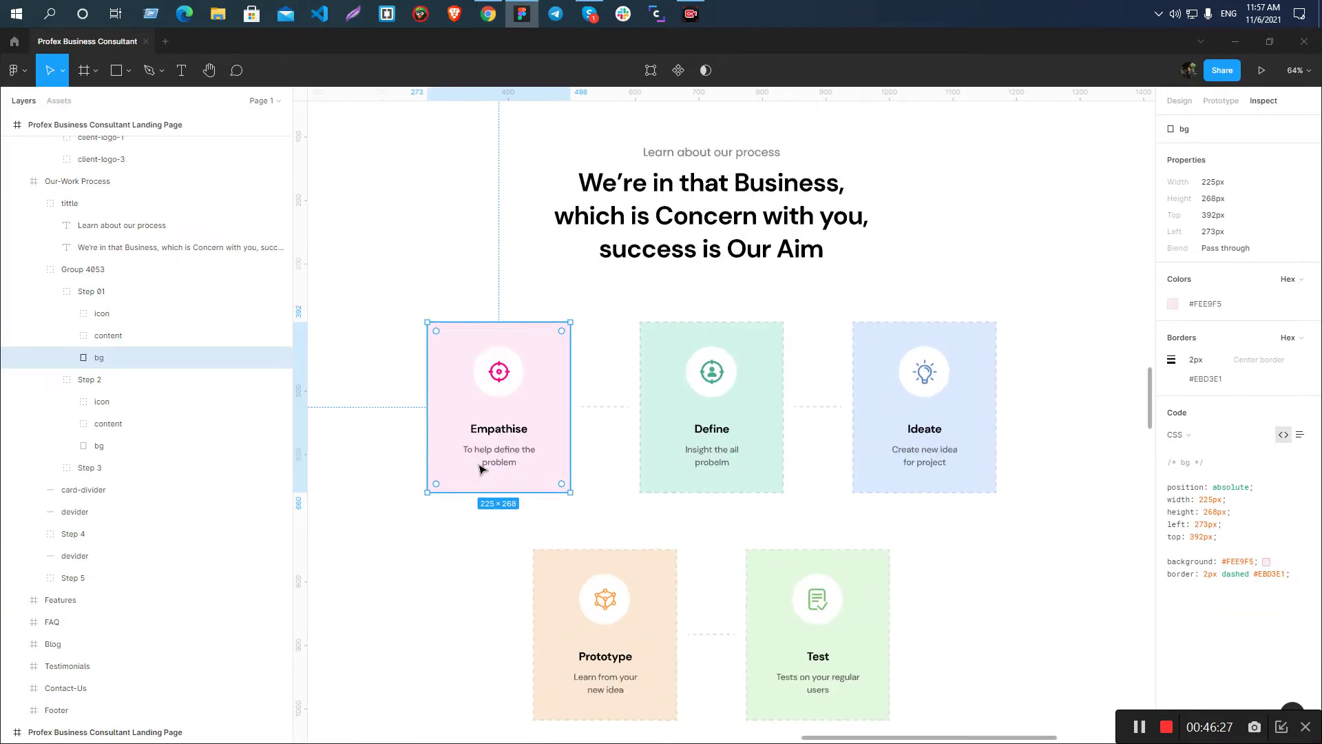
left_click(1184, 309)
key("ctrl+c")
key("alt+Tab")
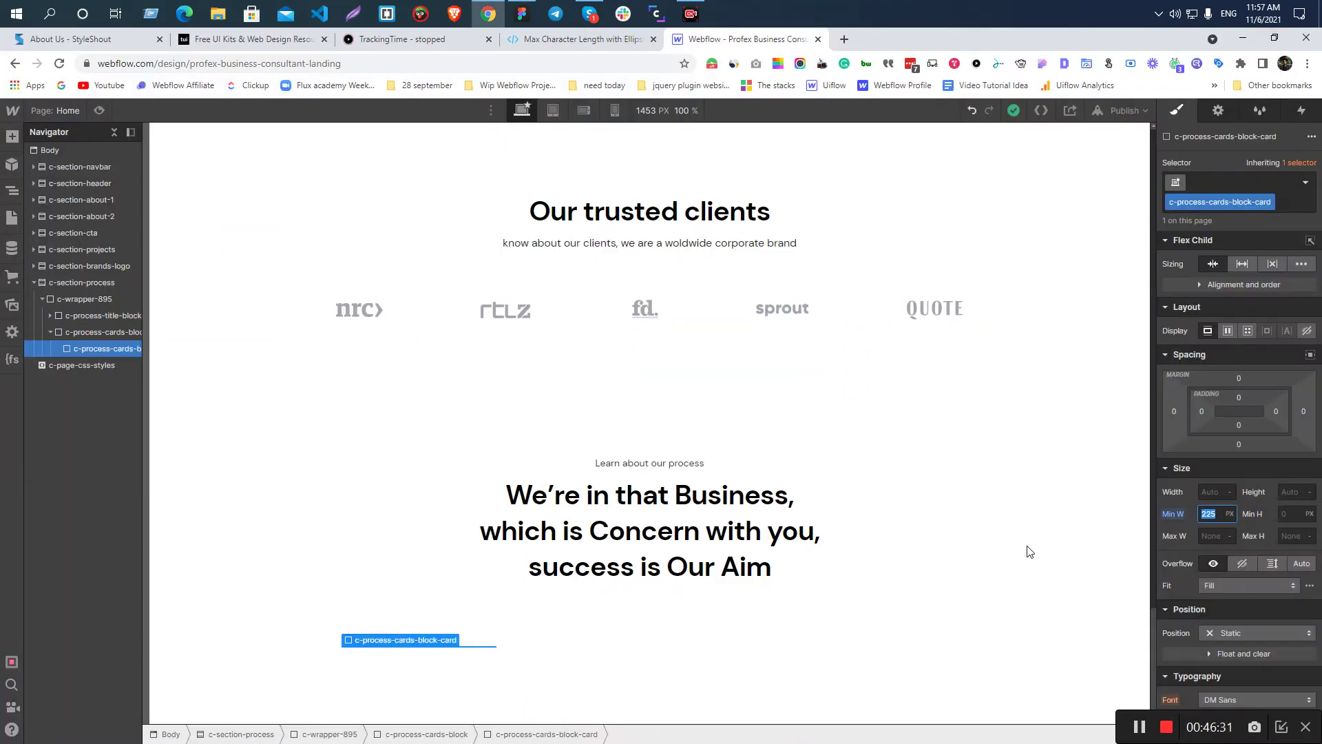
scroll(1244, 572, "down", 7)
left_click(1242, 549)
key("ctrl+v")
key("Return")
- Measure the icon and text offsets inside the Empathise card in Figma and set the Webflow card's top and bottom padding to 38 px
key("alt+Tab")
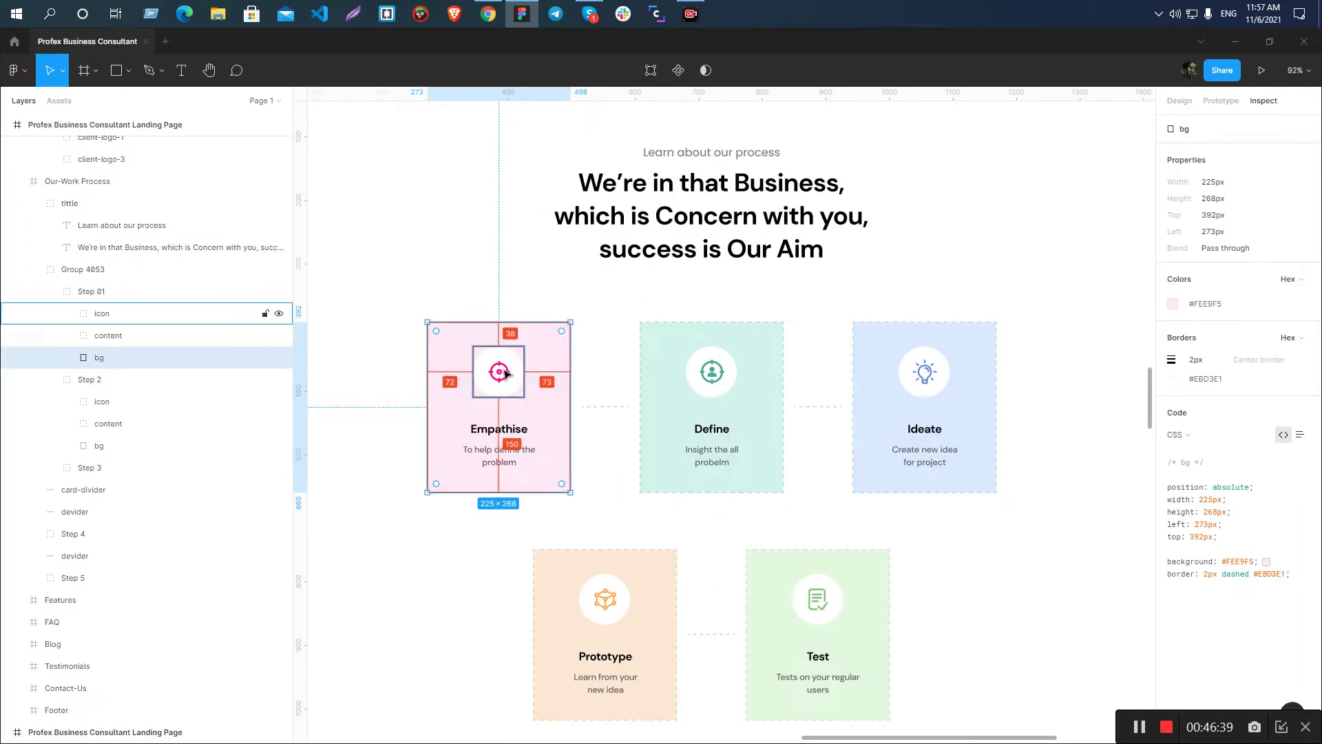
left_click(537, 476)
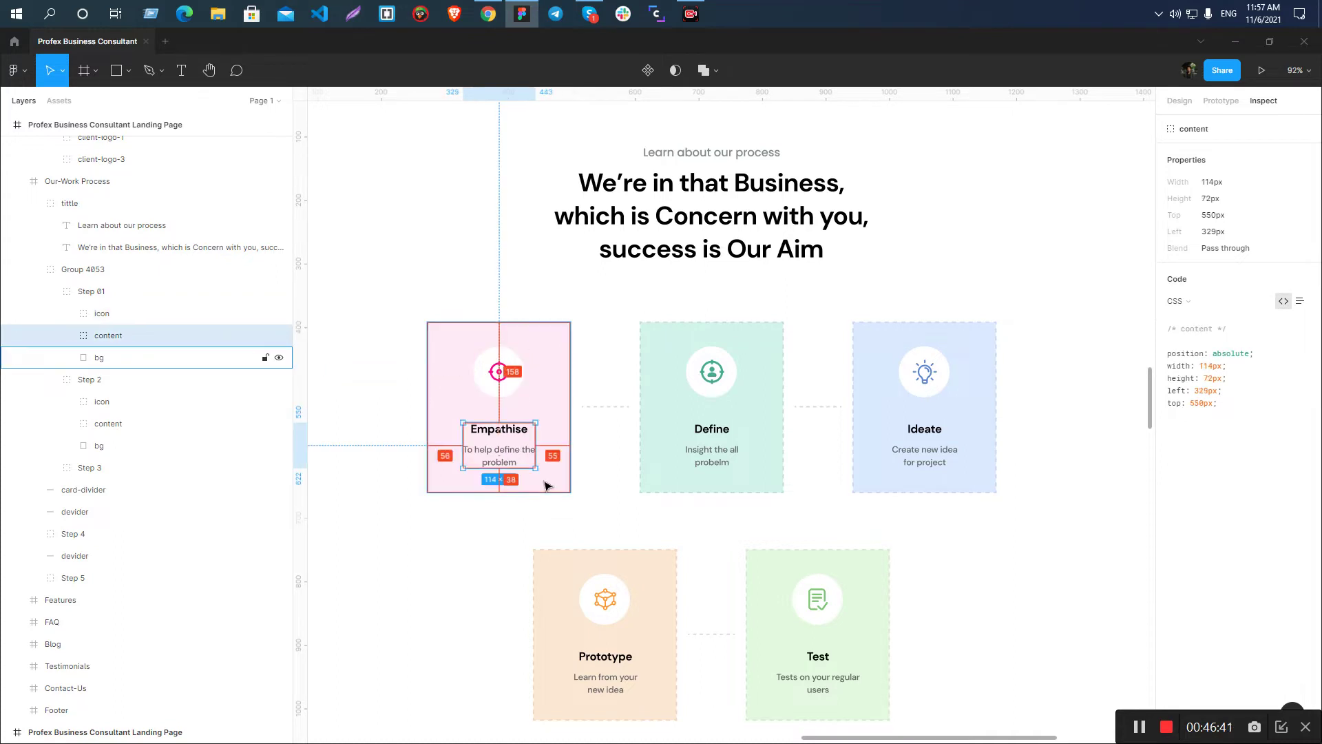
key("alt+Tab")
scroll(1240, 345, "up", 5)
left_click_drag(1250, 377, 1250, 424)
- Recheck the card content in Figma and set the Webflow card's left padding to 56 px and right padding to 55 px
key("alt+Tab")
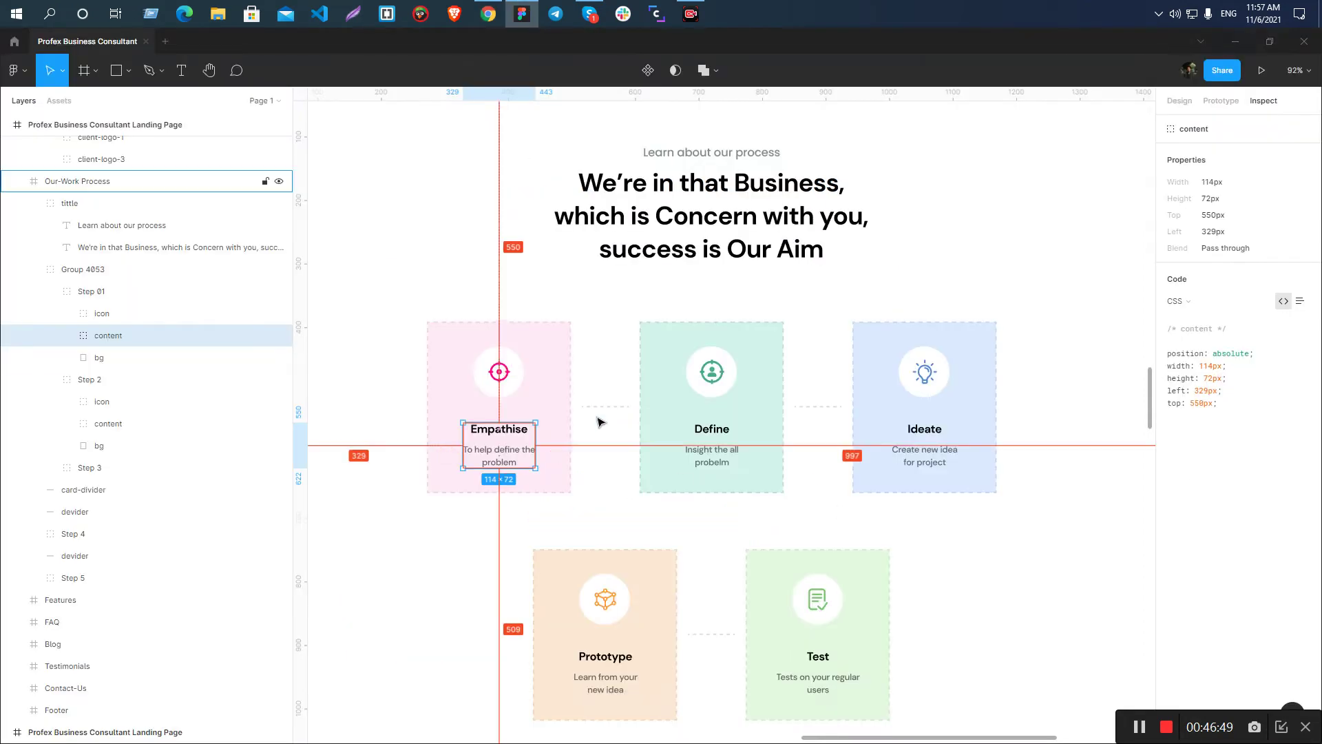
key("alt+Tab")
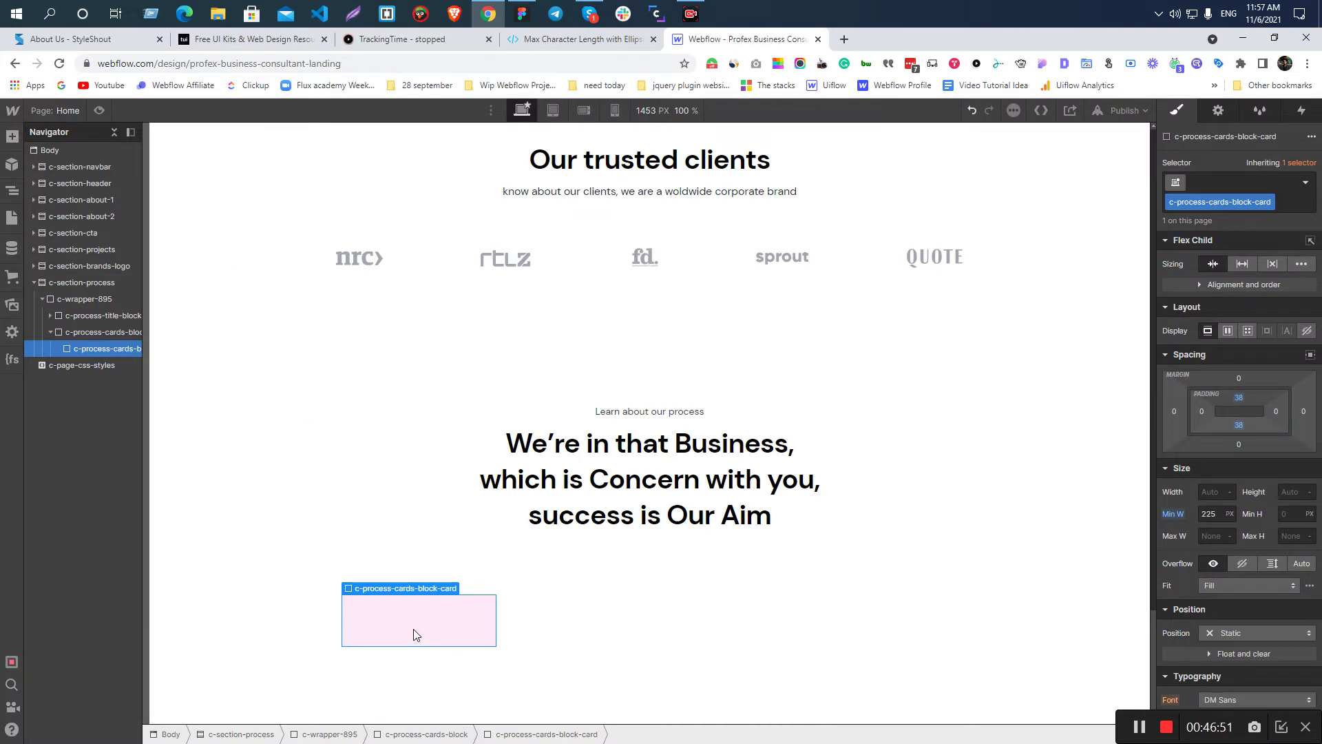
left_click_drag(1201, 422, 1233, 426)
left_click(1205, 415)
type("53")
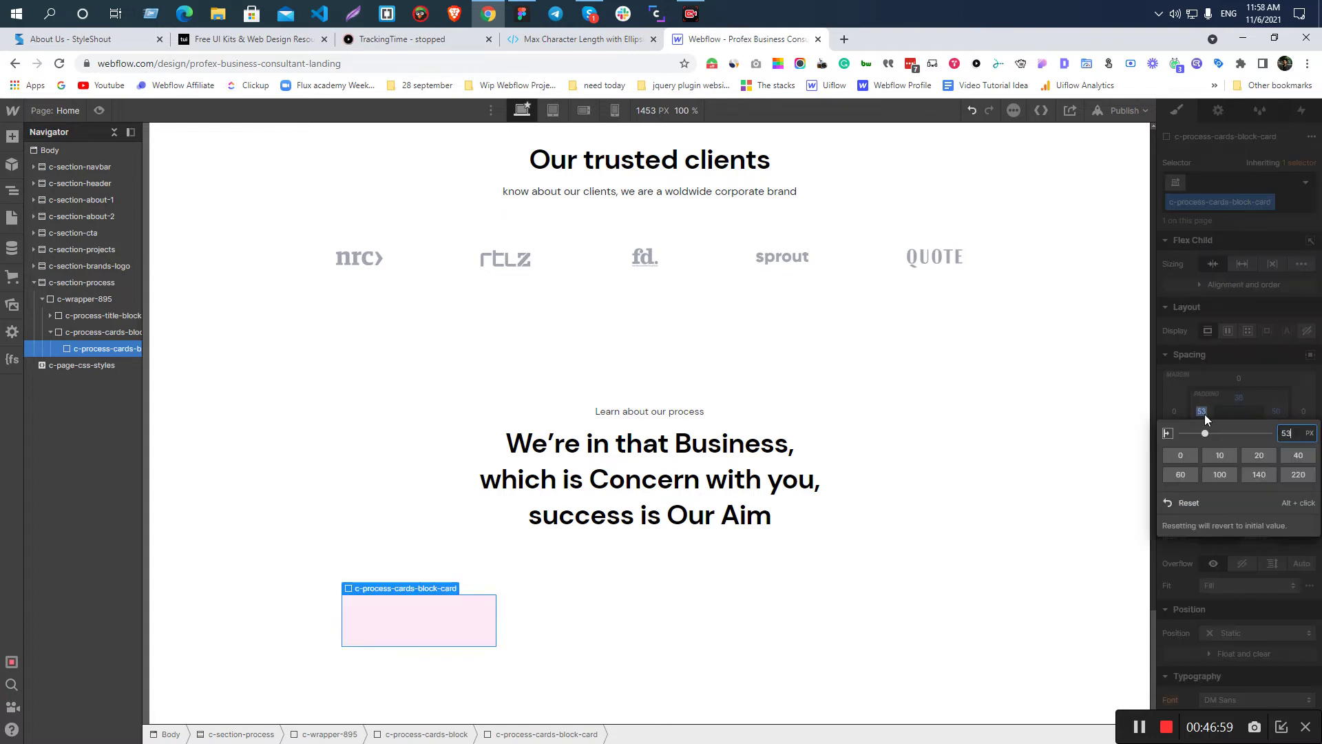
left_click(1273, 411)
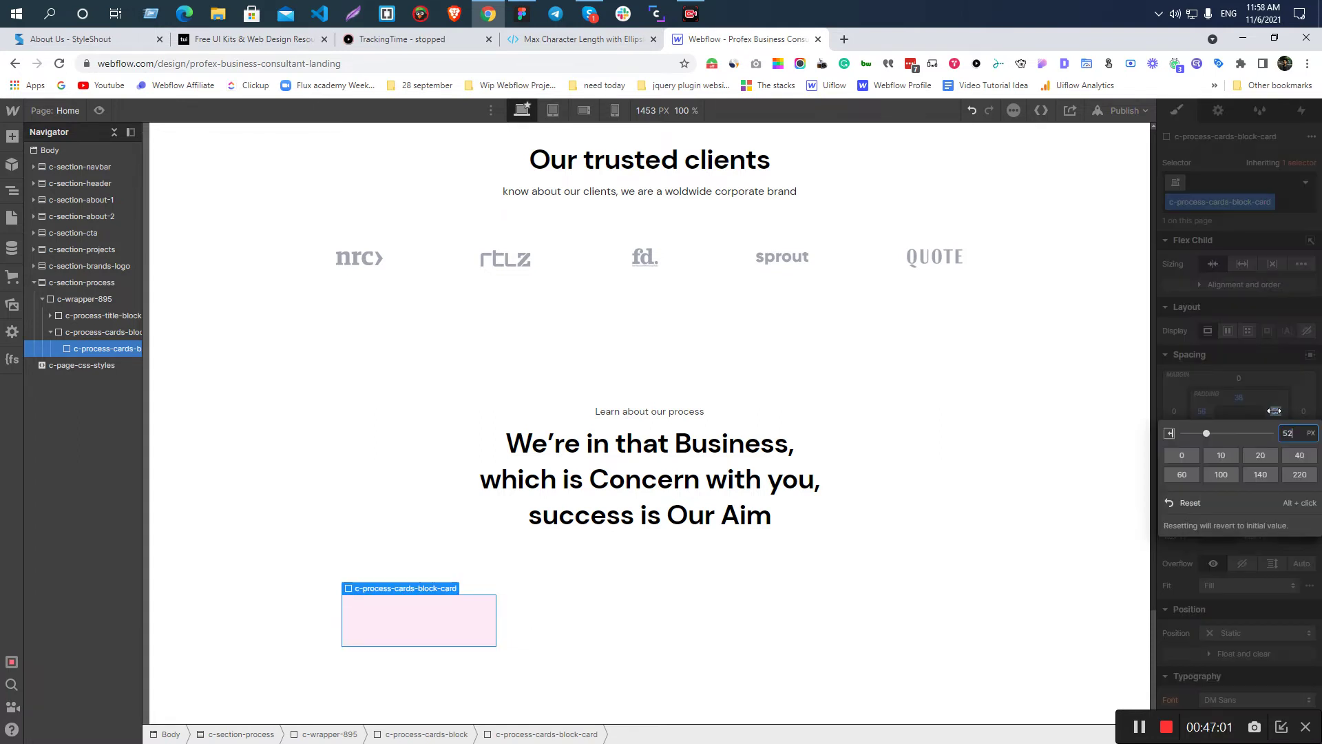
key("Return")
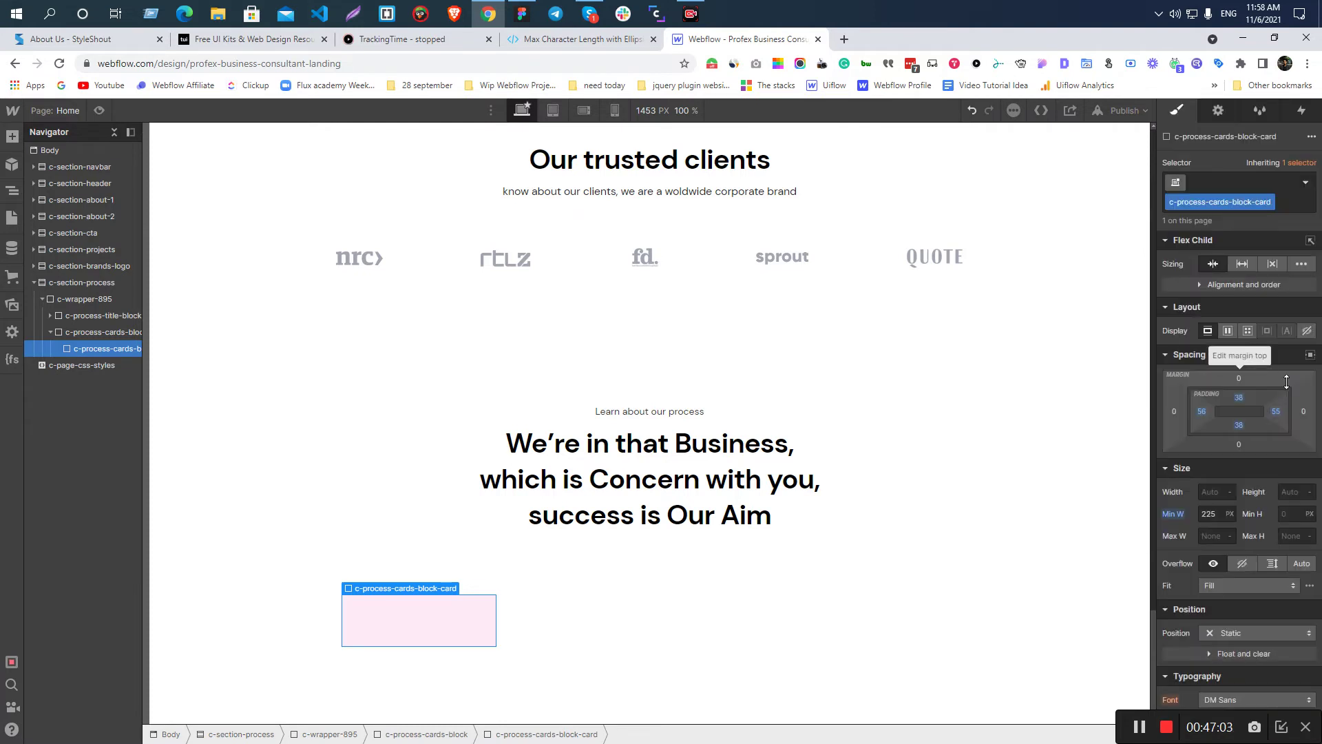
- Switch to Figma, inspect the Empathise card's background shape and copy its border colour value
key("alt+Tab")
left_click(437, 243)
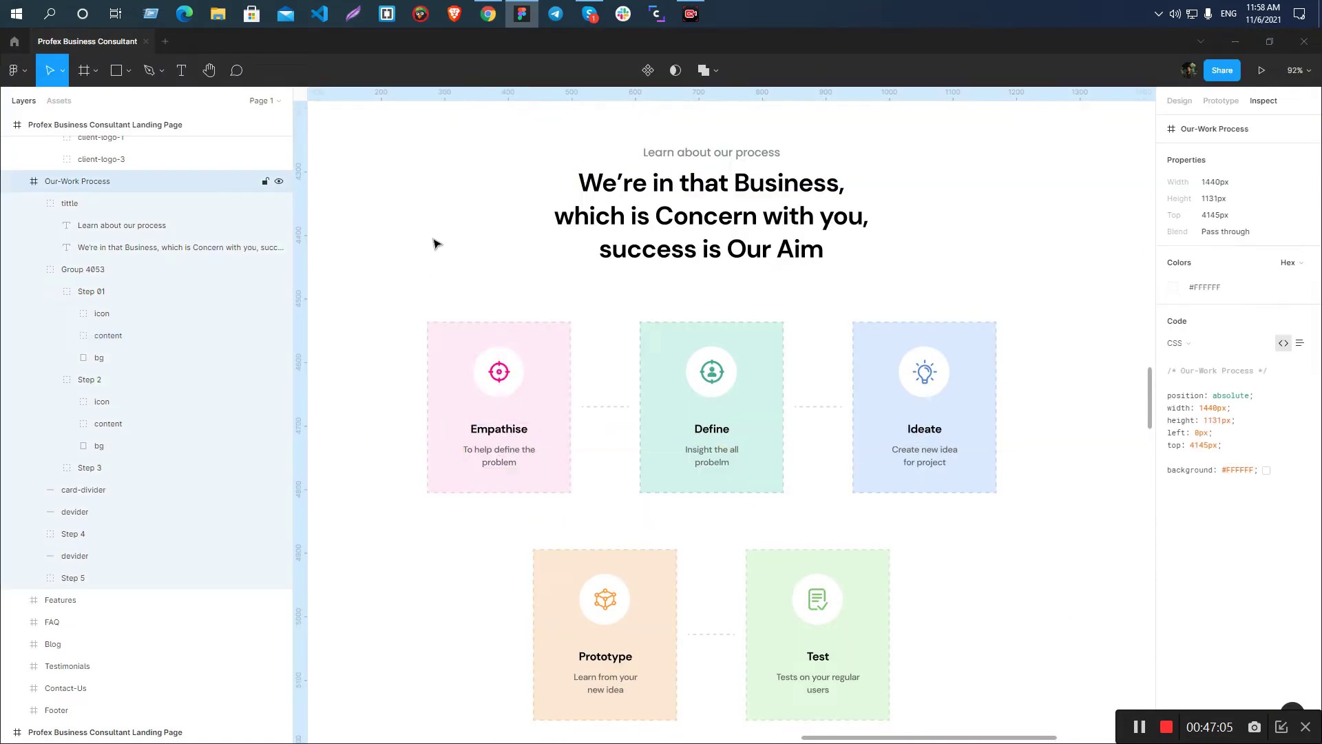
scroll(472, 377, "up", 5)
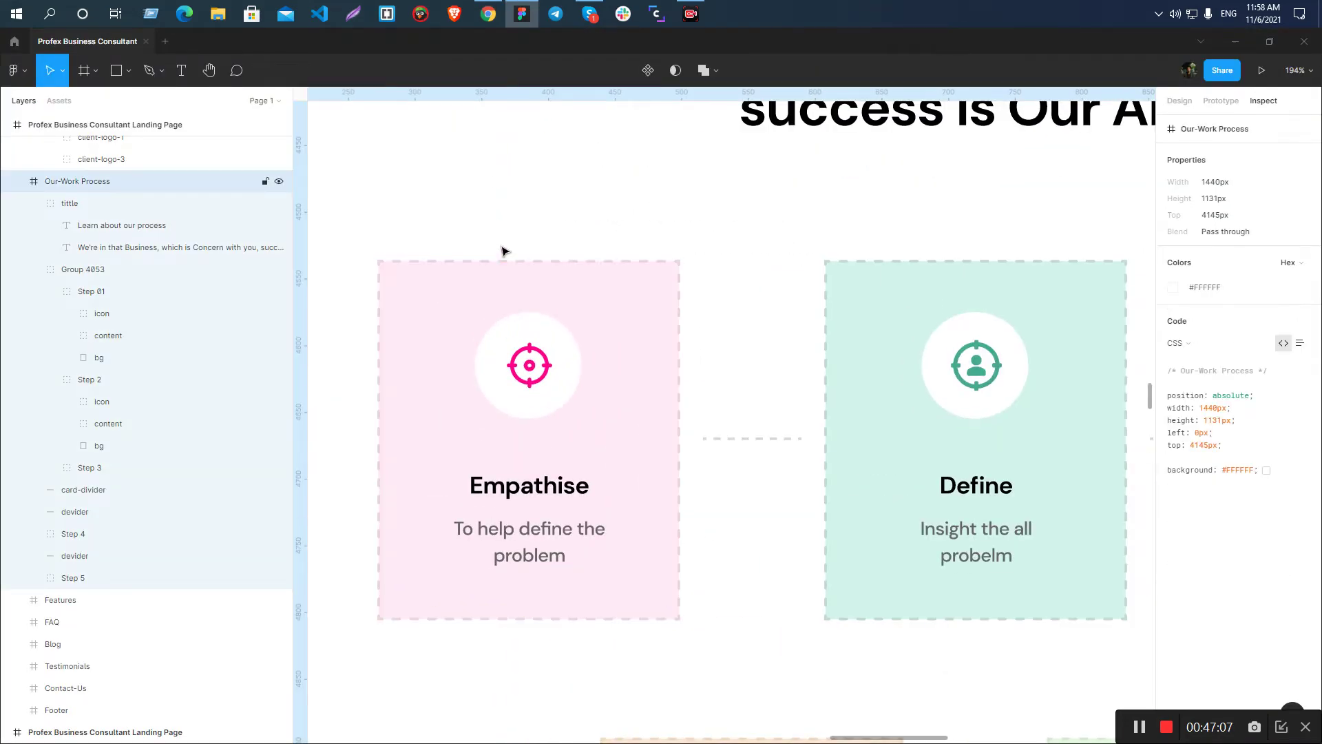
left_click(466, 289, "ctrl")
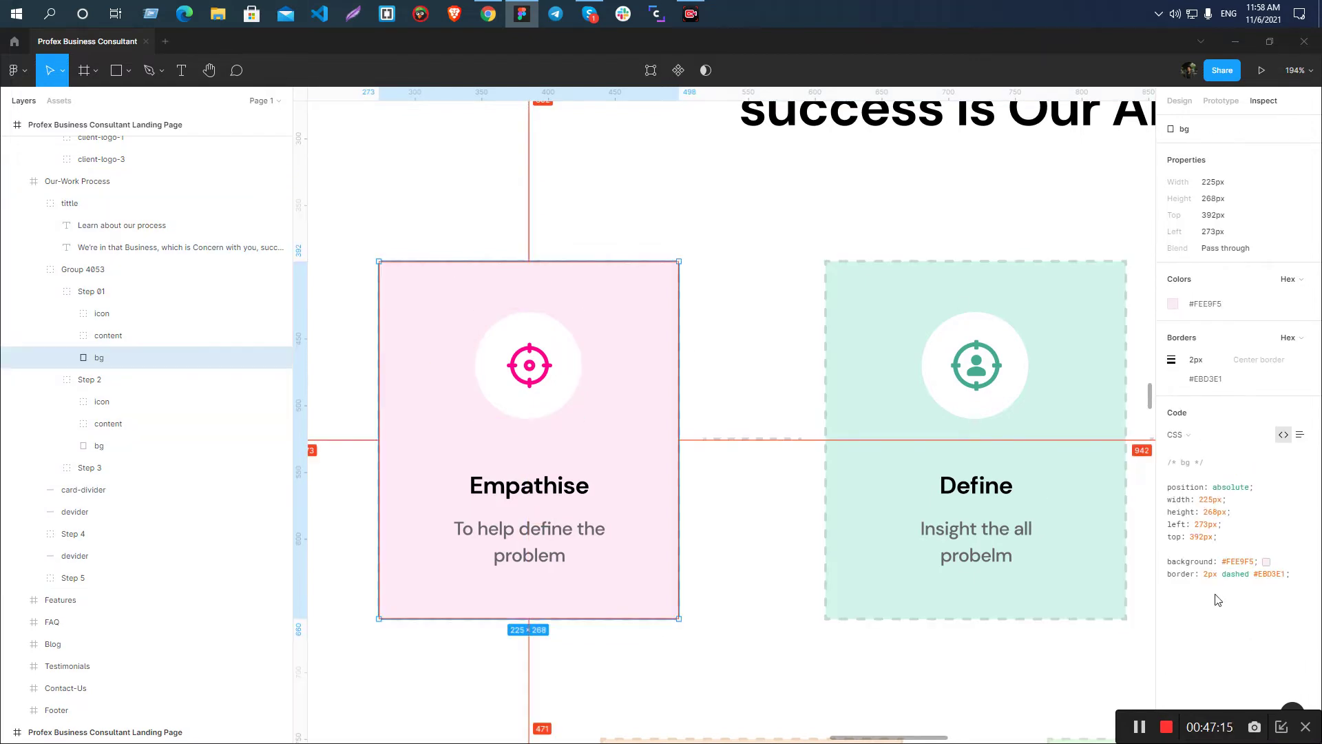
left_click_drag(1254, 577, 1285, 577)
key("ctrl+c")
- Return to Webflow and give c-process-cards-block-card a dashed border 2 px wide on all sides
key("alt+Tab")
scroll(1278, 507, "down", 10)
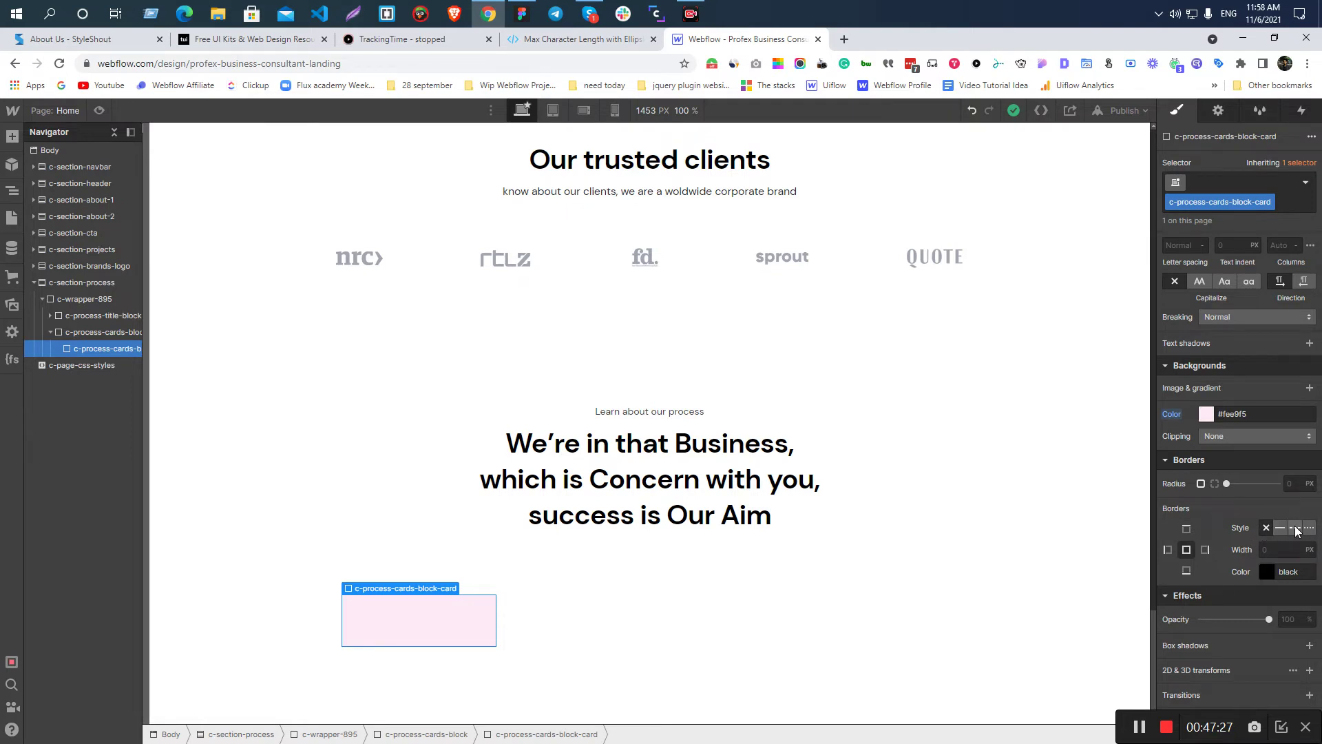
left_click(1295, 529)
left_click(1285, 554)
type("2")
left_click(1287, 572)
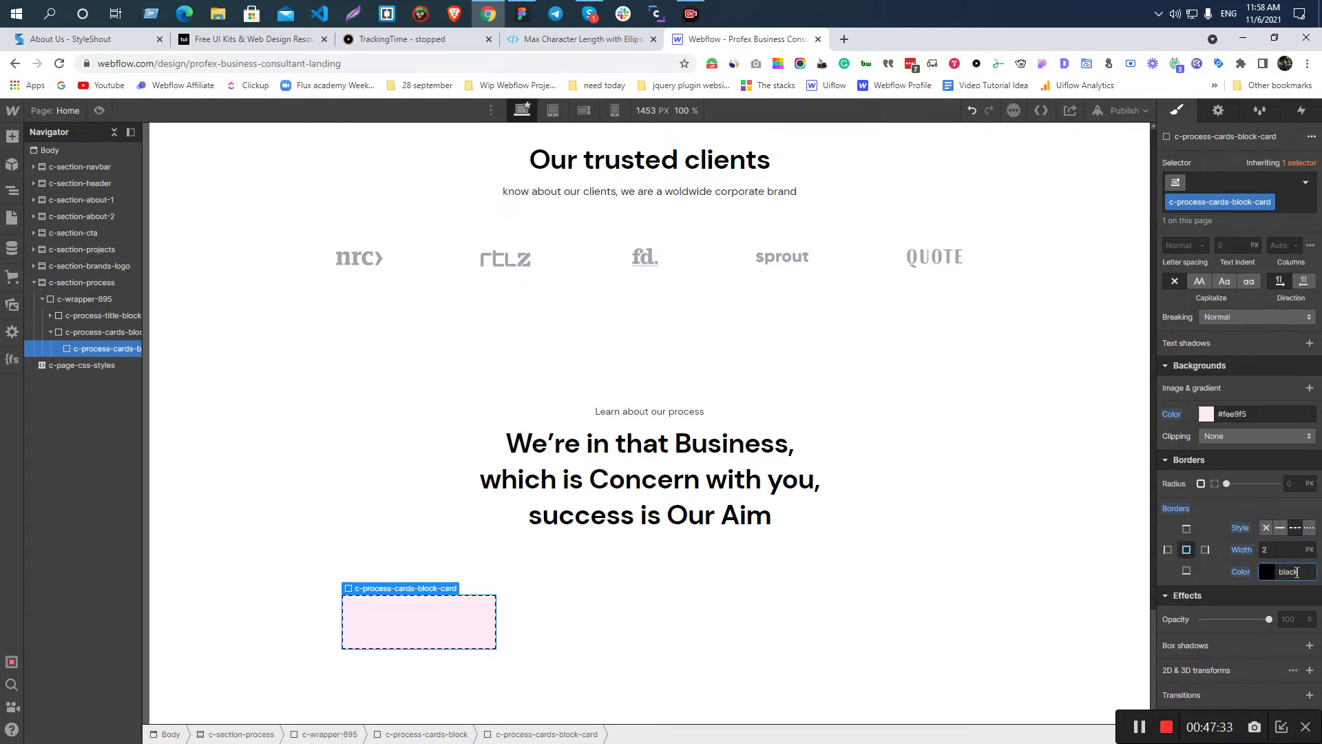
- Set the border colour of c-process-cards-block-card to #EBD3E1, using the value copied from Figma
key("alt+Tab")
left_click_drag(1253, 572, 1283, 572)
key("alt+Tab")
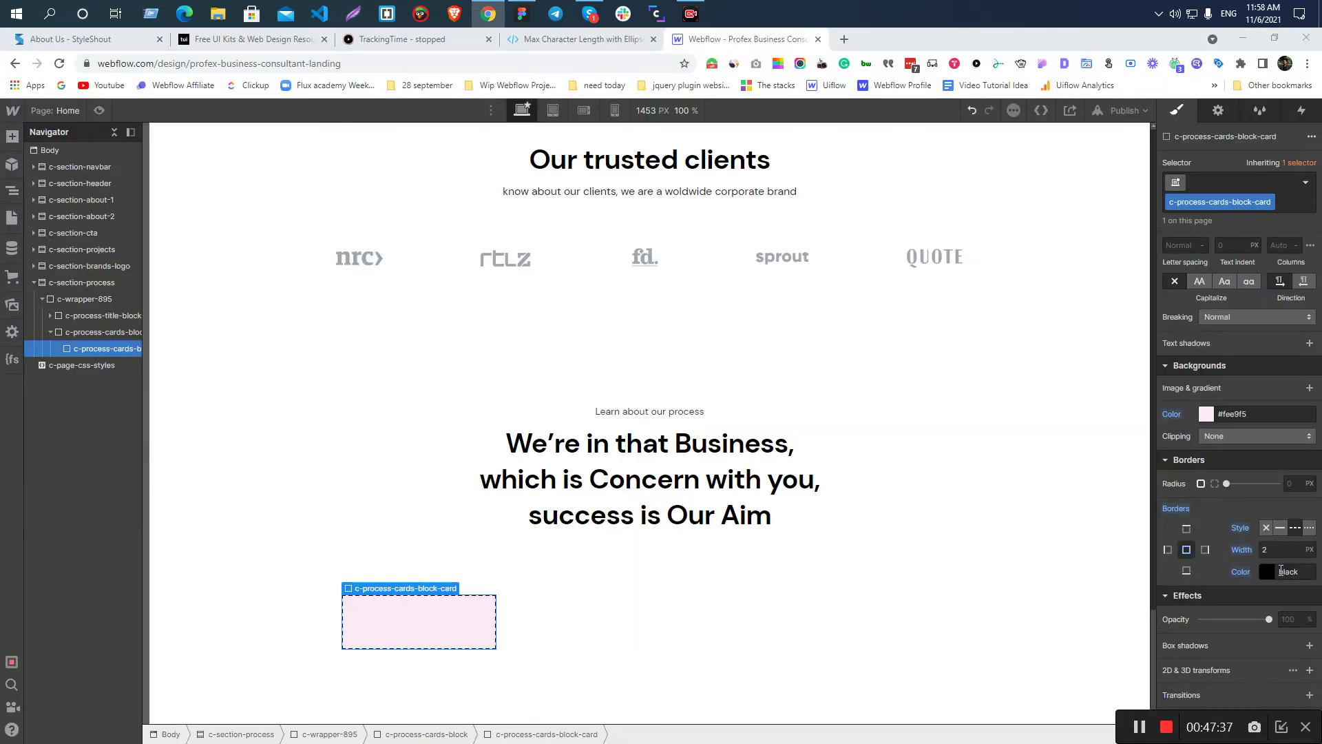
key("ctrl+a")
key("ctrl+v")
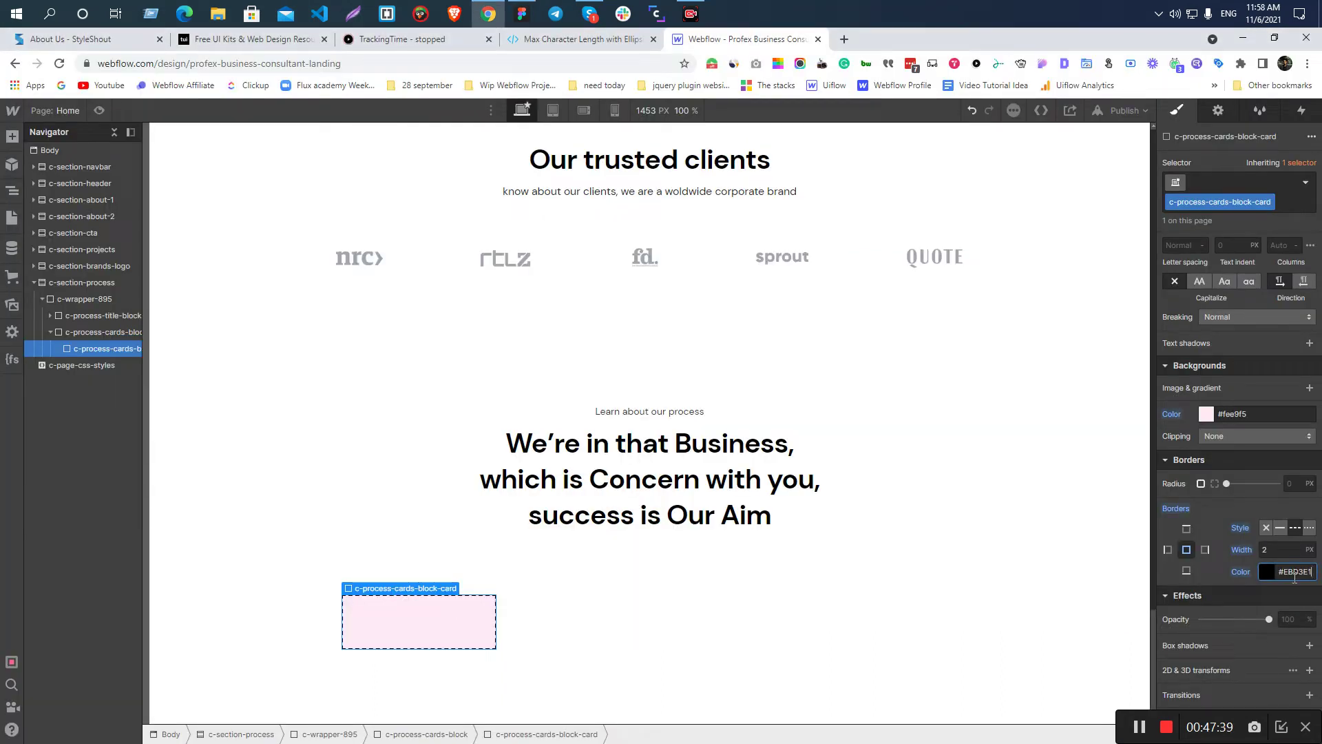
left_click(973, 408)
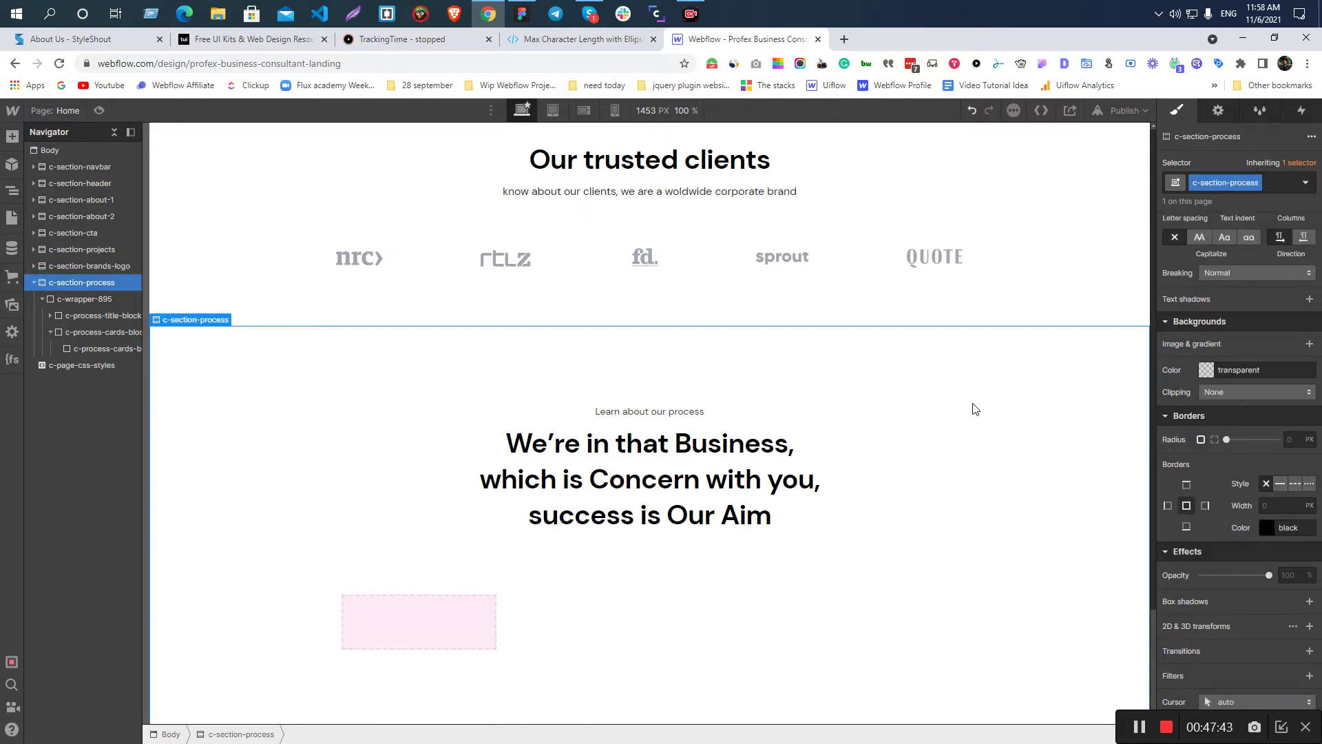
- Switch to Figma and examine the Empathise card's dashed border up close
key("alt+Tab")
left_click(692, 294)
scroll(644, 318, "down", 2)
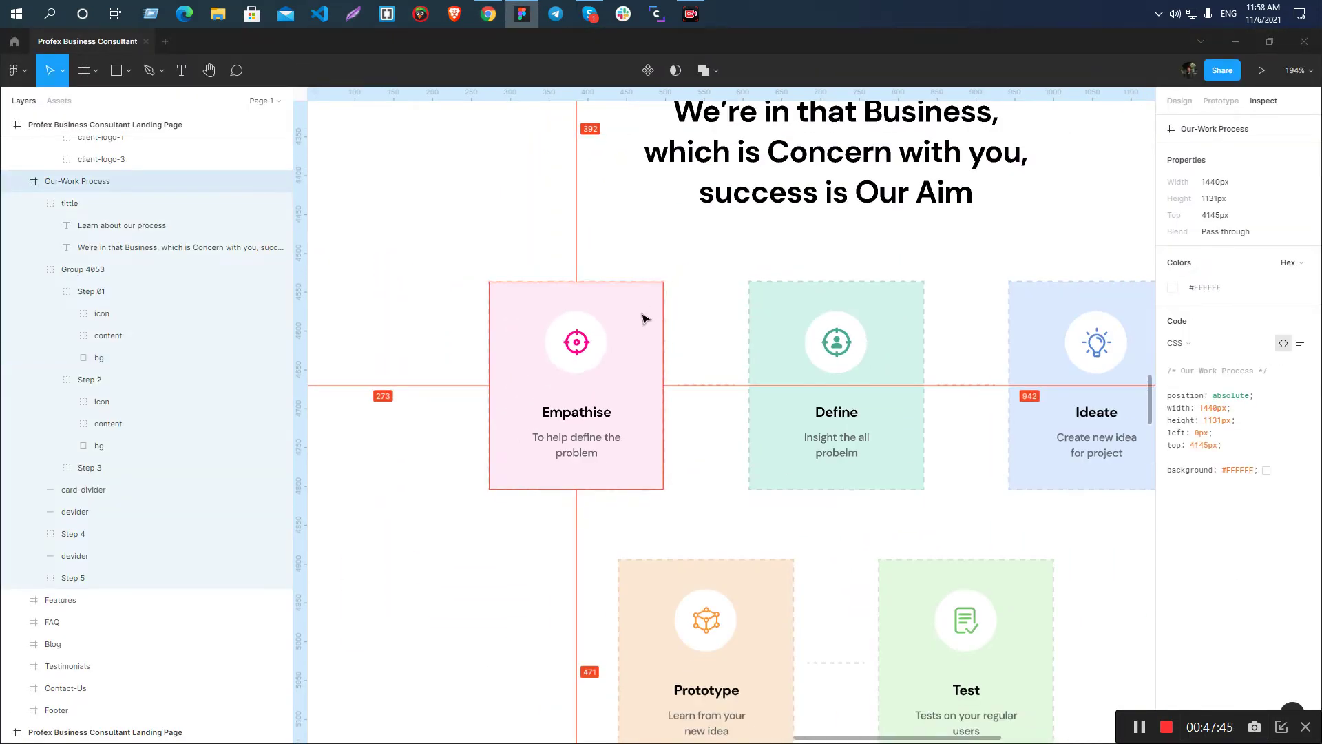
scroll(694, 275, "up", 5)
scroll(720, 324, "down", 3)
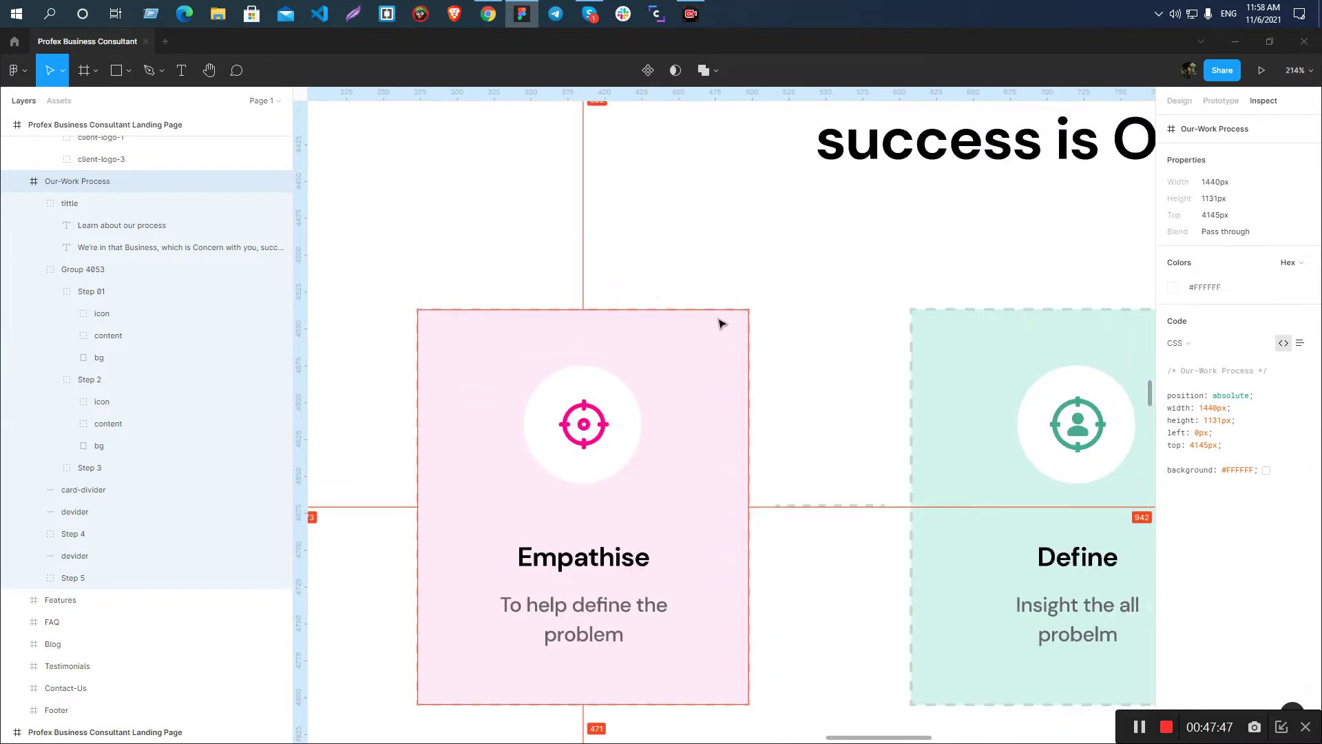
scroll(721, 324, "down", 3)
- Return to Webflow and examine the c-process-cards-block-card's dashed border up close for comparison with the design
key("alt+Tab")
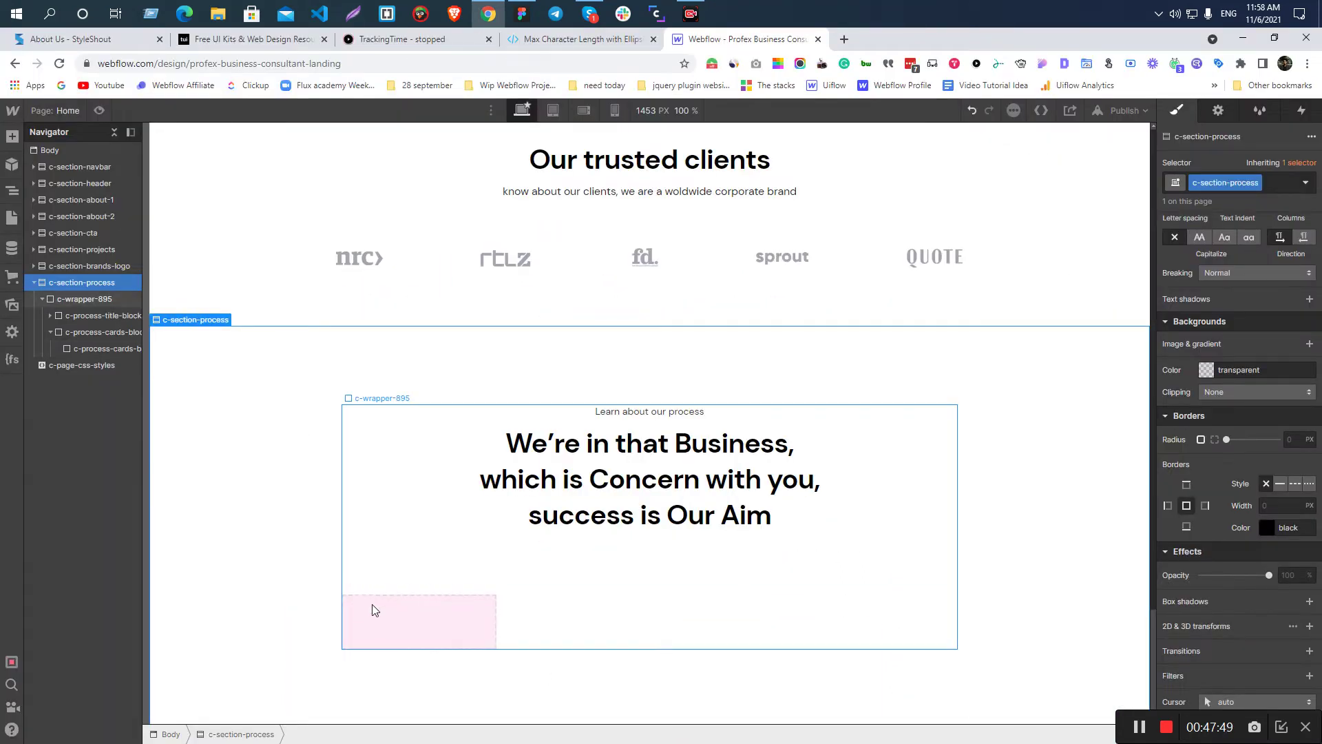
scroll(358, 595, "up", 5)
key("ctrl+plus")
key("ctrl+plus")
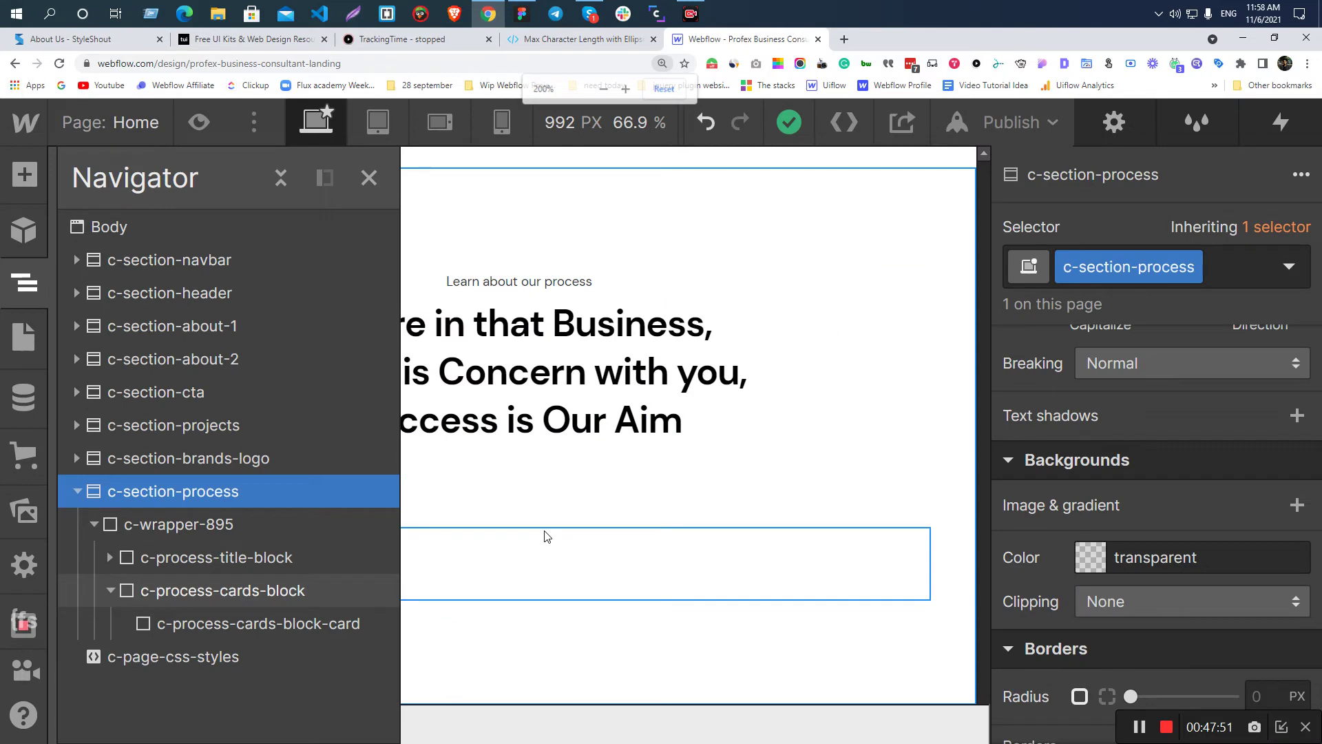
key("ctrl+minus")
key("ctrl+minus")
key("ctrl+minus")
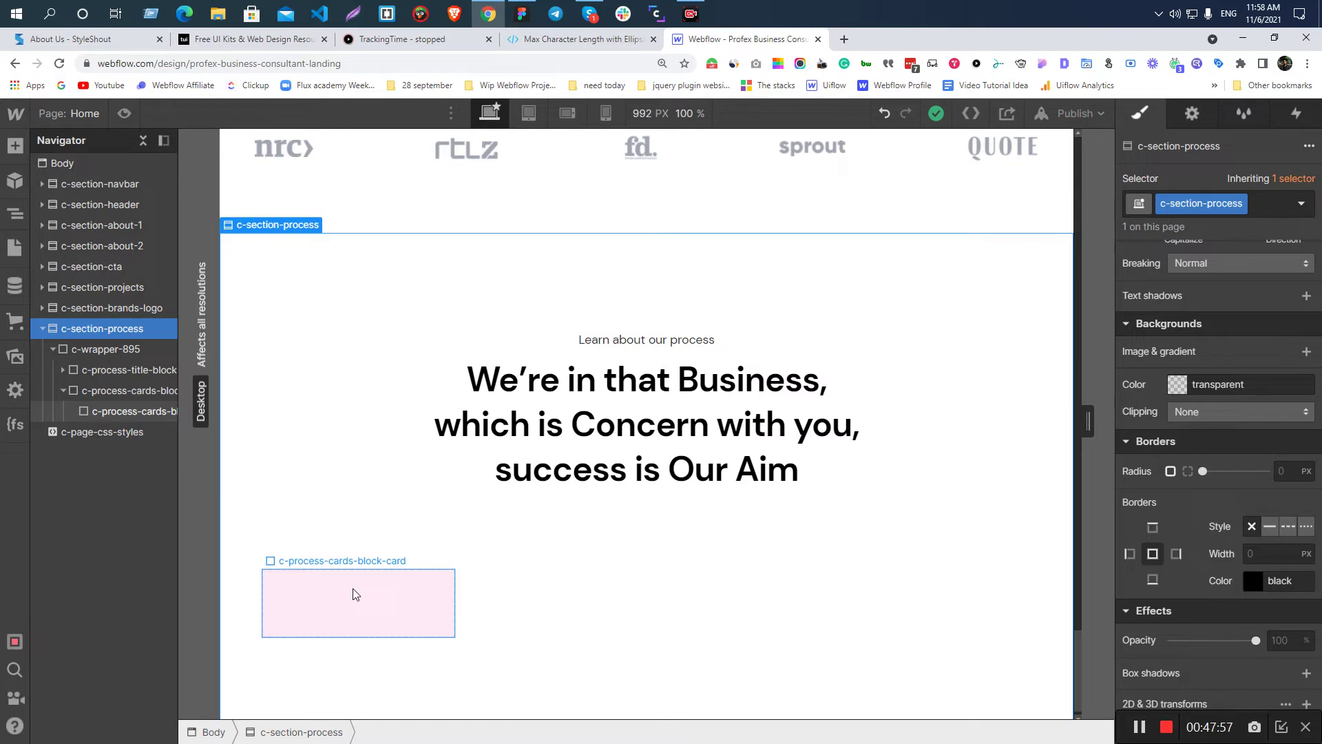
left_click(319, 609)
key("ctrl+minus")
key("ctrl+minus")
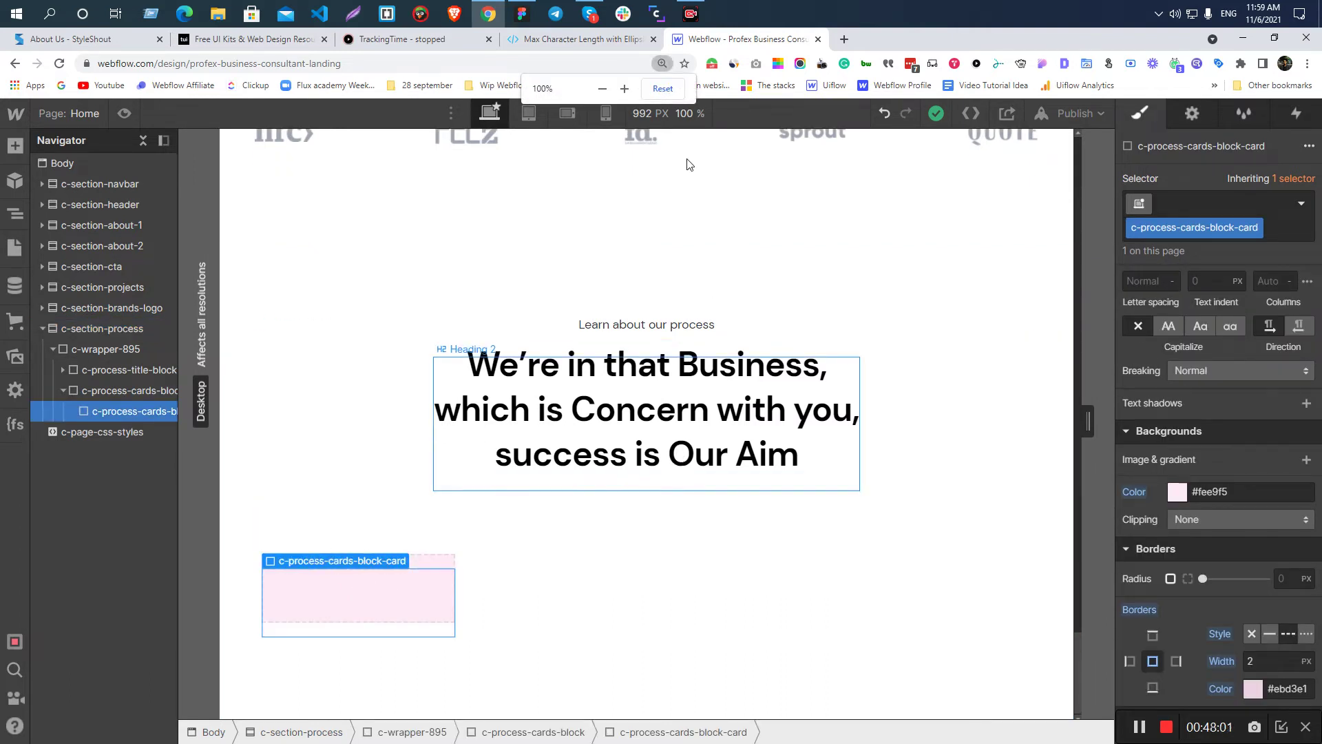
- Inspect the base circle behind the Empathise icon in Figma and add a div block inside the Webflow card
key("alt+Tab")
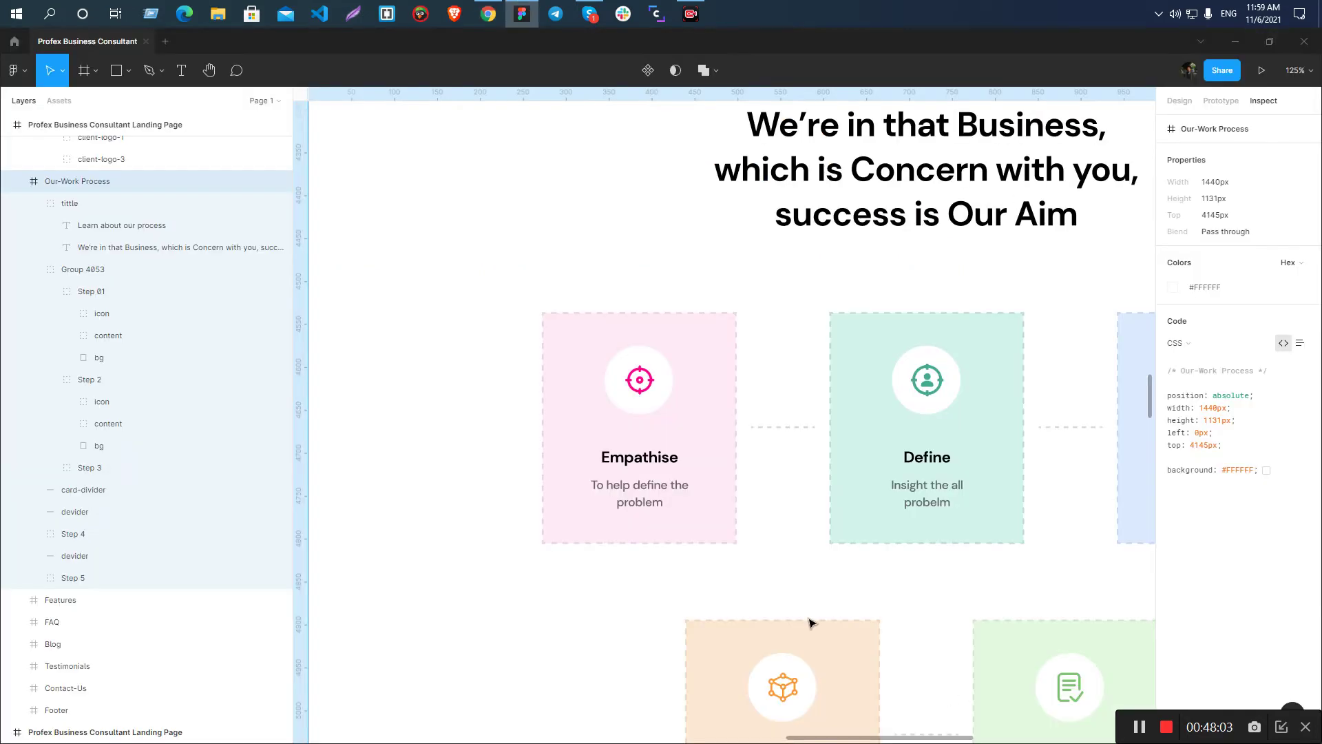
scroll(487, 378, "down", 3)
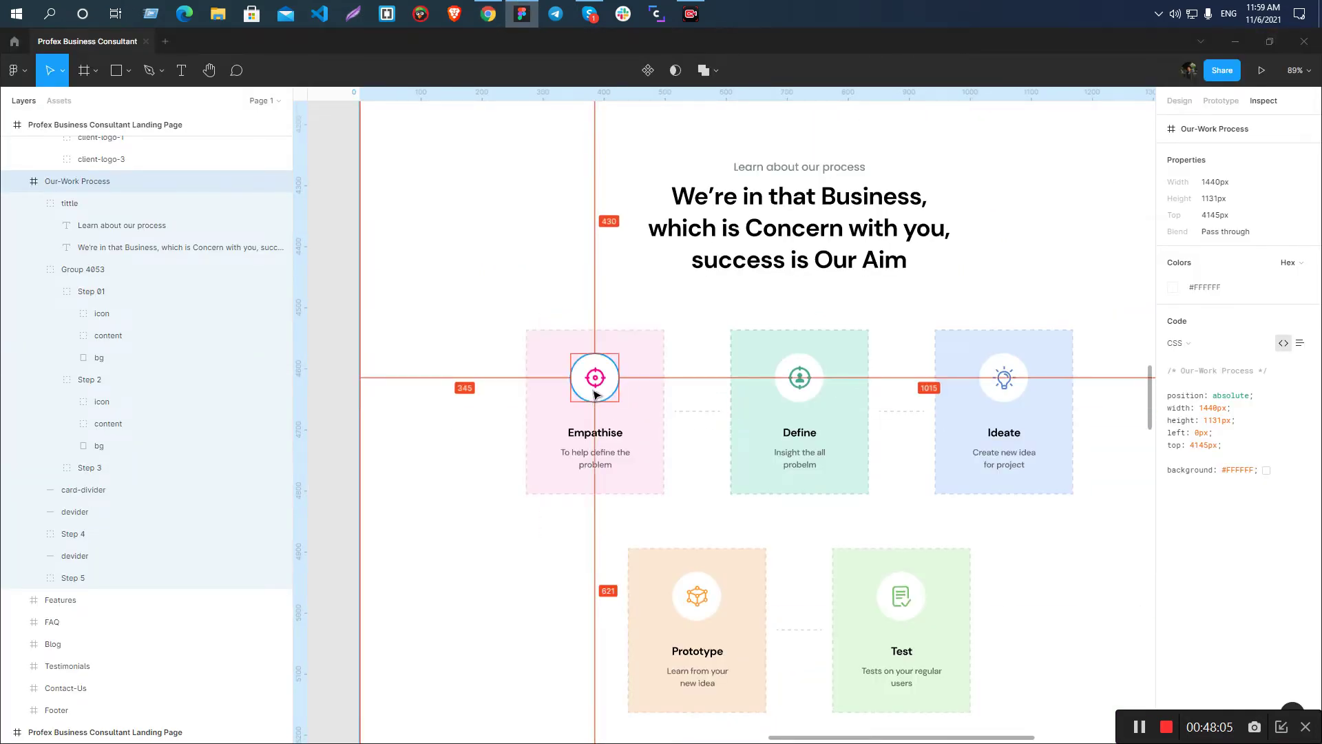
left_click(593, 387, "ctrl")
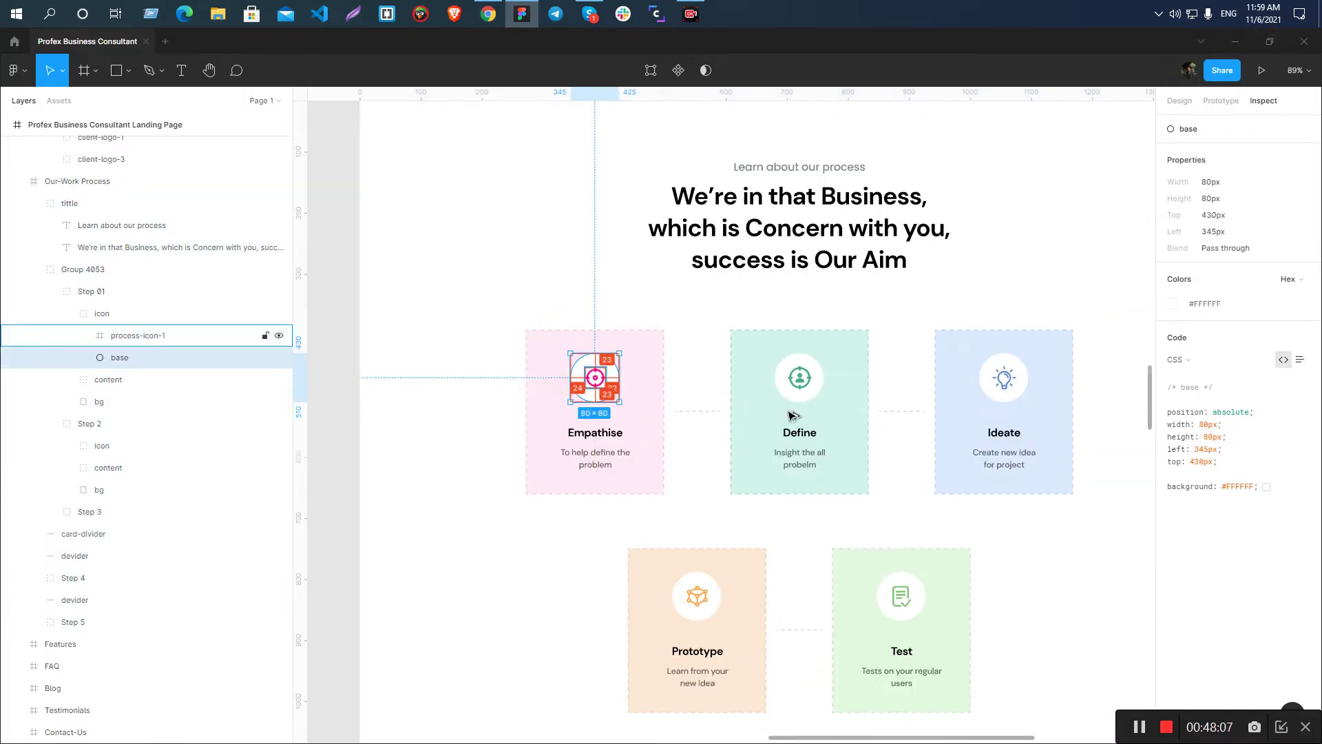
key("alt+Tab")
key("ctrl+e")
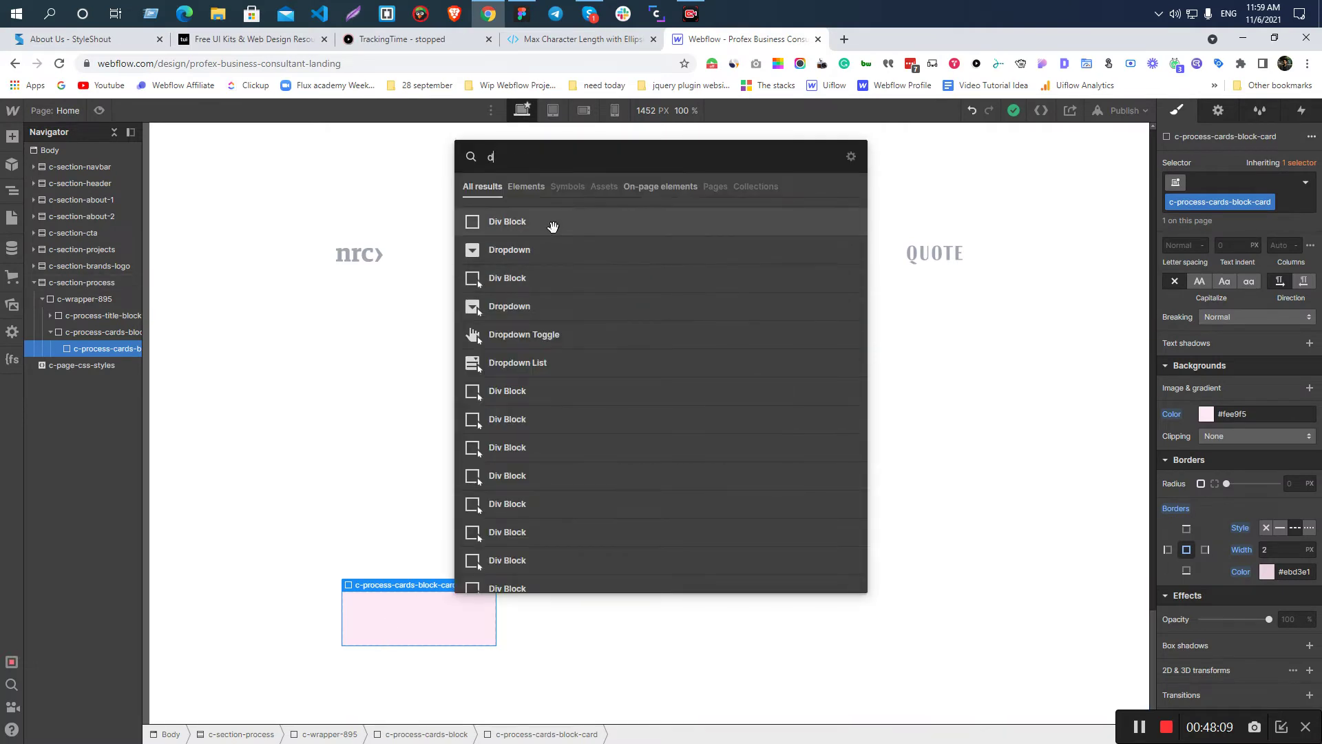
key("Escape")
- Recheck the base circle's dimensions in Figma and set the new div block's width and height to 80 px
key("alt+Tab")
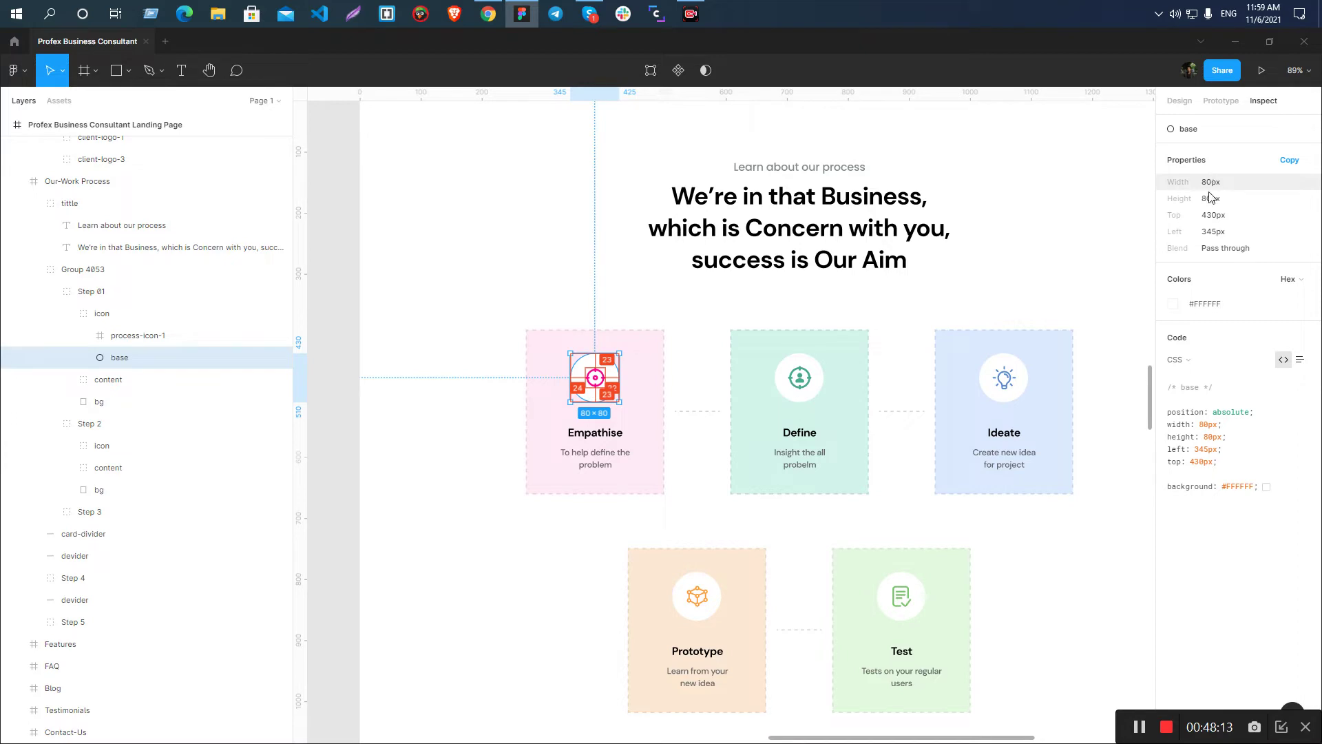
left_click_drag(1253, 487, 1222, 487)
key("alt+Tab")
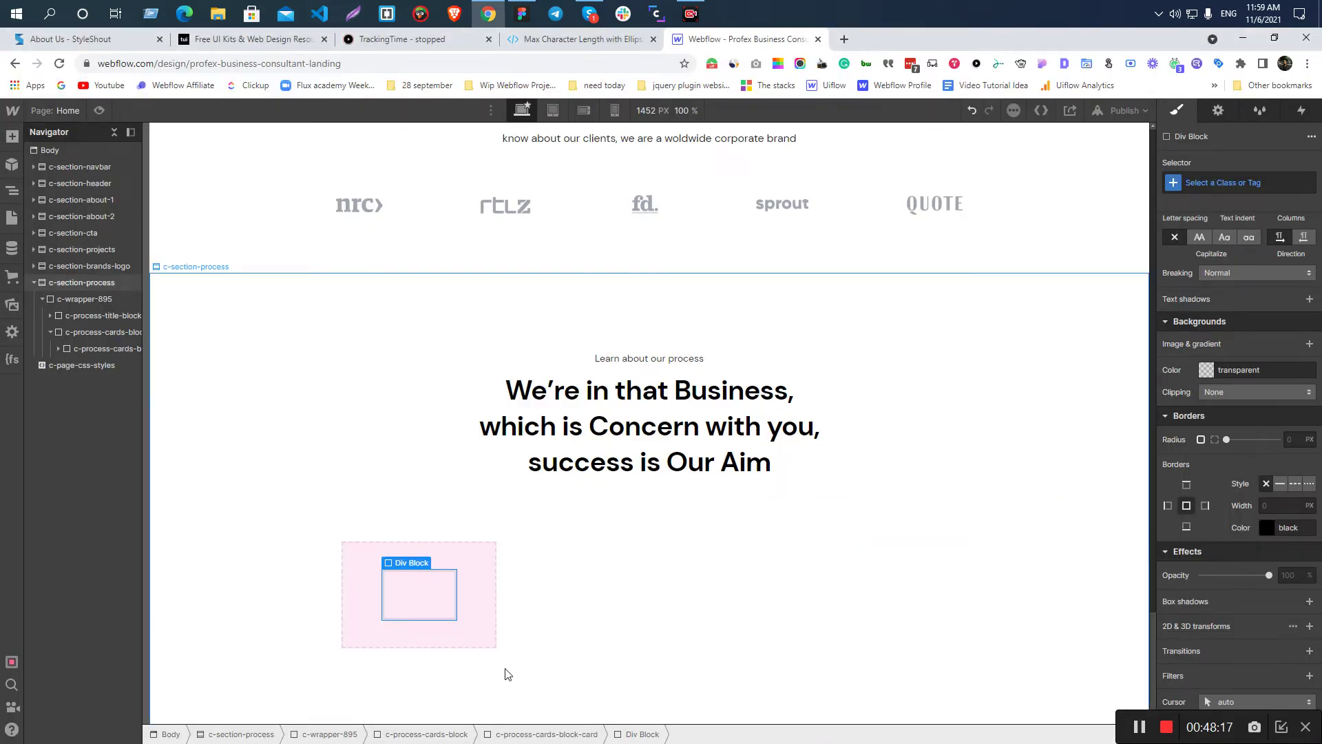
scroll(1246, 523, "up", 5)
left_click(1215, 405)
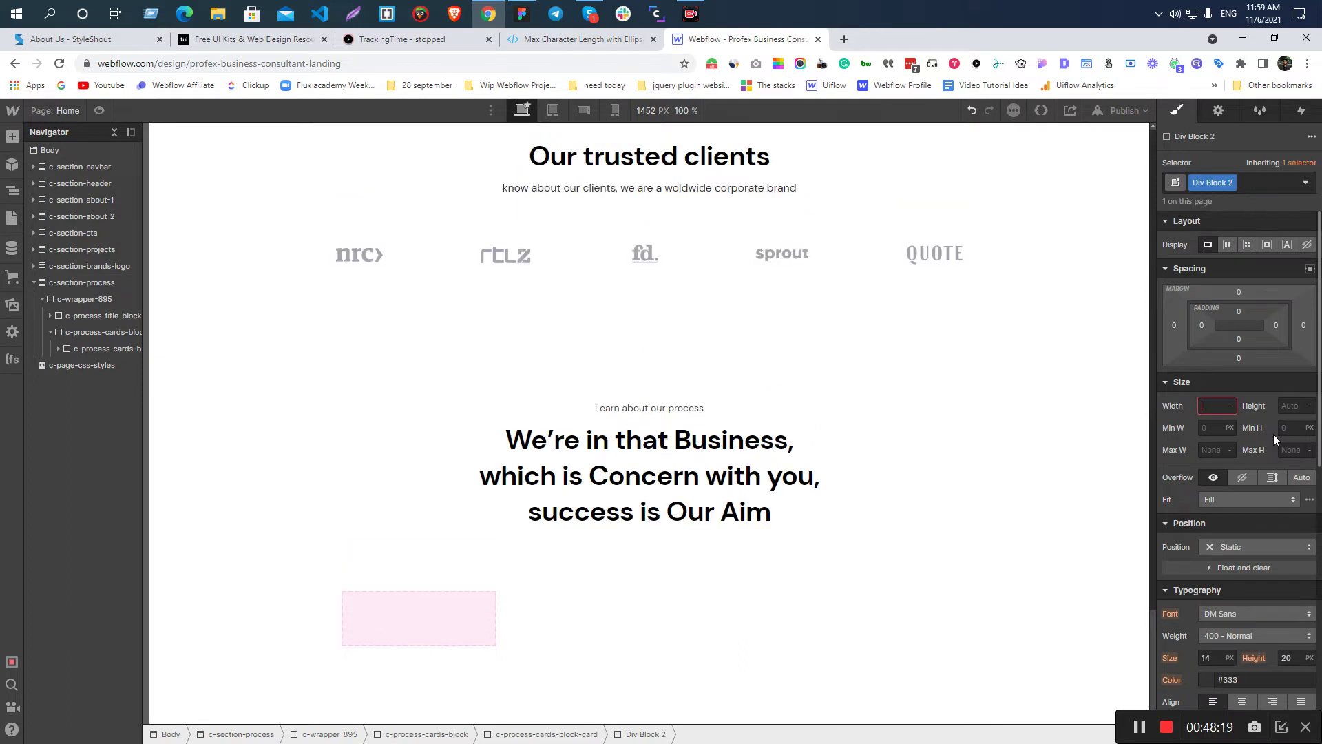
type("80")
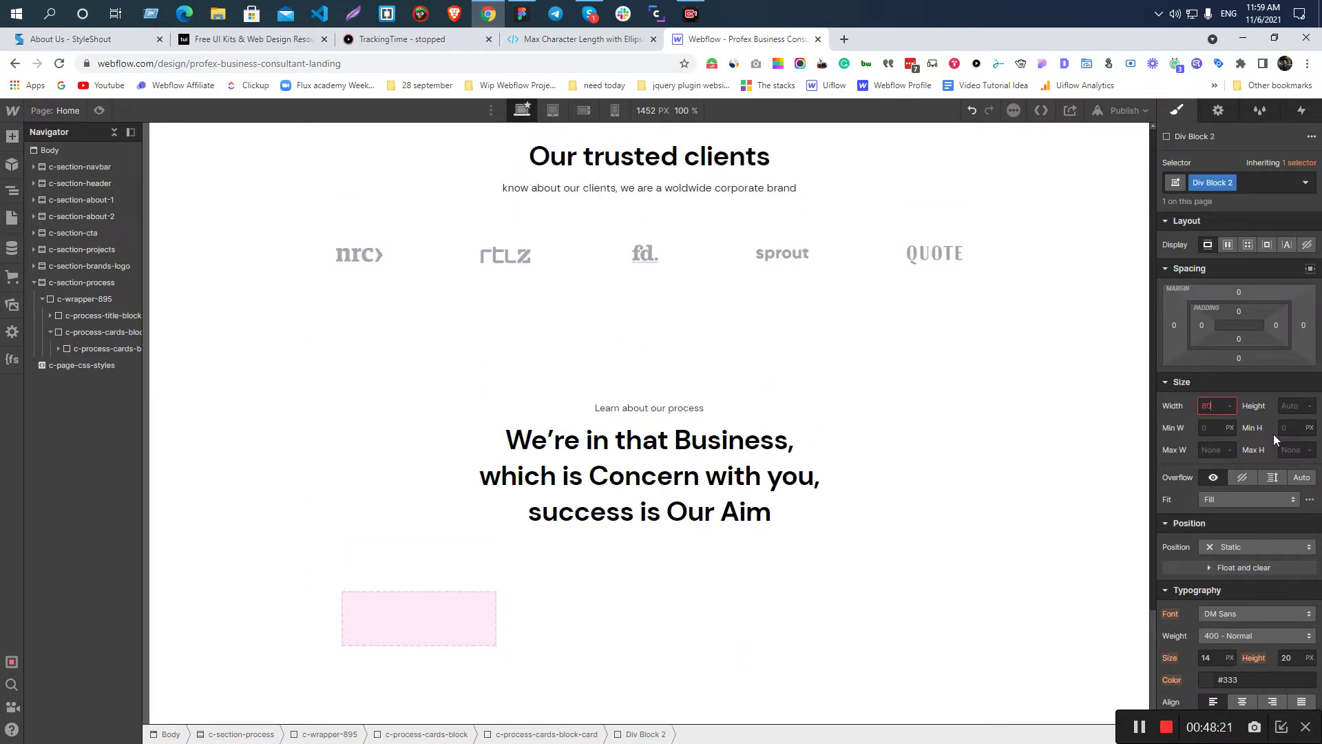
key("Tab")
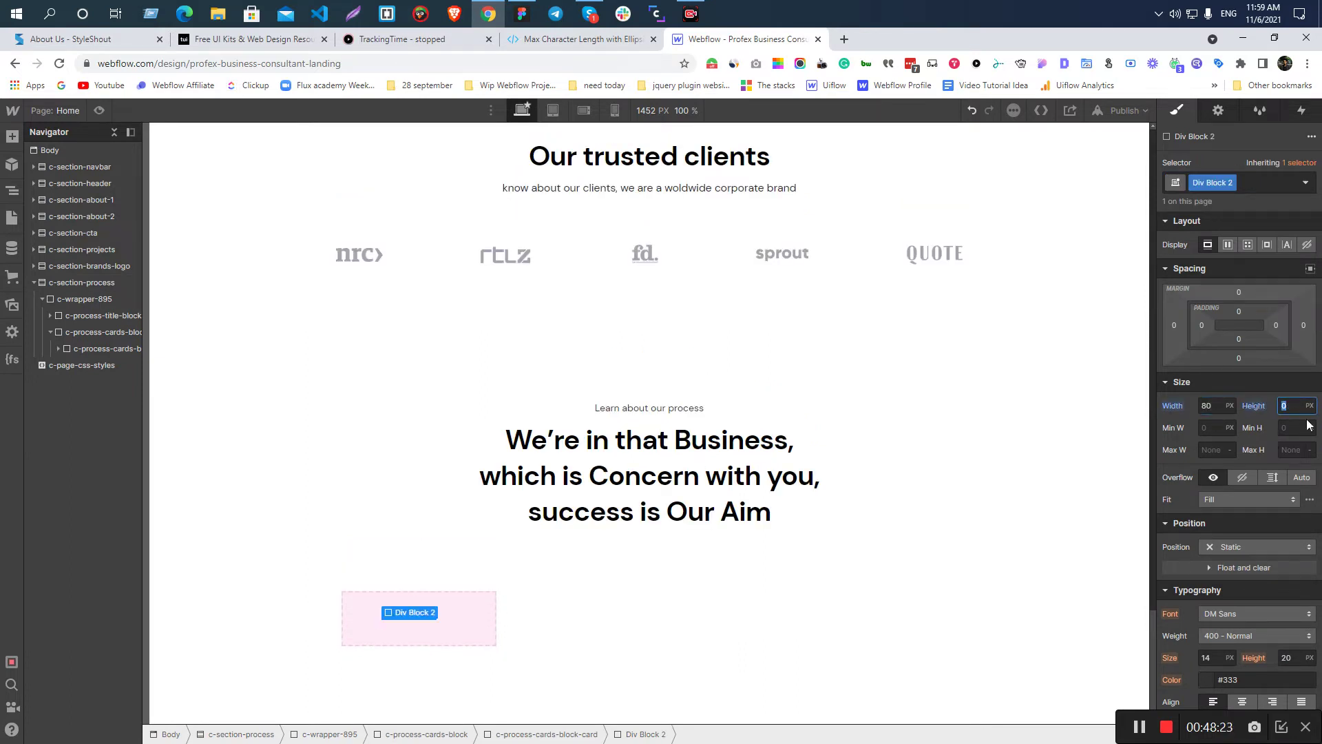
key("Return")
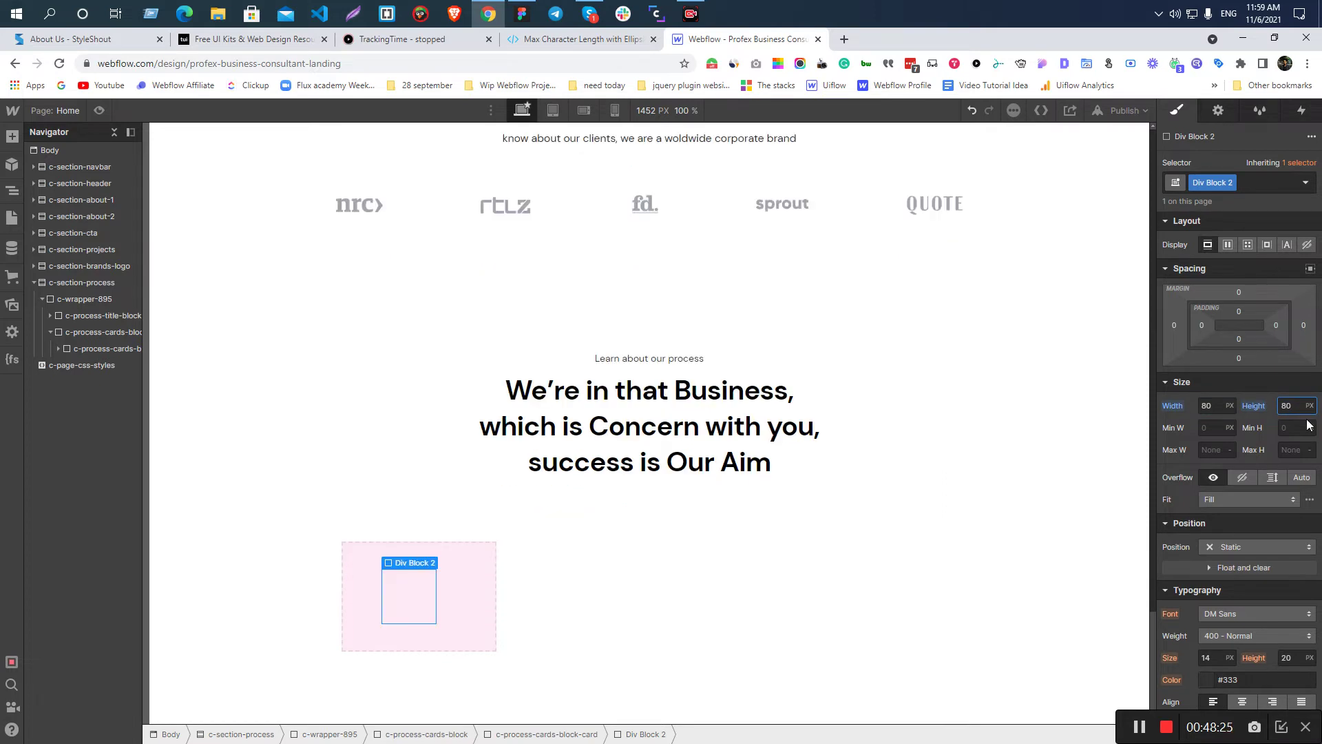
- Set the background colour of the div block inside the card to white
scroll(1222, 584, "down", 6)
left_click(1249, 466)
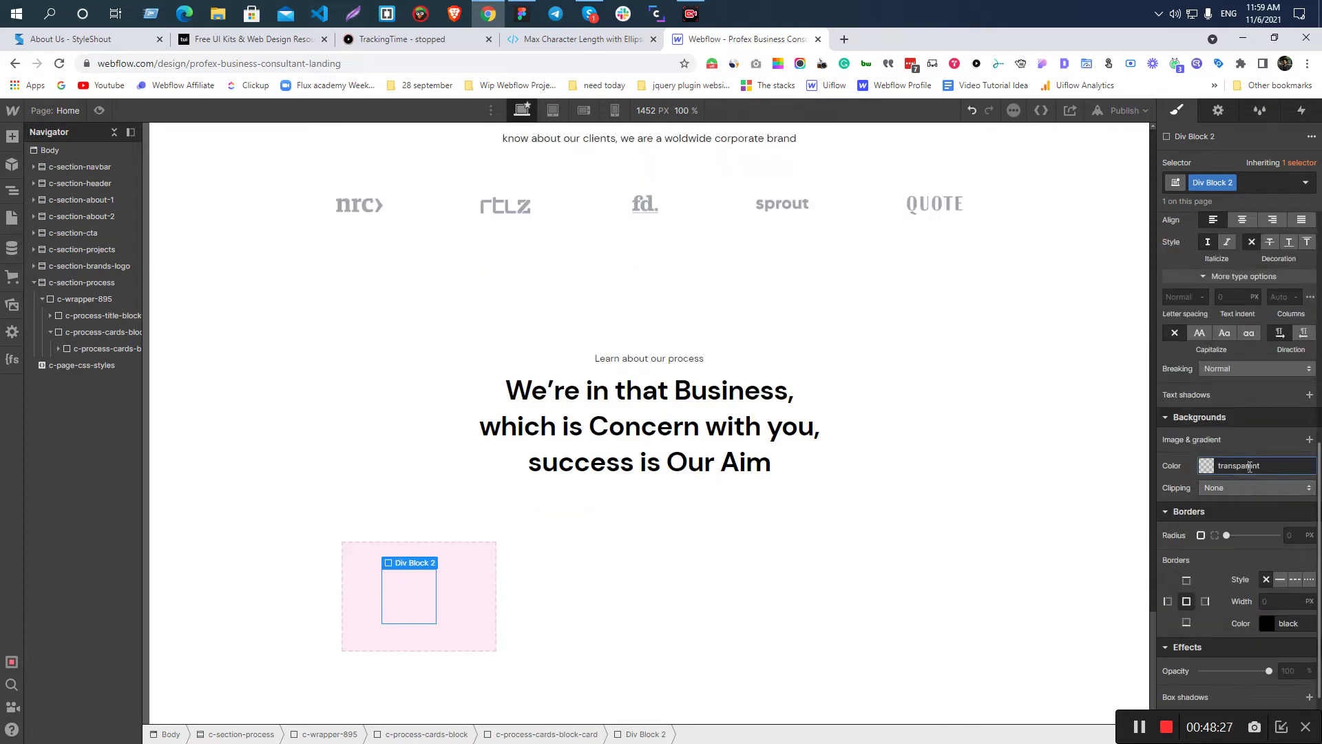
type("white")
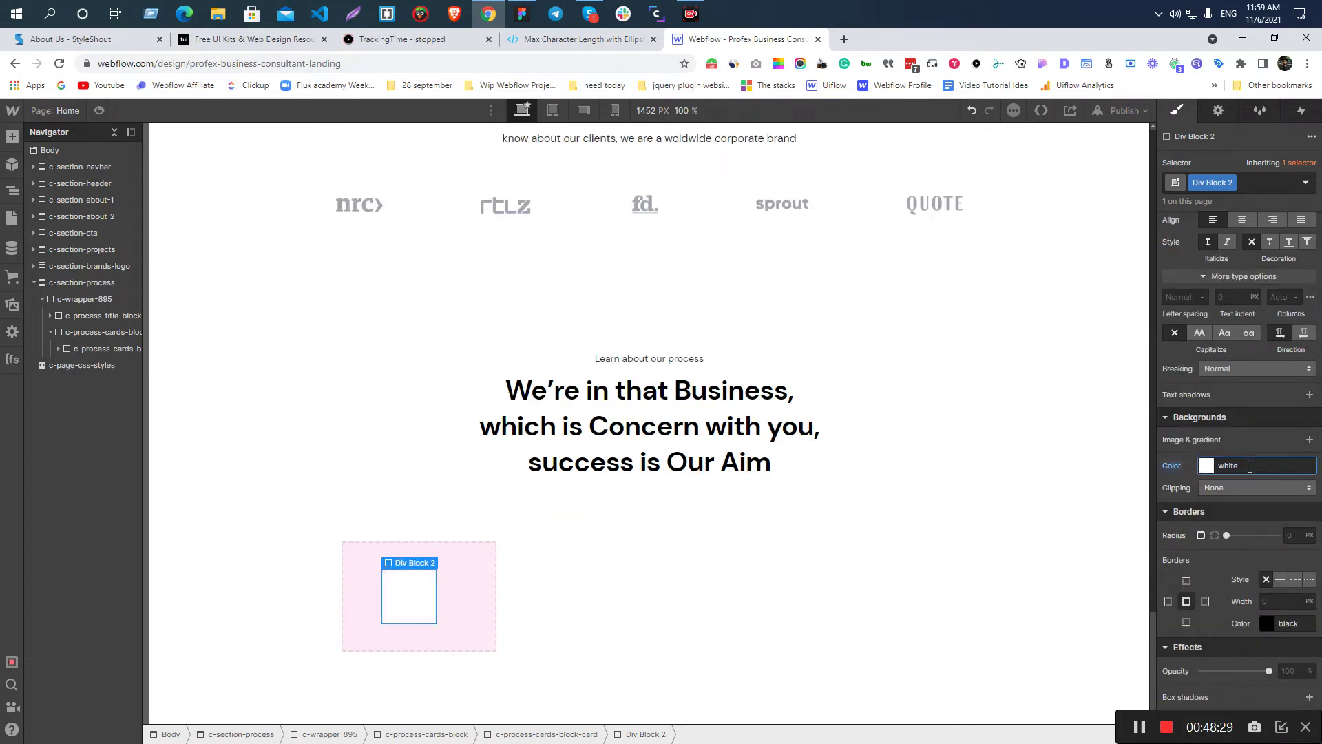
- Switch to Figma, inspect the shape of the Empathise icon's base circle and return to Webflow
key("alt+Tab")
scroll(617, 404, "up", 5)
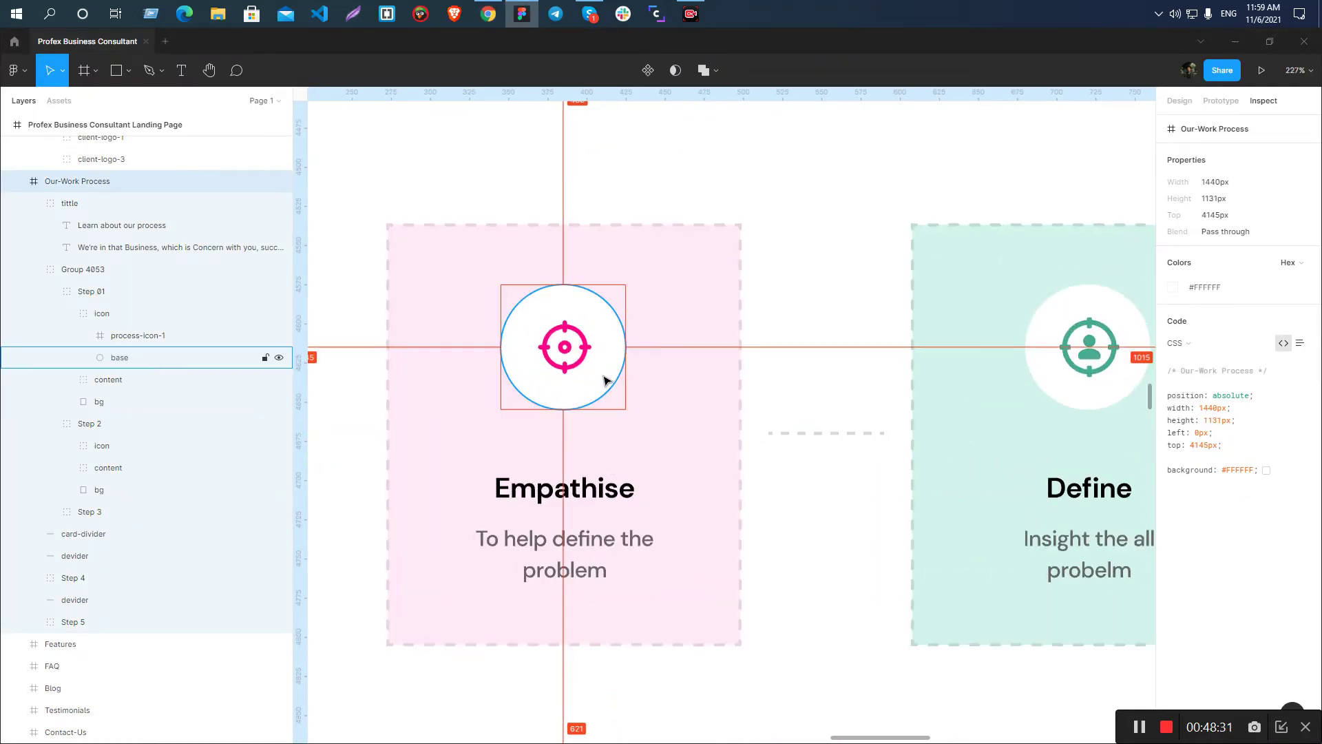
left_click(603, 381)
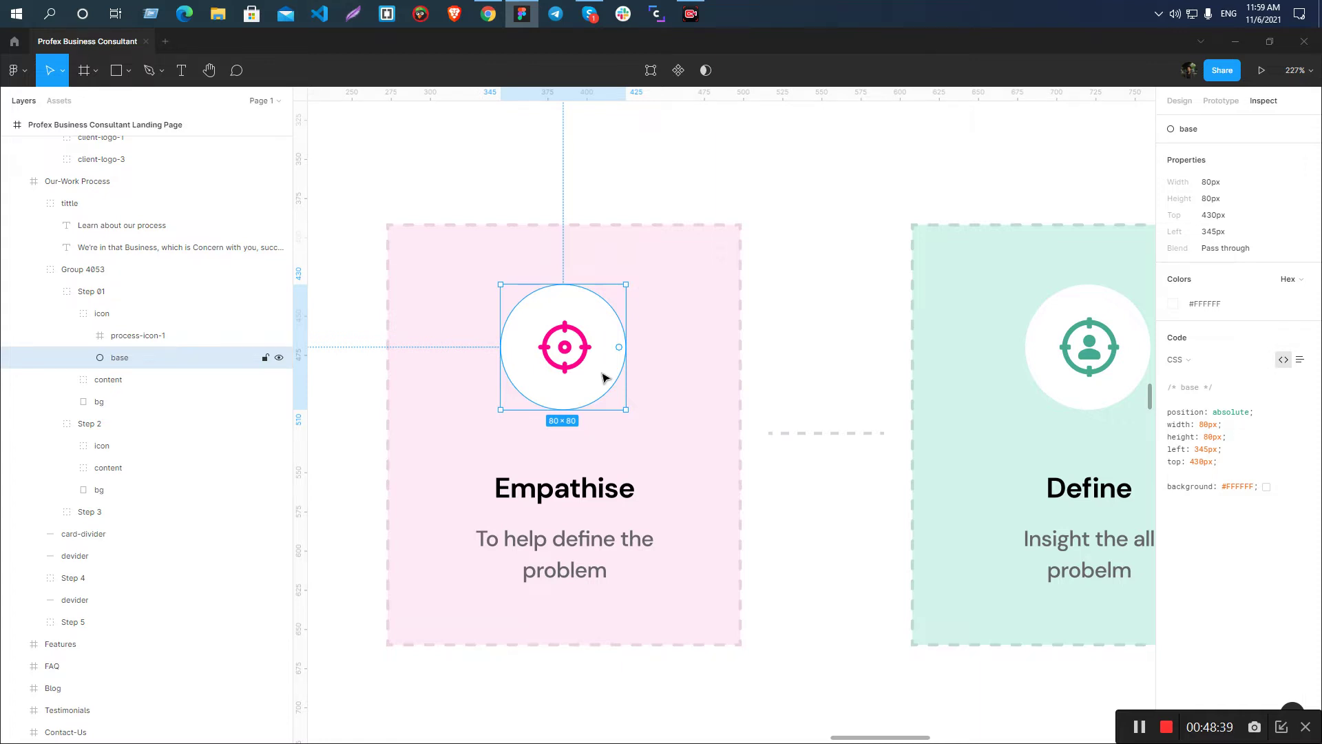
key("alt+Tab")
key("alt+Tab")
key("alt+Tab")
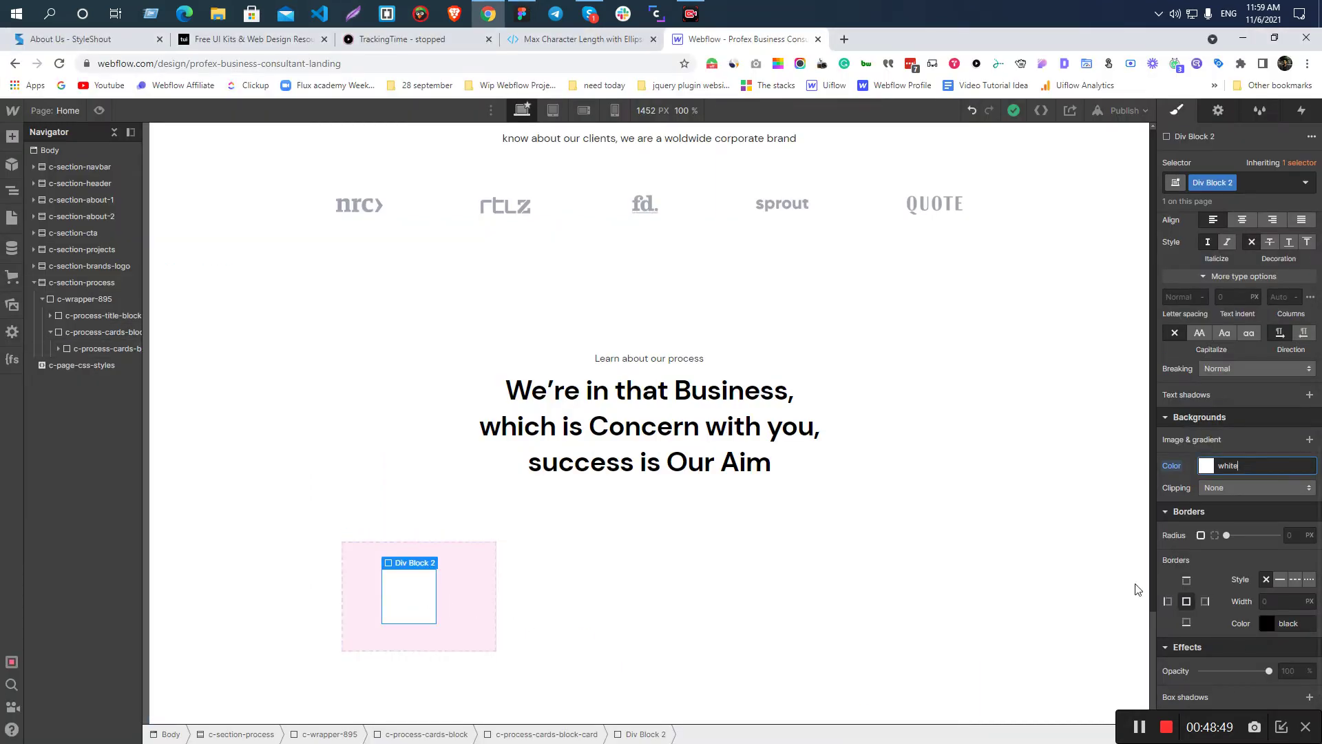
- Try border radius values of 80 px and 100% on the white div block
scroll(1195, 551, "up", 1)
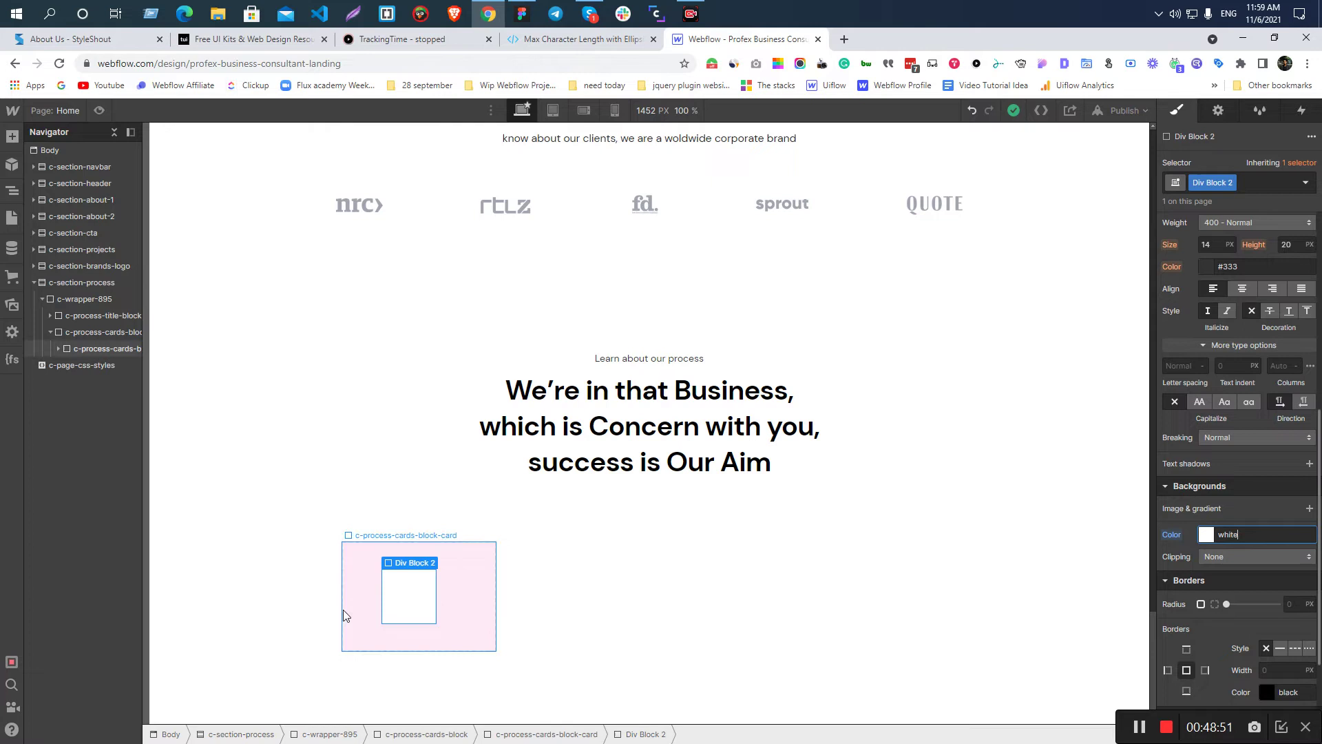
scroll(1191, 584, "up", 2)
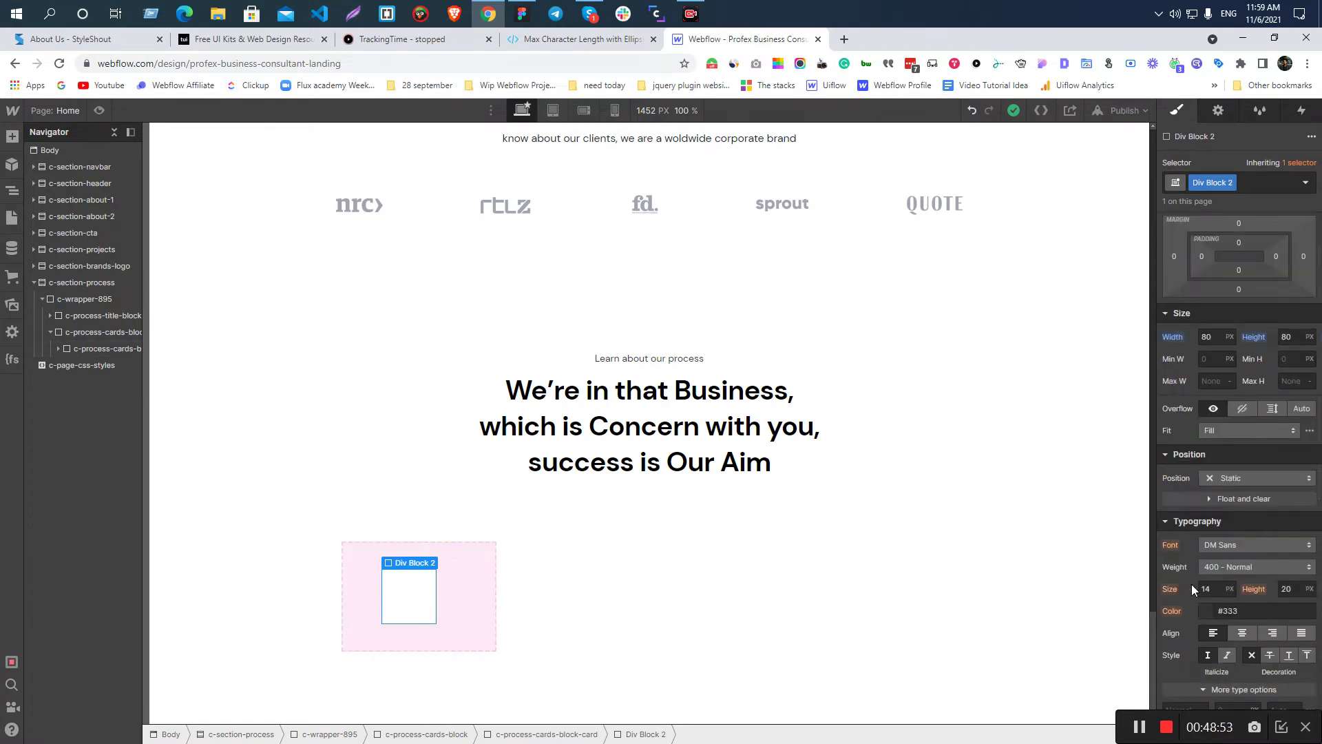
scroll(1191, 584, "down", 2)
scroll(1191, 583, "down", 2)
left_click(1293, 466)
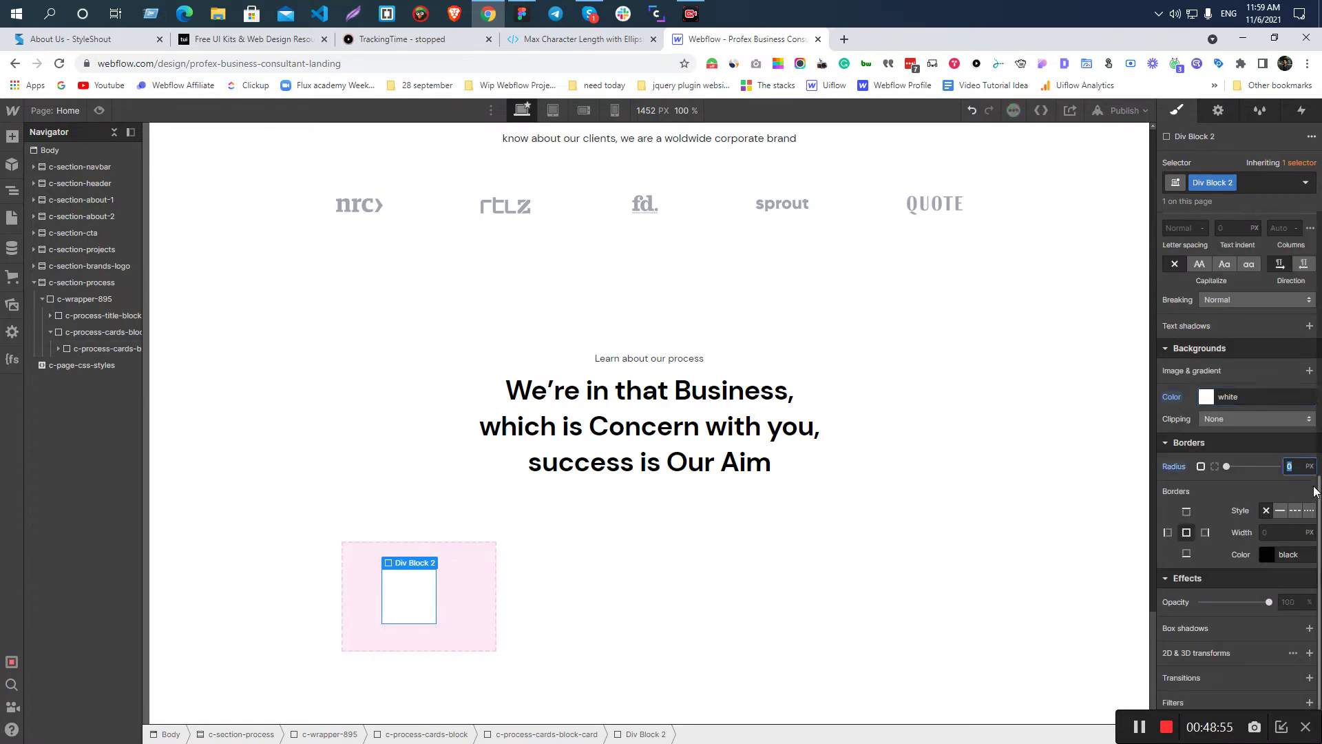
type("80px")
key("Return")
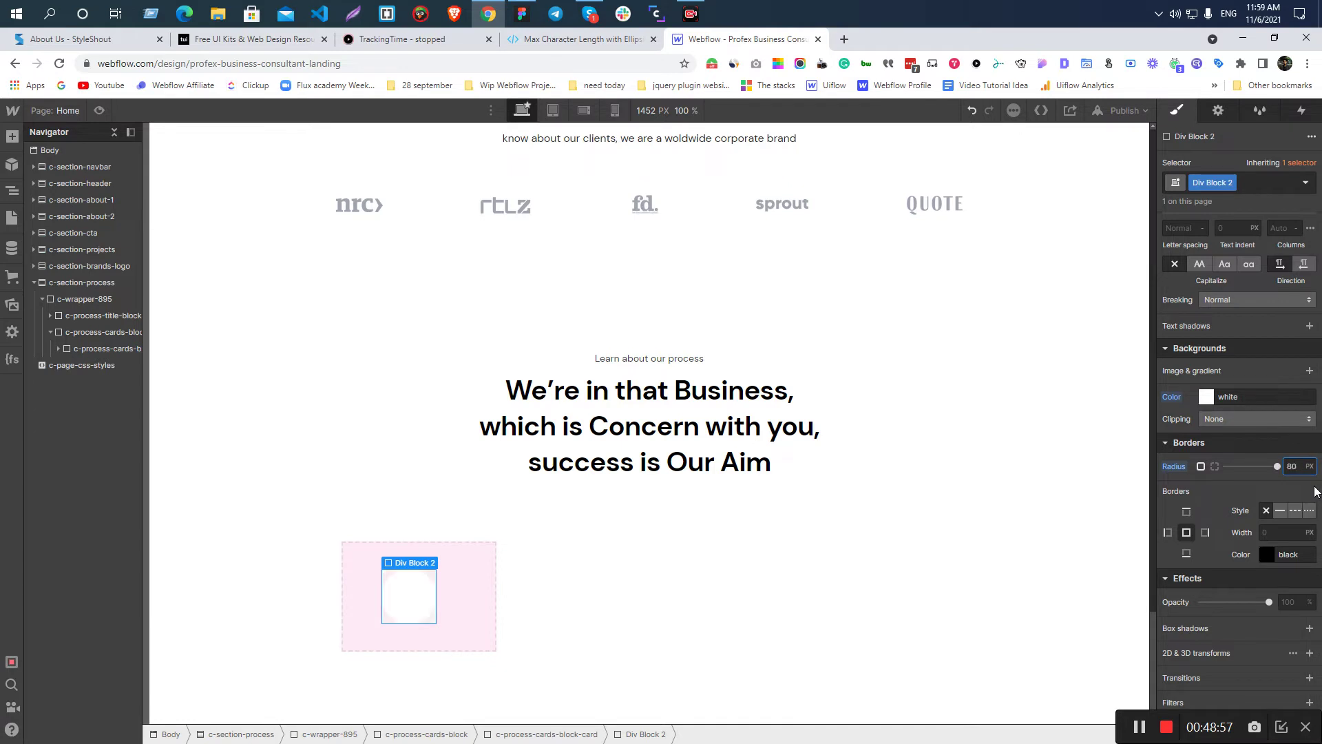
type("100%")
key("Return")
- Set the white div block's border radius to 50%
key("ctrl+a")
type("50")
key("Return")
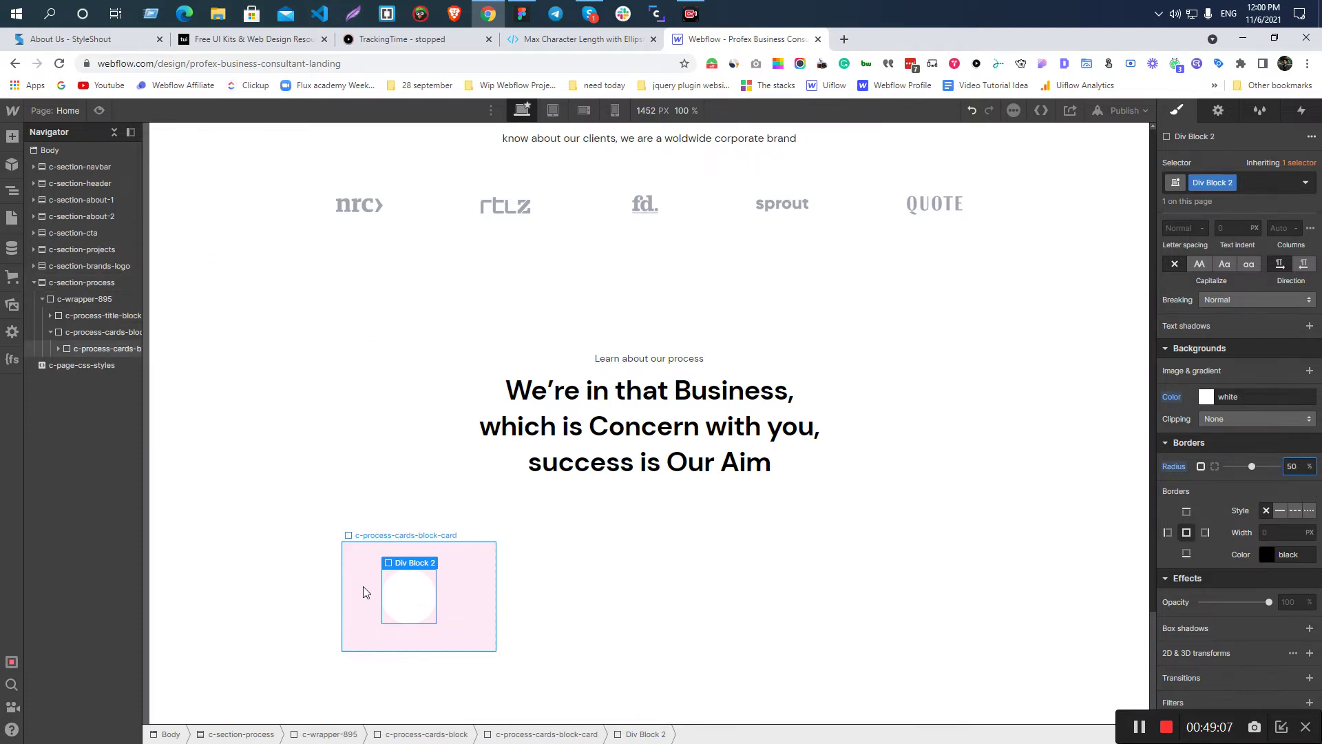
- Check the Empathise icon in Figma and add an image element inside the circular white div block
left_click(412, 595)
key("alt+Tab")
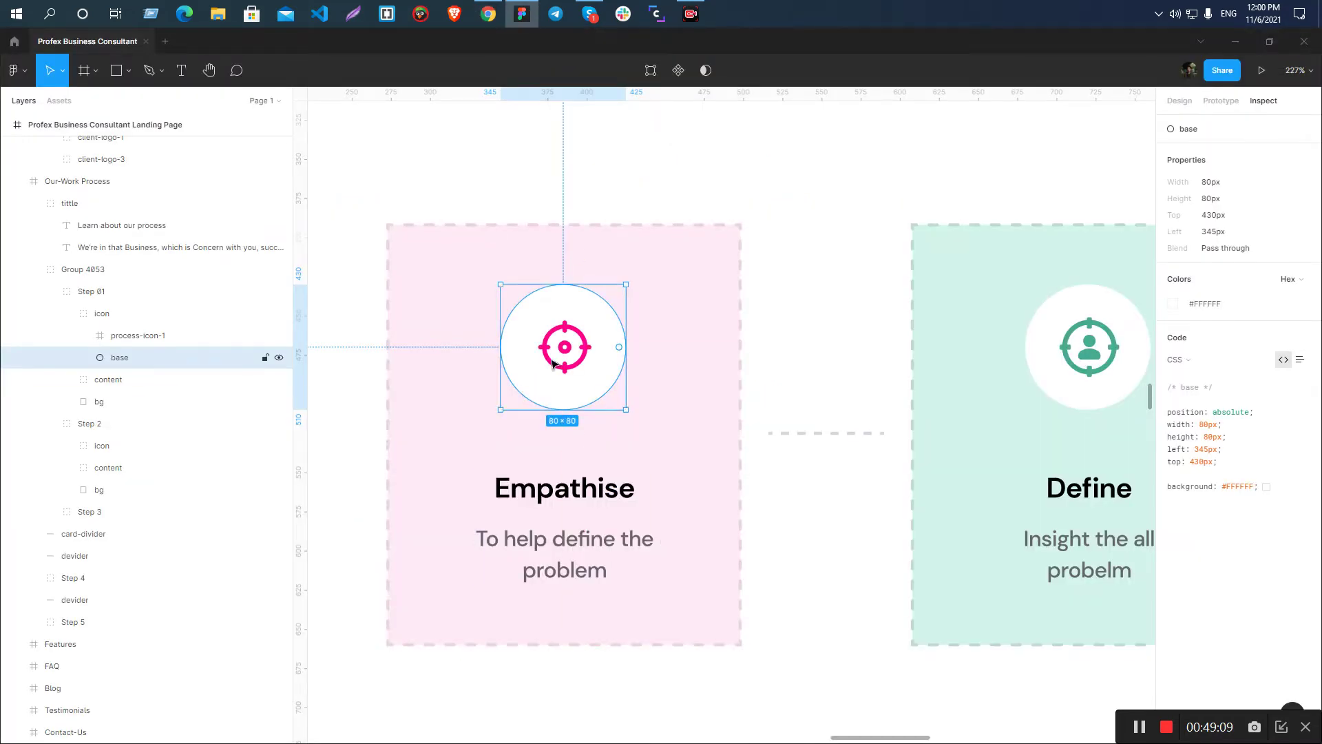
key("alt+Tab")
key("ctrl+e")
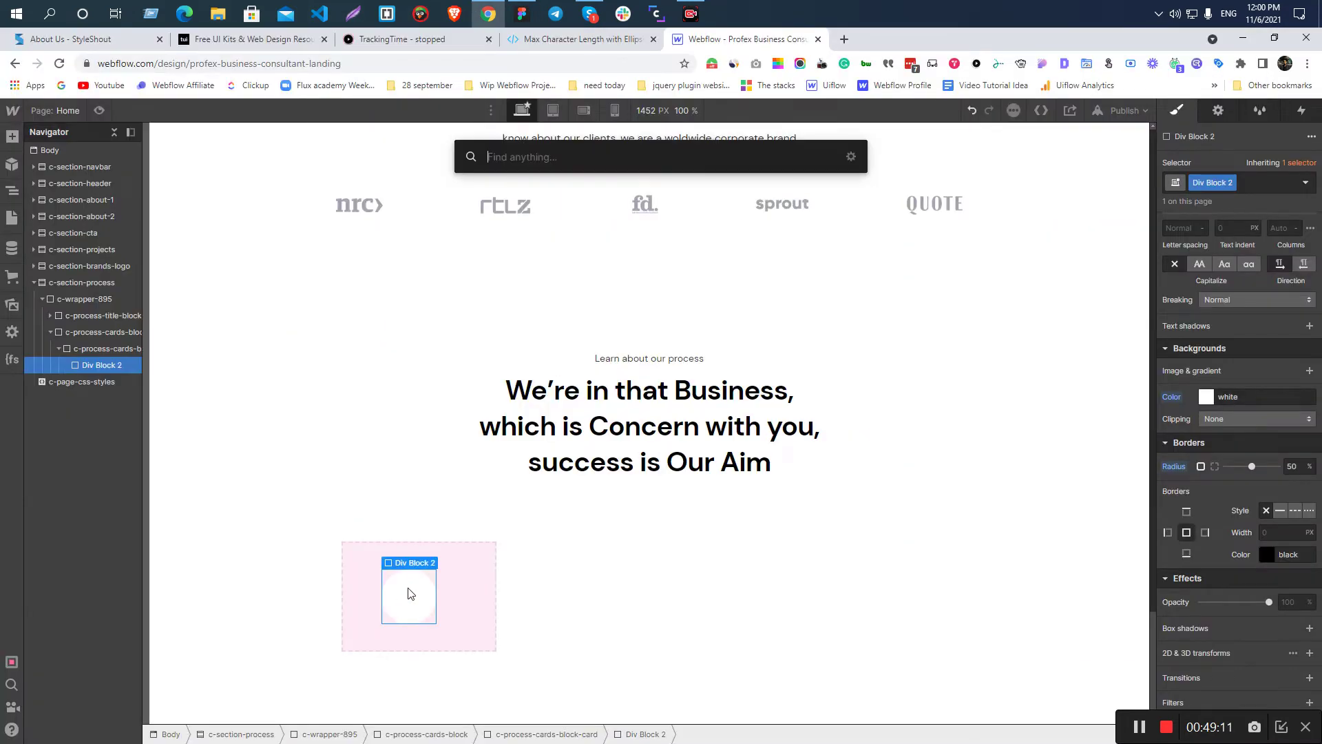
type("im")
left_click(541, 222)
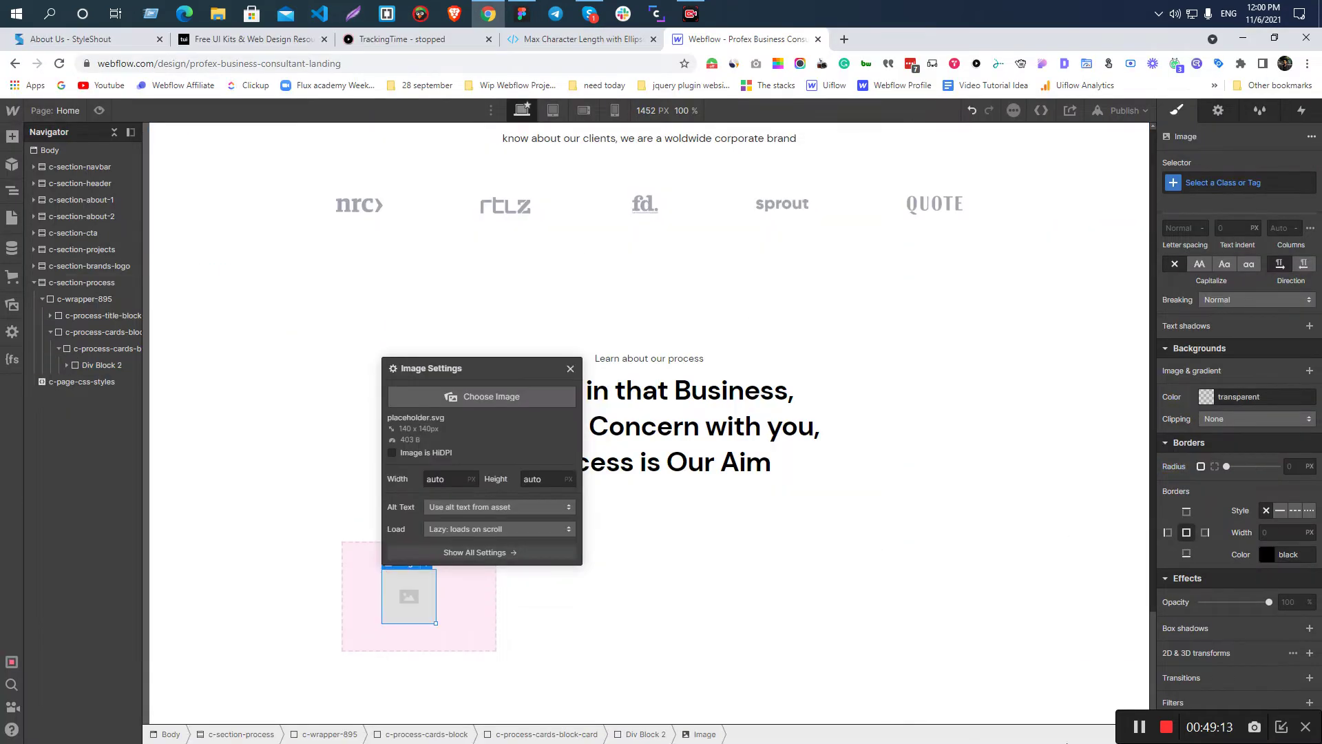
- Open the image element's asset picker, check the Empathise icon's layer name in Figma and return to Webflow
left_click(493, 397)
key("alt+Tab")
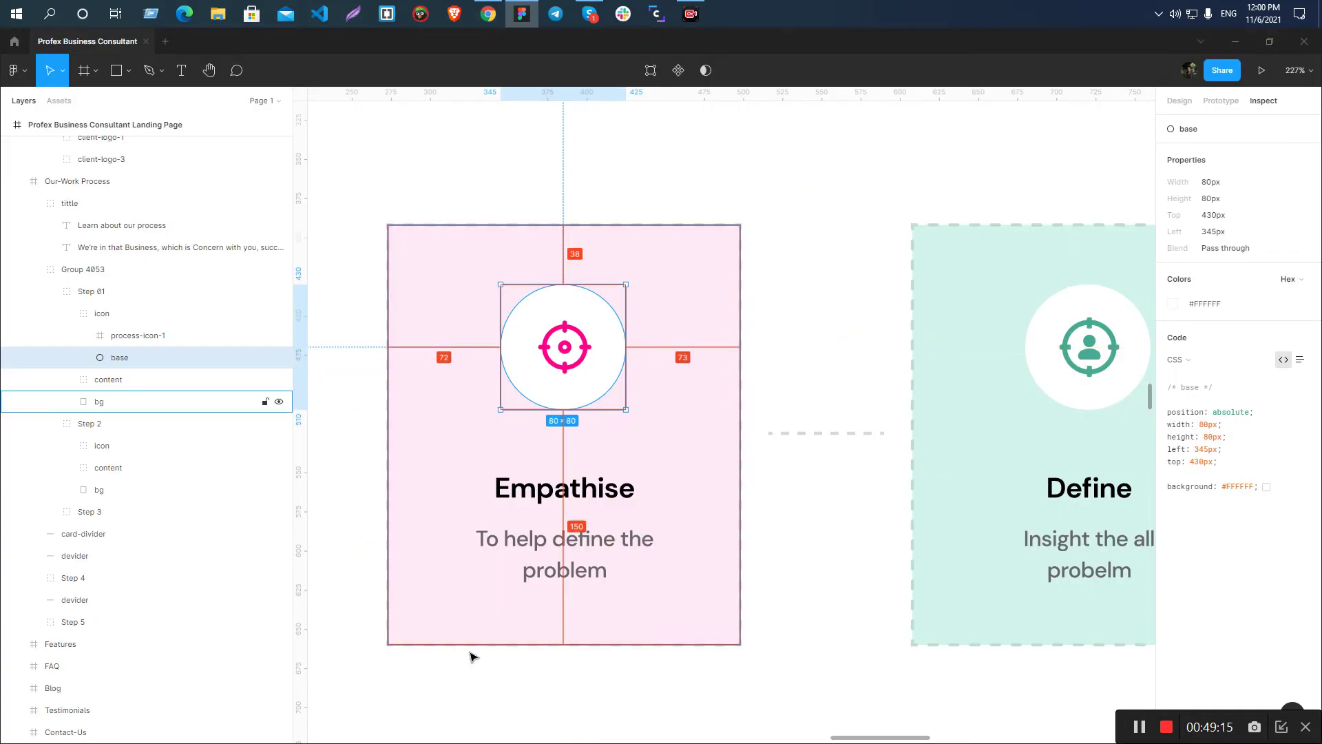
left_click(561, 359)
double_click(564, 358)
left_click(102, 313)
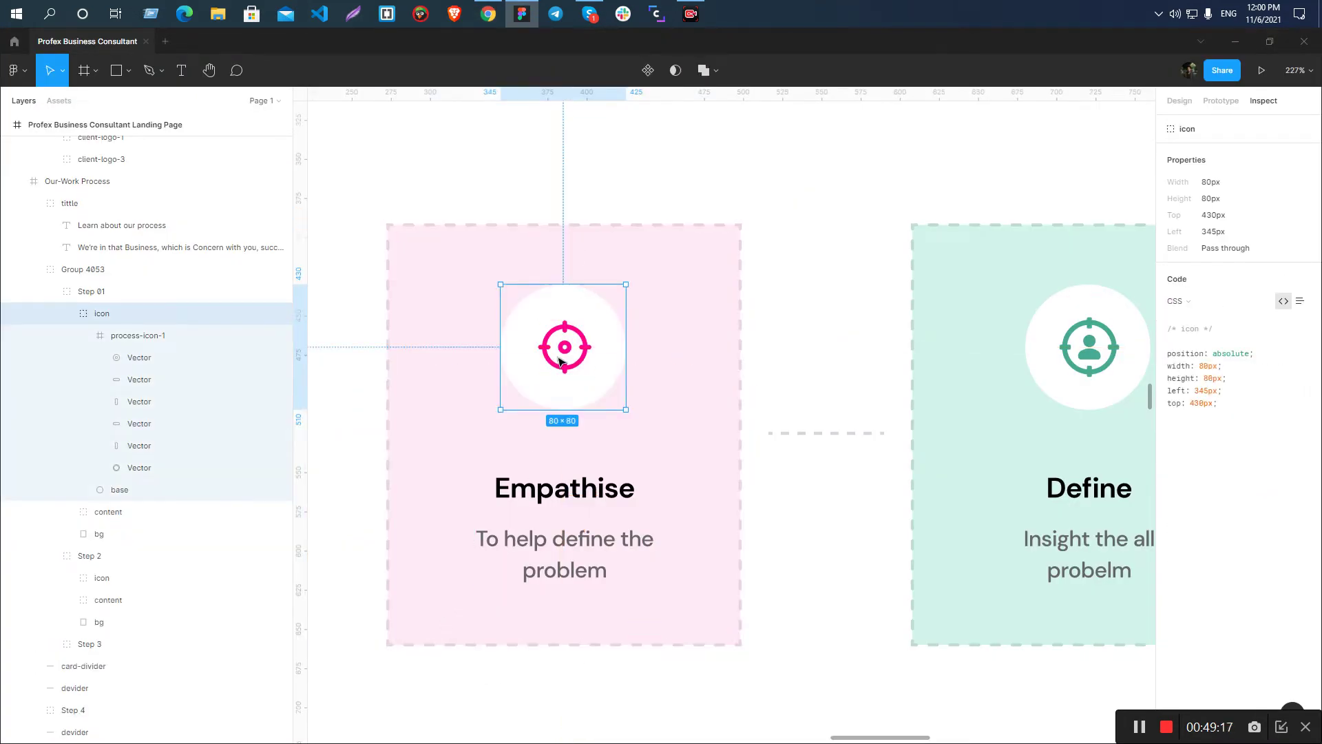
left_click(138, 335)
key("alt+Tab")
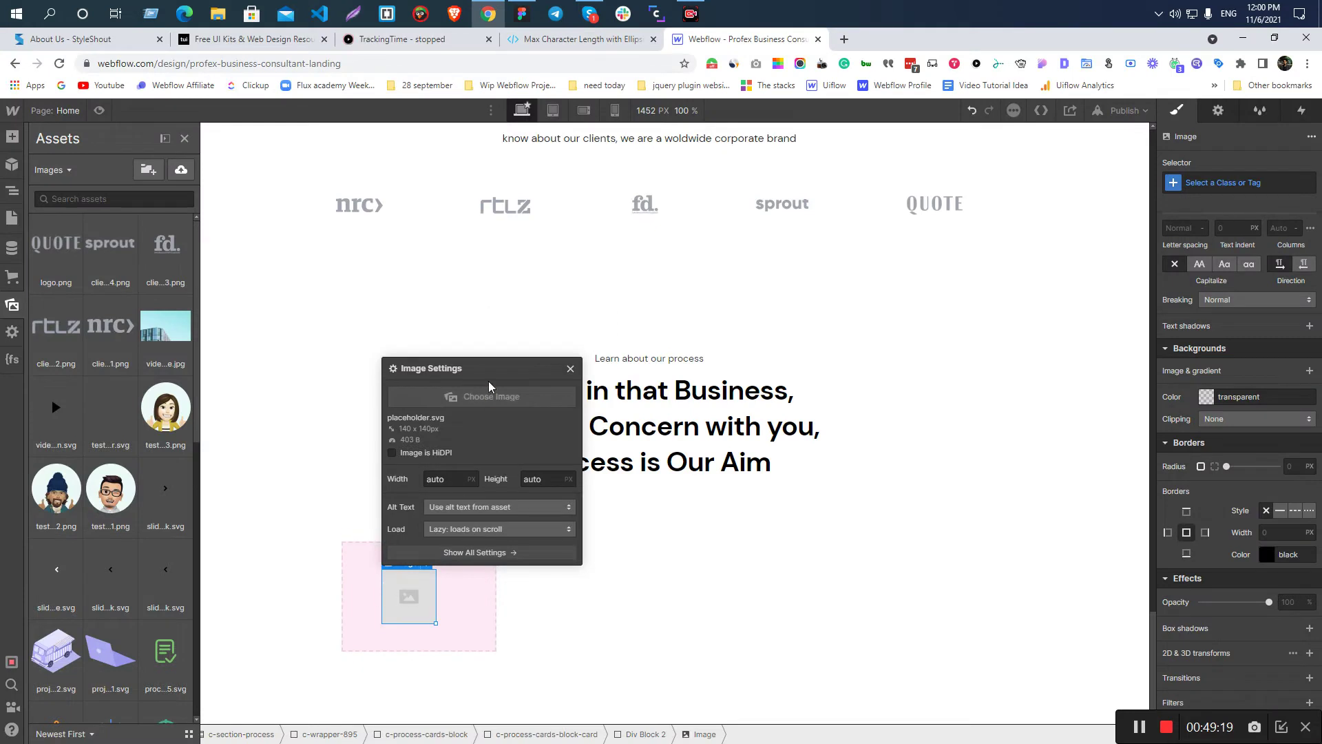
- Search the image assets for "proce" and use the pink target icon ending in 1.svg as the image
left_click(71, 198)
type("proc")
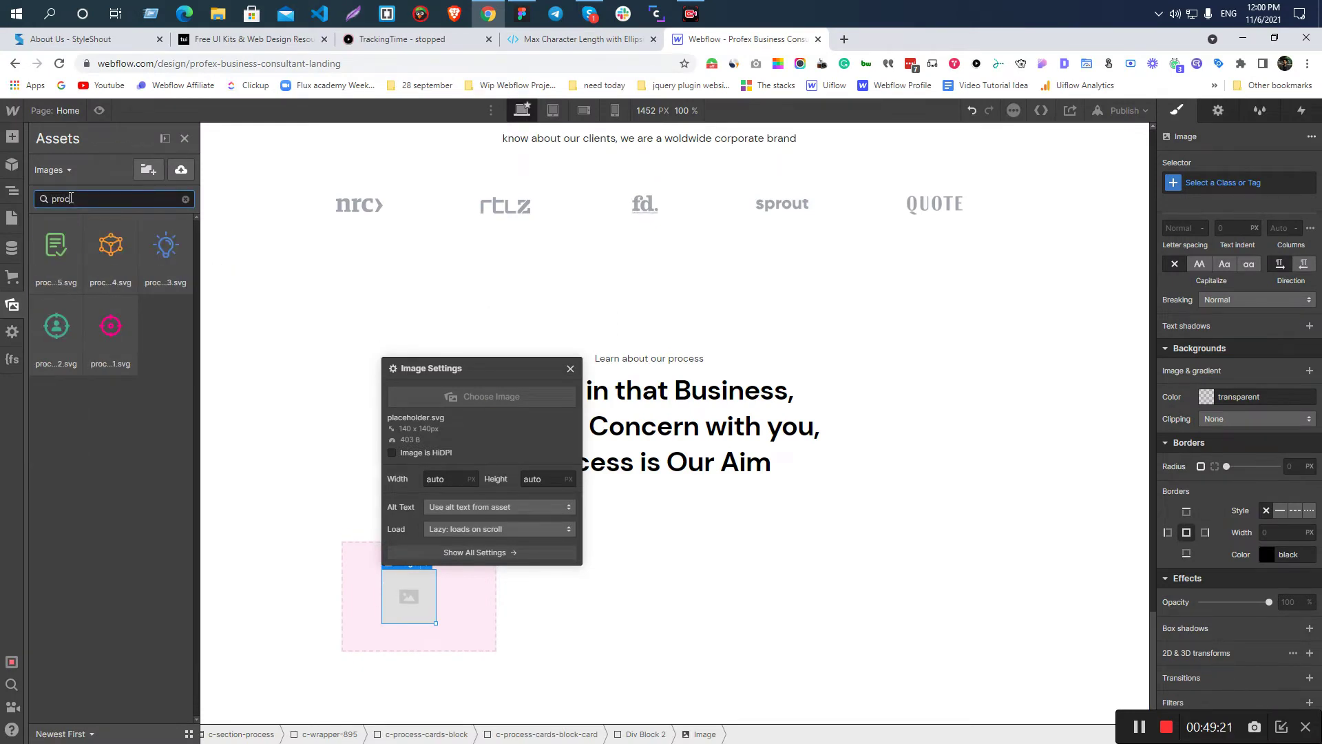
left_click(105, 336)
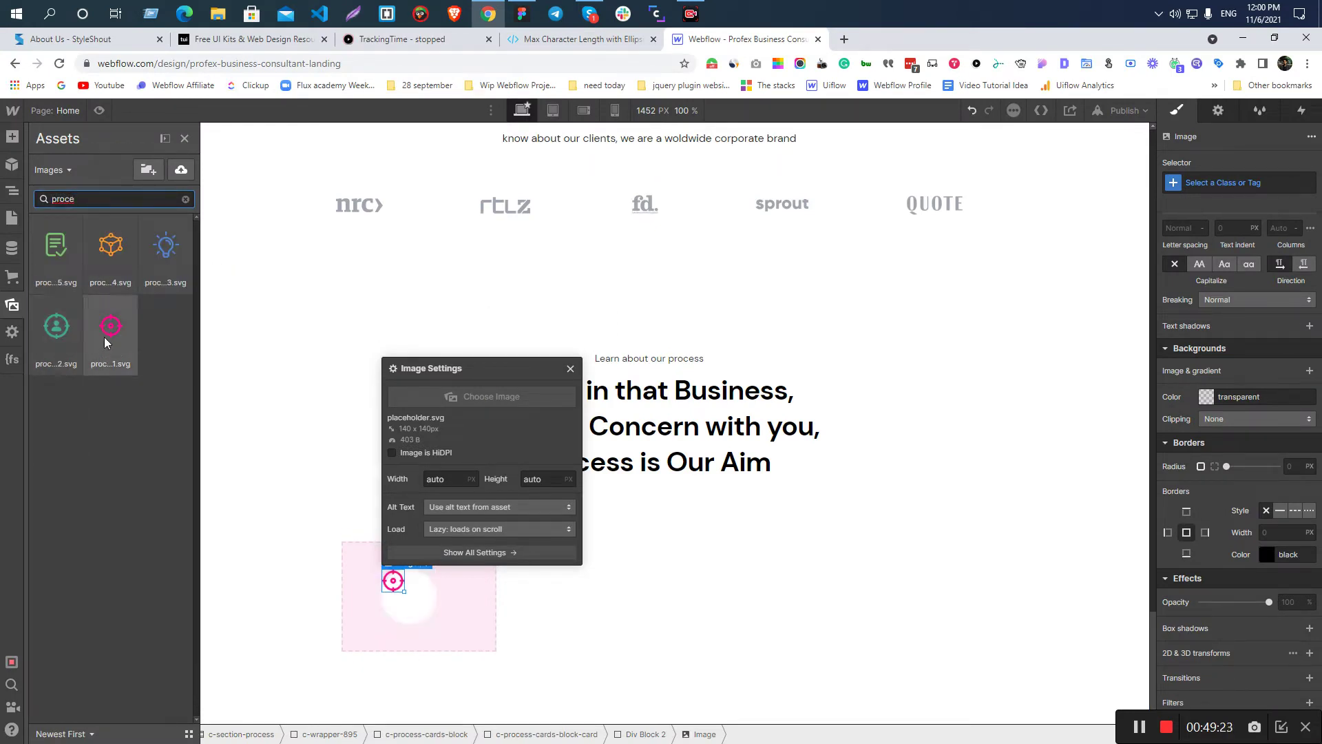
key("z")
left_click(200, 436)
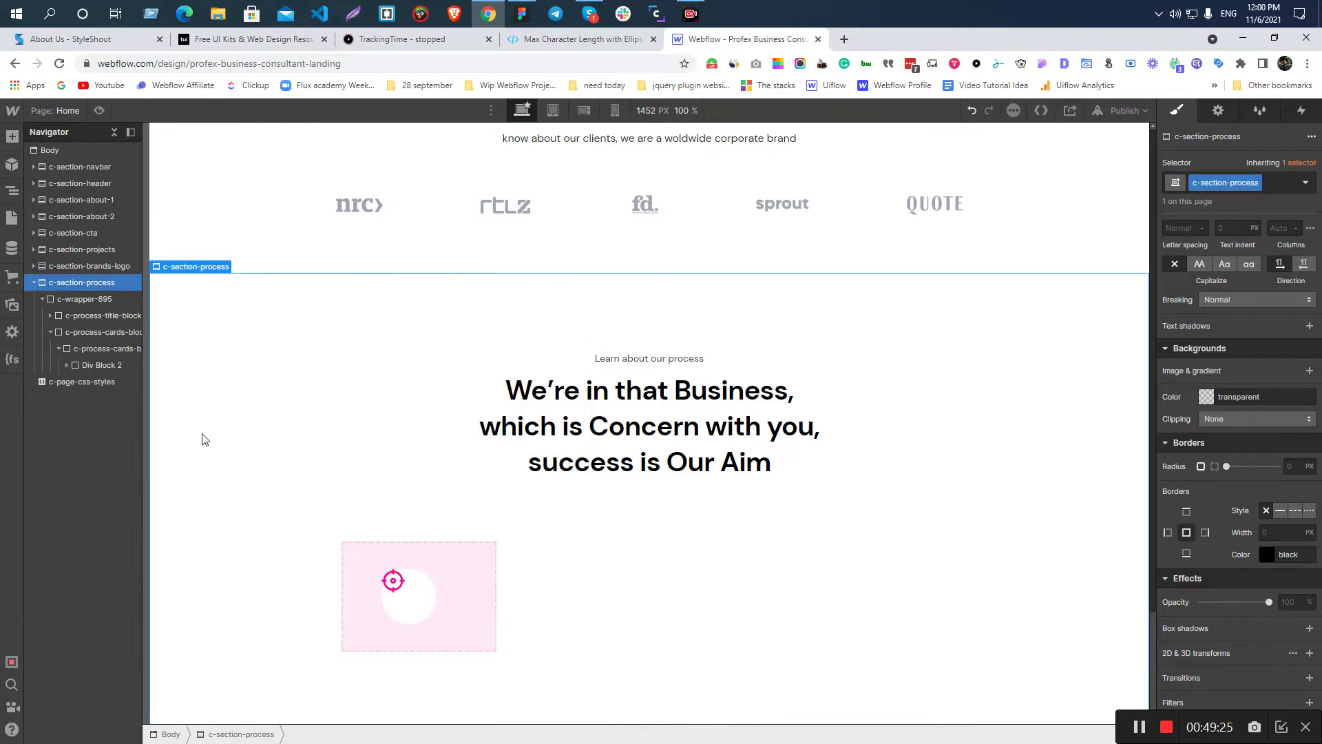
- Check the icon's placement in Figma, then make the white circular div block a flex container with centred align and justify
key("alt+Tab")
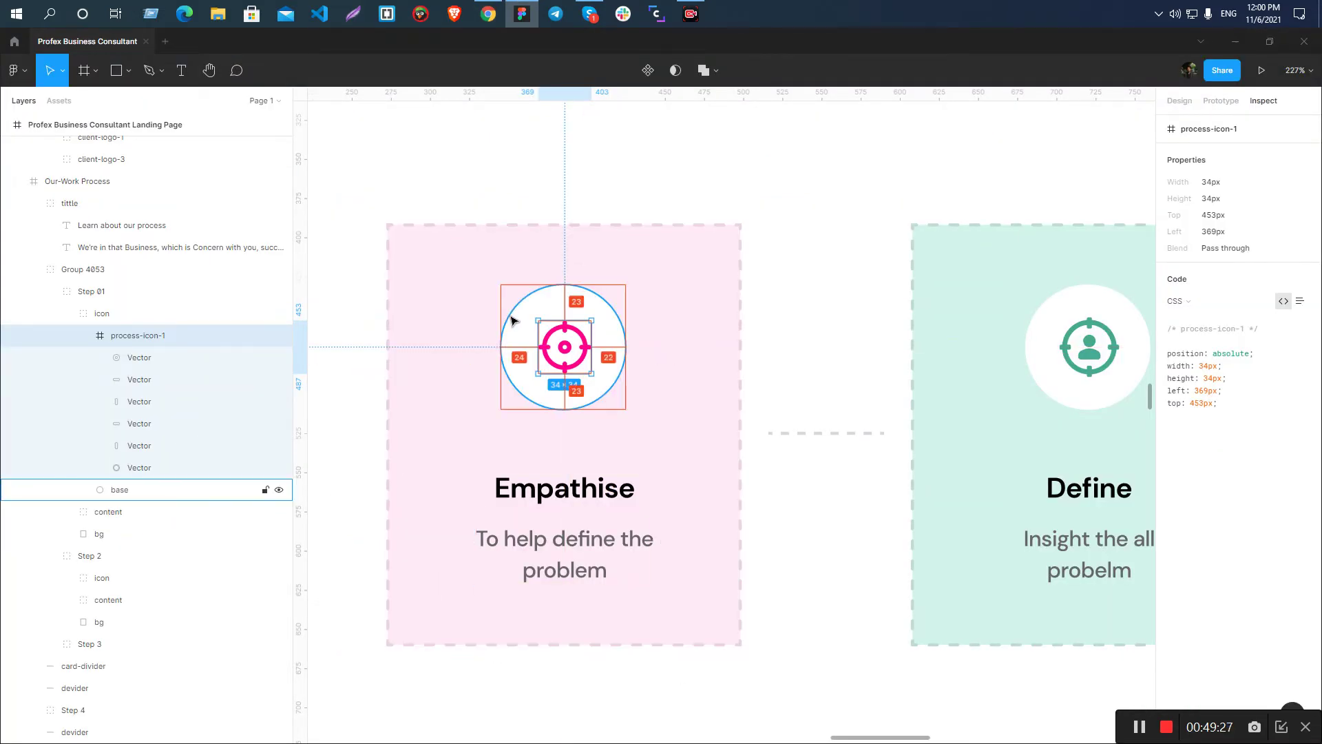
key("alt+Tab")
left_click(430, 612)
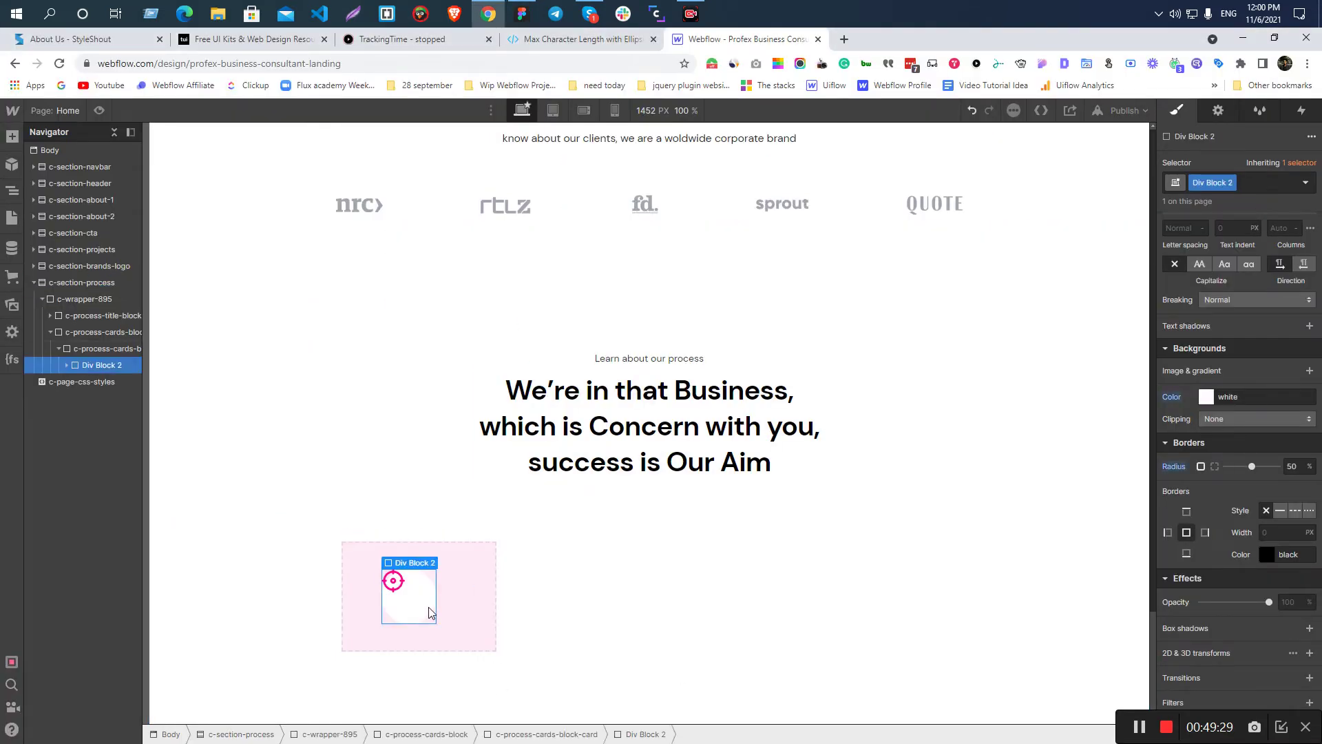
scroll(1195, 439, "up", 7)
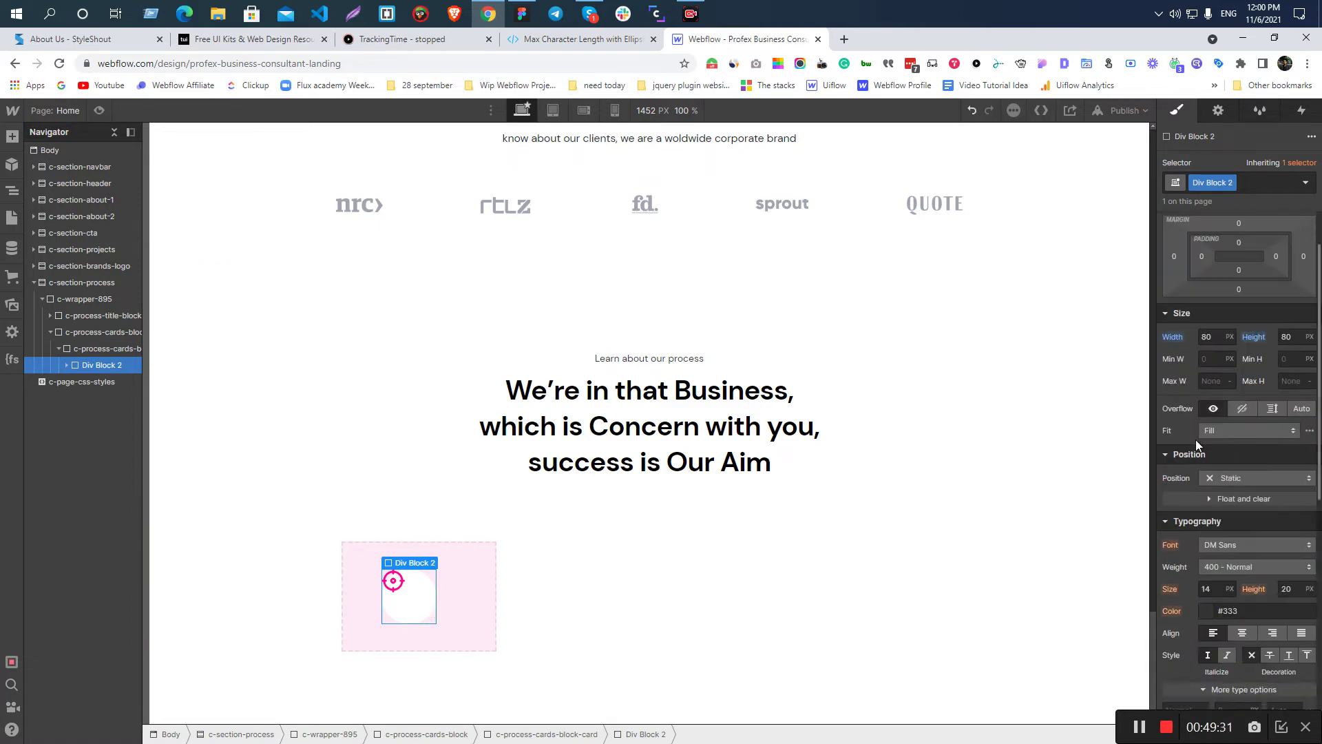
left_click(1227, 245)
left_click(1234, 296)
left_click(1229, 318)
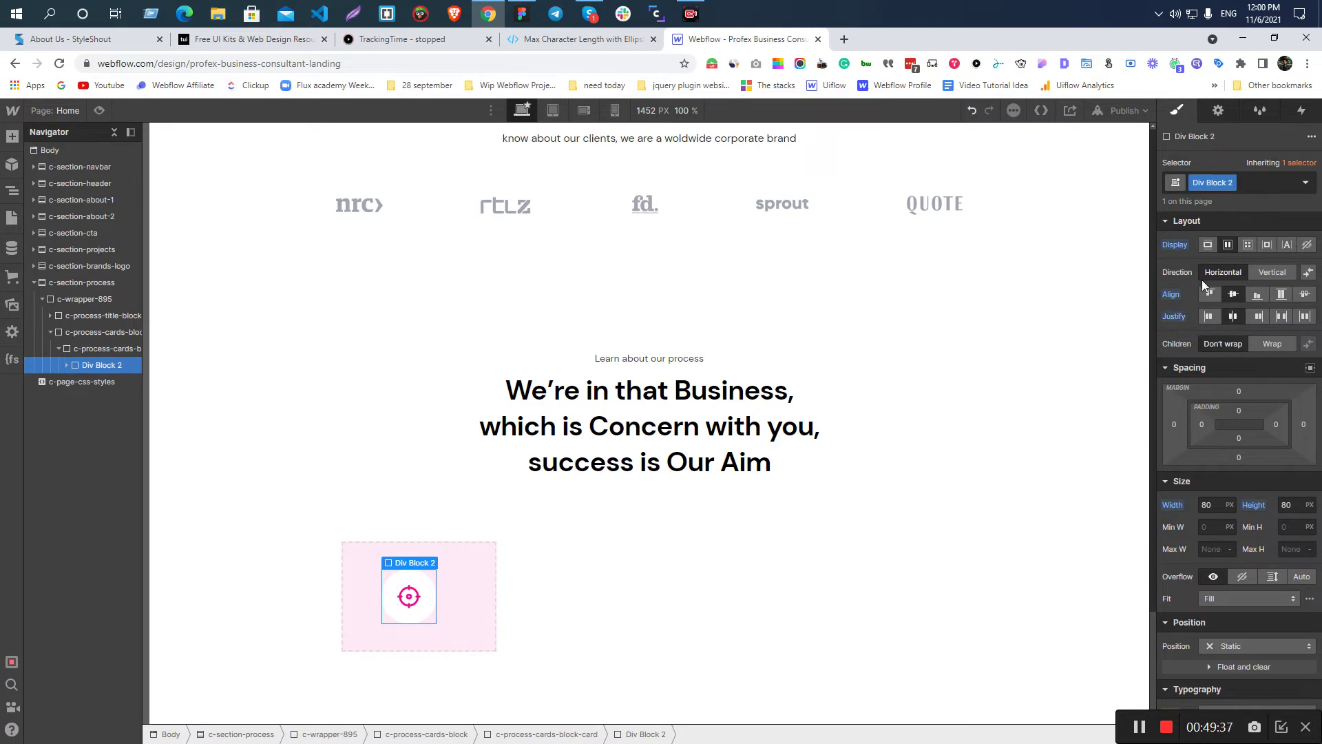
- Compare the icon with the Figma design and reset the circular div block's display setting
key("alt+Tab")
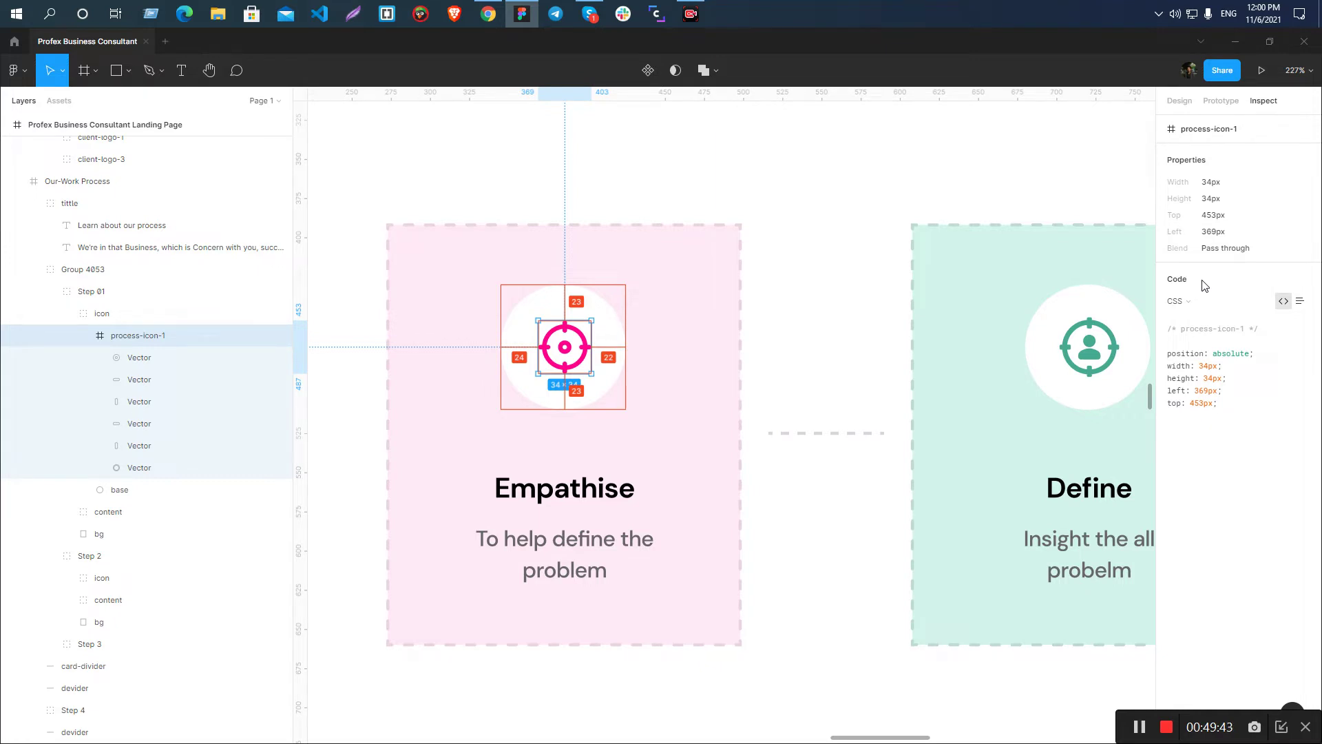
key("alt+Tab")
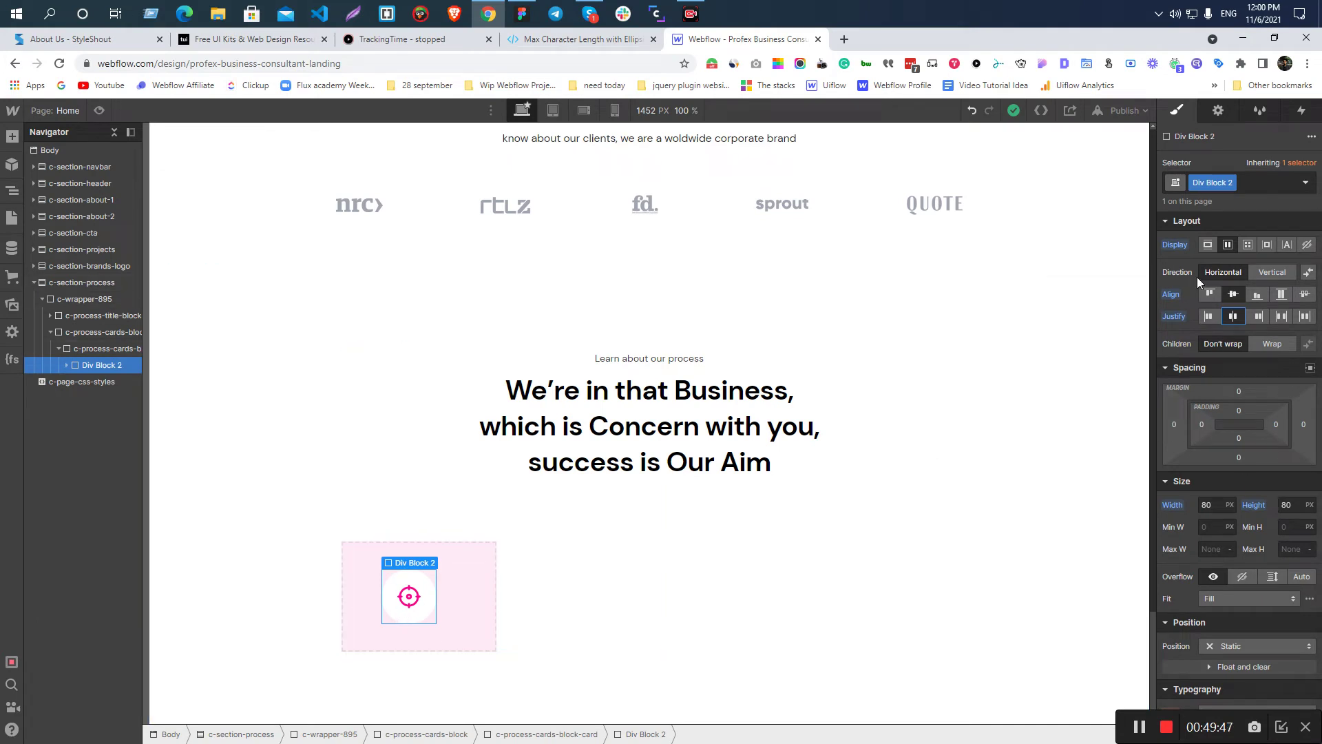
left_click(1174, 244)
left_click(1182, 258)
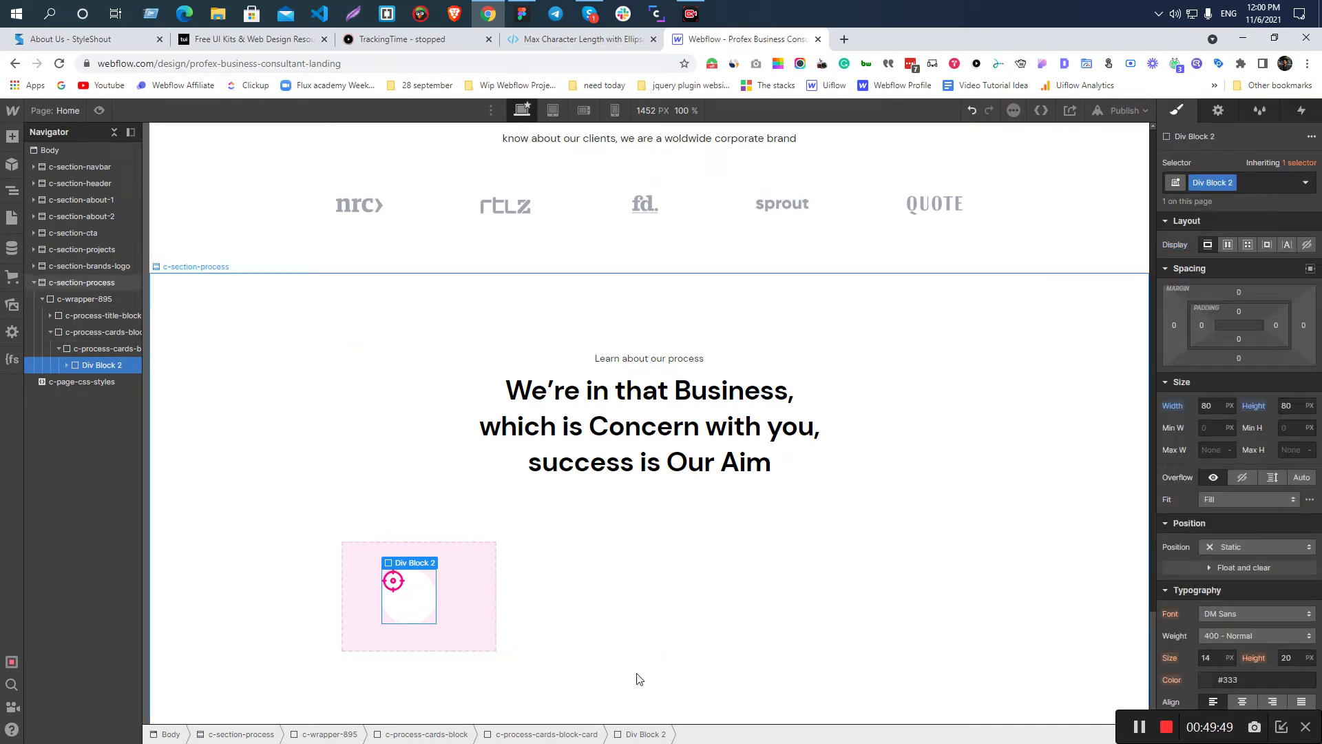
- Set the icon image's position to relative, with top and left offsets of 50%
left_click(398, 587)
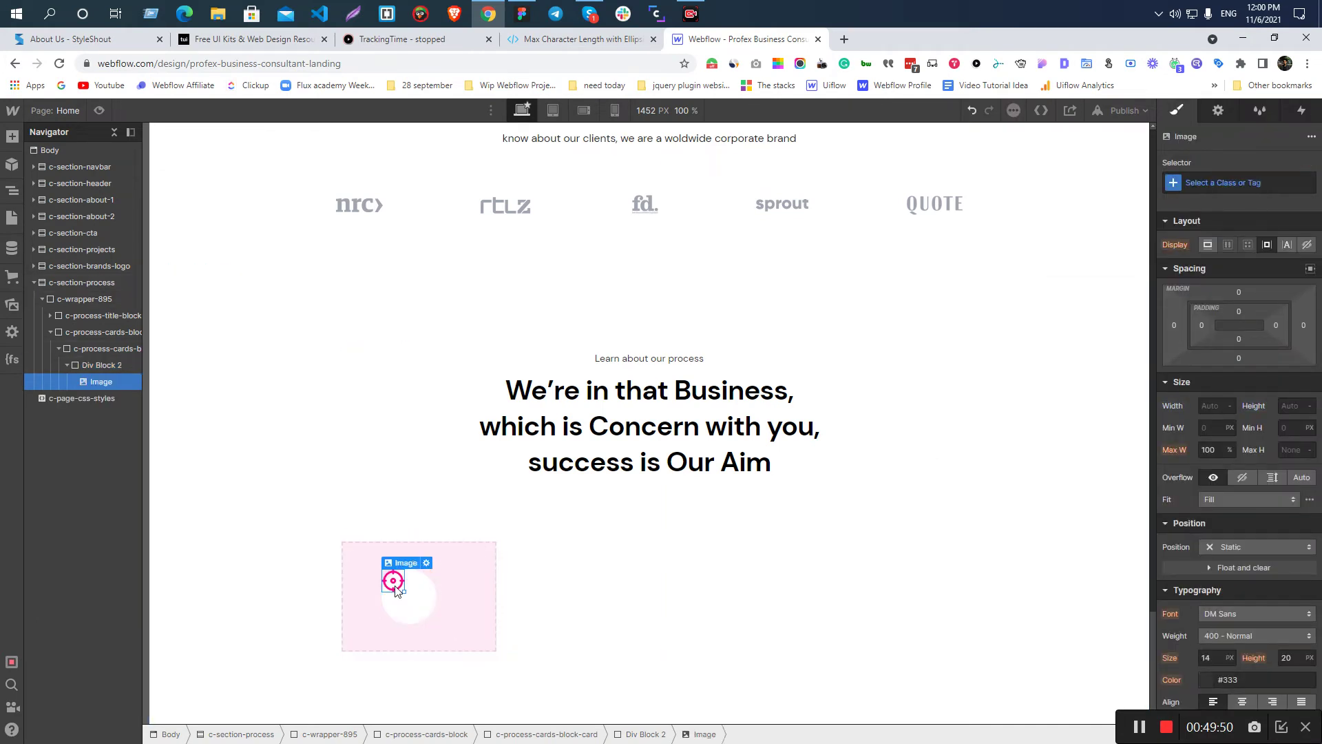
left_click(1236, 547)
left_click(1233, 559)
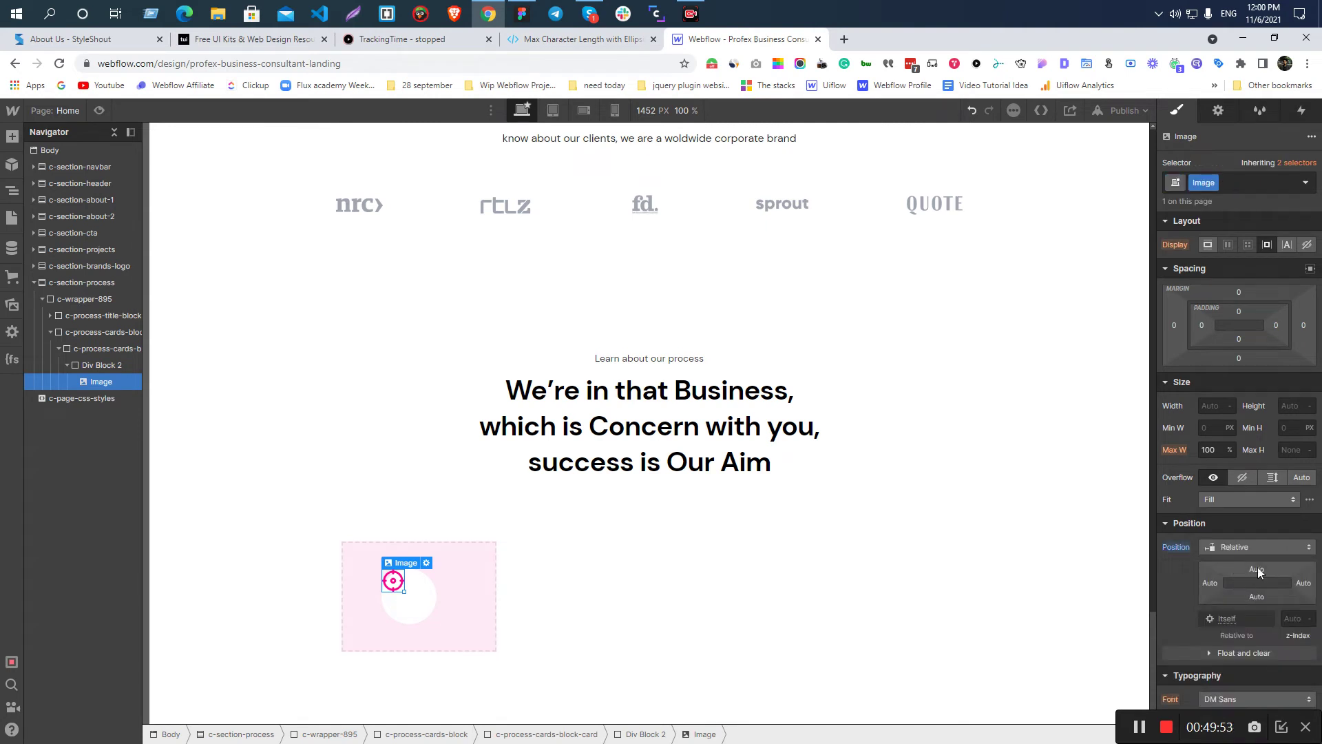
left_click(1256, 569)
type("50%")
key("Return")
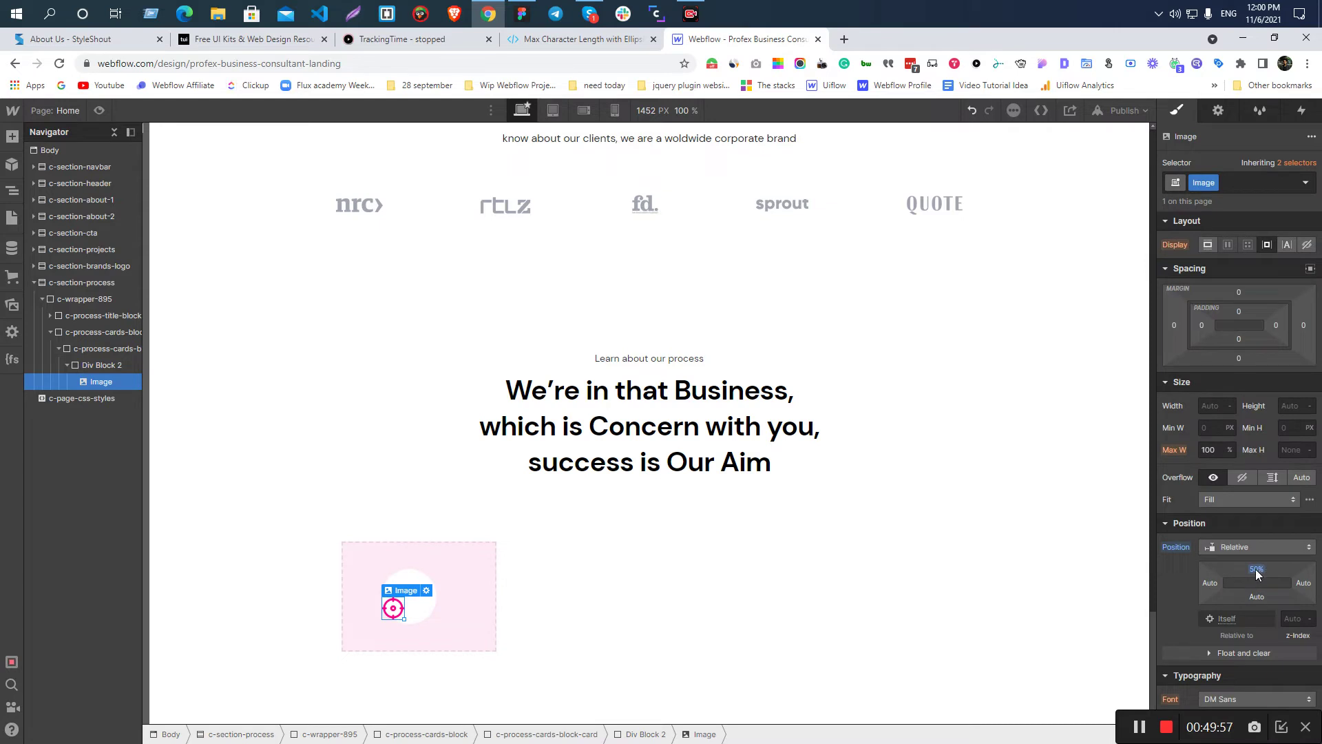
left_click(1214, 582)
type("50%")
key("Return")
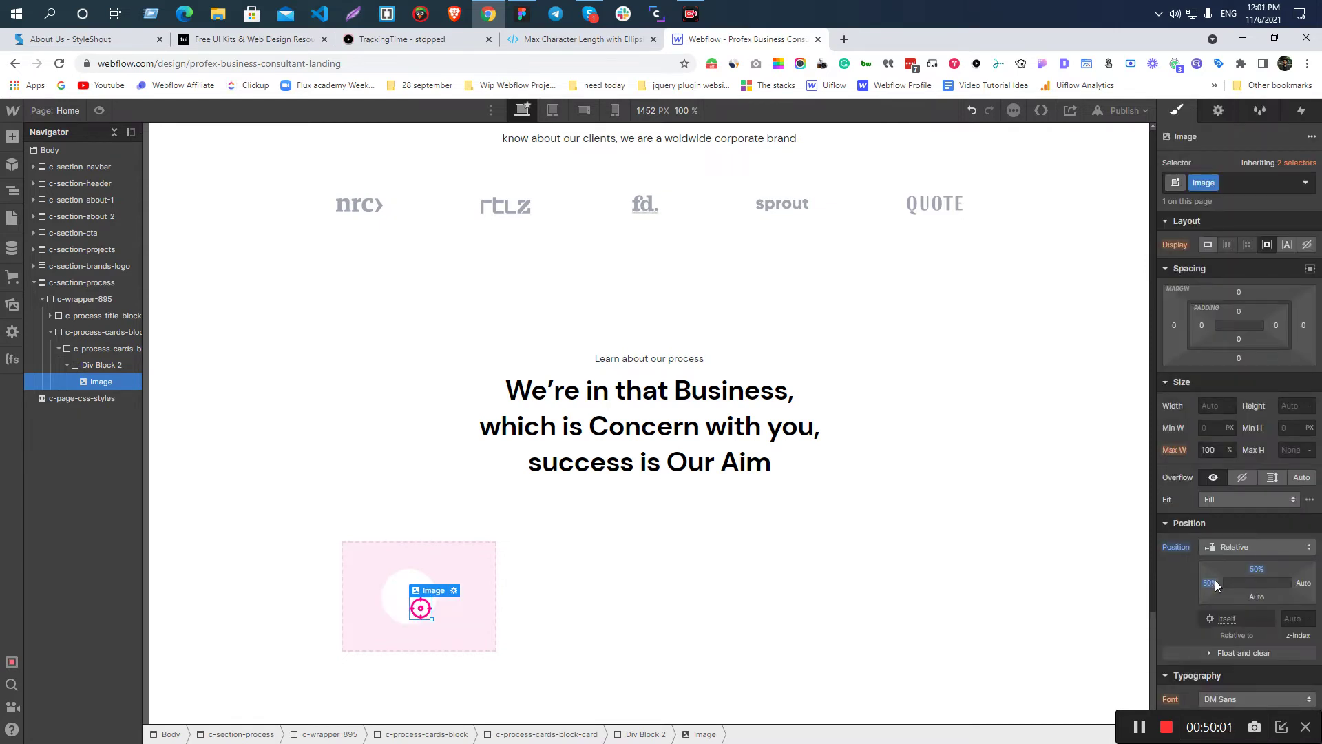
- Add a move transform of -50% on both the X and Y axes to the icon image
scroll(1237, 552, "down", 10)
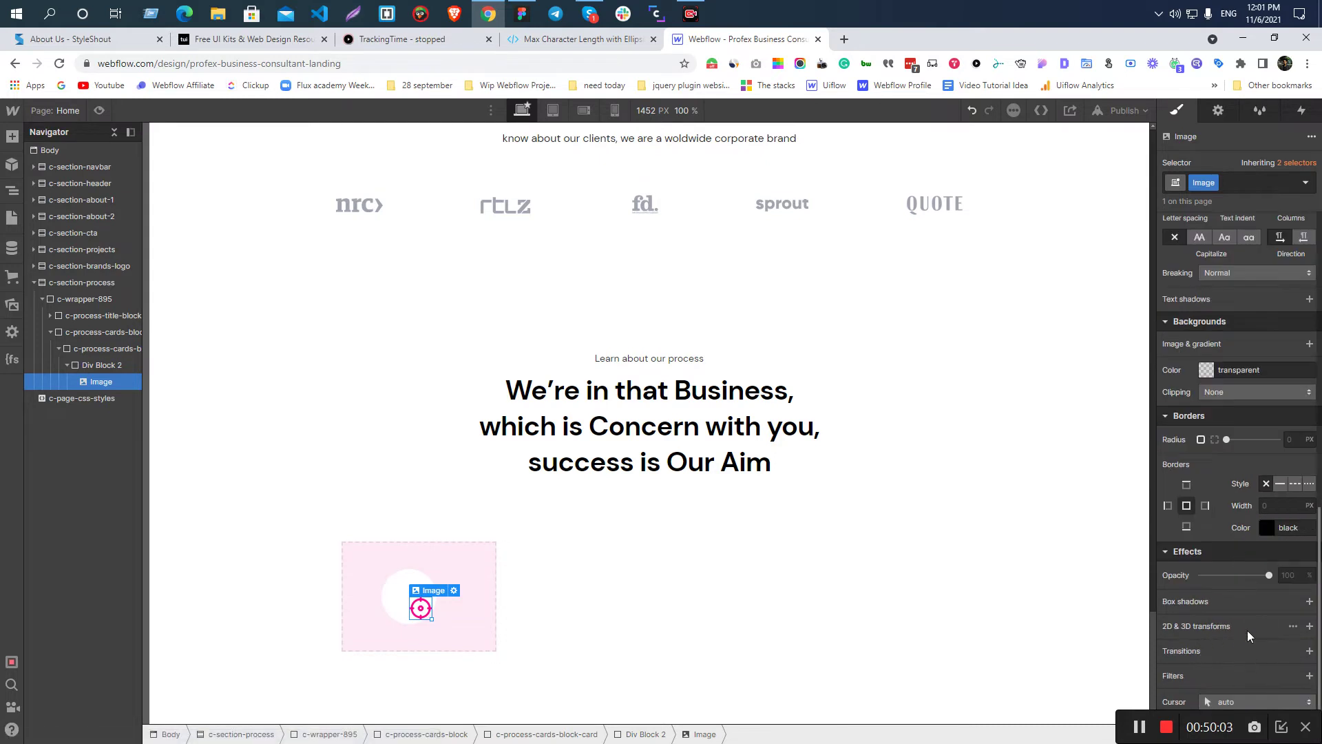
left_click(1309, 625)
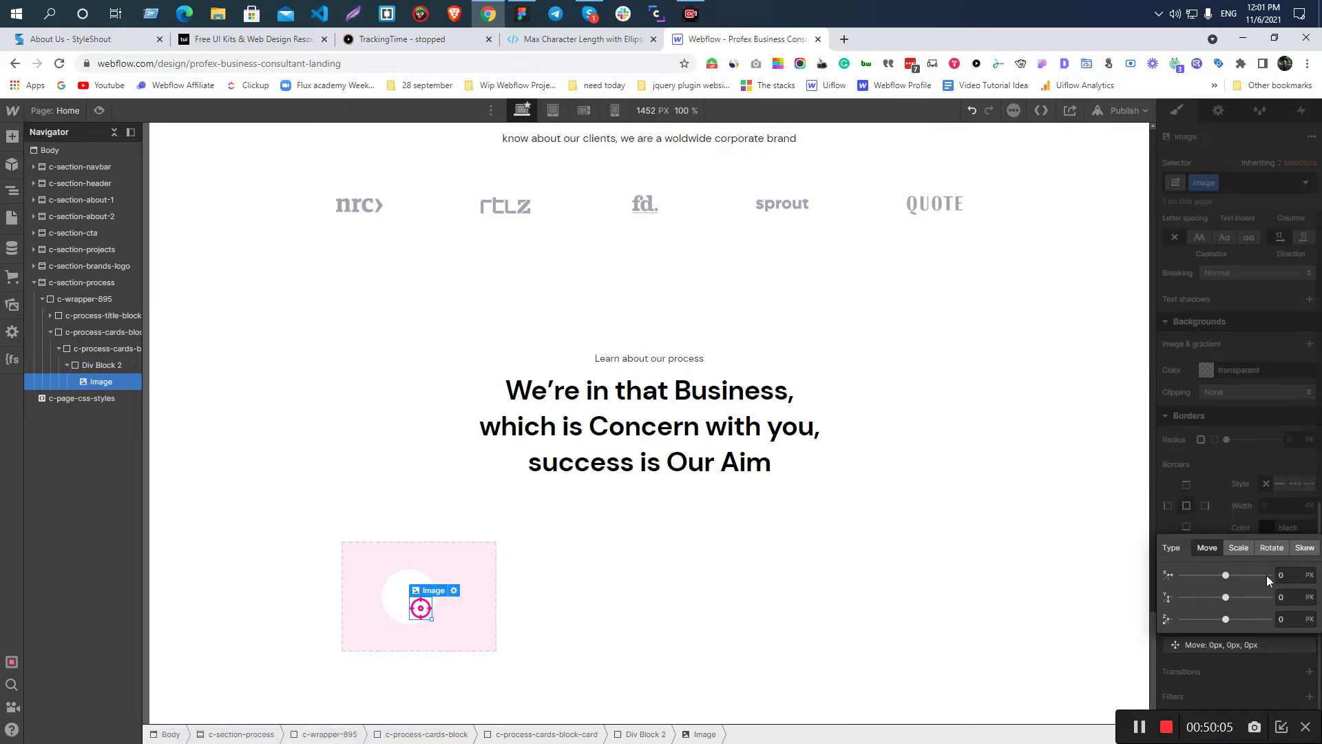
left_click(1284, 576)
type("-50%")
key("Return")
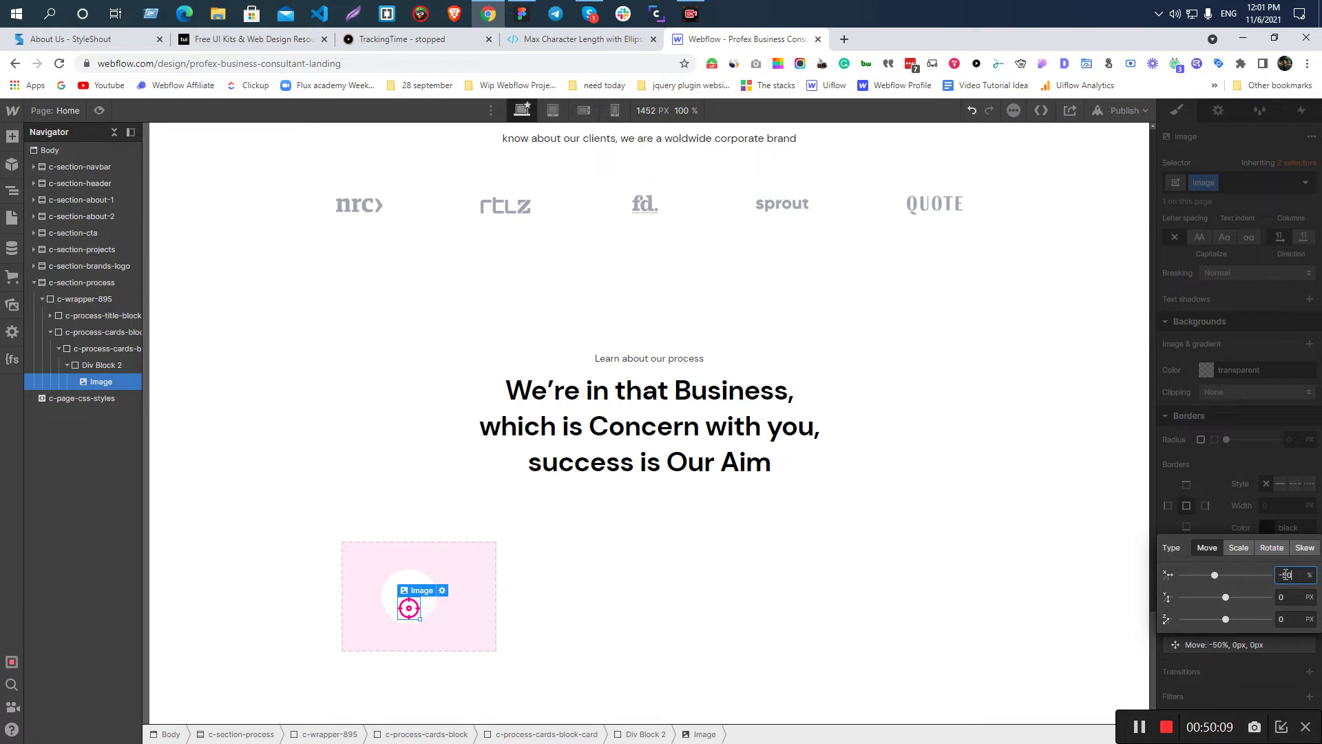
left_click(1281, 596)
key("Return")
left_click(657, 617)
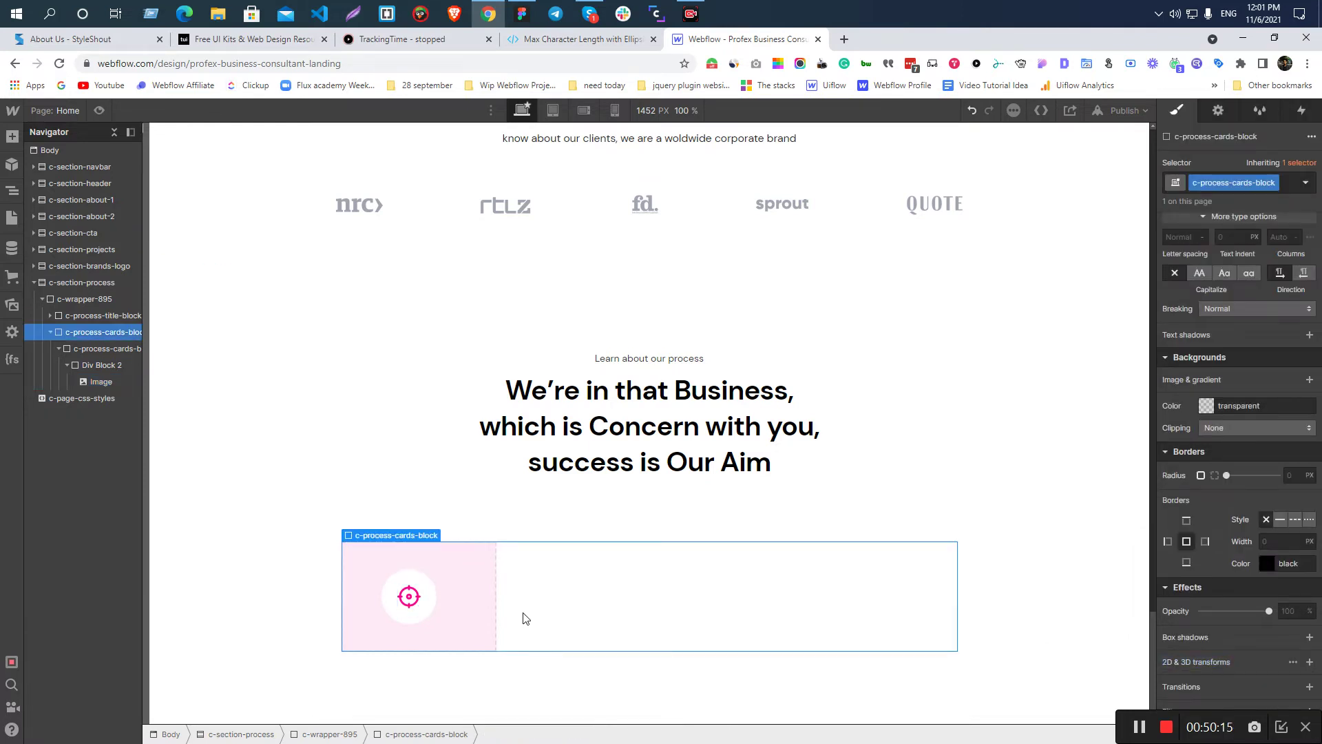
- Undo the icon image's move transform and relative position offsets
left_click(408, 620)
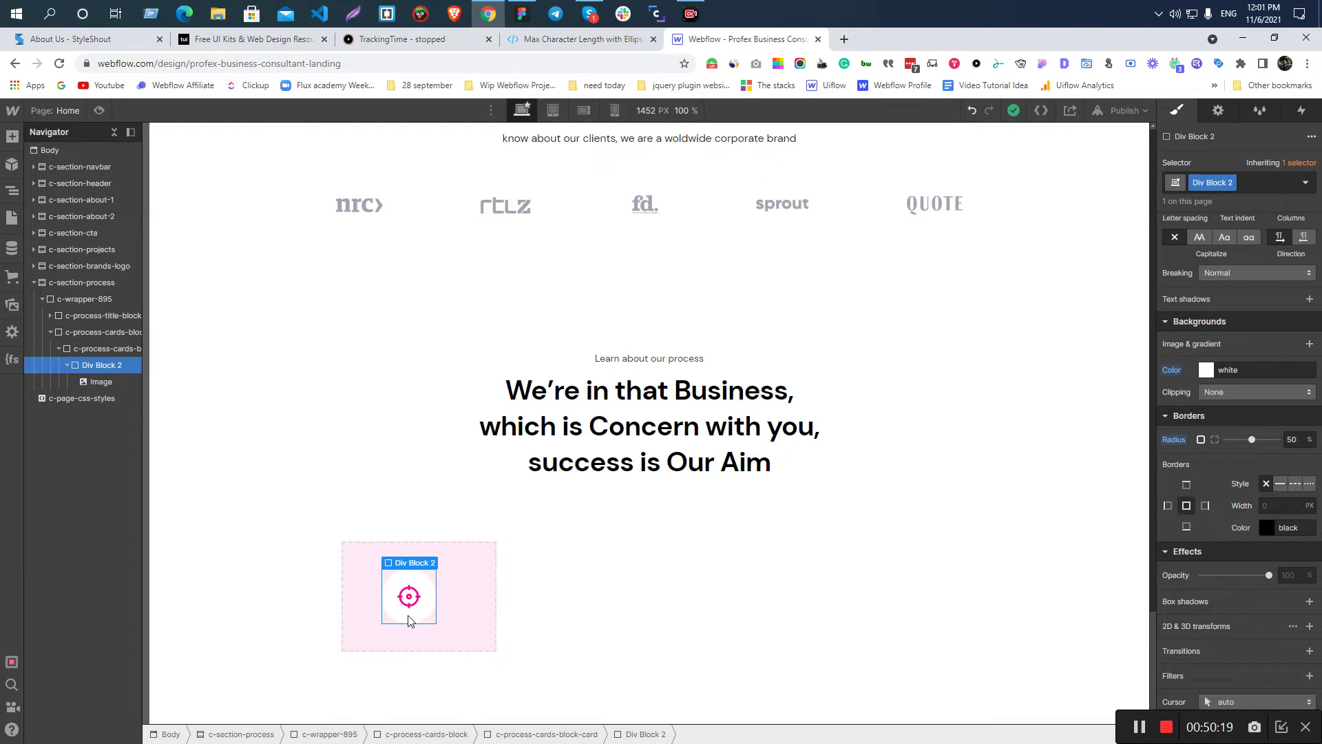
left_click(408, 597)
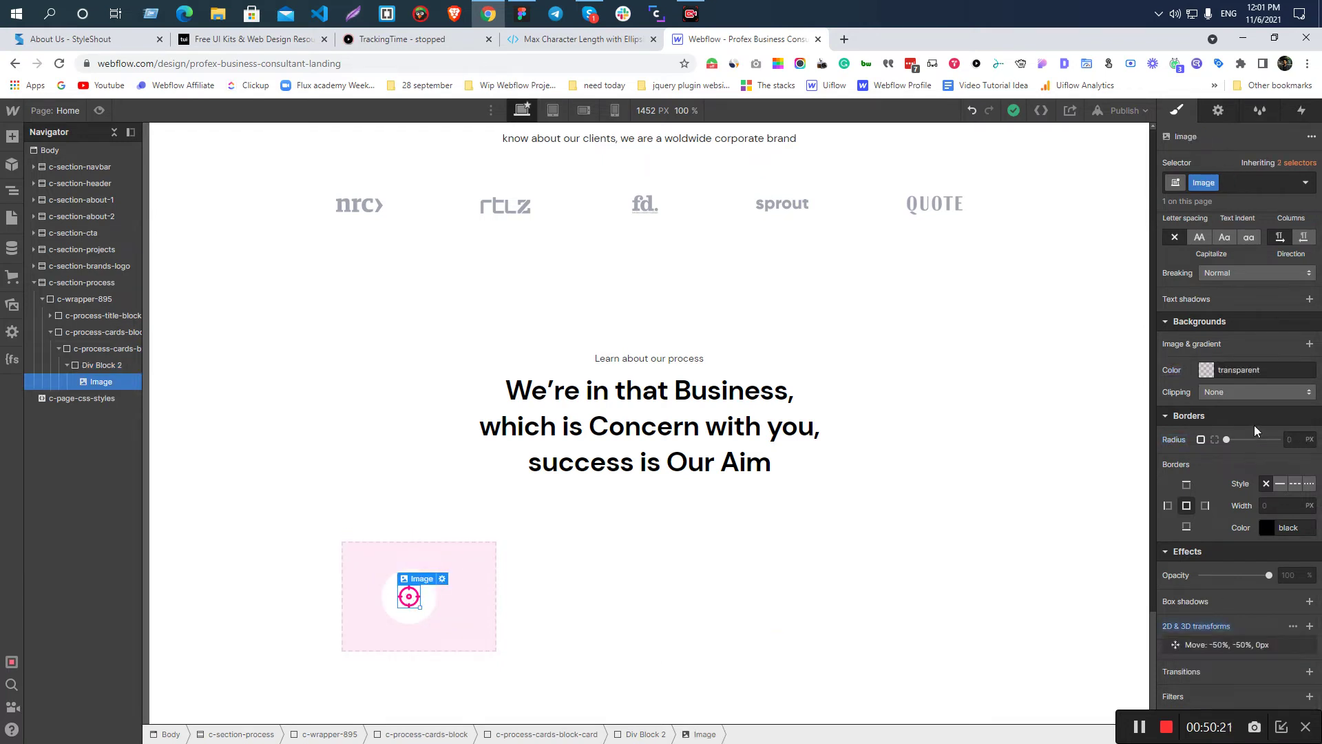
key("ctrl+z")
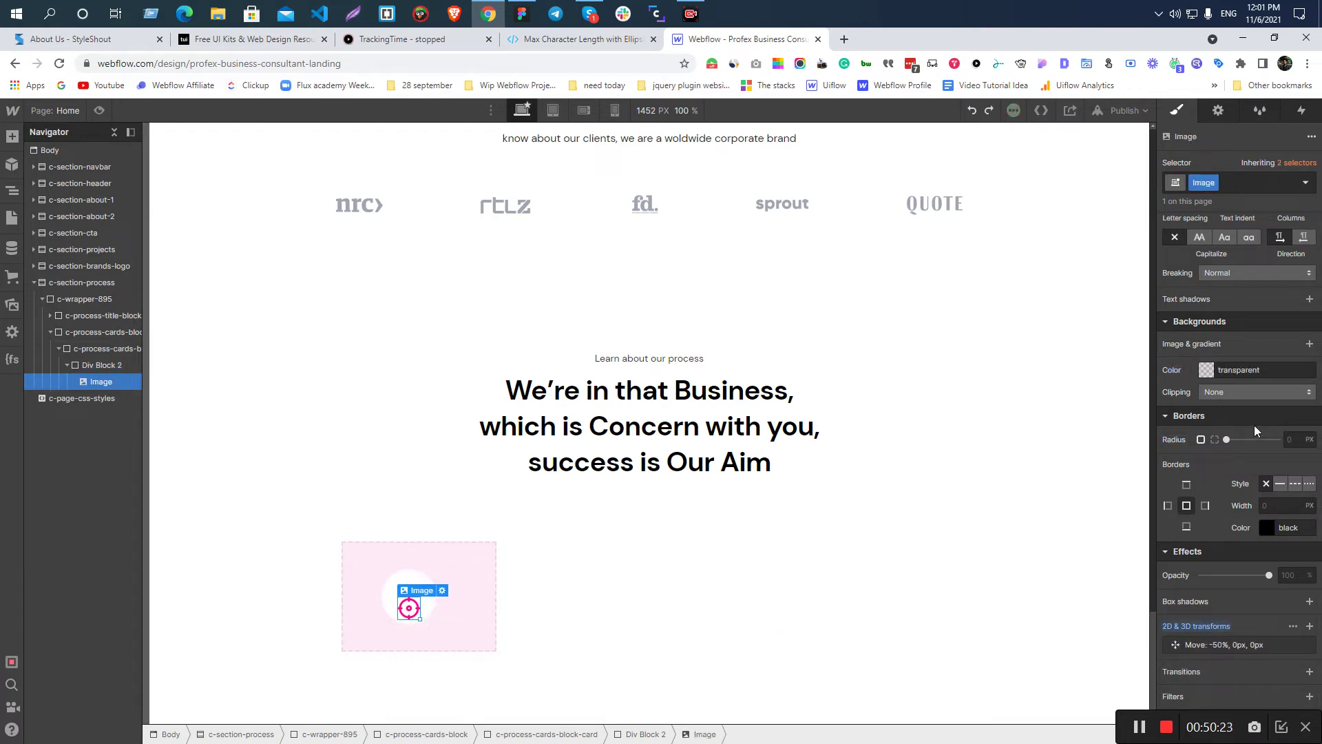
key("ctrl+z")
key("ctrl+z")
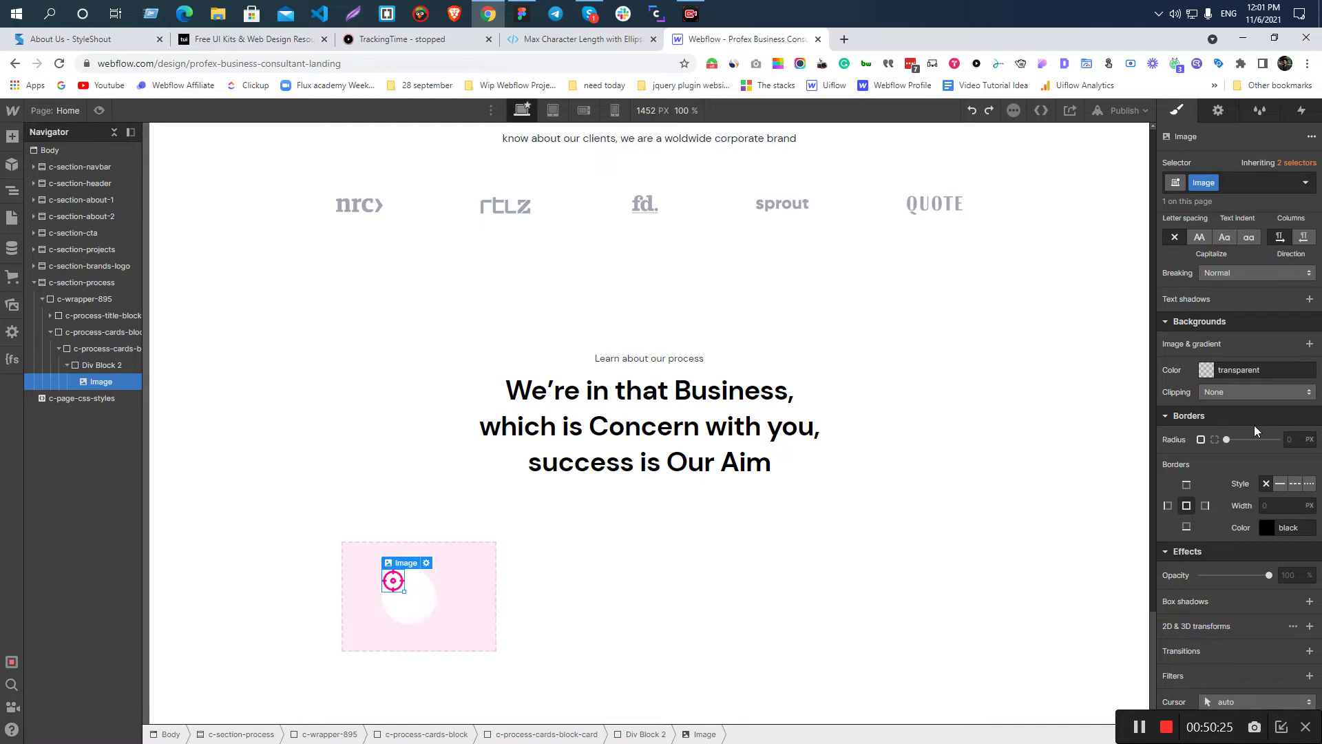
- Set the circular div block's display to flex again, with its content centred
left_click(417, 609)
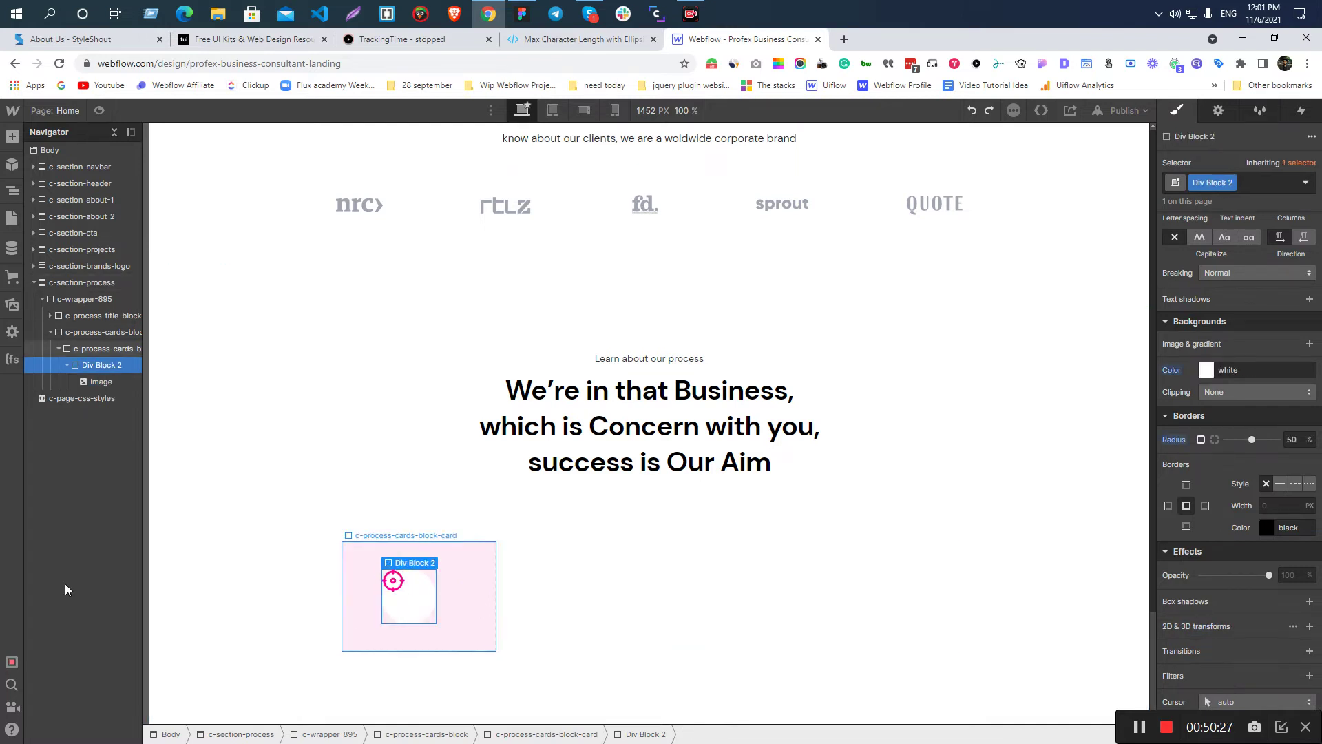
scroll(1282, 427, "up", 6)
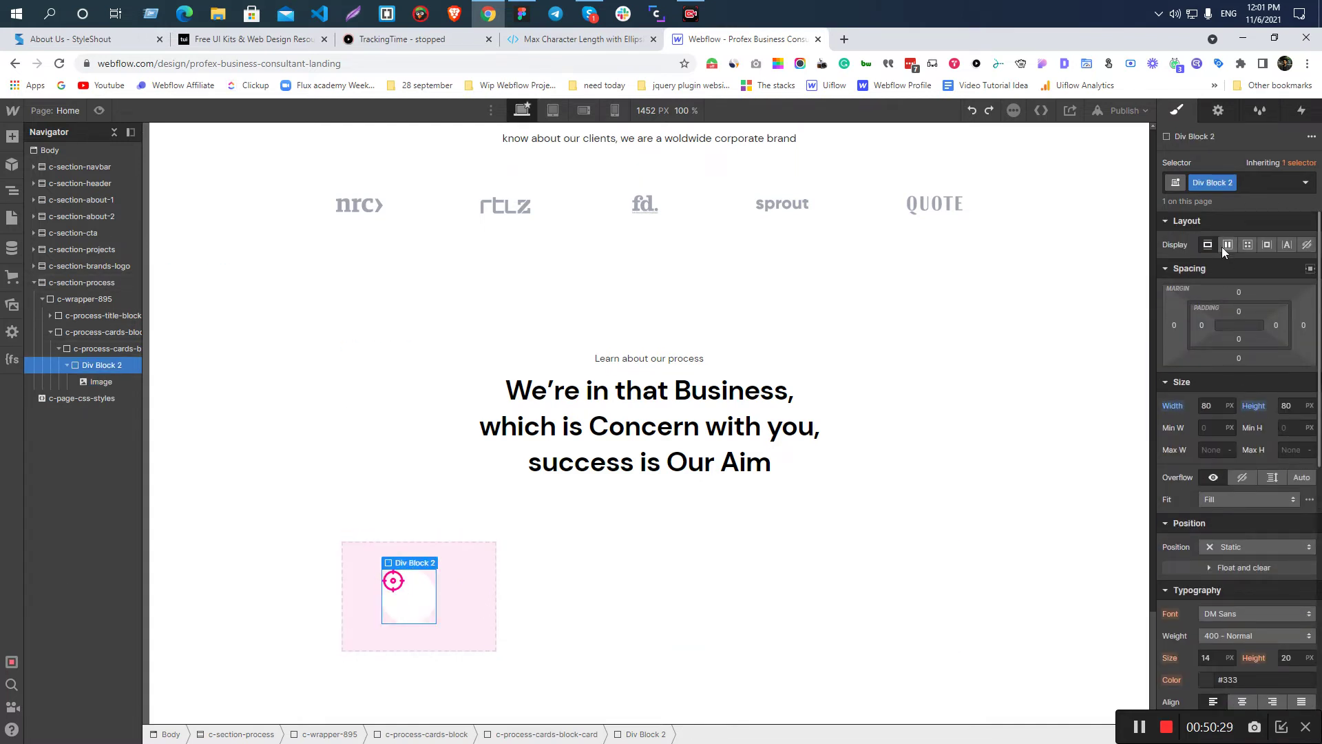
left_click(1223, 246)
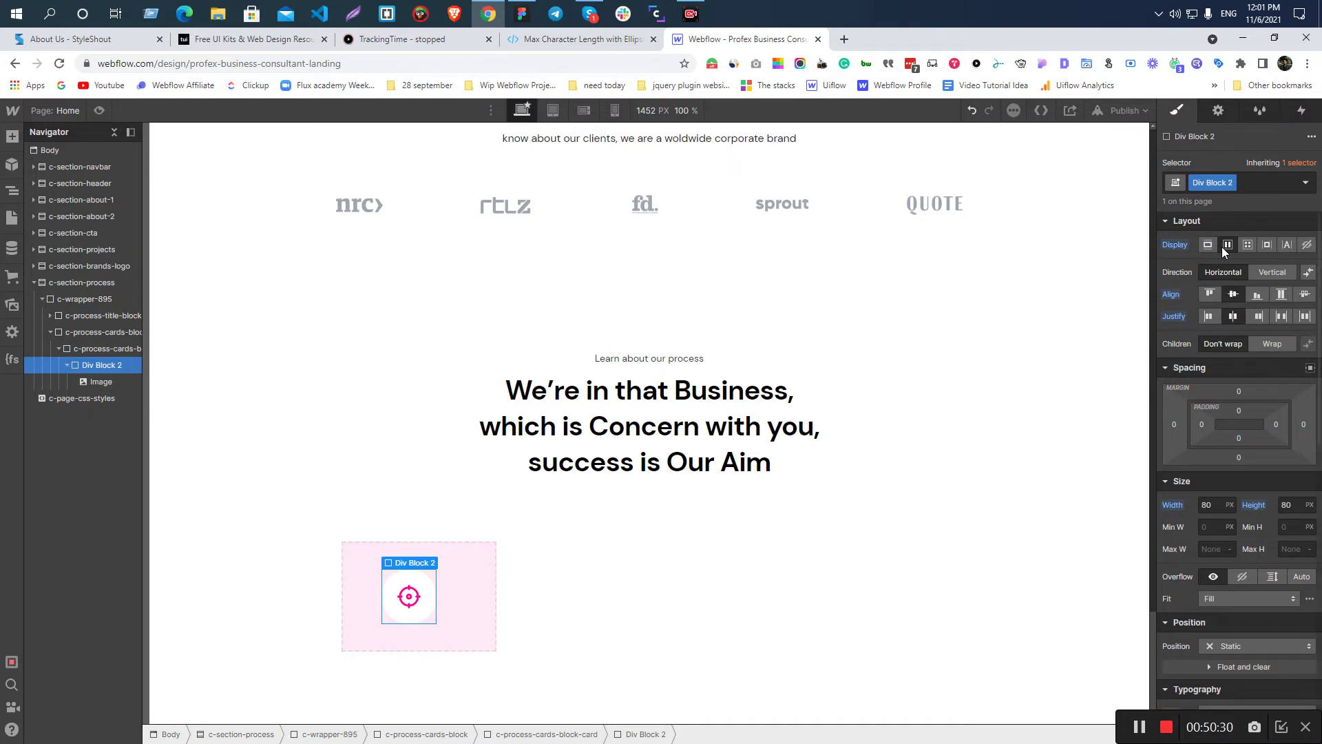
left_click(1232, 316)
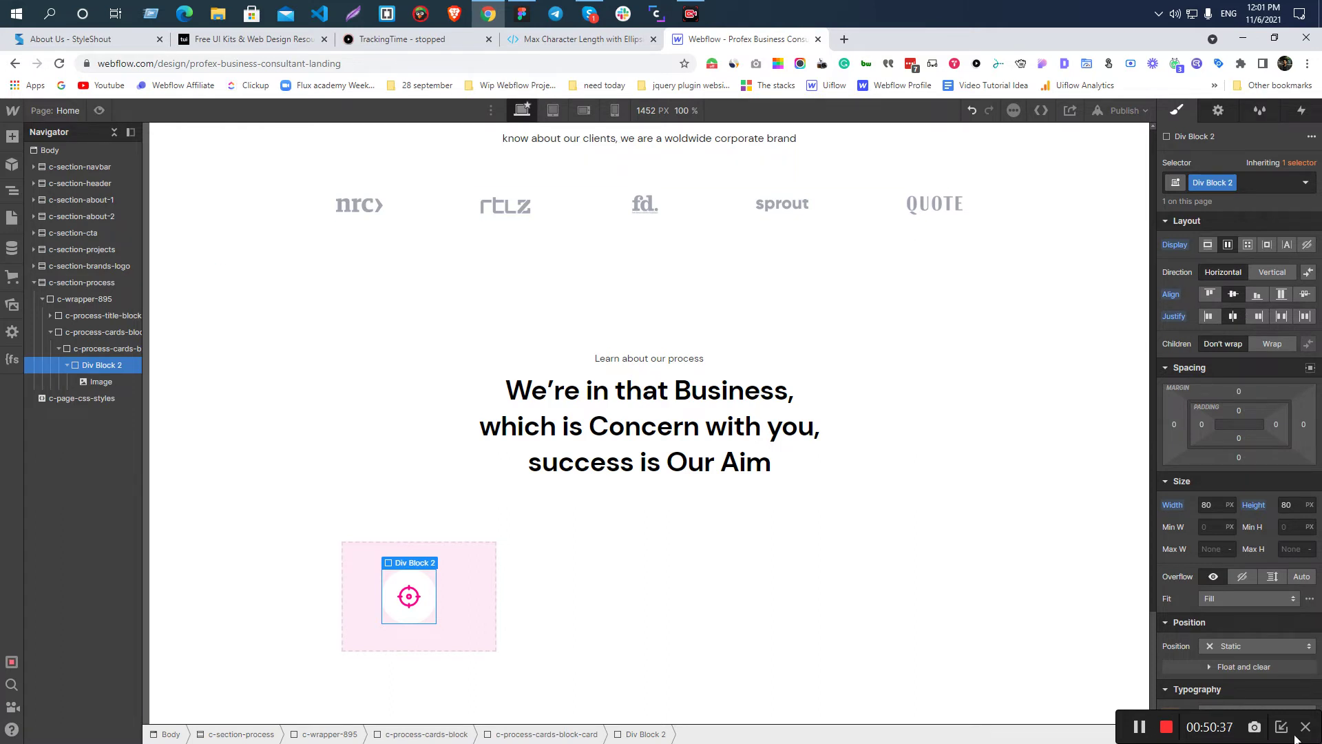
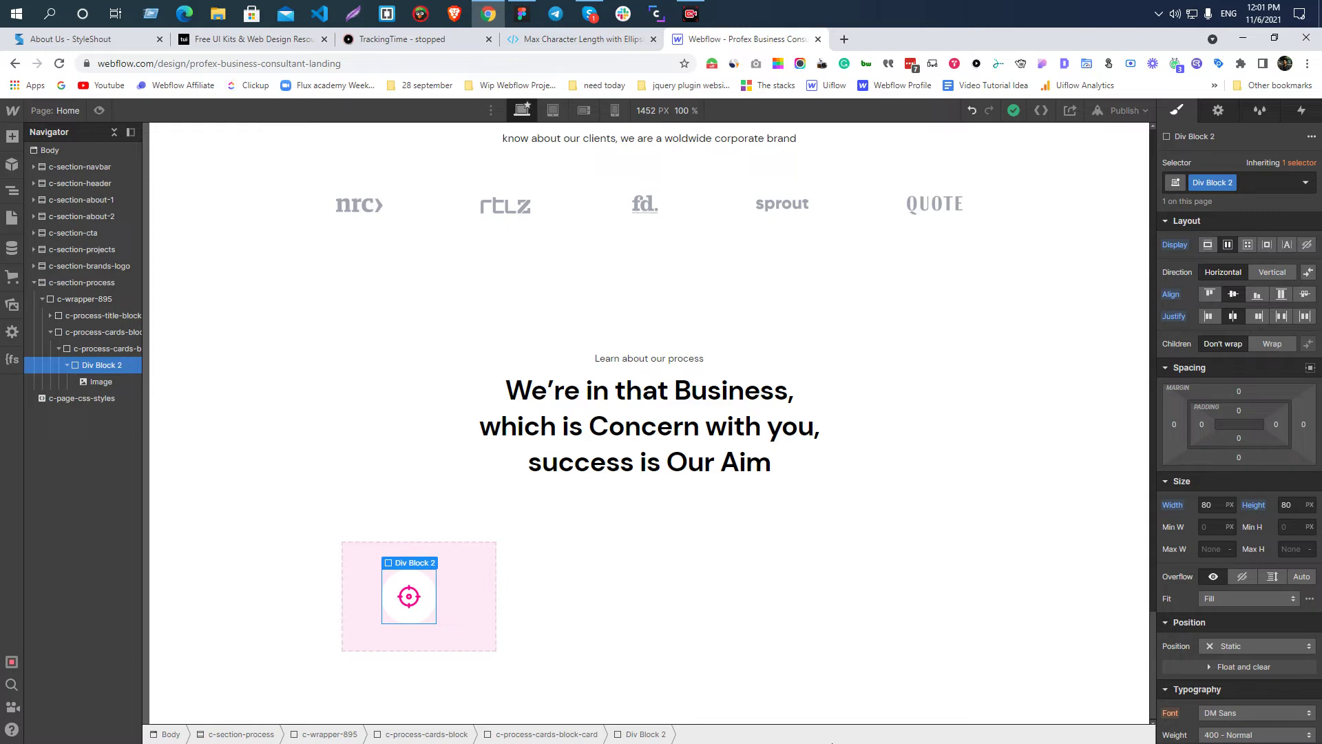
- Centre the circular div block horizontally in the pink card with auto left and right margins, checking against the Figma design
left_click(483, 584)
key("alt+Tab")
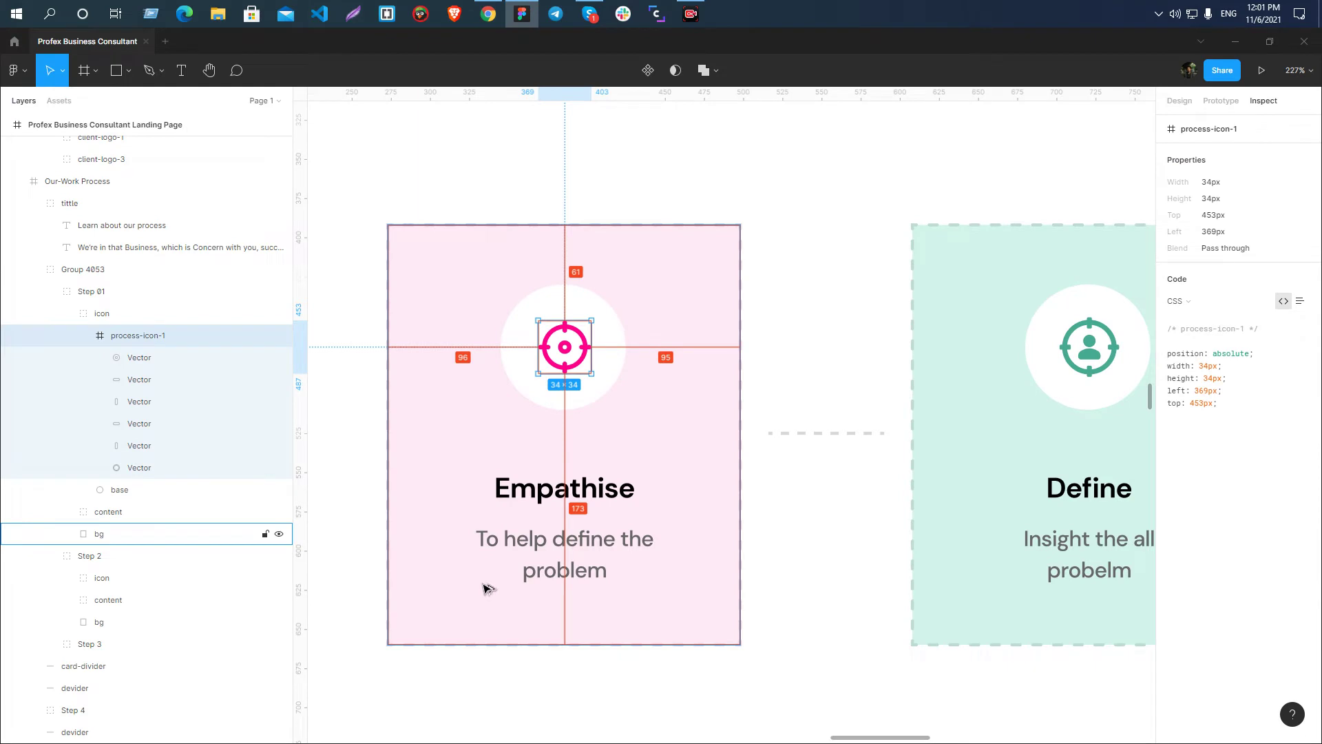
key("alt+Tab")
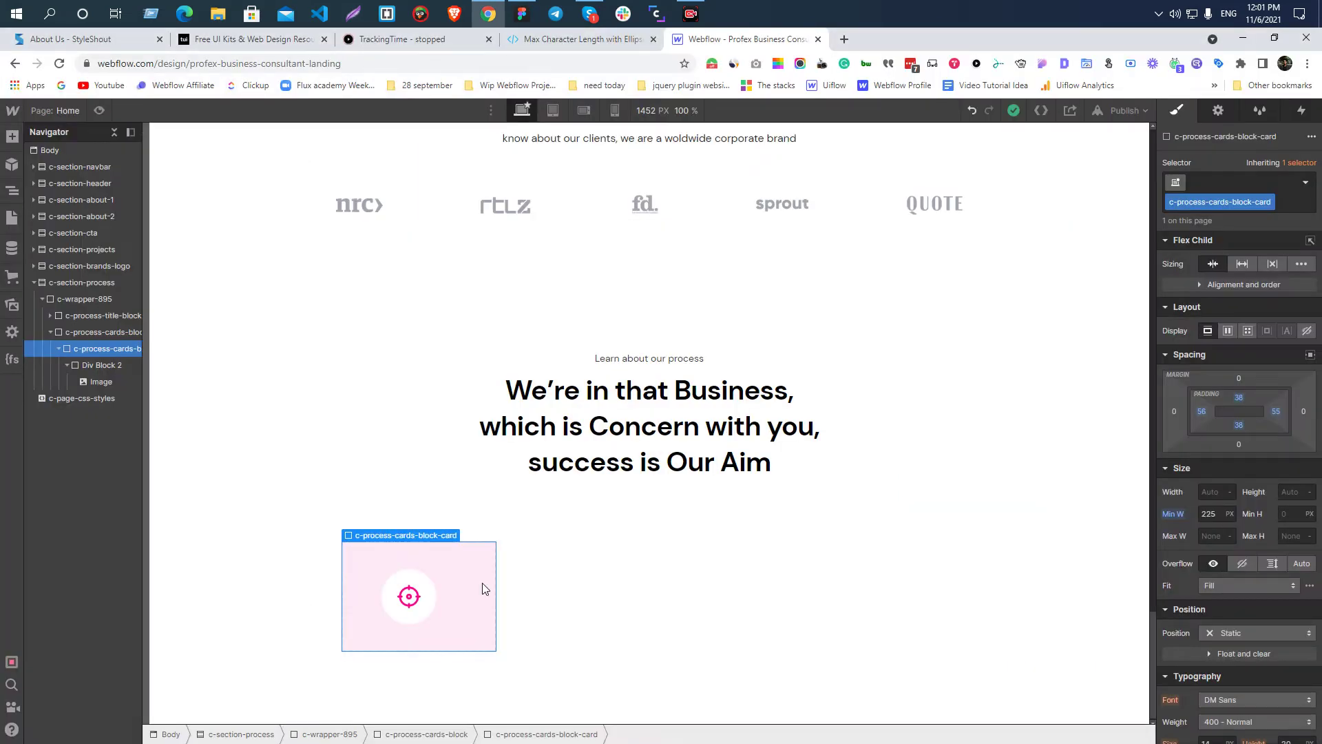
left_click(435, 595)
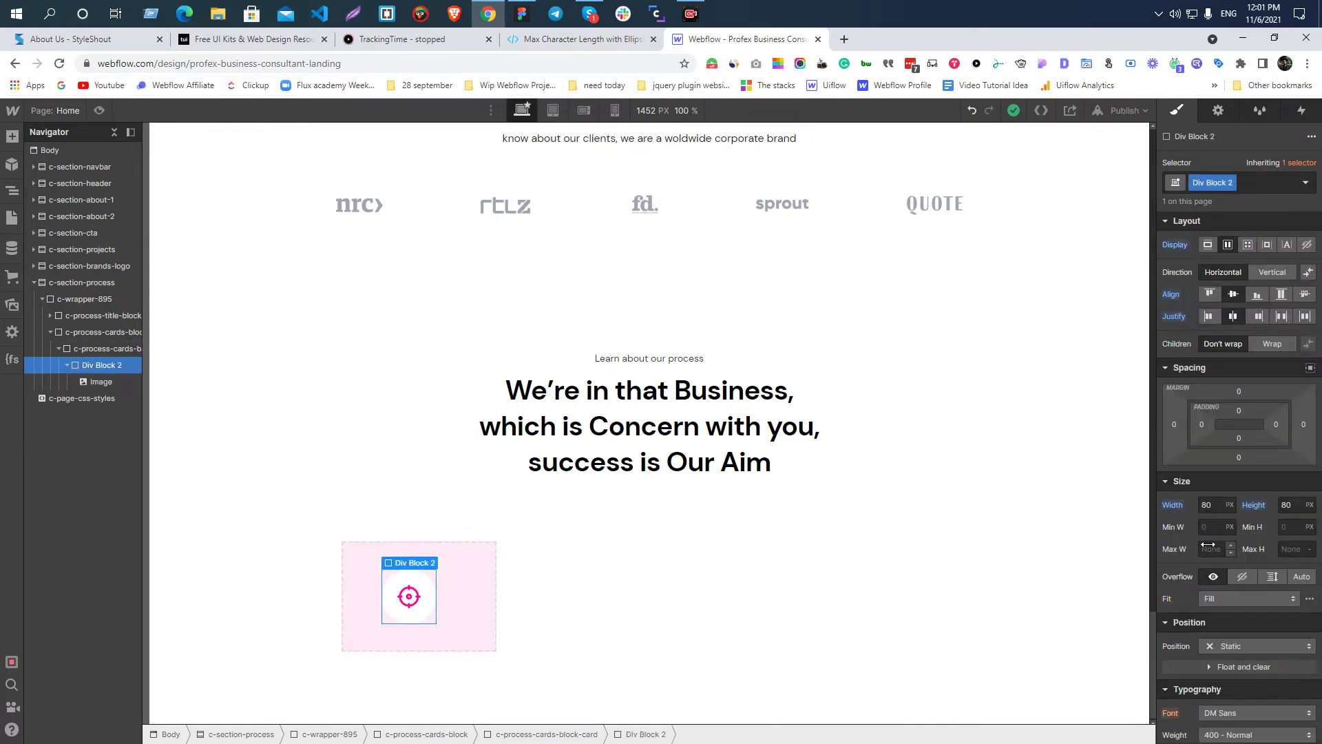
left_click(1311, 370)
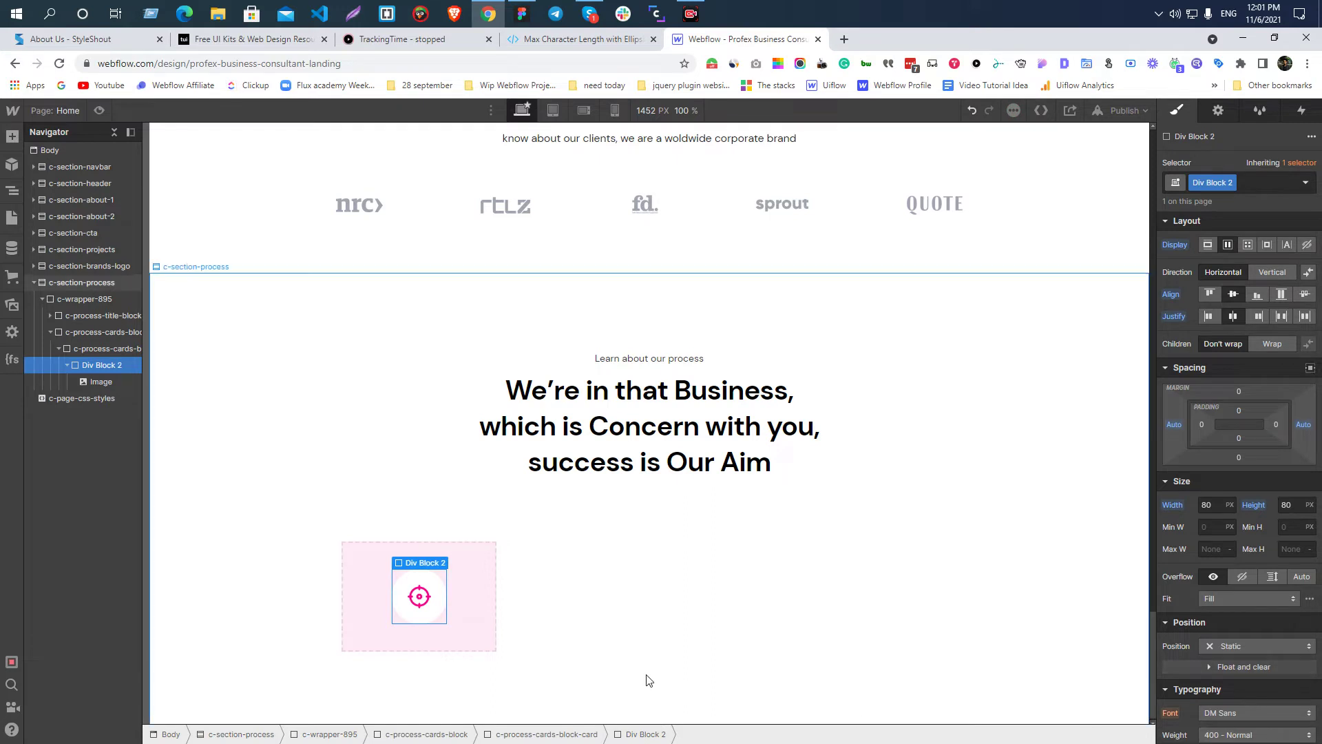
key("alt+Tab")
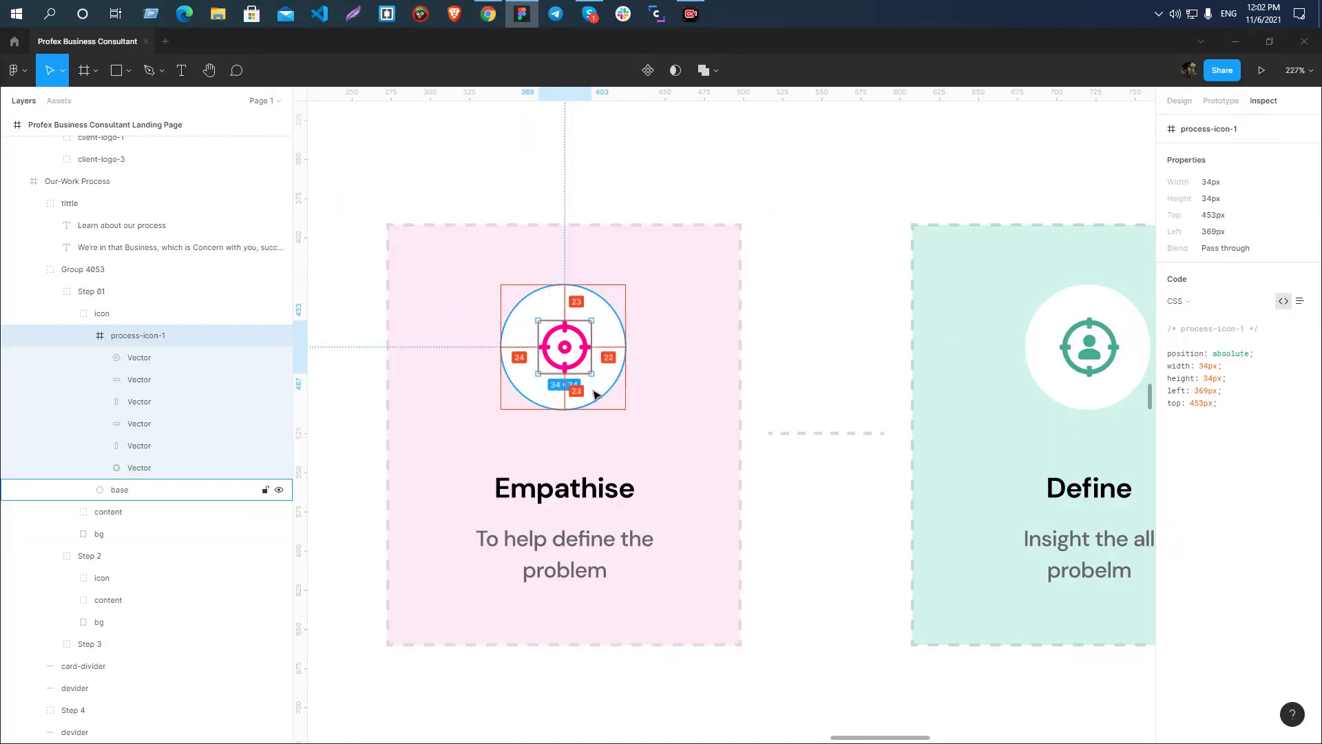
- Measure the gap below the white icon circle in Figma and set the circular div block's bottom margin to 40 px in Webflow
left_click(597, 394)
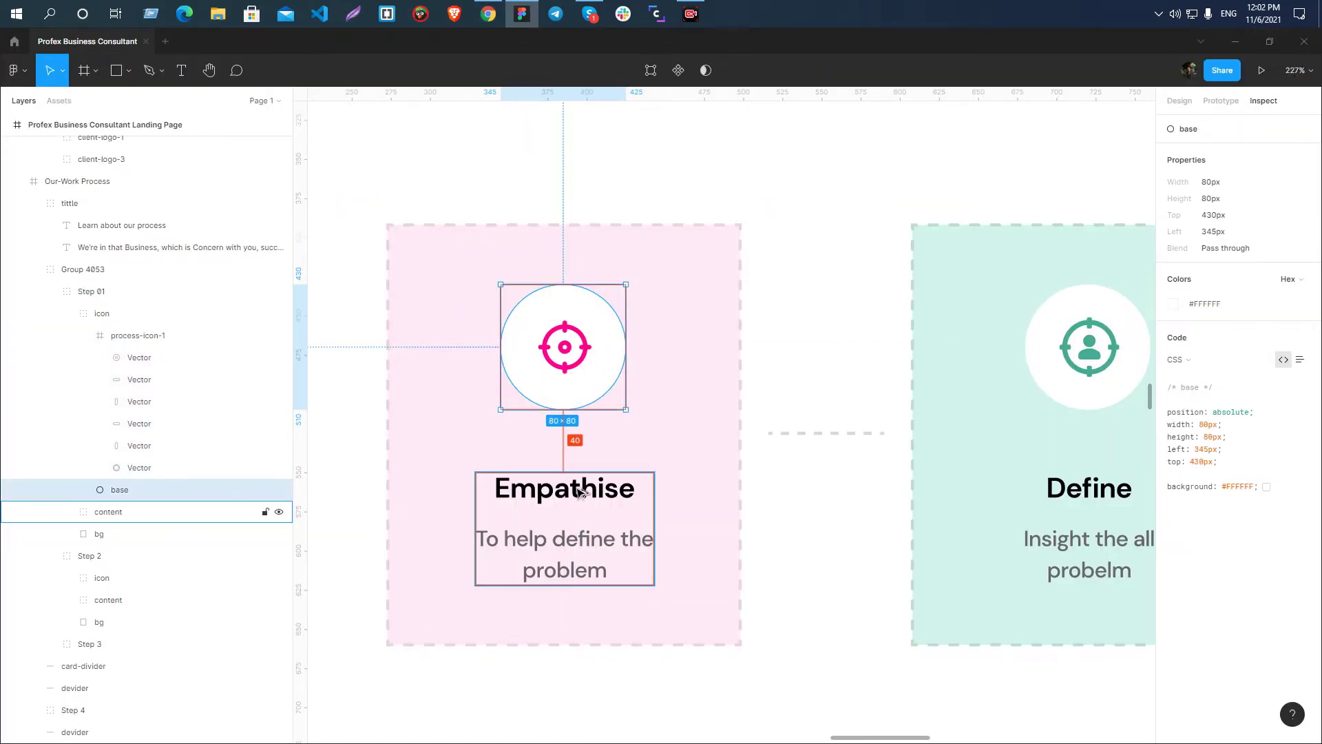
key("alt+Tab")
left_click(444, 620)
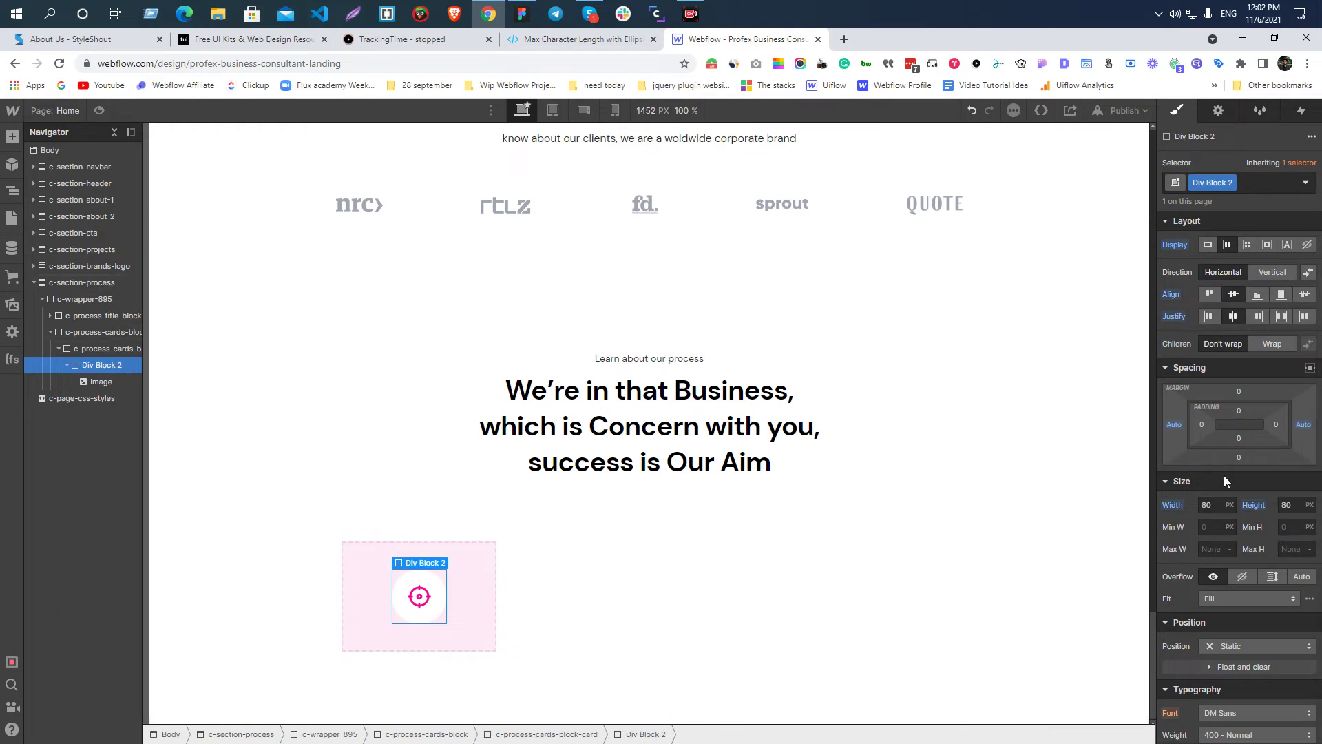
left_click(1237, 458)
left_click(1310, 501)
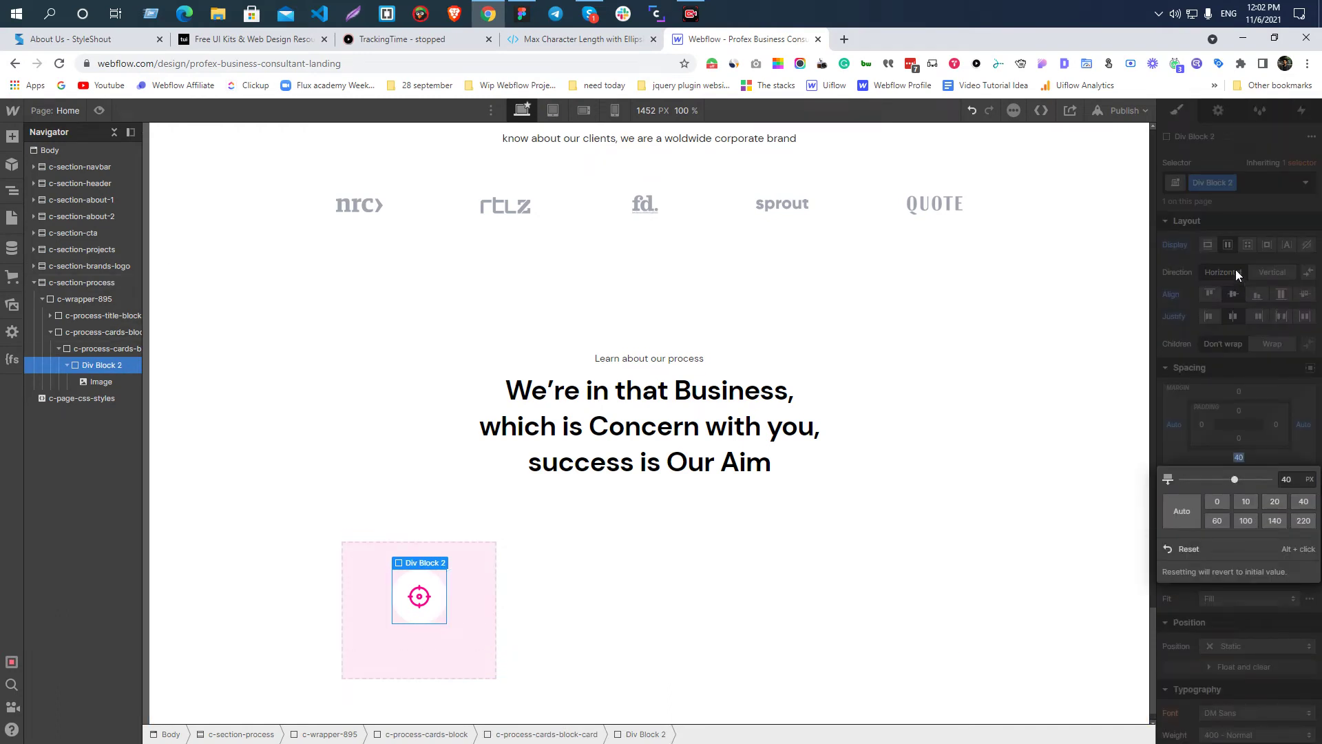
- Rename the circular div block's class to c-process-card-icon
double_click(1212, 183)
type("c-p")
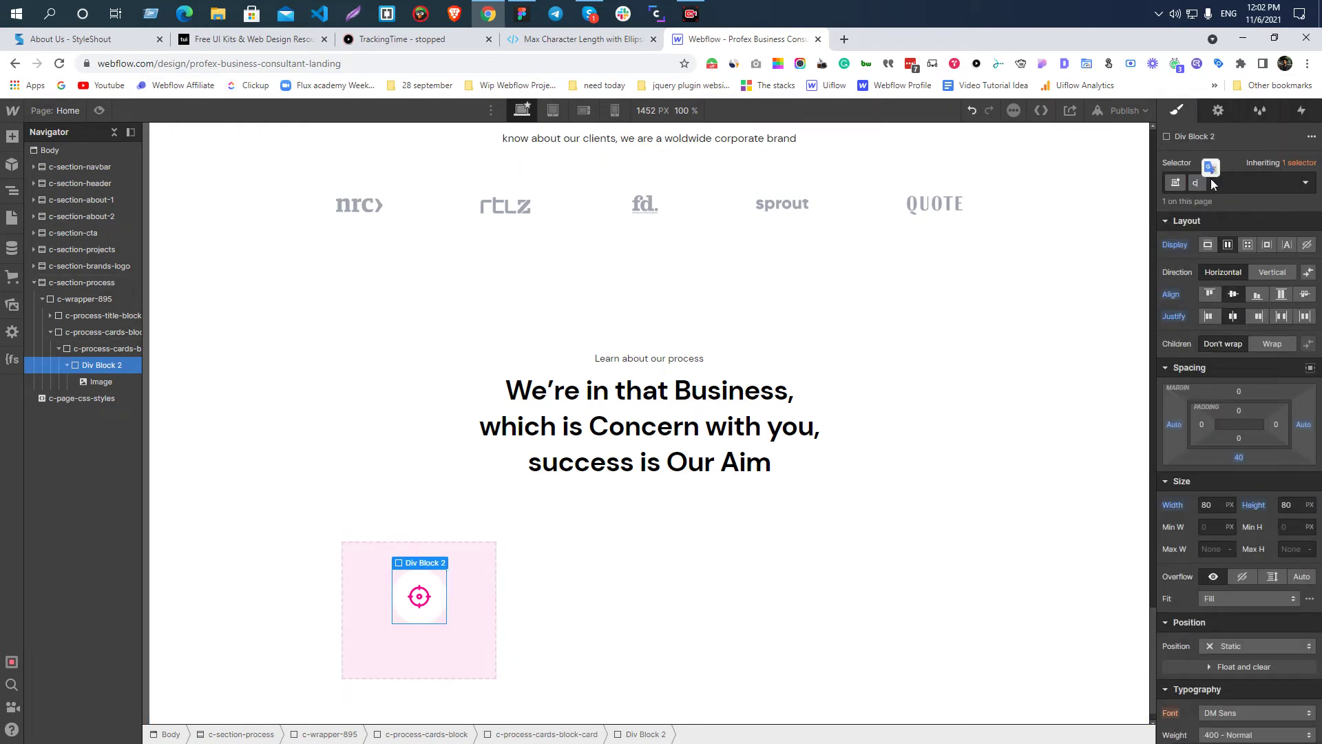
type("rocess-card-icon")
key("Return")
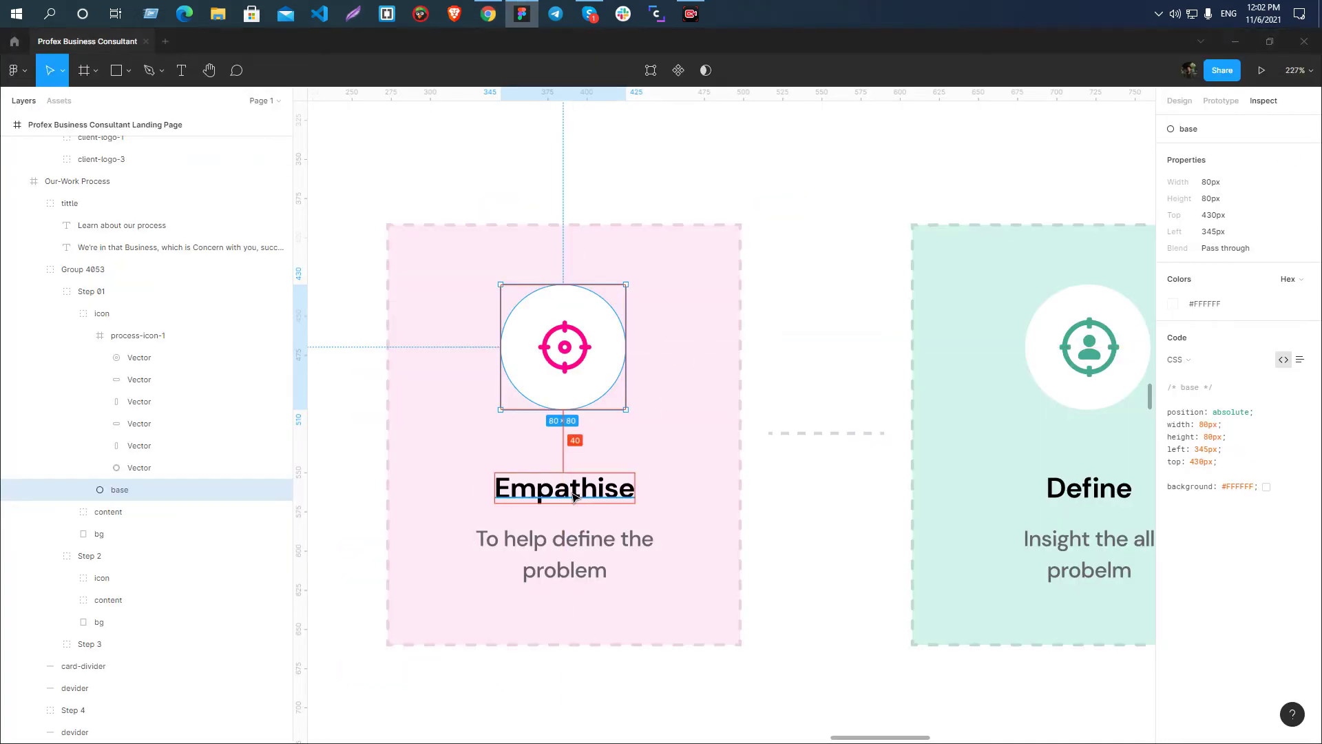
- Take the card title from Figma and add a div block with an H3 heading "Empathise" below the icon in the pink card
double_click(560, 487)
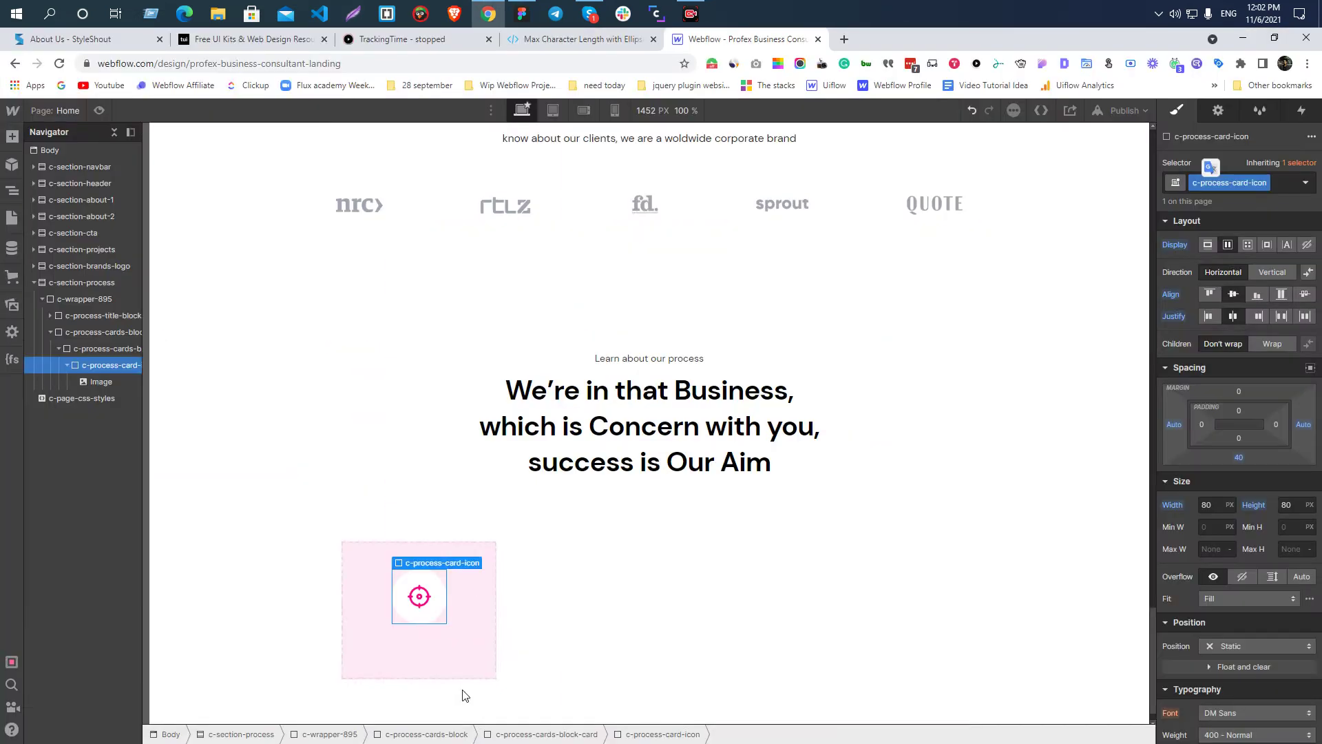
left_click(460, 671)
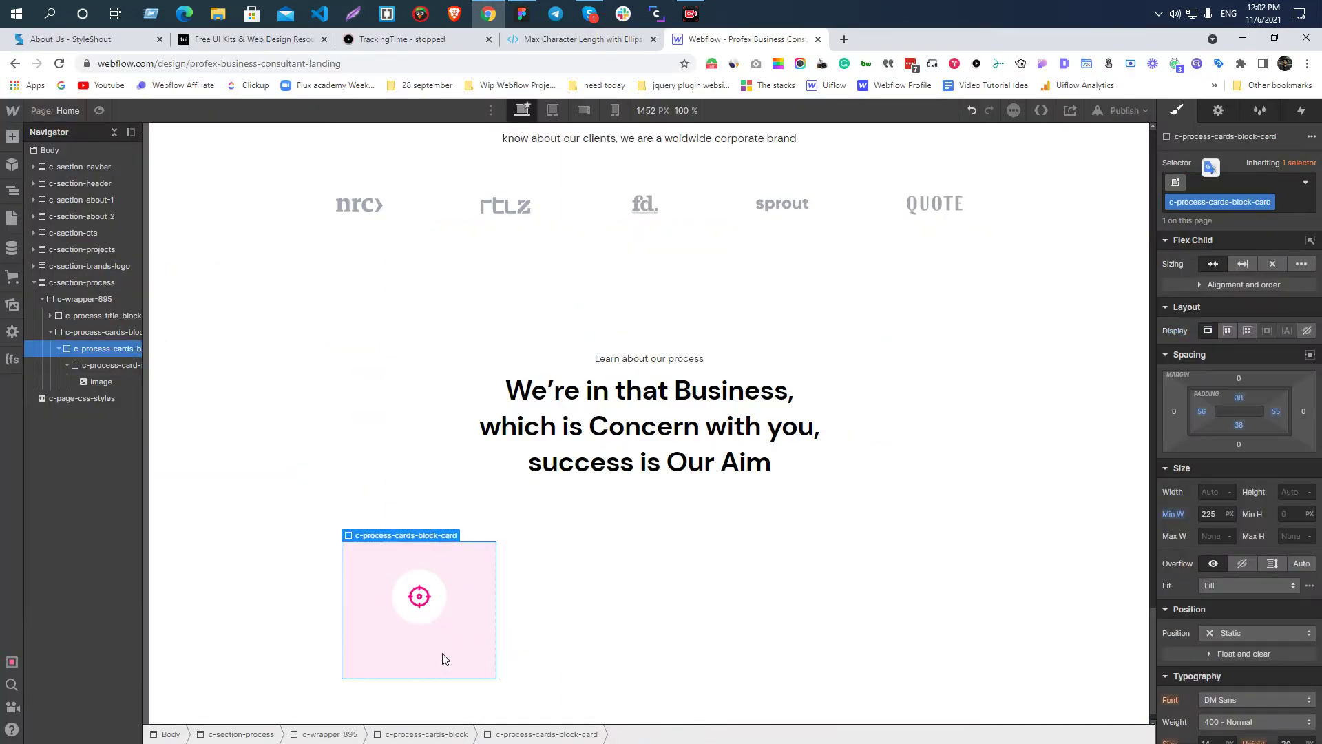
key("ctrl+e")
type("d")
key("Return")
key("ctrl+e")
type("h")
key("Return")
double_click(434, 663)
type("Empathise")
left_click(481, 626)
- Add a paragraph reading "To help define the problem" below the Empathise heading, using the text from the Figma card
key("alt+Tab")
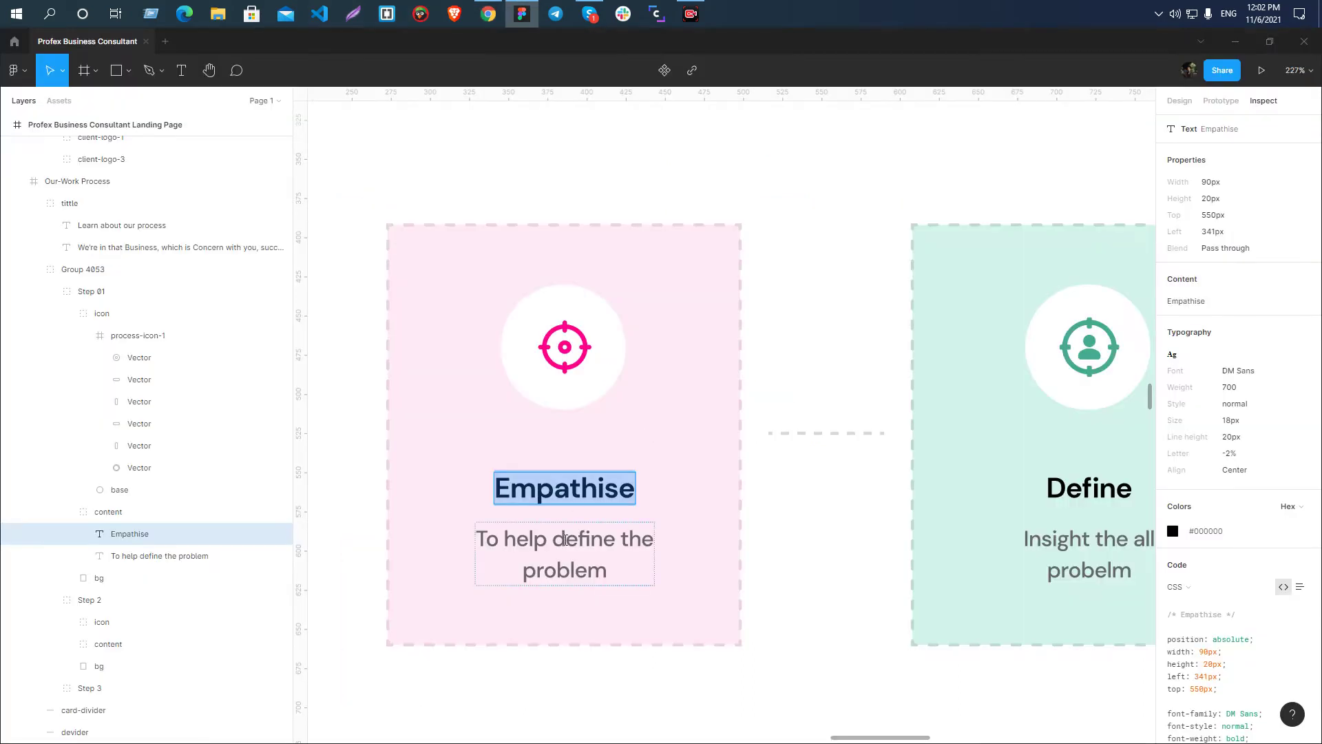
key("Tab")
key("alt+Tab")
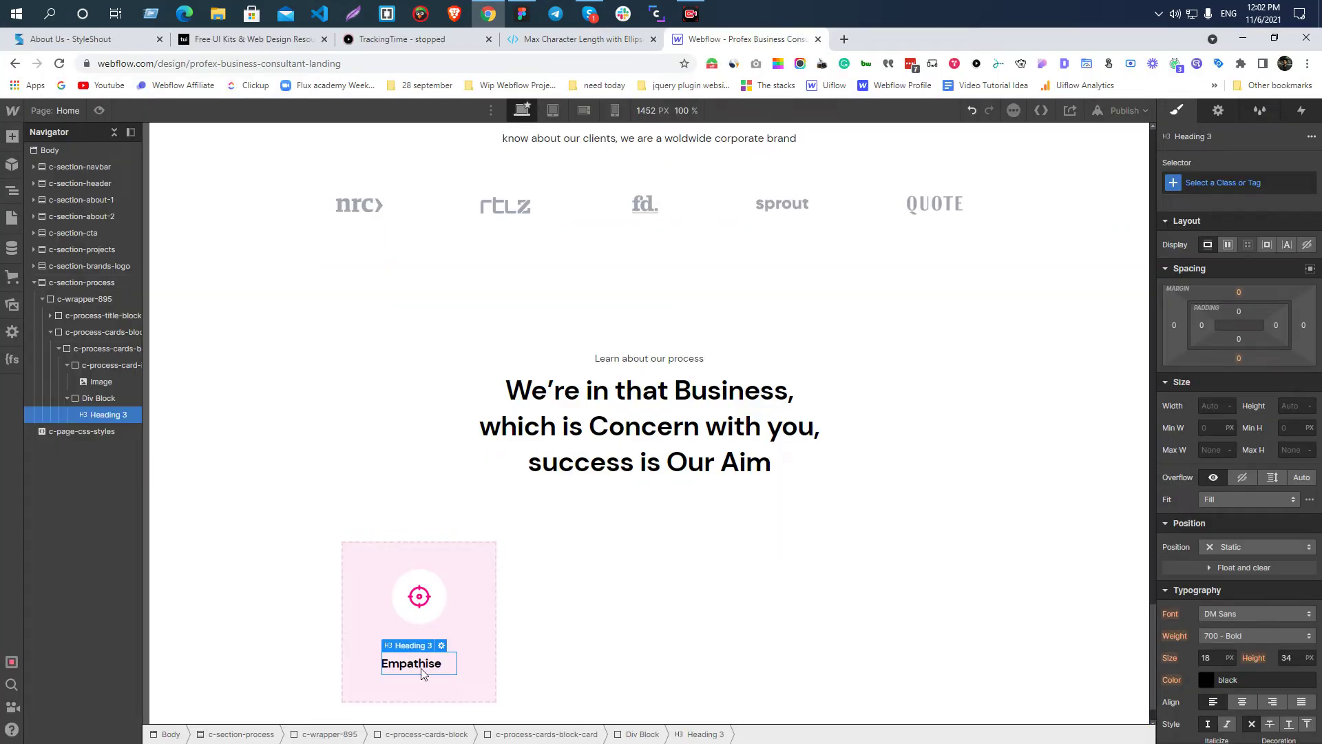
key("ctrl+e")
type("p")
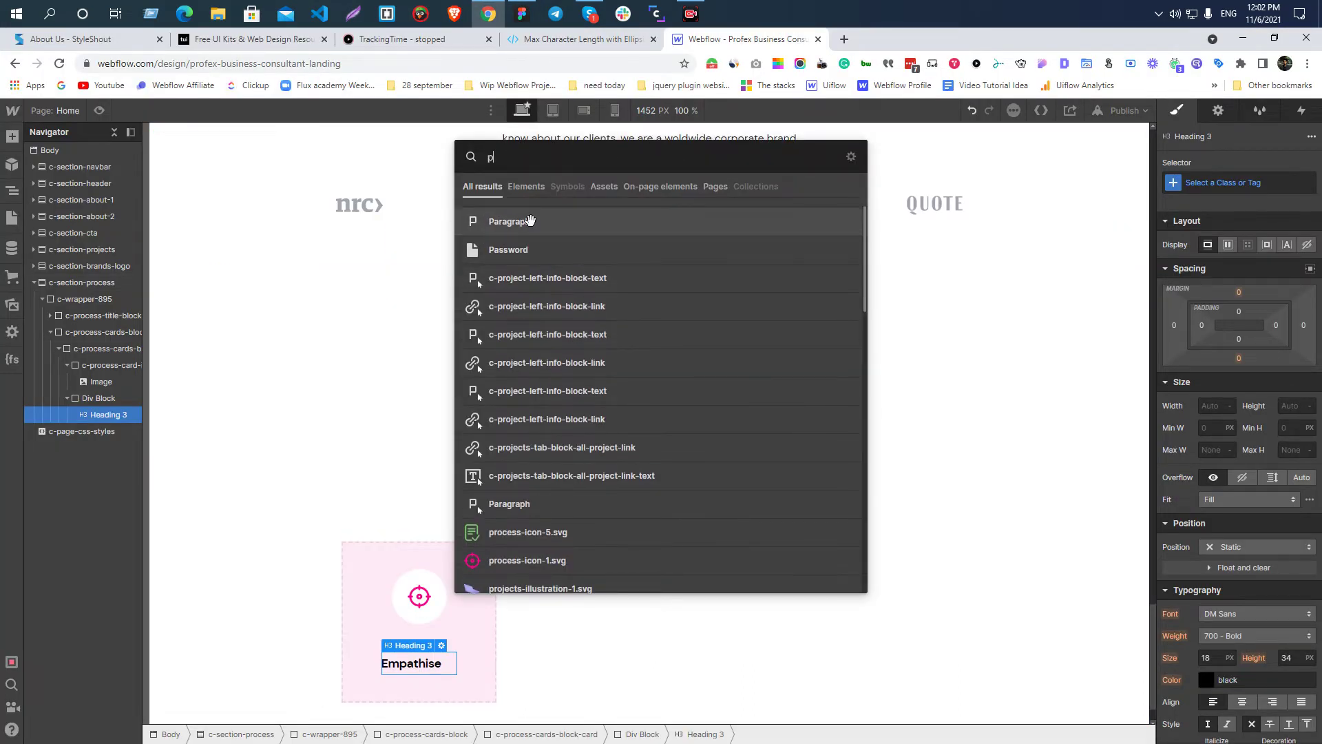
left_click(531, 215)
type("To help define the problem")
left_click(453, 577)
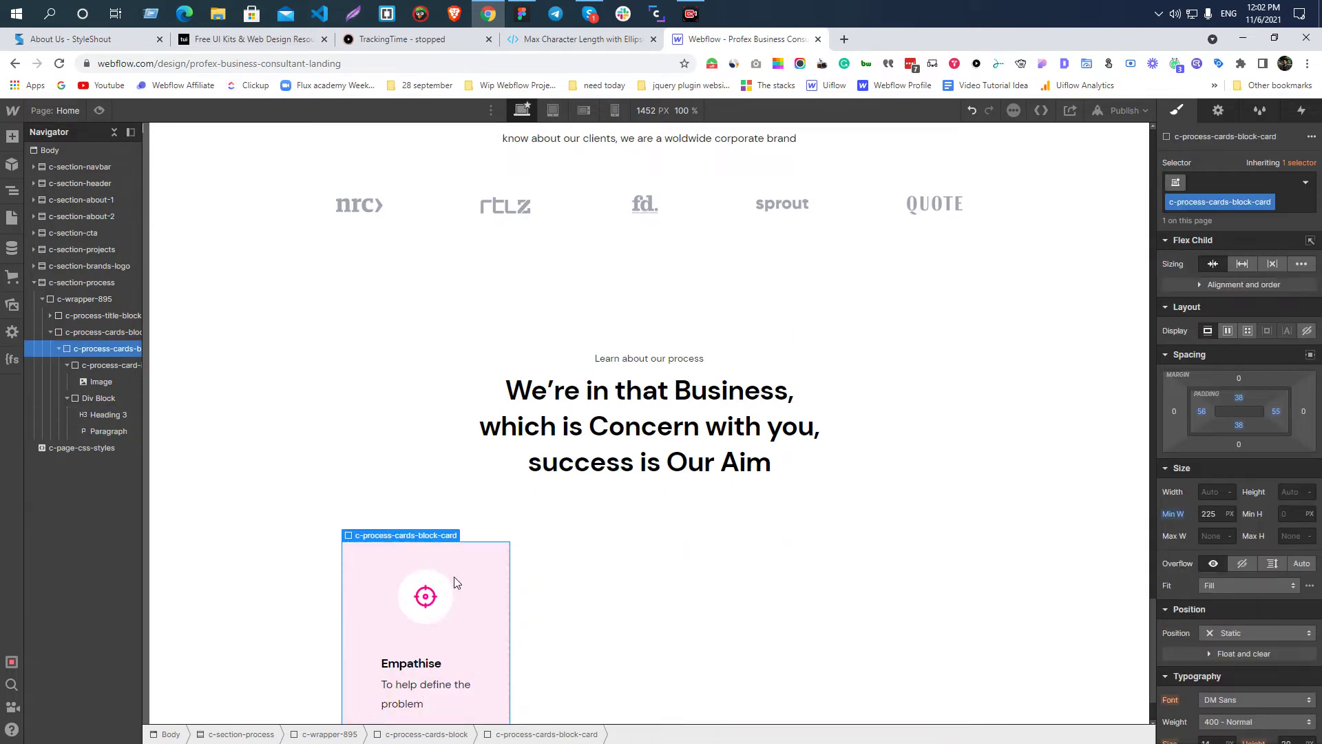
- Compare the card's heading and description with the Figma design, examining the Empathise text's size, weight and line height
scroll(460, 590, "down", 1)
left_click(461, 590)
key("alt+Tab")
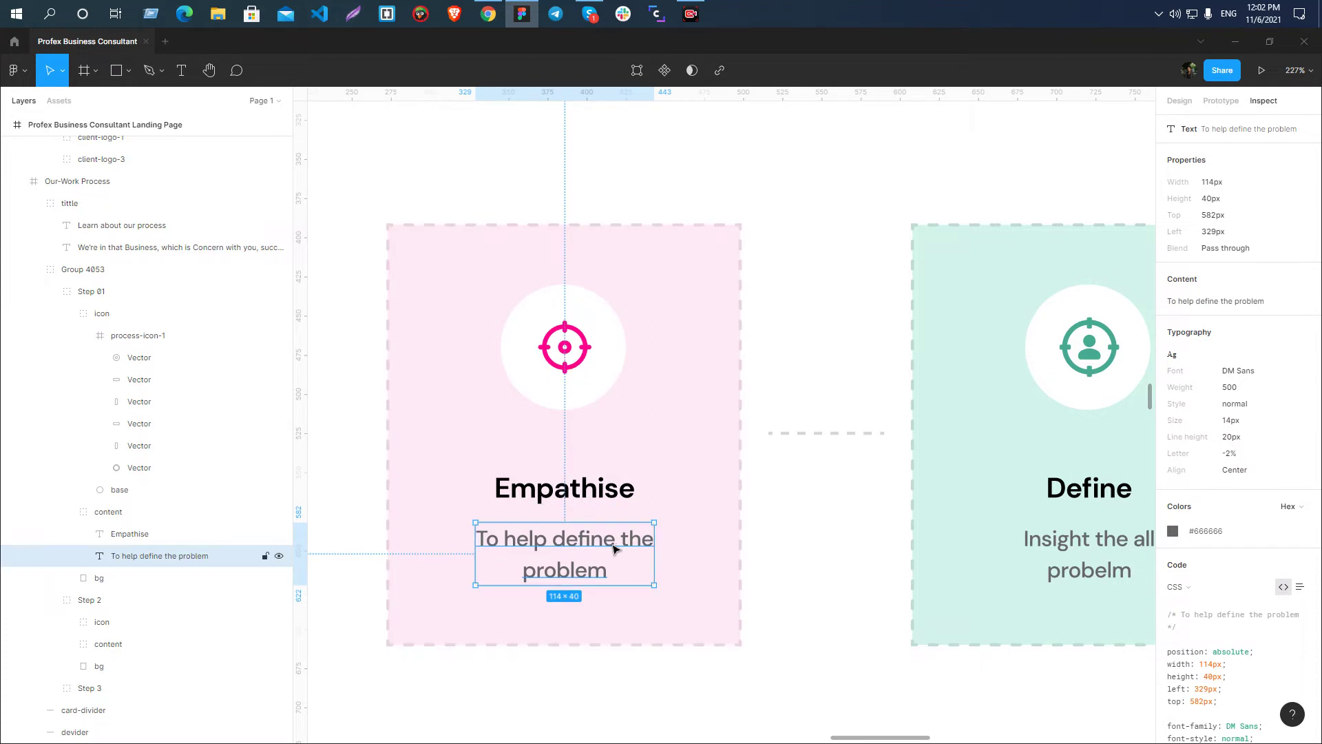
key("alt+Tab")
key("alt+Tab")
left_click(554, 491)
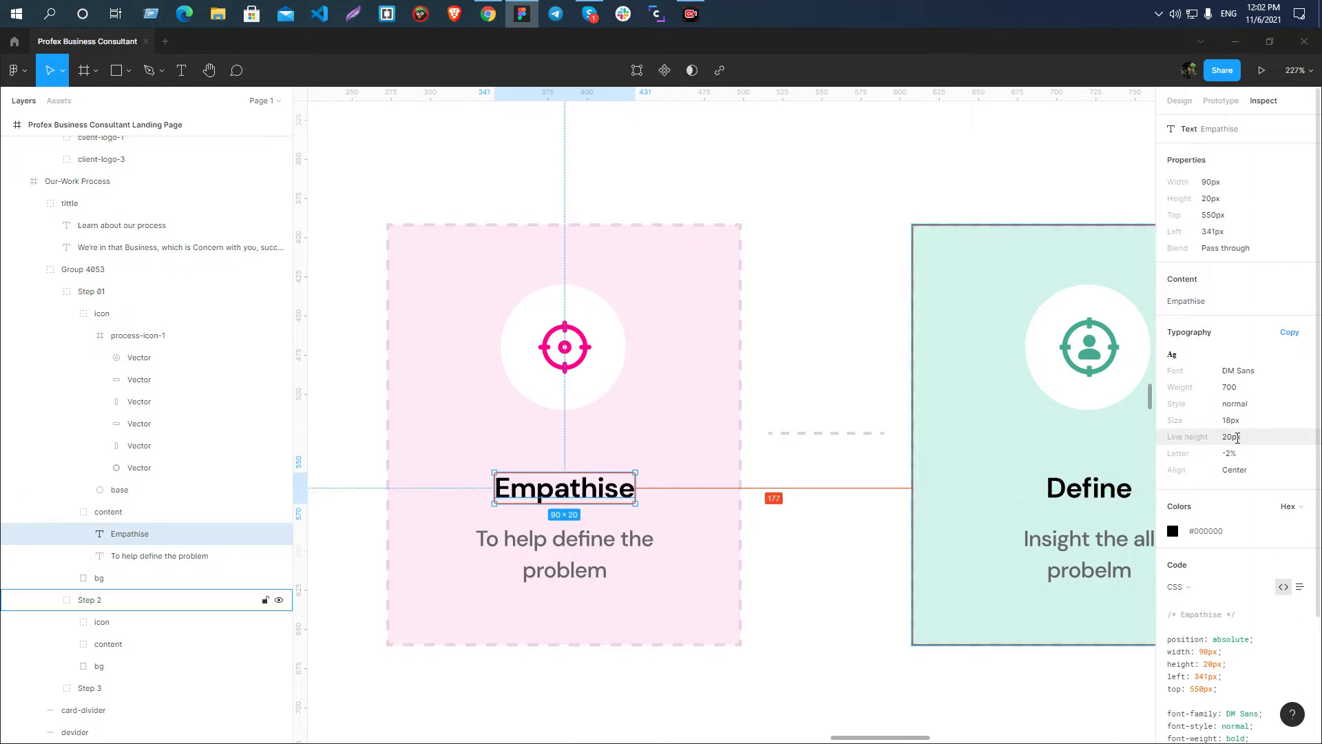
key("alt+Tab")
left_click(413, 568)
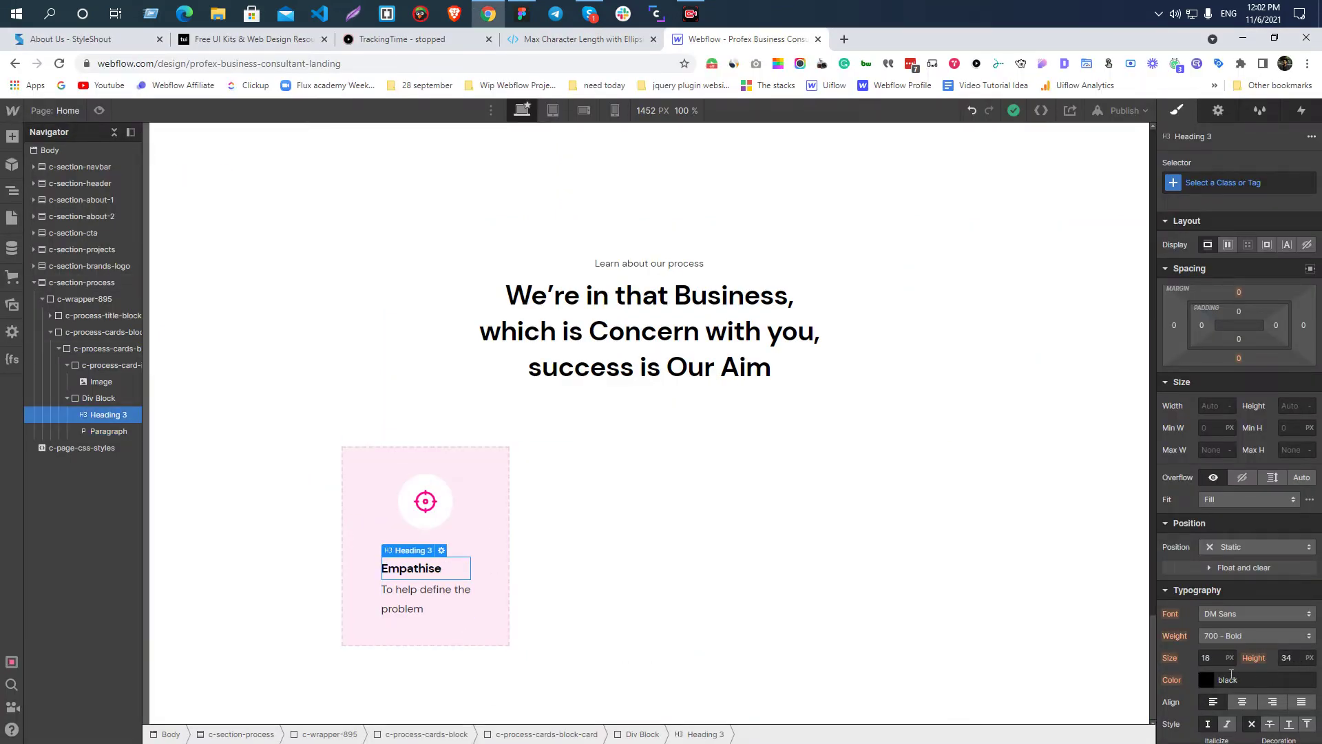
key("alt+Tab")
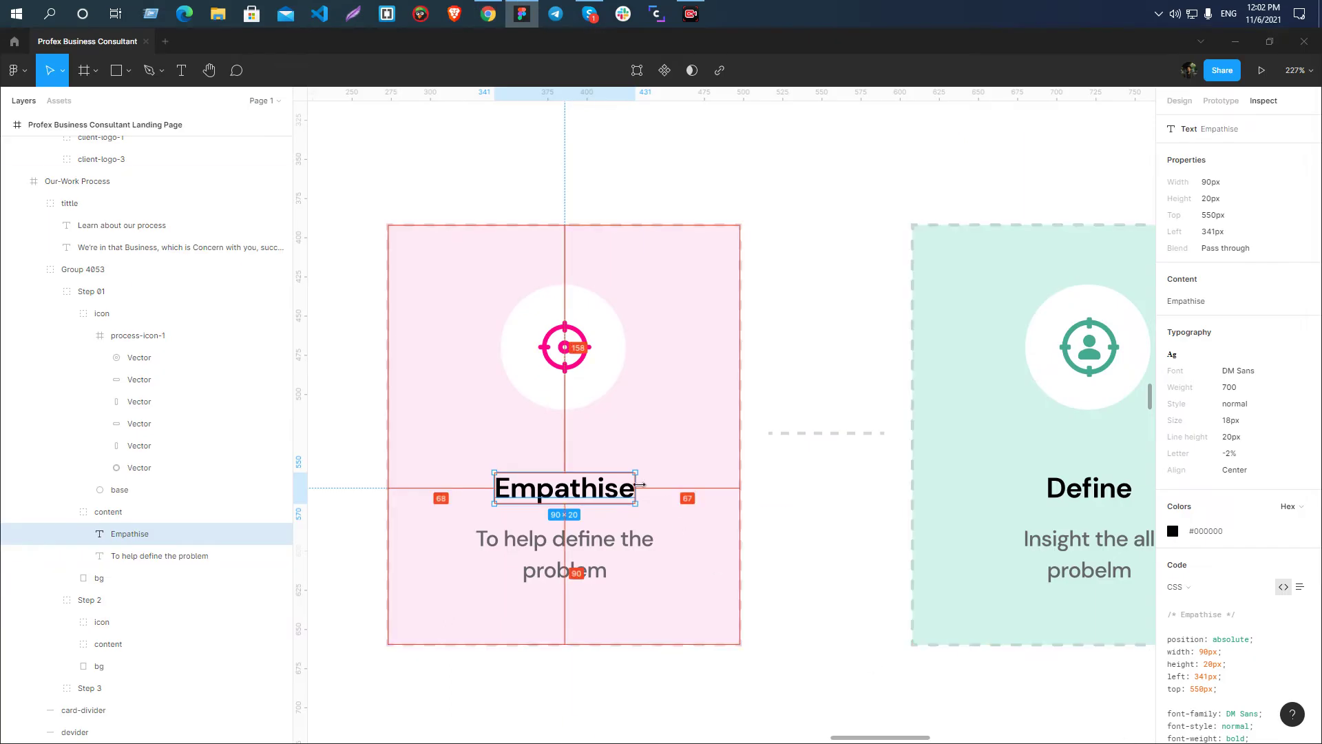
key("alt+Tab")
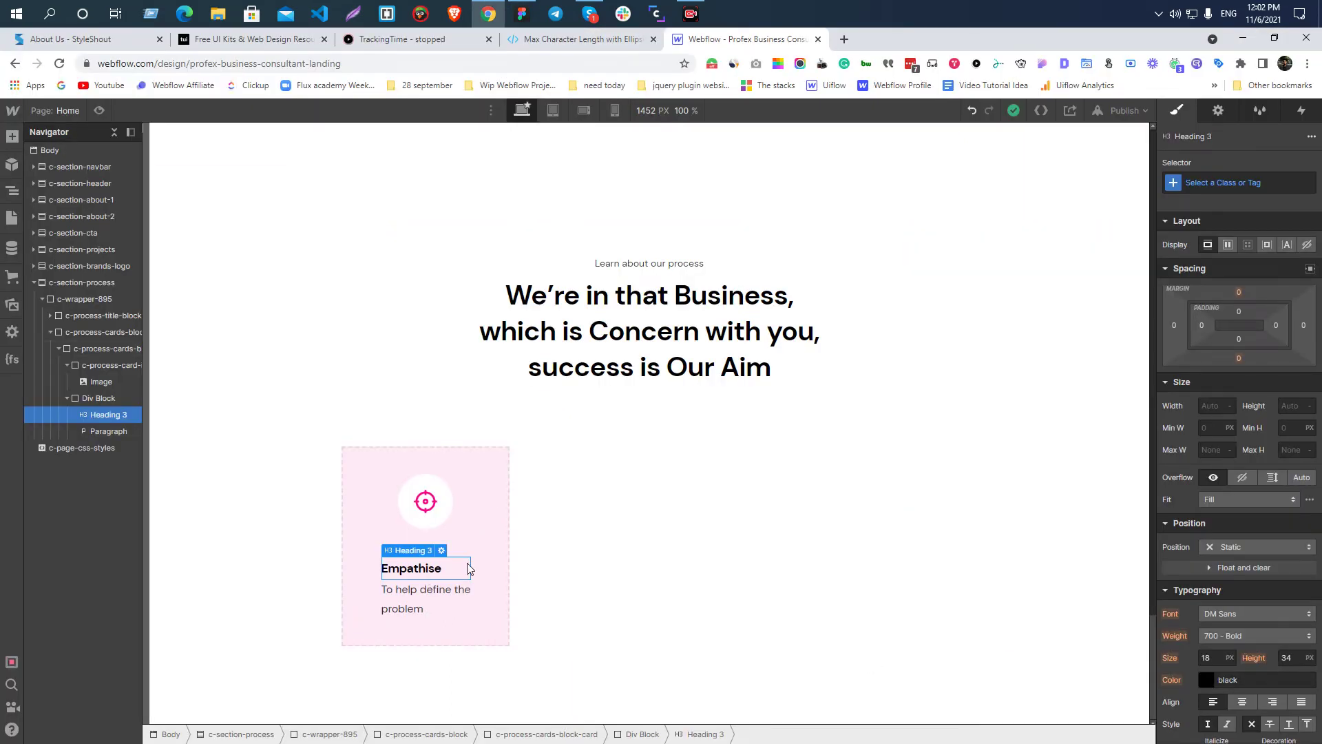
- Give the Empathise heading the class c-process-card-name and set its line height to 20 px
left_click(1204, 189)
type("c-proc")
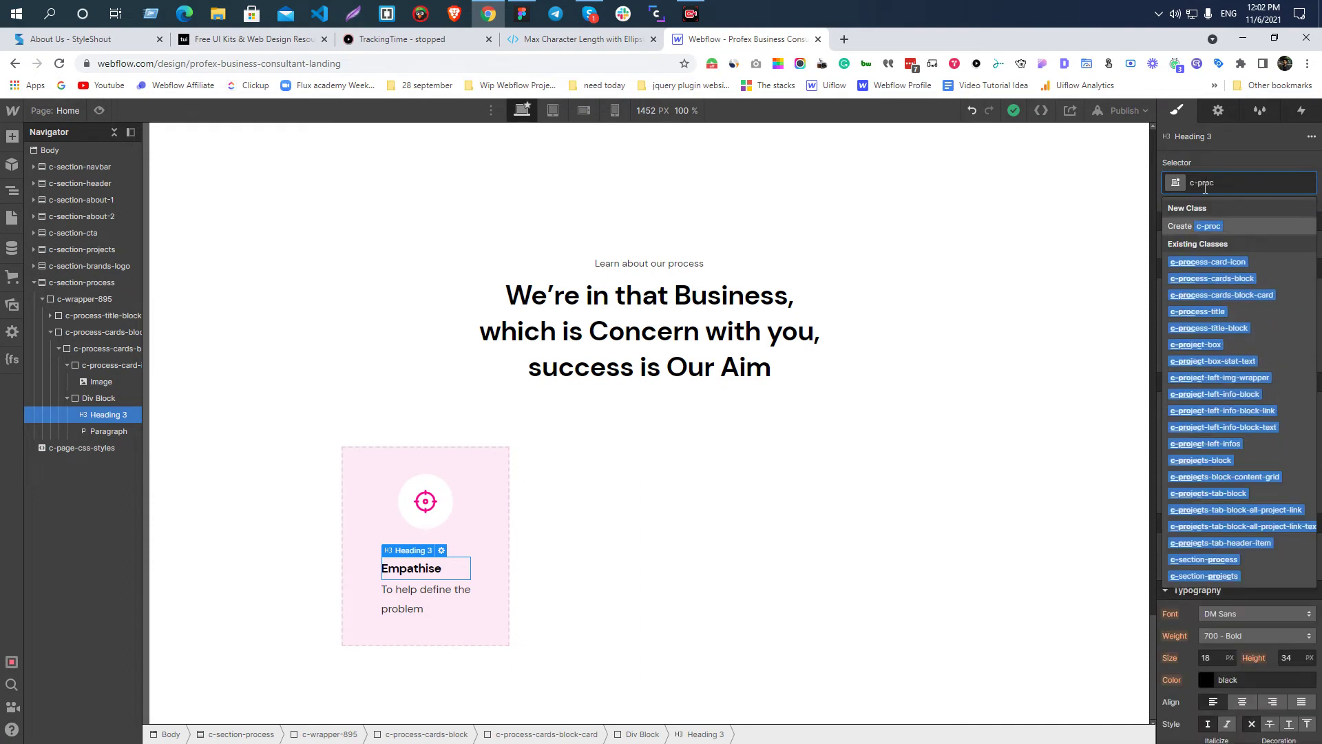
type("ess-card")
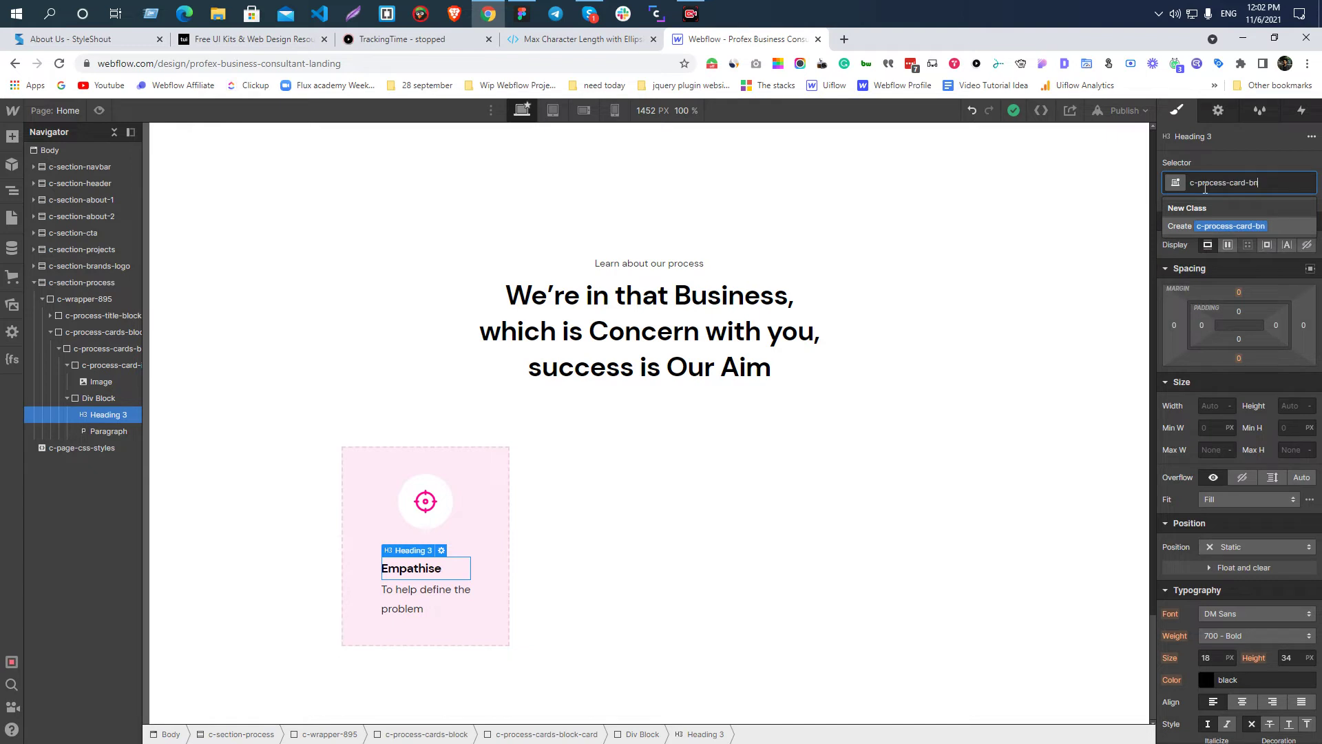
type("-name")
key("Return")
left_click(1290, 659)
type("20")
- Centre-align the Empathise heading and apply the -0.02em letter spacing copied from the Figma design
key("alt+Tab")
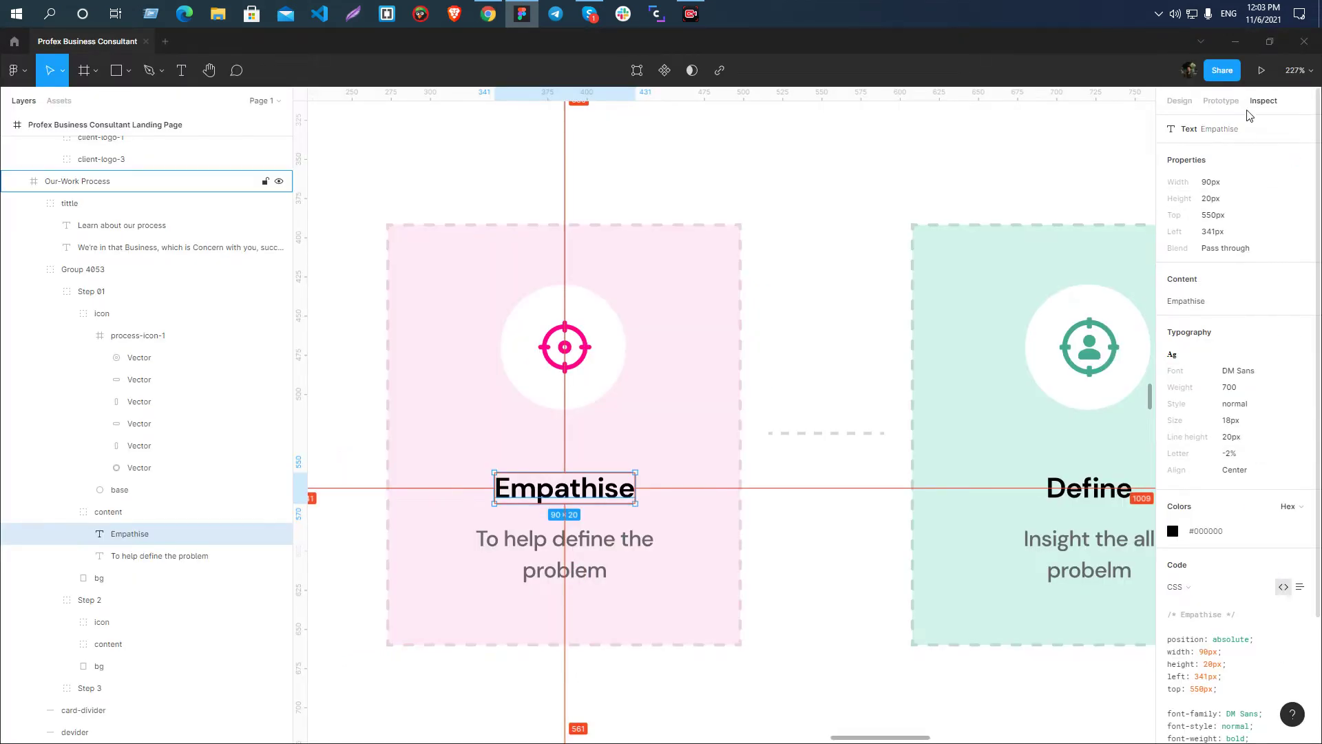
scroll(1258, 656, "down", 3)
left_click_drag(1272, 659, 1242, 659)
key("ctrl+c")
key("alt+Tab")
scroll(1236, 600, "down", 5)
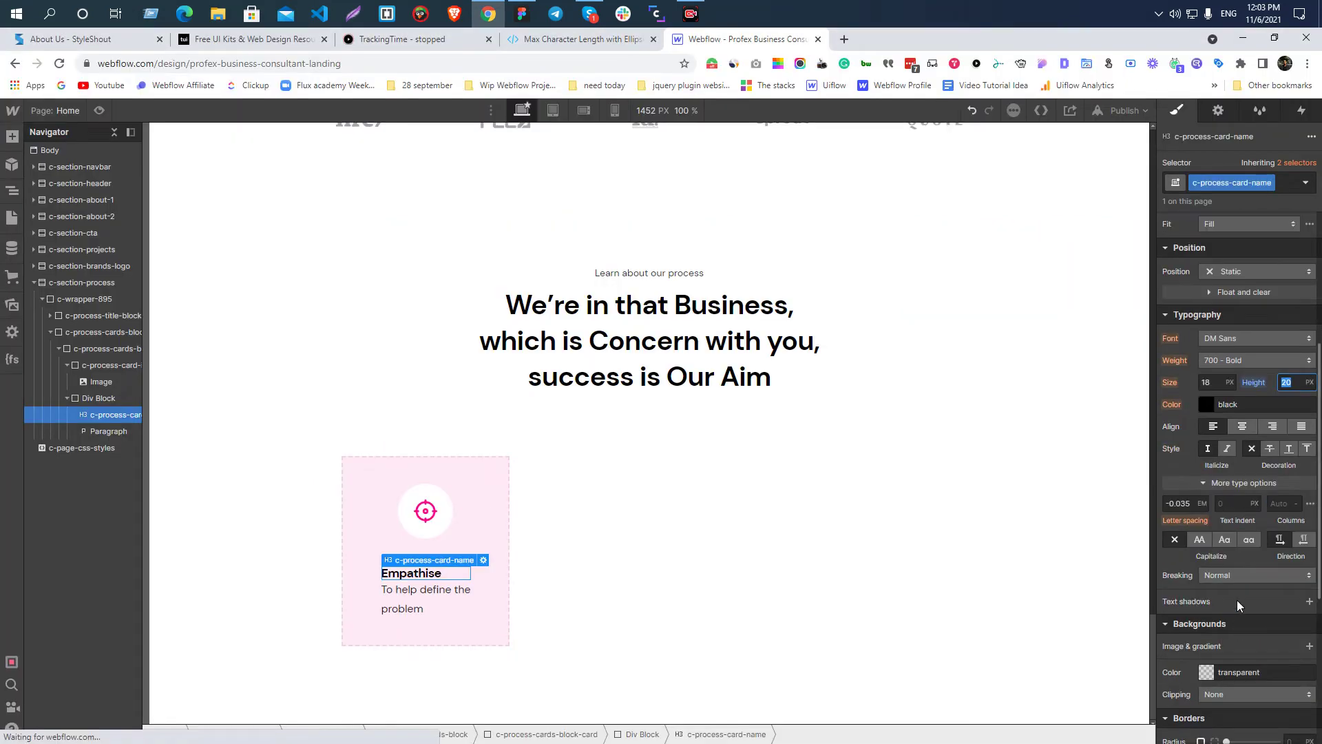
left_click(1242, 427)
left_click(1182, 503)
key("ctrl+v")
- Set the Empathise heading's bottom margin to 12 px after checking the Figma design
key("alt+Tab")
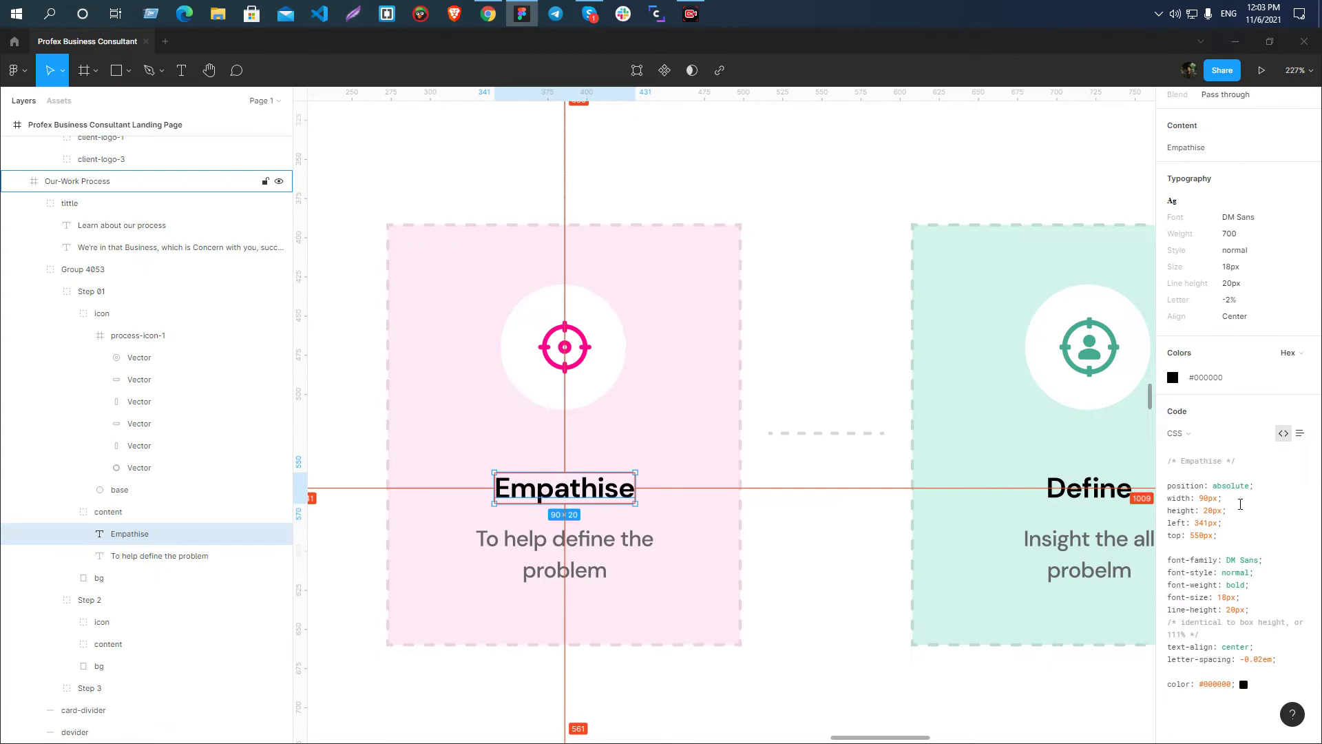
key("alt+Tab")
scroll(1240, 413, "up", 4)
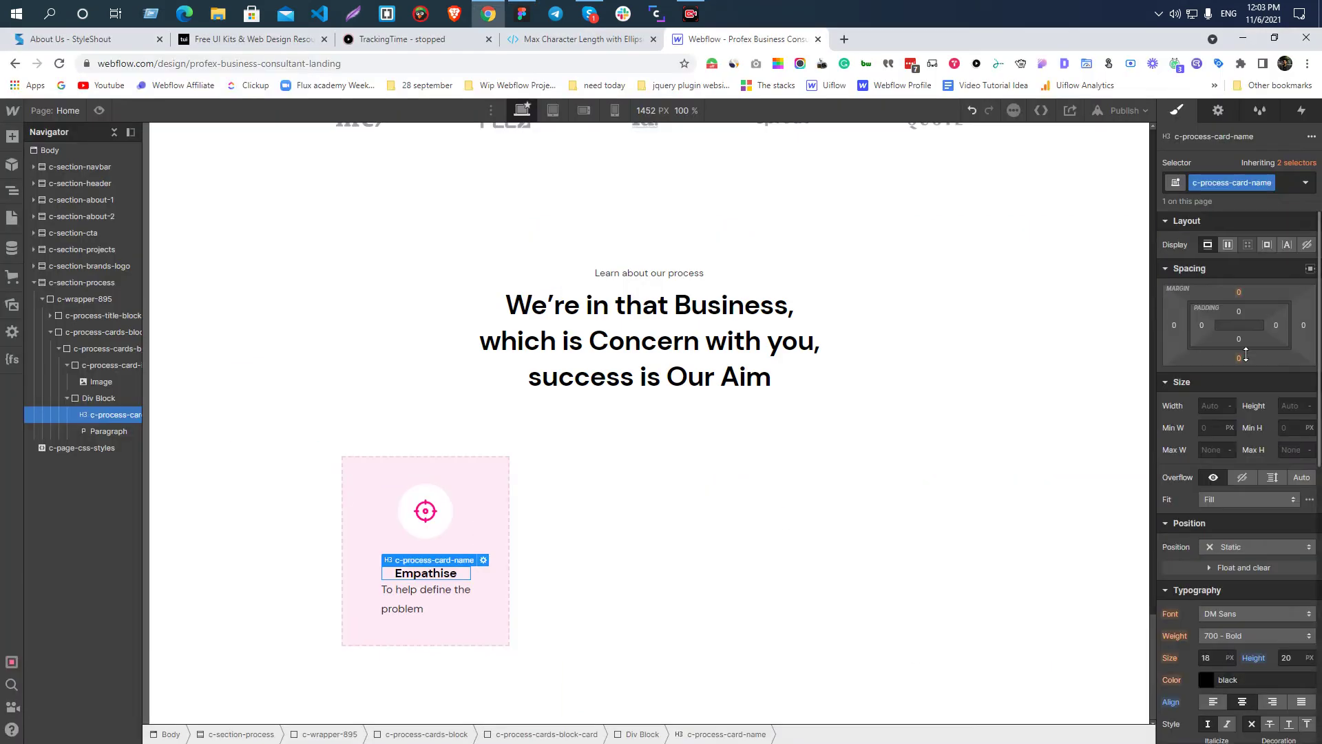
left_click(1239, 357)
key("Return")
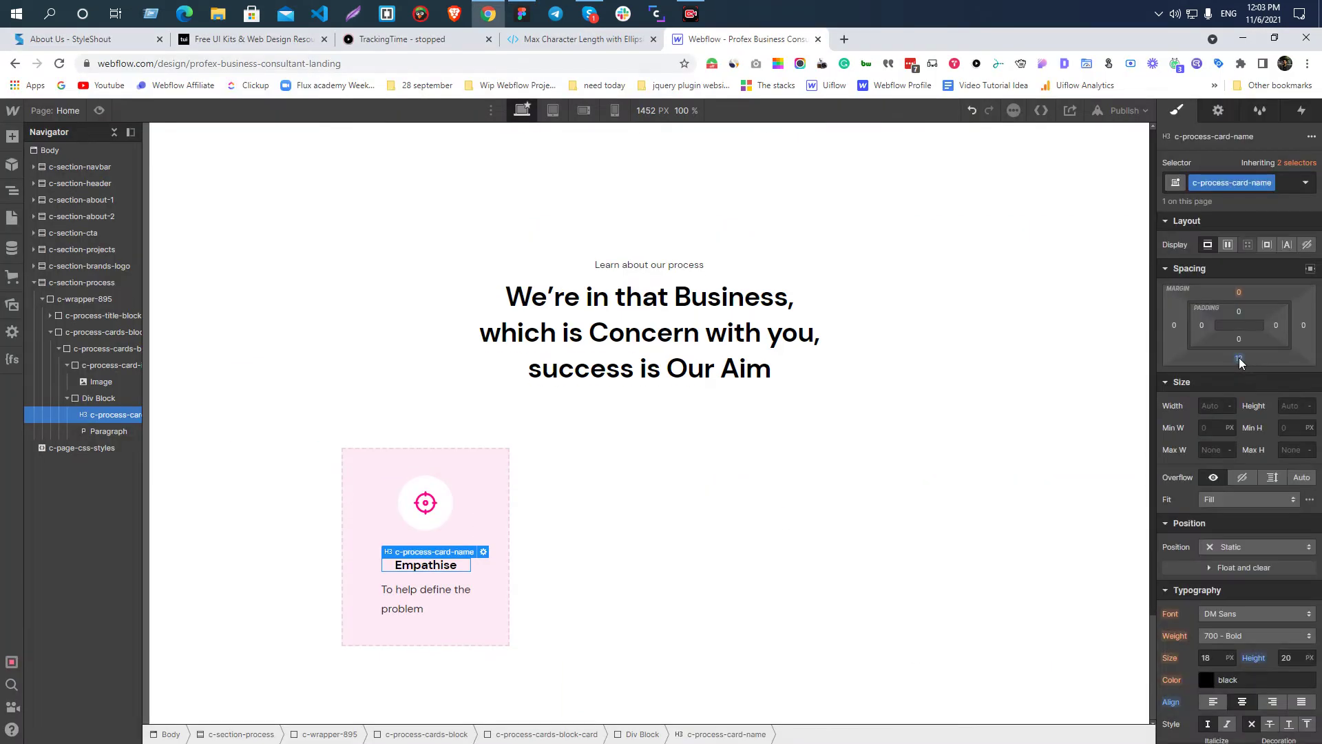
- Copy the description text's colour code #666666 from the Figma design and return to Webflow
key("alt+Tab")
left_click(550, 567)
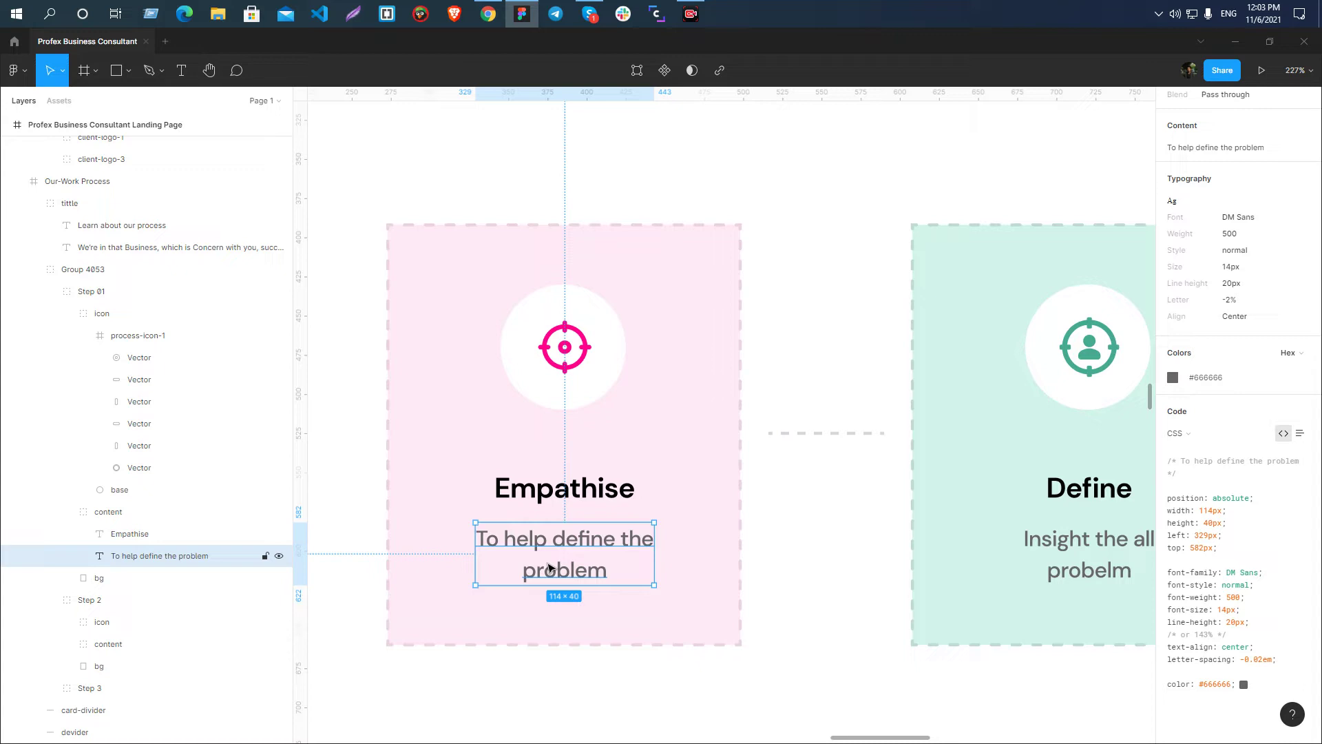
key("alt")
left_click_drag(1235, 686, 1198, 682)
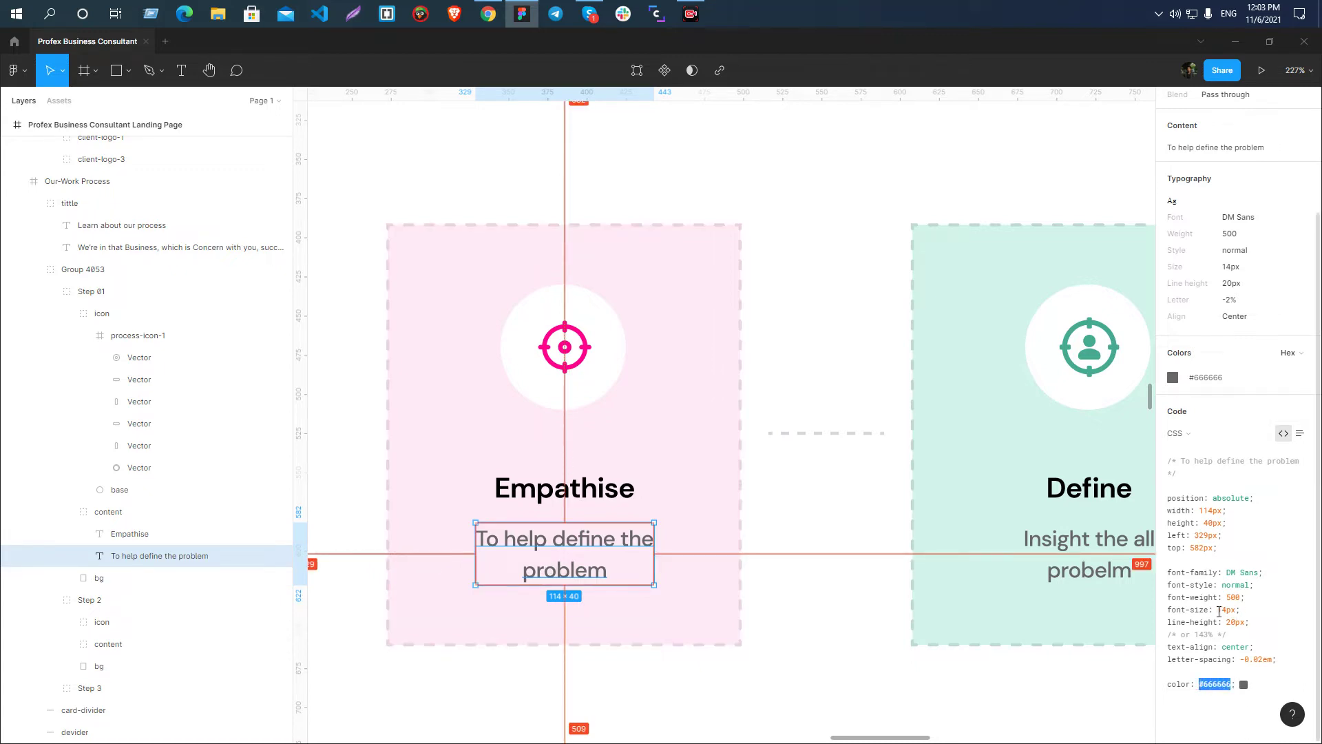
key("alt+Tab")
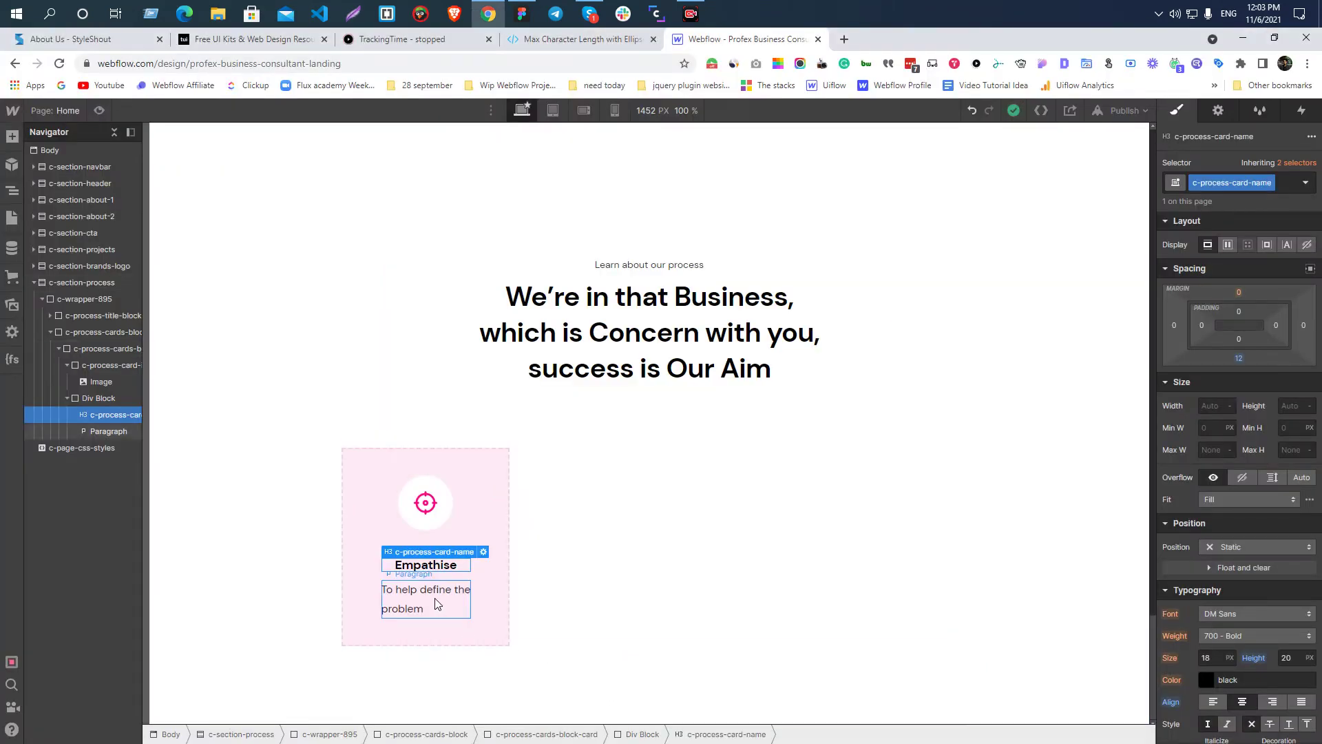
- Set the card paragraph's font weight to 500 - Medium and its font size to 14 px
left_click(430, 599)
left_click(1238, 641)
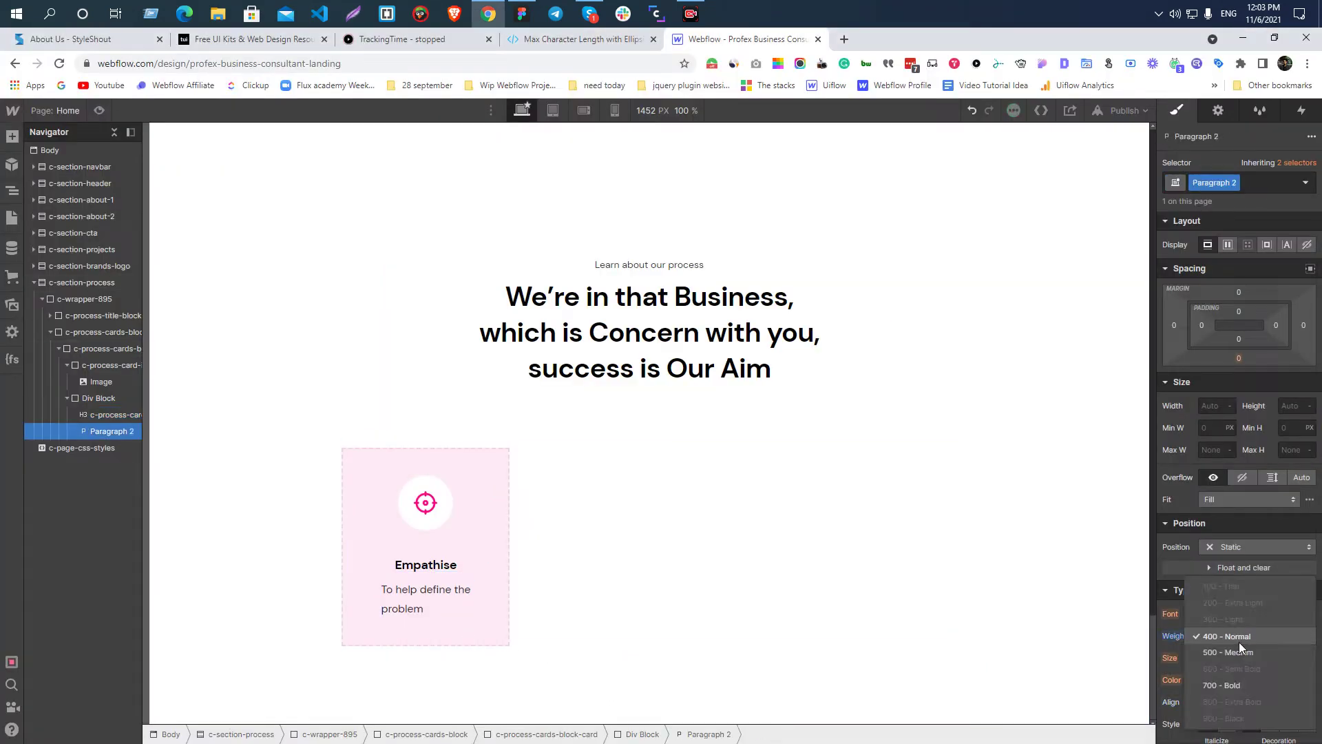
left_click(1238, 651)
left_click(1210, 658)
key("Down")
key("Down")
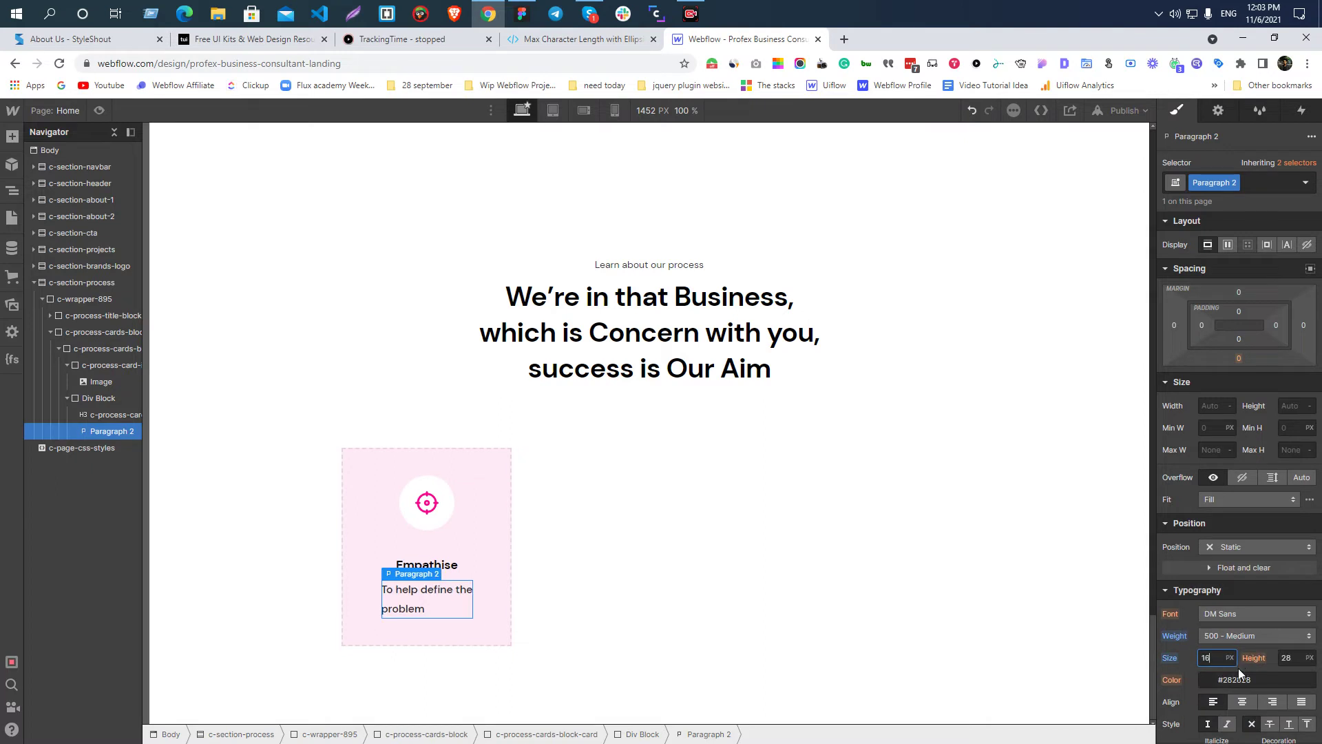
- Set the card paragraph's line height to 20 px and its text colour to #666666, checking against the Figma design
left_click(1284, 658)
key("Down")
key("Down")
key("Down")
key("Down")
key("Down")
key("Down")
key("Down")
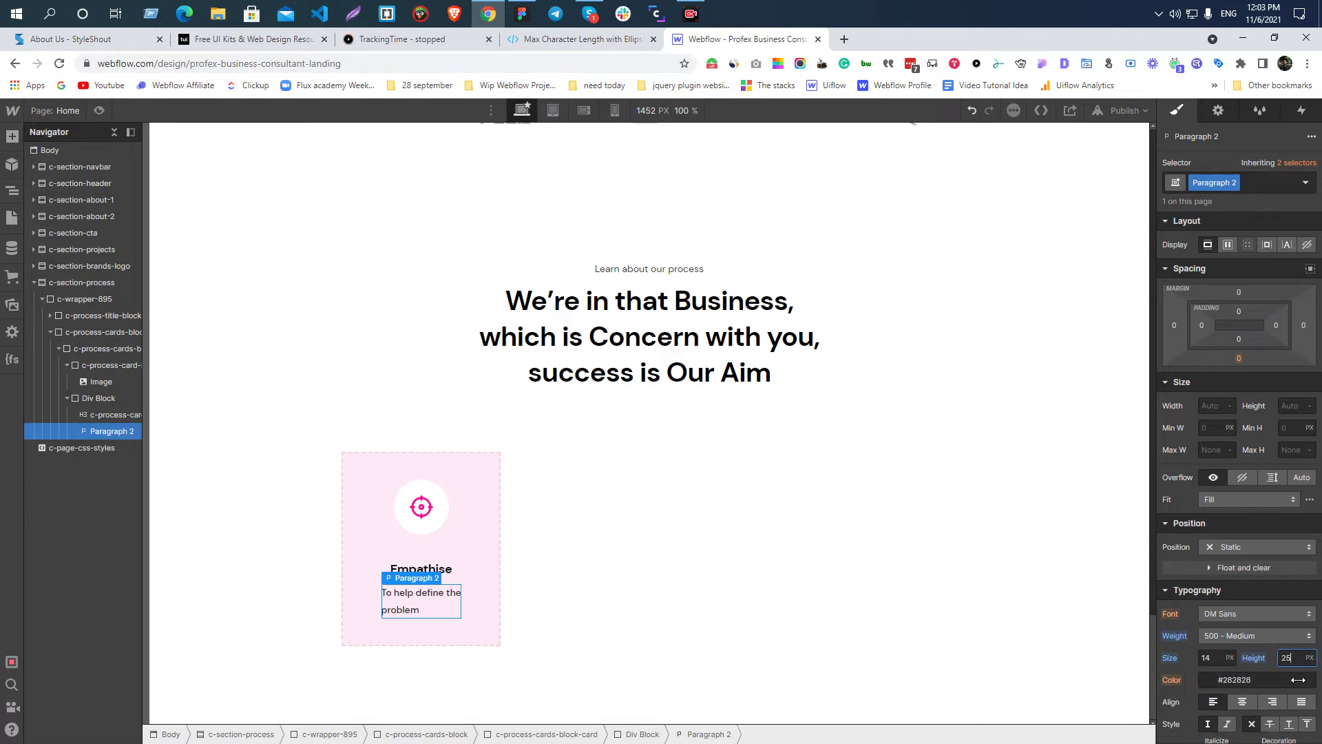
key("Down")
left_click(1279, 680)
type("666666")
key("alt+Tab")
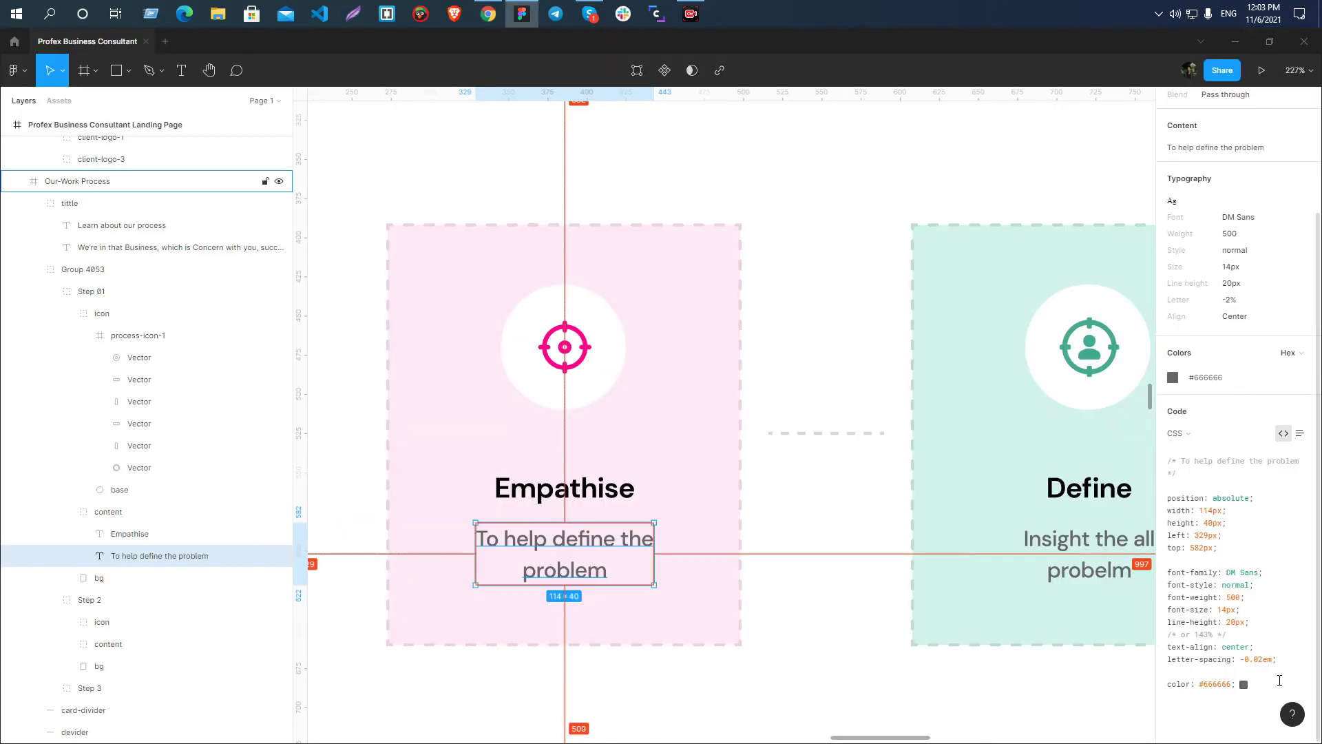
- In Webflow, center-align the card's description paragraph and set its letter spacing to -0.02 em, matching the Figma text
key("alt+Tab")
scroll(1237, 647, "down", 3)
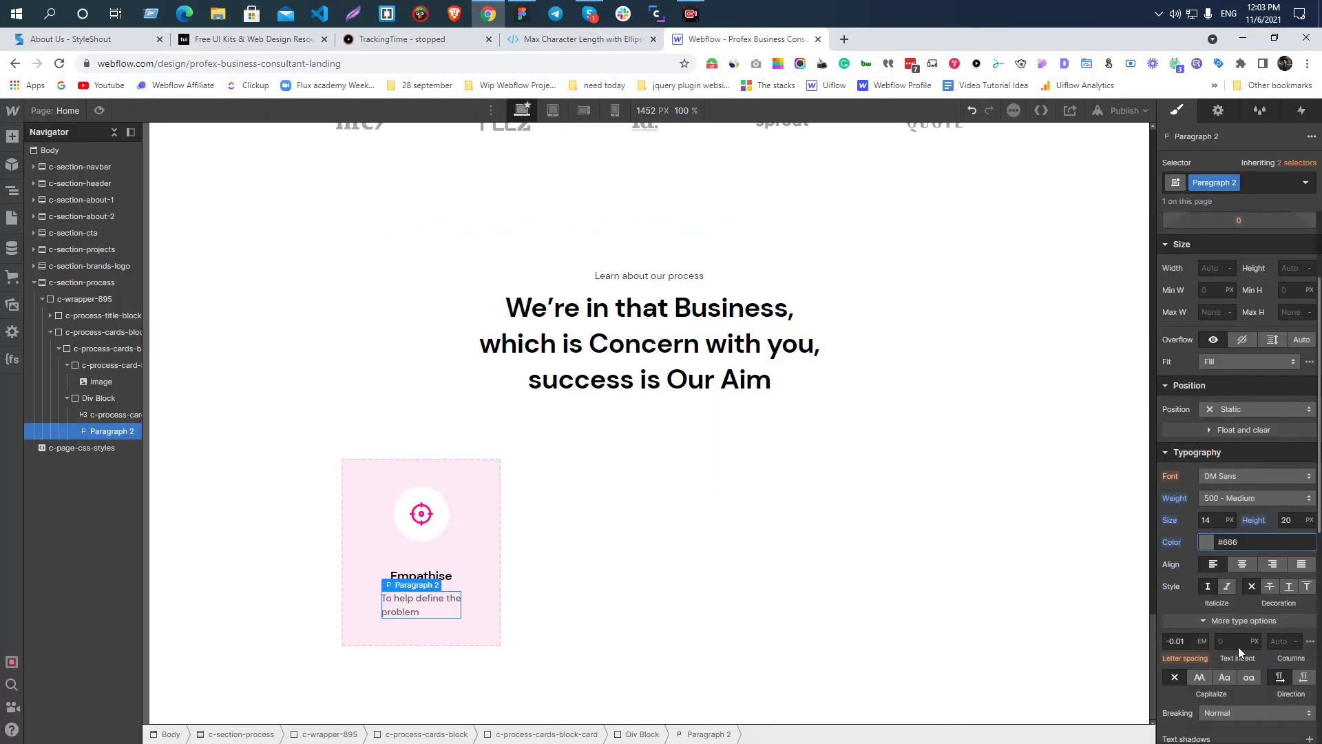
left_click(1237, 568)
key("alt+Tab")
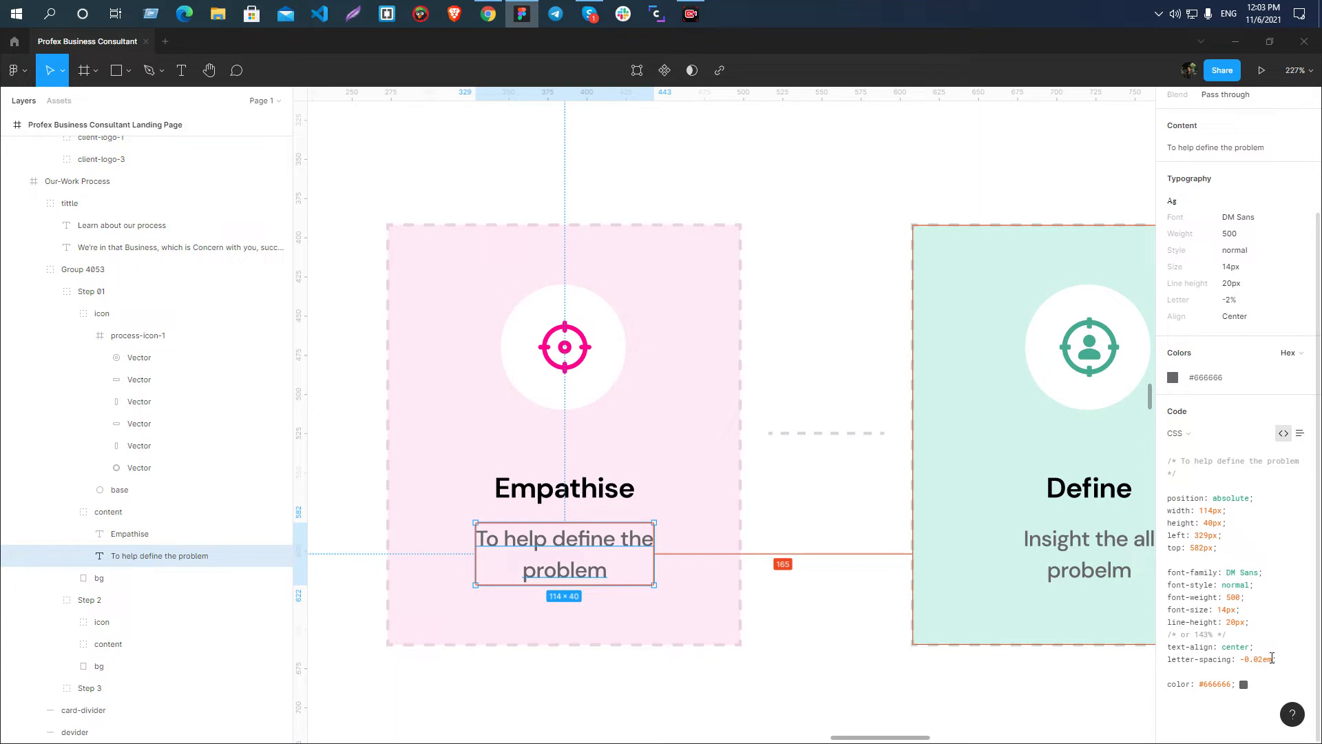
left_click_drag(1272, 658, 1243, 661)
key("alt+Tab")
scroll(1249, 670, "down", 3)
left_click(1184, 503)
type("-0.02")
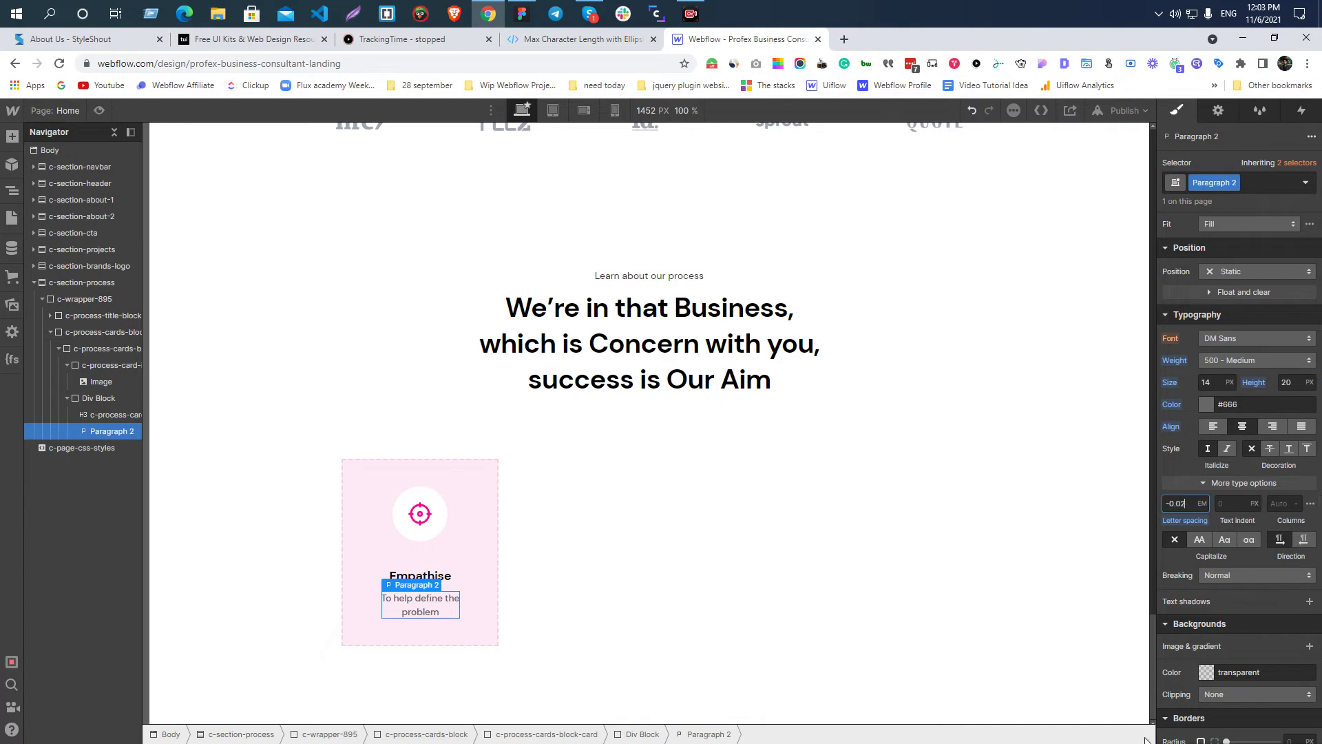
- Rename the description paragraph's class from Paragraph 2 to c-process-card-name-text, reusing the heading's class name
left_click(451, 576)
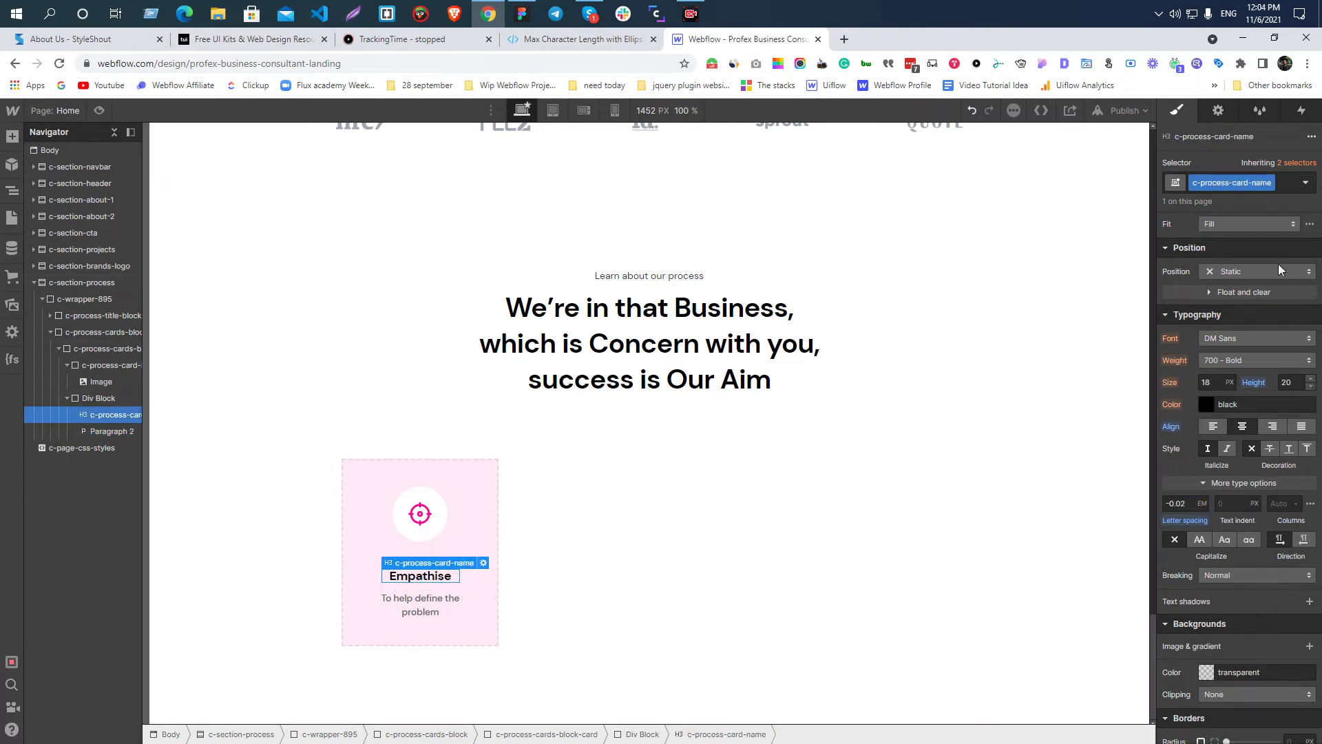
double_click(1233, 183)
key("ctrl+c")
left_click(443, 615)
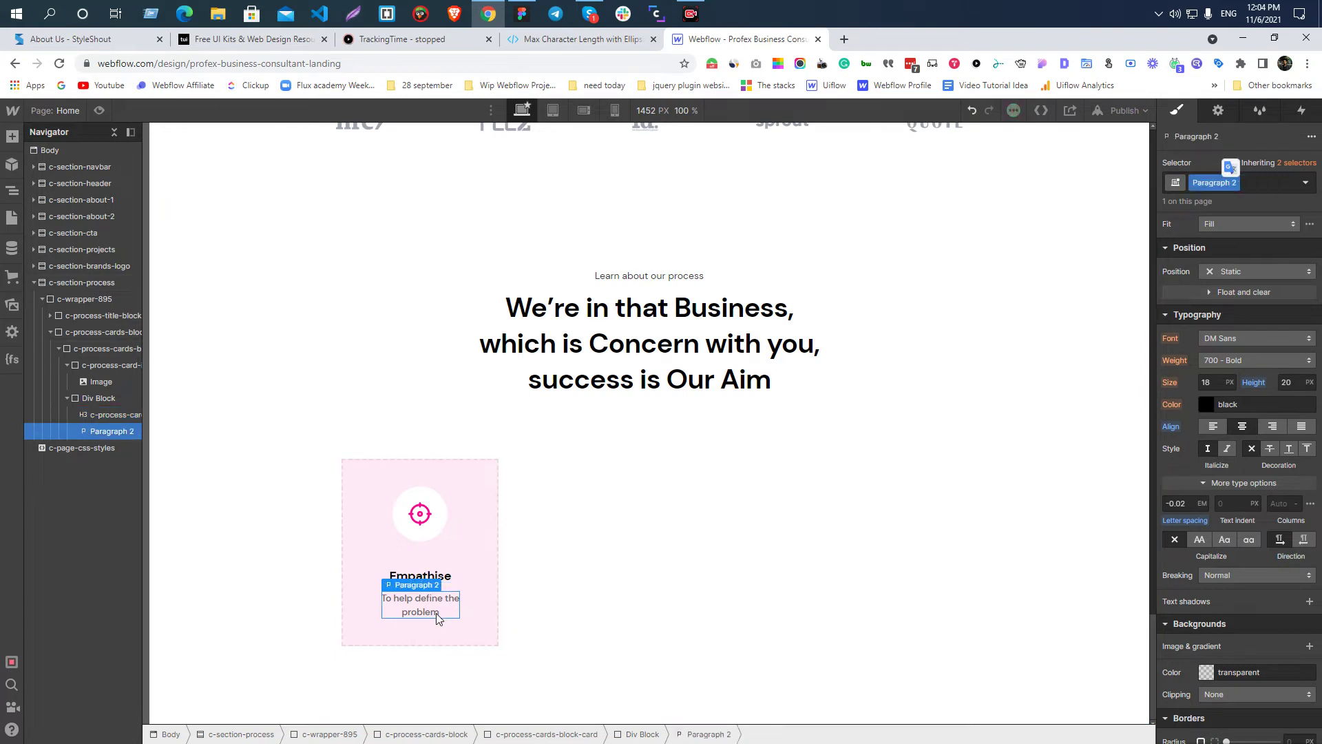
double_click(1198, 184)
key("ctrl+v")
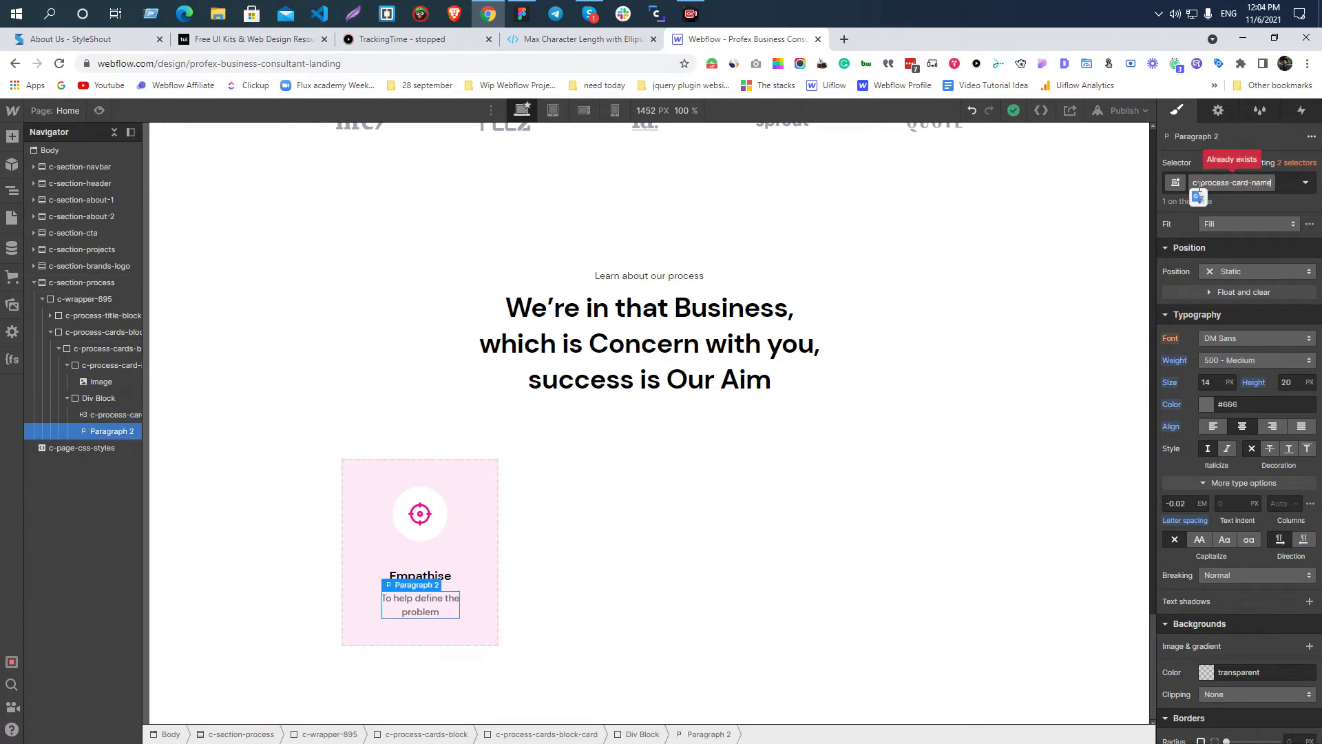
type("-text")
key("Return")
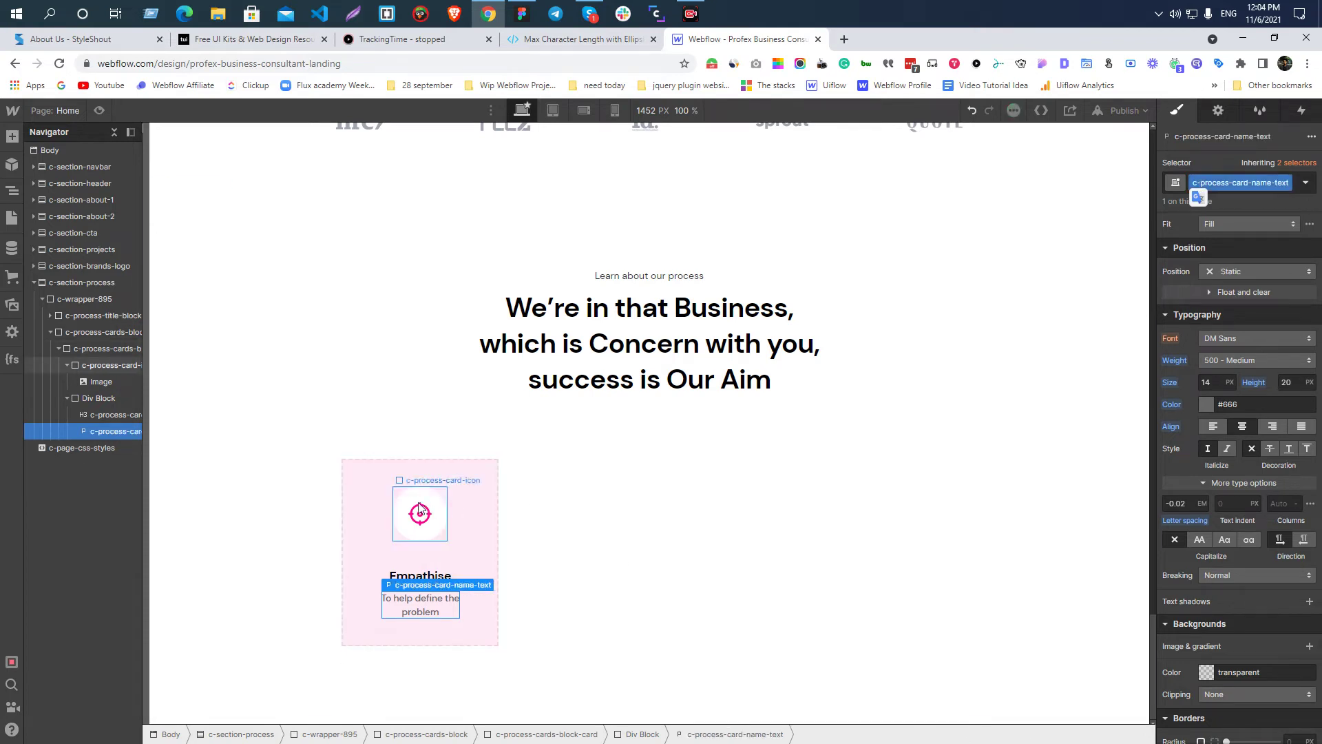
- Check the Empathise card in the Figma design and duplicate the c-process-cards-block-card twice in Webflow
left_click(355, 508)
key("alt+Tab")
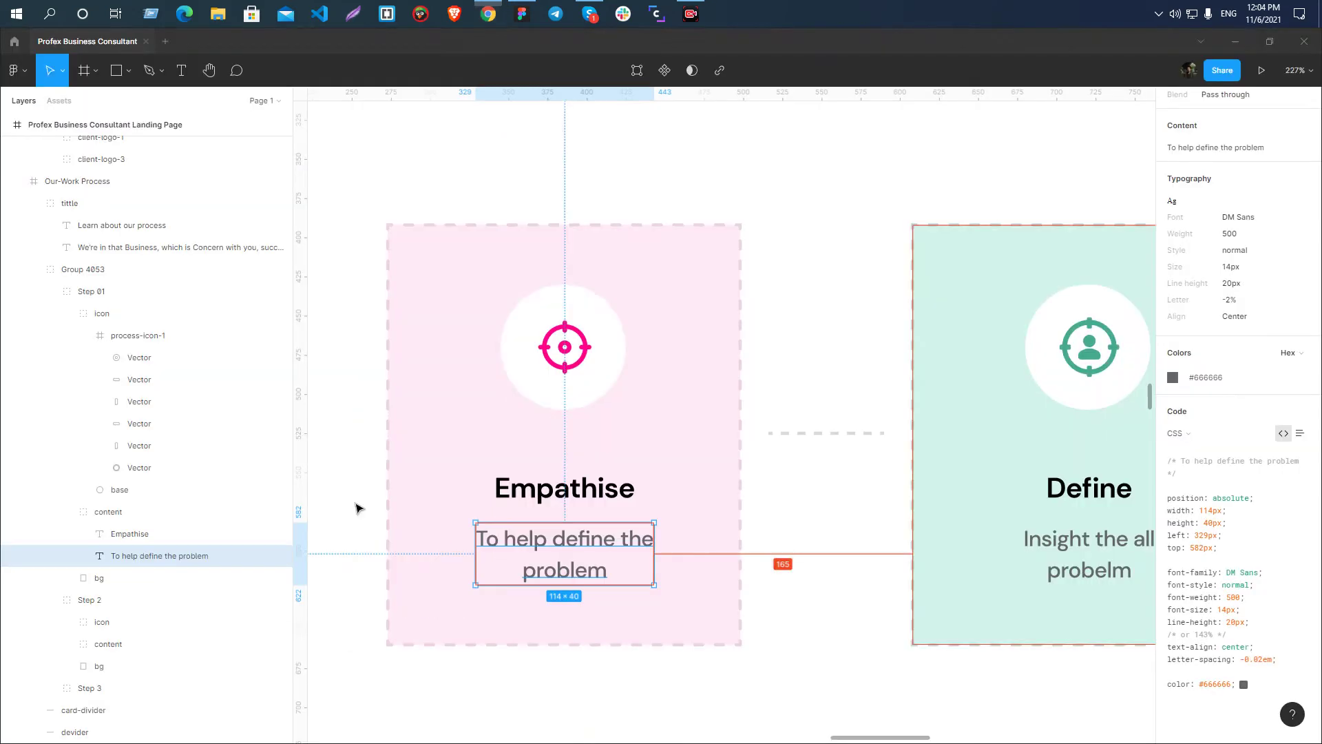
scroll(358, 507, "down", 2)
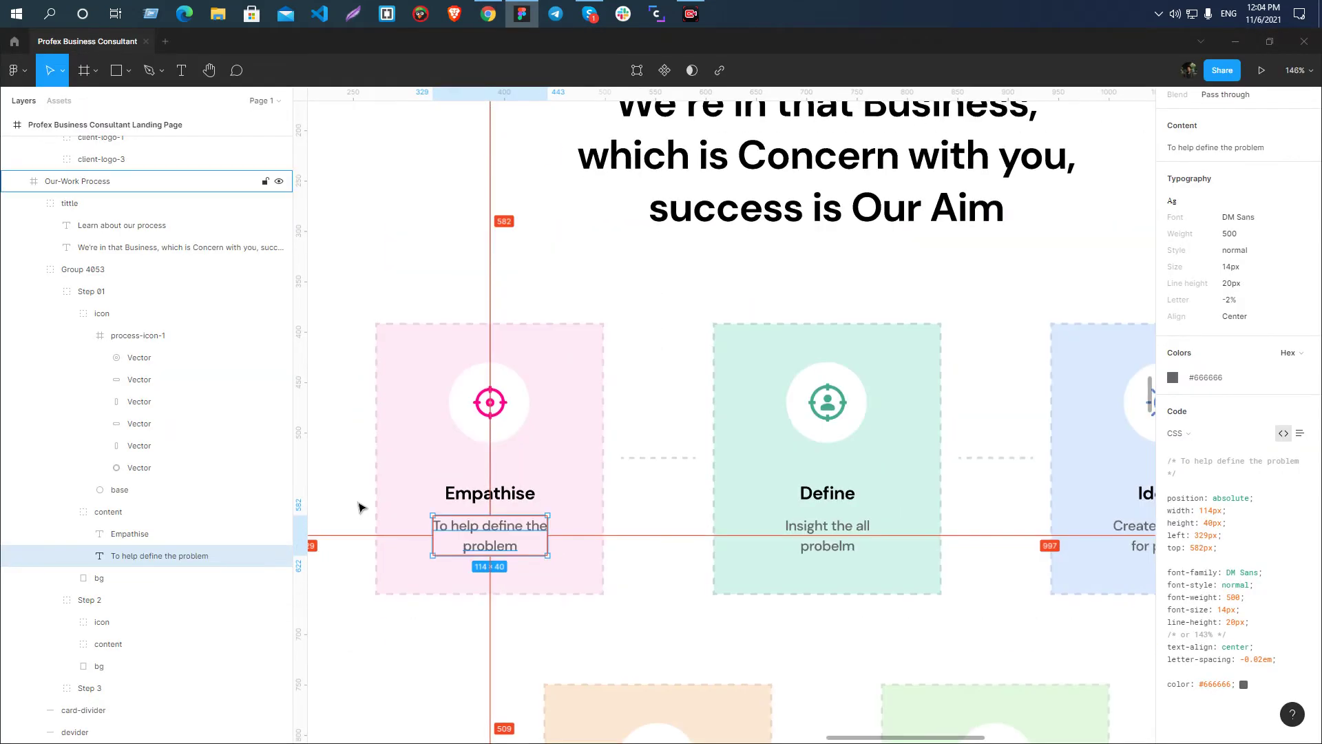
scroll(611, 501, "down", 4)
left_click(598, 482)
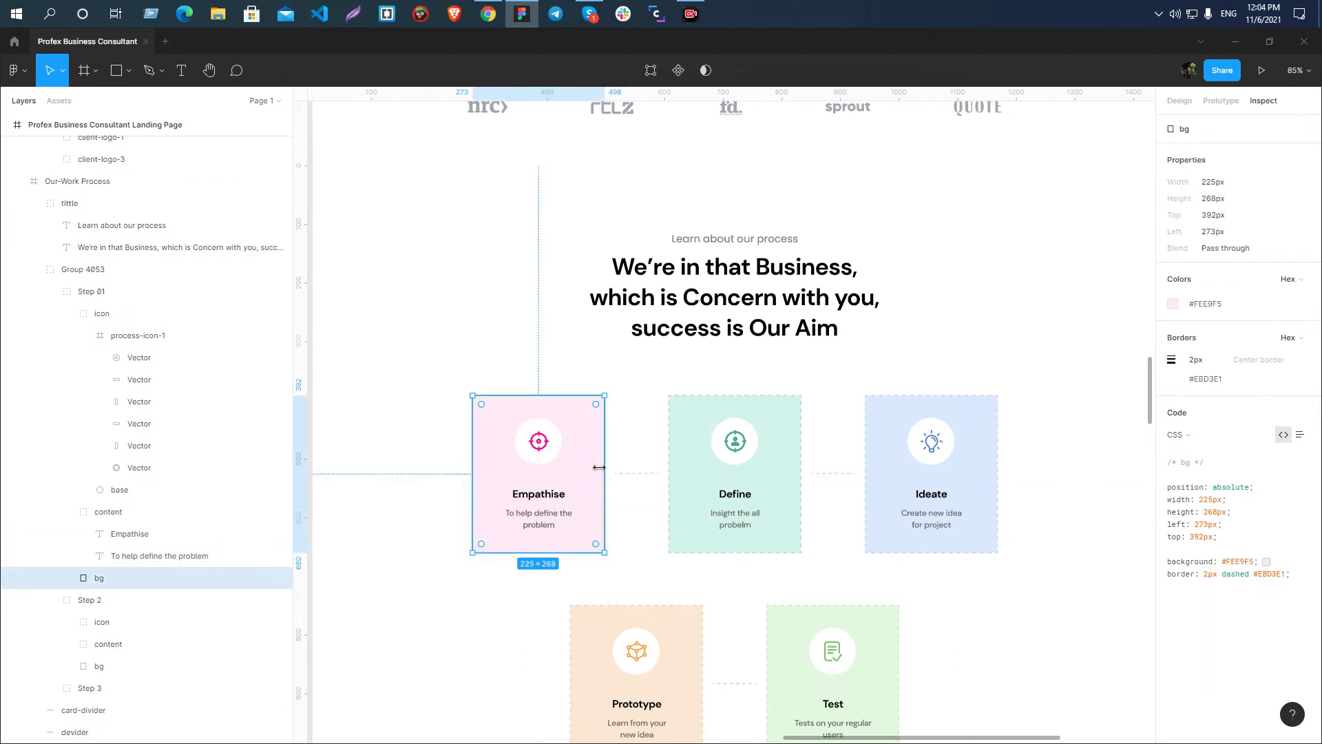
key("alt+Tab")
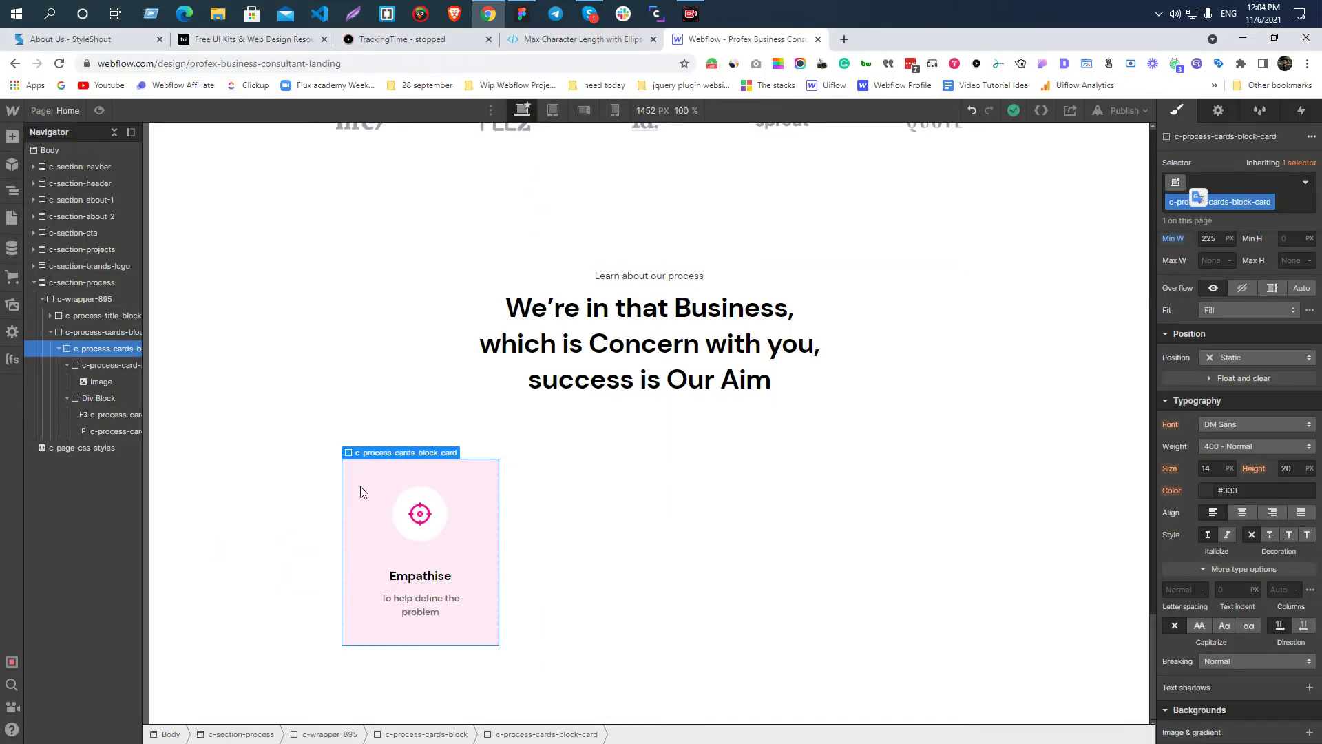
left_click(58, 348)
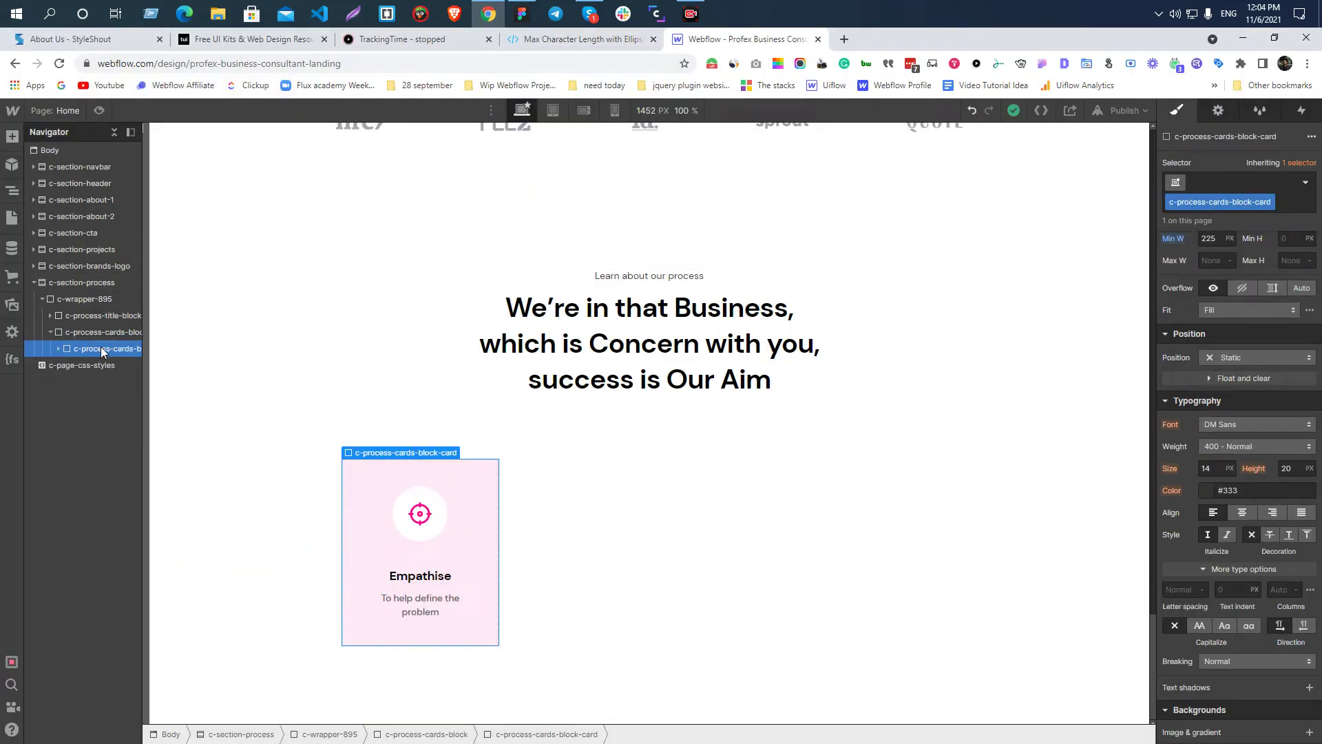
key("ctrl+d")
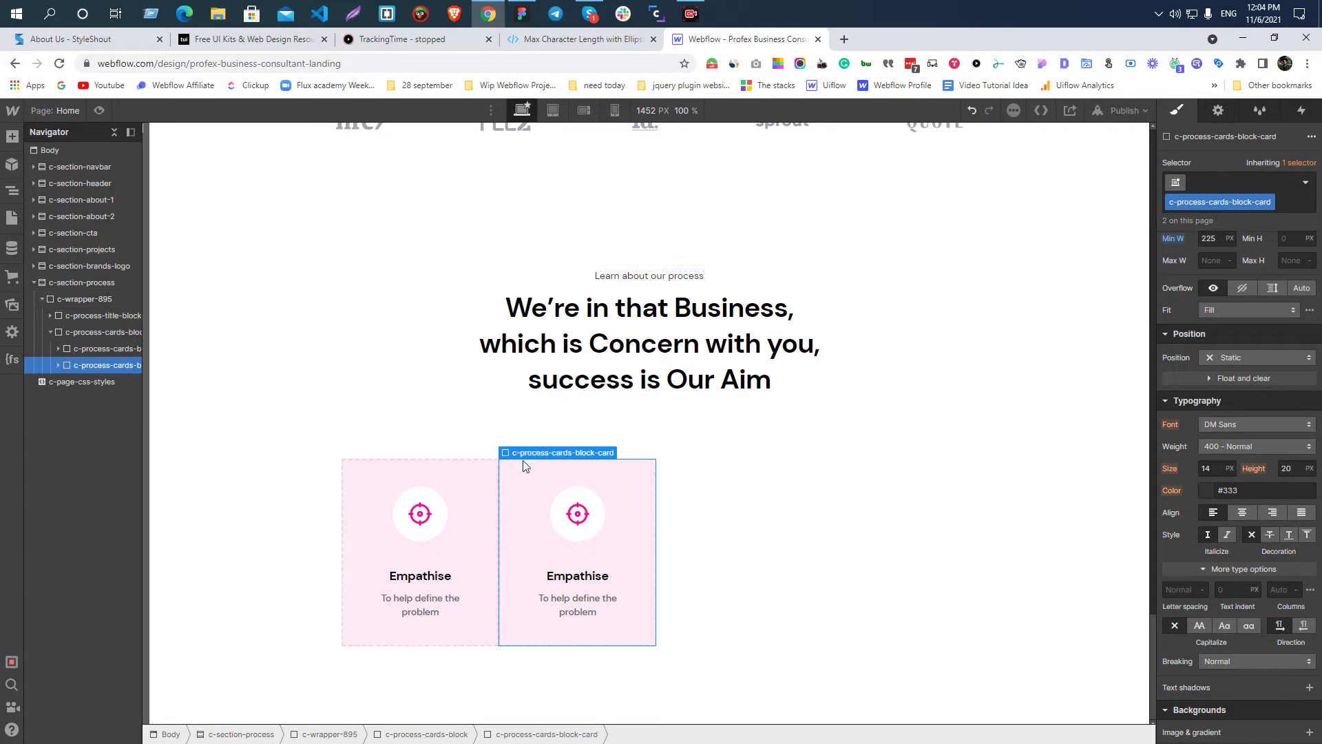
key("ctrl+d")
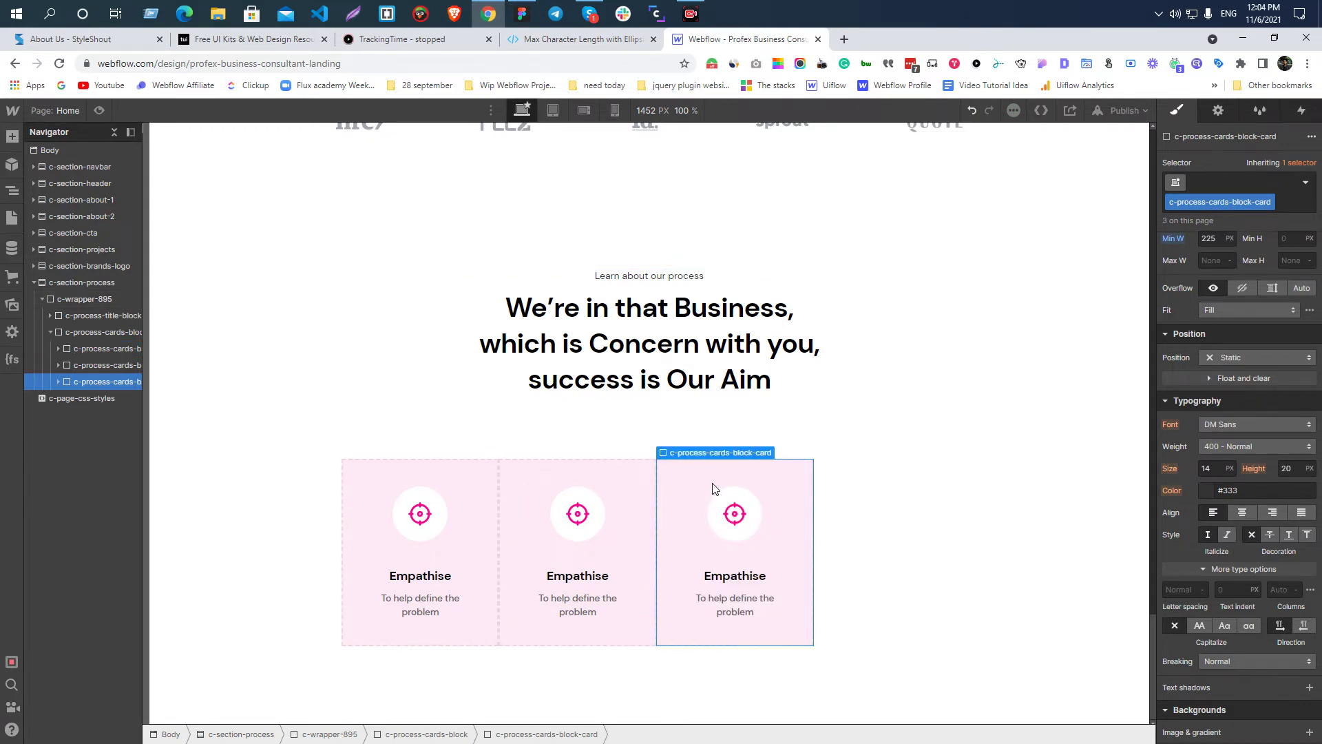
- Justify the cards inside c-process-cards-block with space between and inspect the spacing of the three cards
left_click(629, 475)
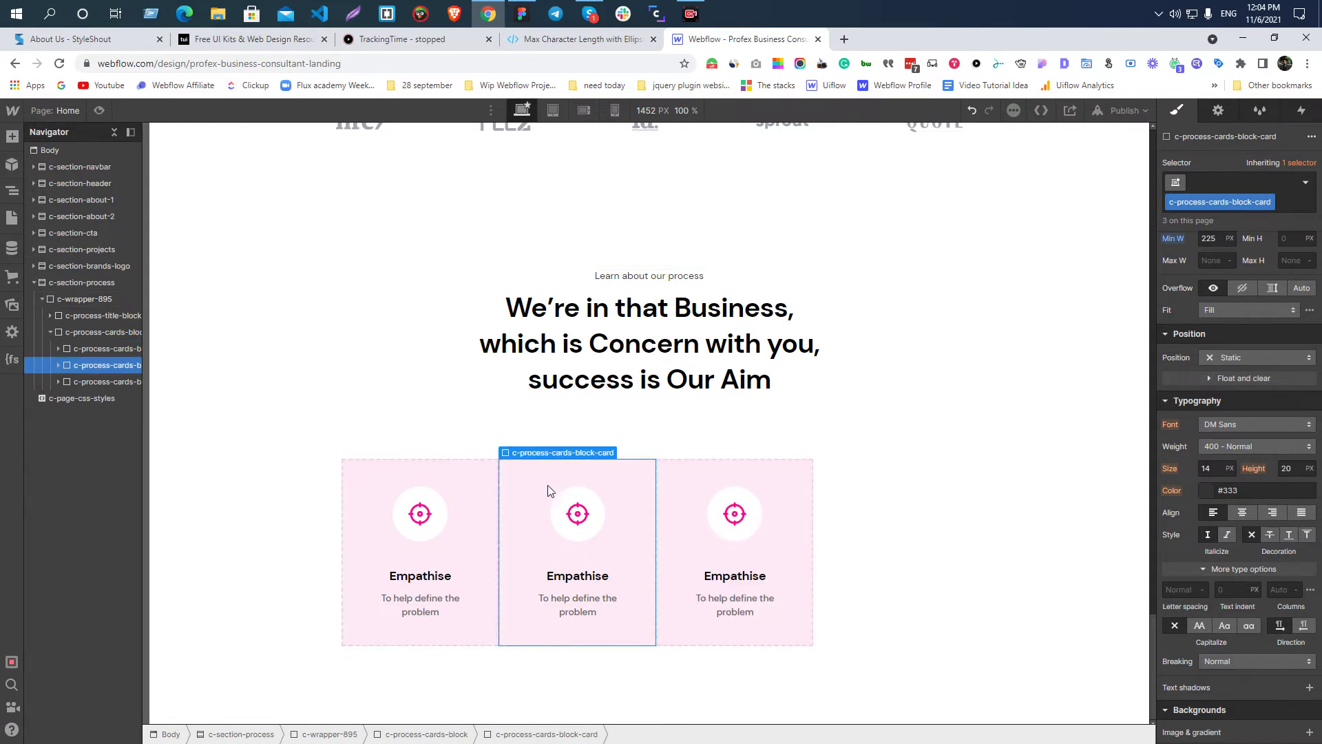
left_click(683, 485)
left_click(77, 332)
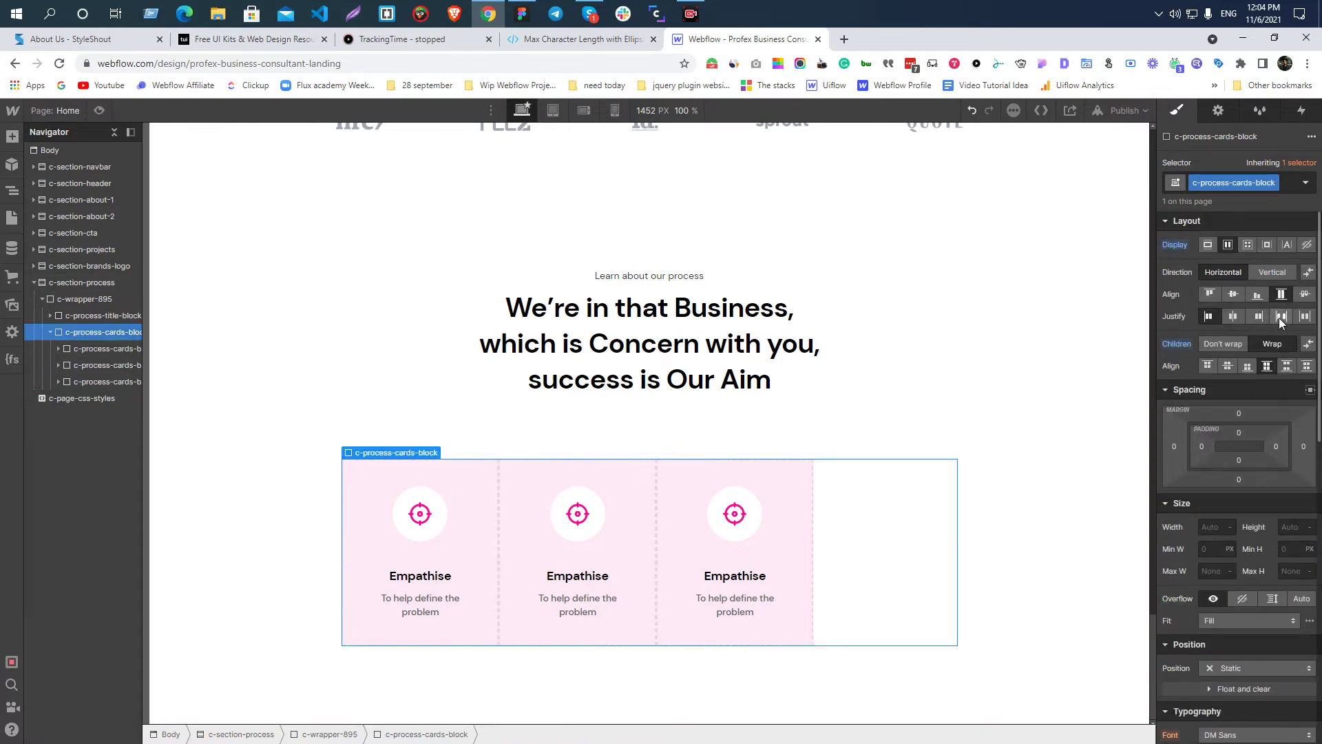
left_click(1278, 316)
left_click(483, 535)
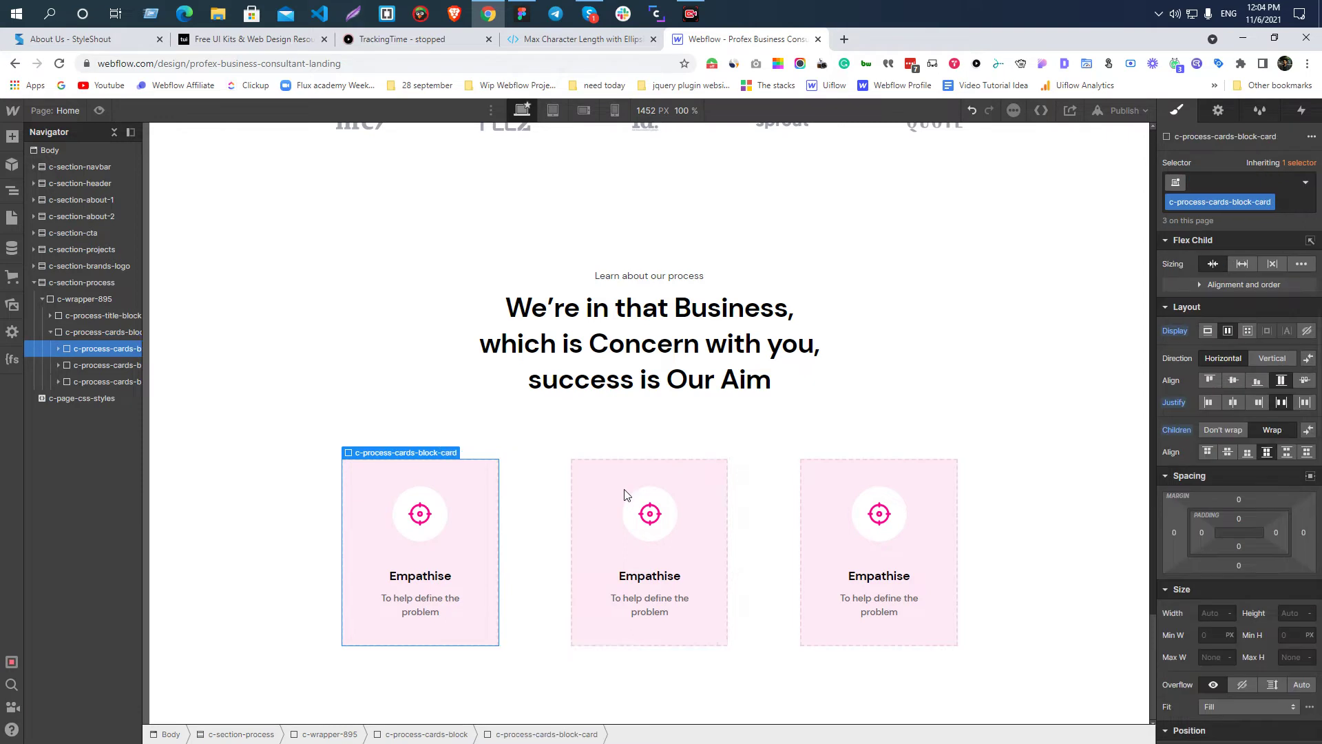
left_click(624, 494)
left_click(823, 495)
left_click(844, 373)
left_click(493, 476)
left_click(687, 475)
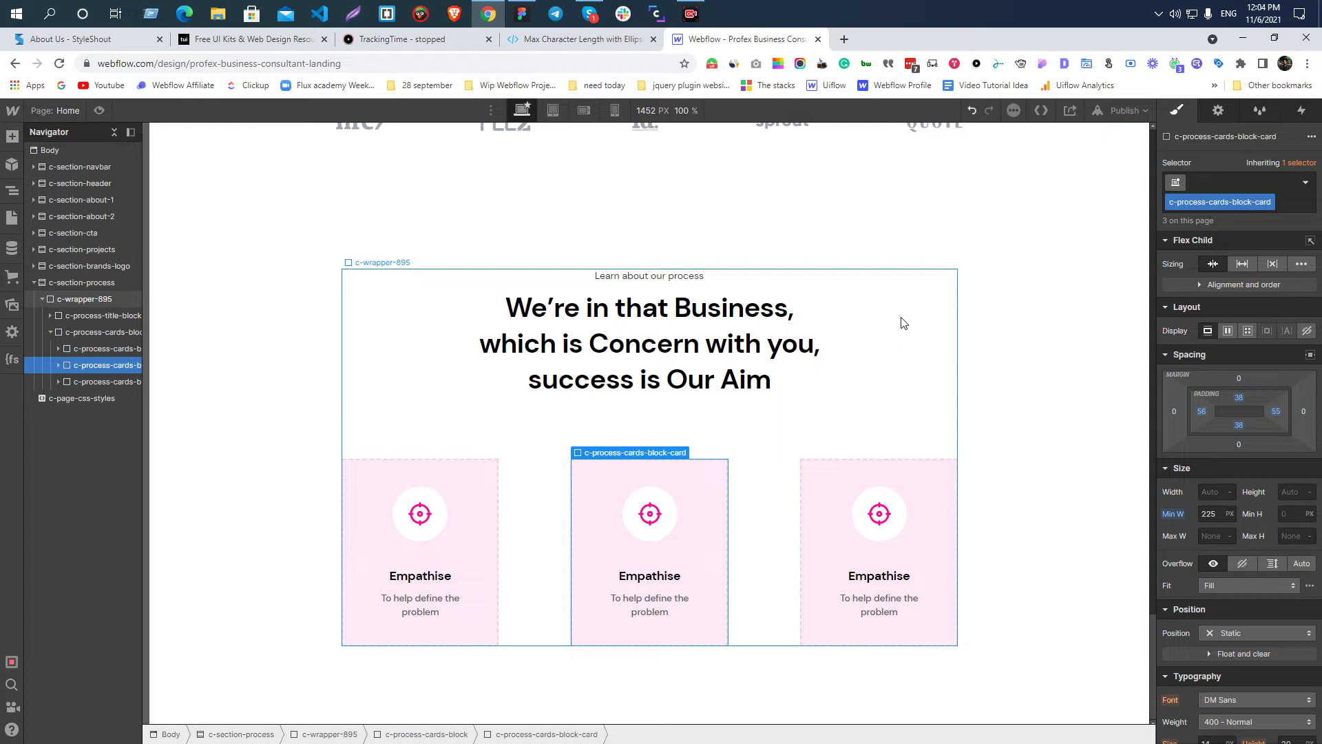
- Compare the card row with the Figma design and add an image element to c-process-cards-block in Webflow
key("alt+Tab")
scroll(638, 487, "up", 2)
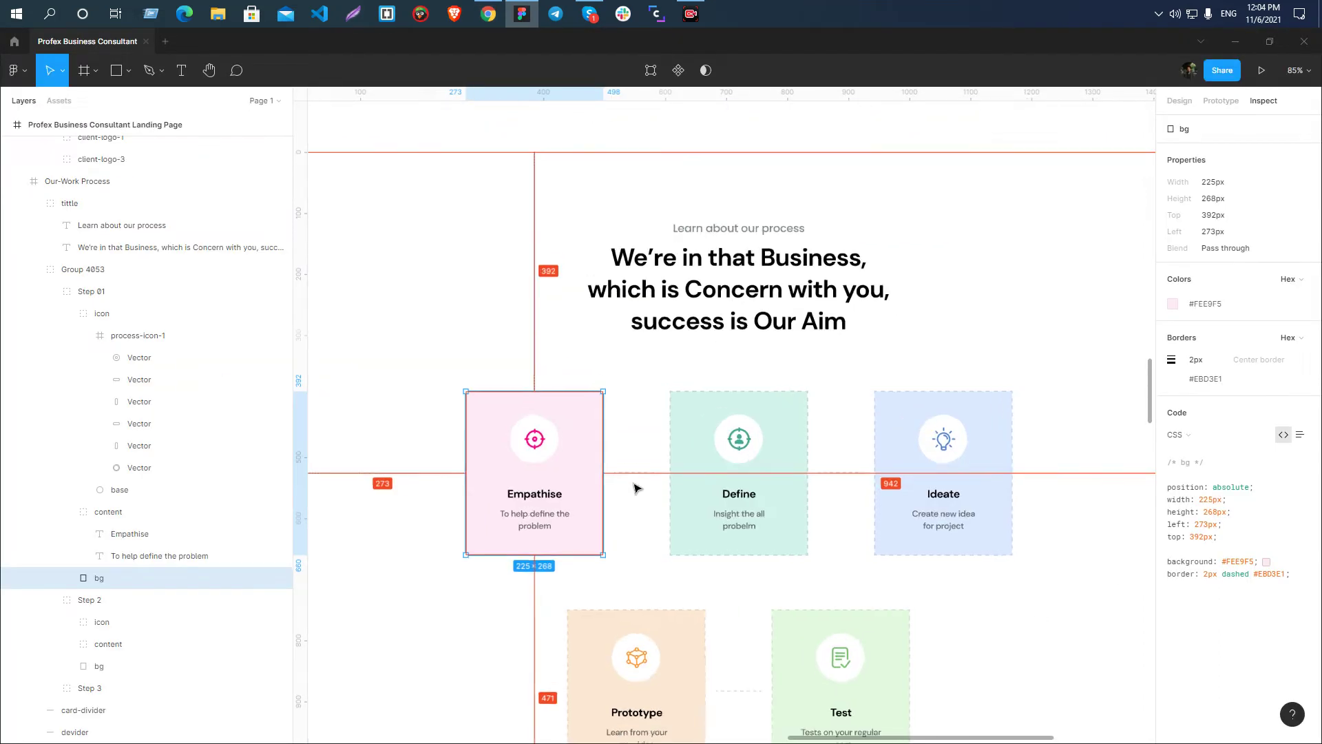
key("alt+Tab")
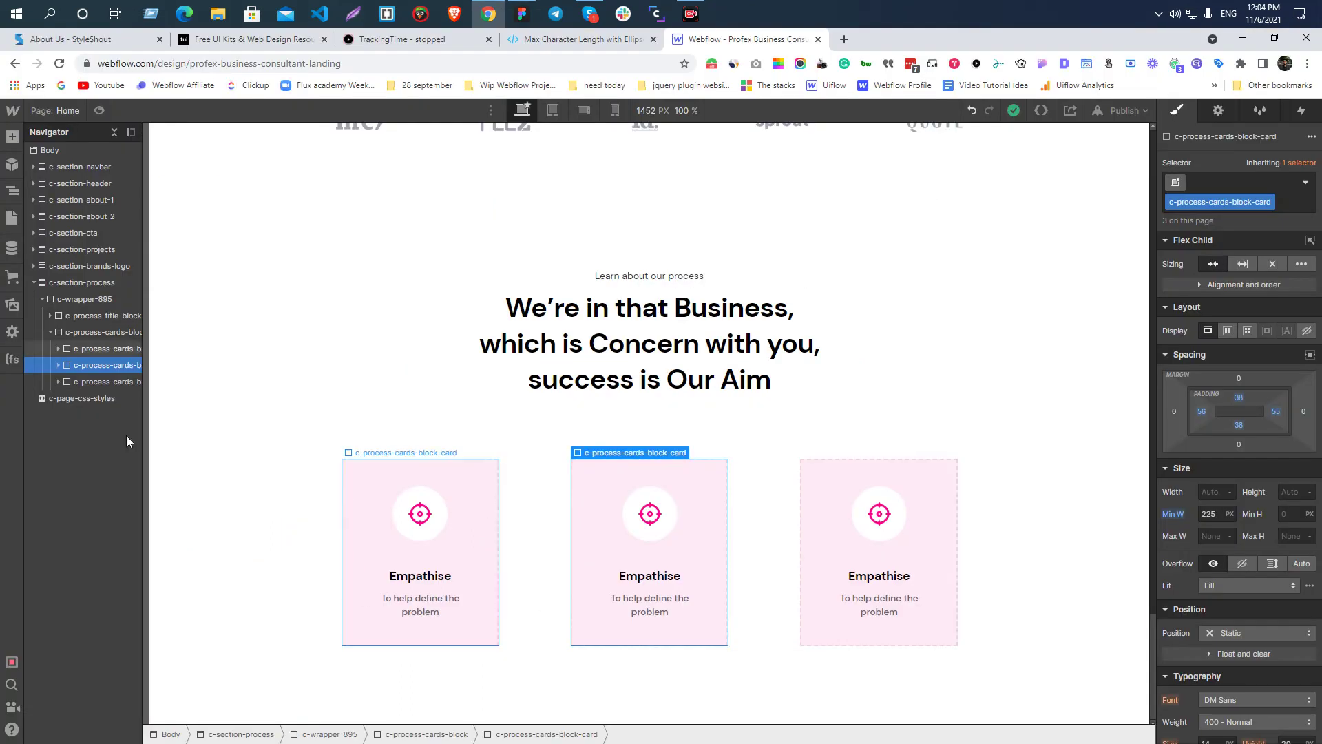
left_click(72, 336)
key("ctrl+e")
type("im")
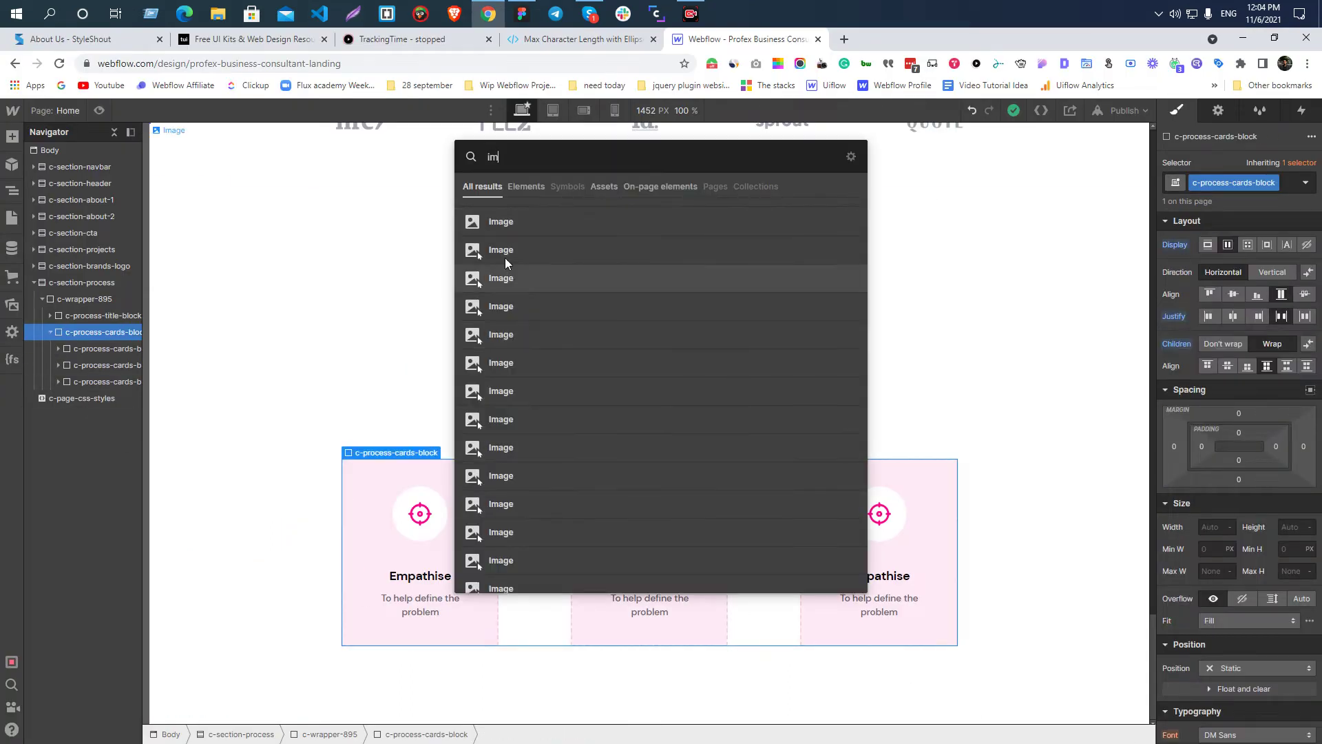
left_click(507, 221)
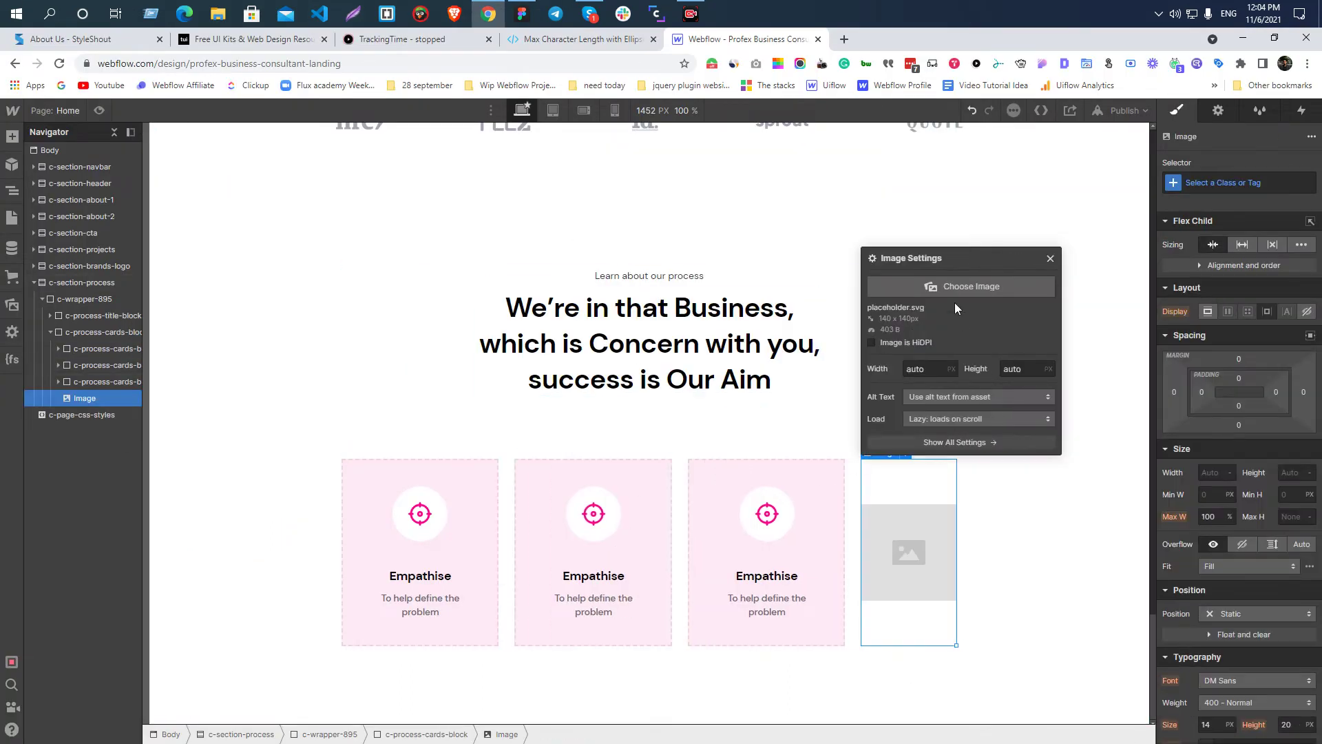
- Look up the divider's name in Figma and use the card-divider.svg asset as the new image in Webflow
left_click(949, 284)
left_click(109, 256)
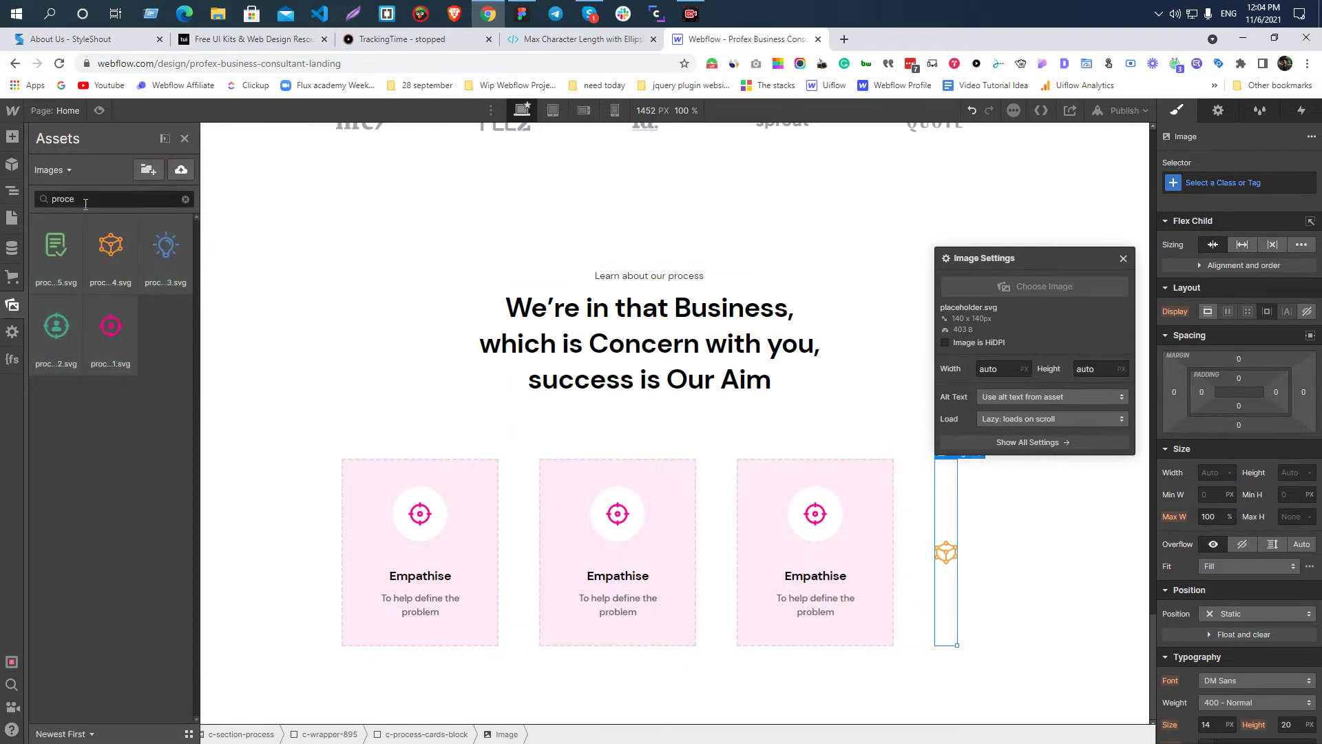
key("alt+Tab")
left_click(653, 472)
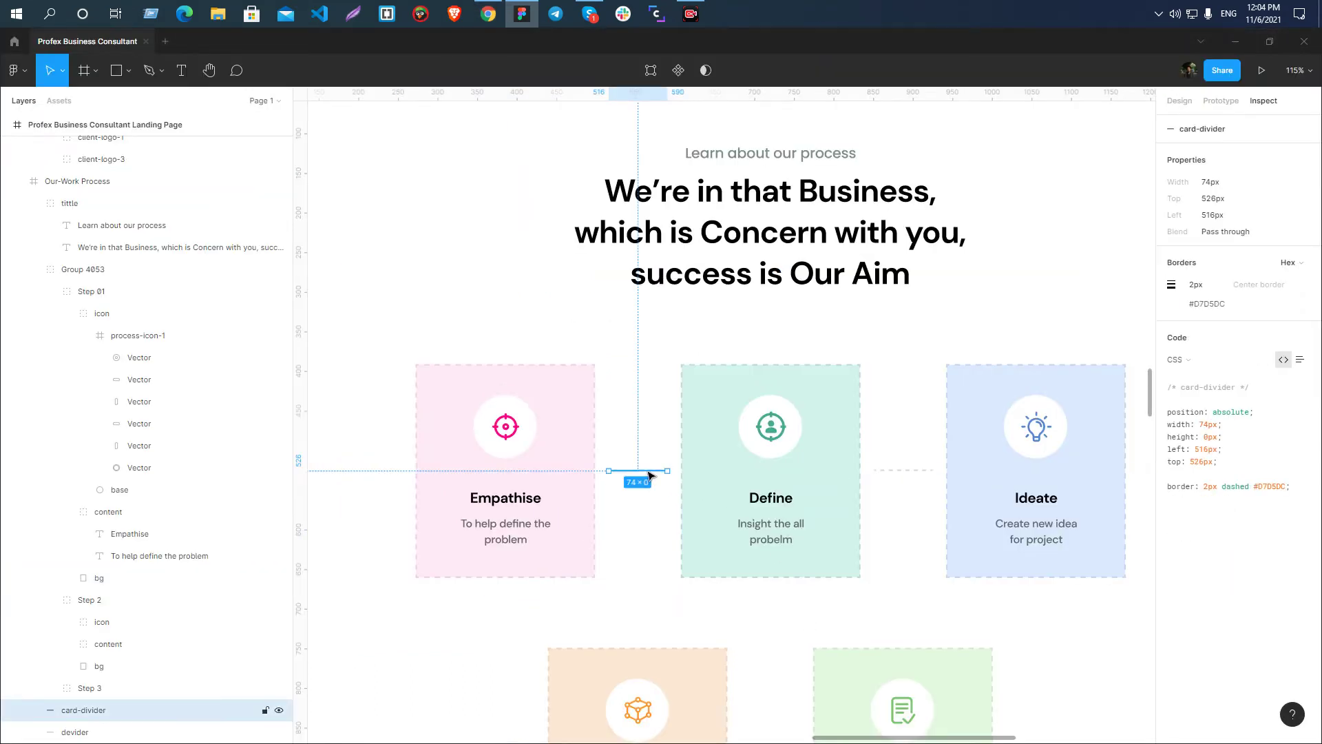
key("alt+Tab")
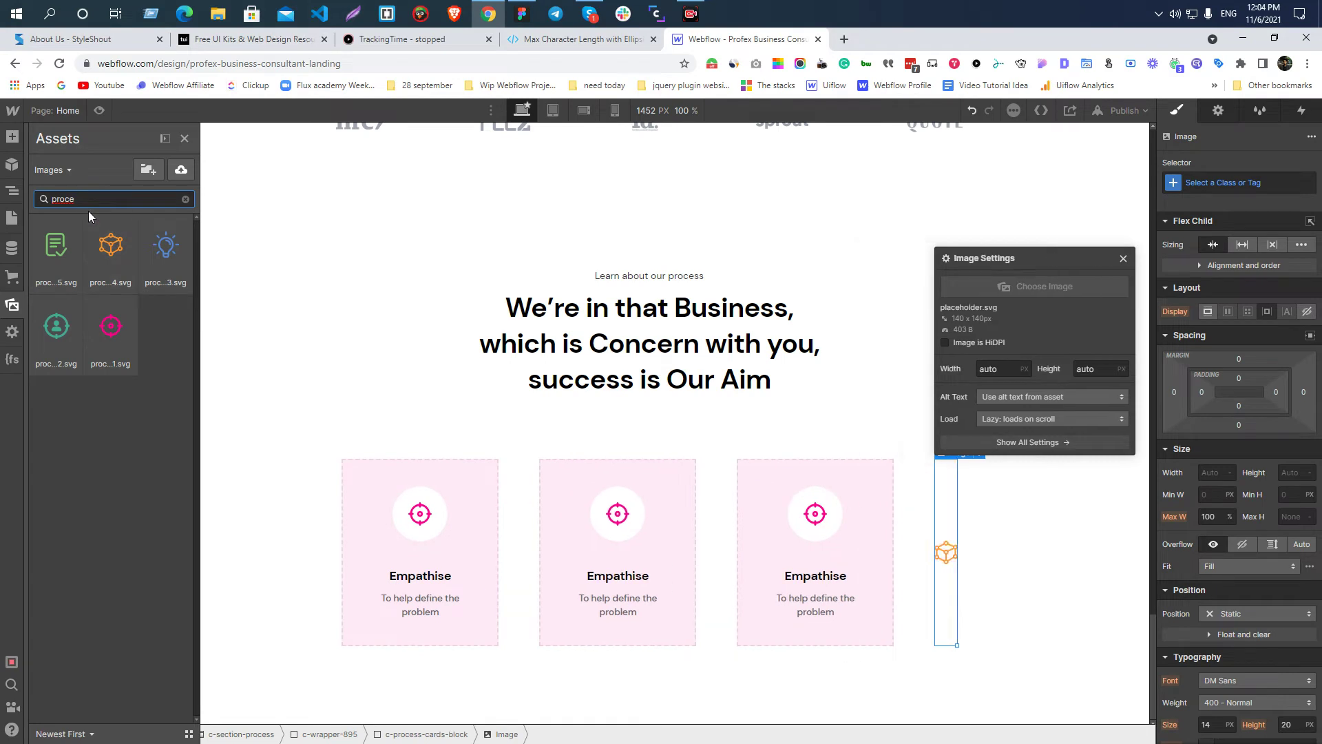
type("card")
left_click(93, 258)
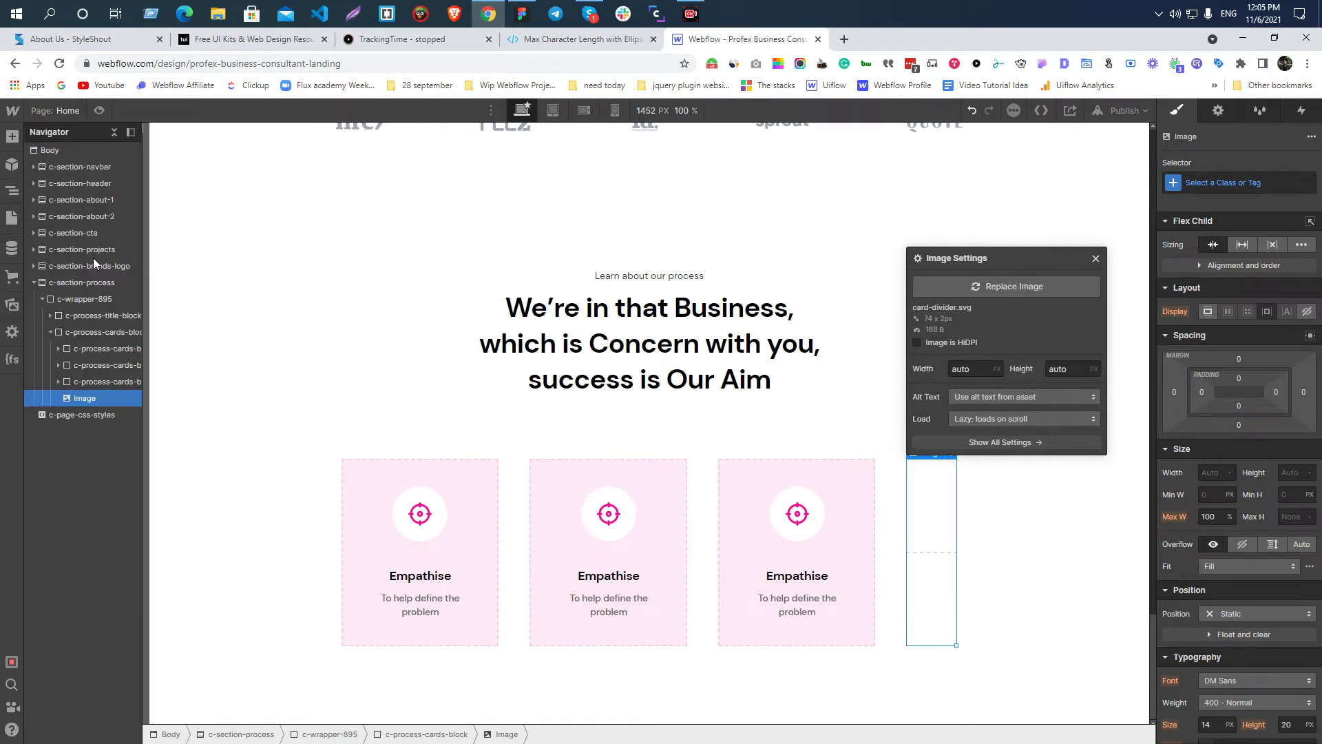
- Set the divider image's width to 74 px, as in the Figma design
key("alt+Tab")
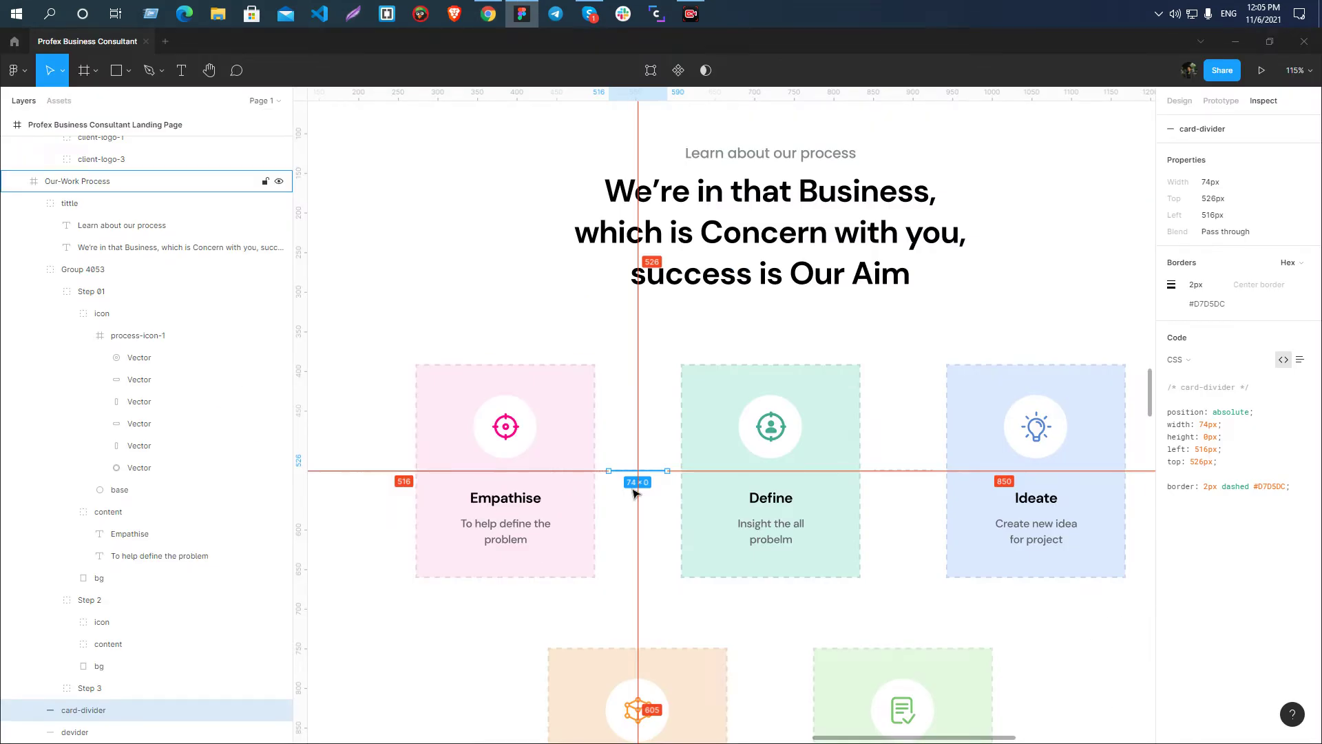
key("alt+Tab")
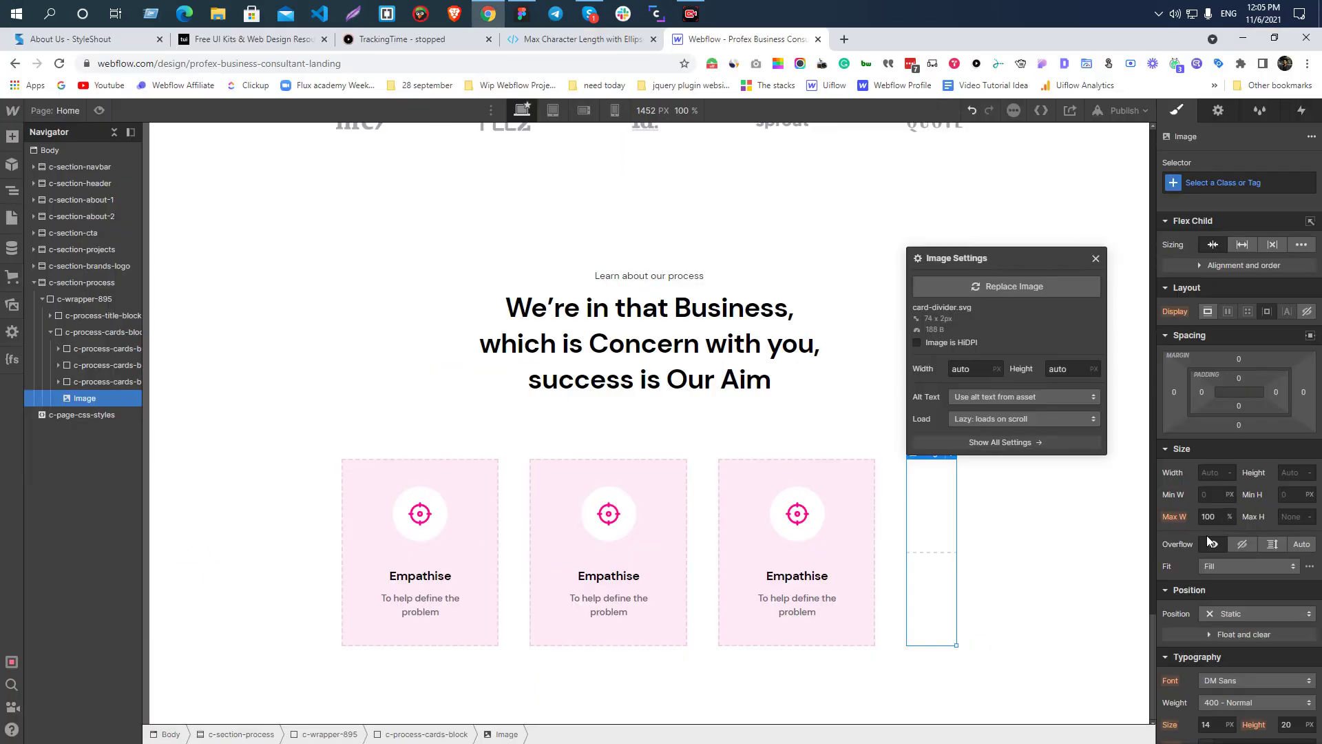
left_click(1210, 476)
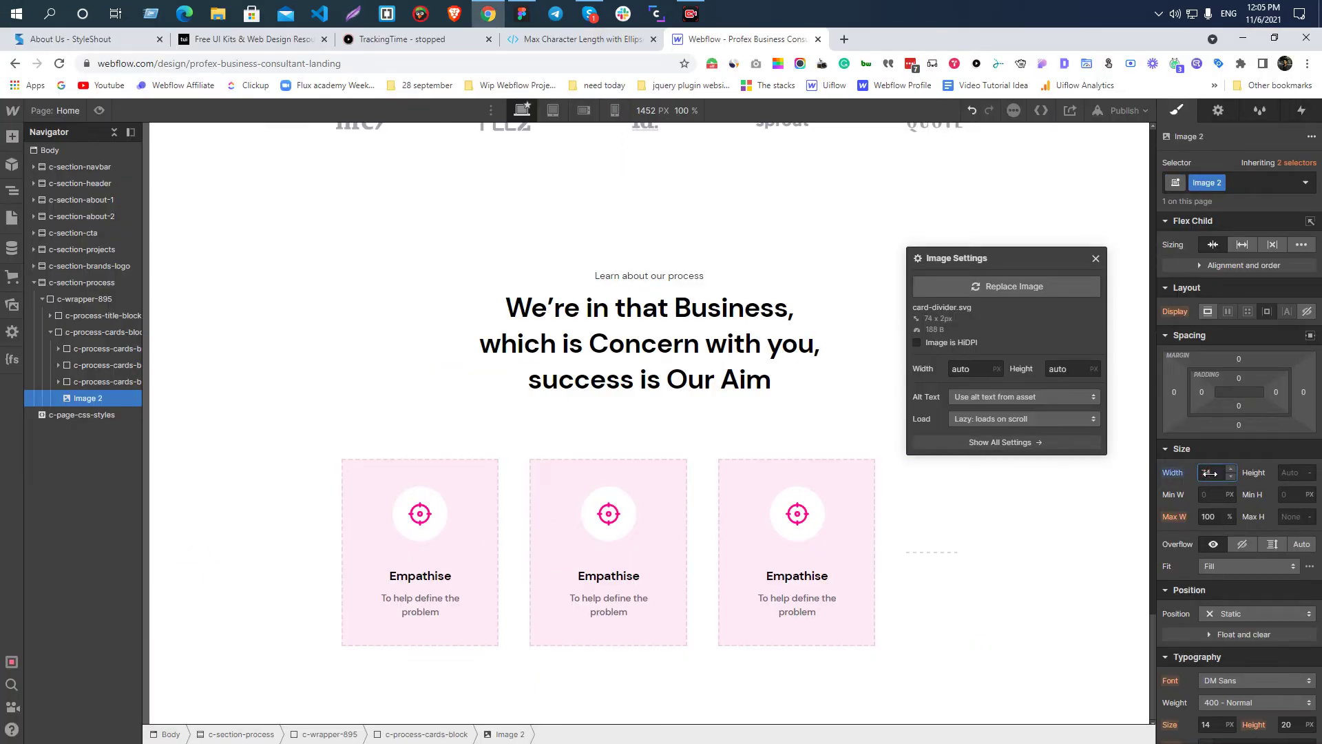
type("74")
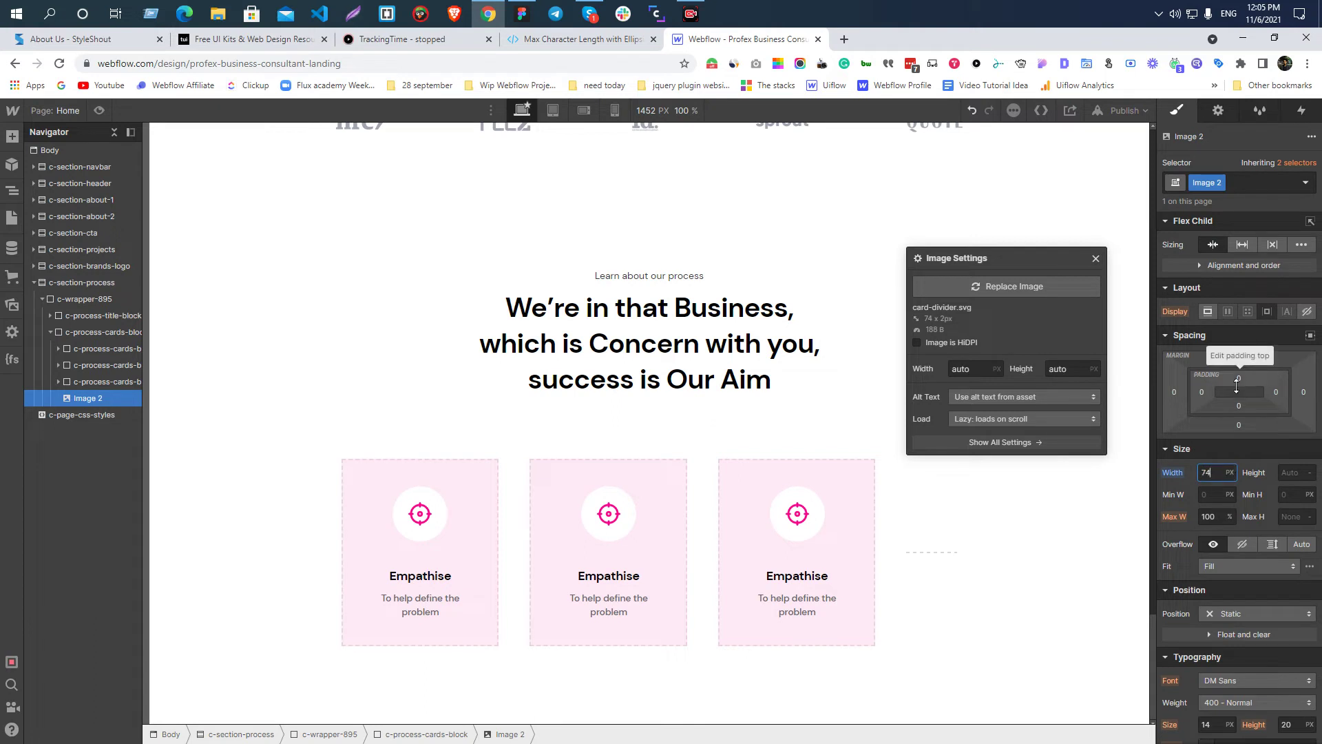
- Measure the divider's gaps to the Empathise and Define cards in Figma and close the image settings in Webflow
key("alt+Tab")
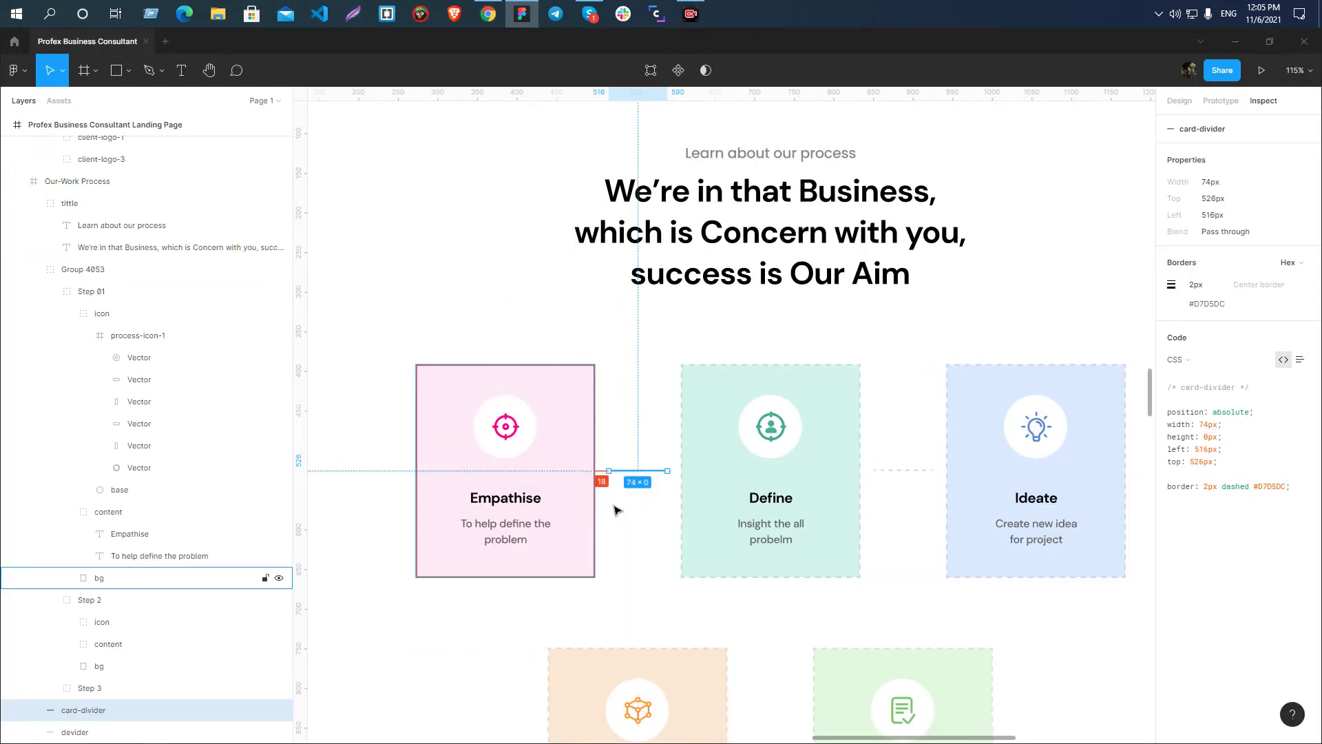
scroll(612, 506, "up", 3)
left_click(578, 424)
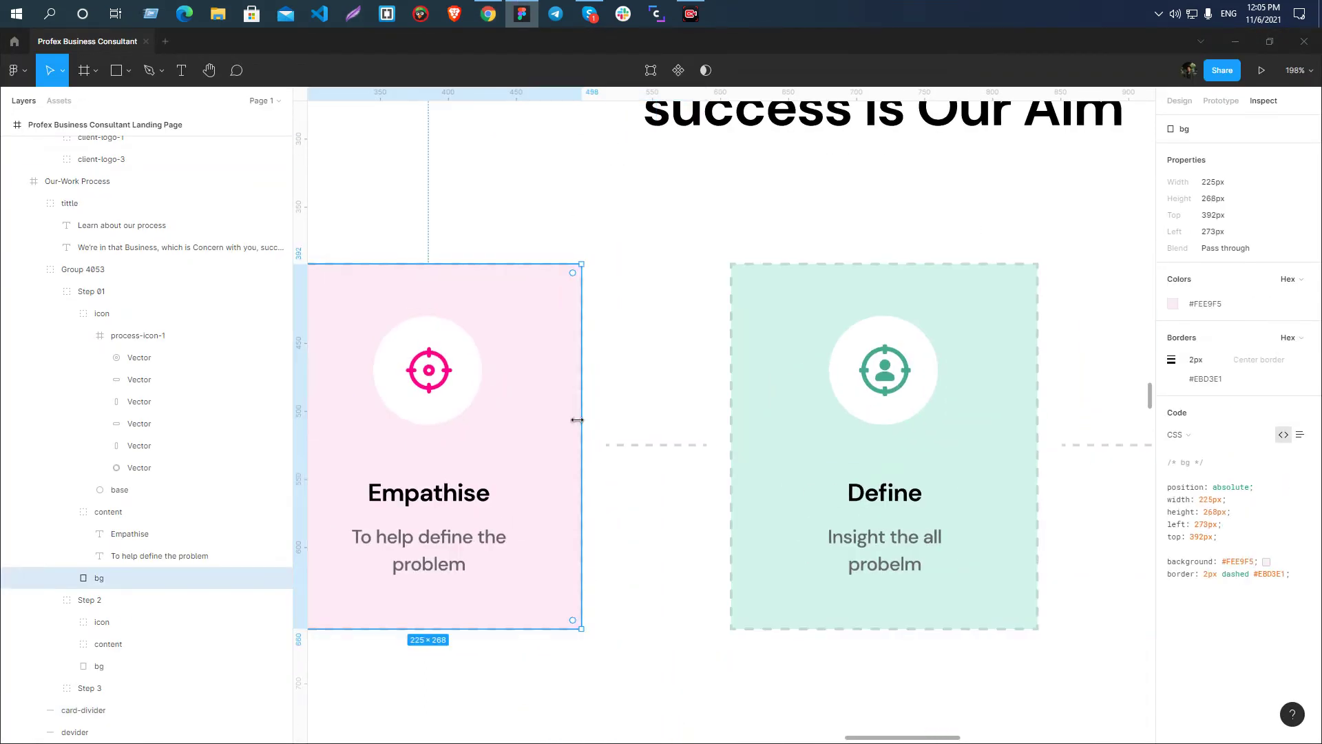
left_click(702, 447)
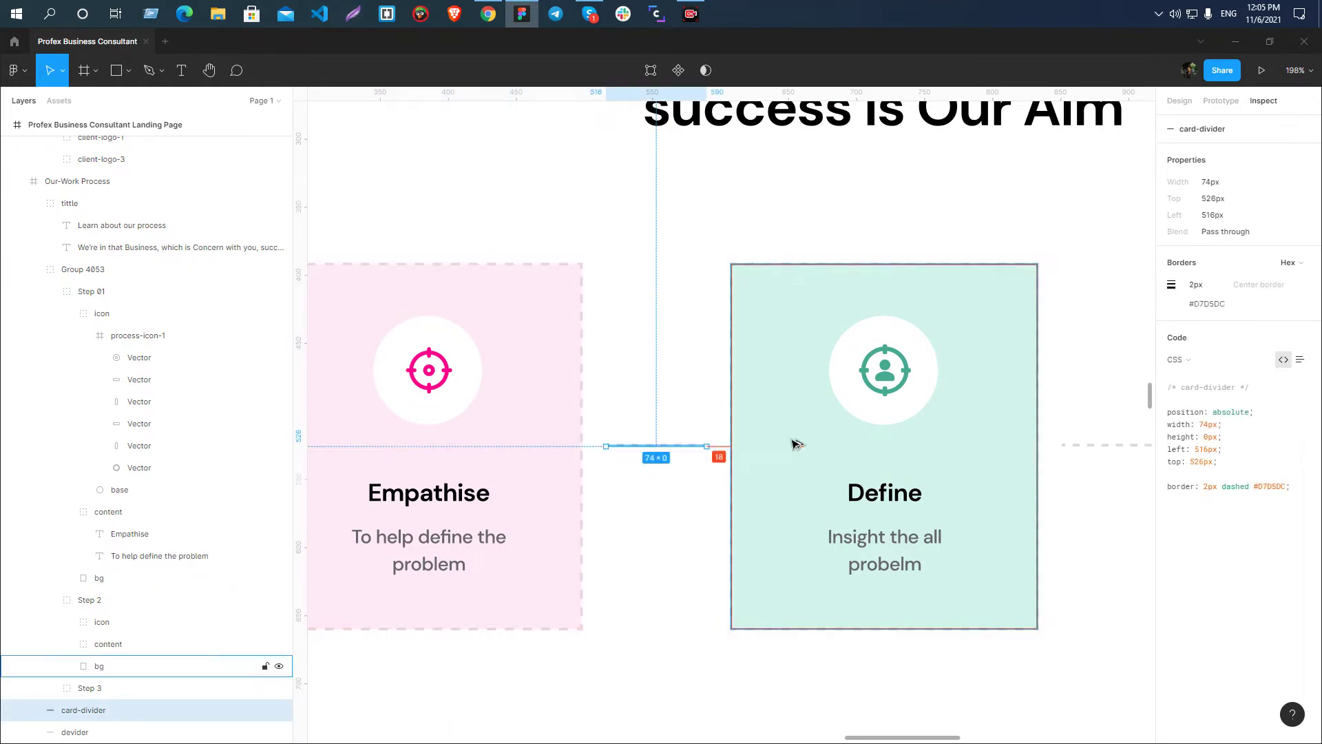
key("alt+Tab")
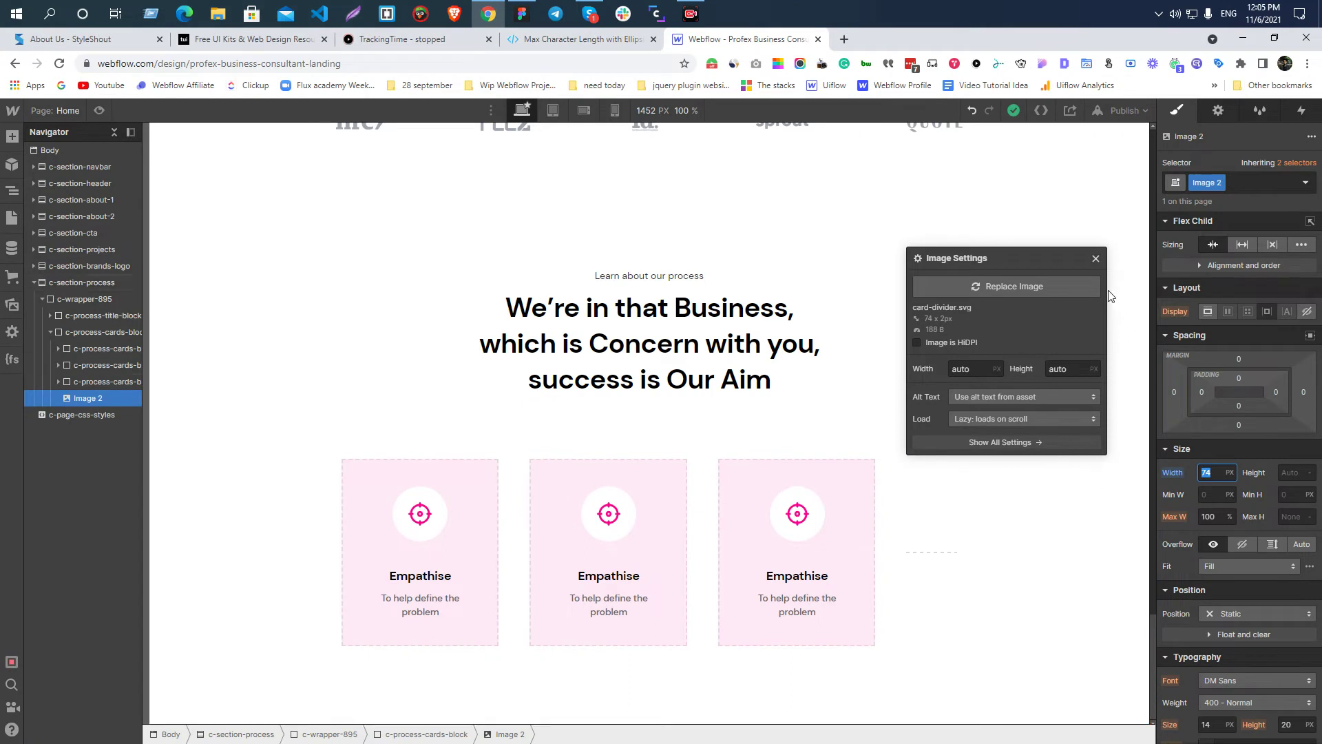
left_click(1096, 259)
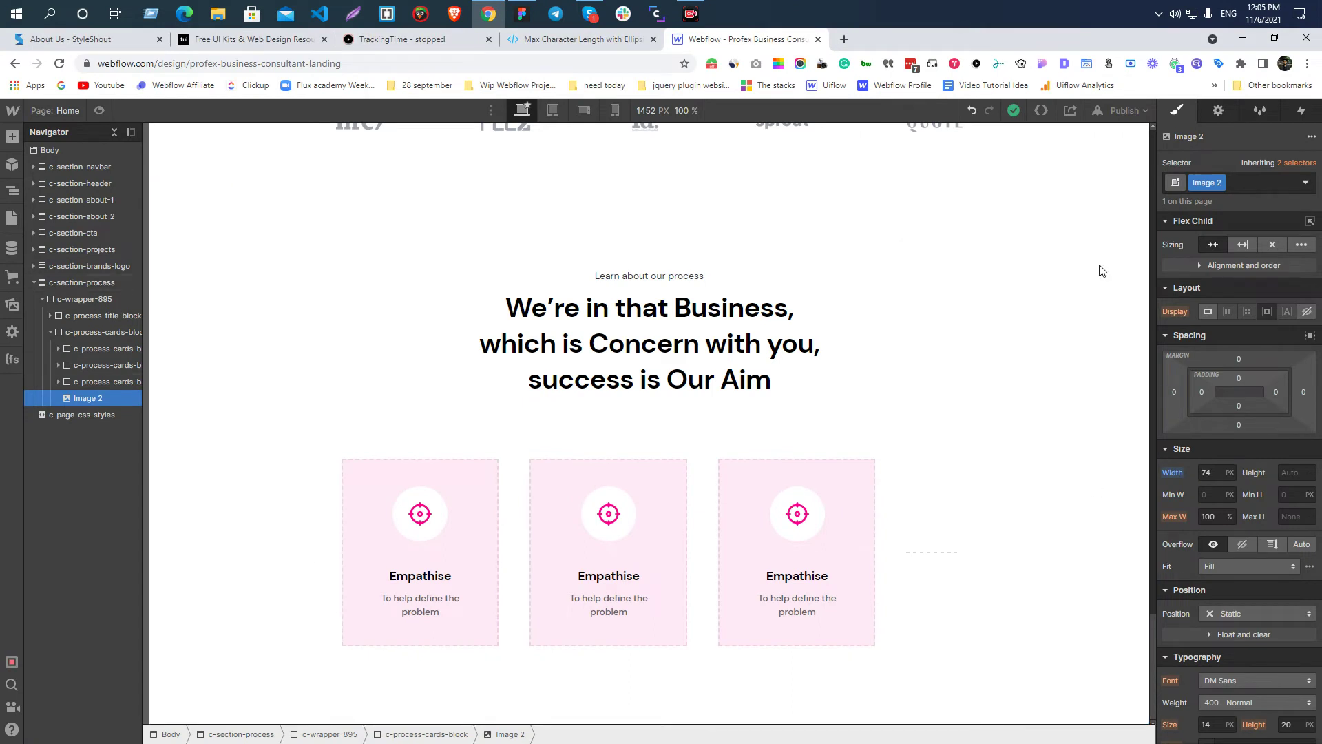
- Set the divider image's left and right margins to 18 px each
left_click(1174, 391)
type("18")
key("Return")
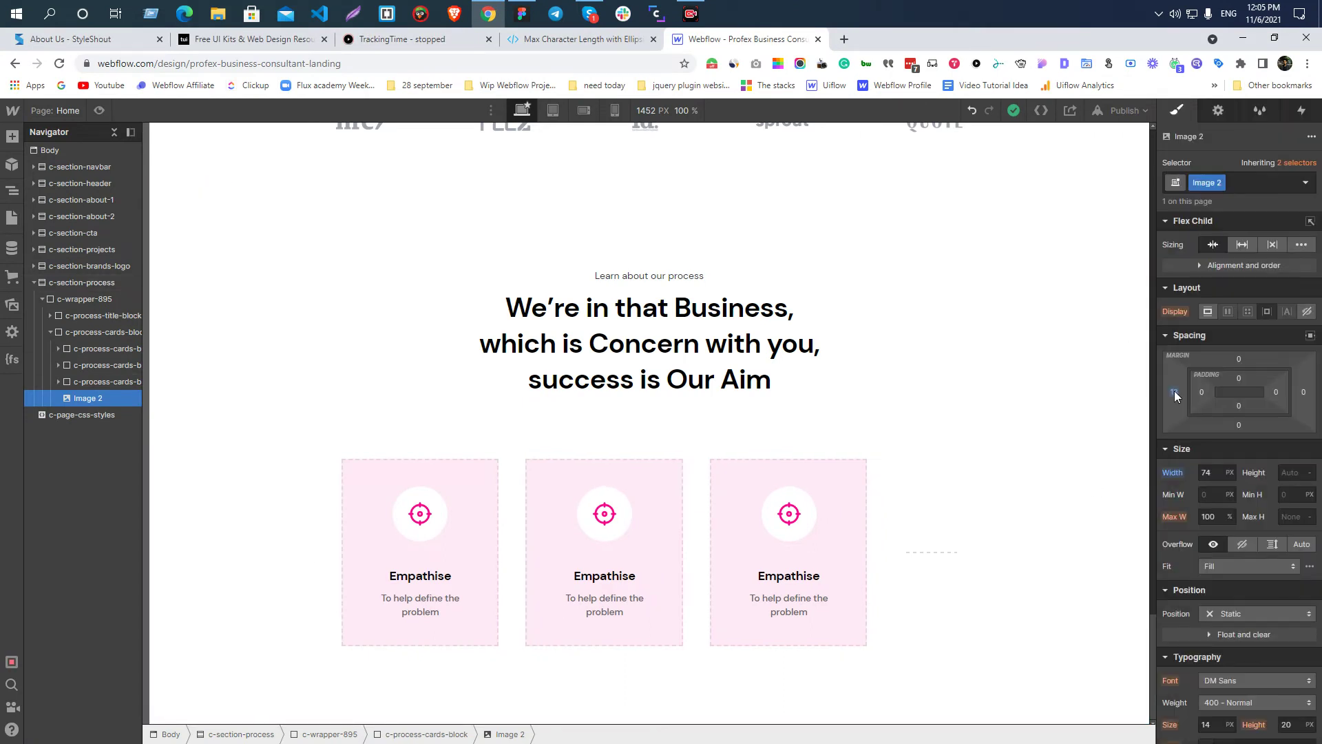
left_click(1303, 393)
type("18")
key("Return")
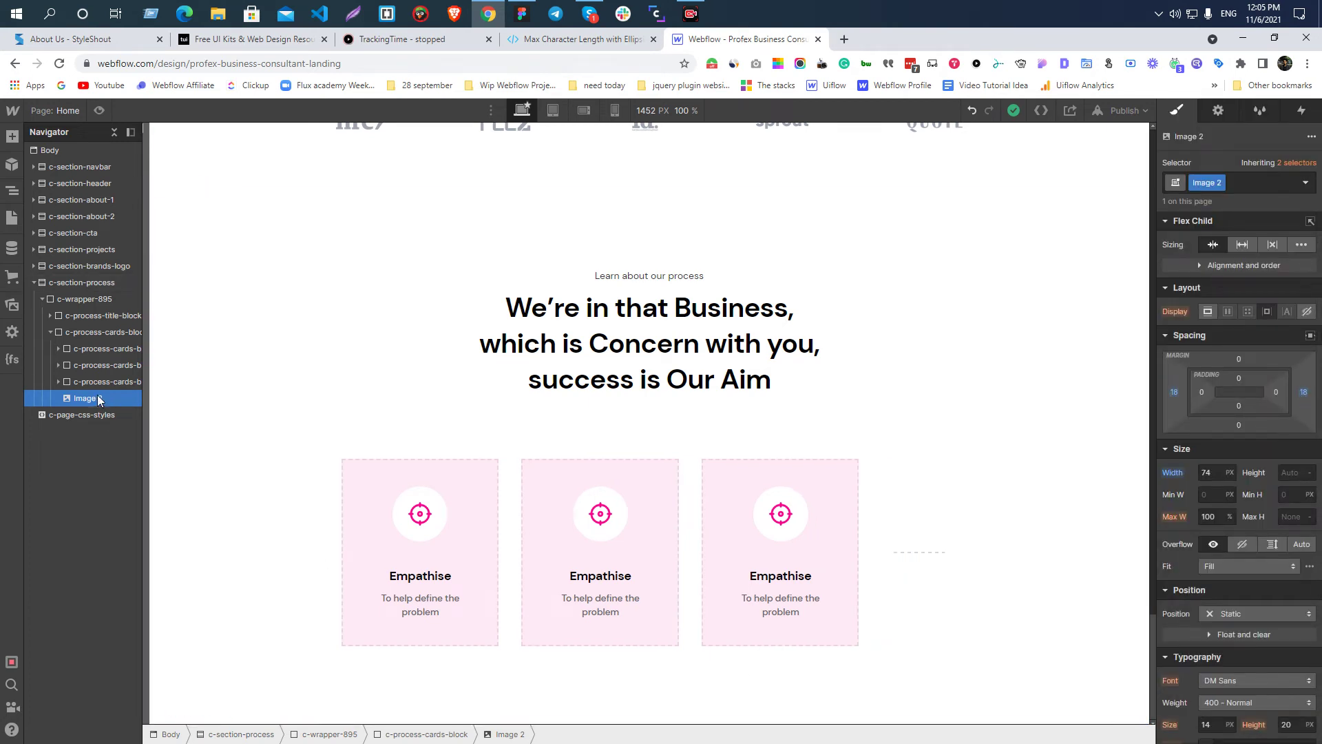
- Rename the divider image's class to c-card-divider
double_click(1207, 188)
type("c-card-divider")
key("Return")
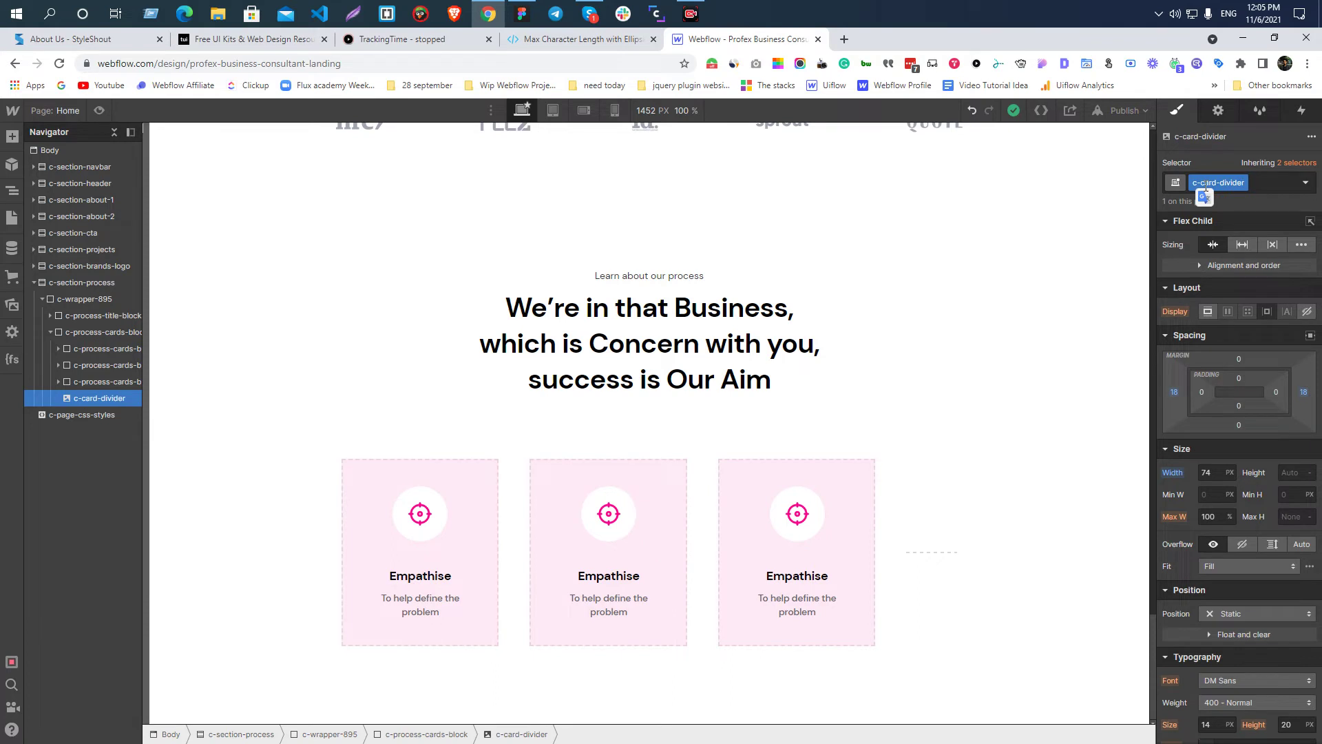
- Move c-card-divider between the first and second cards in c-process-cards-block
left_click_drag(77, 397, 86, 359)
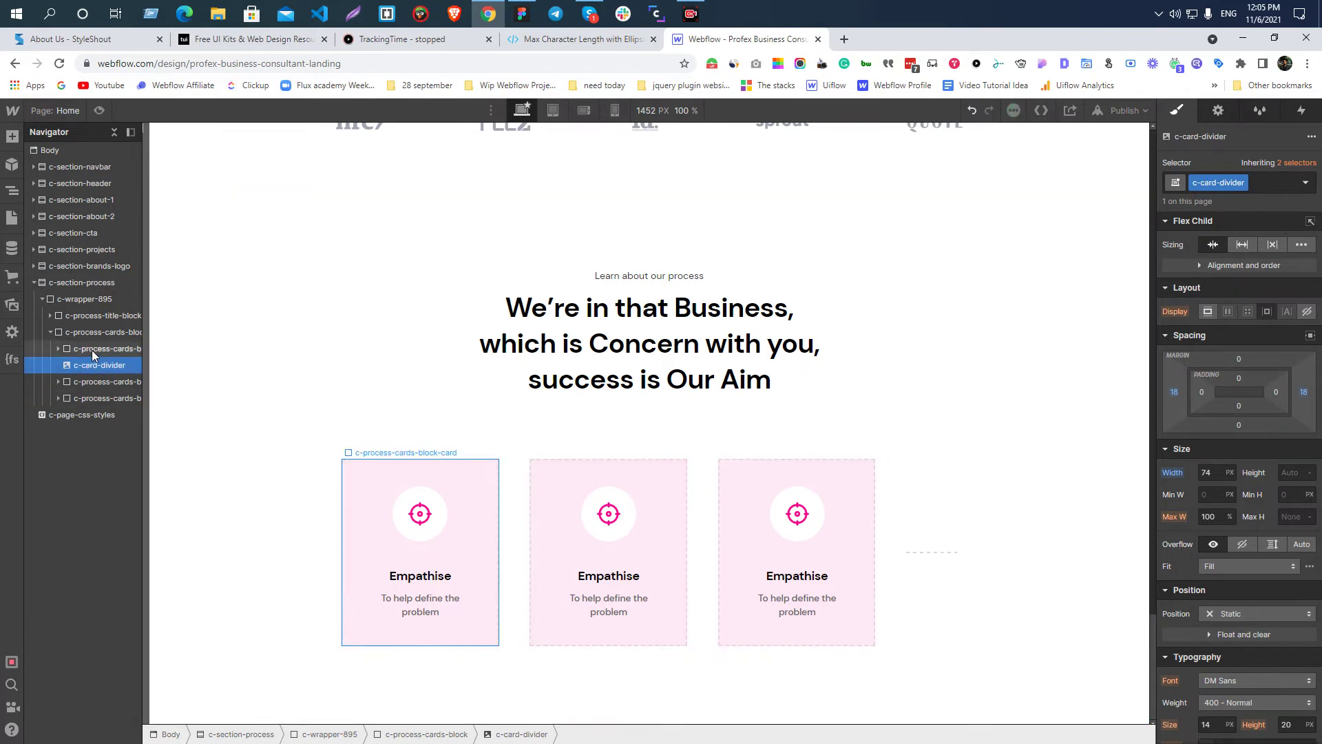
left_click(93, 348)
left_click(92, 364)
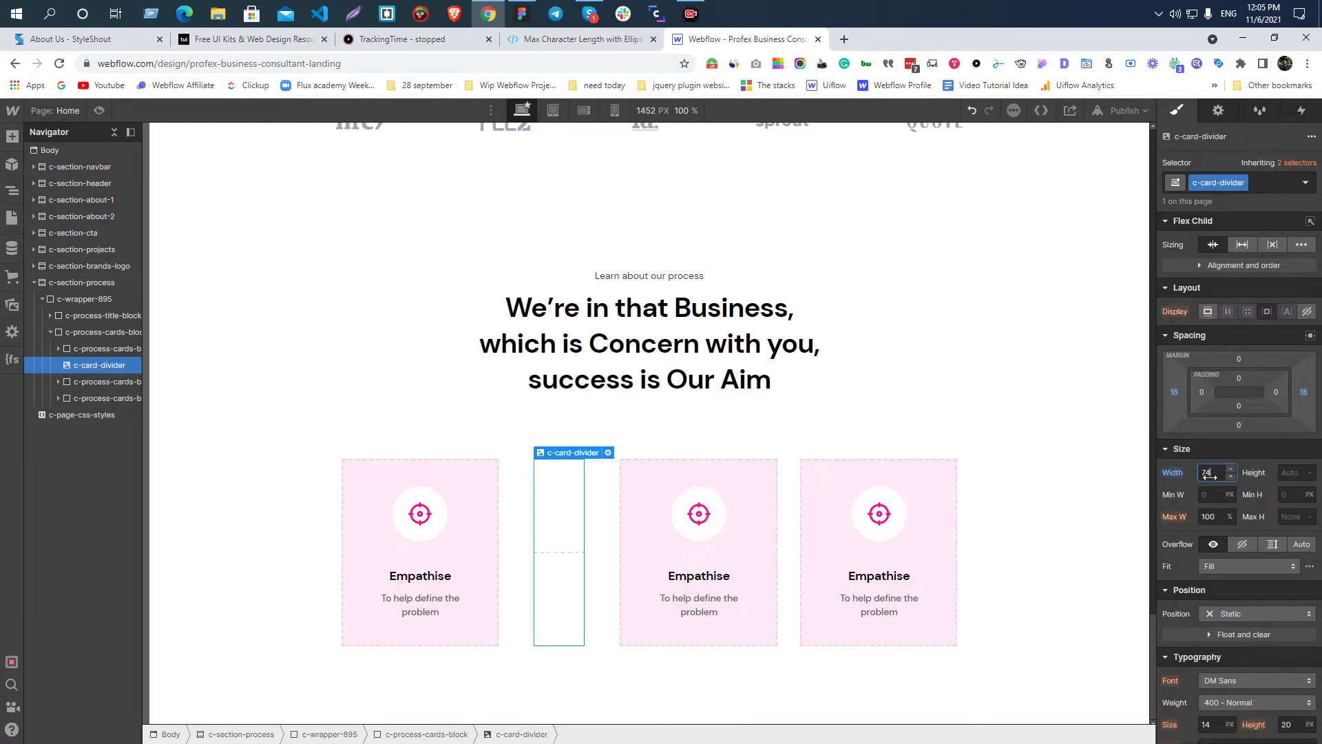
- Try the align options on c-process-cards-block and set its children to centre alignment
left_click(513, 519)
left_click(543, 547)
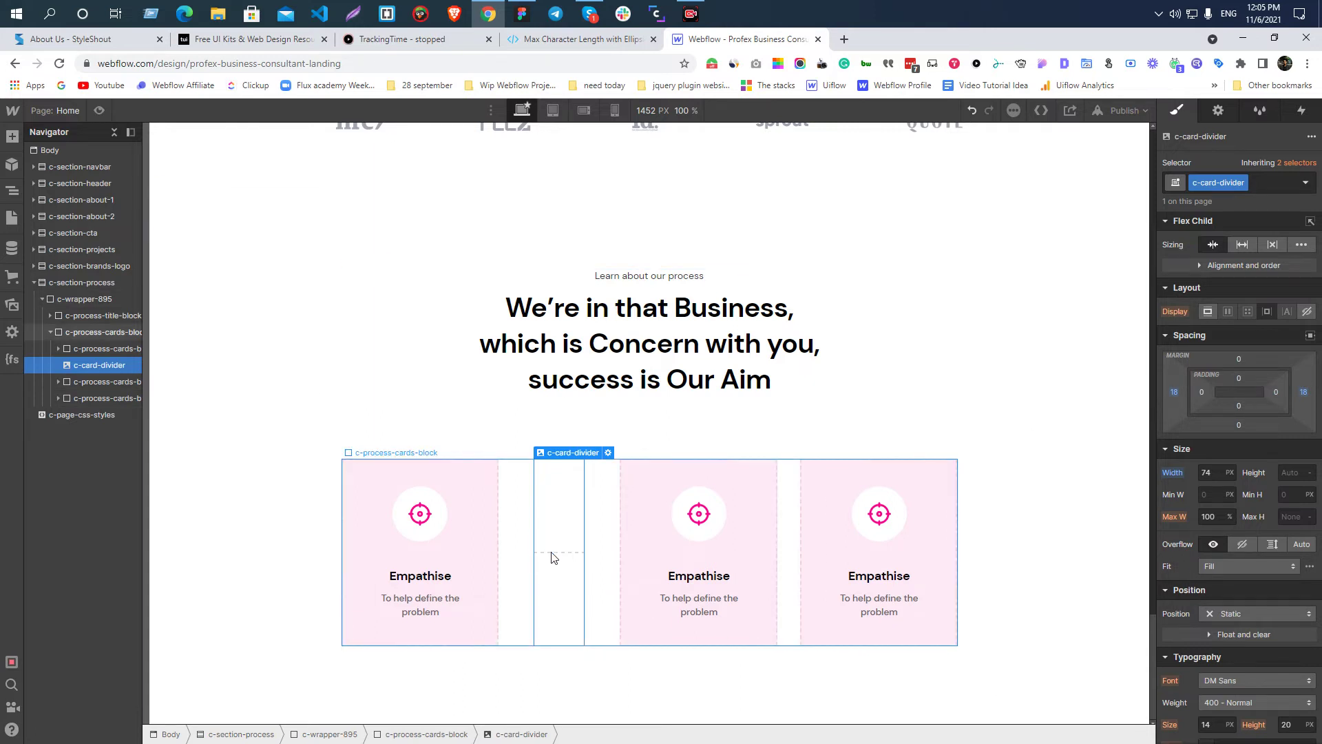
left_click(522, 551)
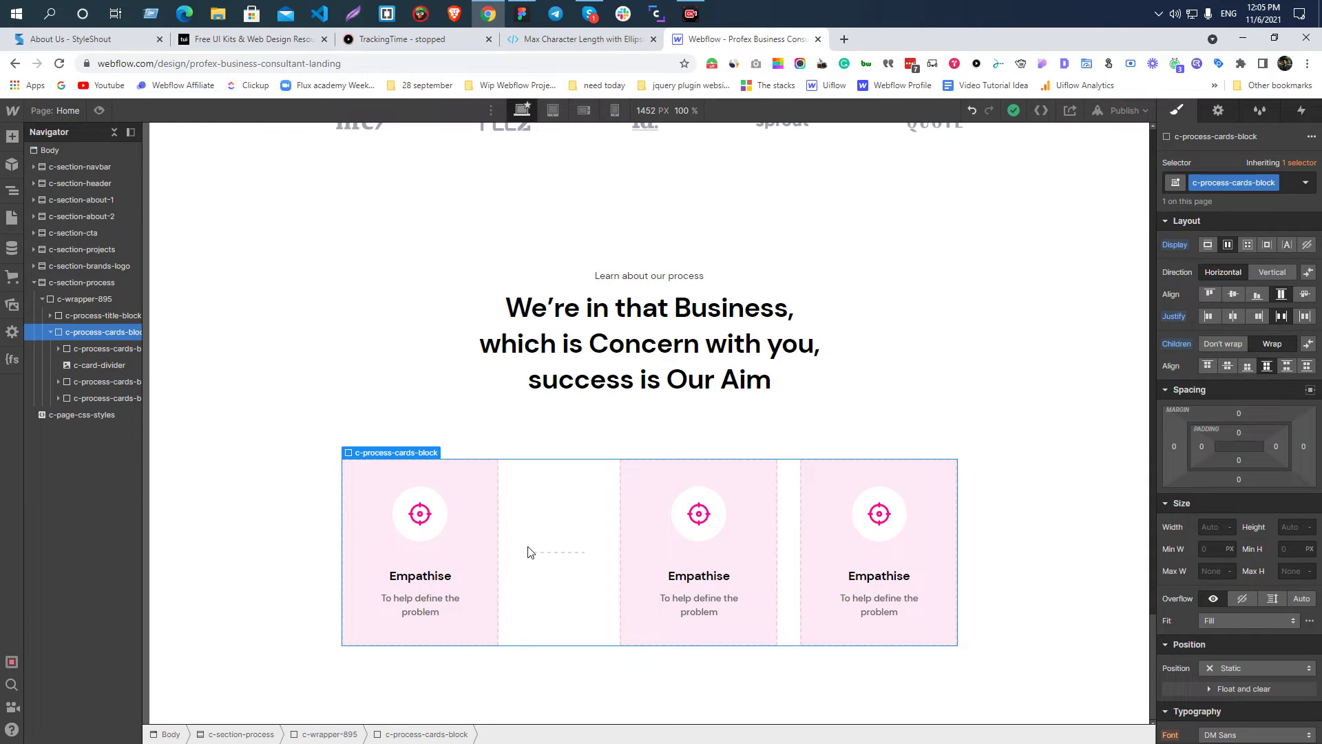
left_click(1236, 295)
left_click(550, 386)
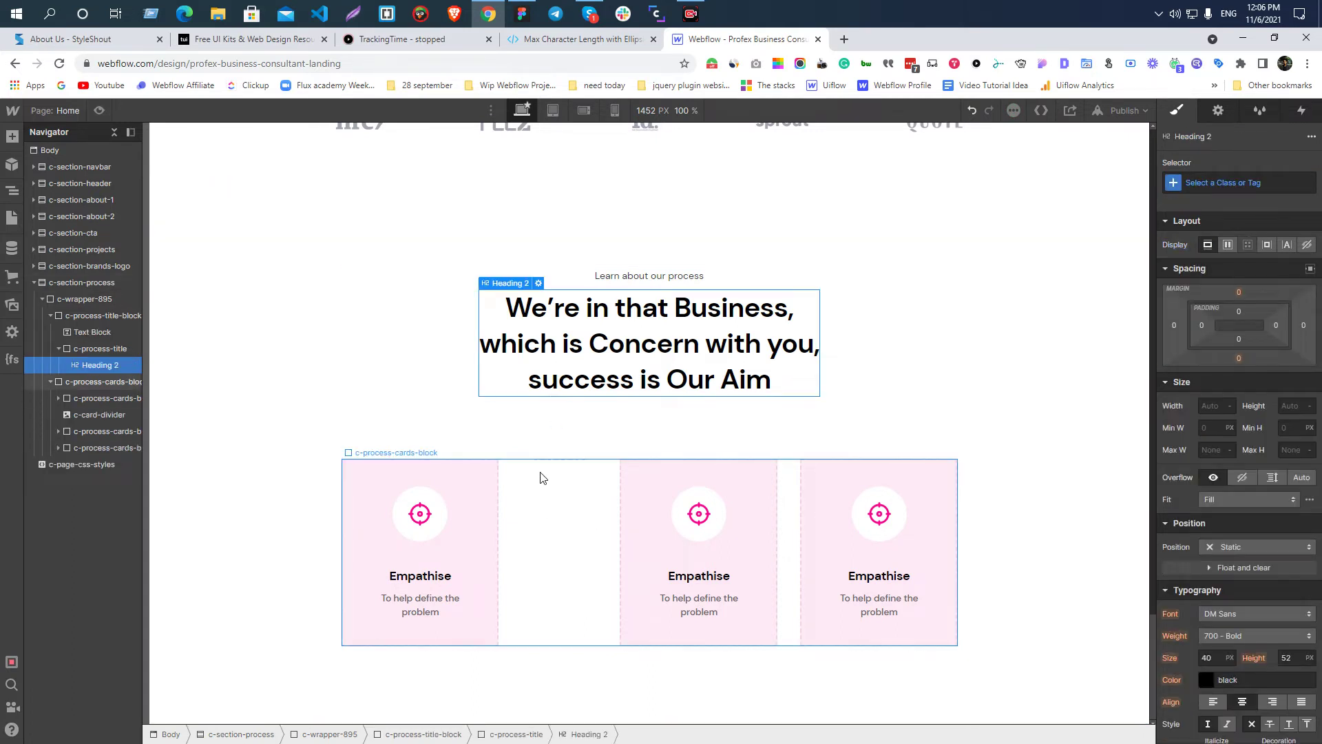
left_click(542, 478)
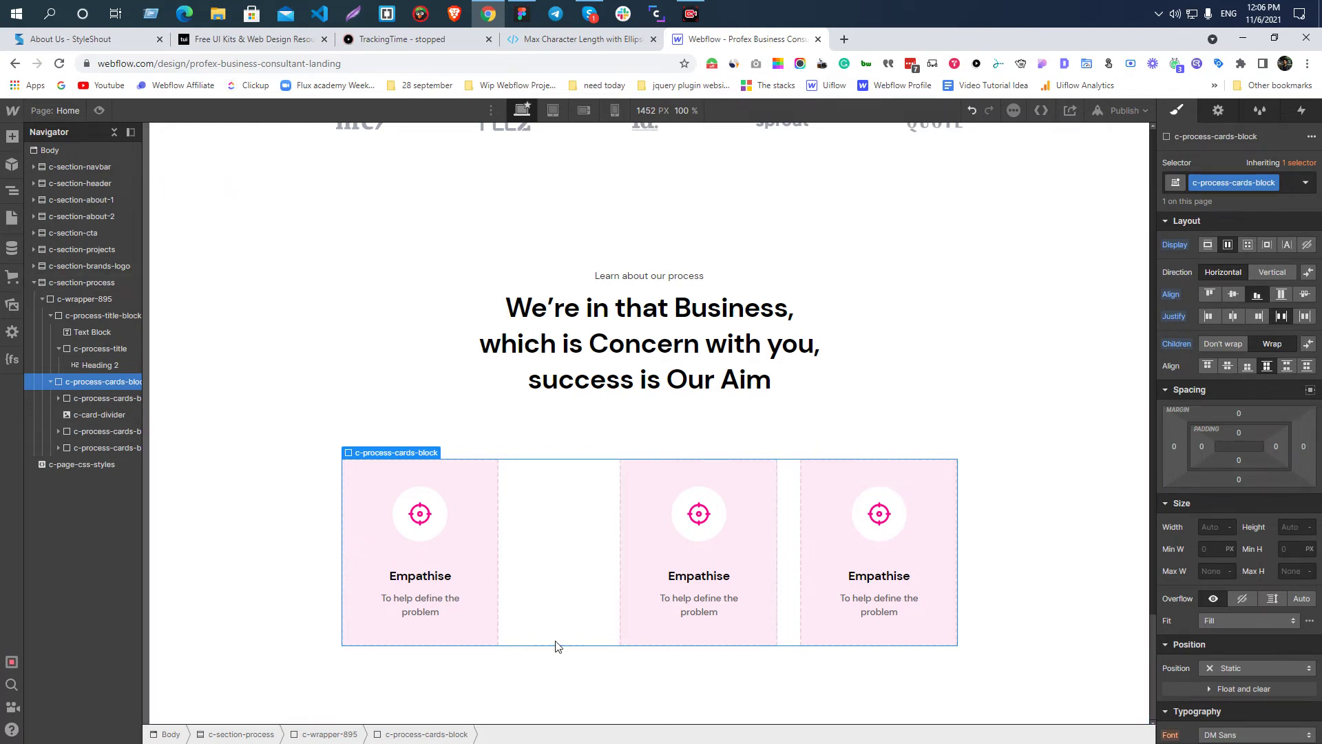
left_click(1230, 295)
left_click(1283, 300)
left_click(1230, 294)
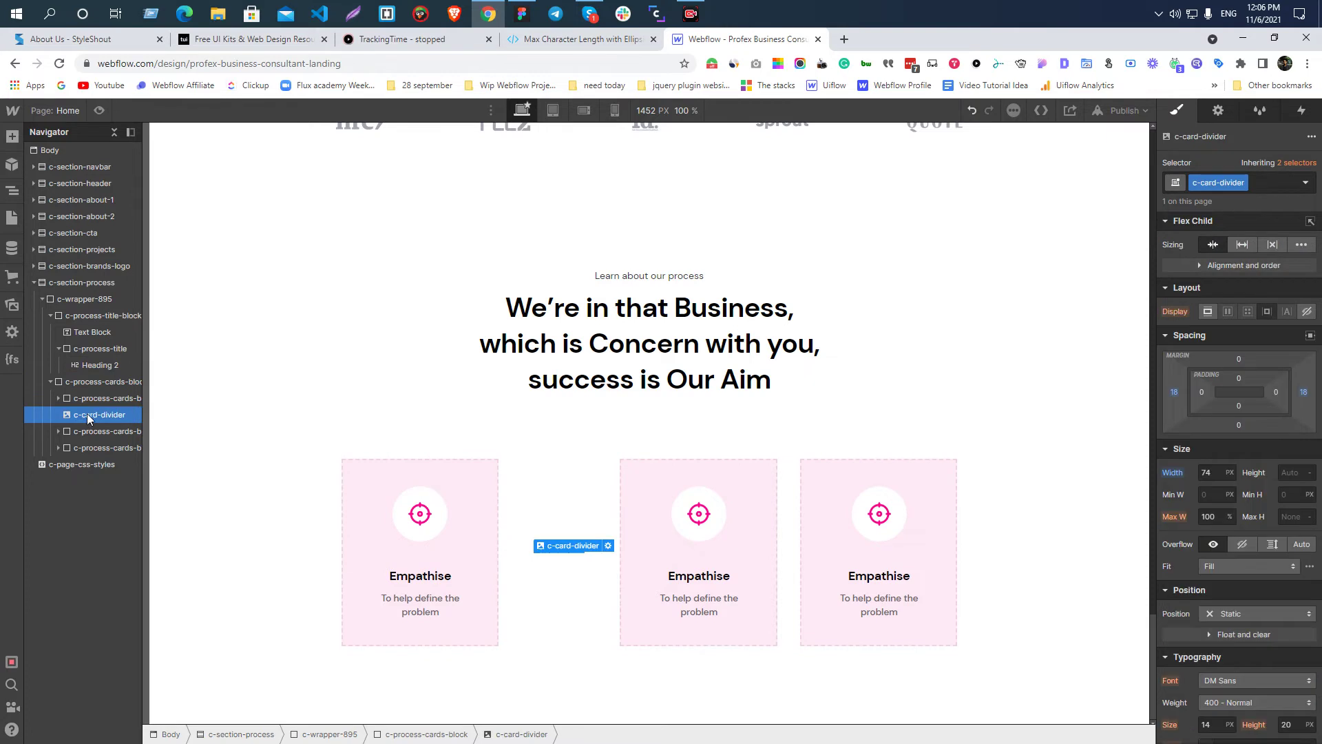
- Duplicate c-card-divider and place the copy between the second and third cards
left_click(563, 556)
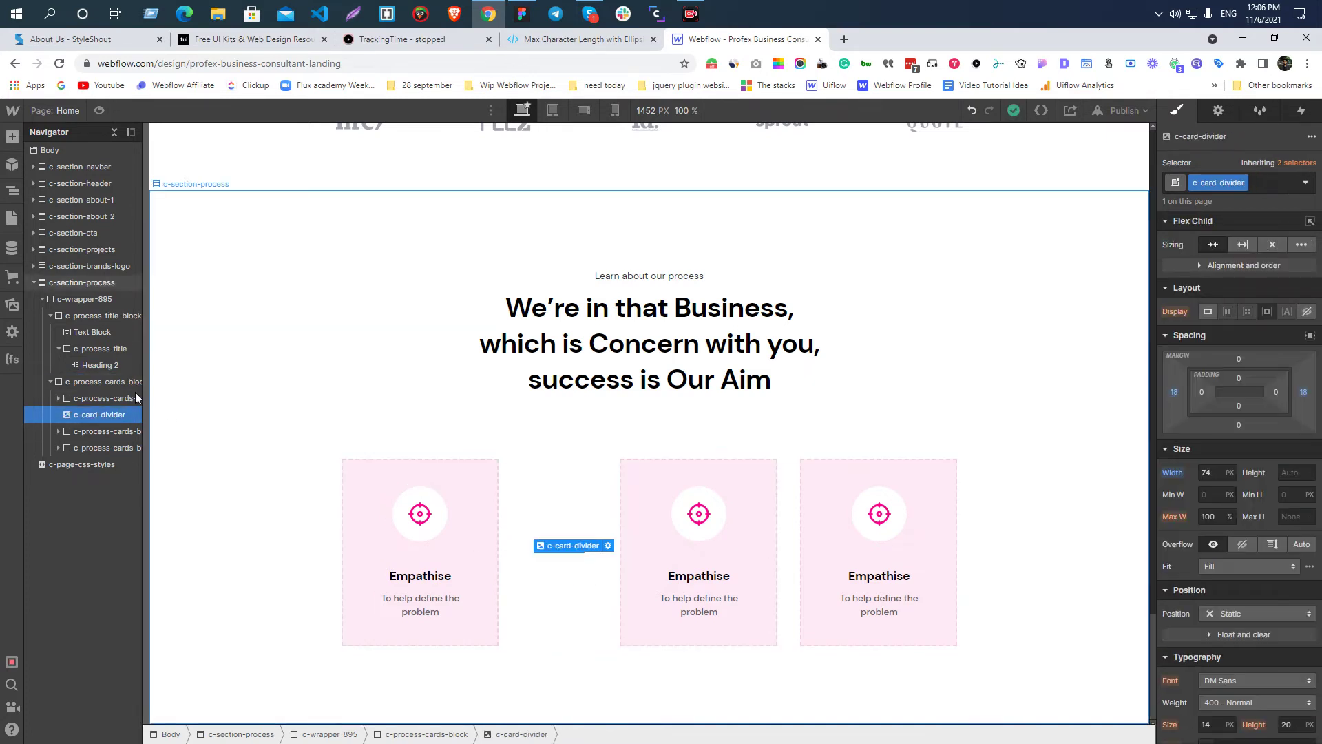
key("ctrl+d")
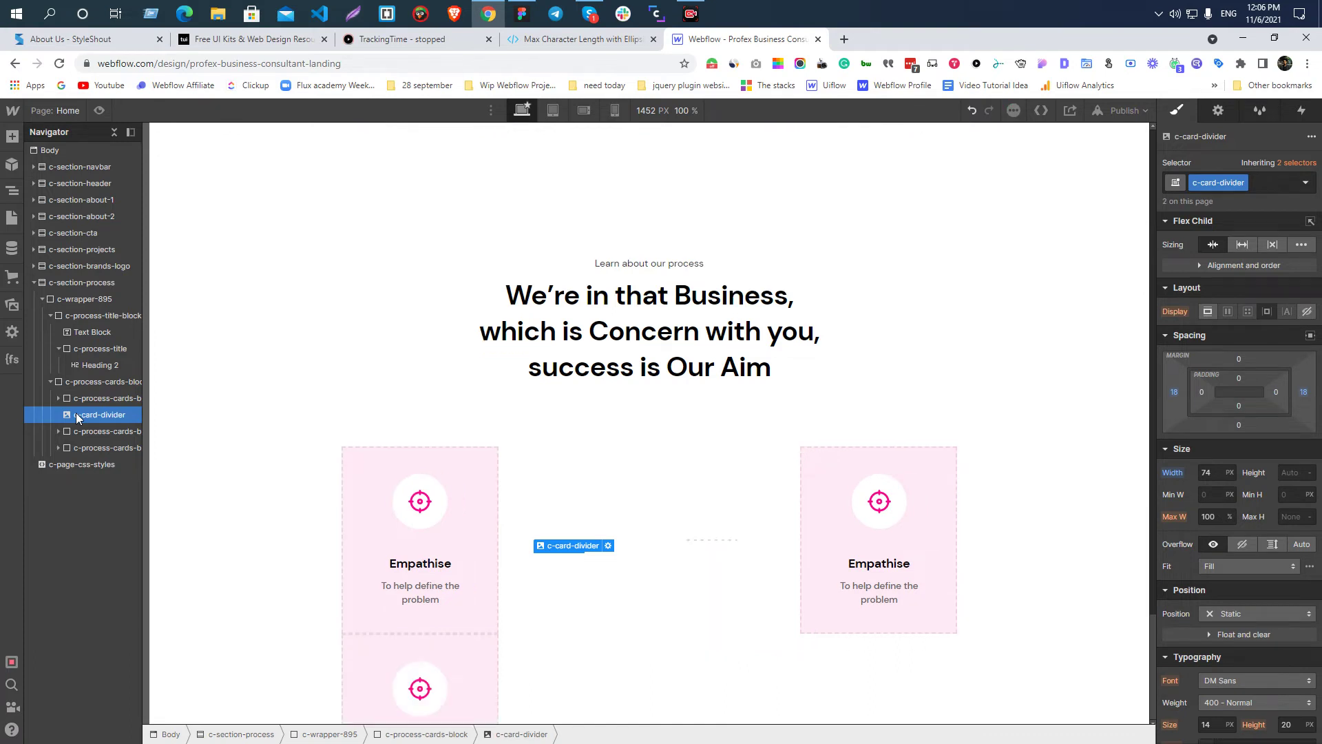
left_click_drag(89, 435, 89, 451)
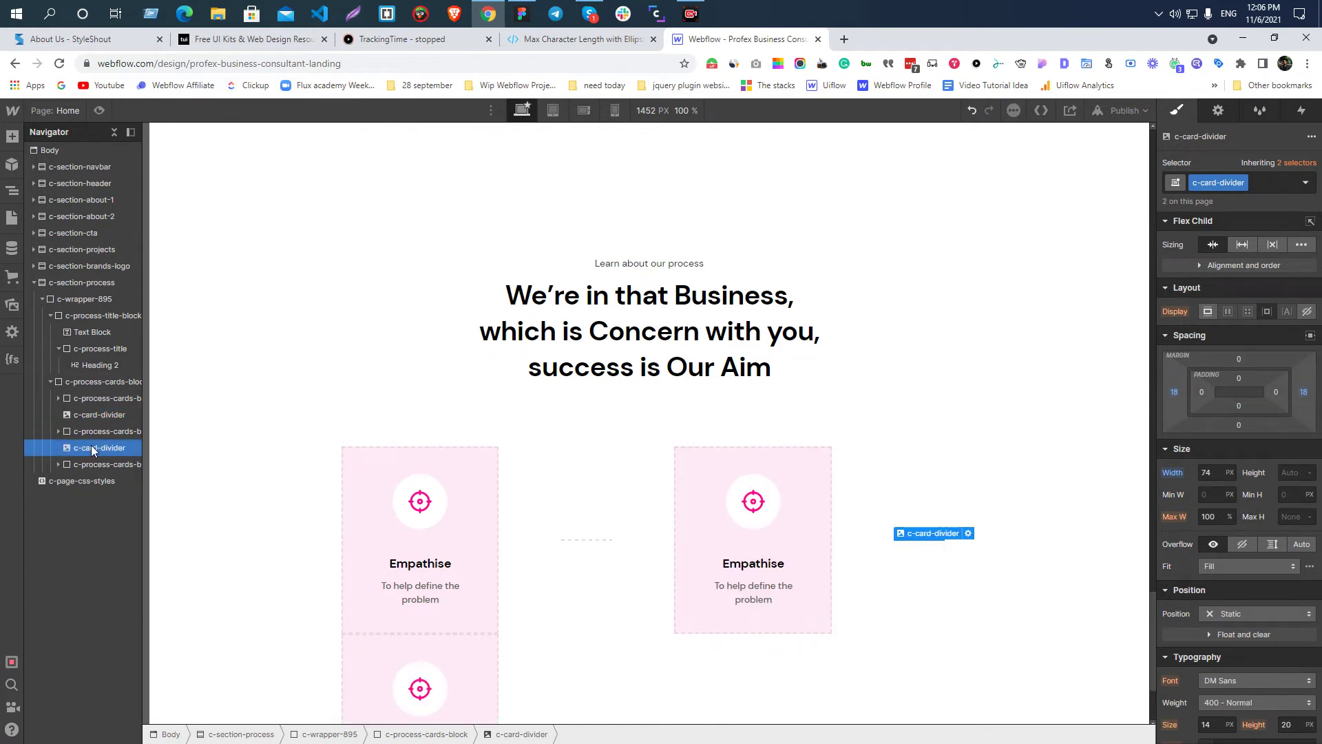
- Compare the layout of c-process-cards-block with the work process cards in the Figma design
left_click(890, 598)
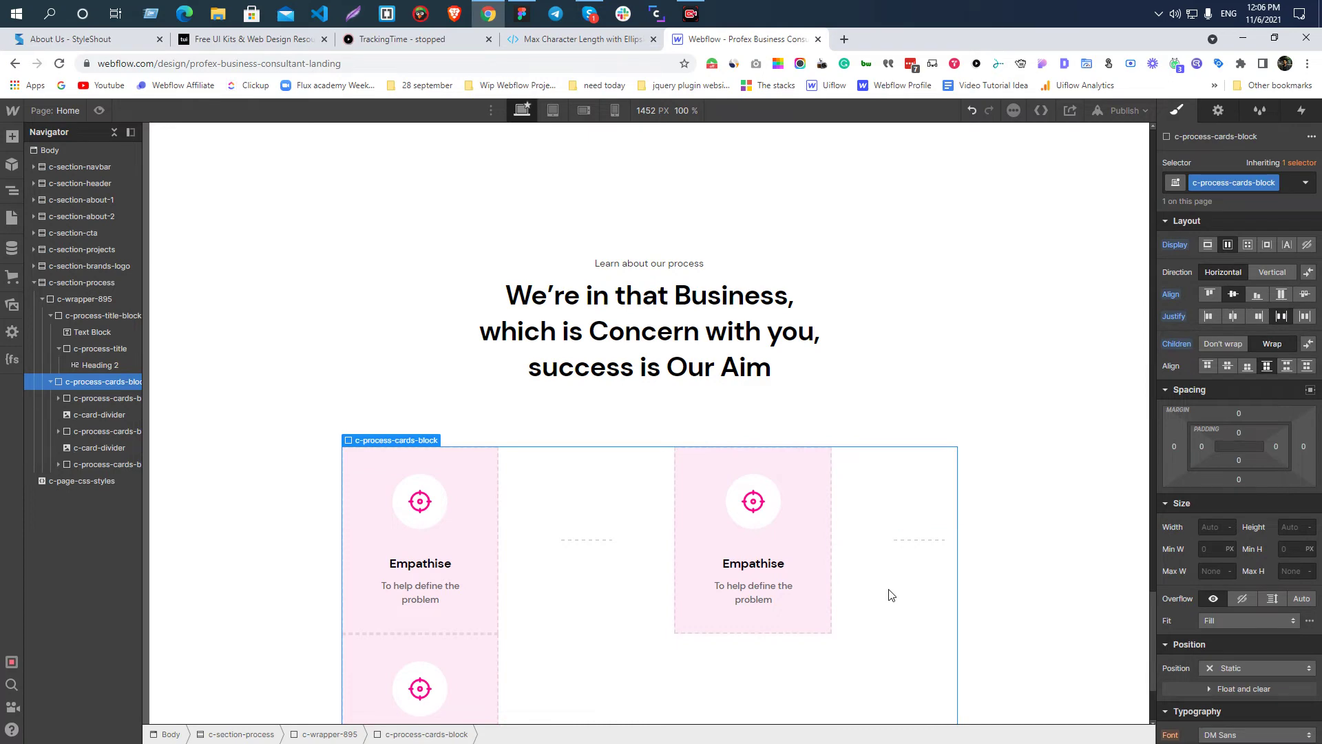
key("alt+Tab")
scroll(713, 294, "down", 3)
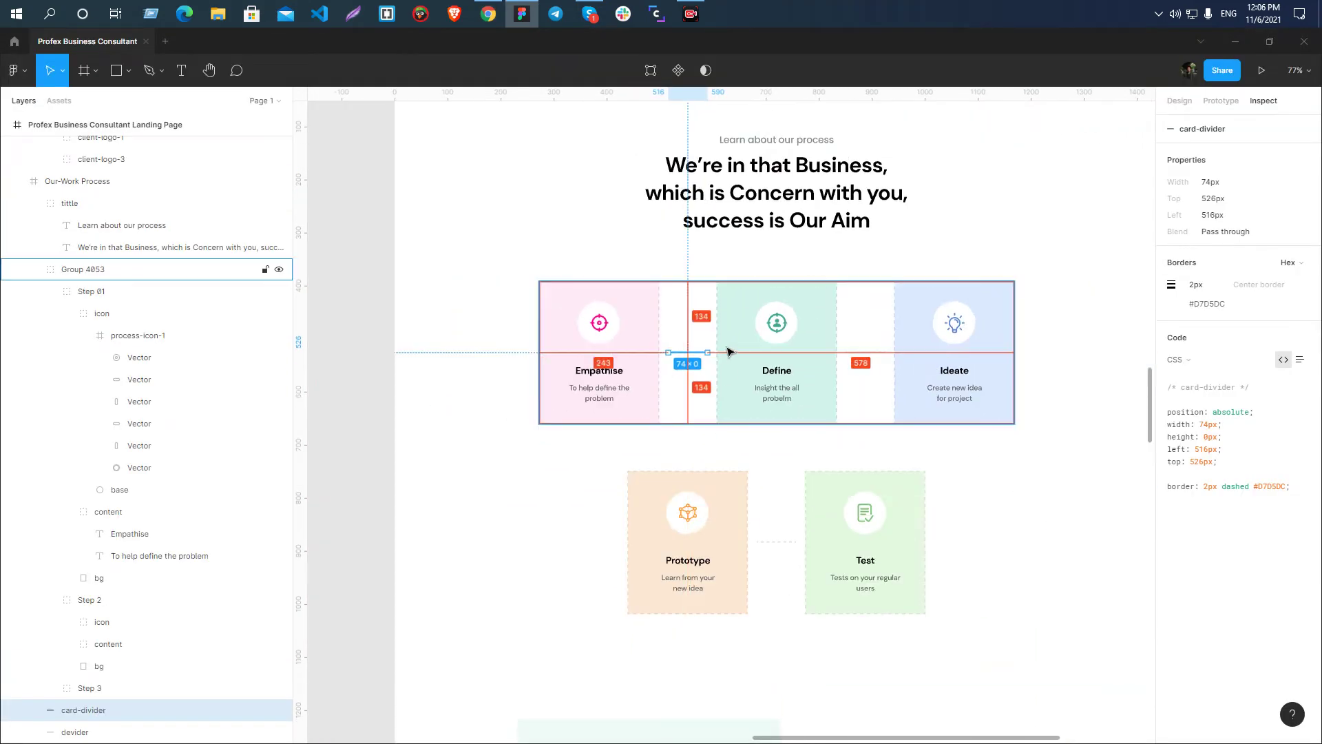
key("alt+Tab")
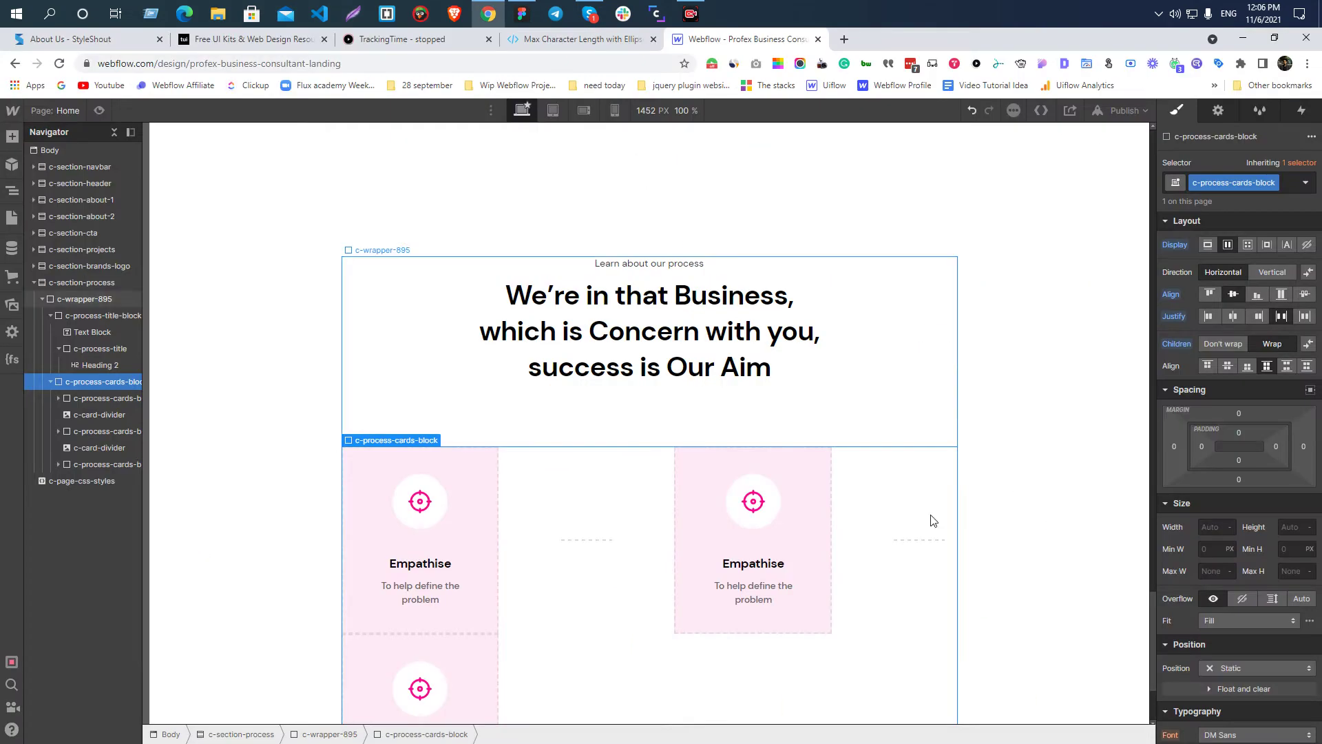
- Set the display of the c-card-divider class to block
left_click(681, 581)
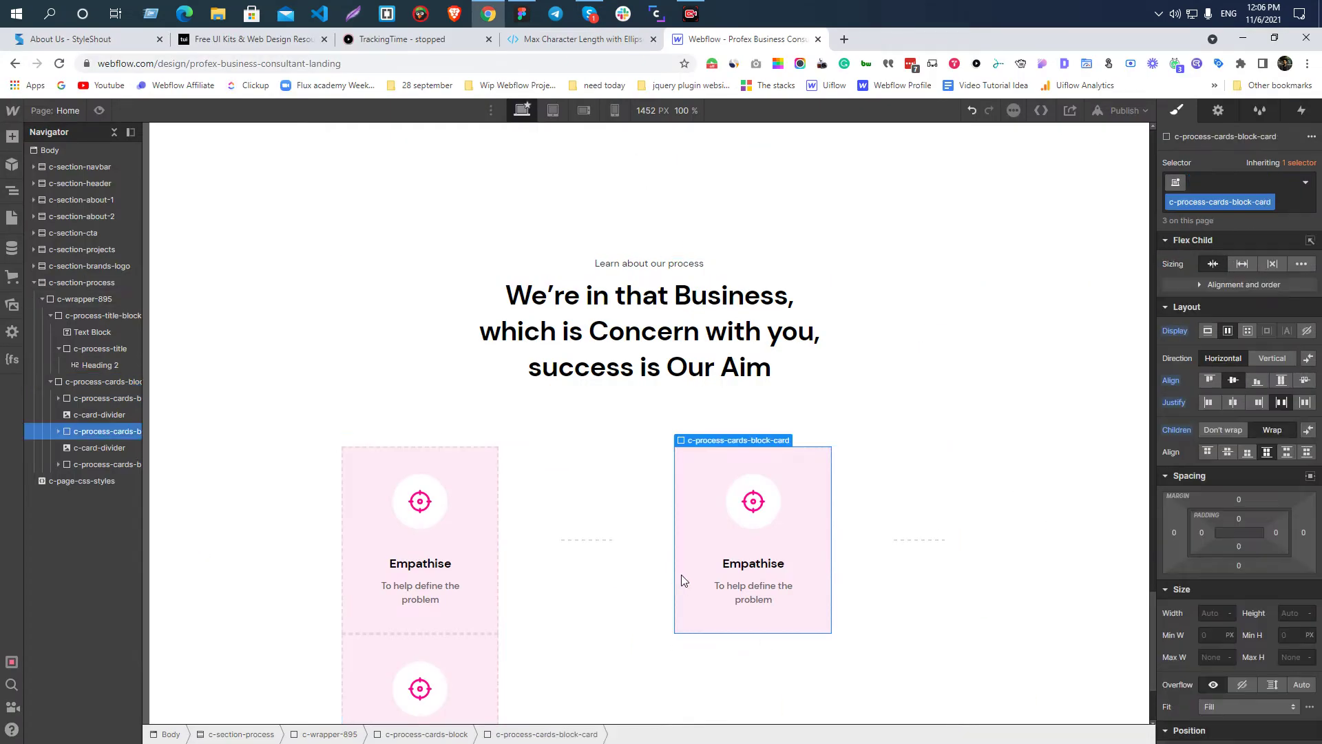
left_click(911, 542)
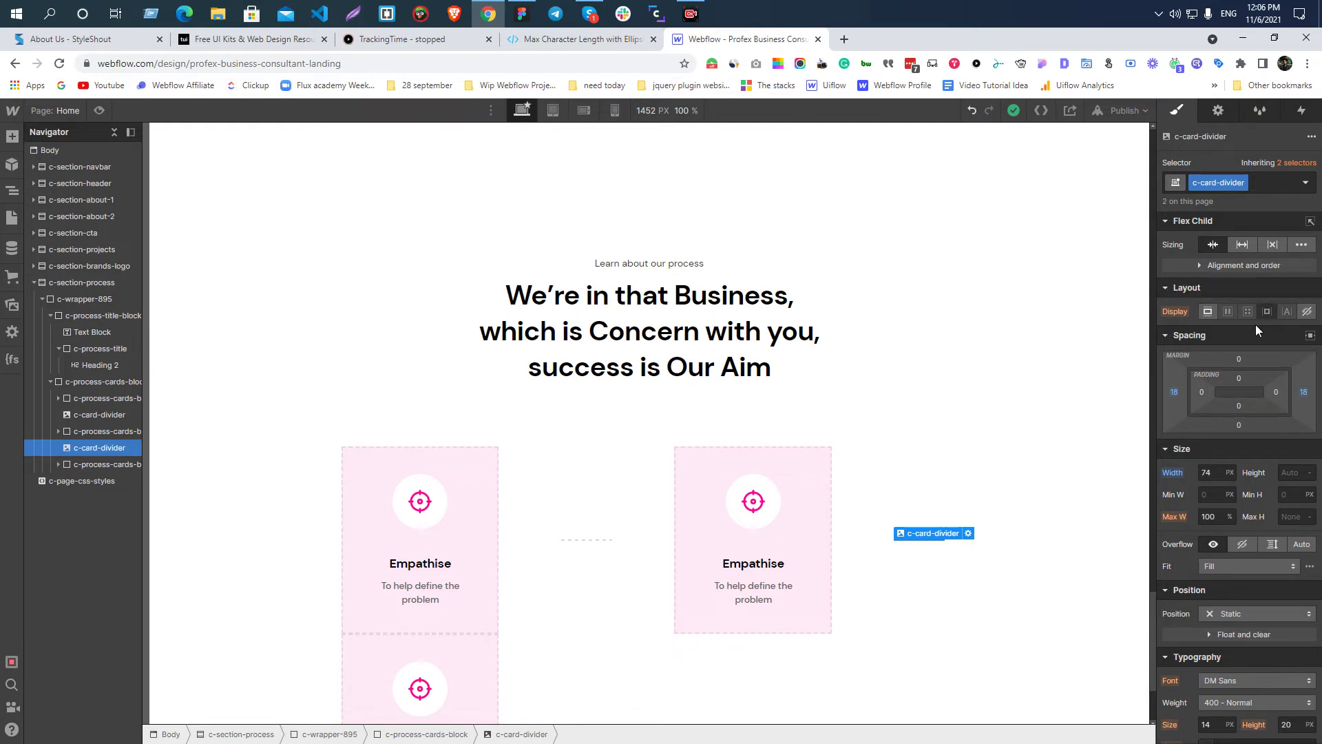
left_click(1208, 312)
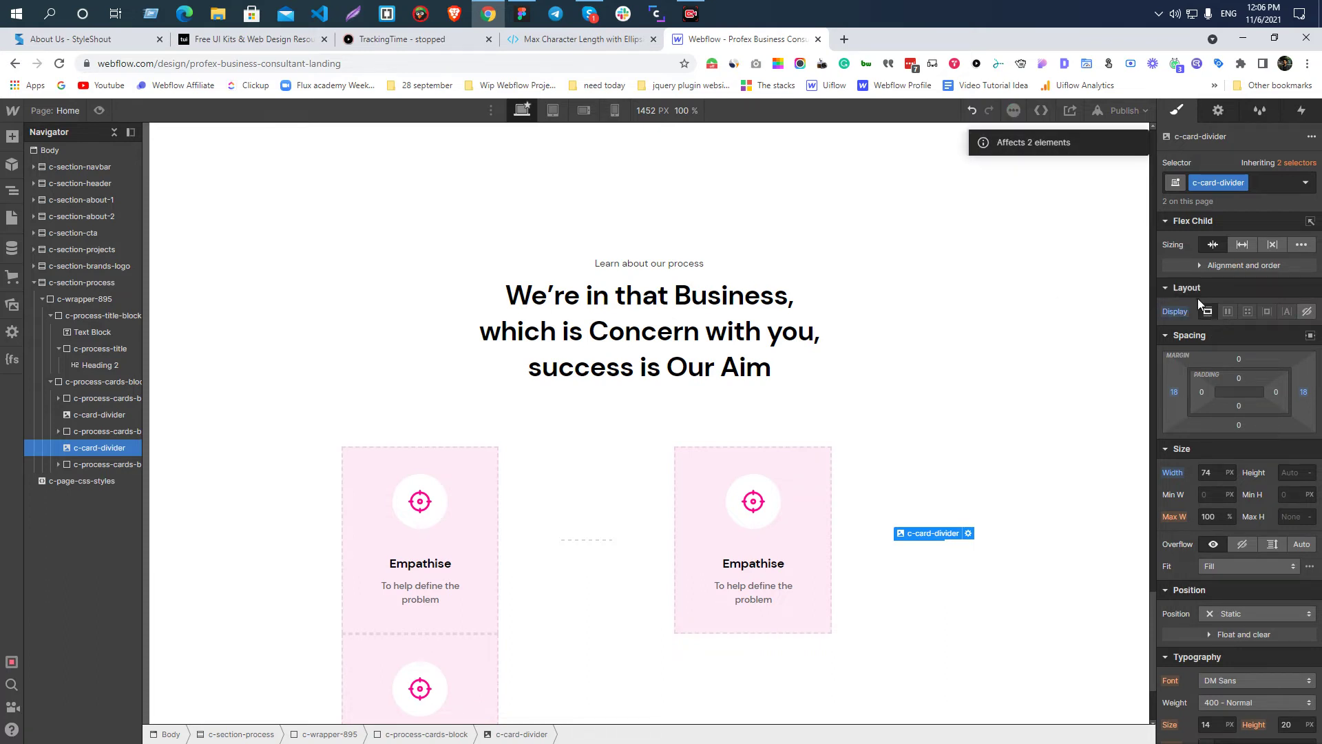
- Set the maximum width of c-card-divider to 74 px
left_click(582, 542)
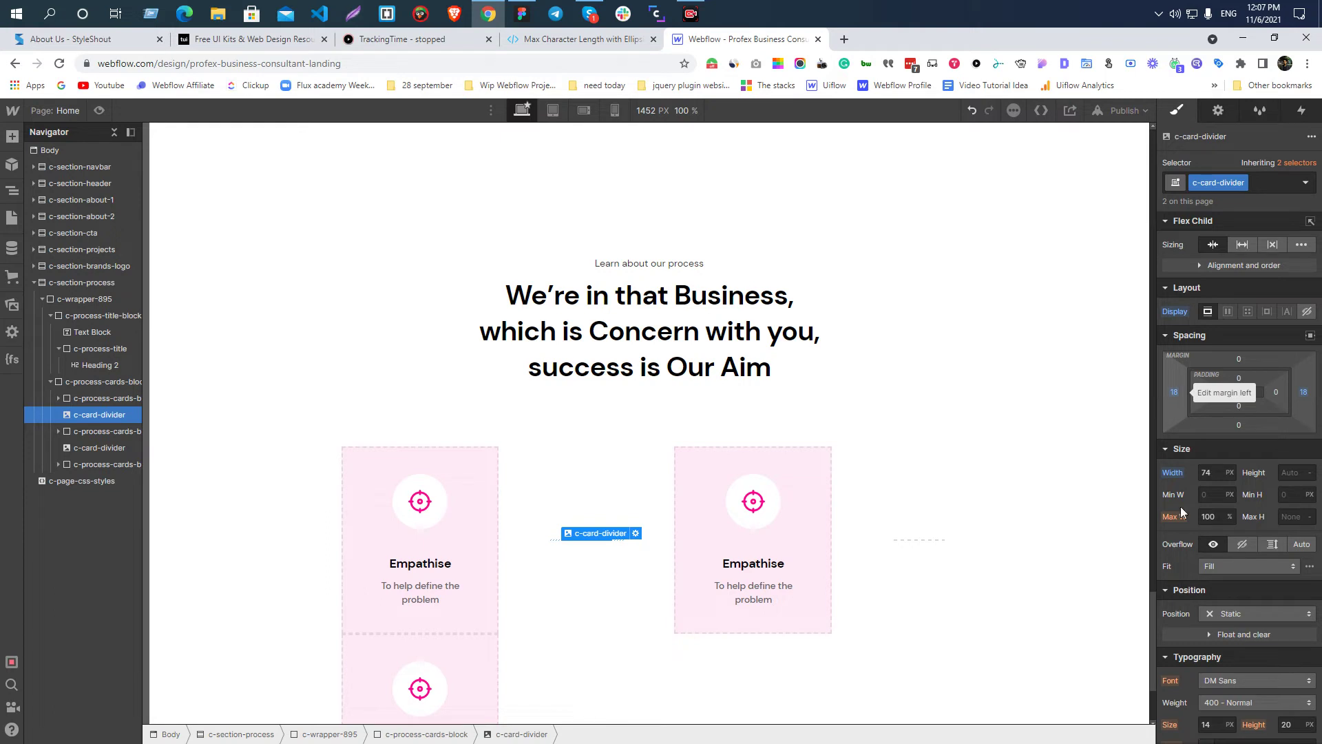
left_click(1209, 517)
type("7")
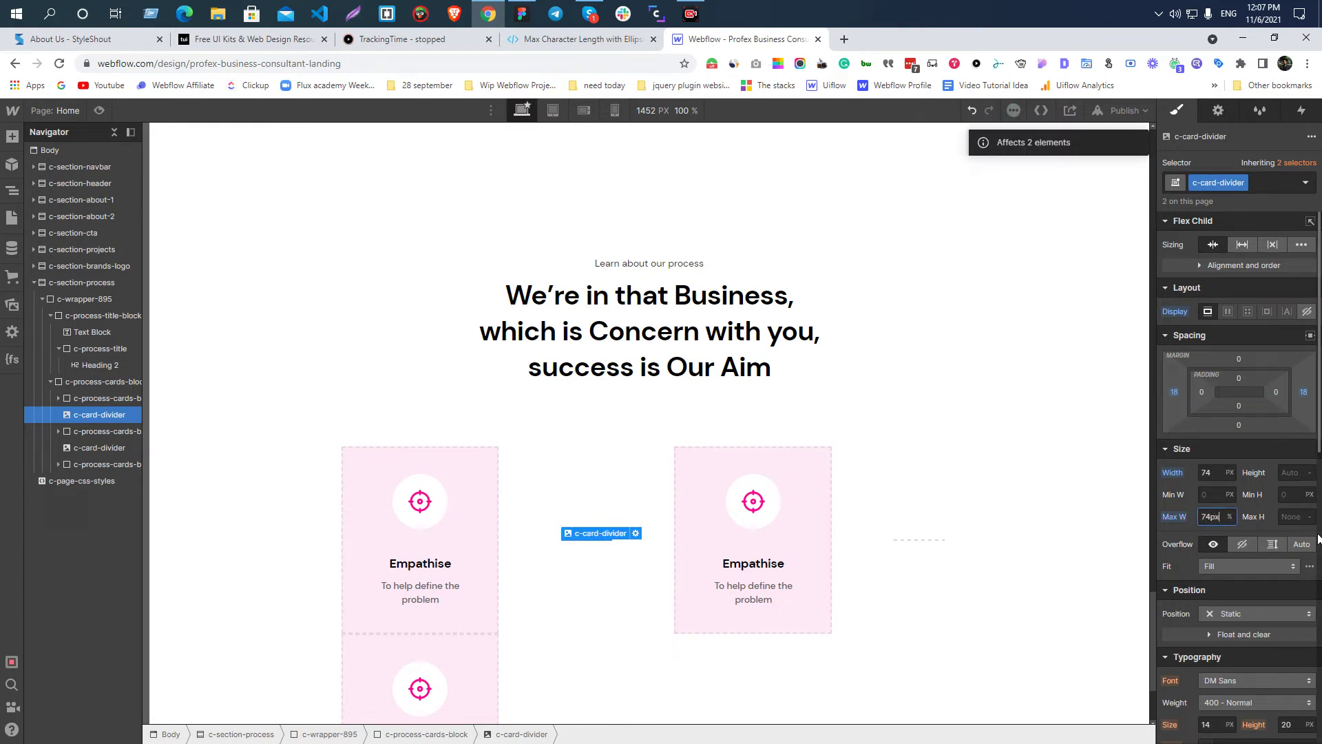
type("4px")
key("Return")
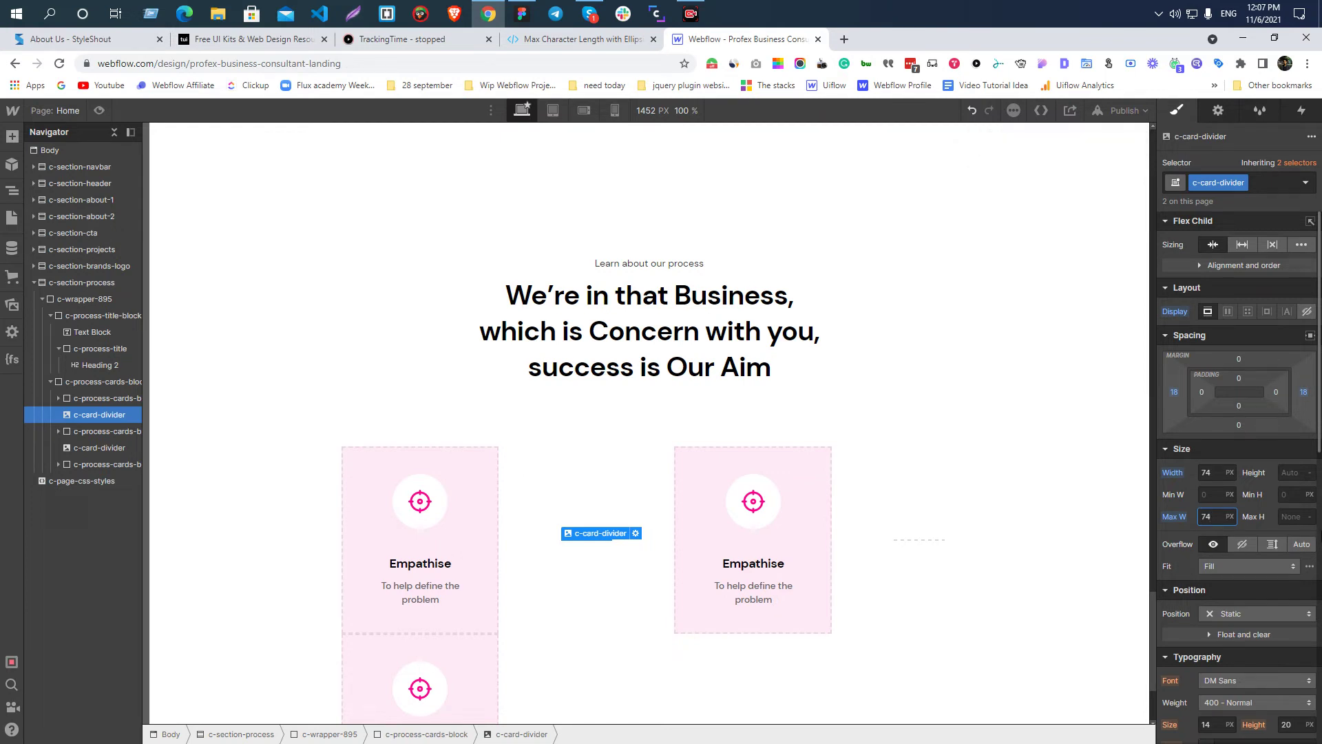
left_click(707, 480)
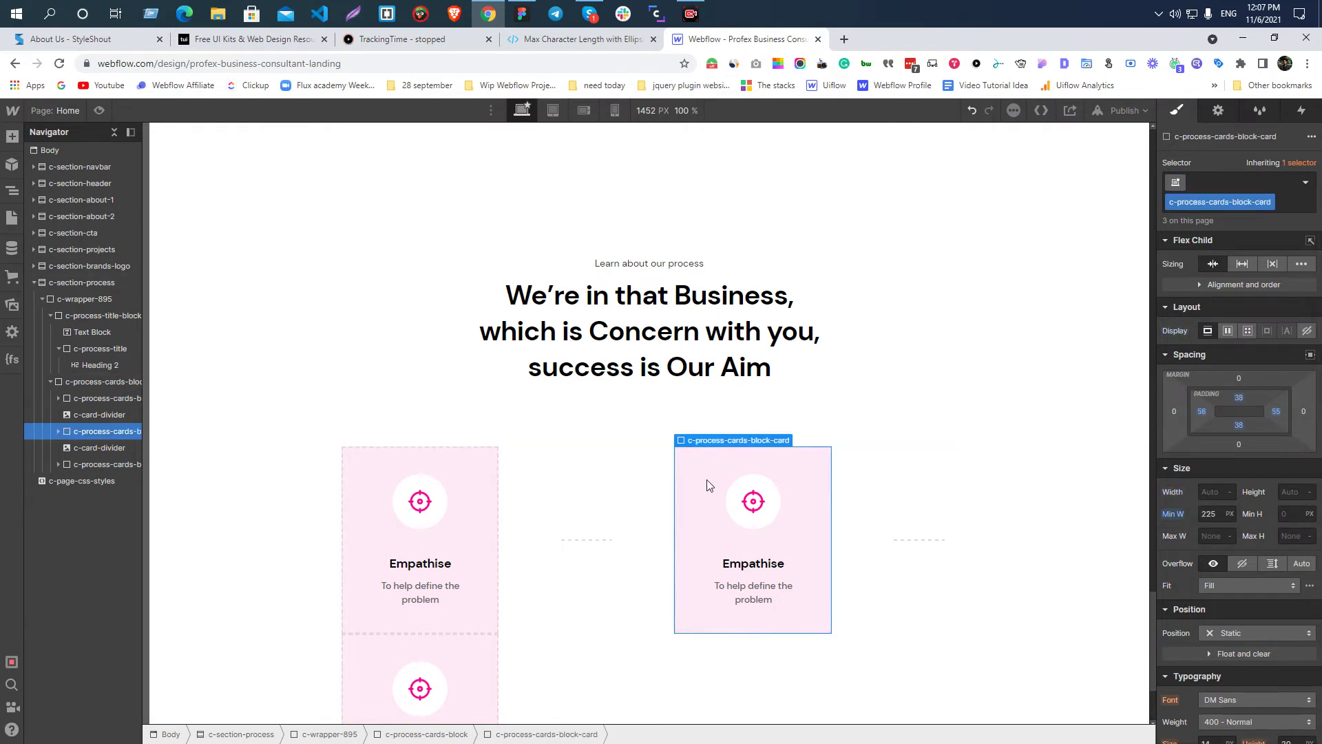
left_click(436, 475)
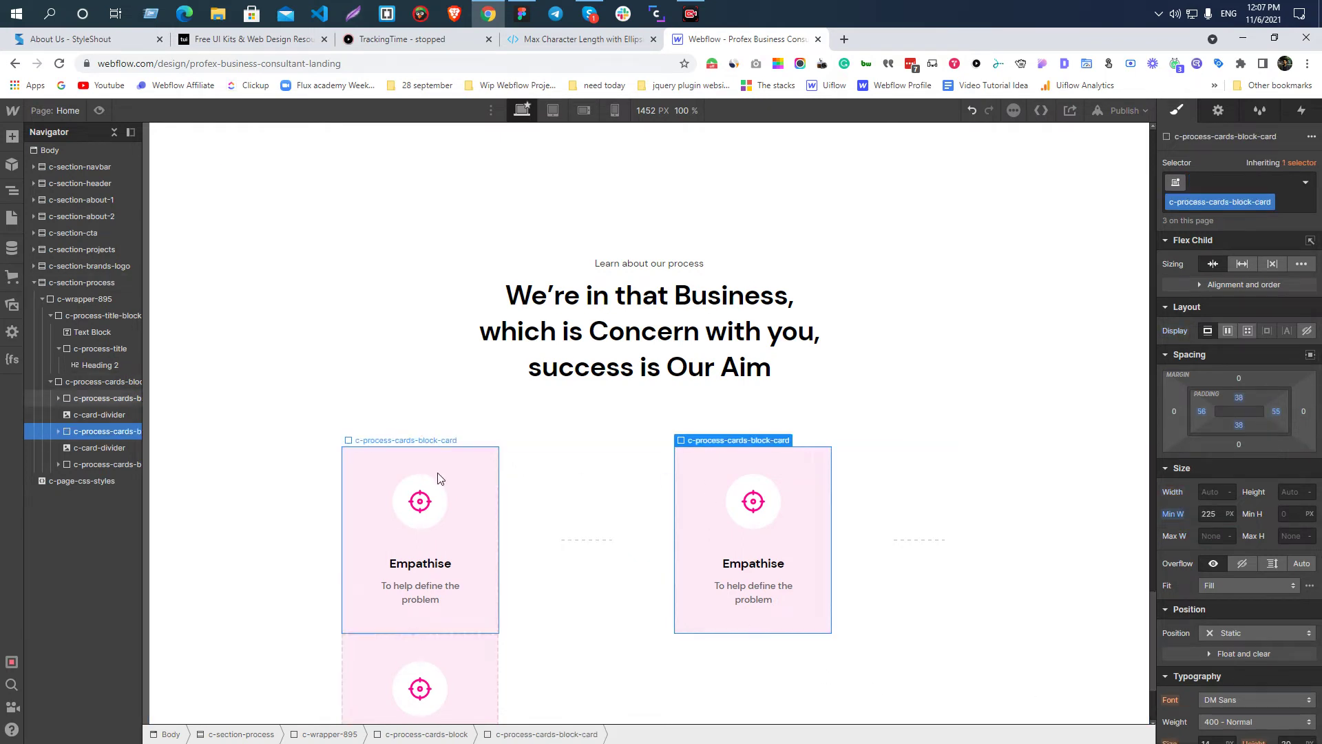
left_click(691, 14)
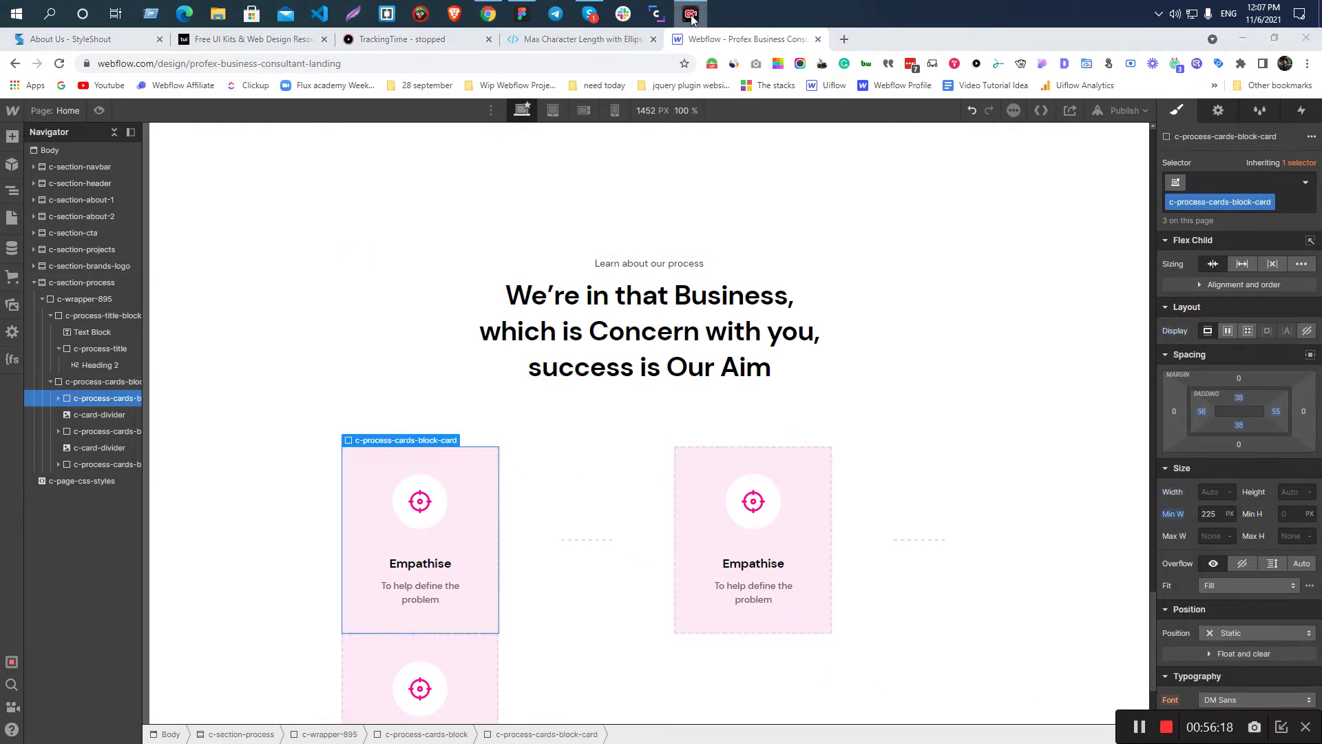
left_click(1141, 728)
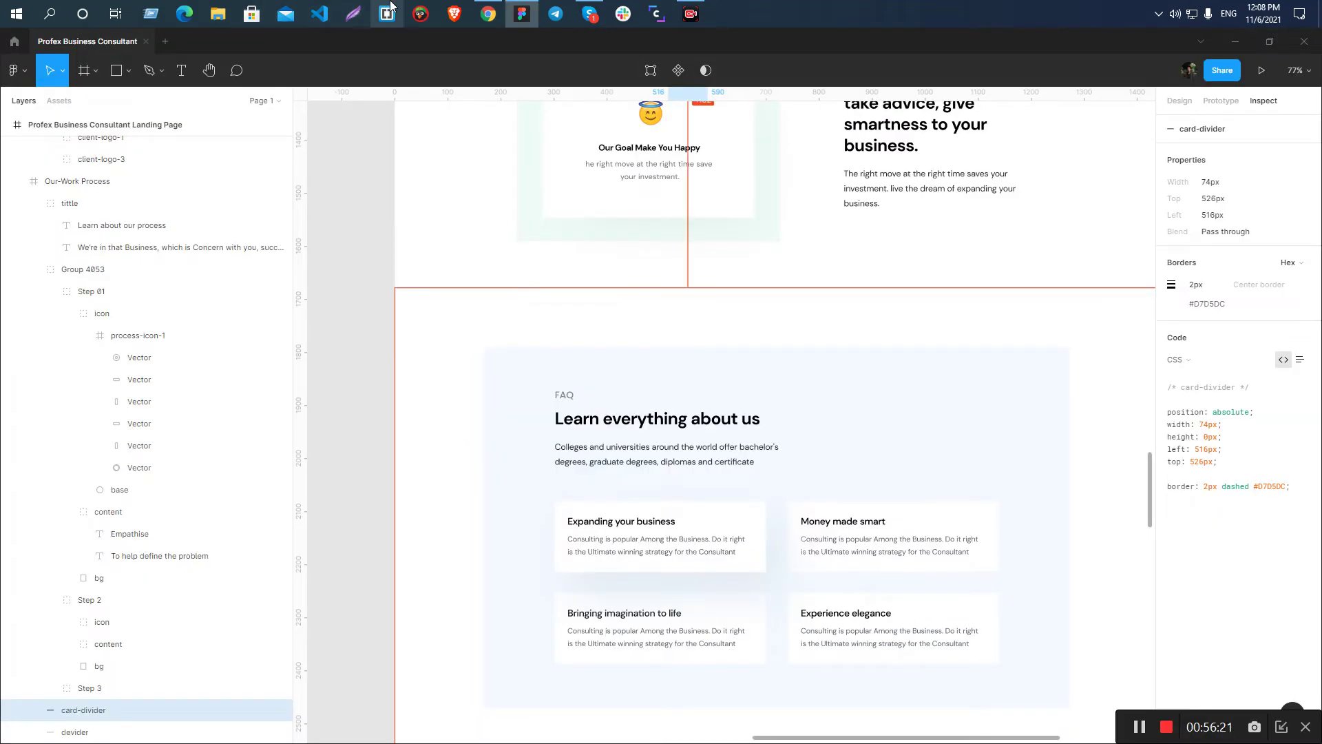
key("alt+Tab")
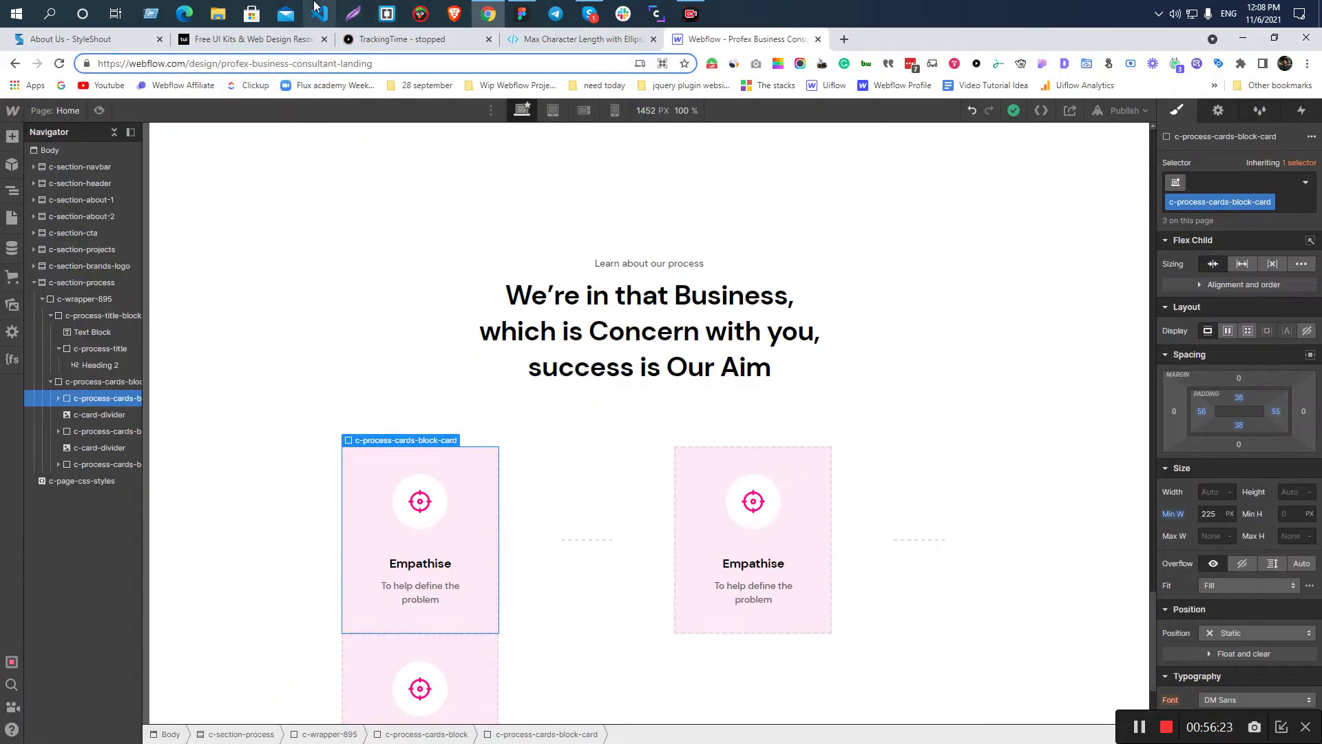
- Reset the minimum width of c-process-cards-block-card and try a fixed width of 225 px instead
left_click(712, 472)
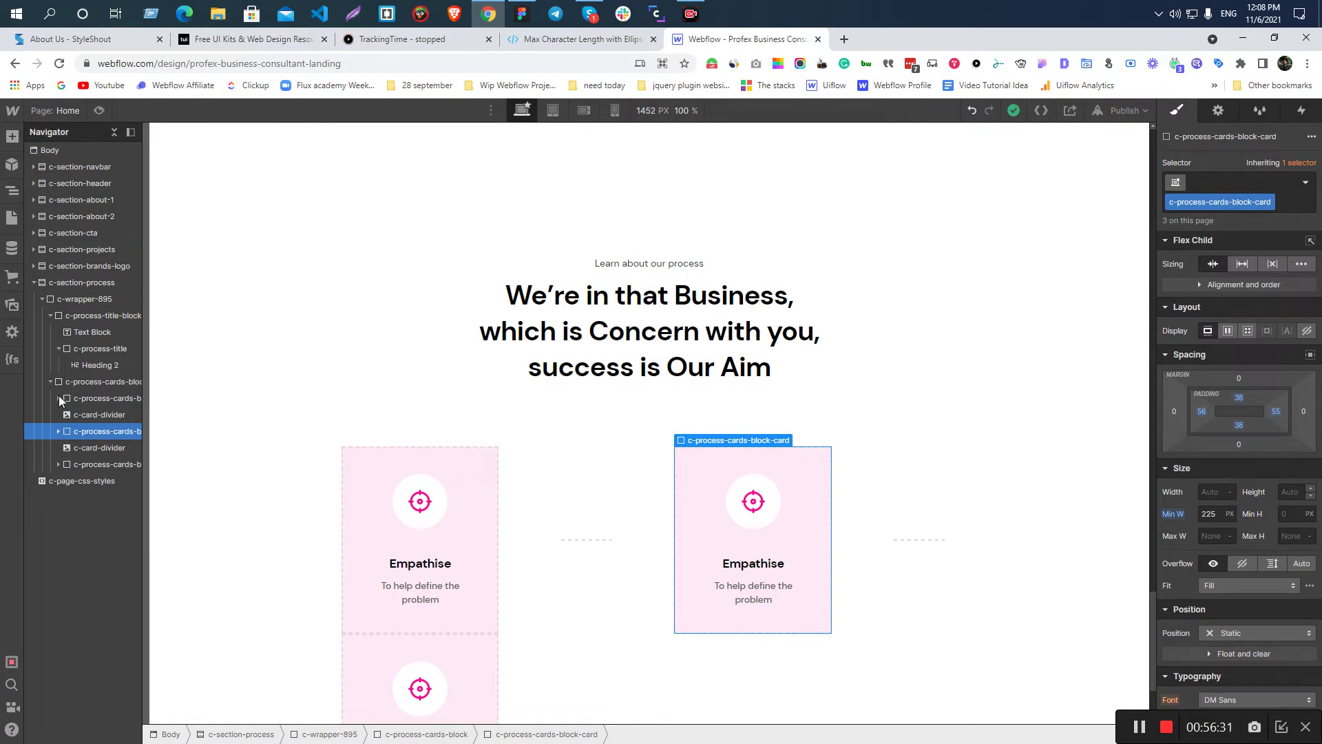
left_click(77, 397)
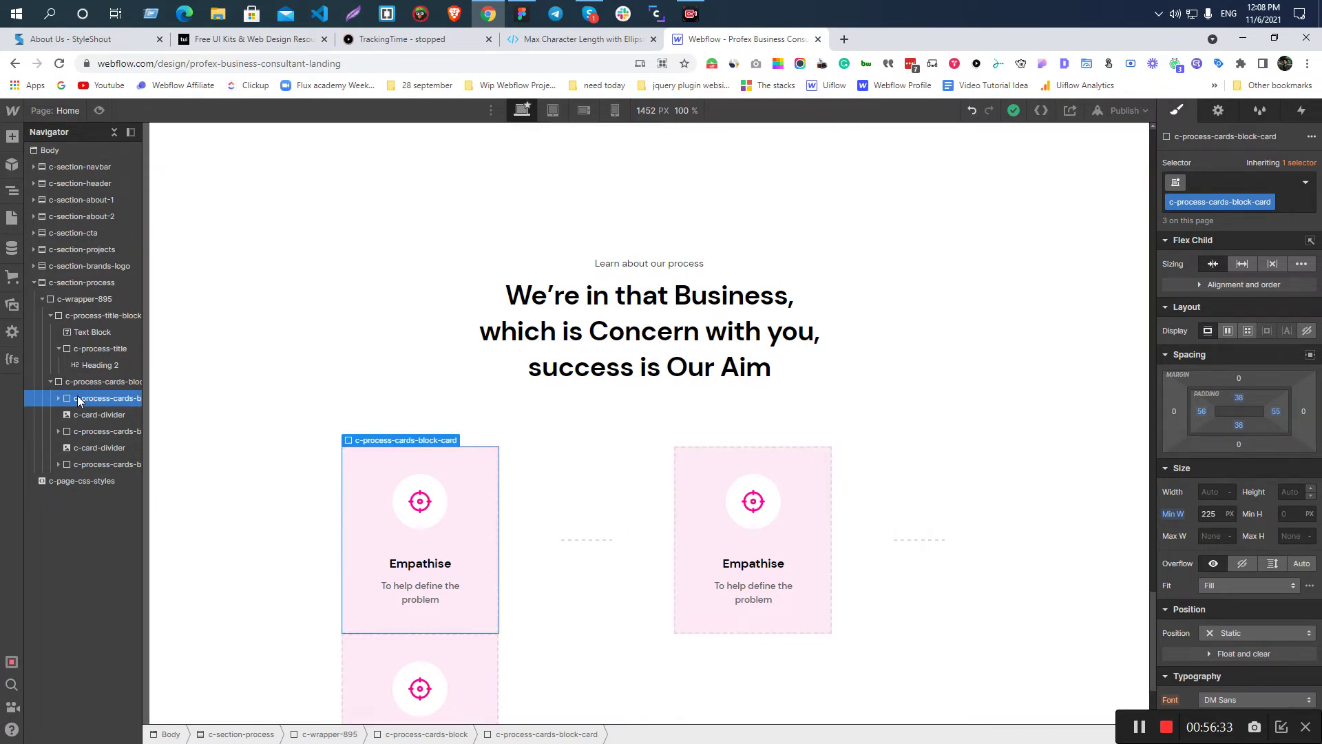
scroll(576, 413, "down", 3)
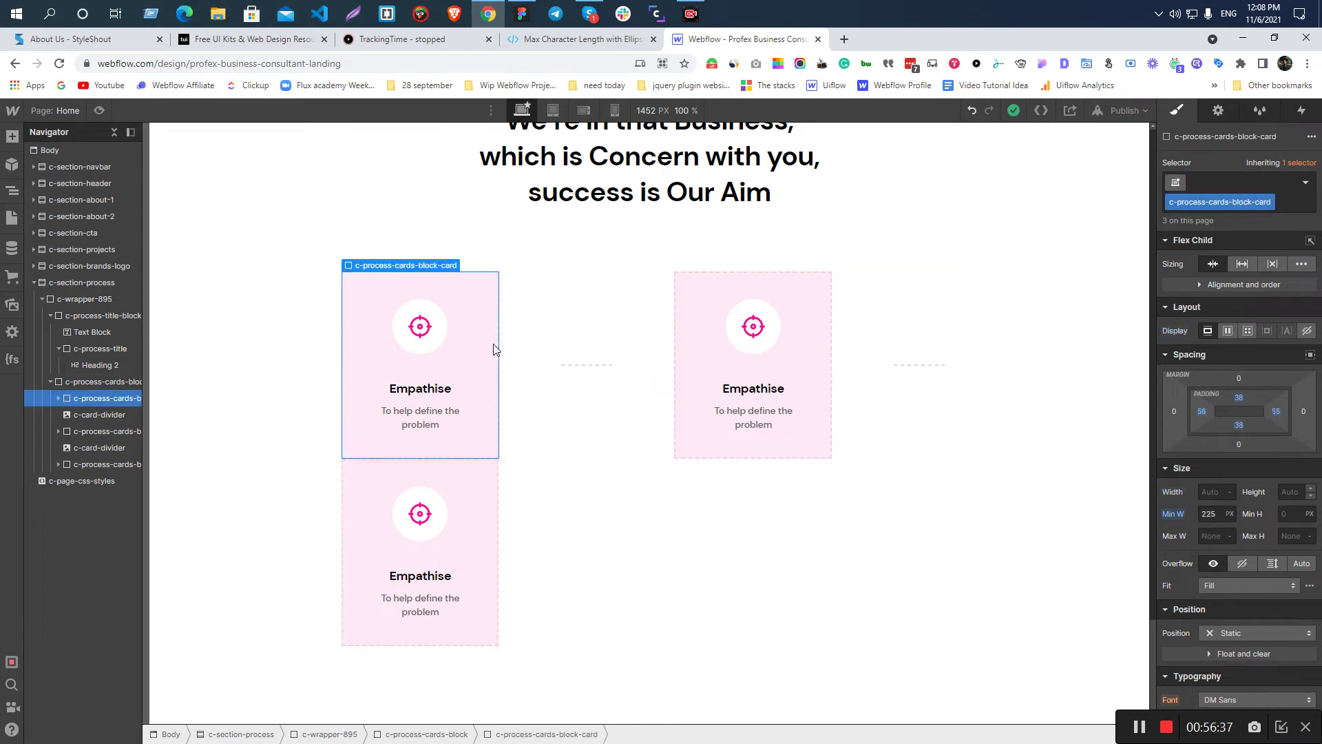
left_click(1173, 513)
left_click(1184, 532)
type("225")
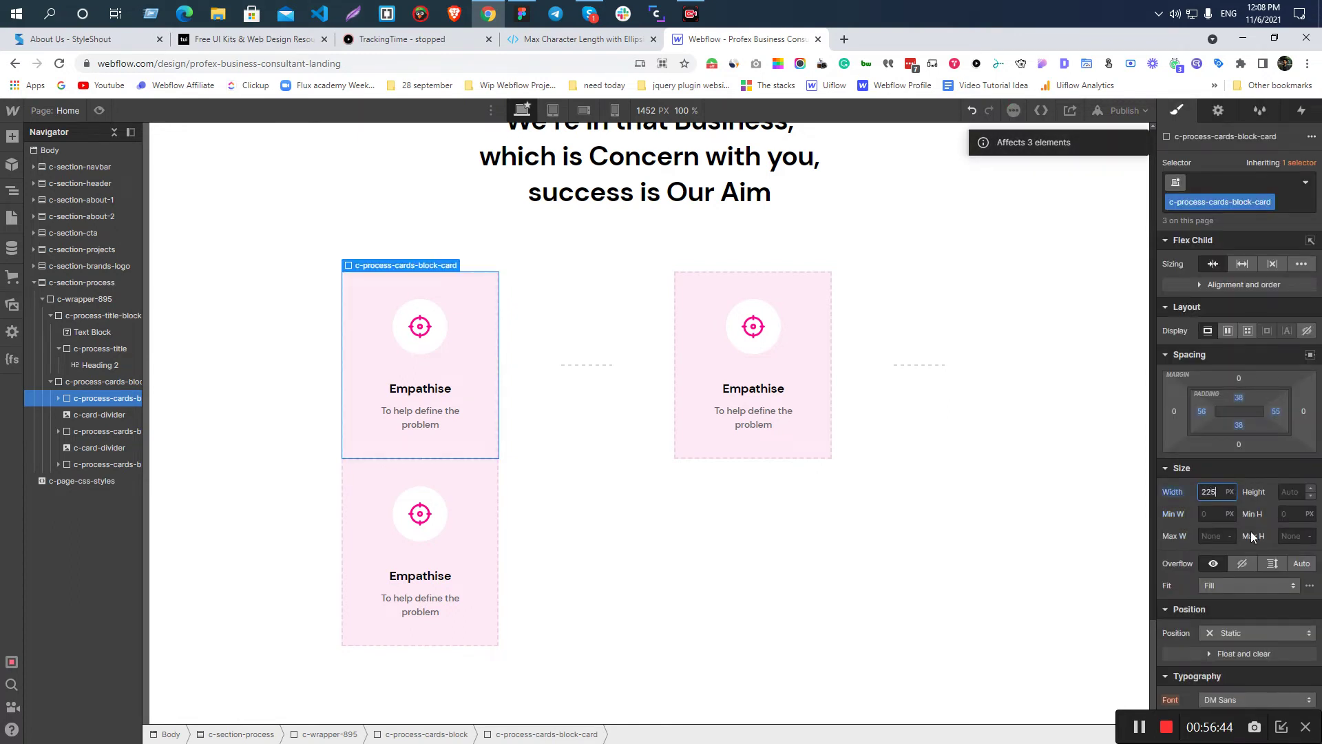
key("Return")
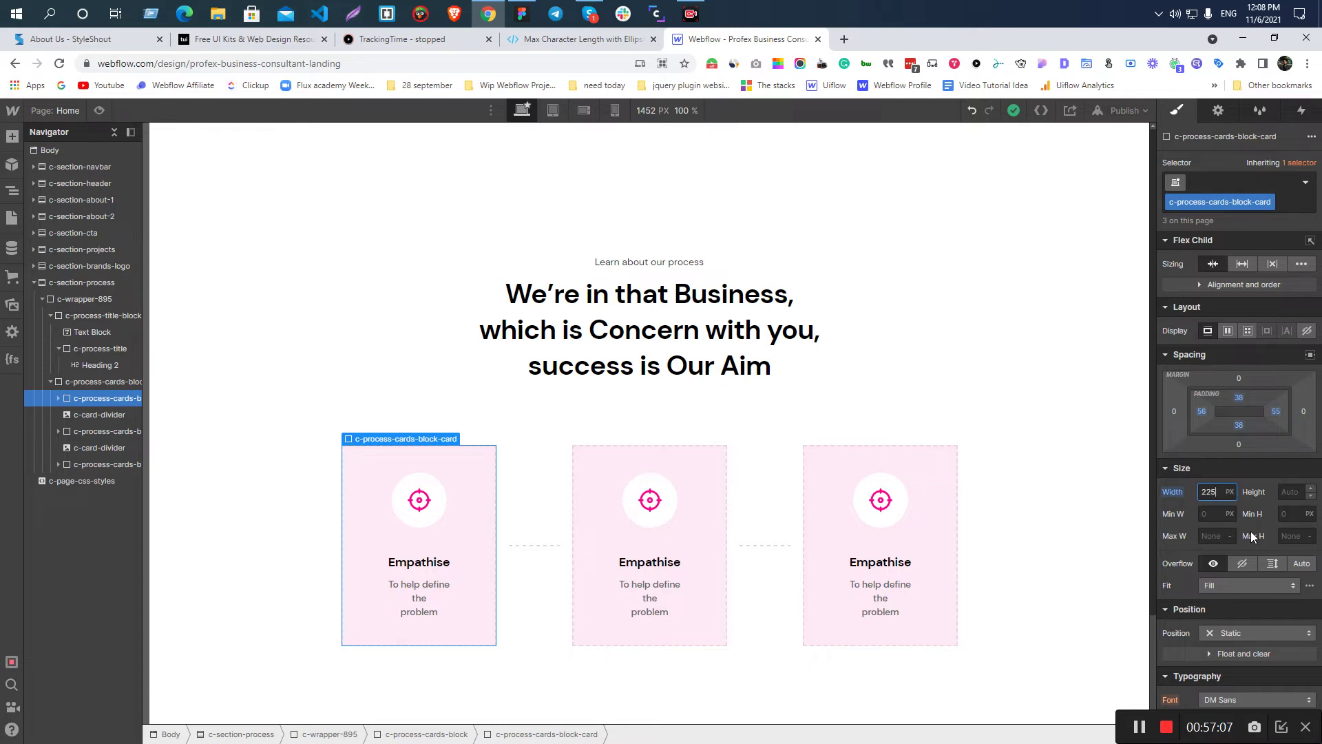
- Reset the fixed width of c-process-cards-block-card and set its minimum width back to 225 px
left_click(1172, 493)
left_click(1181, 503)
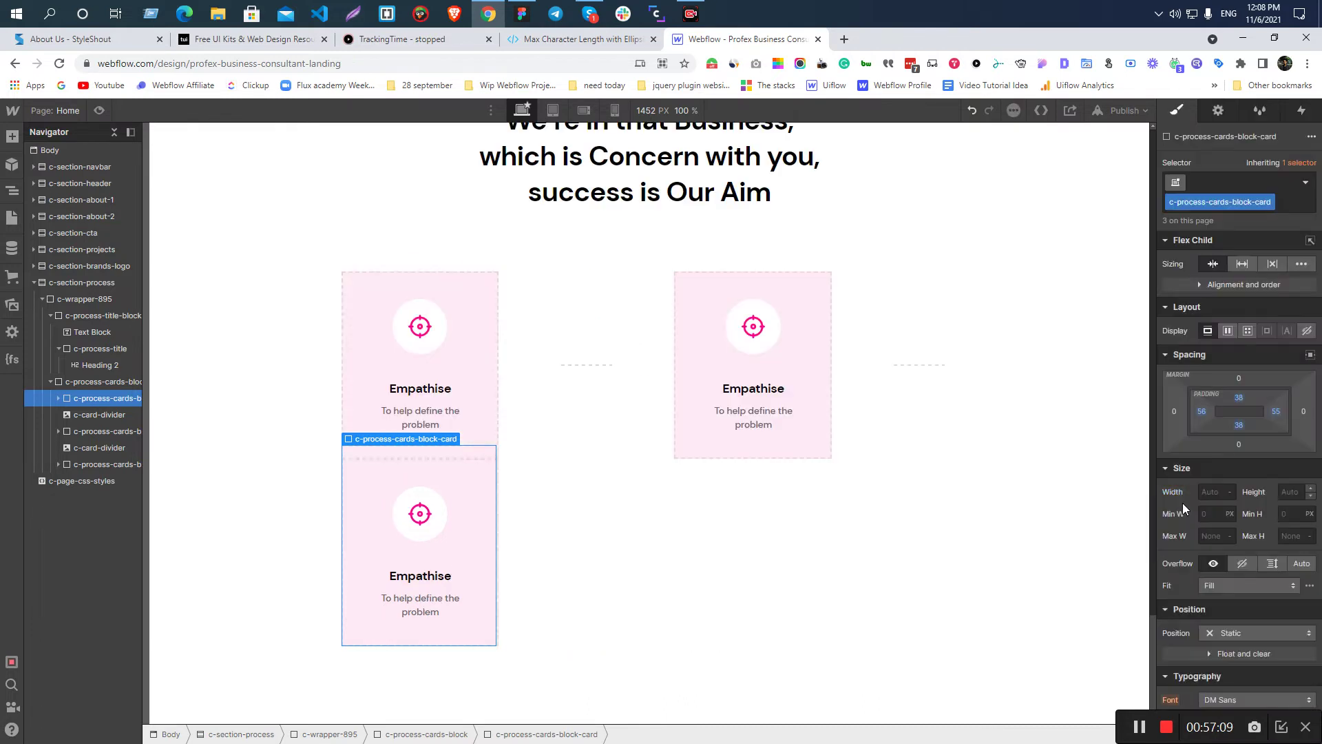
left_click(1210, 517)
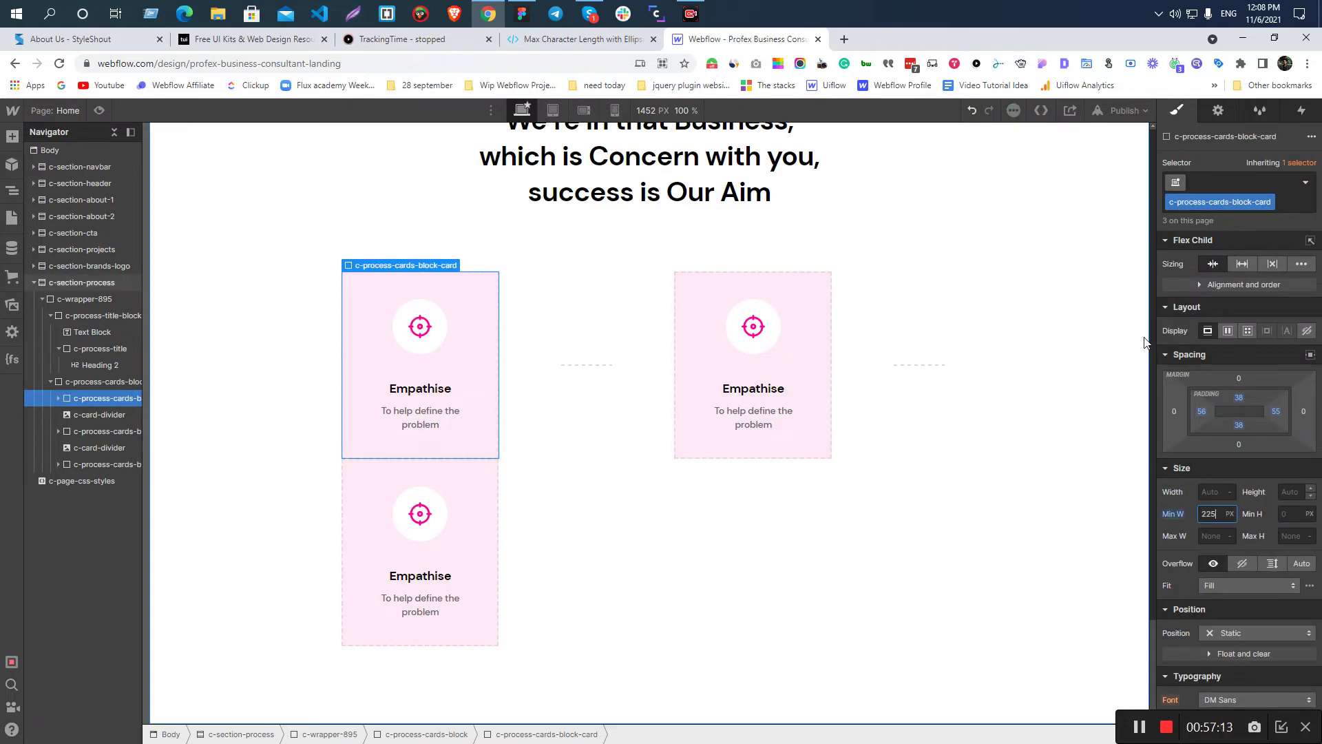
- Take the Define card's description from the Figma design and try it in the second card as "Insight the all probelm"
key("alt+Tab")
scroll(692, 370, "down", 6, "ctrl")
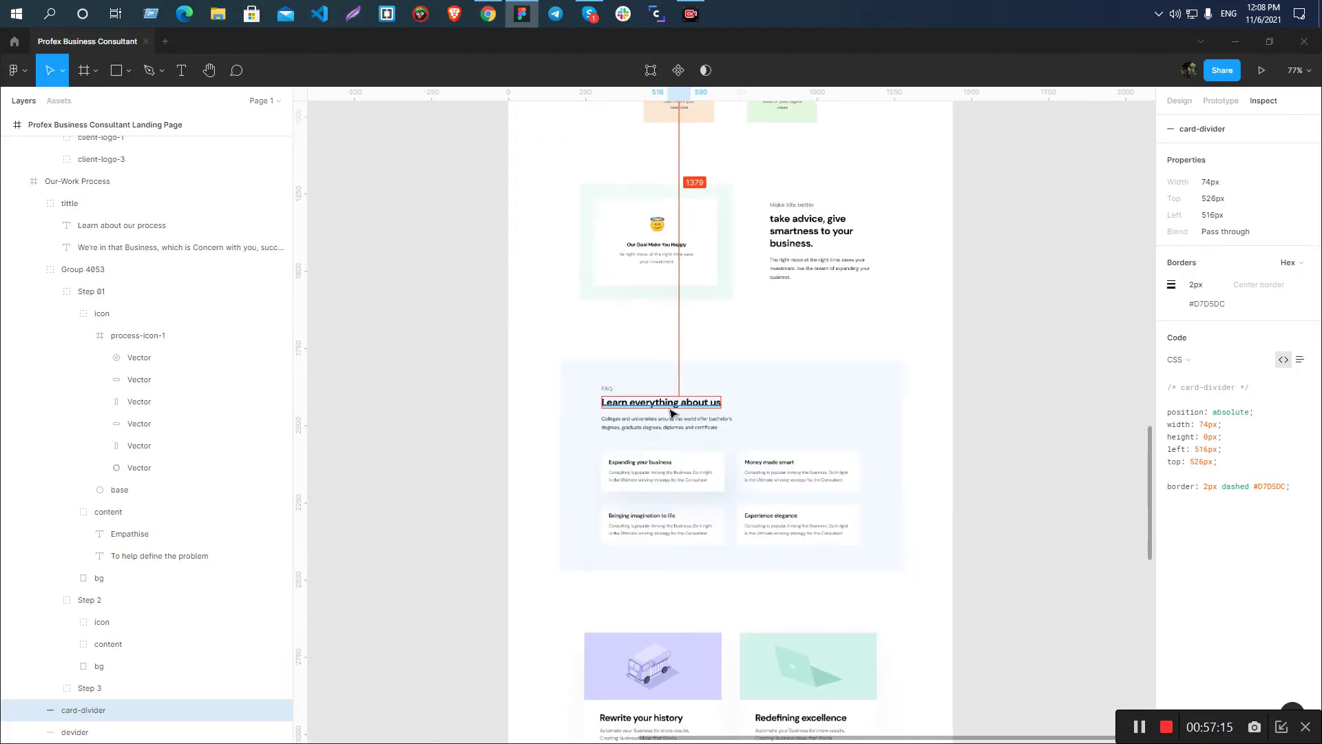
scroll(714, 200, "up", 4, "ctrl")
scroll(661, 252, "up", 3)
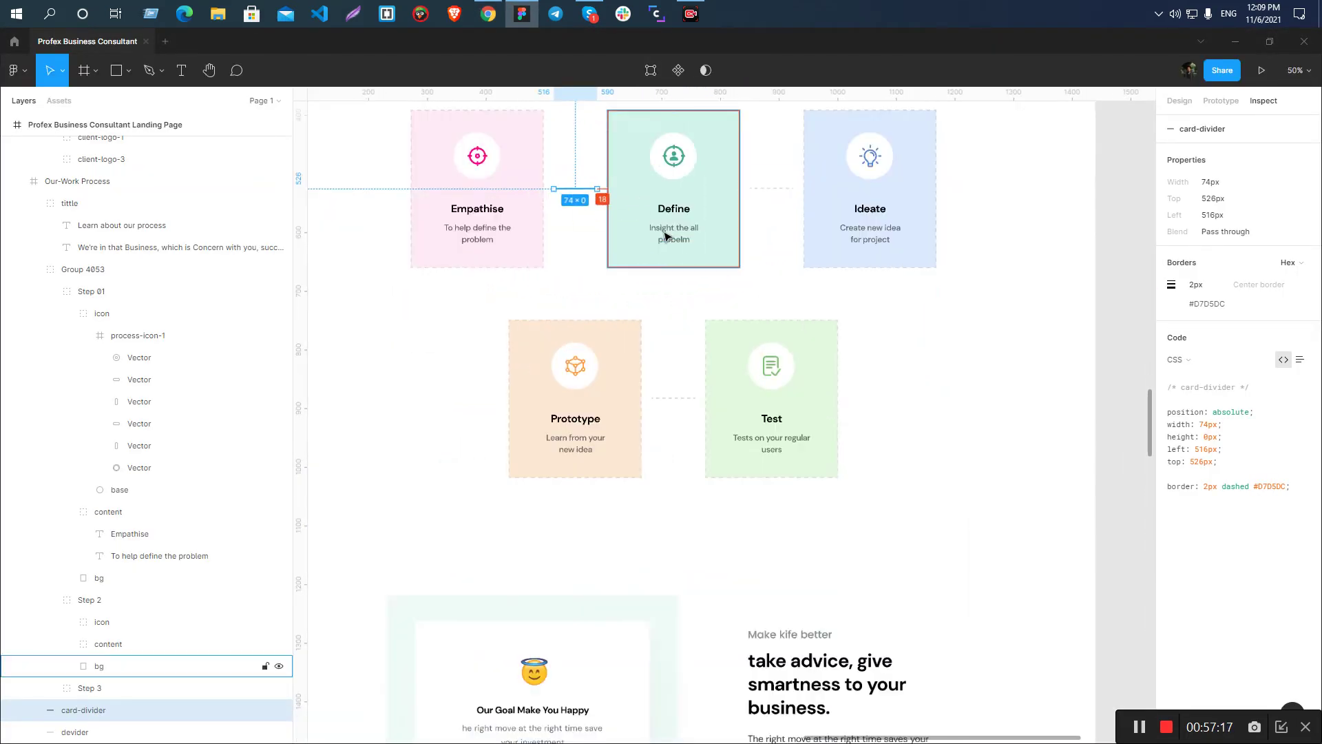
left_click(671, 227)
key("alt+Tab")
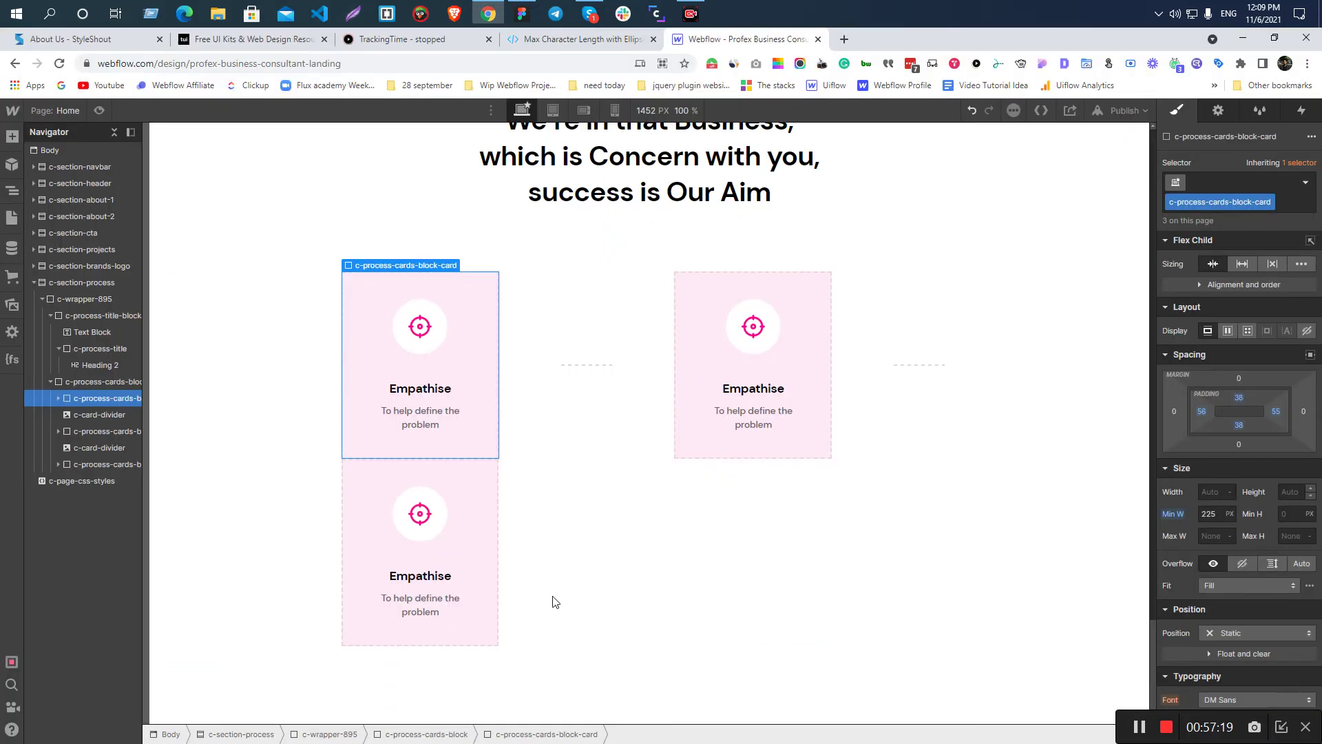
left_click(757, 411)
double_click(757, 411)
key("ctrl+a")
type("Insight the all probelm")
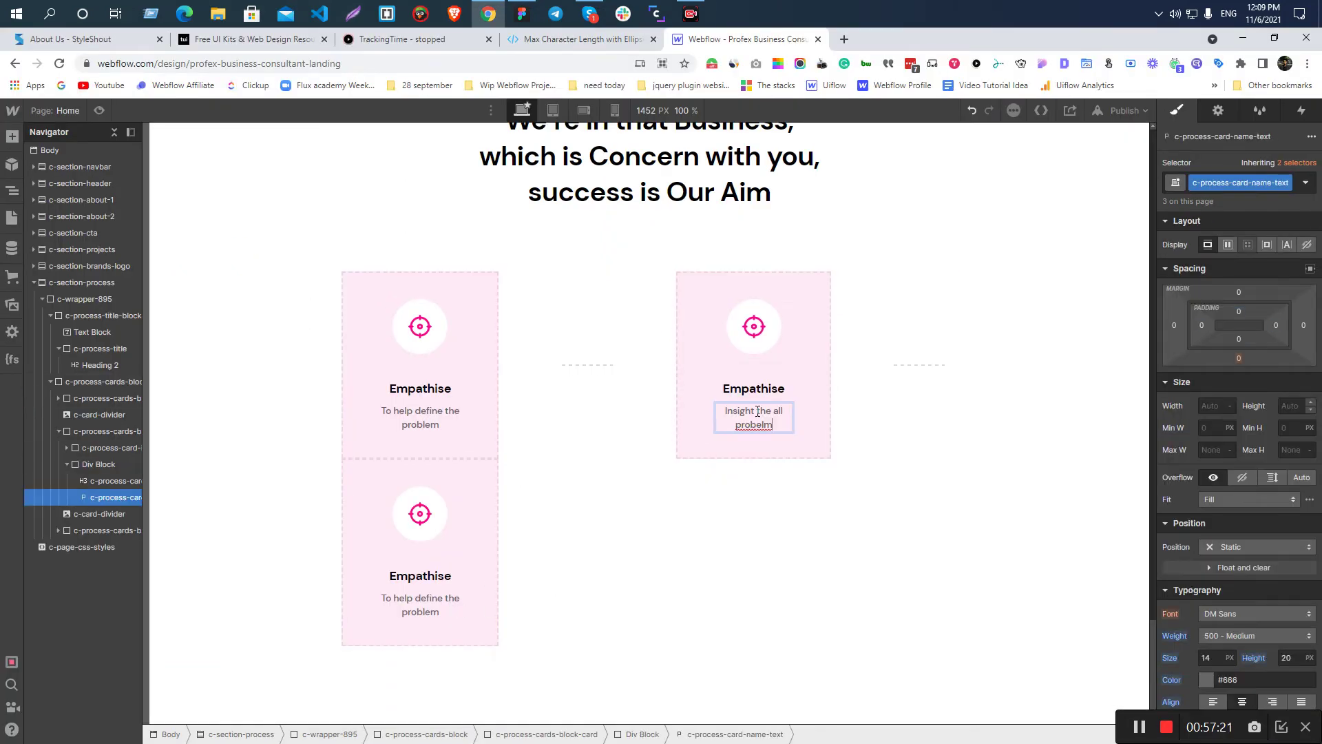
- Copy the Ideate card's description in Figma and try "Create new idea for project" as the third card's description
key("alt+Tab")
left_click(882, 228)
double_click(882, 227)
key("ctrl+c")
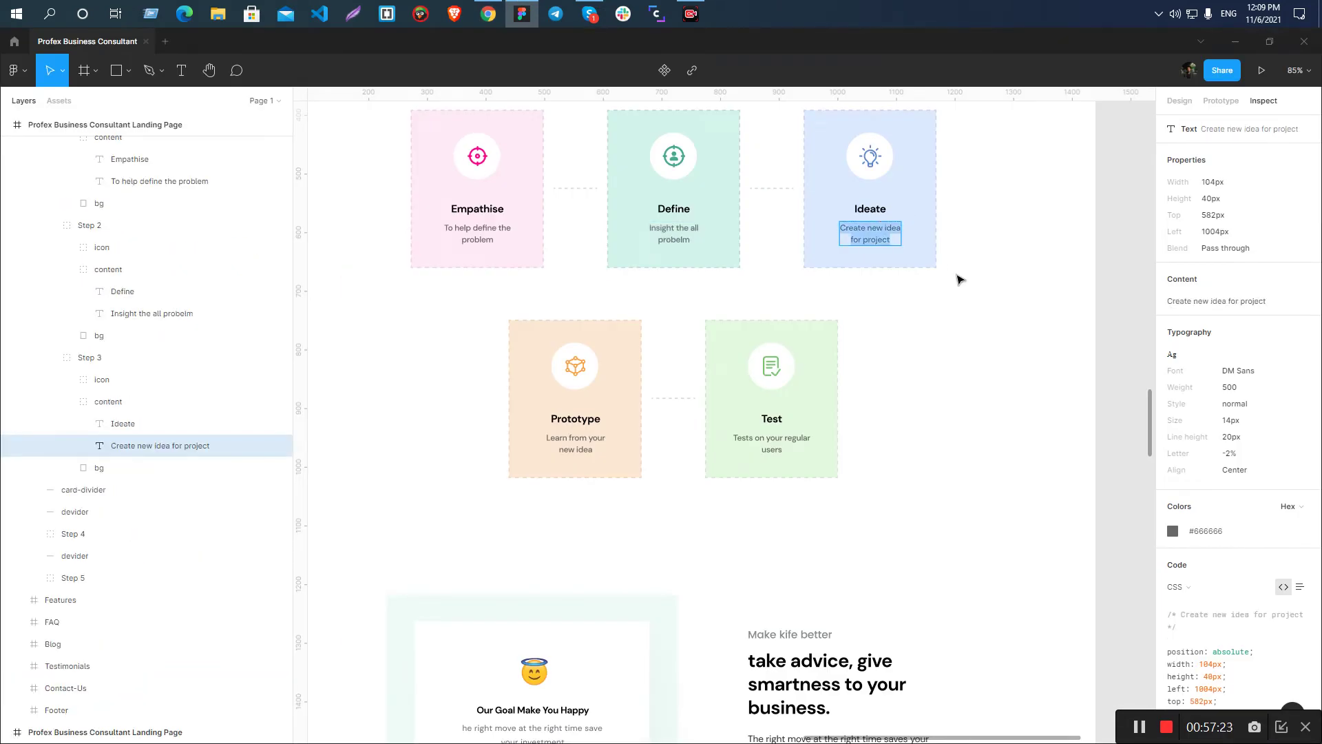
key("alt+Tab")
left_click(412, 605)
double_click(412, 605)
key("ctrl+a")
key("ctrl+v")
left_click(366, 506)
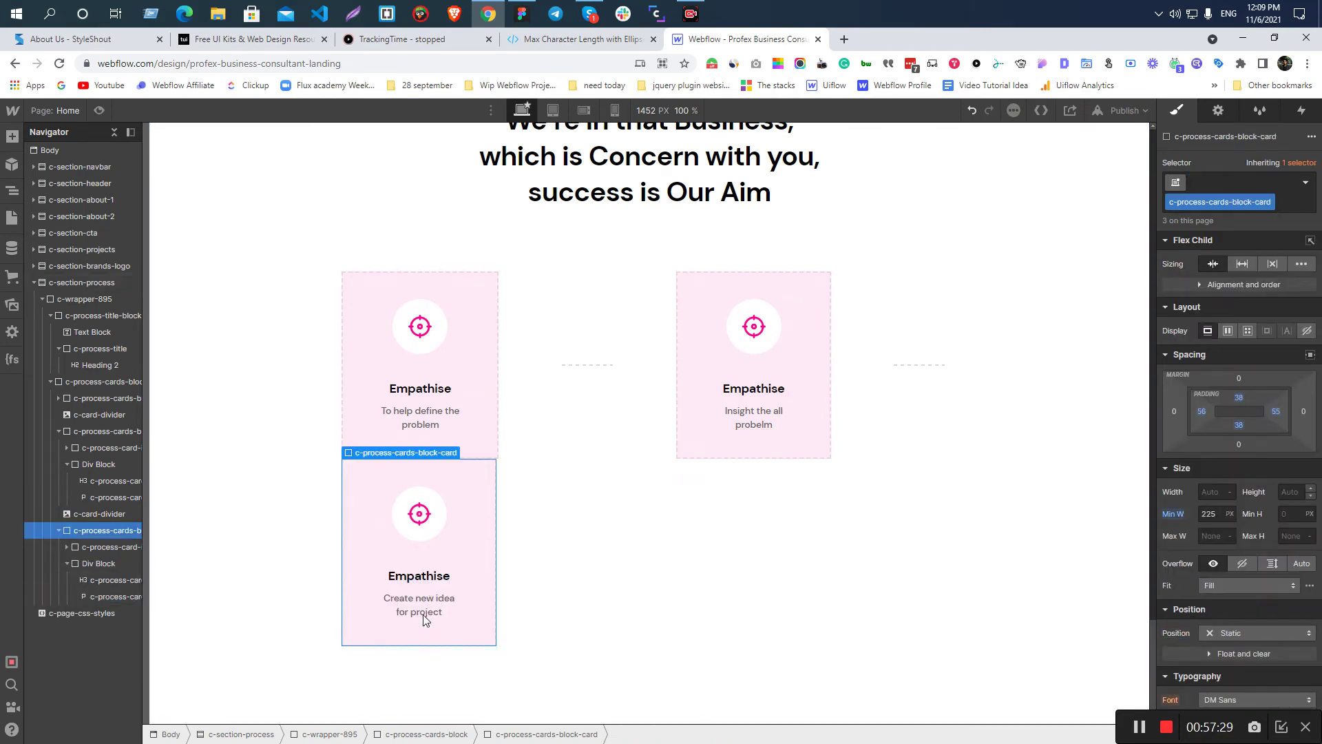
- Measure the third card's width and height with a screen-capture selection
key("Print")
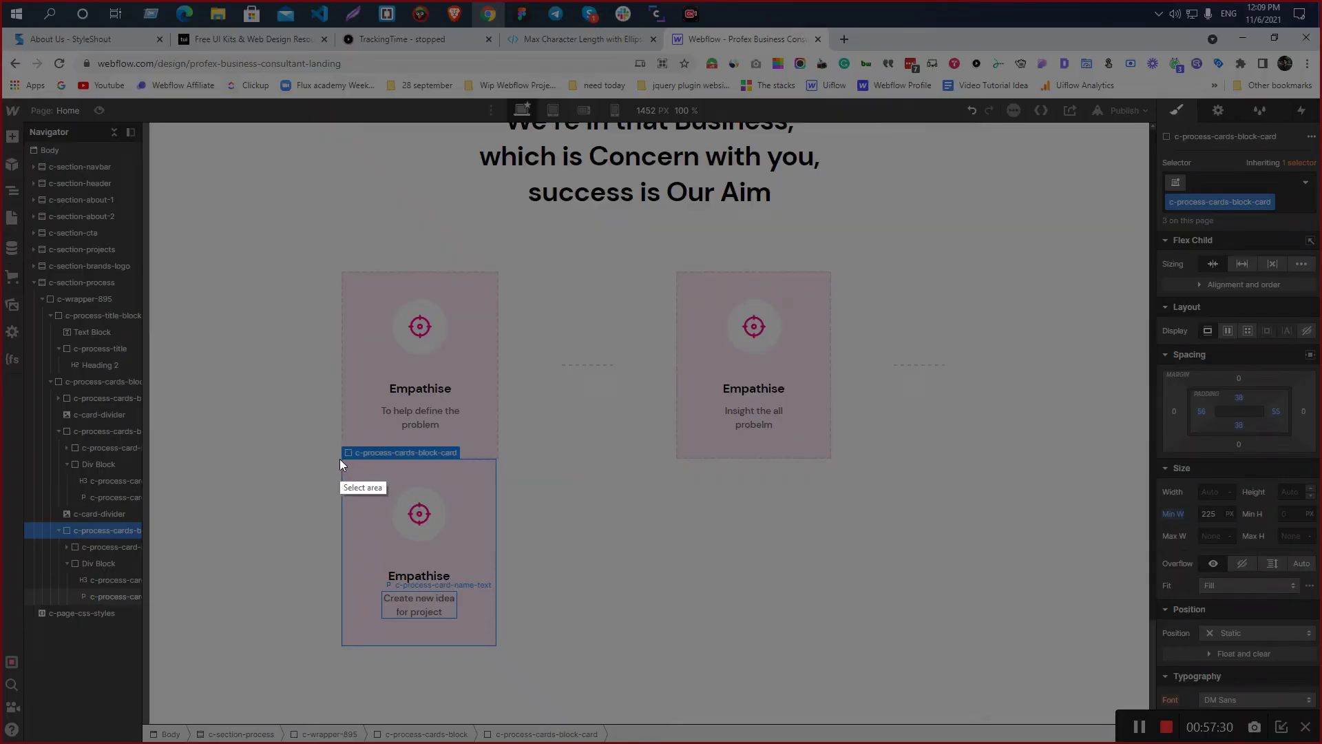
left_click_drag(341, 459, 497, 658)
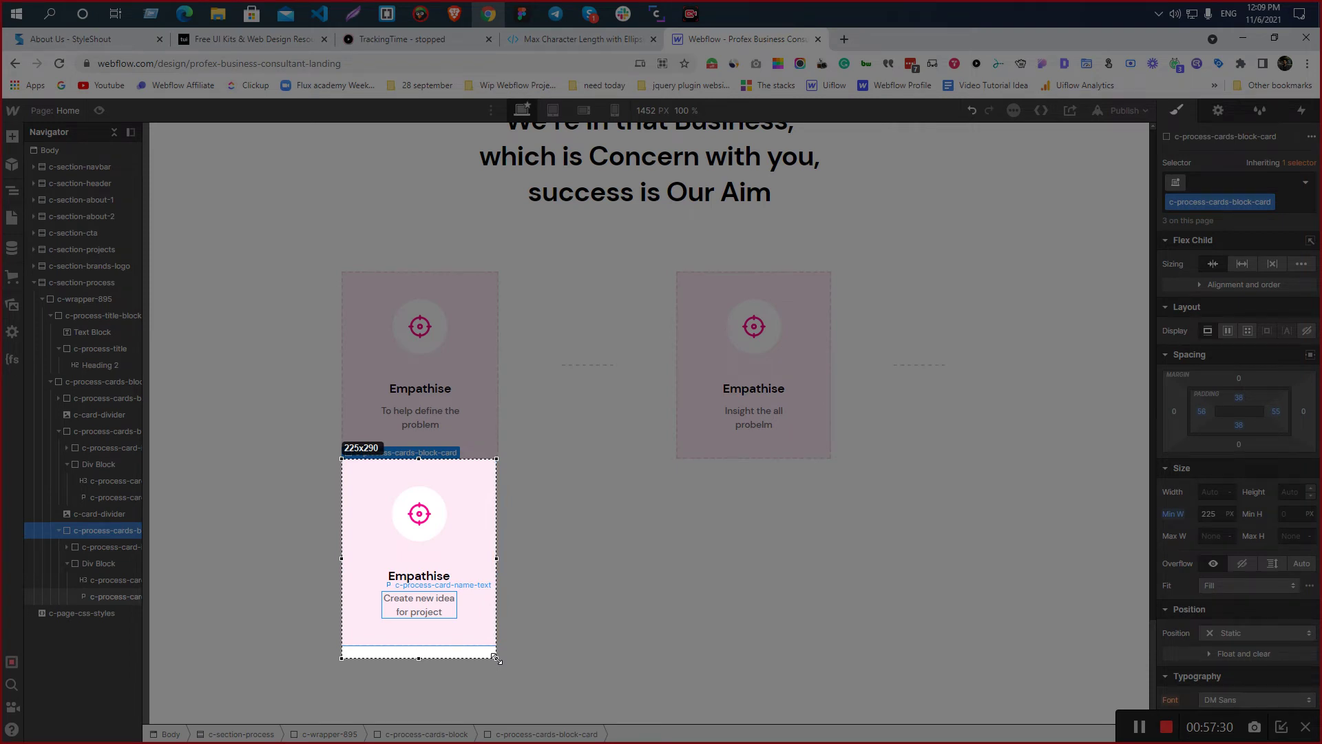
left_click_drag(496, 658, 497, 658)
left_click(486, 675)
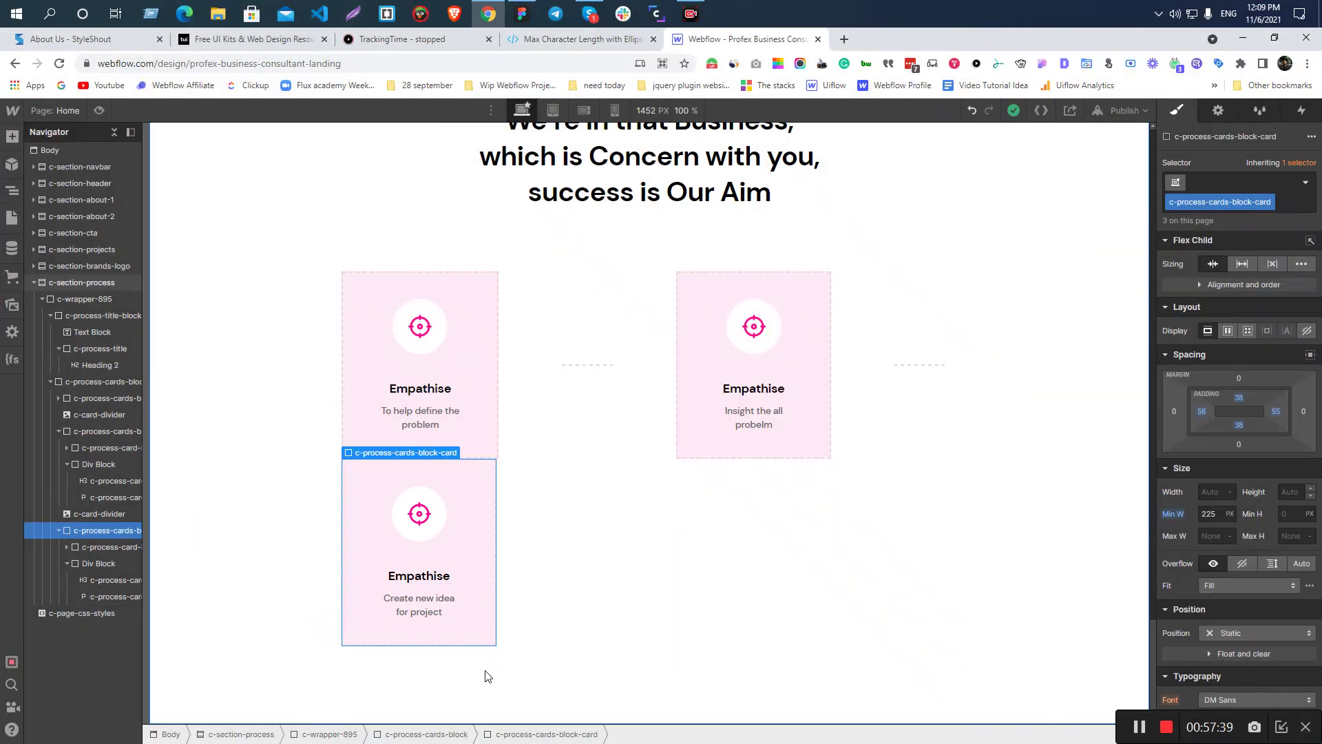
- Undo the description changes in the third and second cards, measuring the third card again
key("ctrl+z")
key("Print")
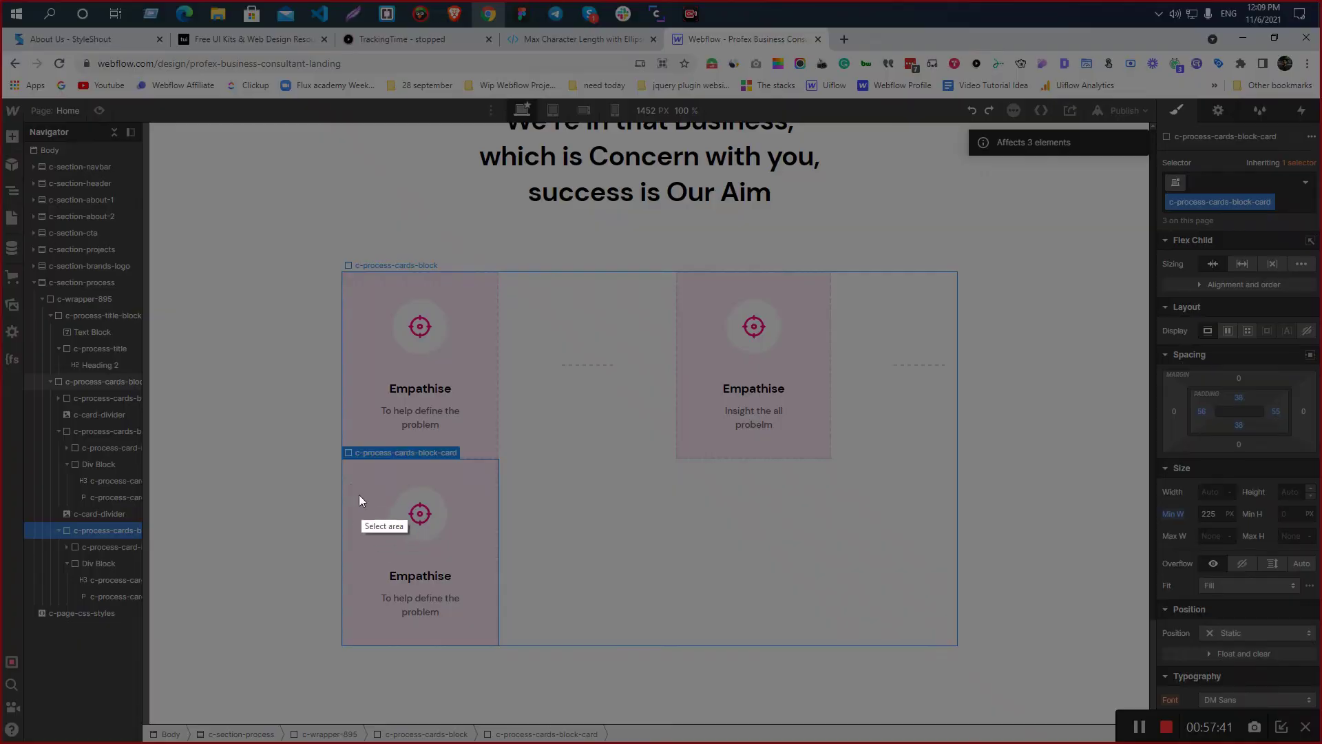
left_click_drag(340, 457, 499, 640)
left_click(493, 646)
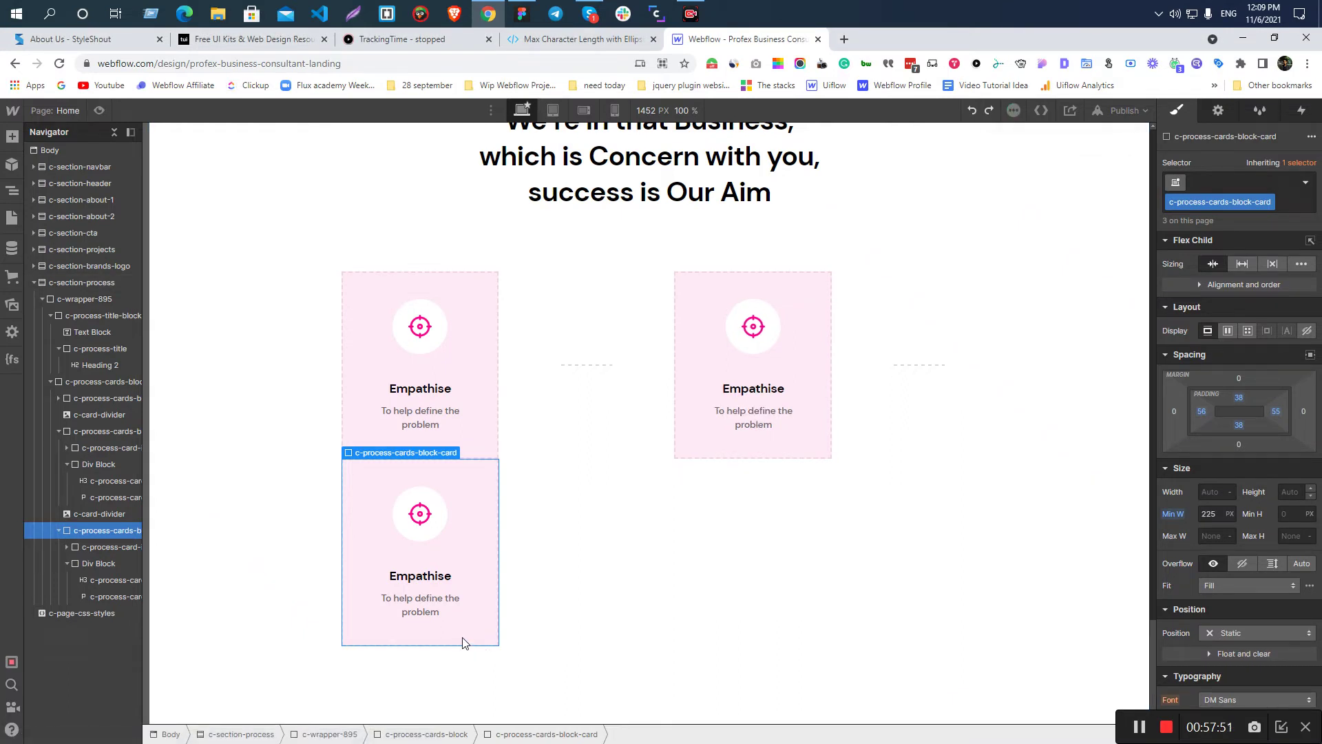
- Transfer the Define card's description from Figma into the second card again, replacing its text with "Insight the all probelm"
key("alt+Tab")
left_click(677, 244)
key("Escape")
key("alt+Tab")
left_click(760, 419)
triple_click(759, 419)
- Try pasting the Ideate description from Figma into the third card and undo the change
key("alt+Tab")
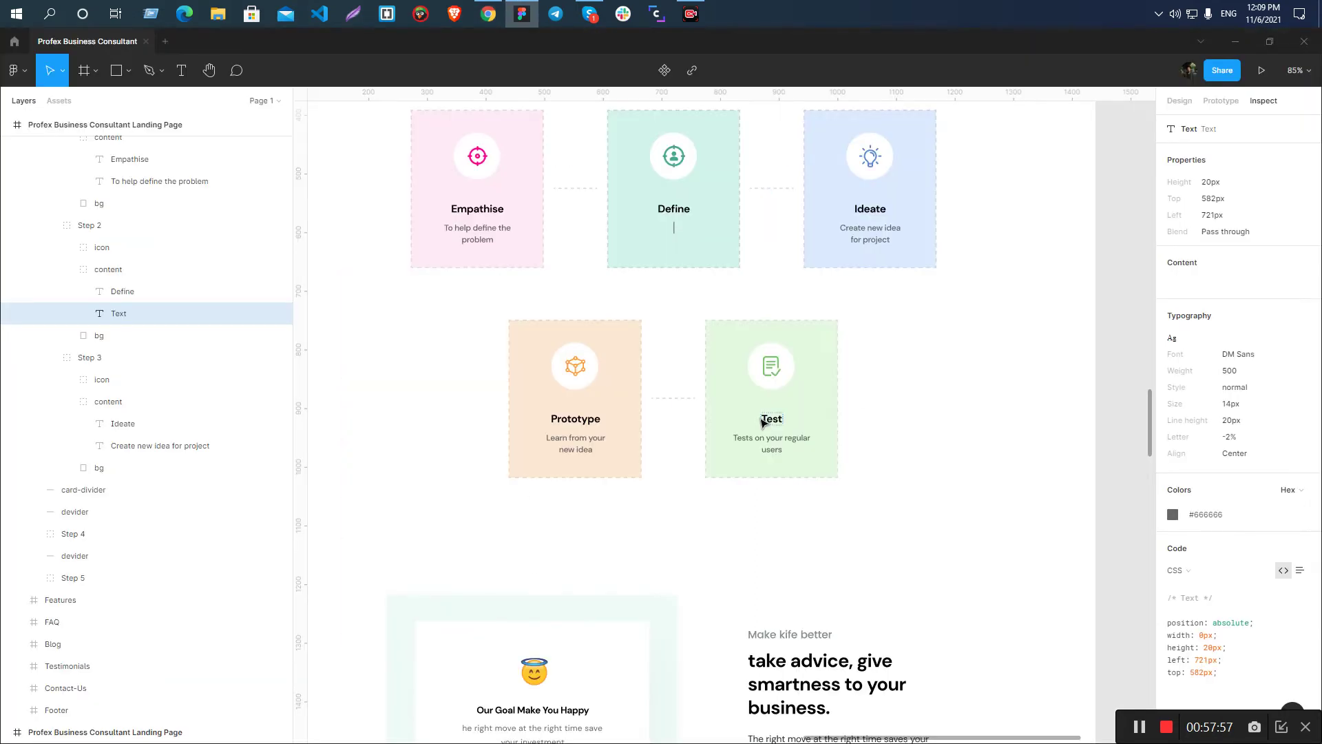
left_click(877, 234)
double_click(876, 234)
key("ctrl+c")
key("alt+Tab")
key("Escape")
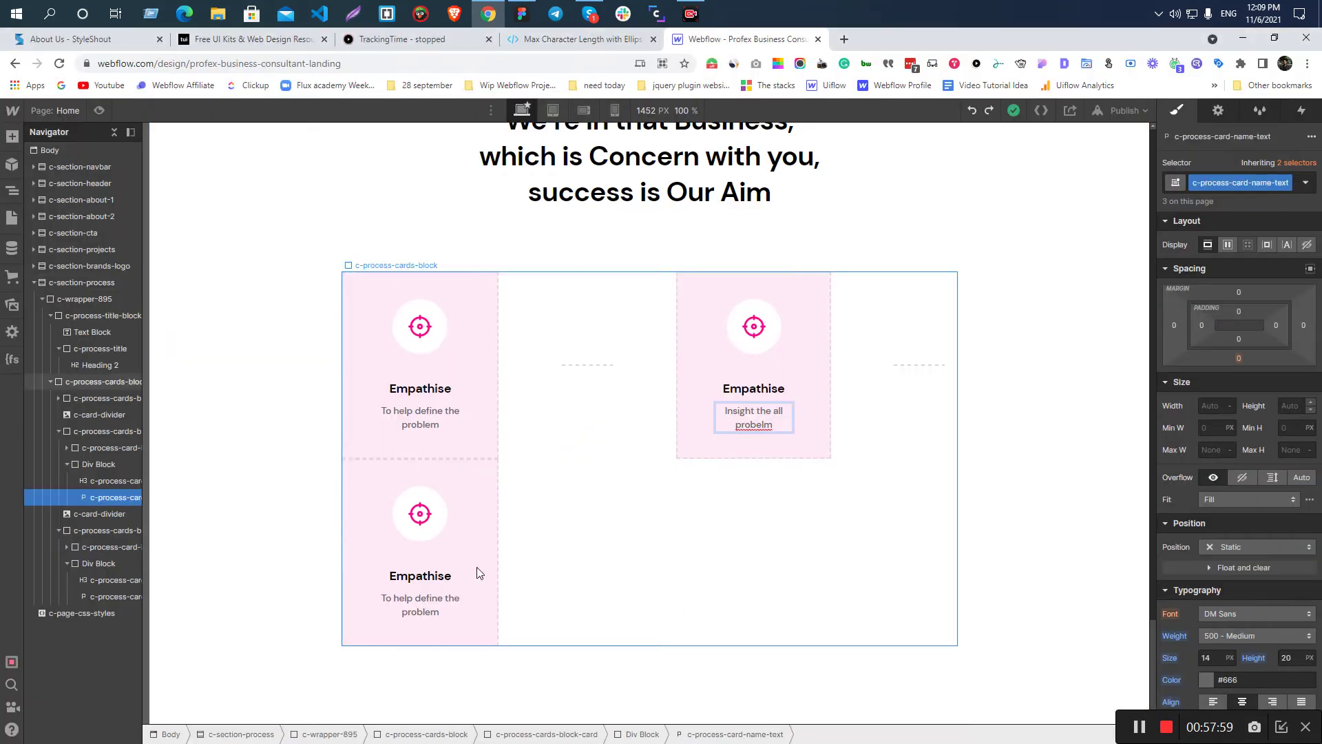
triple_click(432, 602)
key("ctrl+v")
left_click(577, 605)
key("ctrl+z")
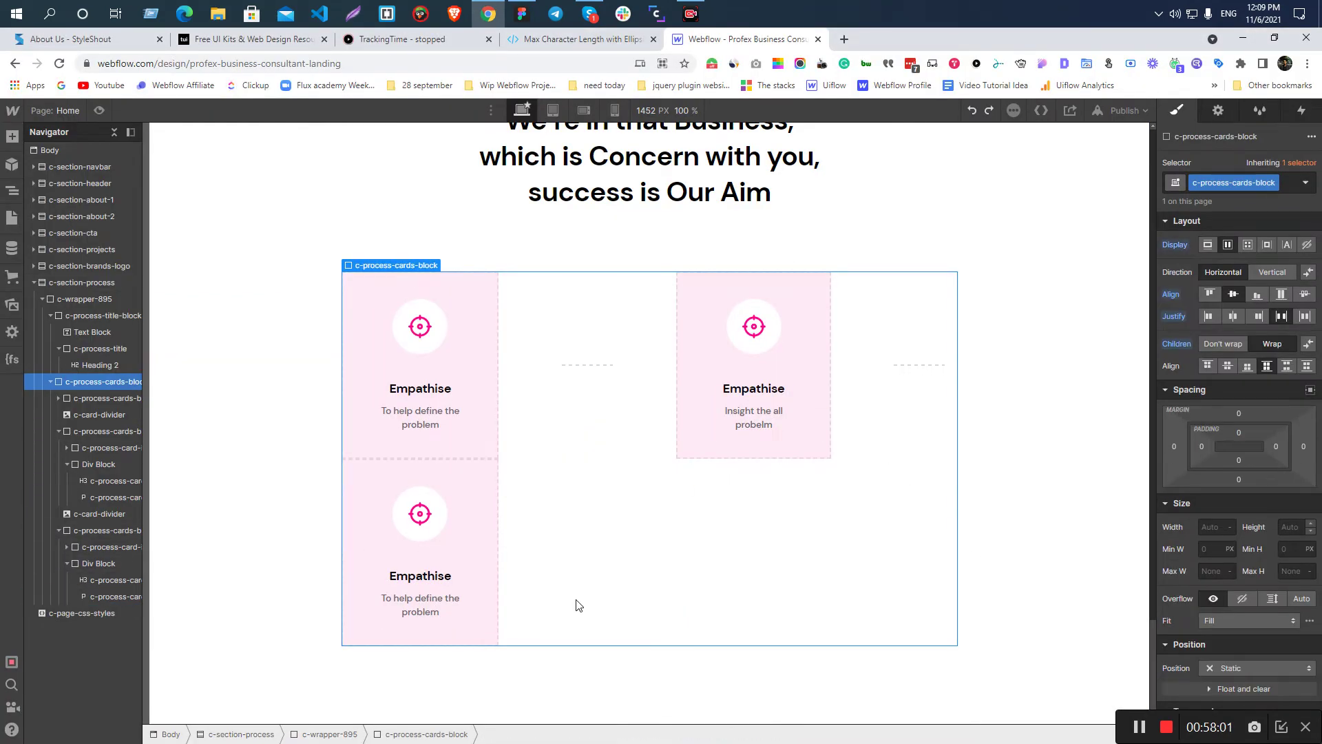
- Reset the minimum width of c-process-cards-block-card and set its fixed width to 225 px
left_click(449, 606)
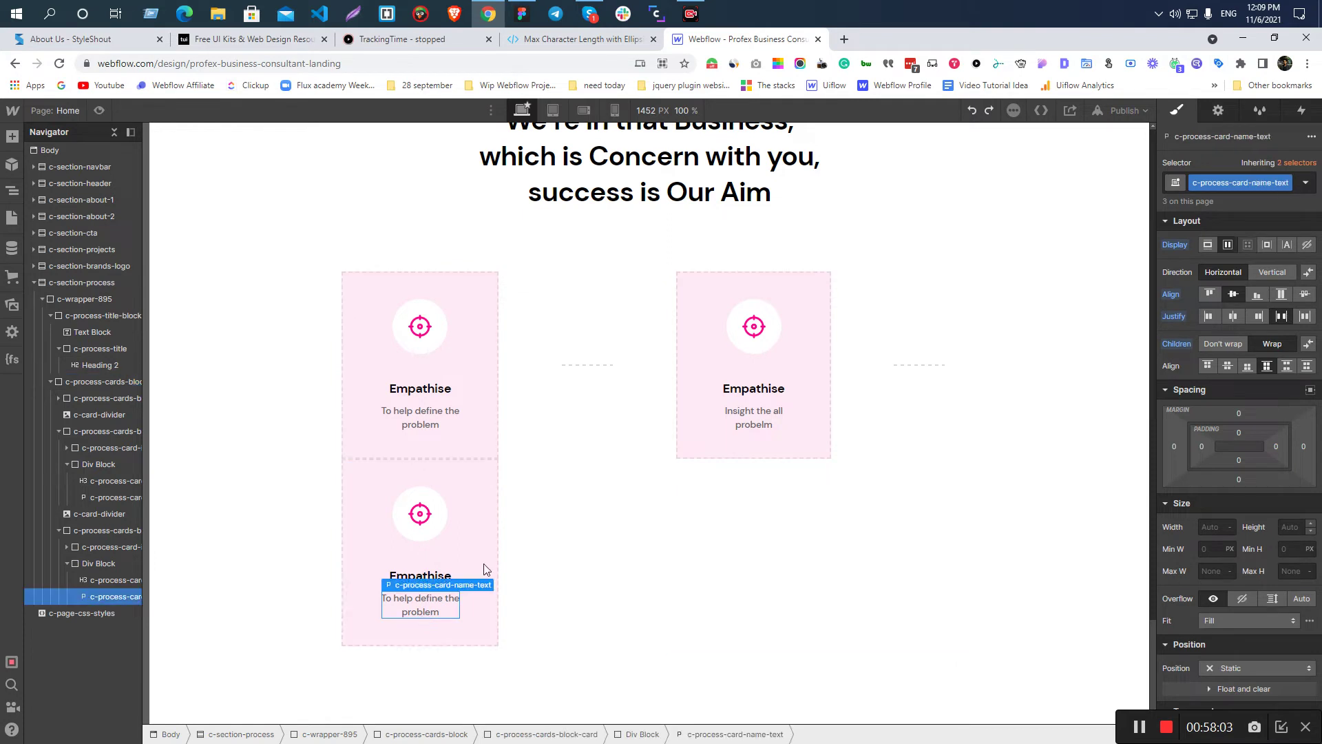
left_click(472, 510)
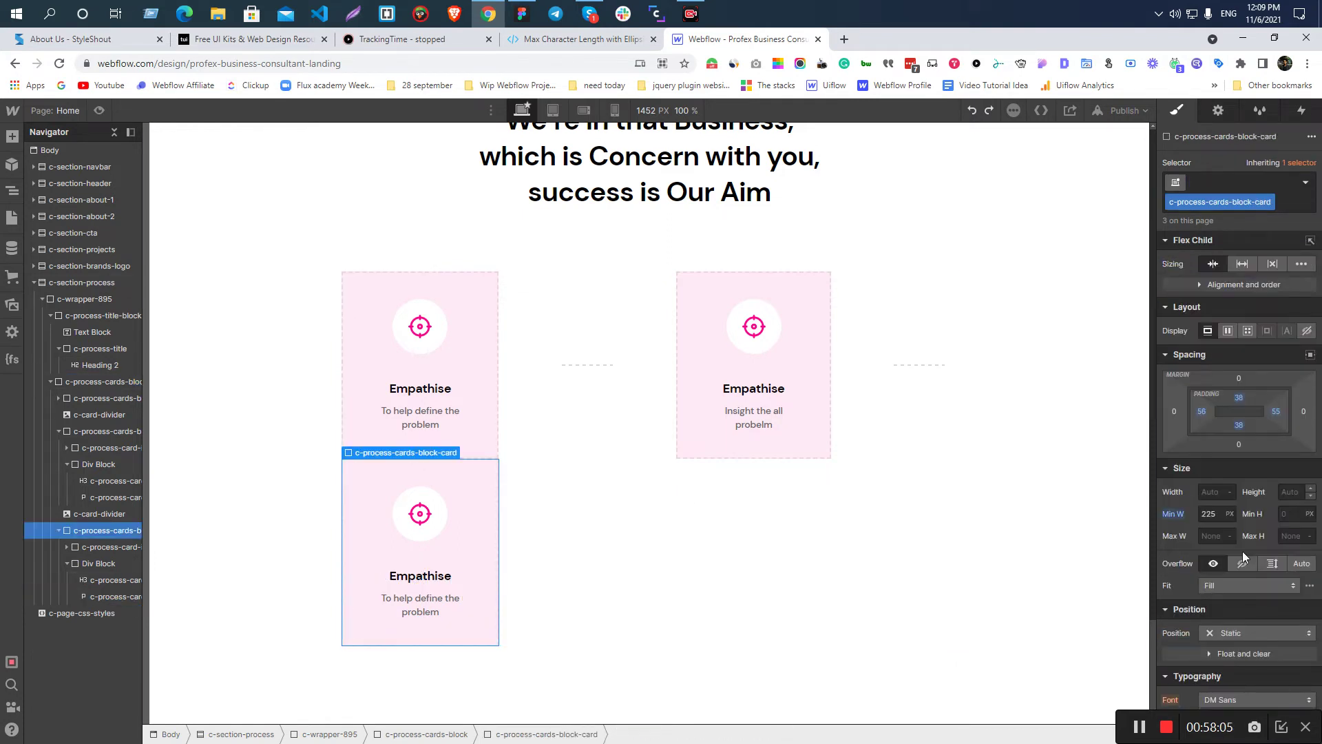
left_click(1180, 517, "alt")
left_click(1213, 491)
type("228.5")
key("Return")
type("225")
key("Return")
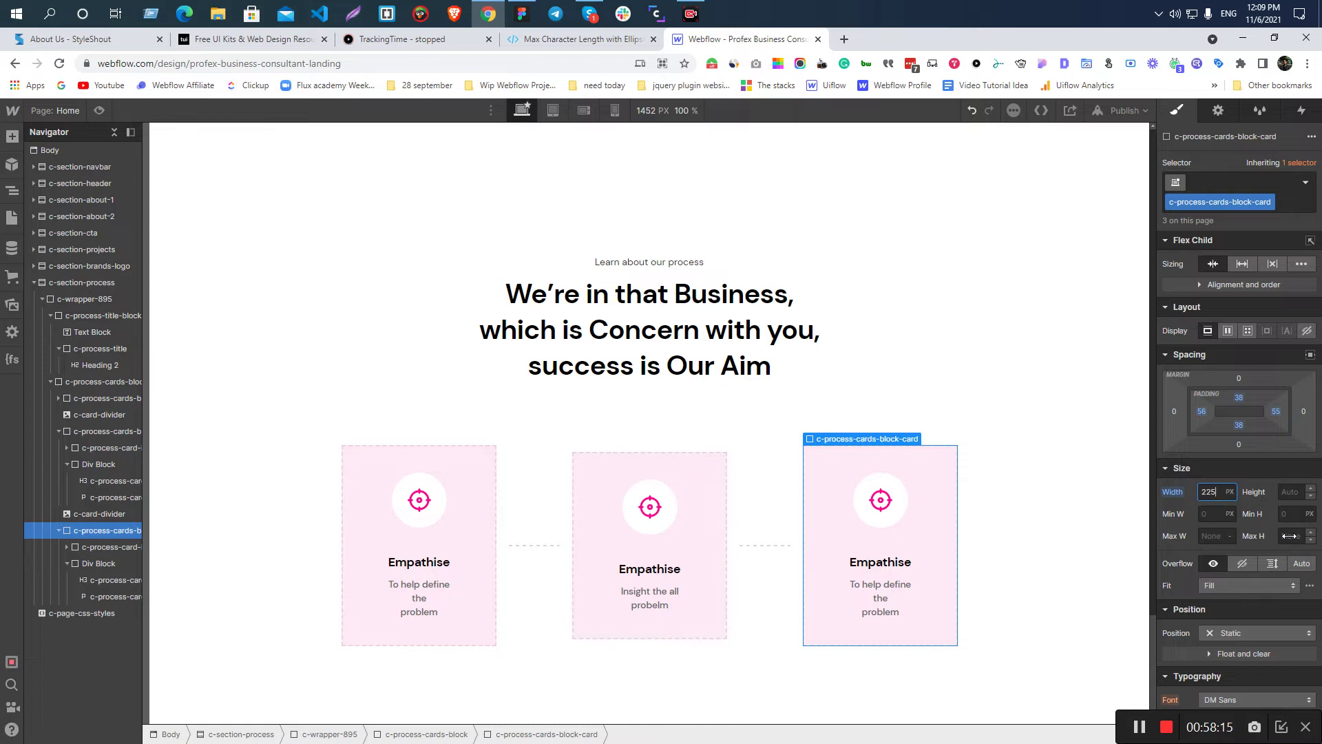
- Switch to Figma and undo the accidental text edits to restore the Define card's description, and return to Webflow
left_click(700, 523)
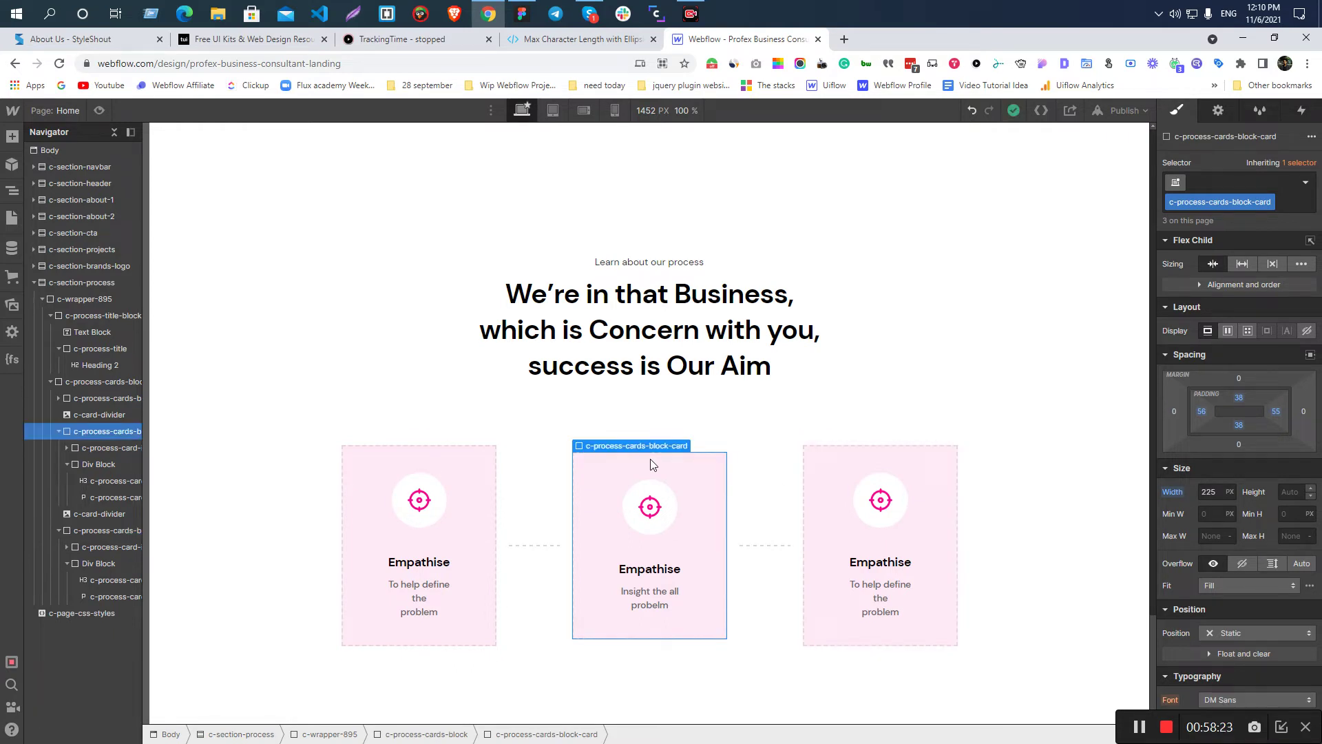
key("alt+Tab")
scroll(751, 330, "up", 2)
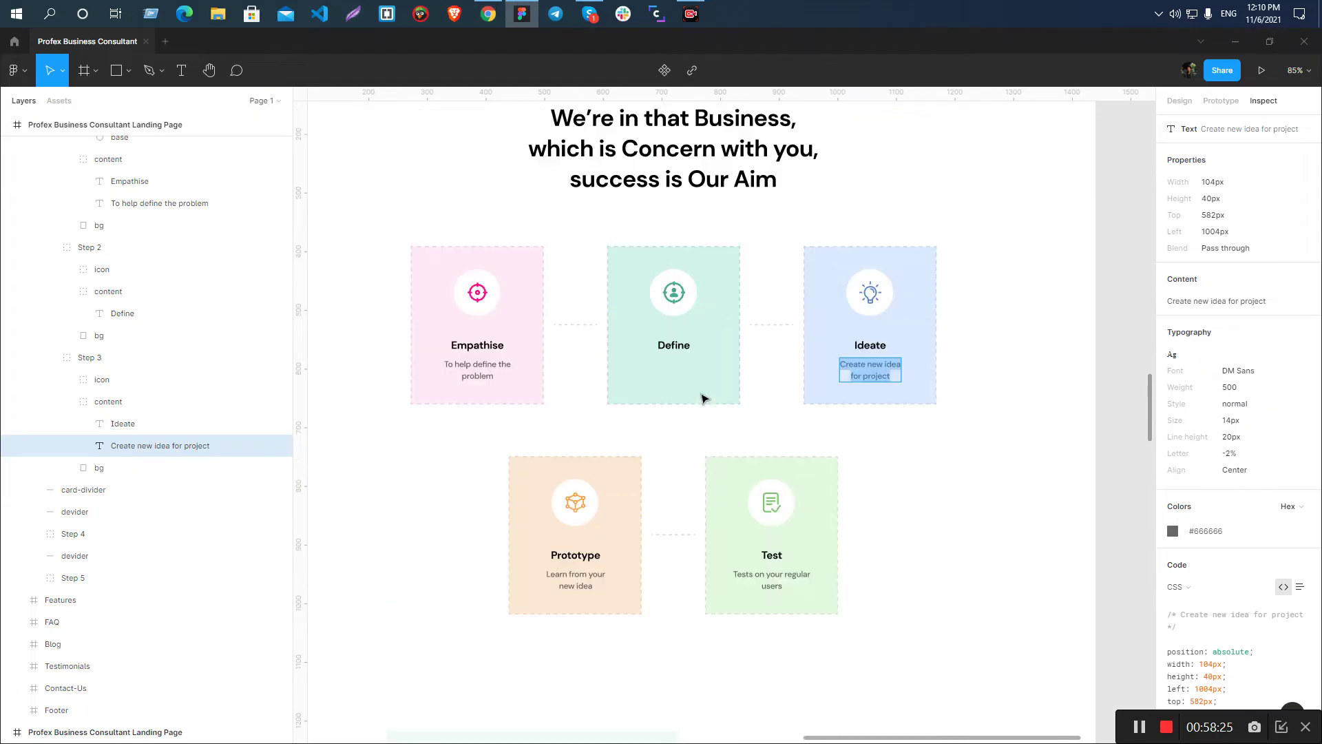
key("ctrl+z")
key("ctrl+z")
key("ctrl+z")
key("ctrl+z")
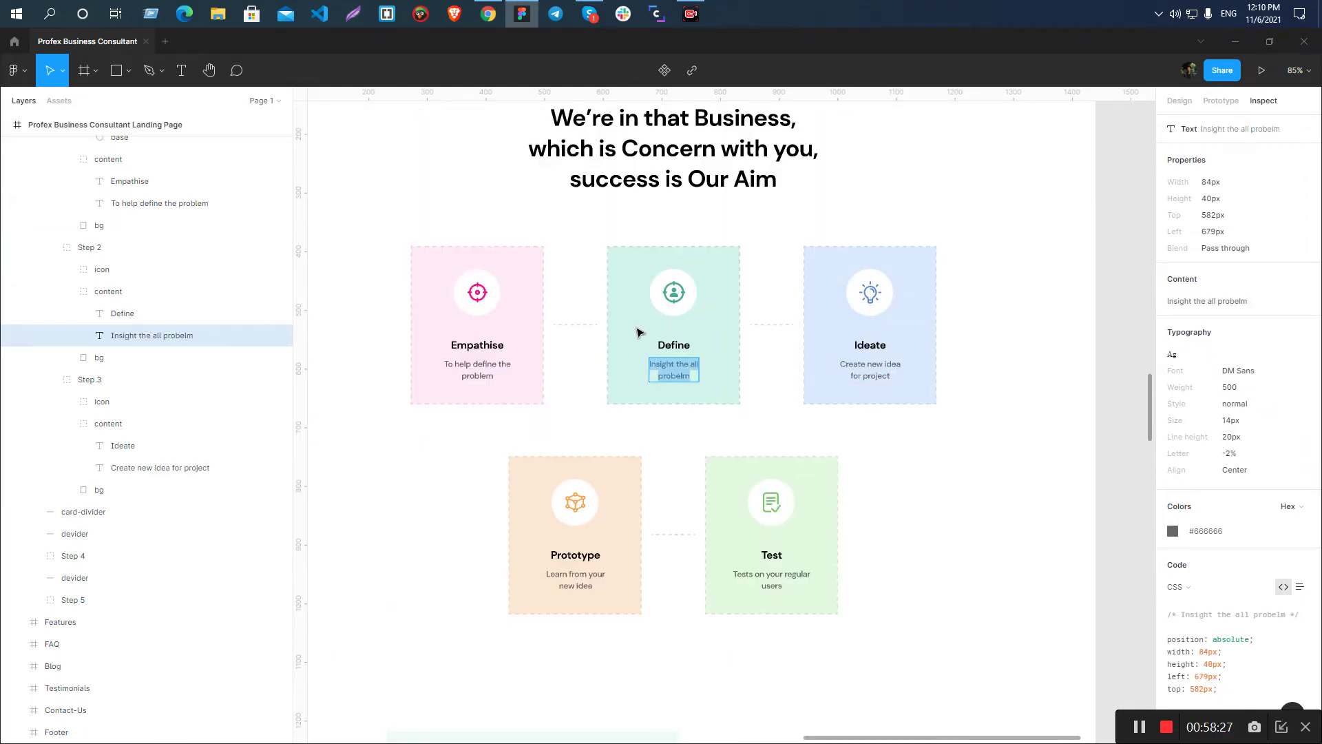
key("ctrl+z")
key("ctrl+z")
key("ctrl+z")
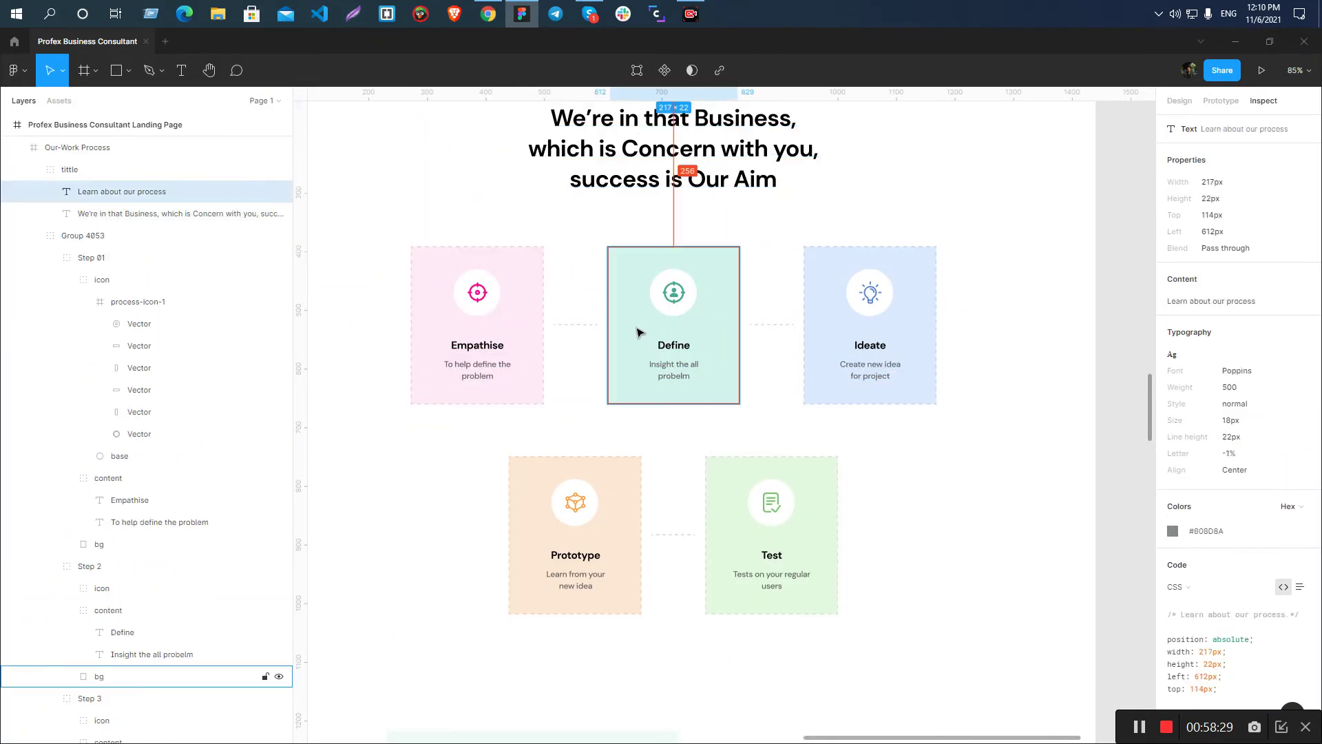
key("ctrl+z")
key("alt+Tab")
- Reset the fixed width of c-process-cards-block-card and try a maximum width of 225 px instead
left_click(817, 478)
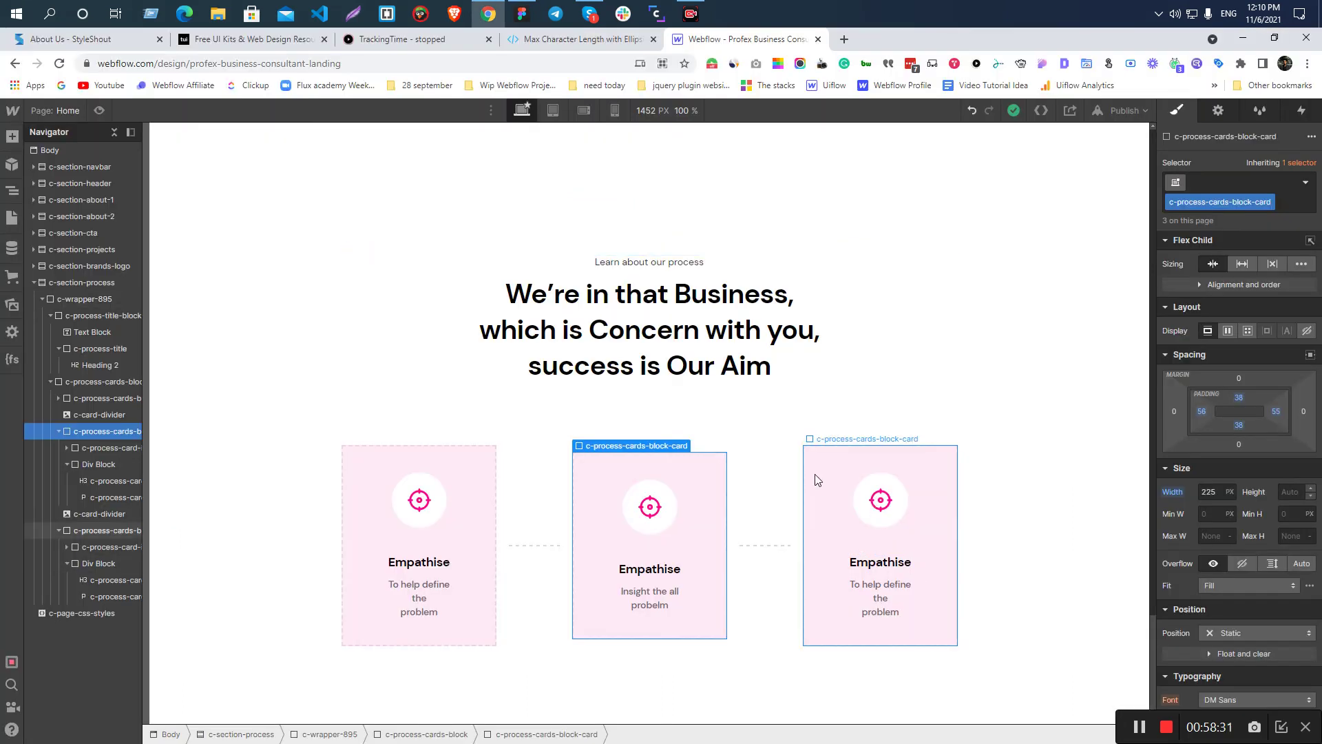
left_click(1180, 489)
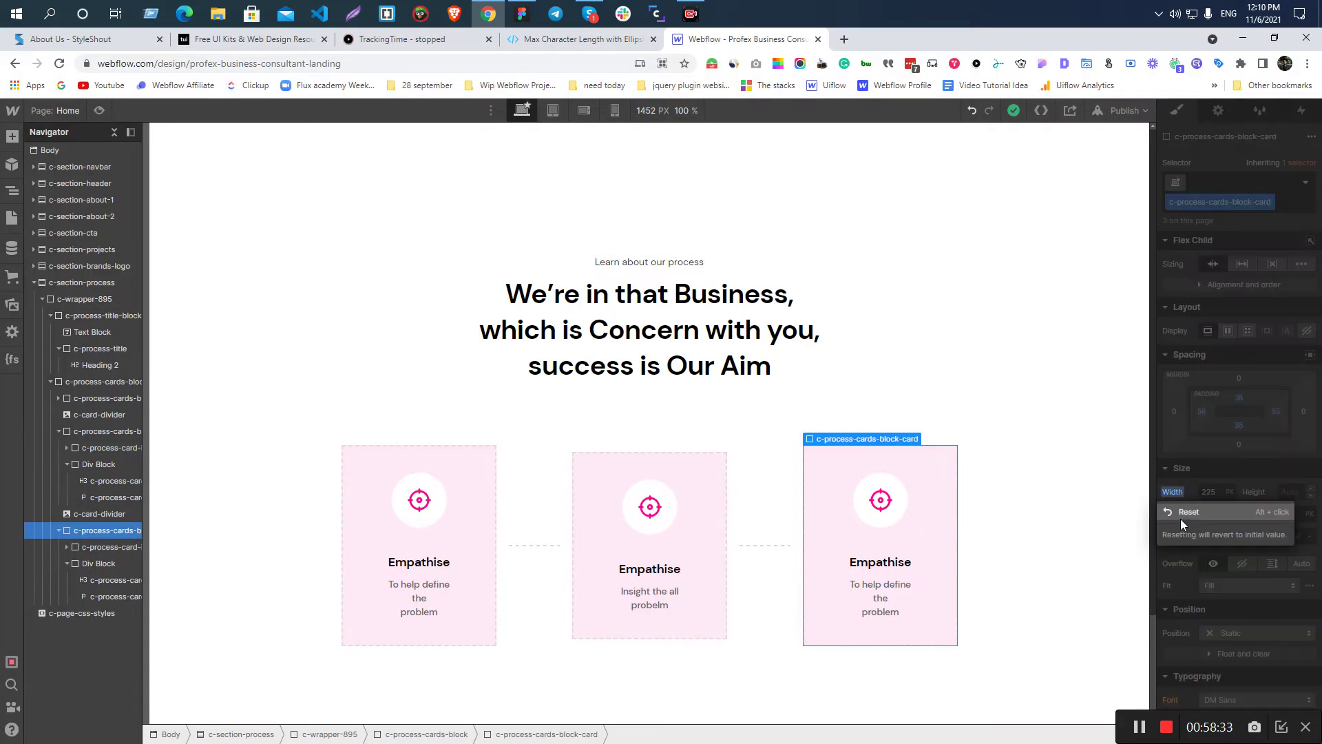
left_click(1180, 519)
left_click(1214, 536)
type("230")
key("Return")
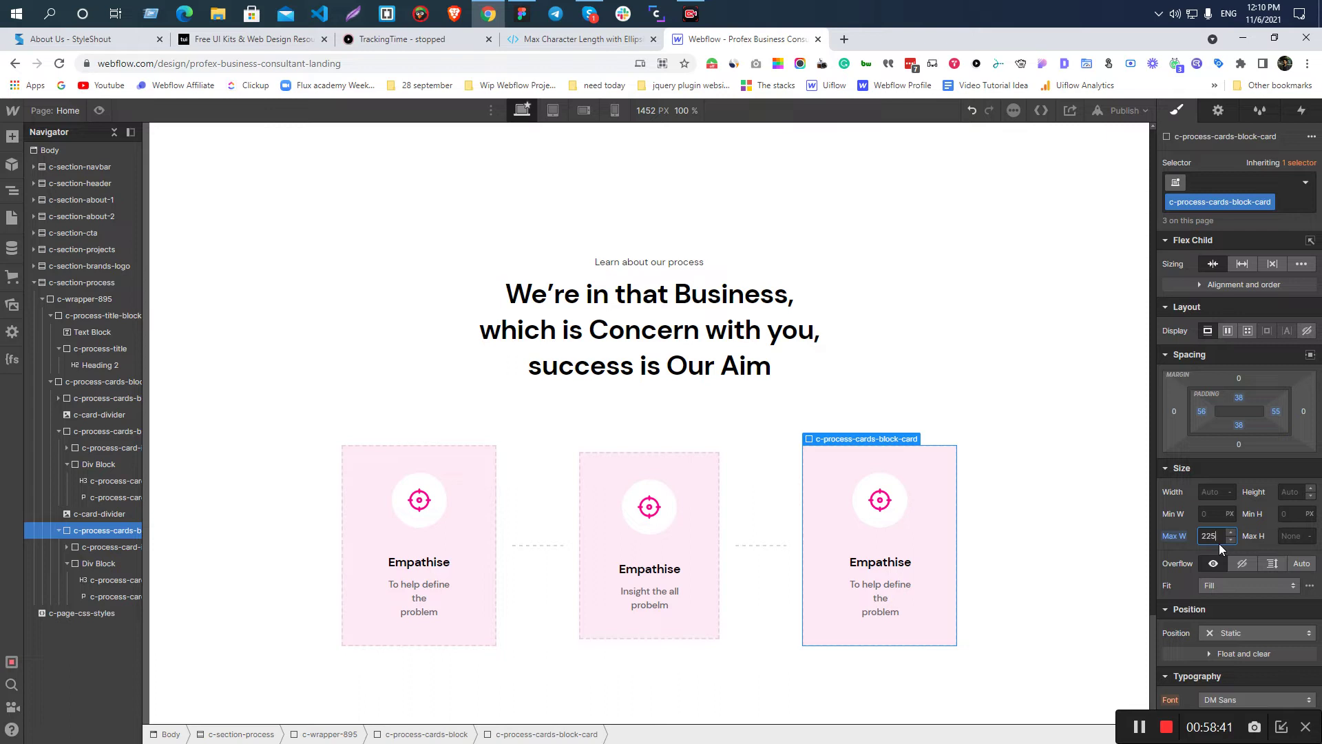
- Reset the maximum width of c-process-cards-block-card and set its fixed width back to 225 px
left_click(1181, 544)
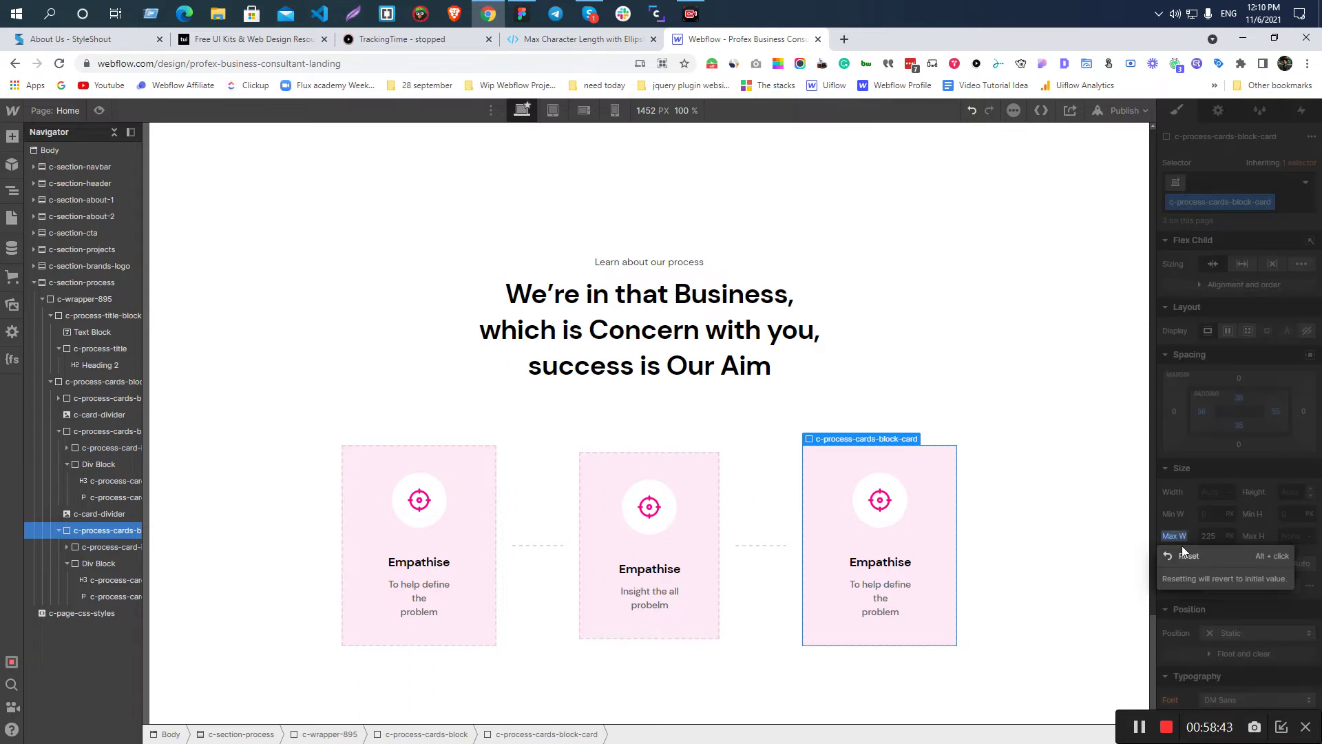
left_click(1183, 552)
left_click(1199, 496)
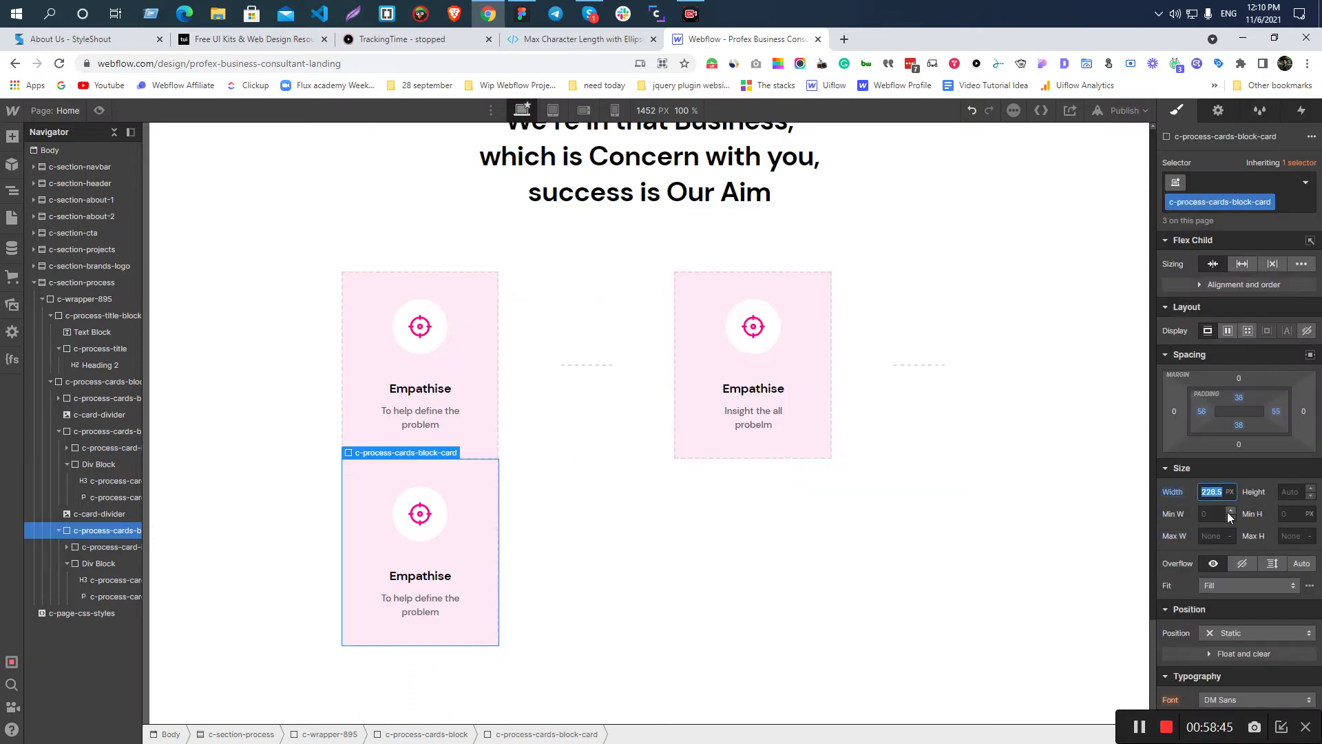
key("Return")
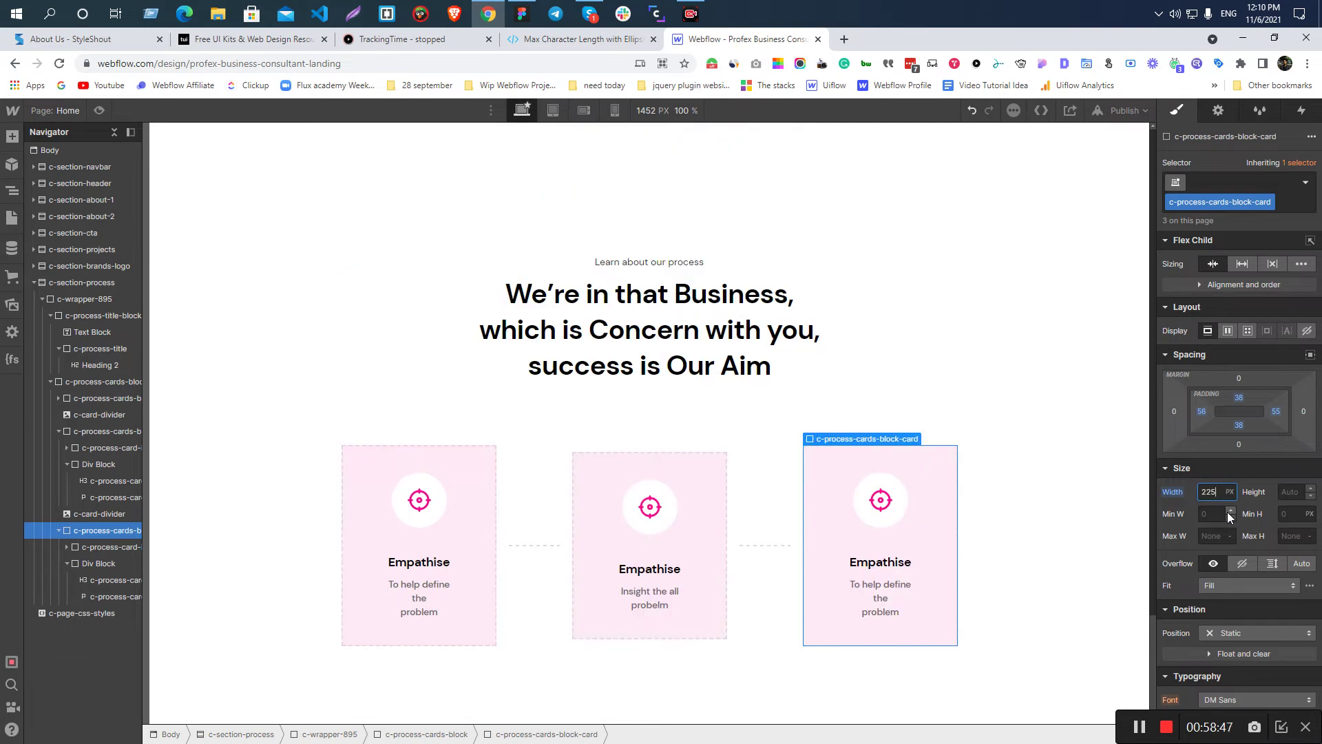
left_click(1100, 519)
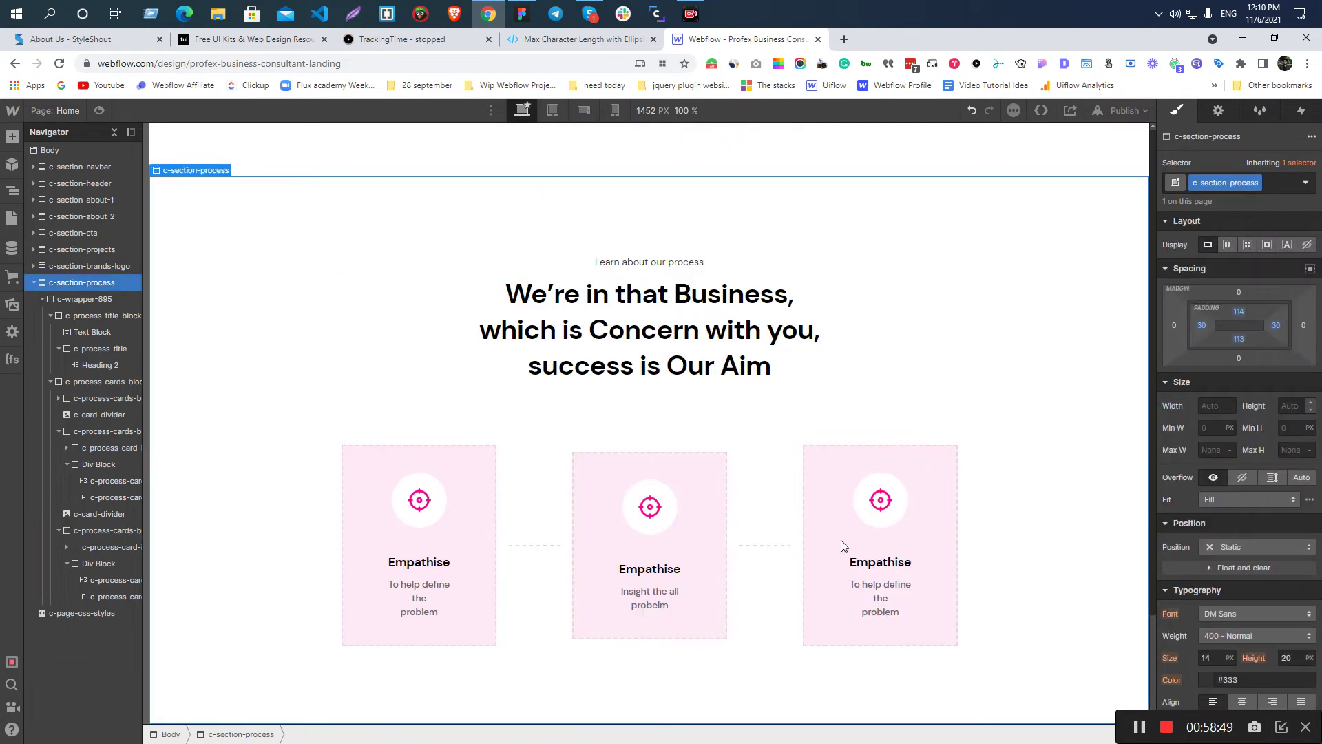
- Copy the Ideate card's description from Figma and replace the third card's description with "Create new idea for project"
left_click(549, 484)
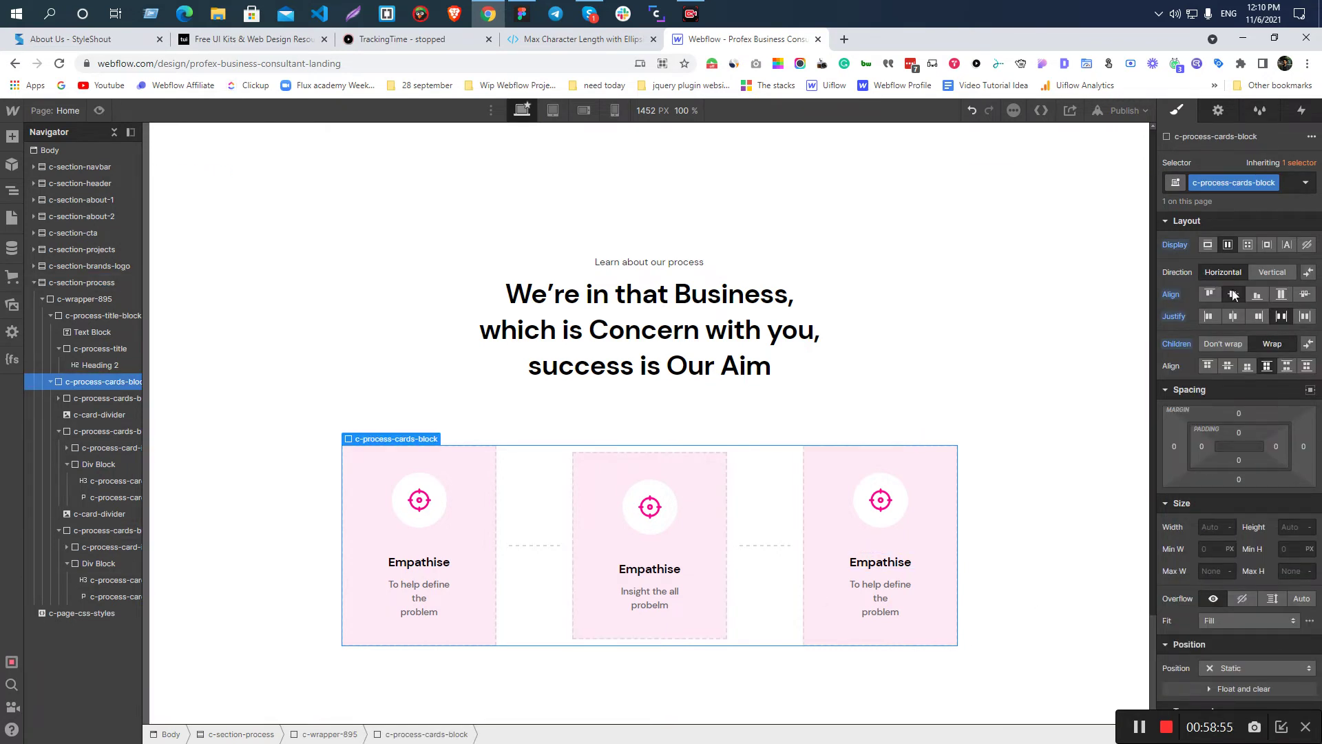
key("alt+Tab")
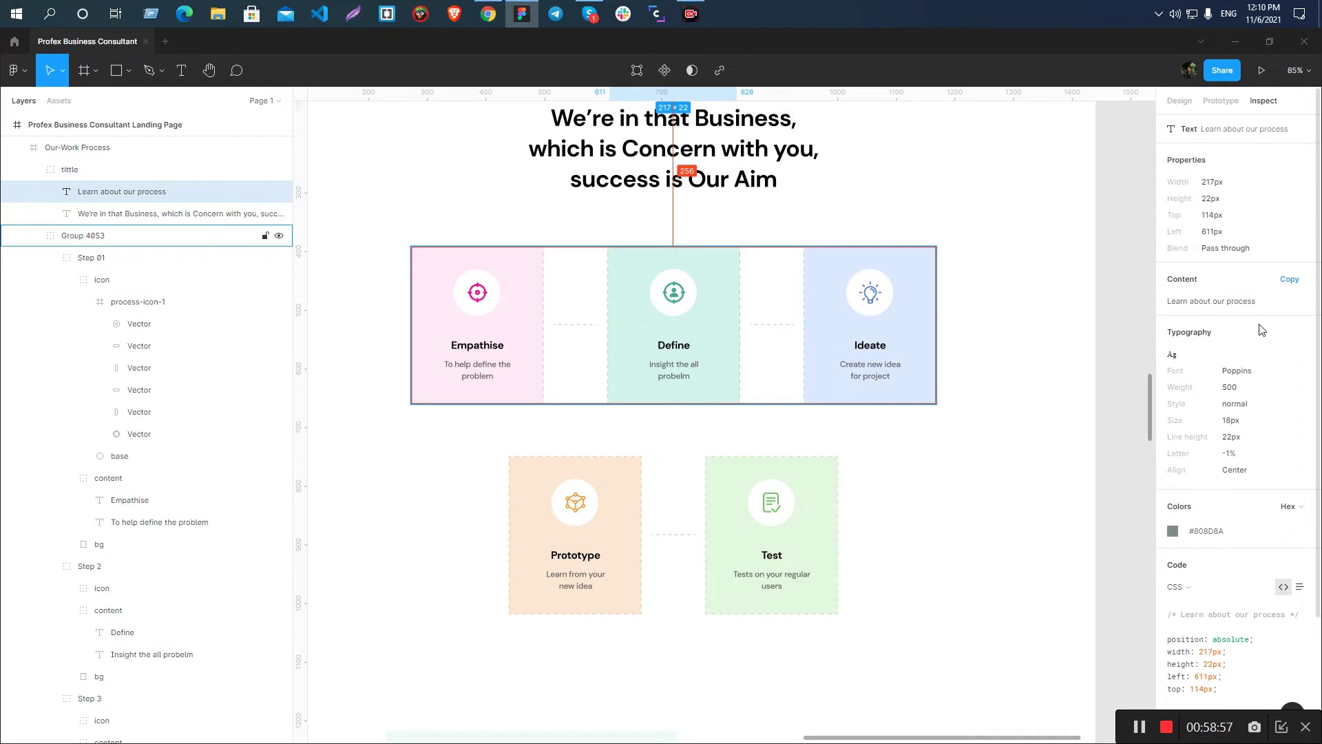
left_click(859, 372, "ctrl")
key("alt+Tab")
left_click(888, 592)
double_click(888, 592)
key("ctrl+v")
left_click(1024, 524)
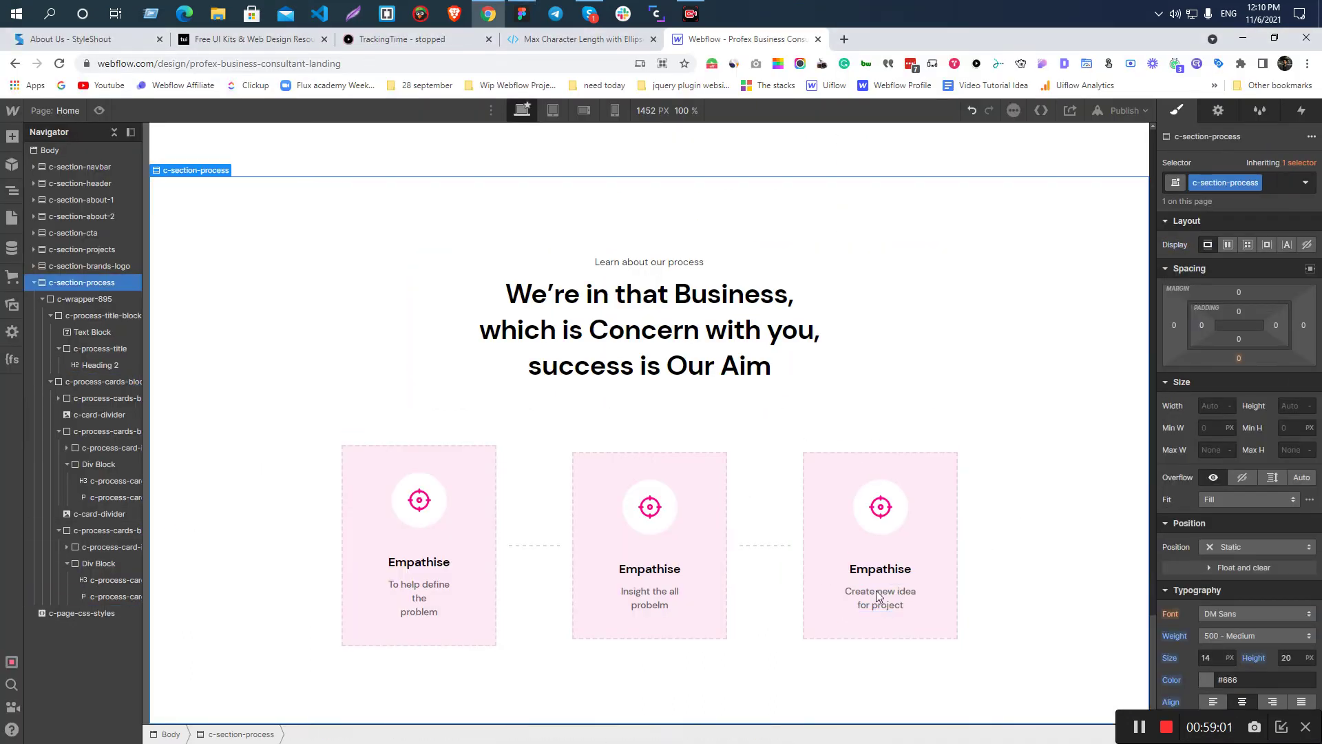
left_click(875, 589)
- Copy the Define heading from Figma and use it as the second card's heading
key("alt+Tab")
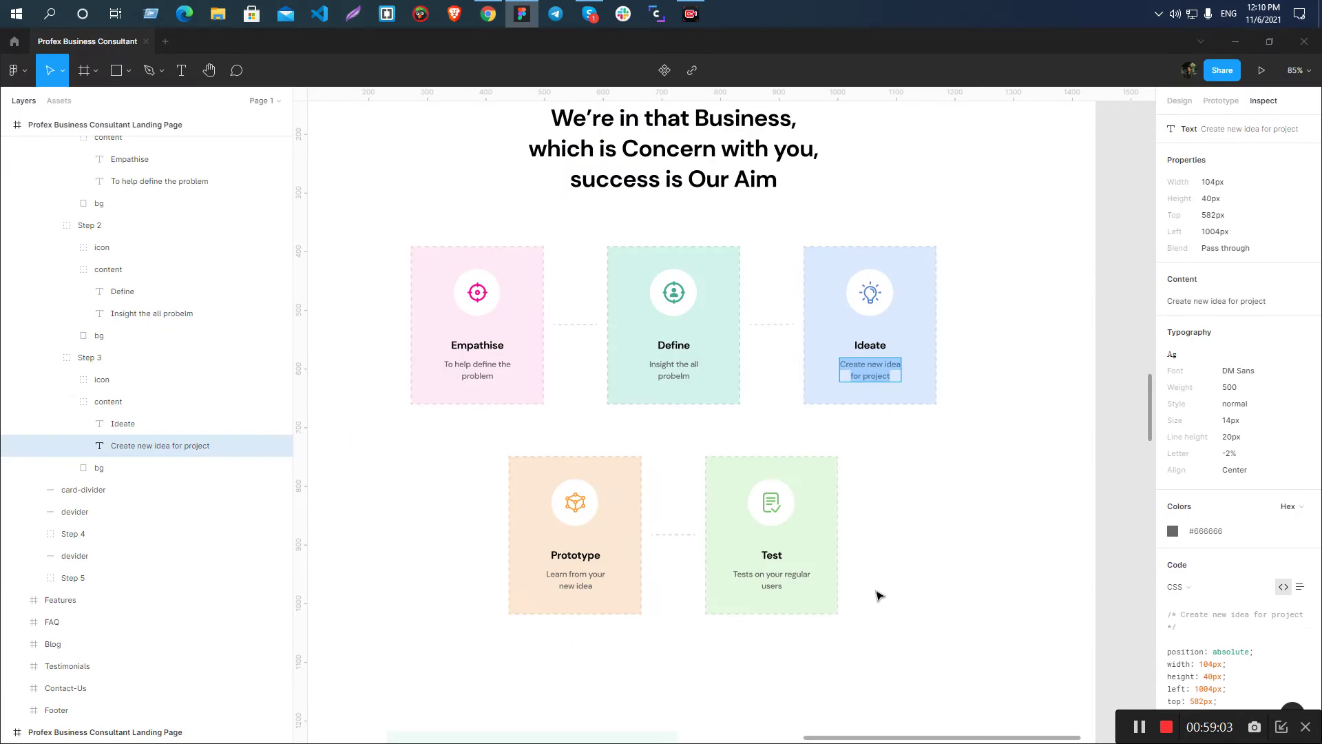
left_click(675, 344, "ctrl")
key("alt+Tab")
left_click(649, 568)
double_click(657, 568)
- Take the third card's heading from the Figma design and change it to "Ideate"
key("alt+Tab")
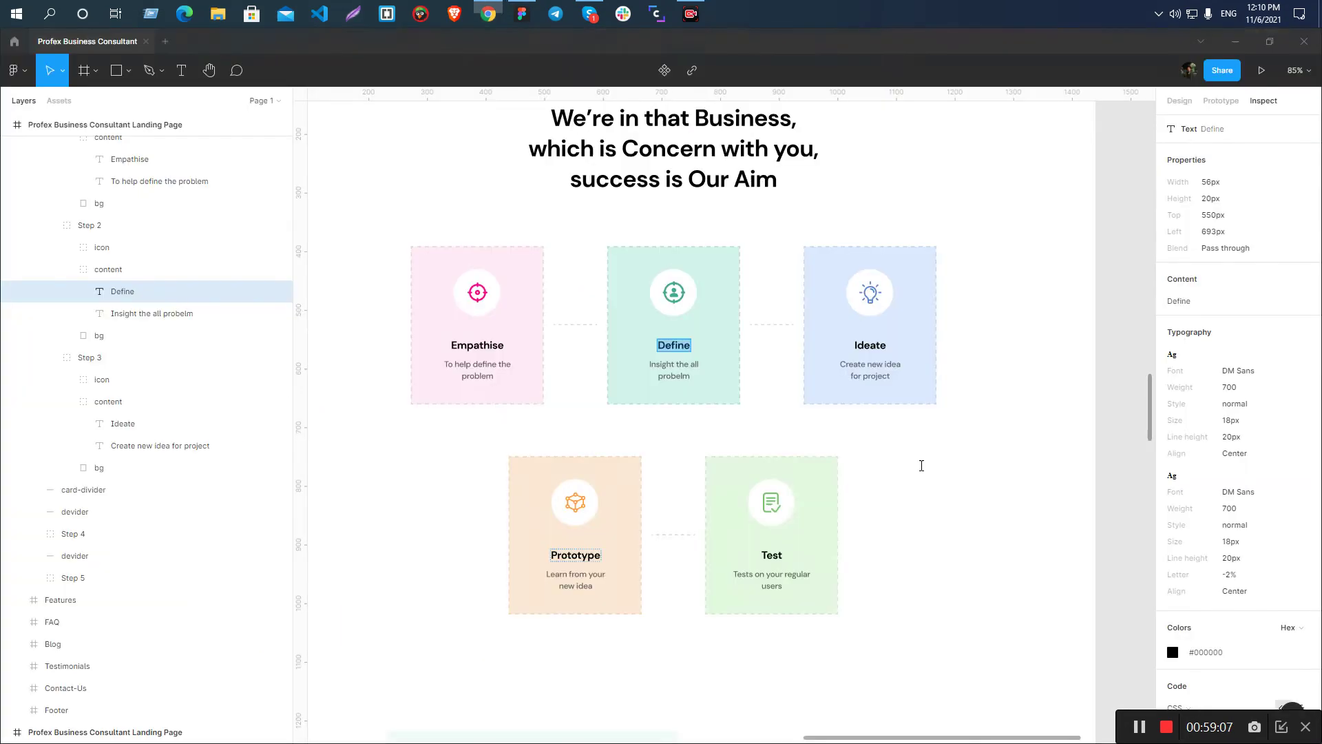
left_click(869, 345, "ctrl")
key("alt+Tab")
left_click(880, 569)
double_click(880, 568)
type("Ideate")
key("Escape")
- Duplicate the Ideate card twice and switch back to the Figma design
left_click(930, 491)
key("ctrl+d")
key("ctrl+d")
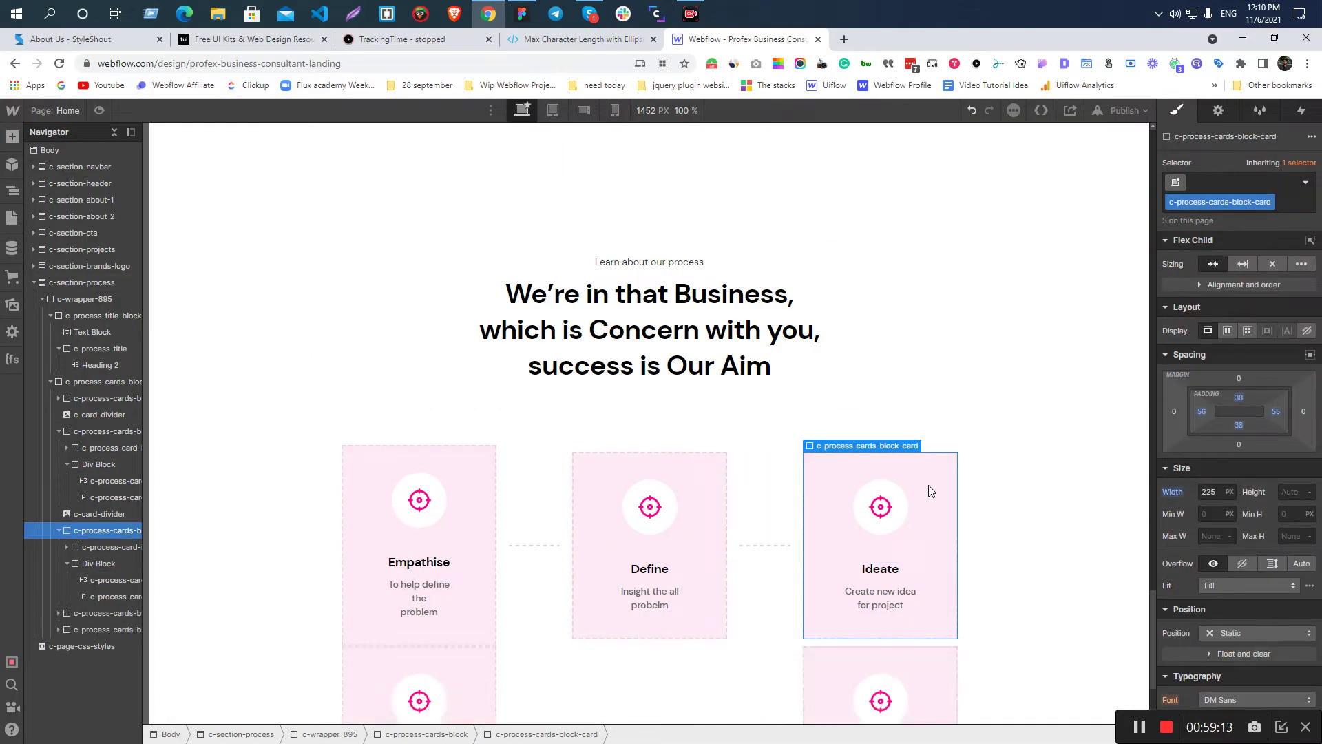
scroll(689, 544, "down", 3)
key("alt+Tab")
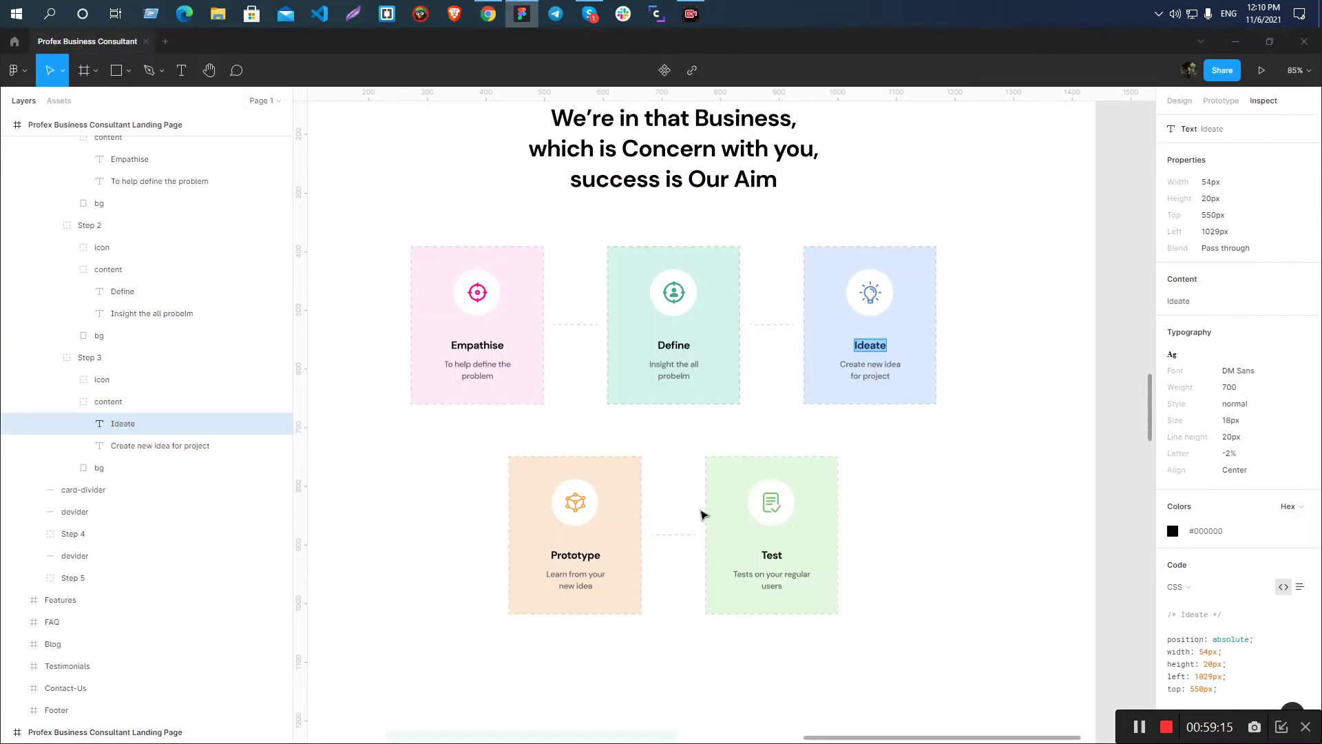
- Copy the Prototype heading from the Figma design and use it as the fourth card's heading in Webflow
double_click(581, 555)
key("ctrl+c")
key("alt+Tab")
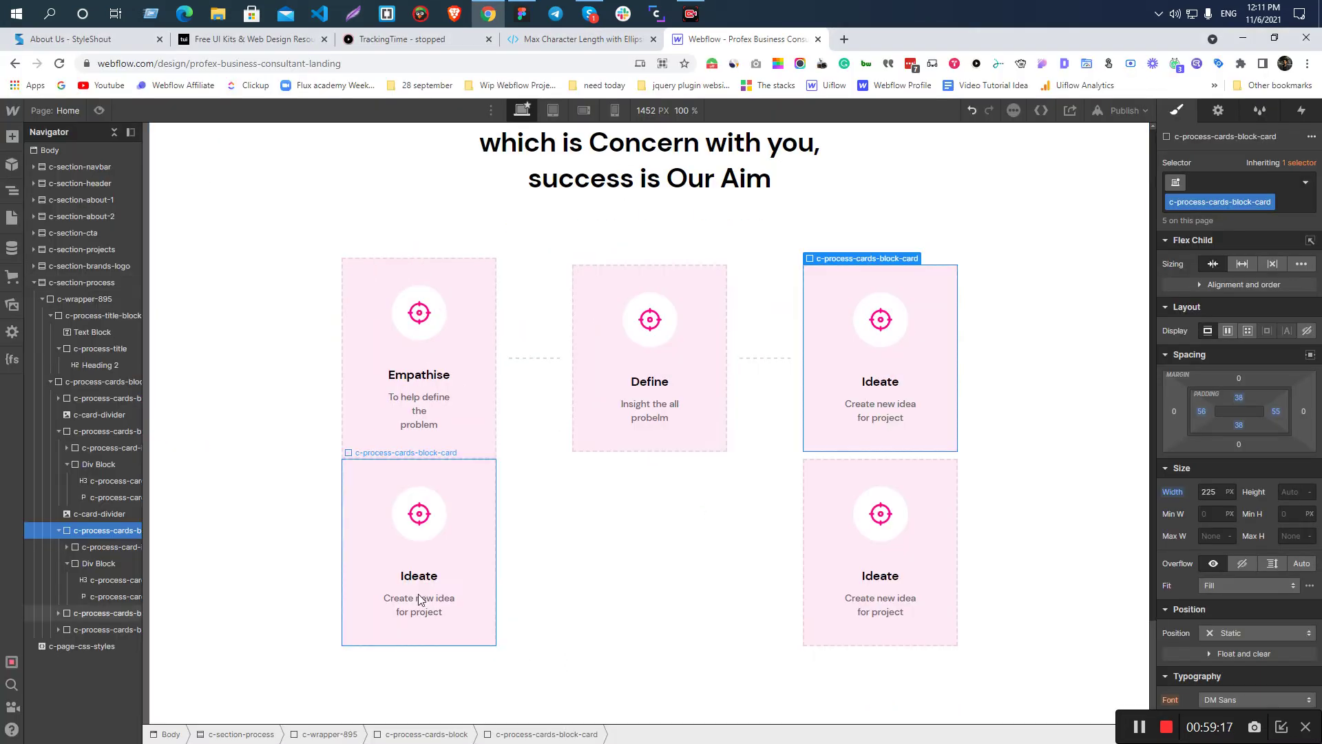
double_click(424, 576)
key("ctrl+v")
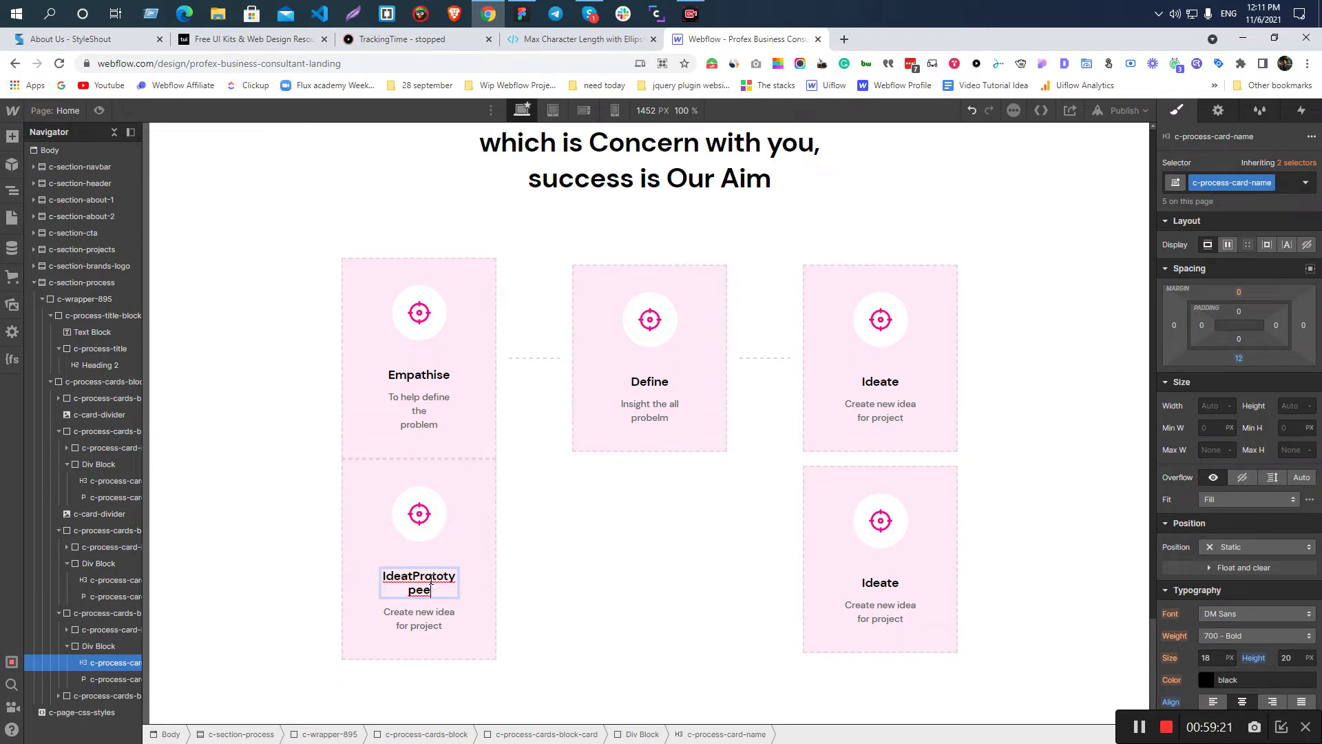
key("alt+Tab")
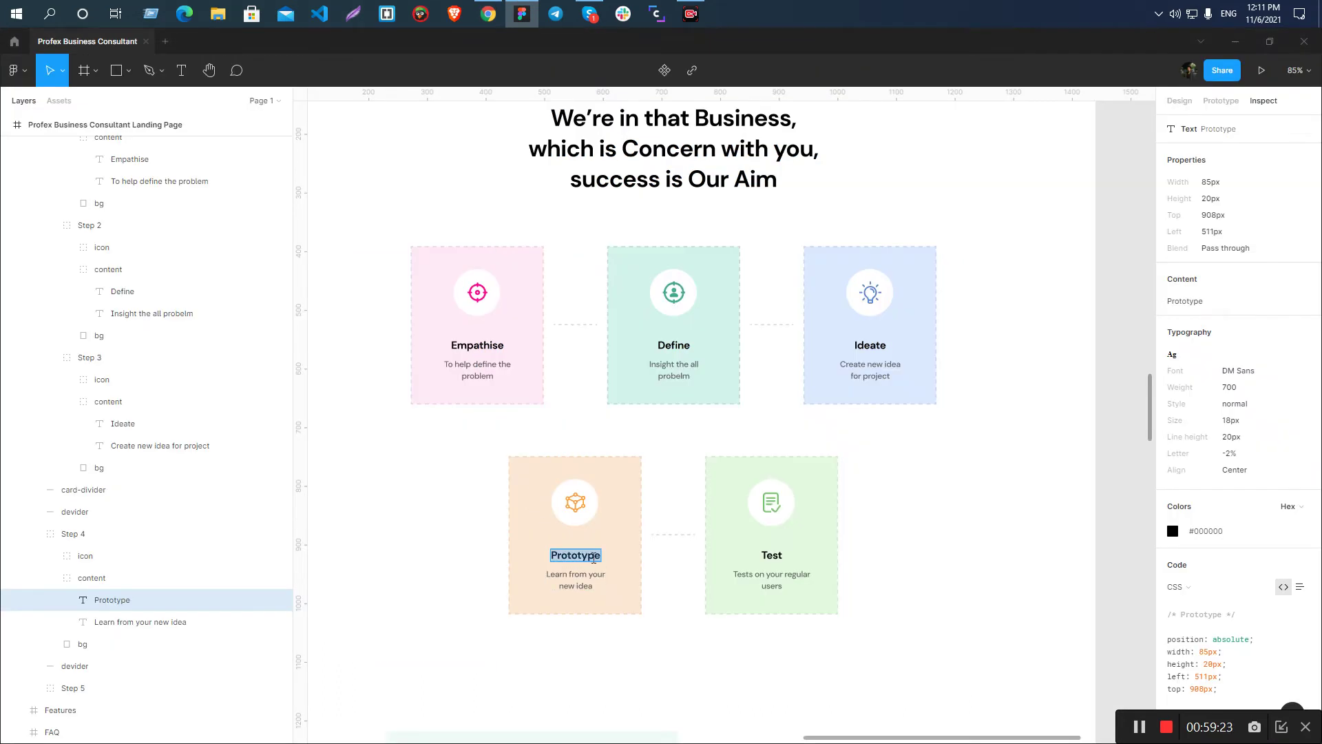
key("alt+Tab")
double_click(435, 577)
key("ctrl+v")
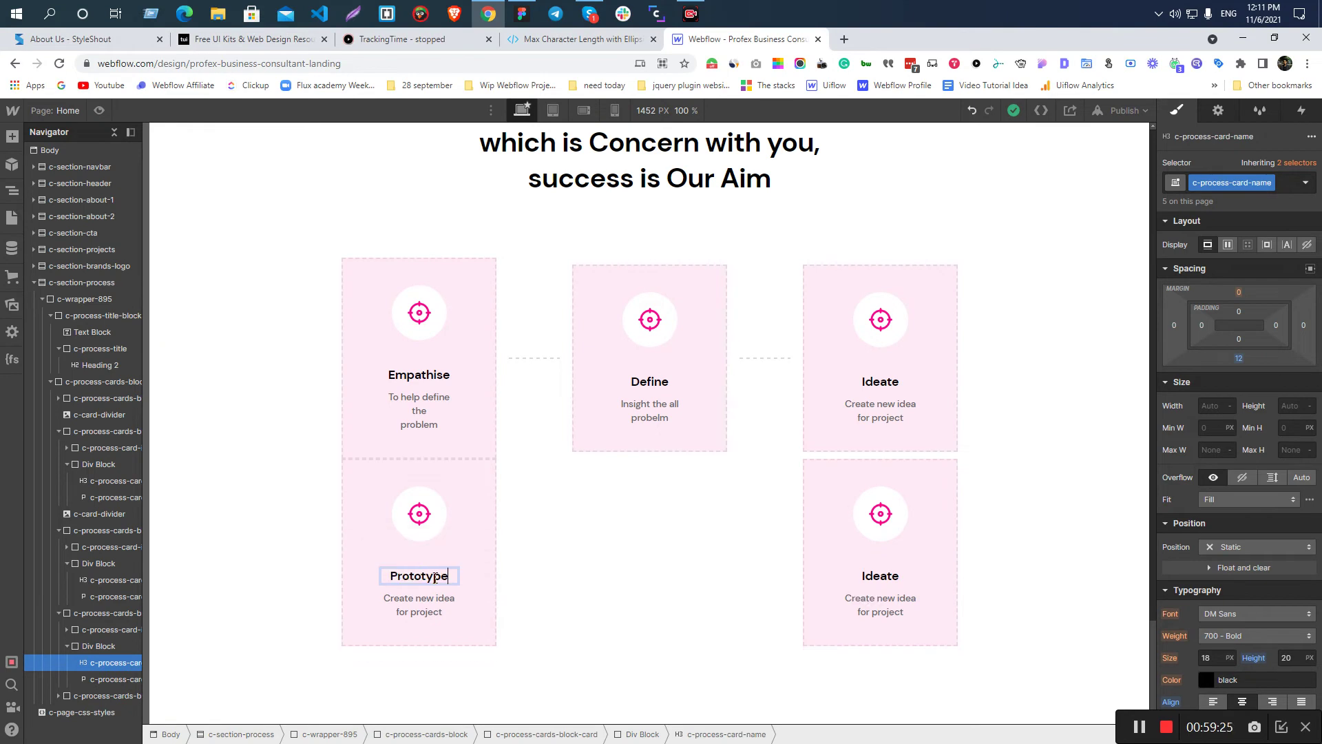
- Copy the Prototype card's description from Figma and replace the fourth card's description with "Learn from your new idea"
key("alt+Tab")
double_click(564, 577)
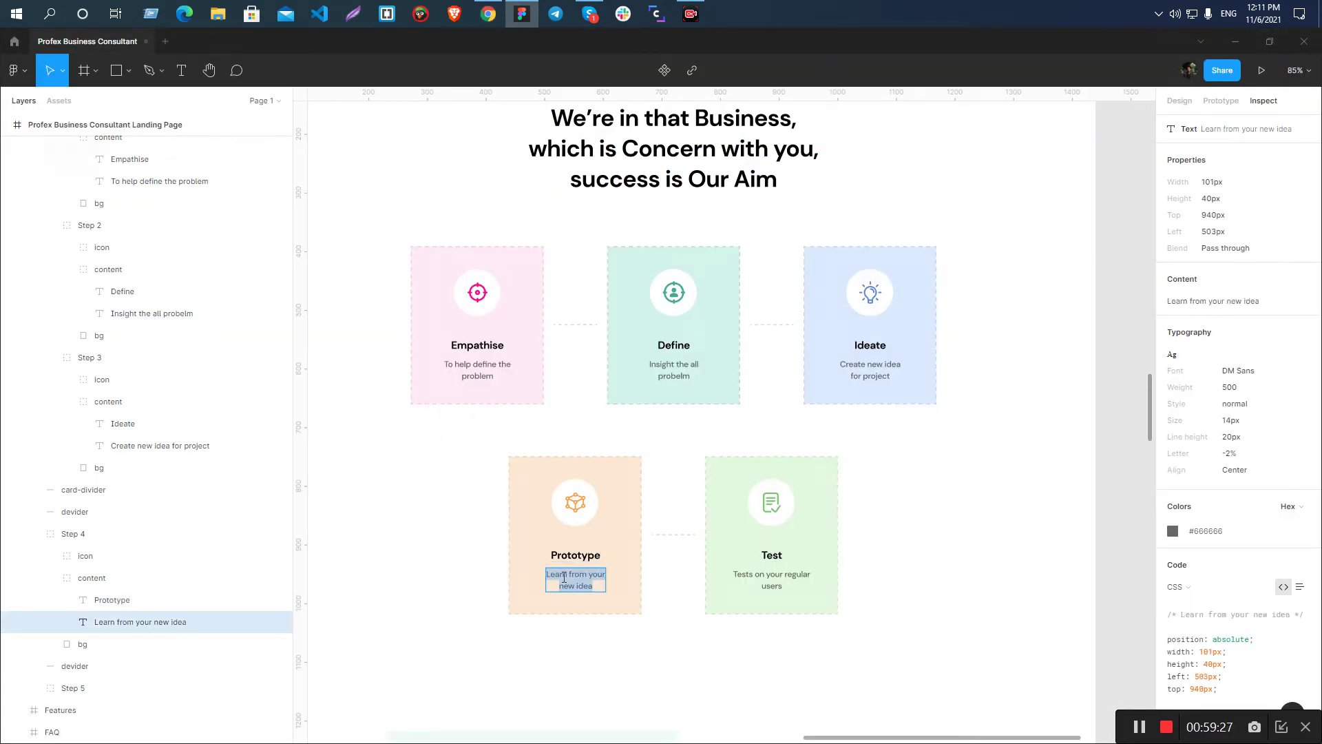
key("ctrl+c")
key("alt+Tab")
double_click(428, 606)
key("ctrl+a")
key("ctrl+v")
- Take the fifth card's heading from the Figma design and change the Webflow heading to "Test"
key("alt+Tab")
double_click(773, 556)
double_click(774, 556)
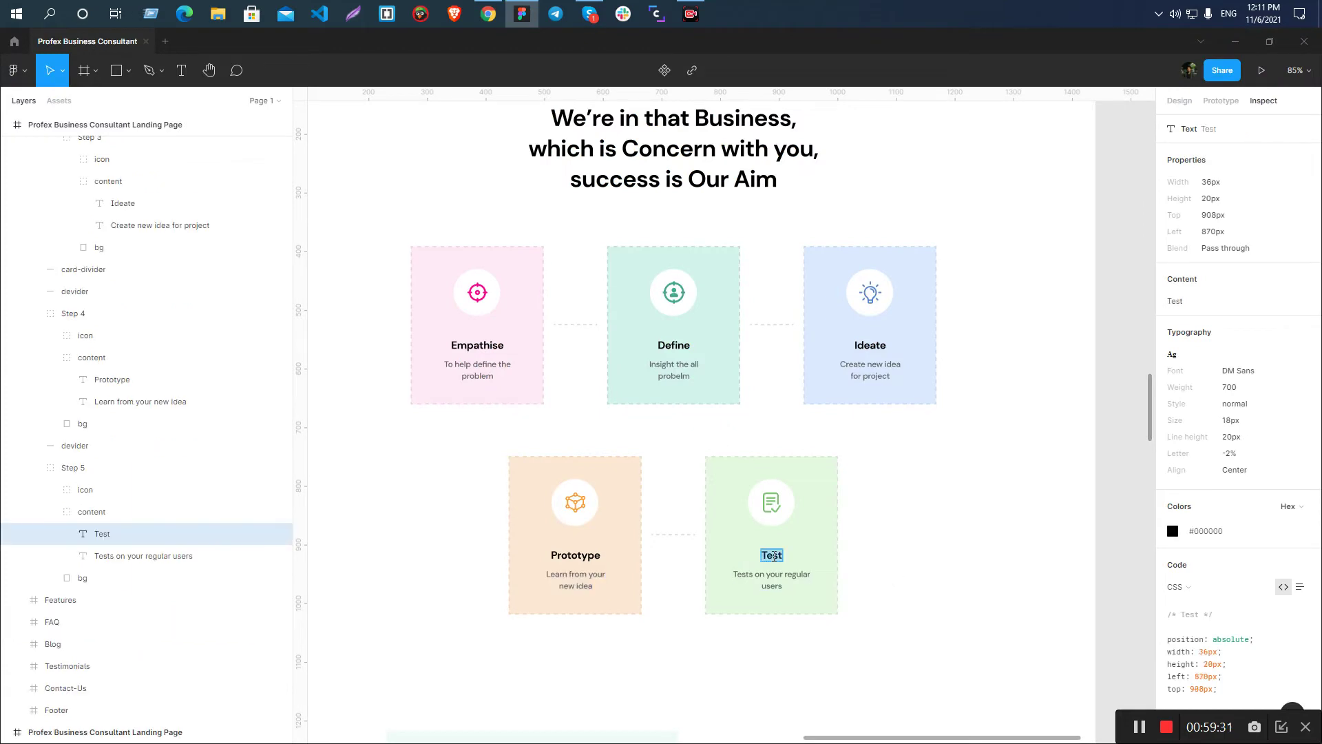
key("alt+Tab")
double_click(885, 577)
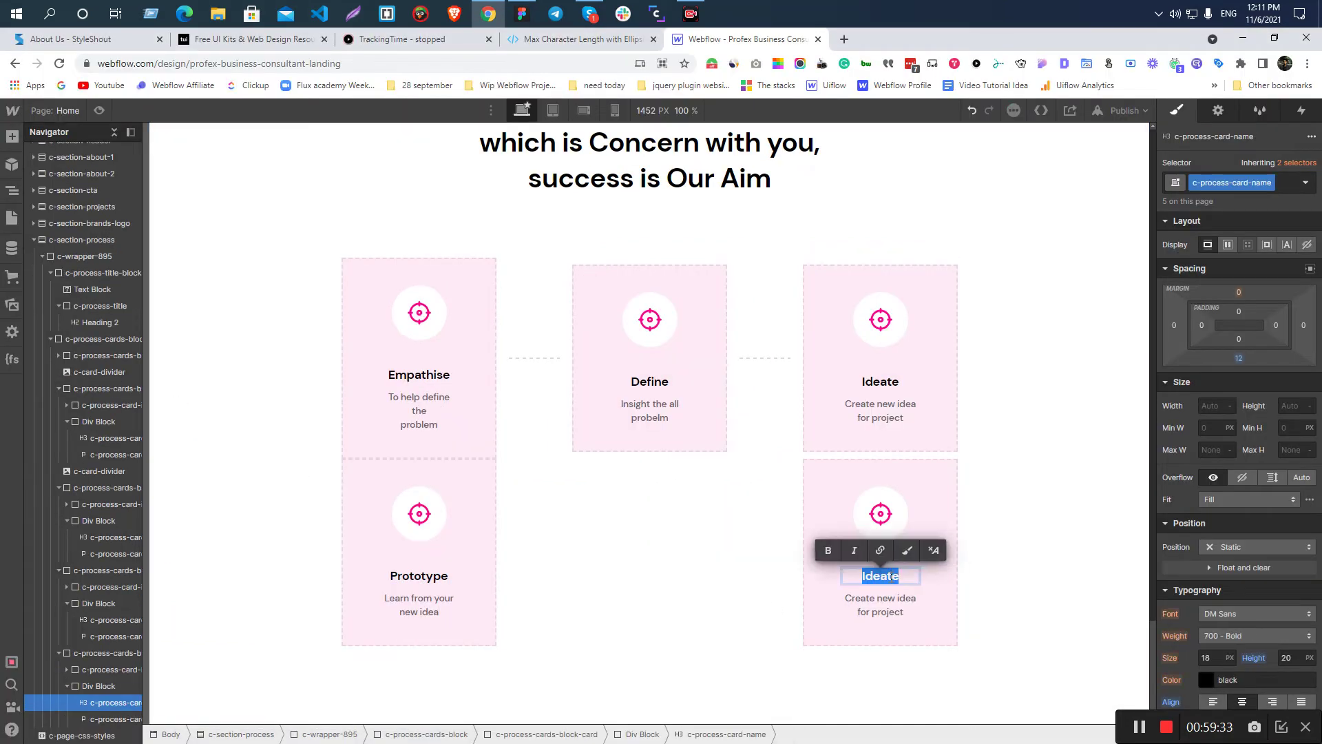
key("ctrl+a")
key("ctrl+v")
key("alt+Tab")
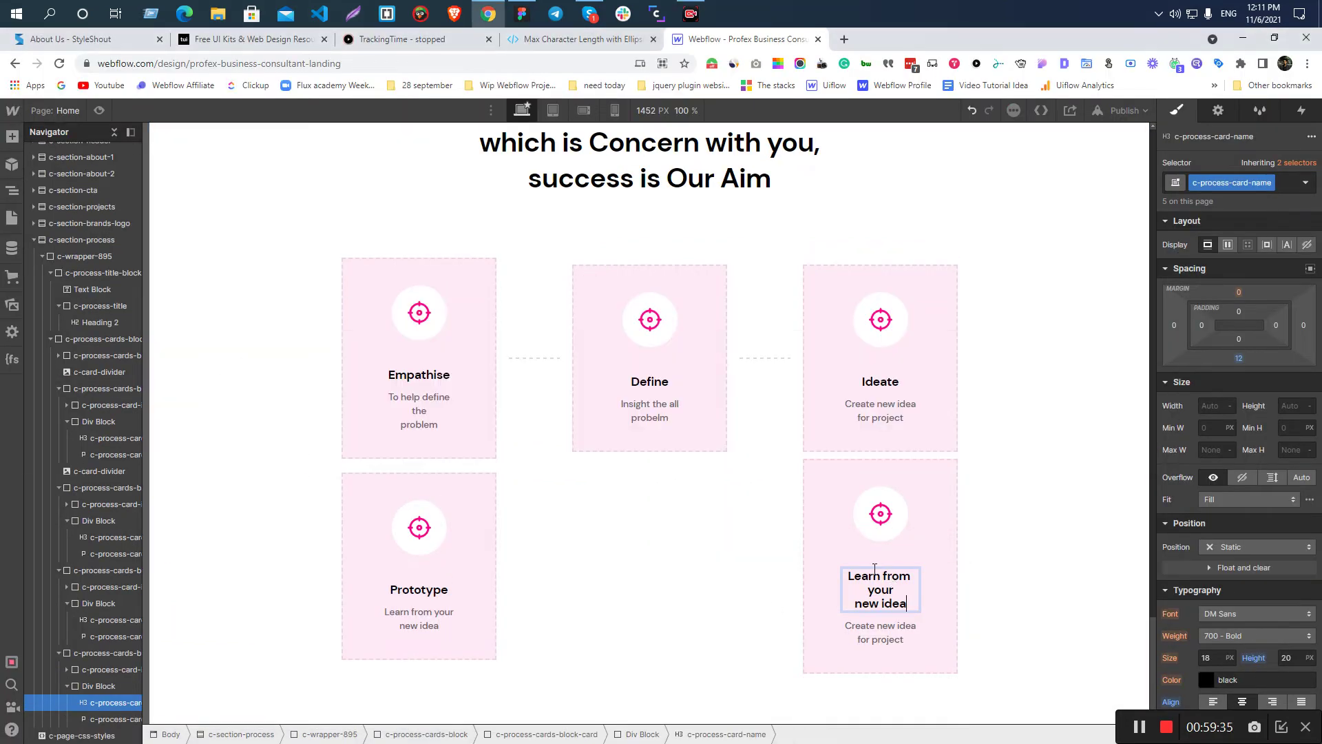
key("alt+Tab")
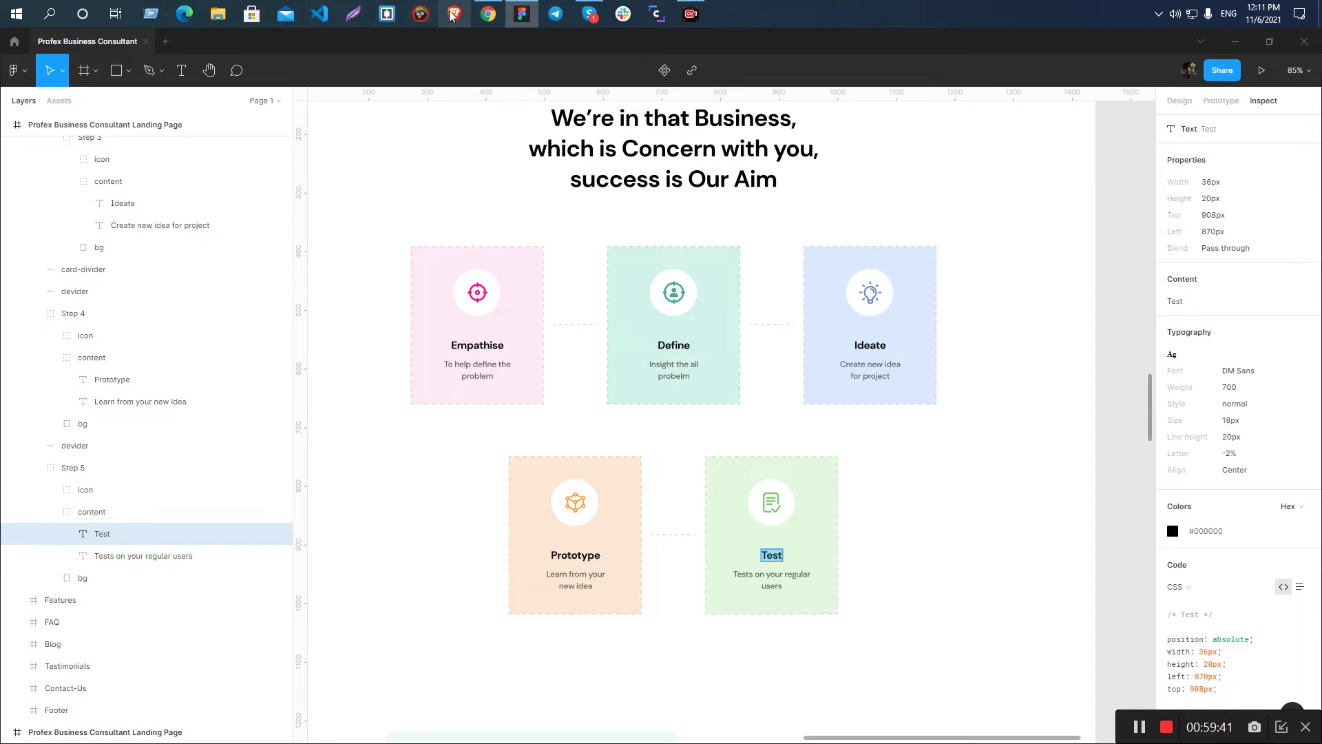
left_click(490, 14)
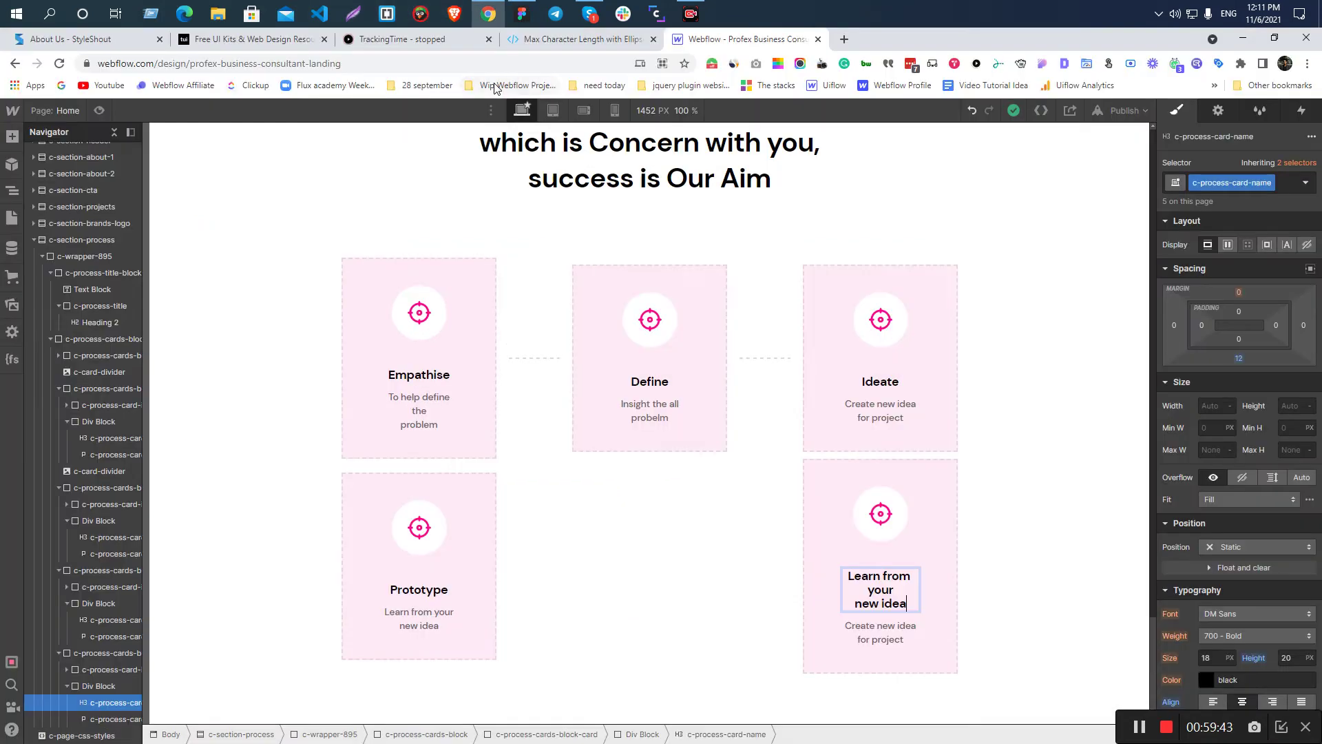
triple_click(887, 577)
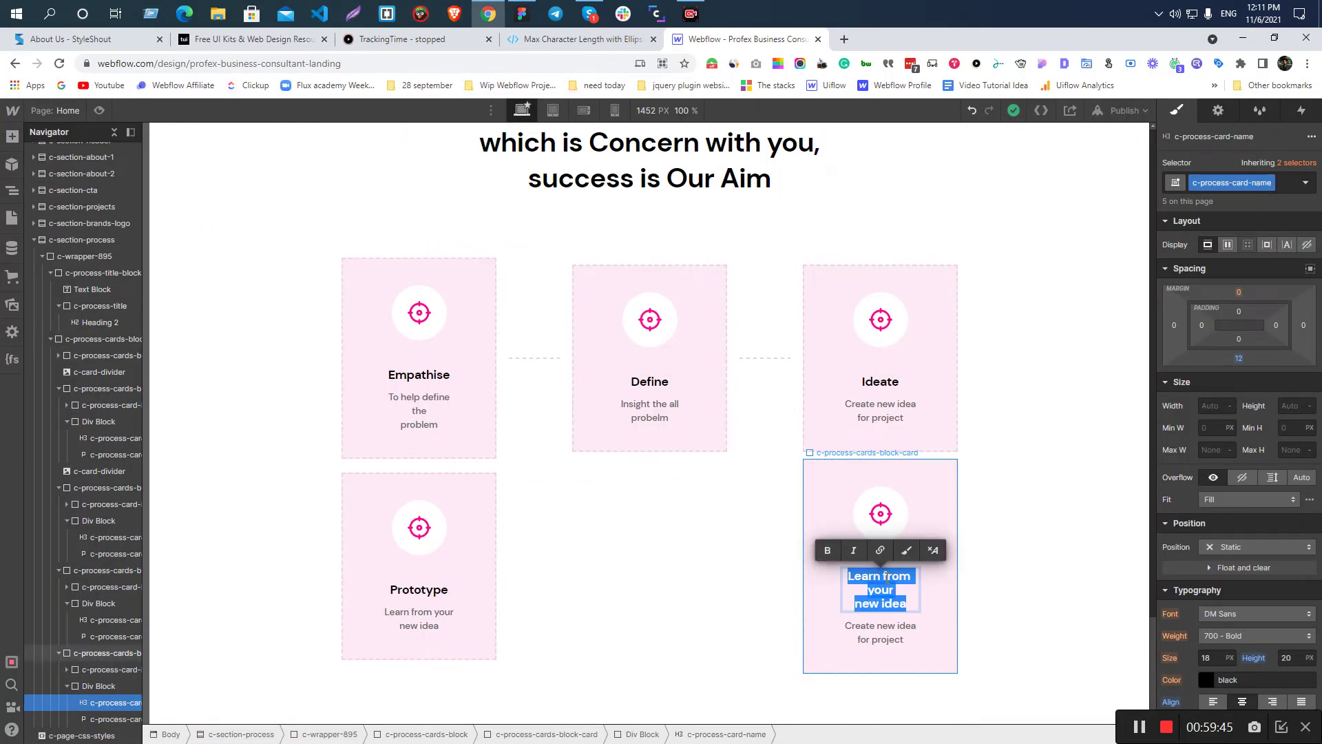
type("Test")
- Copy the Test card's description from Figma and replace the fifth card's description with "Tests on your regular users"
key("alt+Tab")
left_click(768, 584)
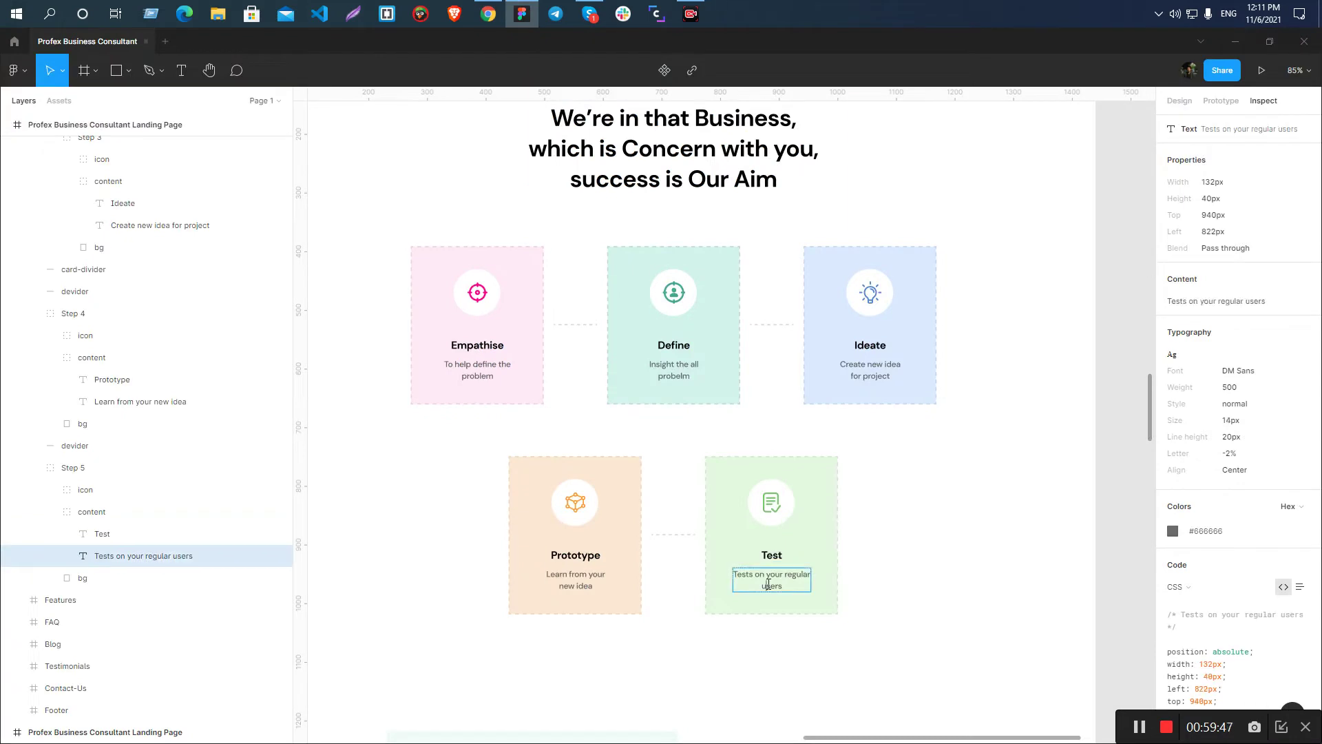
double_click(768, 584)
key("ctrl+c")
key("alt+Tab")
left_click(886, 612)
triple_click(885, 613)
key("ctrl+v")
key("Escape")
key("alt+Tab")
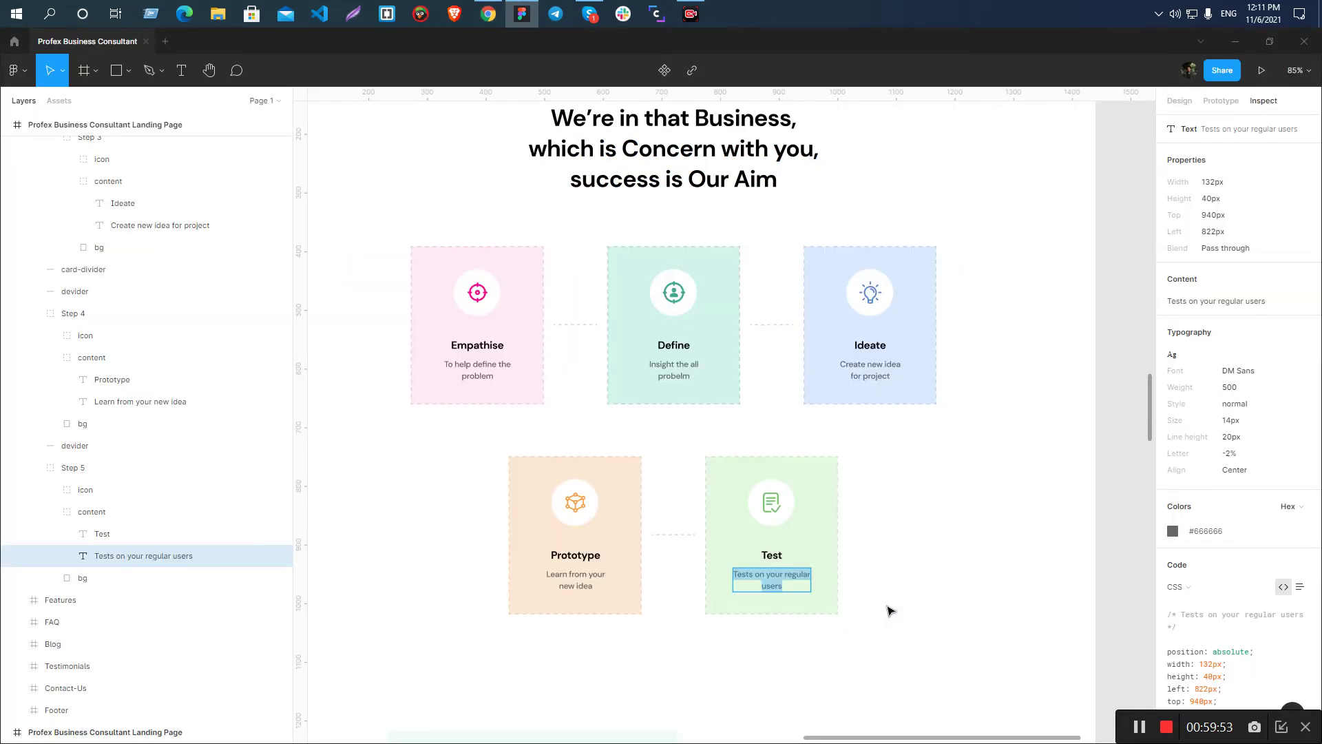
key("alt+Tab")
double_click(887, 607)
key("Escape")
left_click(932, 548)
left_click(872, 615)
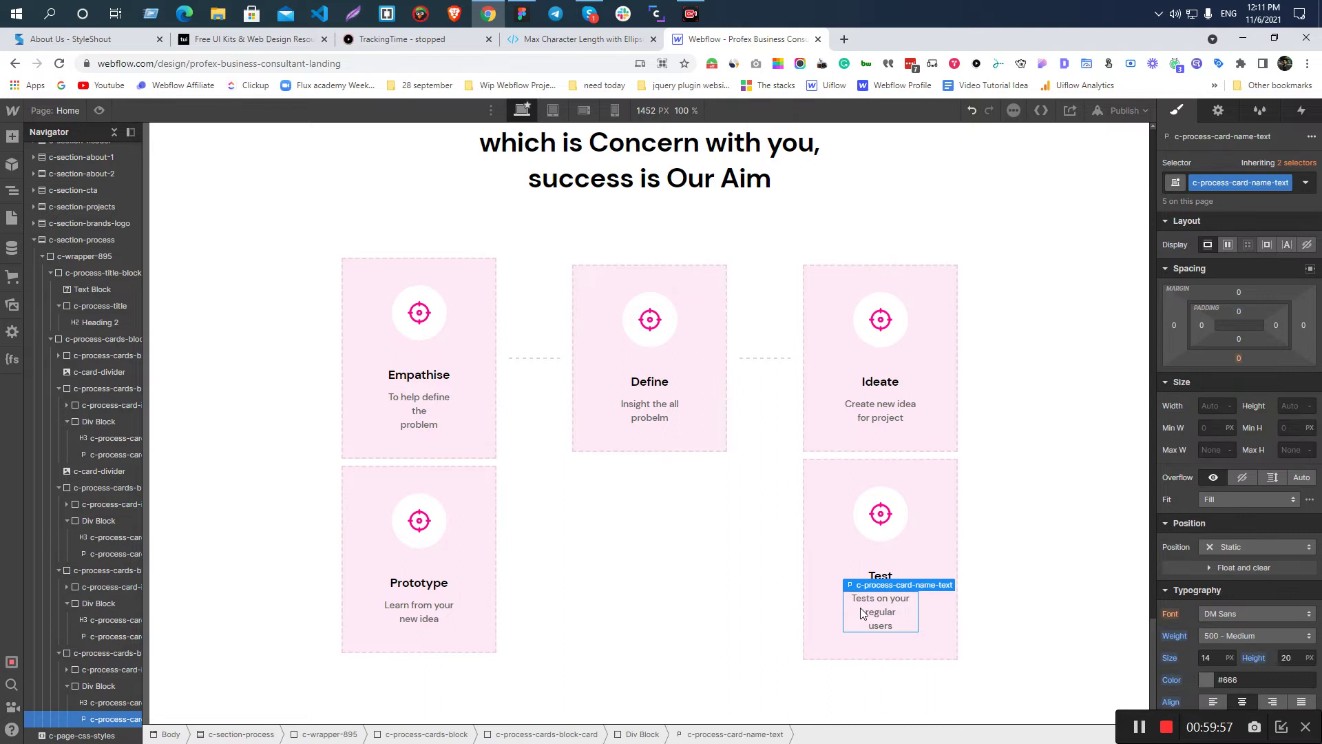
- Copy the Define card's background colour #D3F4EC from the Figma design and return to Webflow
key("alt+Tab")
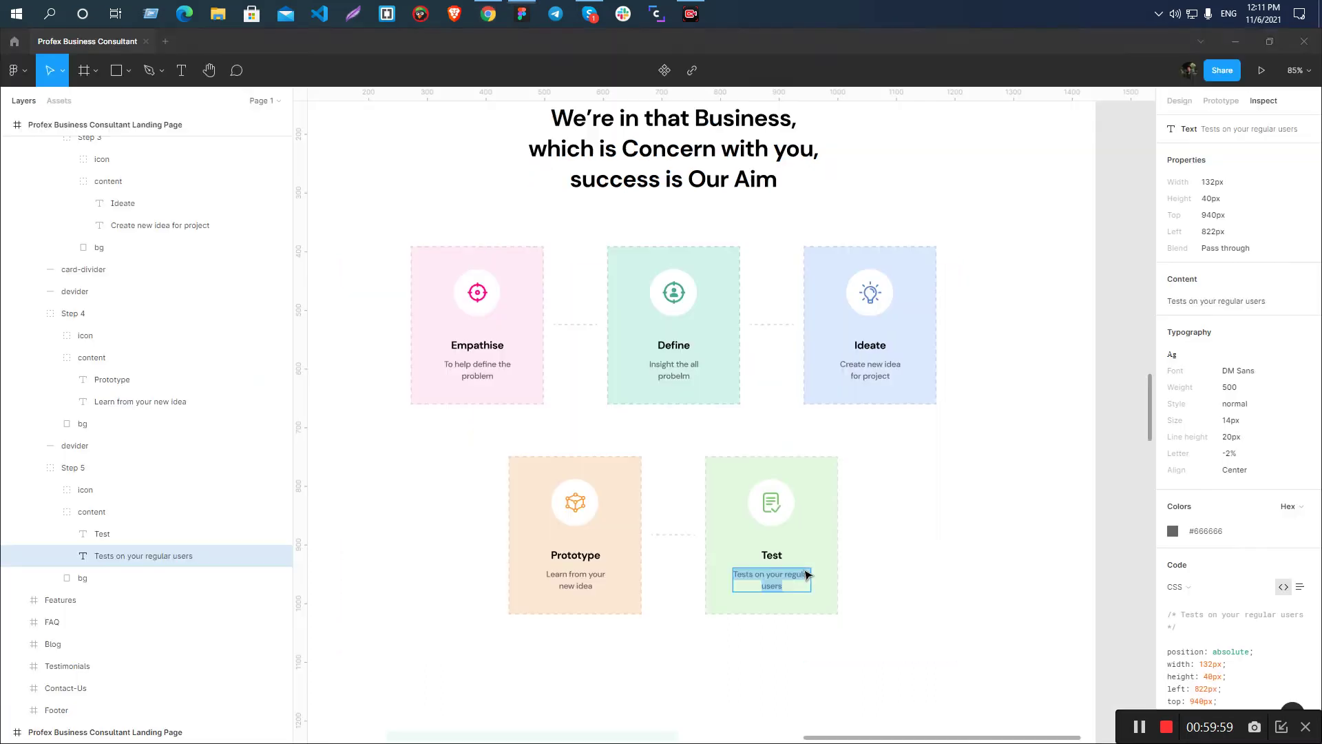
left_click(516, 307)
left_click(644, 267, "ctrl")
key("alt")
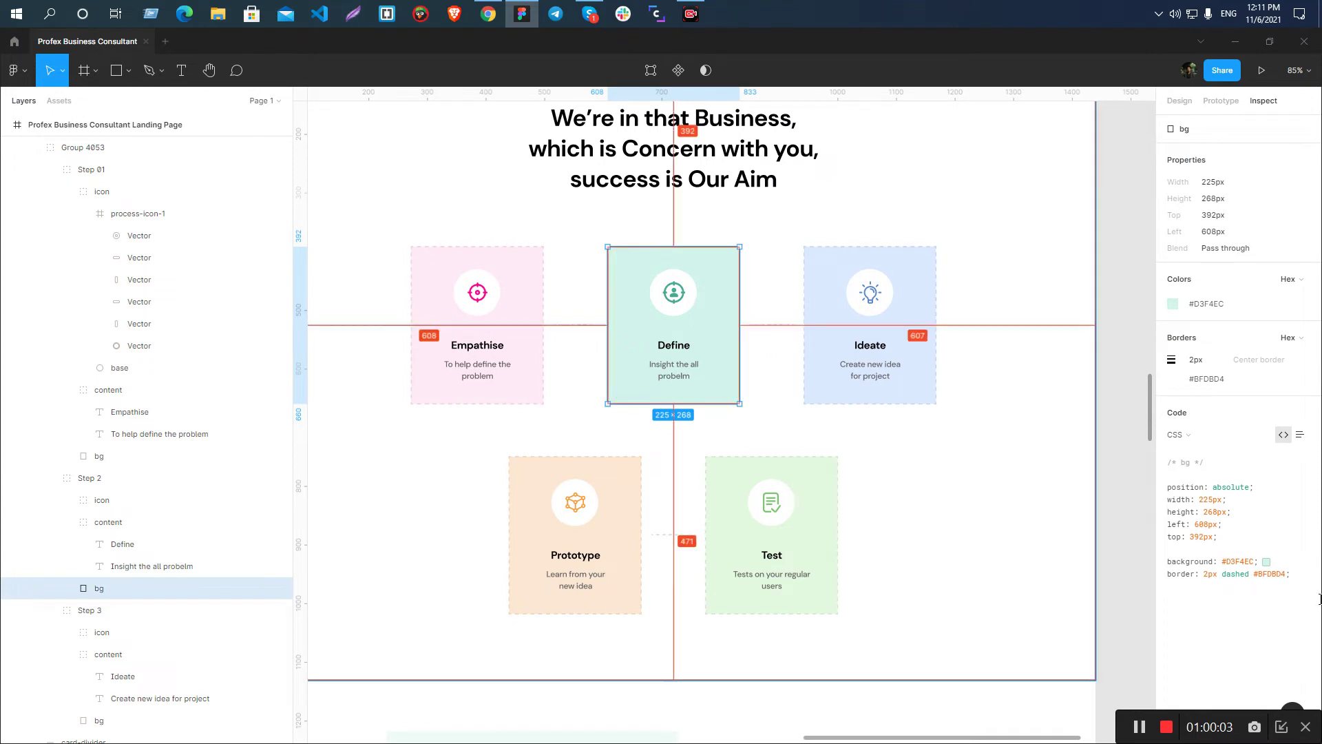
left_click_drag(1286, 574, 1226, 563)
key("alt+Tab")
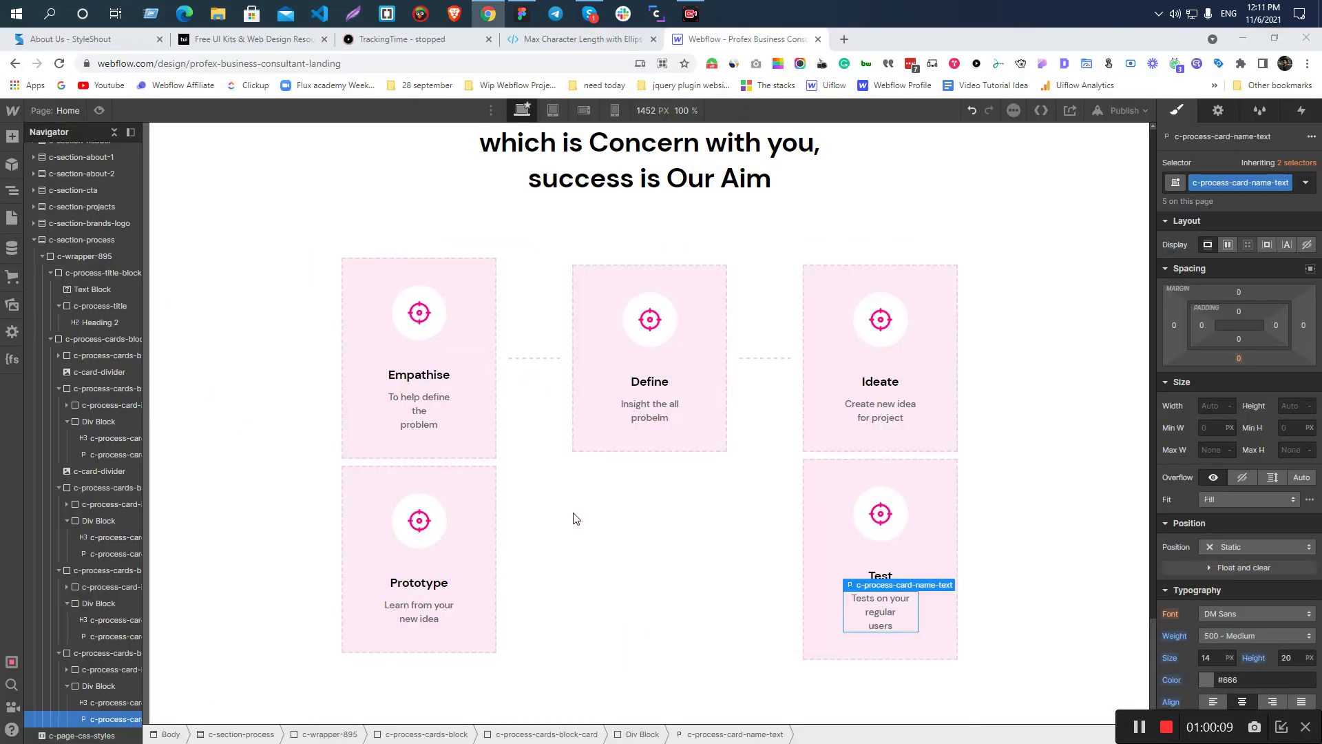
- Add a combo class named 2 to the Define card and set its background colour to #D3F4EC
left_click(631, 288)
left_click(1288, 210)
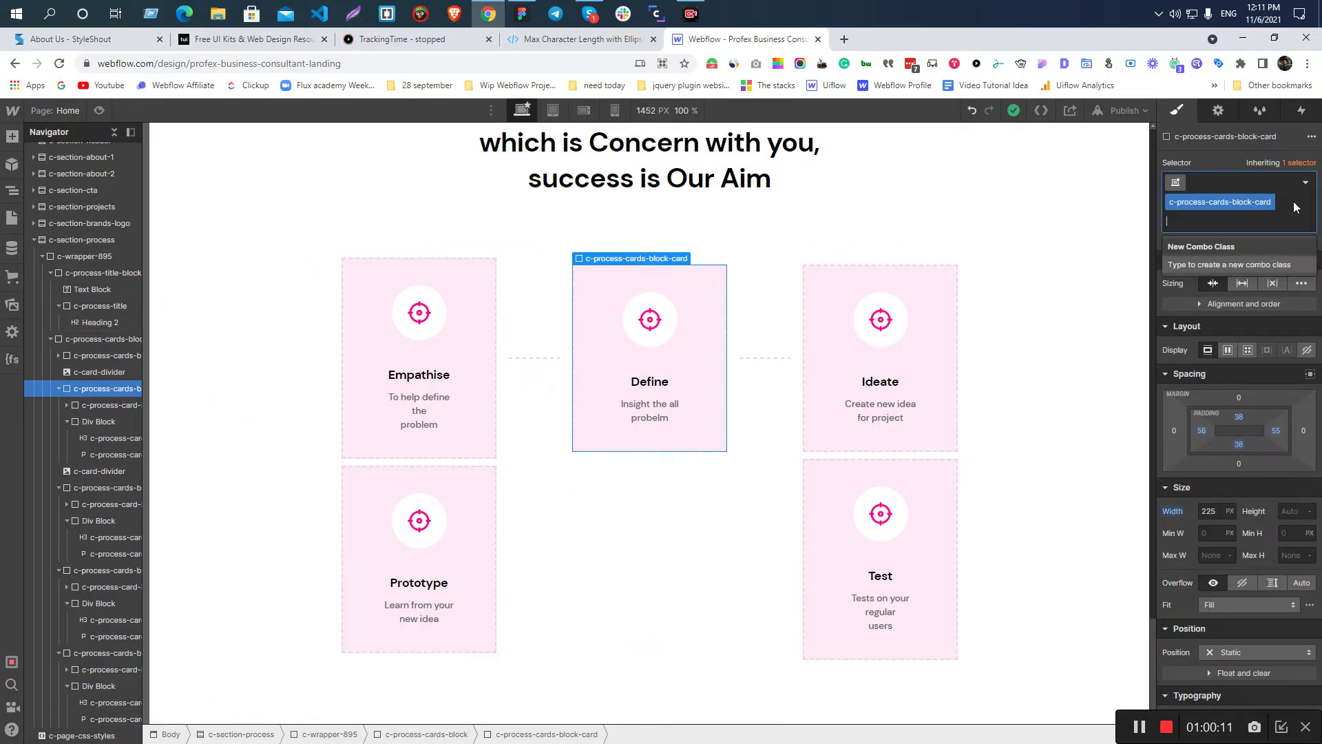
type("2")
key("Return")
scroll(1276, 547, "down", 10)
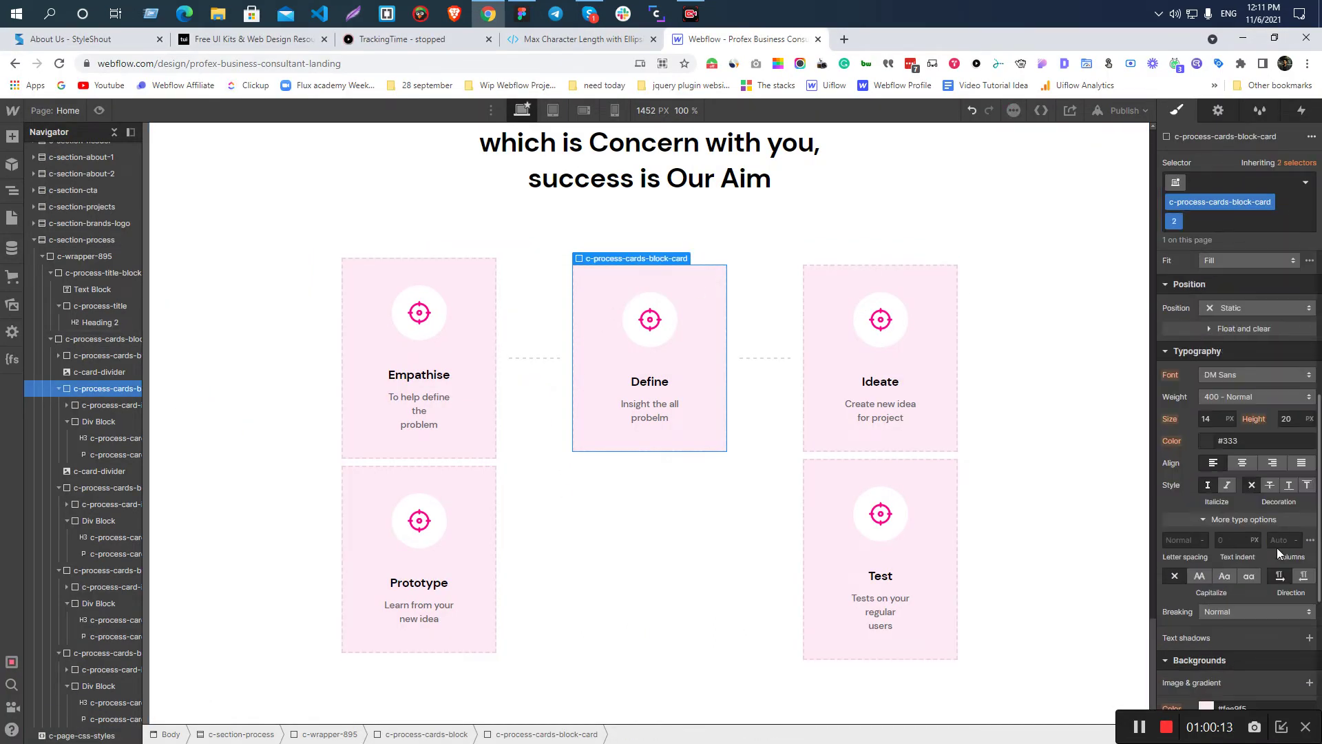
left_click(1236, 433)
key("ctrl+v")
- Copy the Define card's border colour from Figma and enter #BFDBD4 as the card's border colour in Webflow
key("alt+Tab")
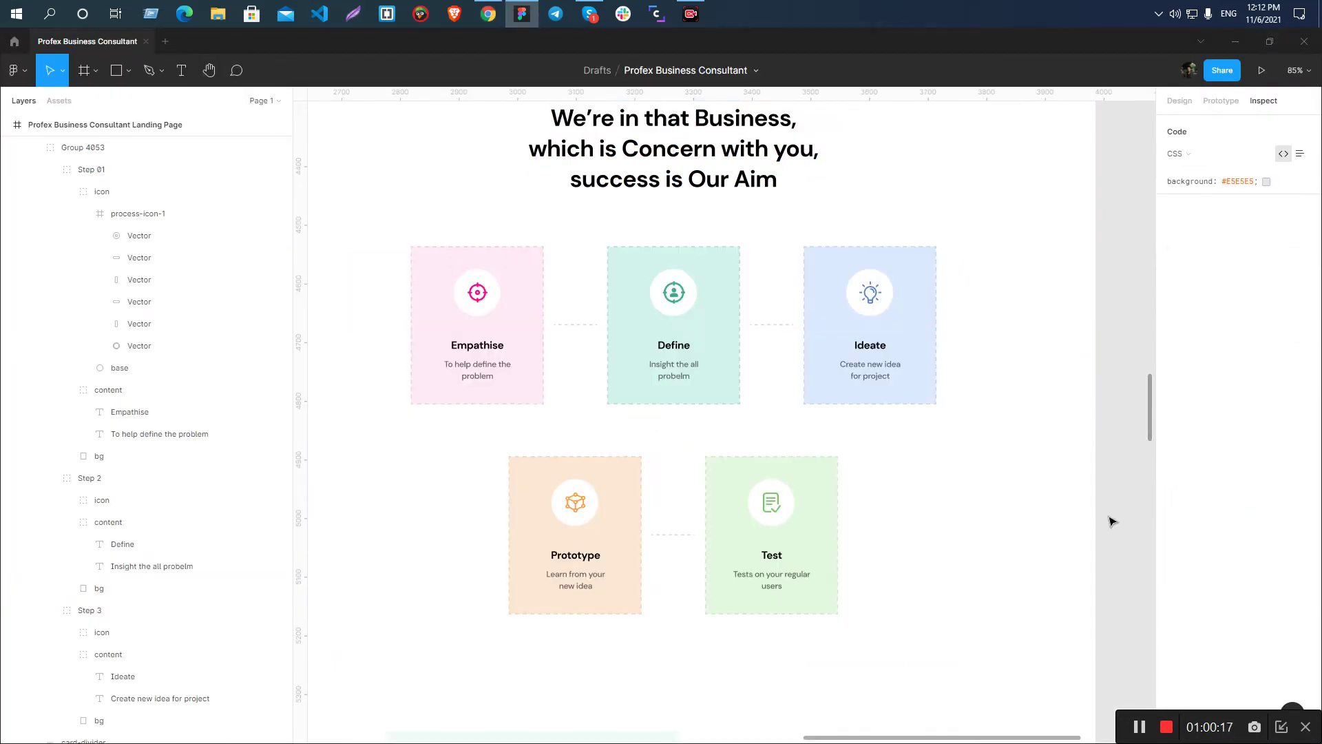
left_click(628, 289)
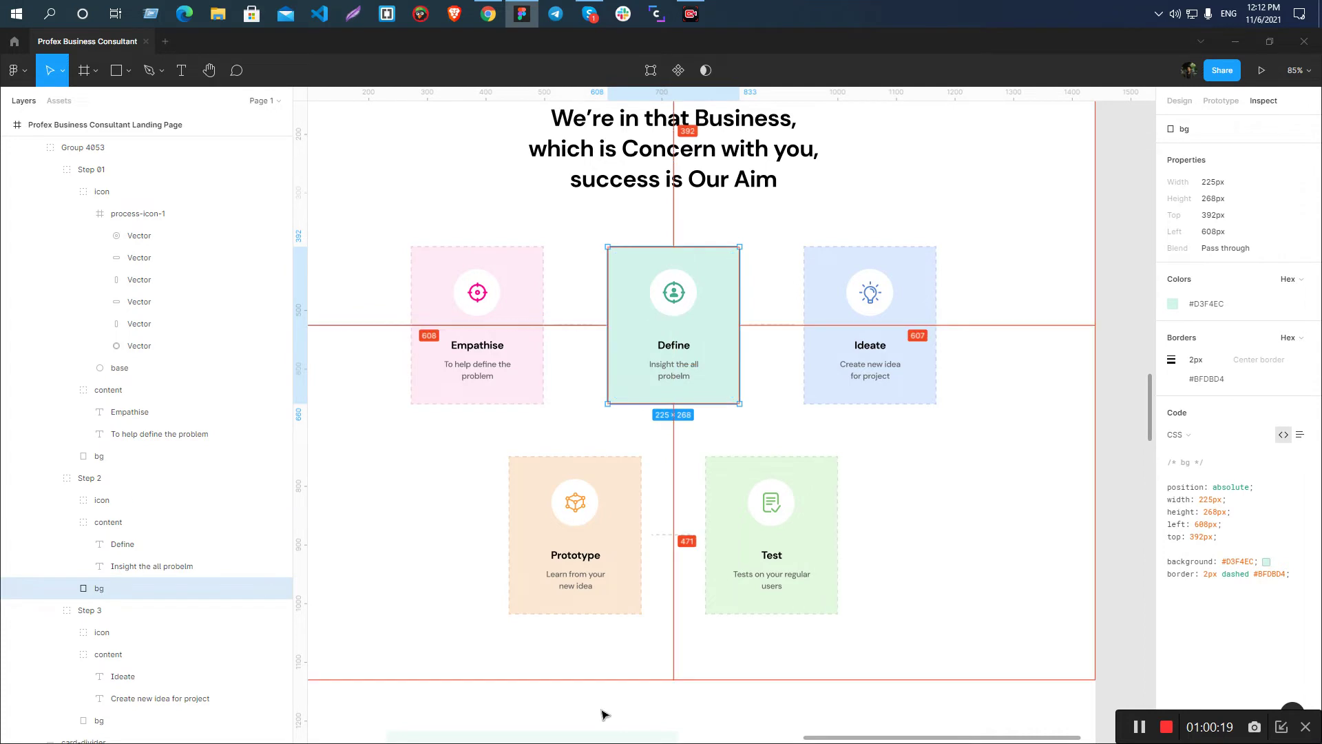
left_click_drag(1286, 573, 1253, 574)
key("alt+Tab")
left_click(1282, 530)
left_click(1284, 530)
key("ctrl+v")
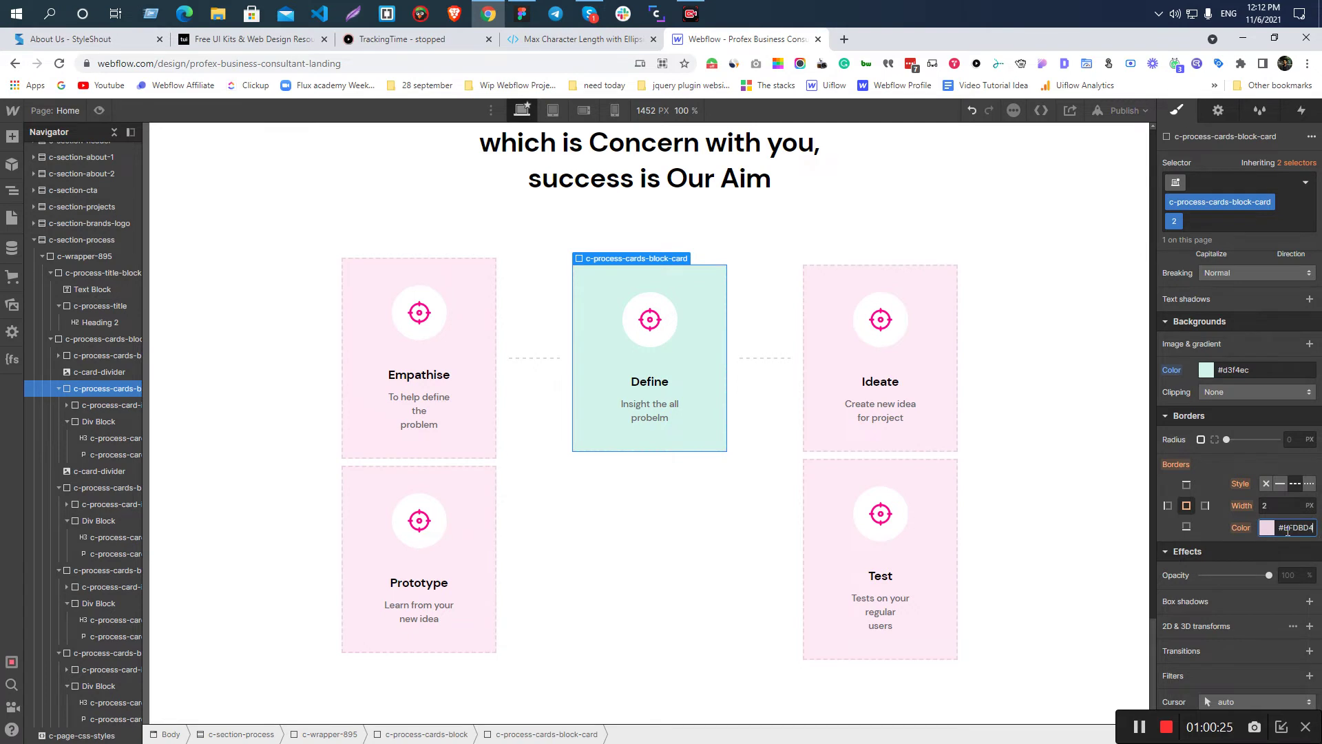
key("alt+Tab")
left_click(137, 721)
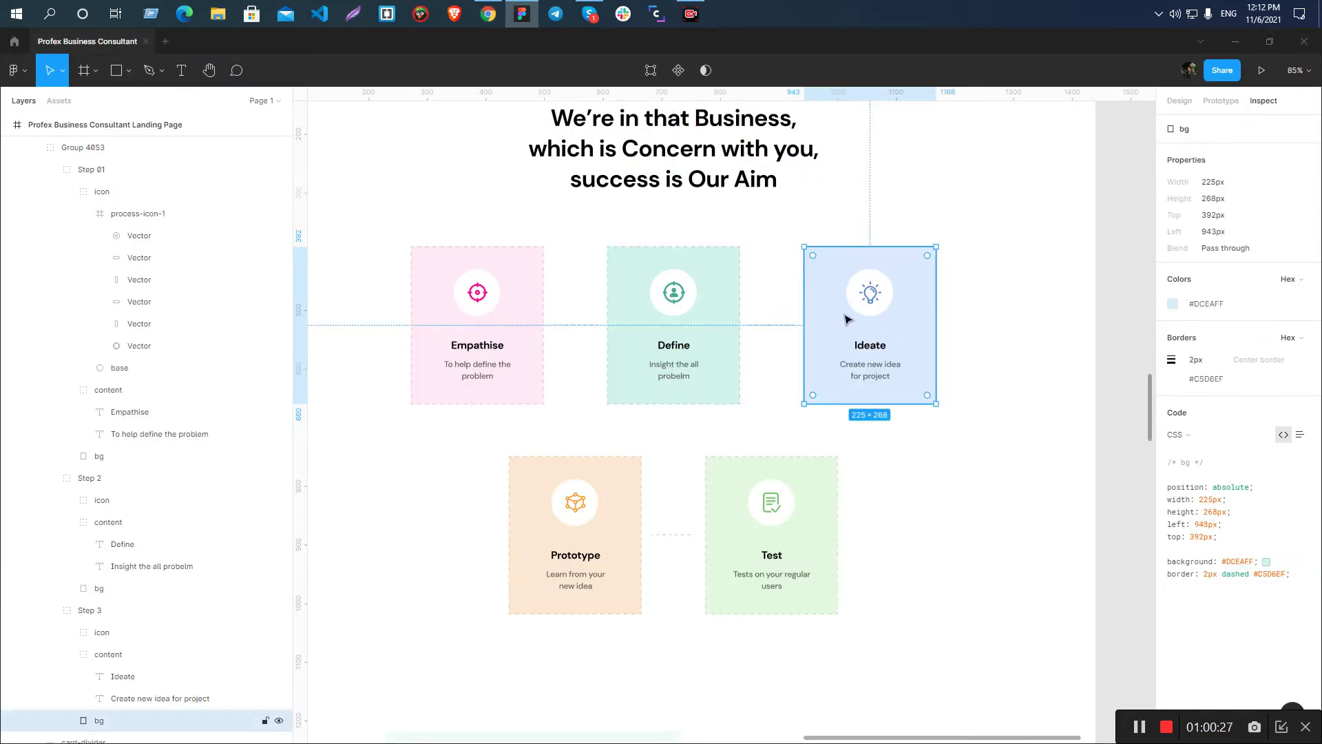
left_click_drag(1254, 561, 1223, 561)
key("ctrl+c")
key("alt+Tab")
key("alt+Tab")
- Copy the Define card's border colour from Figma again and make sure the Webflow card's border uses #BFDBD4
left_click(723, 344)
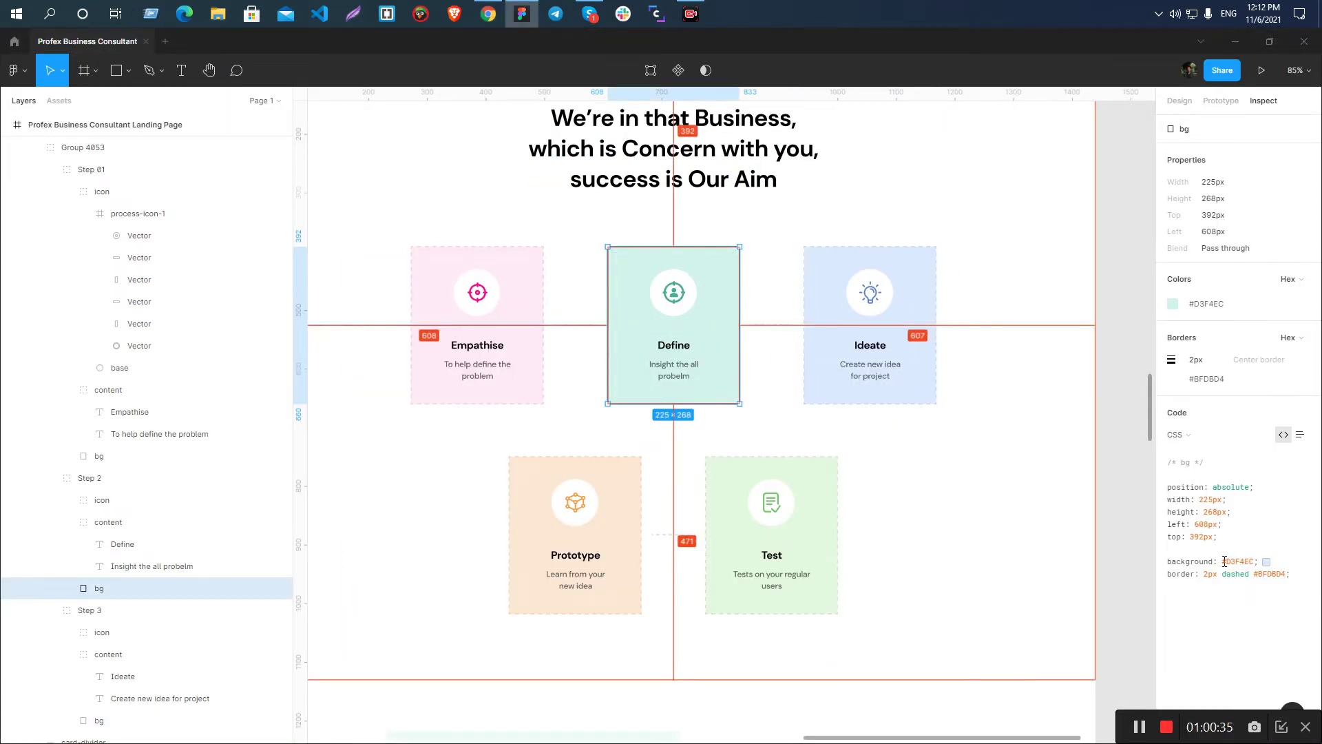
left_click_drag(1285, 577, 1254, 576)
key("ctrl+c")
key("alt+Tab")
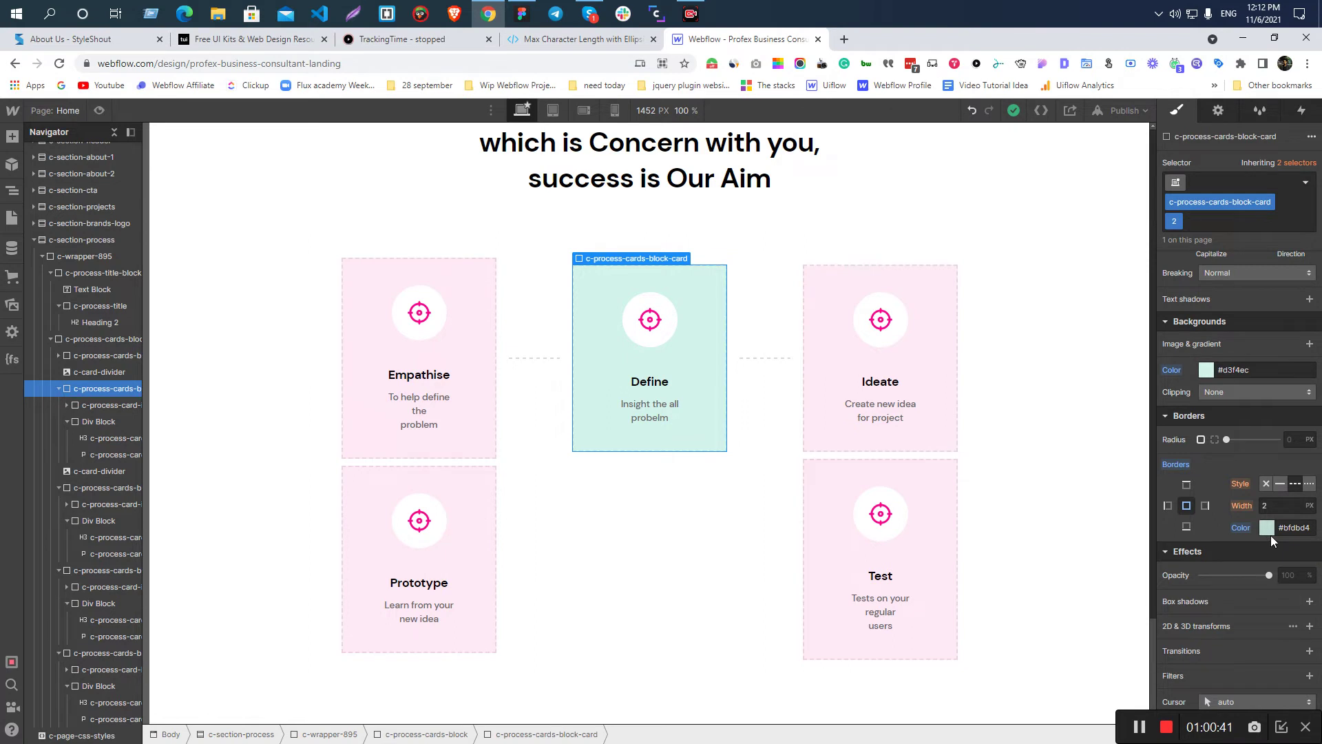
- Add a combo class named 3 to the Ideate card and set its background to #DCEAFF, copied from Figma
left_click(858, 346)
key("alt+Tab")
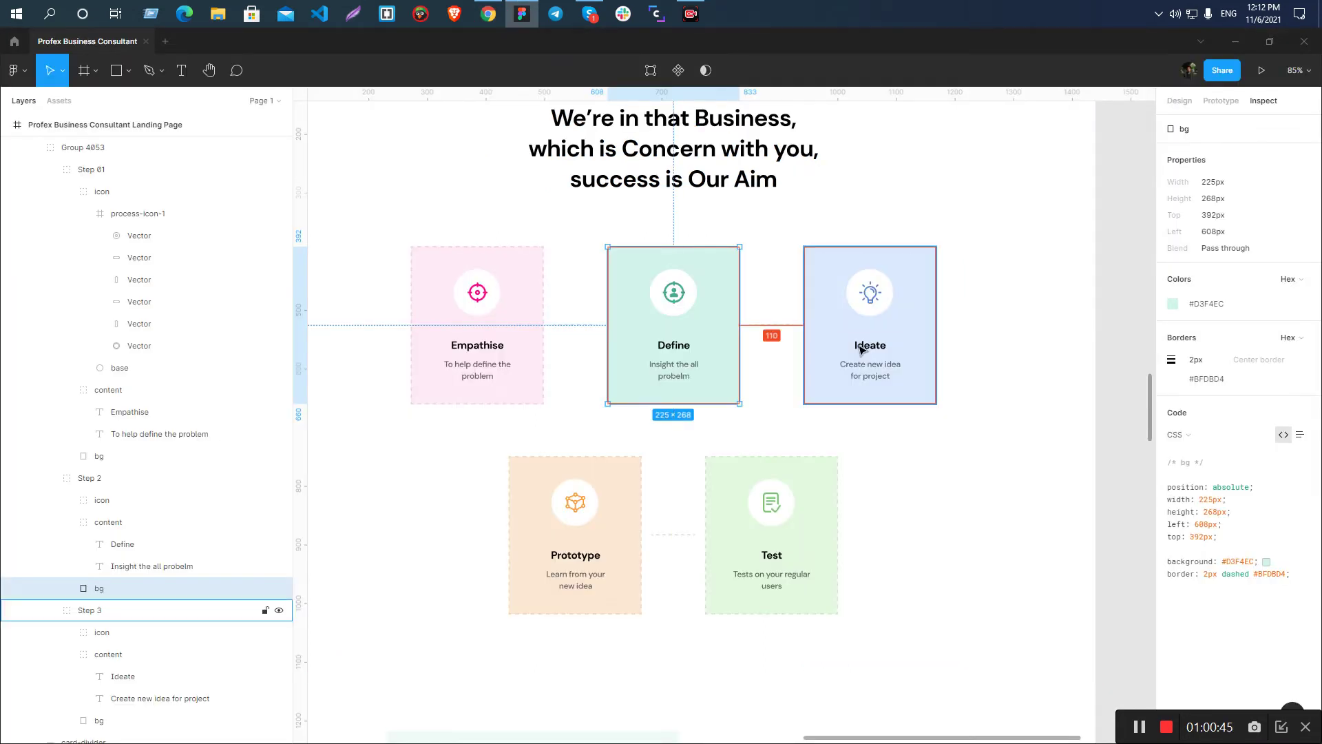
left_click(861, 349)
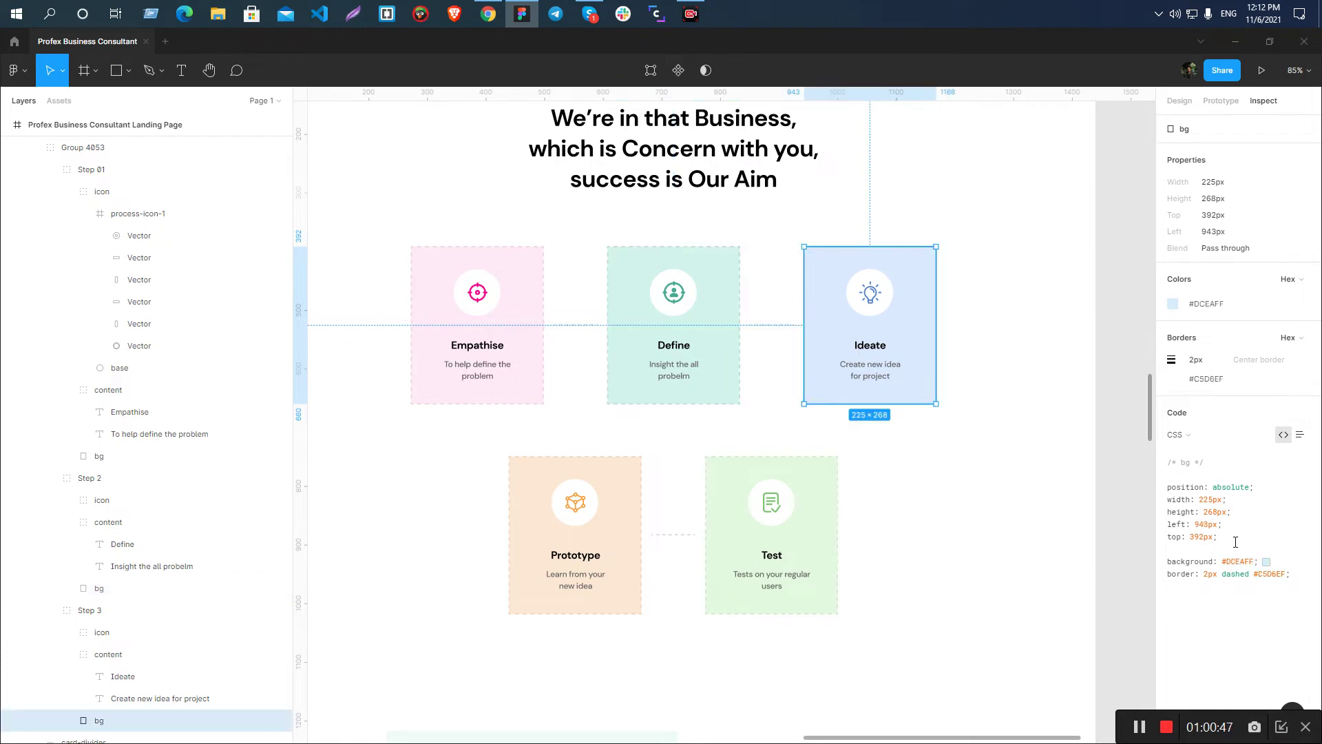
left_click_drag(1256, 560, 1222, 561)
key("ctrl+c")
key("alt+Tab")
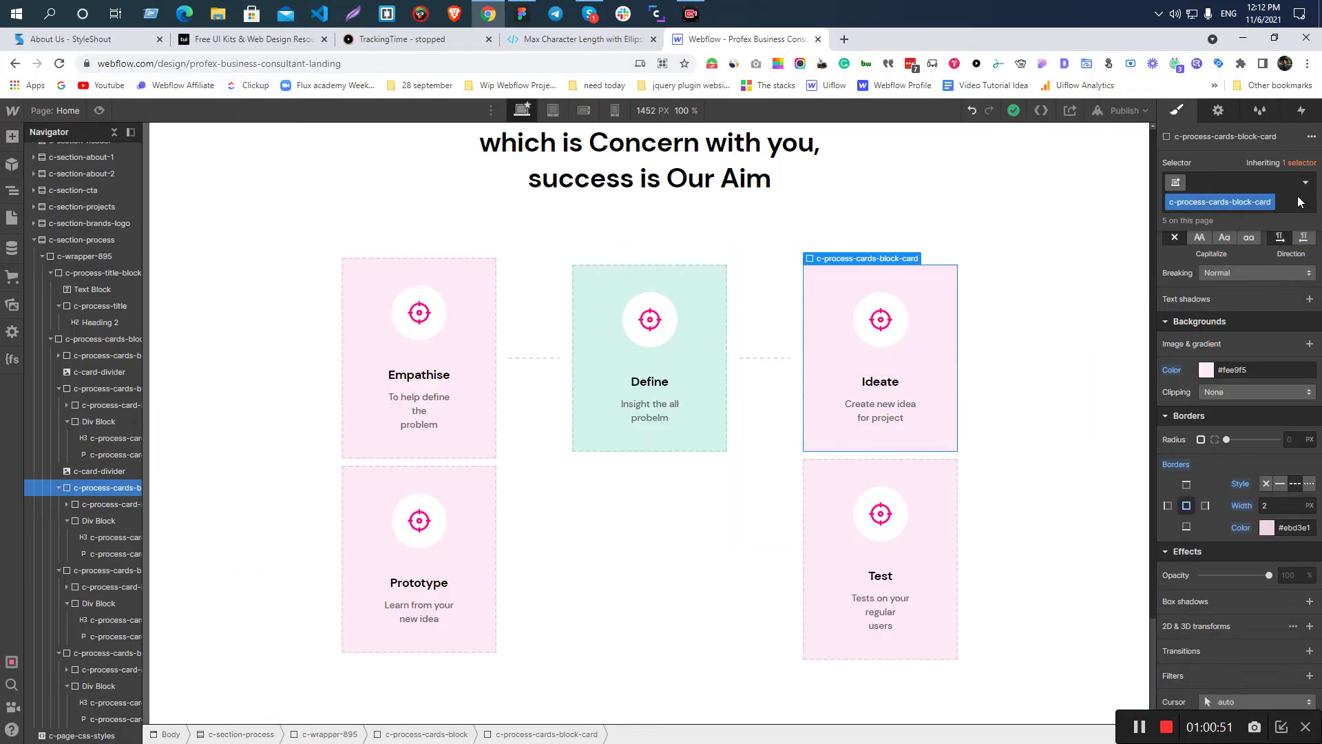
type("3")
key("Return")
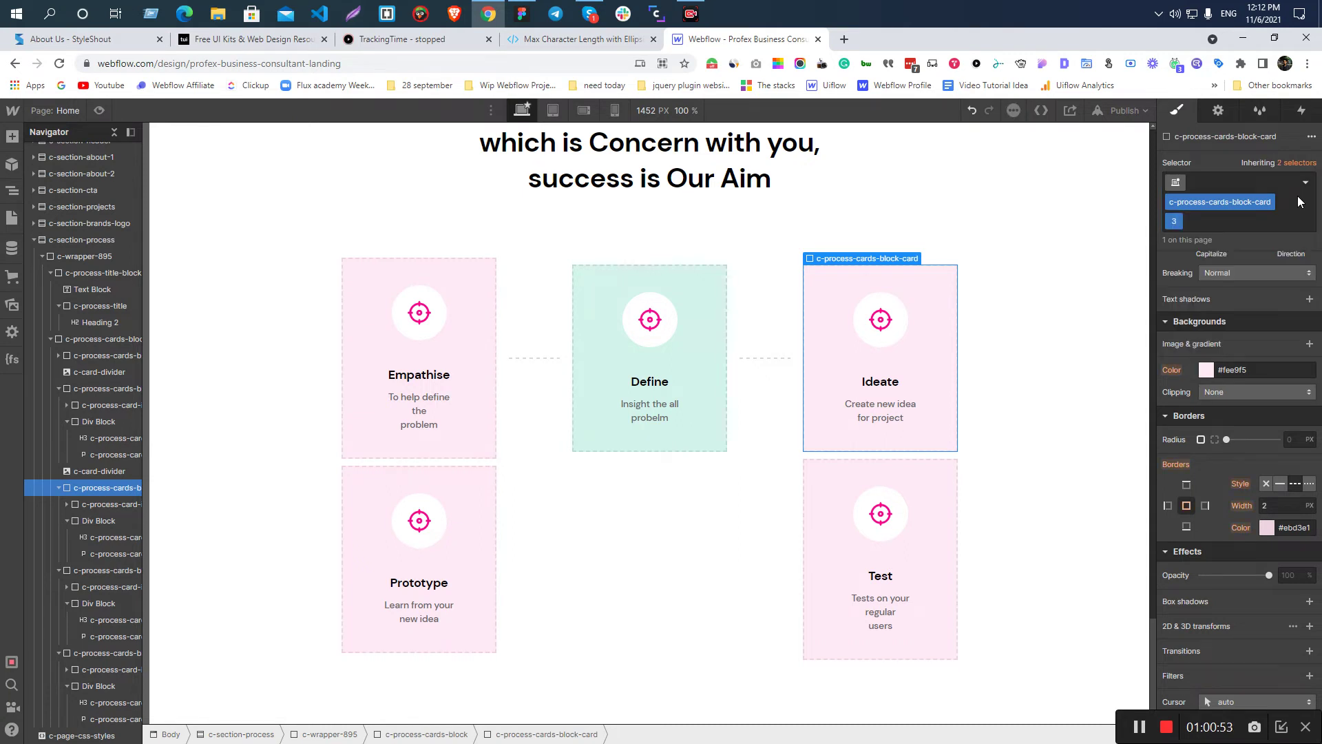
left_click(1236, 370)
key("ctrl+v")
- Copy the Ideate card's border colour from Figma and set the Webflow card's border colour to #C5D6EF
key("alt+Tab")
left_click_drag(1254, 575, 1286, 575)
key("ctrl+c")
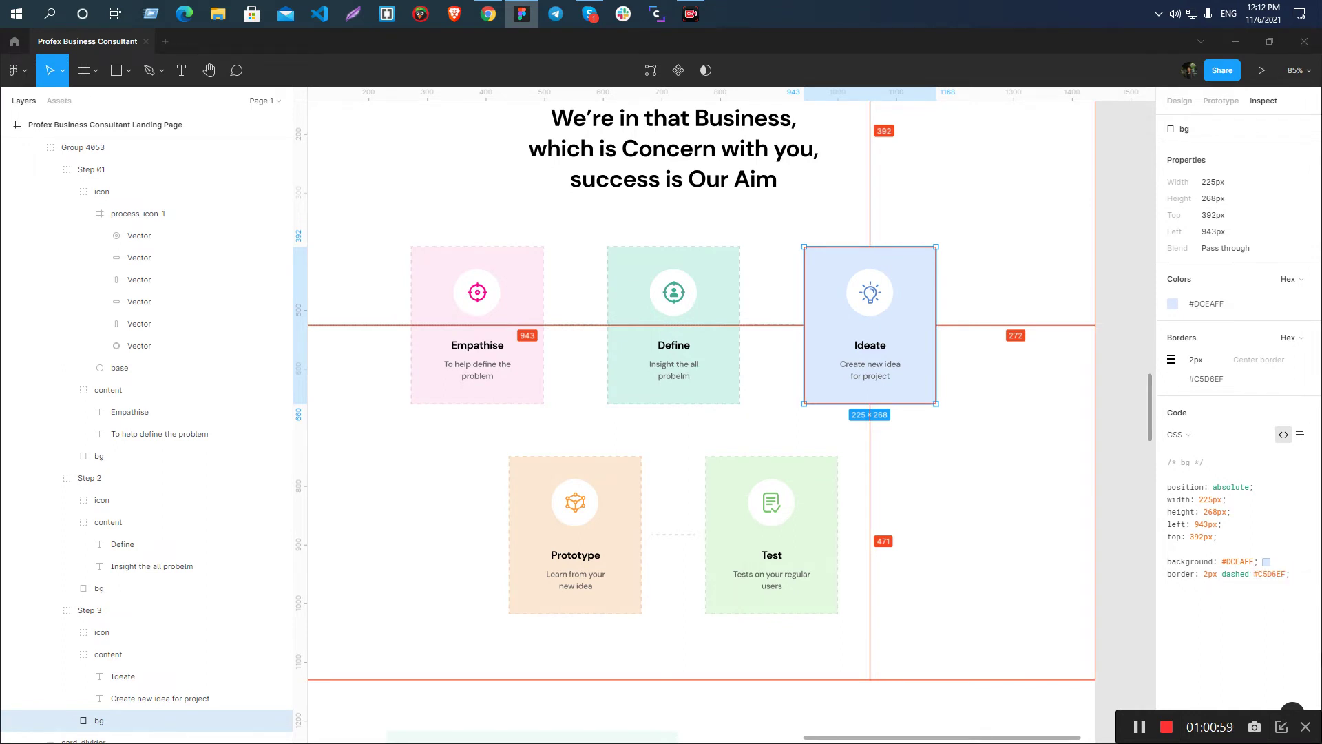
key("alt+Tab")
left_click(1291, 528)
key("ctrl+v")
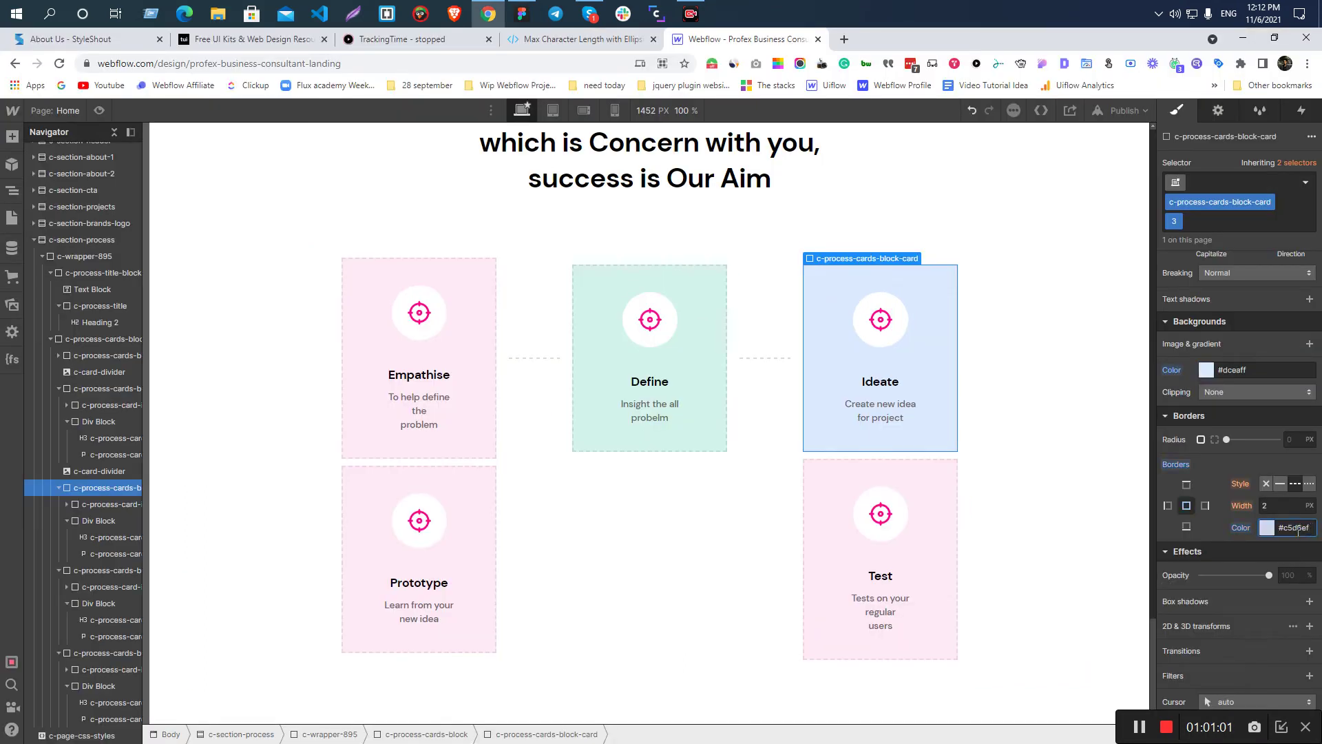
- Add a combo class named 4 to the Prototype card and set its background to #FCE8D4, copied from Figma
key("alt+Tab")
left_click(630, 497)
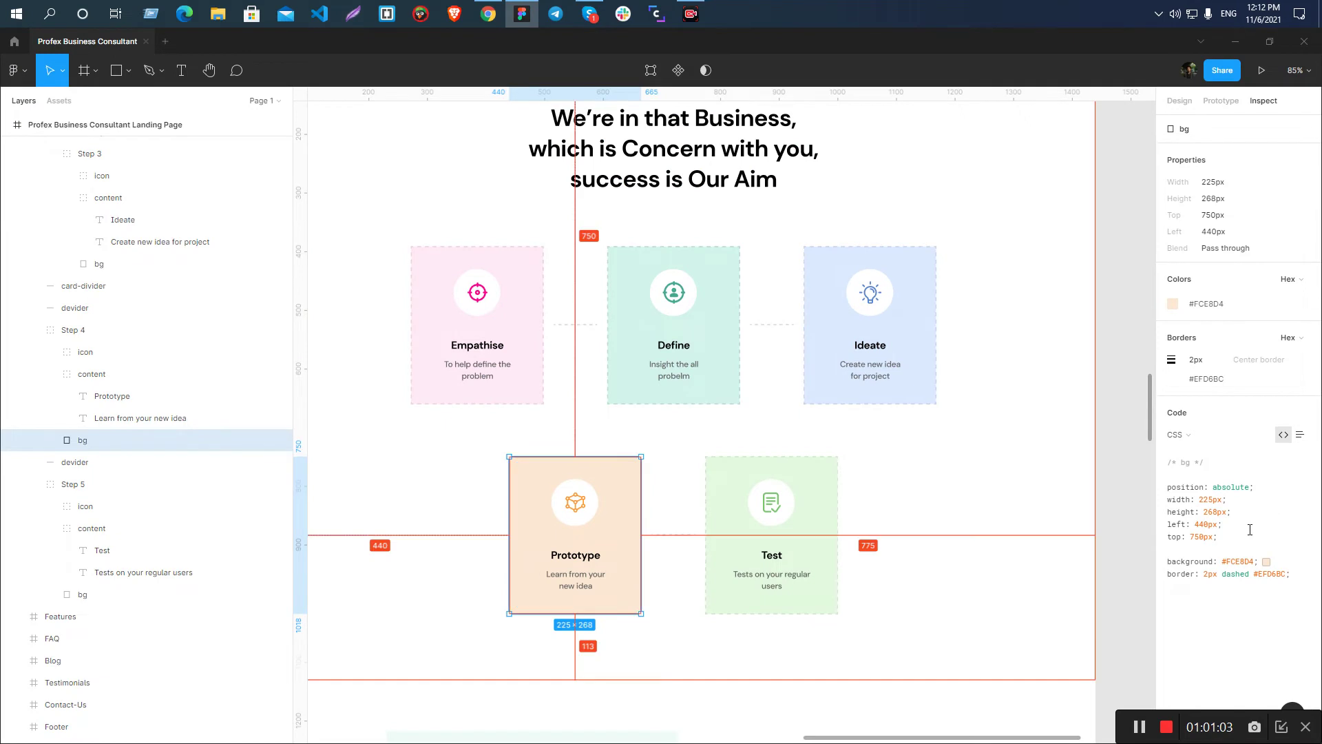
left_click_drag(1253, 561, 1222, 561)
key("alt+Tab")
left_click(453, 496)
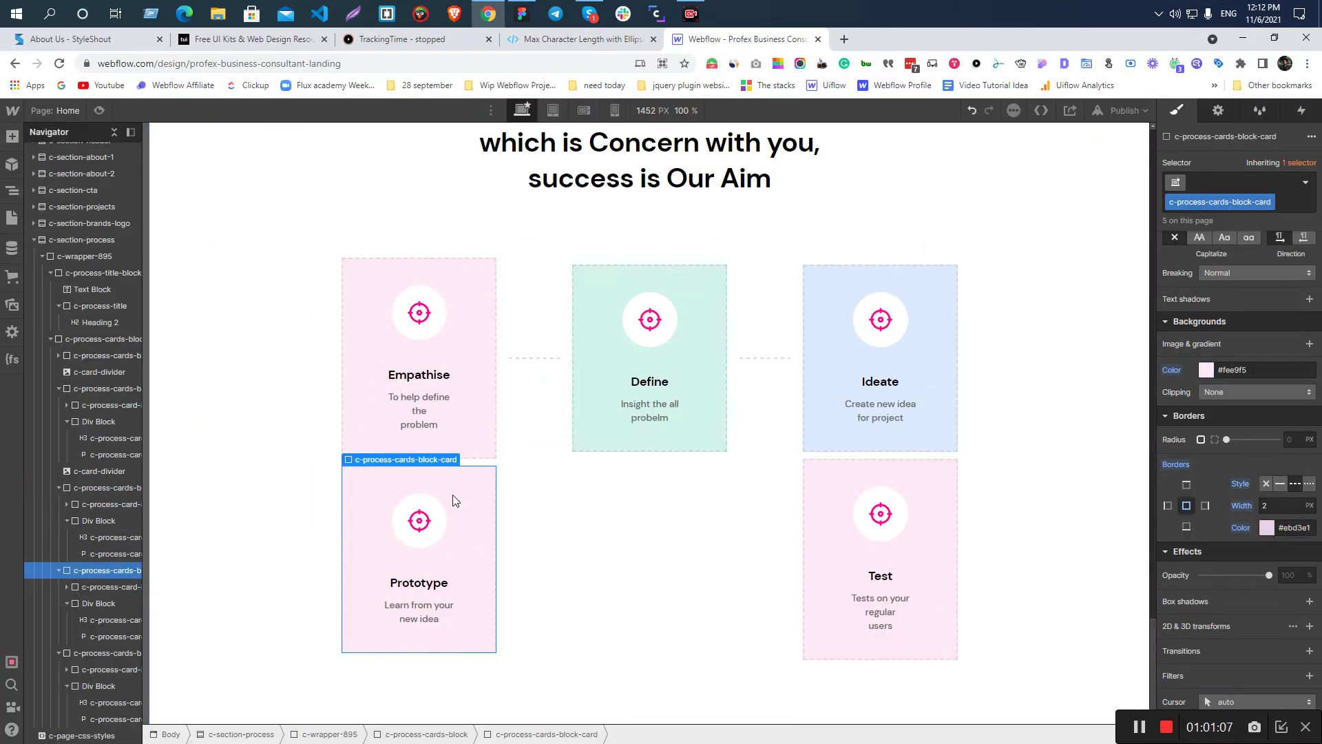
left_click(1290, 197)
type("4")
key("Return")
left_click(1257, 371)
key("ctrl+v")
key("Return")
- Copy the Prototype card's border colour from Figma and set the Webflow card's border colour to #EFD6BC
key("alt+Tab")
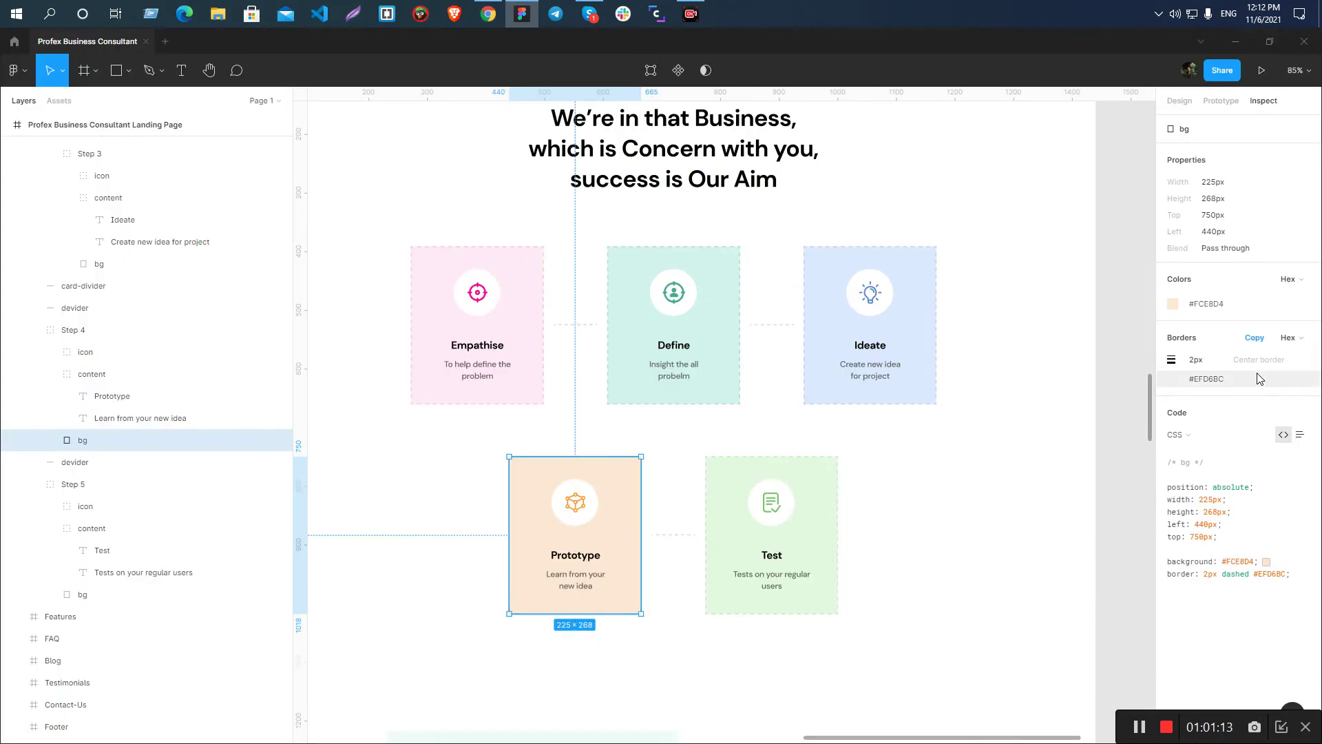
left_click_drag(1252, 574, 1285, 575)
key("ctrl+c")
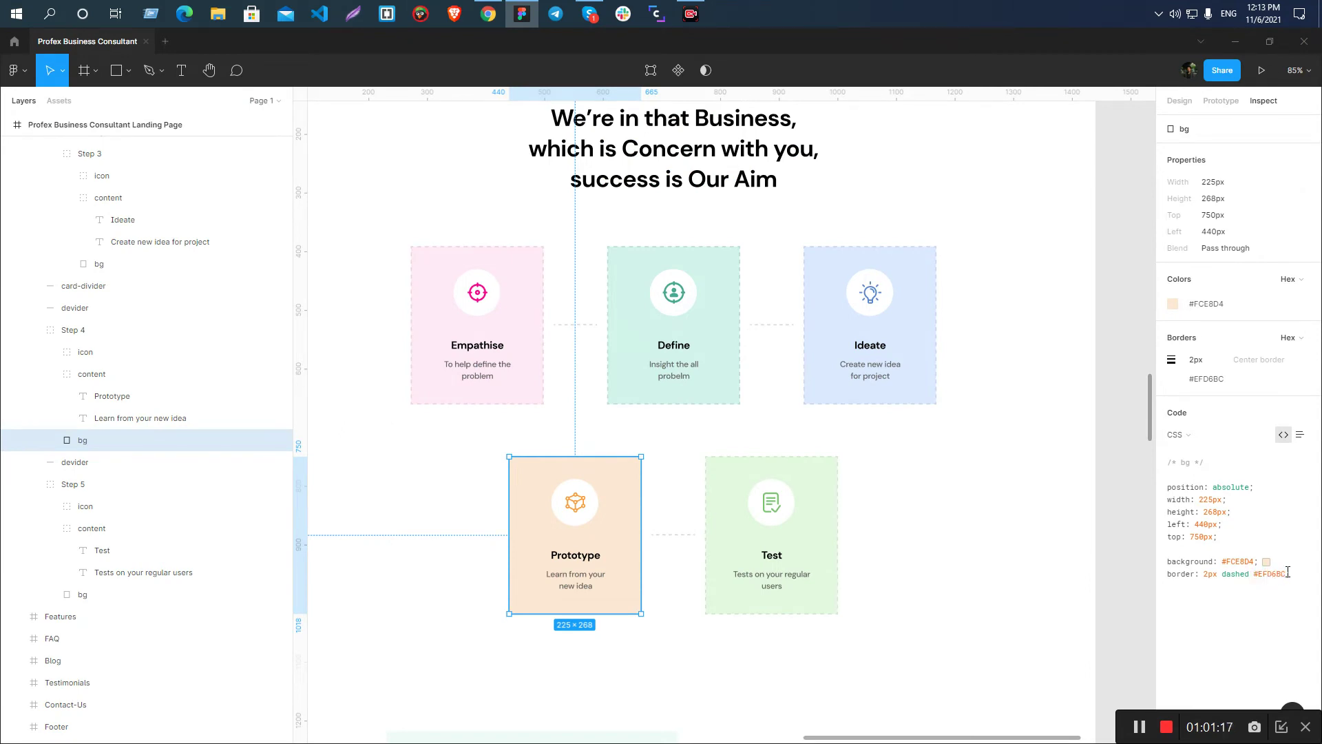
key("alt+Tab")
left_click(1292, 527)
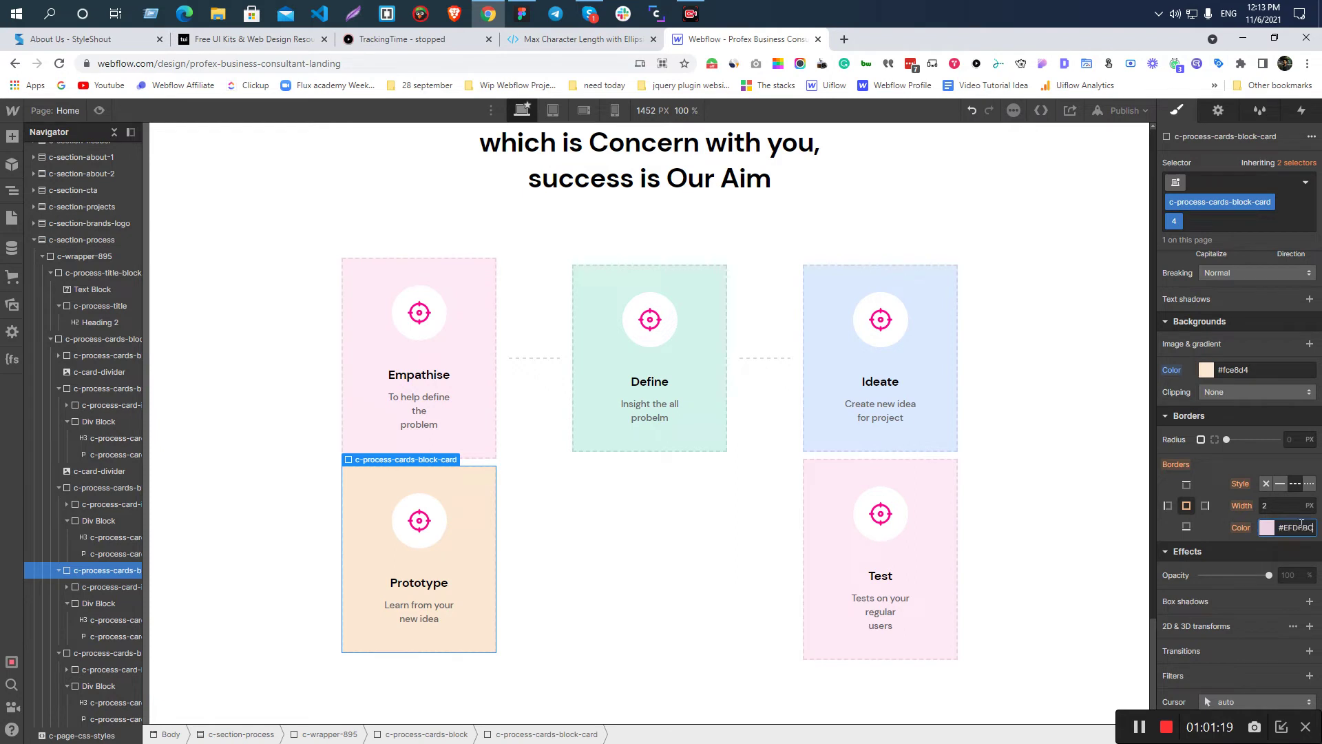
key("ctrl+v")
key("Return")
- Add a combo class named 5 to the Test card and set its background to #E3F9E0, copied from Figma
key("alt+Tab")
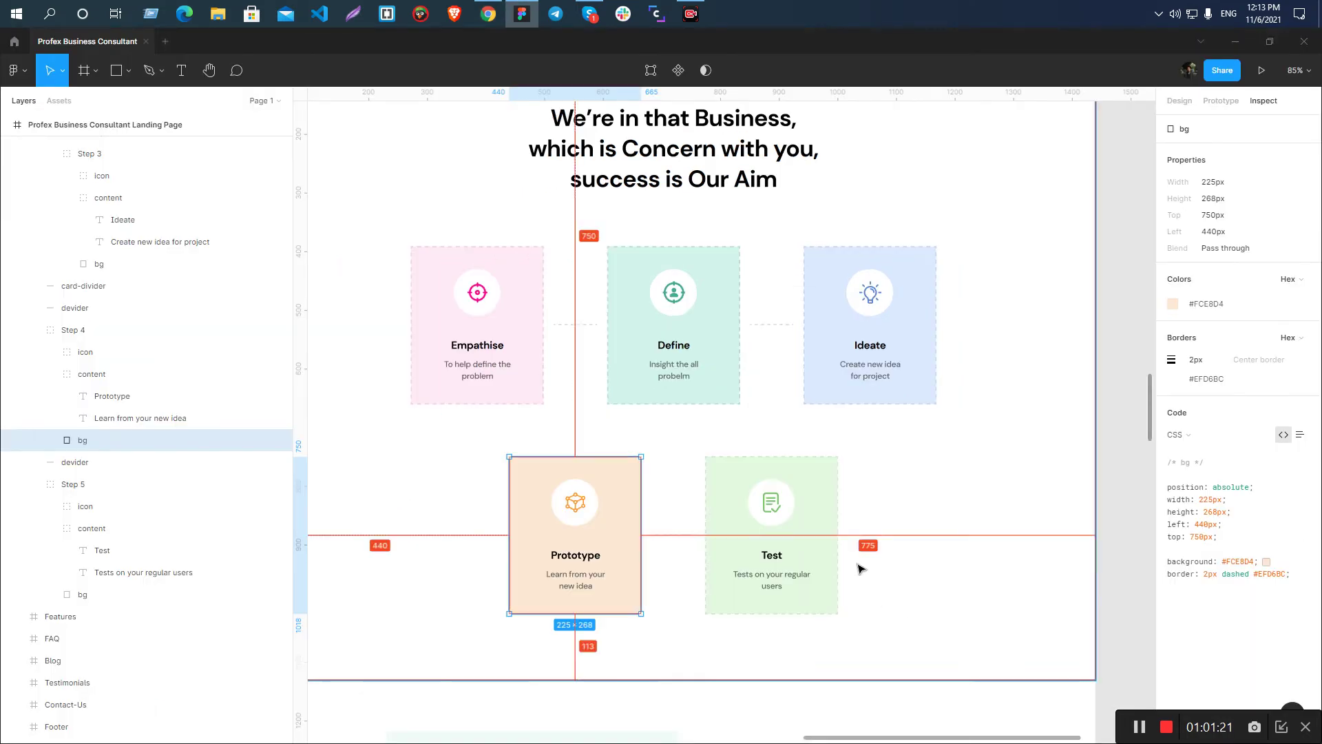
left_click(820, 564)
left_click_drag(1254, 562, 1224, 563)
key("ctrl+c")
key("alt+Tab")
left_click(838, 485)
left_click(1280, 206)
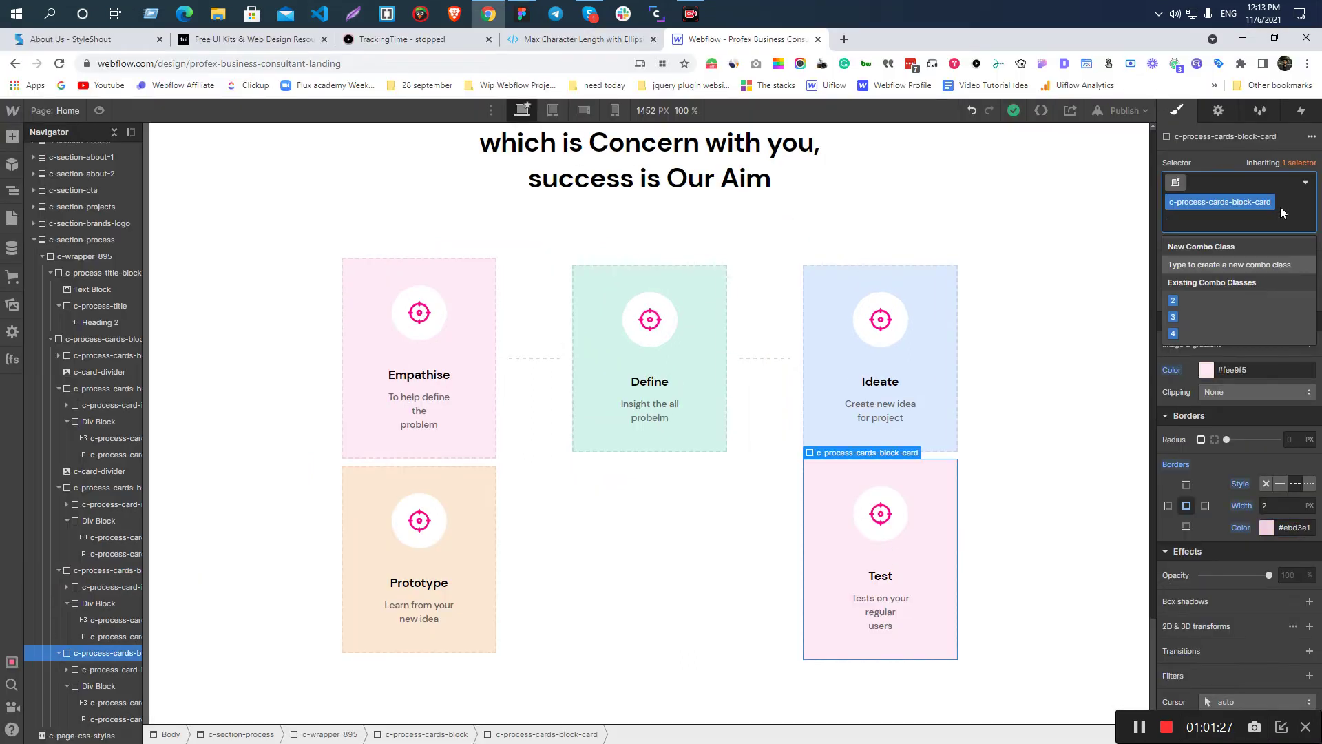
type("5")
key("Return")
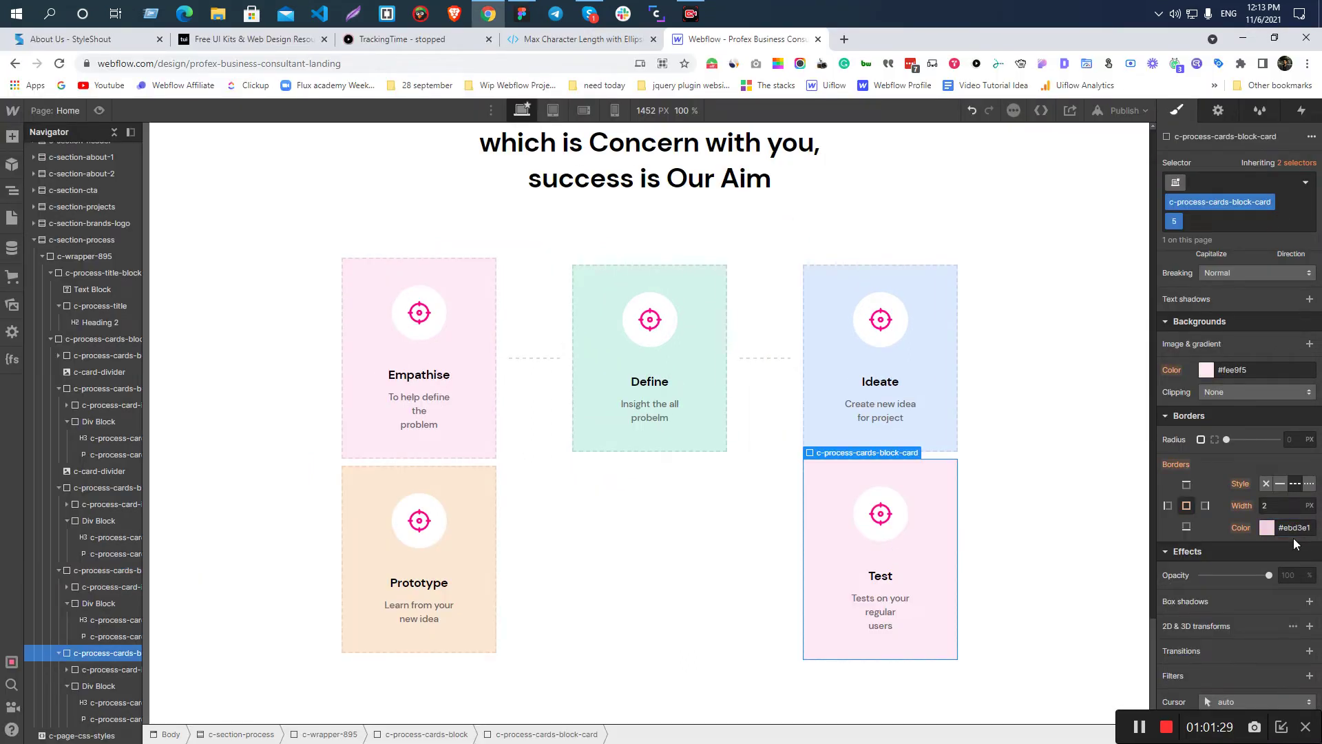
left_click(1239, 371)
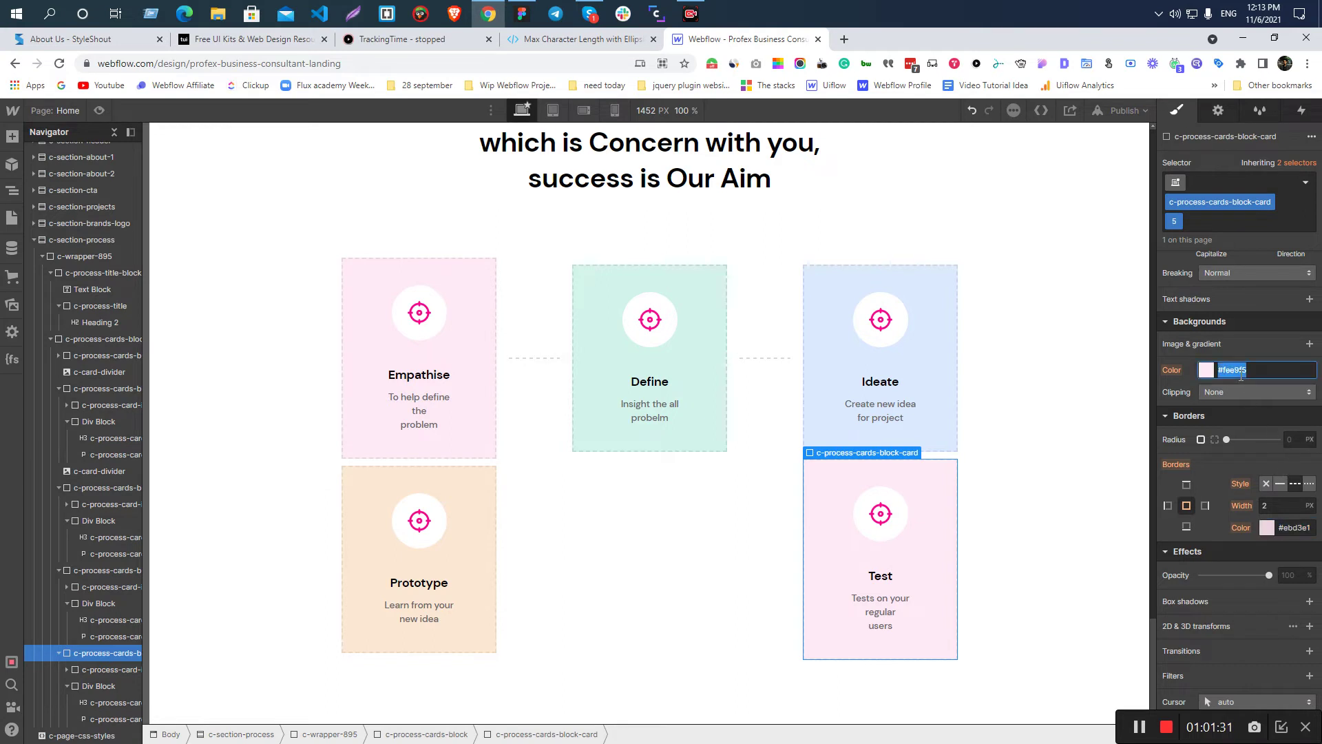
- Copy the Test card's border colour from Figma and set the Webflow card's border colour to #D4E7D1
key("alt+Tab")
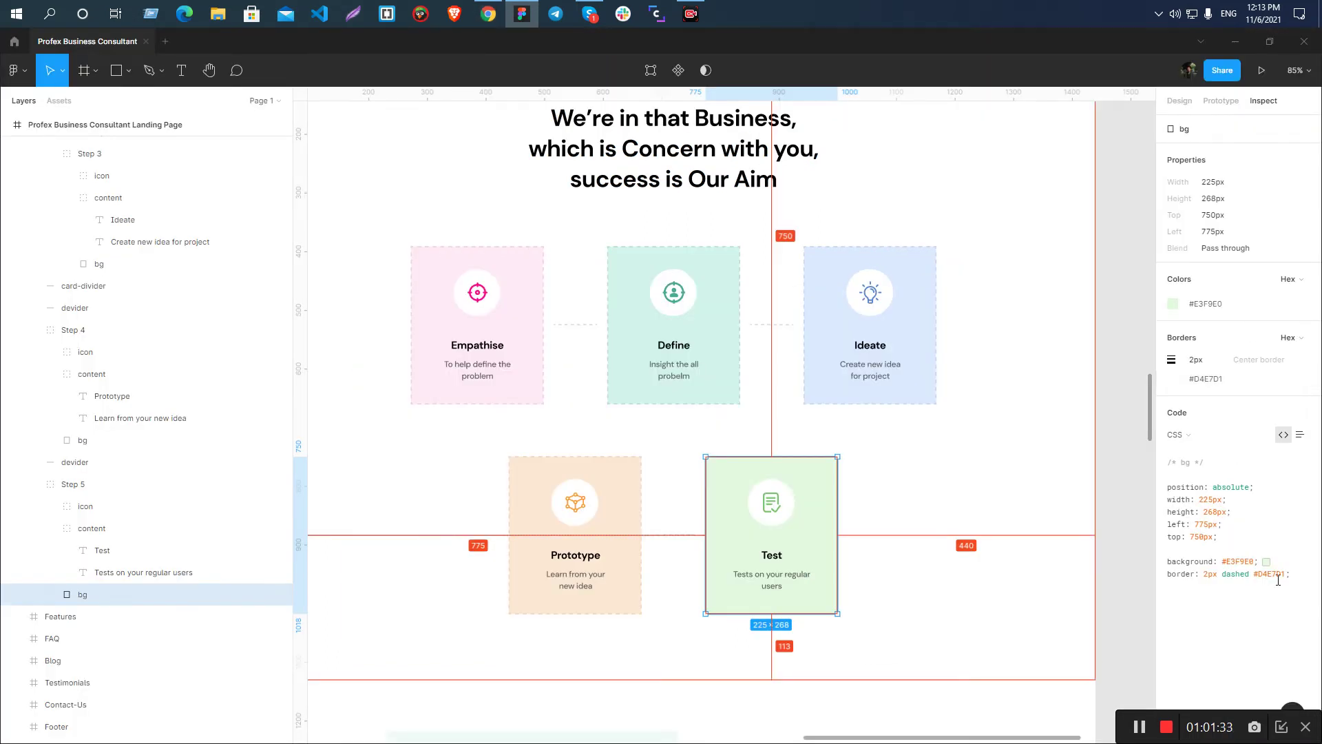
left_click_drag(1286, 574, 1253, 570)
key("ctrl+c")
key("alt+Tab")
left_click(1293, 530)
key("ctrl+v")
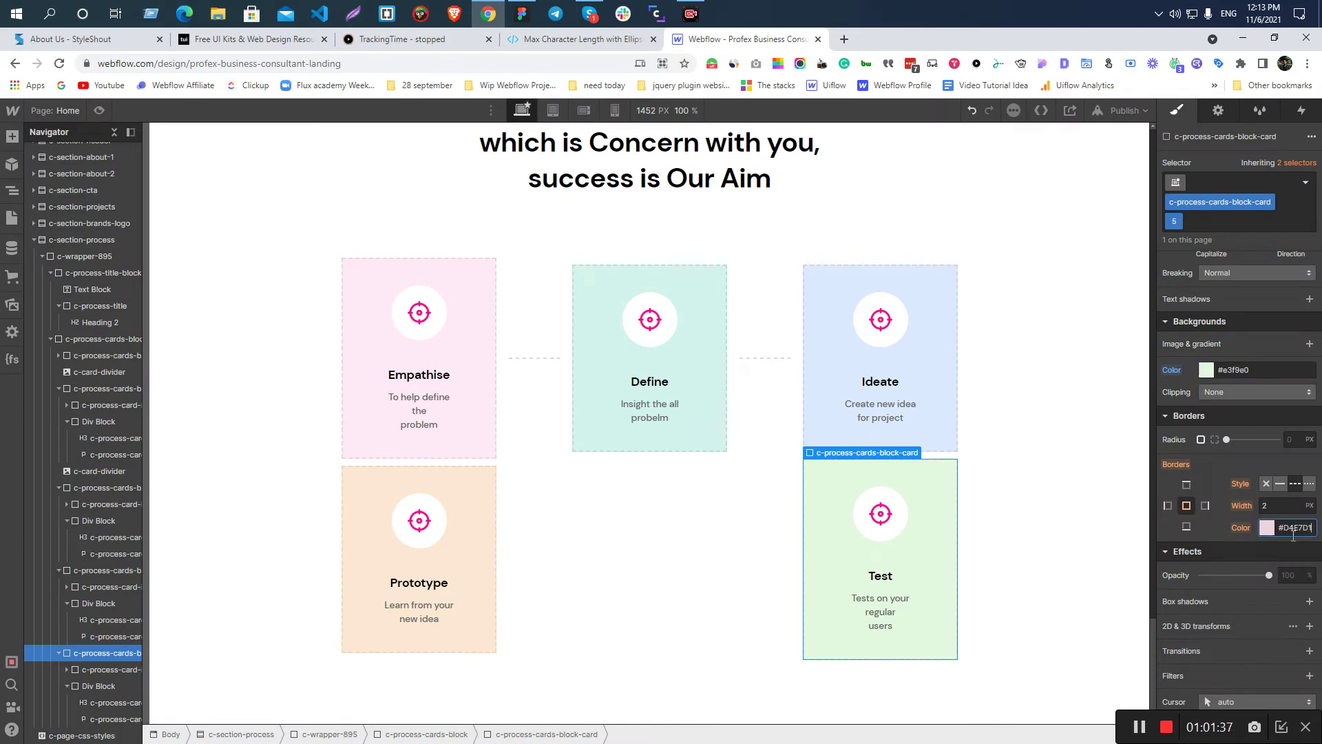
- Duplicate the c-card-divider between Define and Ideate and place the copy between the Prototype and Test cards
left_click(779, 358)
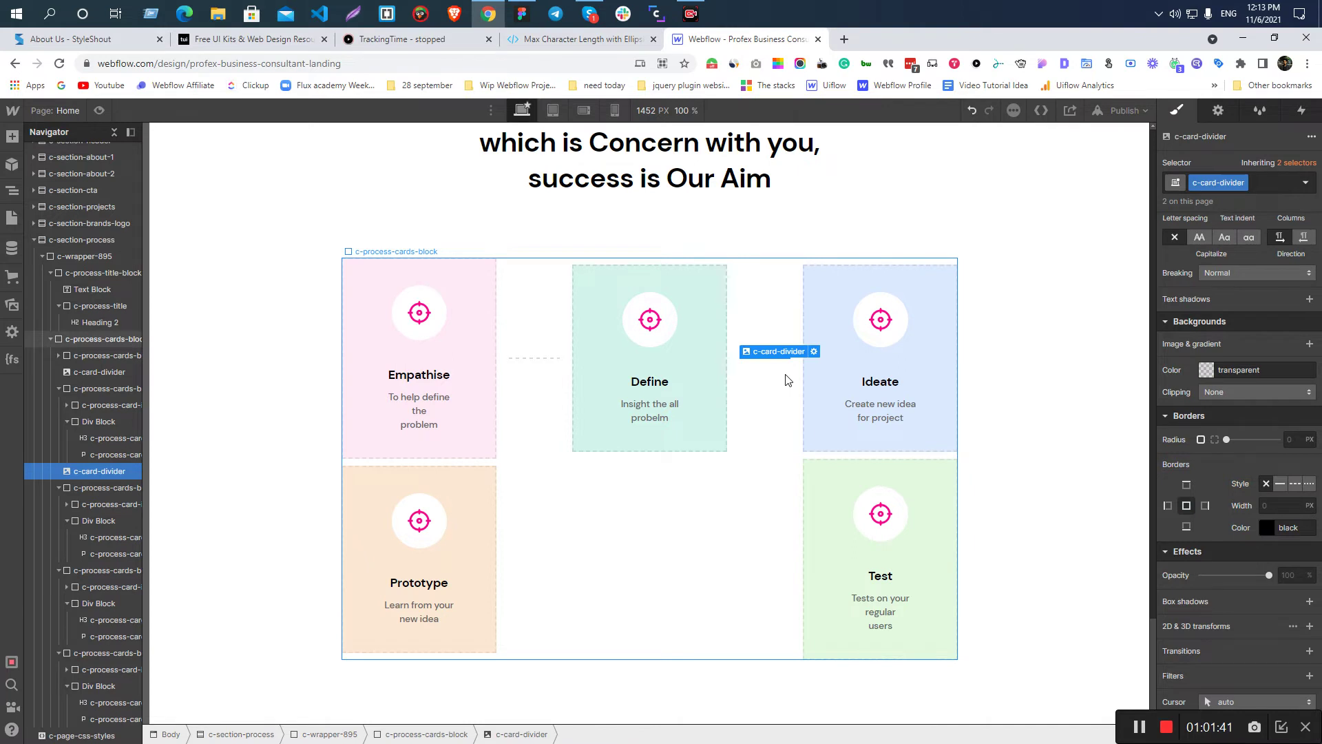
key("ctrl+d")
left_click(60, 507)
left_click(58, 505)
left_click(61, 522)
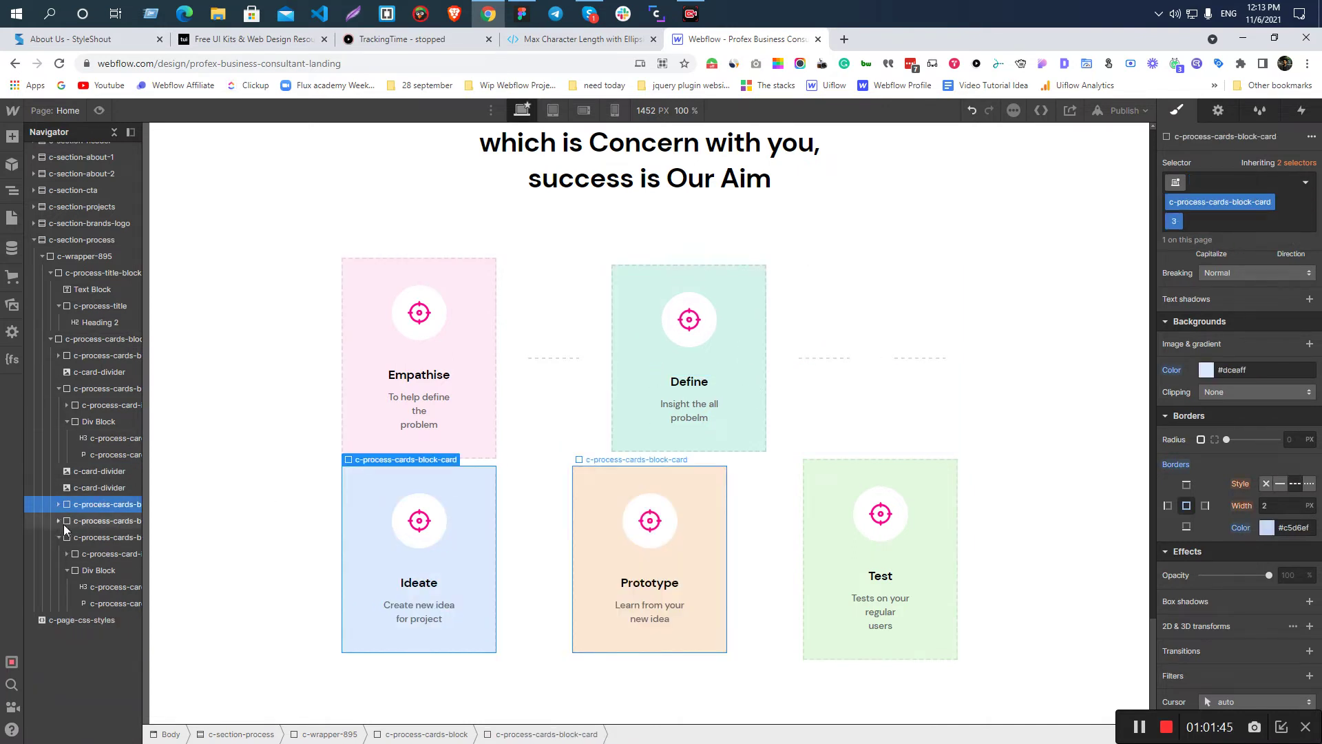
left_click(91, 488)
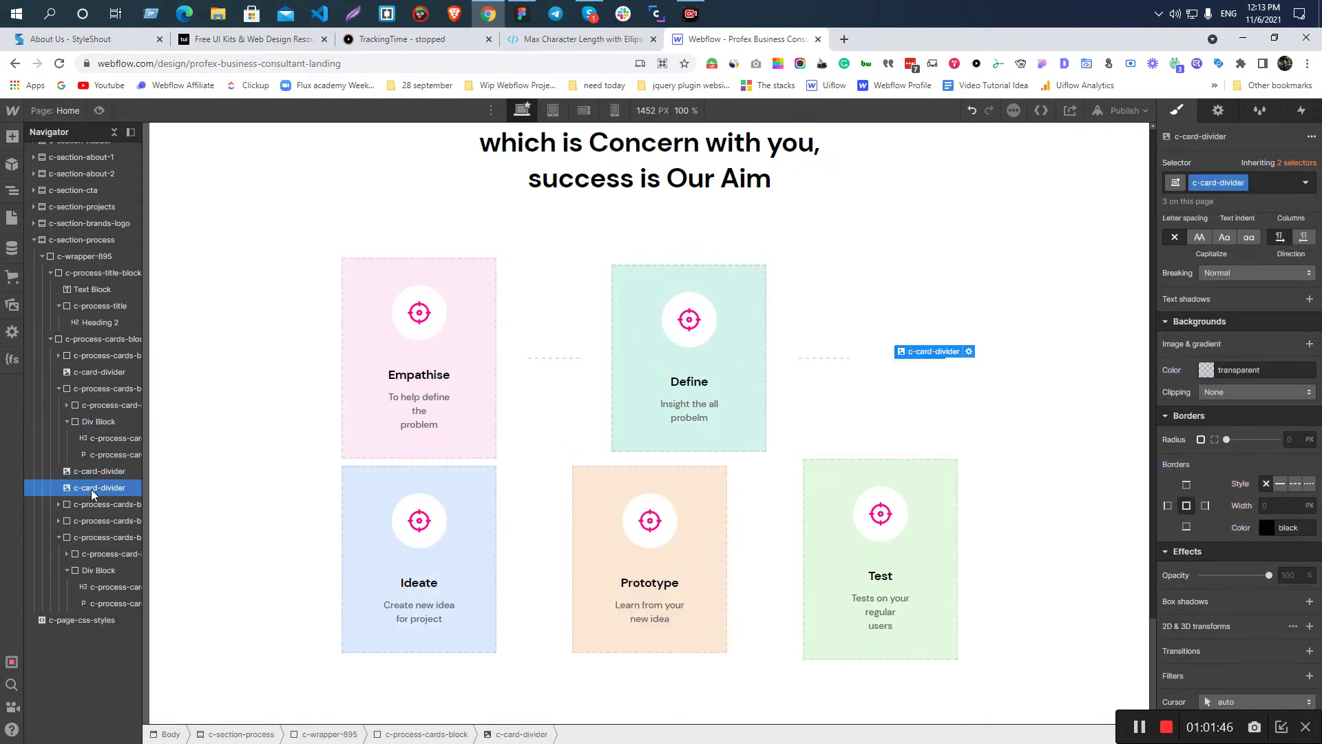
left_click(59, 389)
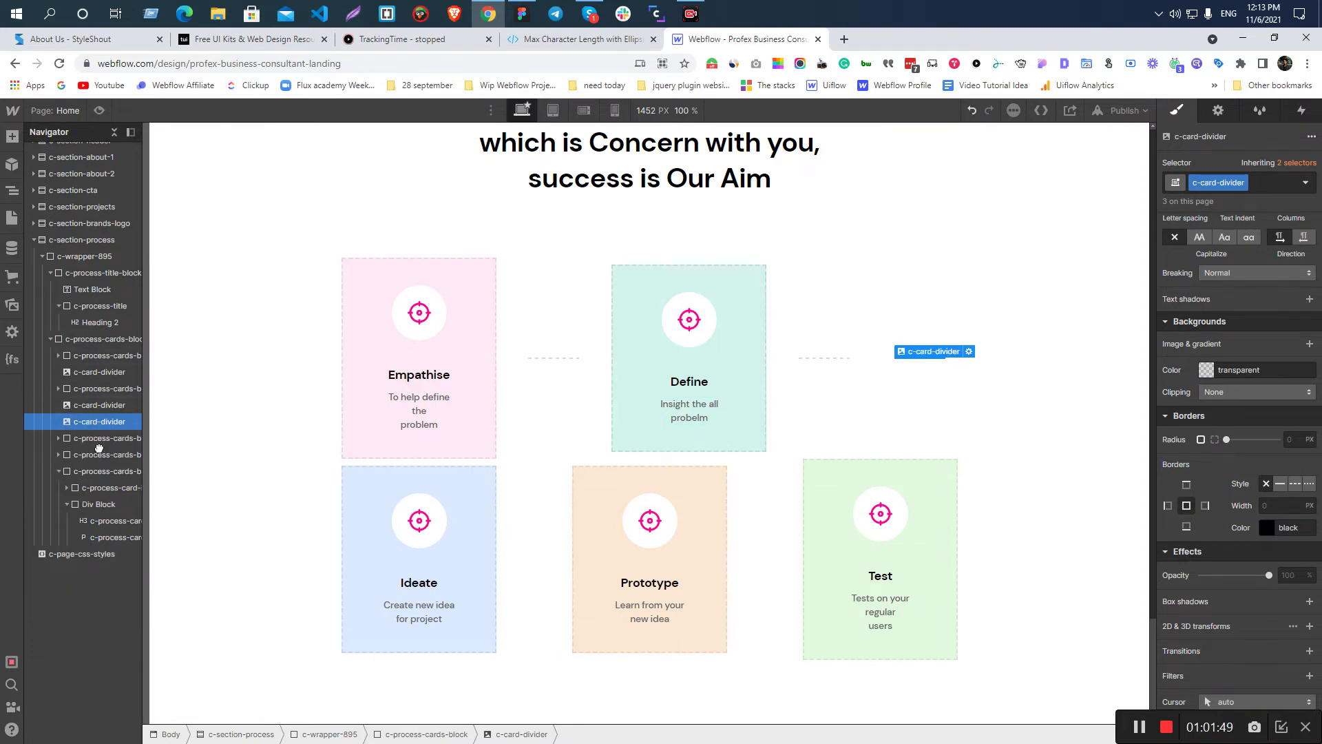
left_click_drag(99, 449, 100, 452)
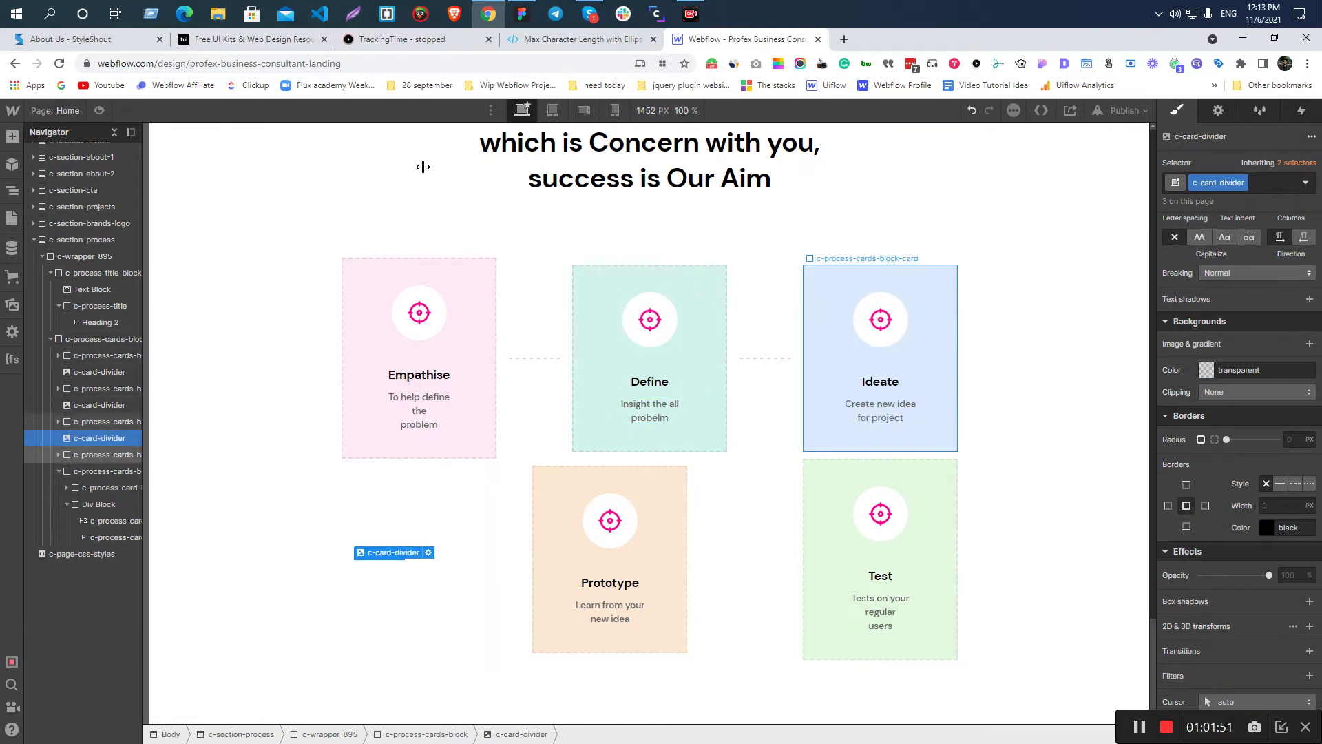
left_click_drag(94, 443, 87, 461)
- Justify the c-process-cards-block's children to the centre, comparing the card rows with the Figma design
left_click(672, 619)
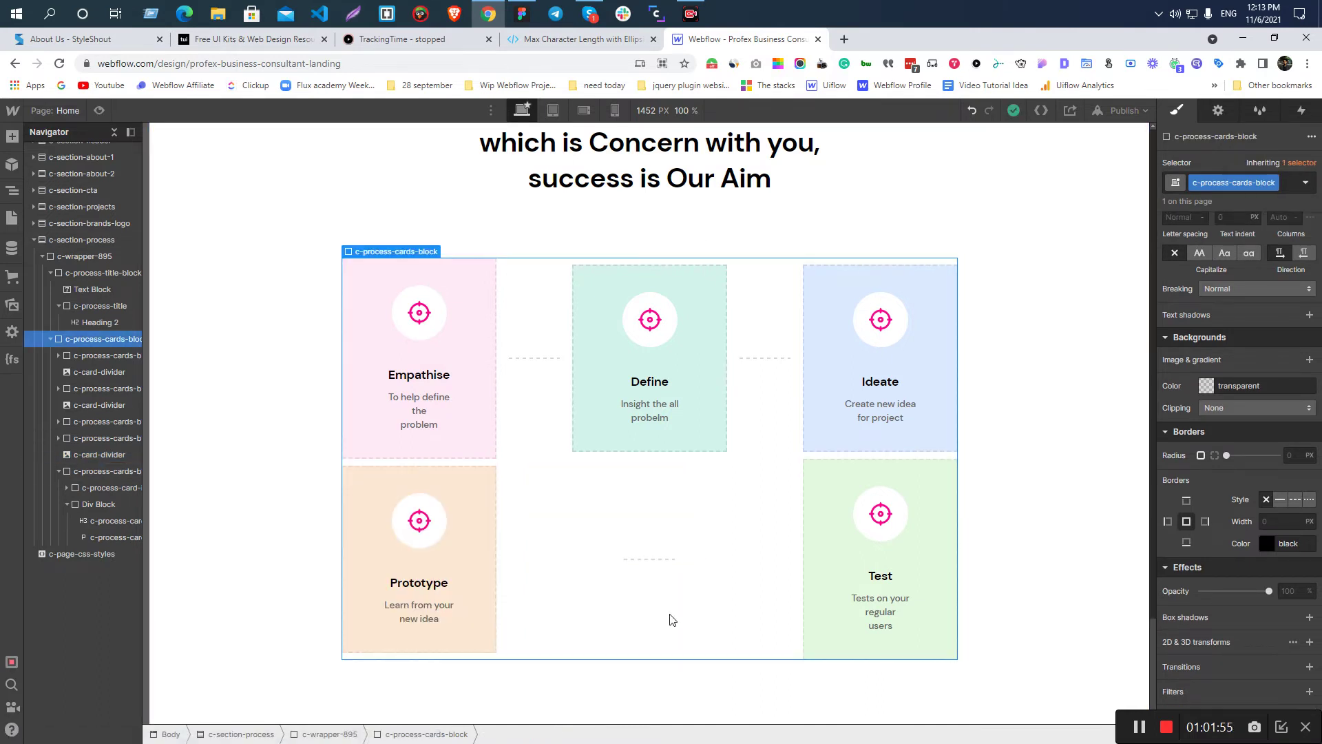
key("alt+Tab")
key("alt+Tab")
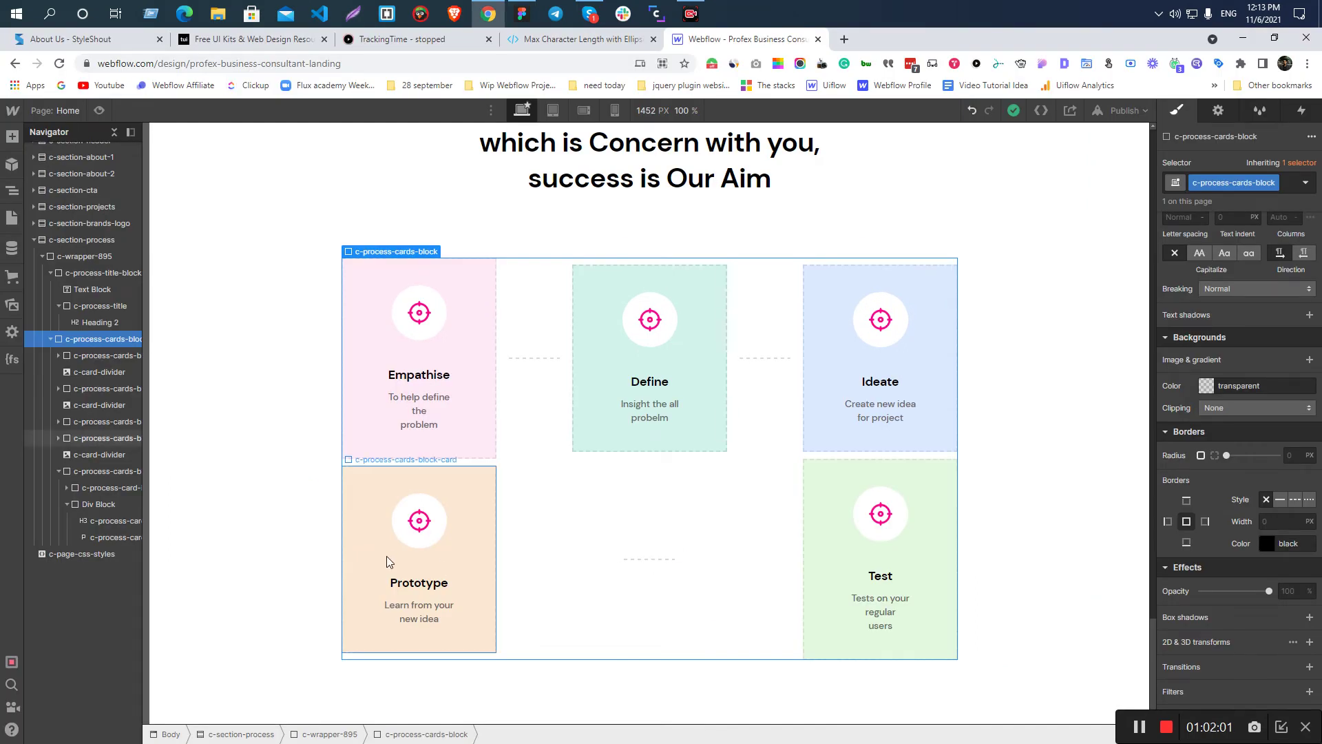
key("alt+Tab")
key("alt+Tab")
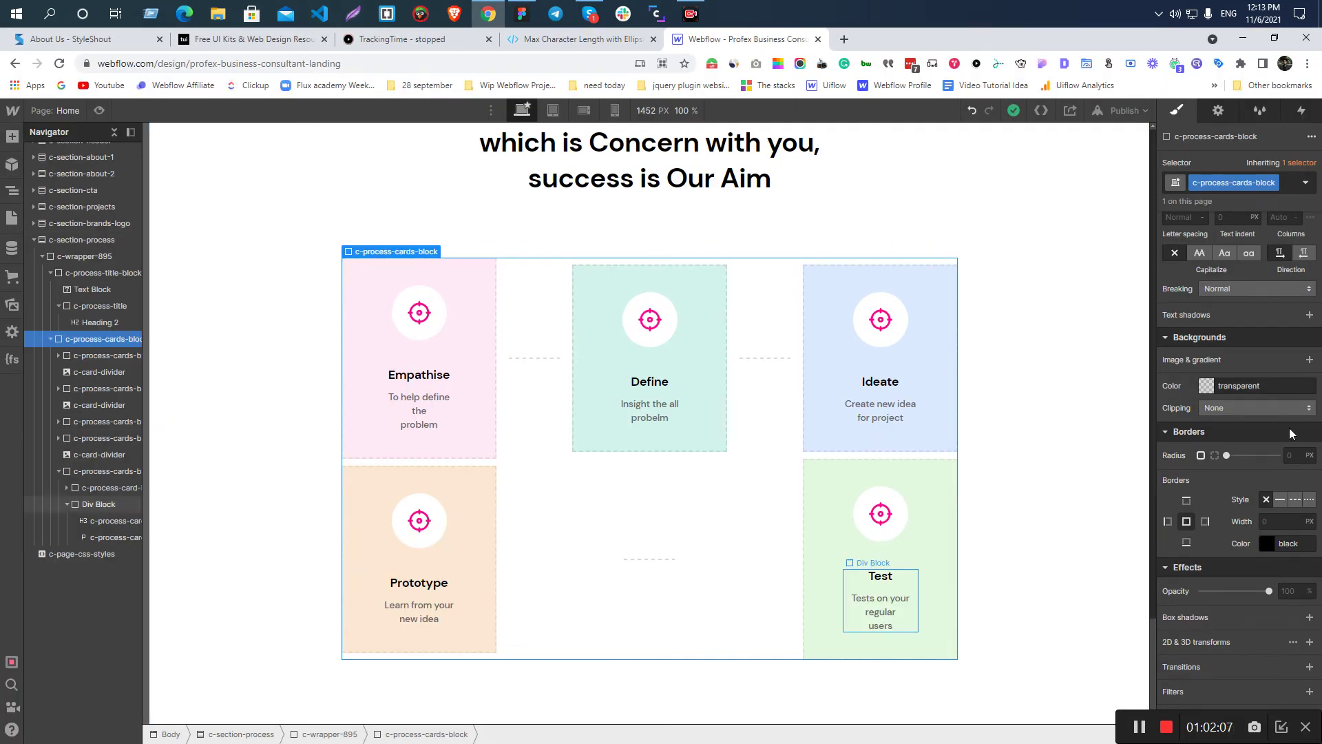
scroll(1266, 431, "up", 10)
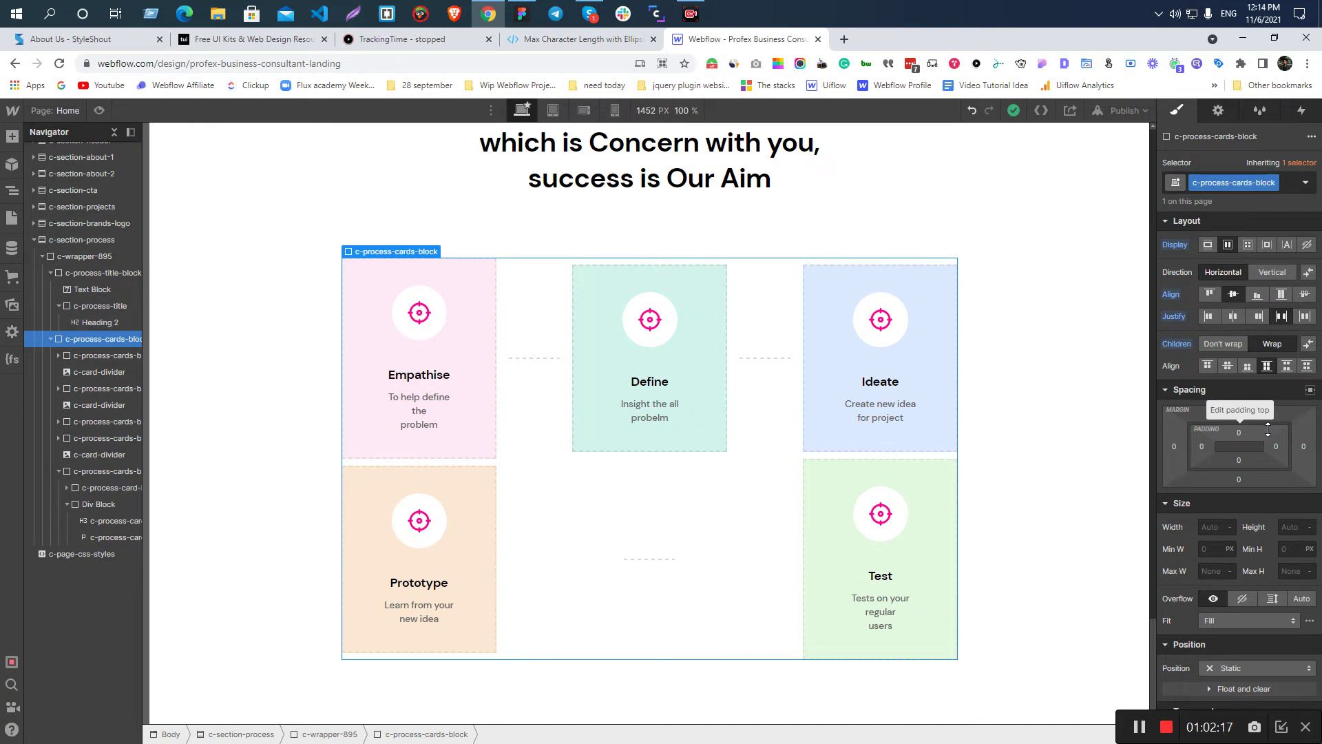
left_click(1233, 317)
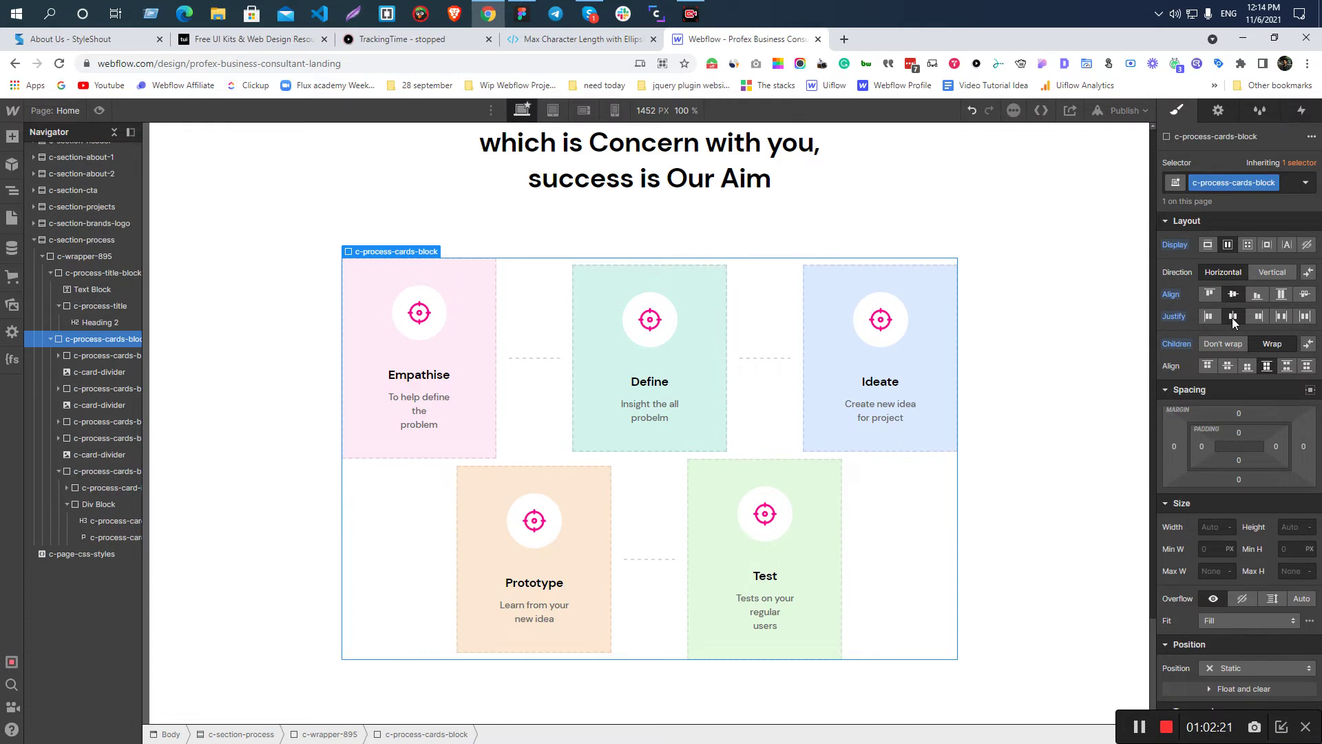
key("alt+Tab")
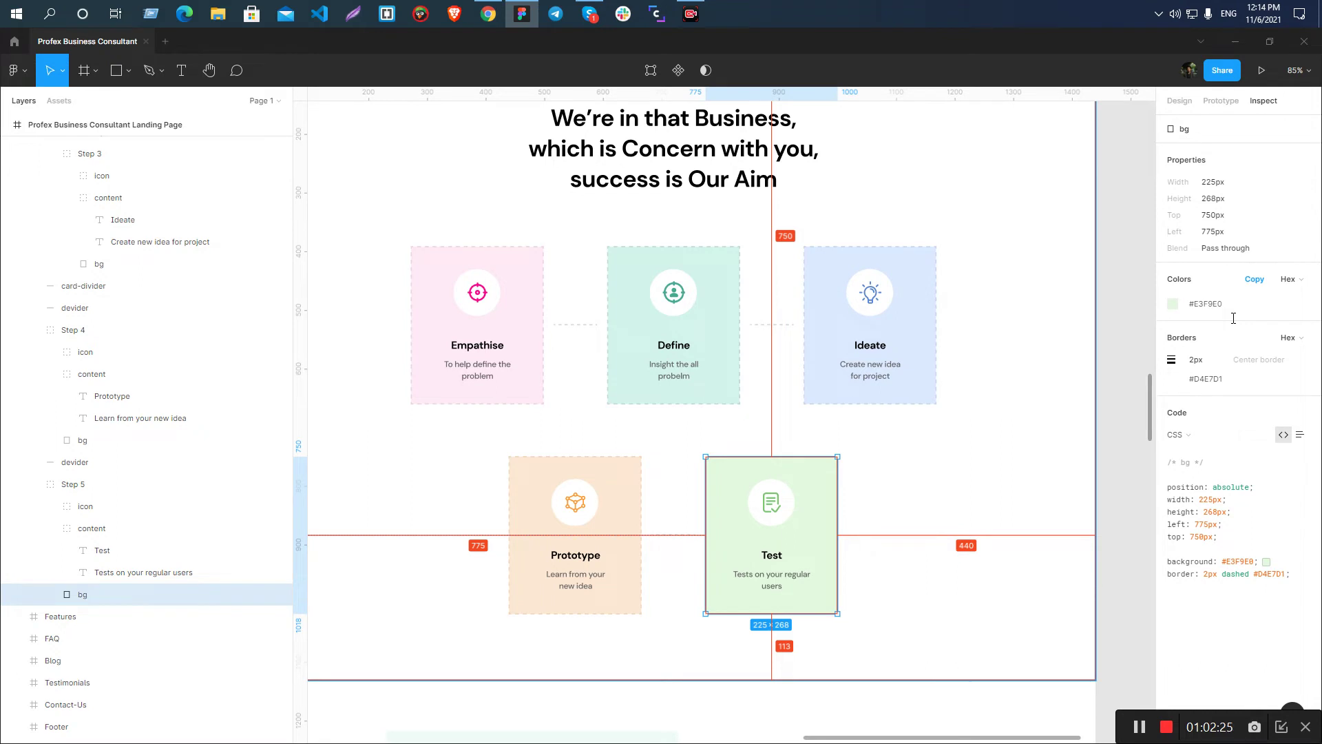
key("alt+Tab")
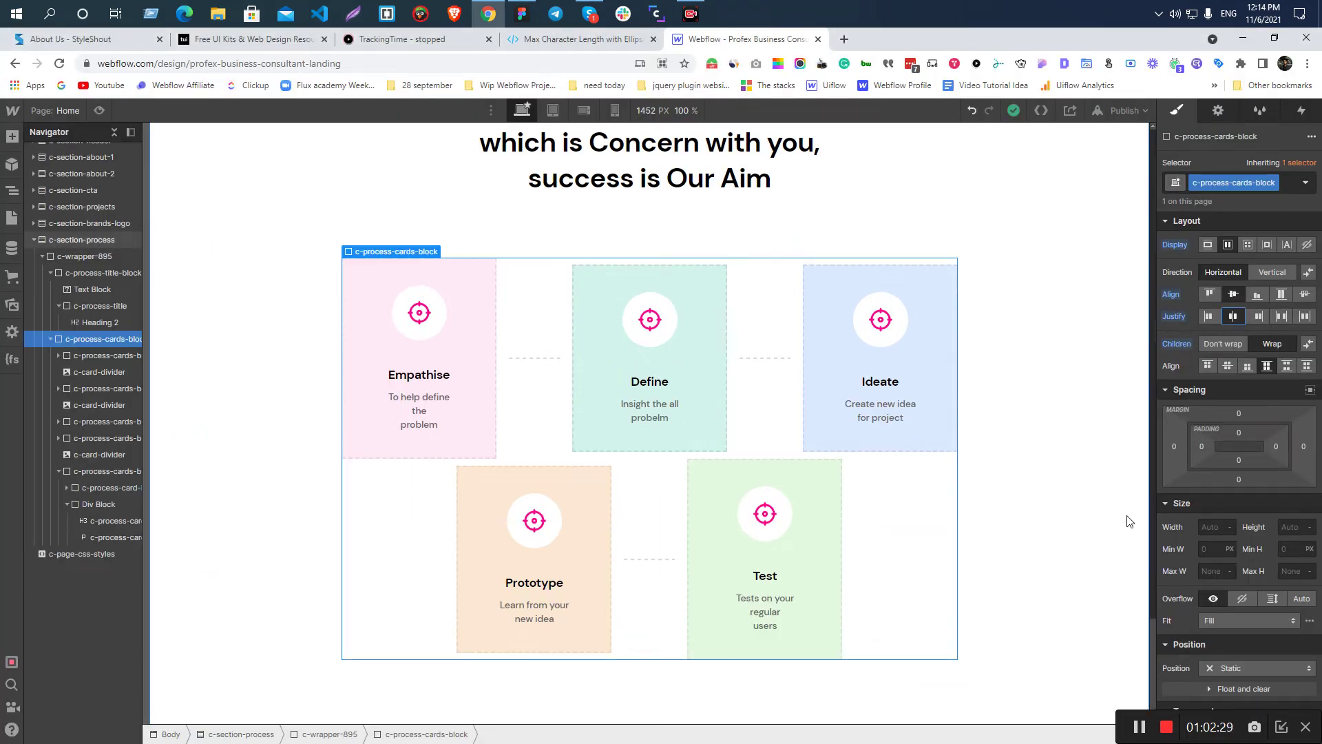
- Open the Define card icon's image for replacement and clear the asset search so all images are listed
key("alt+Tab")
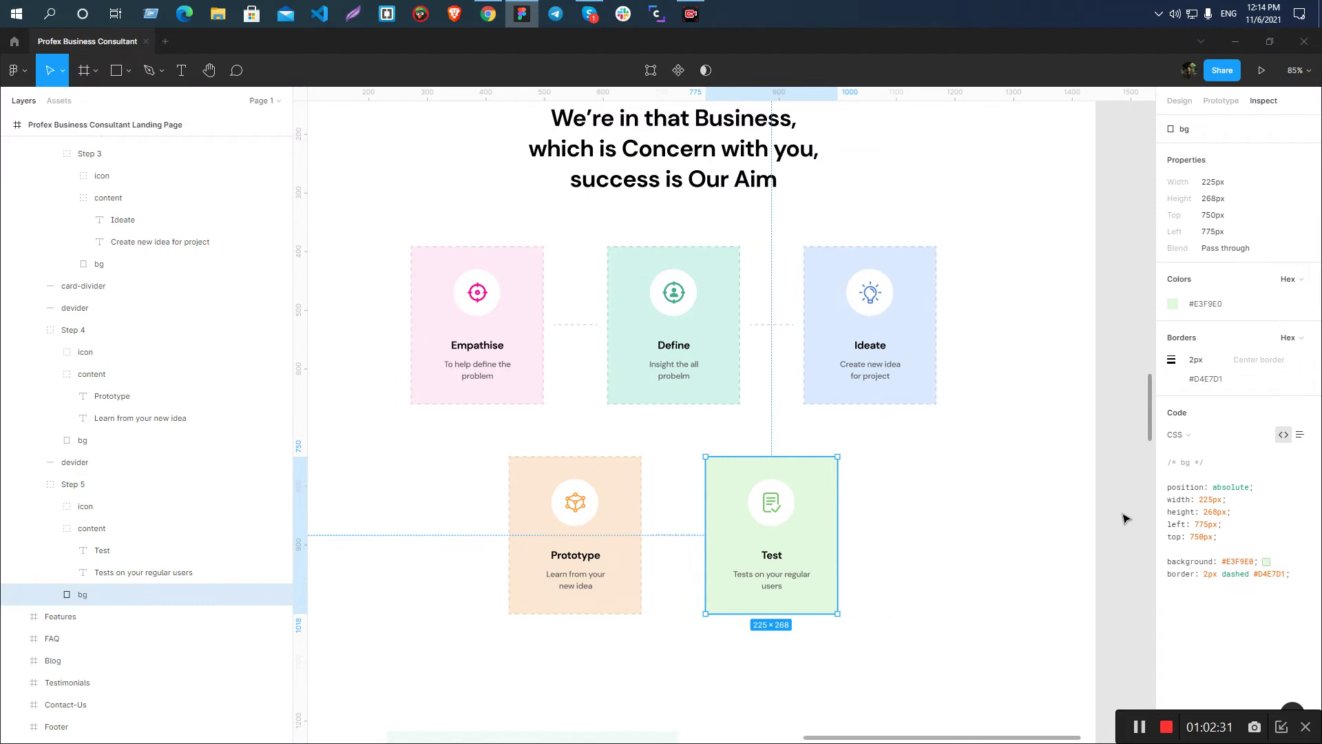
key("alt+Tab")
key("alt+Tab")
key("alt+Tab")
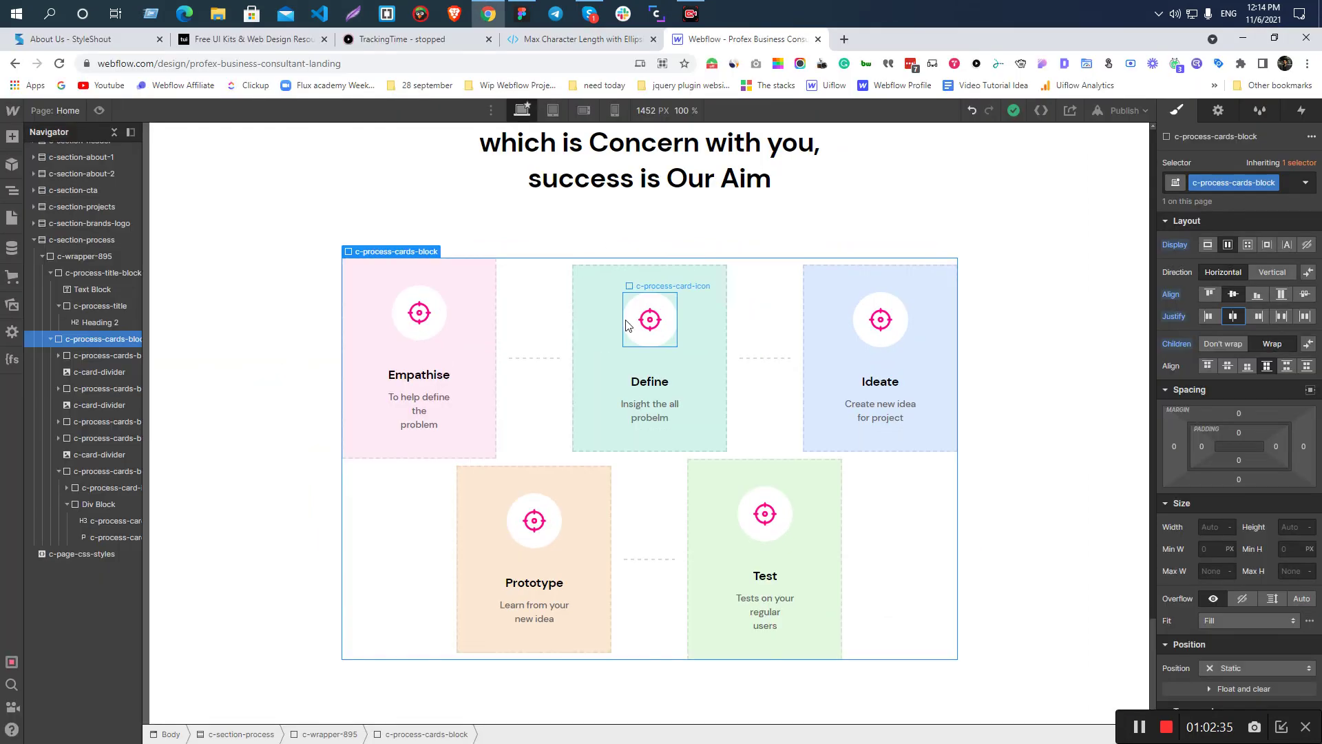
double_click(650, 320)
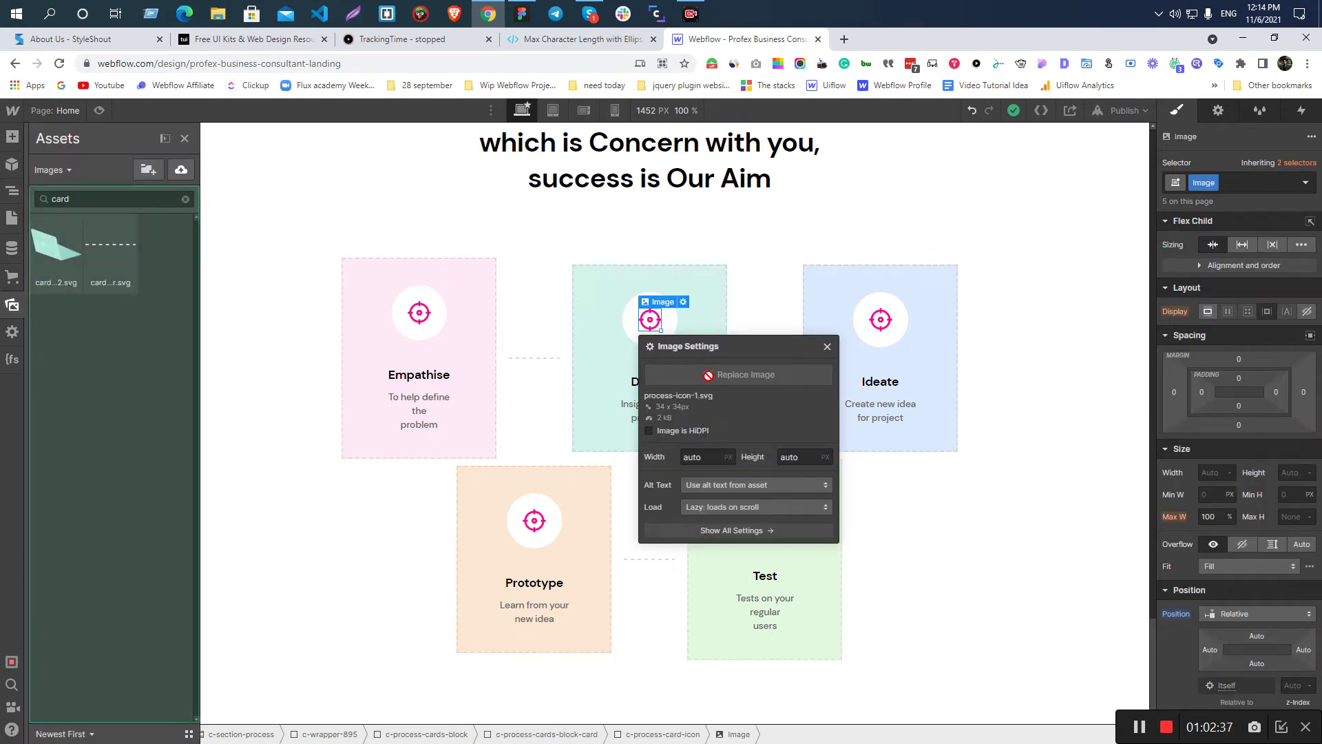
double_click(112, 199)
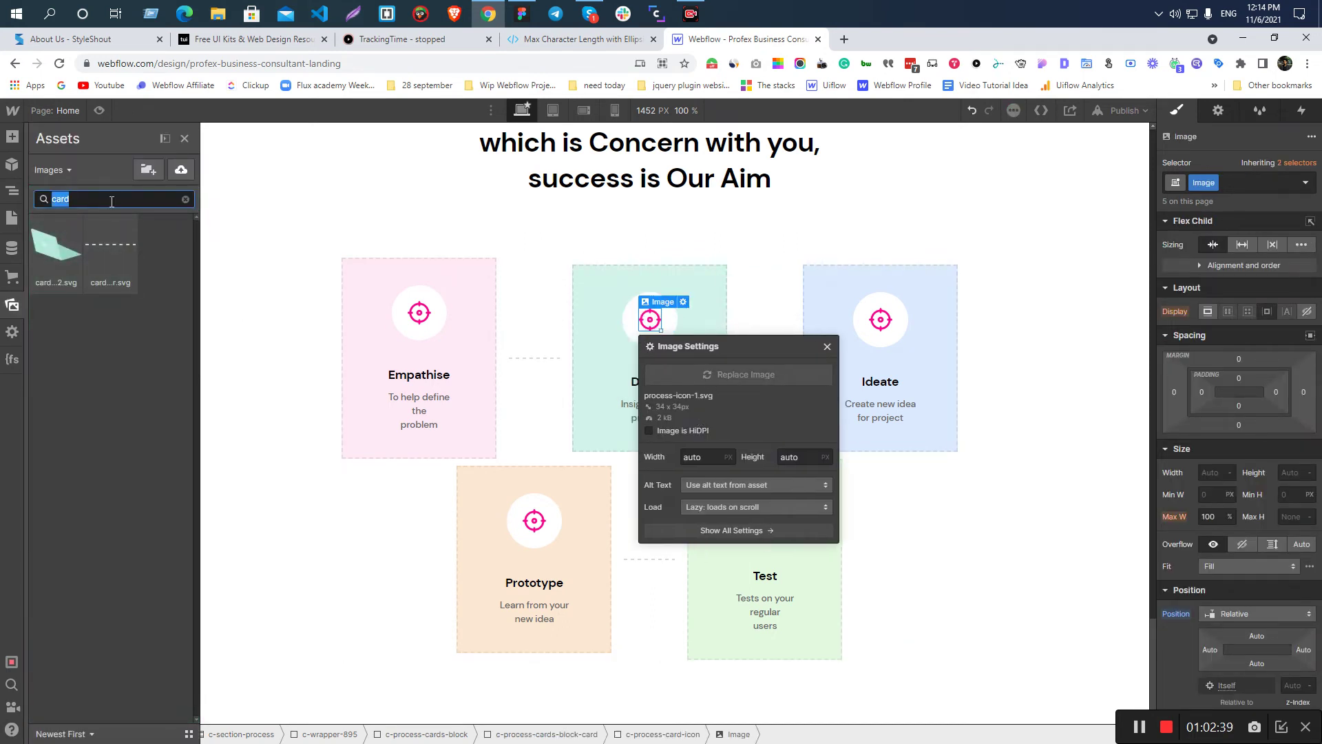
key("BackSpace")
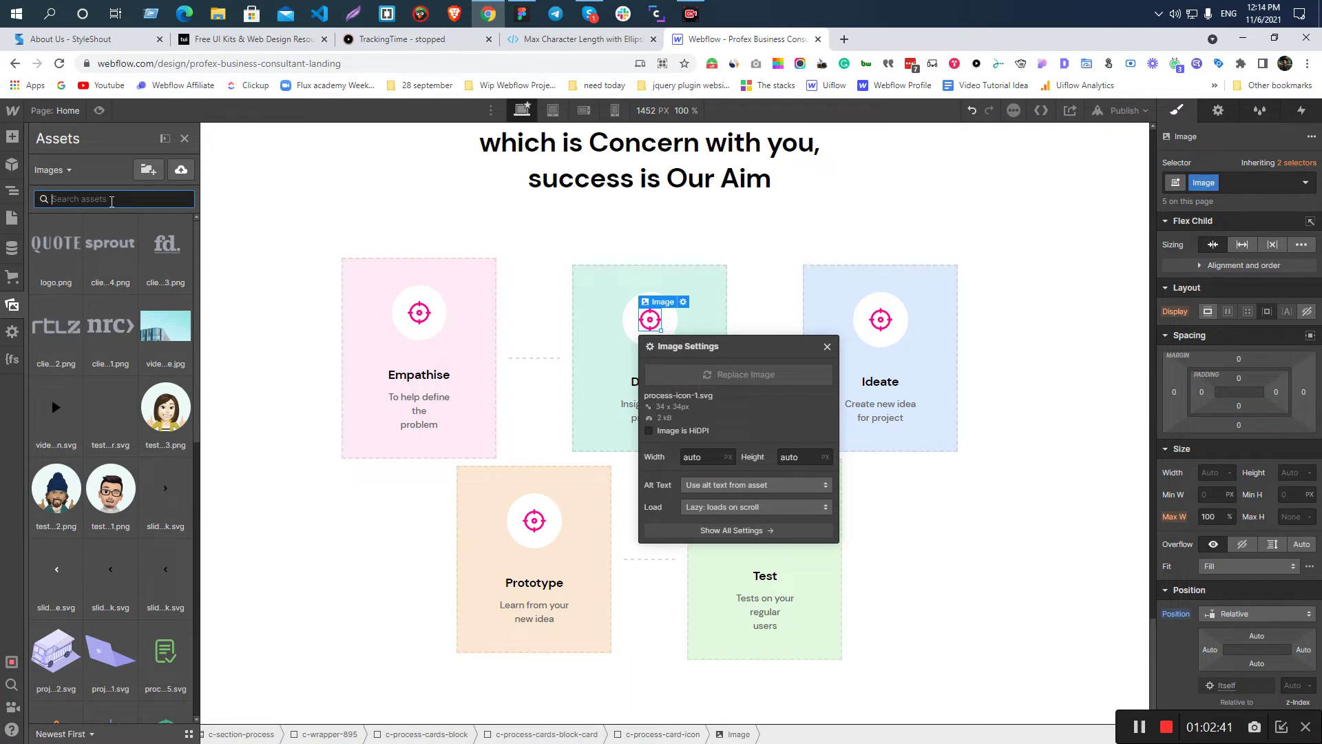
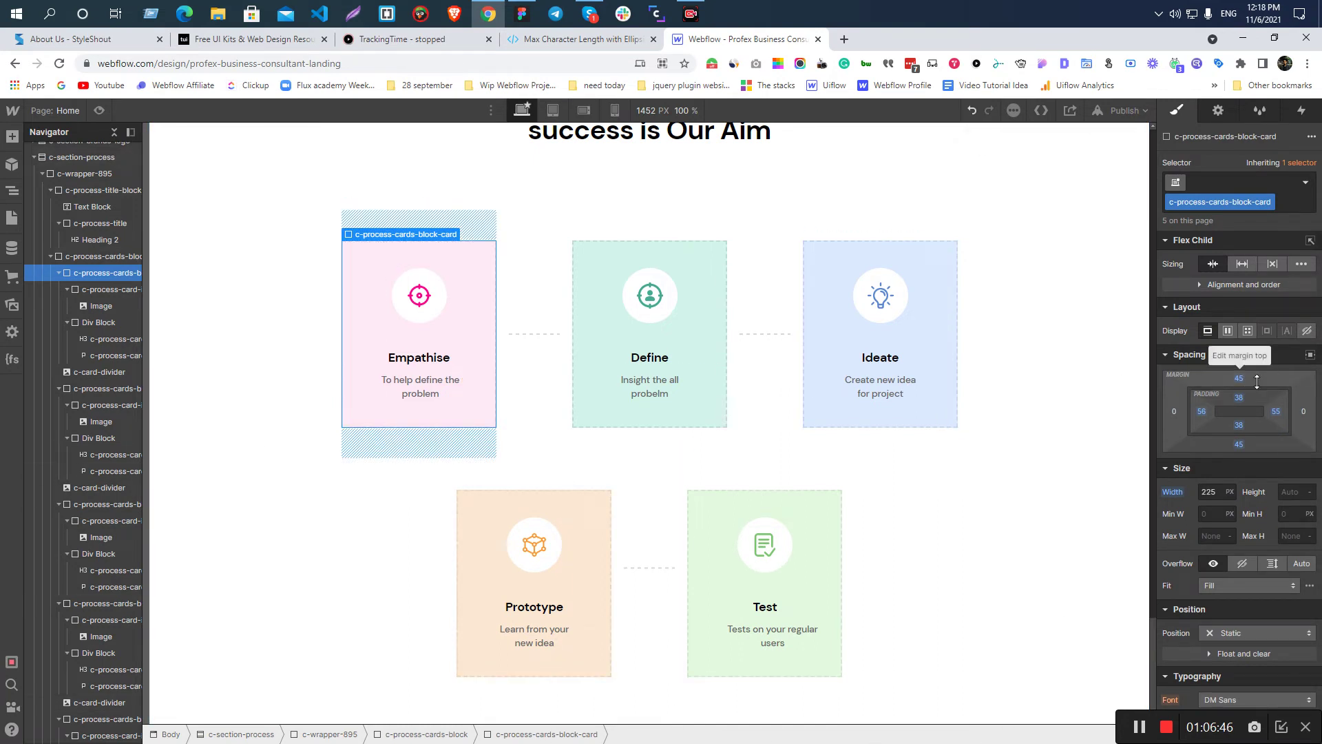
- Set the bottom margin of the Prototype and Test cards to 0 on their combo classes
left_click(494, 498)
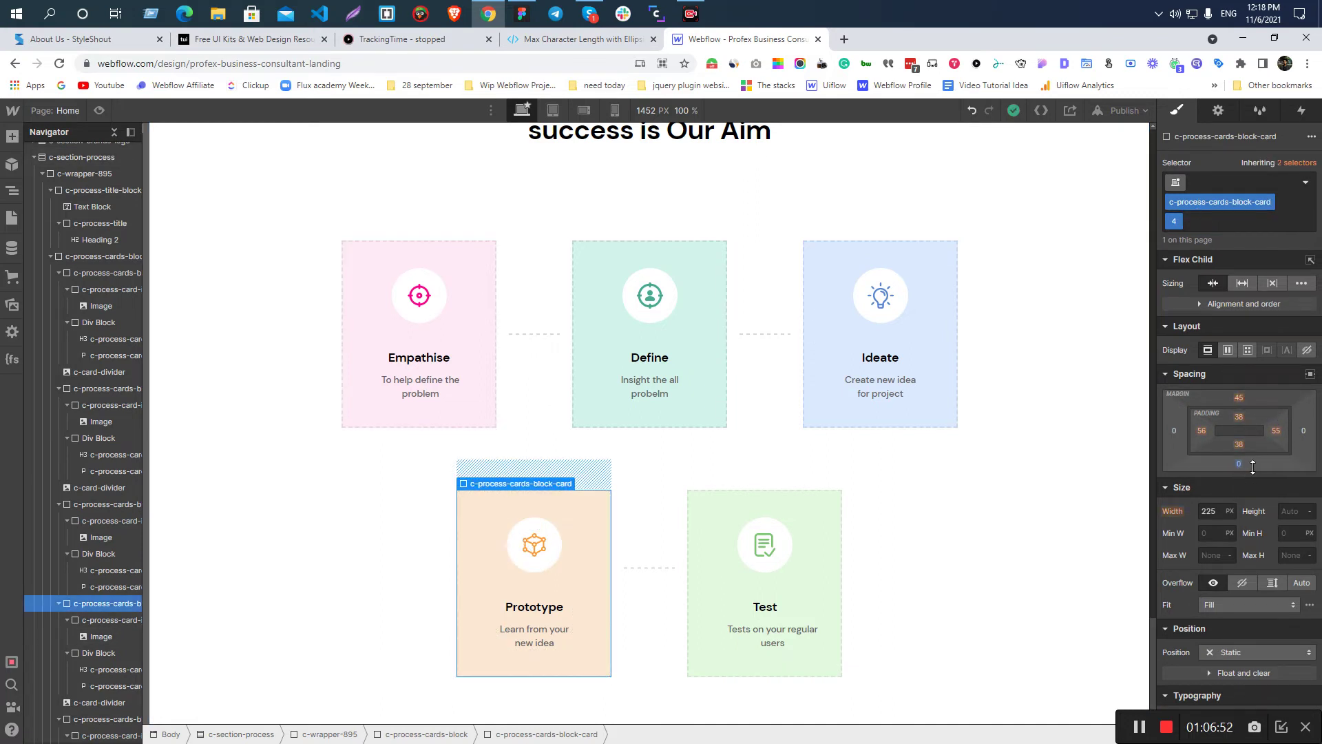
left_click(712, 515)
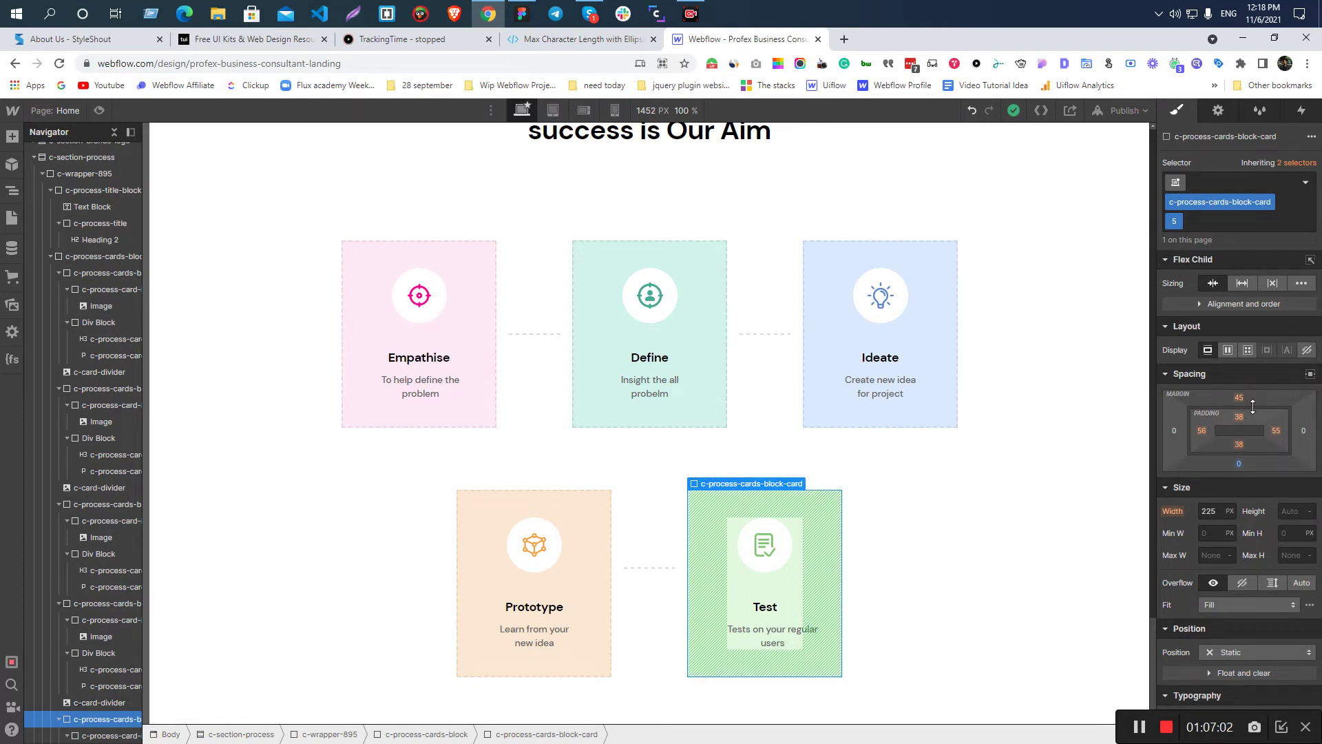
- Inspect the spacing of the process section's heading, first card divider, c-process-cards-block and c-process-title-block
scroll(720, 442, "up", 2)
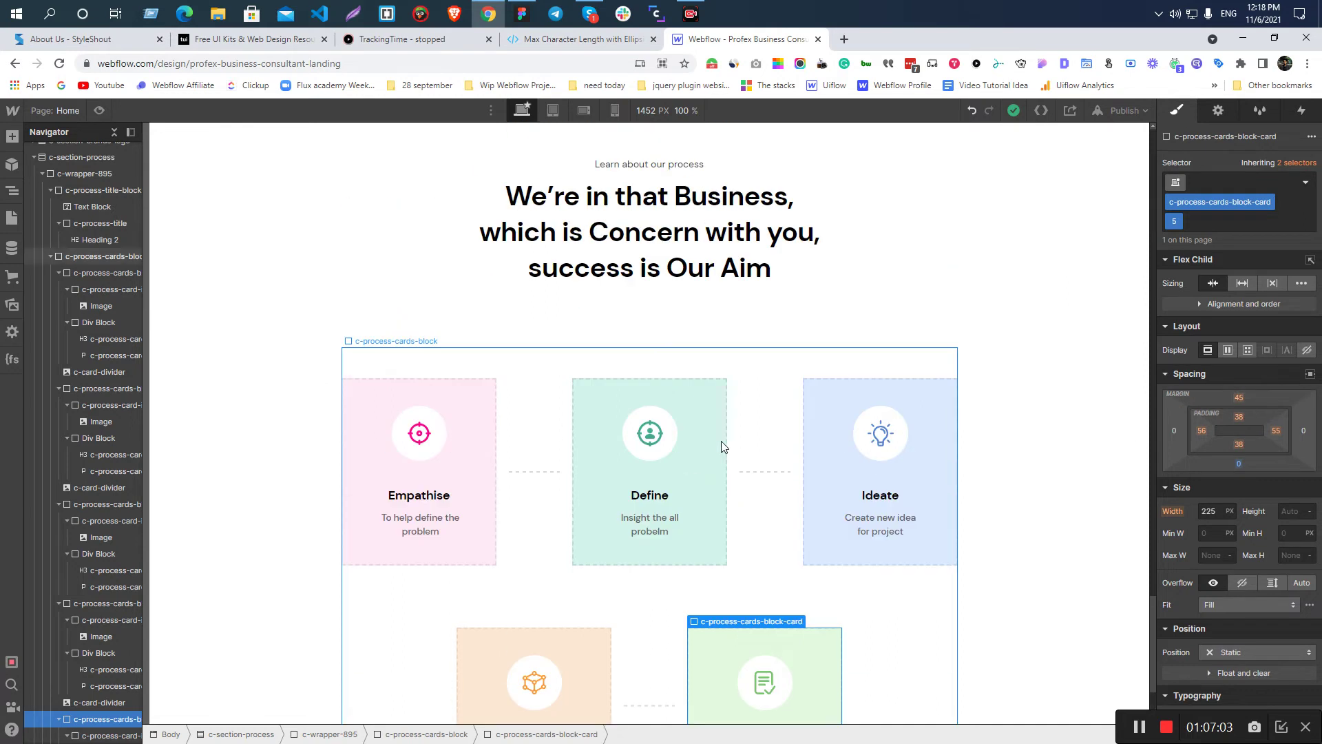
left_click(685, 270)
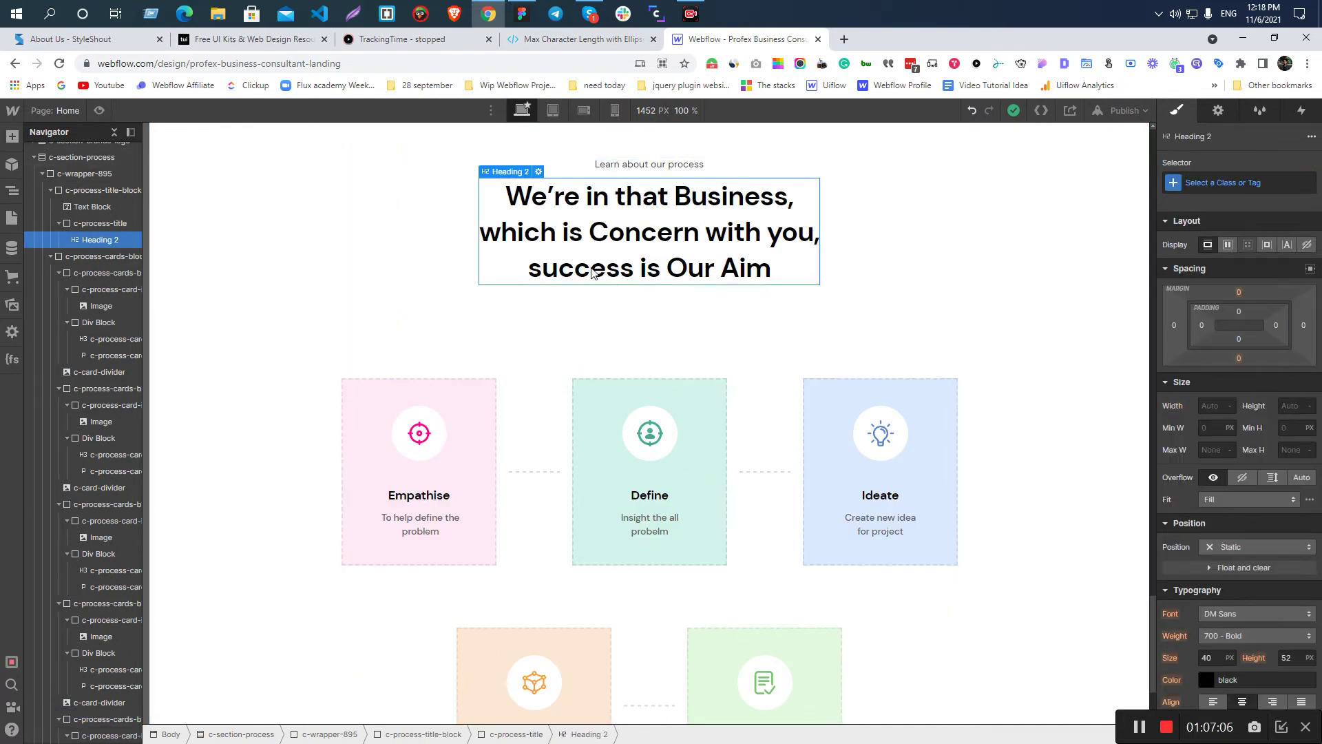
left_click(528, 228)
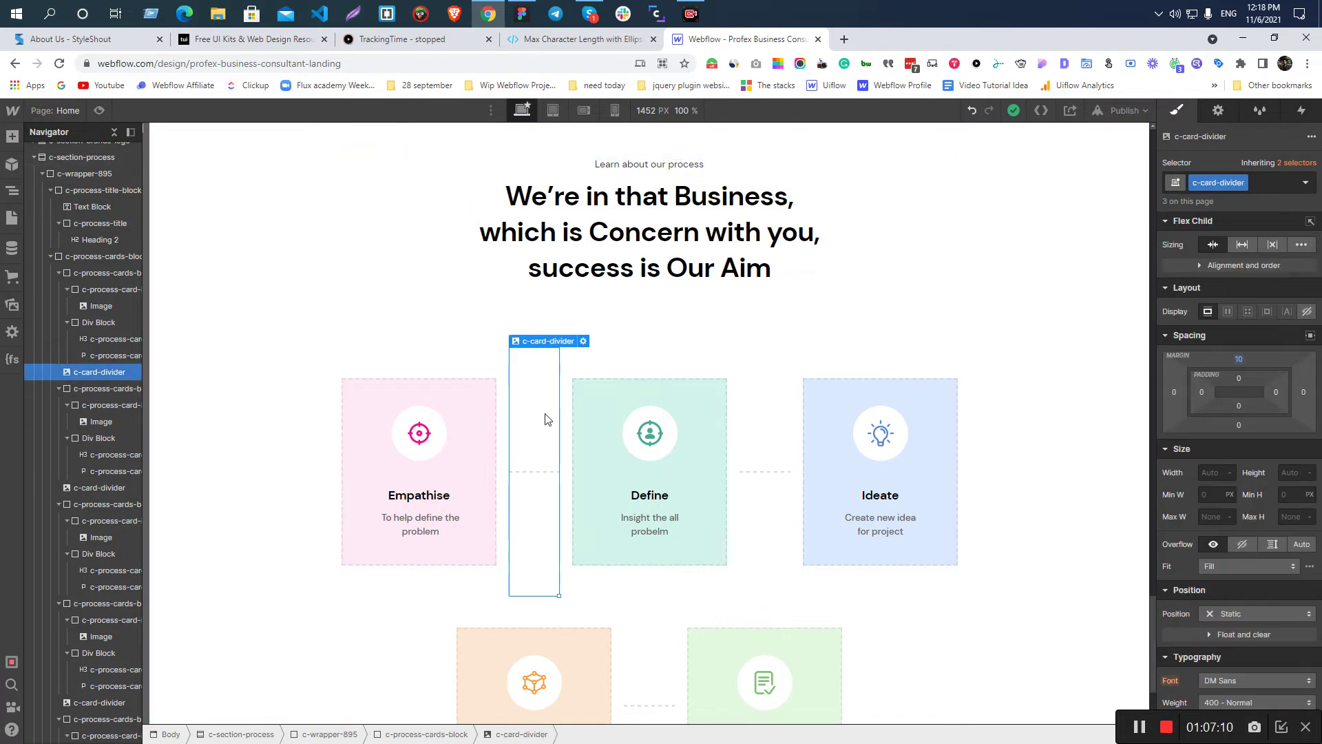
left_click(508, 416)
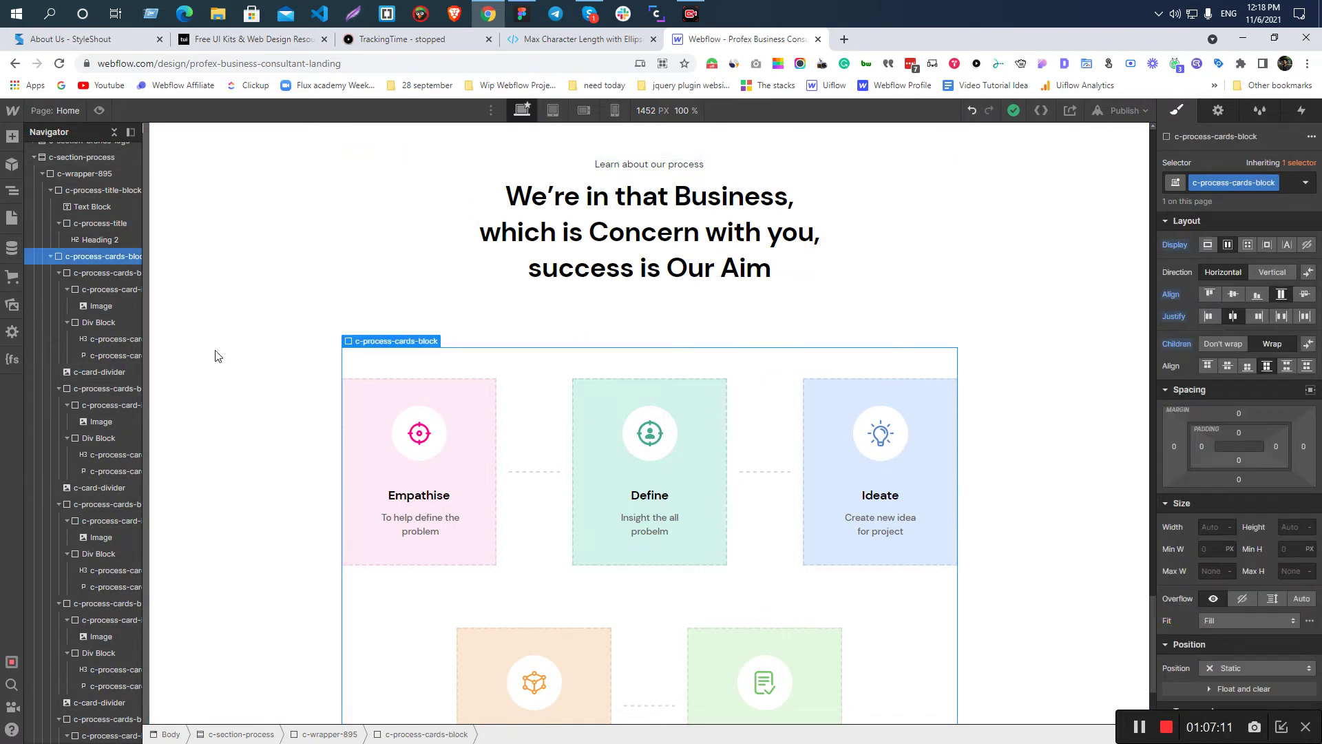
left_click(50, 256)
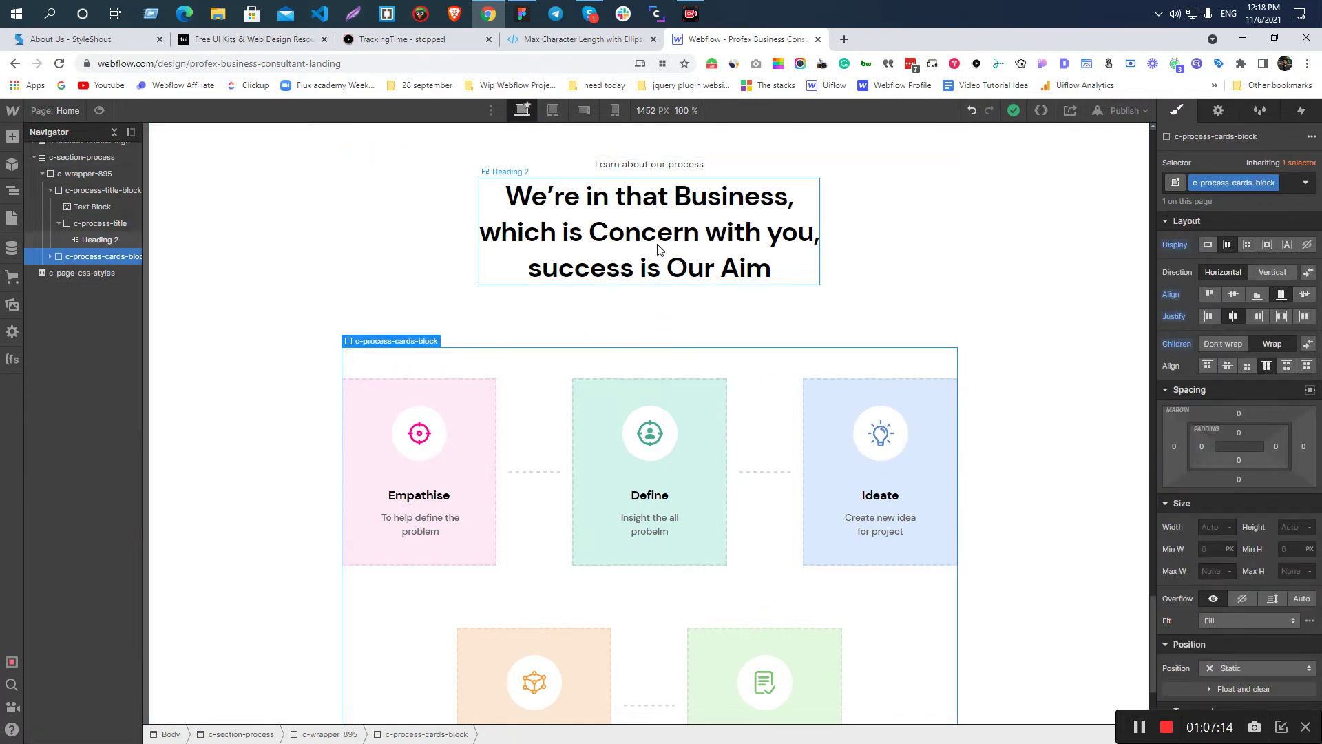
left_click(655, 272)
left_click(58, 223)
left_click(113, 224)
left_click(94, 192)
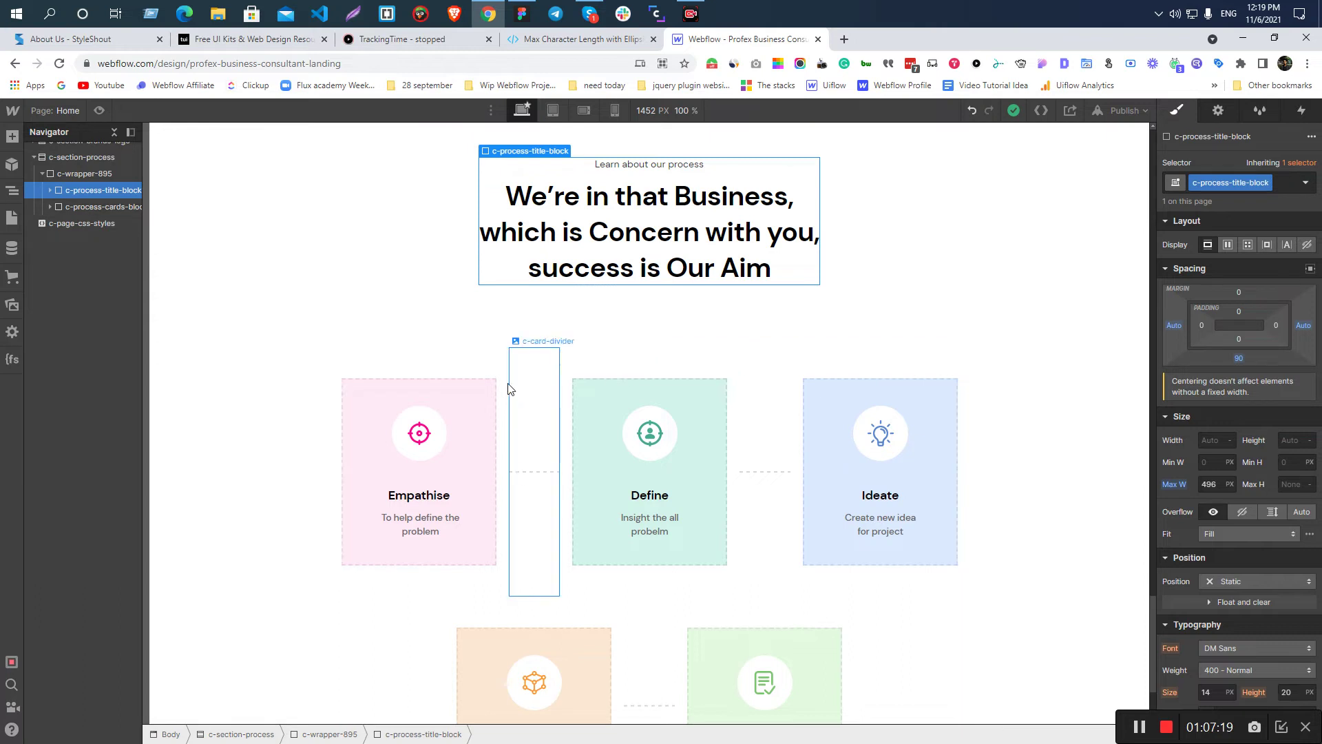
- Try a bottom margin of 45 px on the c-process-title-block after checking the Empathise card's margins
left_click(487, 387)
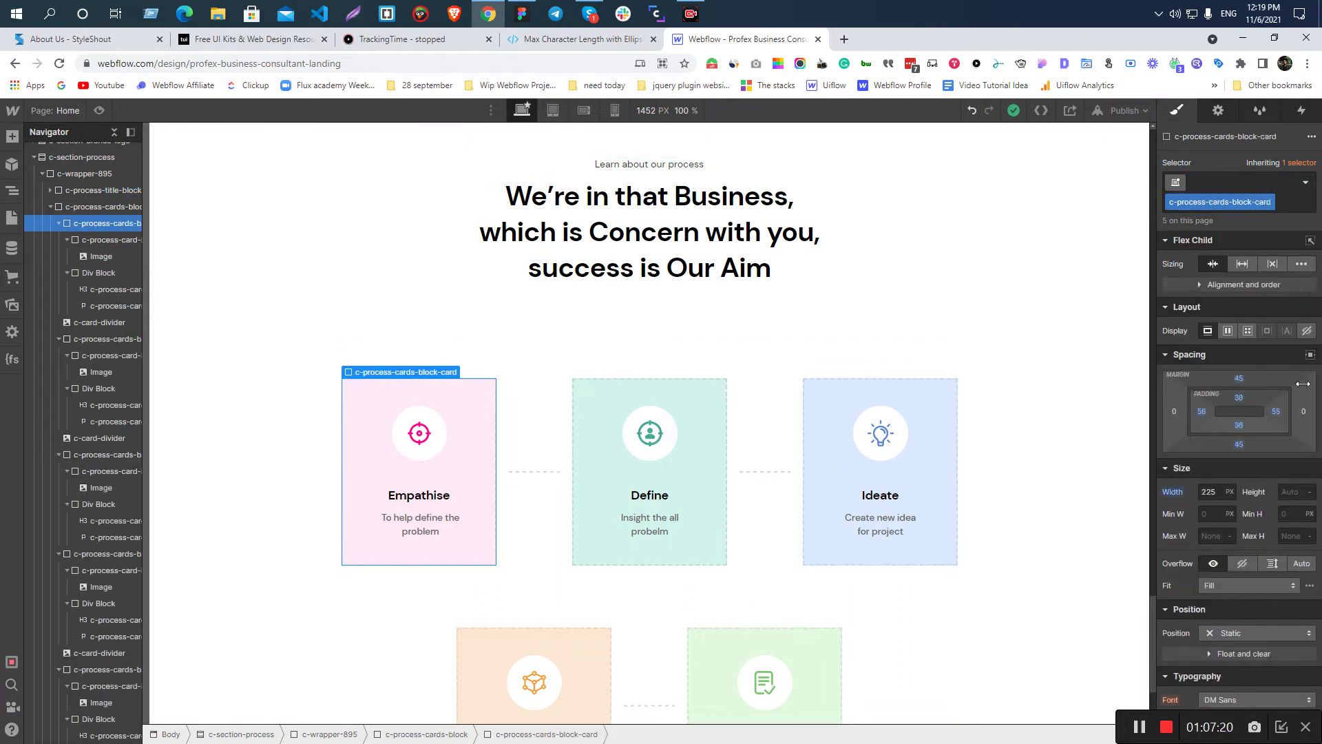
left_click(628, 259)
left_click(818, 255)
left_click(1237, 359)
type("45")
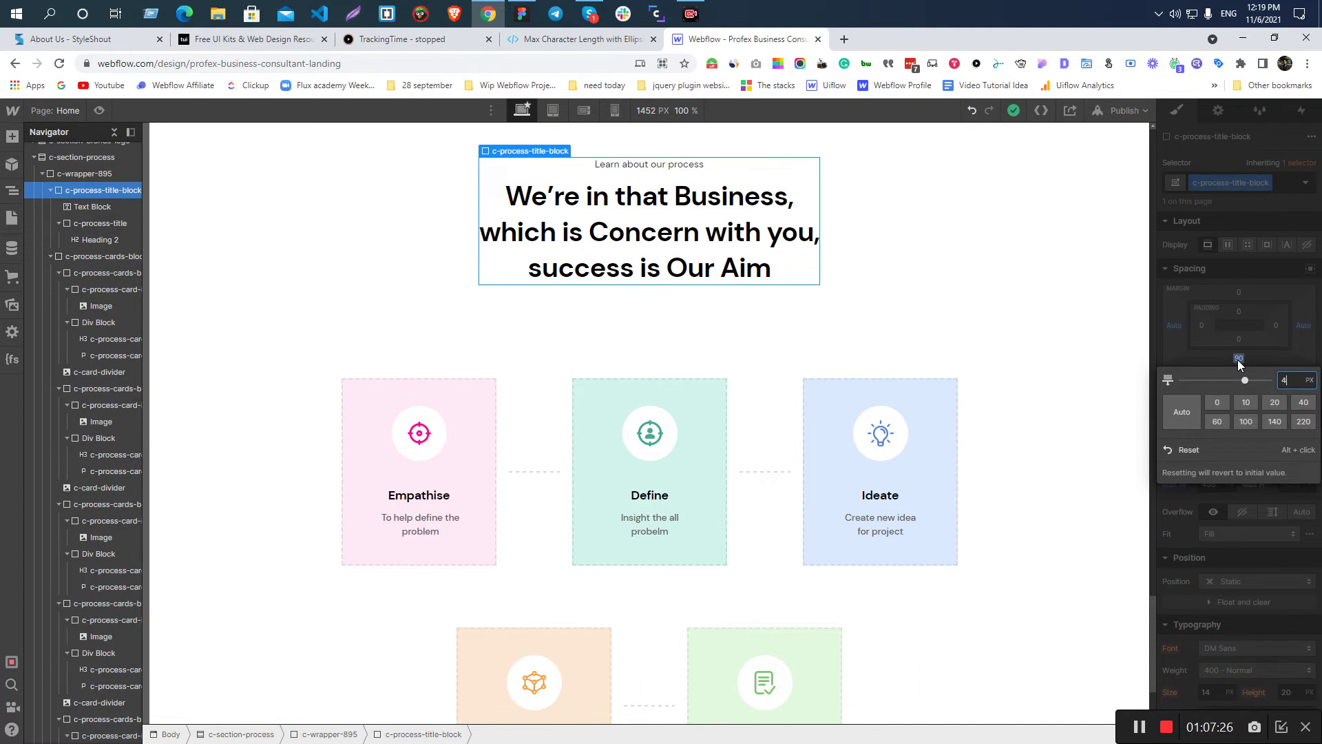
key("Return")
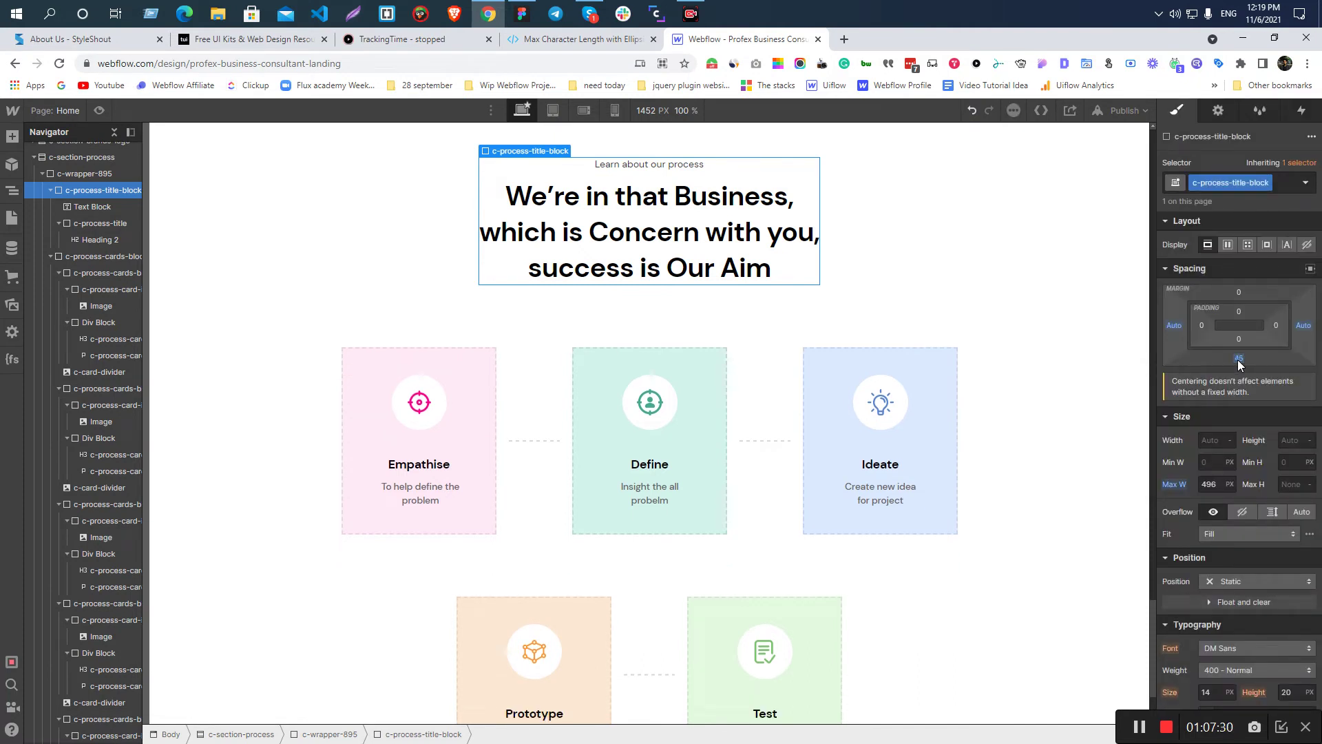
- Recheck the Empathise card and title block margins, and undo the last bottom margin change on the c-process-title-block
left_click(487, 357)
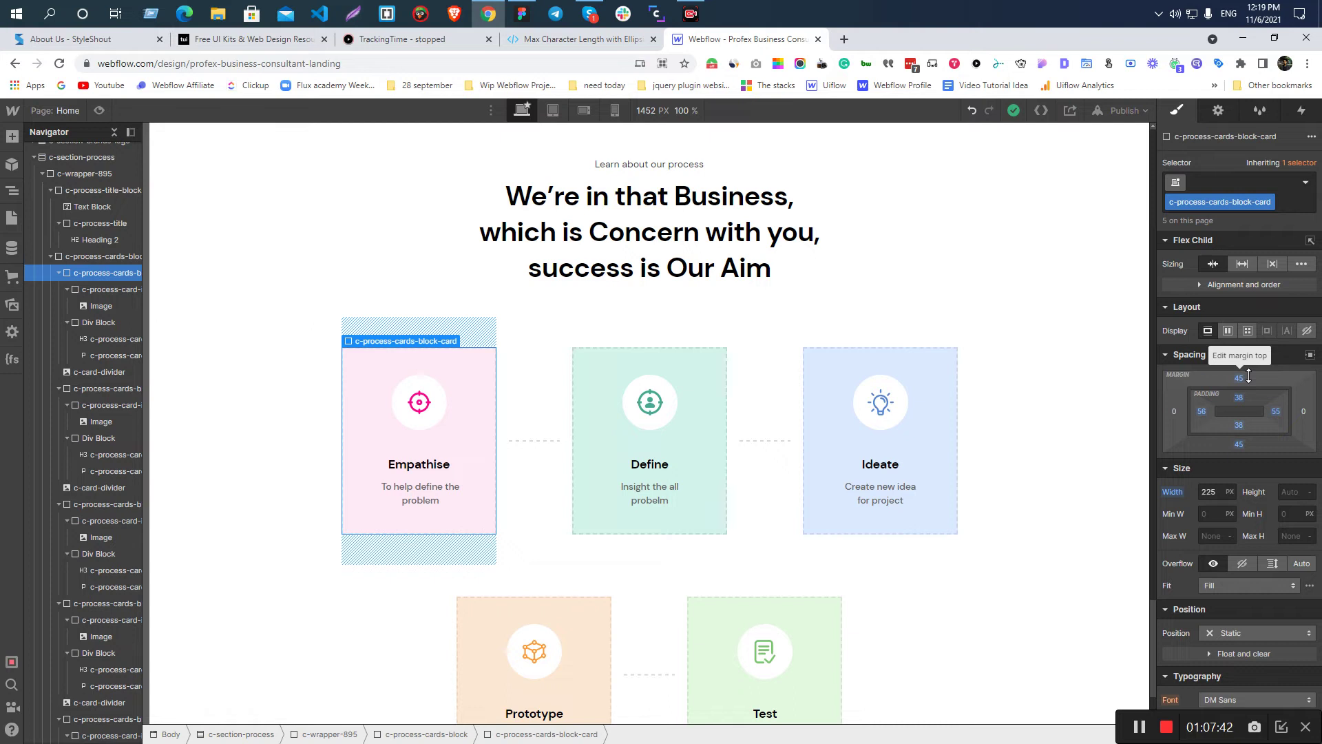
left_click(564, 234)
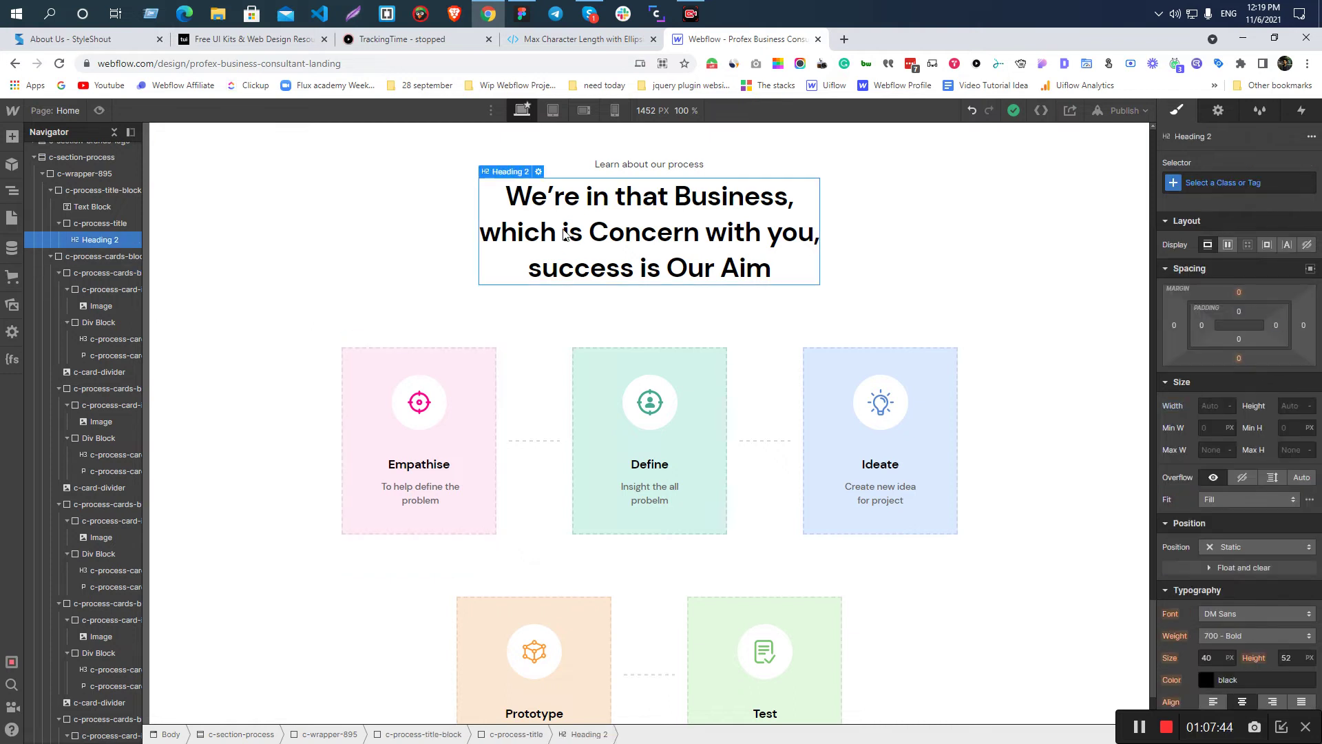
left_click(100, 223)
left_click(96, 190)
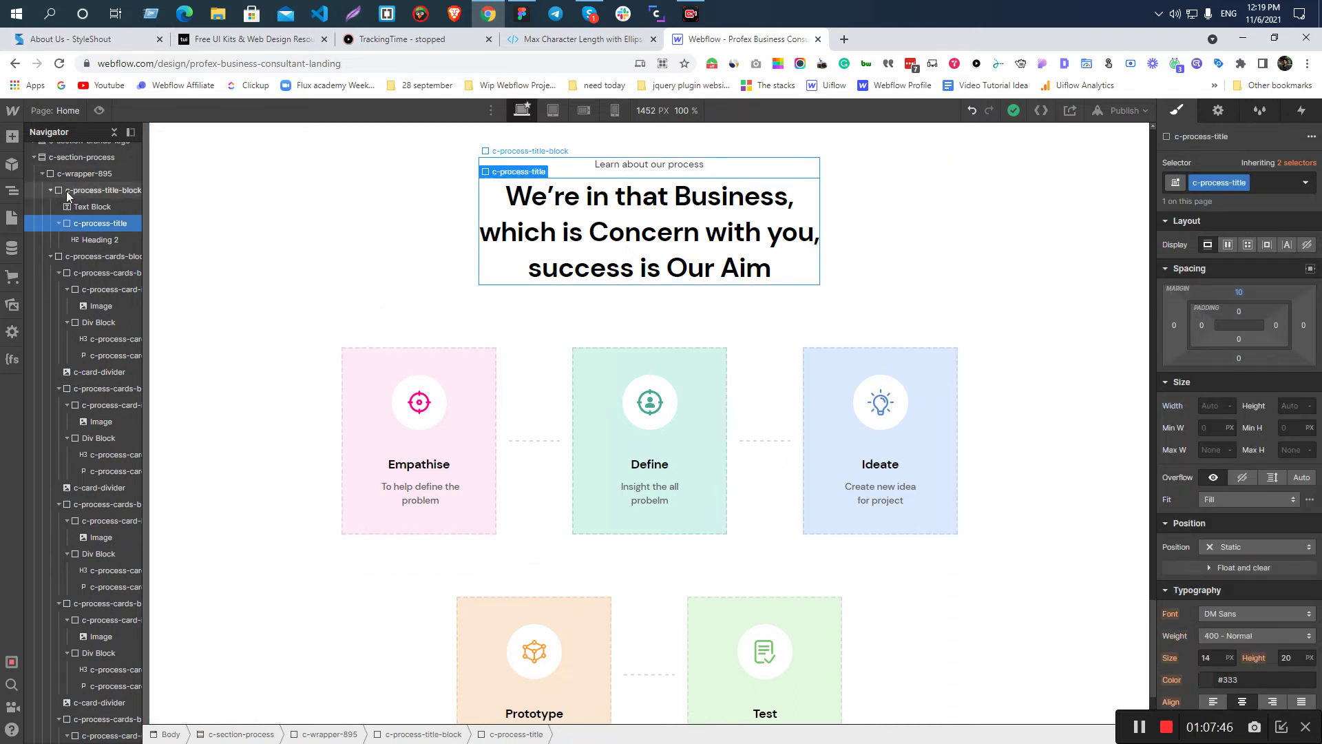
left_click(51, 190)
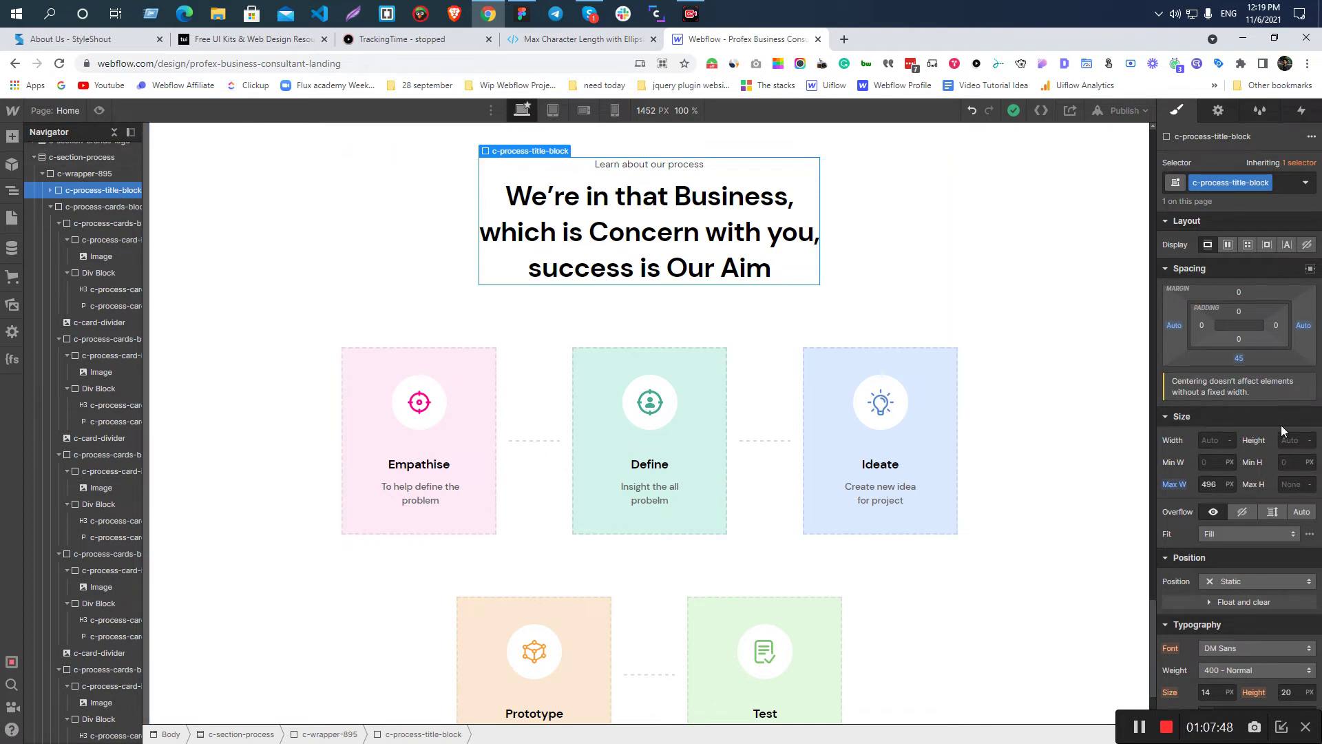
key("ctrl+z")
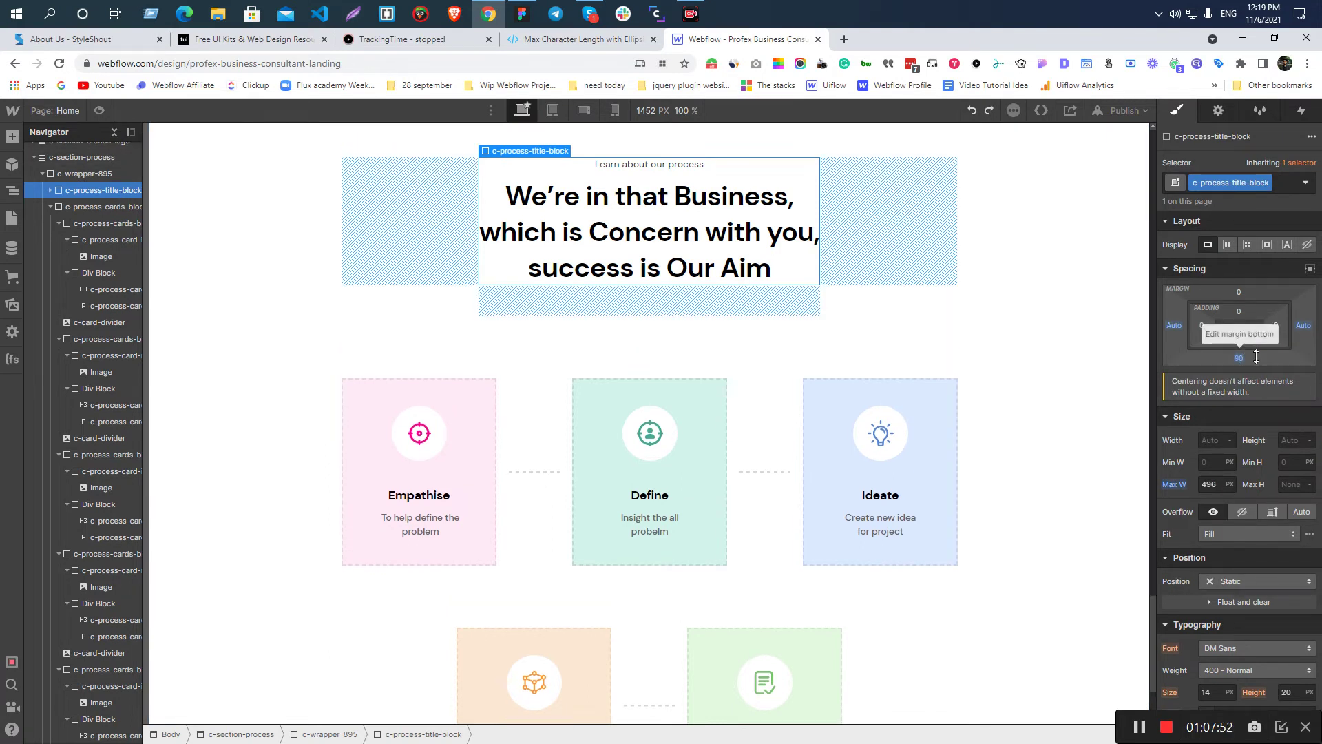
- Switch to the Figma design, measure the gap between the process title and the first card row, and return to Webflow
key("alt+Tab")
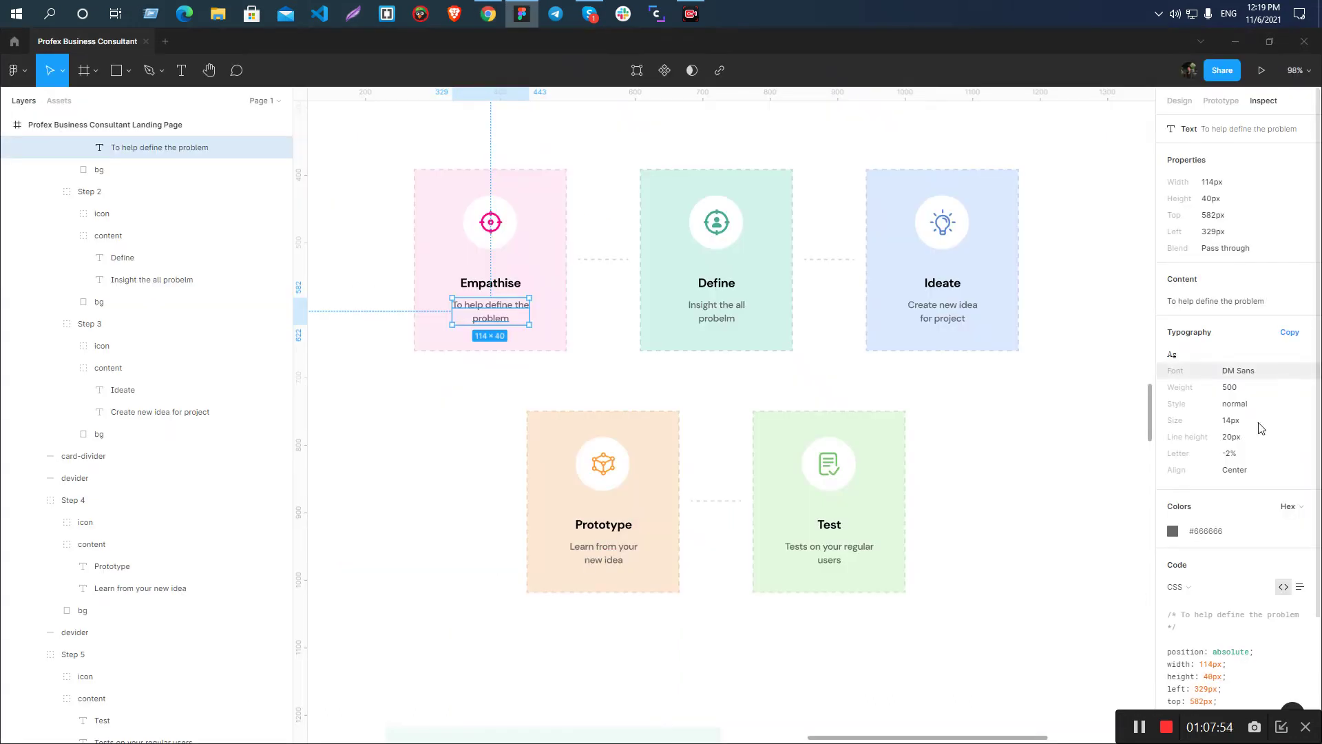
scroll(716, 365, "up", 4)
left_click(714, 367)
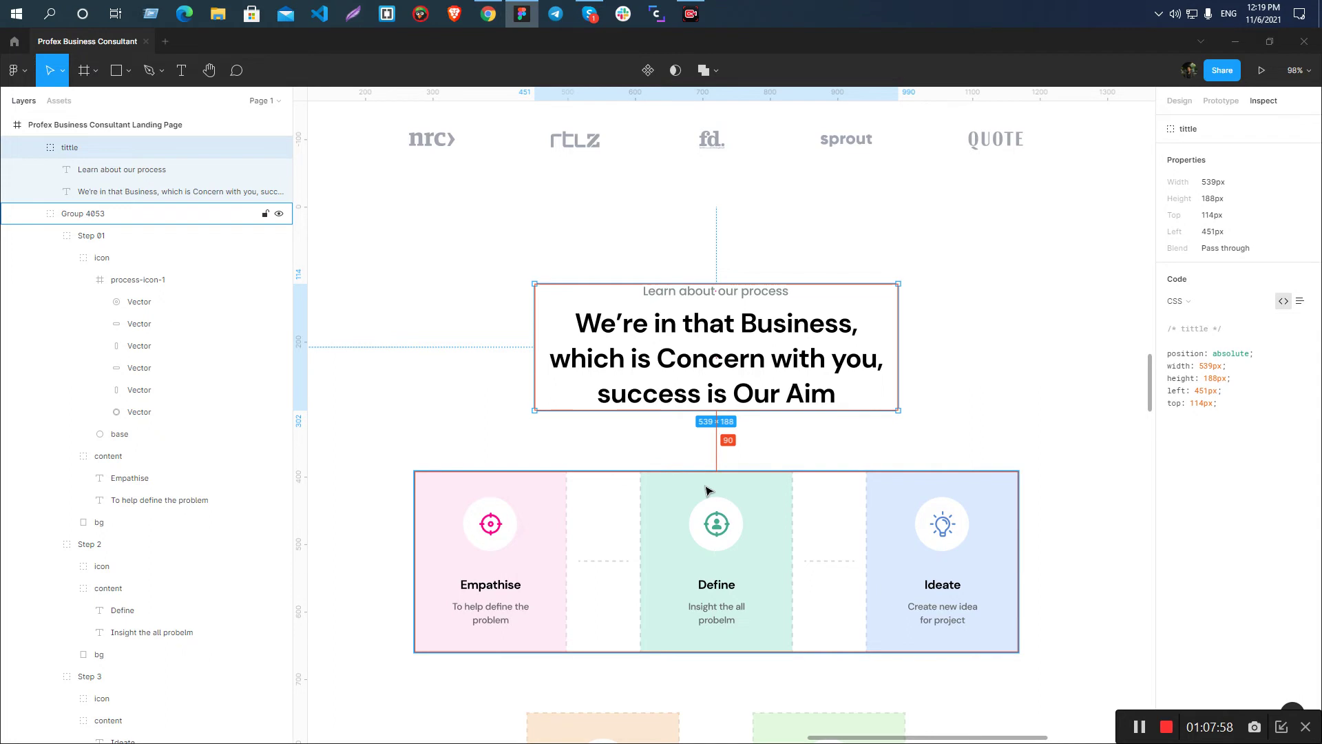
key("alt+Tab")
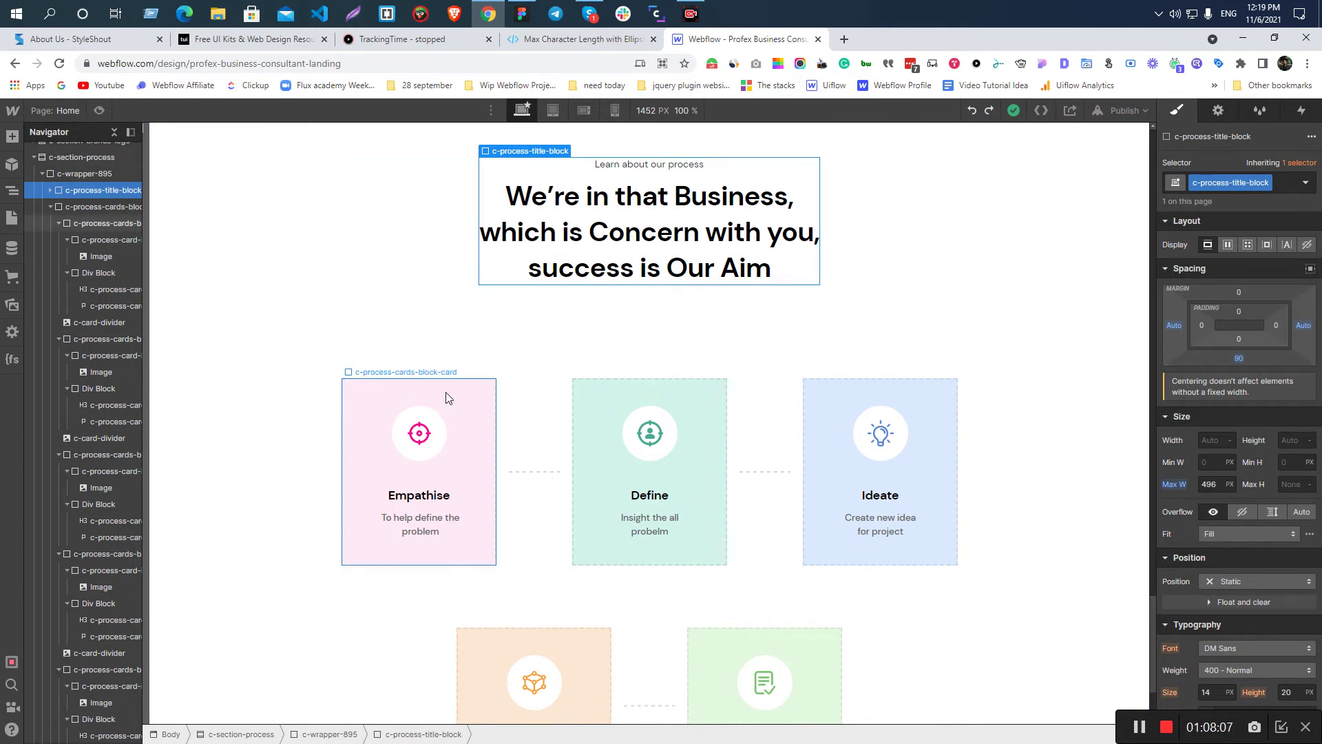
- Set the c-process-title-block's bottom margin to 45 px, allowing for the cards' own top margin
left_click(487, 392)
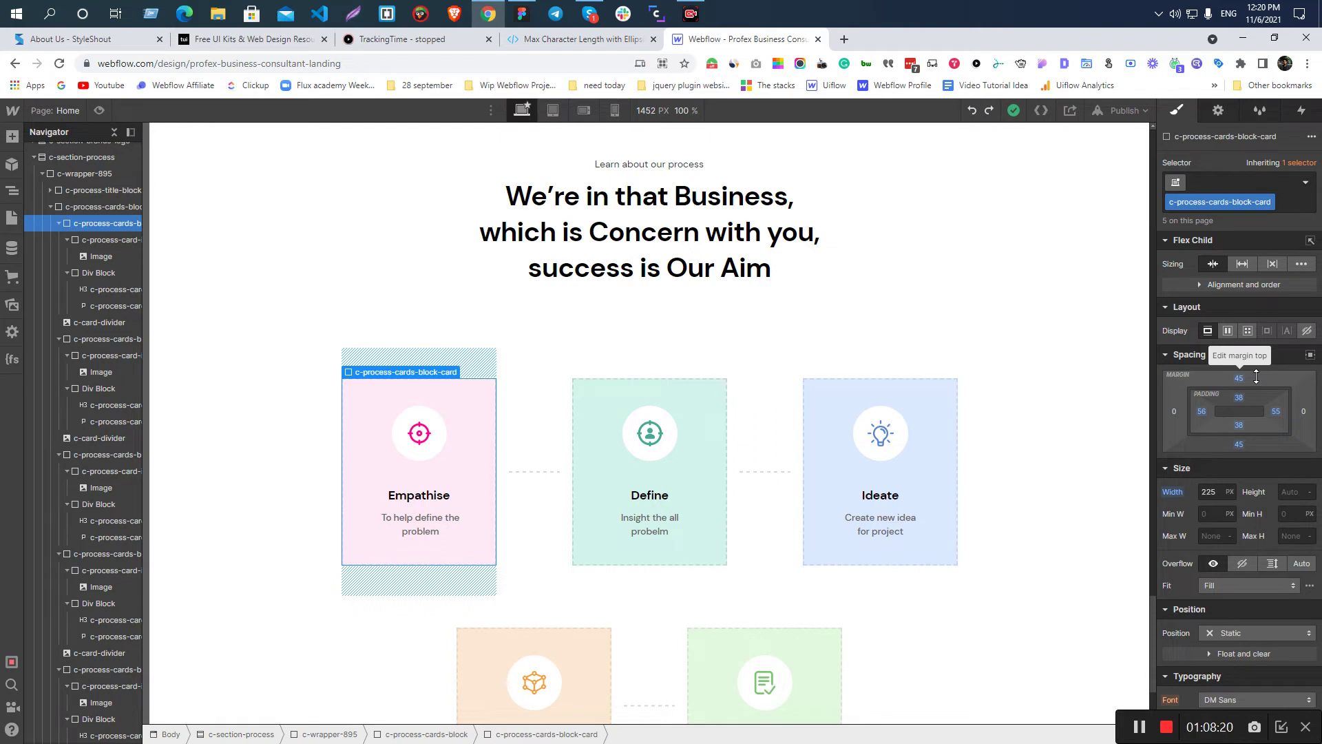
left_click(551, 174)
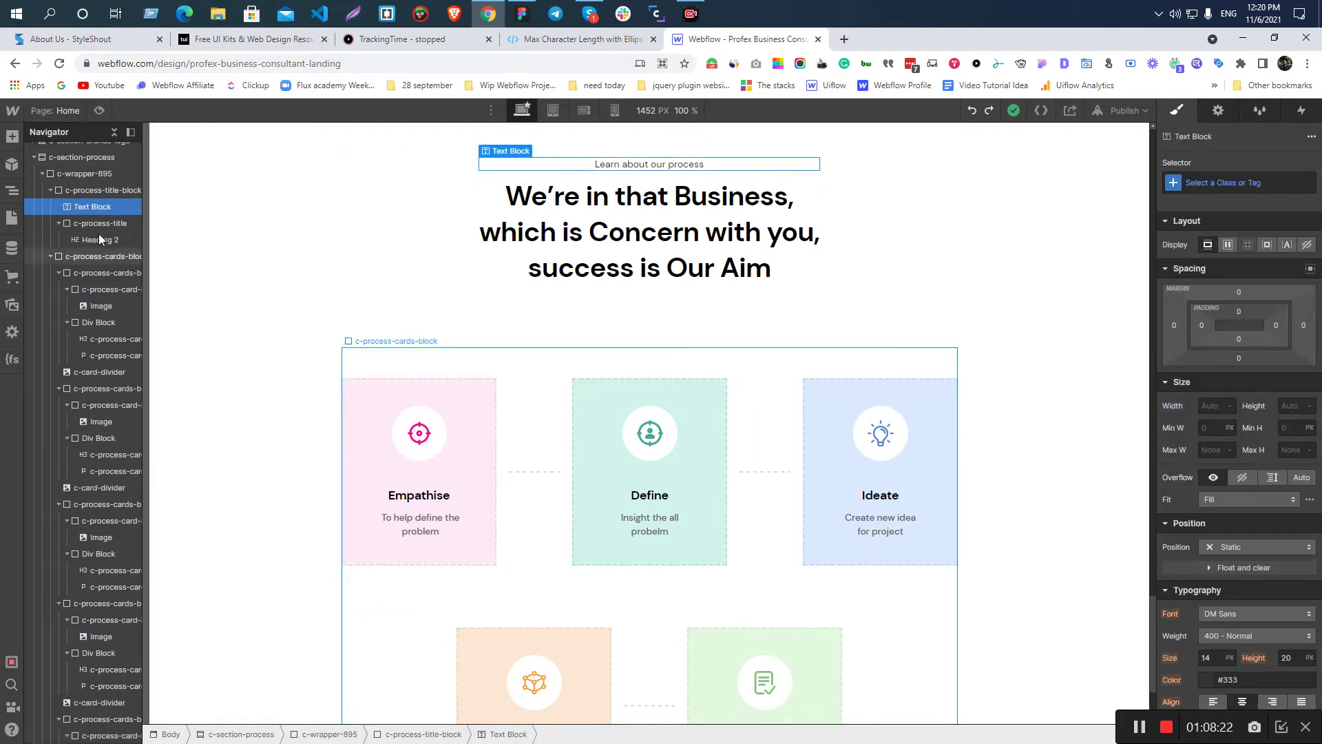
left_click(89, 192)
left_click(1238, 358)
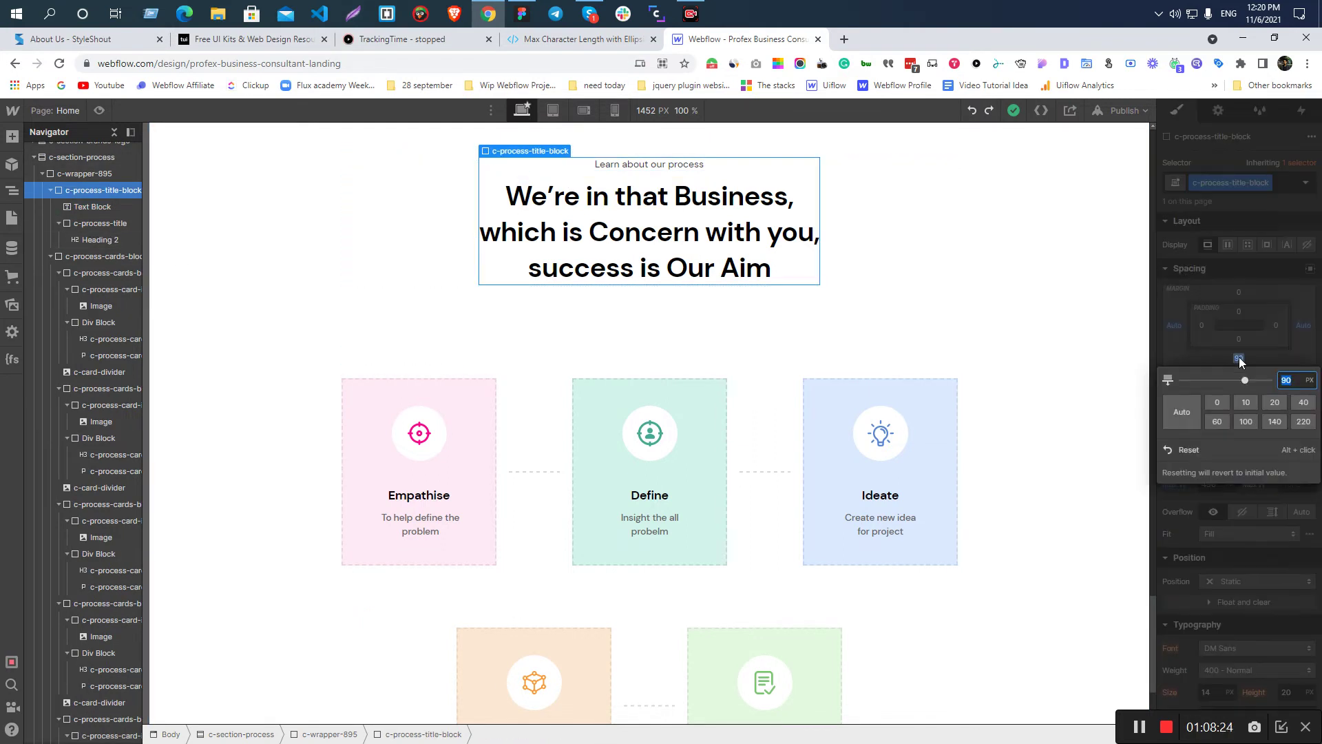
type("45")
key("Return")
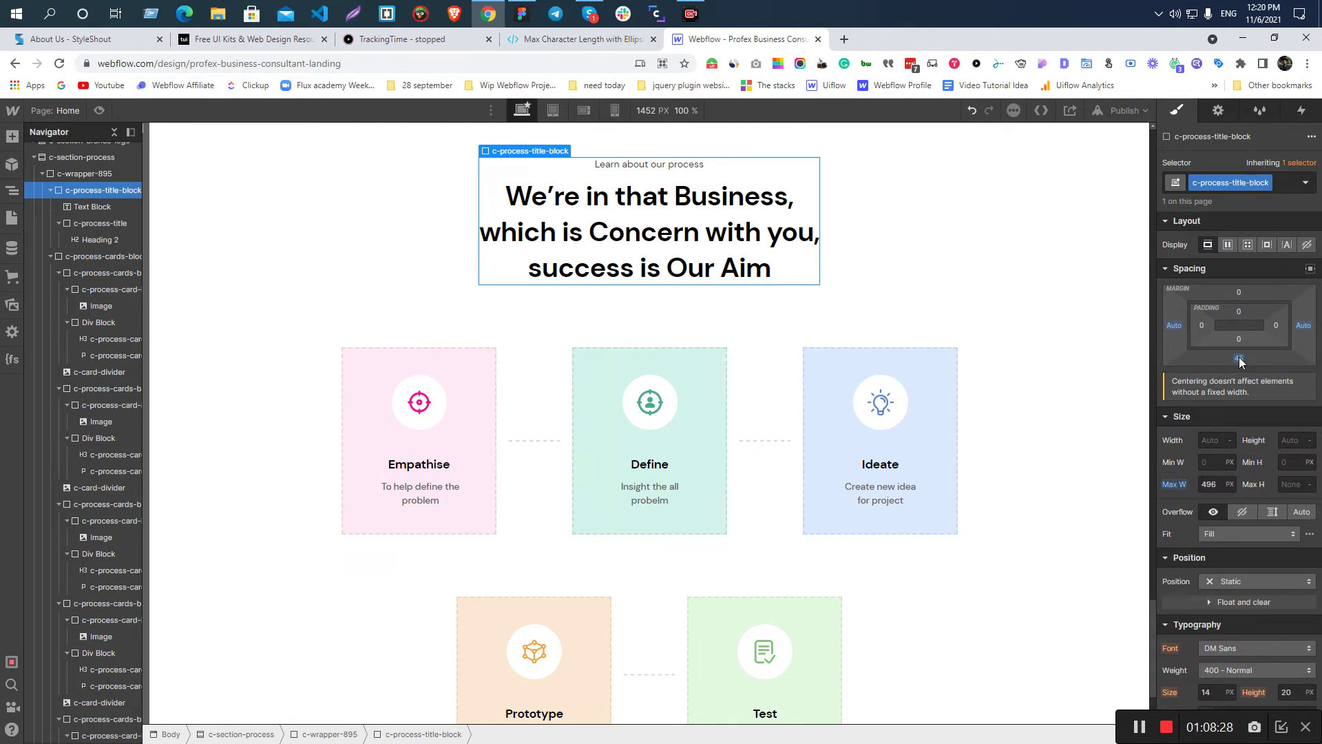
scroll(829, 661, "down", 2)
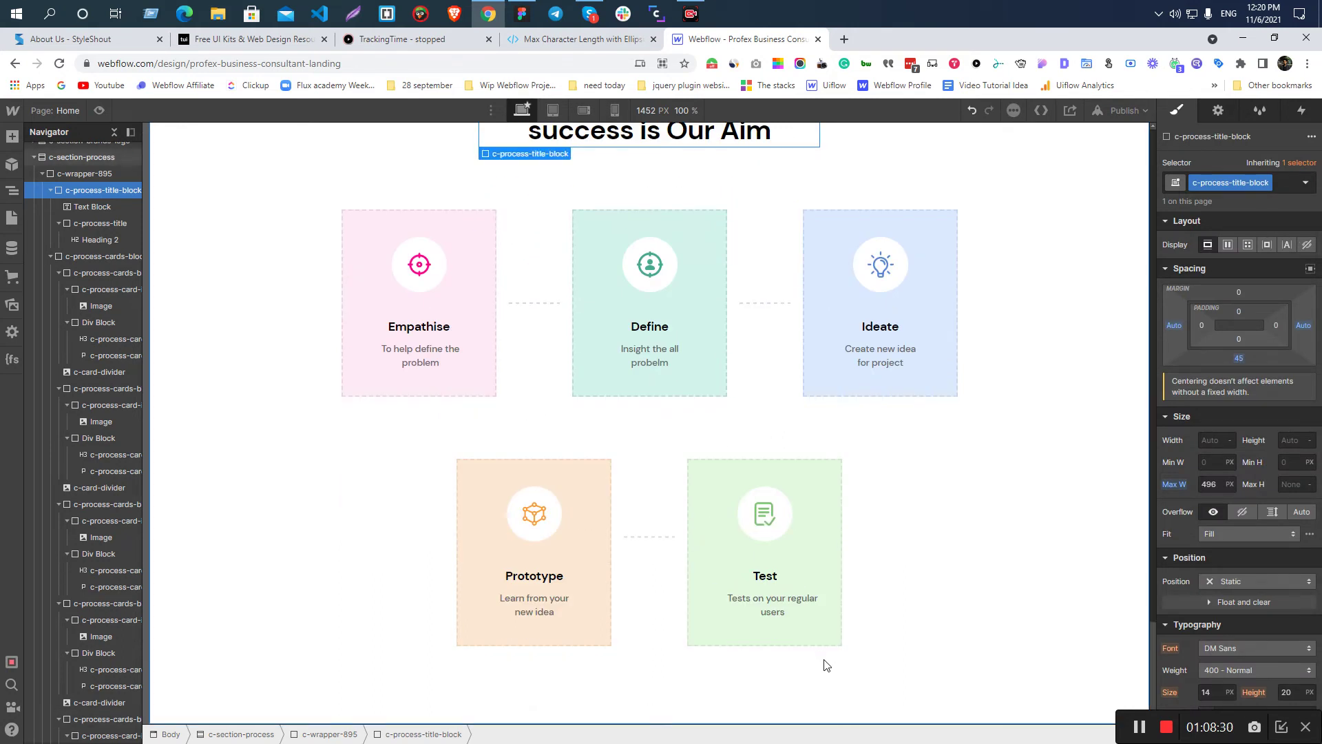
- Select the c-section-process section and collapse the page's whole element tree
left_click(302, 475)
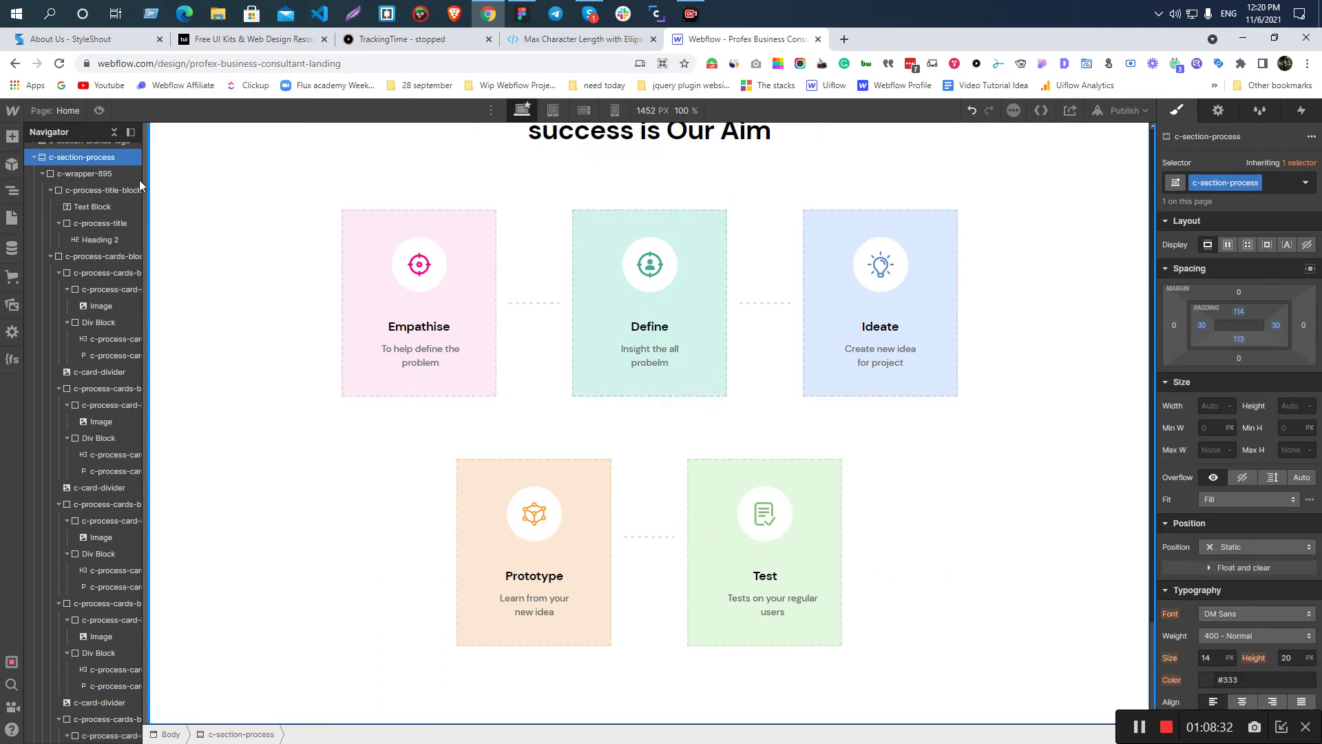
left_click(111, 134)
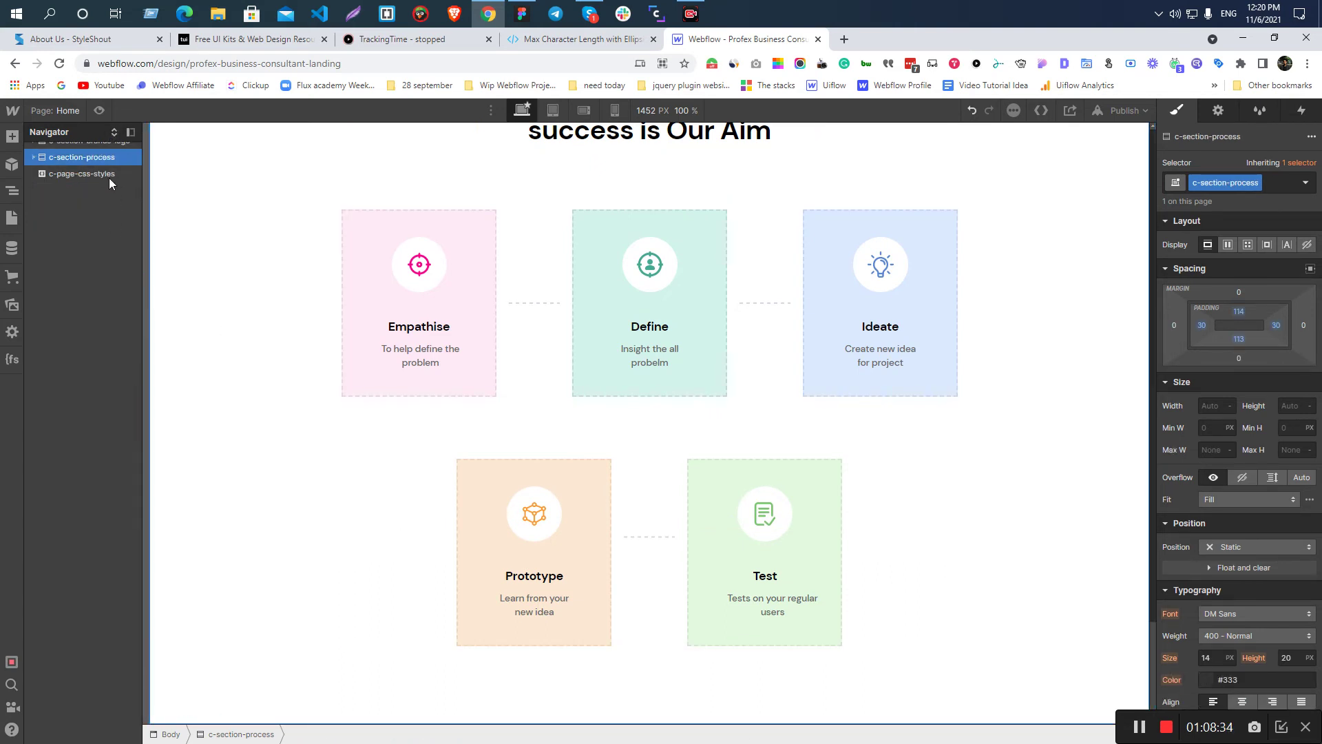
left_click(117, 135)
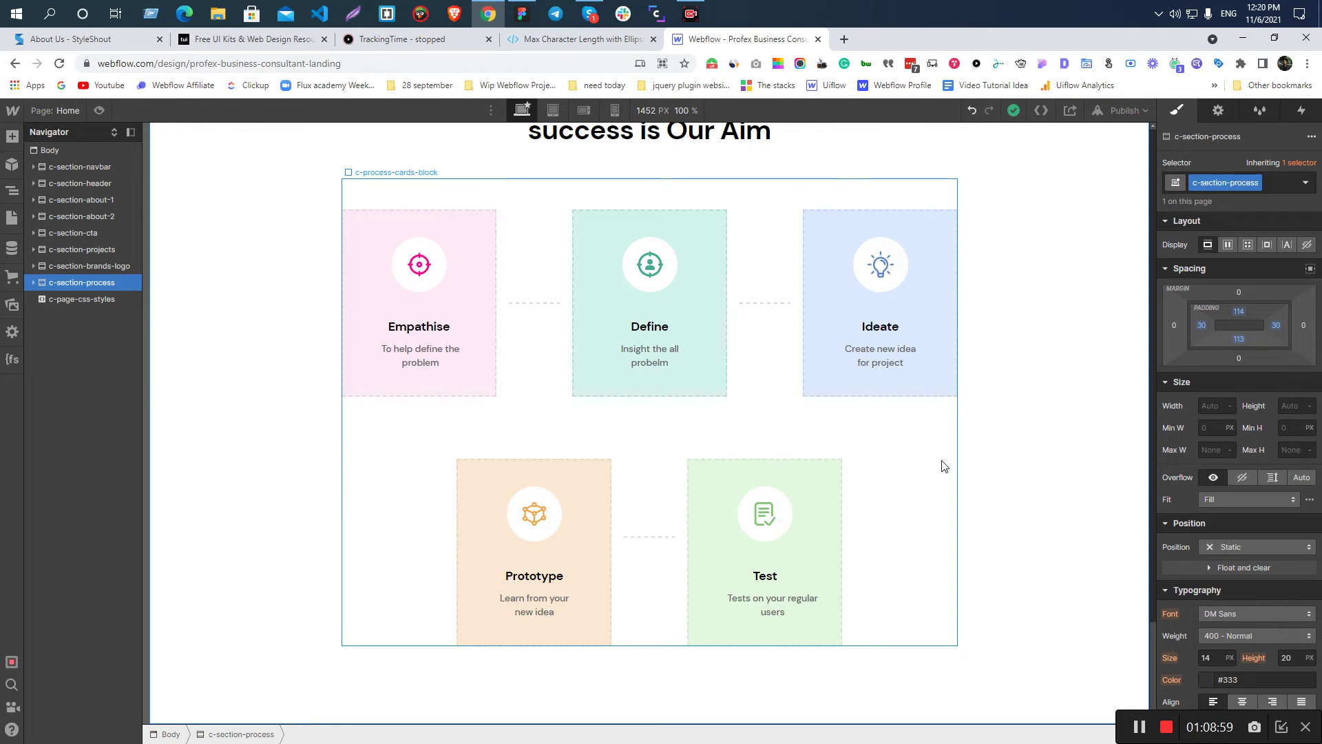
- Check the image settings of the c-card-divider between the Define and Ideate cards
left_click(769, 314)
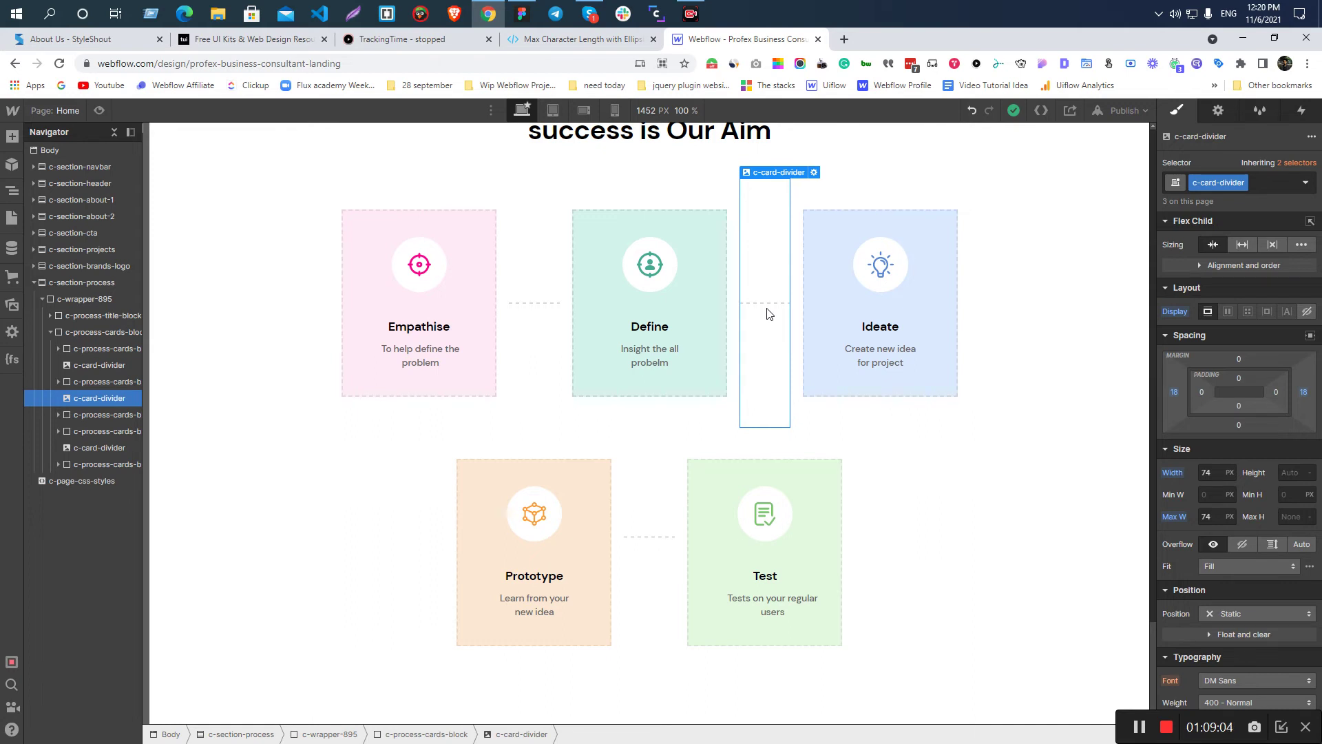
left_click(814, 173)
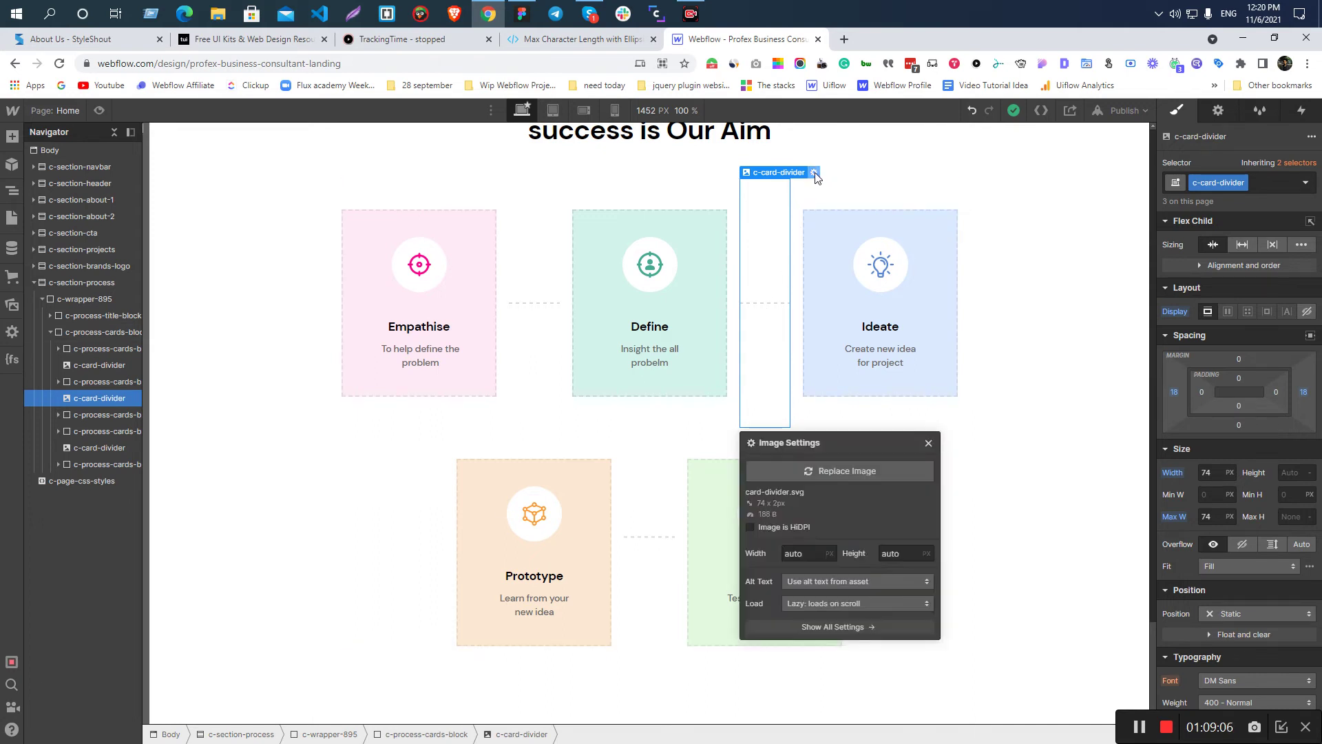
left_click(928, 443)
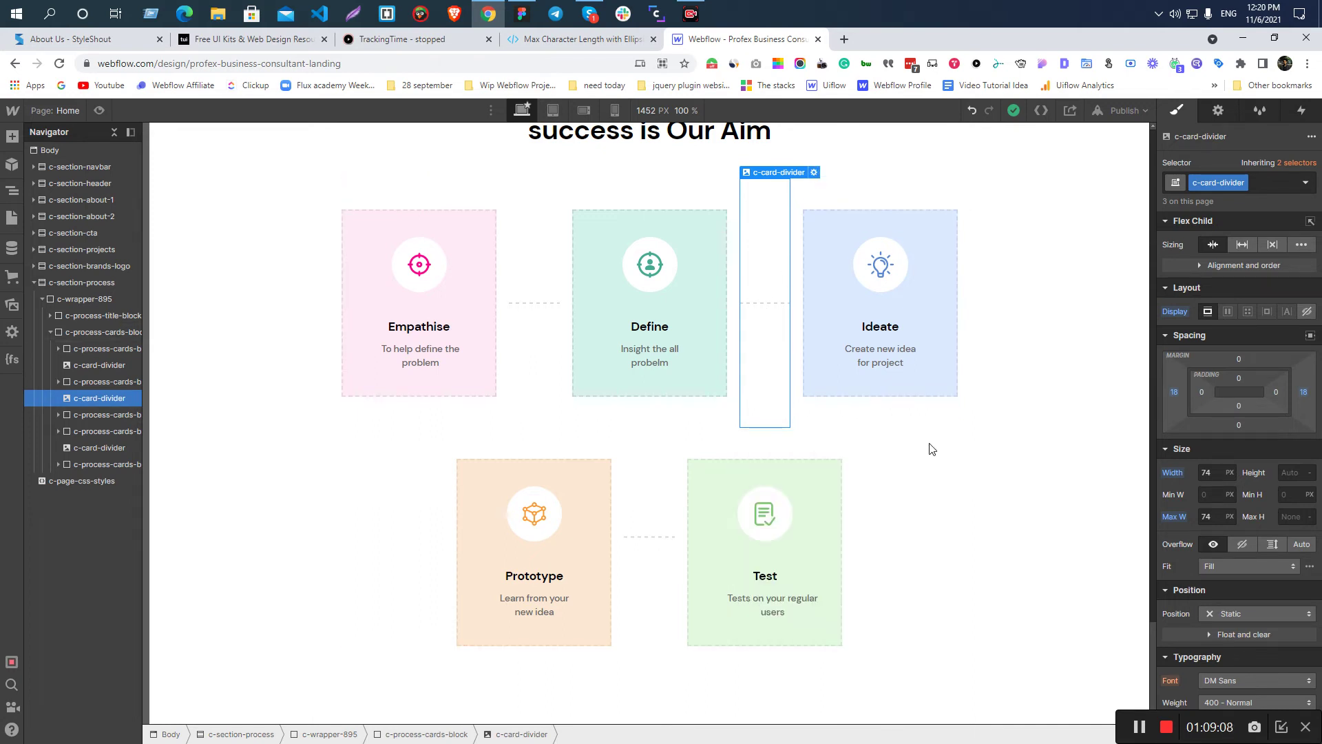
- Switch to the Figma design, inspect the Features section below the process cards, and return to Webflow
key("alt+Tab")
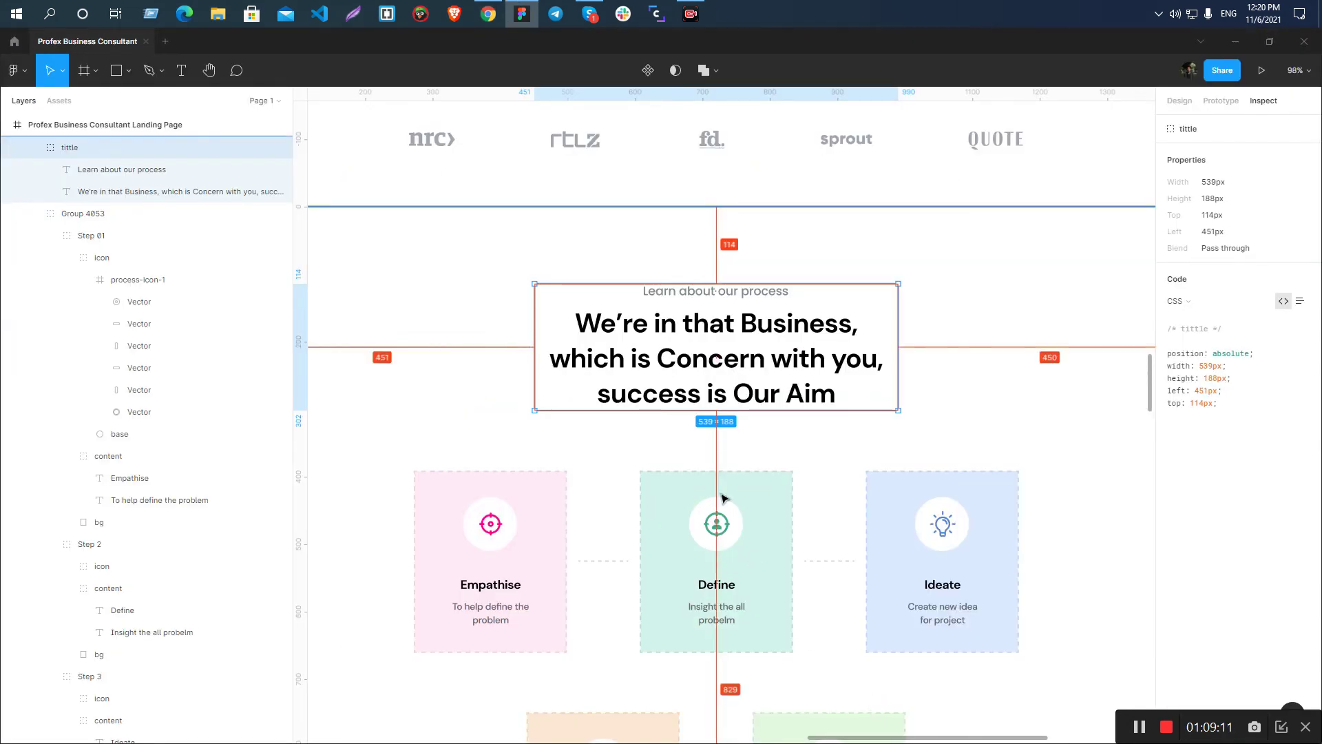
scroll(719, 470, "down", 8)
scroll(718, 469, "up", 5)
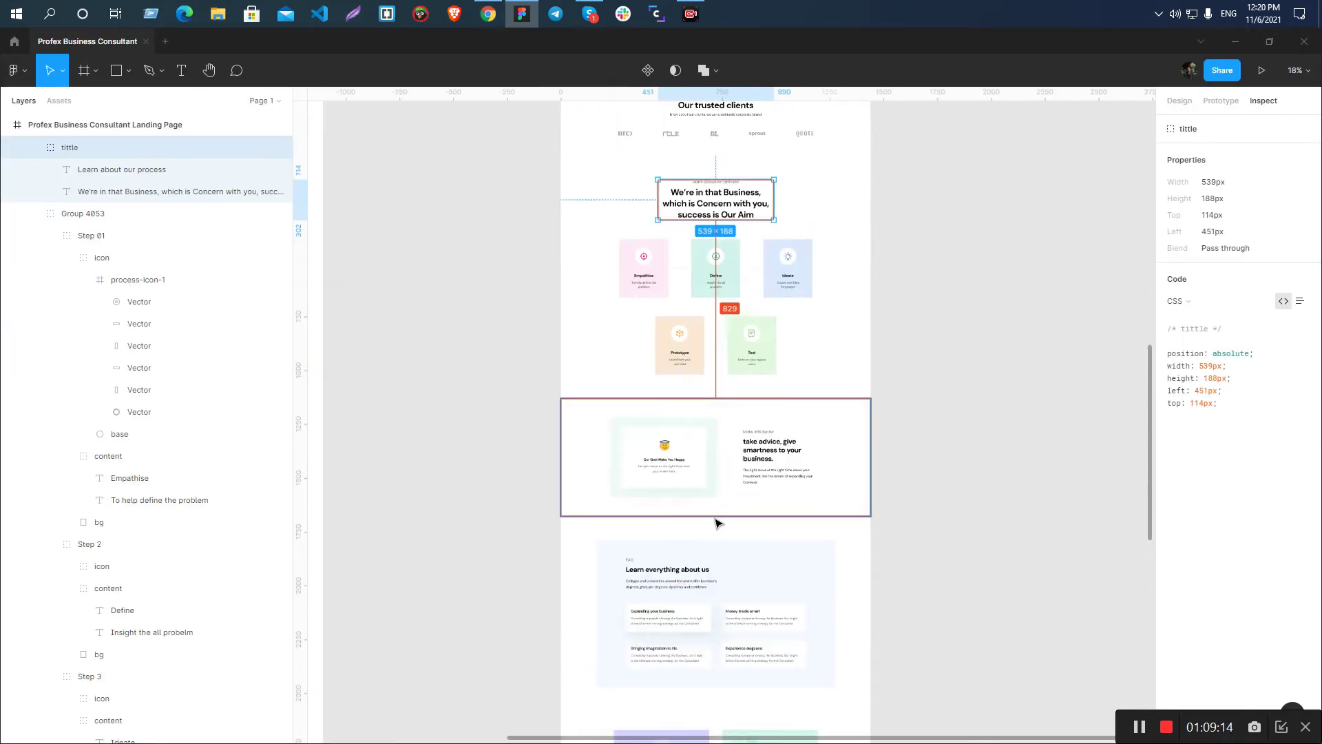
left_click(760, 442)
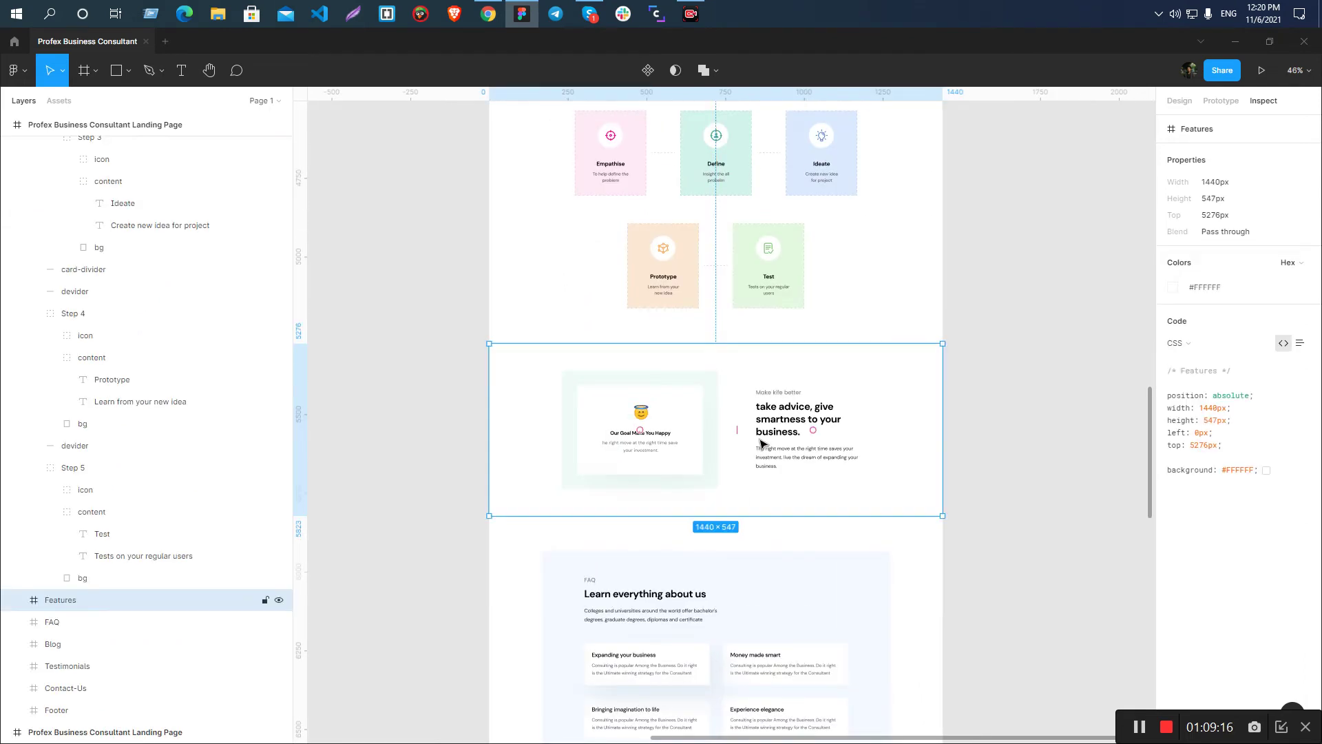
scroll(760, 442, "up", 3)
key("alt+Tab")
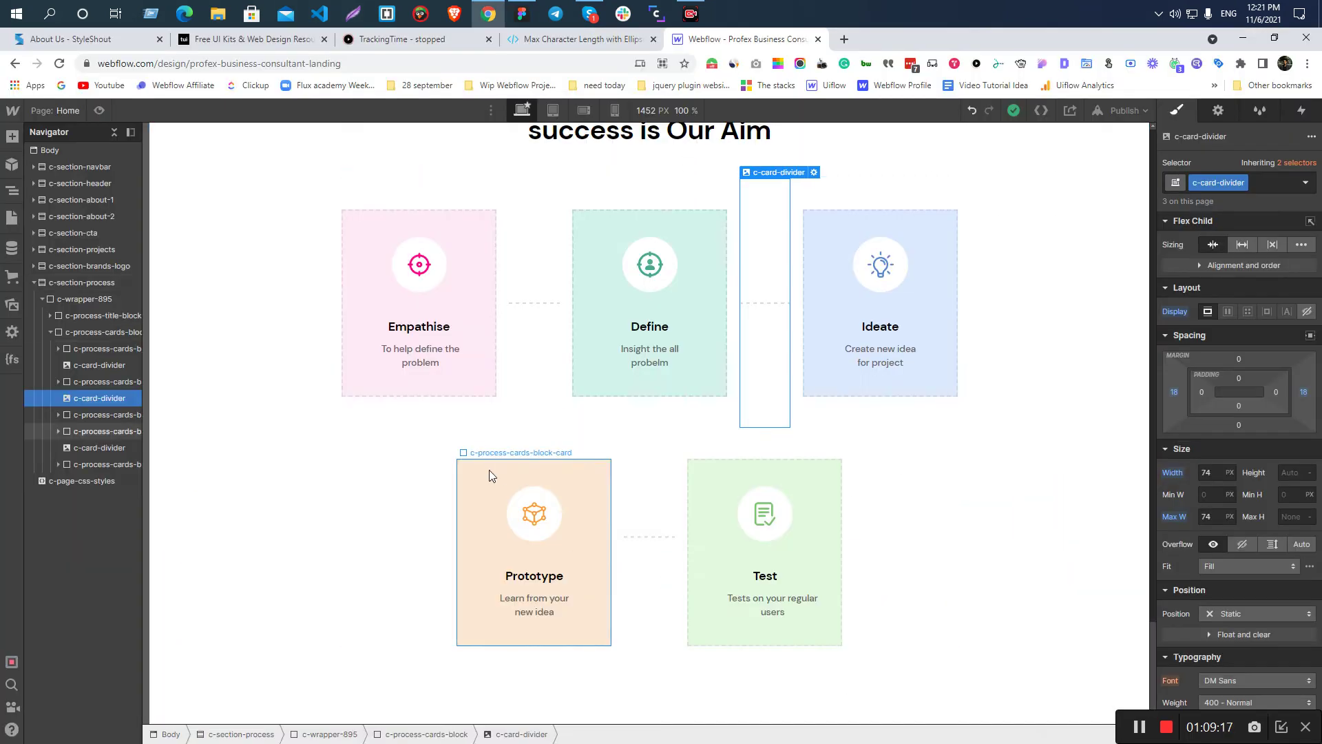
- Collapse the element tree and add a new Section element after c-page-css-styles
left_click(114, 131)
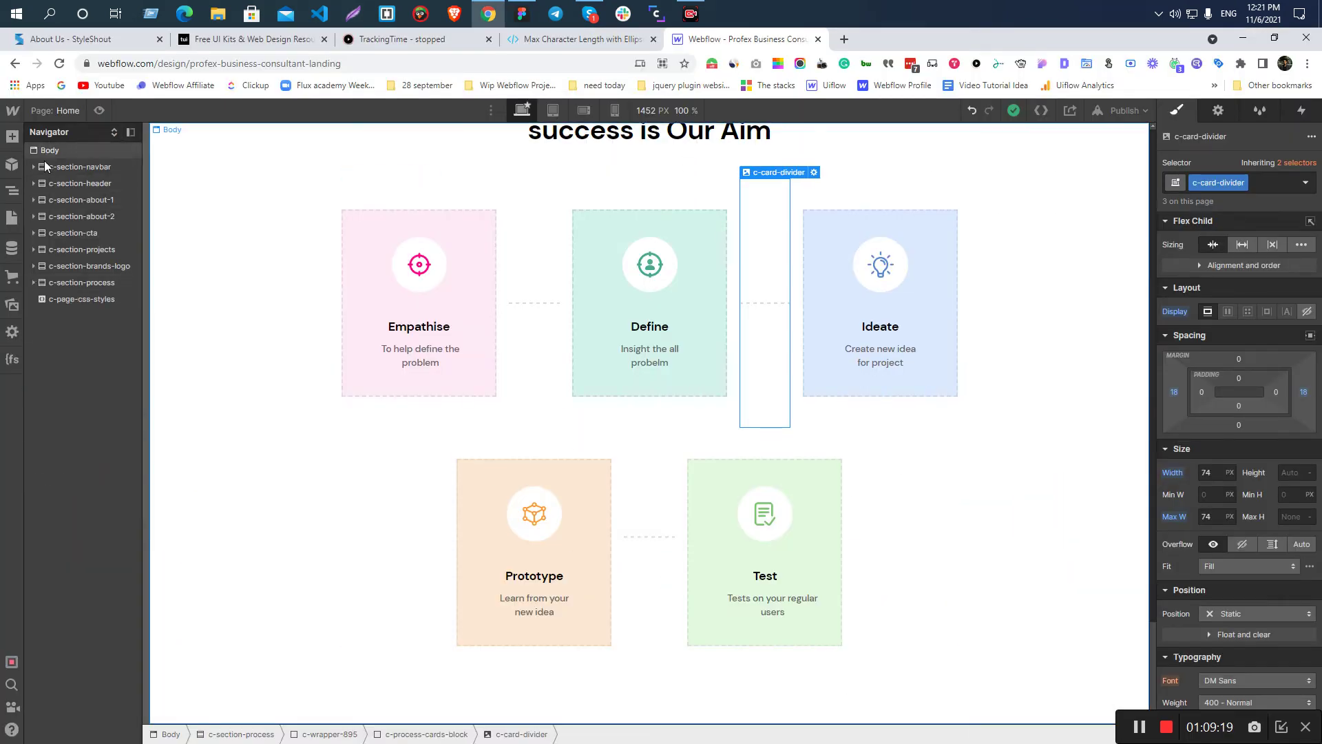
left_click(68, 299)
key("ctrl+e")
type("se")
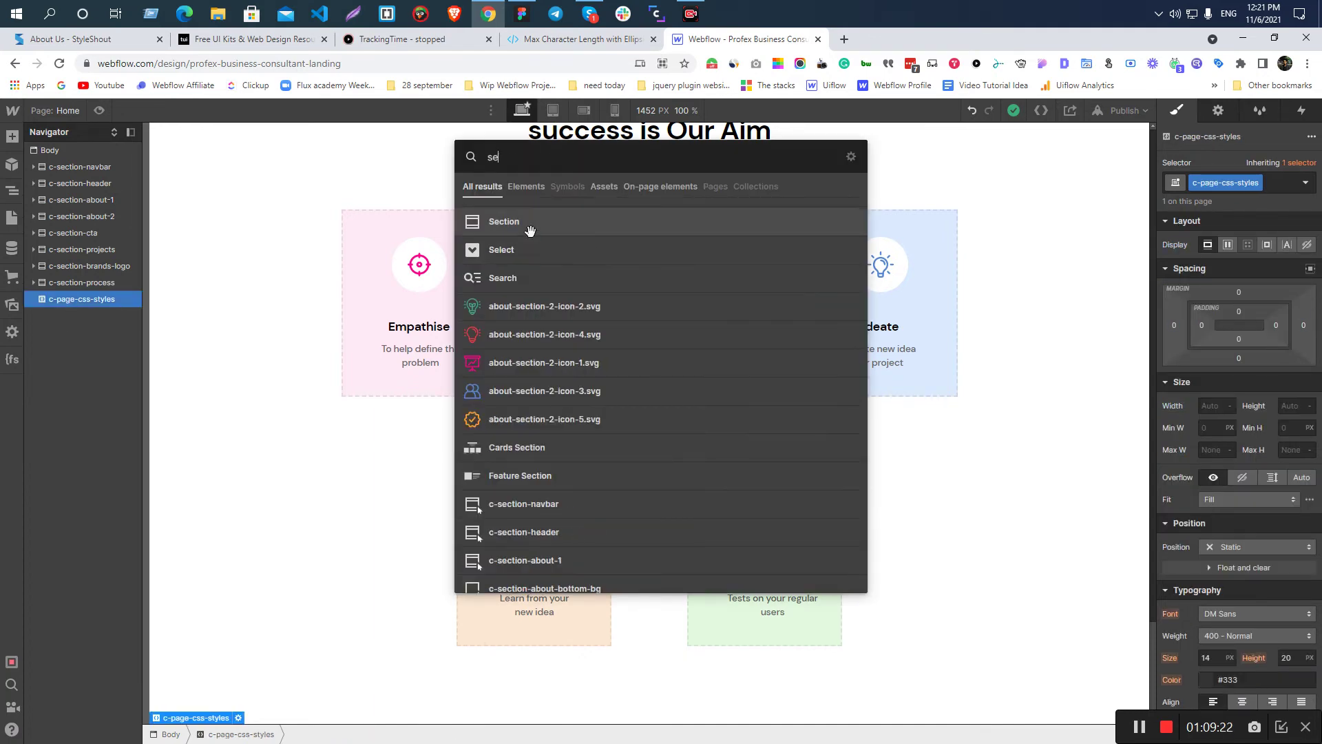
left_click(530, 229)
scroll(580, 556, "up", 10)
scroll(525, 435, "down", 12)
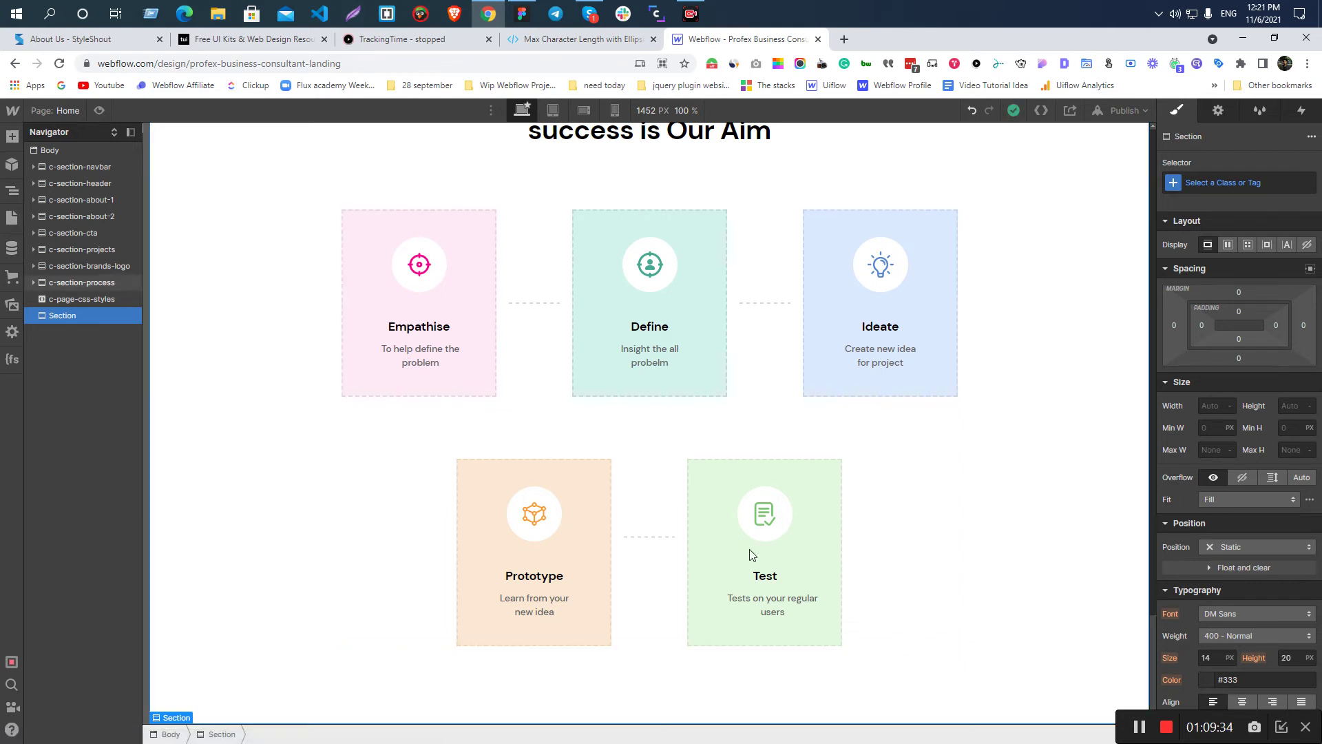
- Switch to the Figma design, measure the Features card's distance from the section's upper edge, and return to Webflow
scroll(388, 523, "down", 1)
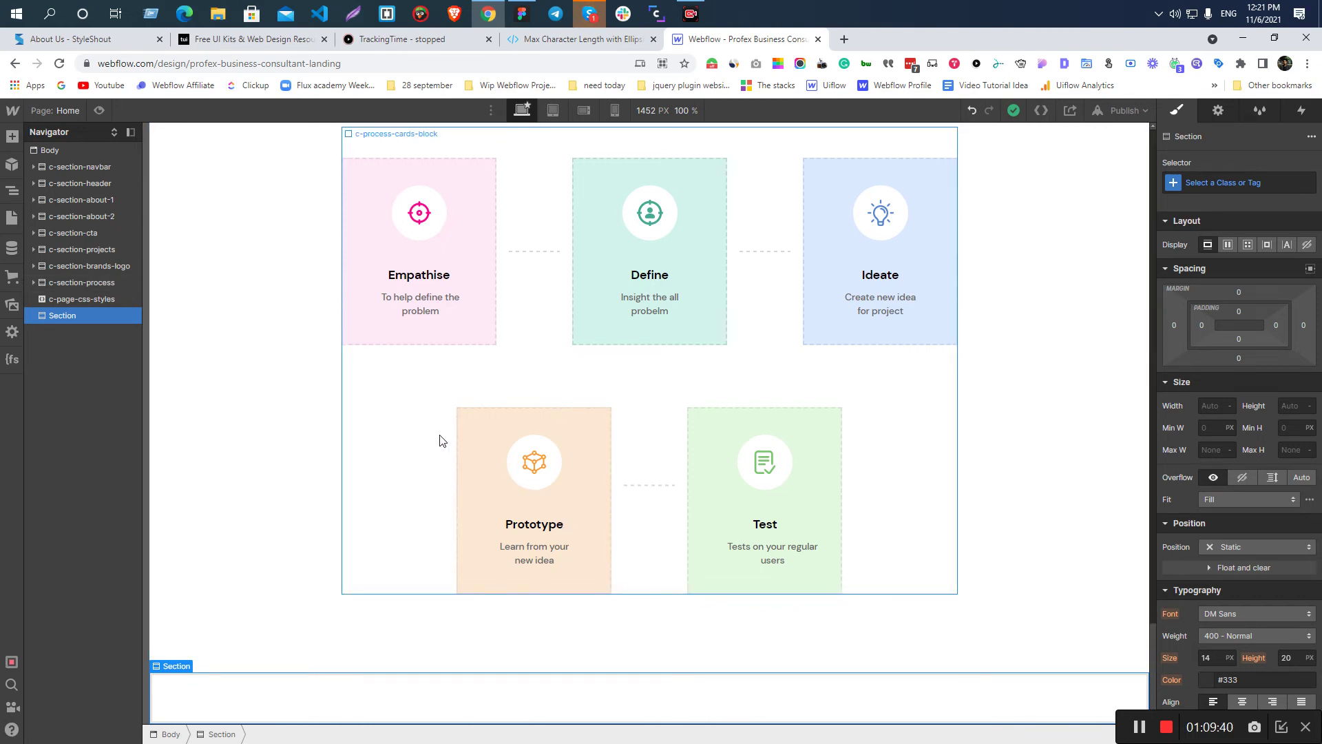
key("alt+Tab")
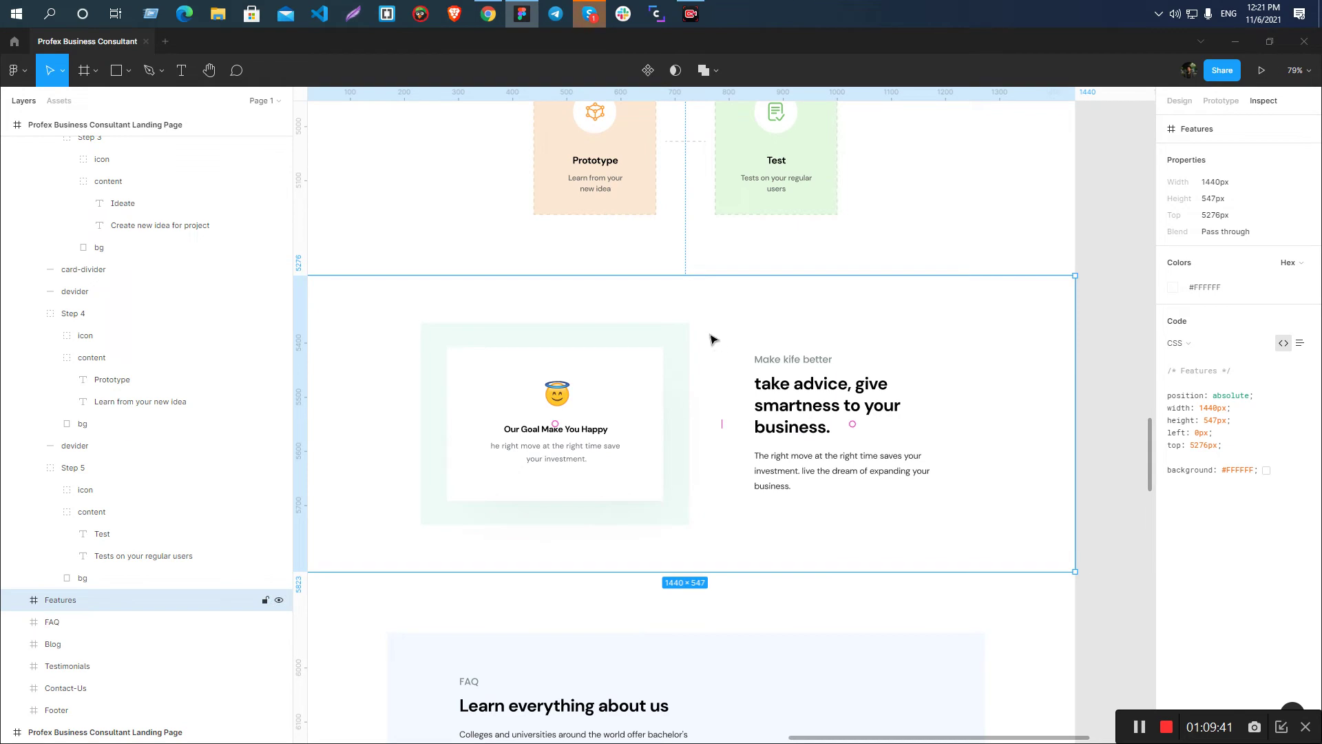
left_click(616, 341)
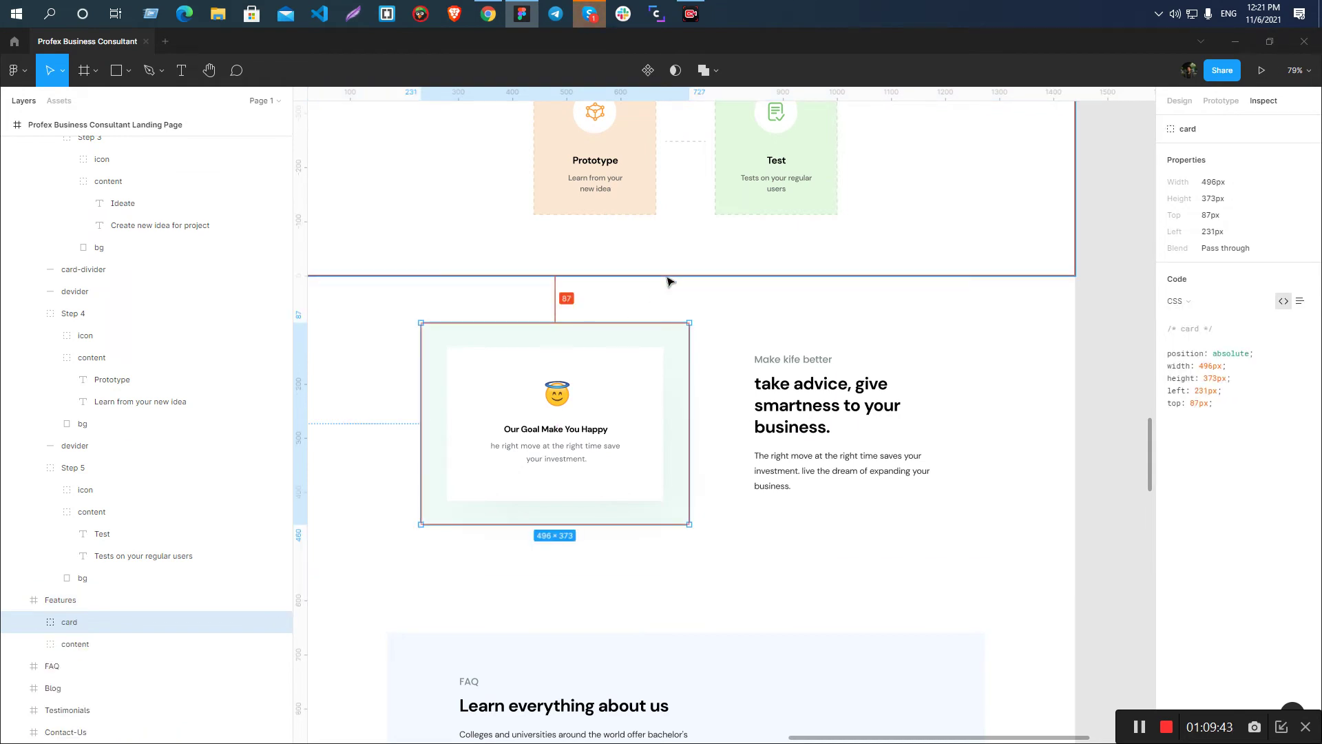
key("alt+Tab")
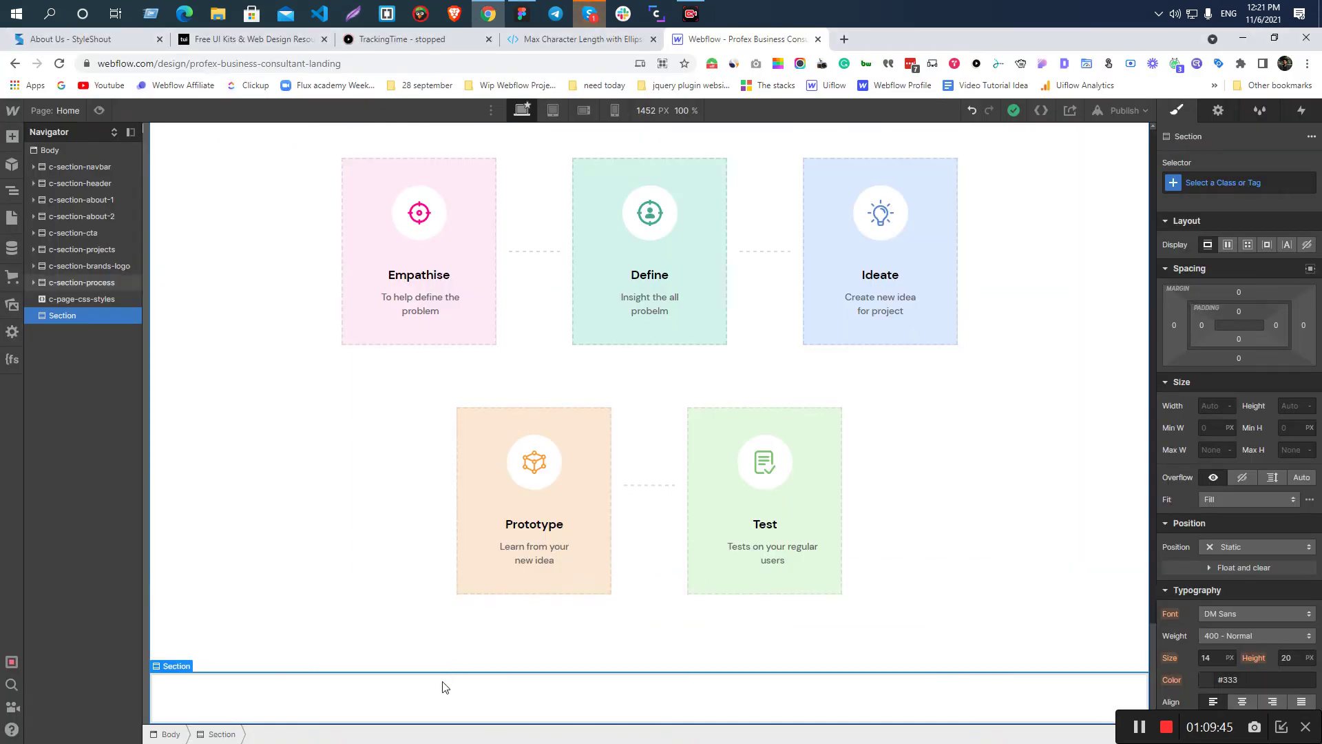
- Set the new section's top and bottom padding to 87 px each
left_click_drag(1234, 304, 1260, 359)
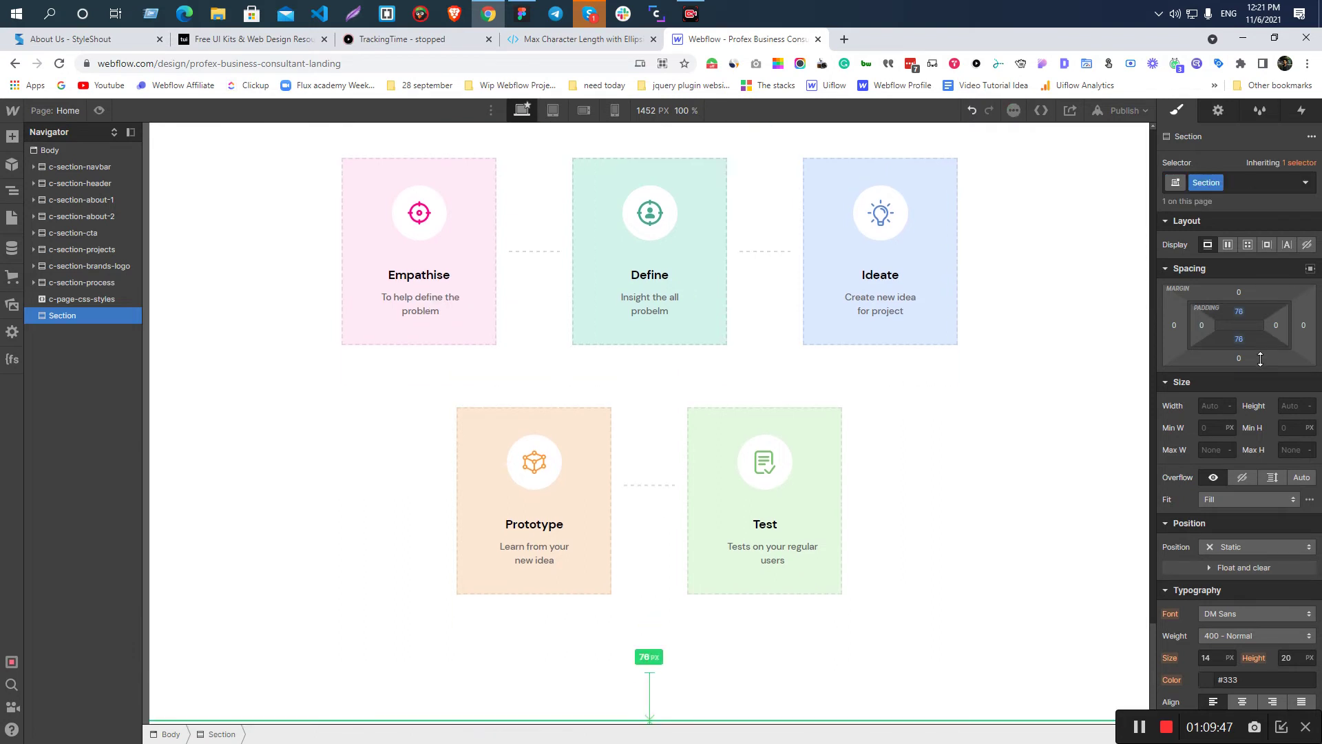
left_click(1238, 311)
key("Up")
key("Up")
key("Up")
key("Up")
key("Up")
key("Up")
key("Up")
key("Down")
key("Down")
key("Down")
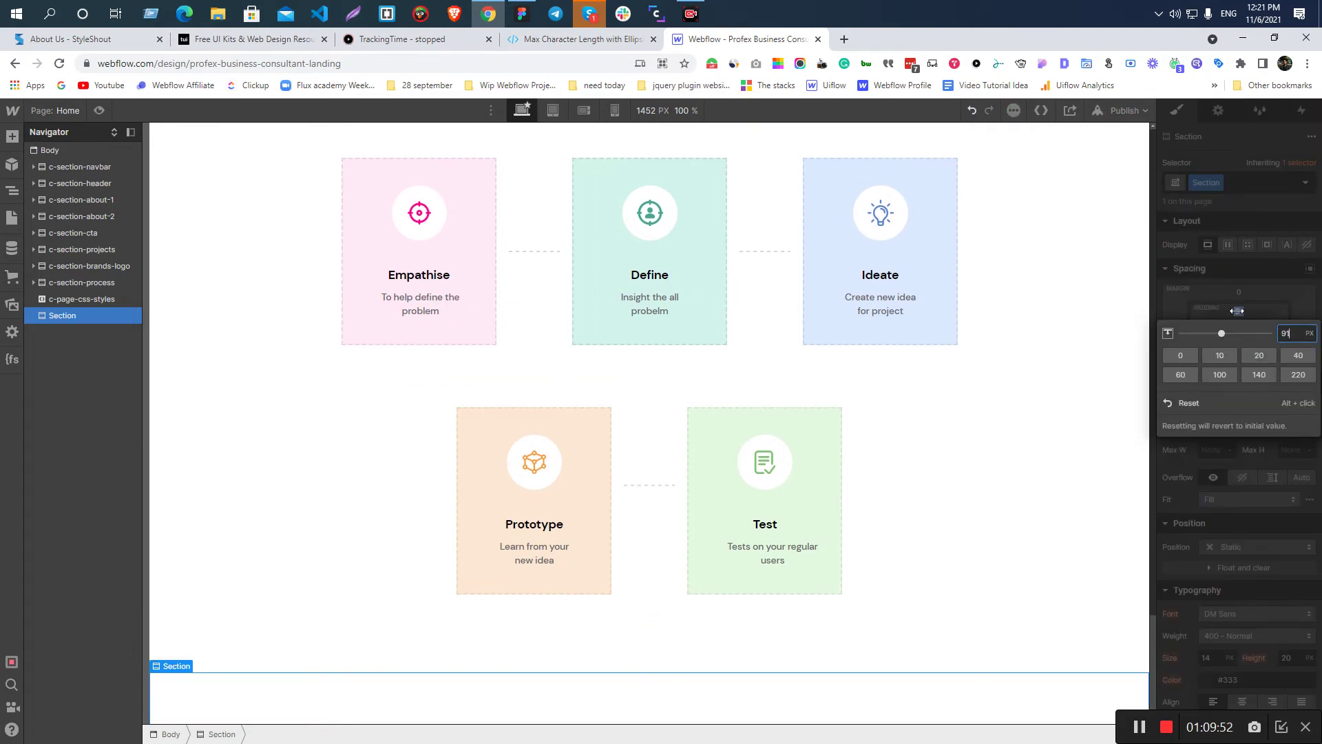
key("Return")
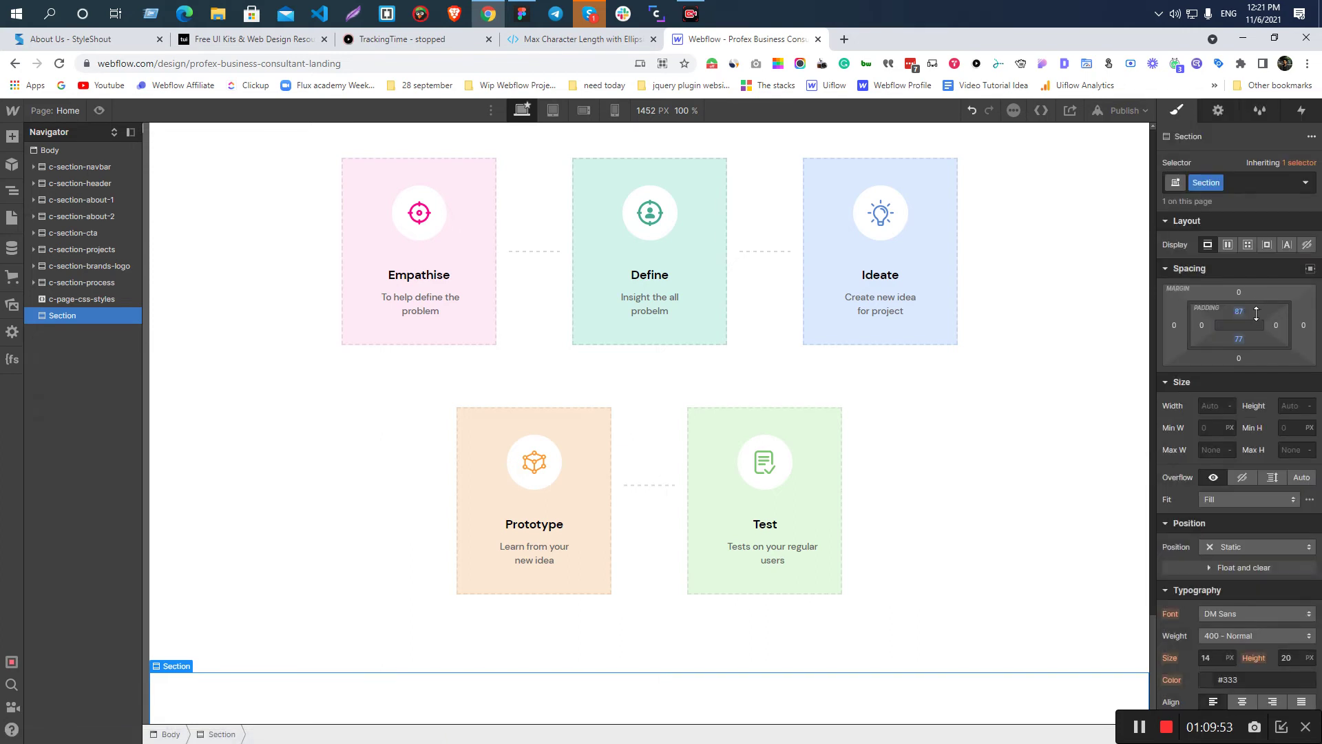
left_click(1238, 340)
type("87")
key("Return")
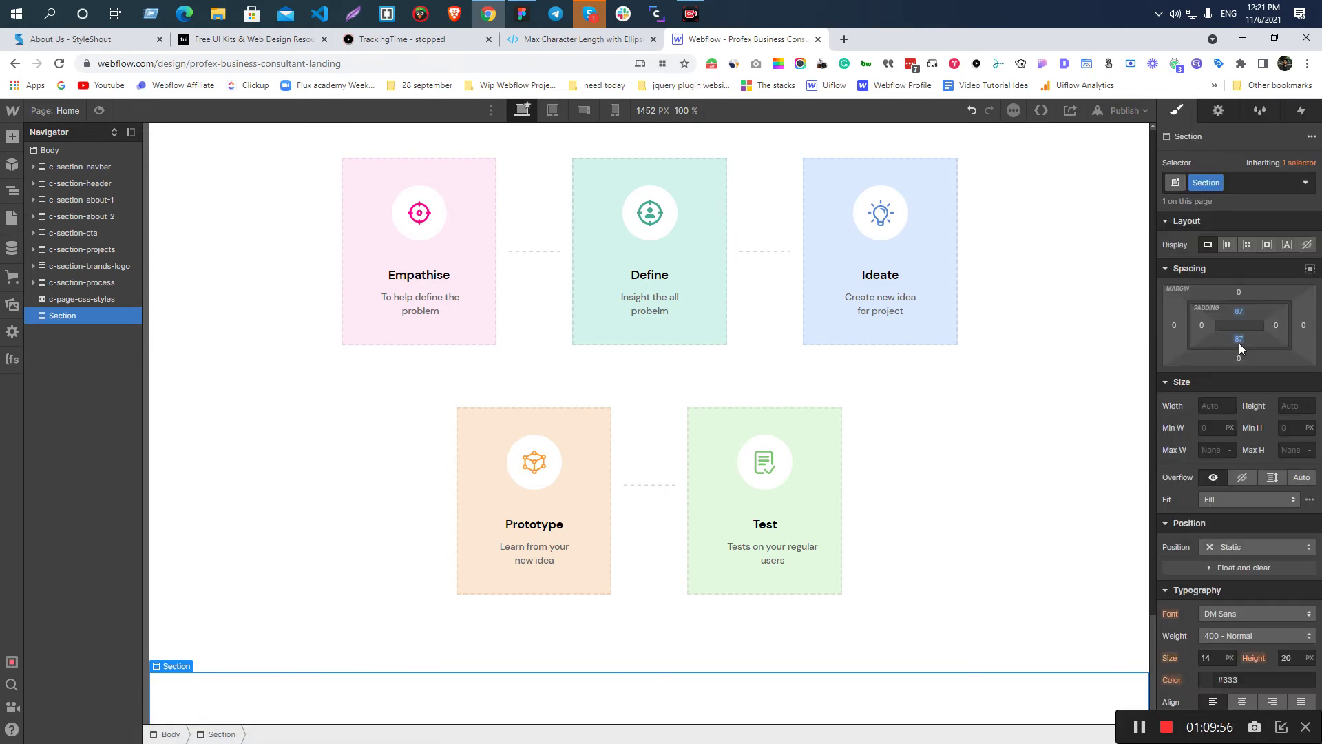
- Set the new section's left and right padding to 30 px each
mouse_move(1206, 336)
left_mouse_down()
mouse_move(1218, 336)
mouse_move(1203, 327)
left_mouse_up()
left_click(1274, 325)
key("Down")
key("Return")
scroll(372, 571, "down", 1)
- Check the Features card in the Figma design, and rename the new section's class in Webflow as c-section-content
key("alt+Tab")
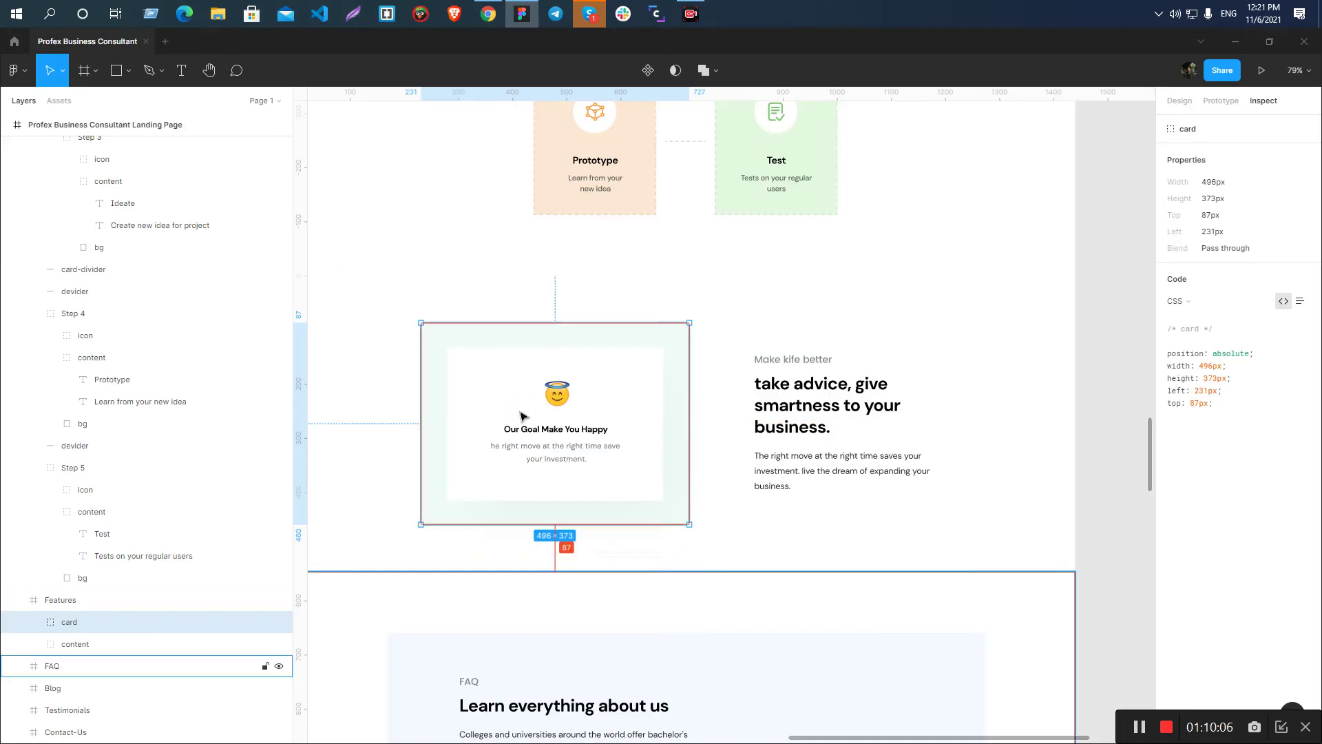
key("alt+Tab")
left_click(1189, 184)
key("BackSpace")
type("c-sect")
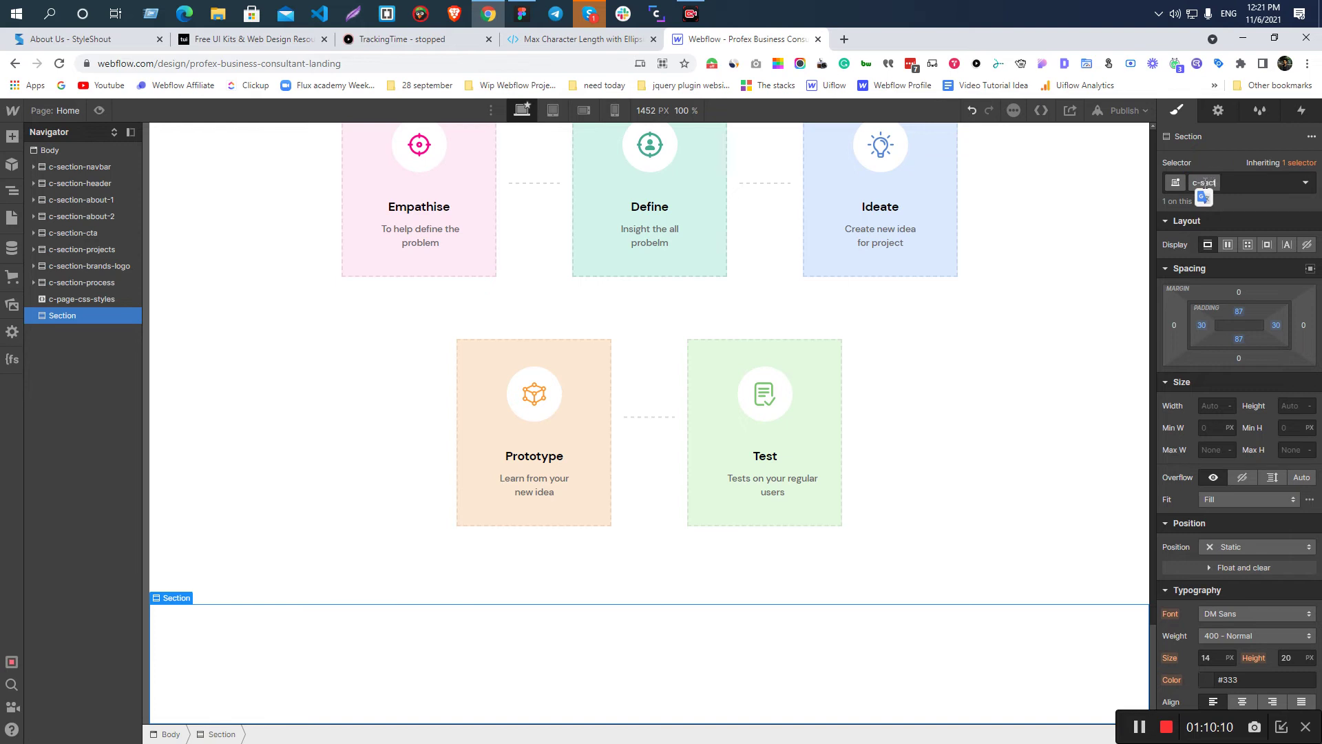
type("ion-content")
key("Return")
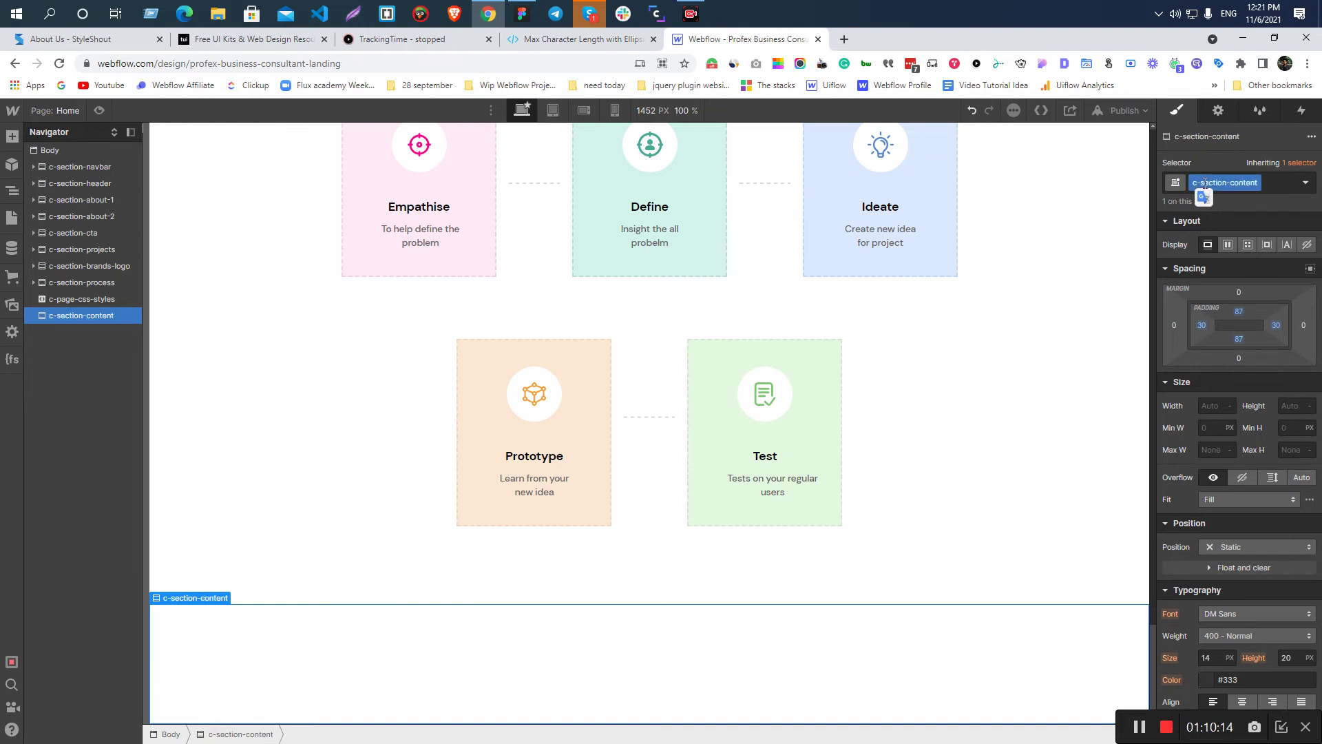
key("alt+Tab")
key("alt+Tab")
key("alt+Tab")
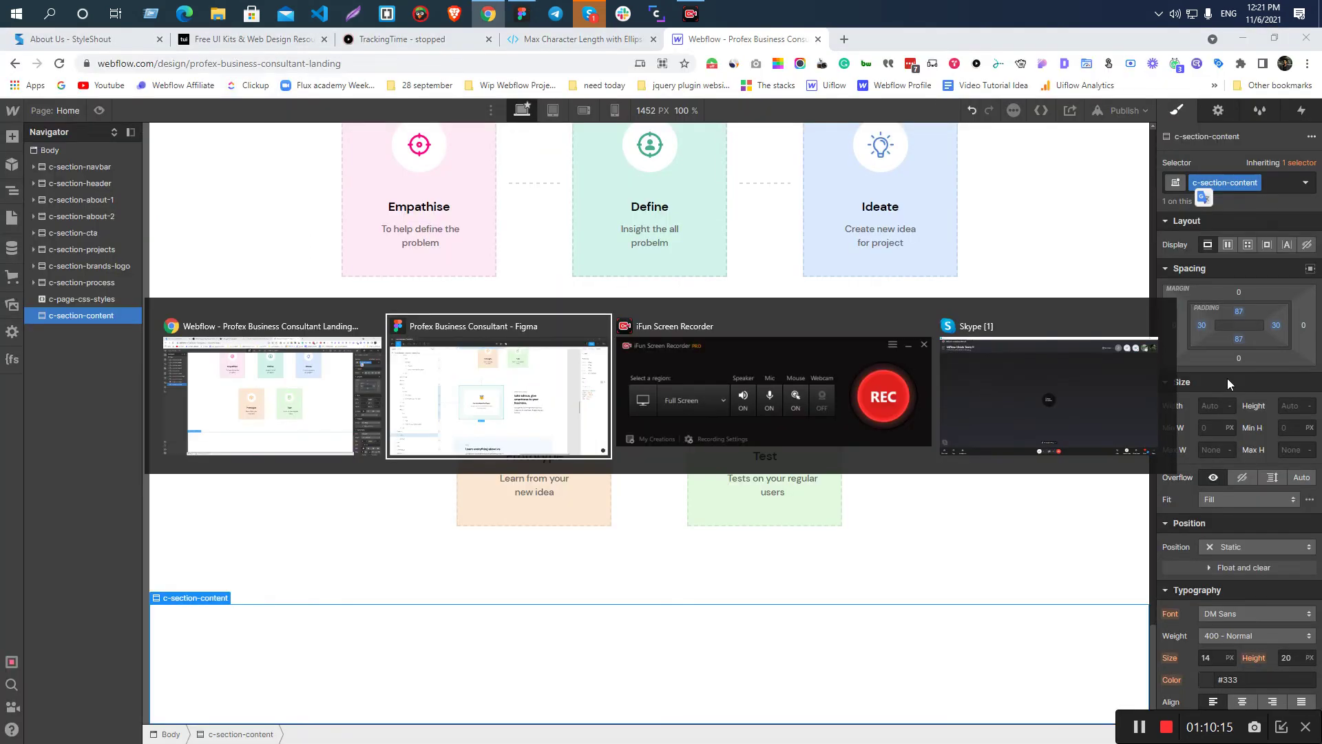
key("alt+Tab")
key("ctrl+e")
type("d")
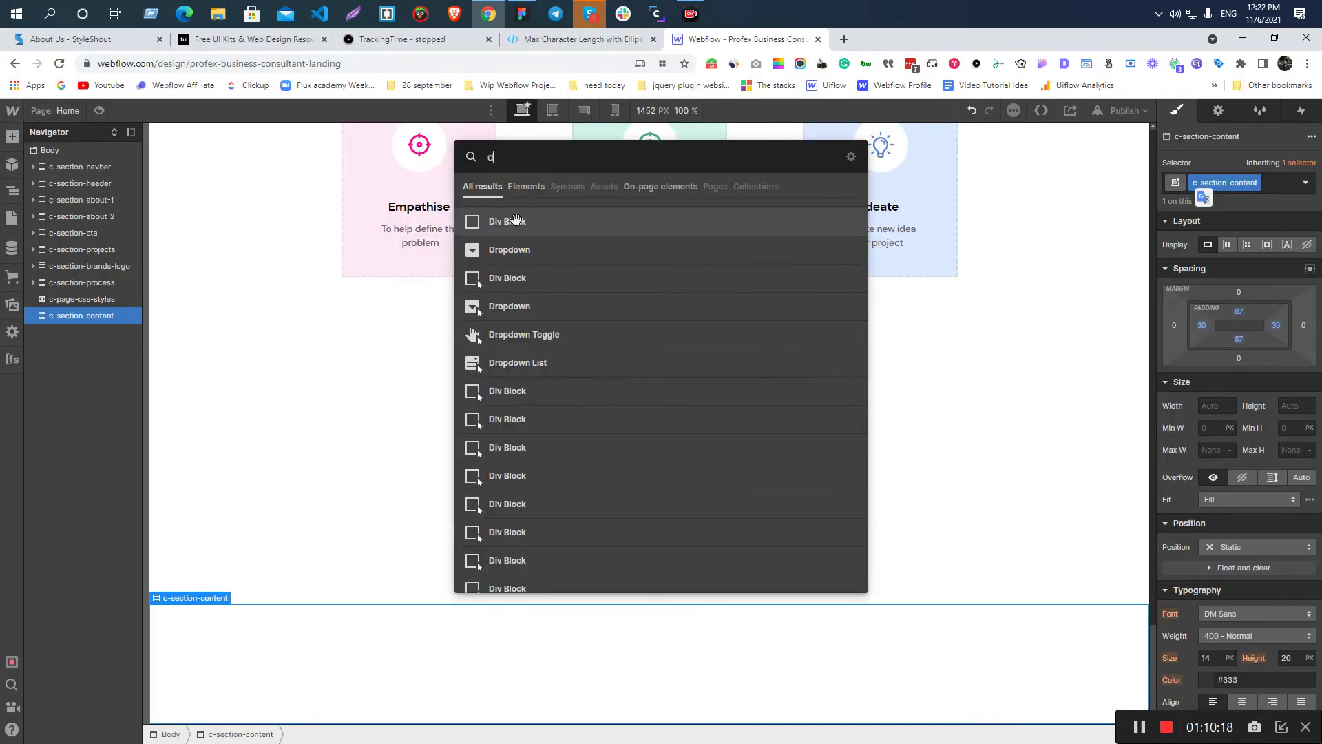
left_click(520, 242)
key("ctrl+z")
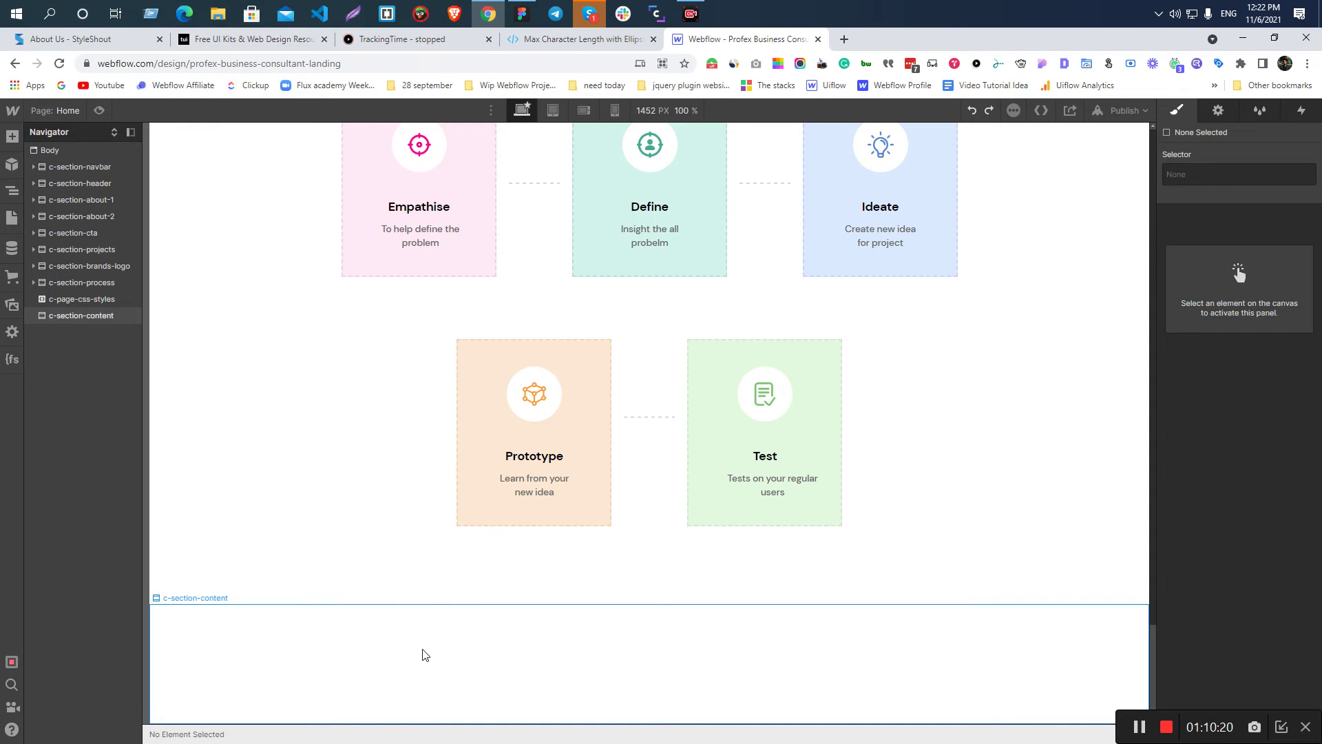
- Add a Div Block inside the c-section-content section
left_click(423, 654)
key("ctrl+e")
type("d")
left_click(507, 223)
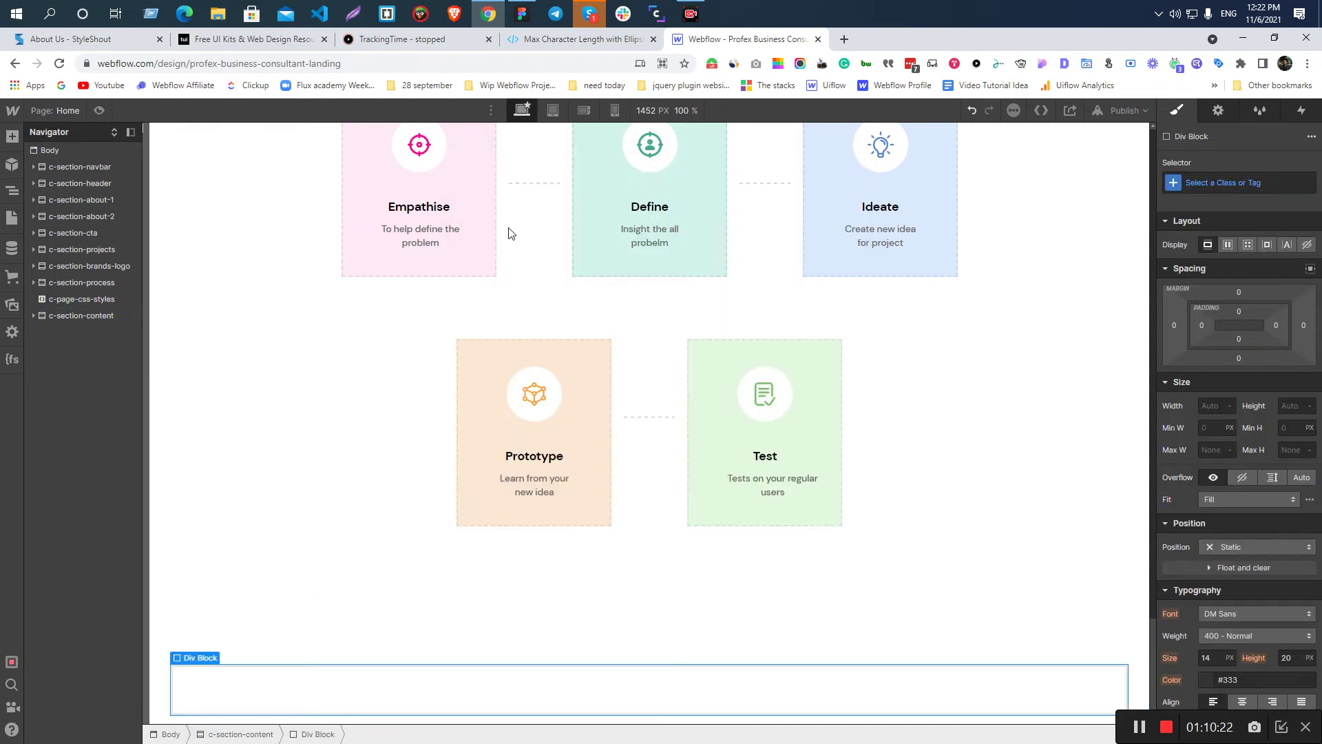
- Switch to Figma, group the Features card with its text content to read their combined size, and return to Webflow
key("alt+Tab")
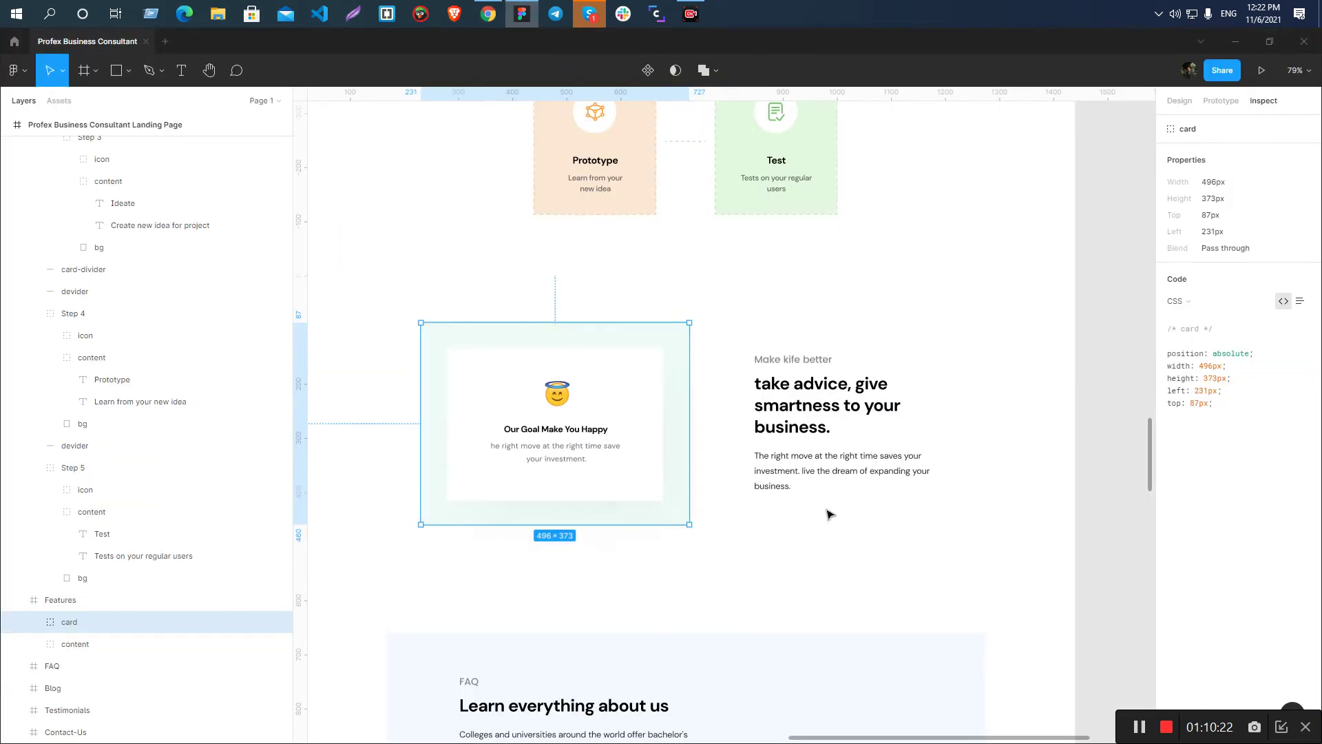
left_click(852, 421, "shift")
key("ctrl+g")
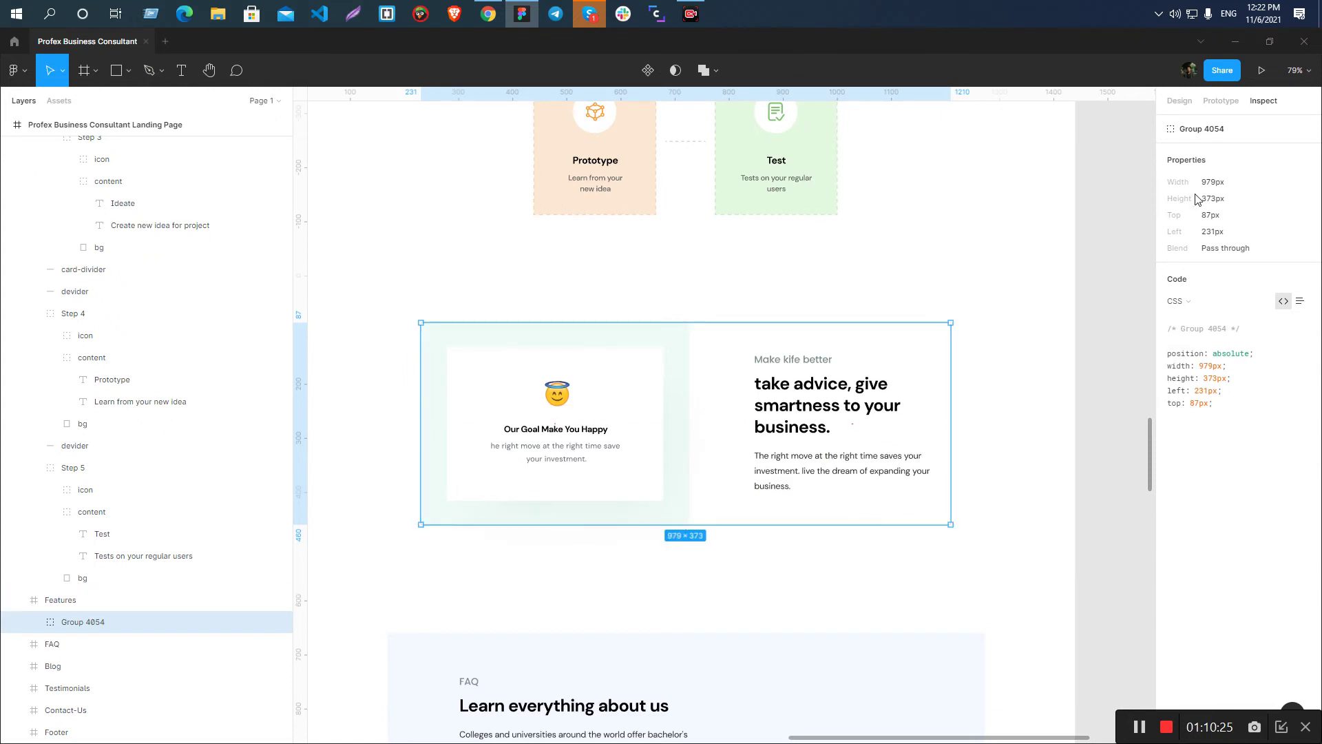
key("alt+Tab")
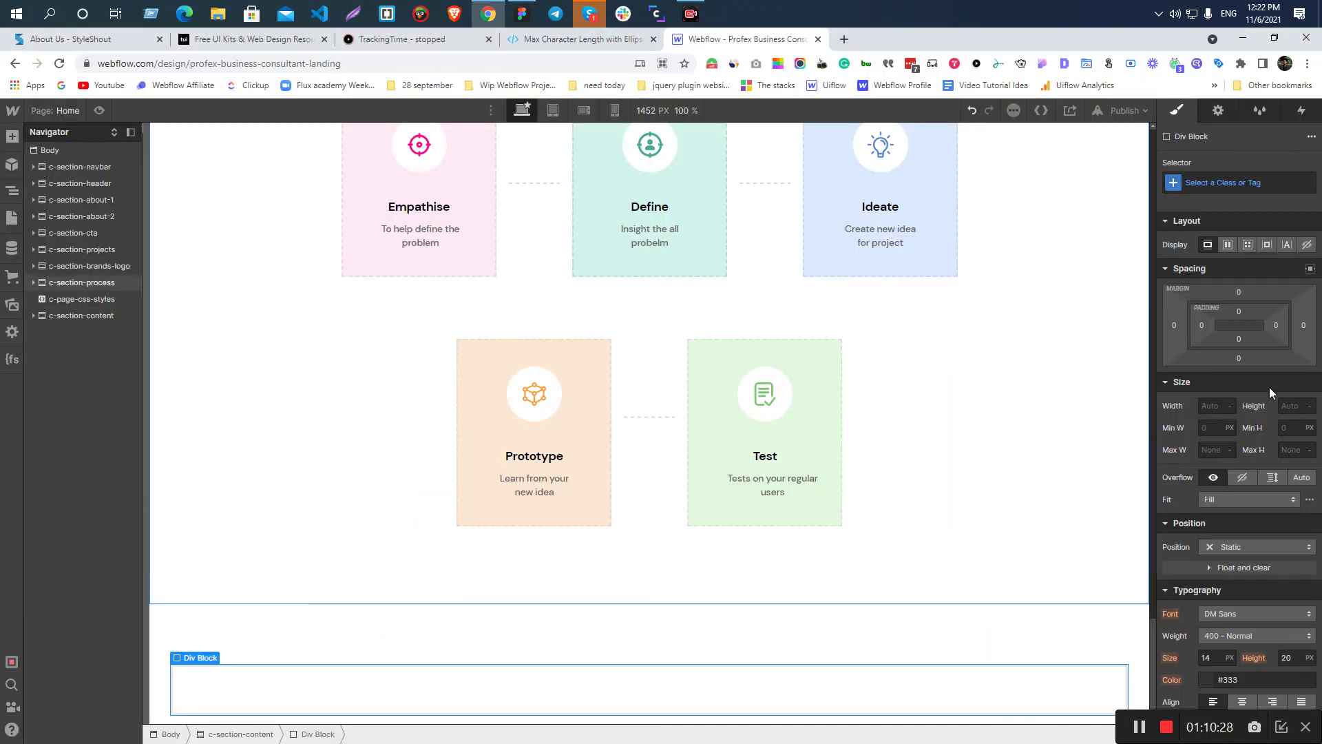
- Set the new div block's maximum width to 979 px
left_click(1210, 449)
type("1")
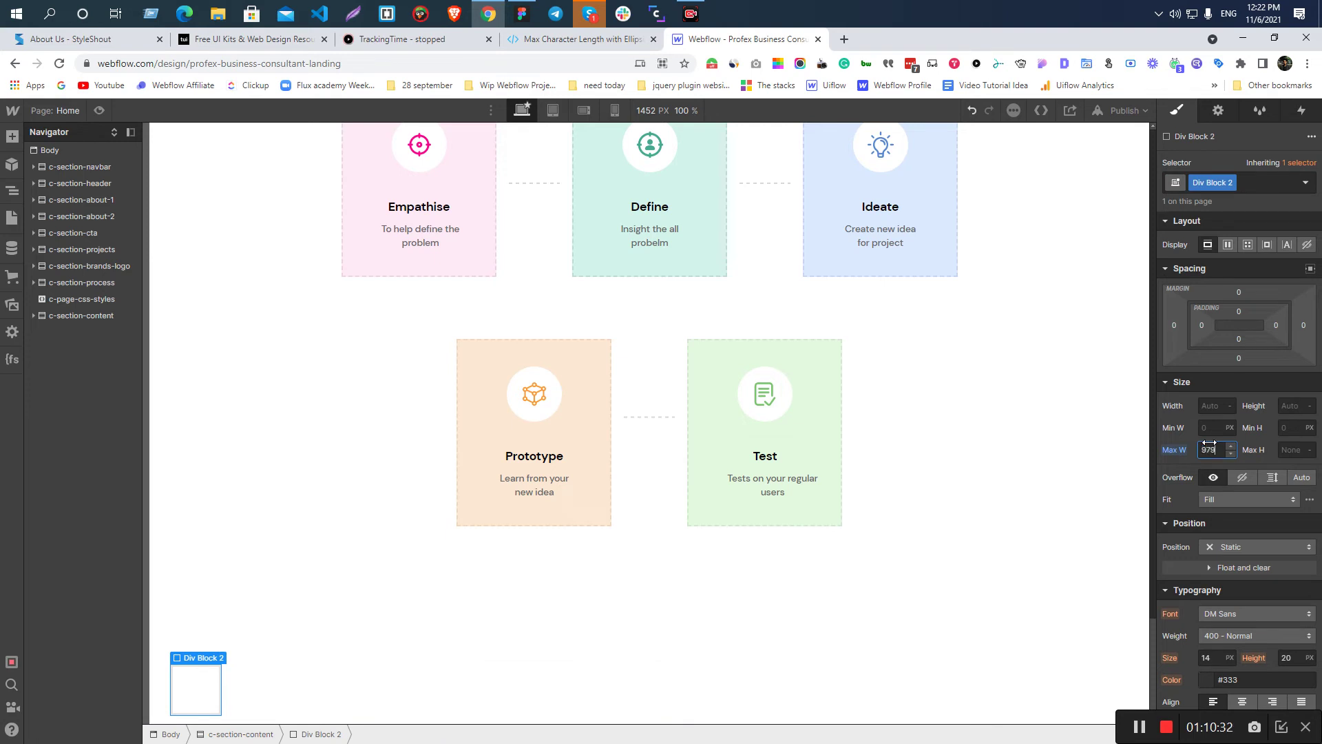
key("Return")
- Rename the div block's class as c-wrrapper-979 and centre it with automatic left and right margins
double_click(1198, 183)
type("c-wi")
type("pape")
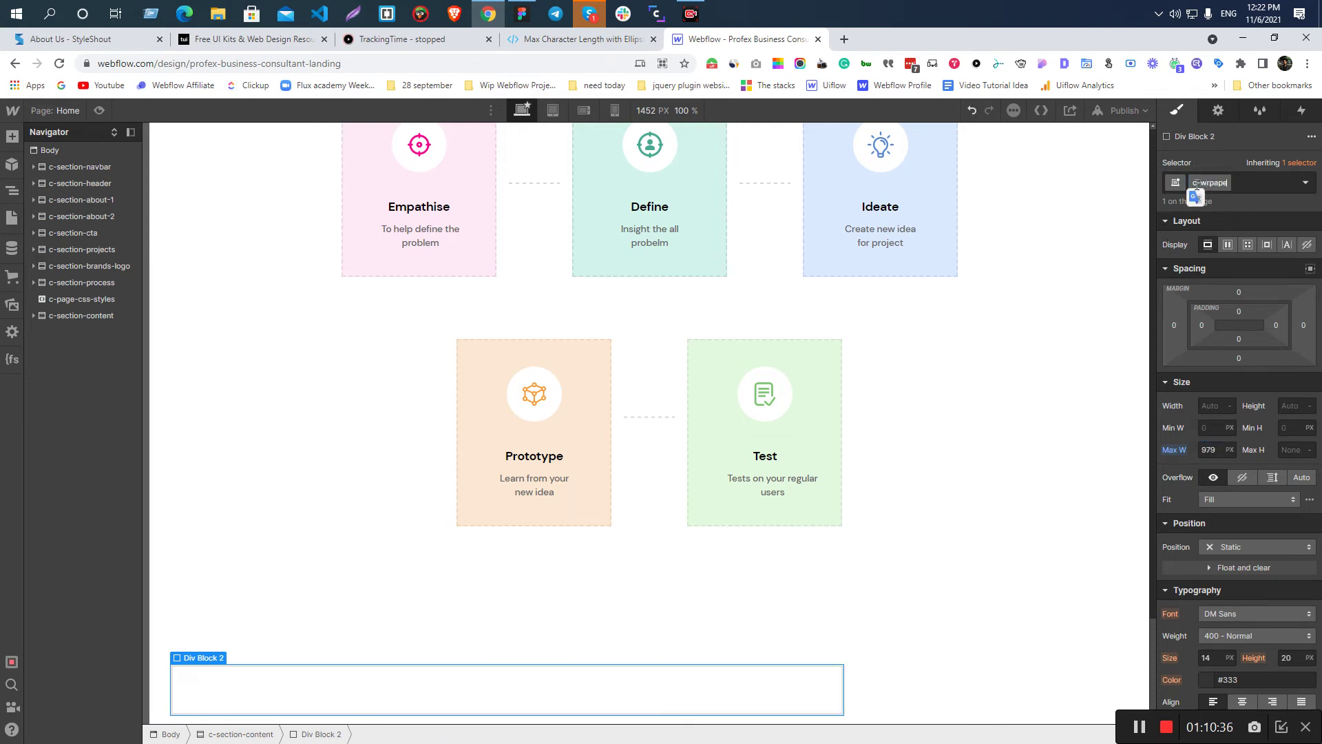
key("BackSpace")
key("BackSpace")
type("apper-979")
key("Return")
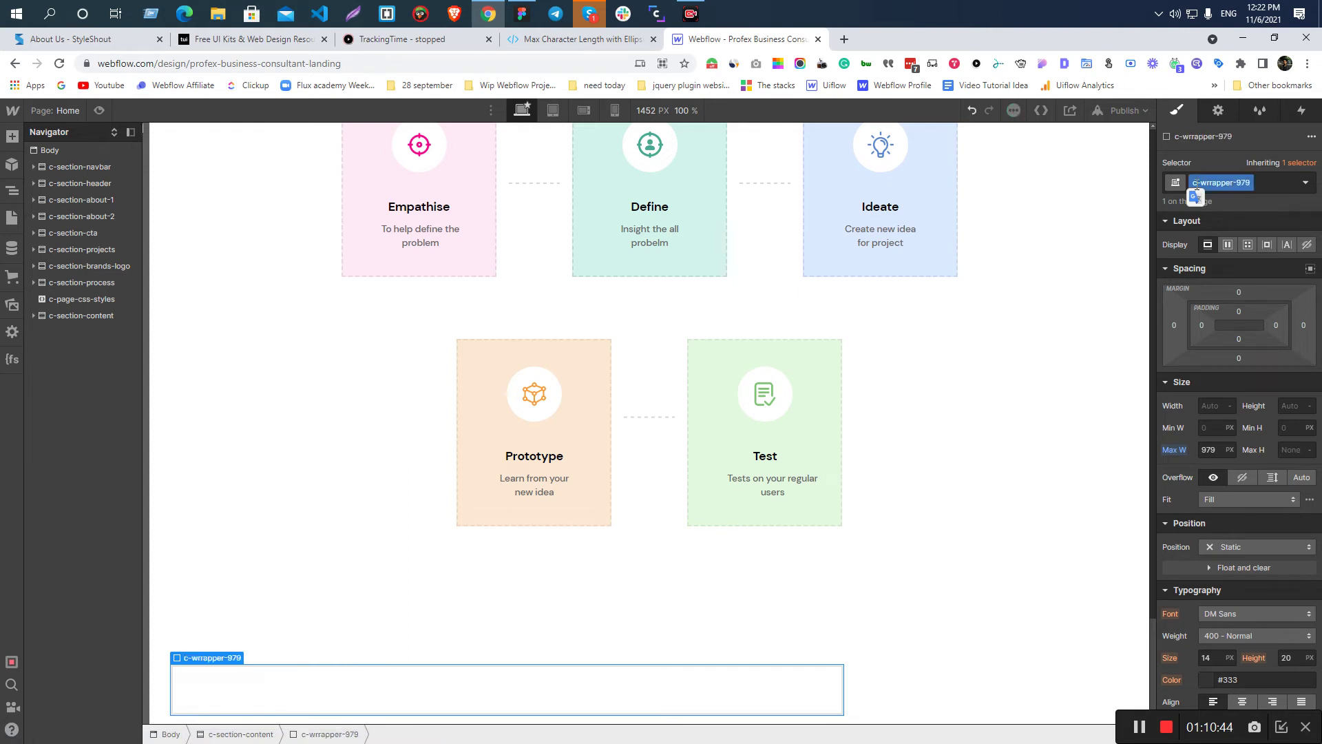
left_click(1310, 268)
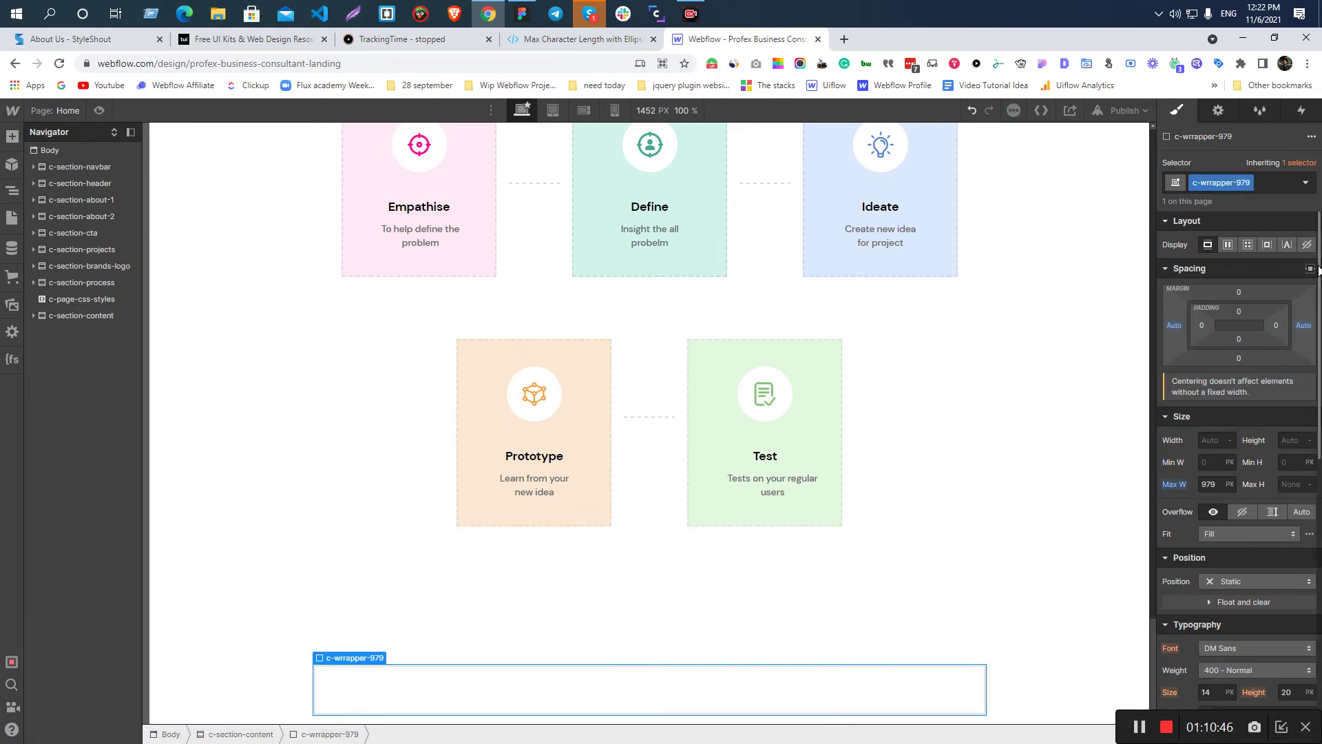
key("alt+Tab")
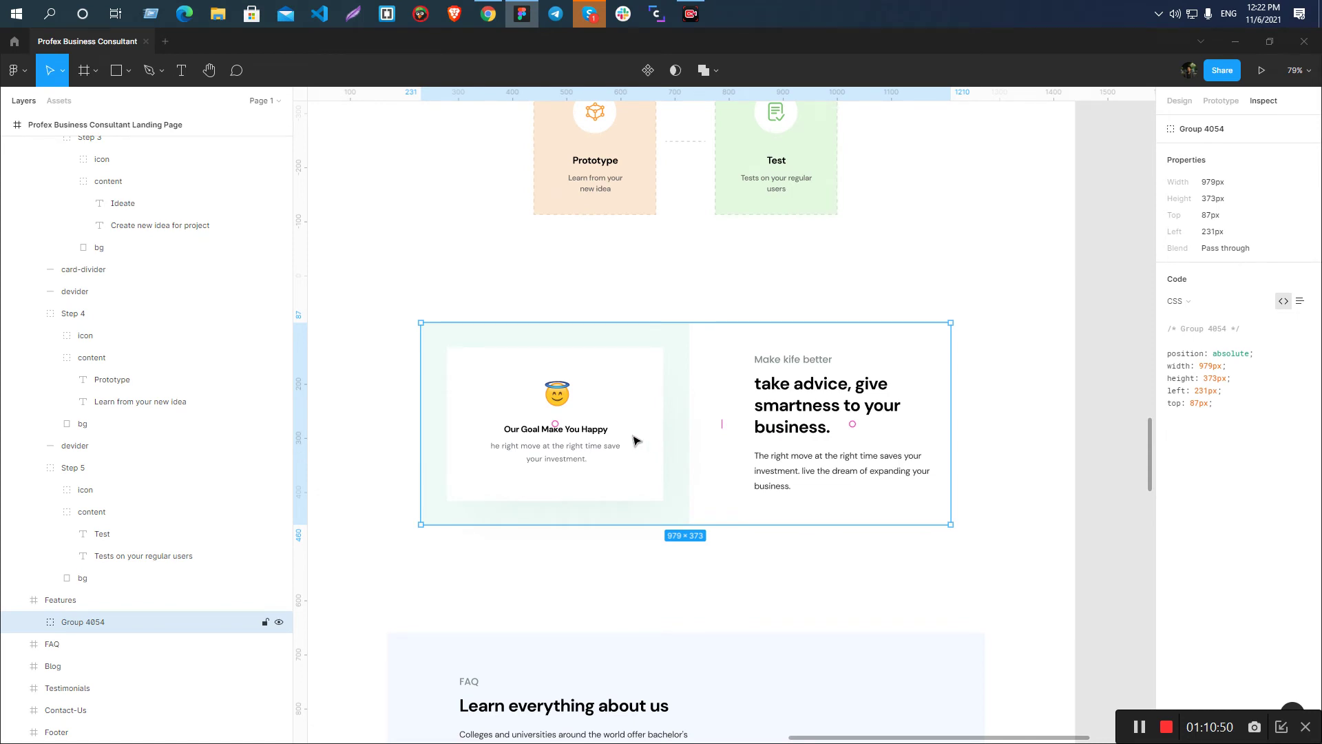
left_click(1072, 490)
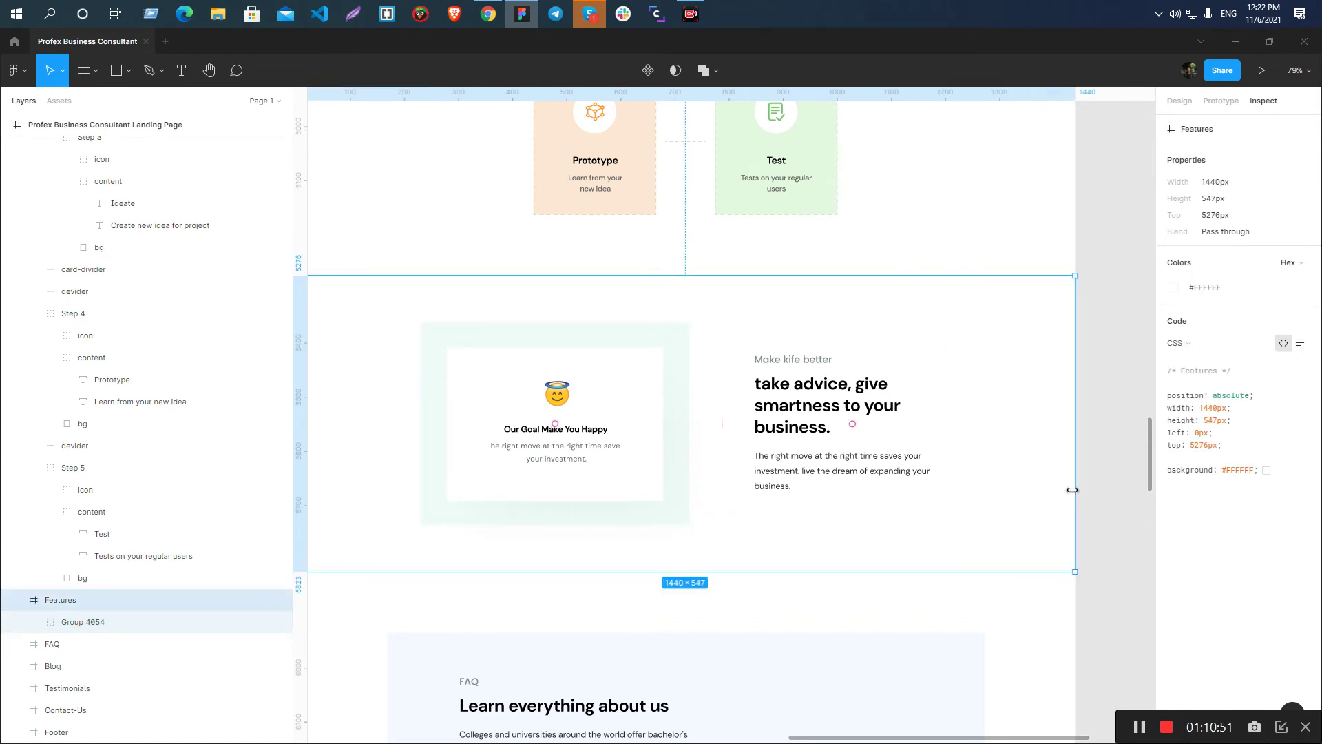
key("Print")
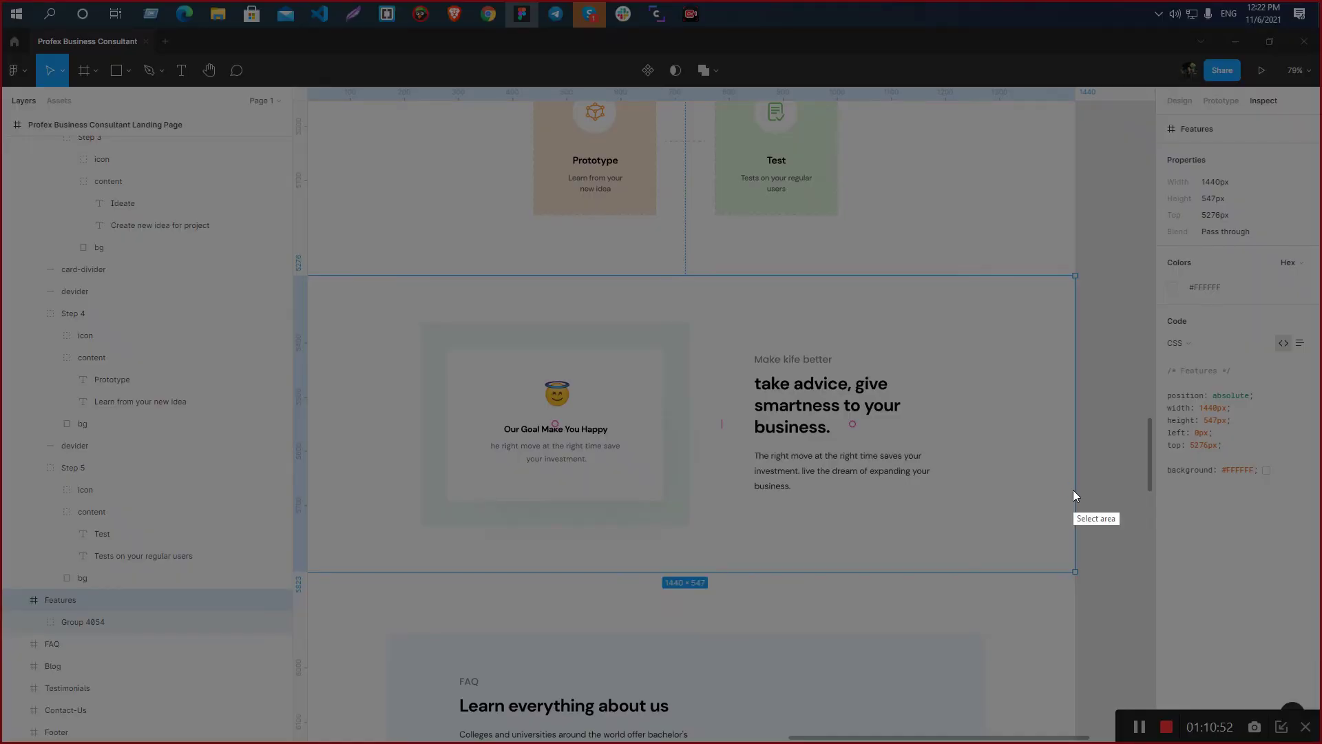
right_click(1096, 490)
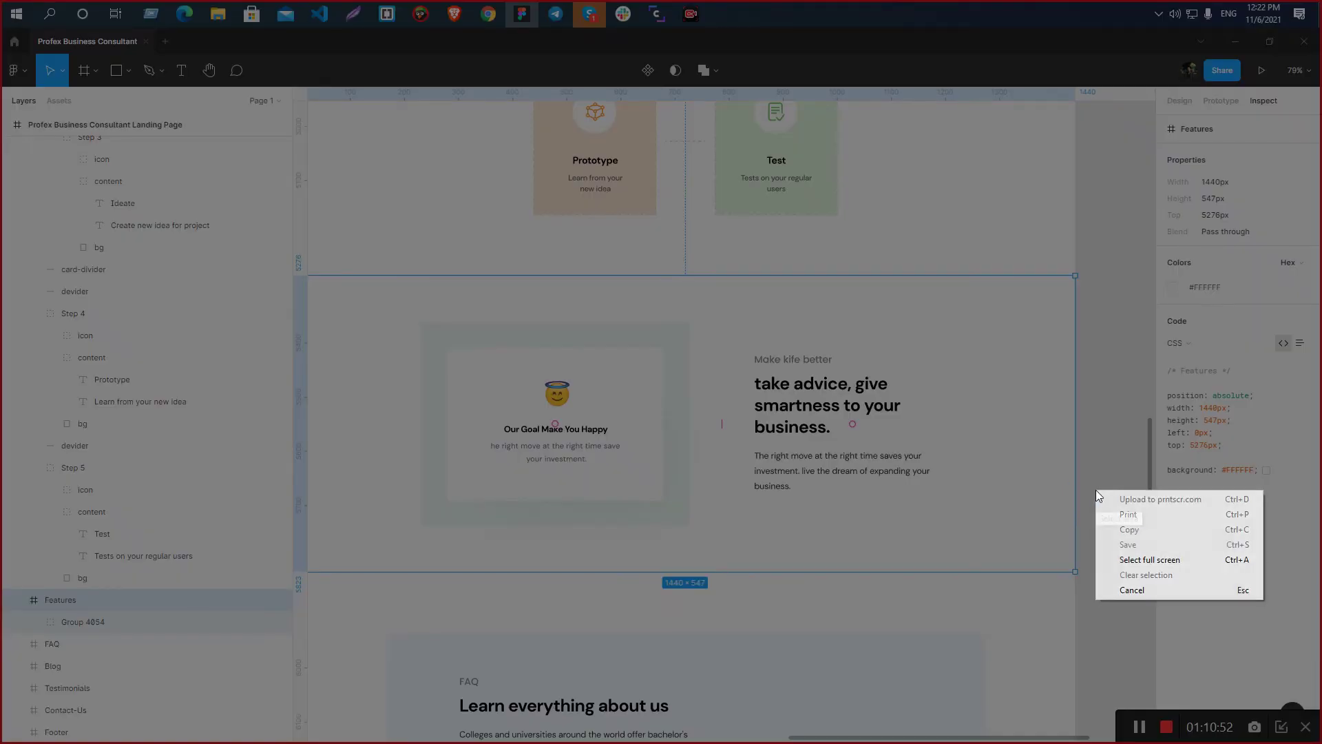
left_click(1112, 594)
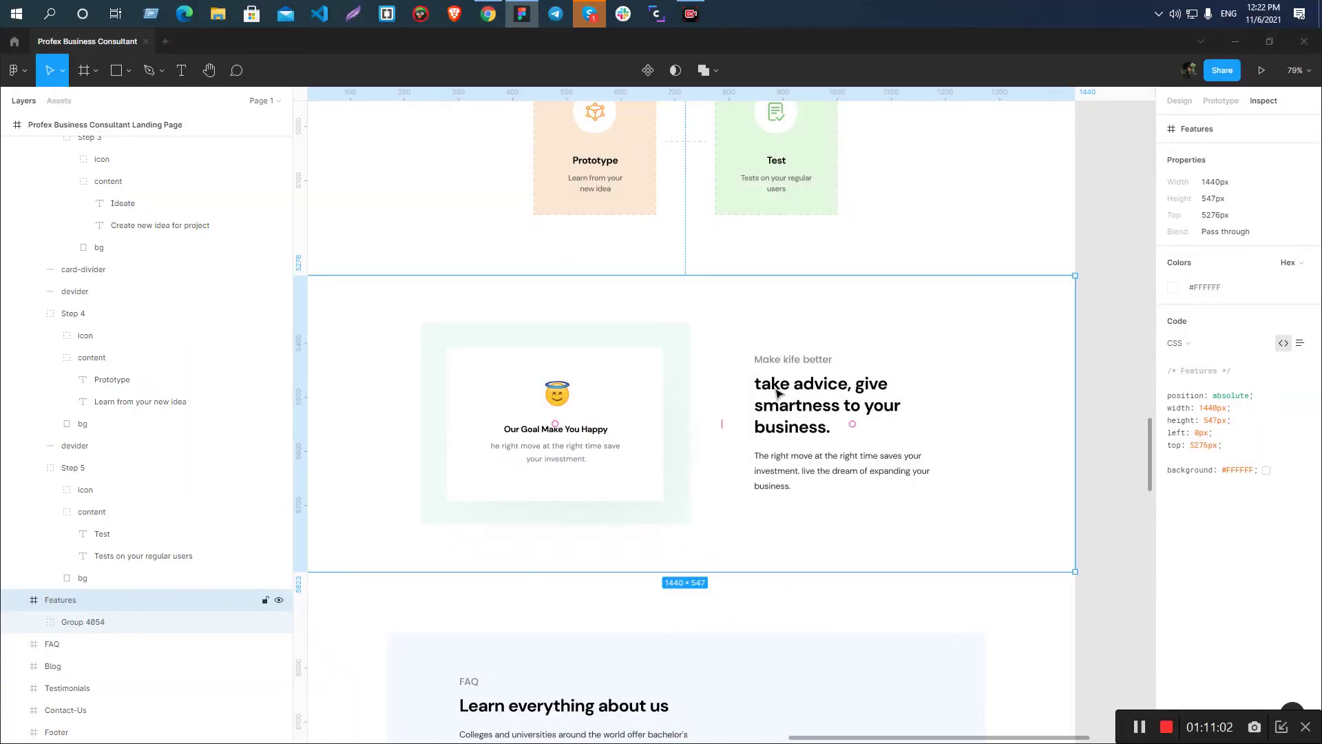
- Inspect the properties of the green background of the Features card in the Figma design
key("alt+Tab")
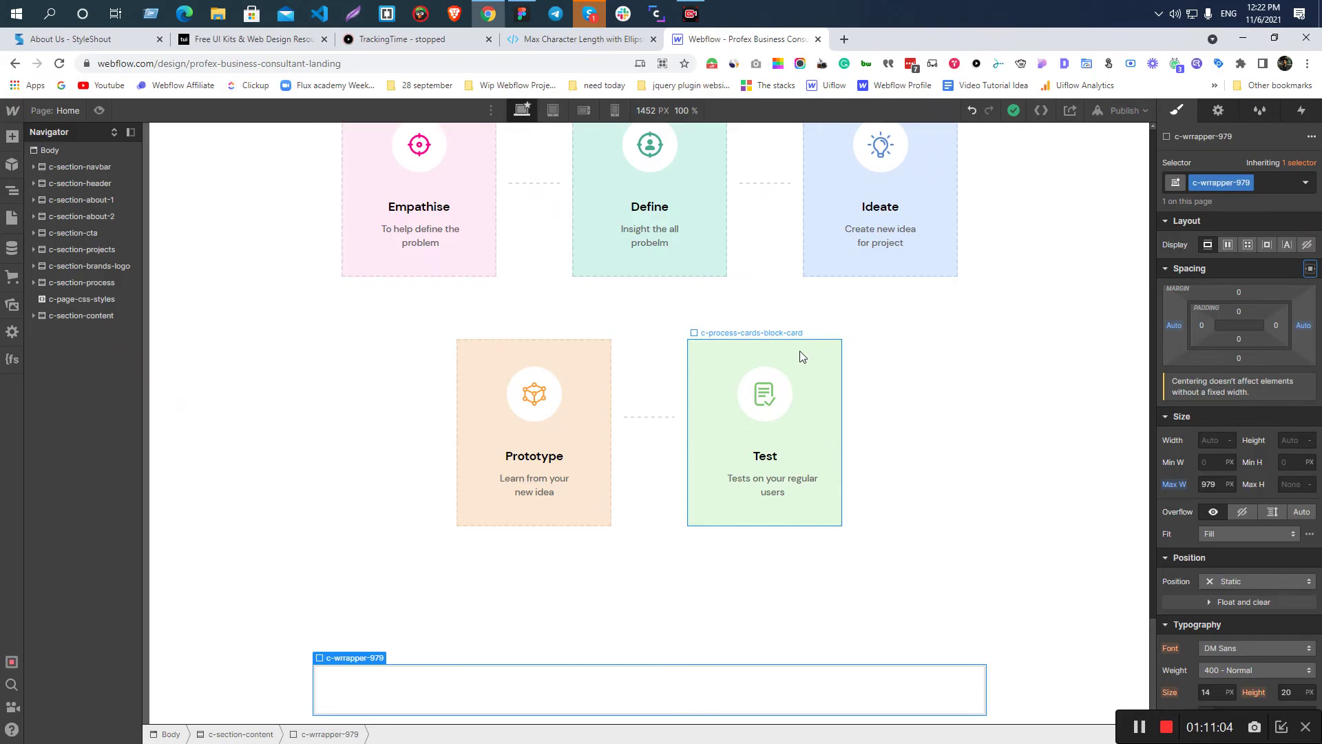
key("alt+Tab")
key("alt+Tab")
key("alt+Tab")
left_click(672, 420)
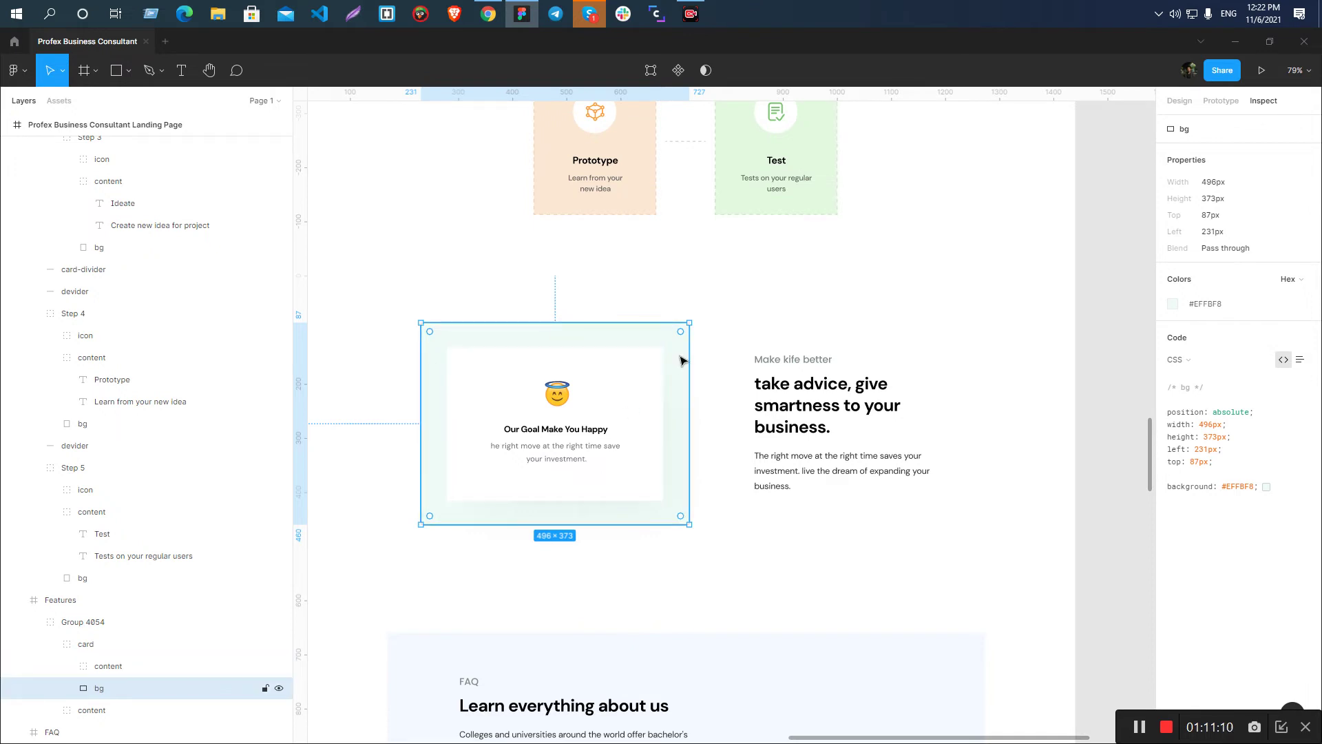
left_click_drag(680, 361, 910, 382)
key("Delete")
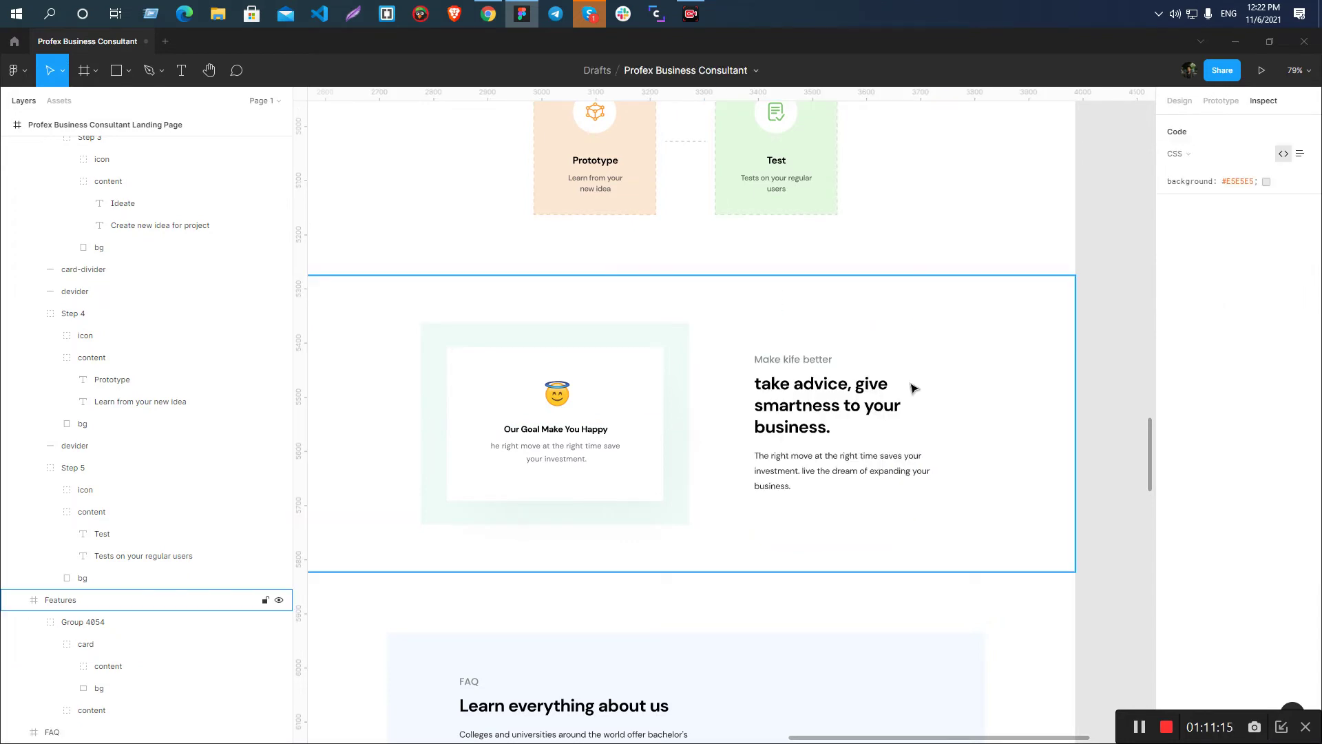
- Check the sizes of the Features card and text block, measure the gap between them, and return to Webflow
left_click(675, 388)
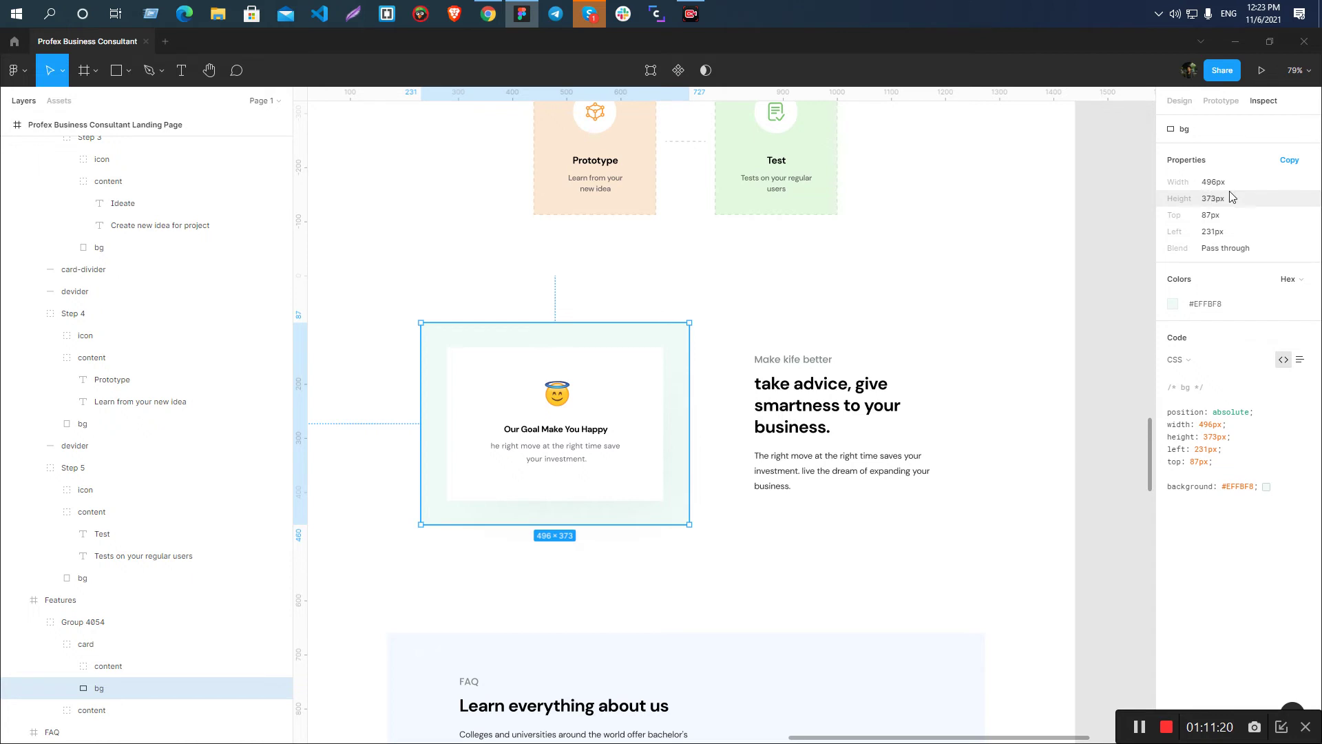
left_click(803, 402)
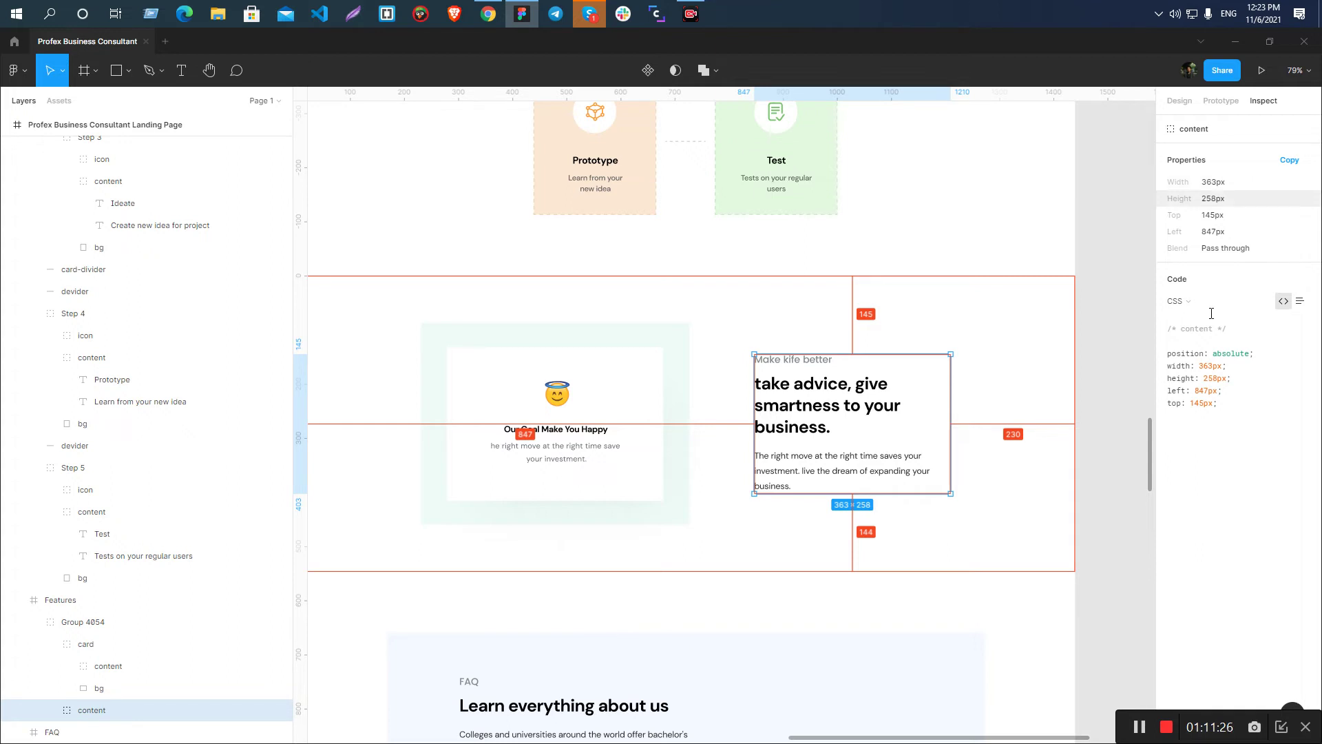
left_click(671, 412)
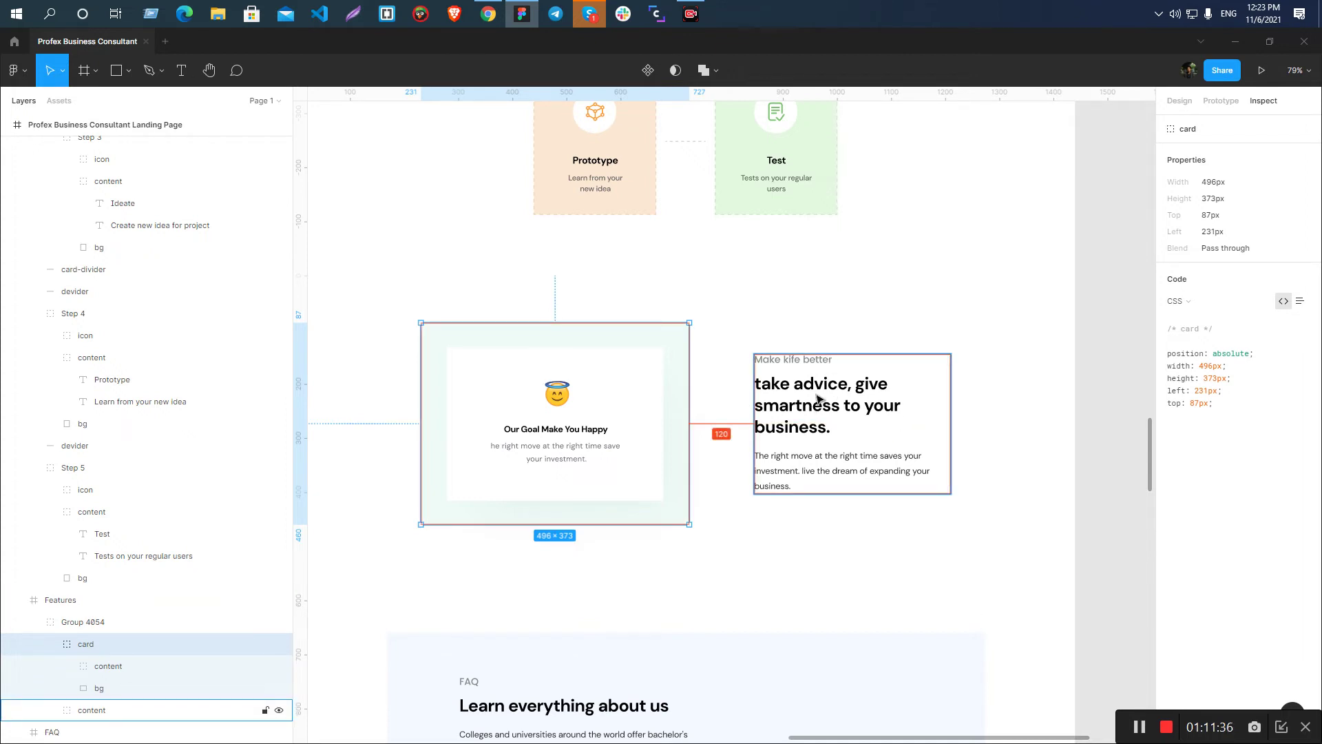
key("alt+Tab")
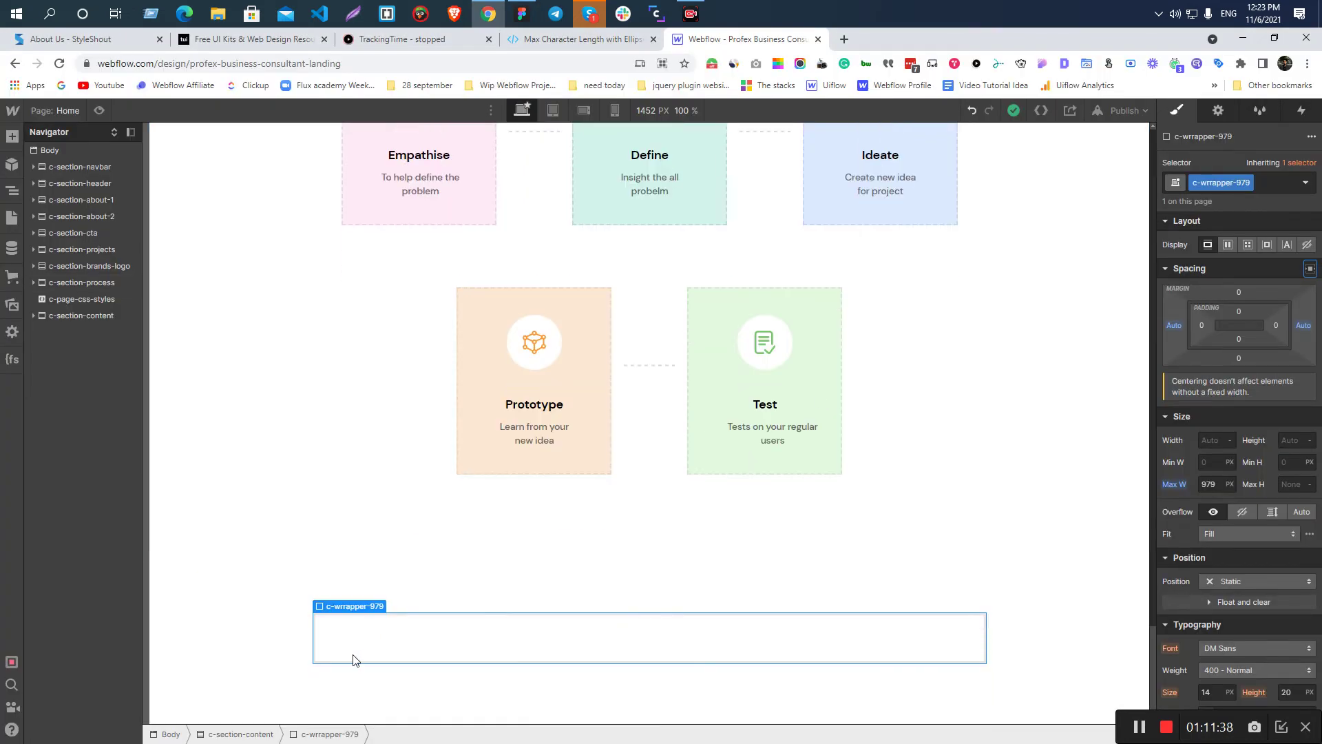
- Add a grid inside the c-wrrapper-979 block and delete its second row, leaving two columns
left_click(353, 659)
key("ctrl+e")
type("gr")
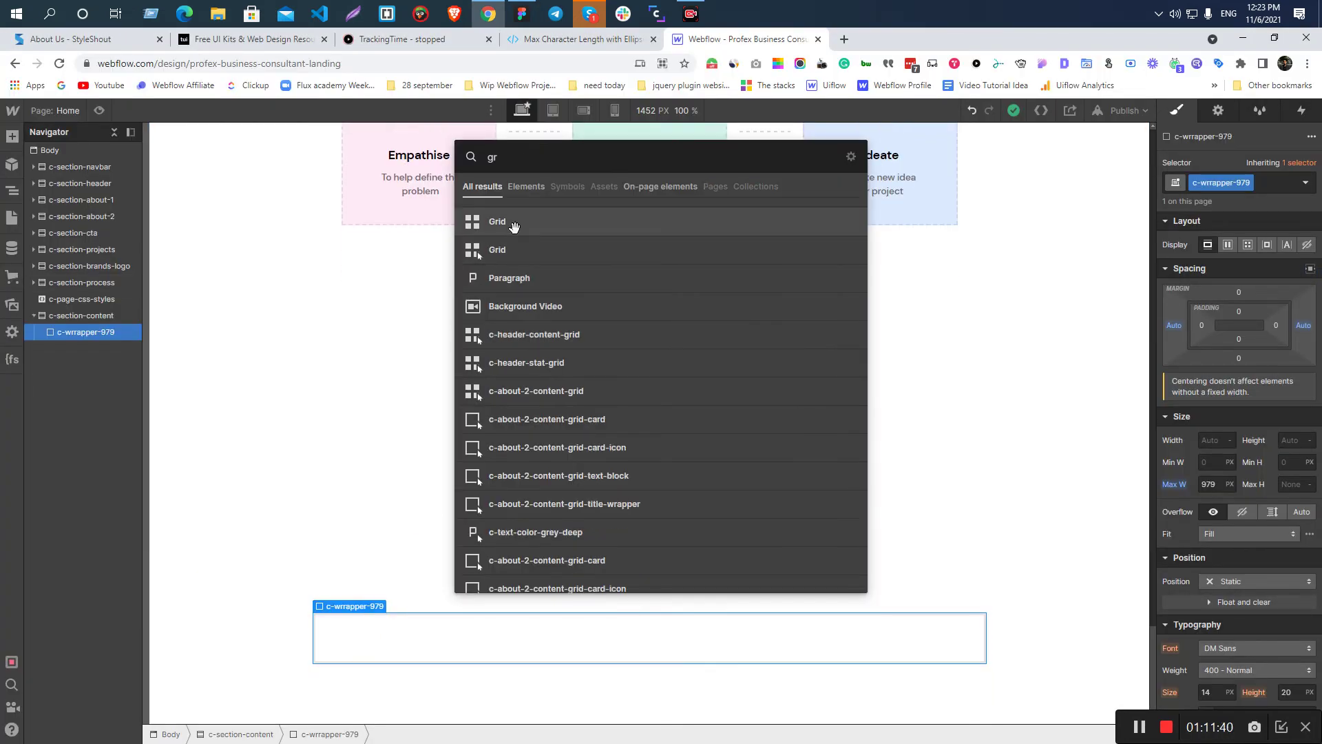
left_click(514, 226)
left_click(303, 632)
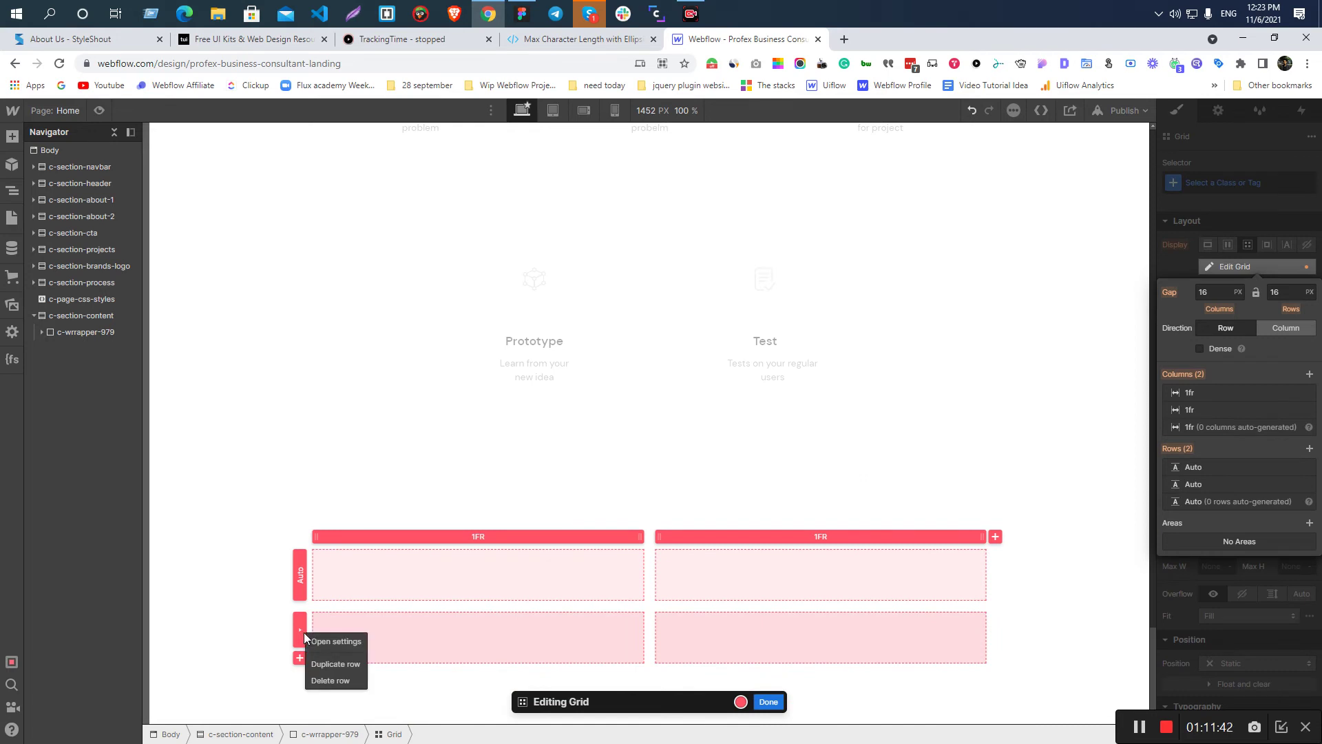
left_click(323, 680)
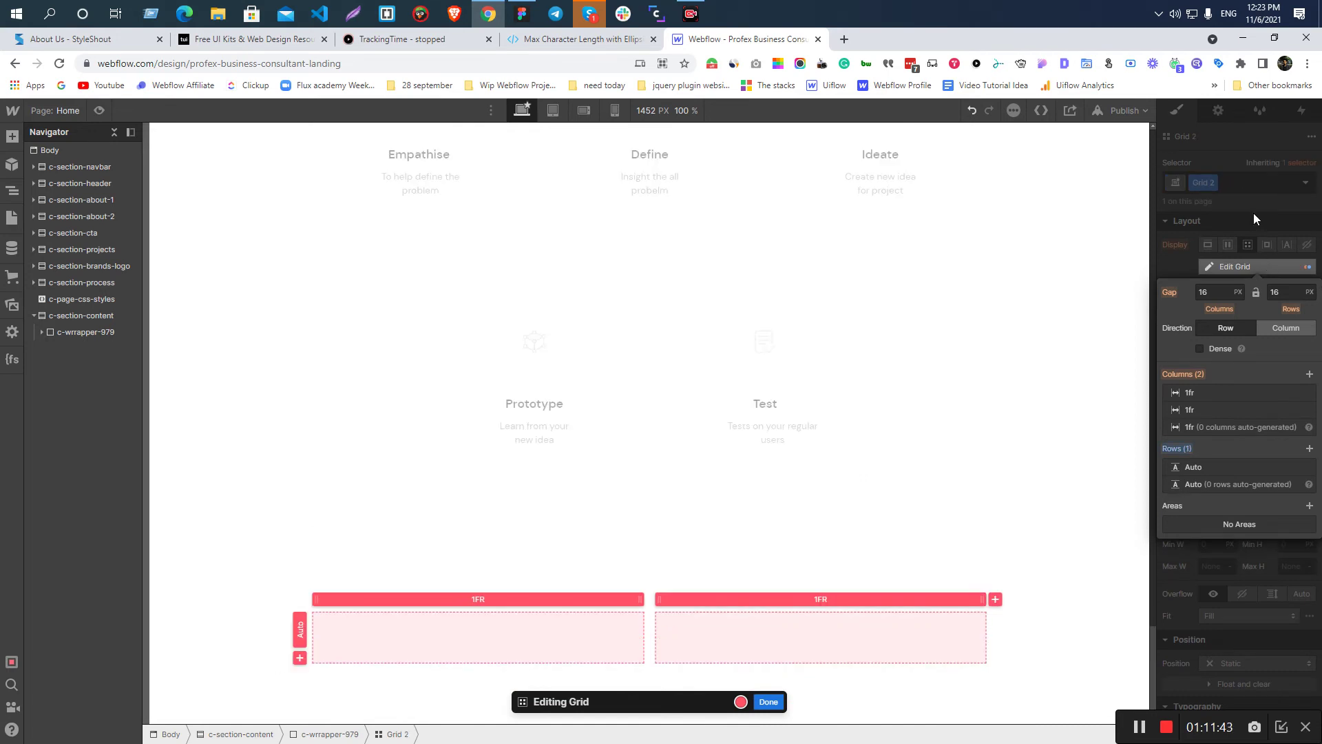
key("Escape")
- Check the width of the Features text block in the Figma design and return to Webflow
key("alt+Tab")
left_click(833, 425)
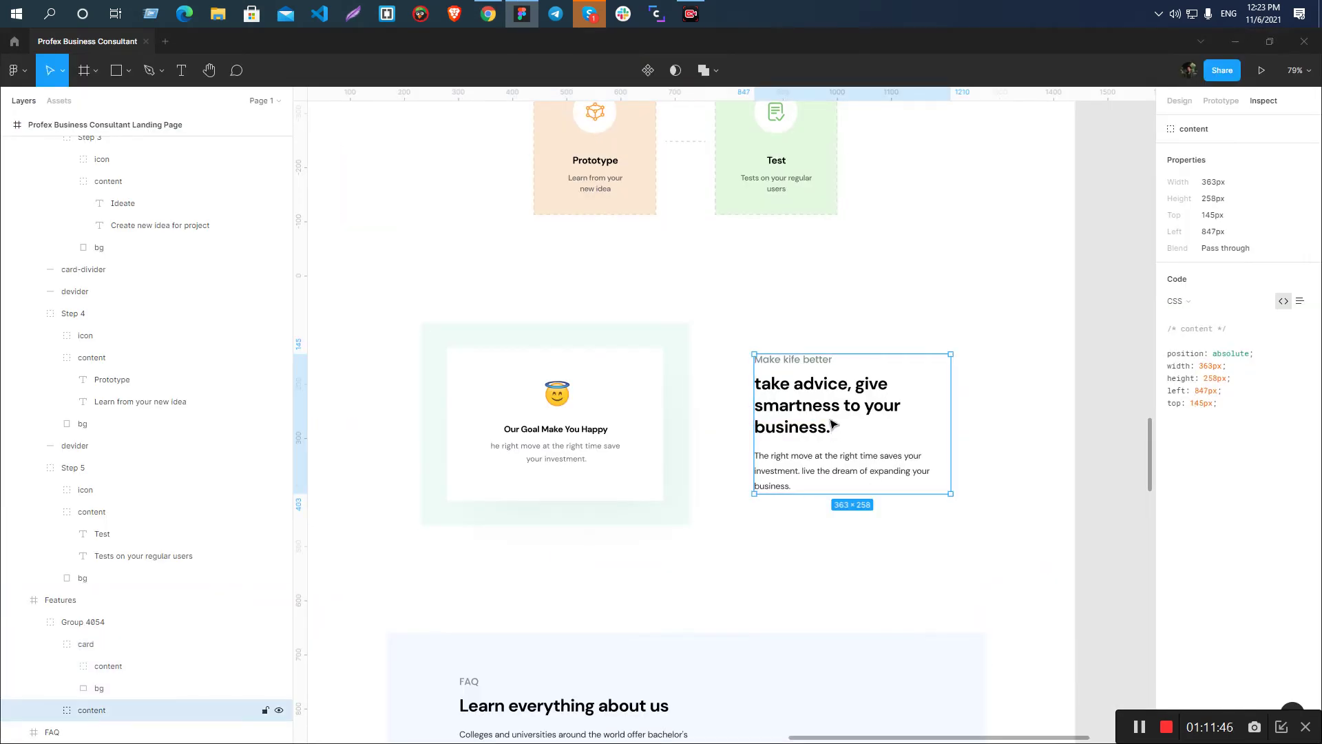
key("alt+Tab")
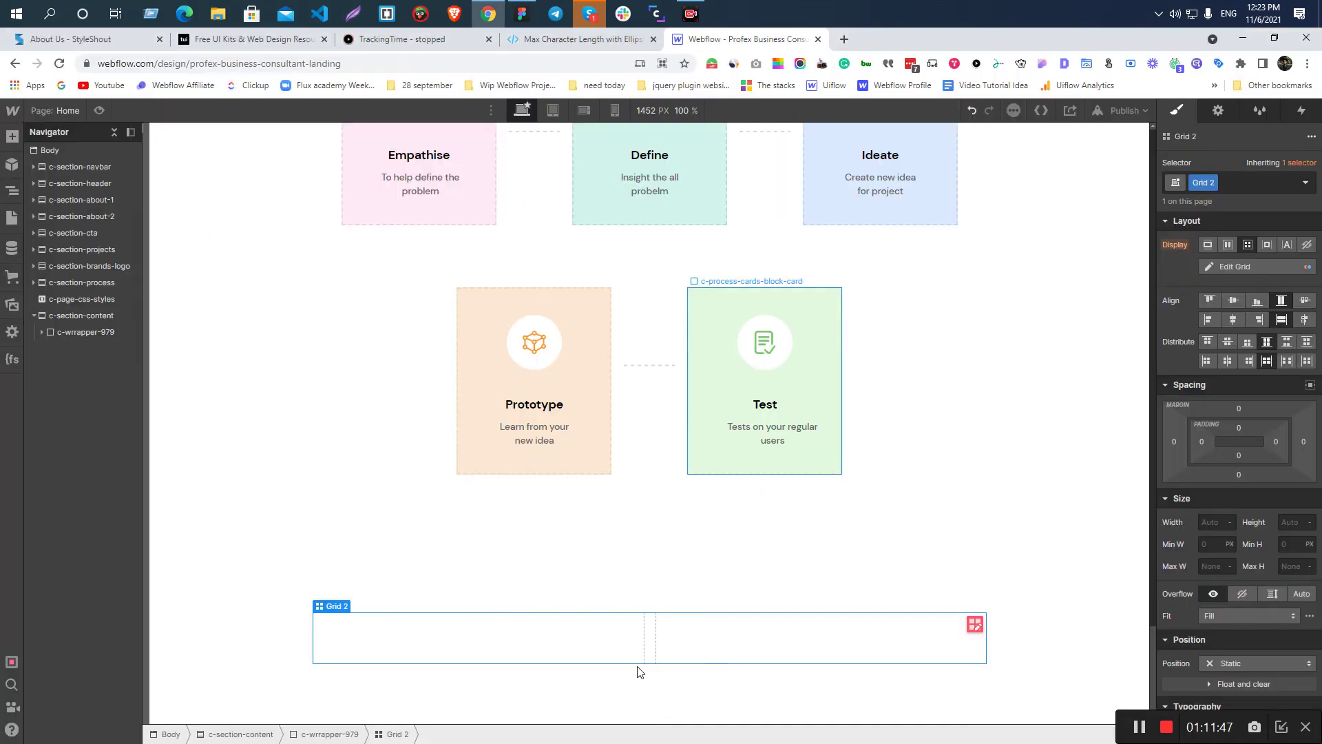
left_click(667, 642)
key("alt+Tab")
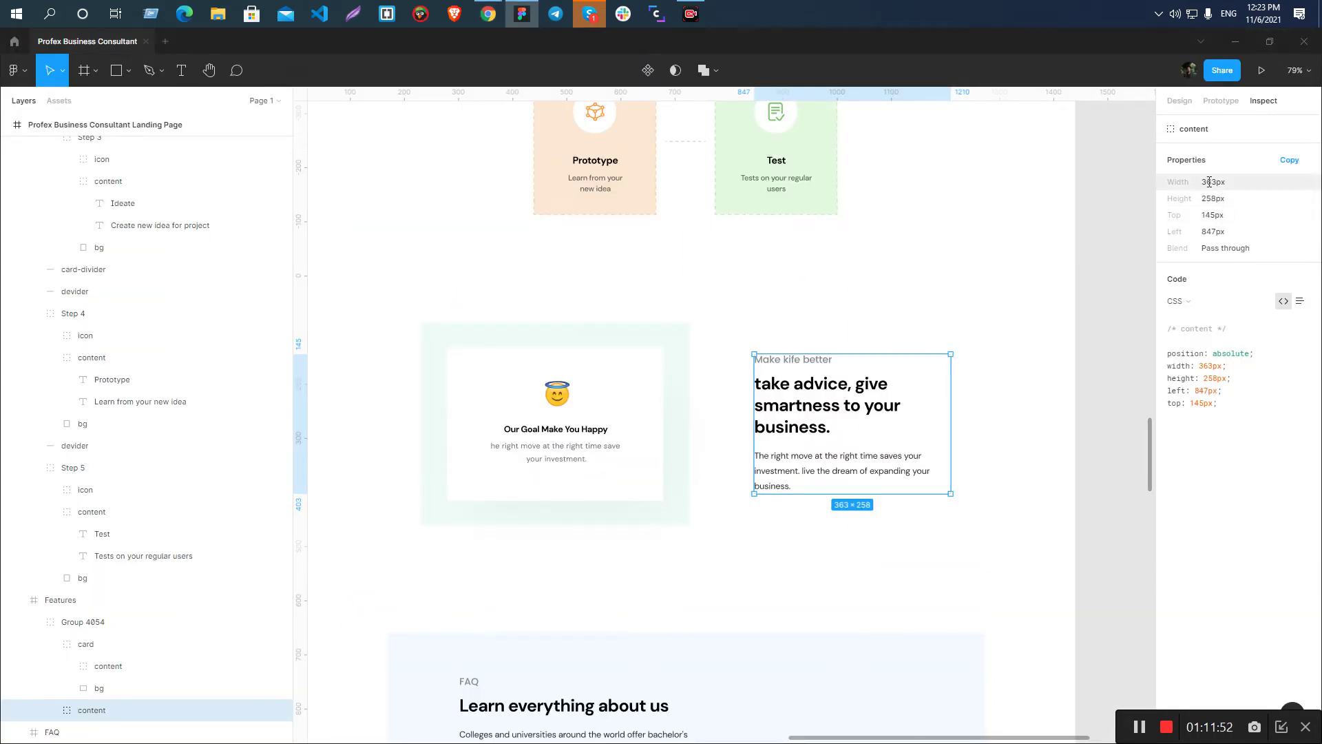
key("alt+Tab")
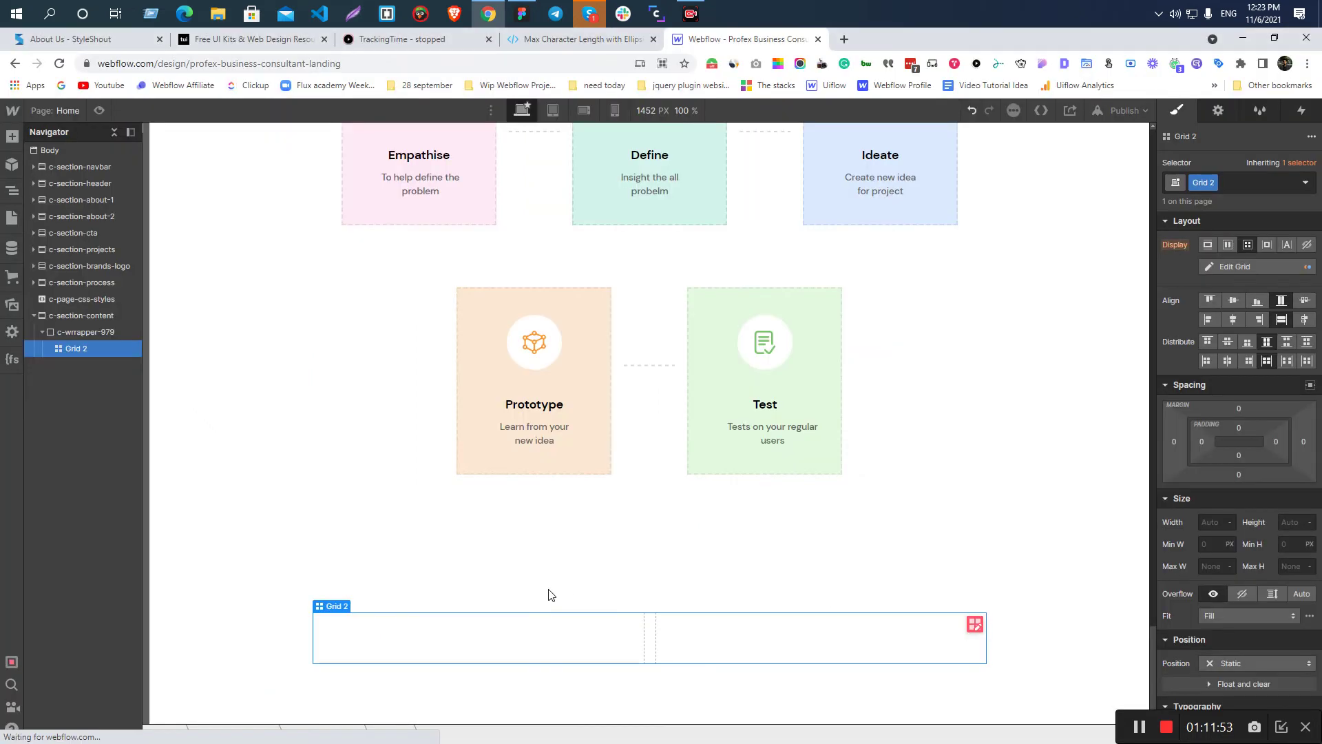
- Set the grid's second column width to 363 px and finish editing the grid
left_click(974, 624)
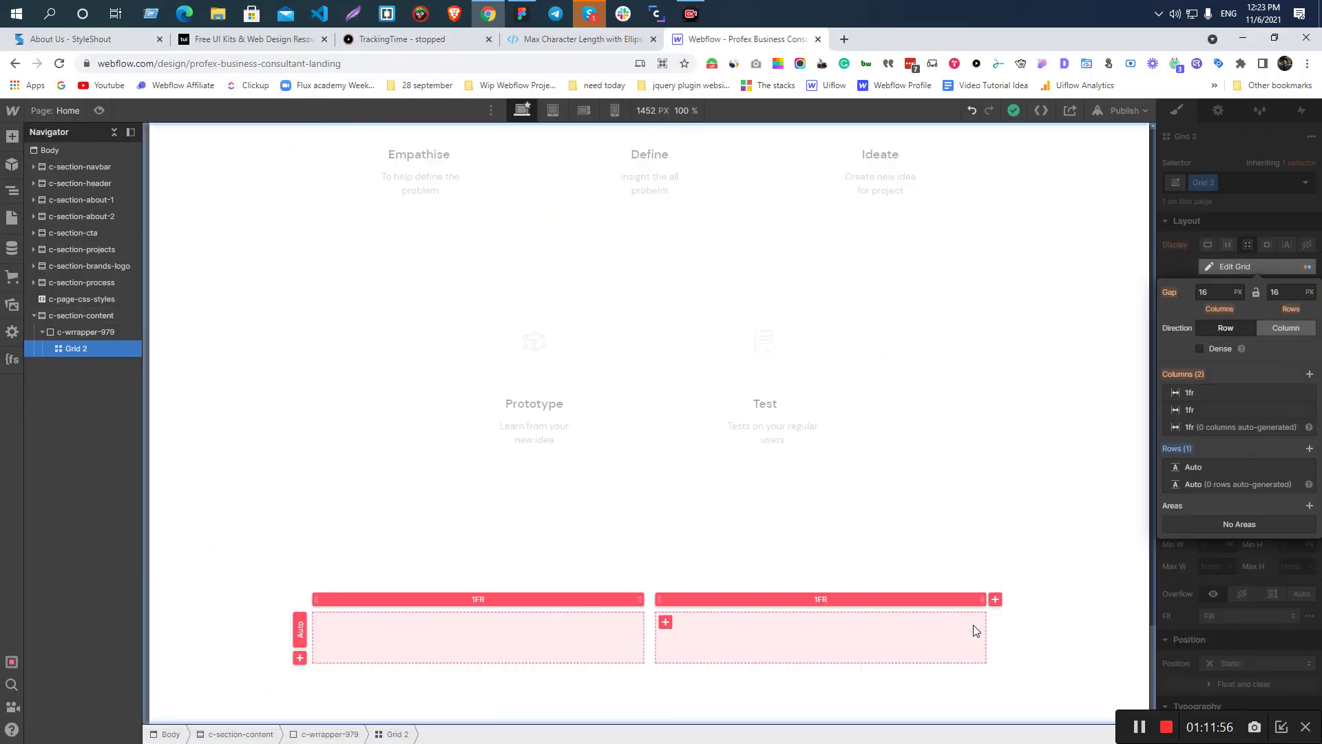
key("alt+Tab")
key("alt+Tab")
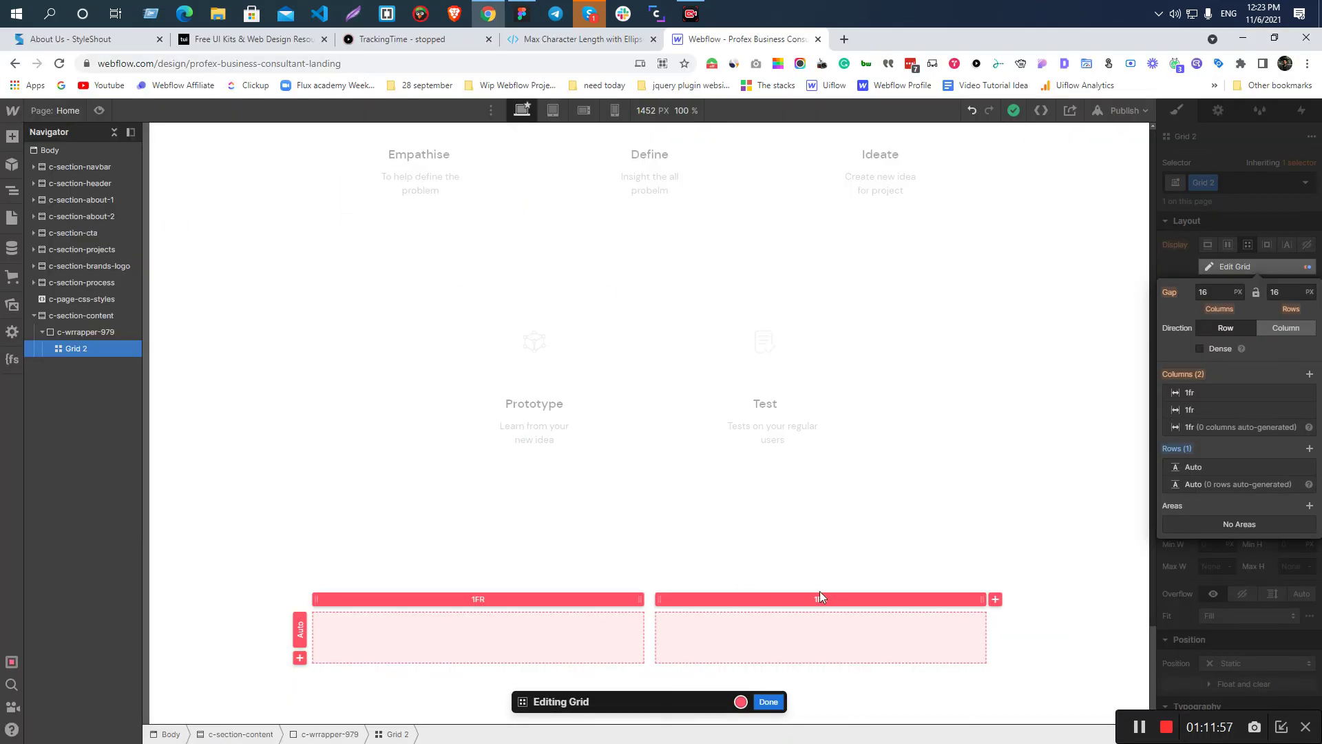
left_click(819, 596)
type("363")
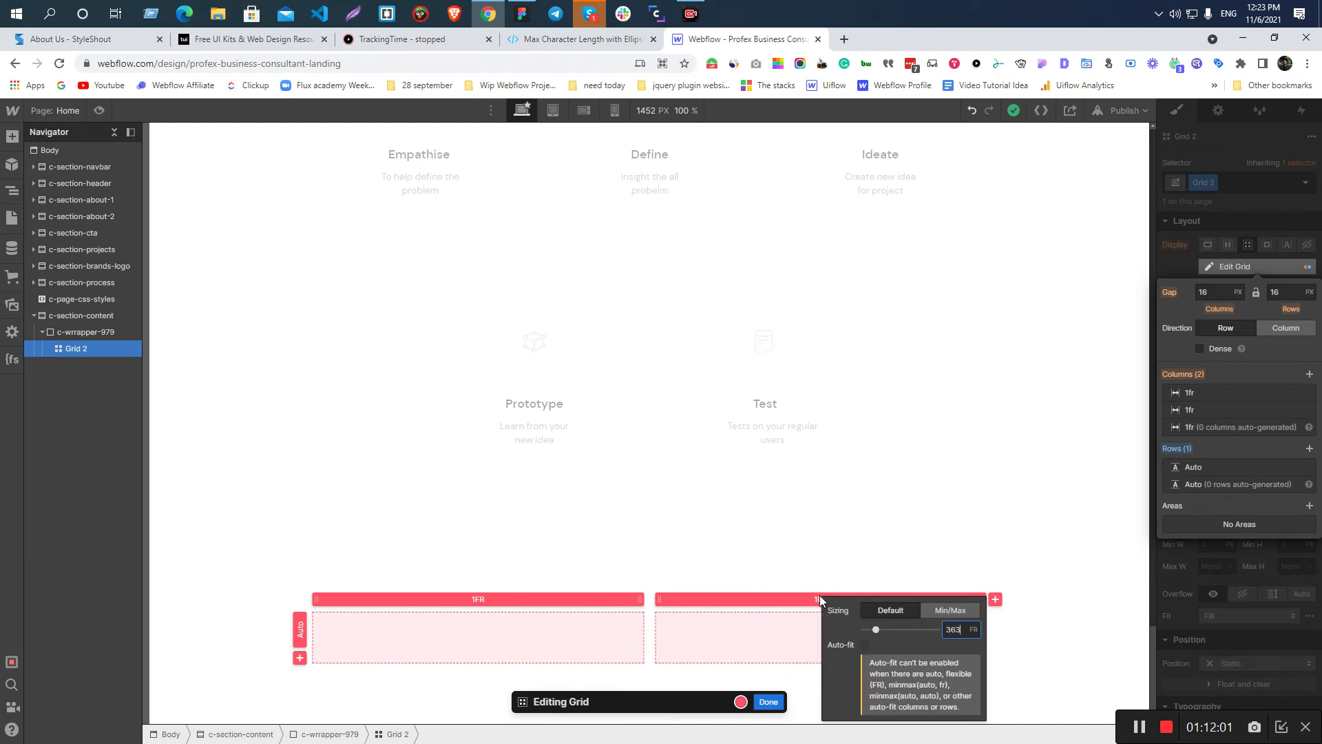
key("Return")
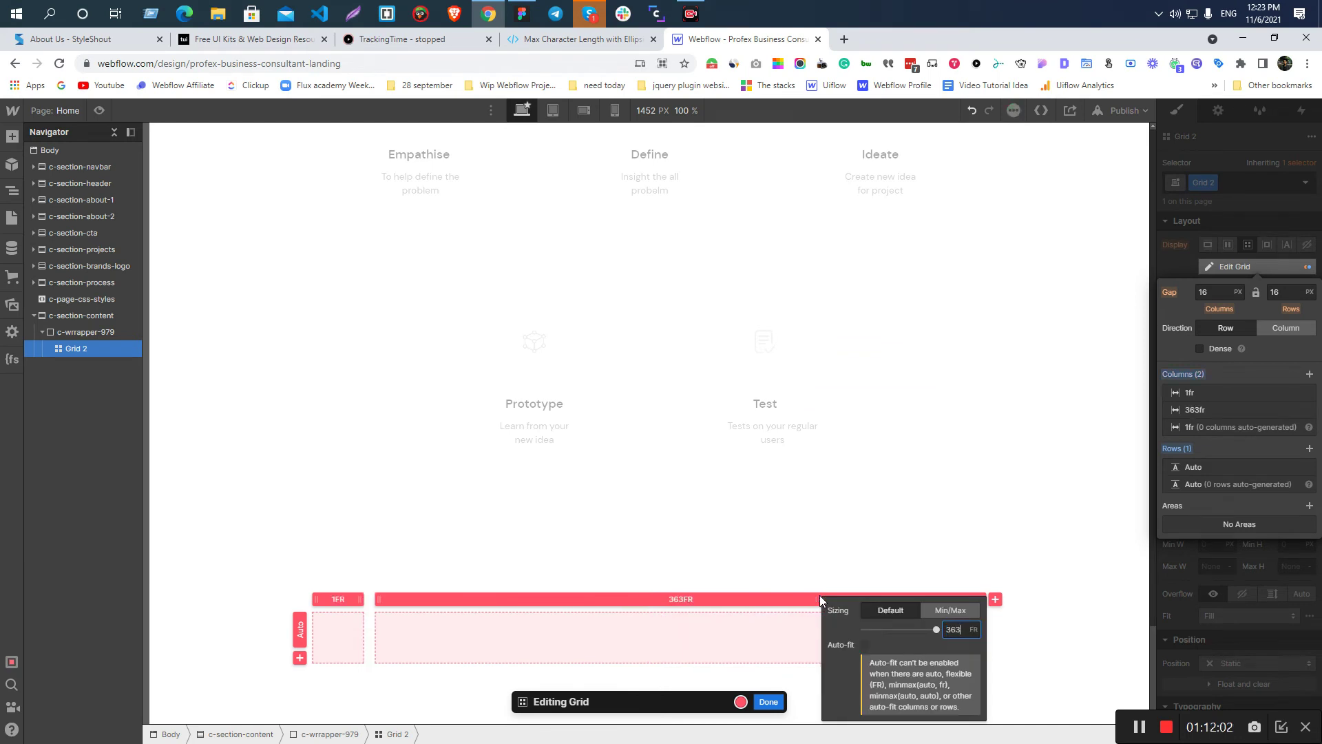
type("px")
key("Return")
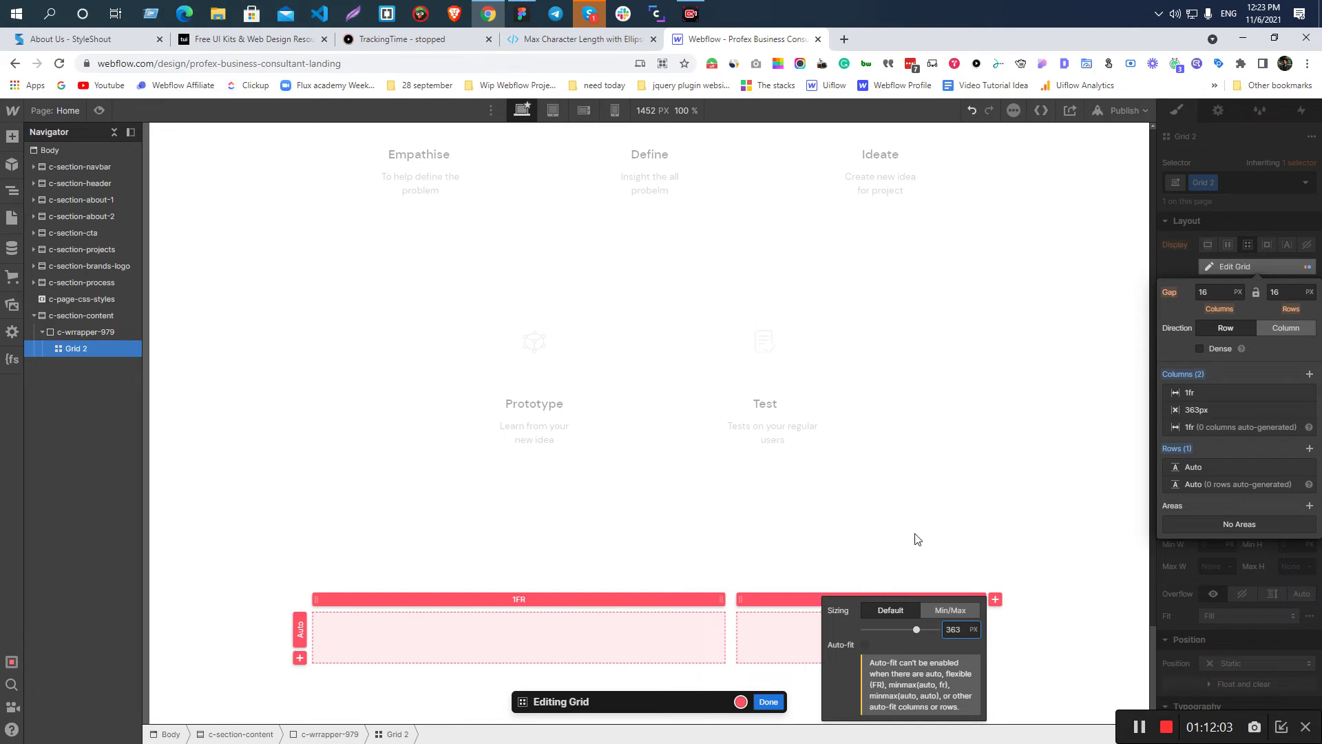
left_click(1295, 151)
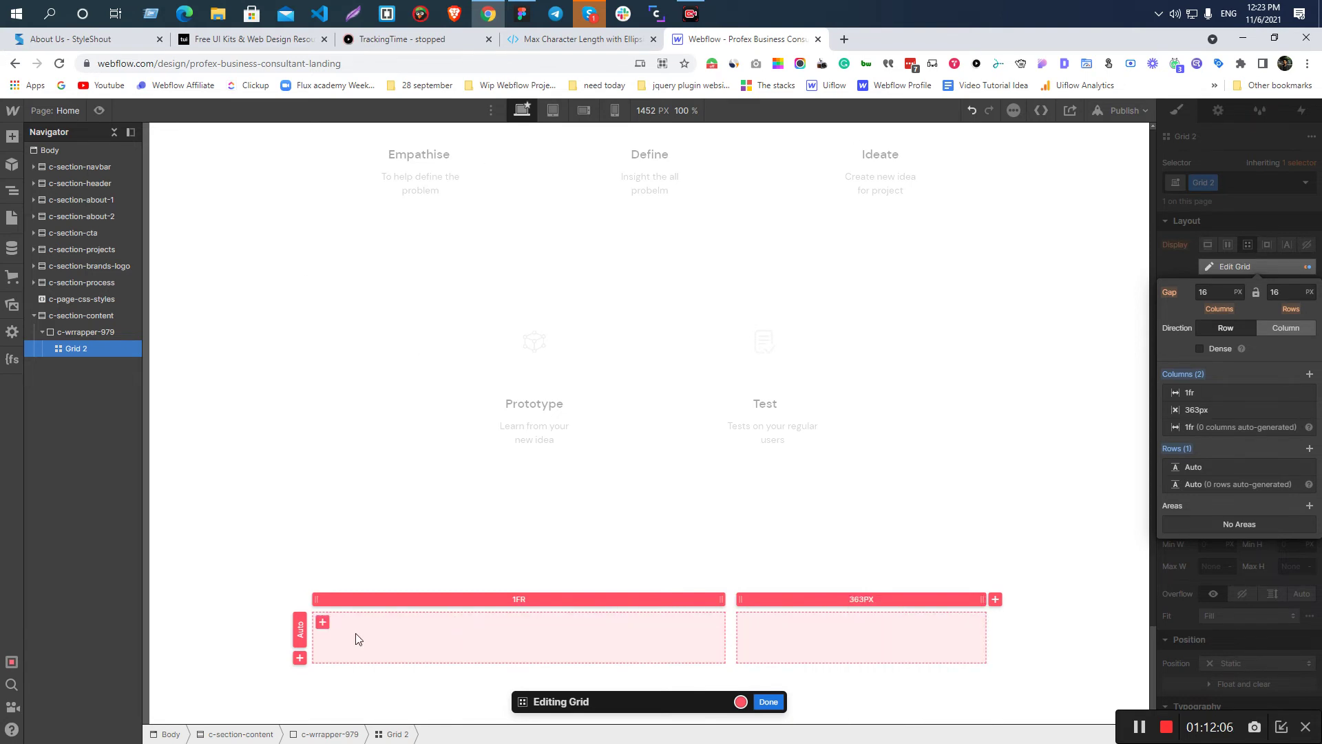
left_click(1277, 200)
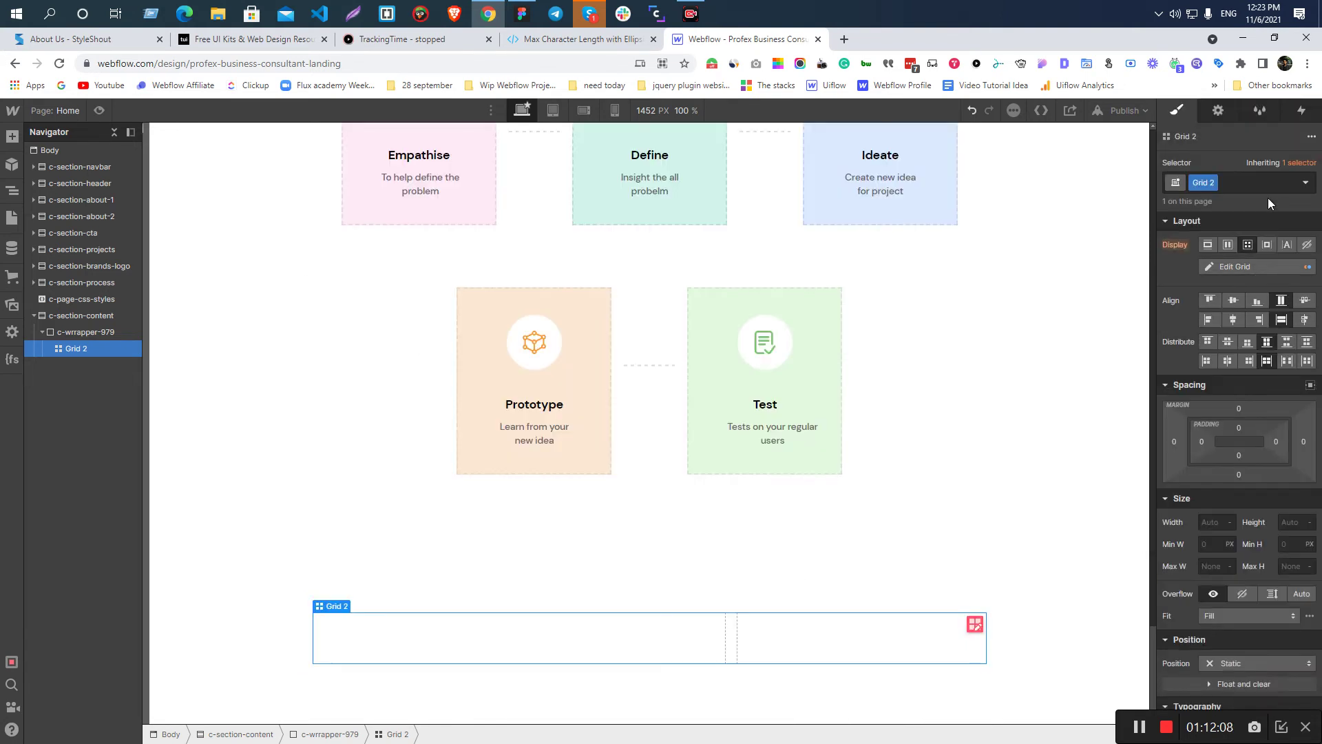
- Add a div block to each grid column and copy the "Make kife better" text from the Figma design
key("ctrl+e")
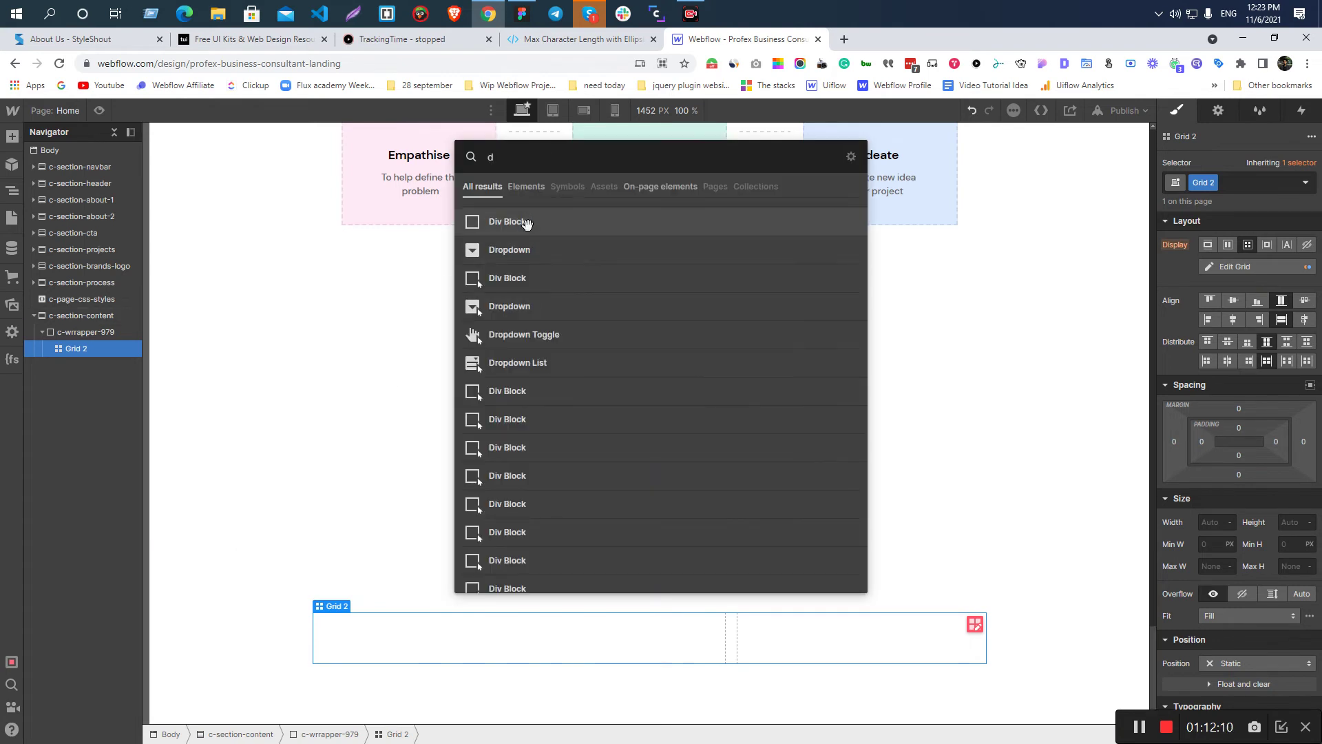
key("Escape")
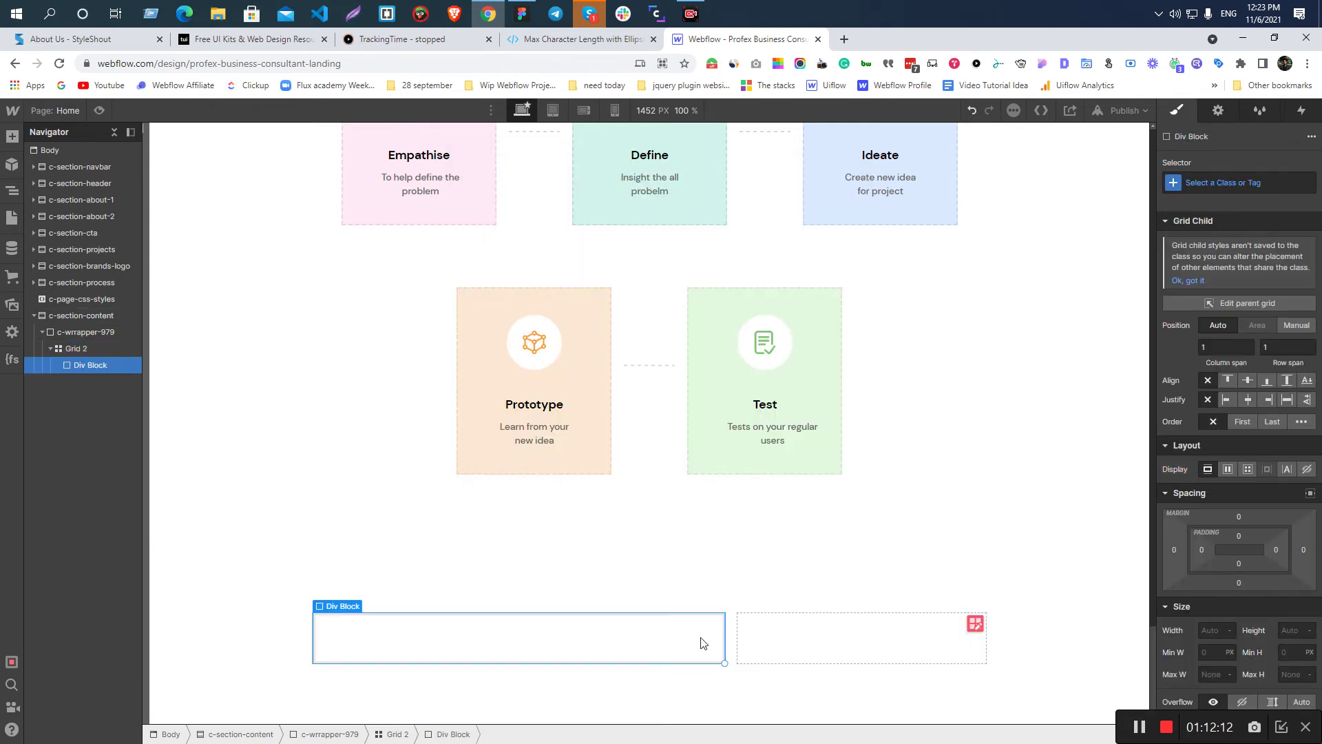
key("alt+Tab")
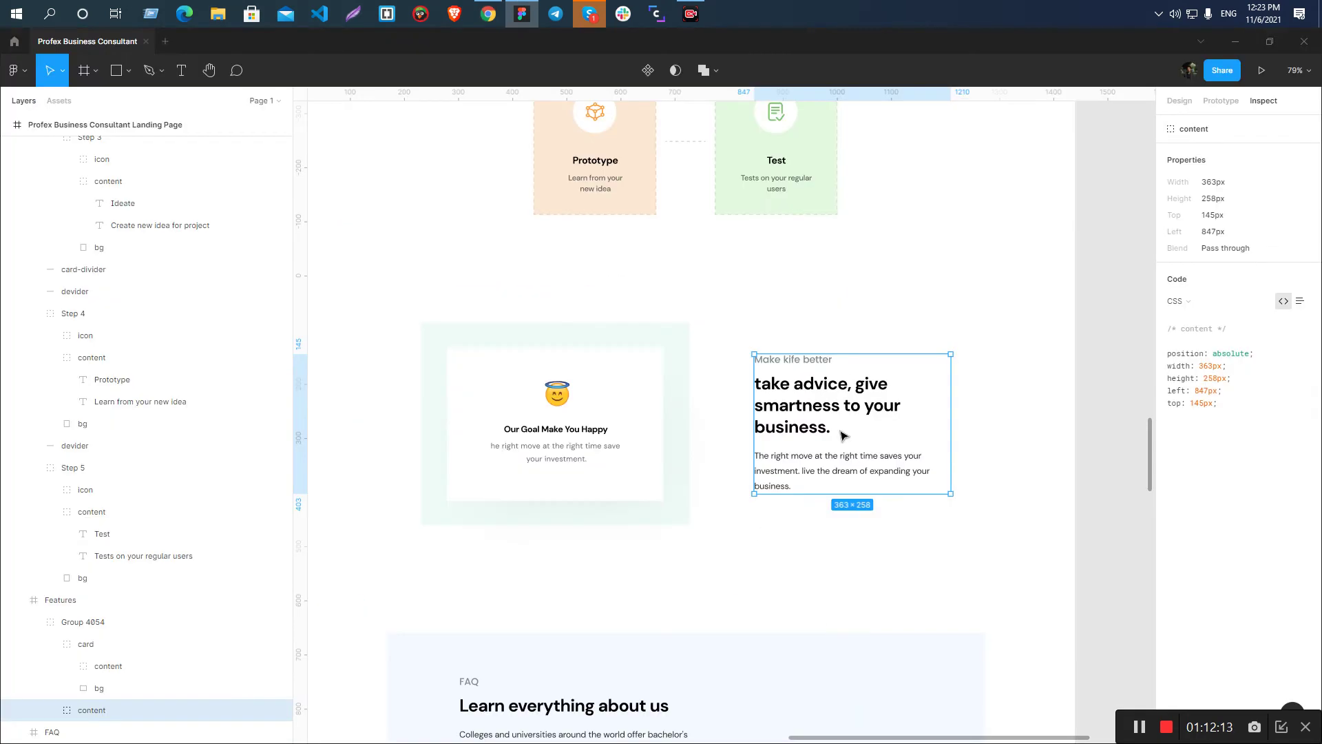
left_click(806, 358)
key("alt+Tab")
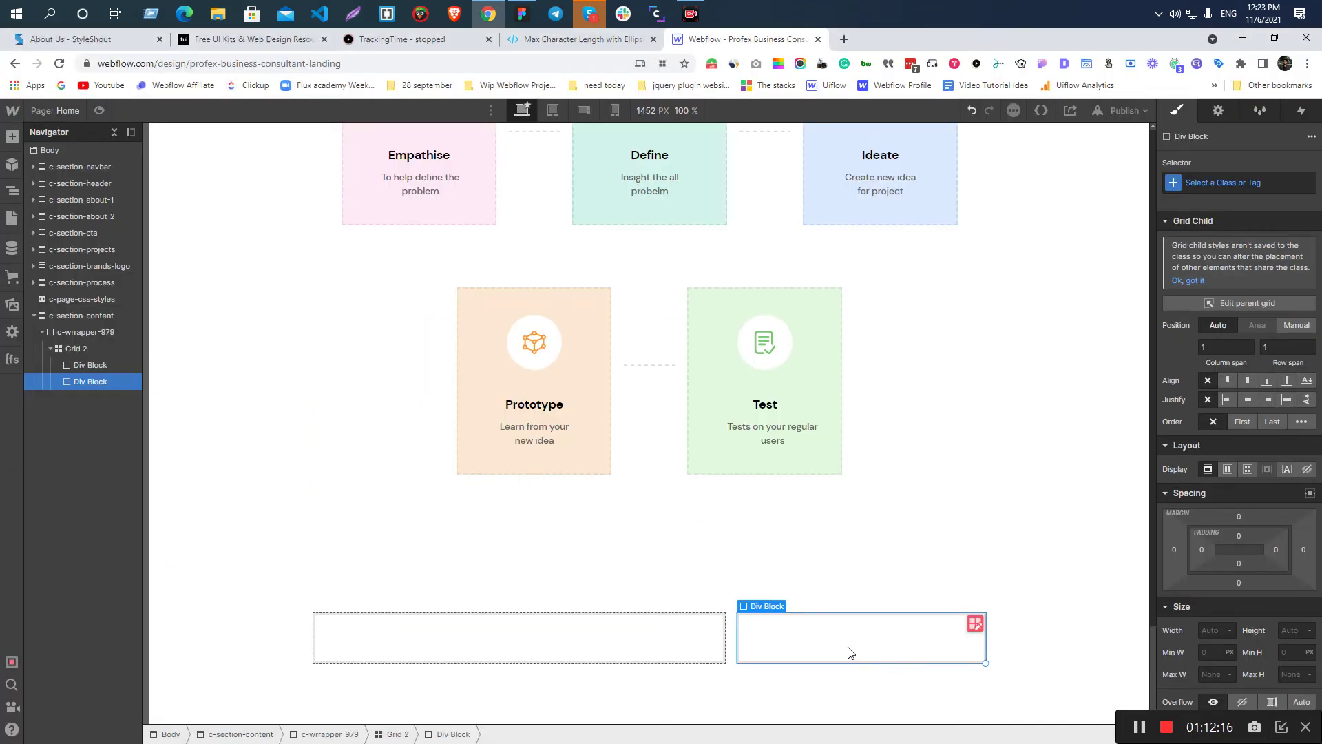
- Add a text block inside the second div block and set its text to "Make kife better"
key("ctrl+e")
type("te")
key("Return")
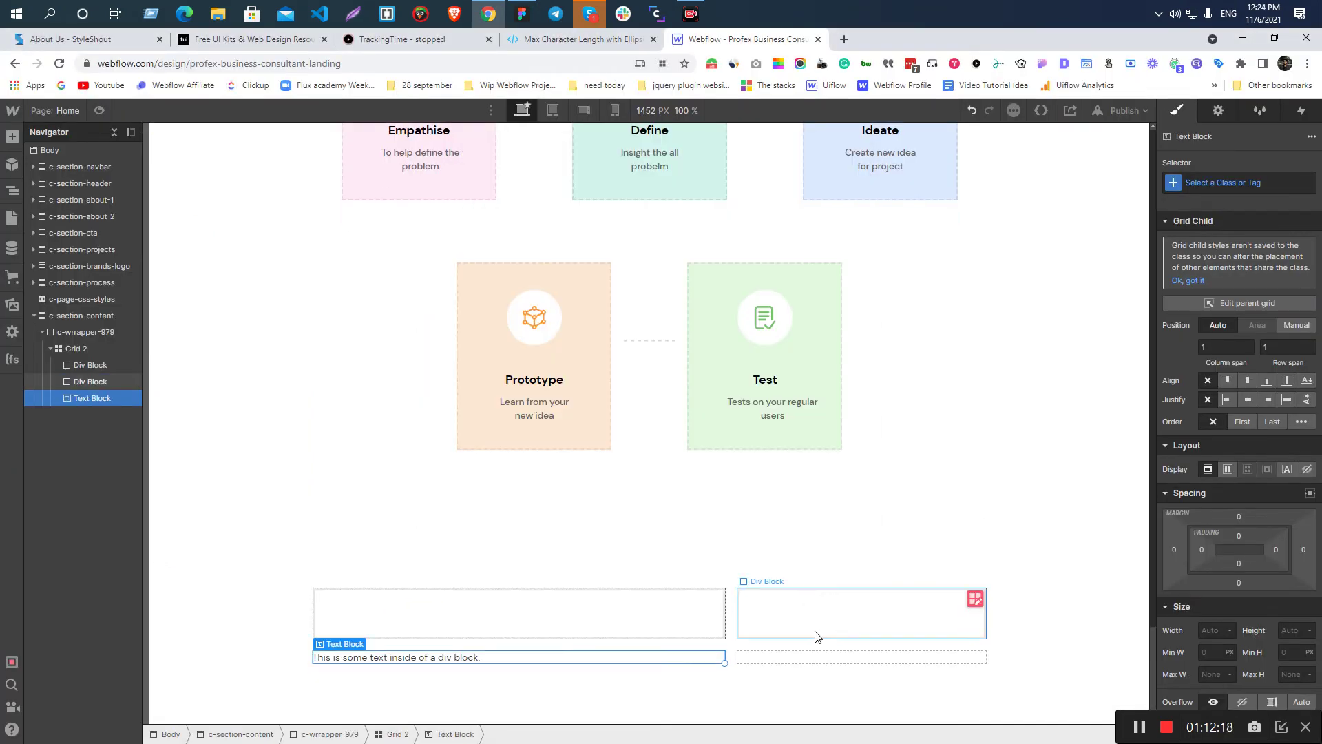
left_click_drag(89, 391, 96, 383)
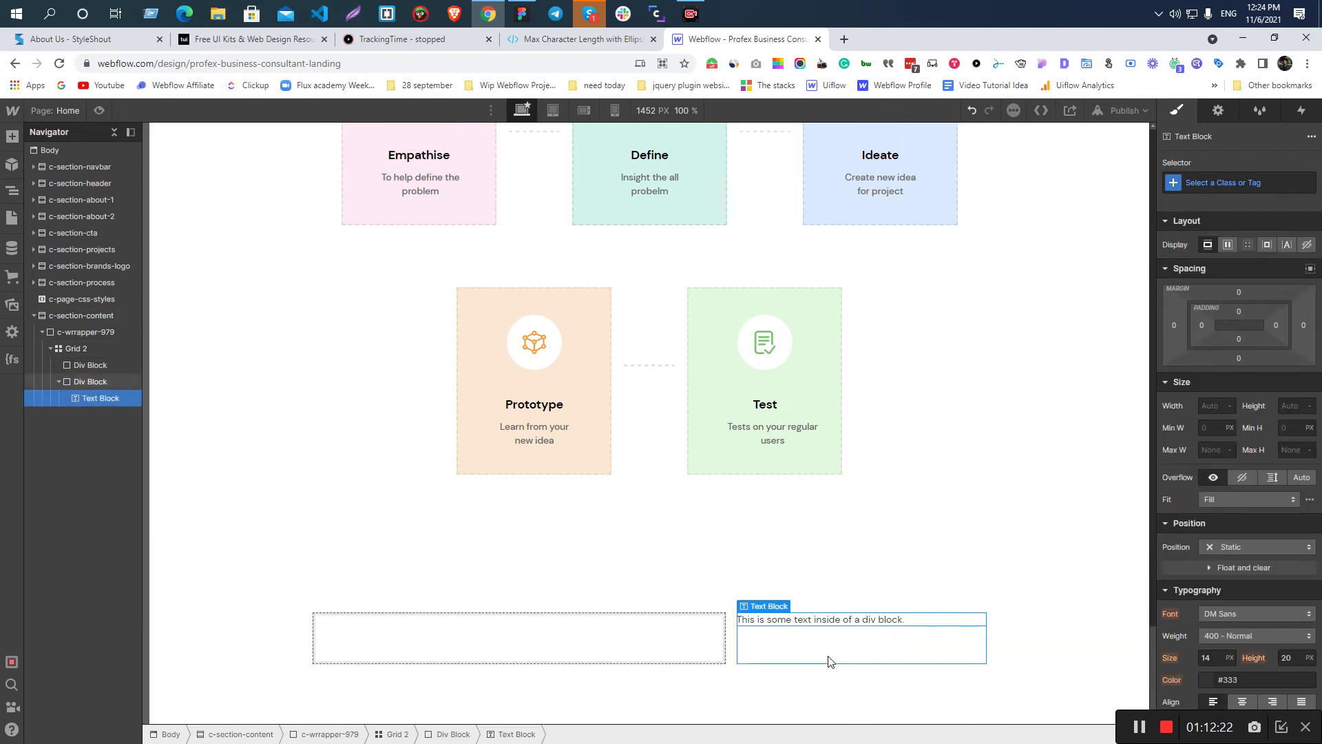
double_click(820, 623)
type("Make kife better")
- Copy the heading "take advice, give smartness to your business." from the Figma design and return to Webflow
key("alt+Tab")
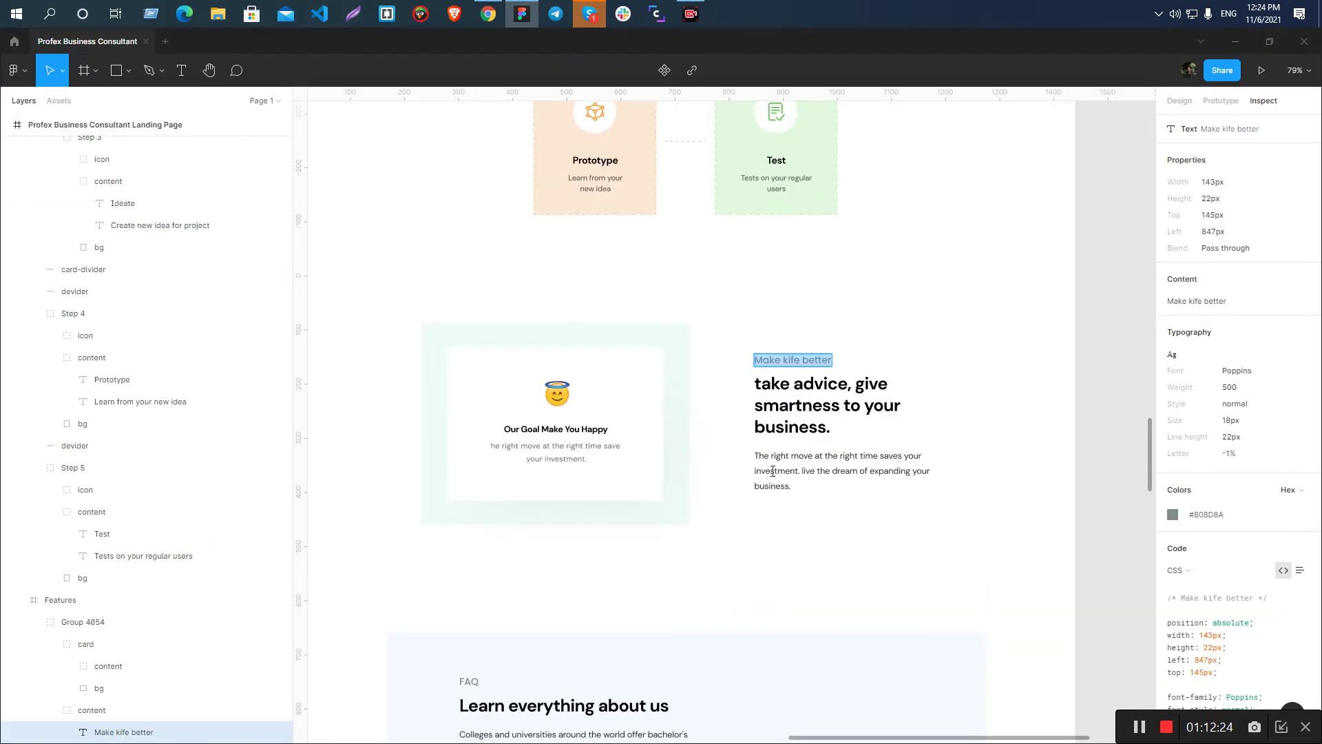
left_click(826, 396)
key("Return")
key("ctrl+c")
key("alt+Tab")
key("Escape")
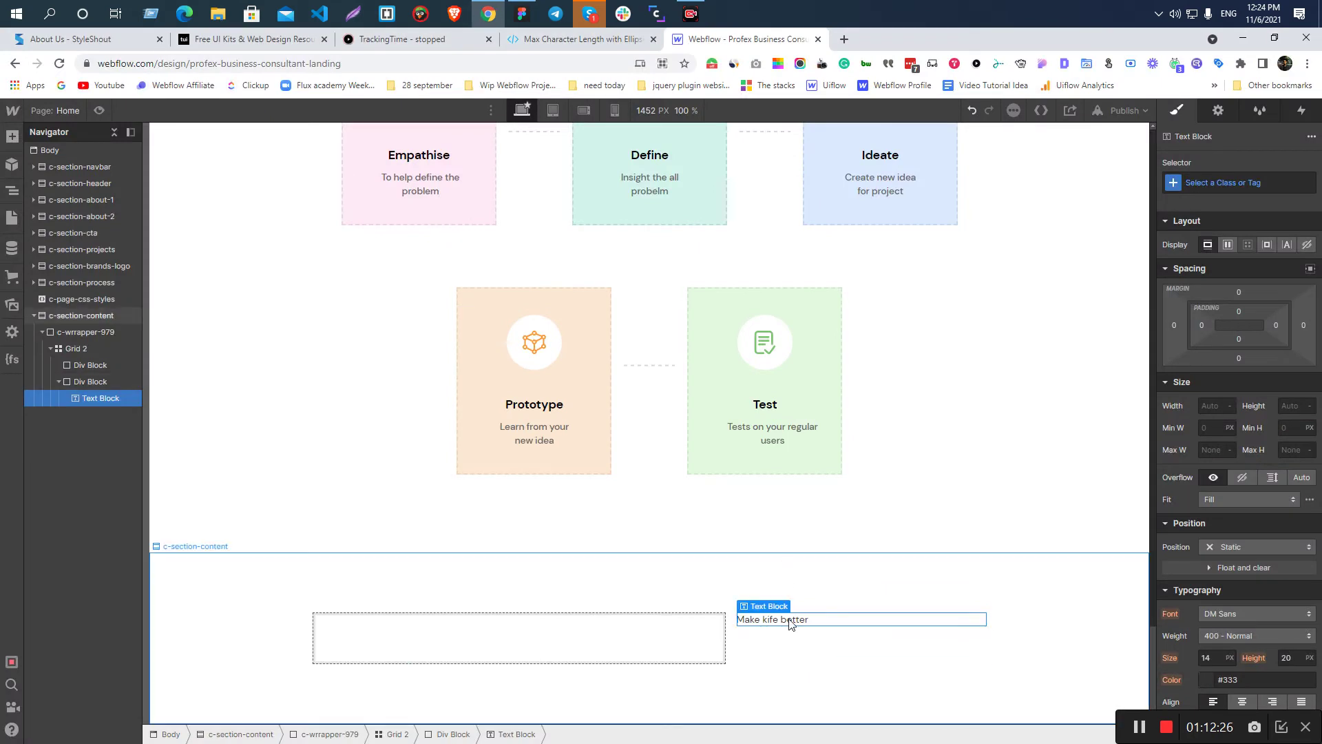
- Add an H2 heading below the text block and replace its placeholder with the copied heading text
key("ctrl+e")
type("h")
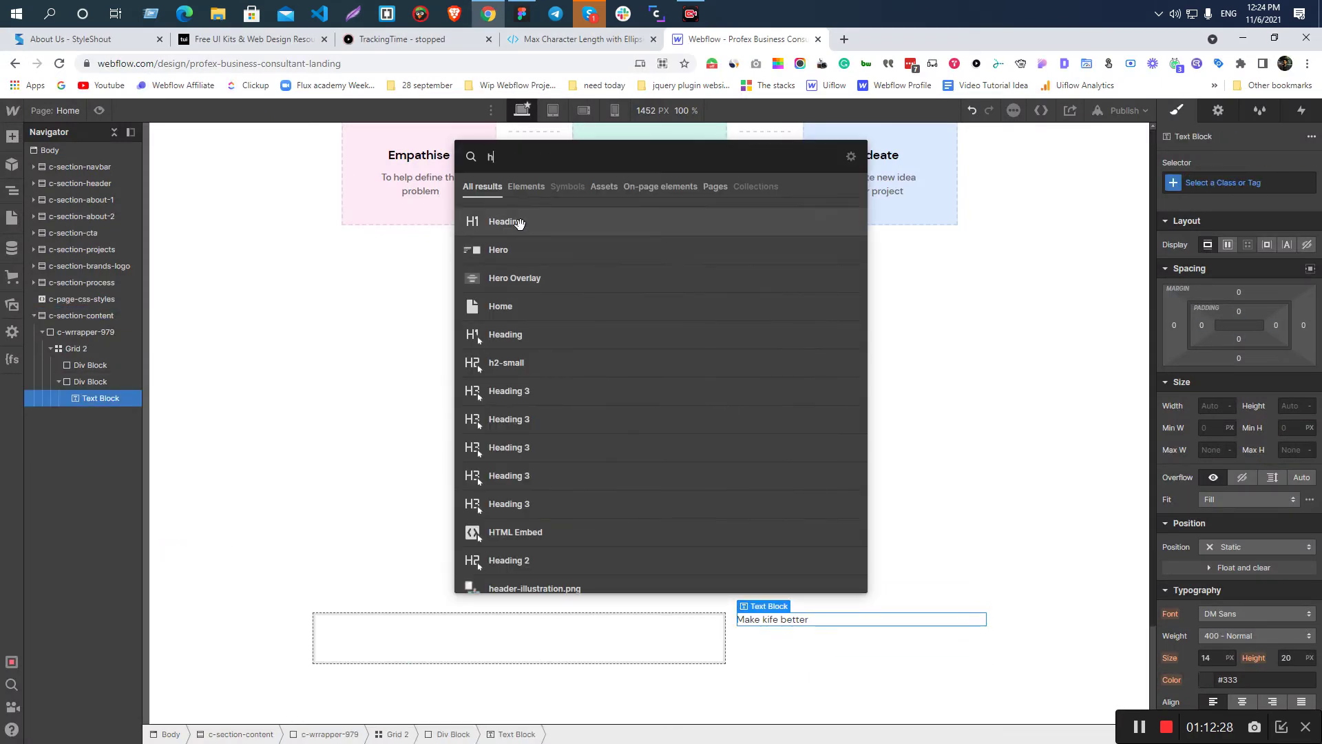
key("Return")
left_click(785, 540)
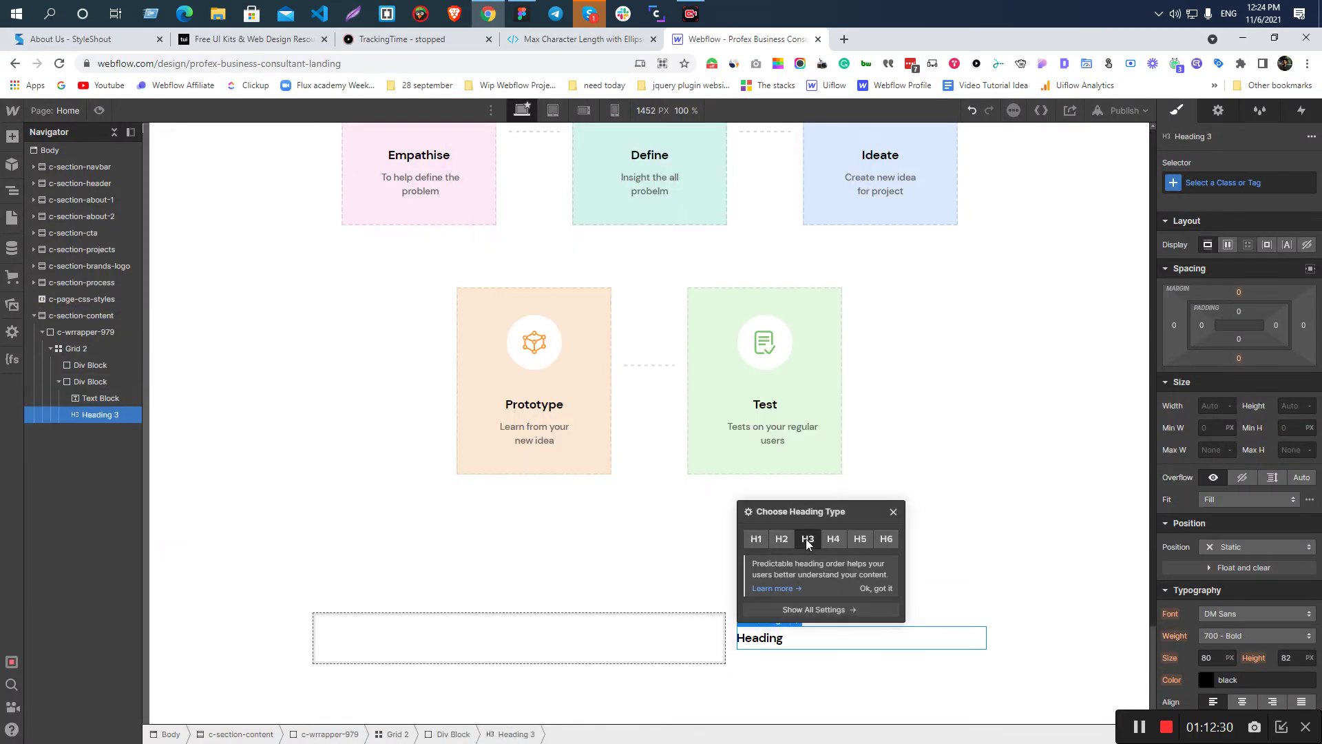
double_click(778, 646)
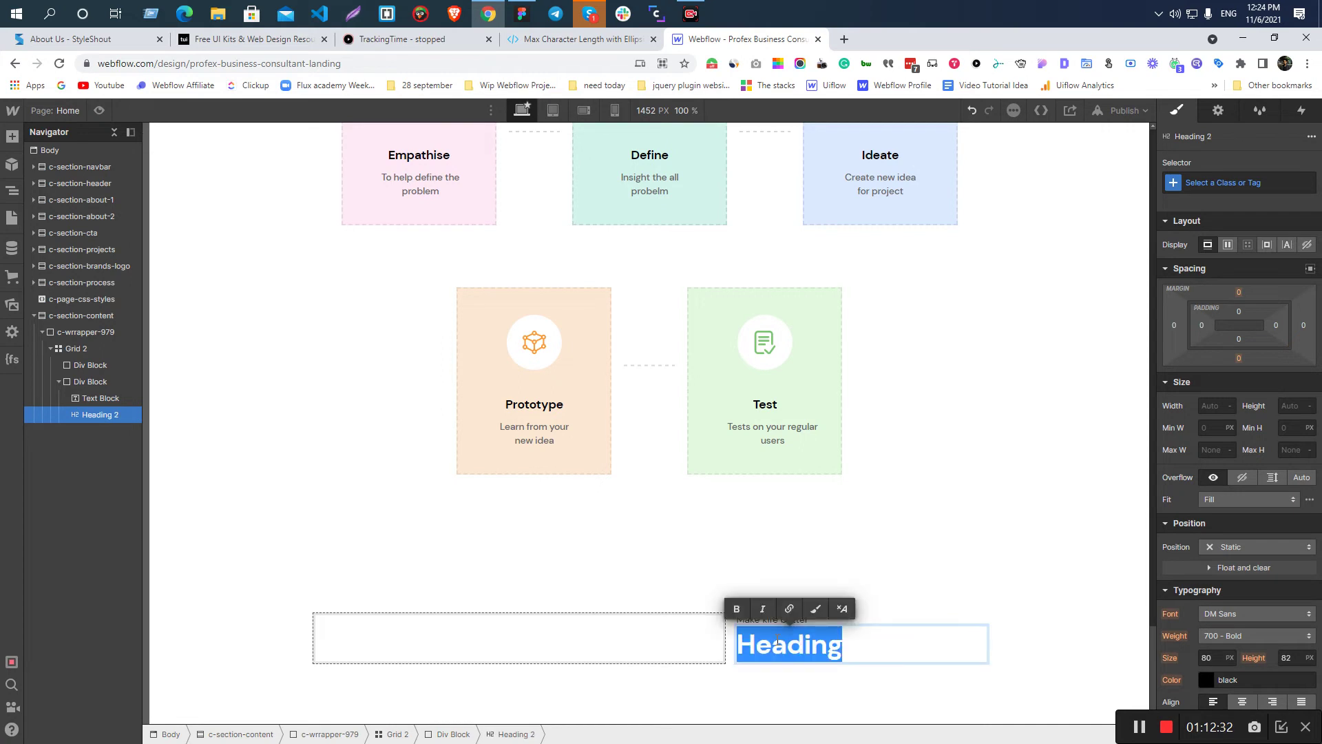
key("ctrl+v")
left_click(835, 531)
- Copy the paragraph beneath the Features heading in Figma and select the new heading in Webflow
key("alt+Tab")
left_click(816, 472)
left_click(816, 474)
key("ctrl+c")
key("alt+Tab")
left_click(833, 647)
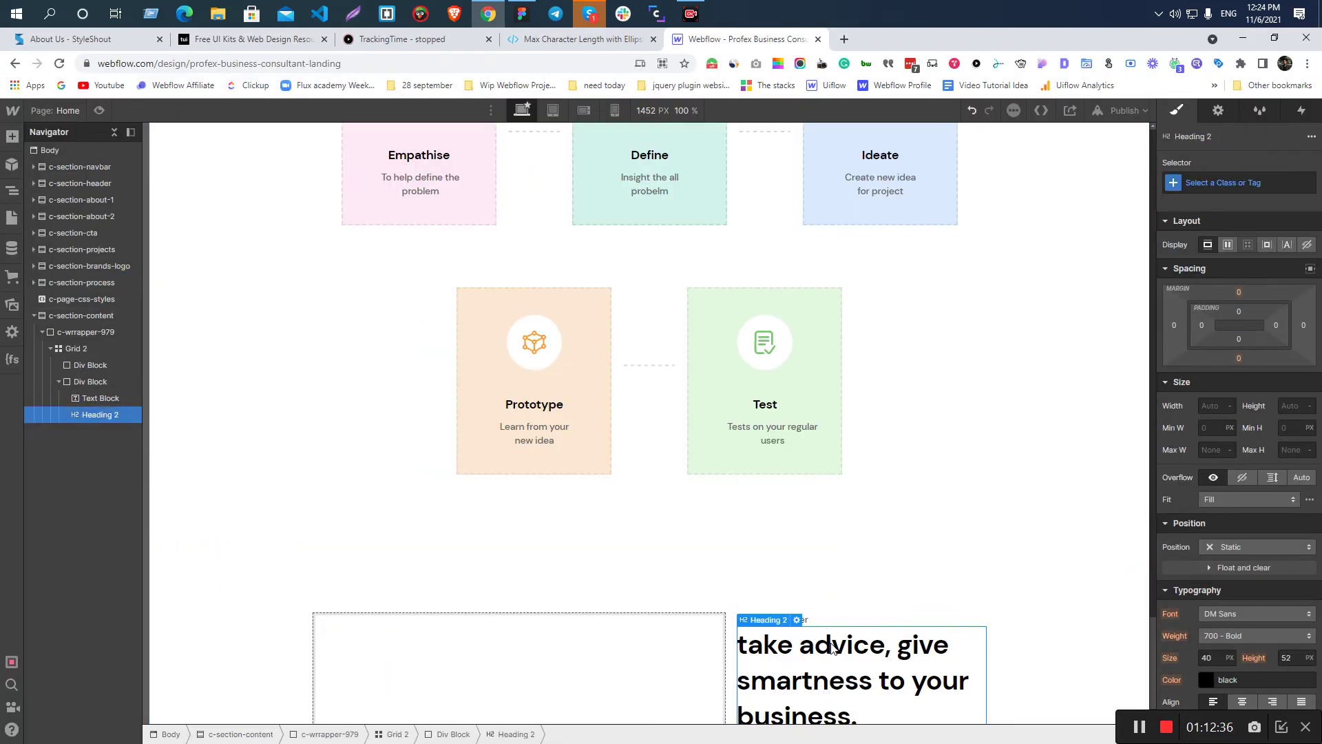
- Add a paragraph below the H2 heading and replace its placeholder with the copied Features text
key("ctrl+e")
type("p")
key("Return")
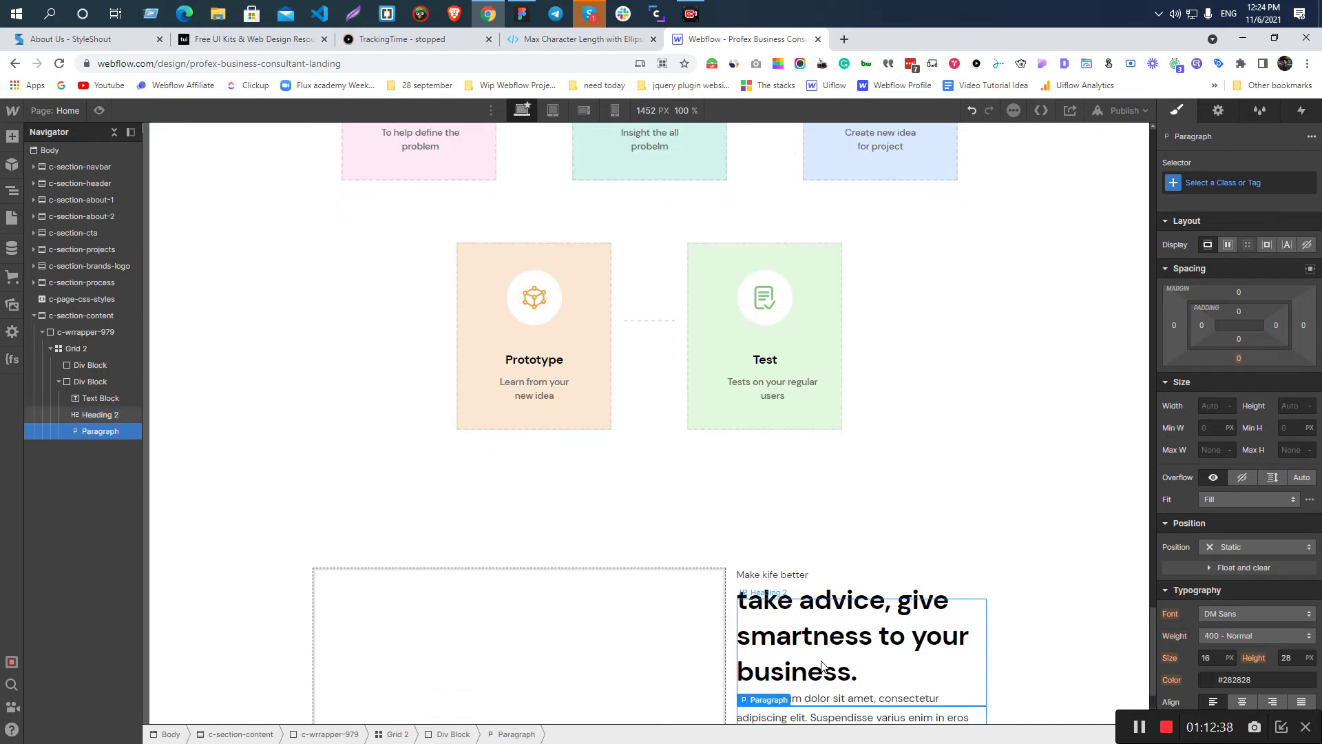
key("Return")
key("ctrl+a")
key("ctrl+v")
- Inspect the Features section in Figma, checking the paragraph's spacing, the green card background's size and its gap to the text block
key("alt+Tab")
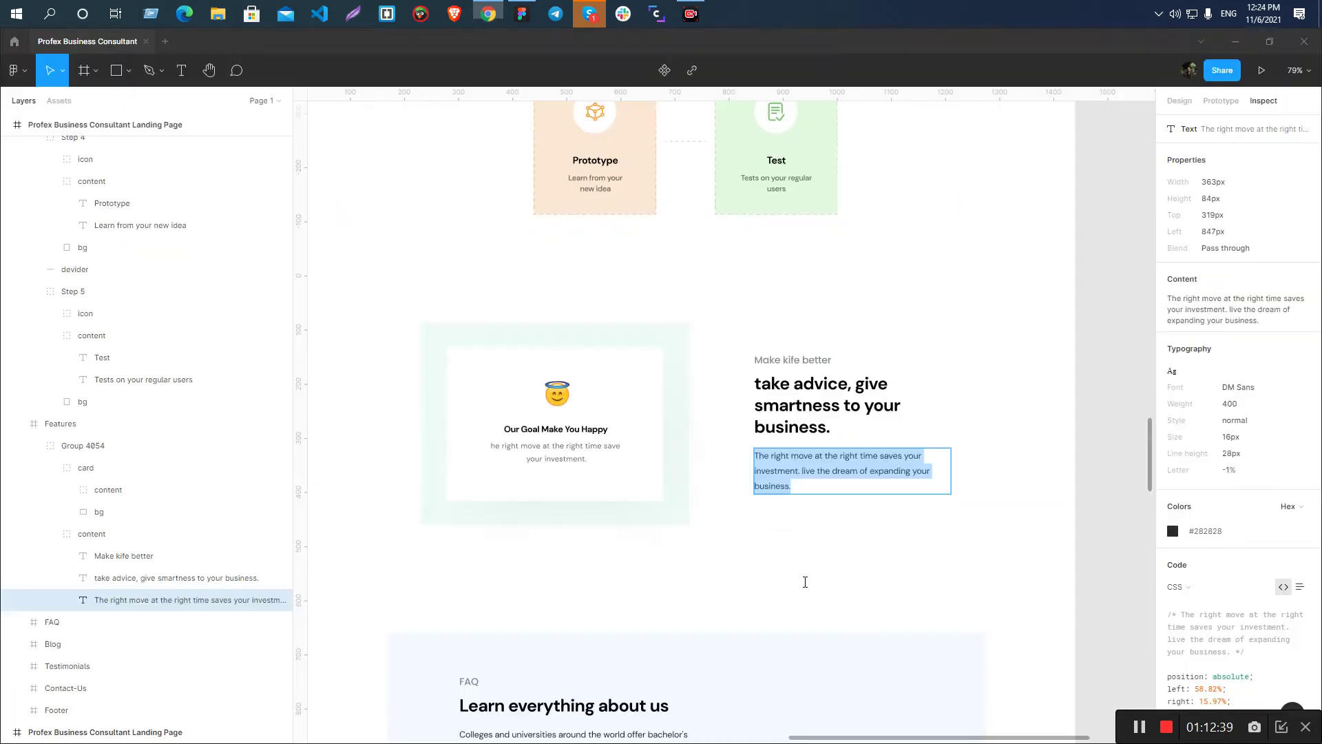
key("Escape")
key("alt")
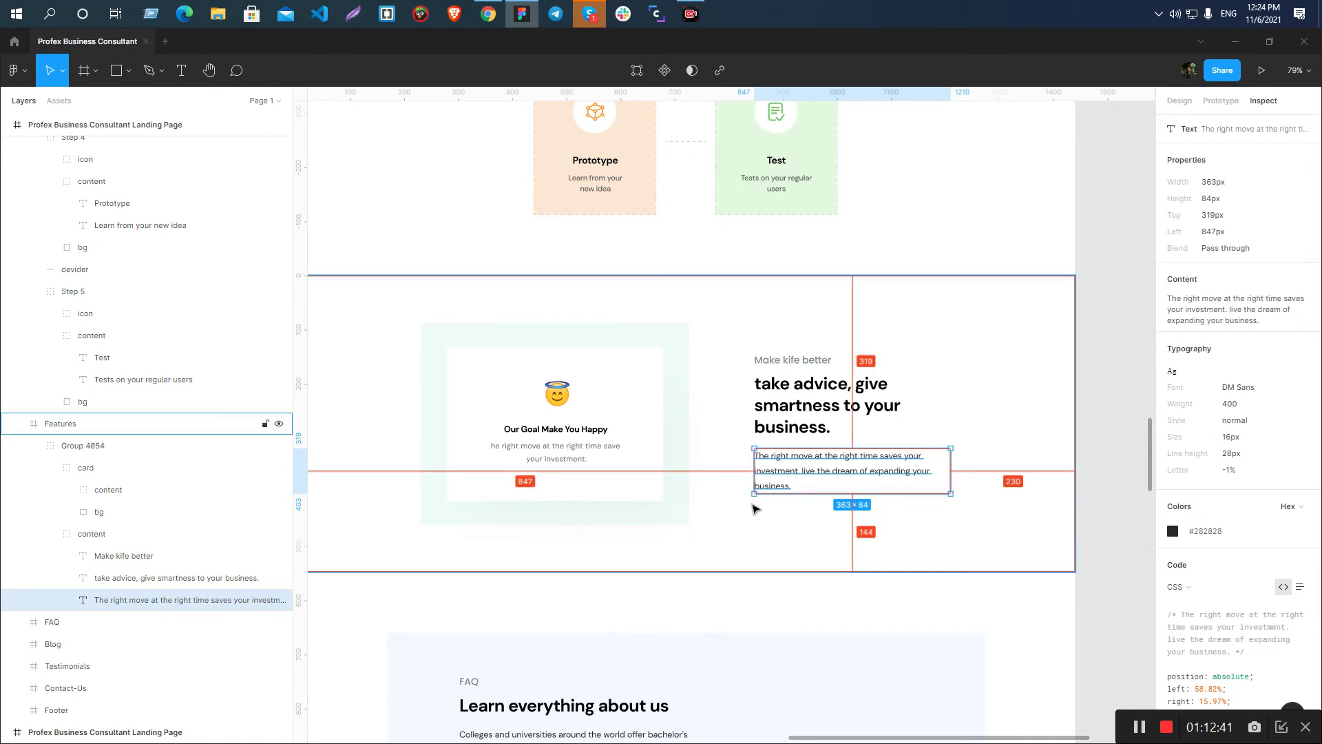
left_click(695, 449)
key("alt+Tab")
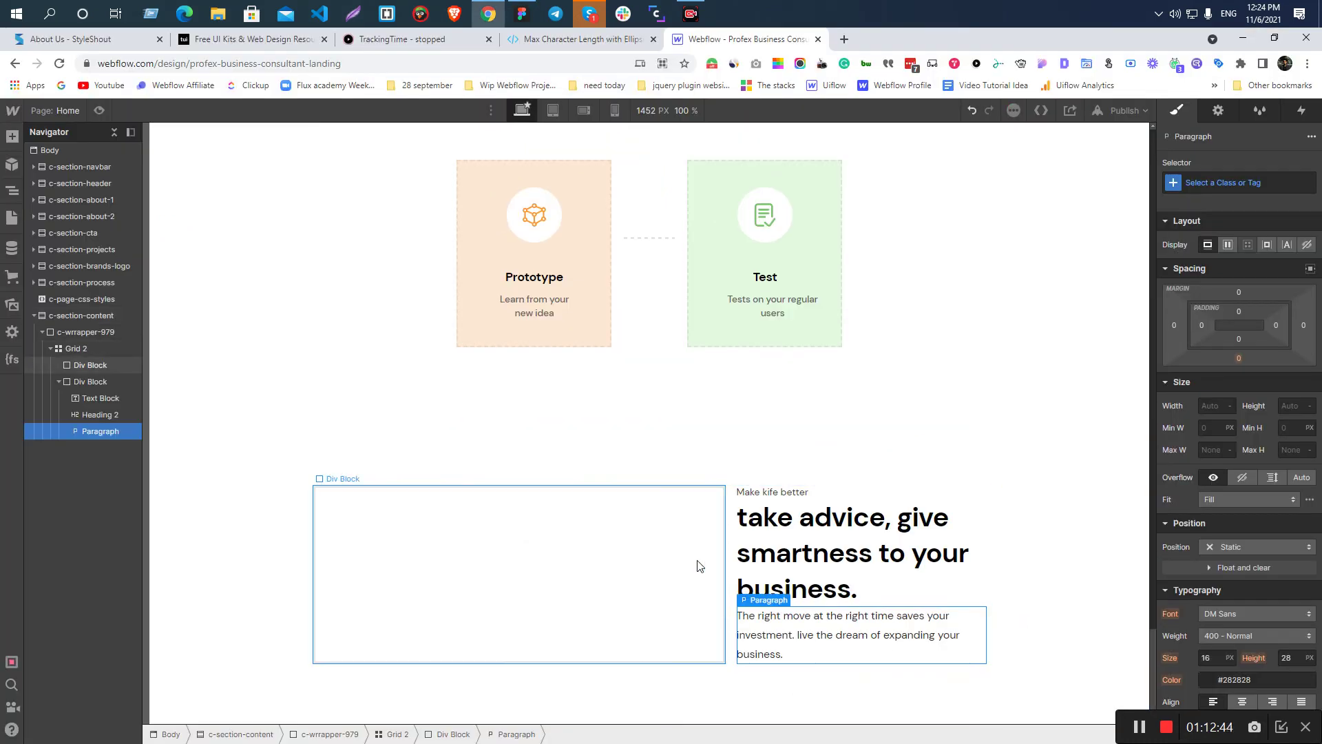
left_click(699, 561)
key("alt+Tab")
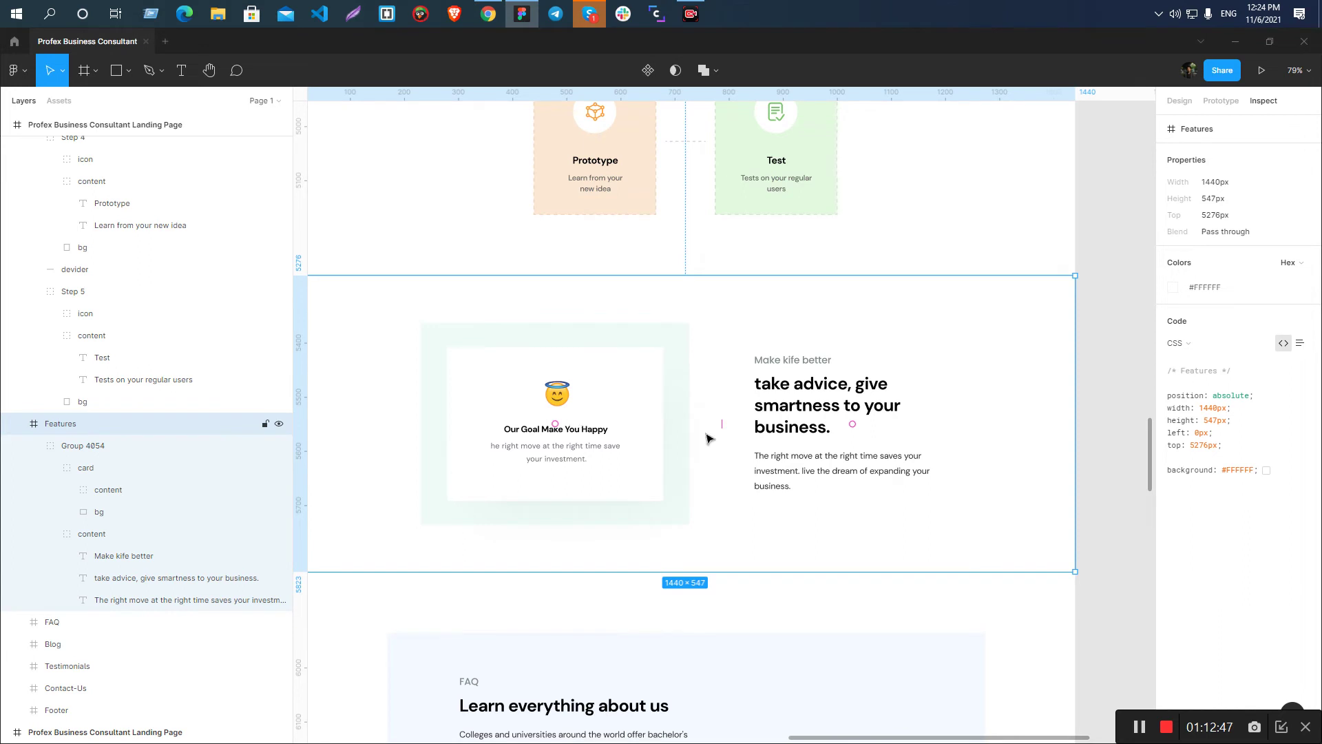
left_click(685, 433)
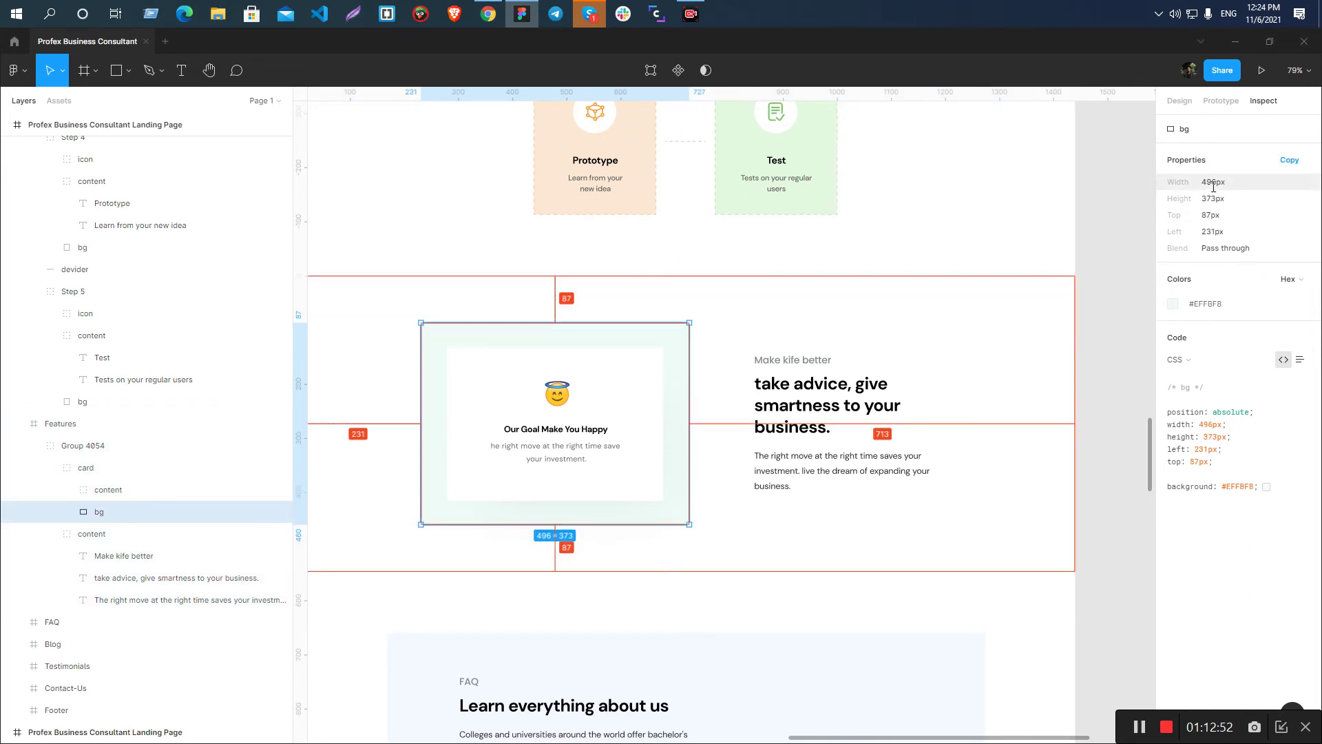
key("alt+Tab")
key("alt+Tab")
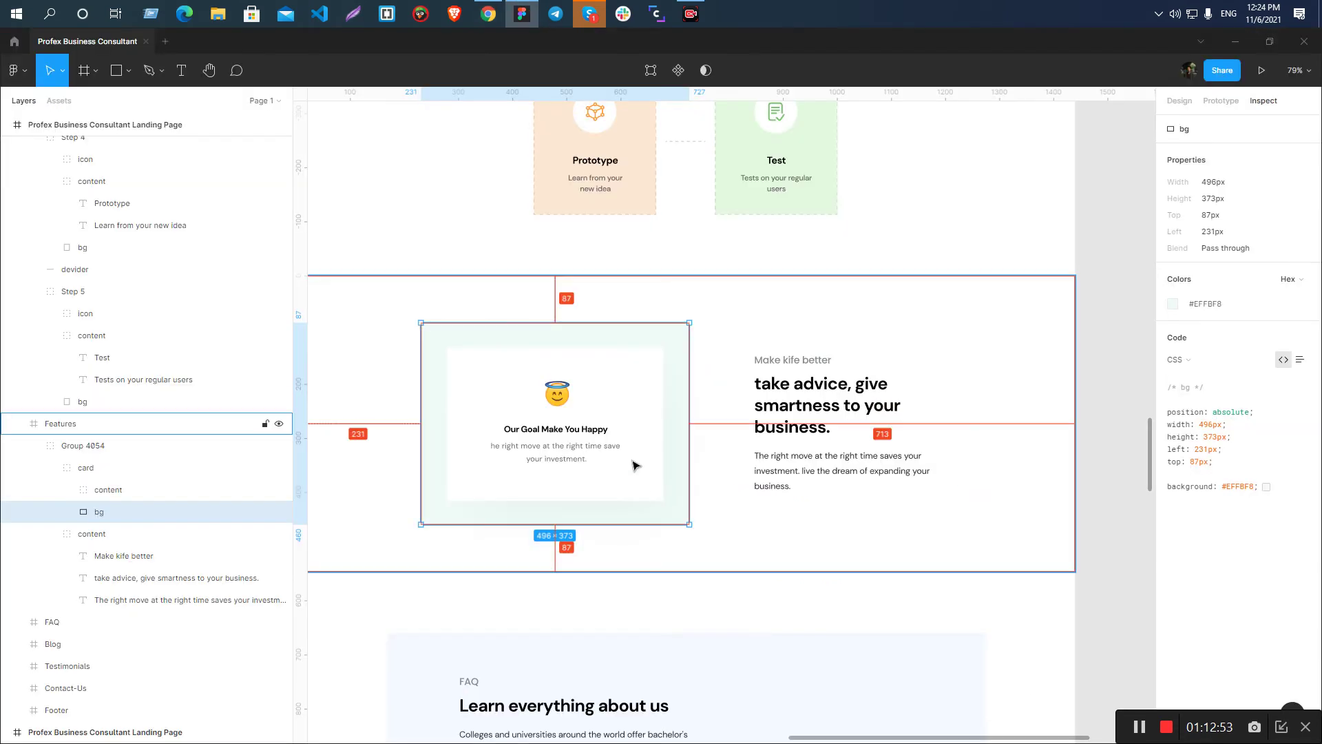
left_click(1117, 421)
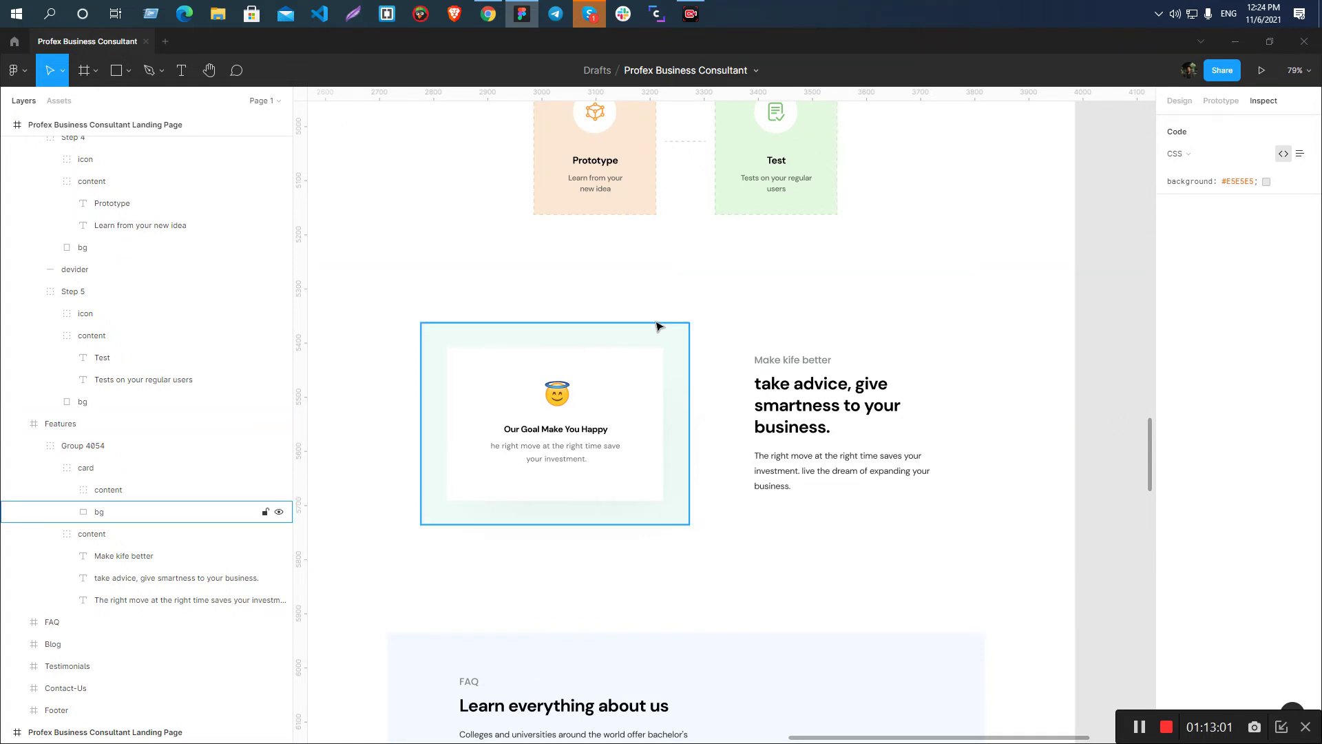
left_click(620, 333)
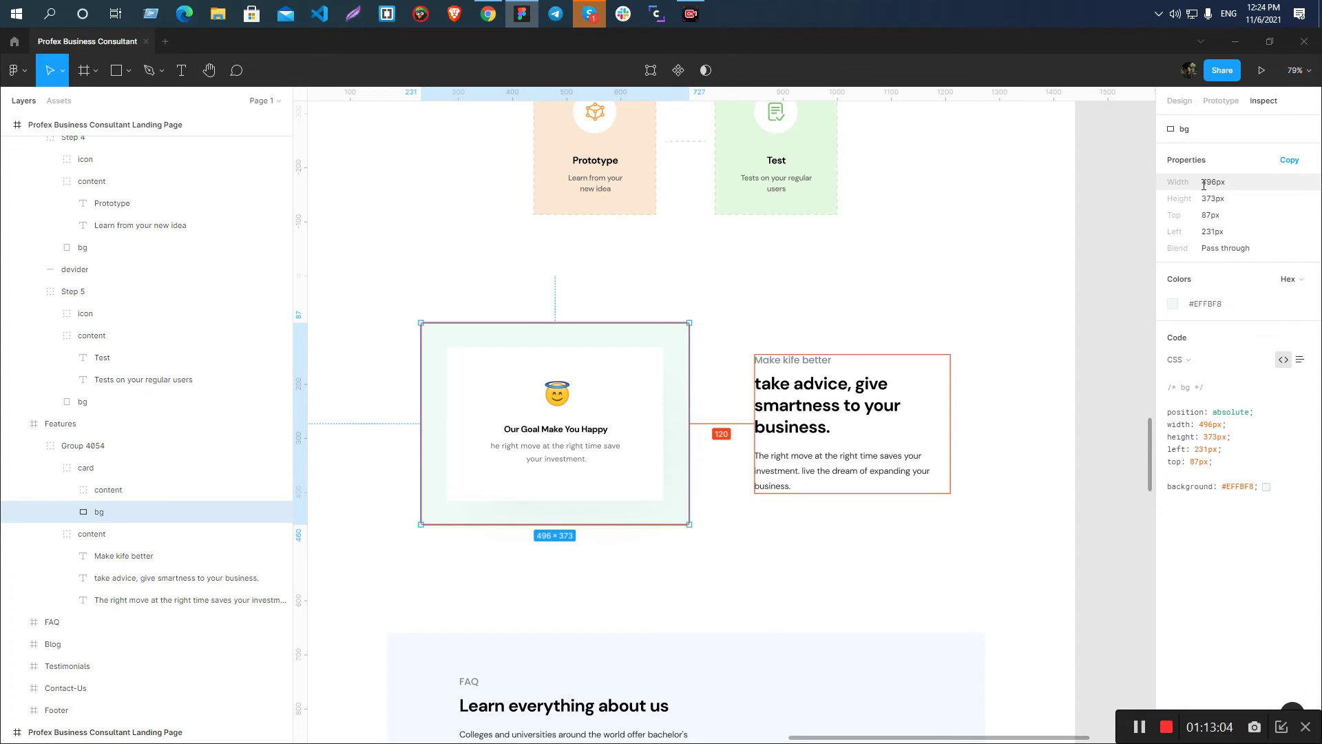
- Check the card-to-text gap in Figma and set the Features grid's column gap to 120 px in Webflow
left_click(771, 421)
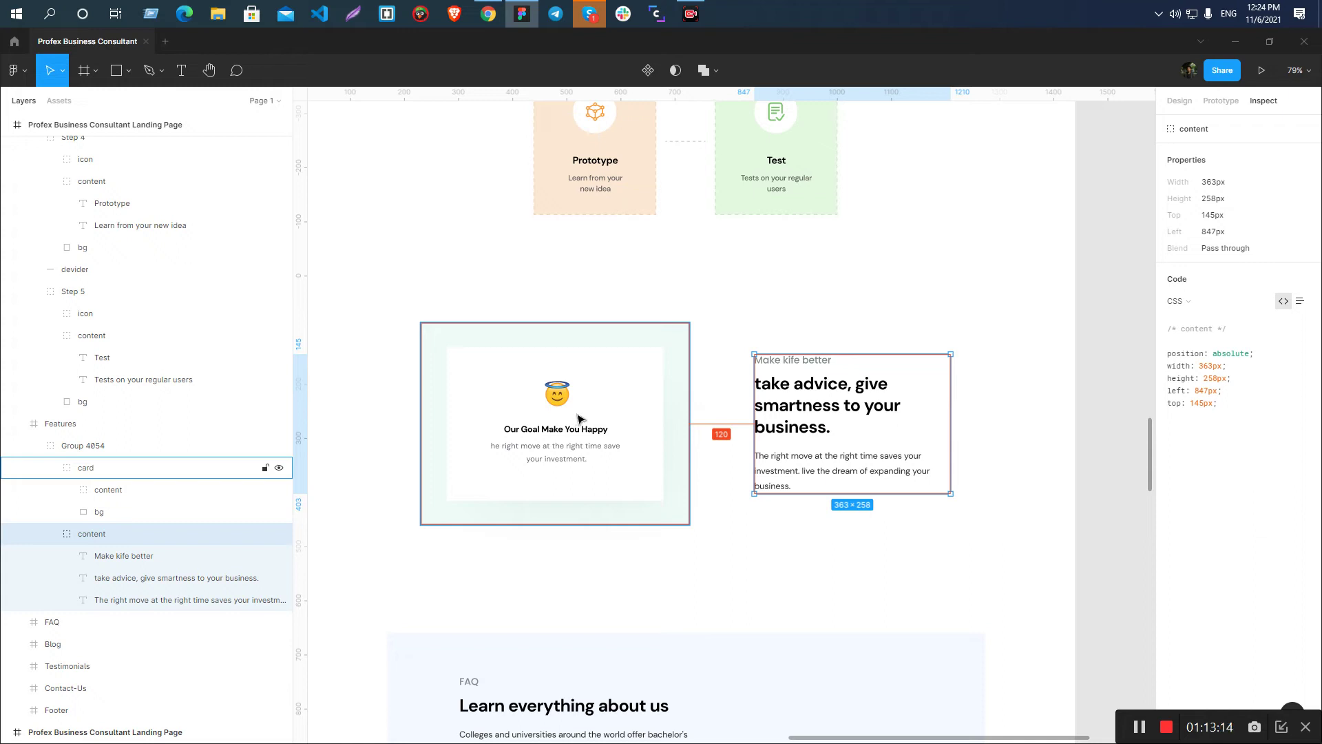
key("alt+Tab")
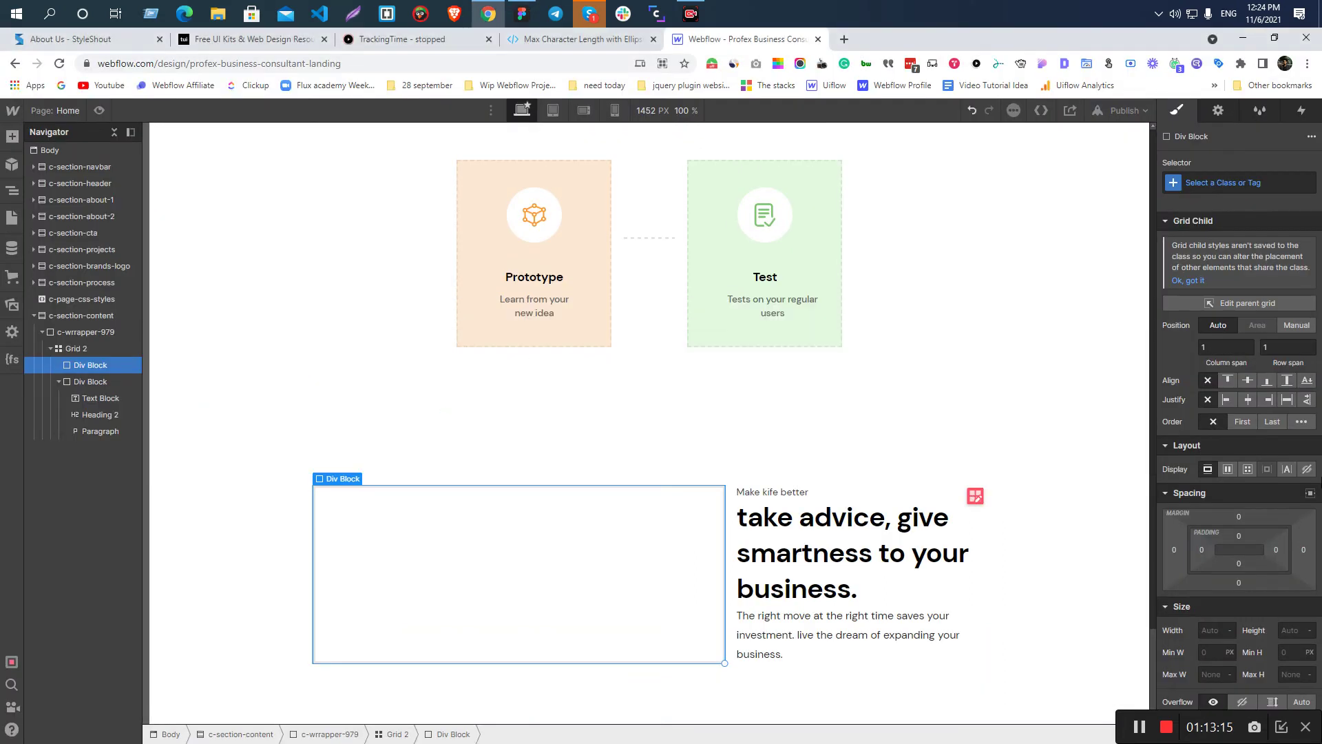
left_click(1247, 303)
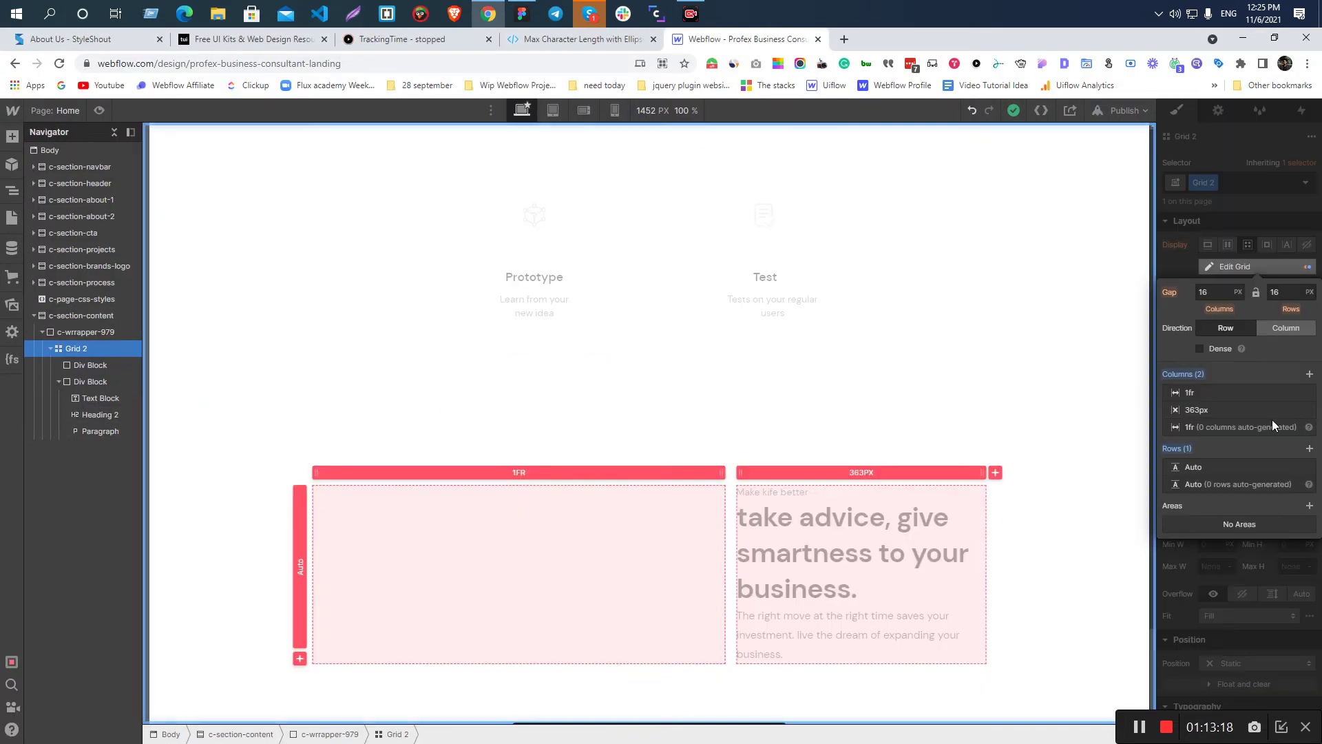
left_click(1216, 292)
key("Return")
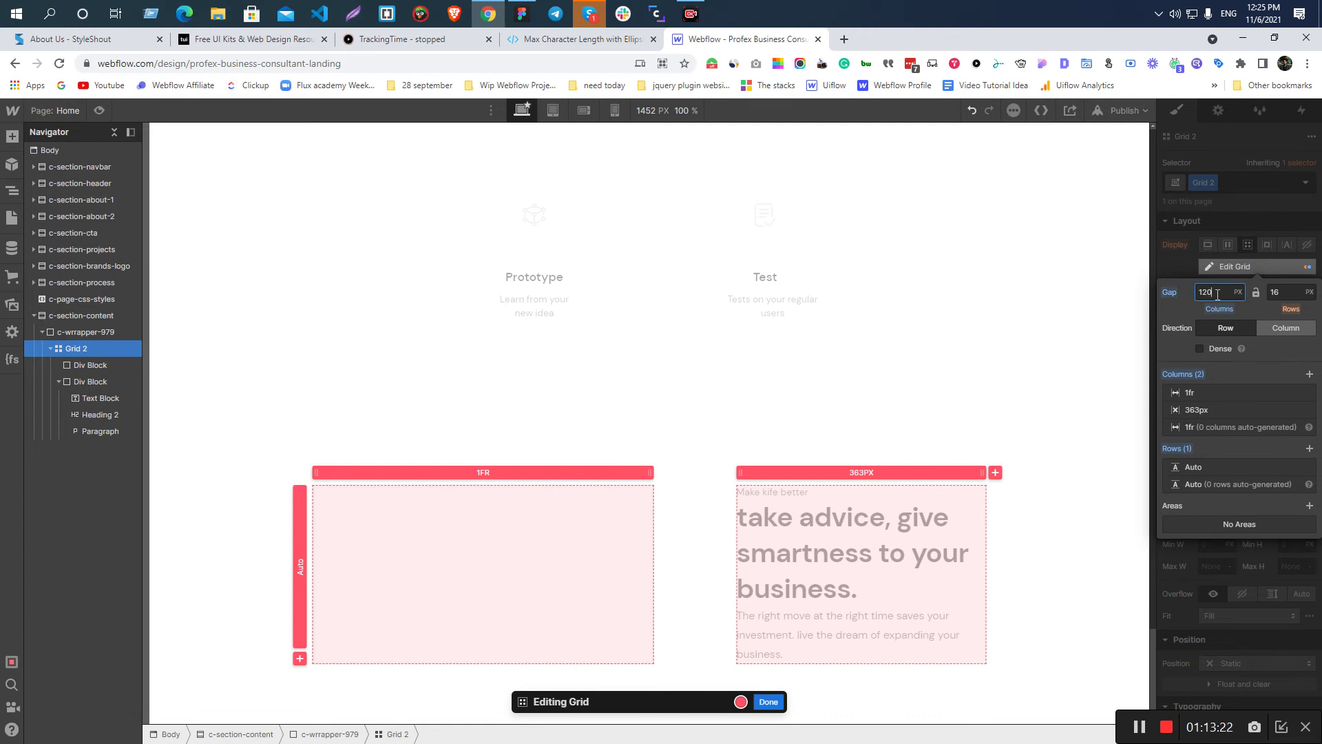
left_click(1219, 182)
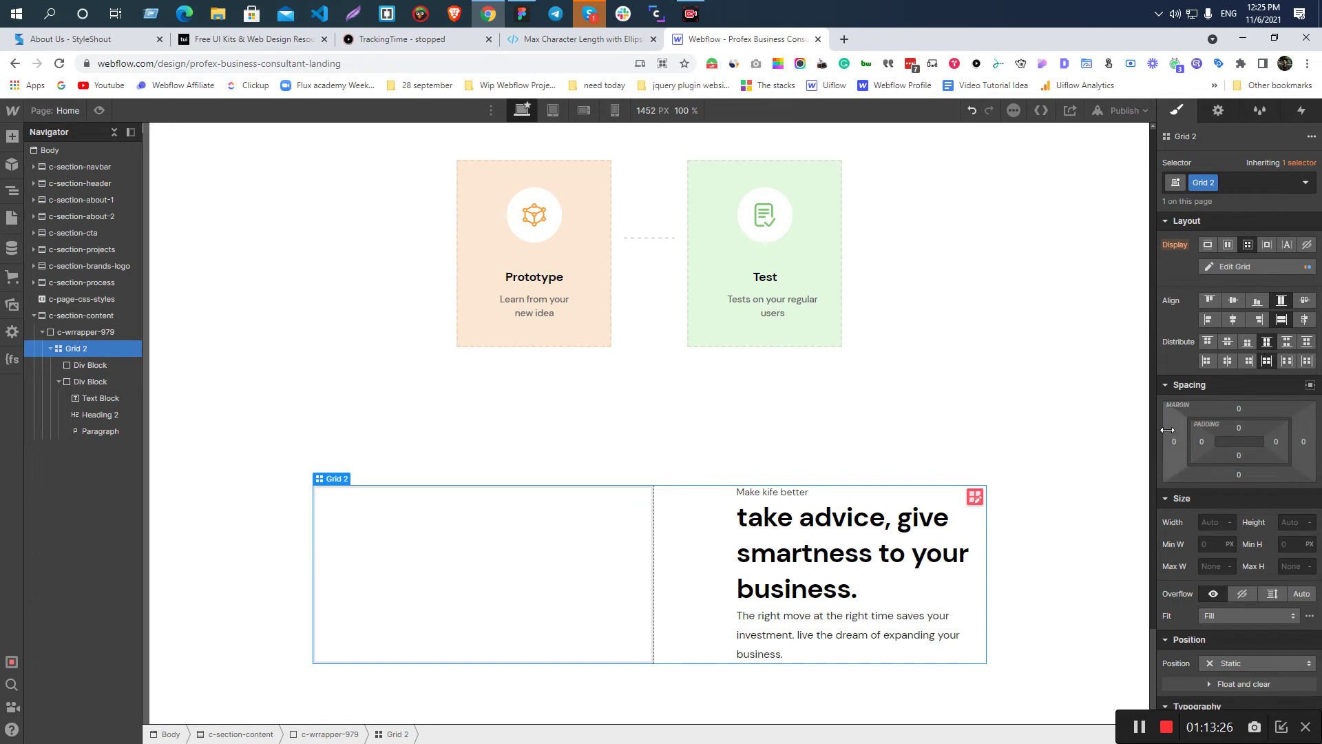
- Set the Features grid's column gap to 20 px
left_click(1236, 267)
double_click(1206, 292)
type("20")
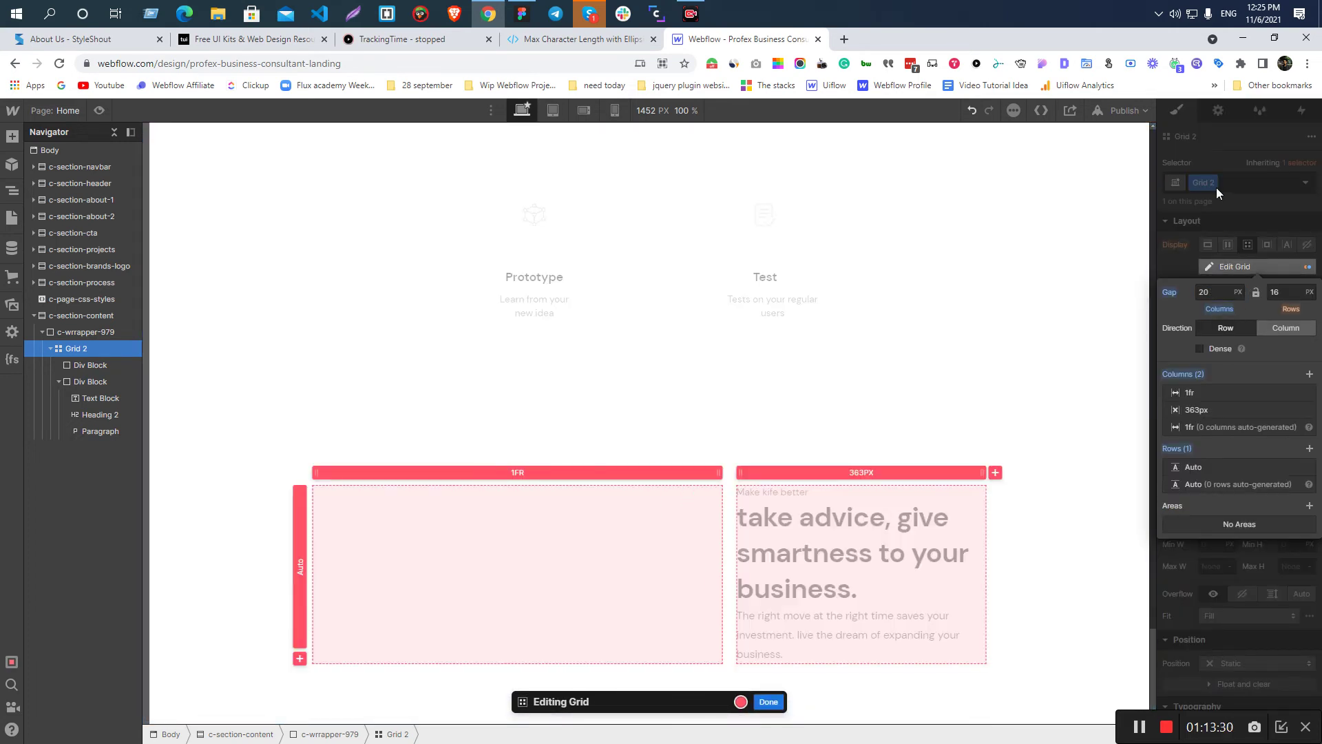
left_click(591, 561)
- Add a new div block and nest it inside the empty div block in the grid's first column
left_click(592, 561)
key("ctrl+e")
key("Escape")
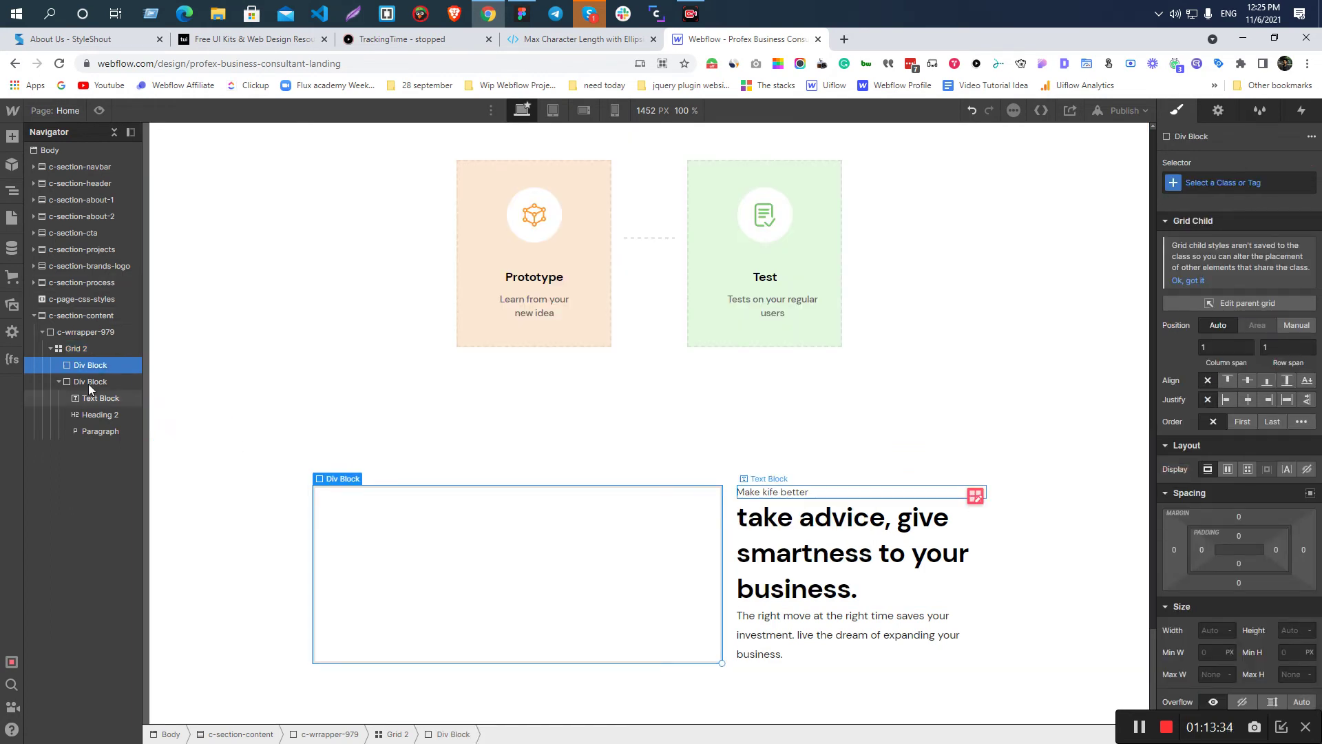
key("ctrl+e")
type("d")
left_click(526, 221)
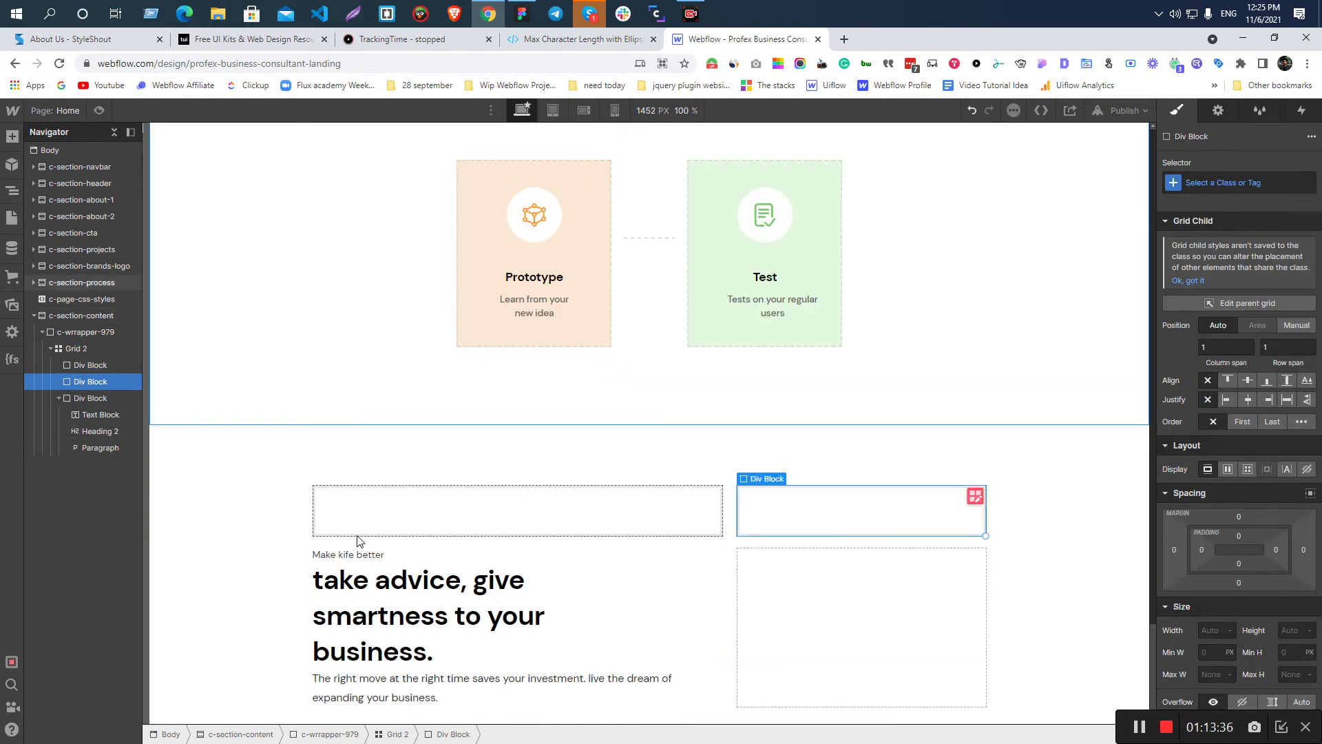
left_click_drag(76, 382, 82, 372)
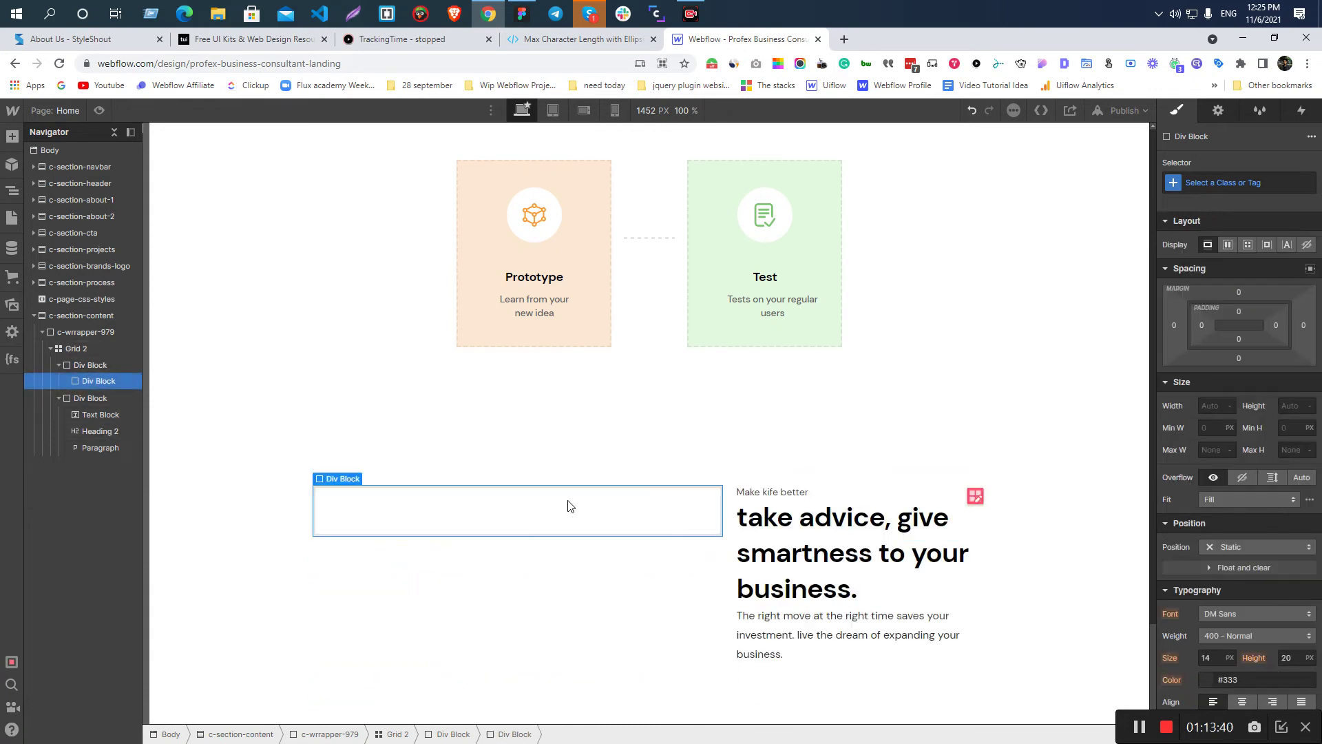
- Check the card background's size in Figma and set the nested div block's maximum width to 496 px
key("alt+Tab")
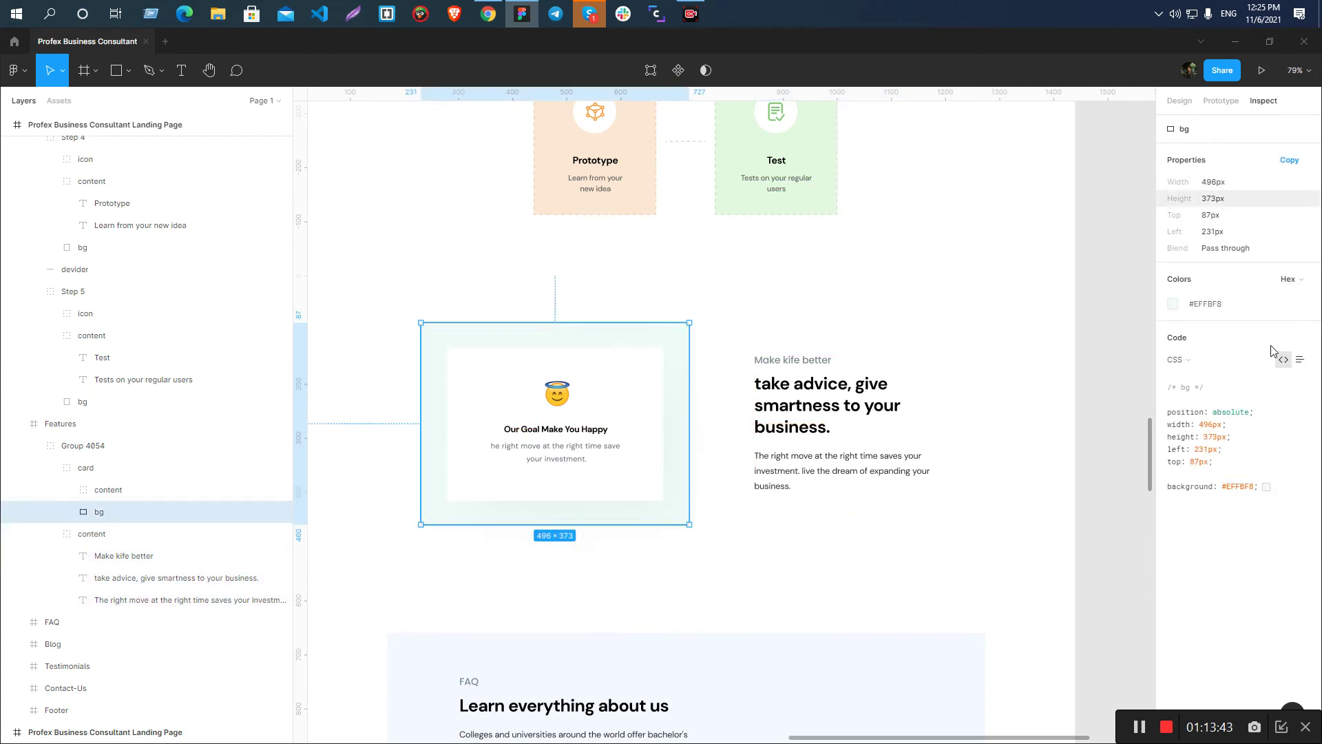
key("alt+Tab")
left_click(1215, 449)
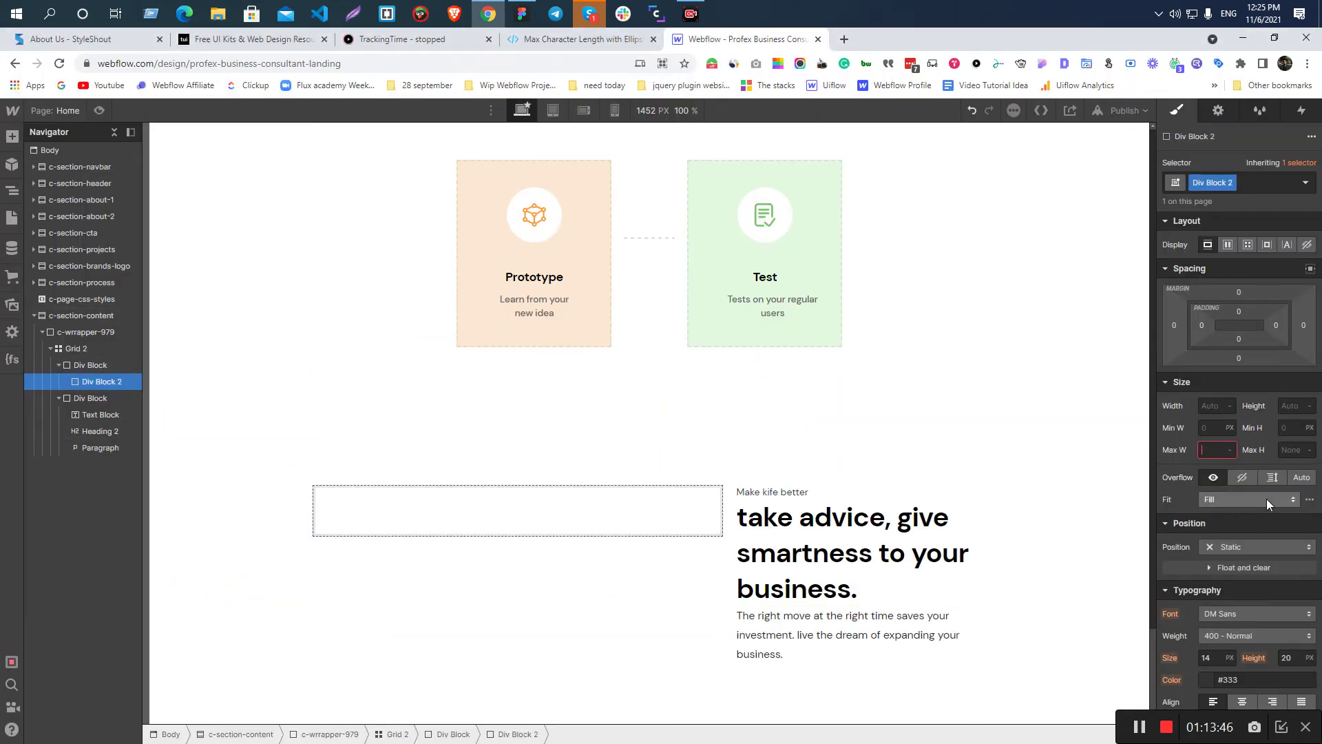
key("Return")
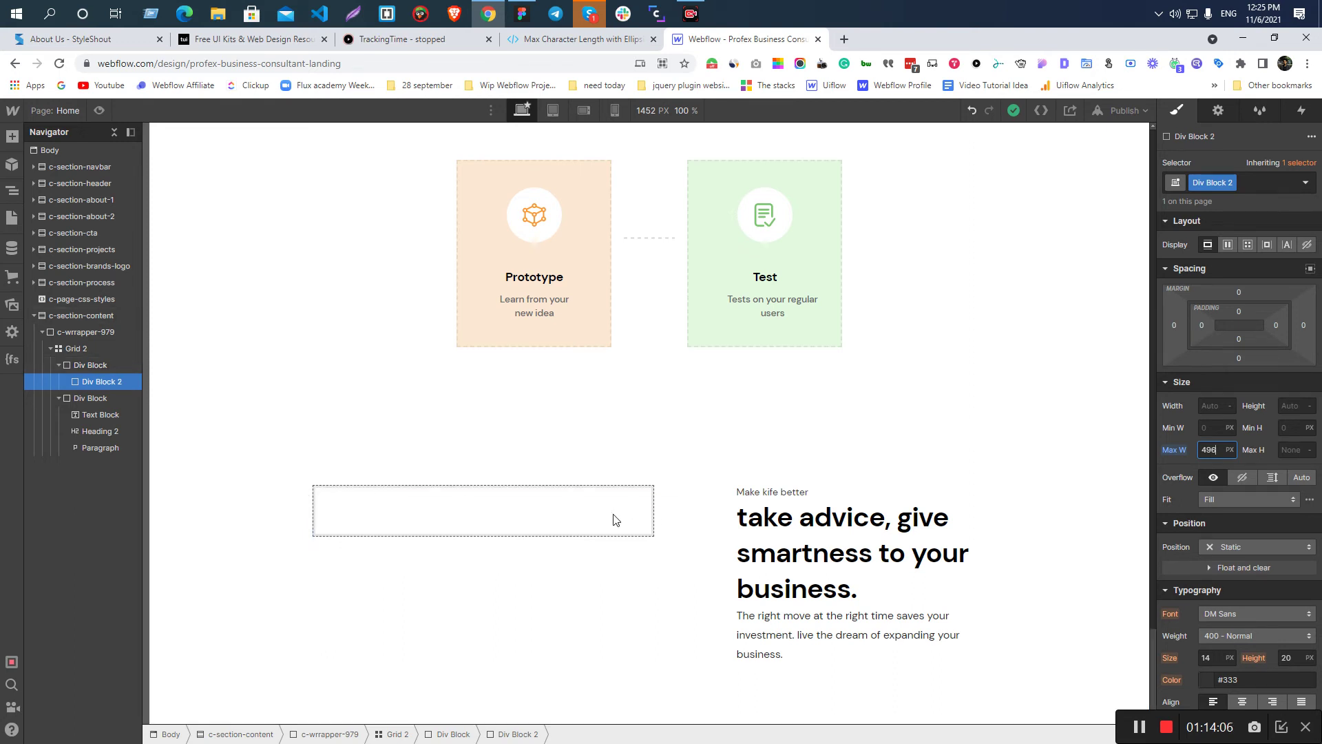
- Copy the card background colour #EFFBF8 from Figma and apply it as the nested div block's background colour
key("alt")
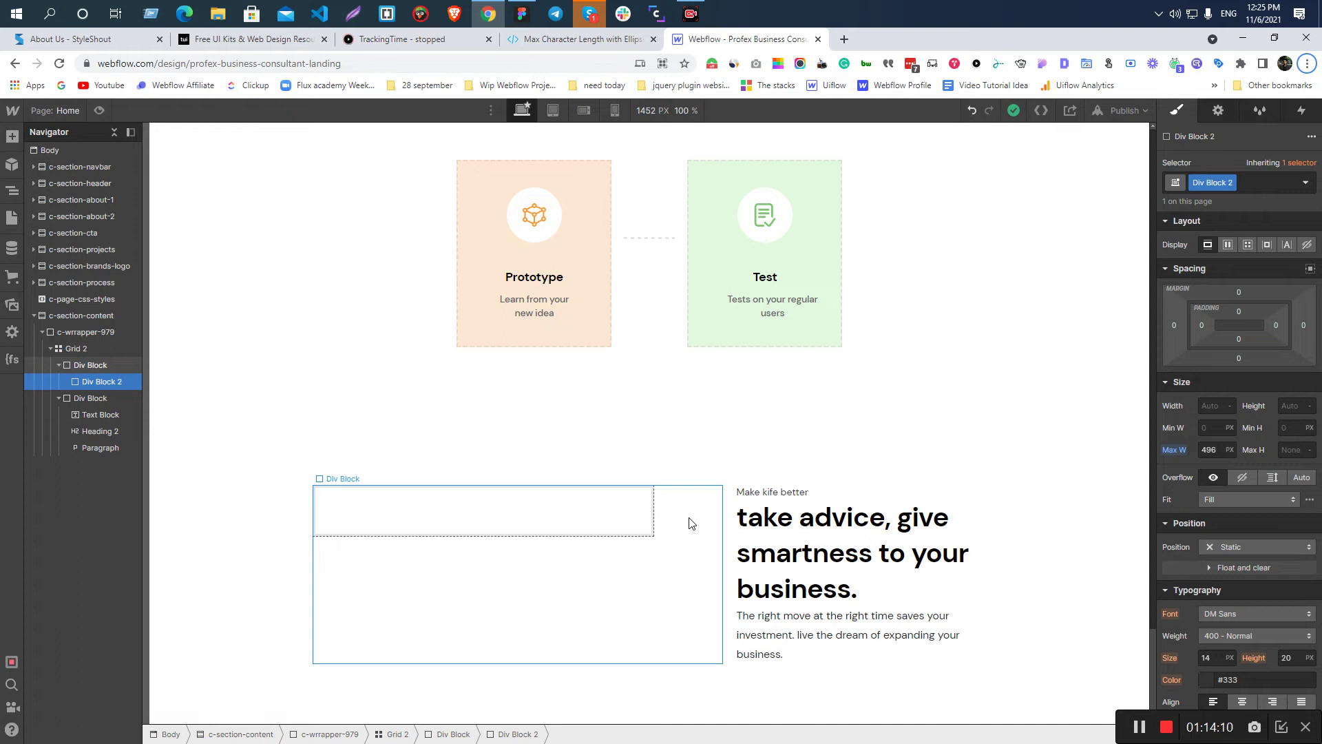
key("alt+Tab")
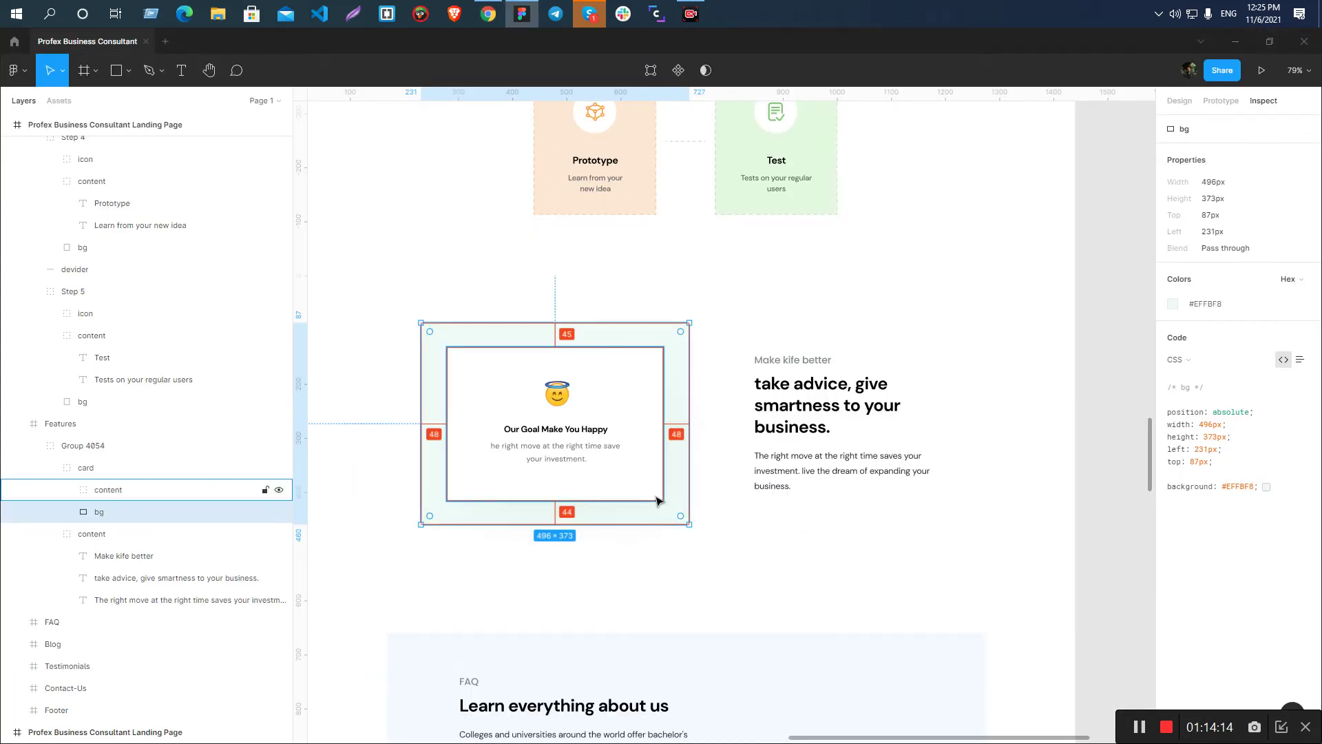
key("alt+Tab")
key("alt+Tab")
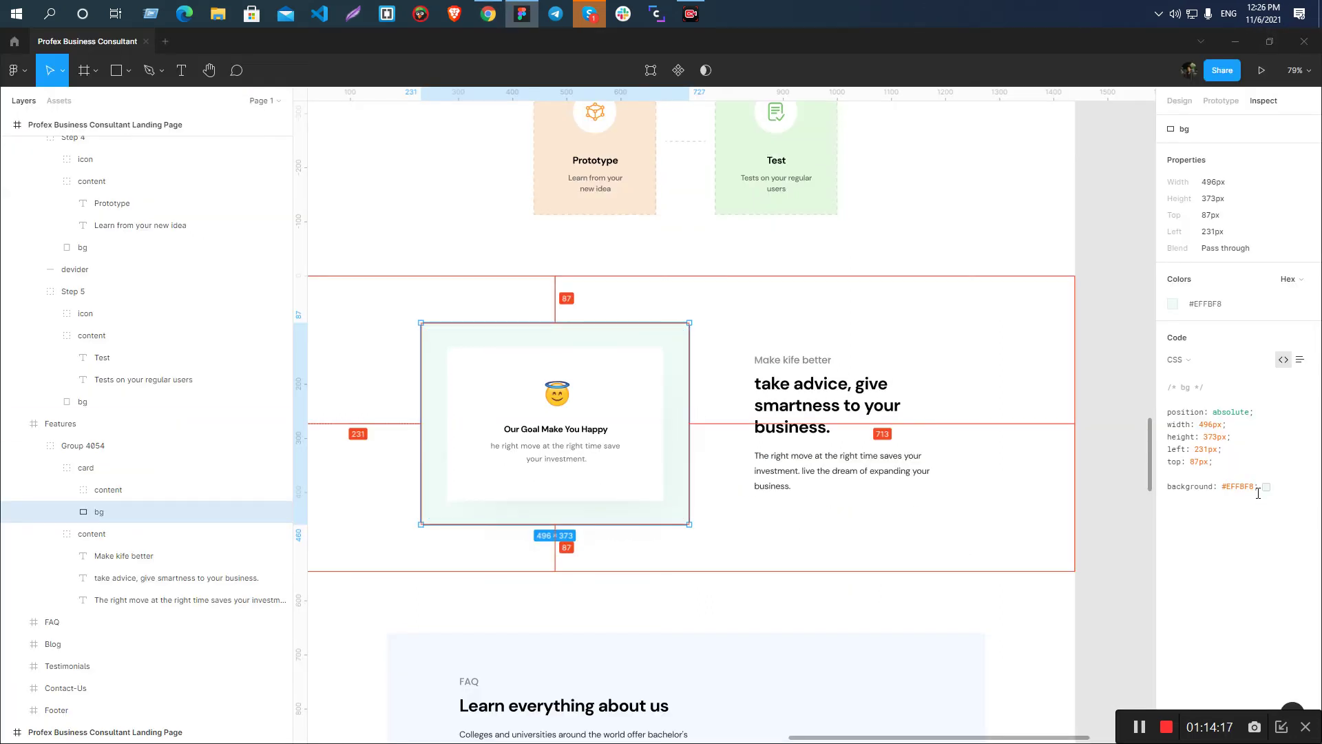
left_click_drag(1255, 488, 1226, 484)
key("ctrl+c")
key("alt+Tab")
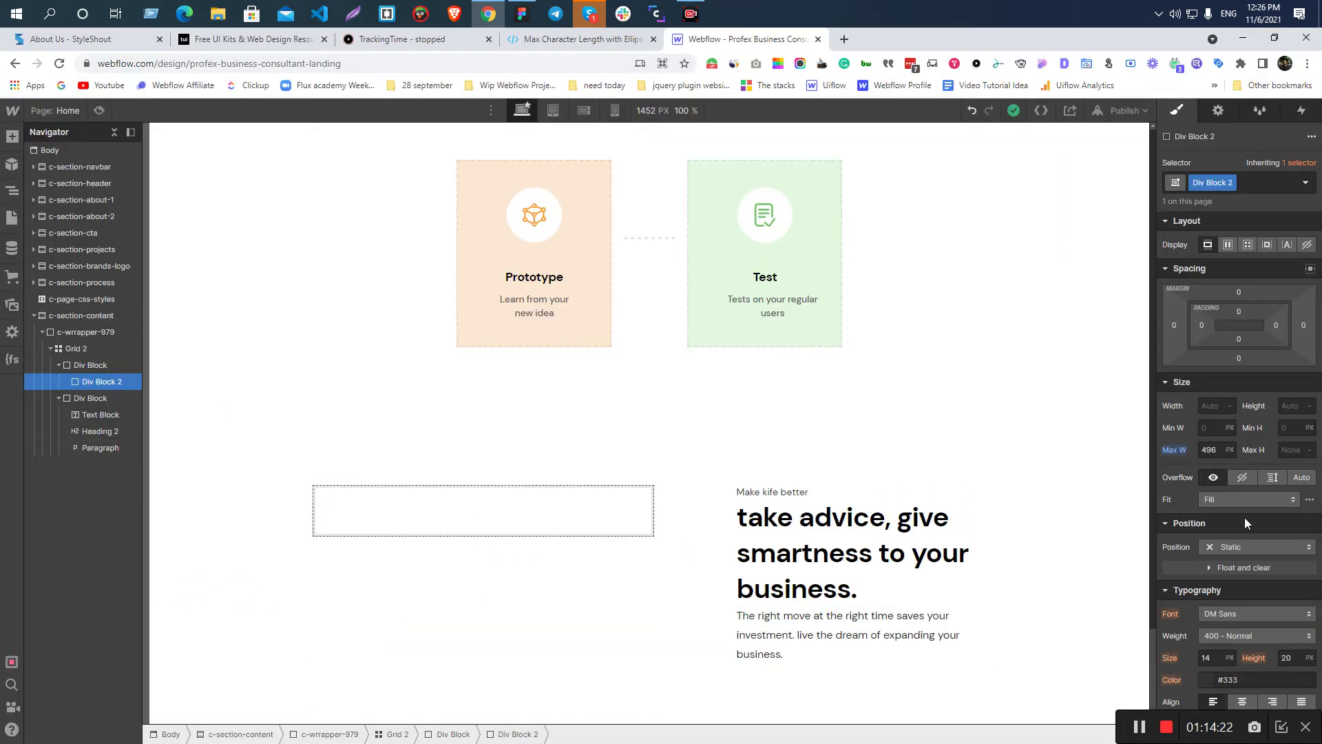
scroll(1245, 518, "down", 7)
left_click(1239, 466)
key("ctrl+v")
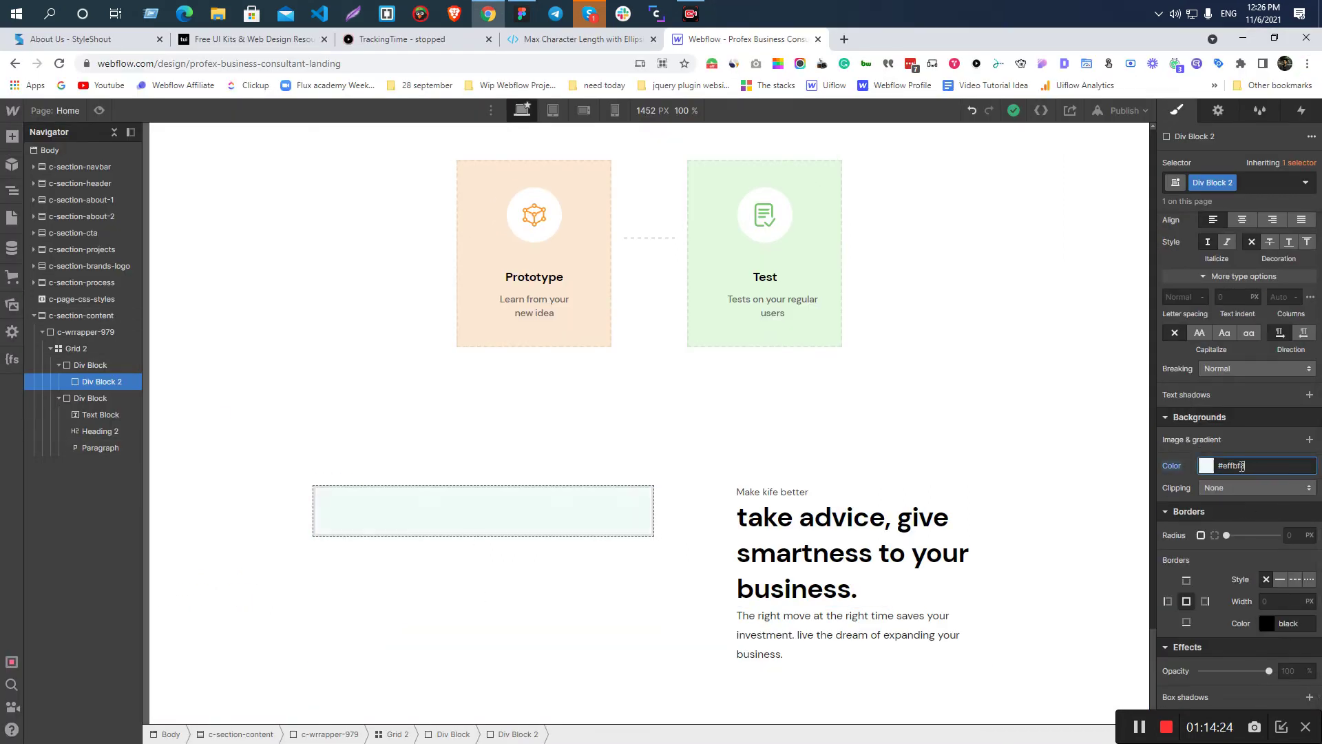
- Check the white card's insets in Figma and set the green div block's top padding to 45 px and bottom padding to 44 px
scroll(1242, 466, "up", 7)
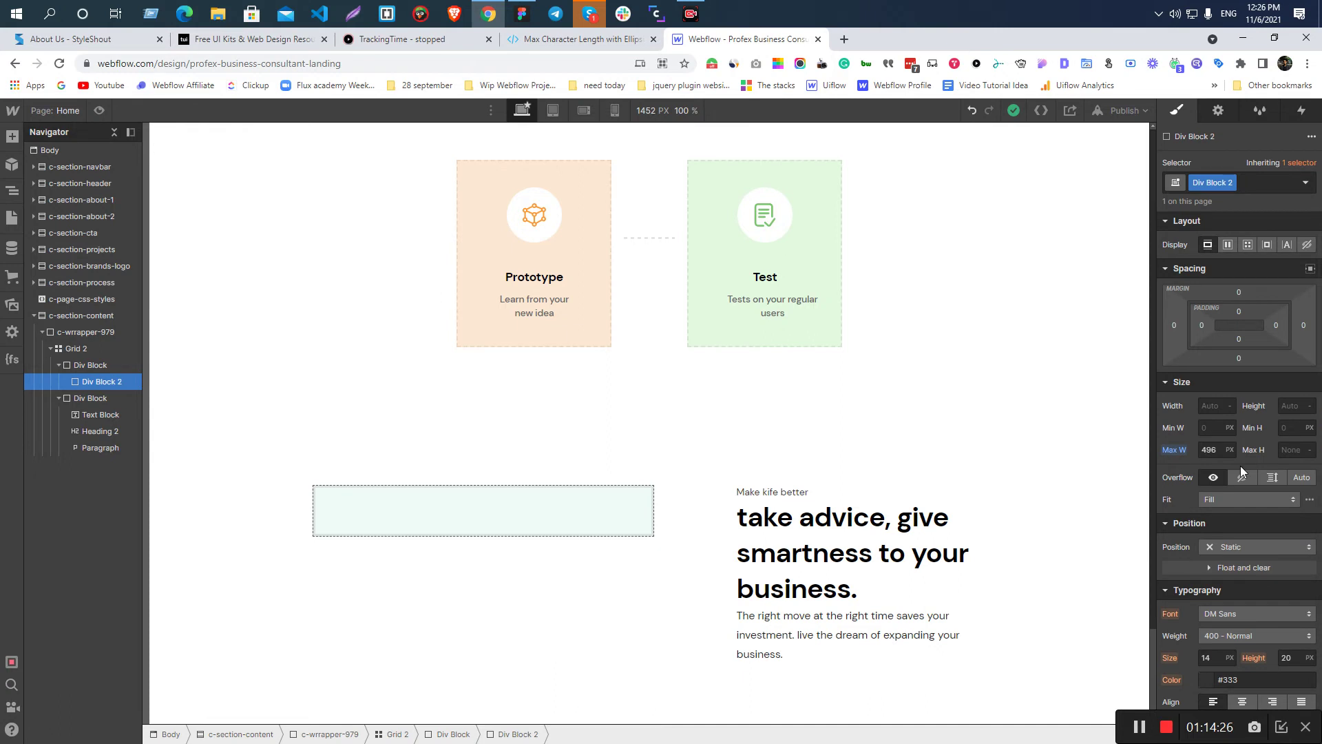
key("alt+Tab")
left_click(172, 490)
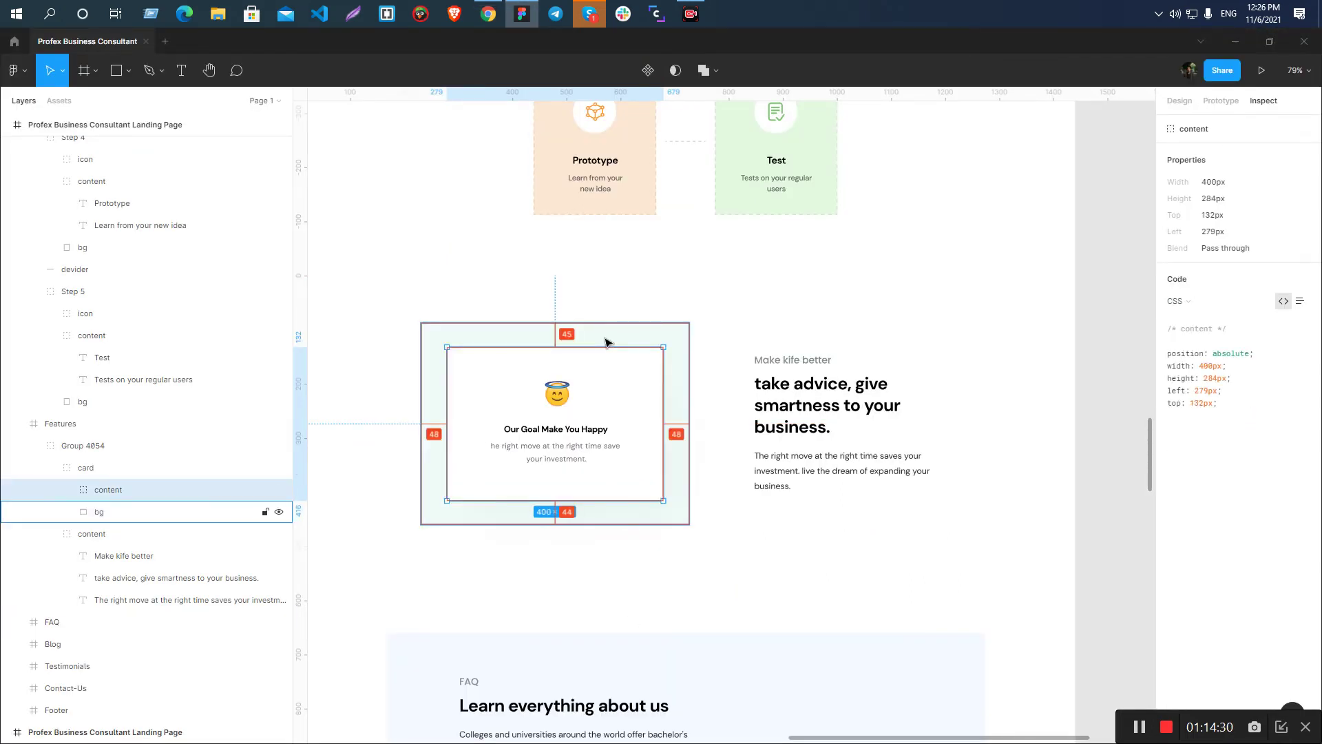
key("alt+Tab")
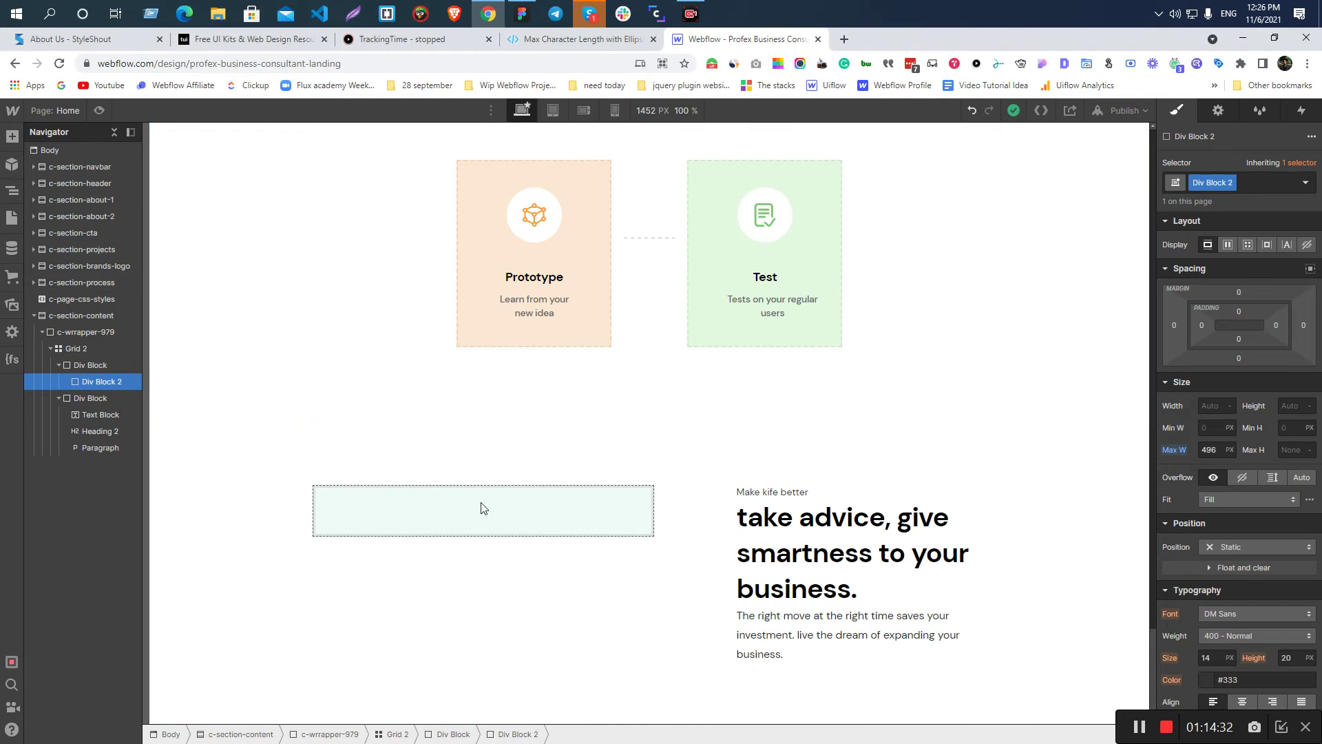
left_click(1215, 450)
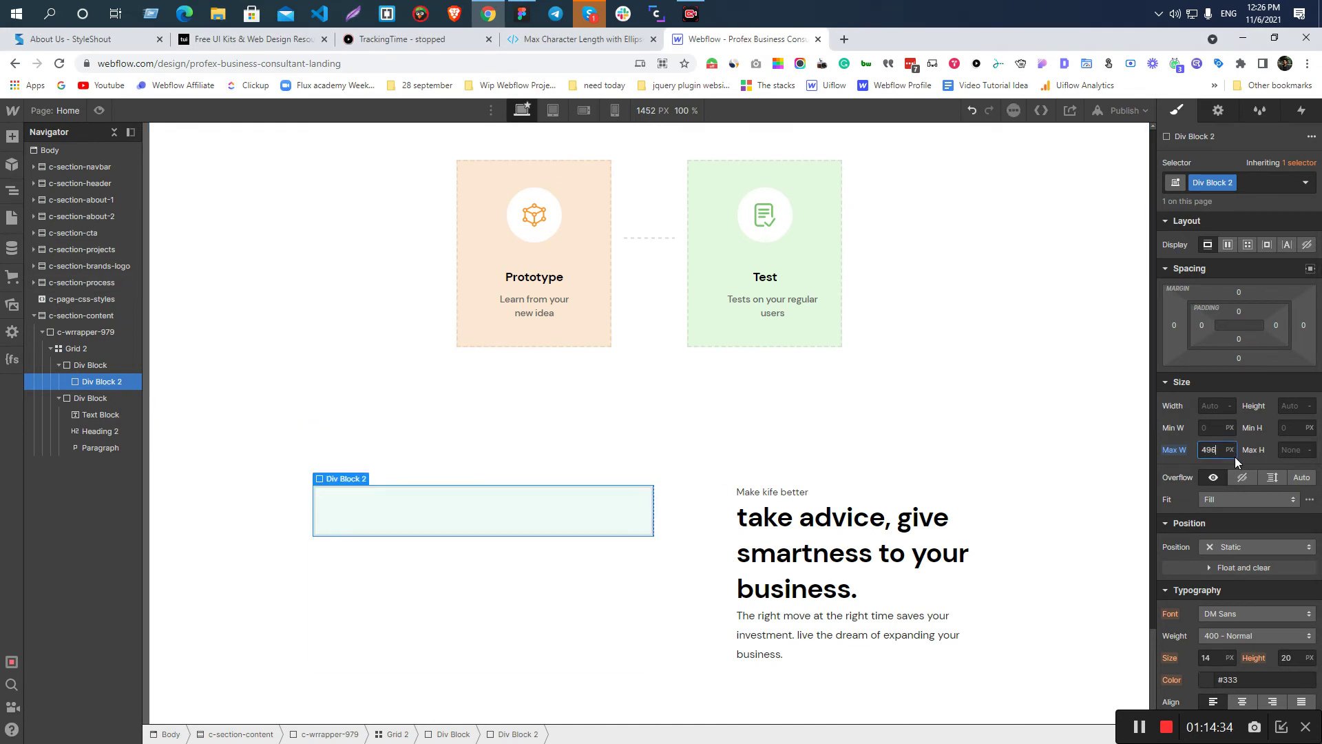
mouse_move(1251, 306)
left_mouse_down()
mouse_move(1251, 341)
mouse_move(1247, 323)
left_mouse_up()
left_click(1238, 311)
key("BackSpace")
type("5")
key("Return")
left_click(1240, 335)
type("4")
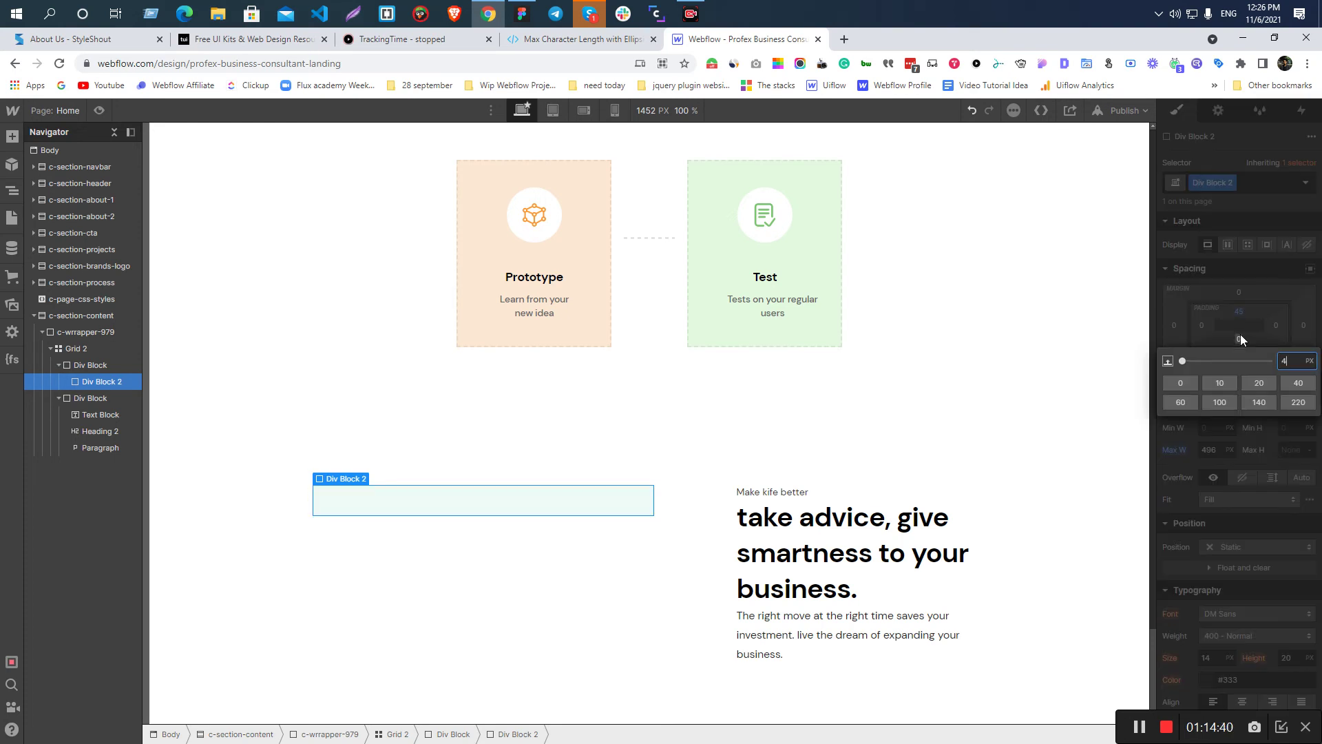
type("4")
key("Return")
- Check the card's side insets in Figma and set the green div block's left and right padding to 48 px
key("alt+Tab")
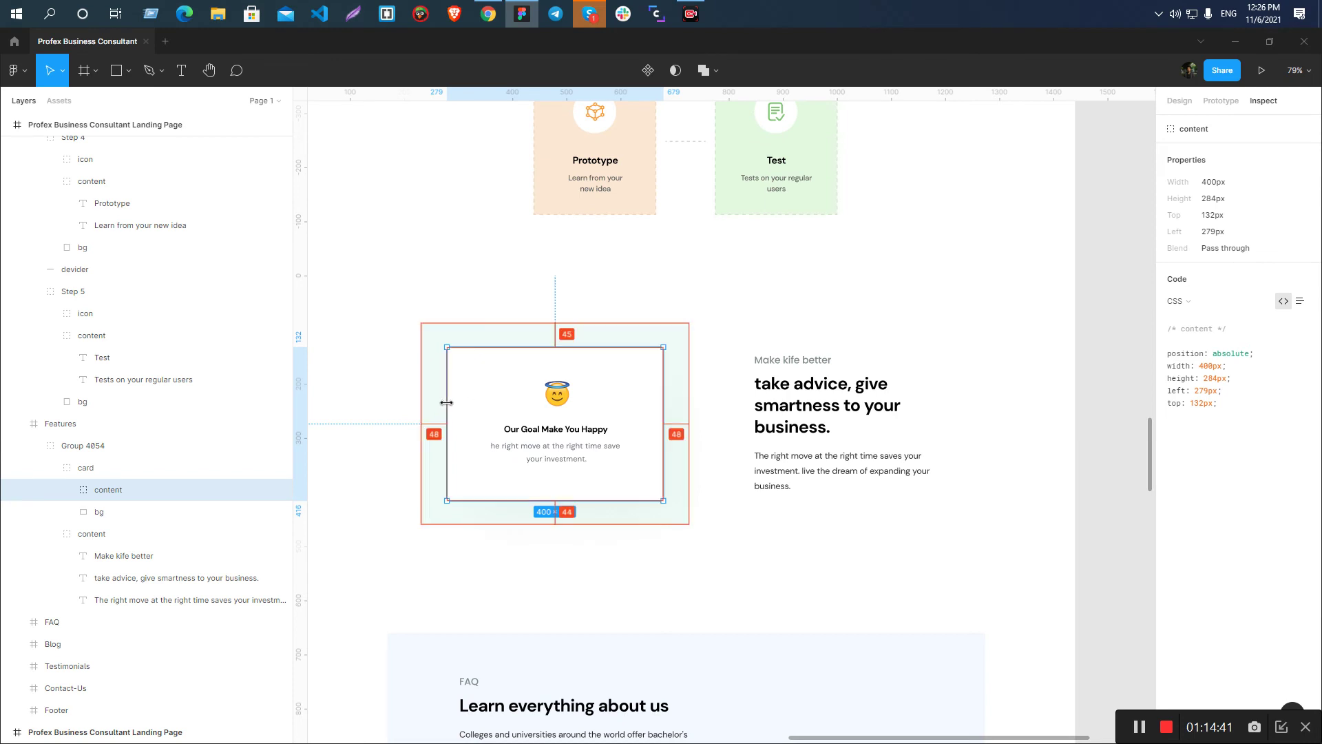
key("alt+Tab")
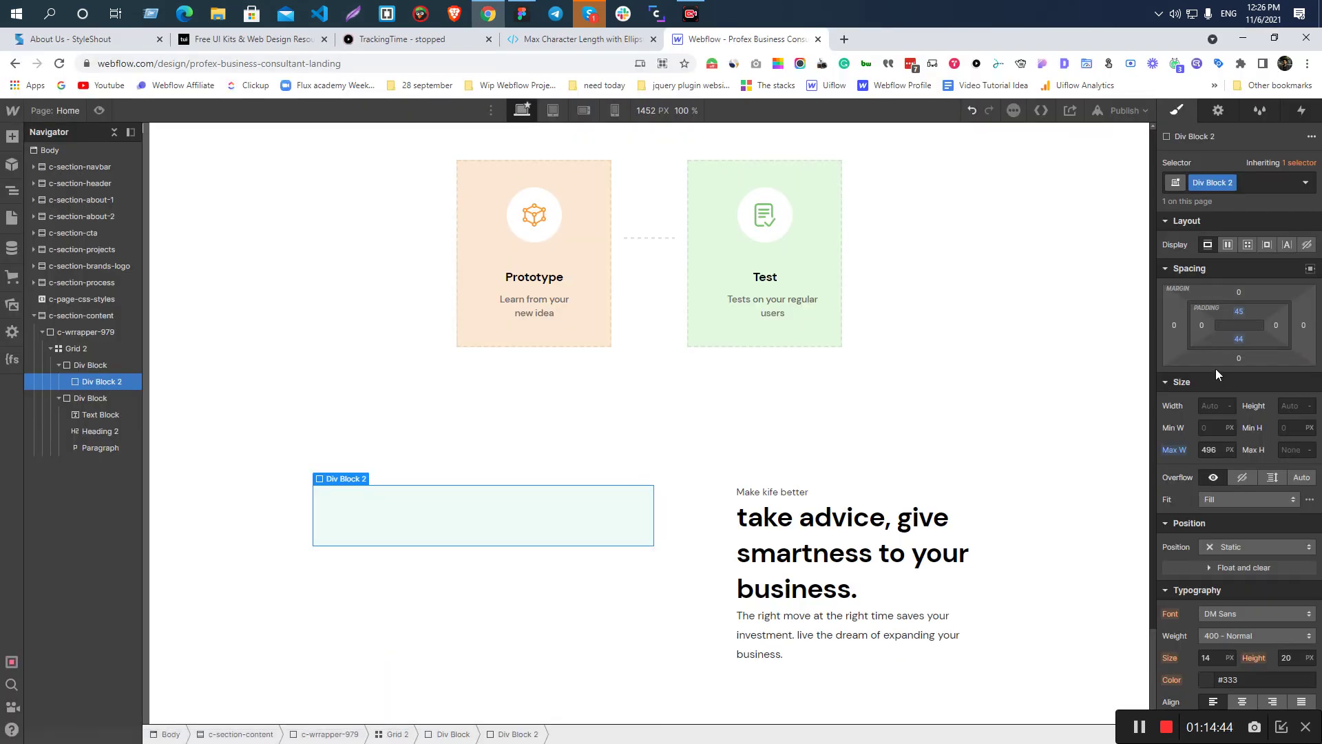
left_click_drag(1201, 325, 1233, 341)
left_click(1203, 321)
type("48")
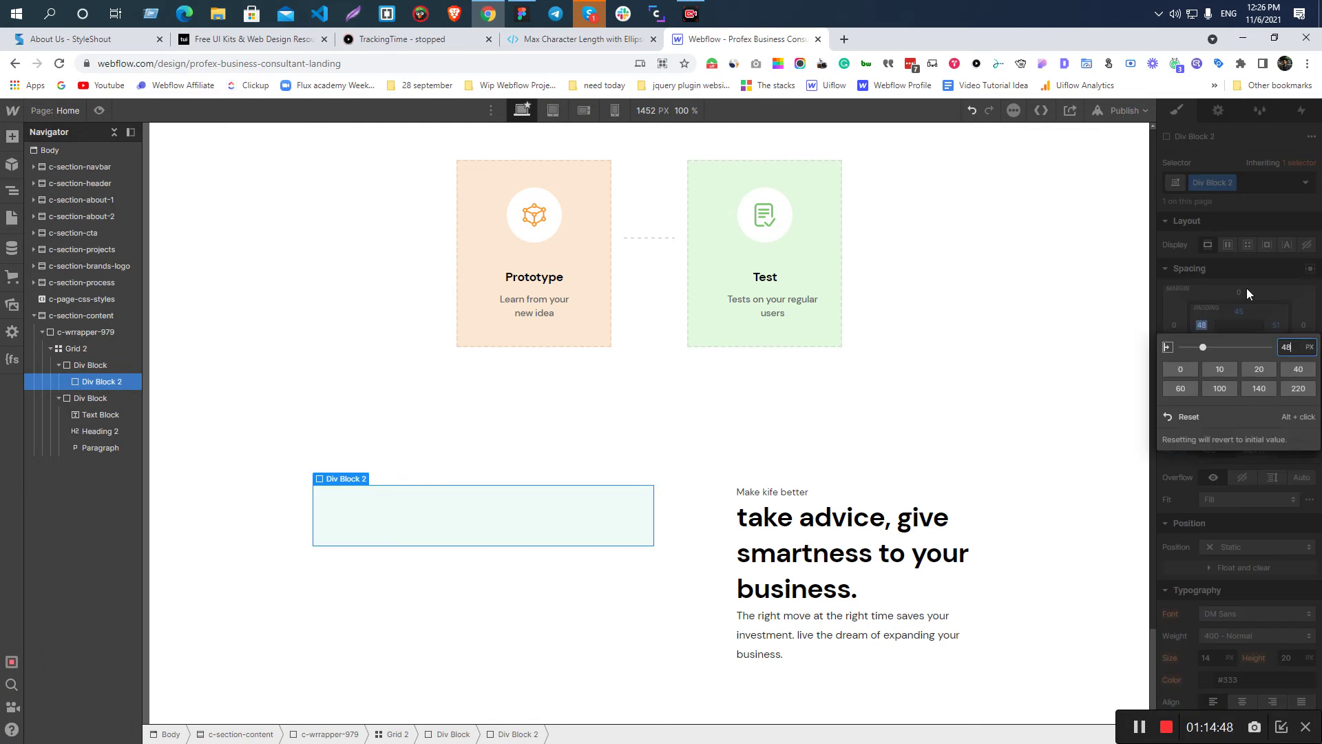
key("Return")
left_click(1276, 325)
type("48")
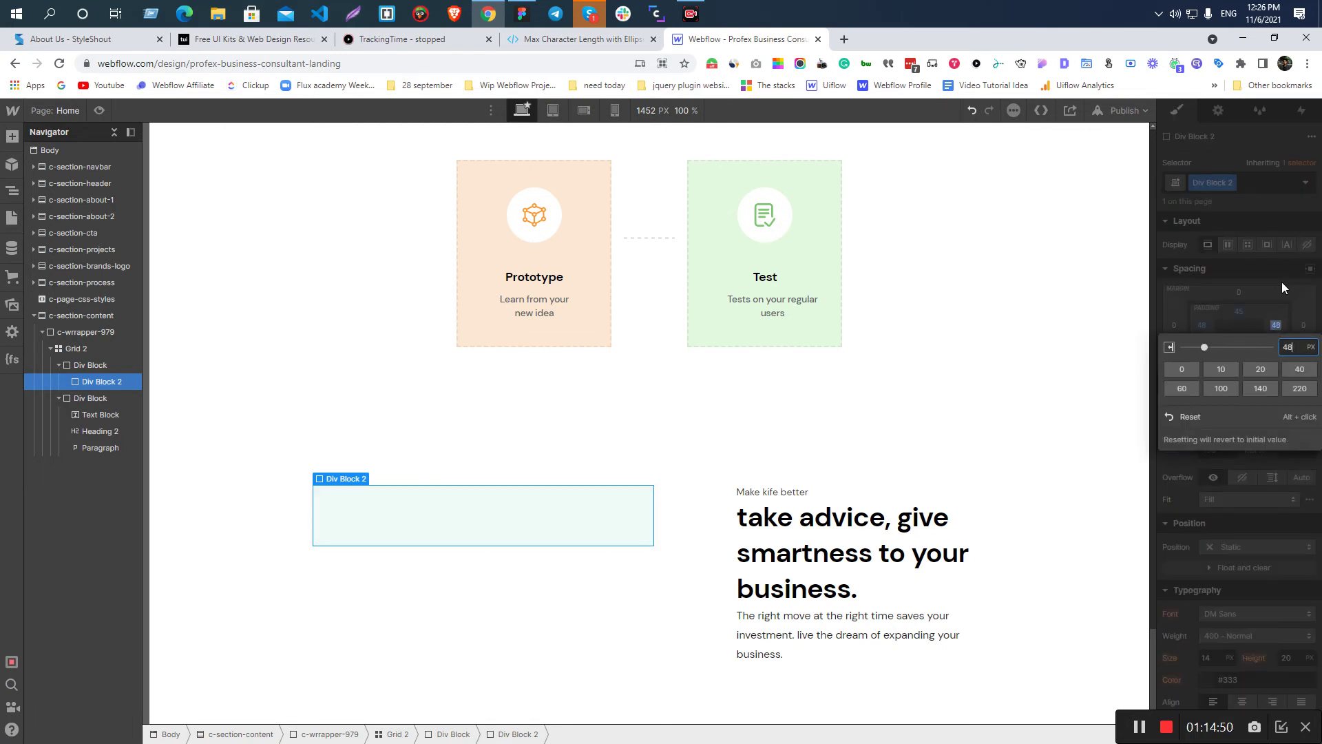
key("Return")
- Check the card background's height in Figma and set the green div block's minimum height to 373 px
key("alt+Tab")
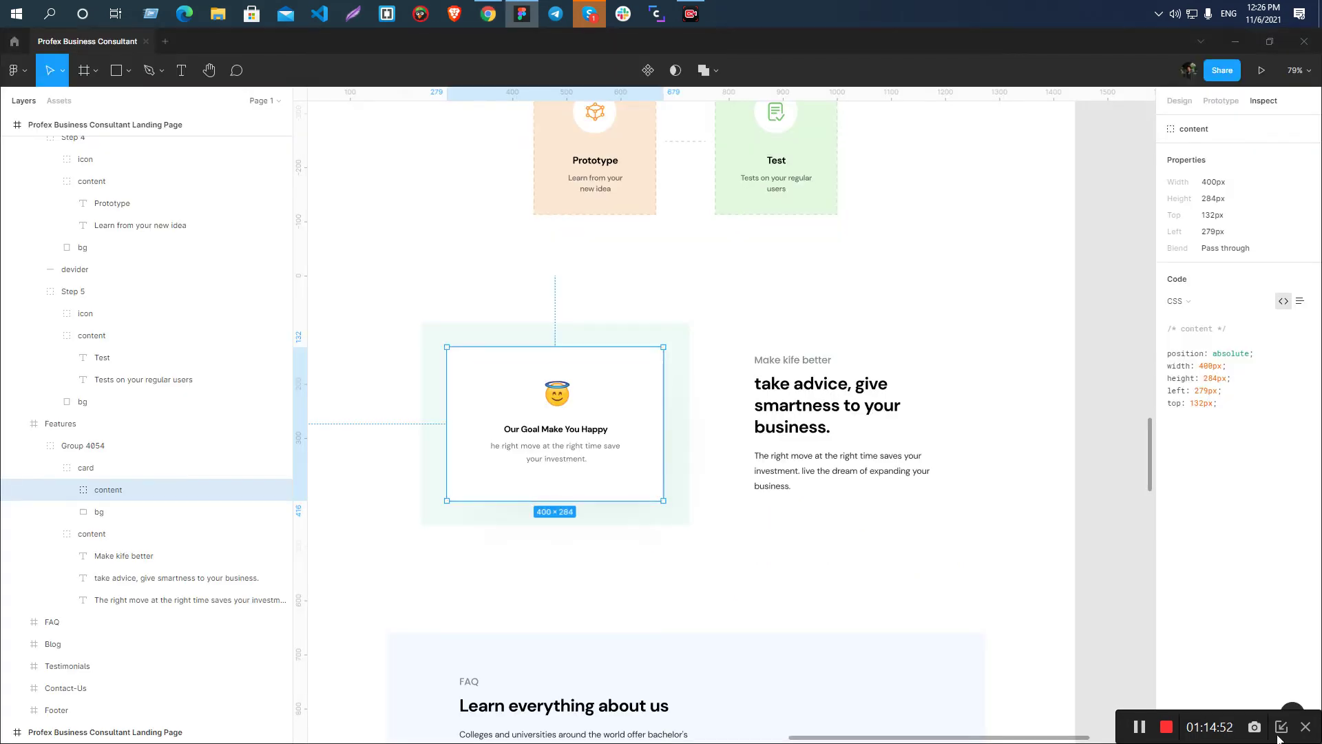
left_click(658, 513)
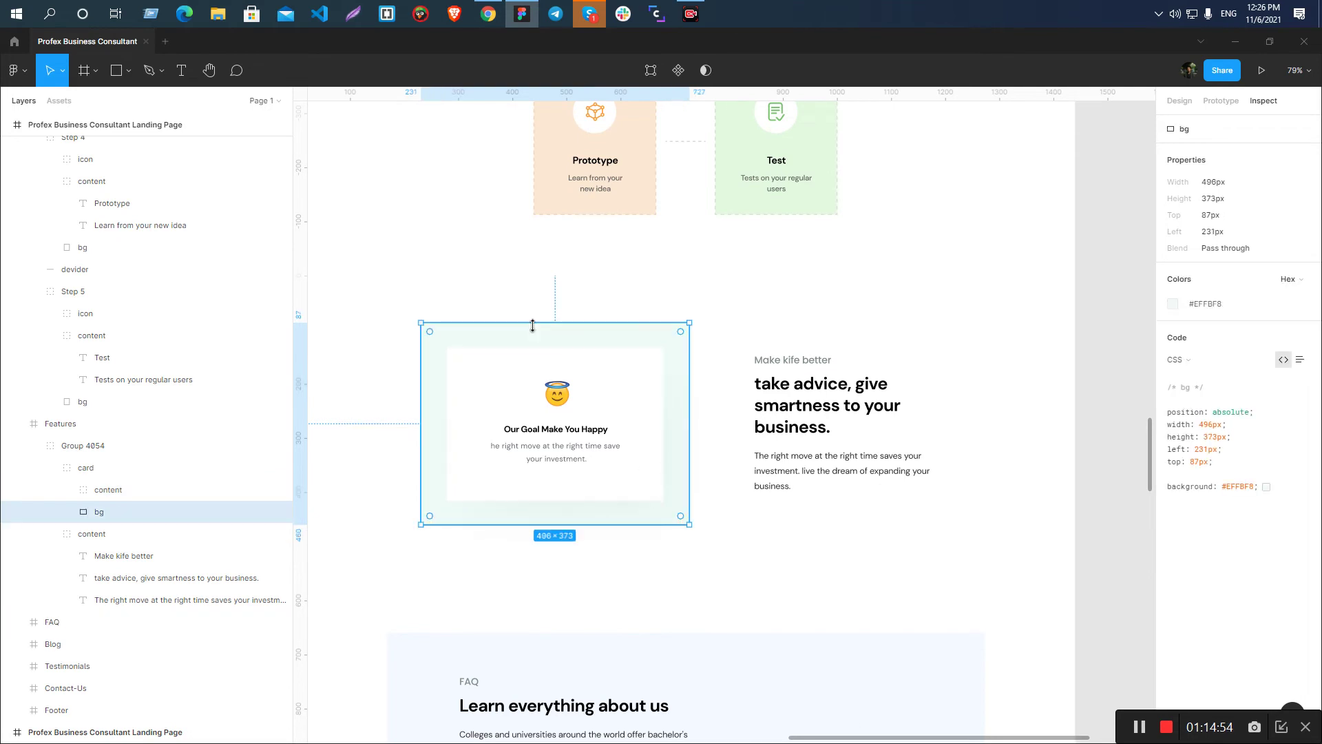
key("alt+Tab")
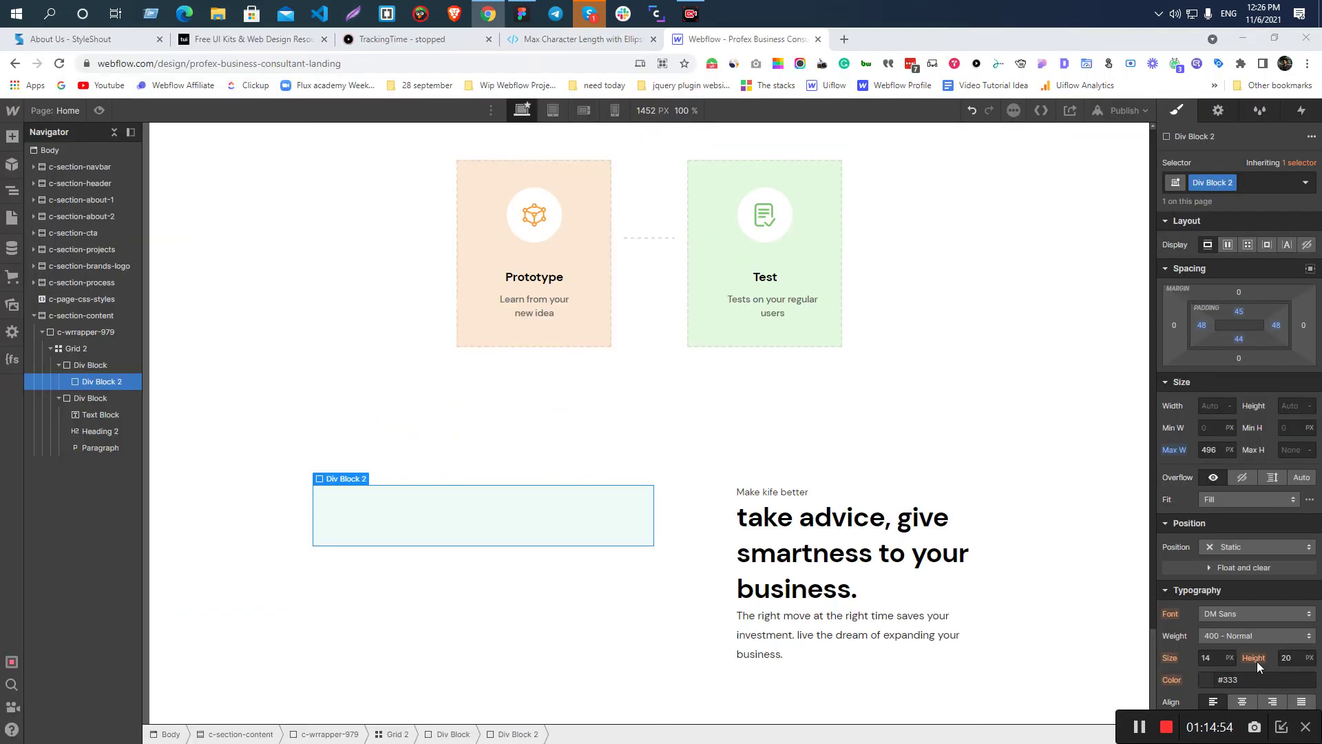
left_click(665, 584)
key("alt+Tab")
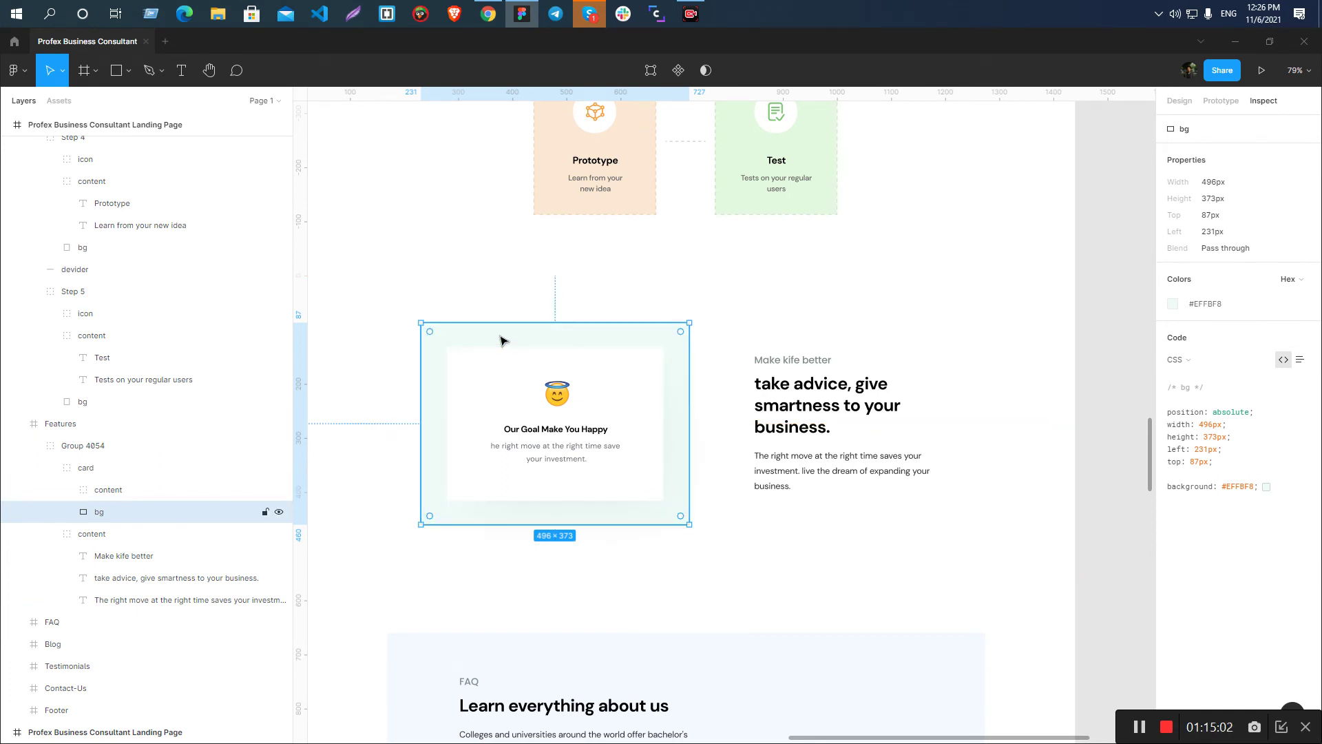
key("alt+Tab")
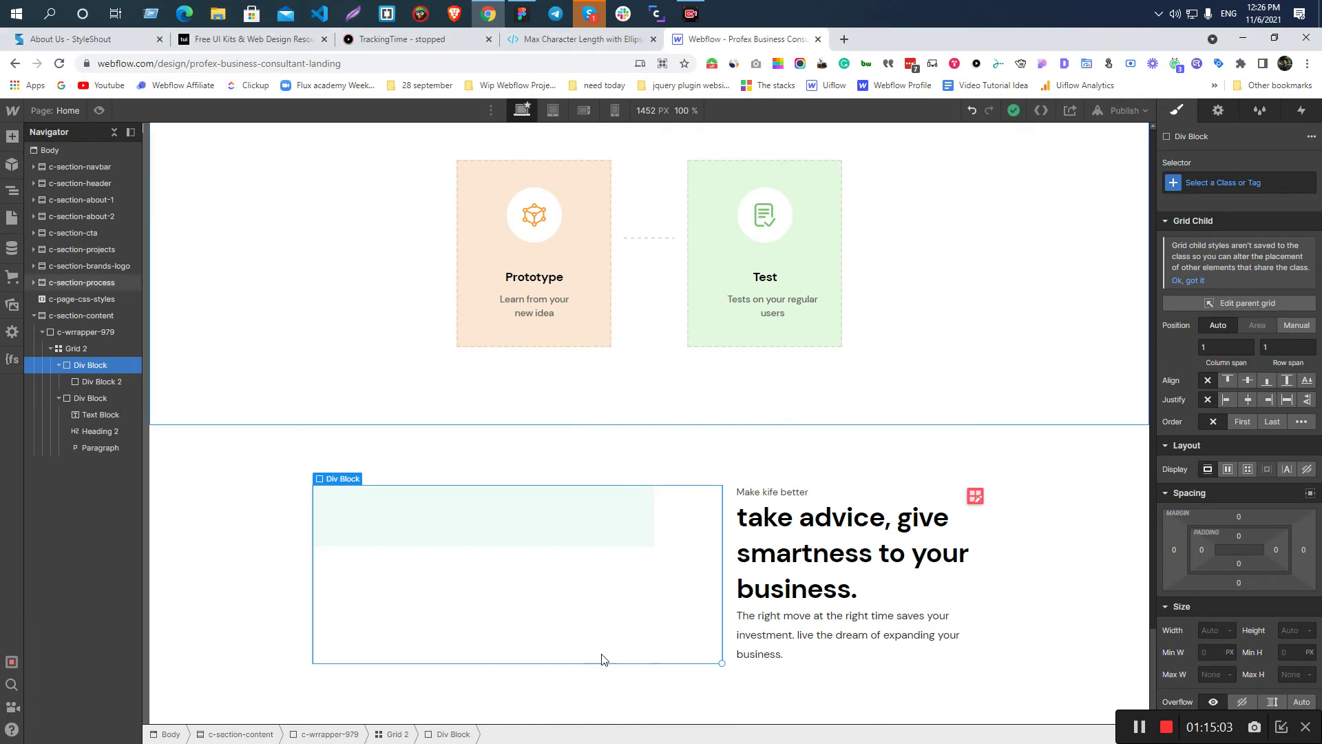
left_click(422, 531)
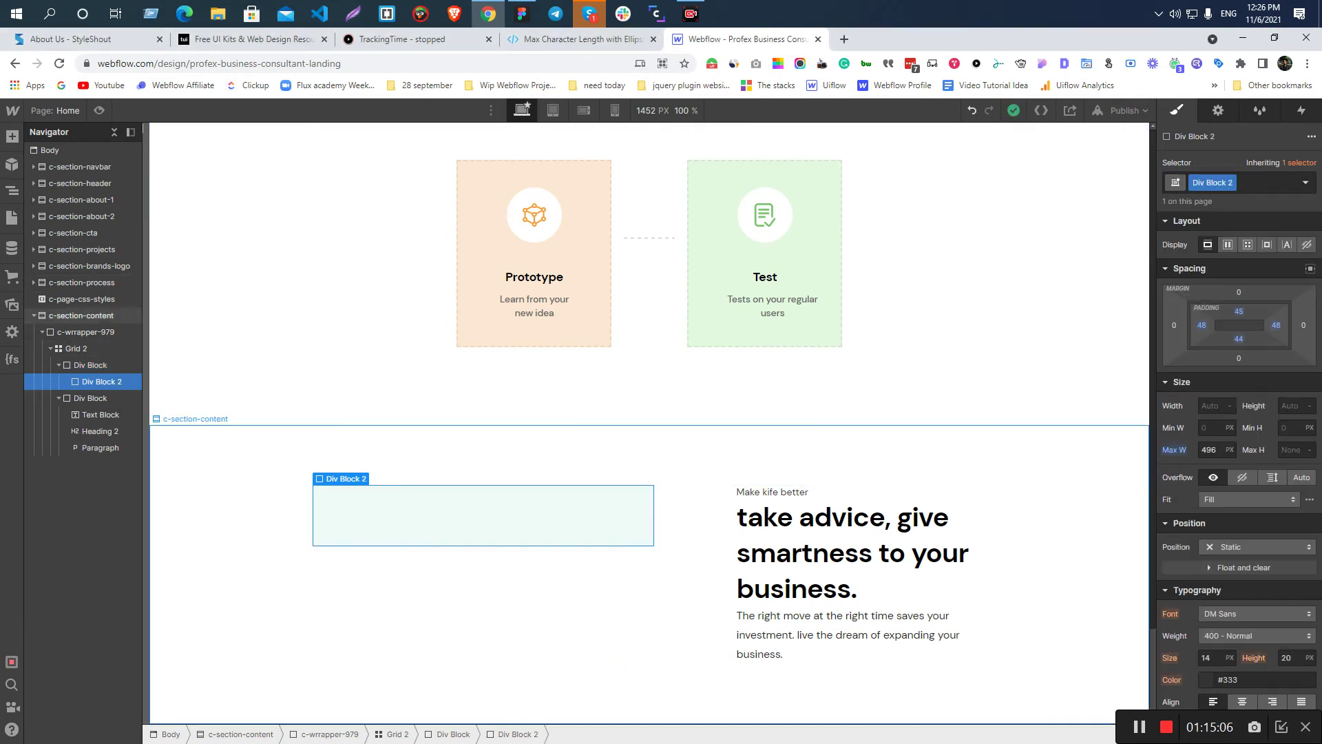
key("alt+Tab")
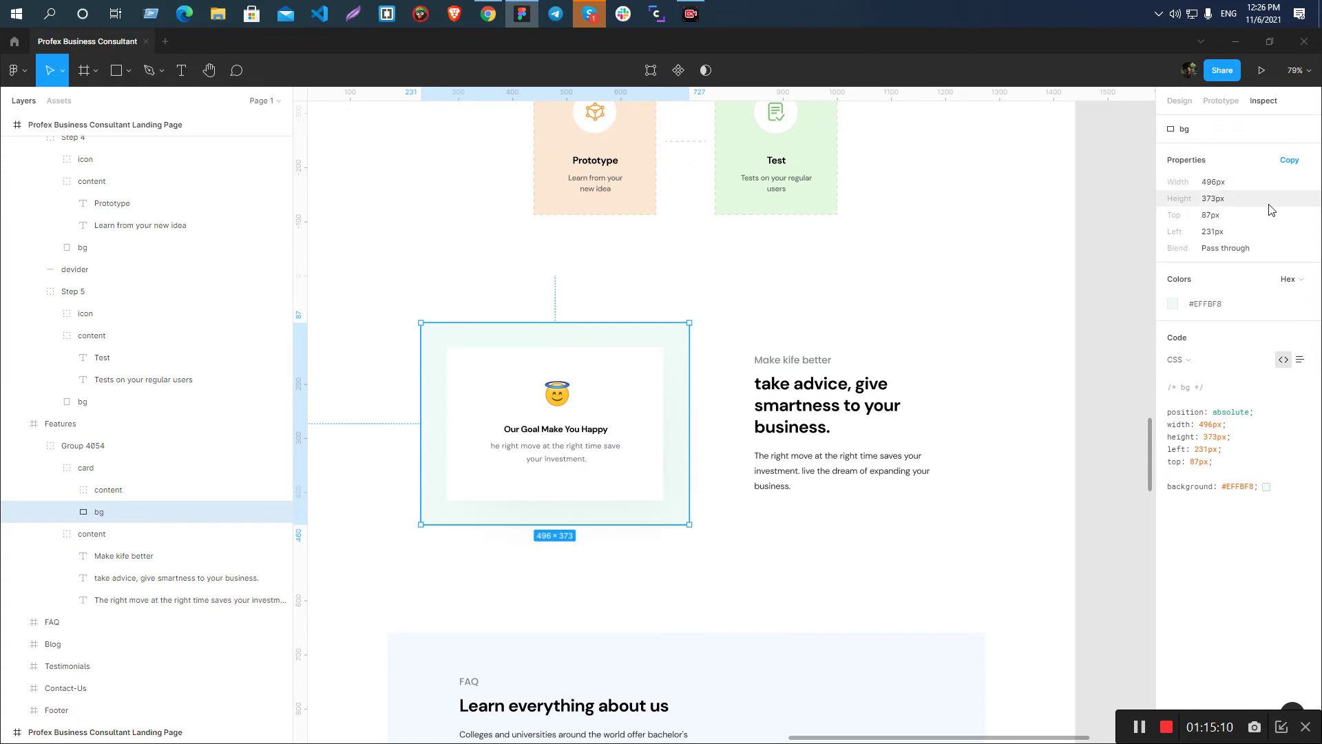
key("alt+Tab")
left_click(1284, 428)
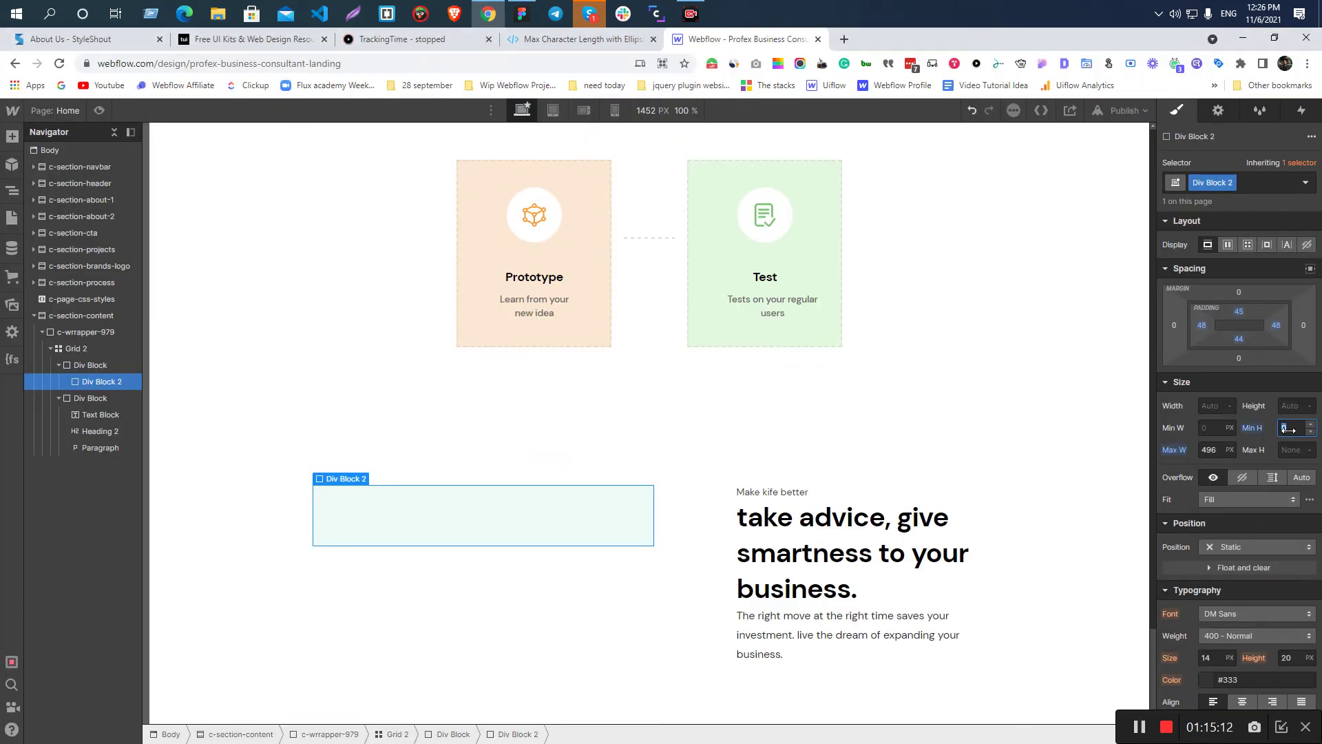
key("Return")
scroll(544, 508, "down", 1)
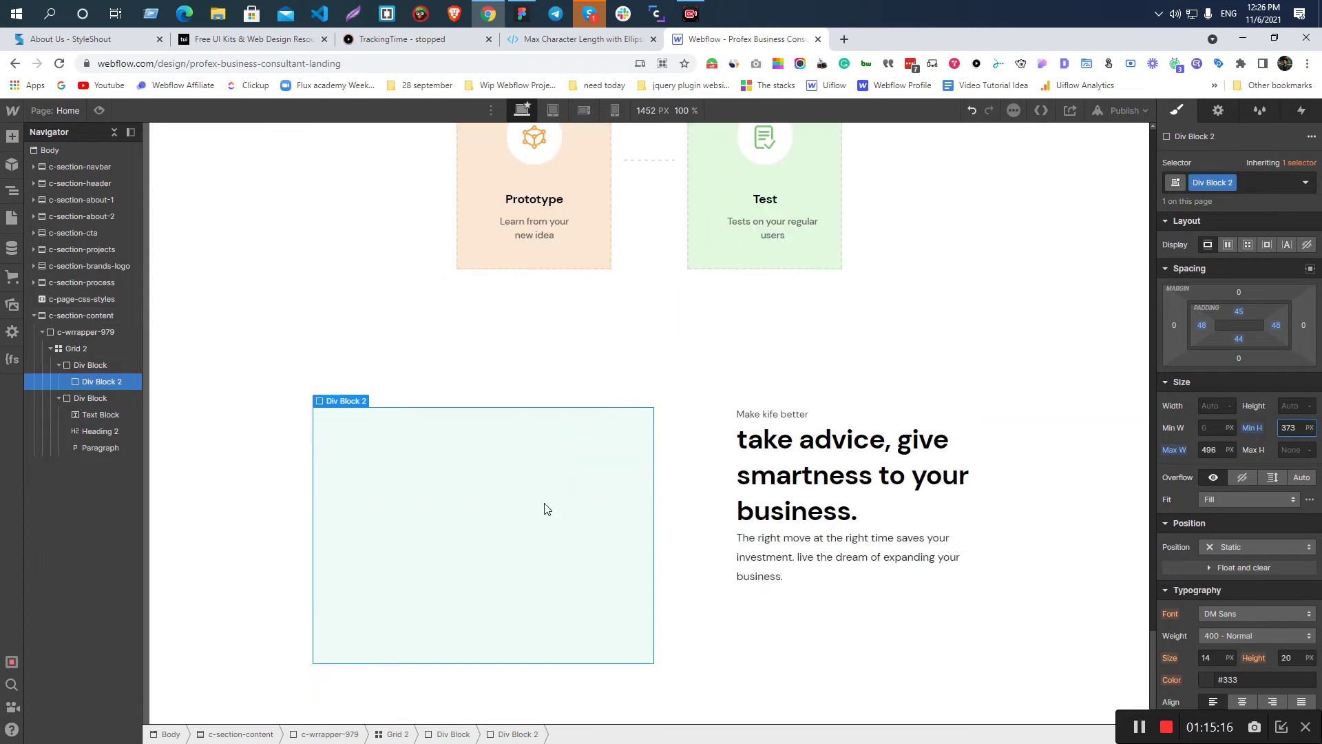
- Nest a new div block inside the green card and set its minimum height to 100%
key("ctrl+e")
type("d")
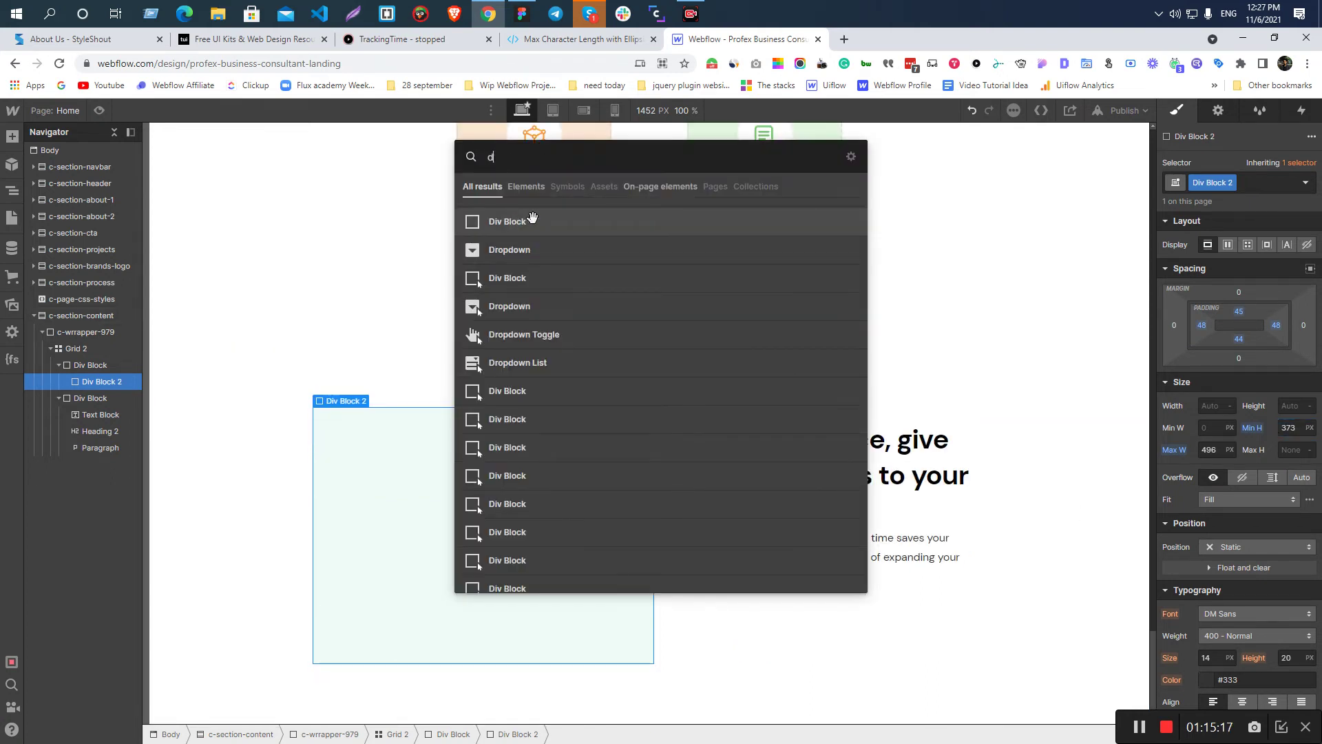
left_click(516, 215)
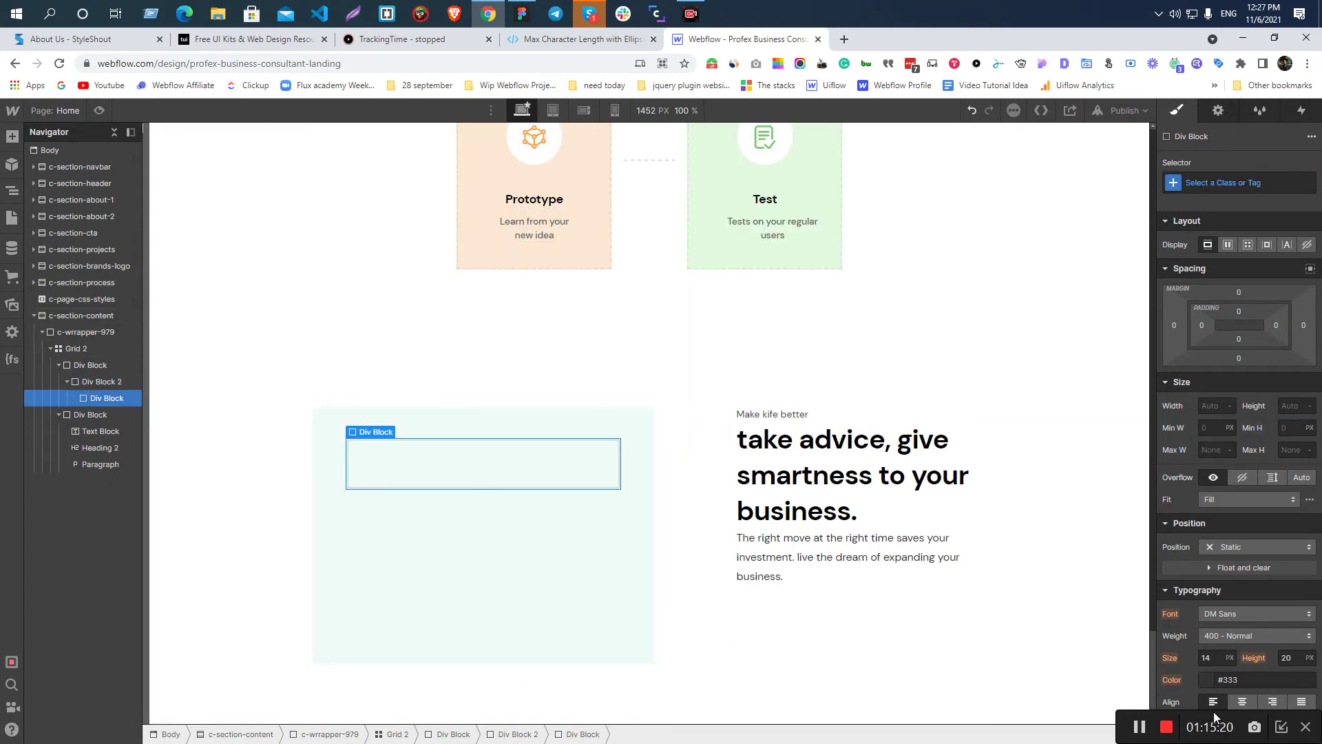
left_click(1288, 428)
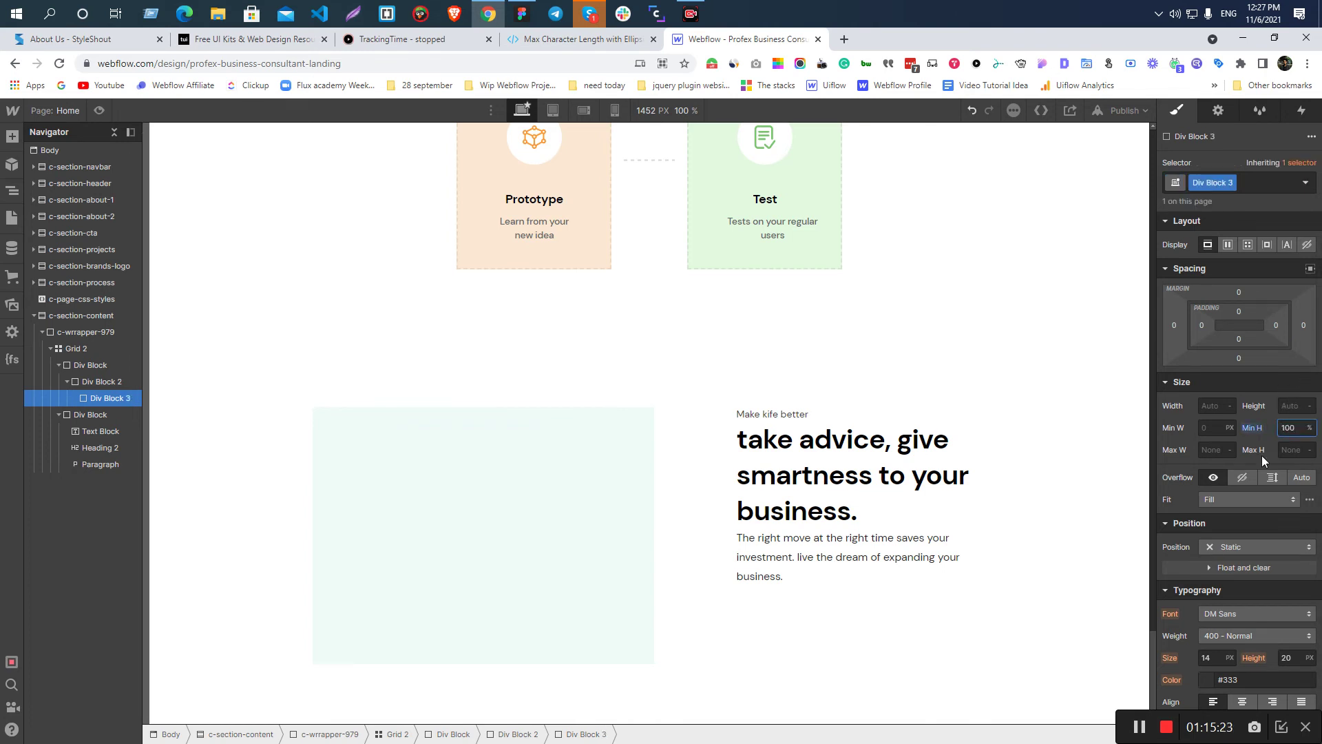
- Set the new inner div block's background colour to white
scroll(1262, 460, "down", 7)
left_click(1205, 466)
left_click_drag(1162, 483, 1140, 467)
left_click(1215, 388)
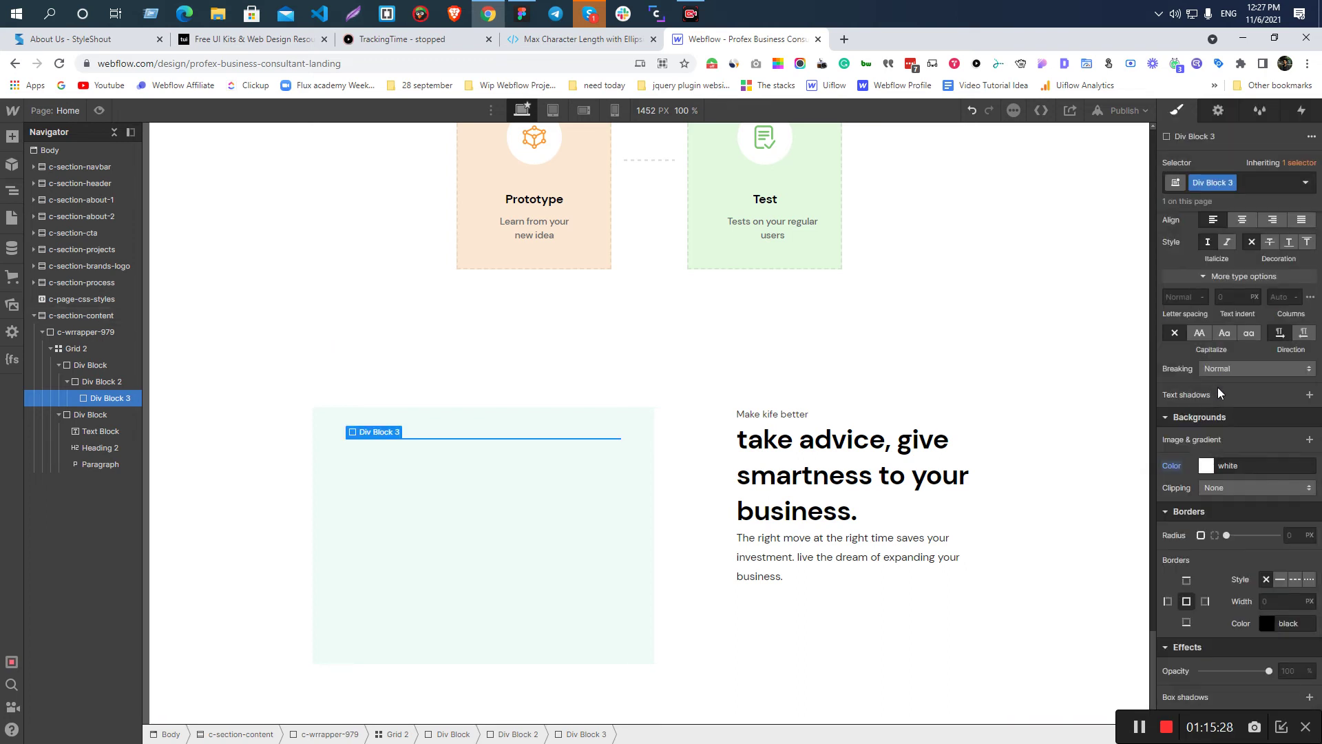
- Reset the minimum height of the white div block inside the green card
scroll(1217, 387, "up", 7)
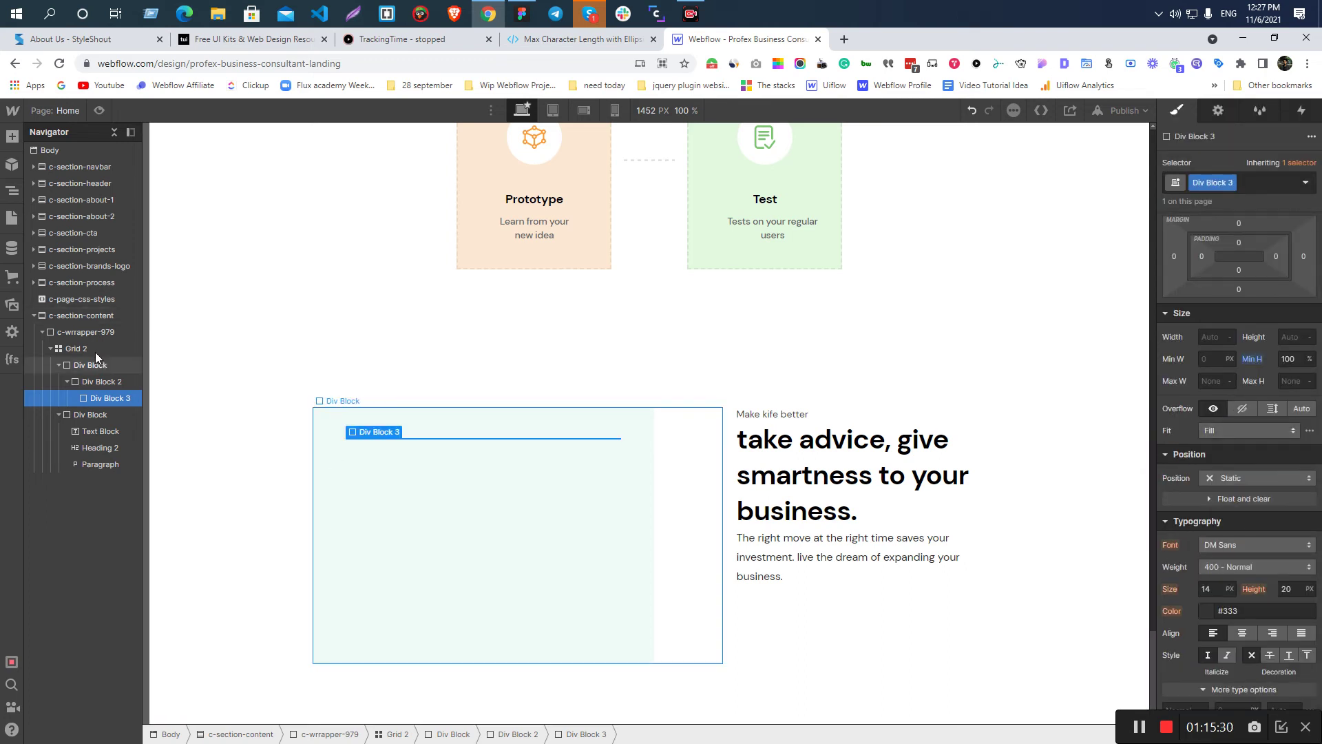
left_click(88, 378)
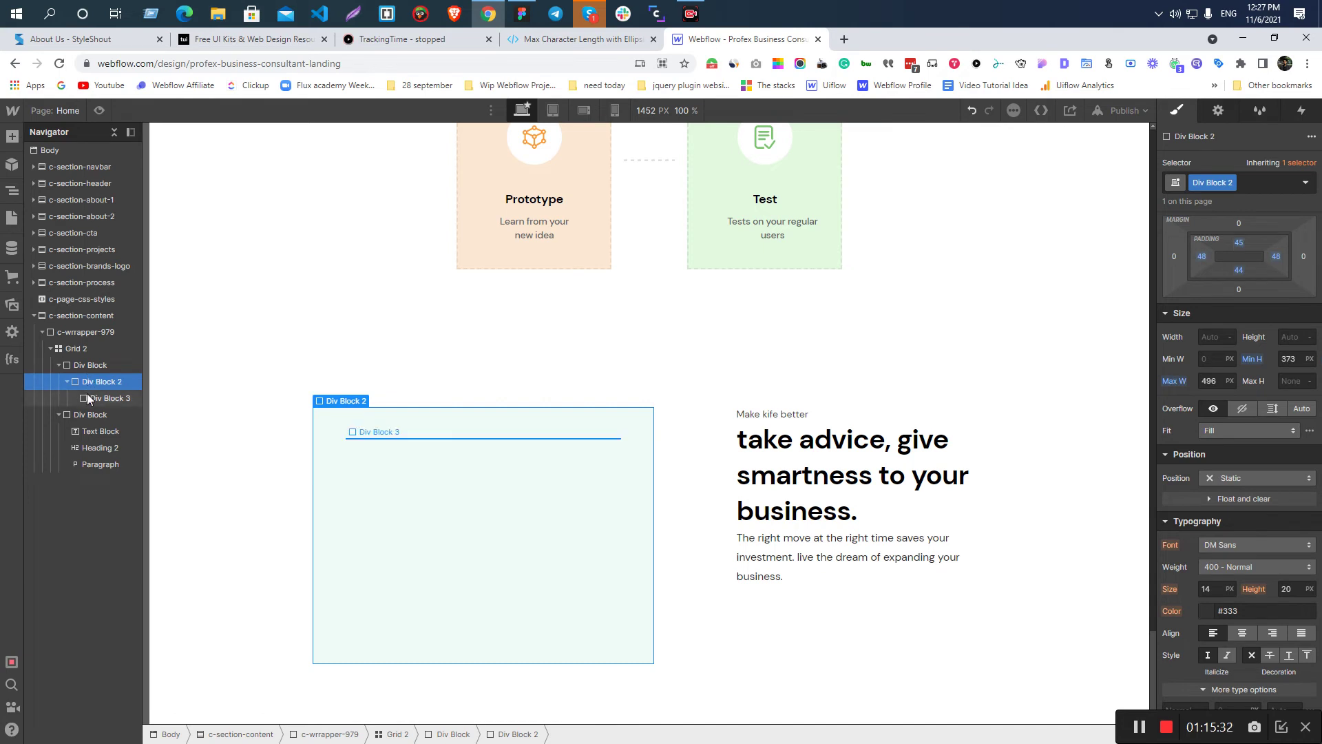
left_click(100, 397)
left_click(1252, 359)
left_click(1254, 374)
- Try a height of 100% on the white div block
left_click(1287, 336)
type("100%")
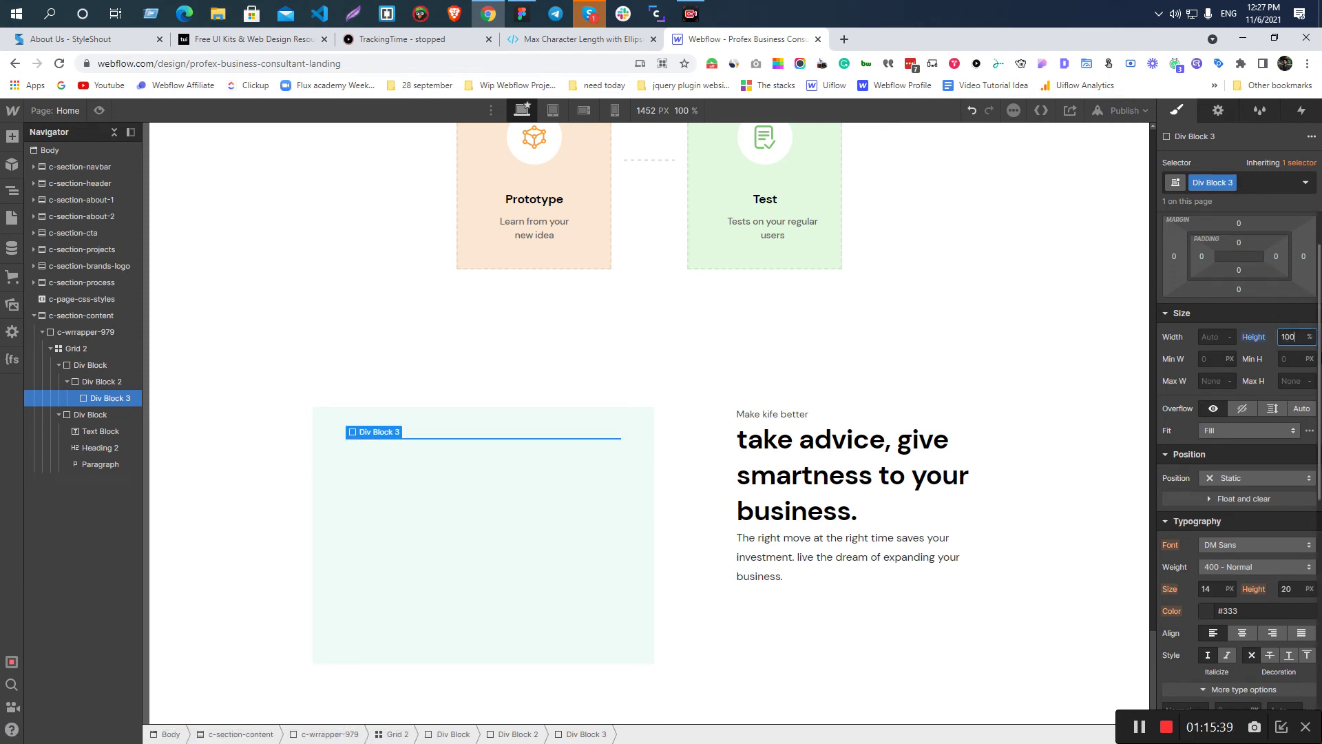
left_click(1256, 340)
left_click(1259, 365)
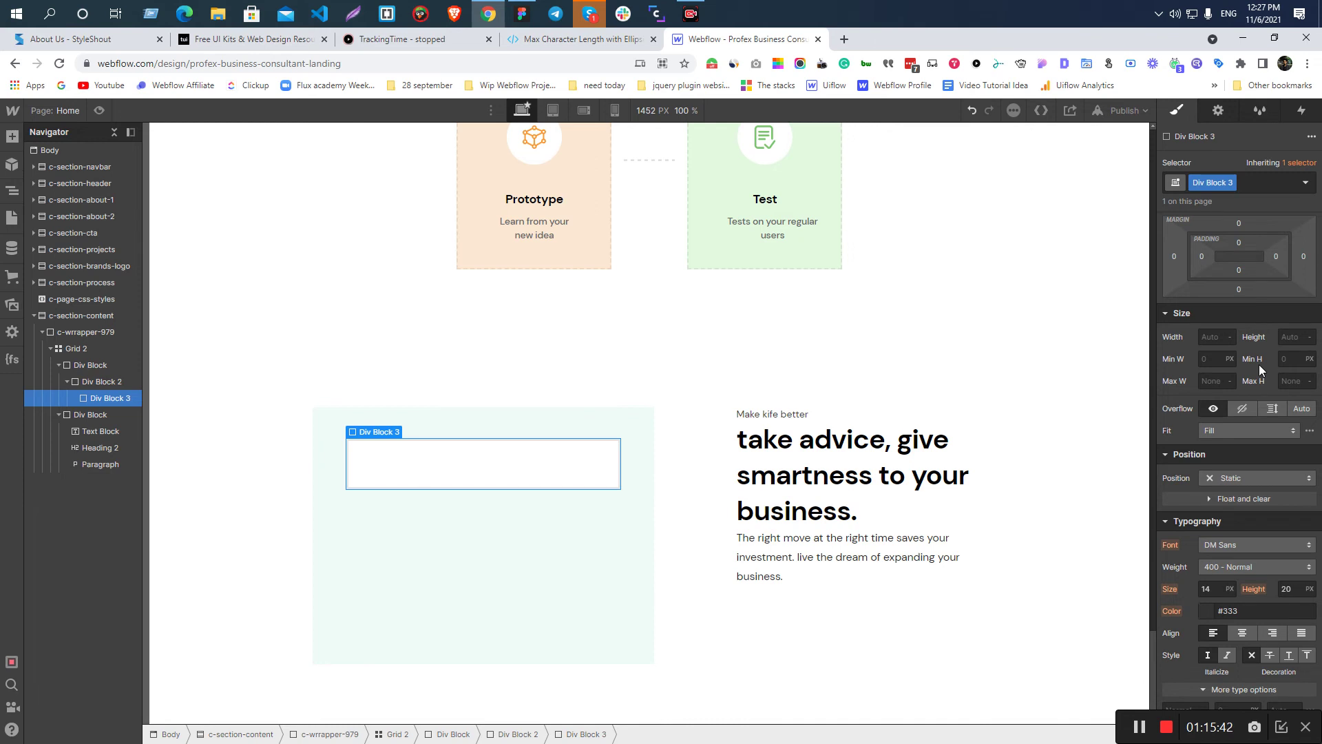
- Check the emoji's size and its insets within the white card in Figma, and return to Webflow
key("alt+Tab")
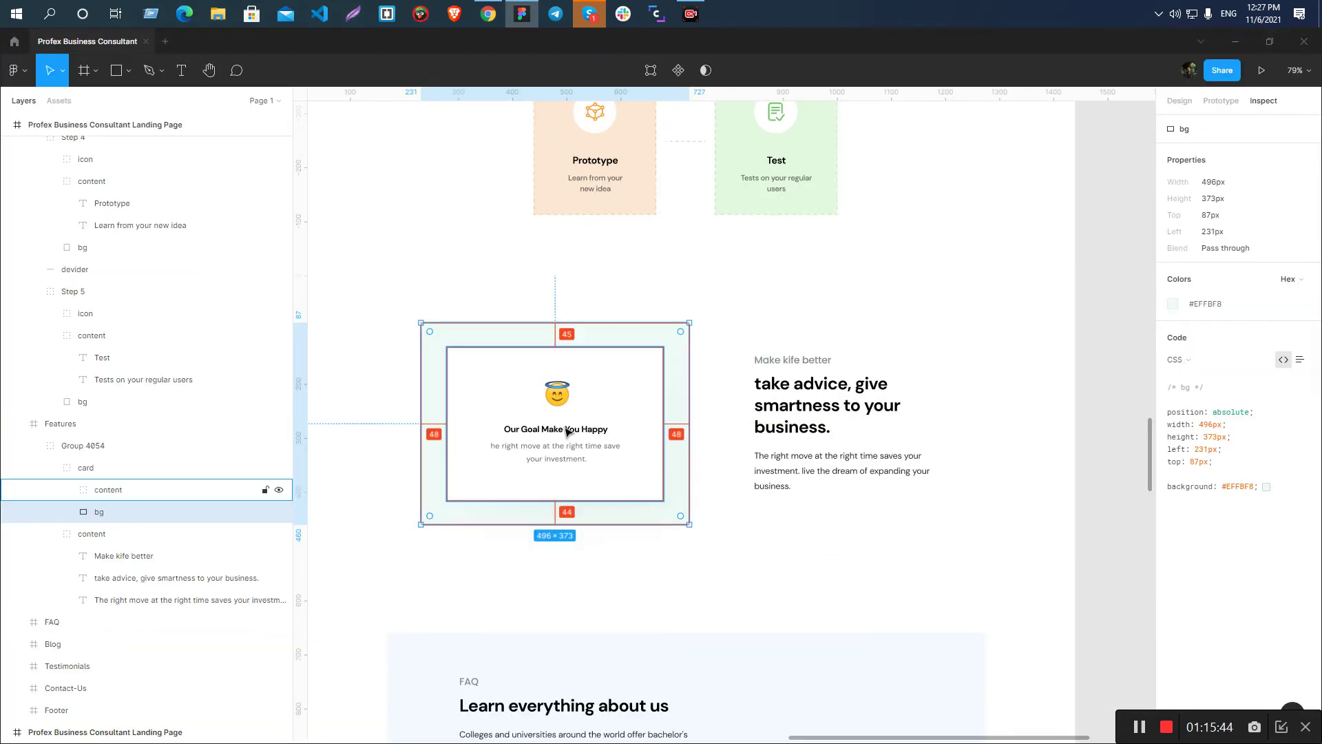
left_click(557, 397)
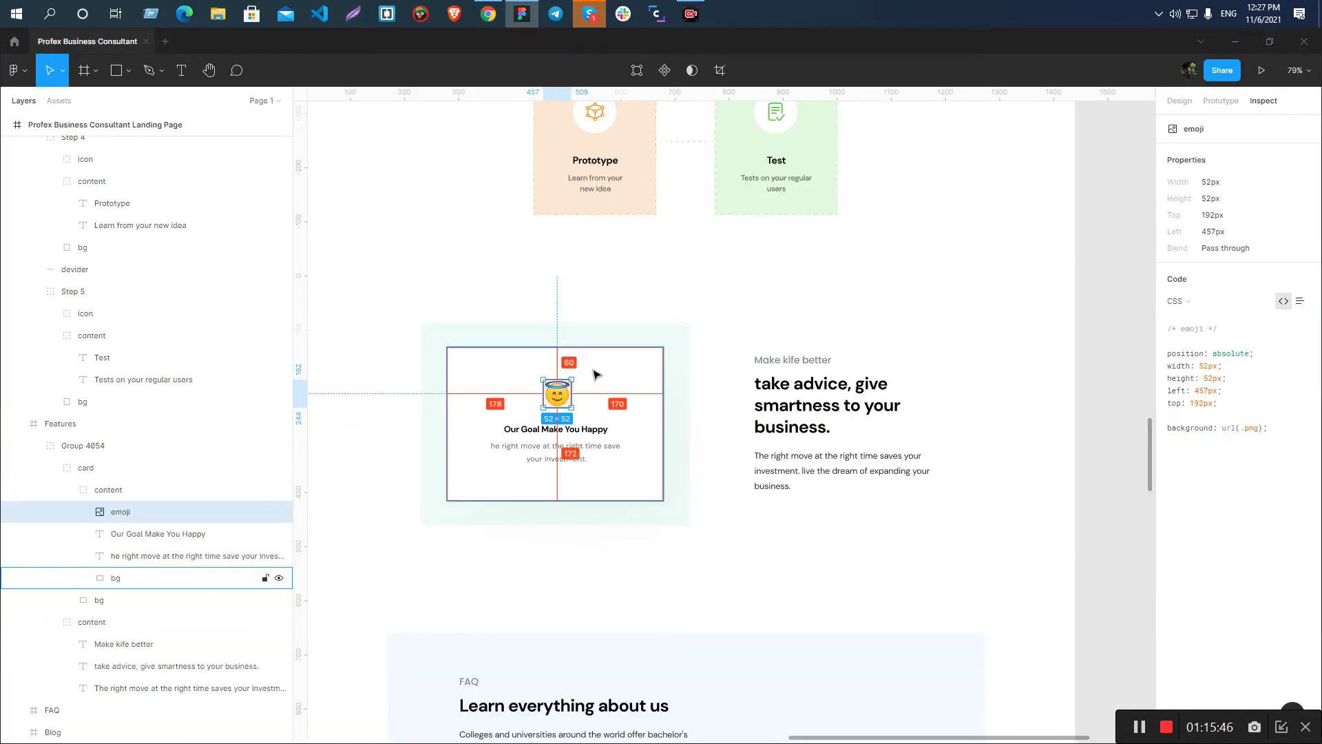
left_click(558, 398)
left_click(557, 398)
key("alt+Tab")
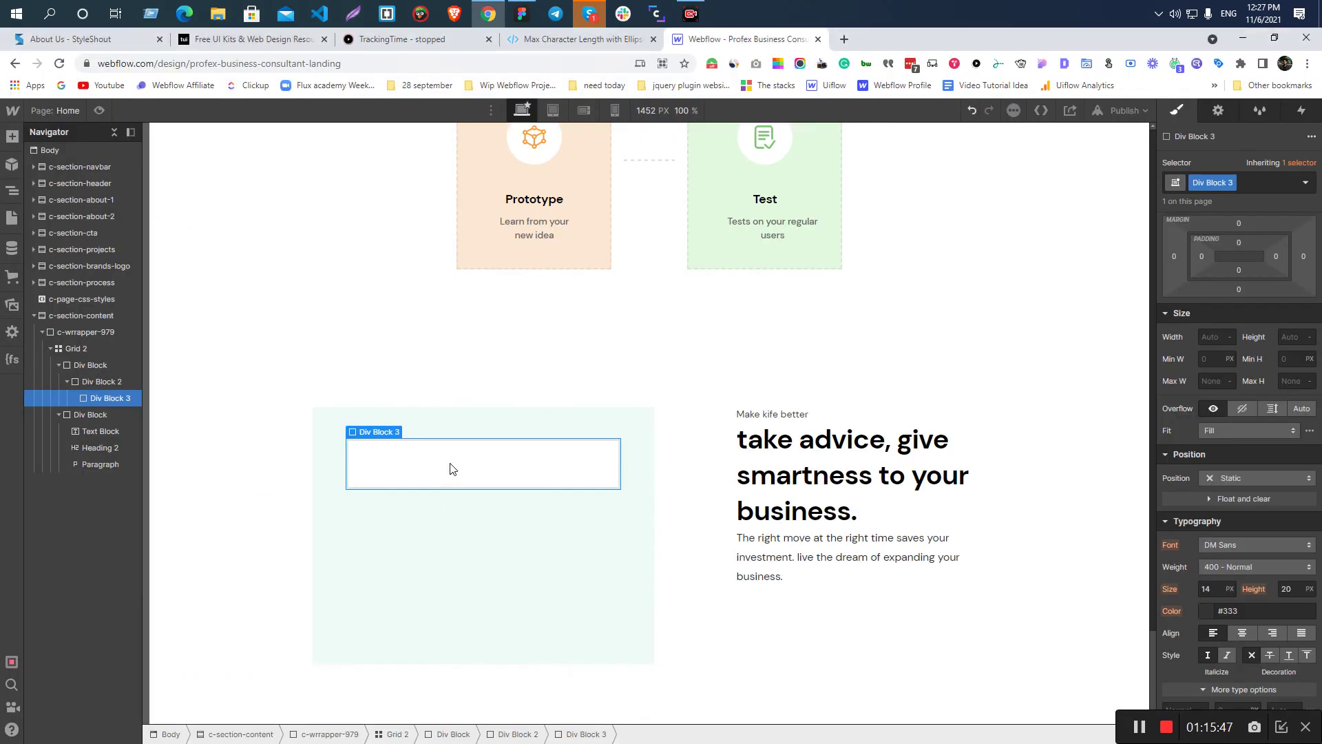
- Insert an image element in the white div block and assign the emoji.png asset to it
key("ctrl+e")
type("image")
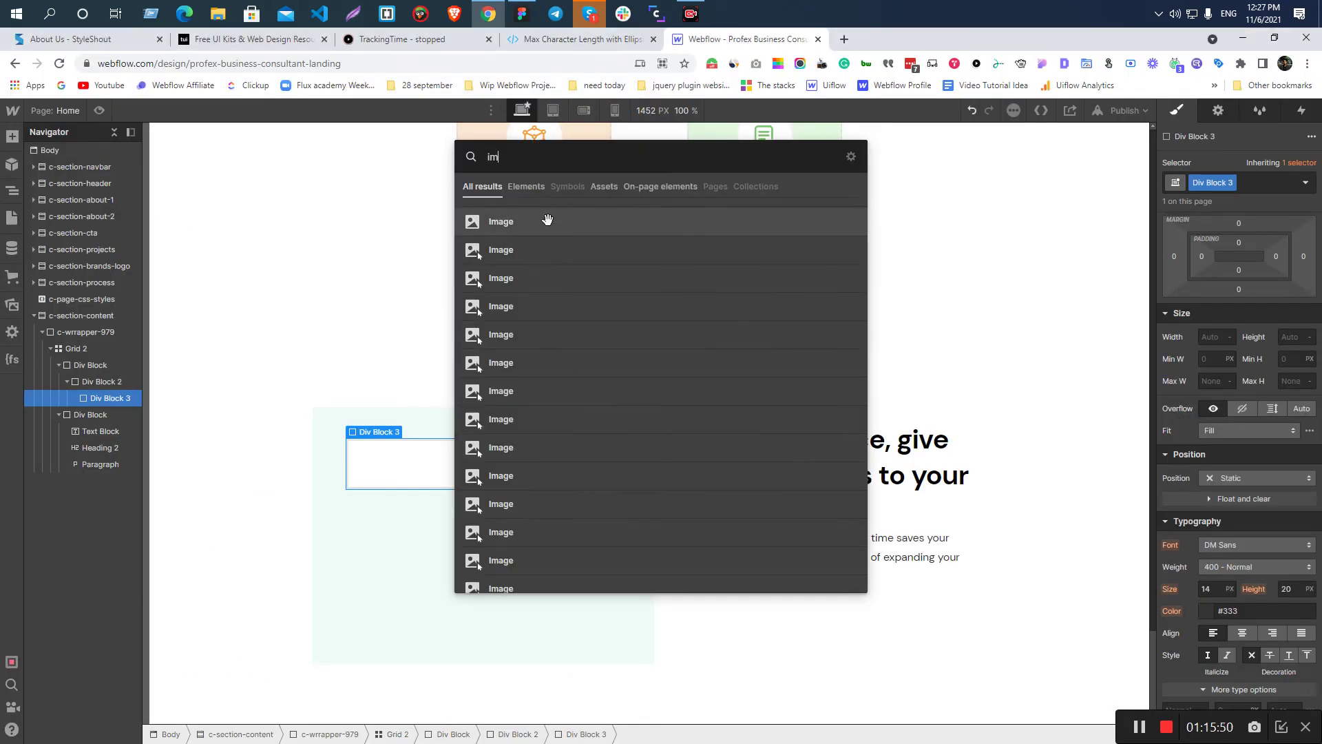
left_click(548, 227)
left_click(441, 267)
type("PROC")
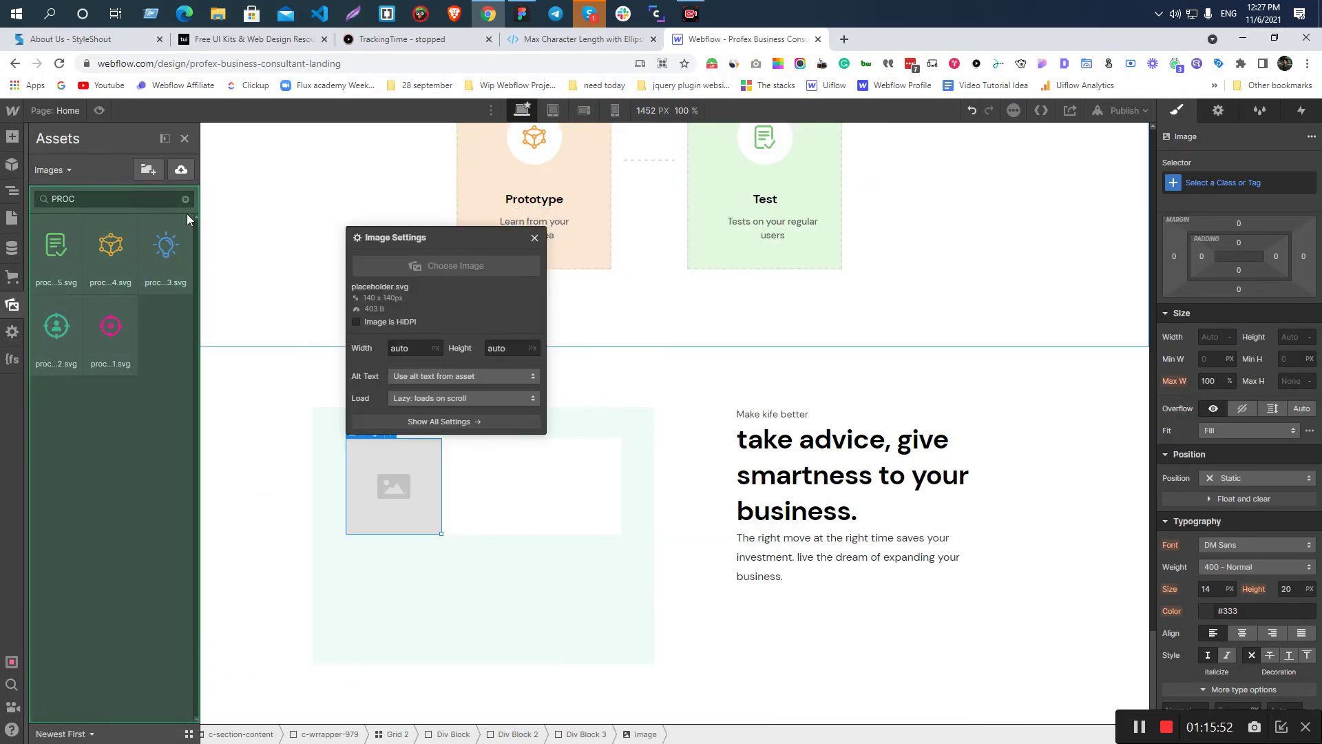
double_click(140, 200)
type("em")
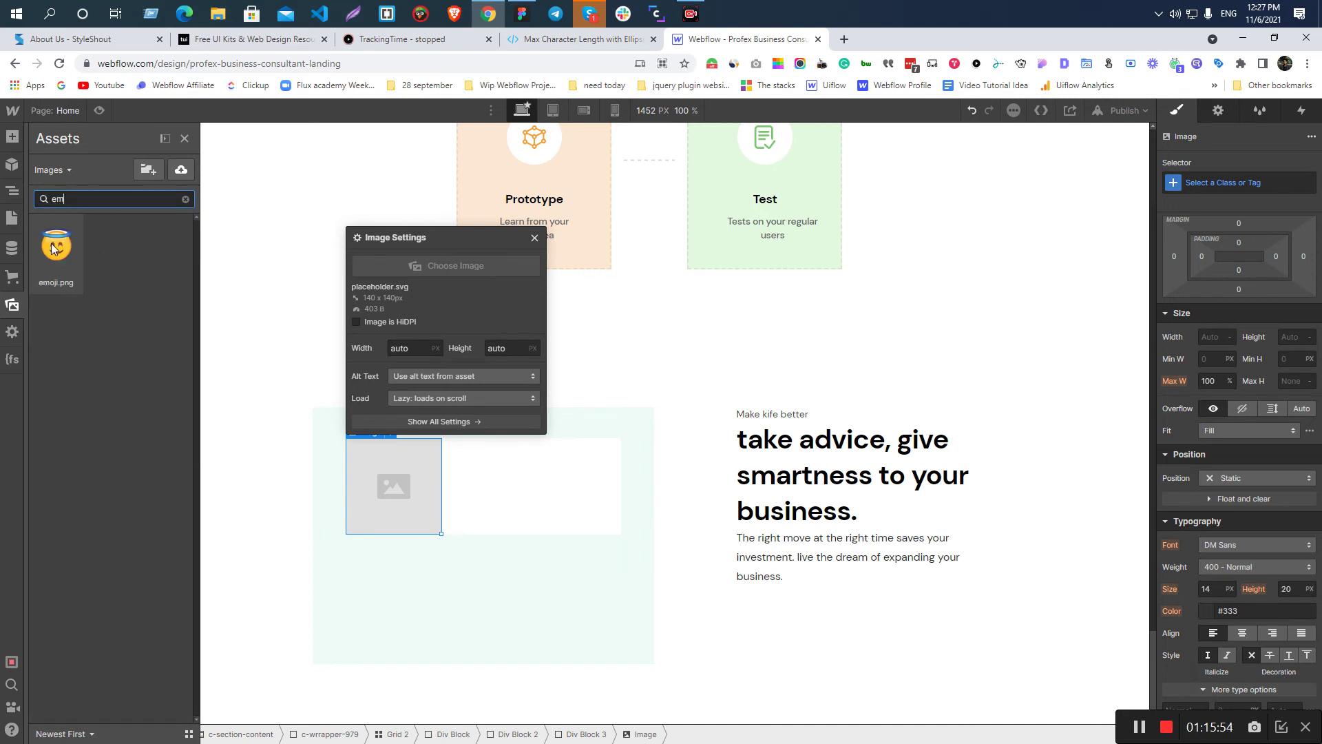
left_click(55, 246)
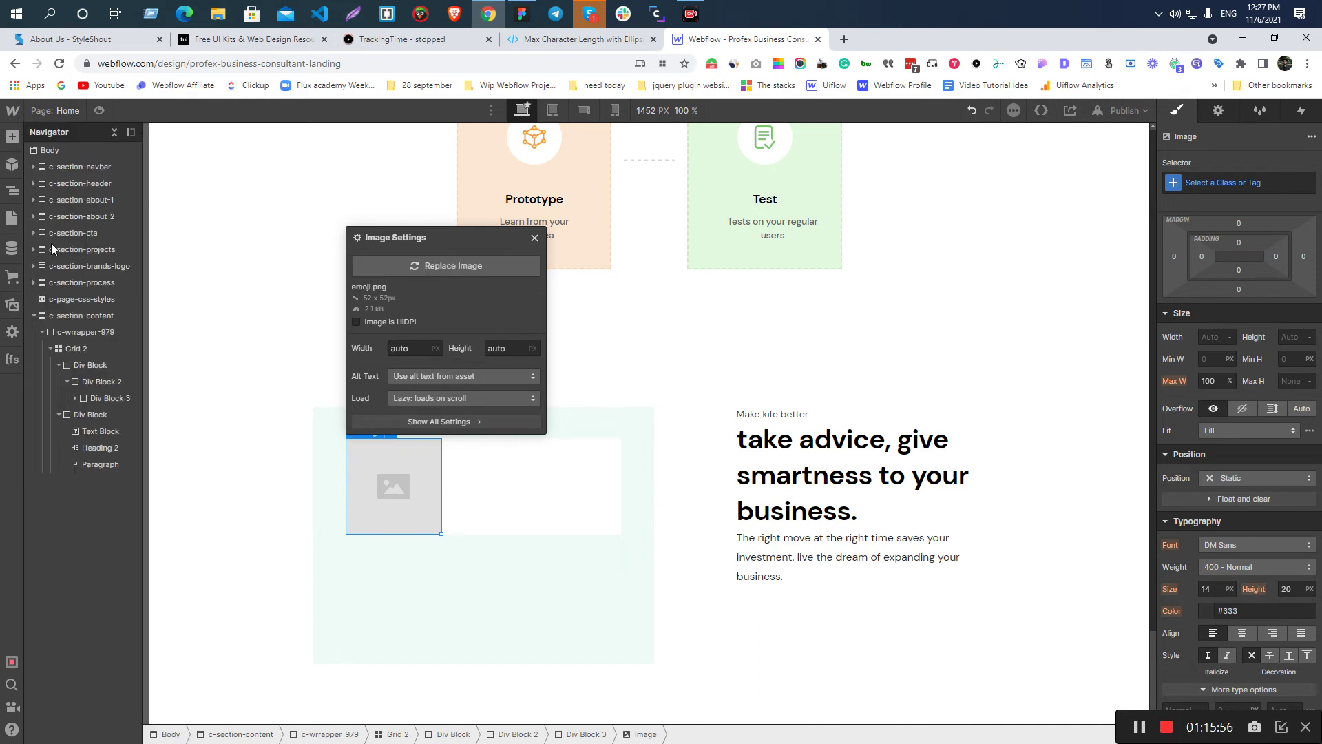
- Add an H3 heading below the emoji in Webflow with the title copied from Figma, "Our Goal Make You Happy"
key("alt+Tab")
double_click(599, 435)
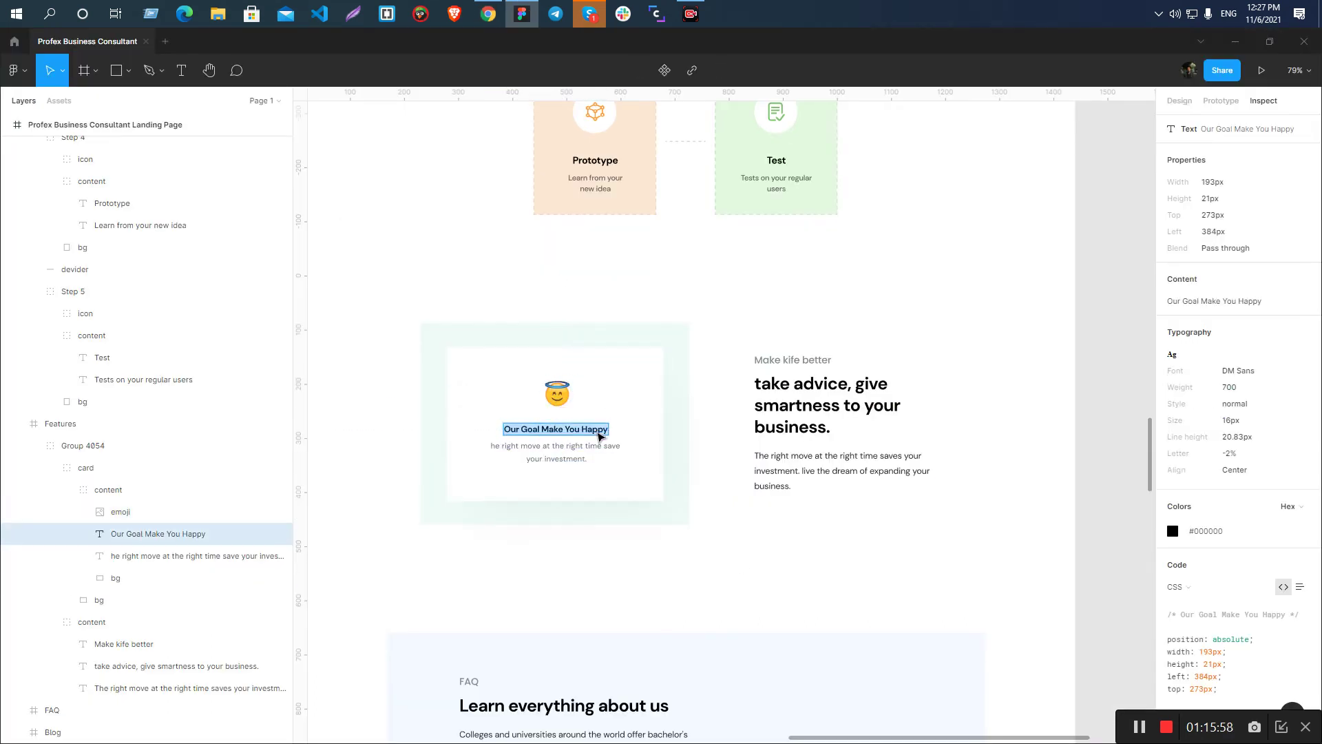
key("alt+Tab")
key("ctrl+e")
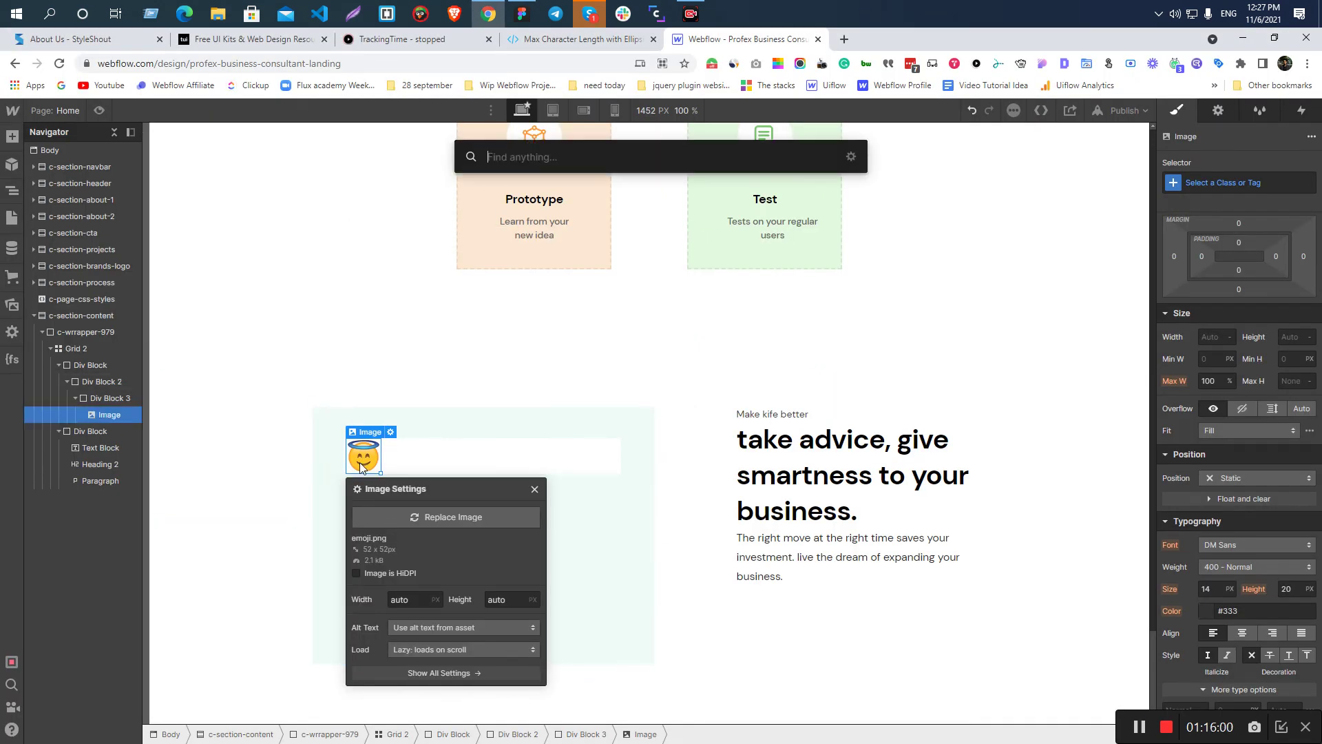
type("h")
key("Return")
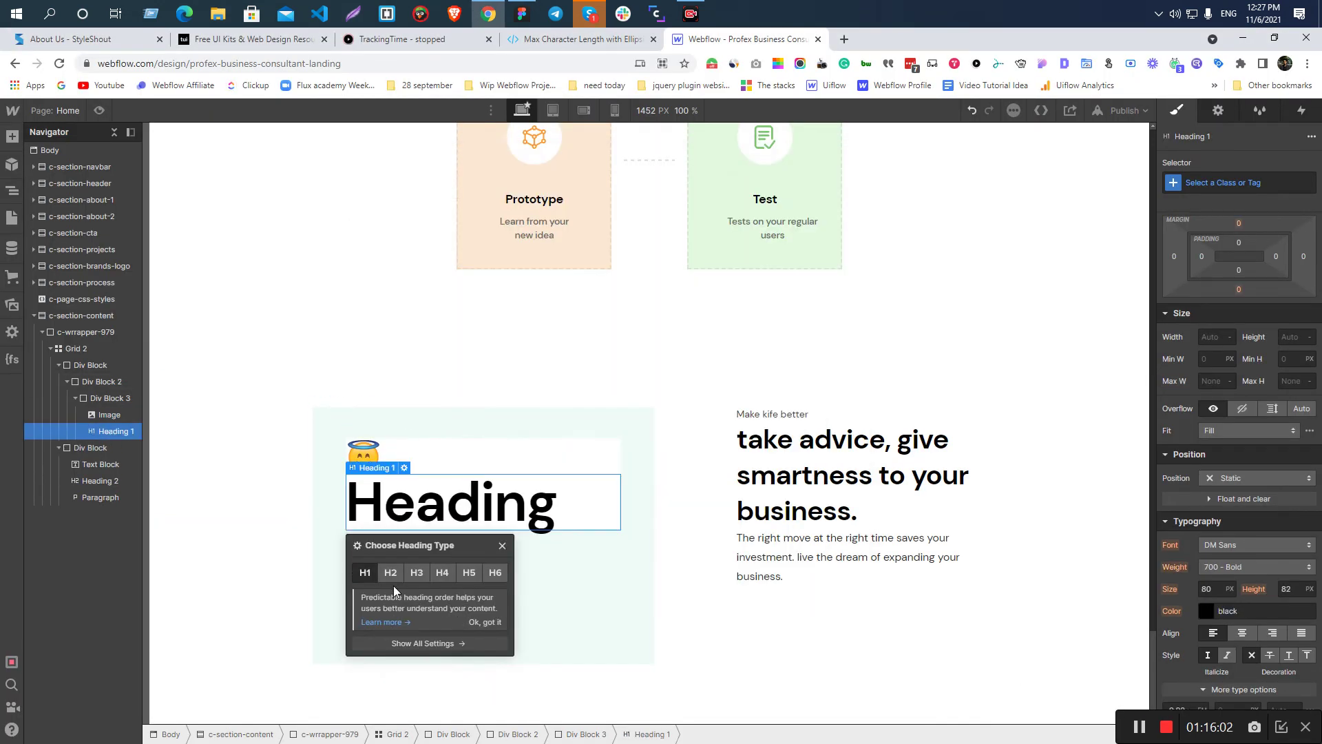
left_click(416, 572)
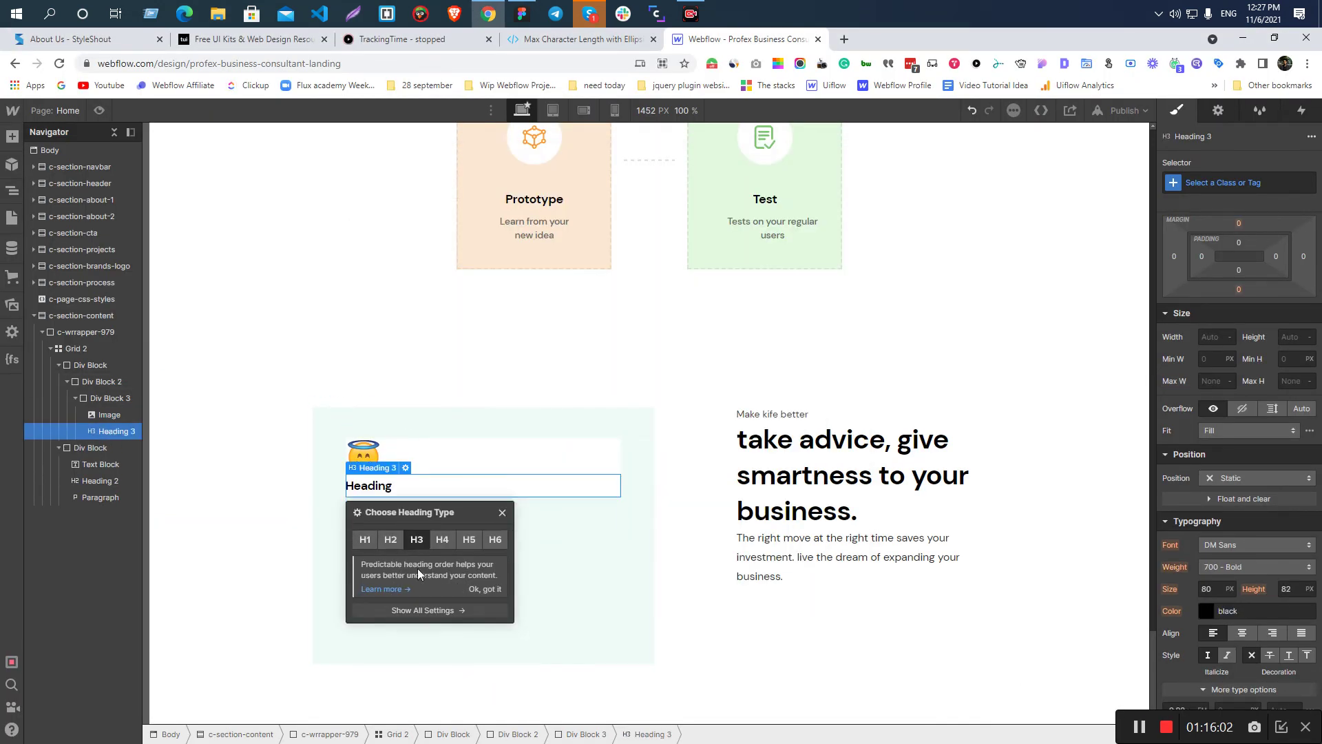
double_click(380, 484)
- Add a paragraph below the heading with the description copied from Figma, "he right move at the right time save your investment."
key("alt+Tab")
key("ctrl+a")
key("ctrl+c")
key("alt+Tab")
left_click(464, 422)
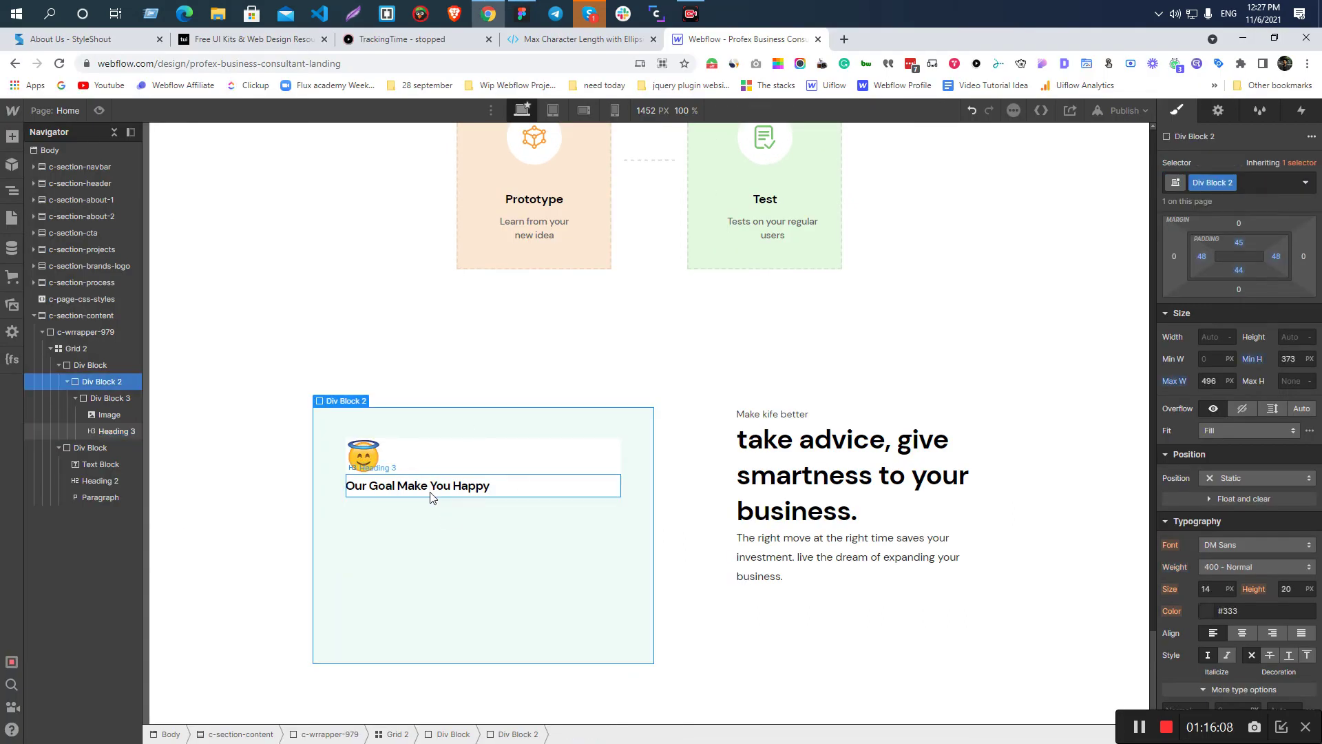
left_click(431, 494)
key("ctrl+e")
type("p")
key("Return")
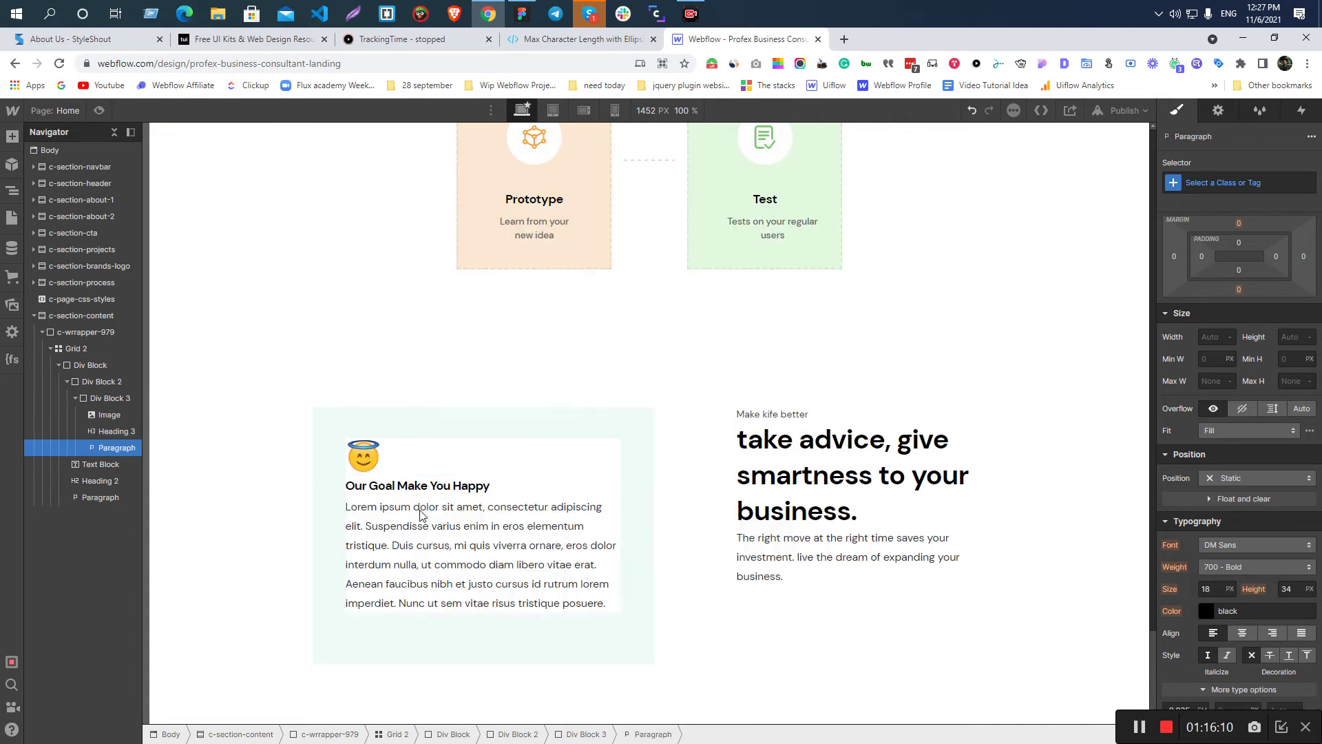
double_click(424, 513)
key("ctrl+a")
key("ctrl+v")
key("Escape")
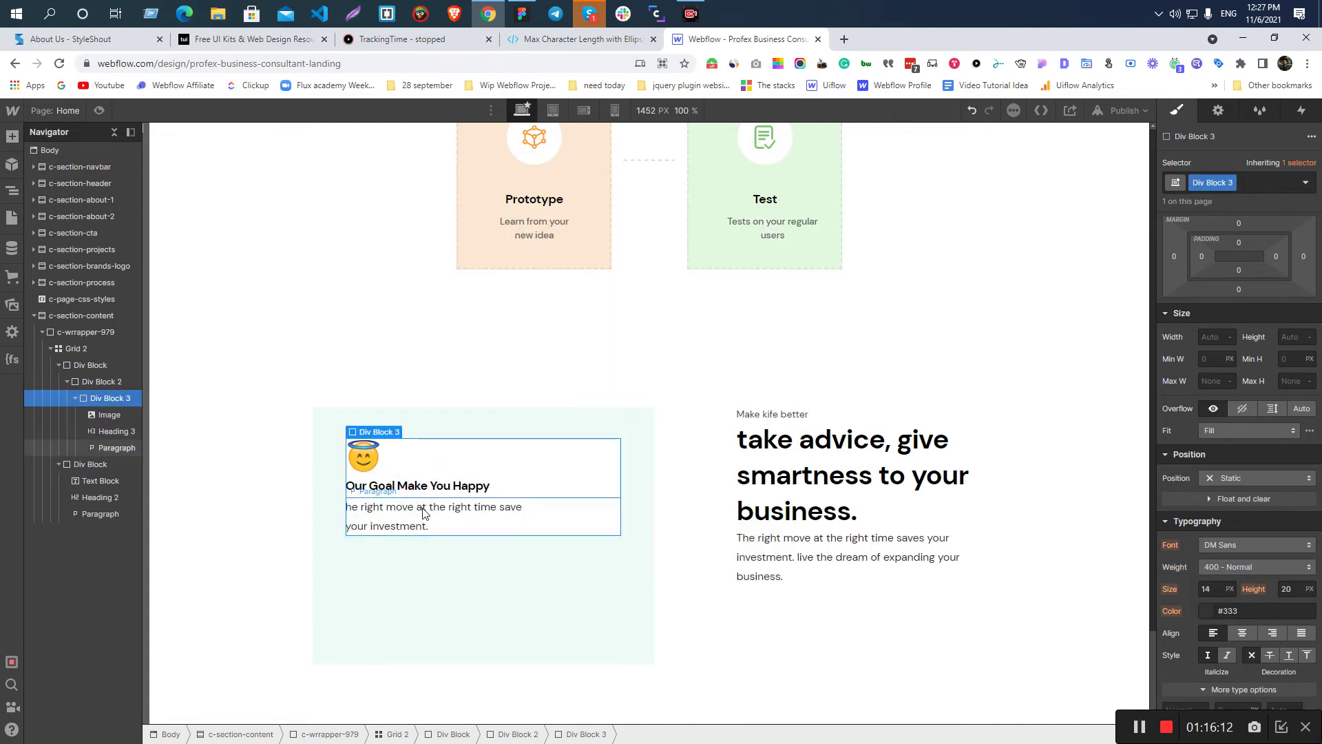
- Check the description's text style, the white card's properties and the emoji's insets within that card in Figma
key("alt+Tab")
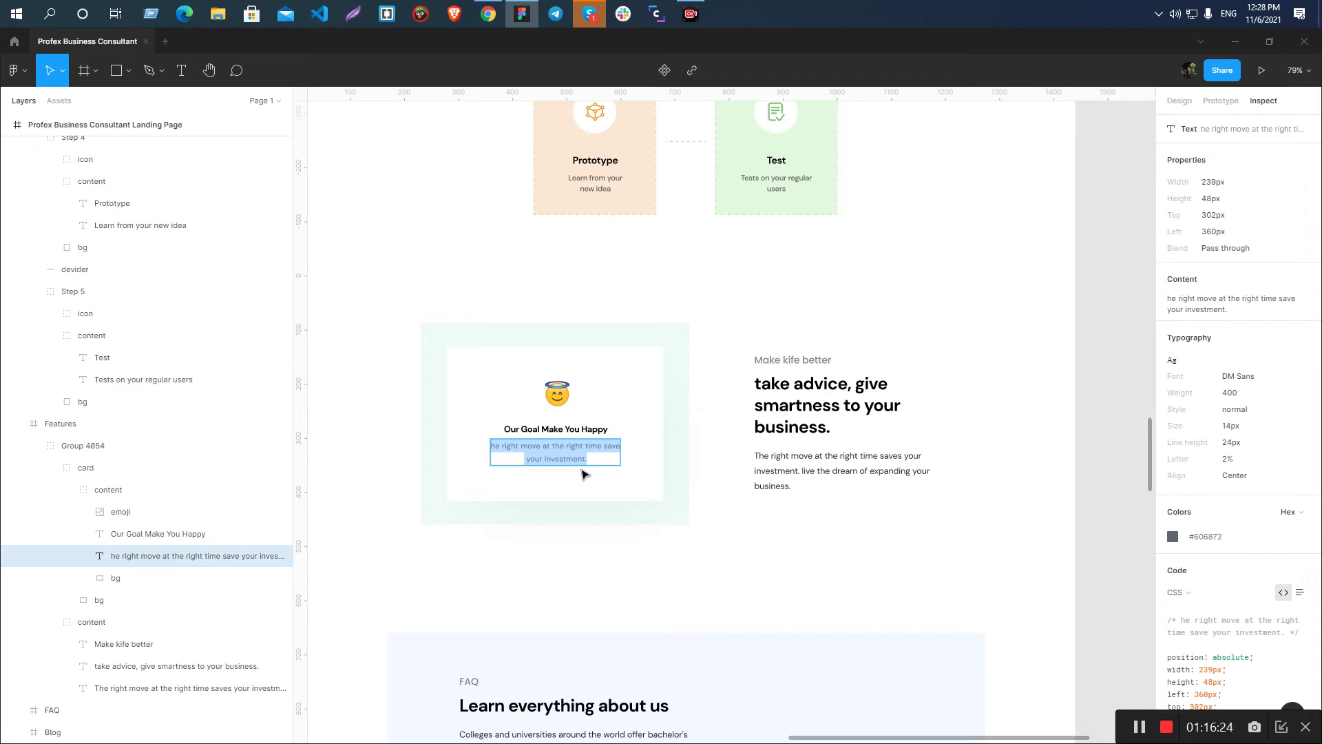
key("alt+Tab")
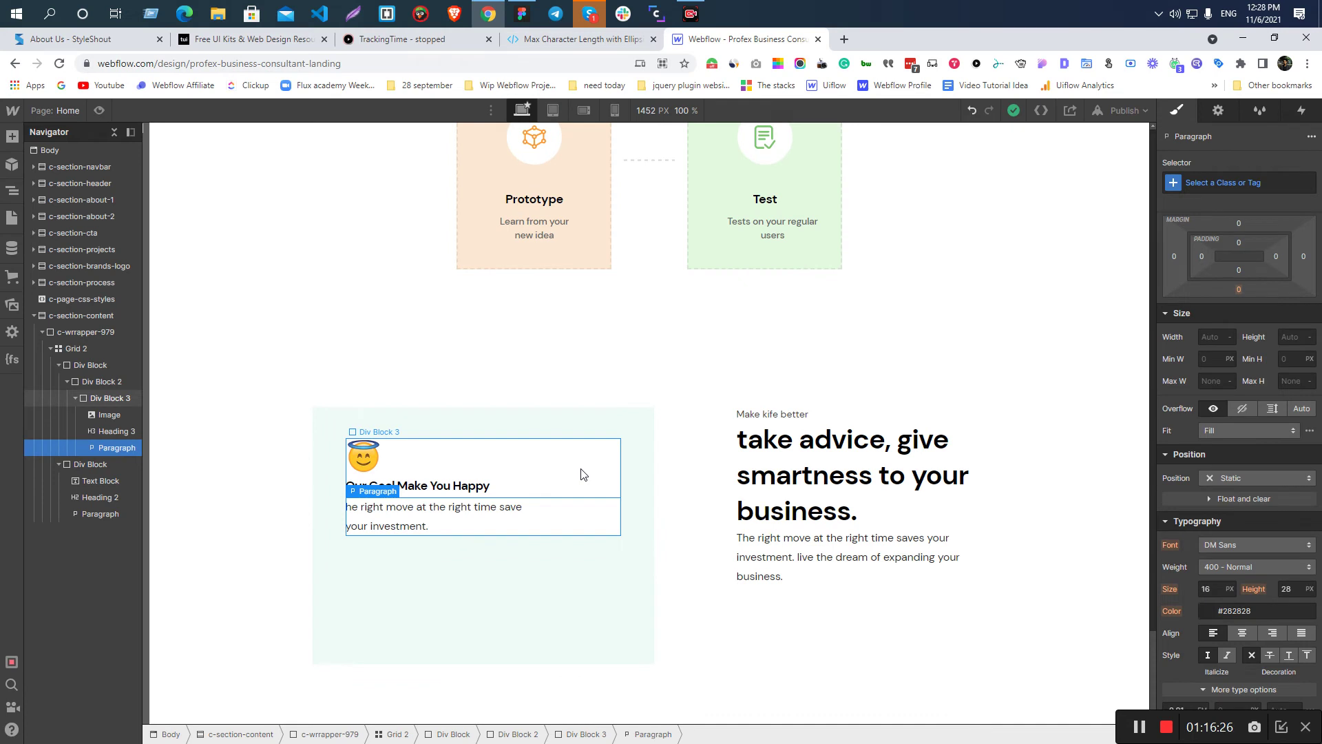
left_click(425, 489)
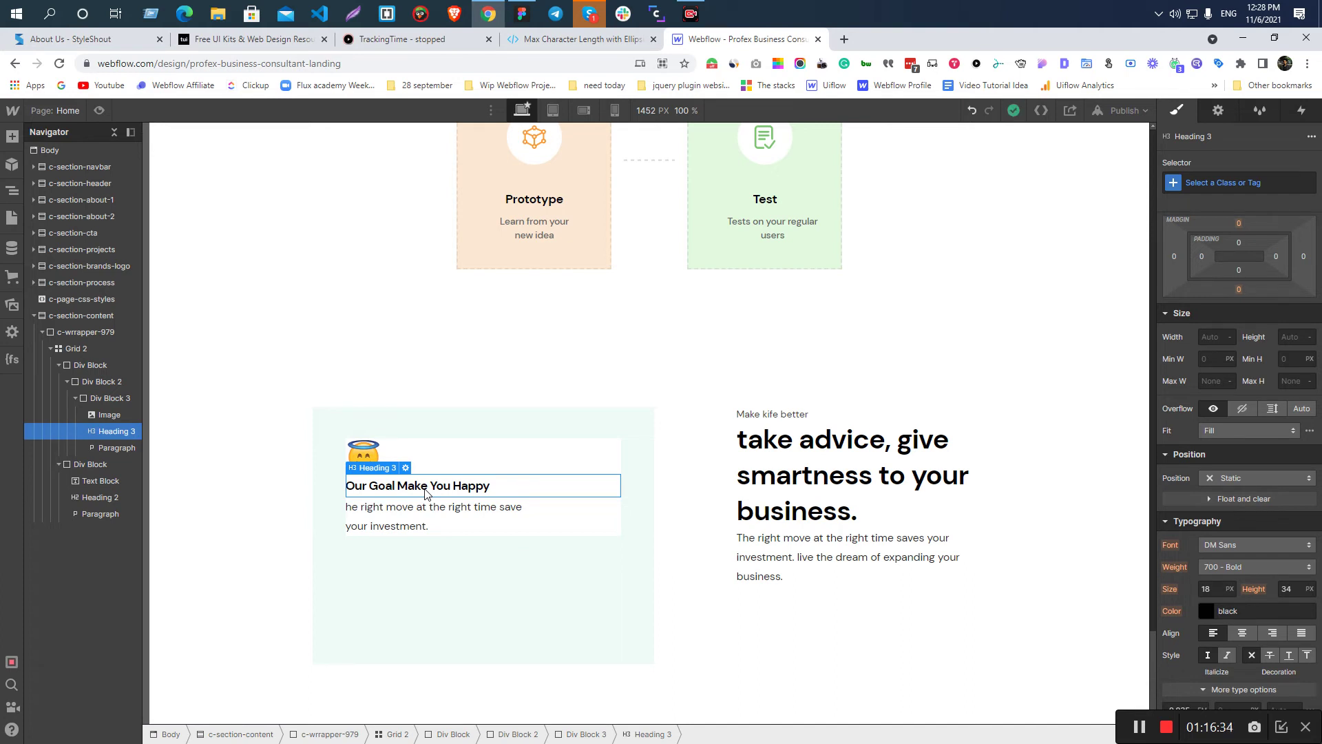
key("alt+Tab")
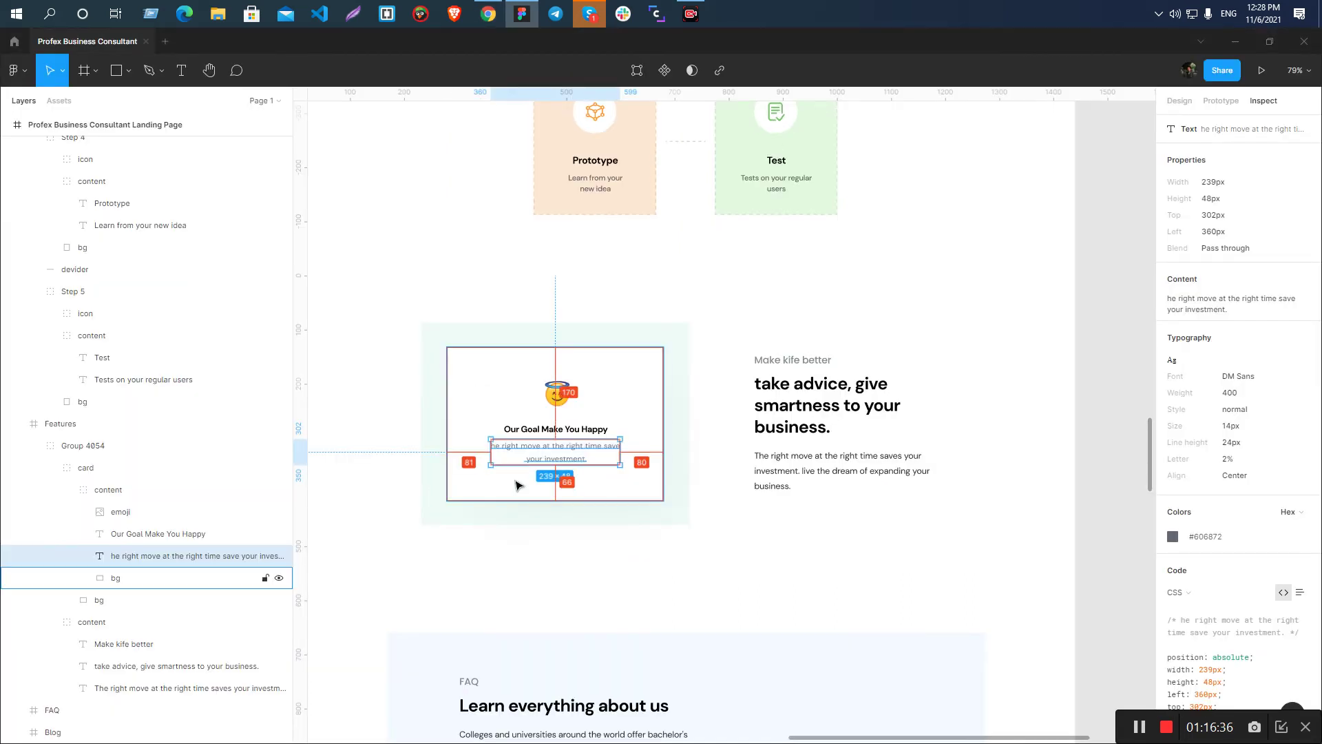
left_click(519, 485)
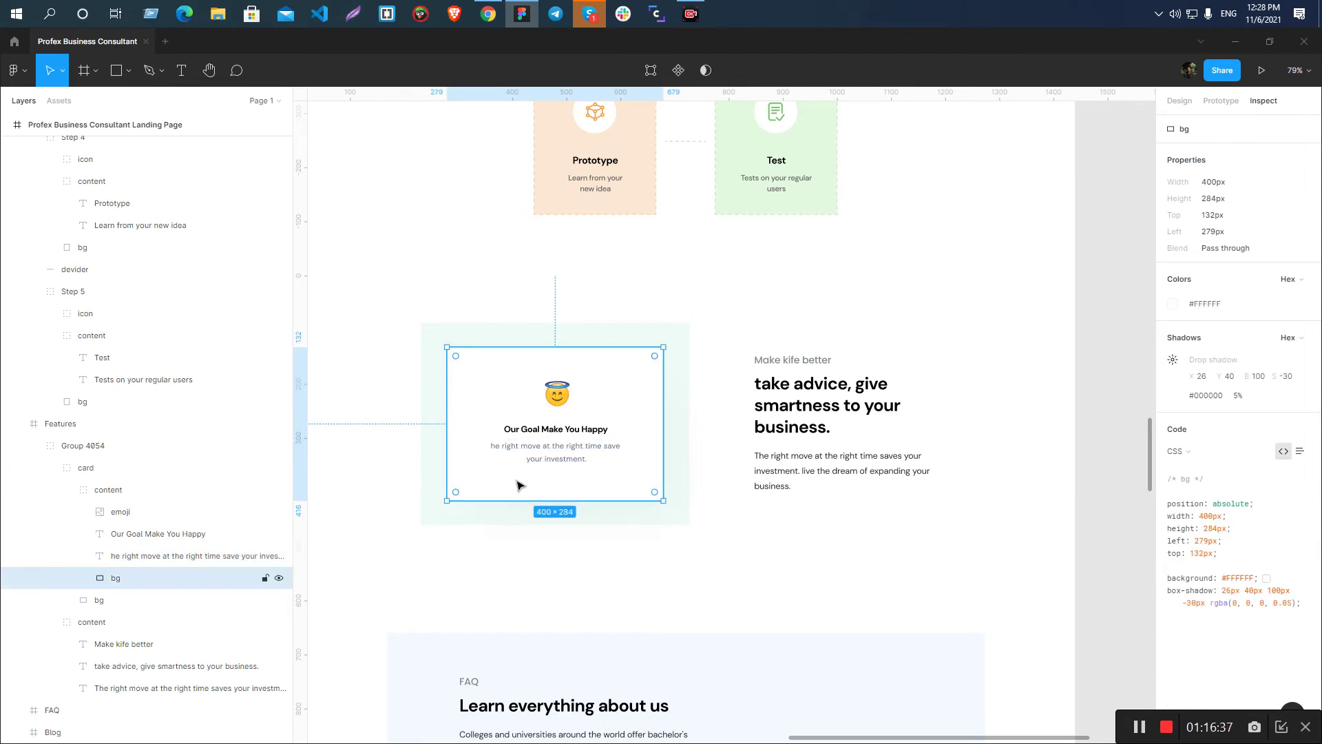
left_click(565, 406)
mouse_move(600, 381)
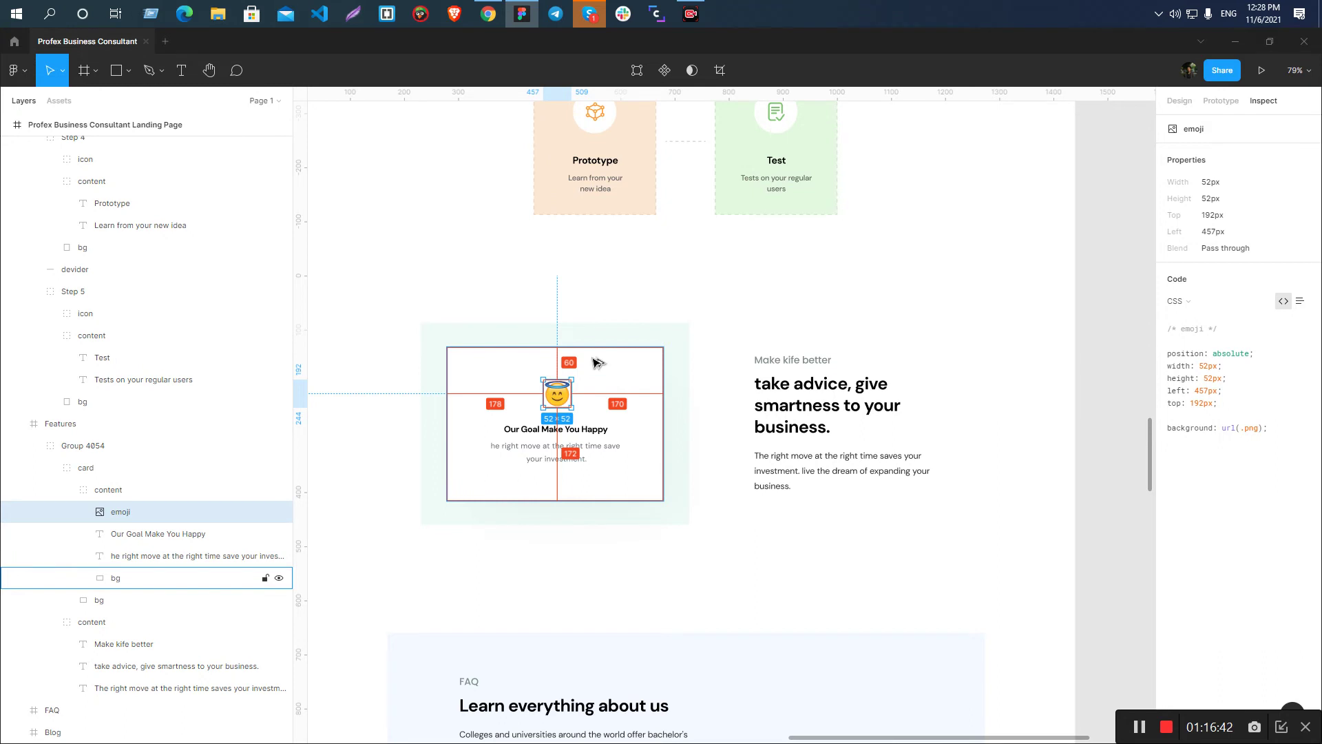
- Switch to Webflow and set the top padding of the white emoji card (Div Block 3) to 60 px
key("alt+Tab")
left_click(486, 466)
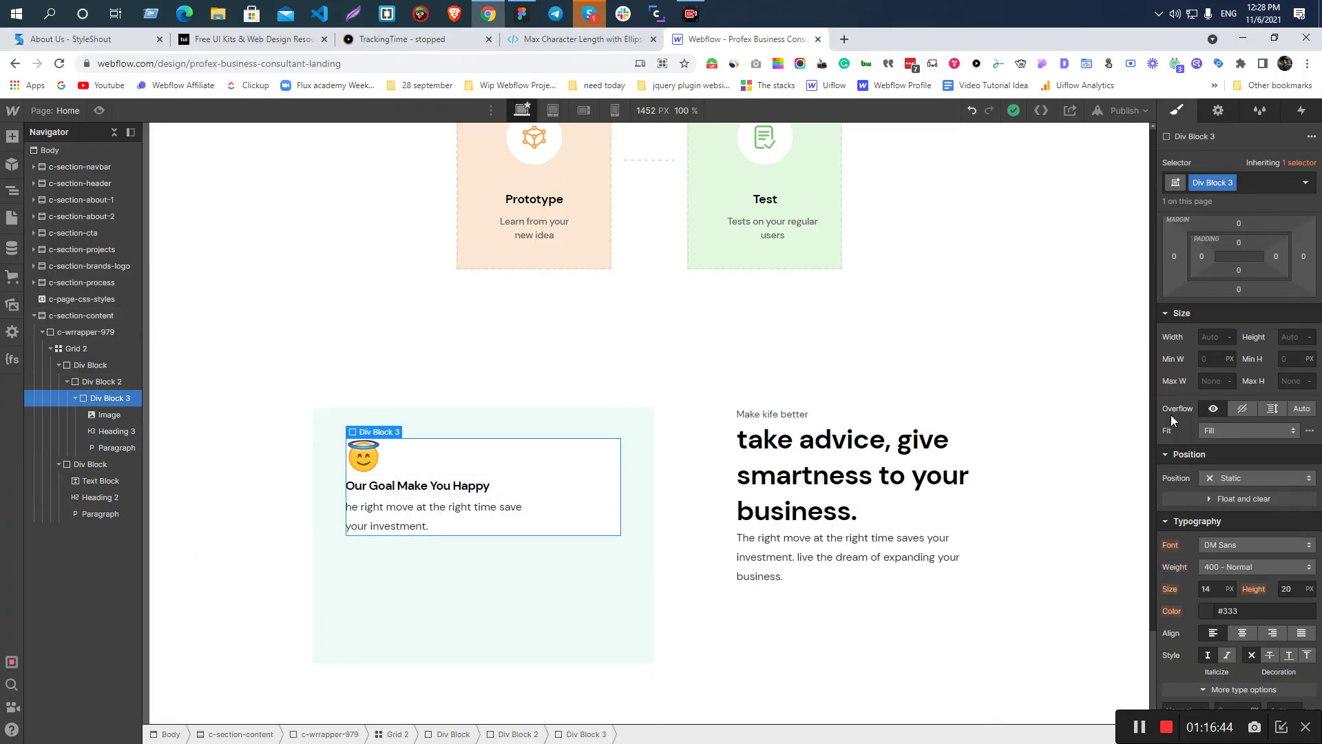
scroll(1170, 415, "up", 2)
left_click(1237, 310)
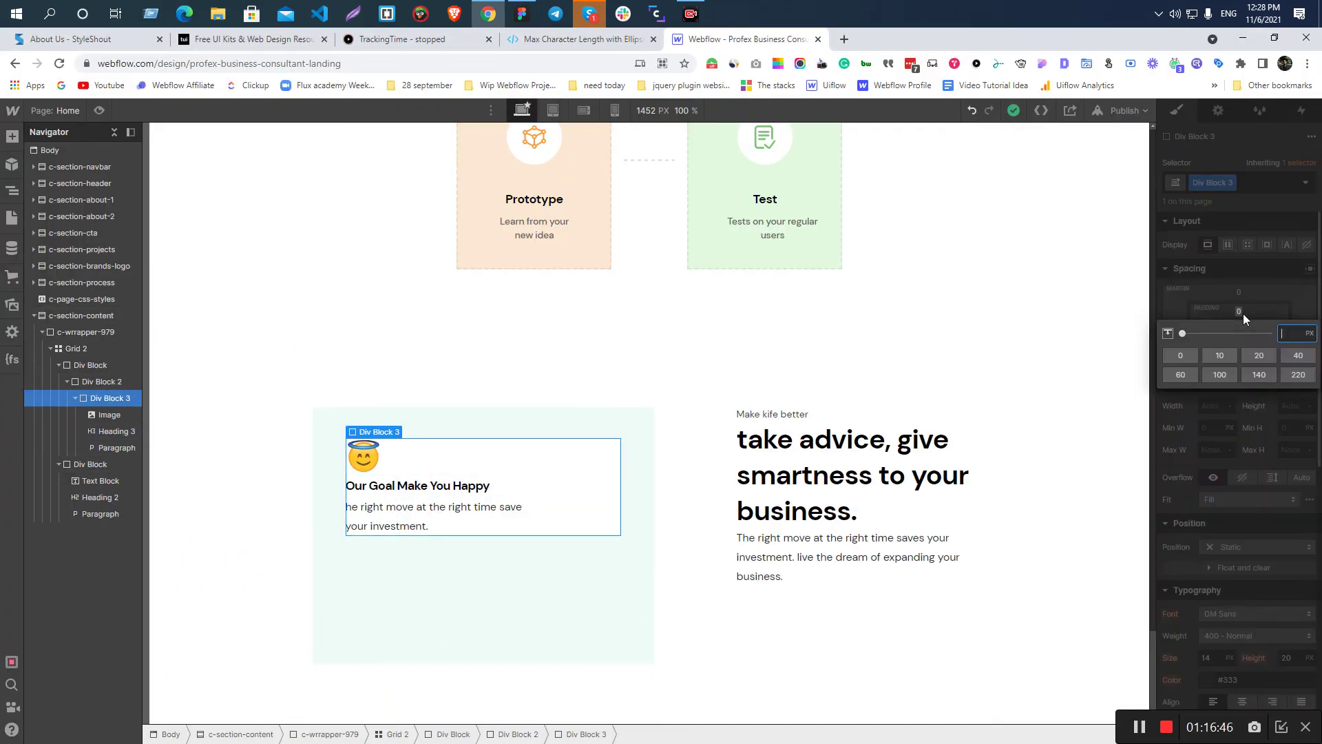
type("60")
key("Return")
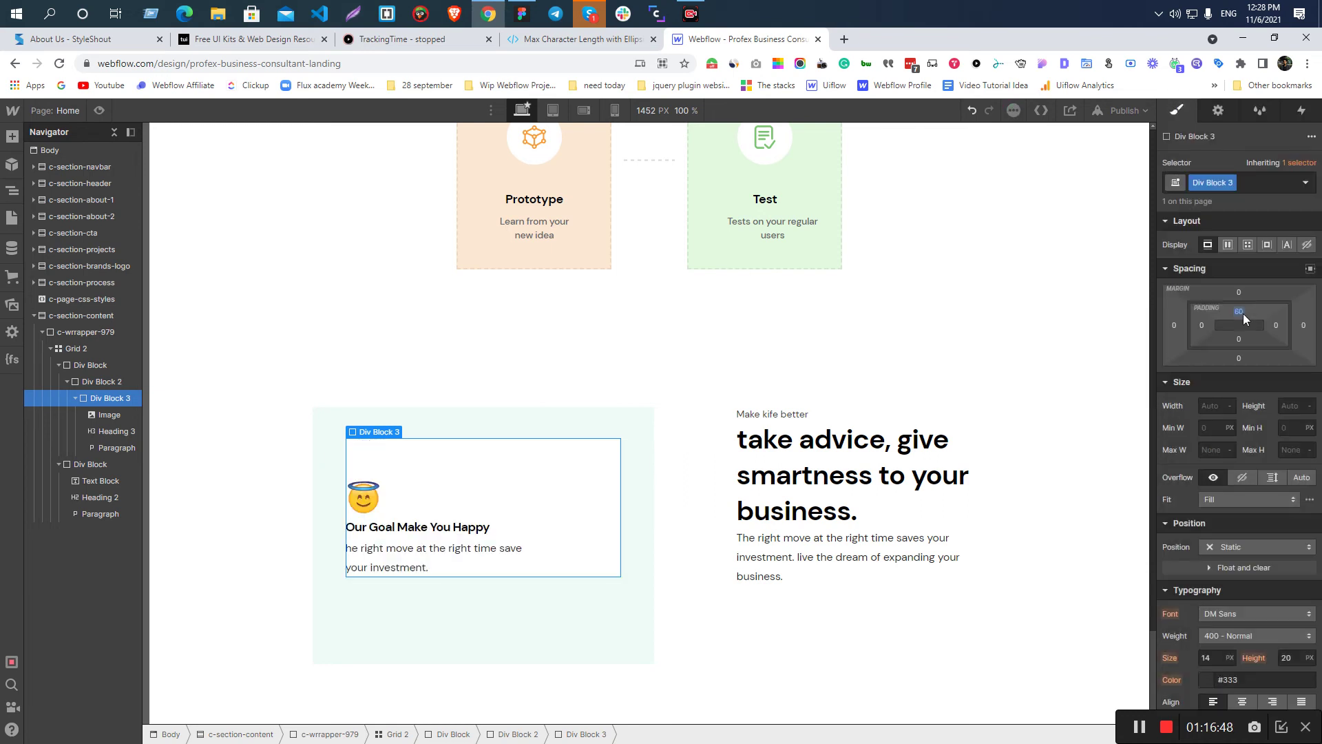
- Set the white card's bottom padding to 60 px, checking the card's spacing in the Figma design
left_click(1236, 334)
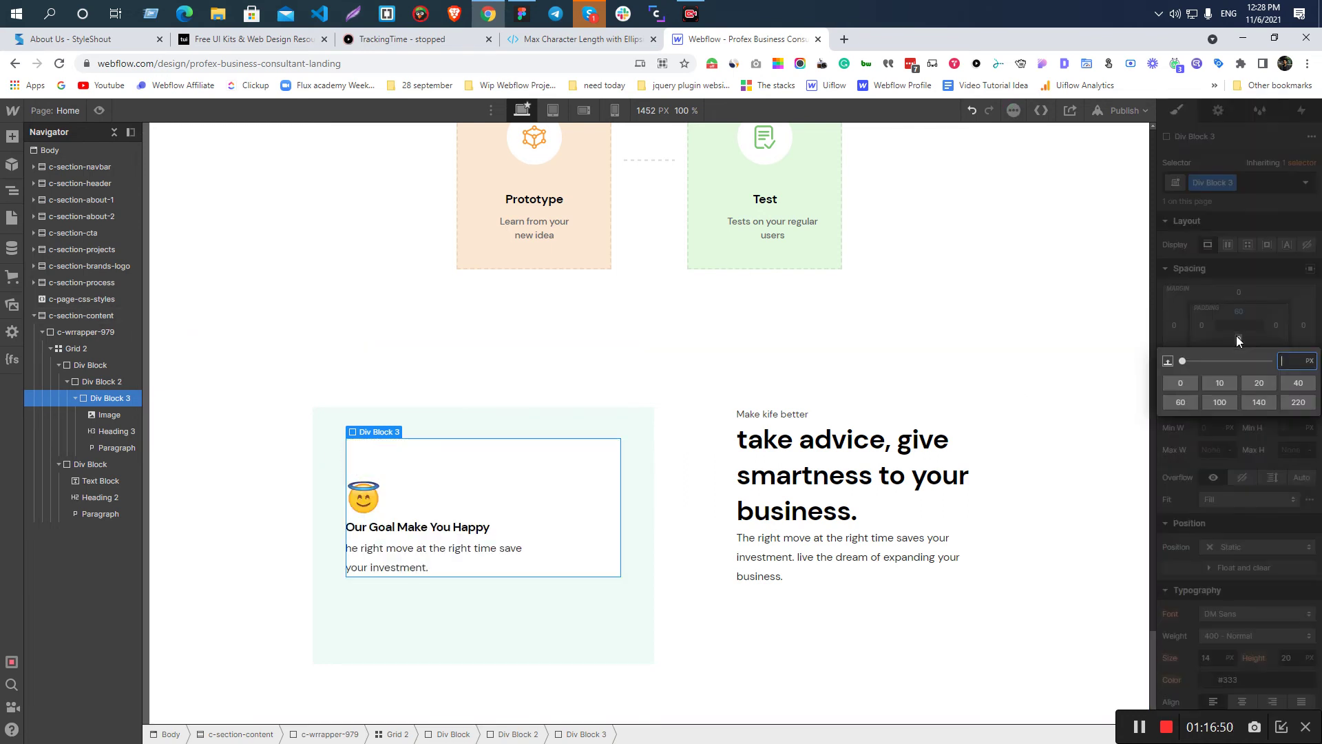
key("Escape")
key("alt+Tab")
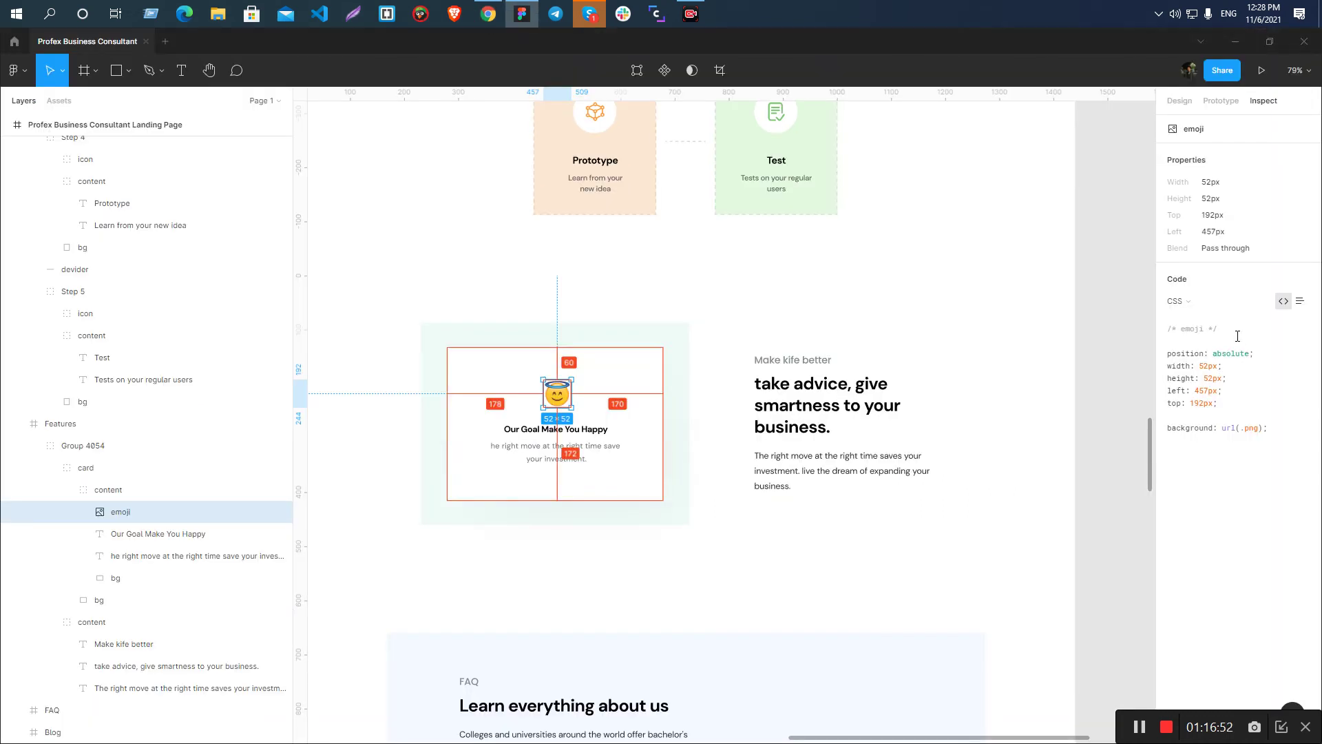
left_click(457, 437)
key("alt+Tab")
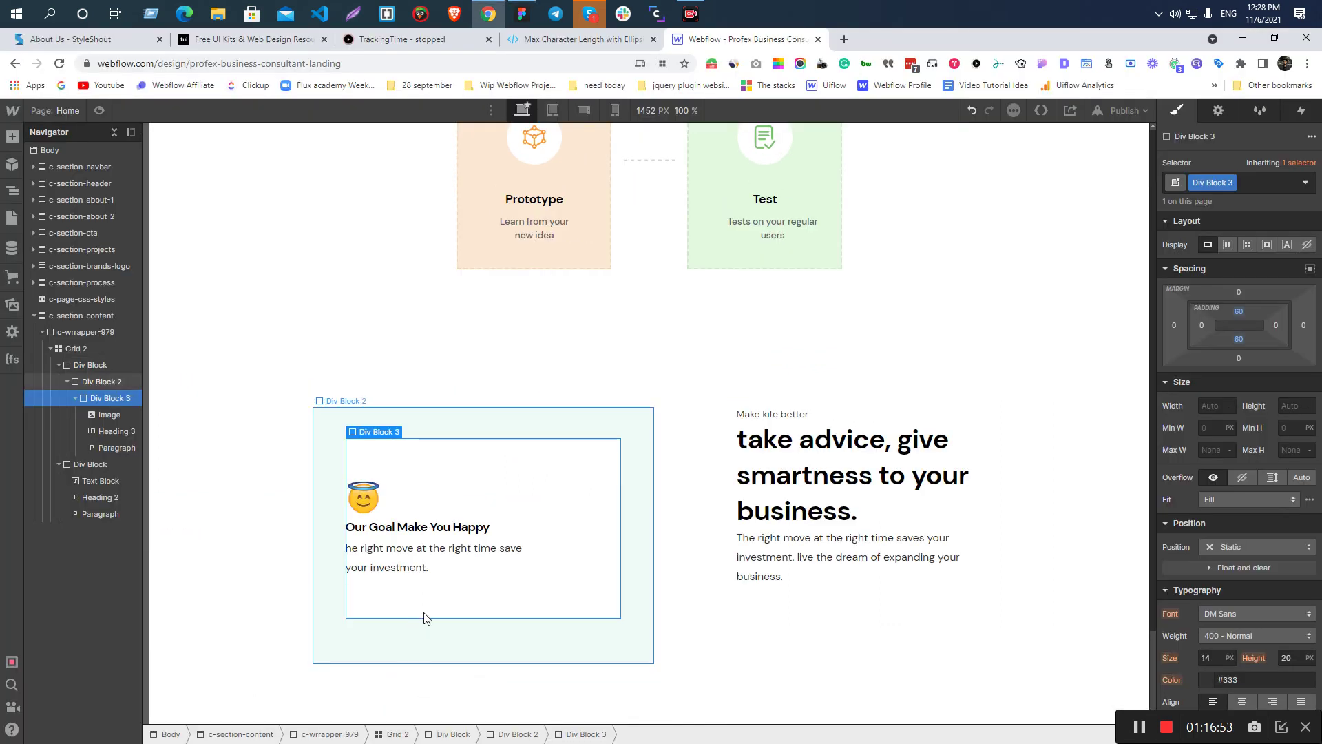
- Set the white card's left and right padding to 20 px and center-align its contents
mouse_move(1201, 325)
left_mouse_down()
mouse_move(1215, 334)
mouse_move(1201, 326)
left_mouse_up()
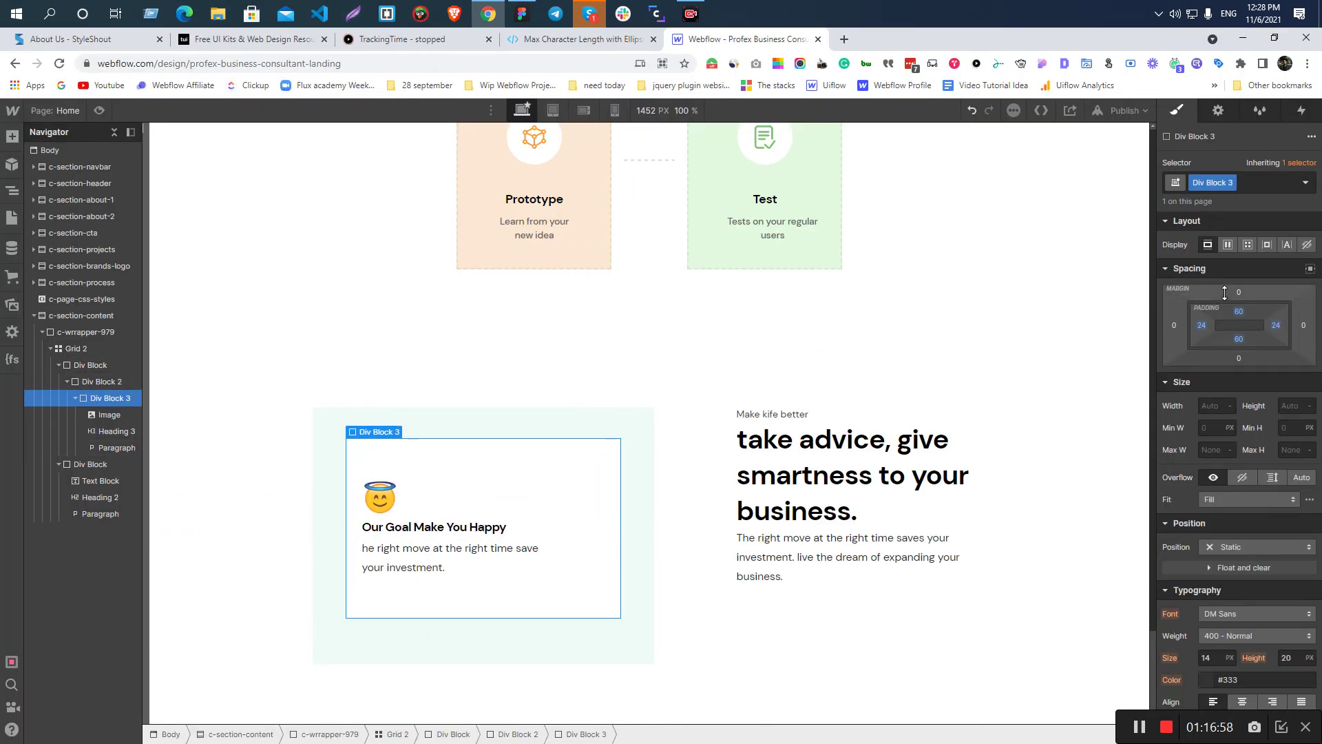
left_click(1201, 326)
type("20")
left_click(1276, 325)
key("BackSpace")
type("0")
key("Return")
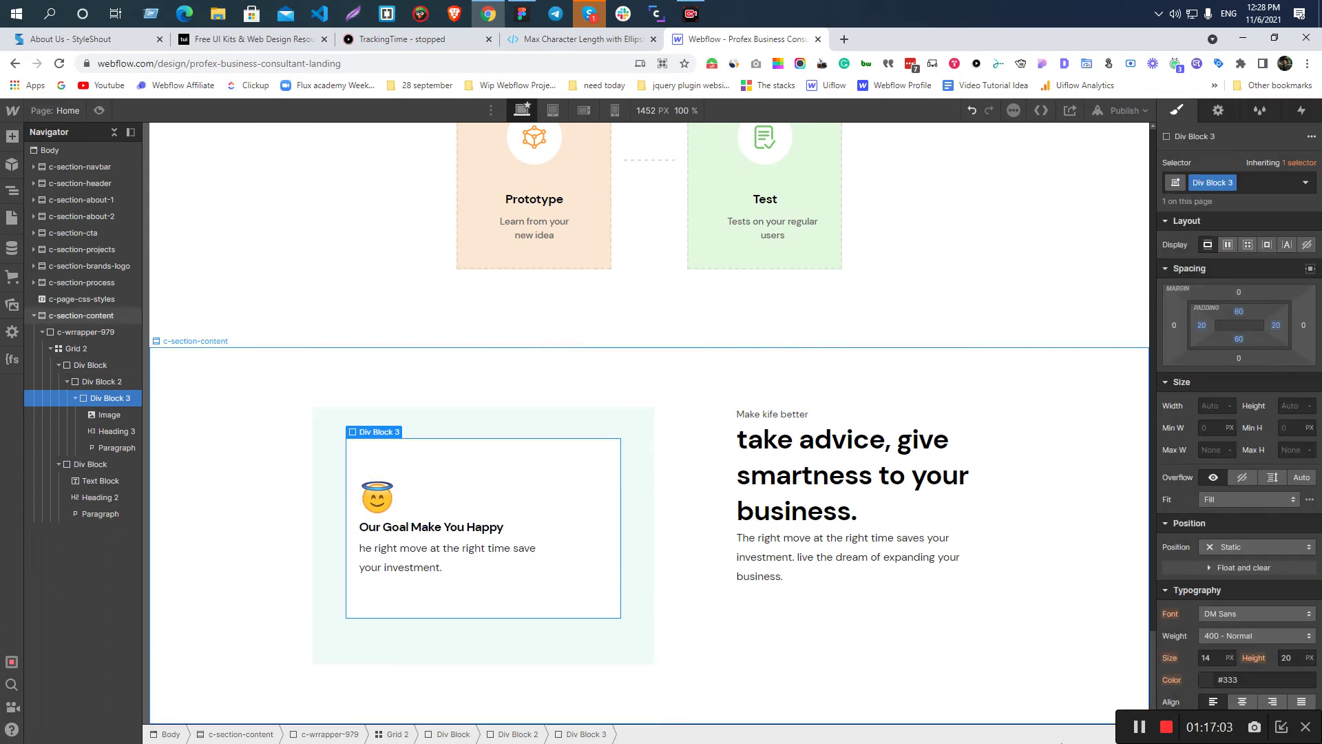
scroll(1238, 348, "down", 5)
left_click(1241, 356)
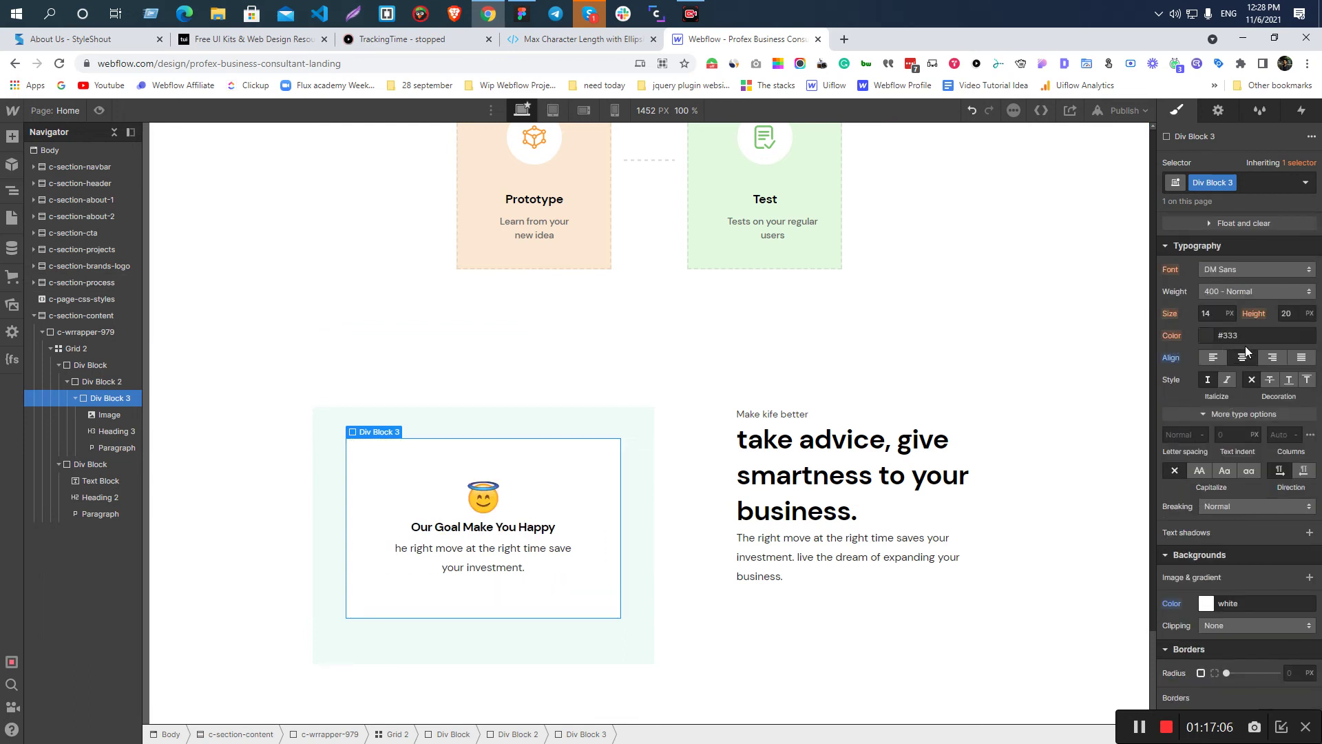
- Match the "Our Goal Make You Happy" heading to its Figma typography with a 16 px font size and 21 px line height in Webflow
left_click(475, 503)
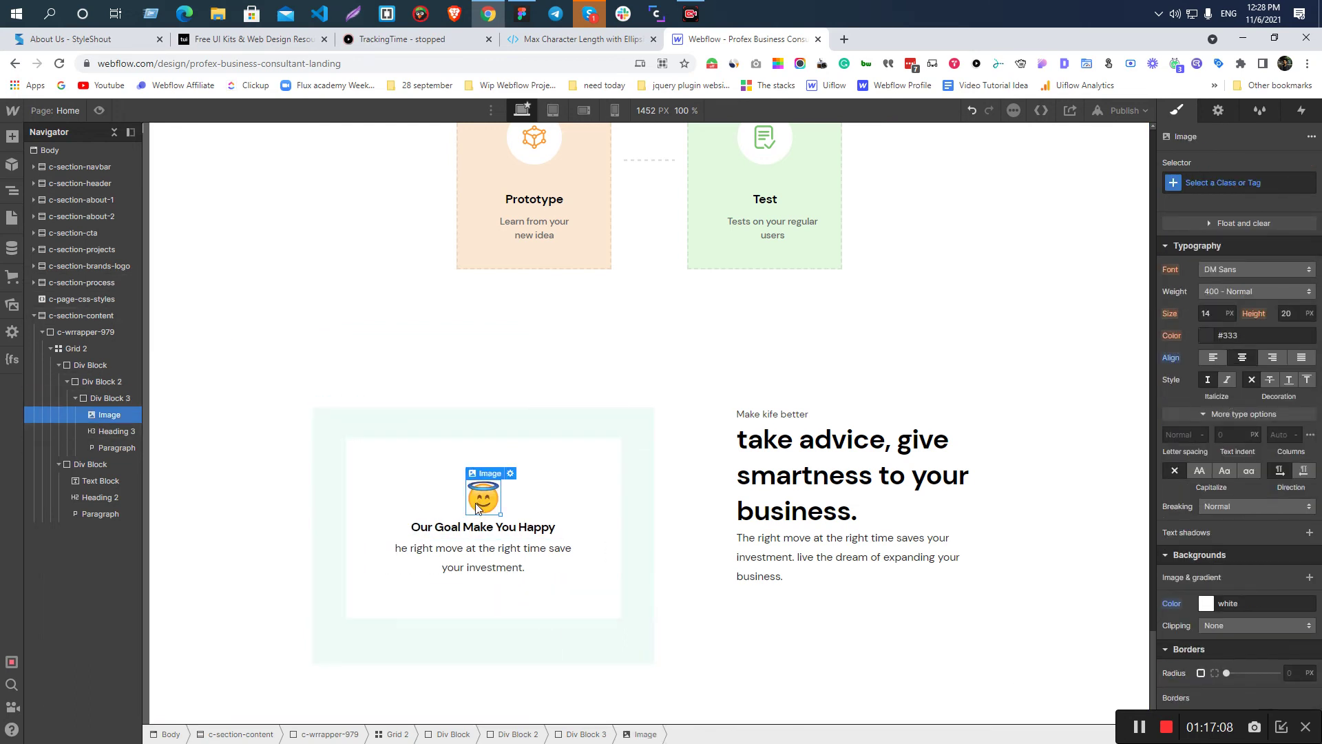
key("alt+Tab")
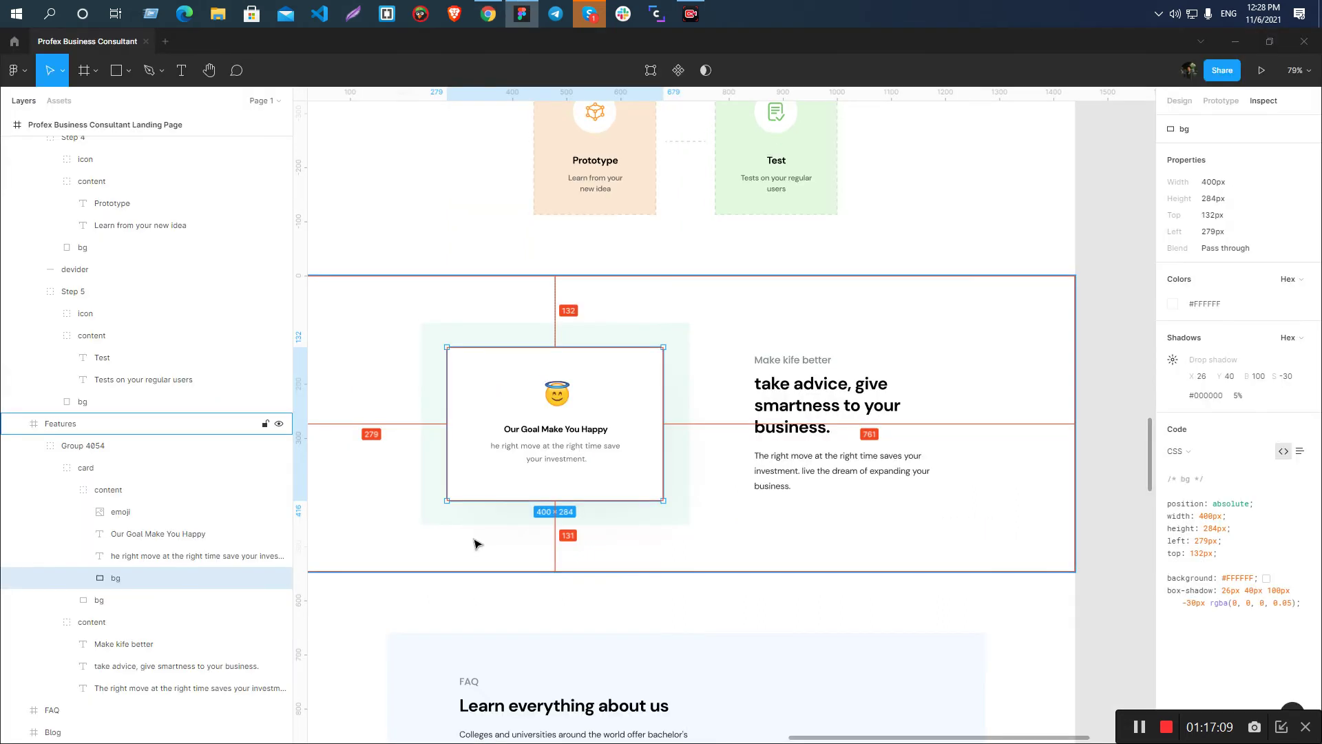
left_click(548, 431)
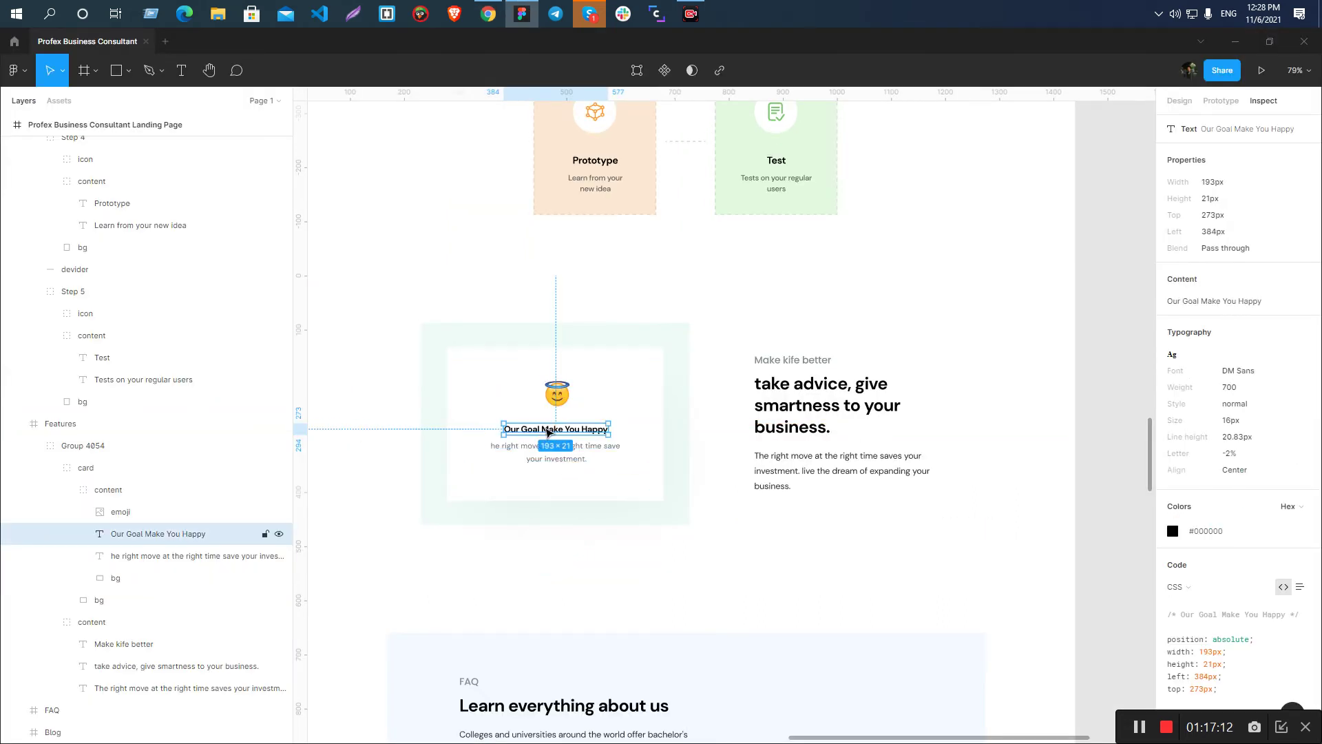
key("alt+Tab")
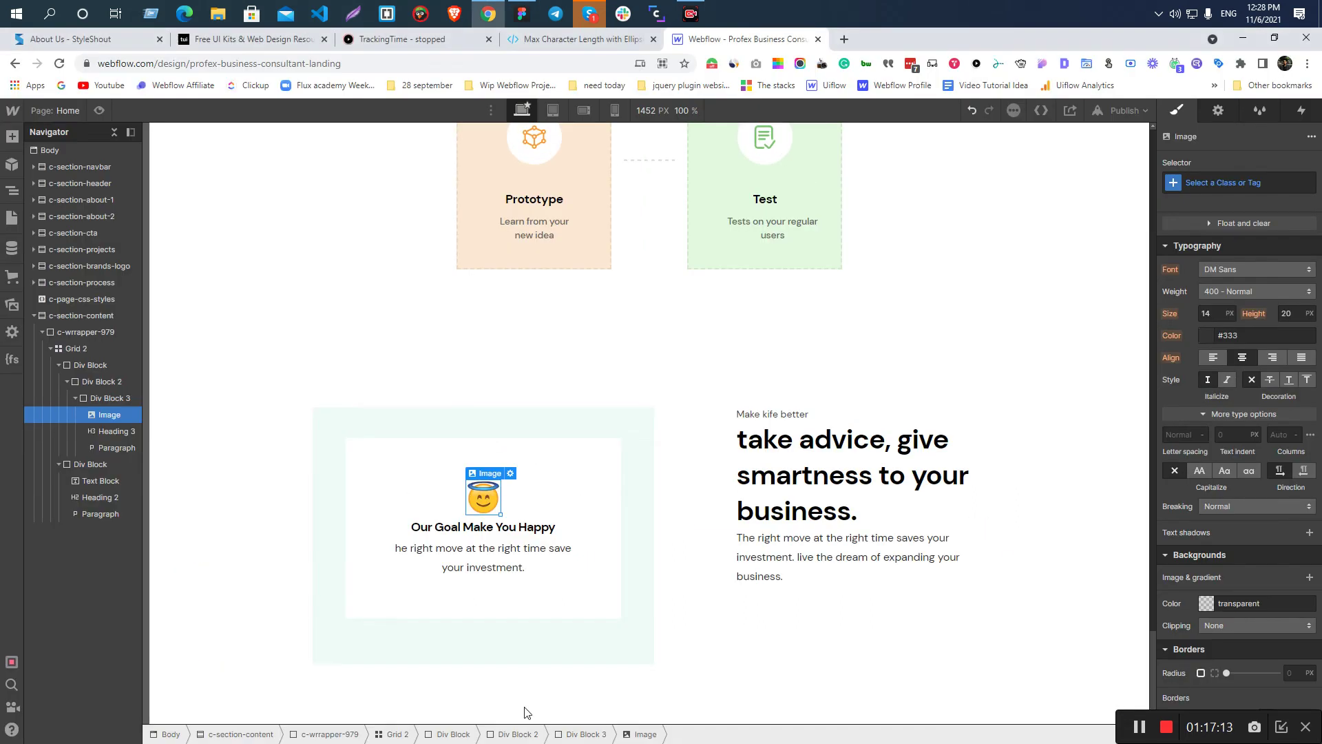
left_click(501, 530)
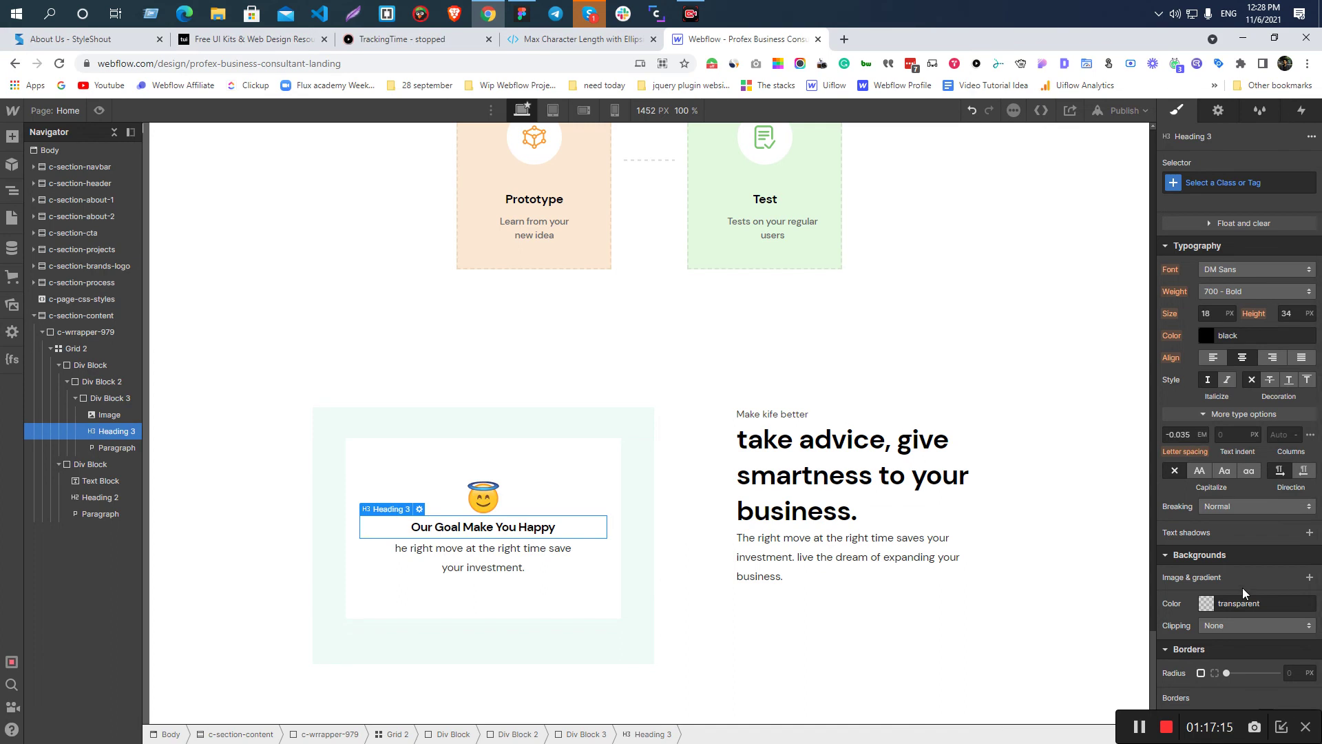
key("alt+Tab")
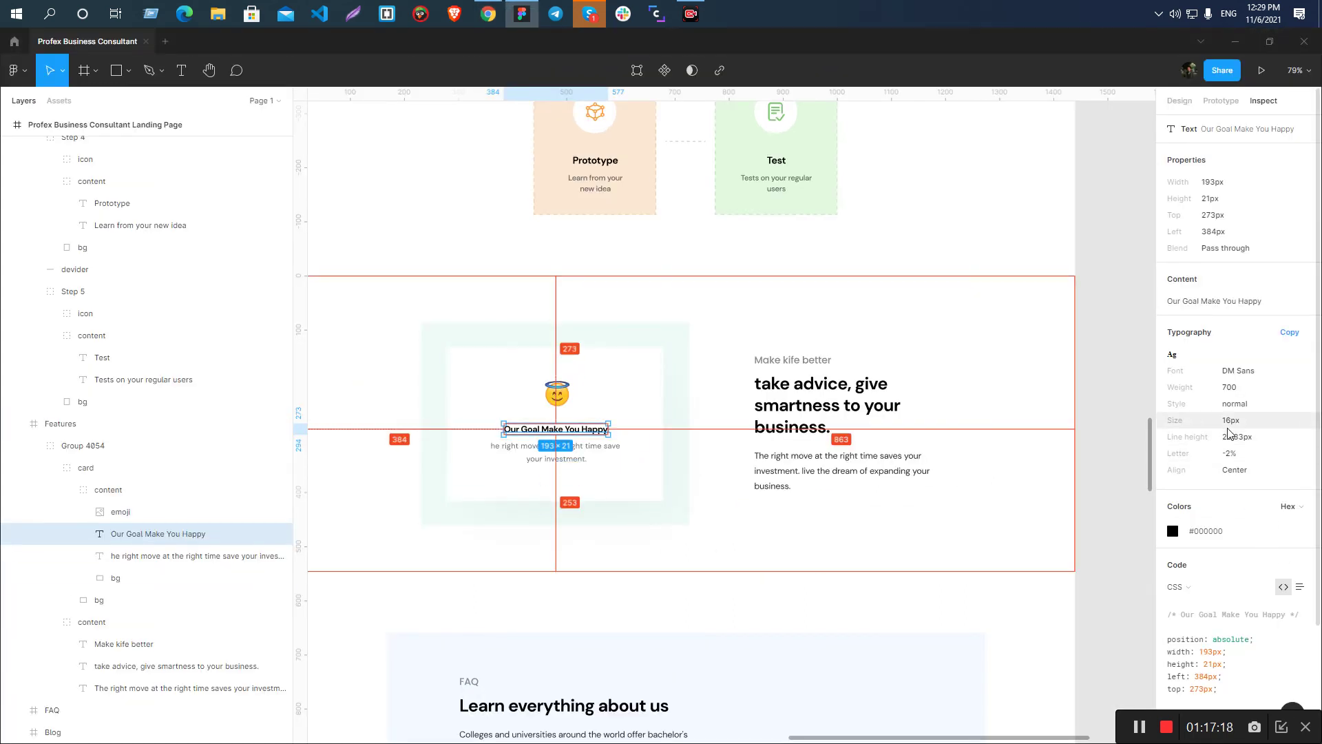
key("alt+Tab")
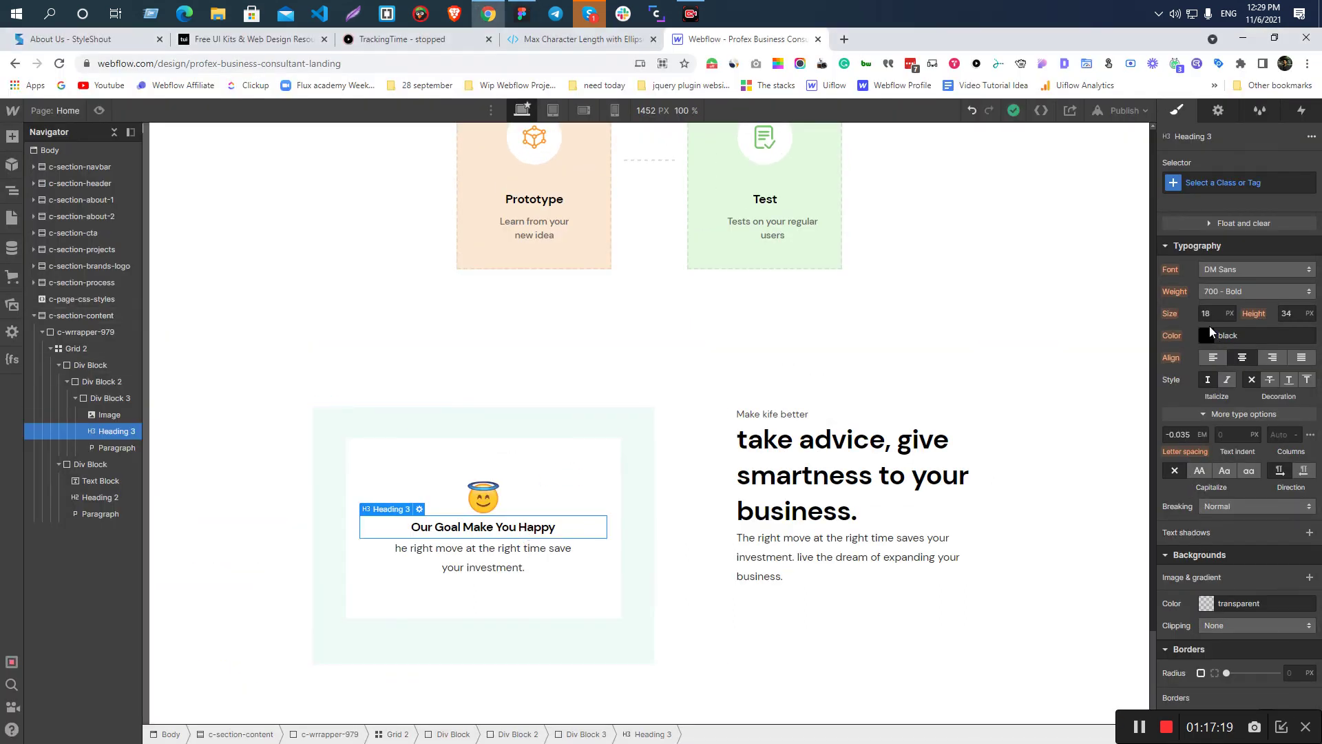
key("ctrl+alt+v")
left_click(1287, 314)
type("22")
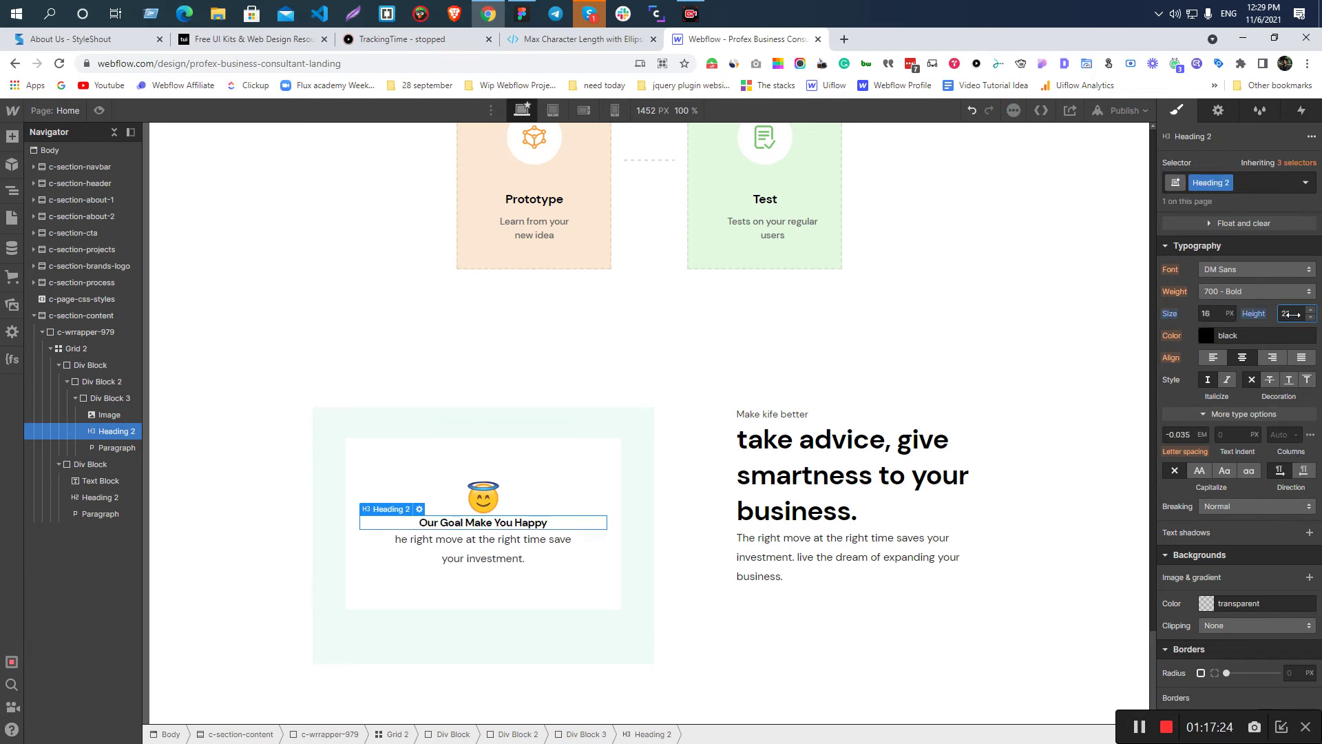
key("alt+Tab")
key("alt+Tab")
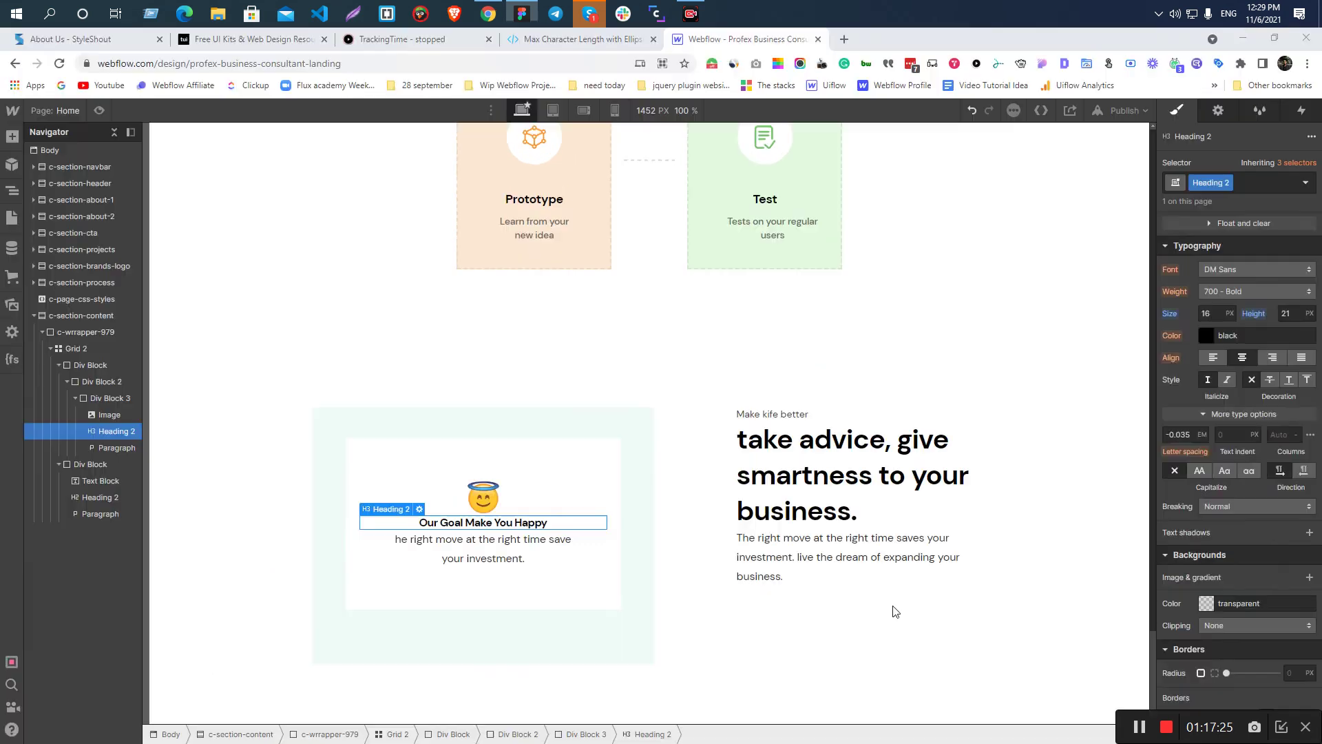
- Set the card heading's top margin to 29 px and bottom margin to 8 px, following the spacing in Figma
scroll(1296, 362, "up", 5)
left_click(1238, 289)
type("2")
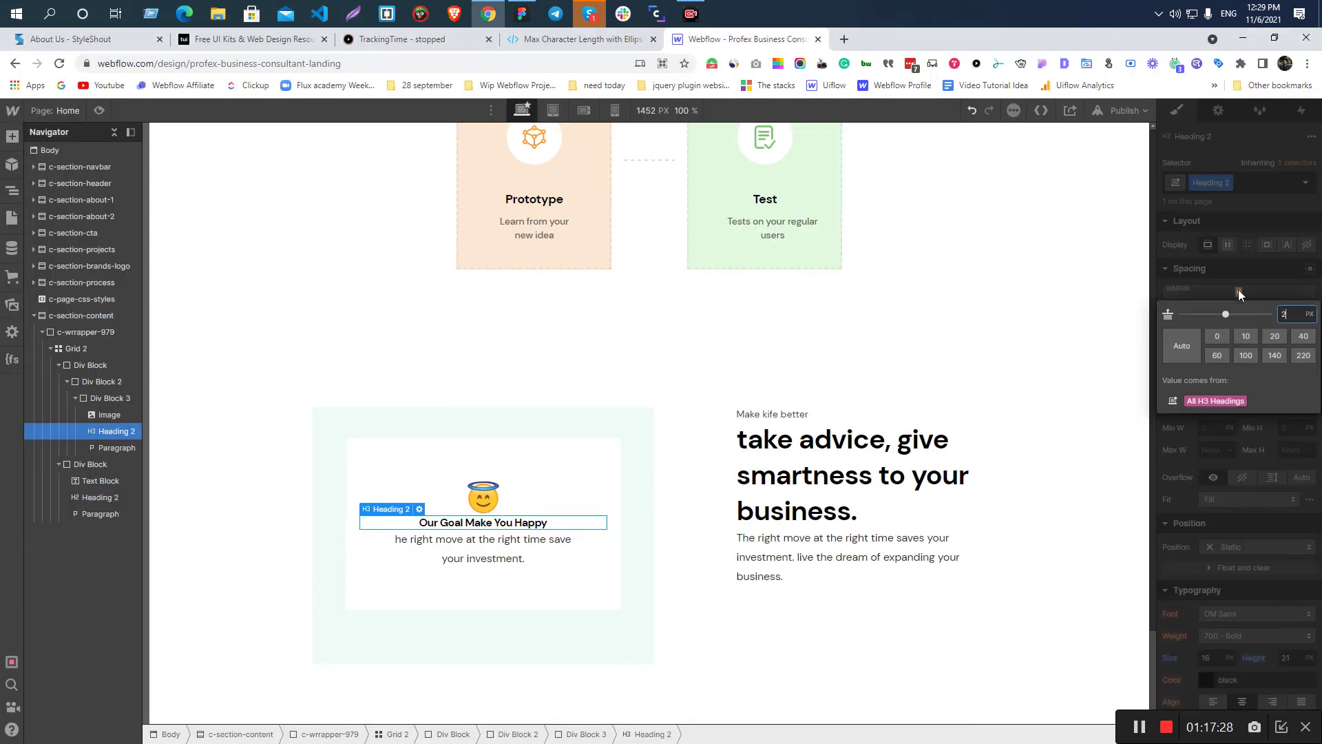
type("9")
key("Return")
key("alt+Tab")
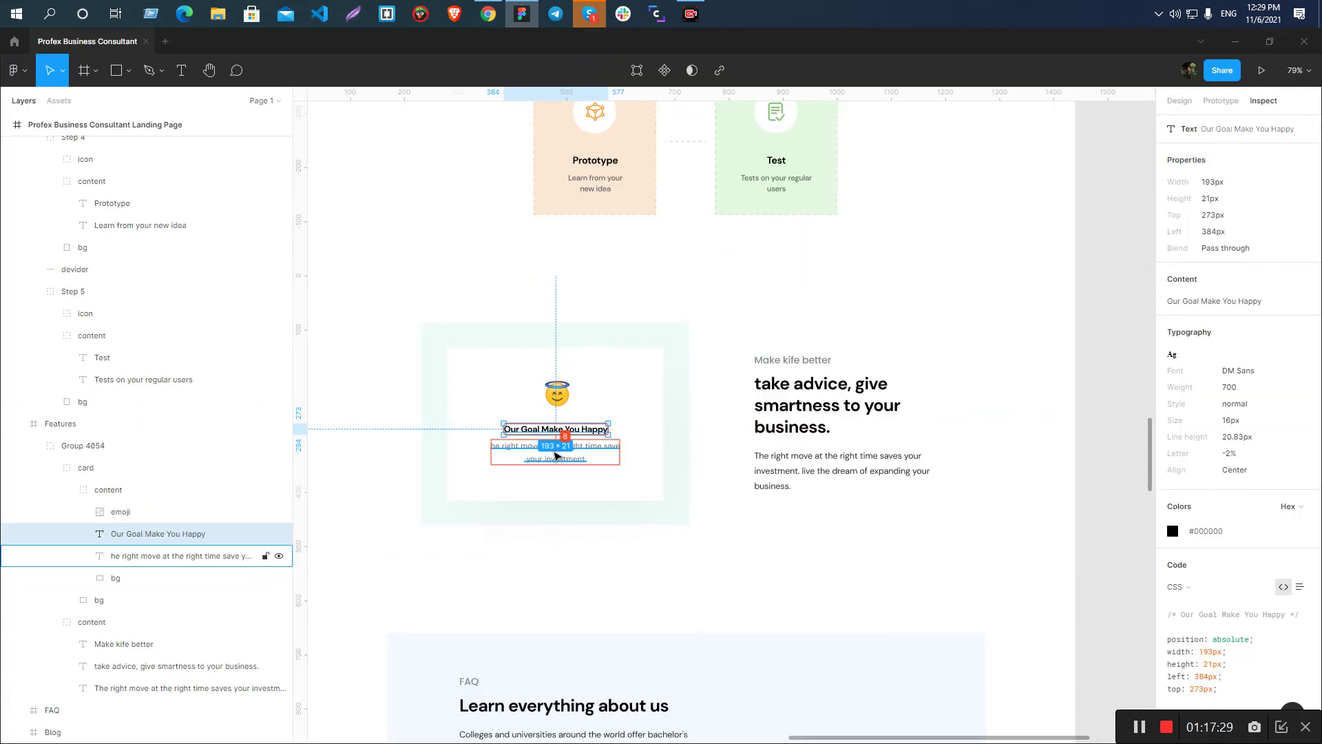
key("alt+Tab")
left_click(1238, 358)
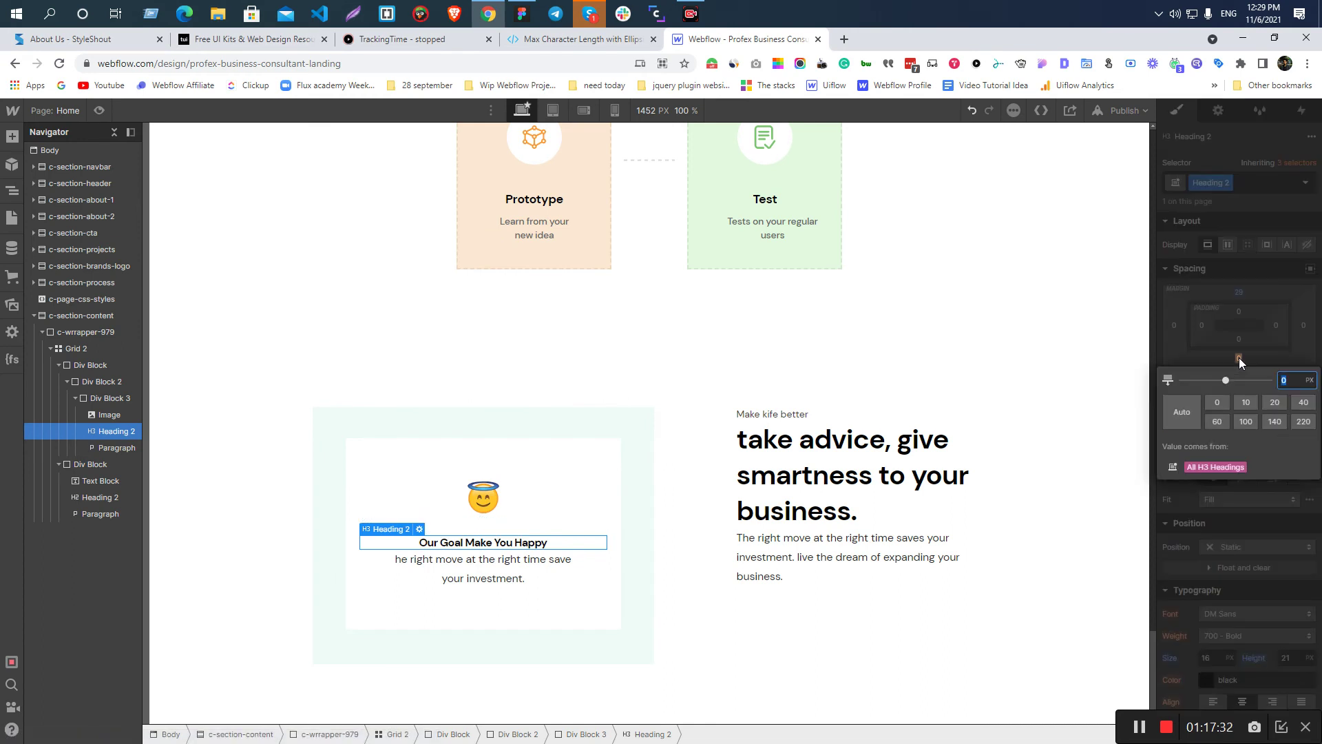
key("Escape")
- Copy the heading's letter spacing of -0.02em from Figma and apply it to the card heading in Webflow
key("alt+Tab")
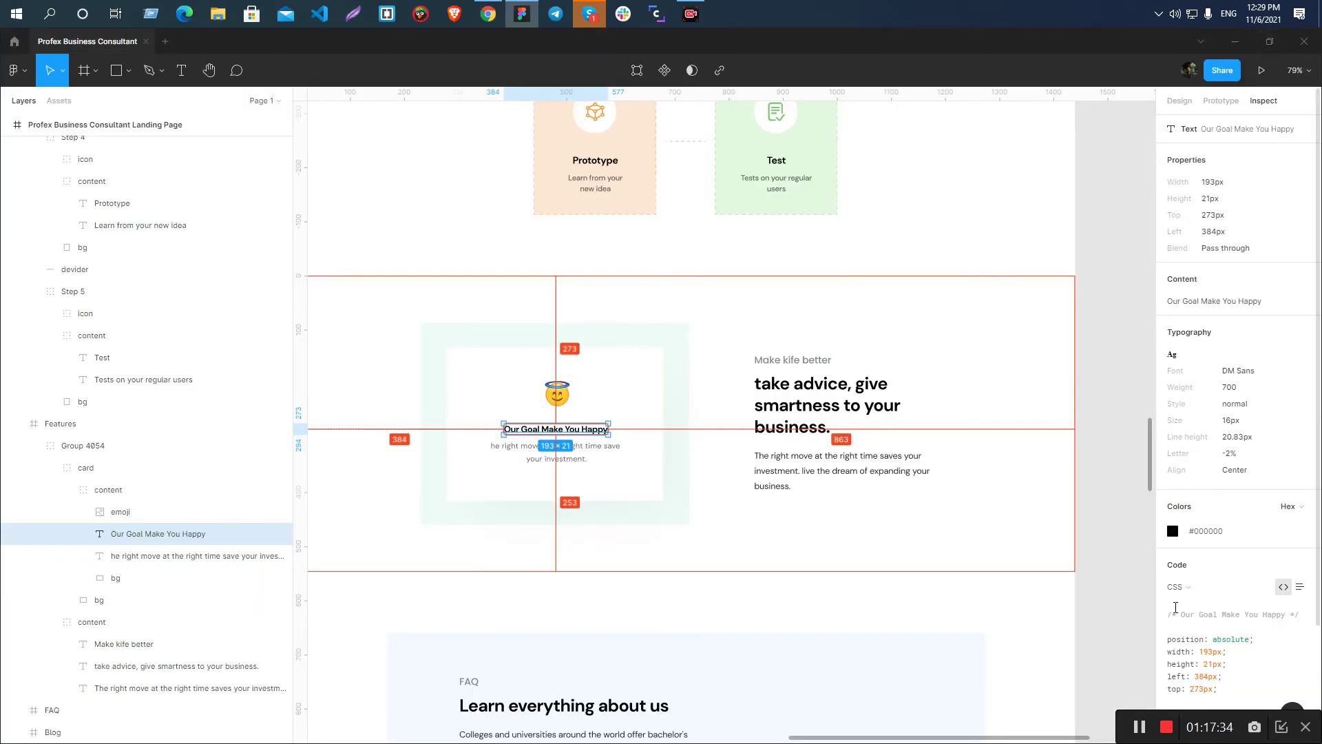
left_click(1192, 534)
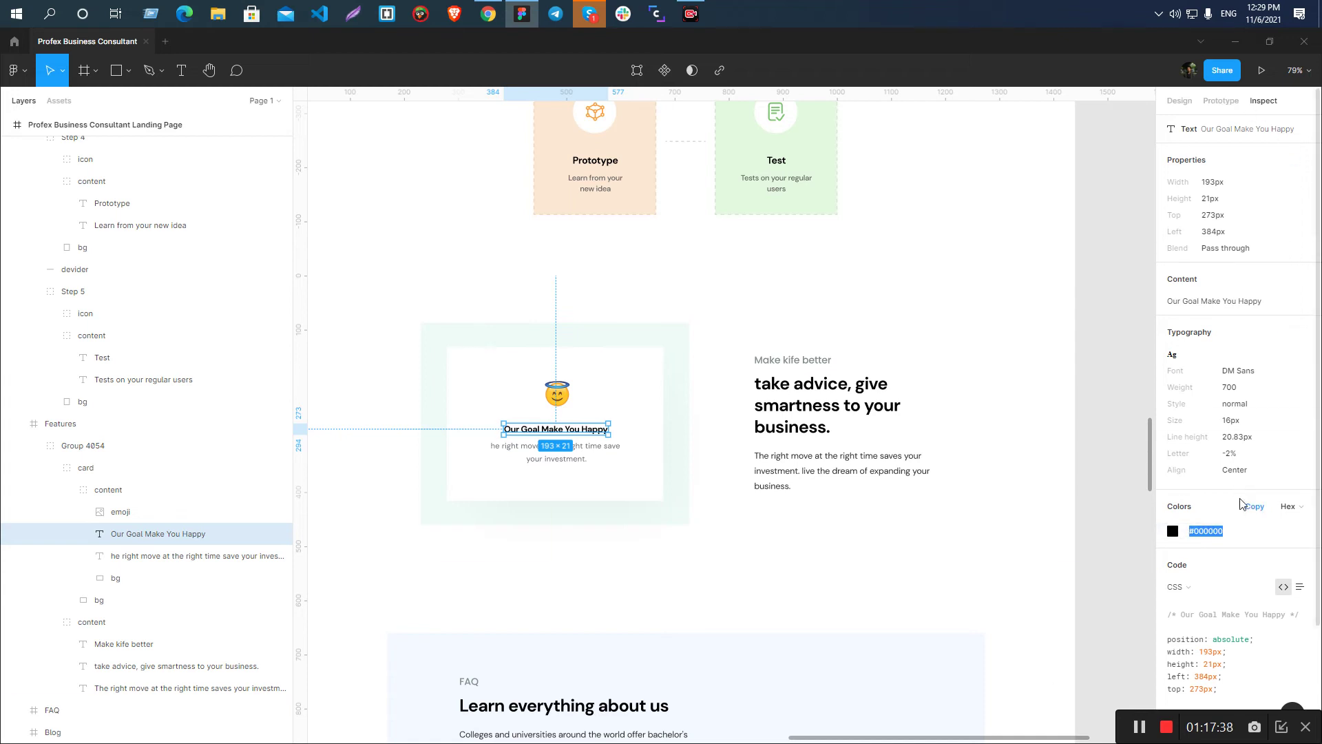
scroll(1237, 615, "down", 2)
key("alt+Tab")
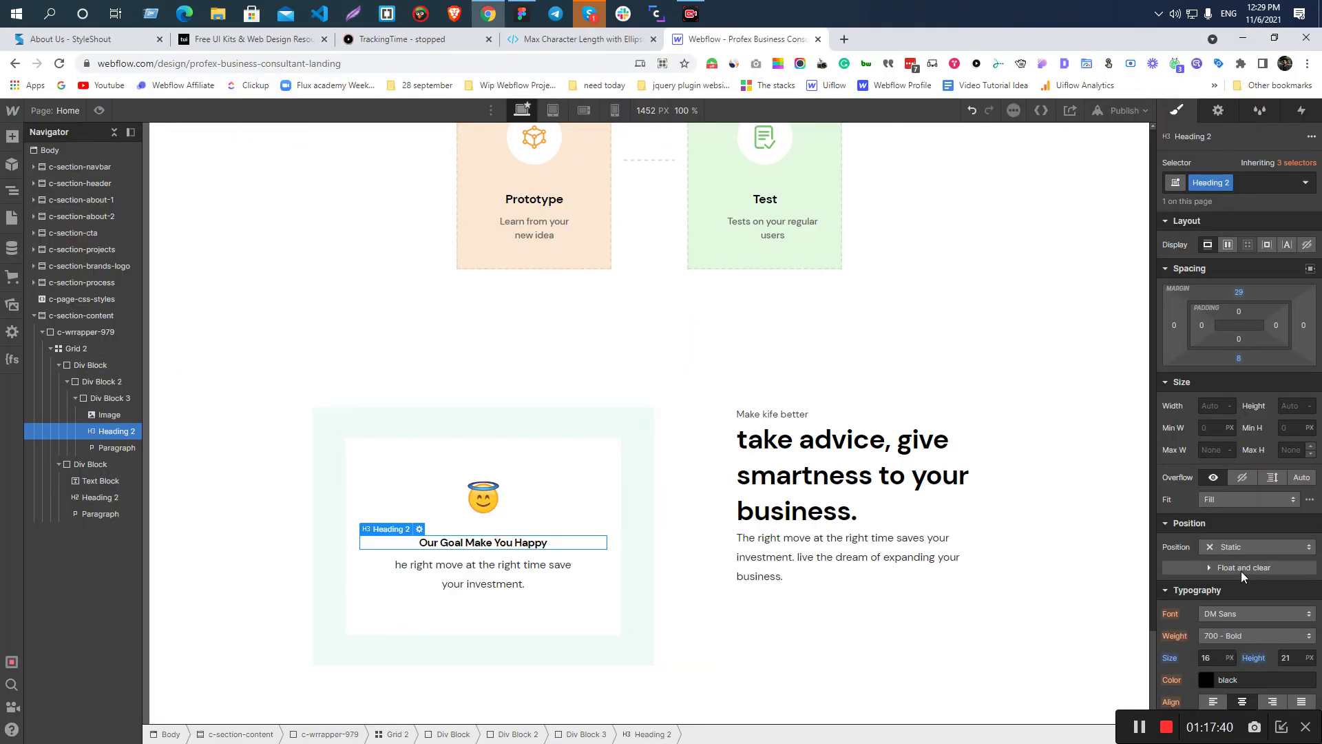
key("alt+Tab")
left_click_drag(1274, 660, 1237, 662)
key("ctrl+c")
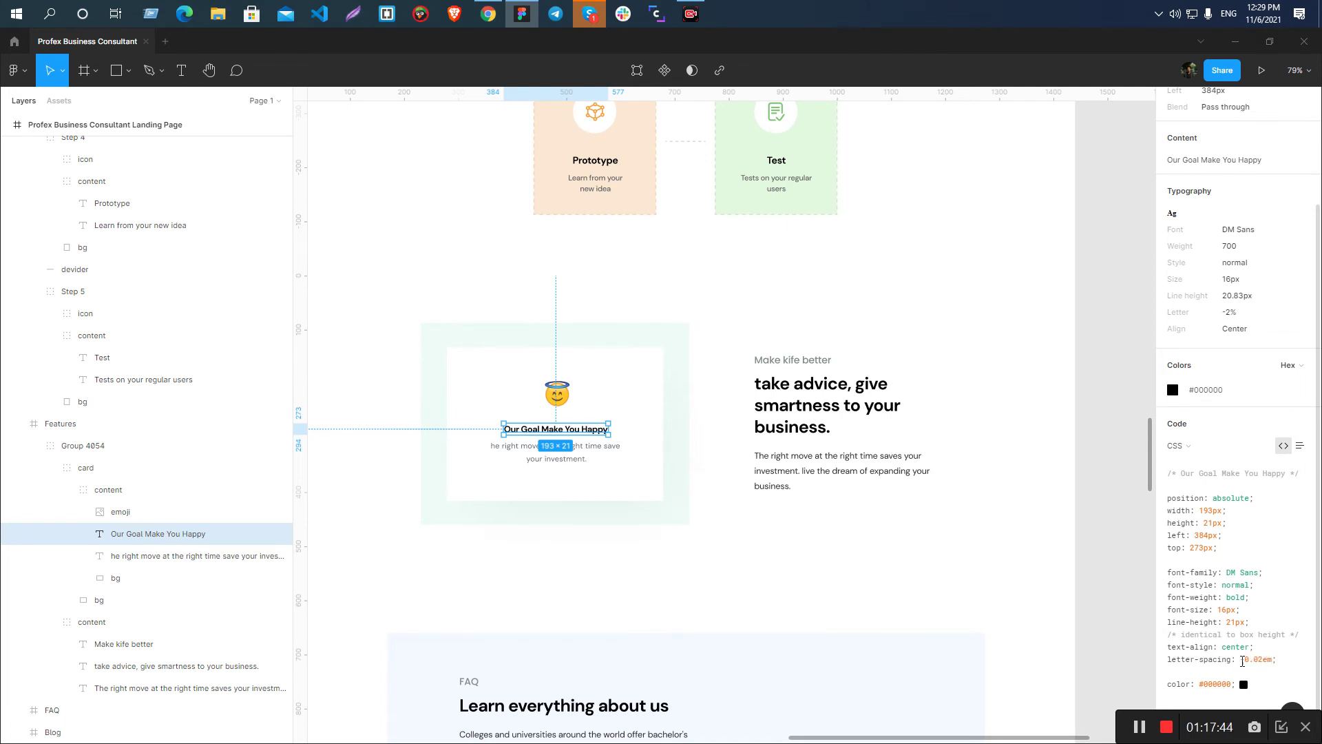
key("alt+Tab")
scroll(1256, 599, "down", 4)
left_click(1192, 504)
key("ctrl+v")
- Copy the text color #606872 of the paragraph under the card heading in the Figma design
key("alt+Tab")
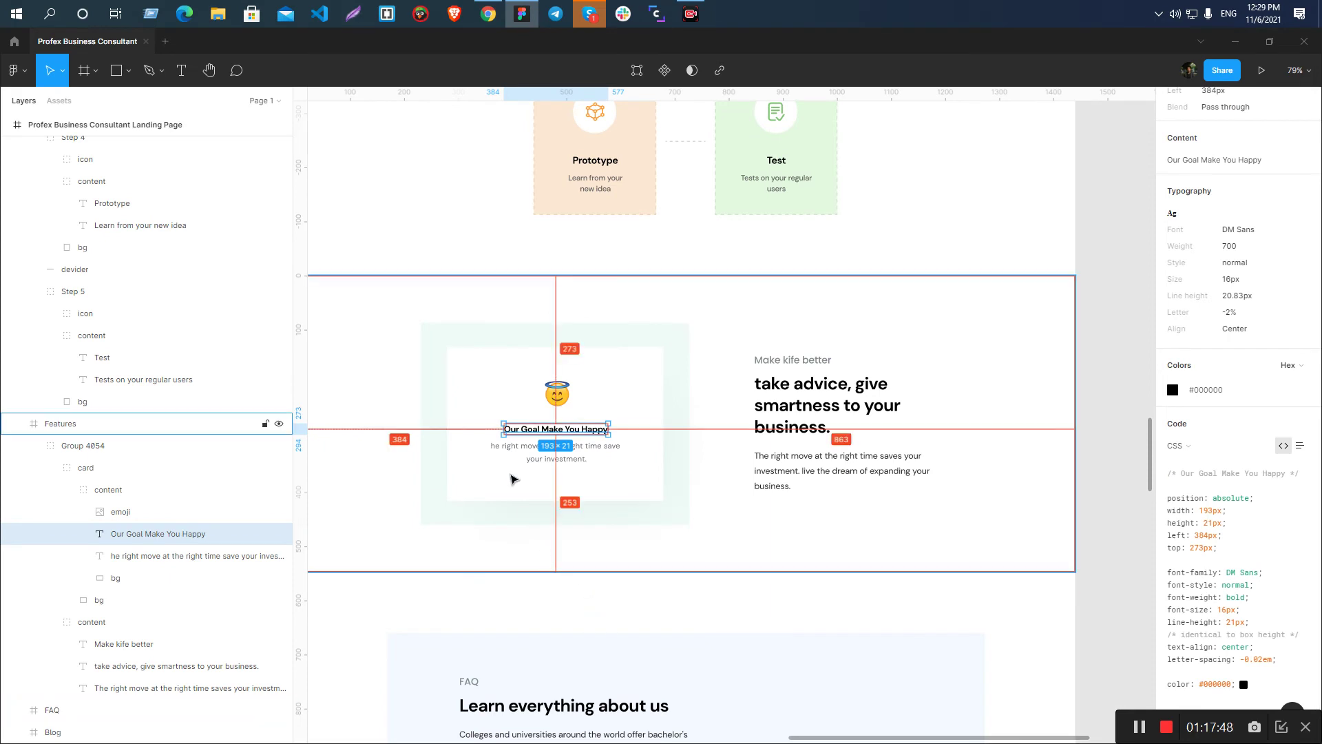
left_click(510, 479)
left_click(522, 456)
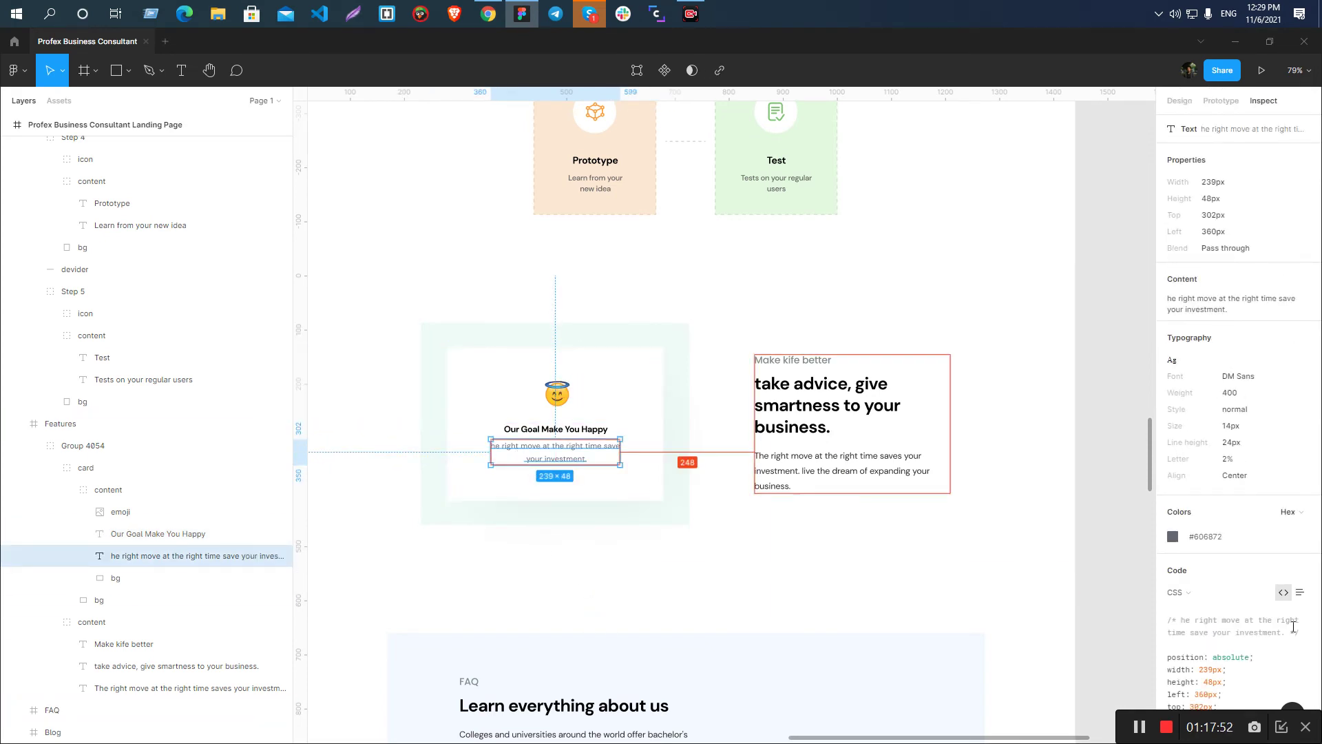
left_click(1186, 542)
key("ctrl+c")
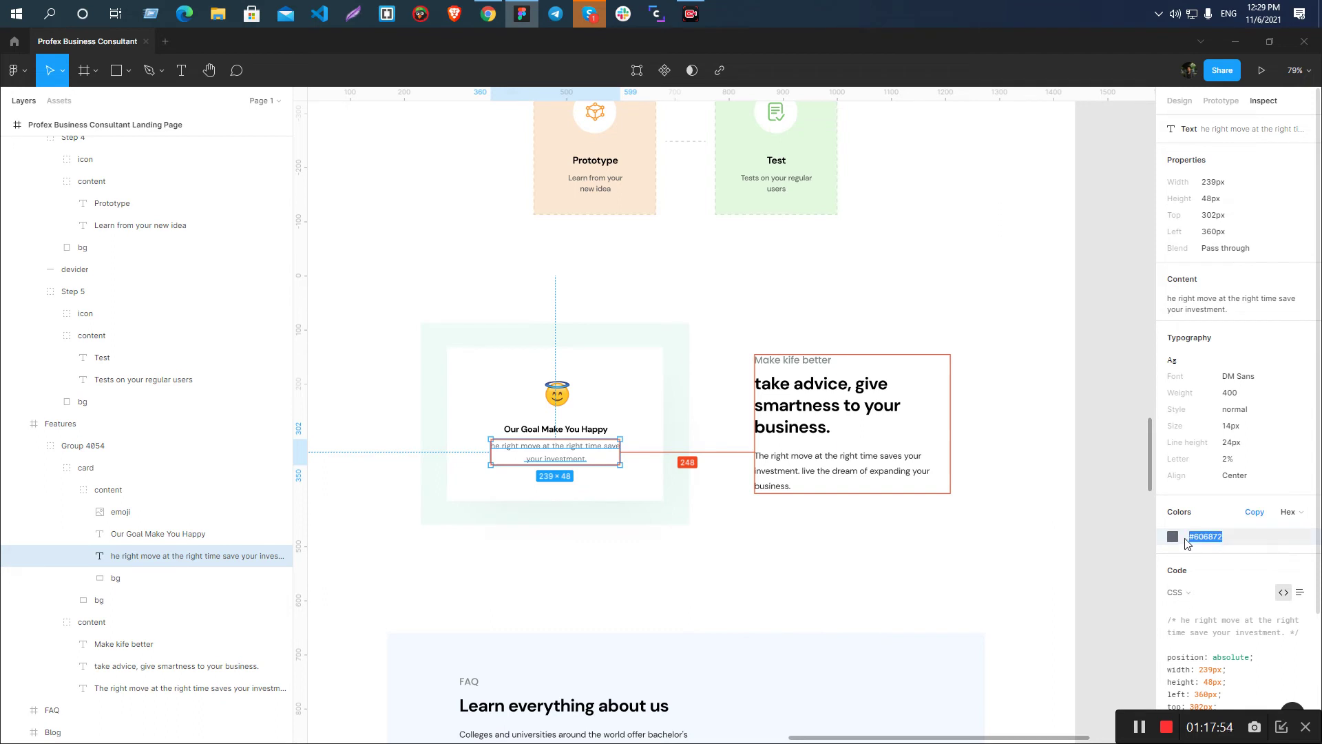
- In Webflow, give the card paragraph a 14 px font size, 24 px line height and the copied color #606872
key("alt+Tab")
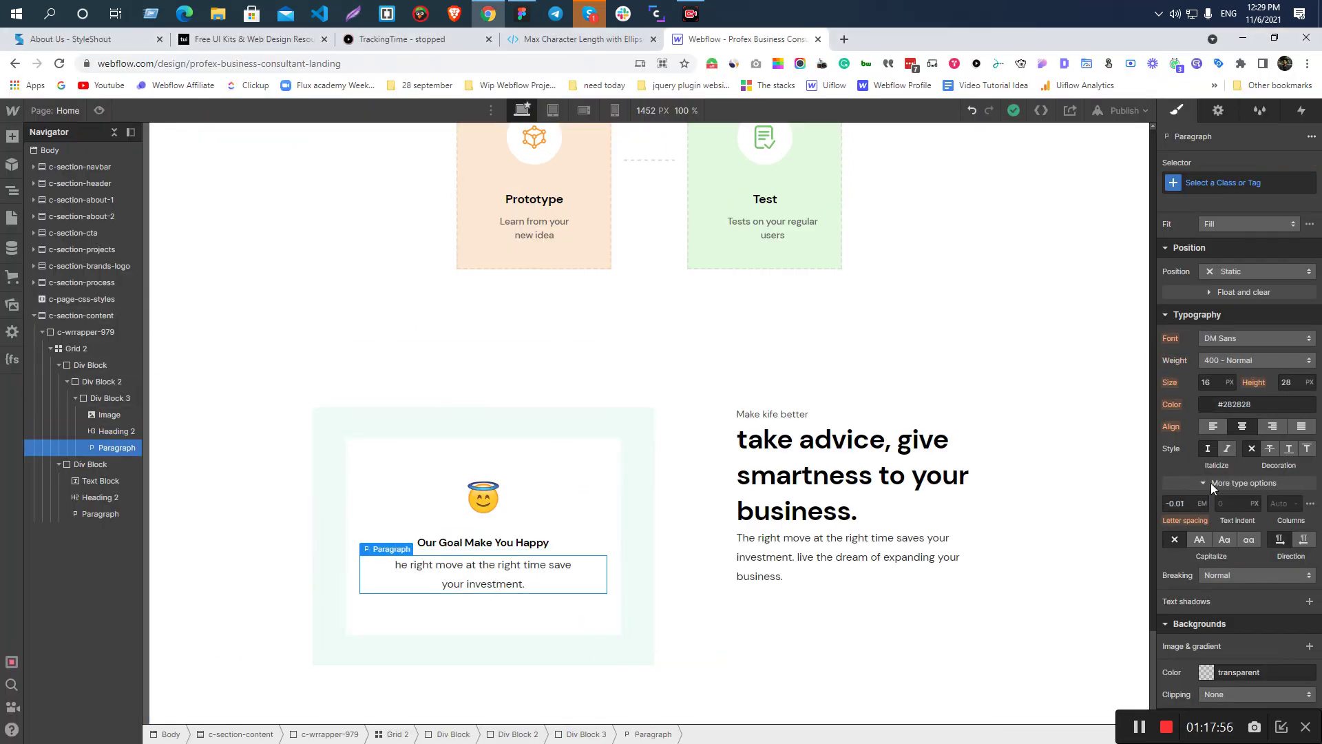
left_click(1209, 381)
type("13")
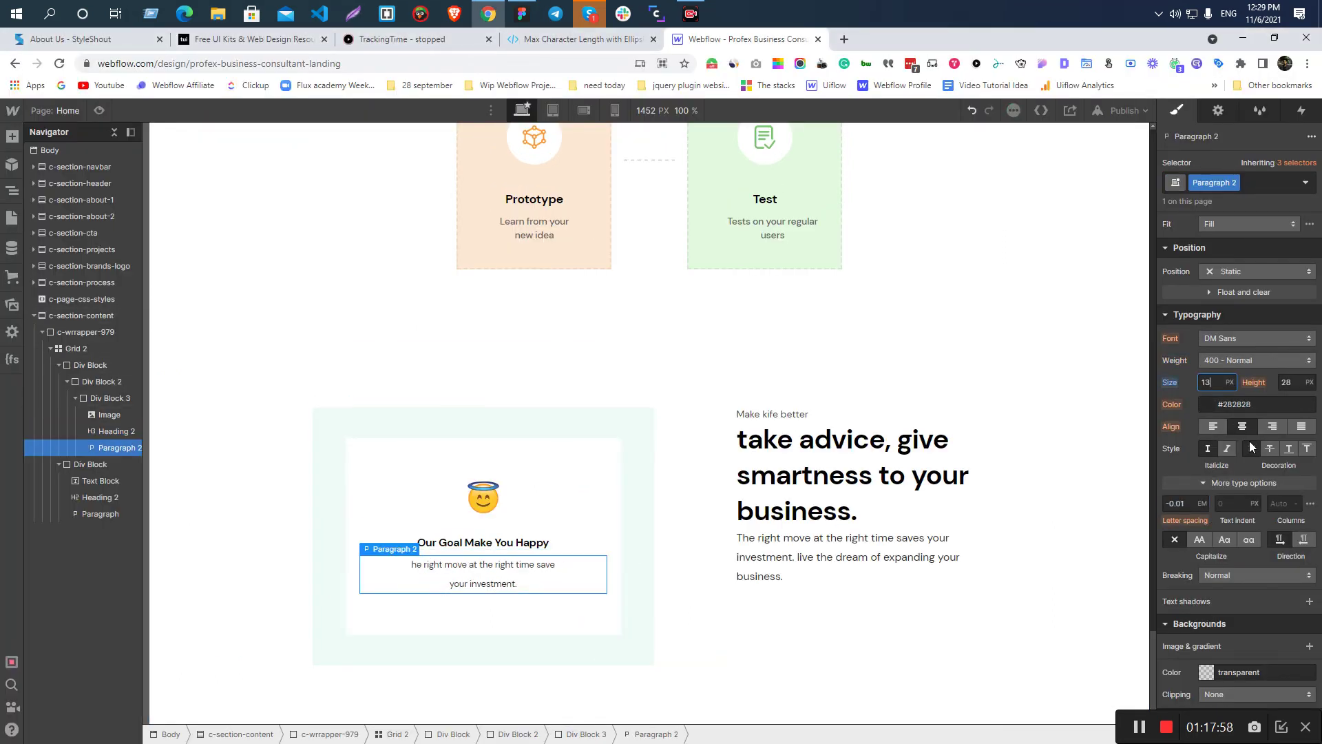
key("Up")
key("Tab")
type("24")
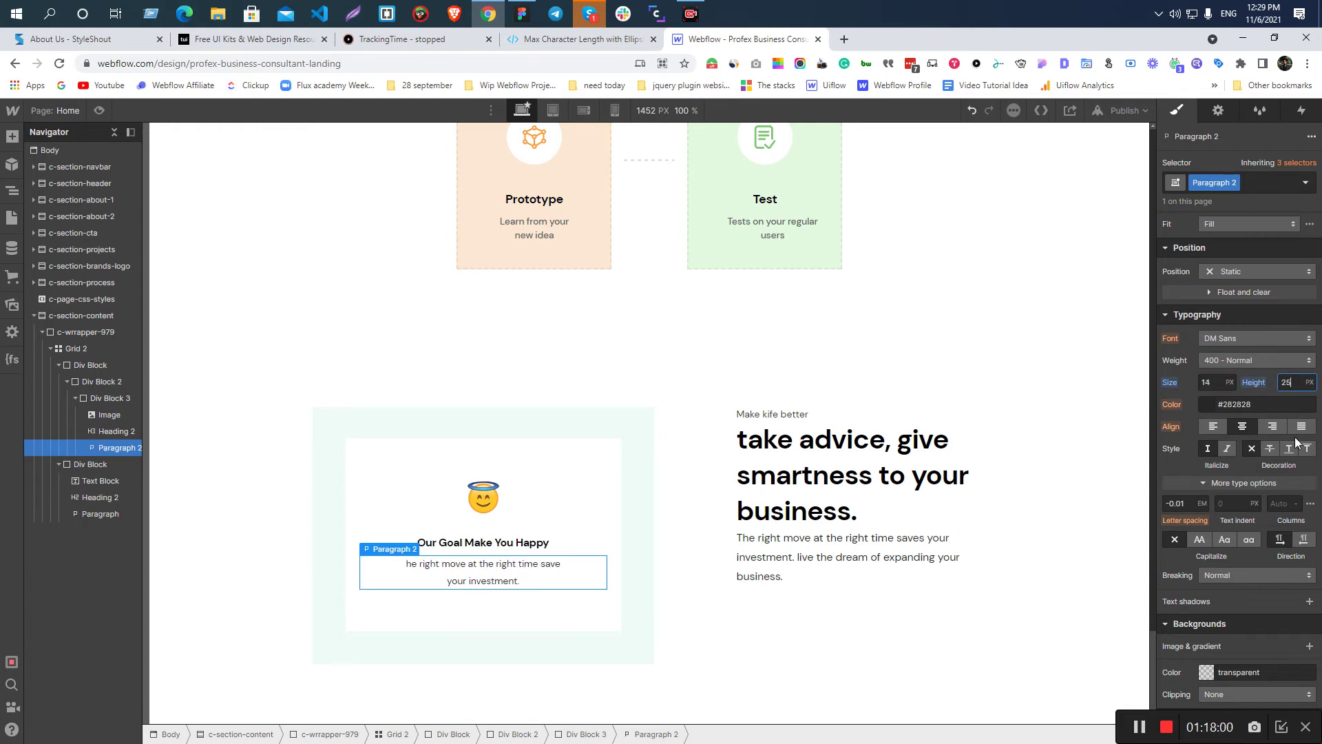
left_click(1263, 405)
key("ctrl+v")
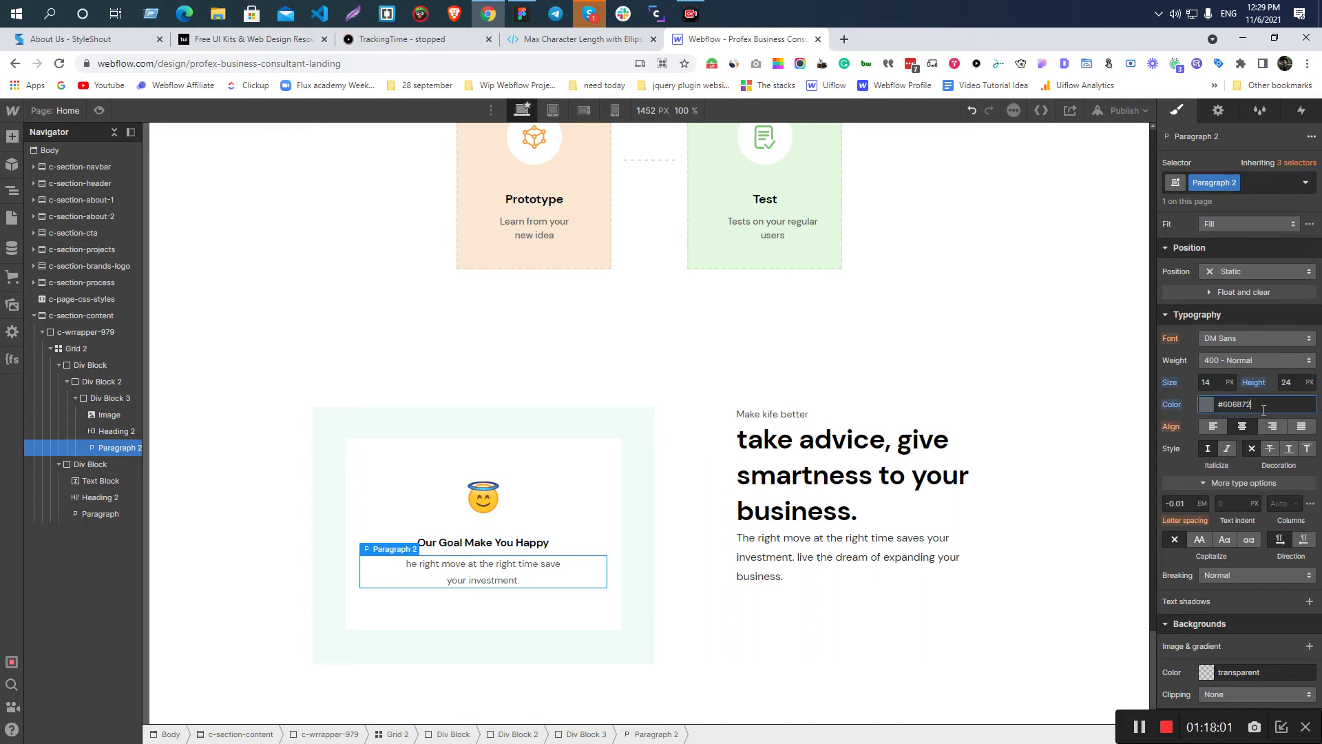
- Check the paragraph's width in Figma and set the Webflow card paragraph's maximum width to 239 px
key("alt+Tab")
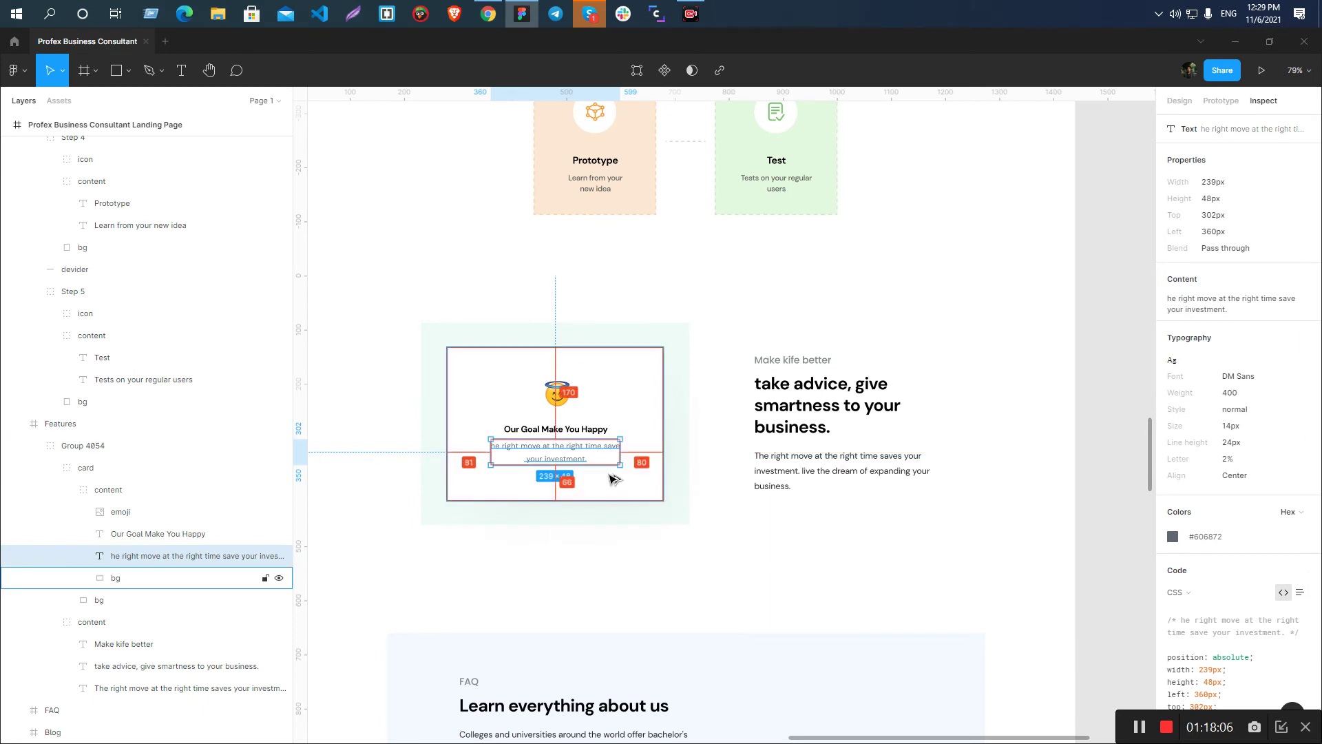
key("alt+Tab")
scroll(1254, 469, "up", 3)
left_click(1218, 385)
type("239")
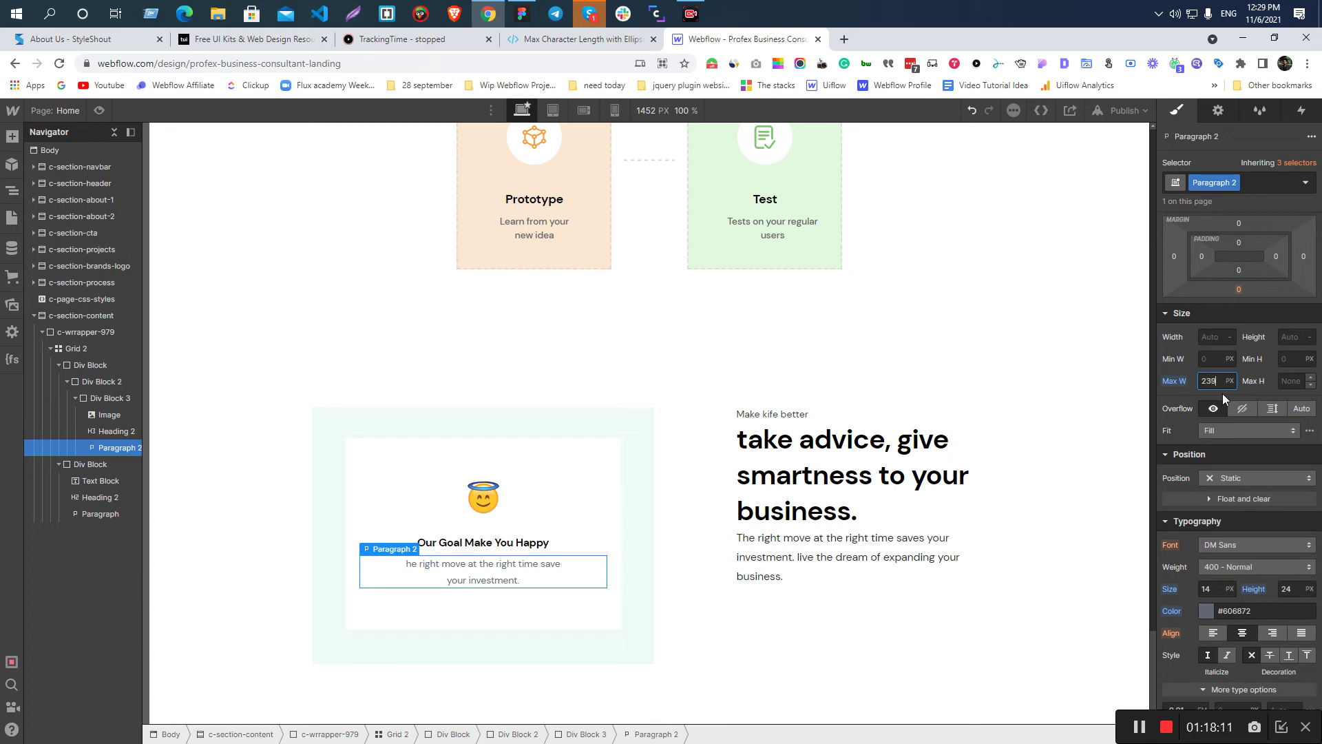
key("Return")
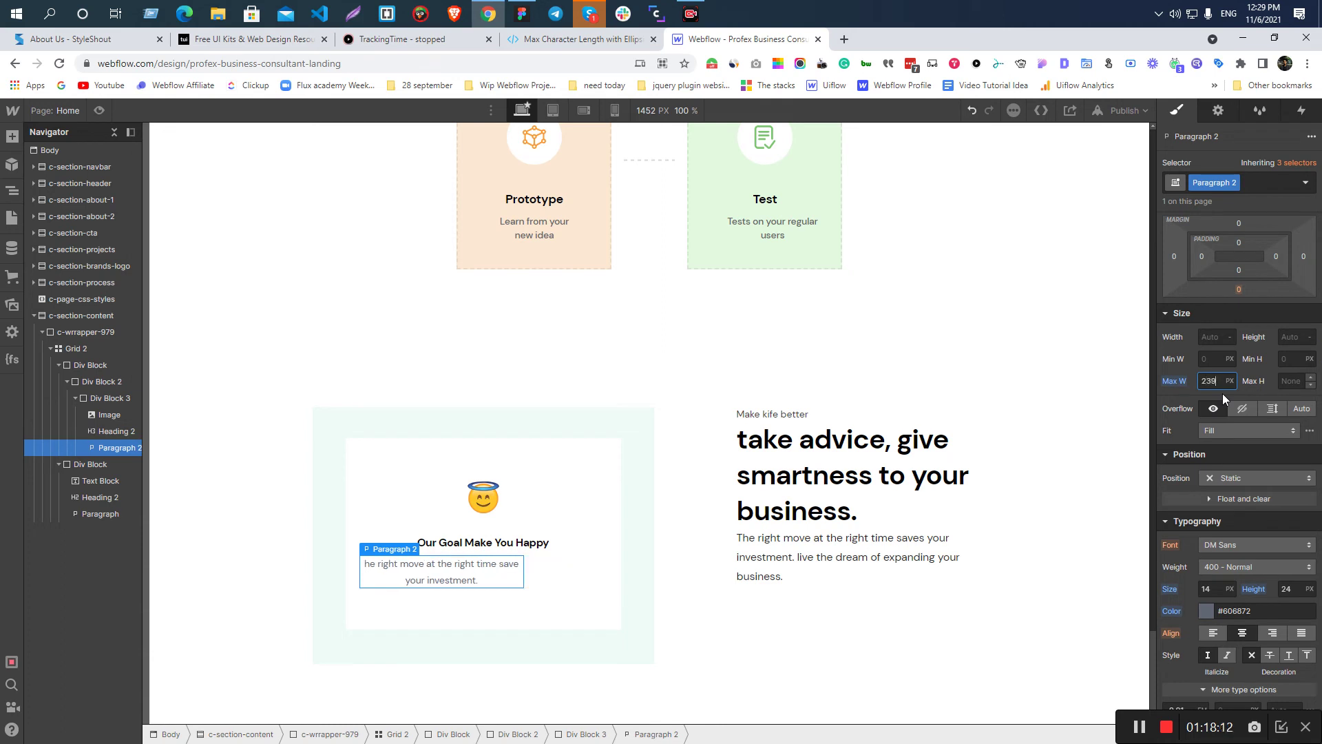
- Center the card paragraph horizontally in its container with automatic left and right margins
scroll(1308, 220, "up", 2)
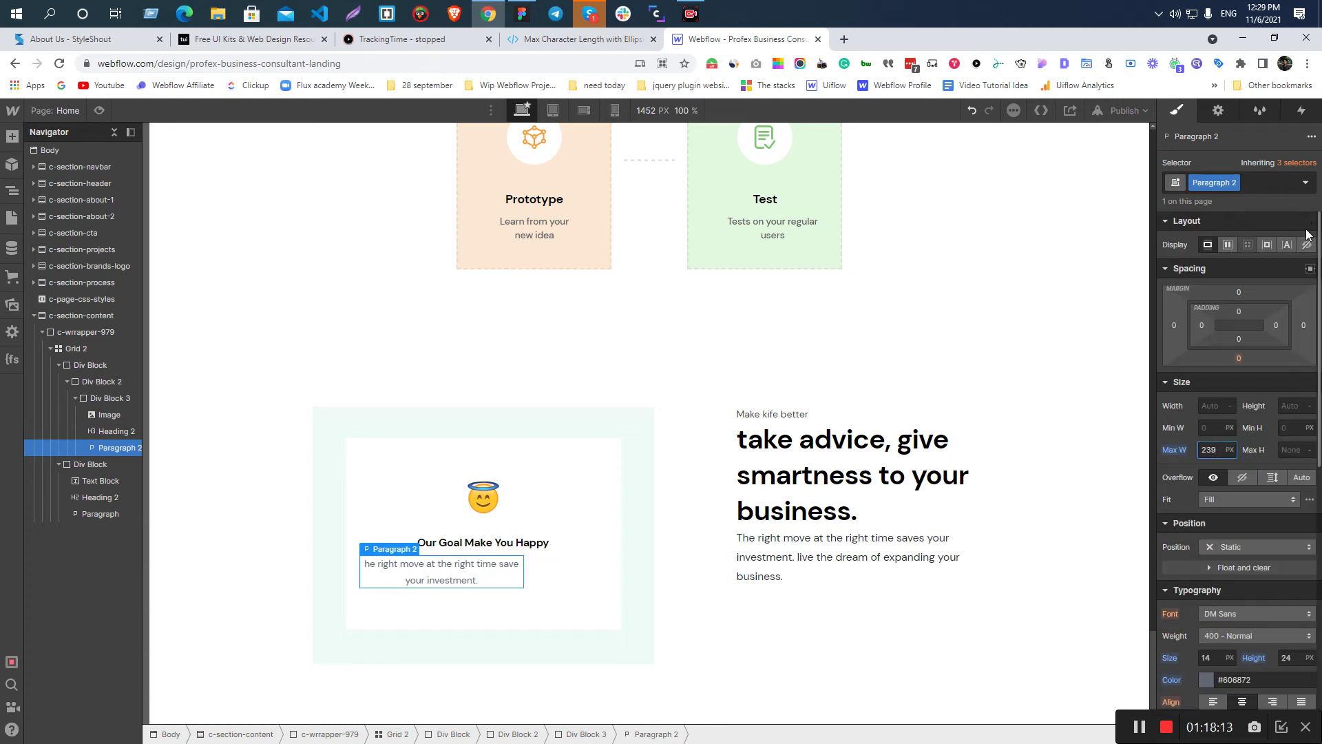
left_click(1310, 268)
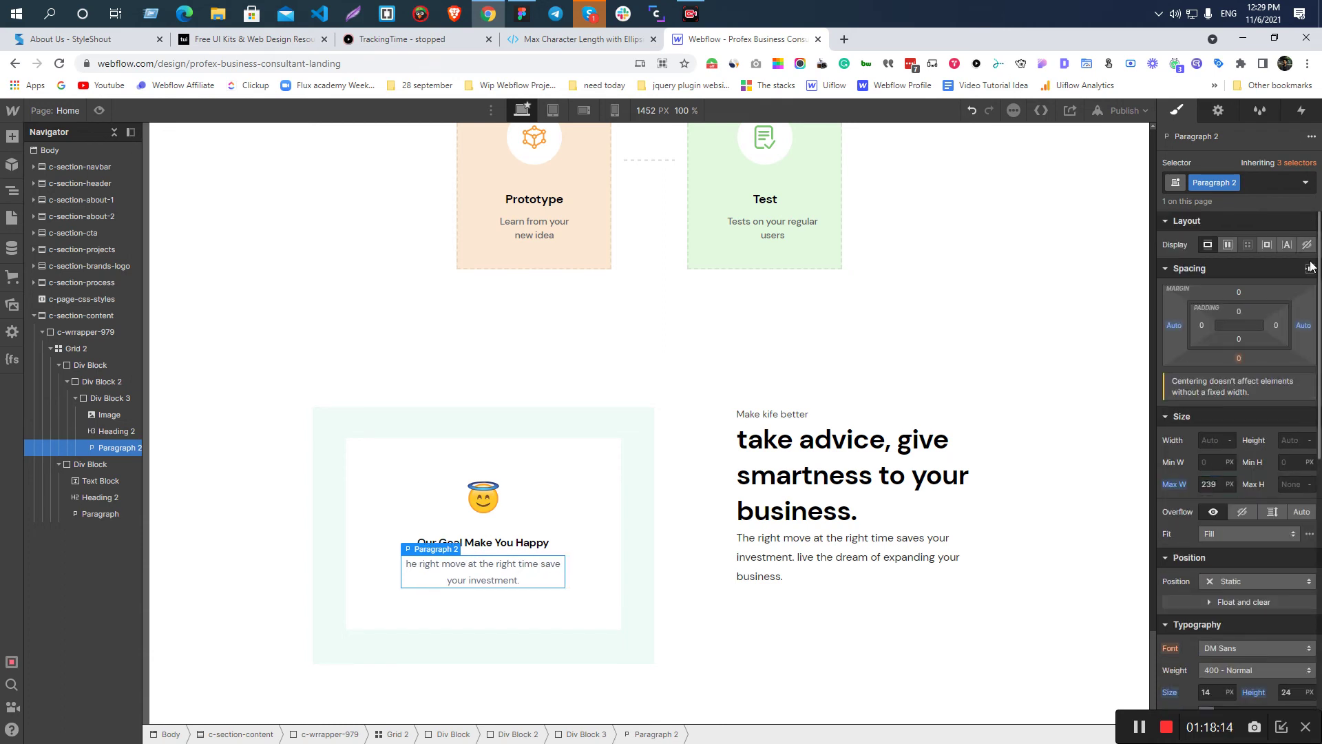
left_click(443, 513)
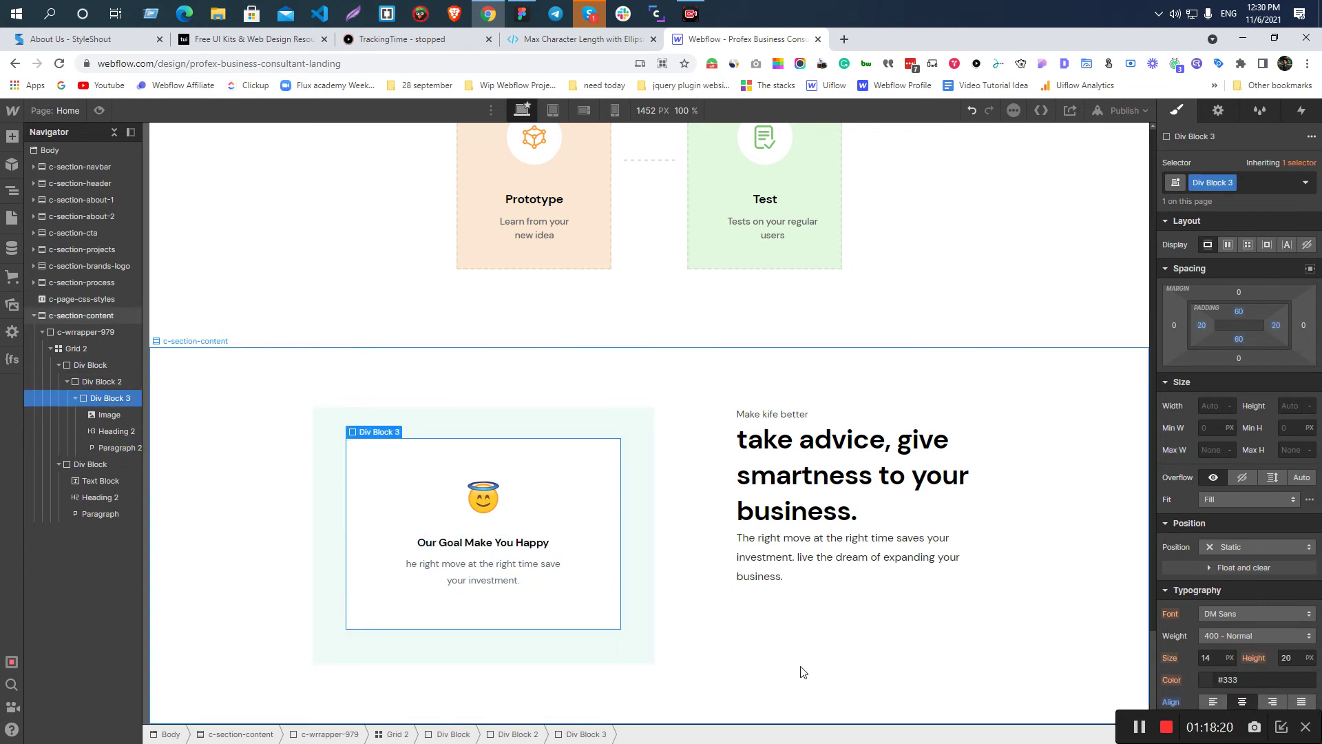
left_click(736, 649)
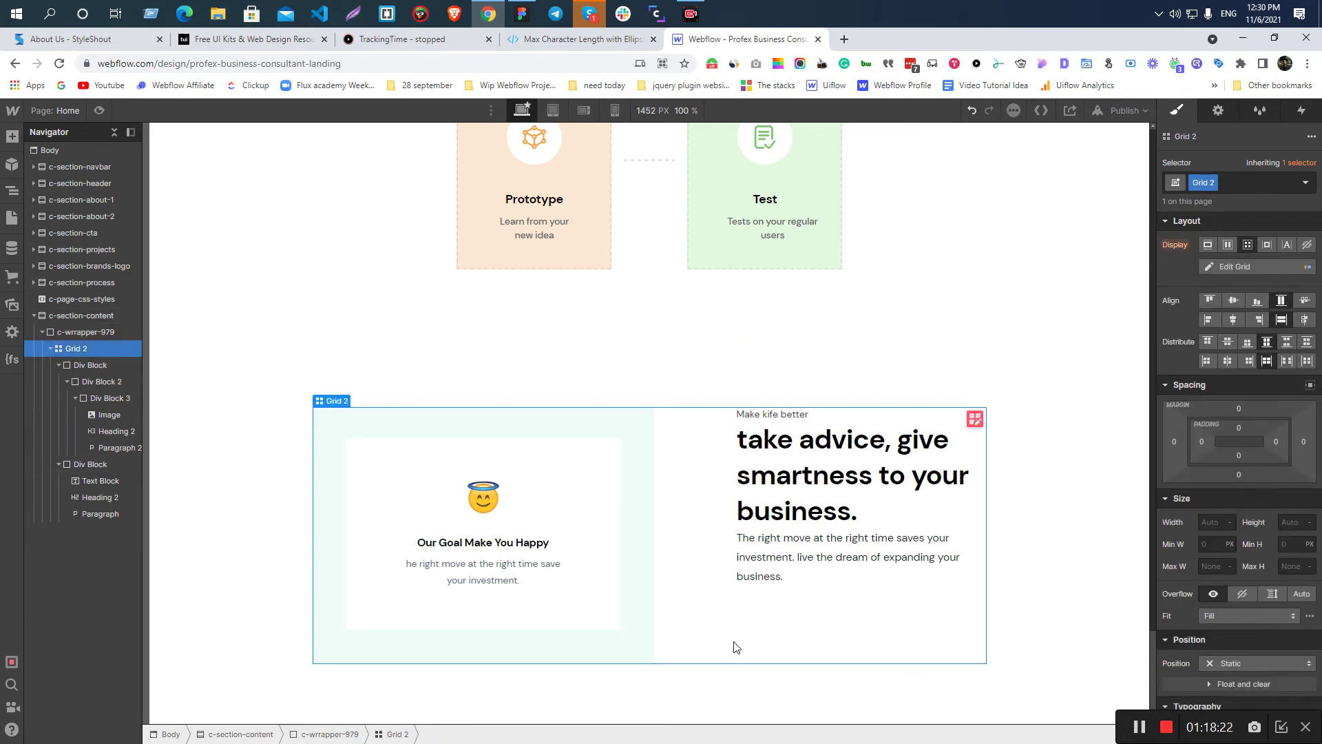
- Inspect the "Make kife better" label and its text properties in the Figma design
key("alt+Tab")
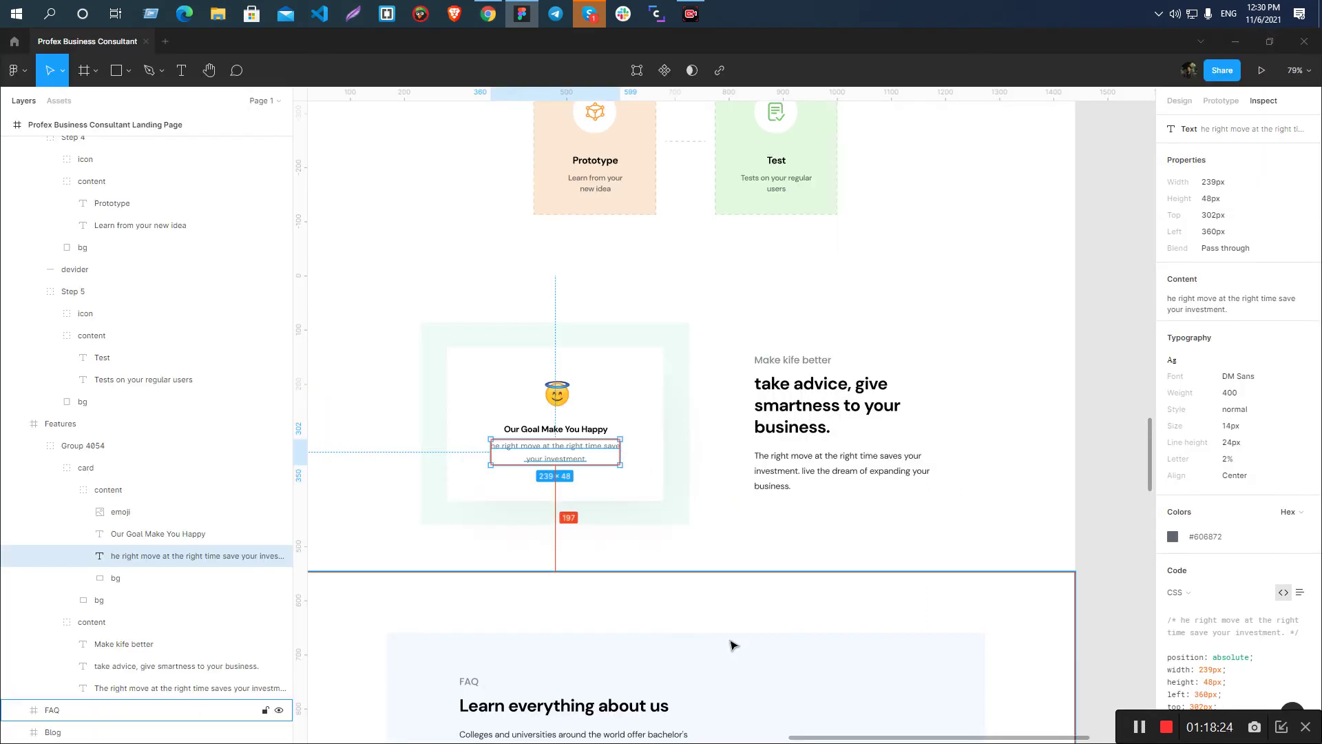
left_click(798, 360)
key("alt+Tab")
key("alt+Tab")
key("alt+Tab")
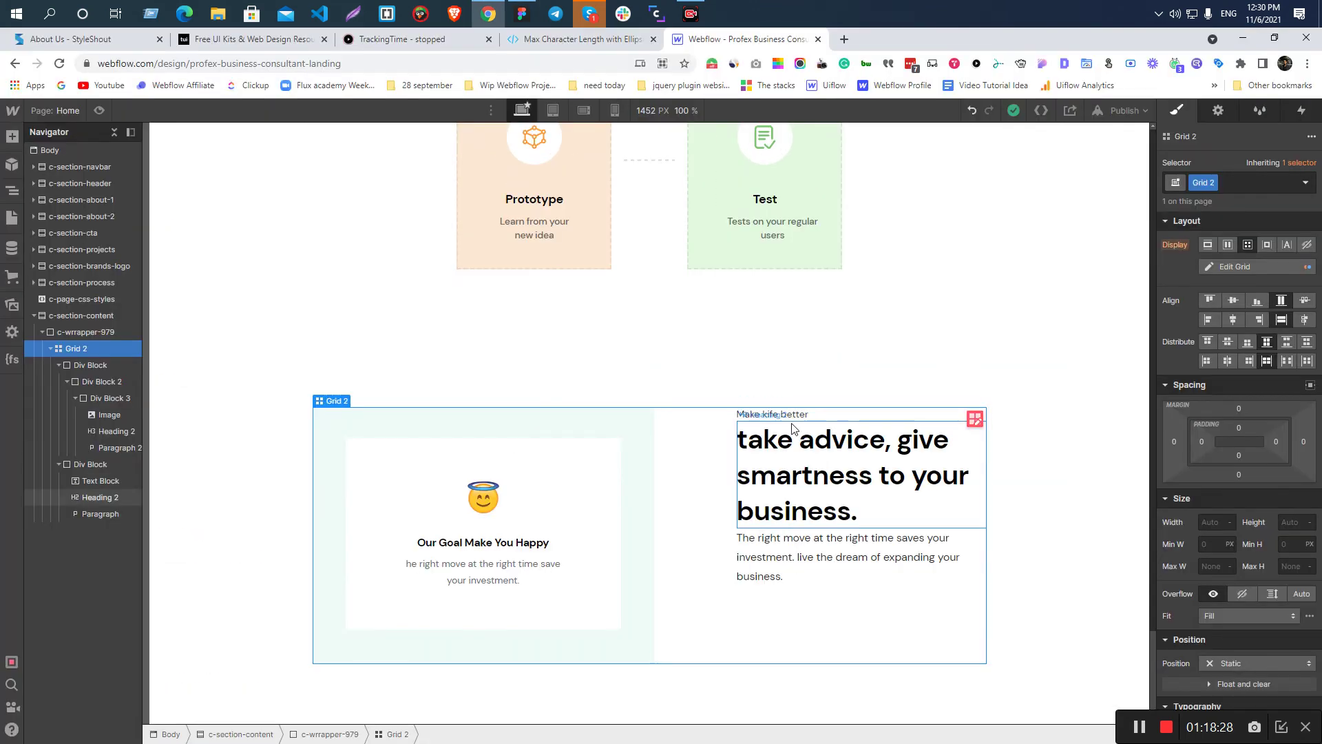
key("alt+Tab")
key("alt+Tab")
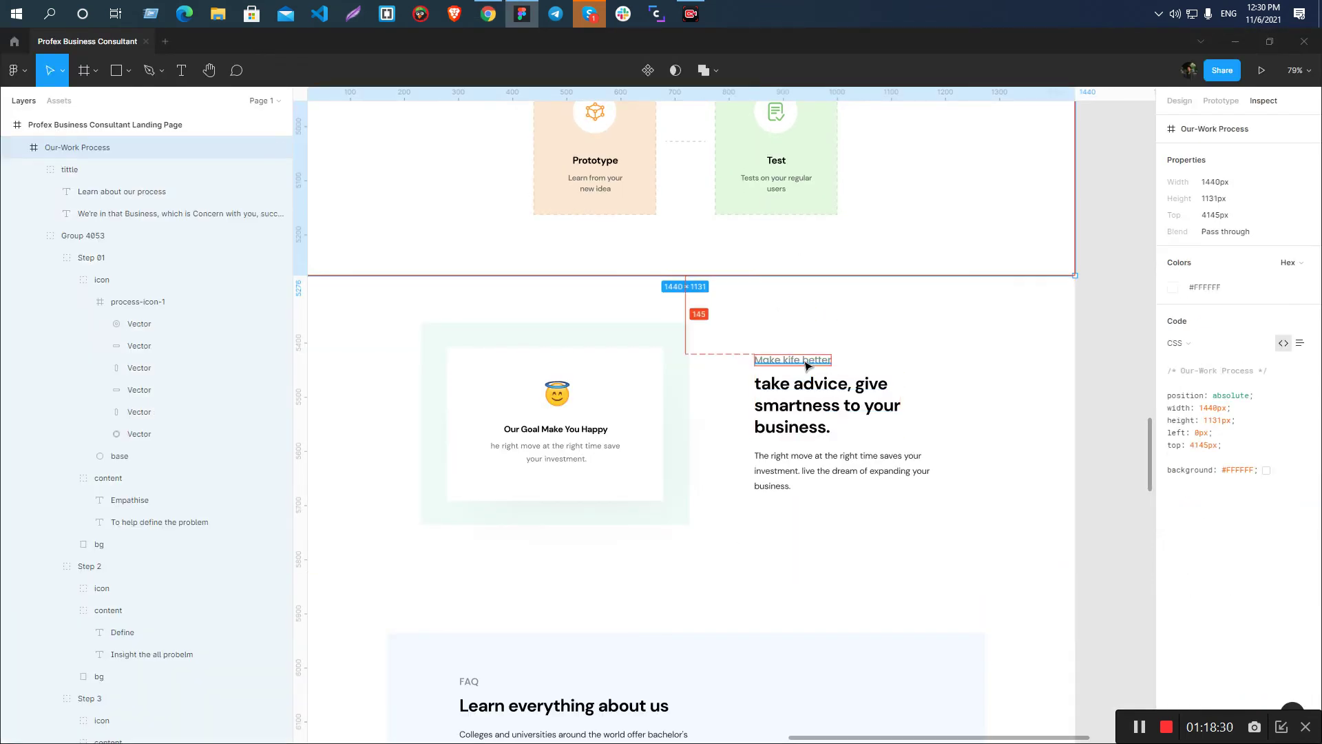
key("alt+Tab")
key("alt+Tab")
- In Webflow, apply the existing class c-text-label to the "Make kife better" text block
left_click(775, 413)
left_click(1227, 184)
type("c-")
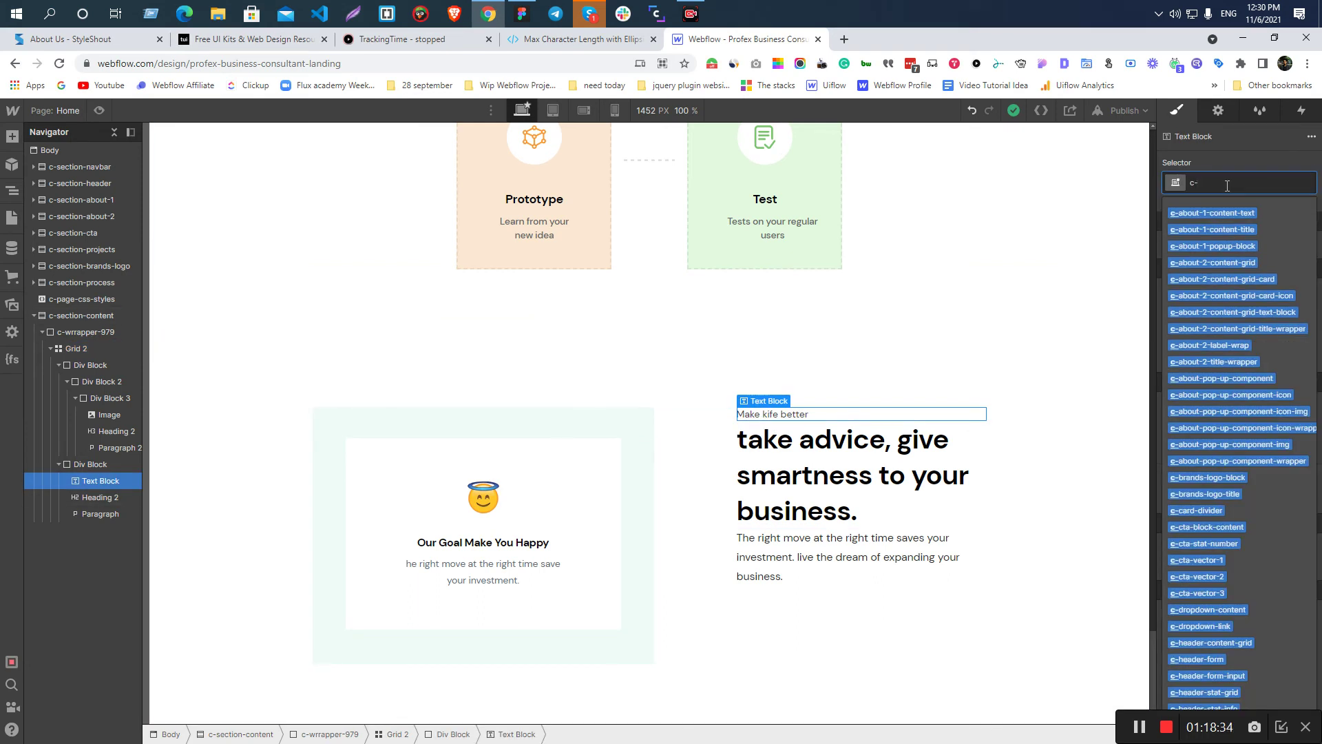
type("text")
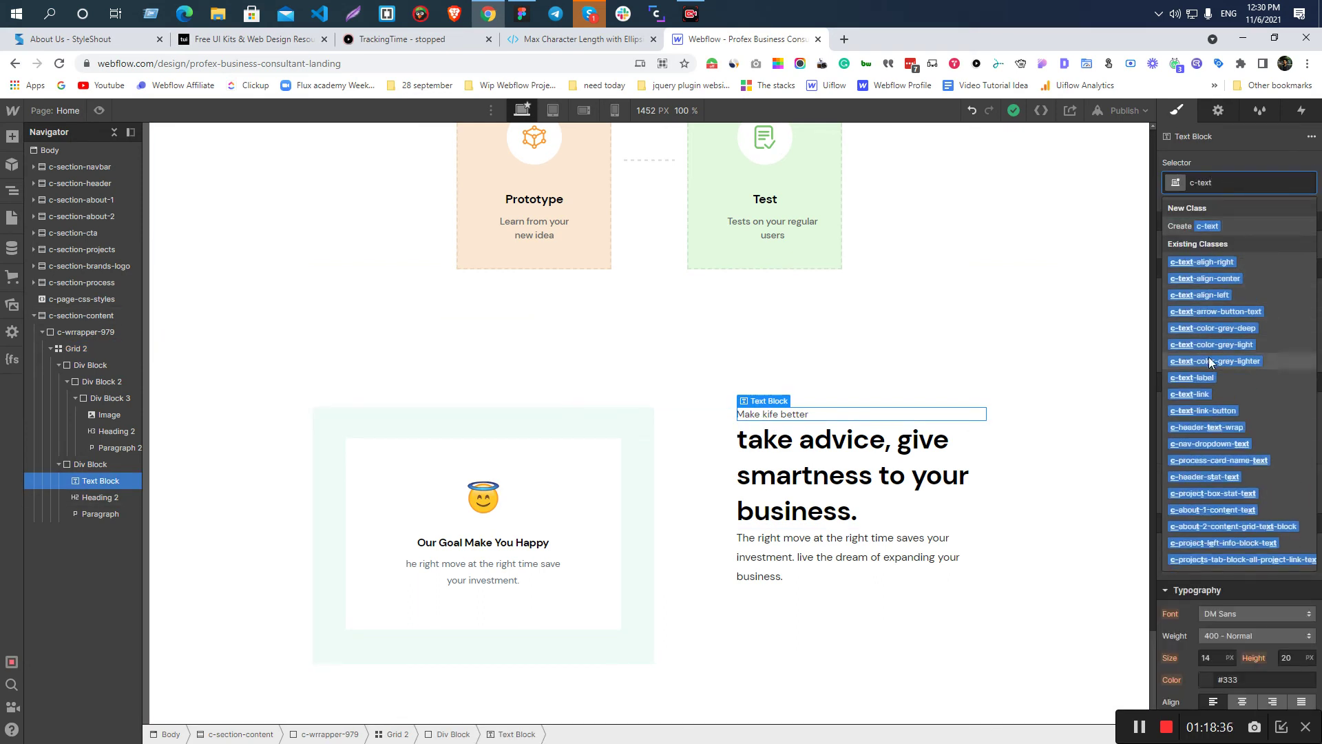
left_click(1201, 378)
- Check the "take advice, give smartness to your business." heading in Figma and give its Webflow counterpart a 32 px font size and 40 px line height
key("alt+Tab")
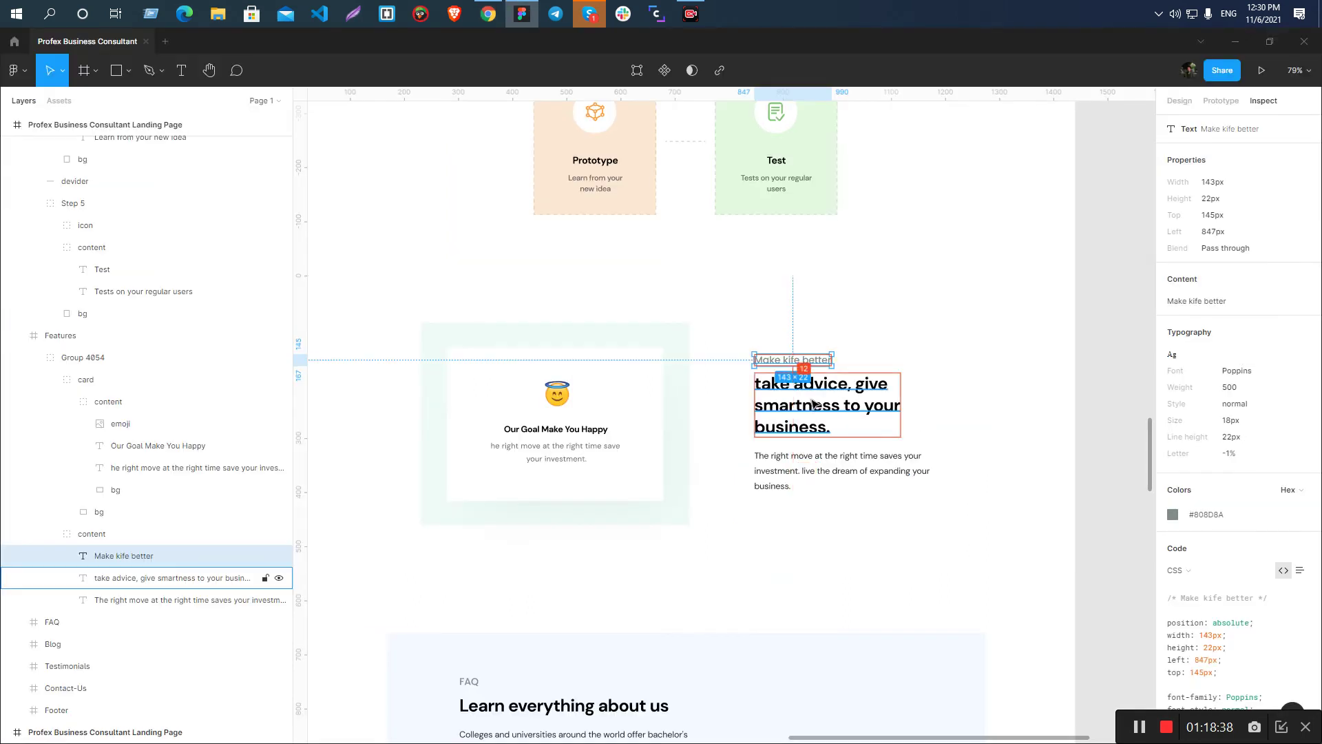
left_click(842, 405)
left_click(1205, 520)
key("alt+Tab")
left_click(854, 475)
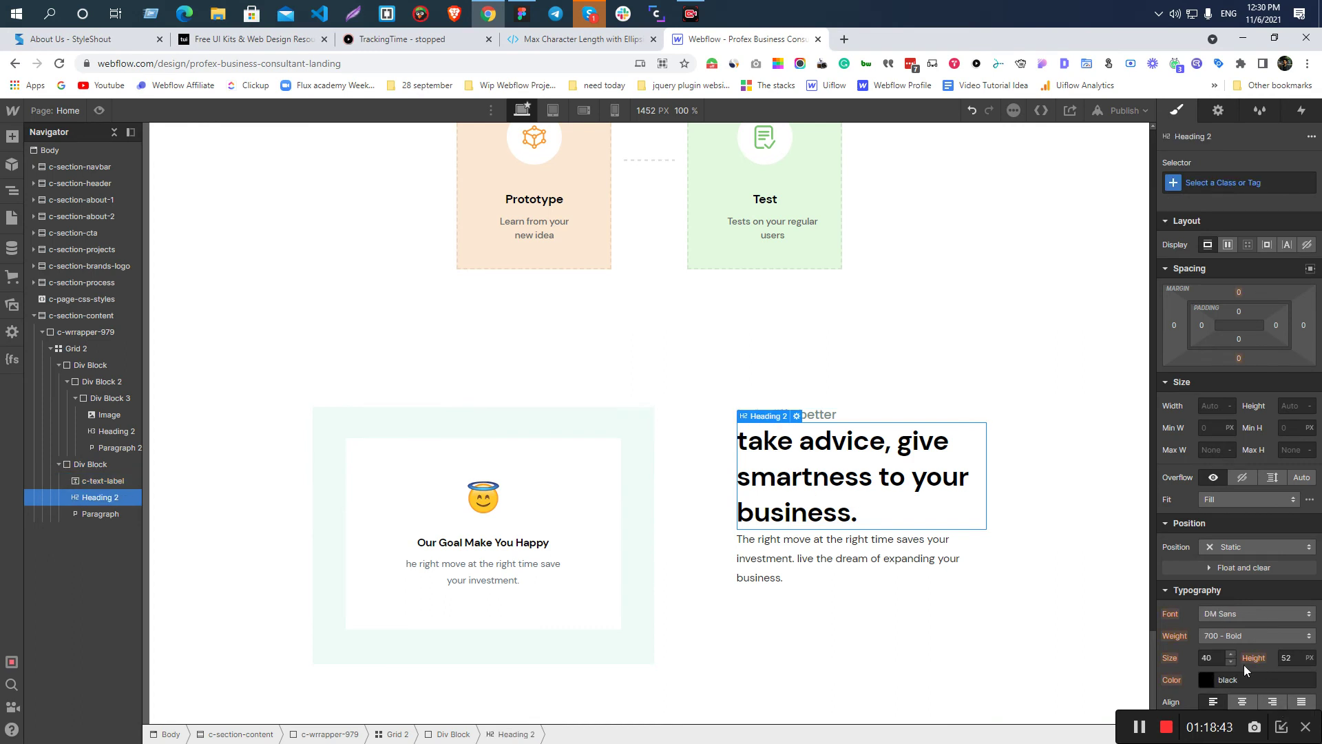
left_click_drag(1202, 659, 1198, 659)
left_click(1288, 658)
type("40")
- Compare the letter spacing of the "take advice" heading between the Figma design and Webflow
key("alt+Tab")
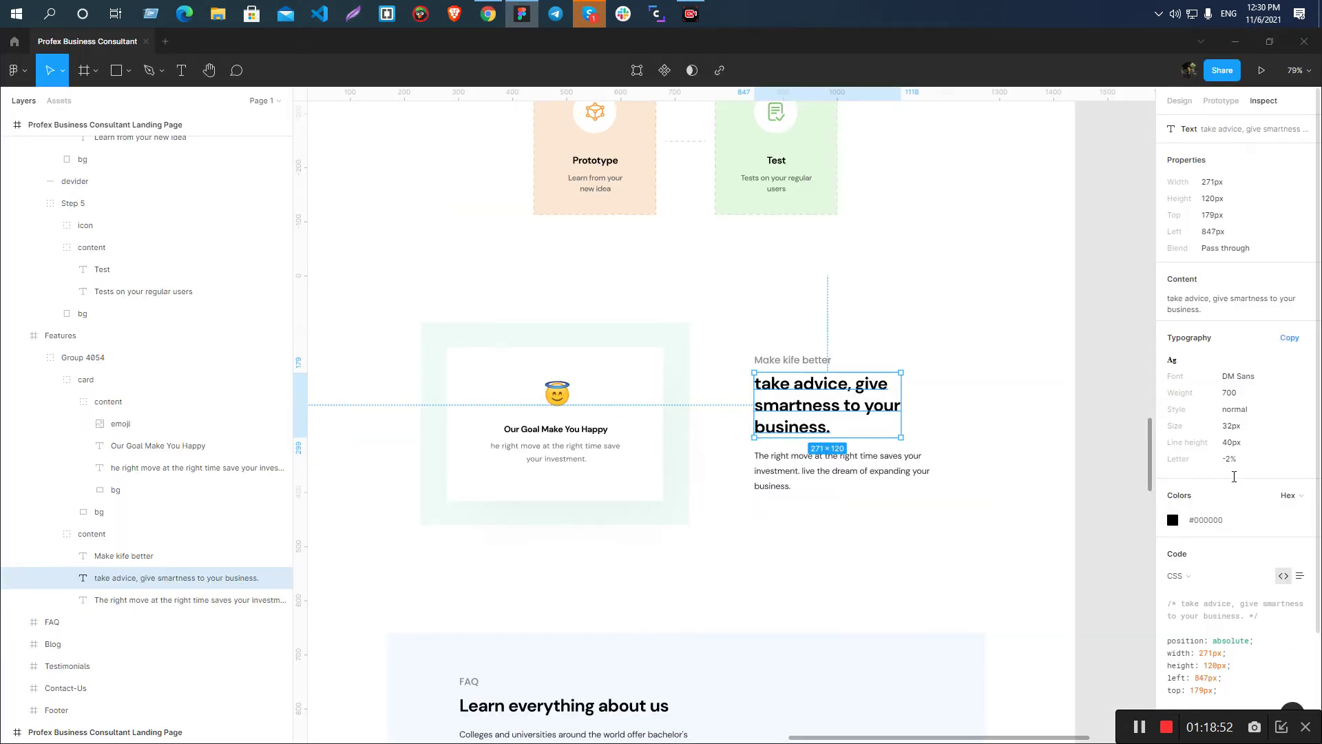
key("alt+Tab")
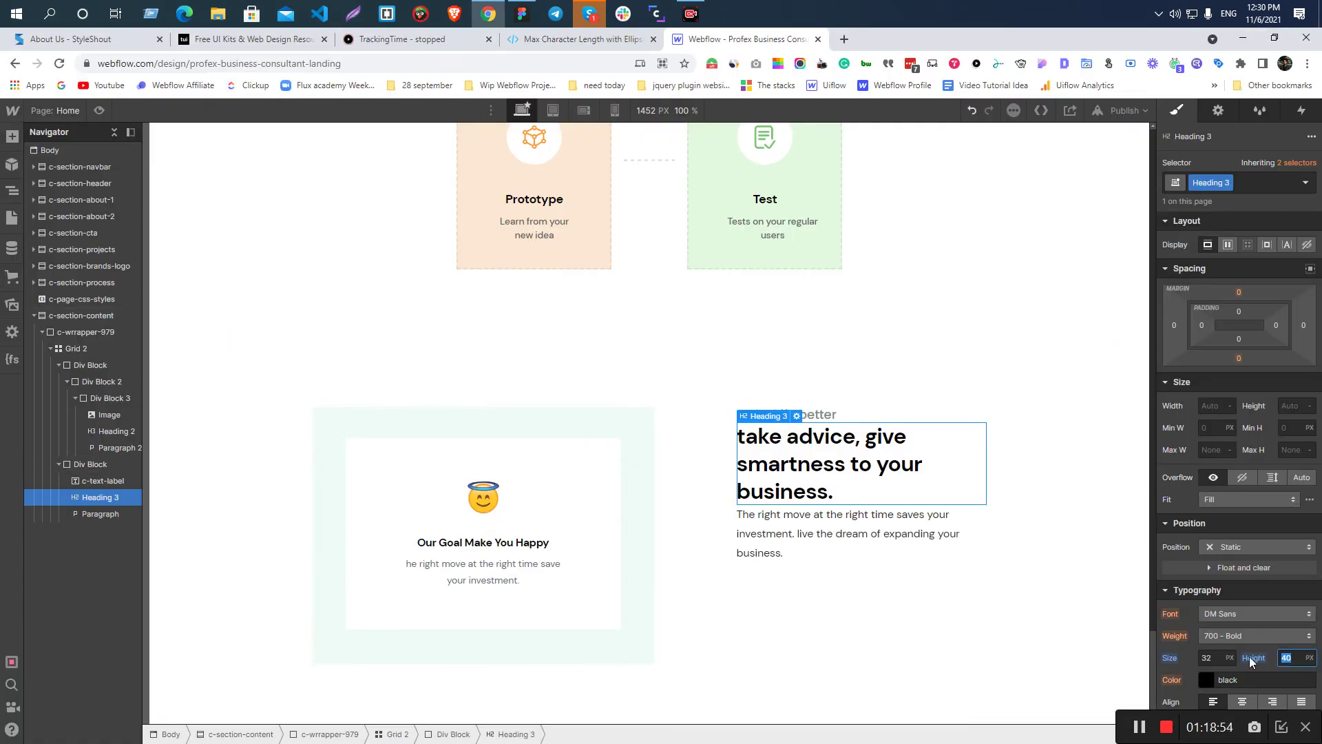
scroll(1249, 638, "down", 3)
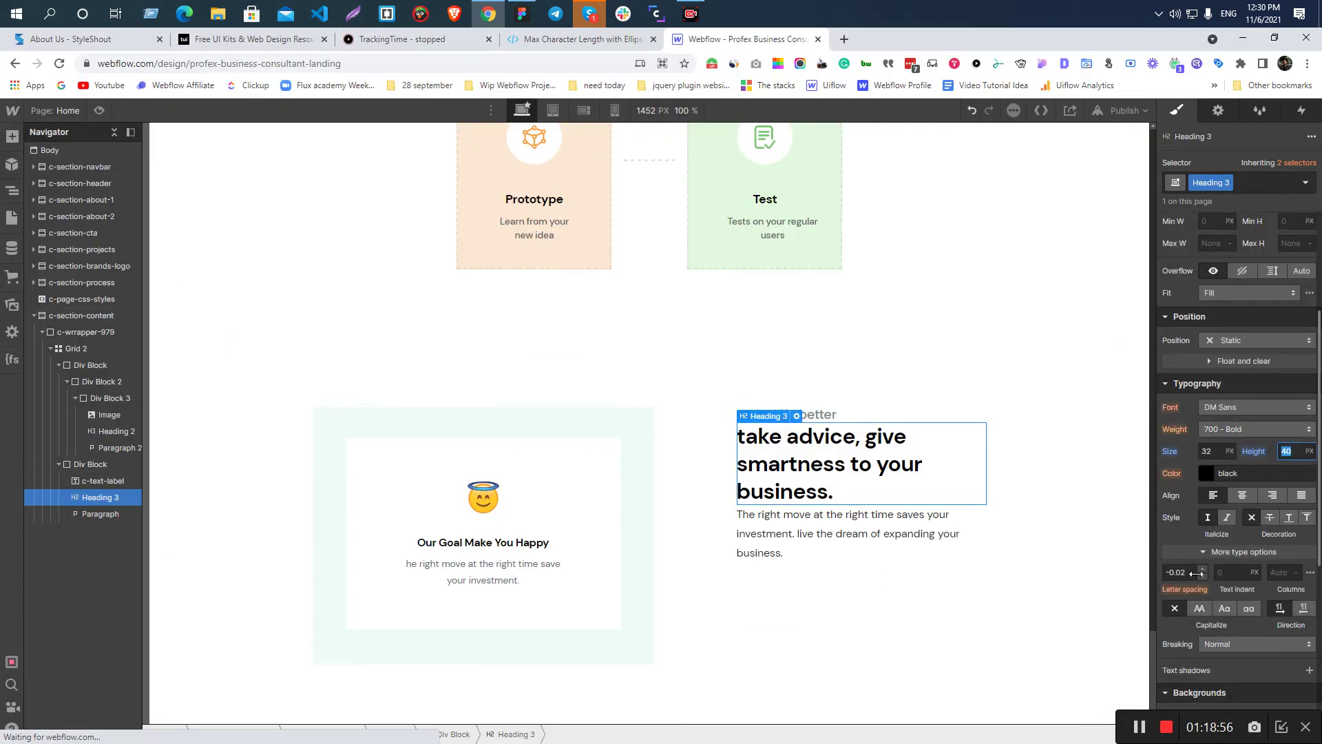
key("alt+Tab")
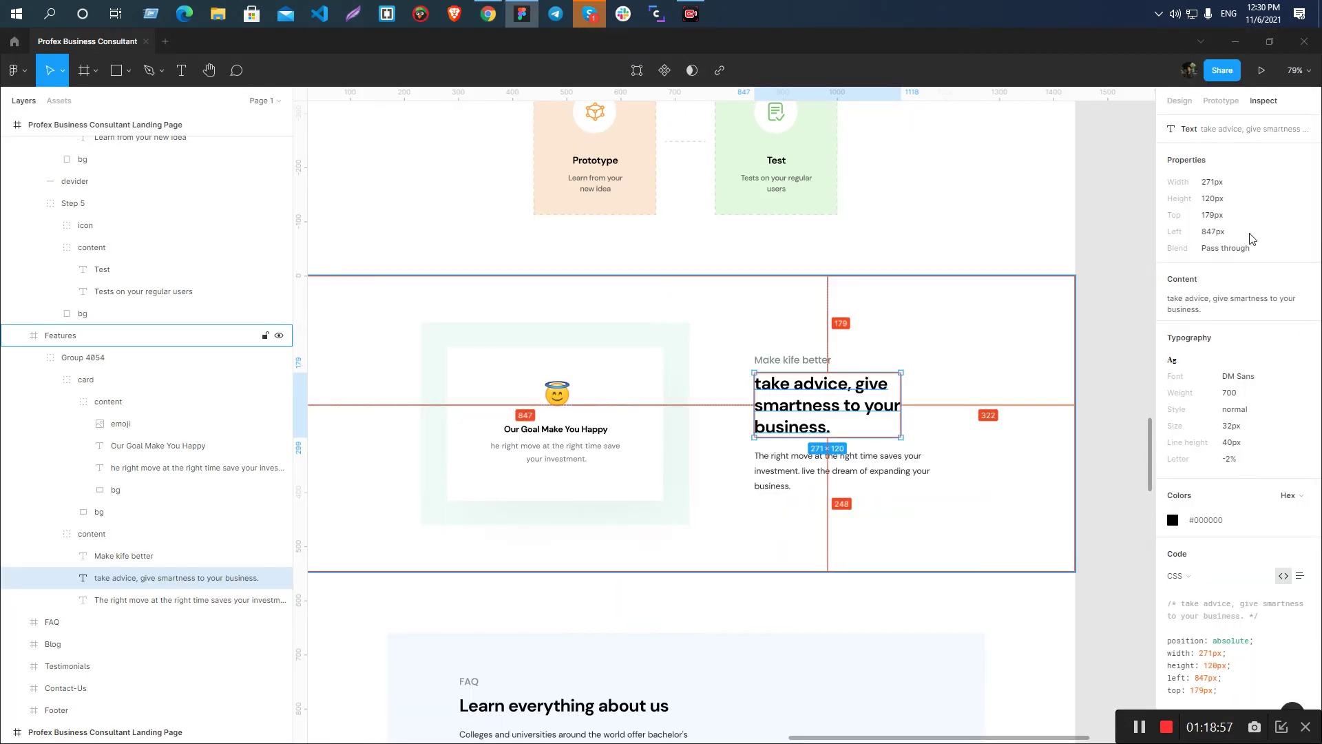
scroll(1238, 652, "down", 3)
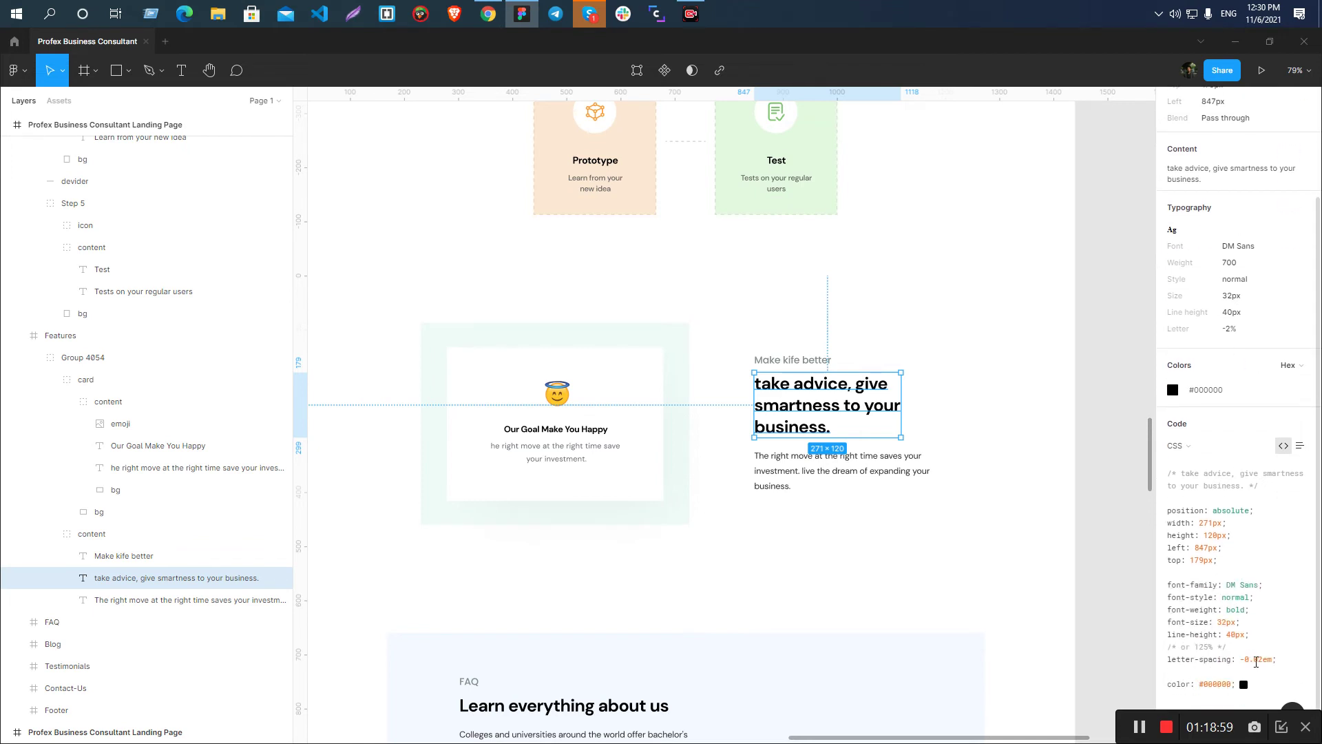
key("alt+Tab")
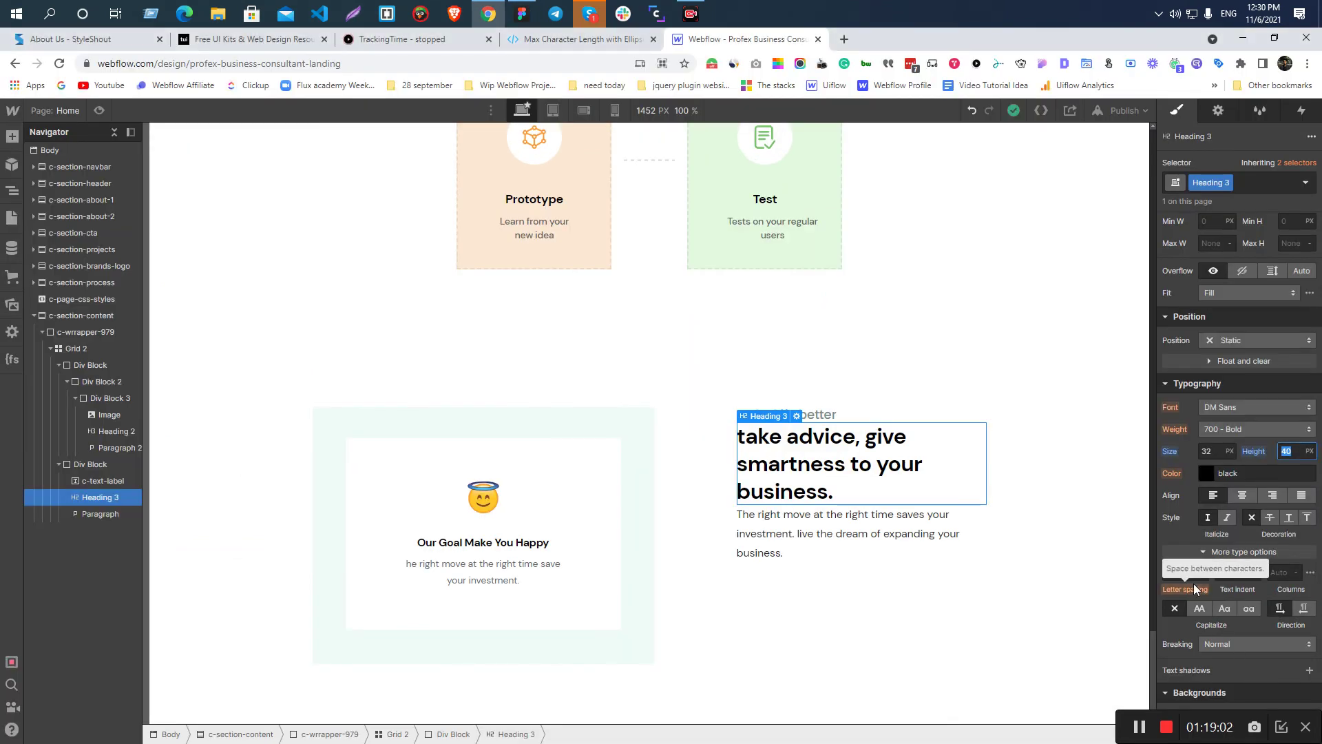
- Measure the gaps around the "take advice" heading in Figma and set its Webflow margins to 12 px above and 20 px below
key("alt+Tab")
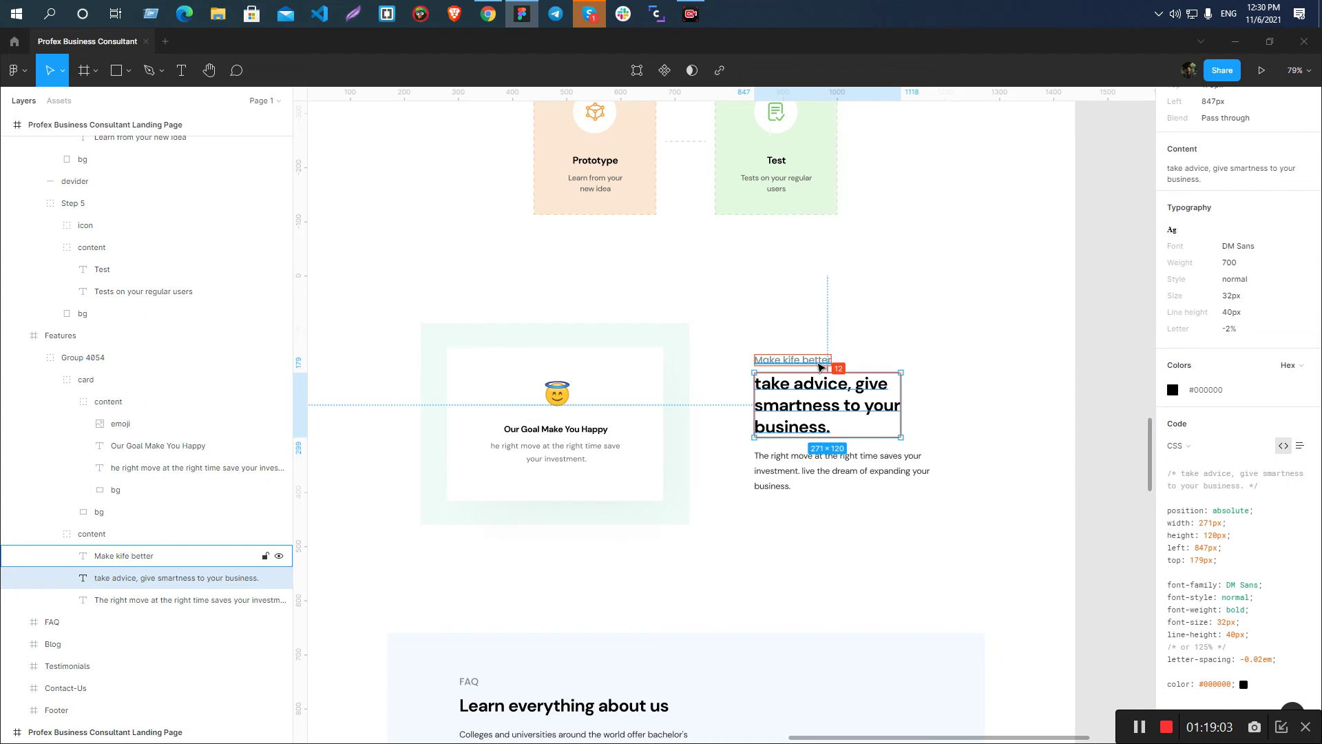
key("alt+Tab")
scroll(1294, 399, "up", 3)
left_click(1238, 291)
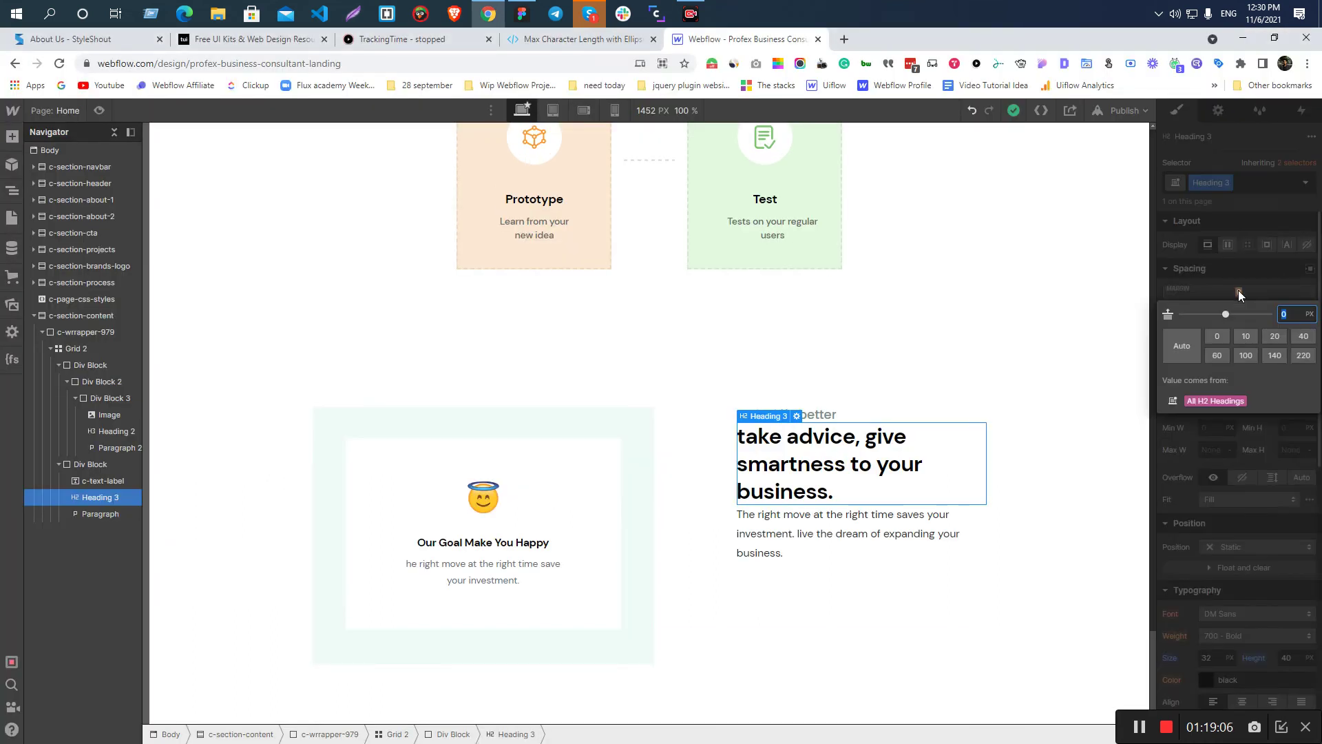
key("Escape")
key("alt+Tab")
left_click(910, 457)
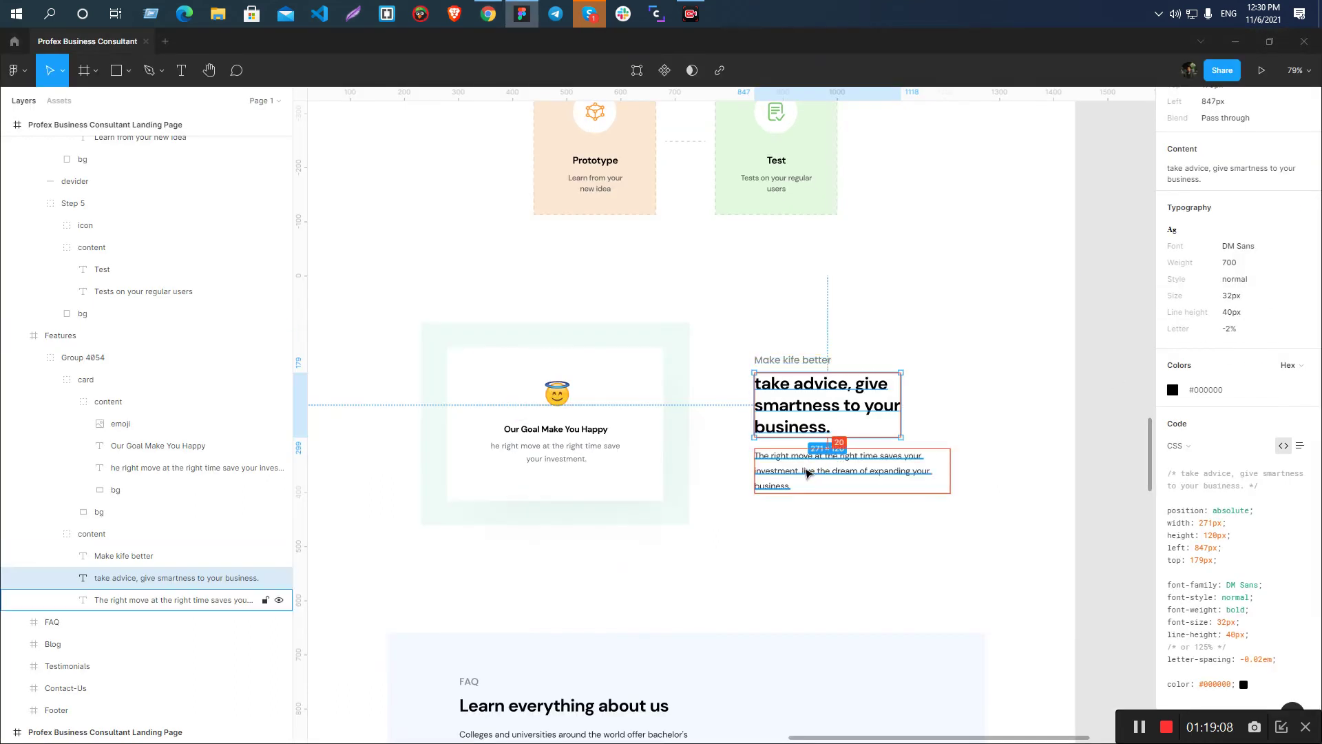
key("alt+Tab")
left_click(1238, 358)
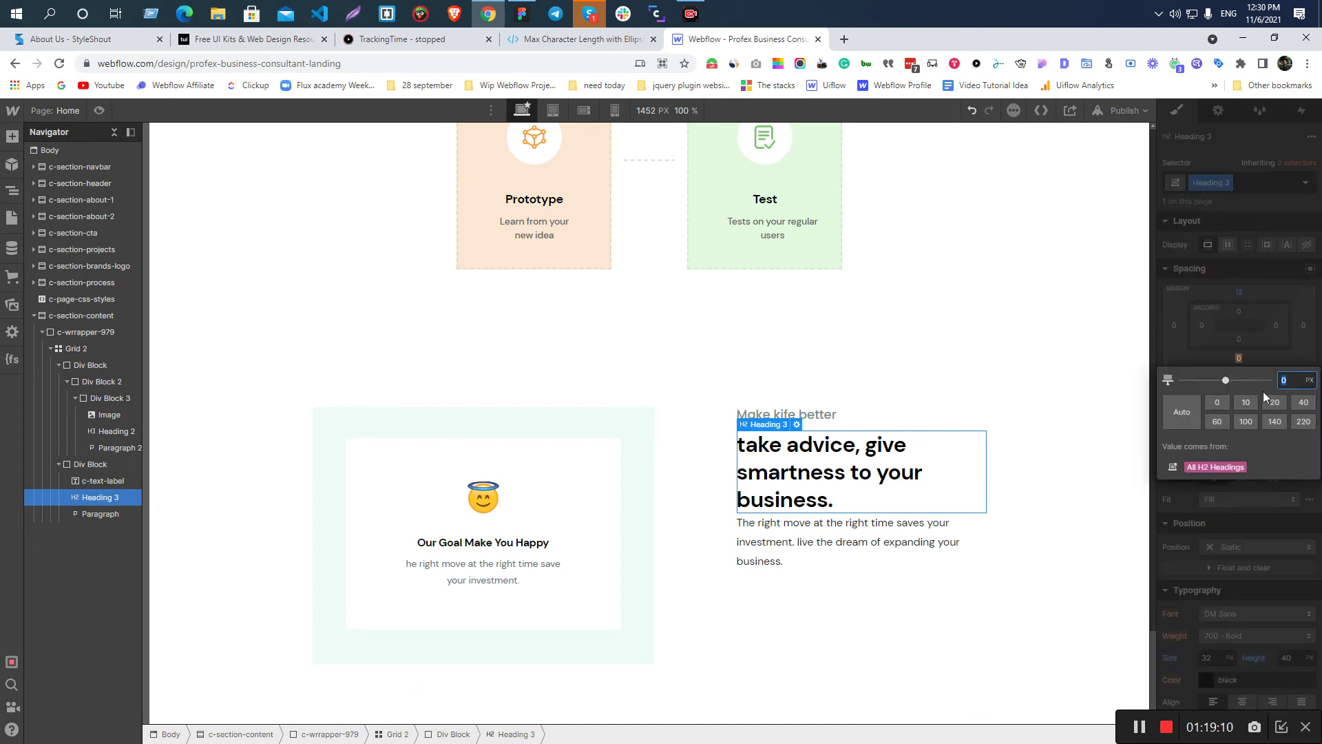
left_click(1271, 399)
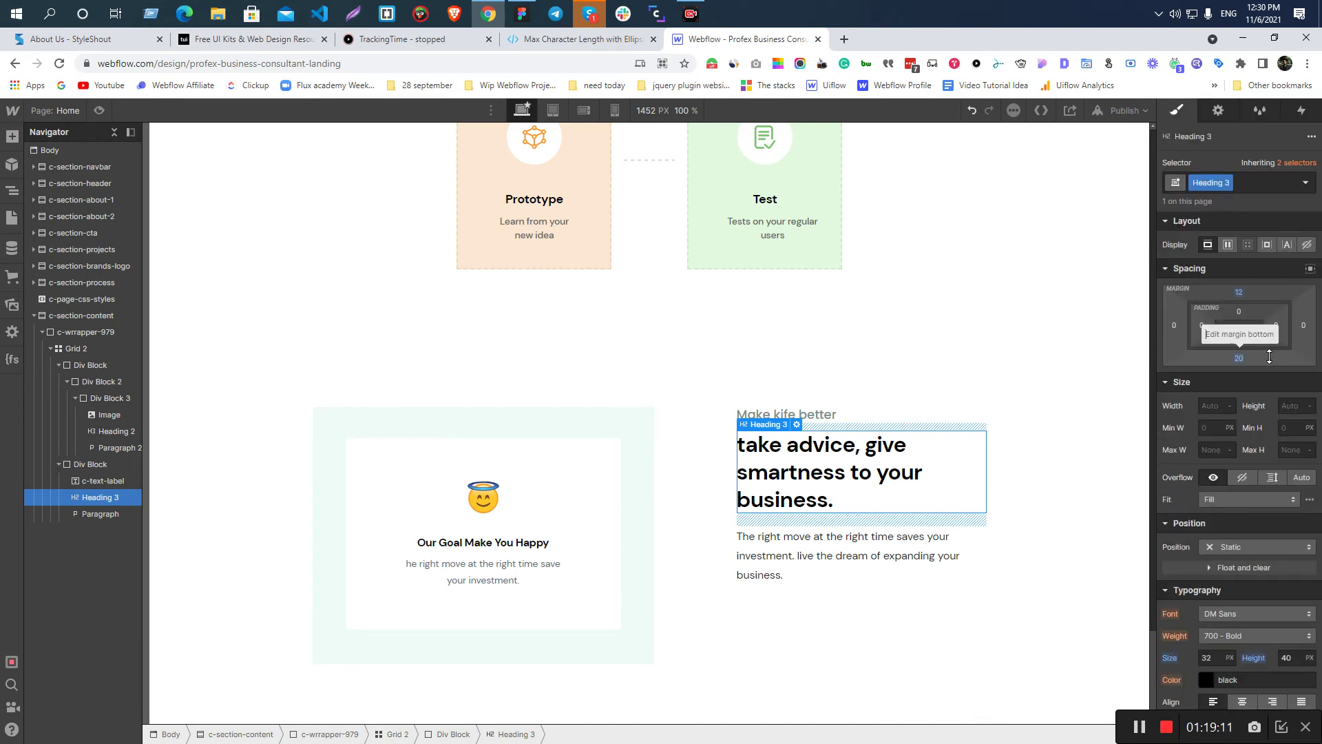
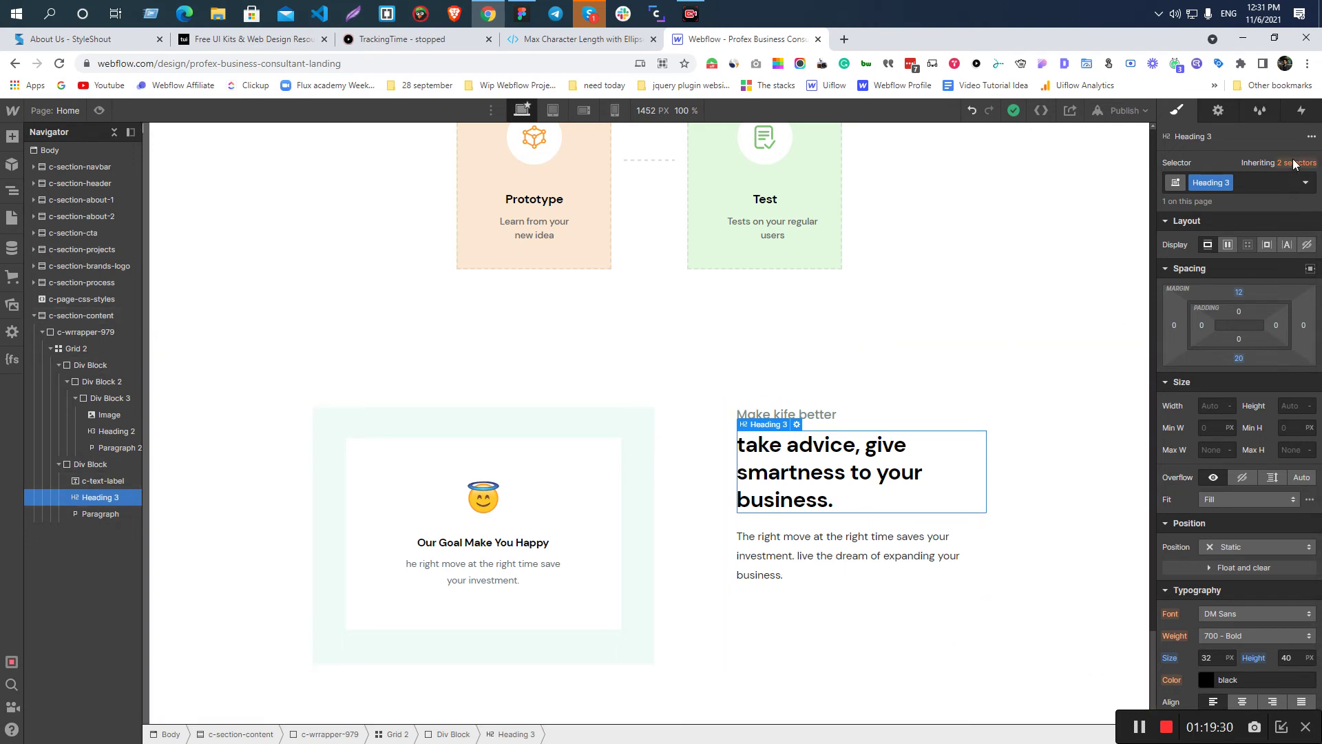
- Review the styles the heading inherits from All H2 Headings and return to its own class
mouse_move(1293, 164)
left_click(1217, 248)
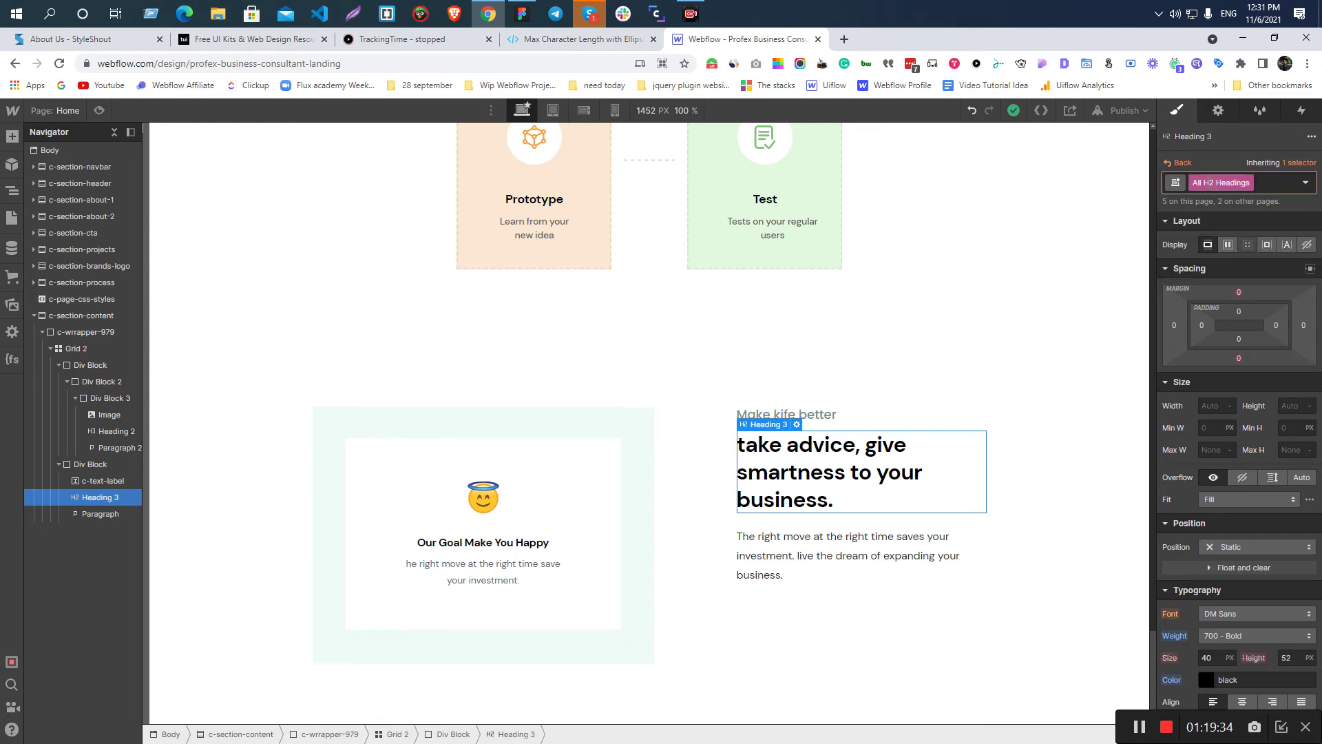
left_click(1186, 163)
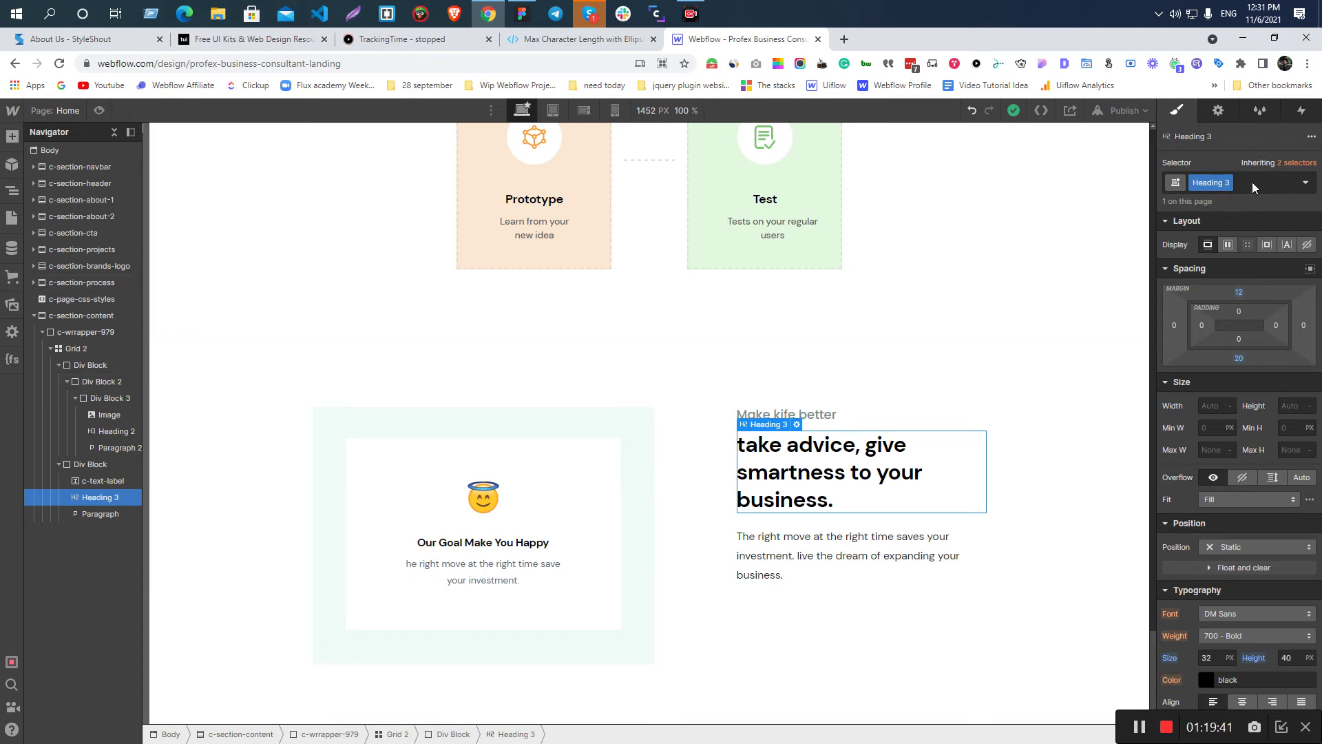
- Inspect the "take advice" heading's text and its distance to the paragraph below in Figma
key("alt+Tab")
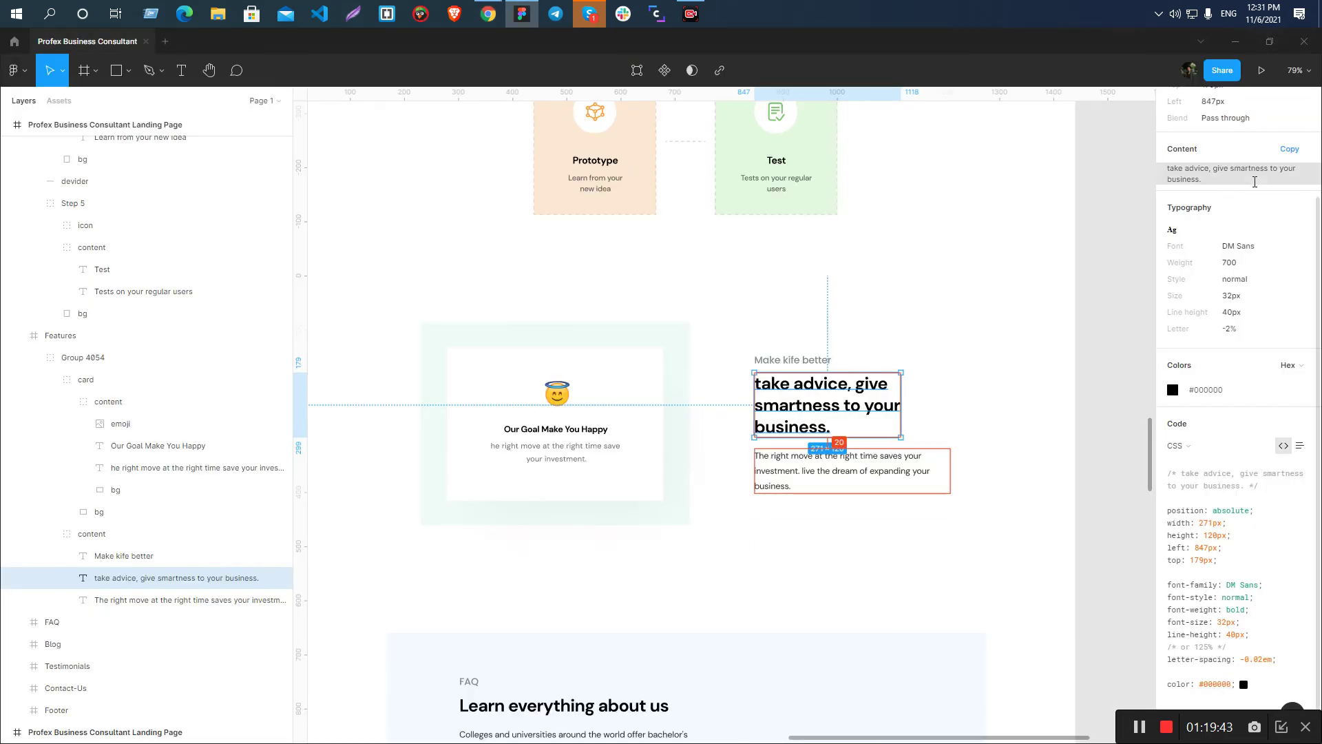
double_click(838, 404)
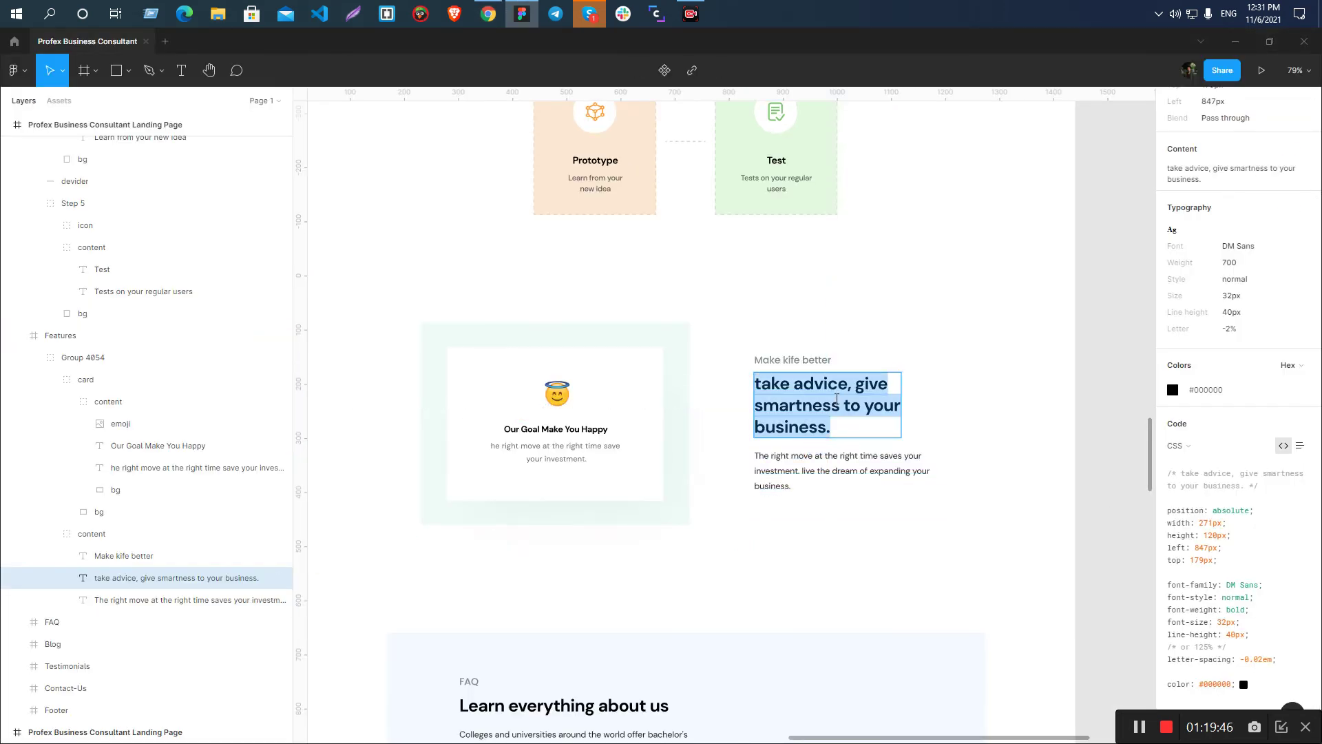
key("alt+Tab")
key("alt+Tab")
left_click(843, 455)
left_click(792, 428)
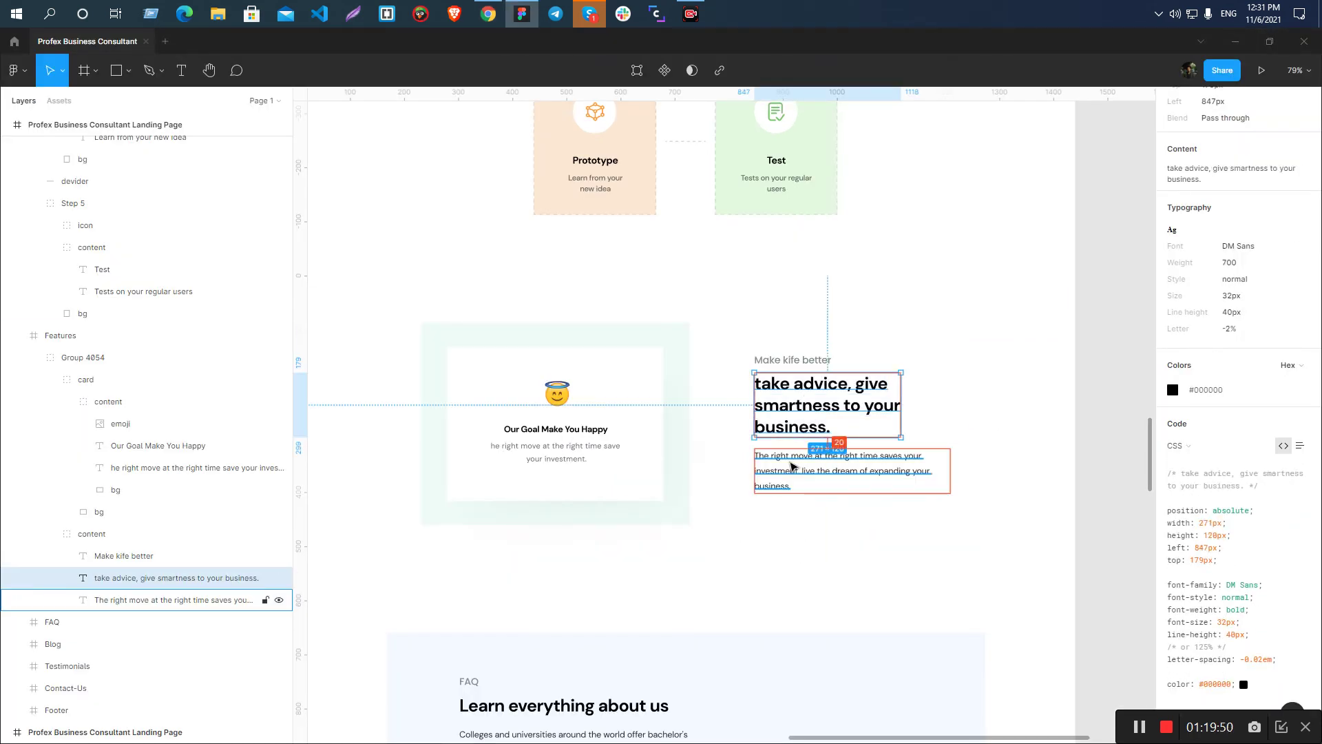
key("alt+Tab")
key("alt+Tab")
- Compare the color, font size, line height and letter spacing of the paragraph under the "take advice" heading between Figma and Webflow
left_click(800, 473)
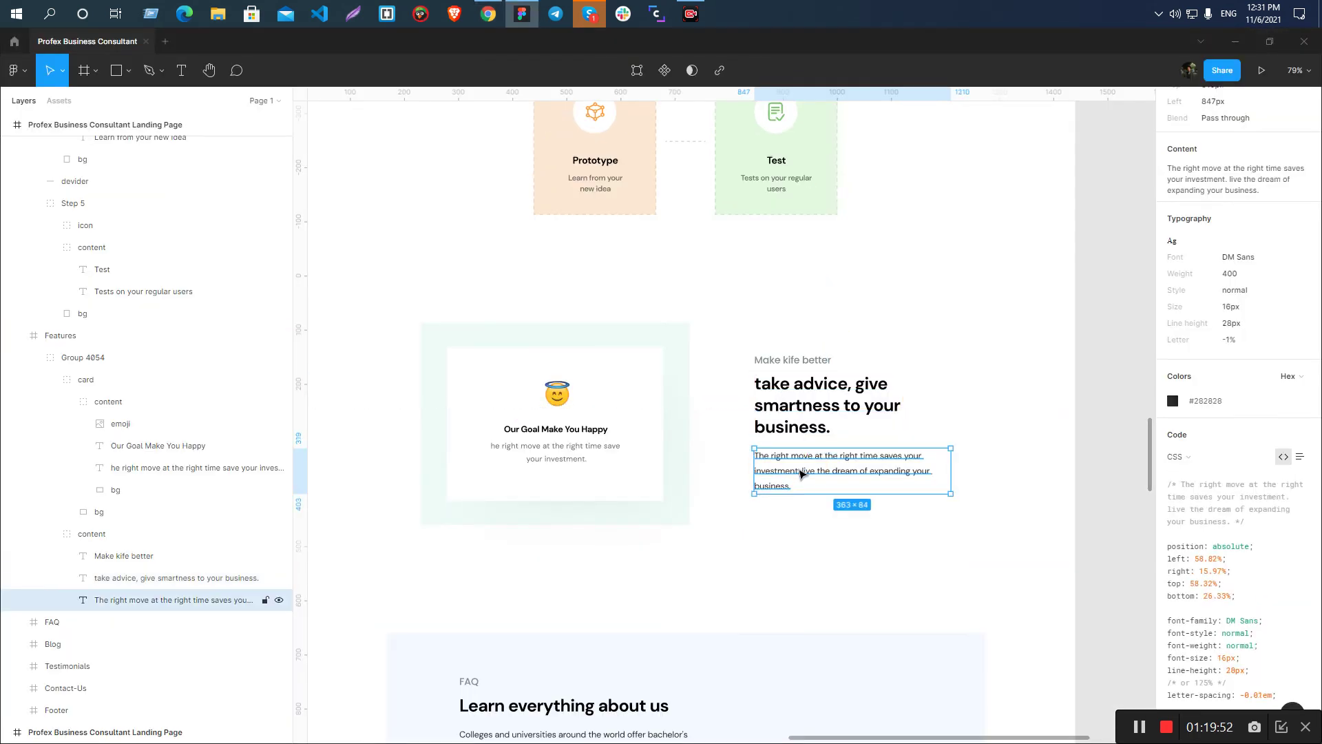
left_click_drag(1237, 405, 1193, 407)
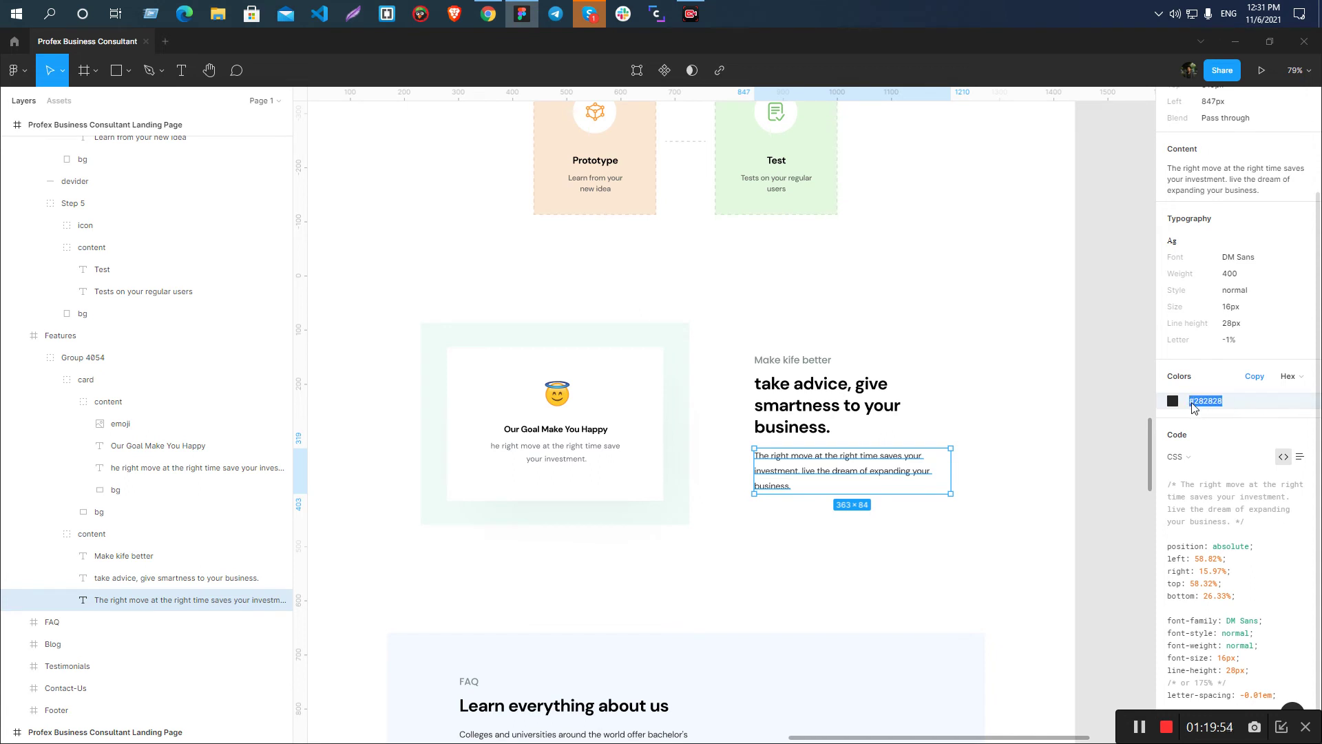
key("alt+Tab")
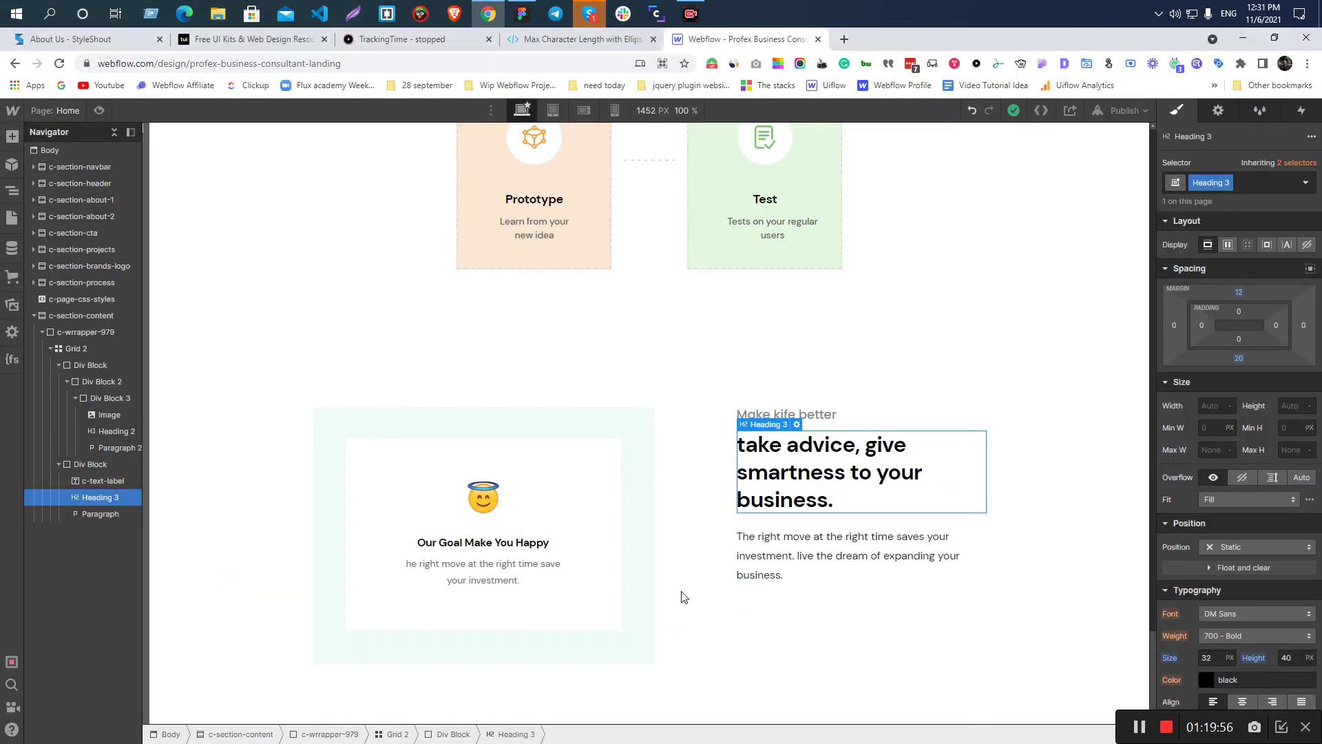
left_click(771, 561)
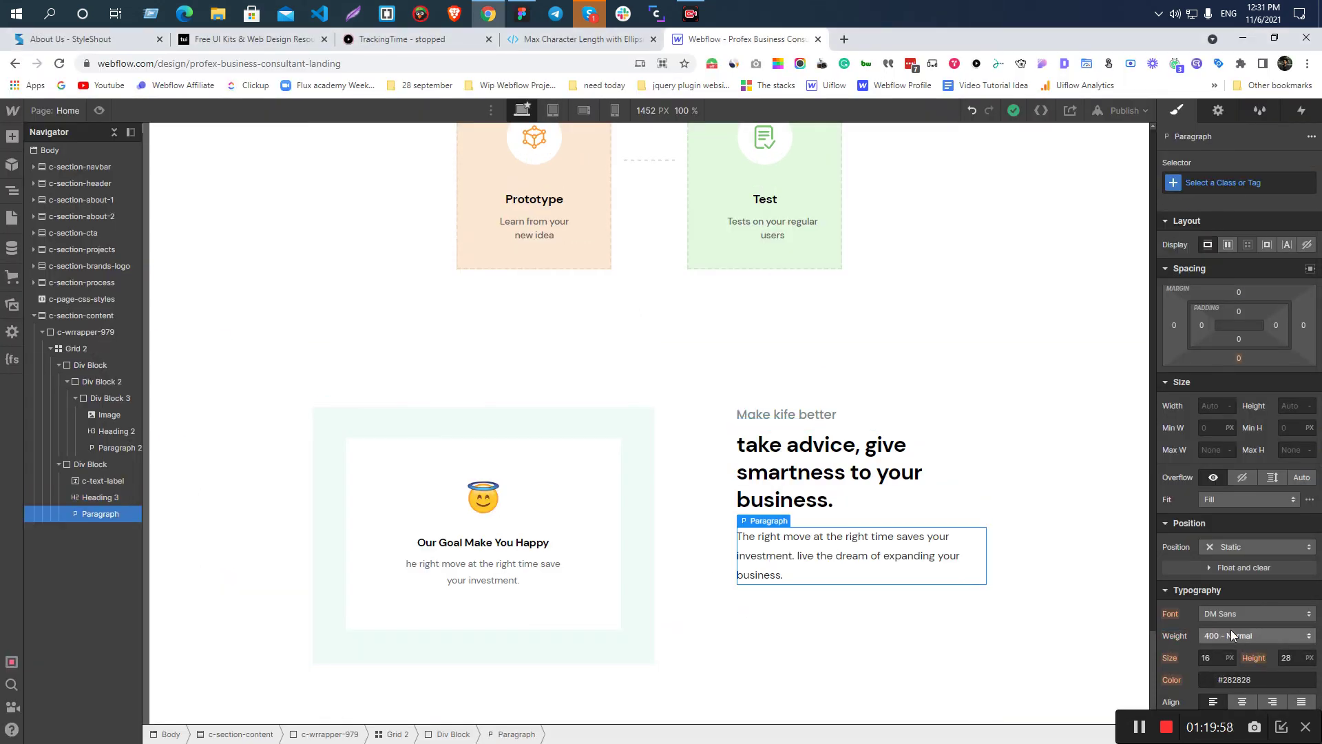
scroll(1230, 629, "down", 2)
key("alt+Tab")
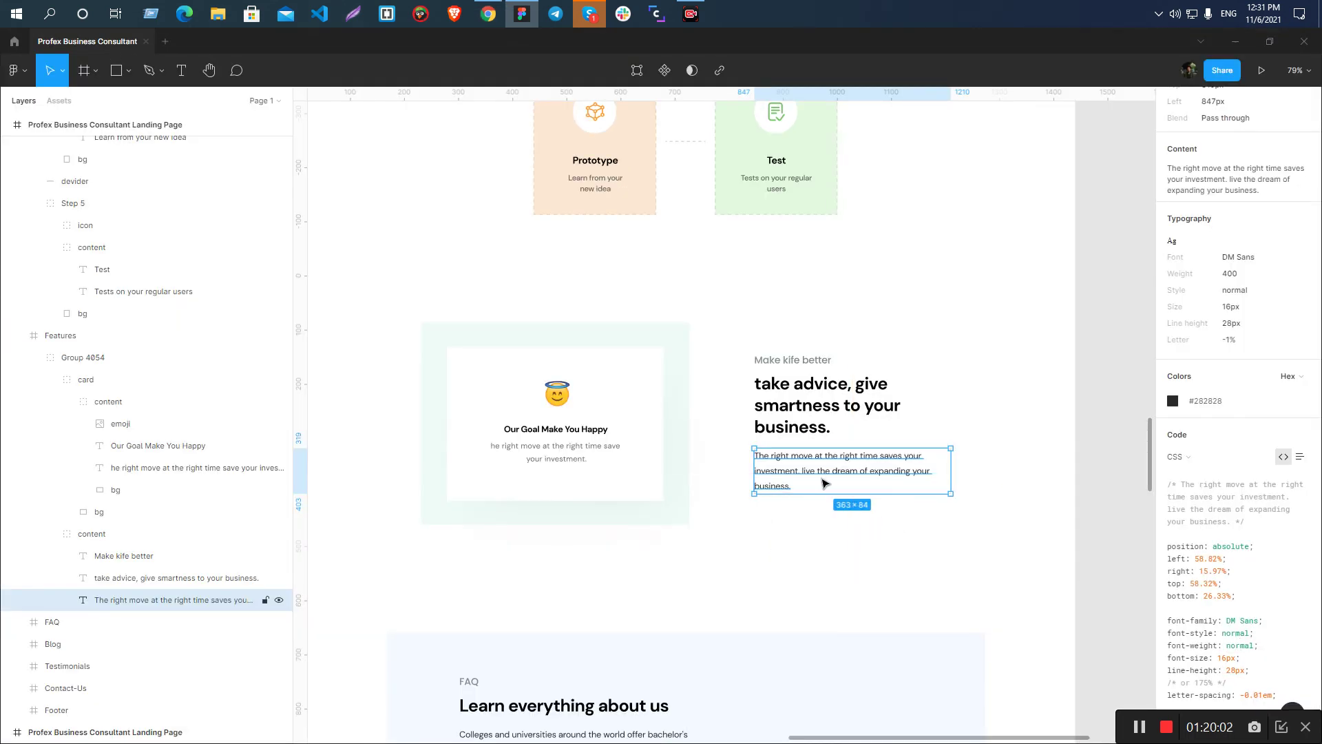
key("alt+Tab")
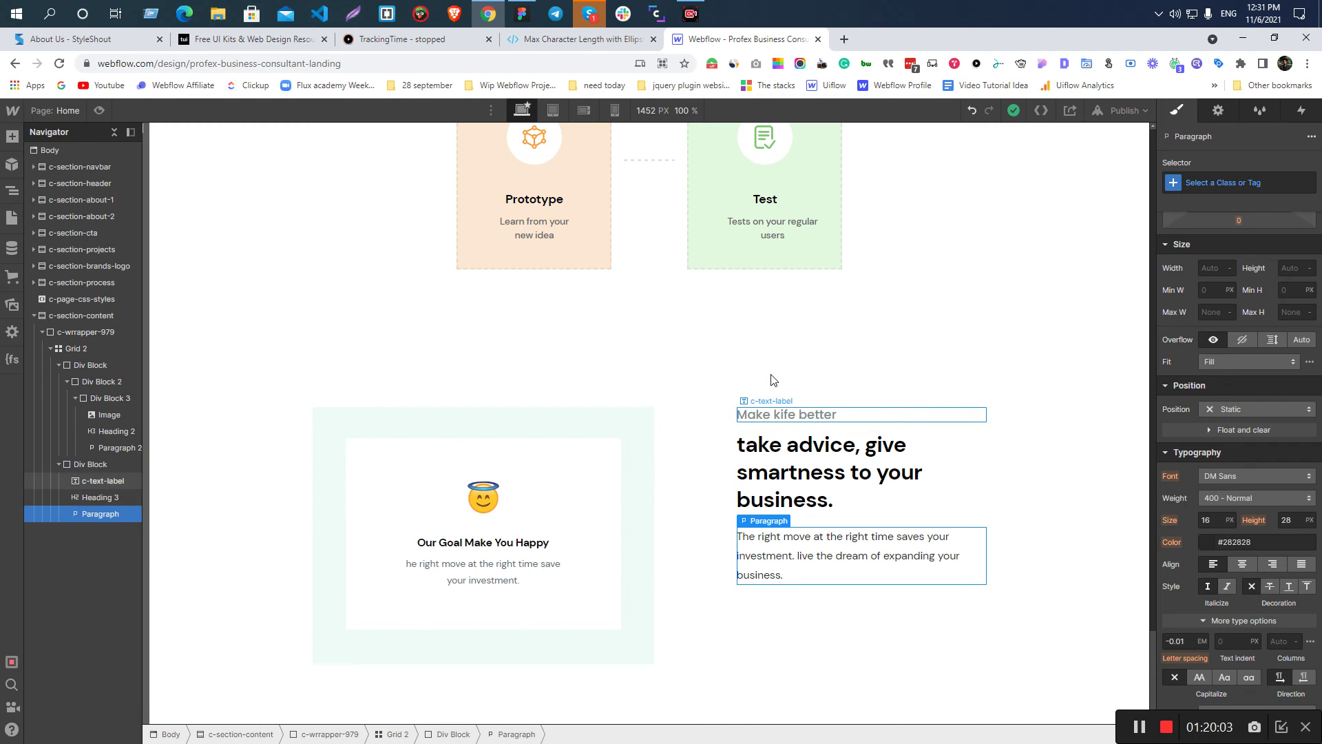
- Center the two columns of the content section's grid vertically
left_click(702, 448)
left_click(734, 446)
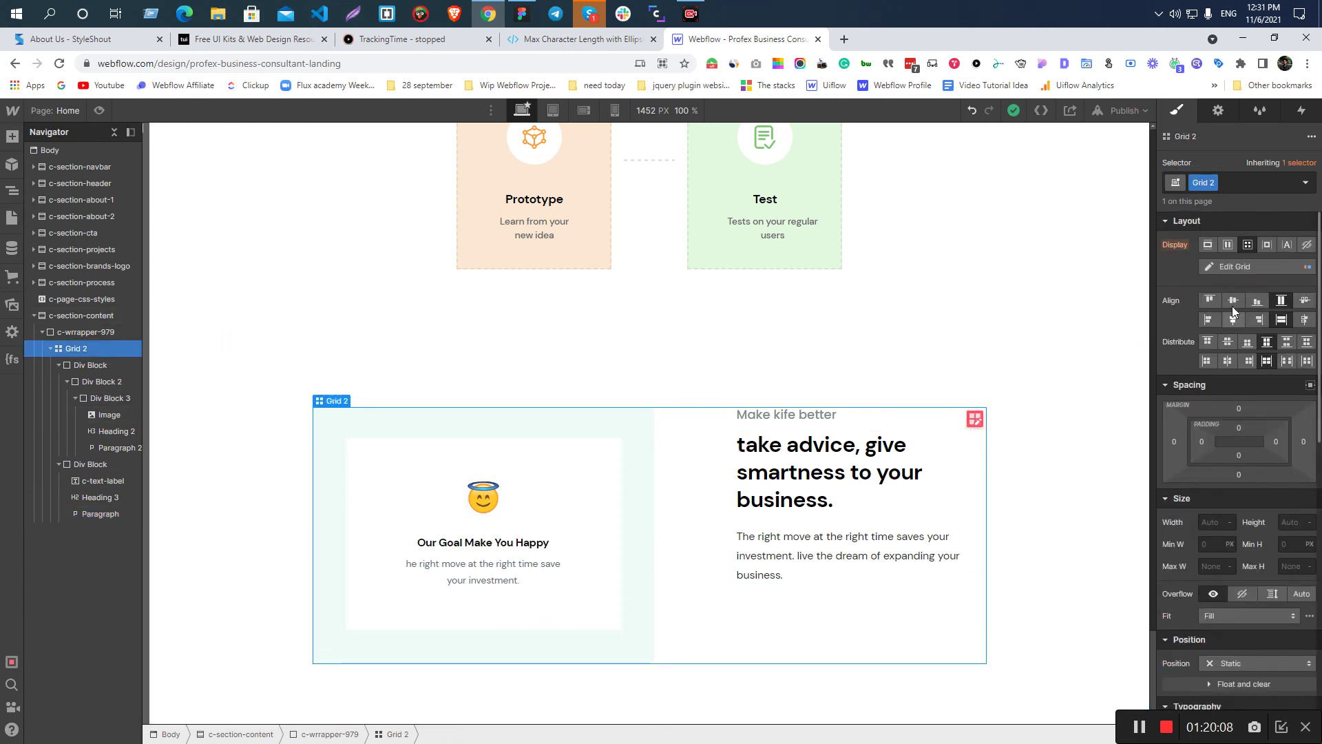
left_click(1234, 300)
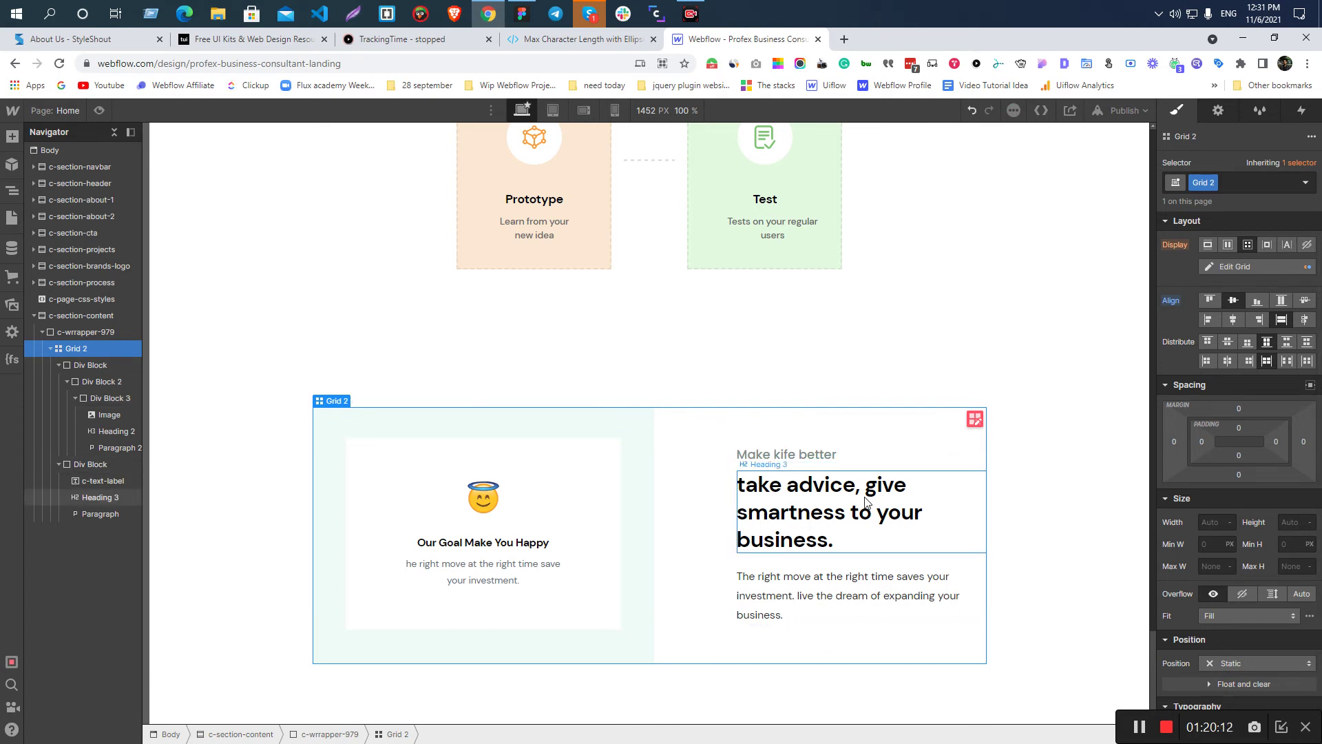
- Rename the class of the "take advice" heading to c-content-title
left_click(821, 477)
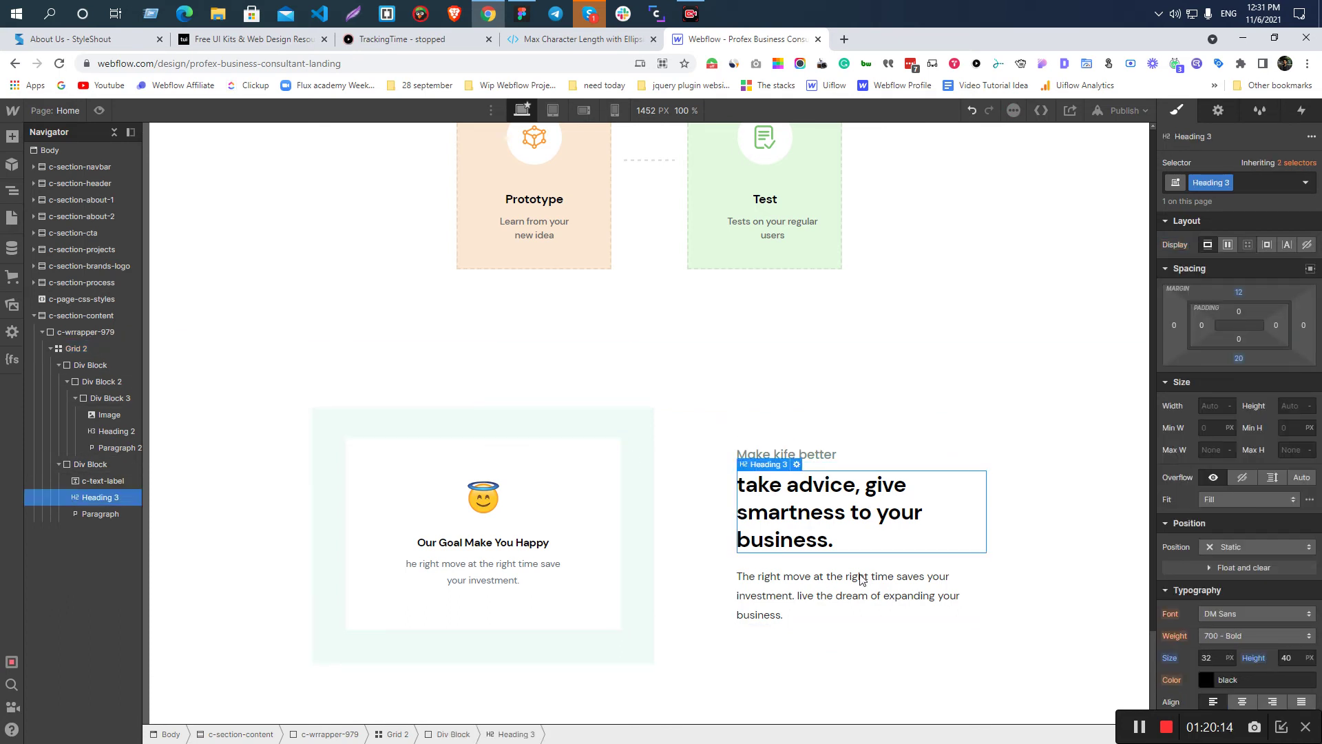
double_click(1197, 182)
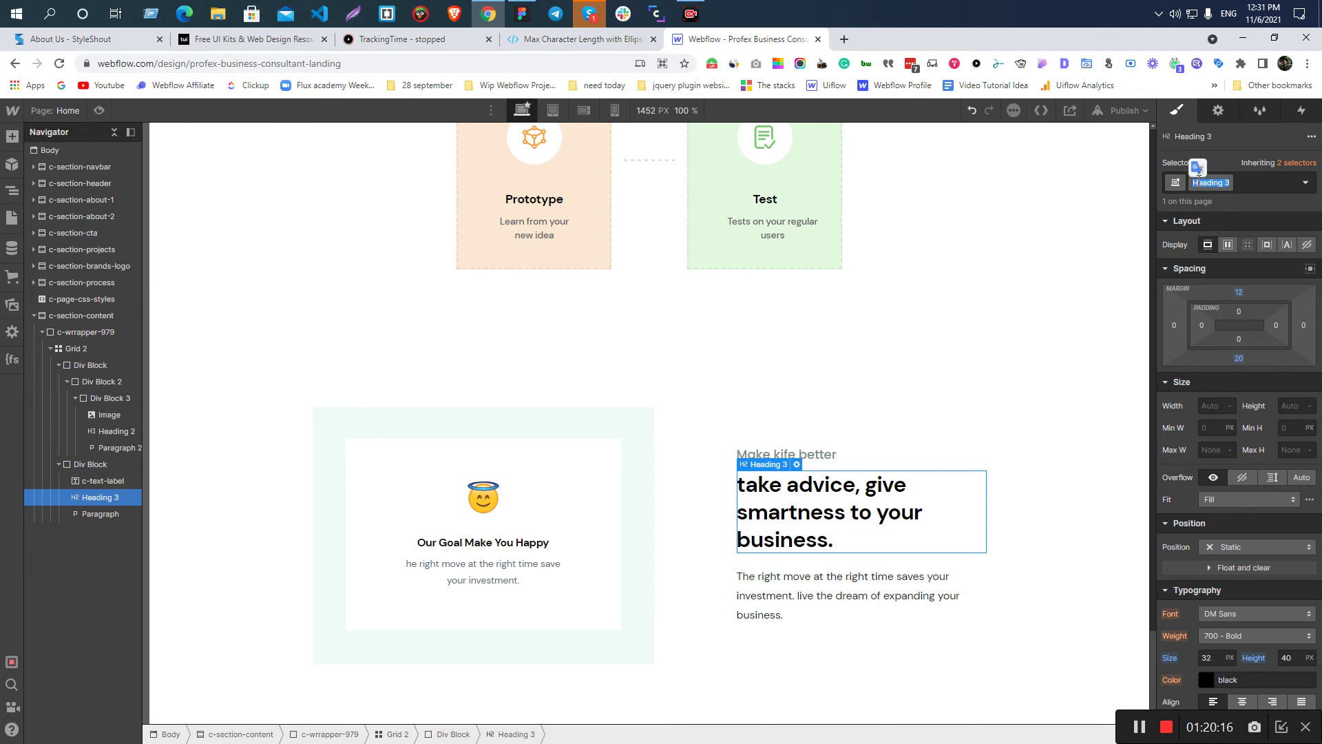
type("c")
type("-conte")
type("nt-d")
type("title")
key("Return")
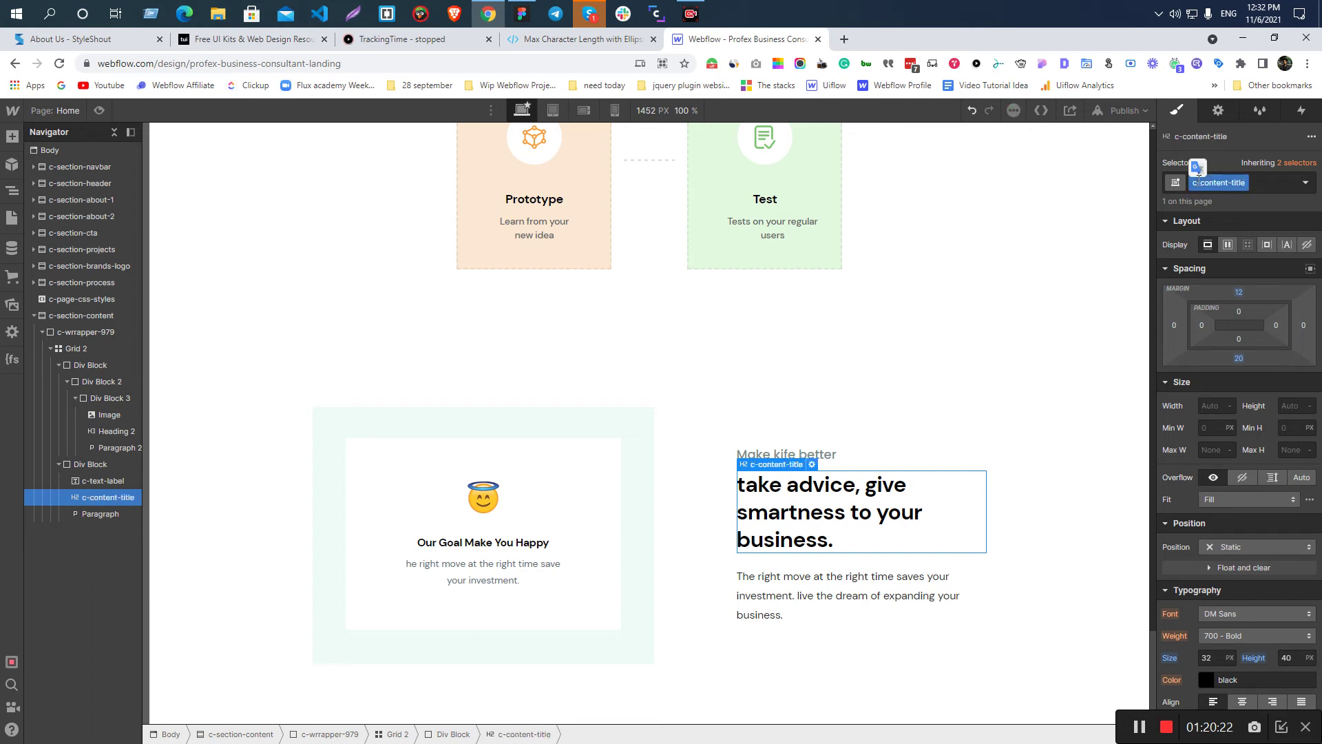
- Rename the class of the grid holding the emoji card and text column to c-content-grid
left_click(854, 618)
left_click(788, 454)
left_click(793, 515)
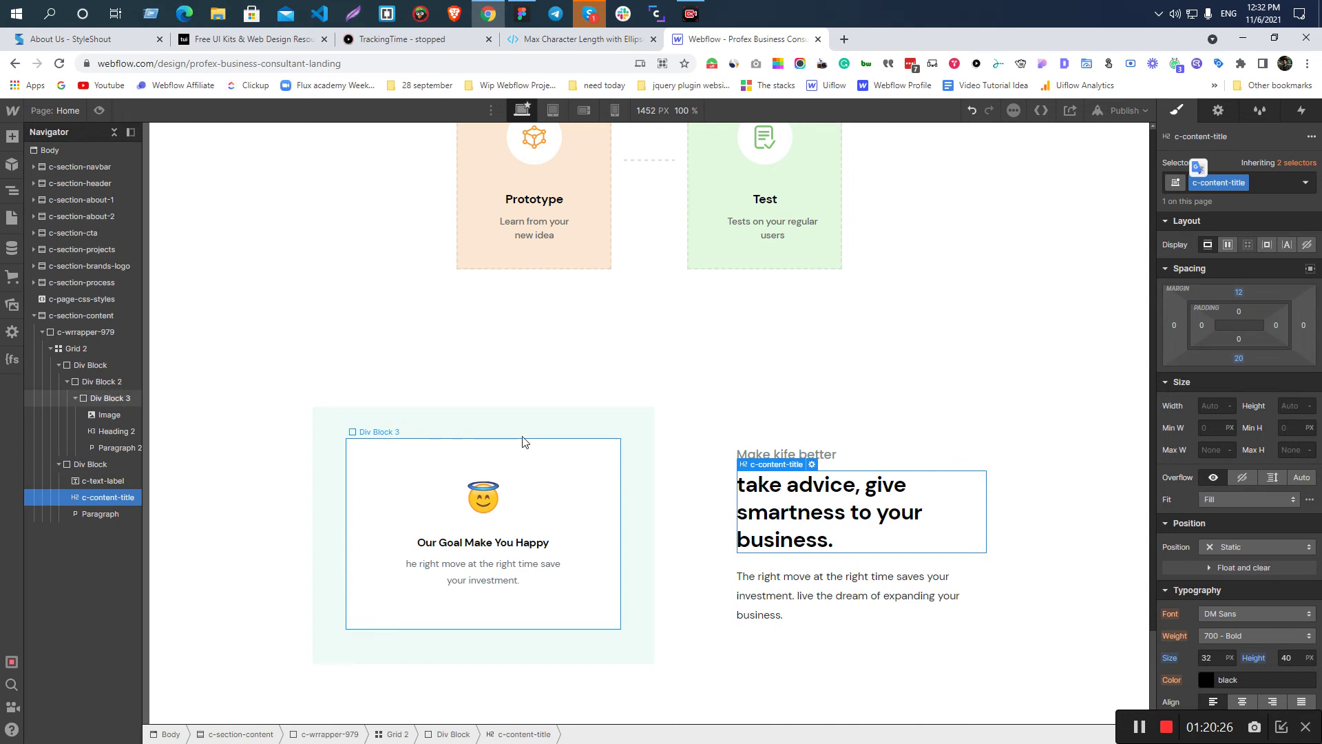
left_click(100, 381)
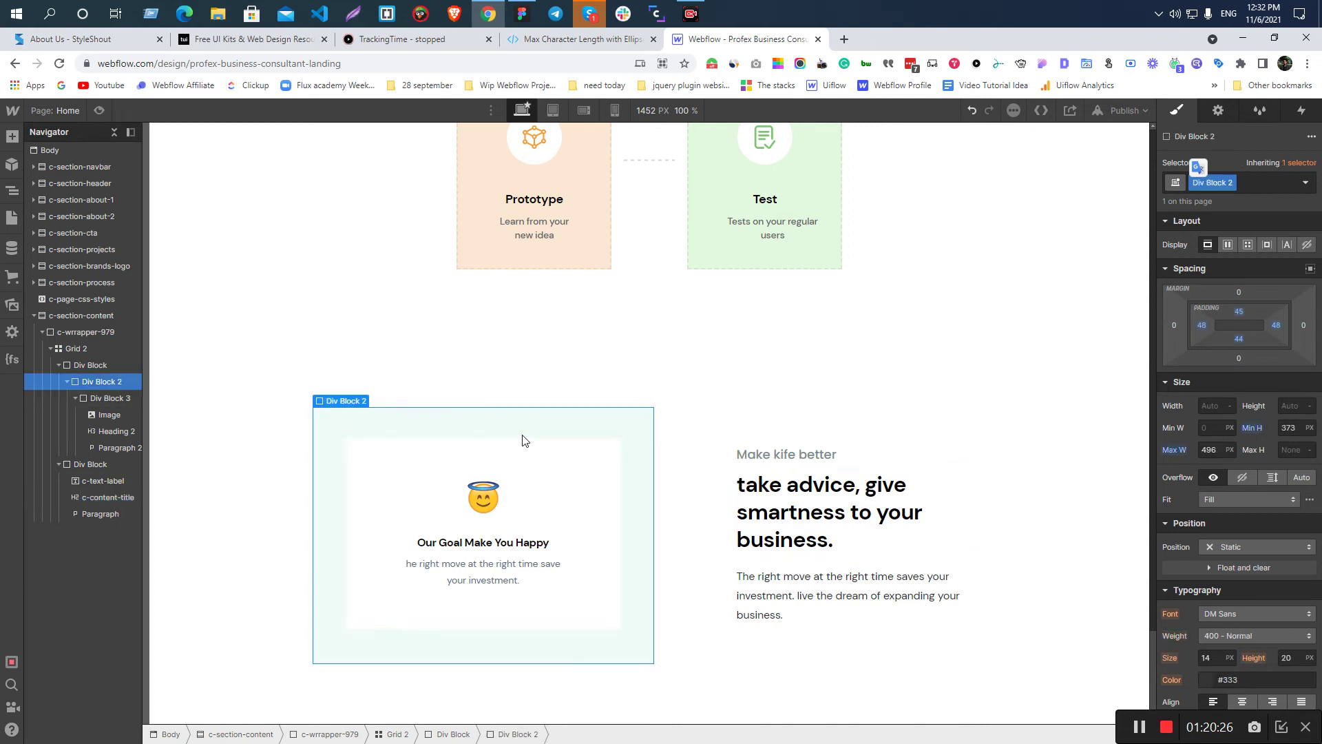
left_click(74, 349)
double_click(1201, 182)
type("c-content-title")
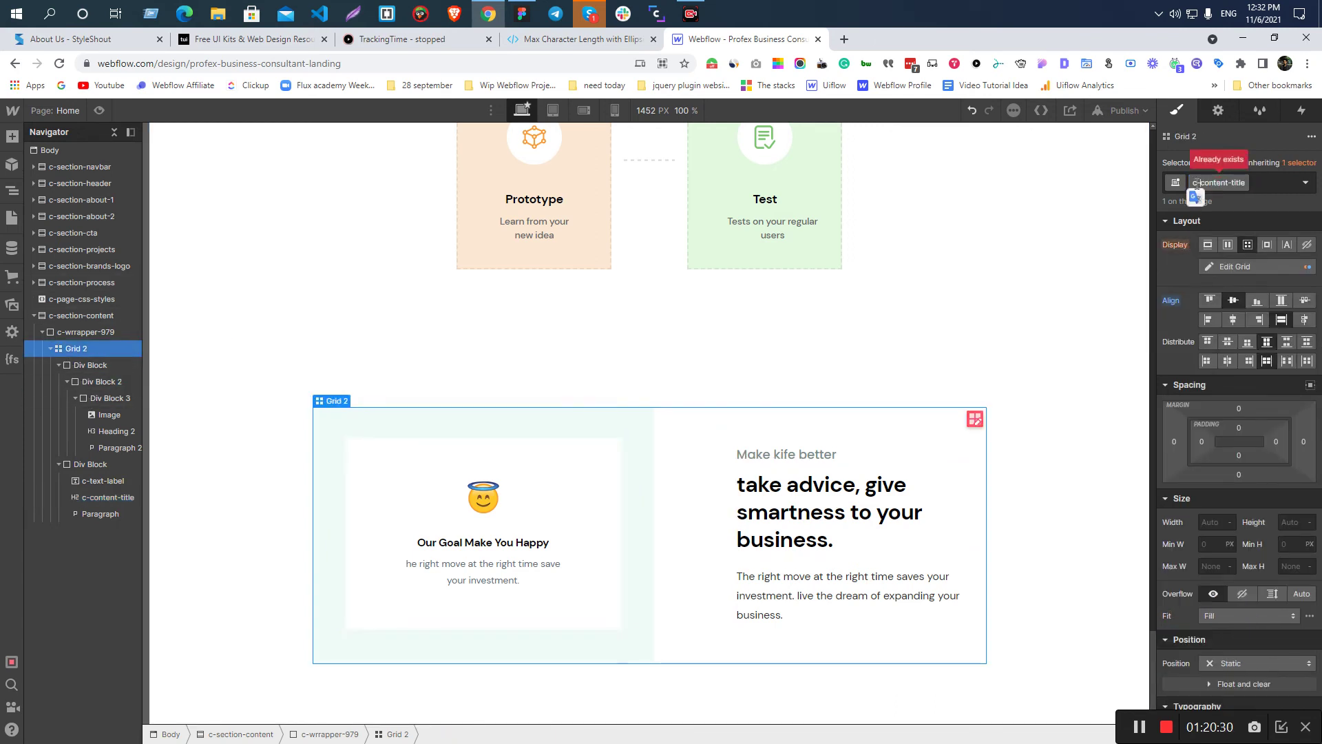
key("BackSpace")
key("BackSpace")
key("BackSpace")
key("BackSpace")
key("BackSpace")
type("grid")
key("Return")
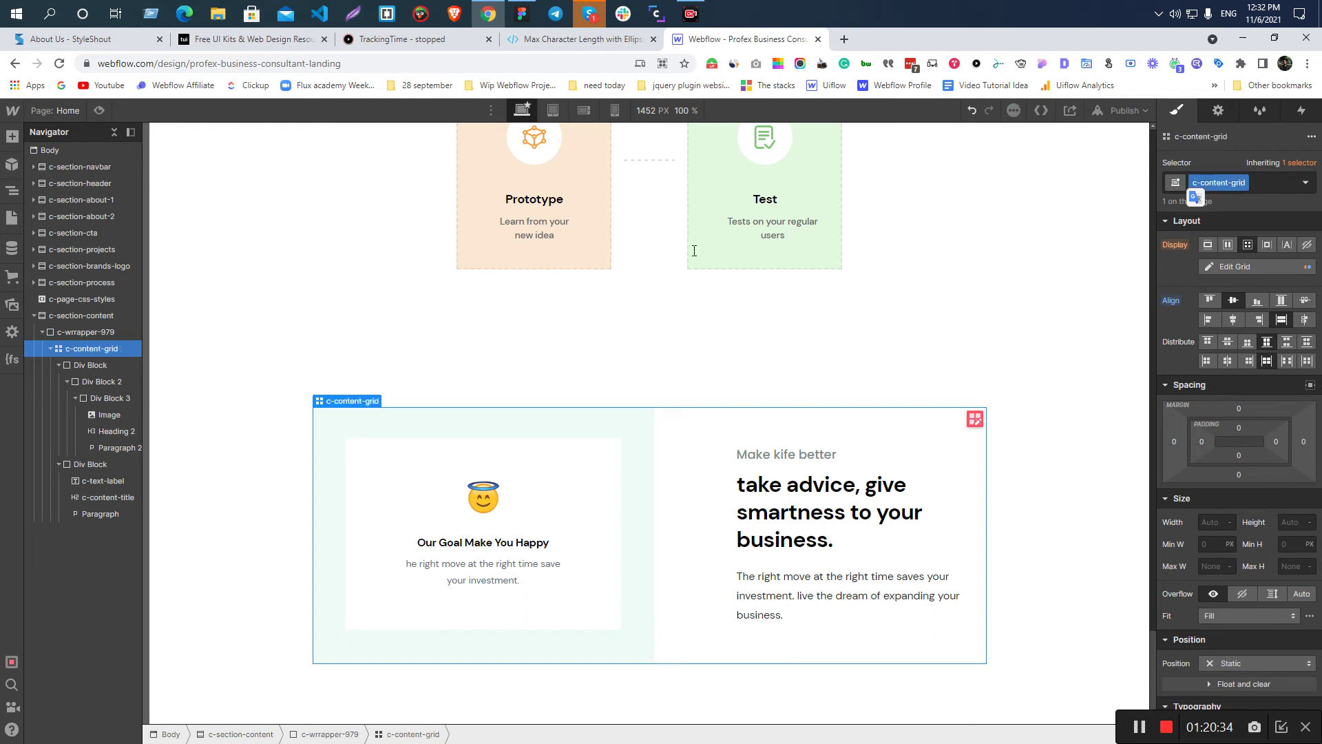
- Rename the class of the card's pale green outer block to c-content-grid-left-block and reset its minimum height
left_click(82, 361)
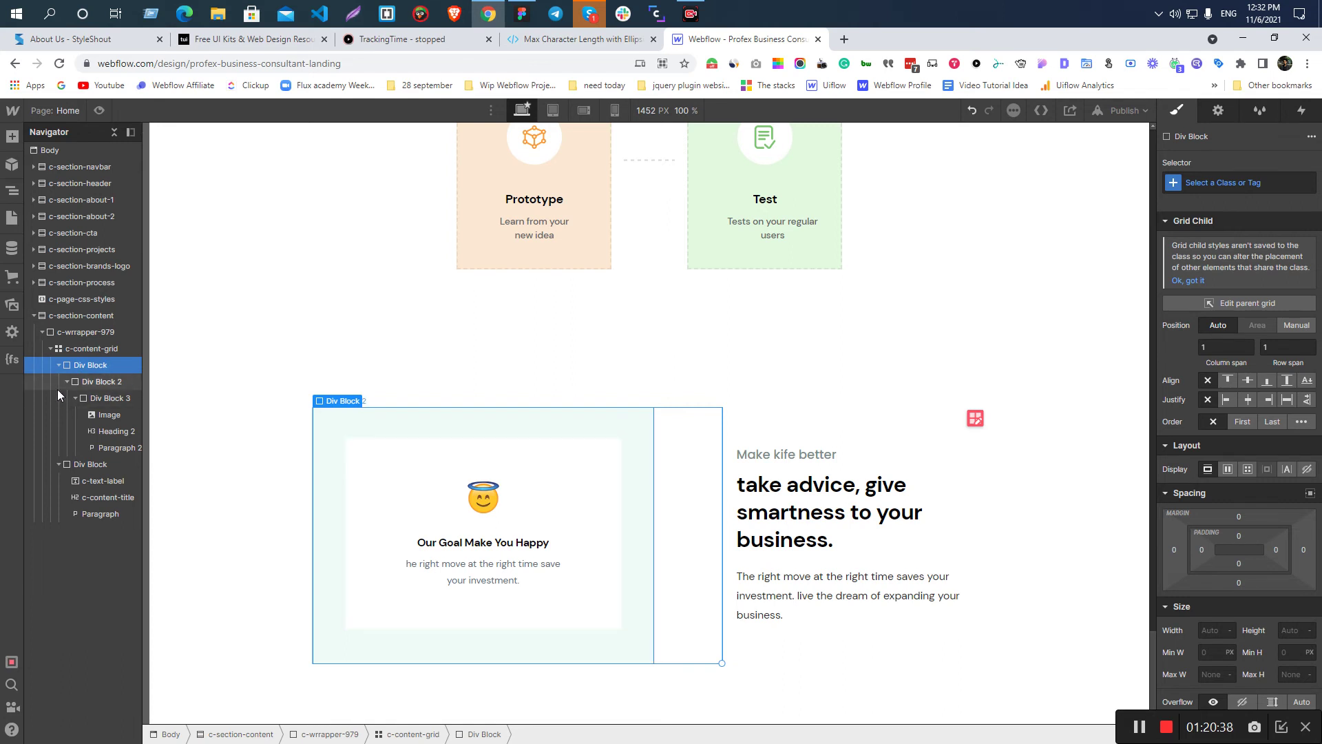
left_click(67, 380)
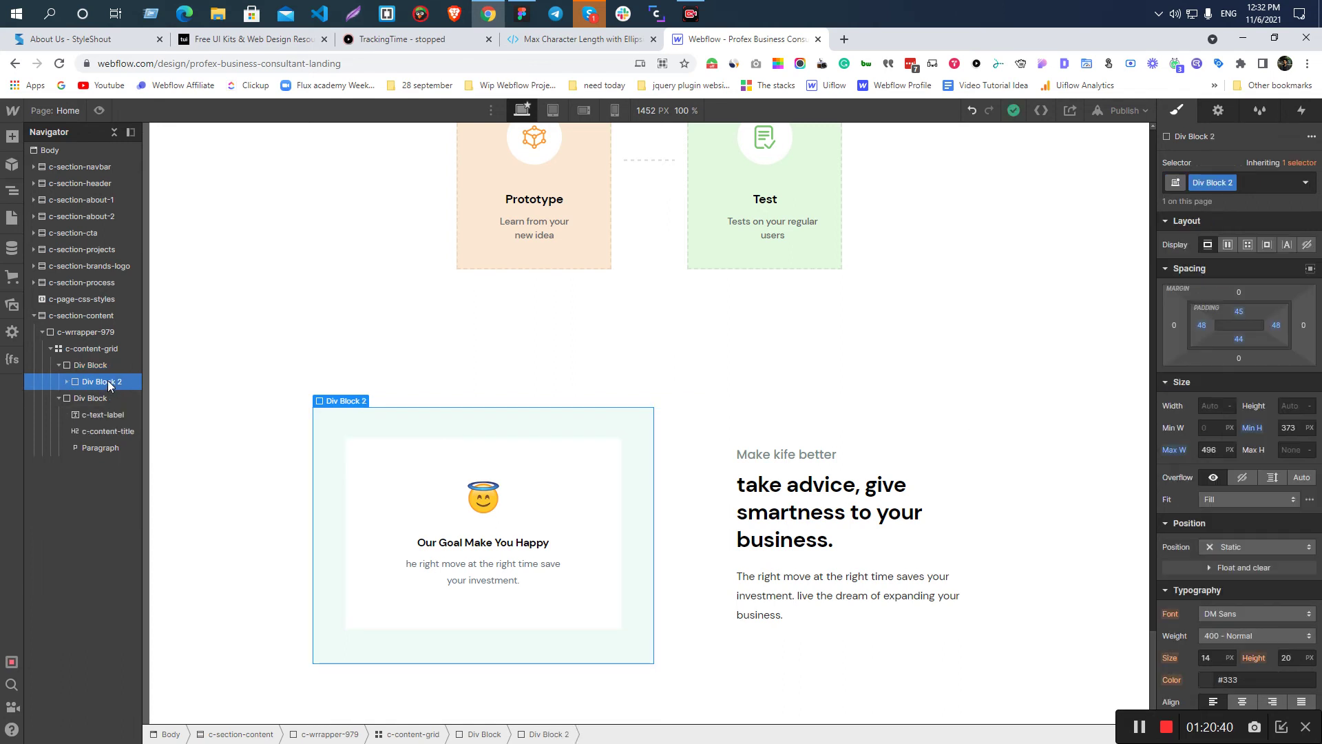
double_click(1196, 182)
type("c-content-title")
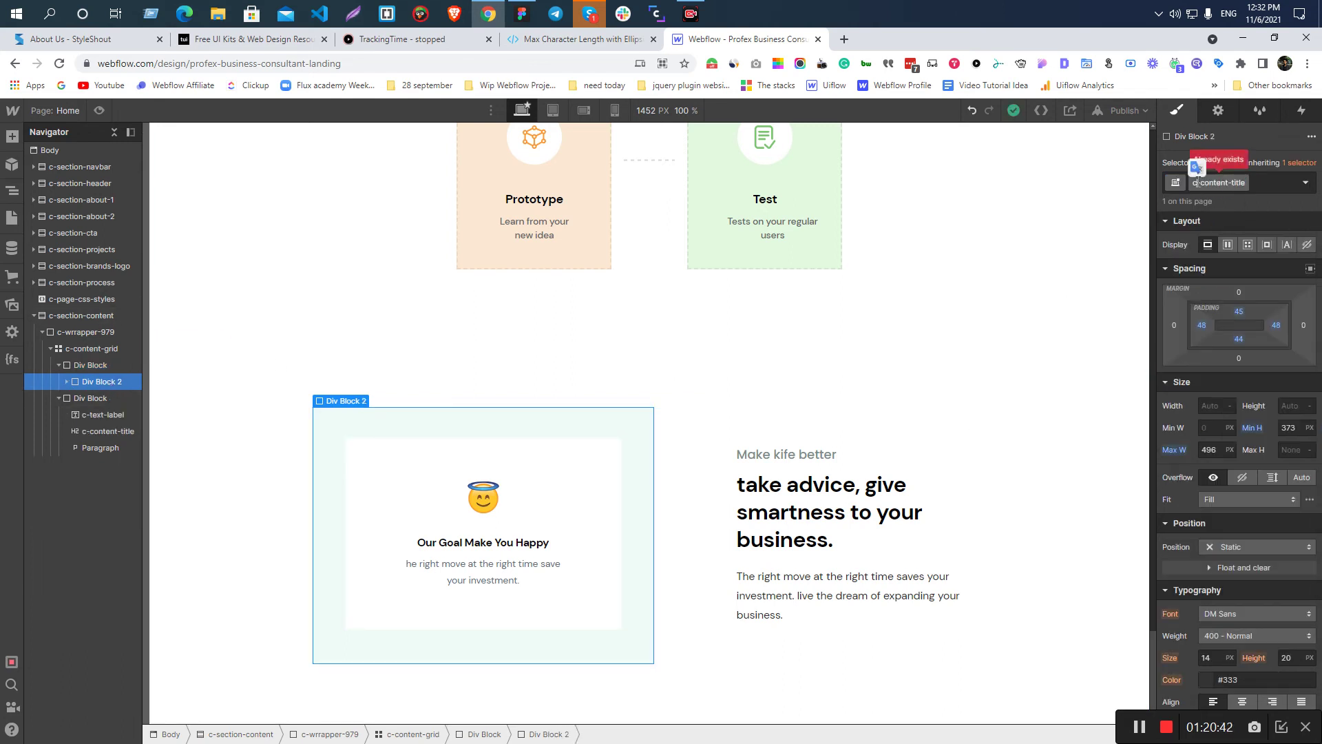
key("BackSpace")
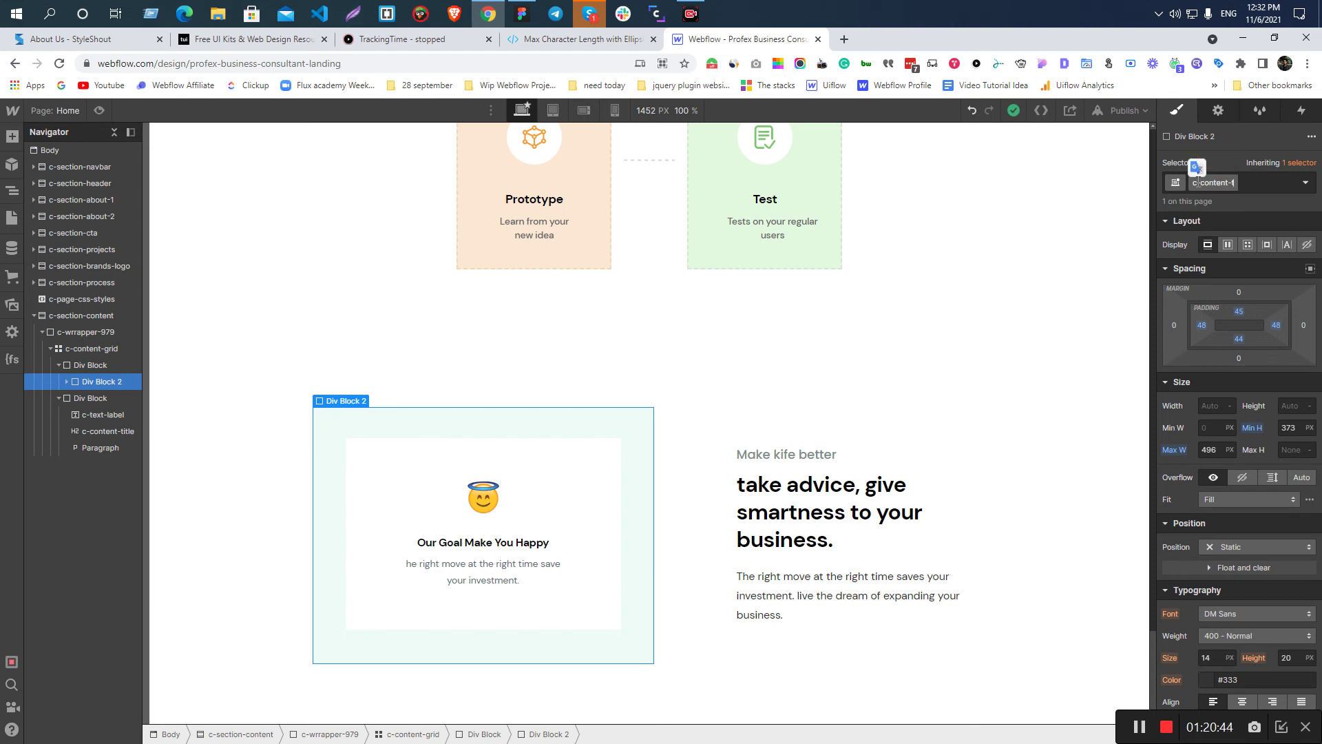
type("grid")
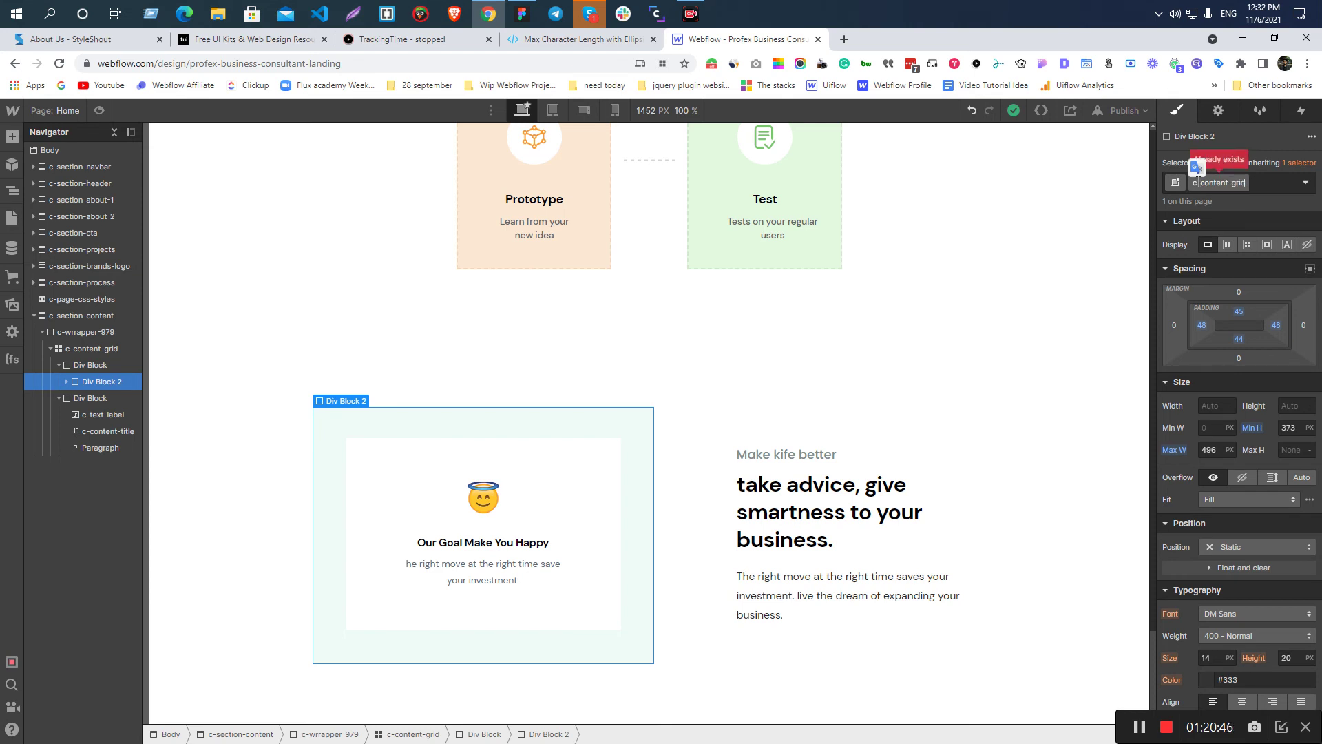
type("-left-block")
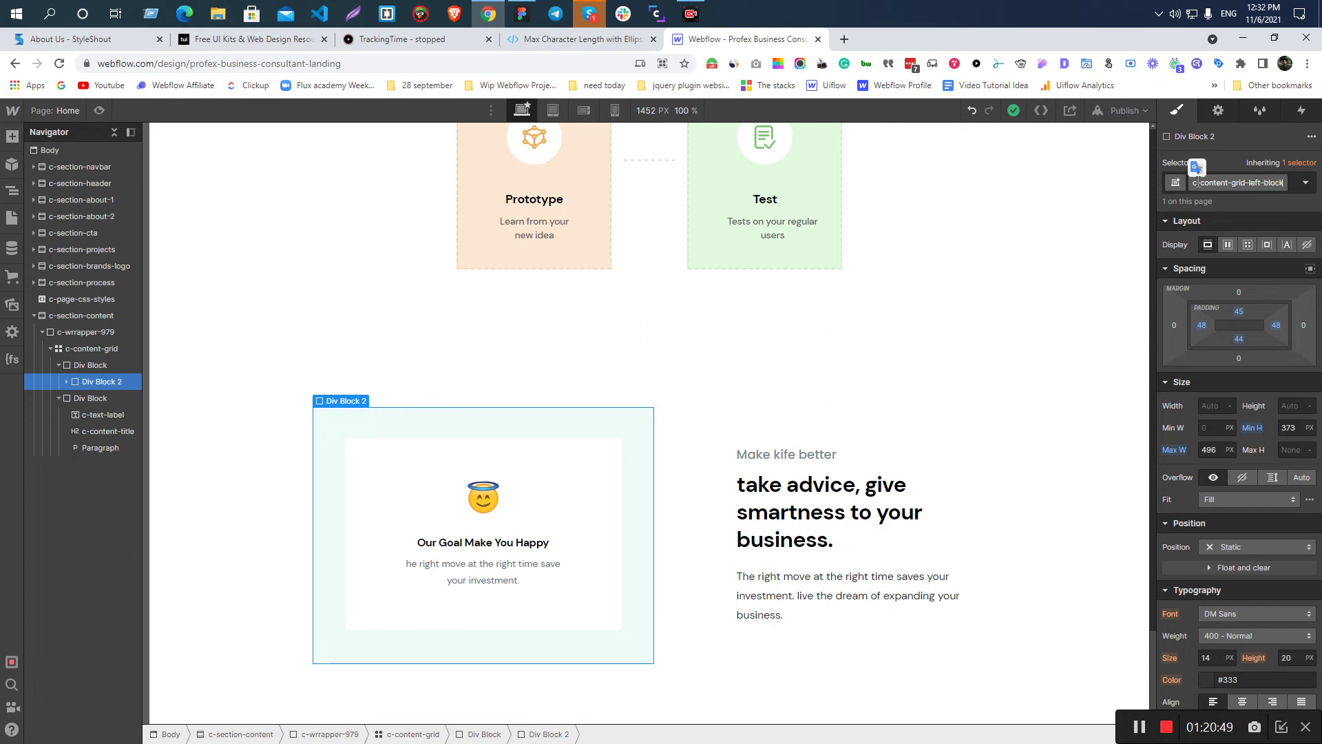
key("Return")
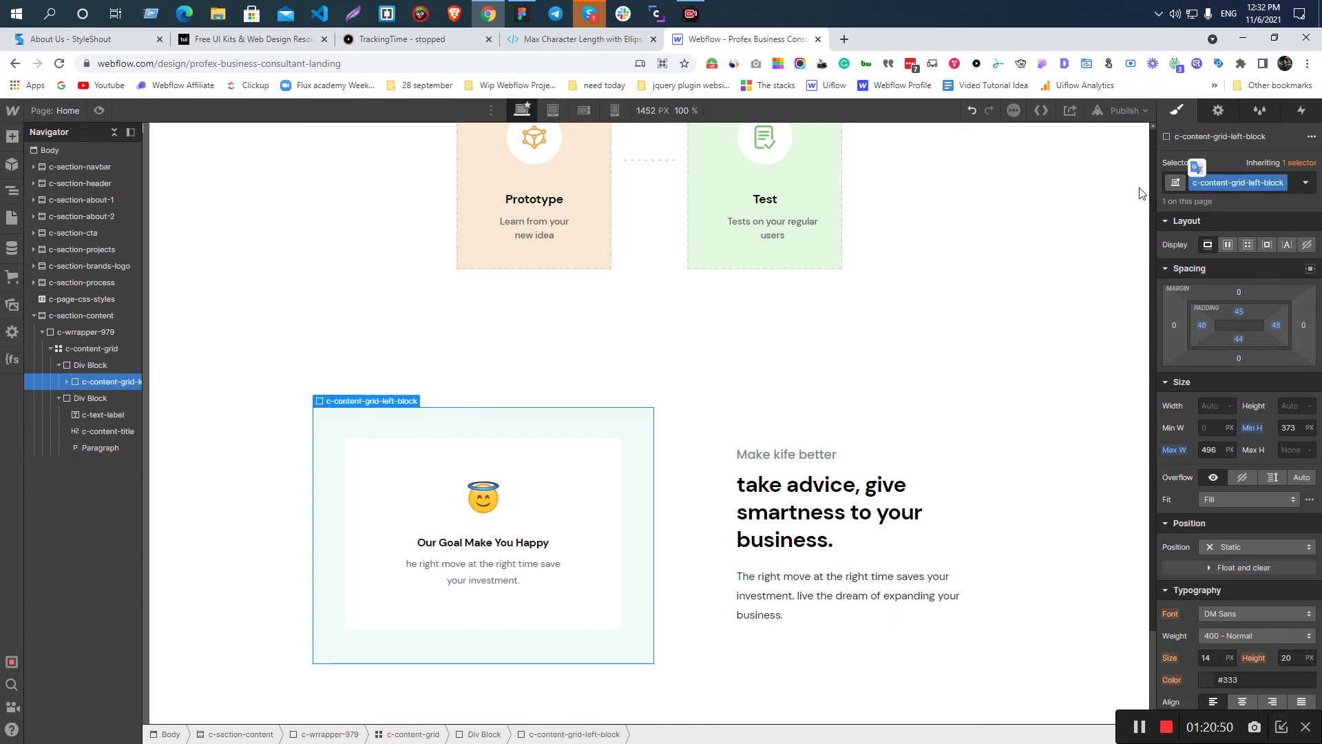
left_click(1253, 428)
left_click(1258, 444)
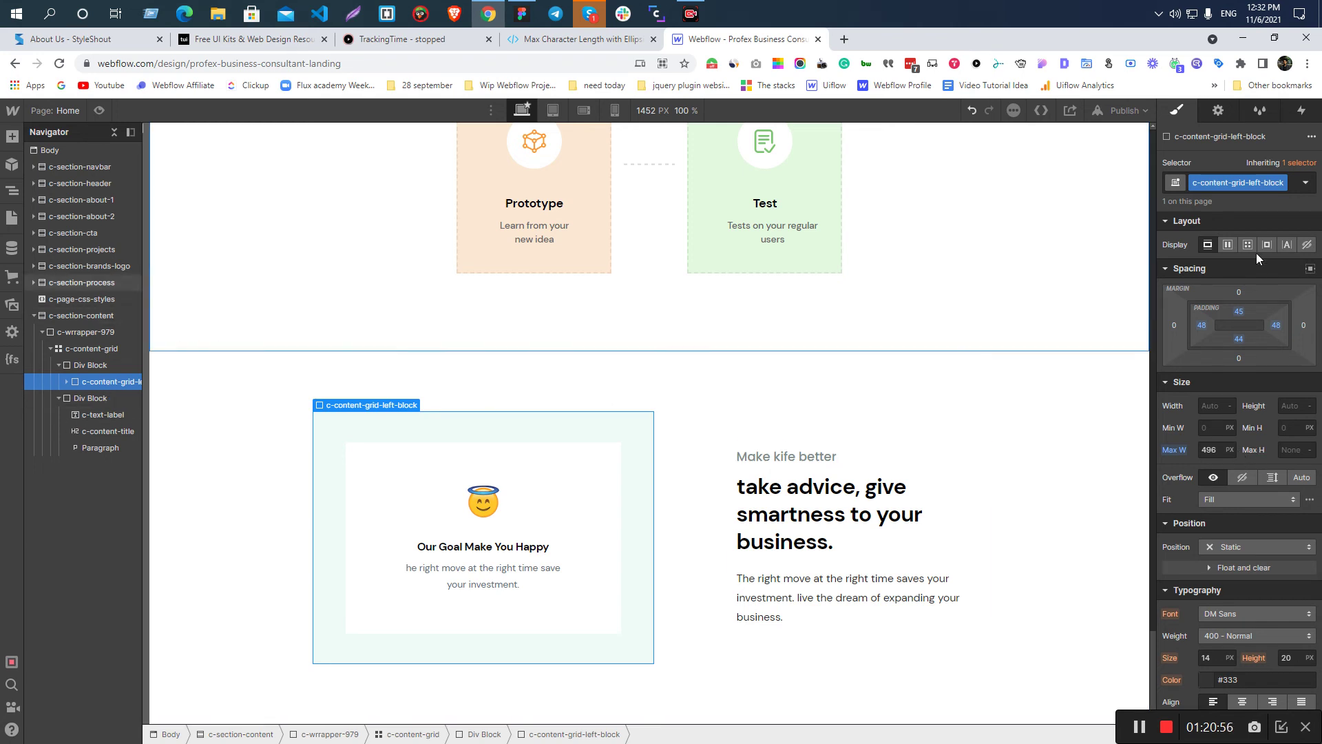
- Rename the class of the white block inside the card to c-content-grid-left-block-inner, based on the outer block's class name
key("ctrl+Return")
key("ctrl+c")
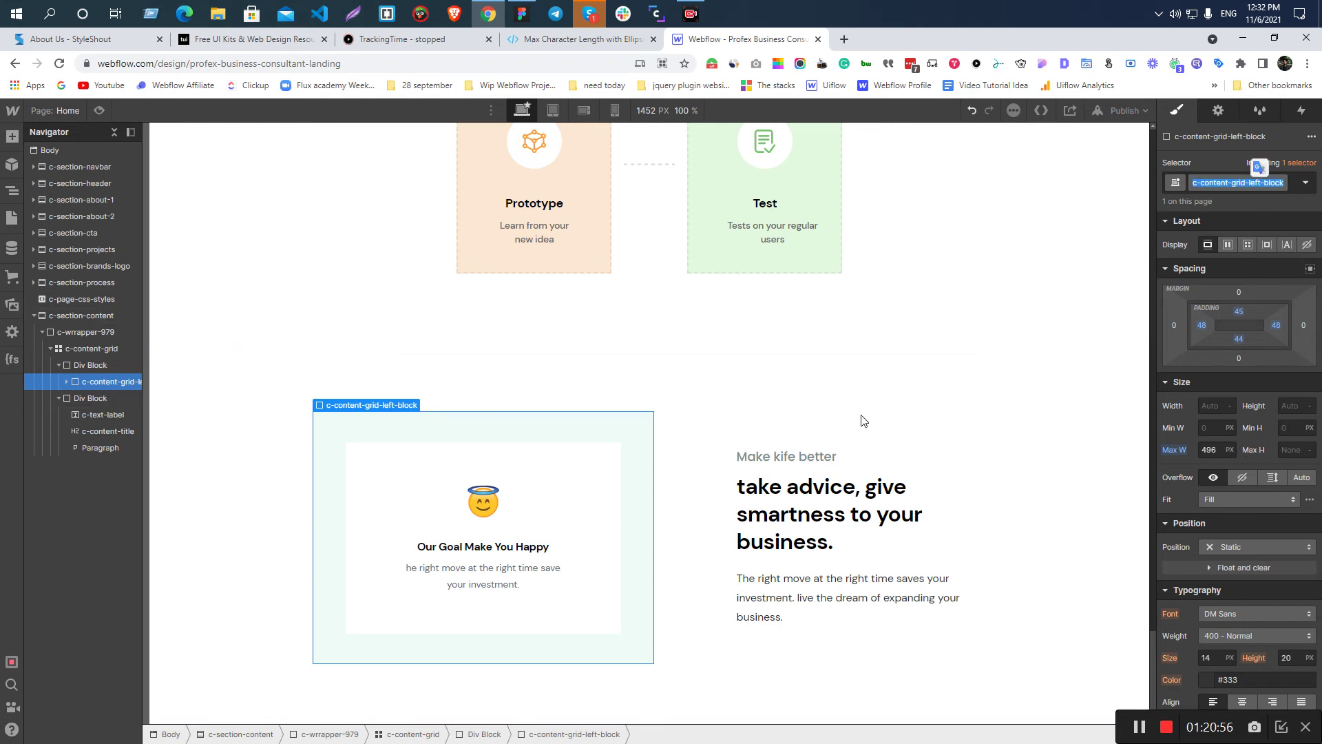
left_click(67, 383)
left_click(93, 399)
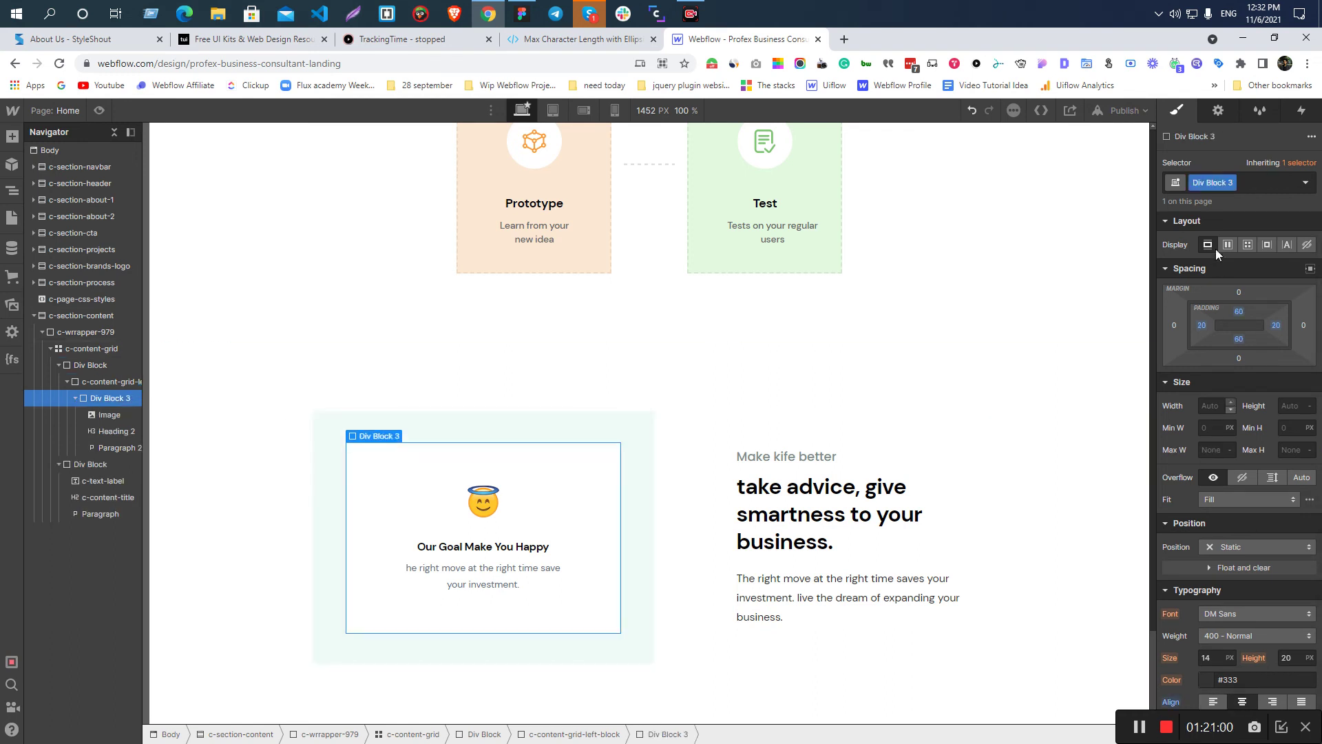
key("ctrl+v")
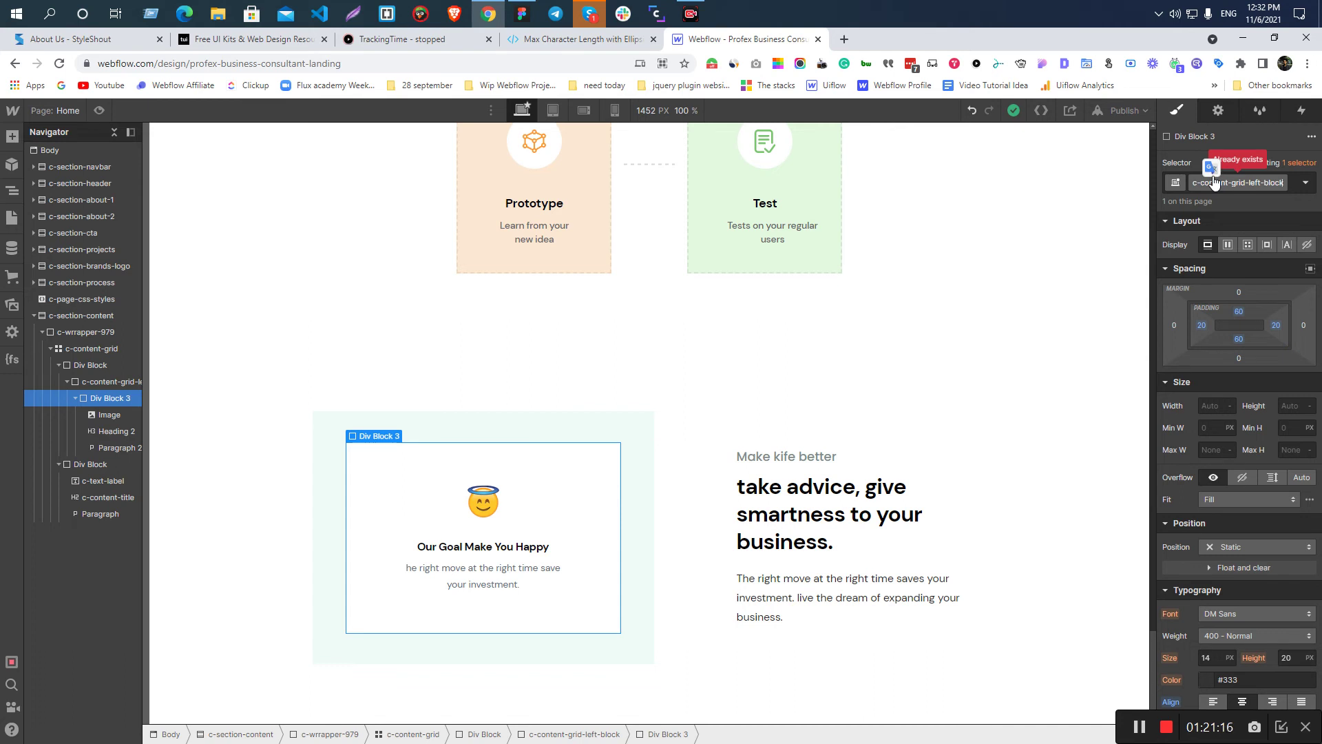
left_click(112, 379)
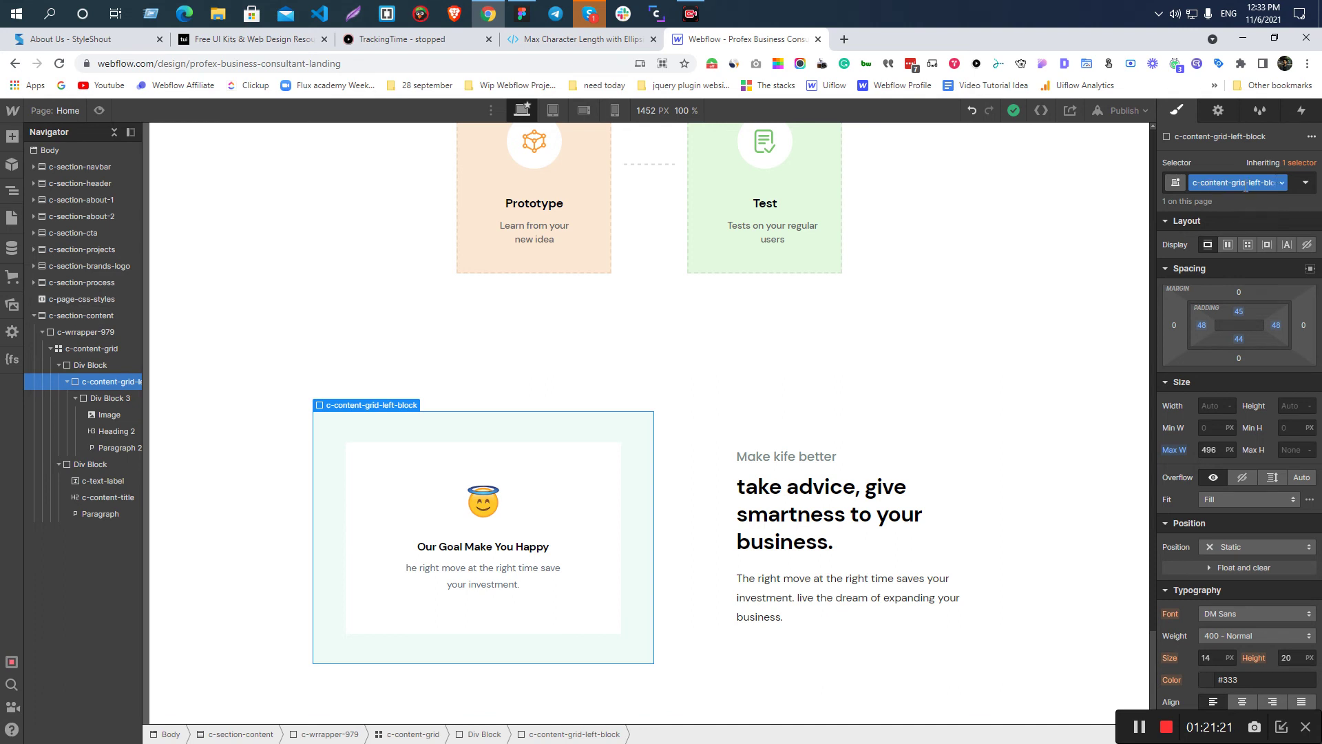
double_click(1270, 183)
key("ctrl+c")
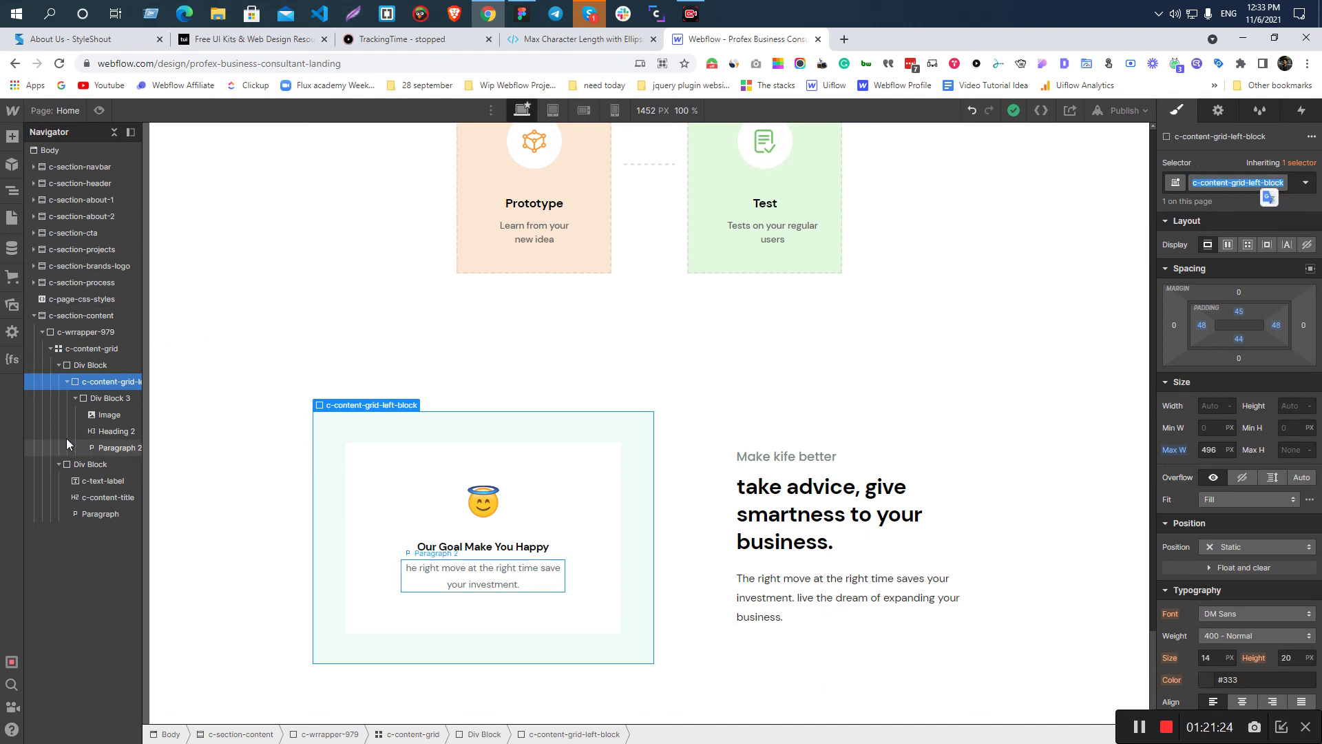
left_click(92, 397)
double_click(1209, 183)
key("ctrl+v")
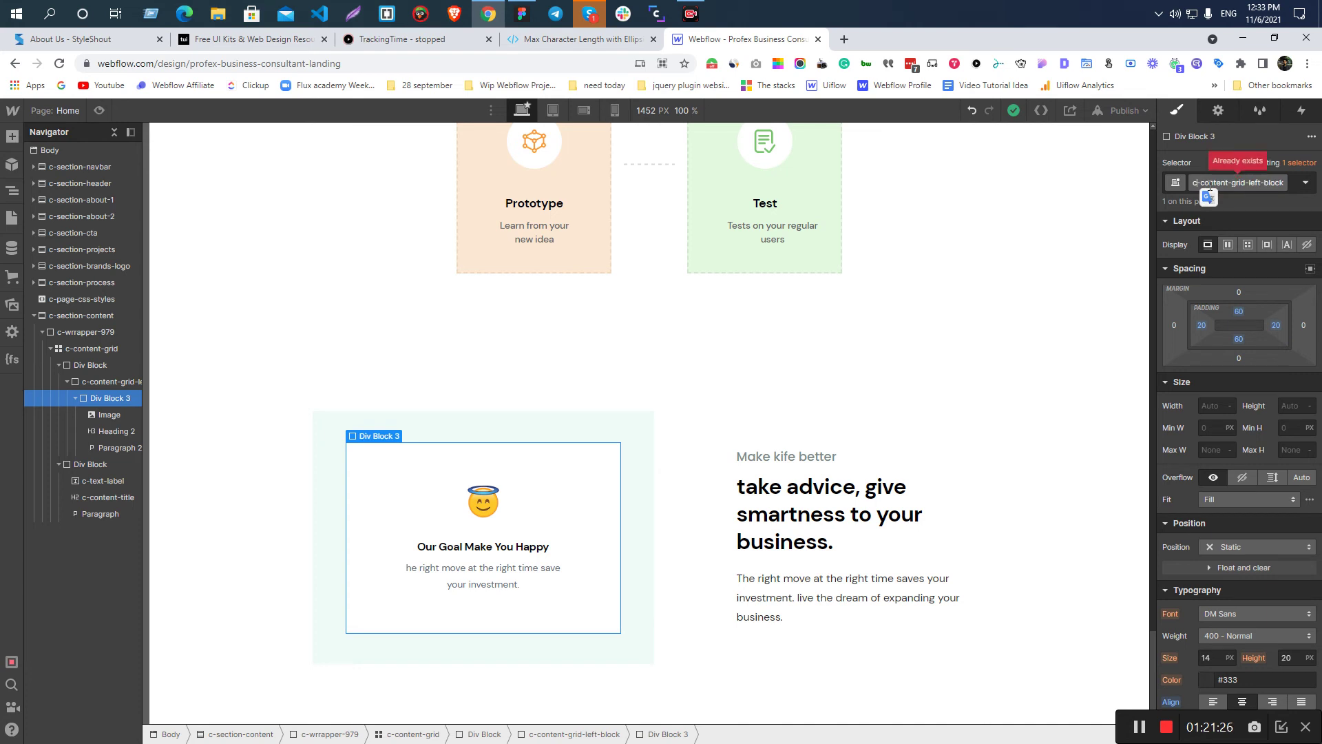
type("-inner")
key("Return")
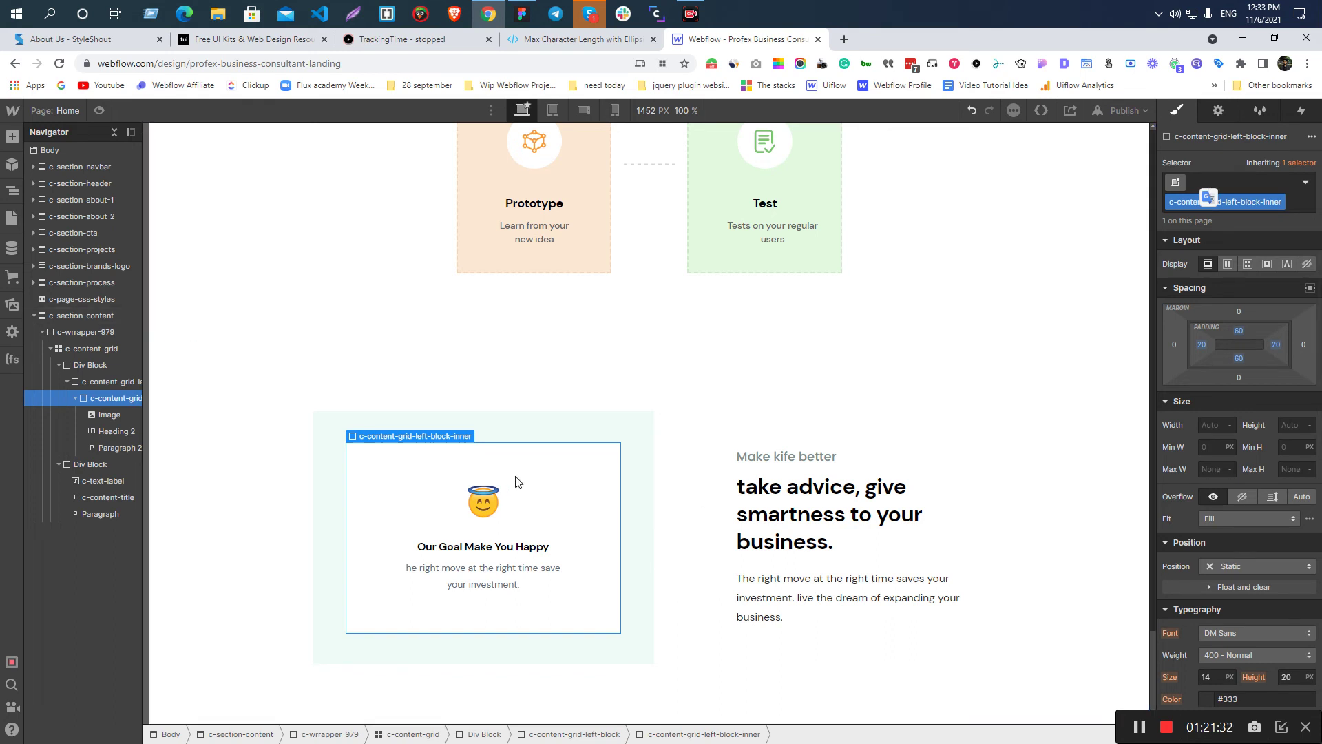
- Rename the class of the "Our Goal Make You Happy" heading to c-content-grid-left-block-inner-title
double_click(1235, 201)
key("ctrl+c")
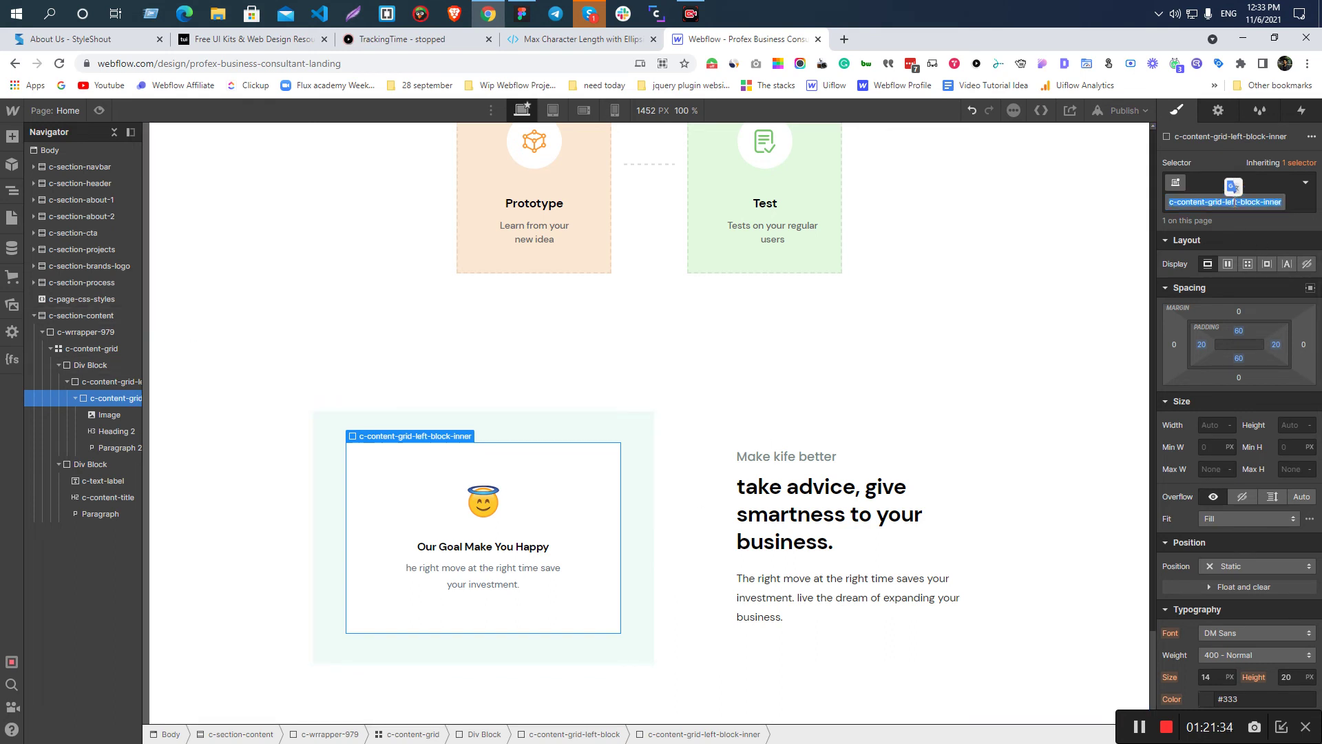
left_click(480, 549)
left_click(1212, 182)
key("ctrl+v")
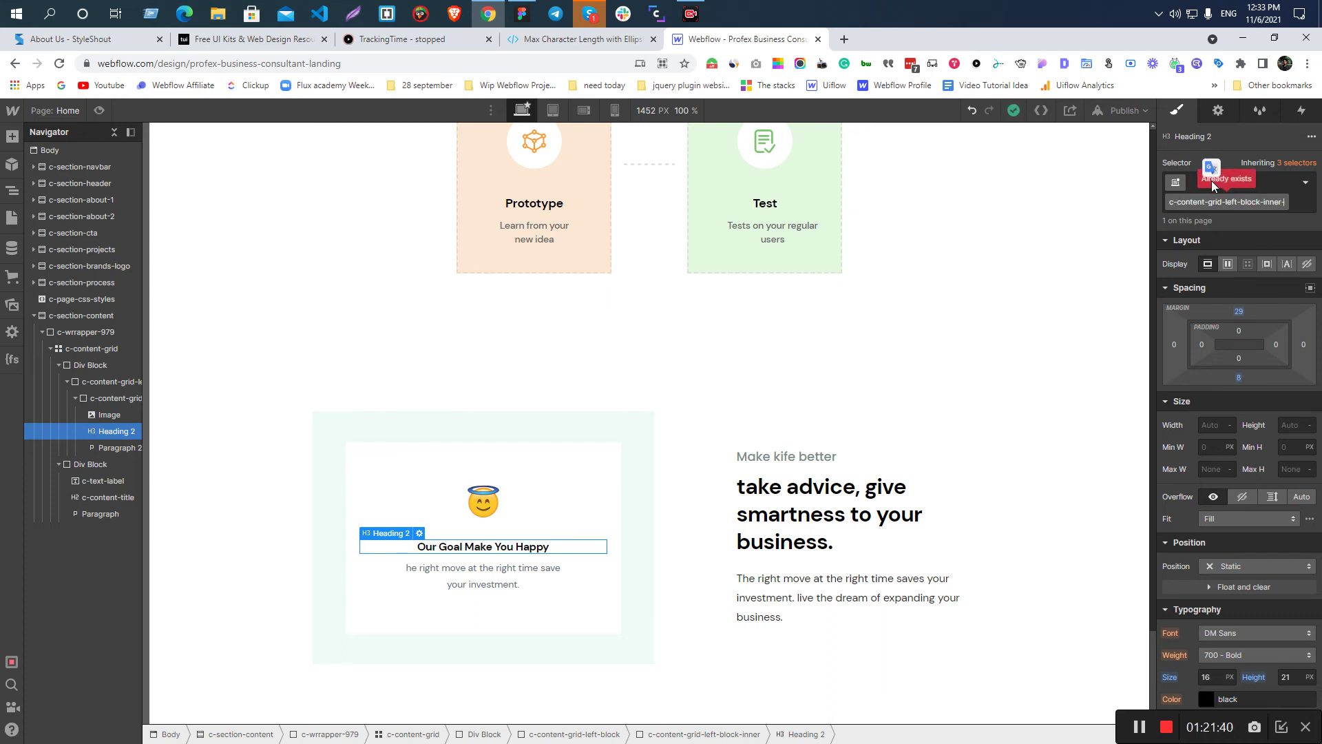
type("-title")
key("Return")
- Rename the class of the paragraph under the card's heading to c-content-grid-left-block-inner-text
left_click(508, 581)
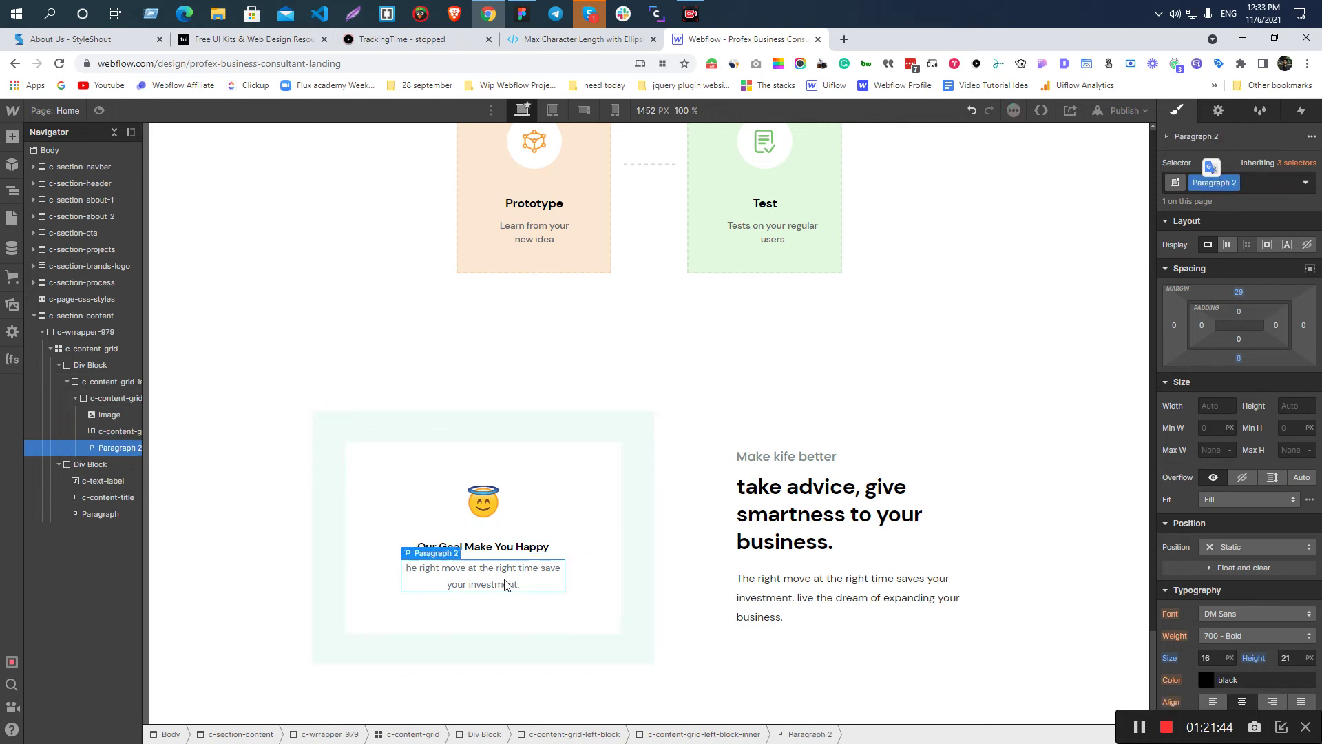
left_click(1213, 178)
key("ctrl+v")
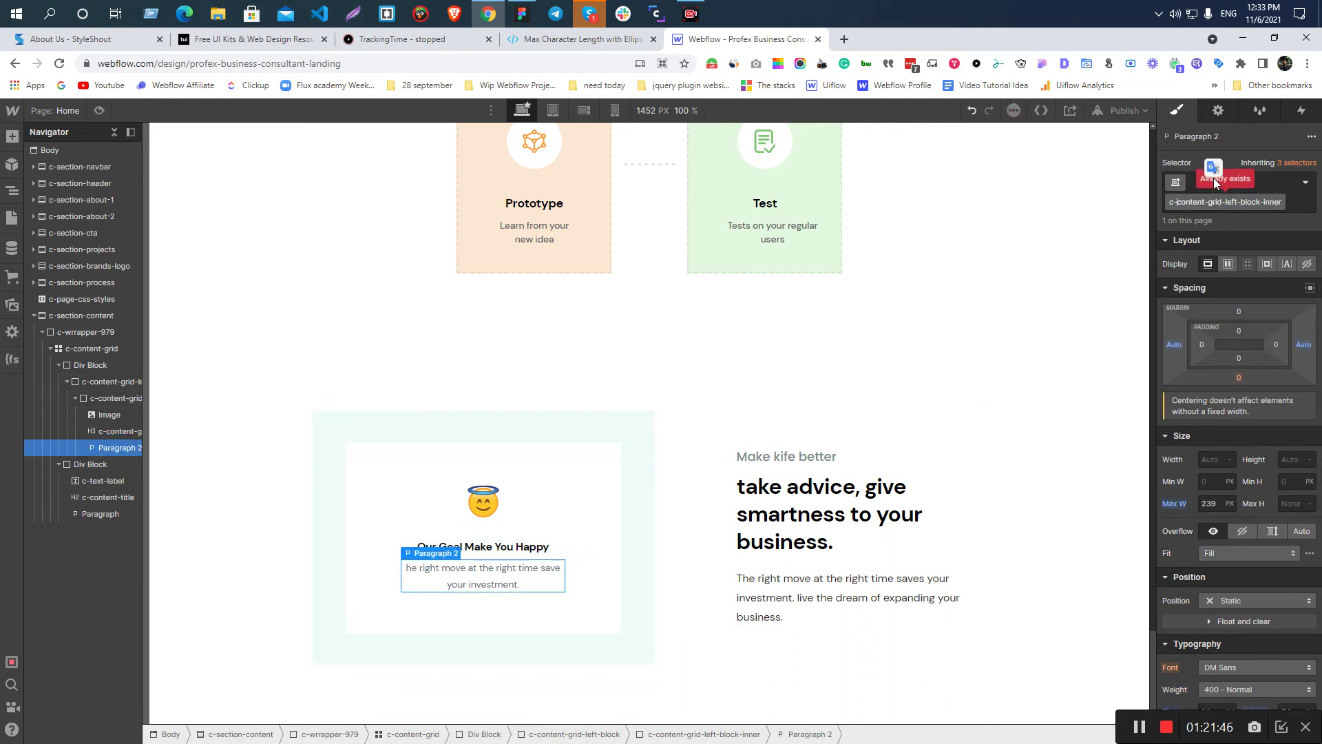
type("-text")
key("Return")
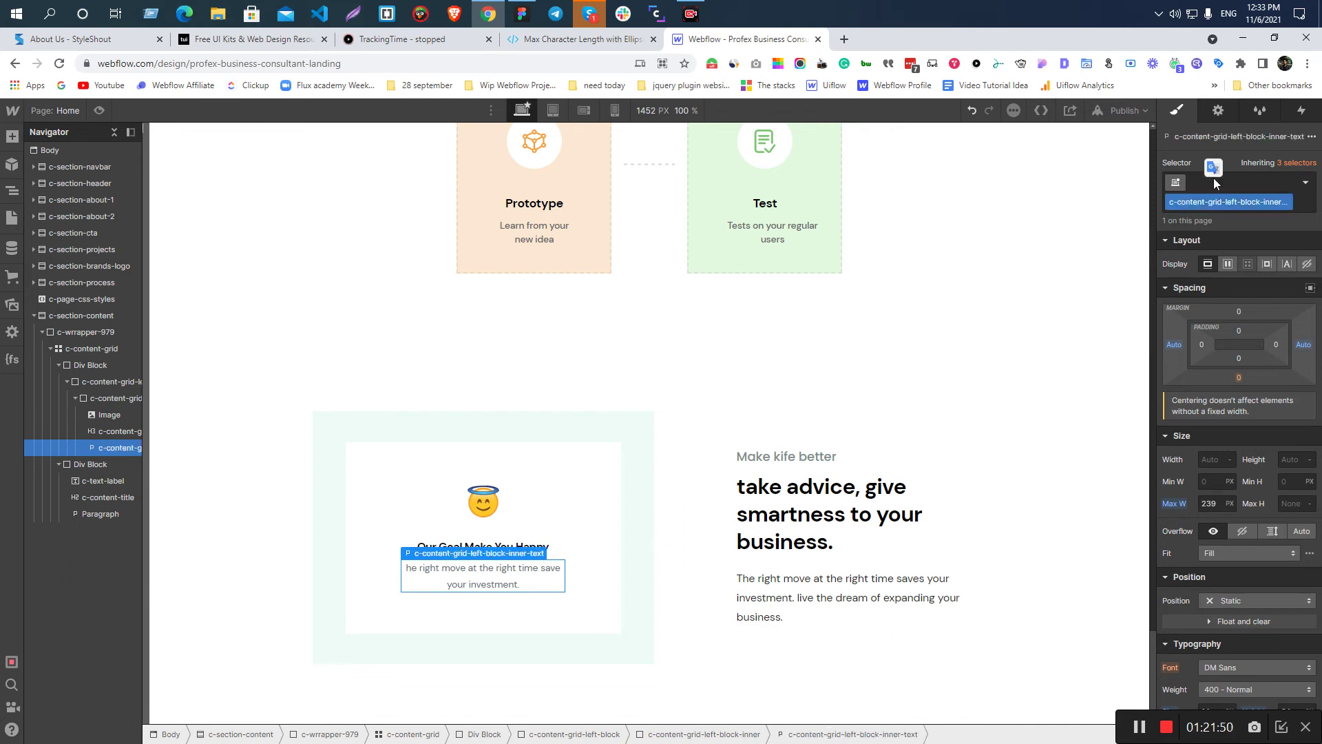
- Compare the content section with the Features section in Figma and preview the page in Webflow
key("alt+Tab")
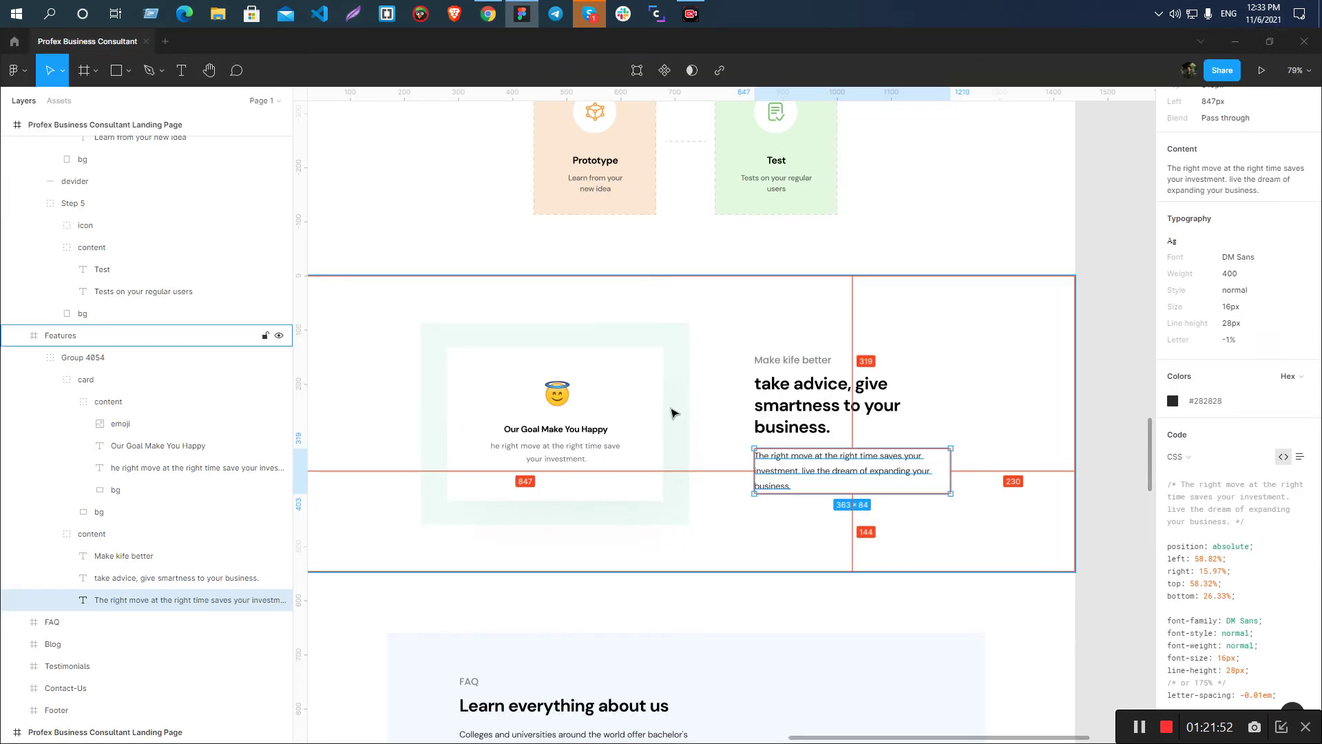
left_click(782, 398)
key("alt+Tab")
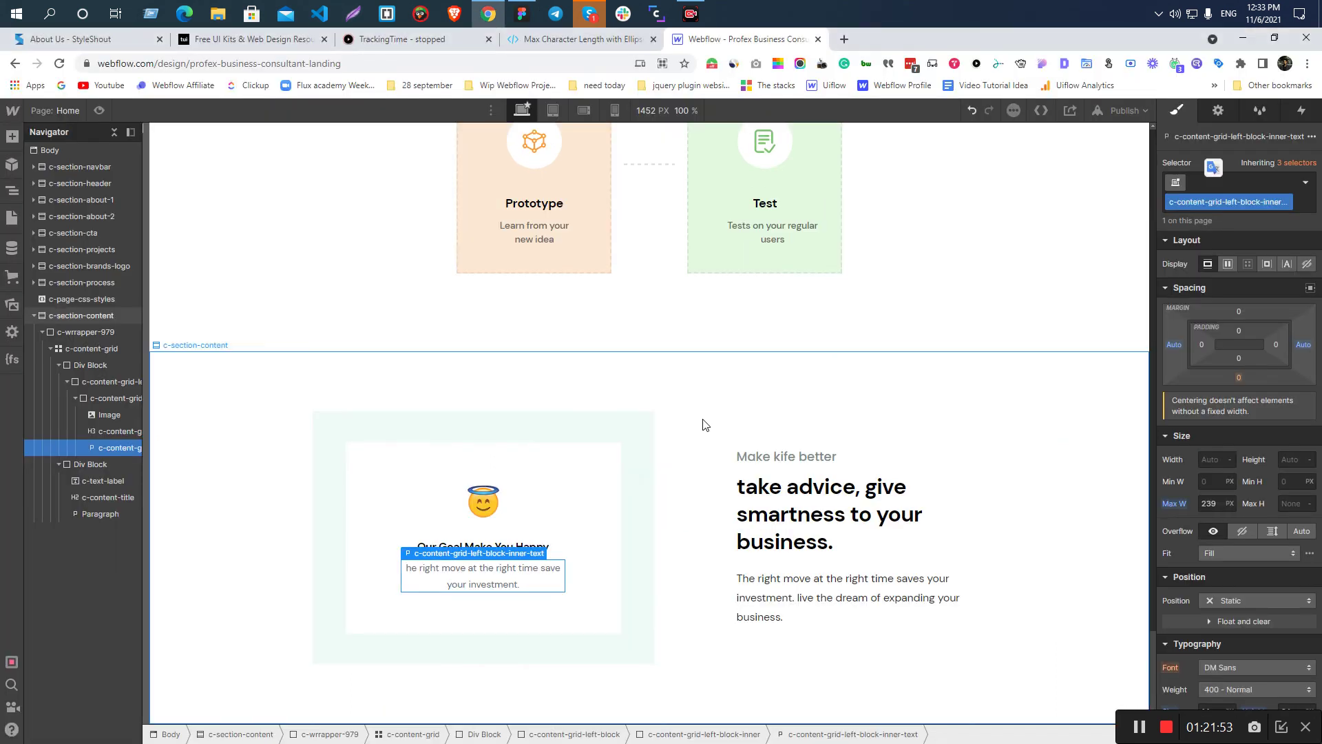
left_click(654, 462)
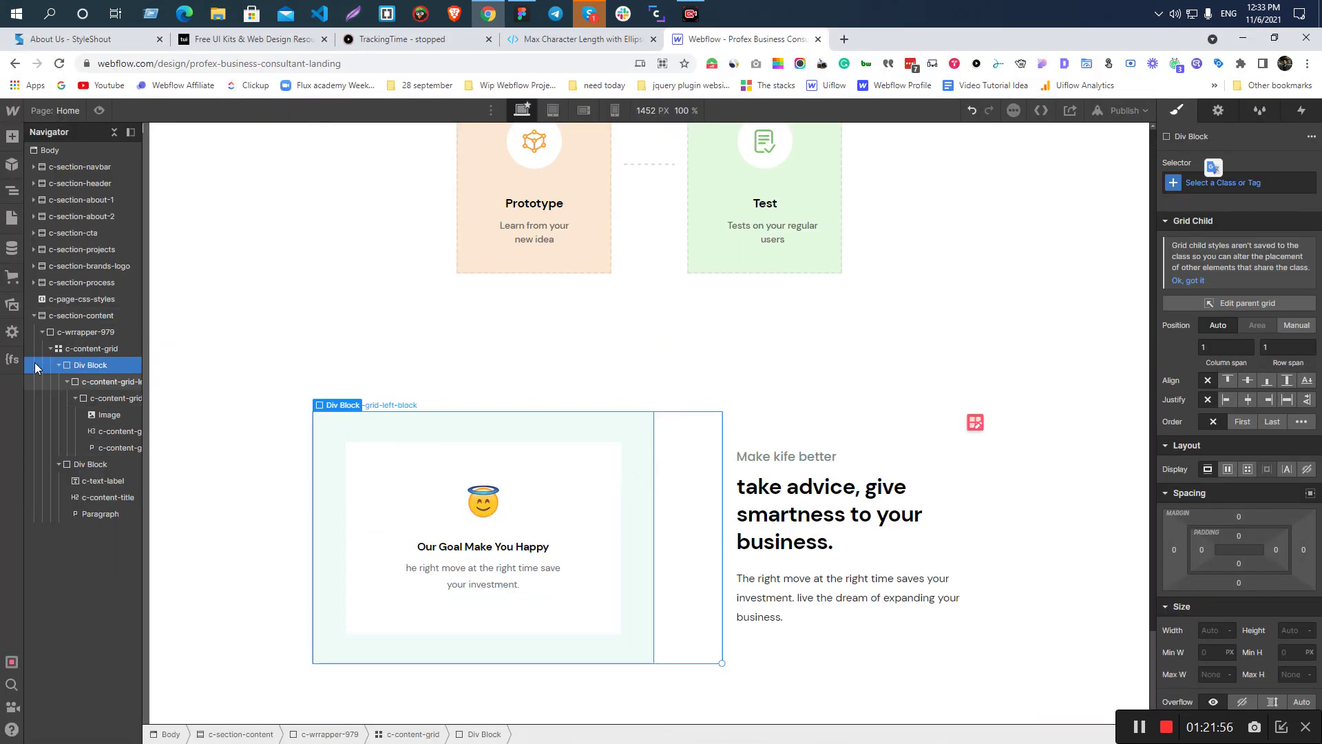
left_click(50, 348)
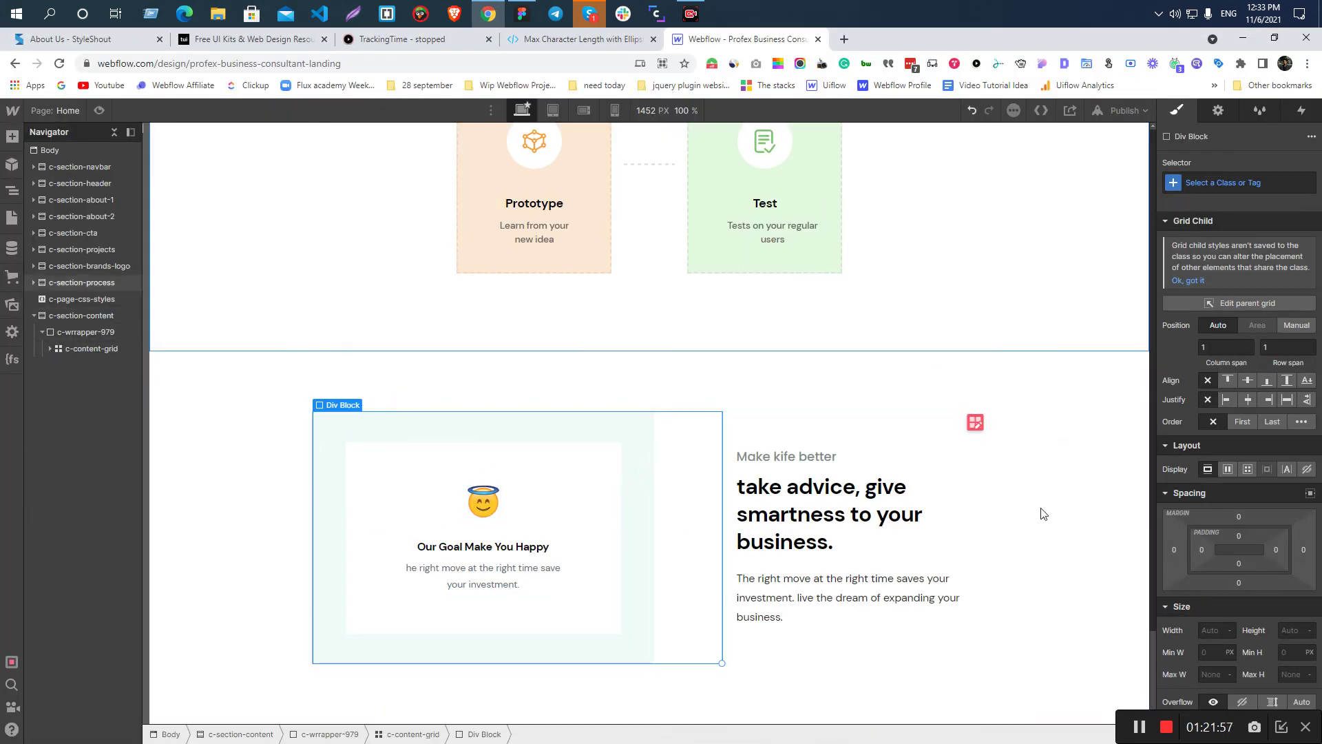
left_click(856, 365)
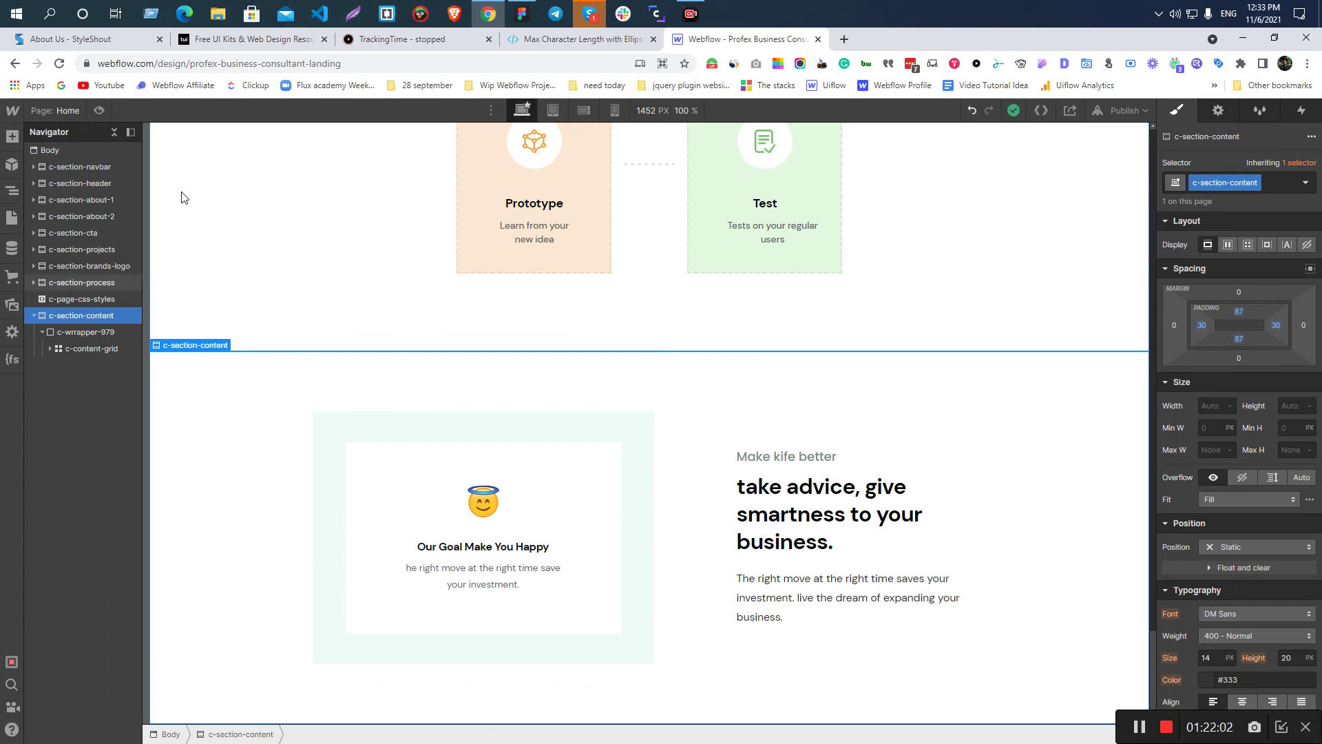
left_click(97, 110)
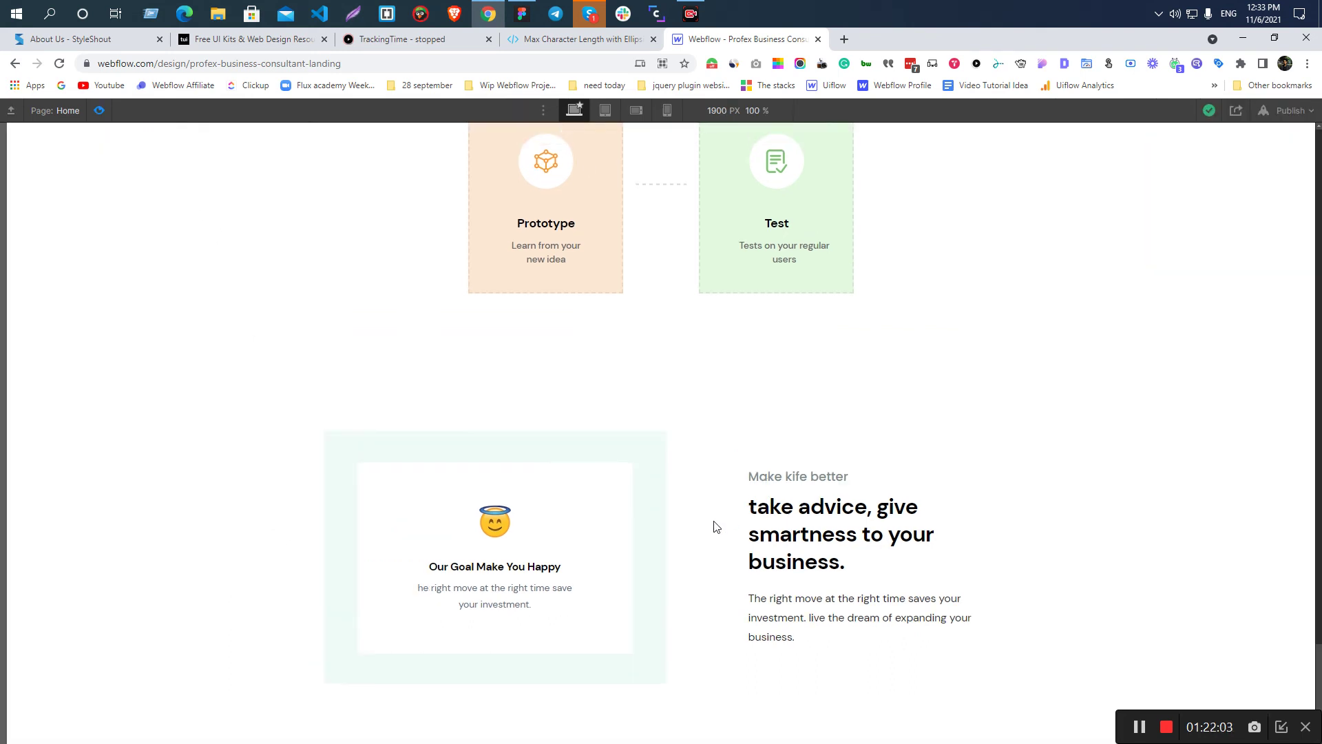
- Preview the content section at desktop and tablet widths around 998 and 962 px, and return to the full desktop view
left_click_drag(9, 472, 318, 479)
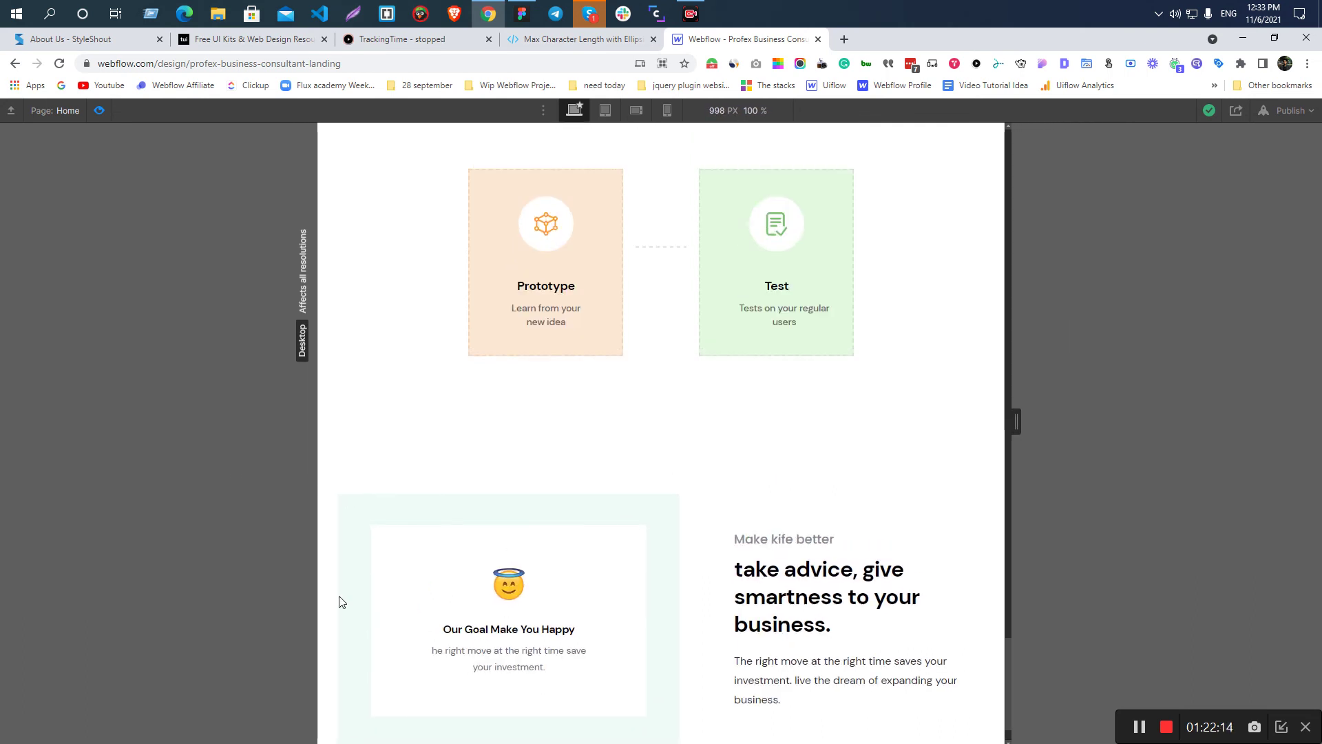
left_click_drag(319, 591, 330, 592)
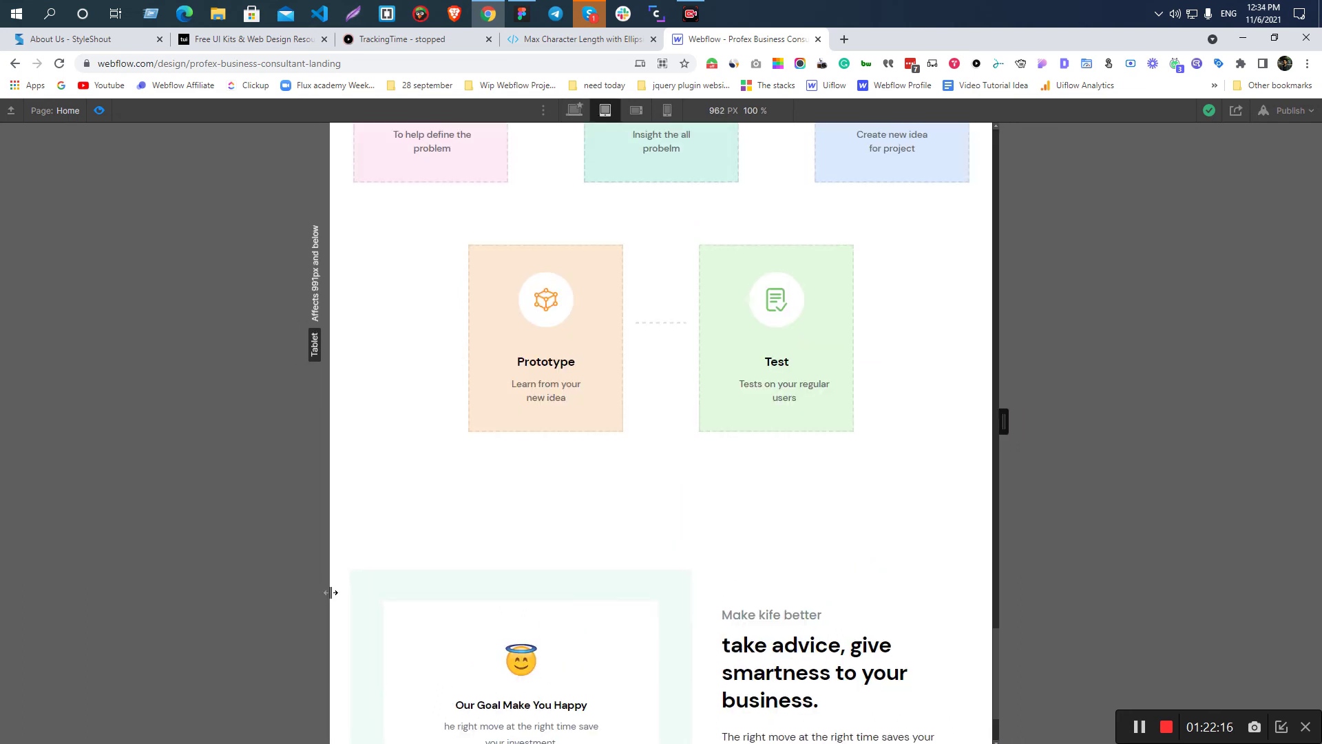
scroll(626, 609, "down", 2)
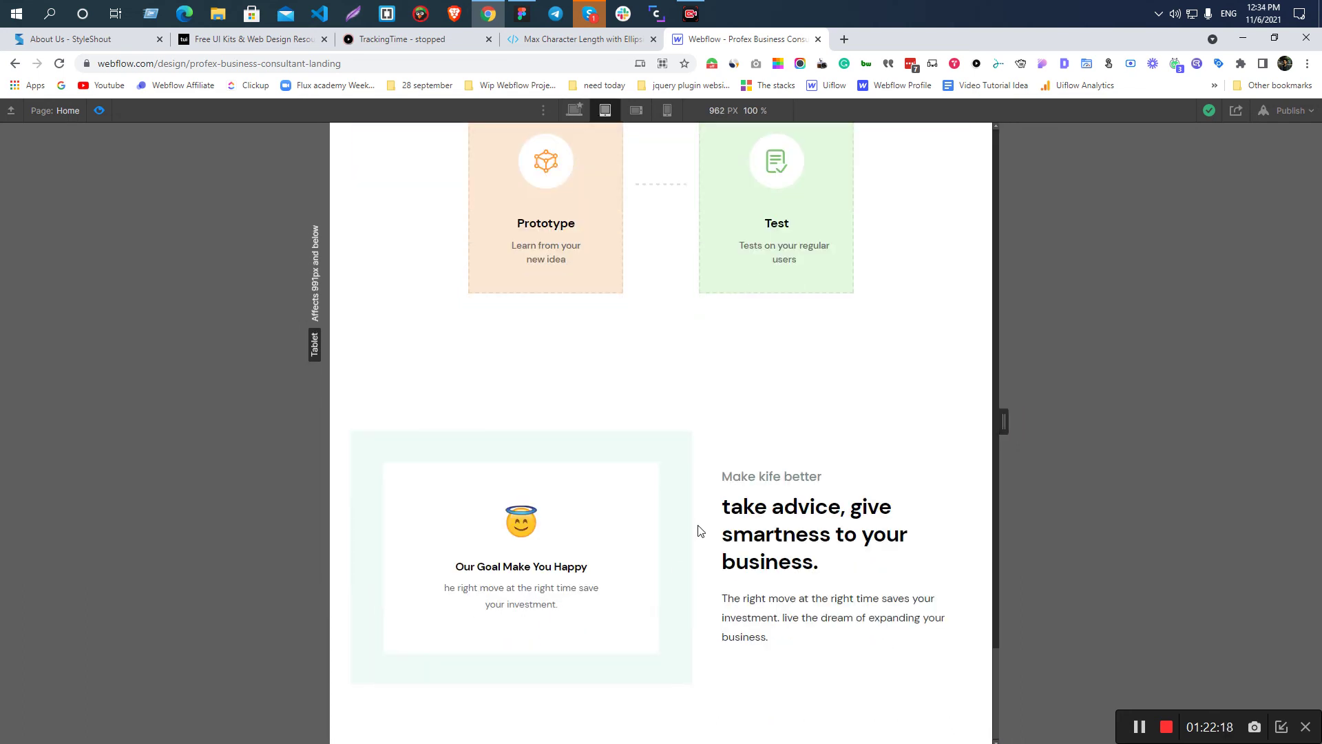
left_click(574, 110)
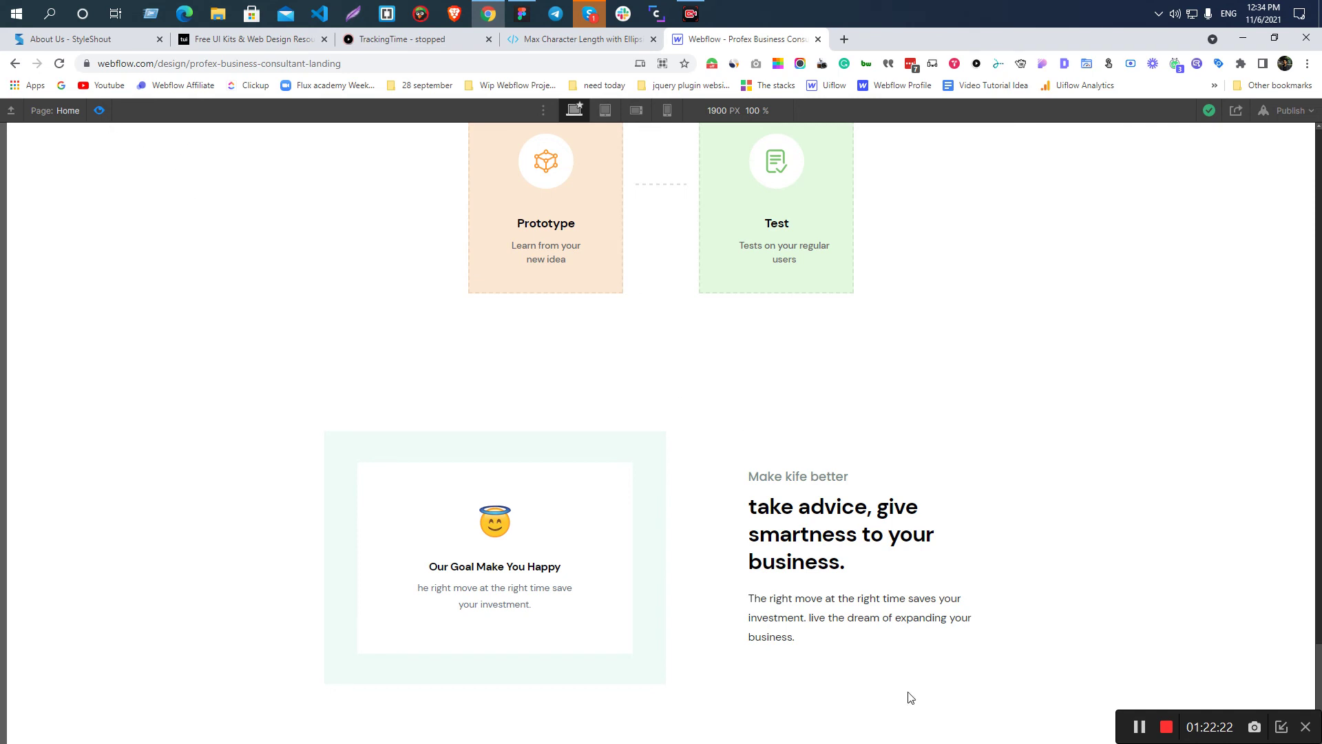
- Set the column gap of c-content-grid to 120 px at the desktop breakpoint
key("ctrl+shift+p")
left_click(752, 464)
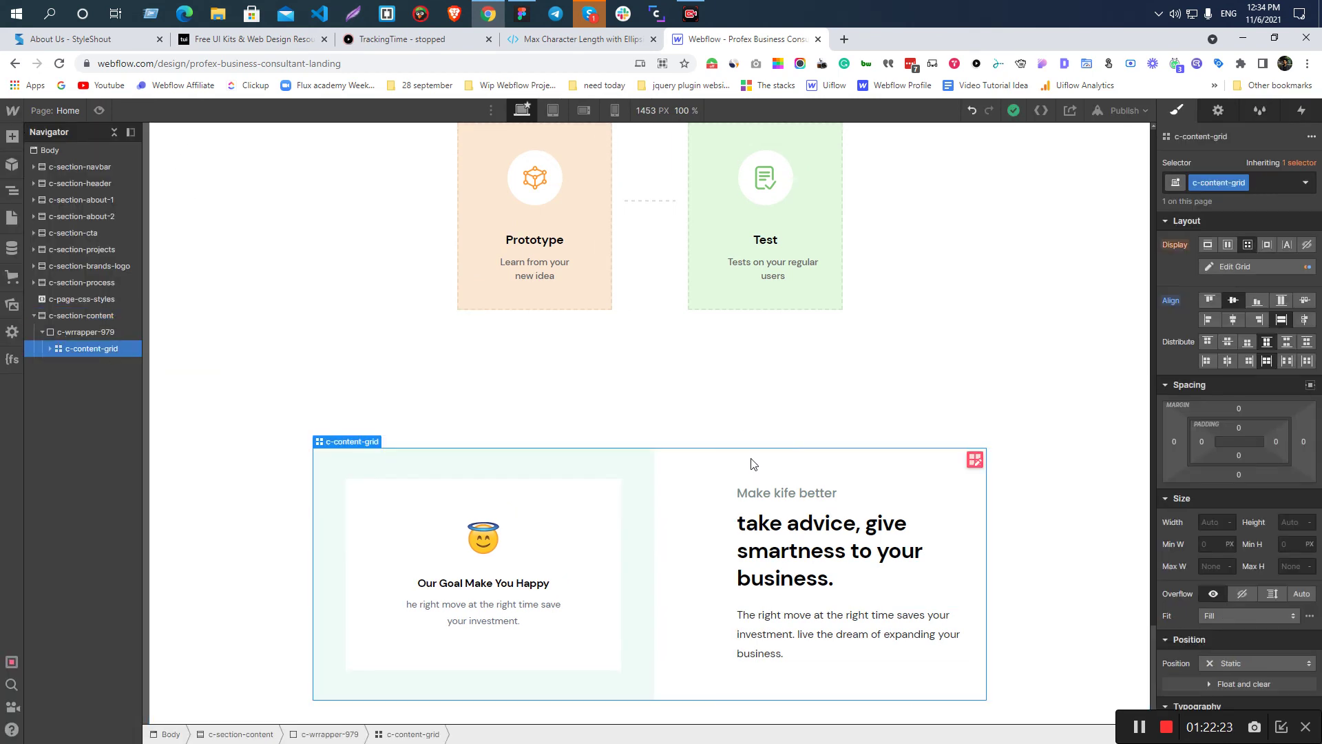
left_click(973, 461)
left_click(1224, 292)
type("120")
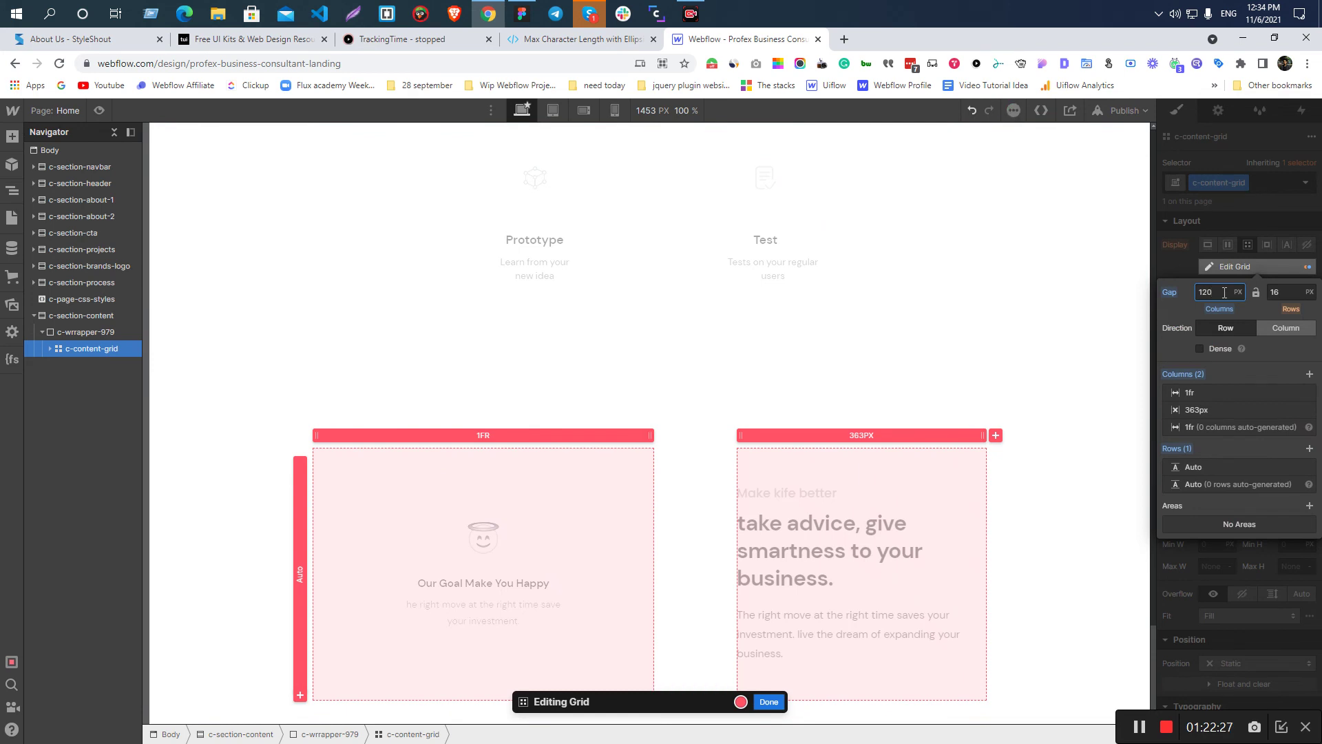
left_click(1219, 227)
- Preview the page about 970 px wide and set the c-content-grid column gap to 20 px at the Tablet breakpoint
left_click(98, 110)
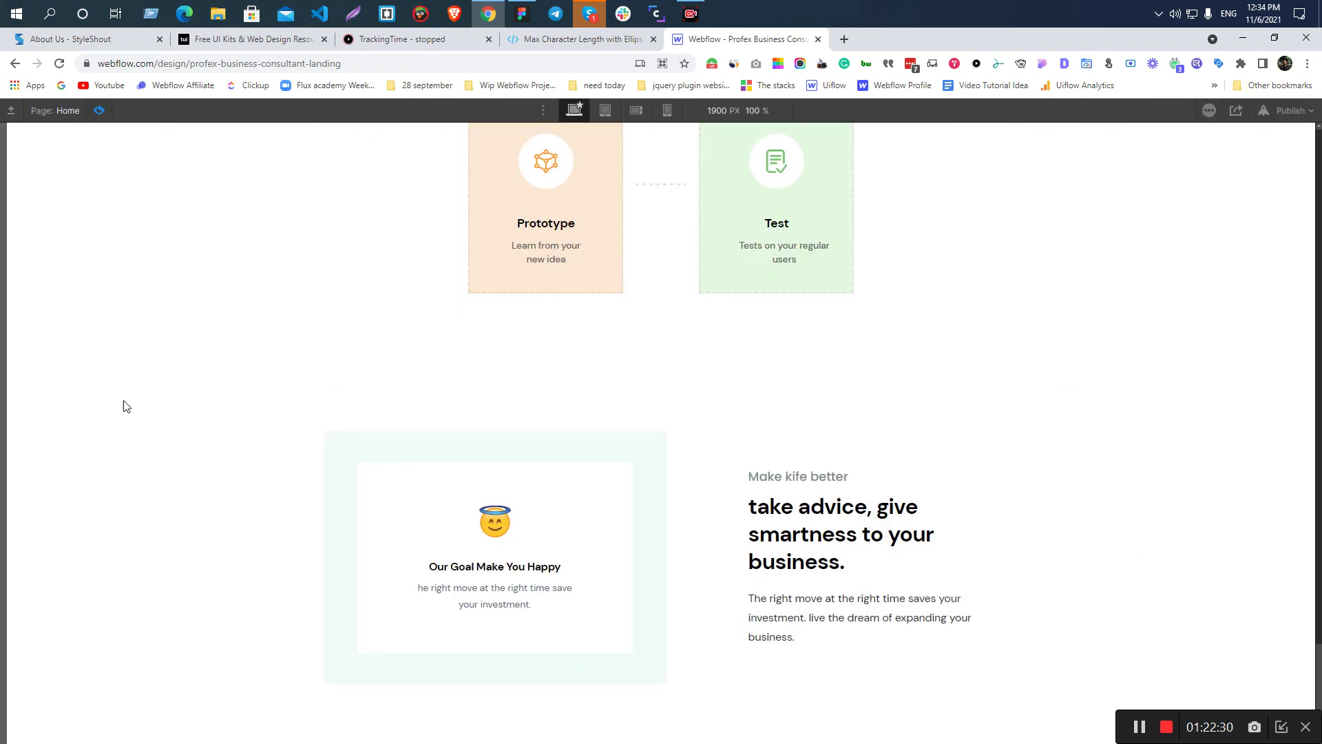
left_click_drag(35, 463, 328, 468)
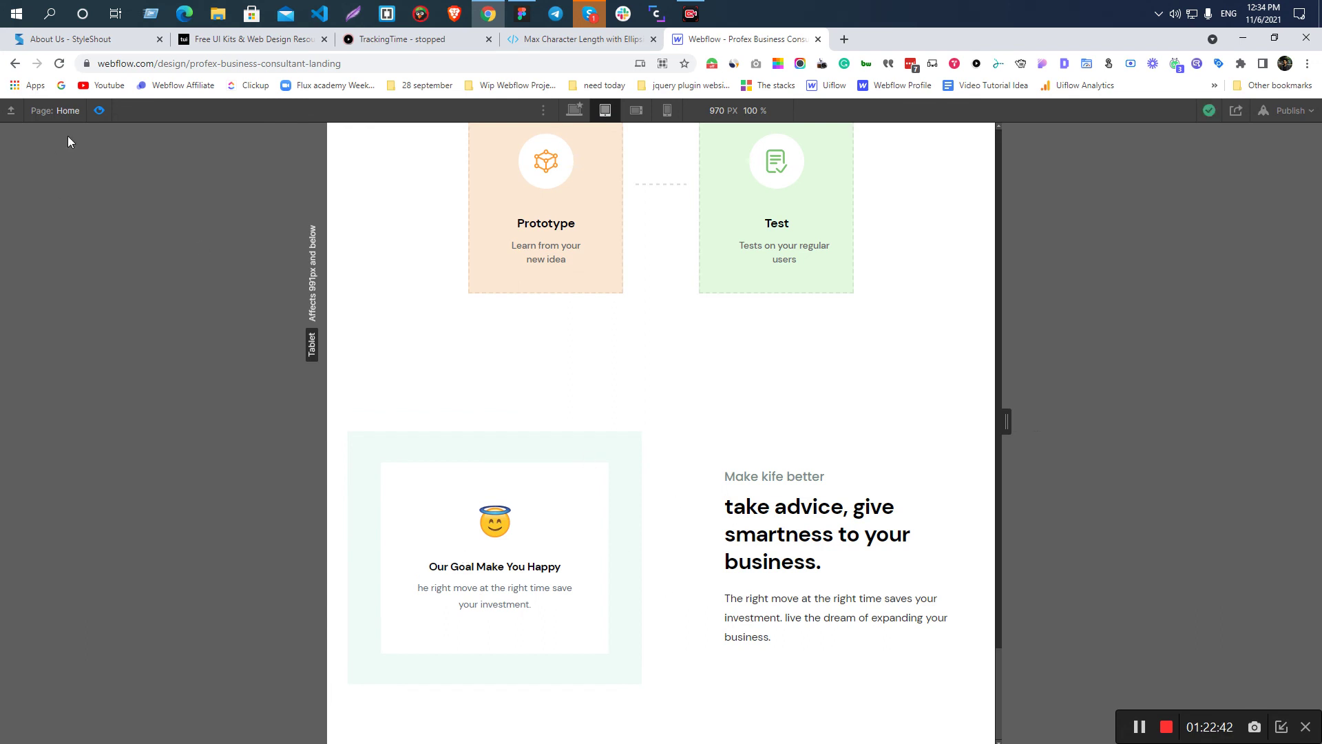
left_click(97, 112)
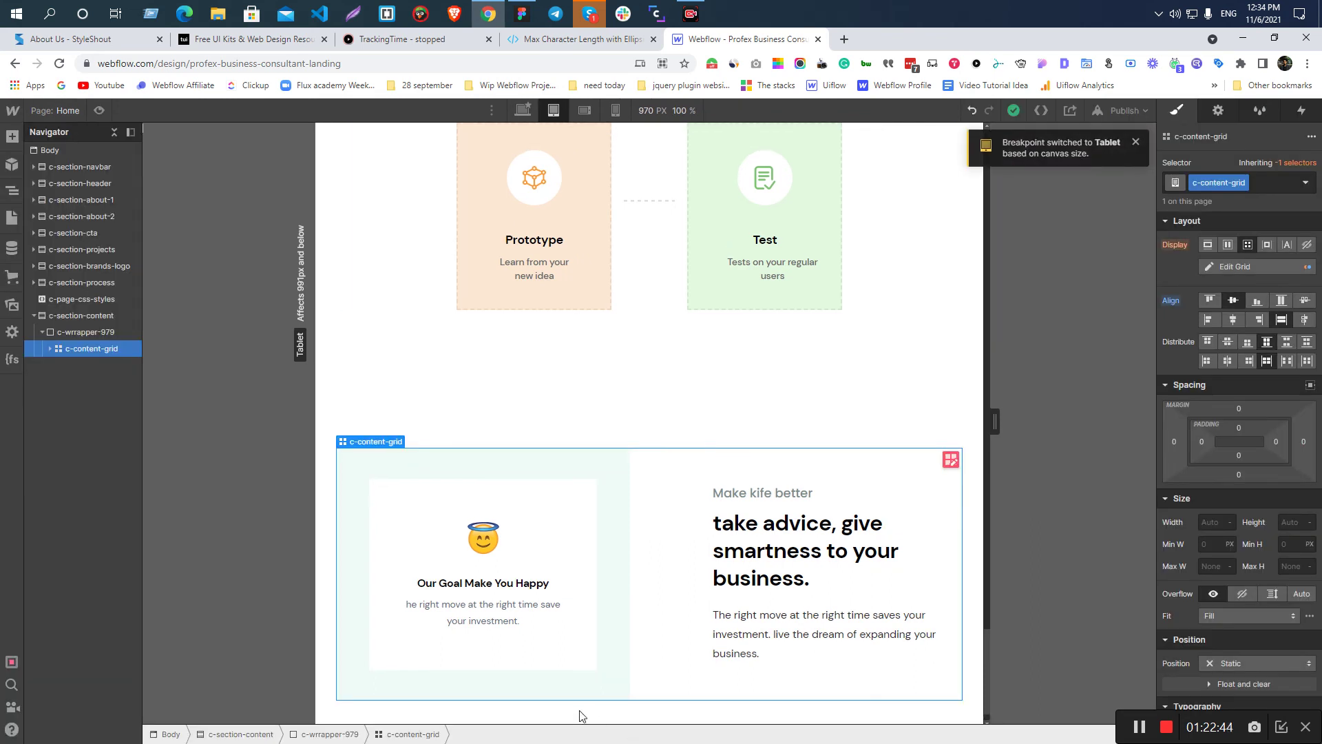
left_click(951, 459)
left_click(1209, 294)
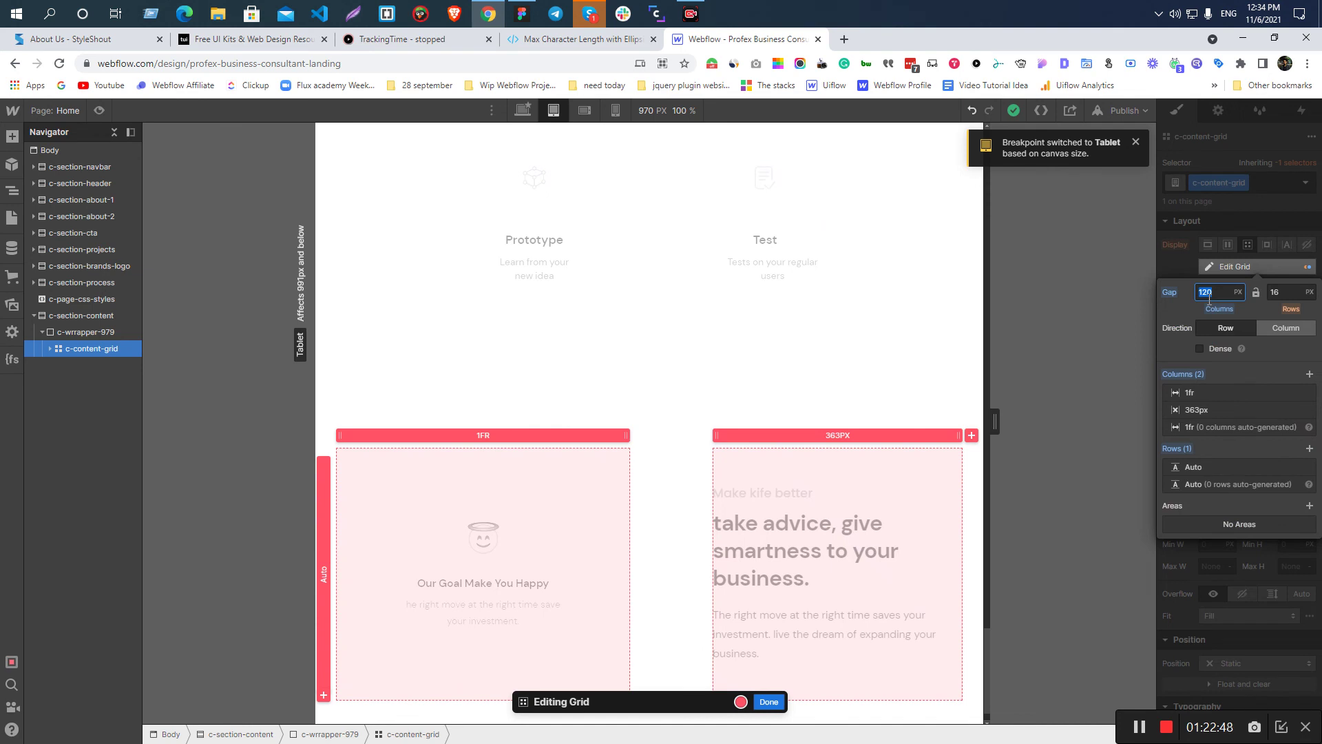
type("20")
key("Return")
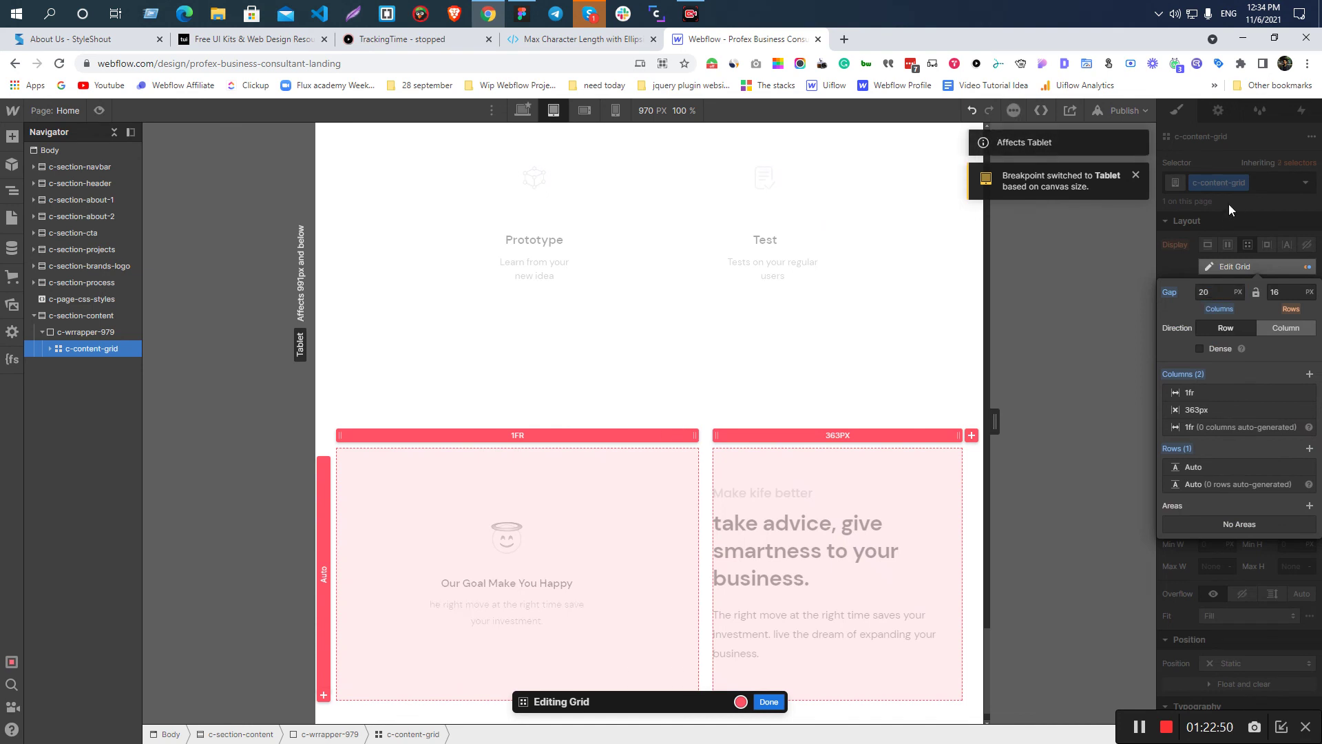
key("Escape")
left_click(523, 116)
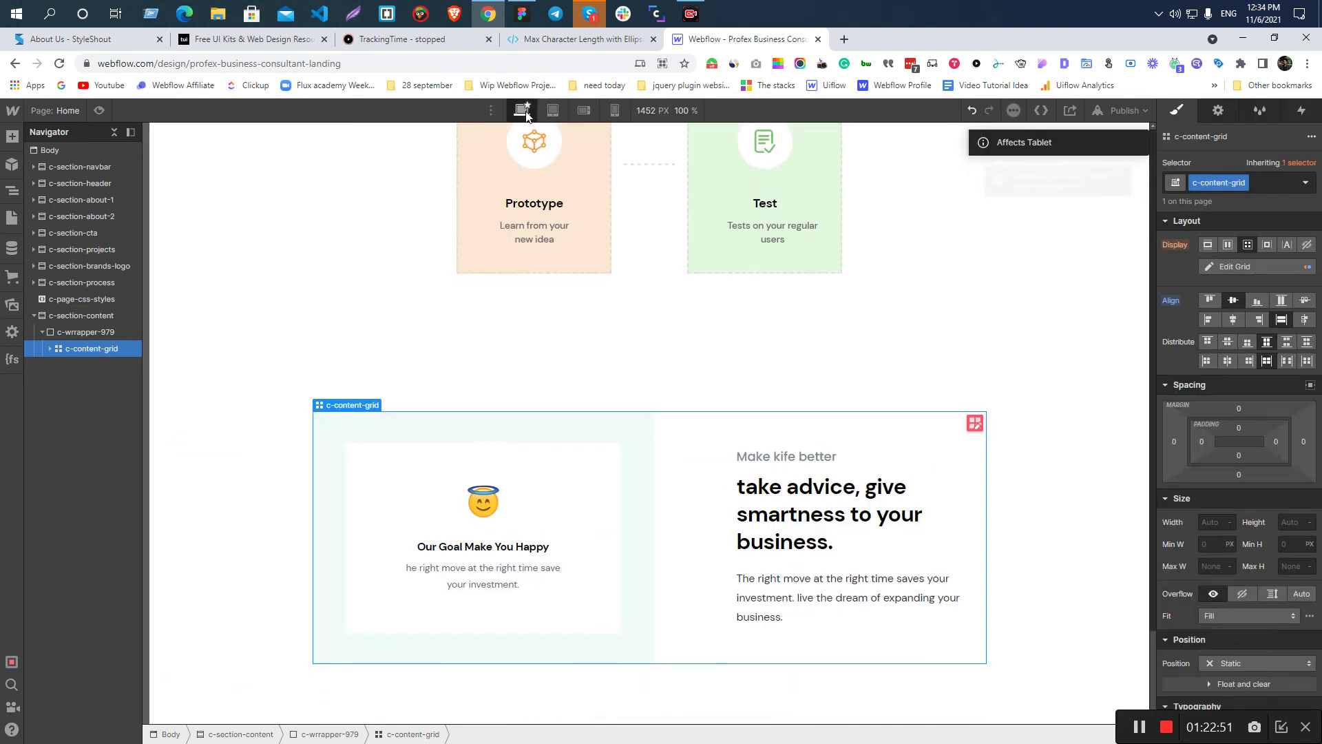
left_click(283, 473)
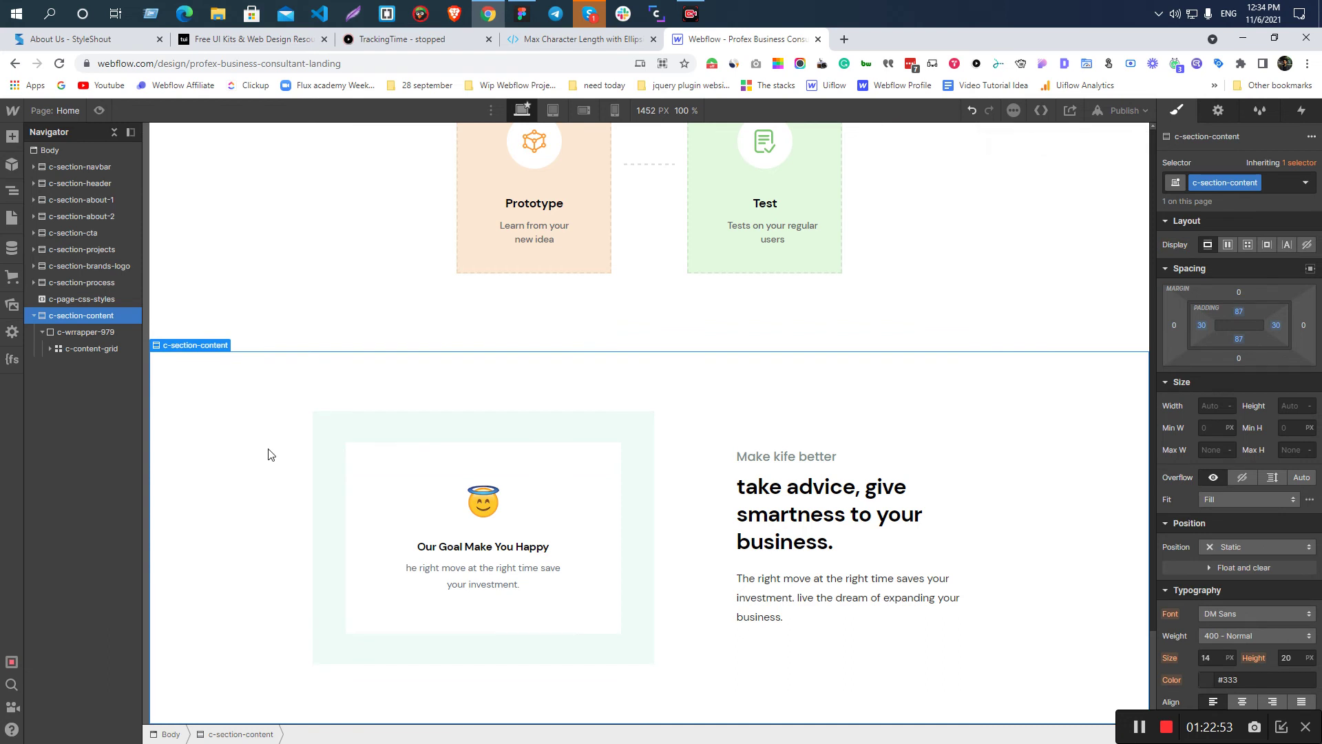
- Switch to Figma and look over the sections following Features, focusing on the FAQ section
key("alt+Tab")
scroll(461, 420, "down", 3)
left_click(921, 406)
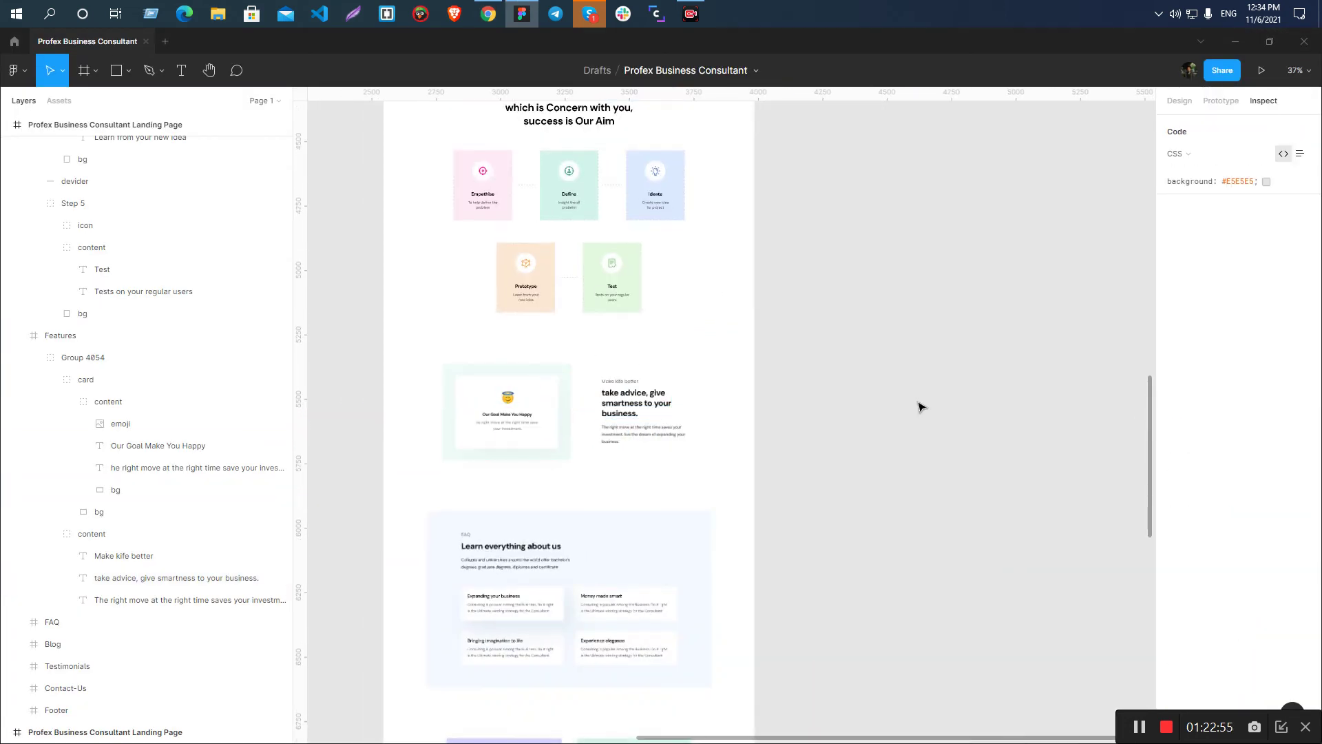
scroll(921, 406, "down", 3)
scroll(404, 463, "down", 1)
scroll(404, 460, "up", 3)
scroll(404, 460, "down", 3)
- In Webflow, collapse the page structure and move c-page-css-styles below c-section-content
key("alt+Tab")
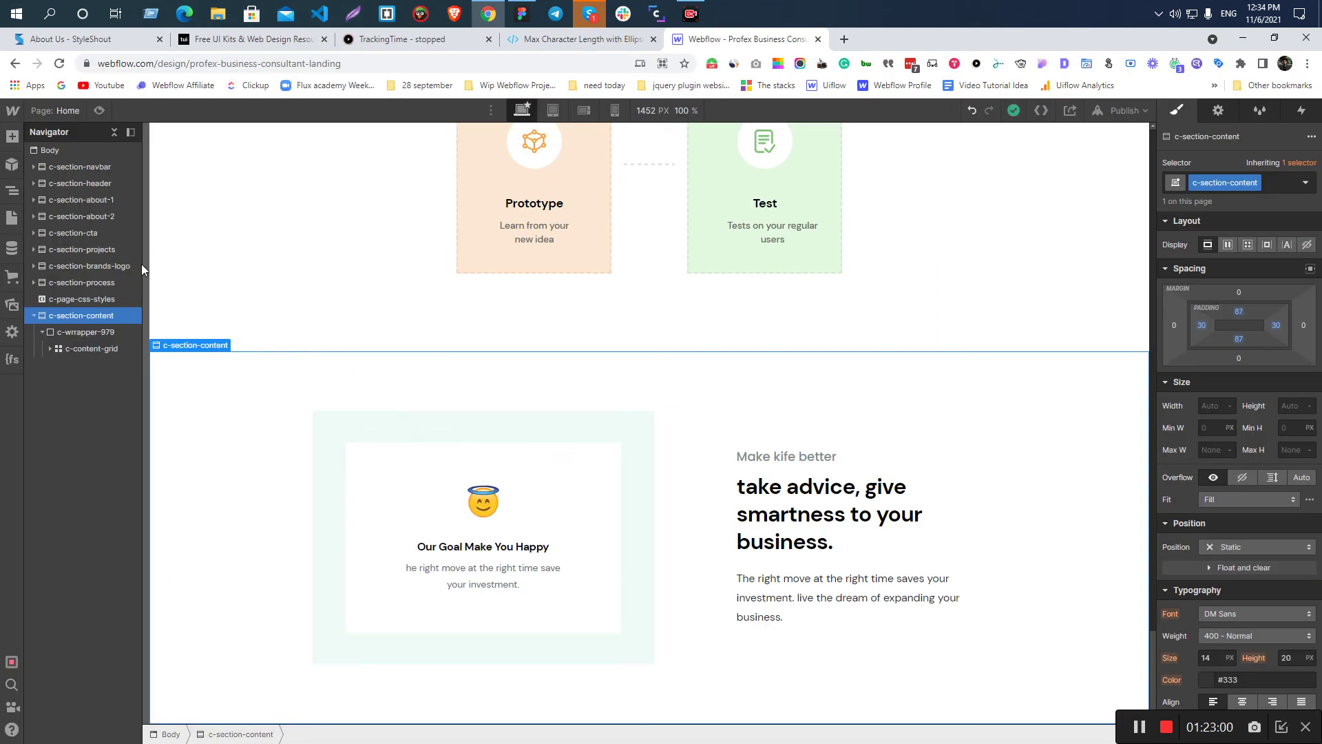
left_click(113, 134)
left_click(94, 150)
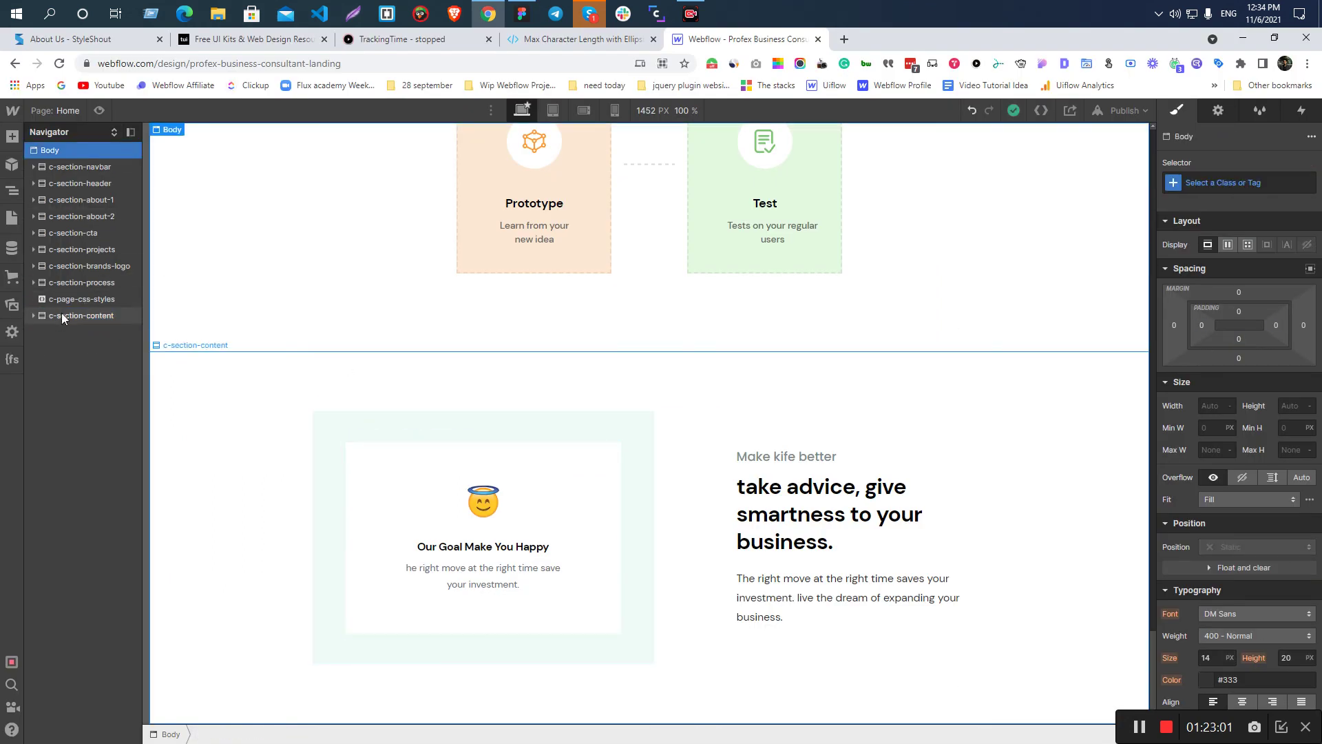
left_click_drag(63, 299, 64, 317)
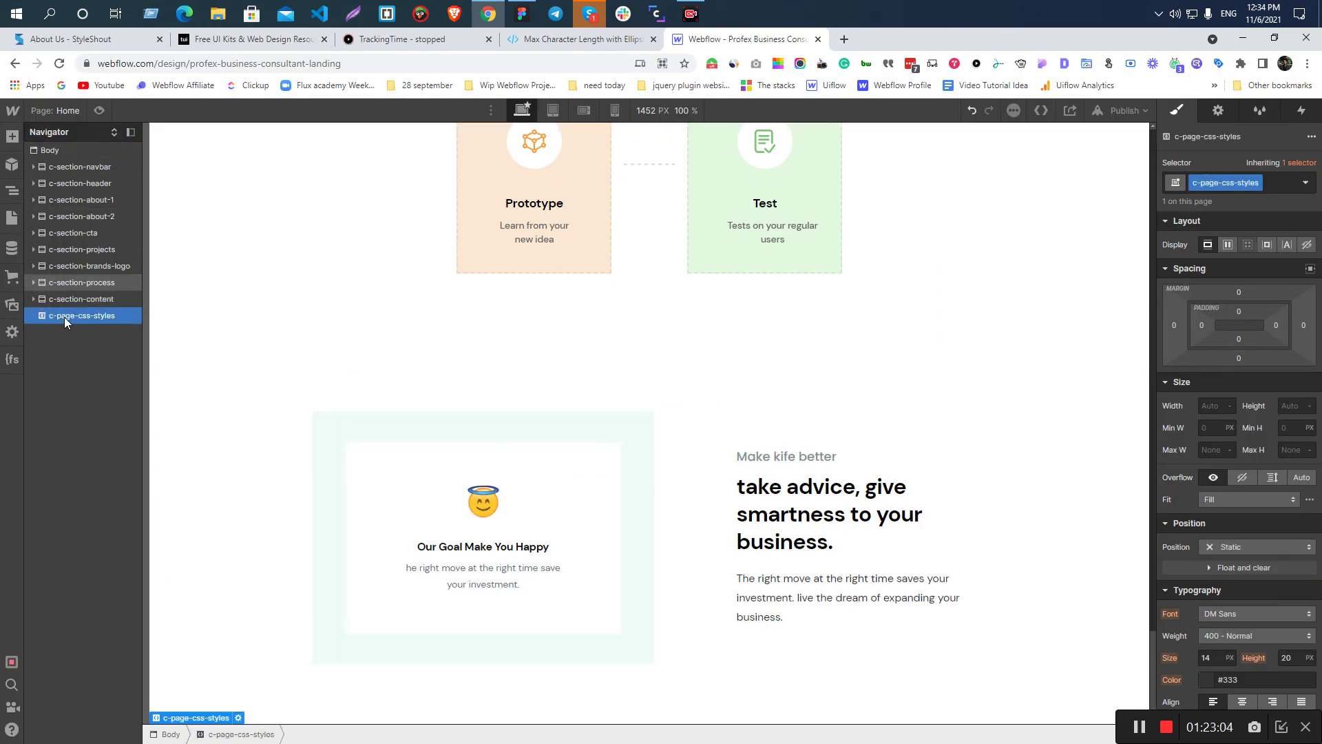
- Add a new section at the end of the page body and give it the class c-section-faq
key("ctrl+e")
type("se")
left_click(523, 223)
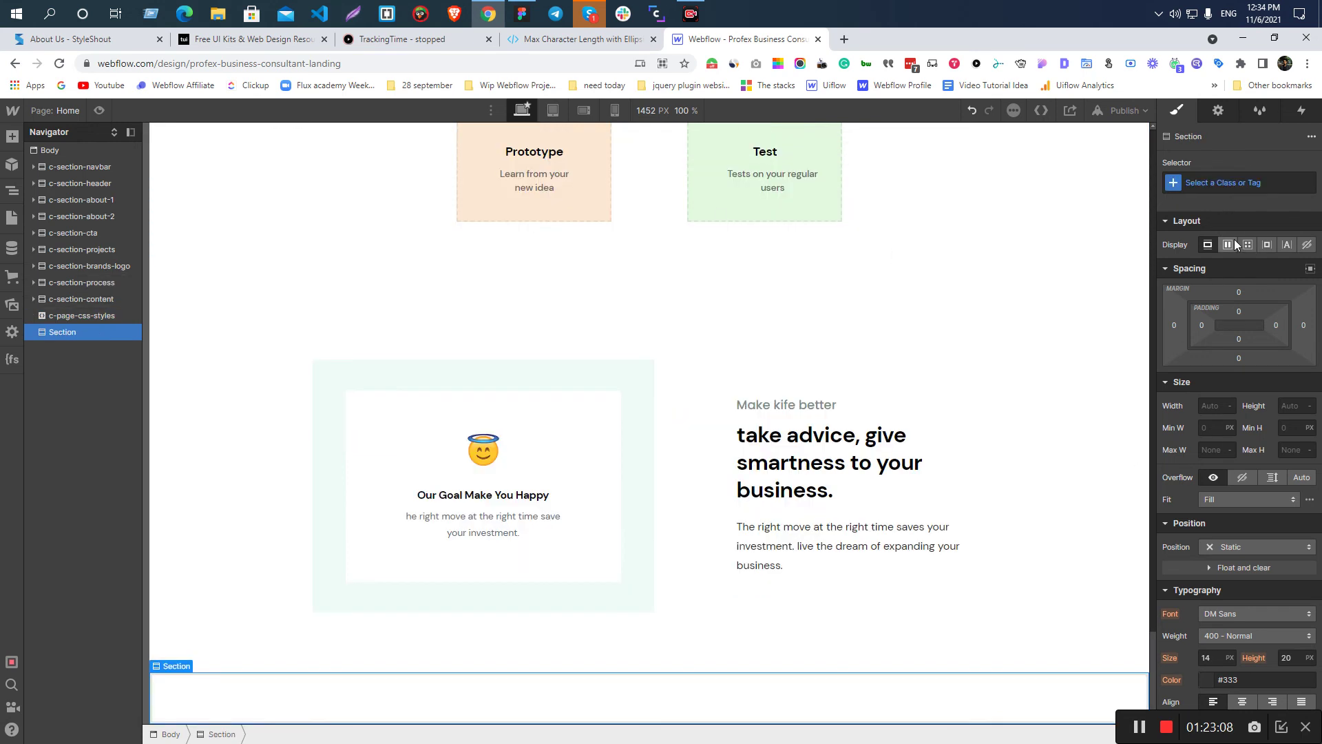
left_click(1225, 184)
type("c-se")
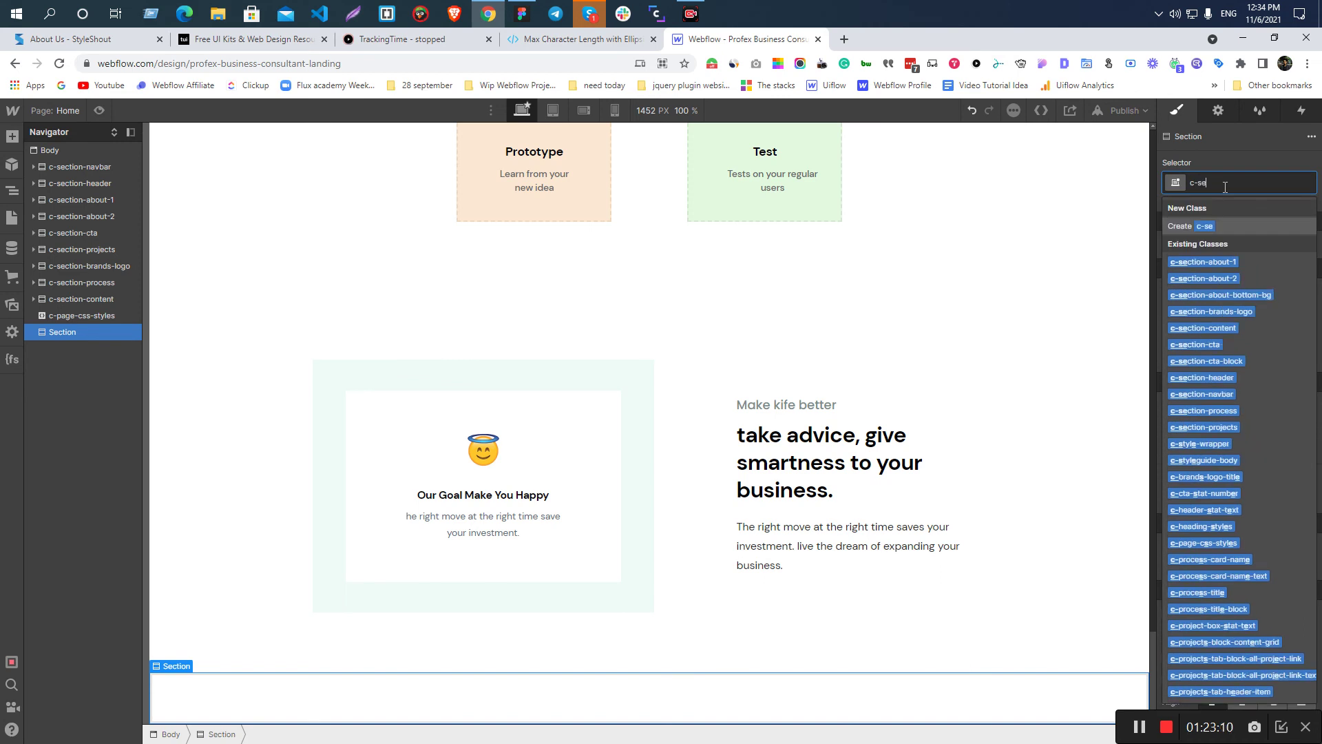
type("ction-faq")
key("Return")
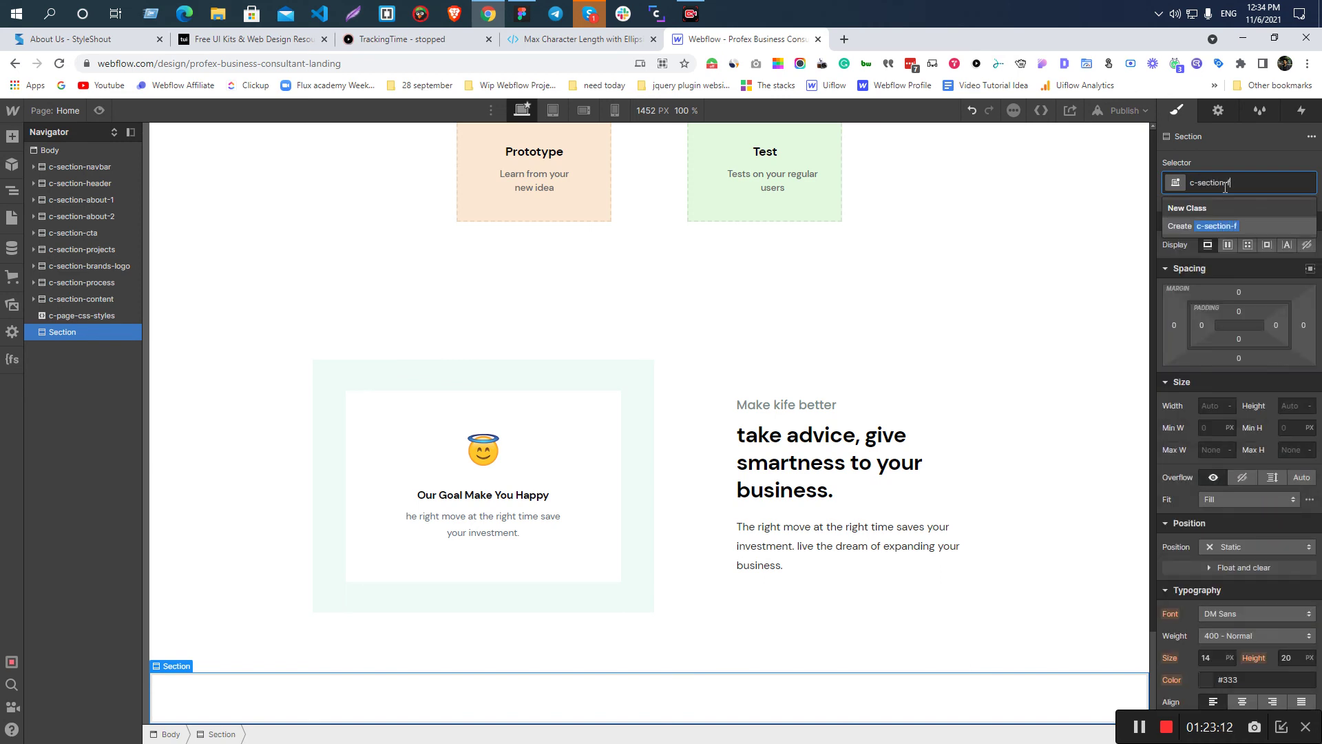
- Switch to Figma and inspect the FAQ frame and the small FAQ label above its heading
key("alt+Tab")
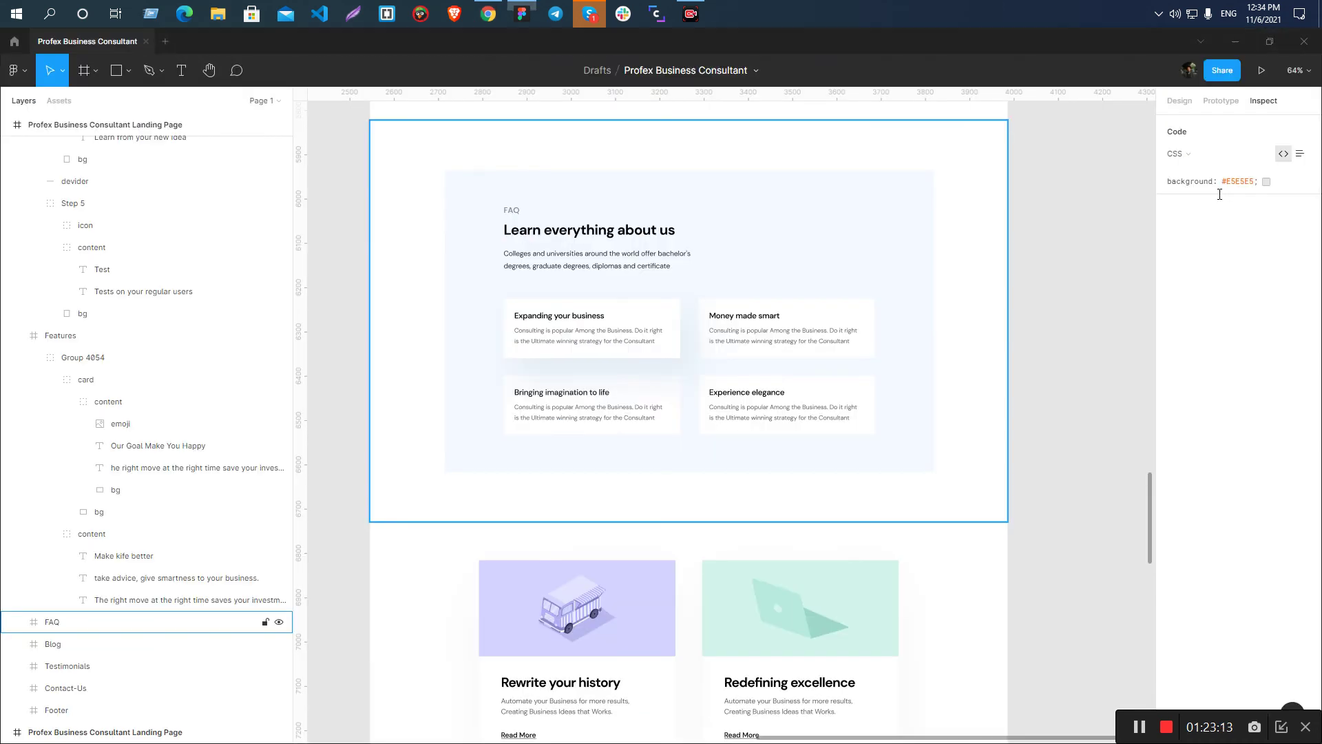
scroll(564, 461, "up", 2)
left_click(512, 349)
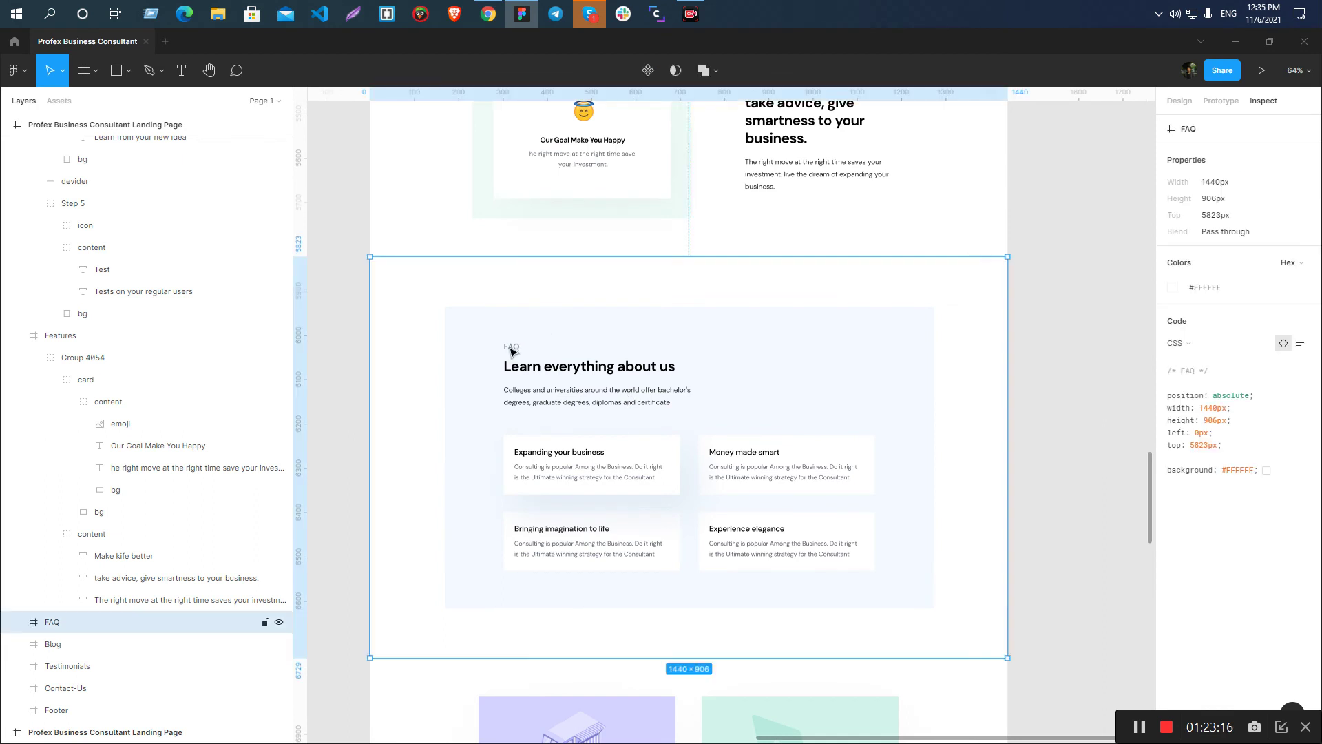
double_click(512, 348)
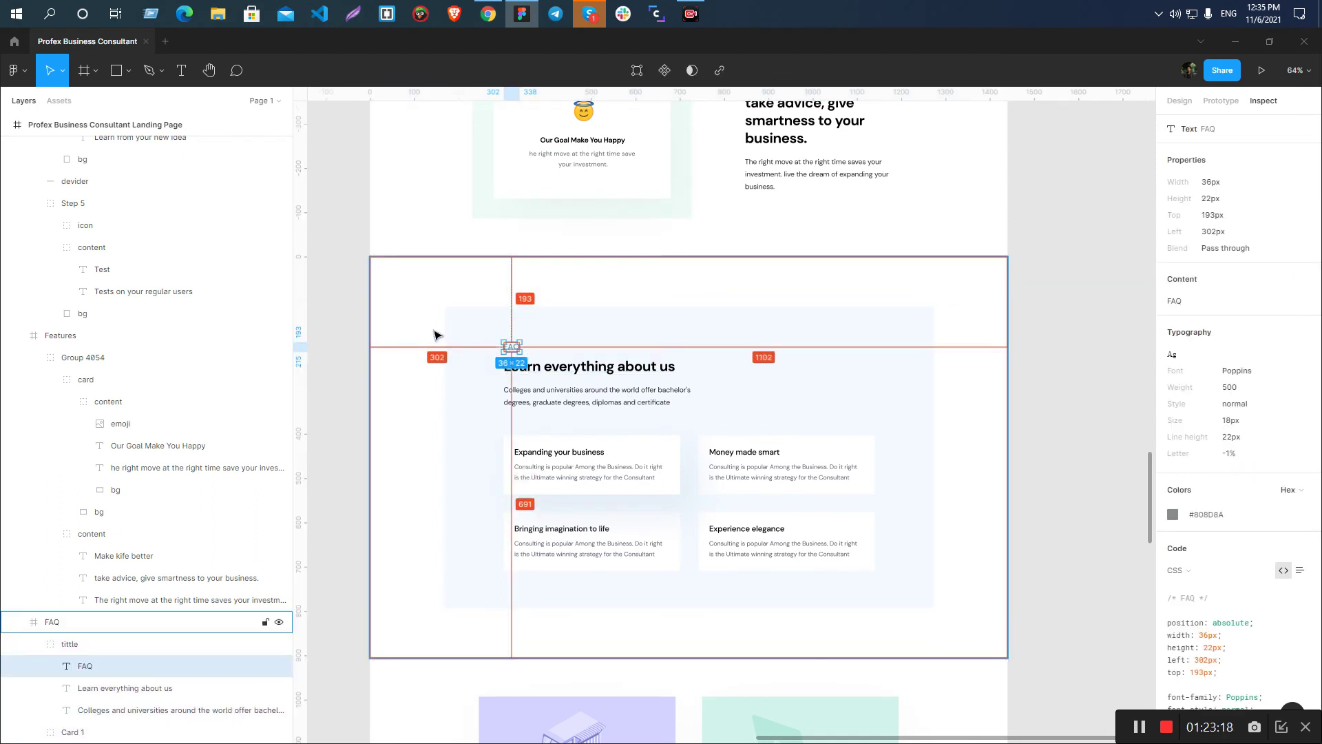
left_click(766, 320)
left_click(1031, 321)
key("Print")
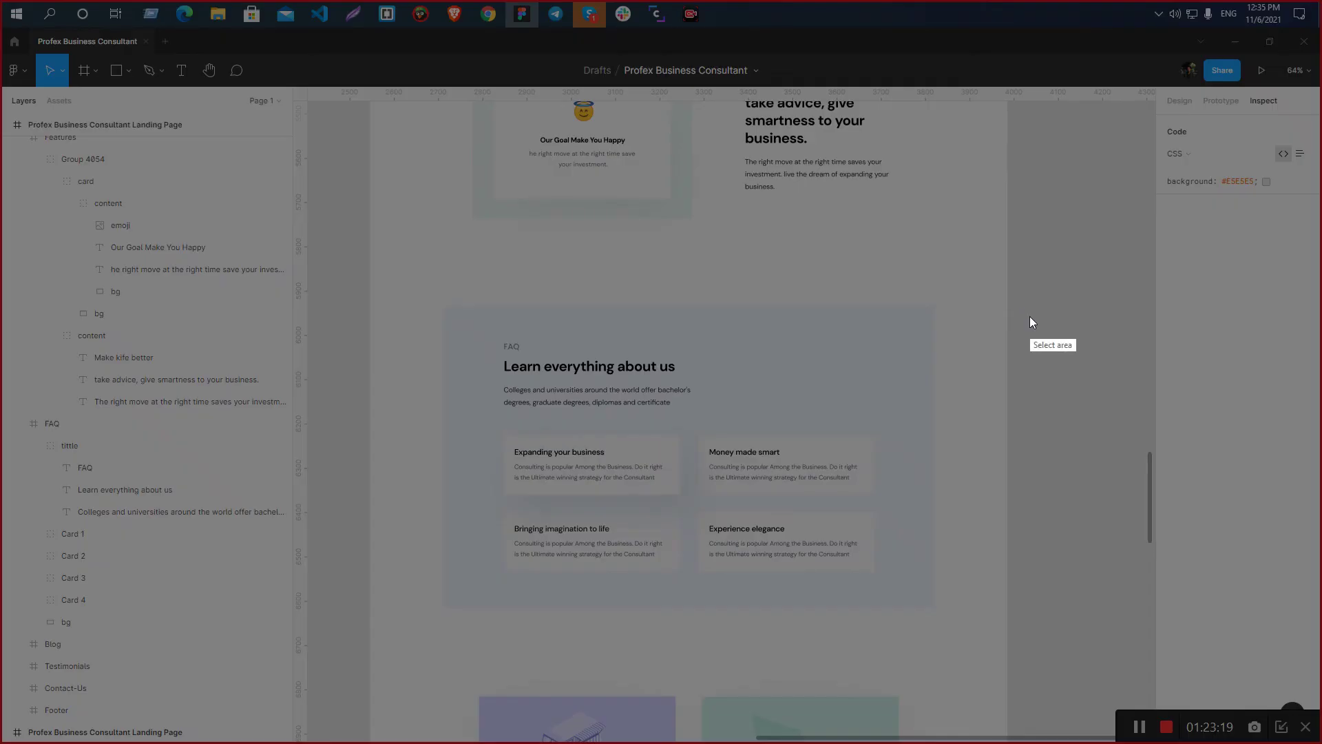
right_click(519, 354)
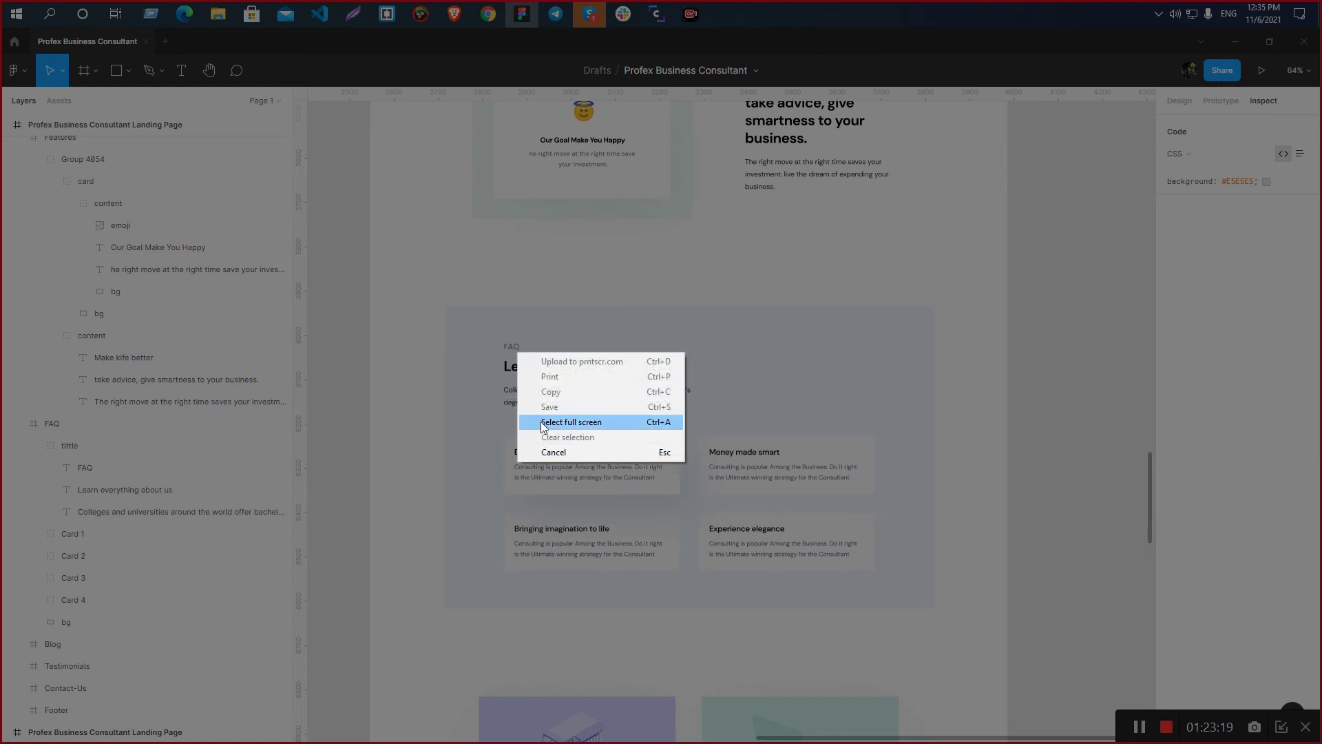
left_click(544, 451)
- Inspect the FAQ section's light blue background block and measure its distance from the neighbouring Features section
left_click(520, 321)
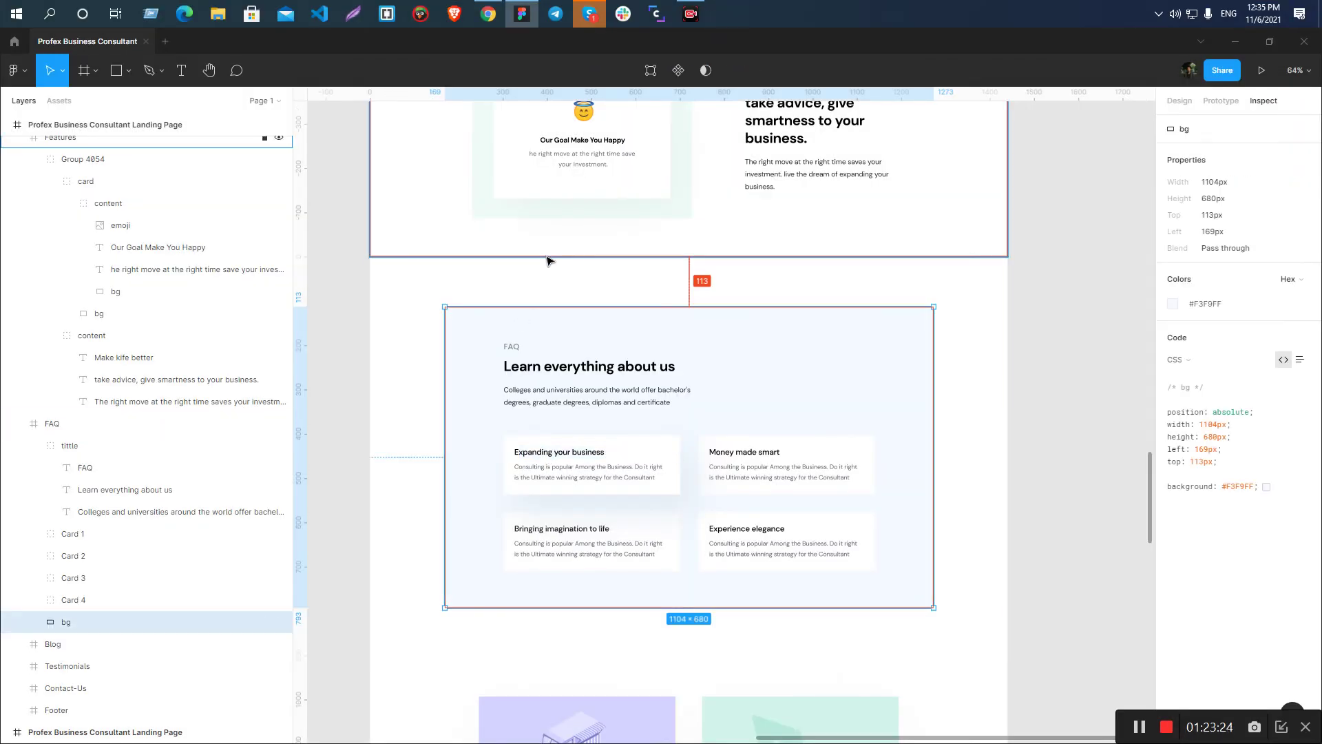
scroll(544, 274, "down", 5)
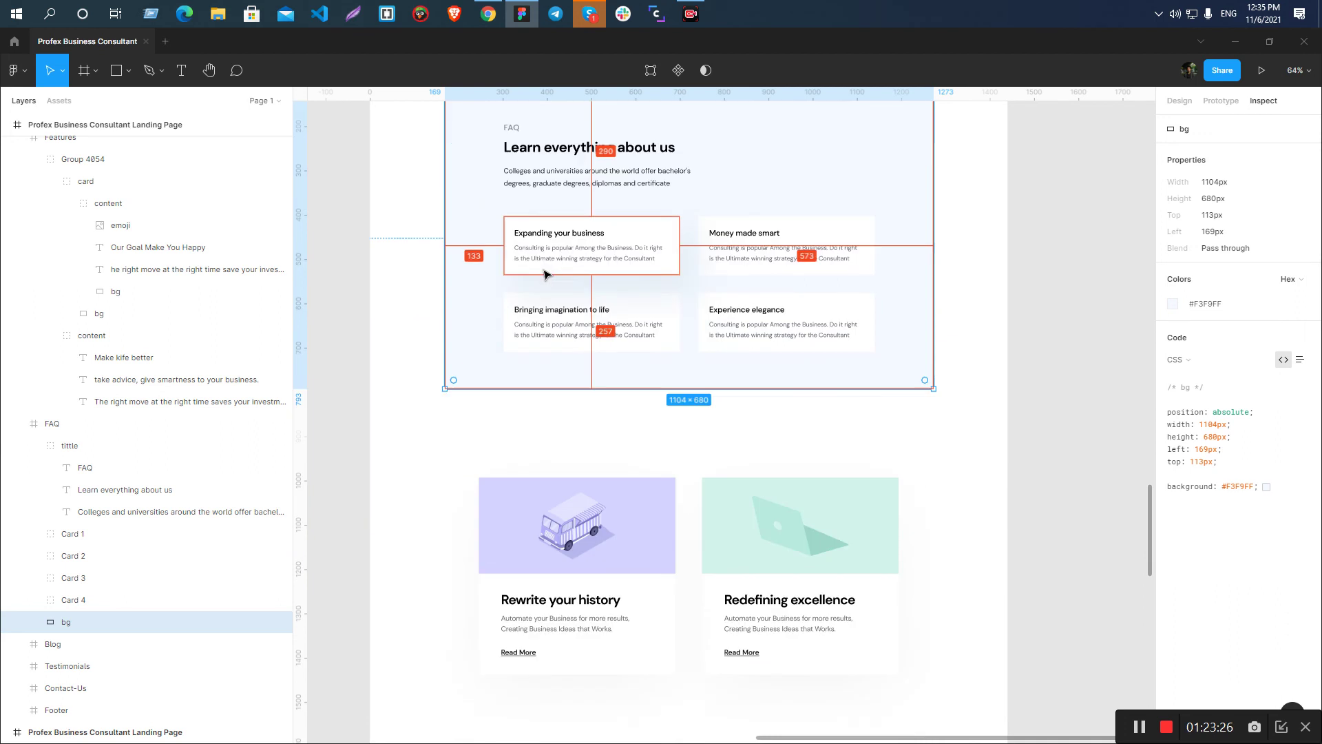
- In Webflow, set the top and bottom padding of c-section-faq to 113 px
key("alt+Tab")
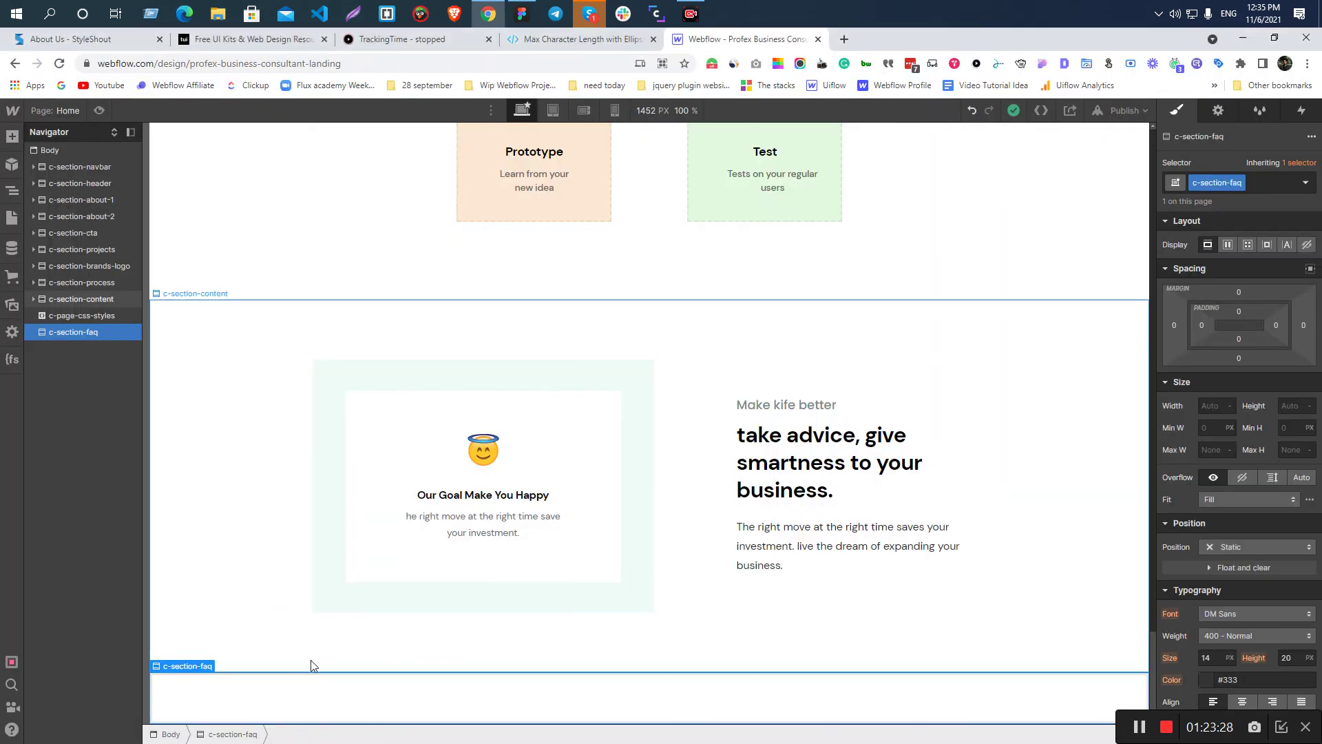
left_click_drag(1262, 329, 1266, 392)
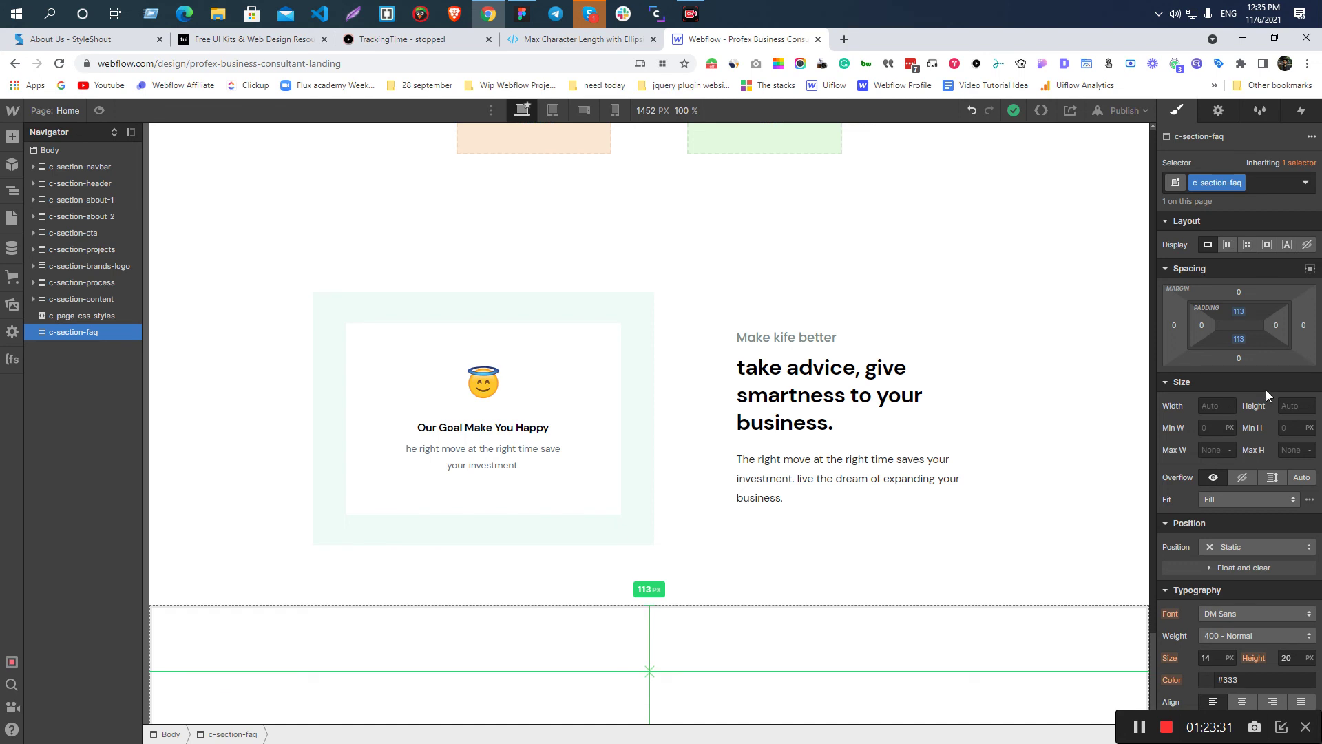
left_click(1240, 316)
type("11")
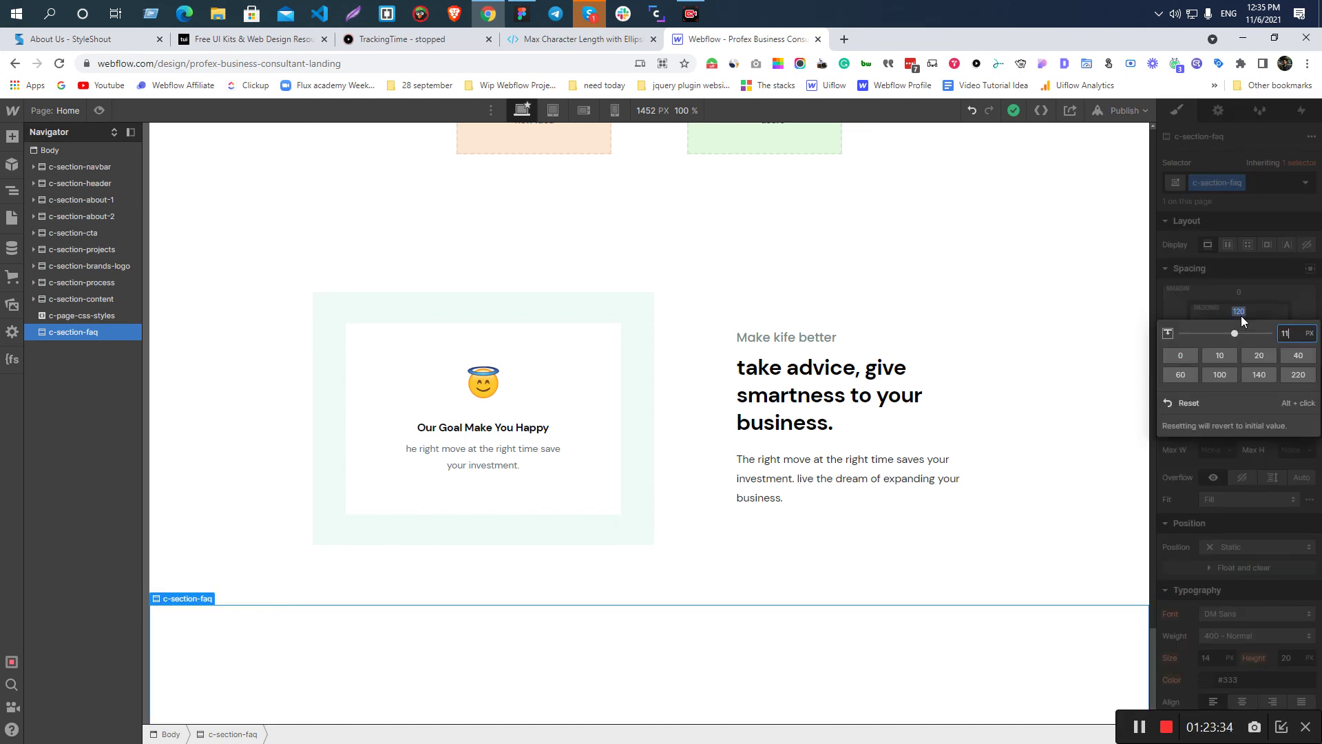
type("3")
key("Return")
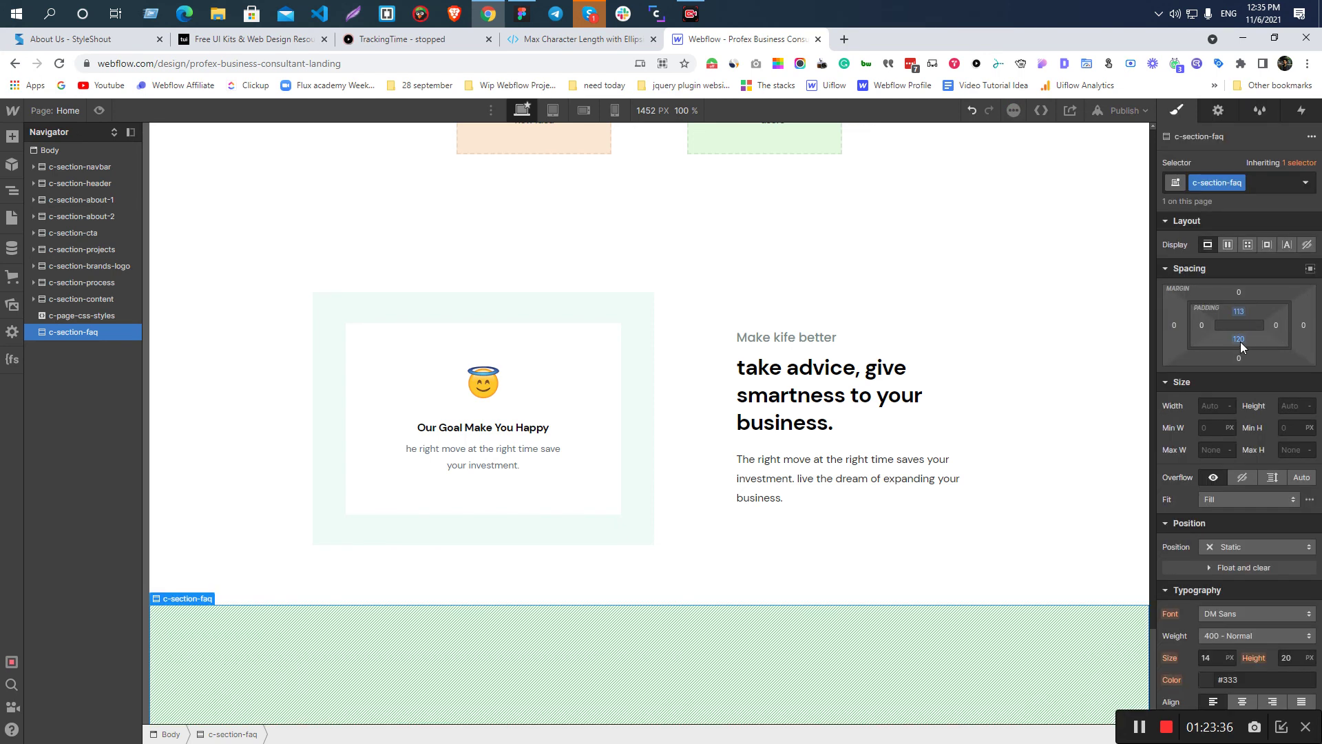
left_click(1241, 340)
type("113")
key("Return")
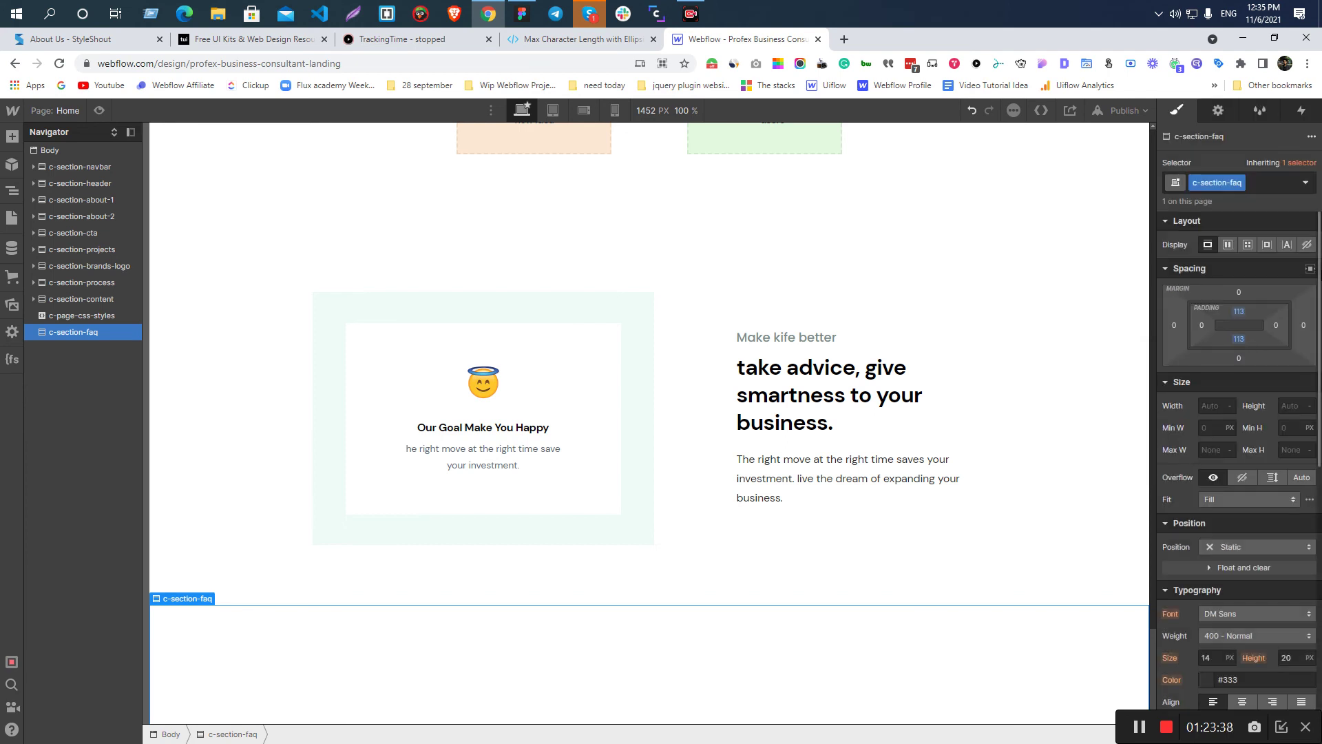
- Set the left and right padding of c-section-faq to 30 px
left_click_drag(1198, 334, 1204, 325)
left_click(1203, 325)
type("32")
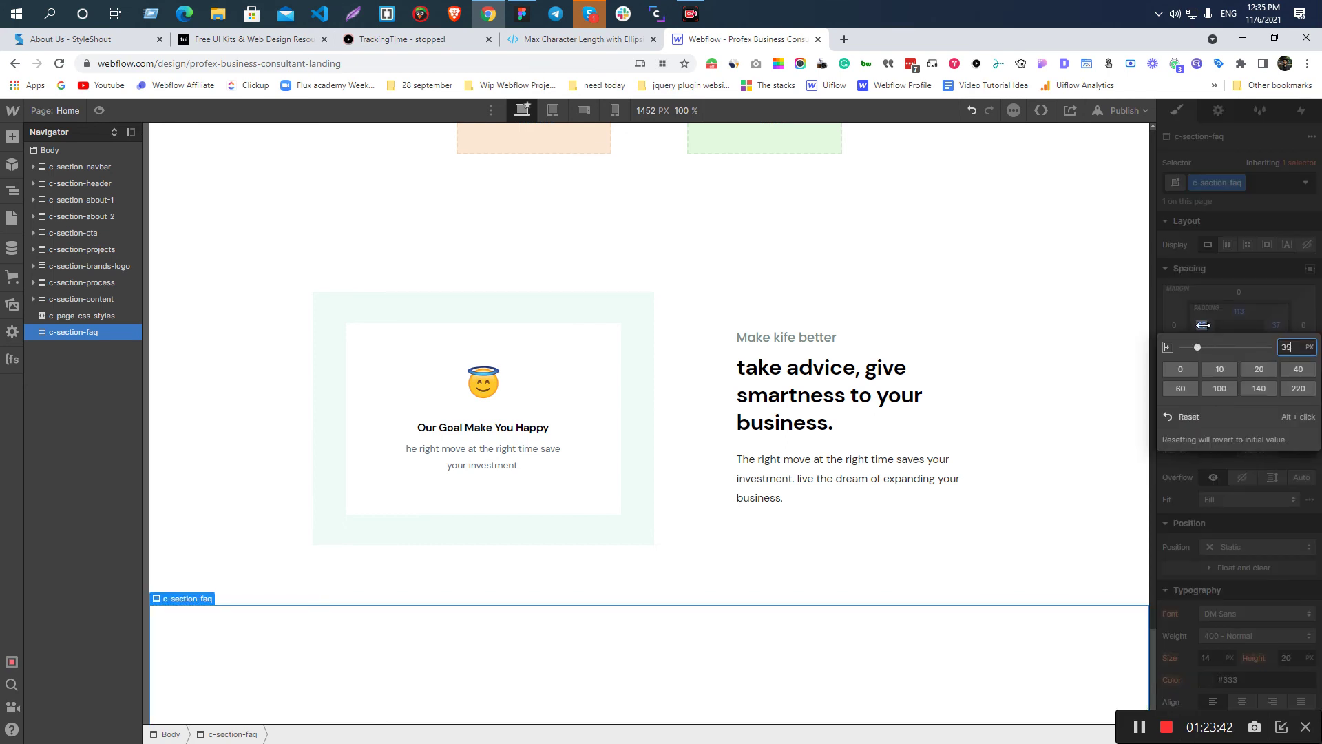
key("Down")
key("Return")
left_click(1274, 325)
key("Down")
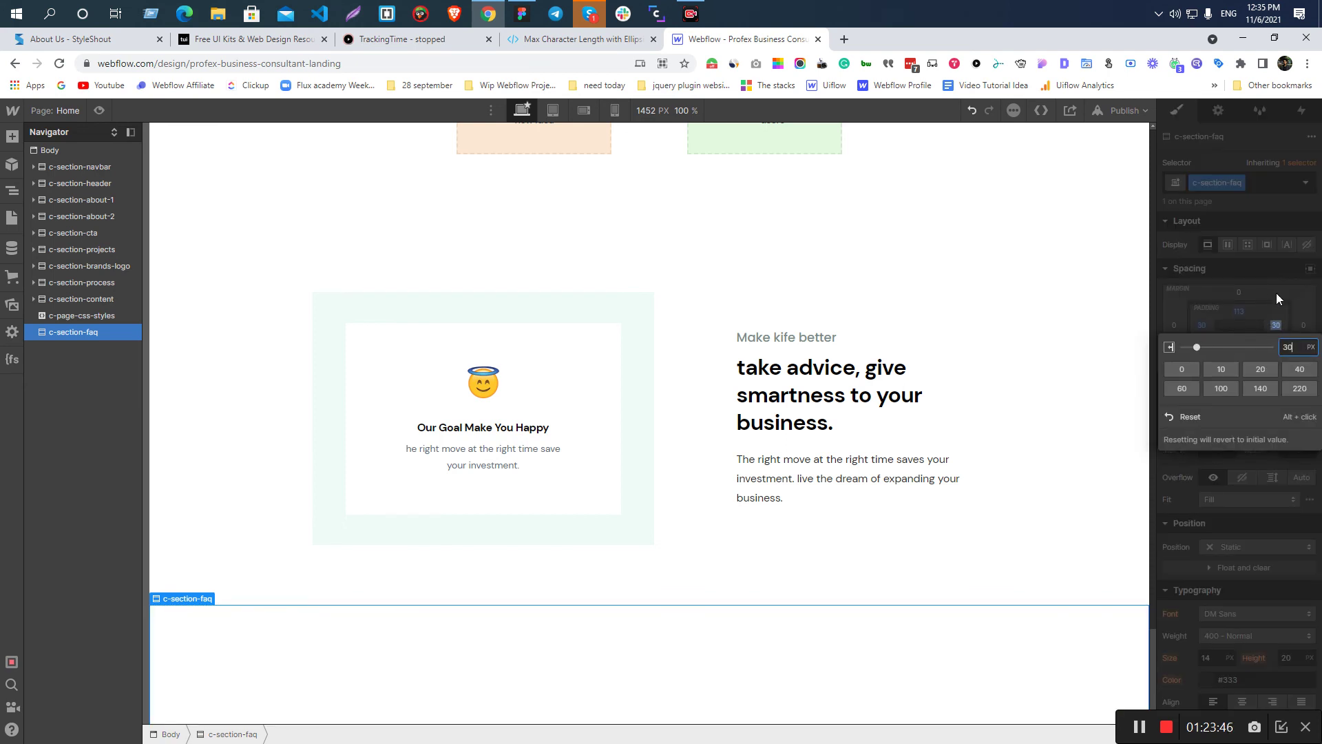
key("Return")
- Switch to Figma, copy the FAQ background block's fill colour #F3F9FF, and return to Webflow
key("alt+Tab")
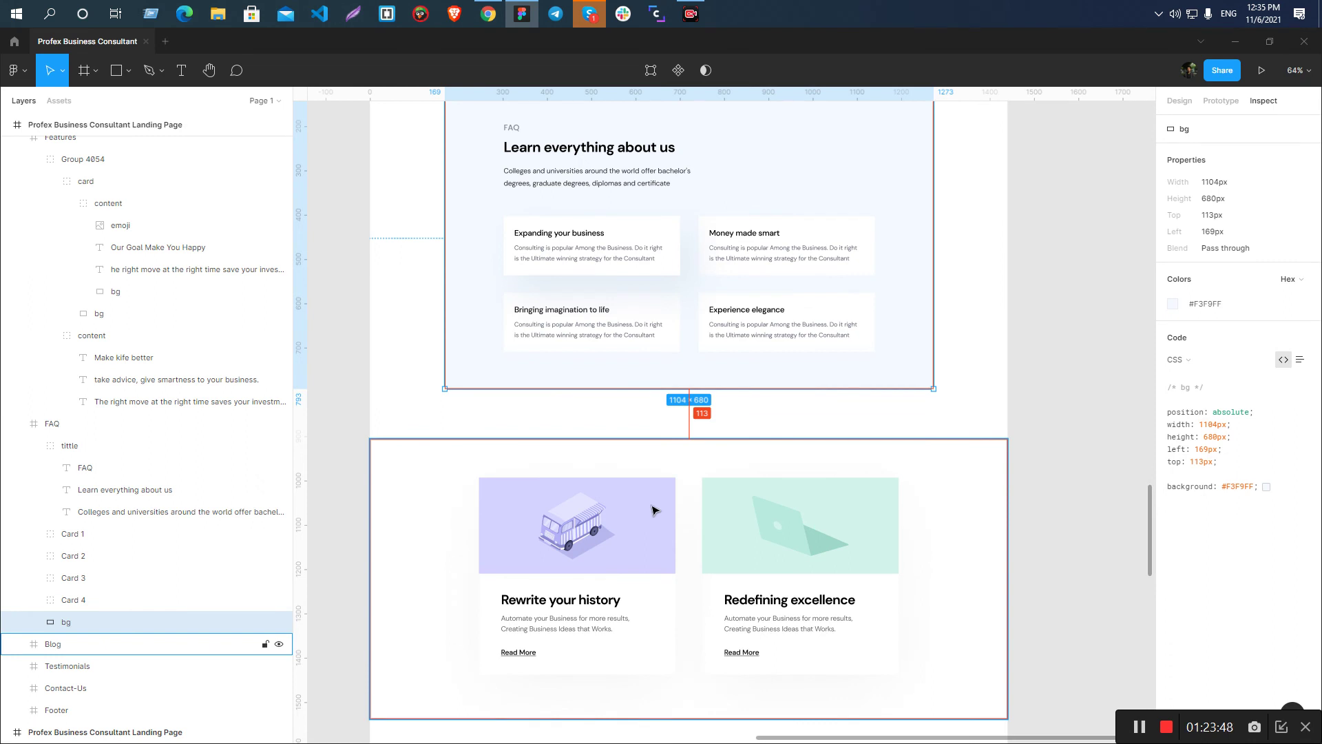
scroll(652, 509, "up", 4)
key("Escape")
left_click(493, 350)
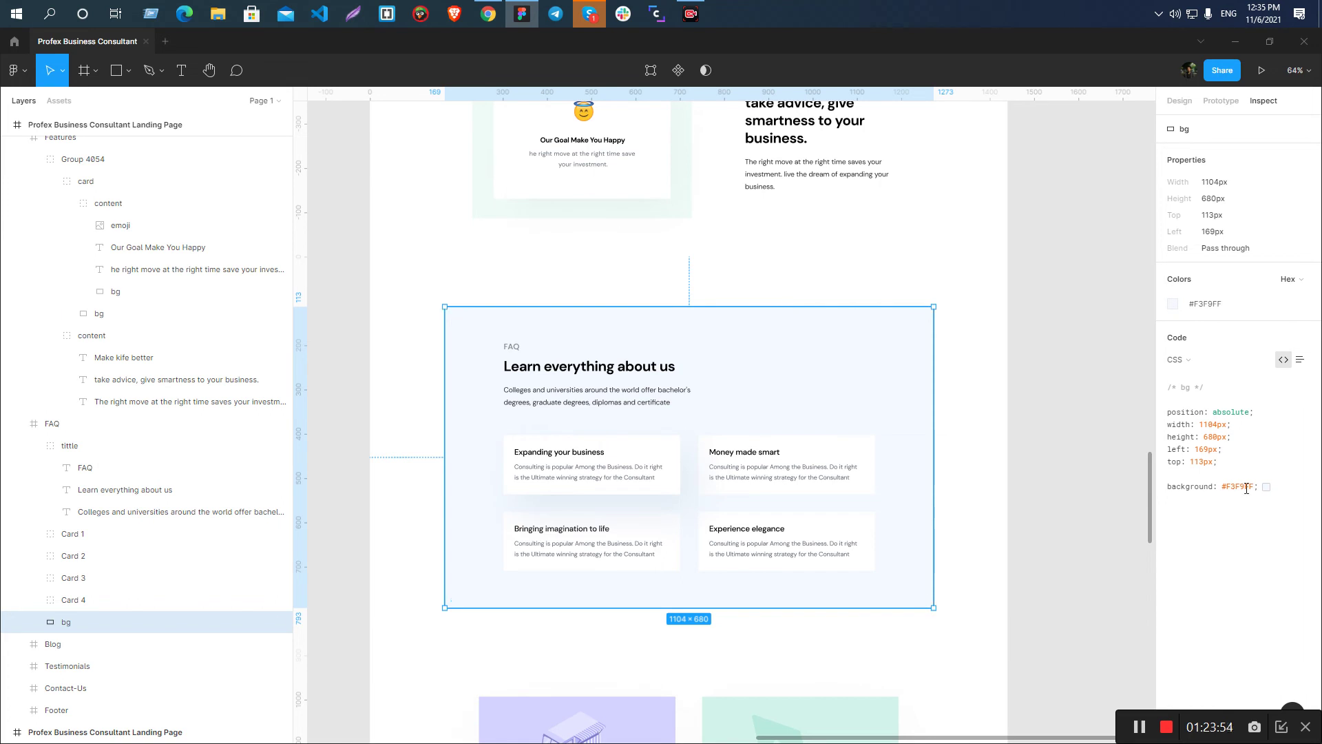
left_click_drag(1256, 486, 1229, 488)
key("alt+Tab")
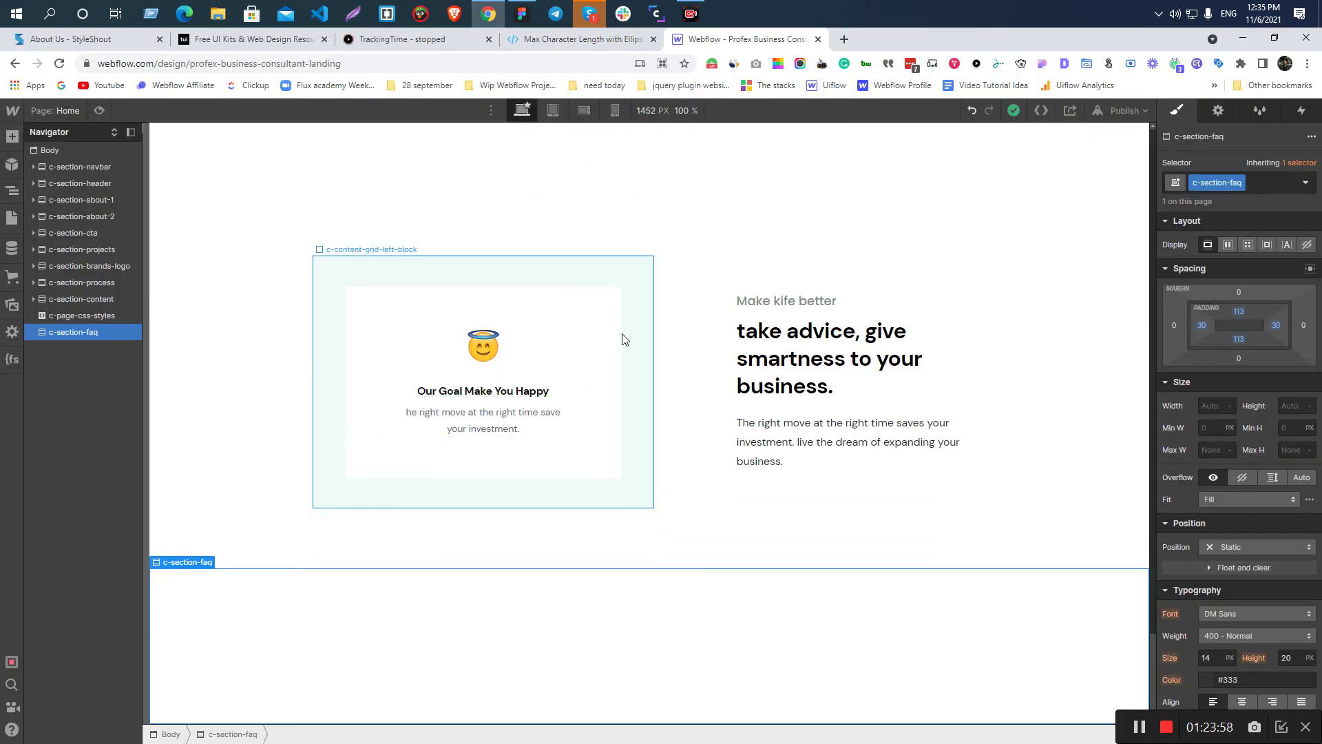
- Add a div block inside c-section-faq and apply the existing class c-wrapper-1104 to it
key("ctrl+e")
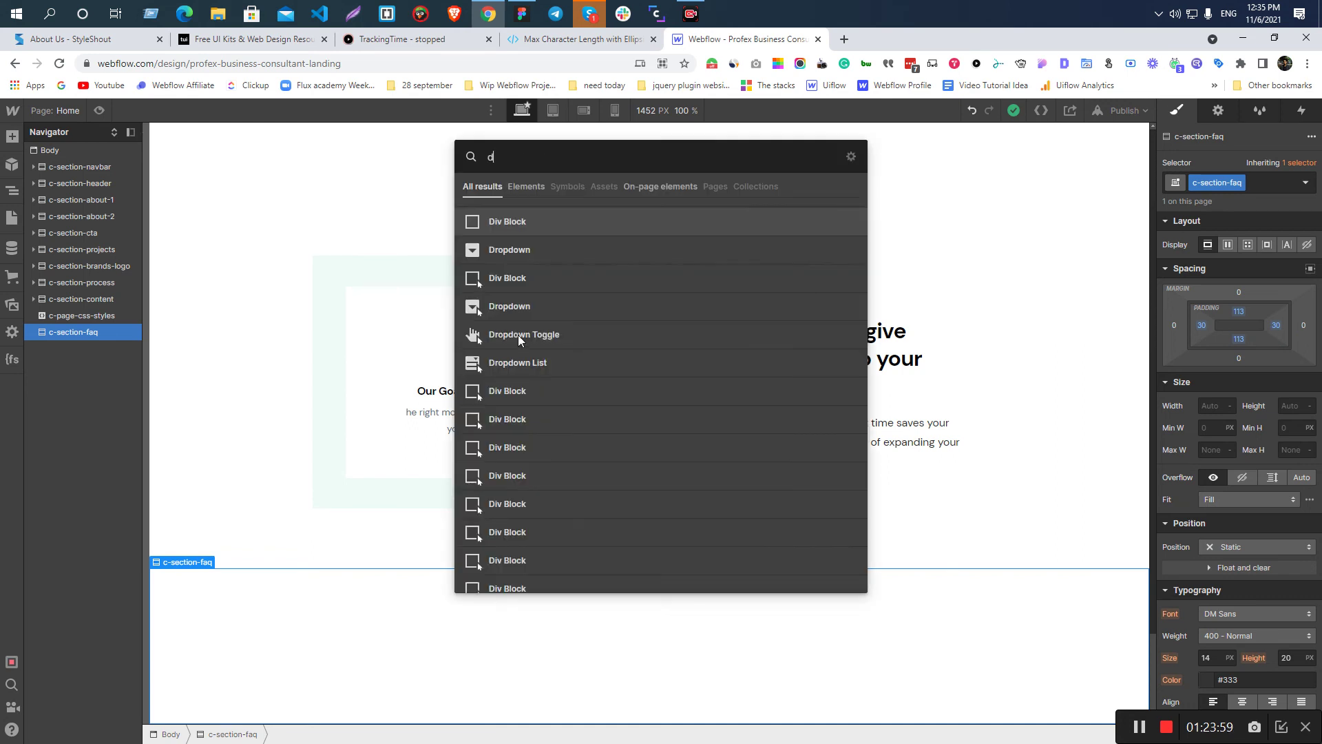
left_click(541, 224)
key("alt+Tab")
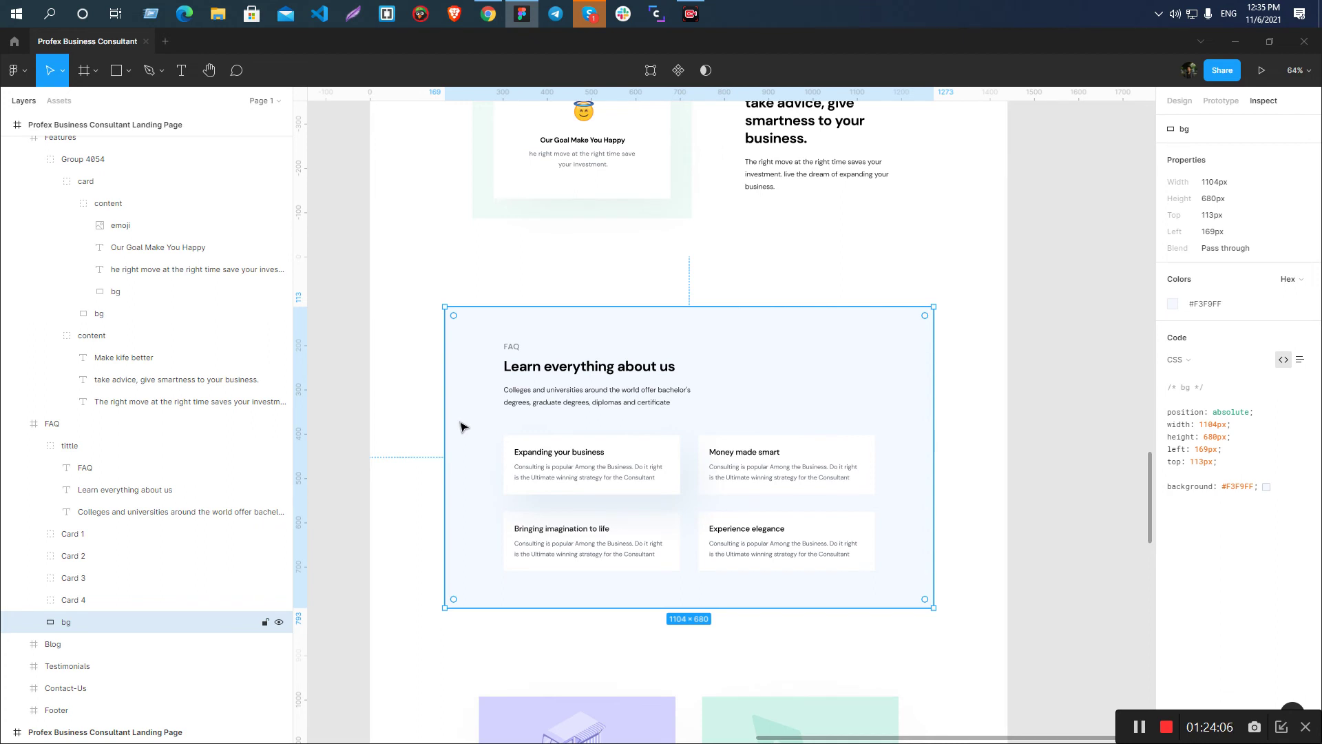
key("alt+Tab")
scroll(396, 609, "down", 1)
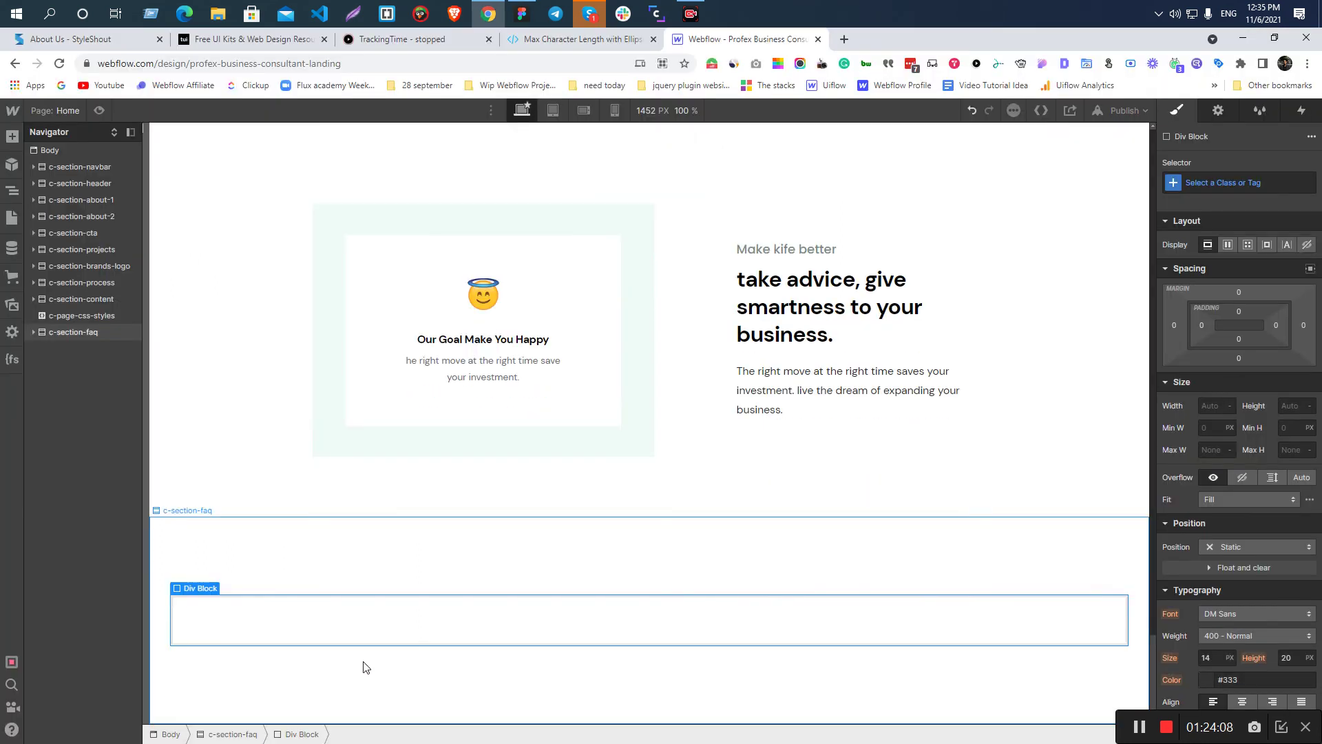
key("alt+Tab")
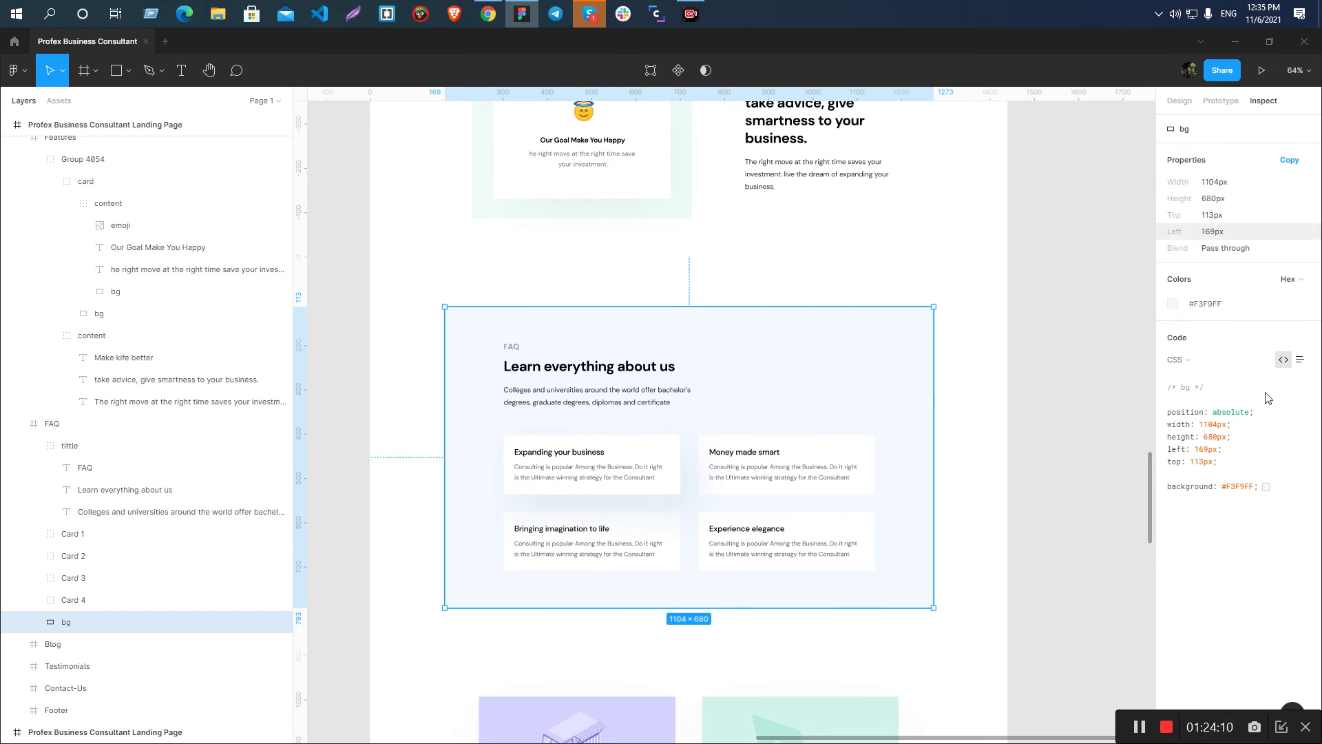
key("alt+Tab")
left_click(382, 619)
left_click(1212, 182)
type("c-wrapp")
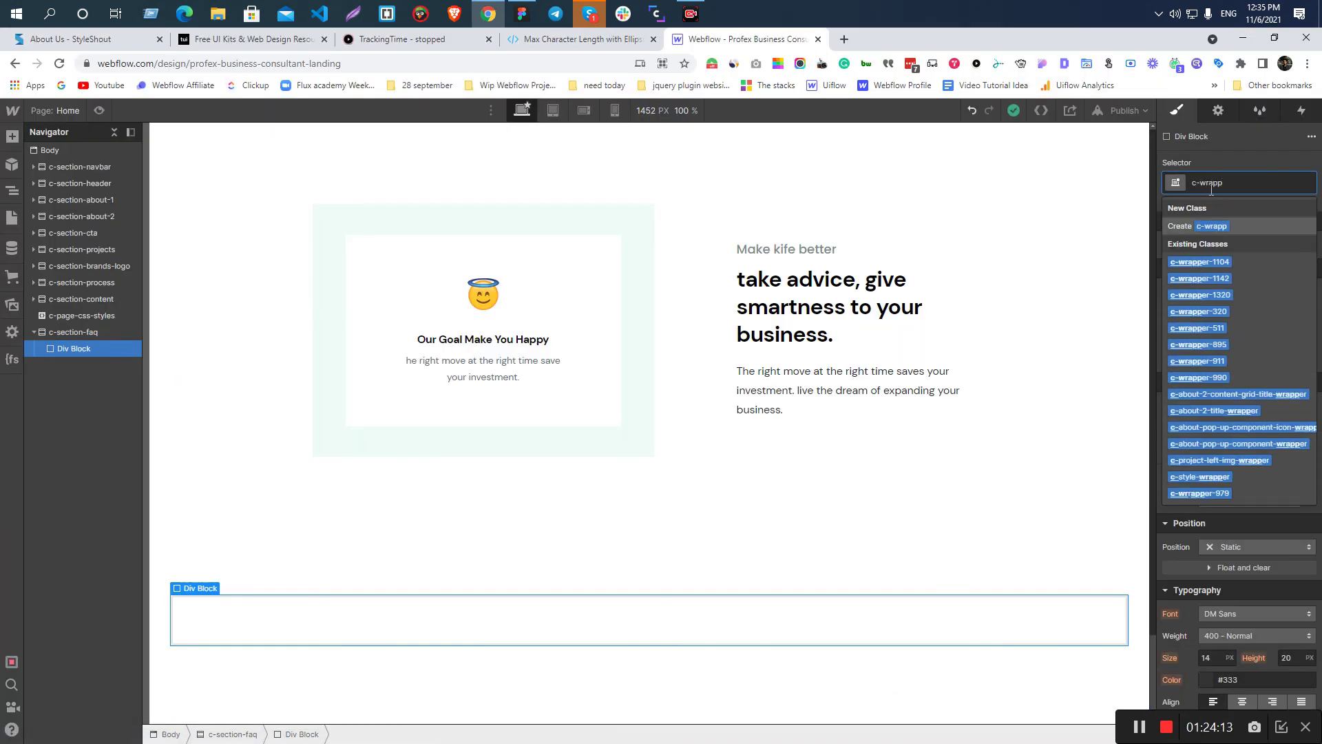
left_click(1225, 260)
- Nest a div block inside c-wrapper-1104 and set its background color to #F3F9FF
key("ctrl+e")
type("d")
key("Return")
scroll(1260, 482, "down", 5)
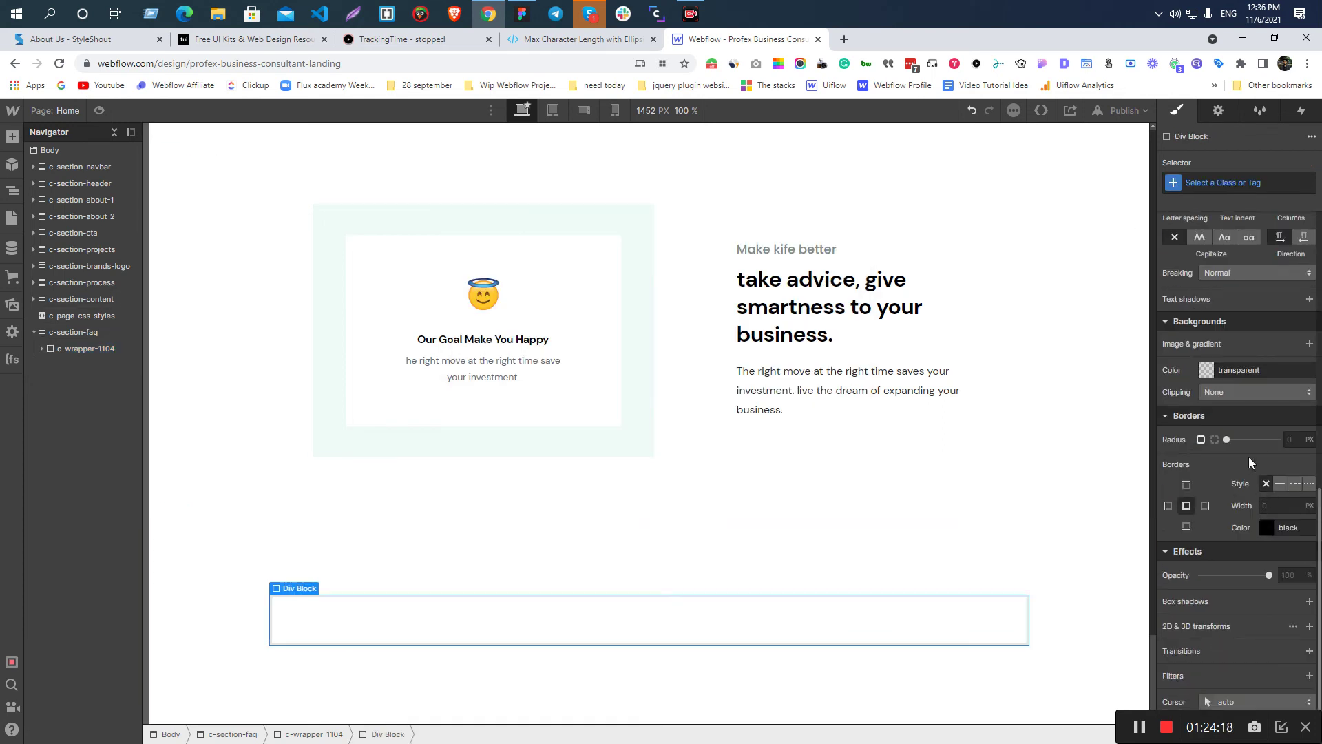
left_click(1243, 369)
type("#F3F9FF")
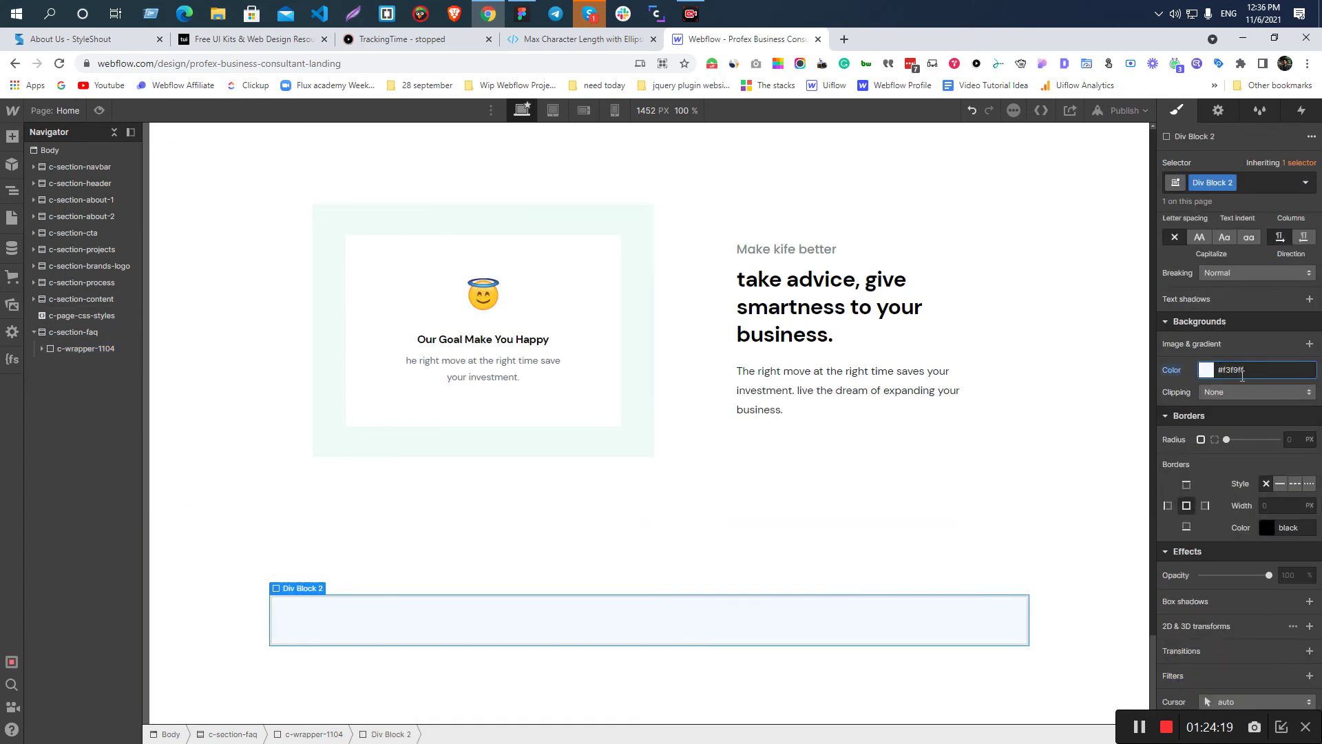
- Measure the FAQ title group's offset from the background in Figma, and set the light blue div's top padding to 80 px in Webflow
key("alt+Tab")
key("alt")
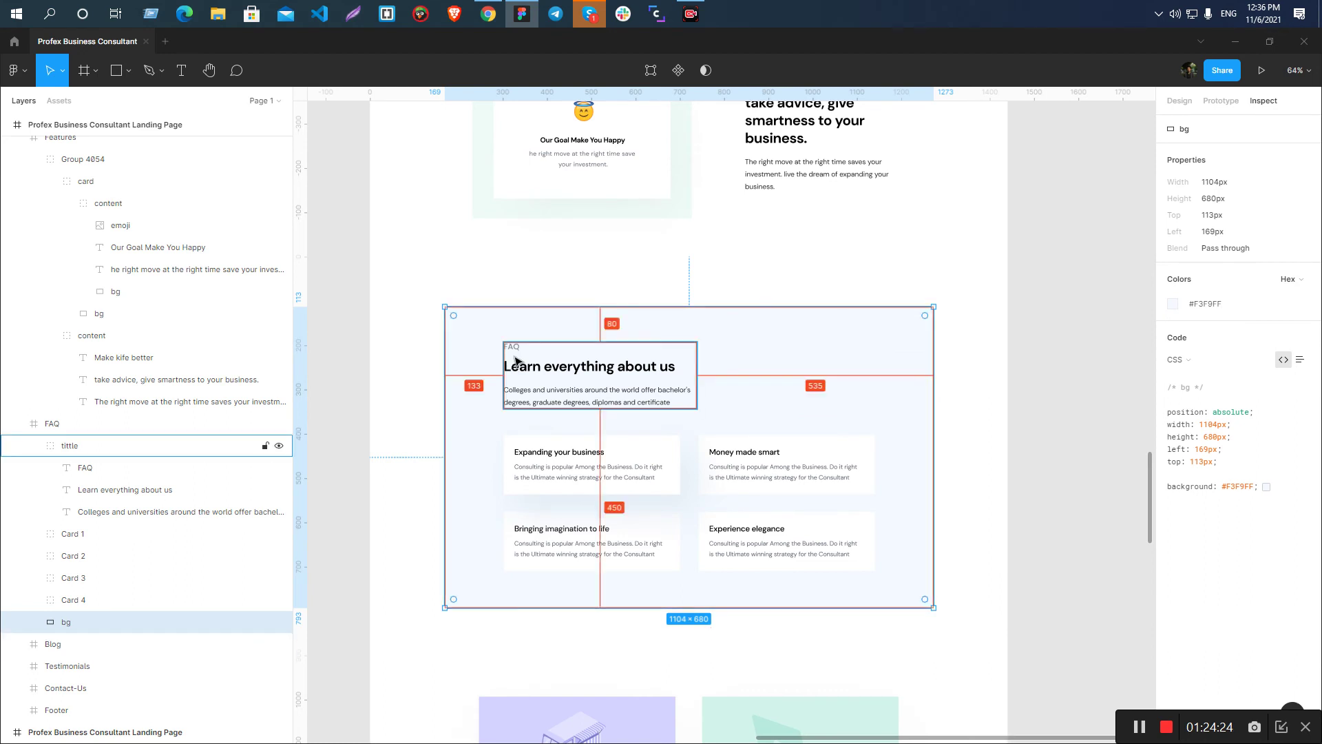
key("alt")
key("alt+Tab")
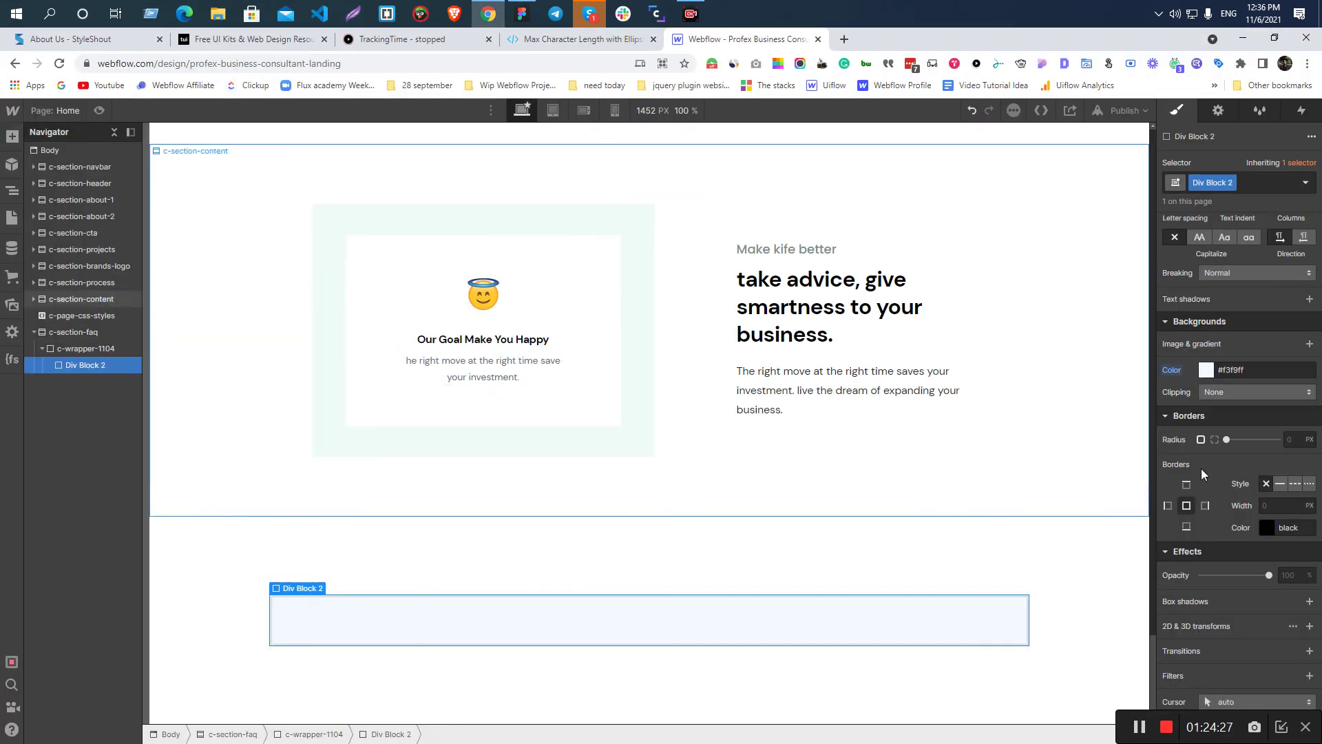
left_click(1237, 309)
type("80")
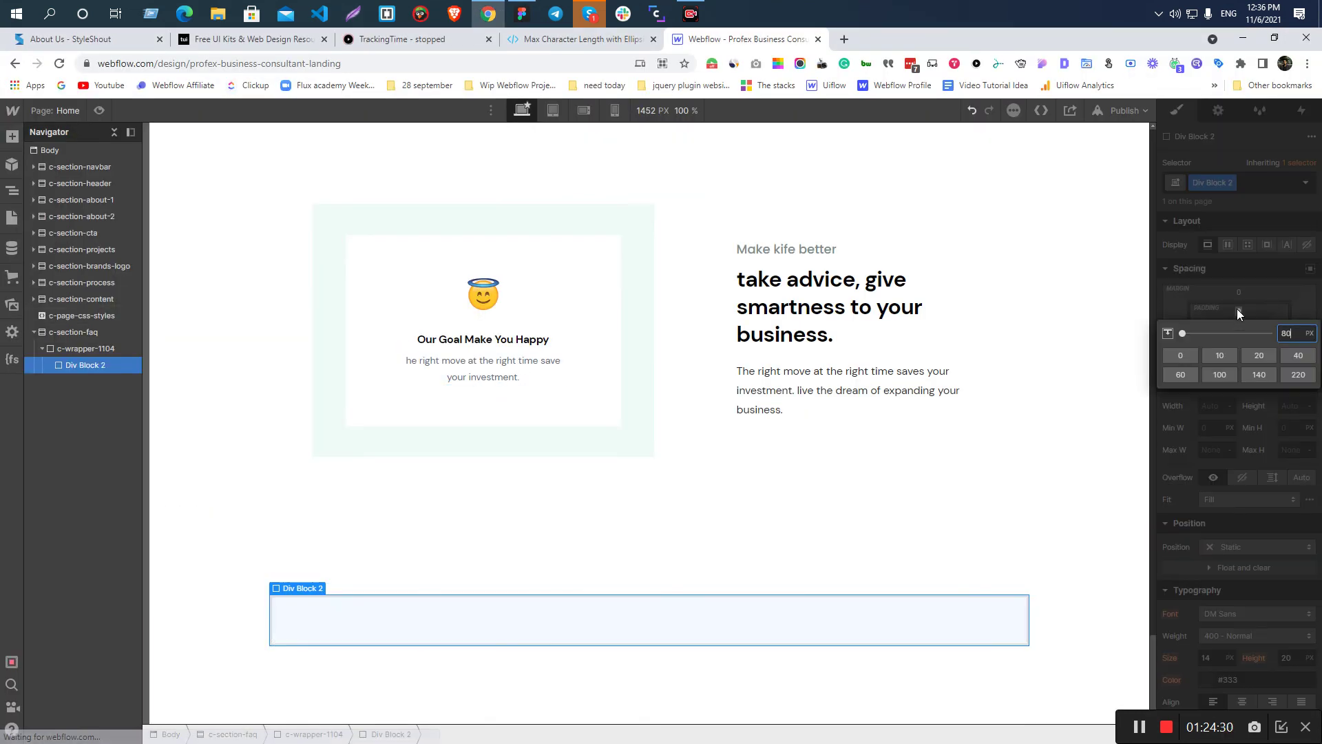
- Measure the lower FAQ card's bottom offset in Figma, and set the light blue div's bottom padding to 84 px in Webflow
key("alt+Tab")
key("alt")
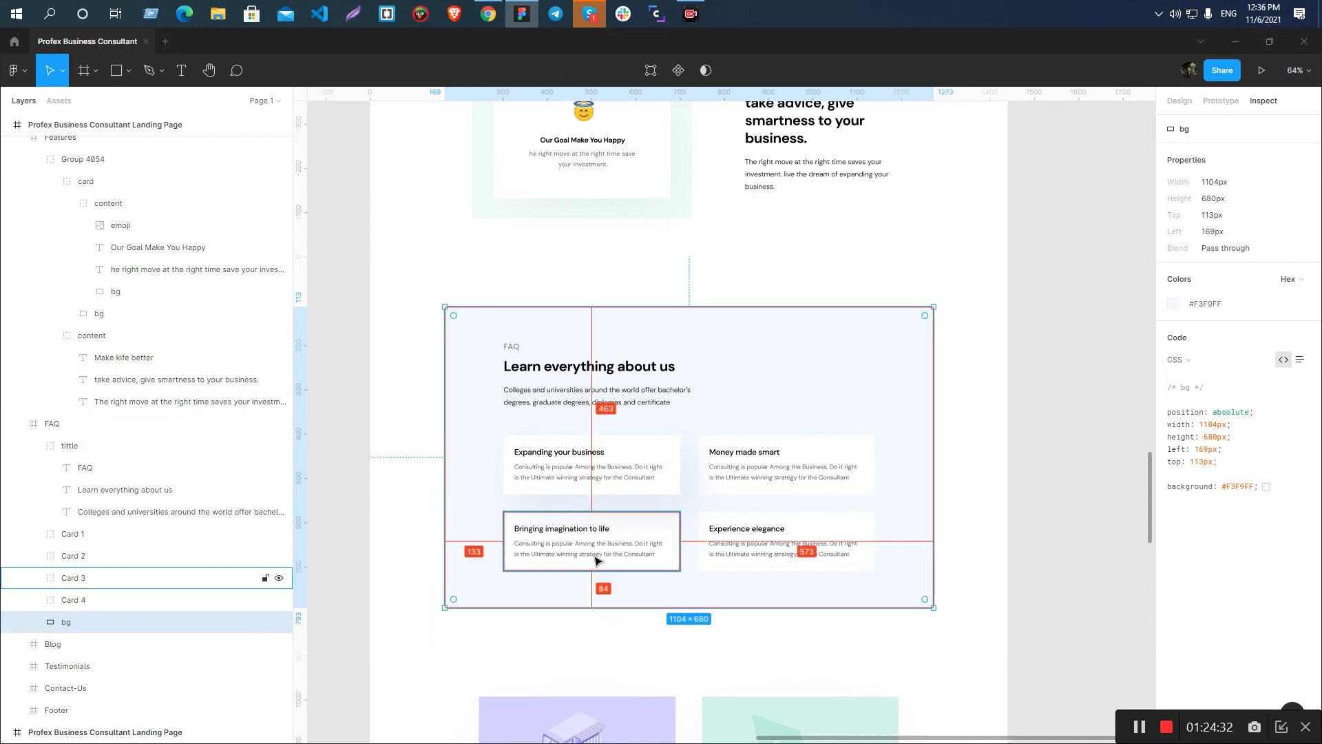
key("alt+Tab")
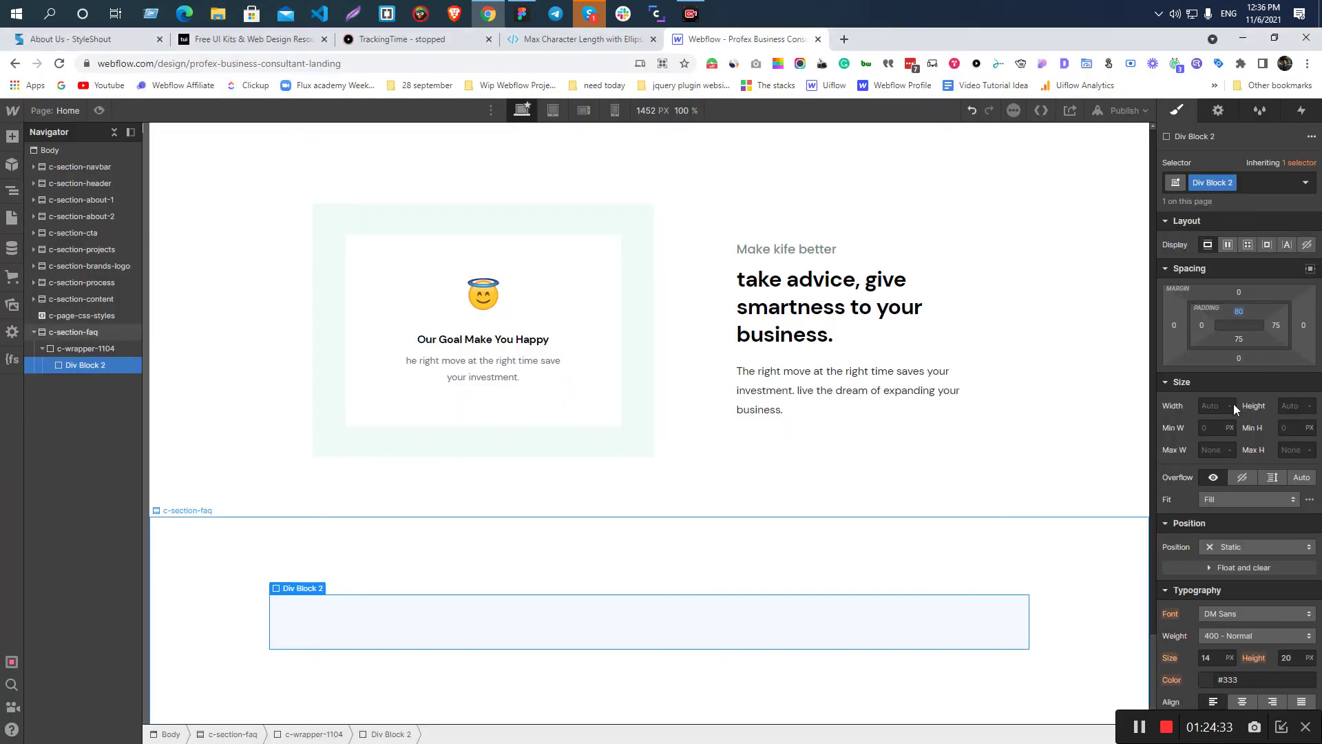
left_click(1238, 339)
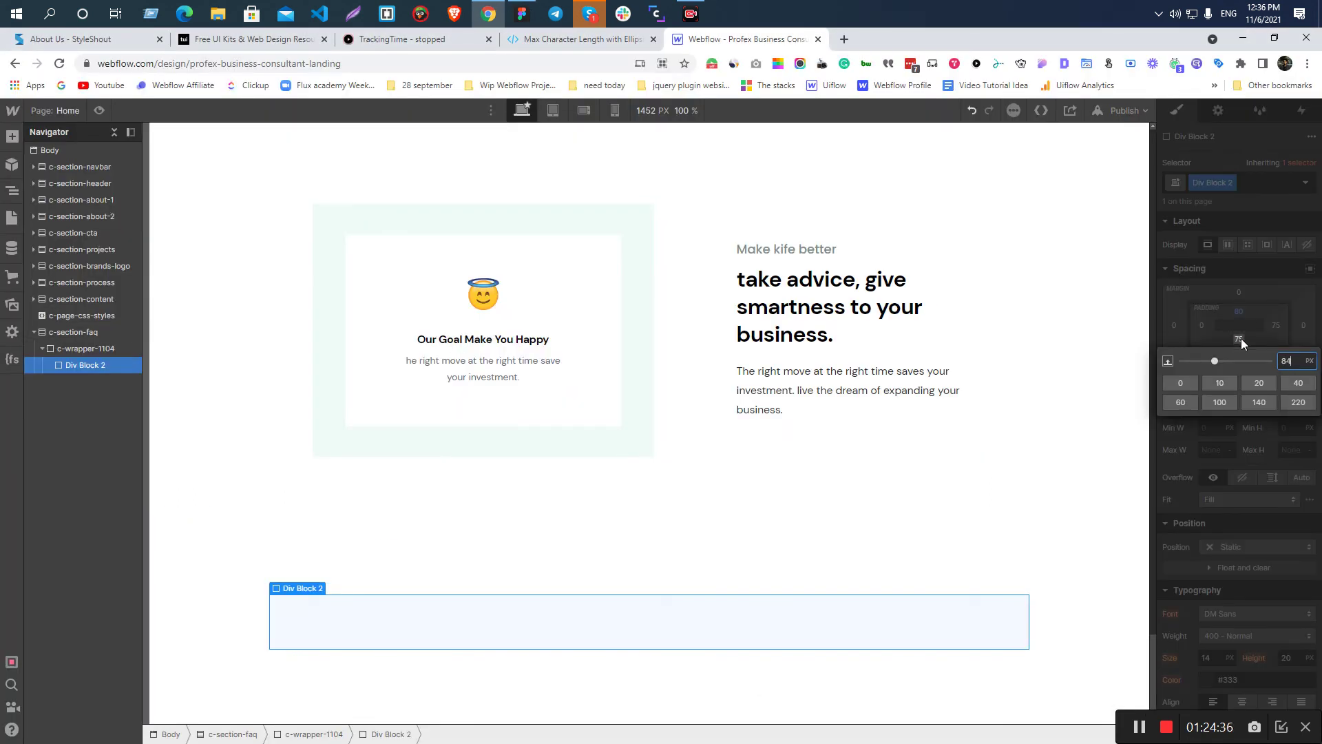
type("80")
key("Return")
- Measure the FAQ cards' side offsets in Figma, and set the light blue div's left and right padding to 133 px in Webflow
key("alt+Tab")
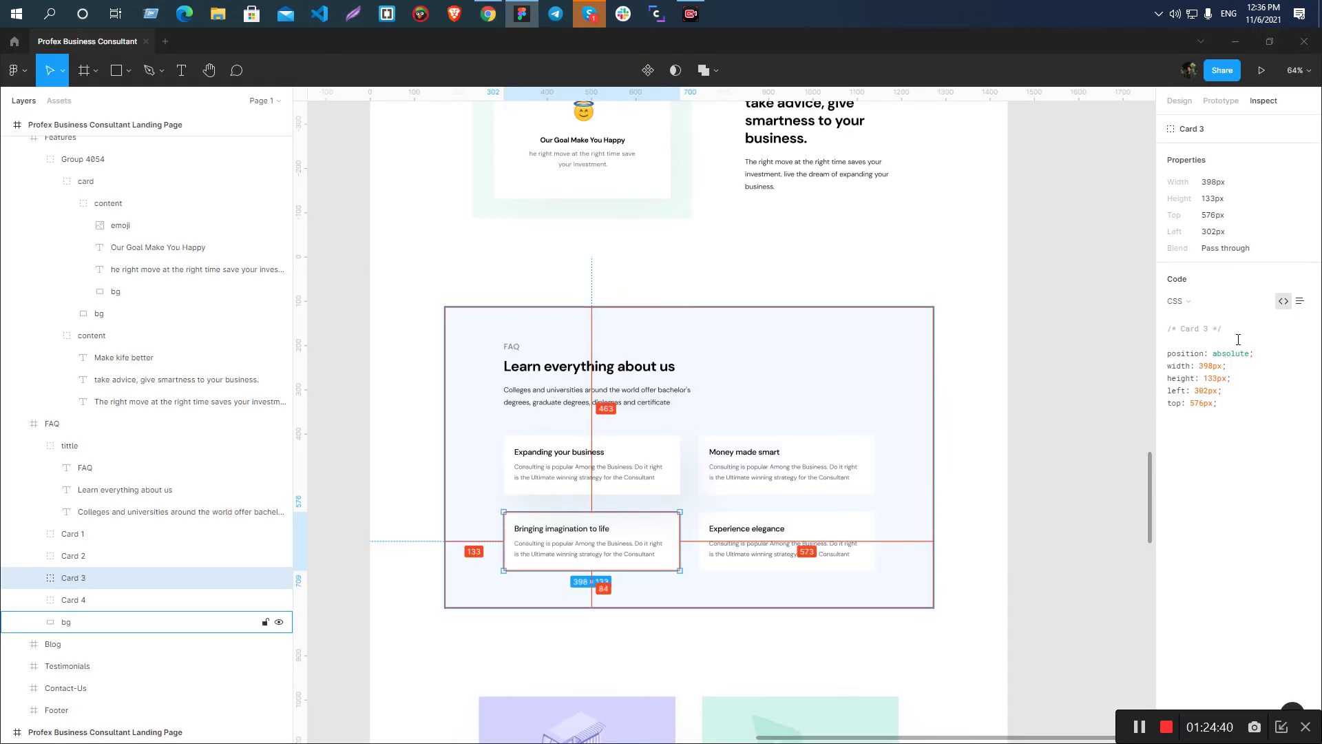
left_click(525, 489)
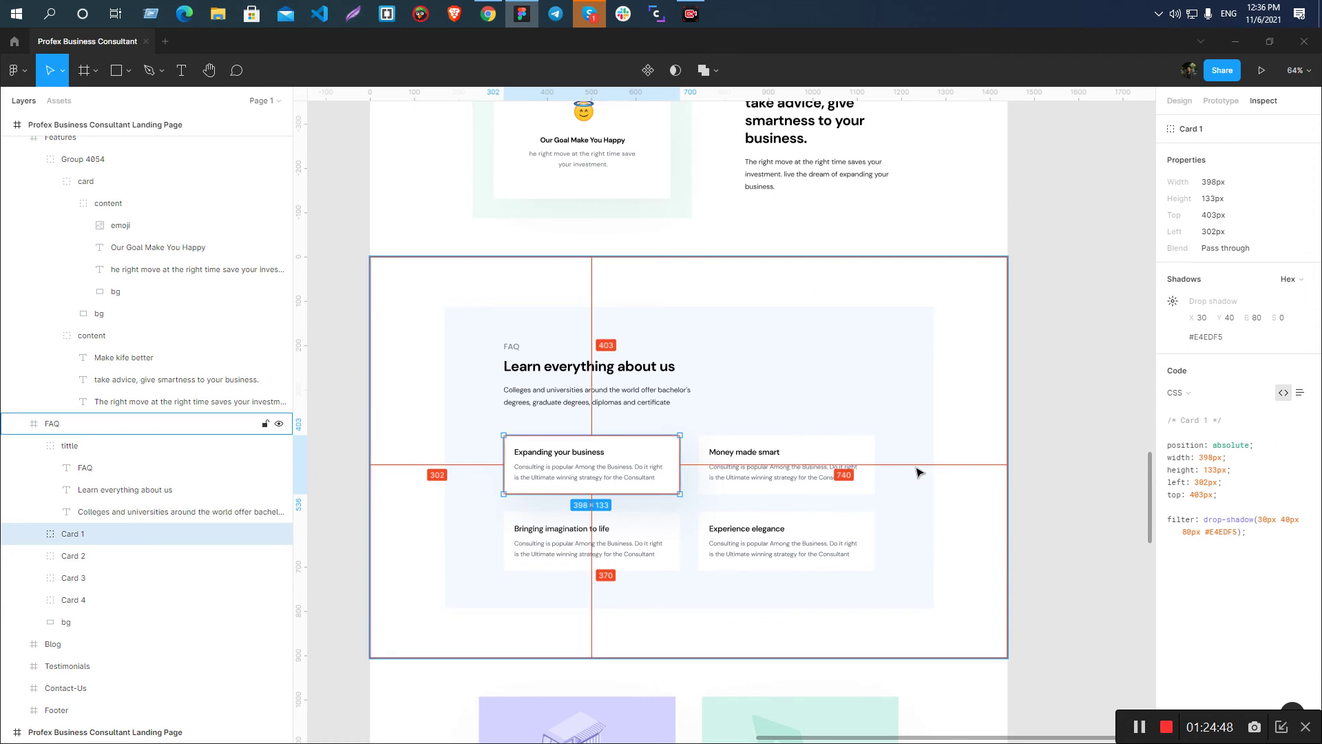
key("Tab")
key("alt+Tab")
left_click_drag(1275, 325, 1202, 326)
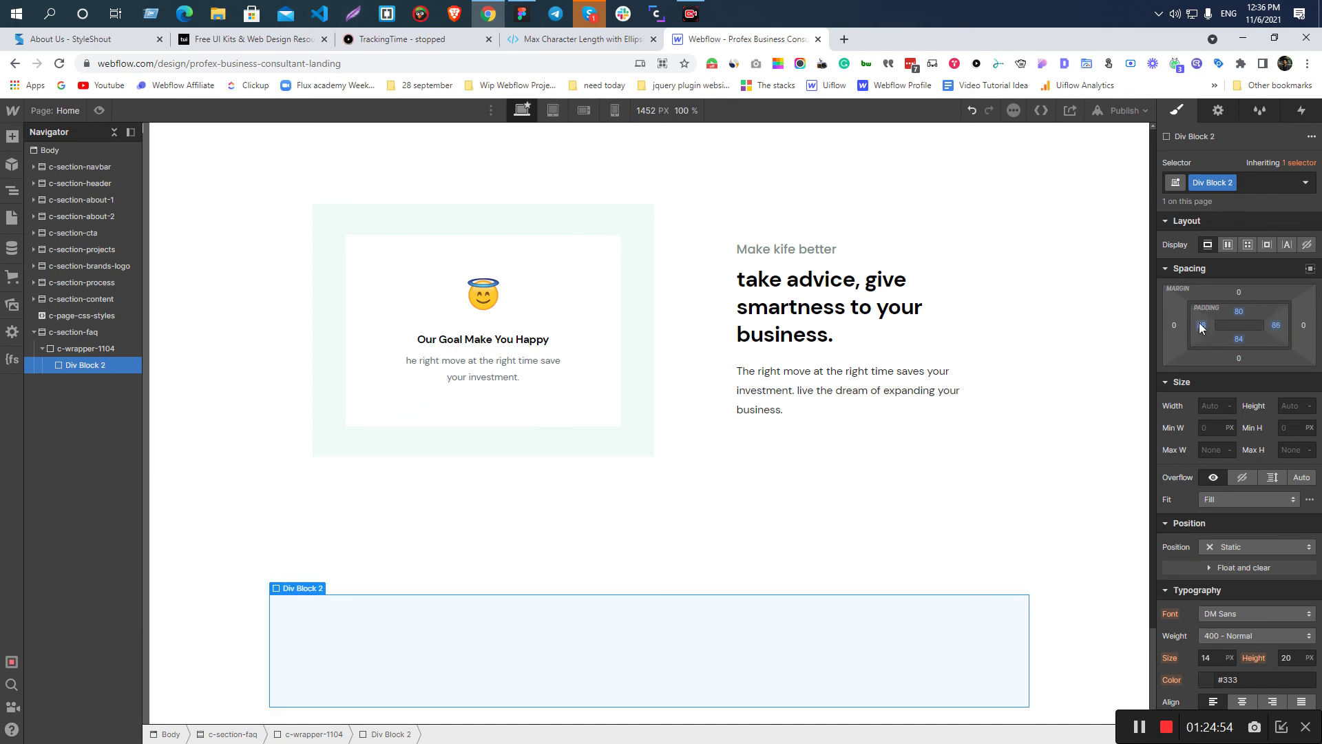
left_click(1201, 326)
type("133")
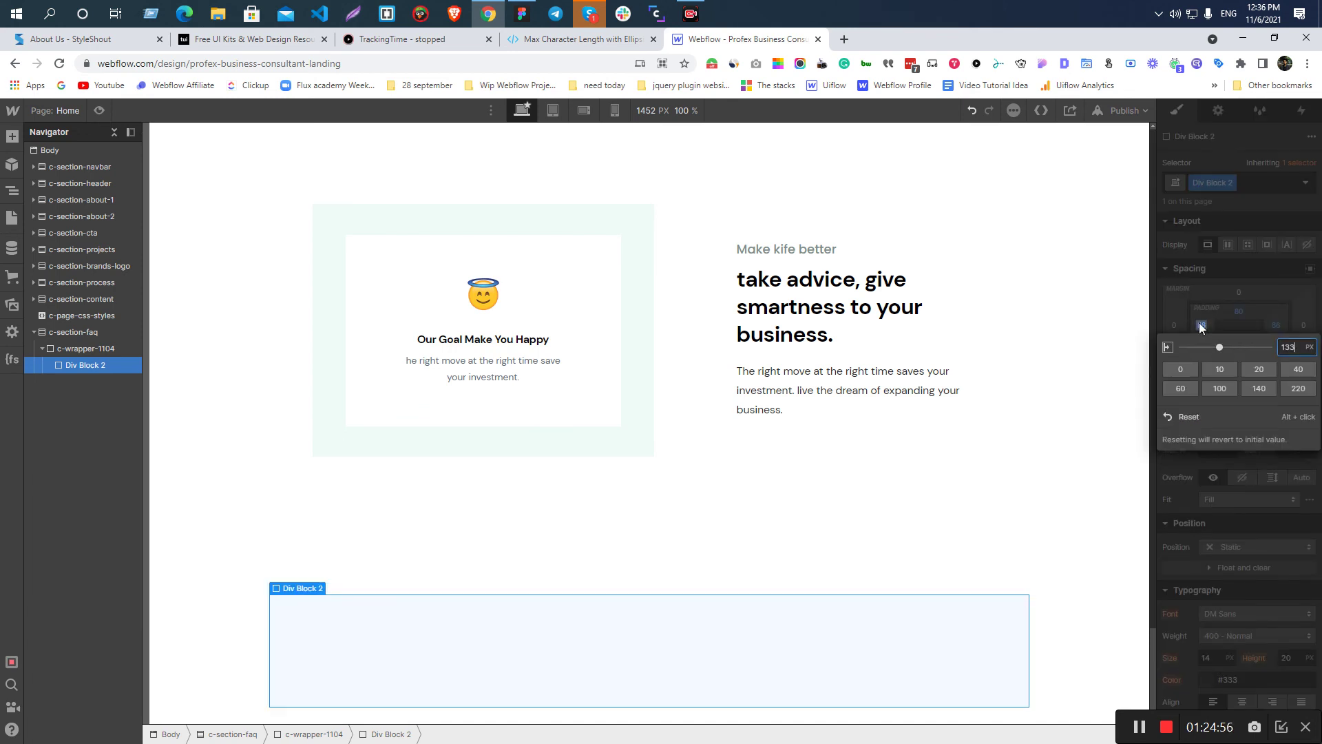
key("Return")
left_click(1275, 325)
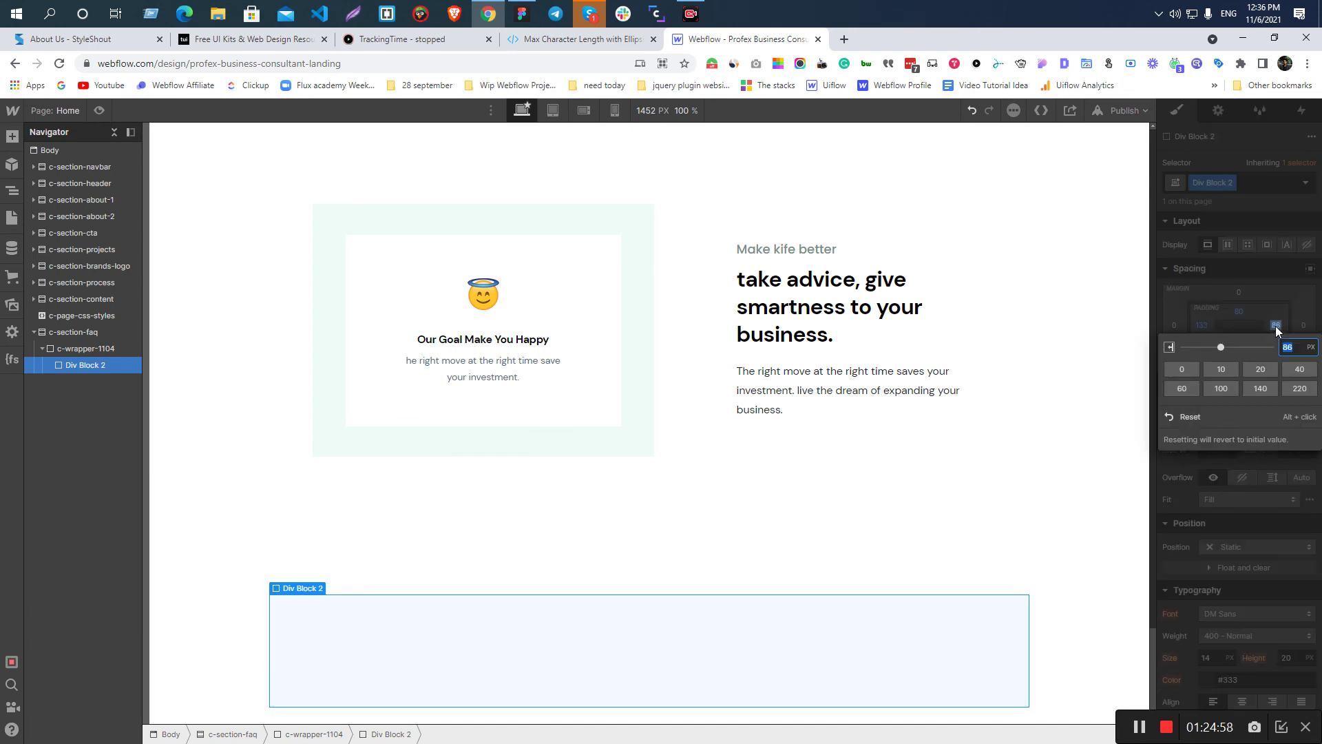
key("Return")
- In Figma, measure the gaps between the FAQ cards and inspect the title group above them
key("alt+Tab")
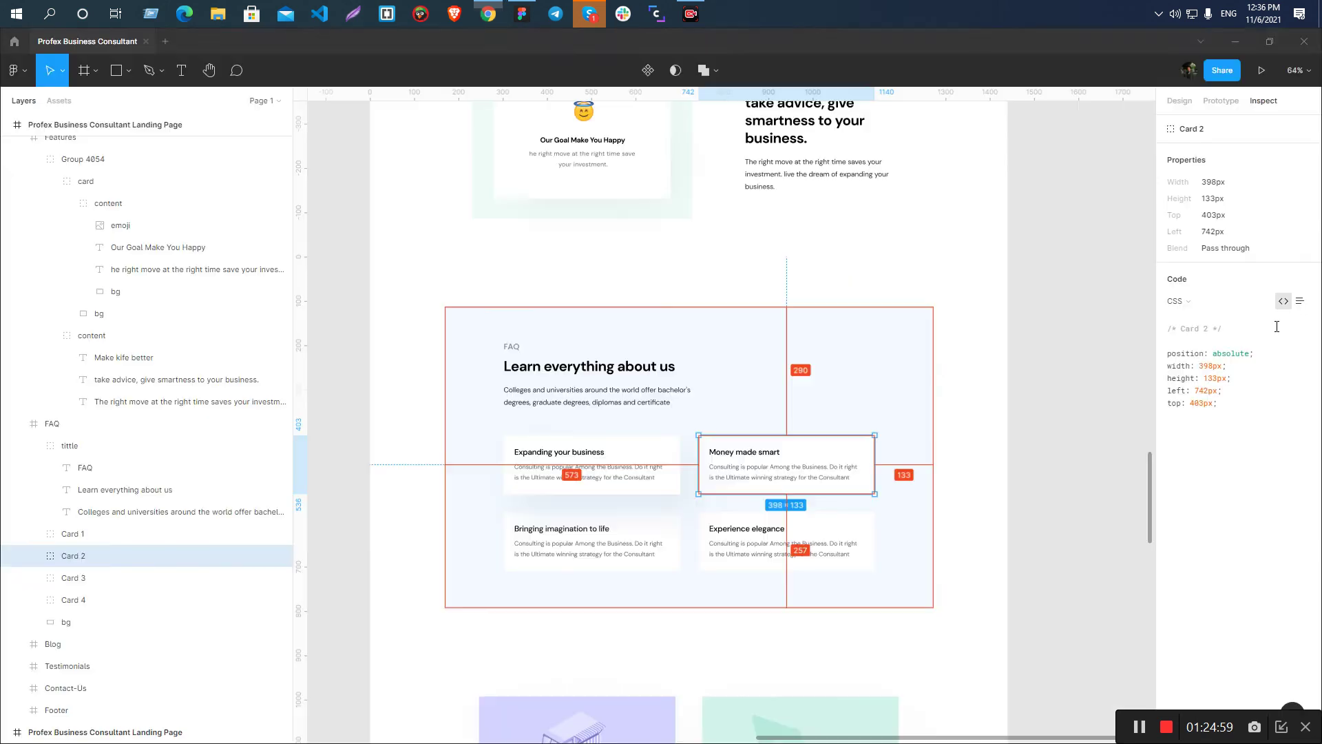
scroll(624, 418, "down", 3)
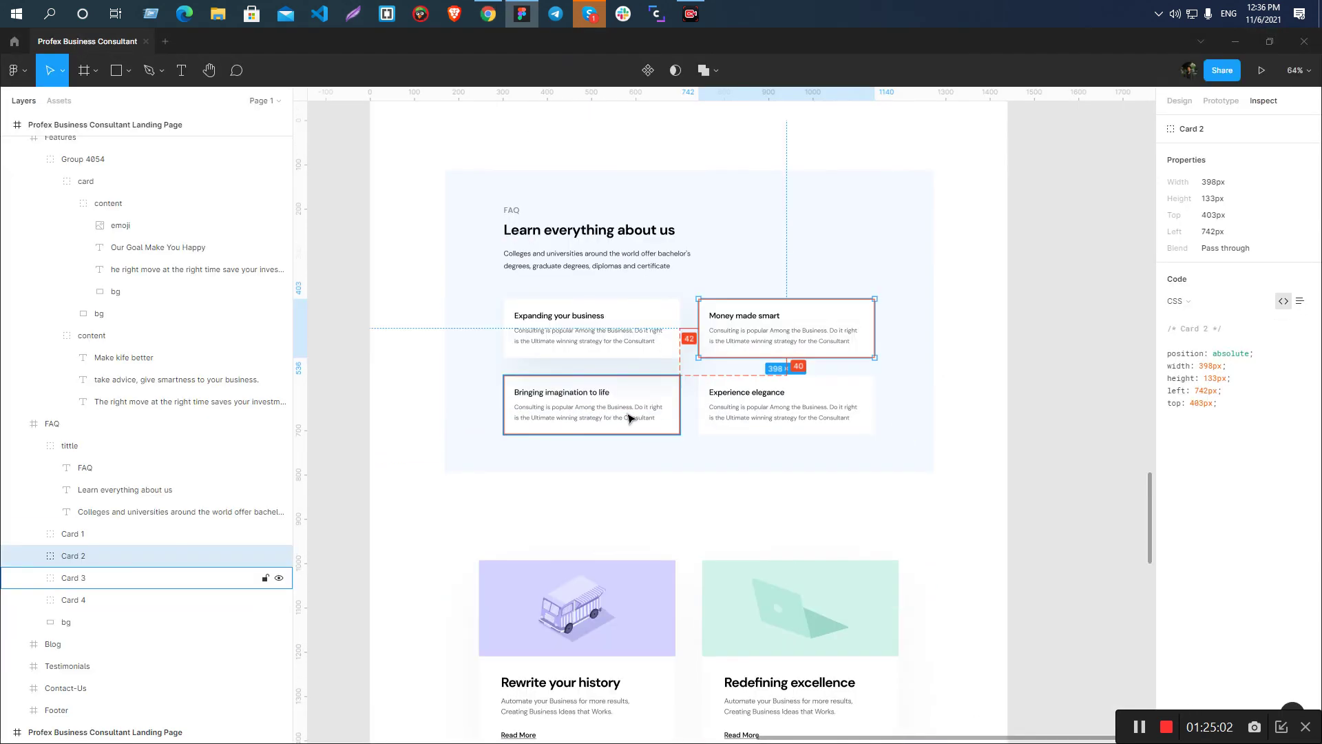
key("alt+Tab")
key("alt+Tab")
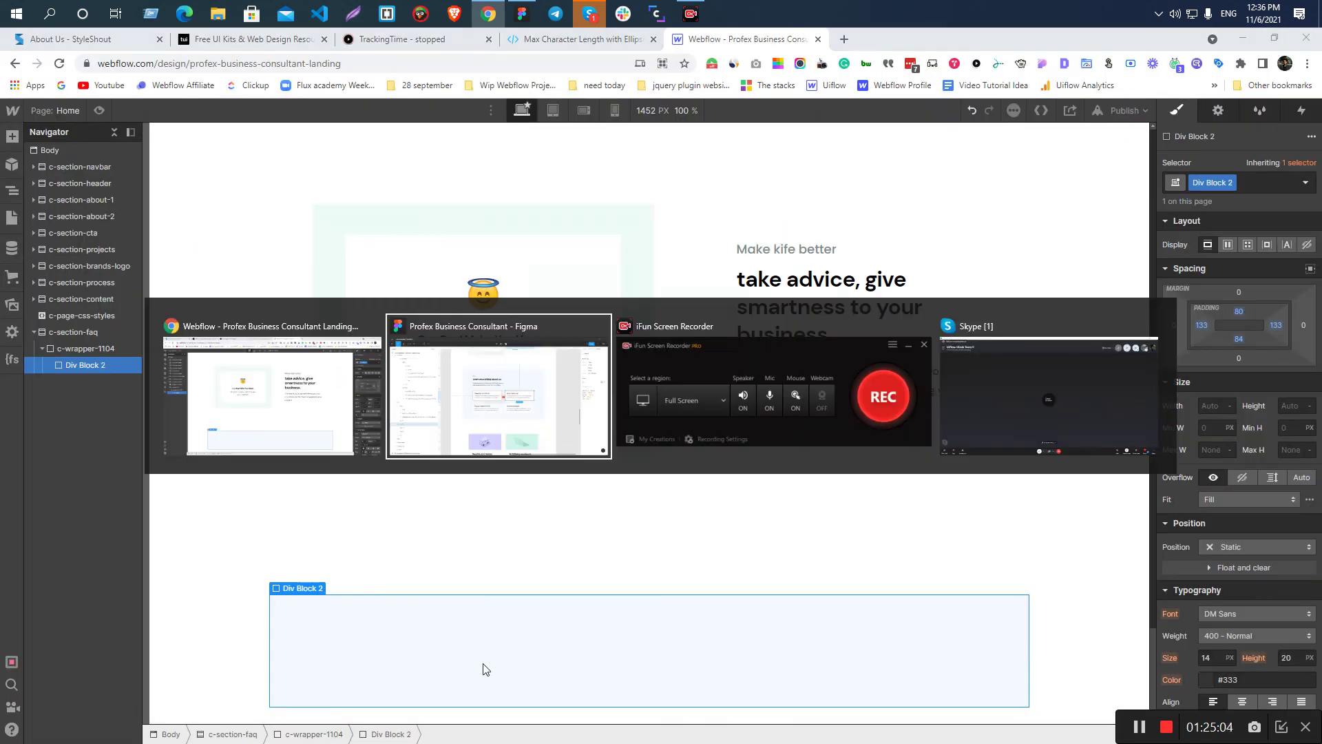
left_click(522, 300)
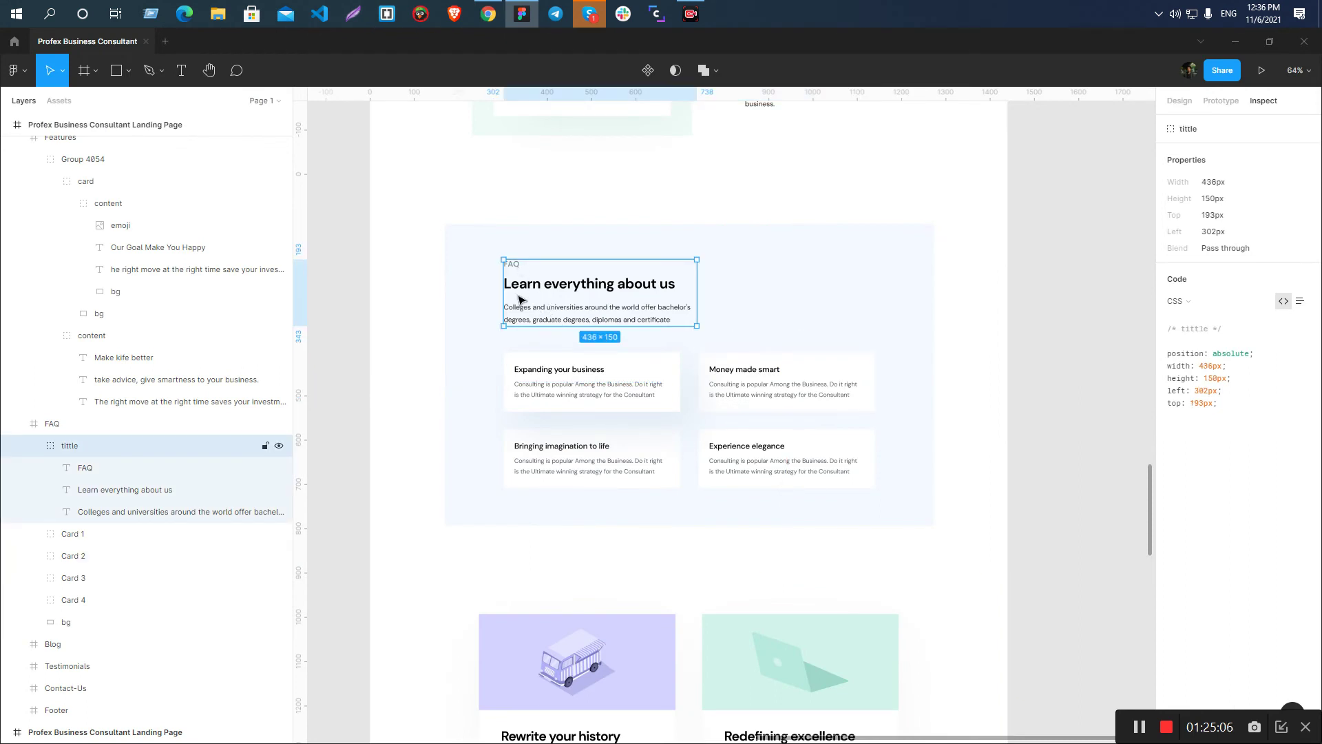
- Add a div block inside the light blue div in Webflow, and select the FAQ label's text in Figma
key("alt+Tab")
key("ctrl+e")
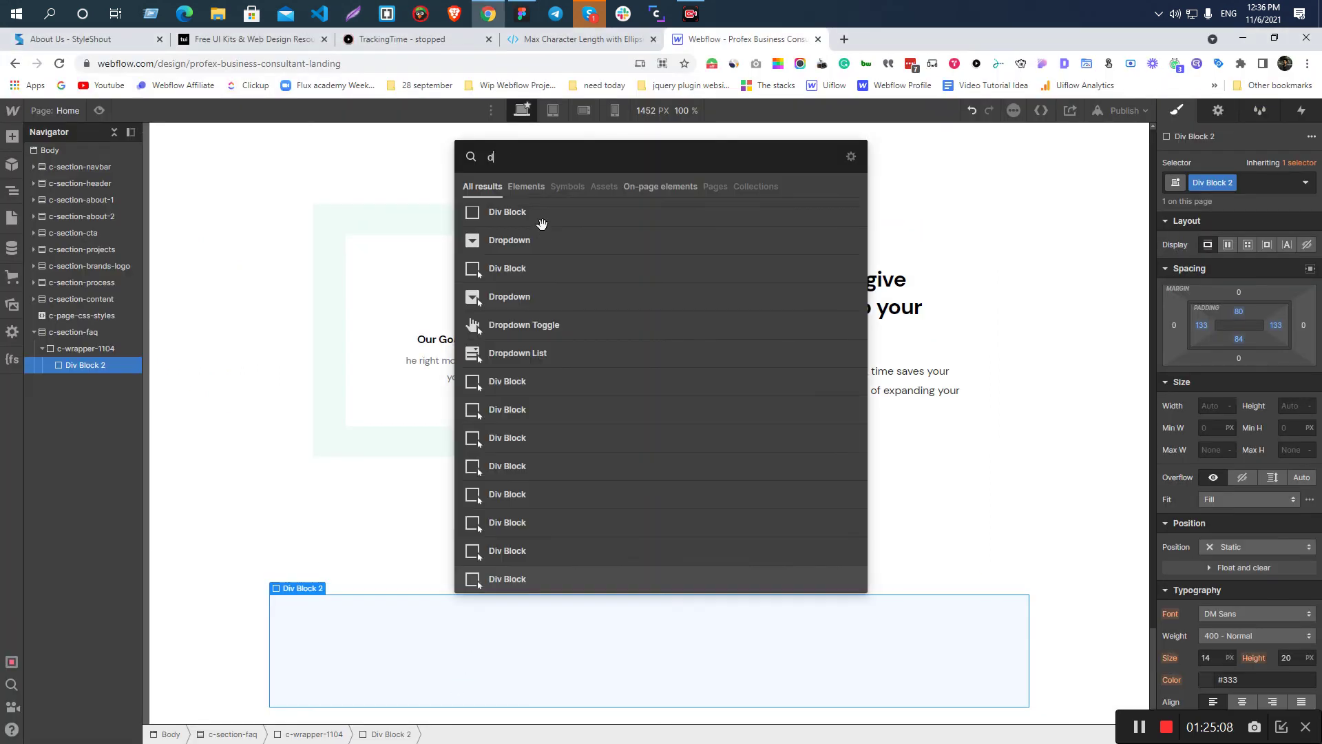
key("Escape")
key("alt+Tab")
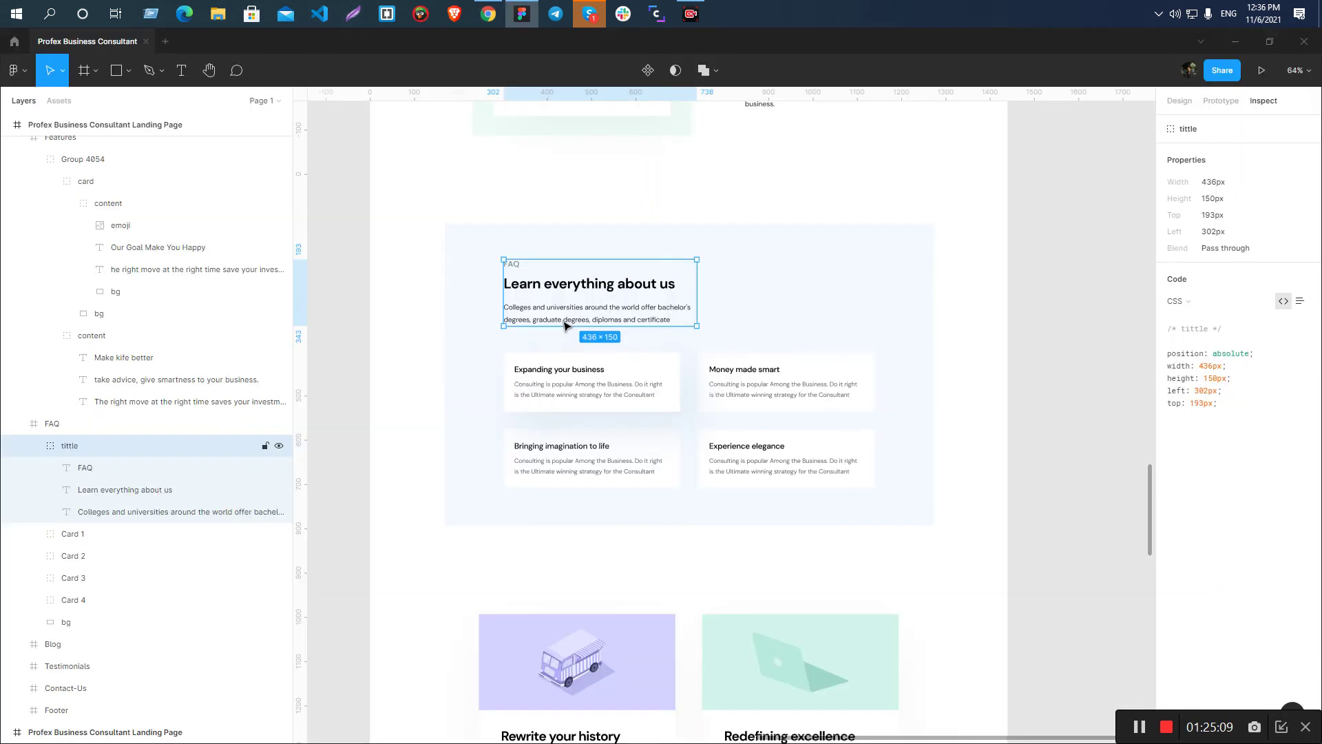
left_click(514, 263)
key("alt+Tab")
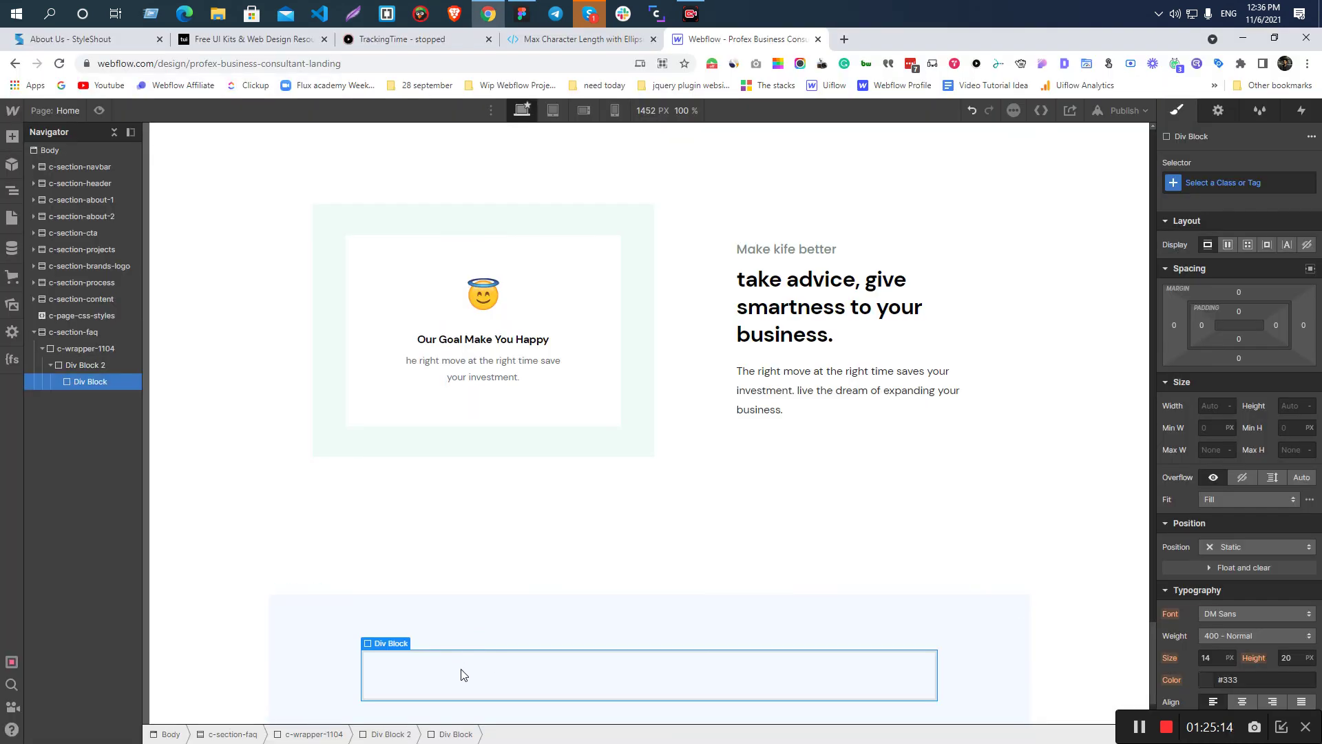
- Add a text block inside the new inner div and set its text to FAQ
key("ctrl+e")
type("te")
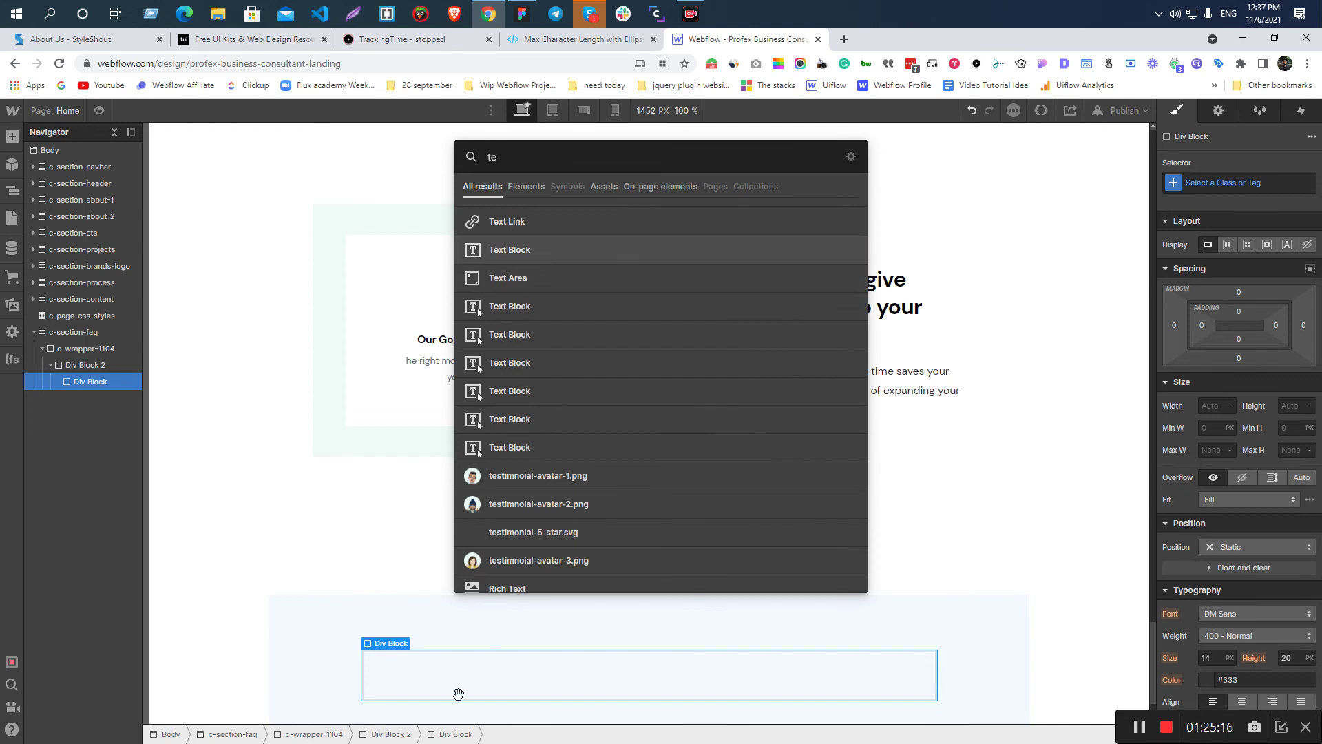
key("Return")
left_click(429, 671)
left_click(434, 658)
double_click(434, 658)
type("FAQ")
- Take the FAQ title from Figma and add it in Webflow below the FAQ label as an H2 heading reading "Learn everything about us"
key("alt+Tab")
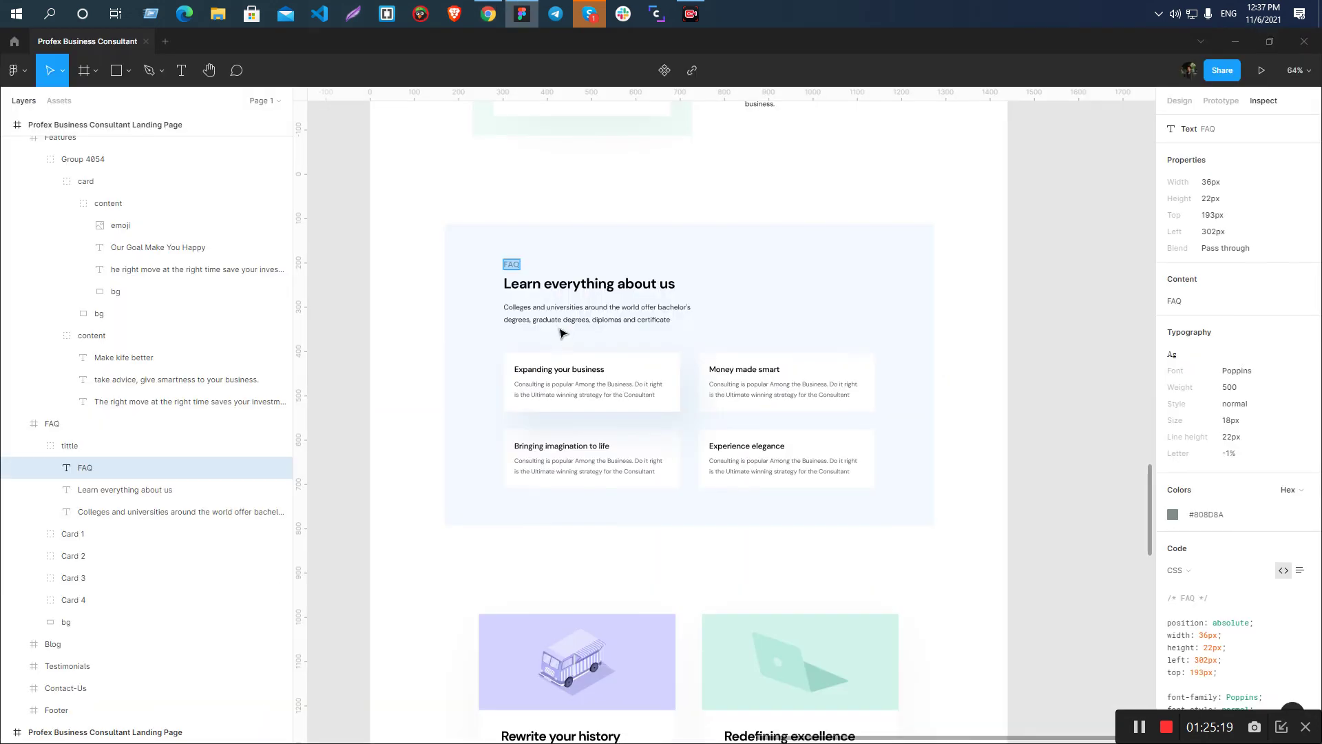
left_click(588, 284)
key("alt+Tab")
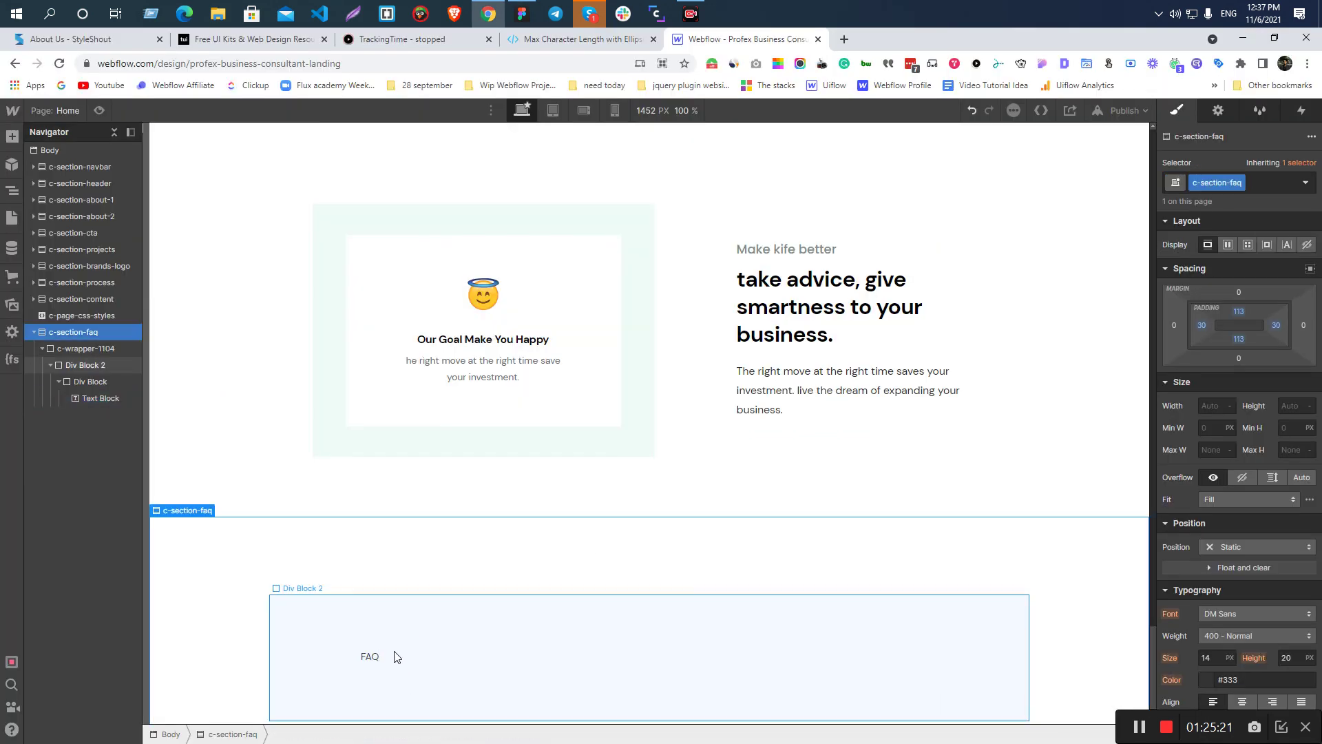
left_click(397, 659)
key("ctrl+e")
type("h")
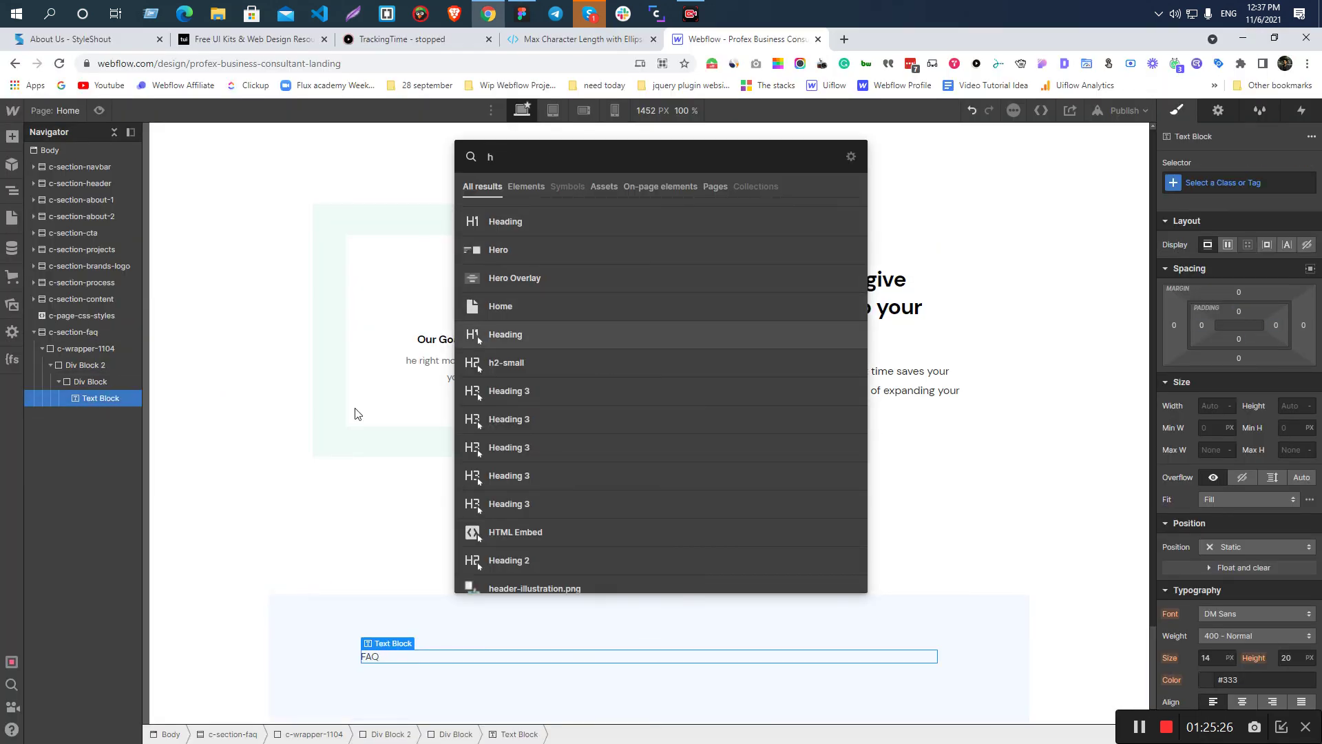
left_click(534, 232)
left_click(407, 576)
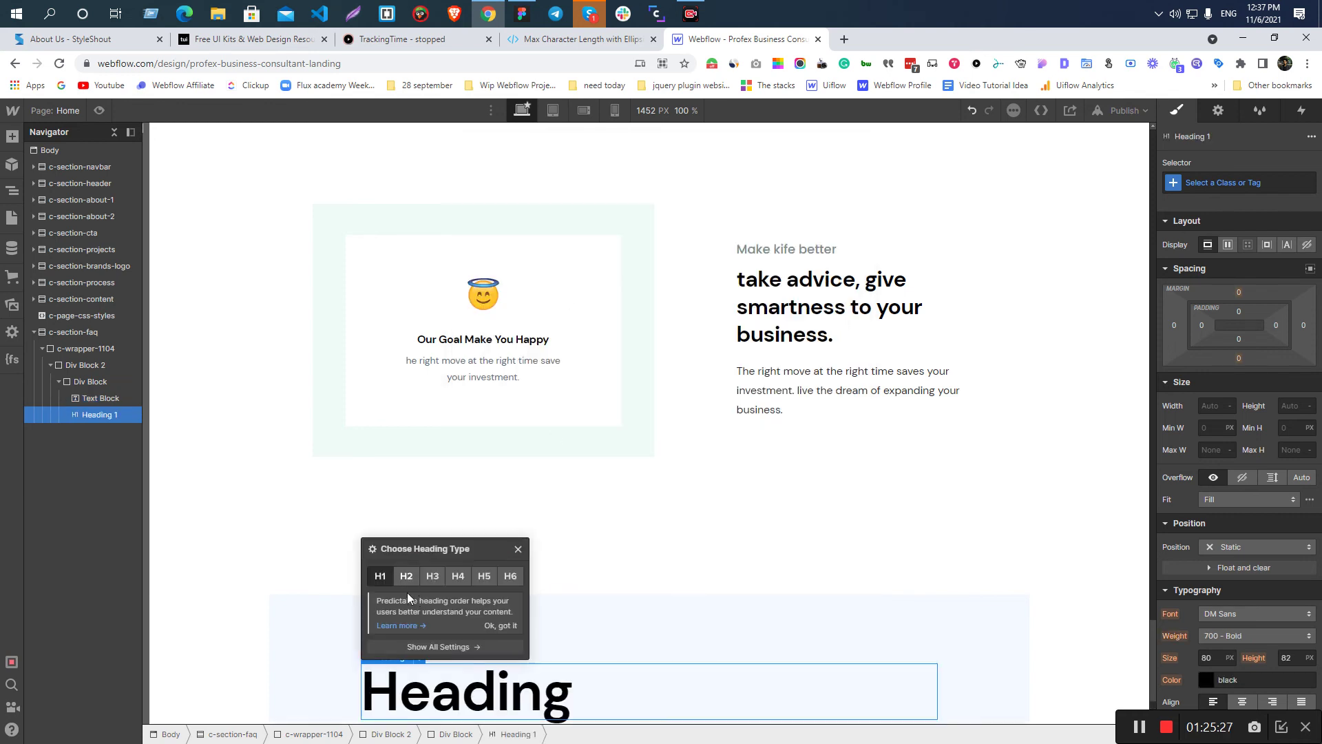
key("Return")
type("Learn everything about us")
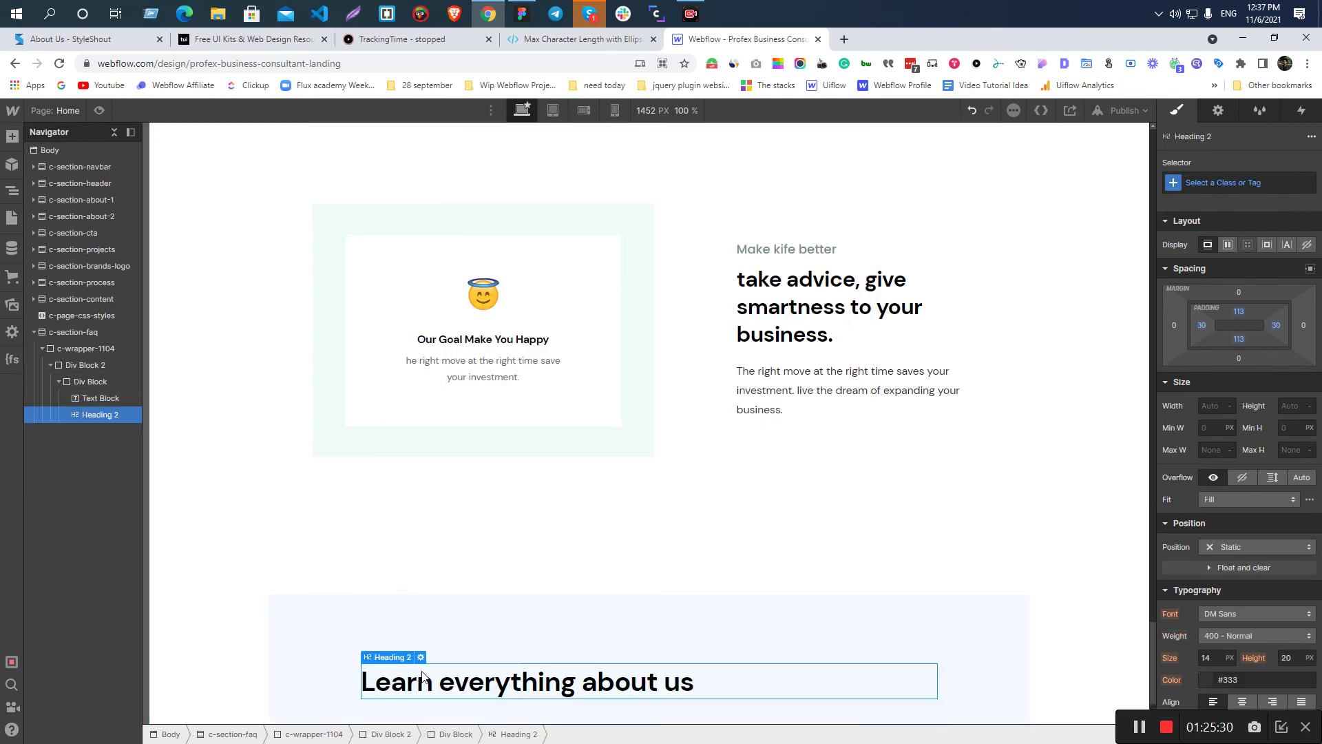
key("alt+Tab")
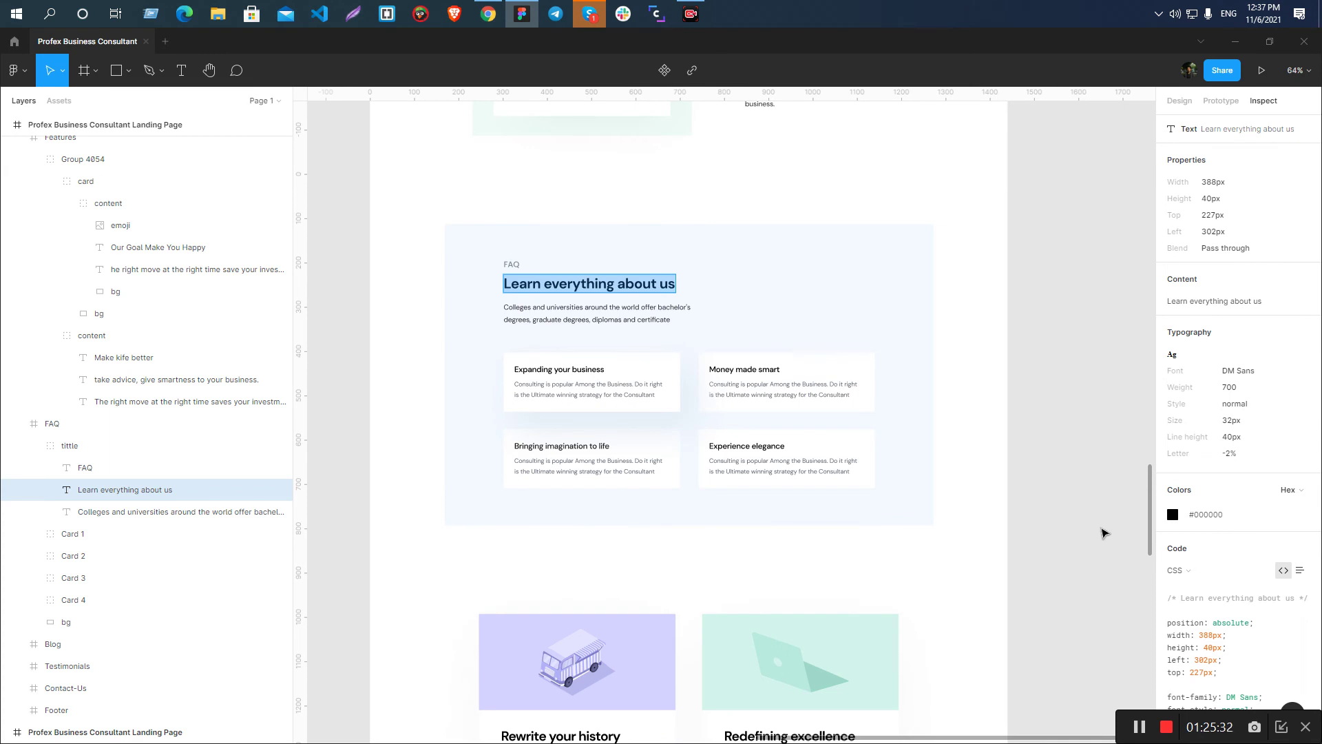
- Copy the FAQ description text below the title in Figma and switch back to Webflow
key("alt+Tab")
key("alt+Tab")
left_click(548, 316)
key("Return")
key("ctrl+c")
key("alt+Tab")
- Add a paragraph below the "Learn everything about us" heading and replace its placeholder text with the copied FAQ description
left_click(459, 651)
left_click(455, 682)
key("ctrl+k")
type("p")
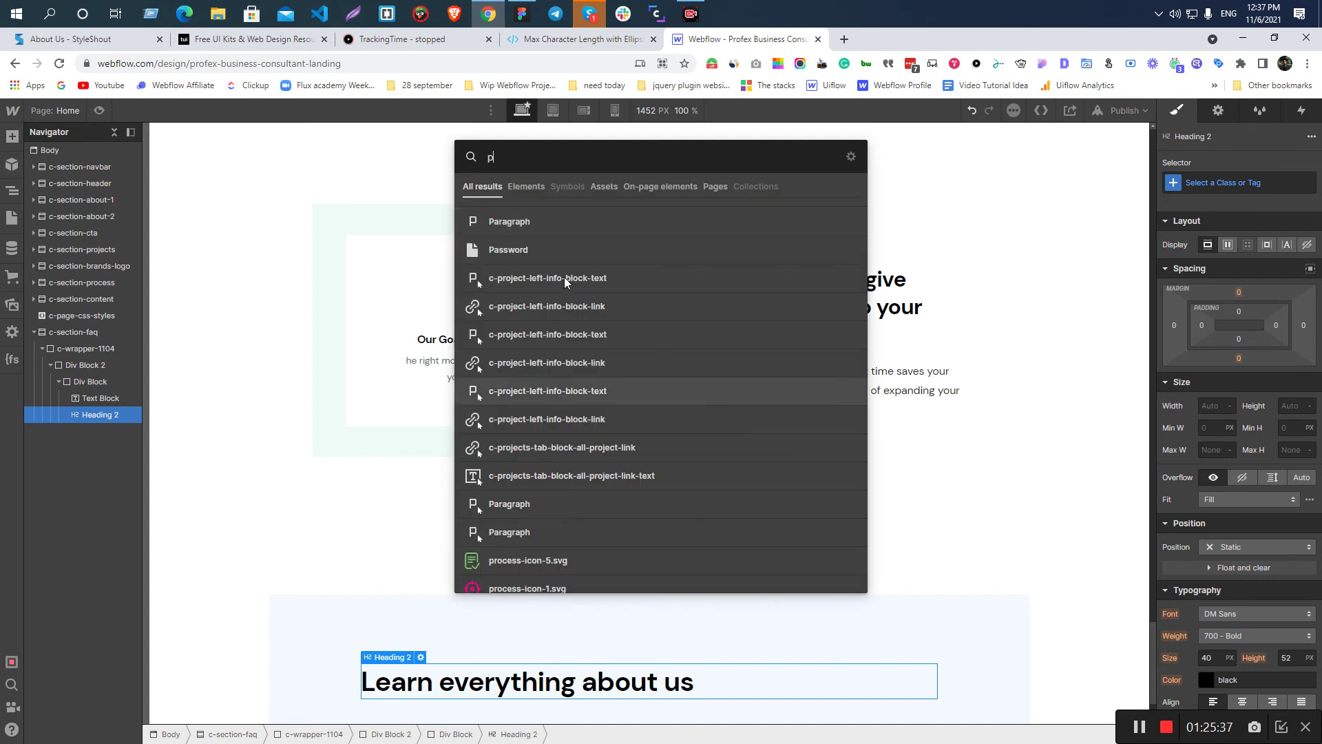
left_click(545, 228)
double_click(513, 559)
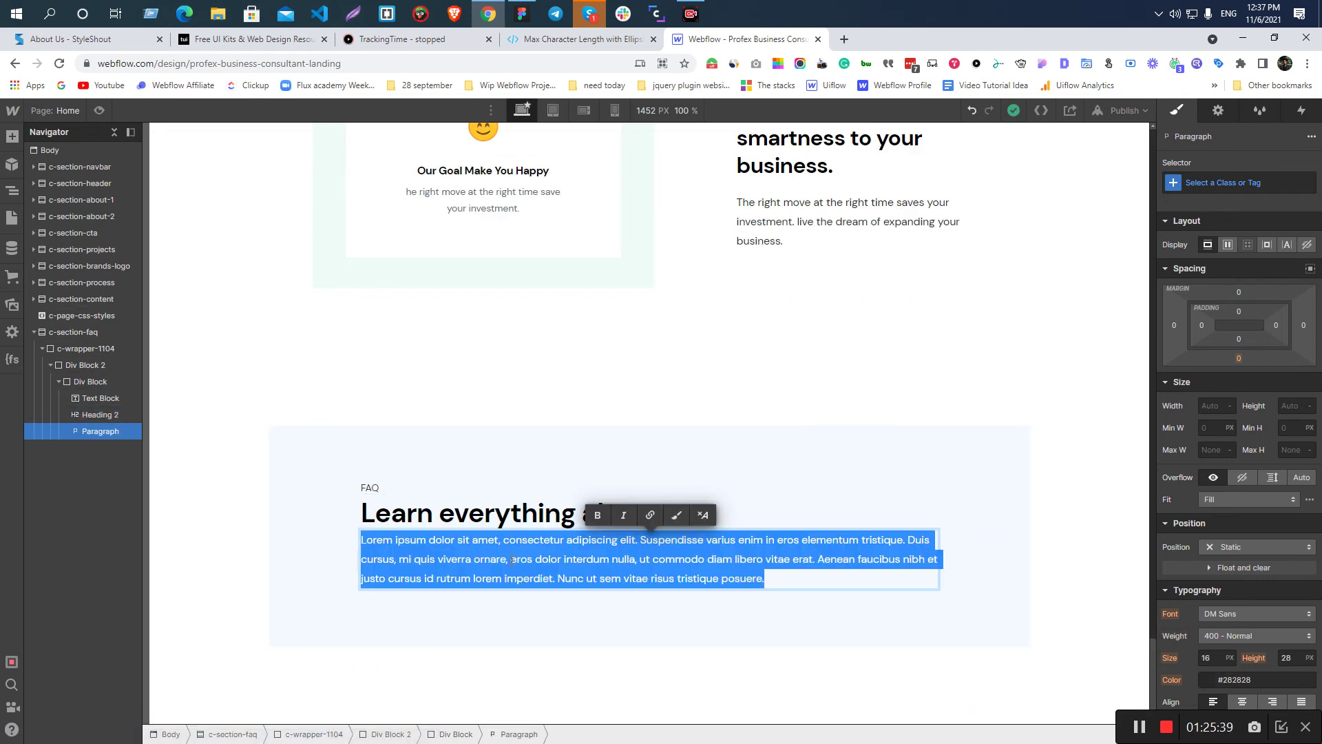
key("ctrl+v")
- Check the description's width in Figma and set the max width of the div holding the FAQ texts in Webflow to 436 px
key("alt+Tab")
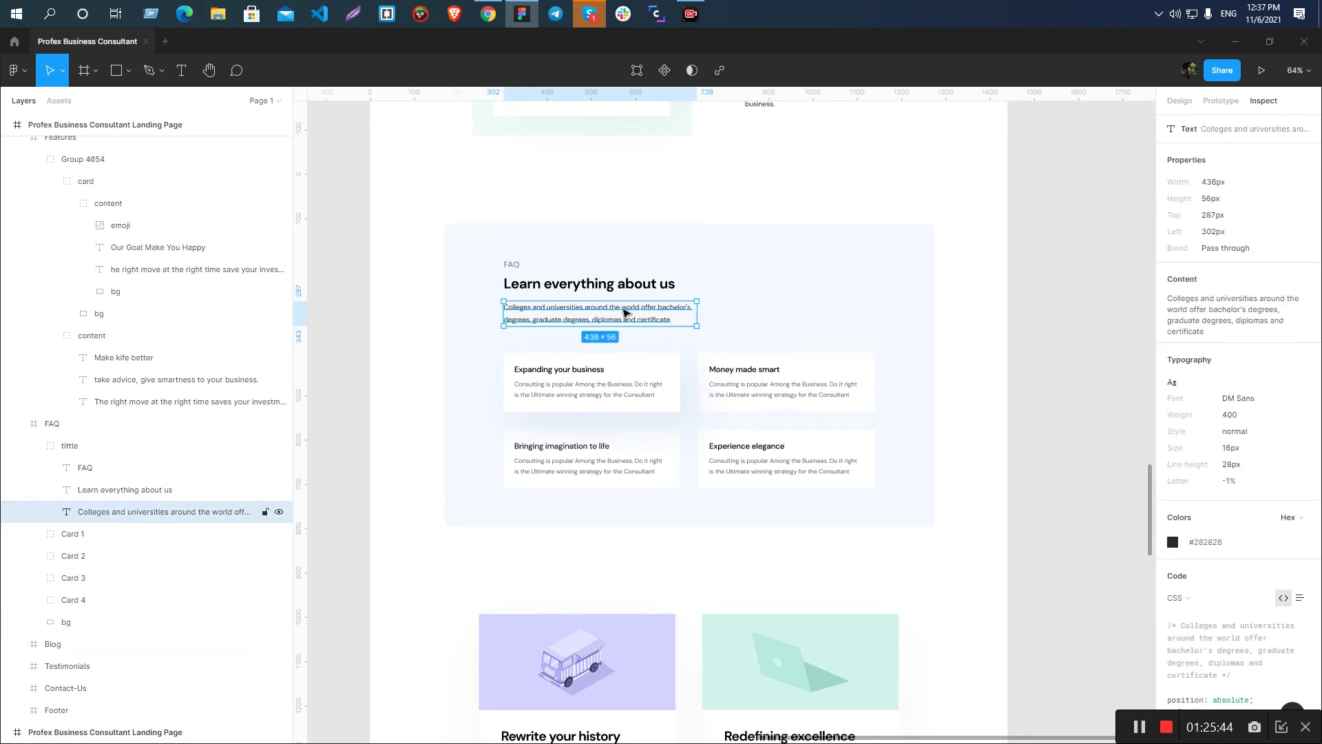
left_click(606, 288)
left_click(606, 311)
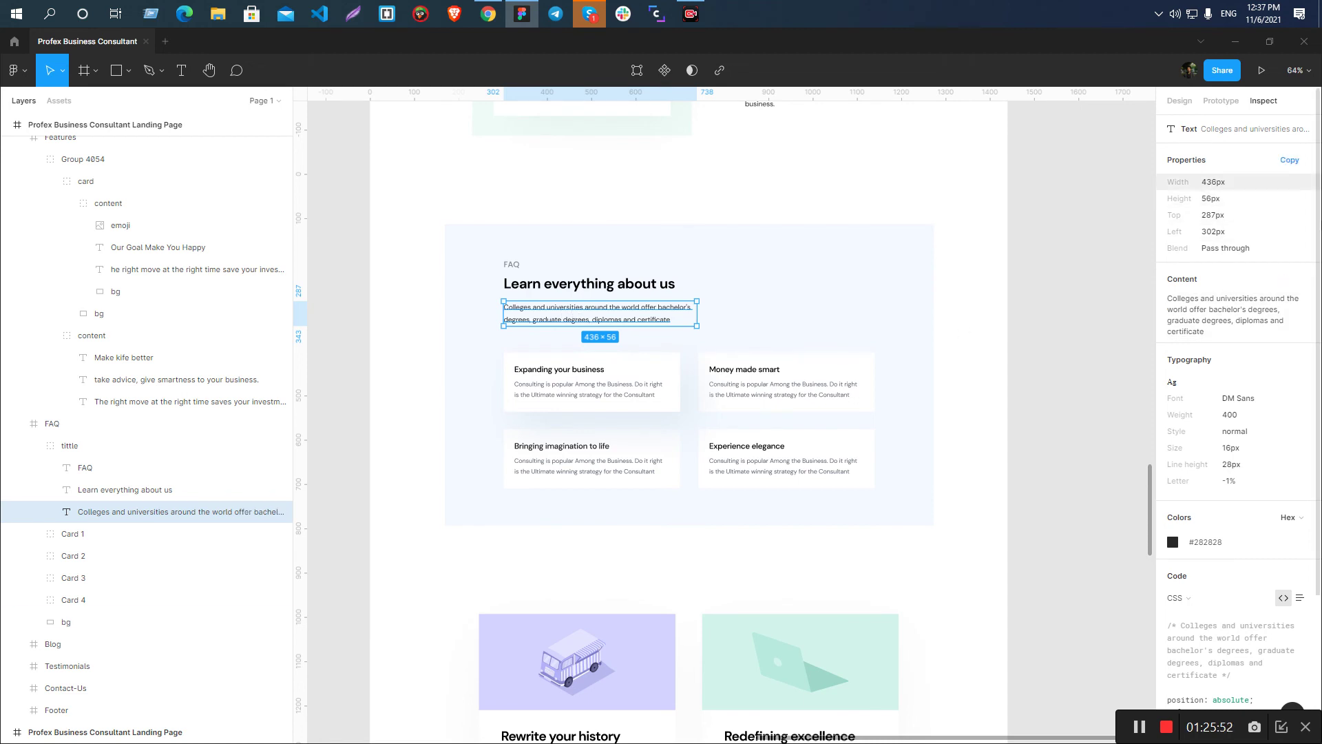
key("alt+Tab")
left_click(529, 559)
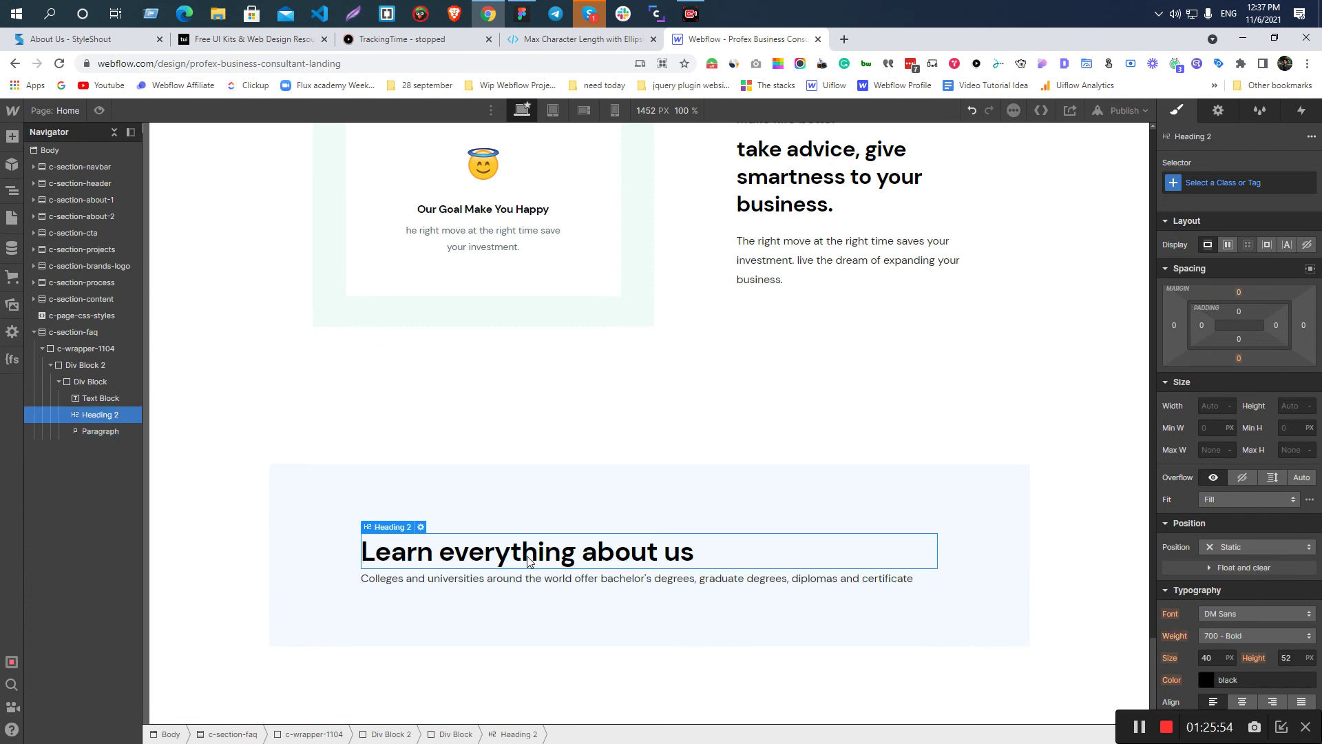
left_click(90, 381)
left_click(1226, 449)
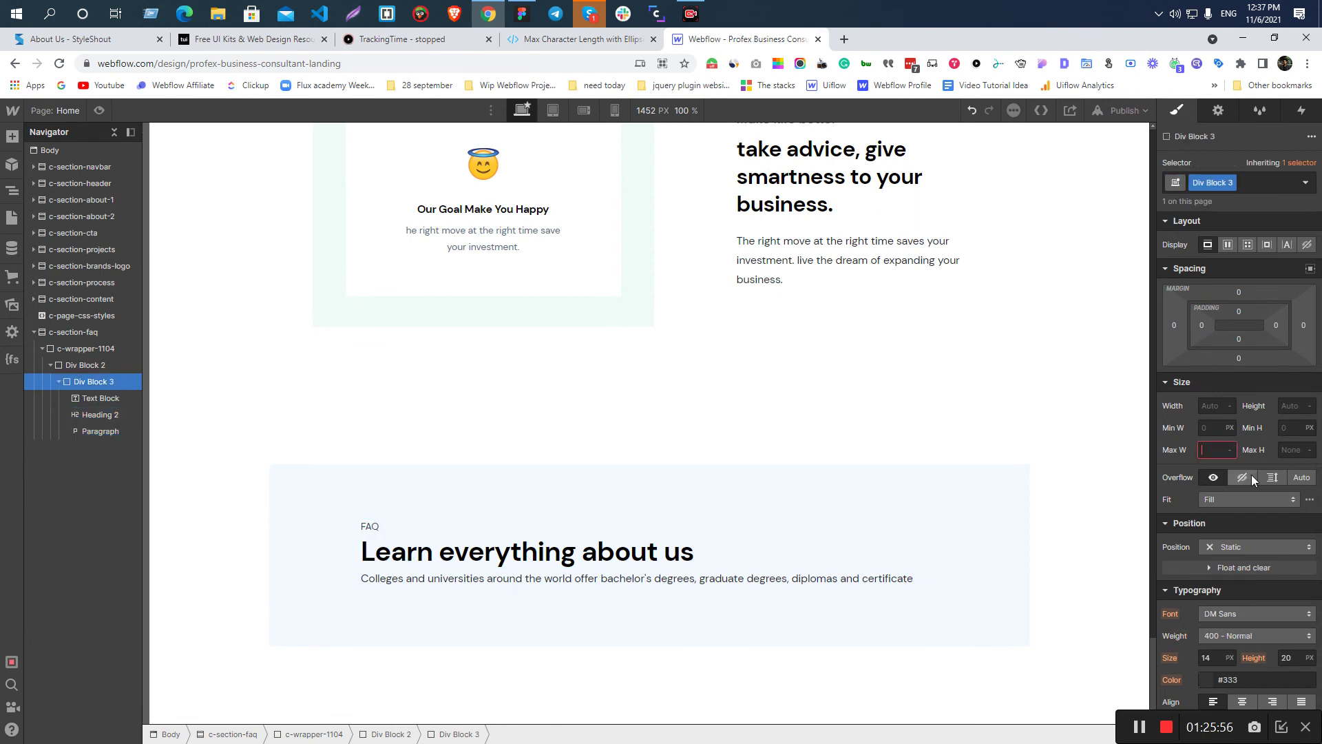
type("436")
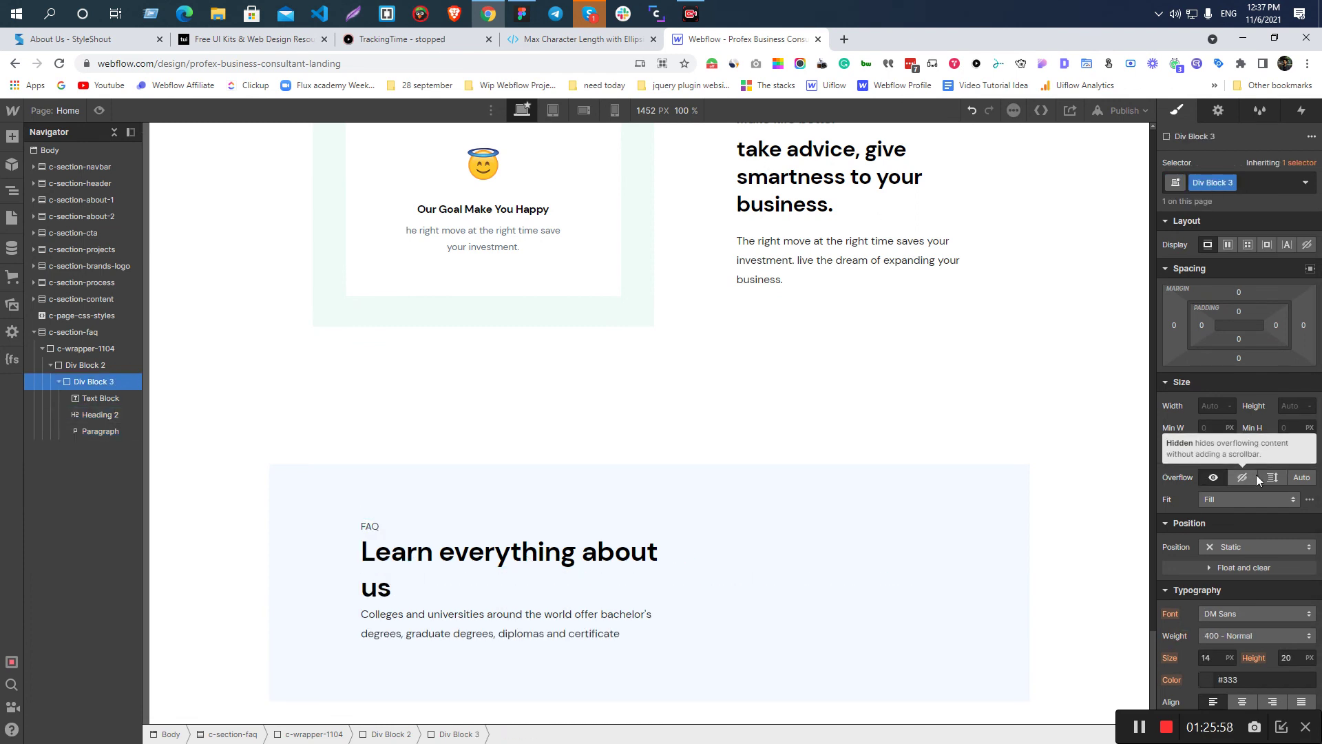
- Inspect the FAQ label's typography in Figma and recheck the text div's max width in Webflow
key("alt+Tab")
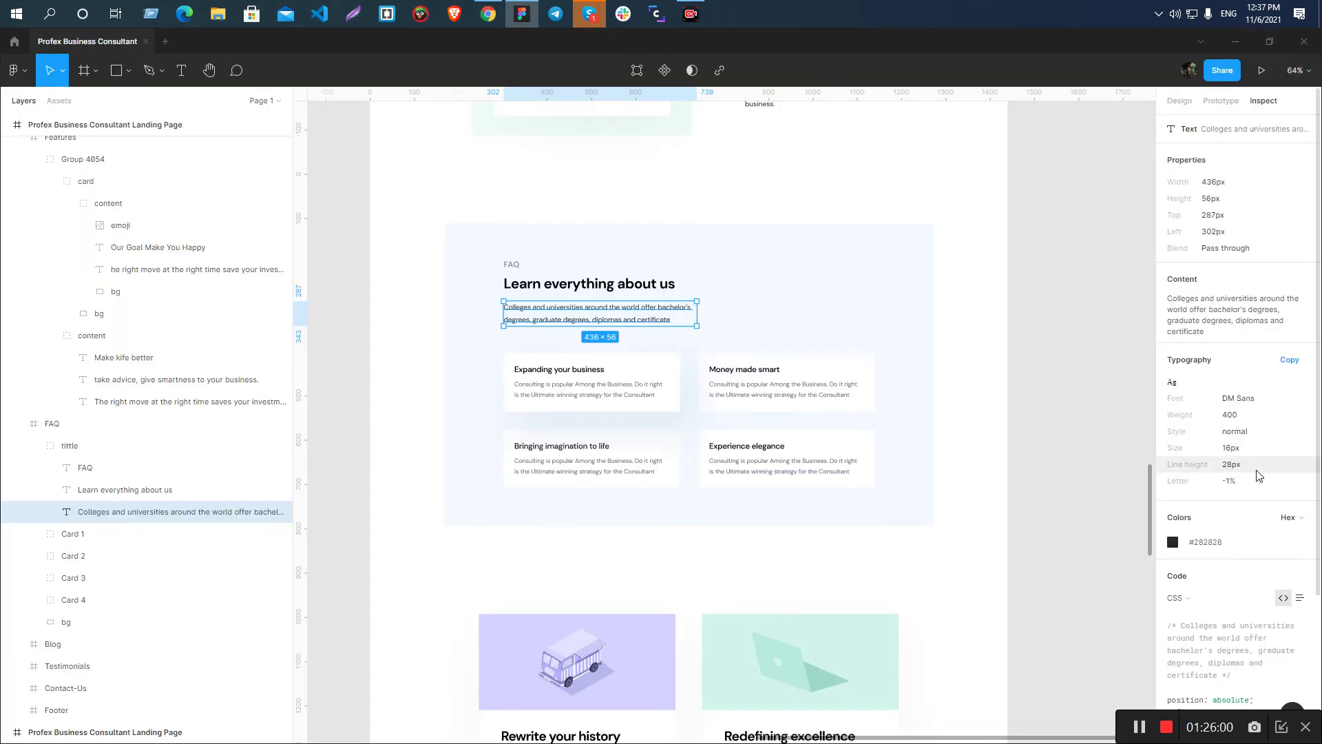
left_click(515, 268)
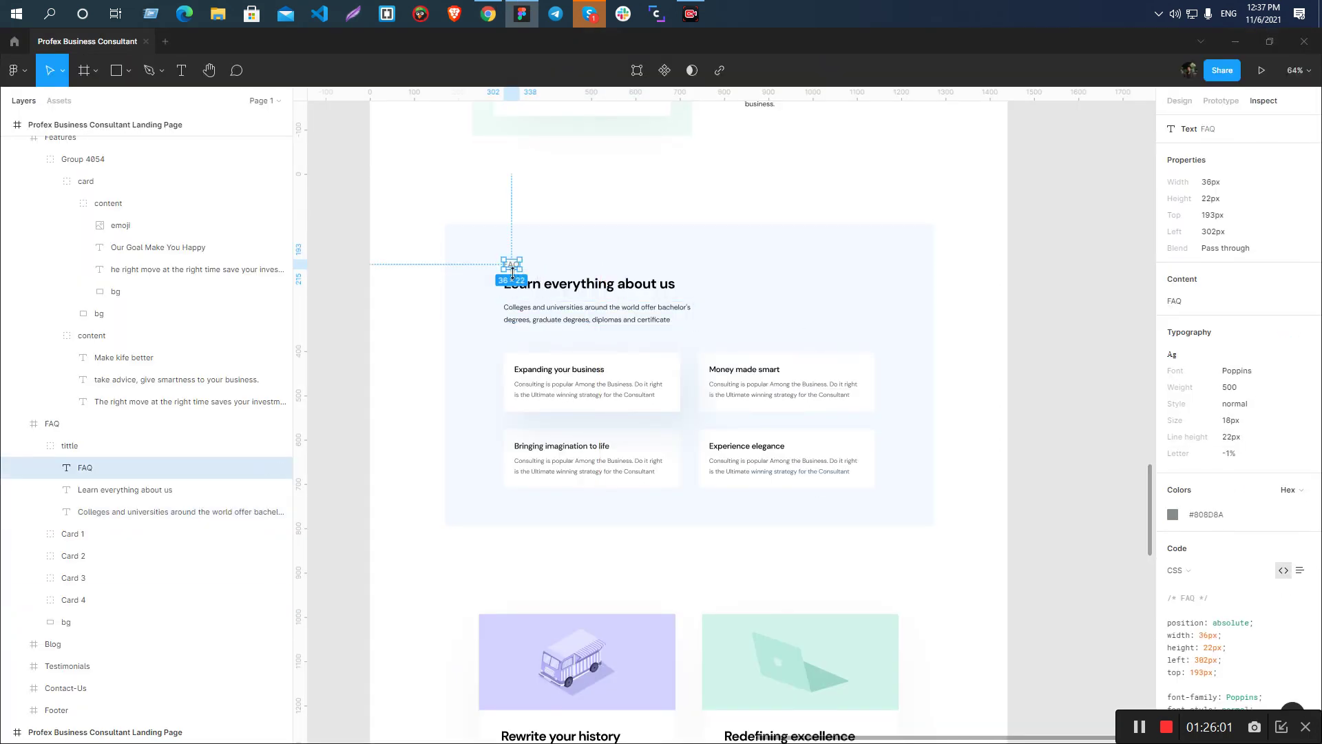
scroll(516, 268, "up", 5)
key("alt+Tab")
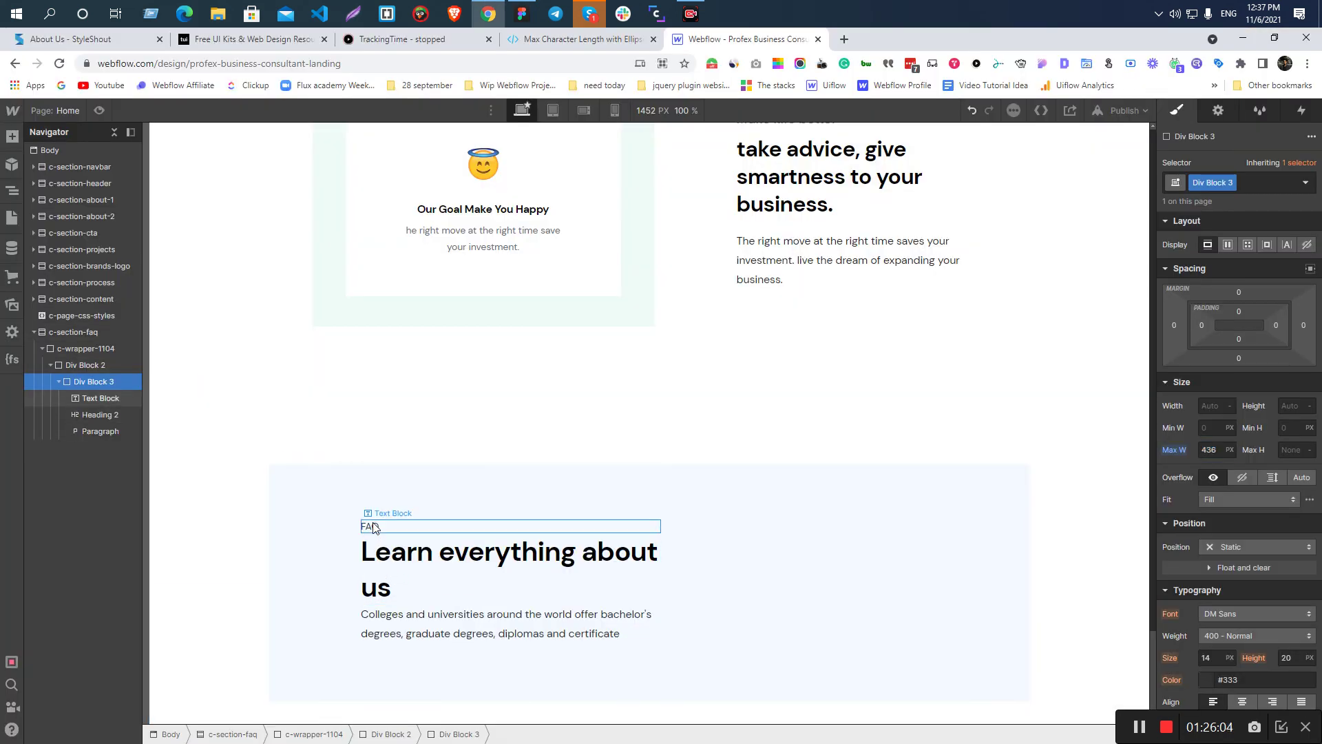
left_click(376, 528)
left_click(499, 618)
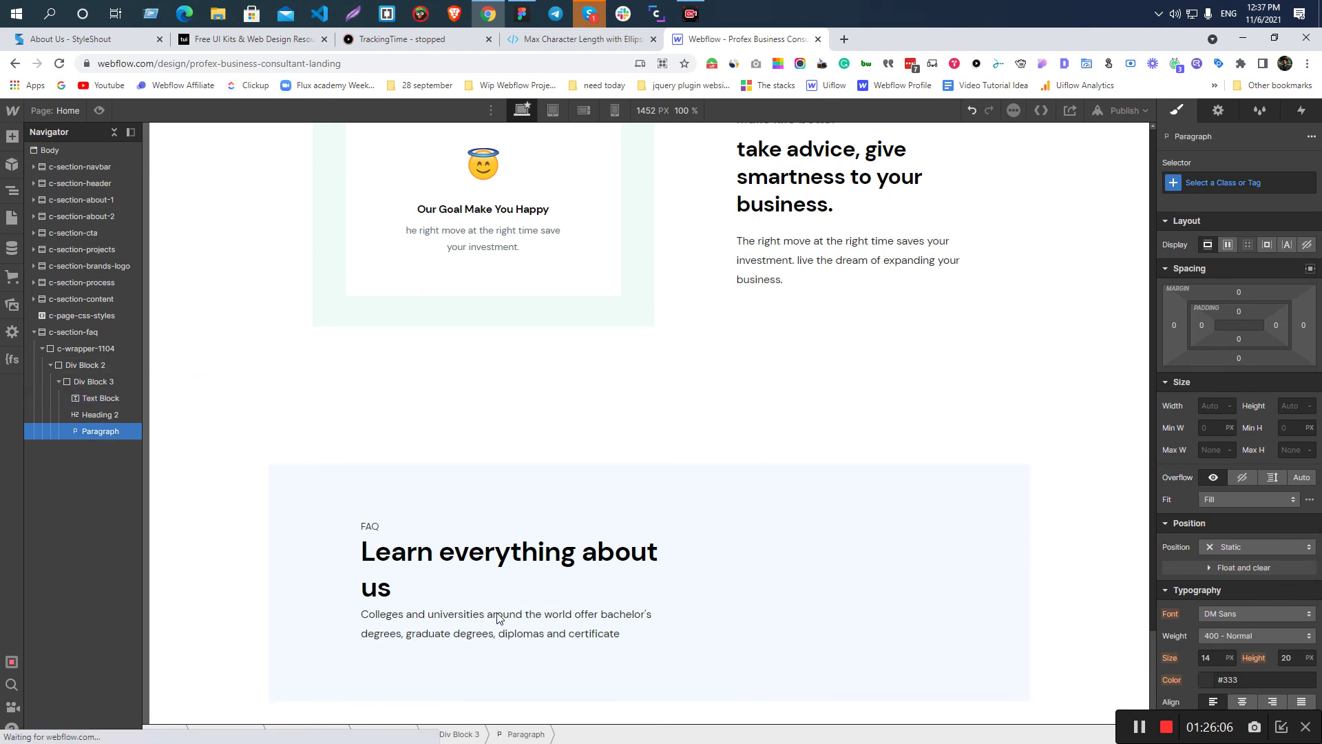
left_click(1213, 452)
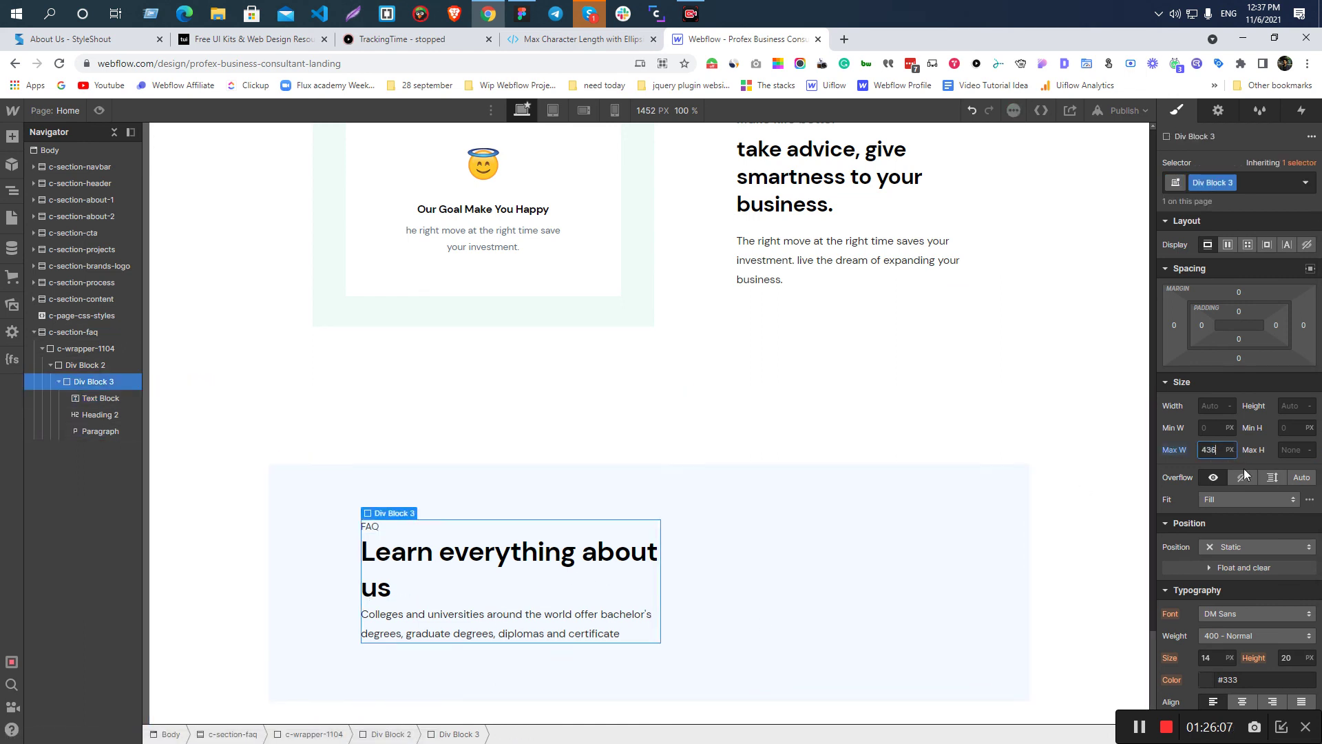
- Apply the existing class c-text-label to the FAQ text block
left_click(365, 527)
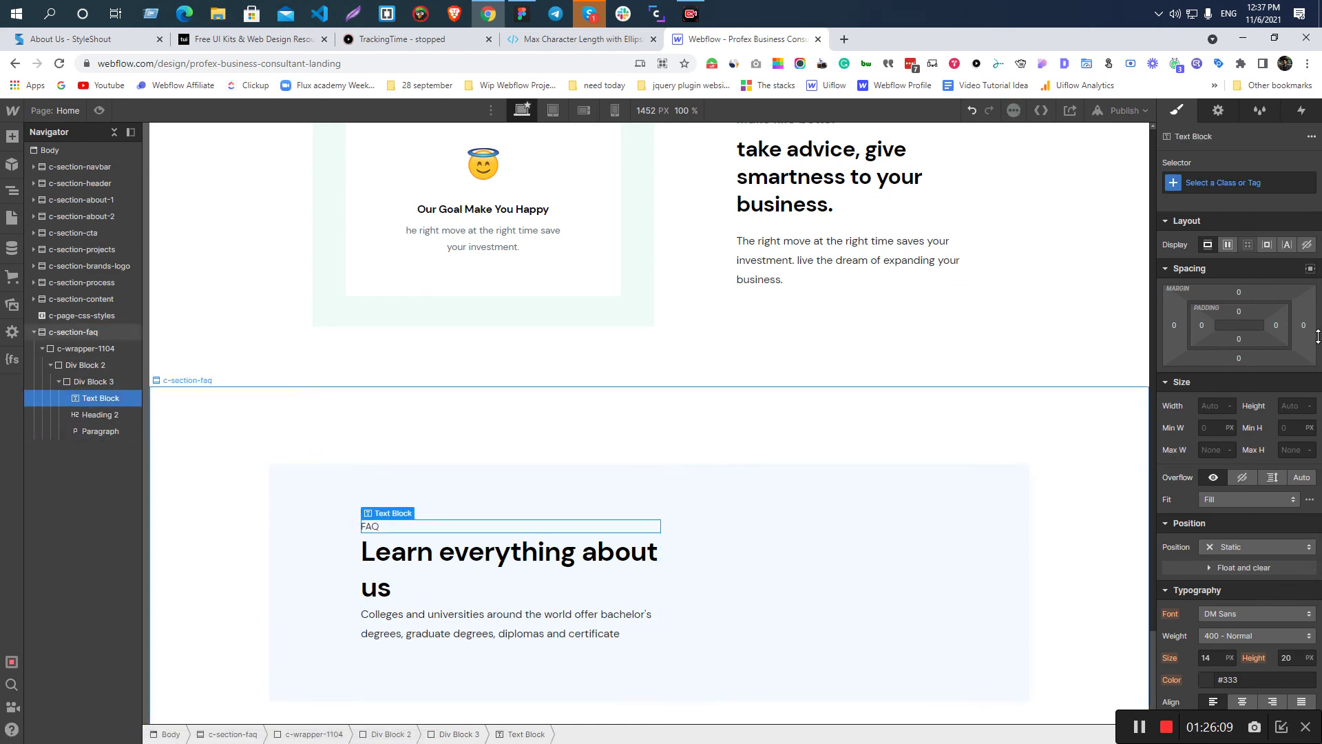
left_click(1227, 186)
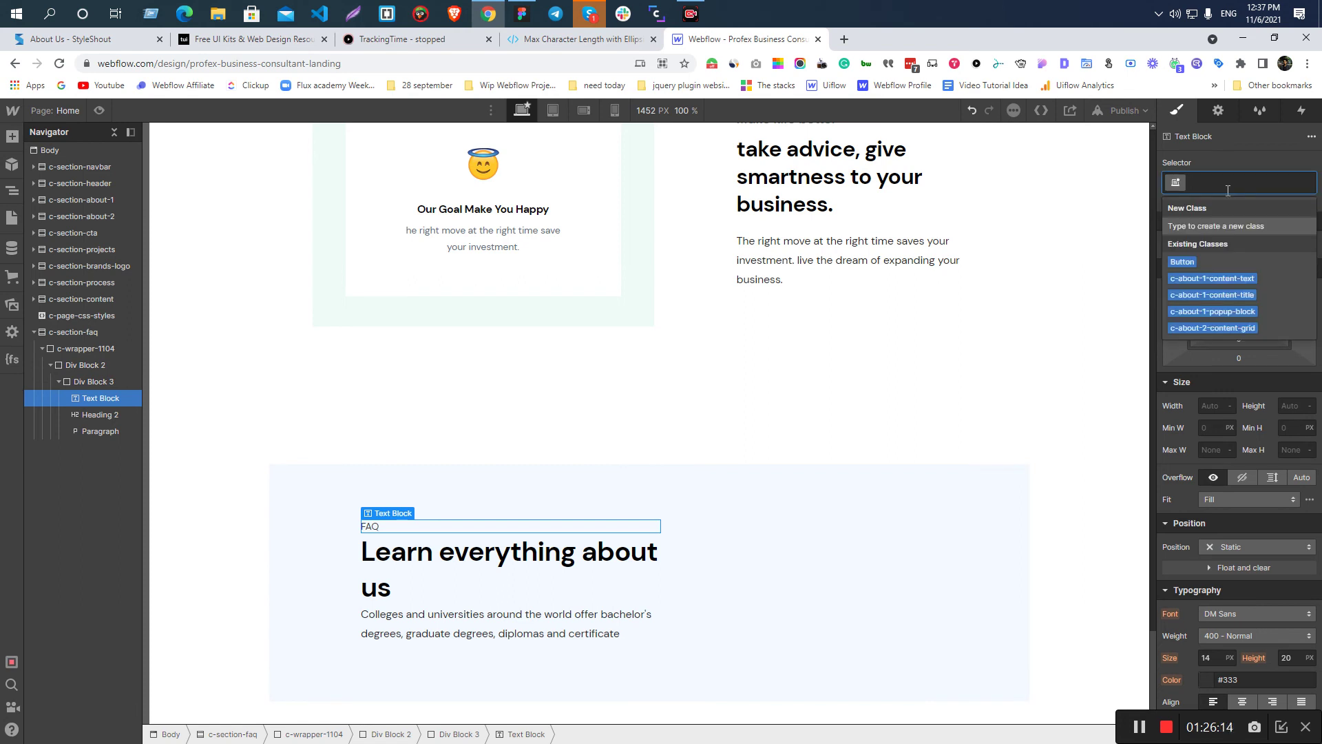
type("c-")
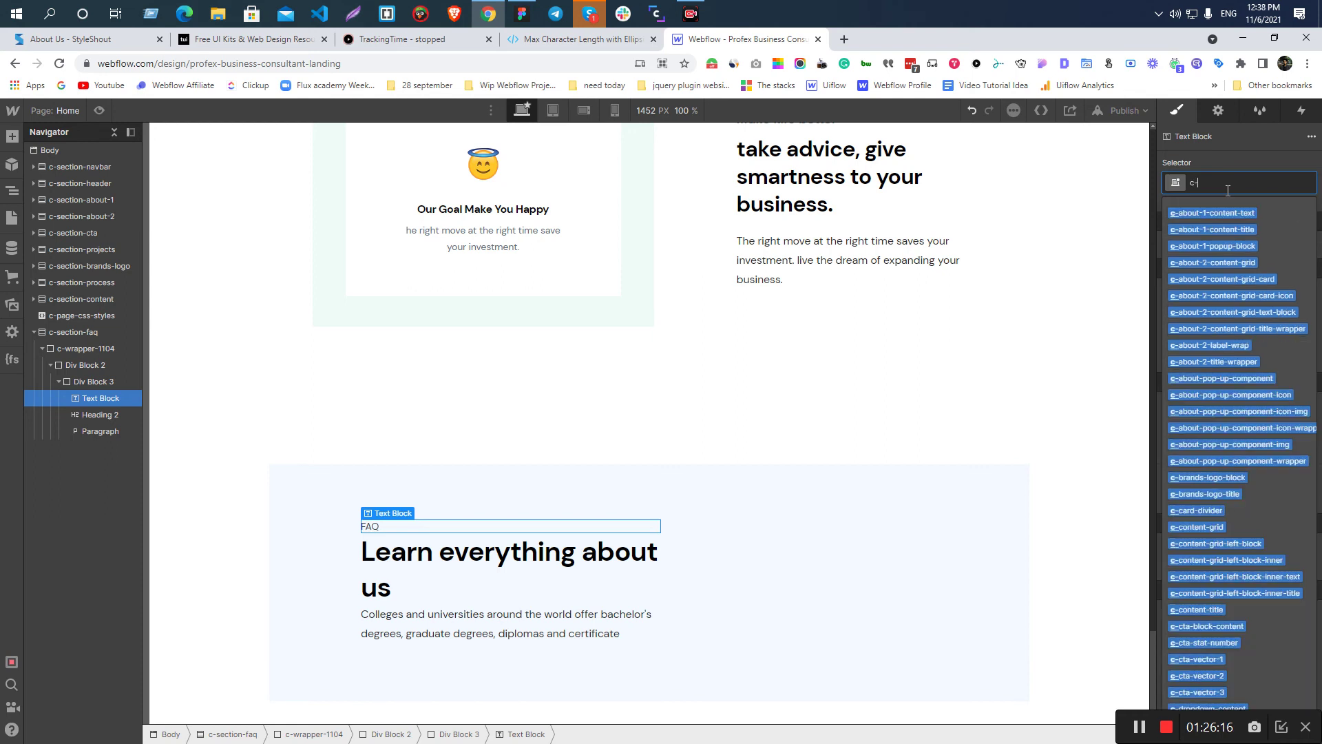
type("text")
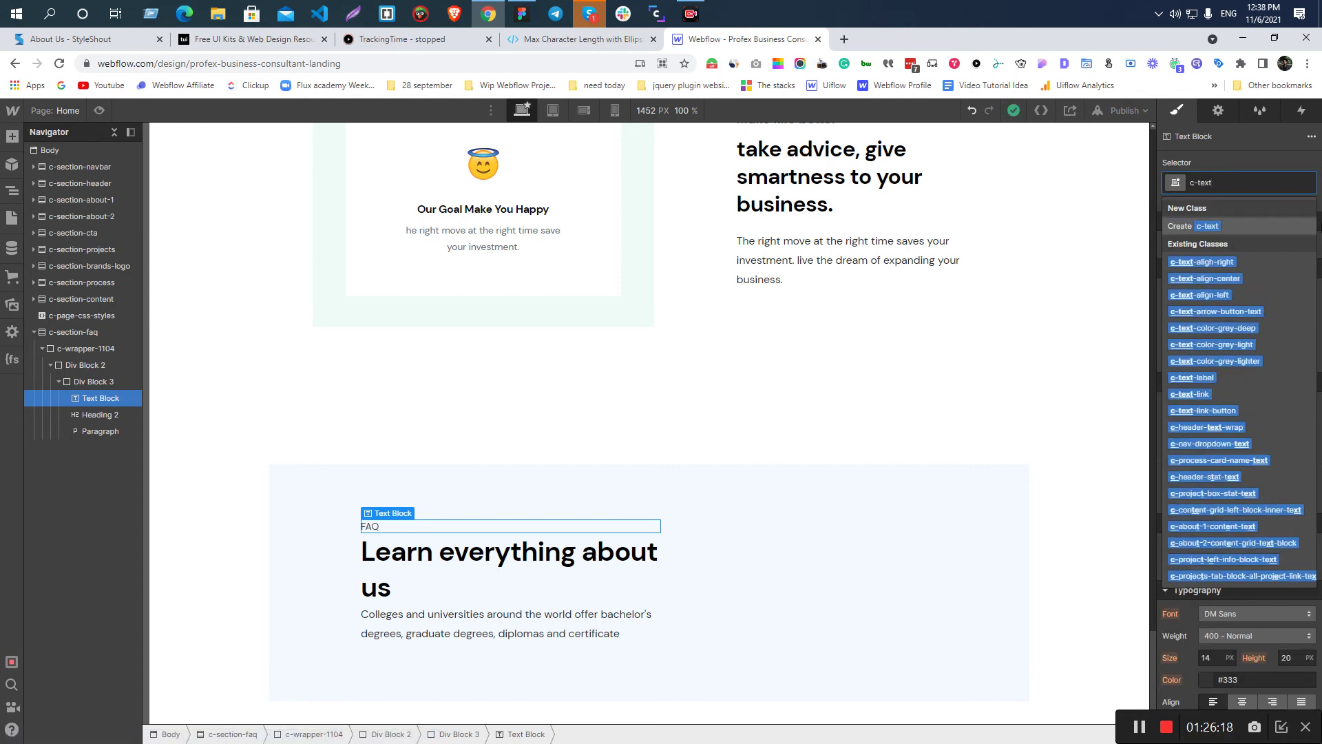
left_click(1220, 378)
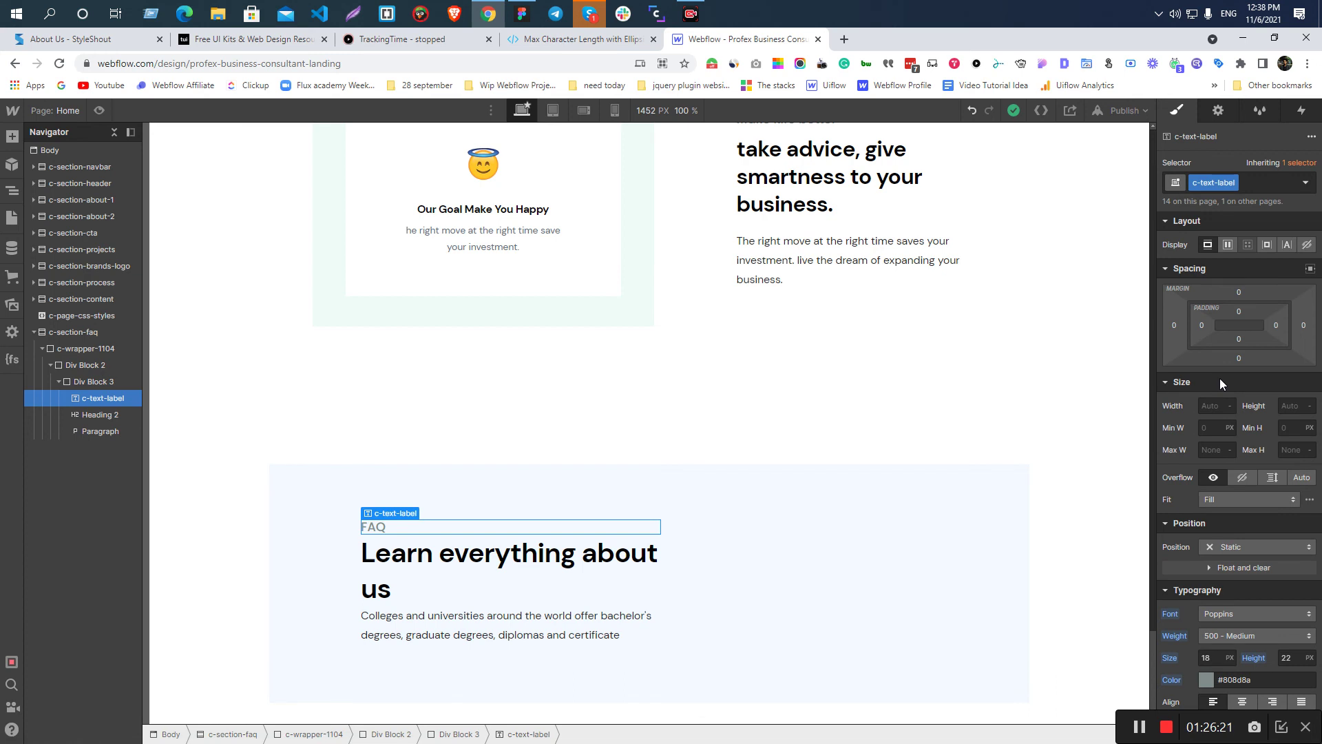
- Check the FAQ title's typography in Figma and set the H2 heading in Webflow to size 32 px and line height 40 px
key("alt+Tab")
left_click(601, 310)
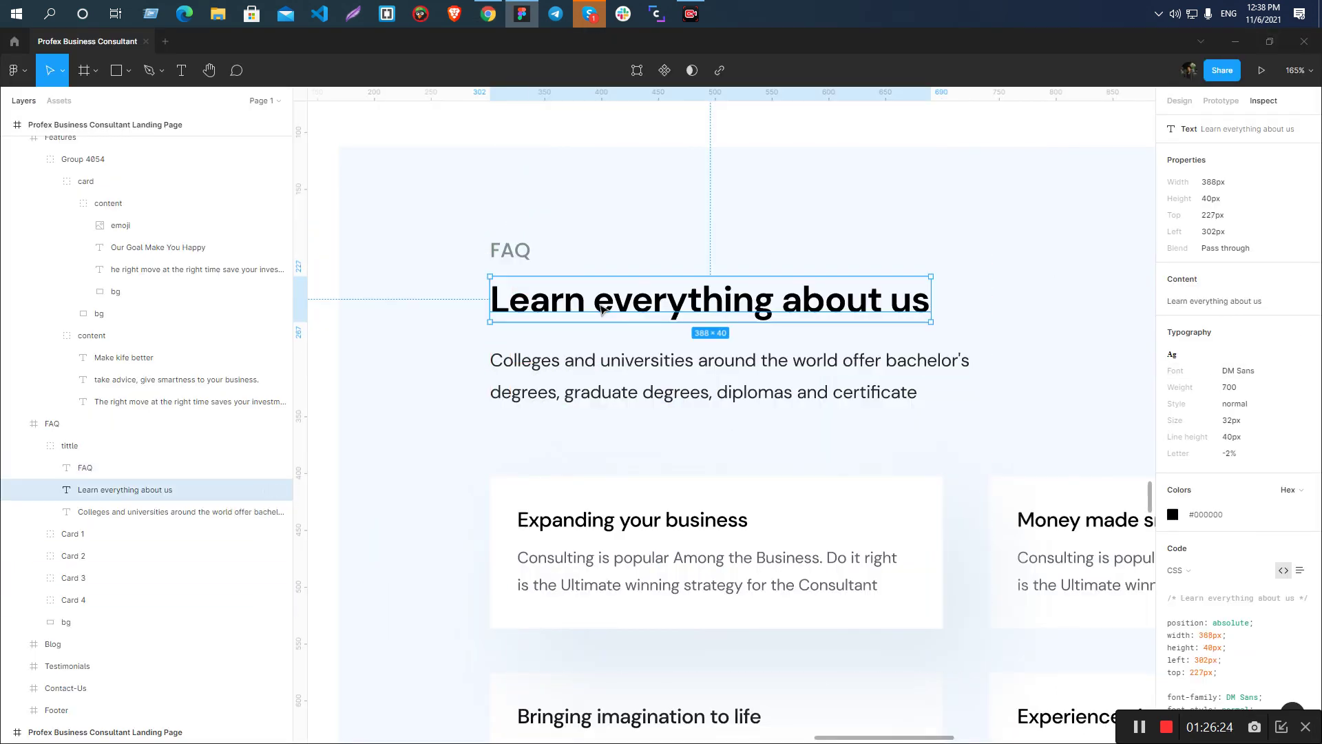
mouse_move(528, 254)
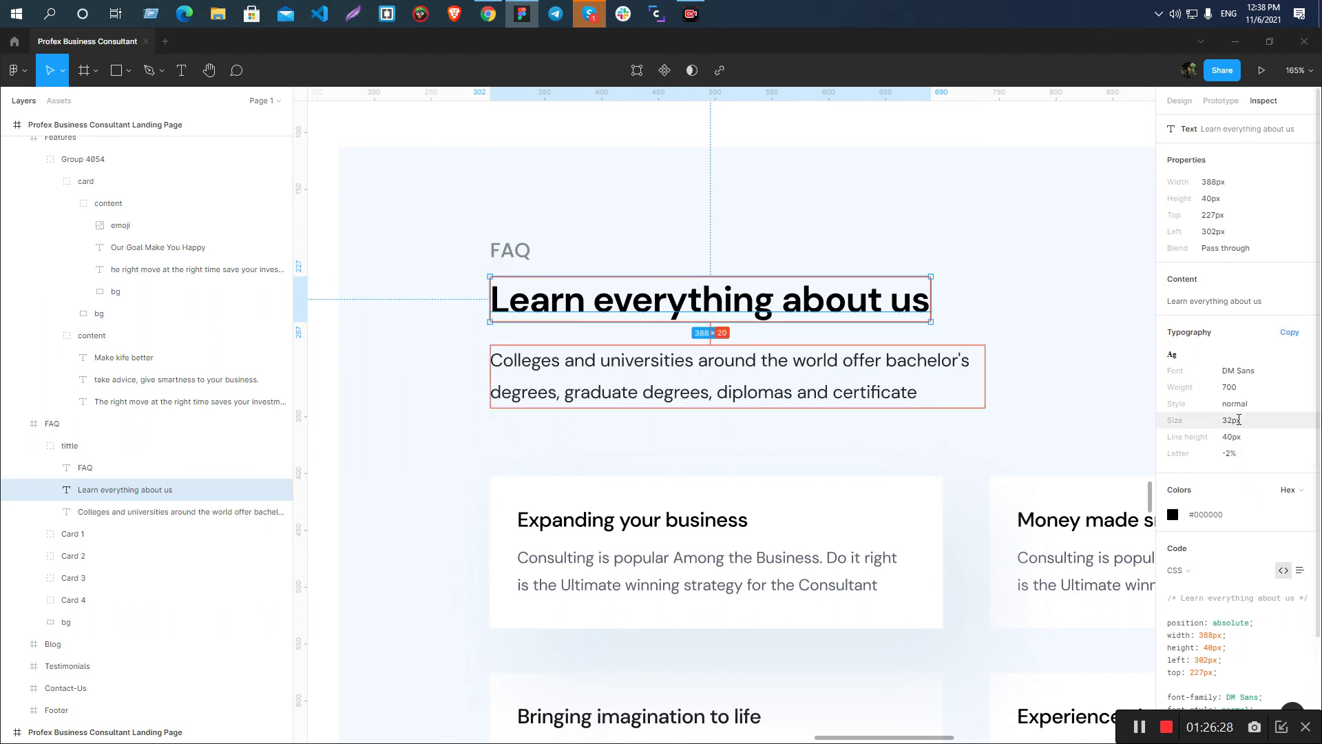
key("alt+Tab")
left_click(444, 565)
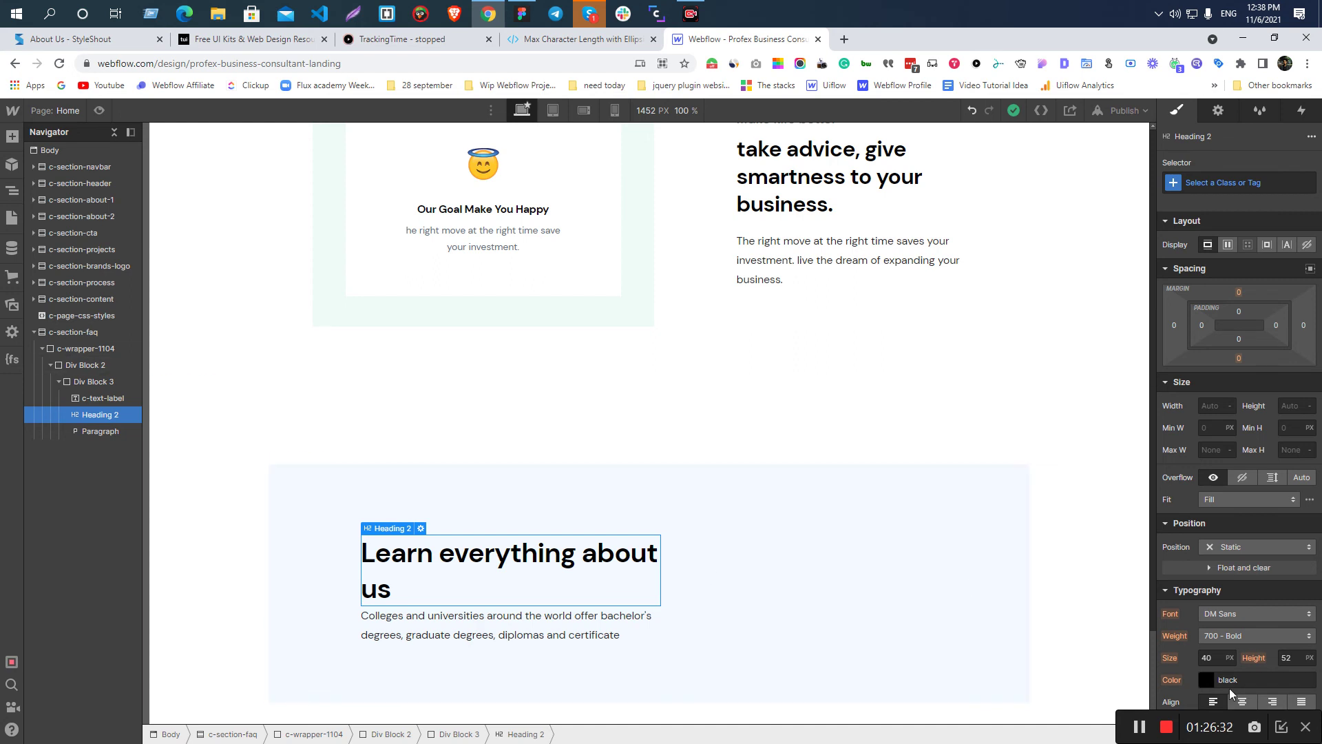
left_click(1208, 658)
type("32")
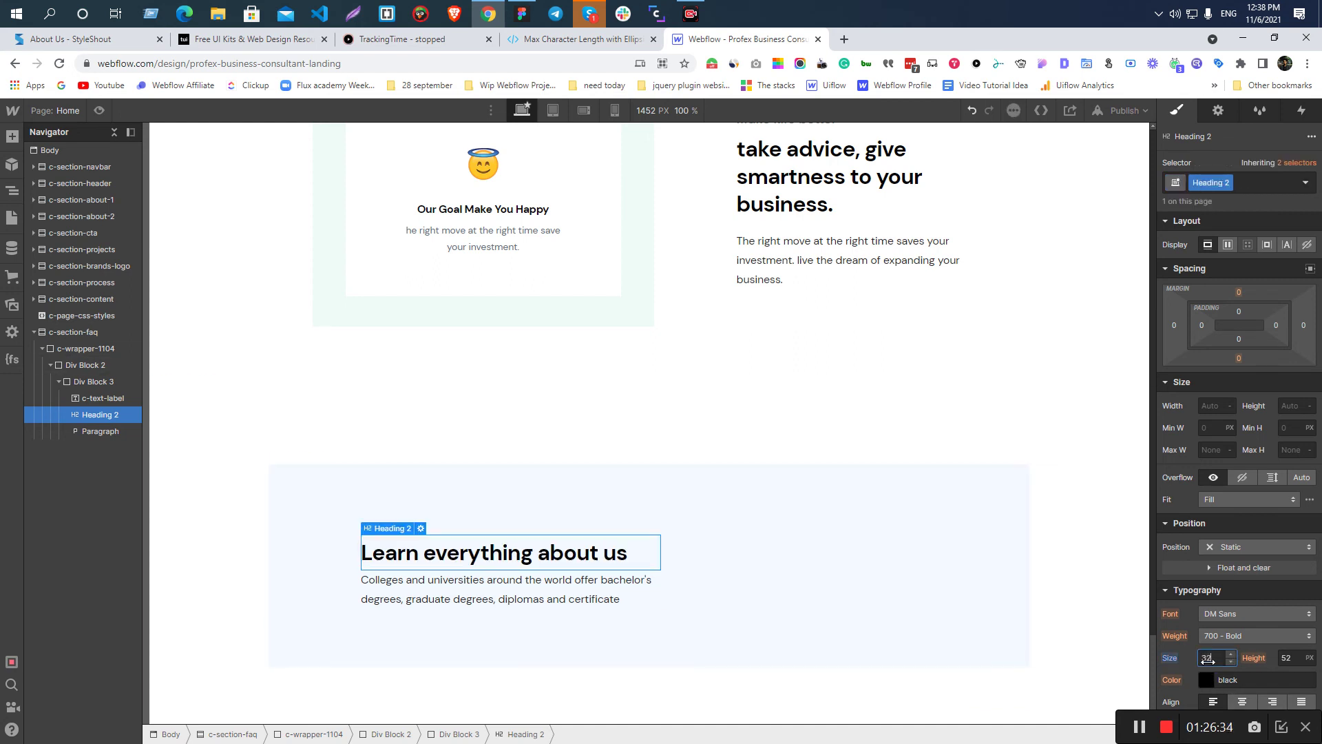
left_click(1295, 653)
type("40")
- Compare the FAQ title's letter spacing in Figma with the H2 heading's letter spacing in Webflow
key("alt+Tab")
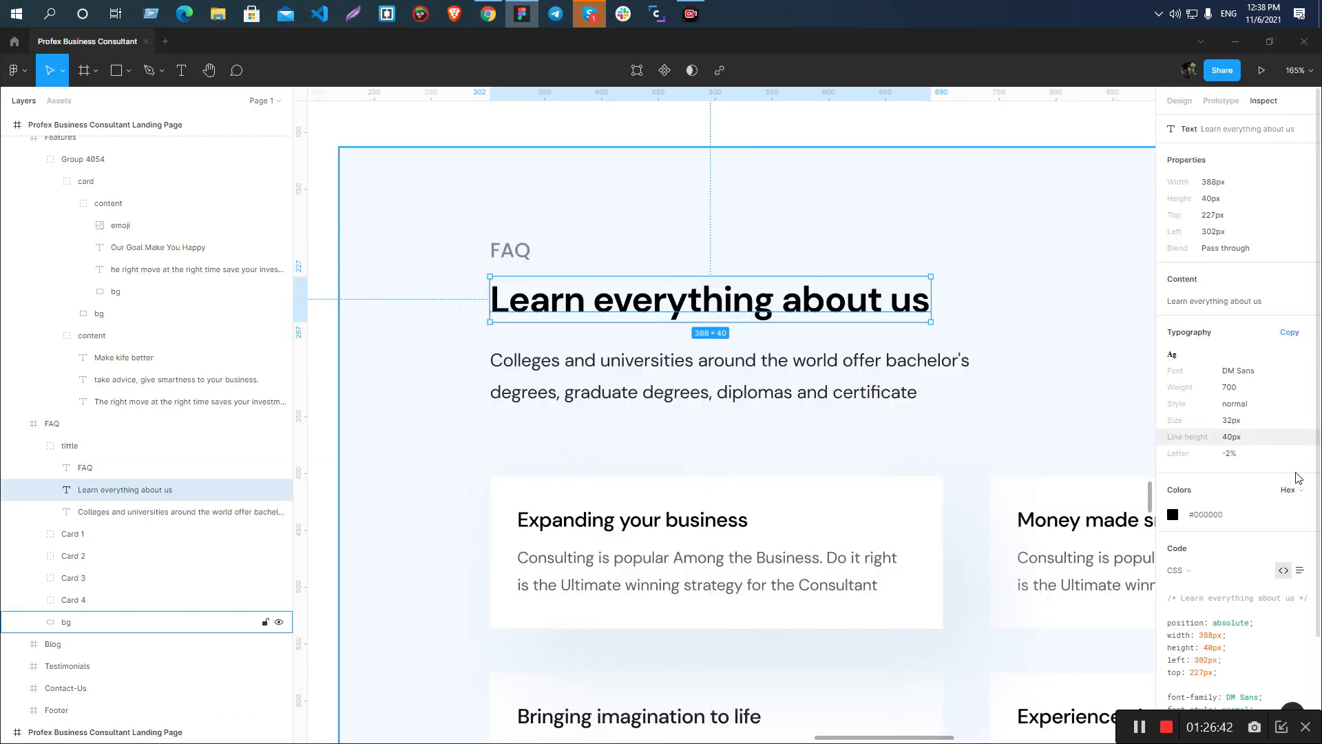
scroll(1283, 590, "down", 2)
key("alt+Tab")
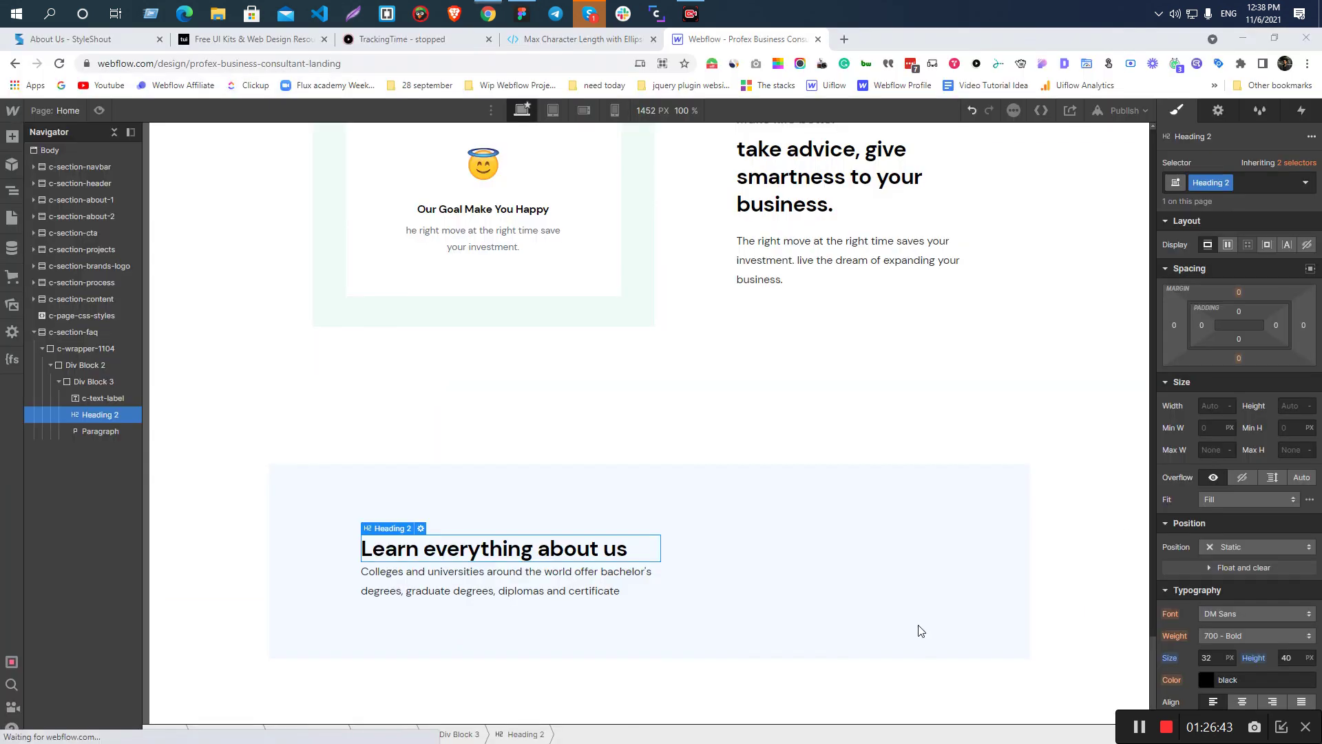
scroll(1216, 643, "down", 3)
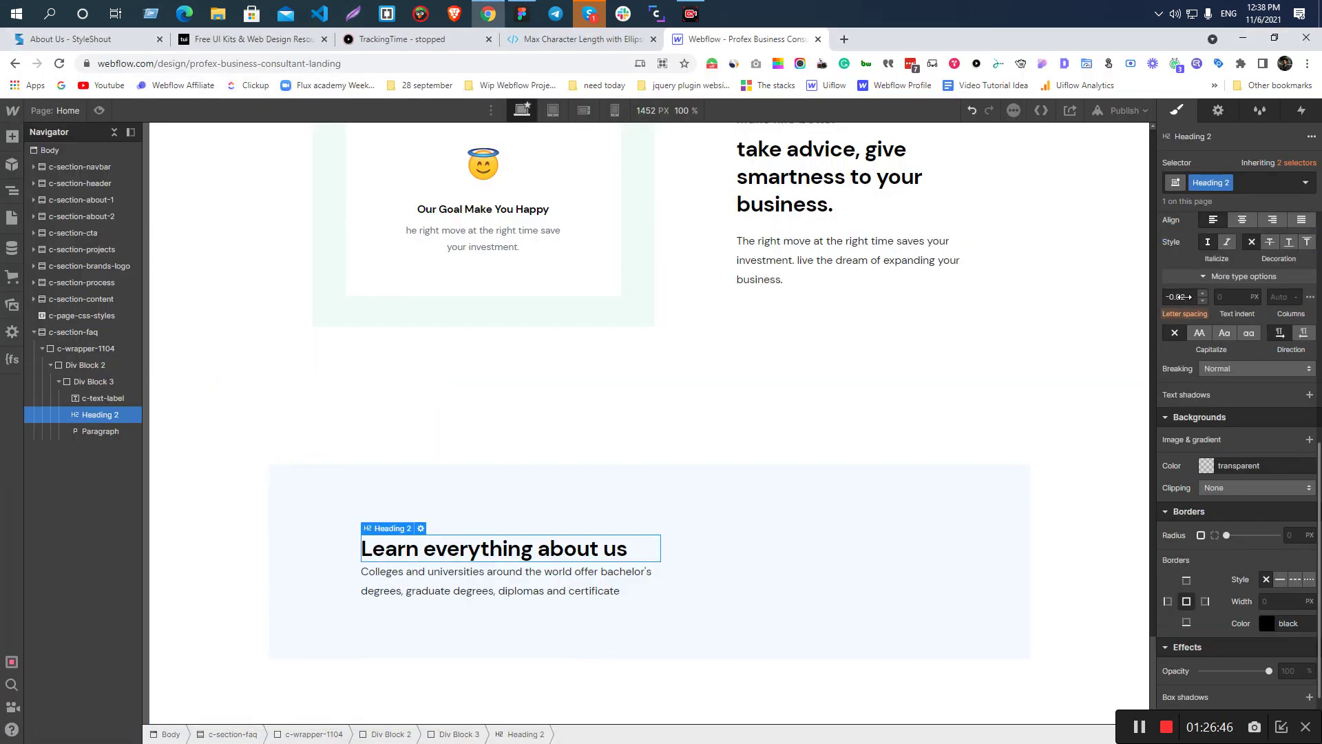
- Measure the gaps around the FAQ title in Figma and give the H2 heading a 12 px top margin and a 20 px bottom margin
key("alt+Tab")
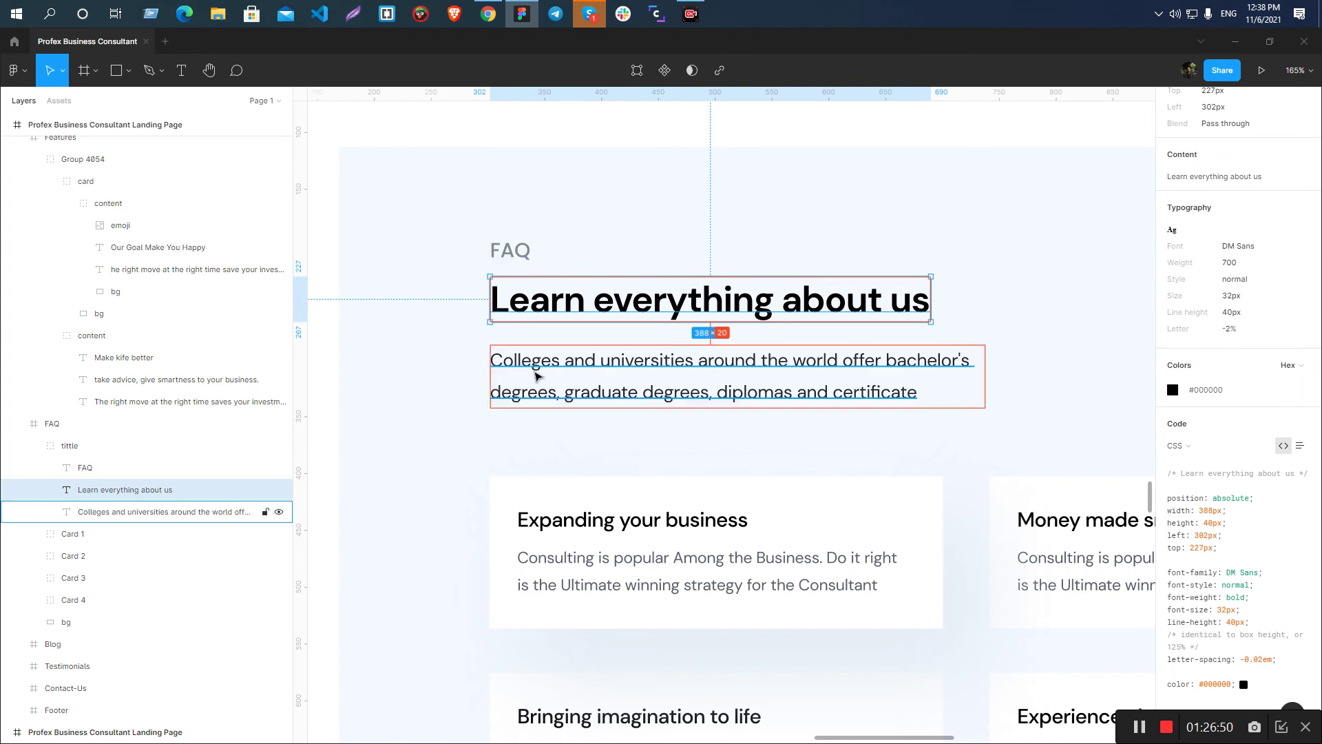
key("alt+Tab")
scroll(1278, 440, "up", 5)
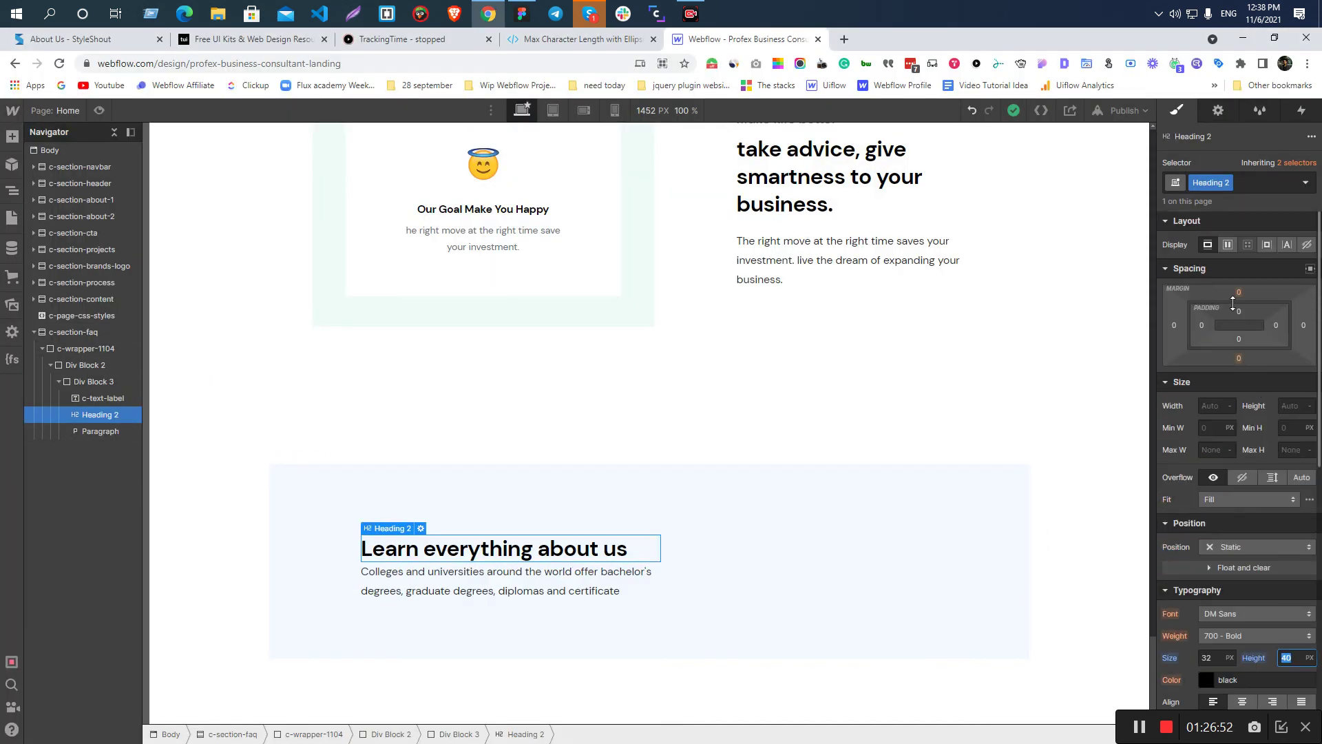
left_click(1237, 292)
type("12")
key("Return")
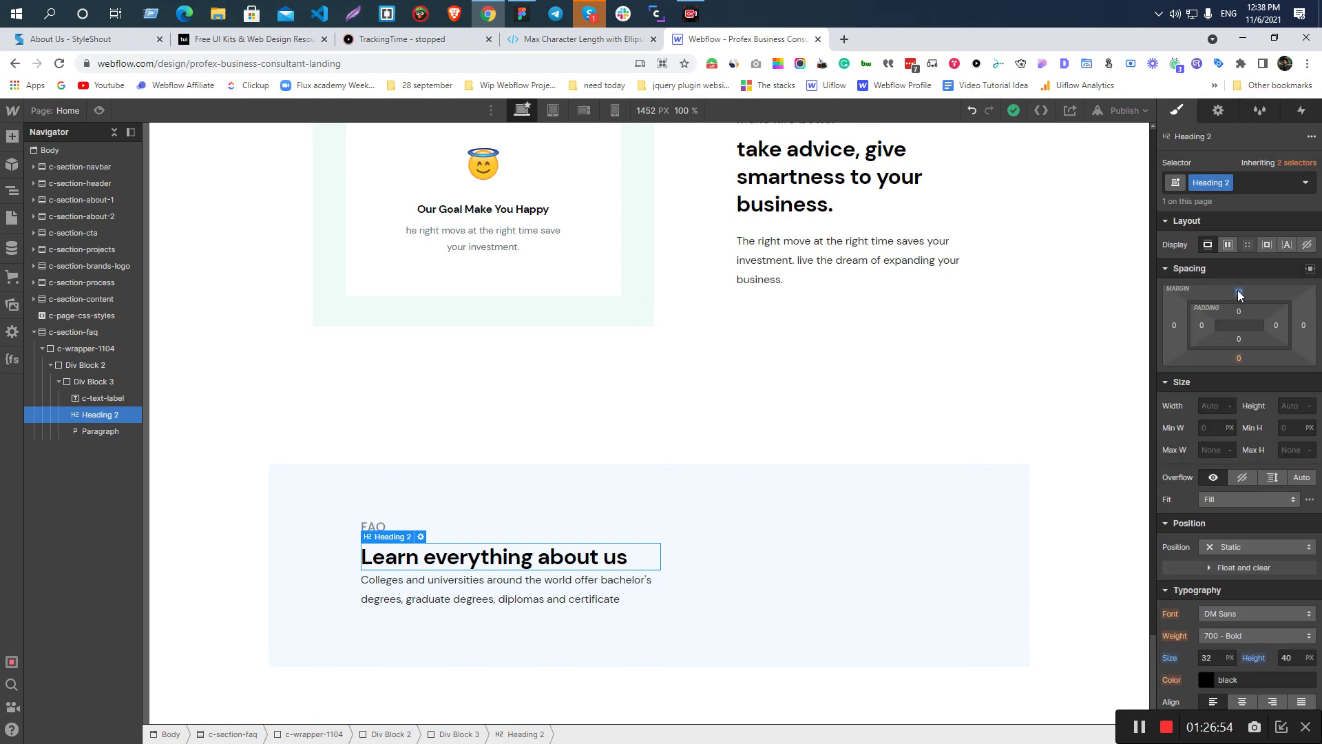
left_click(1240, 359)
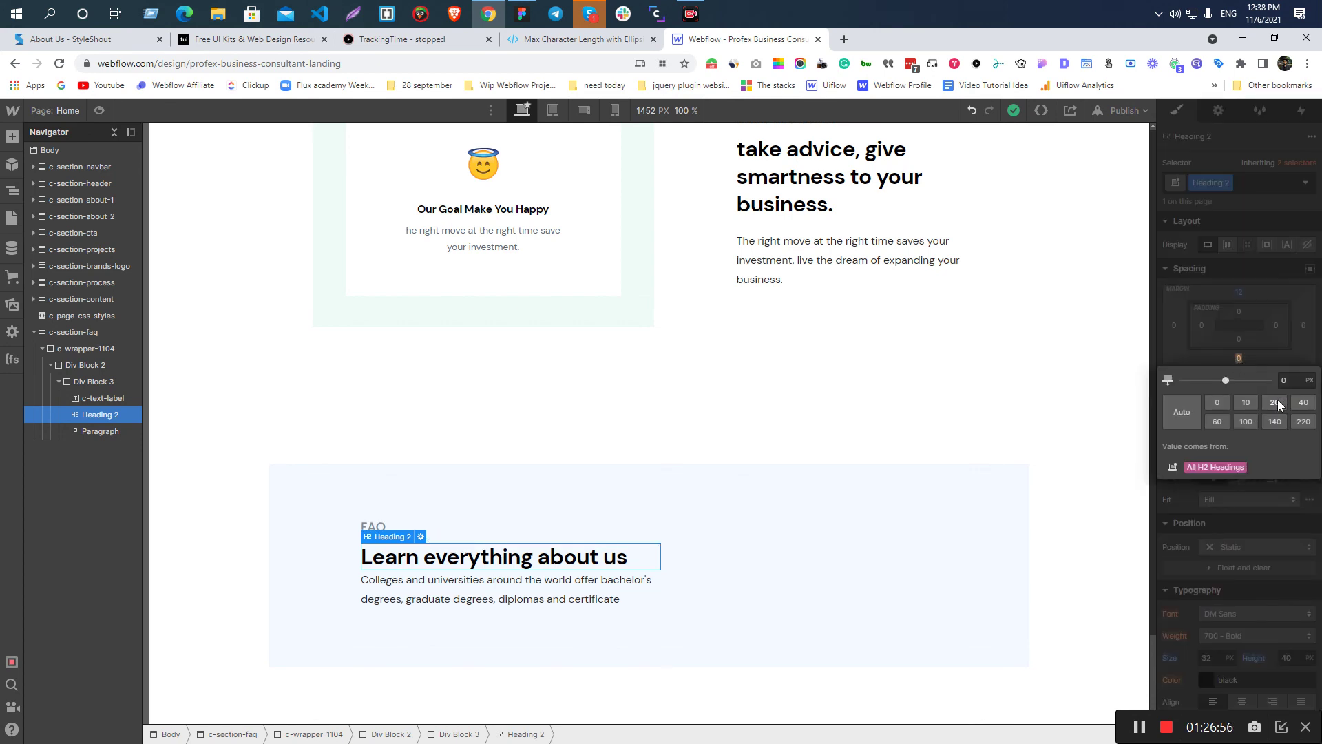
key("alt+Tab")
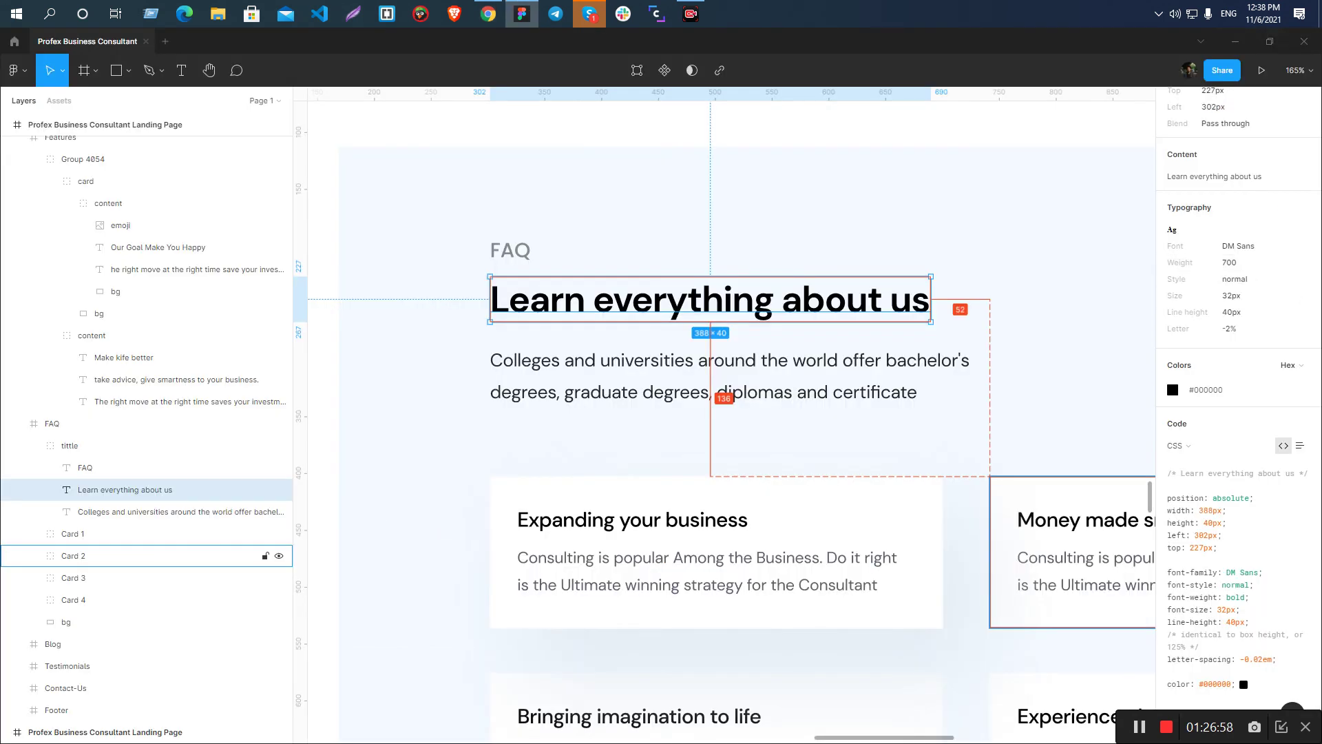
key("alt+Tab")
- Compare the FAQ description's typography in Figma with the paragraph's settings in Webflow
scroll(1262, 637, "down", 5)
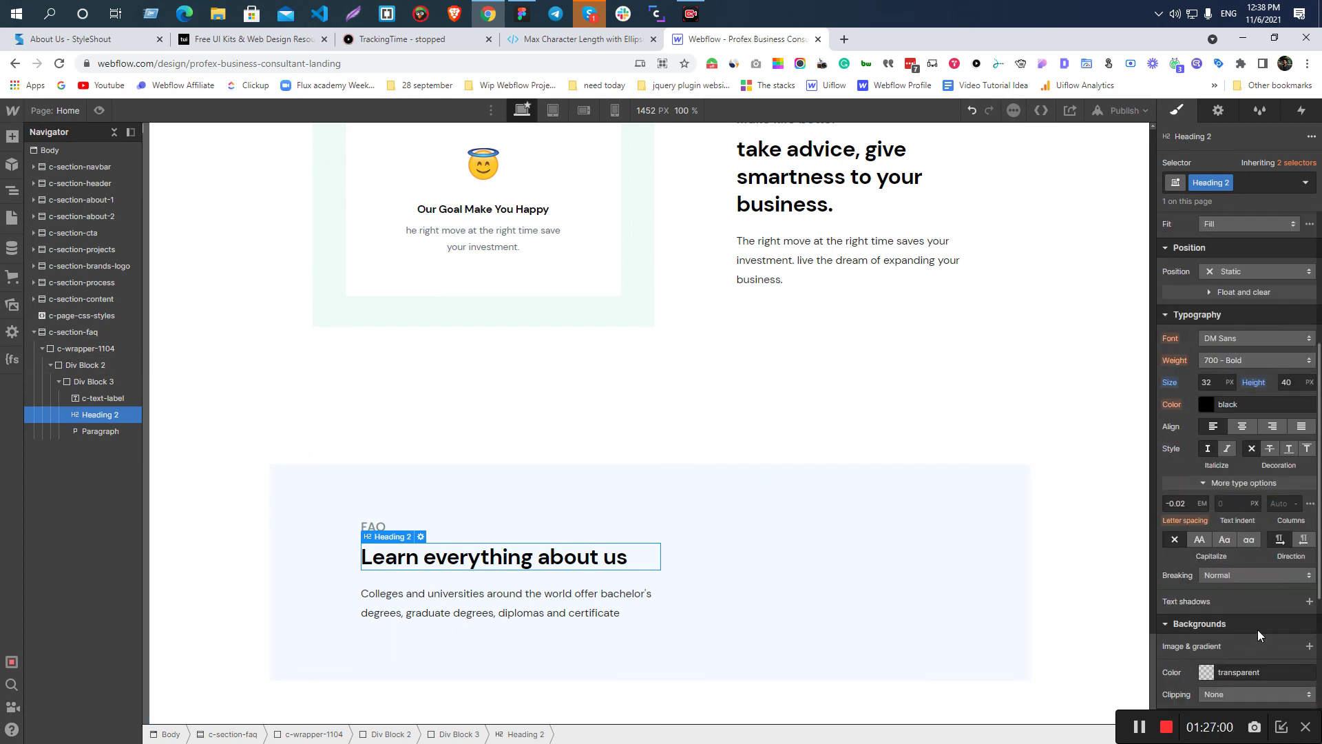
left_click(589, 610)
key("alt+Tab")
left_click(721, 357)
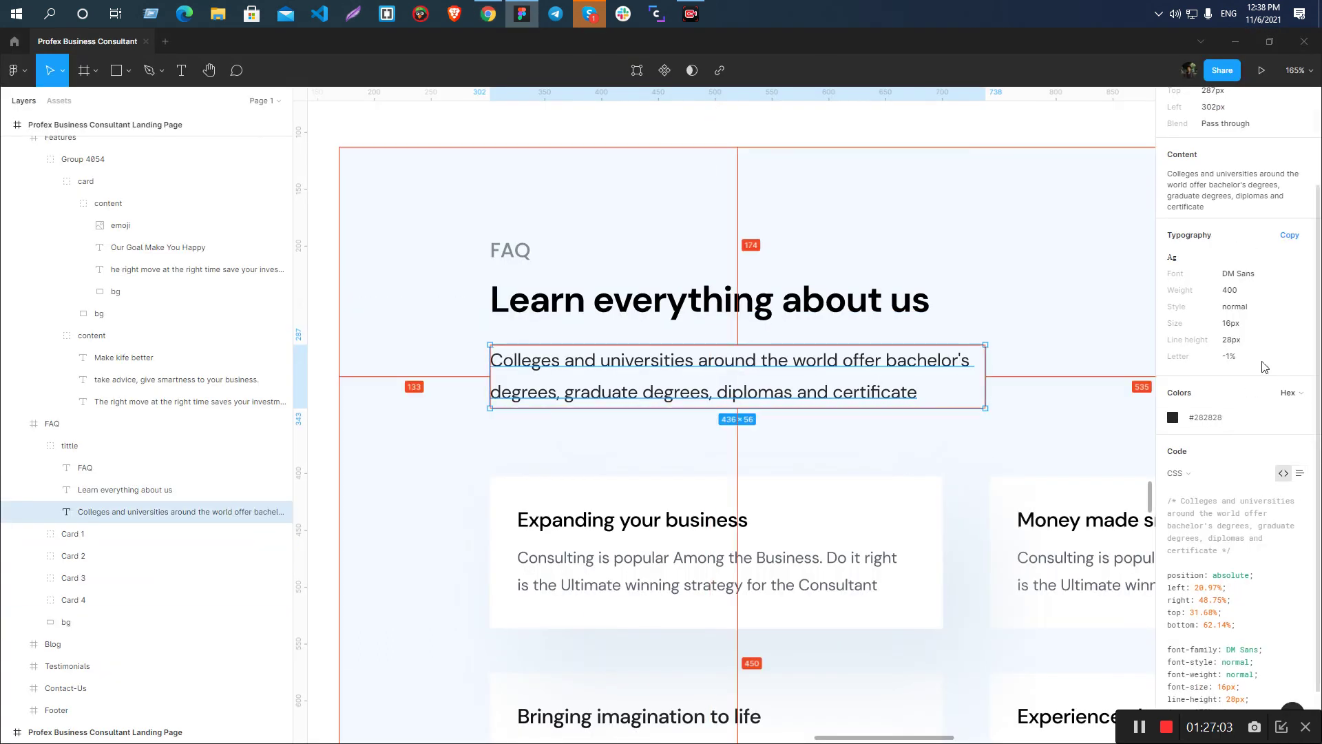
key("alt+Tab")
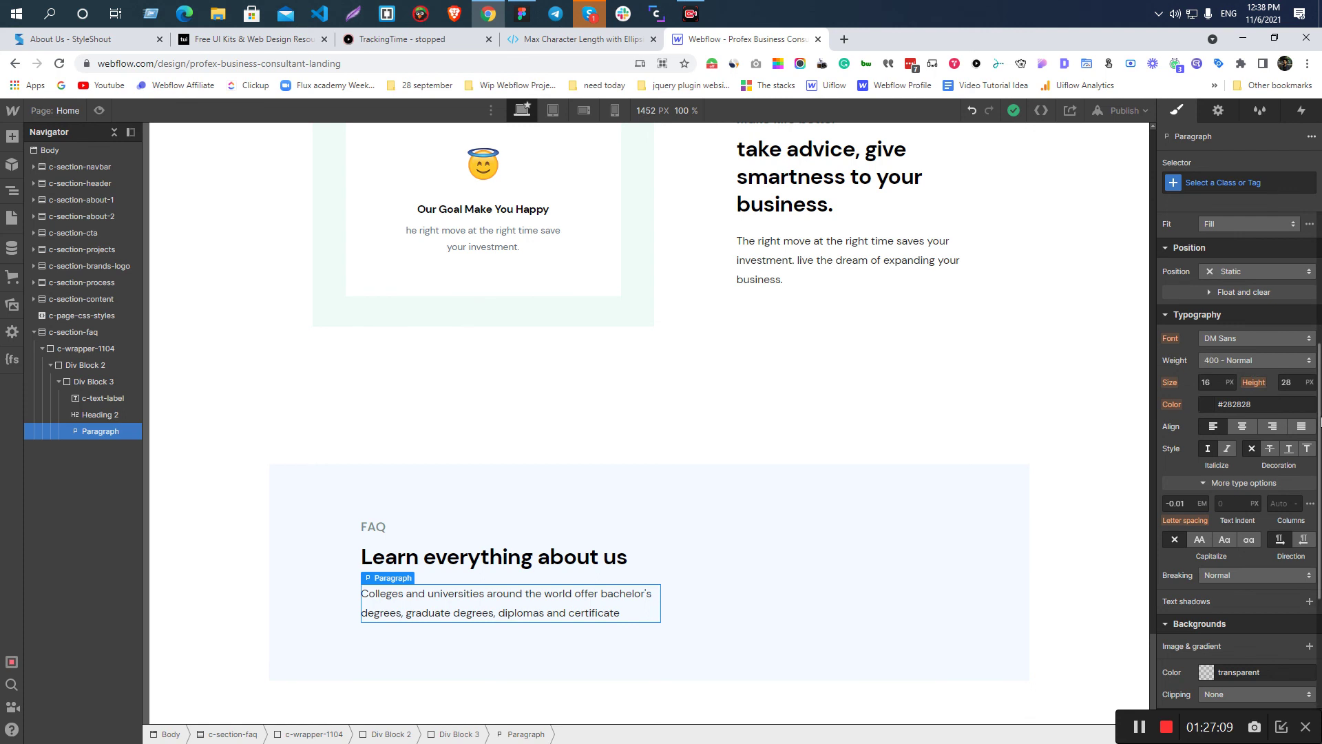
- In Figma, check the FAQ title texts and measure the gap between the description and the first card, returning to Webflow
key("alt+Tab")
left_click(544, 296)
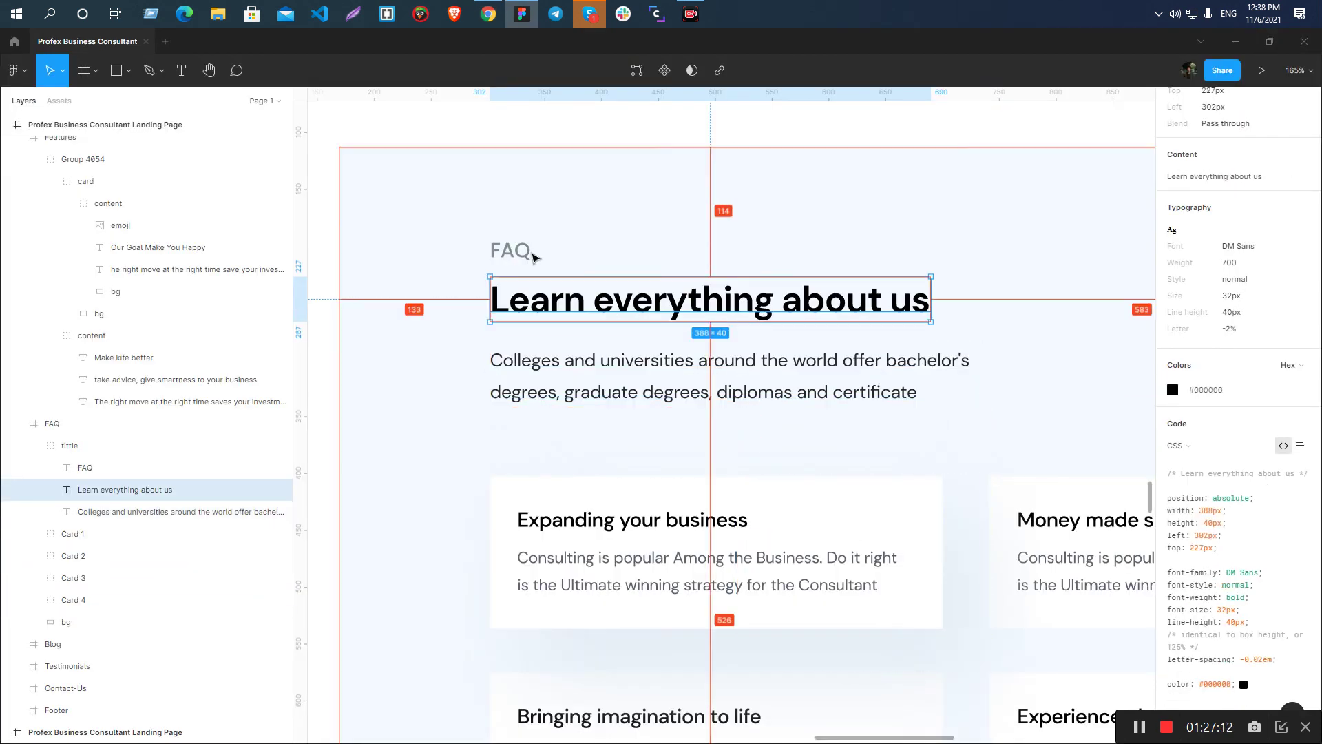
left_click(527, 253)
left_click(577, 366)
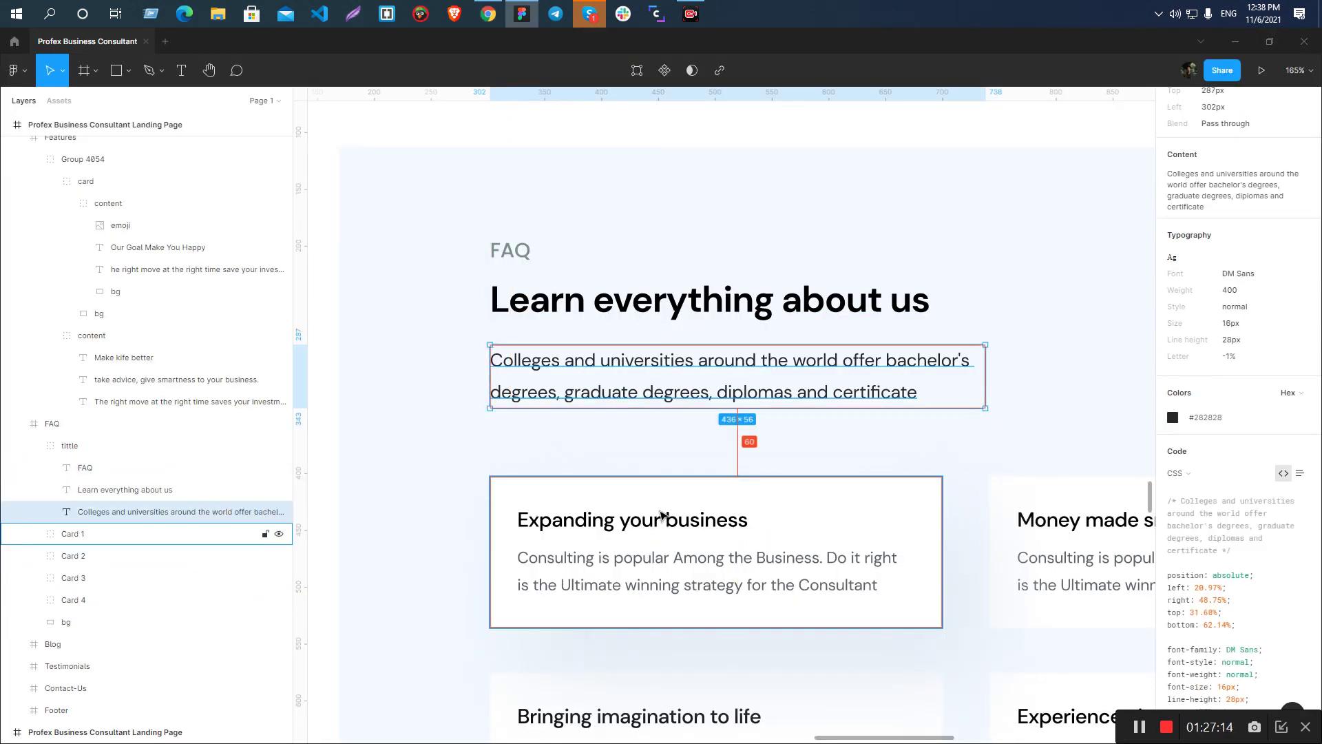
key("alt+Tab")
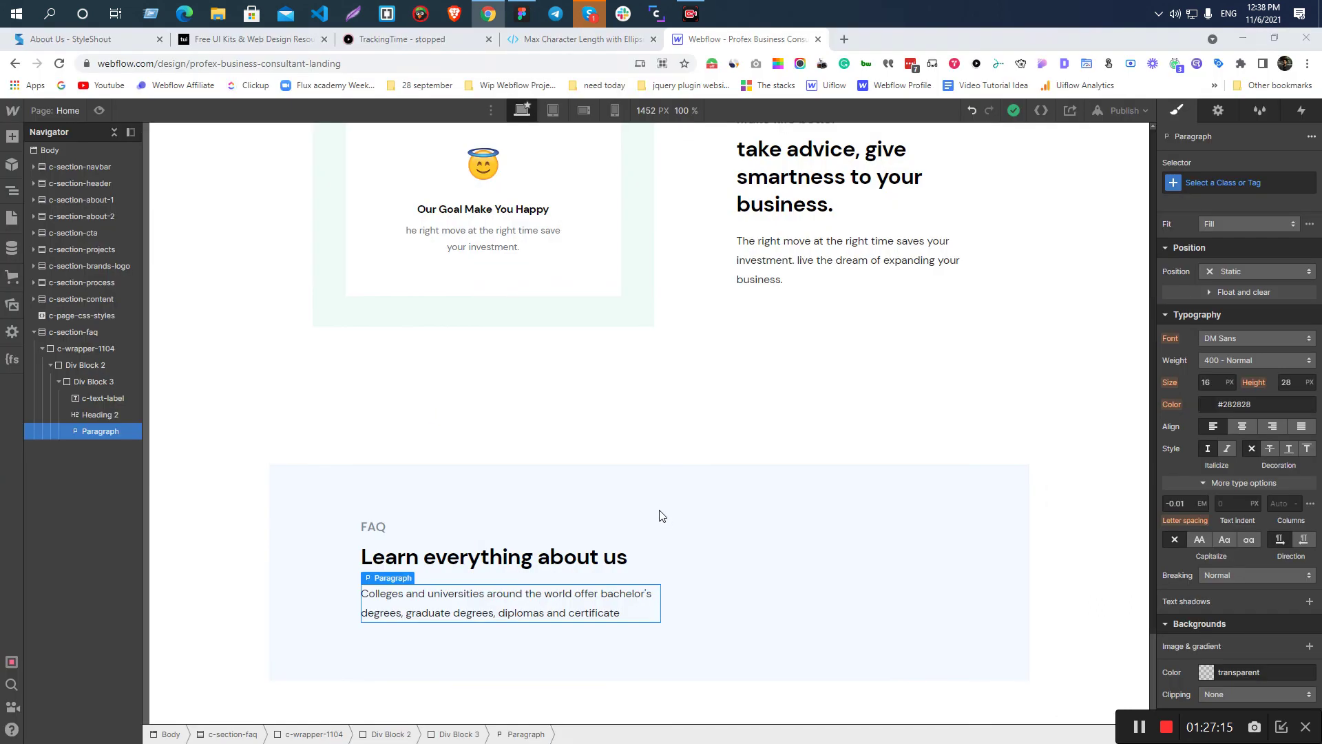
- Give the block wrapping the FAQ title texts a 60 px bottom margin and collapse its children in the element tree
left_click(539, 580)
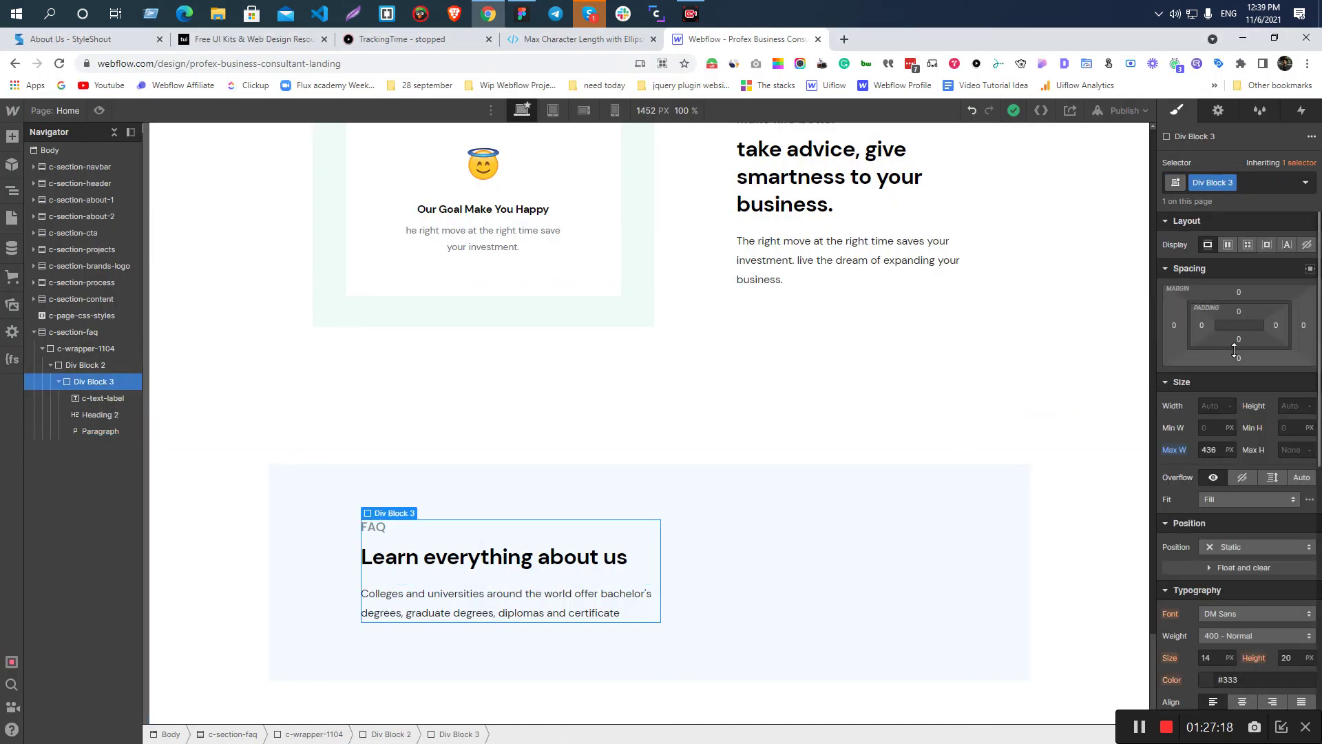
left_click(1238, 359)
left_click(1216, 421)
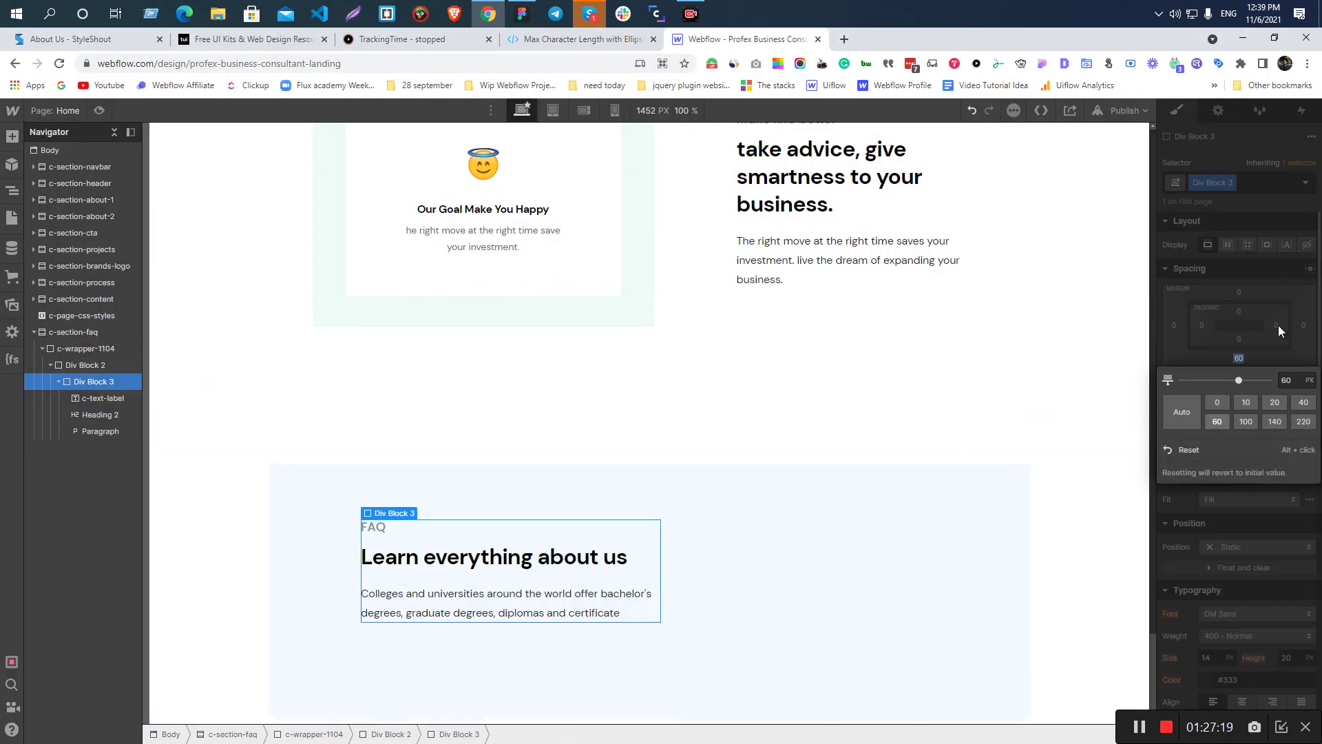
left_click(59, 382)
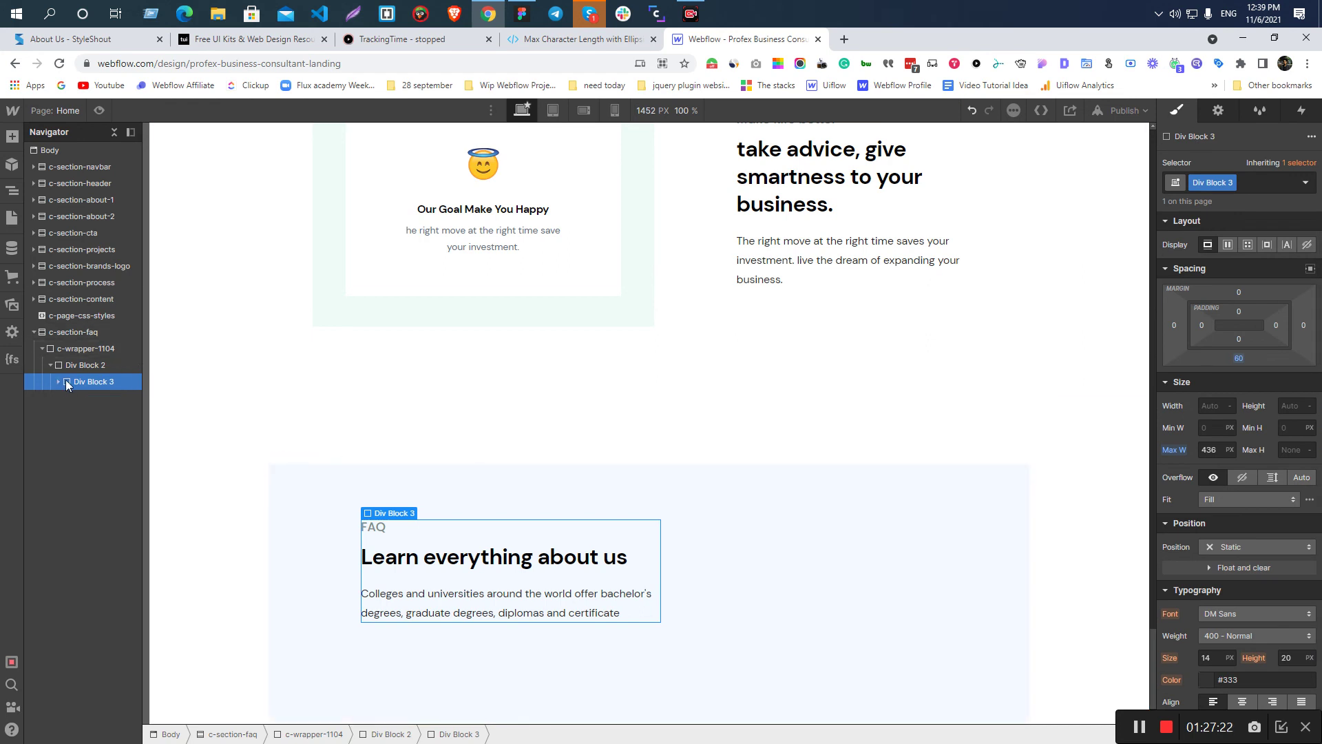
scroll(954, 531, "down", 1)
- In Figma, examine the first two FAQ cards' sizes and their distances to the section background
key("alt+Tab")
scroll(453, 470, "down", 3)
scroll(452, 471, "down", 3)
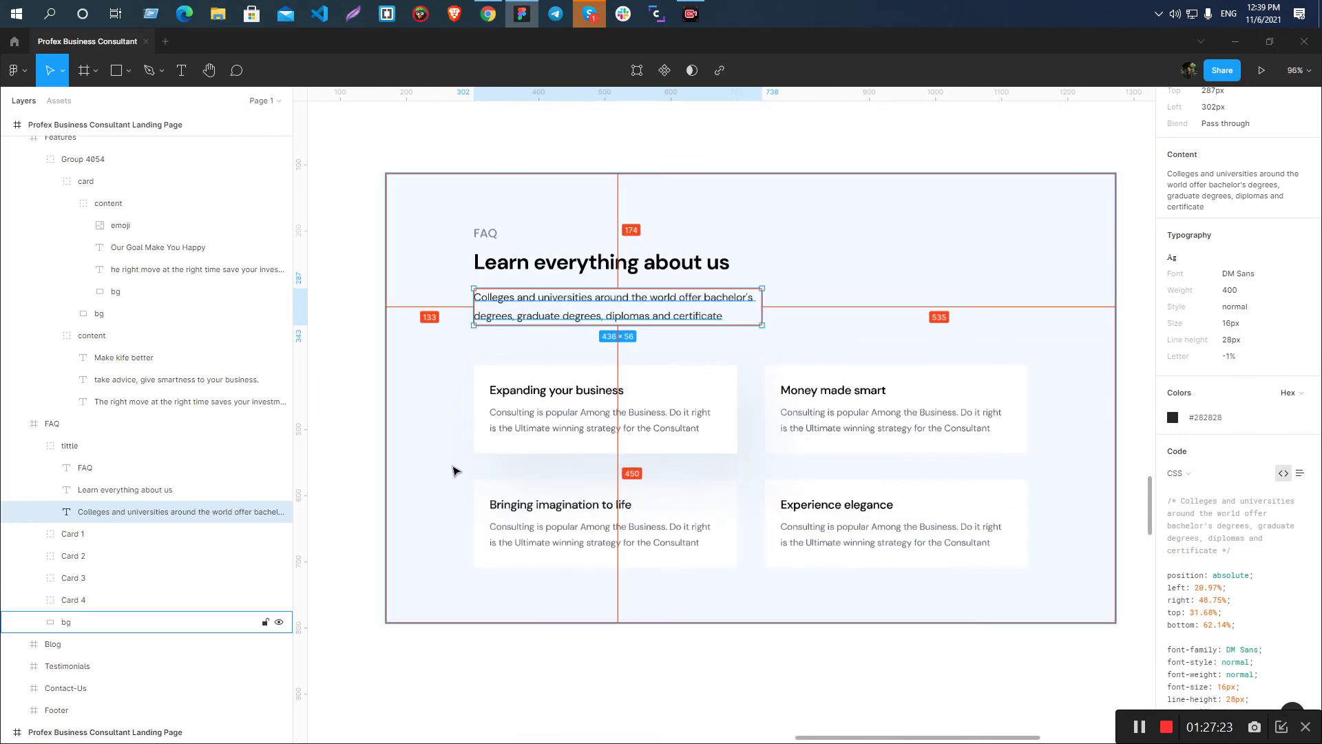
left_click(620, 457)
key("alt+Tab")
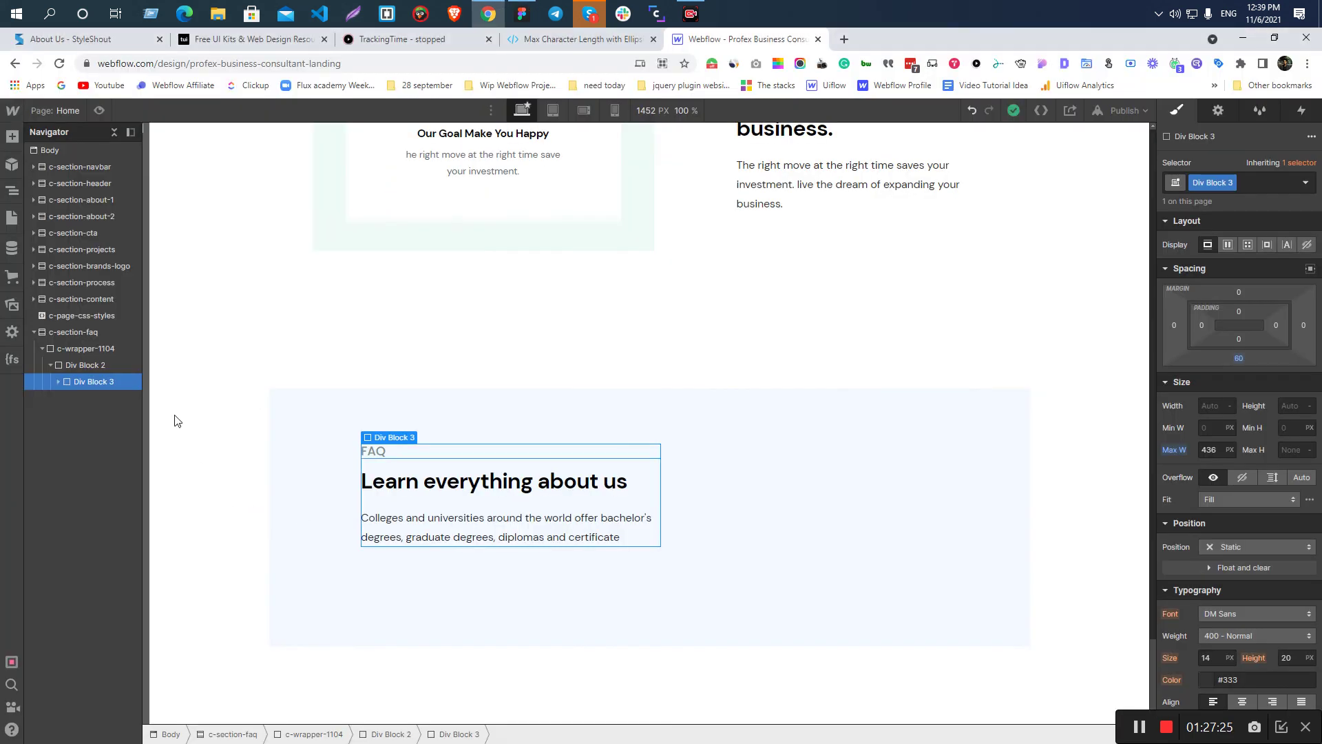
left_click(91, 365)
key("alt+Tab")
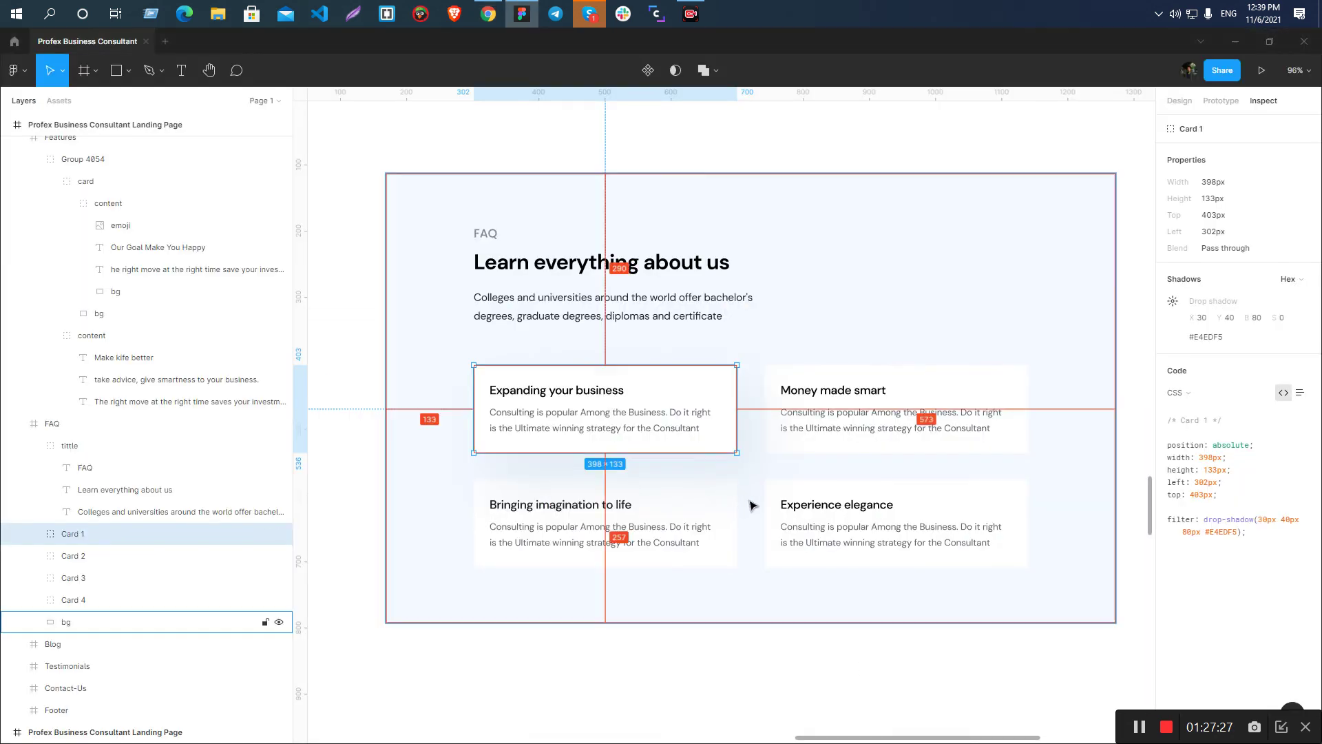
left_click(741, 509)
left_click(806, 399)
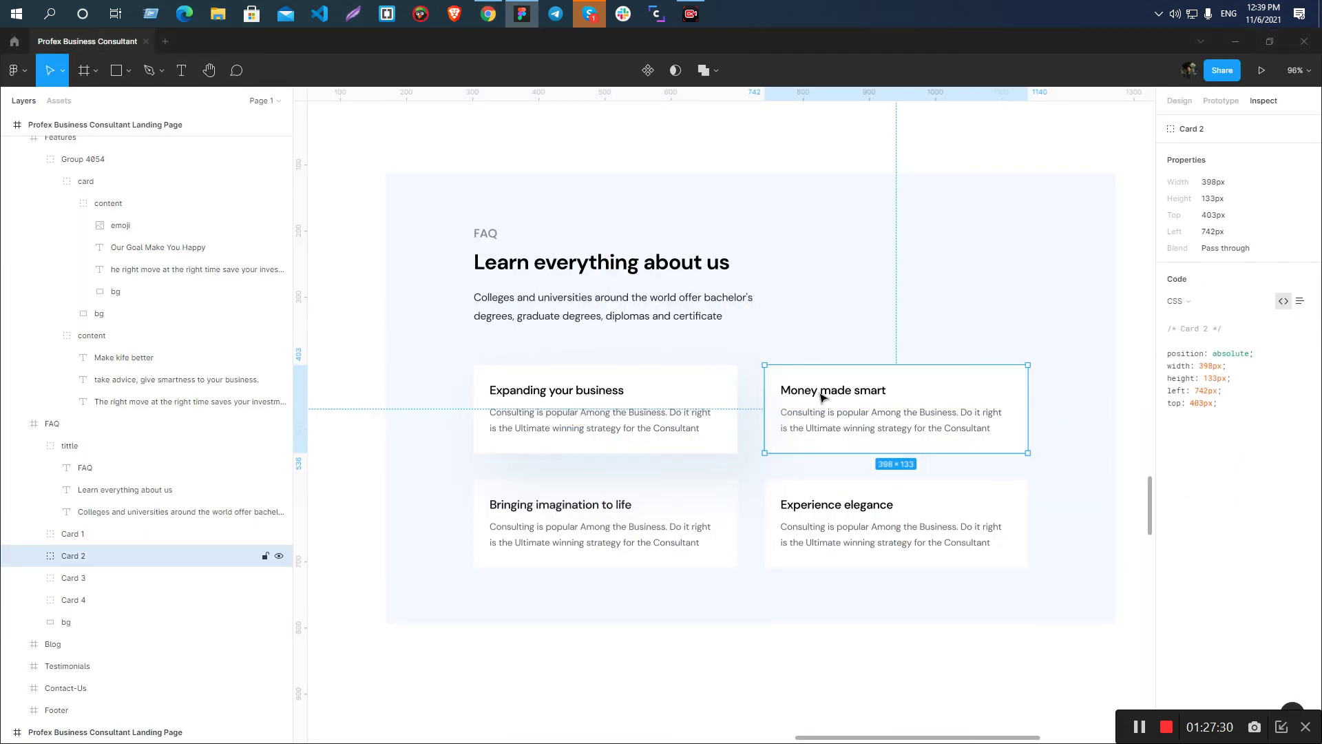
left_click(716, 482)
left_click(716, 443)
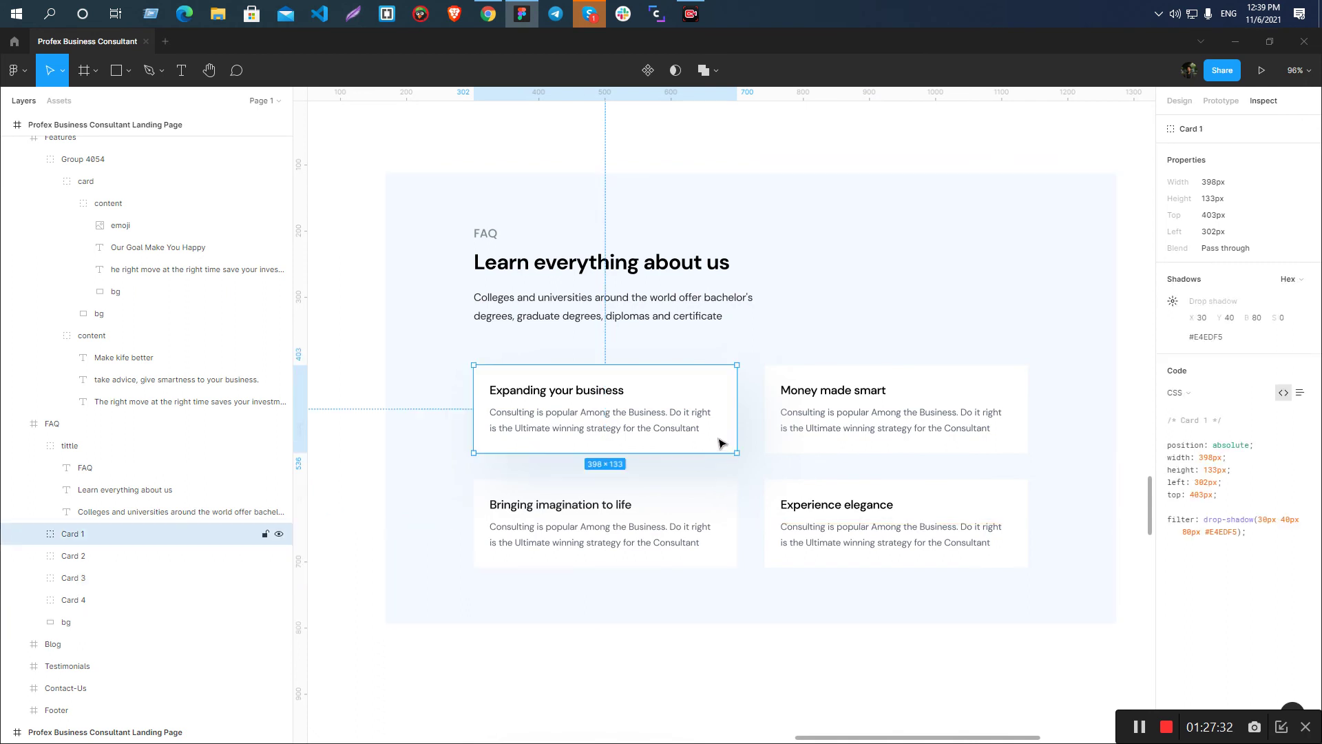
left_click(788, 430)
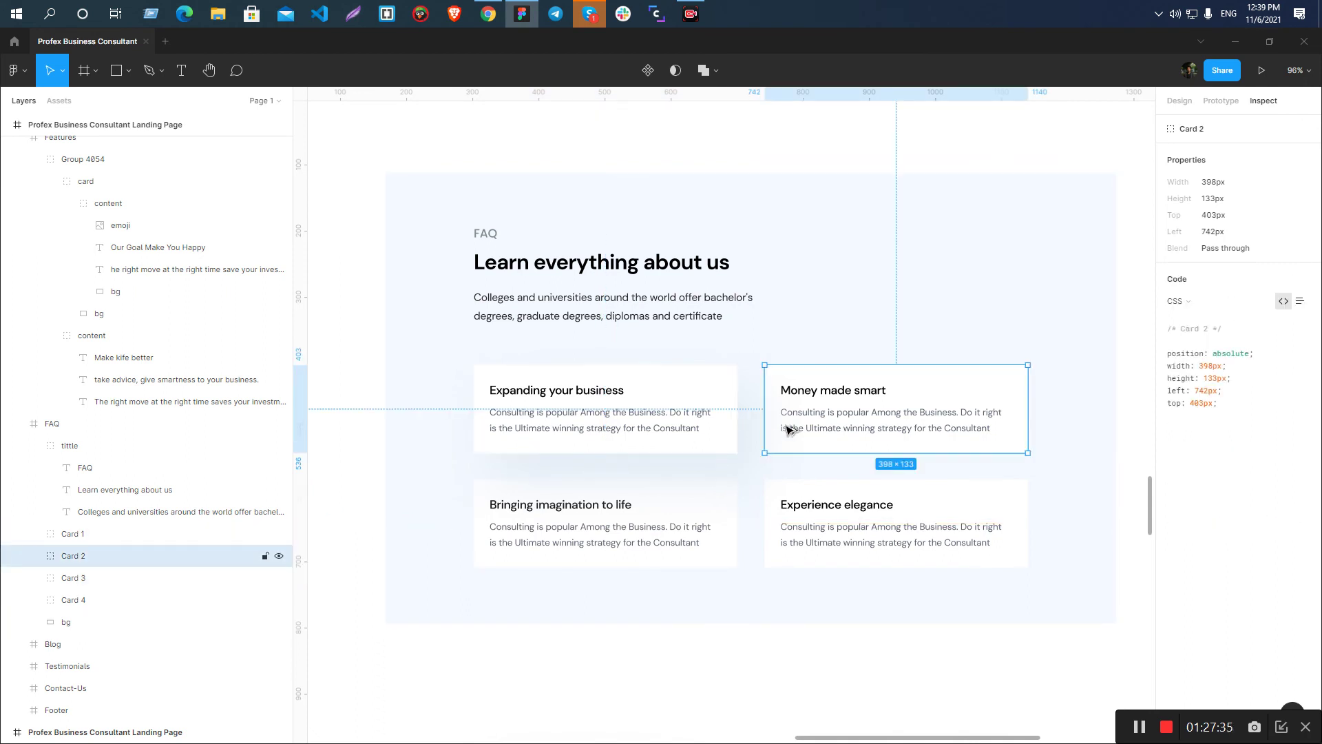
key("alt+Tab")
key("alt+Tab")
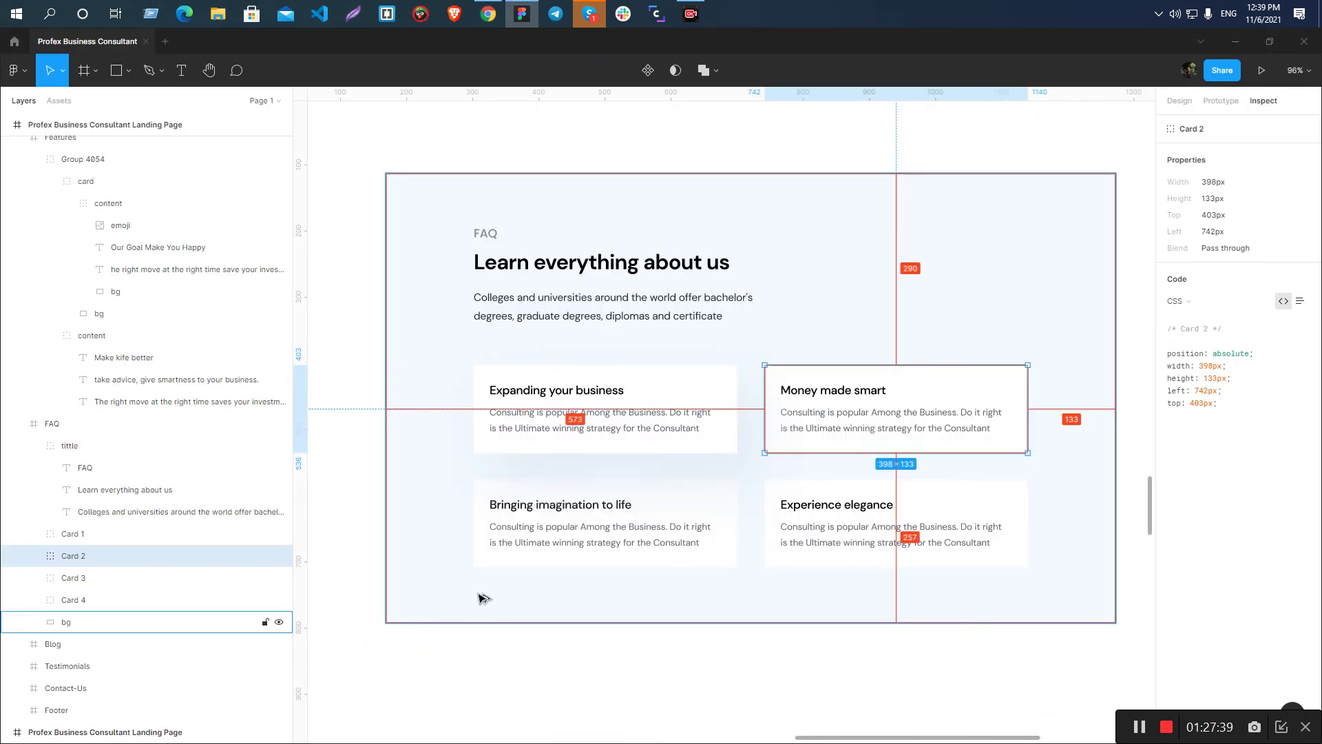
- Back in Webflow, add a Grid with two columns and two rows to the FAQ background block, below the title block
key("alt+Tab")
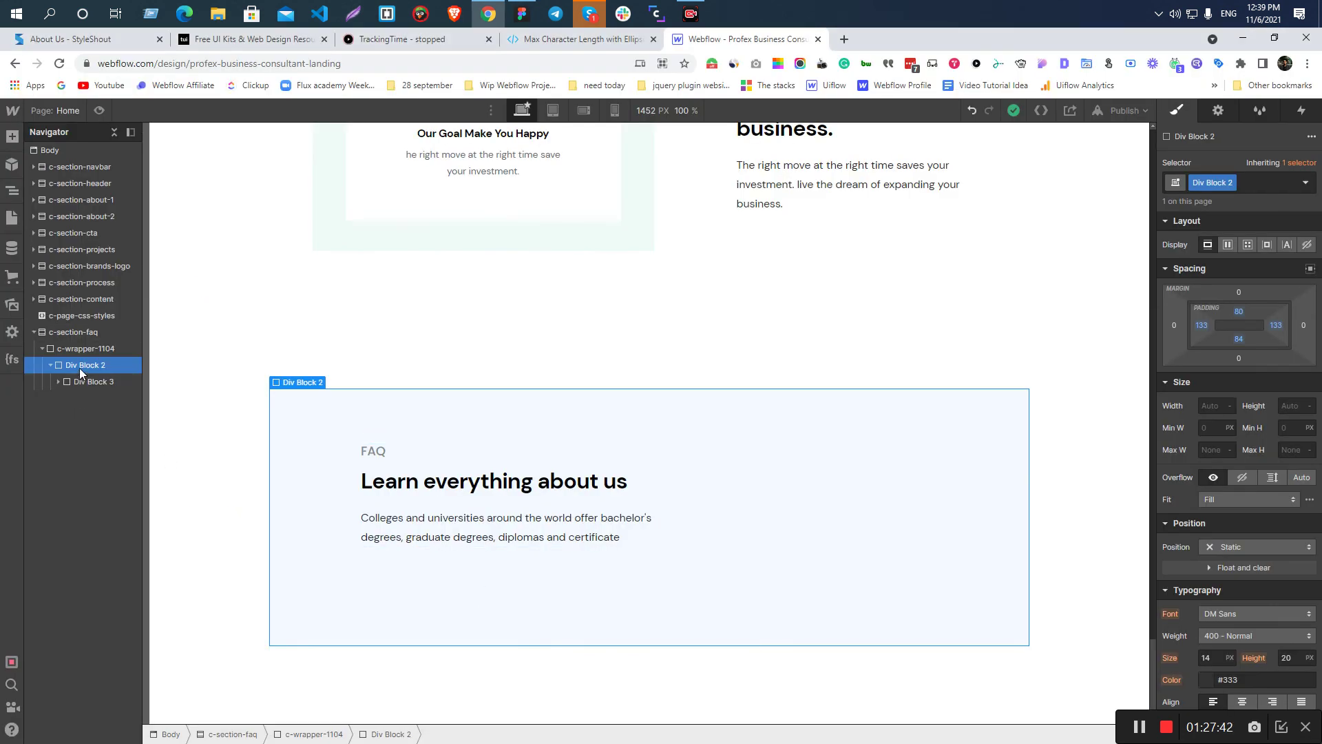
key("ctrl+e")
type("gr")
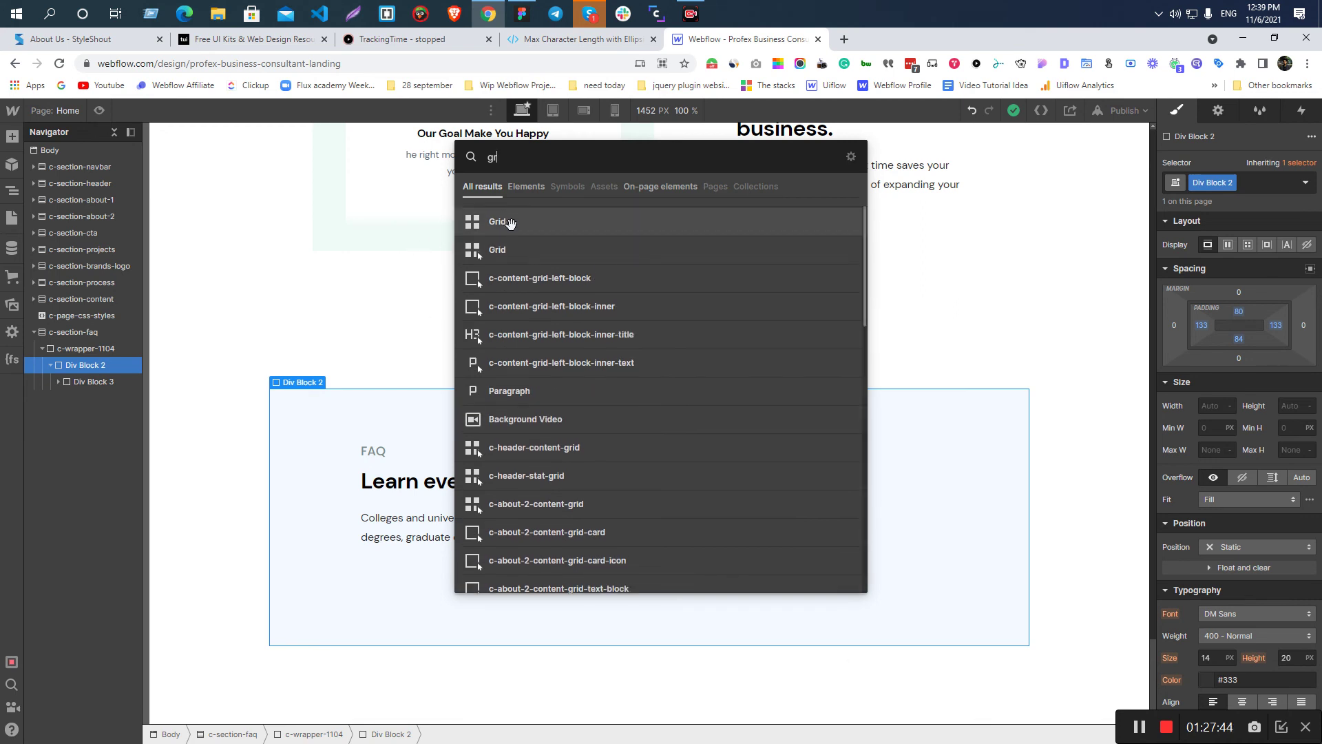
left_click(508, 224)
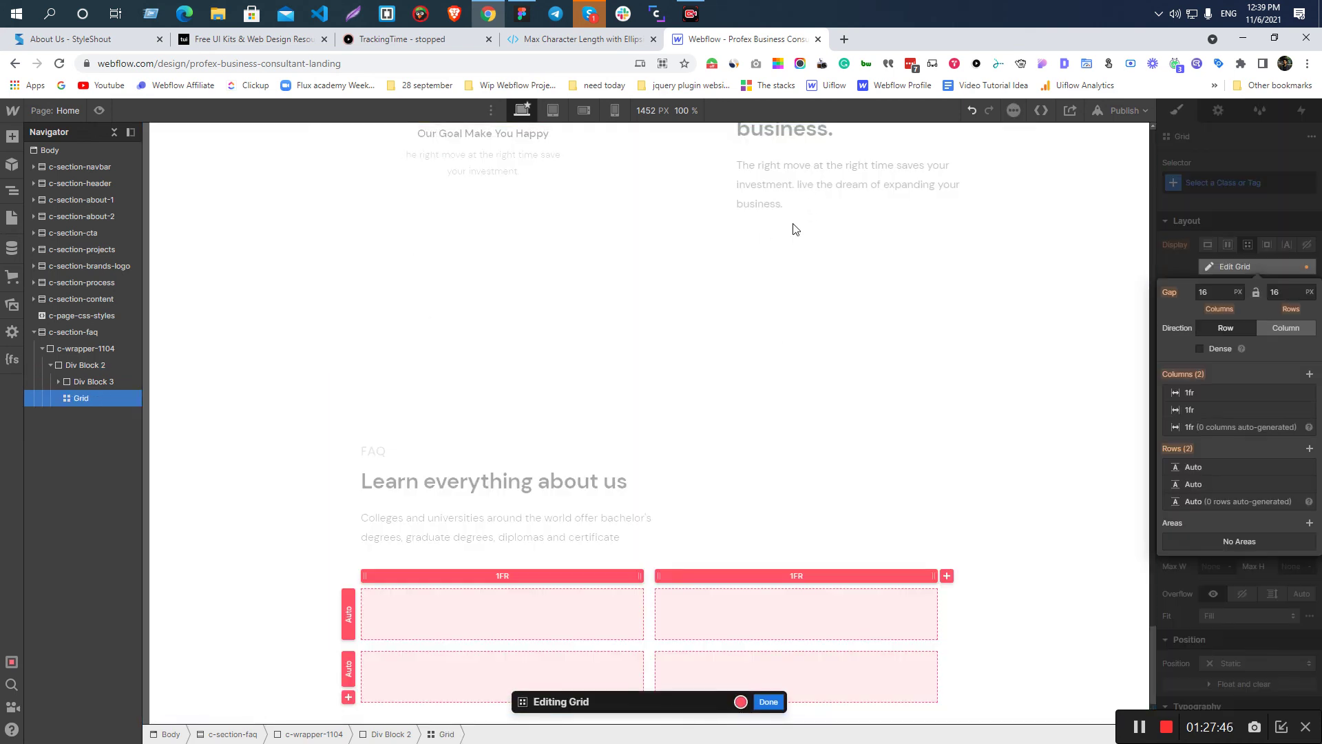
key("Escape")
- Measure the gaps between the FAQ cards in Figma and set the Webflow grid's column gap to 42 px and row gap to 40 px
key("alt+Tab")
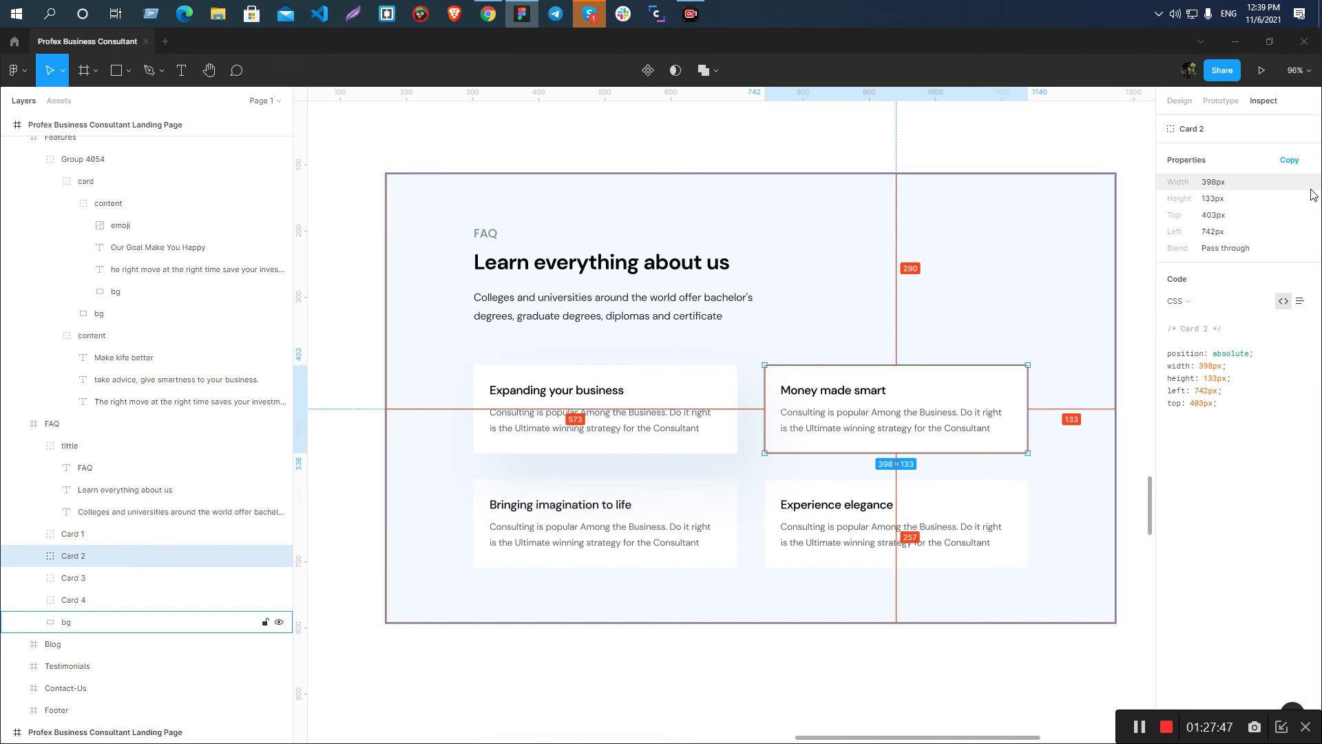
left_click(732, 432)
key("alt+Tab")
key("alt+Tab")
left_click(795, 427)
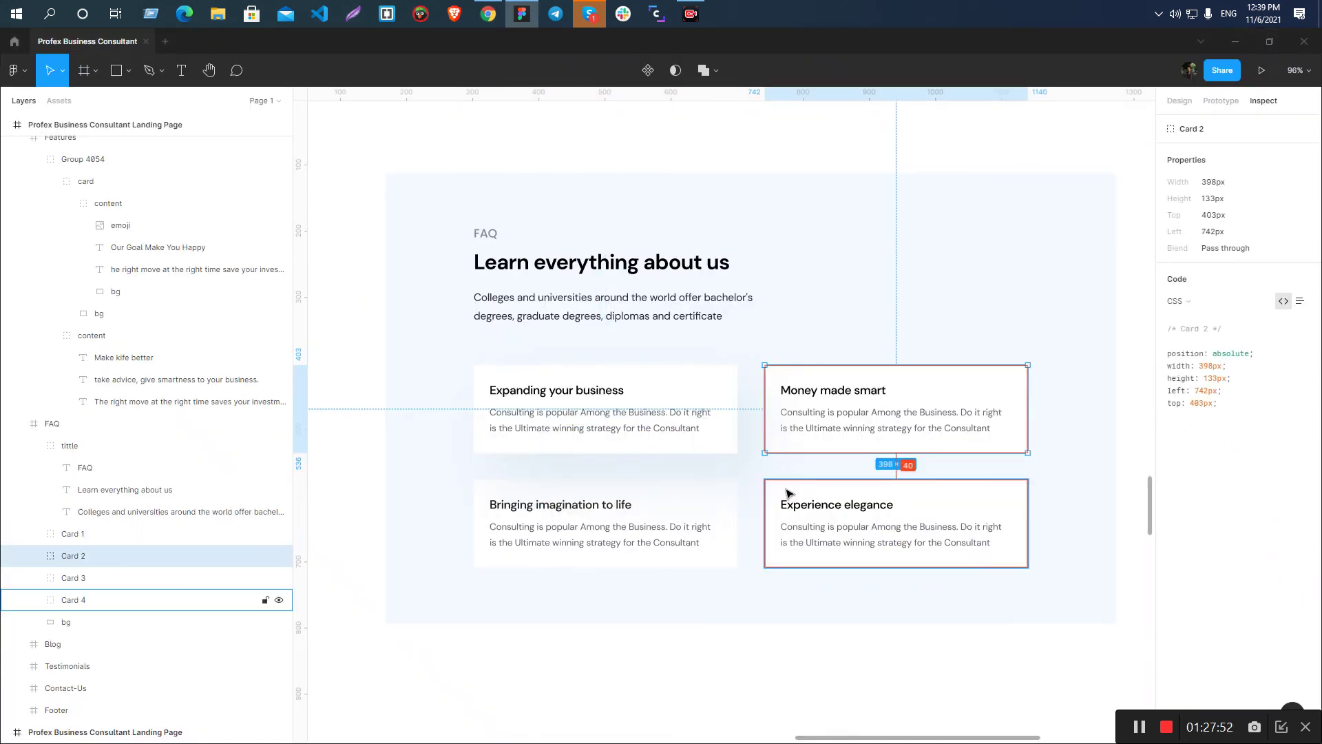
key("alt+Tab")
left_click(1234, 267)
left_click(1214, 293)
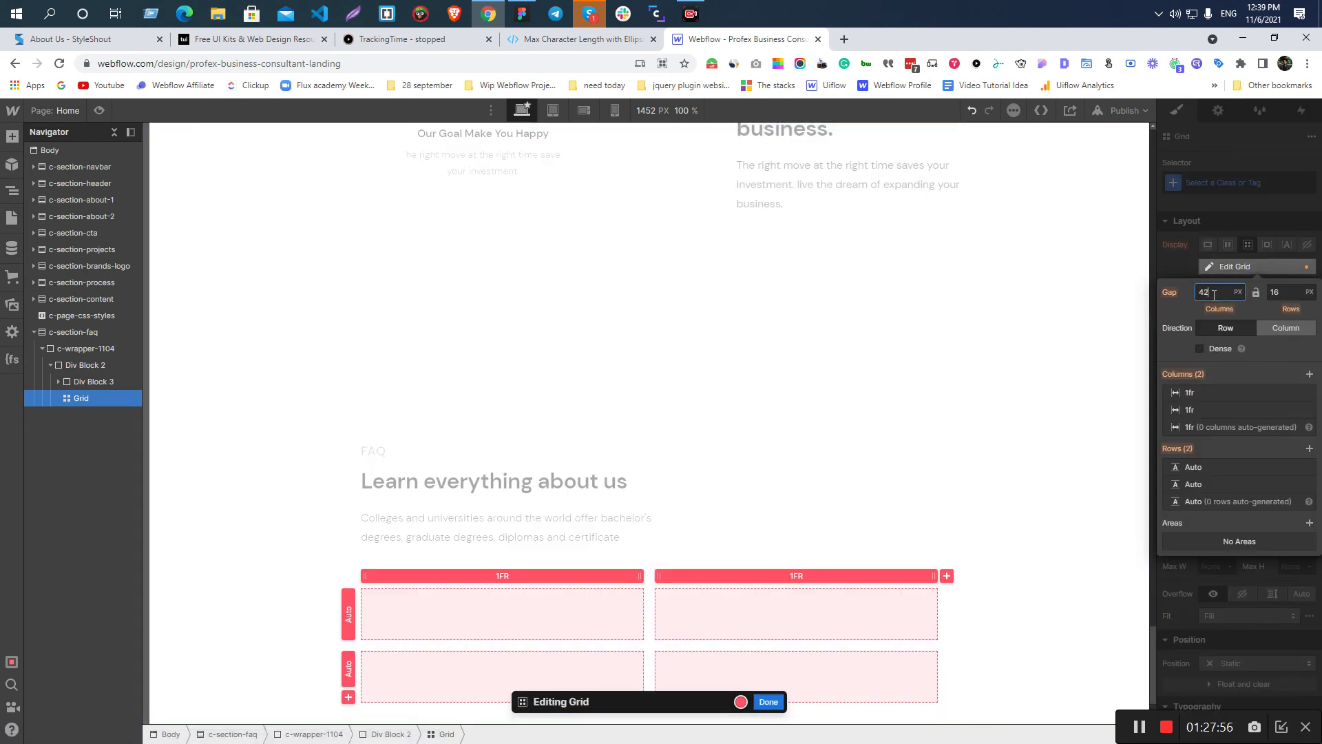
key("Return")
left_click(1283, 295)
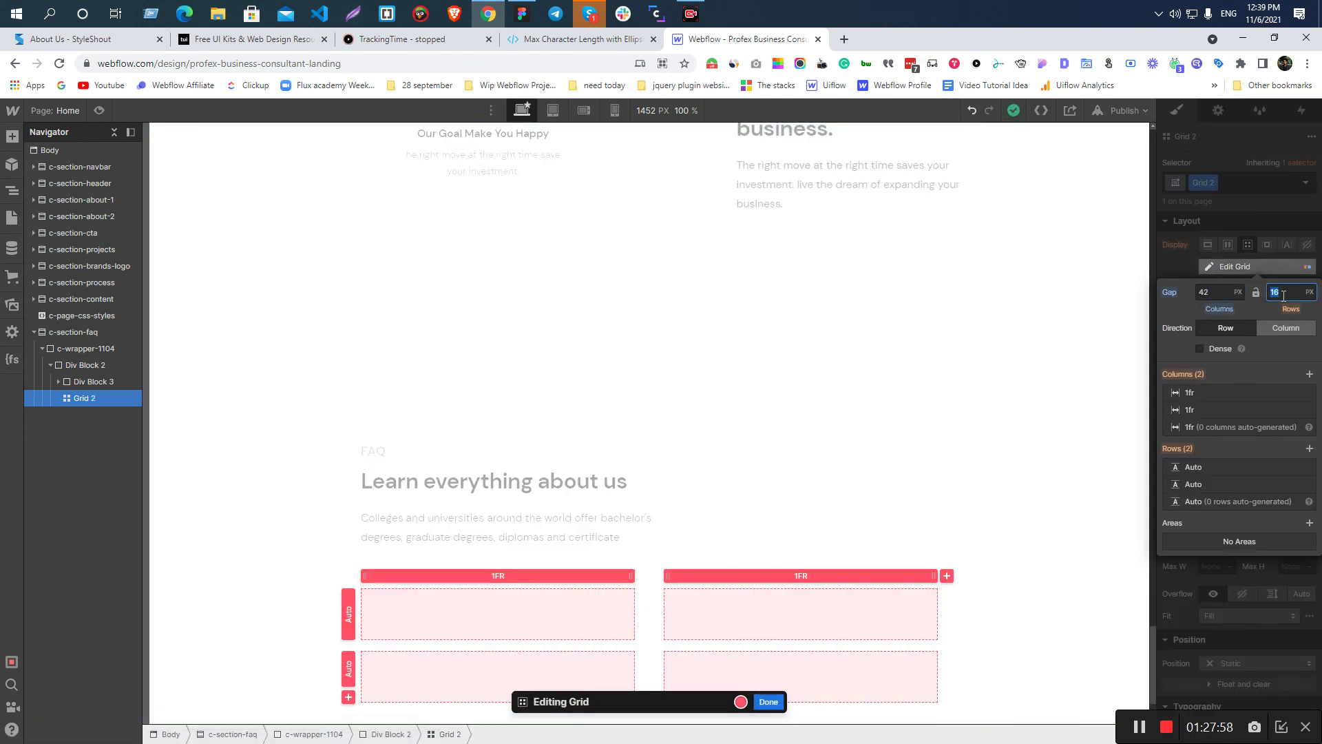
key("Return")
key("Escape")
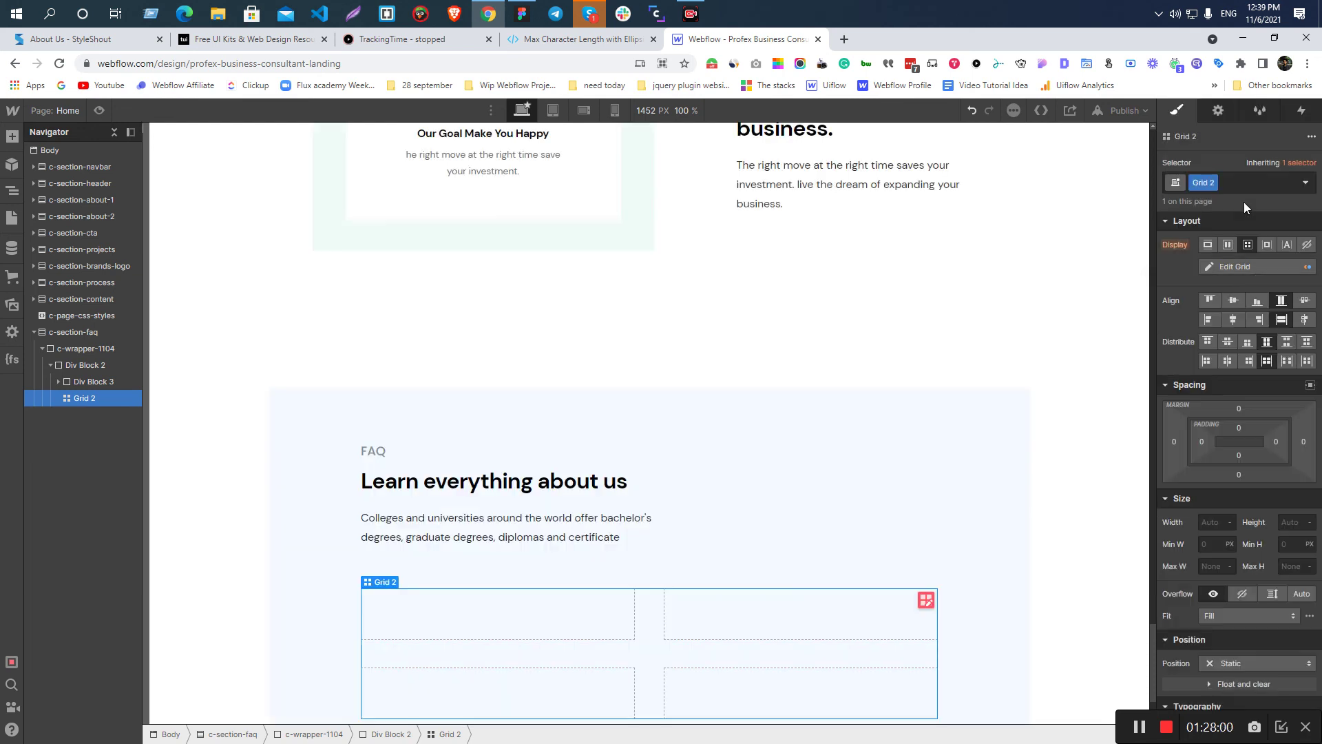
- Add a Div Block to the first cell of the FAQ grid
key("ctrl+e")
type("d")
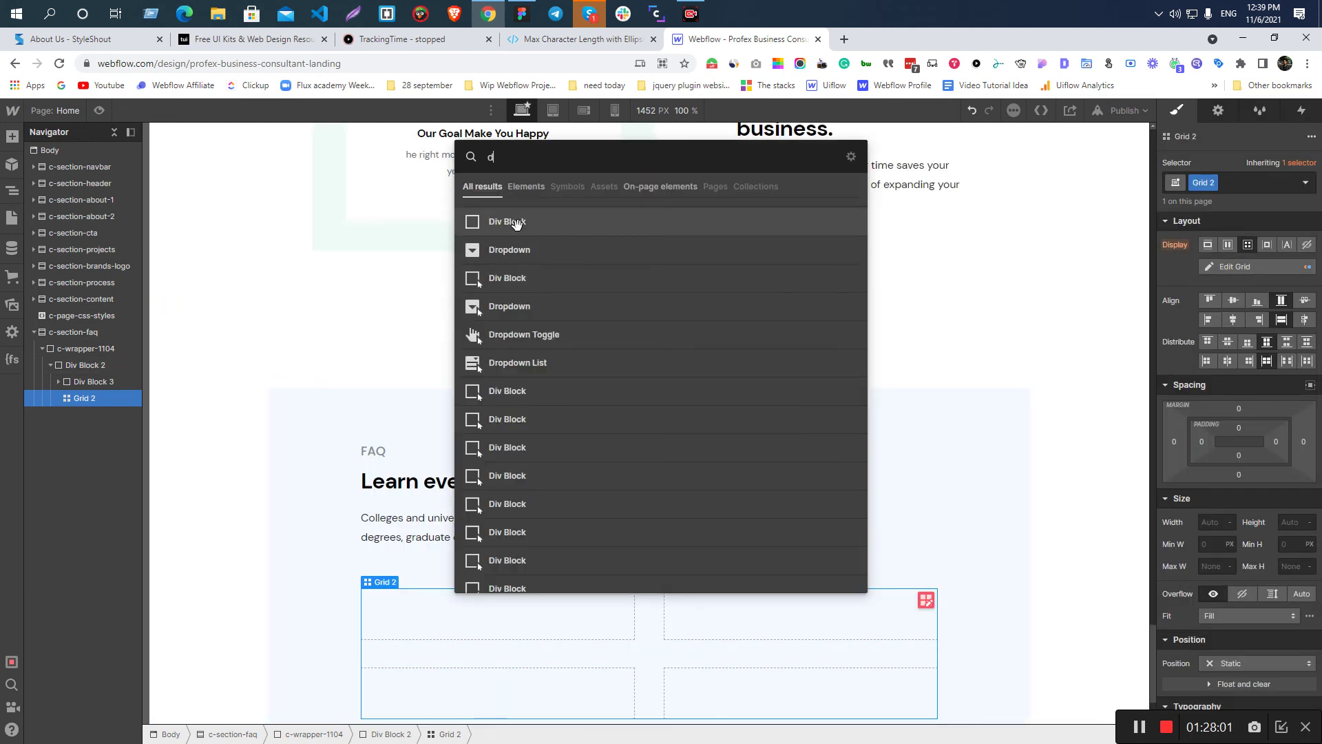
key("Escape")
- Copy the FAQ card's #FFFFFF background colour from Figma and apply it to the grid's Div Block in Webflow
key("alt+Tab")
left_click(510, 587)
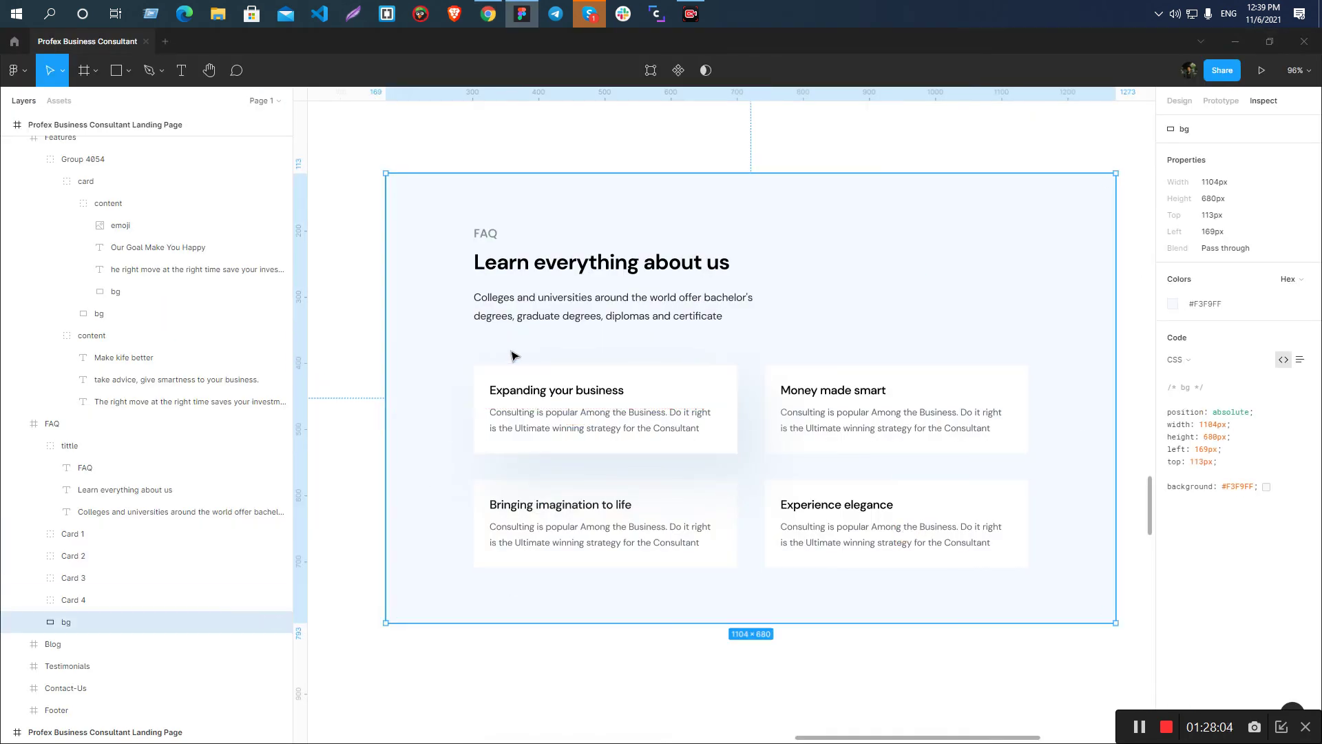
left_click(484, 376, "ctrl")
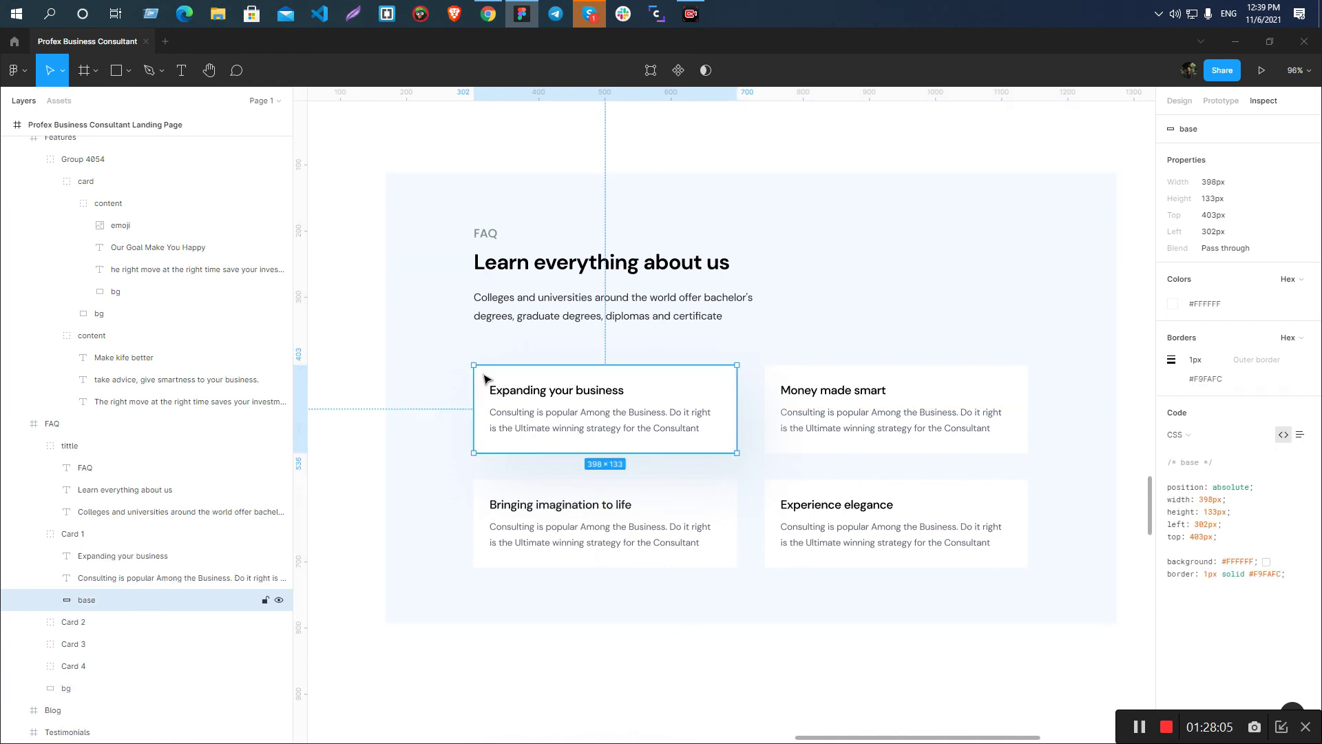
left_click(920, 383, "ctrl")
left_click_drag(1254, 567, 1222, 561)
key("ctrl+c")
key("alt+Tab")
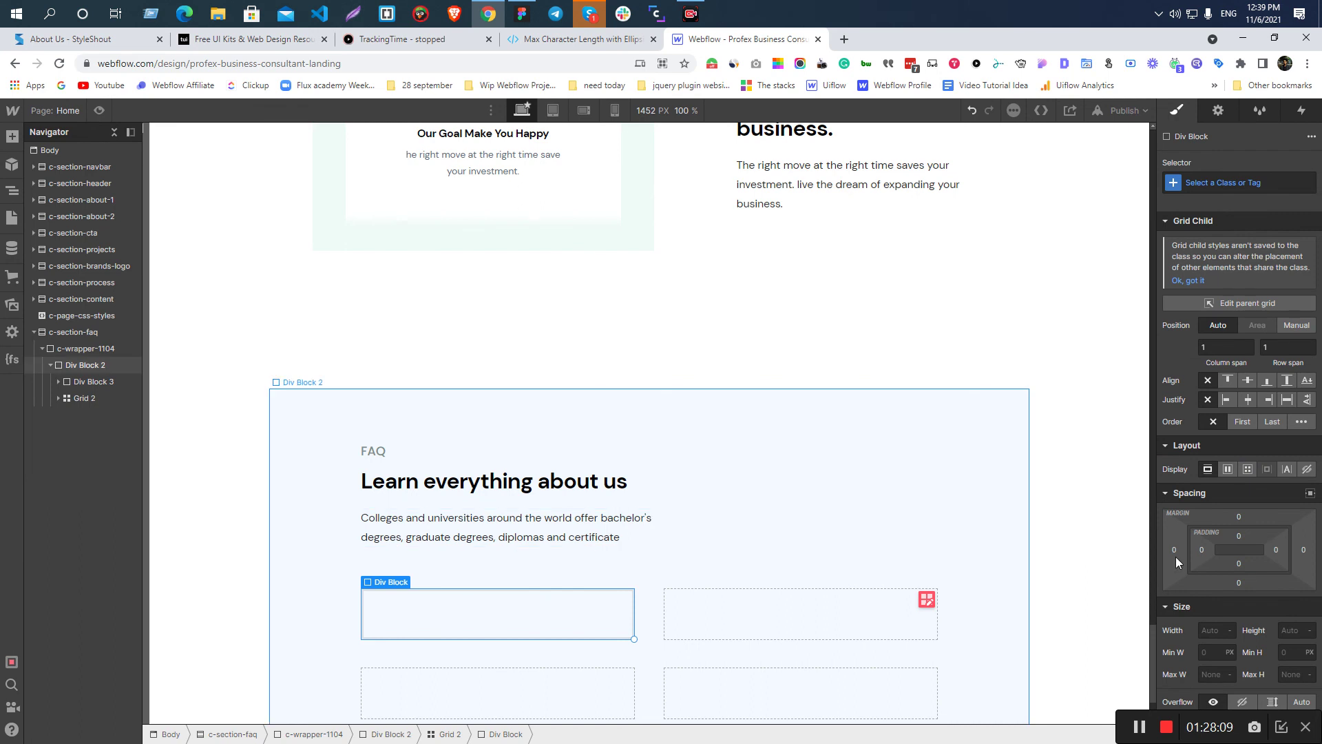
scroll(1215, 506, "down", 5)
left_click(1239, 370)
key("ctrl+v")
key("Return")
- Measure the first card title's offsets in Figma and give the Webflow card 26 px top and 24 px left padding
key("alt+Tab")
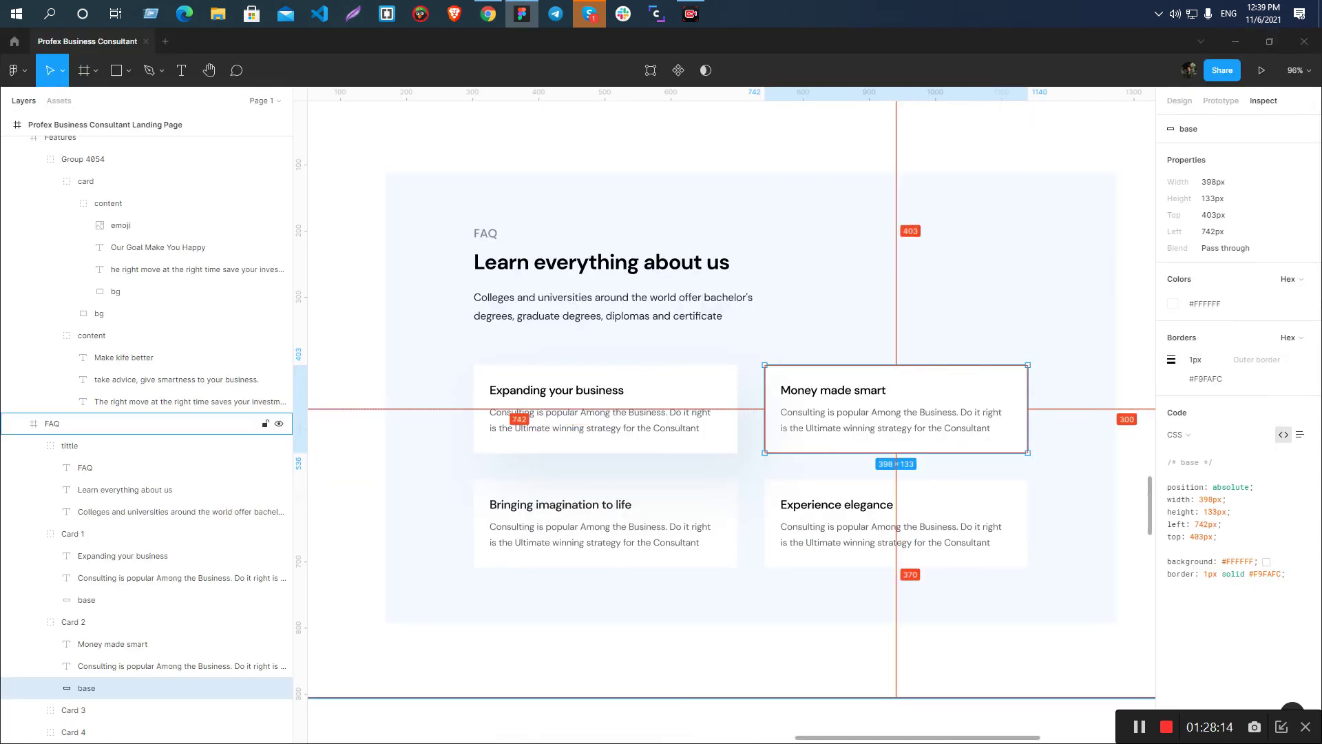
left_click(561, 394)
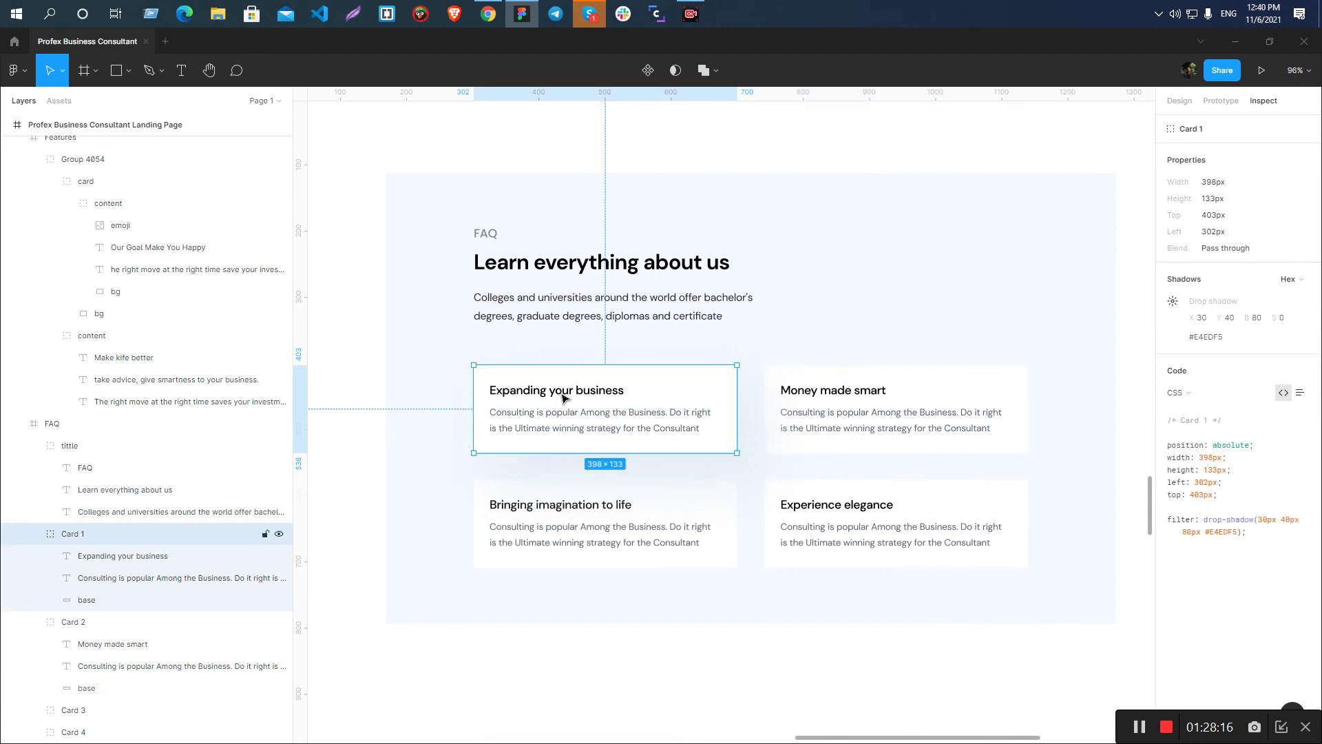
double_click(562, 394)
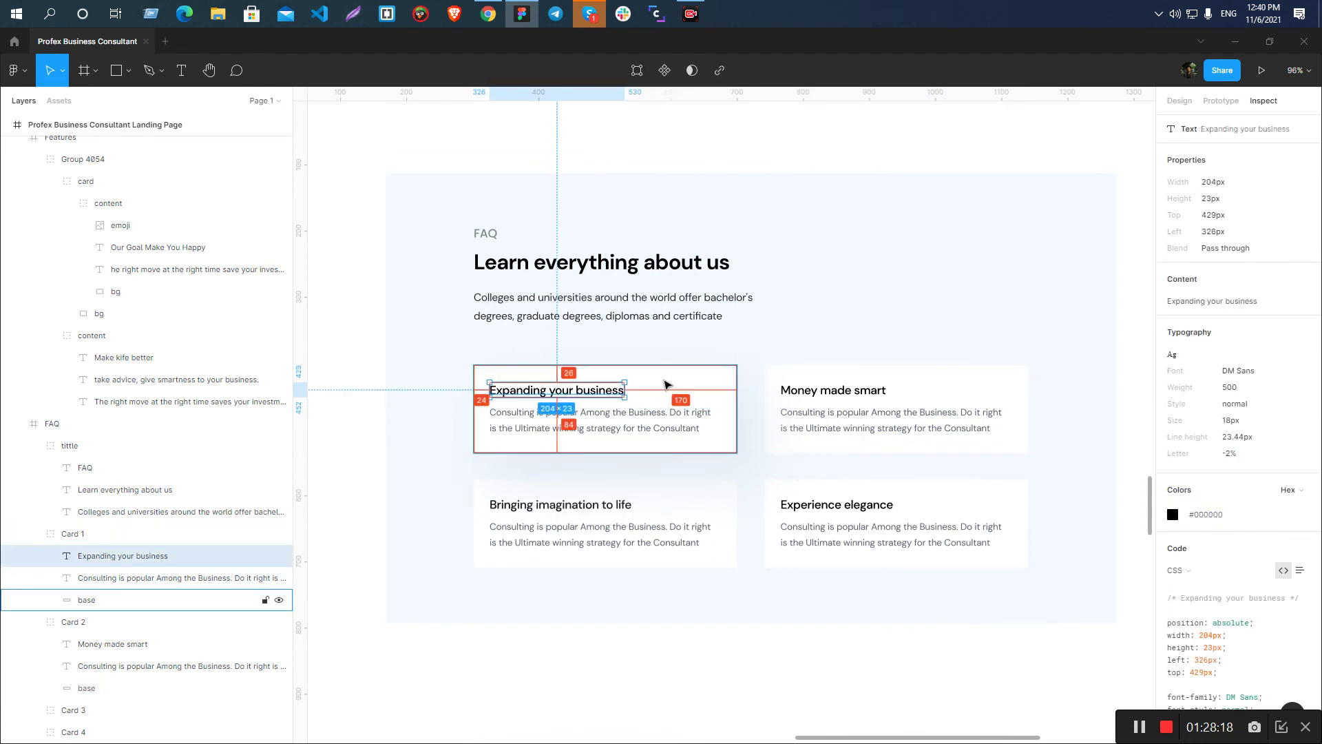
key("alt+Tab")
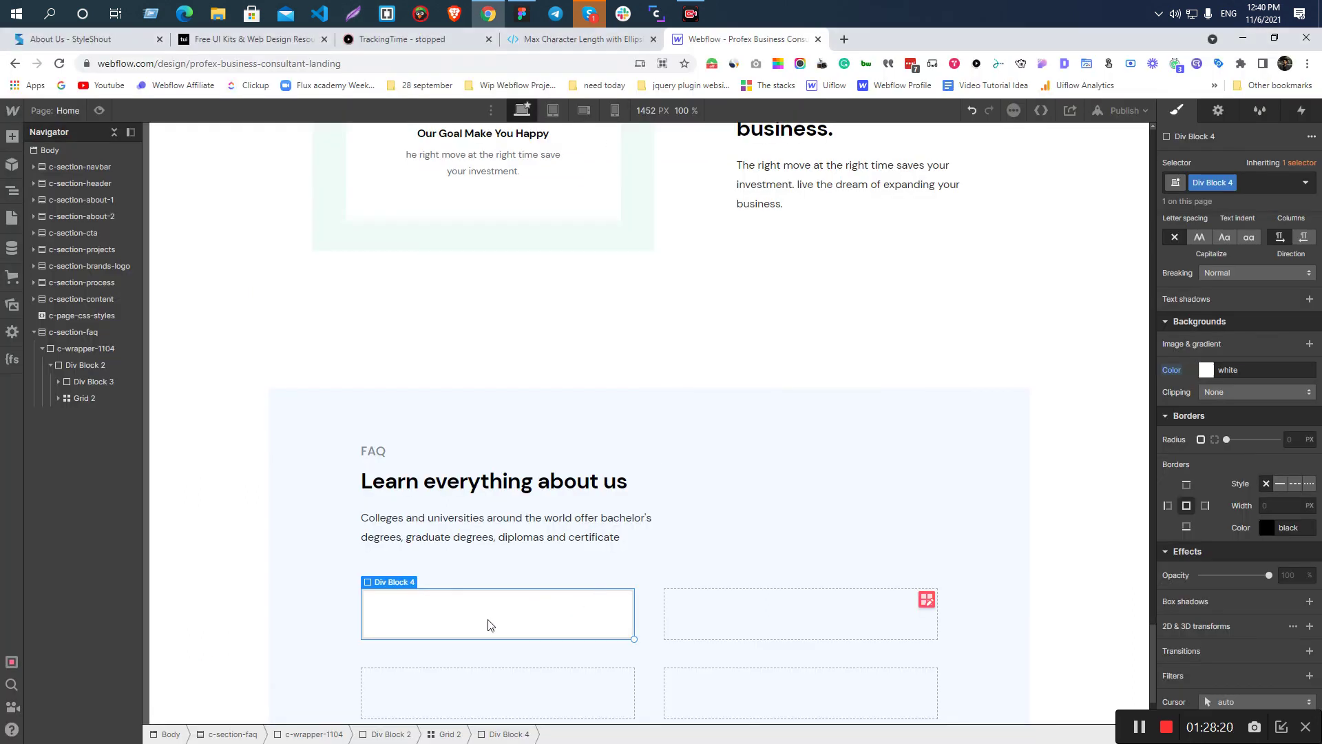
left_click(489, 621)
left_click(1238, 350)
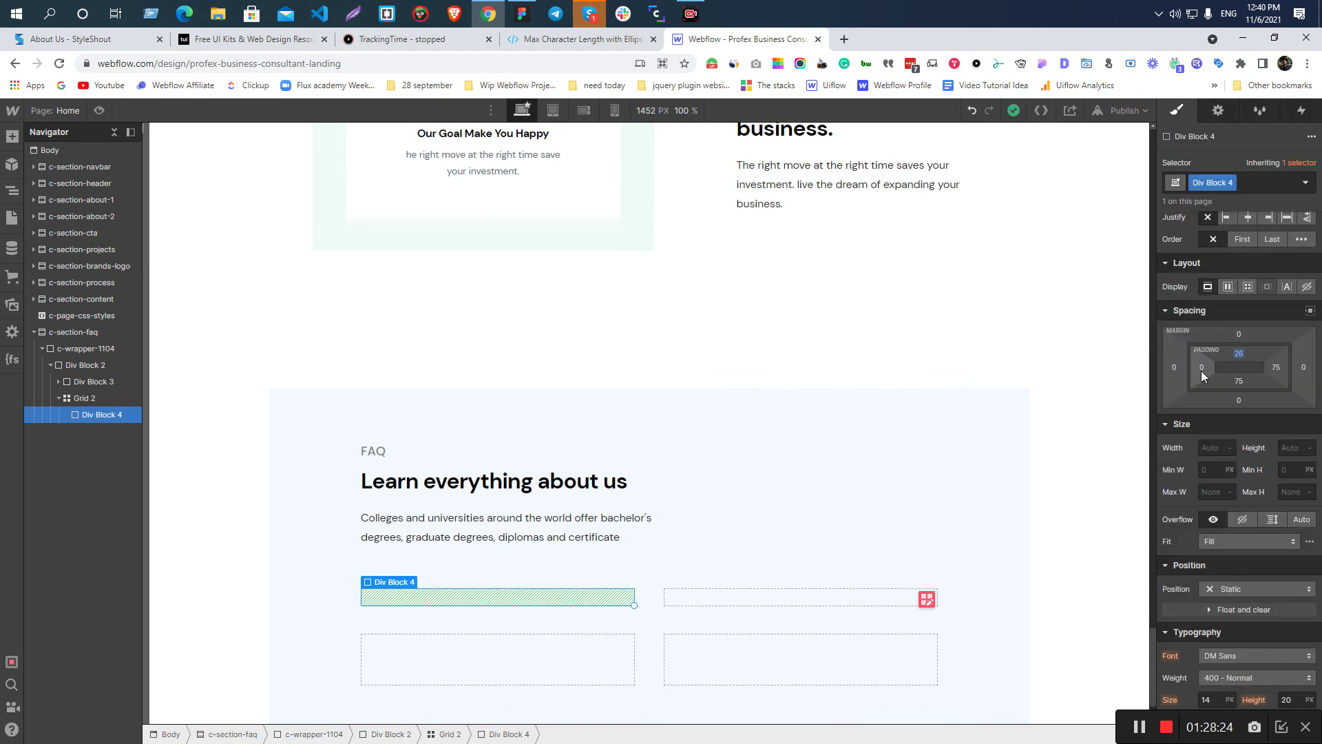
left_click(1201, 369)
type("24")
key("Return")
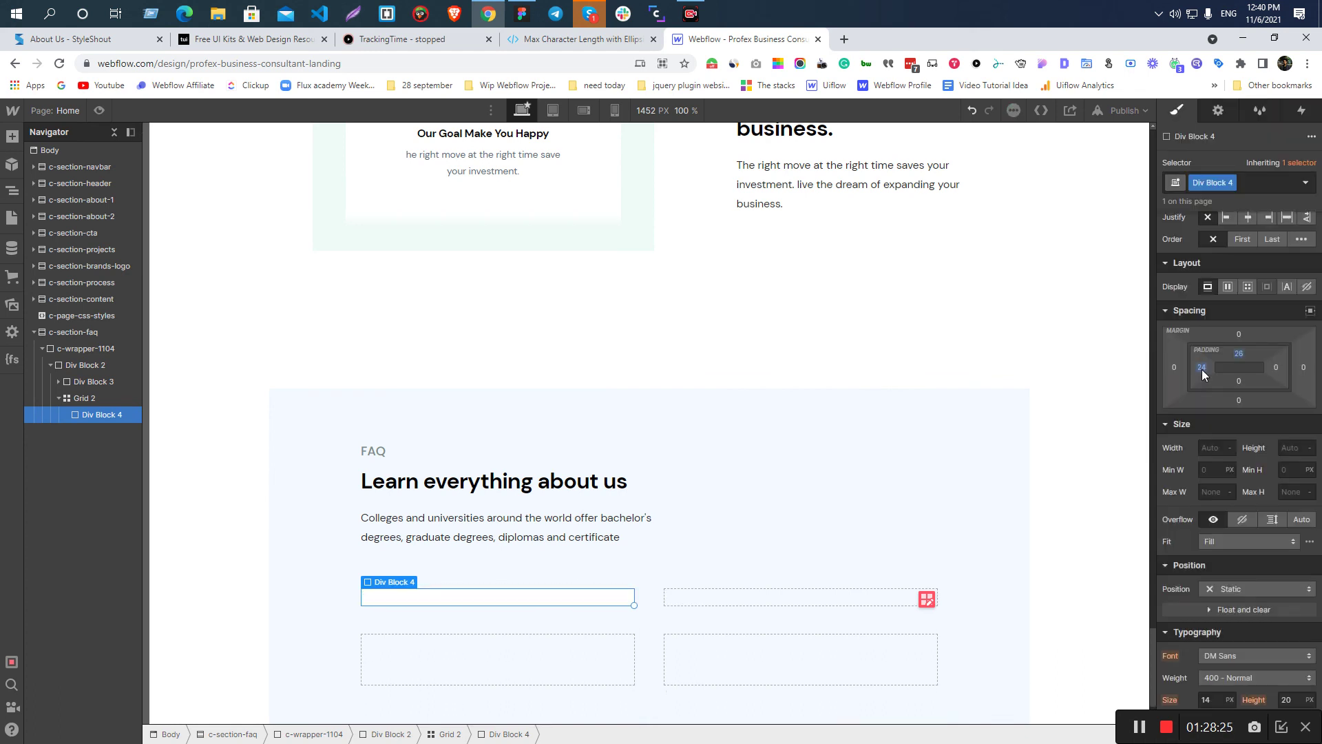
- Measure the card description's offsets in Figma and give the Webflow card 31 px right and 26 px bottom padding
key("alt+Tab")
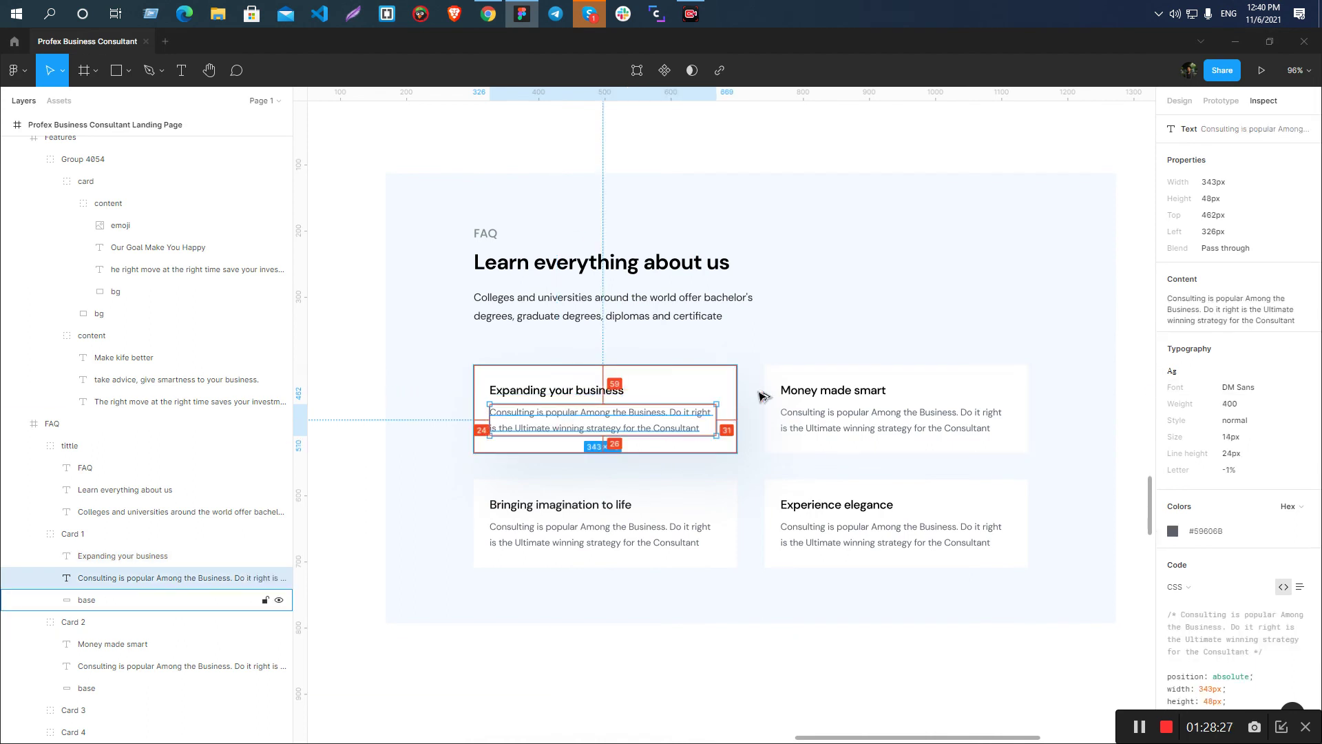
key("alt+Tab")
left_click(1275, 368)
key("Escape")
key("alt+Tab")
key("alt+Tab")
left_click(1241, 382)
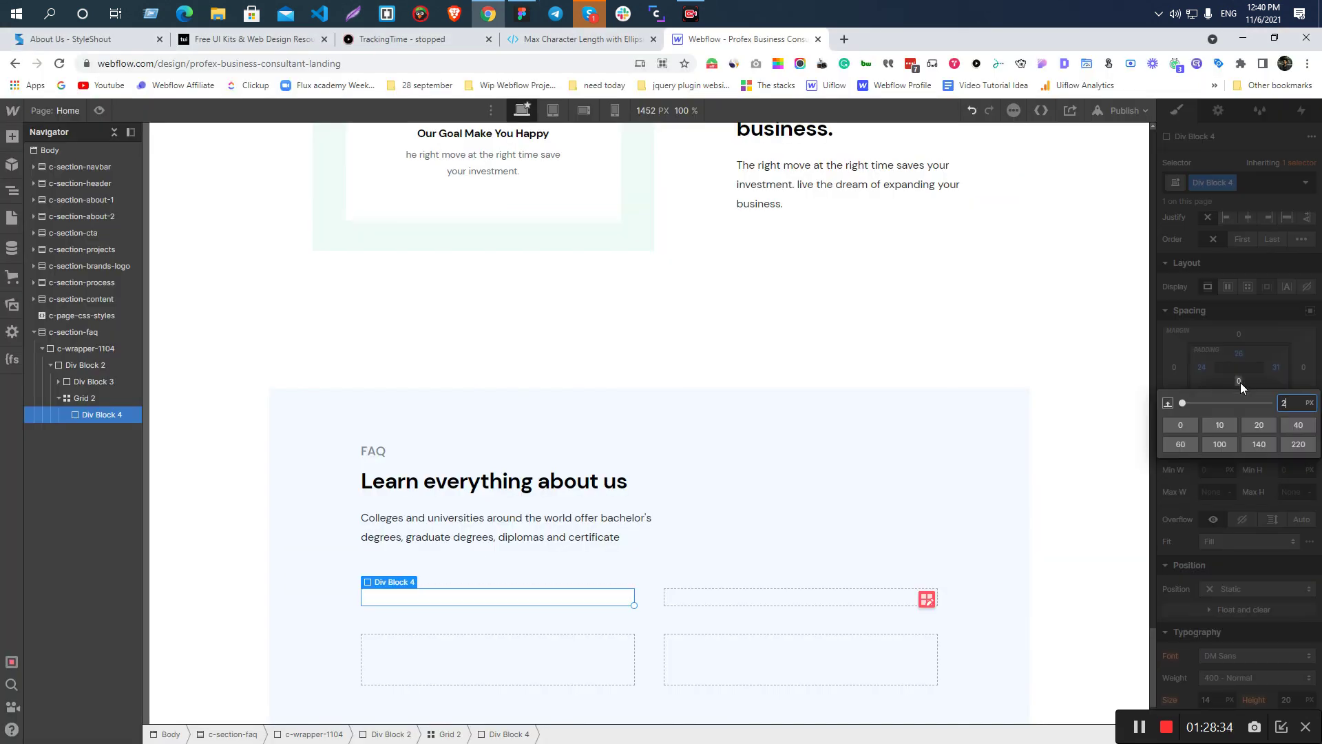
key("Escape")
- Copy the first card's title from Figma and add it to the Webflow card as an H3 heading reading "Expanding your business"
key("alt+Tab")
left_click(551, 390)
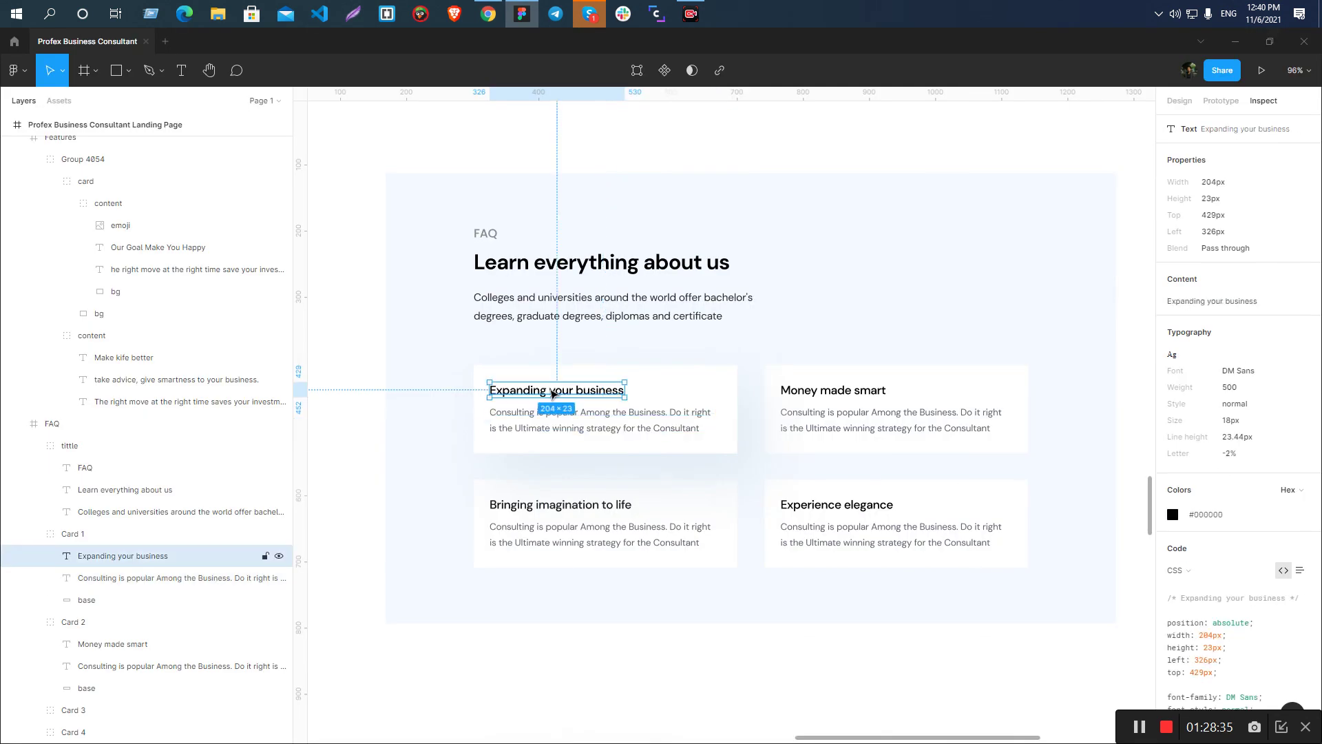
key("Return")
key("ctrl+c")
key("alt+Tab")
key("ctrl+e")
type("h")
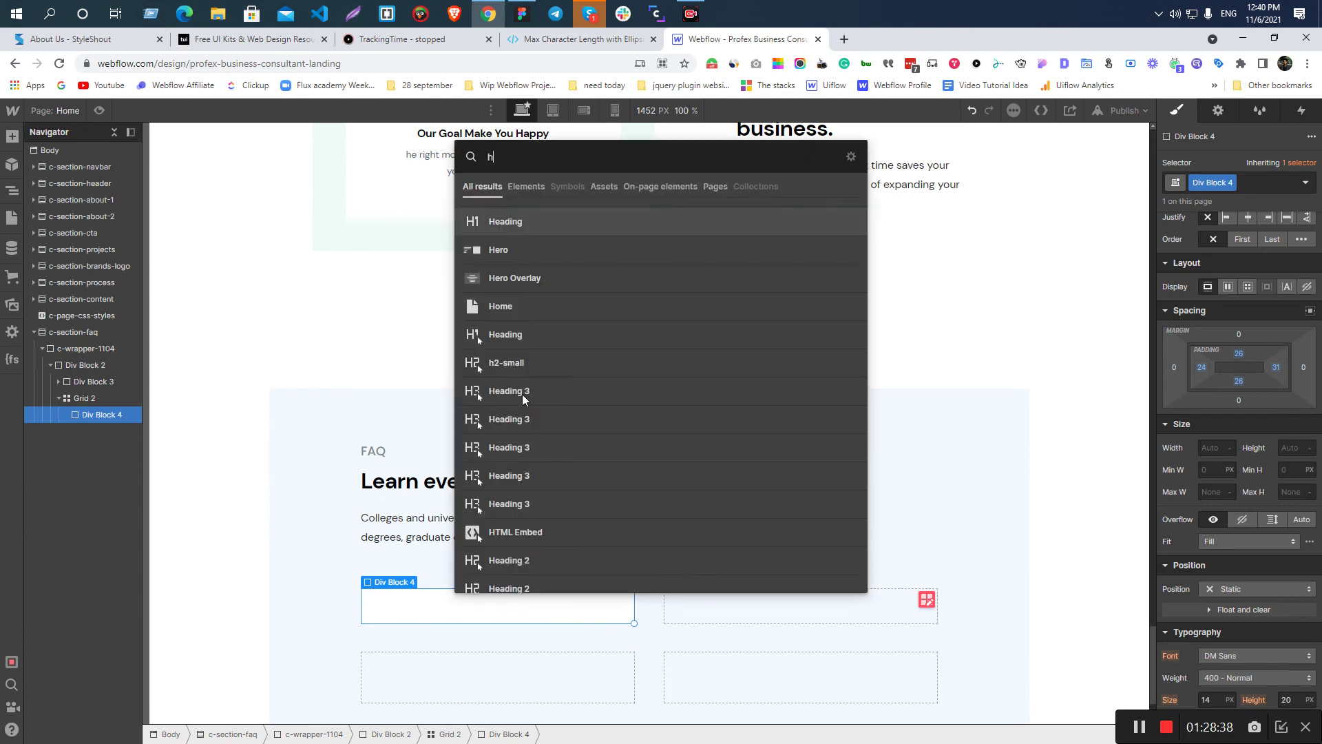
key("Return")
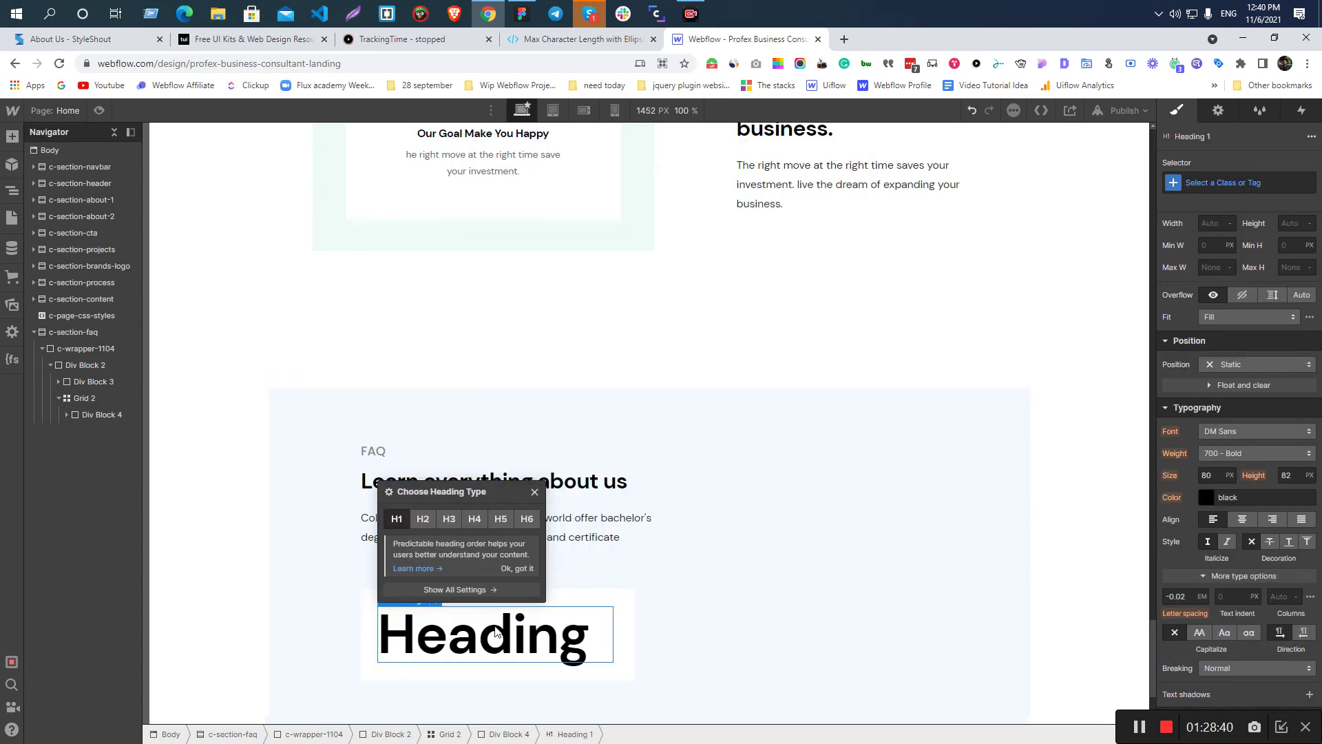
left_click(449, 518)
double_click(416, 623)
key("ctrl+v")
- Copy the first card's description from Figma and add it to the Webflow card as a paragraph below the heading
key("alt+Tab")
left_click(600, 408)
key("ctrl+c")
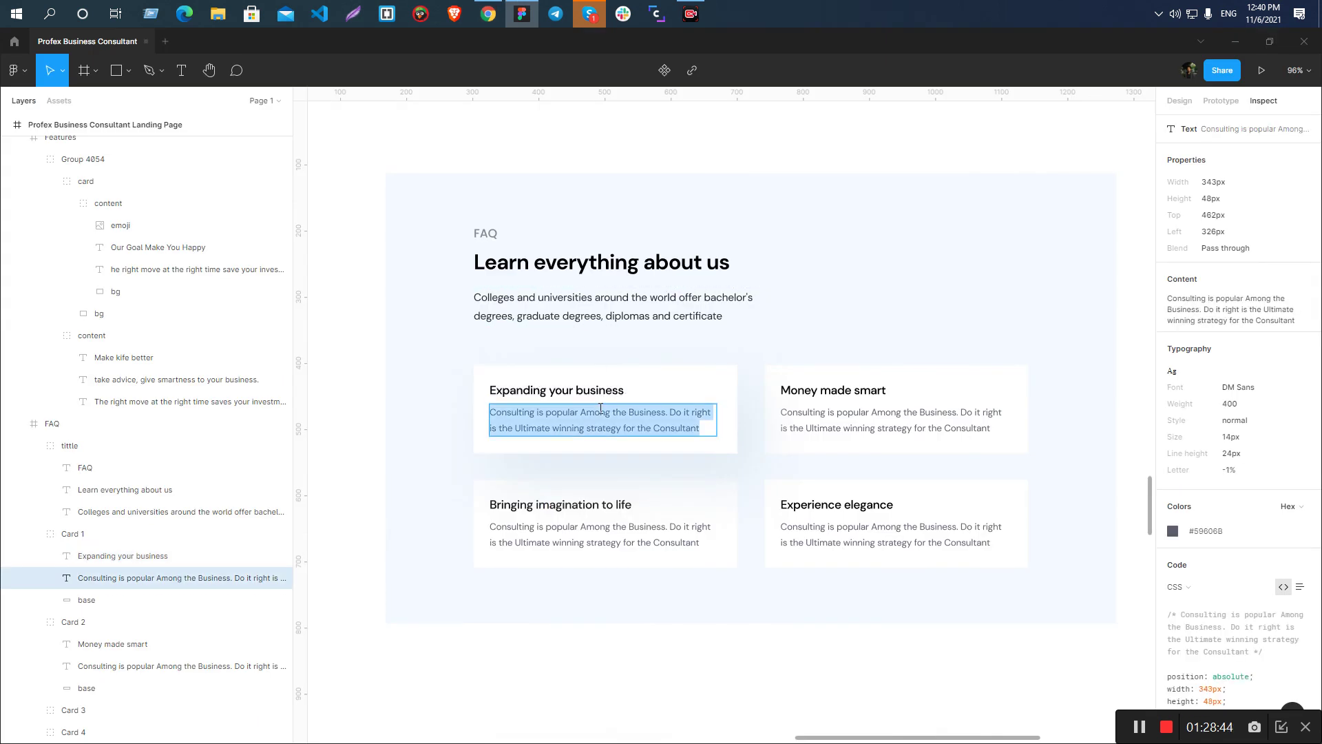
key("alt+Tab")
key("Escape")
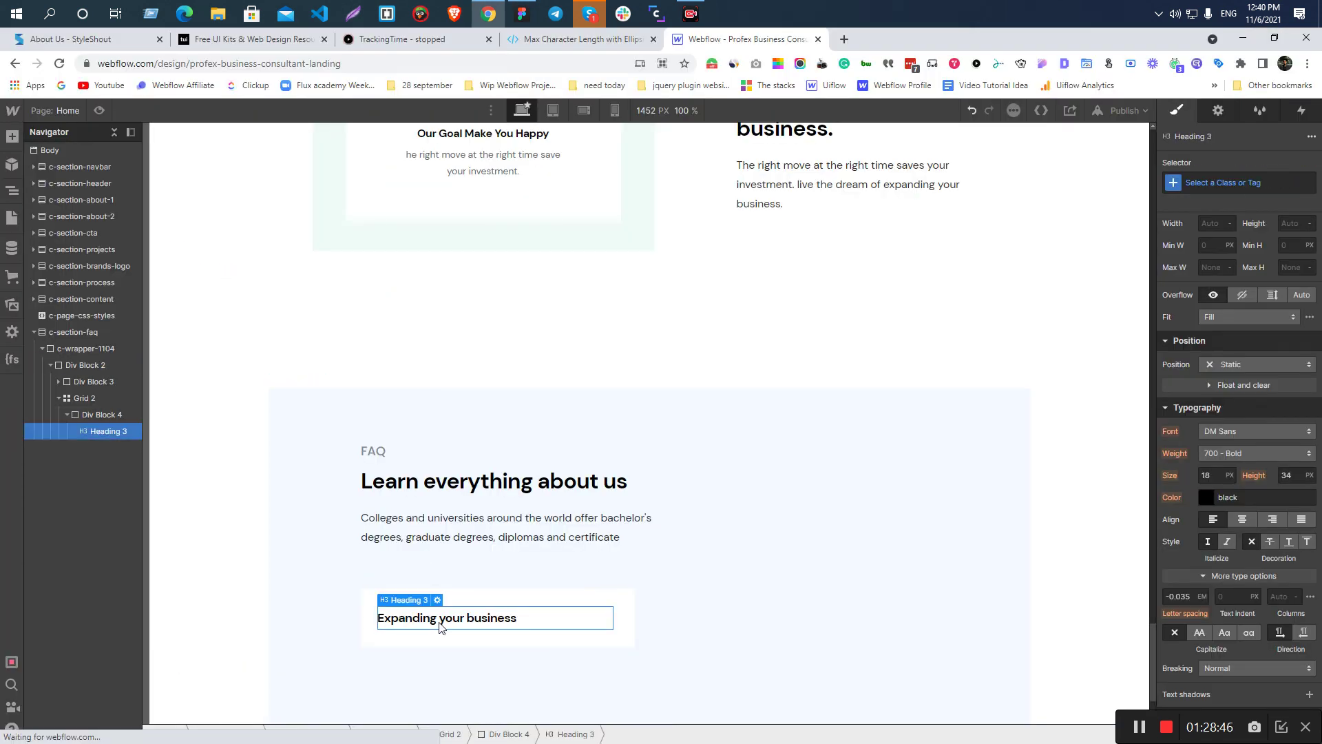
key("ctrl+e")
type("p")
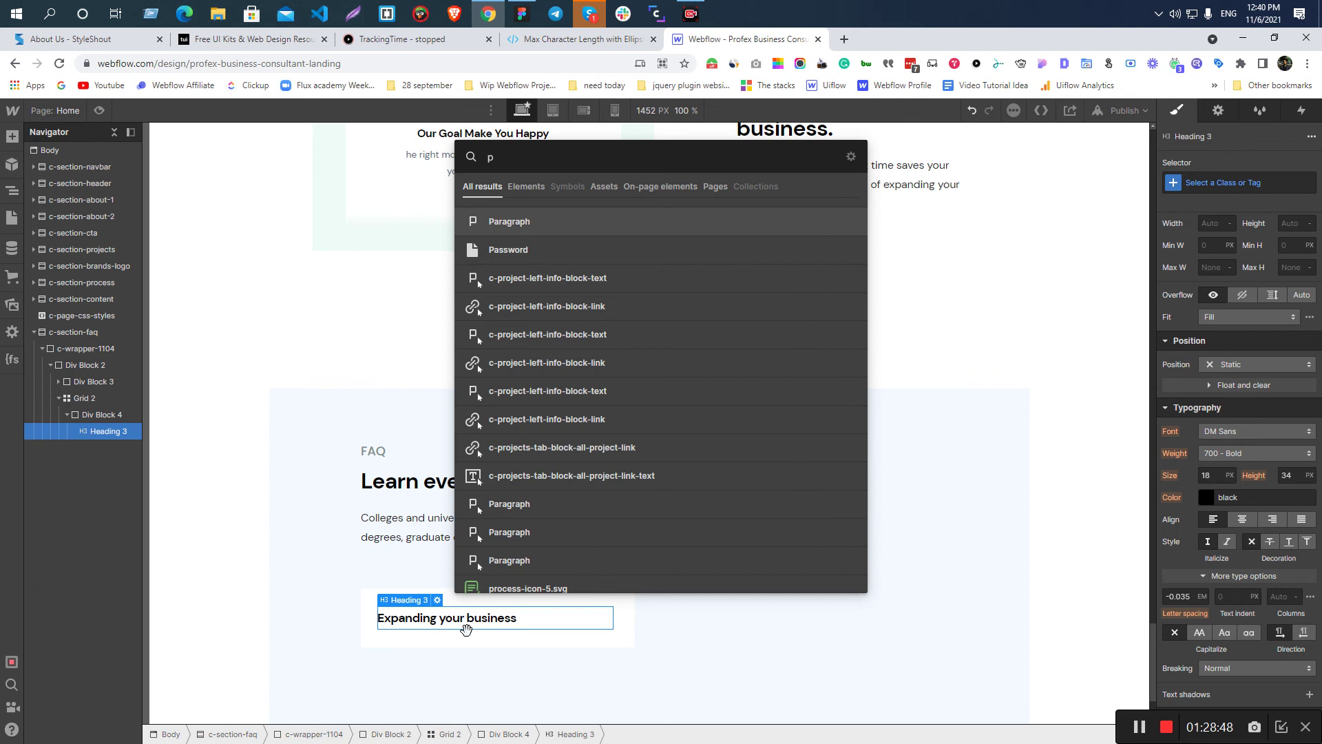
key("Return")
triple_click(473, 648)
key("ctrl+v")
left_click(599, 590)
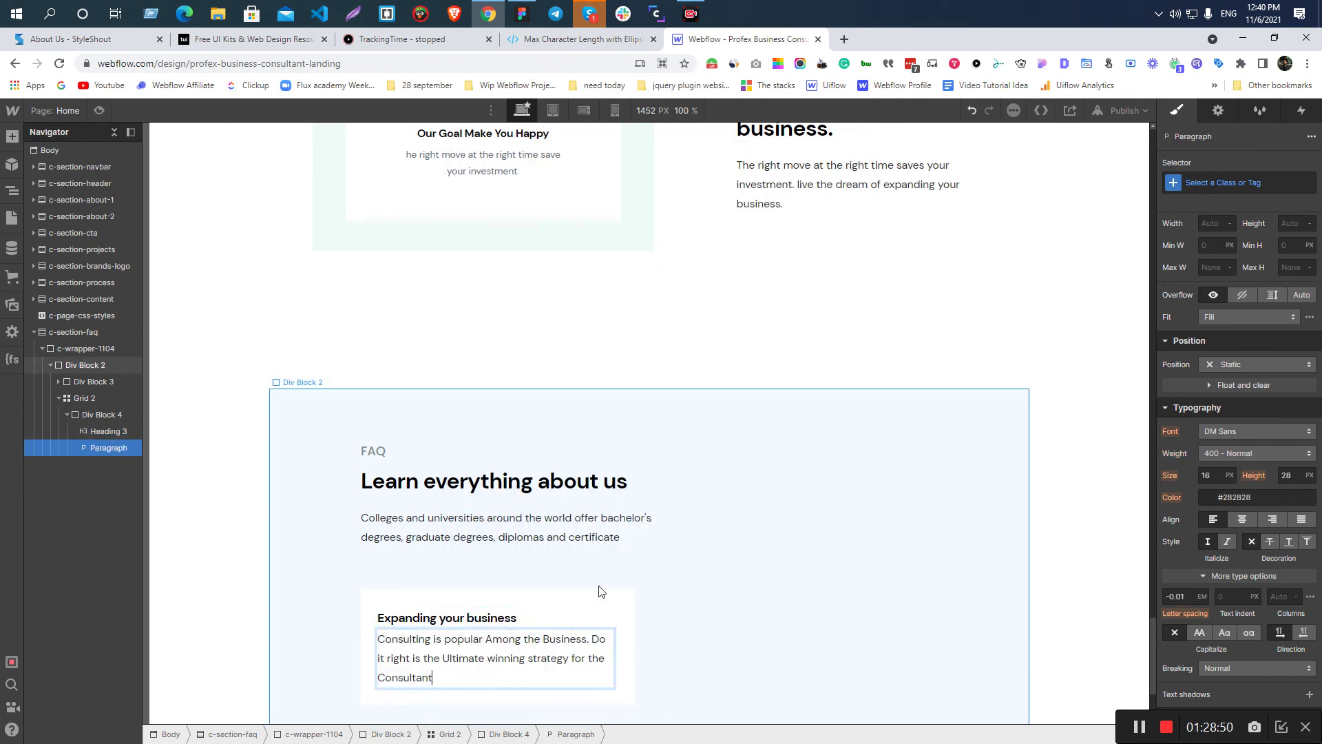
- Check the first card title's typography in Figma and set the Webflow card heading's line height to 23.5 px
key("alt+Tab")
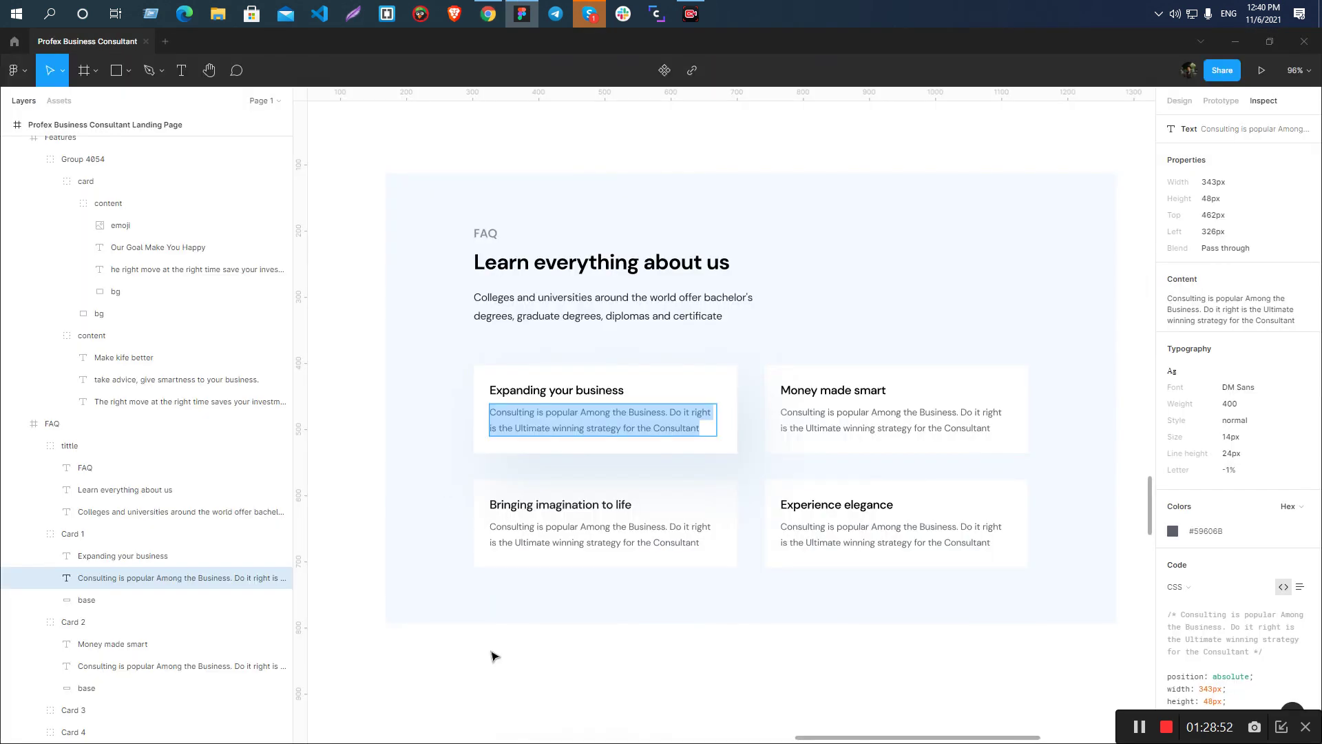
left_click(681, 391)
left_click(581, 390)
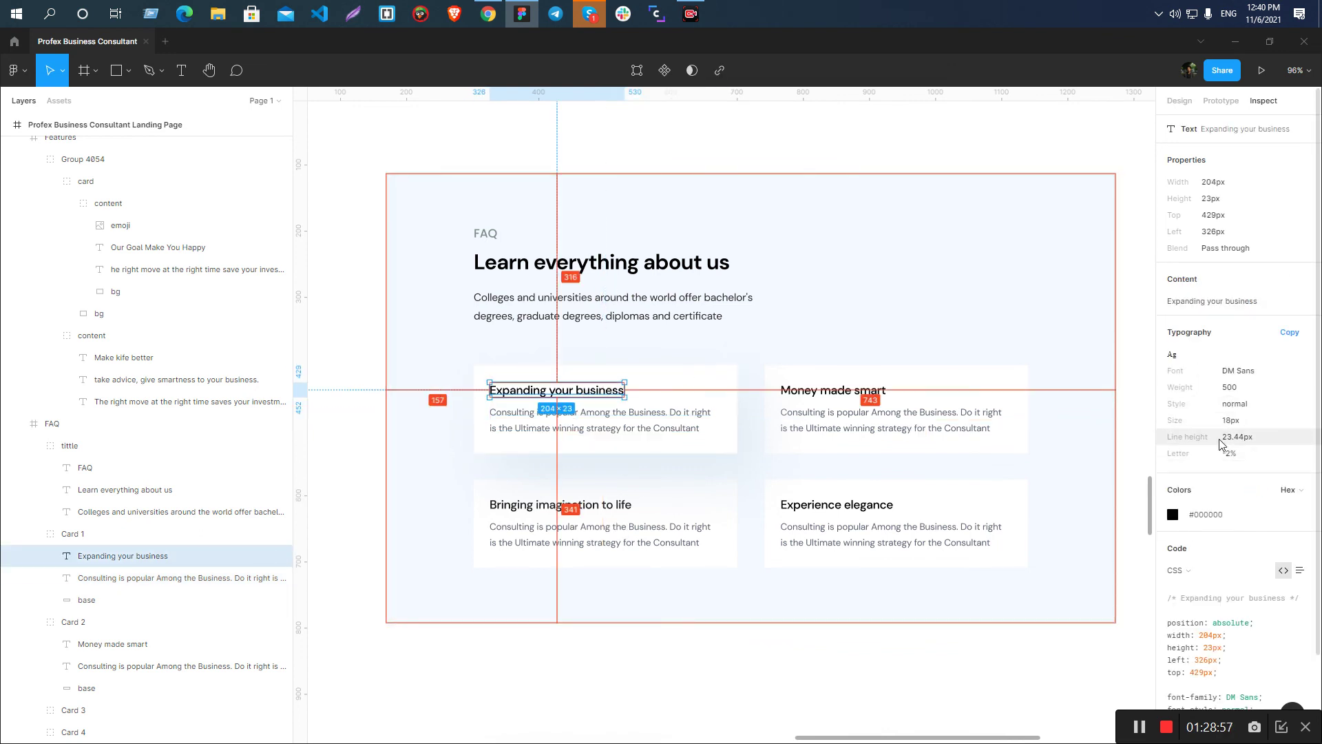
key("alt+Tab")
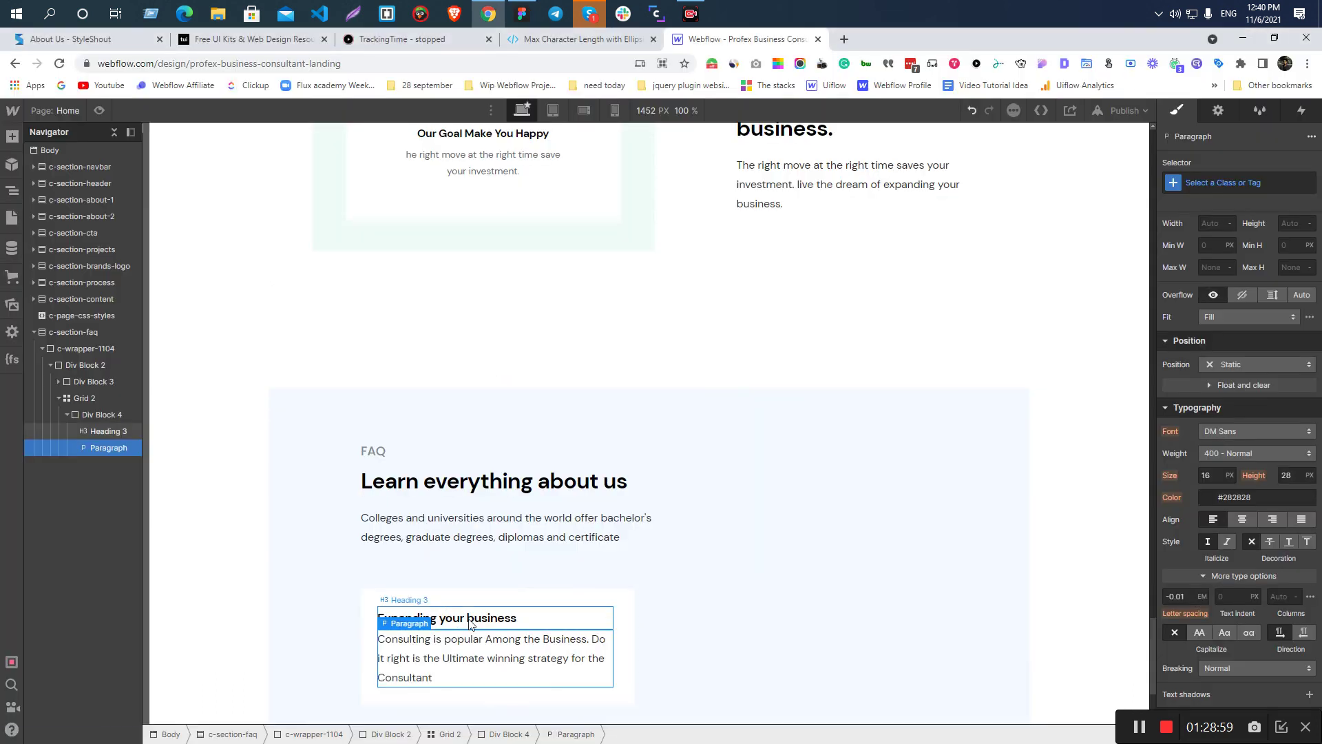
key("alt+Tab")
key("alt+Tab")
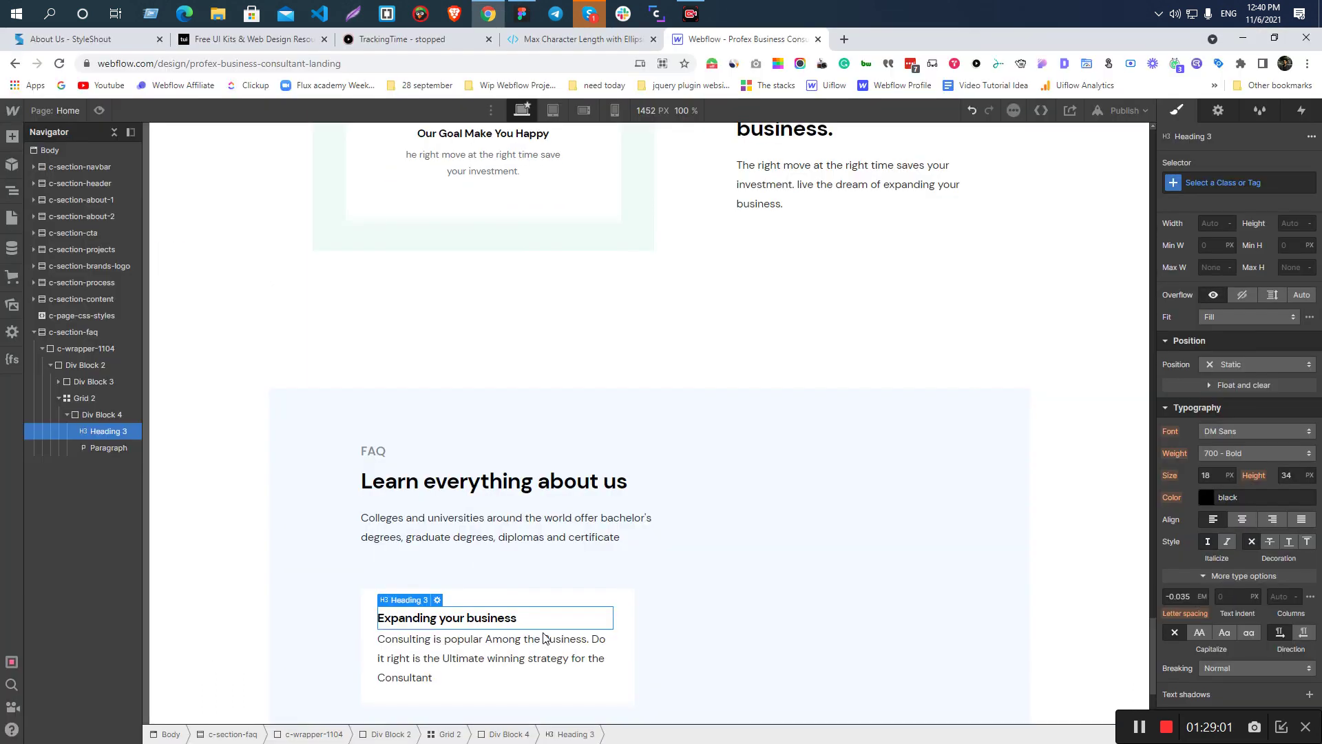
left_click(1297, 473)
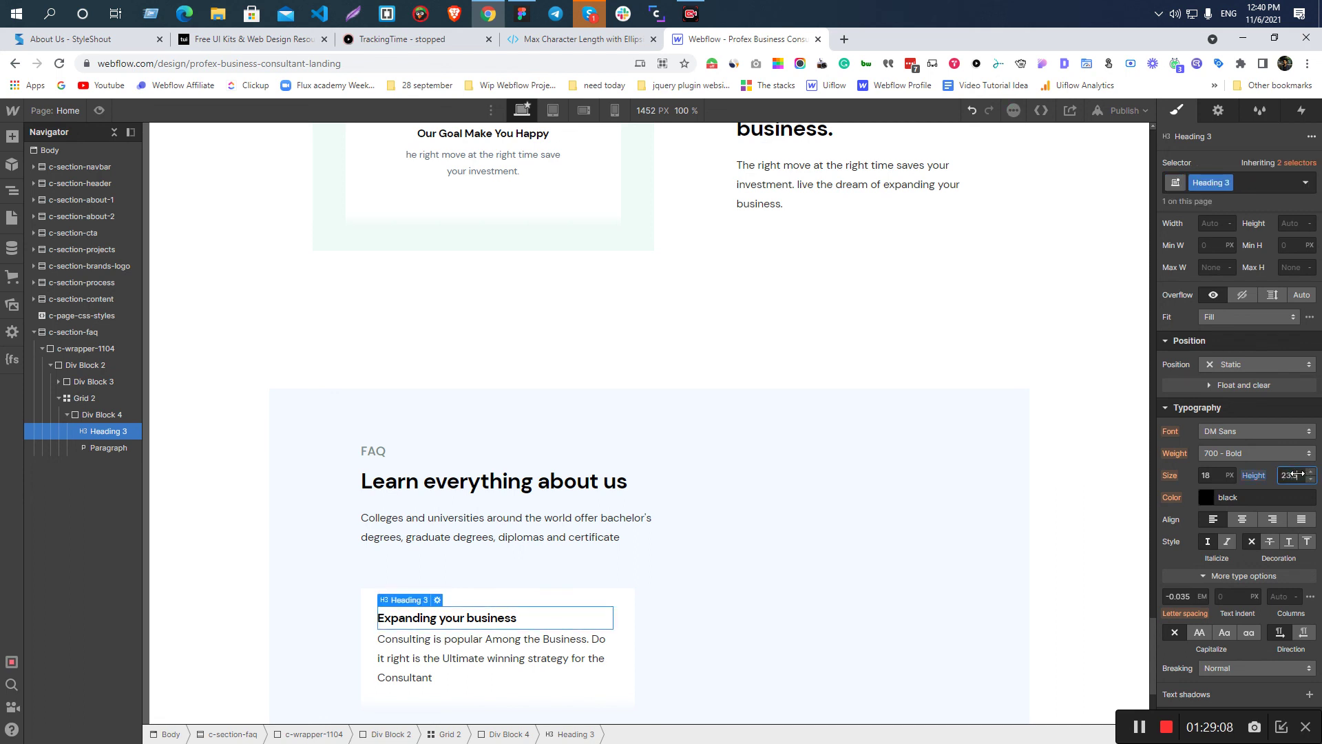
type("23")
key("Return")
- Copy the title's letter spacing of -0.02em from Figma and apply it to the Webflow card heading
key("alt+Tab")
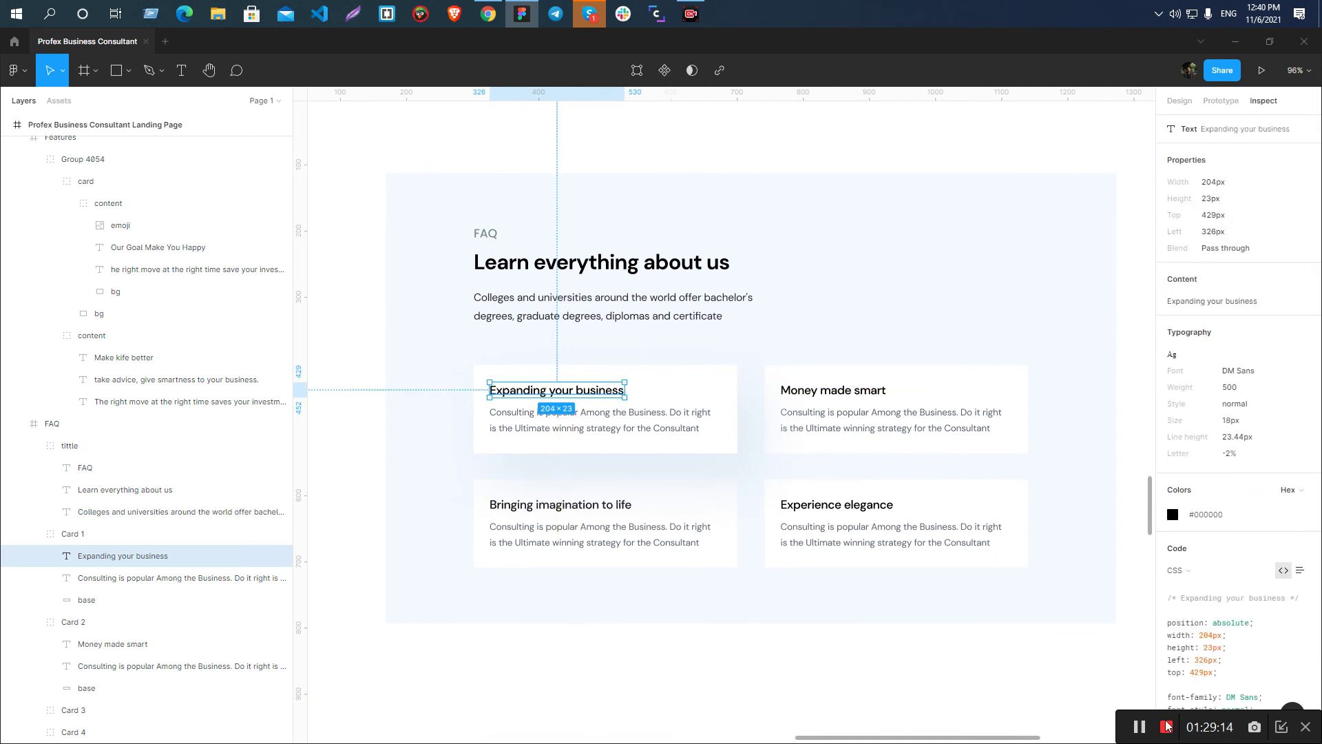
scroll(1239, 619, "down", 2)
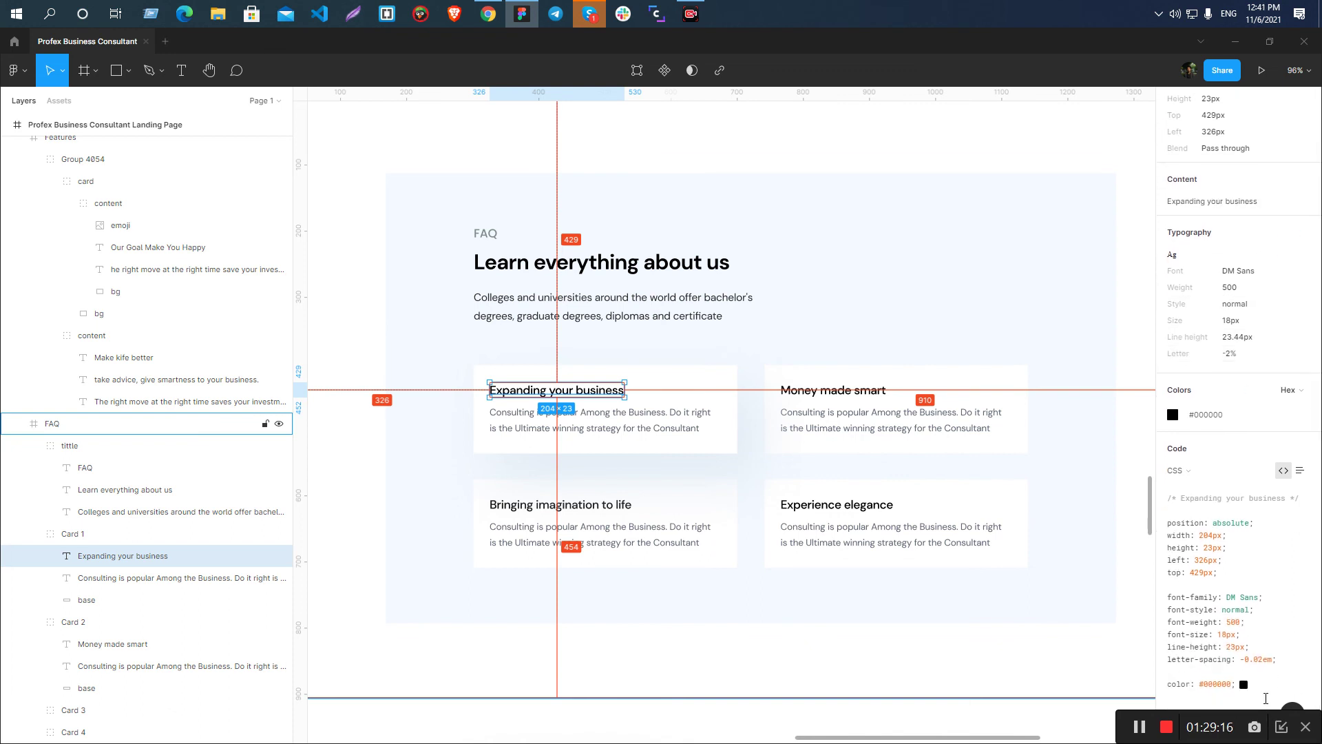
key("alt+Tab")
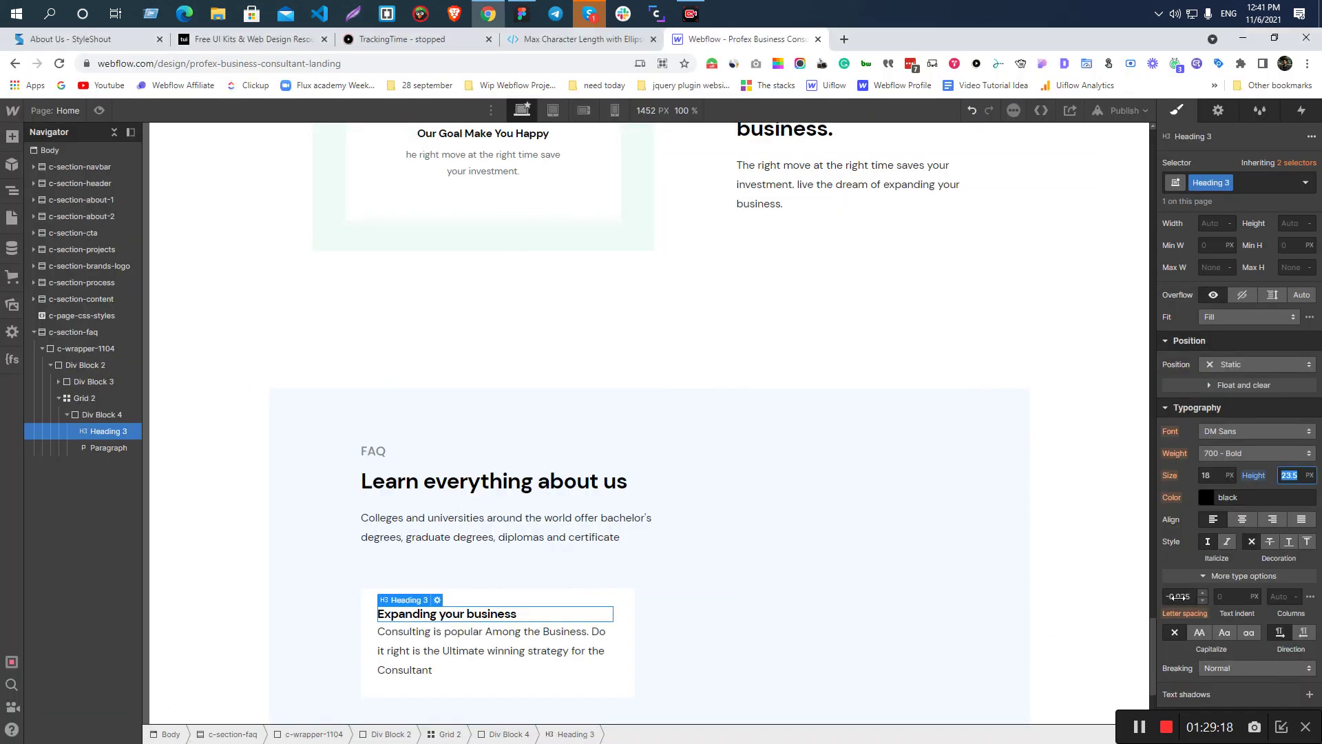
key("alt+Tab")
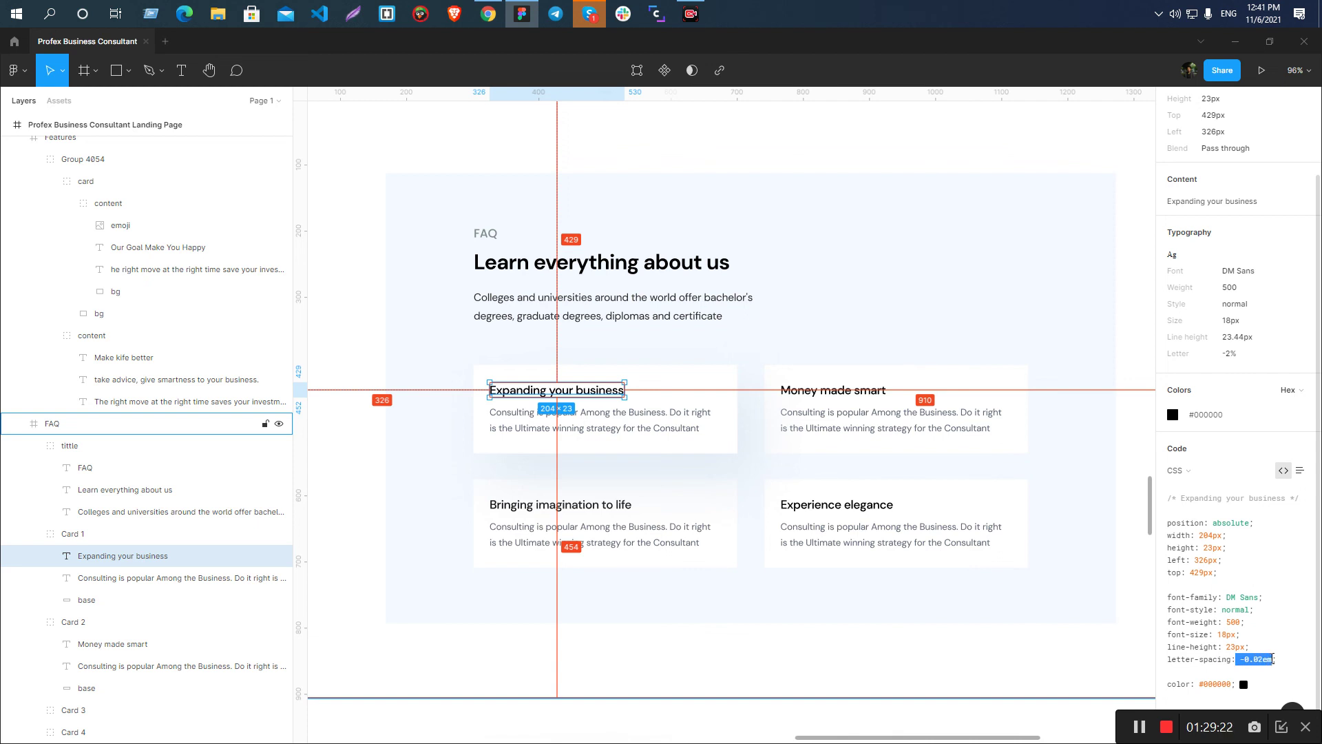
key("ctrl+c")
key("alt+Tab")
left_click(1181, 597)
key("ctrl+v")
key("Return")
- Give the Webflow card heading a 10 px bottom margin
key("alt+Tab")
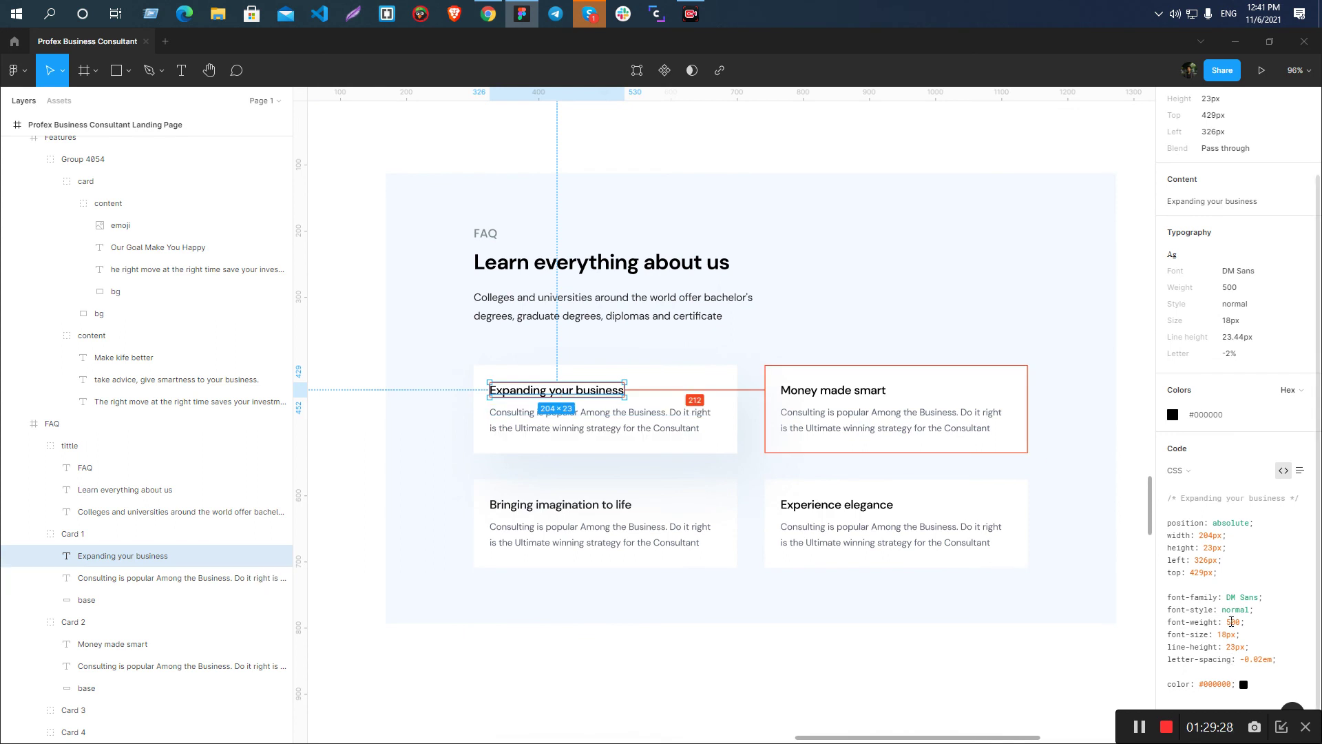
key("alt+Tab")
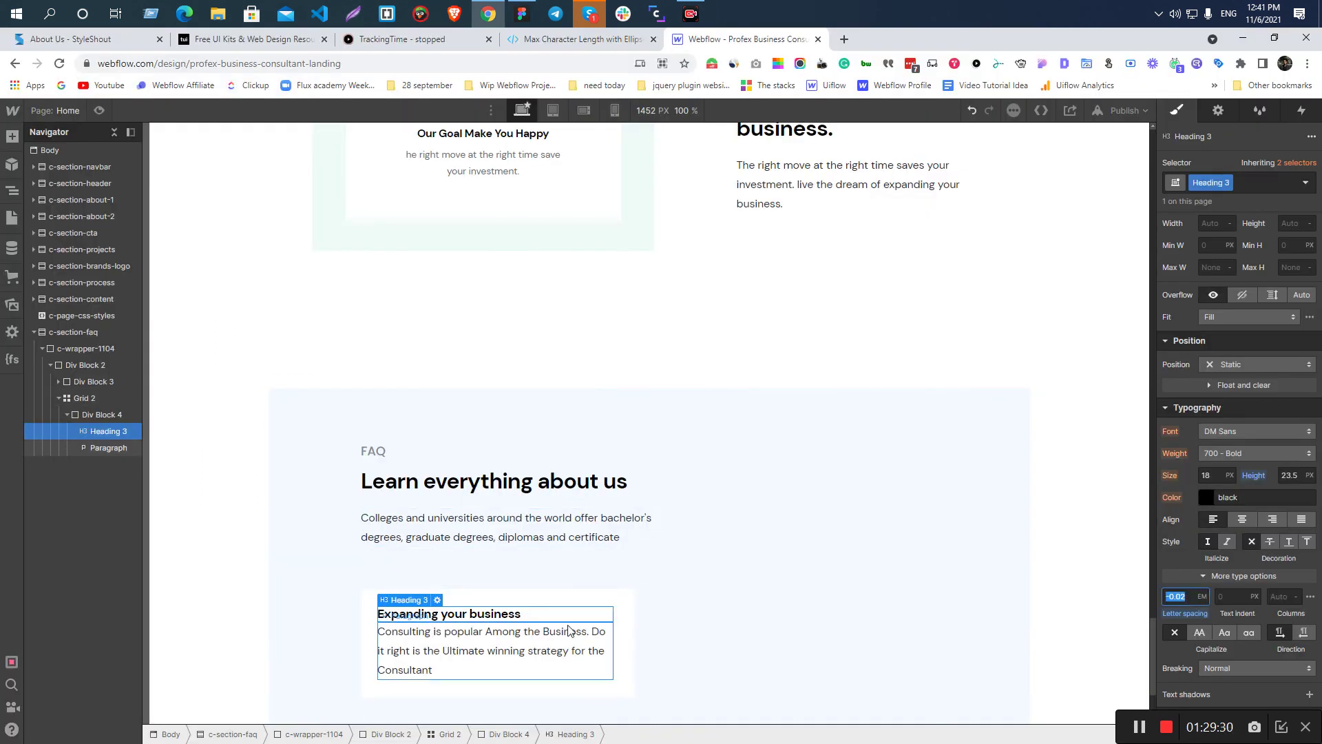
key("alt+Tab")
key("alt+Tab")
scroll(1257, 525, "up", 3)
left_click(1239, 358)
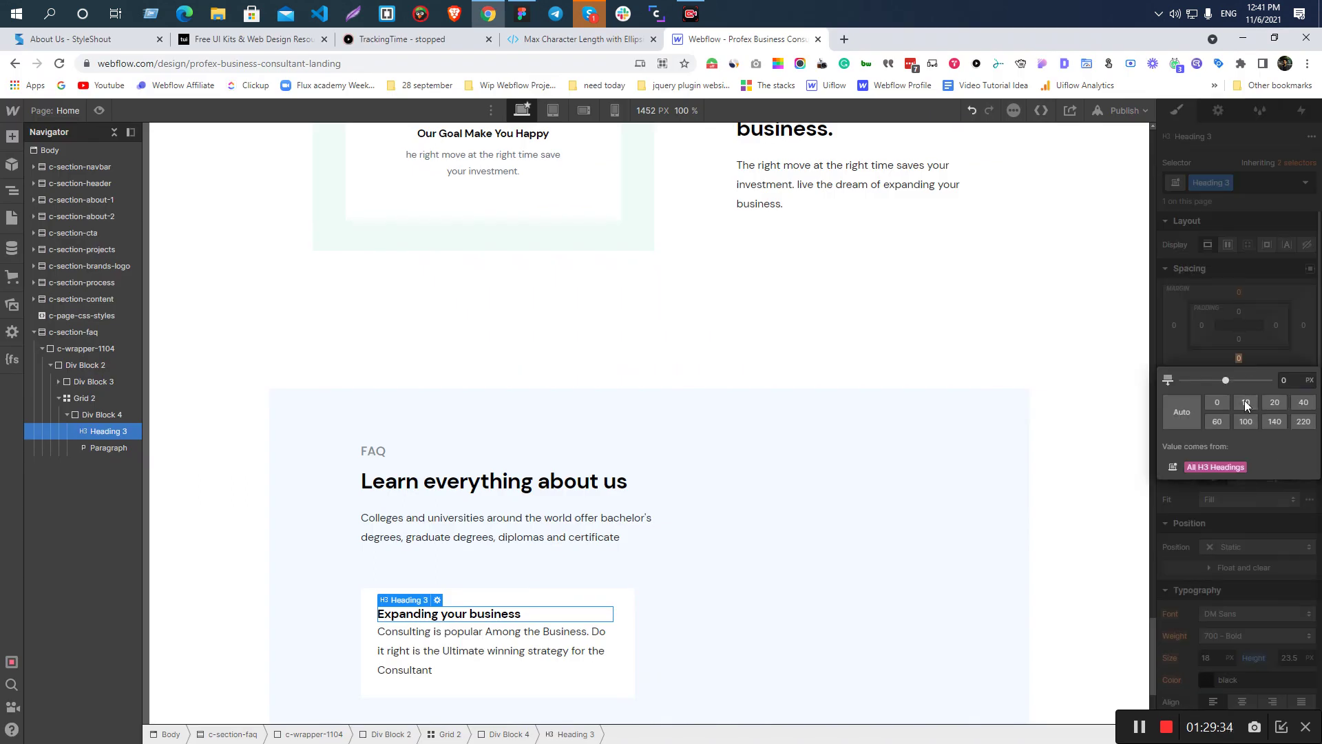
left_click(1244, 402)
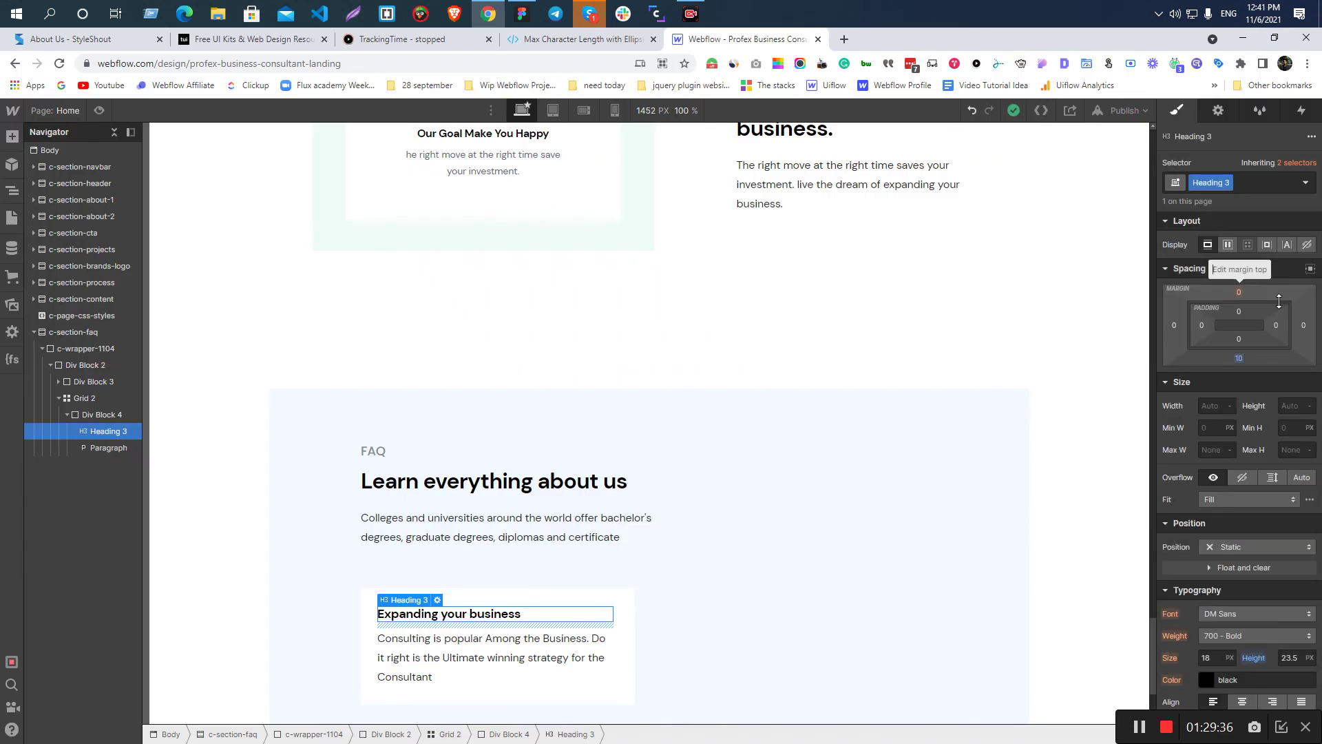
- Copy the card description's colour #59606B from Figma and apply it to the Webflow card paragraph
key("alt+Tab")
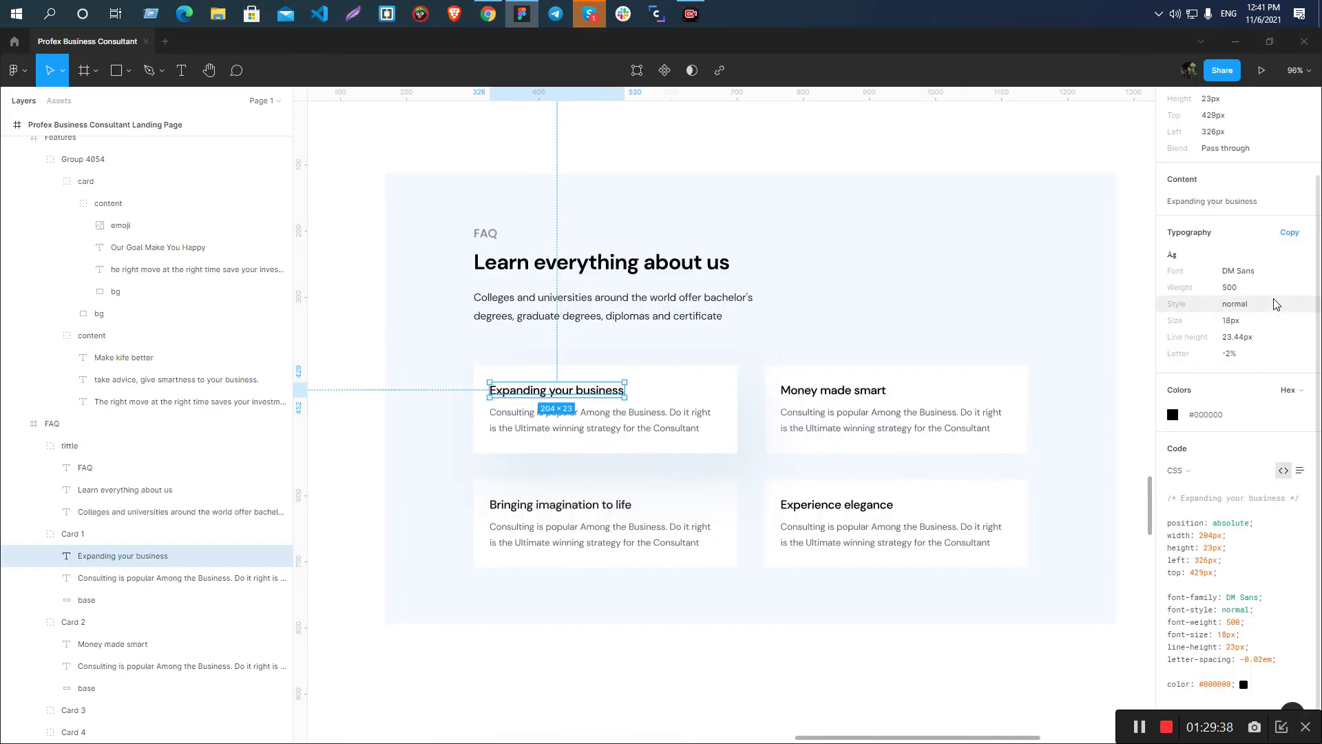
left_click(611, 430)
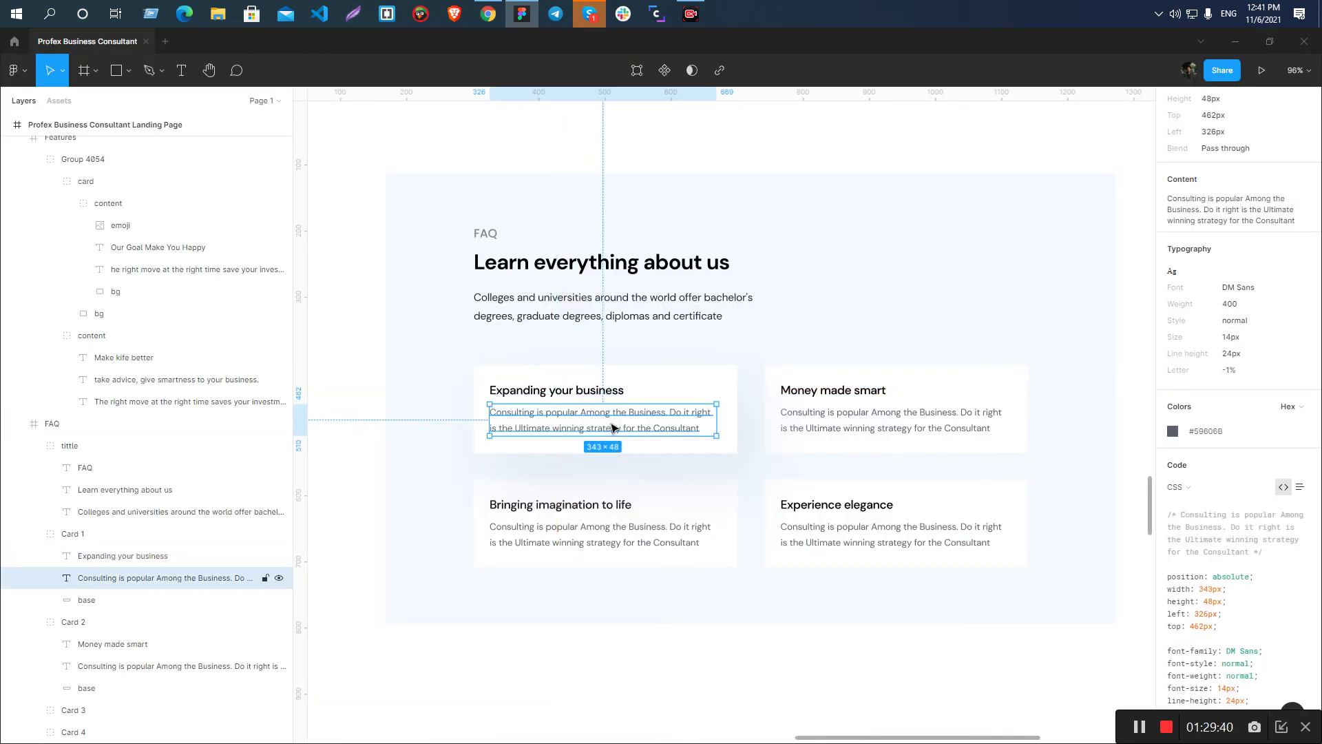
key("alt")
key("alt+Tab")
left_click(486, 659)
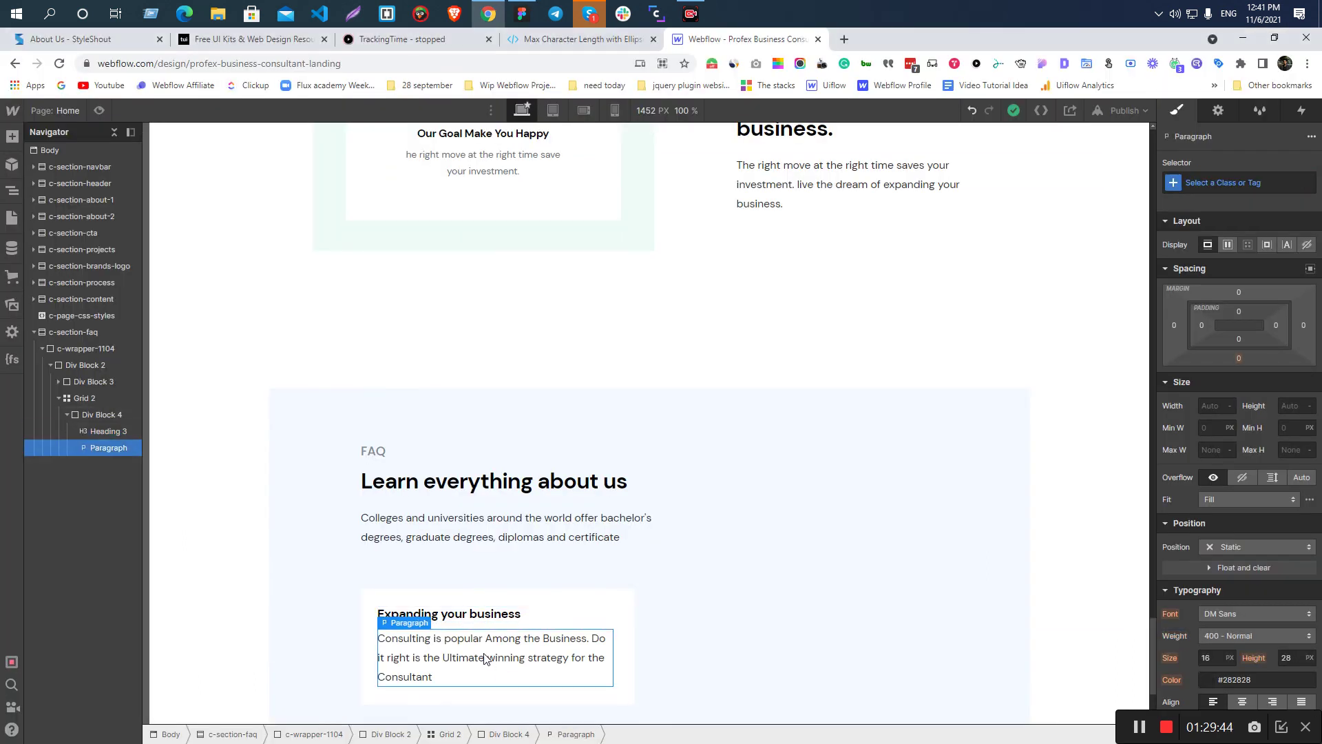
scroll(1254, 700, "down", 3)
key("alt+Tab")
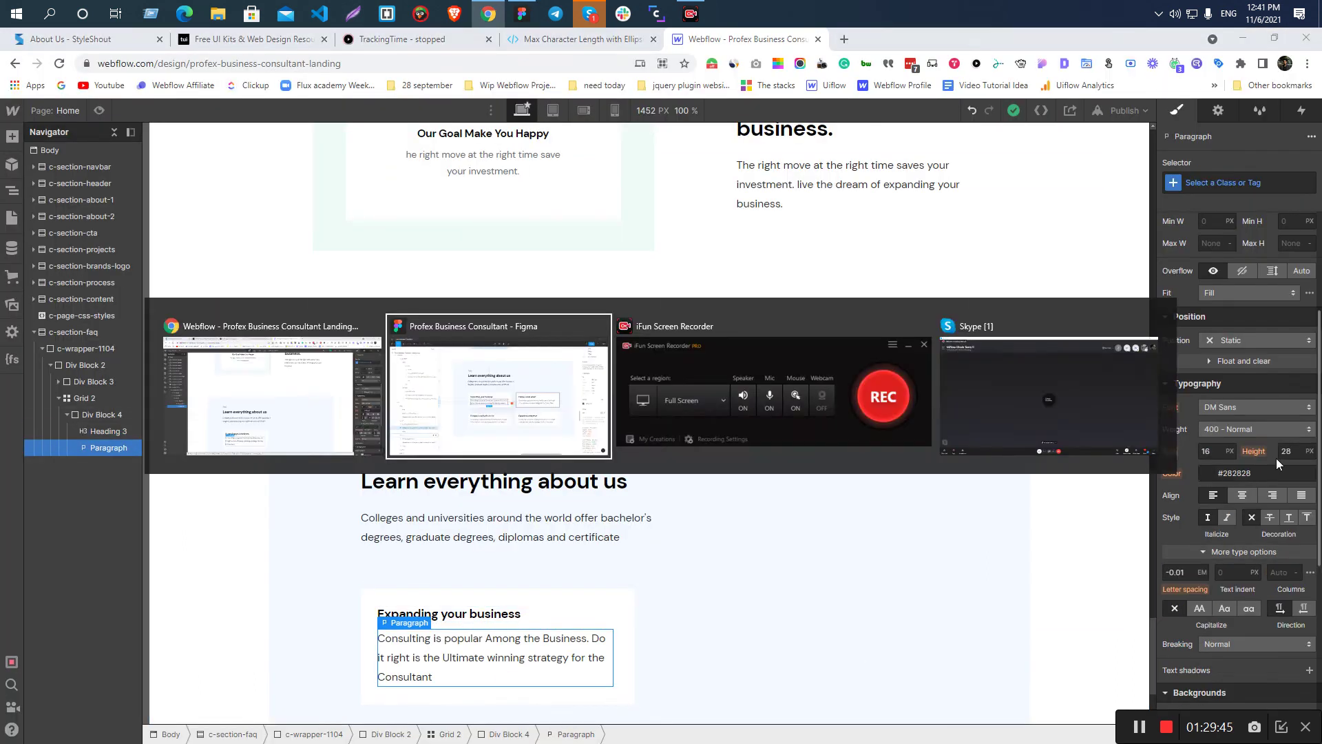
left_click(1205, 431)
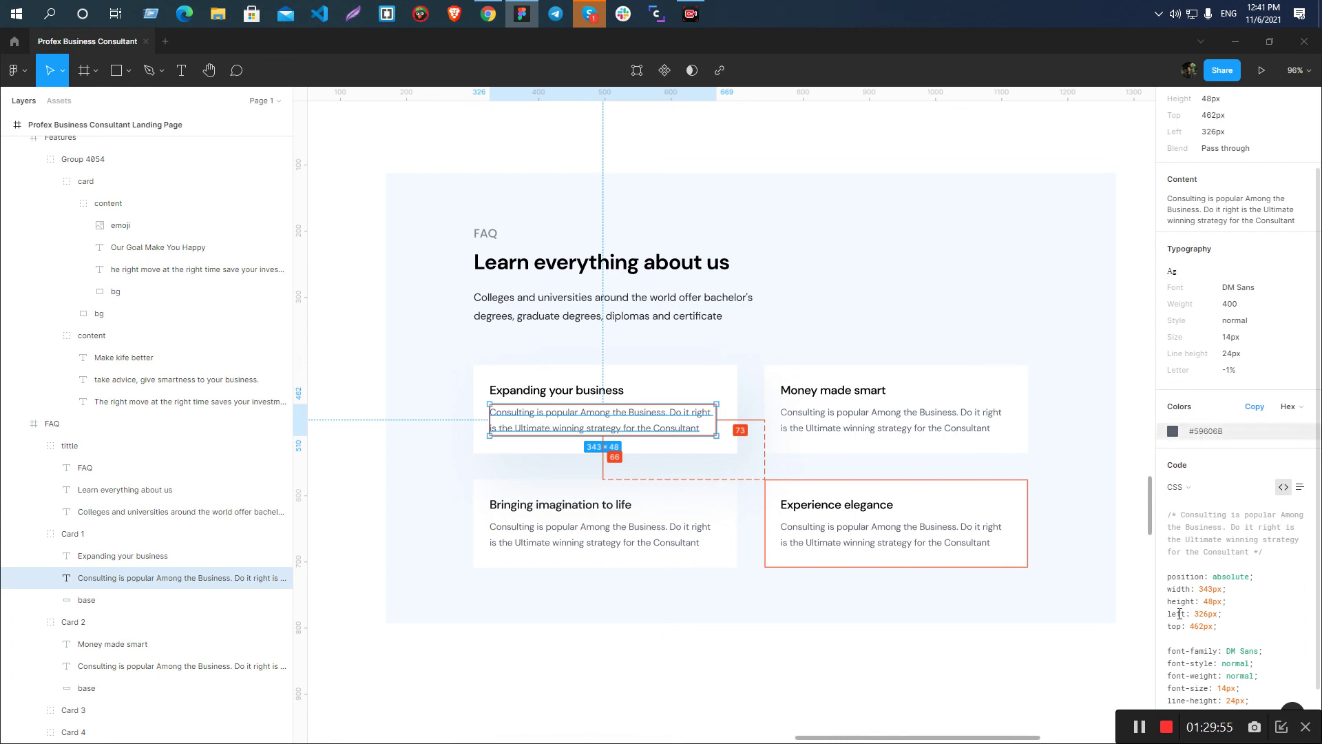
key("alt+Tab")
scroll(1254, 594, "down", 2)
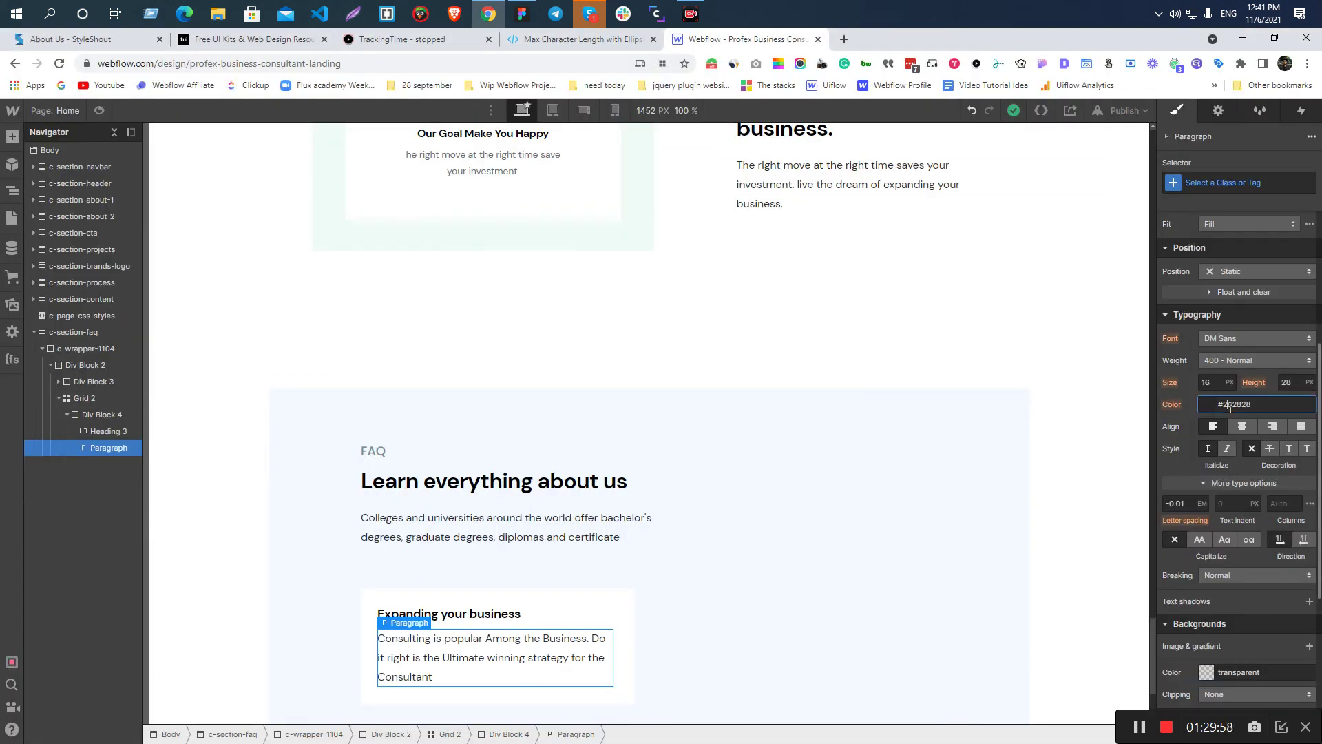
- Set the card paragraph's font size to 14 px and line height to 24 px to match Figma
key("alt+Tab")
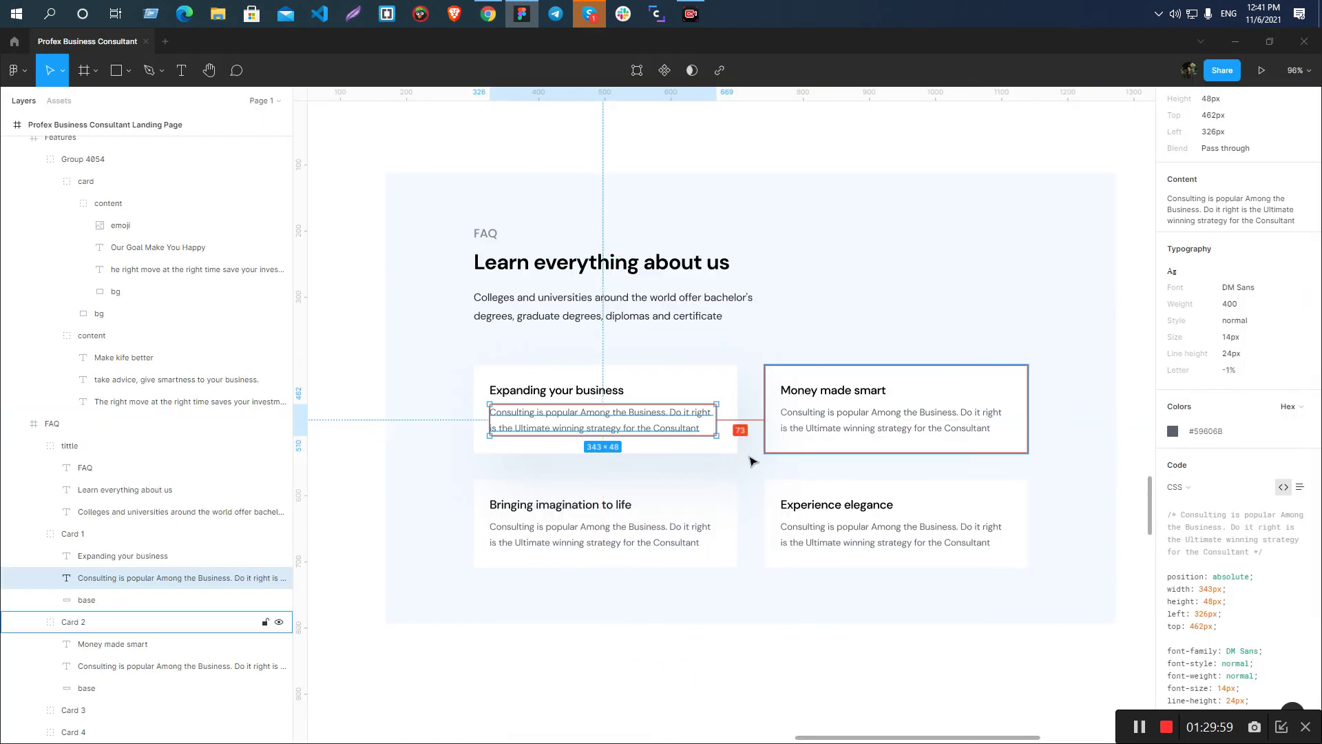
left_click(1231, 383)
type("14")
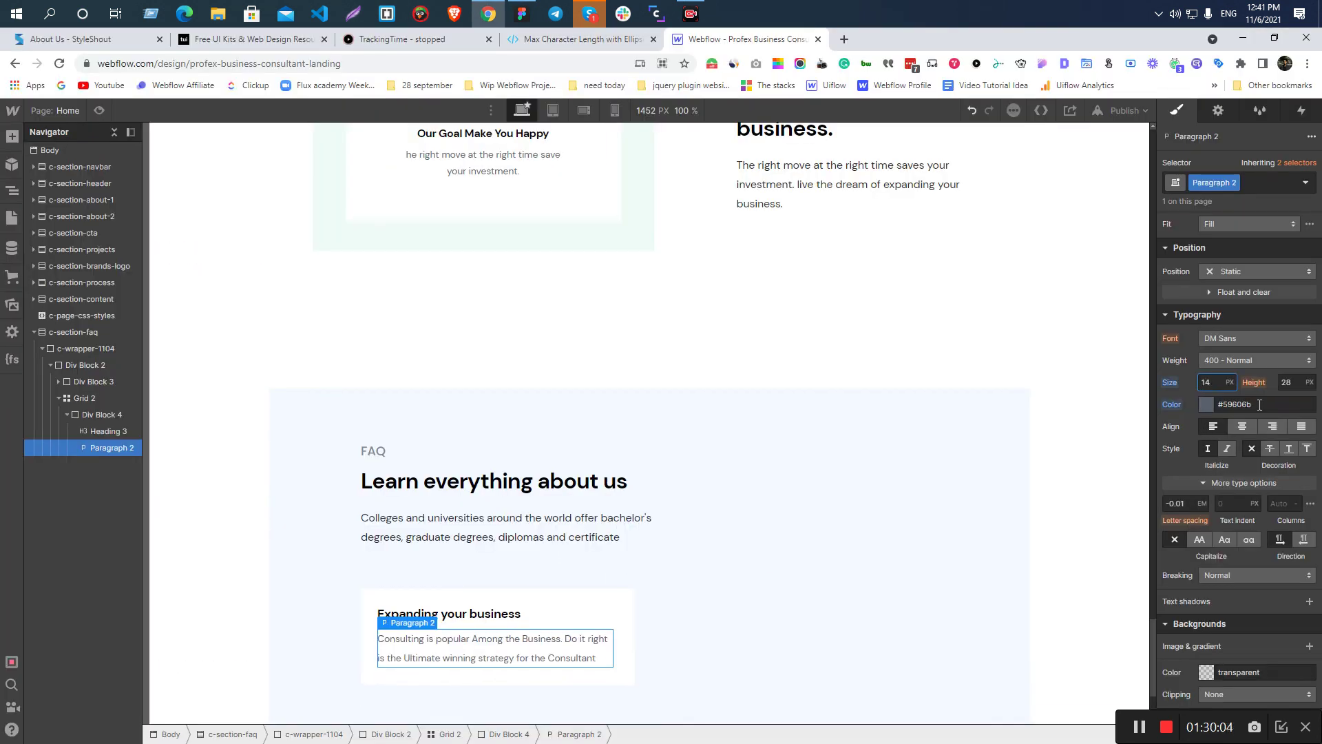
left_click(1284, 383)
type("24")
- Check the card's base in Figma, then duplicate the Webflow FAQ card three times to fill the two-column grid
key("alt+Tab")
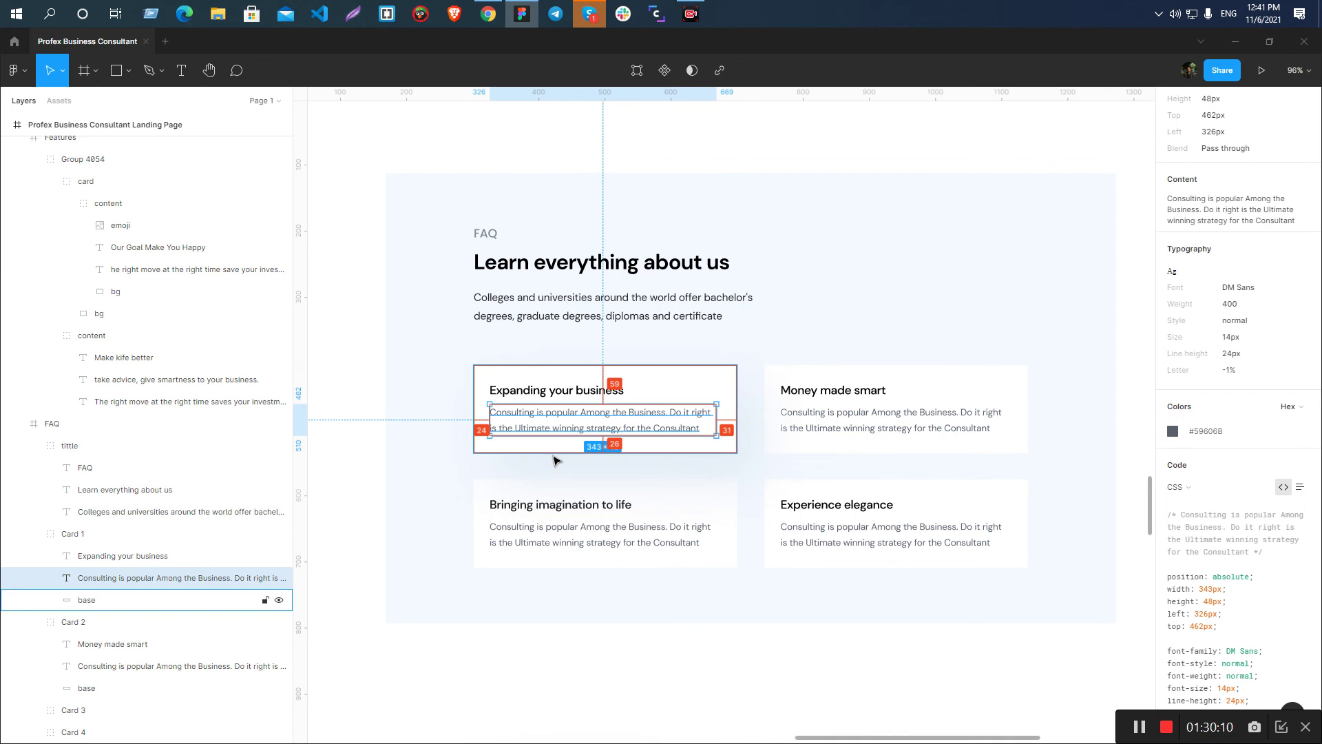
left_click(508, 452)
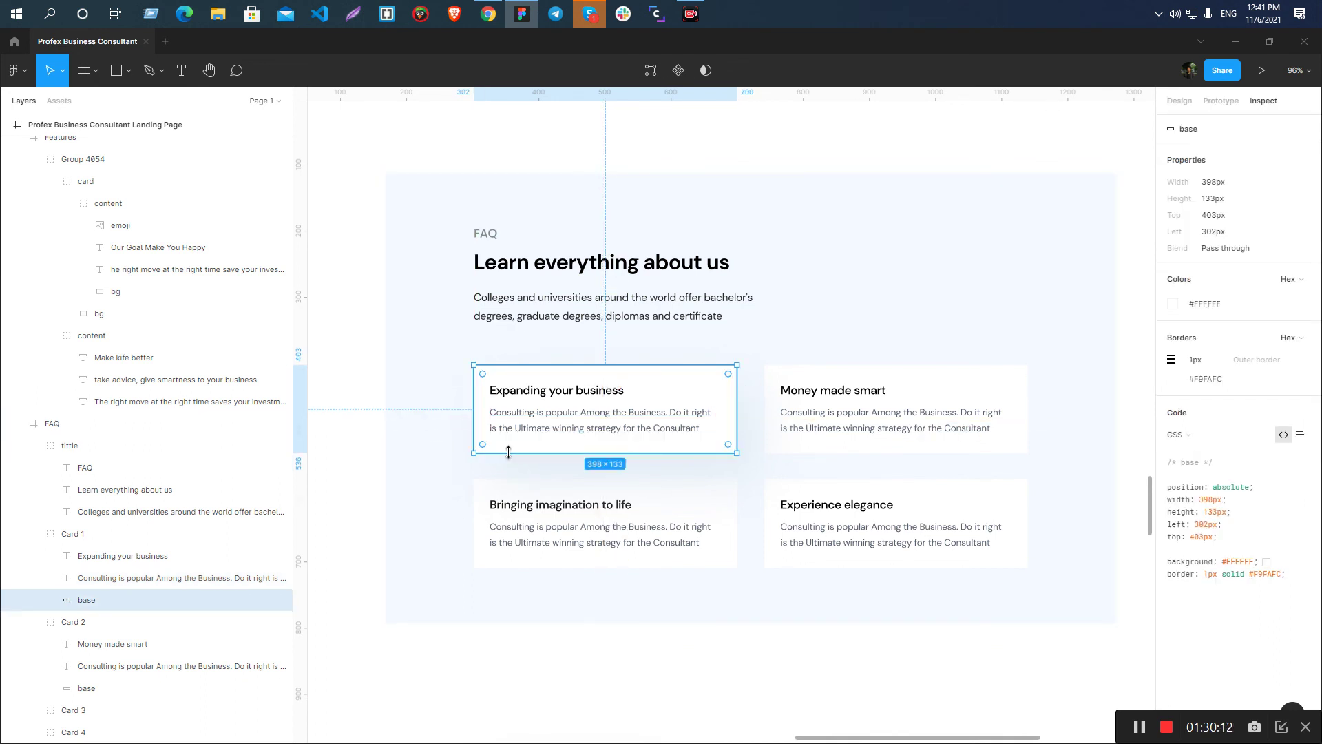
key("alt+Tab")
left_click(339, 720)
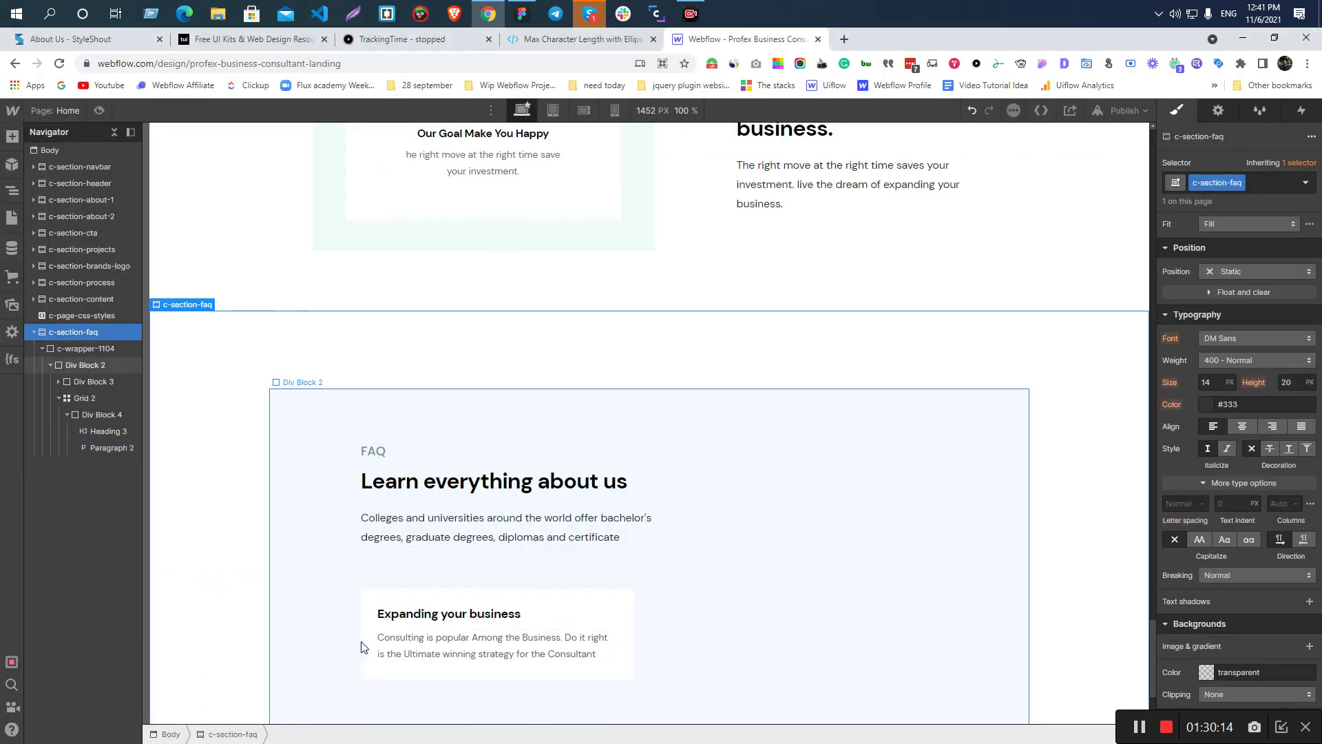
left_click(365, 634)
left_click(303, 627)
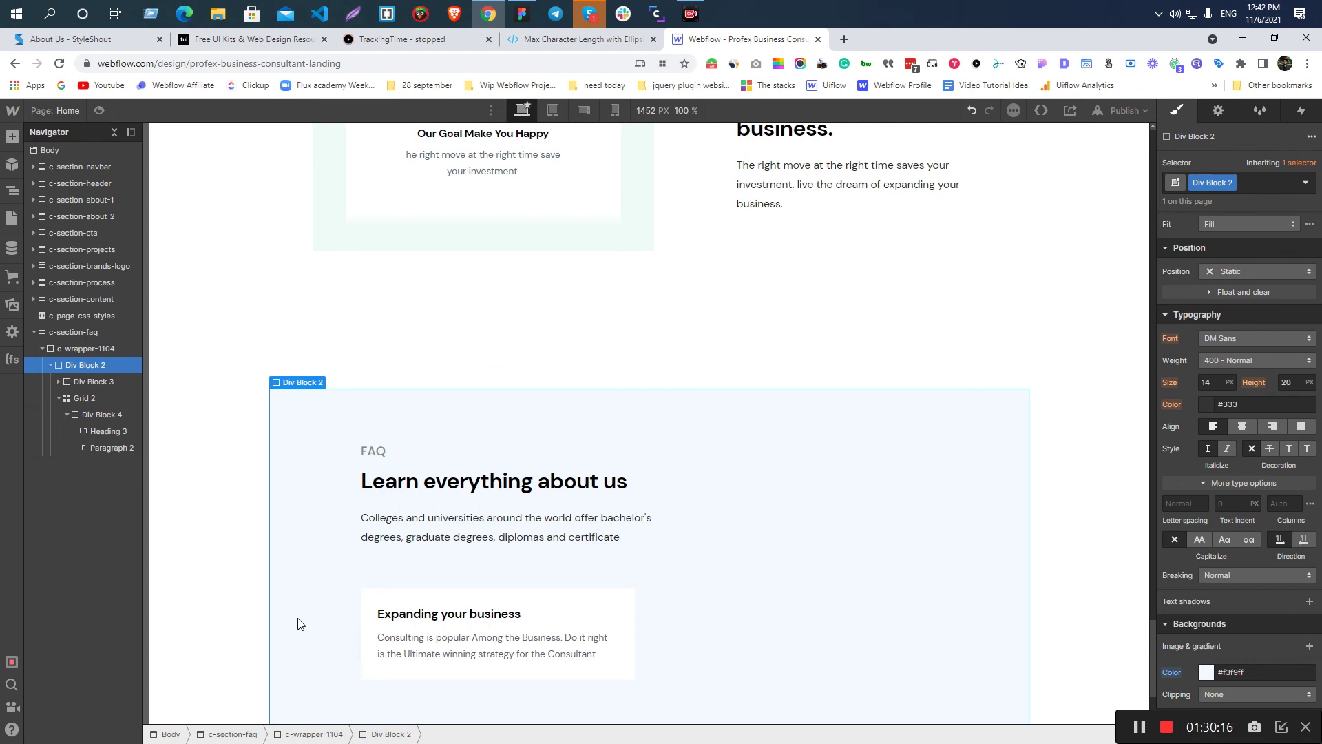
left_click(366, 629)
key("ctrl+d")
key("ctrl+d")
key("ctrl+d")
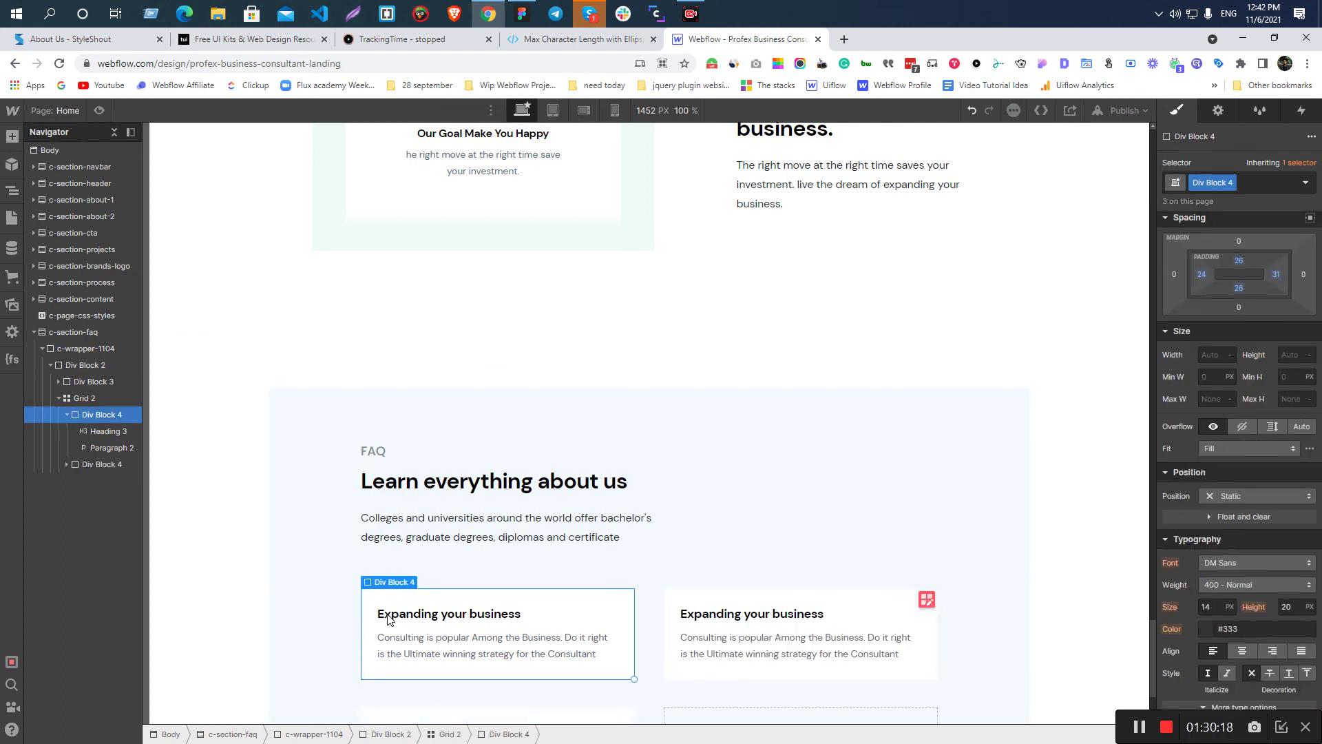
scroll(695, 507, "down", 3)
left_click(690, 507)
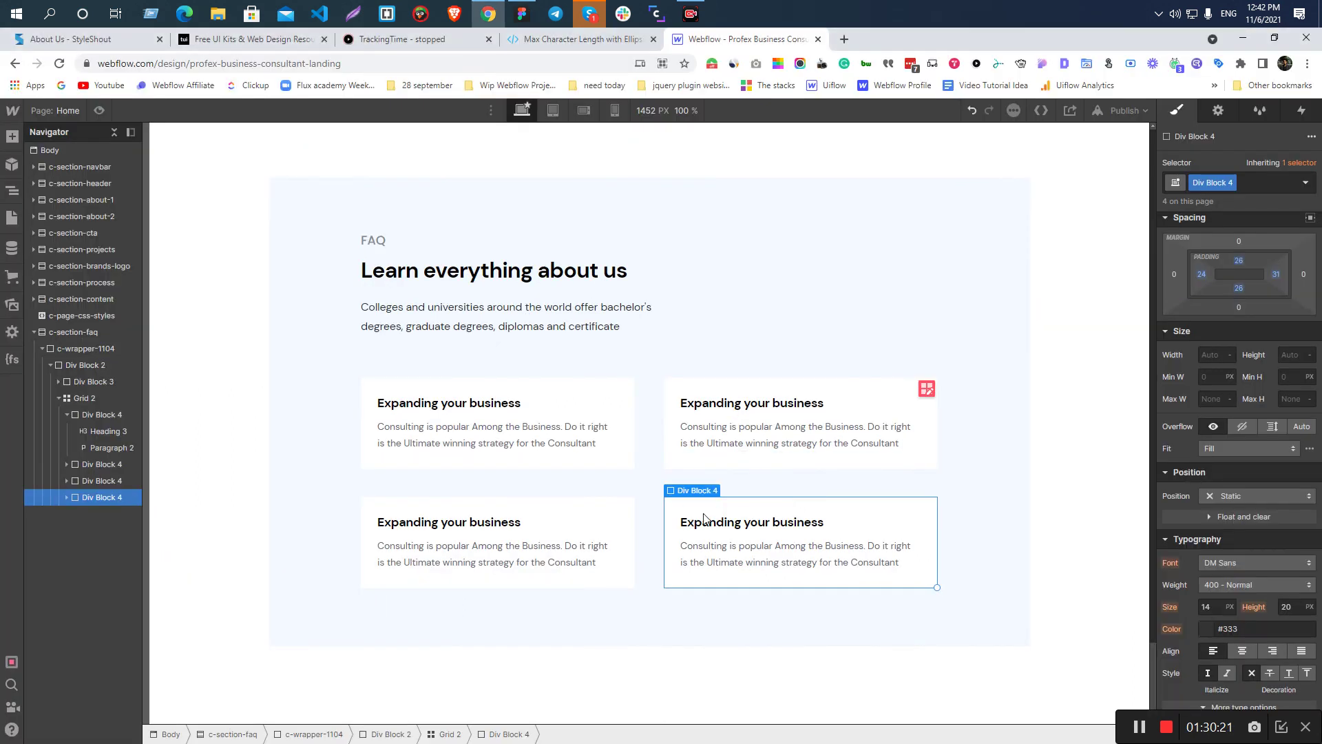
- Replace the second card's heading with Figma's "Money made smart" and check its description against the design
double_click(776, 405)
type("Money made smart")
key("alt+Tab")
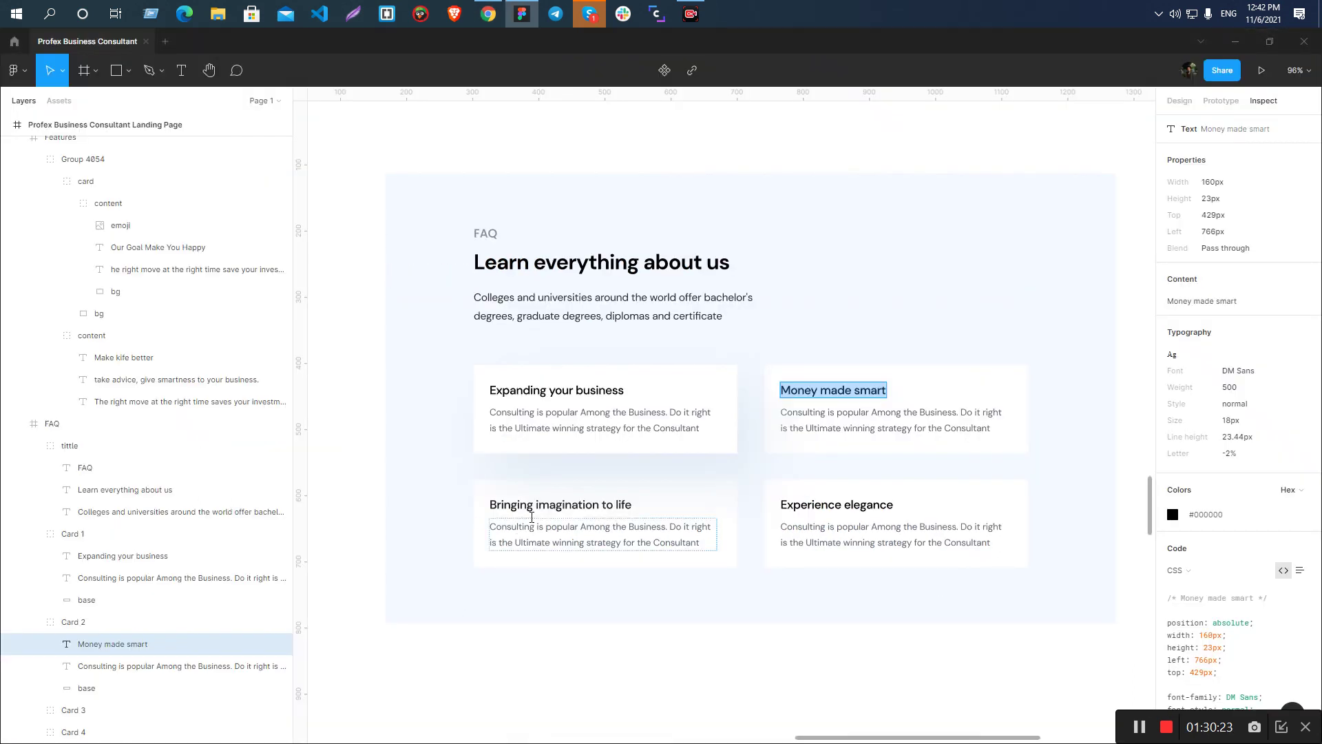
double_click(794, 415)
key("alt+Tab")
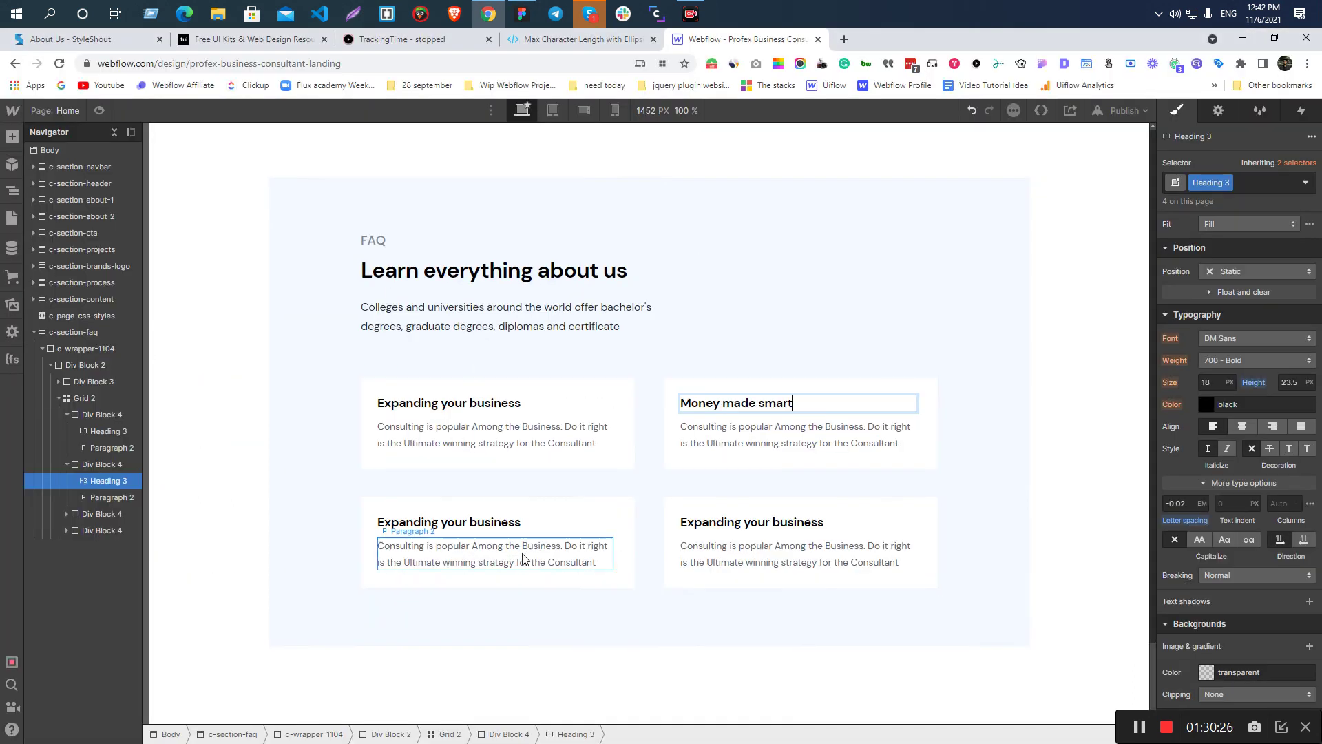
double_click(745, 432)
key("Escape")
- Copy the title "Bringing imagination to life" from Figma and paste it over the third Webflow card's heading
key("alt+Tab")
double_click(525, 504)
key("ctrl+c")
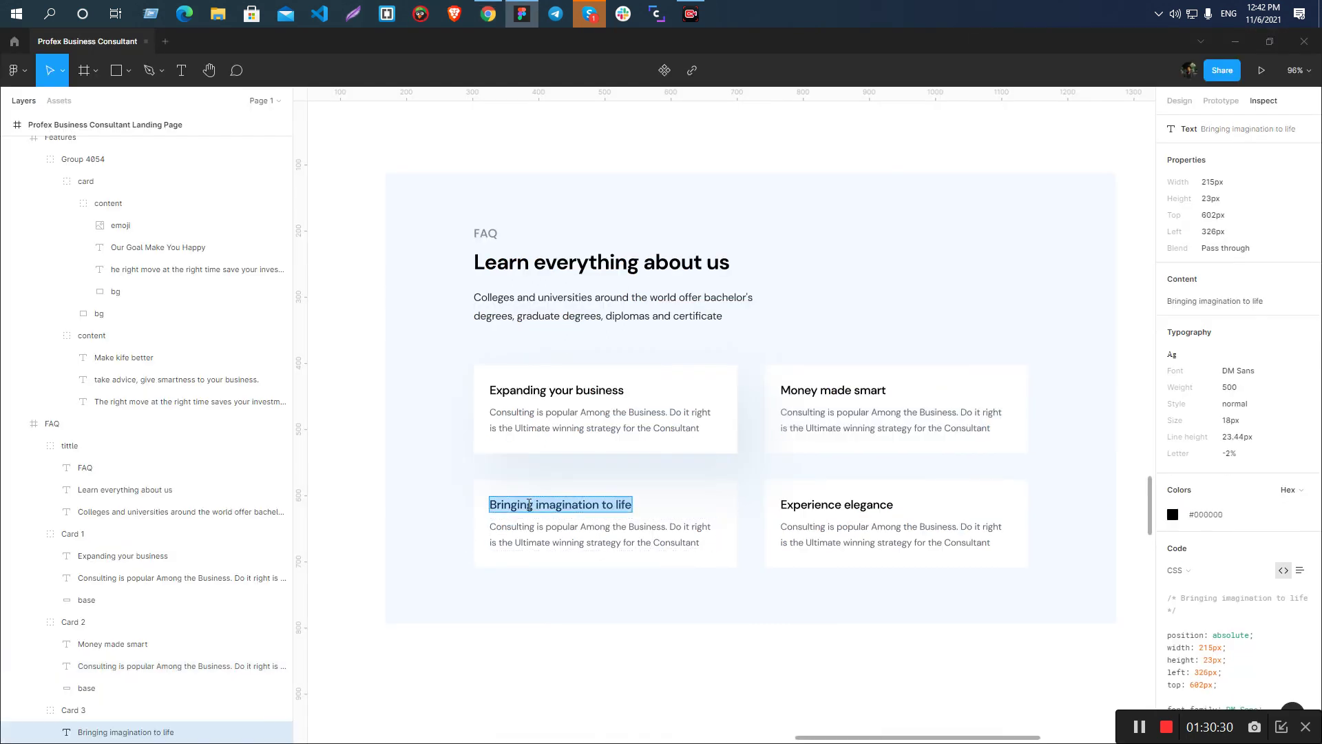
key("alt+Tab")
left_click(496, 523)
double_click(495, 523)
key("ctrl+v")
- Copy the third card's description from Figma and paste it over the third Webflow card's paragraph
key("alt+Tab")
double_click(581, 549)
key("ctrl+c")
key("alt+Tab")
left_click(543, 549)
double_click(544, 549)
key("ctrl+v")
- Copy the title "Experience elegance" from Figma and paste it over the fourth Webflow FAQ card's heading
key("alt+Tab")
left_click(826, 505)
double_click(826, 504)
key("ctrl+c")
key("alt+Tab")
left_click(752, 522)
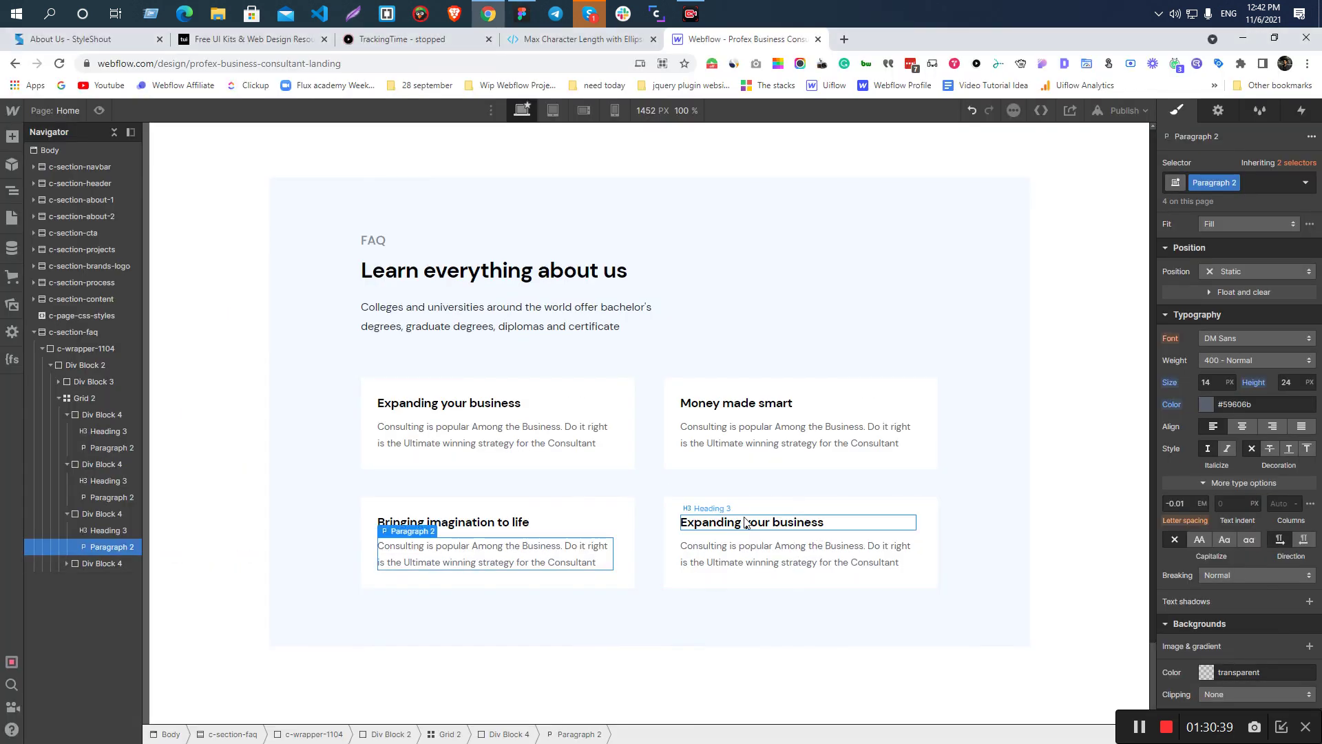
double_click(752, 522)
key("ctrl+v")
left_click(802, 477)
left_click(810, 479)
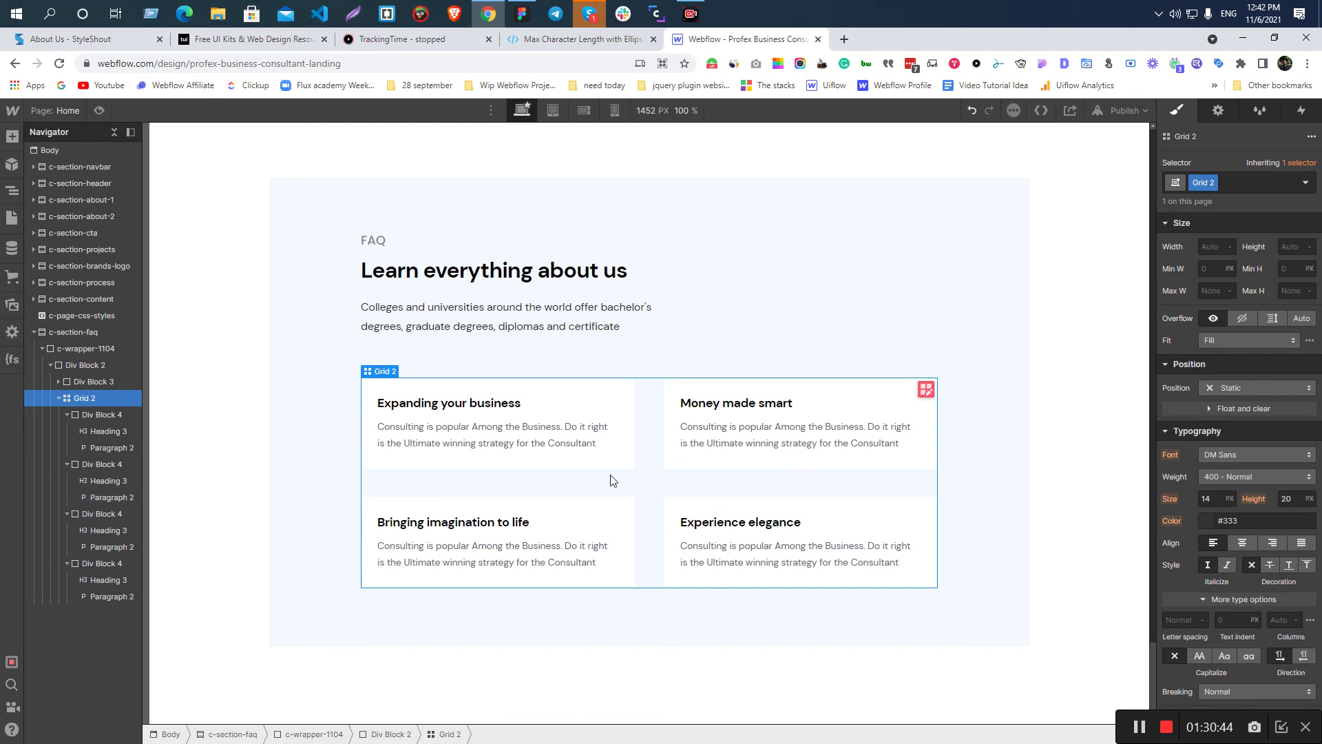
- Switch to Figma and examine the dimensions of the FAQ section's frame, background and card bases
key("alt+Tab")
scroll(961, 344, "down", 4)
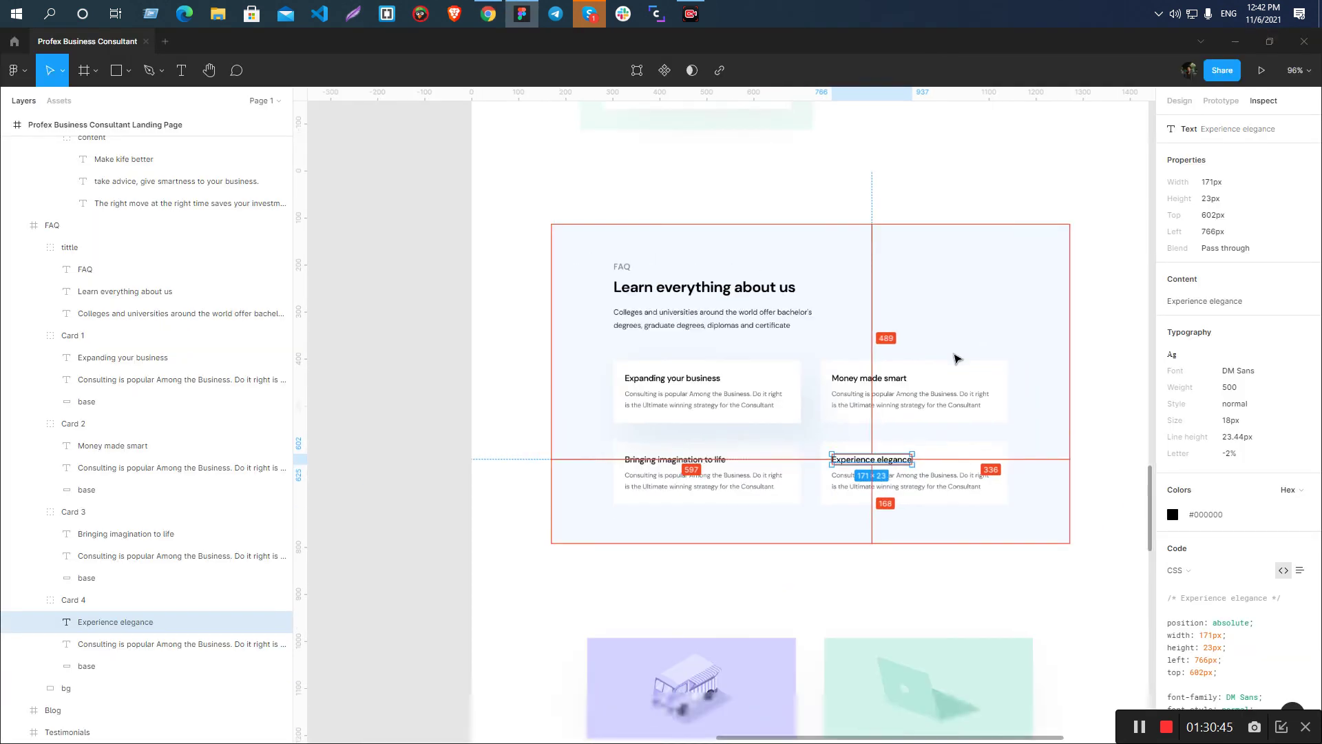
left_click(966, 323)
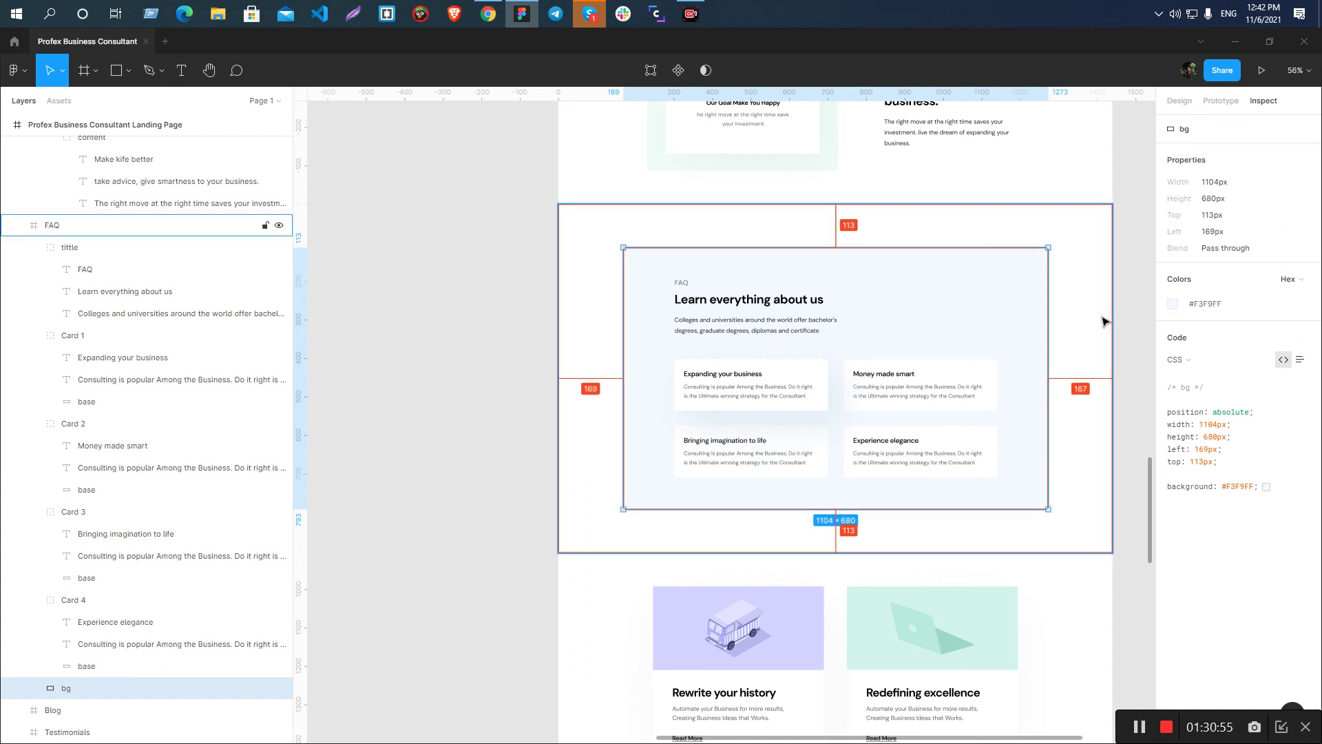
left_click(1109, 315)
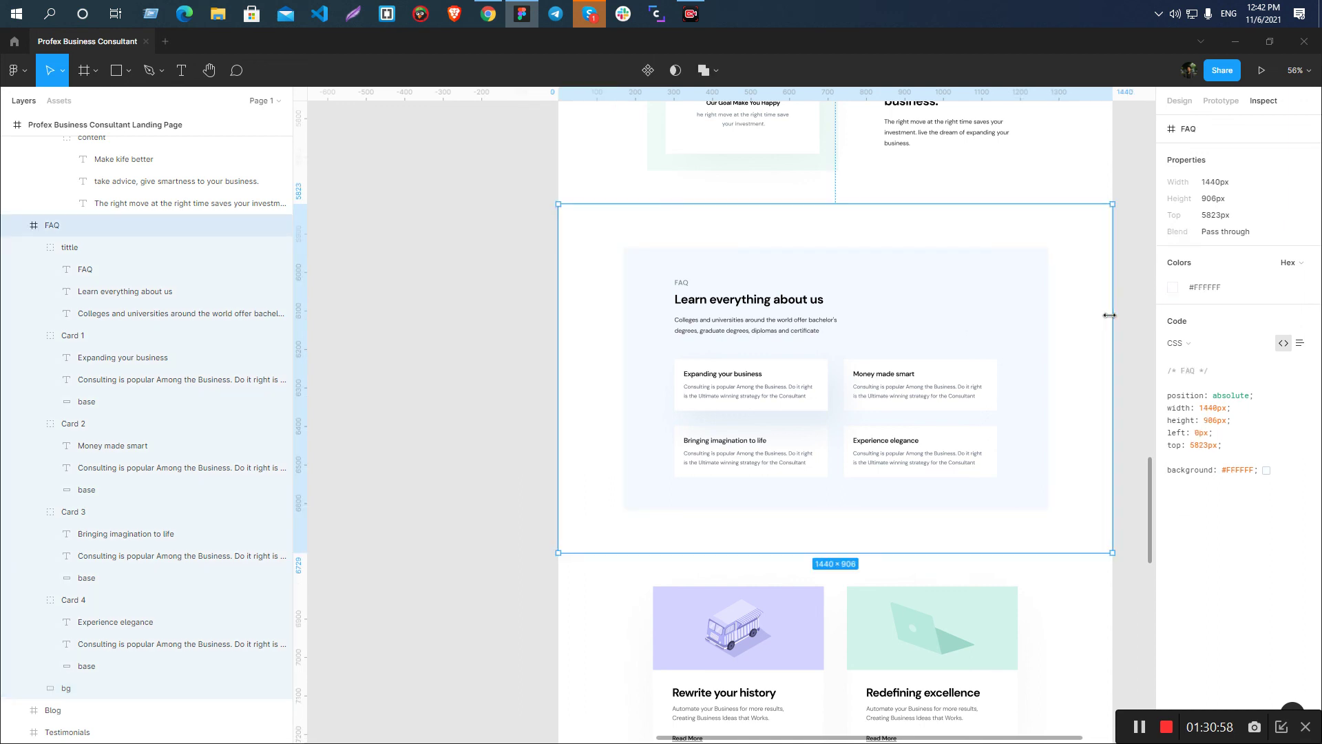
left_click(848, 398, "ctrl")
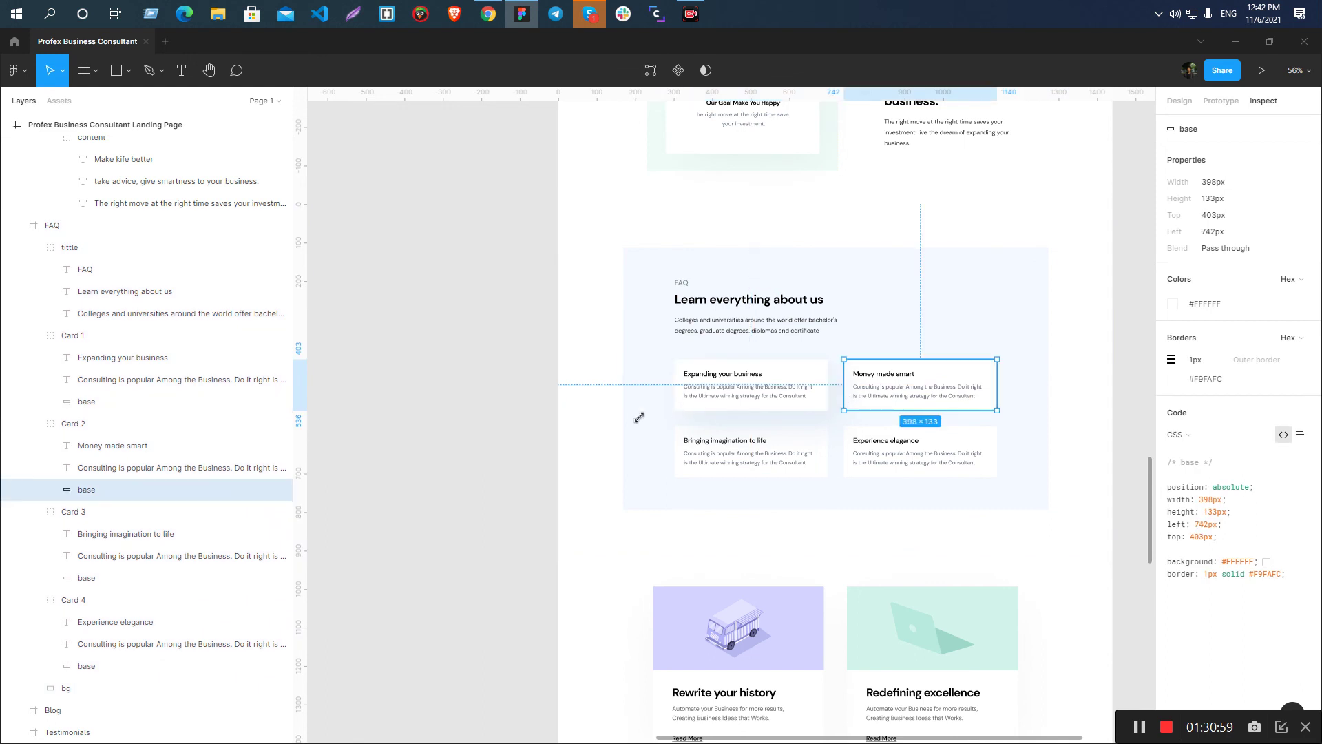
left_click(394, 406)
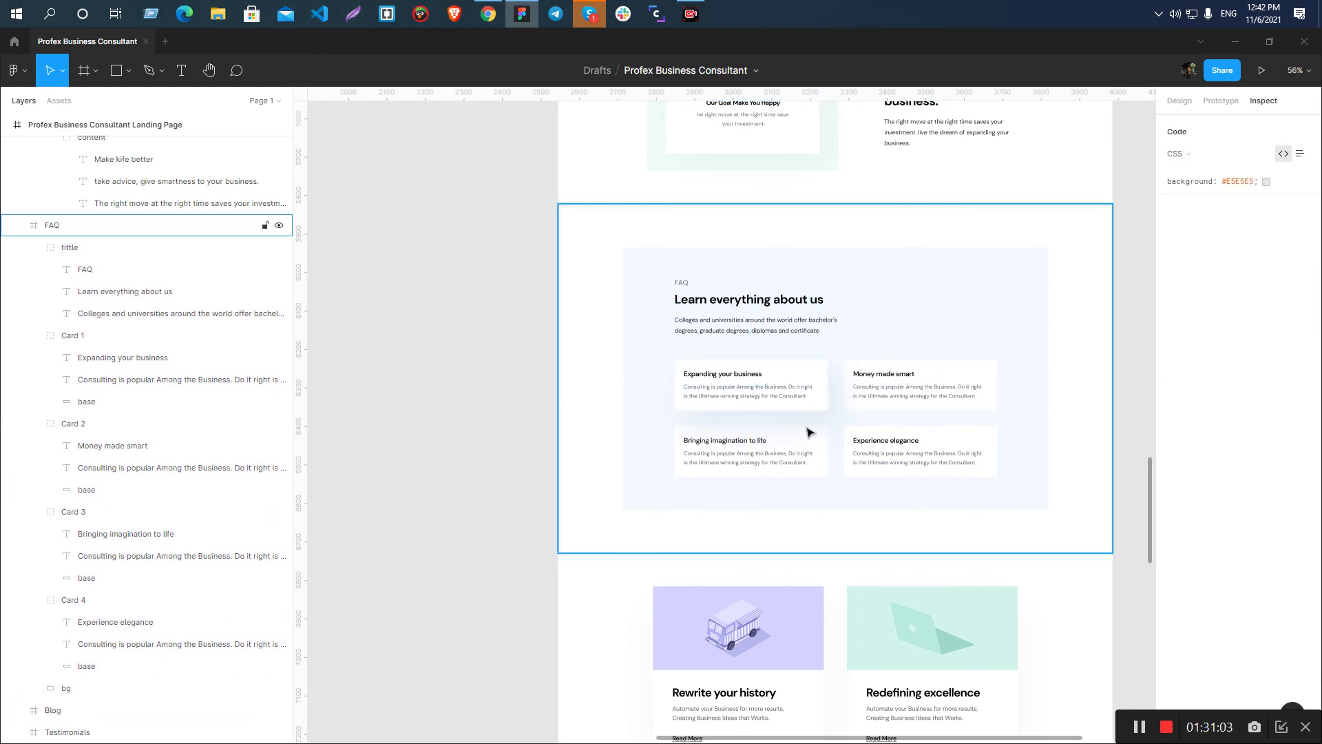
left_click(818, 407, "ctrl")
left_click(840, 430)
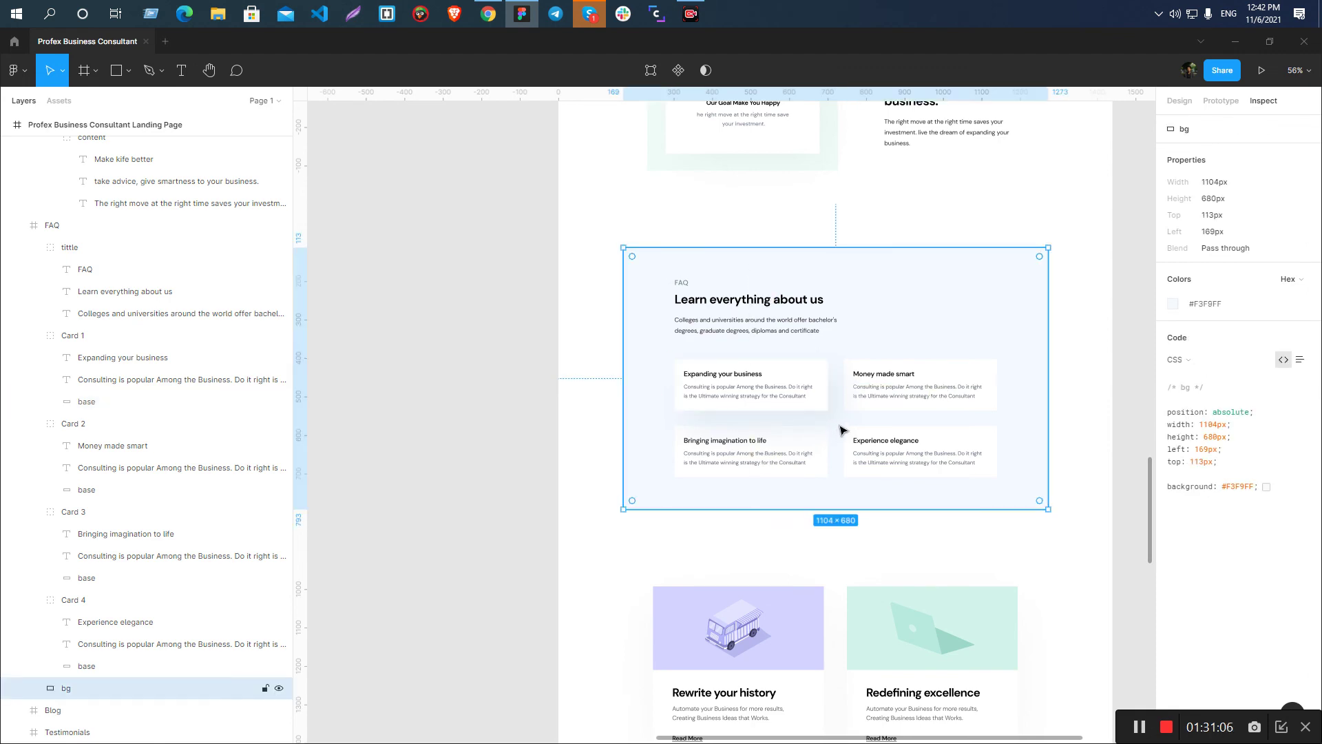
key("F11")
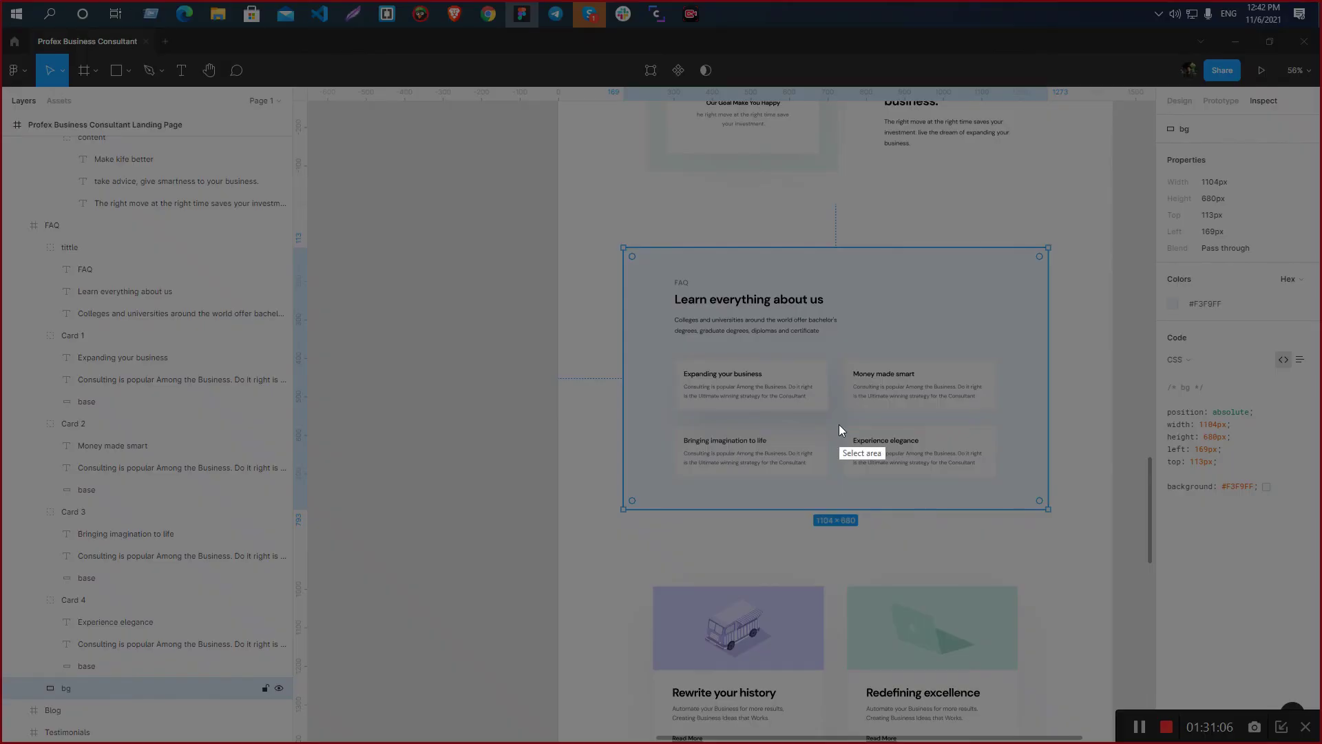
right_click(840, 424)
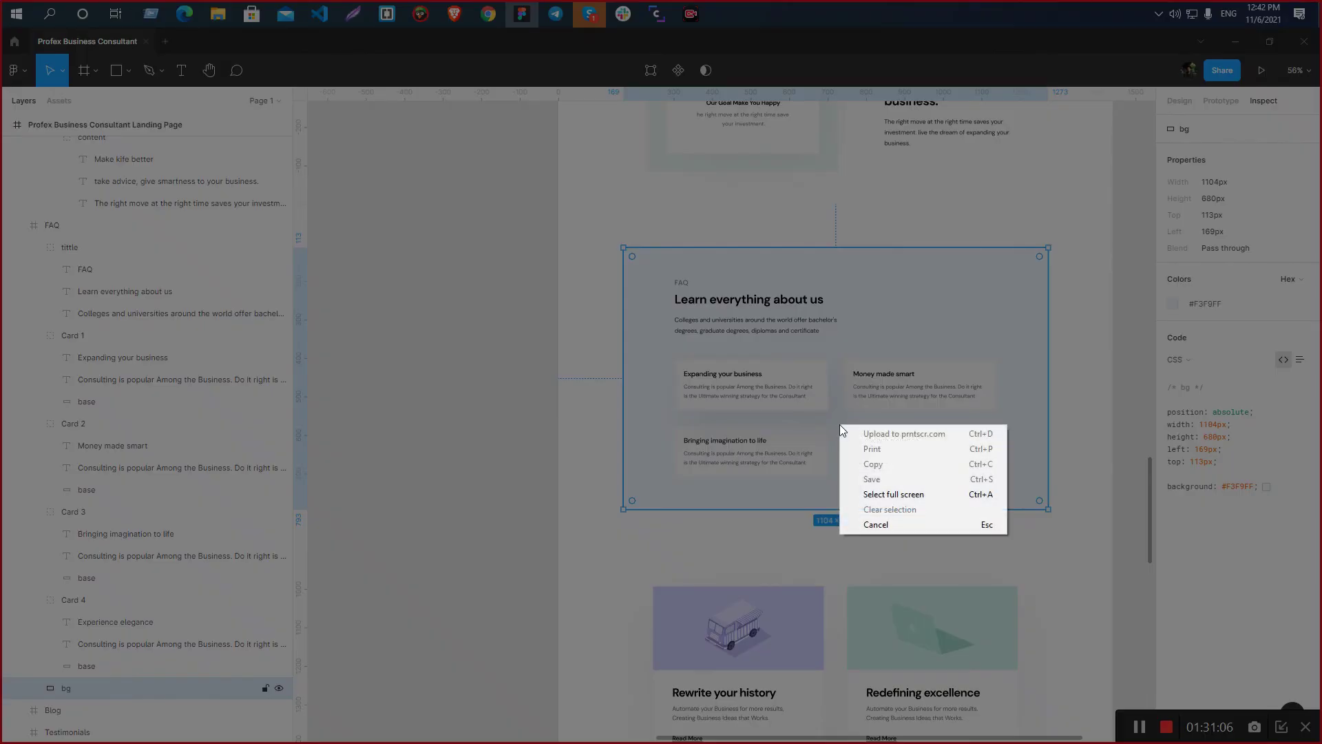
left_click(872, 525)
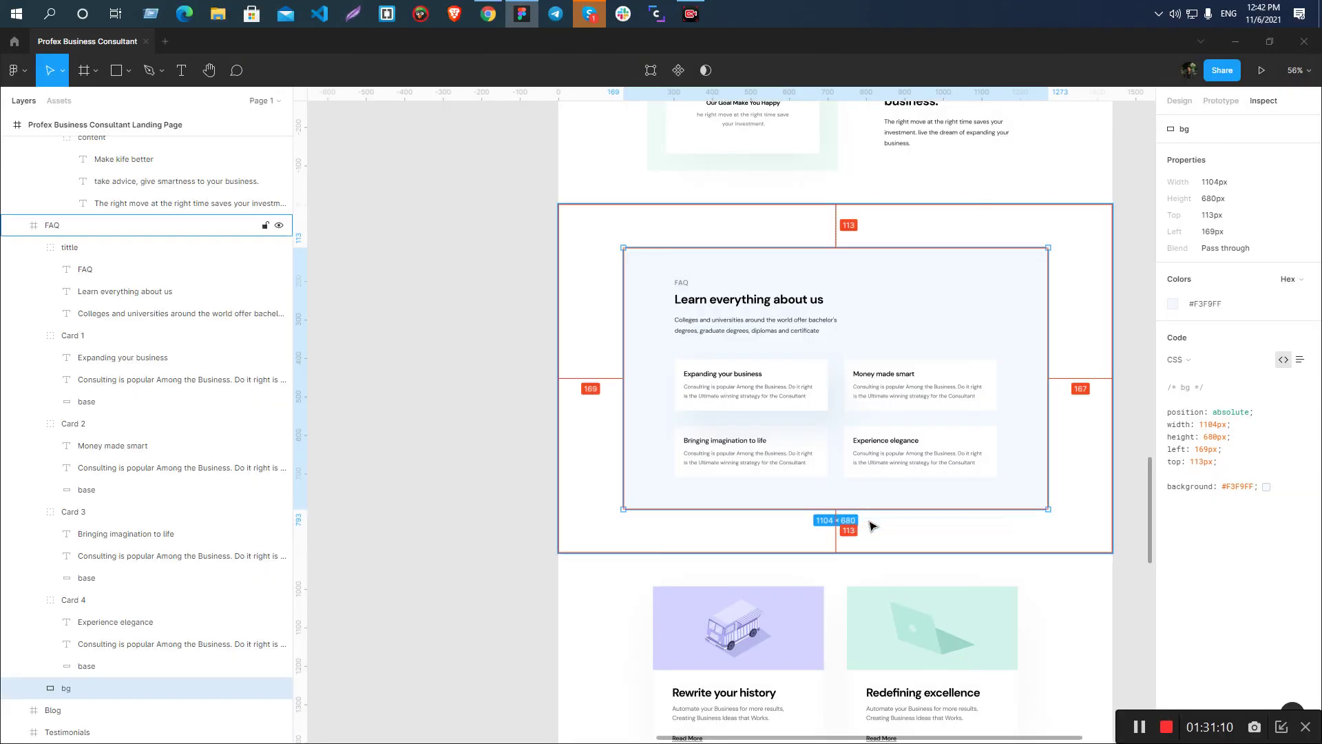
- Switch back to Webflow and rename the "Learn everything about us" heading's class to c-faq-title
left_click(871, 410)
key("alt+Tab")
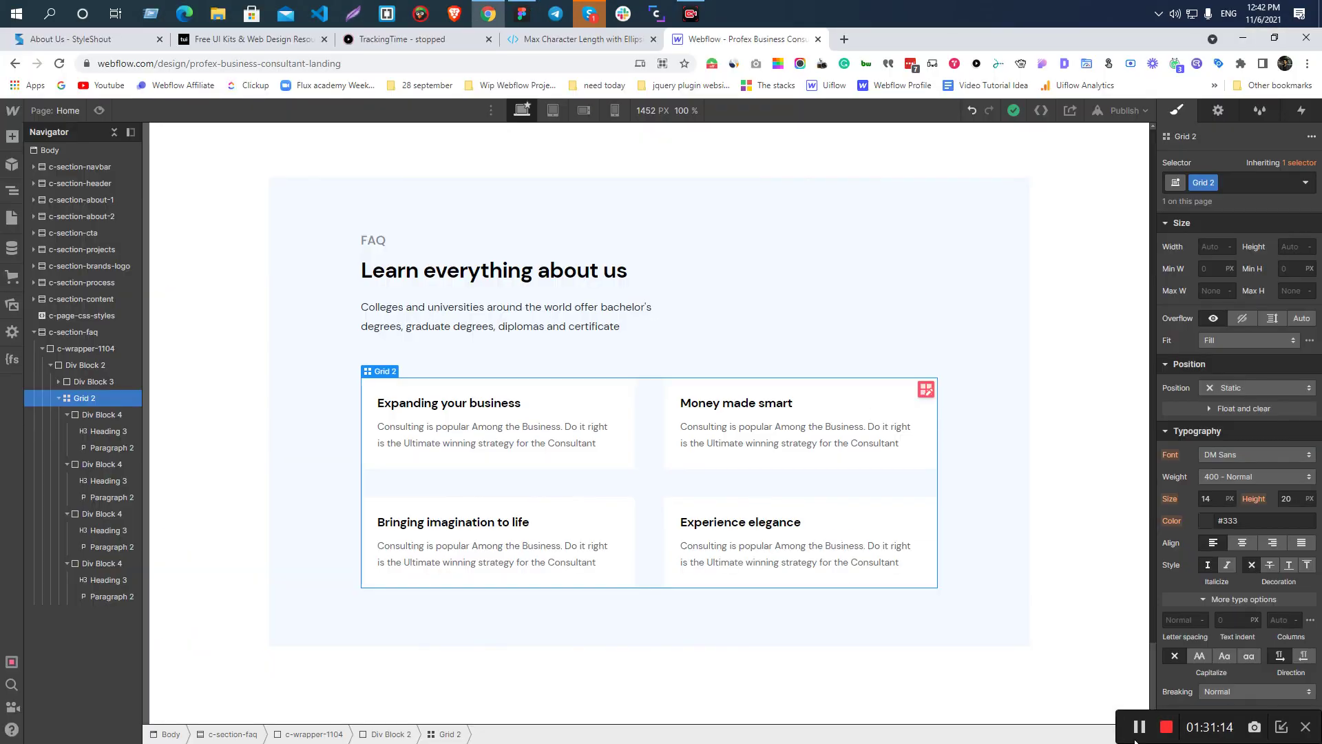
left_click(415, 241)
left_click(417, 270)
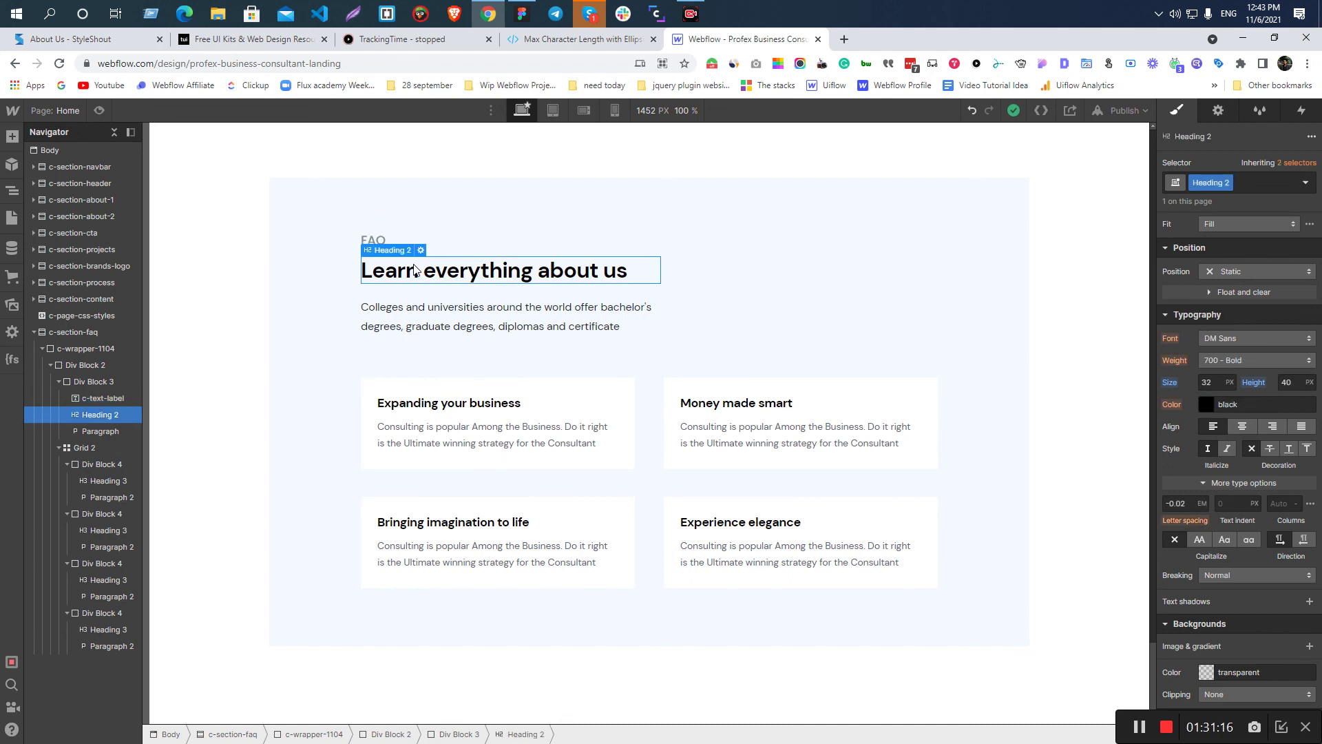
double_click(1210, 182)
type("c-")
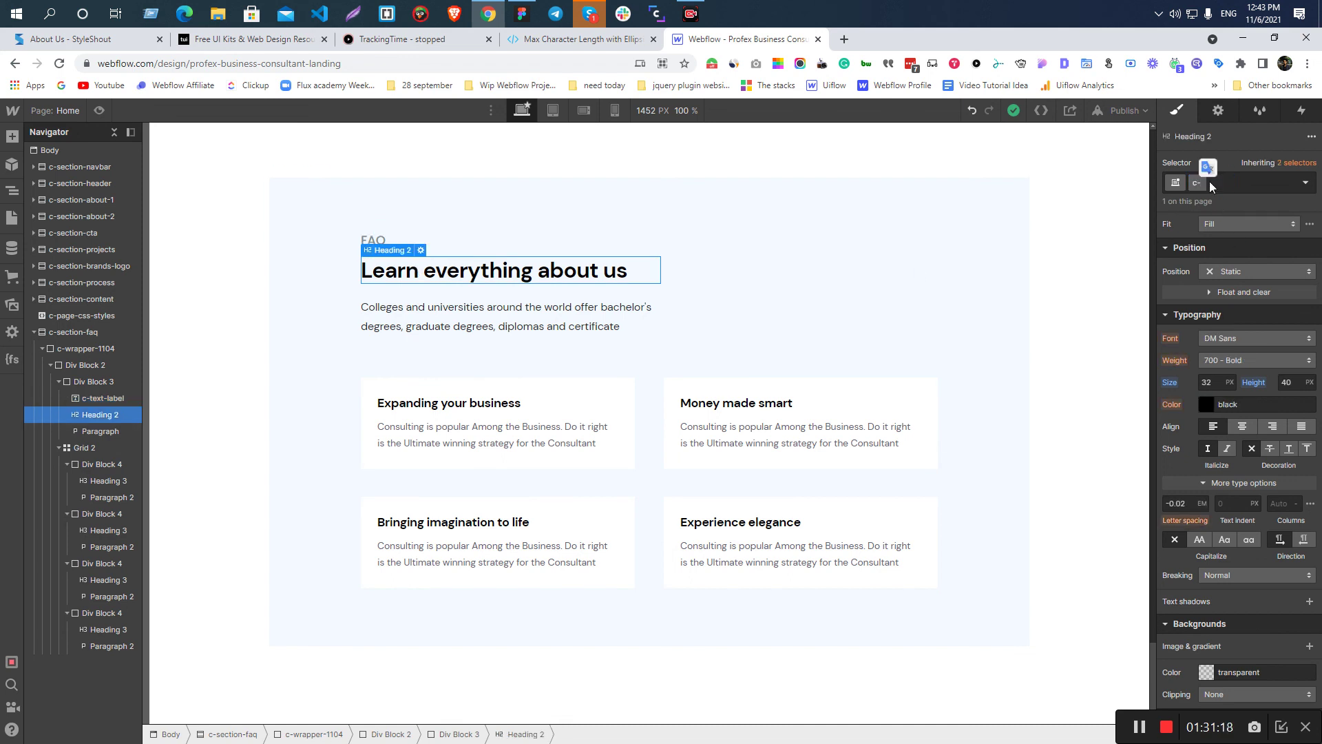
type("faq-title")
key("Return")
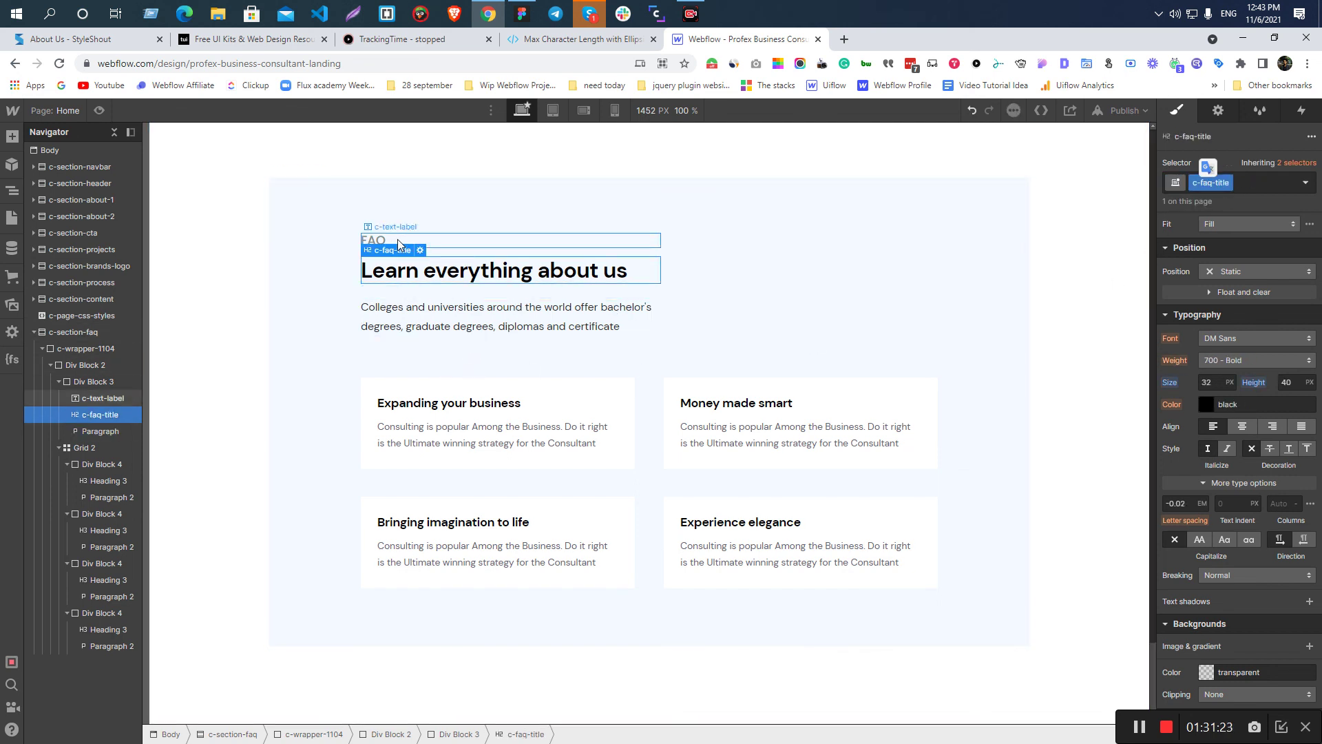
- Rename the class of the outer div holding the FAQ title and card grid to c-faq-block
left_click(434, 386)
left_click(58, 381)
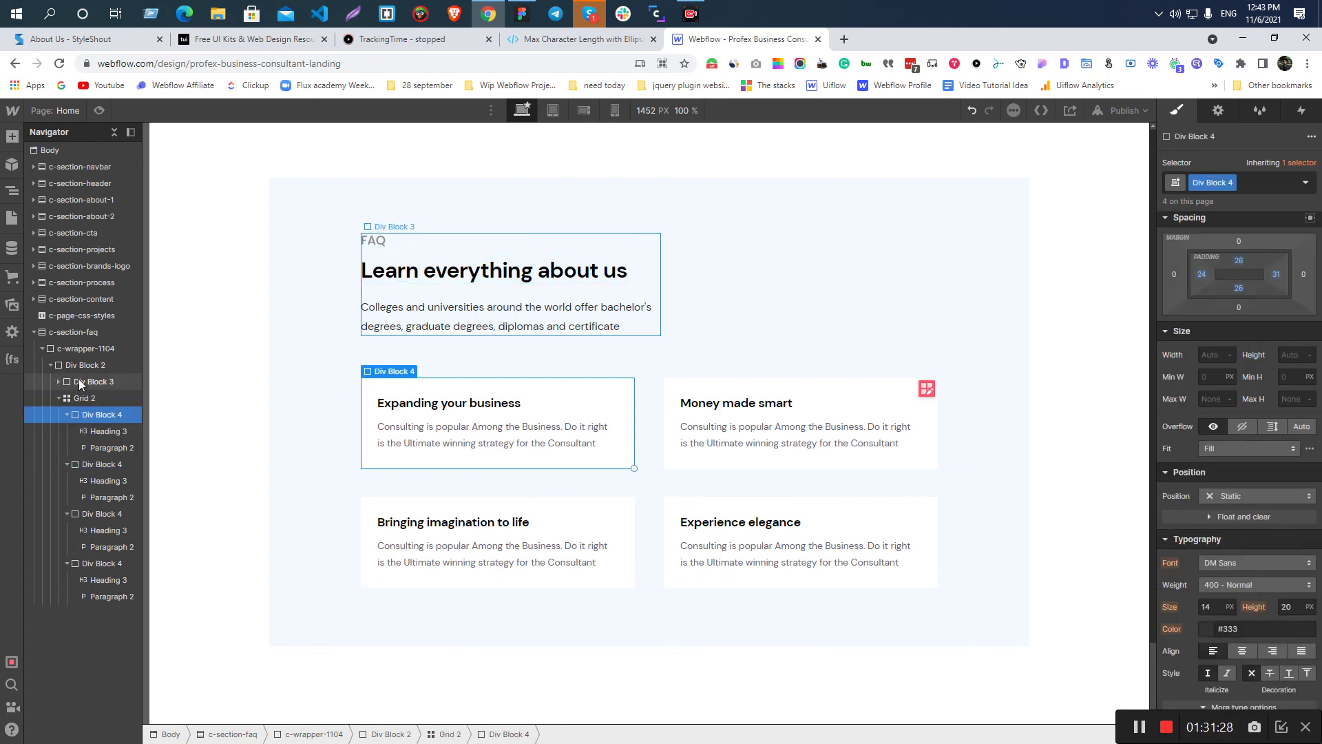
left_click(45, 365)
left_click(45, 365)
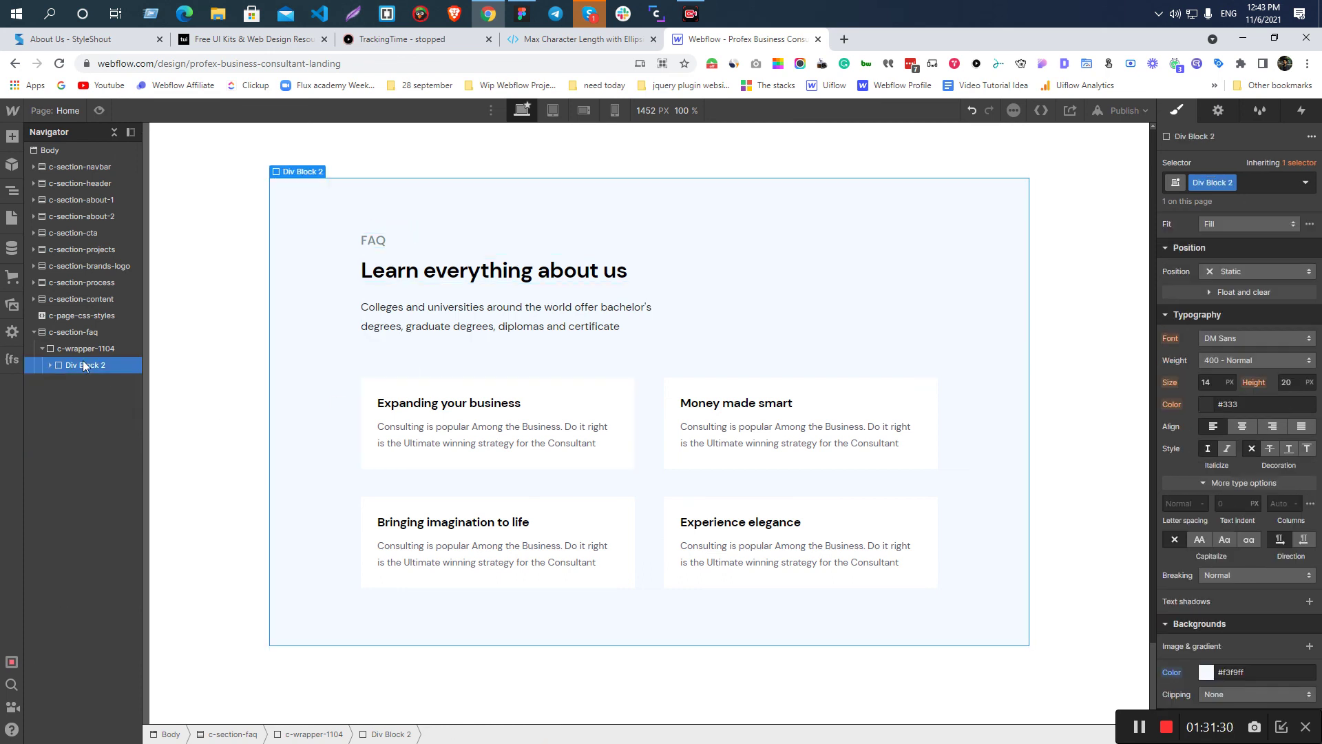
left_click(1213, 182)
type("c-faq-title")
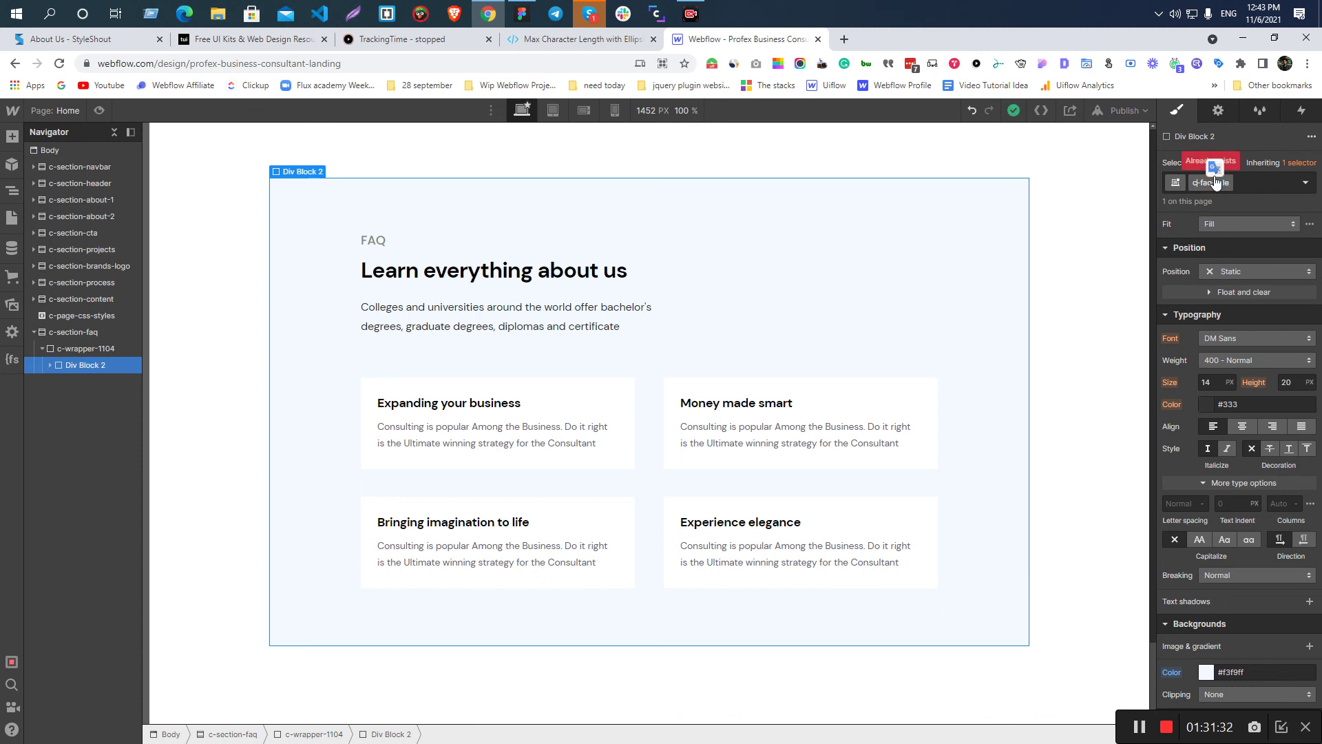
key("BackSpace")
key("BackSpace")
key("BackSpace")
key("BackSpace")
key("BackSpace")
type("tblock")
key("Return")
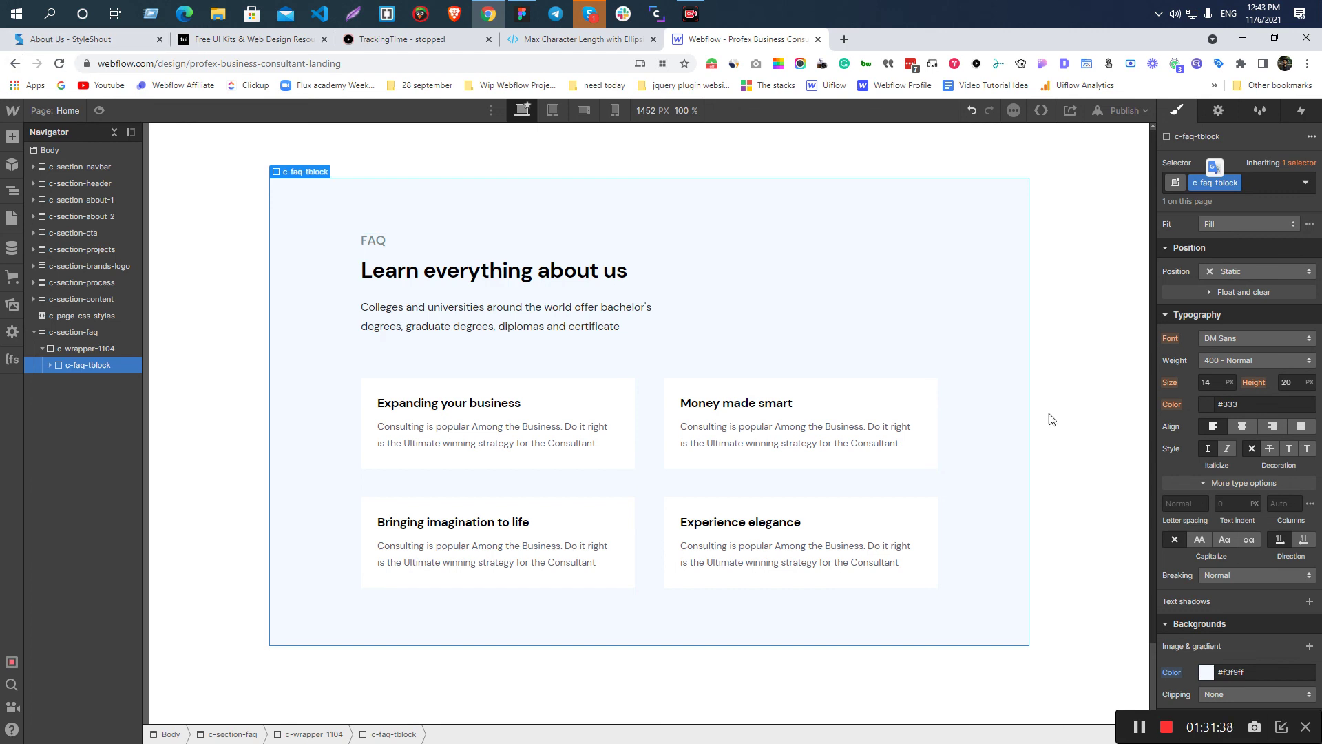
left_click_drag(1220, 185, 1225, 208)
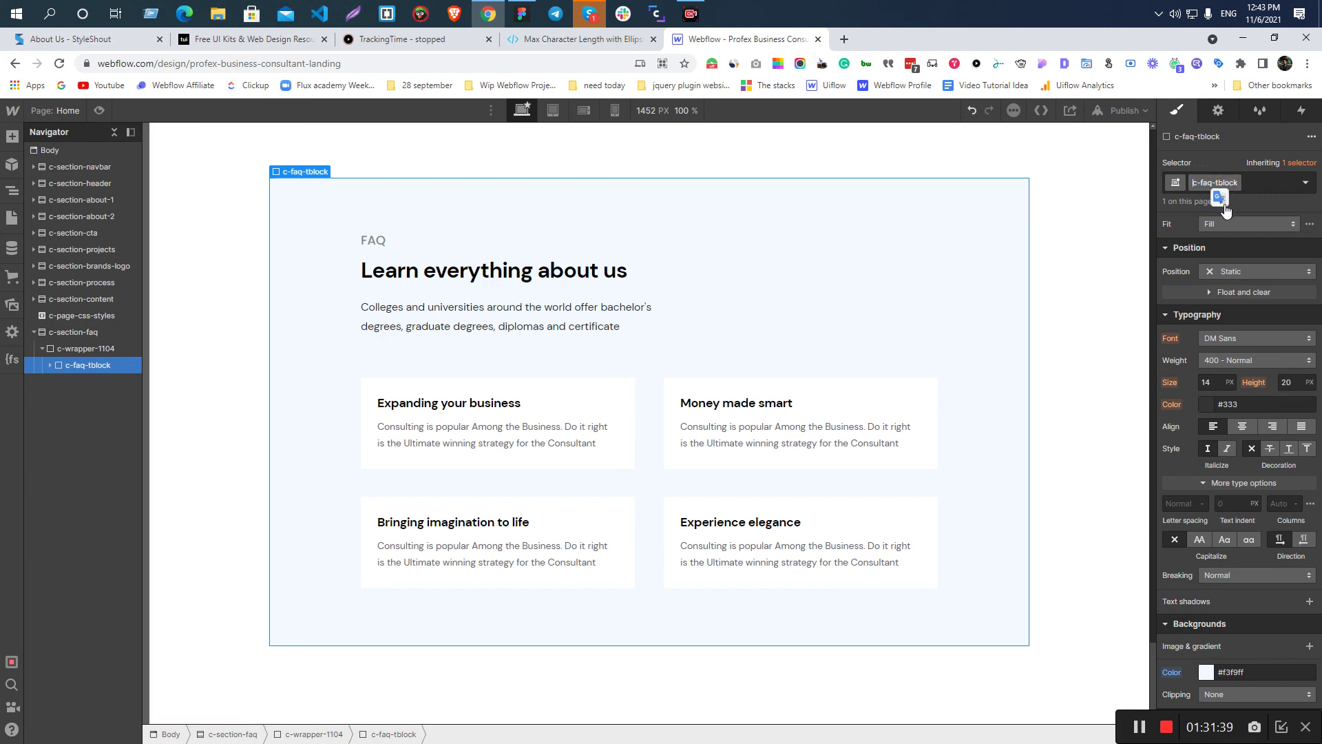
type("c-faq-block")
key("Return")
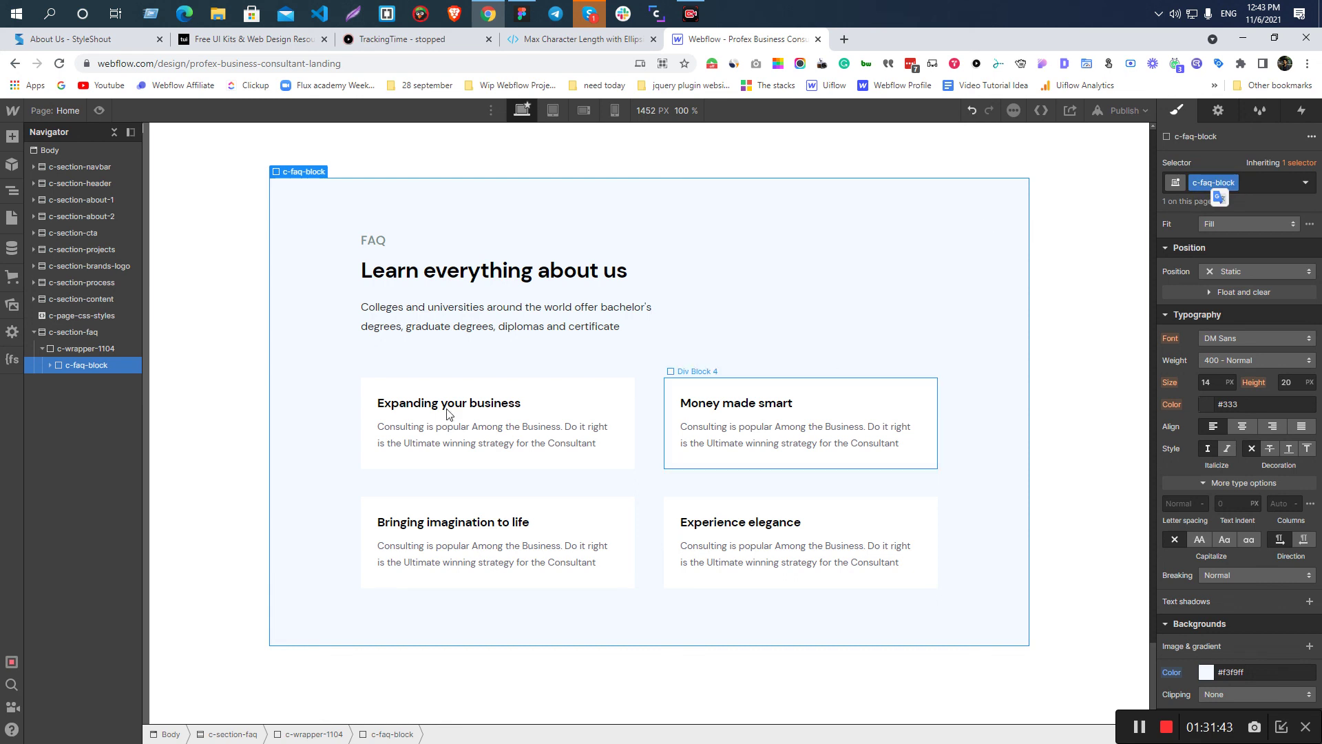
- Rename the class of the div wrapping the FAQ label, heading and paragraph to c-faq-title-block
left_click(50, 365)
left_click(92, 381)
double_click(1212, 182)
type("c-faq-title")
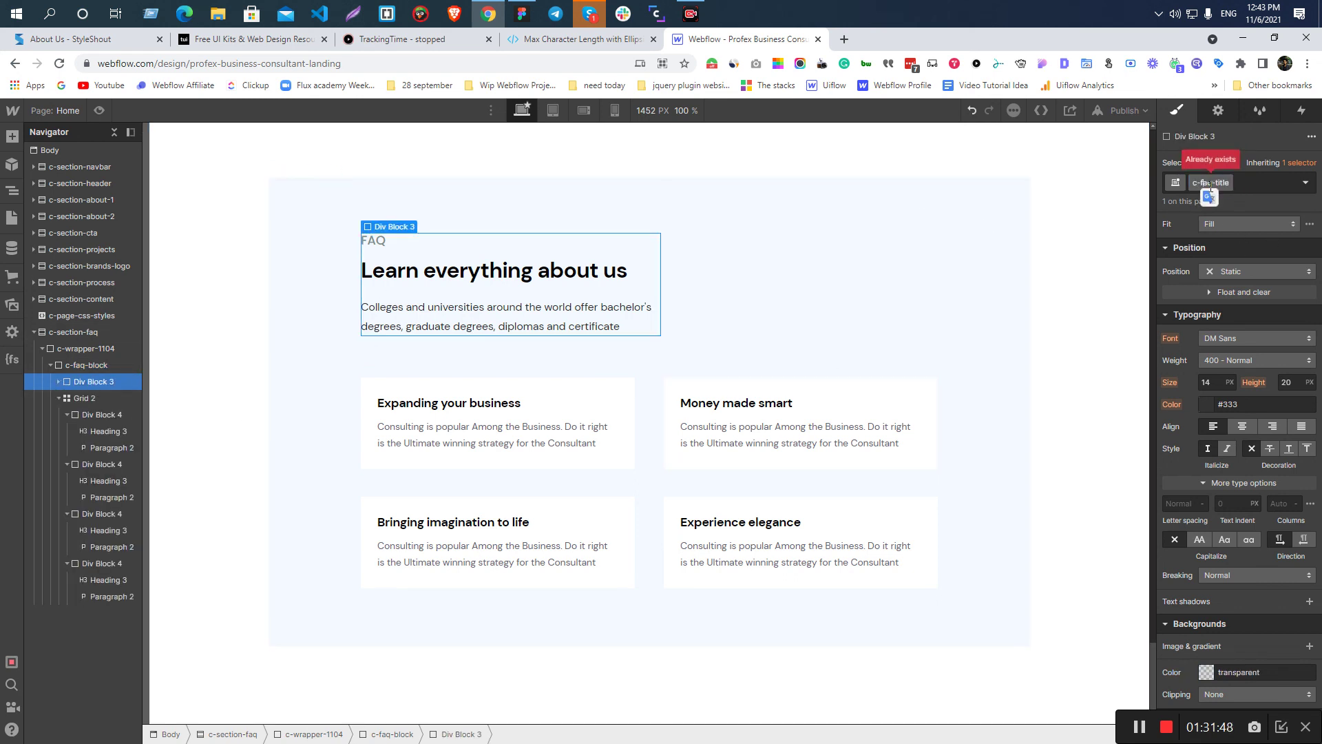
key("BackSpace")
key("BackSpace")
type("le")
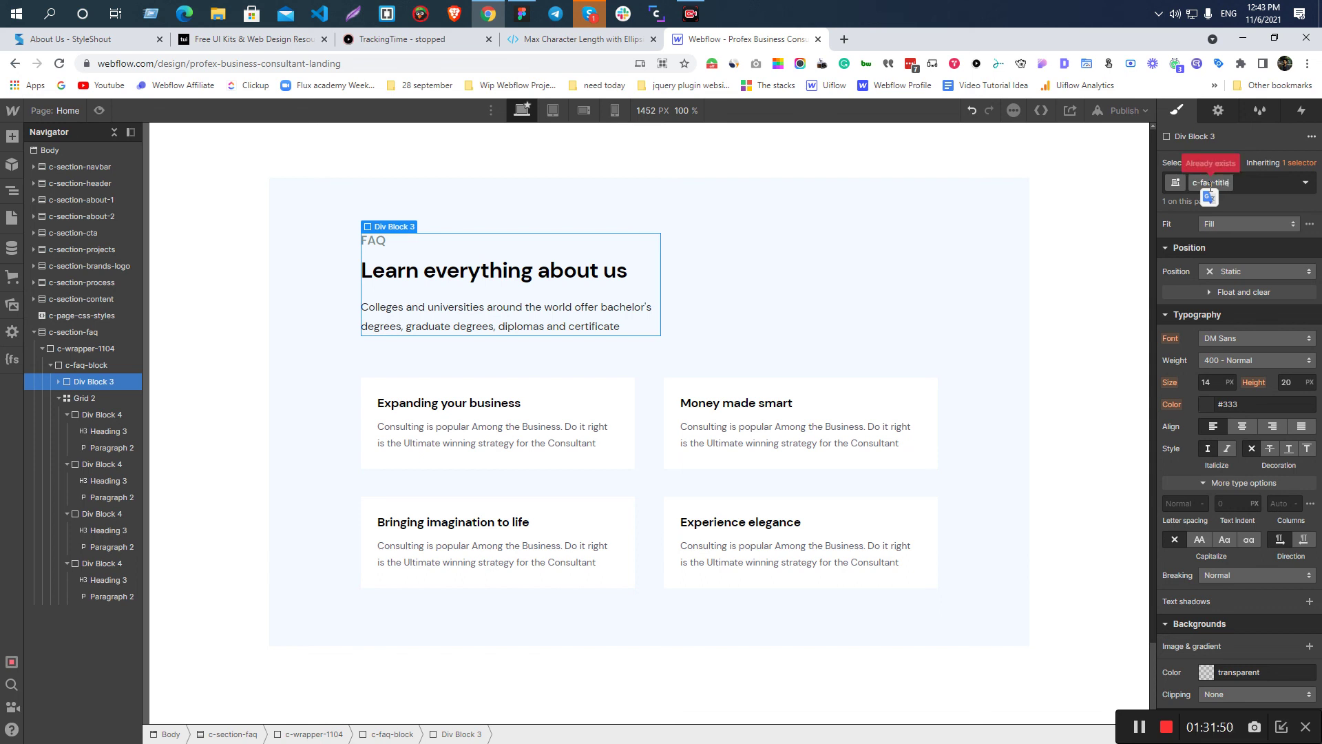
type("-block")
key("Return")
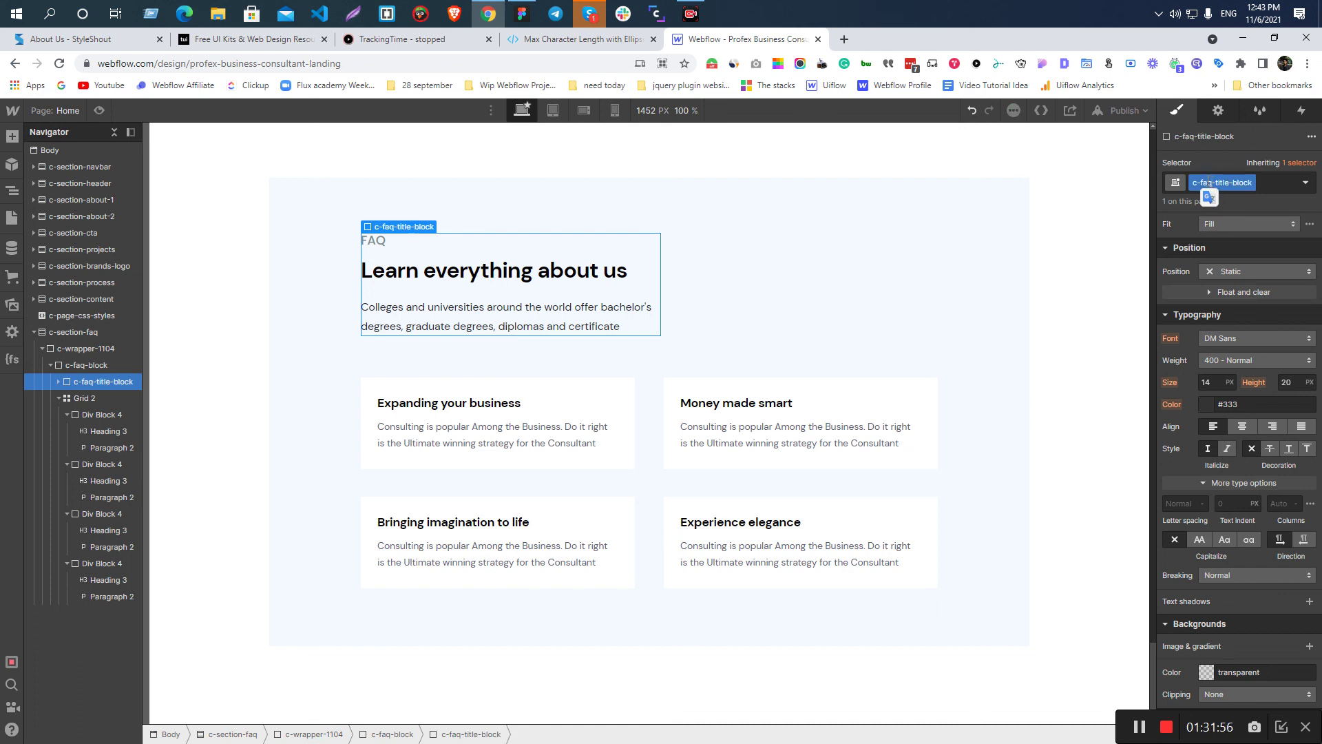
- Rename the class of the grid containing the four FAQ cards to c-faq-grid
left_click(95, 399)
left_click(1211, 182)
type("c-faq-title")
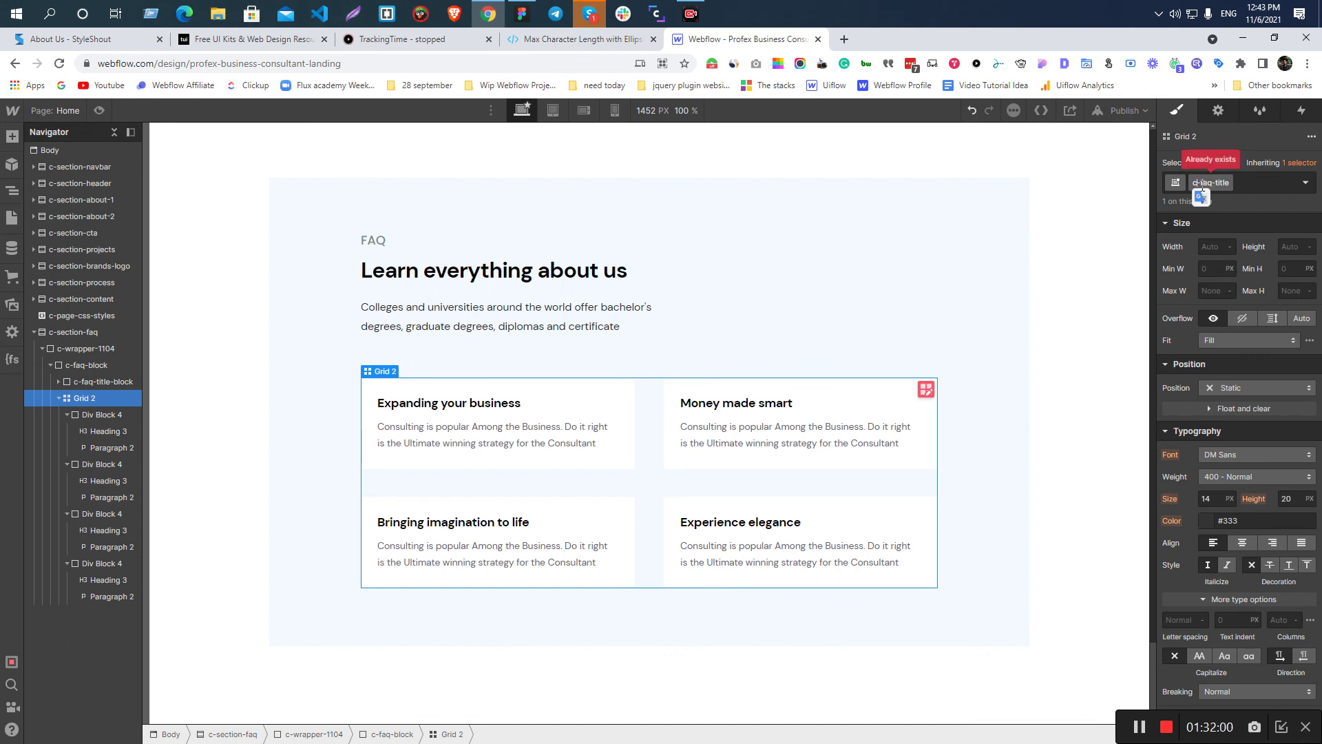
key("BackSpace")
key("BackSpace")
key("BackSpace")
key("BackSpace")
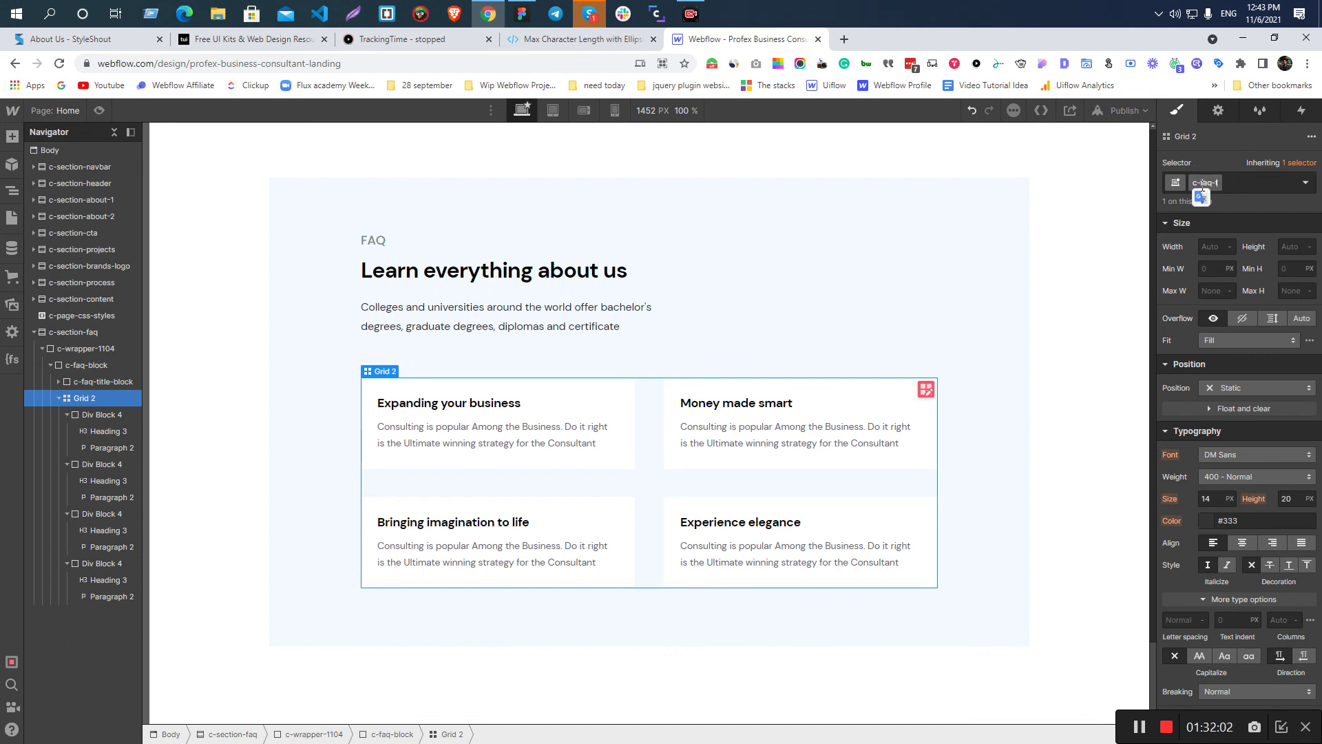
type("grid")
key("BackSpace")
key("BackSpace")
key("BackSpace")
key("BackSpace")
key("Return")
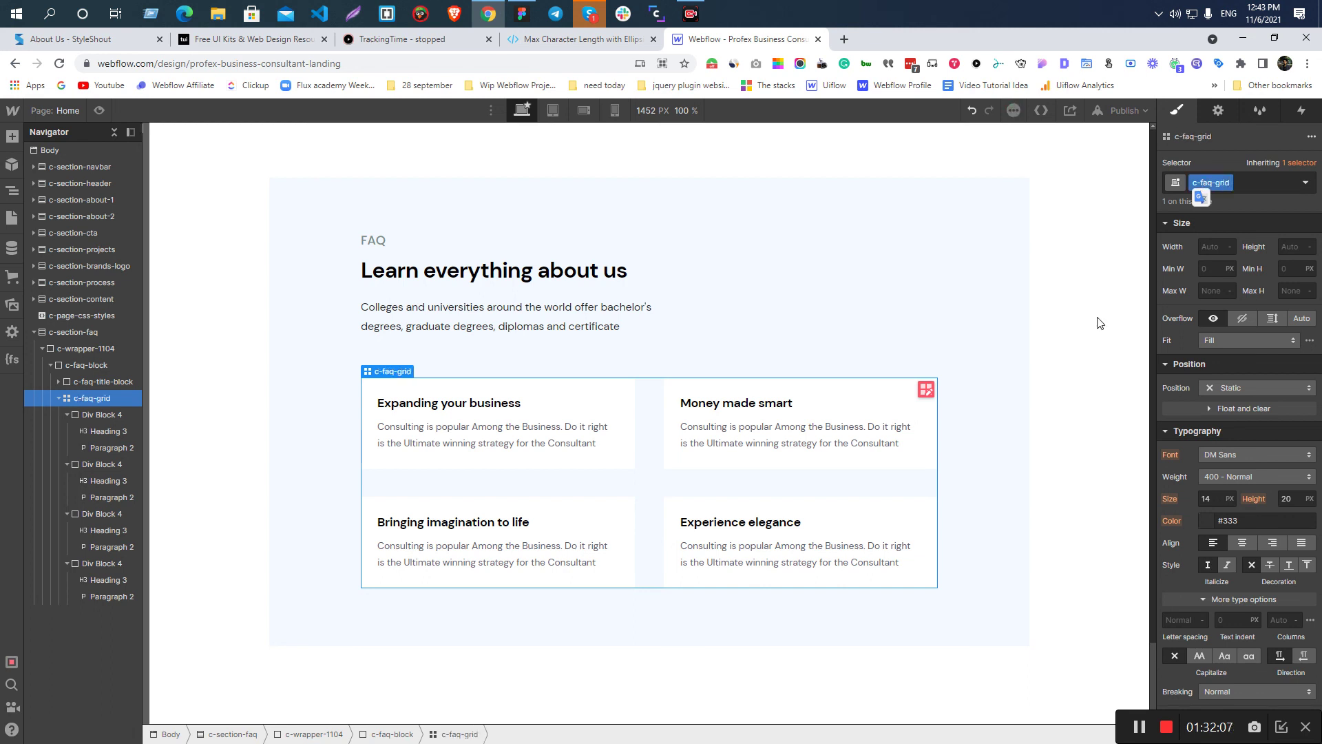
- Rename the FAQ cards' shared class from the first card's div to c-faq-card
left_click(71, 414)
double_click(1192, 183)
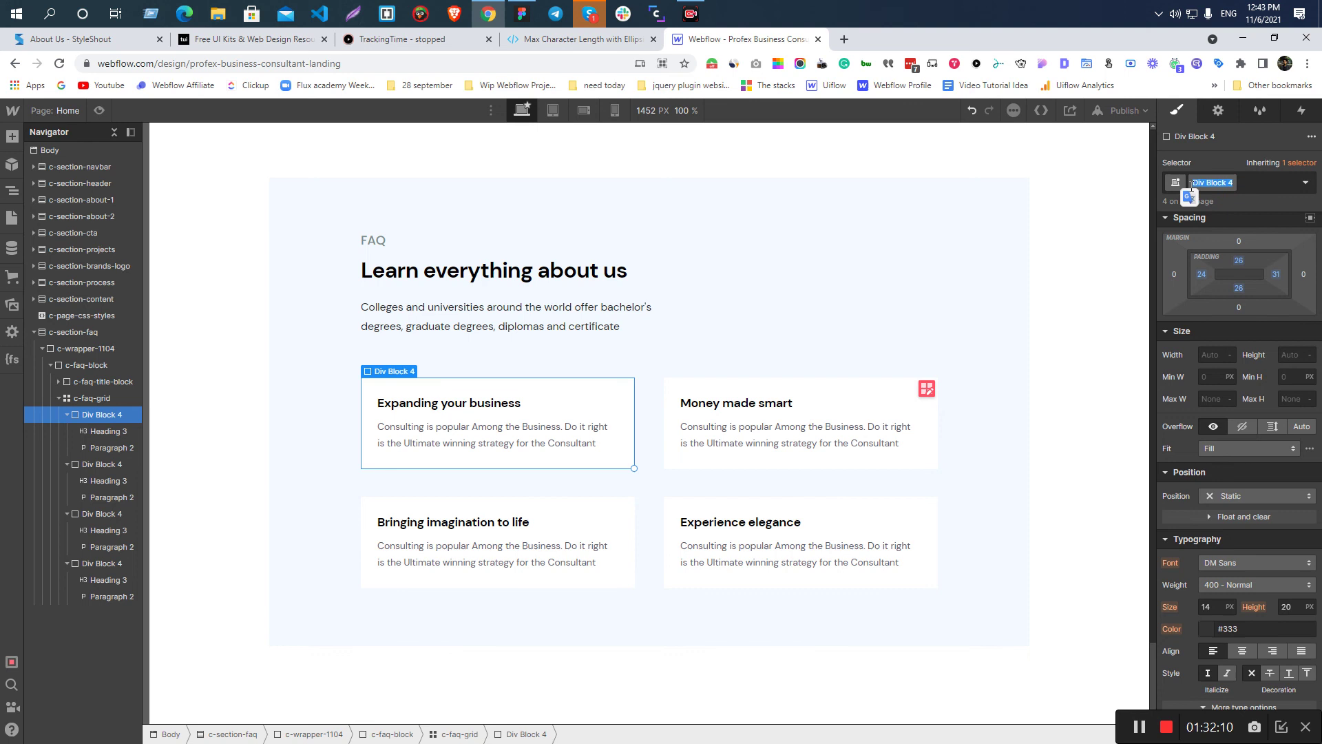
type("c-faq-title")
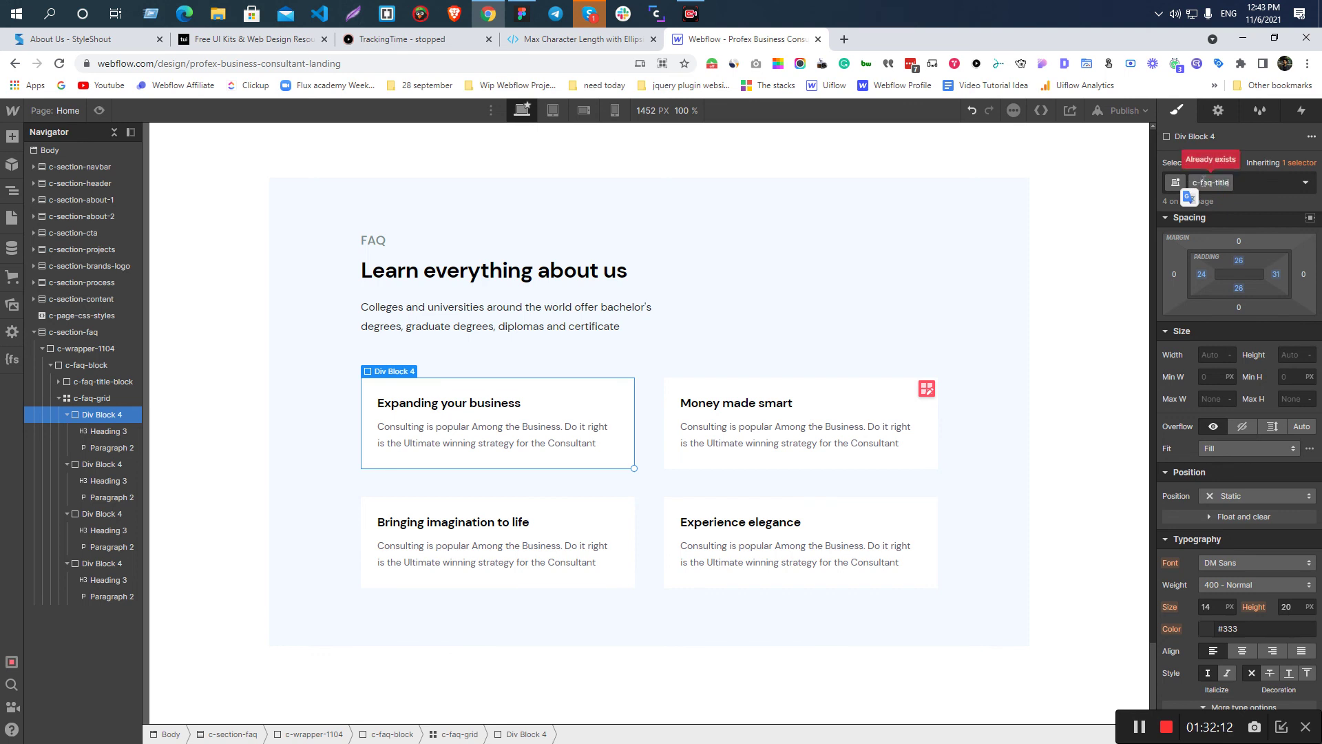
key("BackSpace")
key("BackSpace")
key("BackSpace")
key("BackSpace")
type("car")
key("Return")
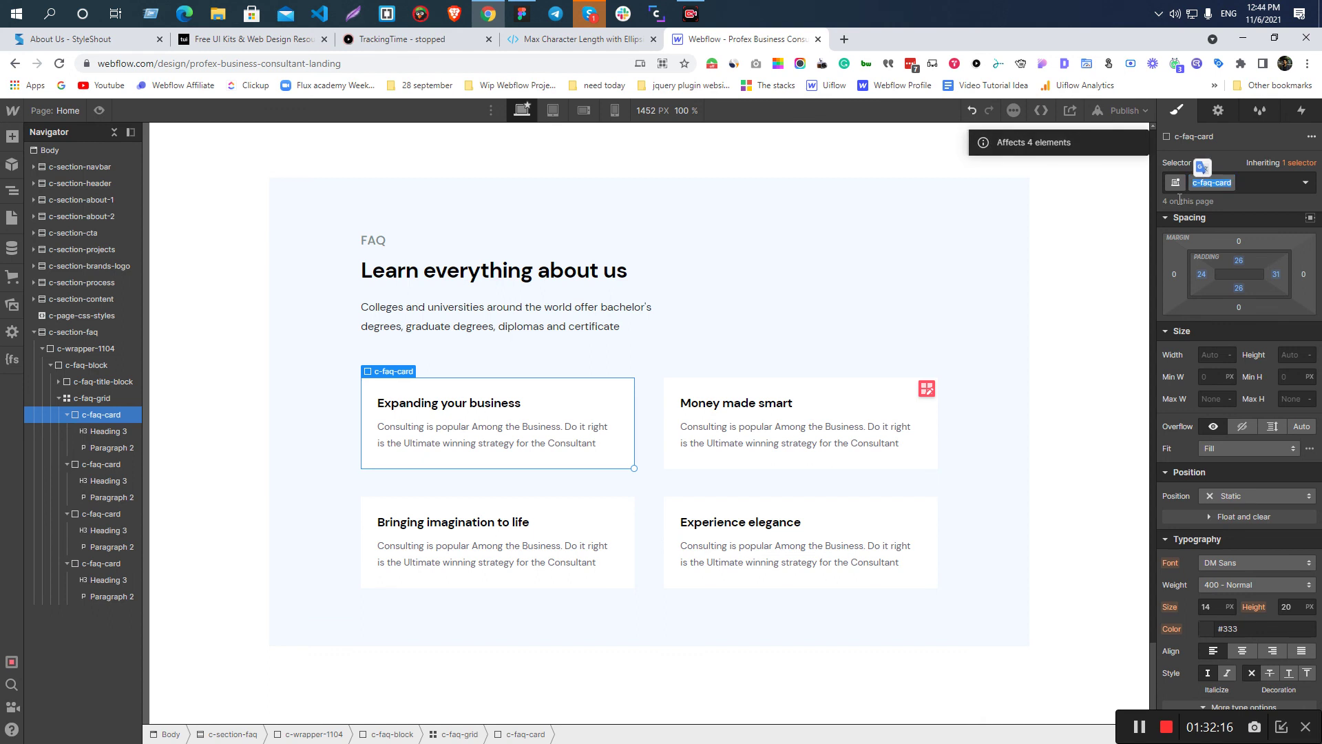
- Rename the "Expanding your business" card heading's class to c-faq-card-title
left_click(480, 407)
left_click(1223, 184)
type("c-faq-card")
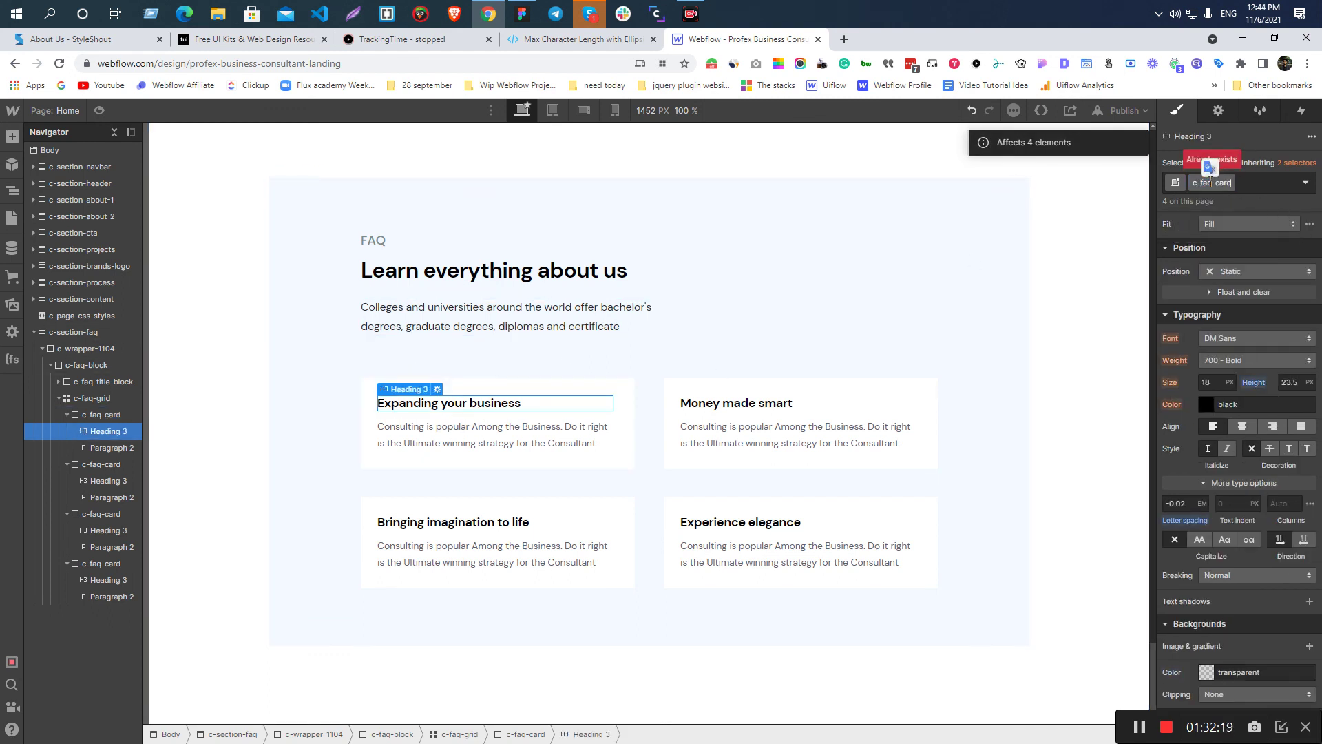
type("-ti")
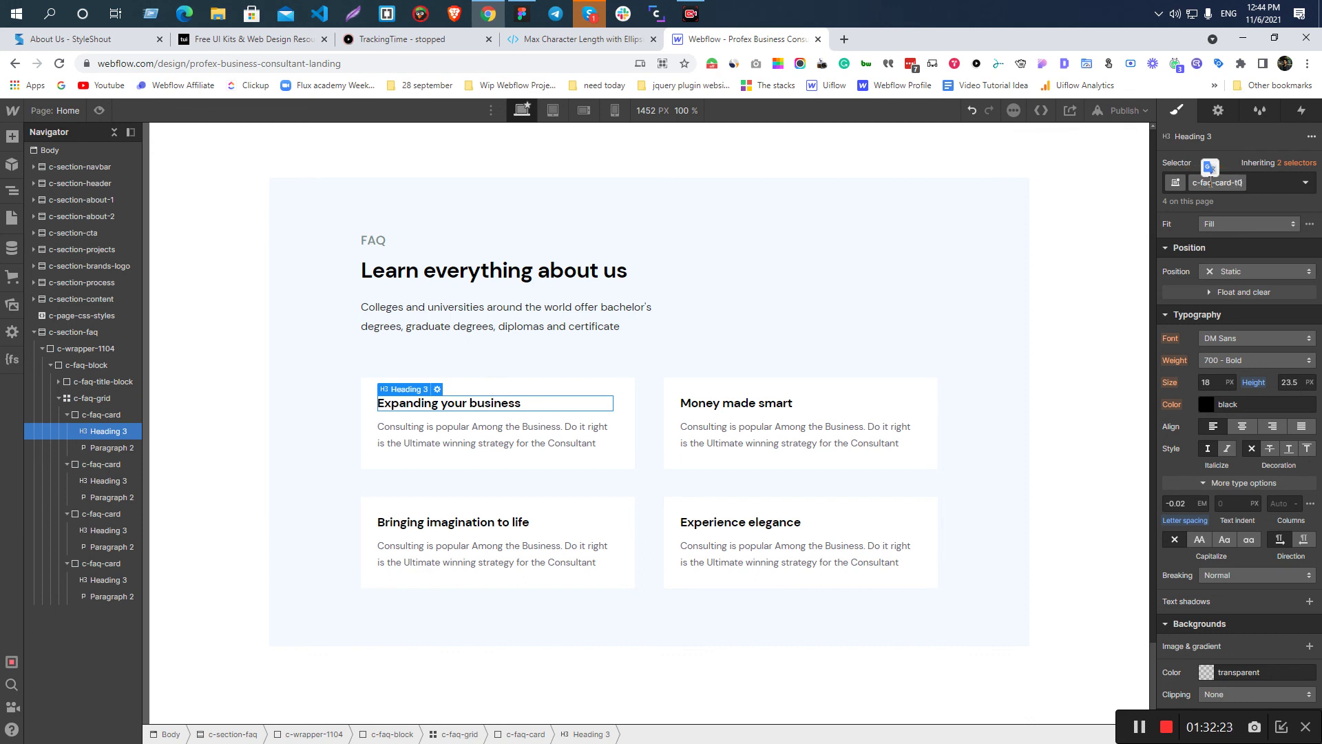
key("BackSpace")
key("Return")
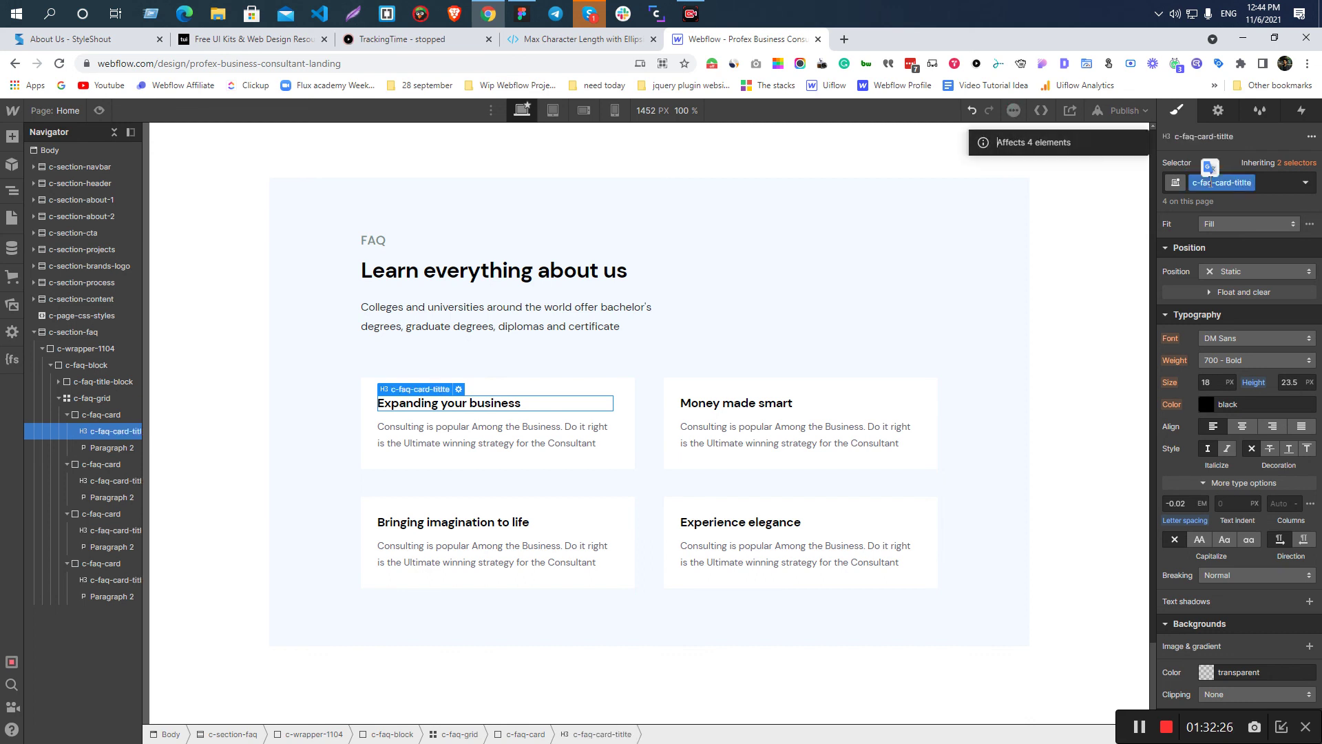
double_click(1242, 182)
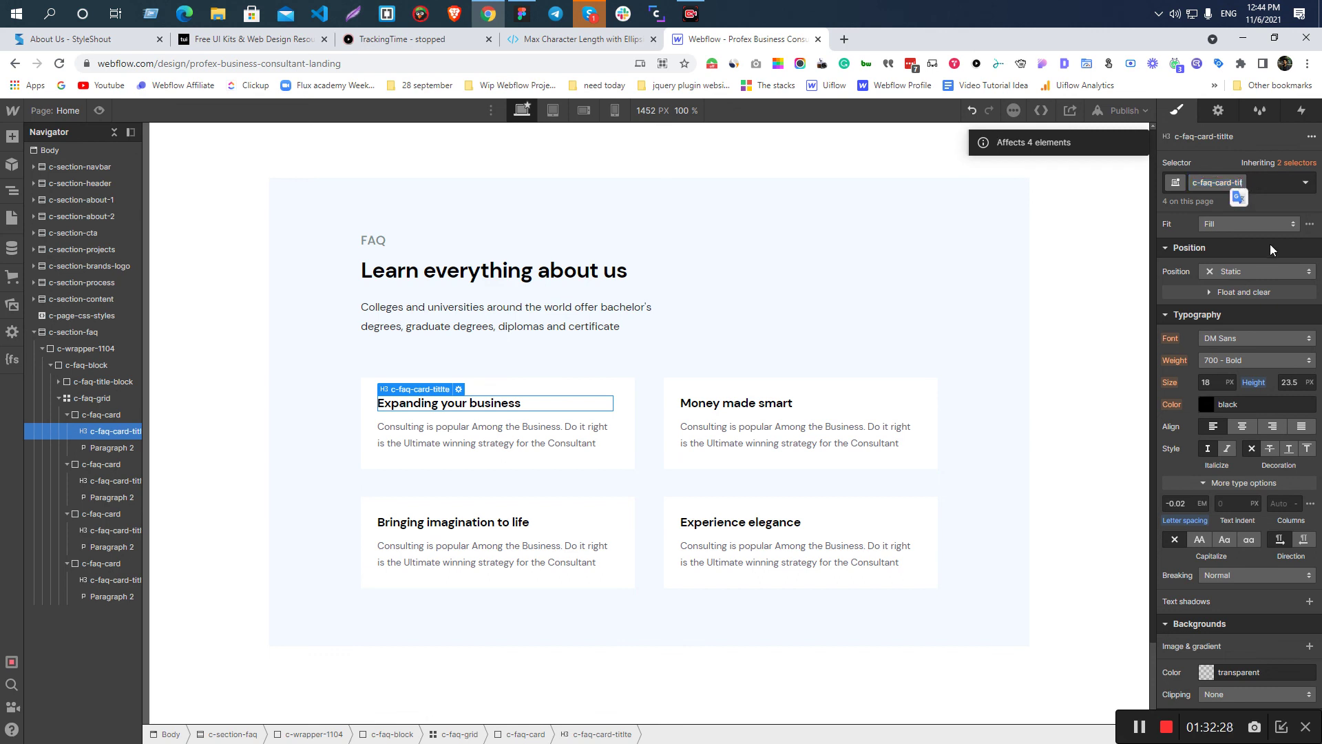
type("le")
key("Return")
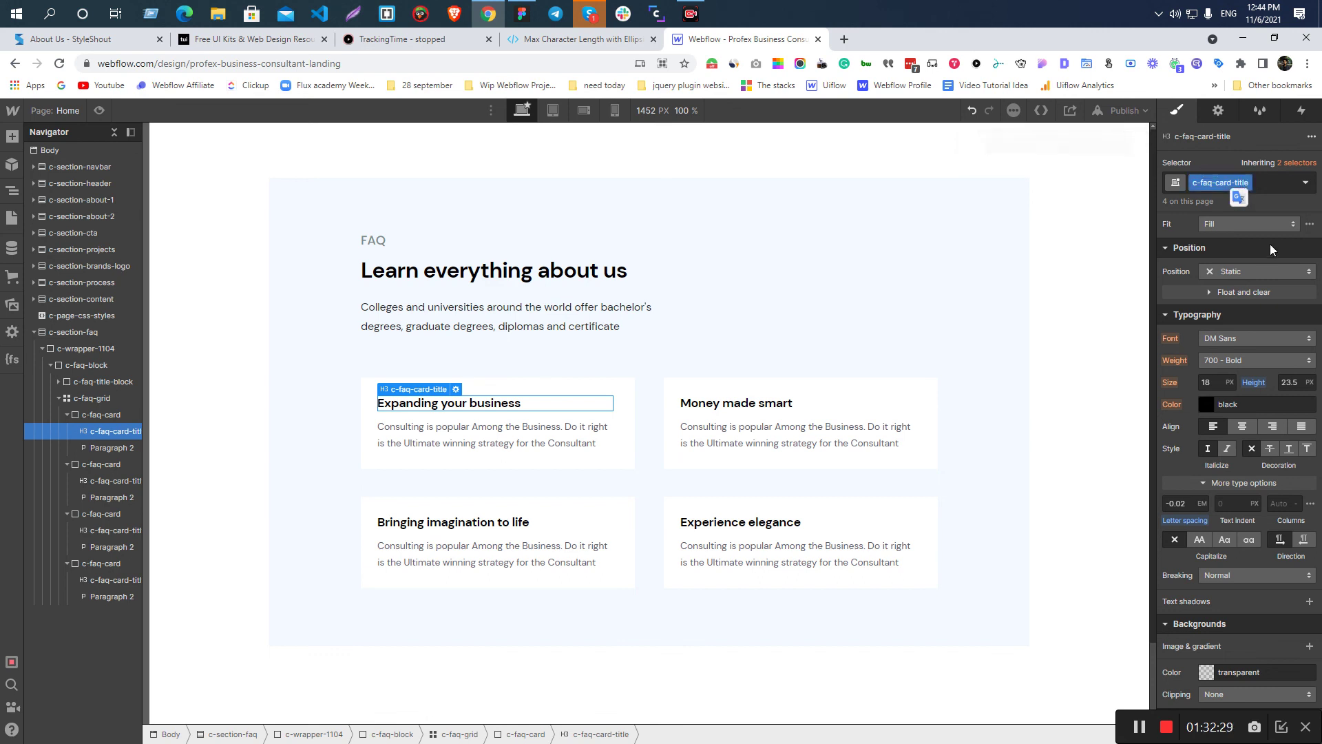
- Rename the class of the paragraph in the "Expanding your business" card to c-faq-card-text
left_click(609, 431)
double_click(1219, 182)
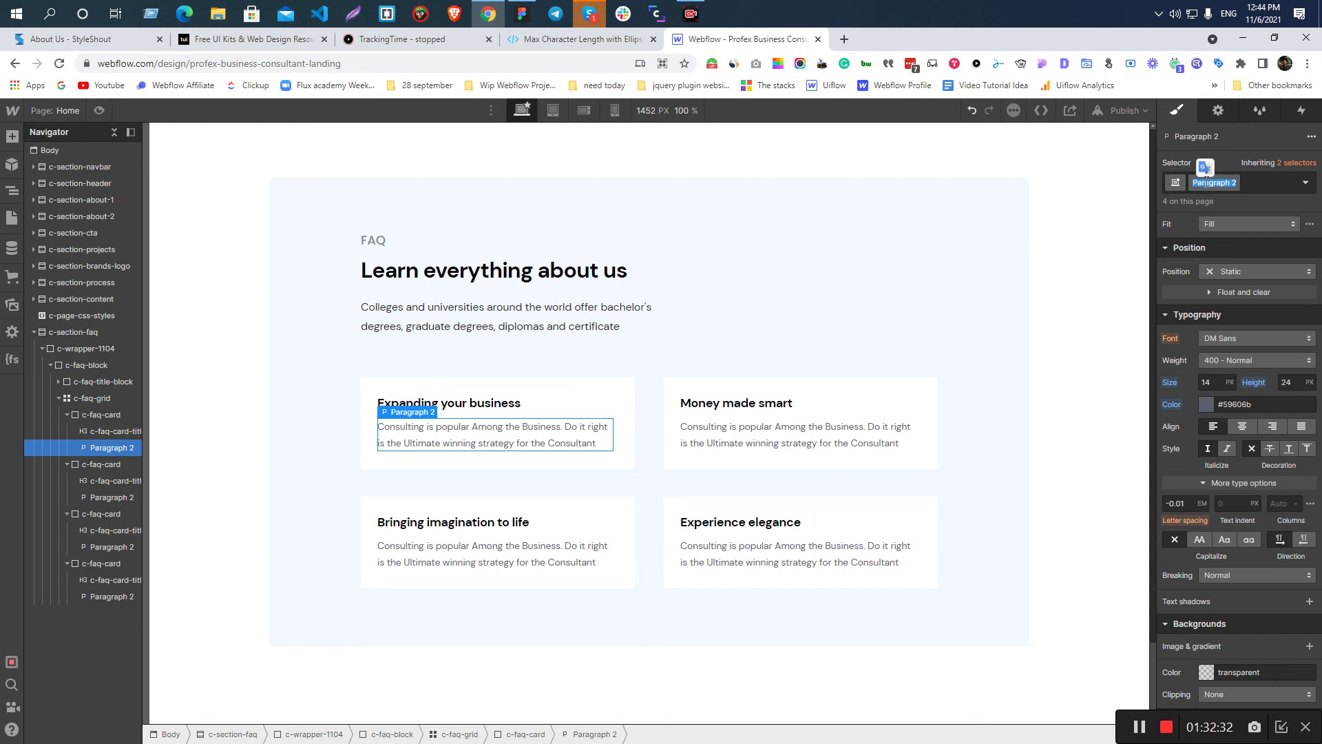
type("c-faq-card")
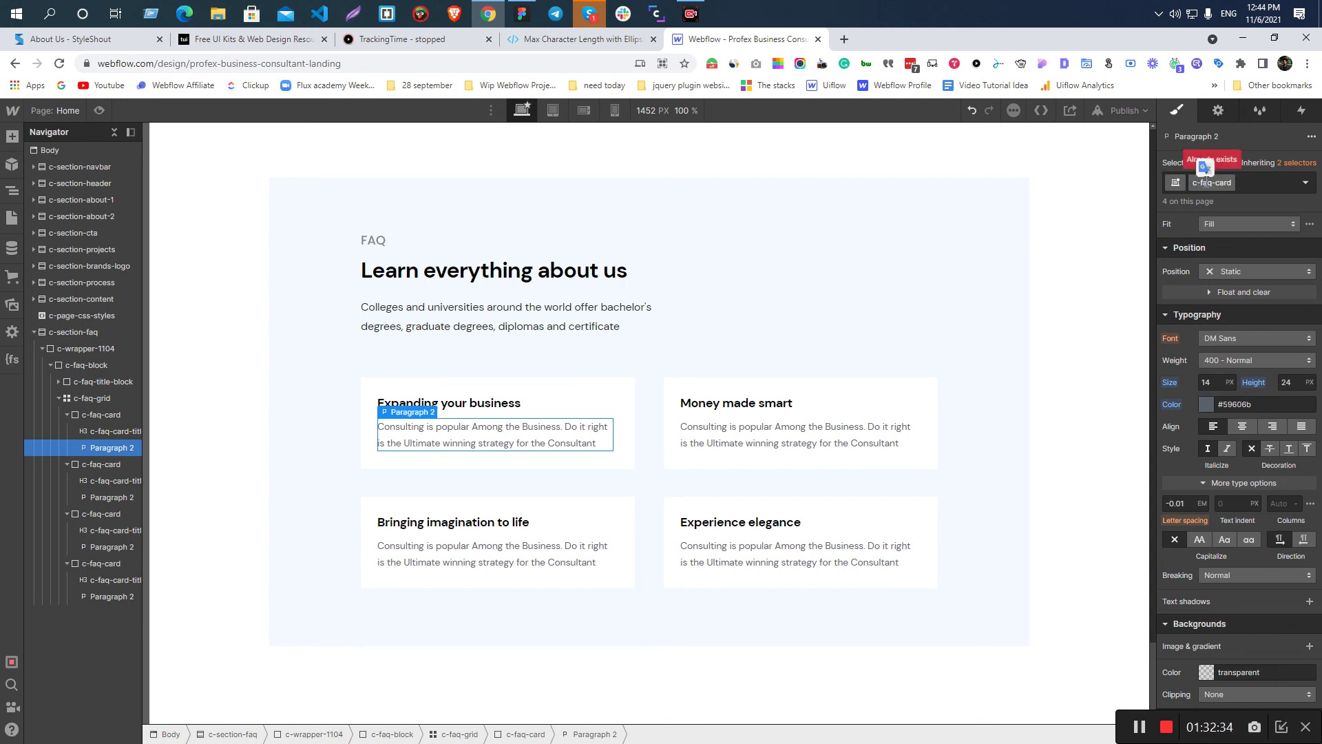
type("-text")
key("Return")
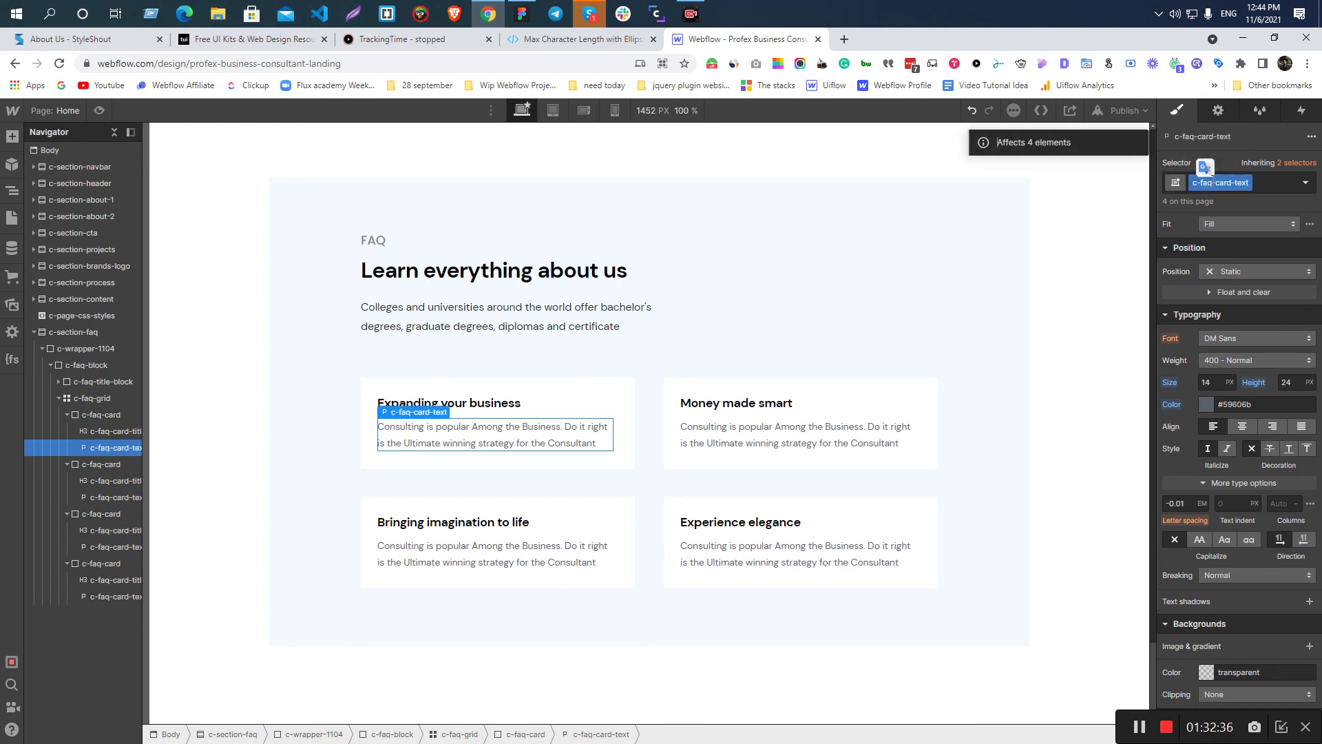
- Add an empty .c-faq-card:hover rule below the .c-section-cta-block rule in the c-page-css-styles embed code
left_click(605, 463)
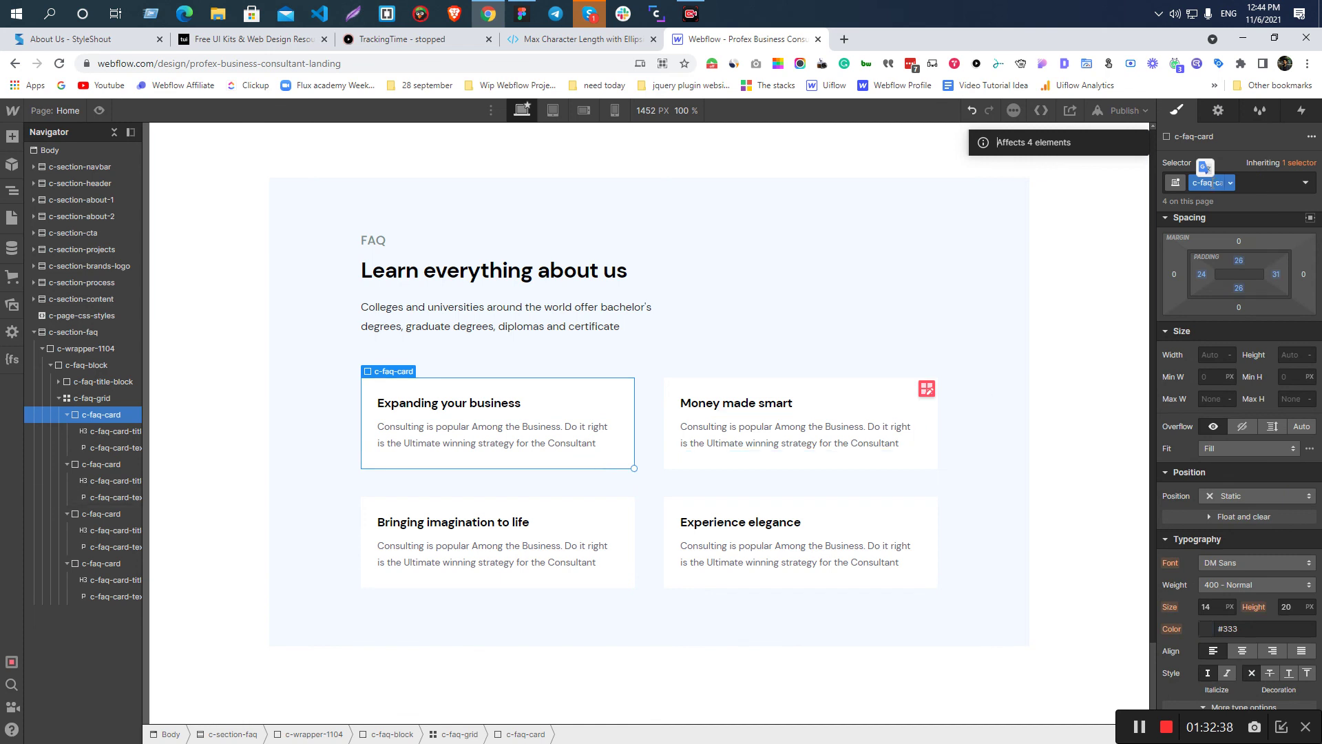
double_click(1212, 182)
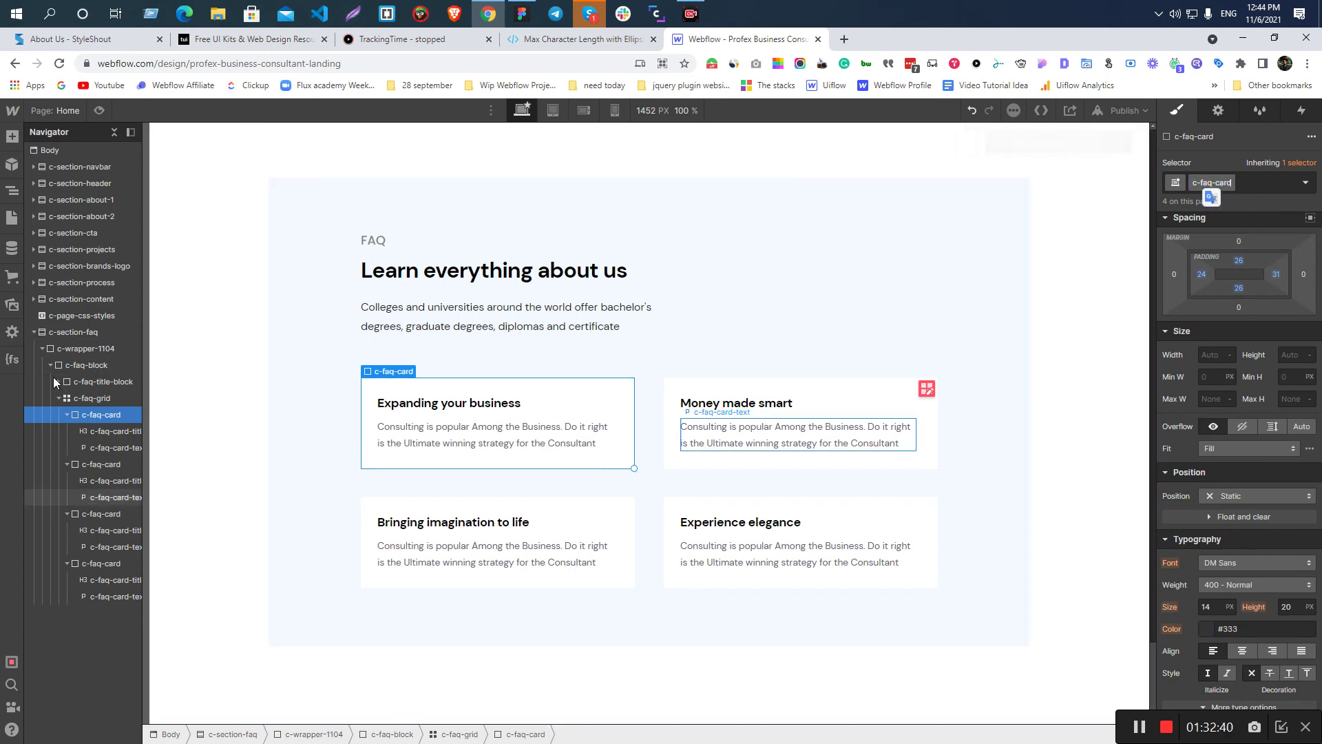
left_click(33, 332)
left_click(75, 298)
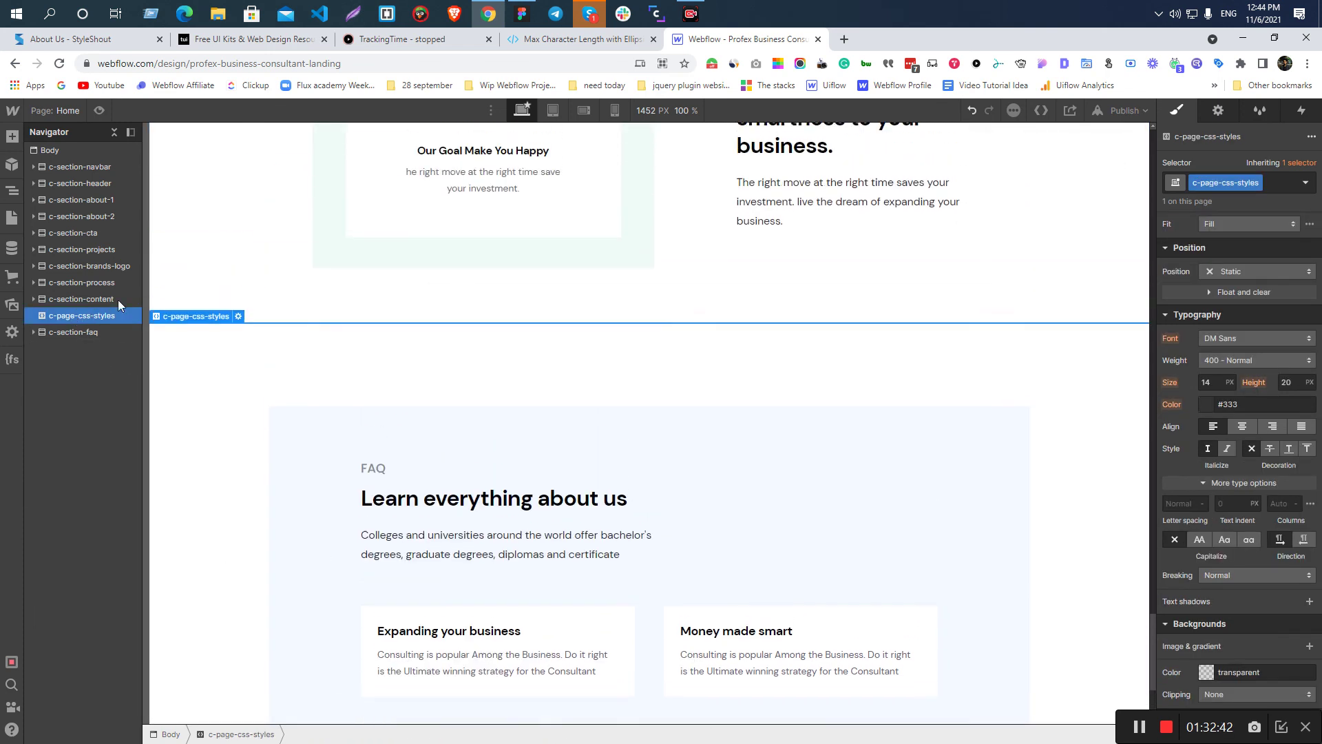
left_click(86, 315)
left_click(239, 417)
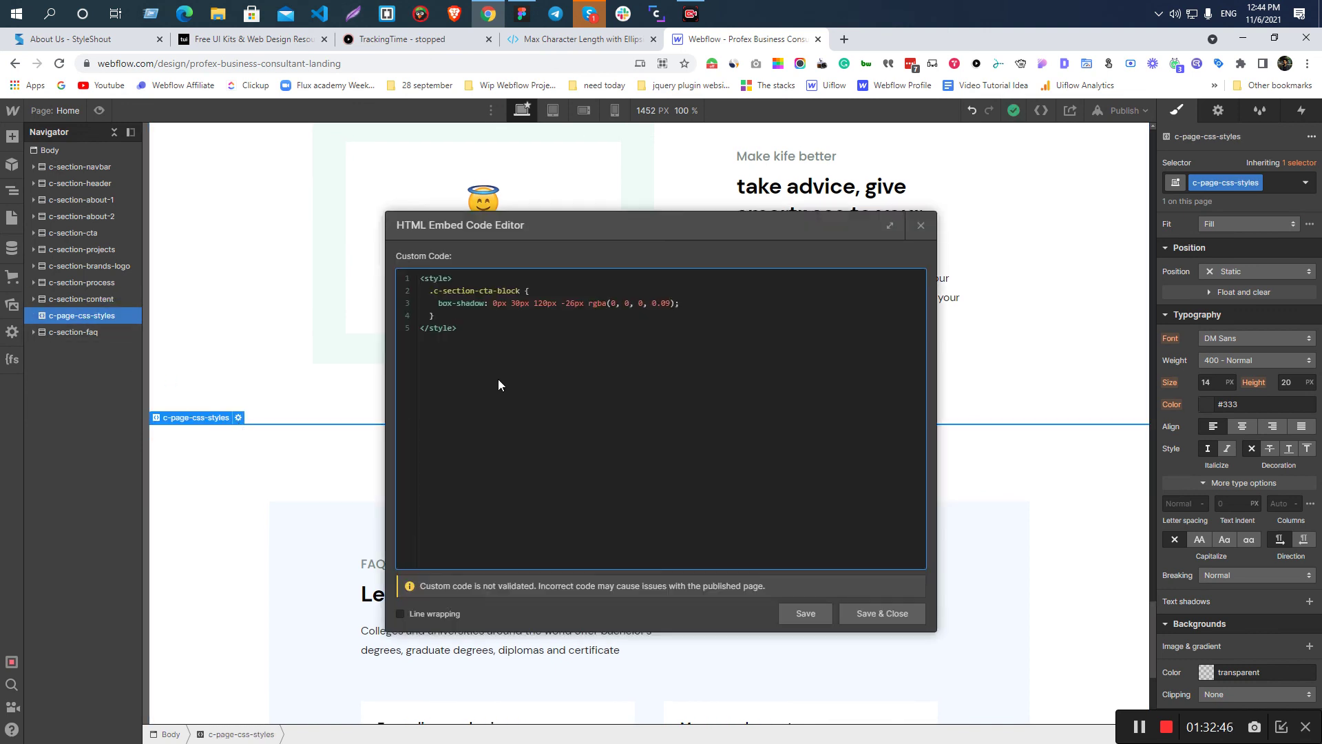
key("Return")
type(".c-faq-card:hover {")
key("Return")
key("Return")
- Switch to Figma and inspect the "Expanding your business" card's base and the FAQ background for the source of the card's shadow
key("alt+Tab")
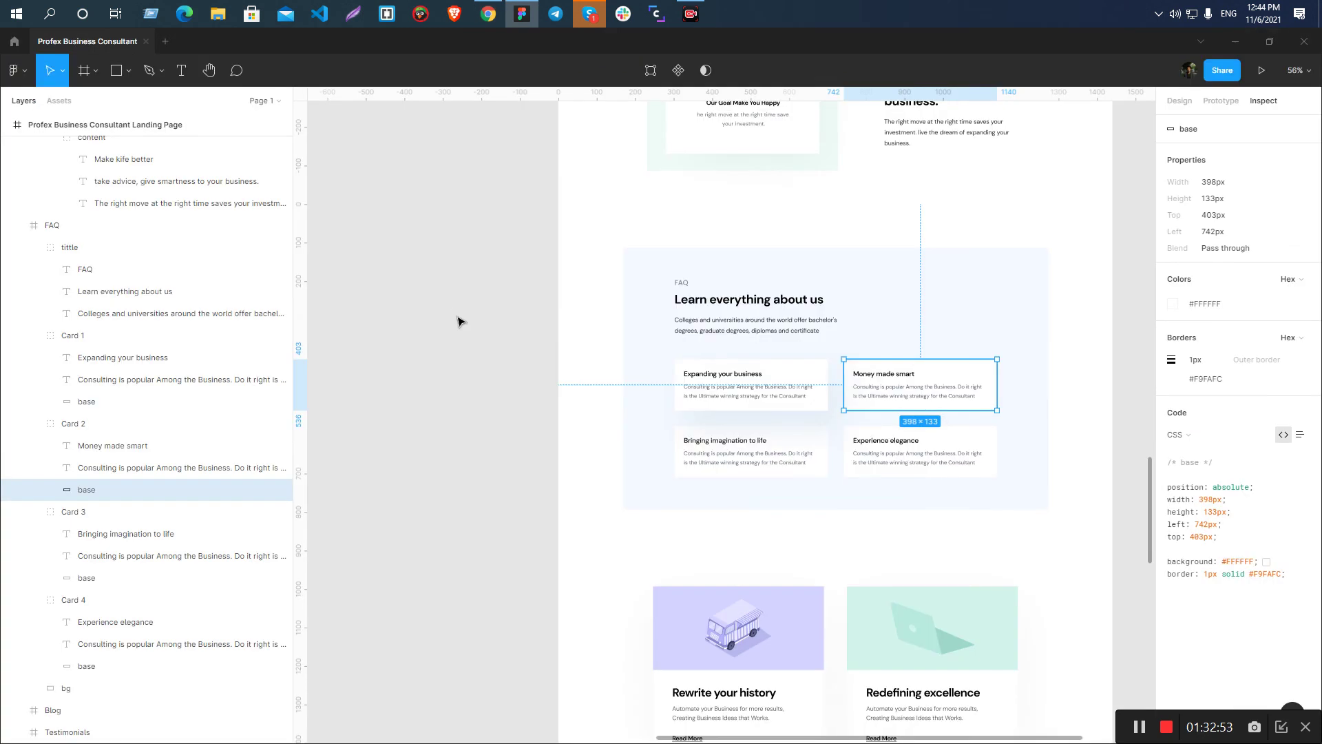
left_click(493, 322)
left_click(686, 403, "ctrl")
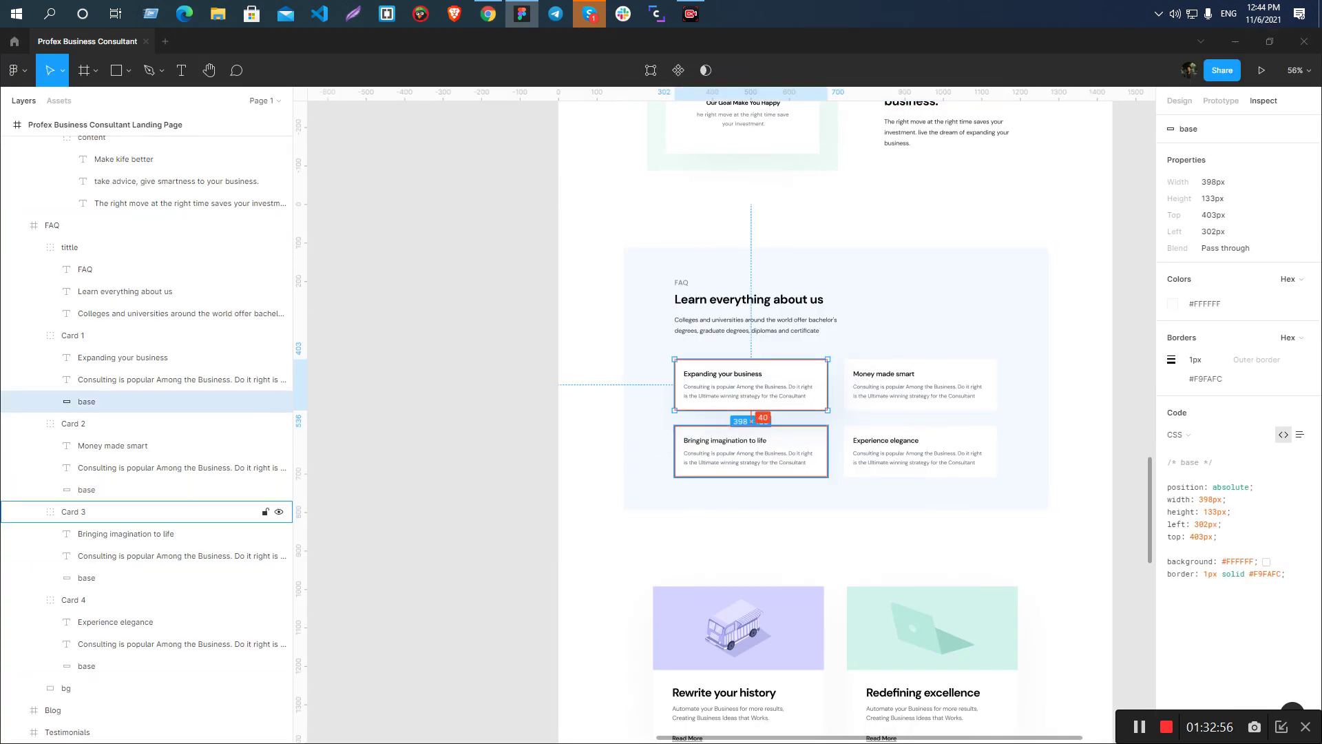
left_click(445, 393)
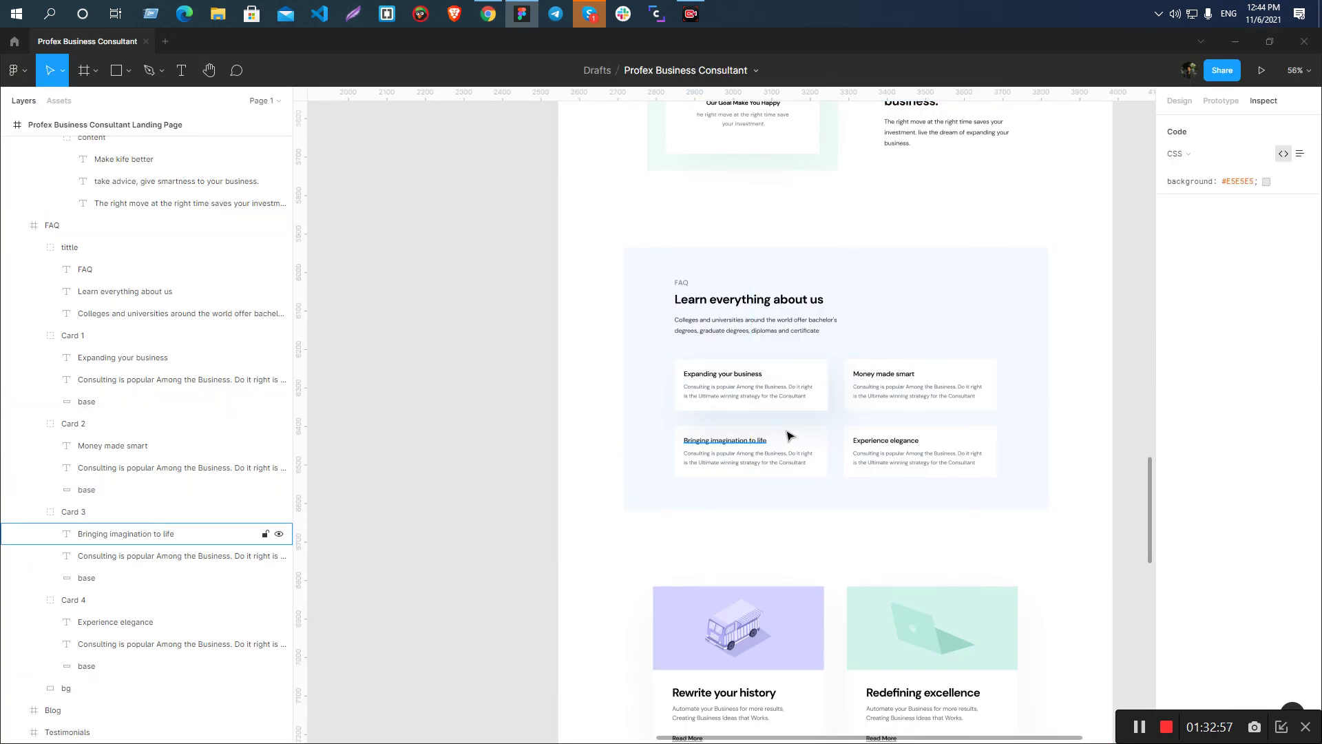
left_click(840, 413)
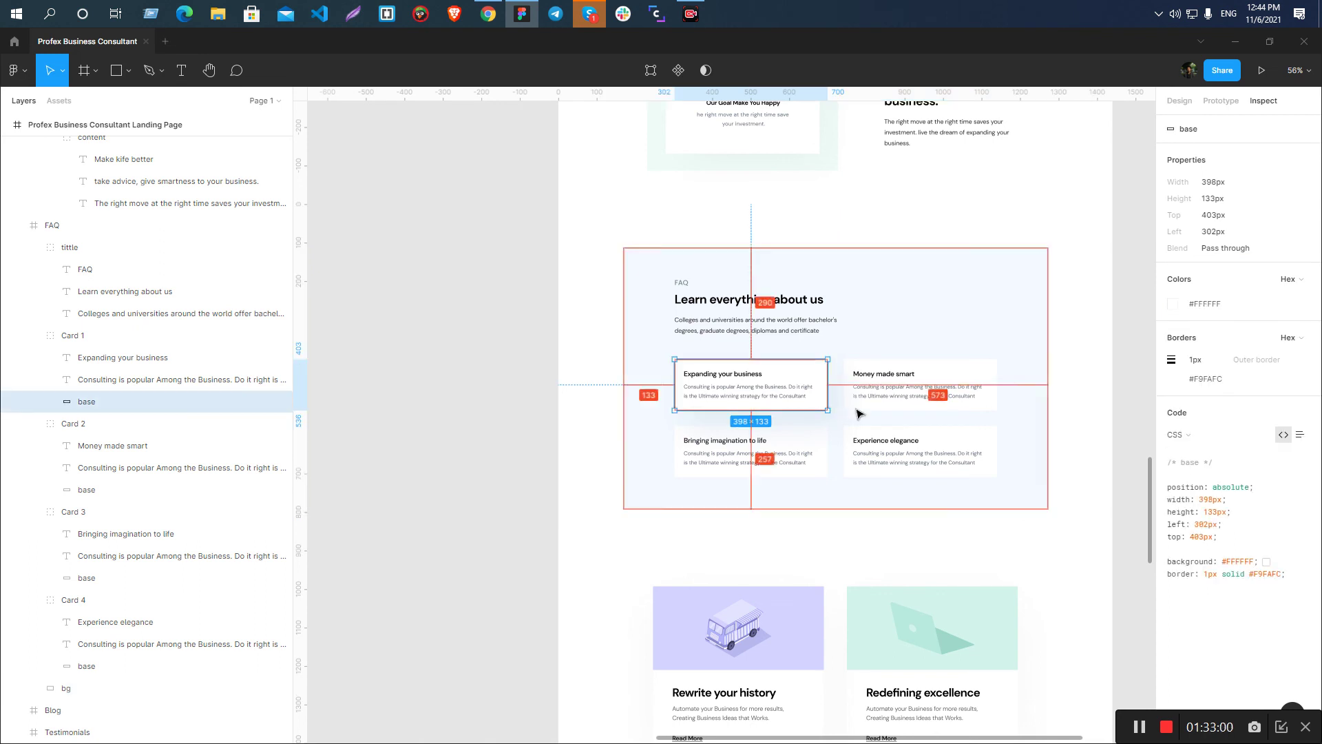
left_click(854, 408, "ctrl")
left_click(507, 417)
left_click(818, 405, "ctrl")
left_click(510, 401)
scroll(847, 431, "up", 5)
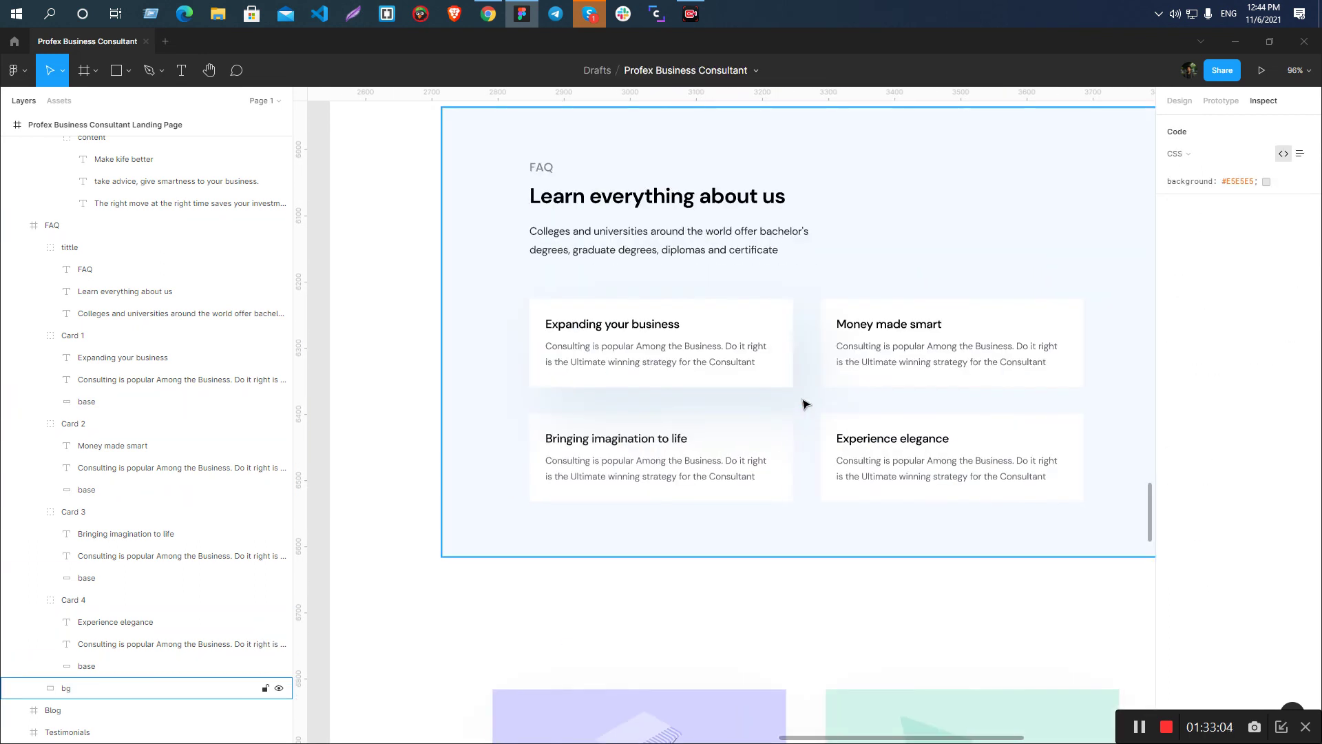
left_click(771, 397)
left_click(764, 380, "ctrl")
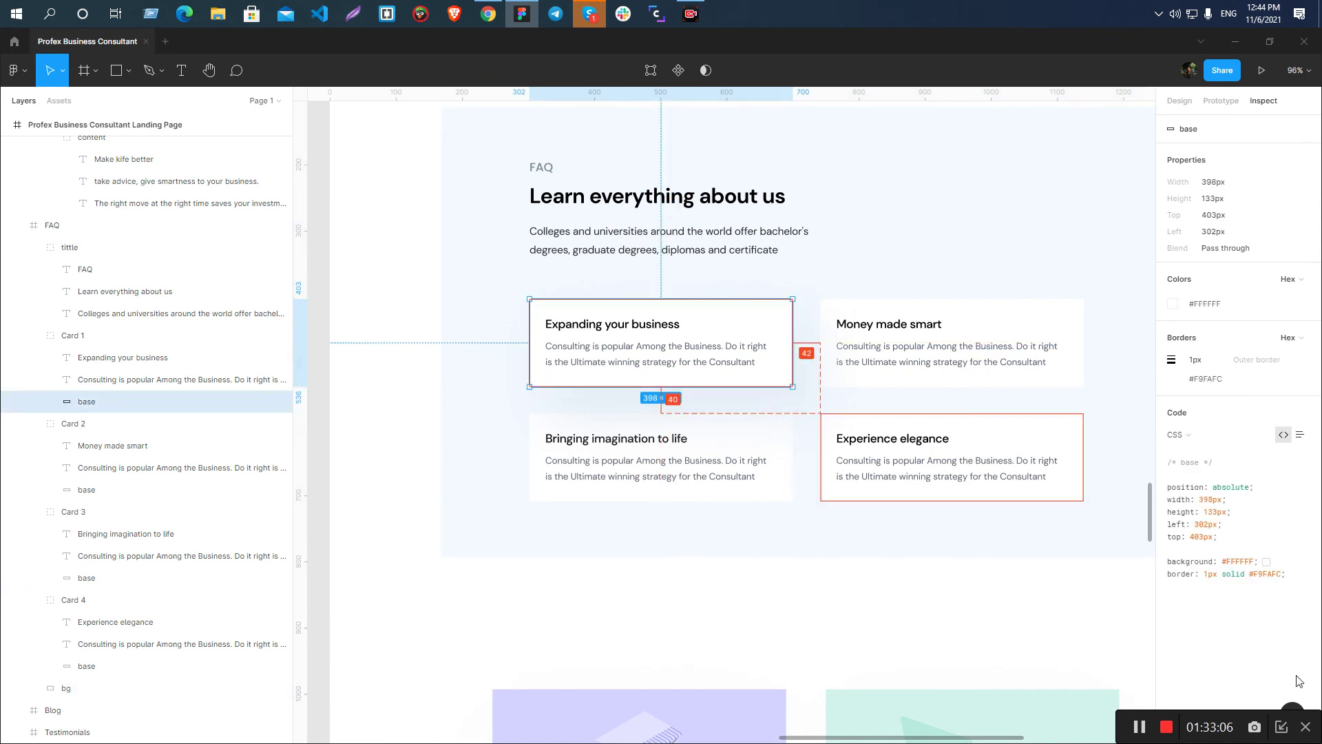
left_click(485, 494)
scroll(745, 427, "up", 5)
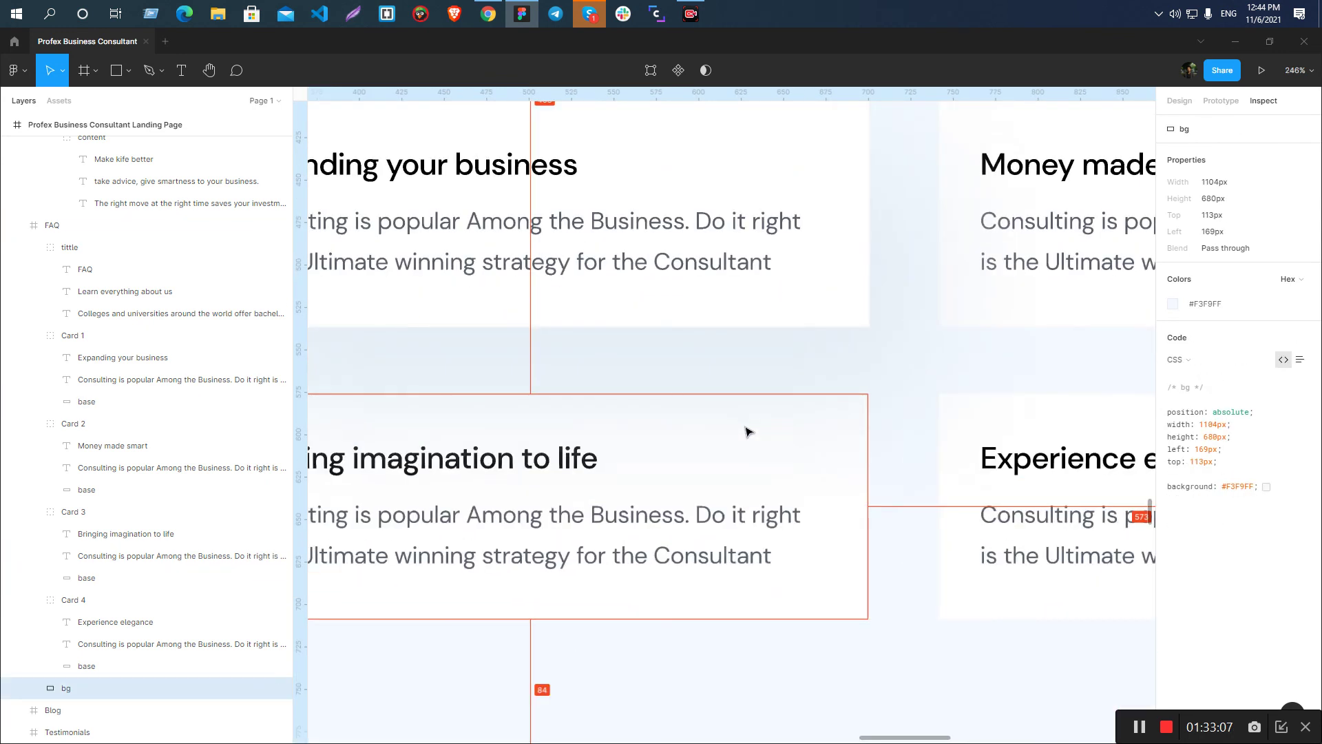
key("Print")
right_click(836, 371)
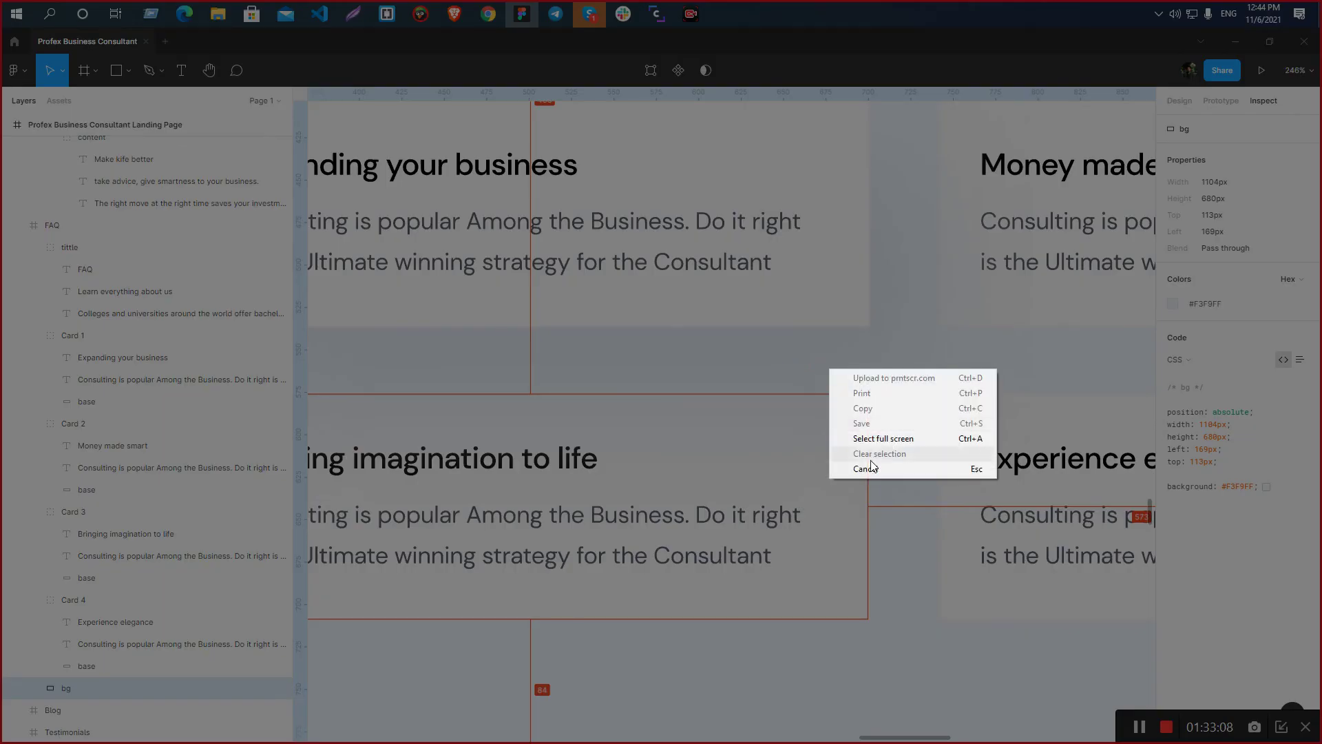
left_click(862, 471)
scroll(882, 360, "down", 3)
scroll(882, 358, "up", 2)
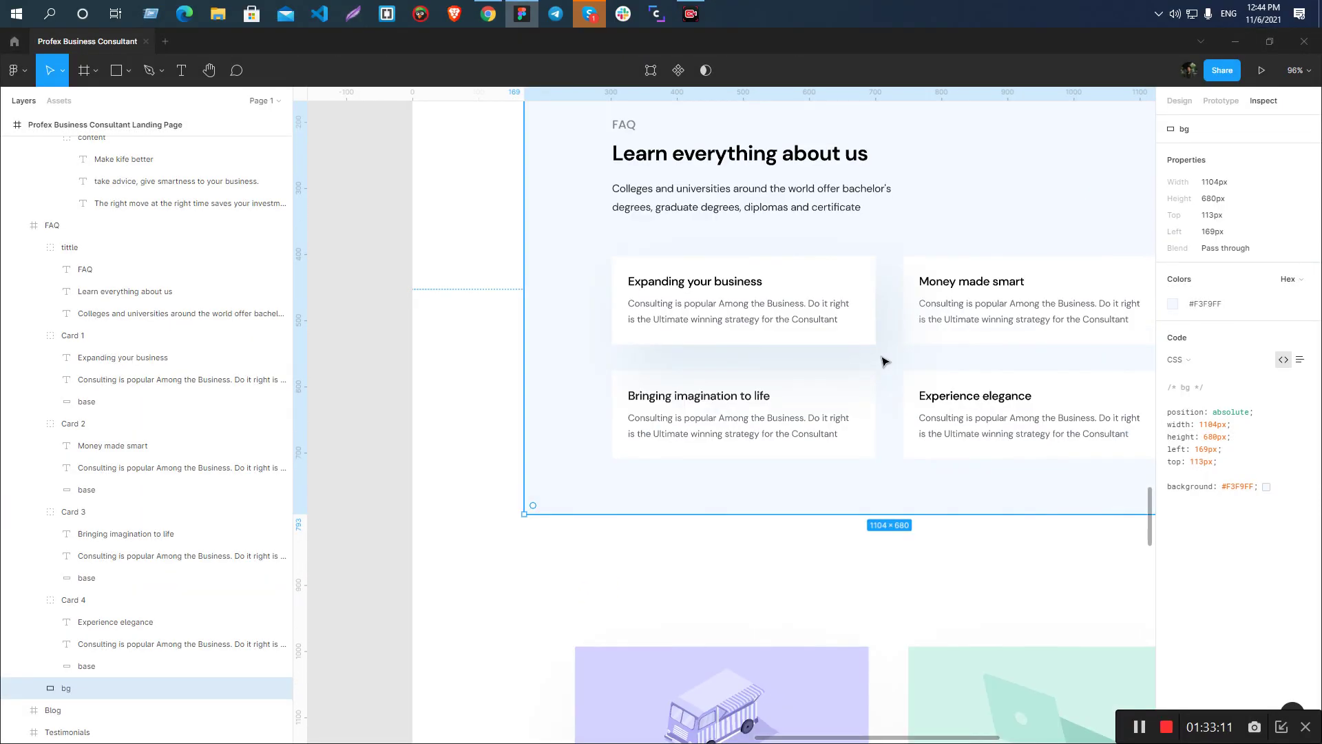
key("Print")
right_click(881, 360)
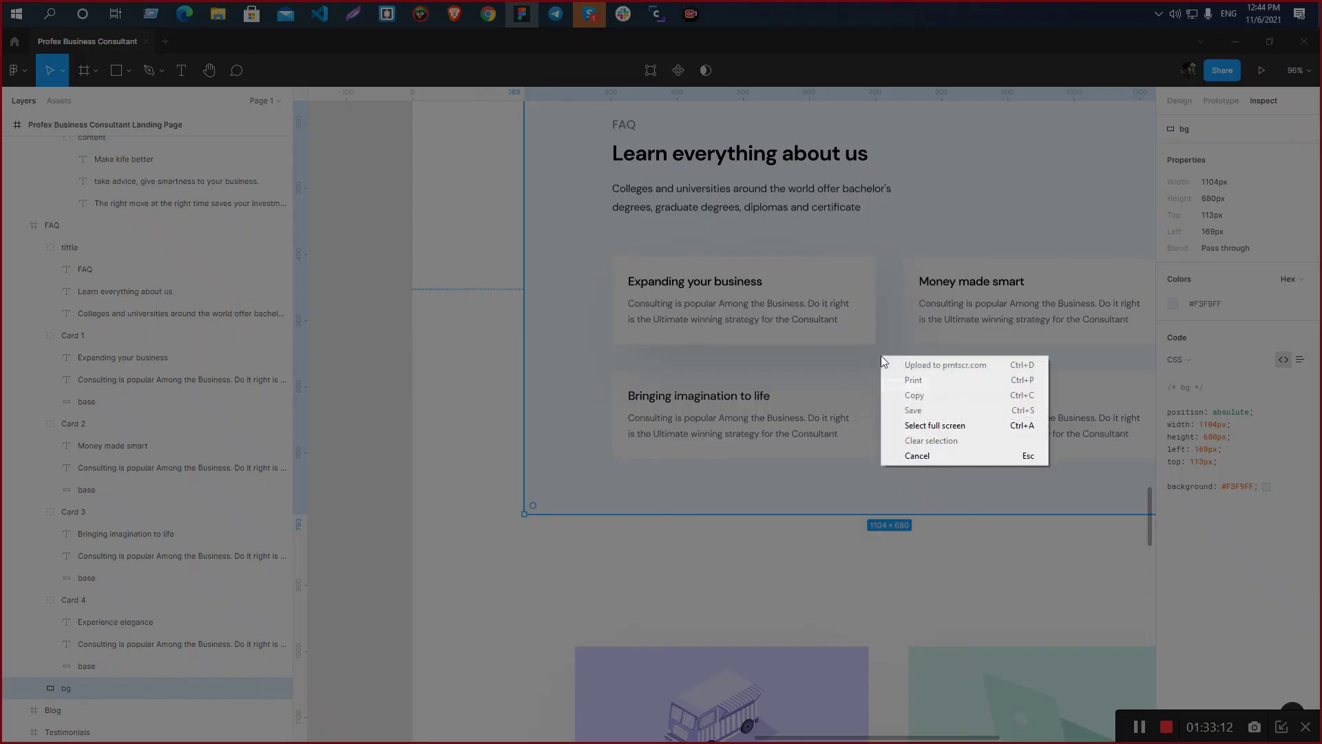
left_click(896, 458)
- Select the Card 1 group in the FAQ frame and copy its drop-shadow filter declaration from the CSS code
left_click(873, 341)
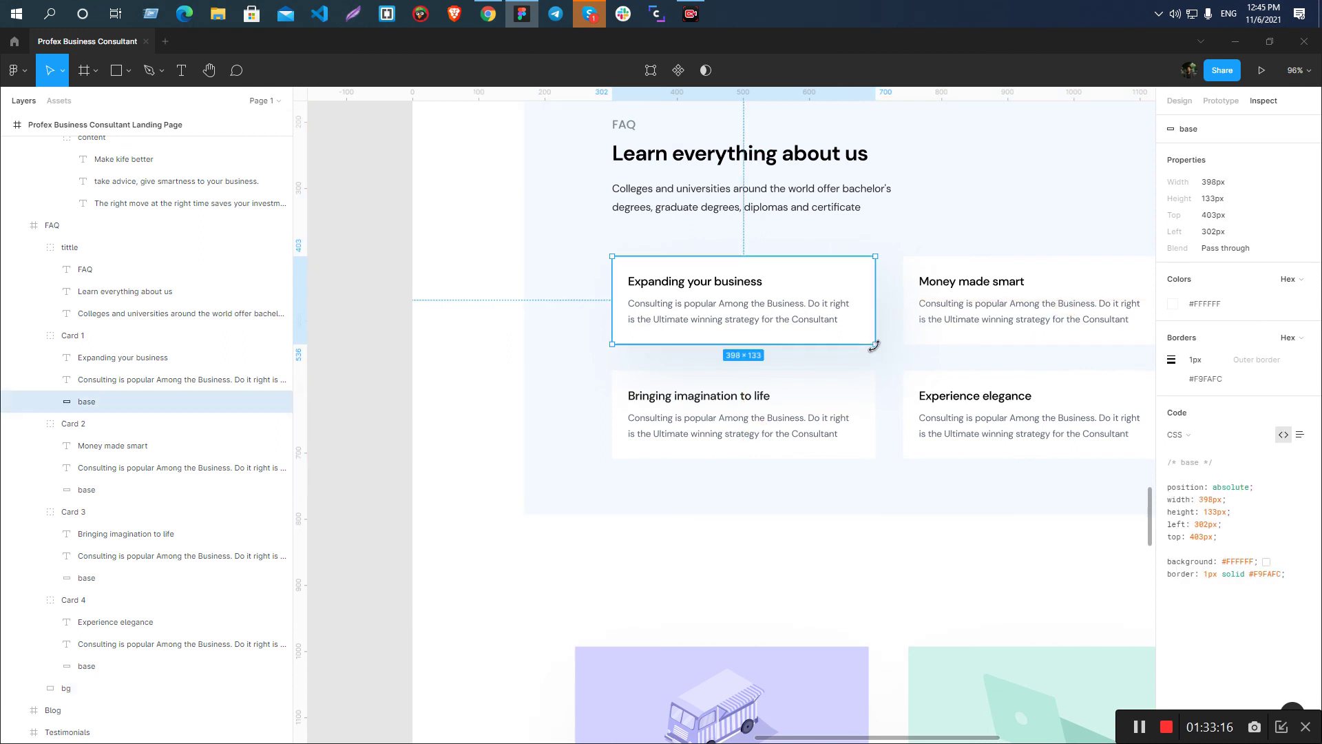
left_click(79, 336)
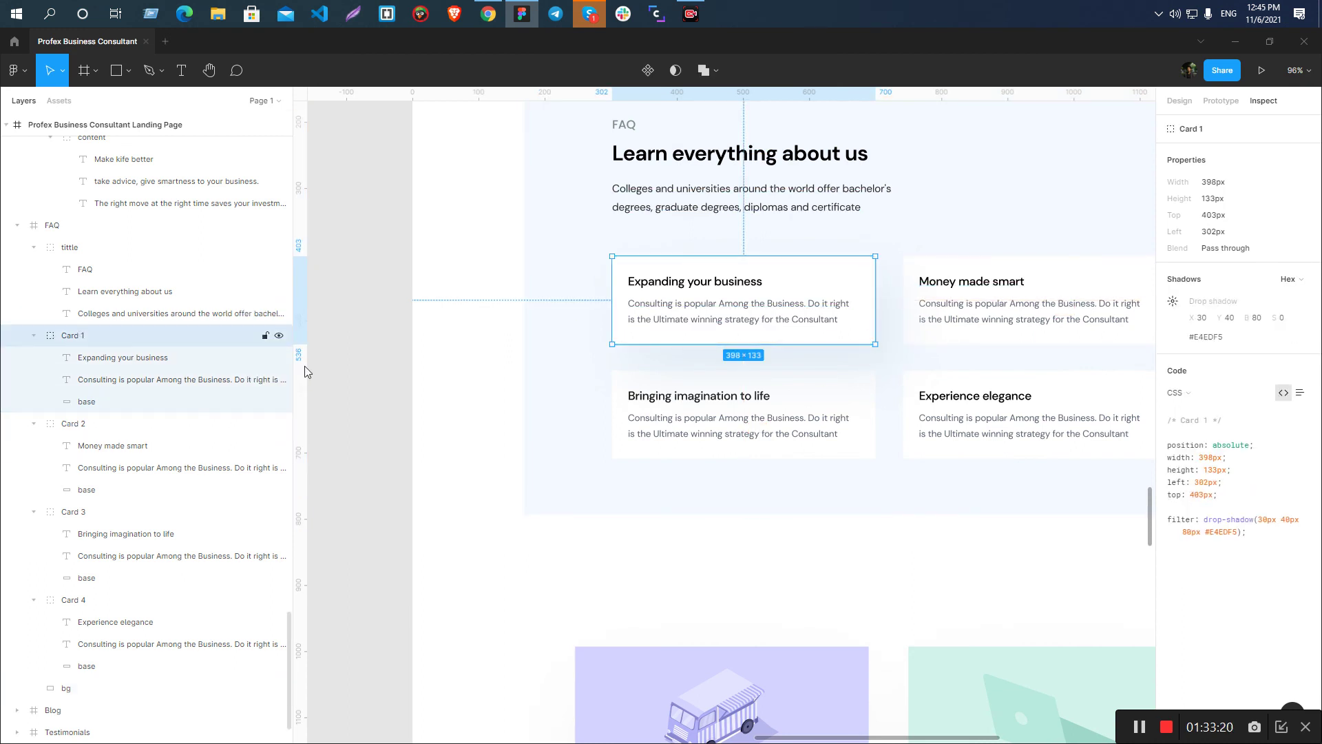
key("alt")
left_click_drag(1169, 524, 1163, 522)
key("ctrl+c")
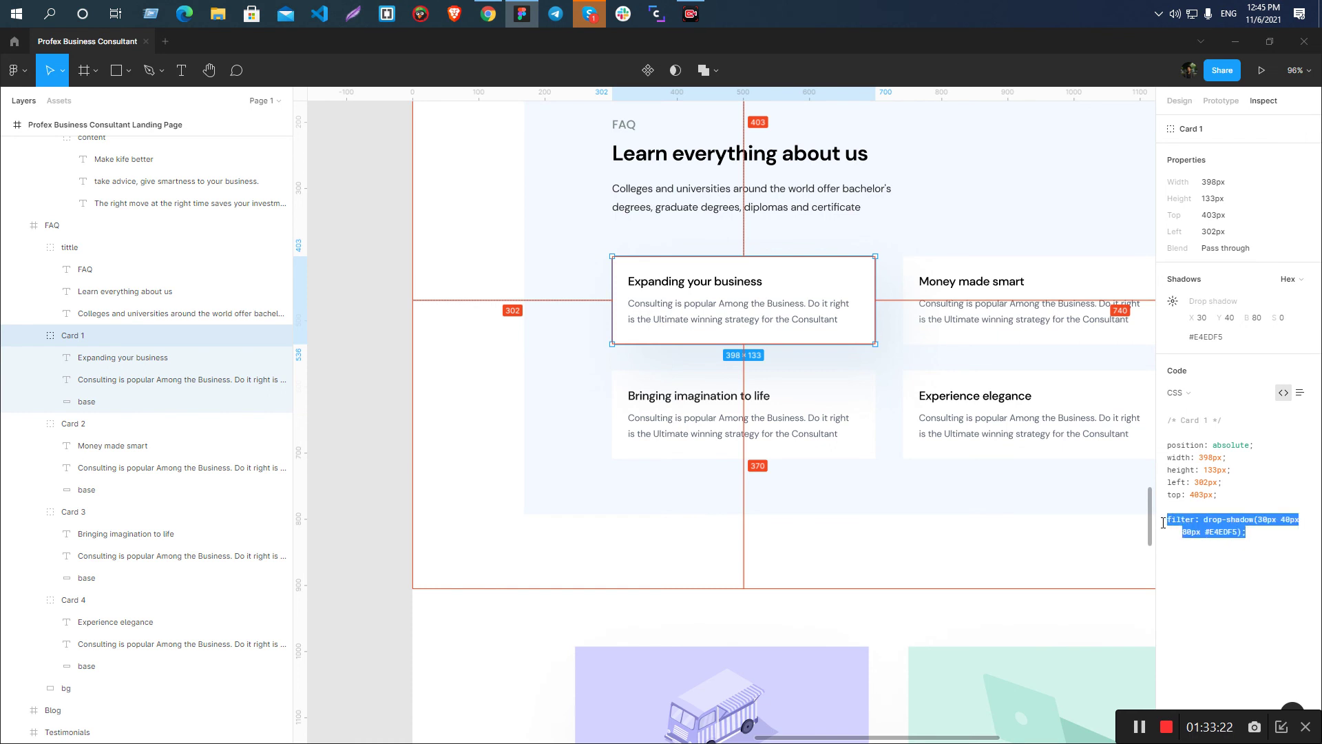
- Back in Webflow, paste filter: drop-shadow(30px 40px 80px #E4EDF5) into the .c-faq-card:hover rule, then save and close the embed code
key("alt+Tab")
key("ctrl+v")
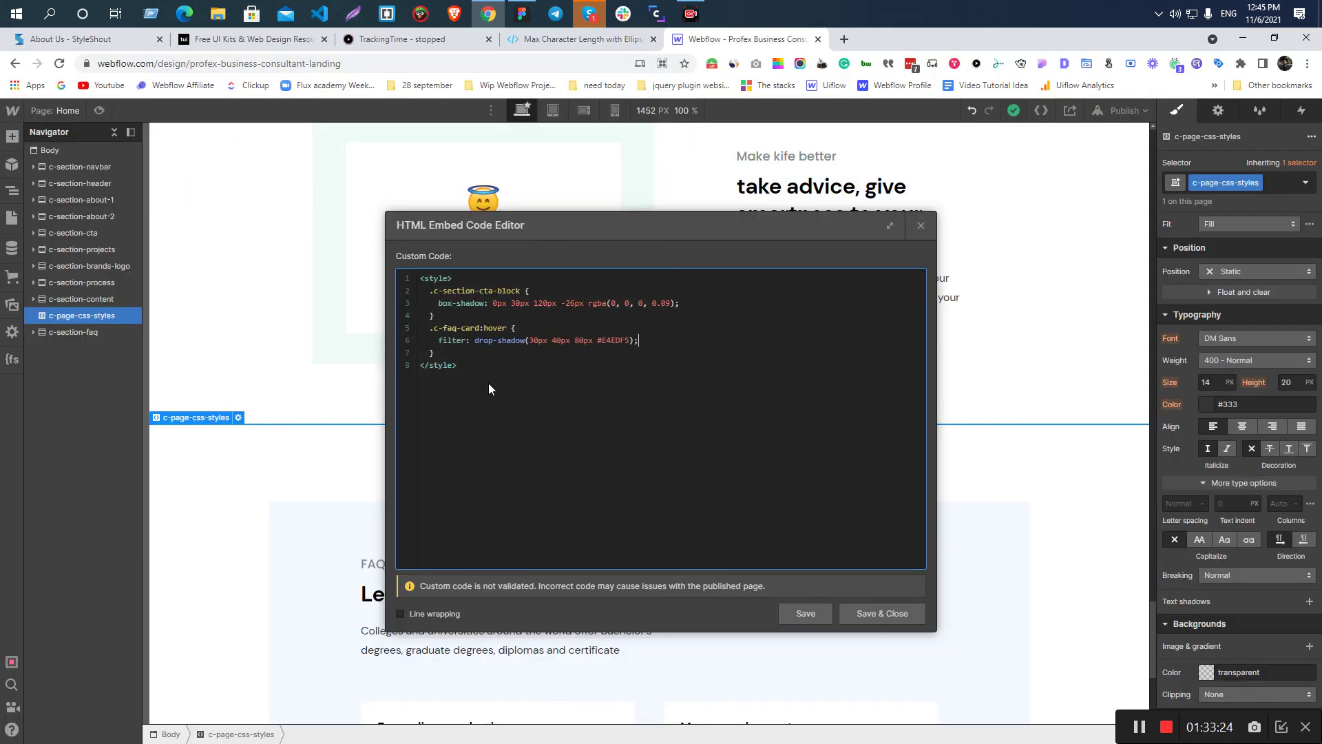
left_click(873, 619)
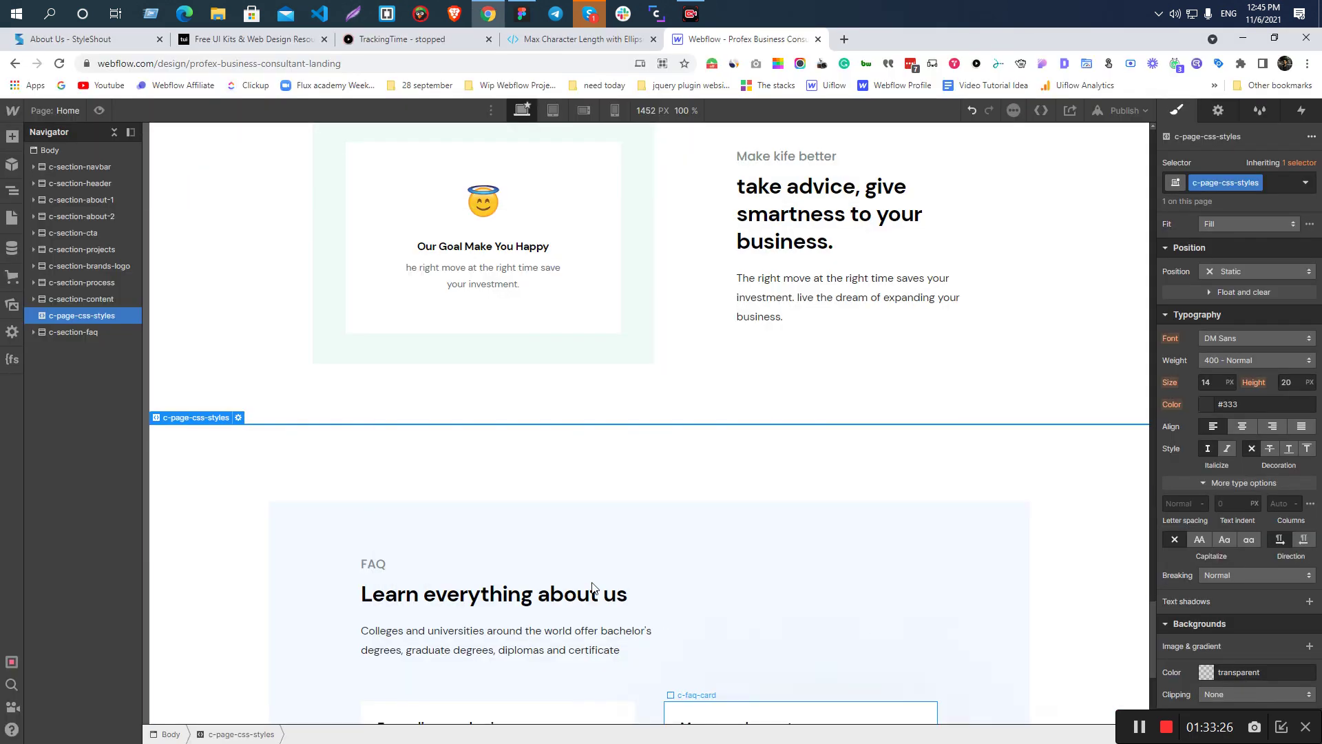
- Check the hover shadow on the FAQ cards in the canvas and select the c-faq-grid element
scroll(594, 586, "up", 4)
scroll(480, 497, "down", 8)
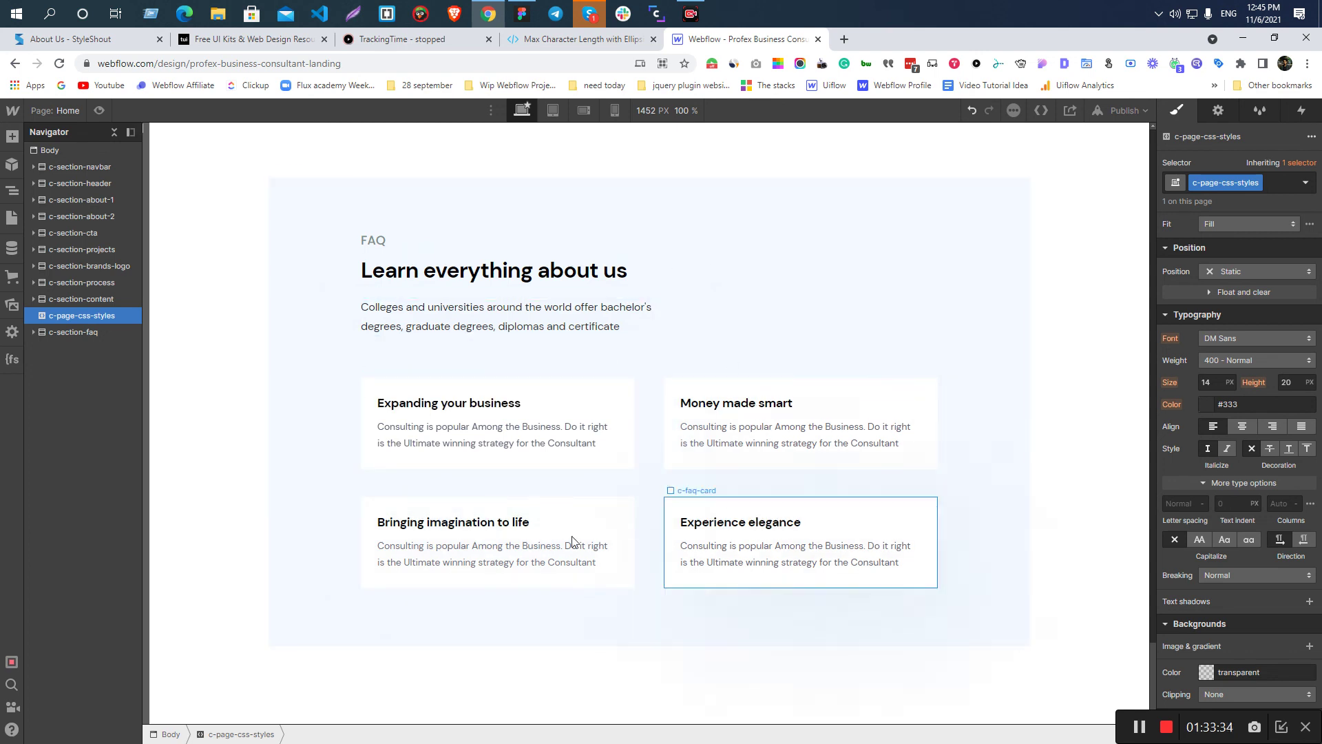
left_click(689, 484)
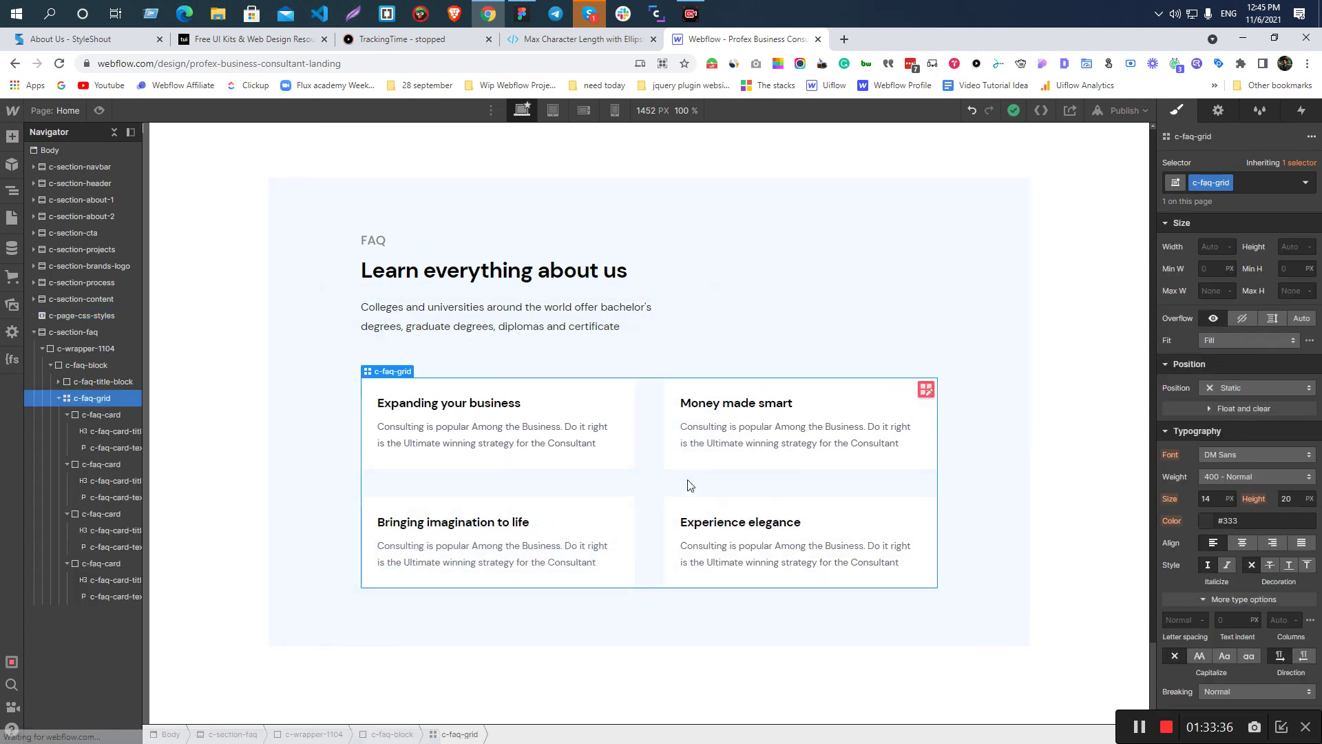